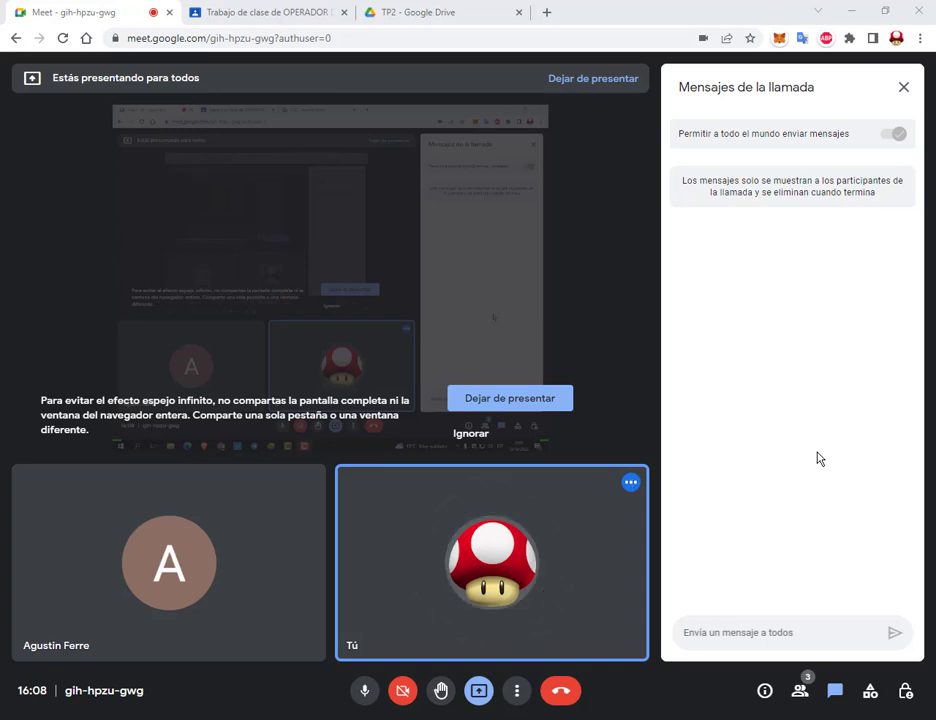
# Step: Go to the Classroom tab, close the old TP2 Drive tab, and open the TP2 folder attachment
pyautogui.click(289, 11)
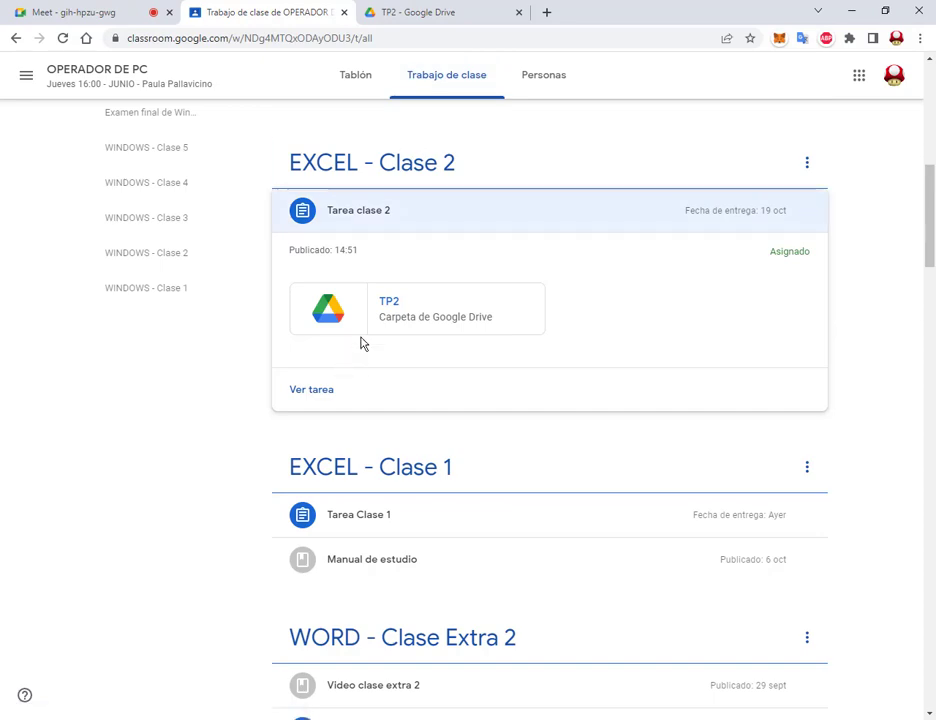
pyautogui.click(519, 12)
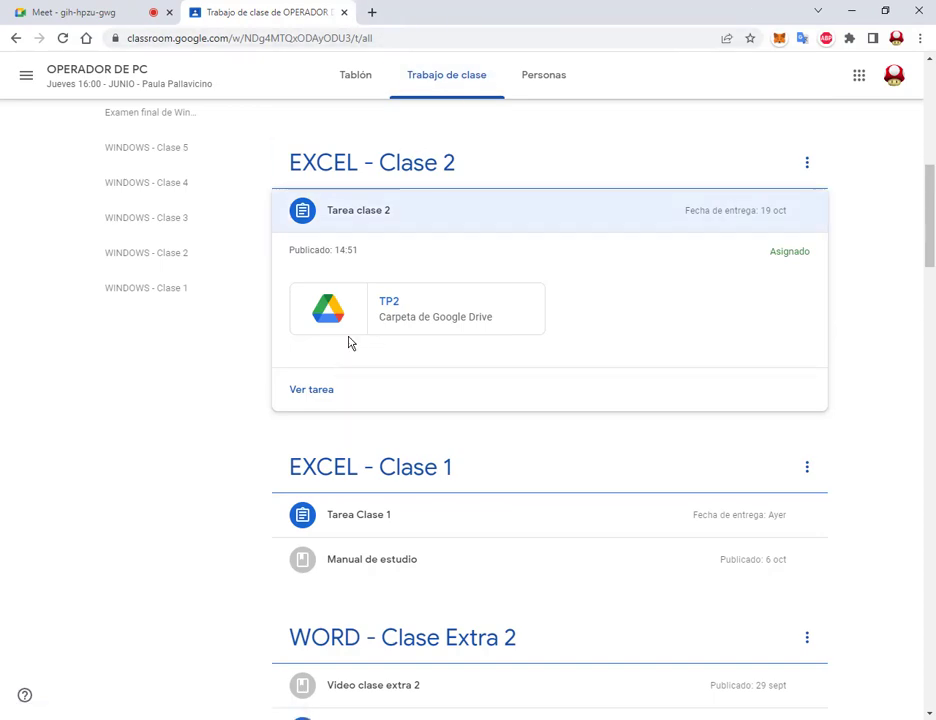
pyautogui.click(408, 318)
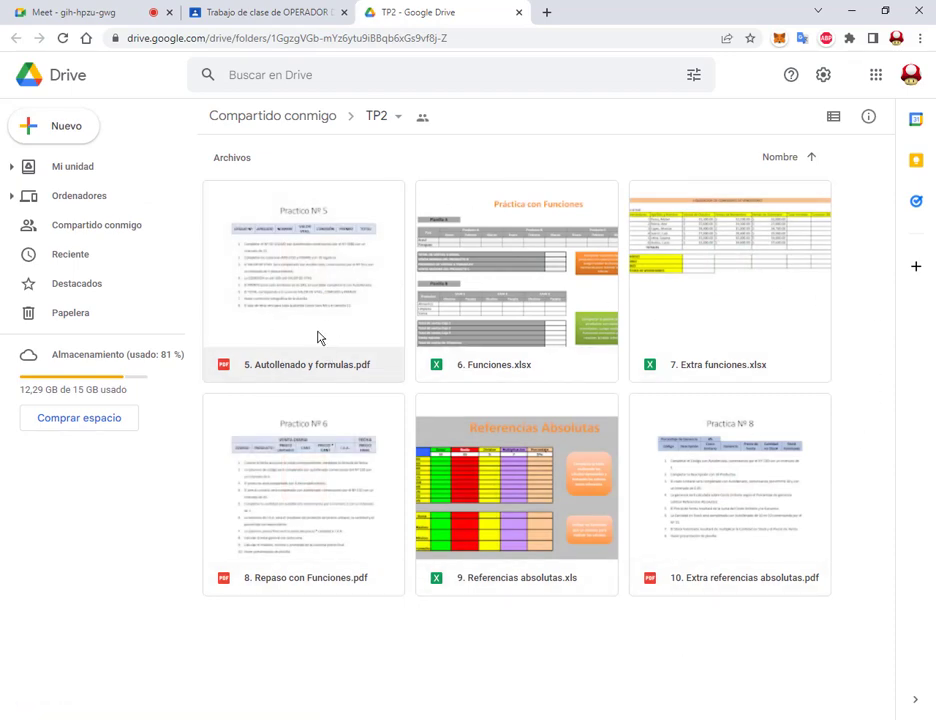
# Step: Preview '5. Autollenado y formulas.pdf' to read the Practico Nº 5 table and eight instructions
pyautogui.click(318, 298)
pyautogui.doubleClick(318, 298)
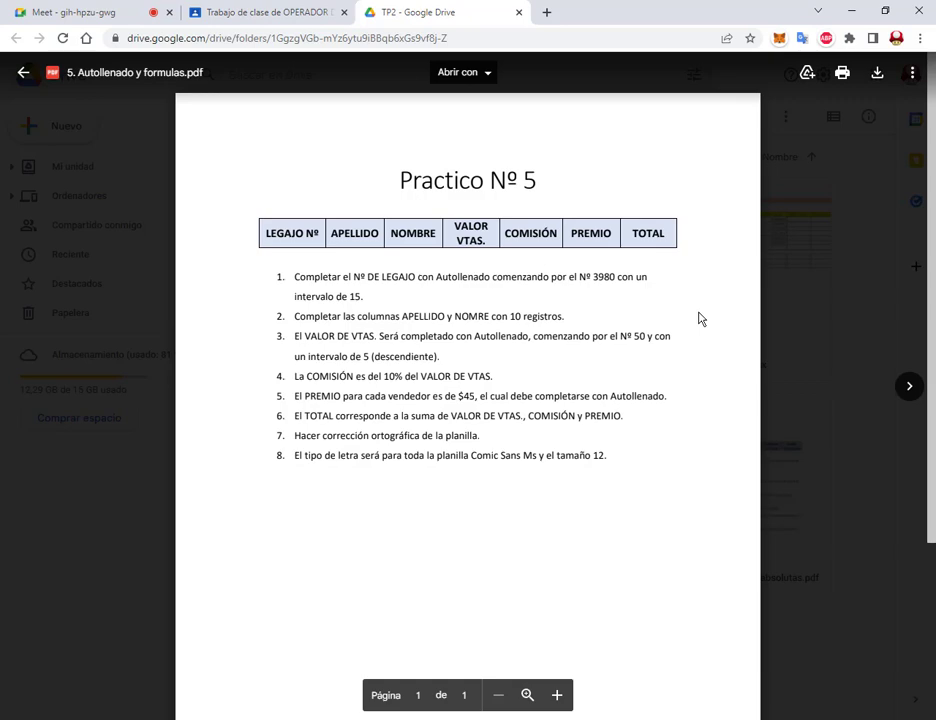
pyautogui.click(811, 184)
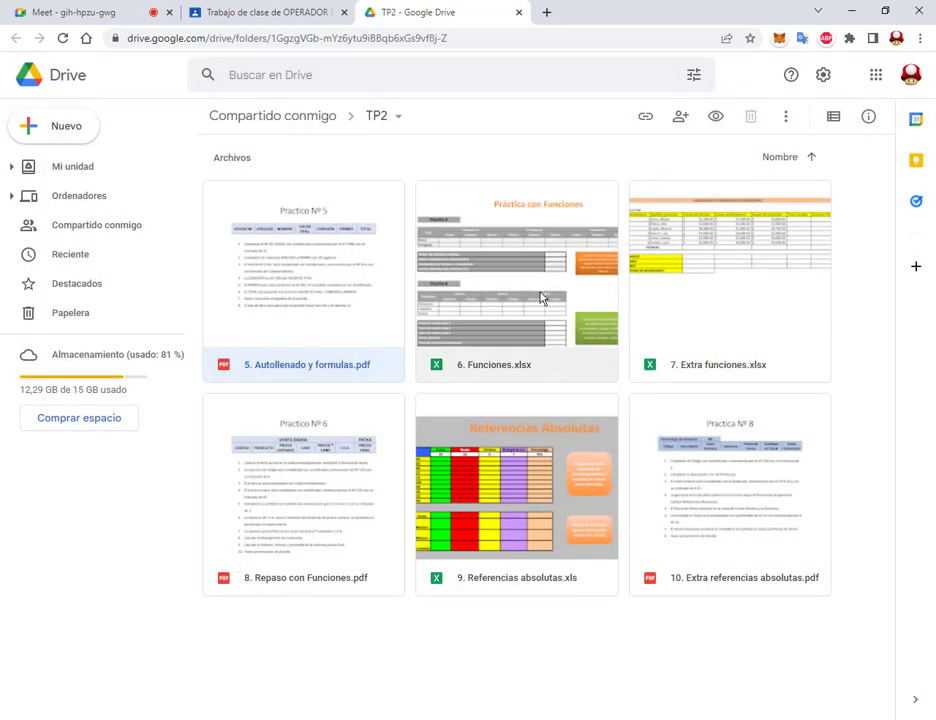
pyautogui.doubleClick(333, 305)
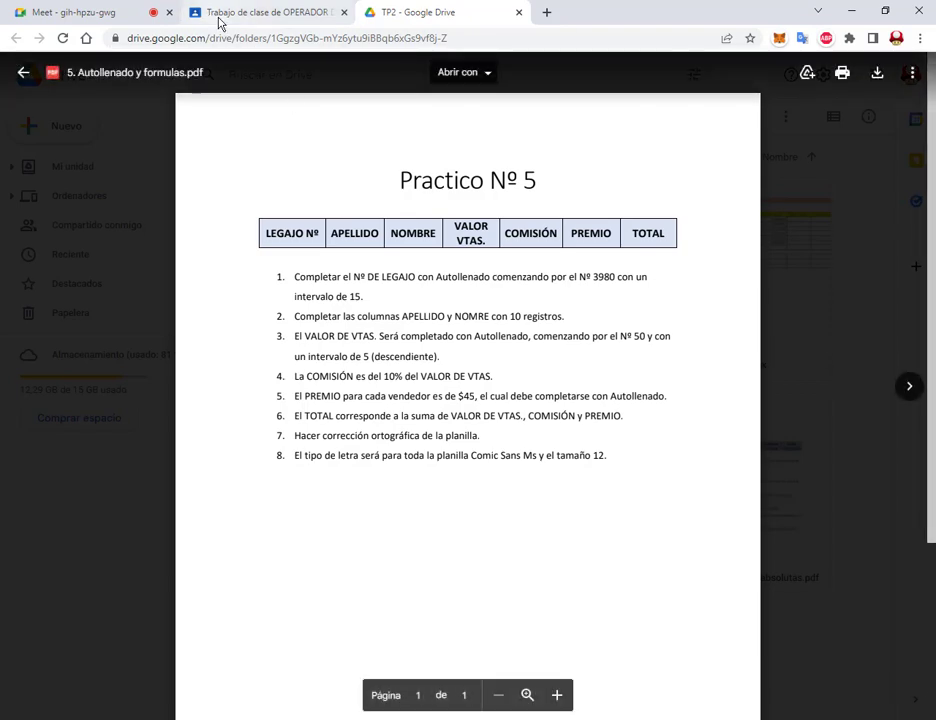
pyautogui.click(132, 12)
pyautogui.click(407, 14)
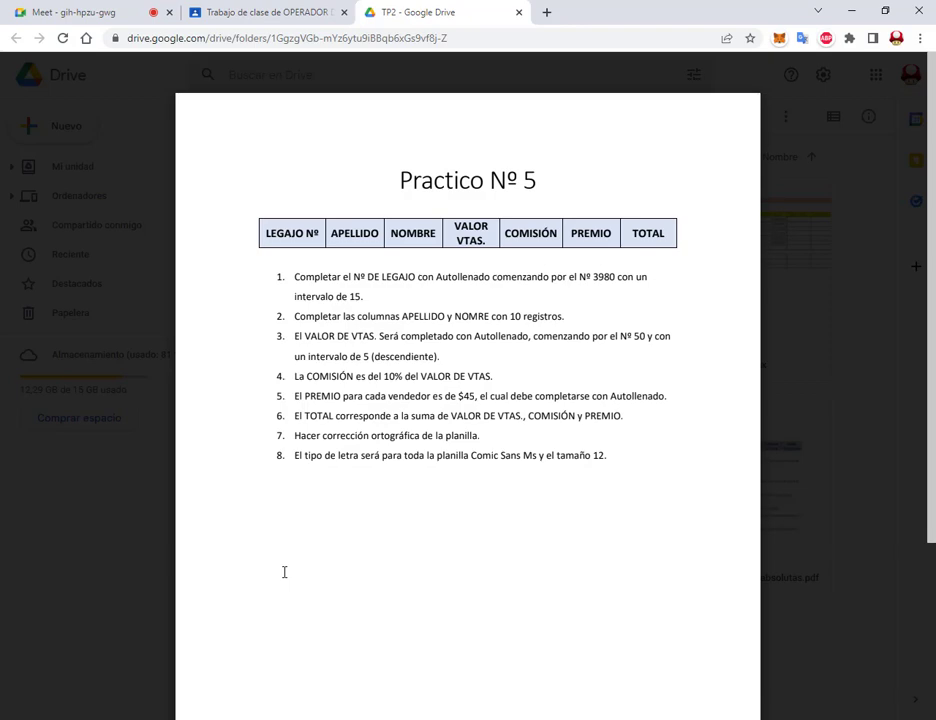
# Step: Launch Excel from the system search and create a blank workbook (Libro en blanco)
pyautogui.press('super')
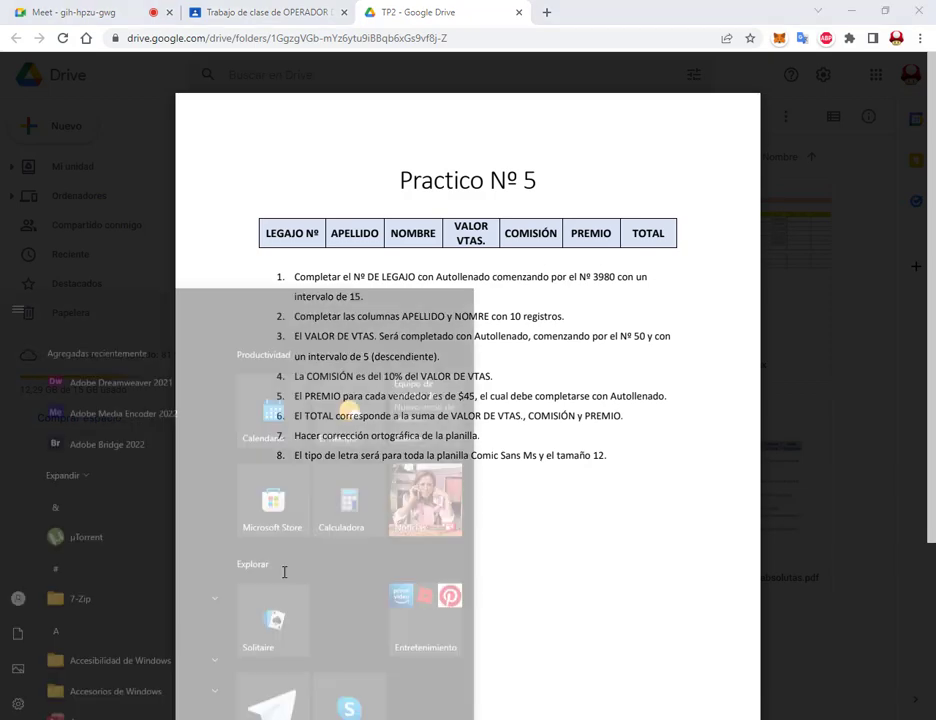
pyautogui.write('excel')
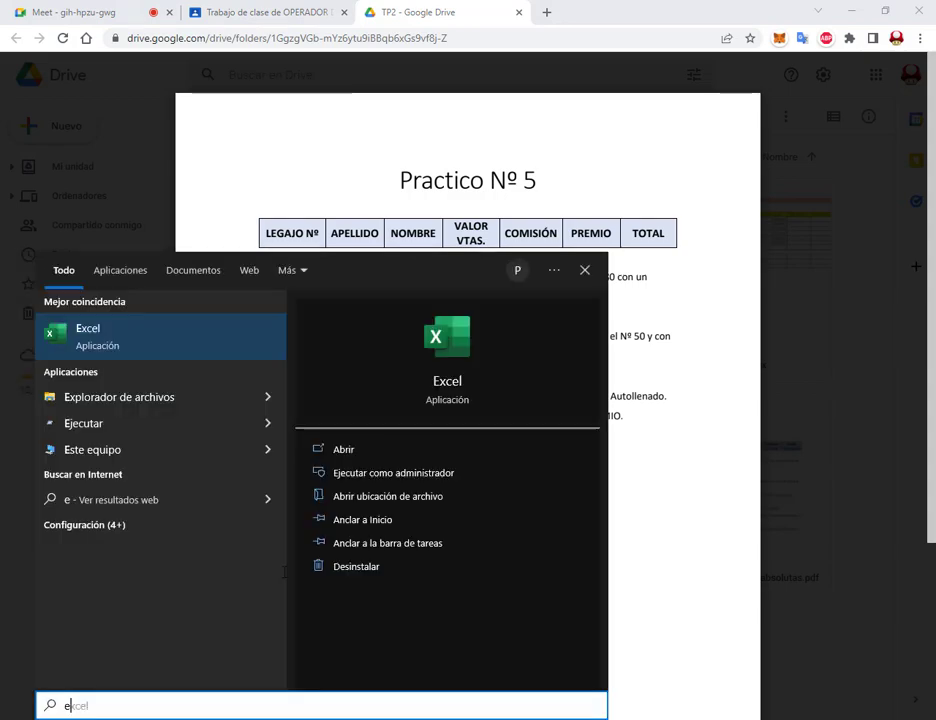
pyautogui.press('Return')
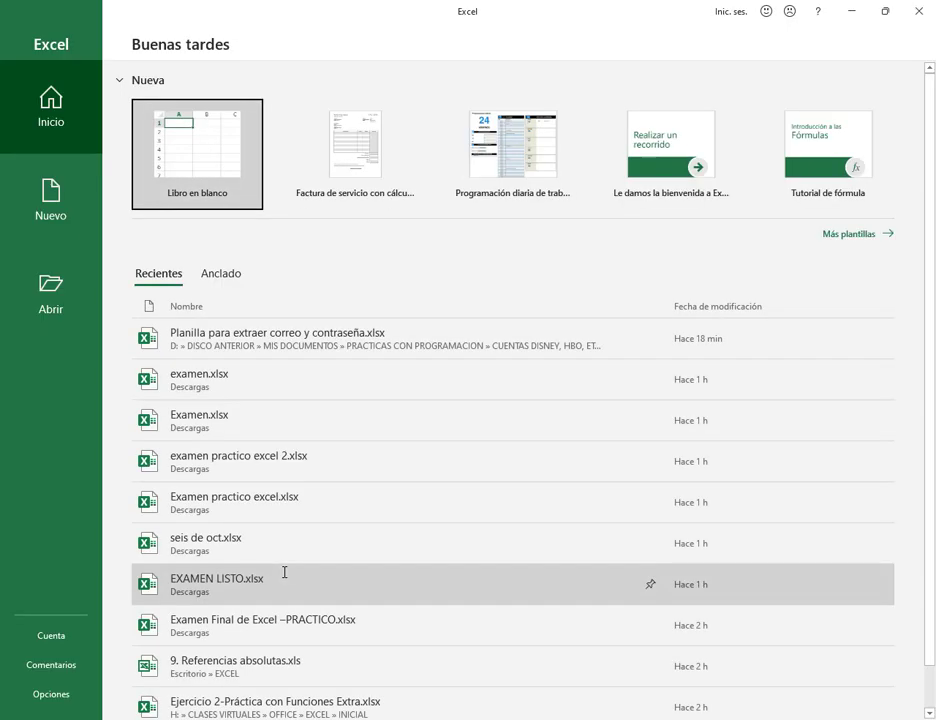
pyautogui.click(224, 197)
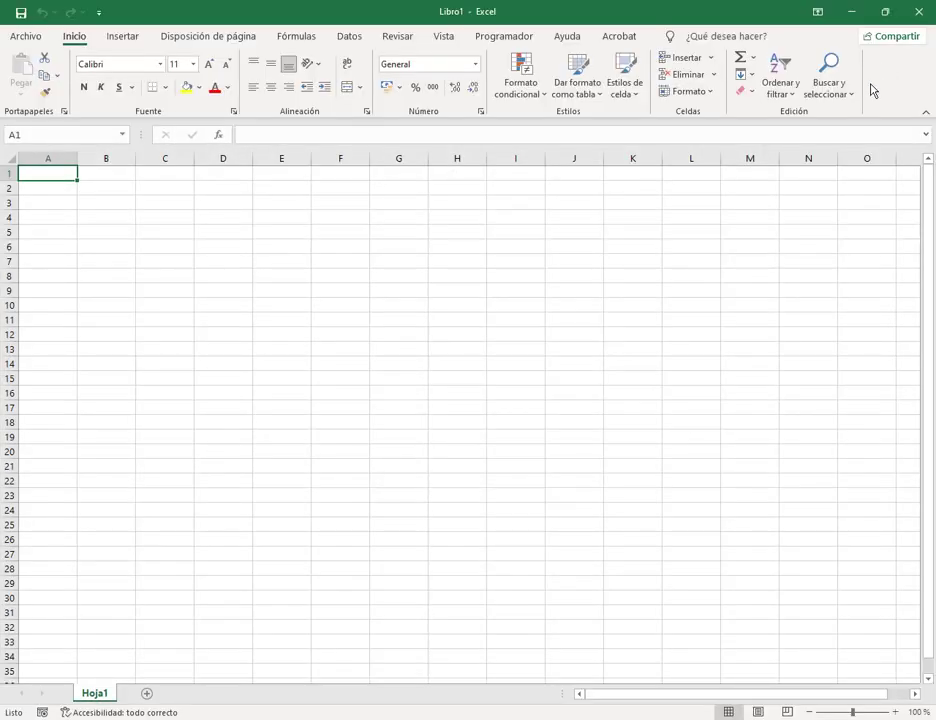
# Step: Restore the Excel window and size it beneath the PDF, showing columns through N
pyautogui.click(887, 11)
pyautogui.moveTo(493, 208); pyautogui.dragTo(318, 284)
pyautogui.scroll(-3, 478, 198)
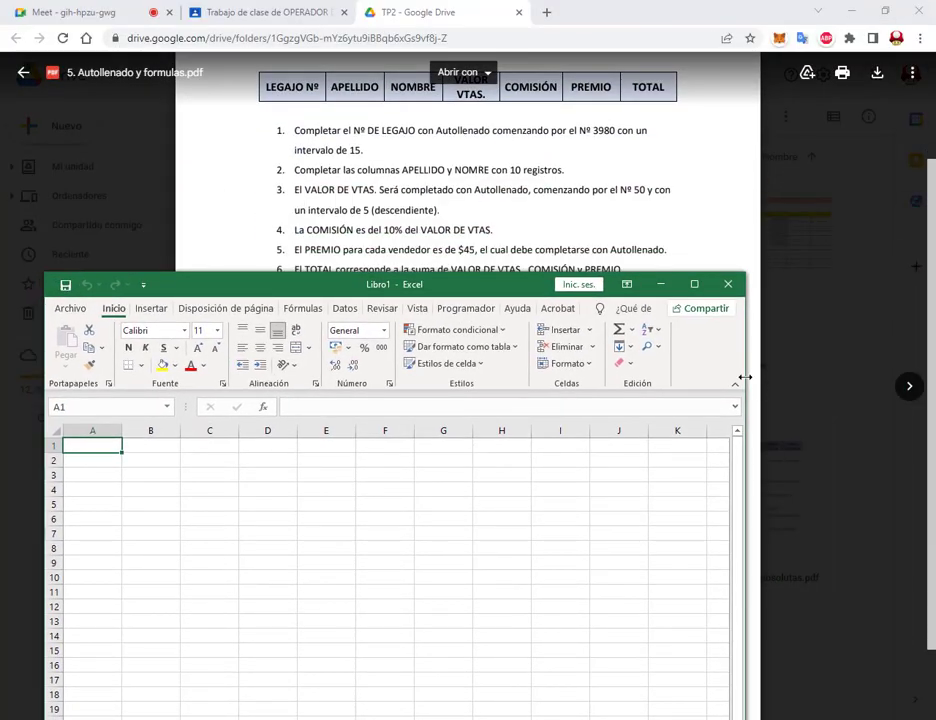
pyautogui.moveTo(742, 376); pyautogui.dragTo(882, 378)
pyautogui.moveTo(543, 287); pyautogui.dragTo(545, 271)
pyautogui.scroll(2, 395, 198)
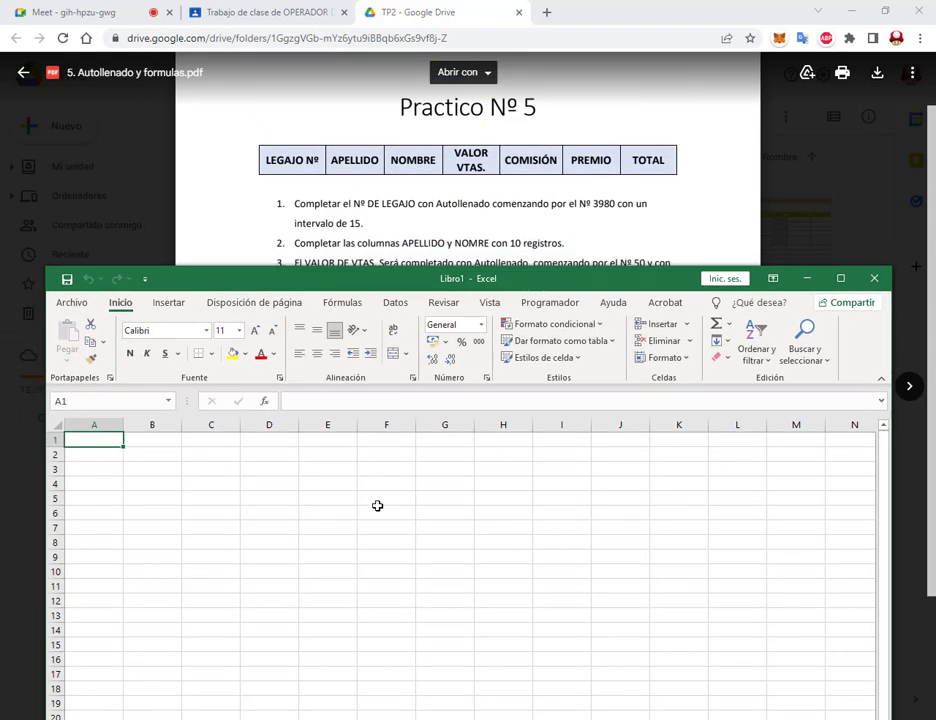
# Step: Enter the headers LEGAJO Nº, APELLIDO, NOMBRE and VALOR VTAS. in A1:D1
pyautogui.write('LEG')
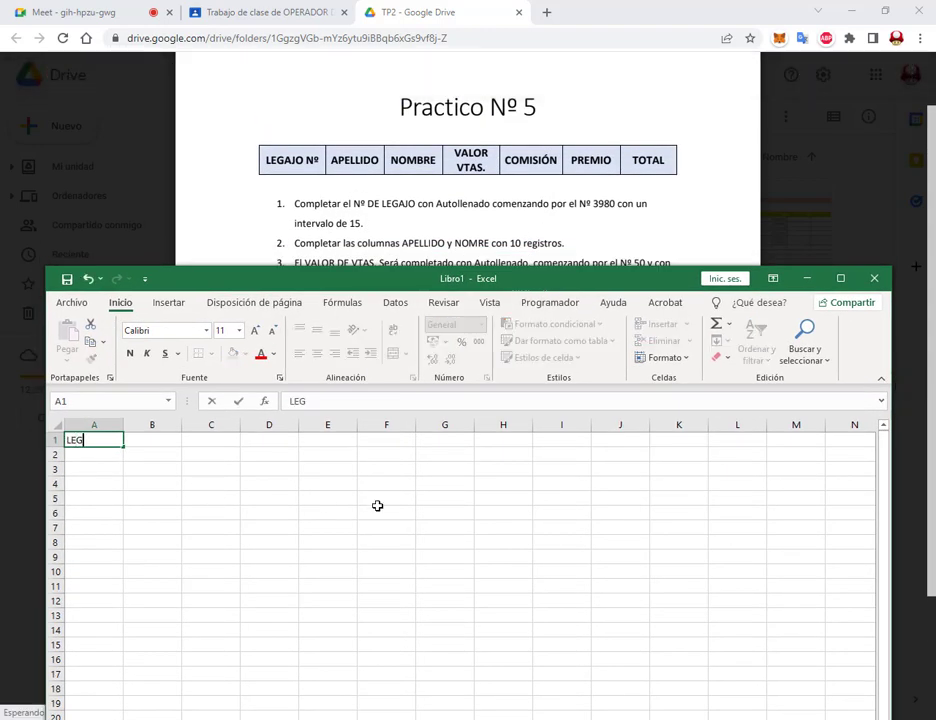
pyautogui.write('AJO Nº')
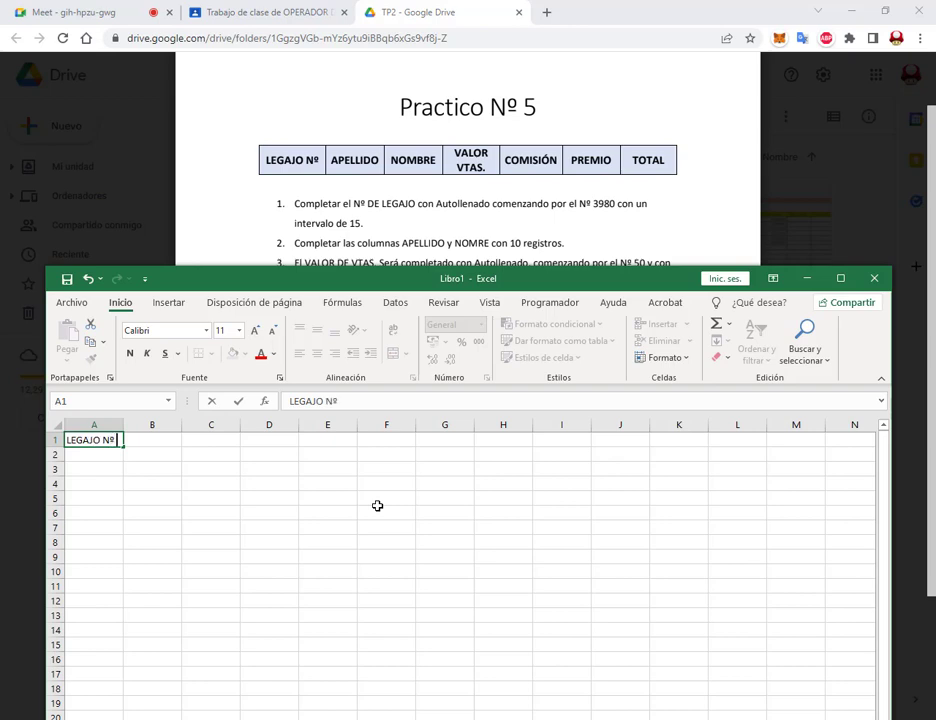
pyautogui.press('Tab')
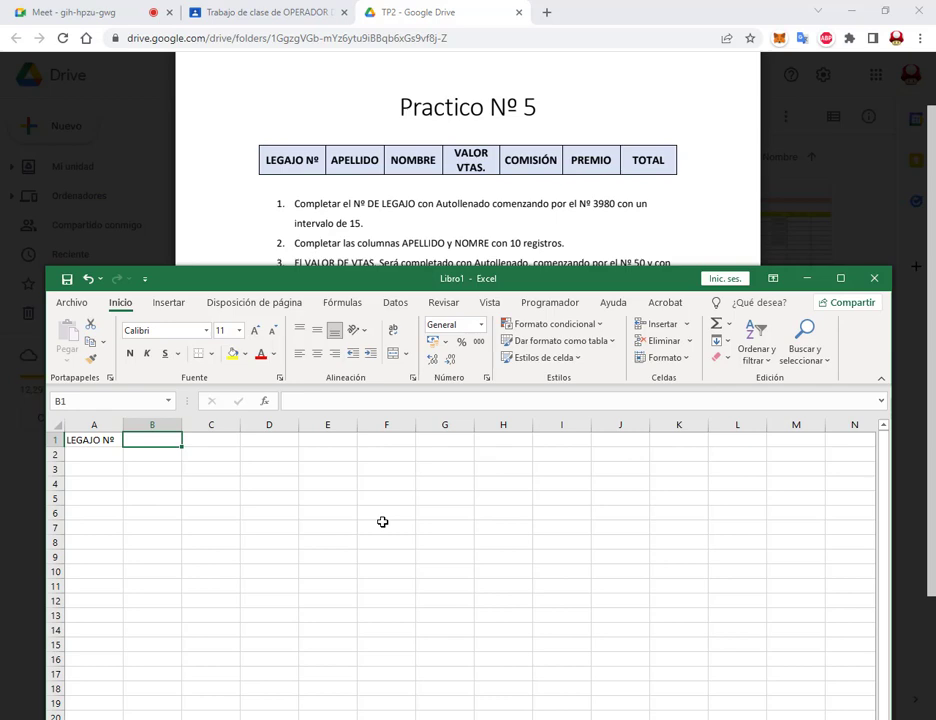
pyautogui.write('APELLIDO')
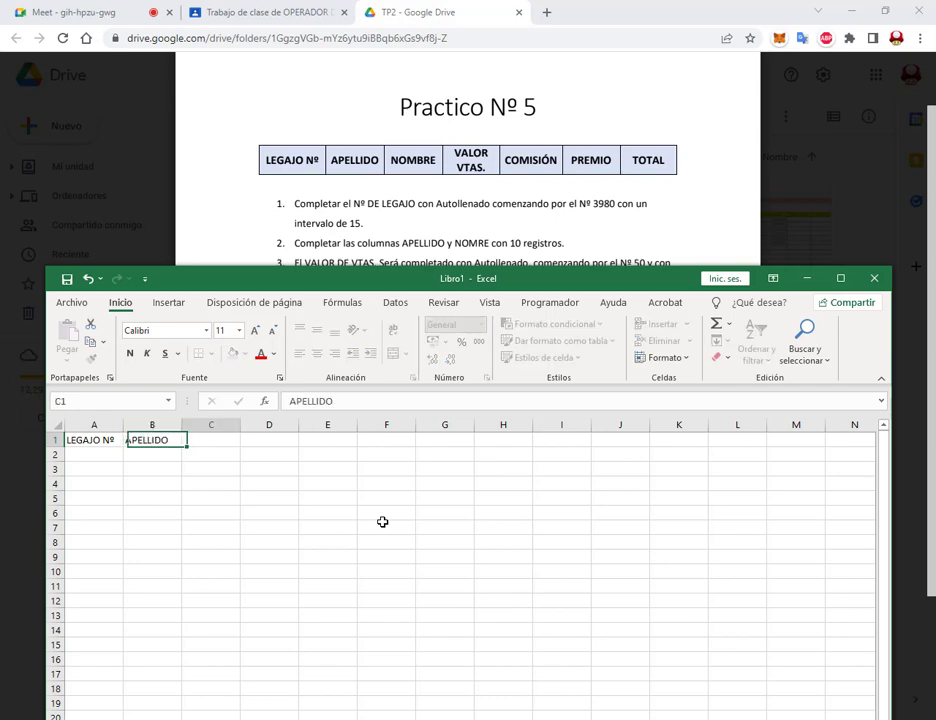
pyautogui.press('Tab')
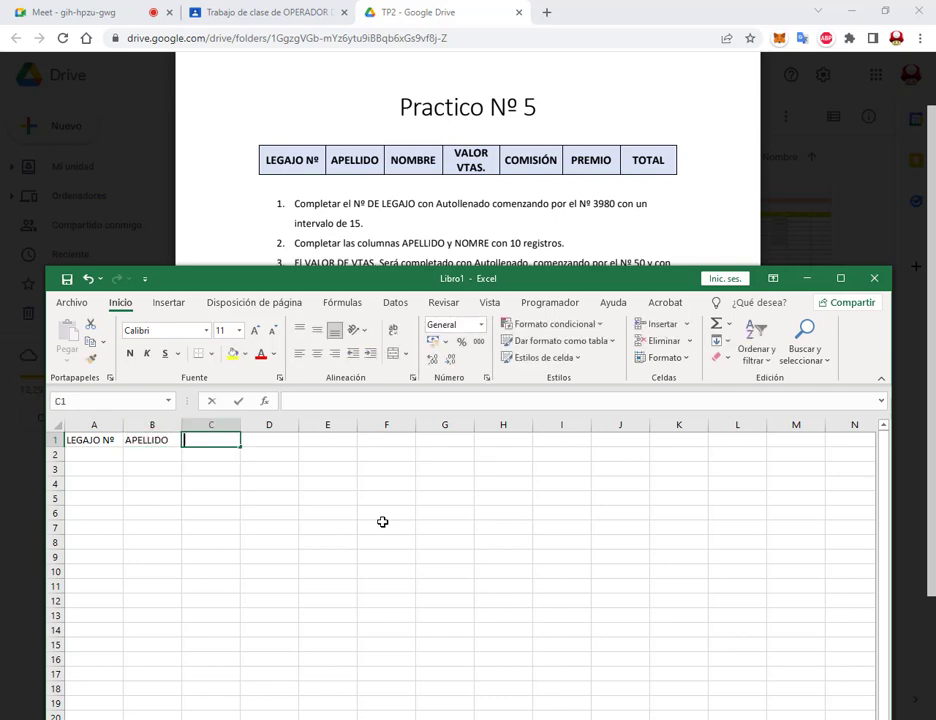
pyautogui.write('NOMBRE')
pyautogui.press('Tab')
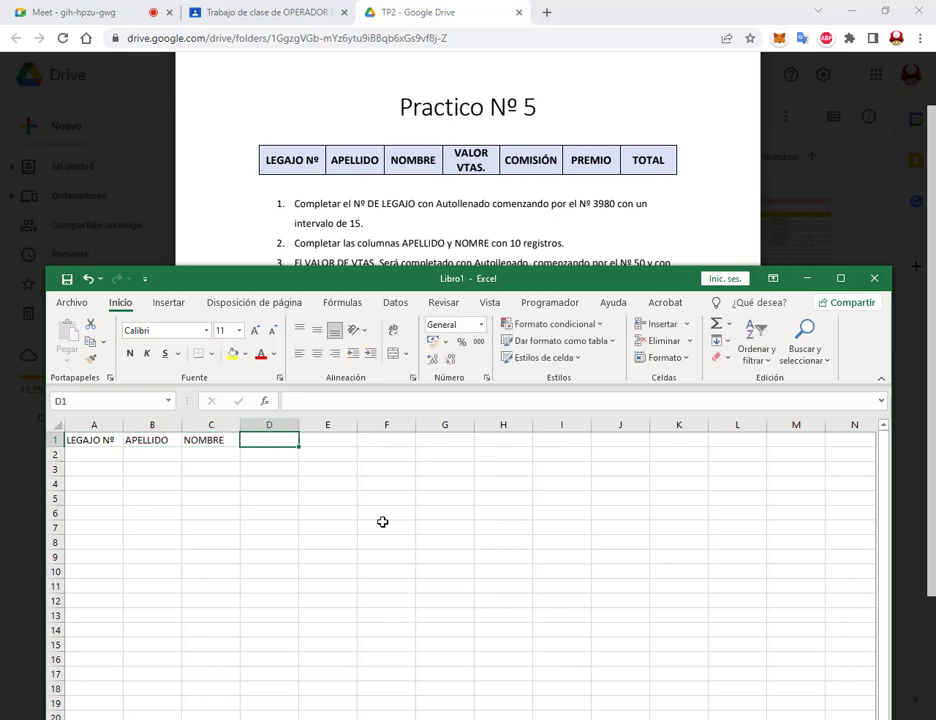
pyautogui.write('VALOR ')
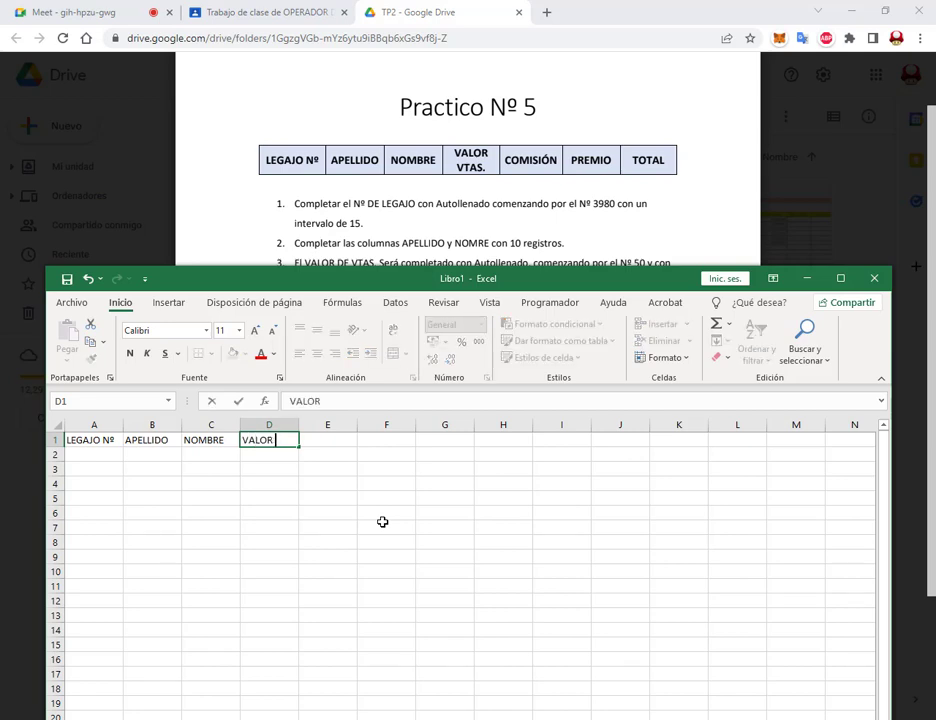
pyautogui.write('VTAS.')
pyautogui.press('Tab')
# Step: Add the headers COMISIÓN, PREMIO and TOTAL in E1:G1
pyautogui.write('COMISIÓN')
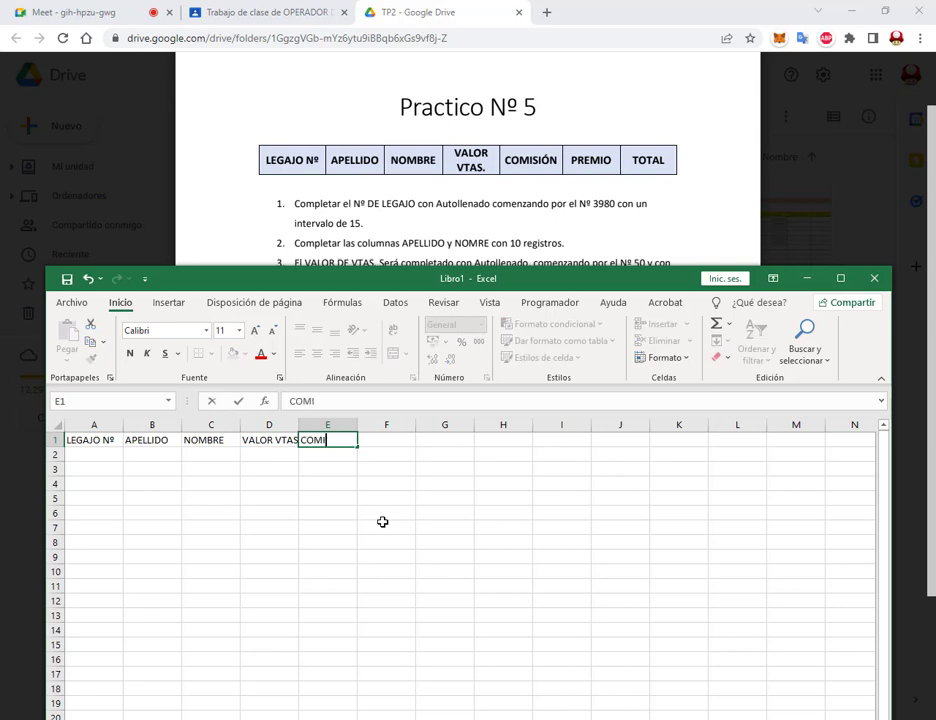
pyautogui.press('Tab')
pyautogui.write('PREMIO')
pyautogui.press('Tab')
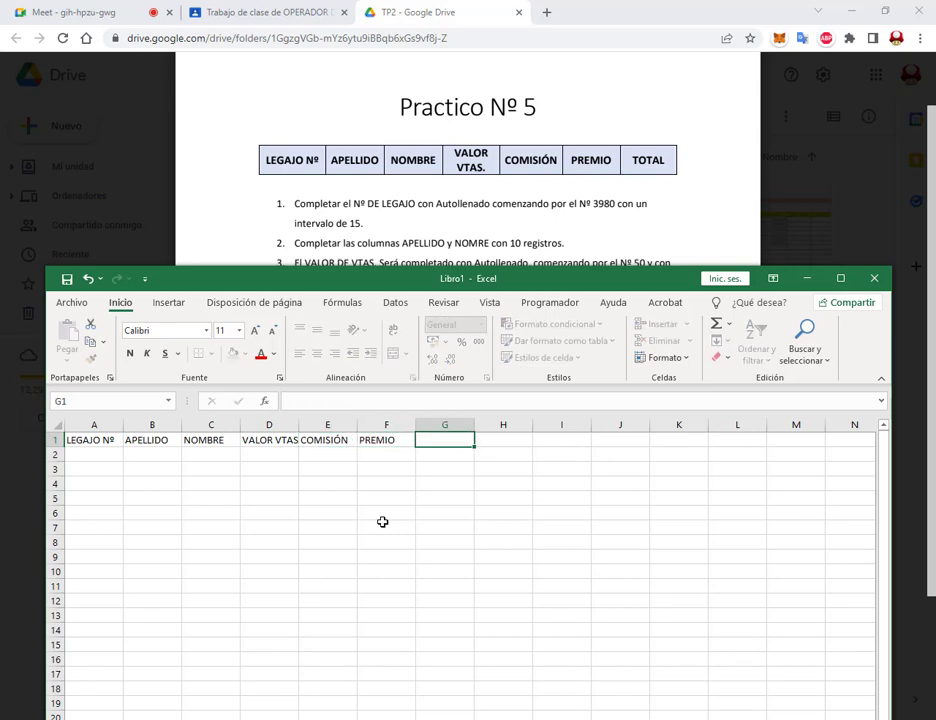
pyautogui.write('TOTAL')
pyautogui.press('Return')
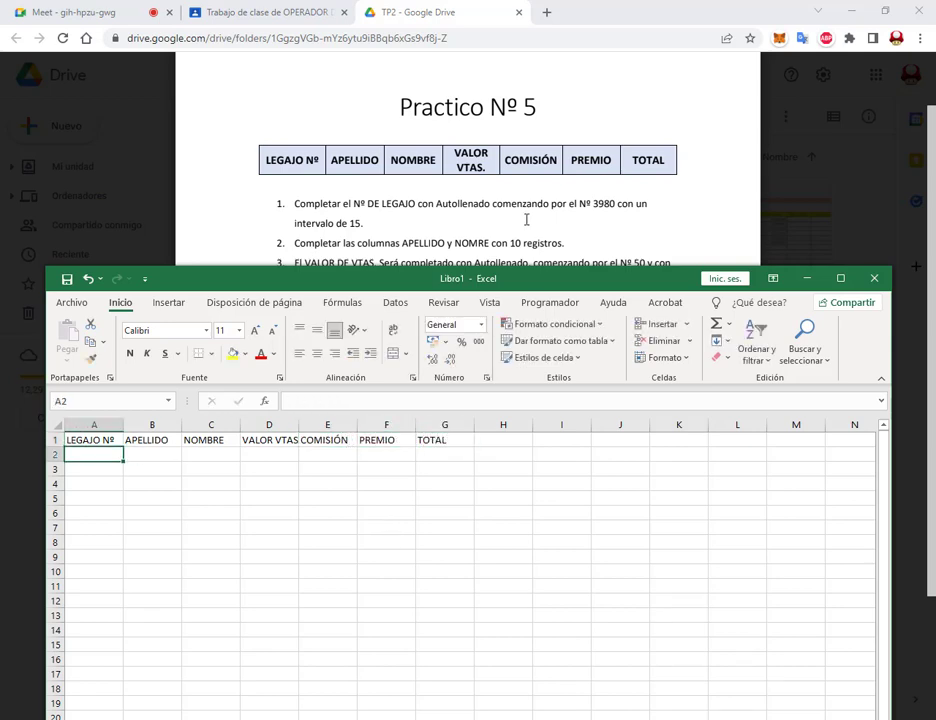
# Step: Select A1:G1 and apply Ajustar texto so VALOR VTAS. wraps onto two lines
pyautogui.moveTo(470, 156); pyautogui.dragTo(495, 175)
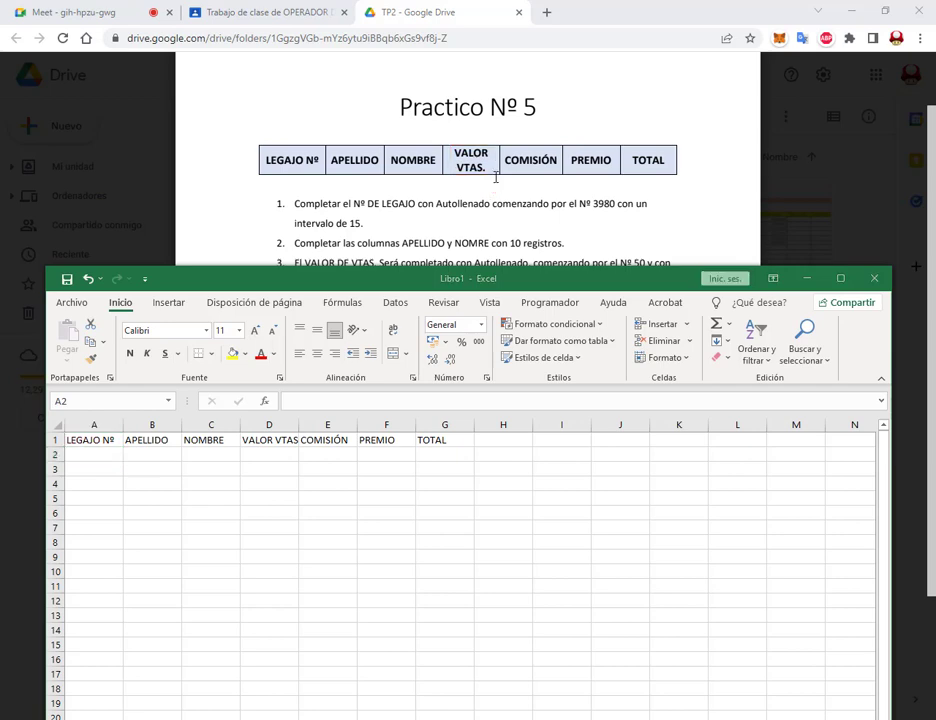
pyautogui.click(278, 484)
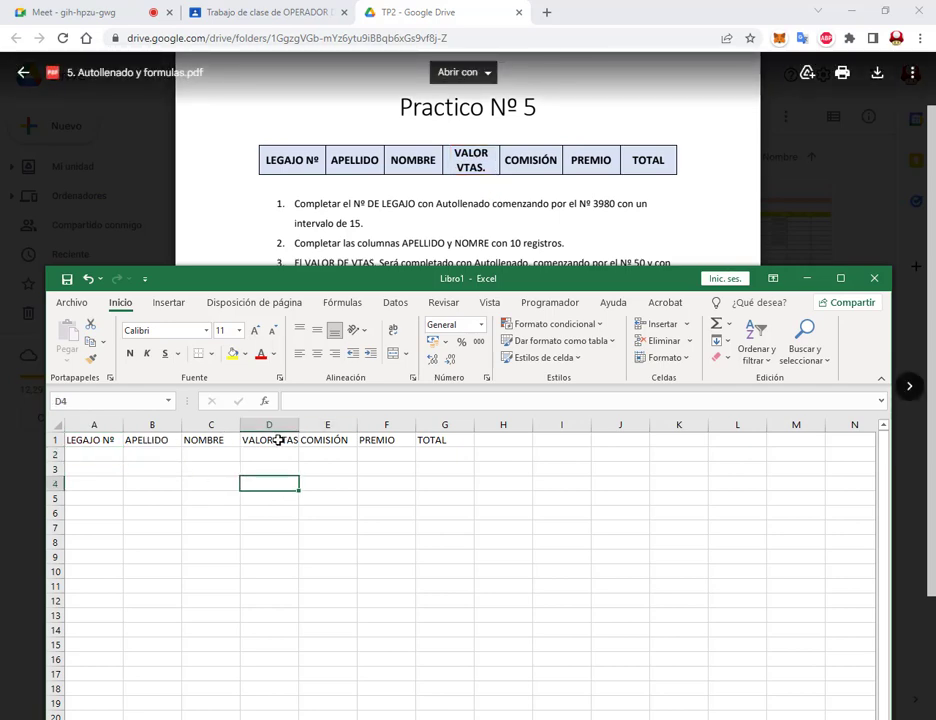
pyautogui.click(278, 439)
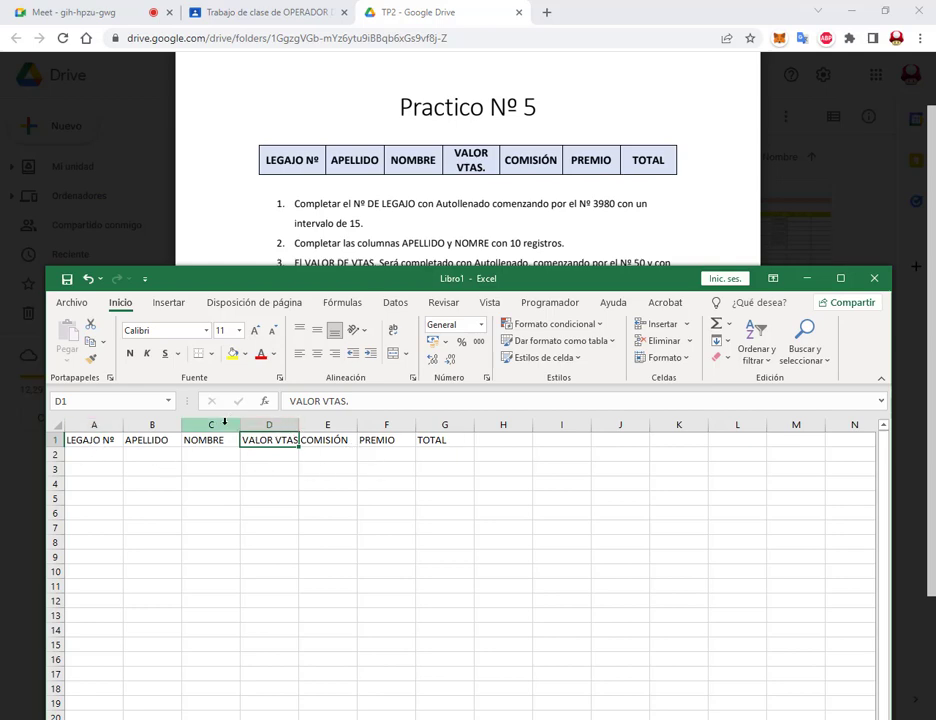
pyautogui.click(325, 438)
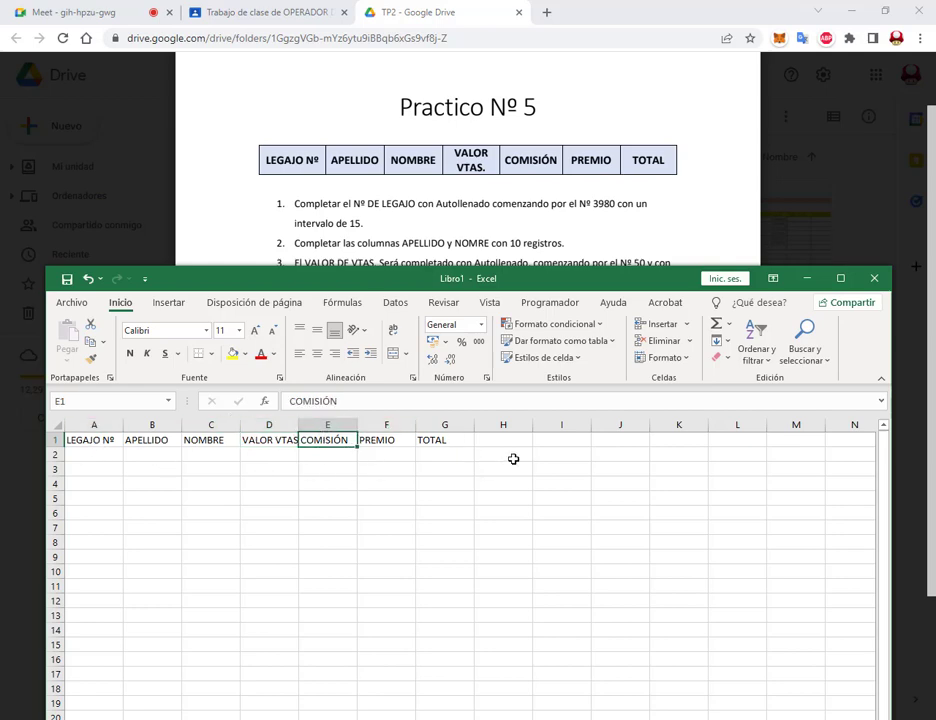
pyautogui.moveTo(68, 439); pyautogui.dragTo(463, 450)
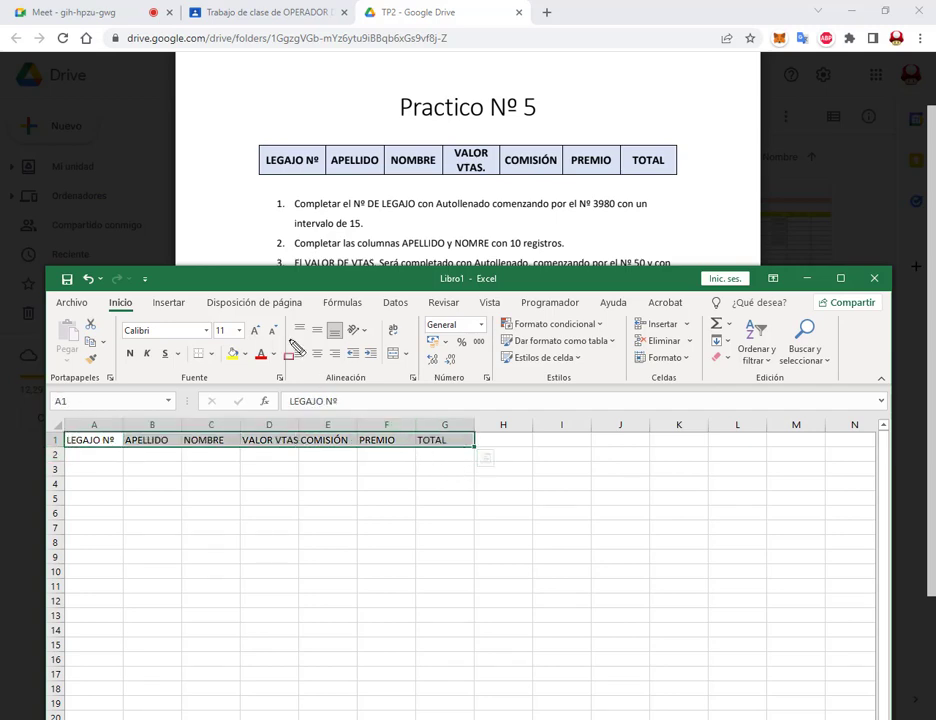
pyautogui.moveTo(286, 316); pyautogui.dragTo(420, 386)
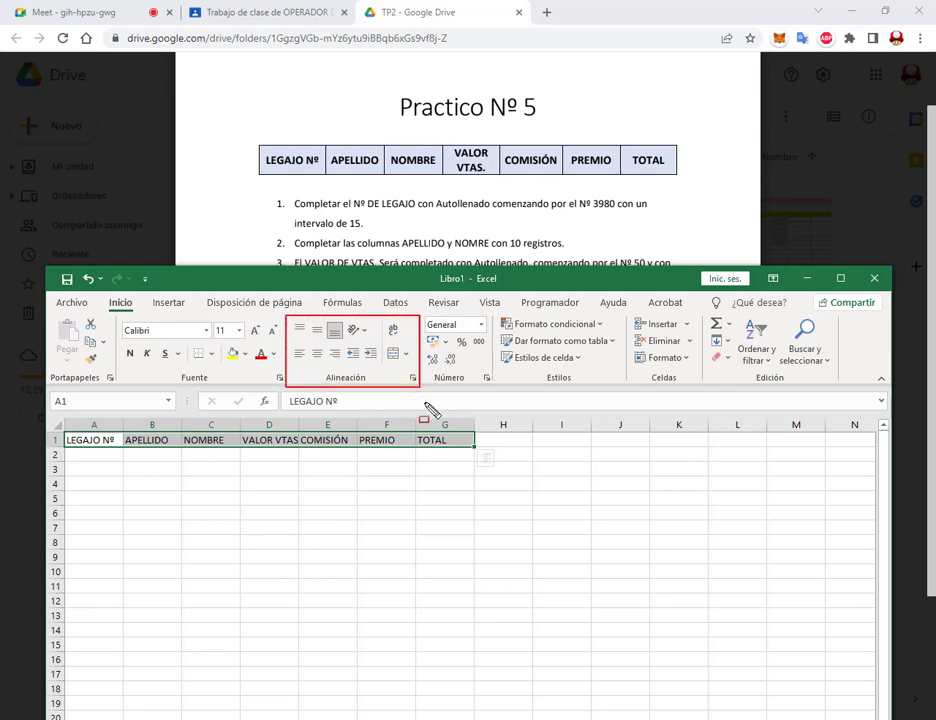
pyautogui.moveTo(385, 320)
pyautogui.mouseDown()
pyautogui.moveTo(408, 339)
pyautogui.moveTo(409, 320)
pyautogui.mouseUp()
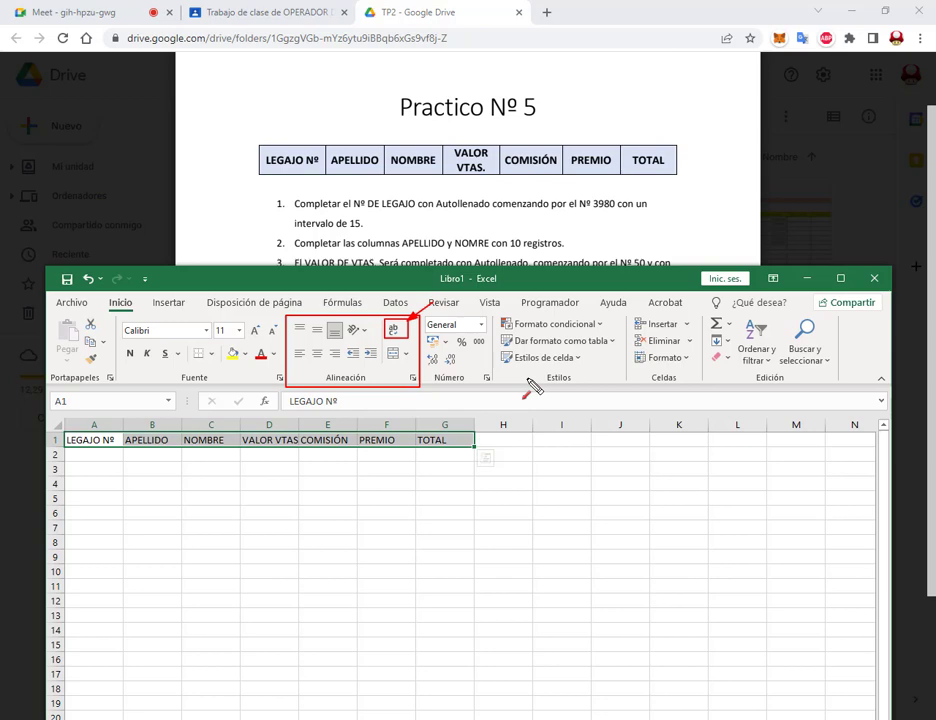
pyautogui.press('Escape')
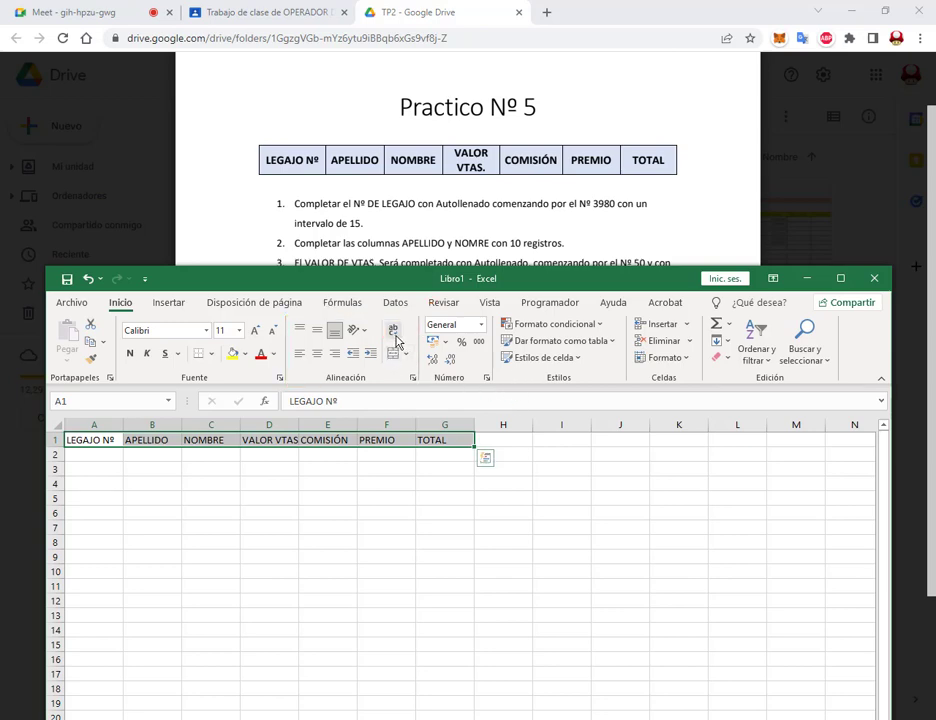
pyautogui.click(395, 340)
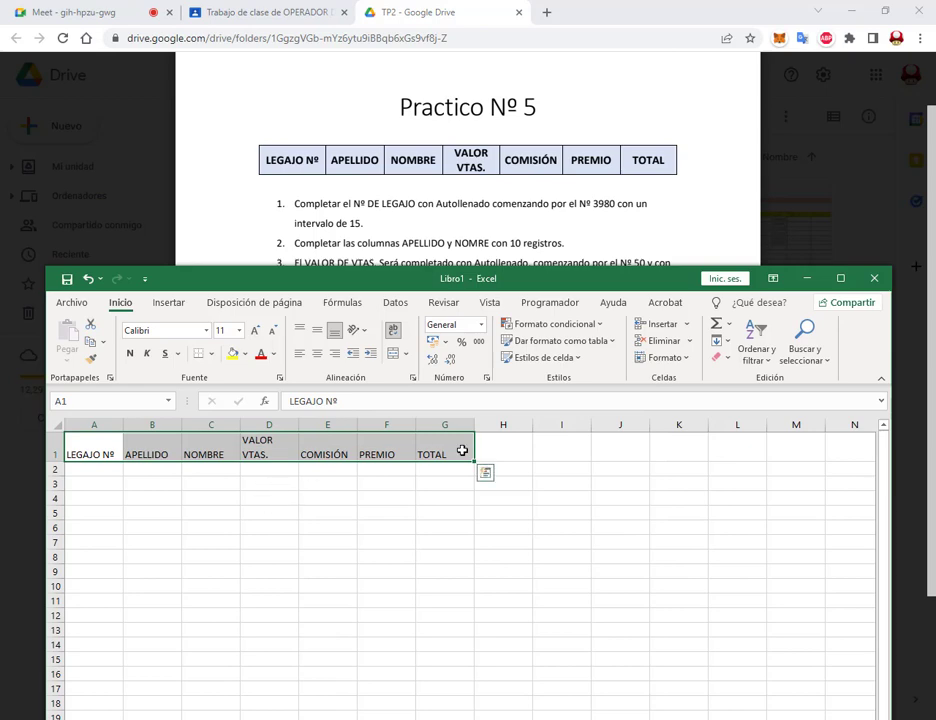
pyautogui.click(422, 449)
pyautogui.click(386, 452)
pyautogui.click(327, 452)
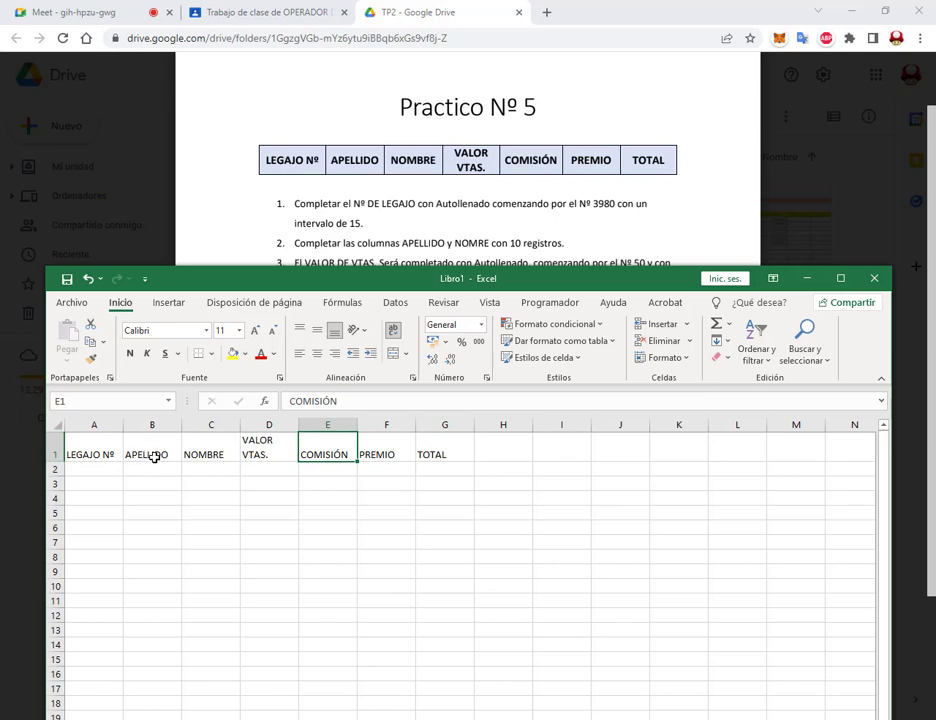
pyautogui.click(262, 455)
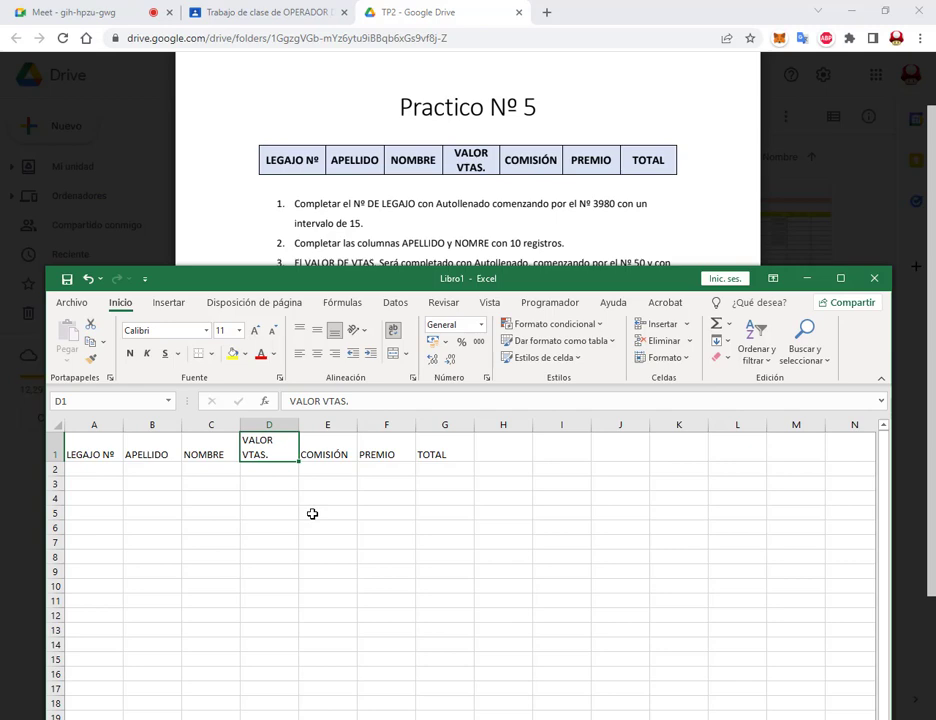
pyautogui.click(299, 401)
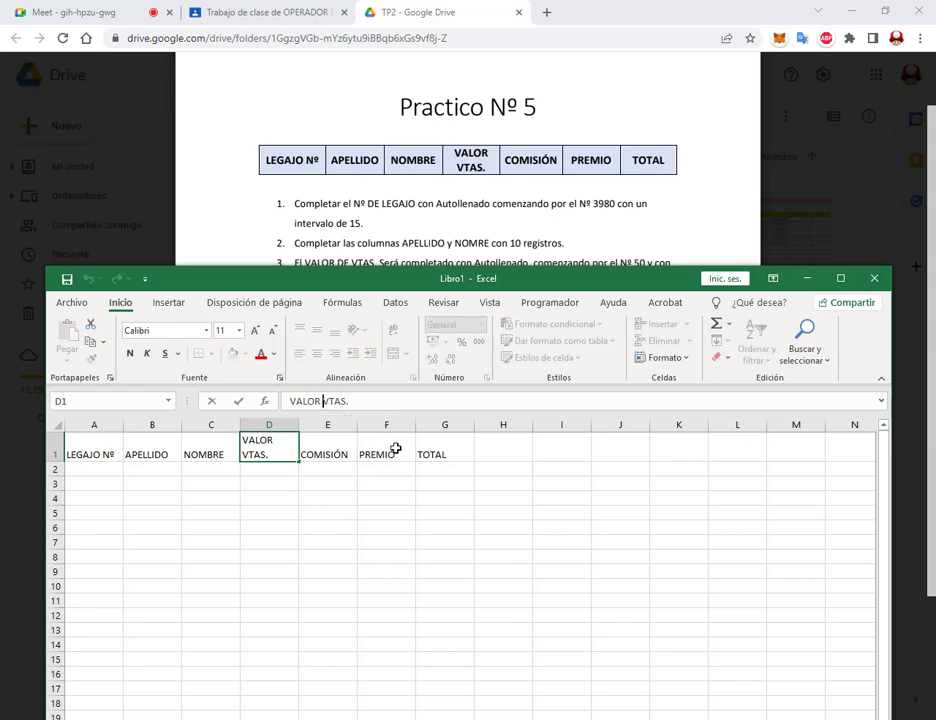
pyautogui.press('BackSpace')
pyautogui.press('Return')
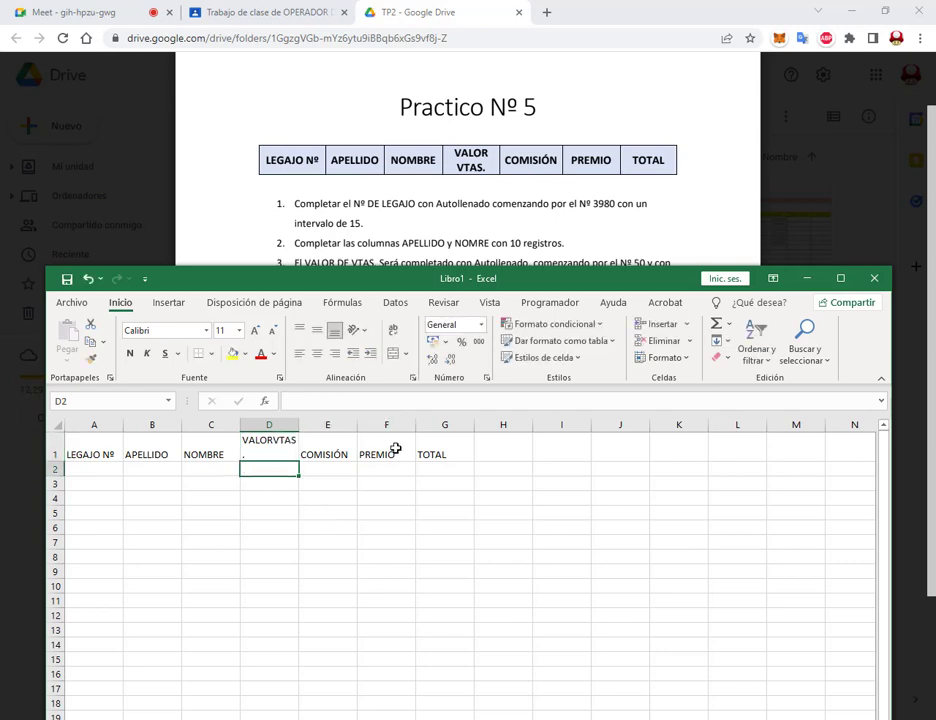
pyautogui.click(278, 447)
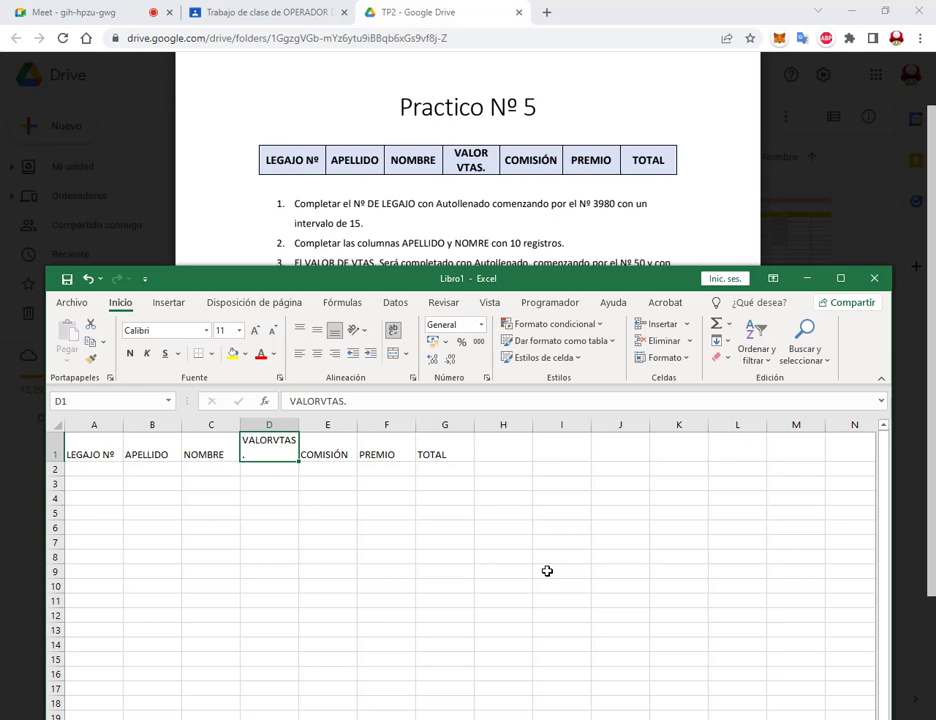
pyautogui.click(320, 401)
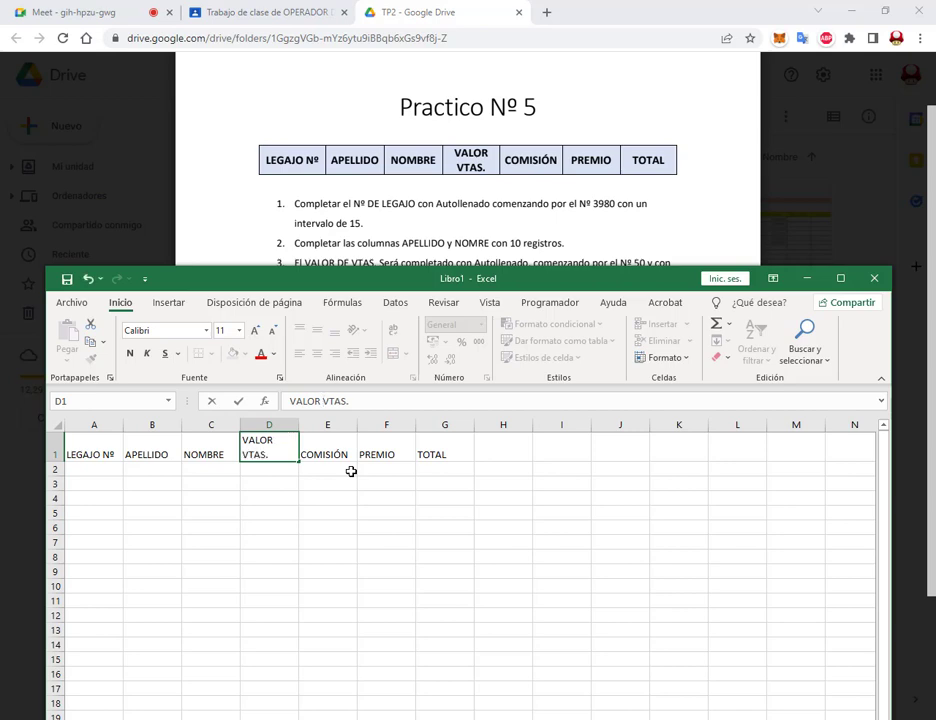
pyautogui.press('Return')
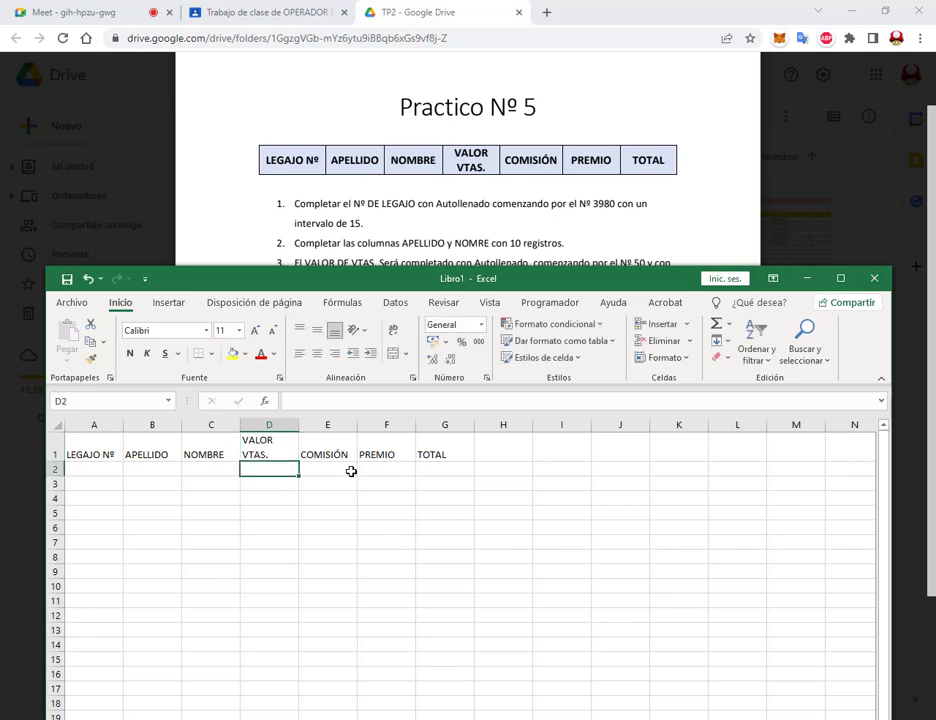
pyautogui.click(288, 445)
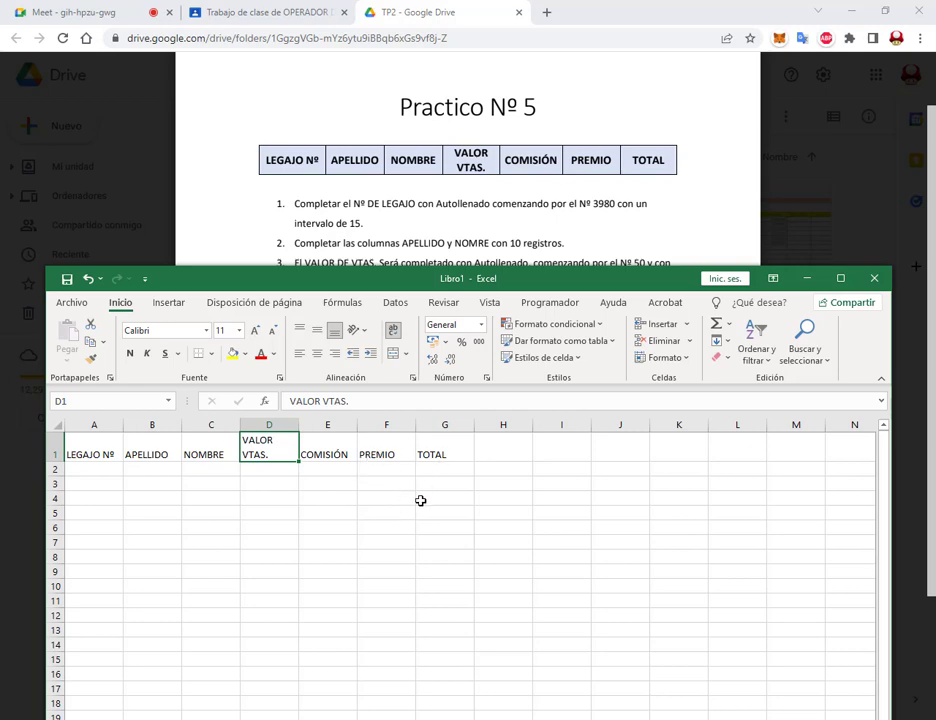
pyautogui.click(138, 445)
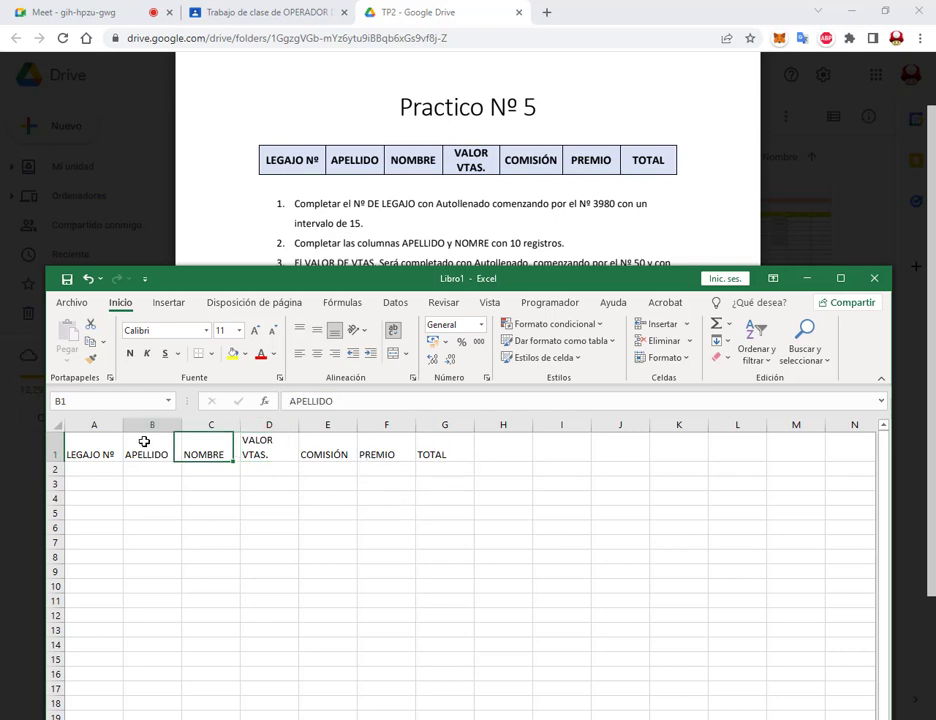
pyautogui.moveTo(100, 453); pyautogui.dragTo(451, 455)
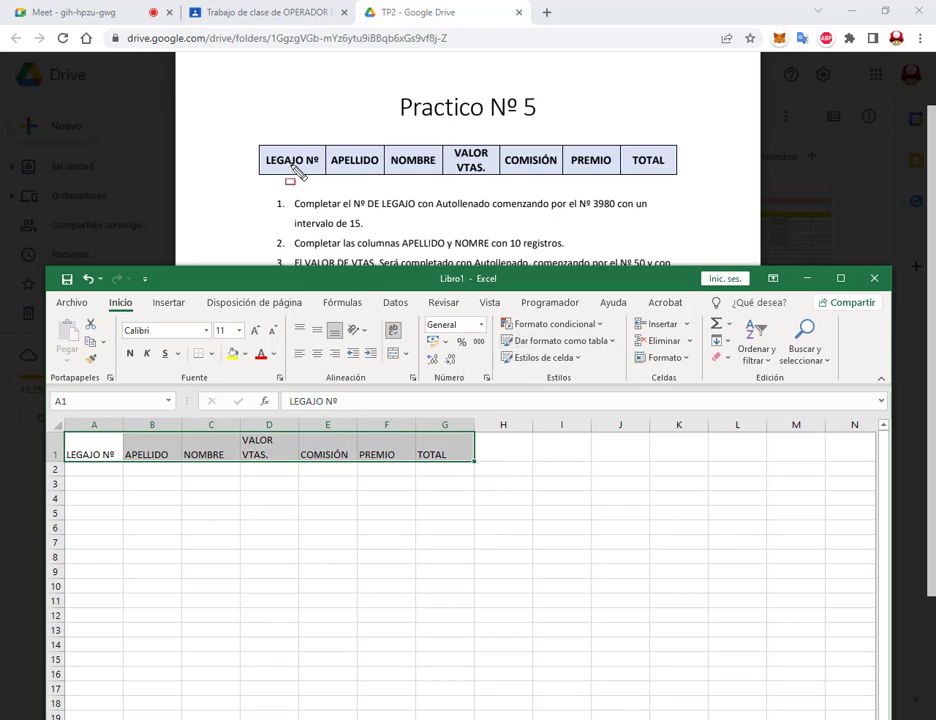
pyautogui.moveTo(260, 160)
pyautogui.mouseDown()
pyautogui.moveTo(673, 167)
pyautogui.moveTo(650, 172)
pyautogui.mouseUp()
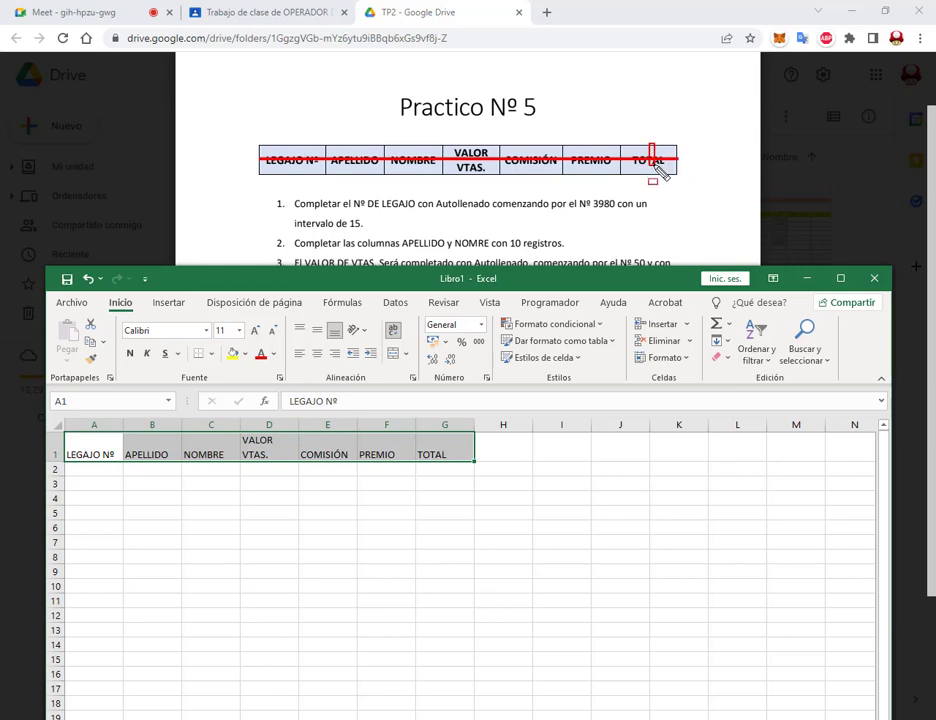
# Step: Apply Centrar and Alinear en el medio to the A1:G1 header titles
pyautogui.moveTo(588, 145); pyautogui.dragTo(589, 174)
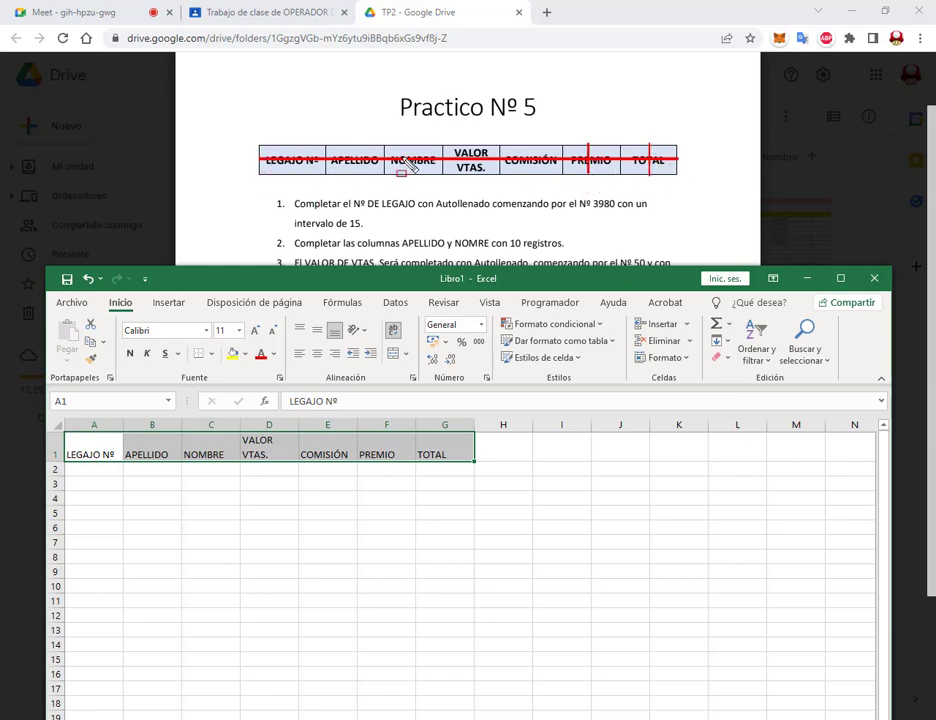
pyautogui.press('Escape')
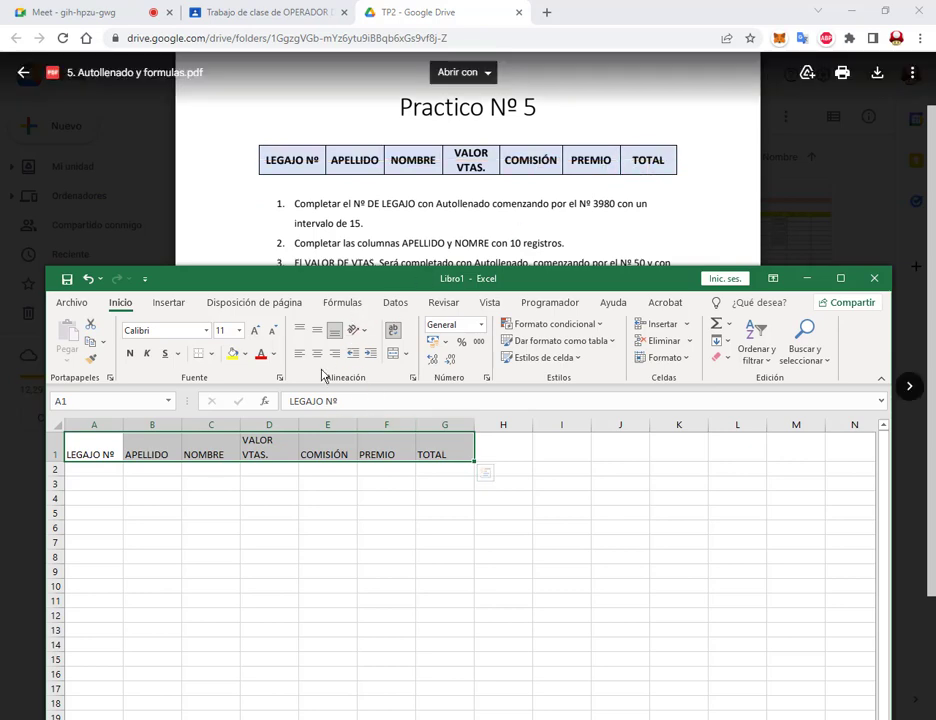
pyautogui.moveTo(289, 317); pyautogui.dragTo(430, 388)
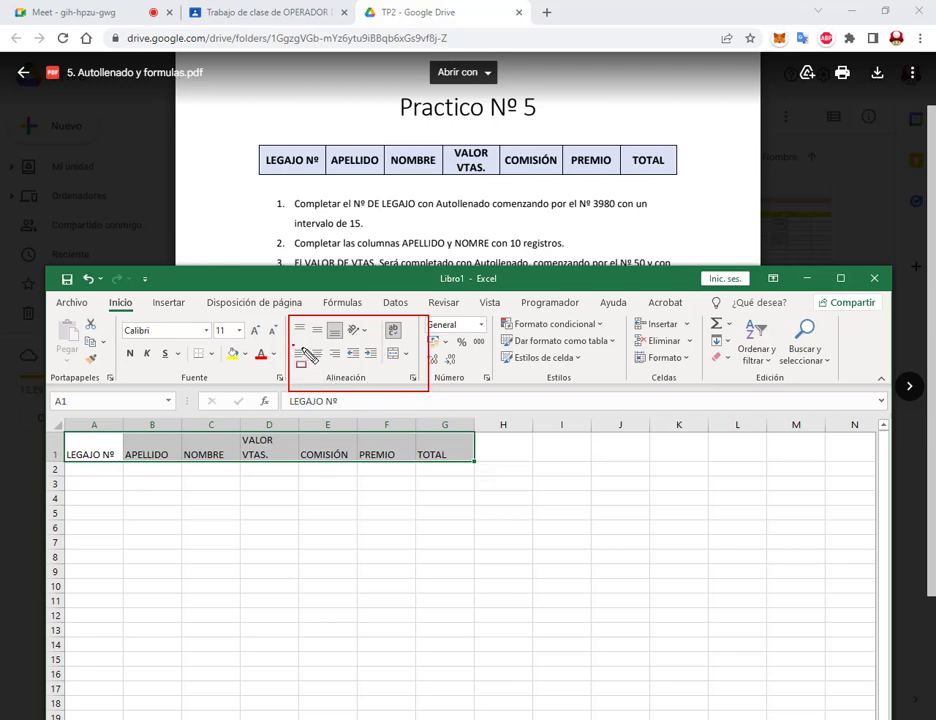
pyautogui.moveTo(293, 345); pyautogui.dragTo(342, 366)
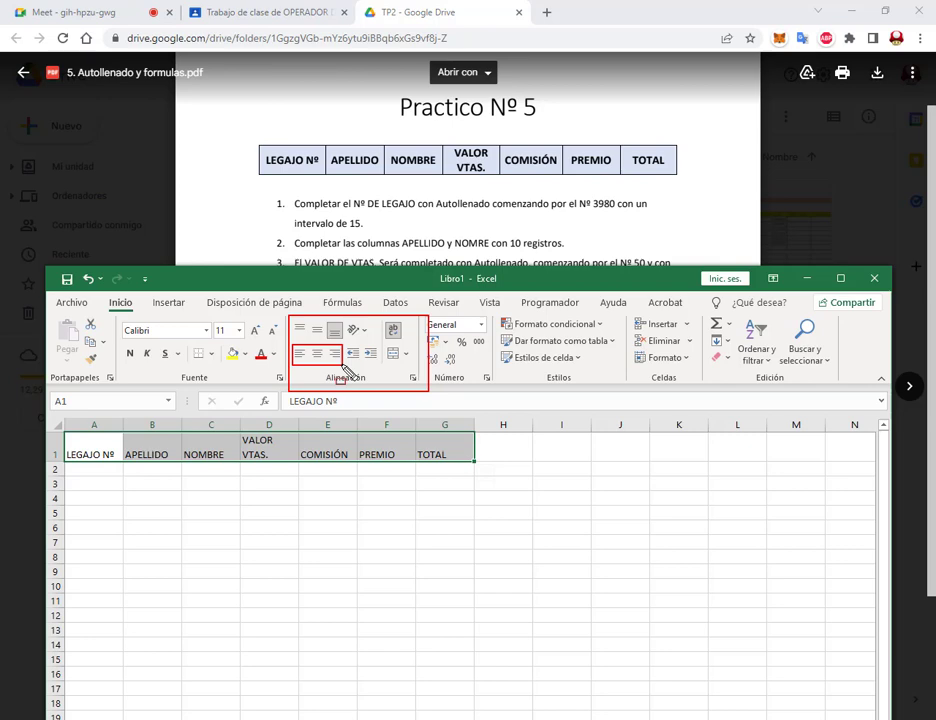
pyautogui.moveTo(292, 319); pyautogui.dragTo(347, 341)
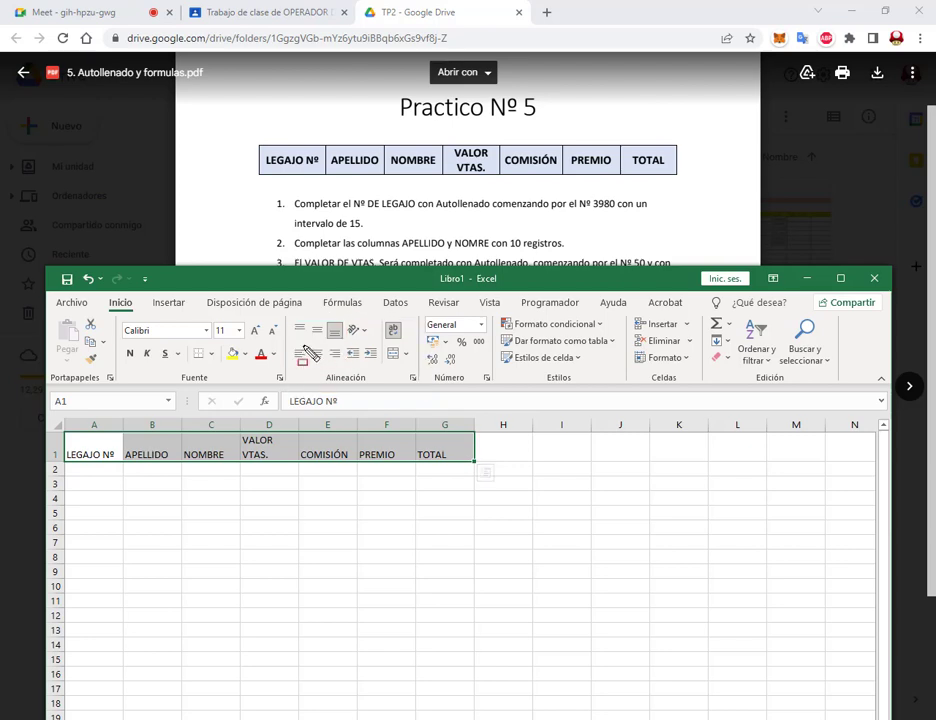
pyautogui.moveTo(308, 345); pyautogui.dragTo(325, 362)
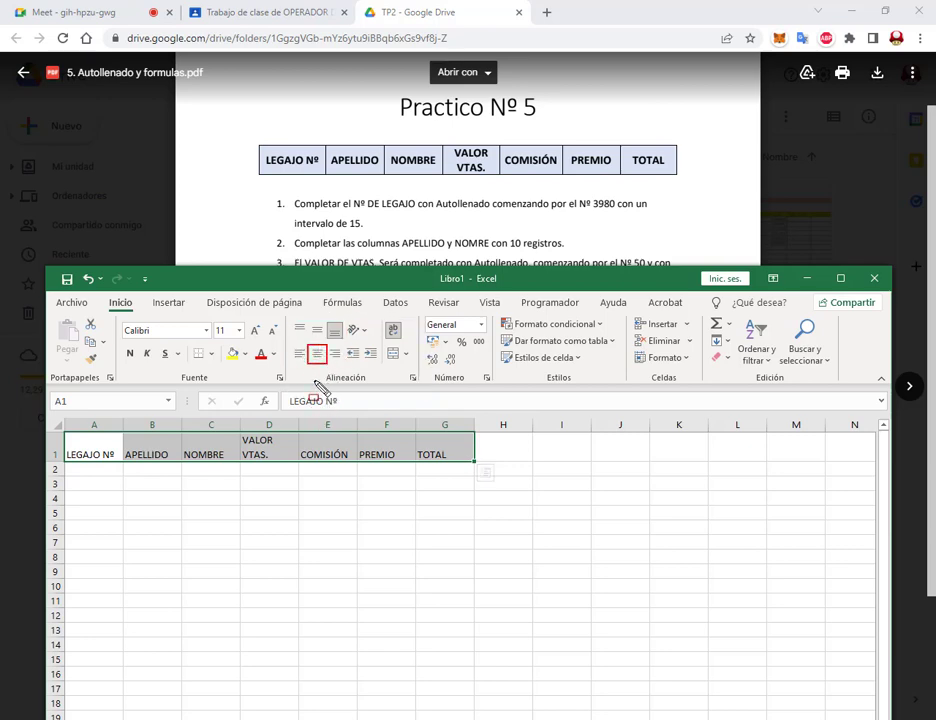
pyautogui.click(317, 354)
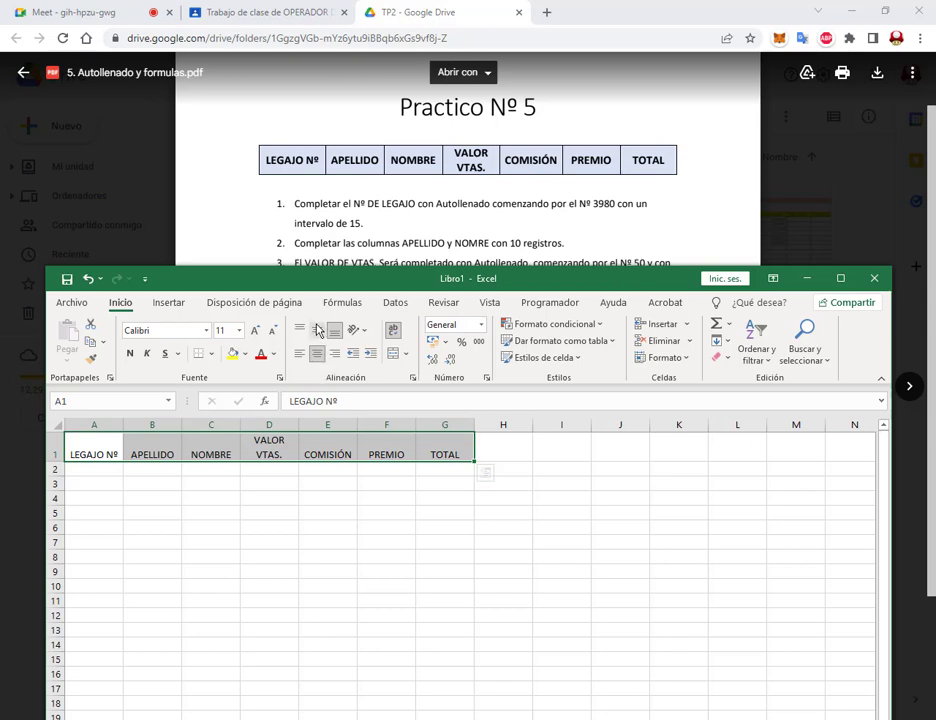
pyautogui.moveTo(306, 318)
pyautogui.mouseDown()
pyautogui.moveTo(324, 338)
pyautogui.moveTo(321, 317)
pyautogui.mouseUp()
pyautogui.click(316, 330)
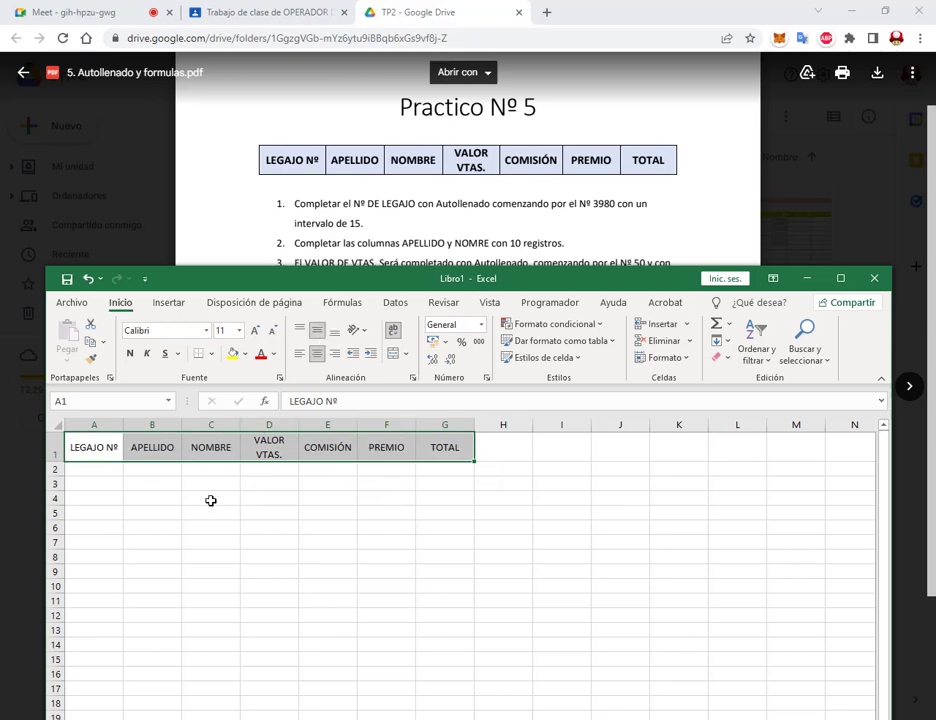
pyautogui.click(135, 17)
pyautogui.click(405, 18)
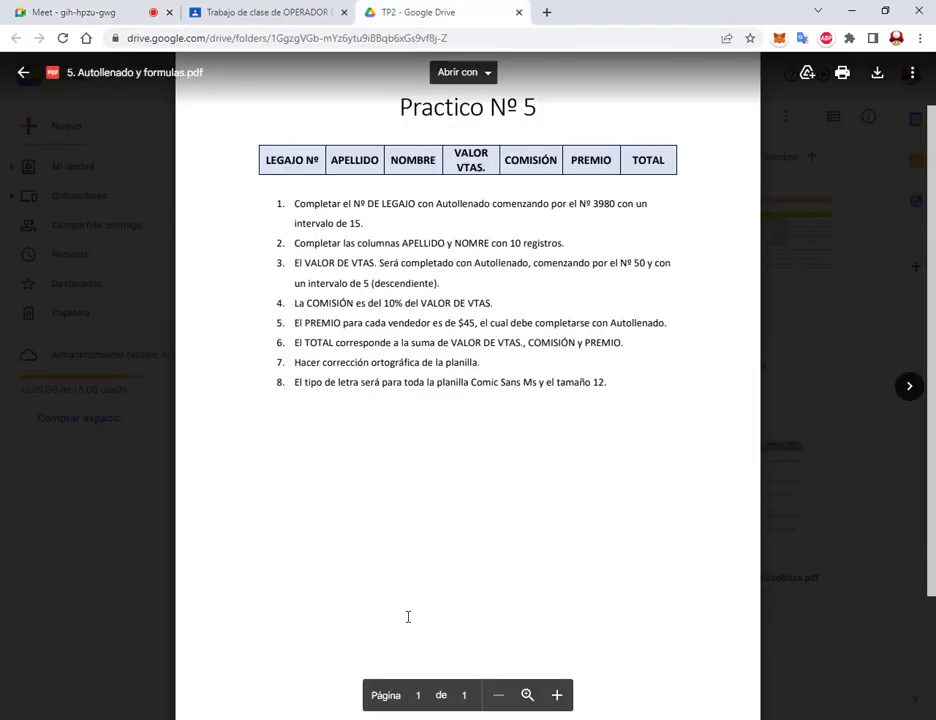
# Step: Bring Excel back in front with Alt+Tab, shift its window down-right, and select A2
pyautogui.hotkey('alt', 'Tab')
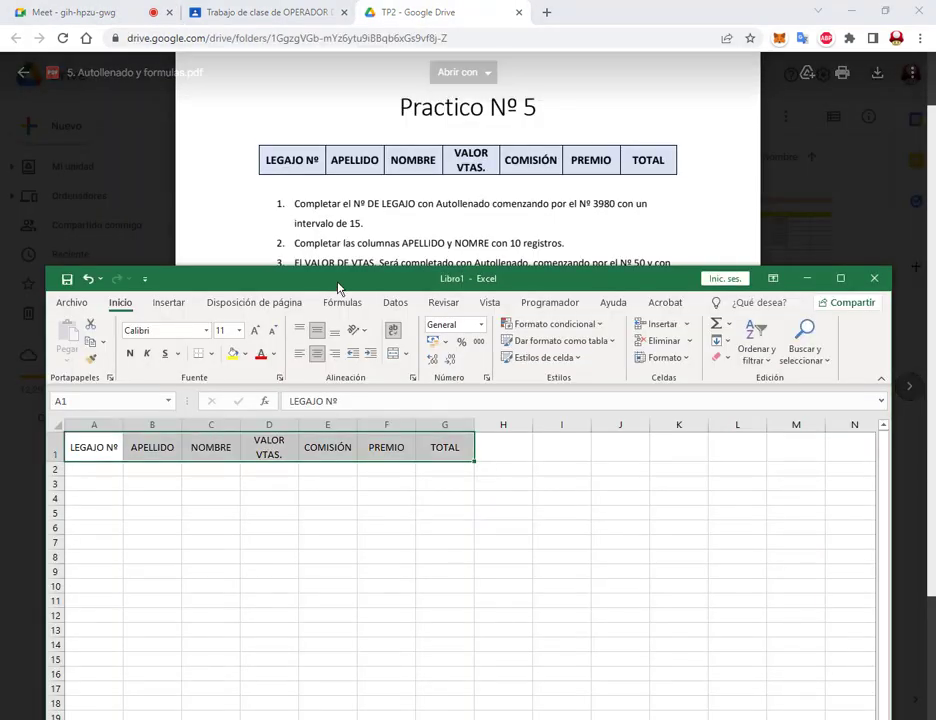
pyautogui.moveTo(341, 286); pyautogui.dragTo(361, 315)
pyautogui.click(123, 497)
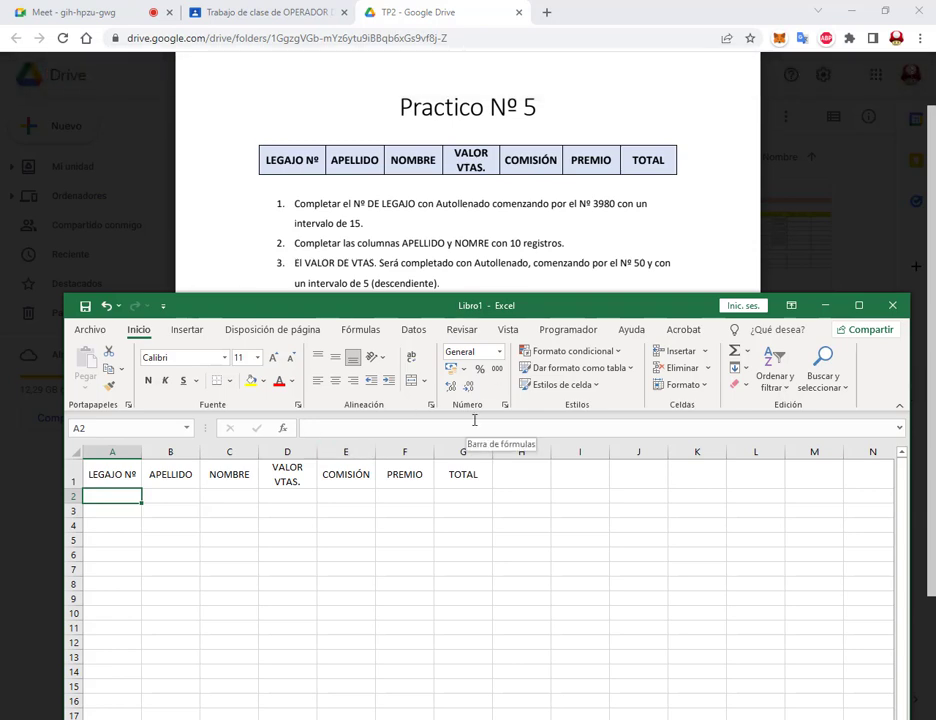
# Step: Type 3980 in A2 and select A2:A11 to prepare the series
pyautogui.write('3980')
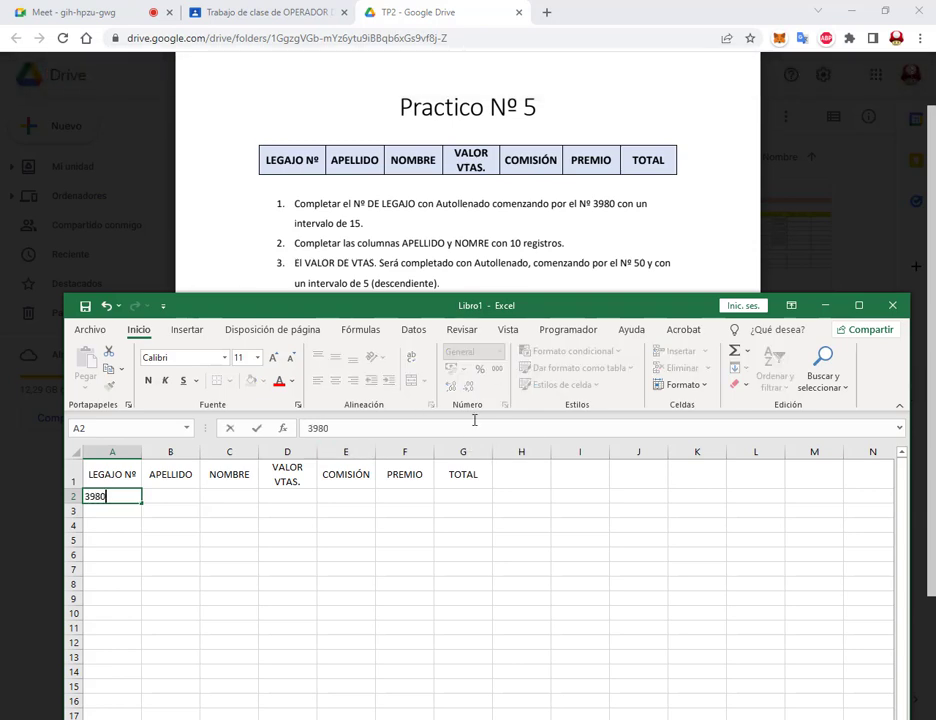
pyautogui.press('Return')
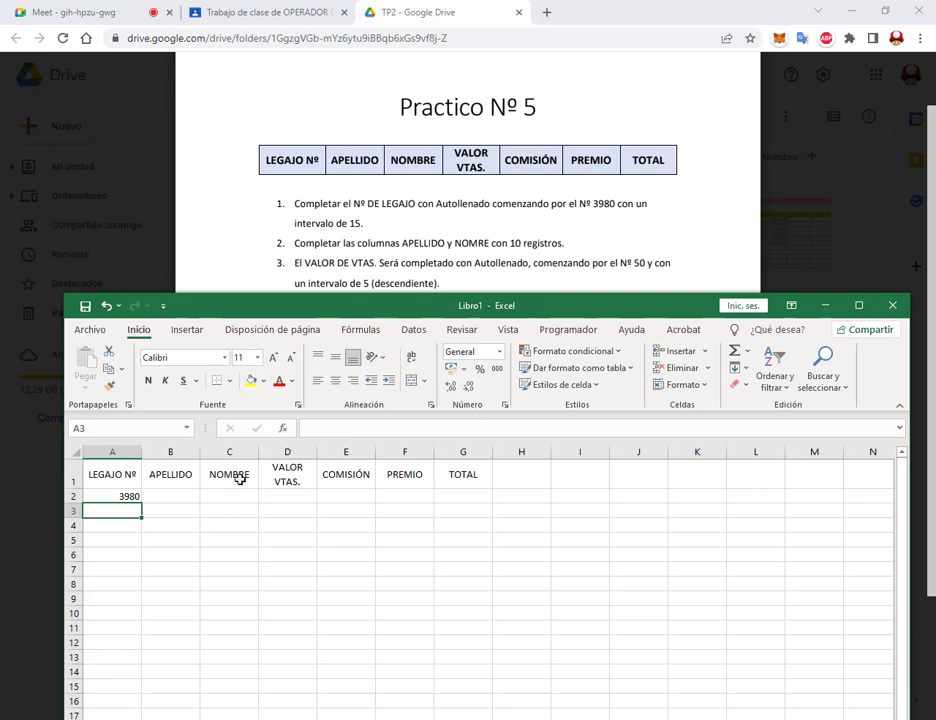
pyautogui.click(134, 496)
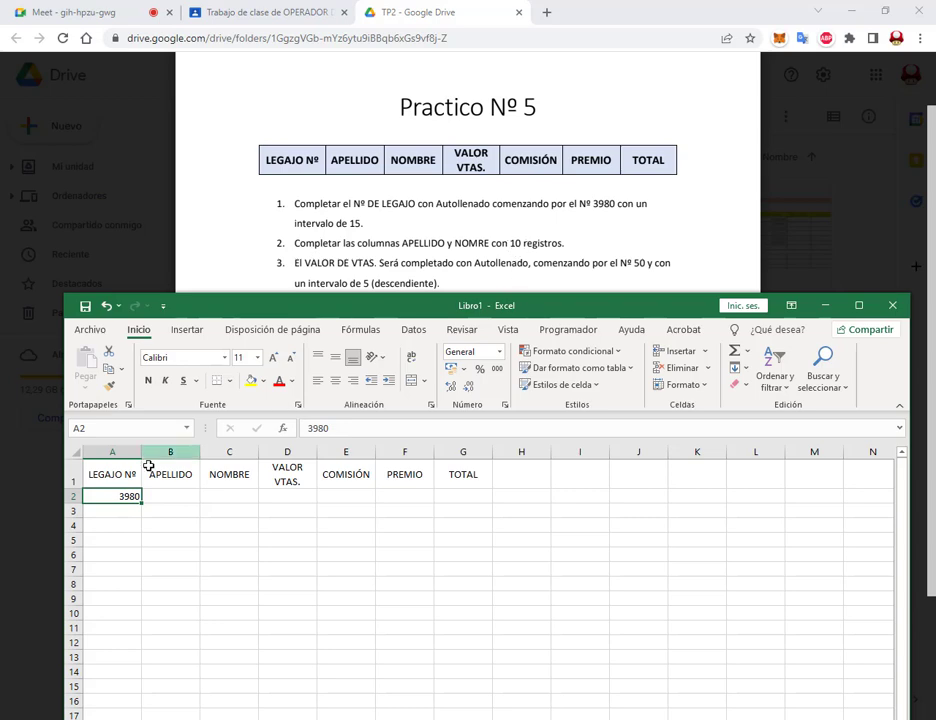
pyautogui.moveTo(141, 502); pyautogui.dragTo(98, 629)
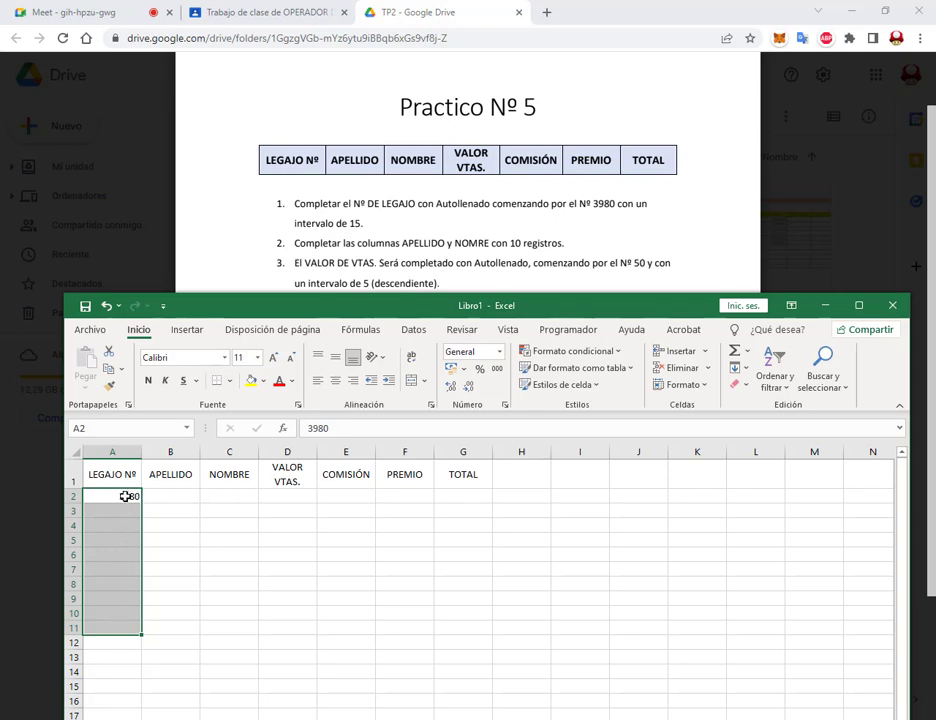
pyautogui.moveTo(124, 496); pyautogui.dragTo(121, 627)
pyautogui.moveTo(723, 340); pyautogui.dragTo(866, 426)
pyautogui.moveTo(727, 358); pyautogui.dragTo(751, 378)
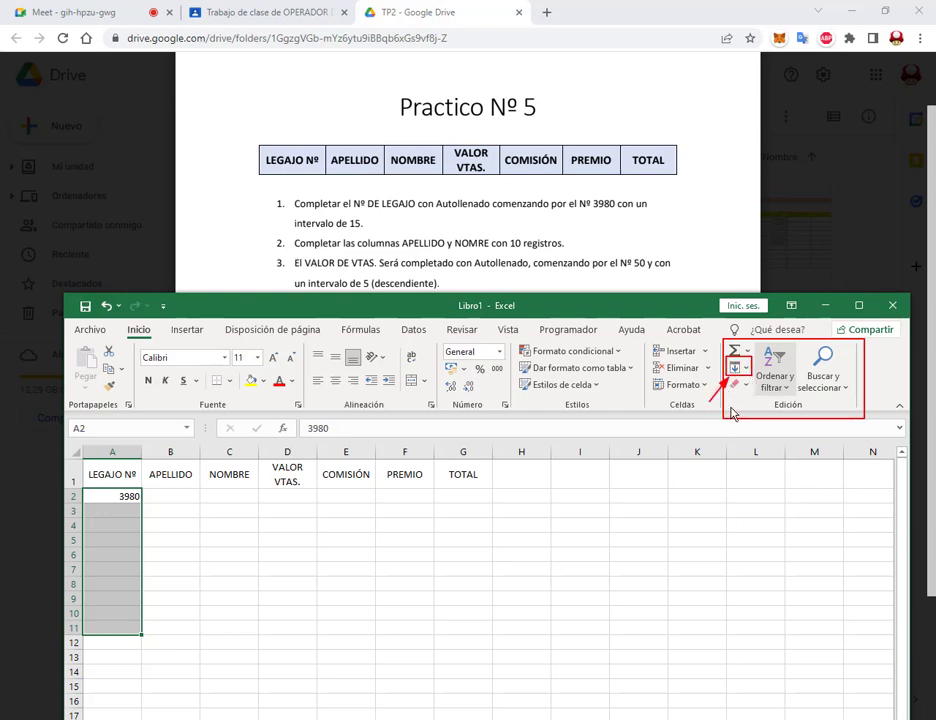
# Step: Fill A2:A11 as a linear column series with increment 15, running 3980 to 4115
pyautogui.press('Escape')
pyautogui.click(740, 376)
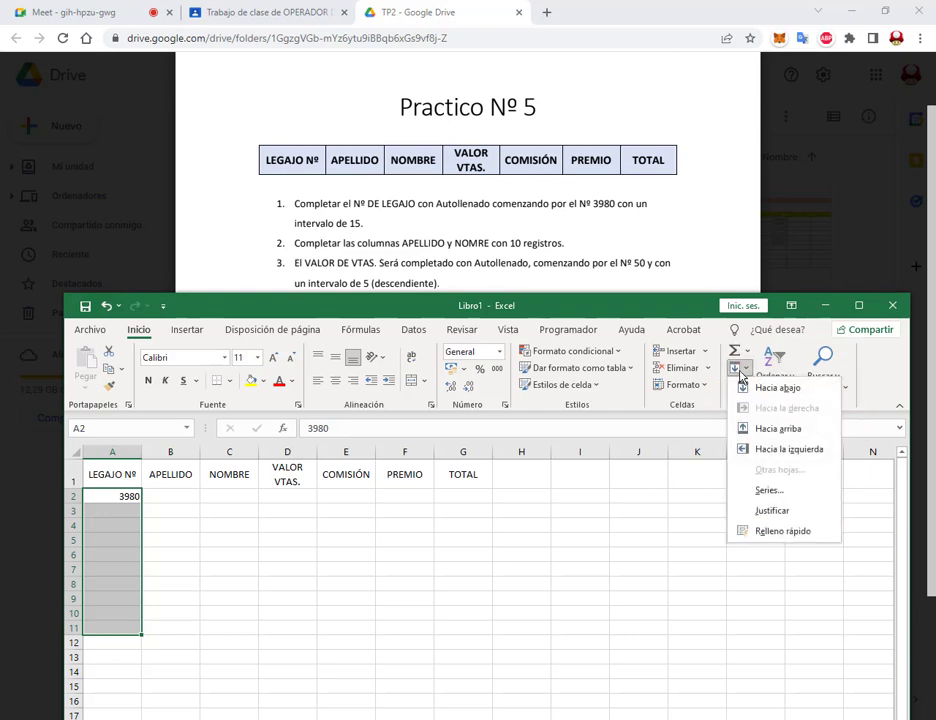
pyautogui.click(779, 493)
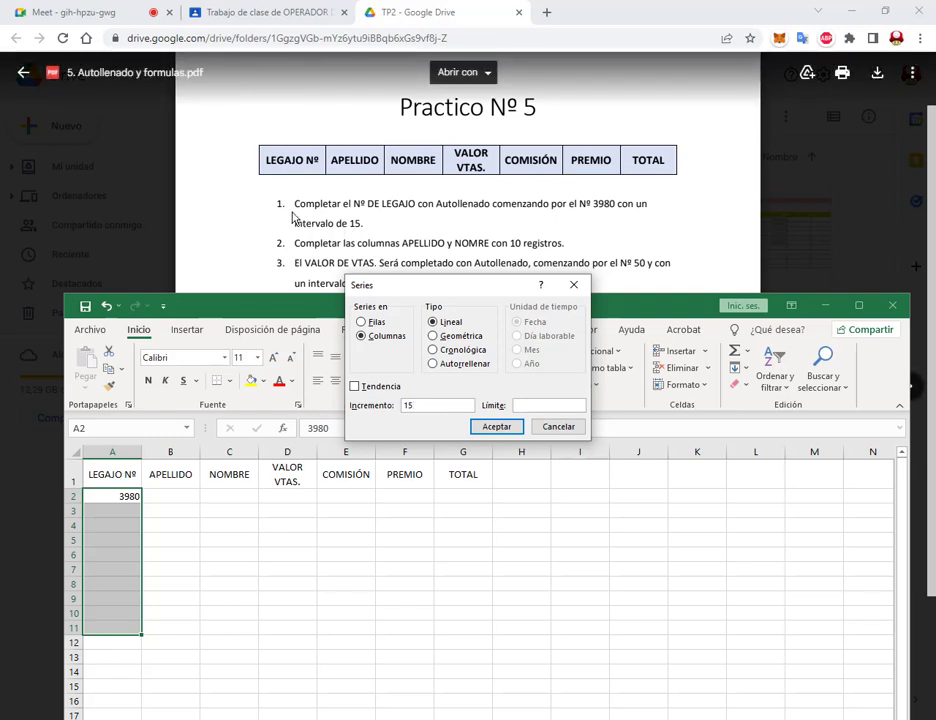
pyautogui.moveTo(292, 212)
pyautogui.mouseDown()
pyautogui.moveTo(381, 244)
pyautogui.moveTo(366, 233)
pyautogui.mouseUp()
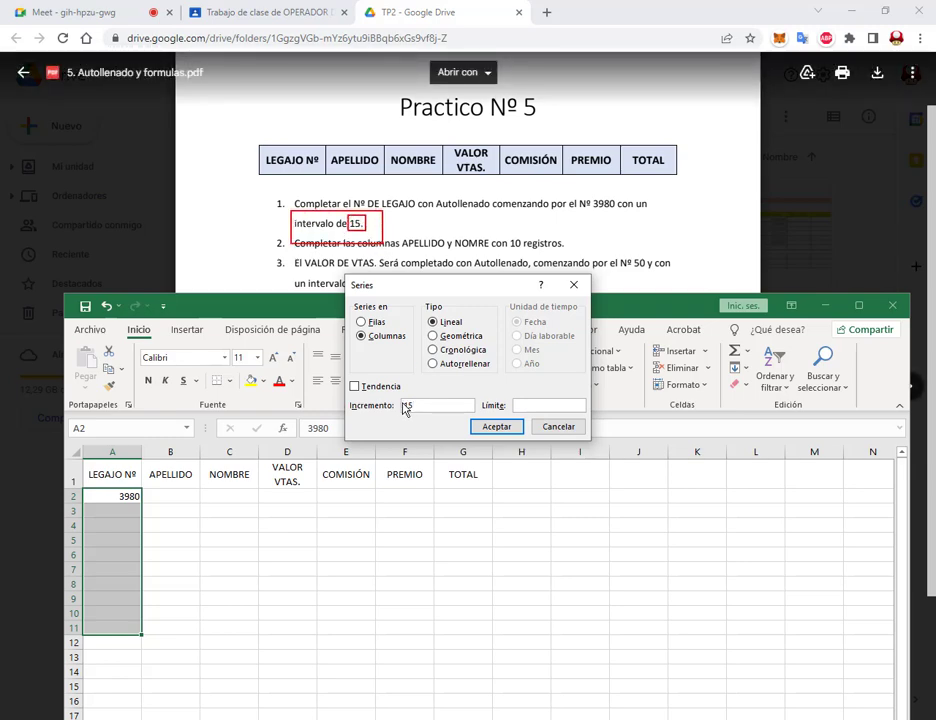
pyautogui.moveTo(389, 397); pyautogui.dragTo(428, 420)
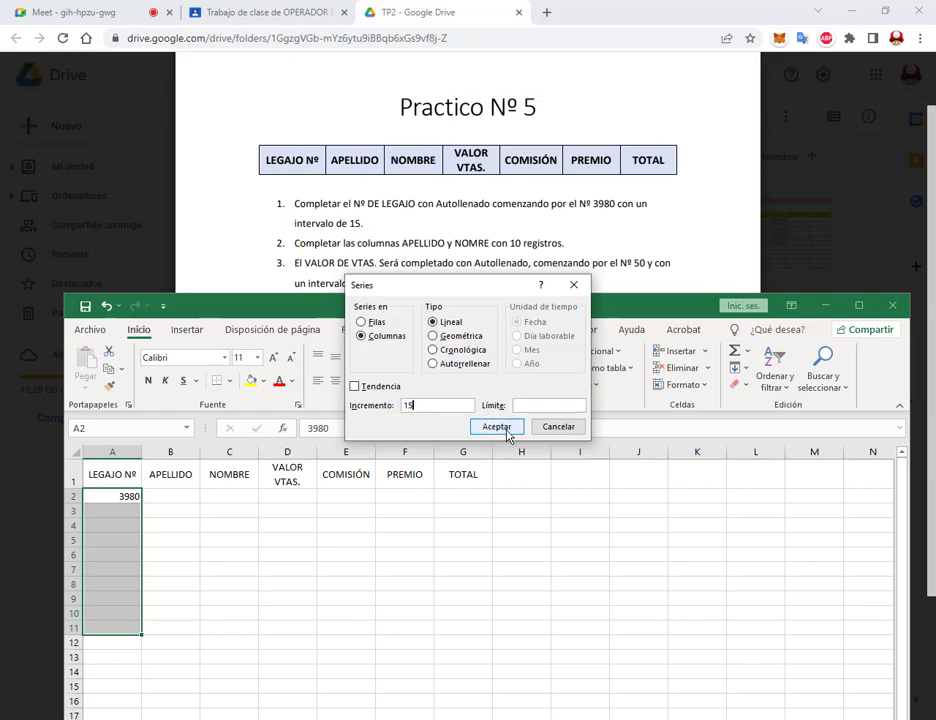
pyautogui.click(508, 436)
pyautogui.click(137, 512)
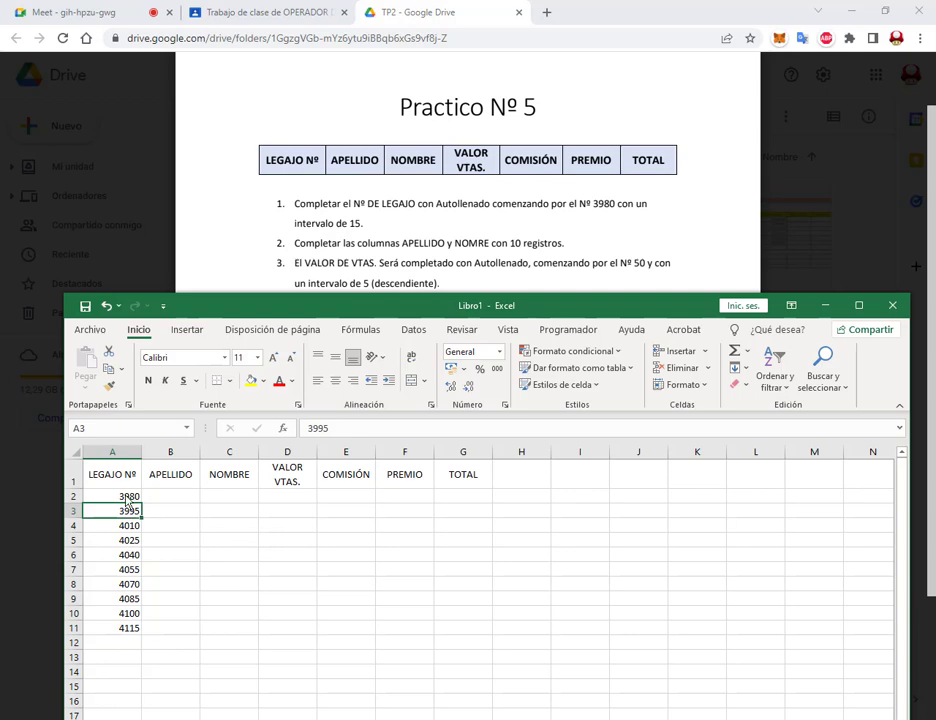
# Step: Check the generated values, then delete A3:A11 so only 3980 remains in A2
pyautogui.press('Up')
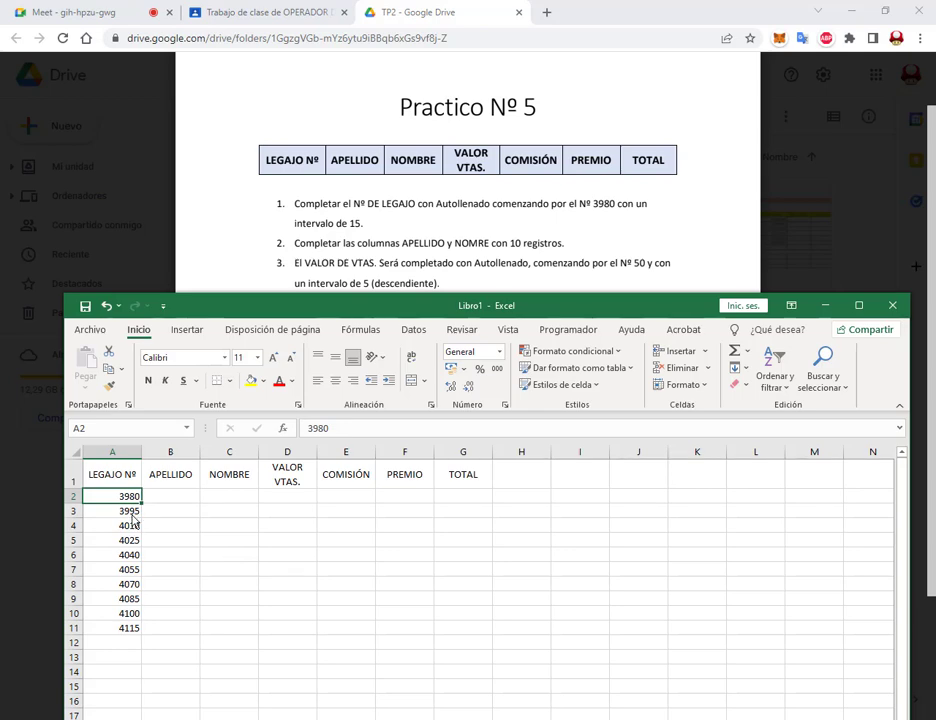
pyautogui.click(133, 513)
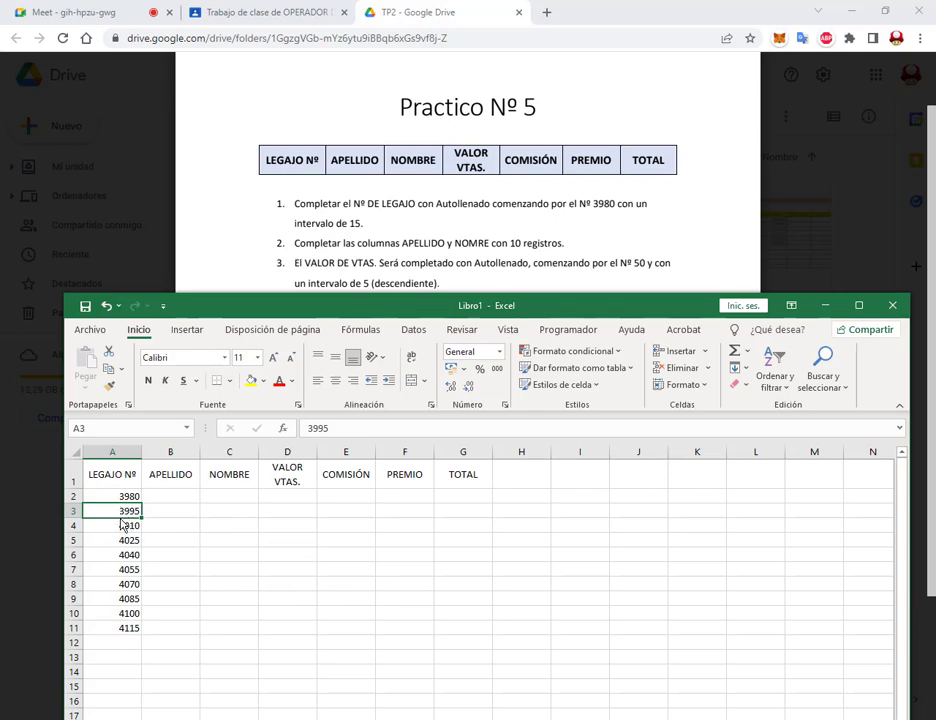
pyautogui.click(122, 525)
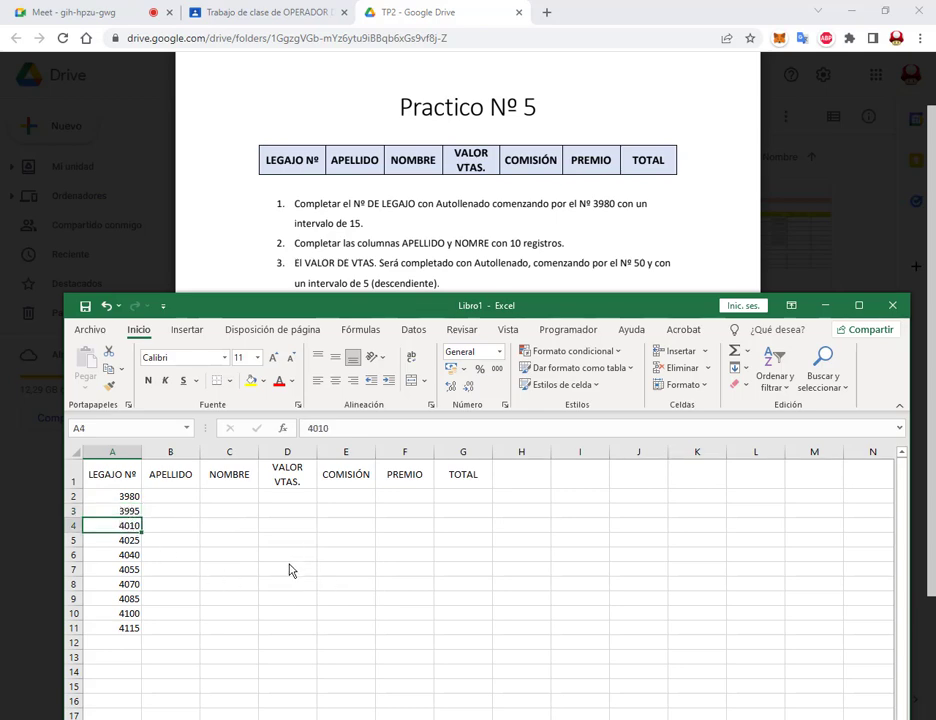
pyautogui.moveTo(128, 496); pyautogui.dragTo(128, 627)
pyautogui.click(287, 613)
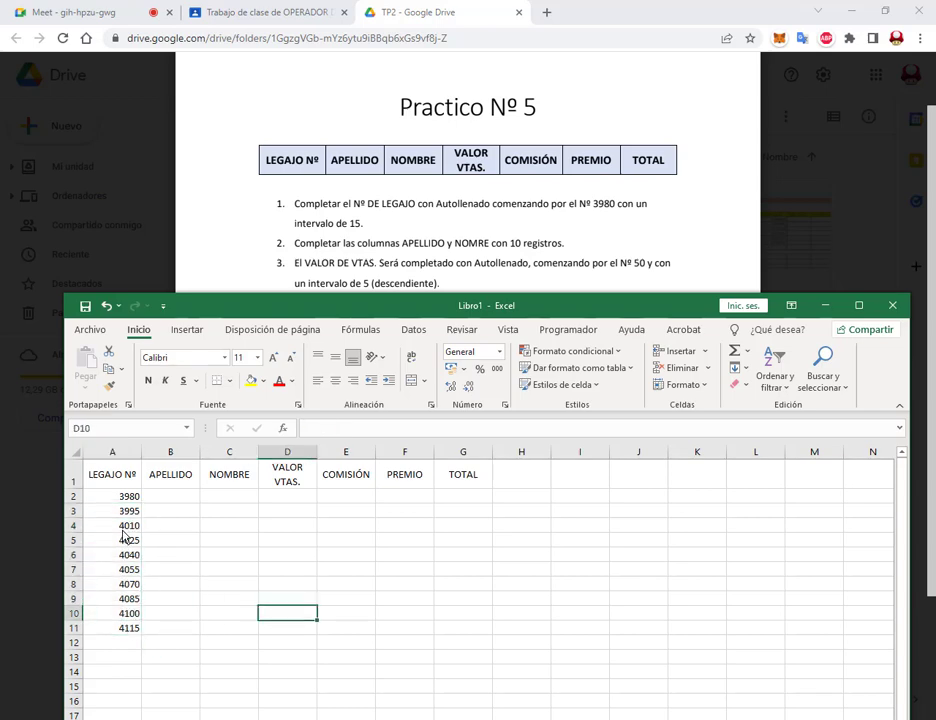
pyautogui.moveTo(129, 510); pyautogui.dragTo(128, 630)
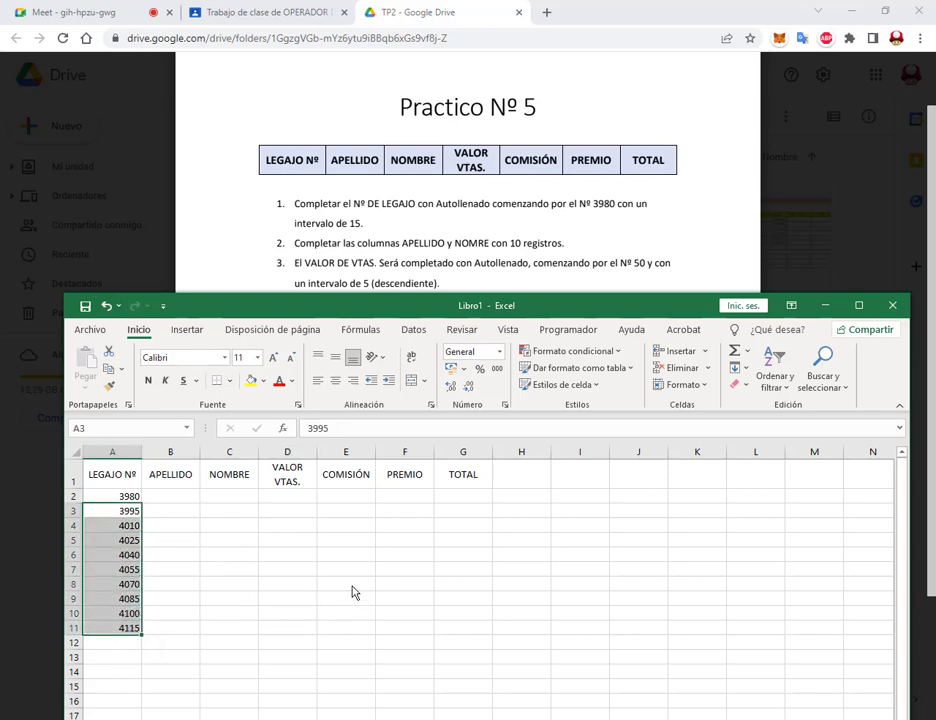
pyautogui.press('Delete')
# Step: Enter 3995 in A3 and recheck the interval of 15 in the instructions
pyautogui.press('Left')
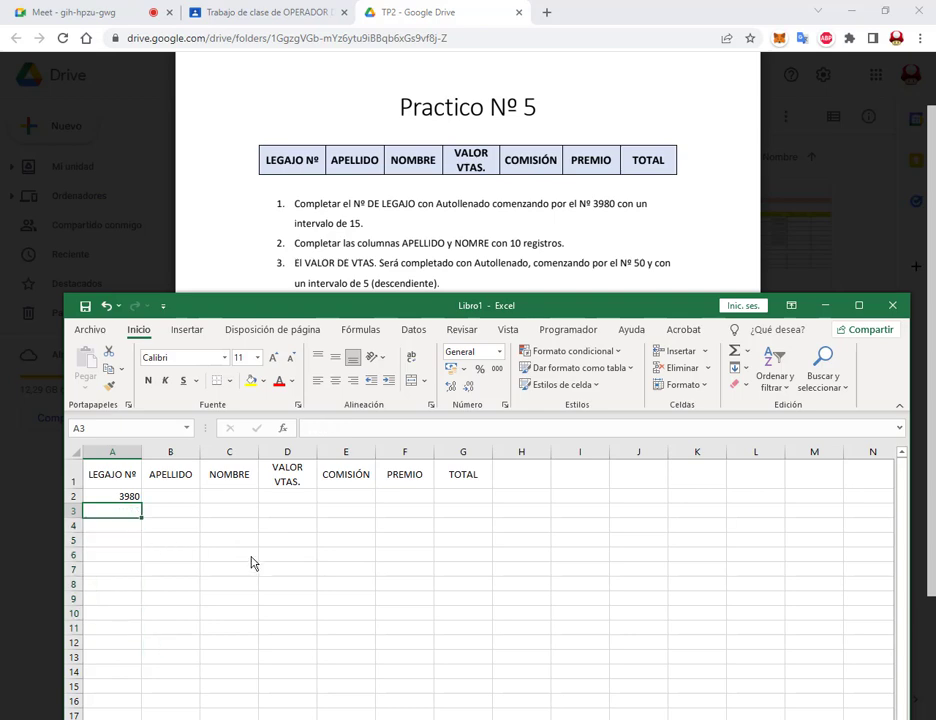
pyautogui.write('3995')
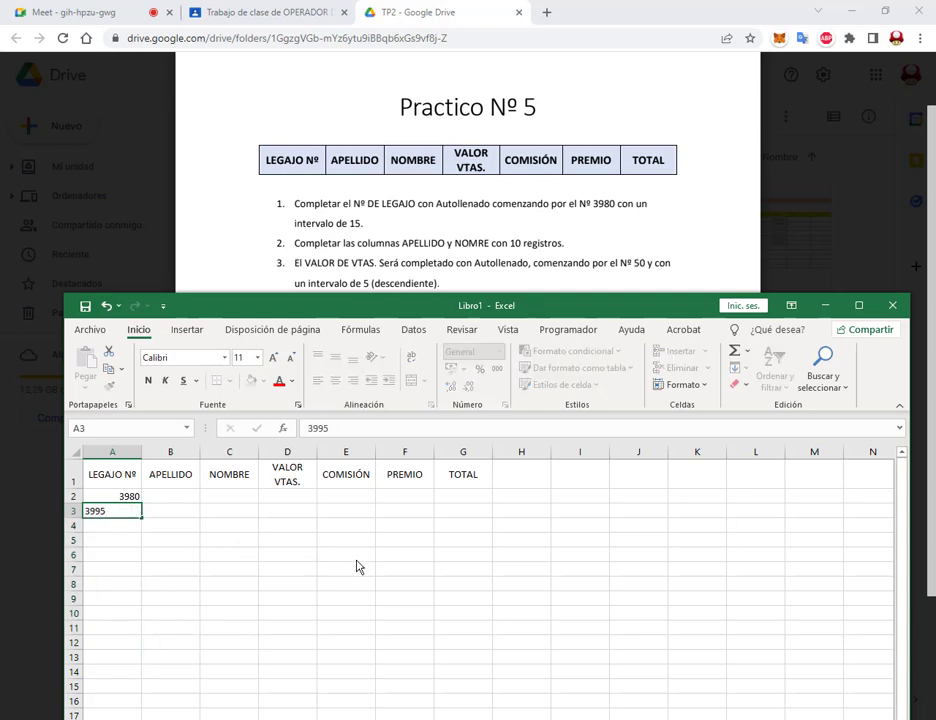
pyautogui.press('Return')
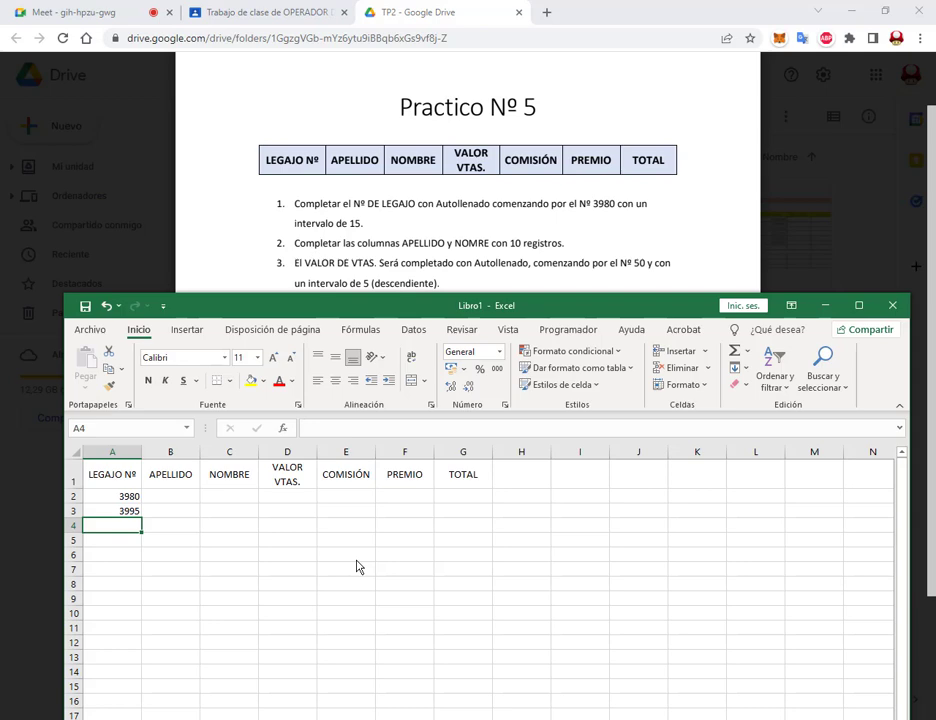
pyautogui.click(114, 498)
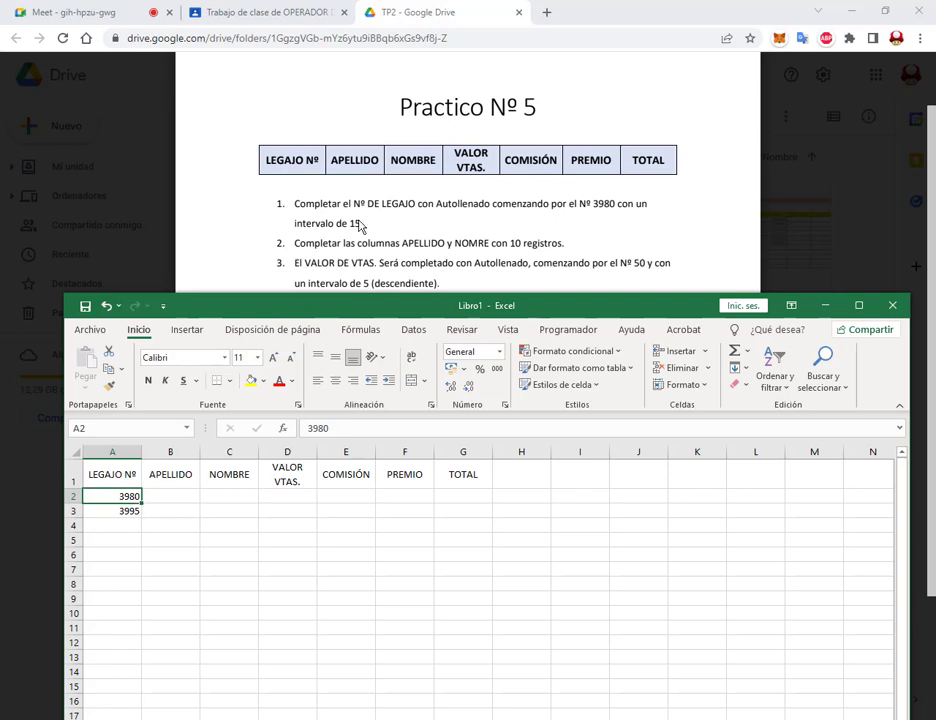
pyautogui.moveTo(347, 214); pyautogui.dragTo(366, 233)
# Step: Clear 3995 from A3, leave Rellenar unused, and begin a formula with '='
pyautogui.click(123, 511)
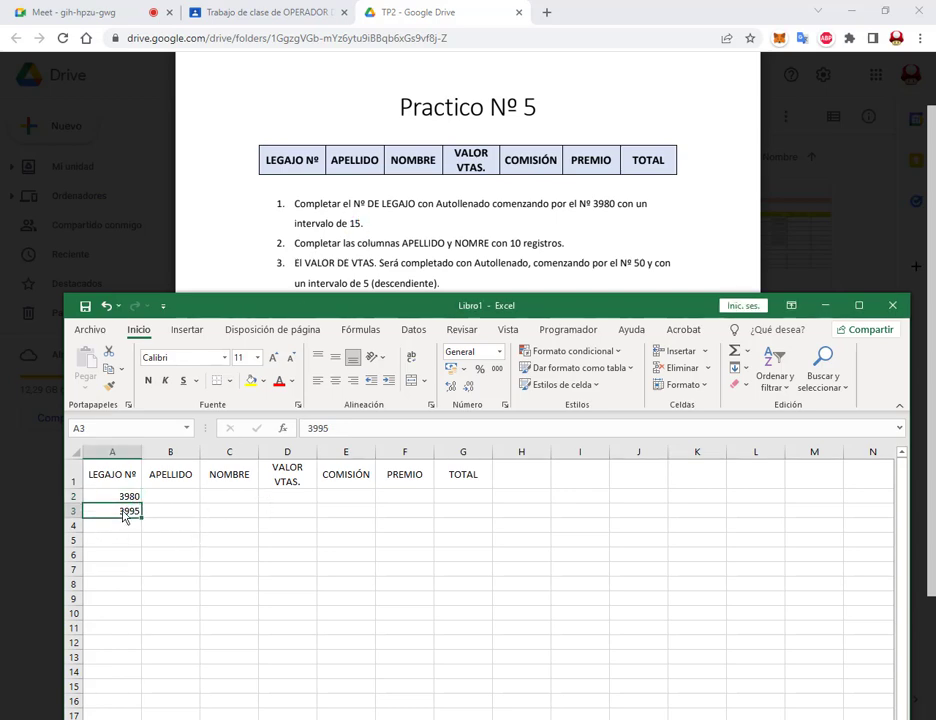
pyautogui.press('Delete')
pyautogui.click(739, 370)
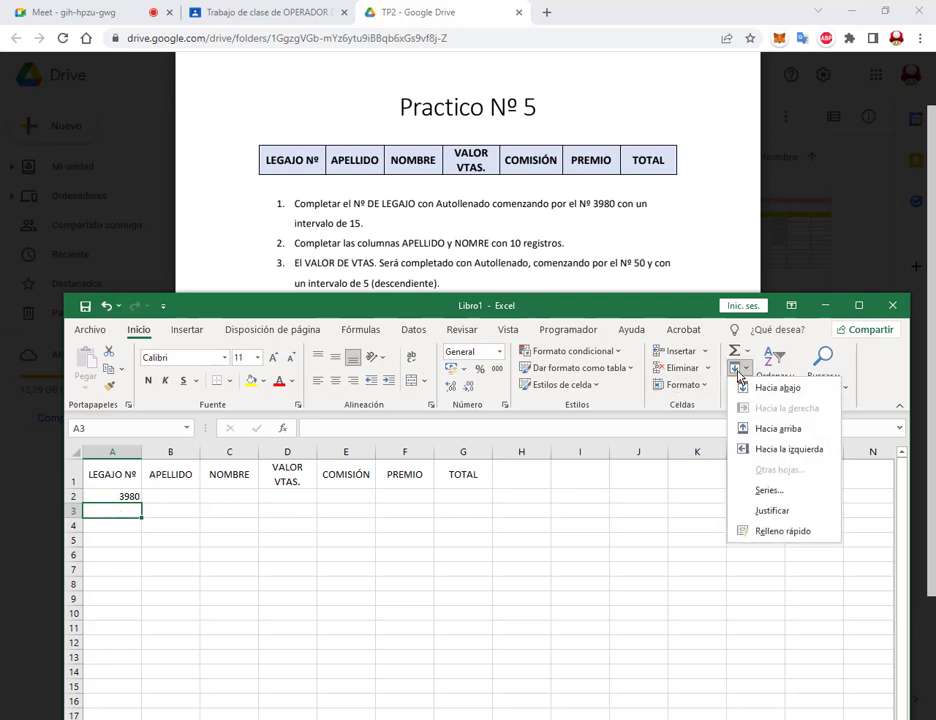
pyautogui.click(739, 372)
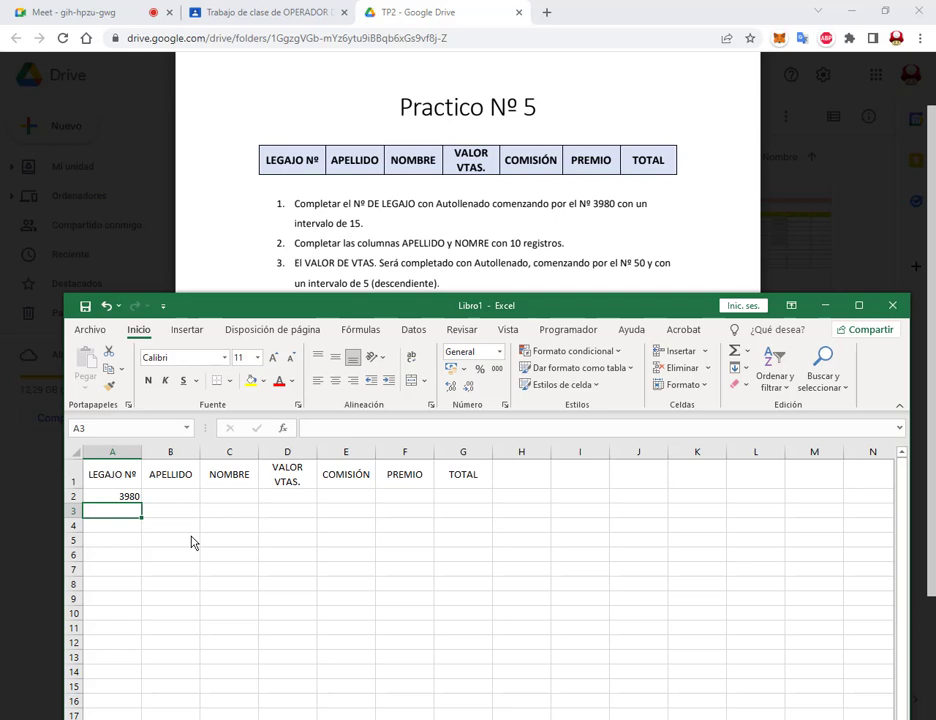
pyautogui.write('=')
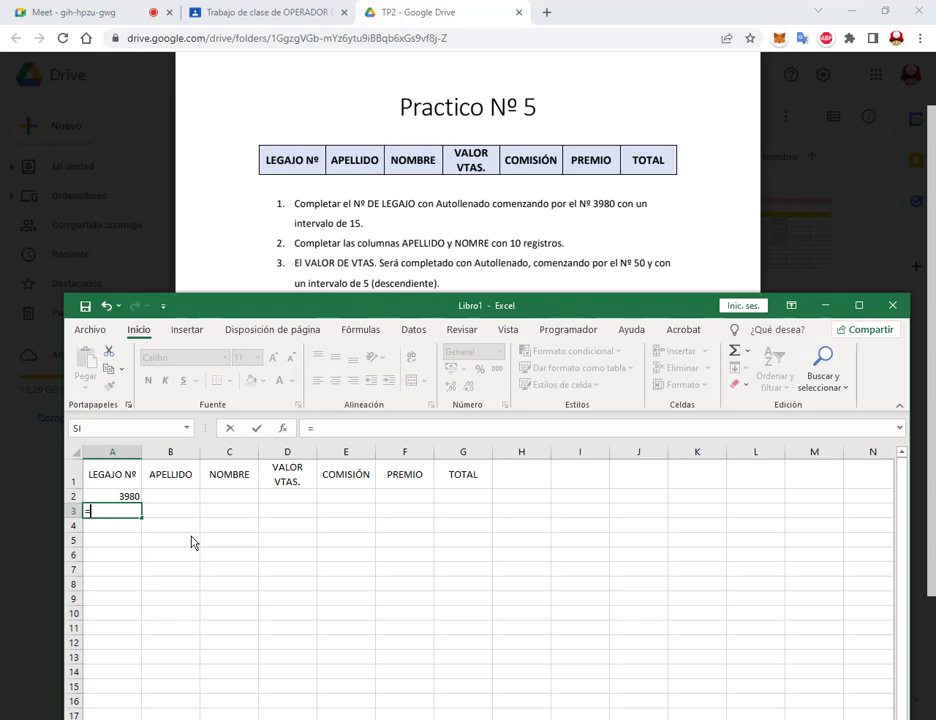
# Step: Complete the A3 formula as =A2+15
pyautogui.click(131, 498)
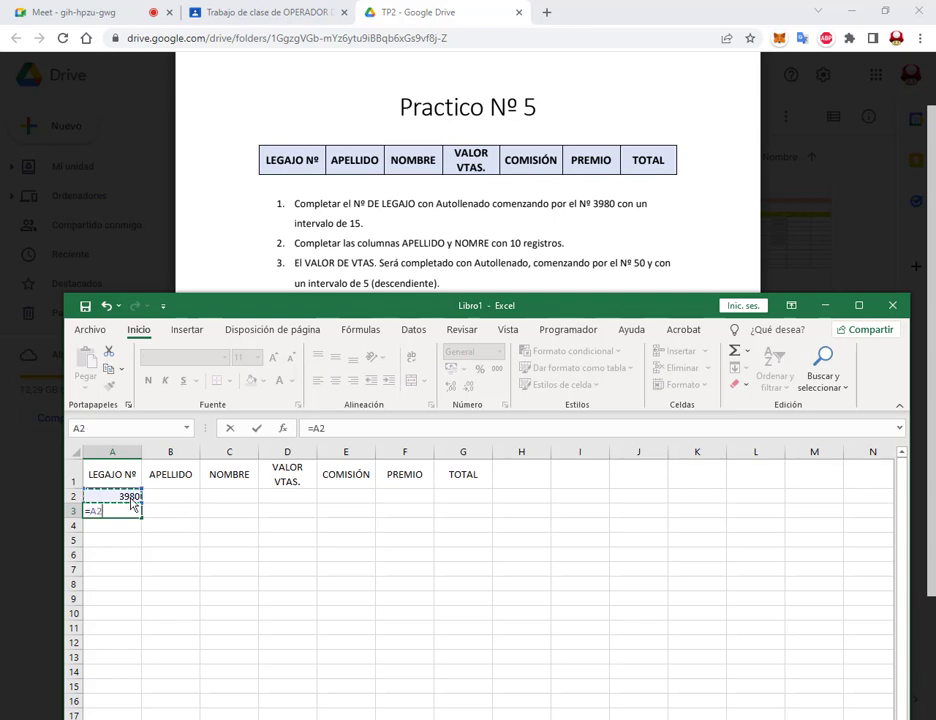
pyautogui.write('+15')
pyautogui.press('Return')
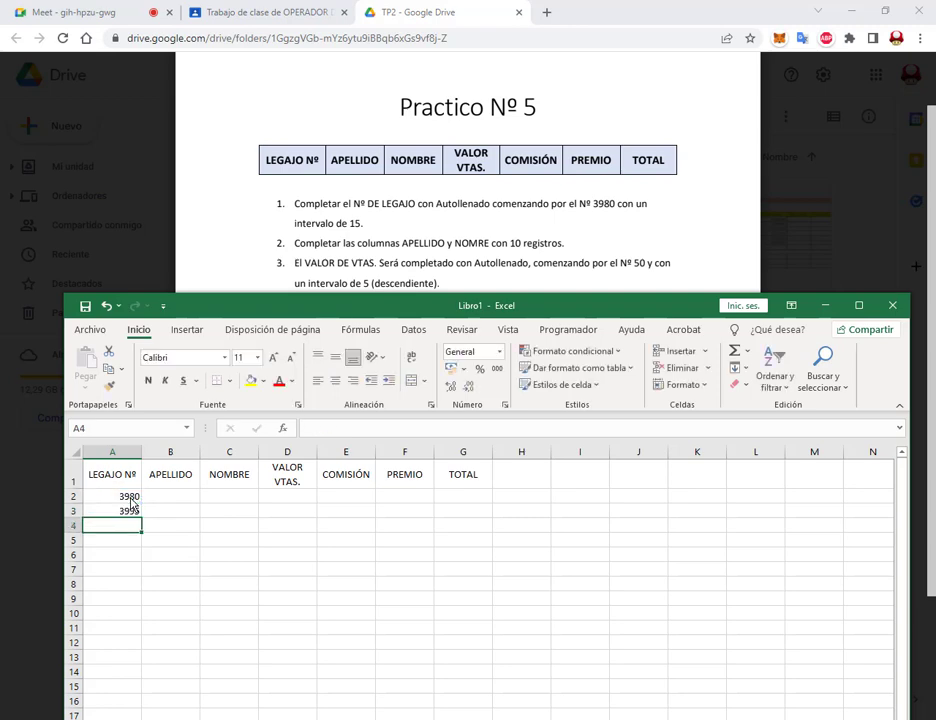
# Step: Extend A2:A3 down with the fill handle and inspect the resulting A4 values
pyautogui.moveTo(131, 498); pyautogui.dragTo(141, 643)
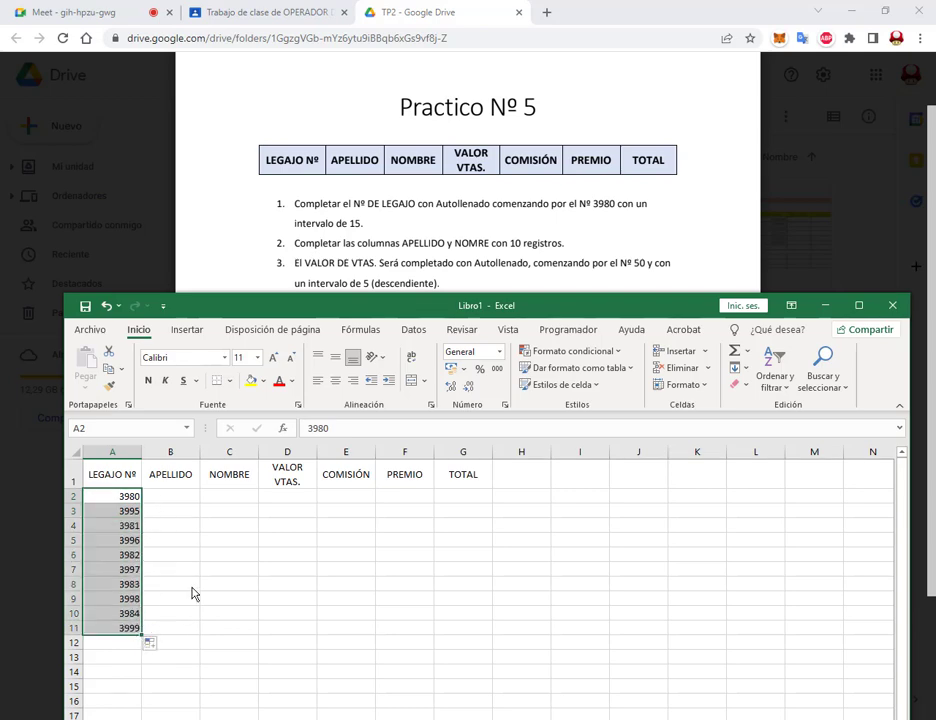
pyautogui.click(188, 568)
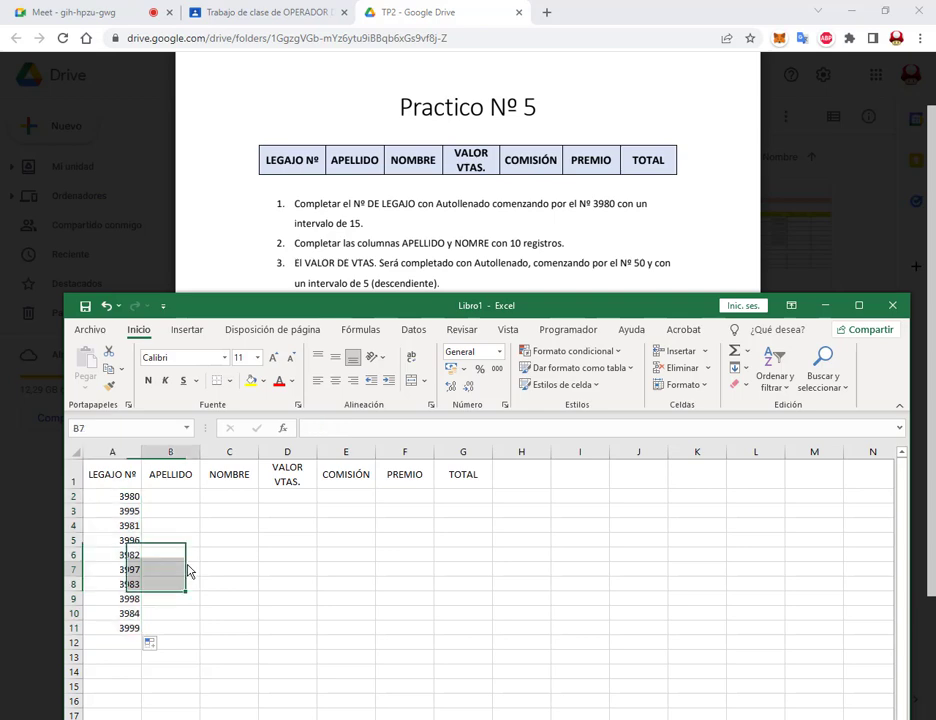
pyautogui.click(129, 512)
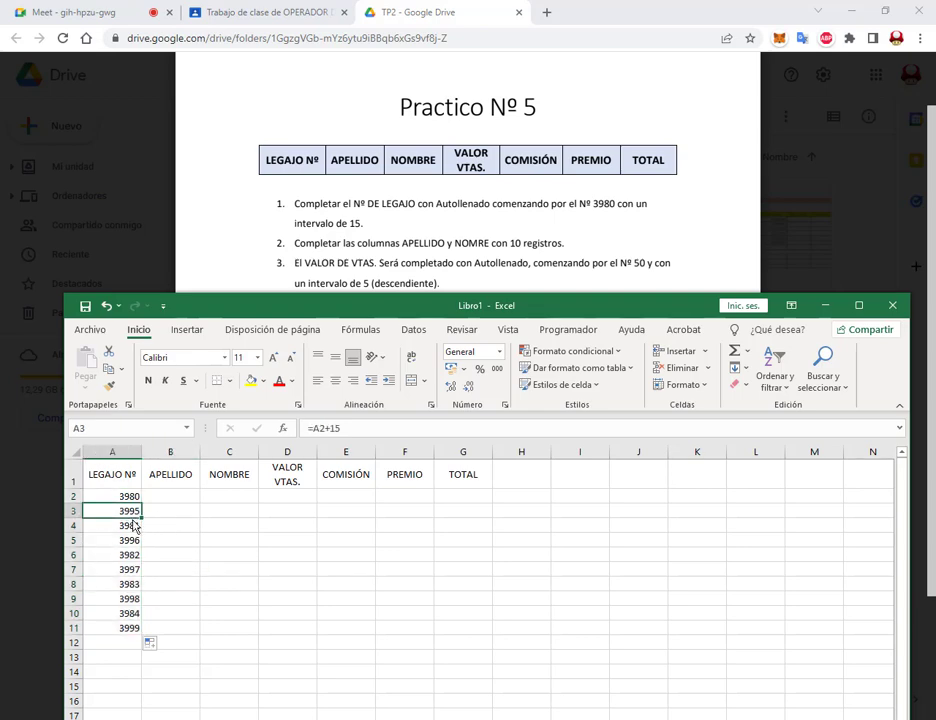
pyautogui.doubleClick(129, 526)
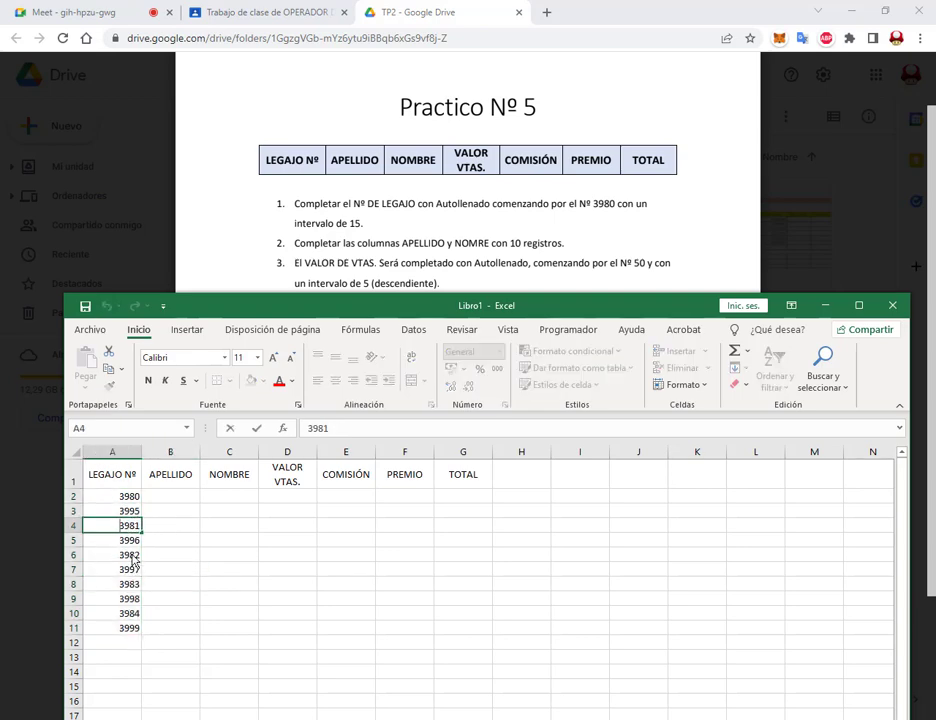
pyautogui.press('Escape')
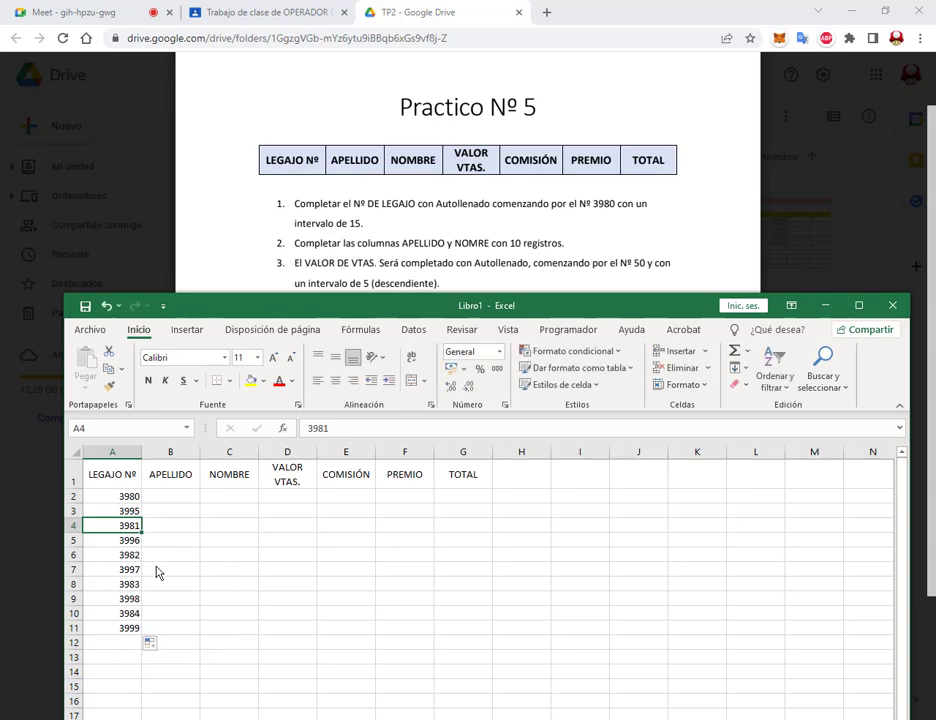
pyautogui.doubleClick(133, 526)
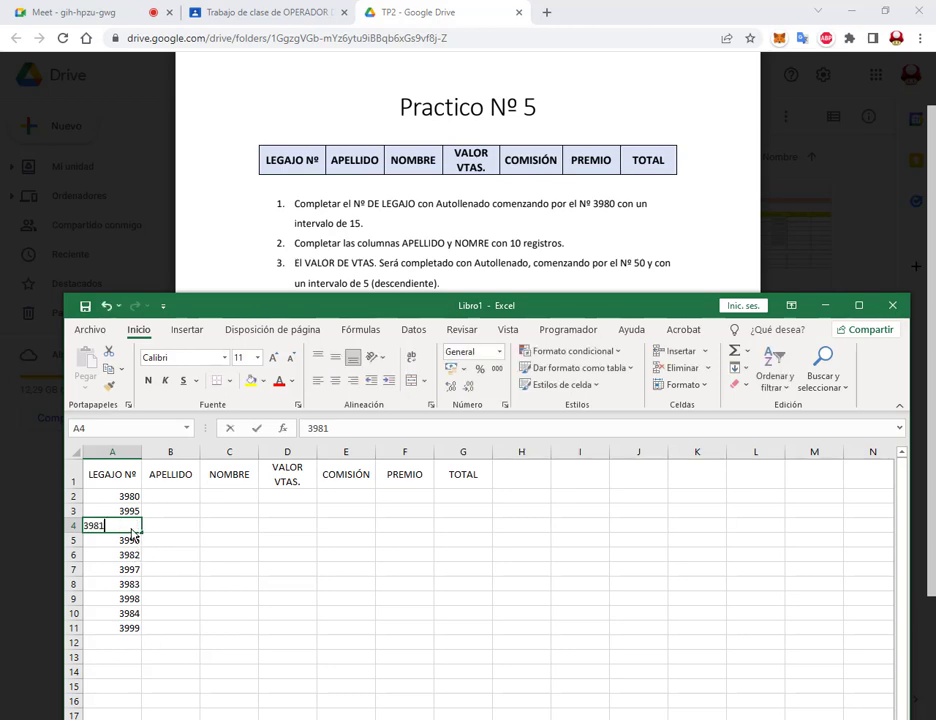
pyautogui.moveTo(130, 497); pyautogui.dragTo(133, 512)
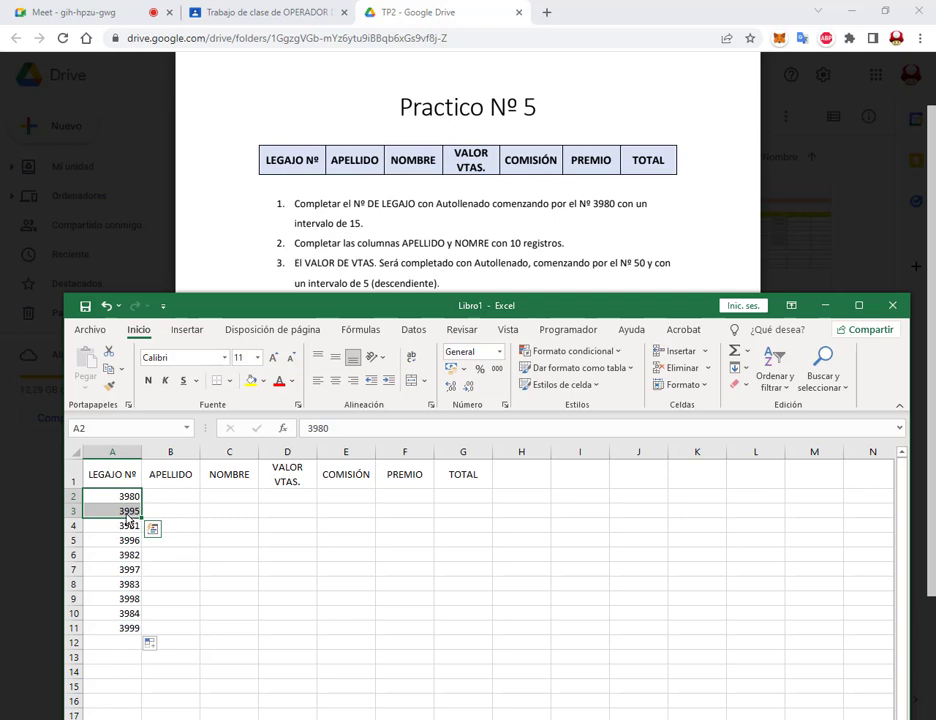
pyautogui.doubleClick(130, 519)
pyautogui.press('Escape')
pyautogui.press('Up')
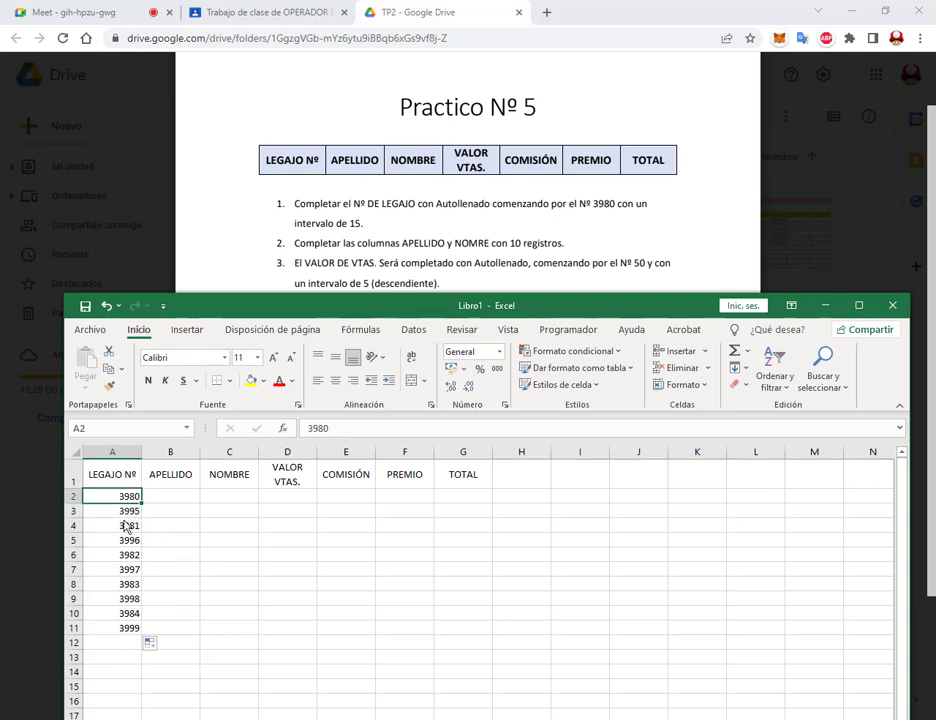
# Step: Delete the wrong series from A4:A11 and recheck the =A2+15 formula in A3
pyautogui.moveTo(128, 530); pyautogui.dragTo(136, 629)
pyautogui.press('Delete')
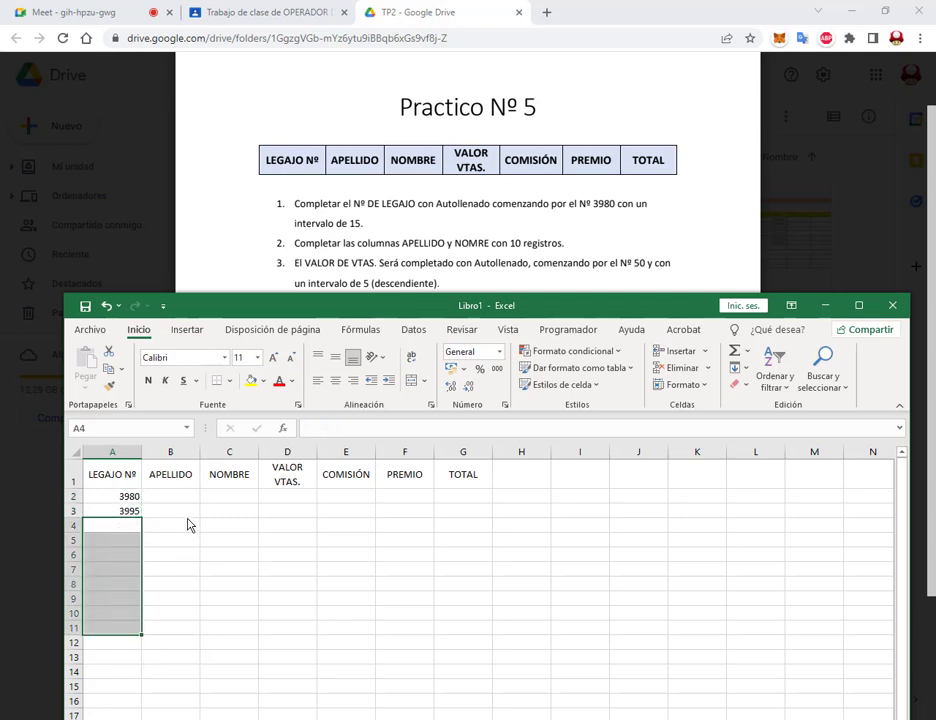
pyautogui.click(172, 514)
pyautogui.click(137, 513)
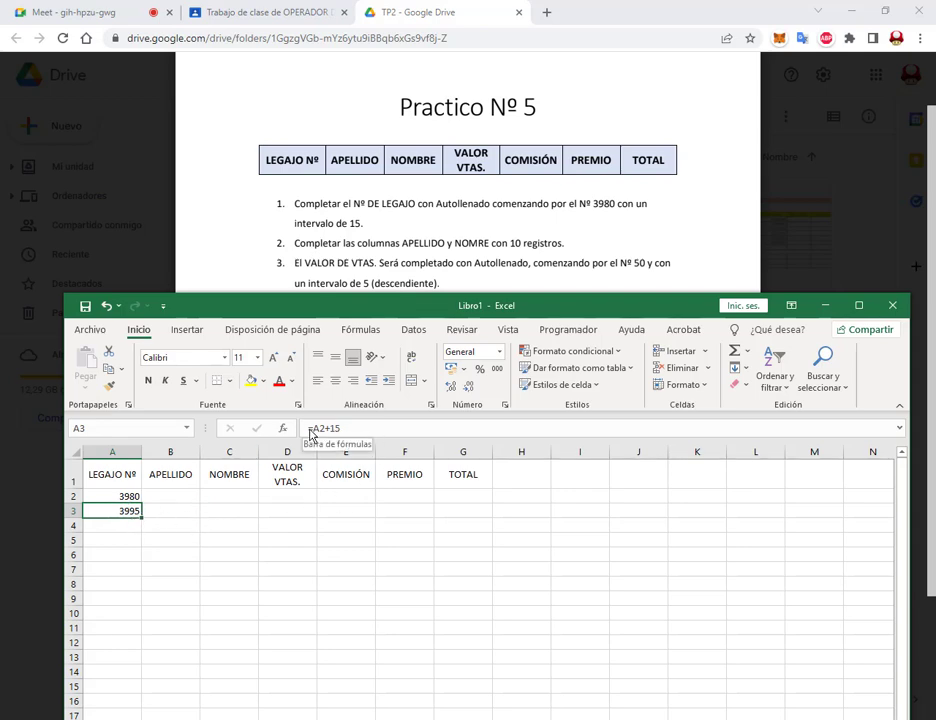
pyautogui.moveTo(309, 428); pyautogui.dragTo(362, 428)
pyautogui.press('Return')
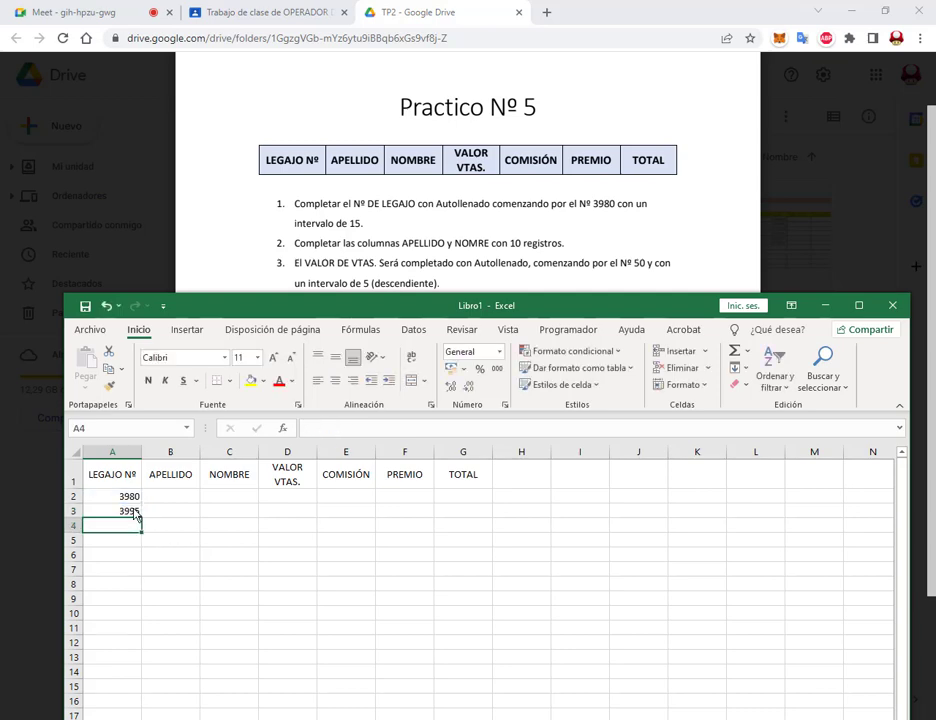
pyautogui.press('Up')
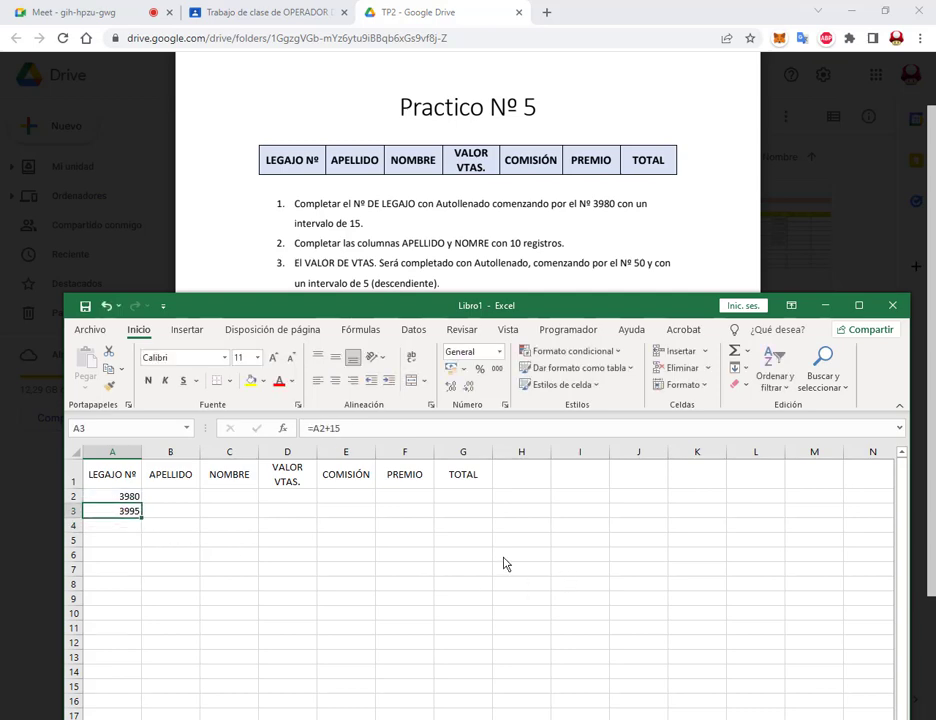
pyautogui.press('F5')
pyautogui.press('Escape')
# Step: Copy A3, paste it as values only, dismiss the clipboard error, and cancel the copy
pyautogui.moveTo(67, 340); pyautogui.dragTo(143, 418)
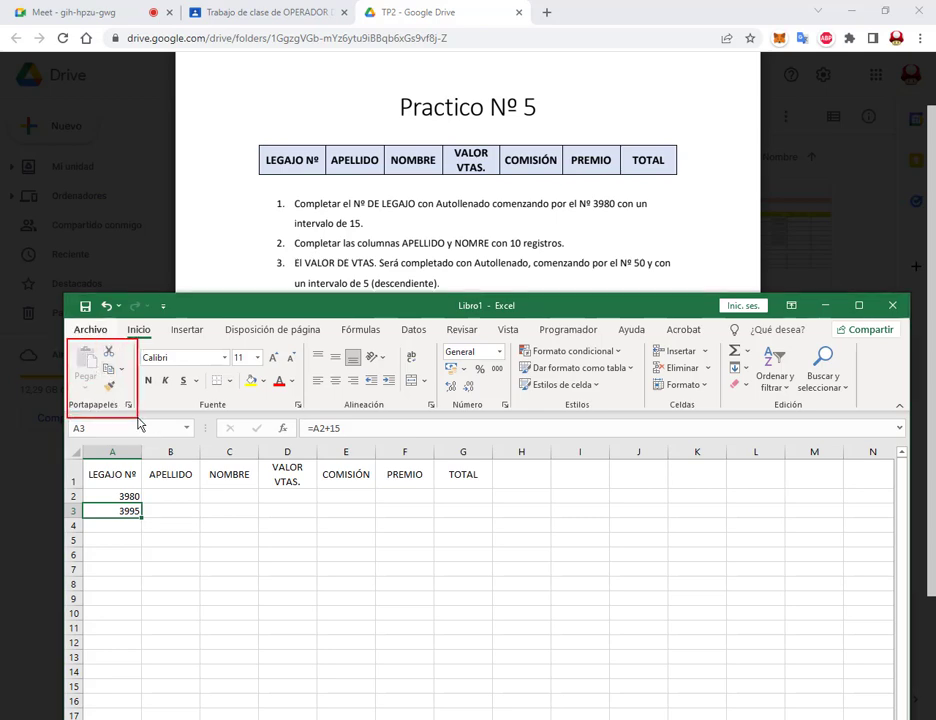
pyautogui.click(109, 368)
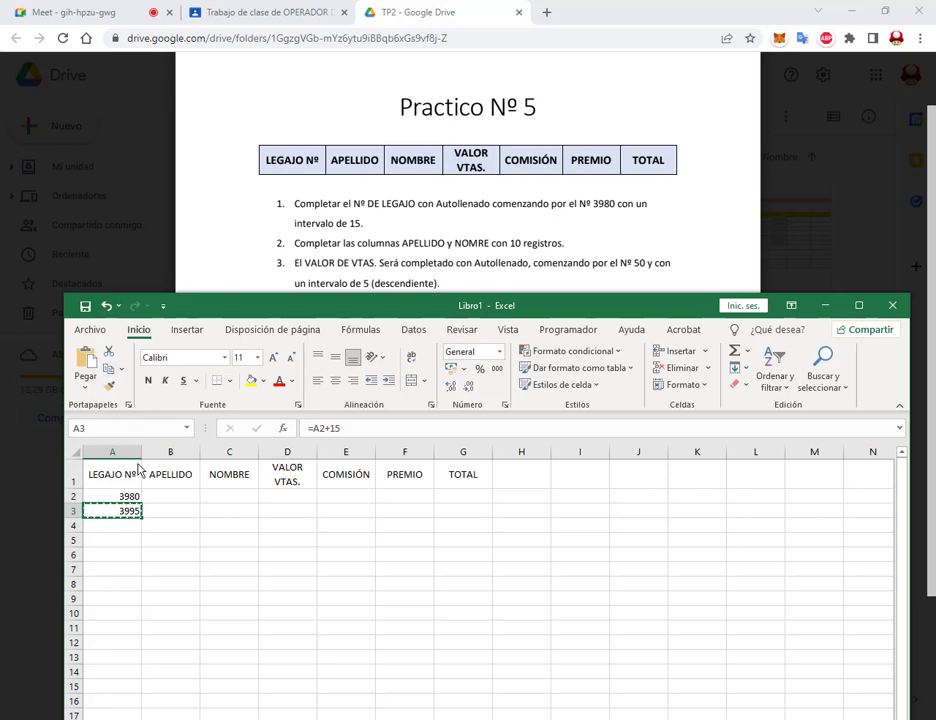
pyautogui.click(86, 389)
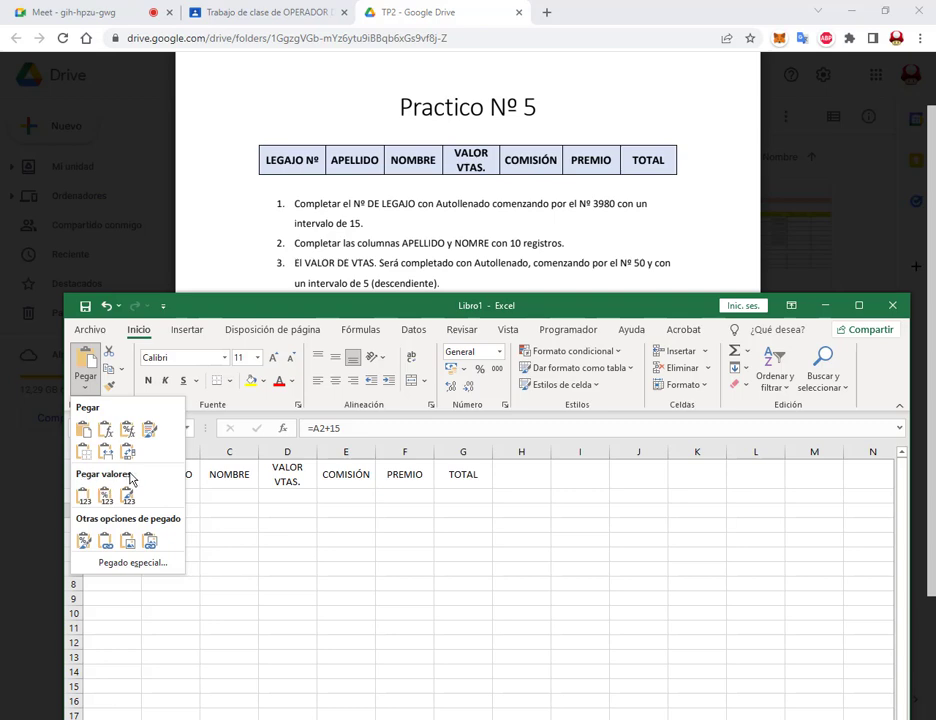
pyautogui.click(84, 496)
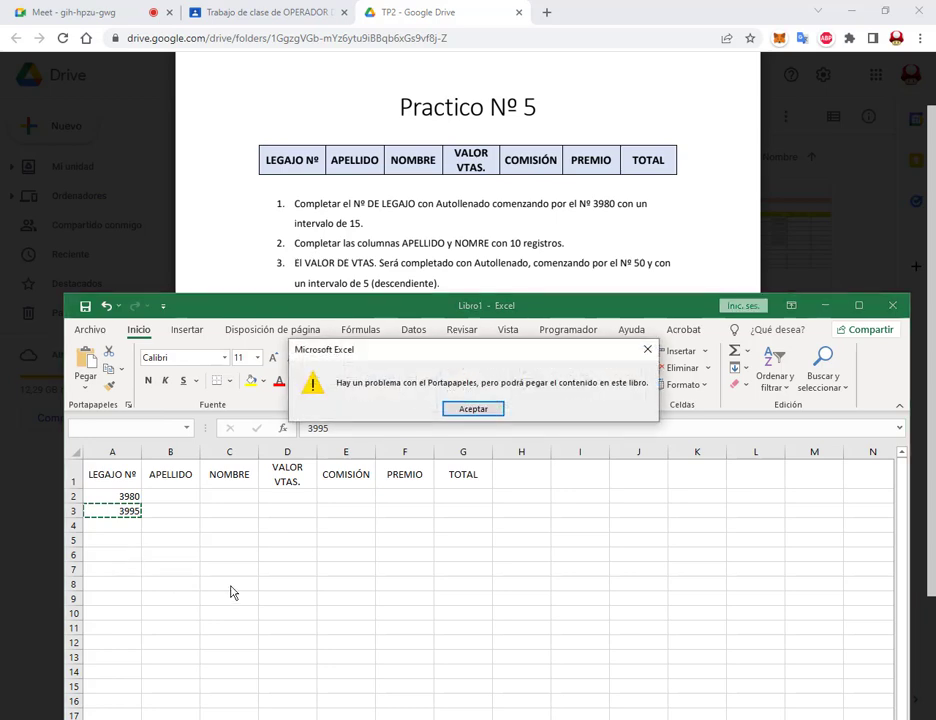
pyautogui.click(473, 408)
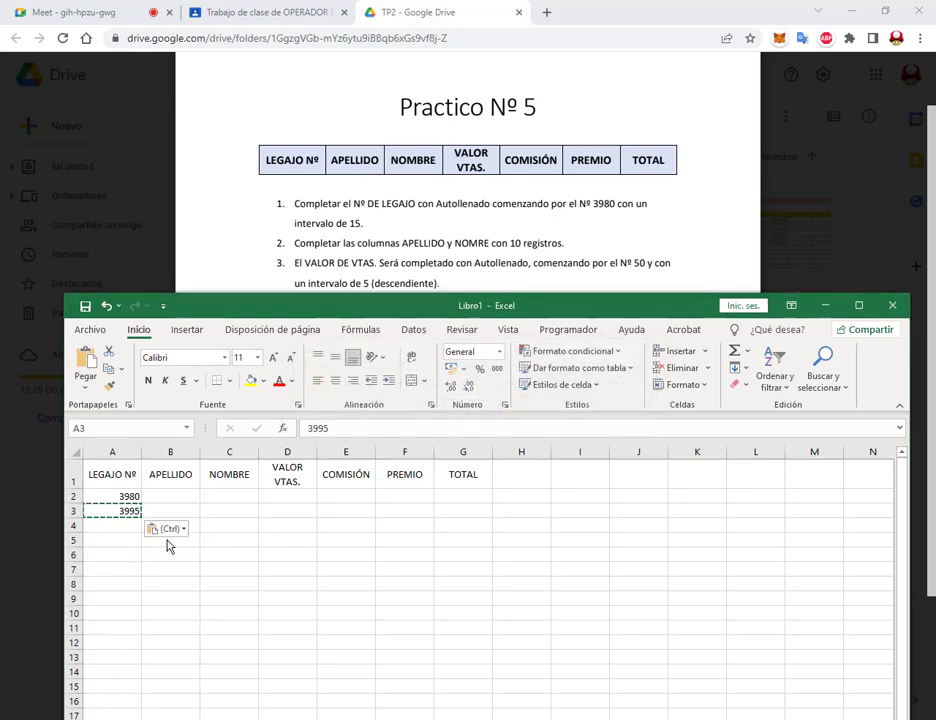
pyautogui.press('Escape')
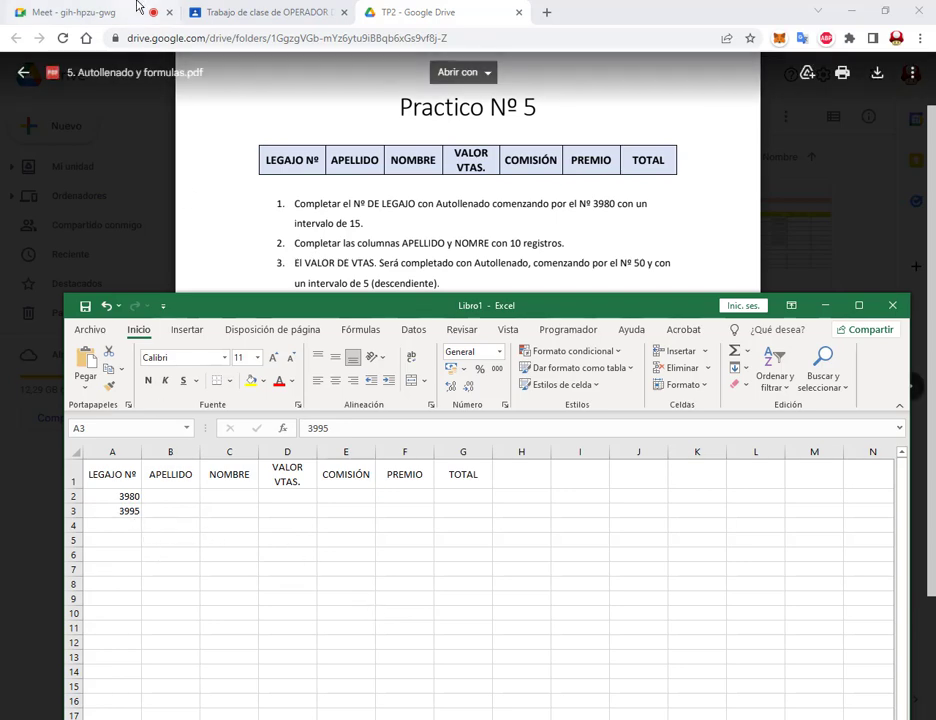
# Step: Autofill the LEGAJO Nº series from A2 down to row 11
pyautogui.click(154, 551)
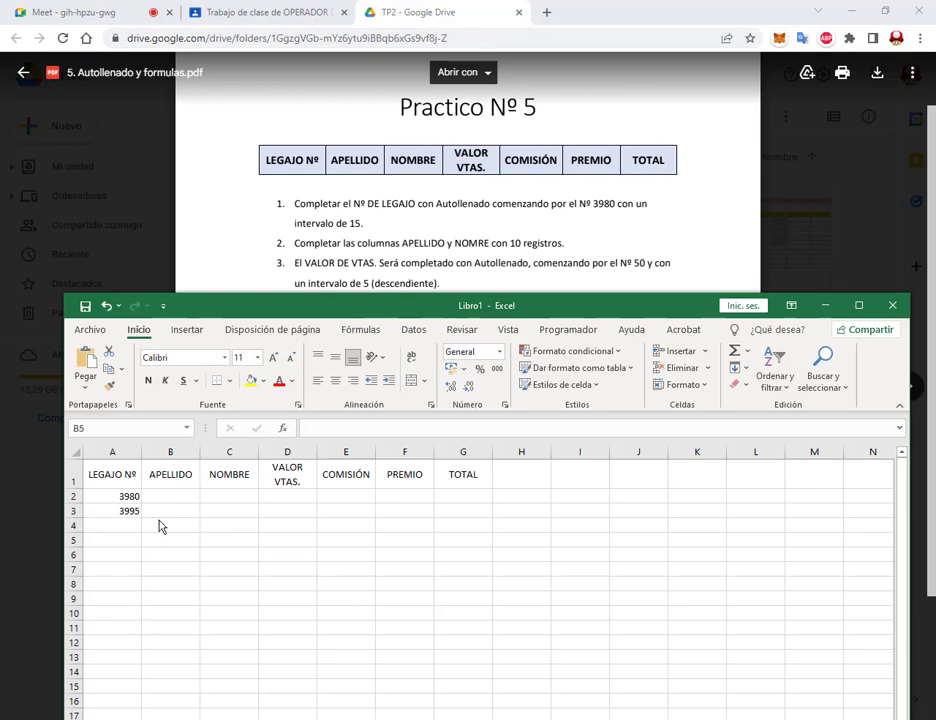
pyautogui.press('Up')
pyautogui.press('Up')
pyautogui.press('Up')
pyautogui.press('Right')
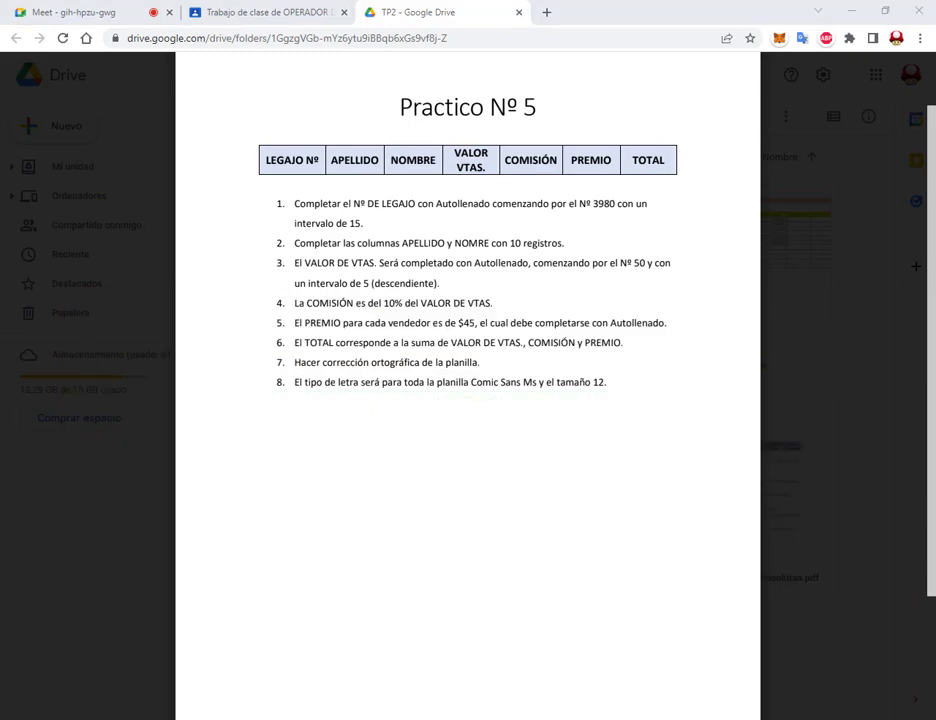
pyautogui.click(226, 541)
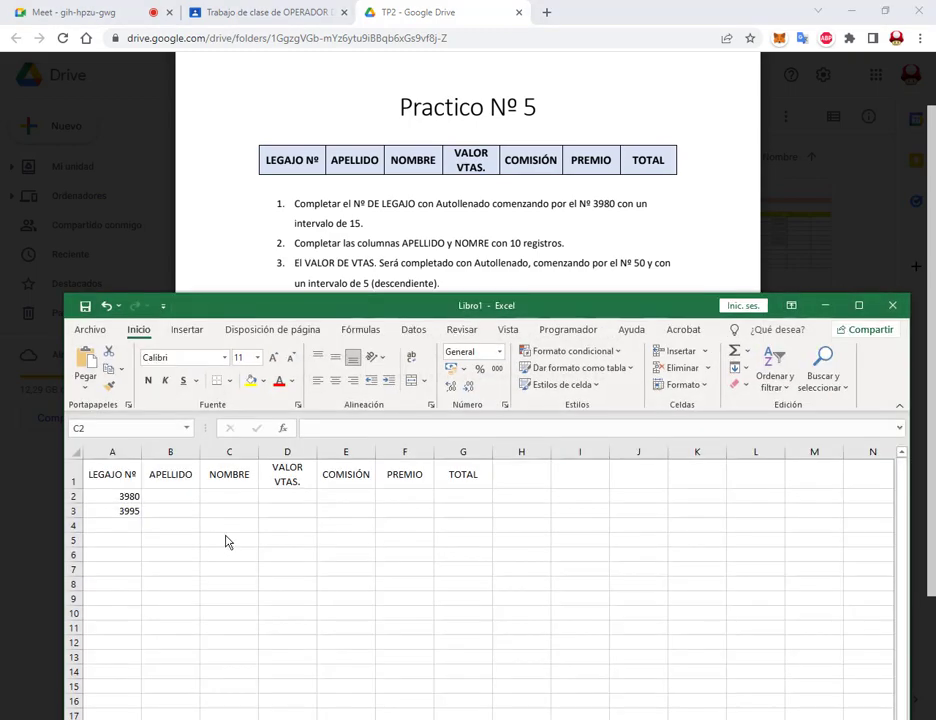
pyautogui.click(130, 497)
pyautogui.click(127, 485)
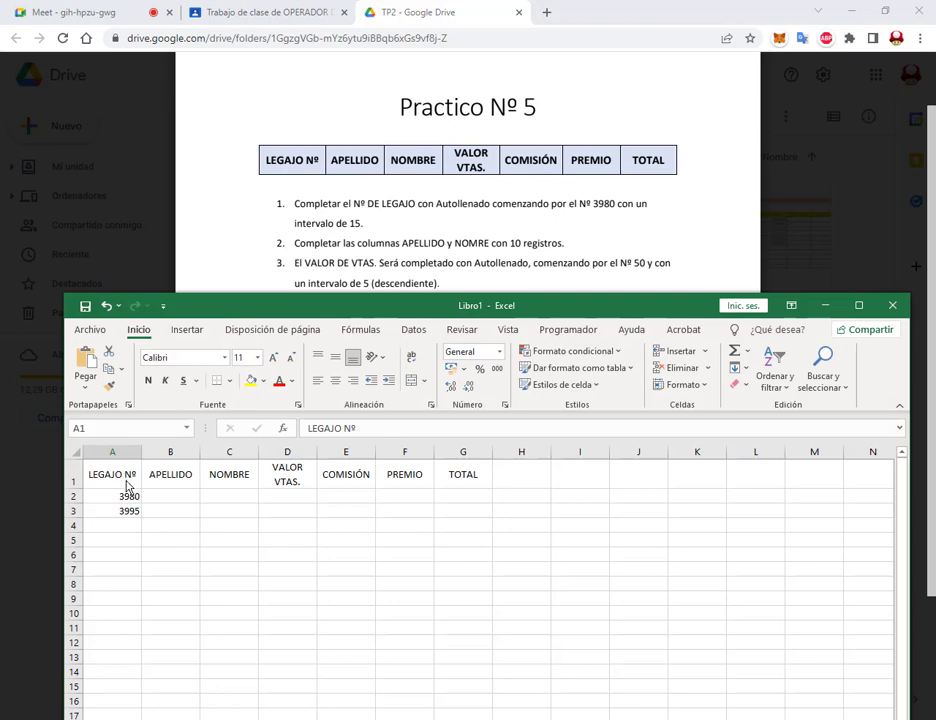
pyautogui.click(127, 498)
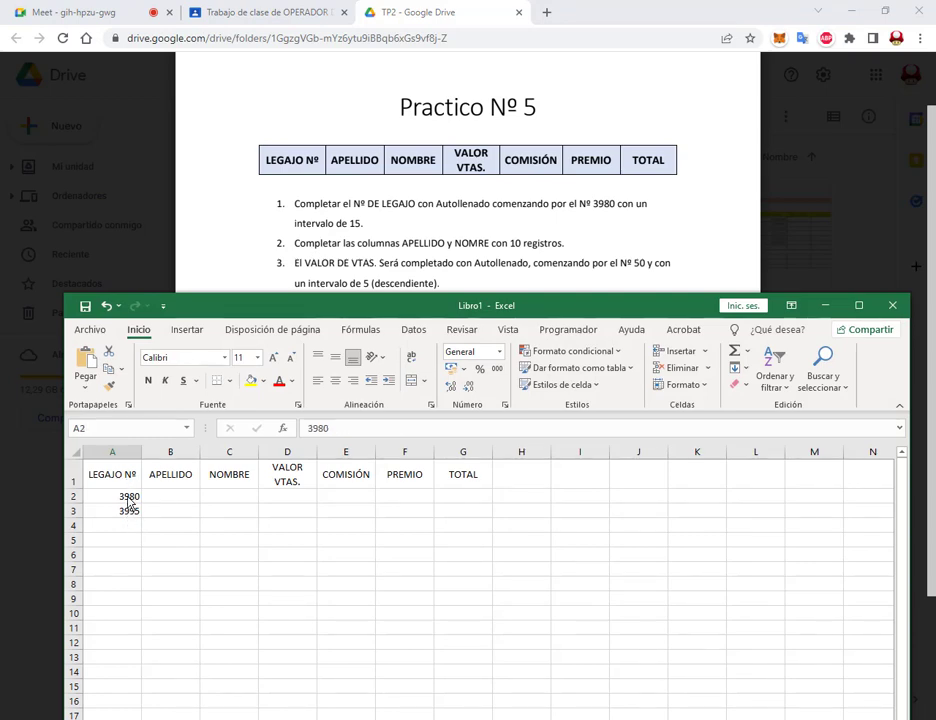
pyautogui.moveTo(129, 503); pyautogui.dragTo(138, 641)
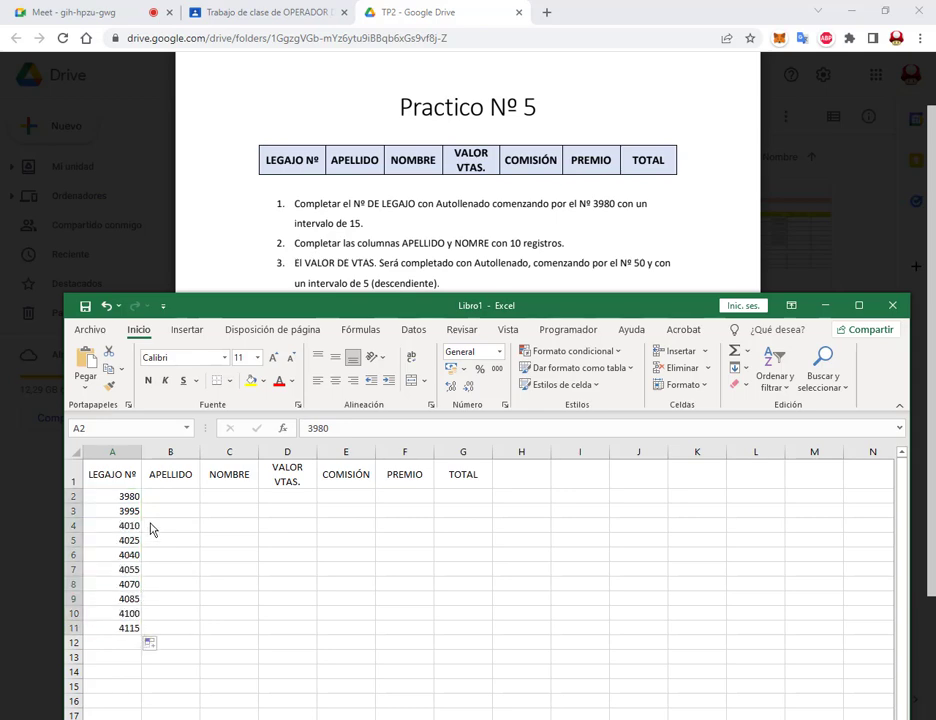
# Step: Check each filled value from 3980 to 4115, then open and close Rellenar
pyautogui.click(176, 498)
pyautogui.click(128, 497)
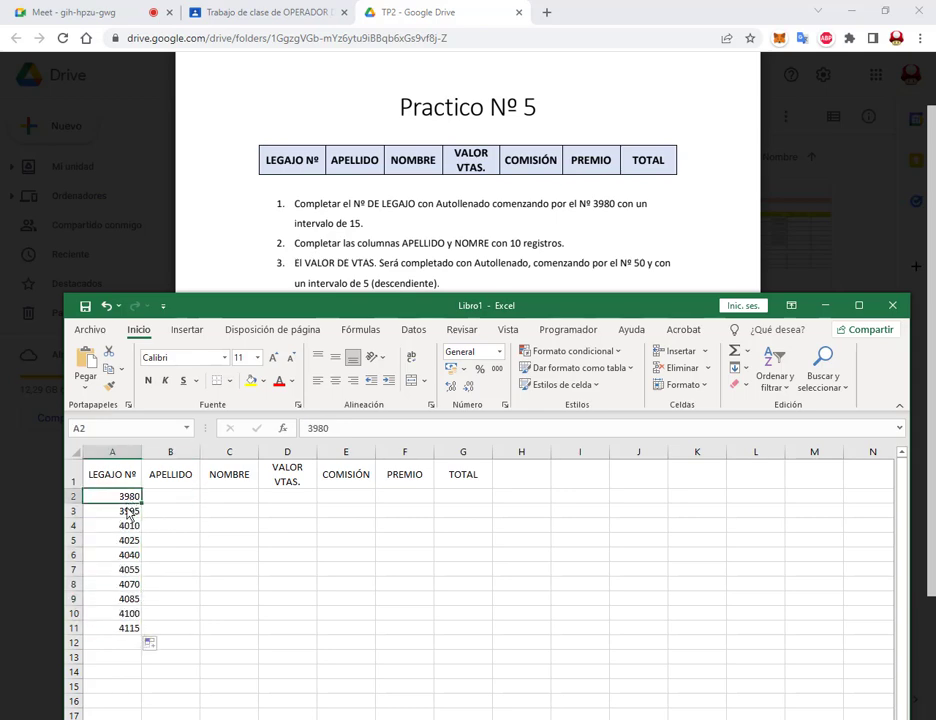
pyautogui.click(130, 511)
pyautogui.click(132, 526)
pyautogui.click(132, 540)
pyautogui.click(132, 555)
pyautogui.click(132, 569)
pyautogui.click(133, 584)
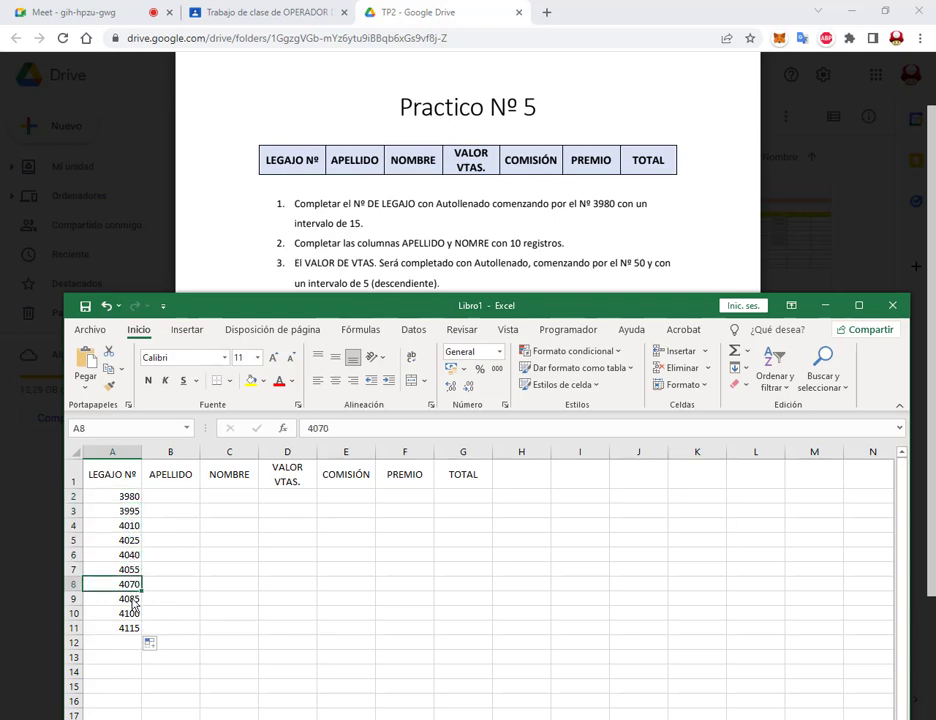
pyautogui.click(134, 599)
pyautogui.click(297, 582)
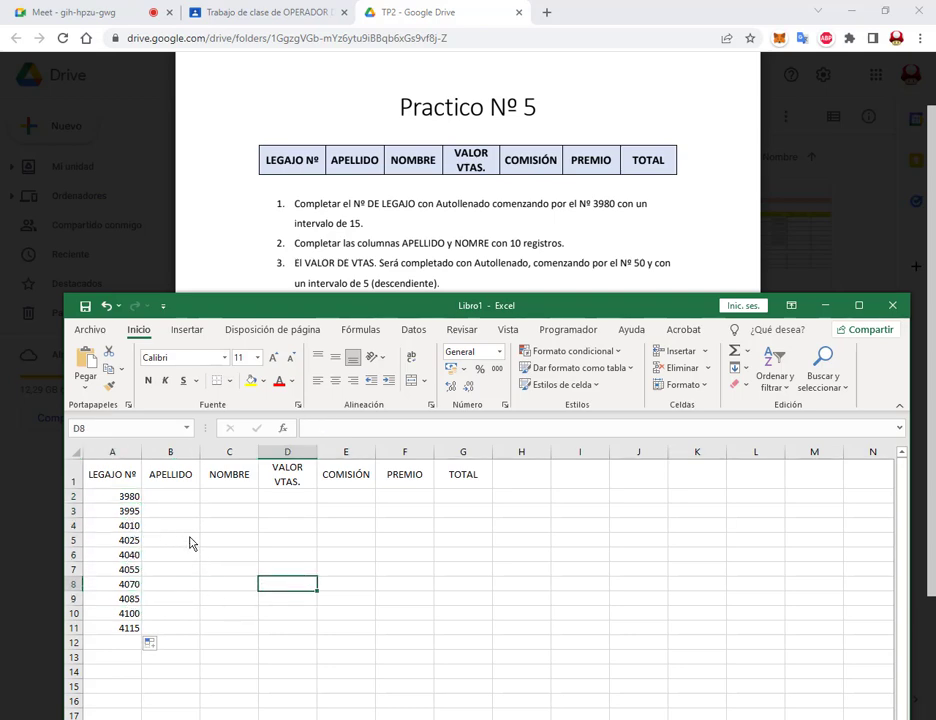
pyautogui.click(740, 368)
pyautogui.click(553, 534)
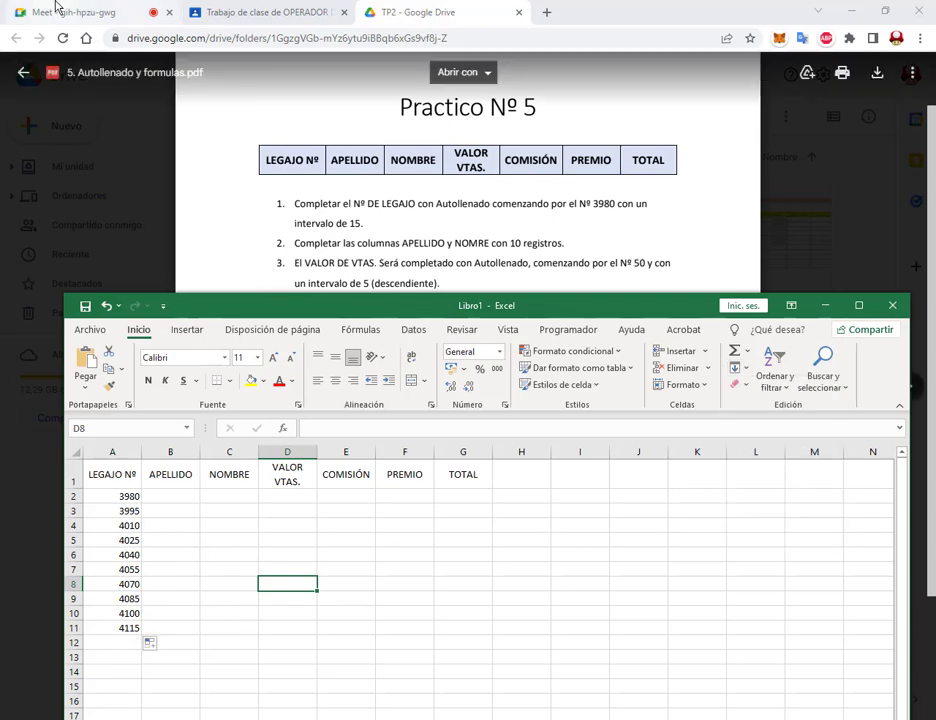
pyautogui.click(123, 10)
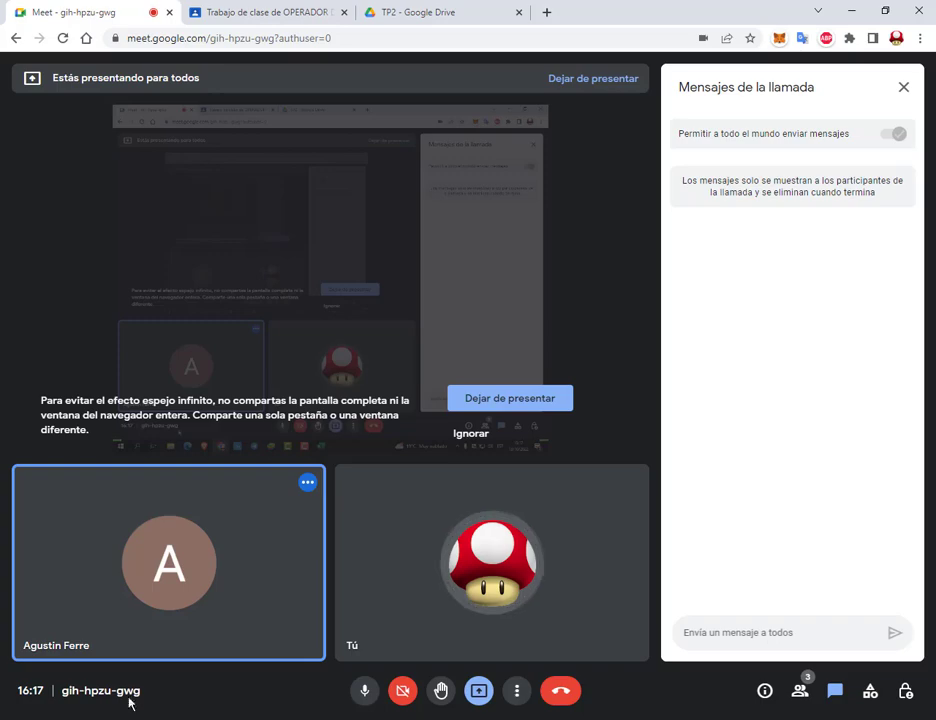
pyautogui.click(237, 719)
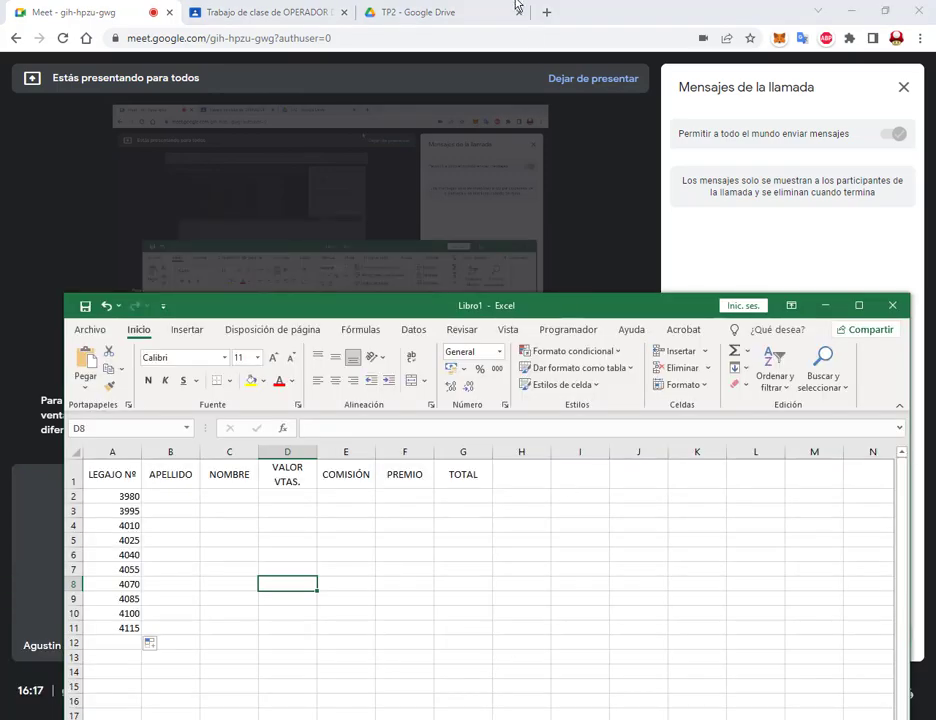
pyautogui.click(487, 10)
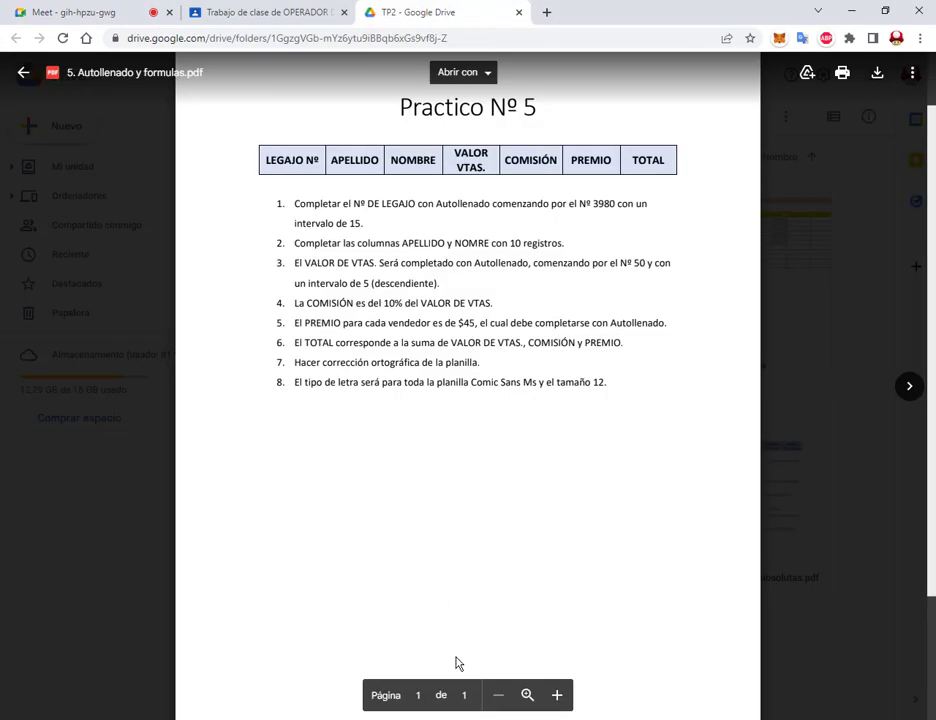
pyautogui.hotkey('alt', 'Tab')
pyautogui.click(170, 496)
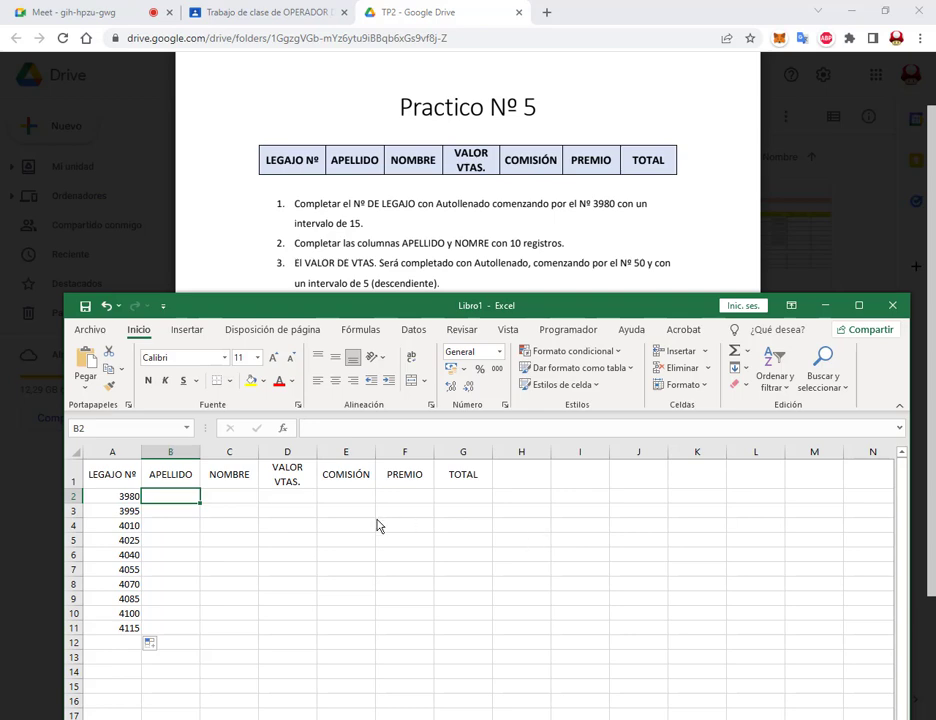
# Step: Enter the surnames and first names for rows 2 to 5 in columns B and C
pyautogui.press('Tab')
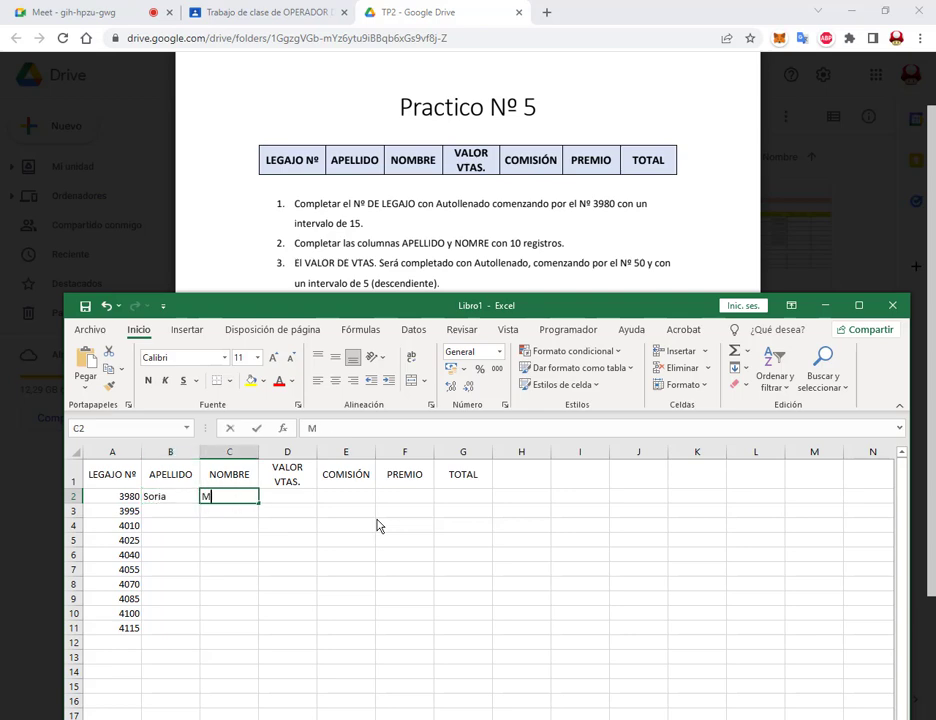
pyautogui.press('Return')
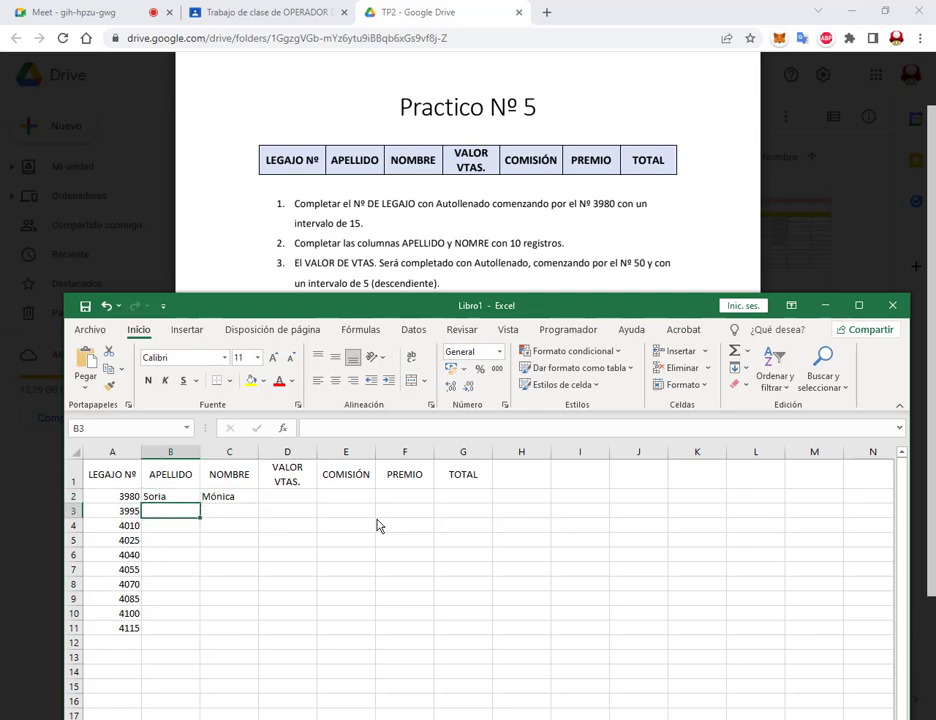
pyautogui.write('A')
pyautogui.press('BackSpace')
pyautogui.press('Tab')
pyautogui.press('Return')
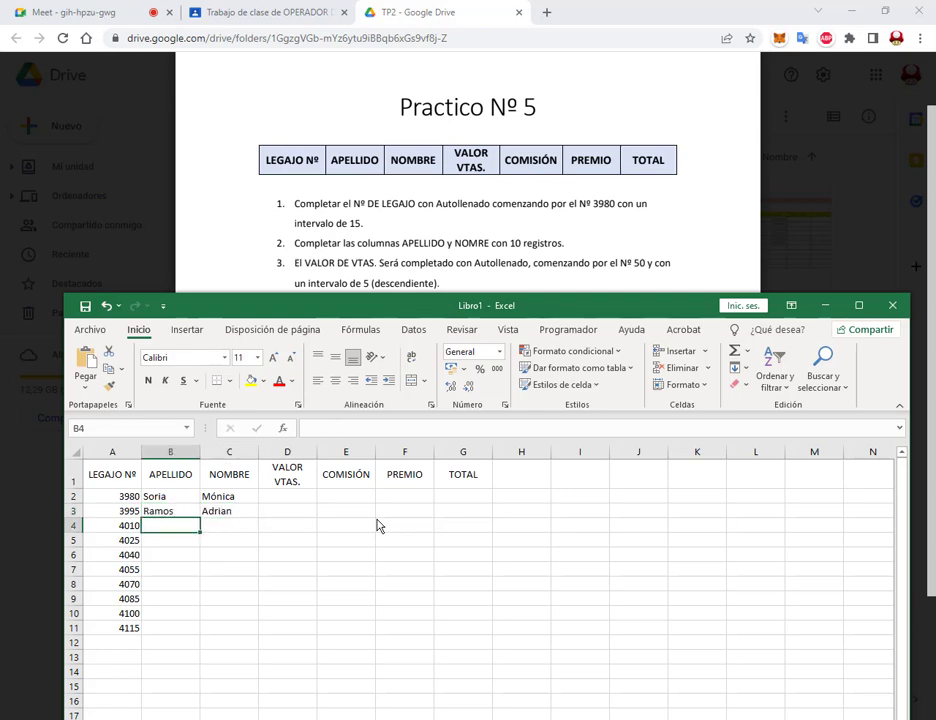
pyautogui.press('Tab')
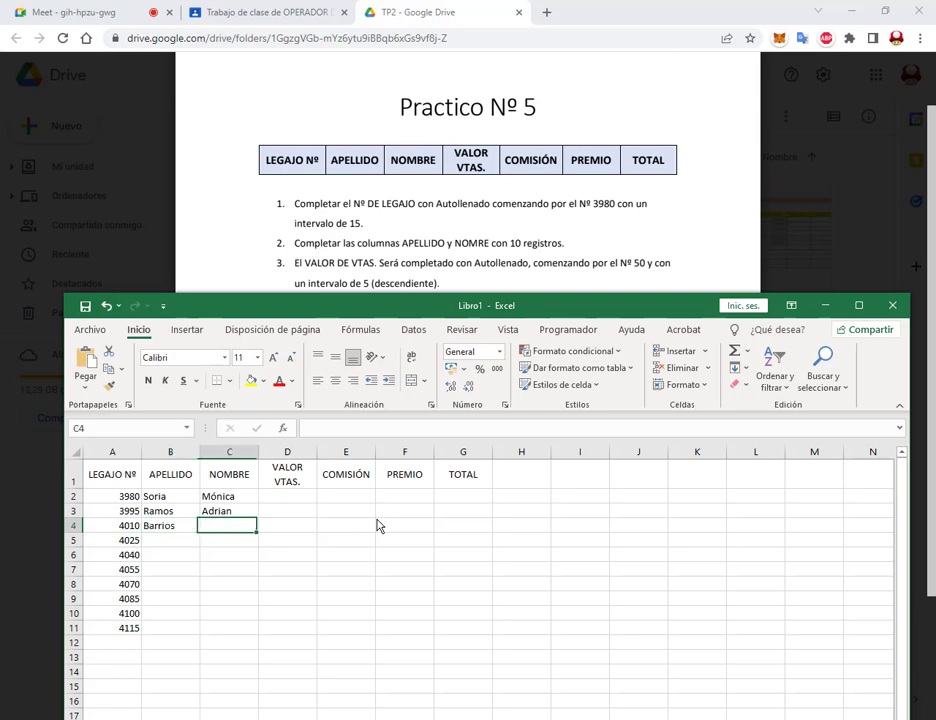
pyautogui.press('Return')
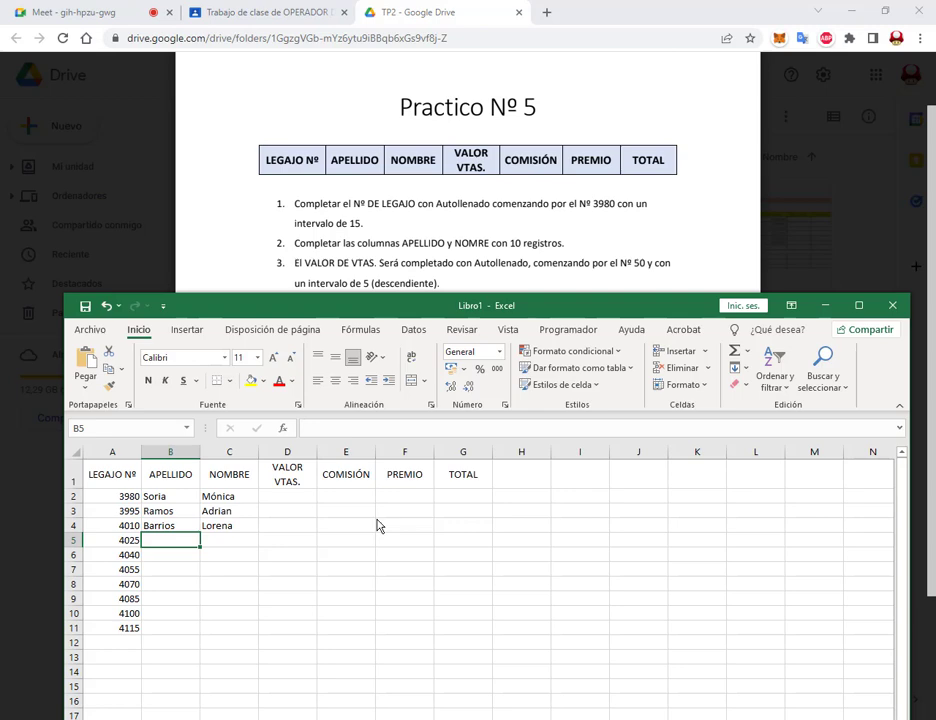
pyautogui.press('Tab')
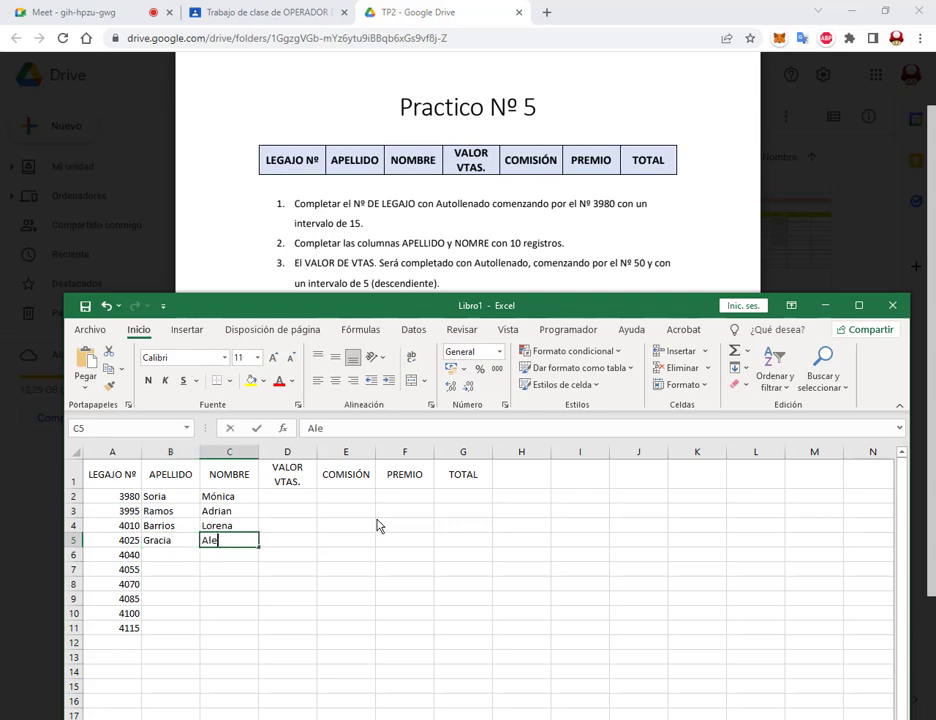
pyautogui.press('Return')
# Step: Enter the surnames and first names for rows 6 to 11, finishing in C11
pyautogui.write('az')
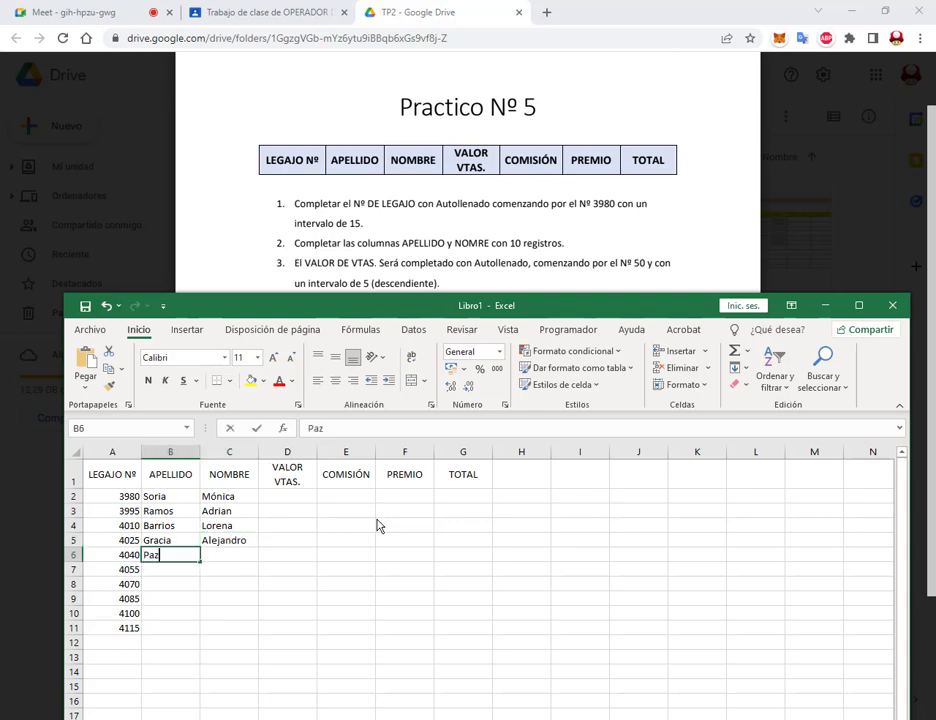
pyautogui.press('Tab')
pyautogui.write('Fernando')
pyautogui.press('Return')
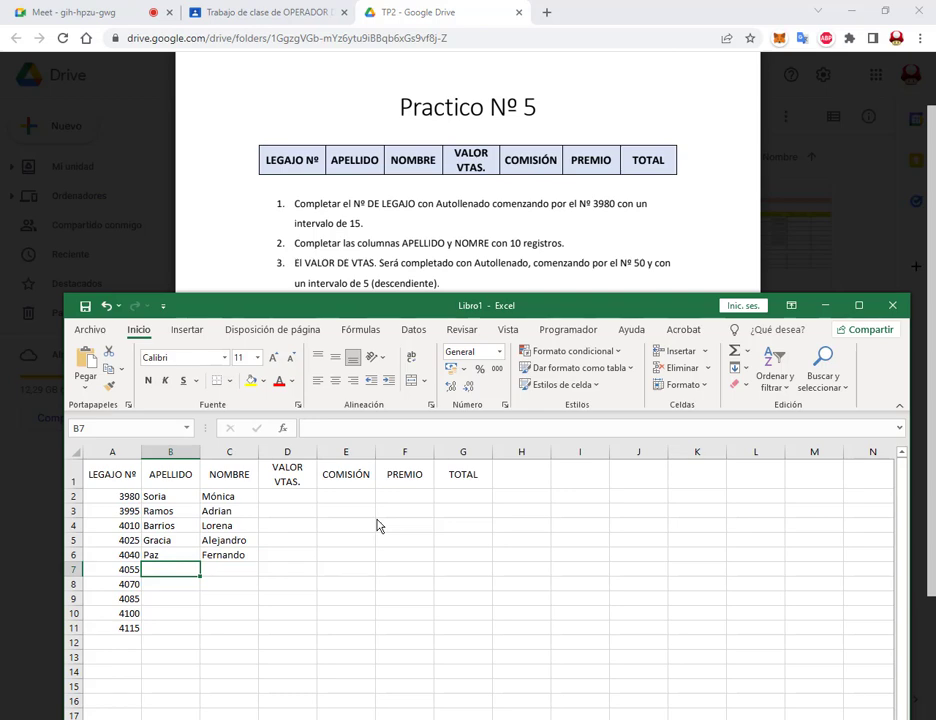
pyautogui.press('Tab')
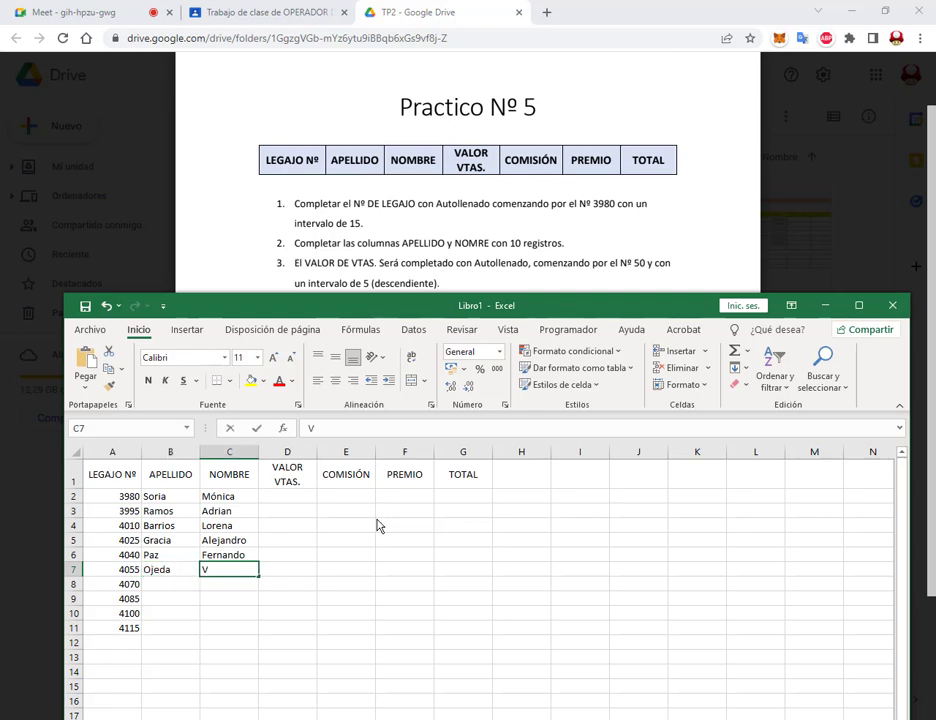
pyautogui.press('Return')
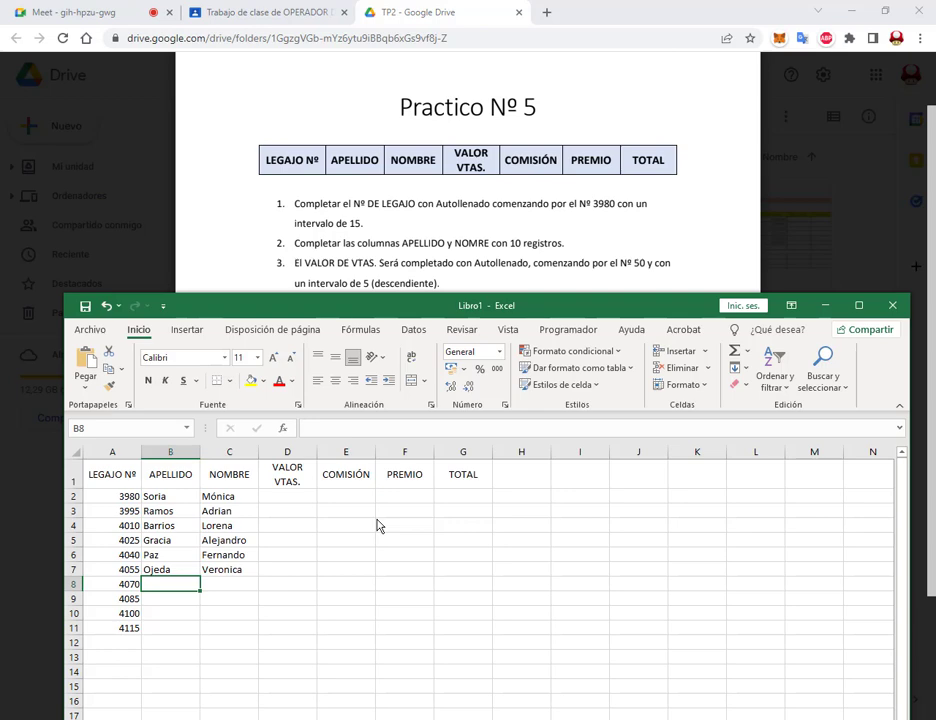
pyautogui.press('Tab')
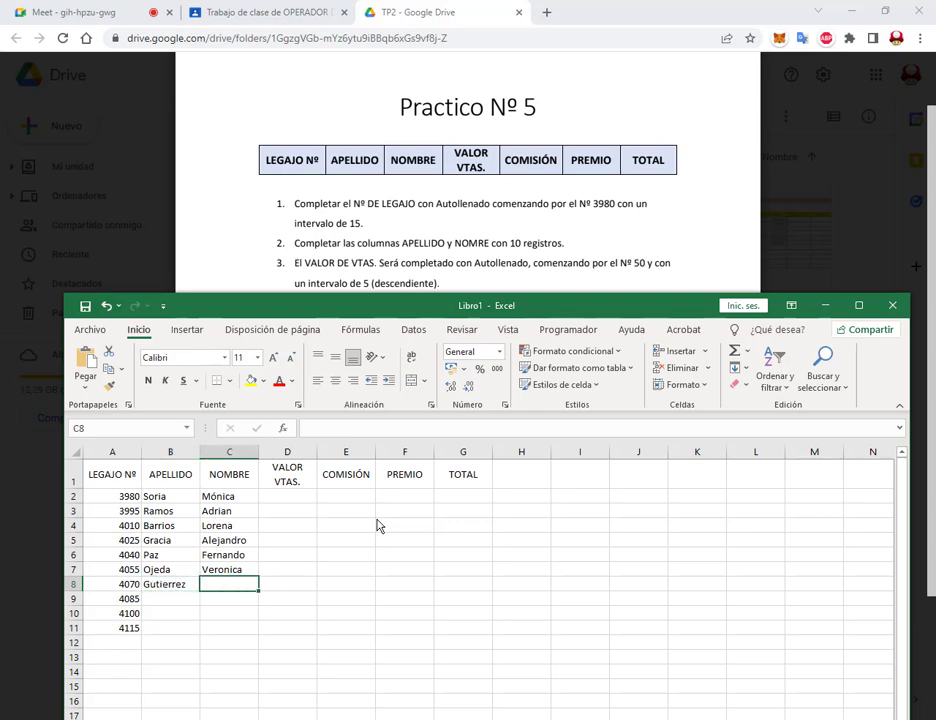
pyautogui.press('Return')
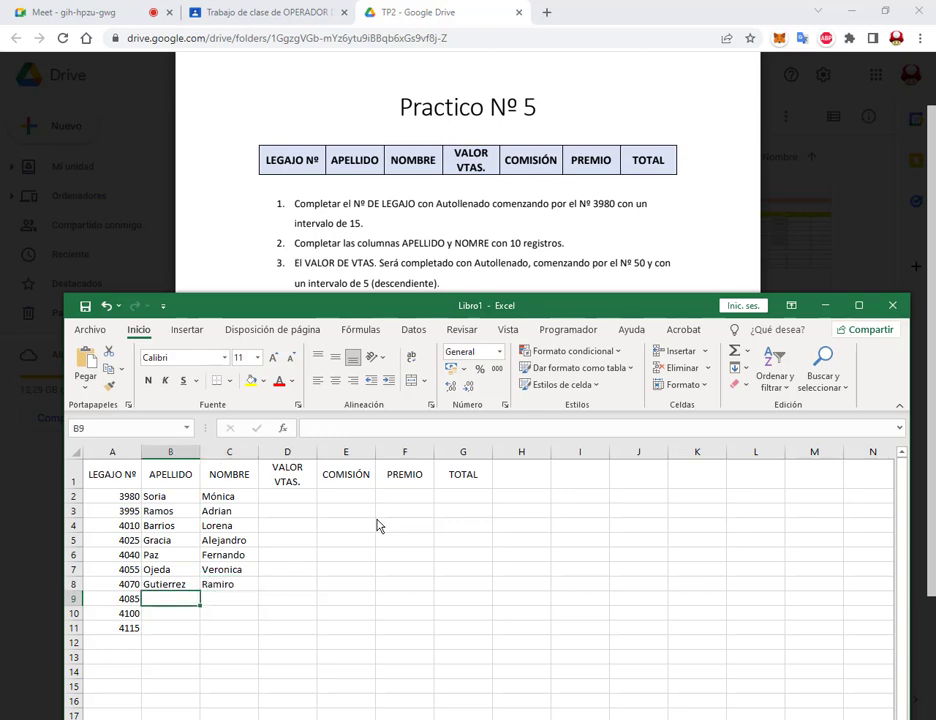
pyautogui.press('Tab')
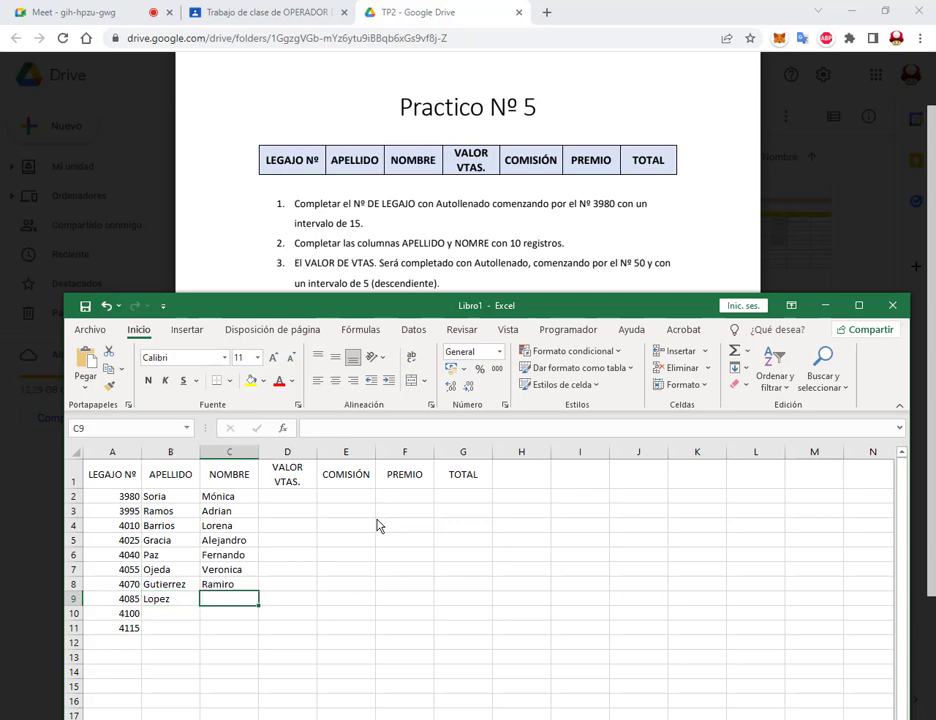
pyautogui.press('Return')
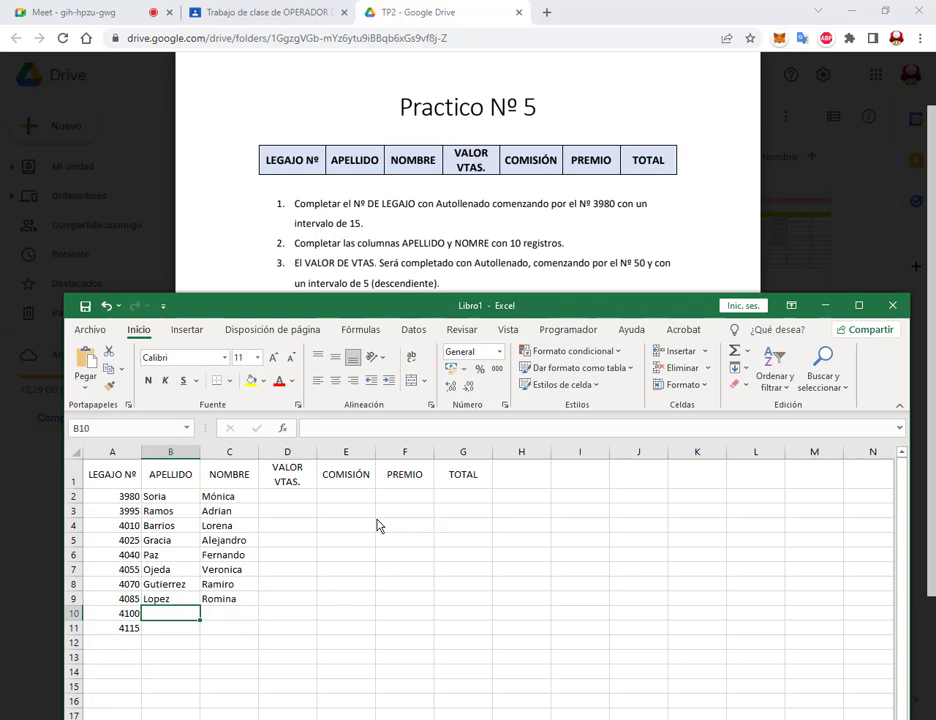
pyautogui.press('Tab')
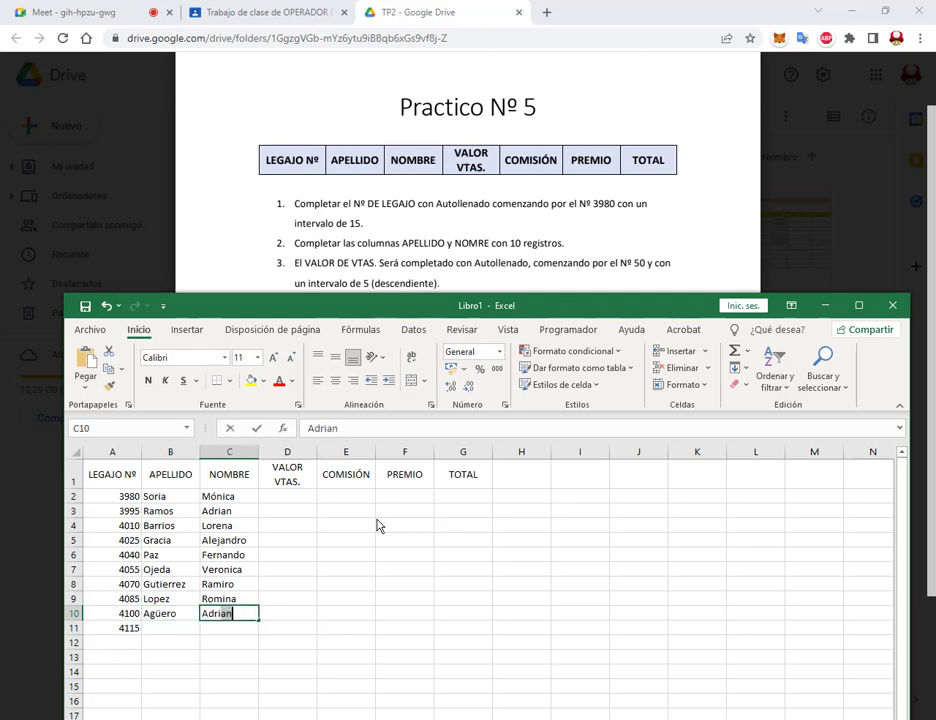
pyautogui.press('Return')
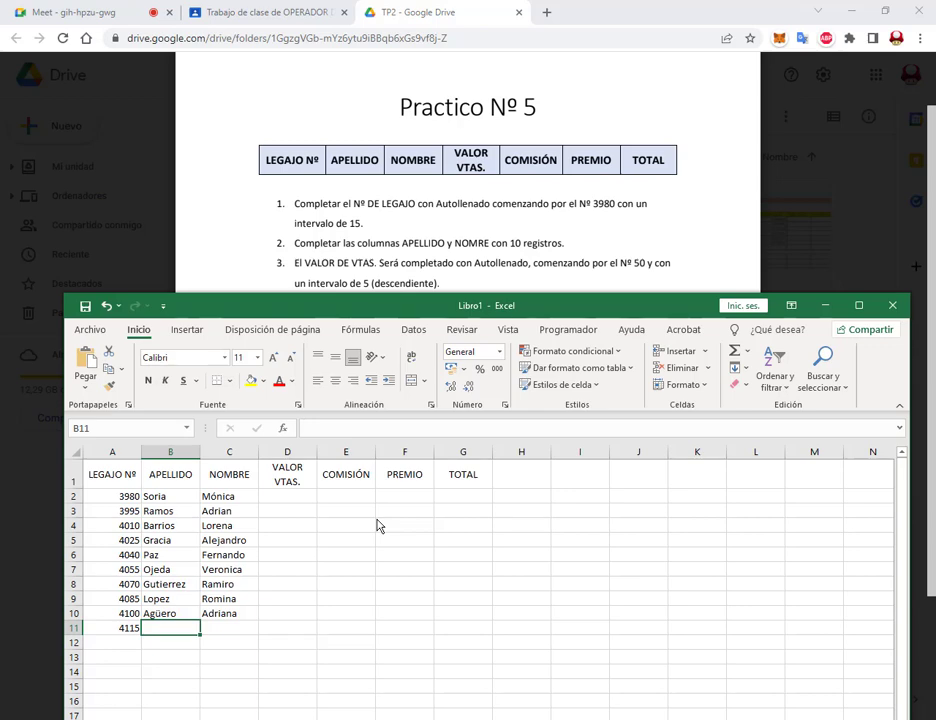
pyautogui.press('Tab')
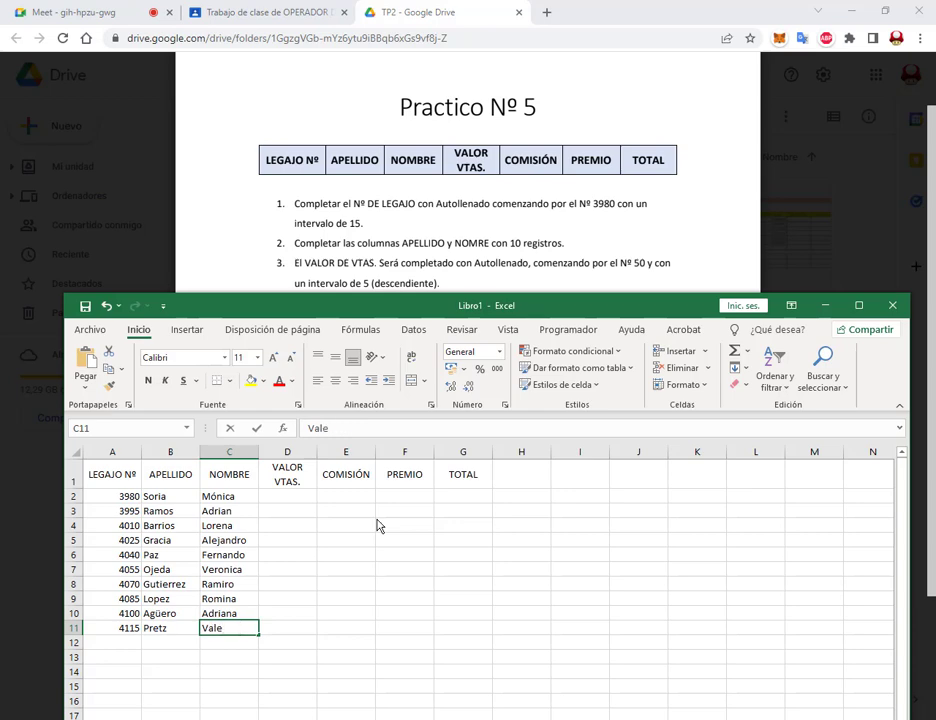
pyautogui.press('Tab')
pyautogui.press('Up')
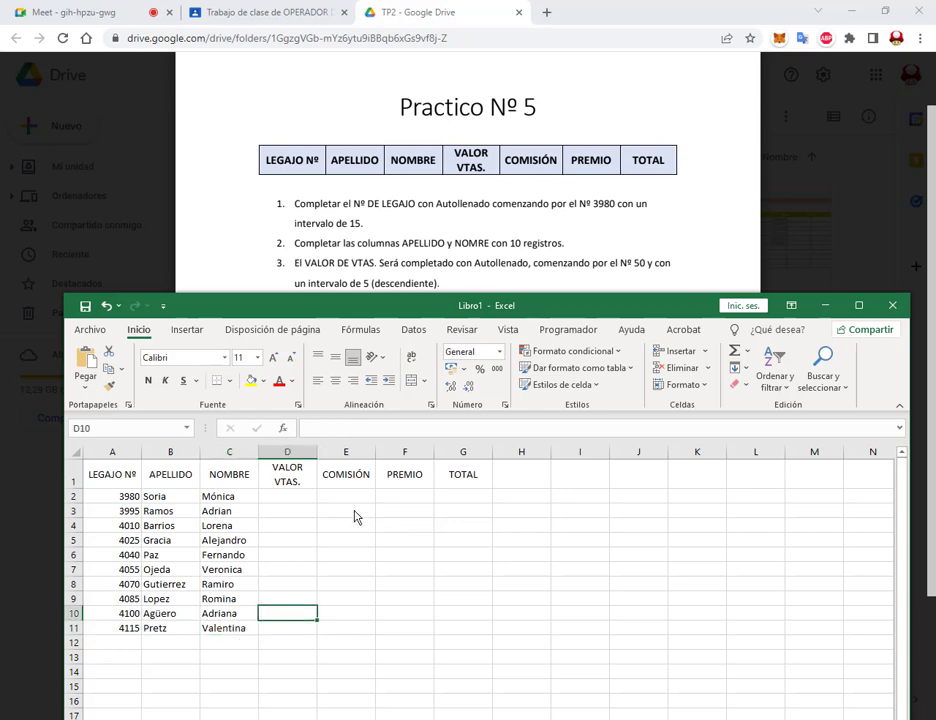
# Step: Select D2, then reread item 3 in the PDF: start at 50, interval of 5
pyautogui.click(302, 498)
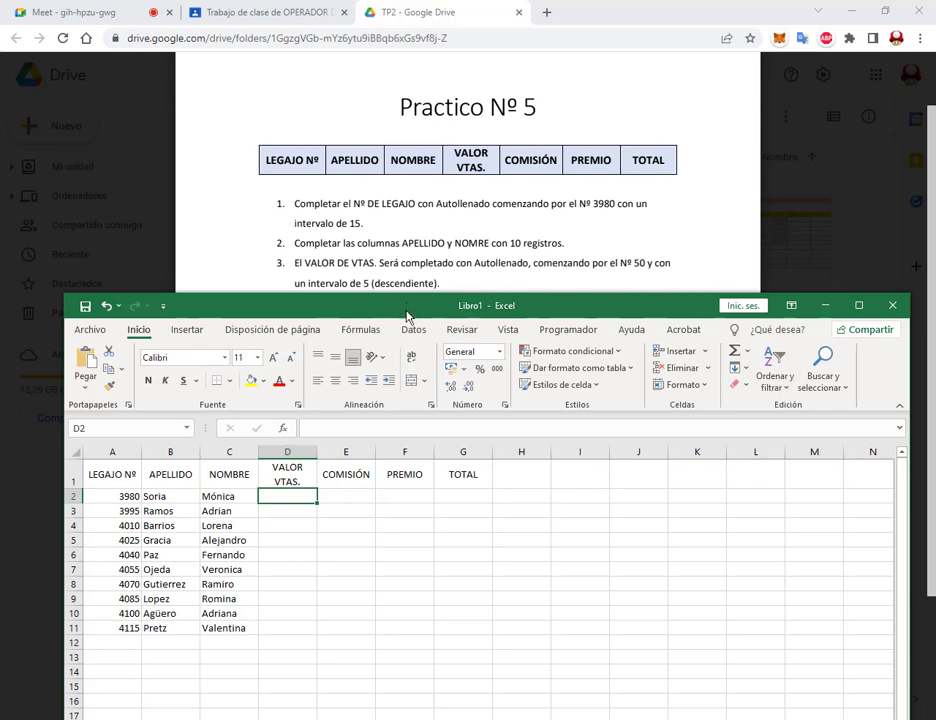
pyautogui.moveTo(407, 306); pyautogui.dragTo(407, 324)
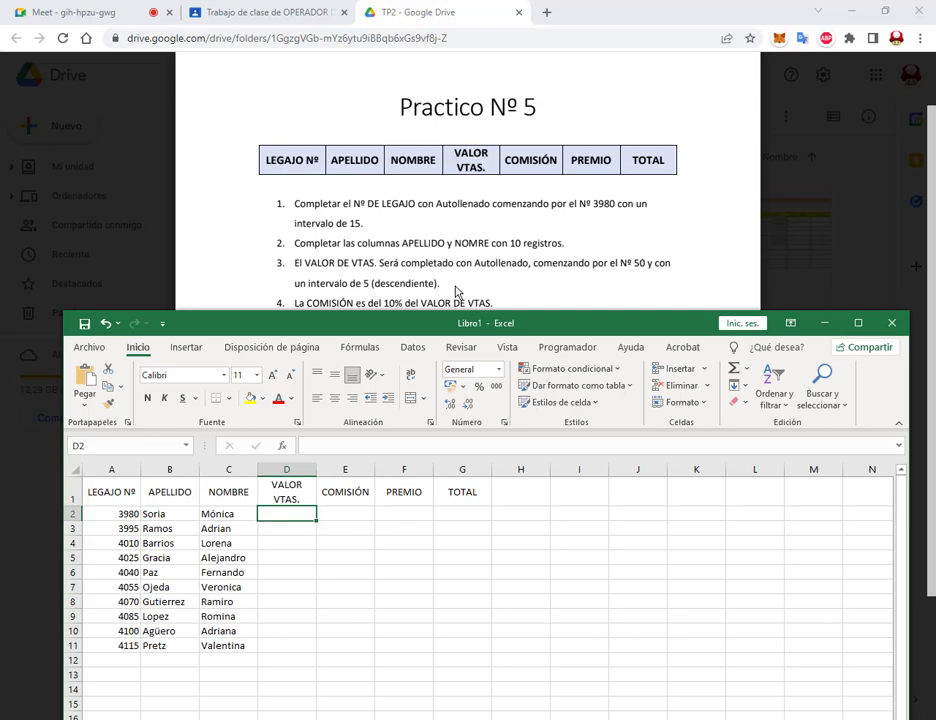
pyautogui.moveTo(533, 263); pyautogui.dragTo(642, 275)
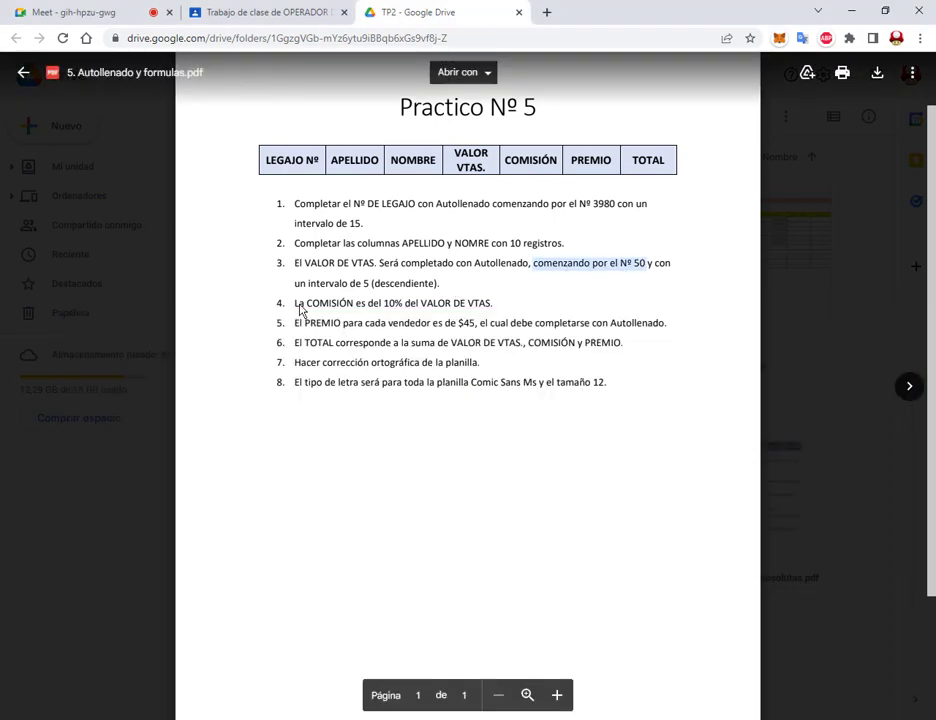
pyautogui.moveTo(294, 283); pyautogui.dragTo(383, 288)
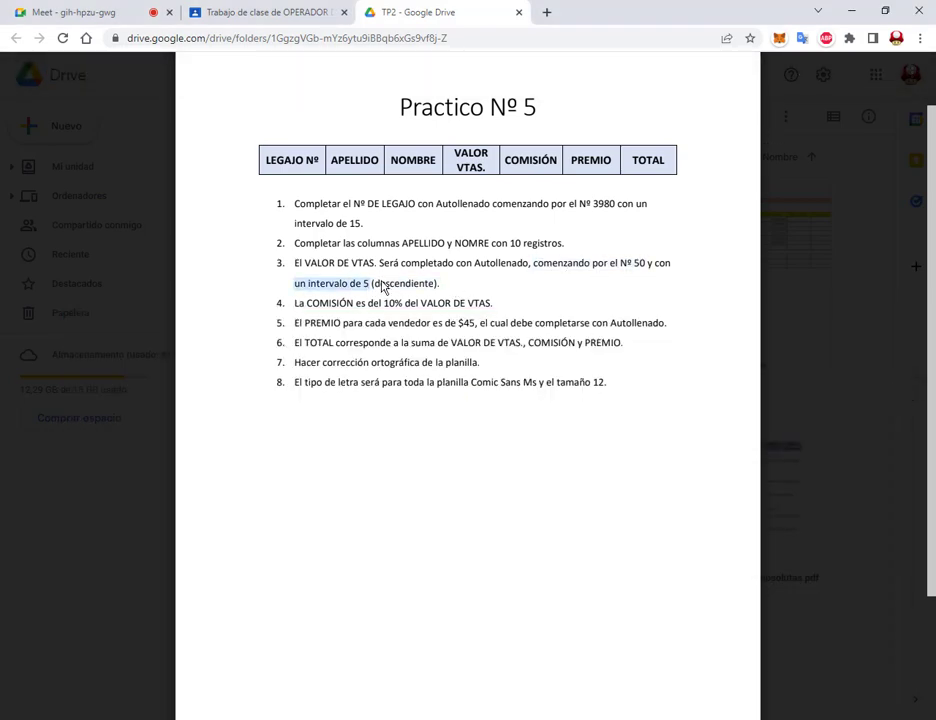
# Step: Enter 50 and 55 in D2:D3, autofill down, then clear the 55–95 values from D3:D11
pyautogui.hotkey('alt', 'Tab')
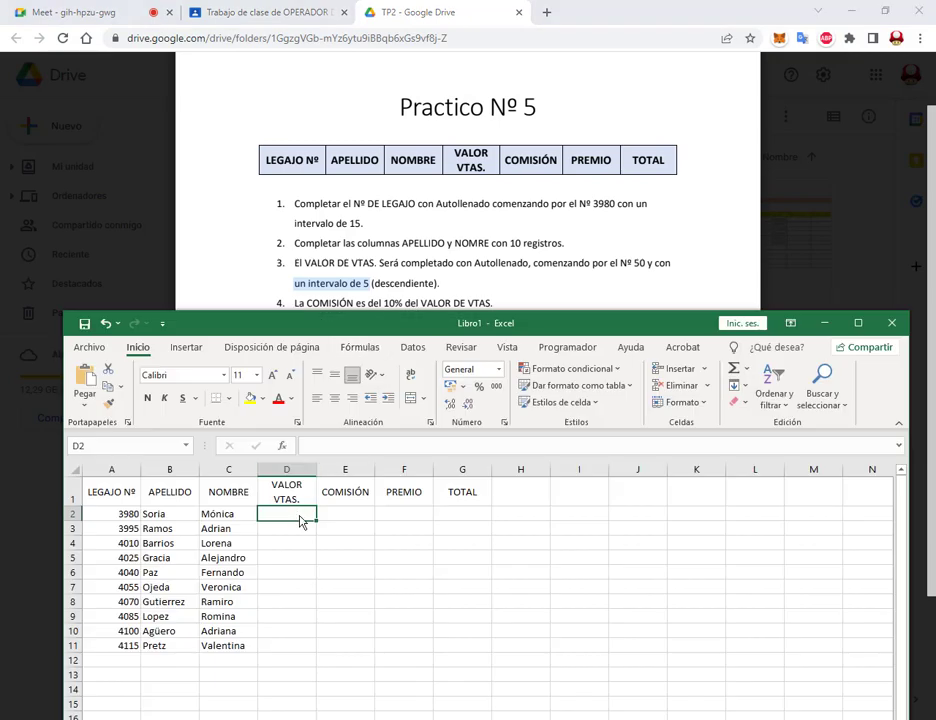
pyautogui.write('50')
pyautogui.press('Return')
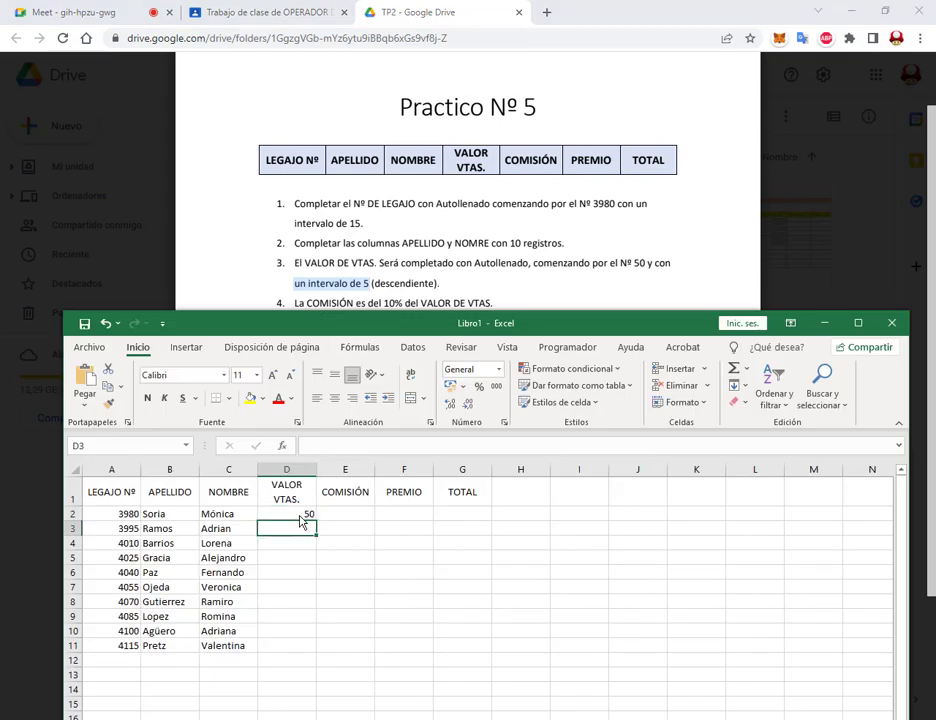
pyautogui.write('55')
pyautogui.press('Return')
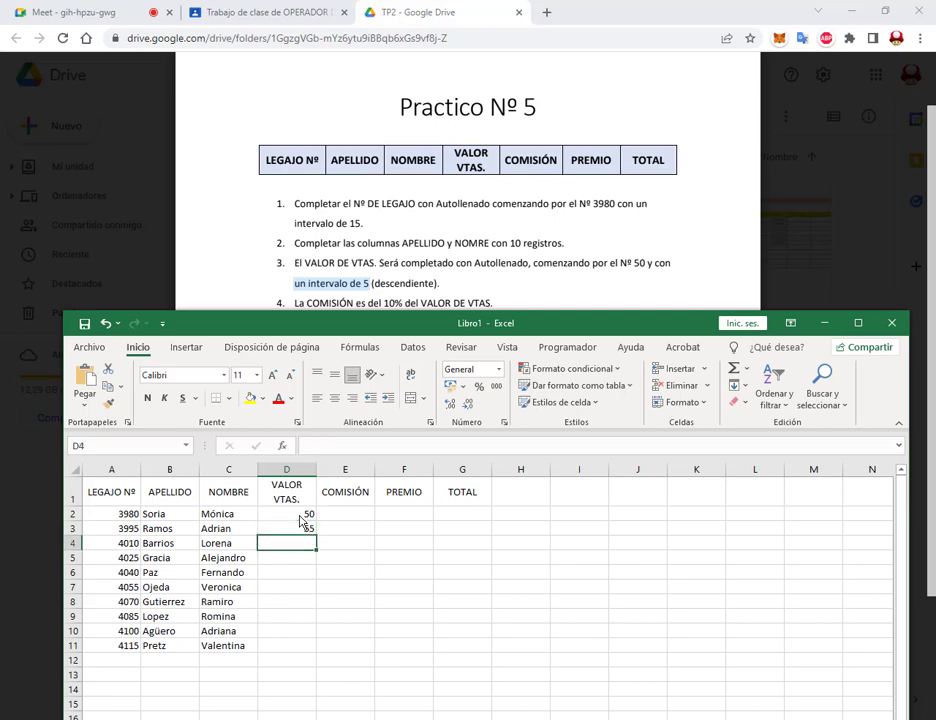
pyautogui.moveTo(262, 516); pyautogui.dragTo(309, 651)
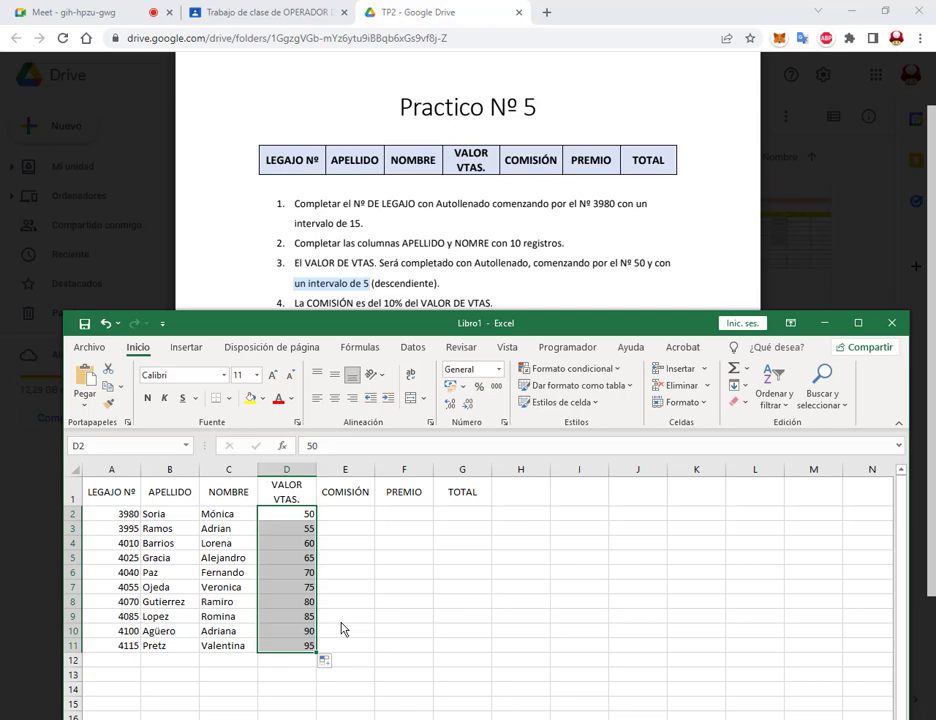
pyautogui.moveTo(303, 528); pyautogui.dragTo(305, 646)
pyautogui.press('Delete')
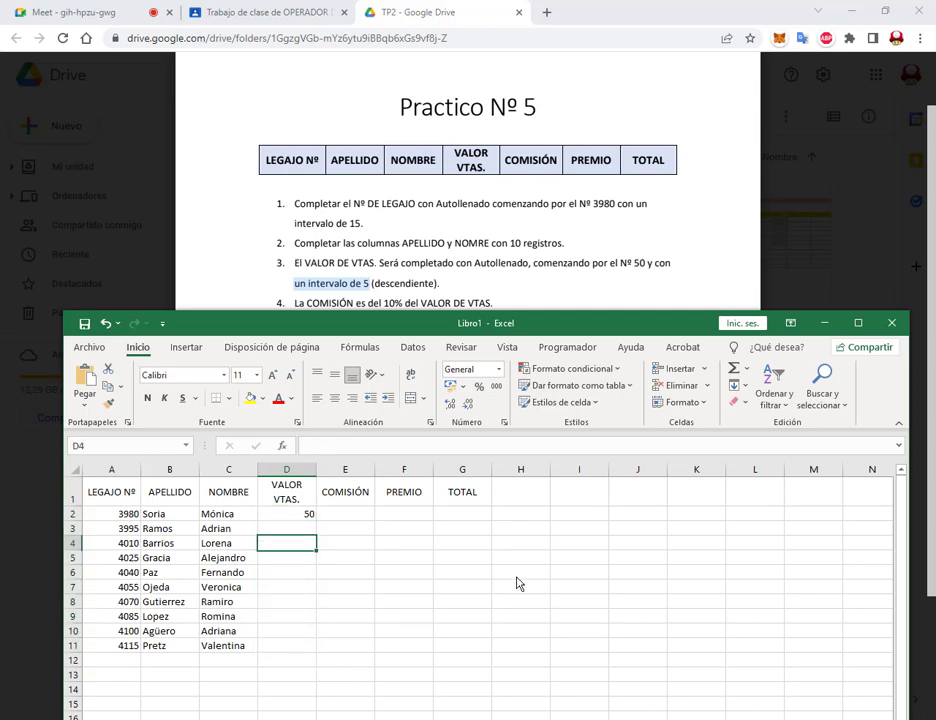
pyautogui.write('45')
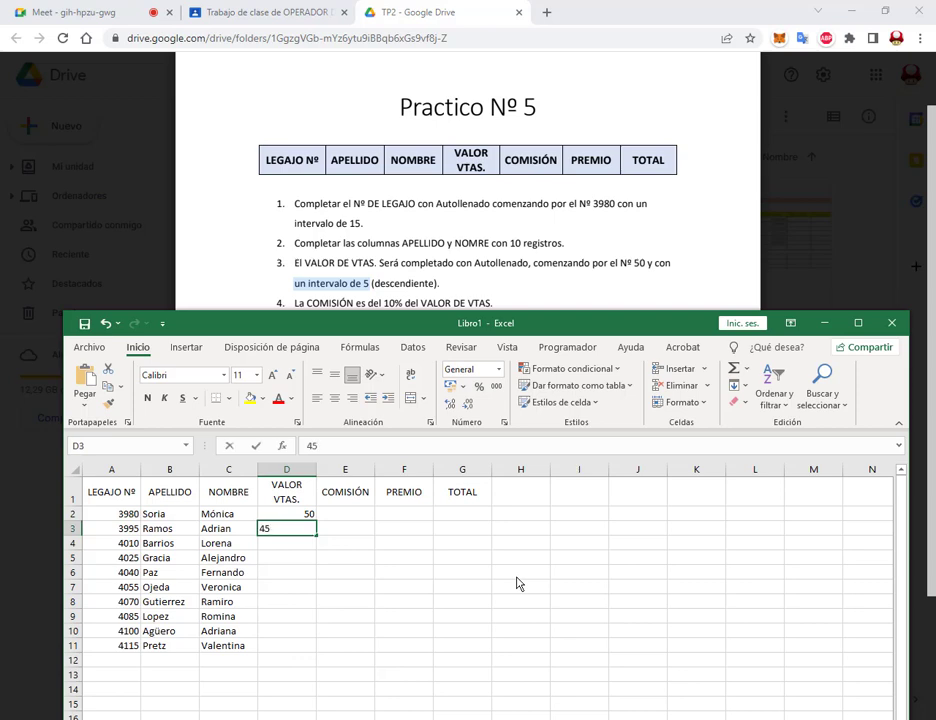
pyautogui.press('Return')
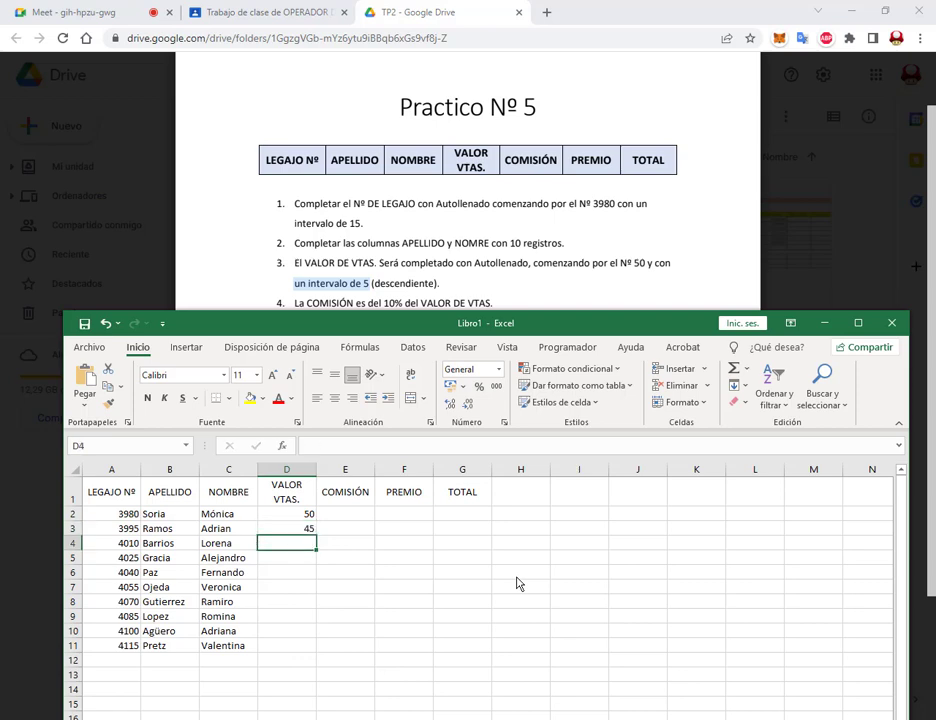
pyautogui.press('Up')
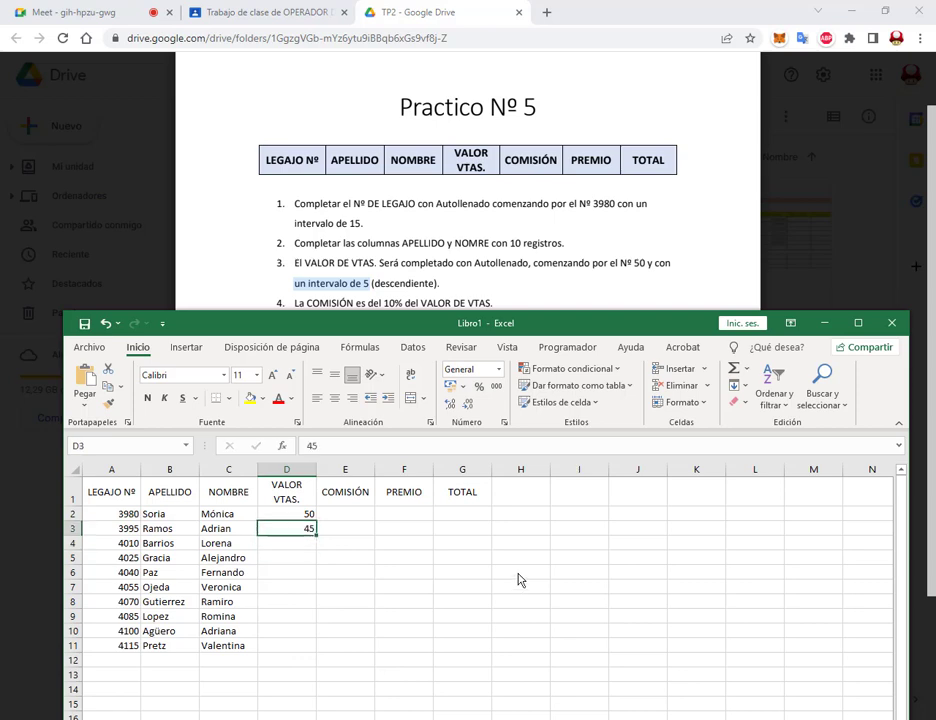
pyautogui.moveTo(303, 514); pyautogui.dragTo(310, 531)
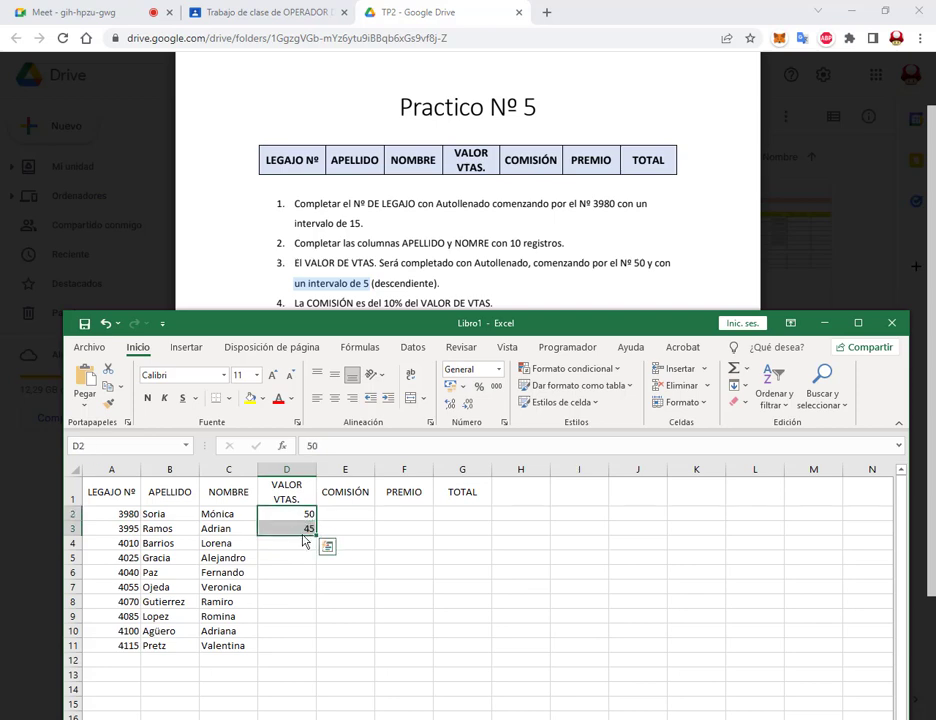
pyautogui.moveTo(318, 540); pyautogui.dragTo(316, 648)
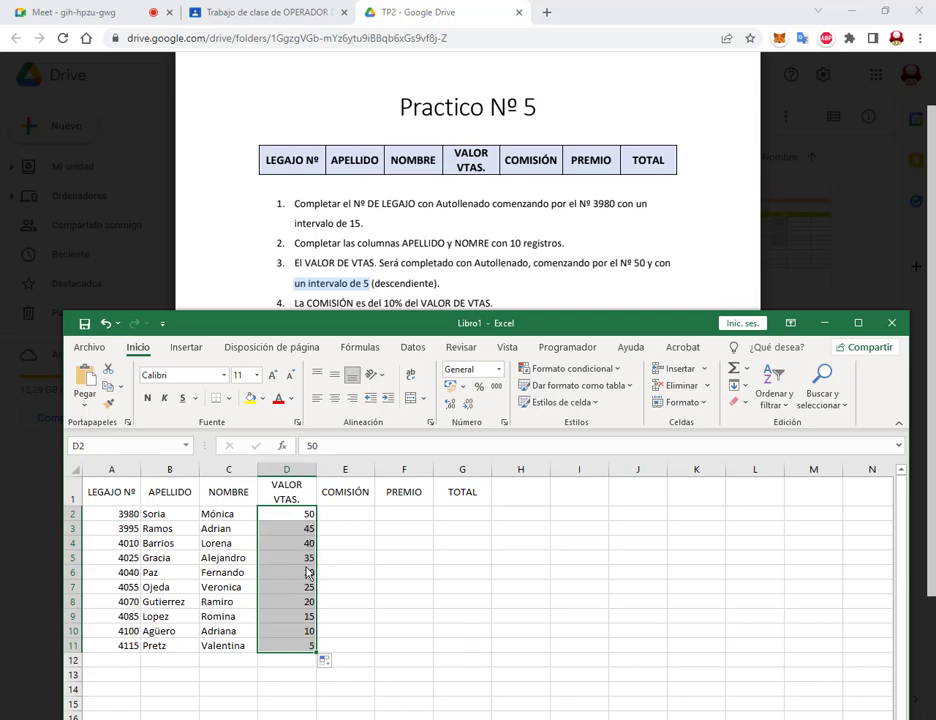
pyautogui.click(288, 530)
pyautogui.click(290, 543)
pyautogui.click(293, 560)
pyautogui.click(294, 574)
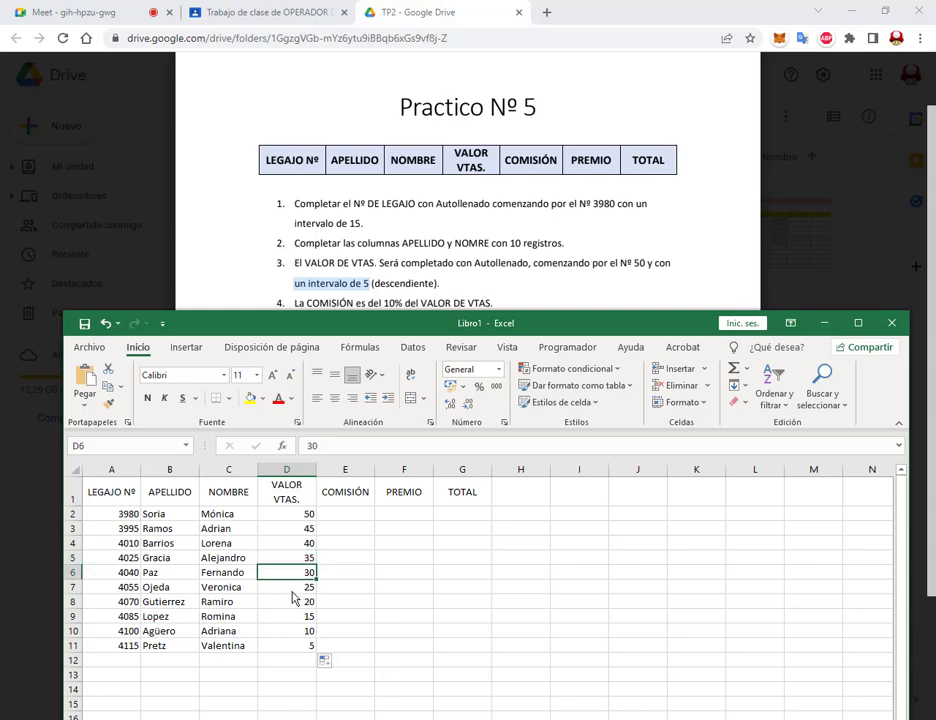
pyautogui.click(300, 588)
pyautogui.click(295, 632)
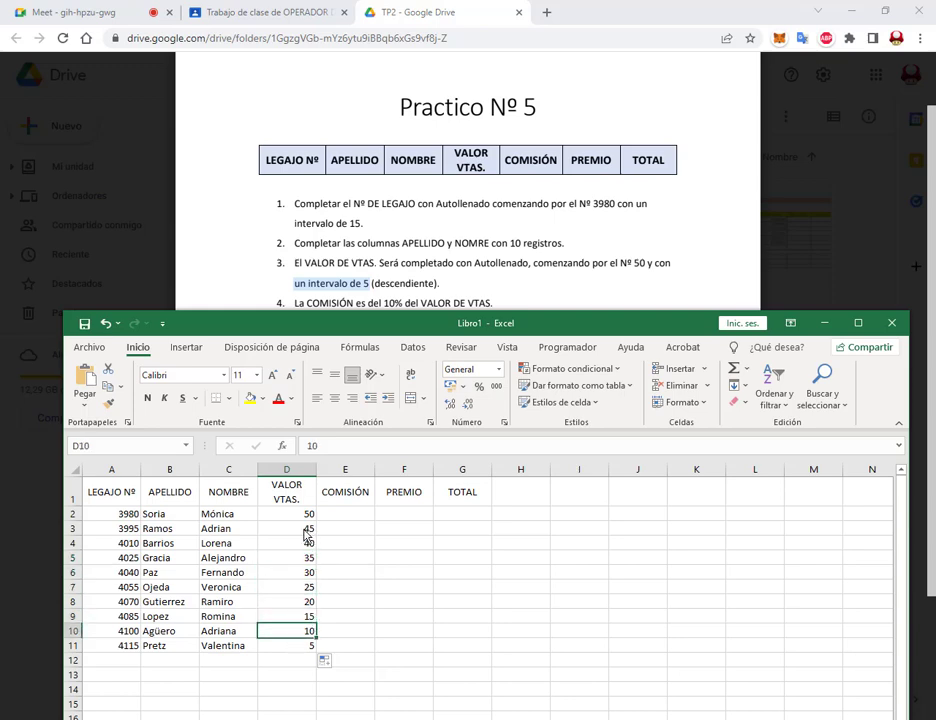
pyautogui.moveTo(305, 530); pyautogui.dragTo(305, 648)
pyautogui.press('Delete')
pyautogui.click(400, 630)
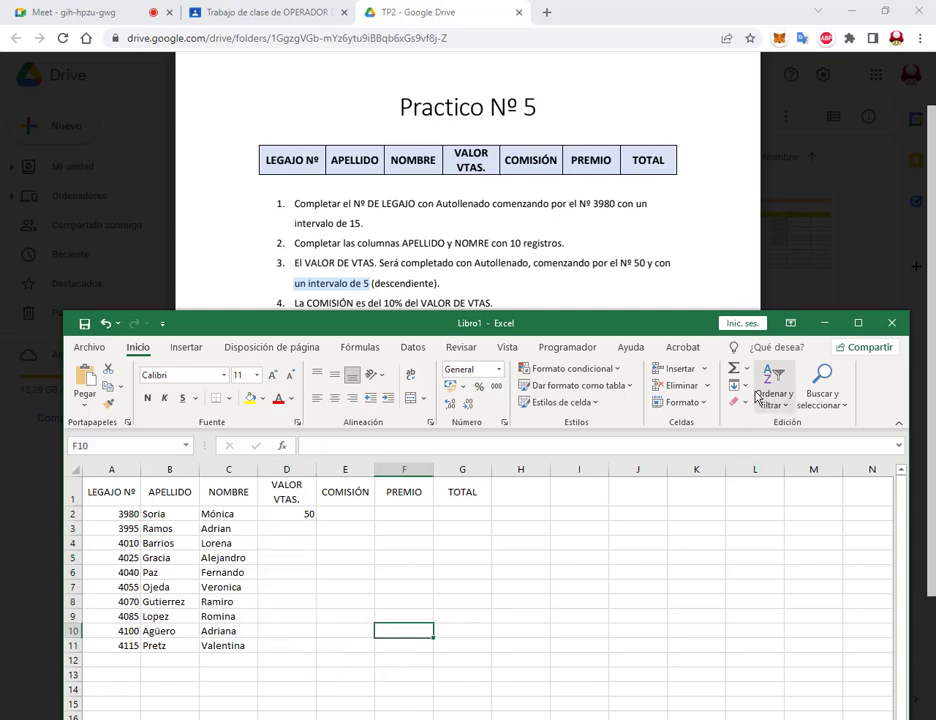
# Step: Fill D2:D11 as a linear column series with increment -5, from 50 to 5
pyautogui.moveTo(295, 516); pyautogui.dragTo(296, 652)
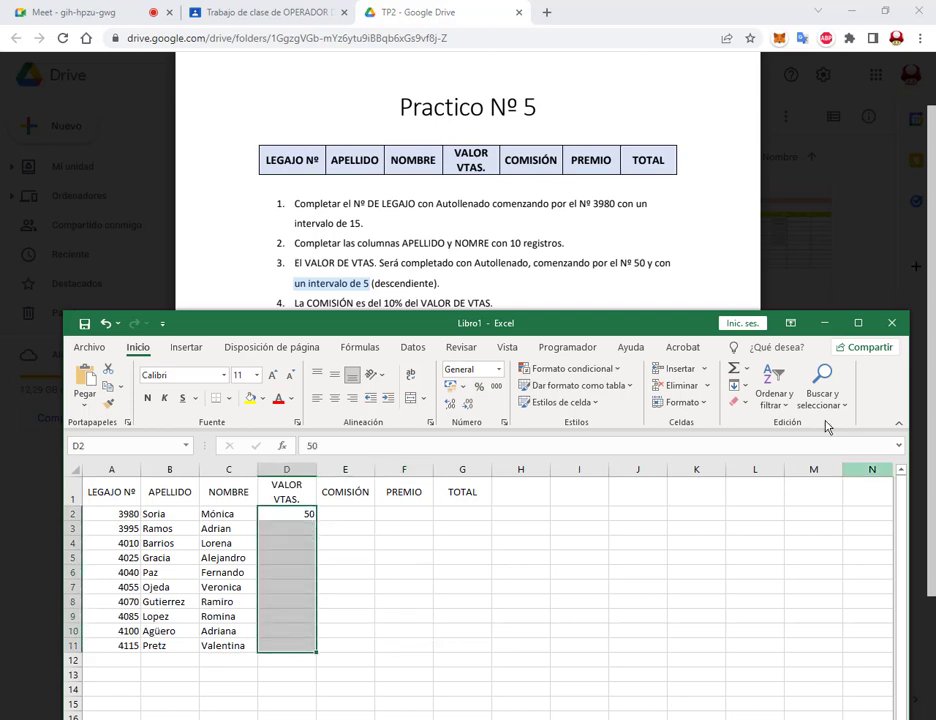
pyautogui.click(737, 385)
pyautogui.click(758, 510)
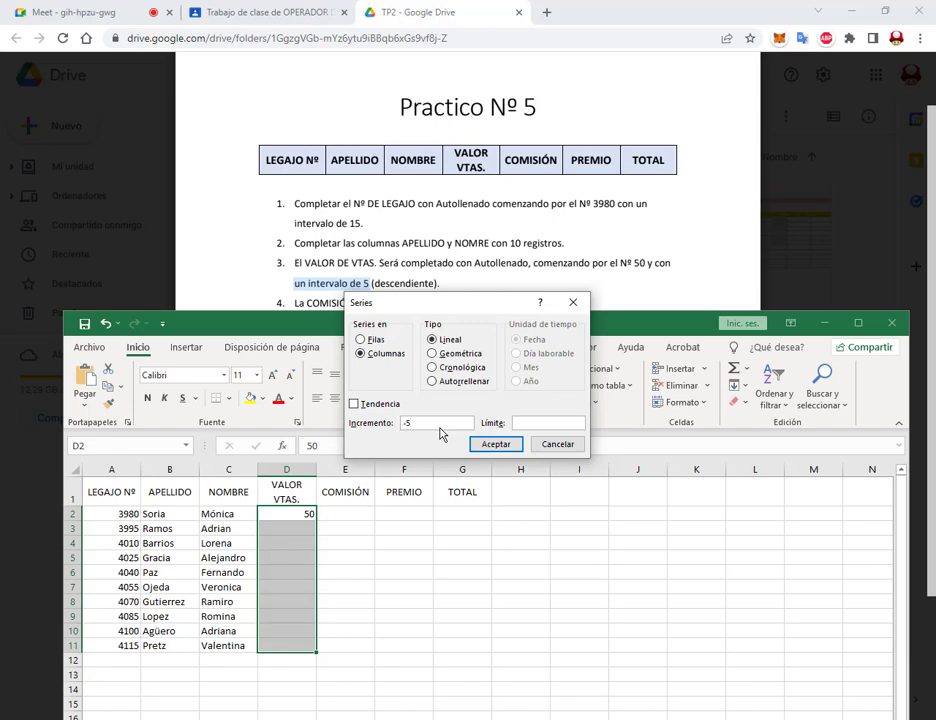
pyautogui.press('Left')
pyautogui.press('BackSpace')
pyautogui.write('-')
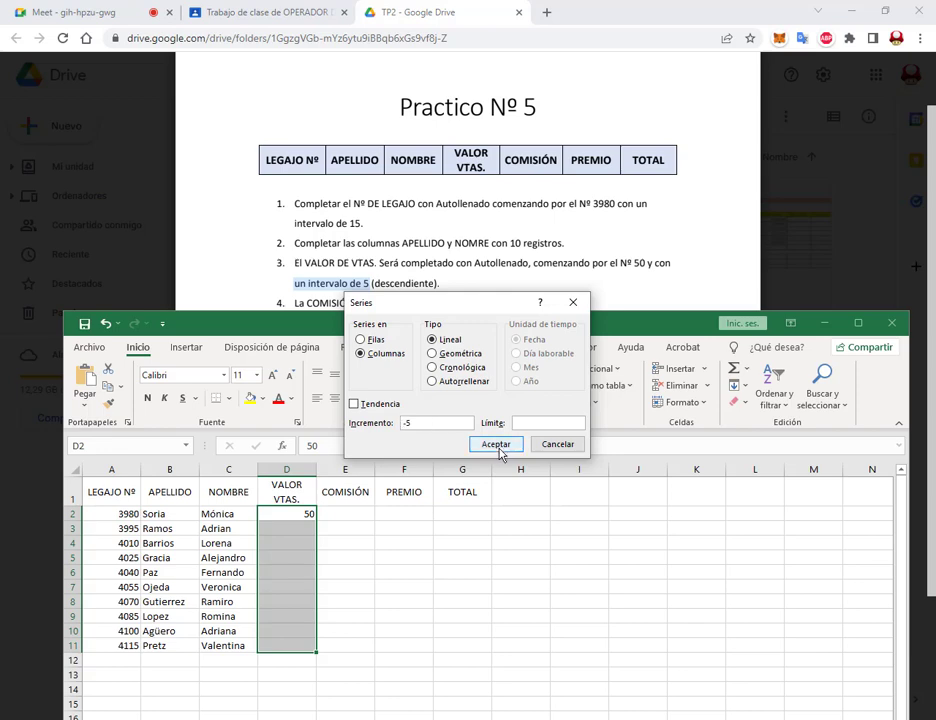
pyautogui.click(497, 445)
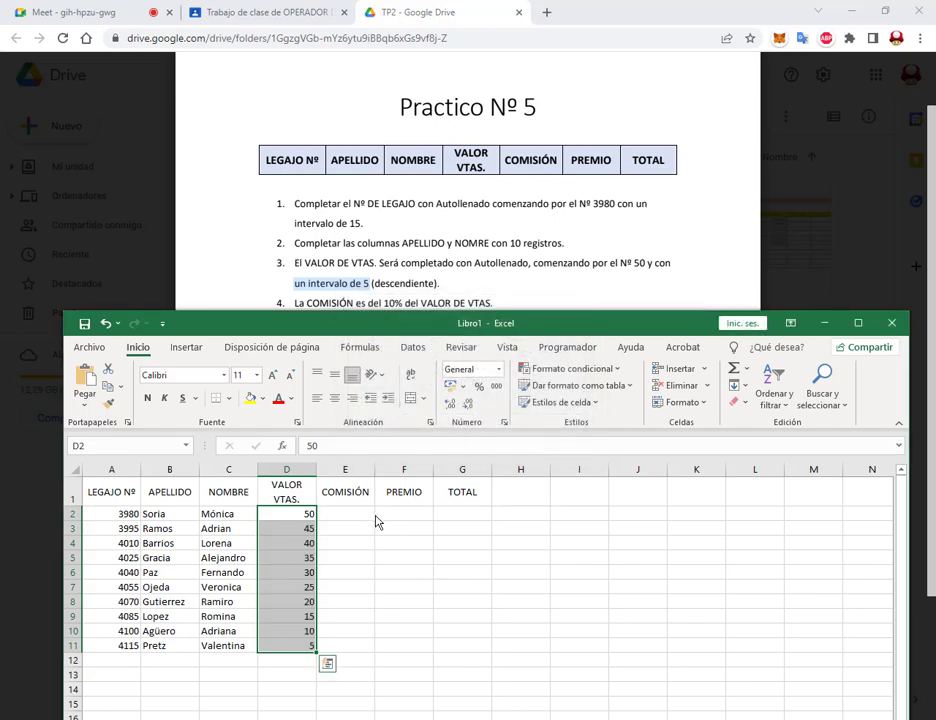
pyautogui.click(343, 522)
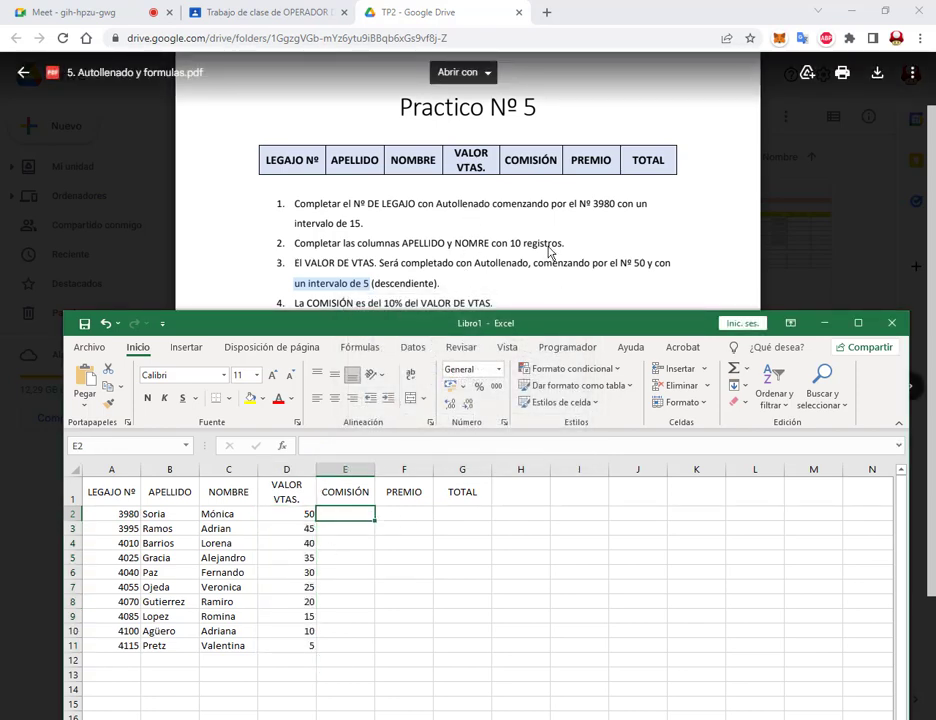
# Step: Set Windows display scaling to 125% and reposition the Excel window
pyautogui.scroll(-1, 547, 258)
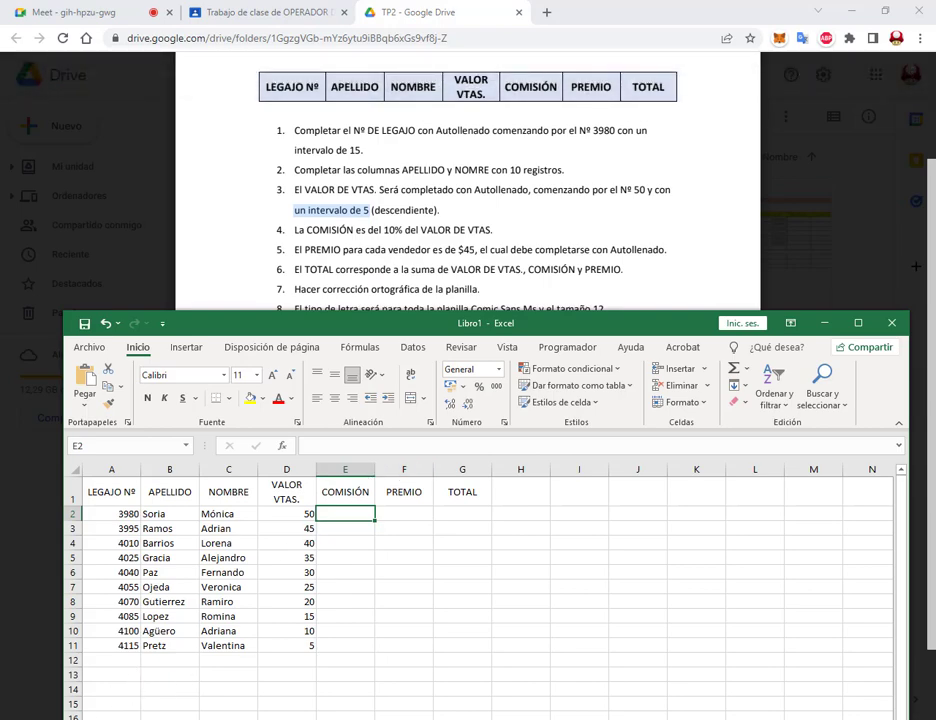
pyautogui.click(184, 714)
pyautogui.write('pan')
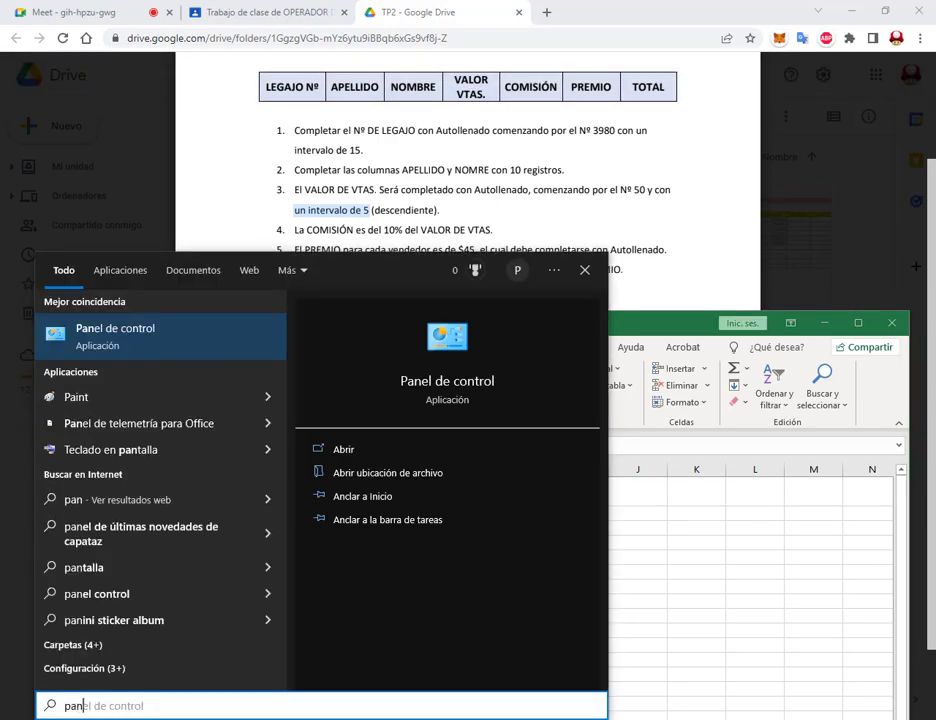
pyautogui.press('Escape')
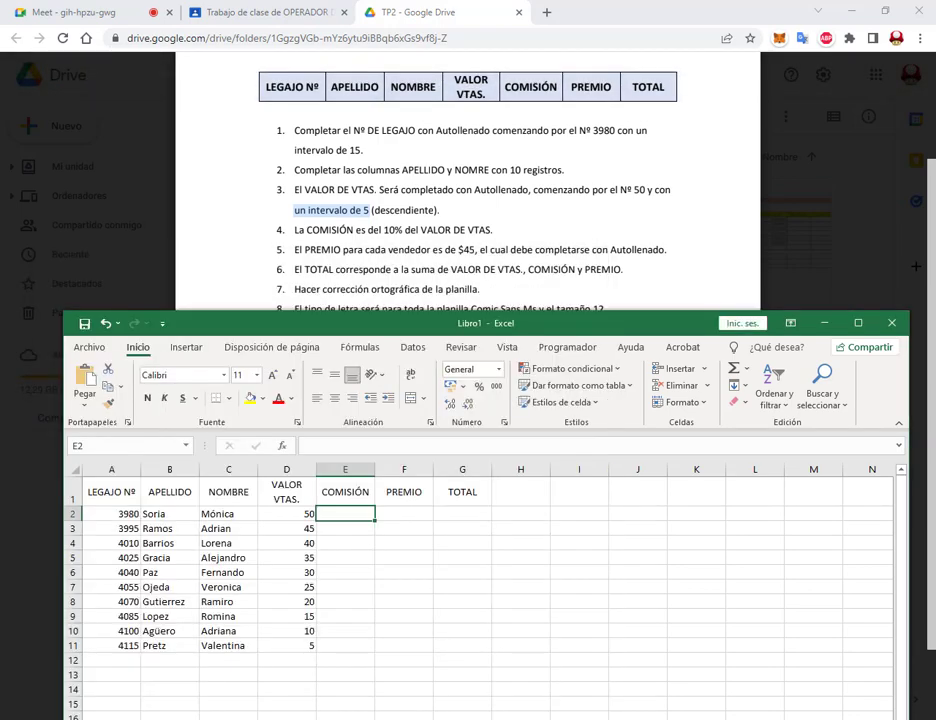
pyautogui.press('super')
pyautogui.click(20, 666)
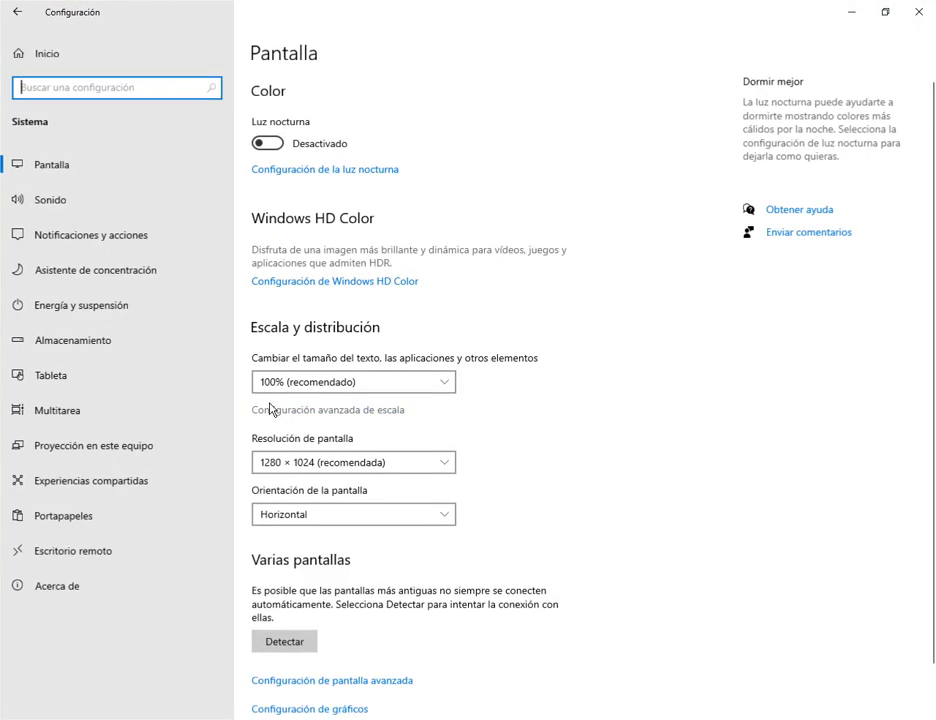
pyautogui.click(299, 384)
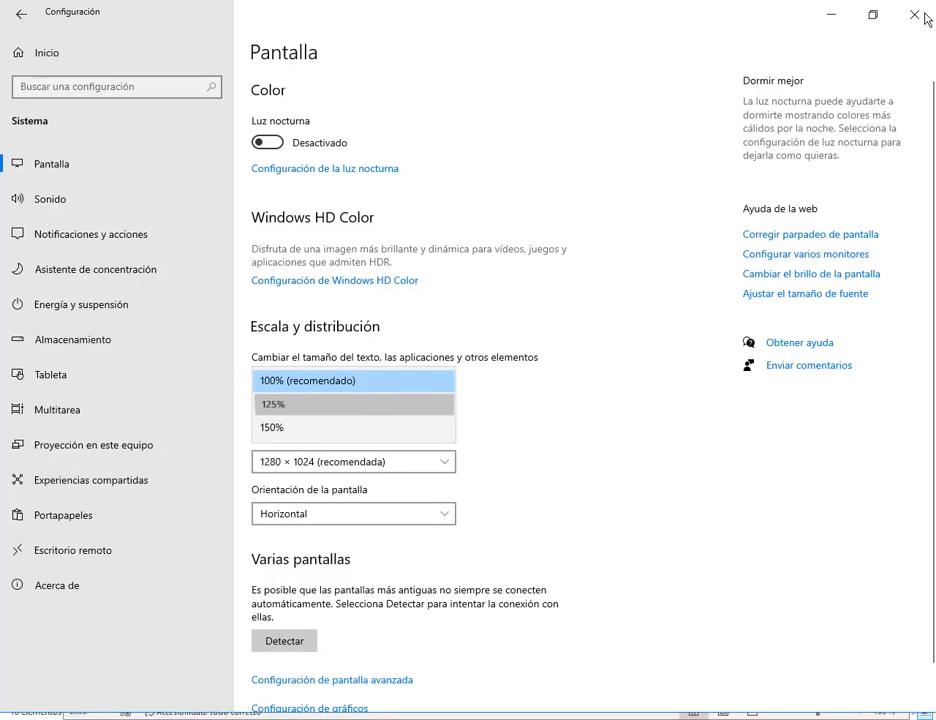
pyautogui.click(913, 10)
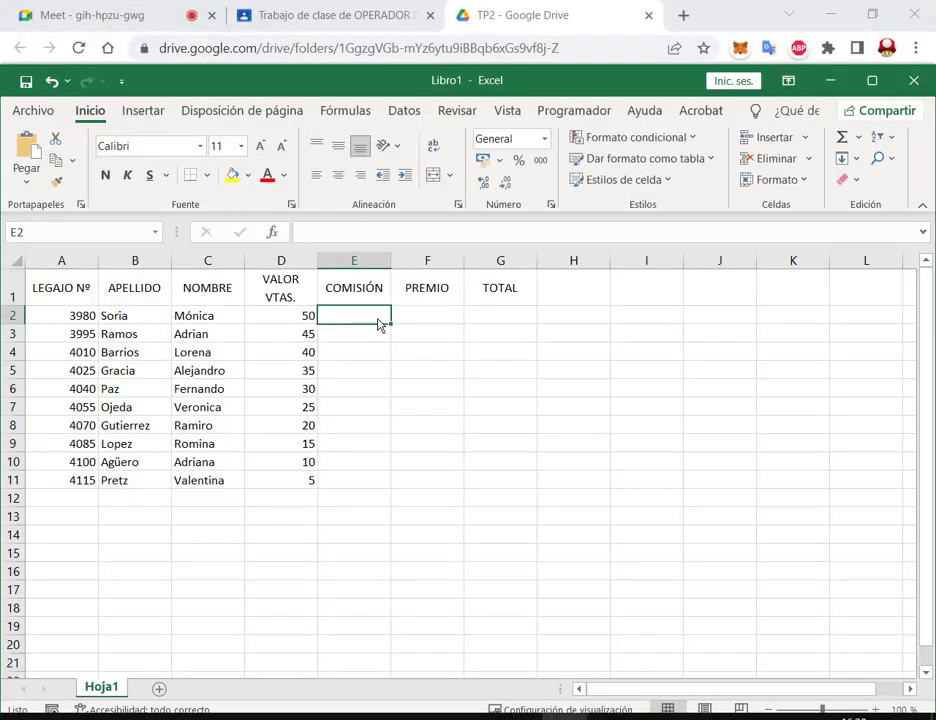
pyautogui.moveTo(550, 75); pyautogui.dragTo(565, 340)
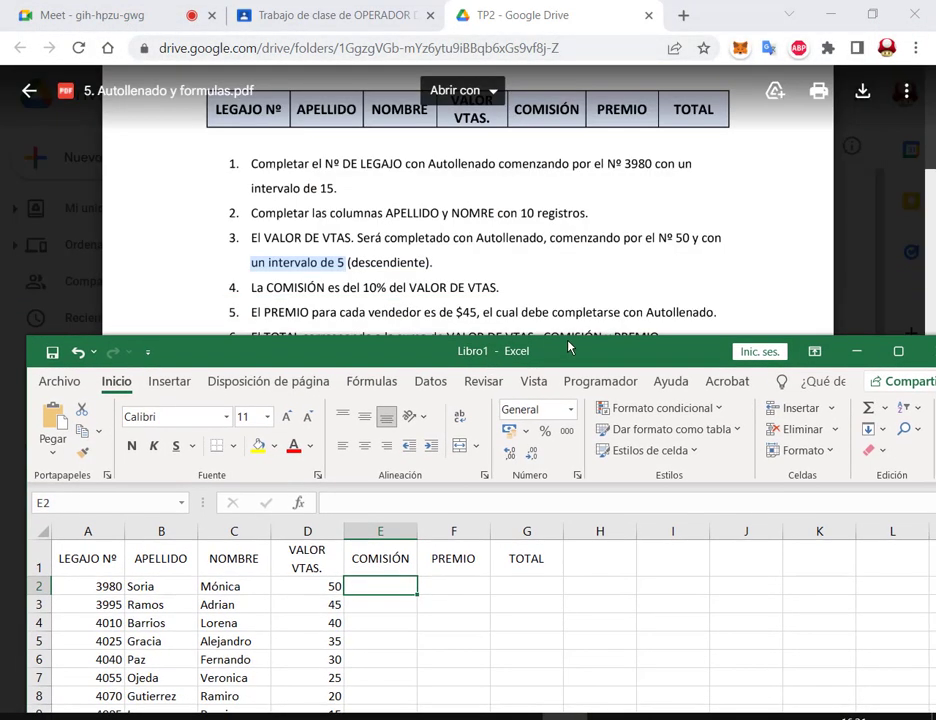
# Step: Enter =D2*10% in E2 so the first commission shows 5
pyautogui.scroll(-3, 400, 248)
pyautogui.moveTo(478, 358); pyautogui.dragTo(454, 210)
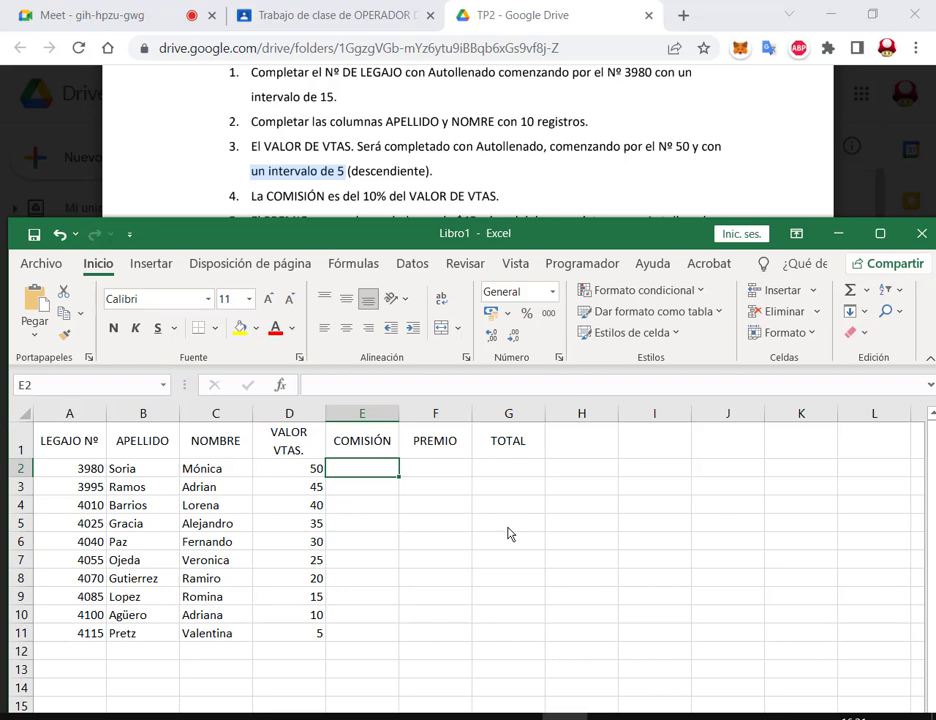
pyautogui.write('=')
pyautogui.click(274, 477)
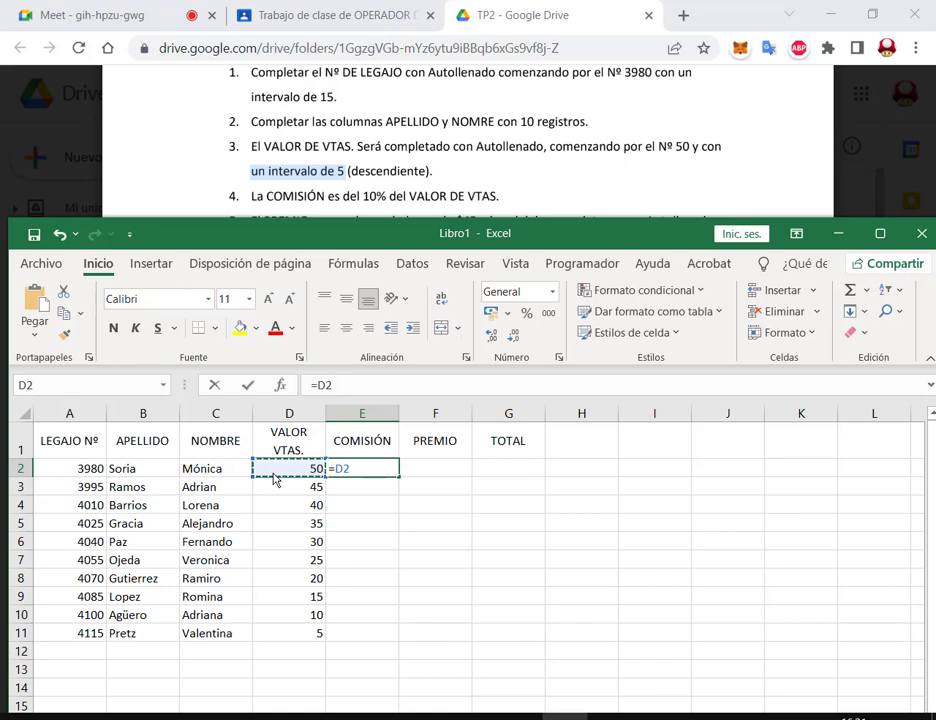
pyautogui.write('*10')
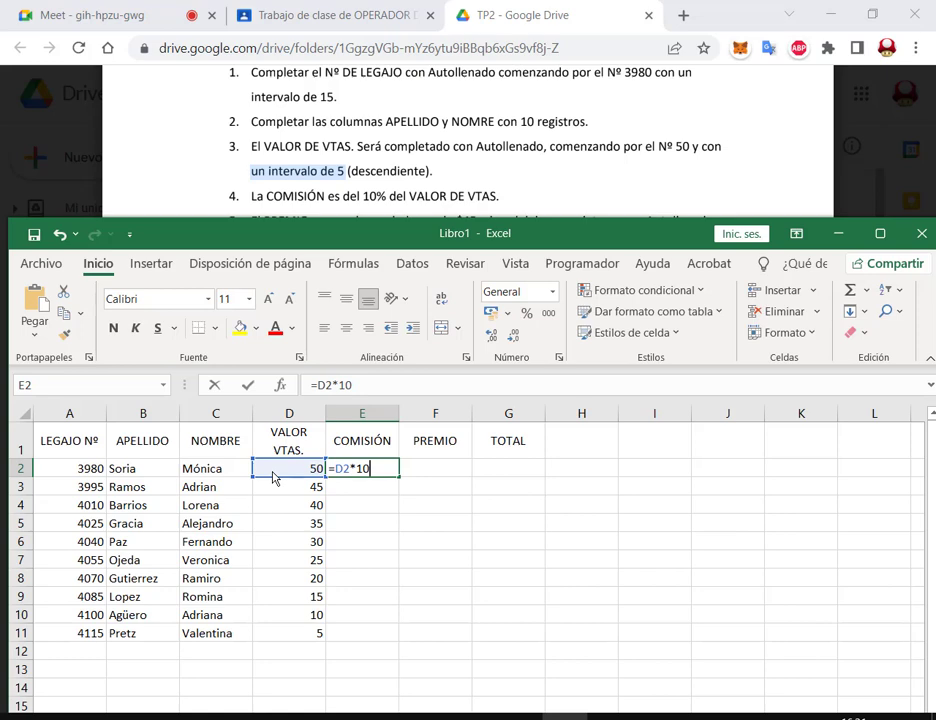
pyautogui.write('%')
pyautogui.press('Return')
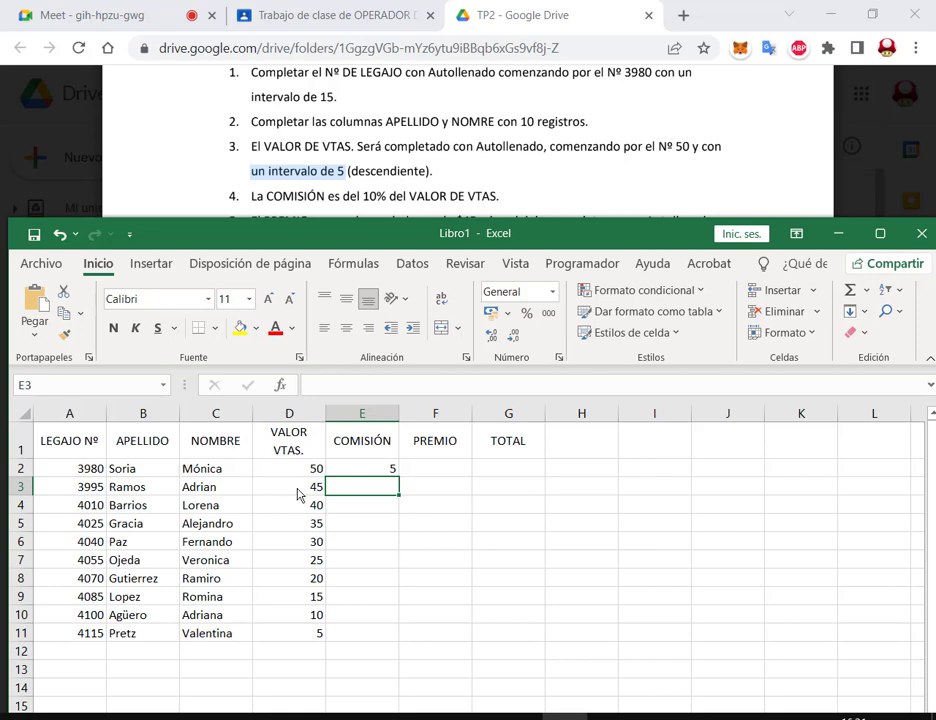
pyautogui.click(390, 470)
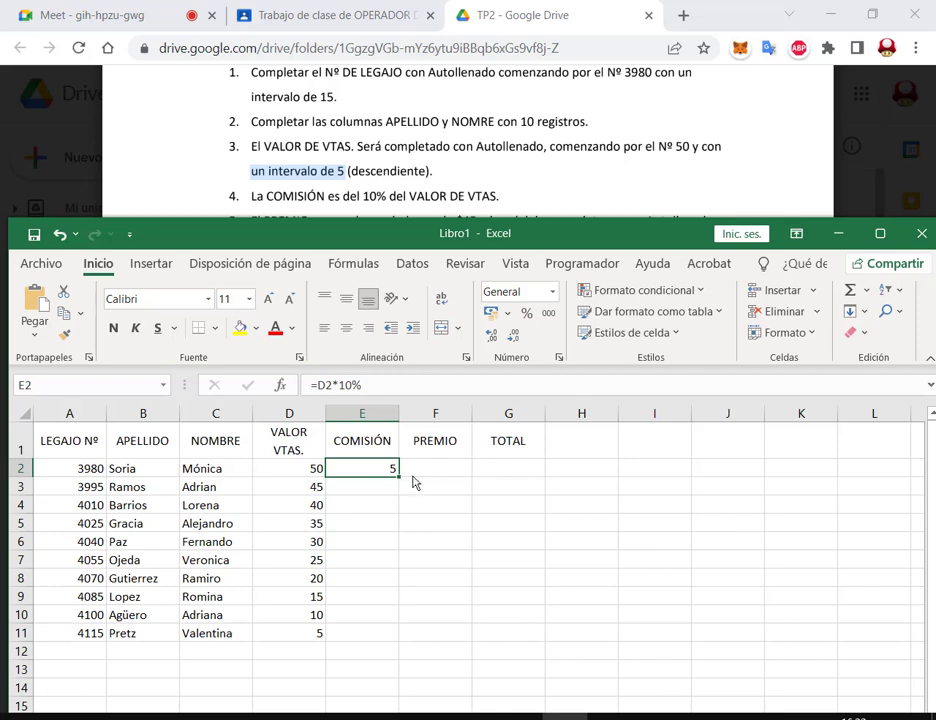
pyautogui.click(390, 487)
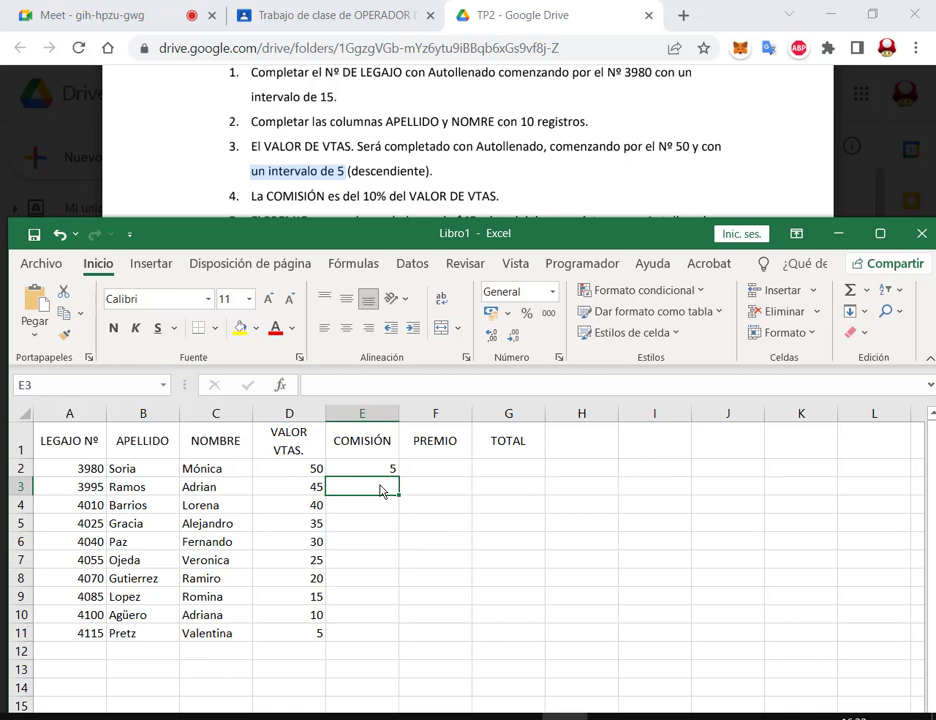
pyautogui.click(384, 469)
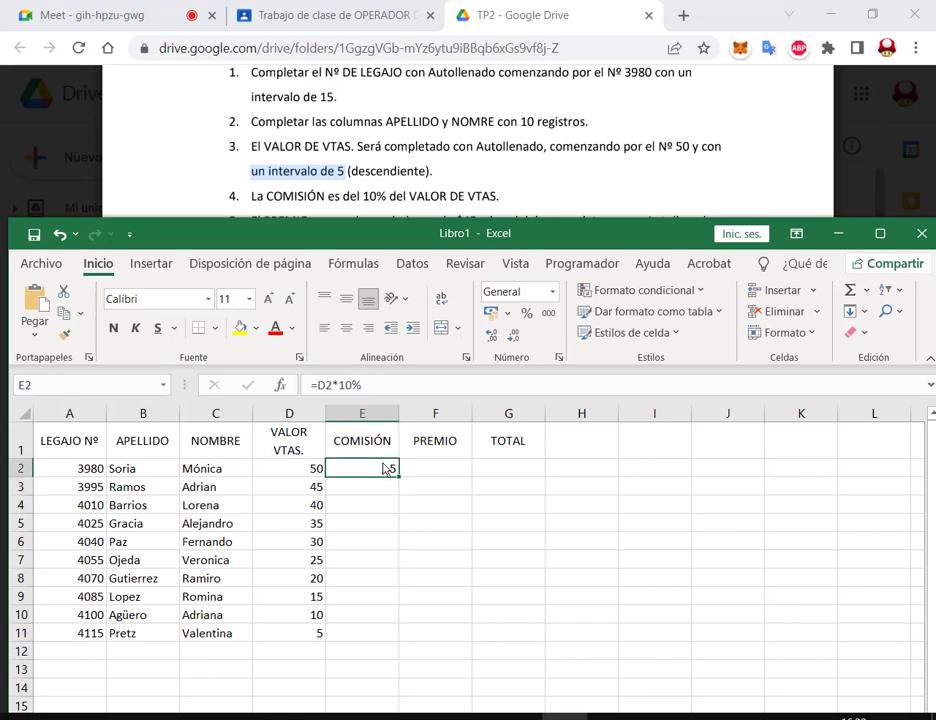
pyautogui.doubleClick(399, 477)
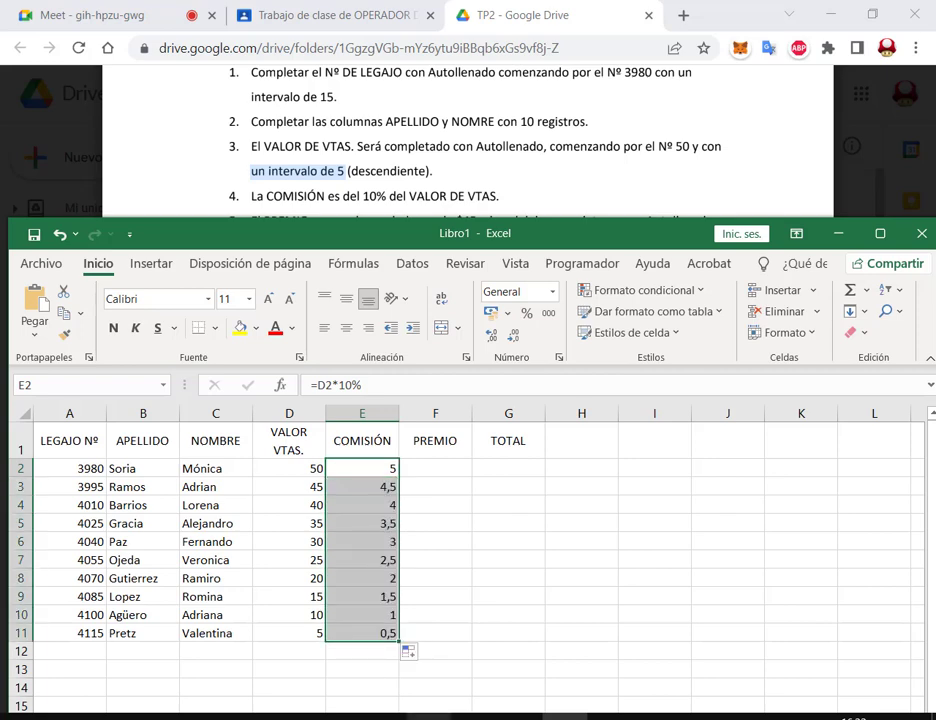
pyautogui.hotkey('ctrl', 'z')
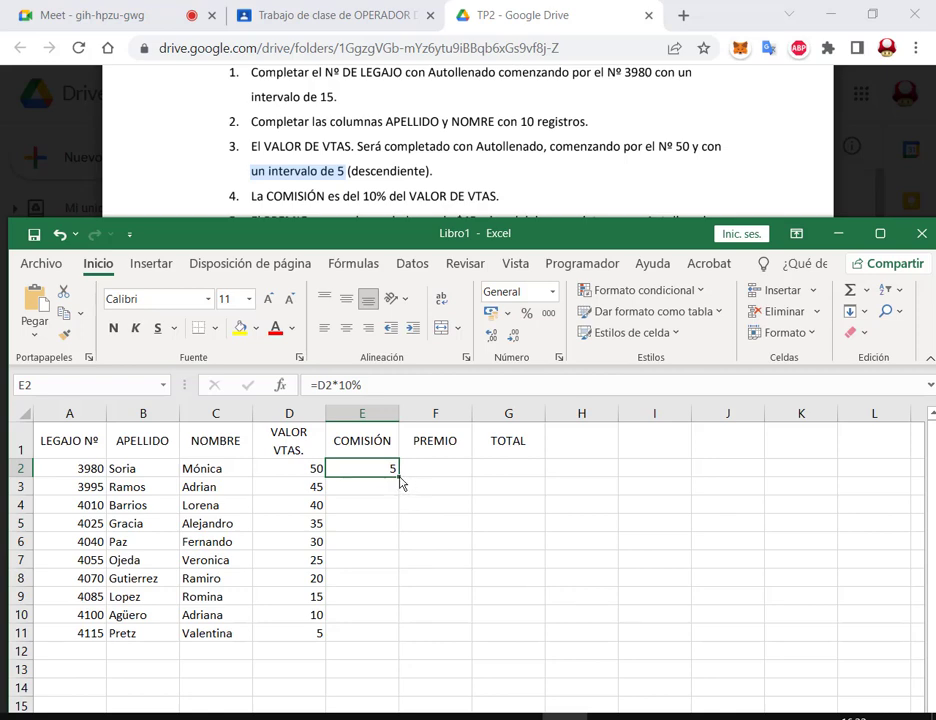
pyautogui.doubleClick(399, 477)
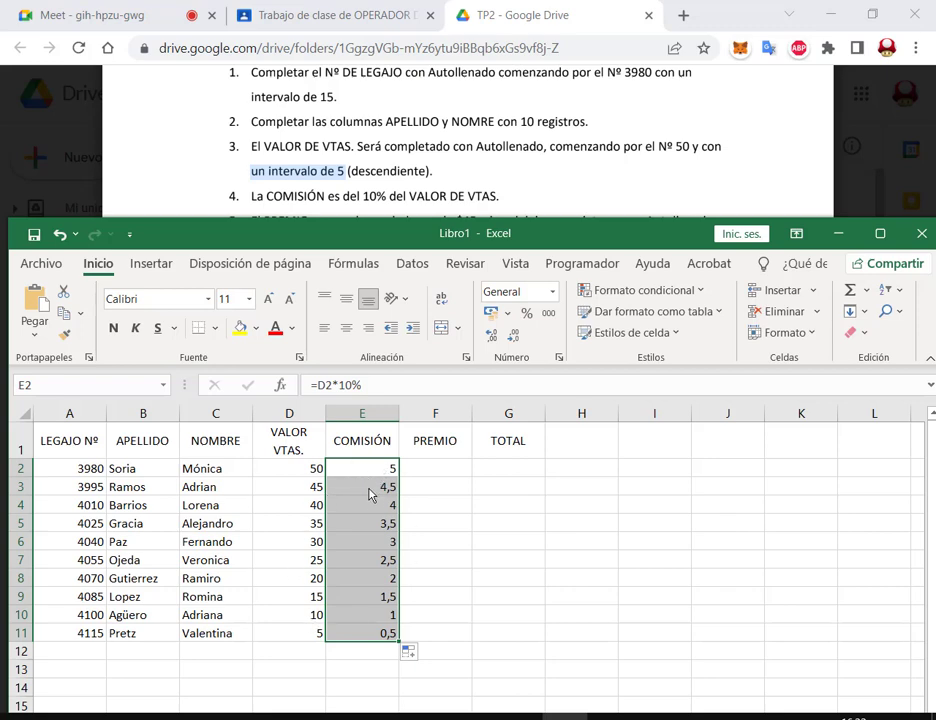
pyautogui.hotkey('ctrl', 'z')
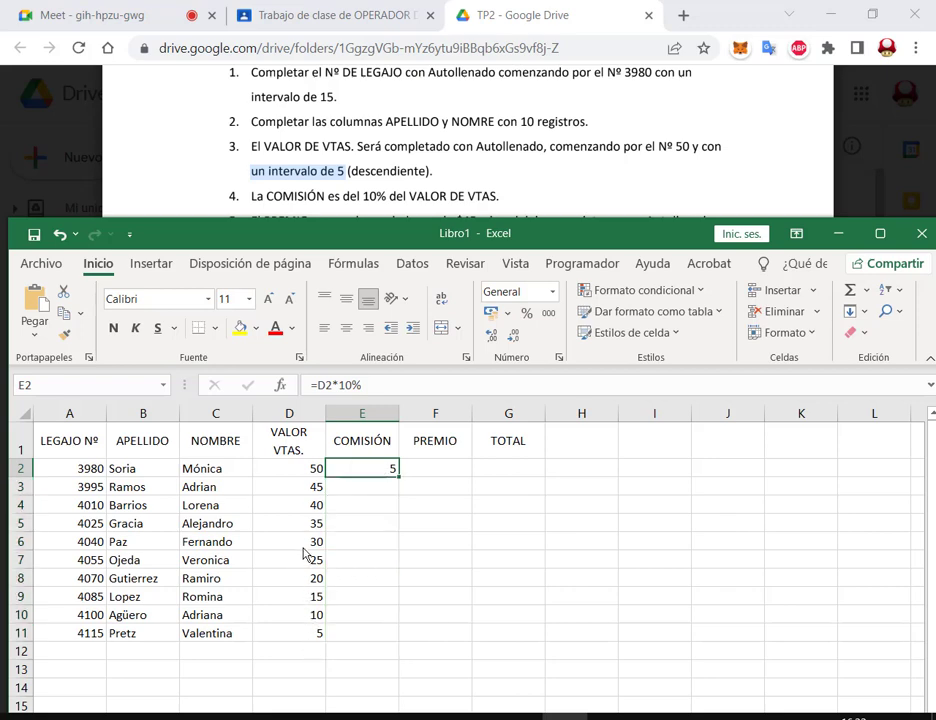
pyautogui.click(305, 548)
pyautogui.moveTo(300, 524); pyautogui.dragTo(300, 542)
pyautogui.press('Delete')
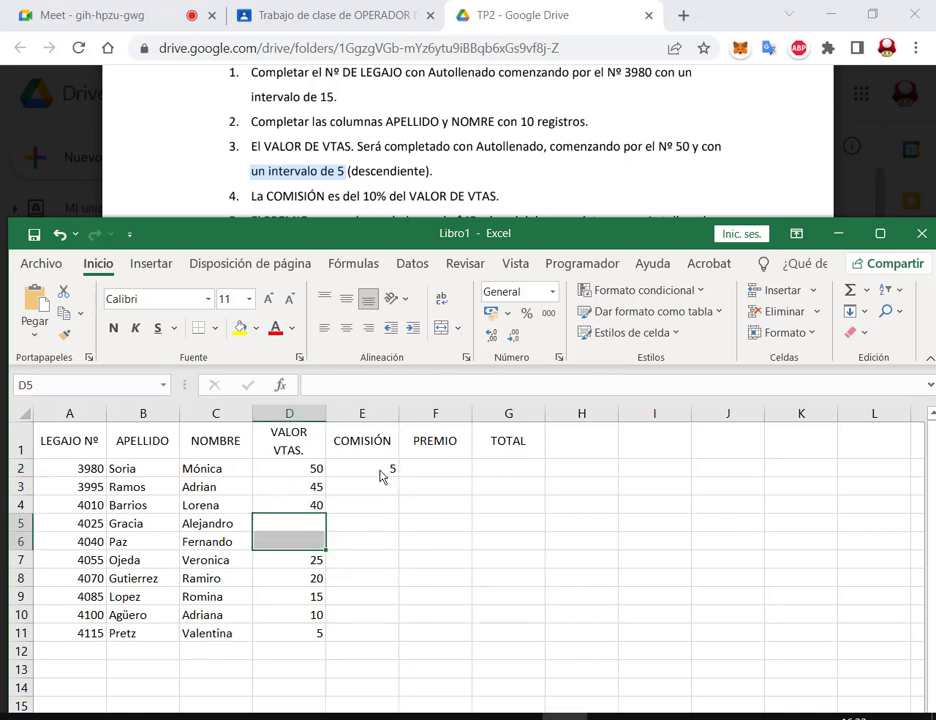
pyautogui.click(390, 471)
pyautogui.doubleClick(400, 479)
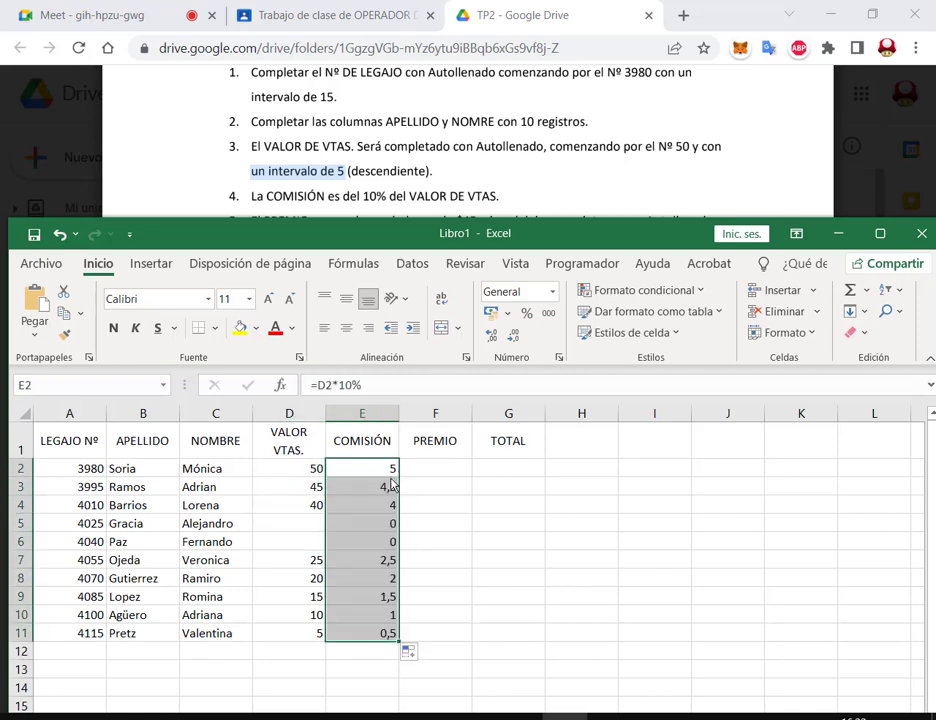
pyautogui.click(391, 468)
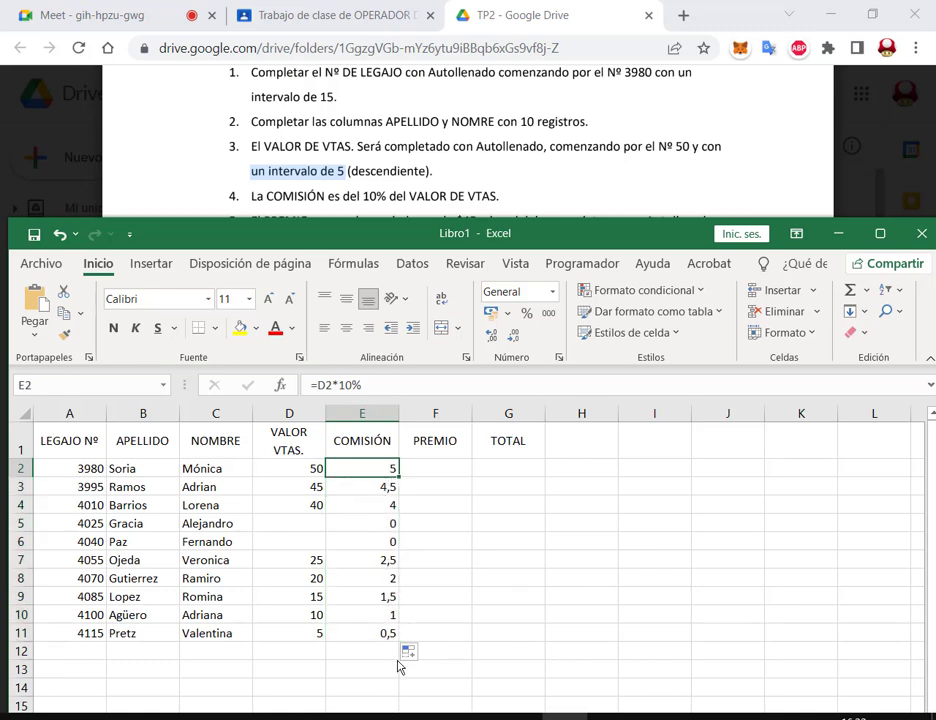
pyautogui.moveTo(305, 528); pyautogui.dragTo(308, 540)
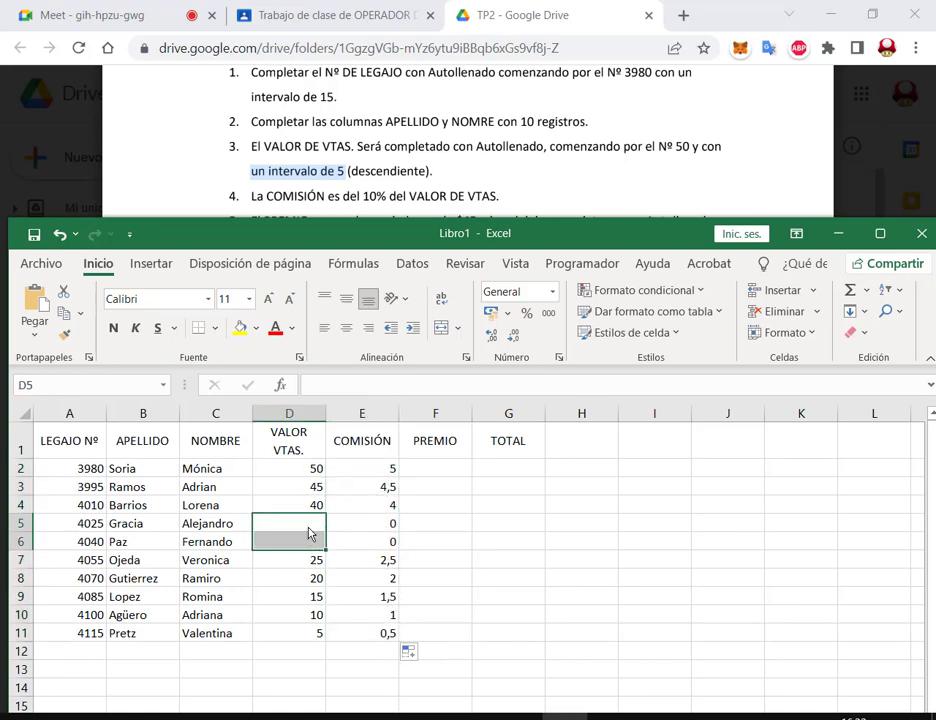
pyautogui.moveTo(390, 526); pyautogui.dragTo(391, 543)
pyautogui.hotkey('ctrl', 'z')
pyautogui.moveTo(305, 568); pyautogui.dragTo(306, 636)
pyautogui.press('Delete')
pyautogui.click(390, 468)
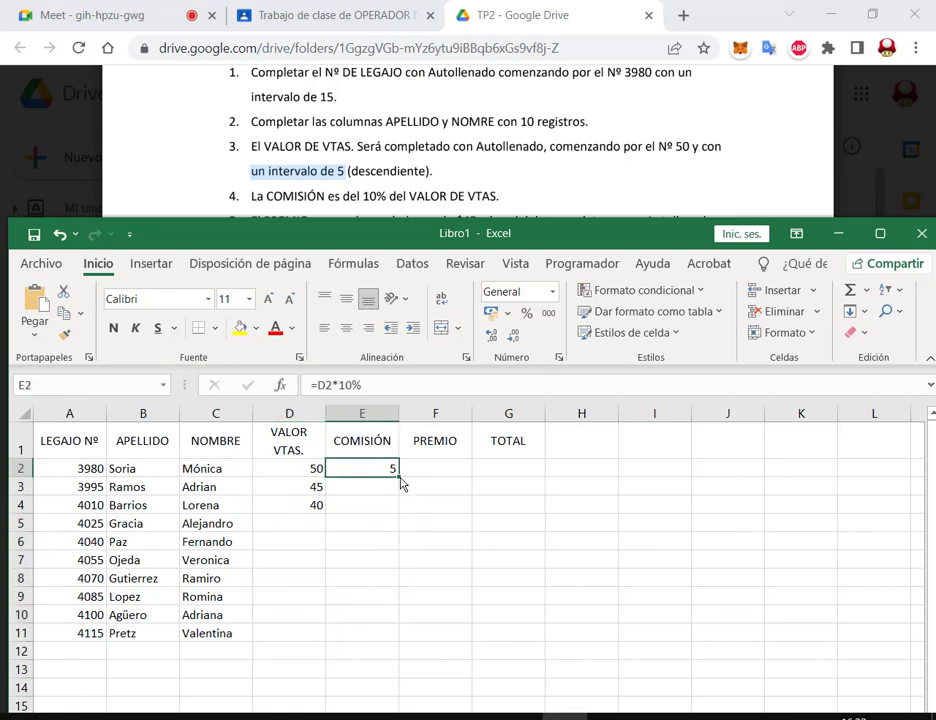
pyautogui.doubleClick(399, 478)
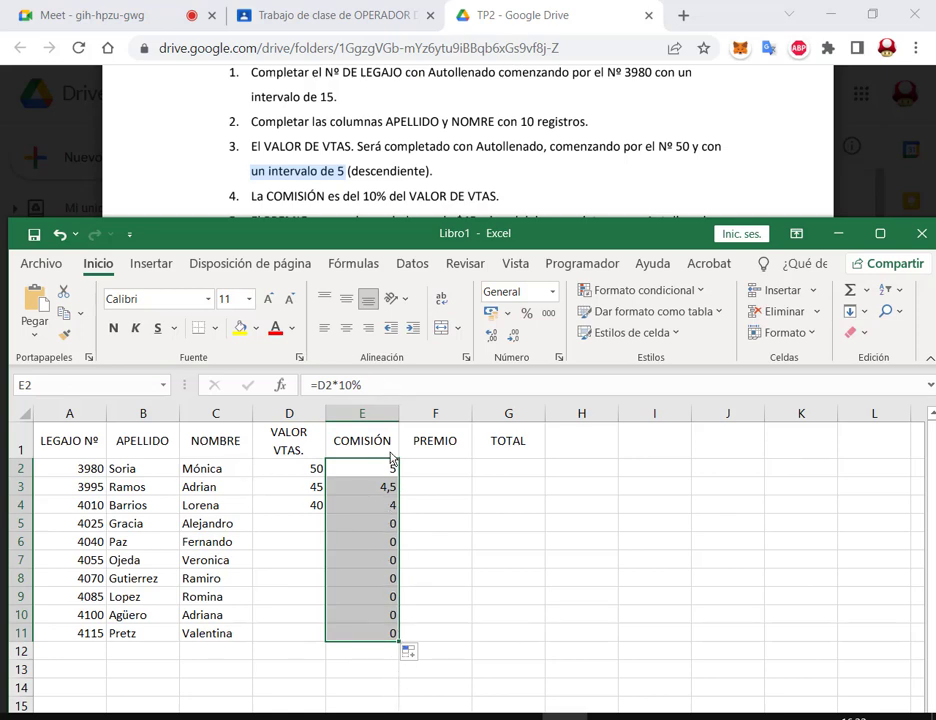
pyautogui.hotkey('ctrl', 'z')
pyautogui.hotkey('ctrl', 'z')
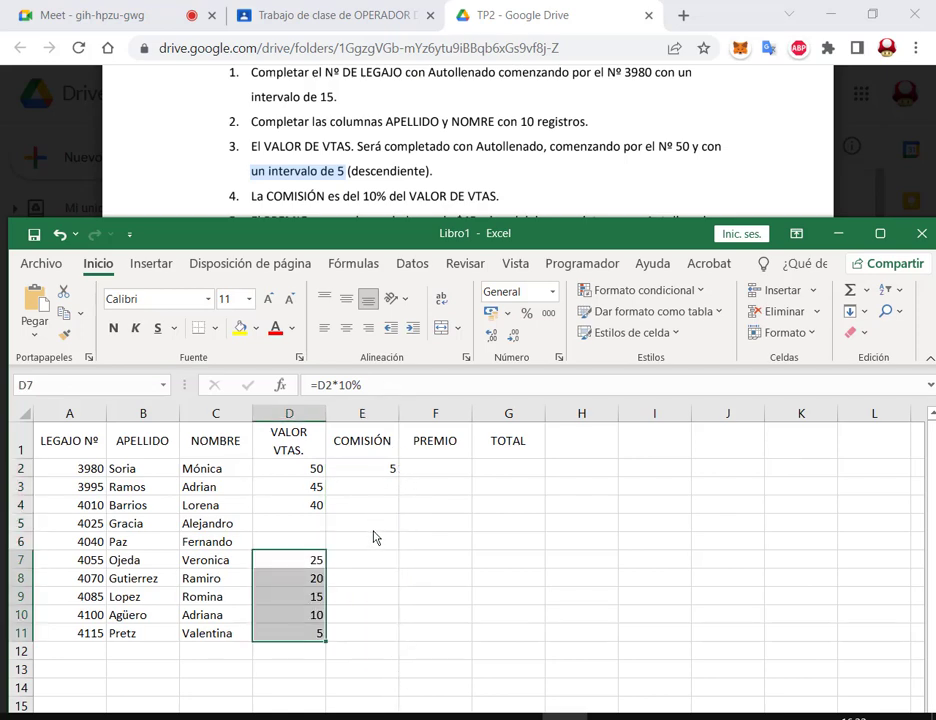
pyautogui.hotkey('ctrl', 'z')
pyautogui.hotkey('ctrl', 'z')
pyautogui.hotkey('ctrl', 'z')
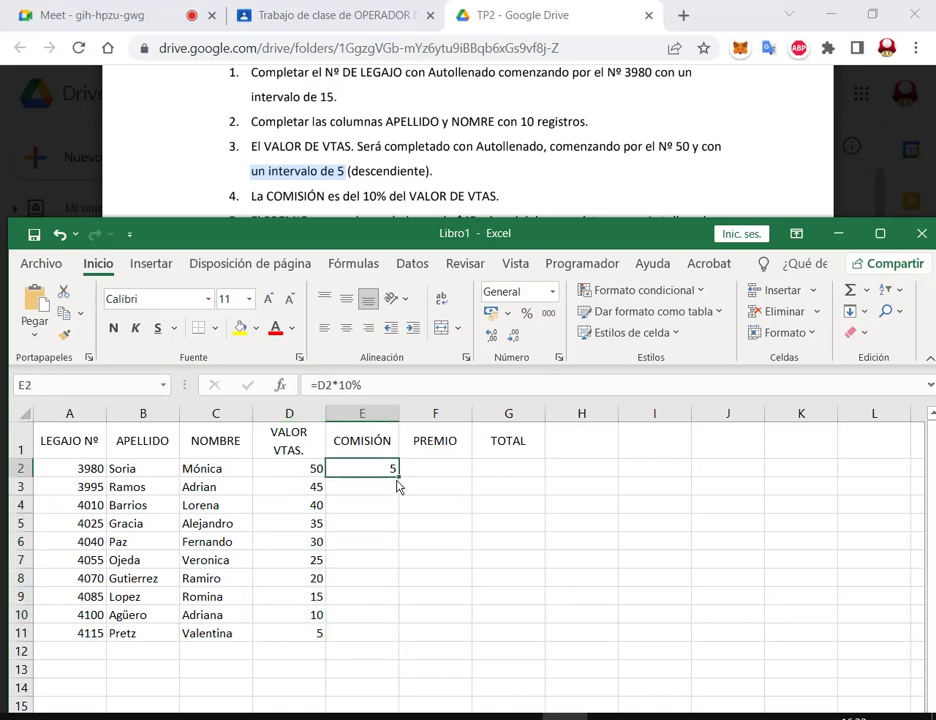
# Step: Copy the E2 commission formula down through E11, giving 5 down to 0,5
pyautogui.click(516, 473)
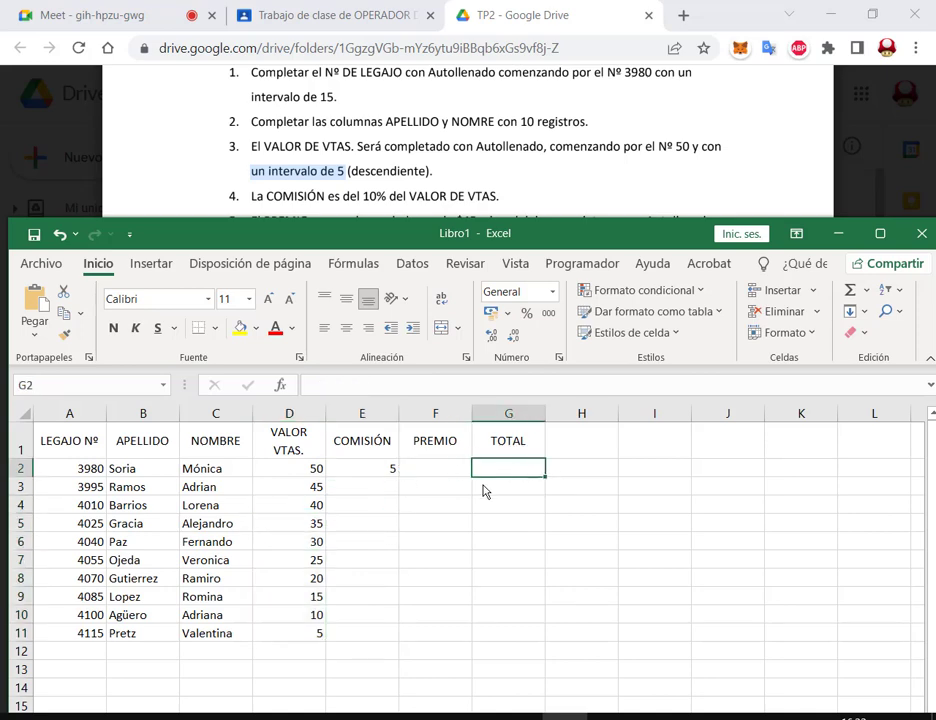
pyautogui.click(390, 472)
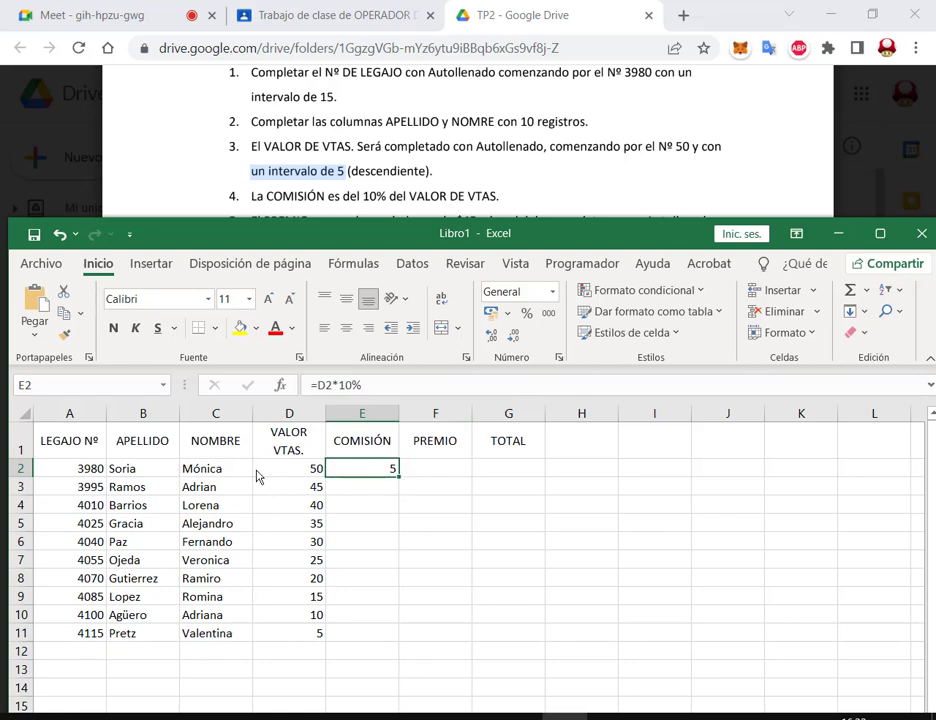
pyautogui.doubleClick(400, 478)
pyautogui.click(445, 476)
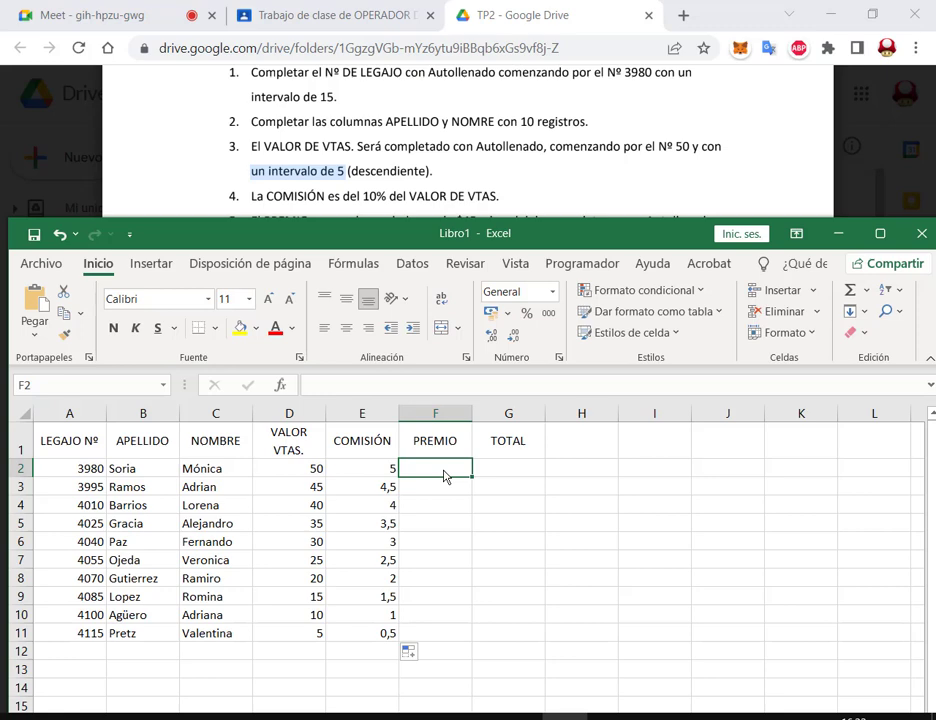
pyautogui.click(389, 472)
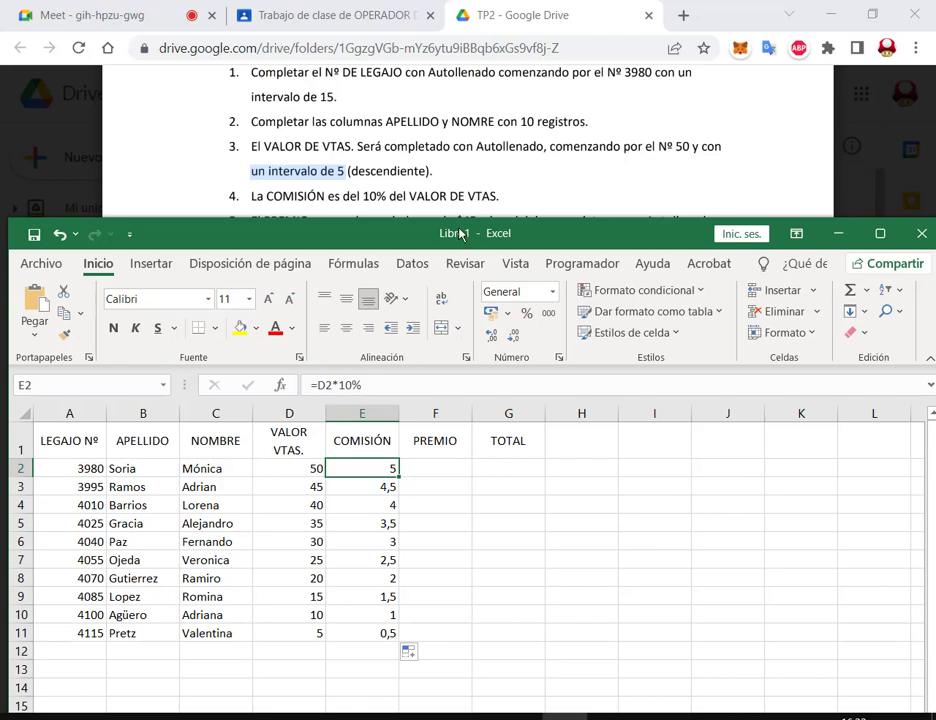
# Step: Raise the workbook window and highlight the APELLIDO surnames from row 2 down
pyautogui.moveTo(462, 234); pyautogui.dragTo(475, 67)
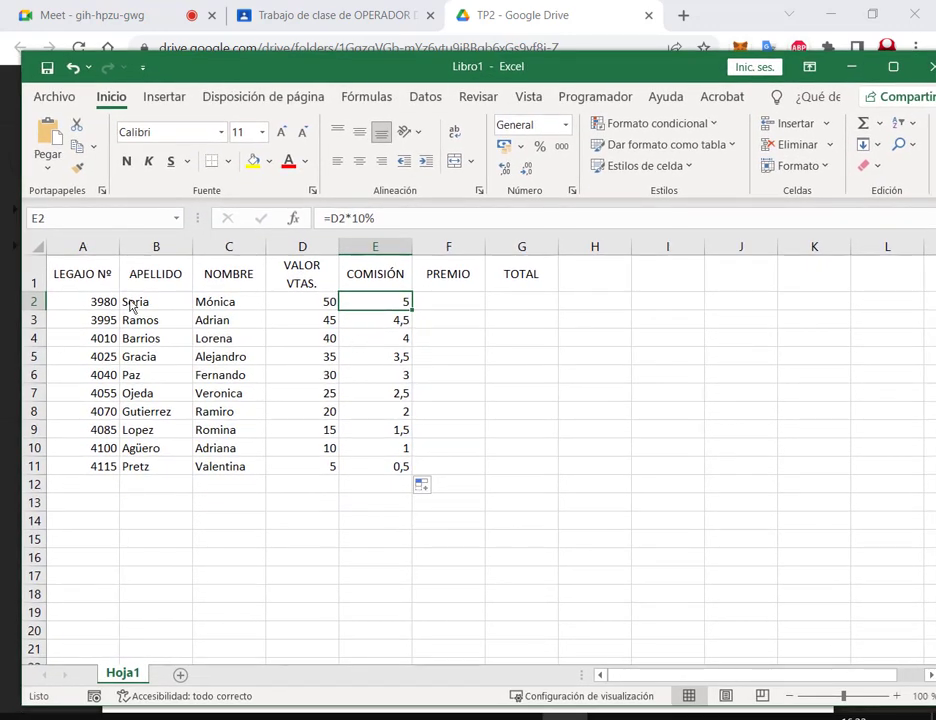
pyautogui.moveTo(180, 307); pyautogui.dragTo(166, 472)
pyautogui.click(173, 558)
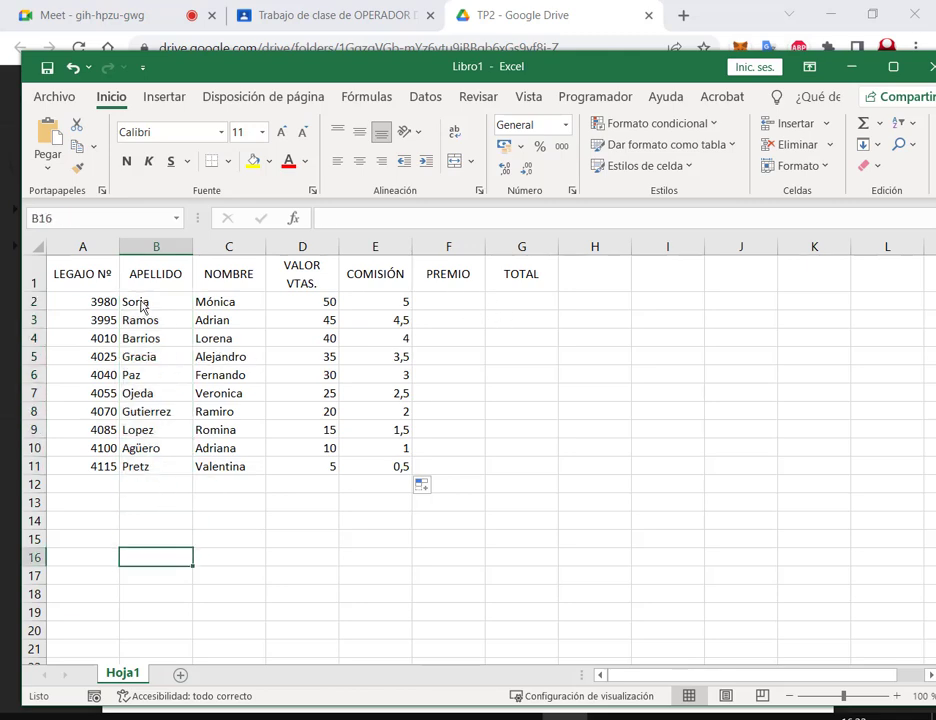
pyautogui.moveTo(142, 307); pyautogui.dragTo(148, 598)
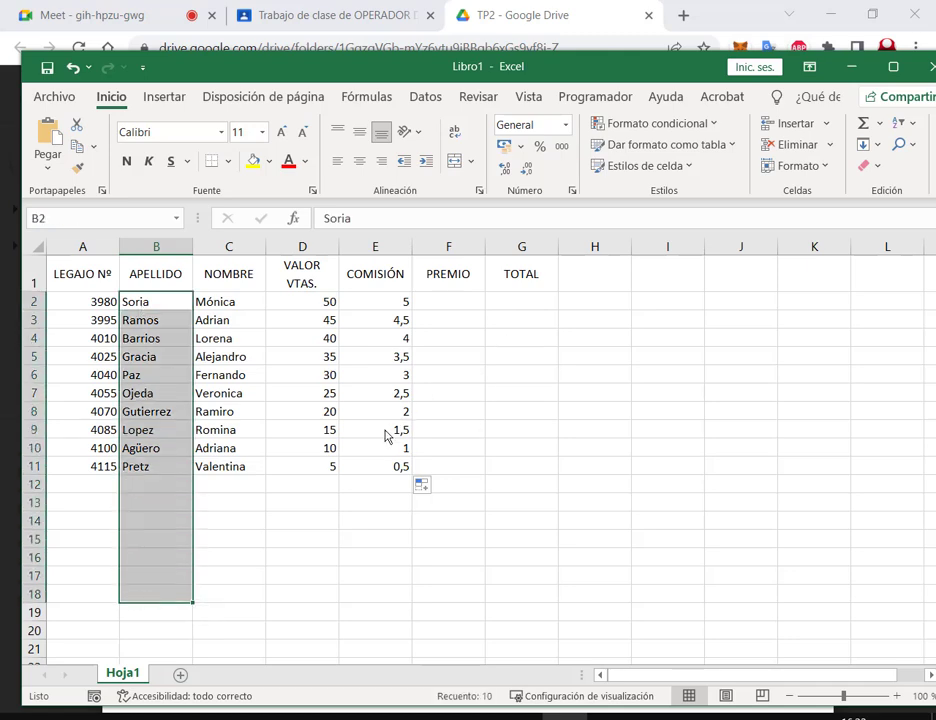
# Step: Check that E11 holds =D11*10%, giving 0,5 for the last seller
pyautogui.click(386, 467)
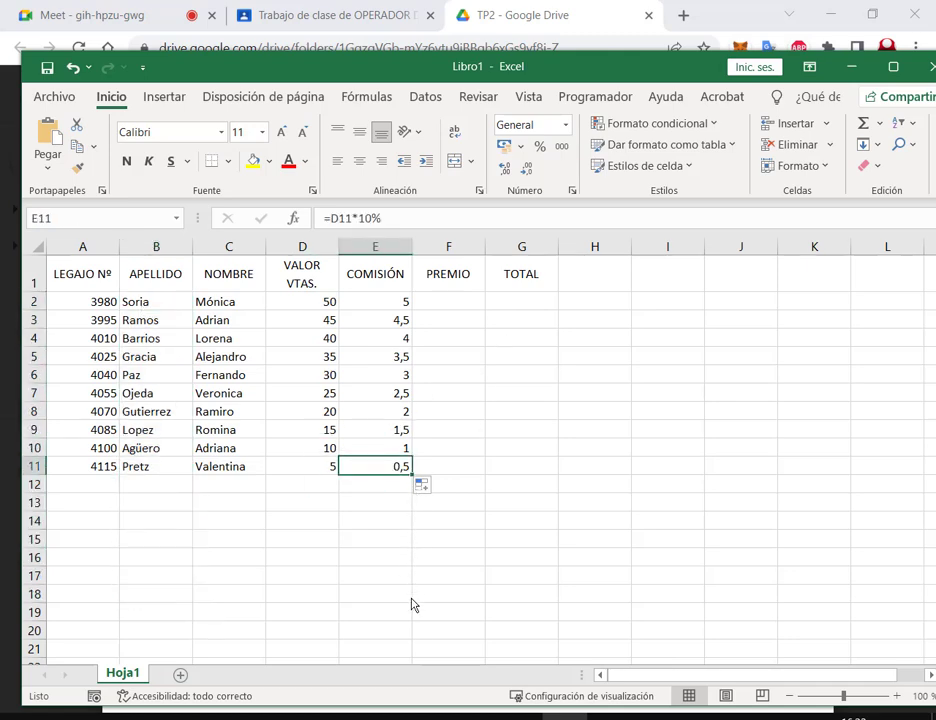
pyautogui.scroll(-3, 108, 521)
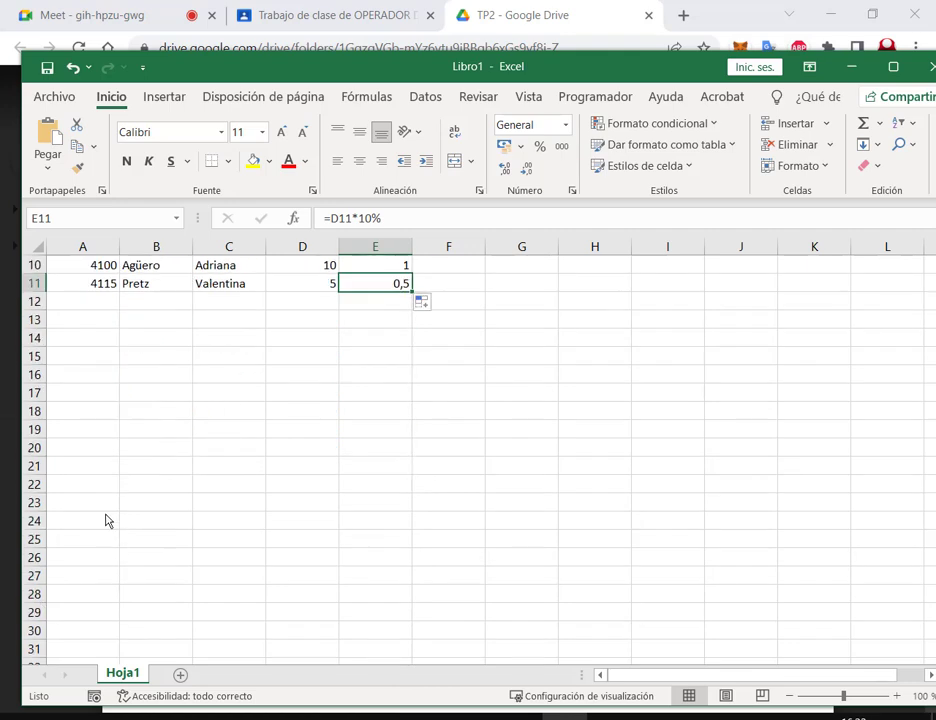
pyautogui.scroll(-20, 323, 440)
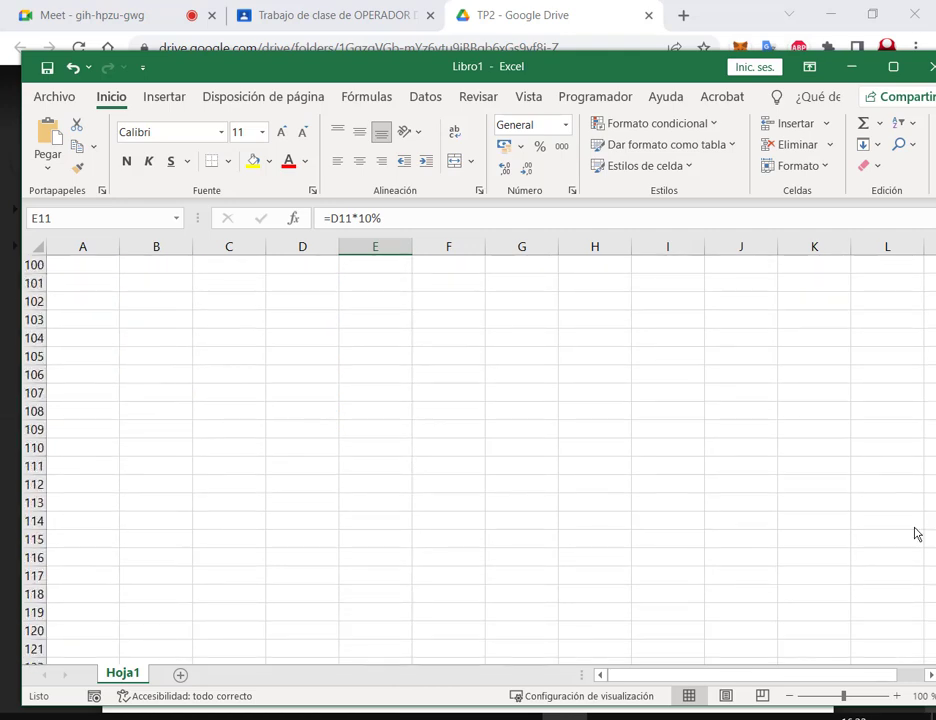
pyautogui.scroll(20, 907, 591)
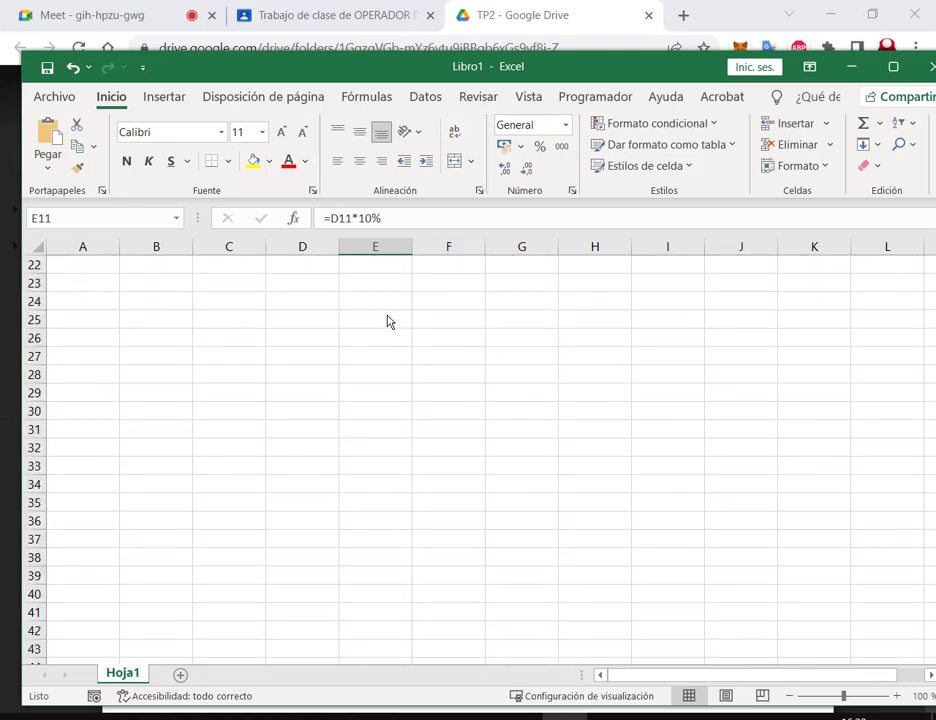
pyautogui.scroll(7, 389, 321)
# Step: Bring the PDF instructions into view beside the workbook, starting from F2
pyautogui.click(453, 311)
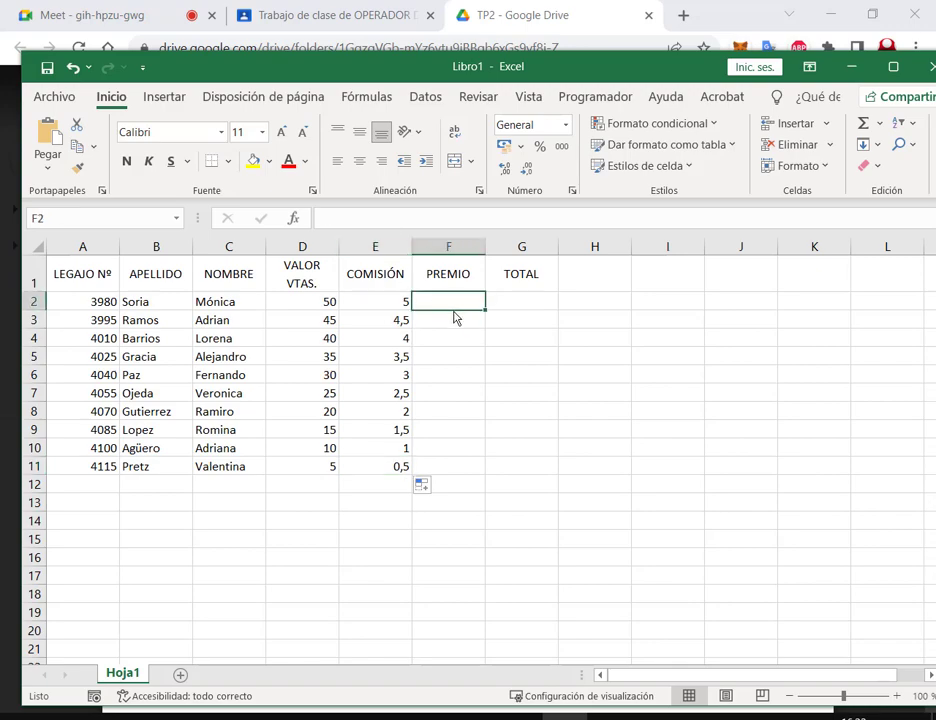
pyautogui.moveTo(596, 75); pyautogui.dragTo(581, 300)
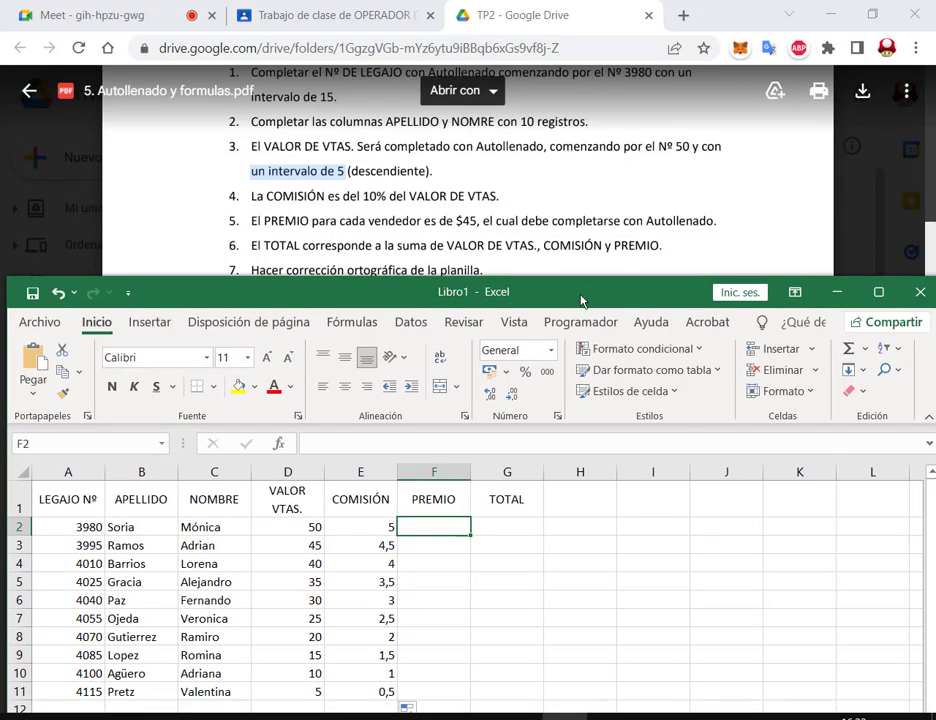
pyautogui.click(345, 245)
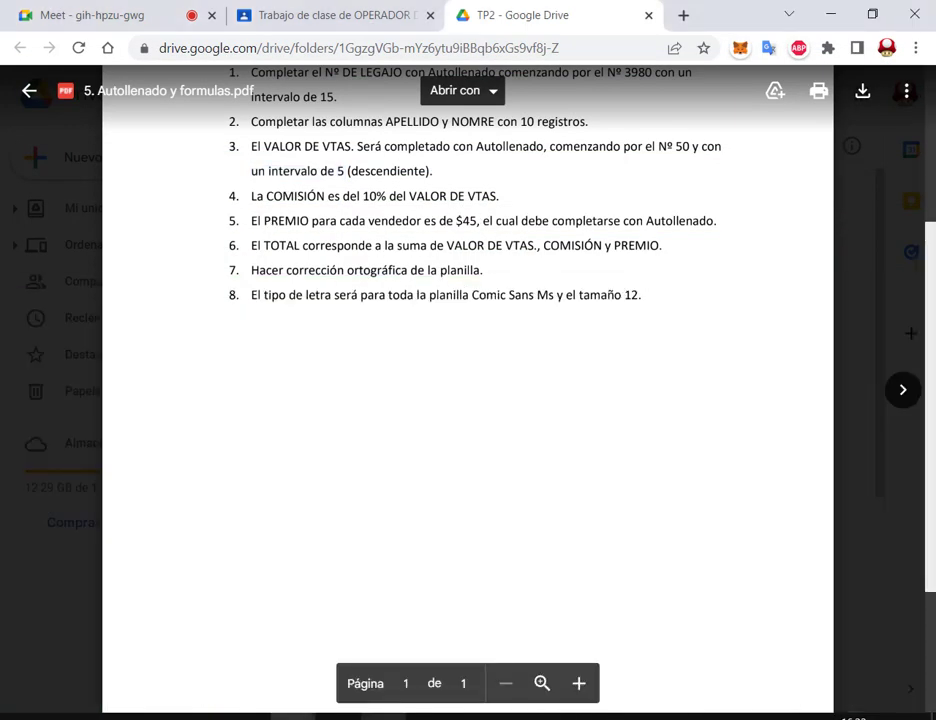
pyautogui.hotkey('alt', 'Tab')
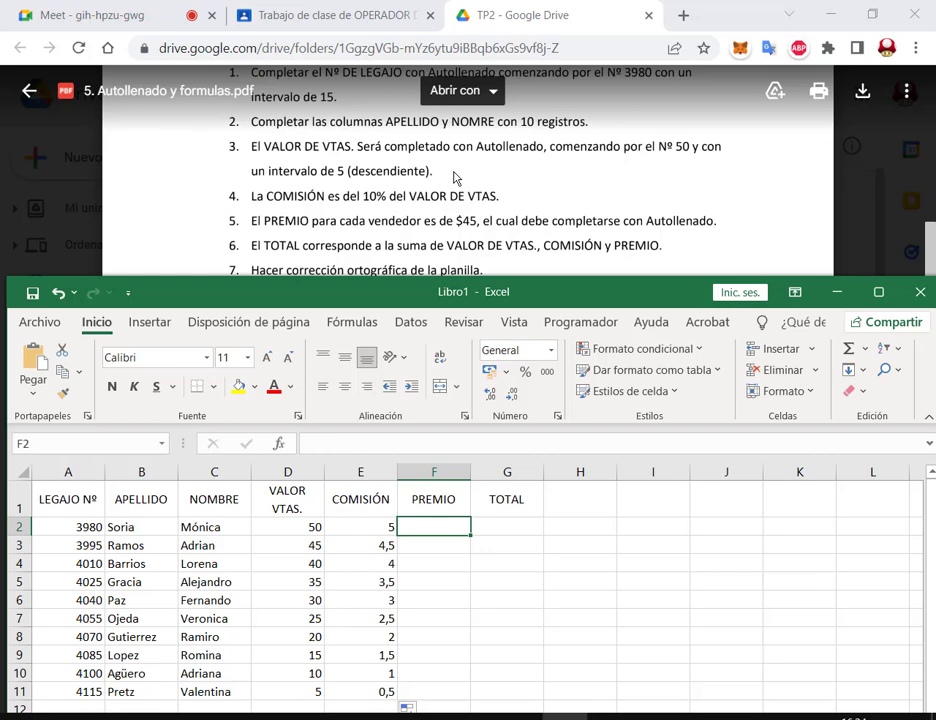
# Step: Enter 45 in F2, marking the 10% rate and $45 prize in the instructions
pyautogui.write('45')
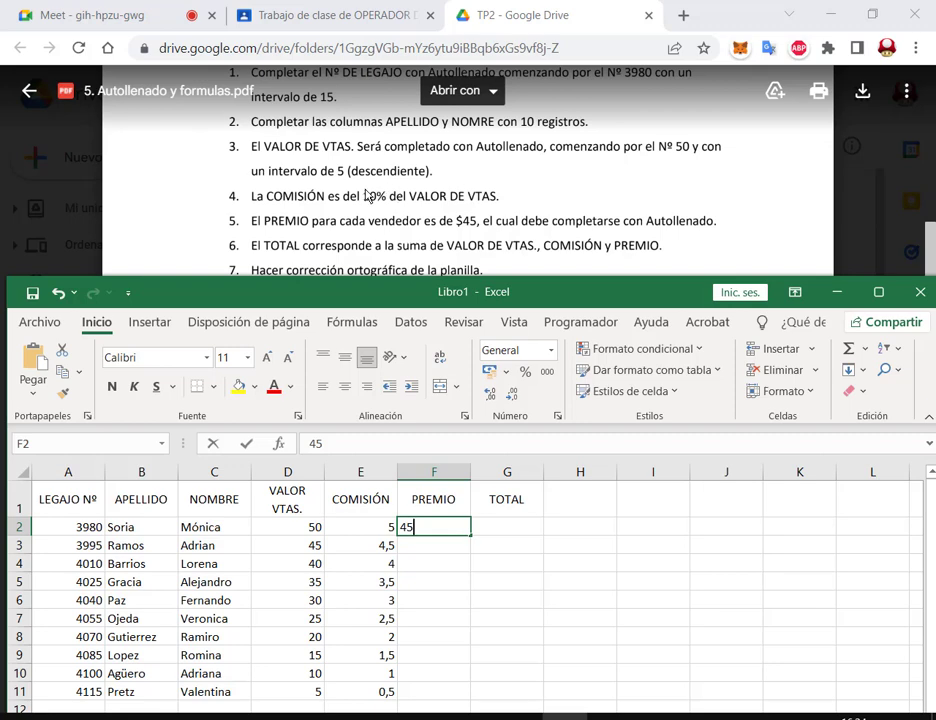
pyautogui.moveTo(357, 185); pyautogui.dragTo(395, 211)
pyautogui.moveTo(423, 152); pyautogui.dragTo(388, 190)
pyautogui.moveTo(454, 209); pyautogui.dragTo(479, 234)
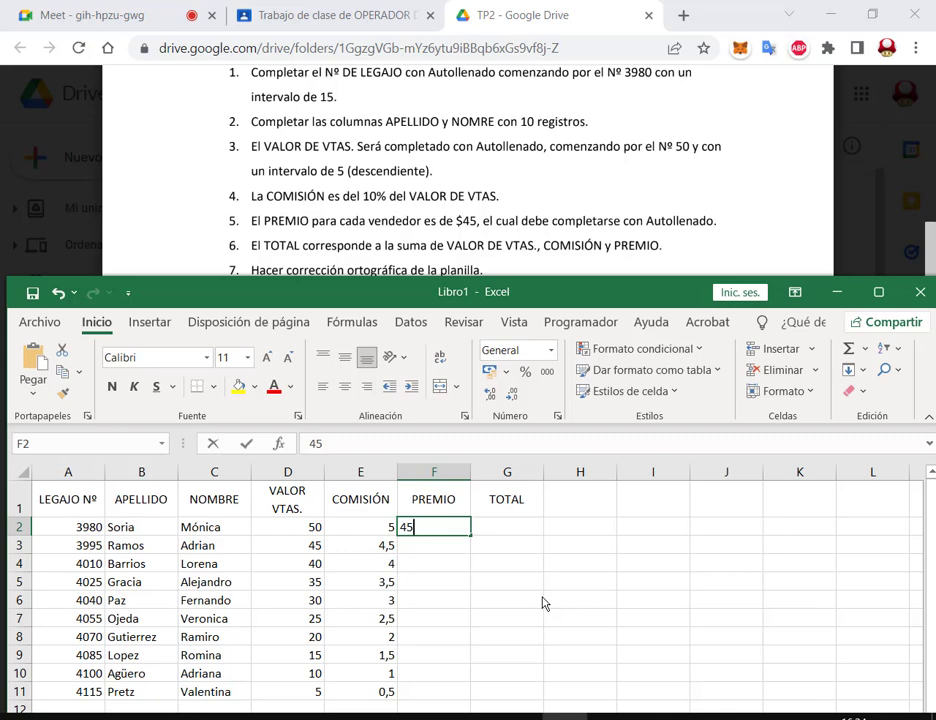
pyautogui.press('Return')
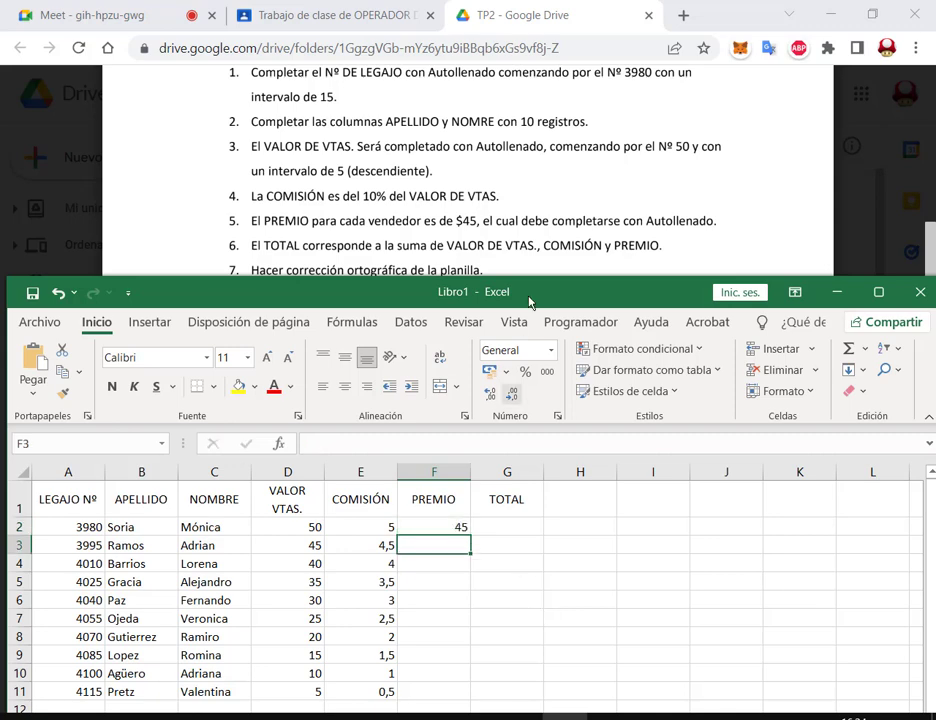
# Step: Format F2 as Argentine peso accounting, highlighting the currency options in the Número group
pyautogui.moveTo(528, 292); pyautogui.dragTo(528, 256)
pyautogui.click(458, 492)
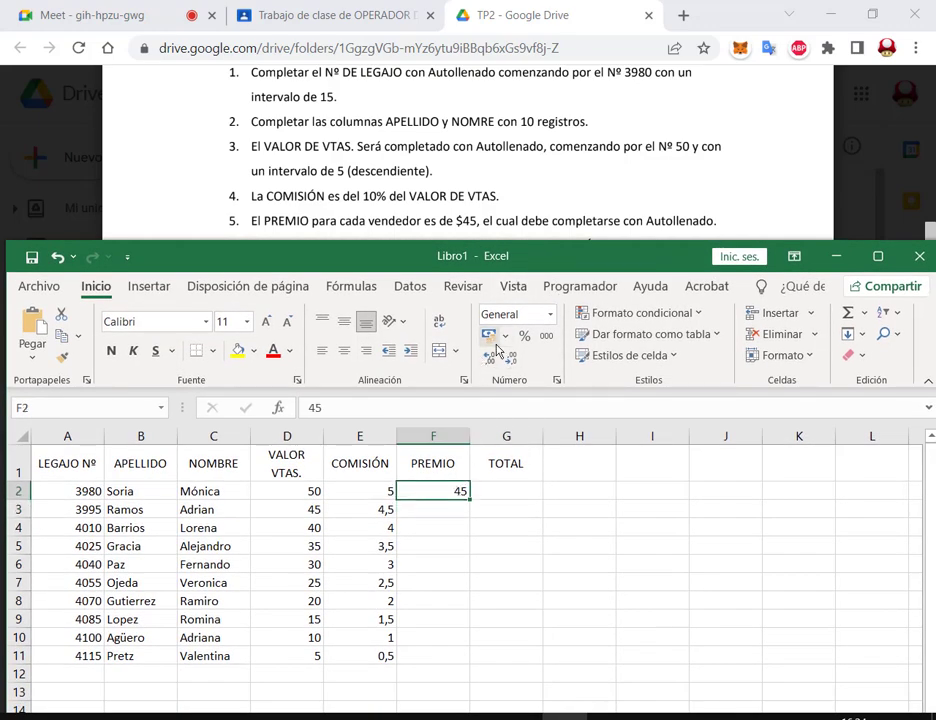
pyautogui.moveTo(478, 304); pyautogui.dragTo(567, 390)
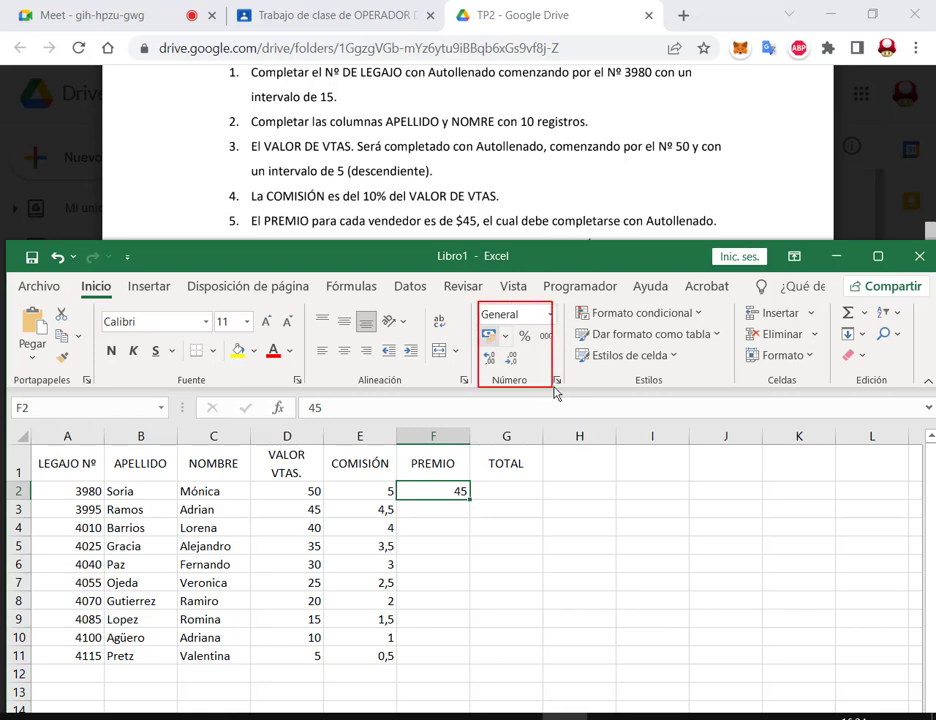
pyautogui.moveTo(481, 328); pyautogui.dragTo(519, 351)
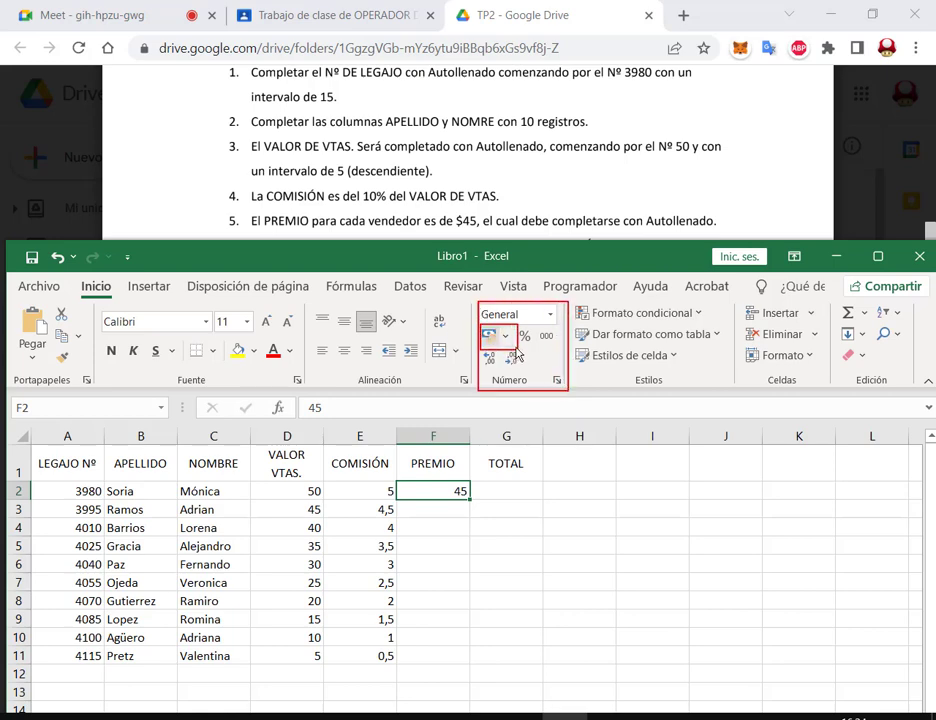
pyautogui.click(506, 336)
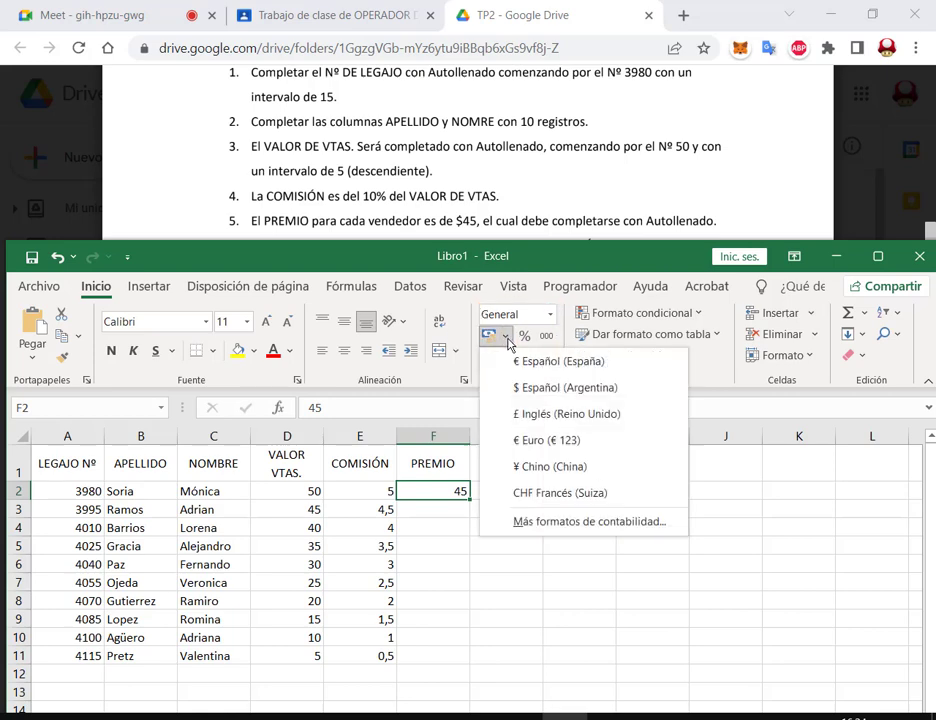
pyautogui.click(553, 389)
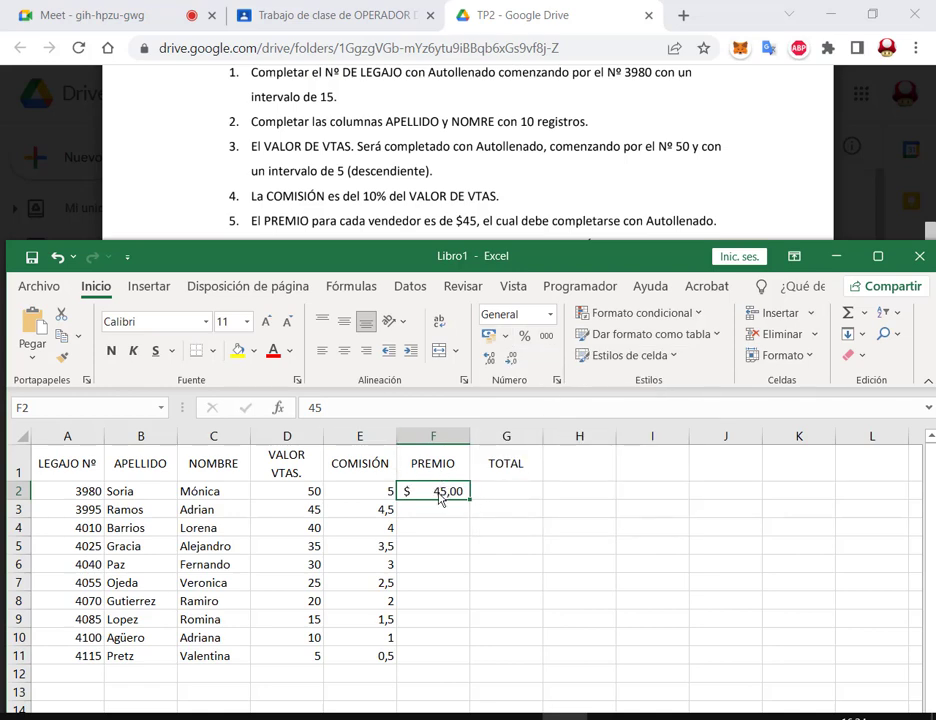
# Step: Reset F2 to General format and retype its value as $45
pyautogui.click(540, 315)
pyautogui.click(553, 350)
pyautogui.press('F2')
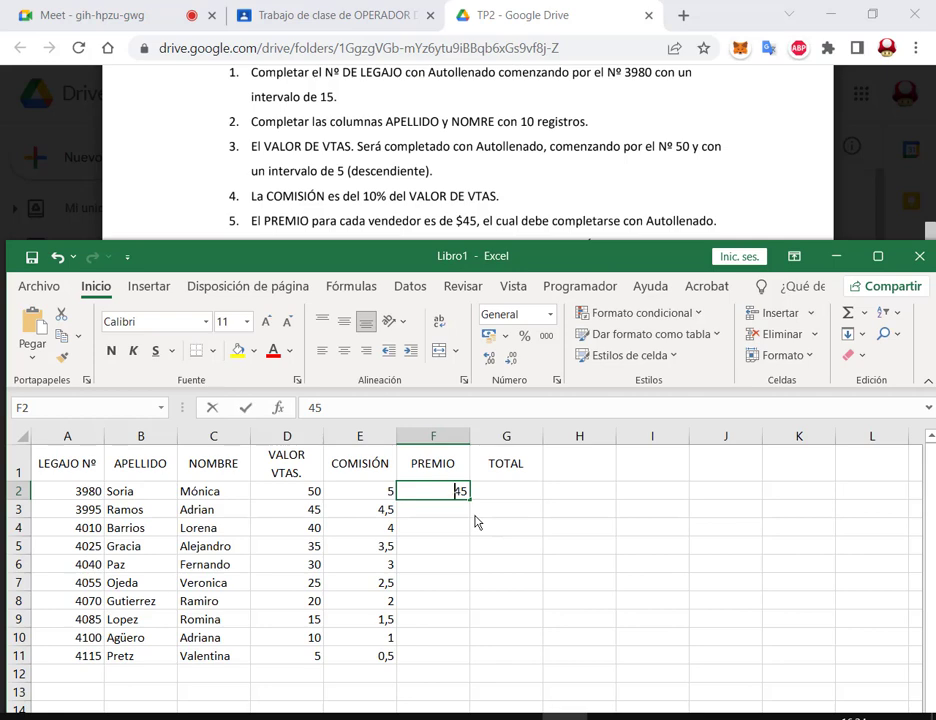
pyautogui.press('Home')
pyautogui.write('$')
pyautogui.press('Return')
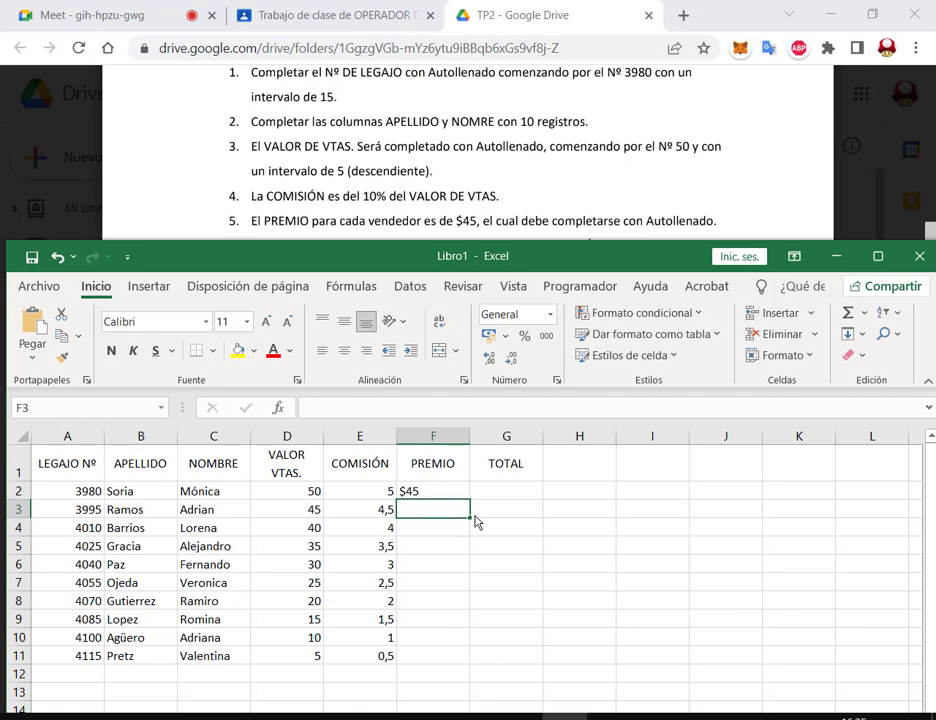
# Step: Replace F2 with plain 45 and apply $ Español (Argentina) accounting format, showing $ 45,00
pyautogui.press('Up')
pyautogui.write('45')
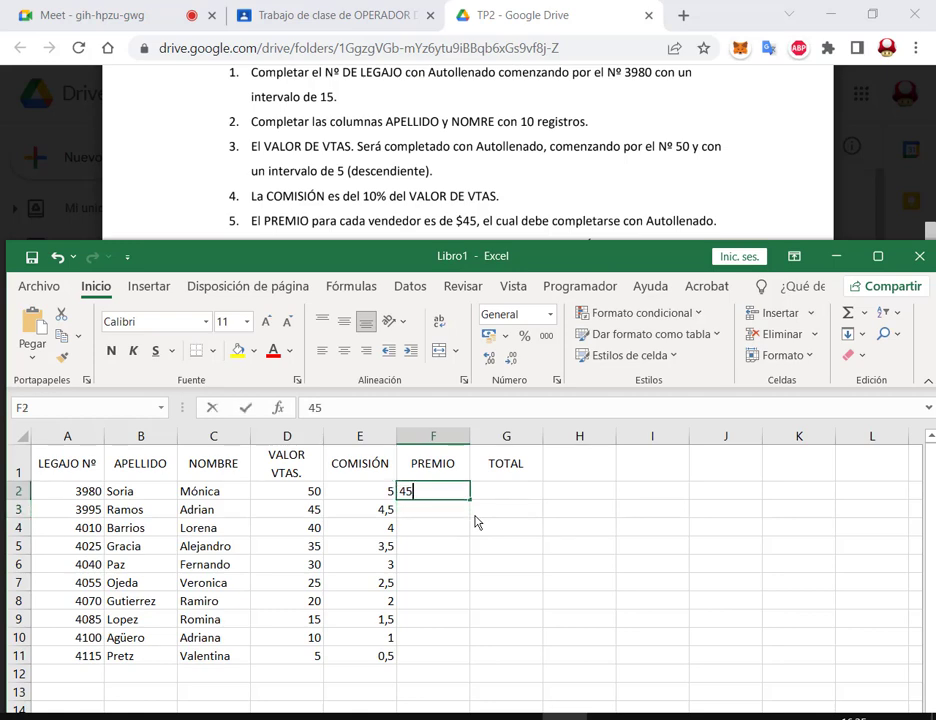
pyautogui.press('Return')
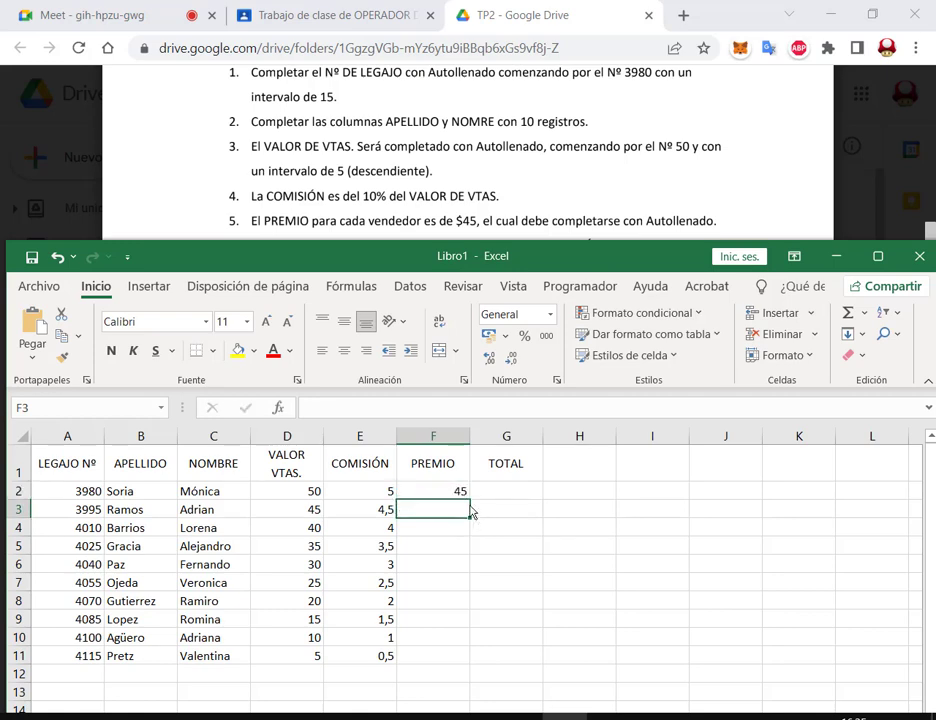
pyautogui.click(453, 489)
pyautogui.click(506, 337)
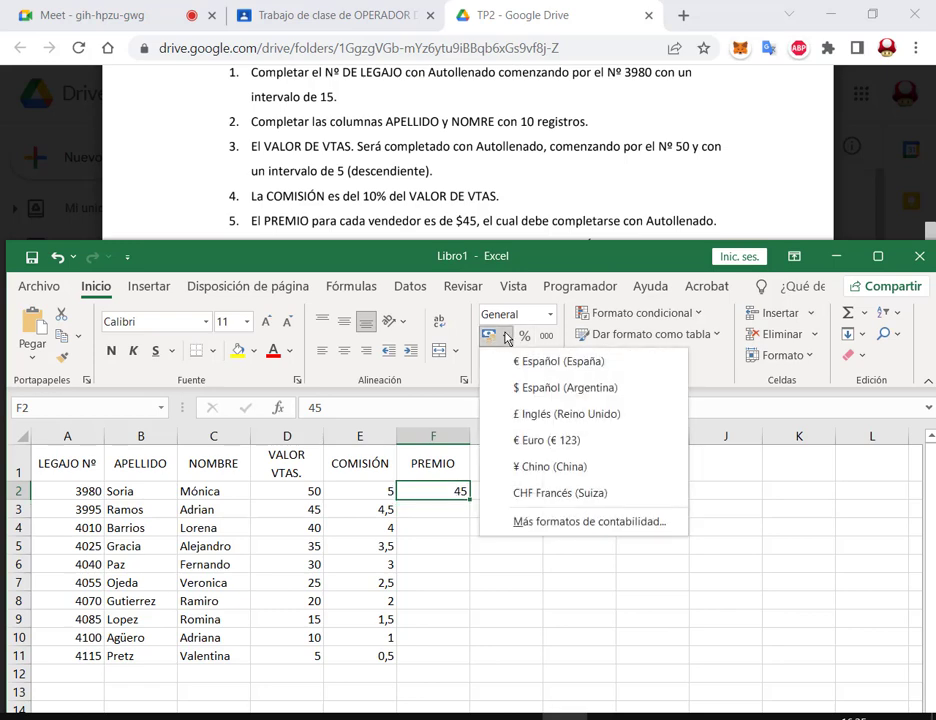
pyautogui.click(520, 388)
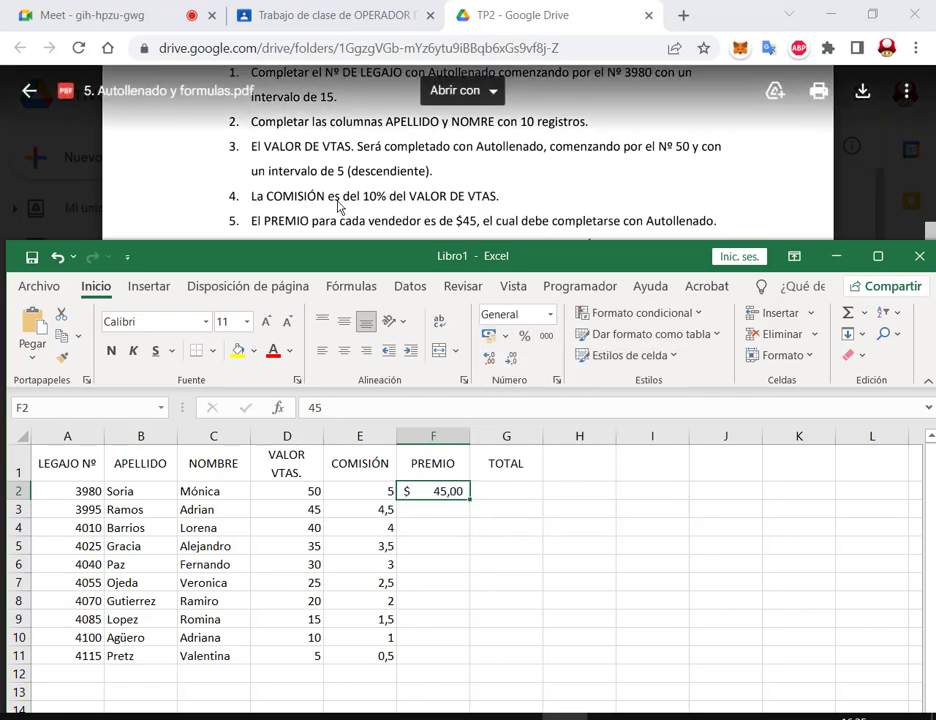
pyautogui.scroll(-2, 468, 122)
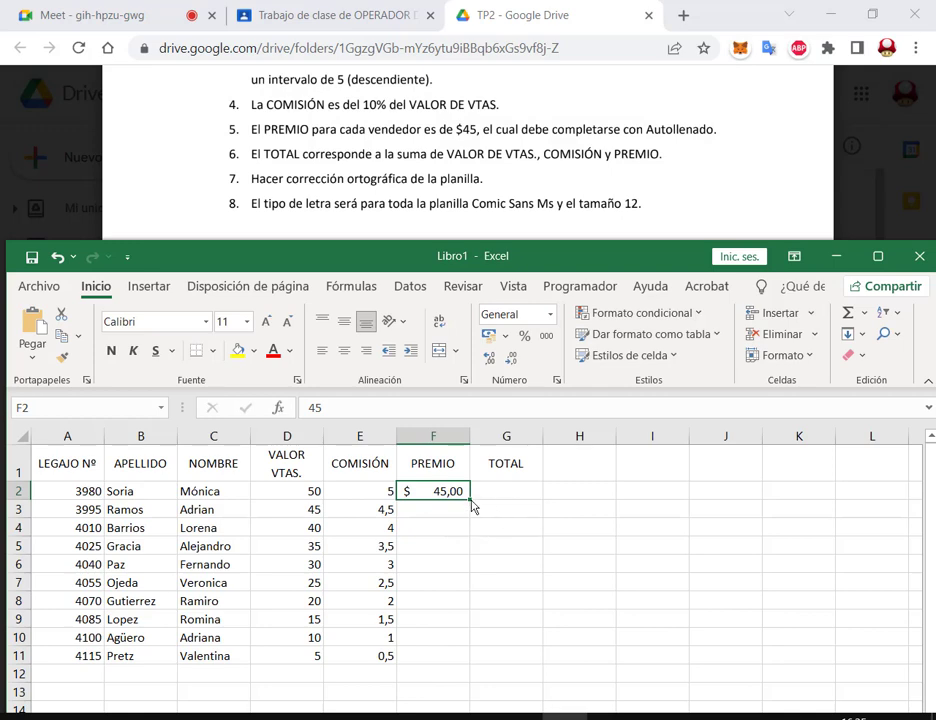
# Step: Autofill $ 45,00 down F2:F11, then select G2 after pointing out D2 to F2
pyautogui.moveTo(472, 500); pyautogui.dragTo(470, 662)
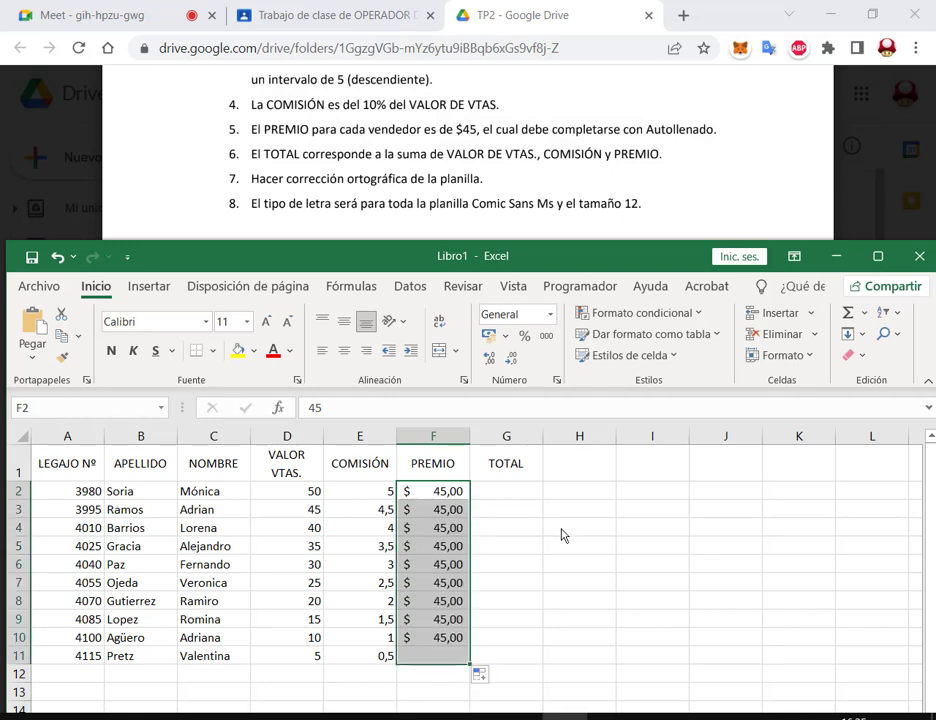
pyautogui.click(507, 491)
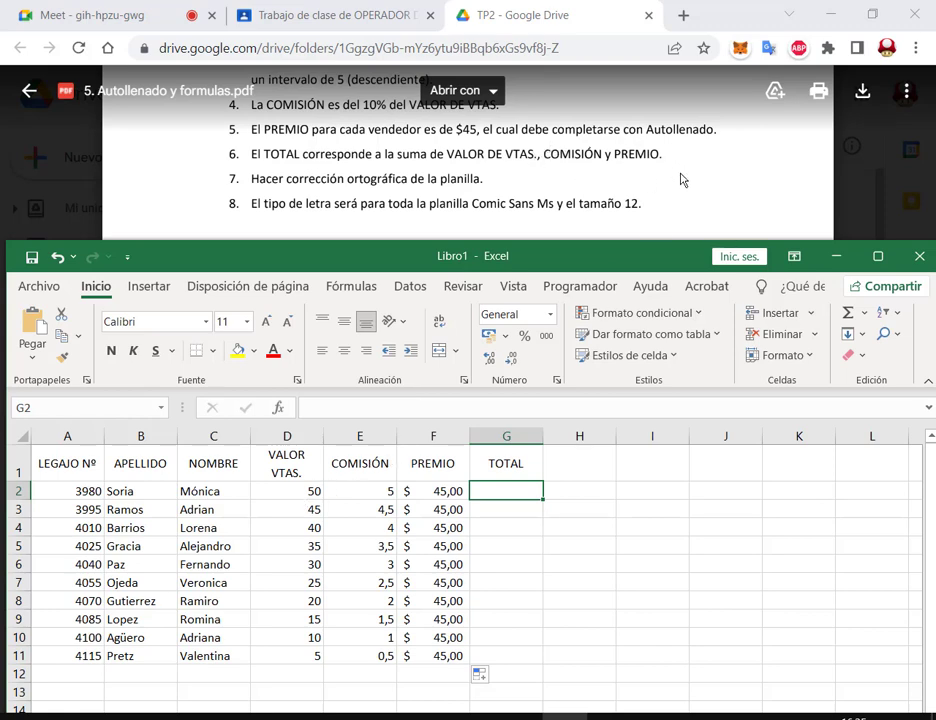
pyautogui.moveTo(303, 493); pyautogui.dragTo(438, 495)
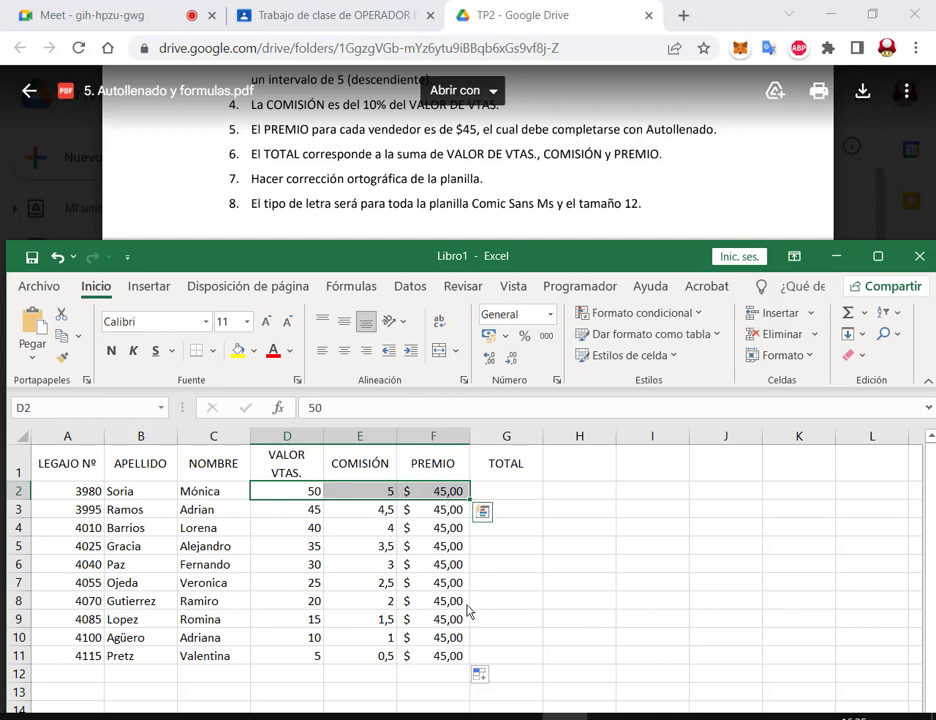
pyautogui.click(514, 491)
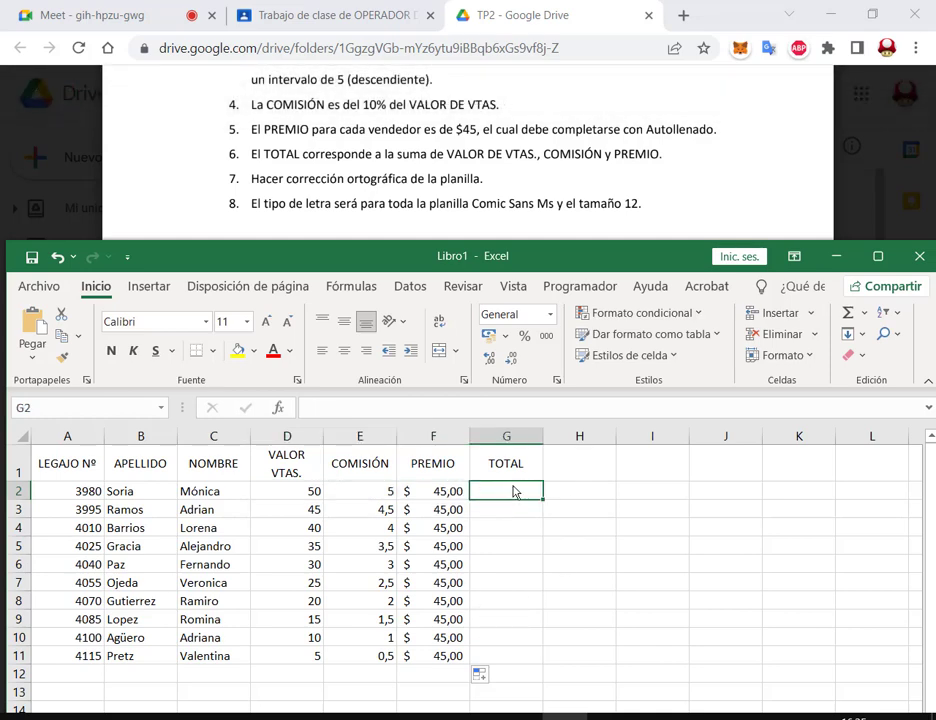
# Step: Enter =D2+E2+F2 in G2 for $ 100,00, then delete it
pyautogui.write('=')
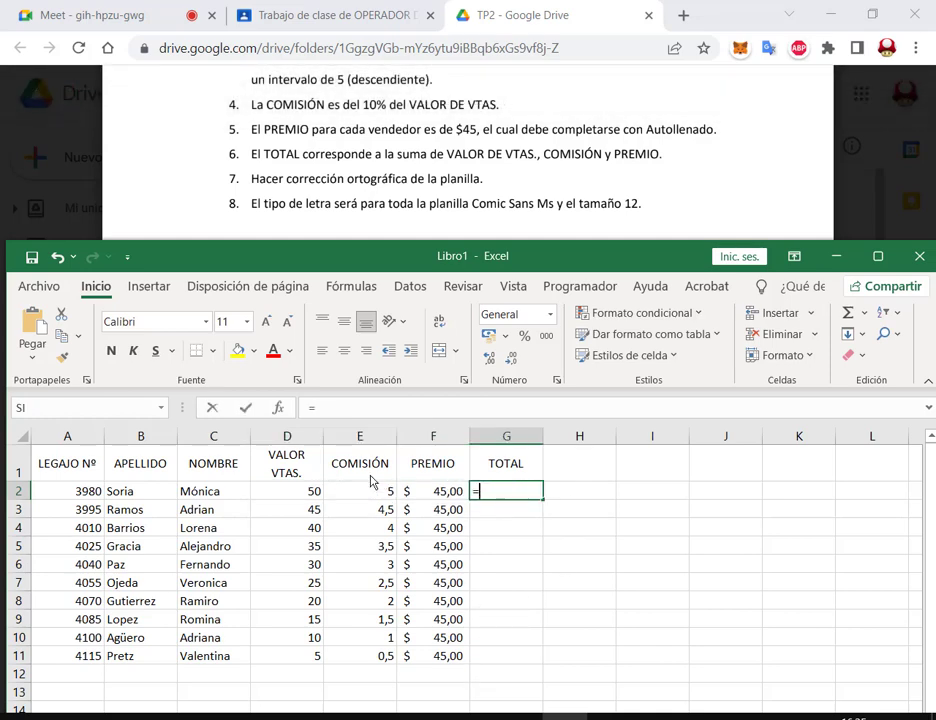
pyautogui.click(287, 492)
pyautogui.write('+')
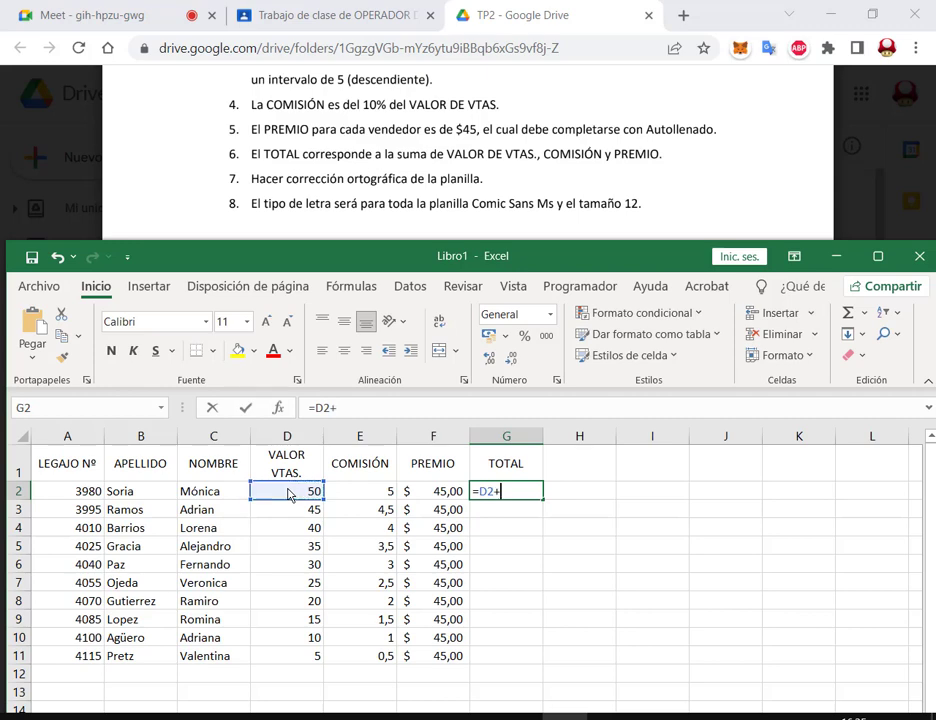
pyautogui.click(377, 494)
pyautogui.write('+')
pyautogui.click(435, 492)
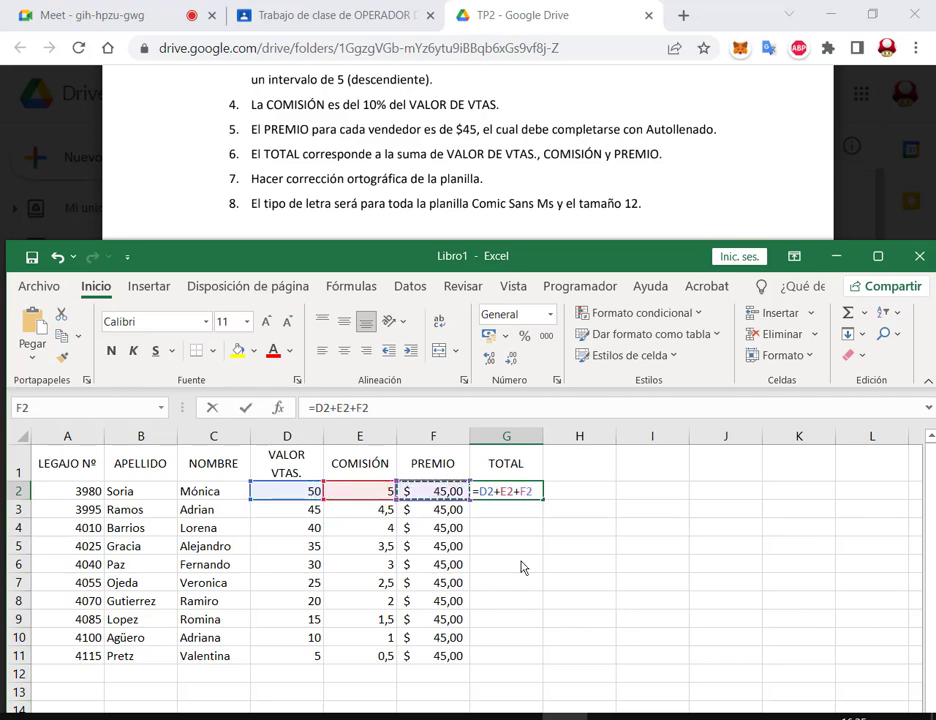
pyautogui.press('Return')
pyautogui.click(508, 491)
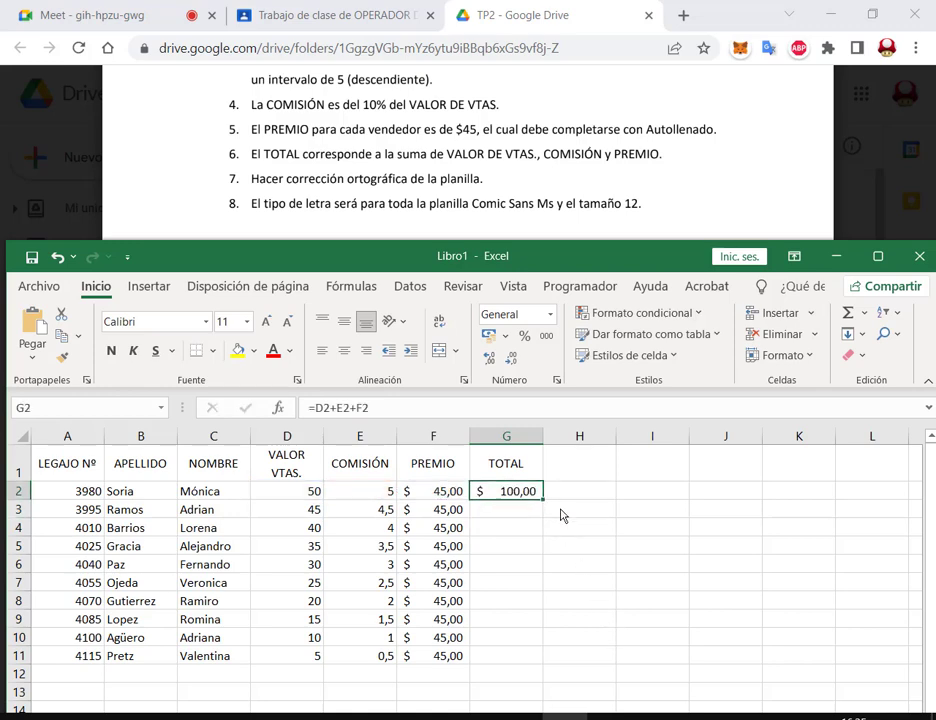
pyautogui.press('Delete')
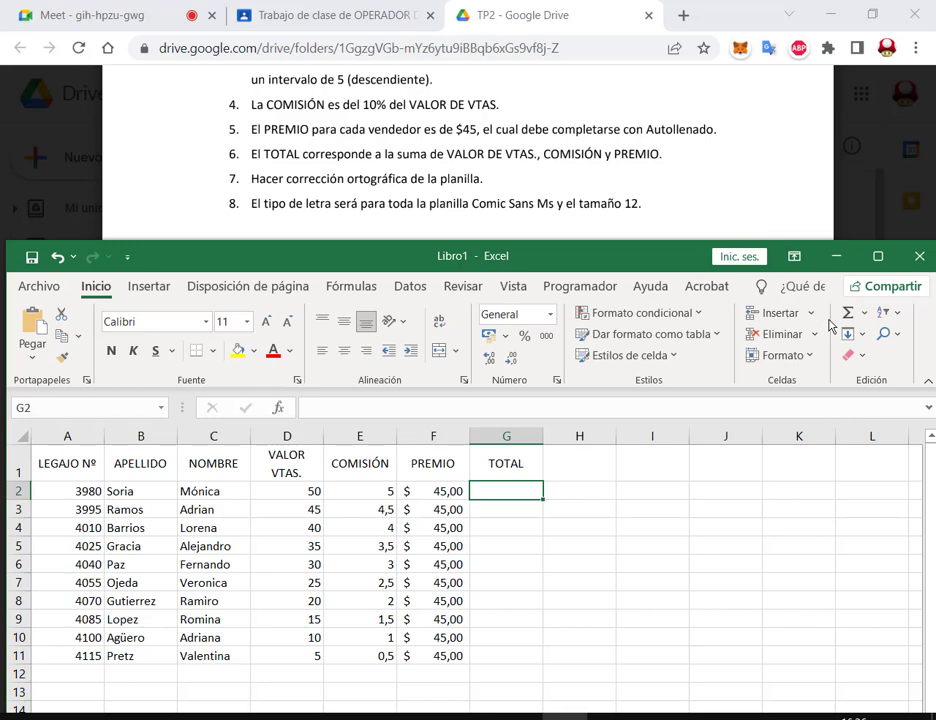
# Step: Insert =SUMA(D2:F2) in G2 with AutoSum from the Edición group
pyautogui.moveTo(835, 299); pyautogui.dragTo(924, 388)
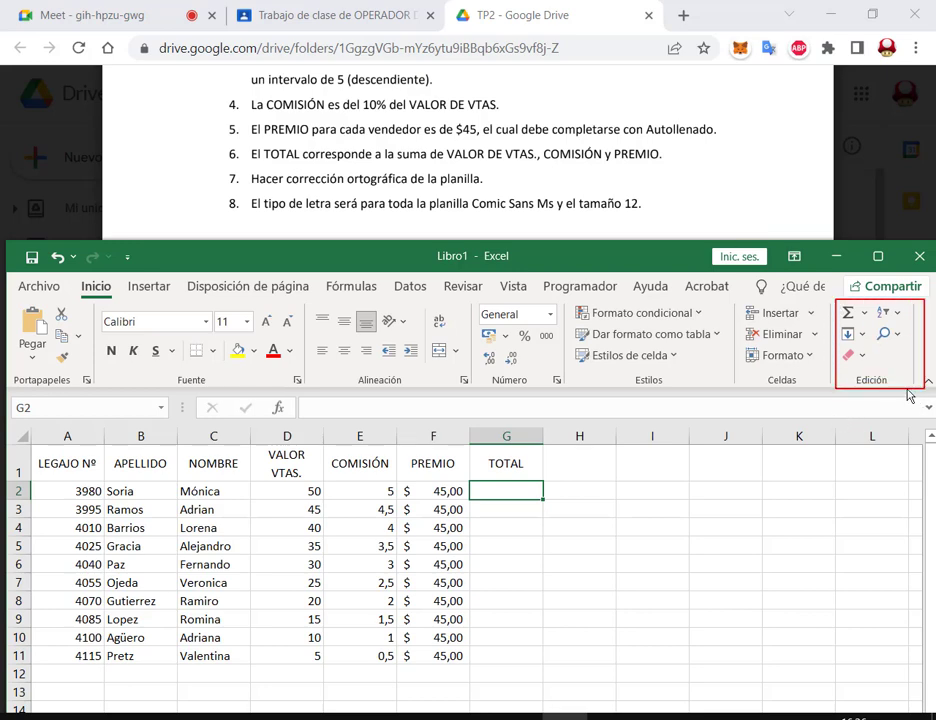
pyautogui.moveTo(838, 302); pyautogui.dragTo(870, 324)
pyautogui.moveTo(846, 244); pyautogui.dragTo(857, 306)
pyautogui.press('Escape')
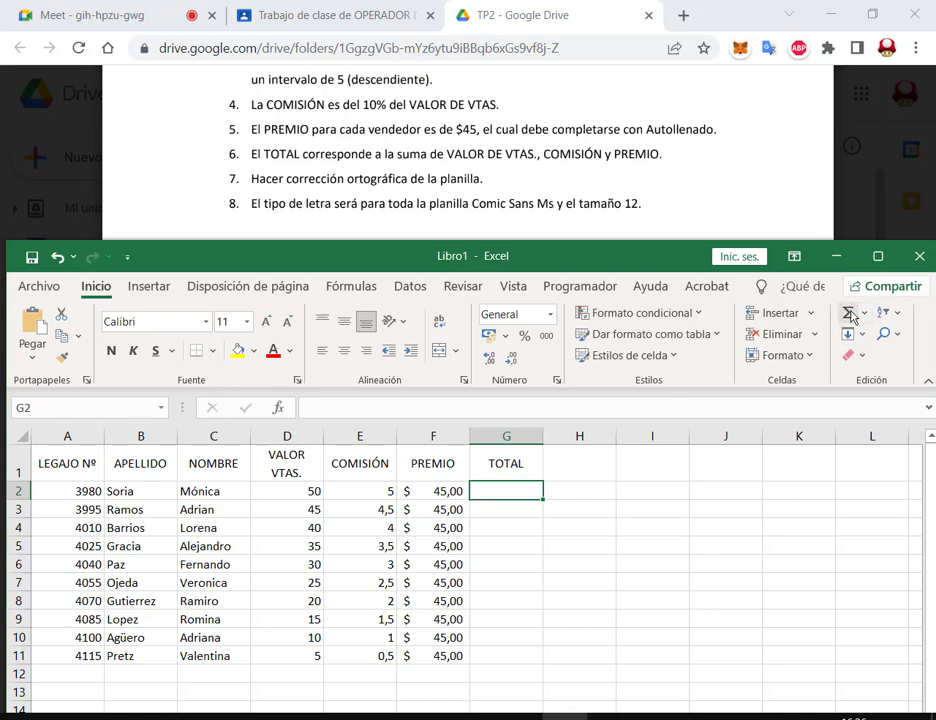
pyautogui.click(848, 312)
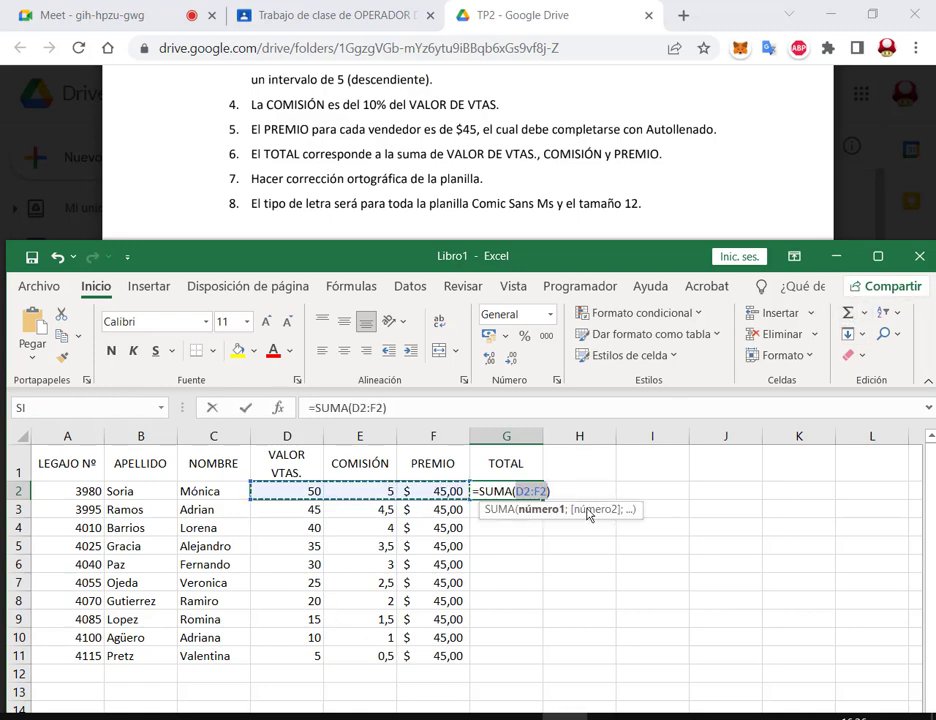
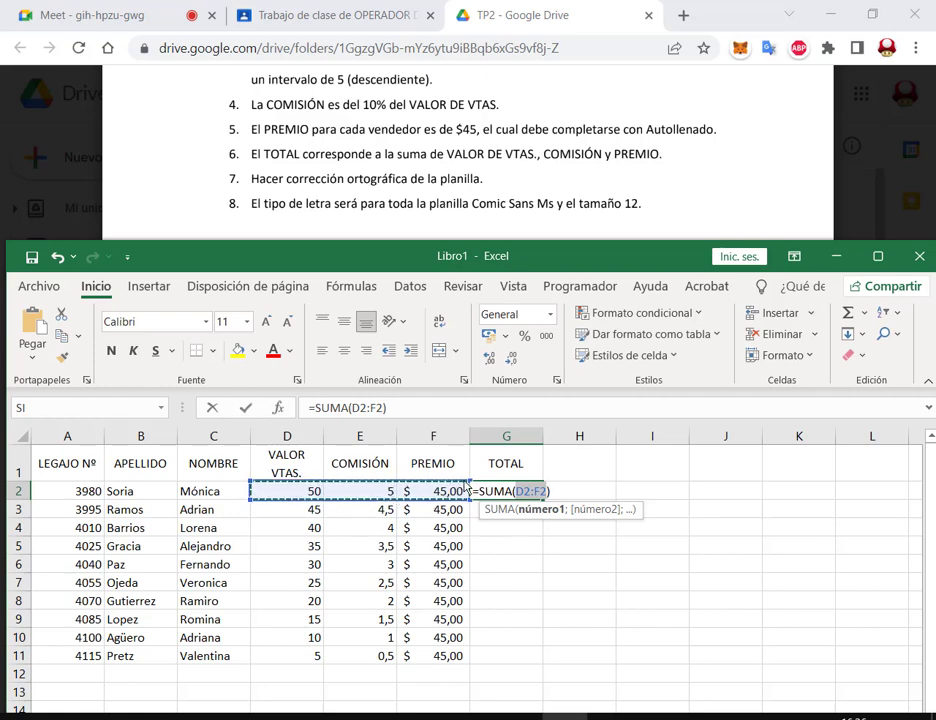
# Step: Confirm =SUMA(D2:F2) in G2 and fill it down through G11
pyautogui.press('Return')
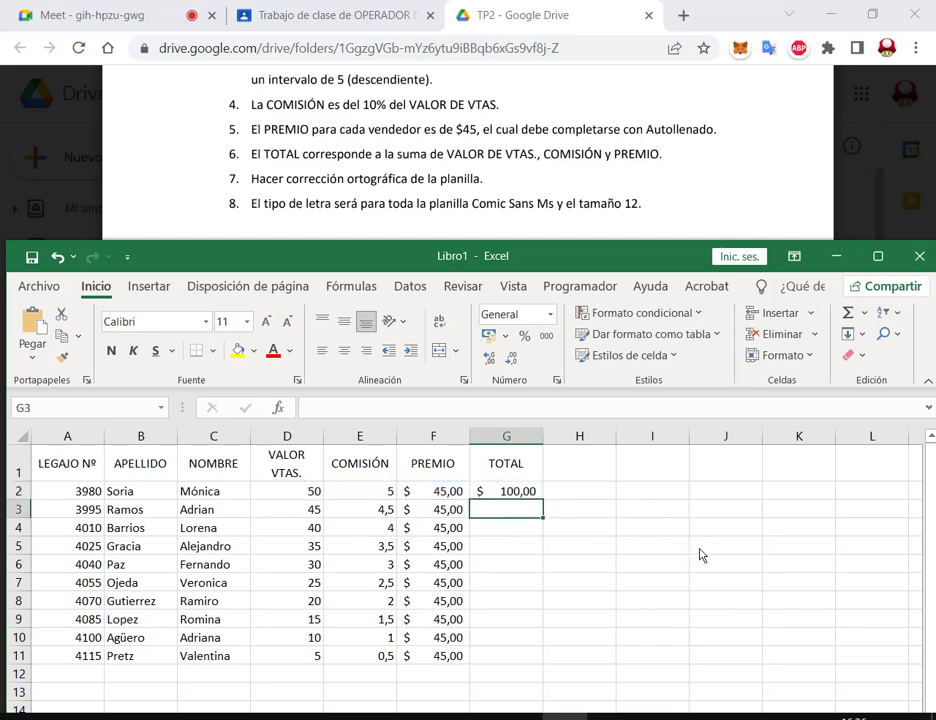
pyautogui.click(536, 496)
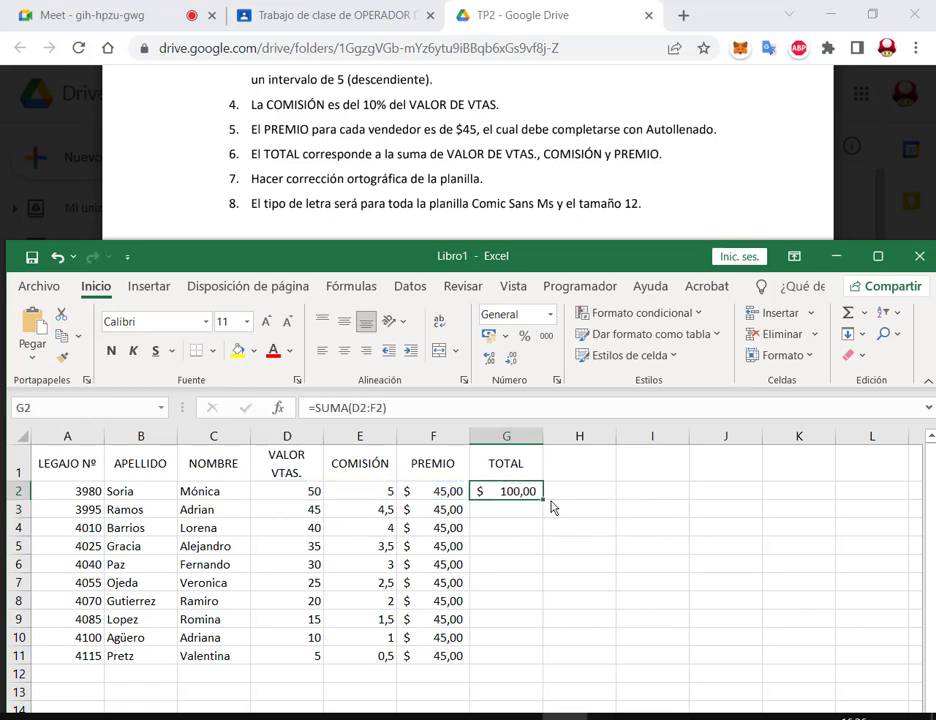
pyautogui.doubleClick(542, 502)
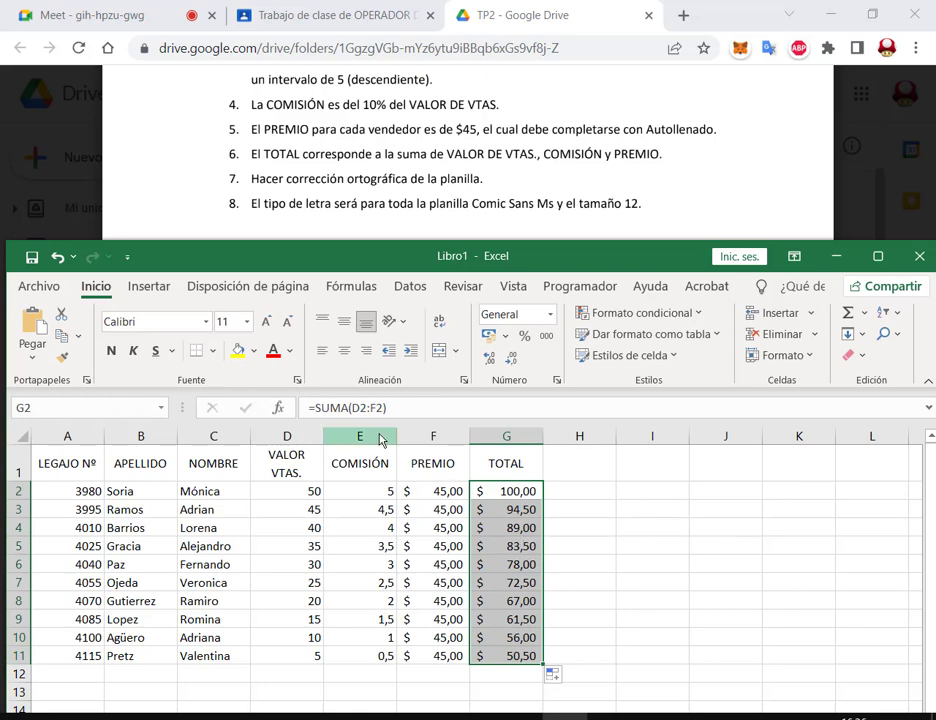
pyautogui.click(865, 314)
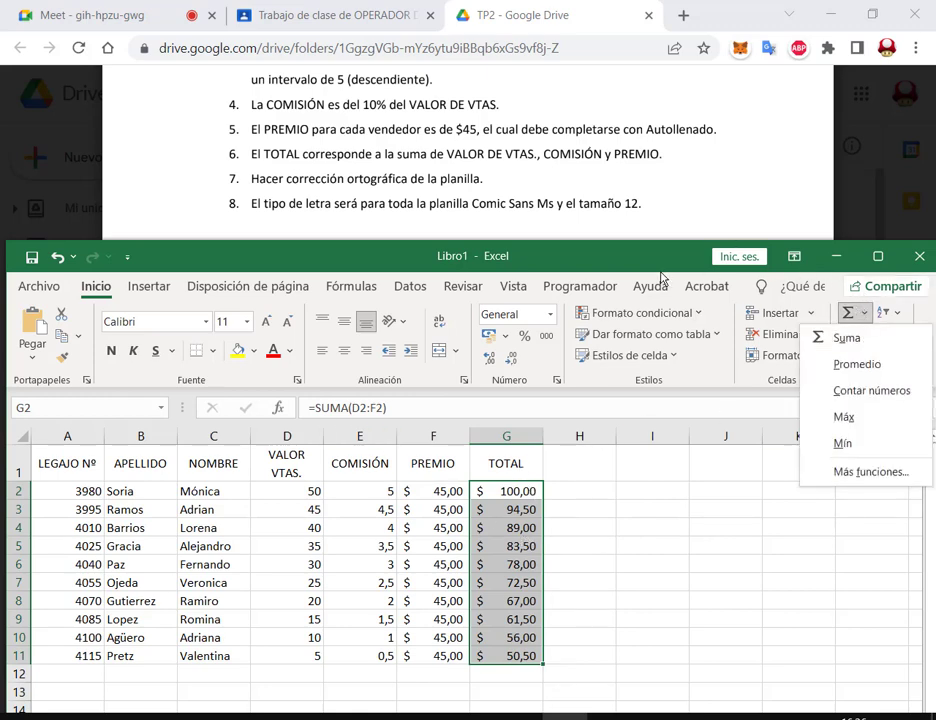
pyautogui.press('Escape')
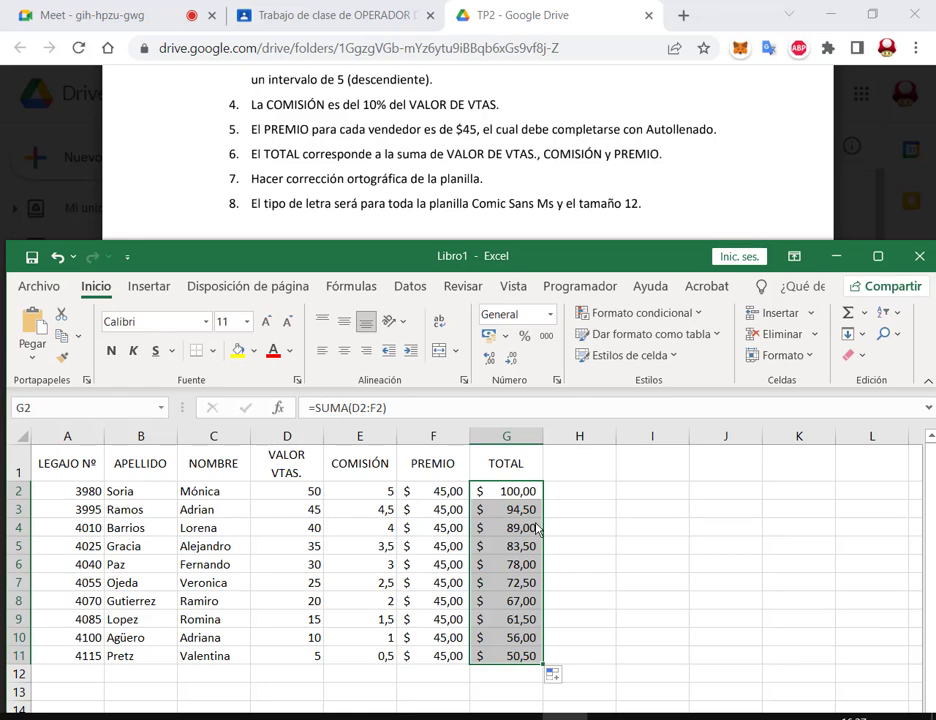
# Step: Inspect the row 2 values and formulas in D2 through G2, then switch to the Meet call
pyautogui.click(315, 493)
pyautogui.click(378, 494)
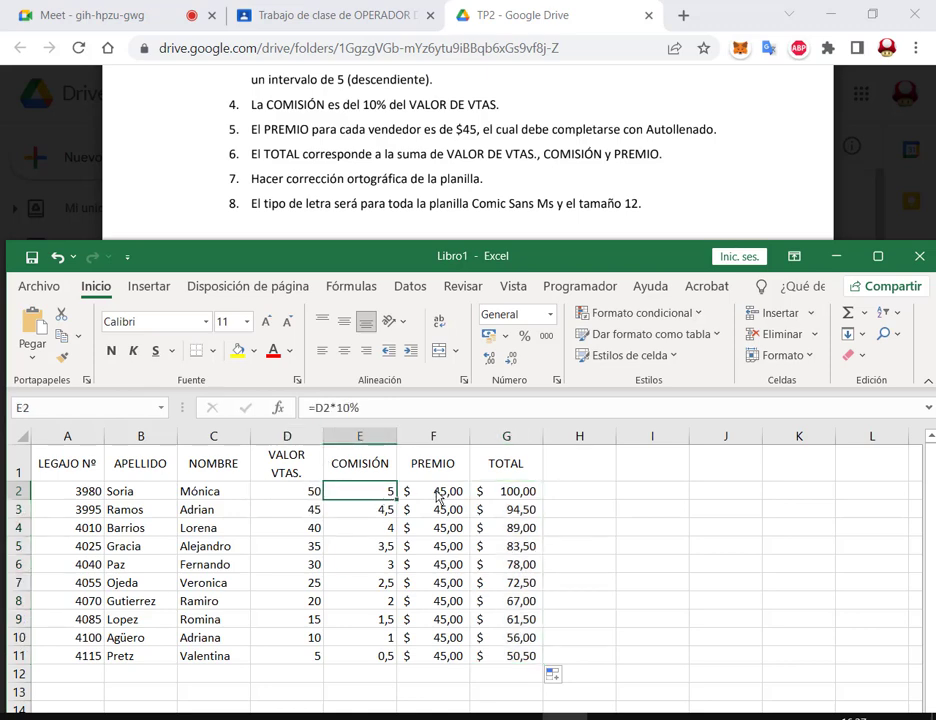
pyautogui.click(440, 493)
pyautogui.click(536, 496)
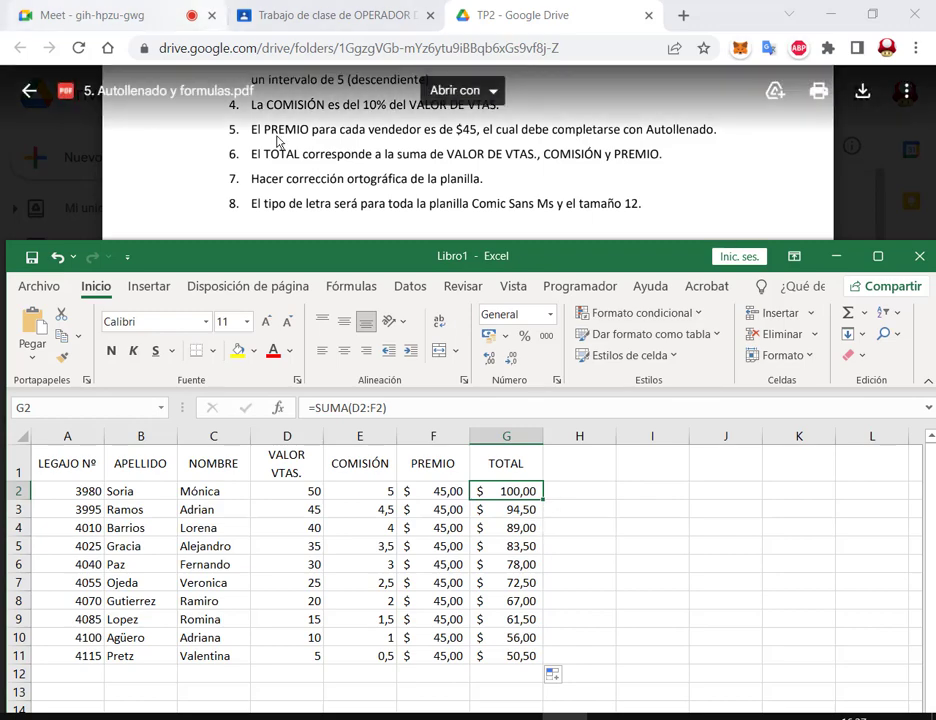
pyautogui.click(14, 12)
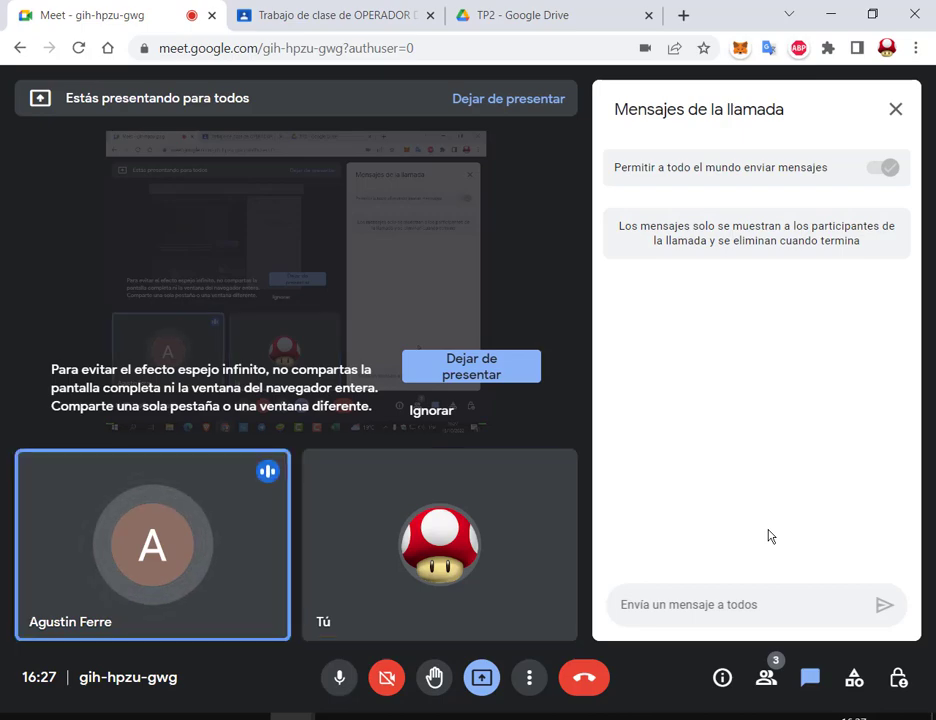
# Step: Go to the TP2 Google Drive tab and bring the Excel workbook back to the front
pyautogui.click(596, 17)
pyautogui.click(555, 716)
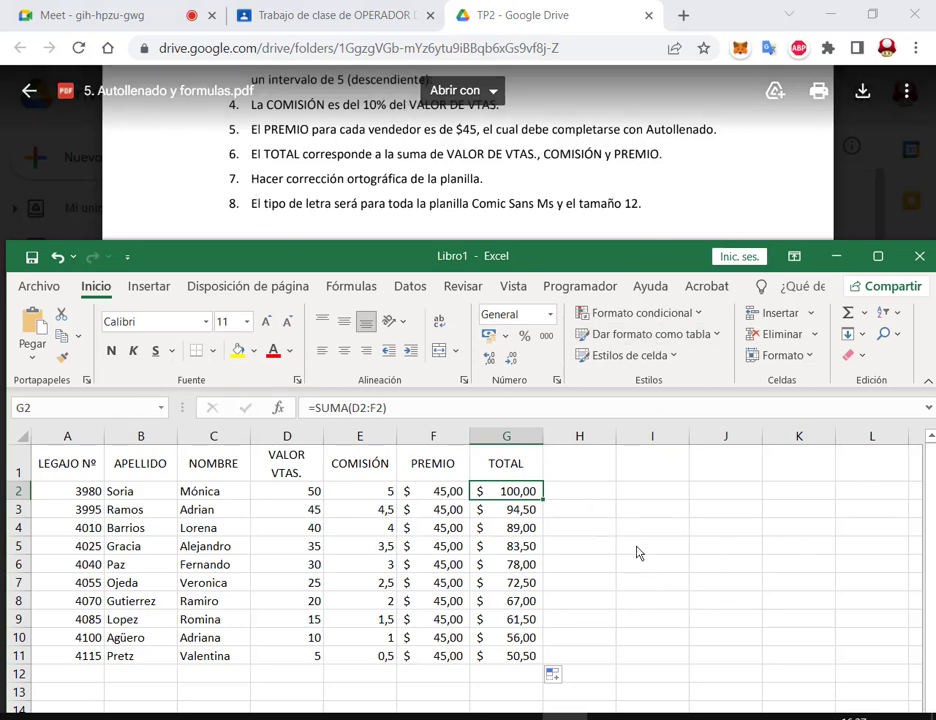
# Step: Spell-check the sheet, changing to Adrián, Verónica, Gutiérrez and López and ignoring Pretz
pyautogui.click(462, 287)
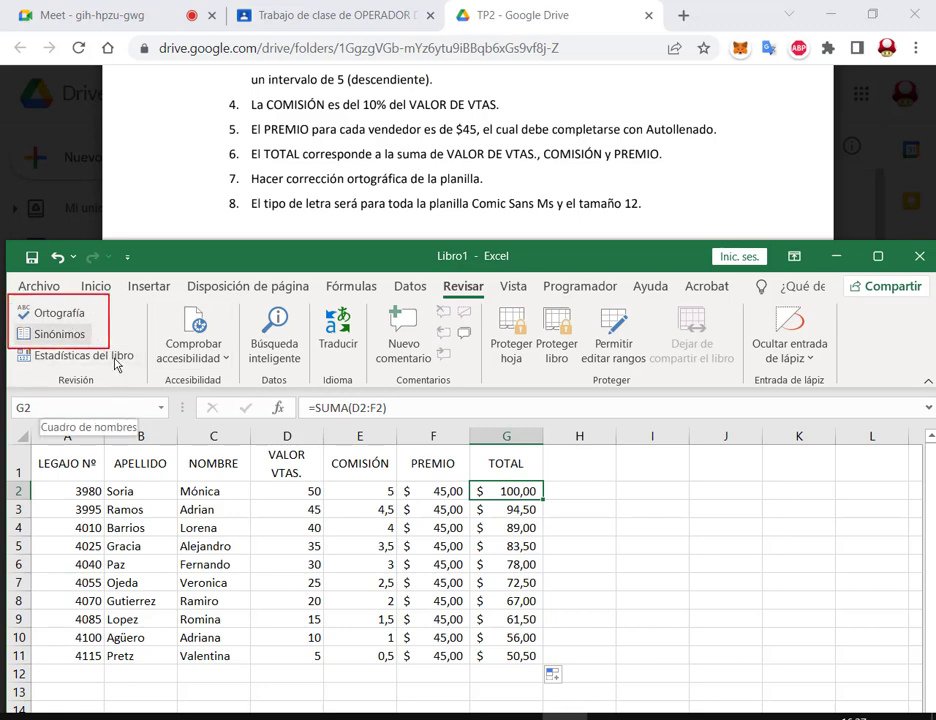
pyautogui.click(69, 313)
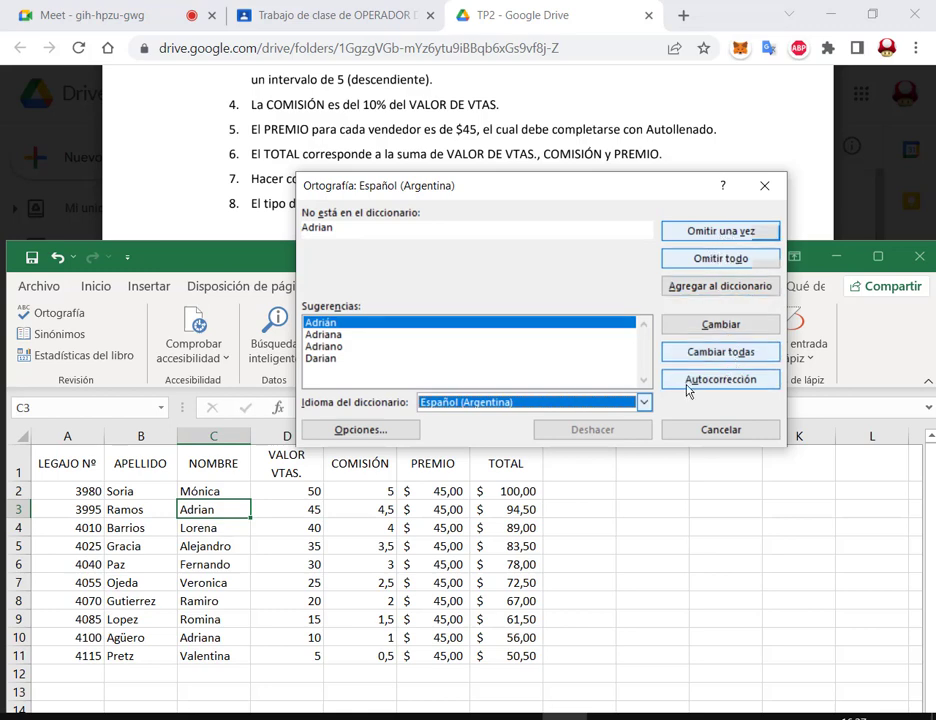
pyautogui.click(748, 354)
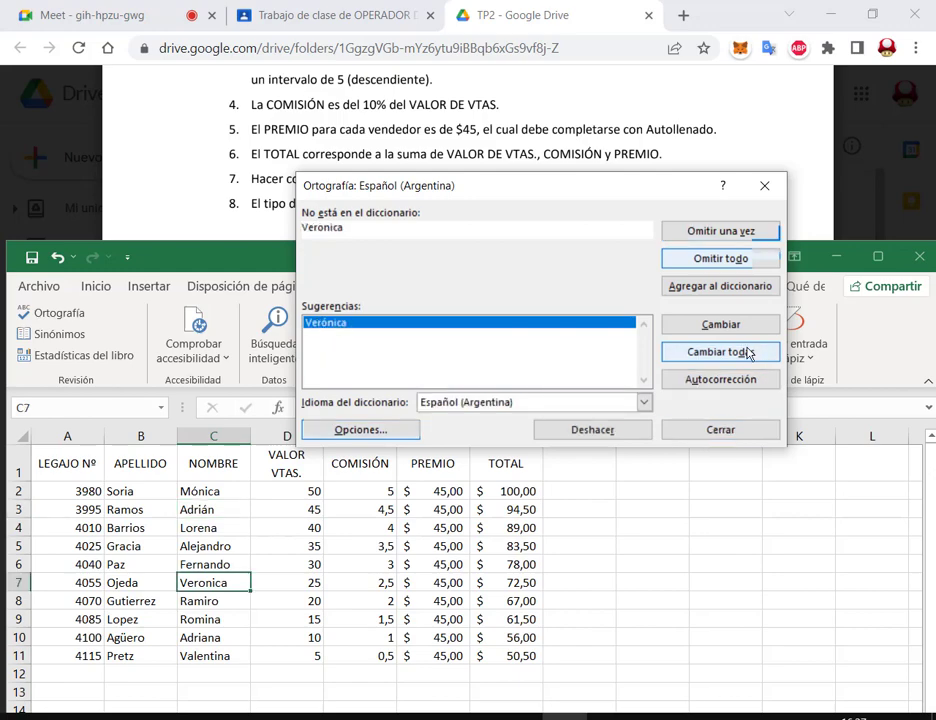
pyautogui.click(748, 354)
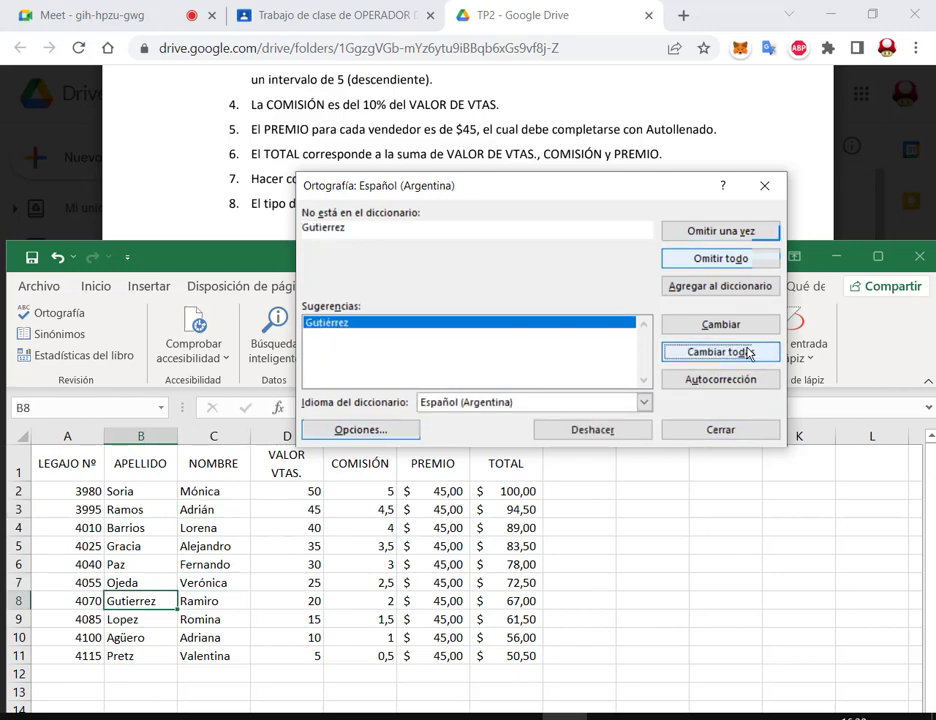
pyautogui.click(748, 354)
pyautogui.click(748, 354)
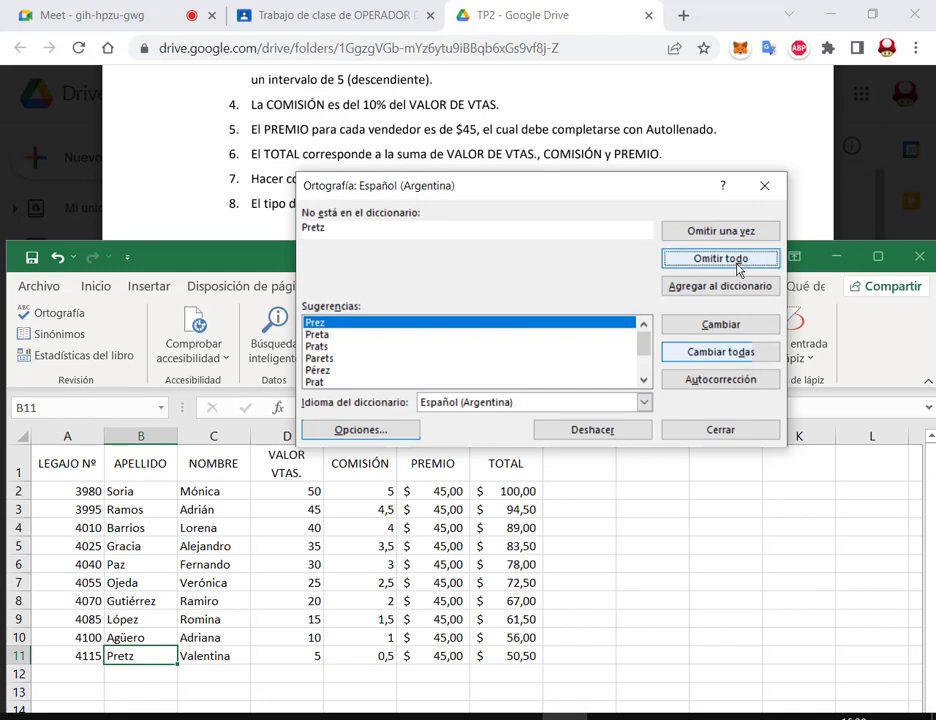
pyautogui.click(735, 258)
pyautogui.click(628, 562)
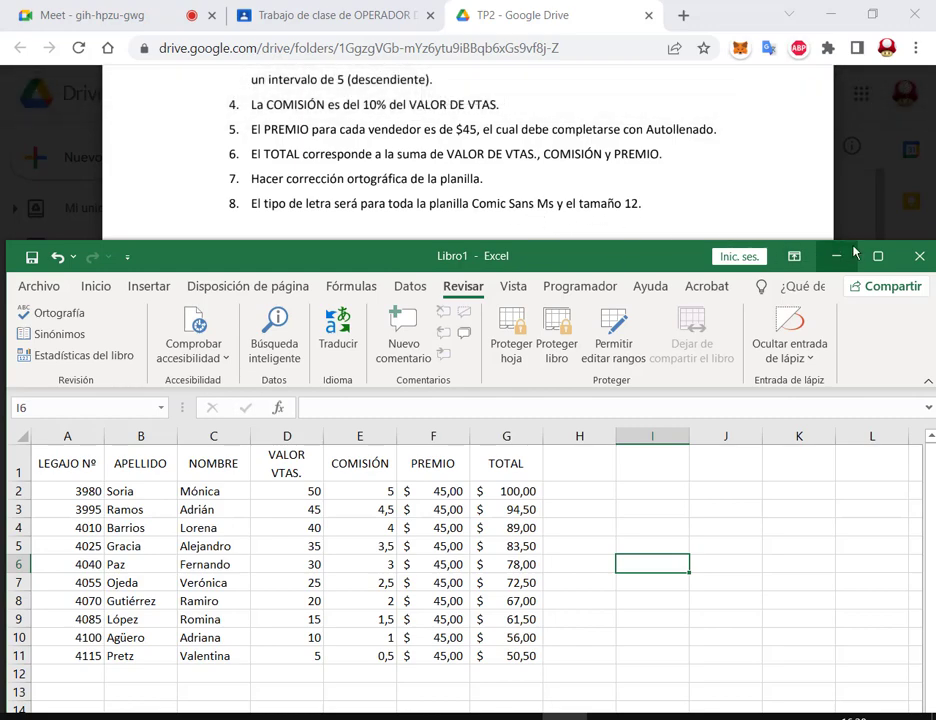
# Step: Maximize Excel and format the table A1:G11 in Comic Sans MS at size 12
pyautogui.click(898, 258)
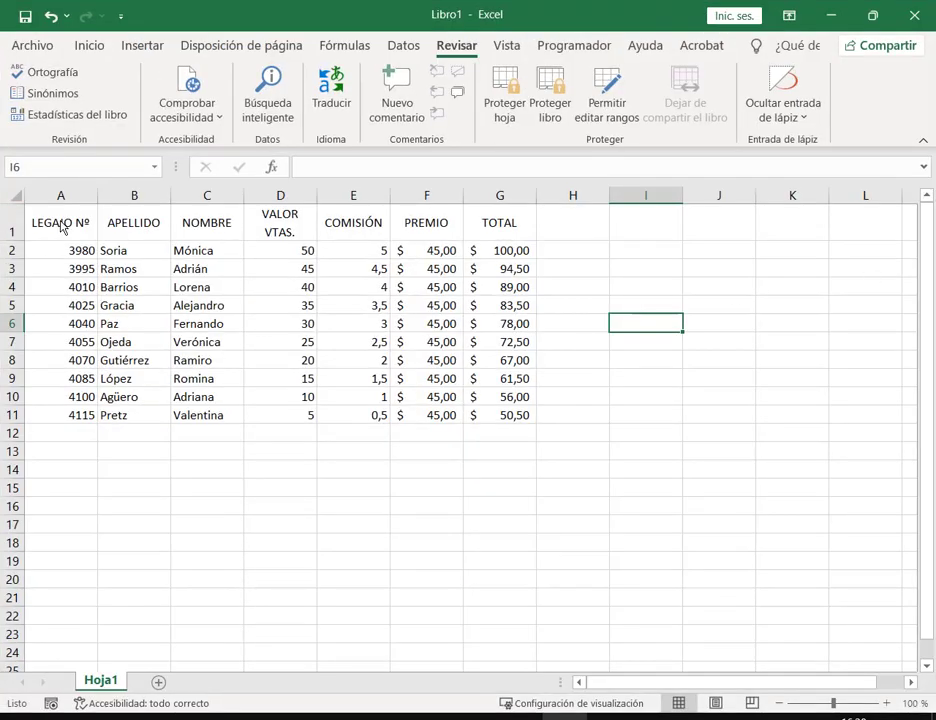
pyautogui.moveTo(65, 224); pyautogui.dragTo(140, 224)
pyautogui.moveTo(222, 275); pyautogui.dragTo(480, 408)
pyautogui.moveTo(505, 425); pyautogui.dragTo(508, 427)
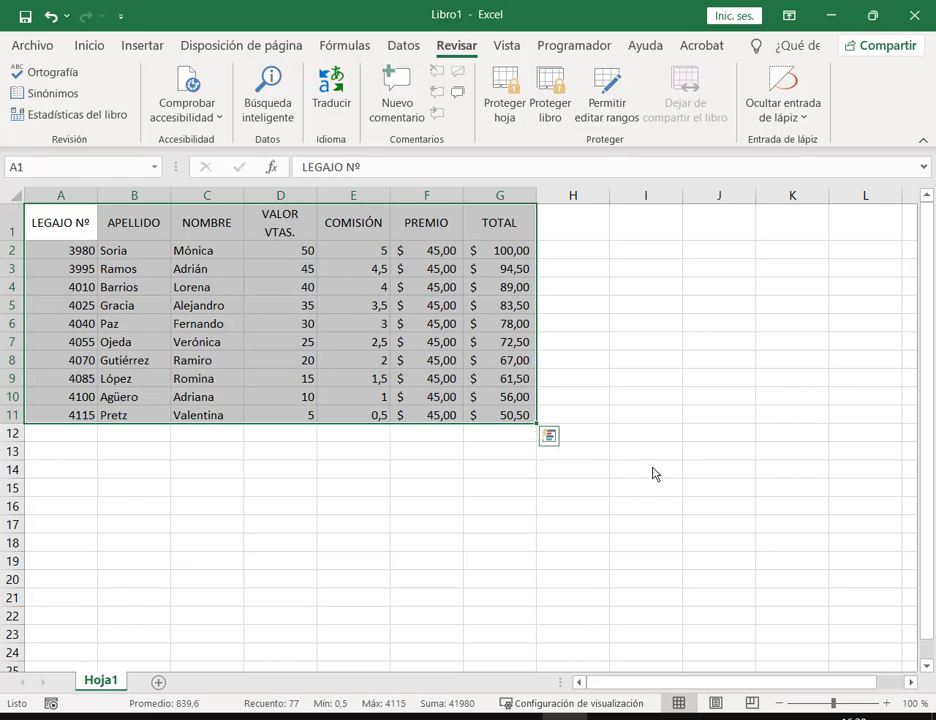
pyautogui.click(89, 46)
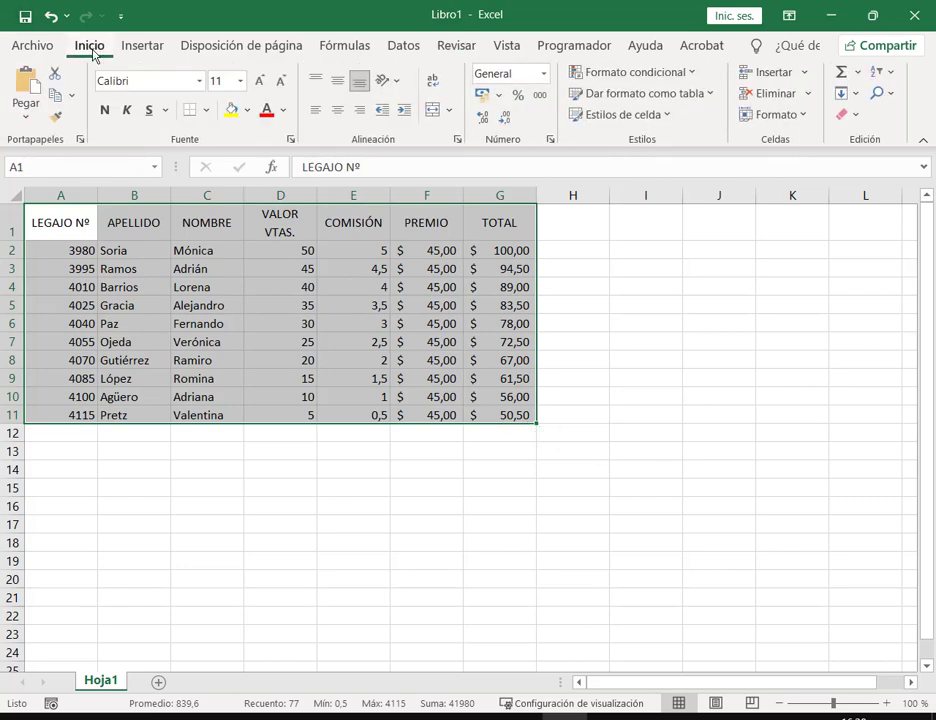
pyautogui.click(200, 84)
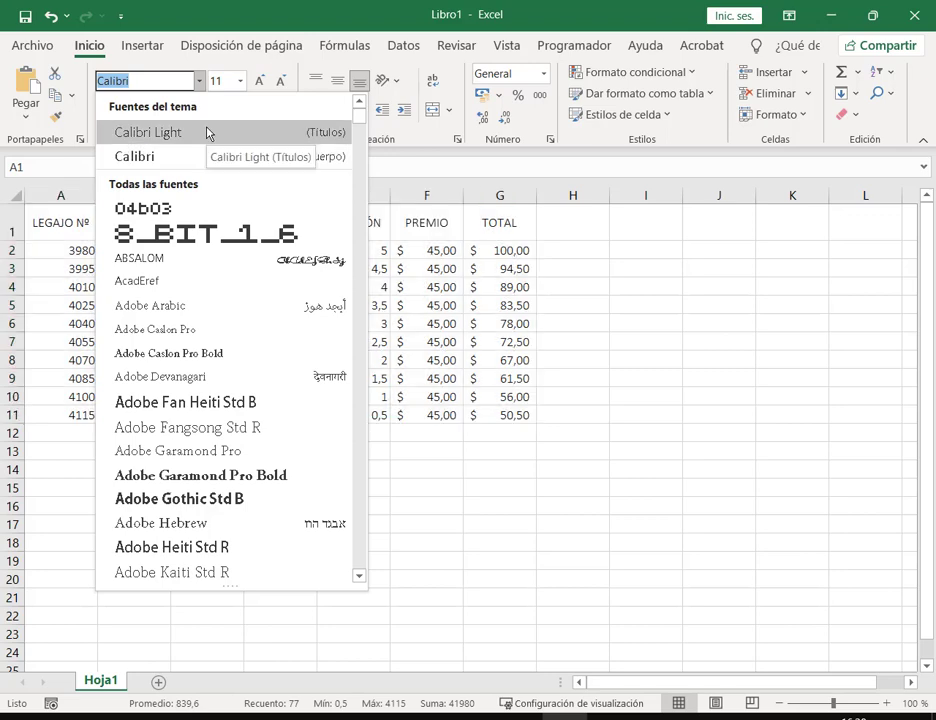
pyautogui.write('Comic Sans MS')
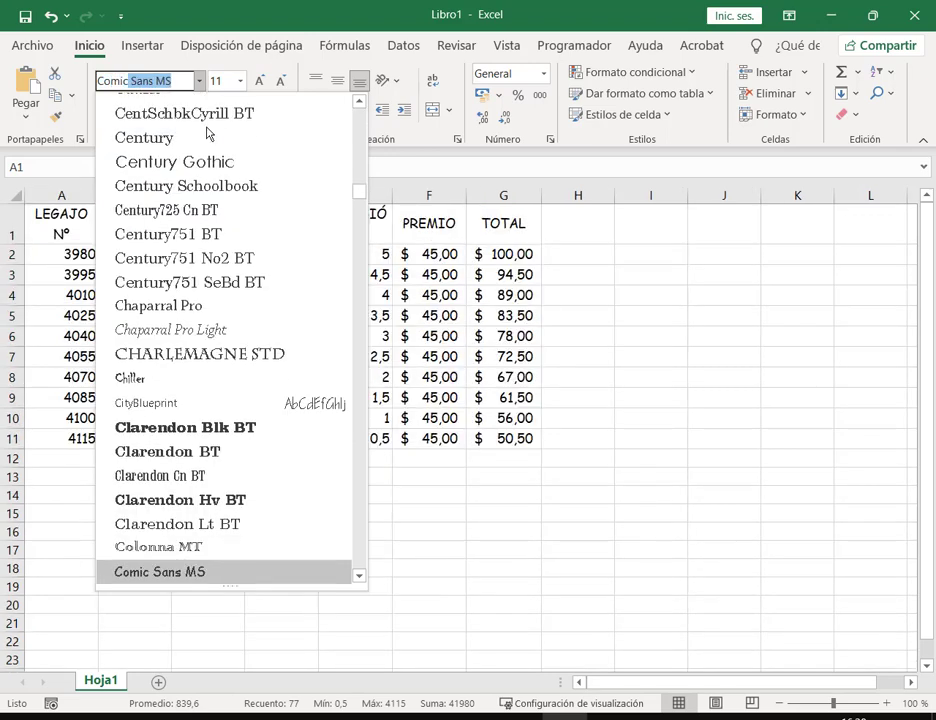
pyautogui.press('Return')
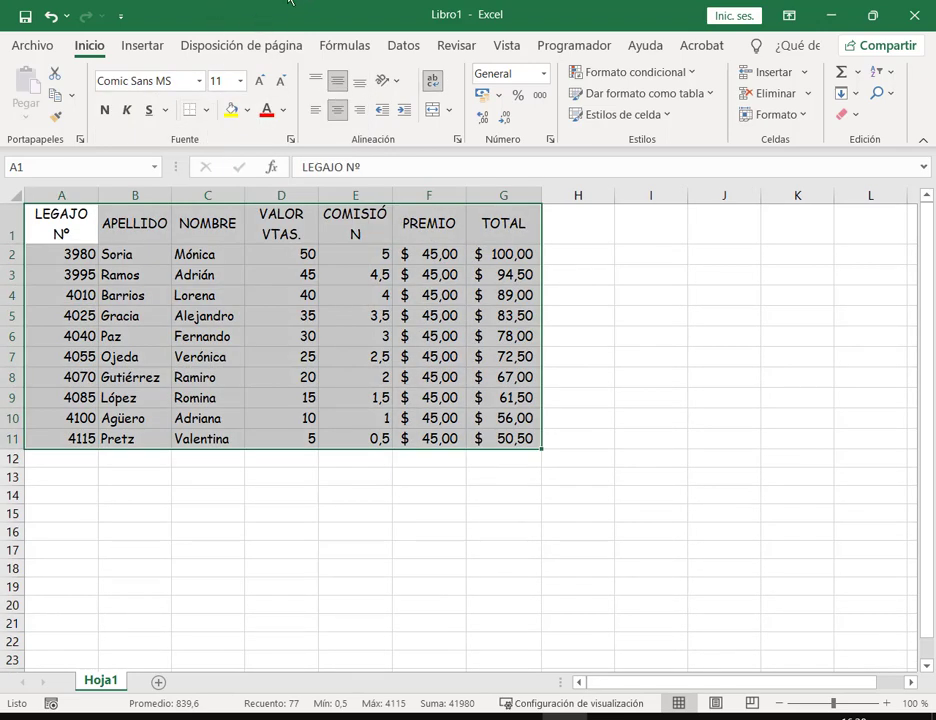
pyautogui.click(239, 81)
pyautogui.click(234, 193)
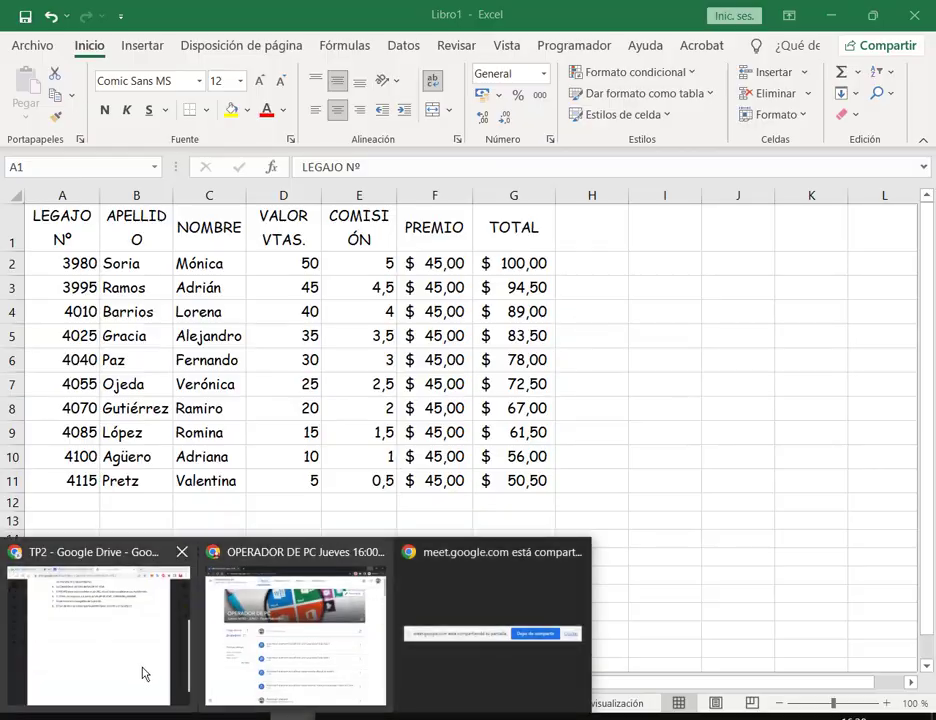
pyautogui.click(142, 672)
pyautogui.click(829, 14)
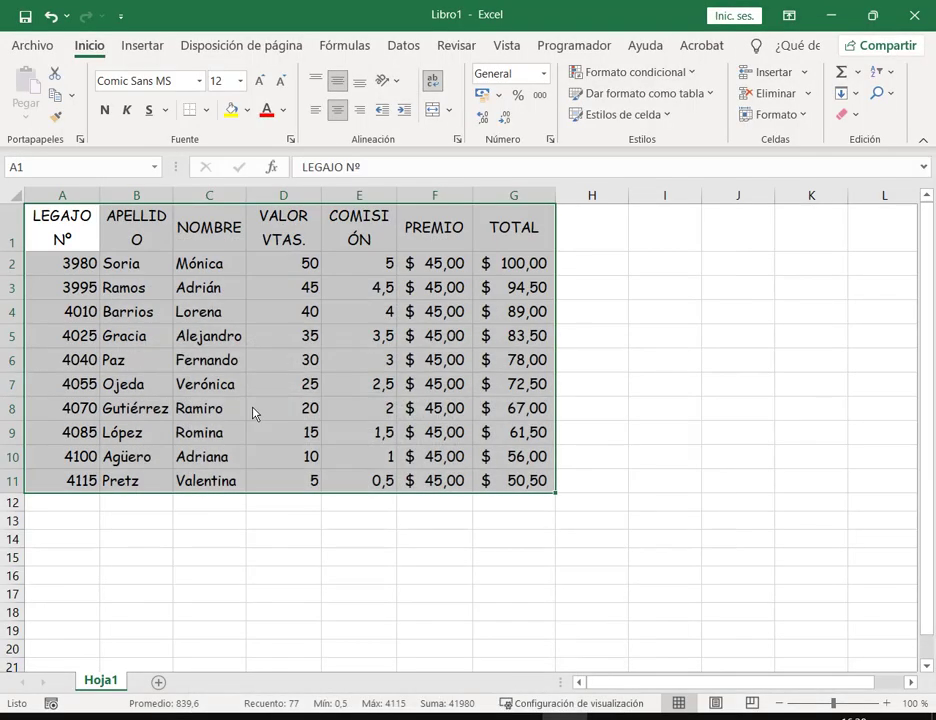
pyautogui.click(253, 410)
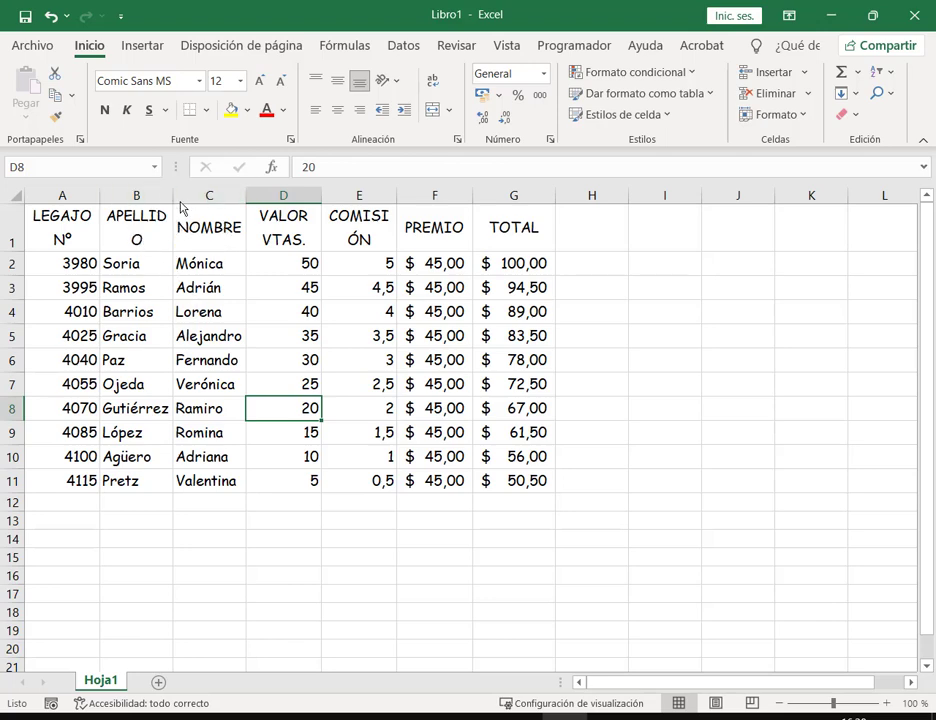
# Step: Widen columns B and E so the APELLIDO and COMISIÓN headers fit on one line
pyautogui.moveTo(174, 200); pyautogui.dragTo(182, 200)
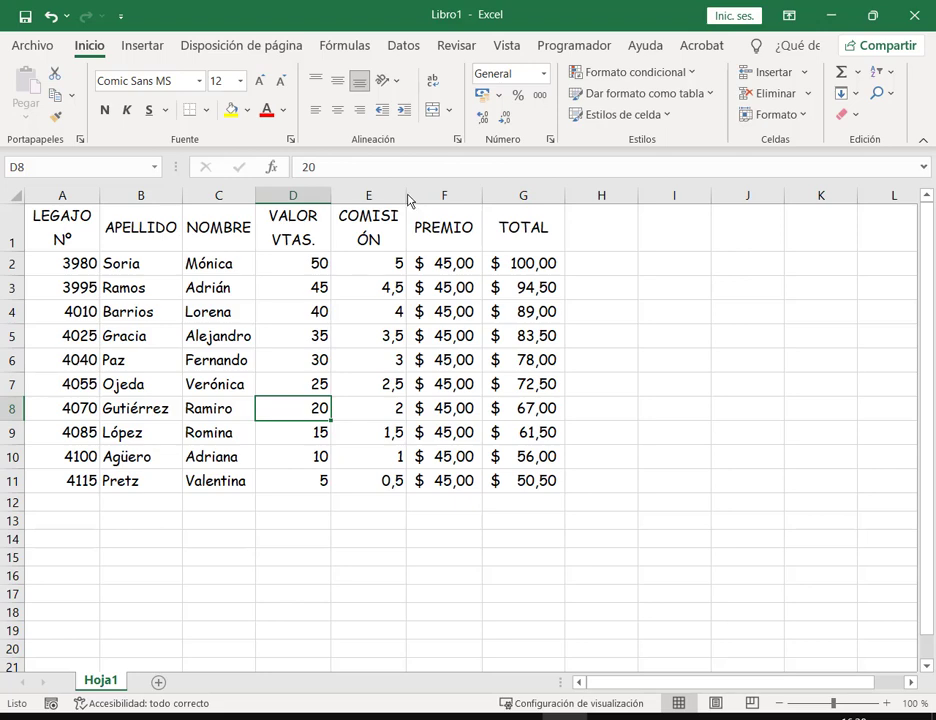
pyautogui.moveTo(407, 199); pyautogui.dragTo(427, 199)
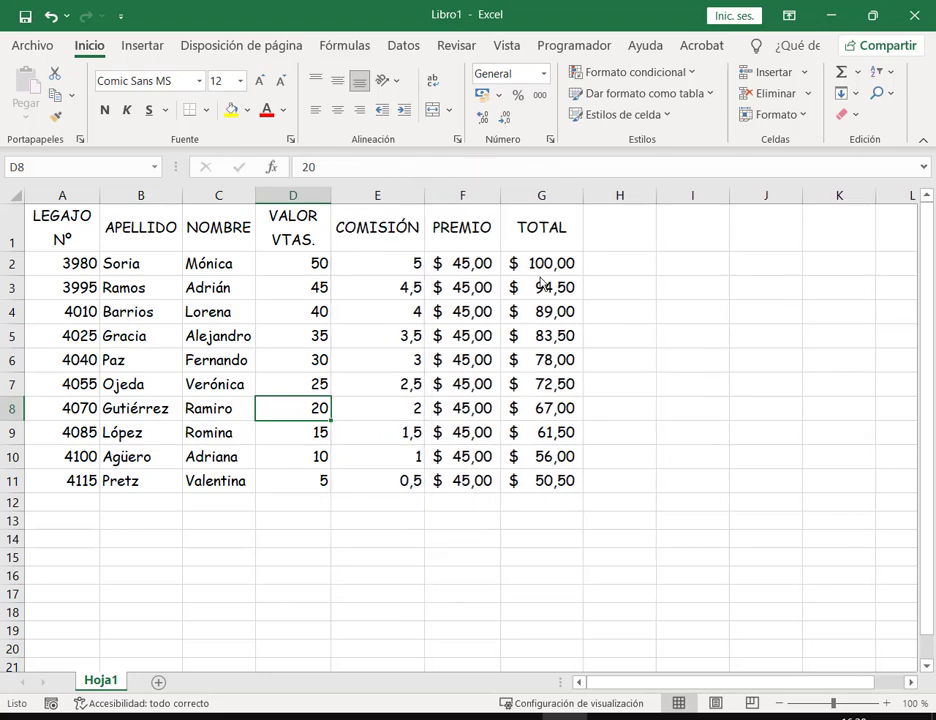
pyautogui.click(710, 356)
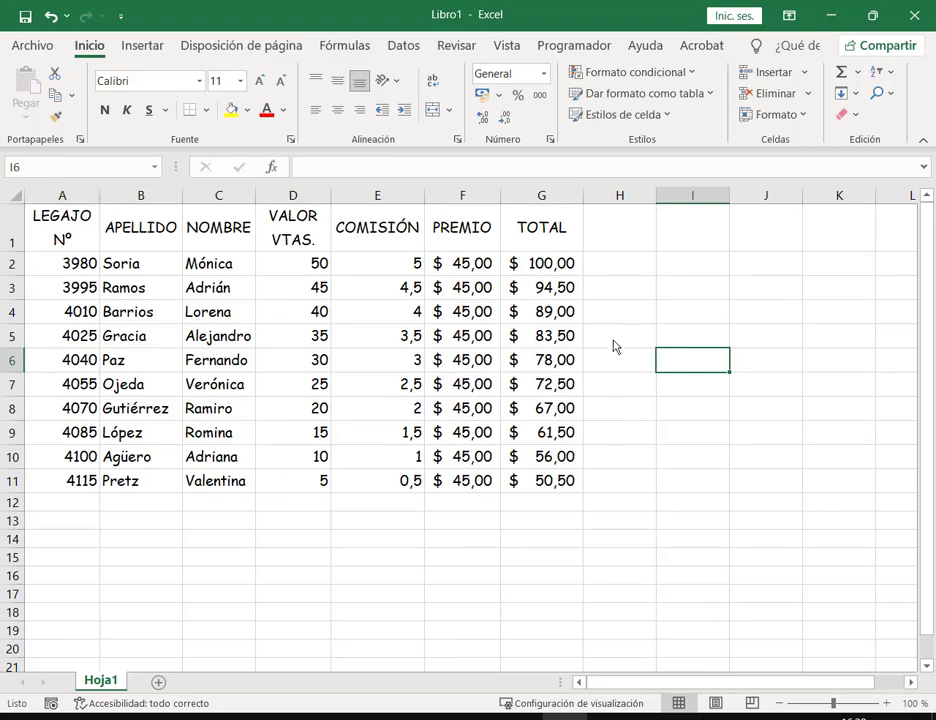
# Step: Preview the sheet's printed layout in Archivo > Imprimir and return to the sheet
pyautogui.click(28, 46)
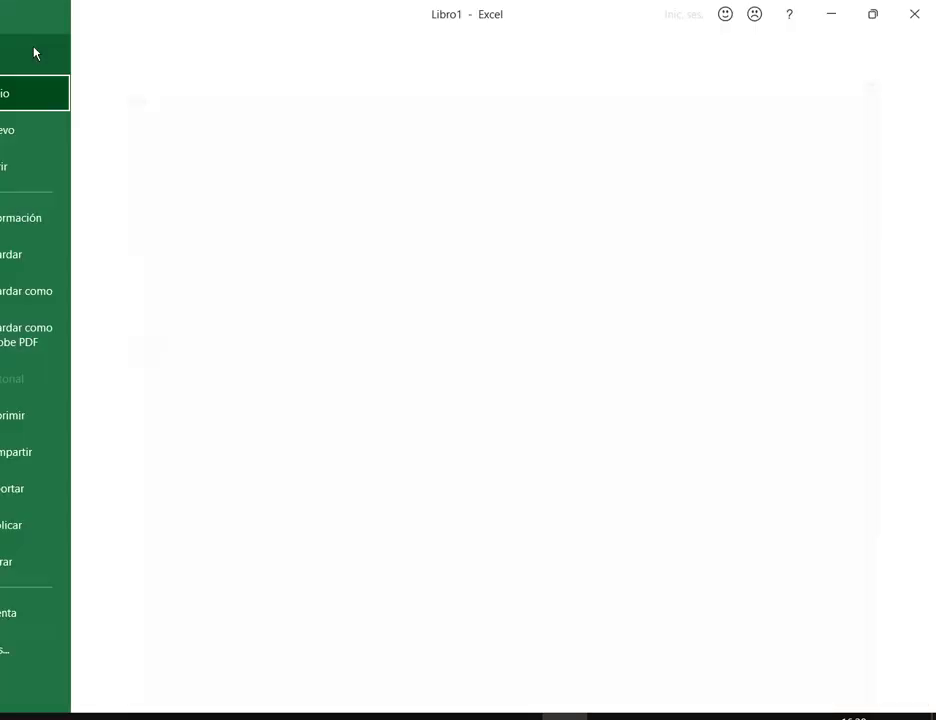
pyautogui.click(88, 415)
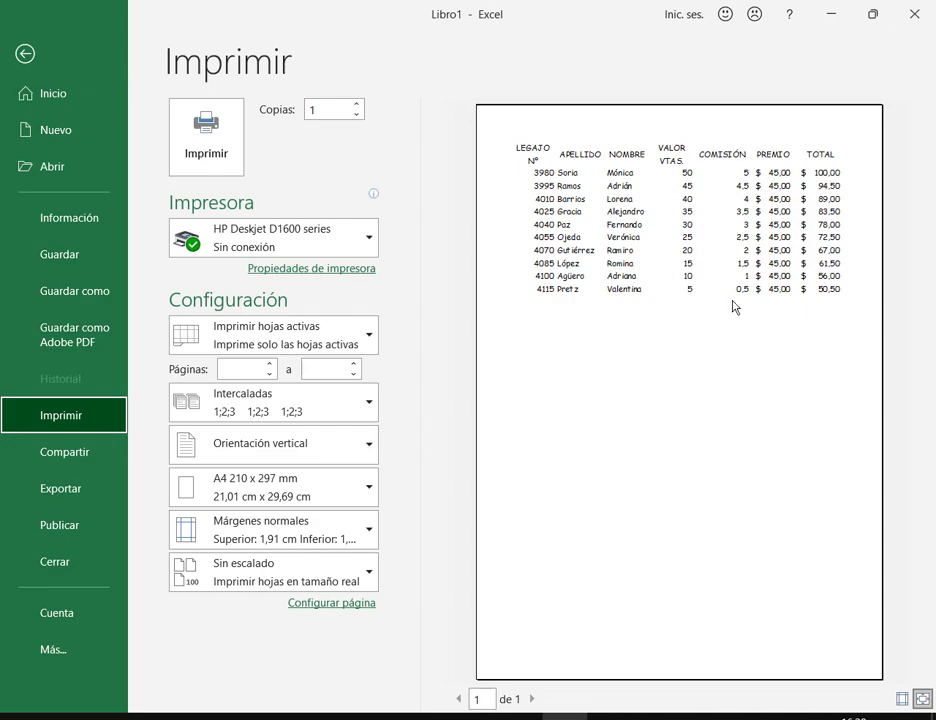
pyautogui.click(26, 53)
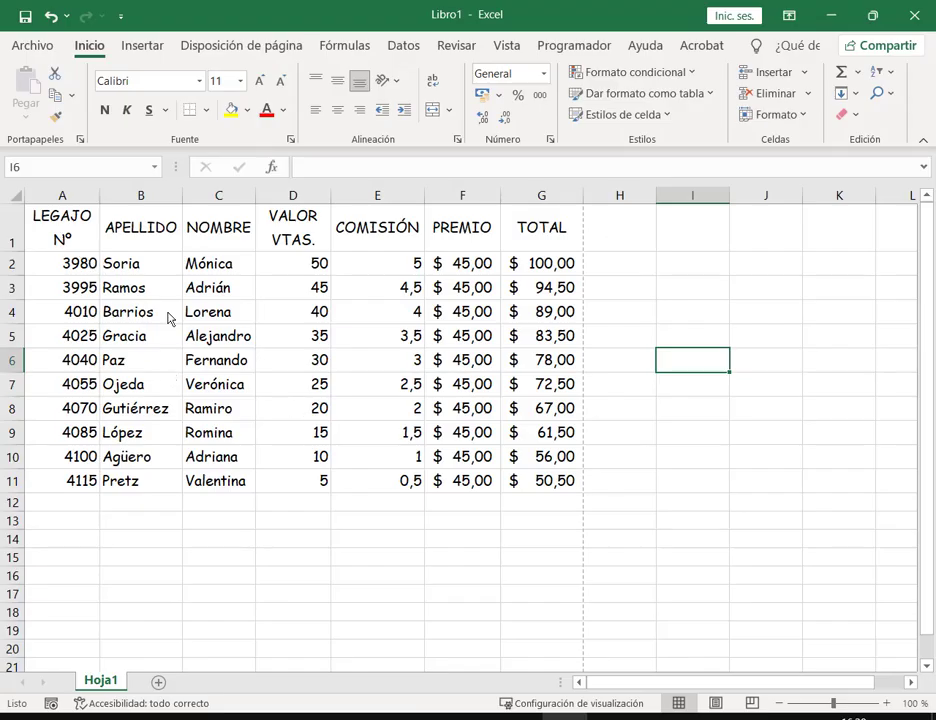
# Step: Apply Todos los bordes to the table A1:G11
pyautogui.moveTo(65, 246); pyautogui.dragTo(562, 483)
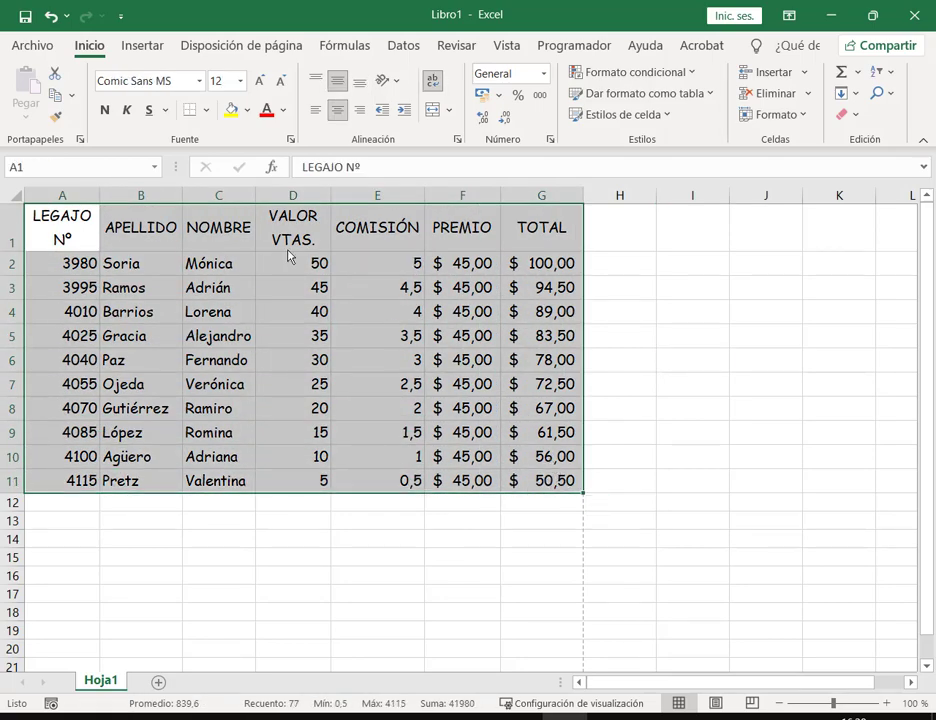
pyautogui.hotkey('ctrl', 'q')
pyautogui.press('Escape')
pyautogui.click(207, 112)
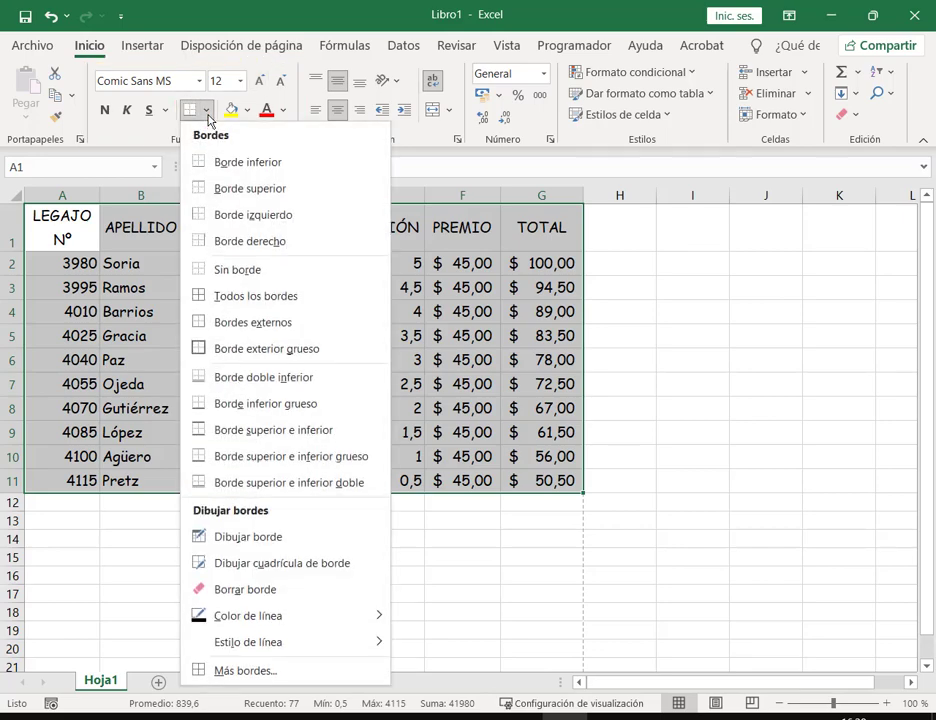
pyautogui.click(260, 305)
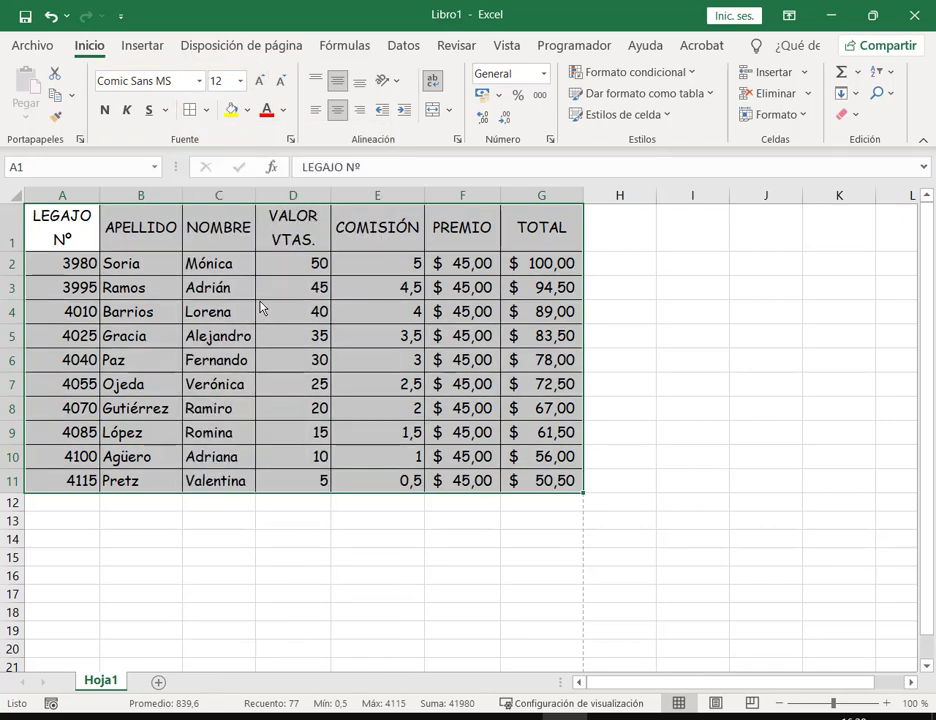
pyautogui.click(664, 314)
# Step: Check the bordered table in print preview, then select the header row A1:G1
pyautogui.click(18, 48)
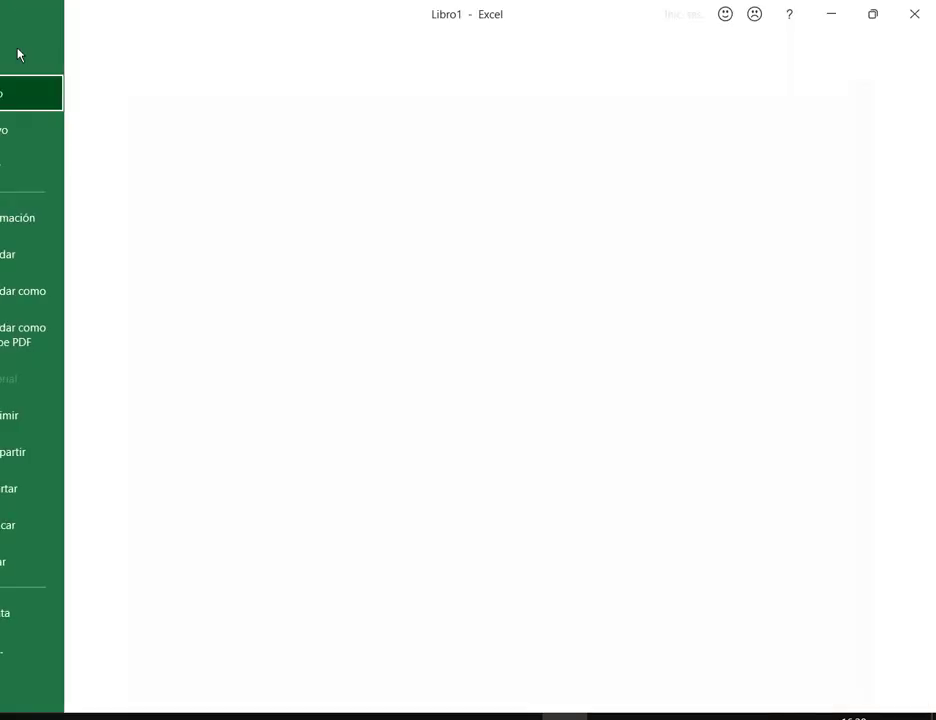
pyautogui.click(83, 430)
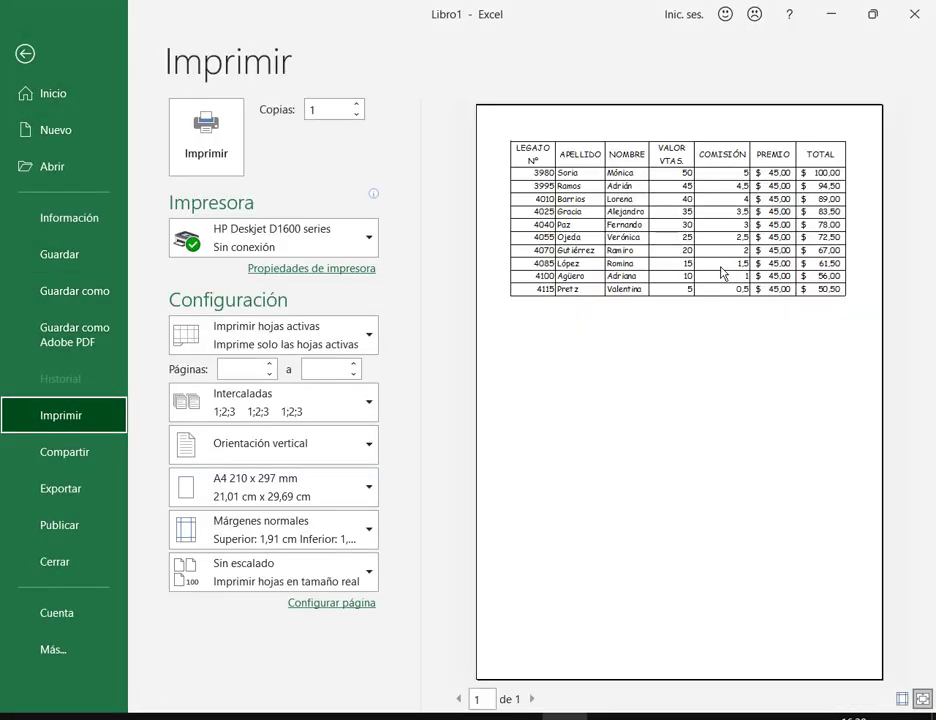
pyautogui.click(27, 55)
pyautogui.moveTo(555, 230); pyautogui.dragTo(75, 230)
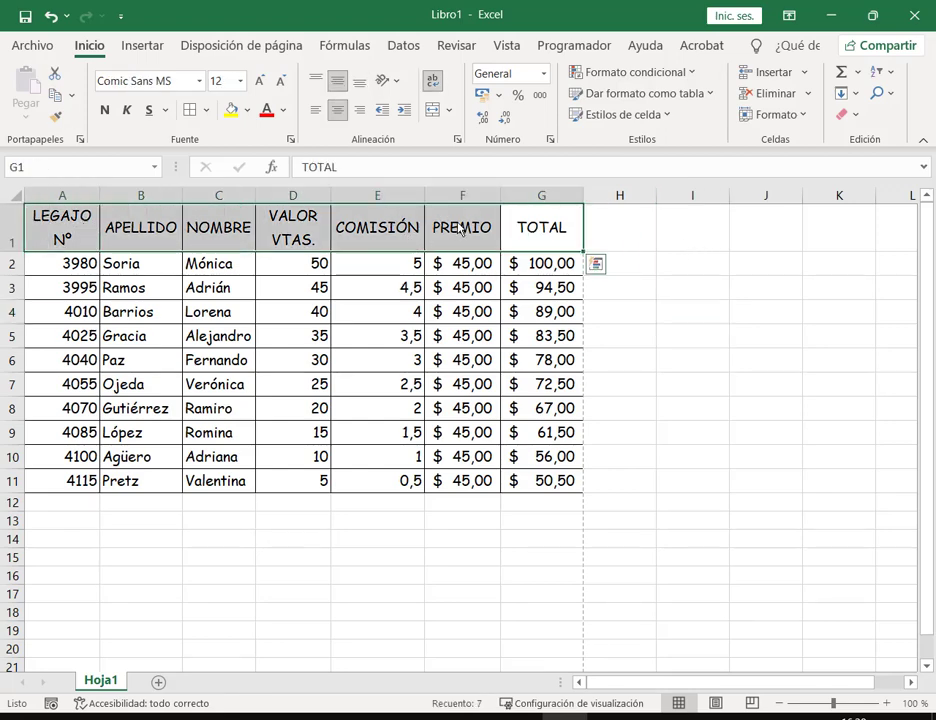
# Step: Fill the header row A1:G1 with a light blue-grey colour
pyautogui.click(250, 114)
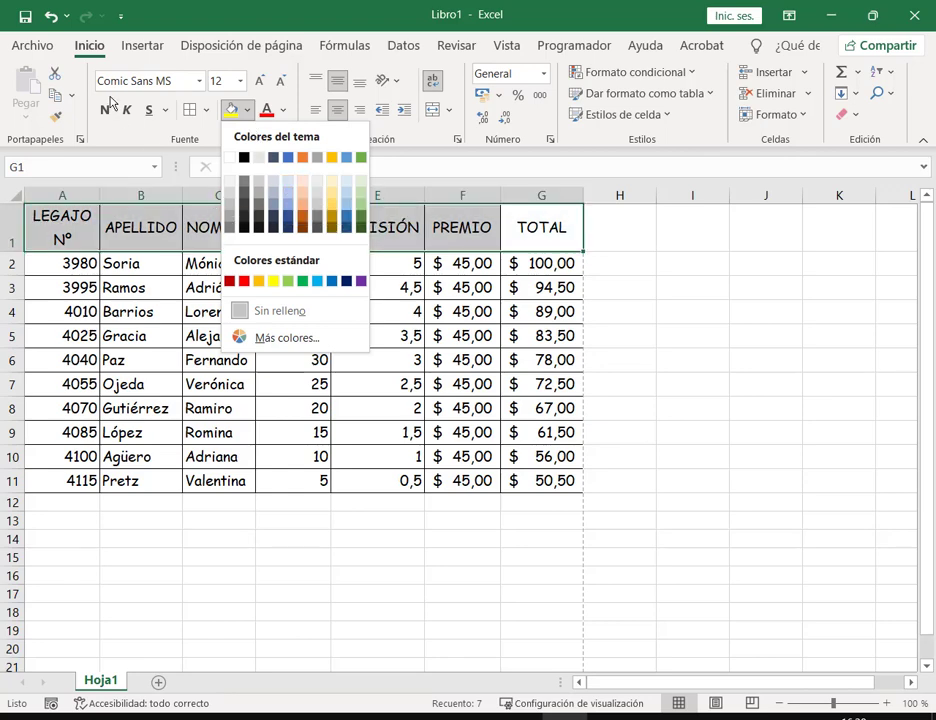
pyautogui.click(289, 188)
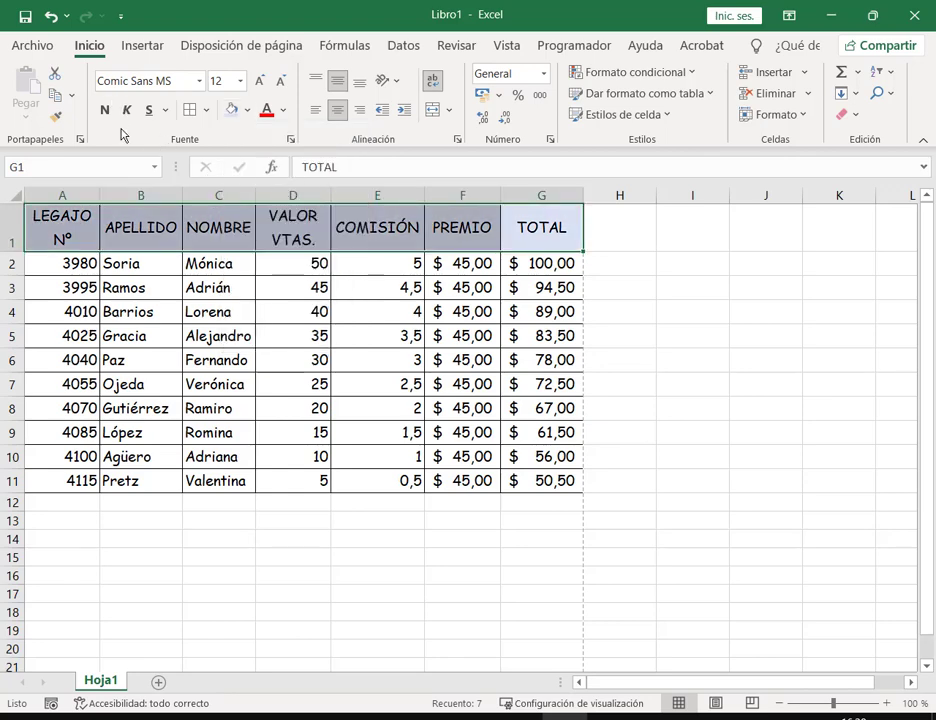
pyautogui.click(380, 314)
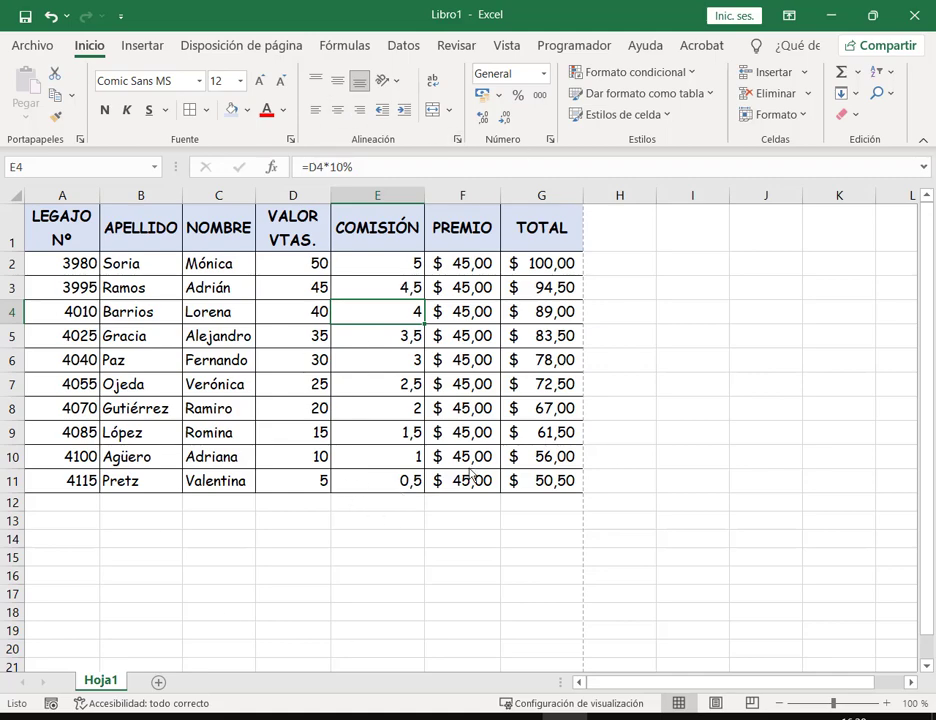
# Step: Start Save As and browse to Documentos > 2. Curso Operador de PC > 3. Excel
pyautogui.click(32, 45)
pyautogui.click(75, 291)
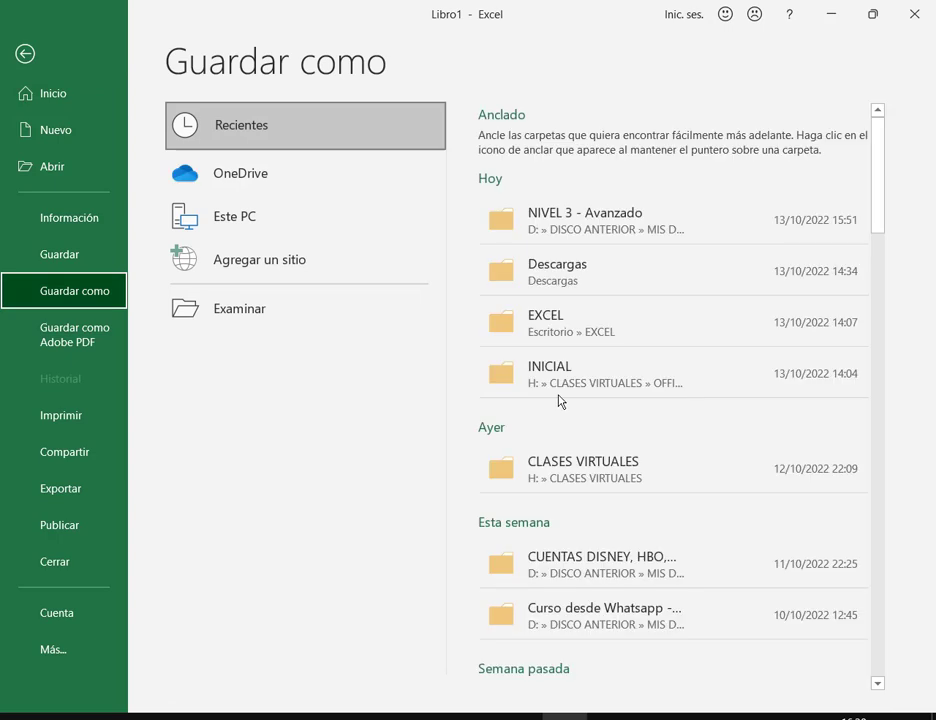
pyautogui.click(257, 314)
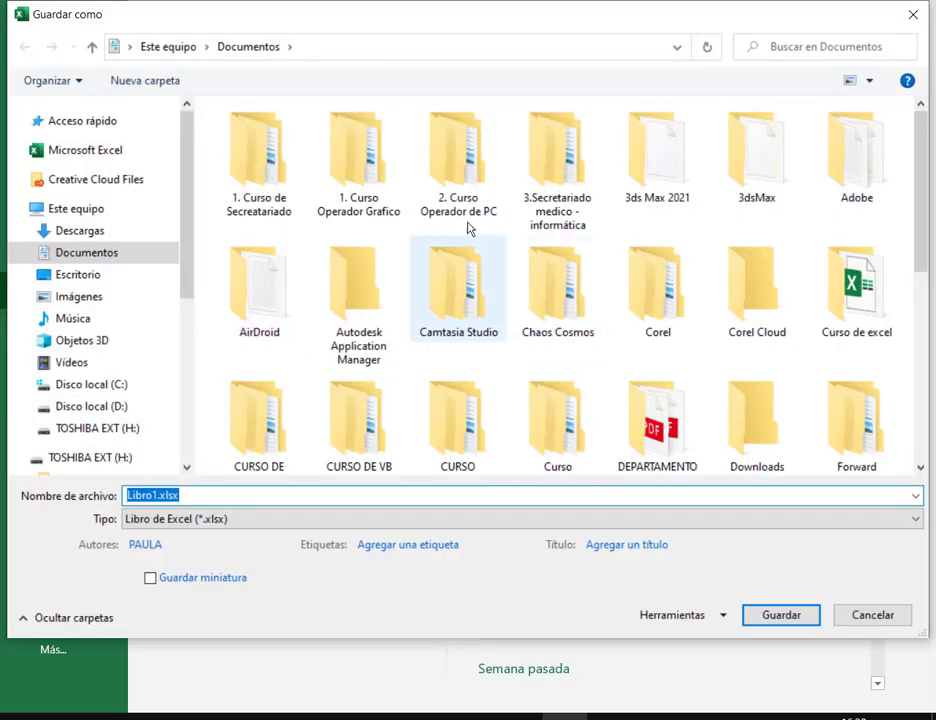
pyautogui.click(480, 170)
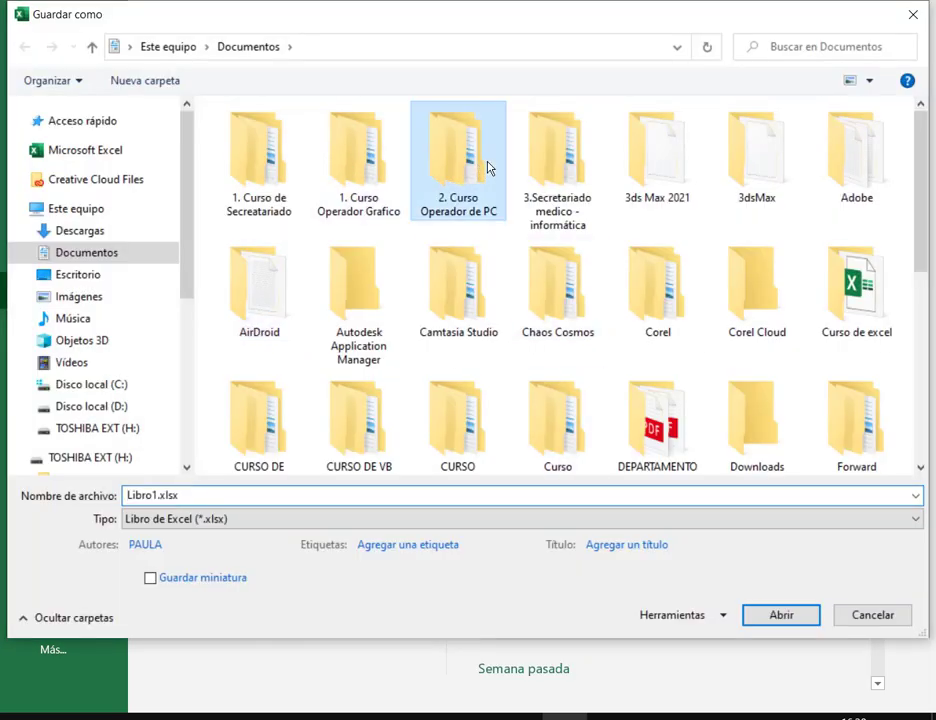
pyautogui.doubleClick(487, 167)
pyautogui.doubleClick(281, 182)
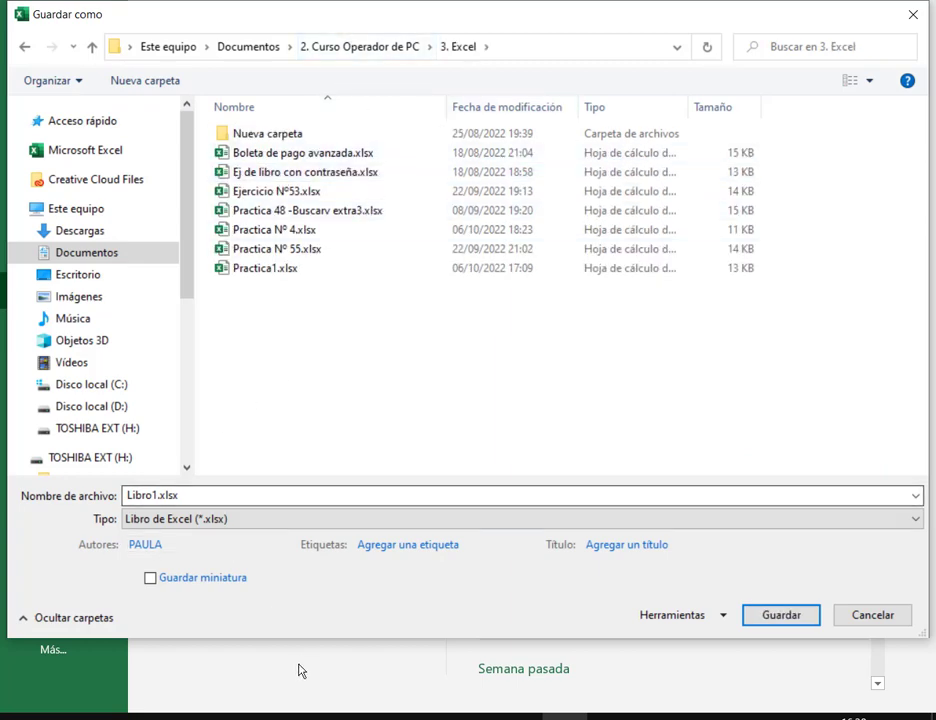
# Step: Check the assignment PDF, then save the workbook as 'Práctica N°5'
pyautogui.moveTo(293, 714)
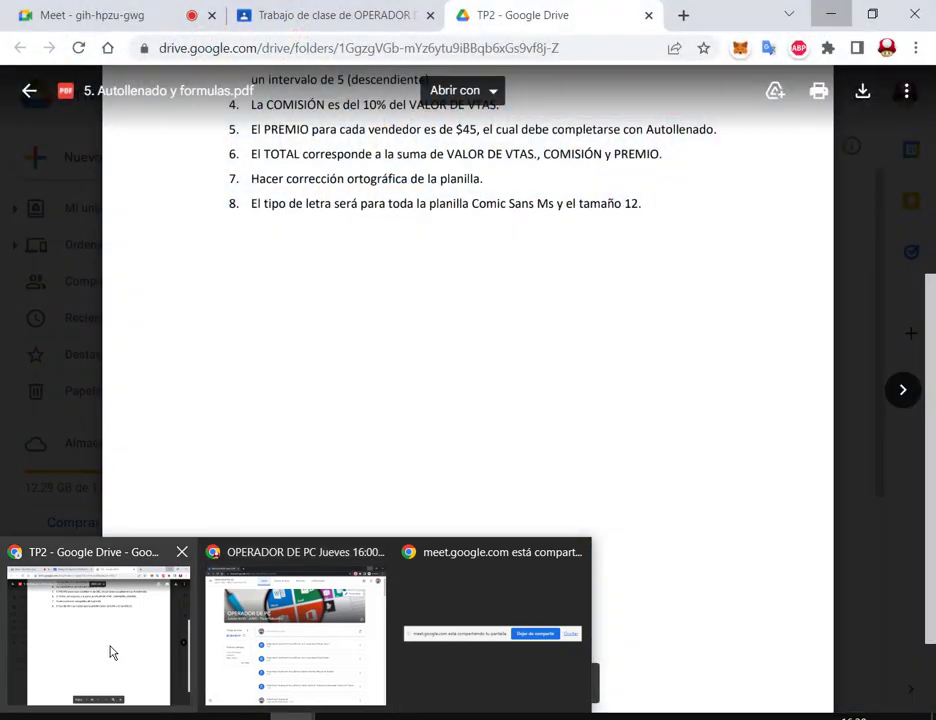
pyautogui.click(112, 652)
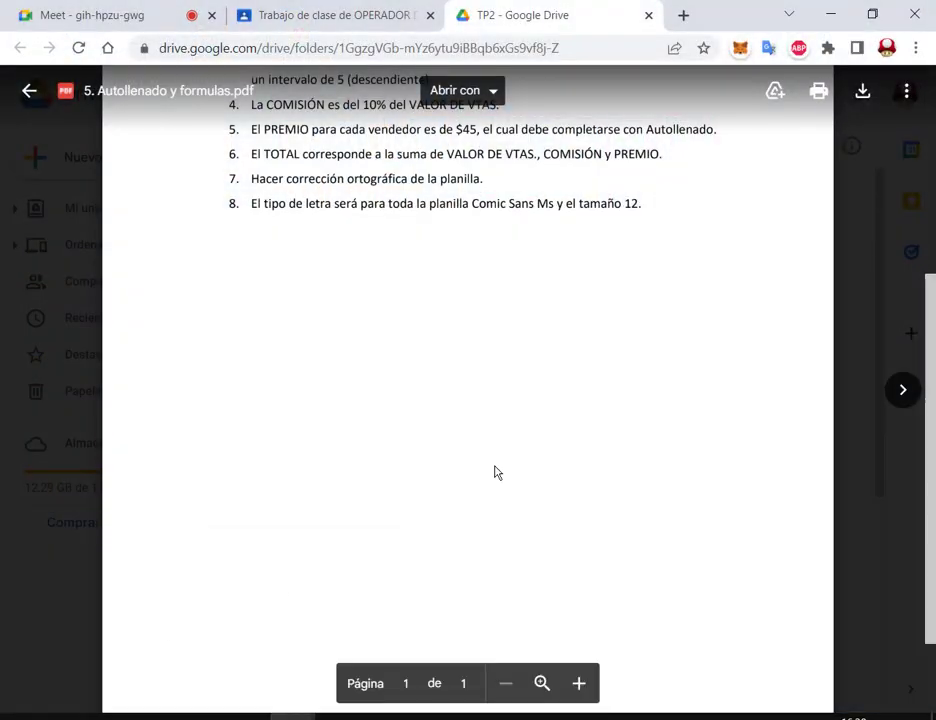
pyautogui.scroll(4, 583, 389)
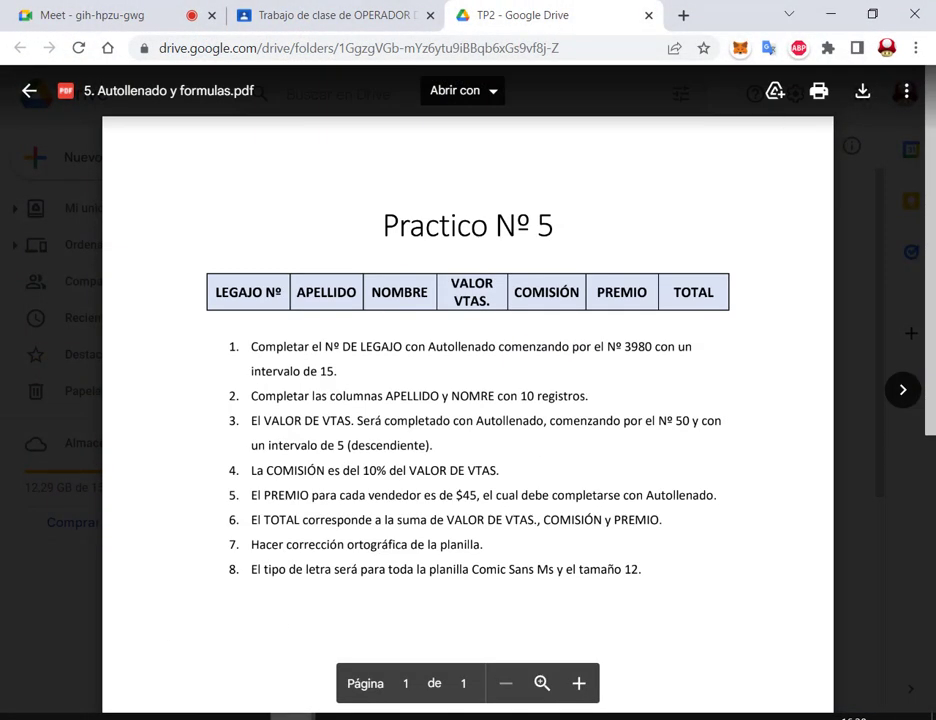
pyautogui.click(566, 714)
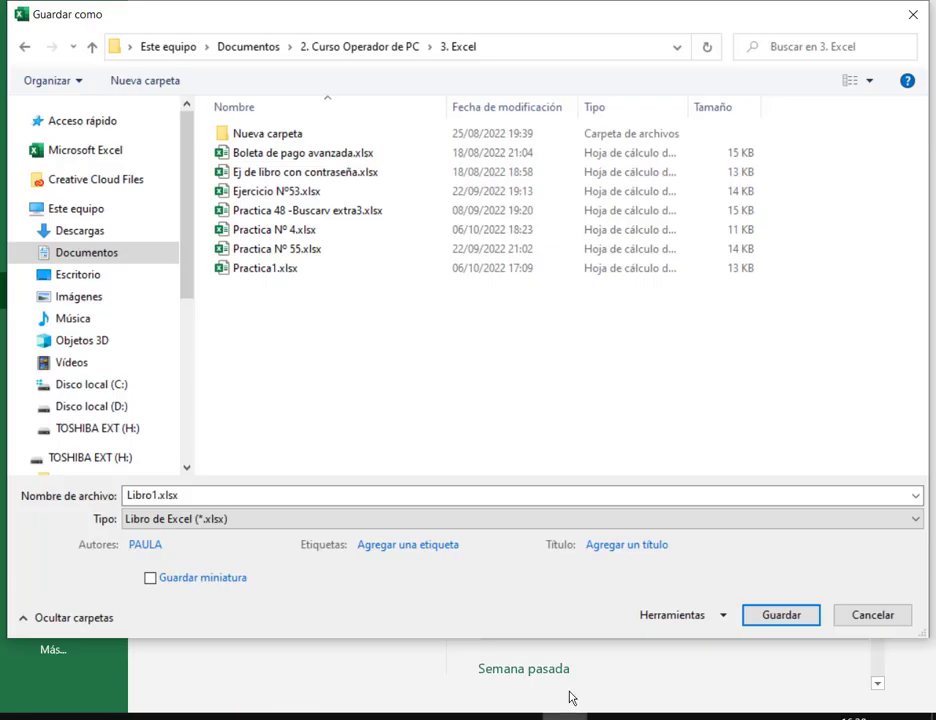
pyautogui.click(202, 496)
pyautogui.write('Prác')
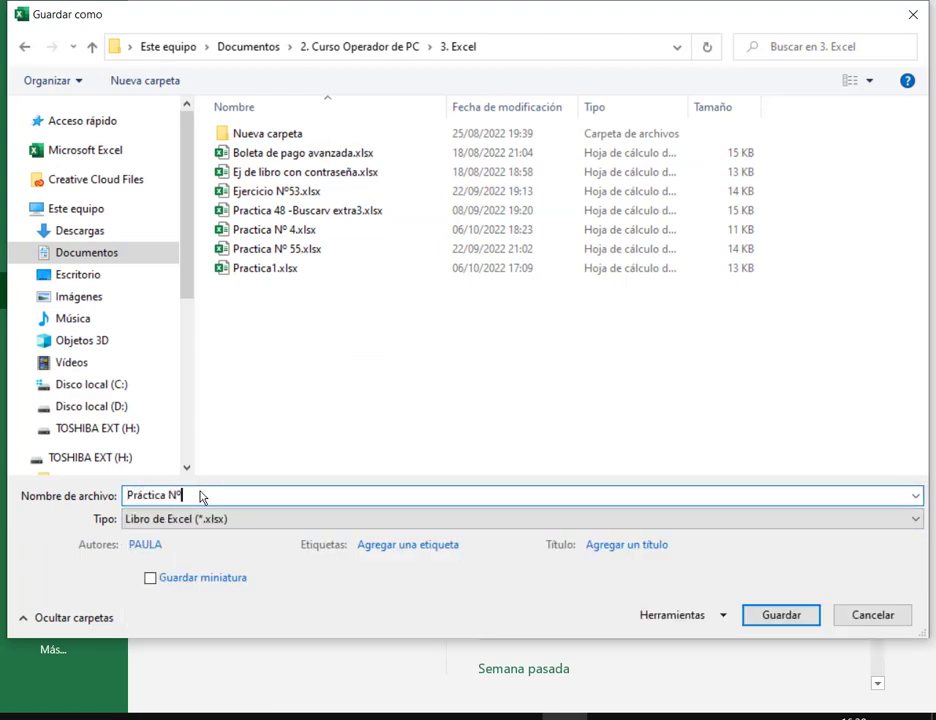
pyautogui.write('tica N°5')
pyautogui.press('Return')
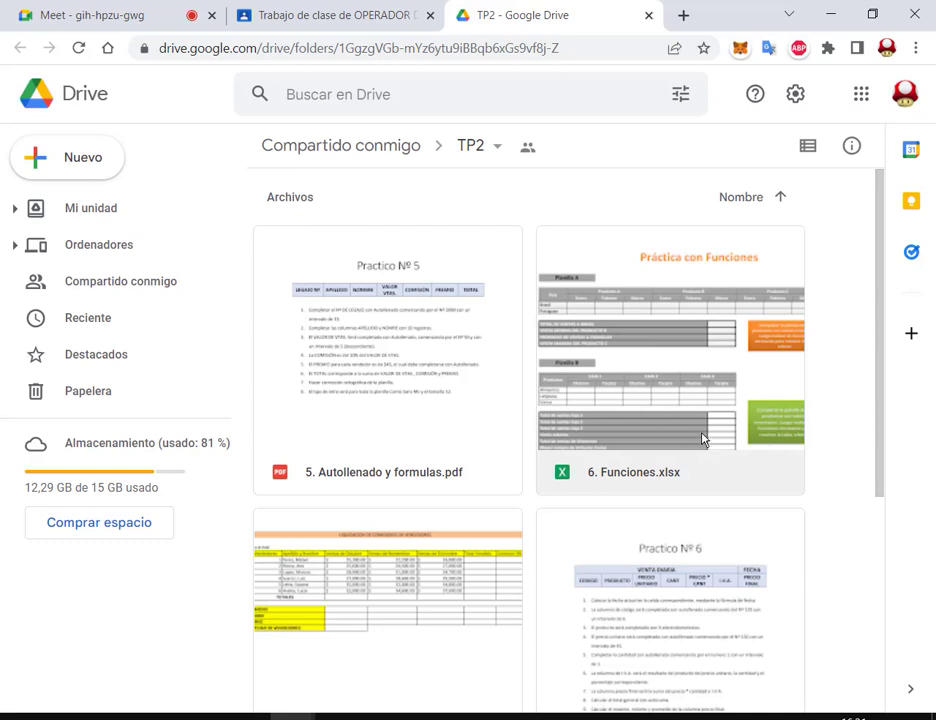
# Step: Download 6. Funciones.xlsx from the TP2 Drive folder using its right-click Descargar option
pyautogui.rightClick(698, 399)
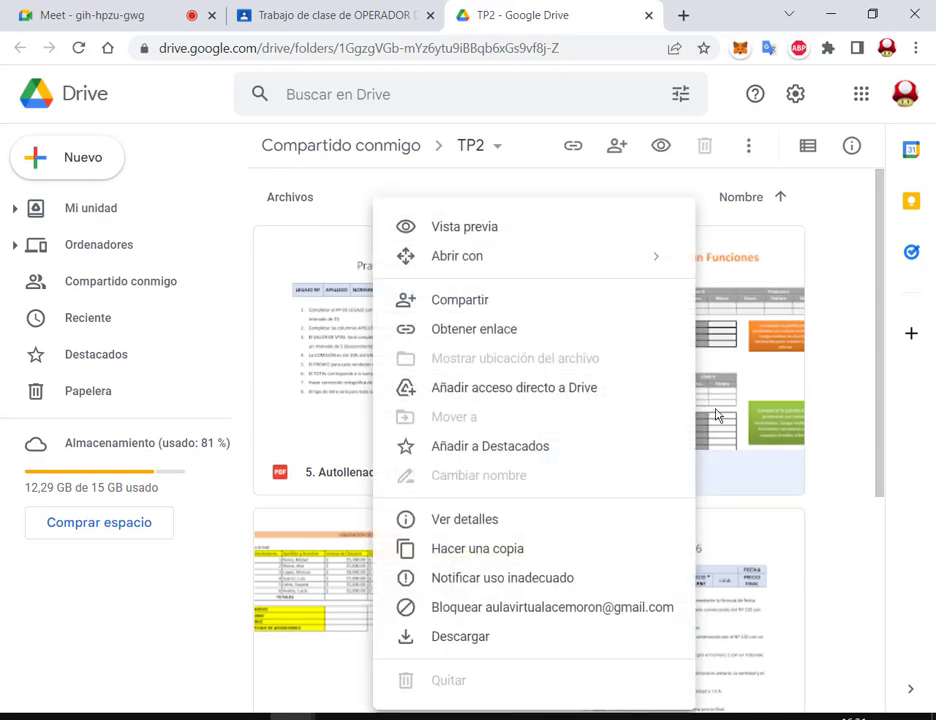
pyautogui.click(858, 398)
pyautogui.scroll(-2, 852, 388)
pyautogui.scroll(2, 842, 363)
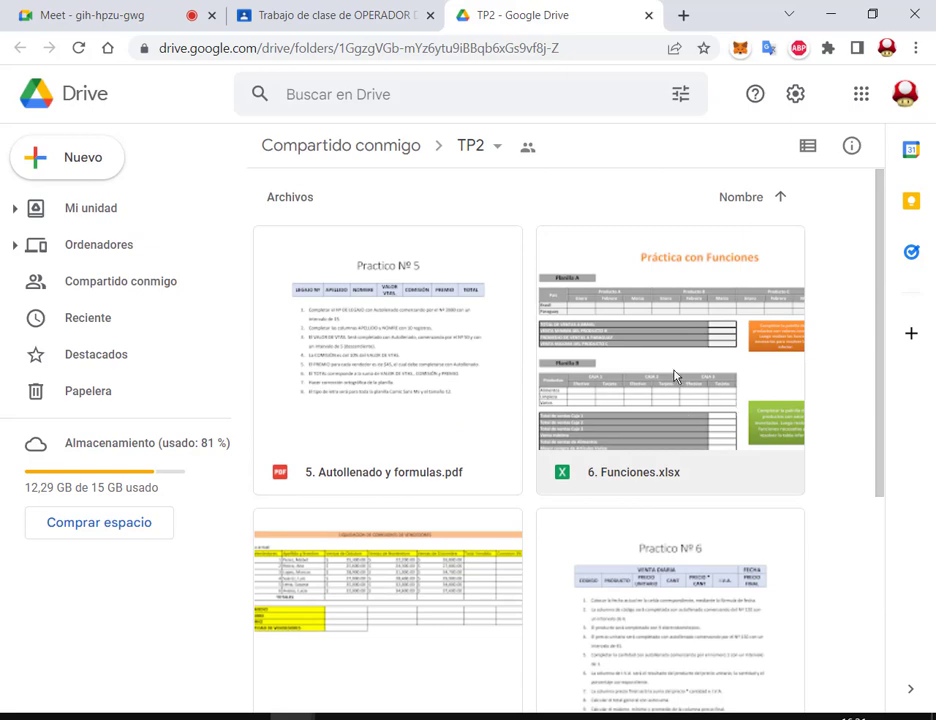
pyautogui.doubleClick(673, 377)
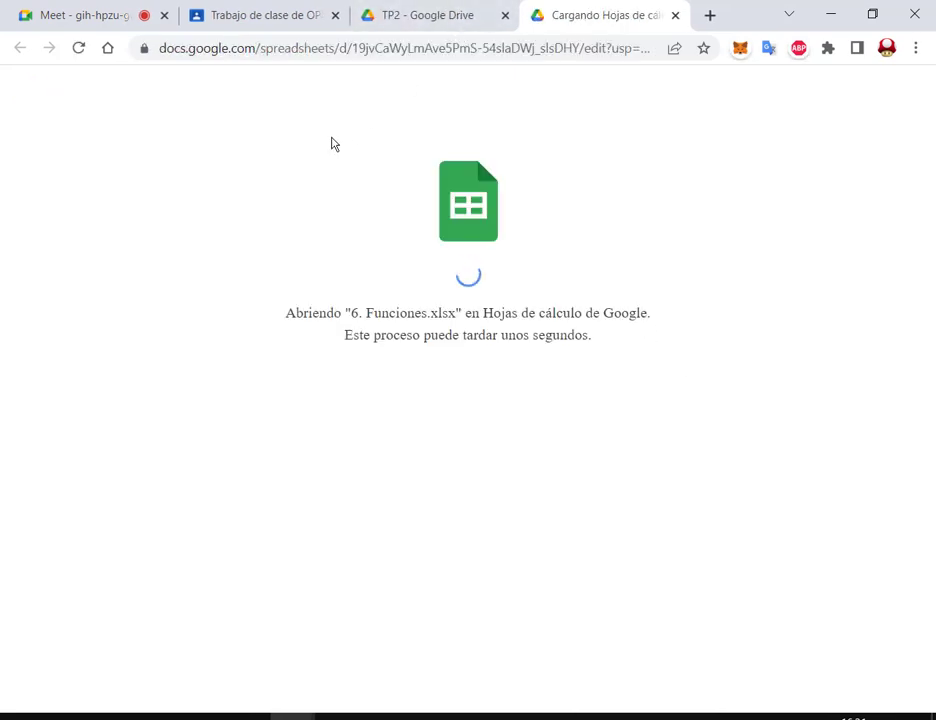
pyautogui.click(677, 18)
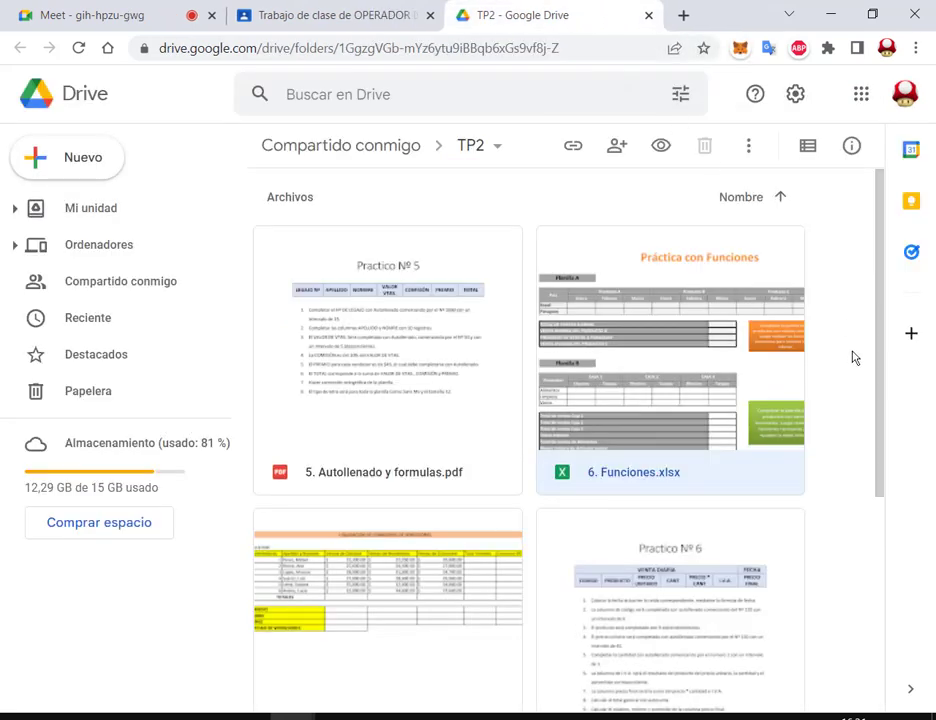
pyautogui.rightClick(665, 382)
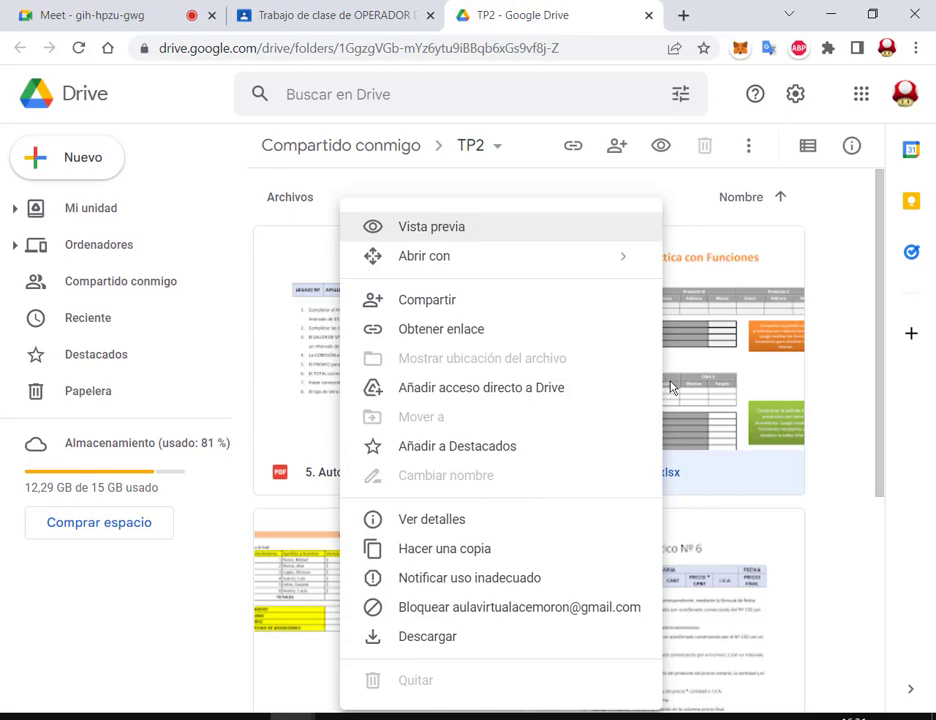
pyautogui.rightClick(674, 390)
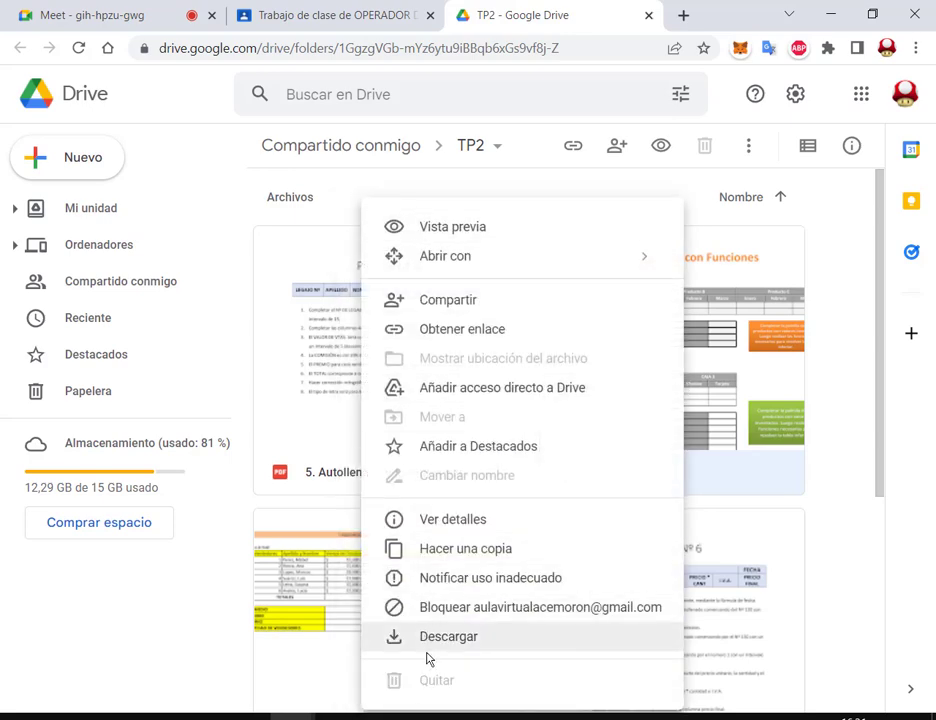
pyautogui.click(448, 637)
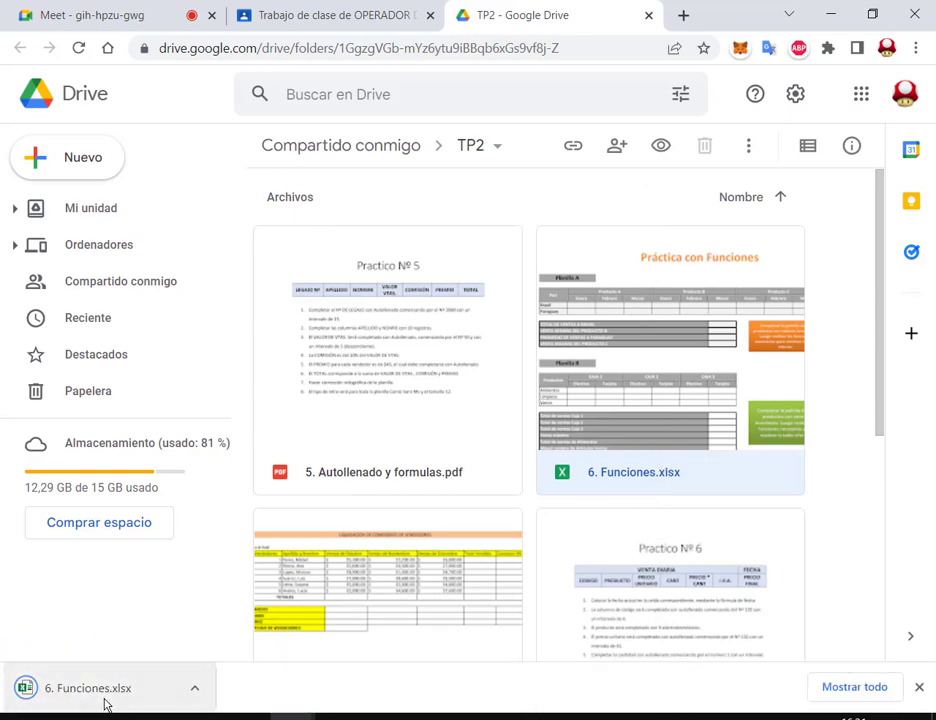
# Step: Open the downloaded 6. Funciones.xlsx from Chrome and enable editing on the Protected View bar
pyautogui.click(145, 697)
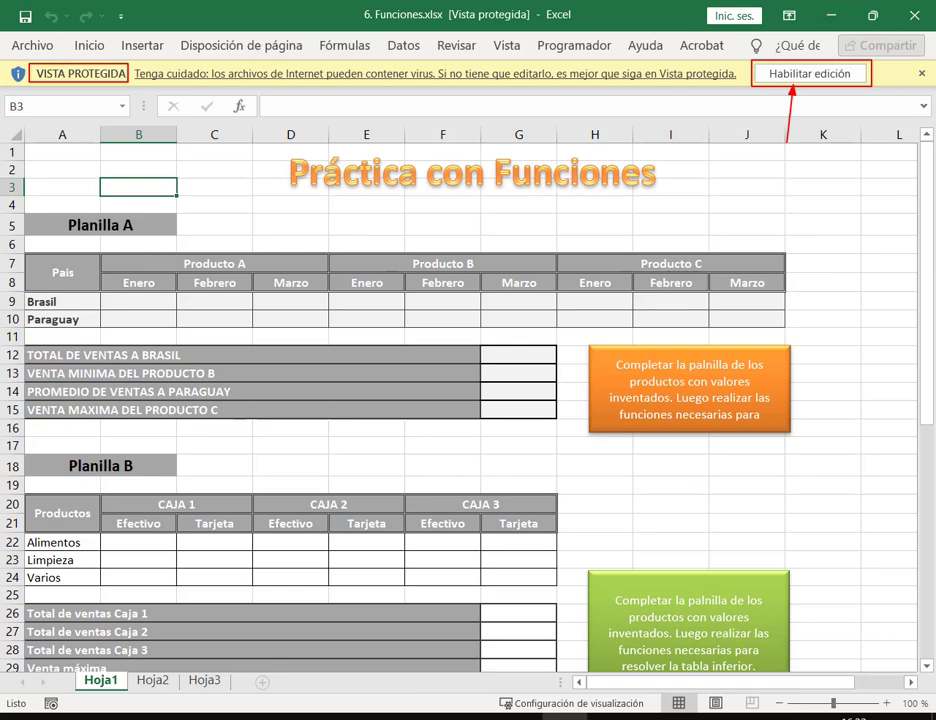
pyautogui.click(797, 76)
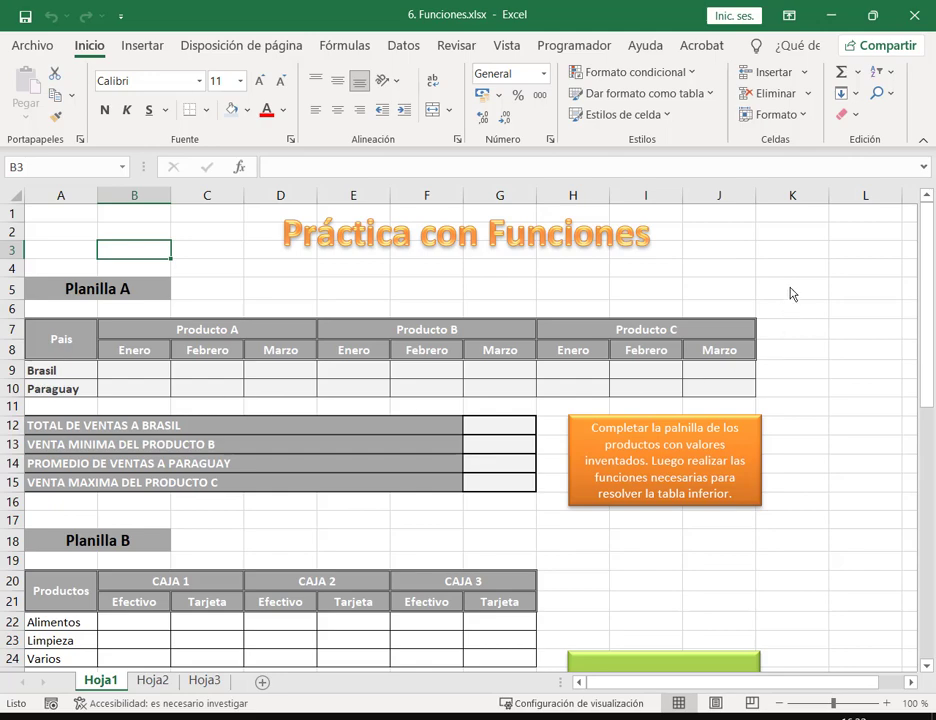
pyautogui.scroll(-10, 746, 416)
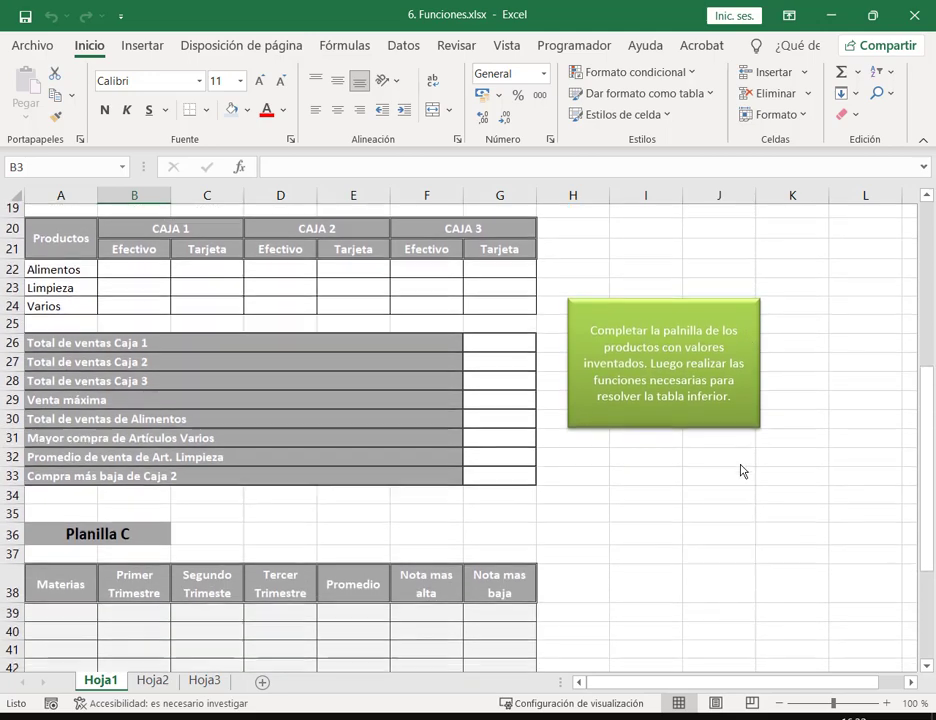
pyautogui.scroll(6, 741, 470)
pyautogui.scroll(4, 741, 470)
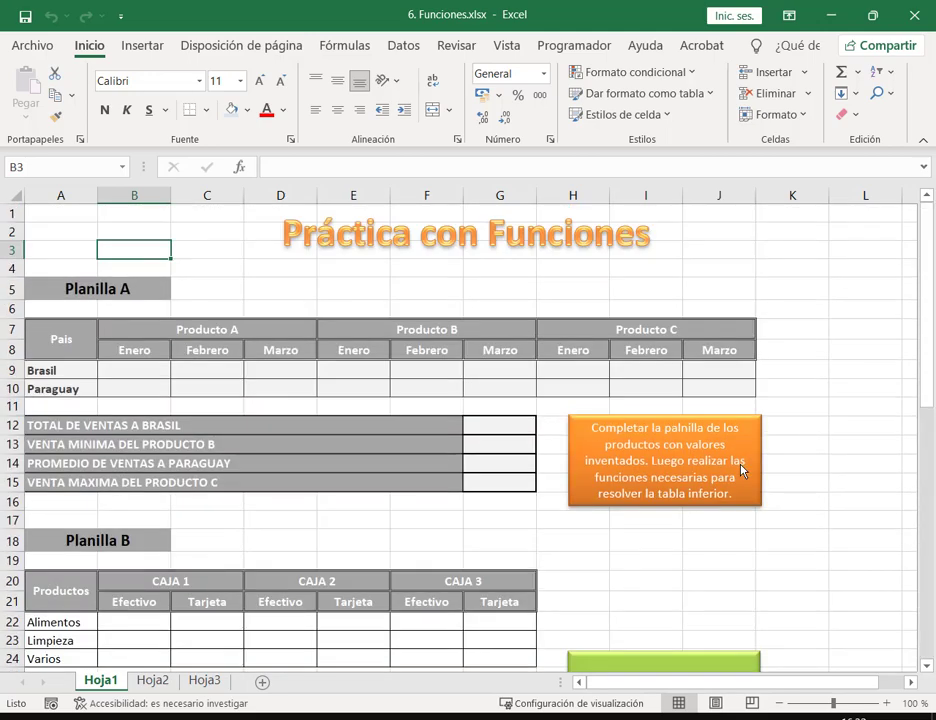
# Step: Fill Brasil's row B9:J9 with 120, 300, 522, 700, 630, 240, 236, 687, 512
pyautogui.click(144, 376)
pyautogui.moveTo(146, 380); pyautogui.dragTo(268, 397)
pyautogui.moveTo(499, 410); pyautogui.dragTo(128, 377)
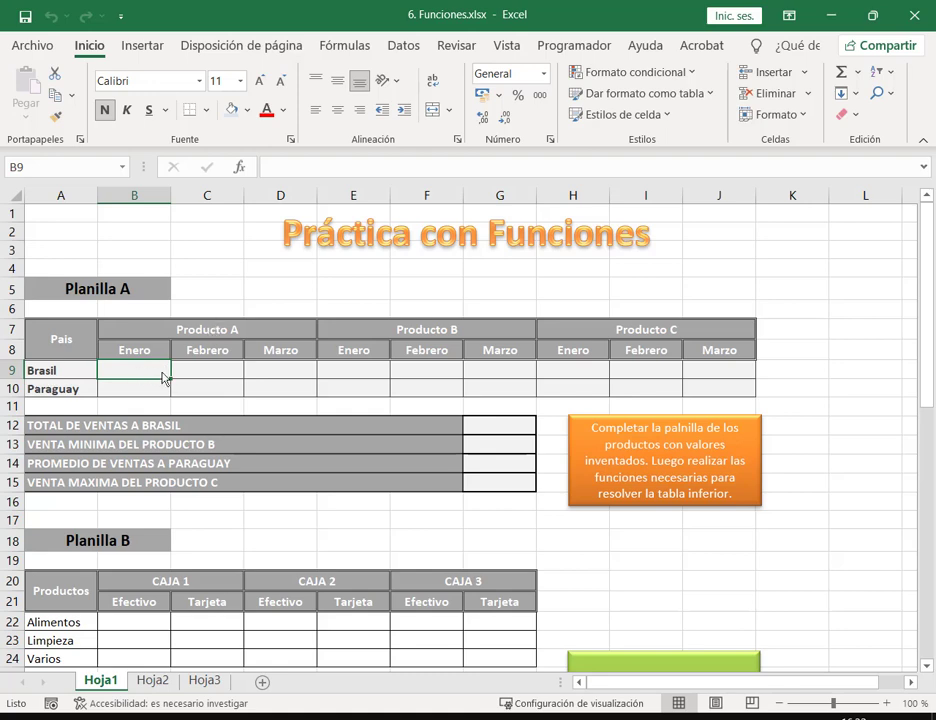
pyautogui.moveTo(163, 376)
pyautogui.mouseDown()
pyautogui.moveTo(217, 378)
pyautogui.moveTo(150, 380)
pyautogui.mouseUp()
pyautogui.write('120')
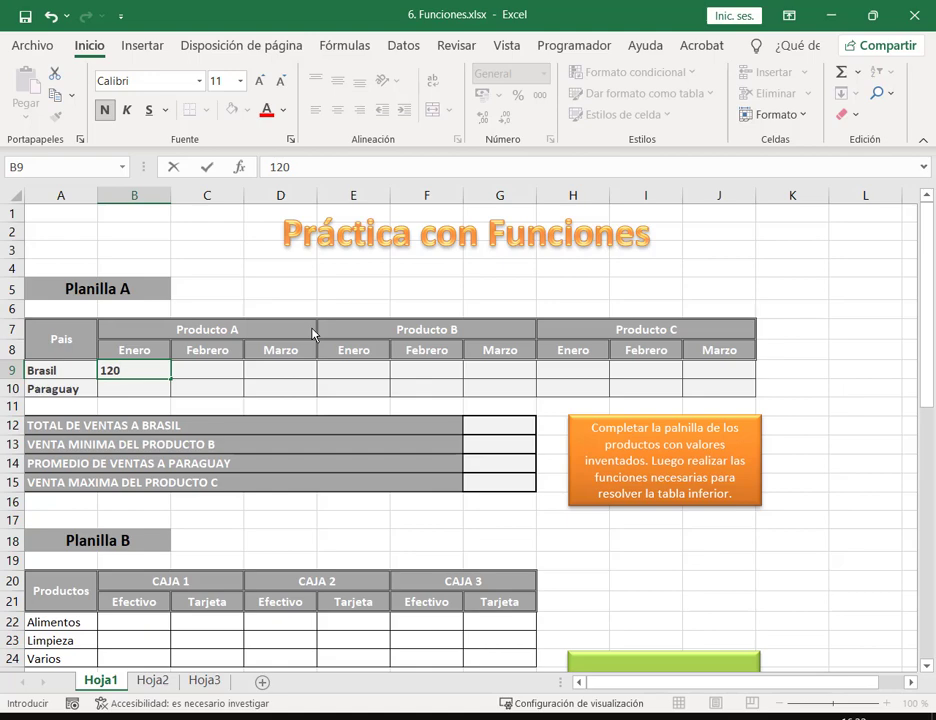
pyautogui.press('Tab')
pyautogui.write('300')
pyautogui.press('Tab')
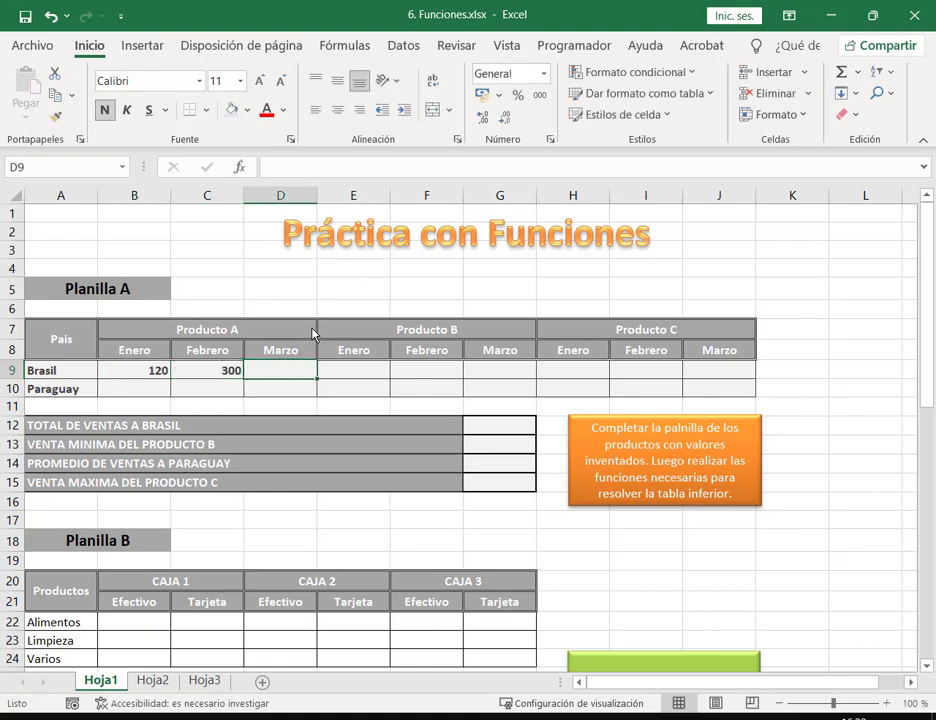
pyautogui.write('522')
pyautogui.press('Tab')
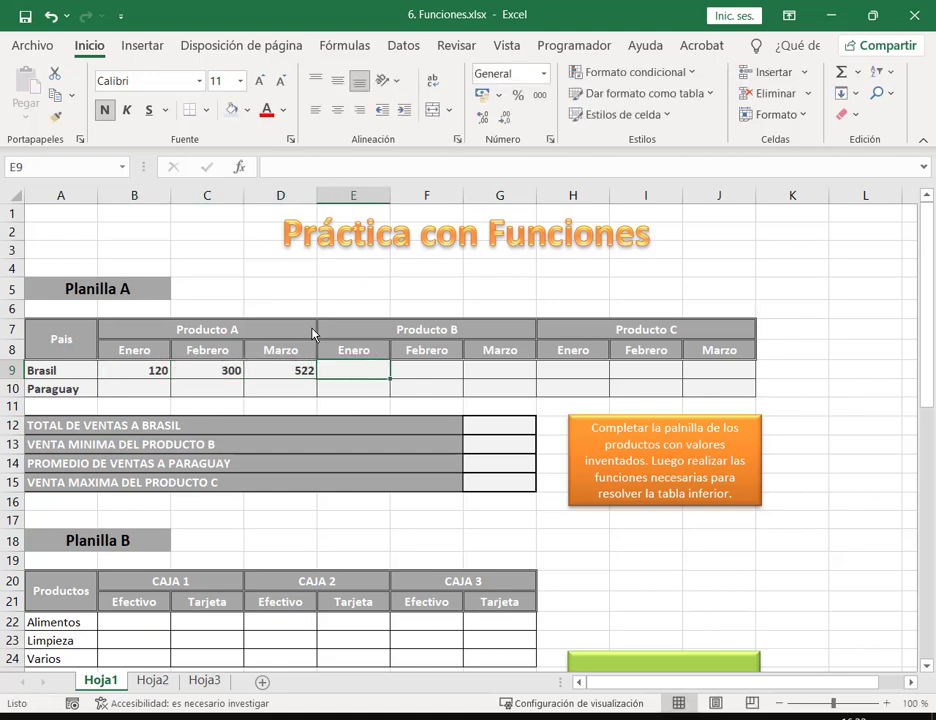
pyautogui.write('700')
pyautogui.press('Tab')
pyautogui.write('630')
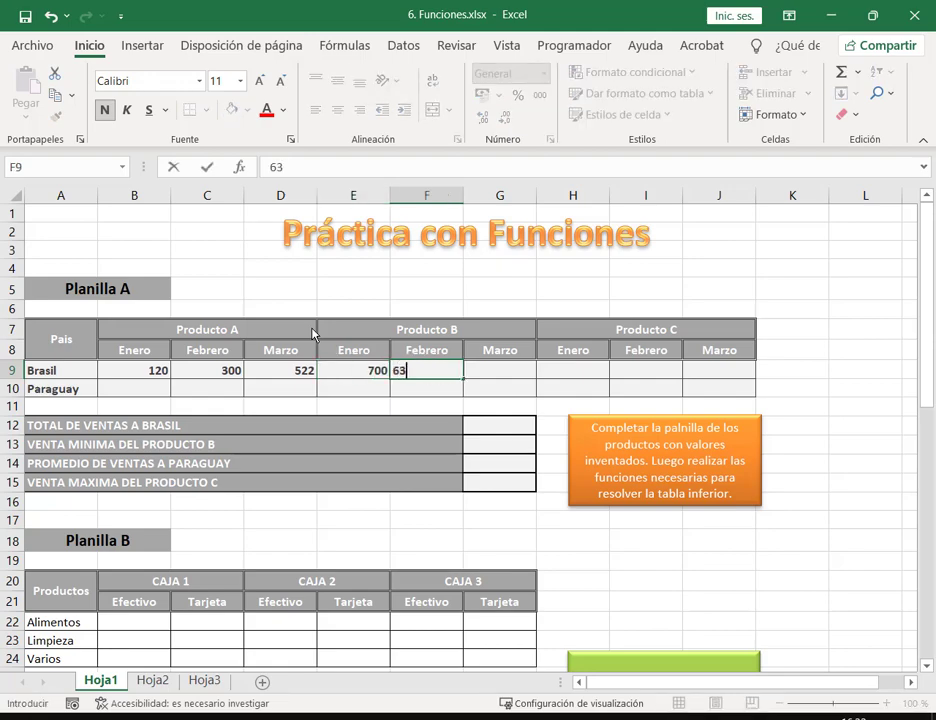
pyautogui.press('Tab')
pyautogui.write('240')
pyautogui.press('Tab')
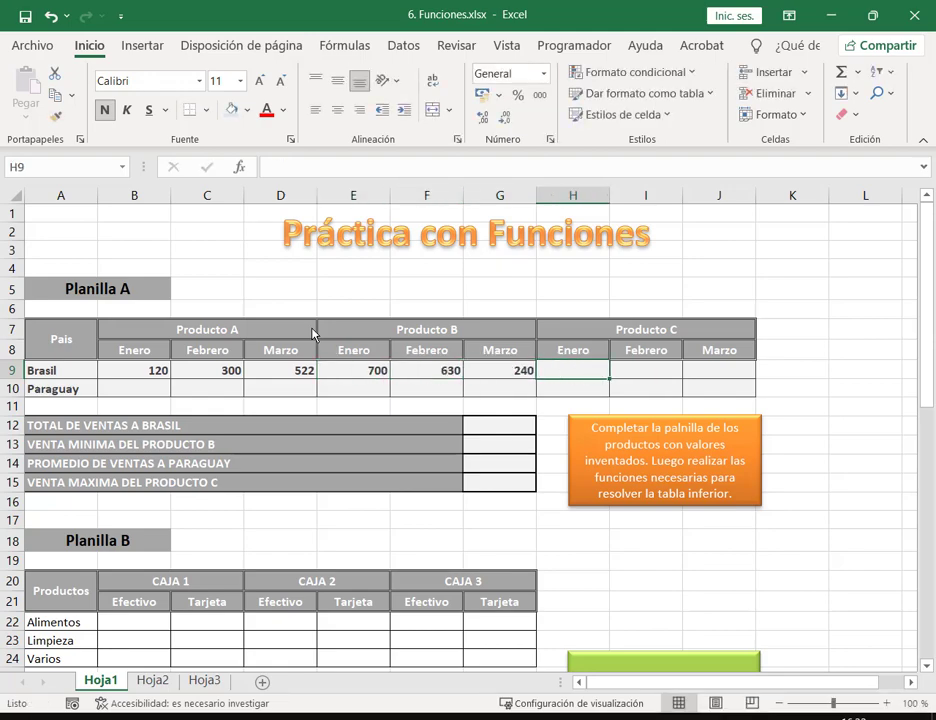
pyautogui.write('236')
pyautogui.press('Tab')
pyautogui.write('687')
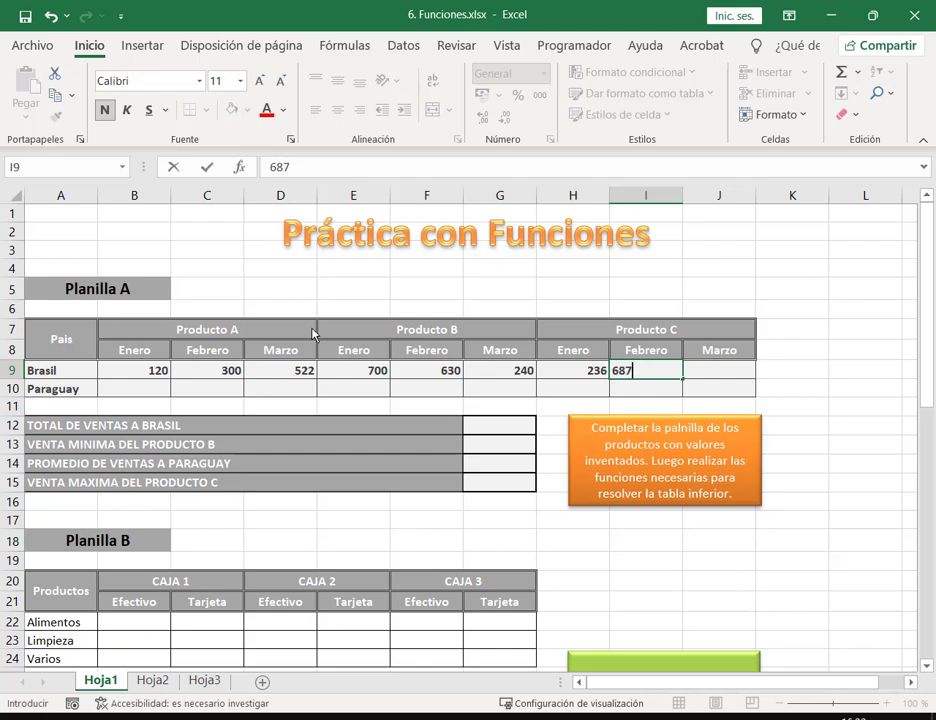
pyautogui.press('Tab')
pyautogui.write('512')
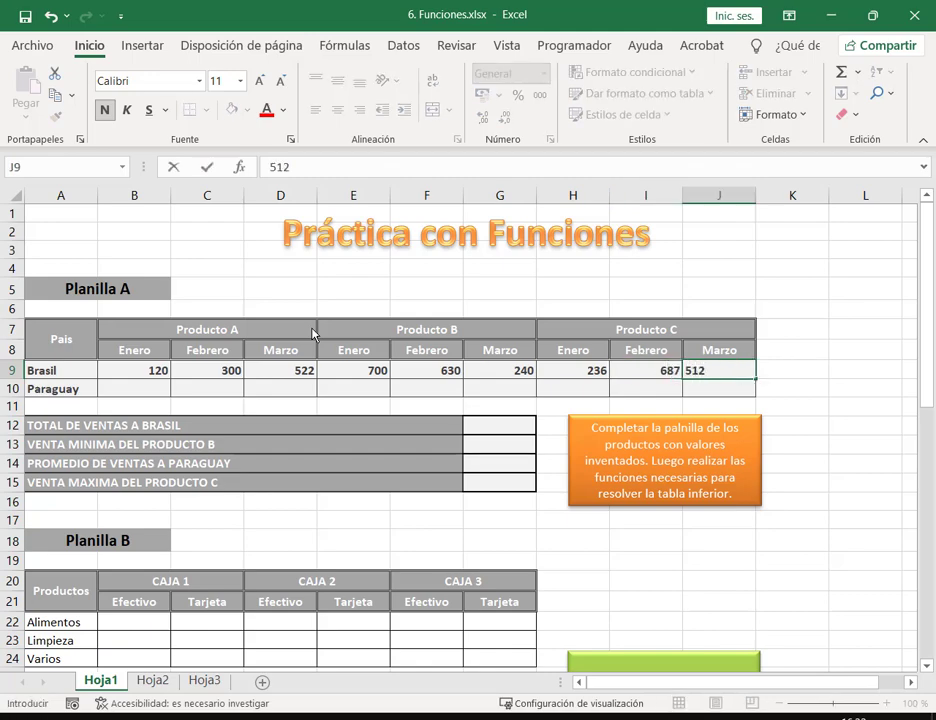
pyautogui.press('Return')
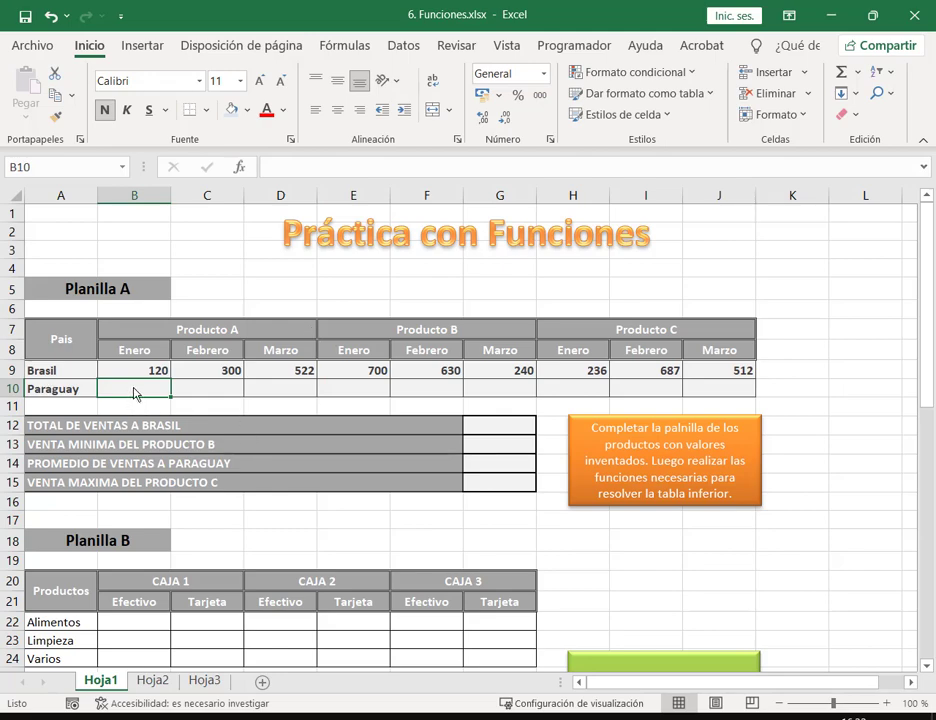
# Step: Enter Paraguay's first values 750, 350, 254 and 25, then select both value rows
pyautogui.write('750')
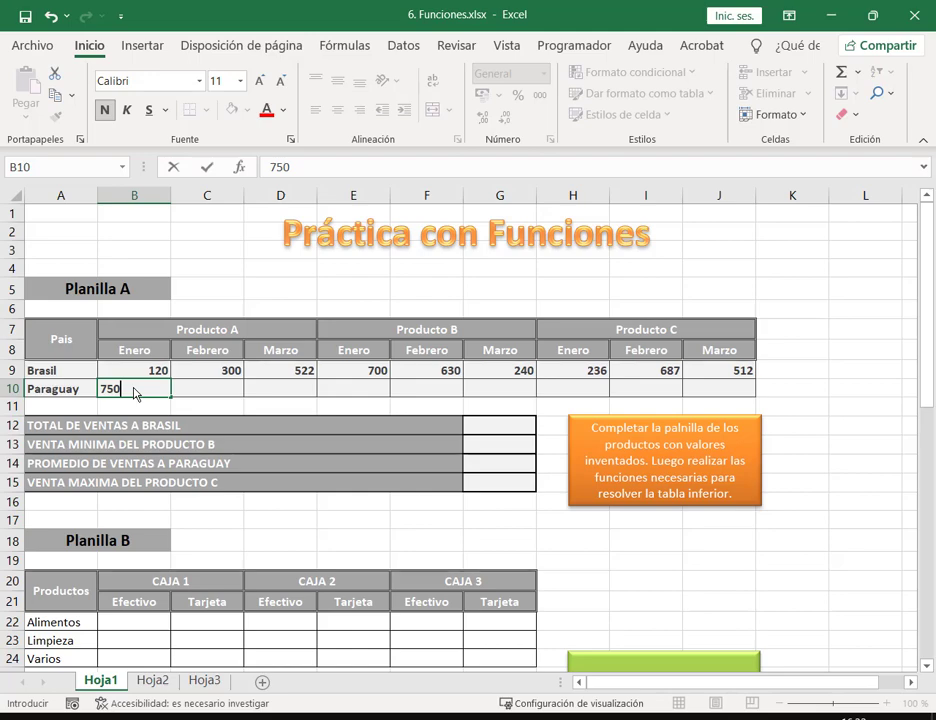
pyautogui.press('Tab')
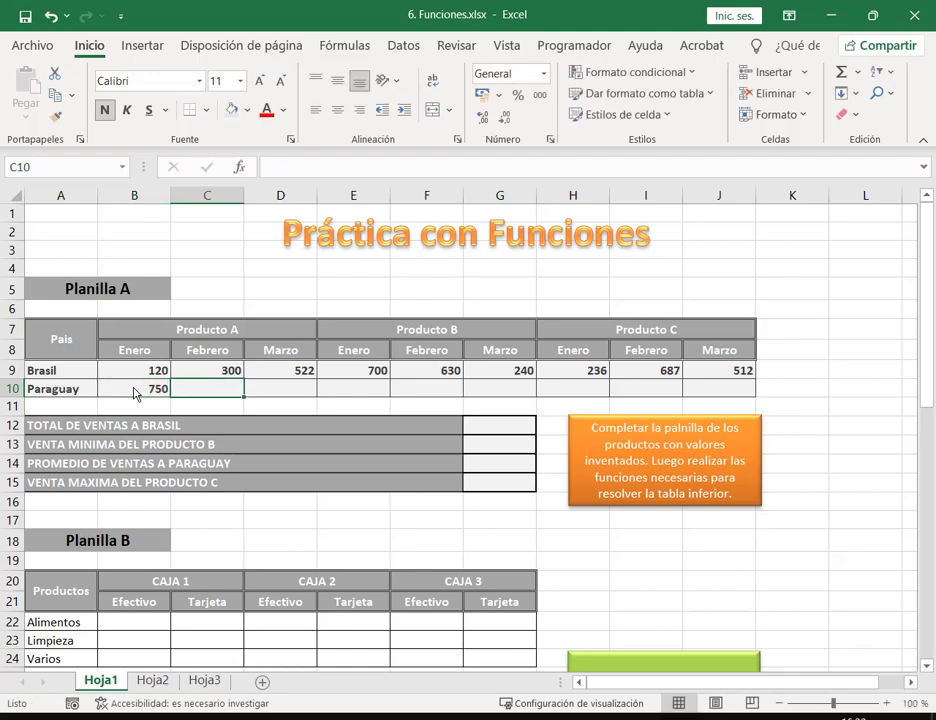
pyautogui.write('350')
pyautogui.press('Tab')
pyautogui.write('254')
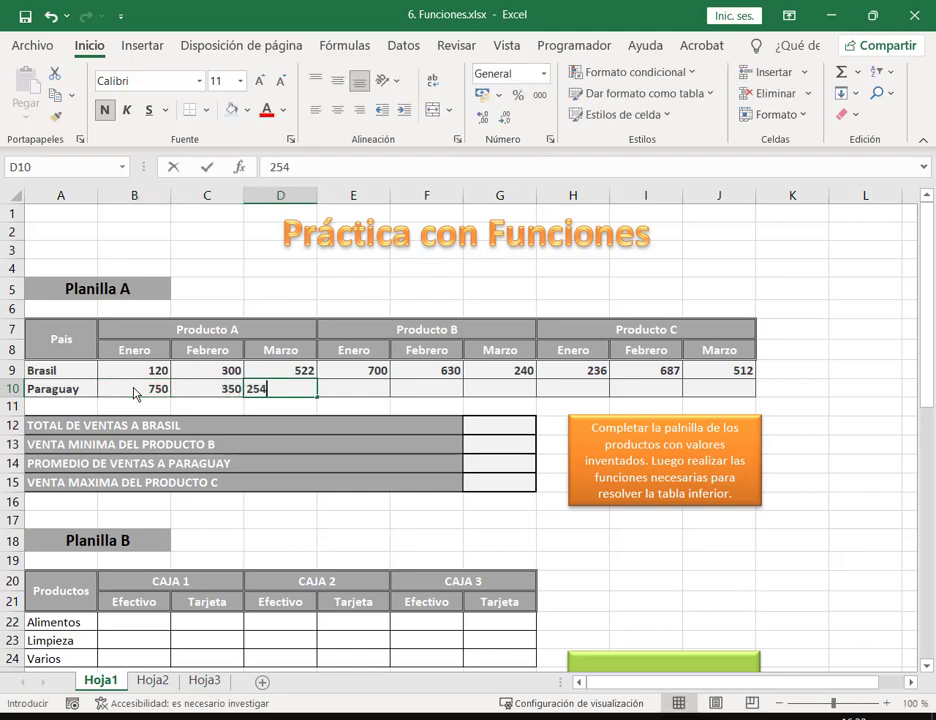
pyautogui.press('Tab')
pyautogui.press('super')
pyautogui.write('tec')
pyautogui.press('Return')
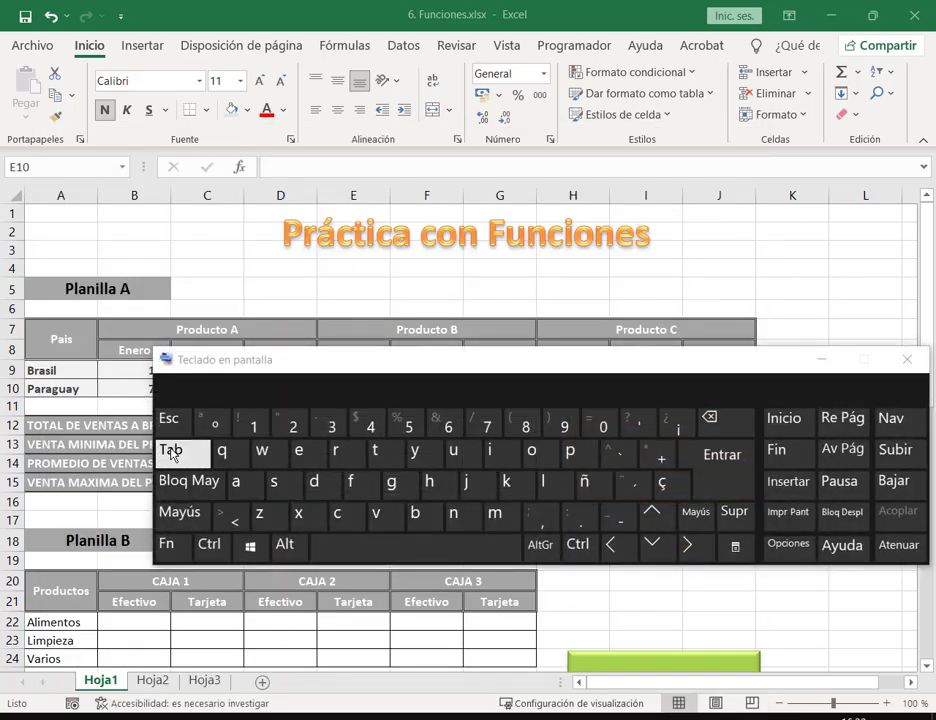
pyautogui.click(907, 359)
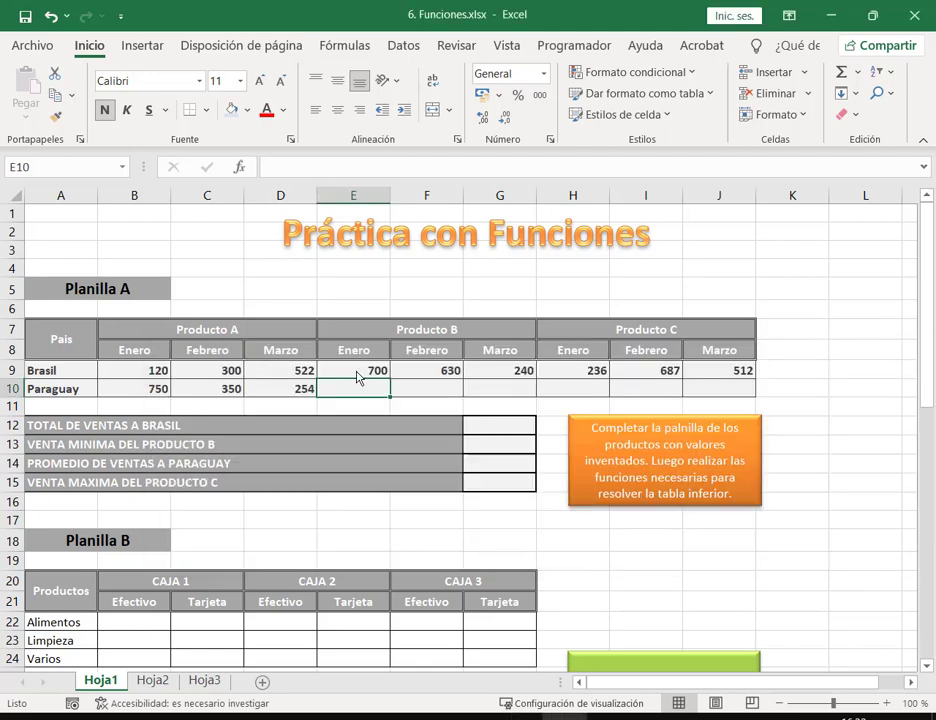
pyautogui.write('25')
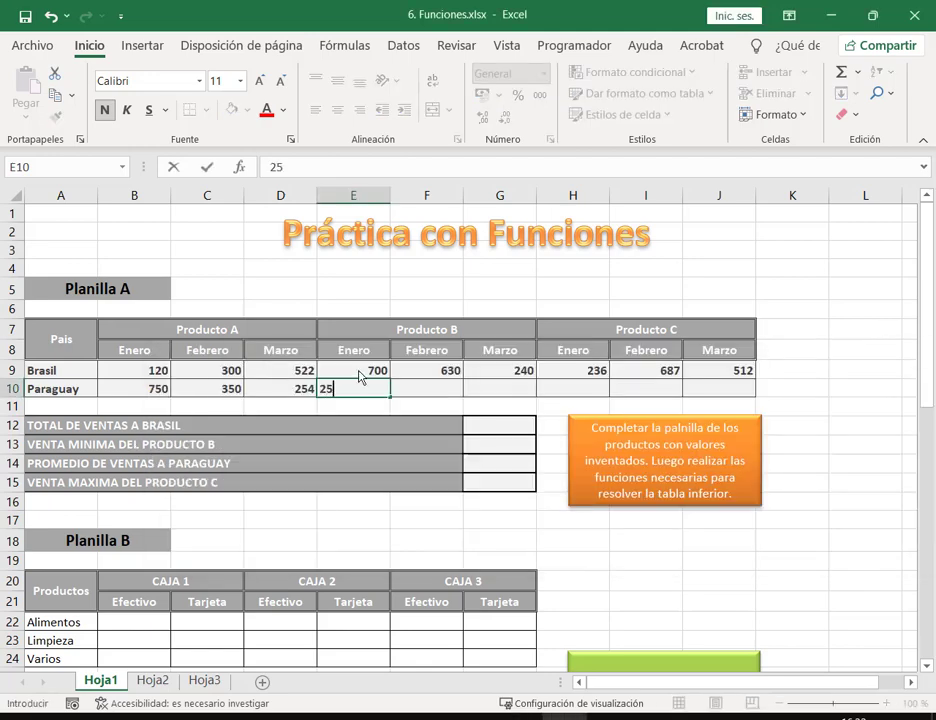
pyautogui.press('Tab')
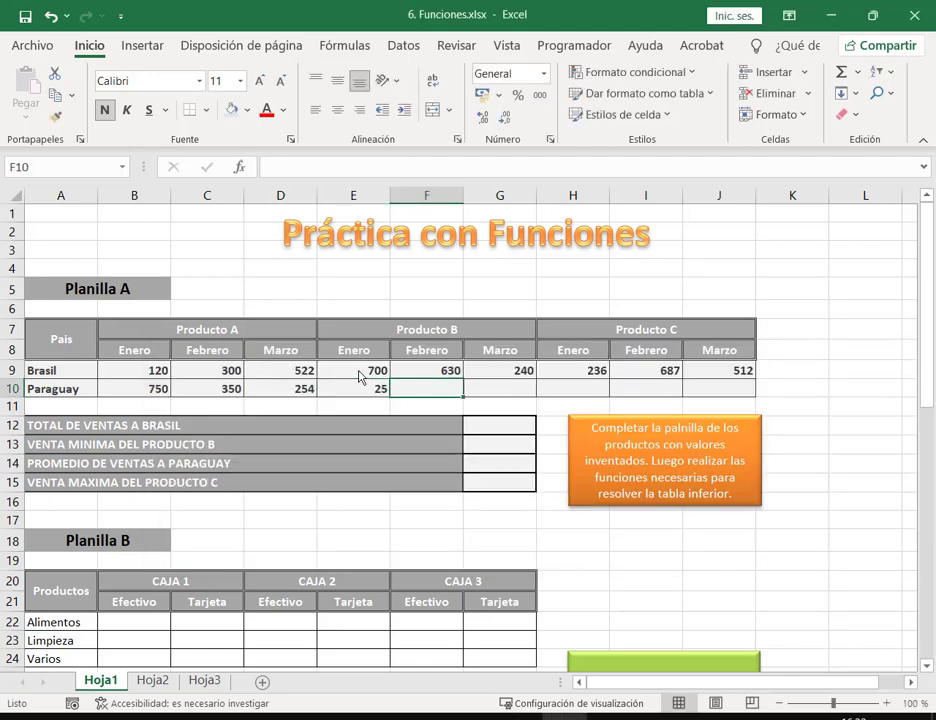
pyautogui.click(115, 371)
pyautogui.moveTo(329, 381); pyautogui.dragTo(758, 399)
pyautogui.click(719, 405)
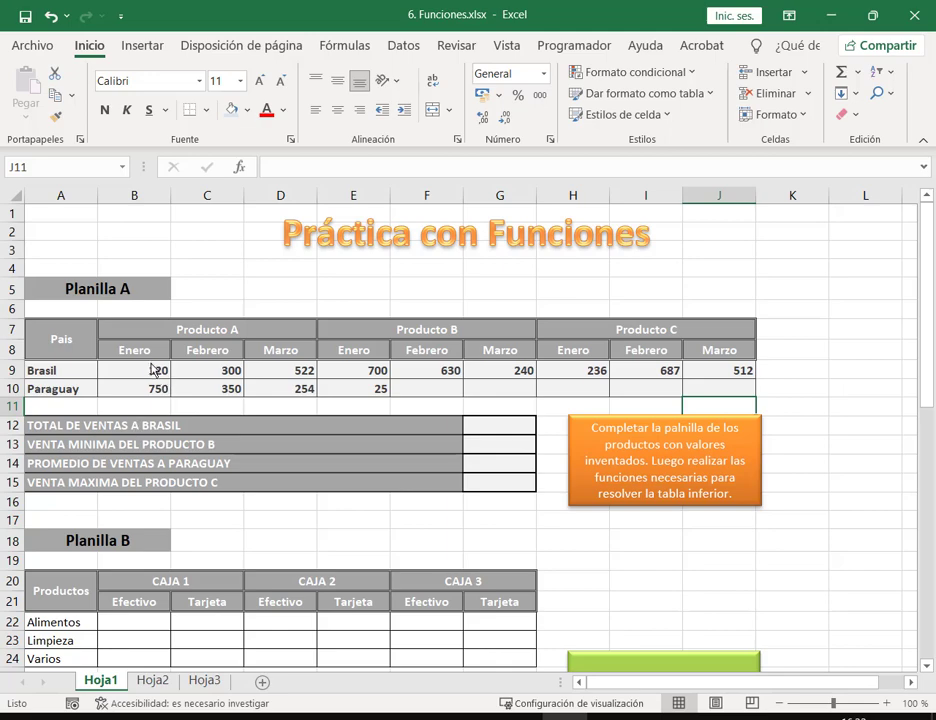
# Step: Delete all Brasil and Paraguay values in B9:J10, after briefly undoing and retyping 120
pyautogui.moveTo(156, 370); pyautogui.dragTo(707, 396)
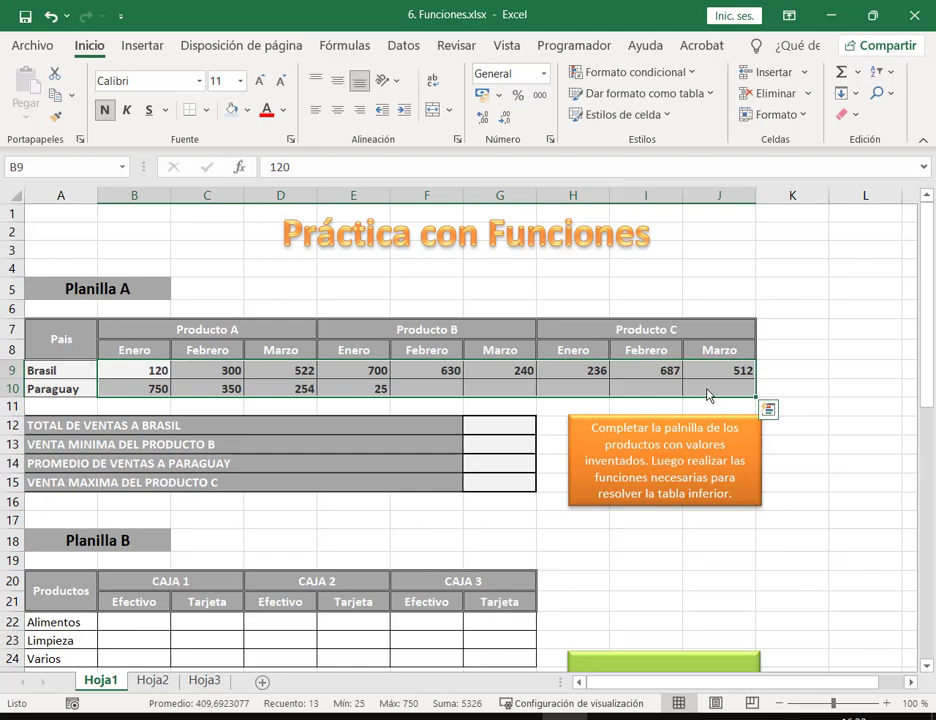
pyautogui.press('Delete')
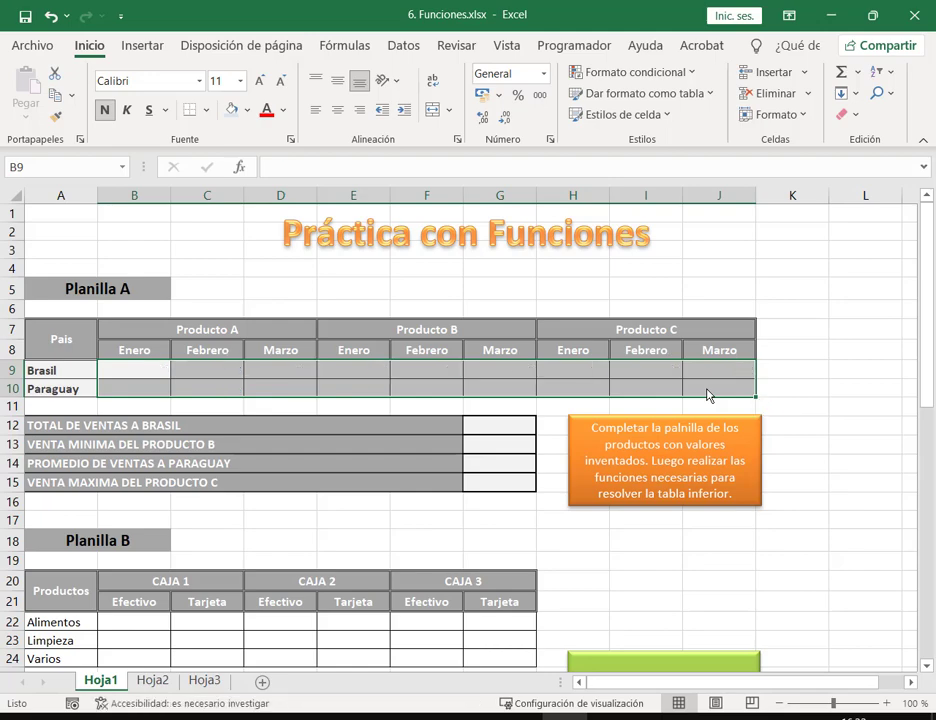
pyautogui.hotkey('ctrl', 'z')
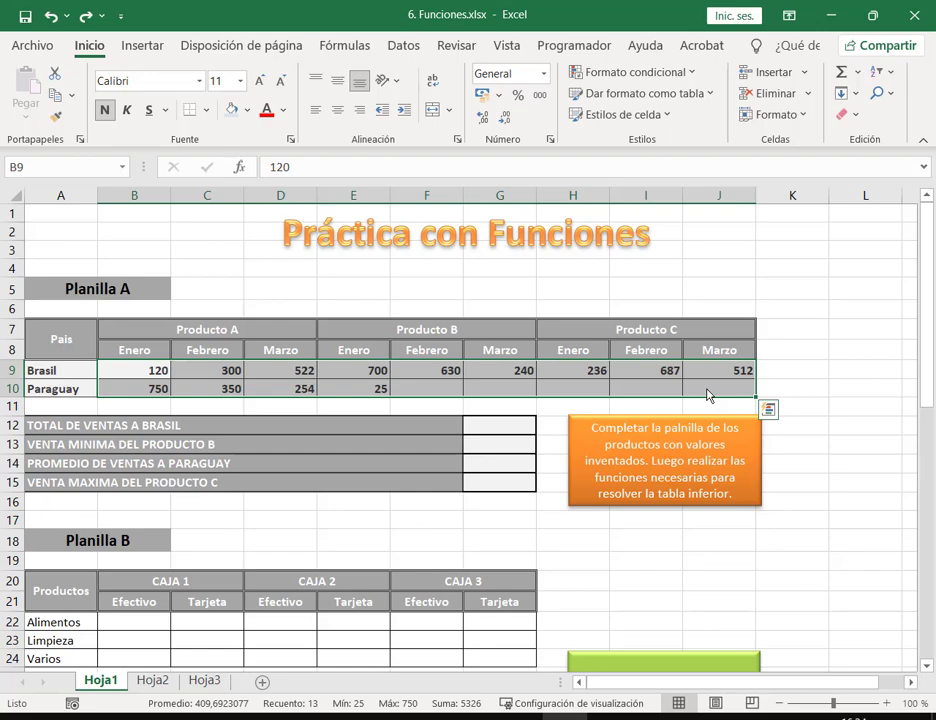
pyautogui.press('BackSpace')
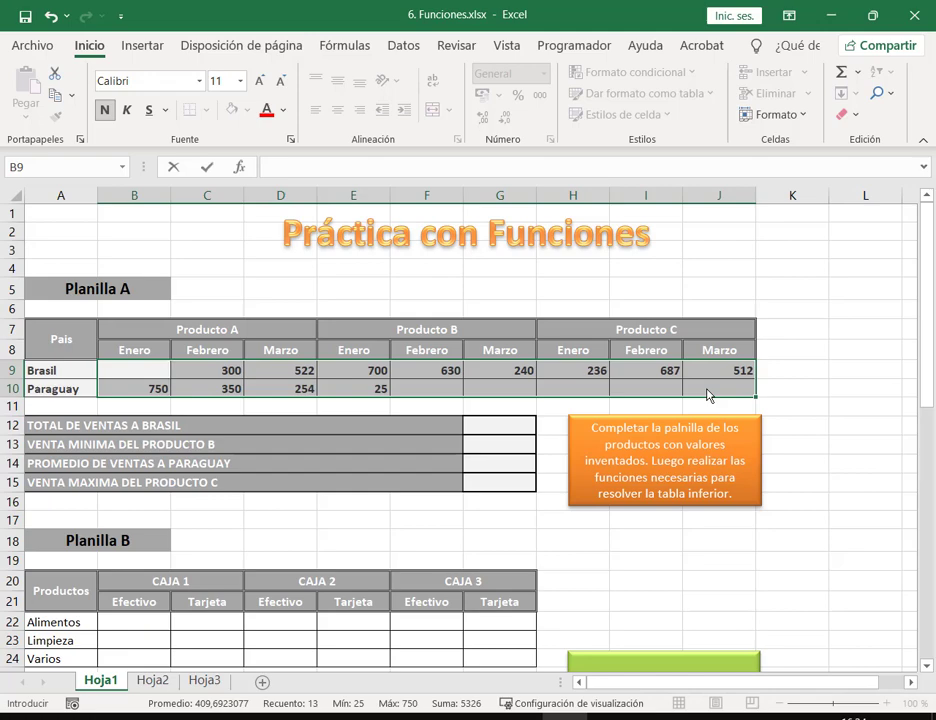
pyautogui.write('120')
pyautogui.press('Return')
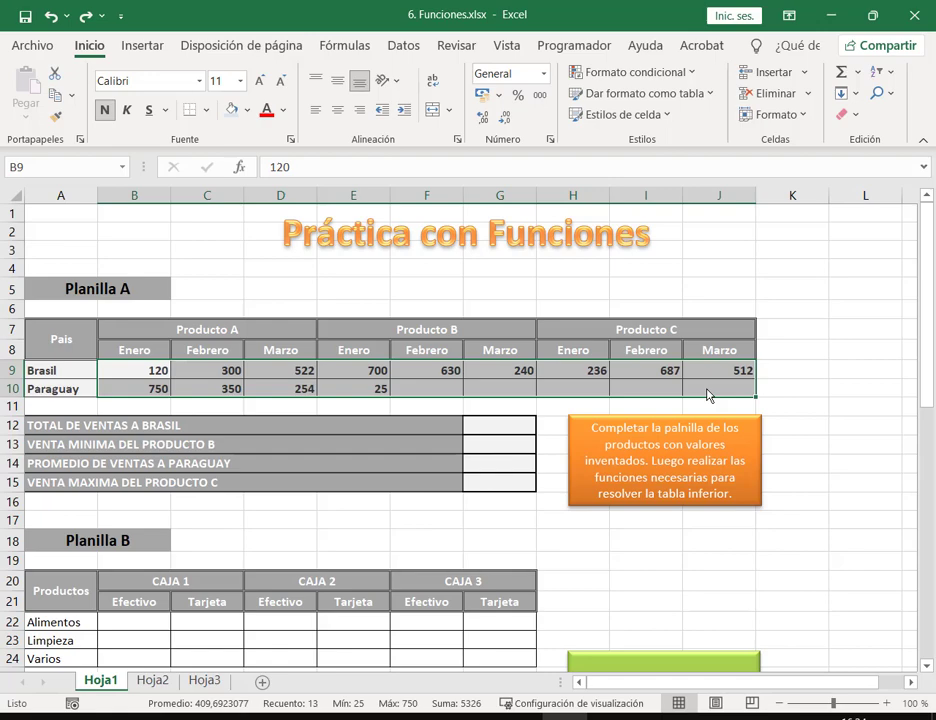
pyautogui.press('Delete')
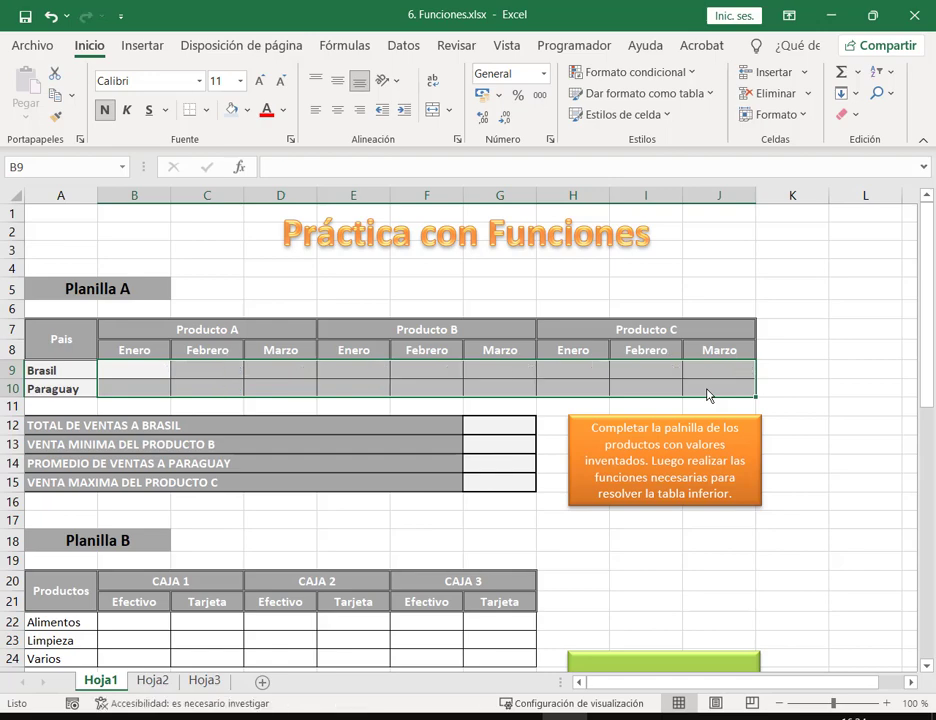
# Step: Reselect the empty value range B9:J10 for new entries
pyautogui.click(790, 370)
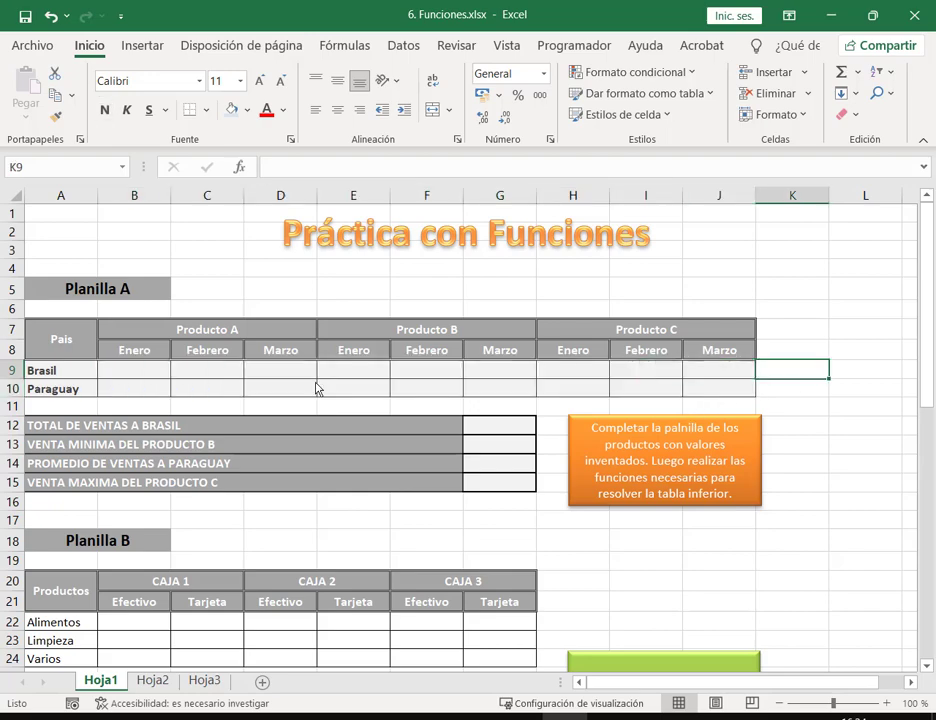
pyautogui.moveTo(153, 376); pyautogui.dragTo(195, 371)
pyautogui.moveTo(195, 379)
pyautogui.mouseDown()
pyautogui.moveTo(702, 382)
pyautogui.moveTo(731, 370)
pyautogui.moveTo(209, 384)
pyautogui.moveTo(191, 374)
pyautogui.mouseUp()
pyautogui.click(142, 375)
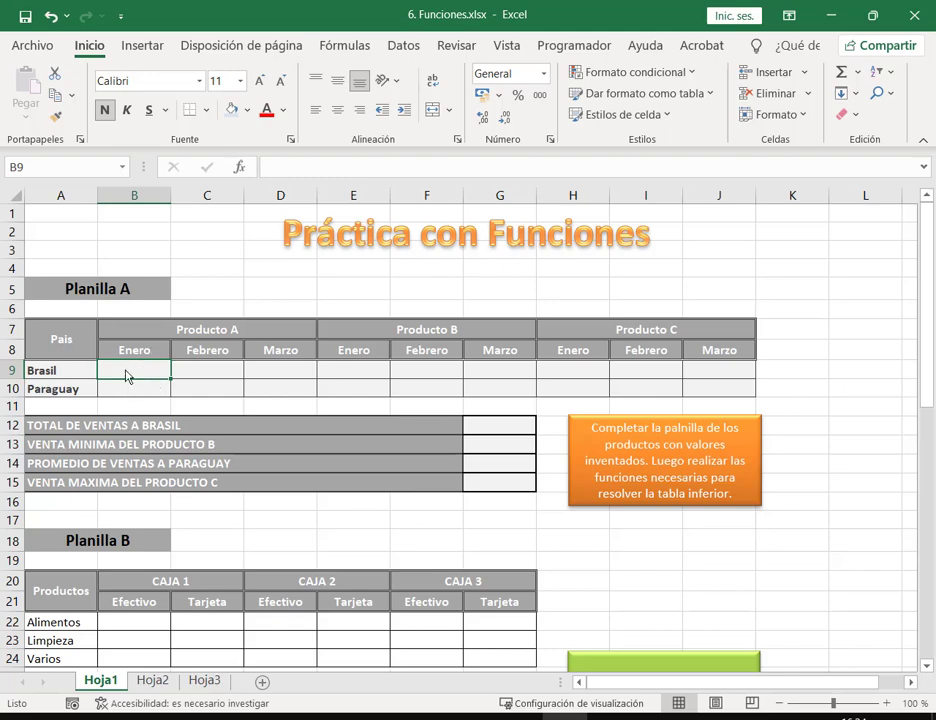
pyautogui.moveTo(140, 376); pyautogui.dragTo(750, 403)
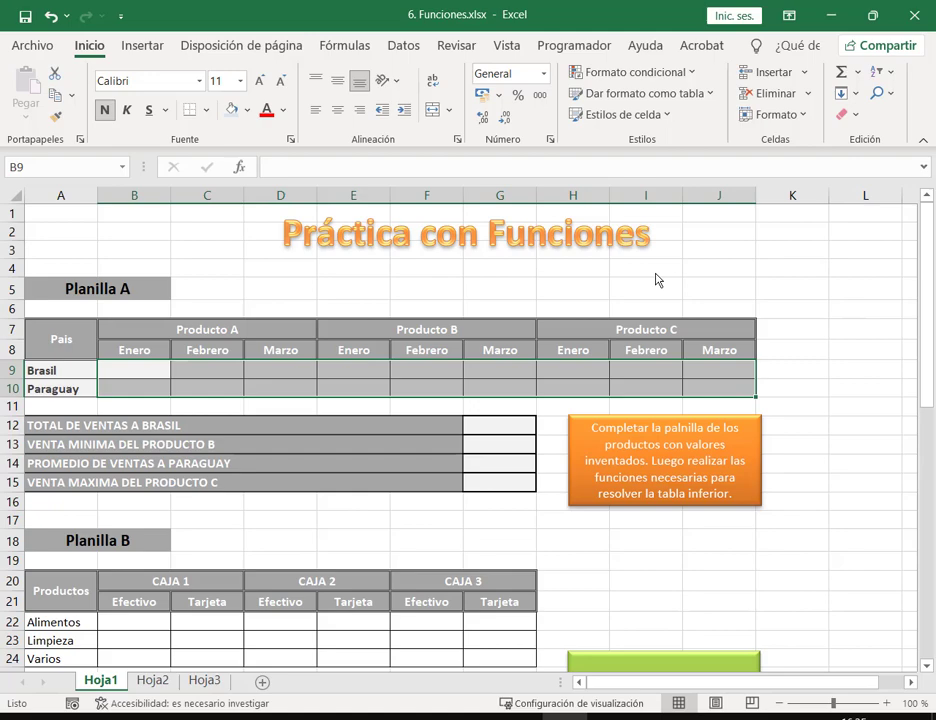
# Step: Enter Producto A sales for Brasil/Paraguay: 500/125, 375/698, 142/347
pyautogui.write('500')
pyautogui.press('Return')
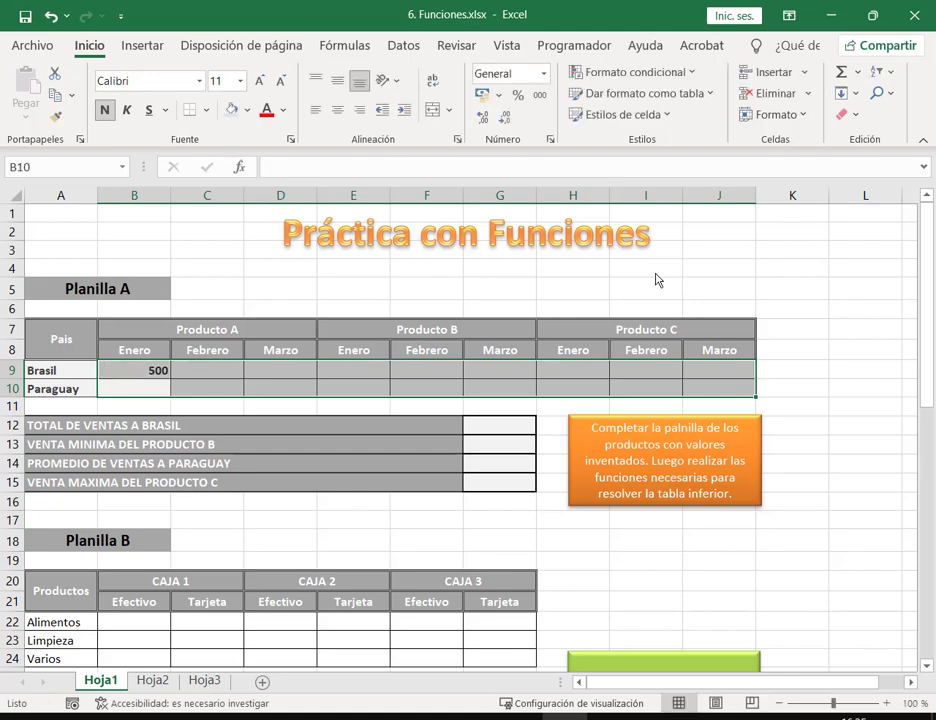
pyautogui.write('125')
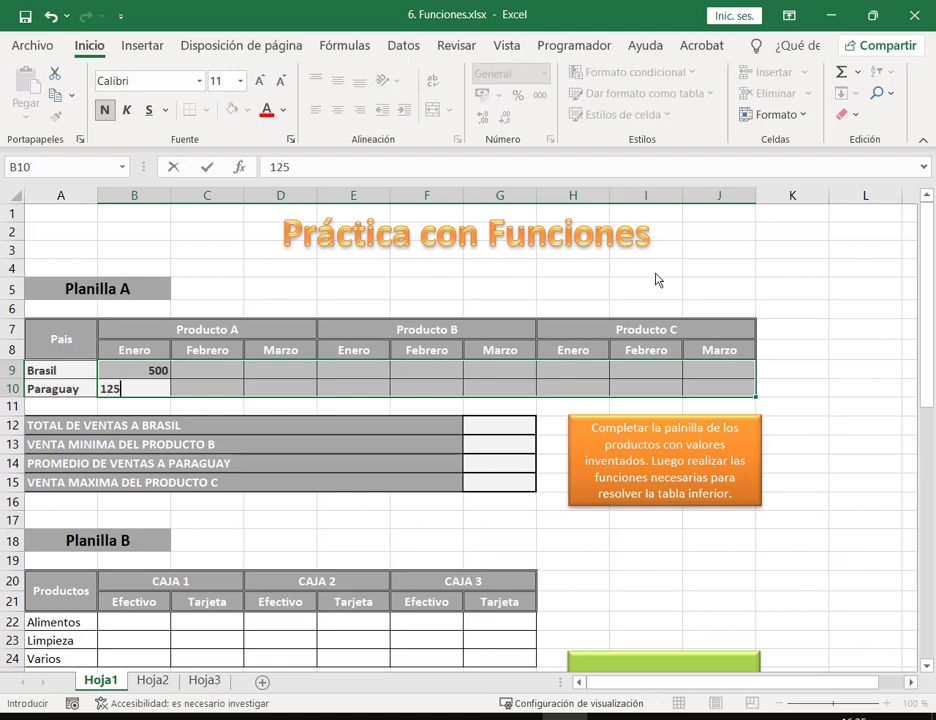
pyautogui.press('Return')
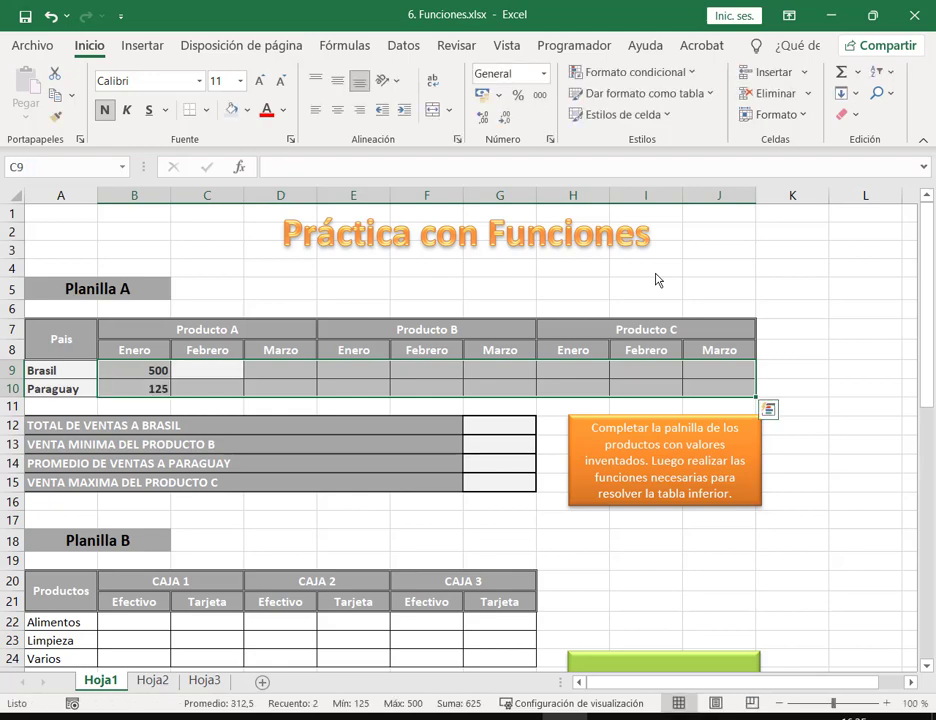
pyautogui.press('Return')
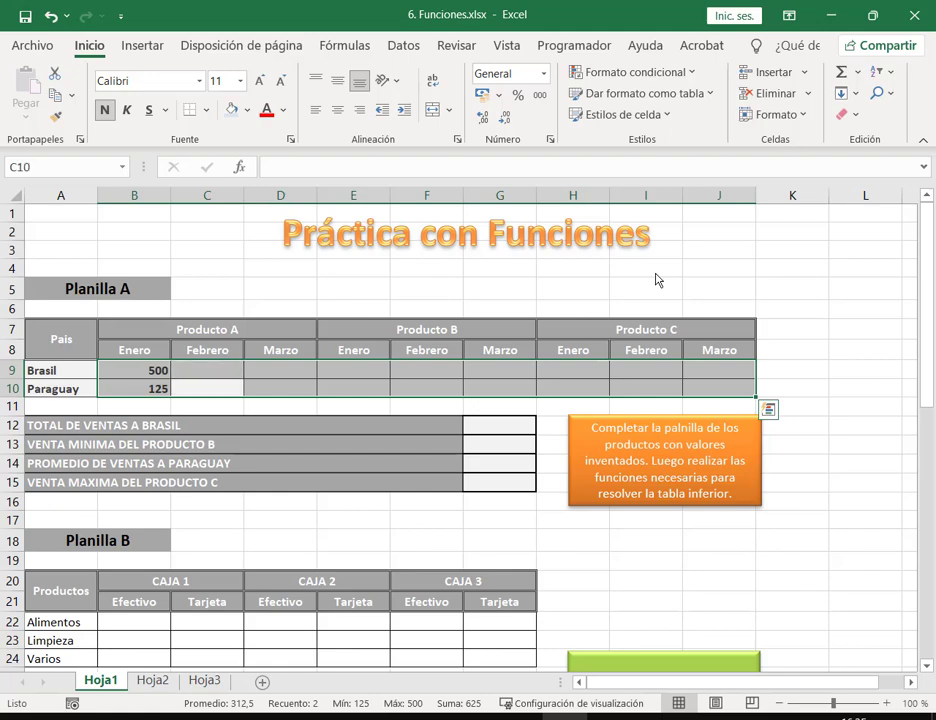
pyautogui.press('Tab')
pyautogui.press('Tab')
pyautogui.press('Tab')
pyautogui.press('Tab')
pyautogui.press('Tab')
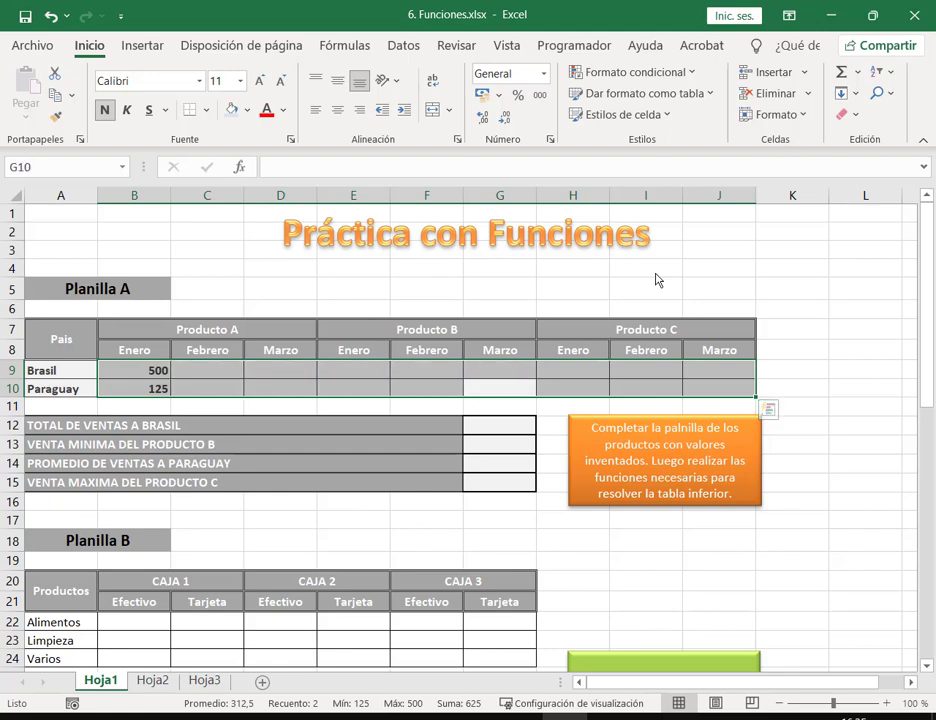
pyautogui.press('Return')
pyautogui.press('Tab')
pyautogui.press('Return')
pyautogui.press('Return')
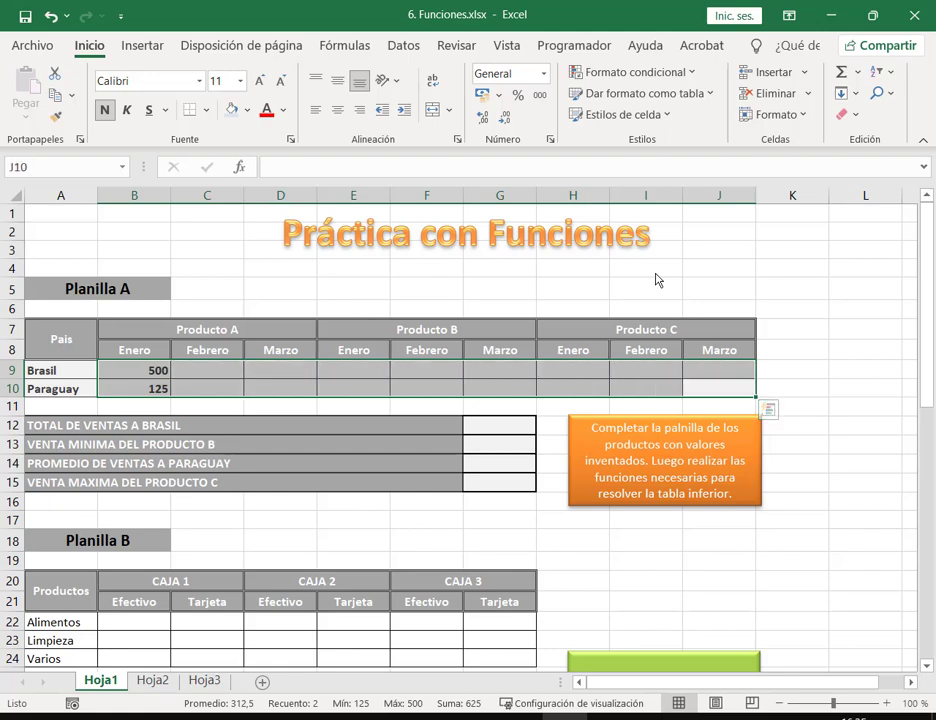
pyautogui.press('Tab')
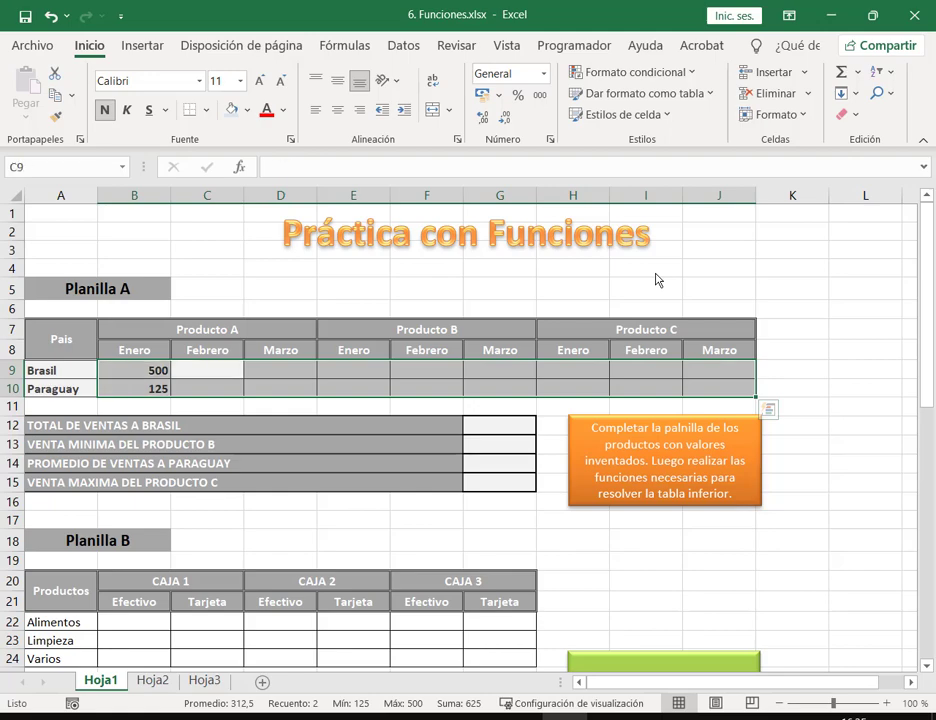
pyautogui.write('500')
pyautogui.press('BackSpace')
pyautogui.press('BackSpace')
pyautogui.press('BackSpace')
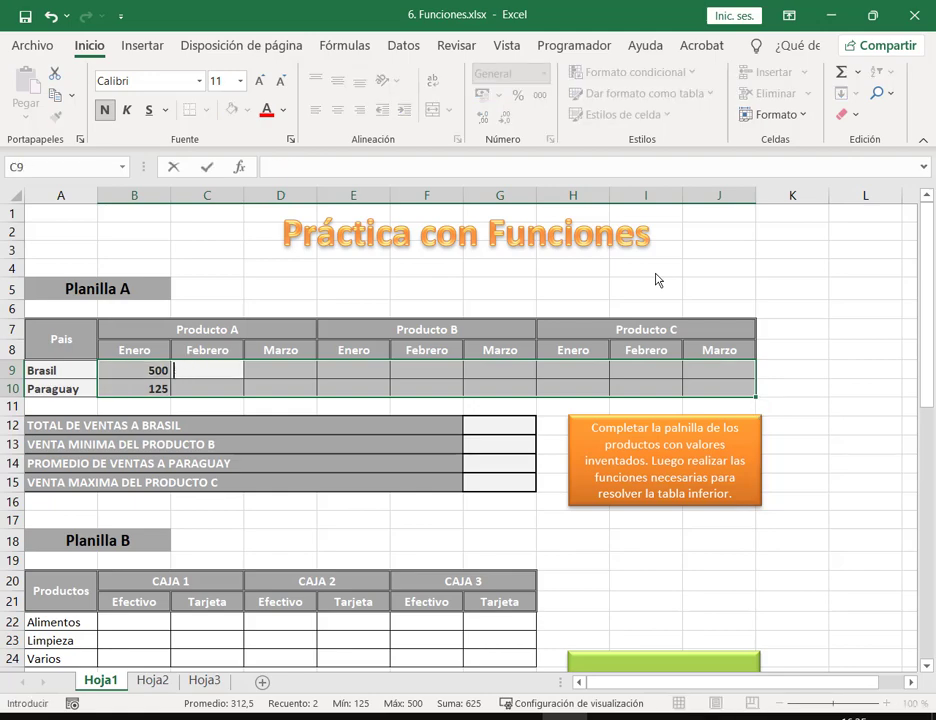
pyautogui.write('375')
pyautogui.press('Return')
pyautogui.write('698')
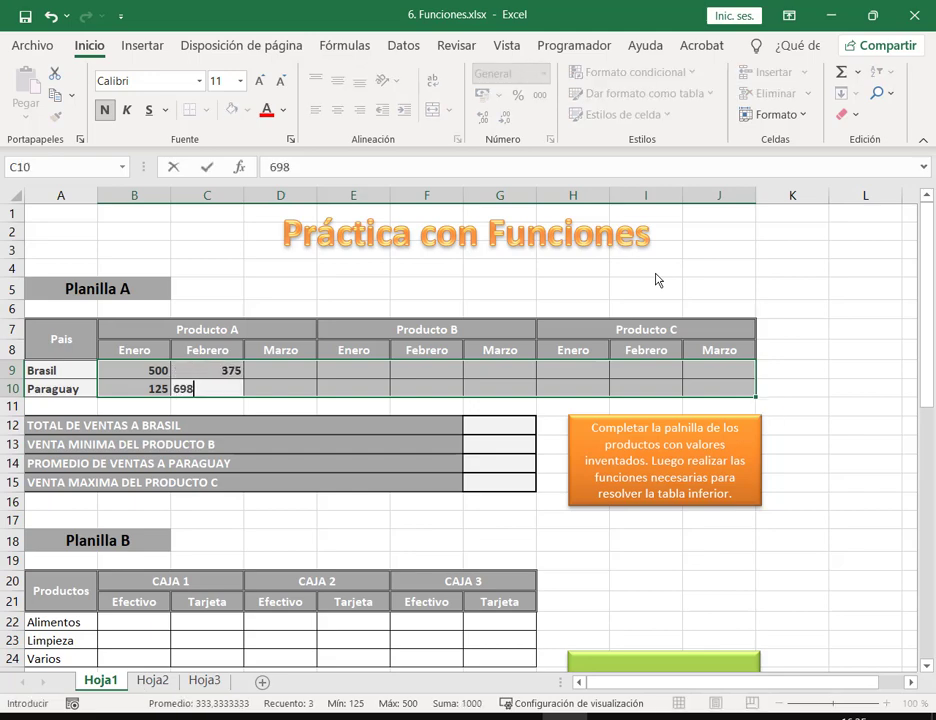
pyautogui.press('Return')
pyautogui.write('142')
pyautogui.press('Return')
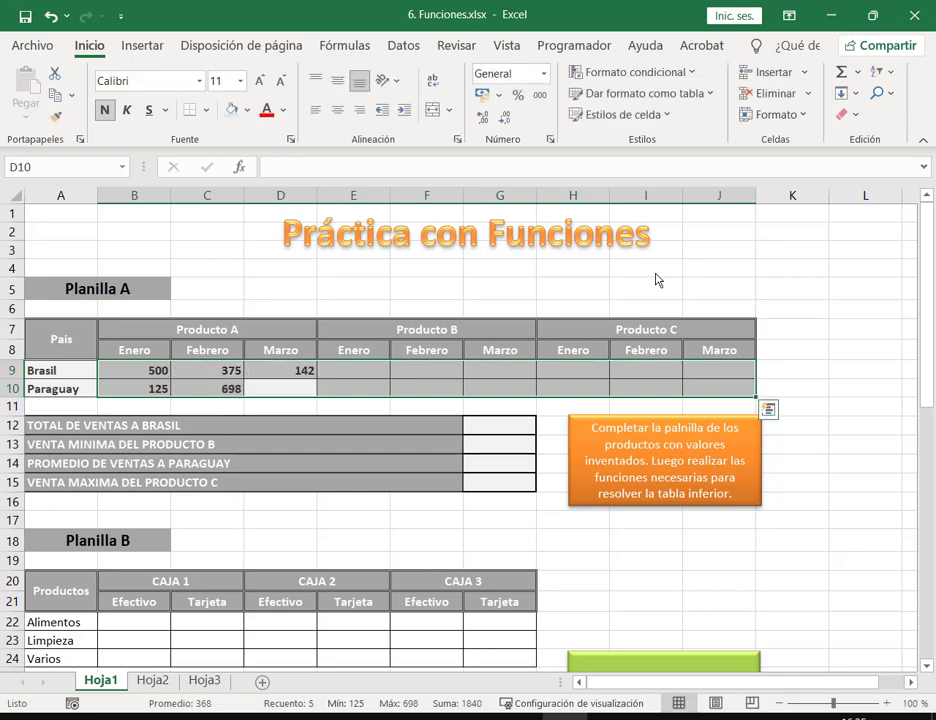
pyautogui.write('347')
pyautogui.press('Return')
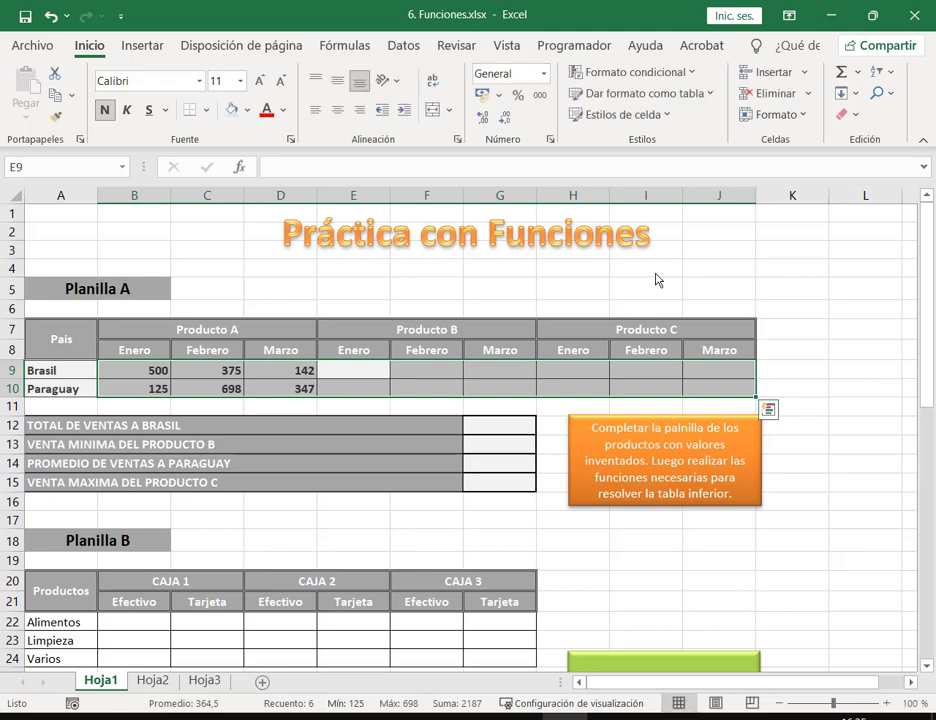
# Step: Enter Producto B sales for Brasil/Paraguay: 284/234, 124/587, 324/698
pyautogui.write('284')
pyautogui.press('Return')
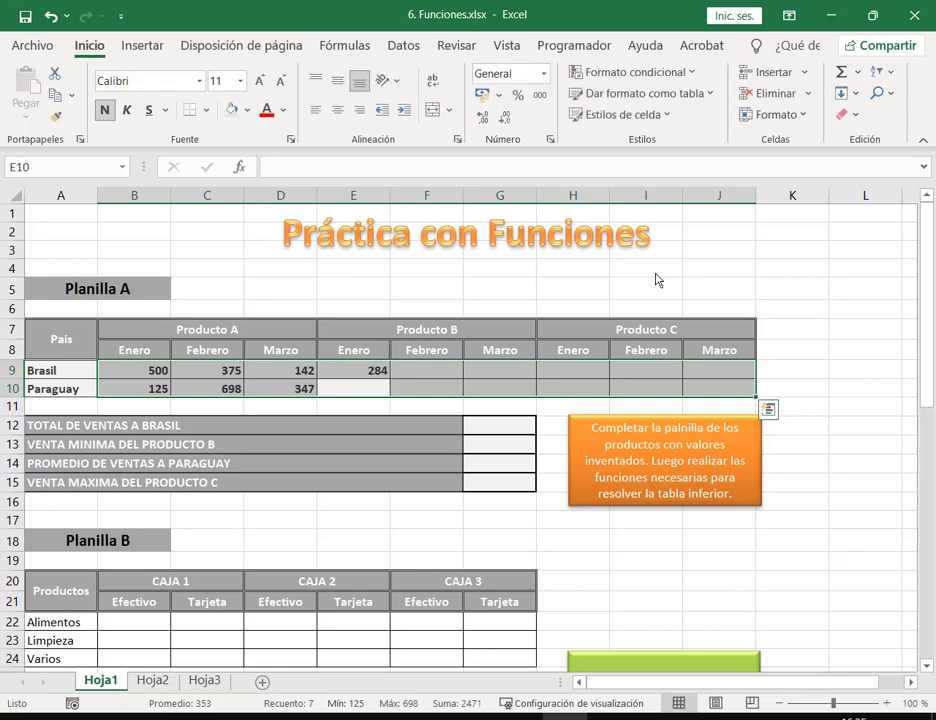
pyautogui.write('234')
pyautogui.press('Return')
pyautogui.write('124')
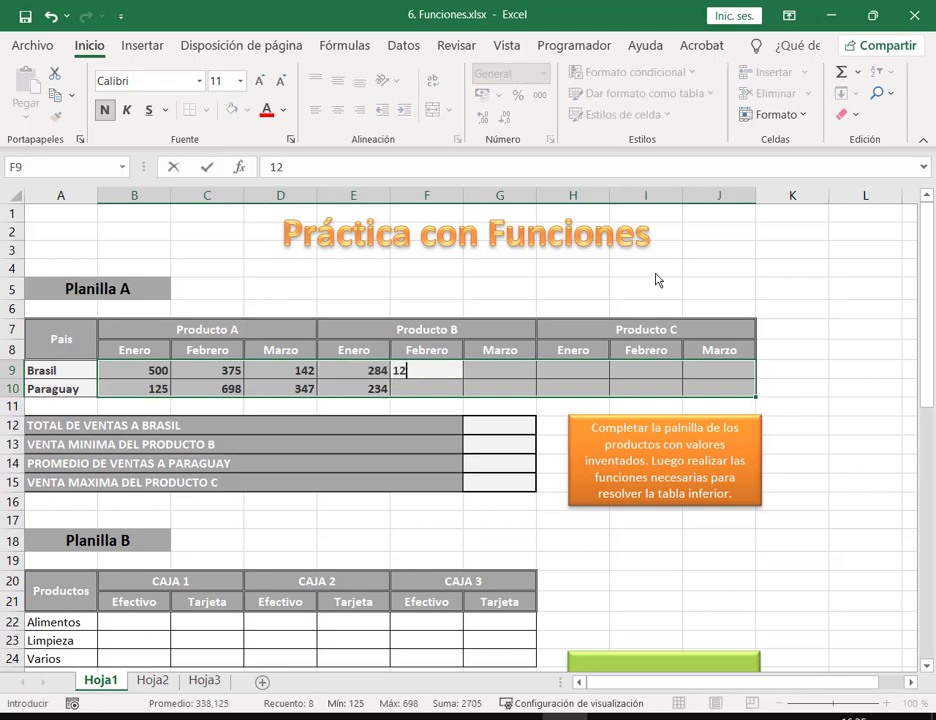
pyautogui.press('Return')
pyautogui.write('587')
pyautogui.press('Return')
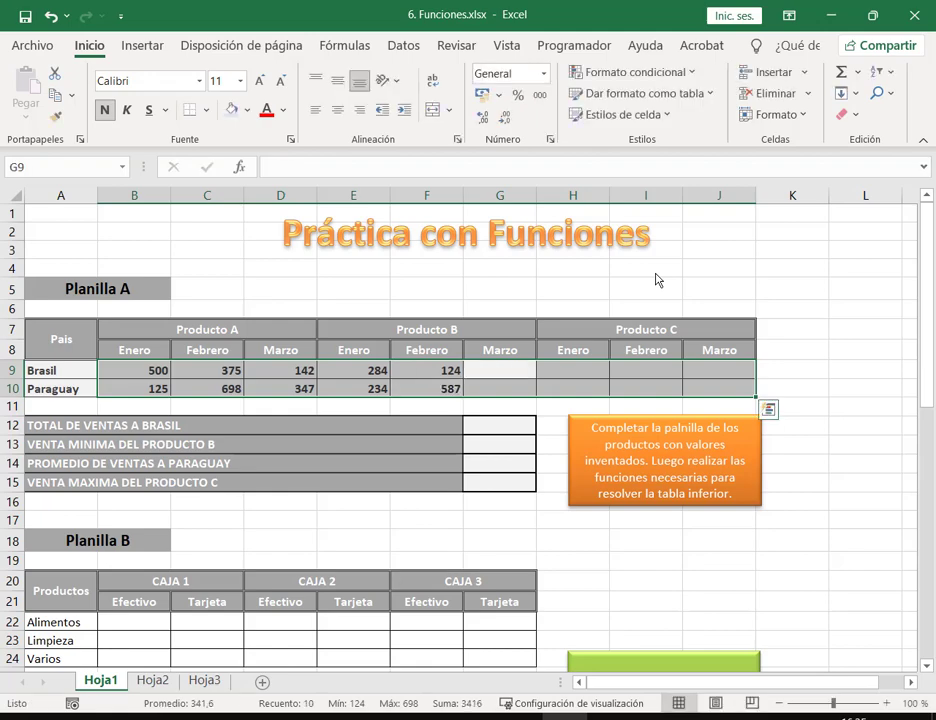
pyautogui.write('324')
pyautogui.press('Return')
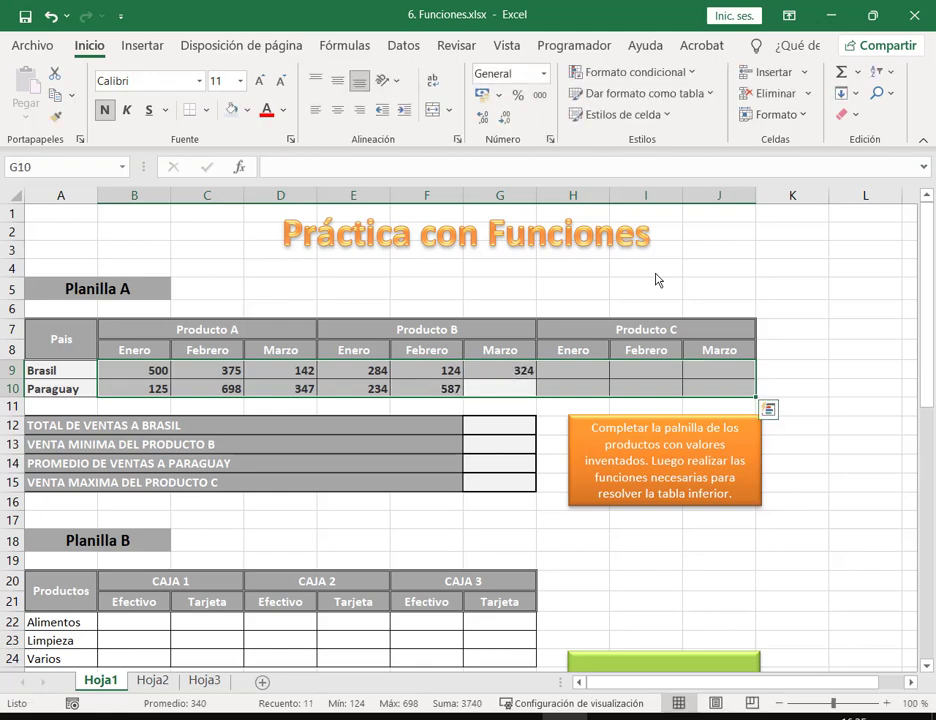
pyautogui.write('698')
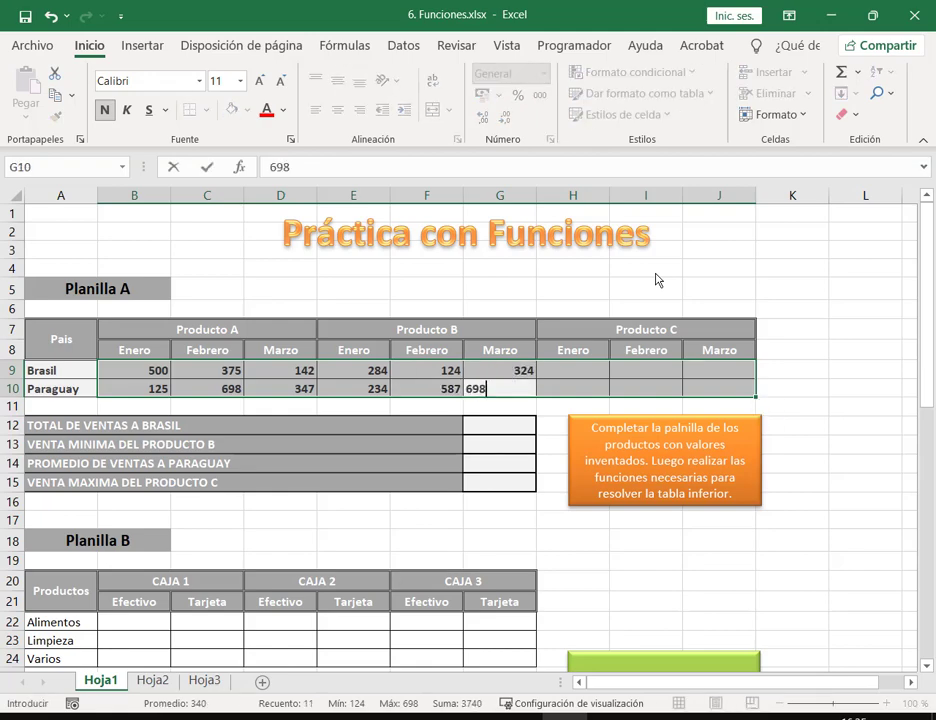
pyautogui.press('Return')
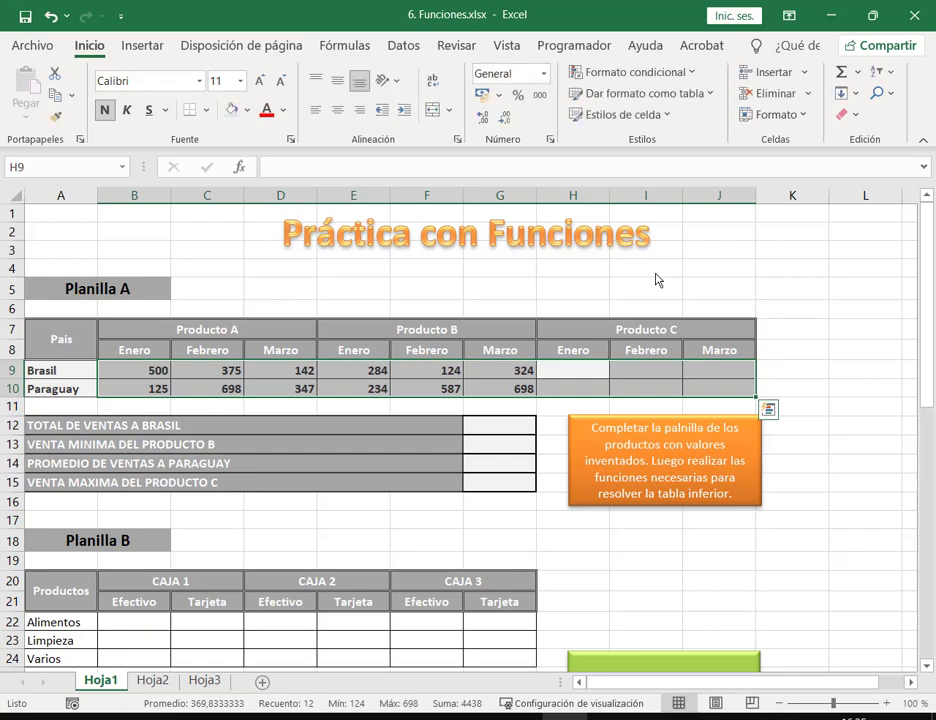
# Step: Enter Producto C sales for Brasil/Paraguay: 320/487, 115/125, 341/257
pyautogui.write('320')
pyautogui.press('Return')
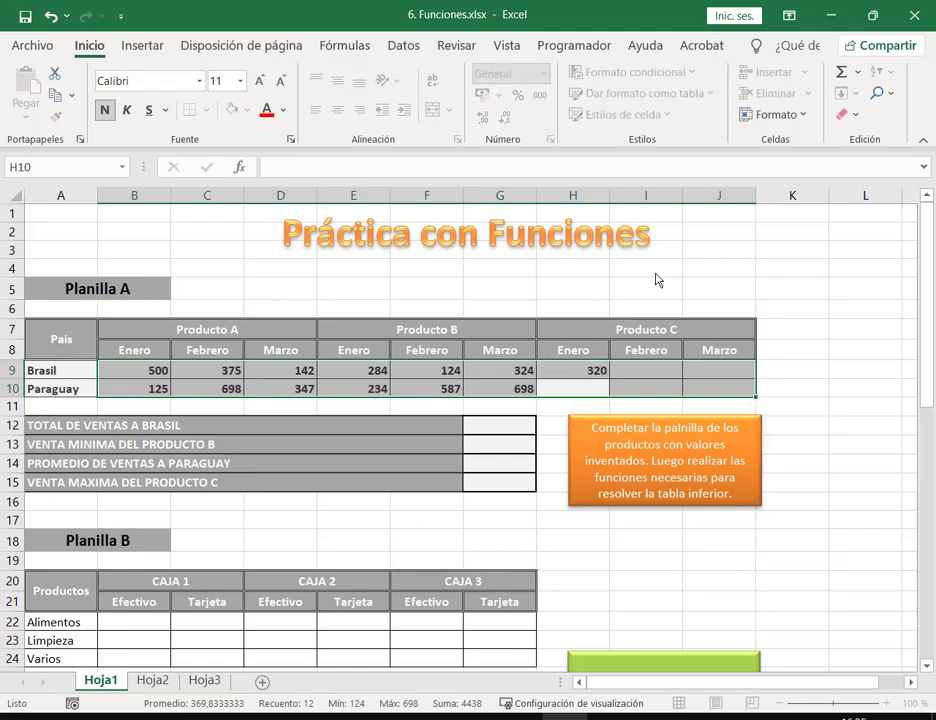
pyautogui.write('487')
pyautogui.press('Return')
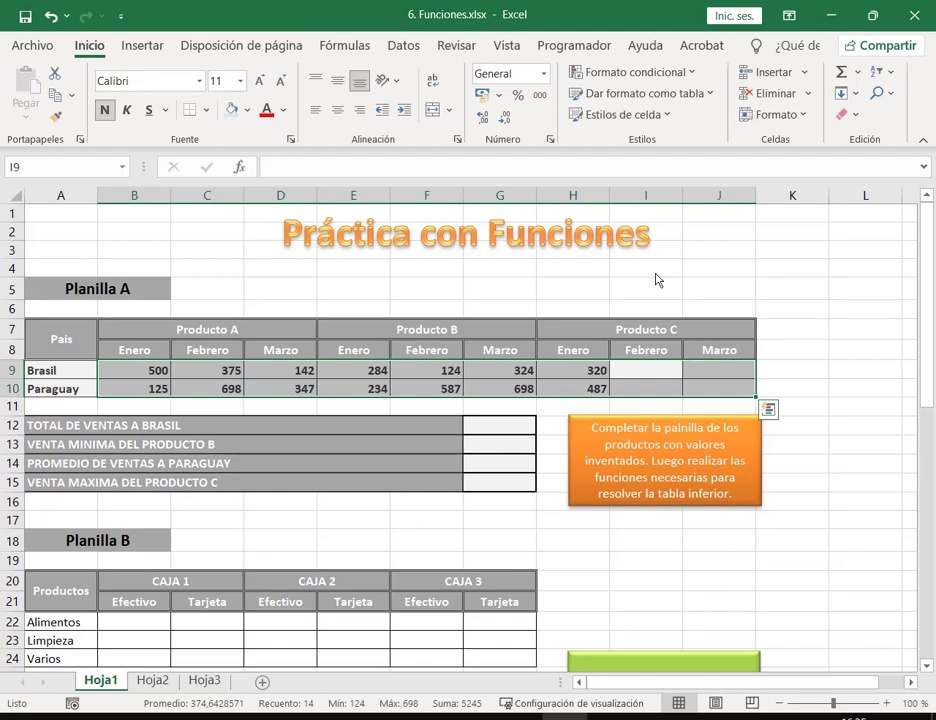
pyautogui.write('115')
pyautogui.press('Return')
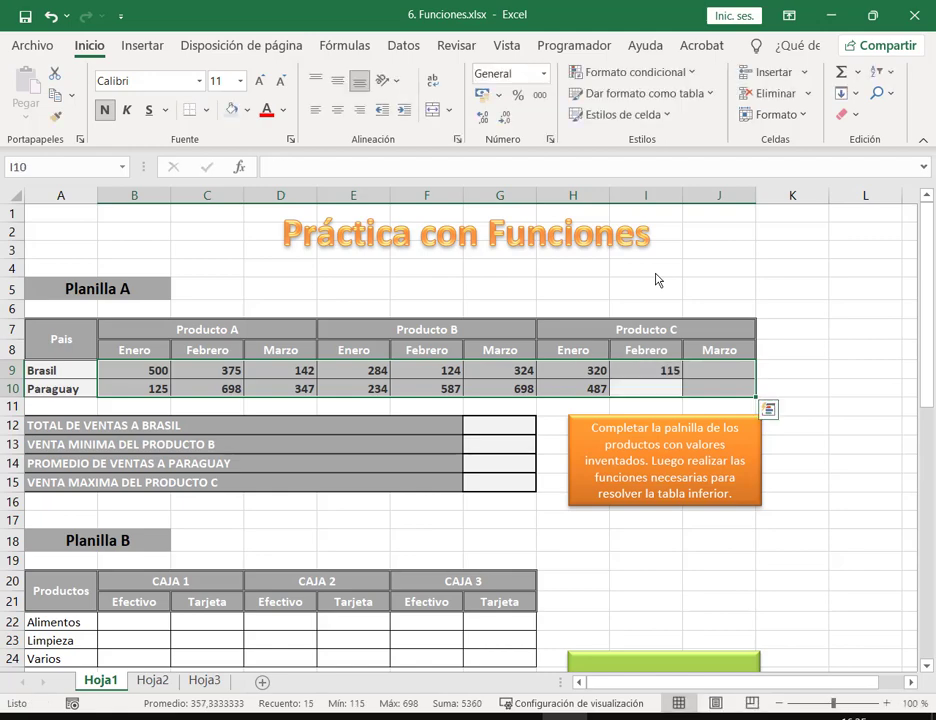
pyautogui.write('125')
pyautogui.press('Return')
pyautogui.write('3')
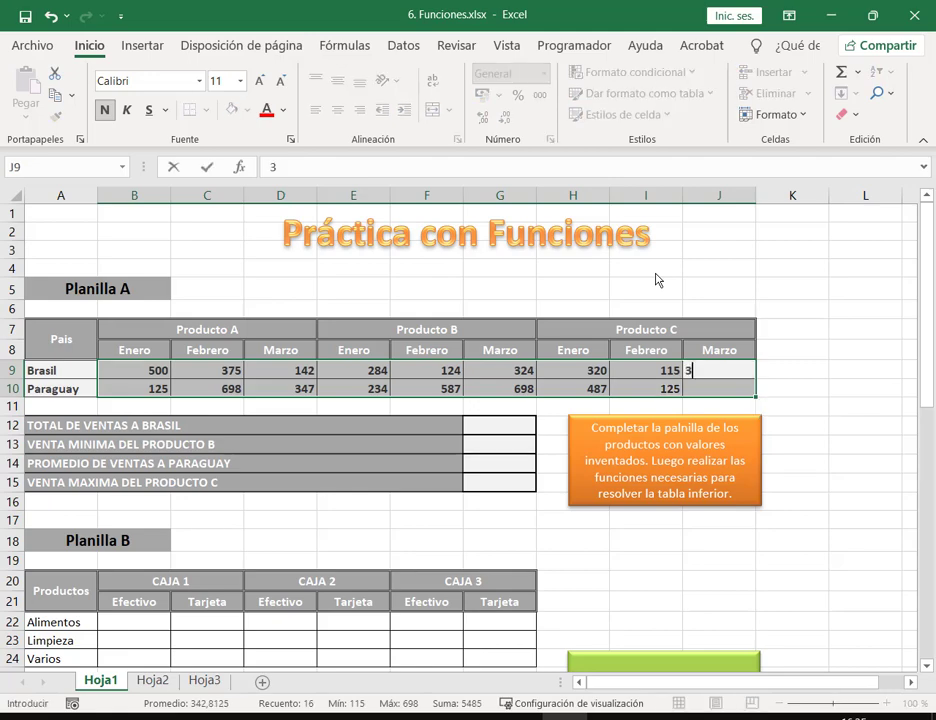
pyautogui.write('41')
pyautogui.press('Return')
pyautogui.write('257')
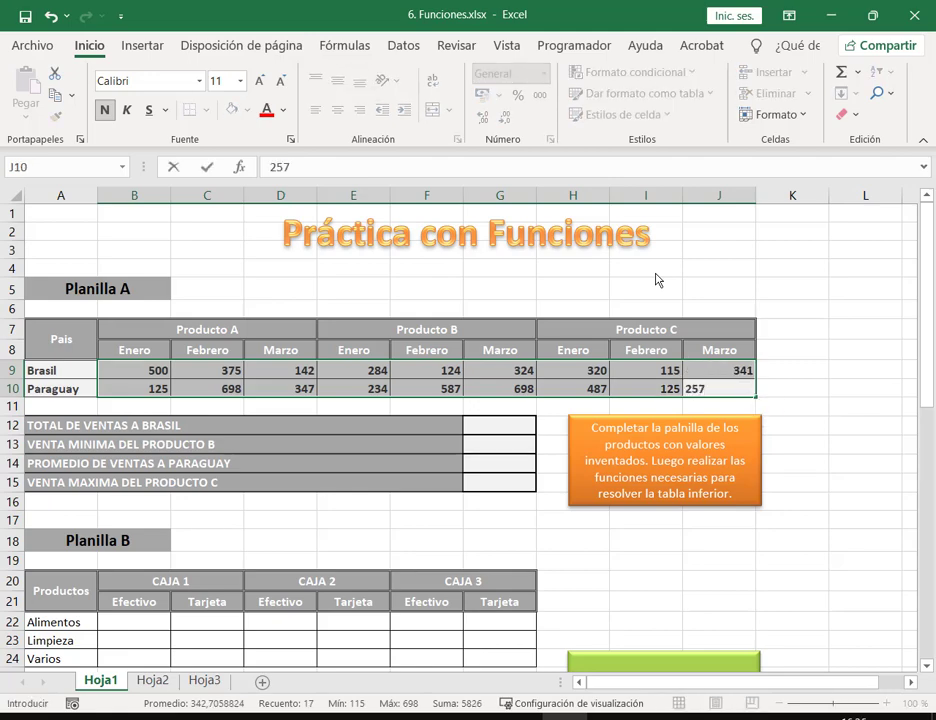
pyautogui.press('Return')
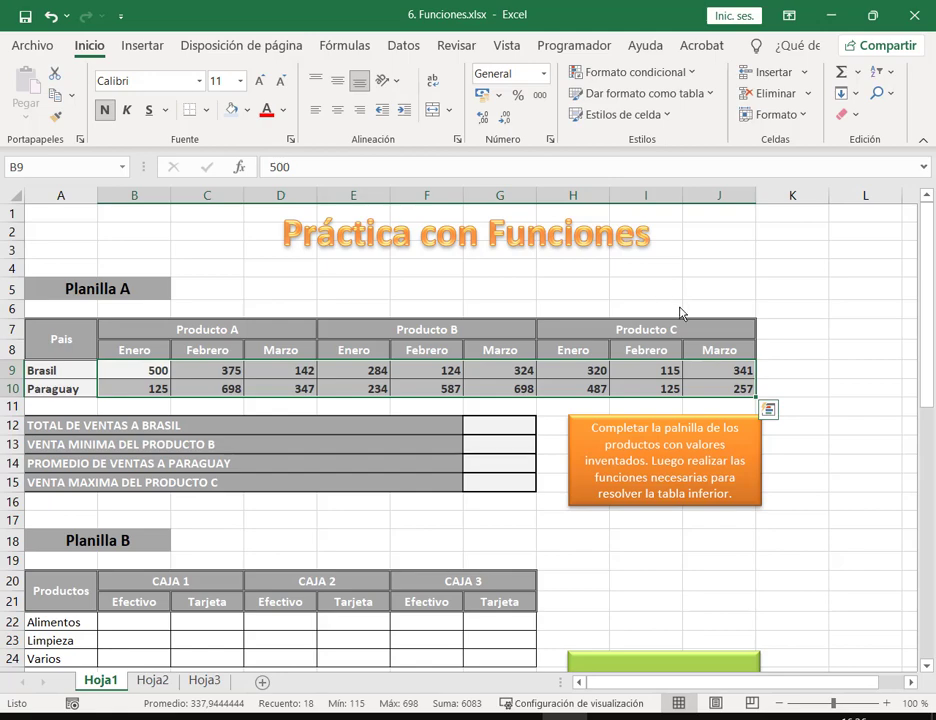
pyautogui.click(681, 313)
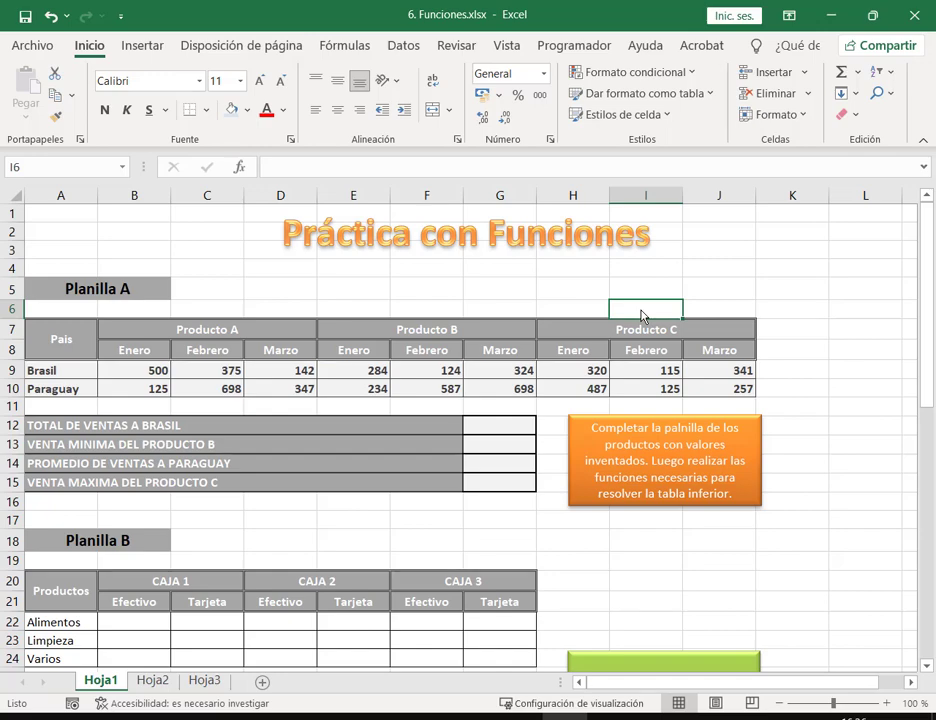
pyautogui.click(591, 289)
pyautogui.click(623, 315)
pyautogui.click(659, 290)
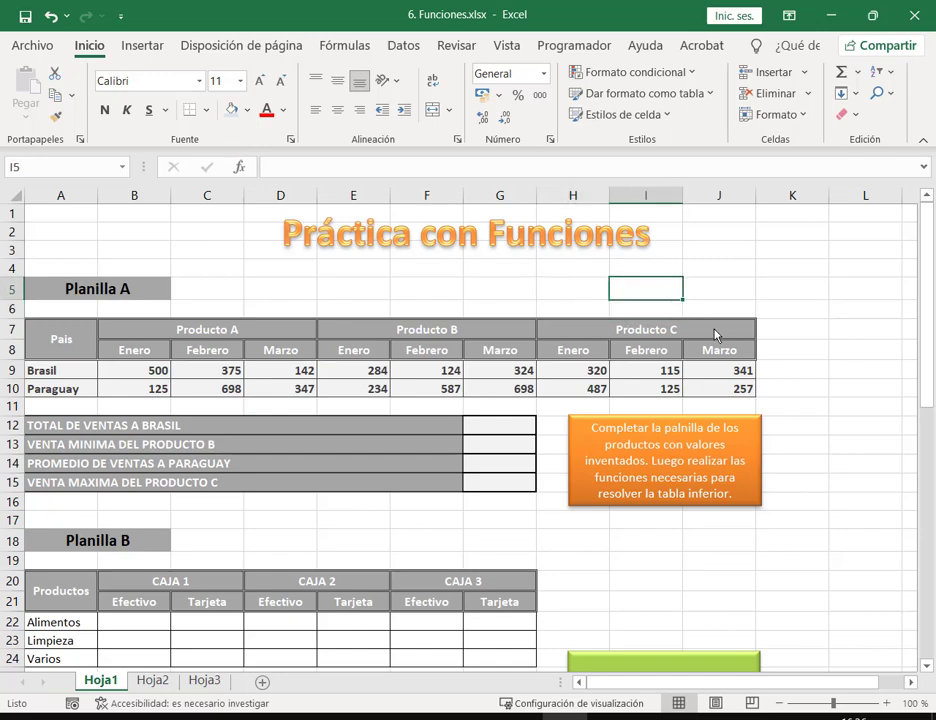
pyautogui.click(800, 331)
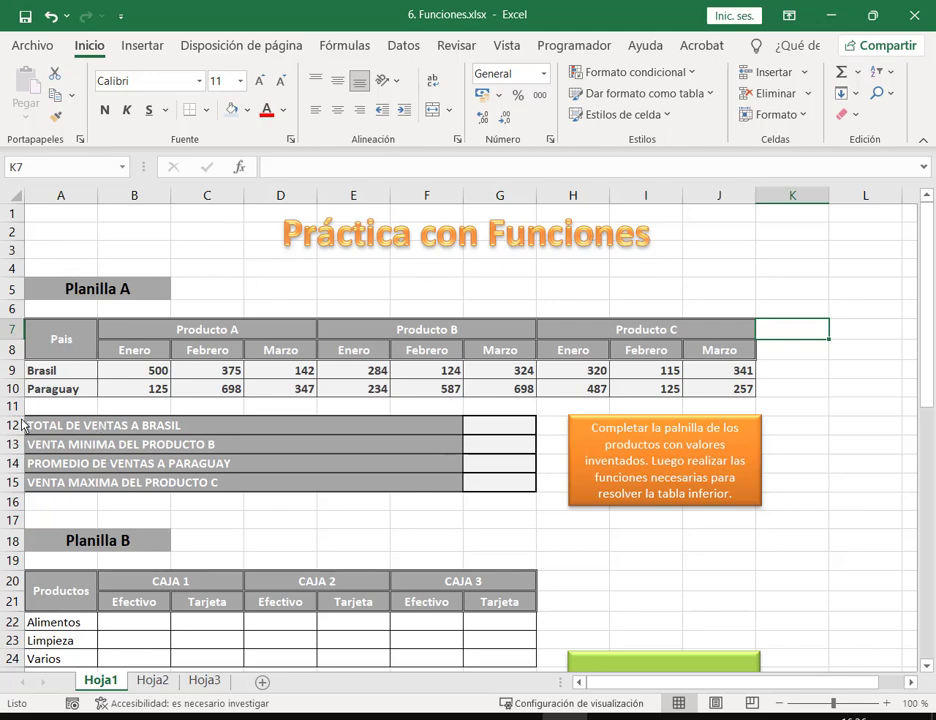
pyautogui.moveTo(407, 503); pyautogui.dragTo(556, 511)
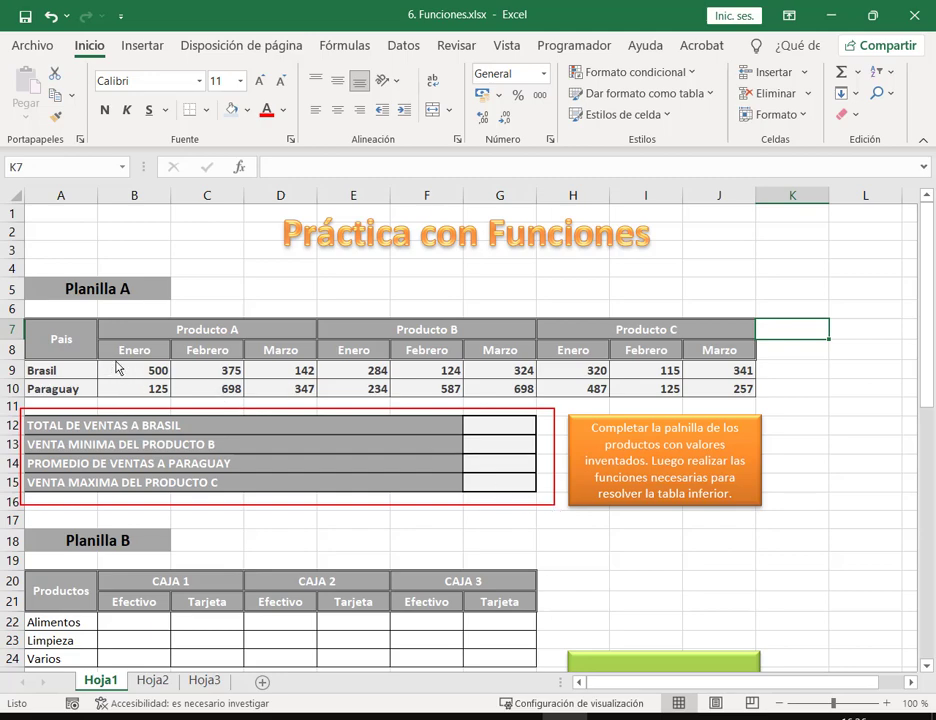
pyautogui.moveTo(108, 362); pyautogui.dragTo(584, 371)
pyautogui.moveTo(645, 383); pyautogui.dragTo(760, 380)
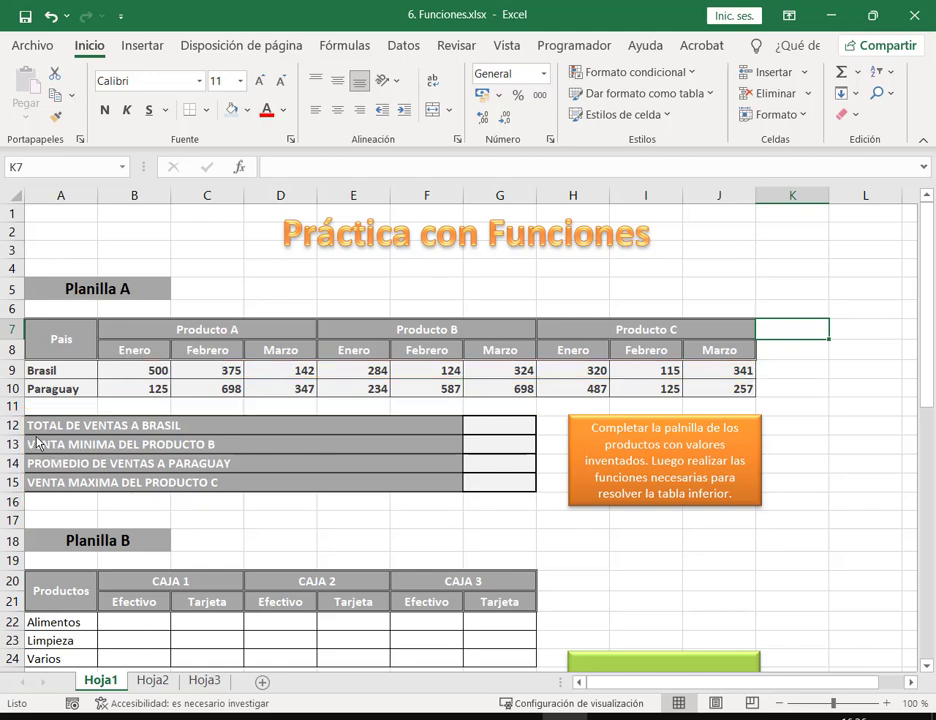
pyautogui.moveTo(25, 436); pyautogui.dragTo(253, 452)
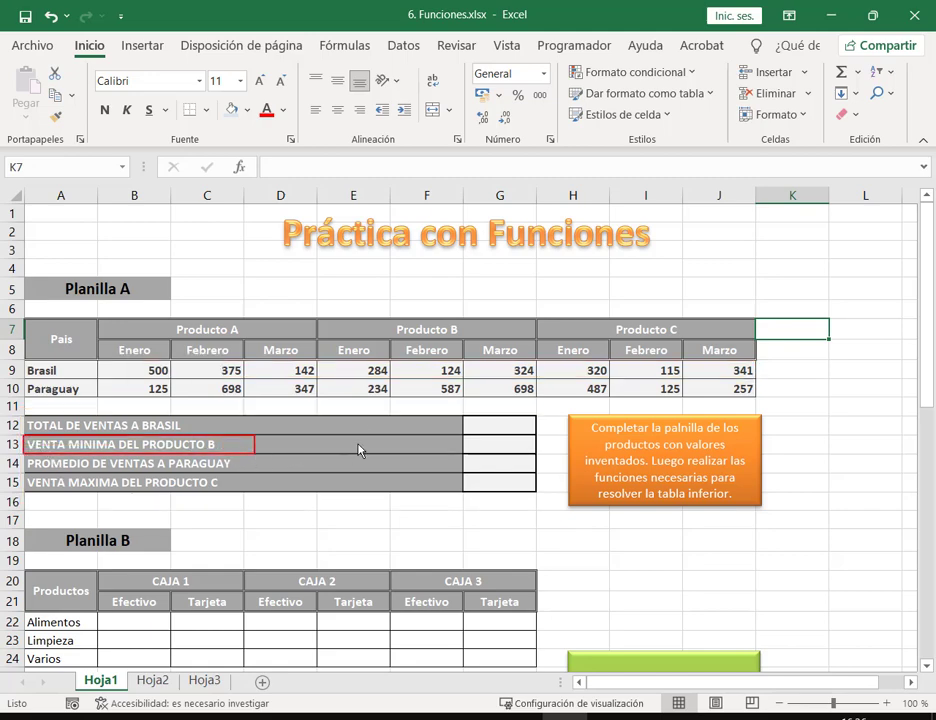
pyautogui.moveTo(318, 324); pyautogui.dragTo(538, 397)
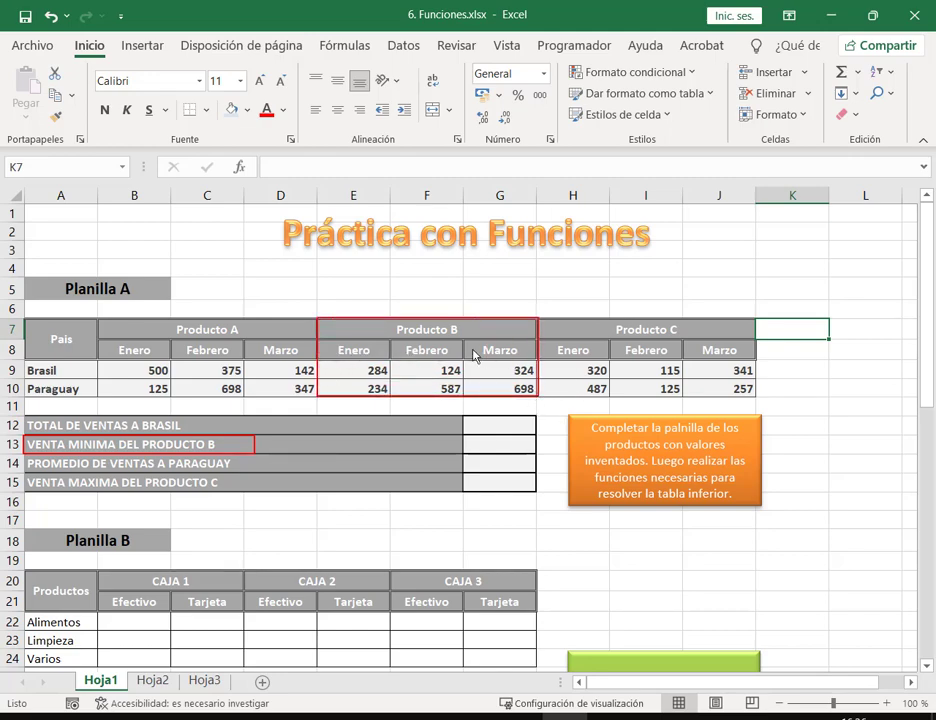
pyautogui.press('Escape')
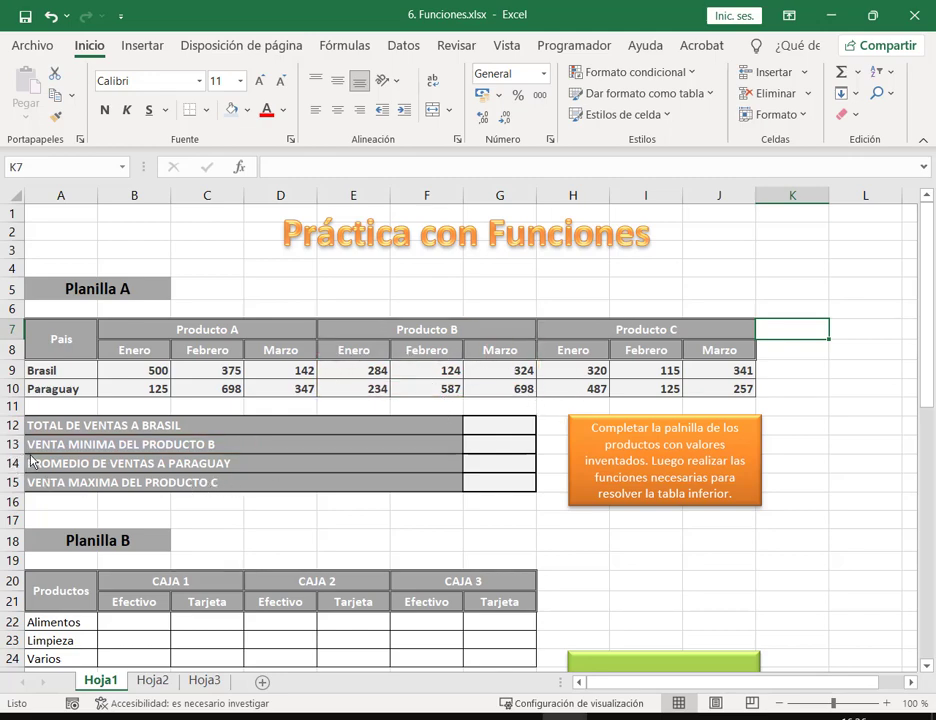
pyautogui.moveTo(25, 455); pyautogui.dragTo(253, 475)
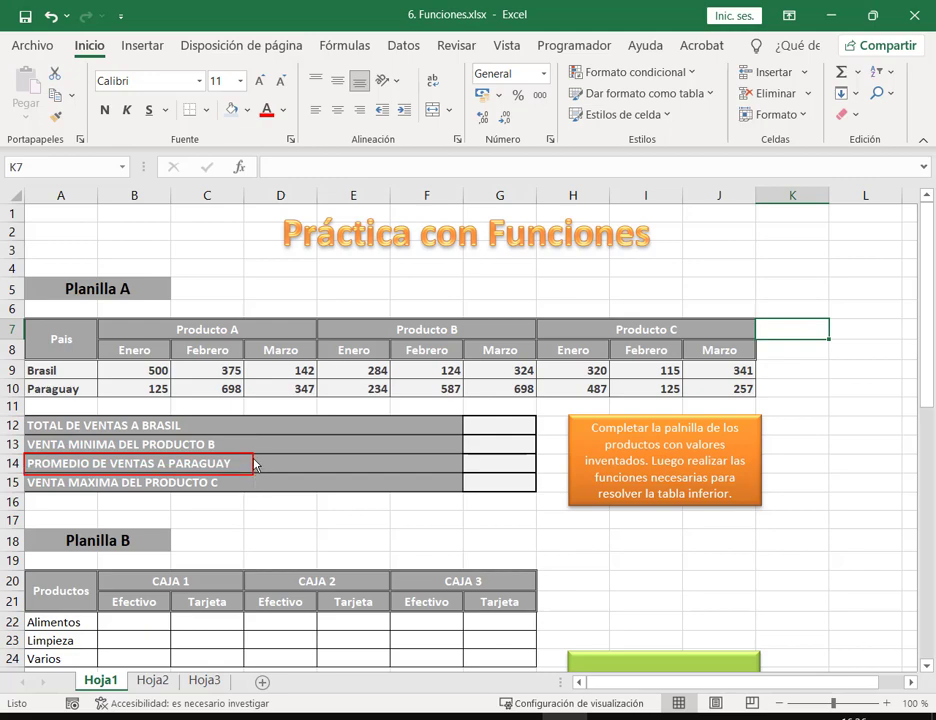
pyautogui.moveTo(121, 379); pyautogui.dragTo(757, 400)
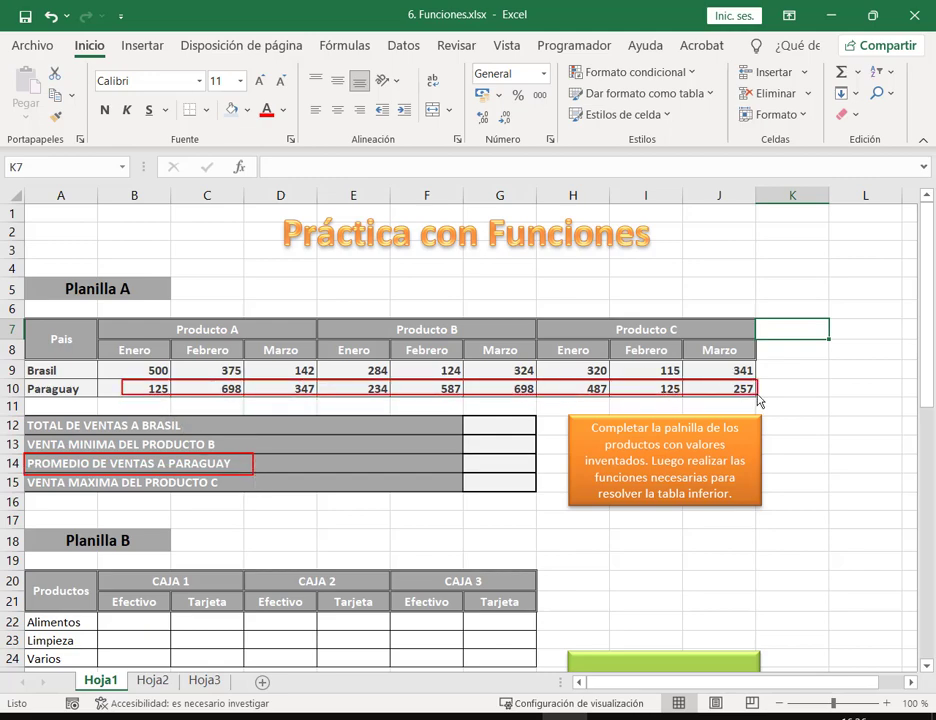
pyautogui.press('Escape')
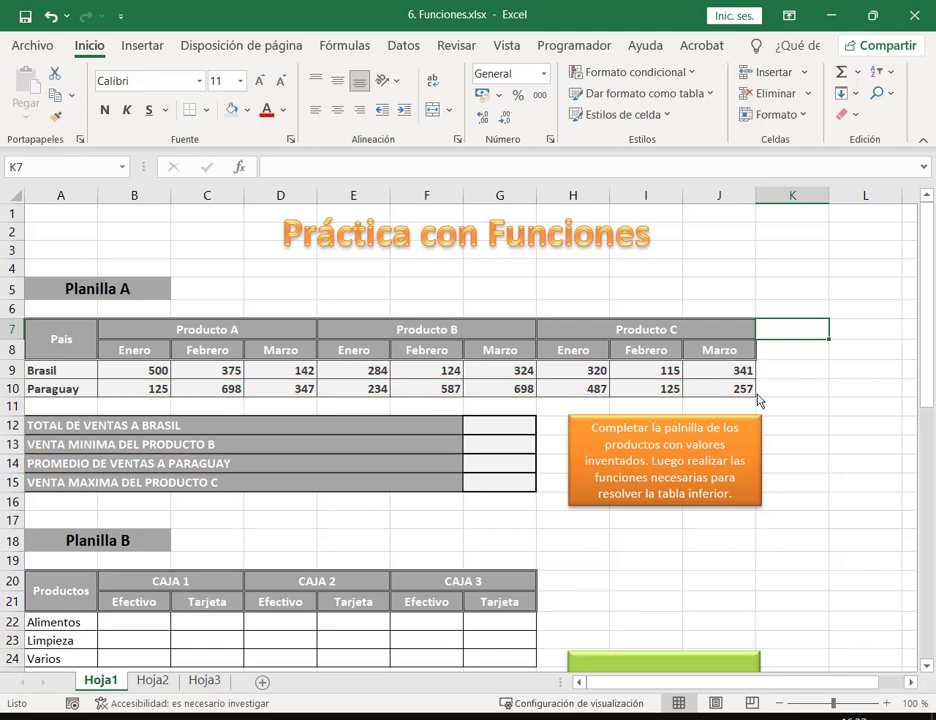
pyautogui.moveTo(23, 474); pyautogui.dragTo(256, 492)
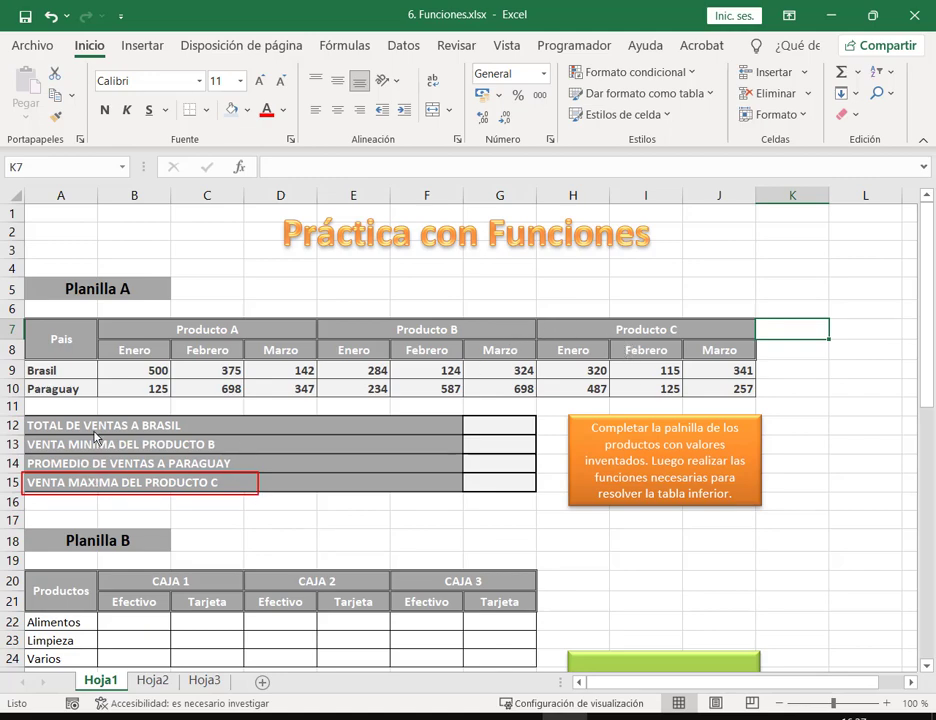
pyautogui.moveTo(539, 318)
pyautogui.mouseDown()
pyautogui.moveTo(723, 375)
pyautogui.moveTo(759, 400)
pyautogui.mouseUp()
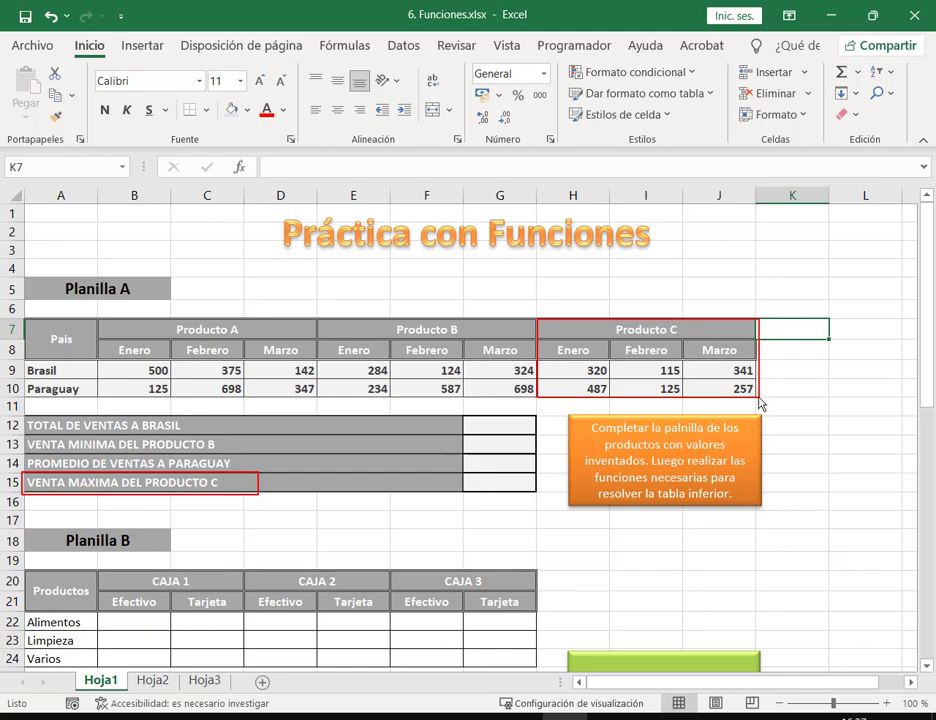
pyautogui.press('Escape')
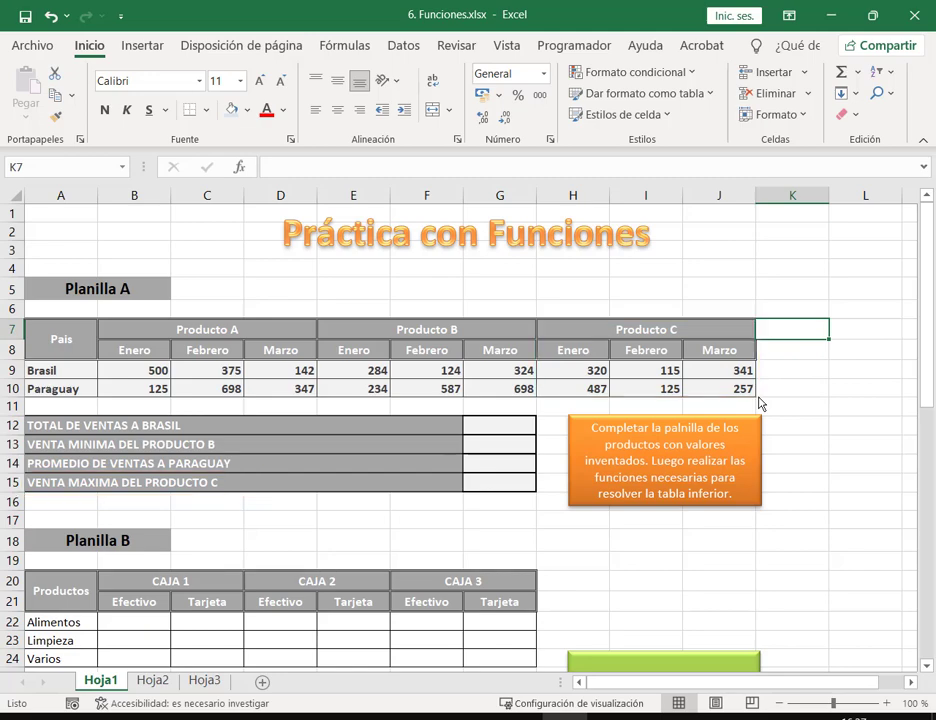
pyautogui.click(518, 428)
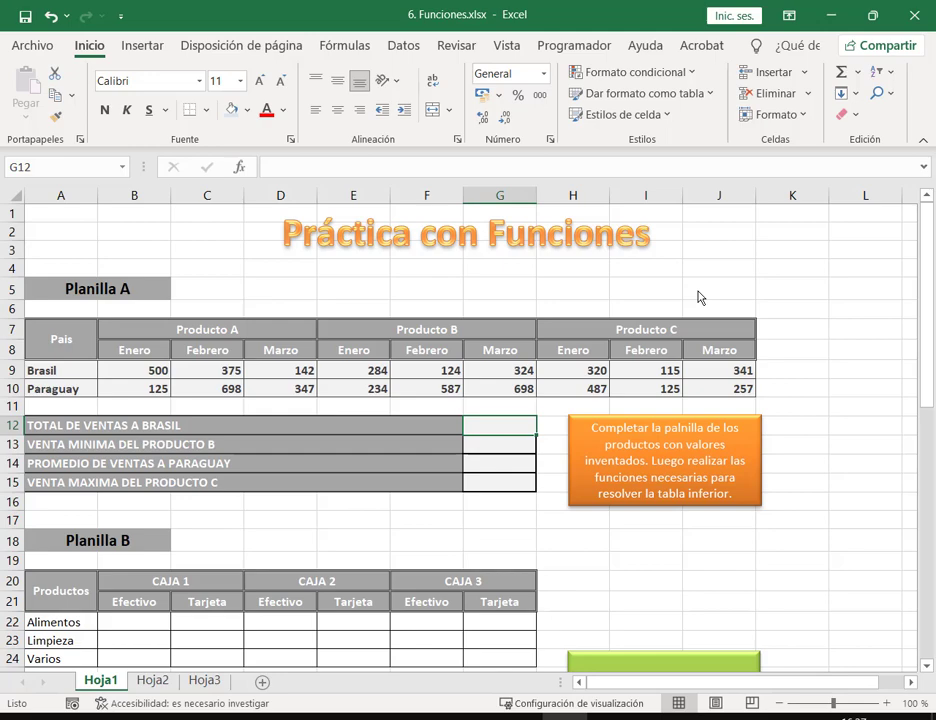
pyautogui.write('=')
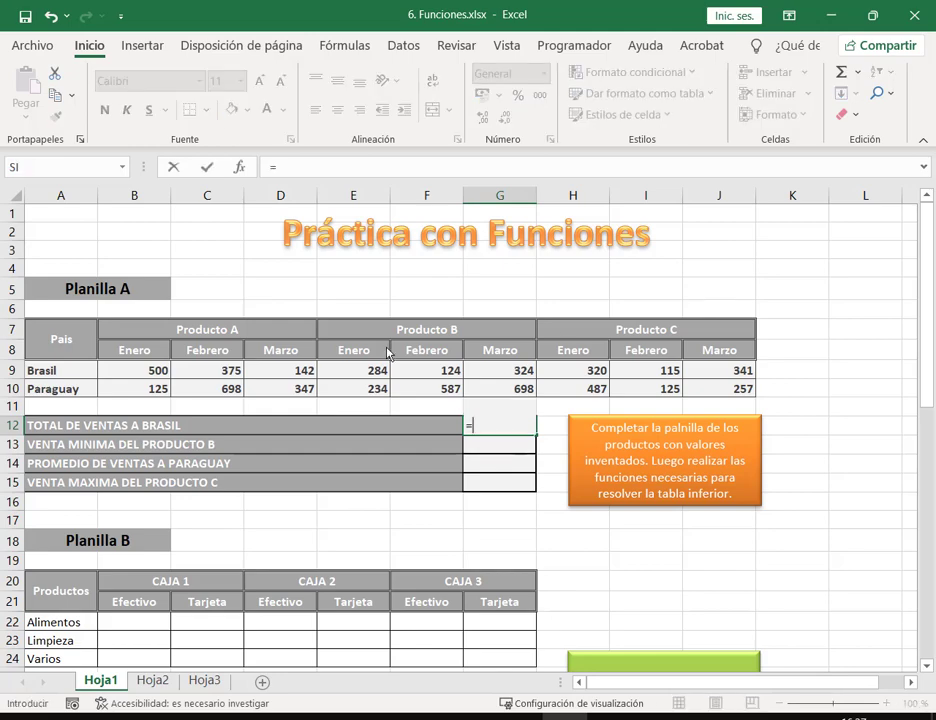
pyautogui.click(133, 374)
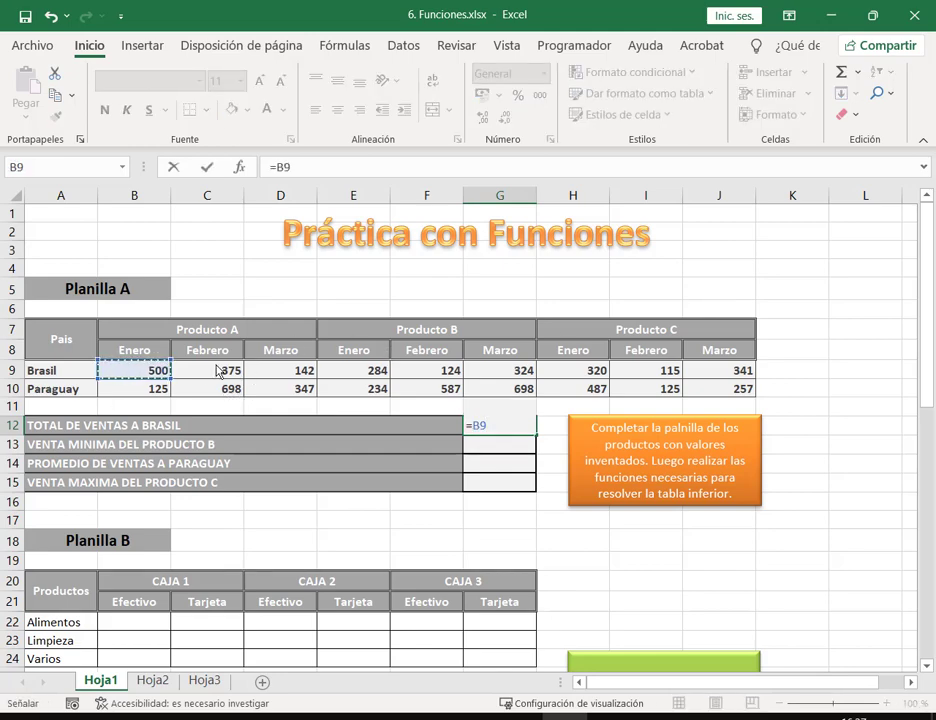
pyautogui.write('+')
pyautogui.click(237, 376)
pyautogui.write('+')
pyautogui.click(284, 372)
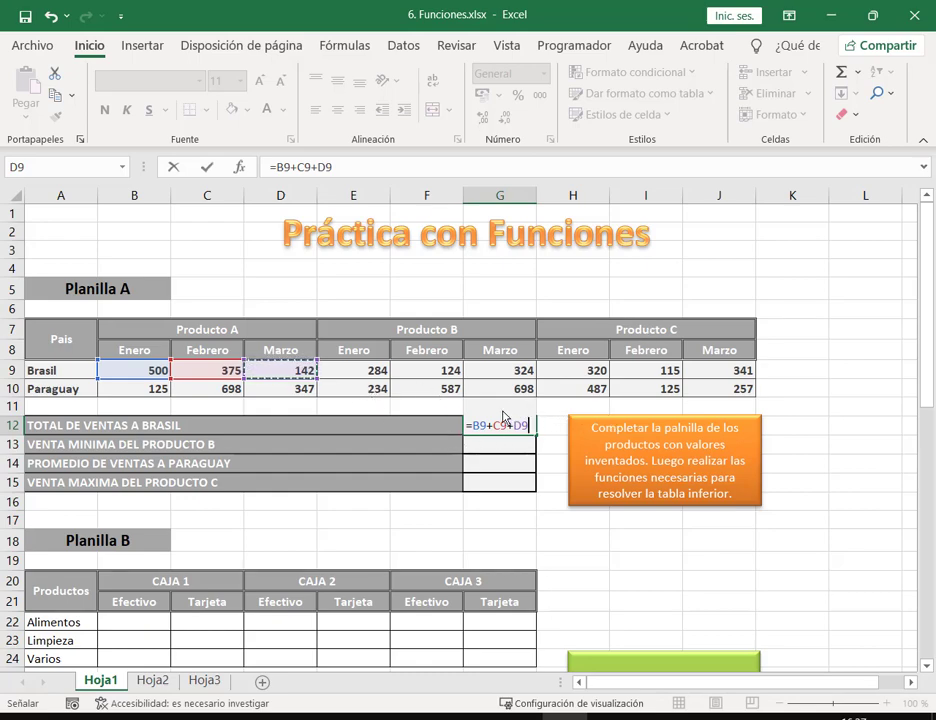
pyautogui.write('+')
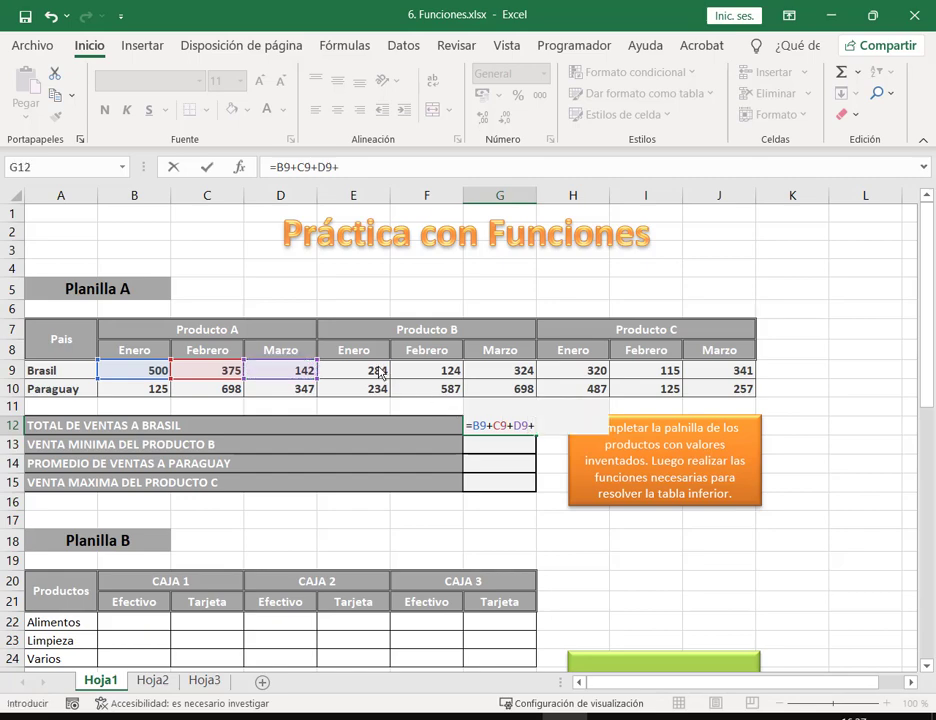
pyautogui.click(376, 369)
pyautogui.write('+')
pyautogui.click(455, 373)
pyautogui.write('+')
pyautogui.click(487, 370)
pyautogui.write('+')
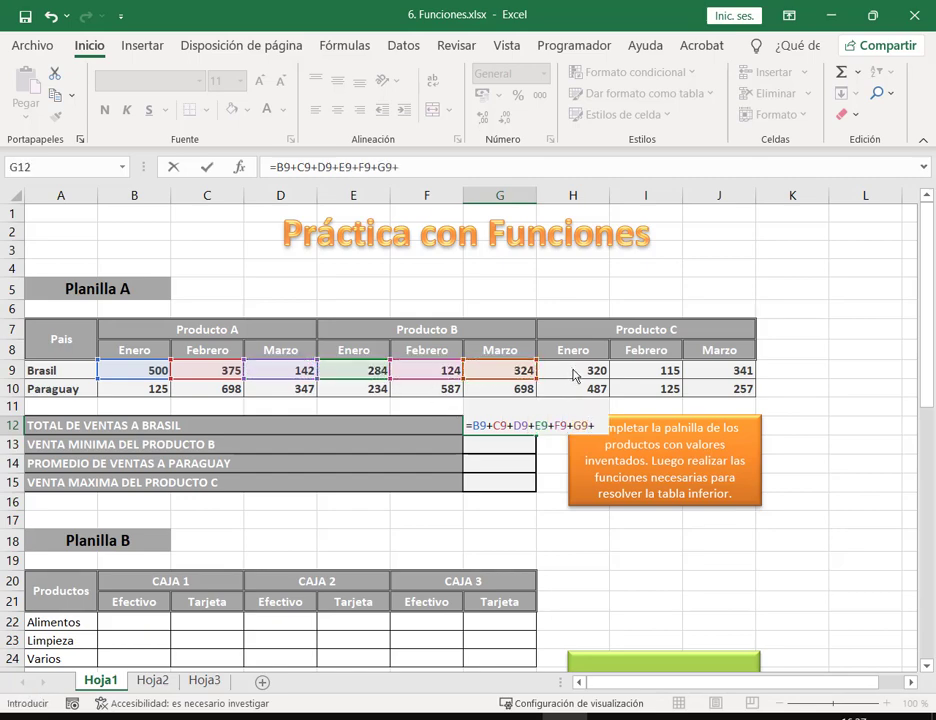
pyautogui.click(590, 372)
pyautogui.write('+')
pyautogui.click(665, 374)
pyautogui.write('+')
pyautogui.click(725, 374)
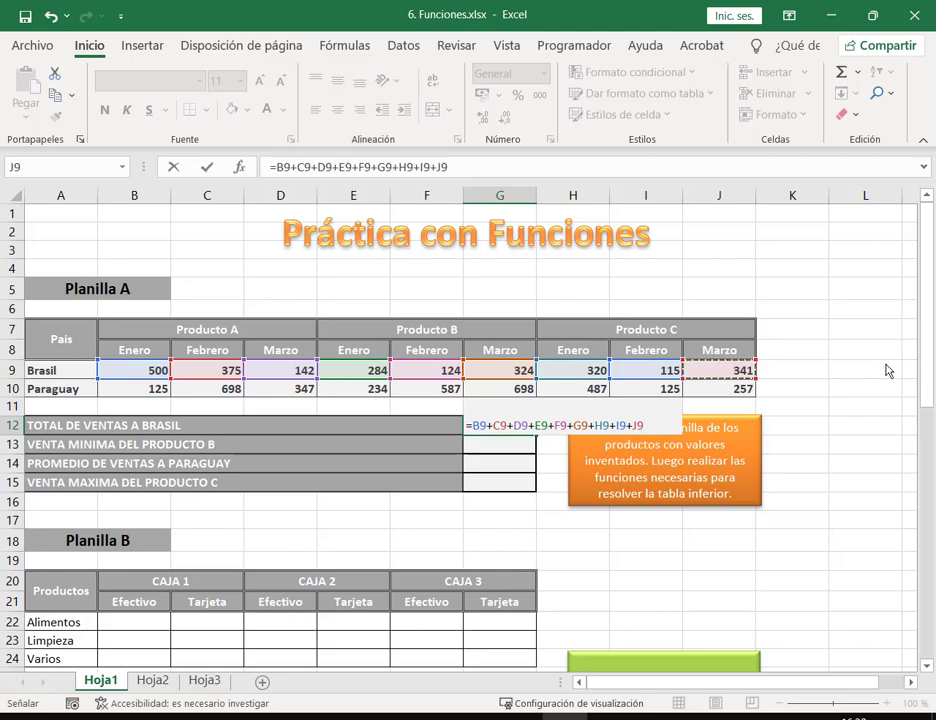
pyautogui.press('Return')
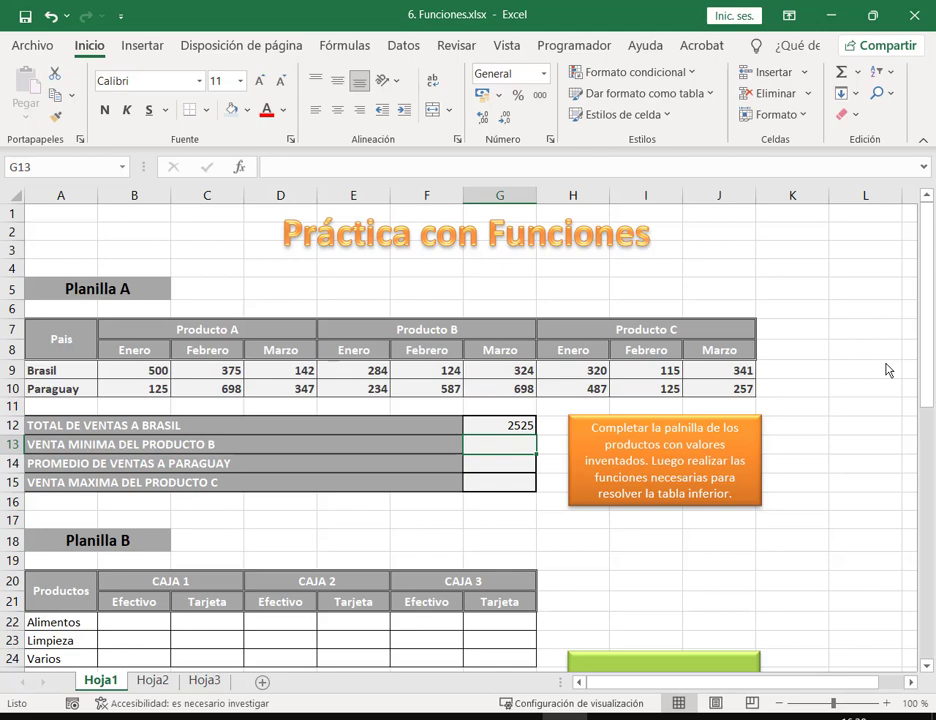
pyautogui.press('Up')
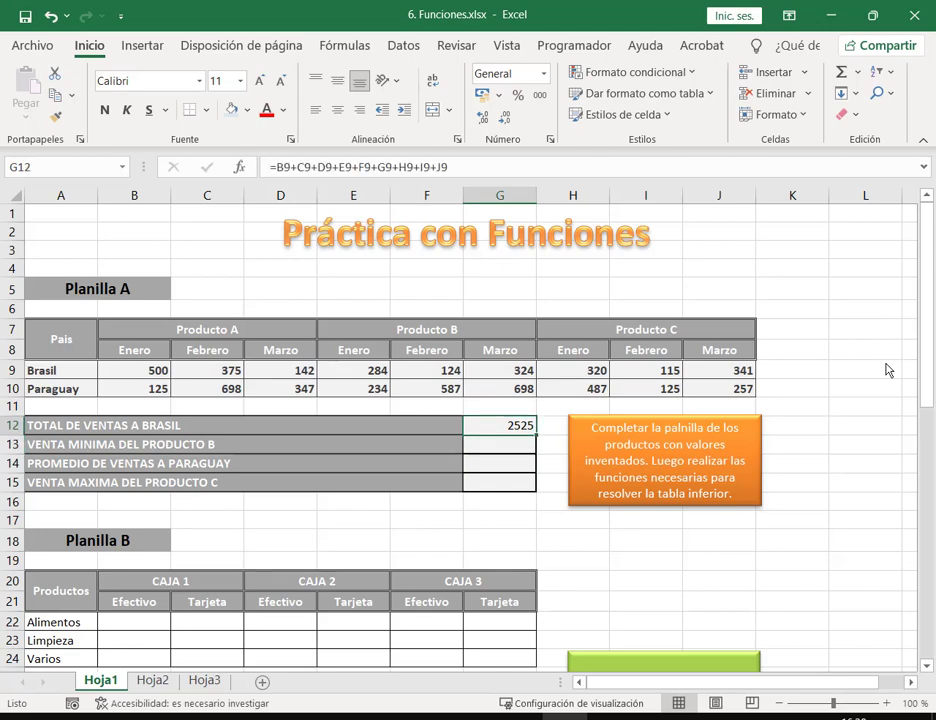
pyautogui.press('Delete')
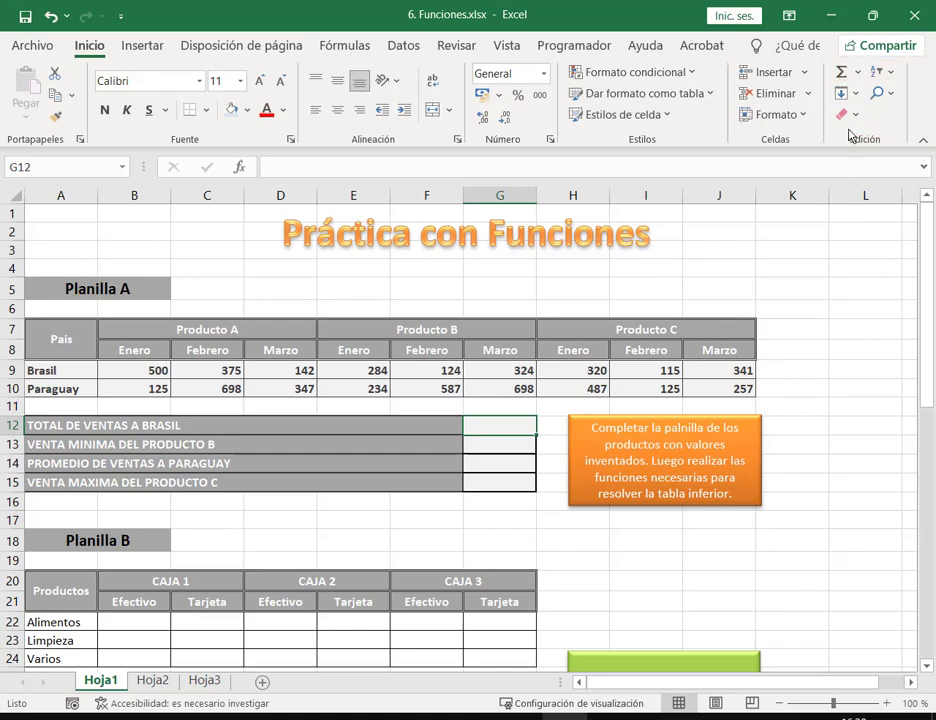
# Step: Put an AutoSum SUMA(B9:J9) in G12 so Brasil's total shows 2525
pyautogui.click(859, 73)
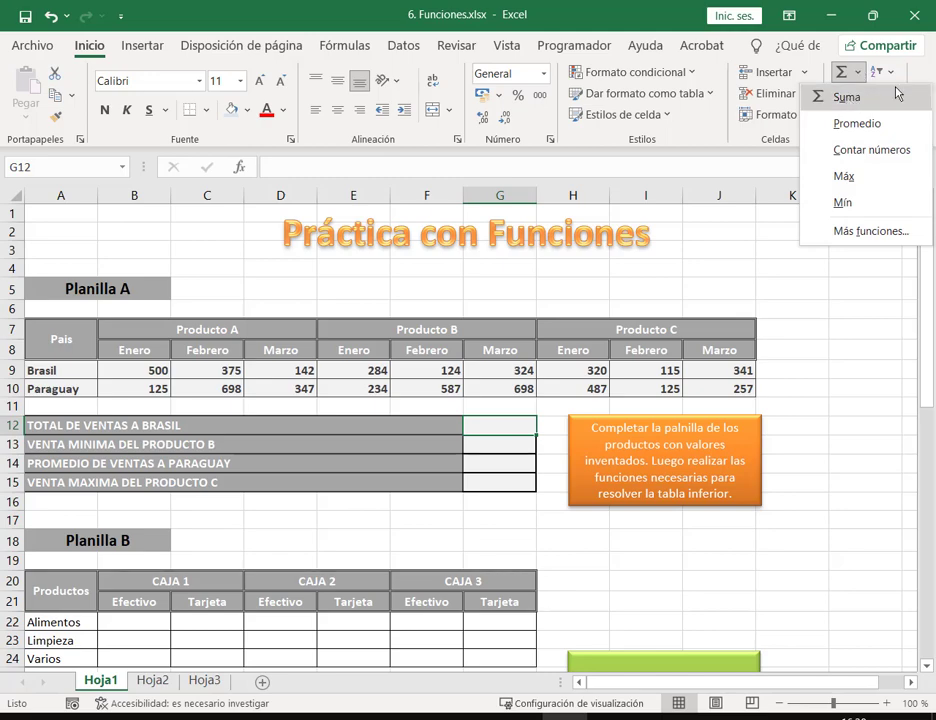
pyautogui.press('Escape')
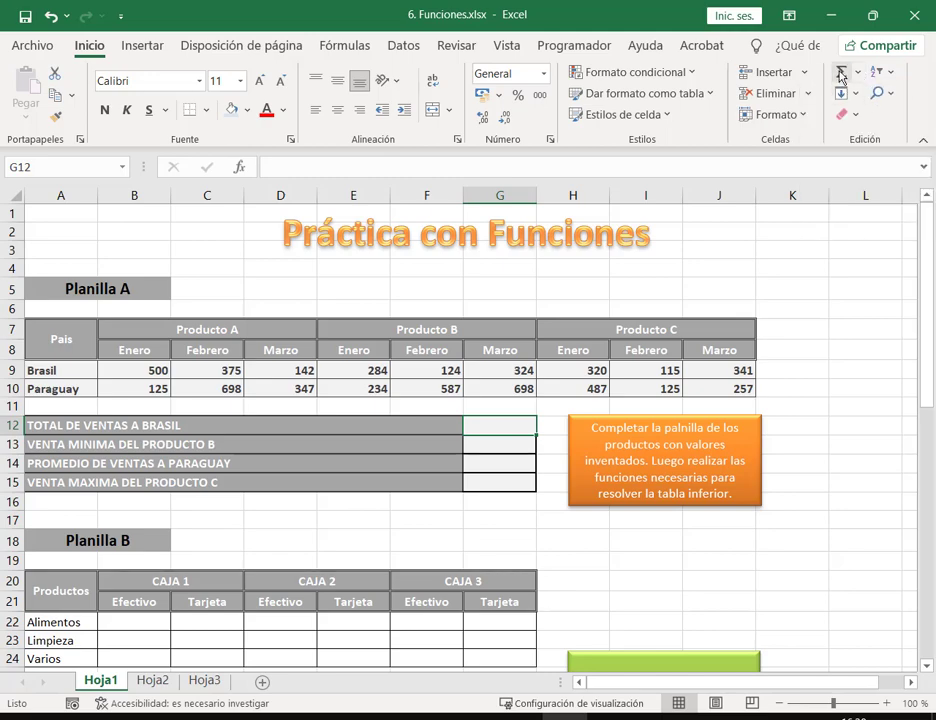
pyautogui.click(841, 76)
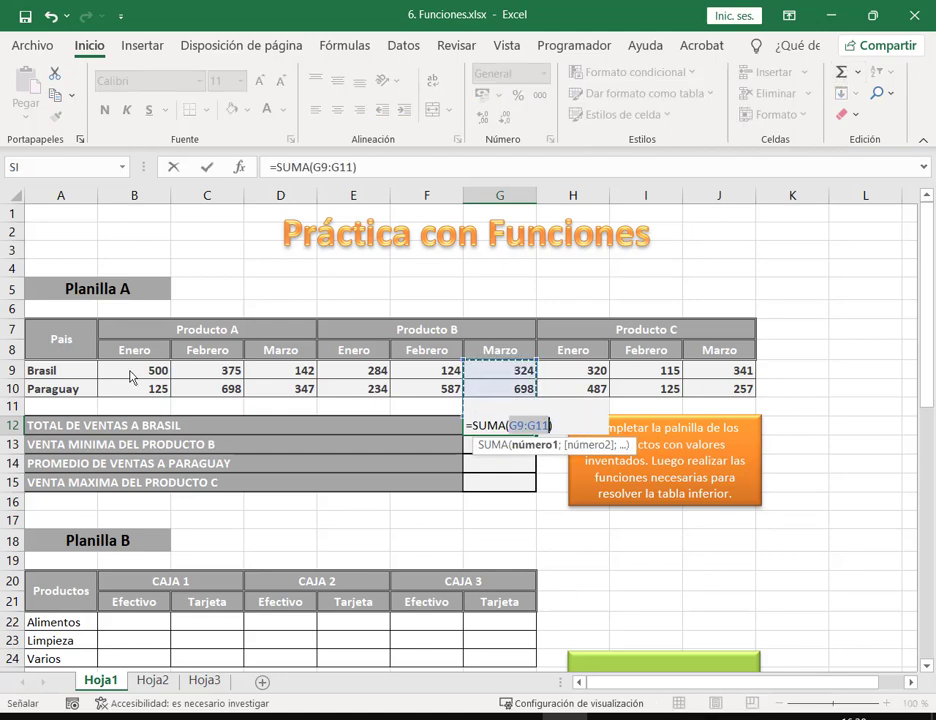
pyautogui.moveTo(145, 372); pyautogui.dragTo(708, 376)
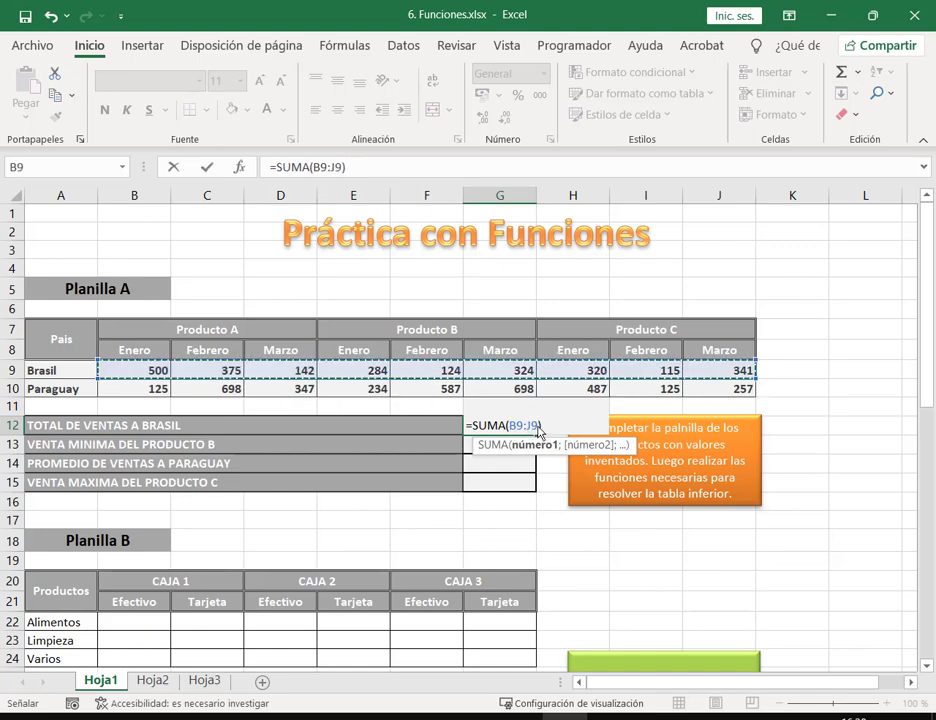
pyautogui.press('F2')
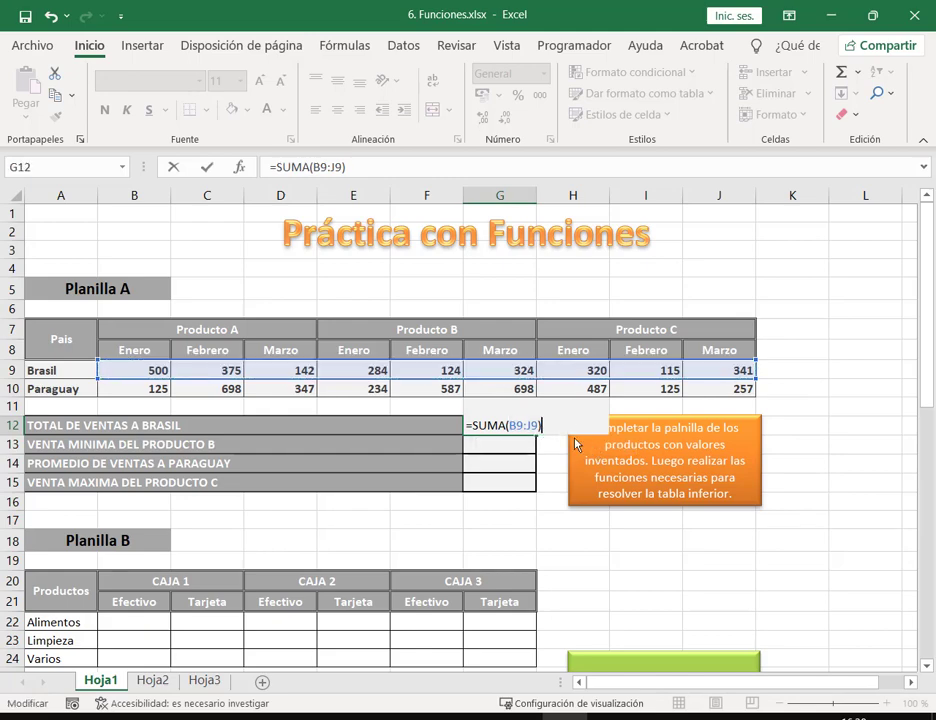
pyautogui.press('Return')
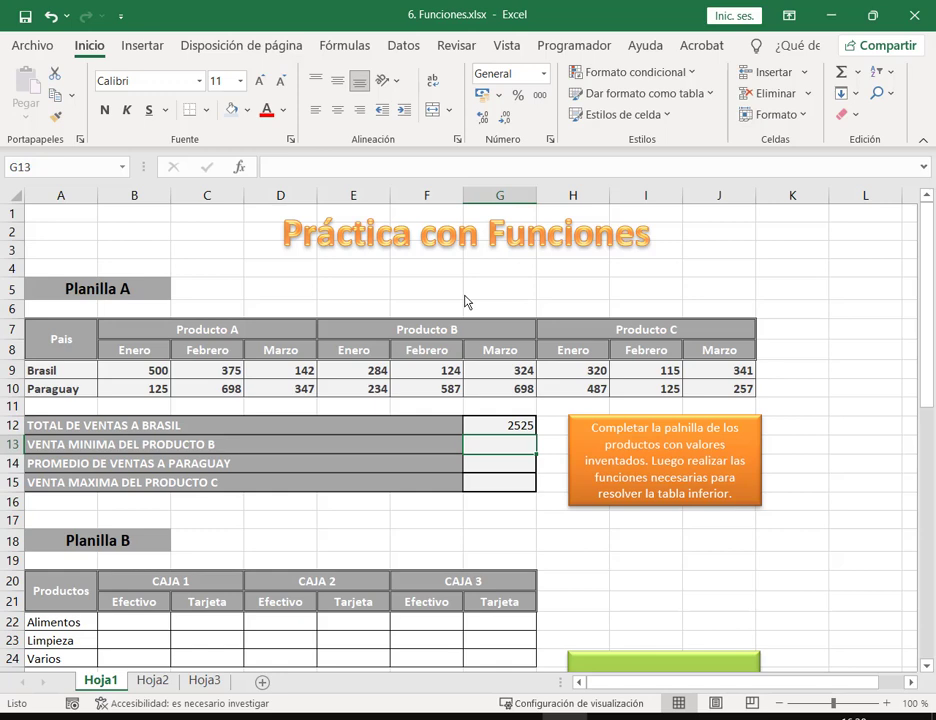
# Step: Put =MIN(E9:G10) in G13 so the Producto B minimum shows 124
pyautogui.press('super+f')
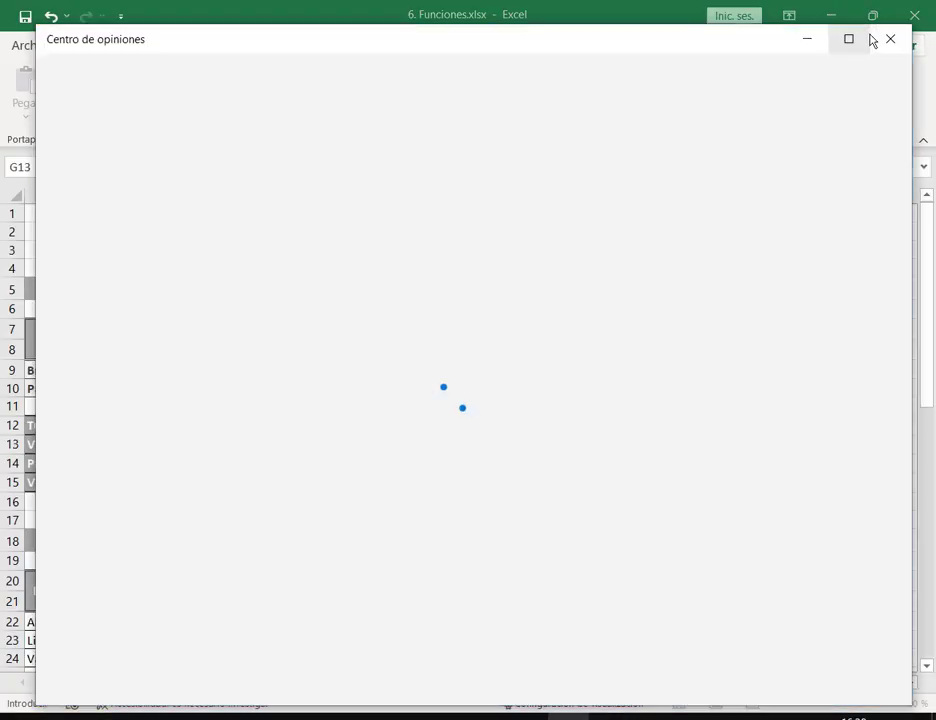
pyautogui.click(872, 40)
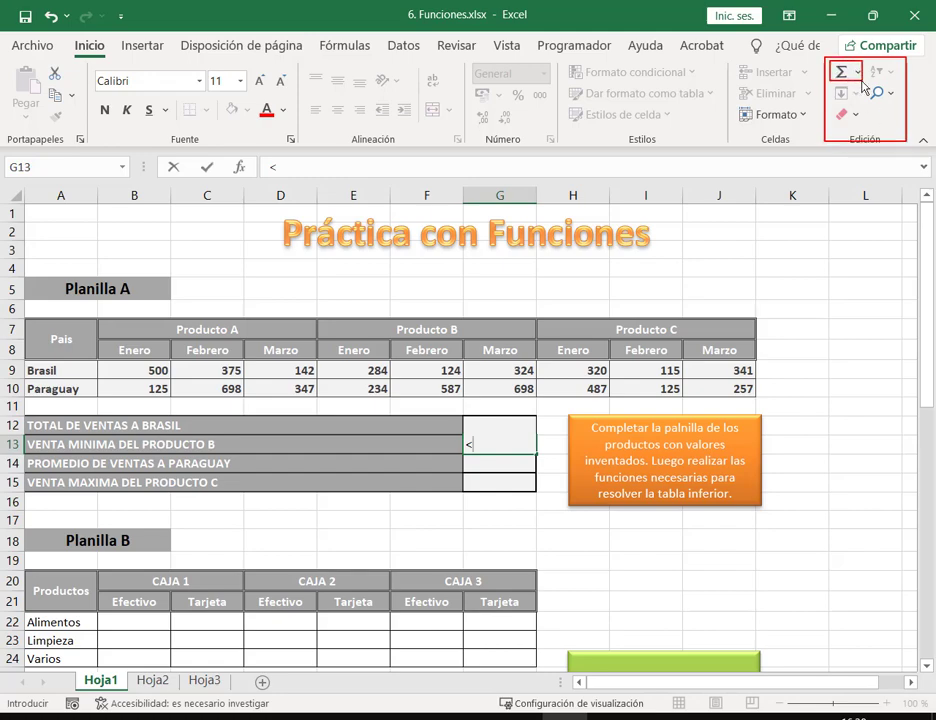
pyautogui.press('Escape')
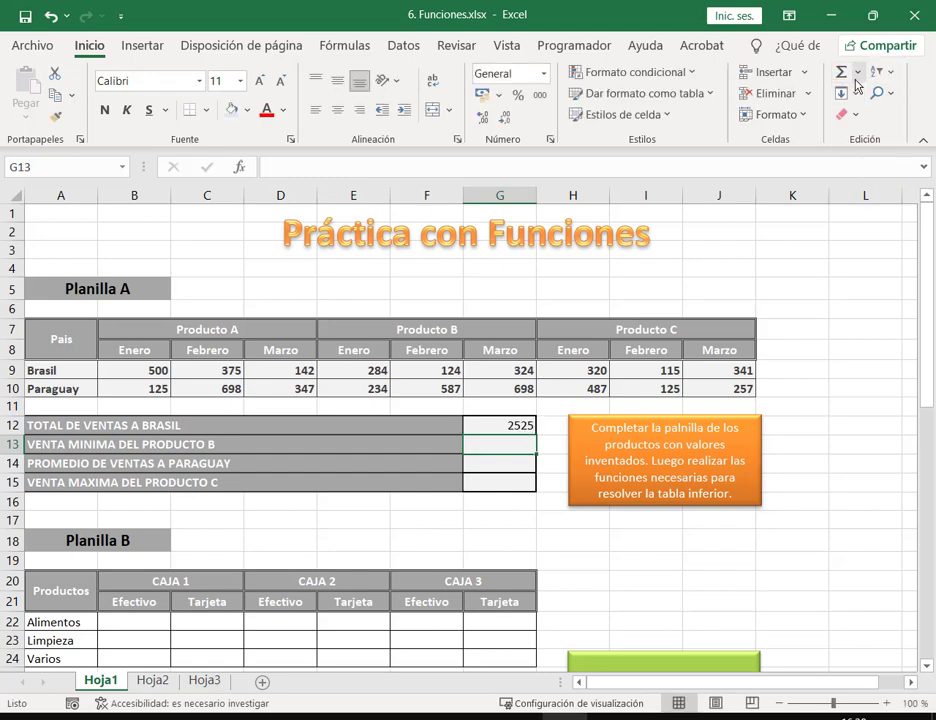
pyautogui.click(858, 74)
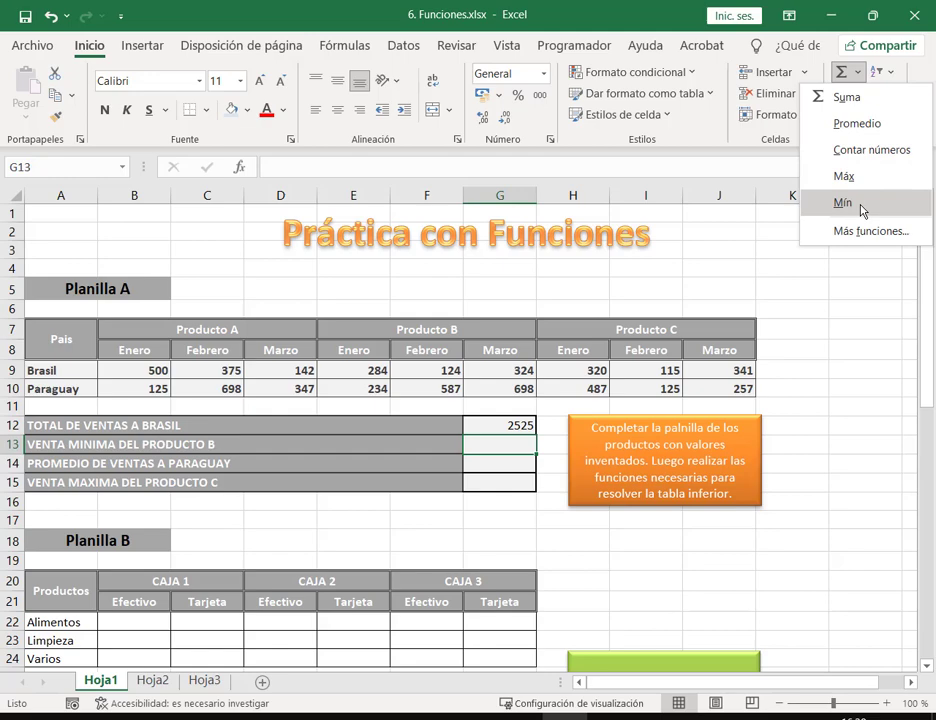
pyautogui.click(861, 207)
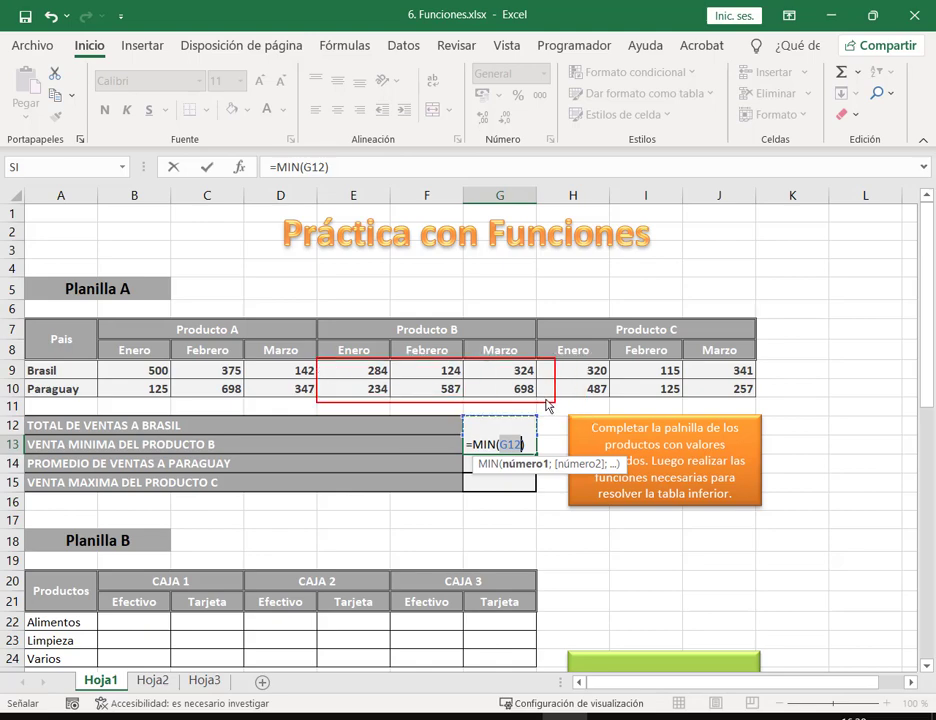
pyautogui.moveTo(348, 376); pyautogui.dragTo(522, 396)
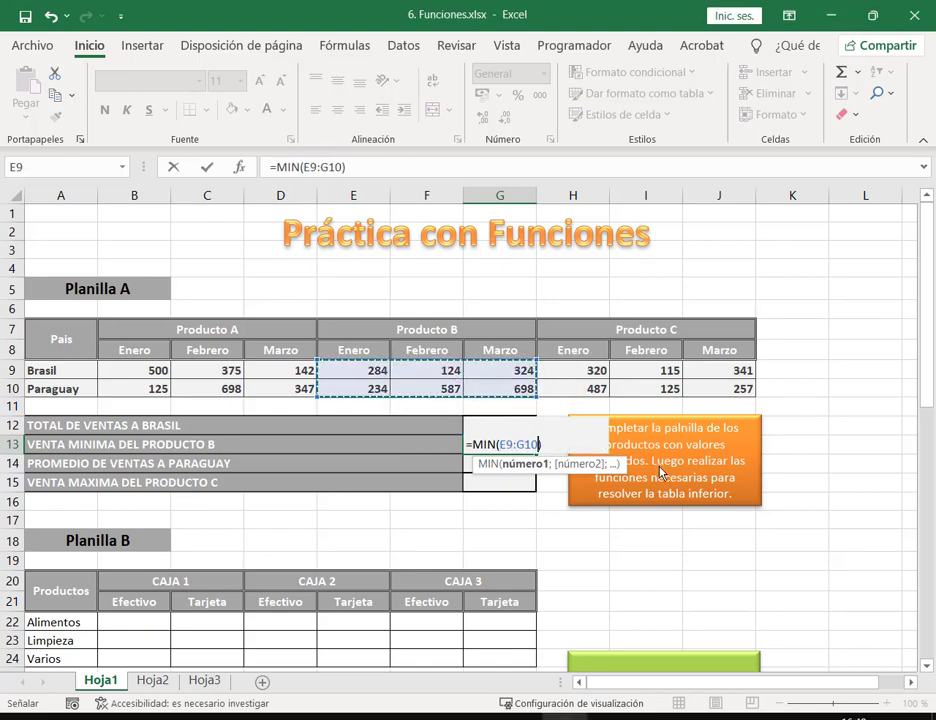
pyautogui.press('Return')
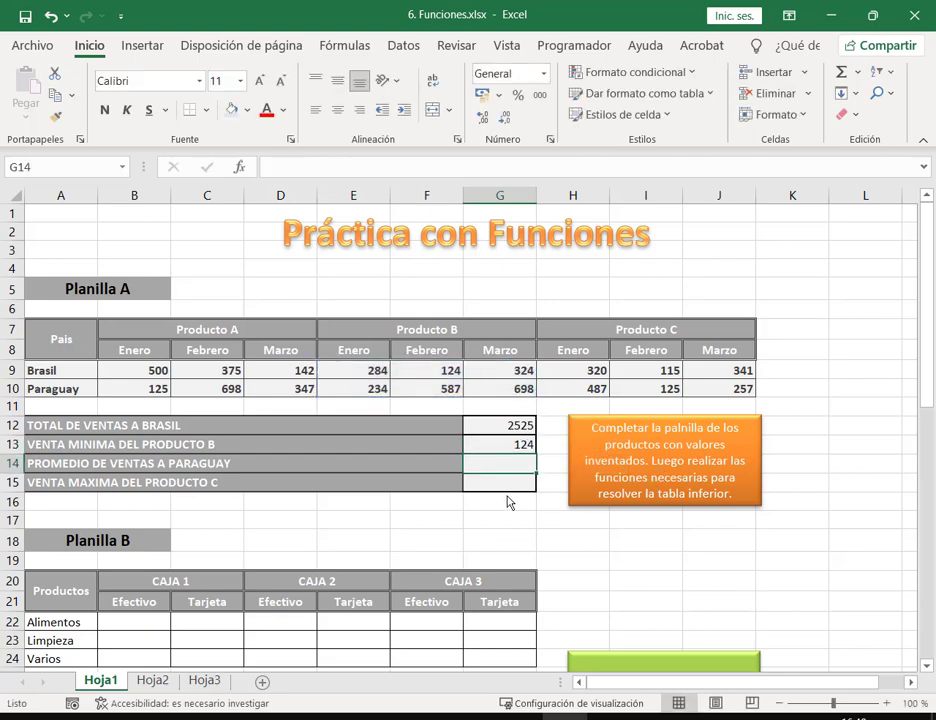
# Step: Change E10 to 75 and confirm the Producto B minimum in G13 now reads 75
pyautogui.click(430, 371)
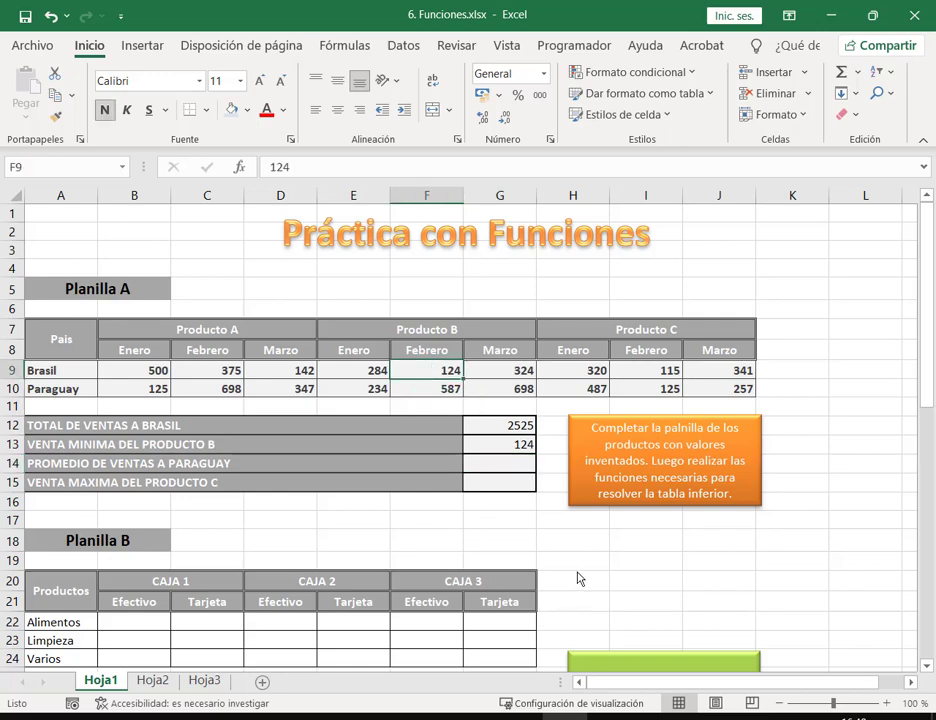
pyautogui.click(370, 389)
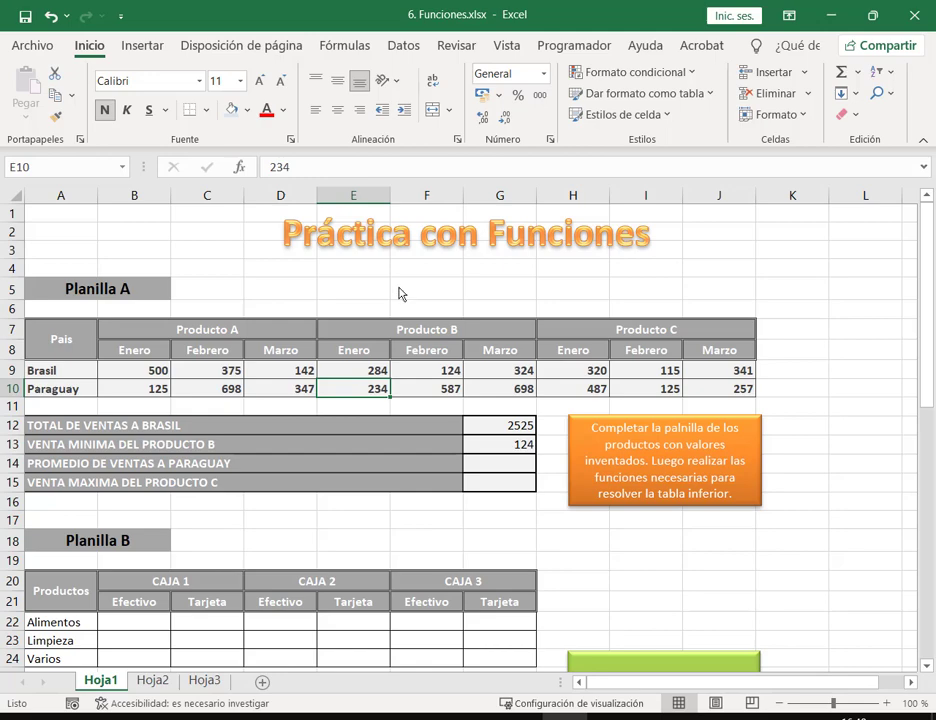
pyautogui.write('75')
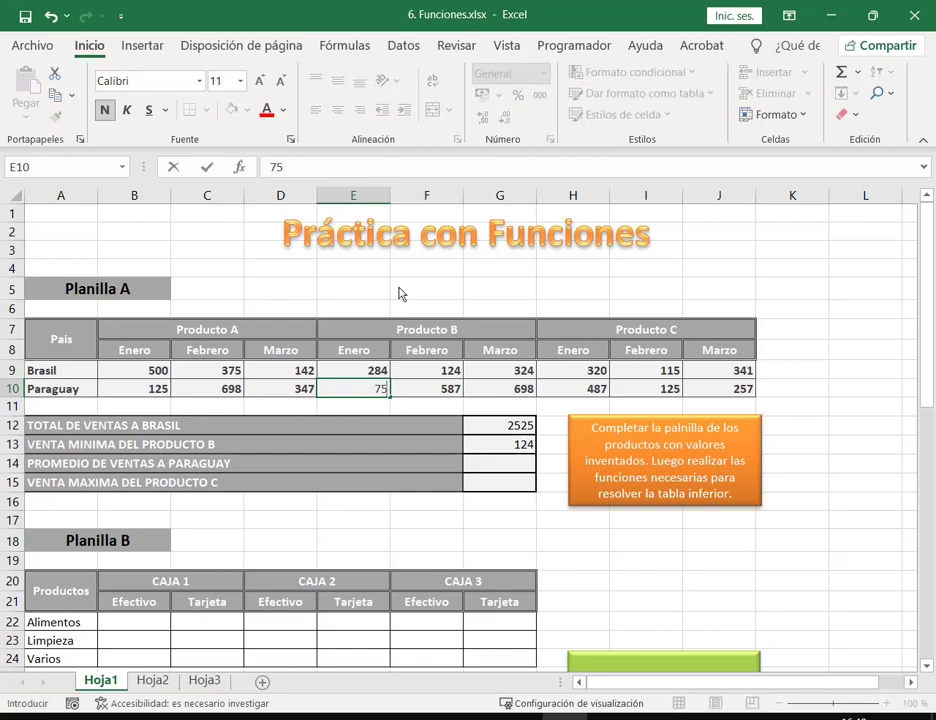
pyautogui.press('Return')
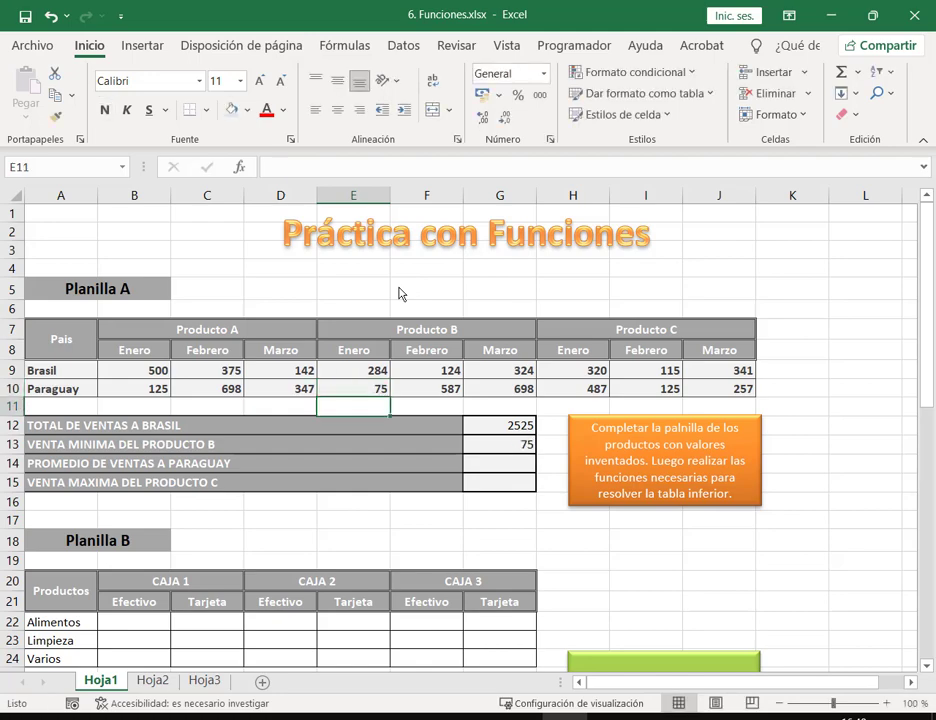
pyautogui.click(500, 446)
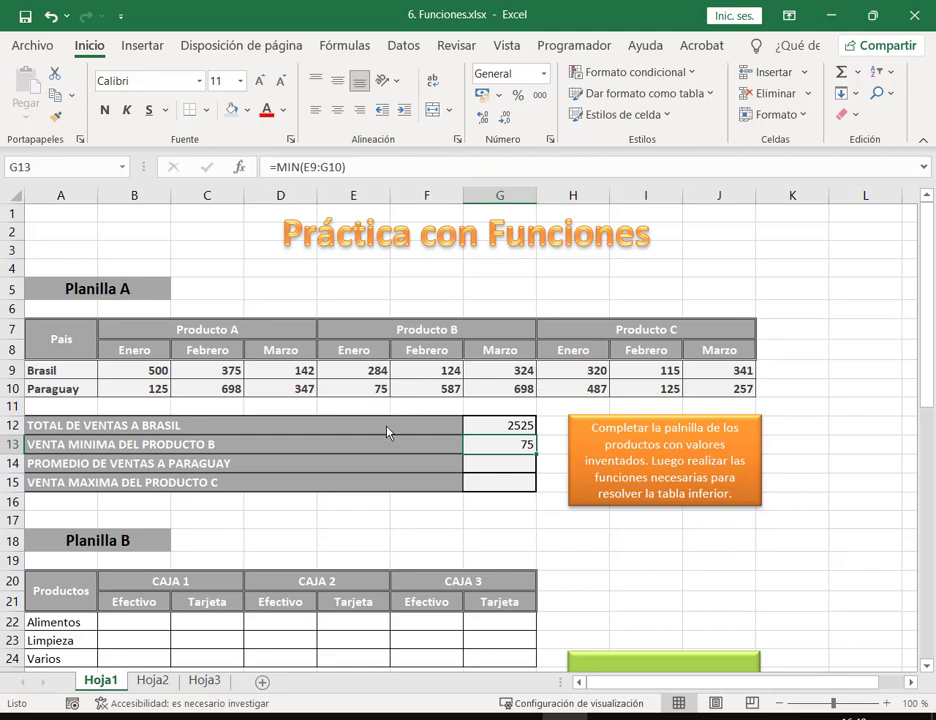
pyautogui.click(500, 464)
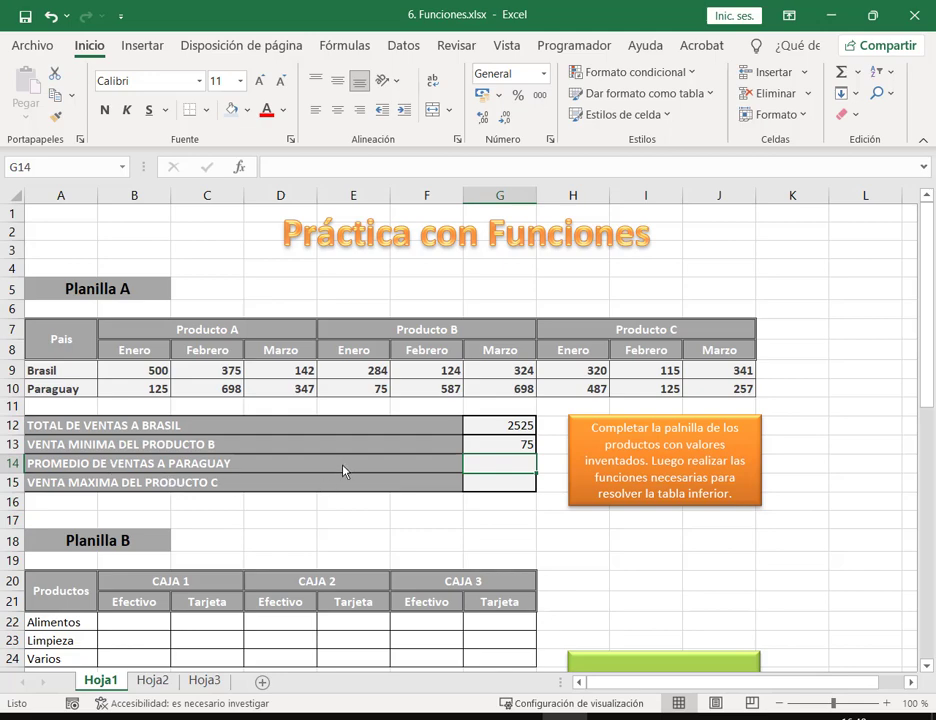
# Step: Put =PROMEDIO(B10:J10) in G14, giving 377,666667, and check it against the status-bar average
pyautogui.click(858, 74)
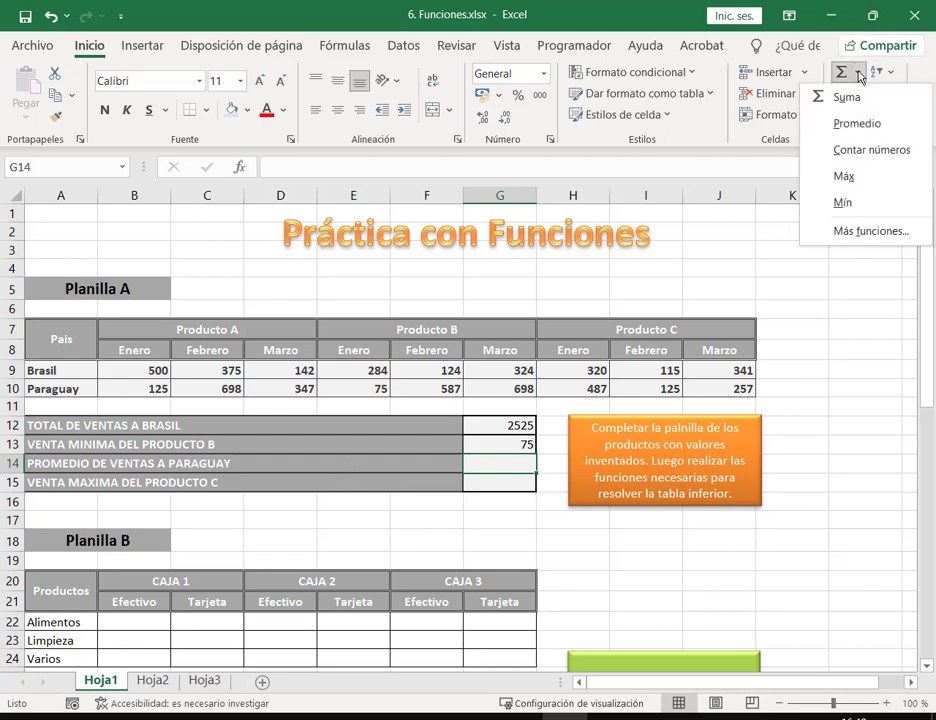
pyautogui.click(858, 124)
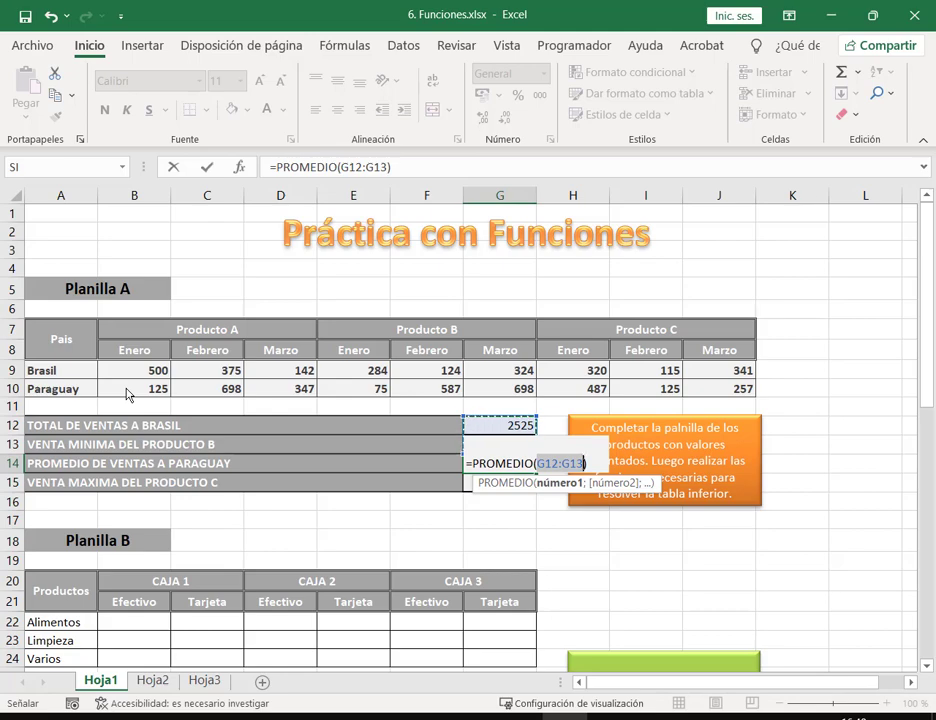
pyautogui.moveTo(127, 394); pyautogui.dragTo(748, 378)
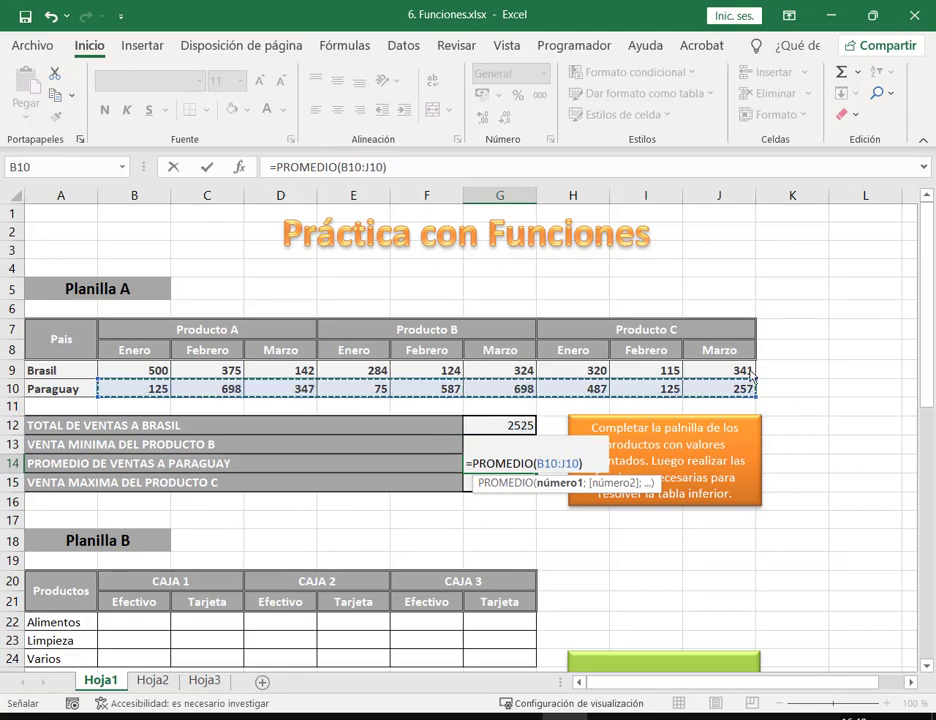
pyautogui.press('Return')
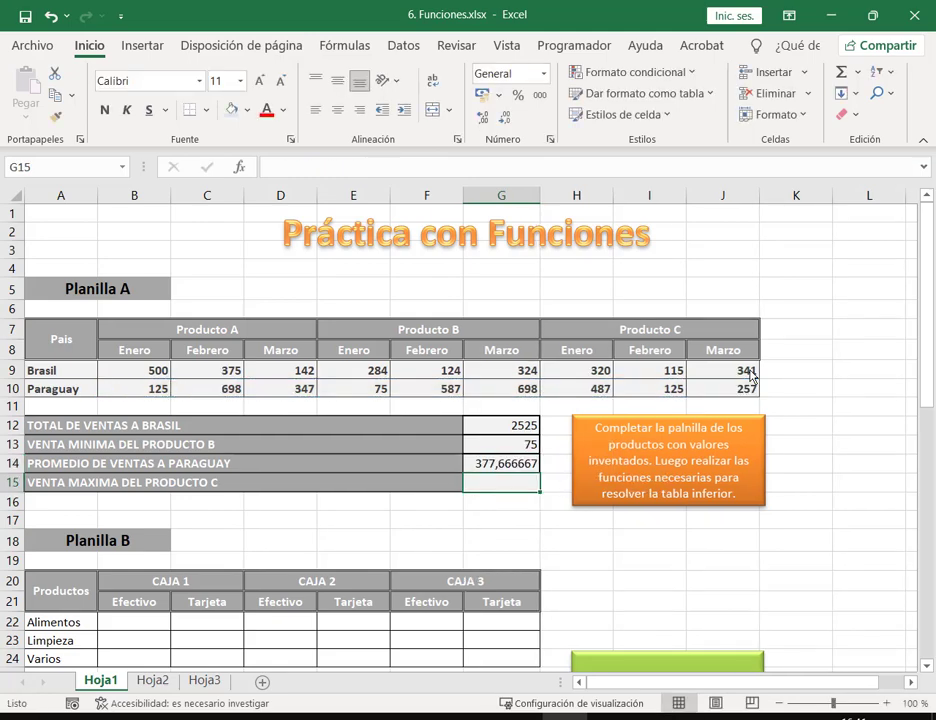
pyautogui.click(497, 464)
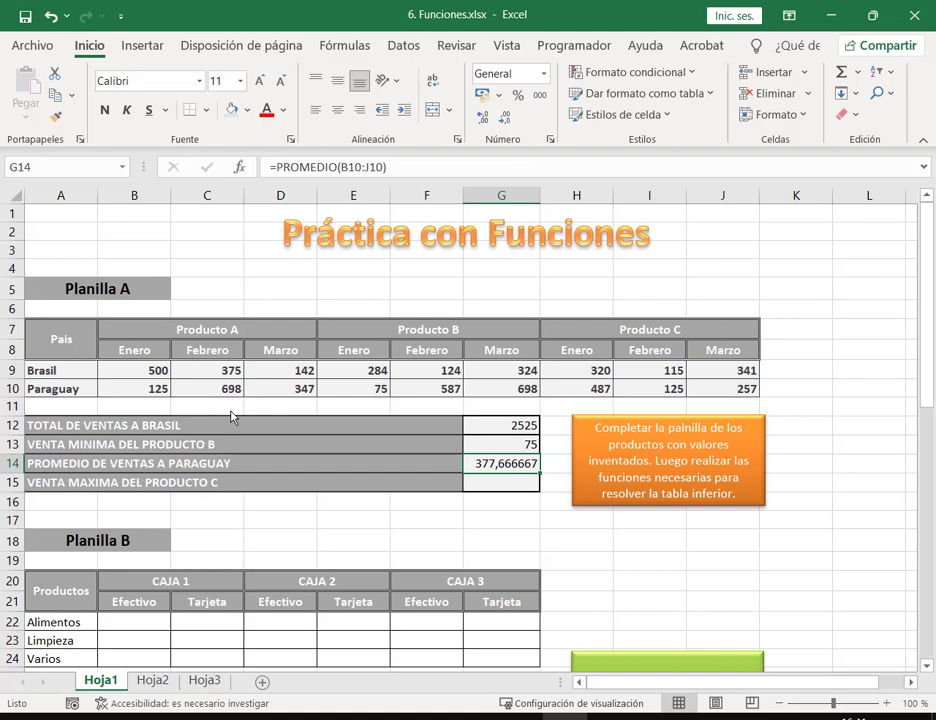
pyautogui.moveTo(157, 392); pyautogui.dragTo(752, 392)
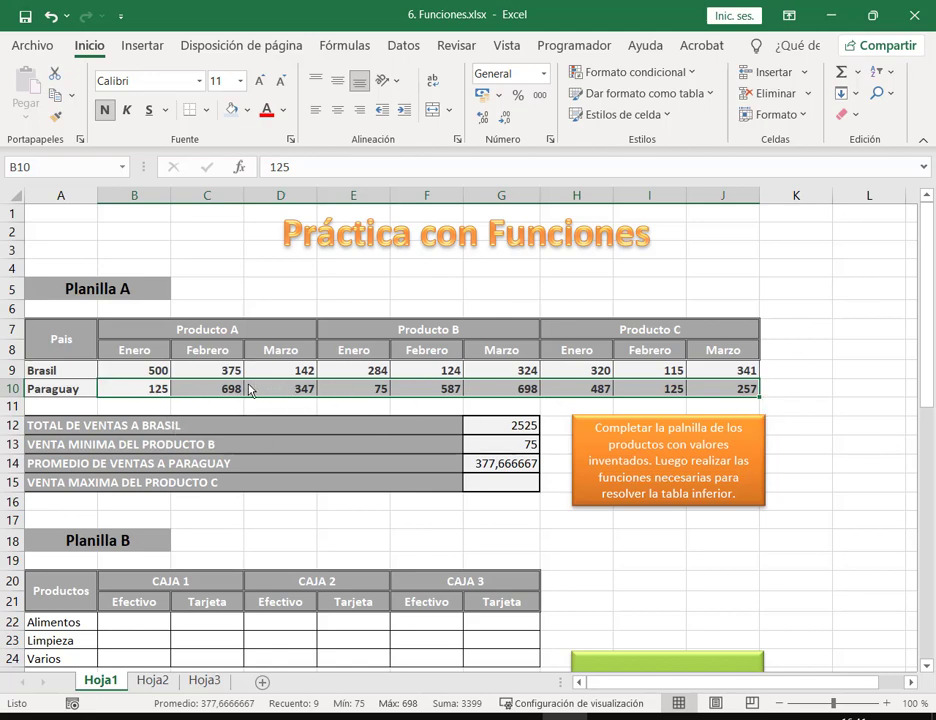
pyautogui.moveTo(178, 389); pyautogui.dragTo(758, 399)
pyautogui.click(500, 463)
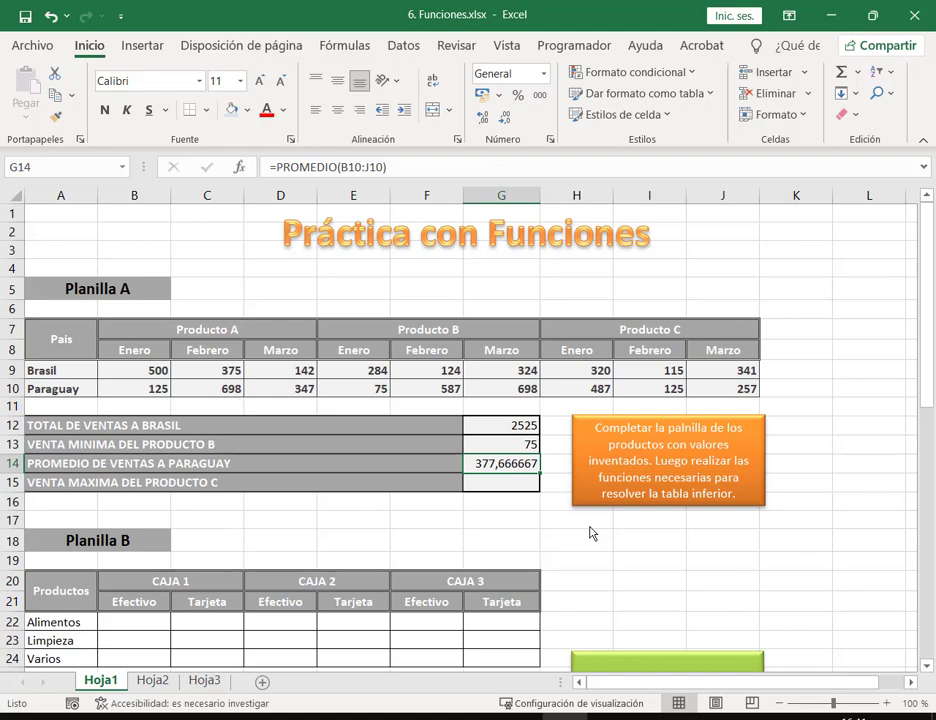
# Step: Apply the thousands-style number format to G14 so the average displays 377,67
pyautogui.write('<')
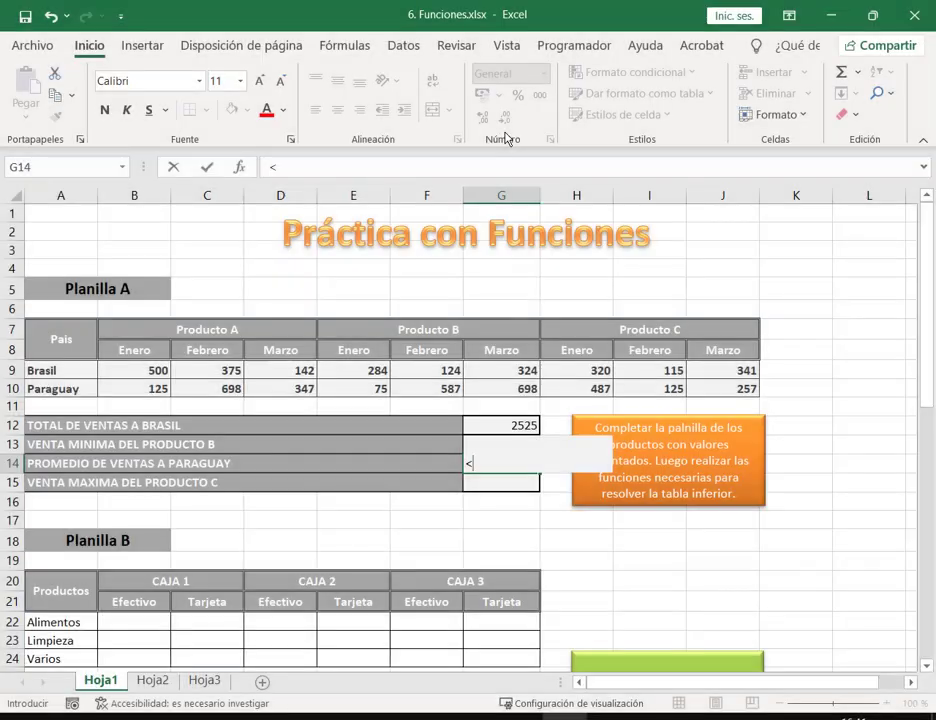
pyautogui.press('super+f')
pyautogui.click(910, 38)
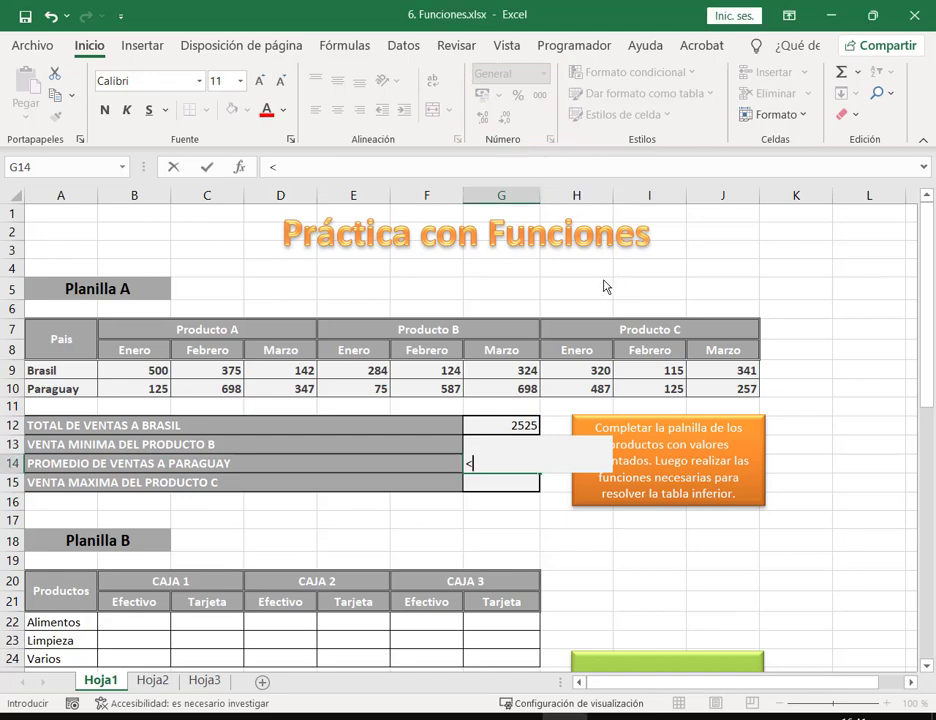
pyautogui.press('Escape')
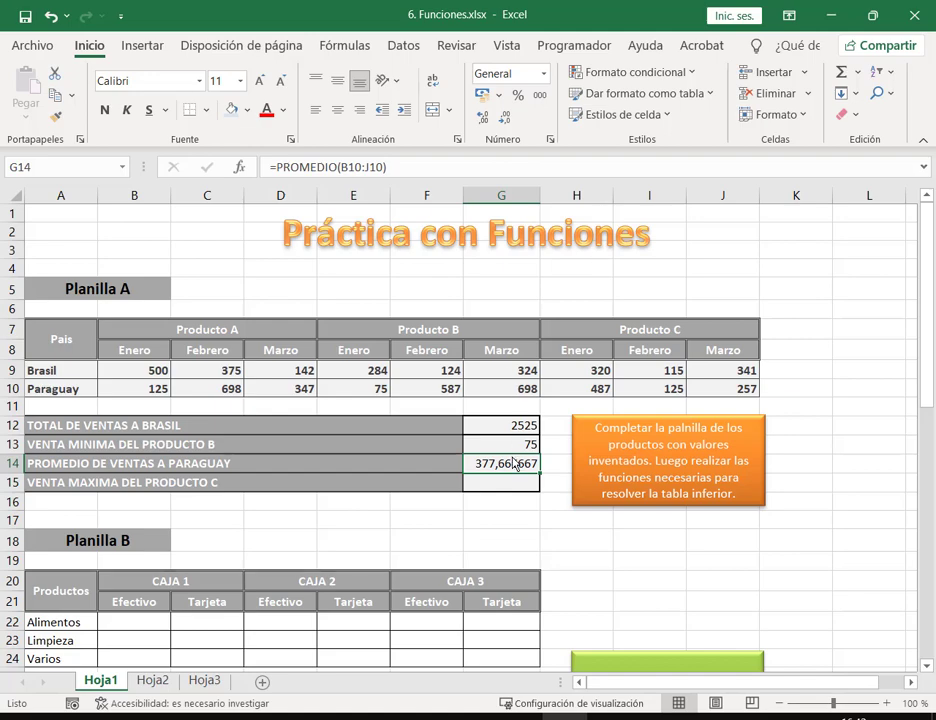
pyautogui.click(506, 117)
pyautogui.click(506, 117)
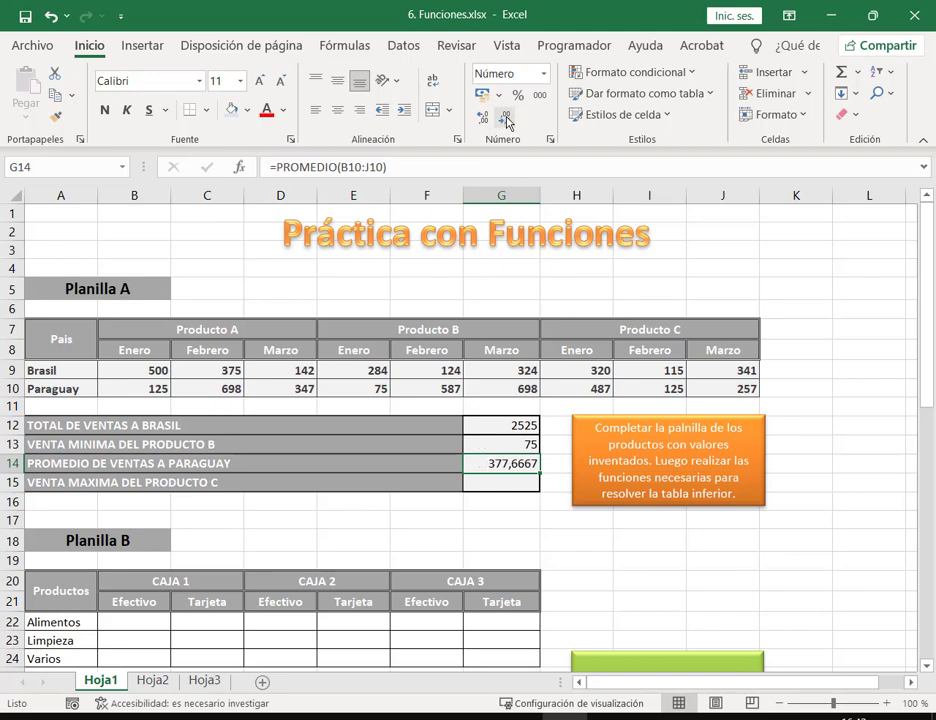
pyautogui.click(50, 16)
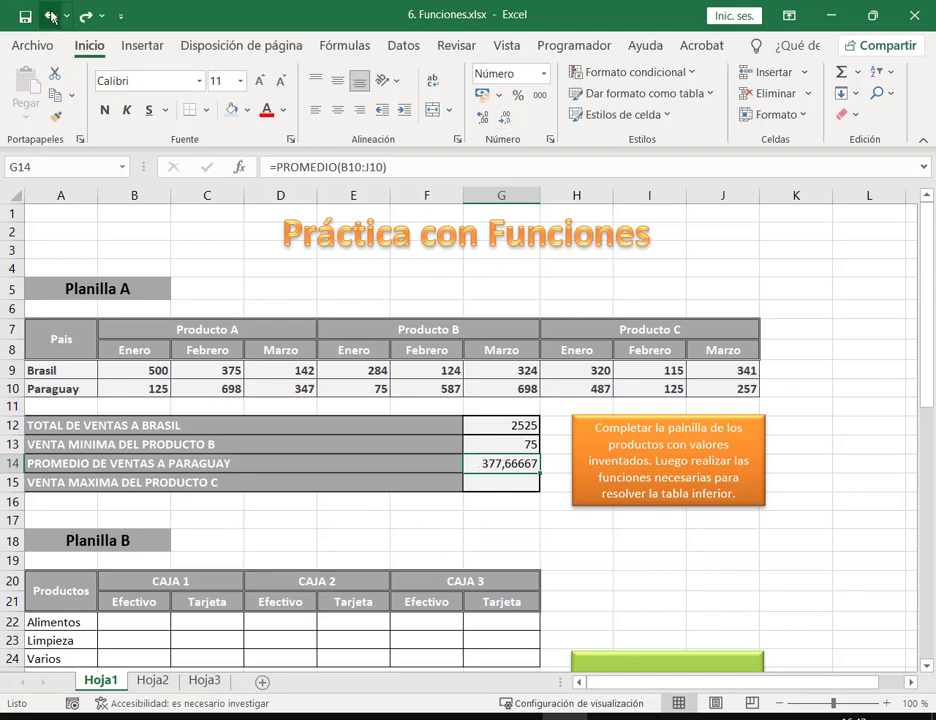
pyautogui.click(50, 16)
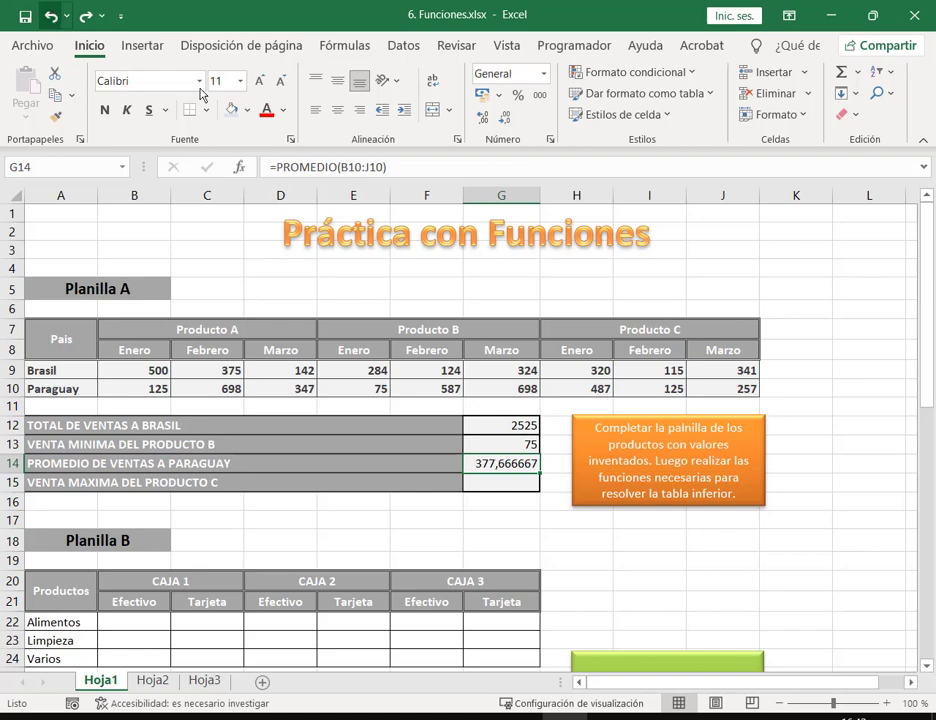
pyautogui.click(540, 94)
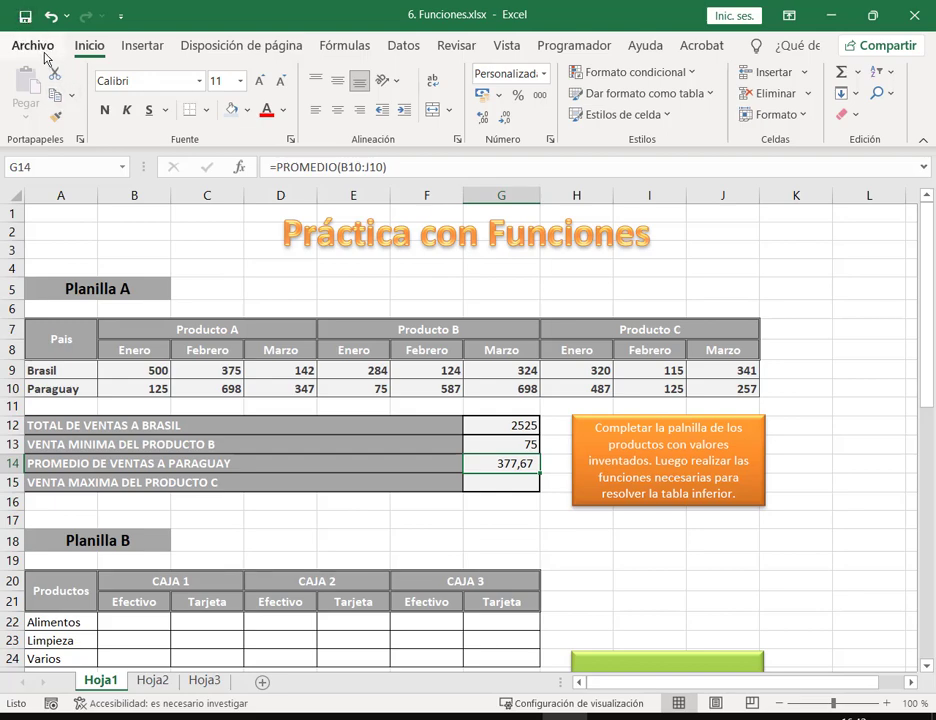
pyautogui.click(44, 56)
pyautogui.press('Escape')
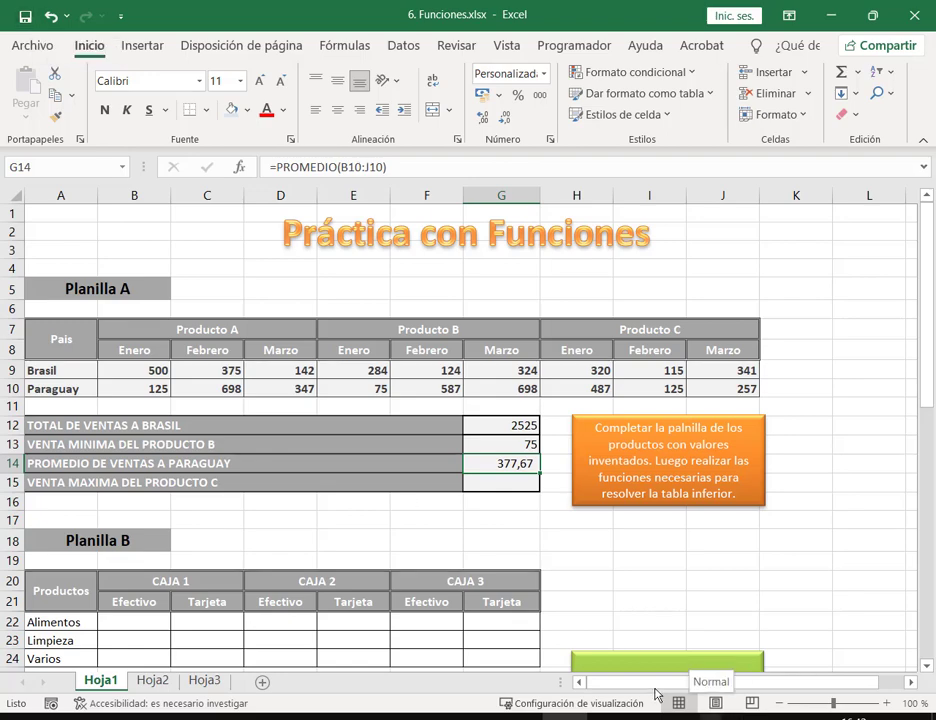
pyautogui.click(477, 487)
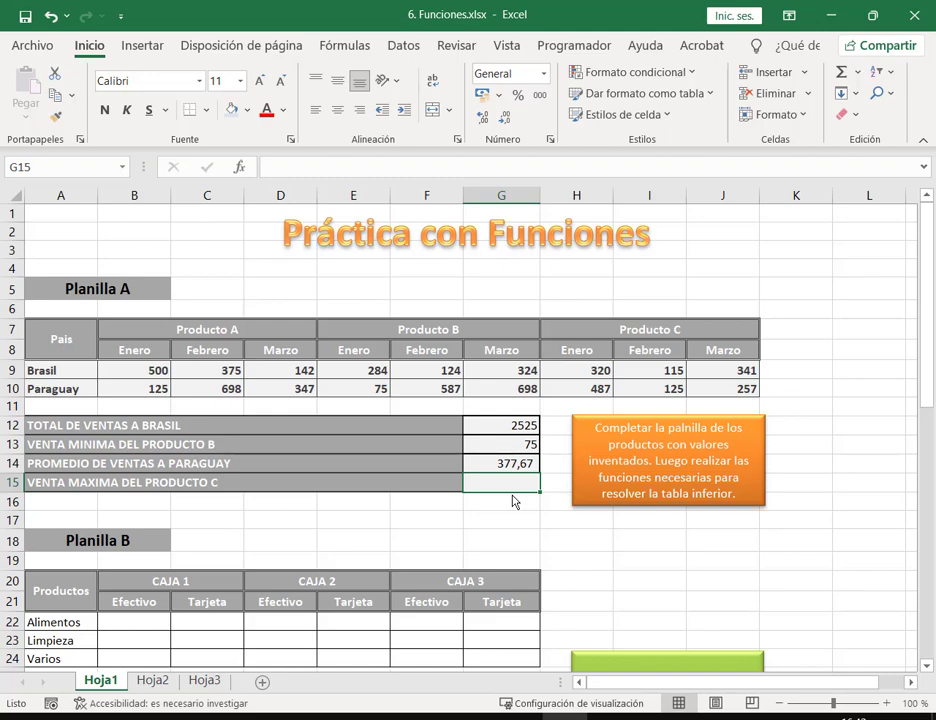
pyautogui.click(14, 42)
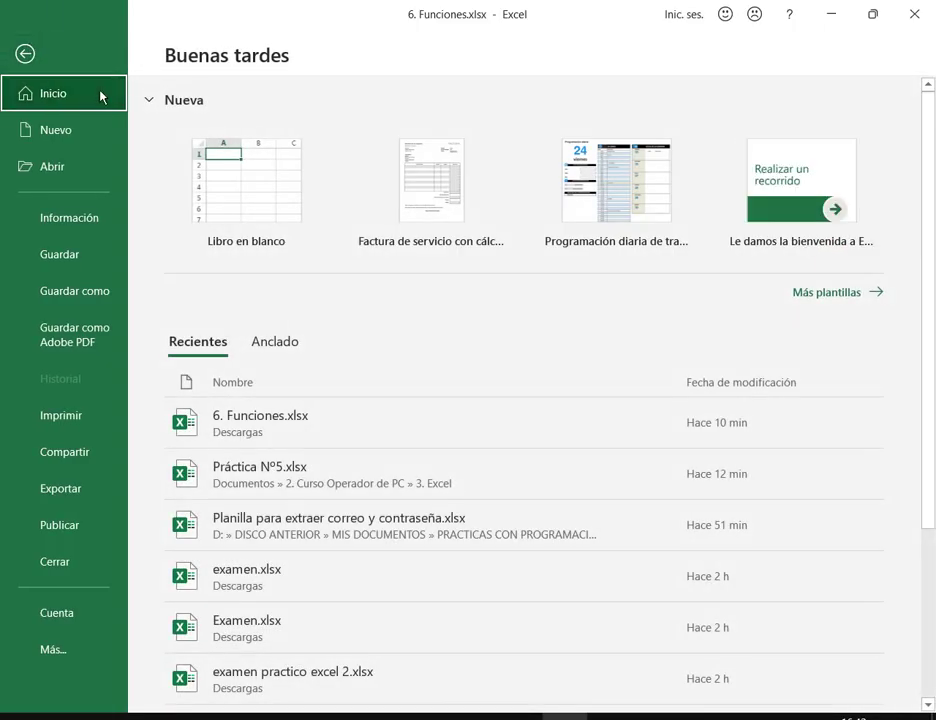
pyautogui.click(78, 135)
pyautogui.scroll(-4, 715, 440)
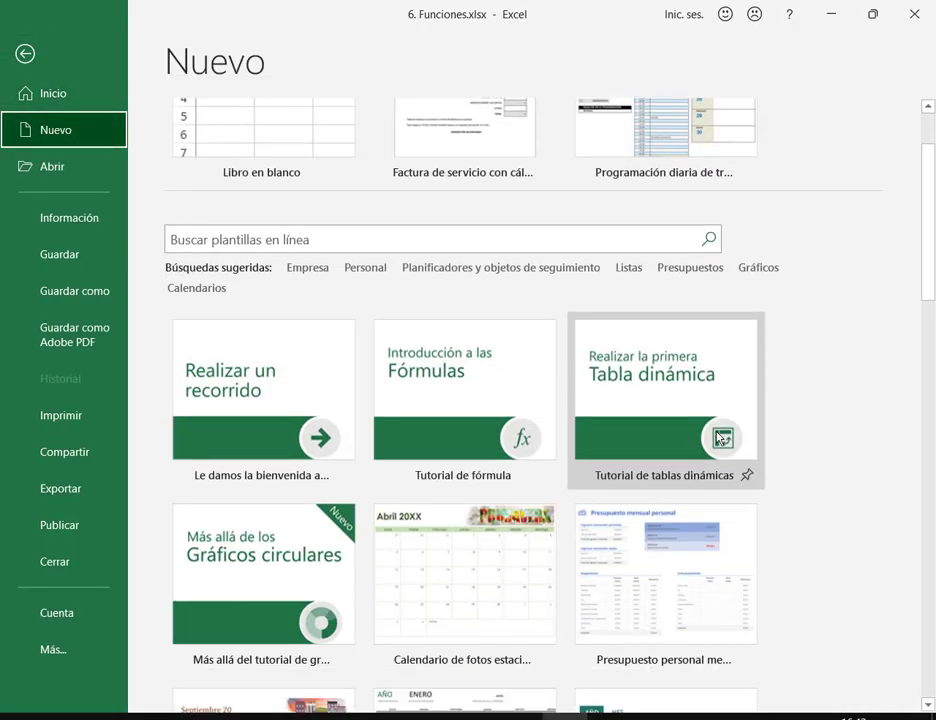
pyautogui.click(50, 164)
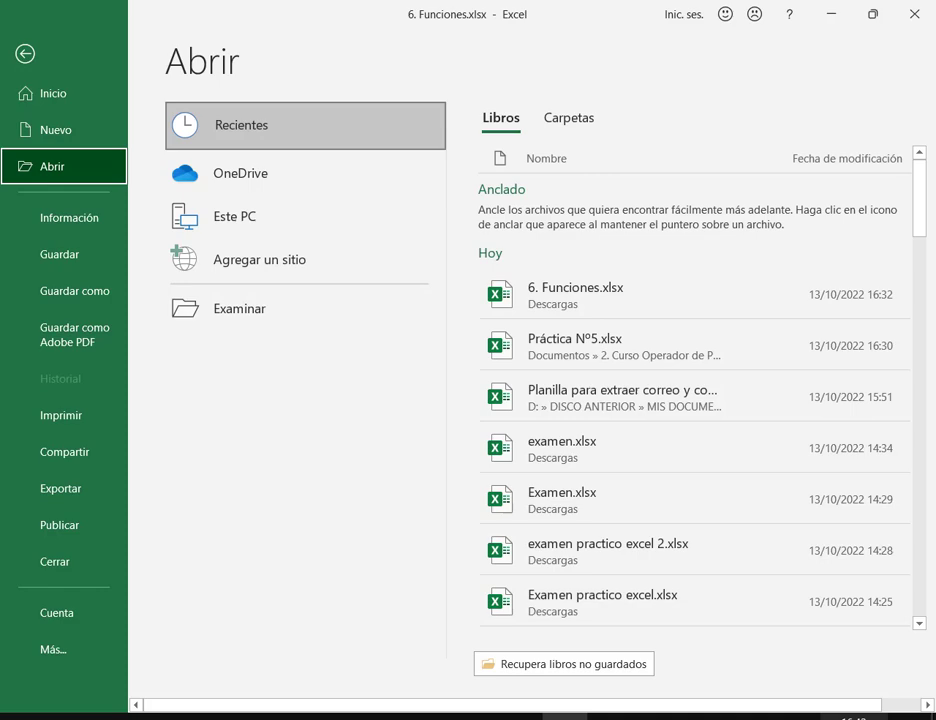
pyautogui.click(25, 56)
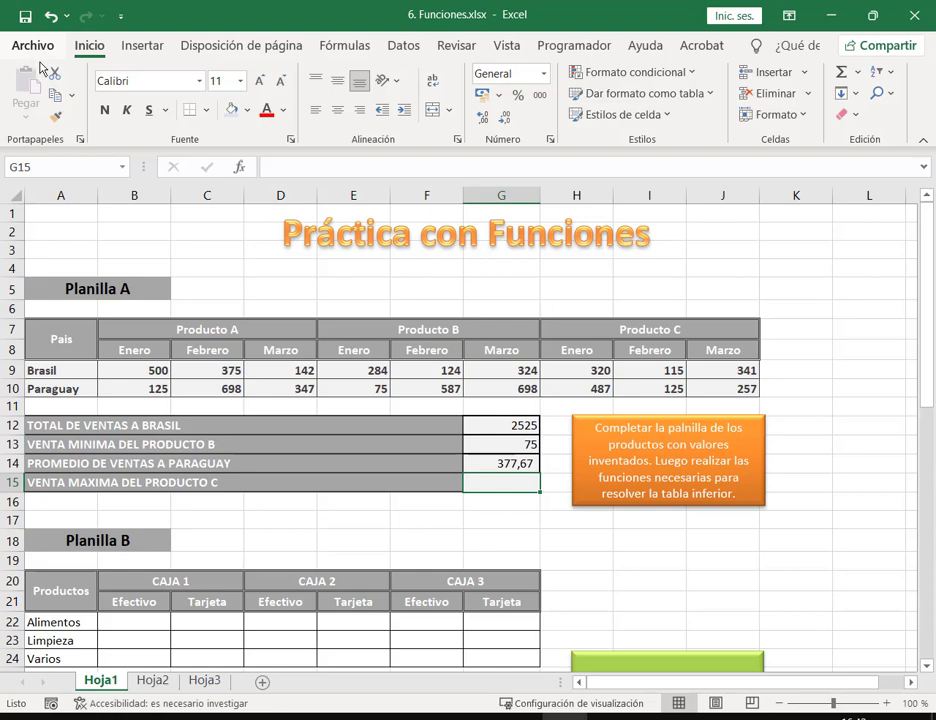
# Step: Fill G15 with a Máx formula over Producto C sales H9:J10, giving 487
pyautogui.click(530, 468)
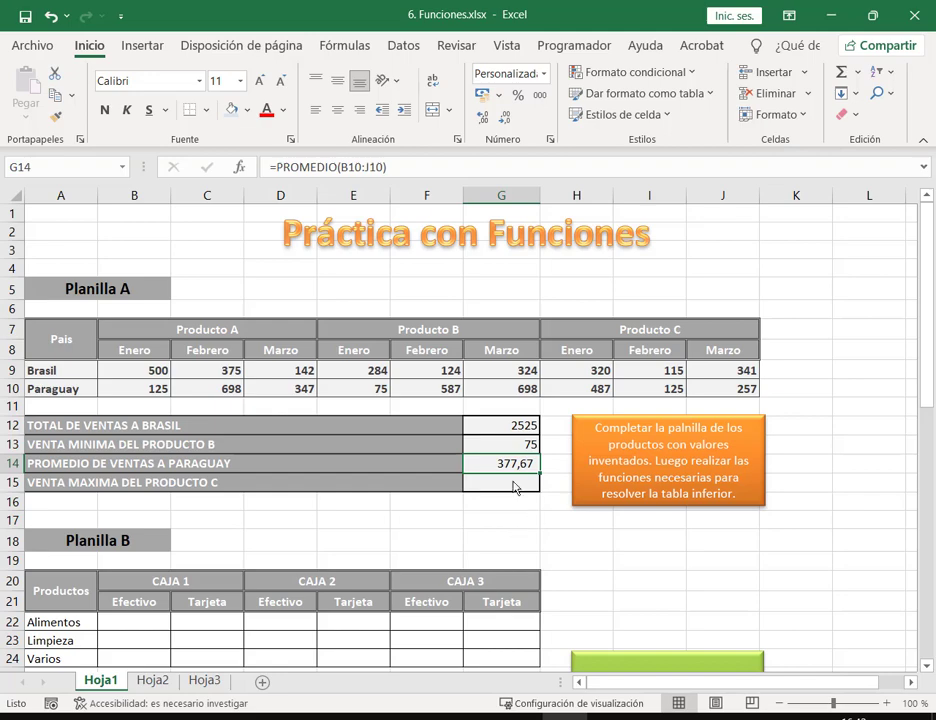
pyautogui.click(514, 486)
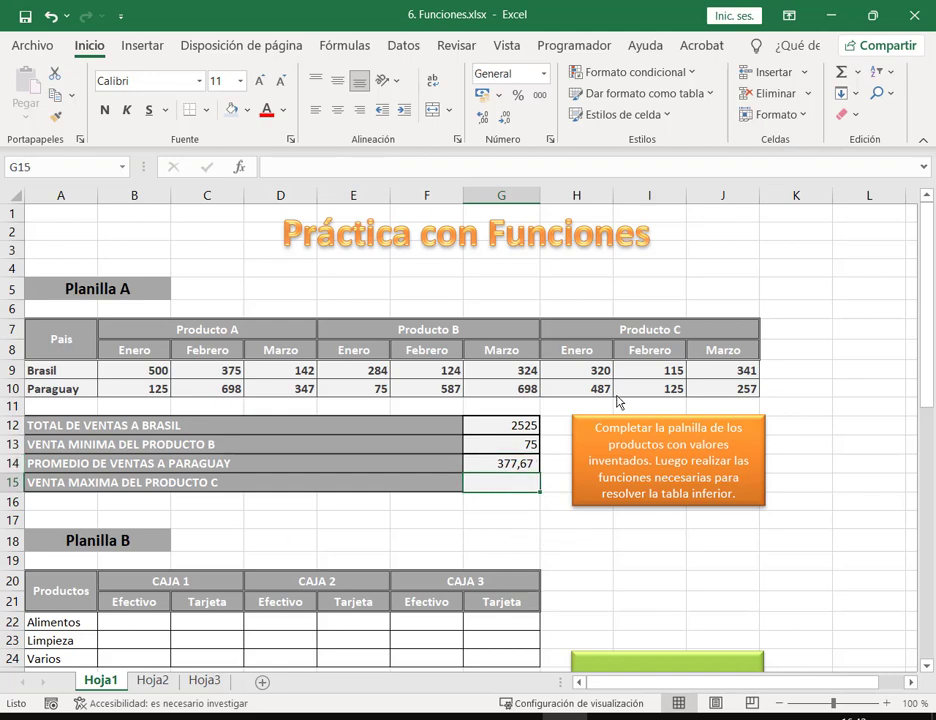
pyautogui.click(859, 80)
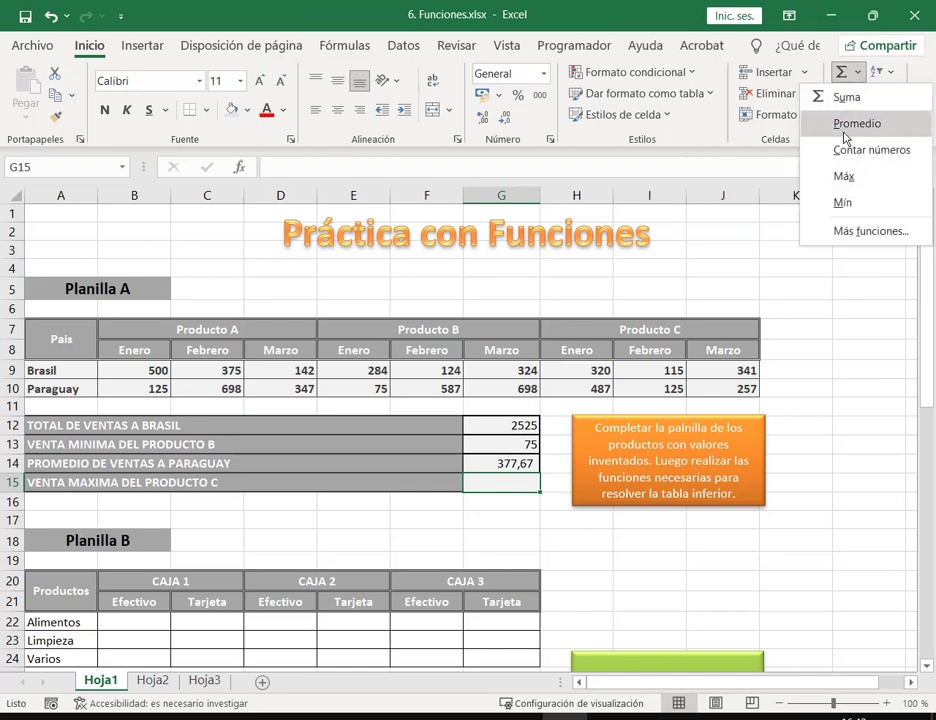
pyautogui.click(845, 177)
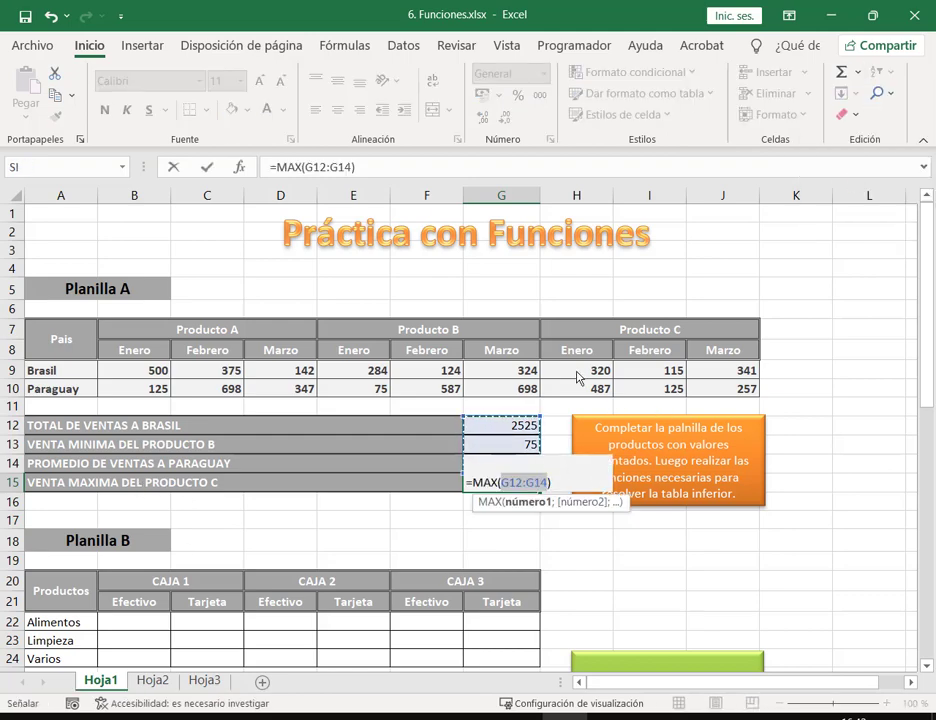
pyautogui.moveTo(575, 375); pyautogui.dragTo(712, 393)
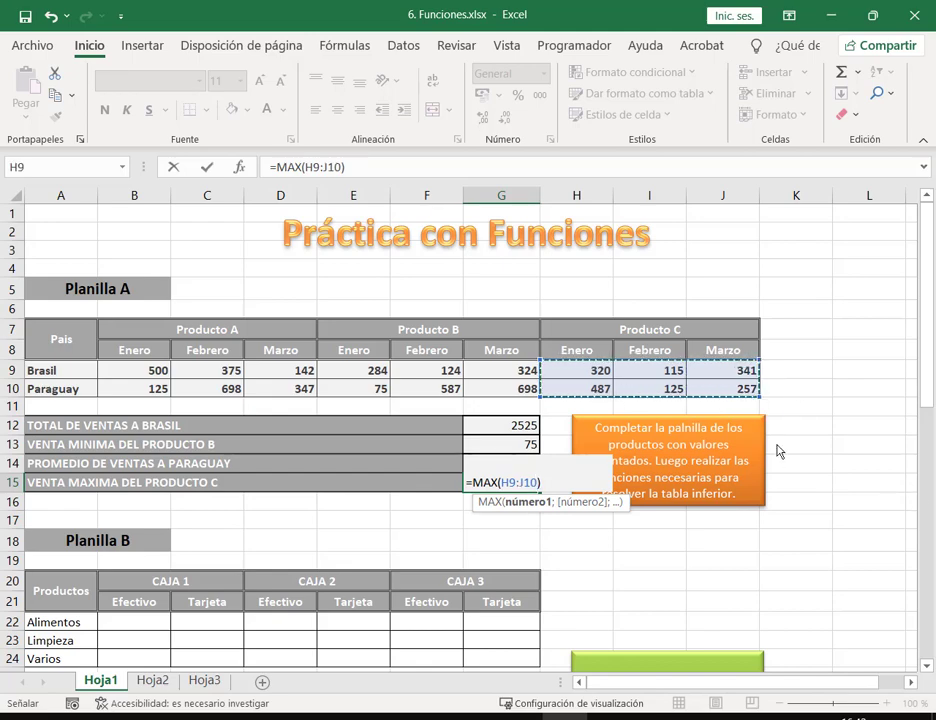
pyautogui.press('Return')
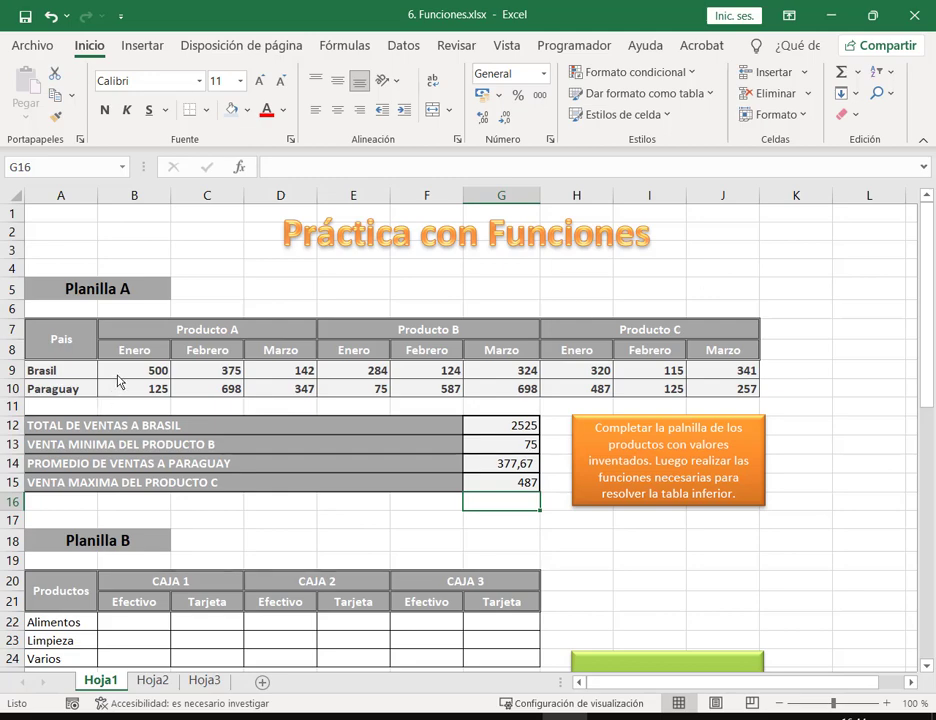
# Step: Check the Planilla A results against the Brasil row, Paraguay row, Producto B and Producto C ranges
pyautogui.moveTo(118, 380); pyautogui.dragTo(745, 372)
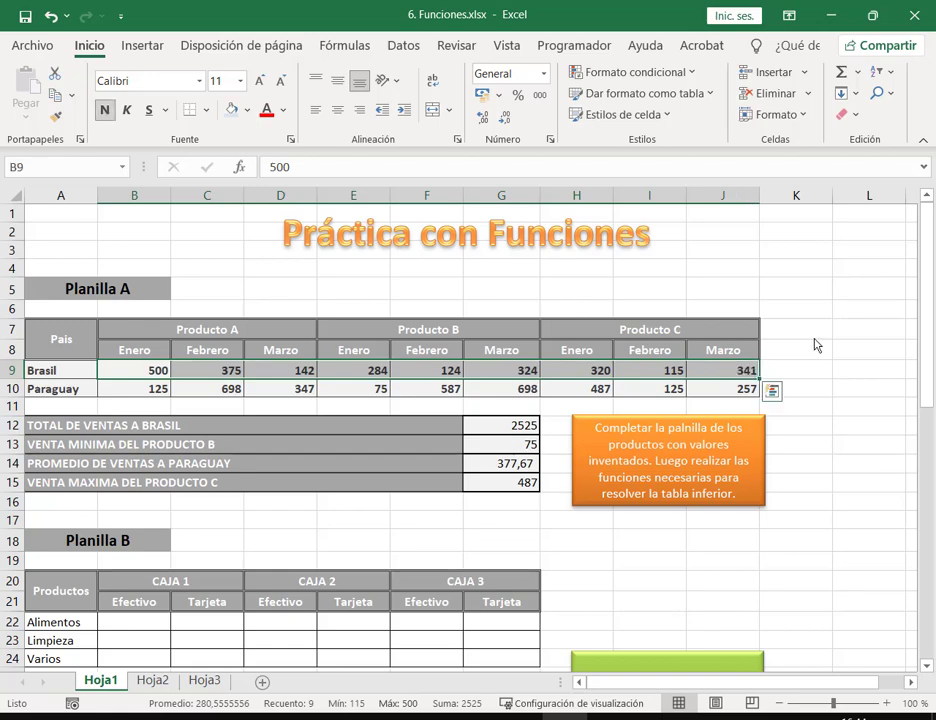
pyautogui.click(816, 339)
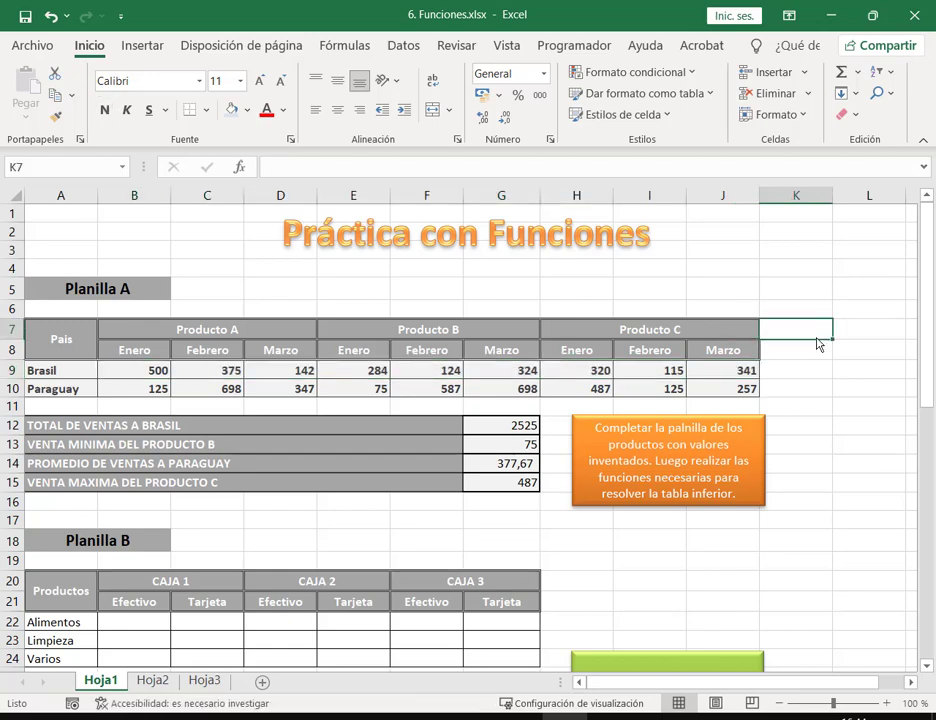
pyautogui.moveTo(355, 375); pyautogui.dragTo(490, 402)
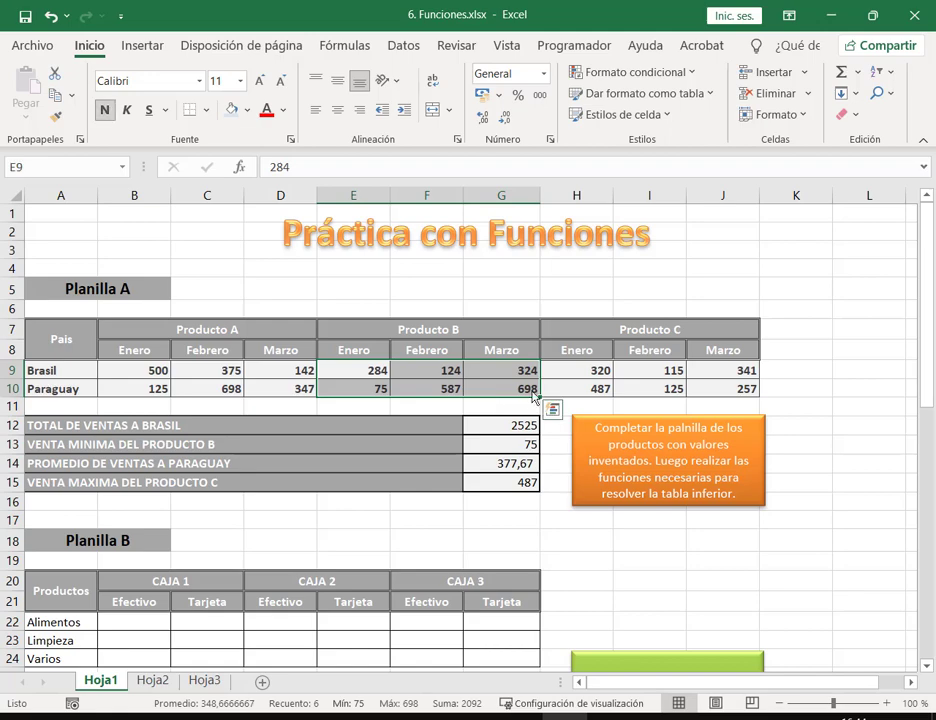
pyautogui.moveTo(157, 388); pyautogui.dragTo(735, 396)
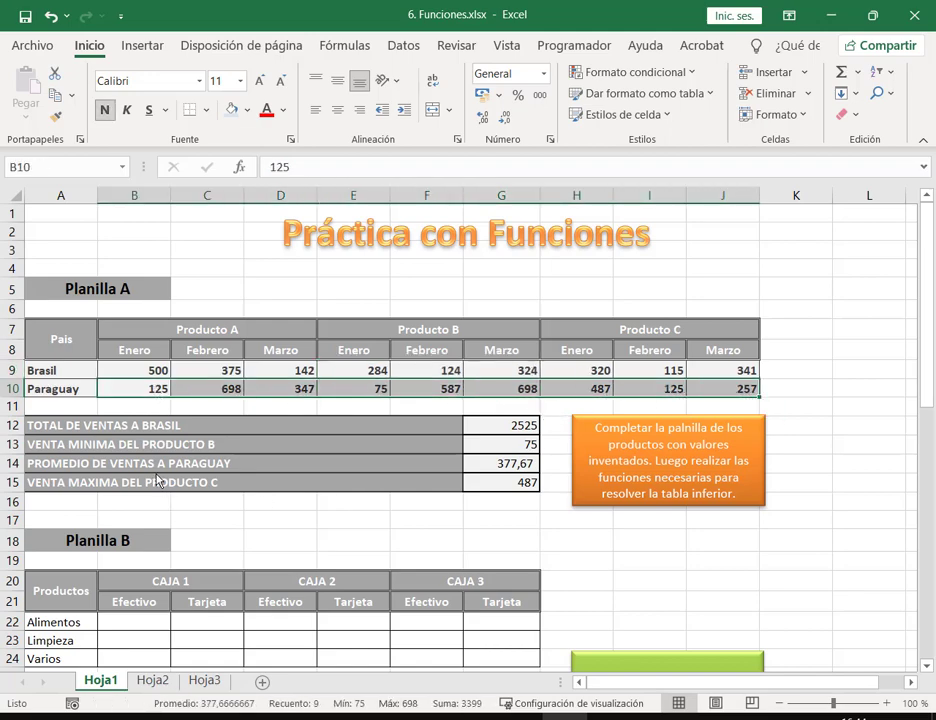
pyautogui.moveTo(556, 372); pyautogui.dragTo(748, 402)
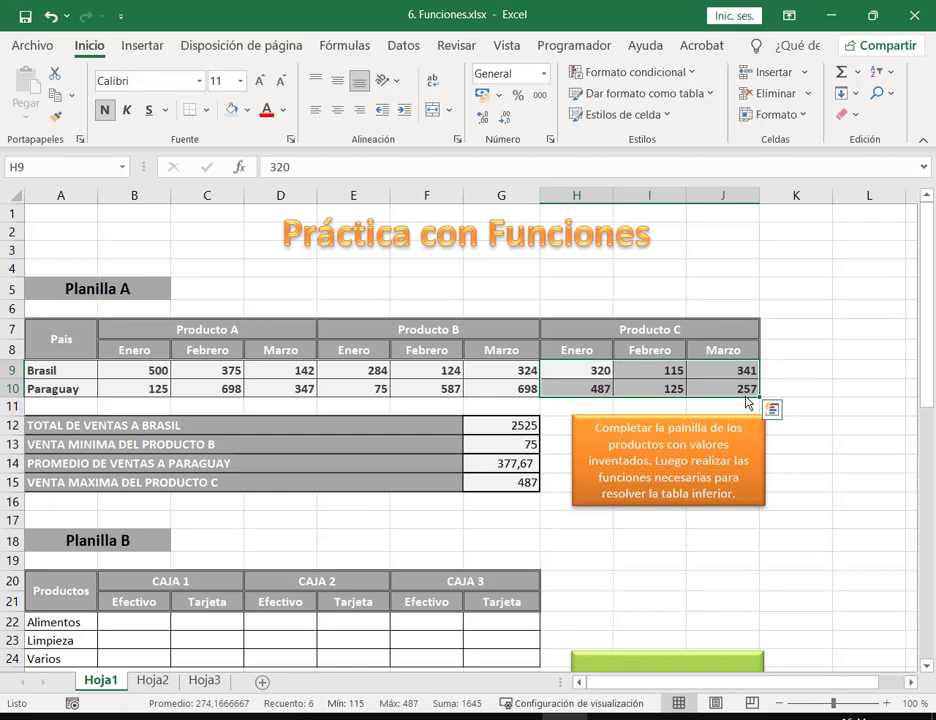
# Step: Enter the label 'TOTAL DE VENTAS DEL MES DE ENERO DE CADA PRODUCTO' in A16
pyautogui.click(94, 503)
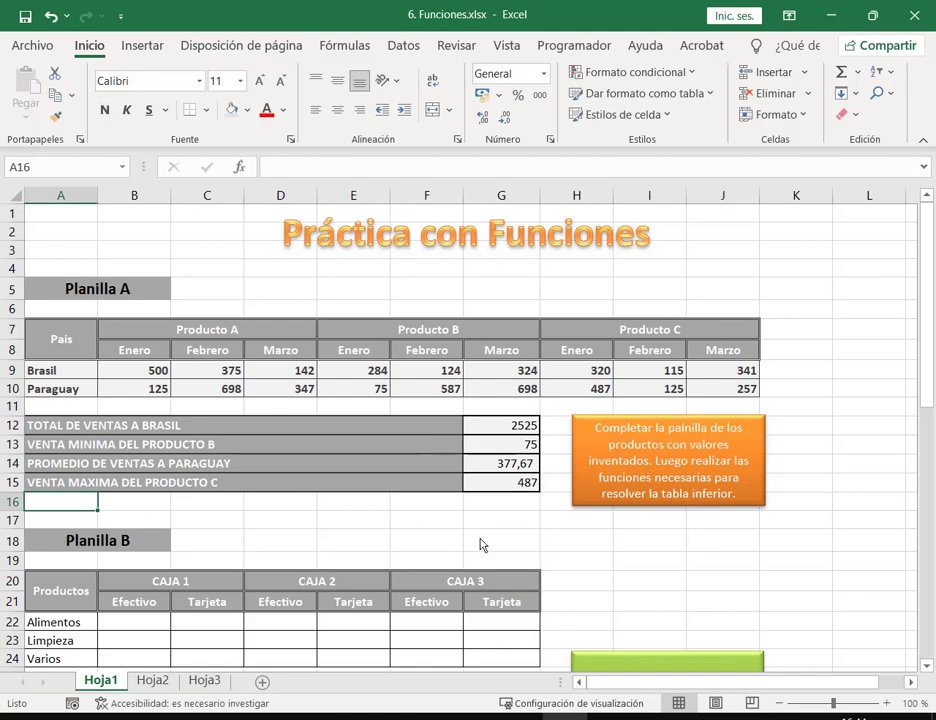
pyautogui.write('TTOAL')
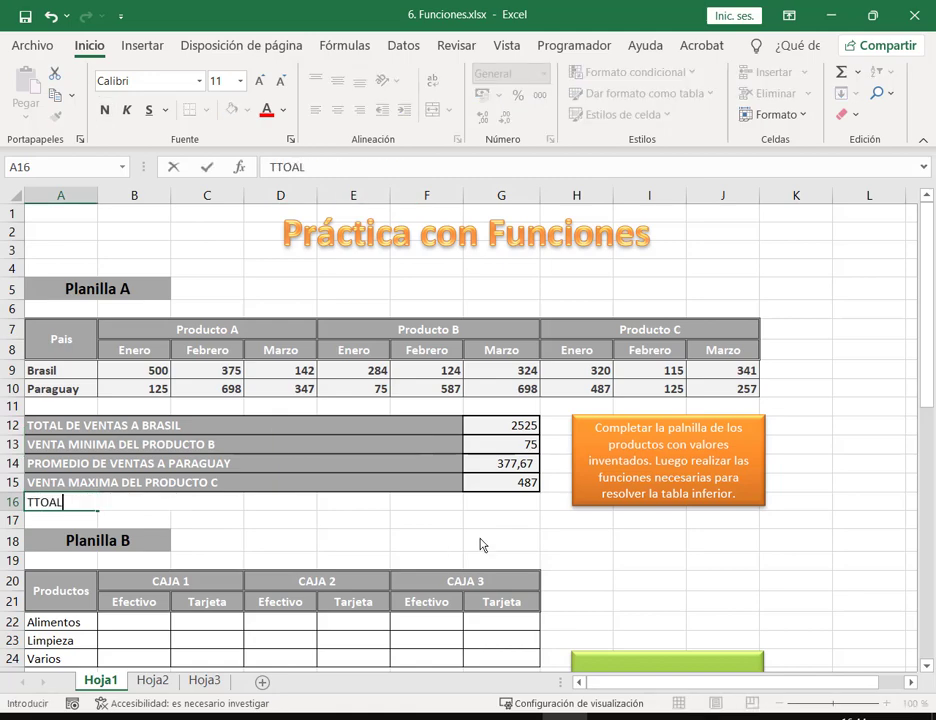
pyautogui.press('BackSpace')
pyautogui.press('BackSpace')
pyautogui.press('BackSpace')
pyautogui.press('BackSpace')
pyautogui.write('OTAL DE VENTAS ')
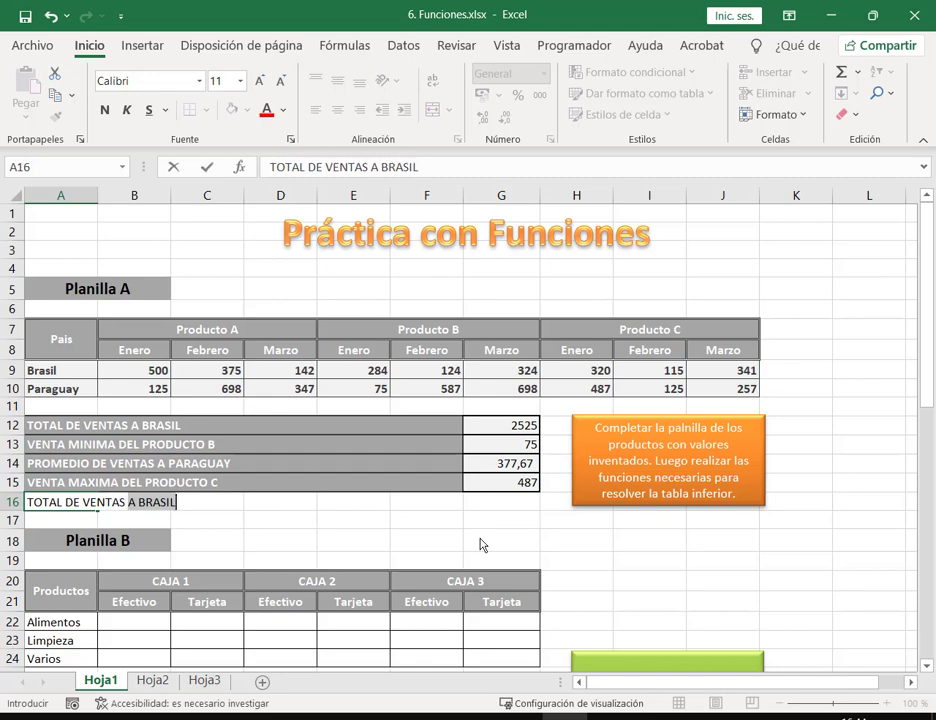
pyautogui.write('A BRASILDEL MES DE ENE')
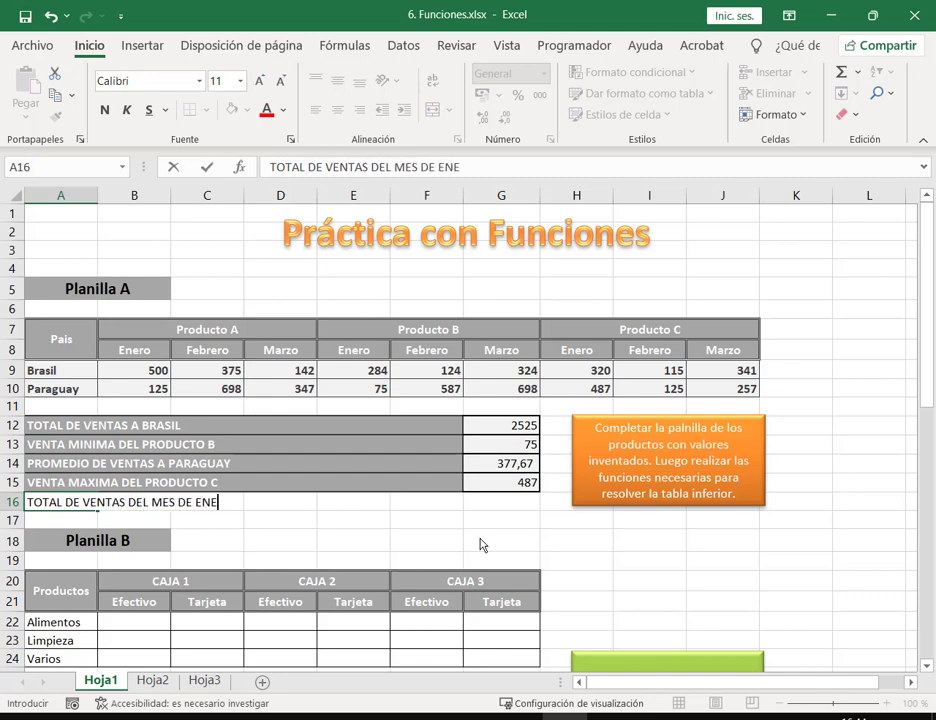
pyautogui.write('RO DE CADA ')
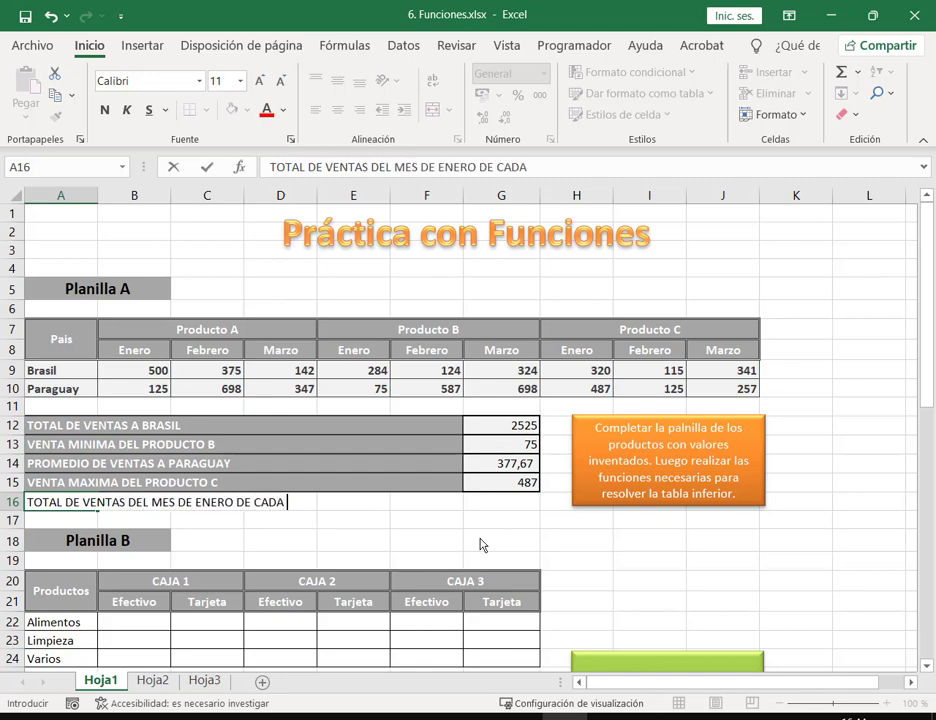
pyautogui.write('PRODUCTO')
pyautogui.press('Return')
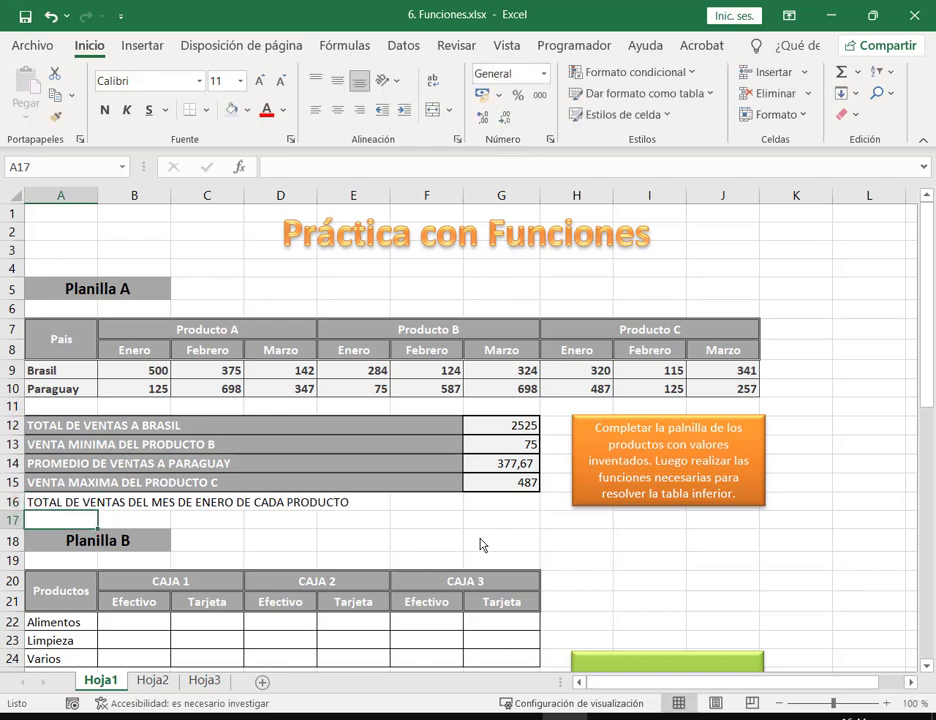
pyautogui.press('Up')
pyautogui.press('Up')
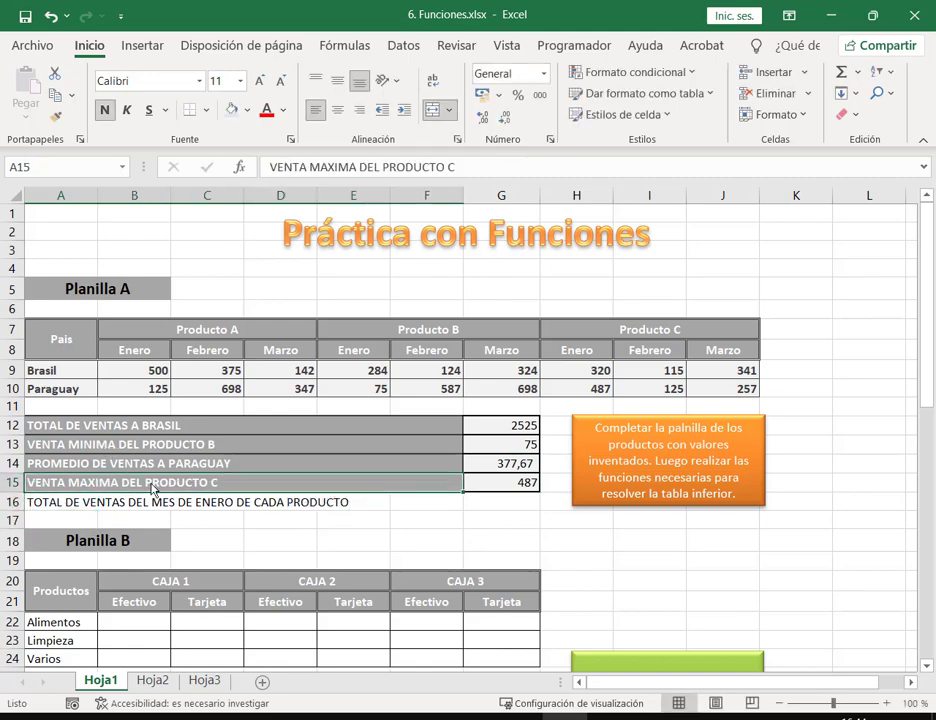
# Step: Use Copiar formato to copy row 15's grey, bordered styling onto A16:F16 and result cell G16
pyautogui.click(57, 119)
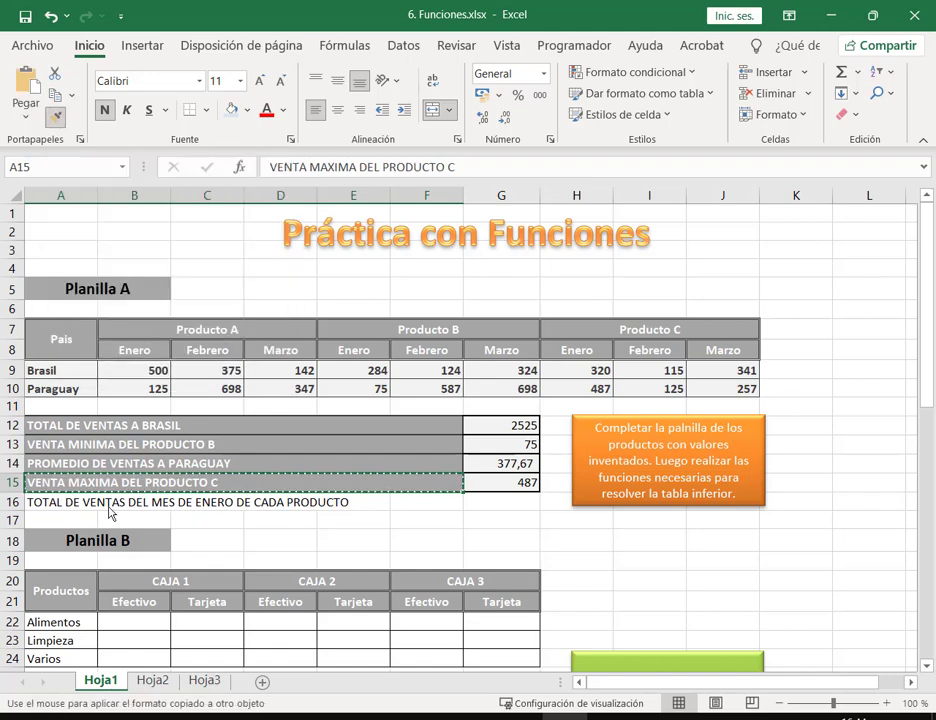
pyautogui.moveTo(85, 504)
pyautogui.mouseDown()
pyautogui.moveTo(203, 518)
pyautogui.moveTo(429, 510)
pyautogui.mouseUp()
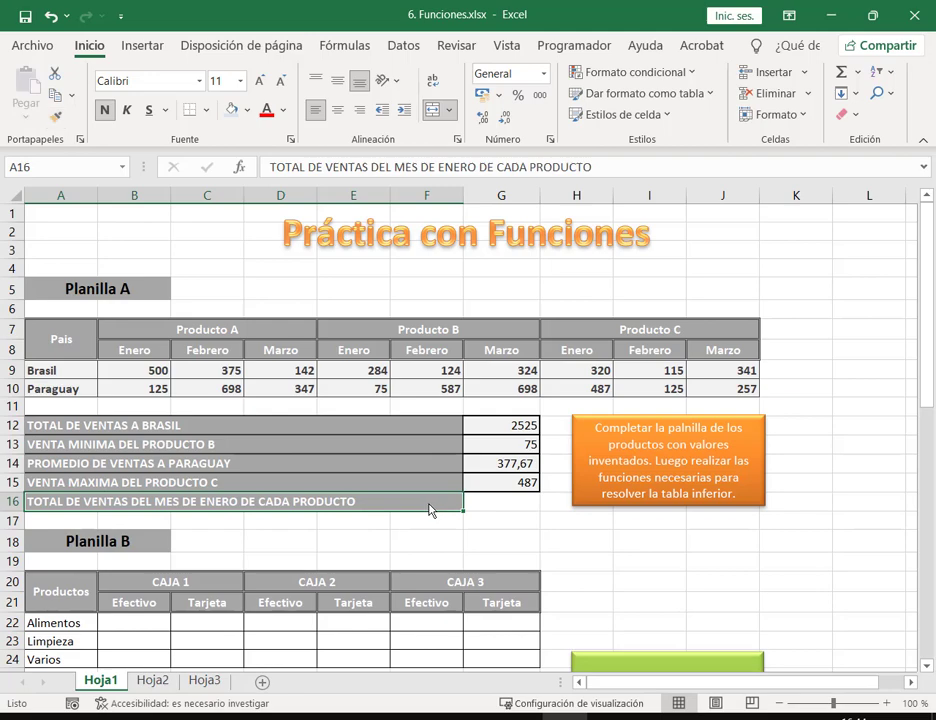
pyautogui.click(520, 507)
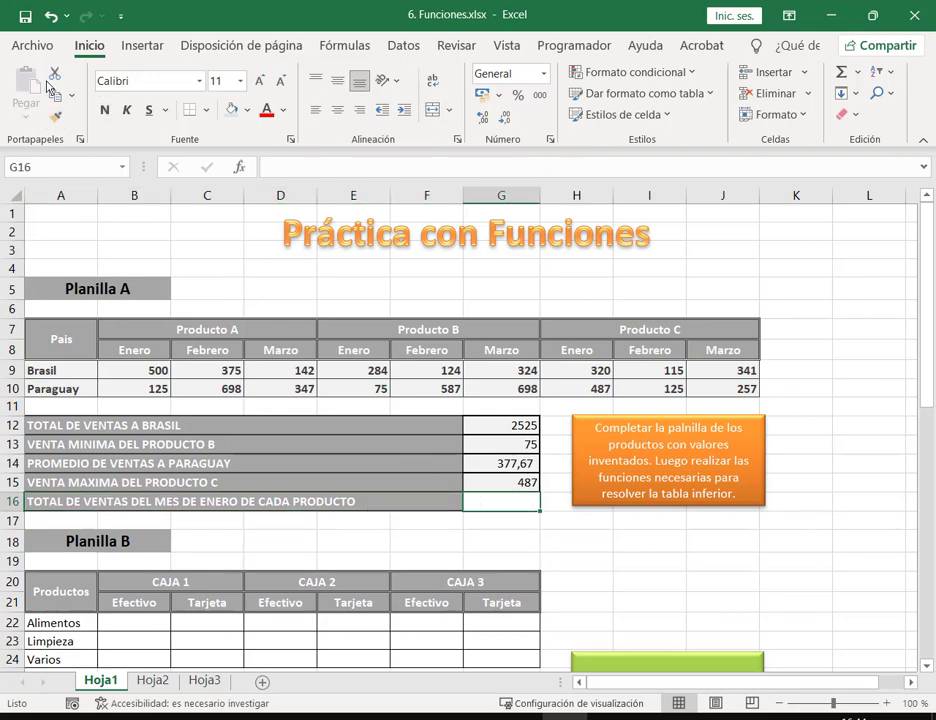
pyautogui.click(55, 117)
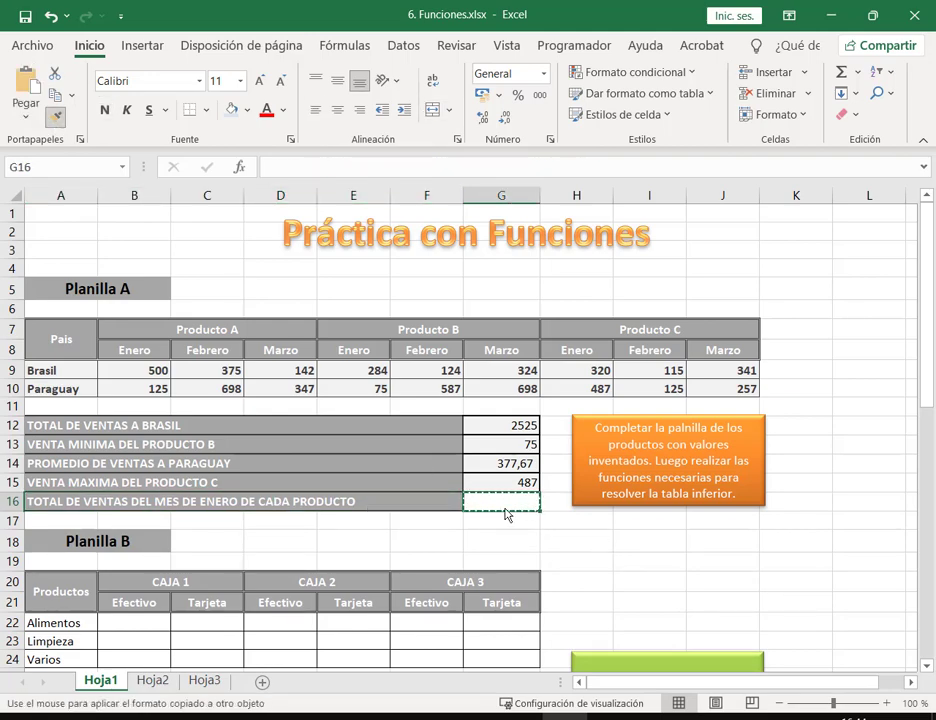
pyautogui.click(527, 486)
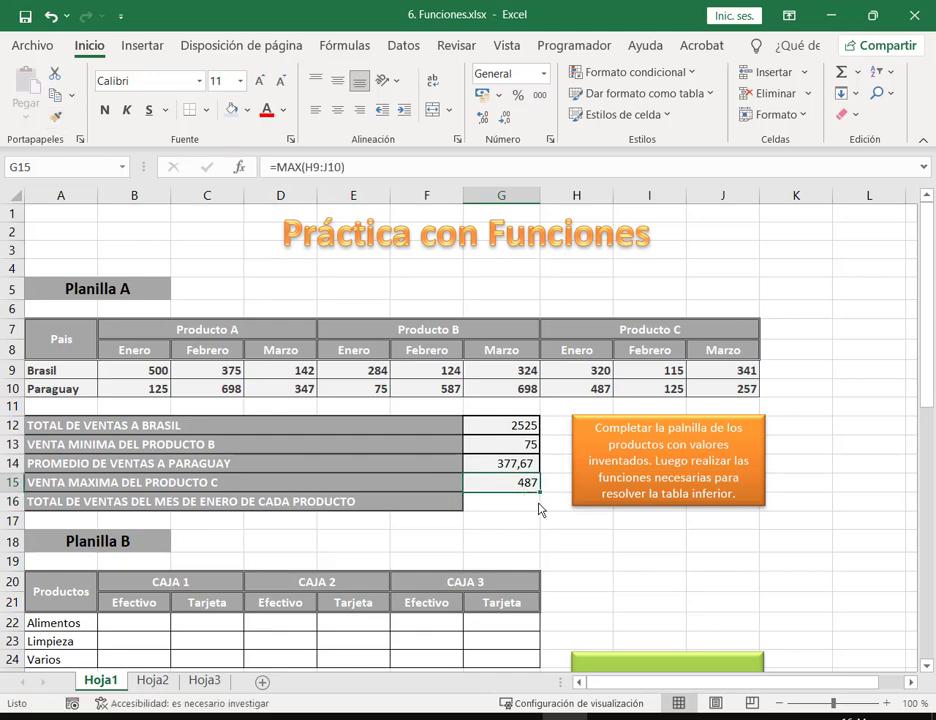
pyautogui.click(55, 117)
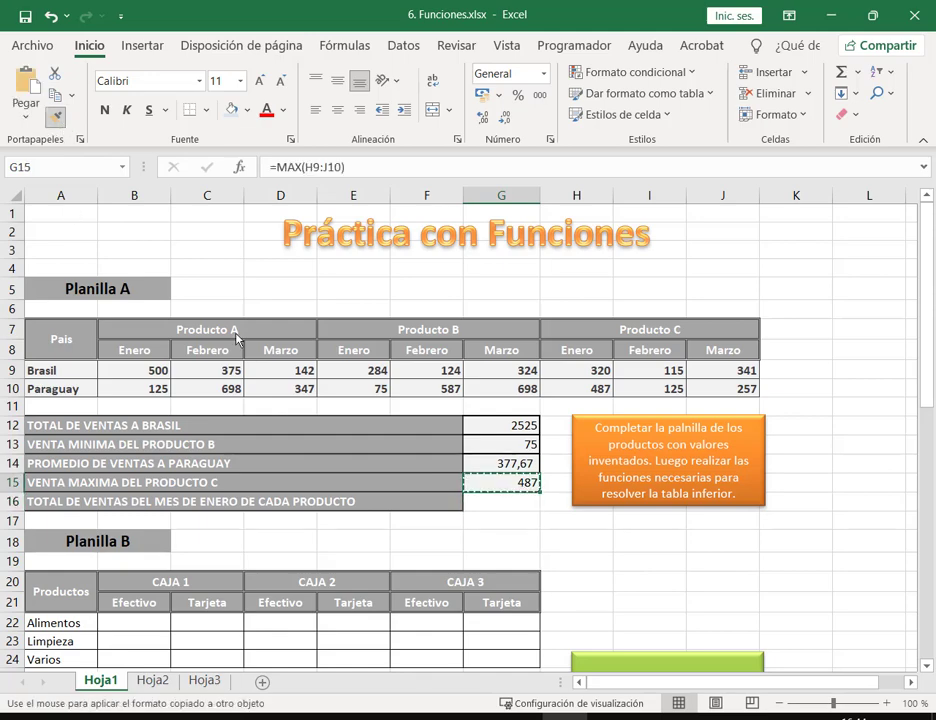
pyautogui.click(512, 508)
pyautogui.click(572, 560)
pyautogui.click(497, 503)
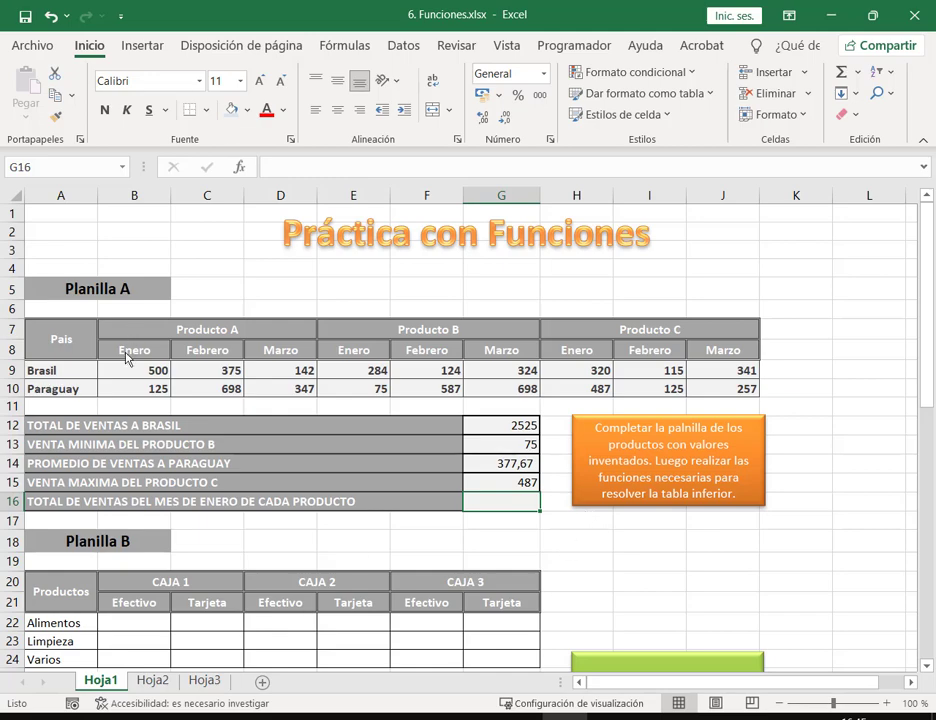
# Step: Look over the January sales values of Productos A, B and C
pyautogui.moveTo(138, 372); pyautogui.dragTo(134, 410)
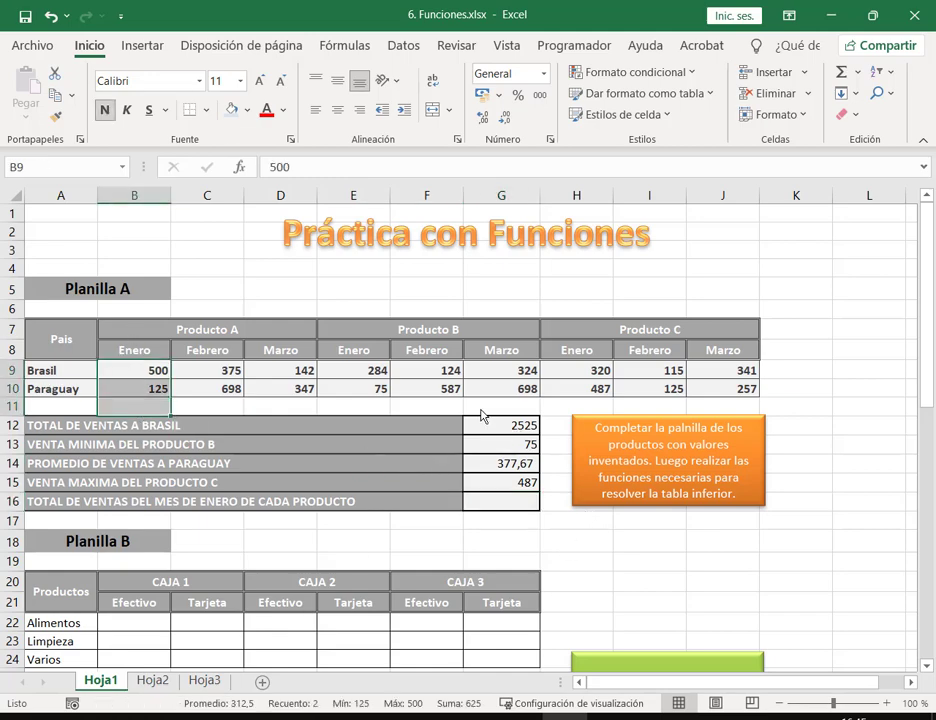
pyautogui.moveTo(453, 370); pyautogui.dragTo(451, 387)
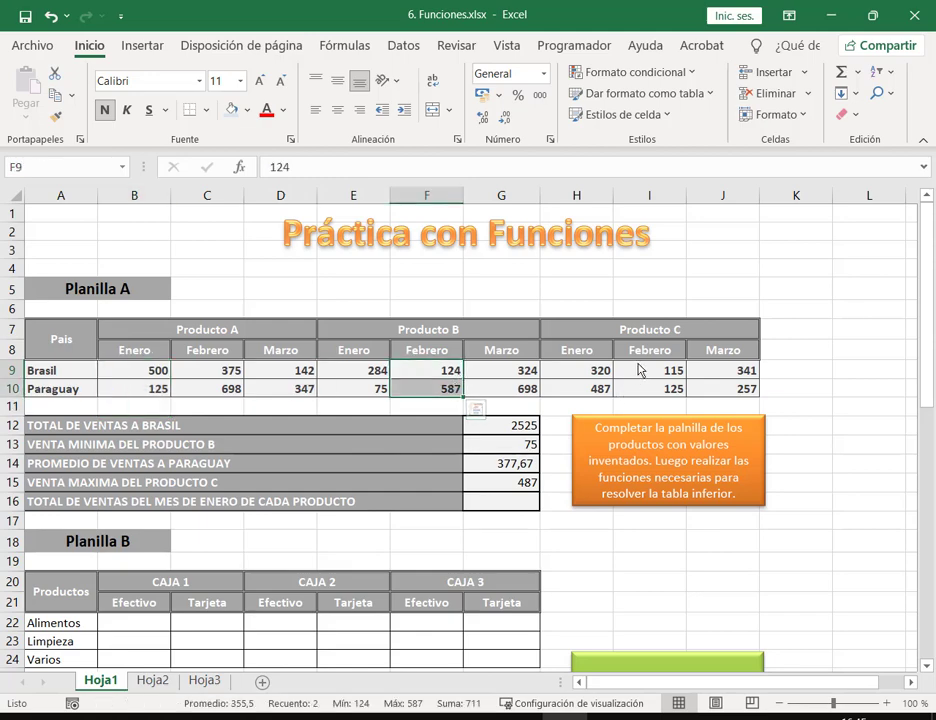
pyautogui.moveTo(600, 372); pyautogui.dragTo(600, 389)
pyautogui.moveTo(359, 370); pyautogui.dragTo(357, 389)
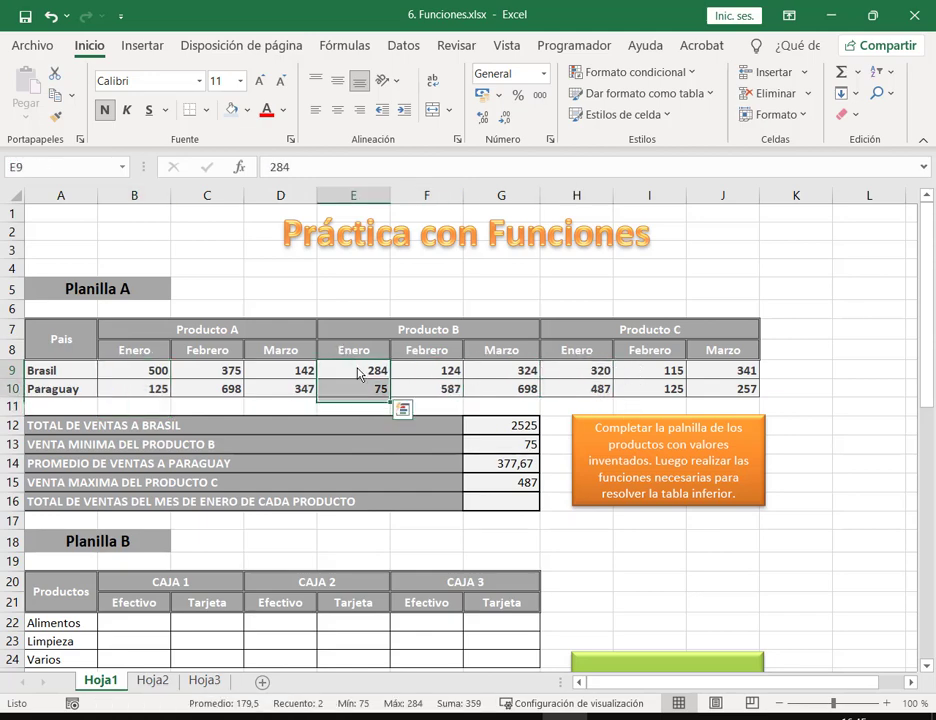
# Step: Enter =SUMA(B9:B10;E9:E10;H9:H10) in G16, totalling January sales as 1791
pyautogui.click(498, 502)
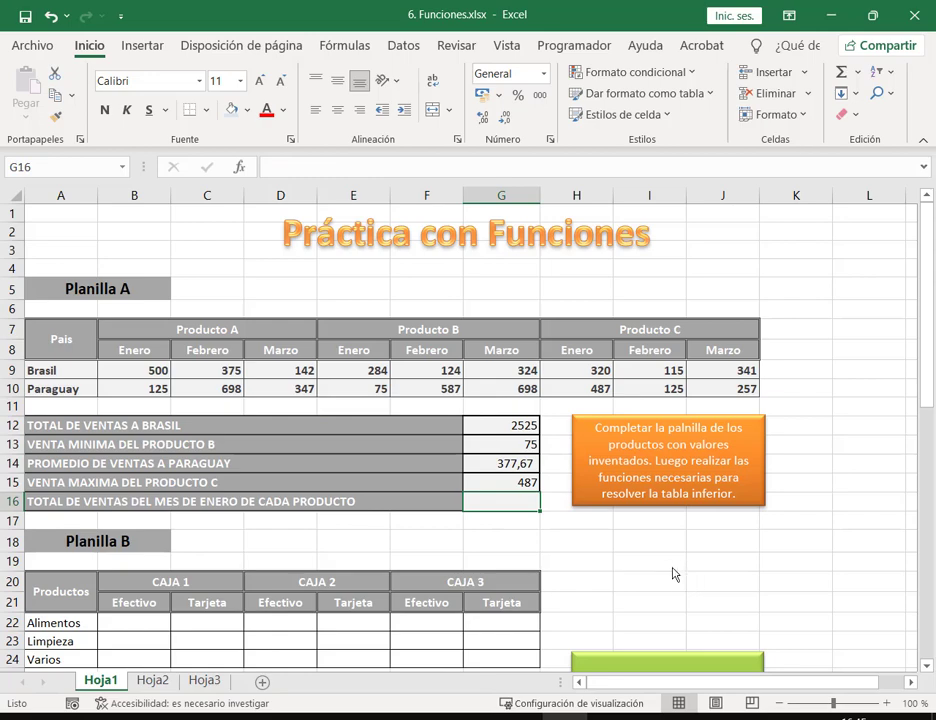
pyautogui.click(857, 72)
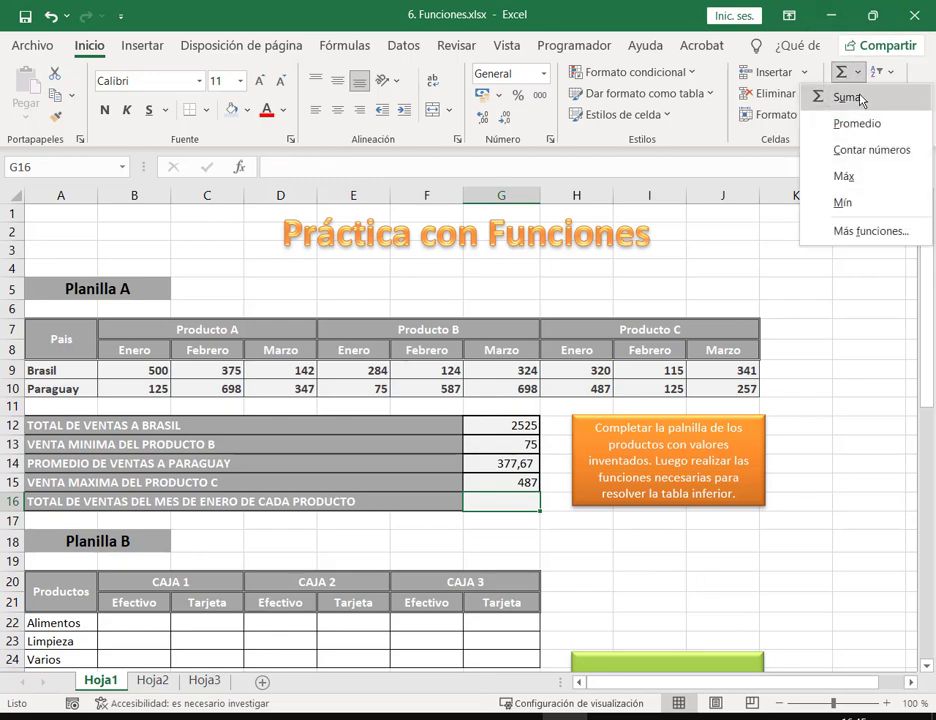
pyautogui.click(848, 97)
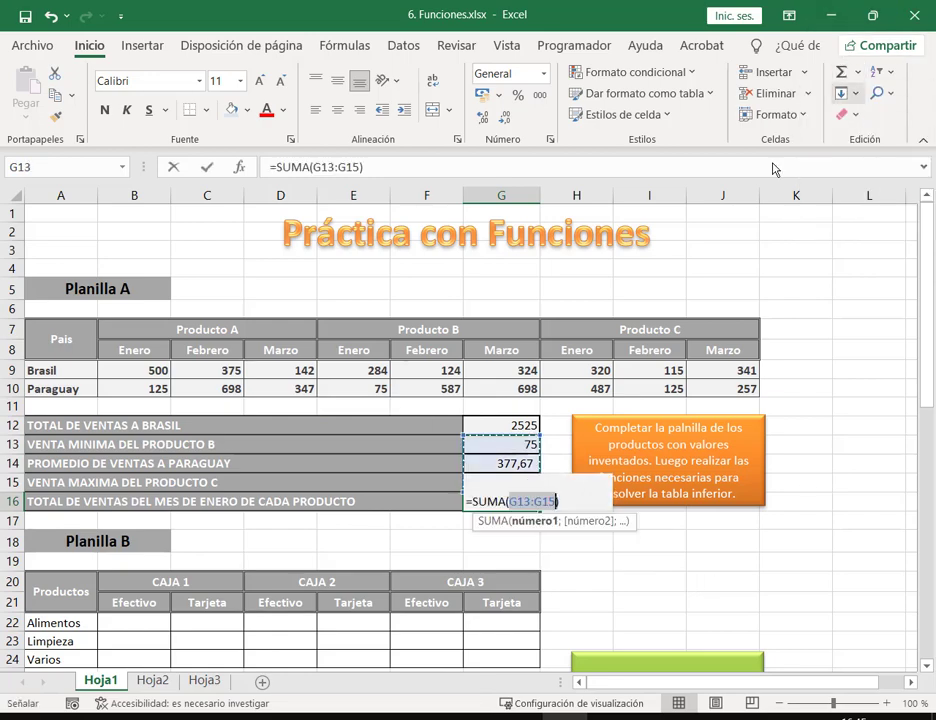
pyautogui.moveTo(136, 370); pyautogui.dragTo(139, 393)
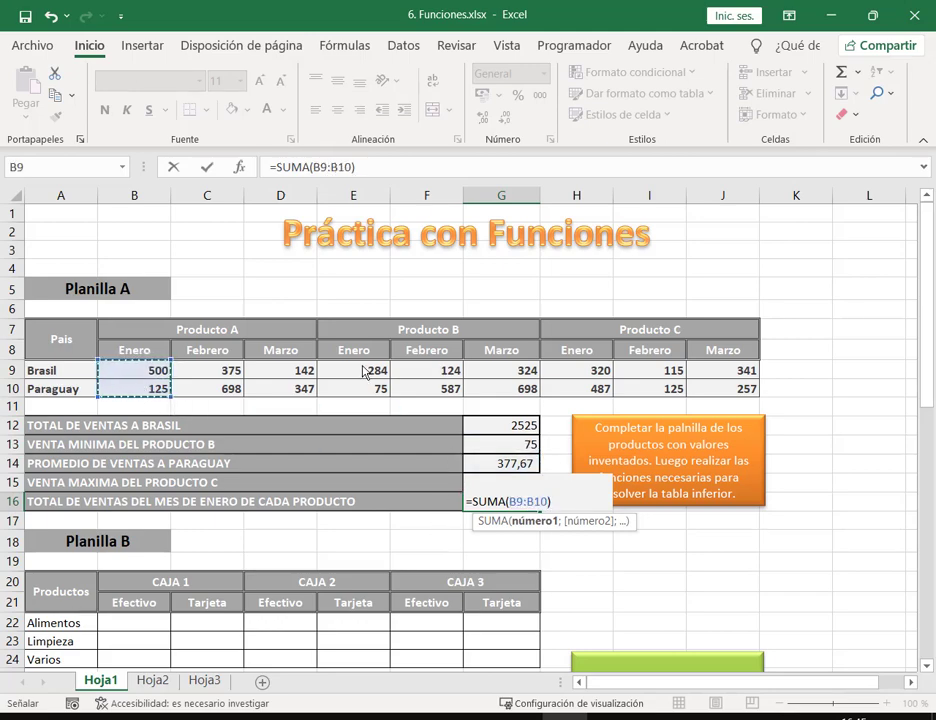
pyautogui.moveTo(366, 375); pyautogui.dragTo(372, 392)
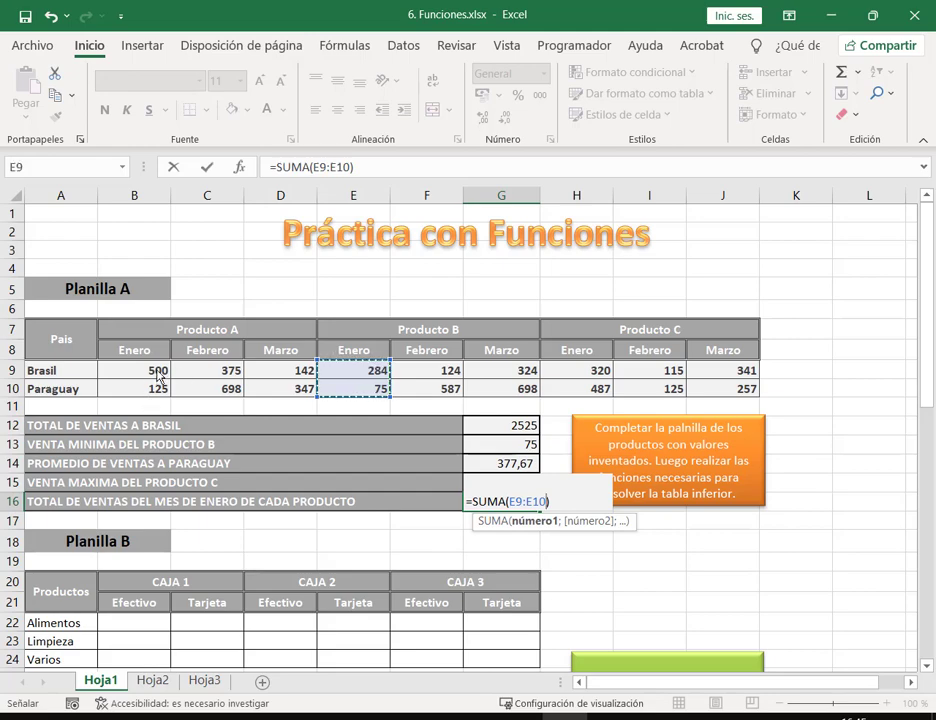
pyautogui.moveTo(158, 379); pyautogui.dragTo(157, 398)
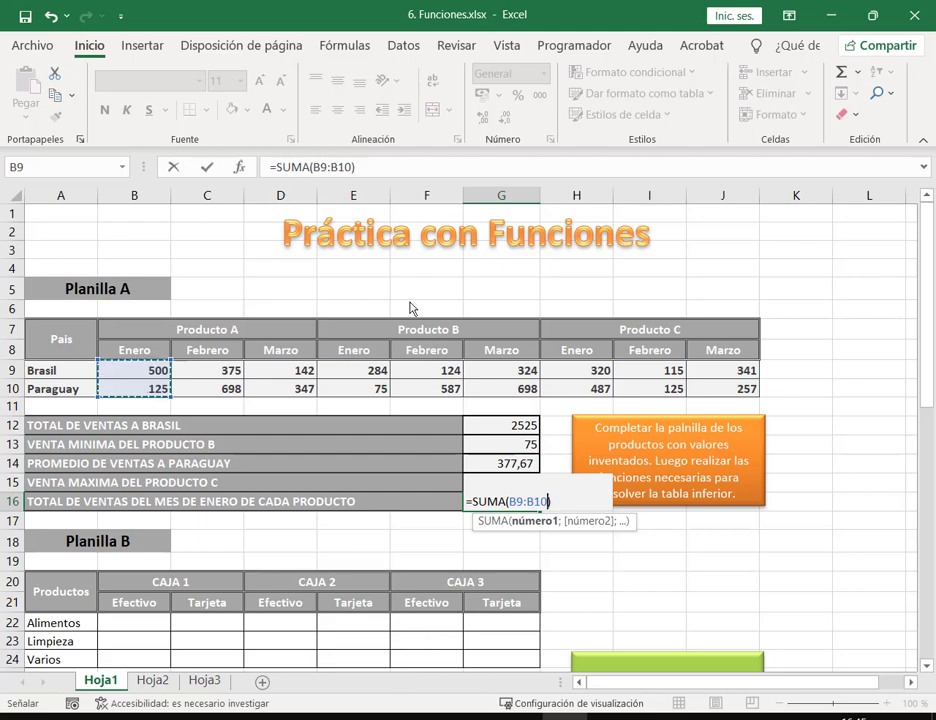
pyautogui.write(';')
pyautogui.click(366, 372)
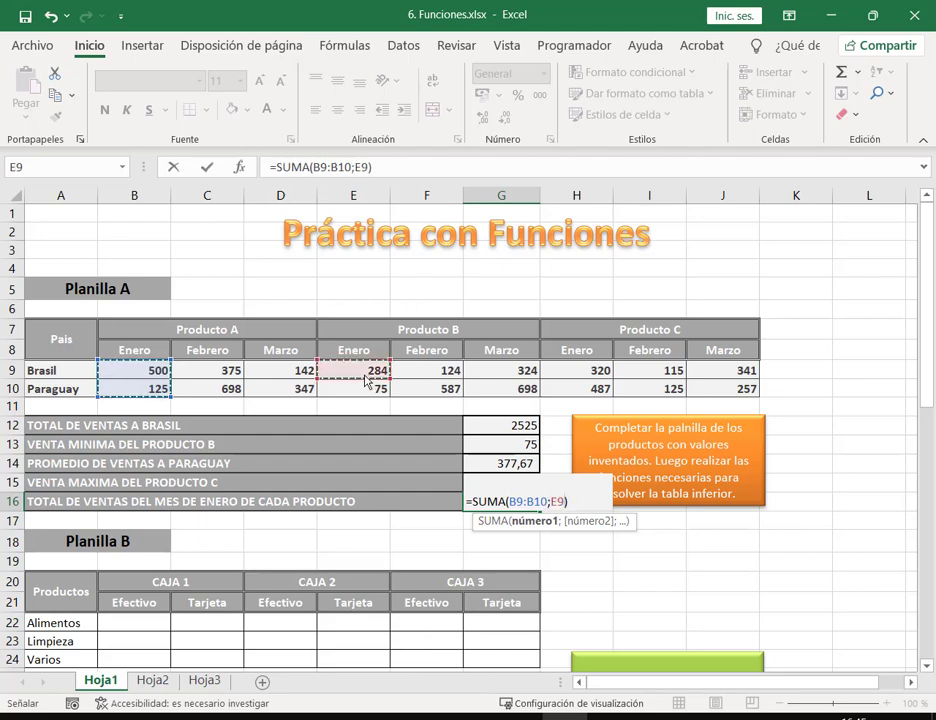
pyautogui.moveTo(366, 380); pyautogui.dragTo(372, 391)
pyautogui.write(';')
pyautogui.moveTo(576, 372); pyautogui.dragTo(576, 388)
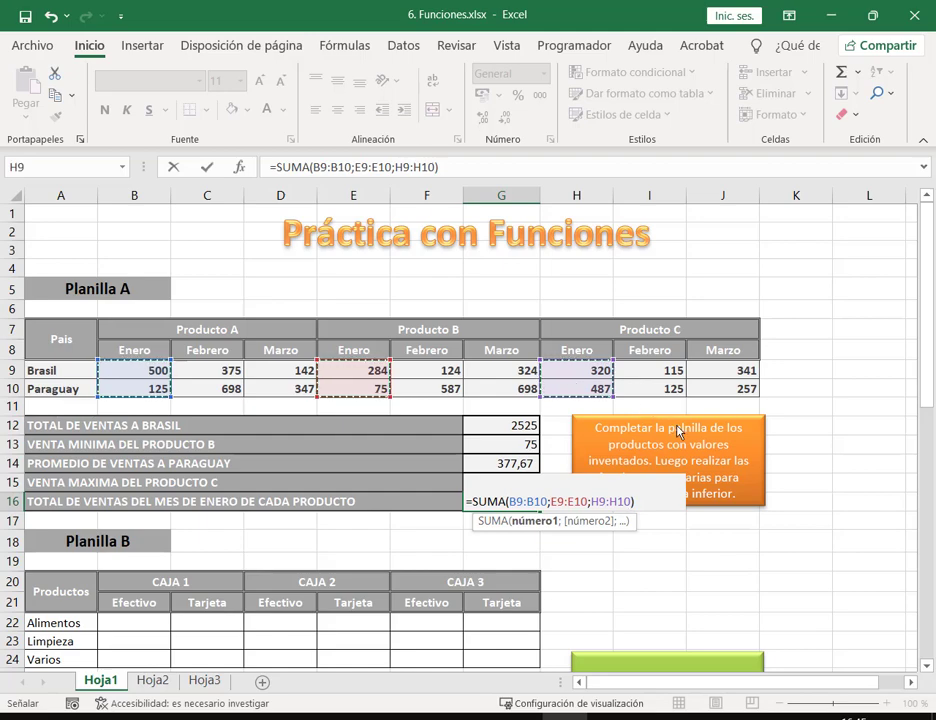
pyautogui.write(')')
pyautogui.press('Return')
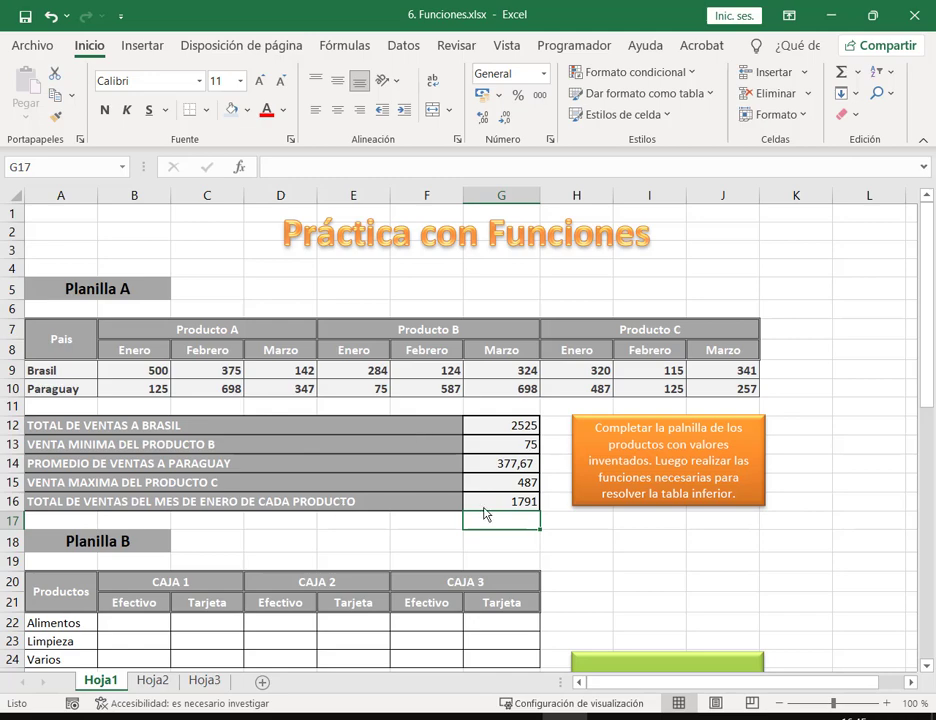
# Step: Review the G16 formula against each product's January values
pyautogui.click(519, 503)
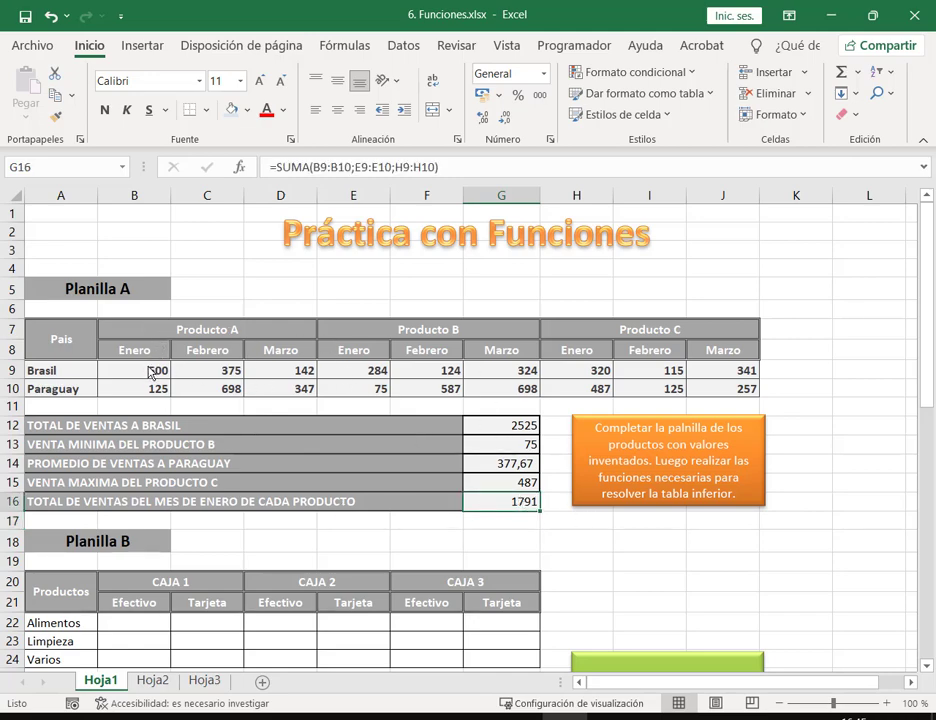
pyautogui.moveTo(150, 371); pyautogui.dragTo(155, 389)
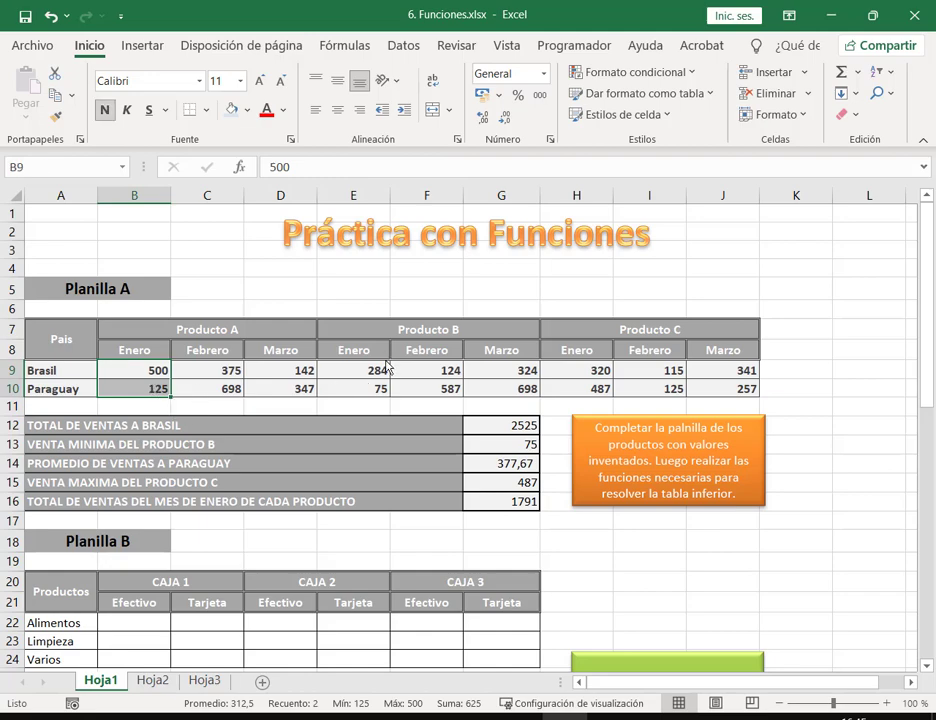
pyautogui.moveTo(384, 370); pyautogui.dragTo(383, 392)
pyautogui.moveTo(606, 372); pyautogui.dragTo(609, 398)
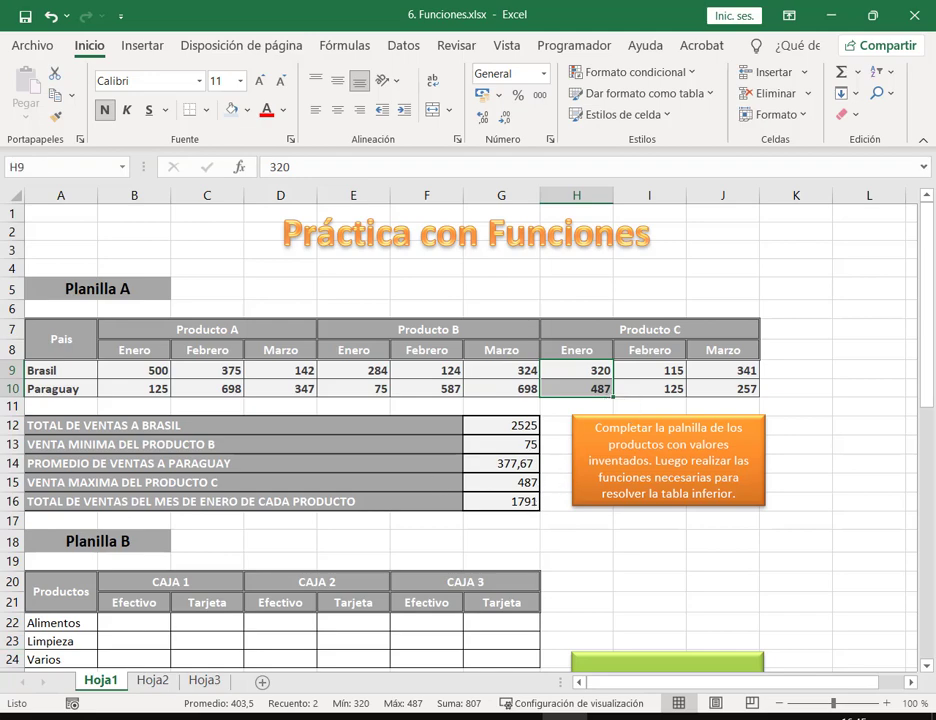
pyautogui.press('super')
pyautogui.write('TE')
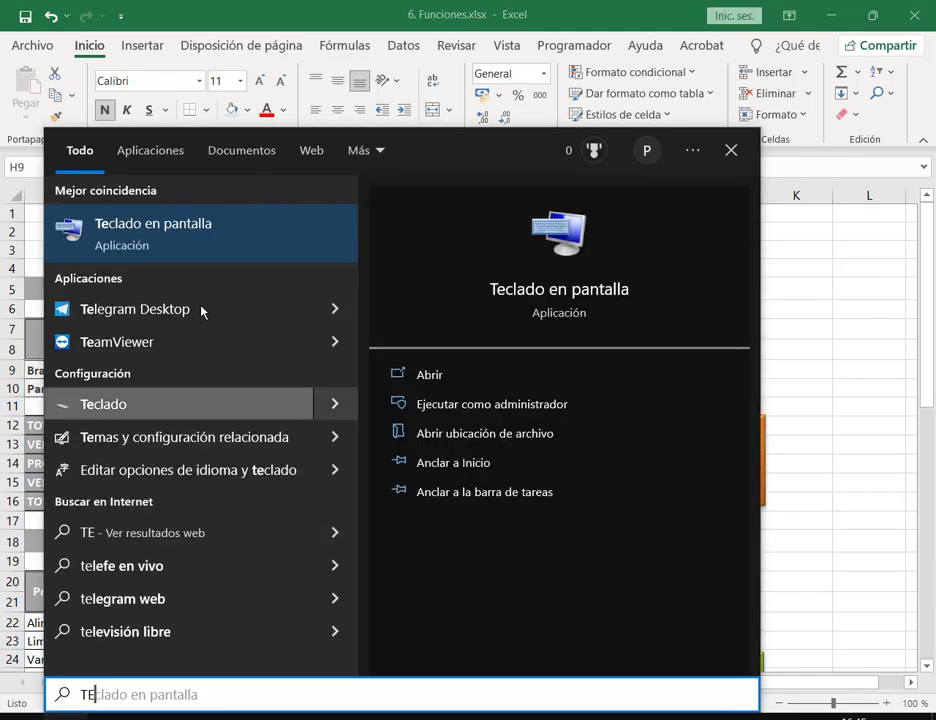
pyautogui.click(178, 236)
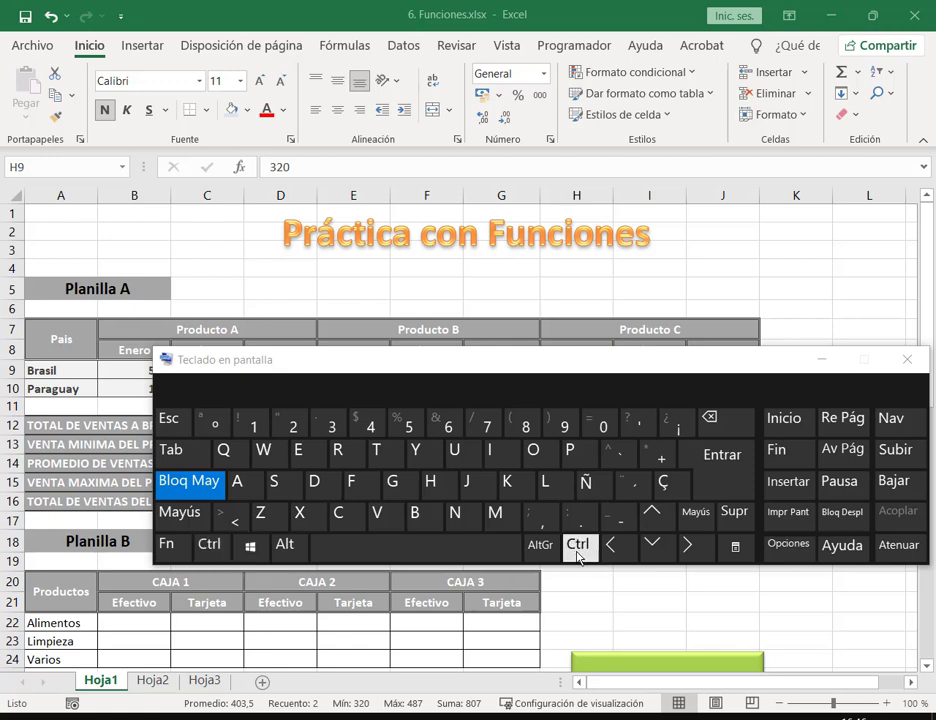
pyautogui.click(907, 358)
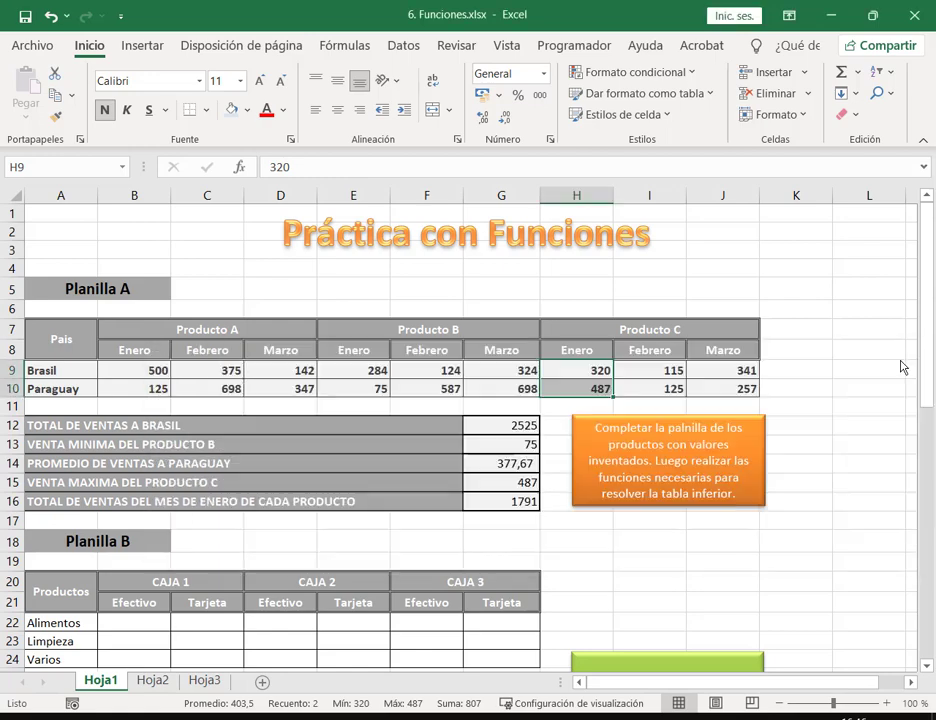
# Step: Save the Funciones workbook
pyautogui.click(25, 17)
pyautogui.click(810, 410)
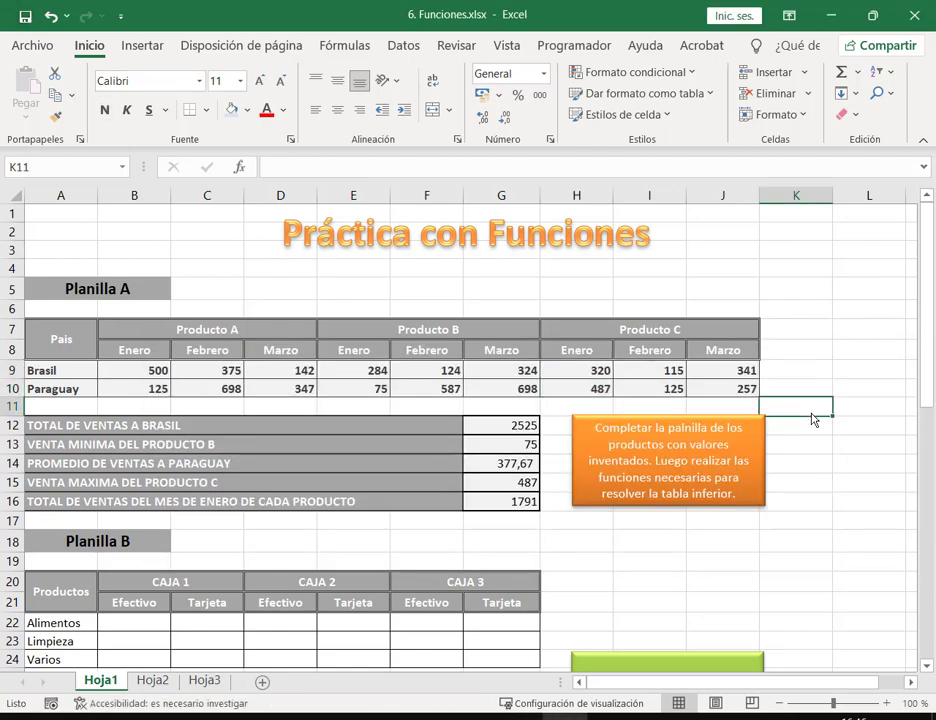
pyautogui.scroll(-2, 758, 491)
# Step: Switch to the Google Meet call in Chrome, then return to the workbook
pyautogui.moveTo(300, 715)
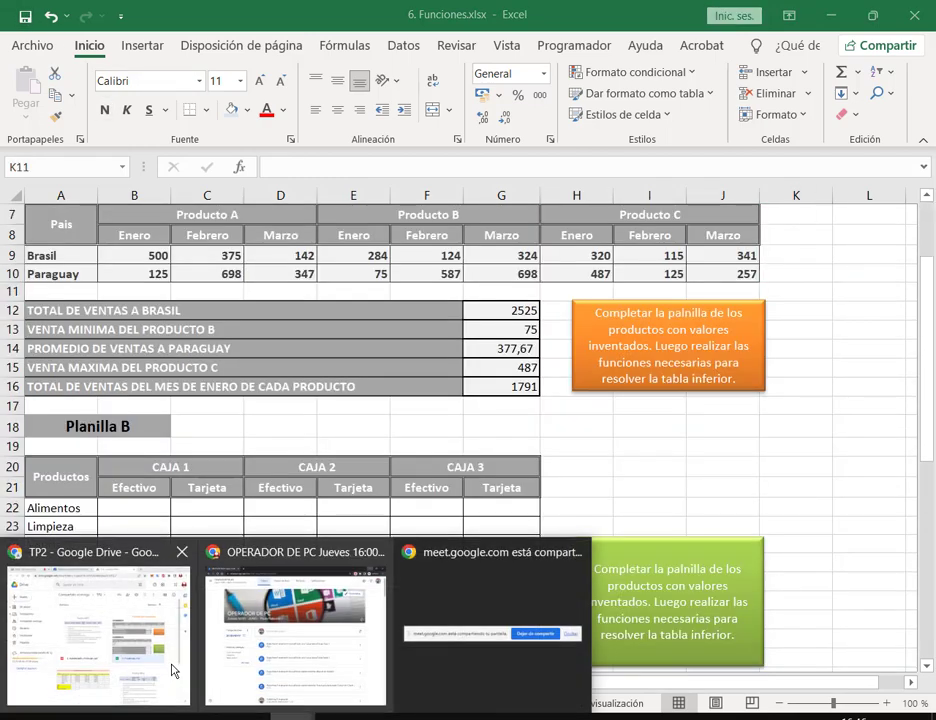
pyautogui.click(95, 680)
pyautogui.click(175, 8)
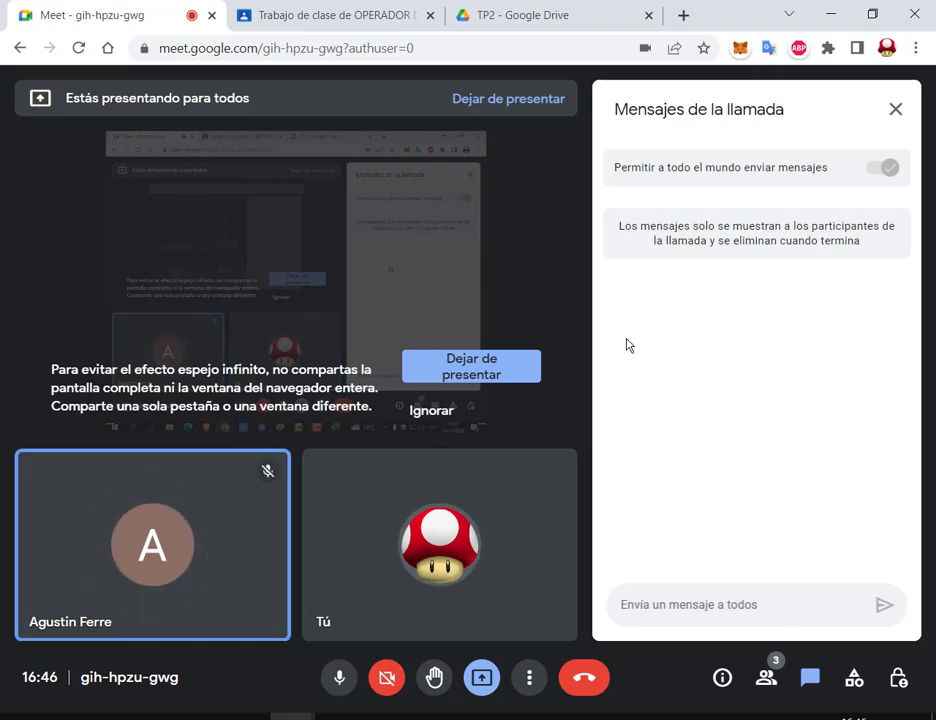
pyautogui.hotkey('alt', 'Tab')
# Step: Select the empty Planilla B data cells B22:G24
pyautogui.scroll(-1, 618, 364)
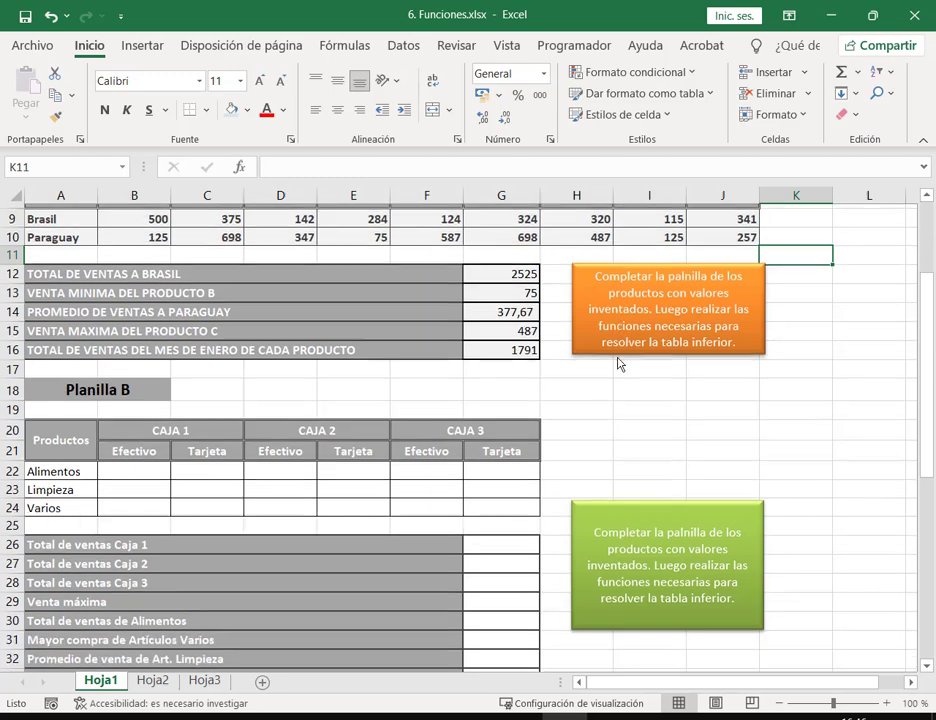
pyautogui.scroll(-3, 618, 364)
pyautogui.click(140, 272)
pyautogui.scroll(1, 640, 430)
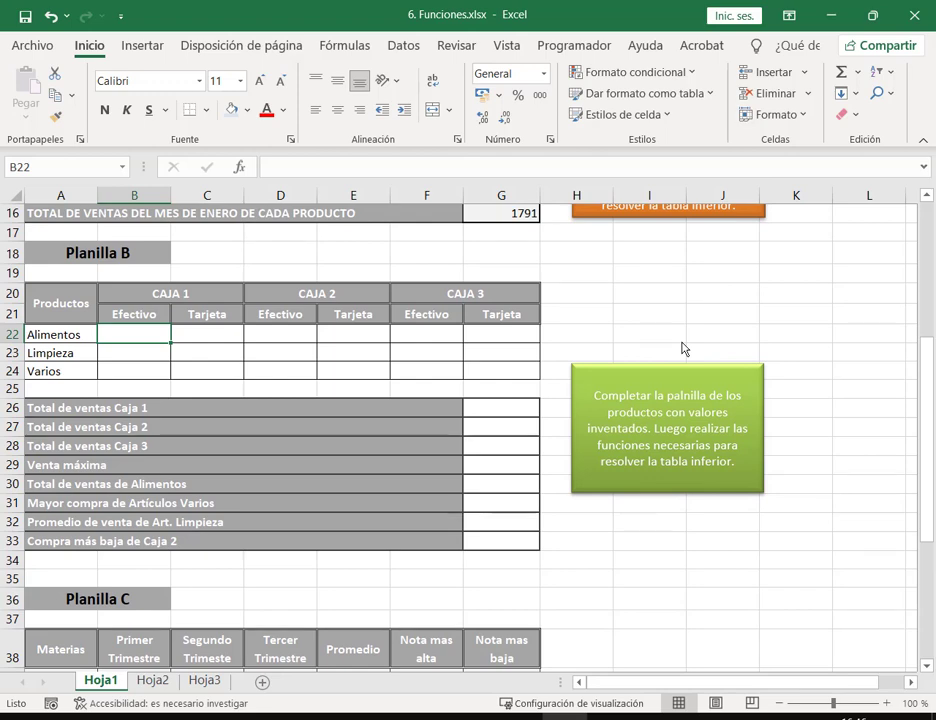
pyautogui.moveTo(126, 333); pyautogui.dragTo(514, 380)
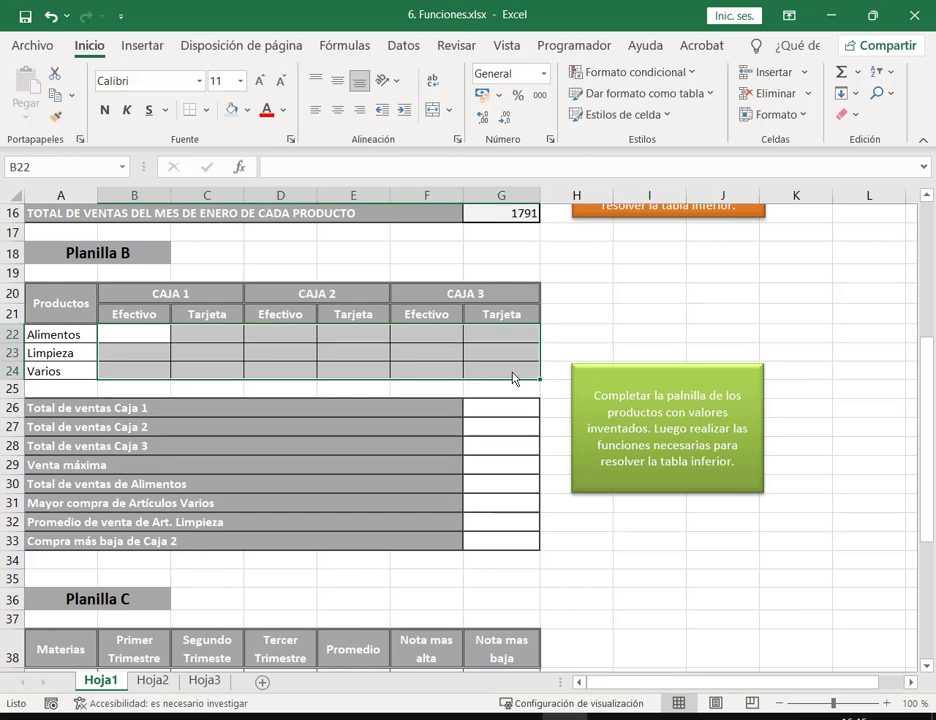
# Step: Enter 987, 453, 135; 698, 243, 671; 124, 368, 982 into columns B through D
pyautogui.write('987')
pyautogui.press('Return')
pyautogui.write('453')
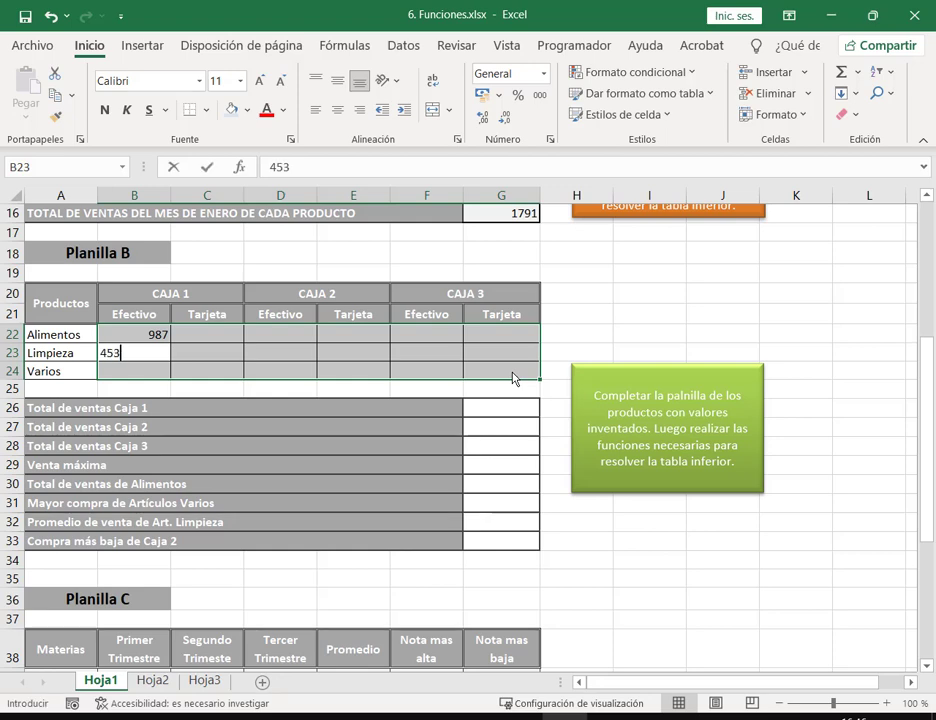
pyautogui.press('Return')
pyautogui.write('135')
pyautogui.press('Return')
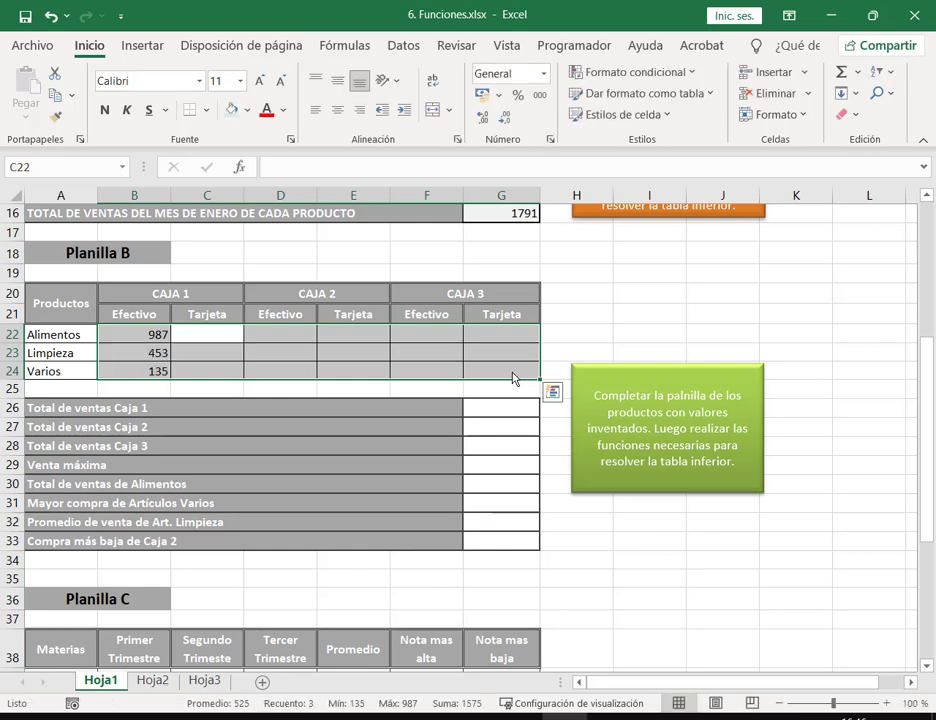
pyautogui.write('698')
pyautogui.press('Return')
pyautogui.write('243')
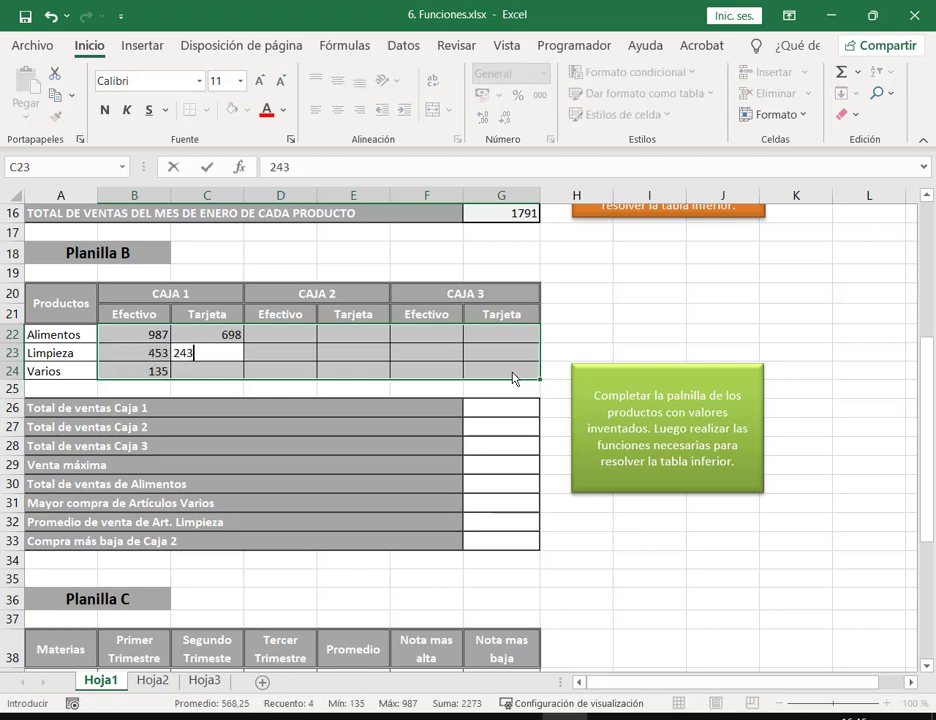
pyautogui.press('Return')
pyautogui.write('671')
pyautogui.press('Return')
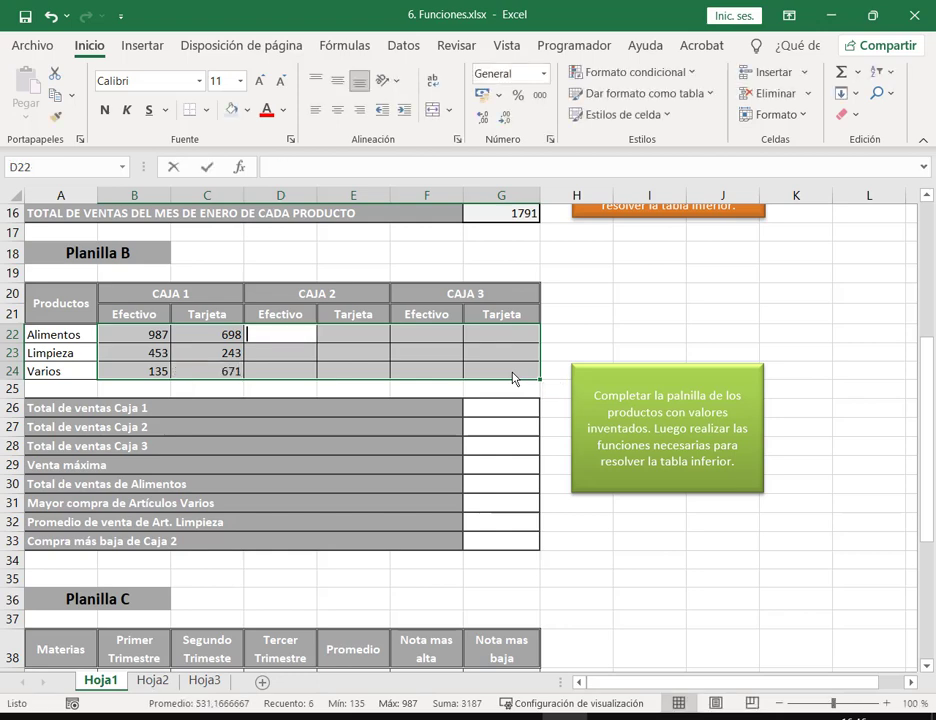
pyautogui.write('124')
pyautogui.press('Return')
pyautogui.write('368')
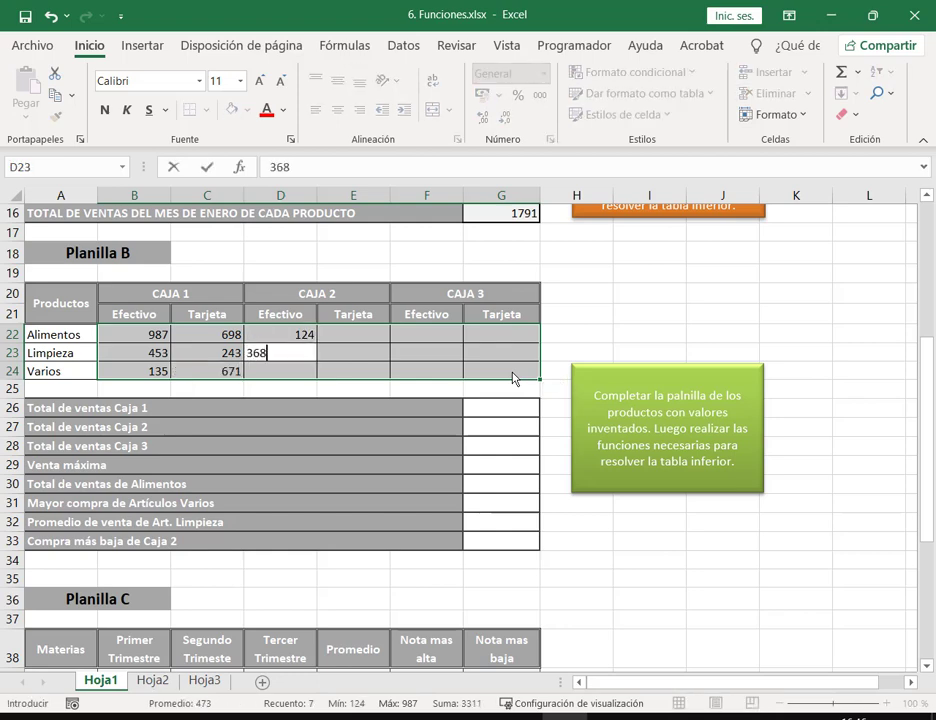
pyautogui.press('Return')
pyautogui.write('98')
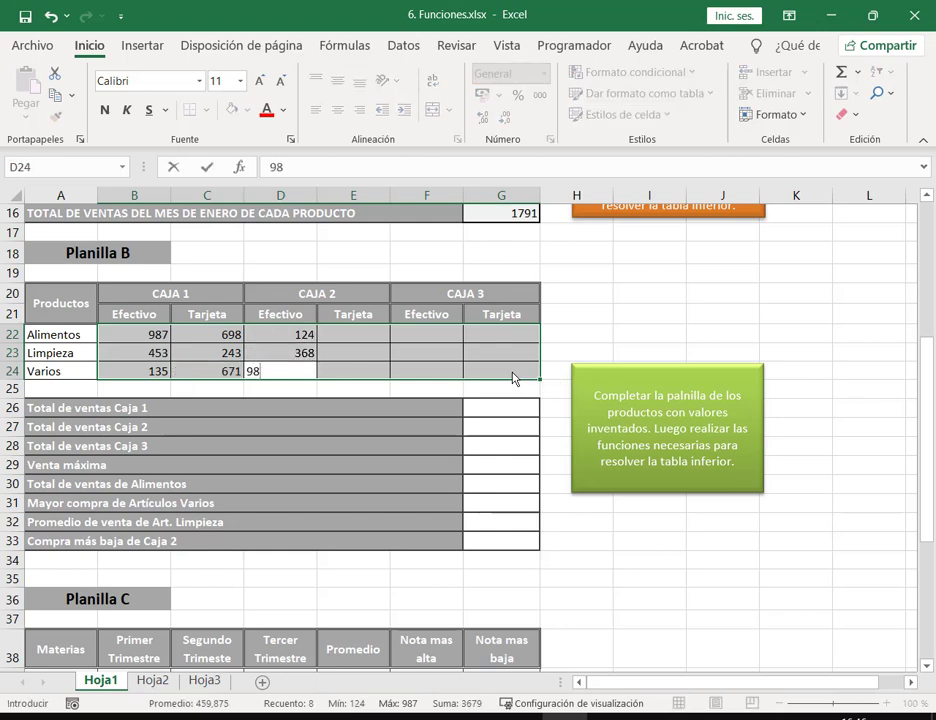
pyautogui.write('2')
pyautogui.press('Return')
# Step: Enter 315, 359, 751; 426, 951, 357; 753, 159, 645 into columns E through G
pyautogui.write('315')
pyautogui.press('Return')
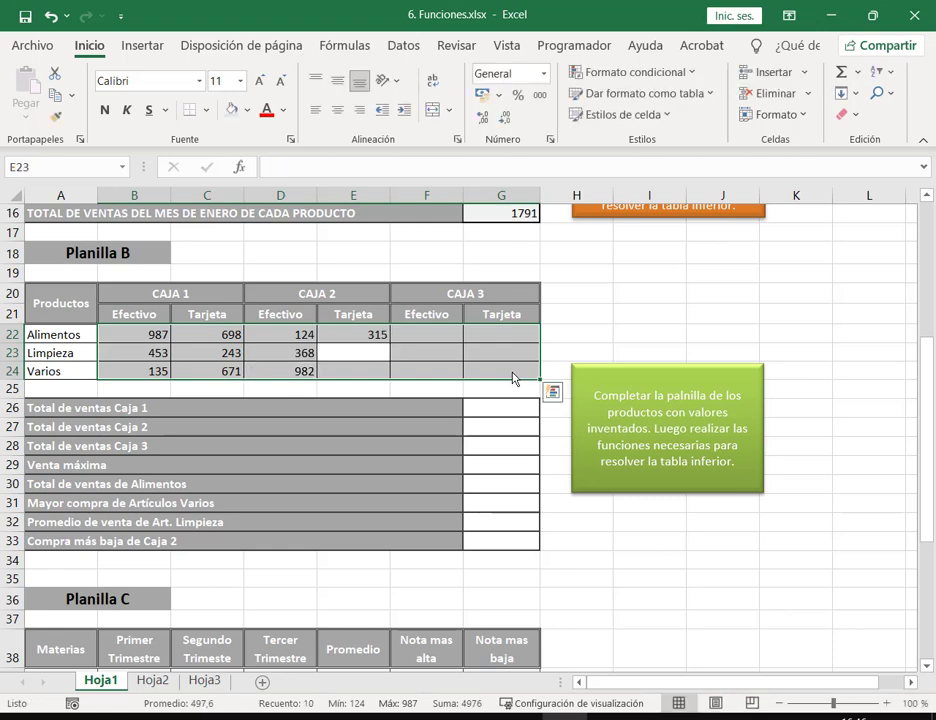
pyautogui.write('359')
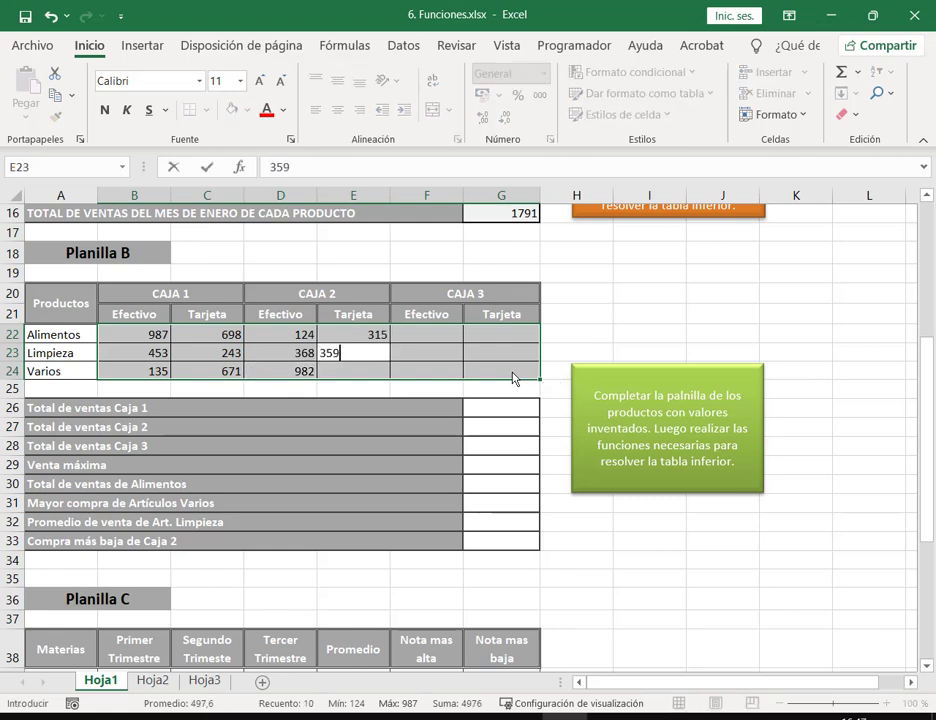
pyautogui.press('Return')
pyautogui.write('751')
pyautogui.press('Return')
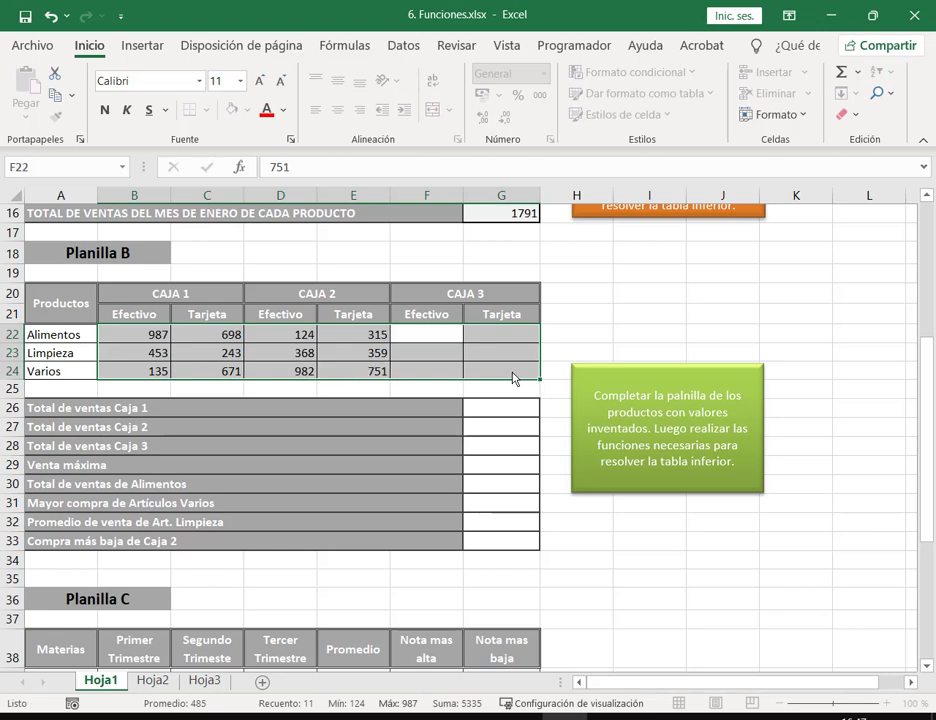
pyautogui.write('426')
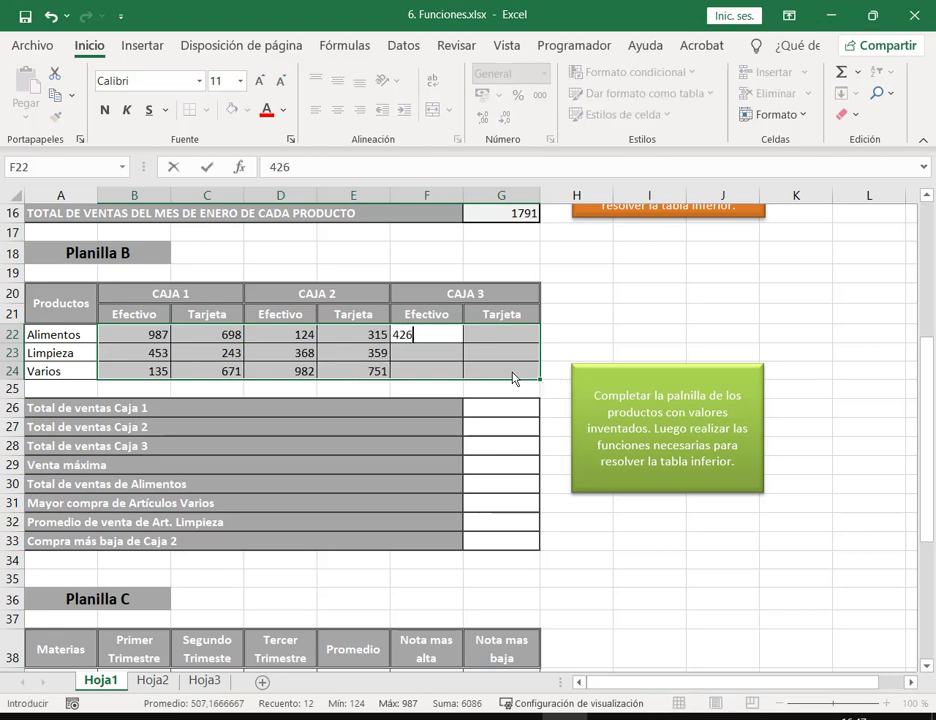
pyautogui.press('Return')
pyautogui.write('953')
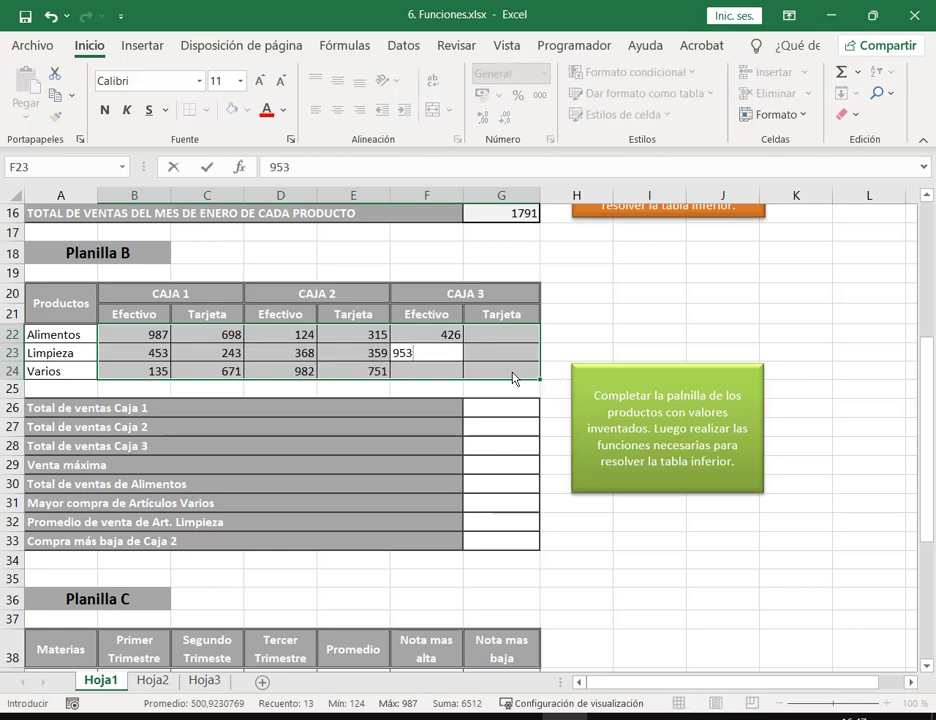
pyautogui.write('1')
pyautogui.press('Return')
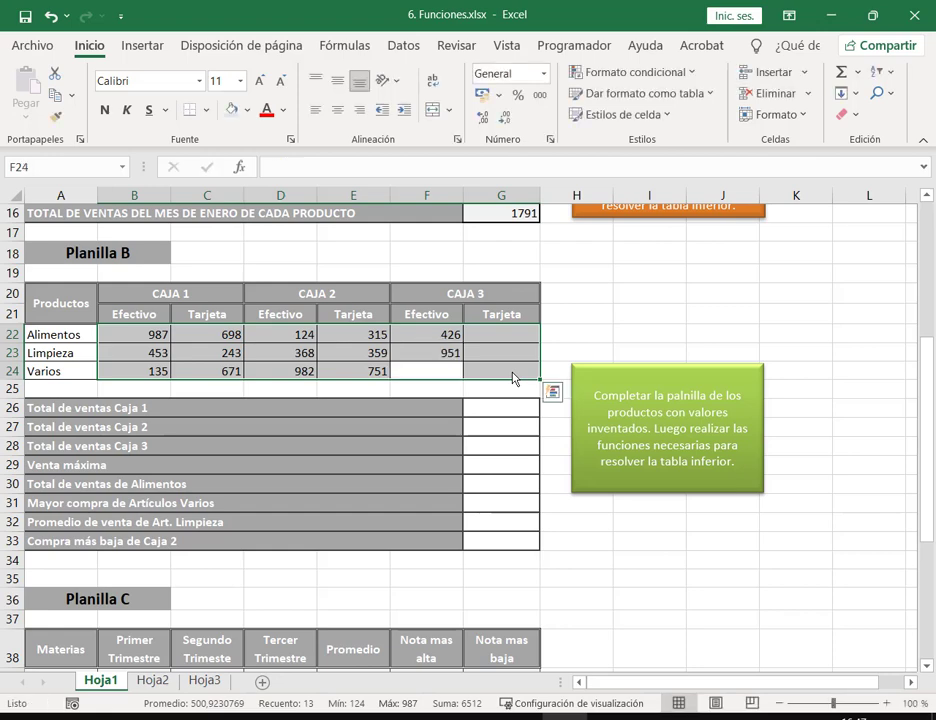
pyautogui.write('357')
pyautogui.press('Return')
pyautogui.write('753')
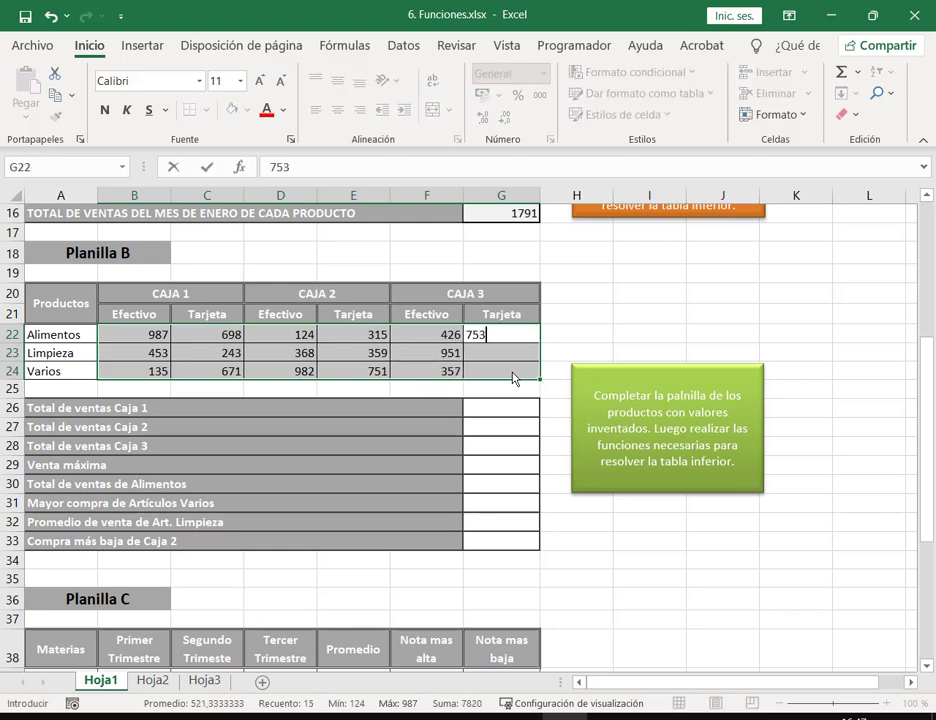
pyautogui.press('Return')
pyautogui.write('159')
pyautogui.press('Return')
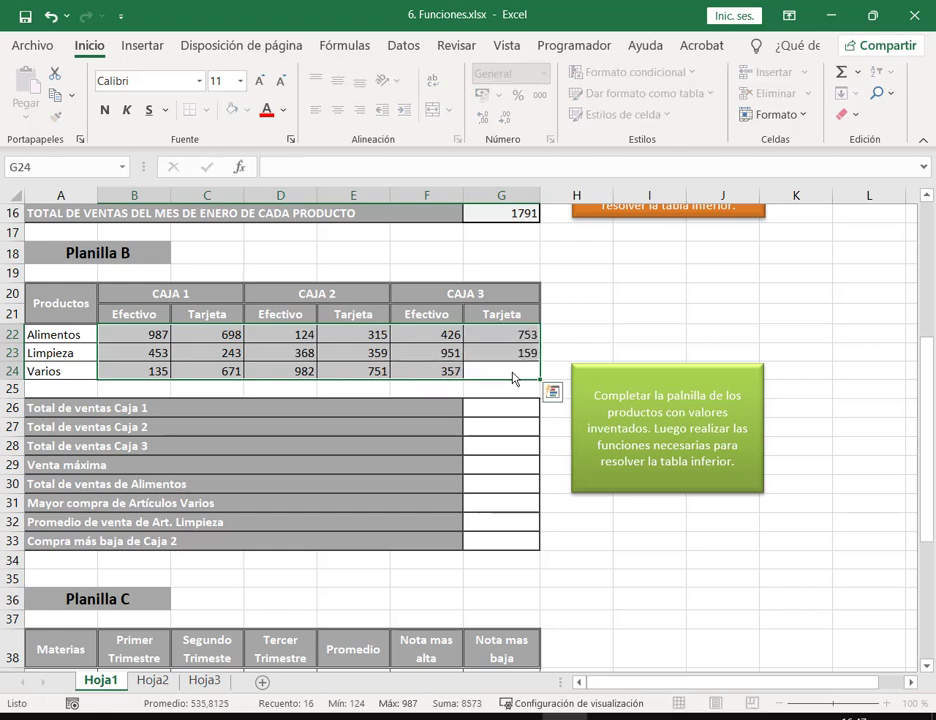
pyautogui.write('645')
pyautogui.press('Return')
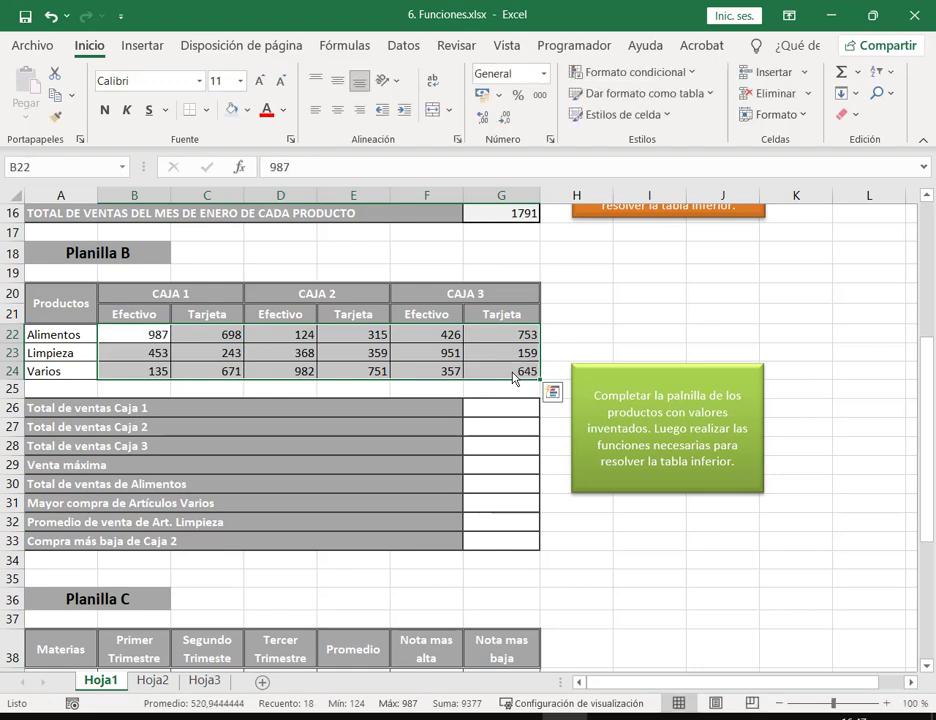
# Step: AutoSum B22:C24, D22:E24 and F22:G24 into G26:G28, giving 3187, 2899 and 3291
pyautogui.click(601, 338)
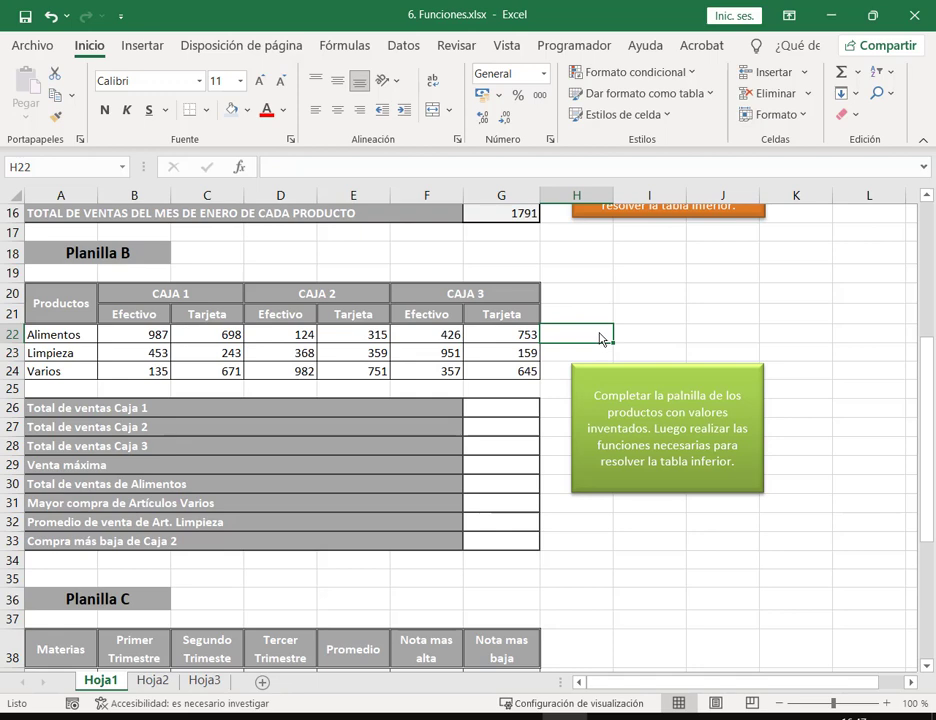
pyautogui.click(525, 408)
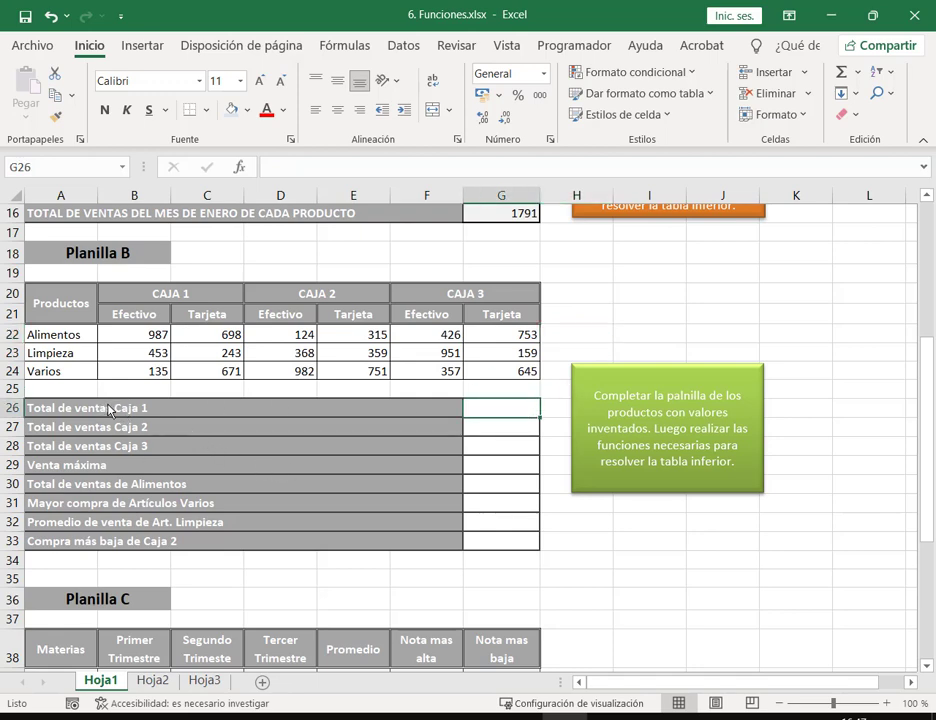
pyautogui.click(842, 71)
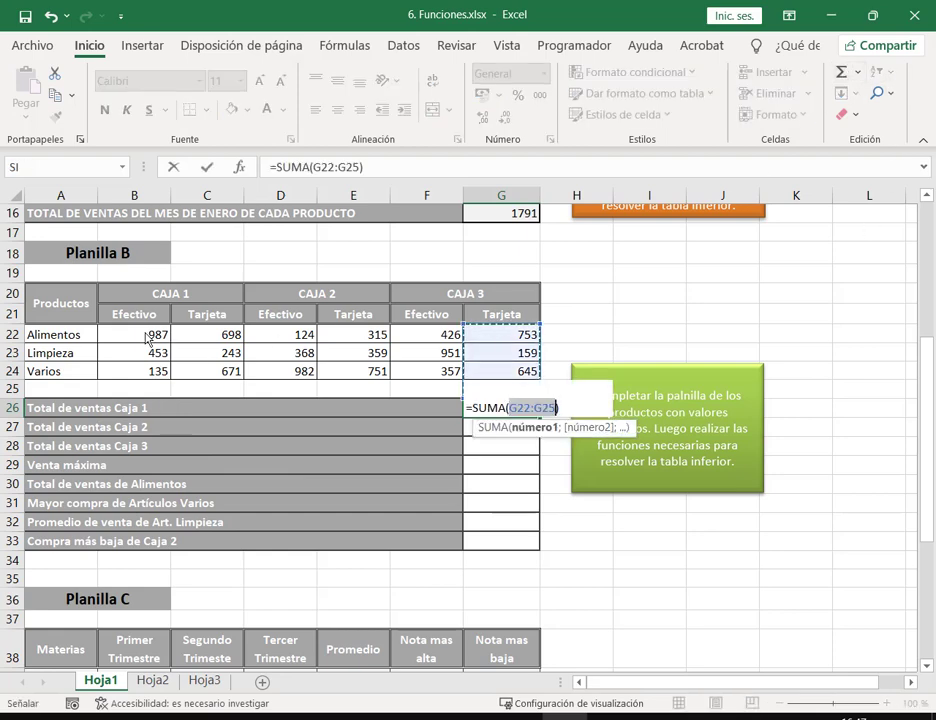
pyautogui.moveTo(157, 335); pyautogui.dragTo(226, 372)
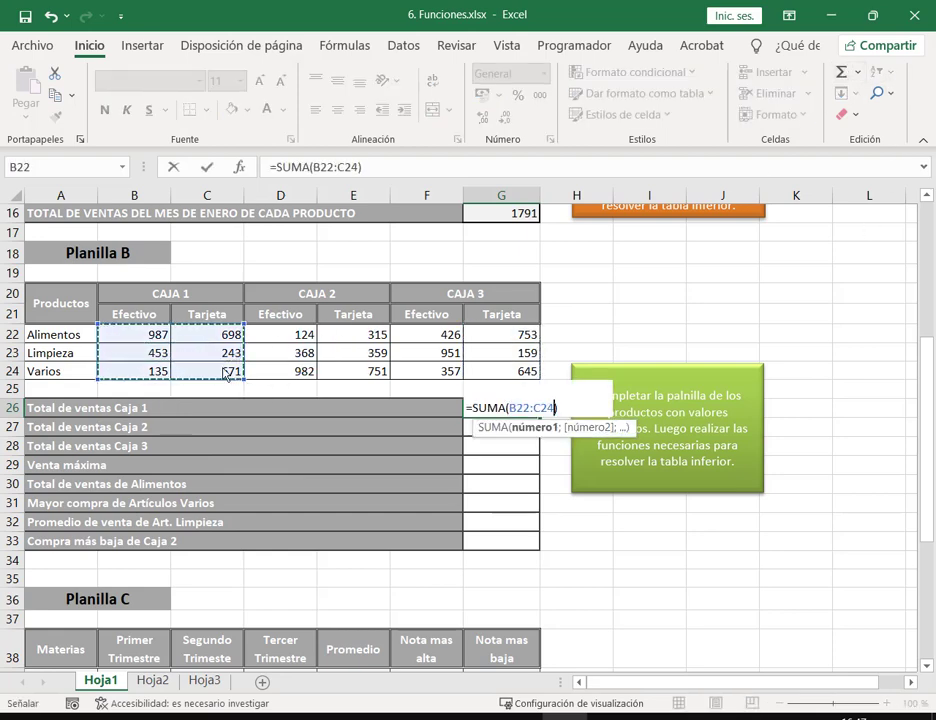
pyautogui.press('Return')
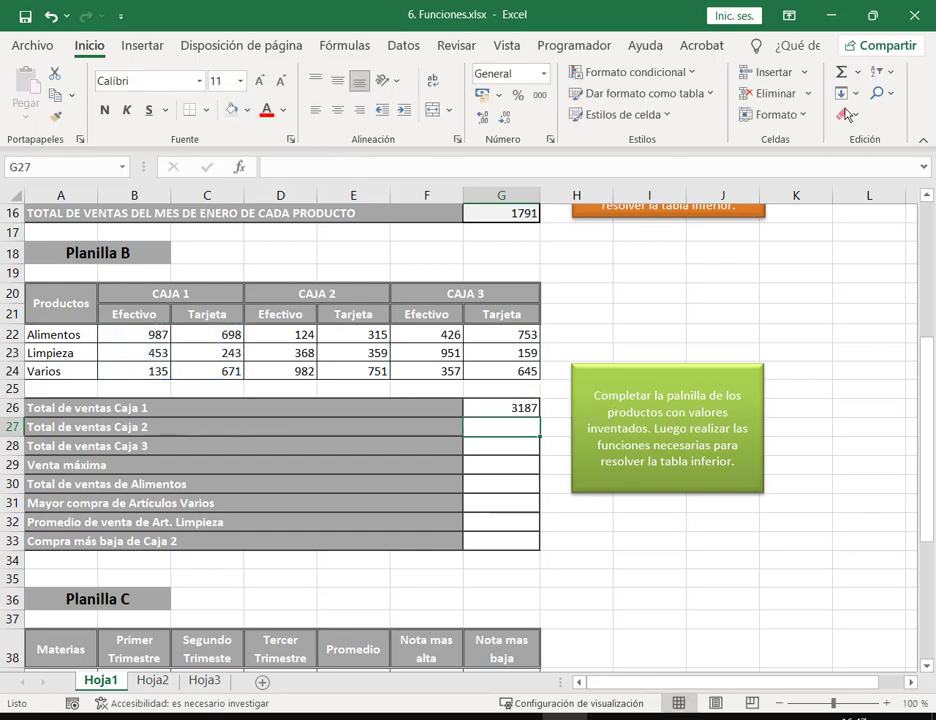
pyautogui.click(841, 71)
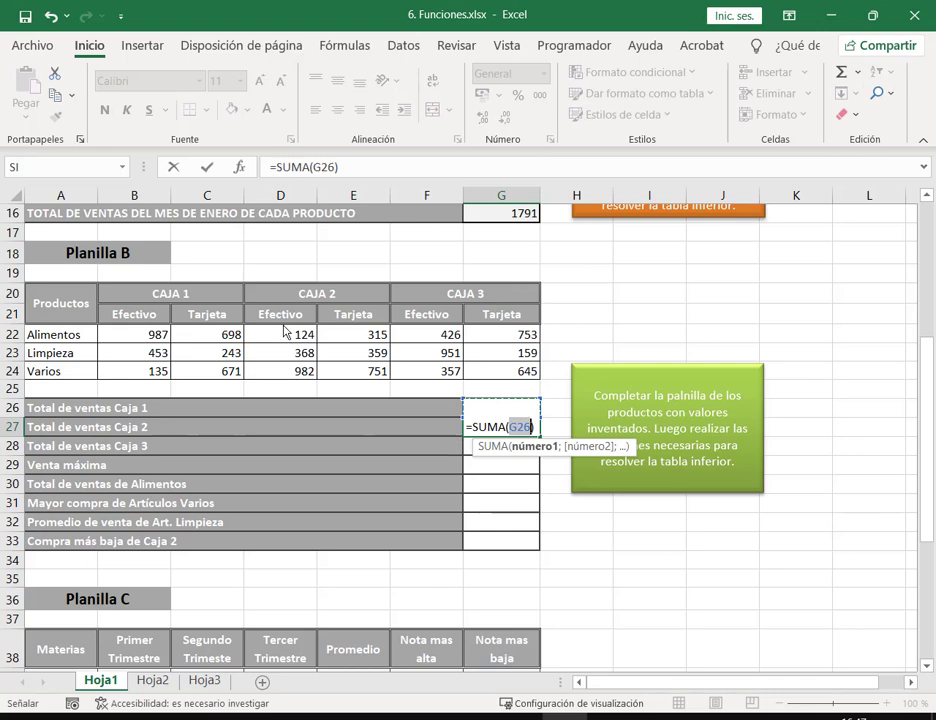
pyautogui.moveTo(285, 331); pyautogui.dragTo(350, 370)
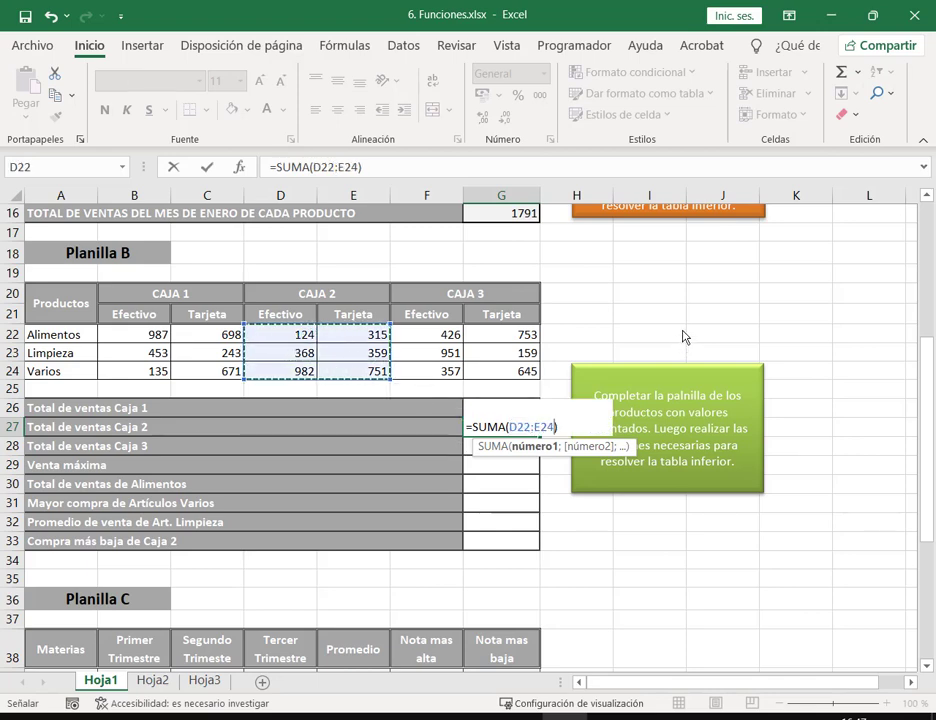
pyautogui.press('Return')
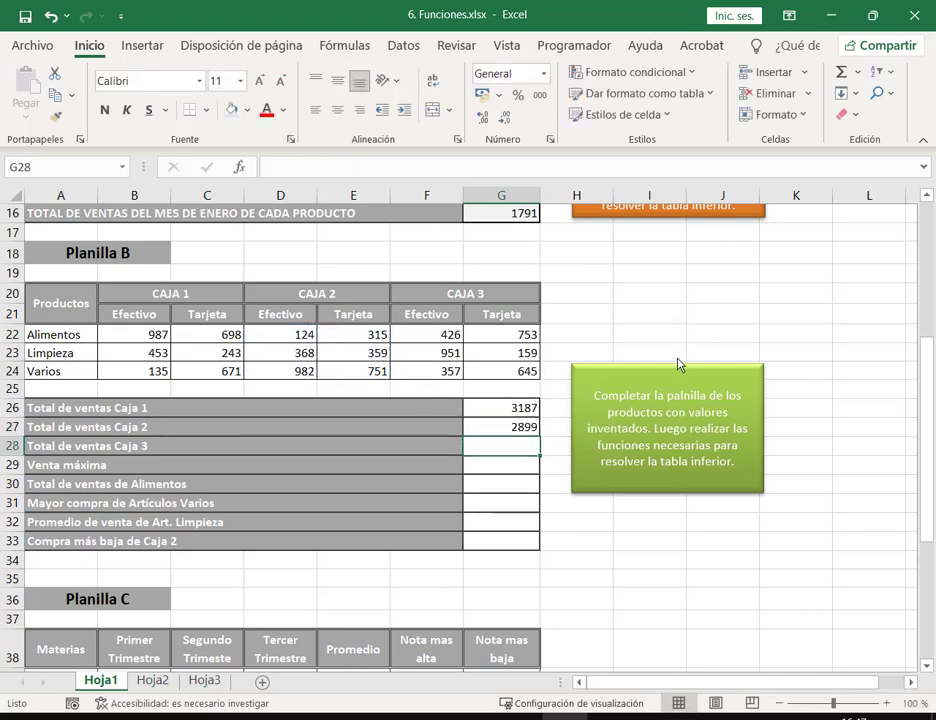
pyautogui.click(841, 72)
pyautogui.moveTo(425, 335); pyautogui.dragTo(497, 376)
pyautogui.press('Return')
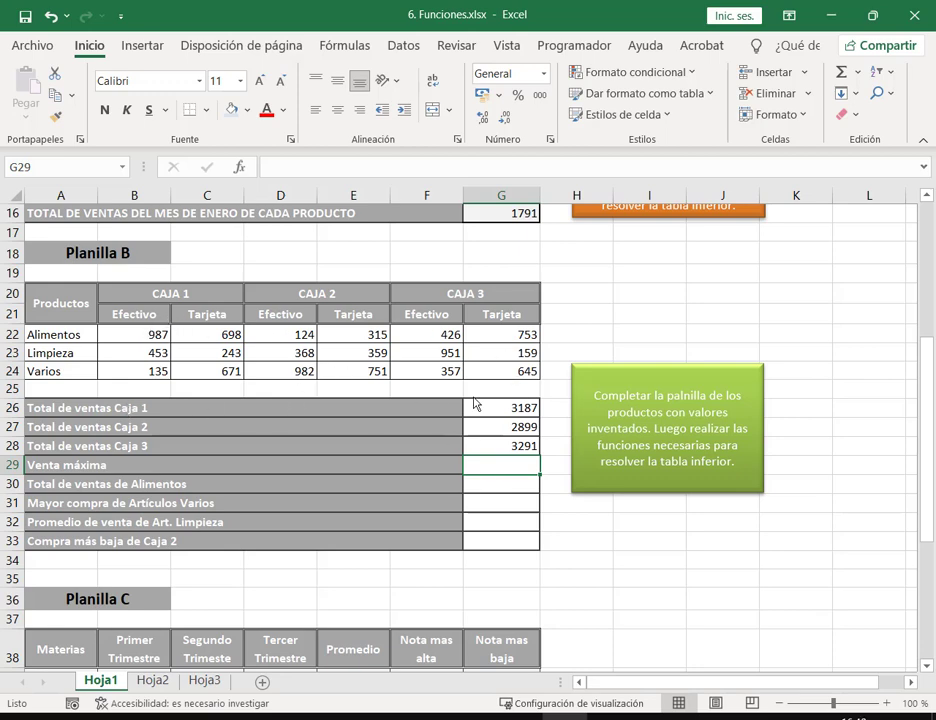
# Step: Put the maximum of Planilla B sales B22:G24 (987) in G29 as Venta máxima
pyautogui.click(856, 78)
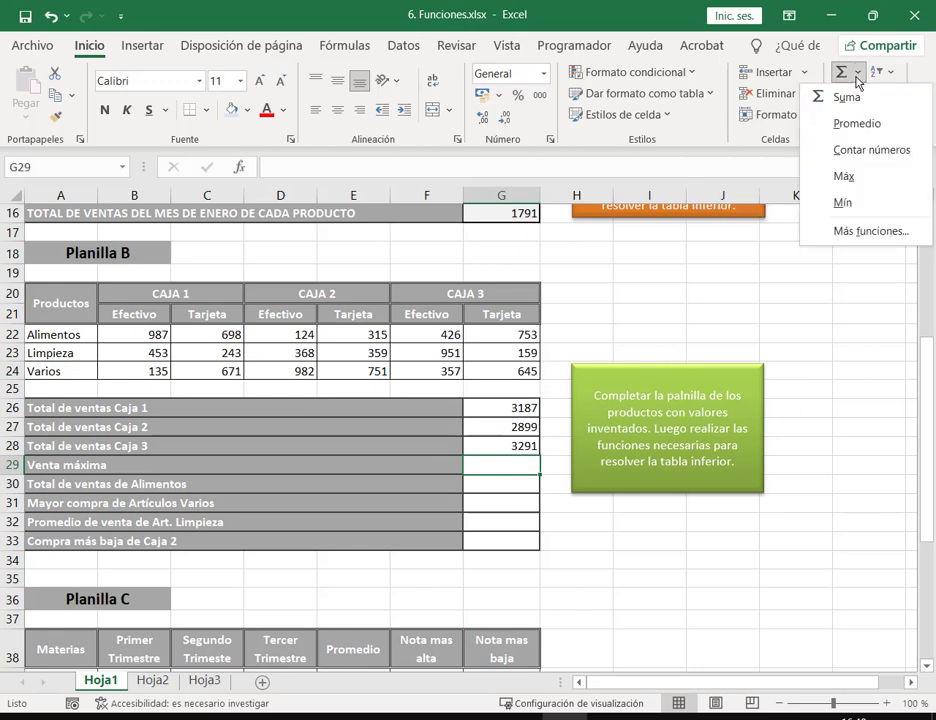
pyautogui.click(845, 177)
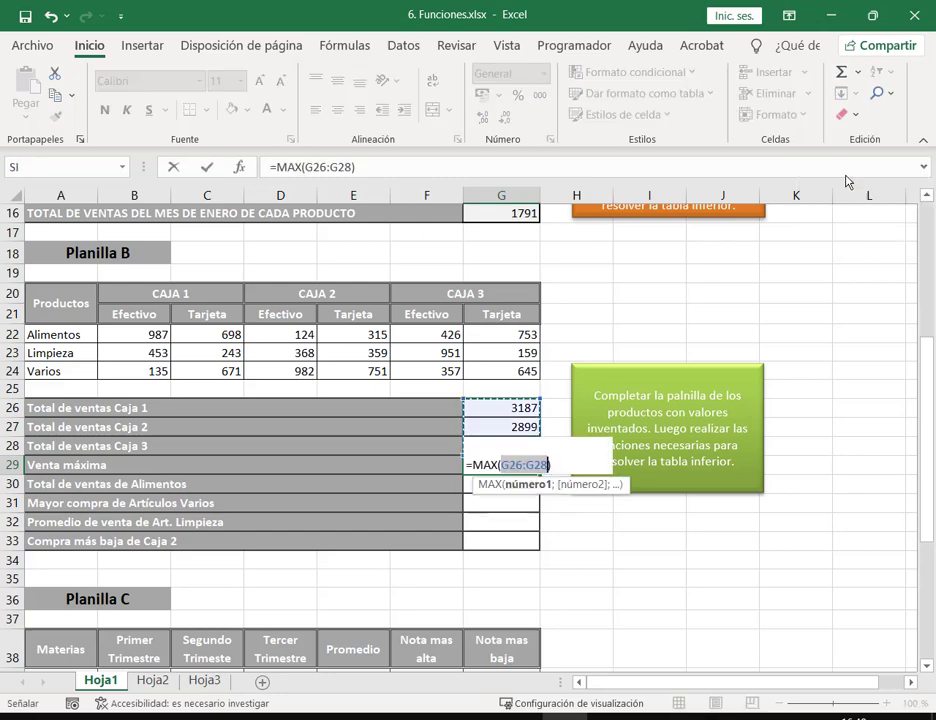
pyautogui.moveTo(133, 338); pyautogui.dragTo(540, 378)
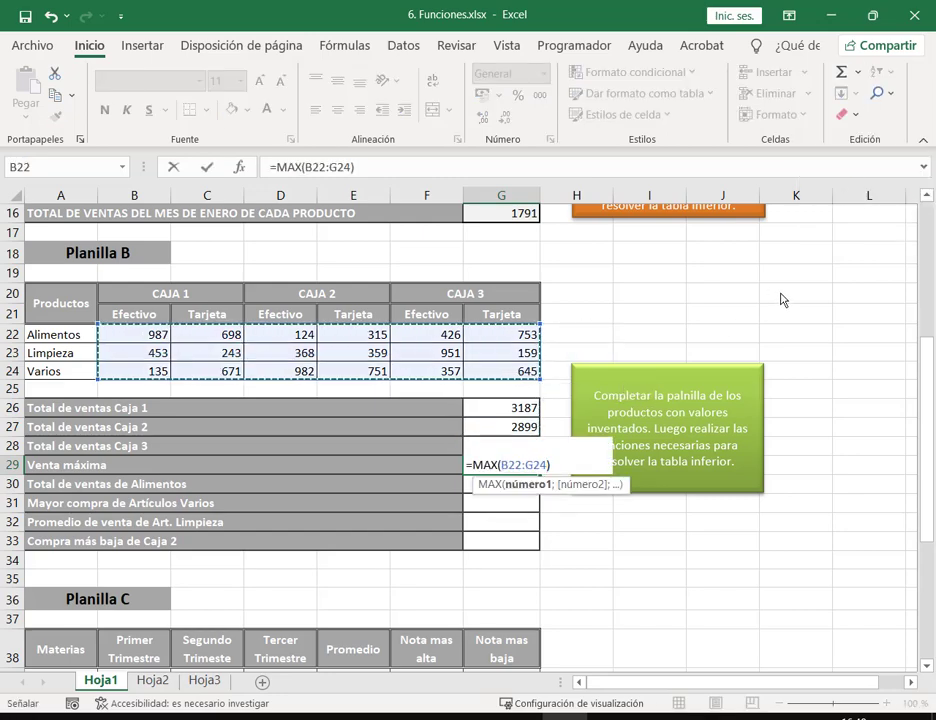
pyautogui.press('Return')
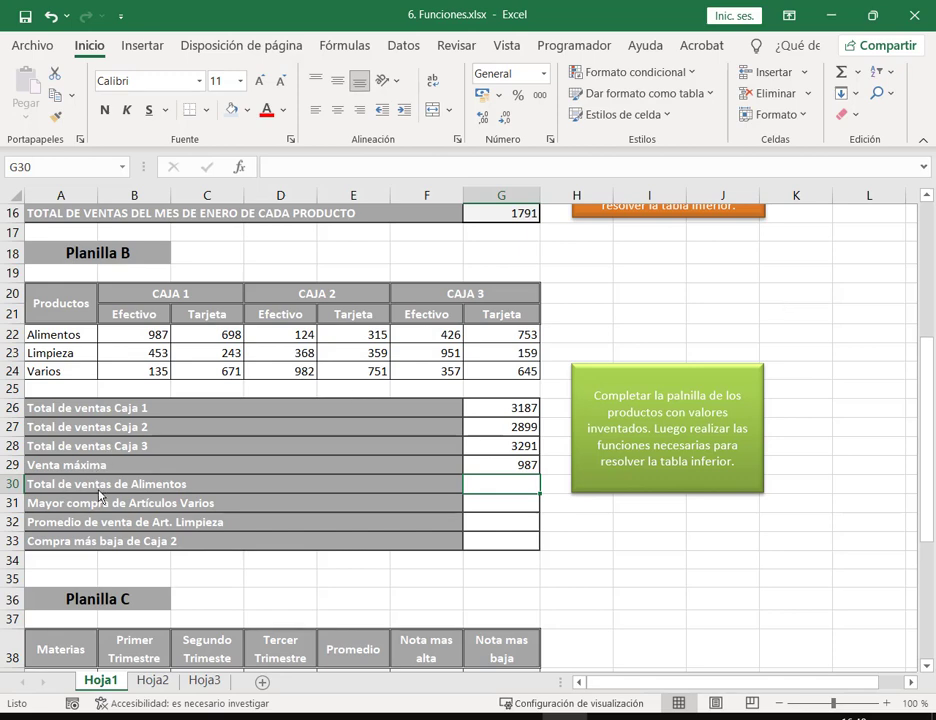
# Step: Sum the Alimentos row B22:G22 into G30, giving a total of 3303
pyautogui.click(855, 72)
pyautogui.click(850, 97)
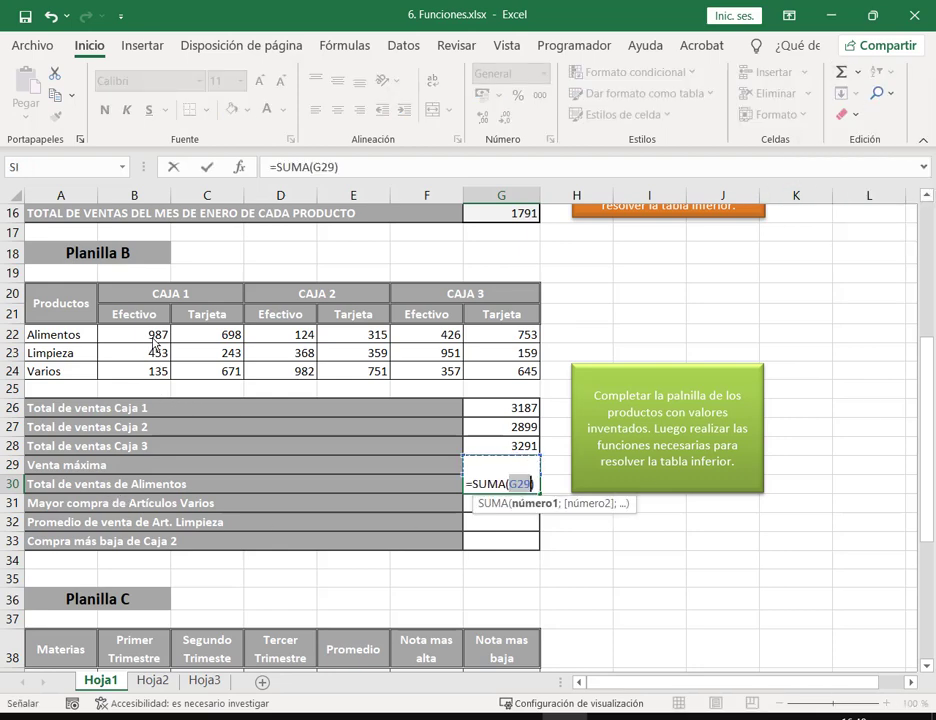
pyautogui.moveTo(153, 334); pyautogui.dragTo(505, 340)
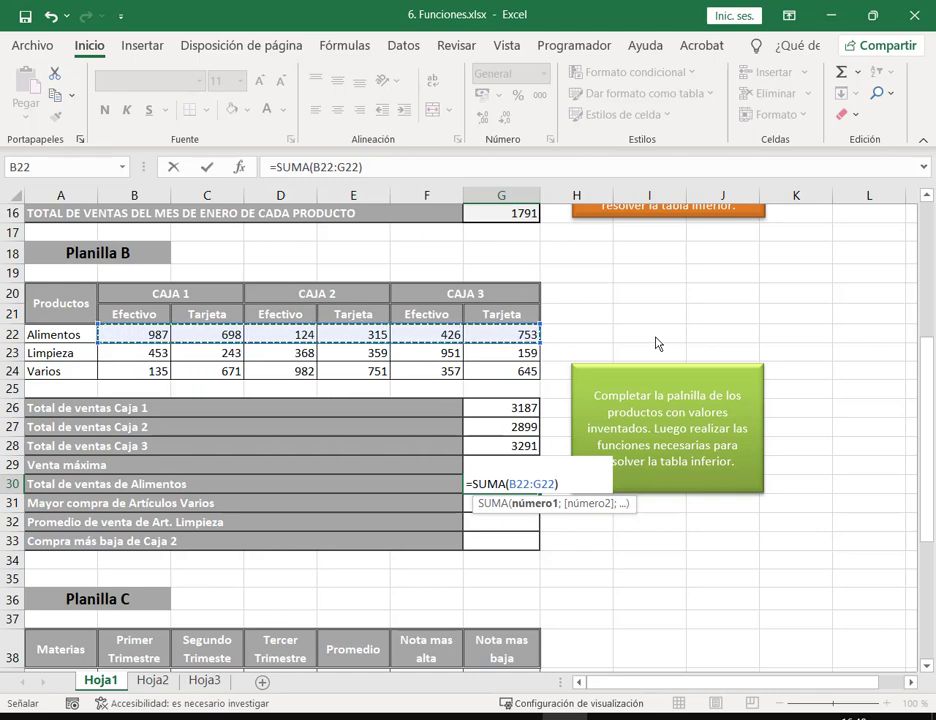
pyautogui.press('Return')
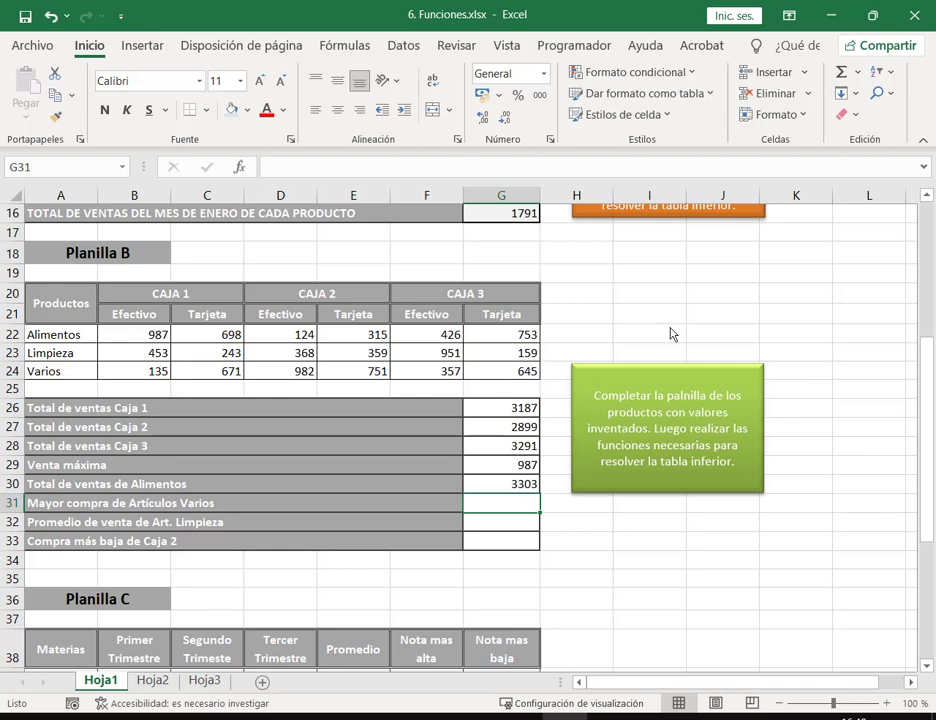
# Step: Enter the largest Artículos Varios purchase as the maximum of B24:G24 (982) in G31
pyautogui.click(856, 74)
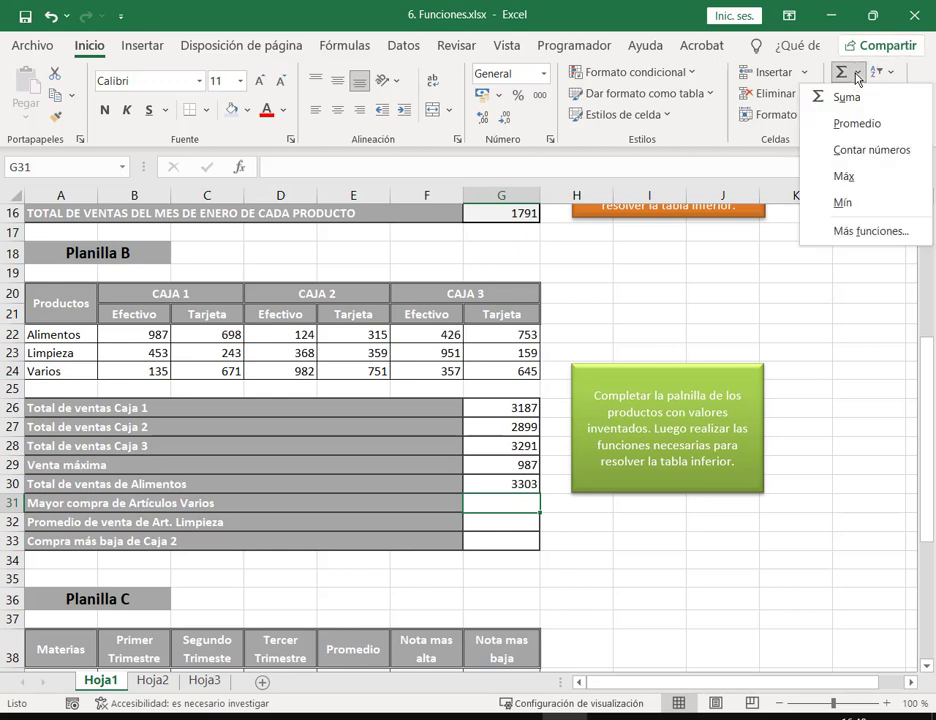
pyautogui.click(844, 177)
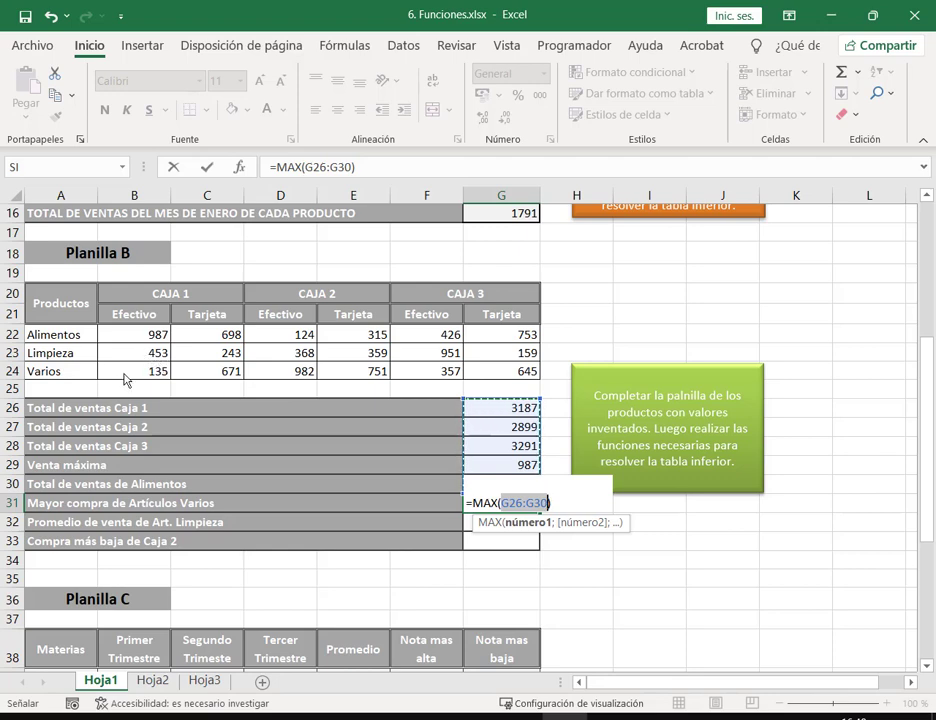
pyautogui.moveTo(125, 377); pyautogui.dragTo(352, 372)
pyautogui.moveTo(426, 372); pyautogui.dragTo(505, 372)
pyautogui.moveTo(148, 377); pyautogui.dragTo(522, 374)
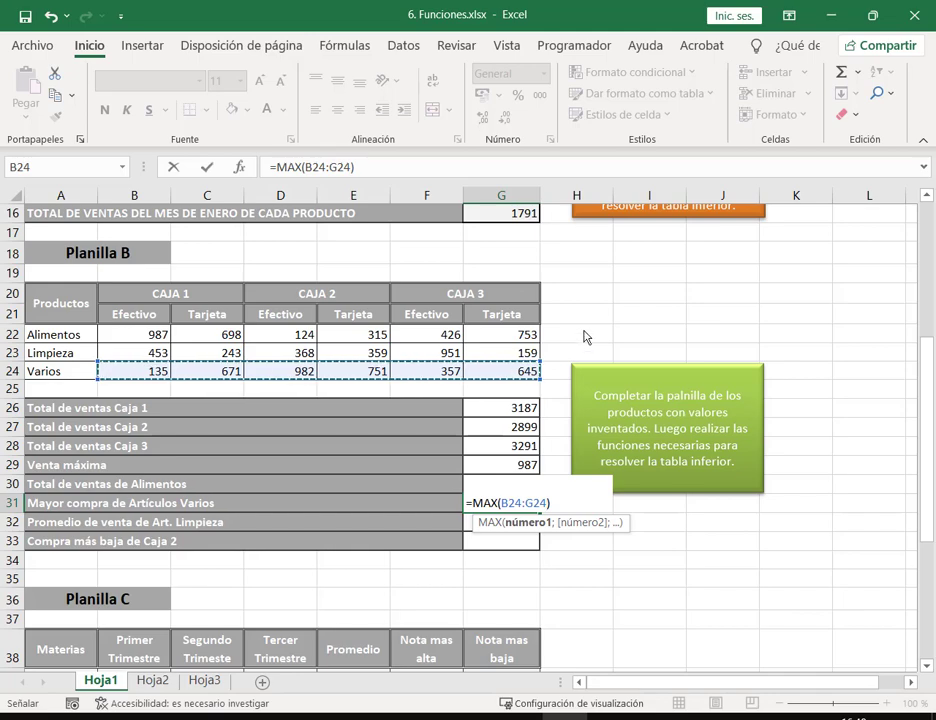
pyautogui.press('Return')
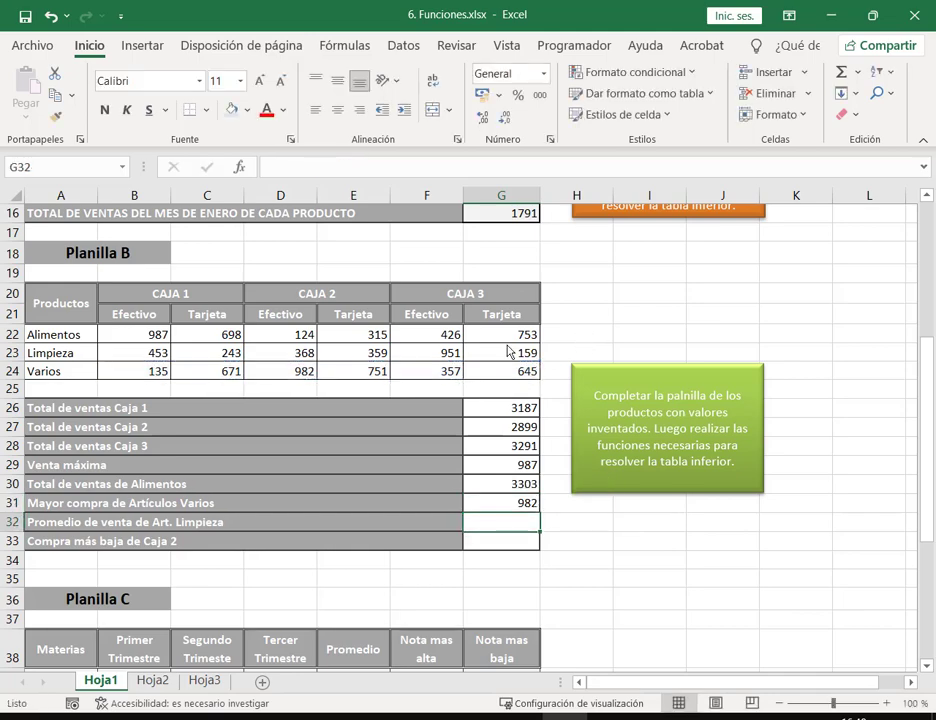
# Step: Average the Art. Limpieza row B23:G23 into G32
pyautogui.click(858, 71)
pyautogui.click(856, 123)
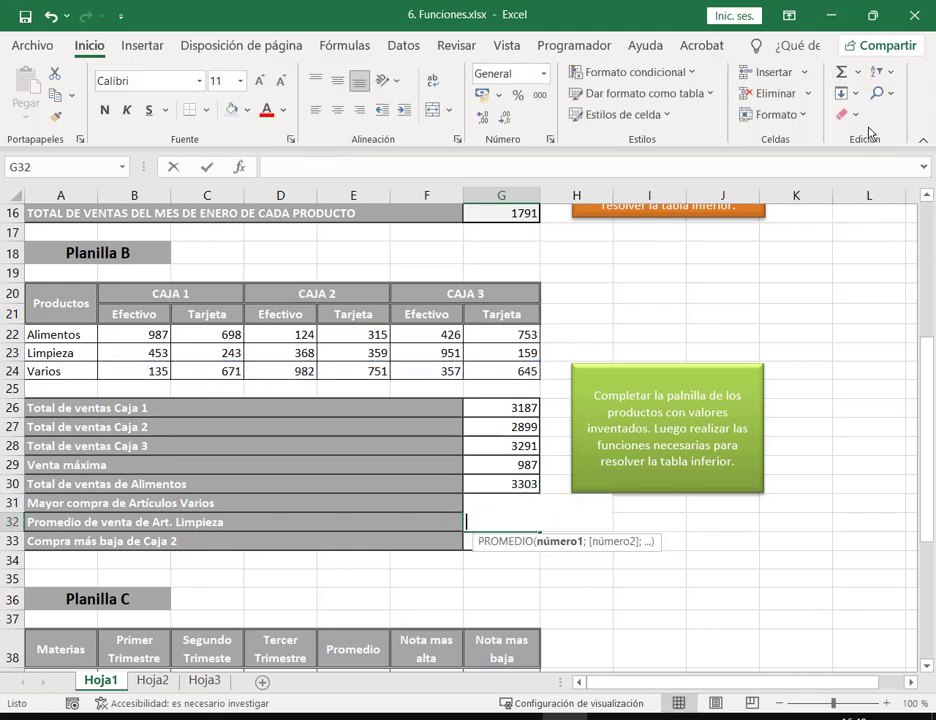
pyautogui.moveTo(127, 357); pyautogui.dragTo(478, 357)
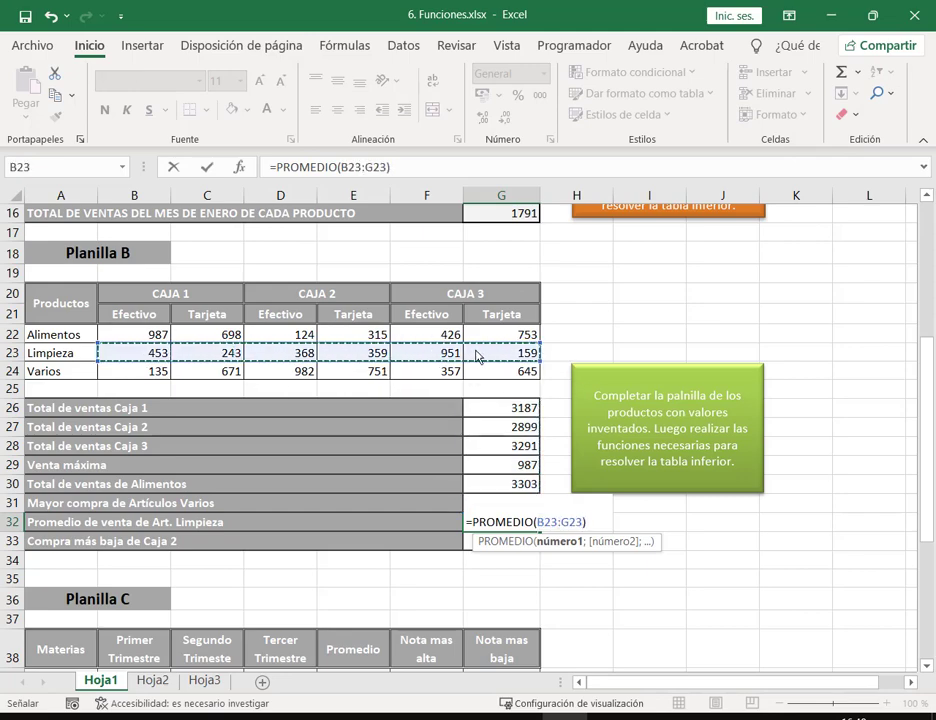
pyautogui.press('Return')
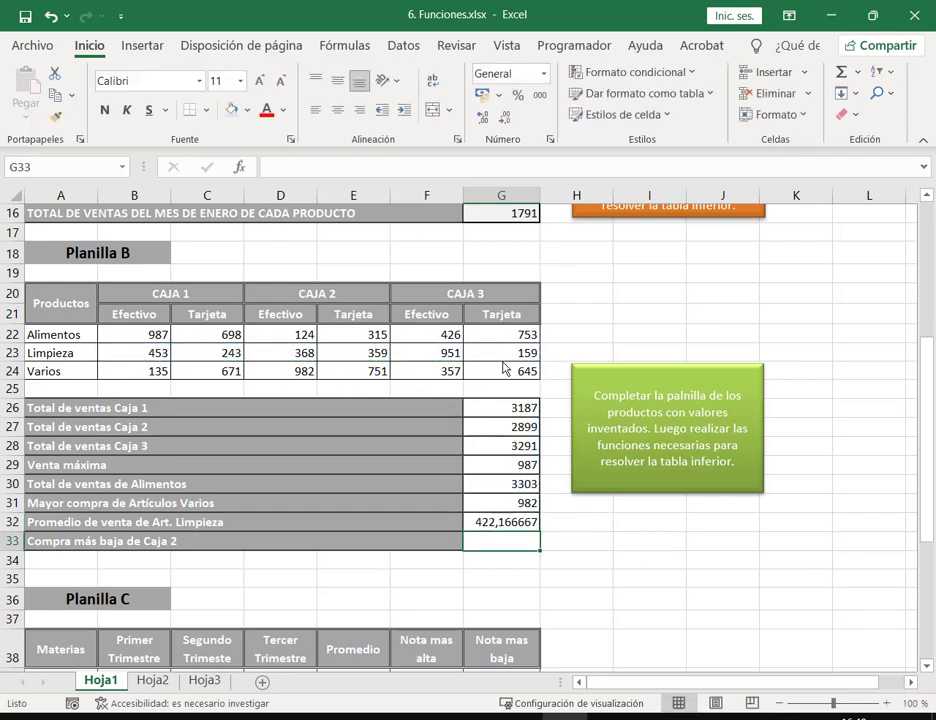
# Step: Put the lowest Caja 2 sale, the minimum of D22:E24 (124), in G33
pyautogui.click(857, 72)
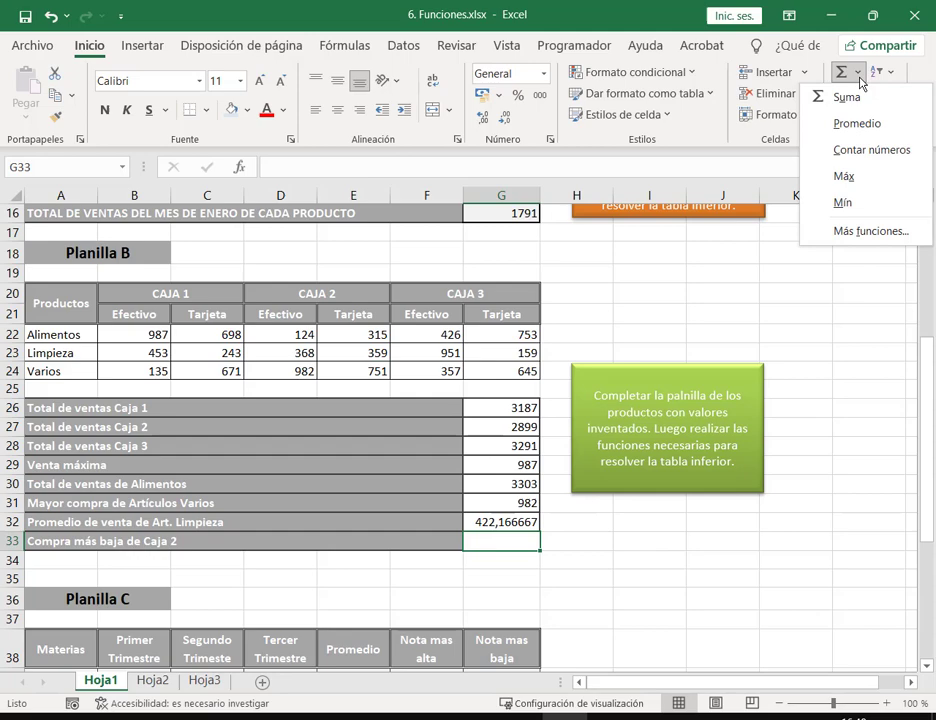
pyautogui.click(862, 202)
pyautogui.moveTo(268, 335); pyautogui.dragTo(362, 370)
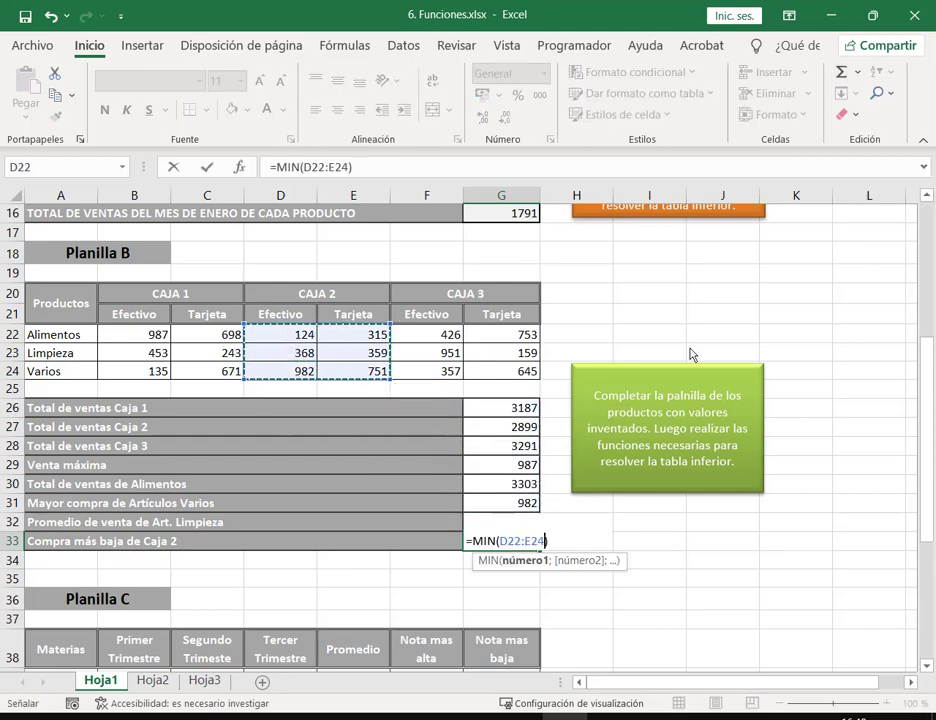
pyautogui.press('Return')
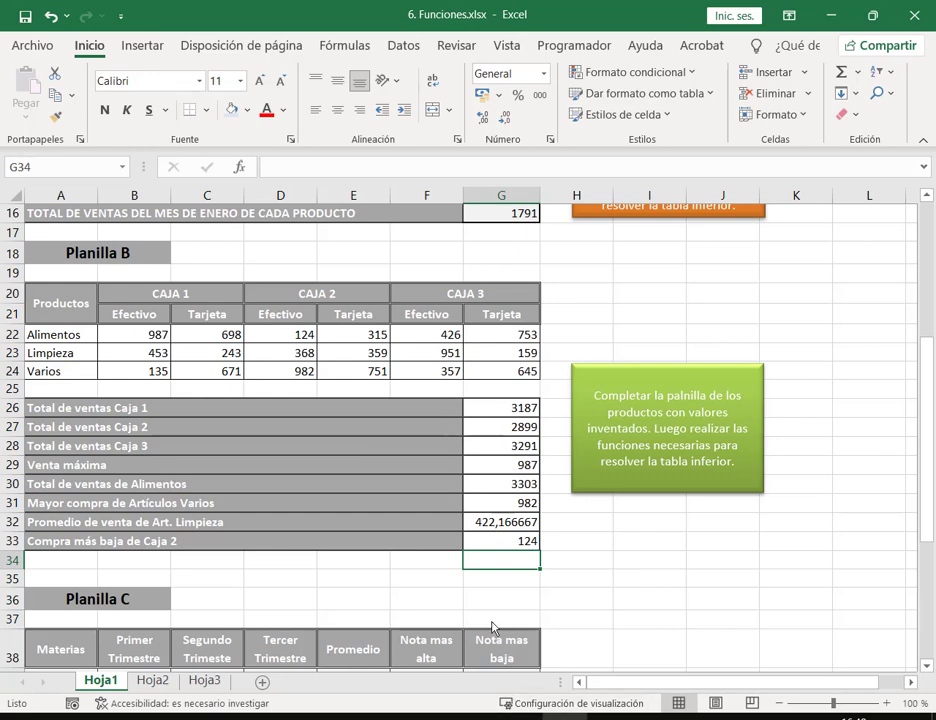
# Step: Format the Limpieza average in G32 to two decimals (422,17) and verify its formula
pyautogui.click(524, 527)
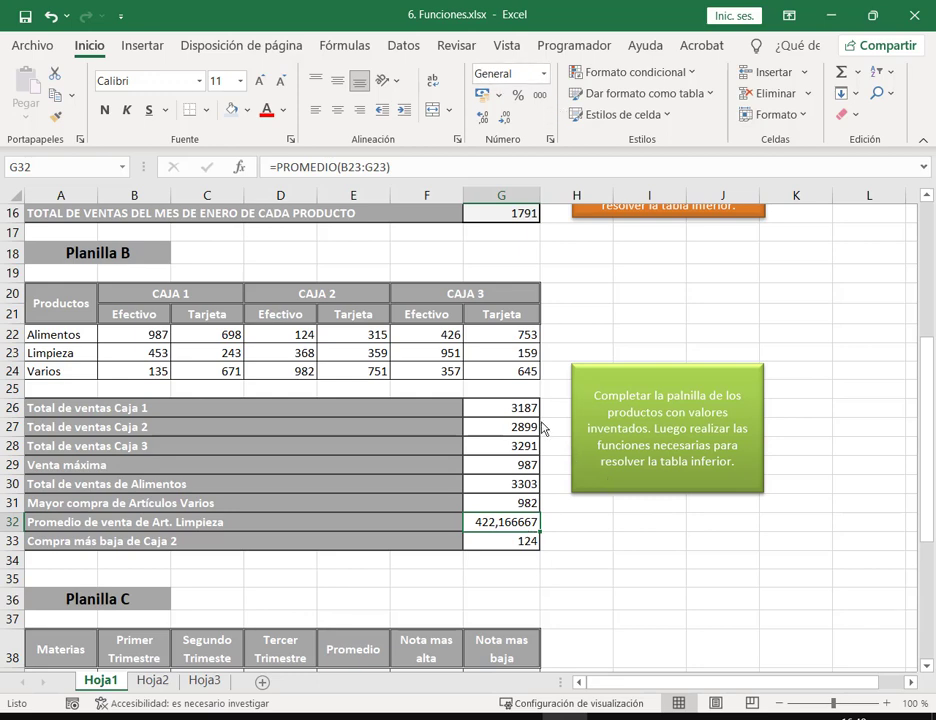
pyautogui.click(539, 95)
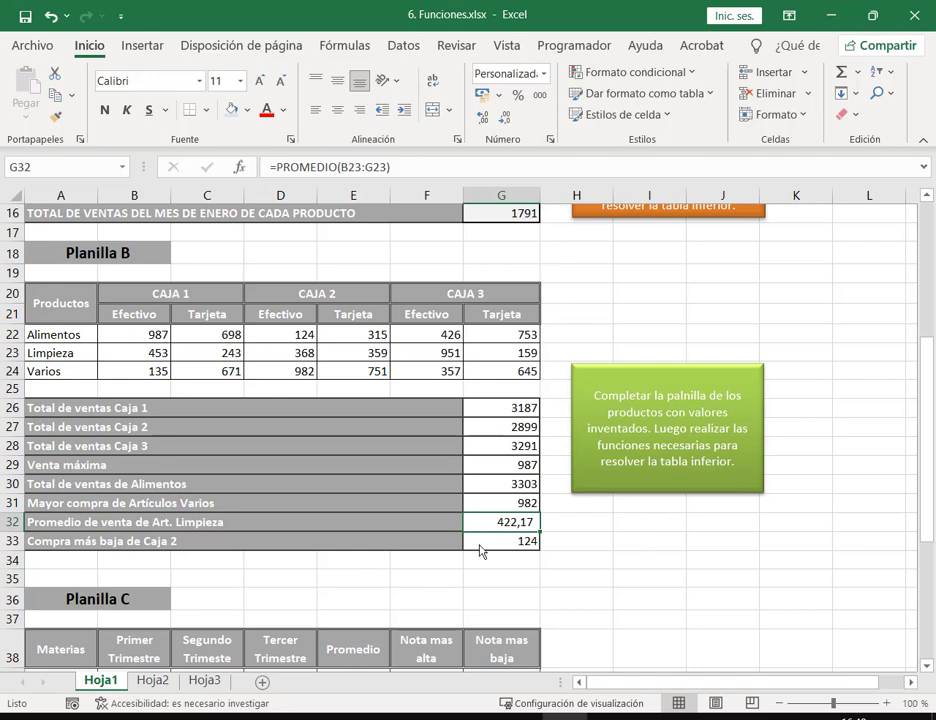
pyautogui.doubleClick(513, 526)
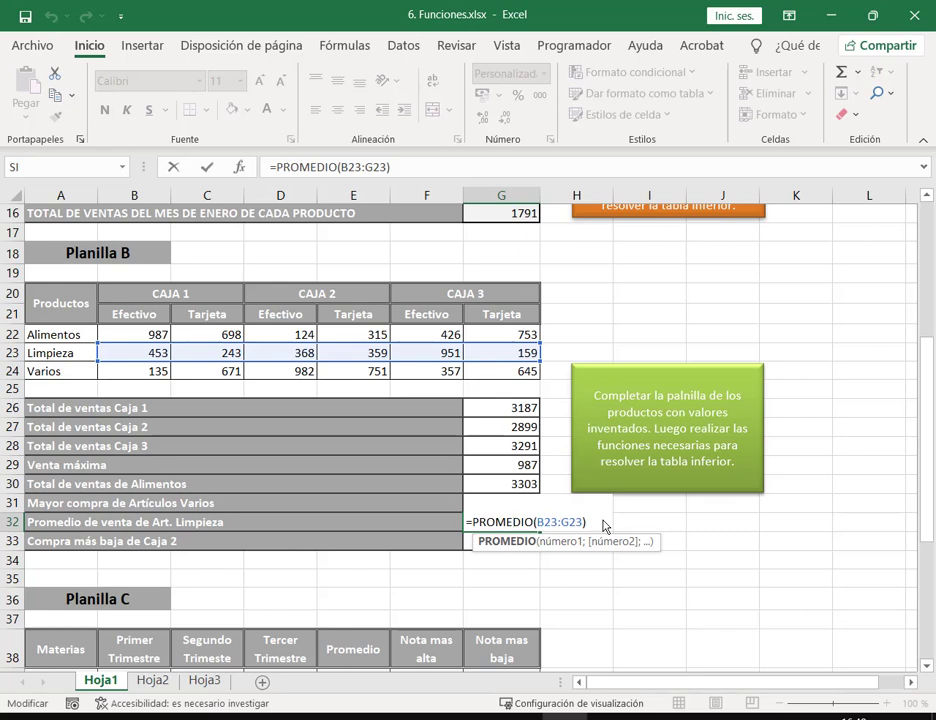
pyautogui.press('Escape')
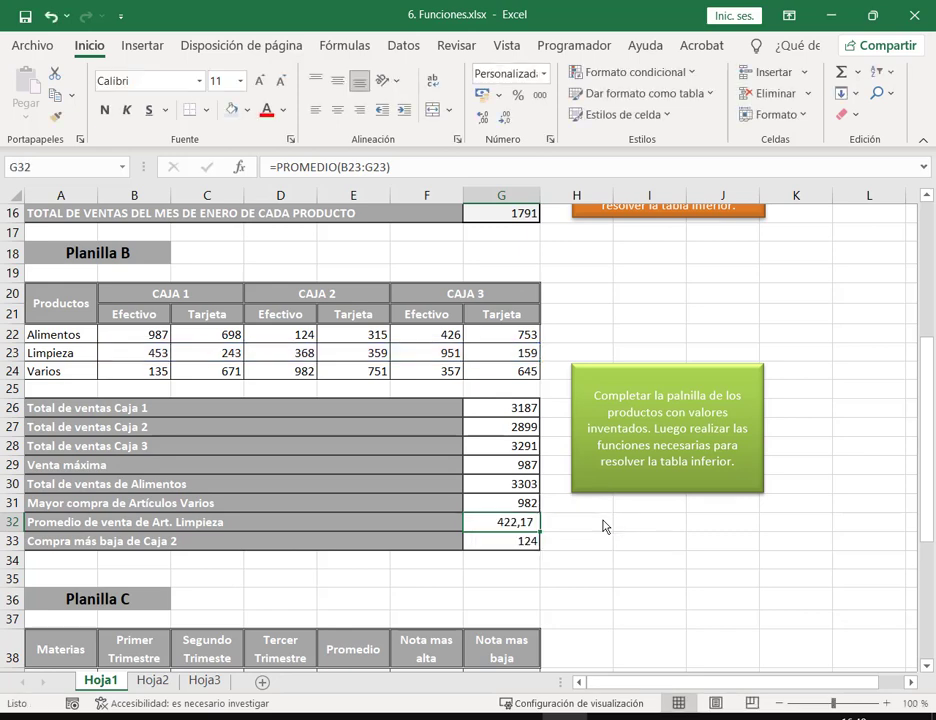
# Step: Enter Inglés as the first subject in A39 of the Materias column
pyautogui.scroll(-6, 603, 527)
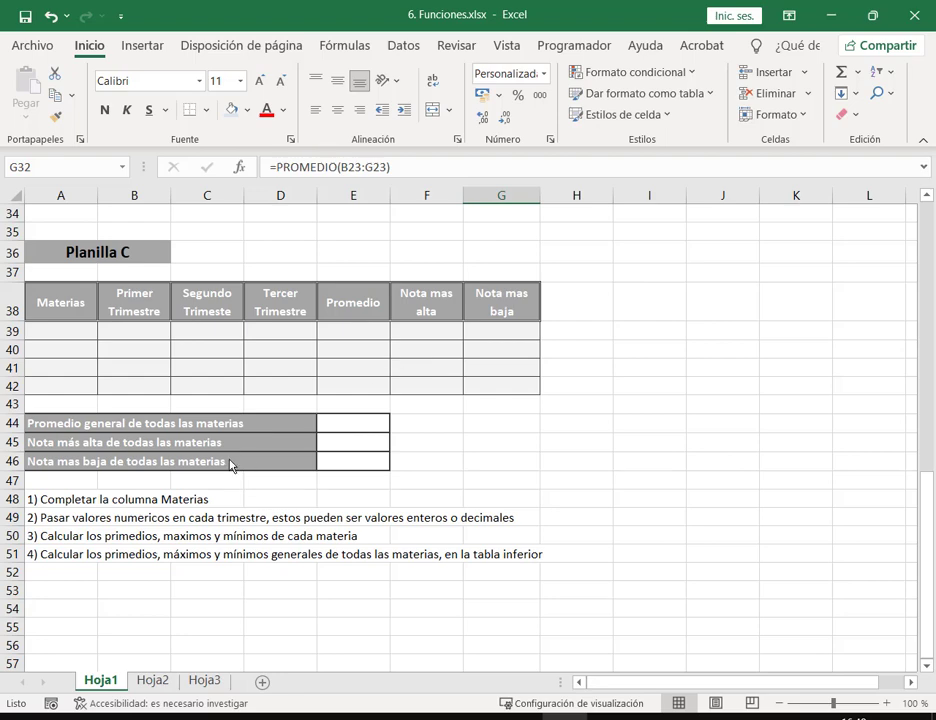
pyautogui.click(60, 334)
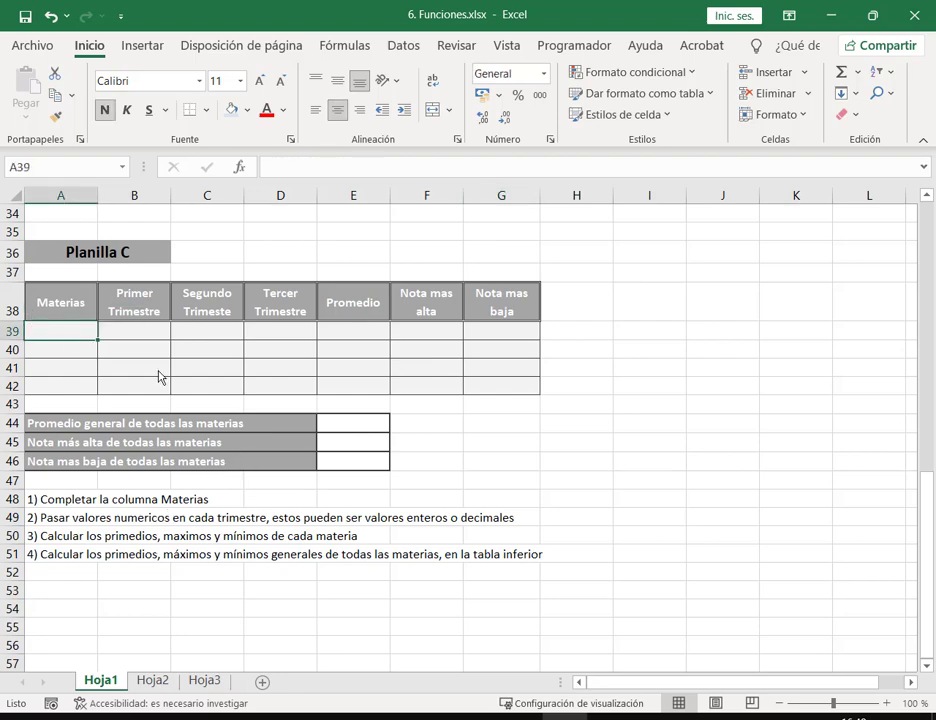
pyautogui.write('iNGL')
pyautogui.press('BackSpace')
pyautogui.press('BackSpace')
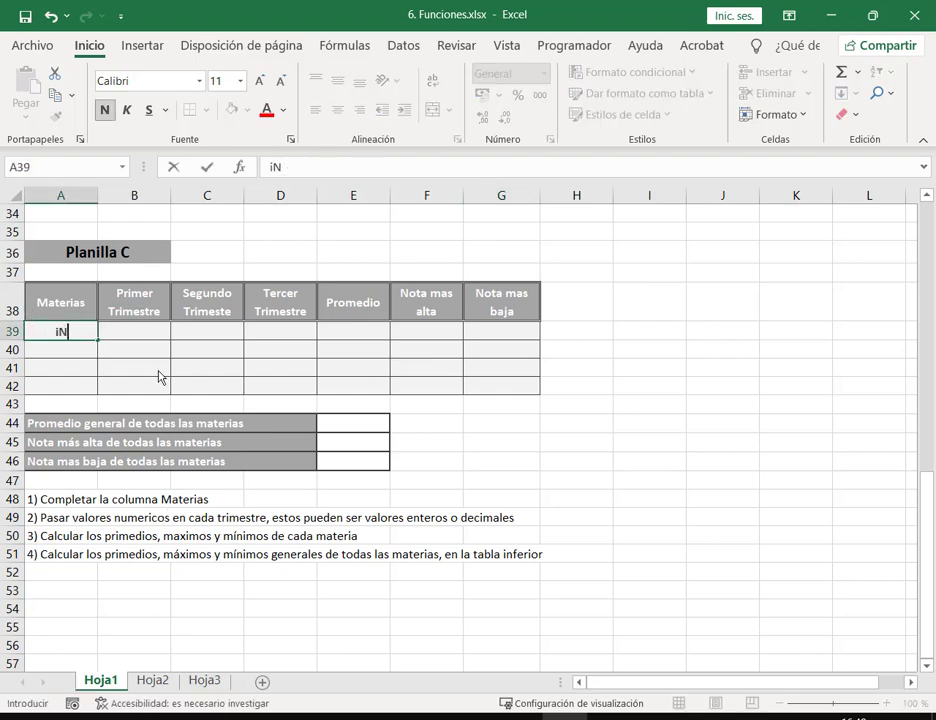
pyautogui.press('BackSpace')
pyautogui.press('BackSpace')
pyautogui.write('Ingñ')
pyautogui.press('BackSpace')
pyautogui.press('BackSpace')
pyautogui.write('glés')
pyautogui.press('Return')
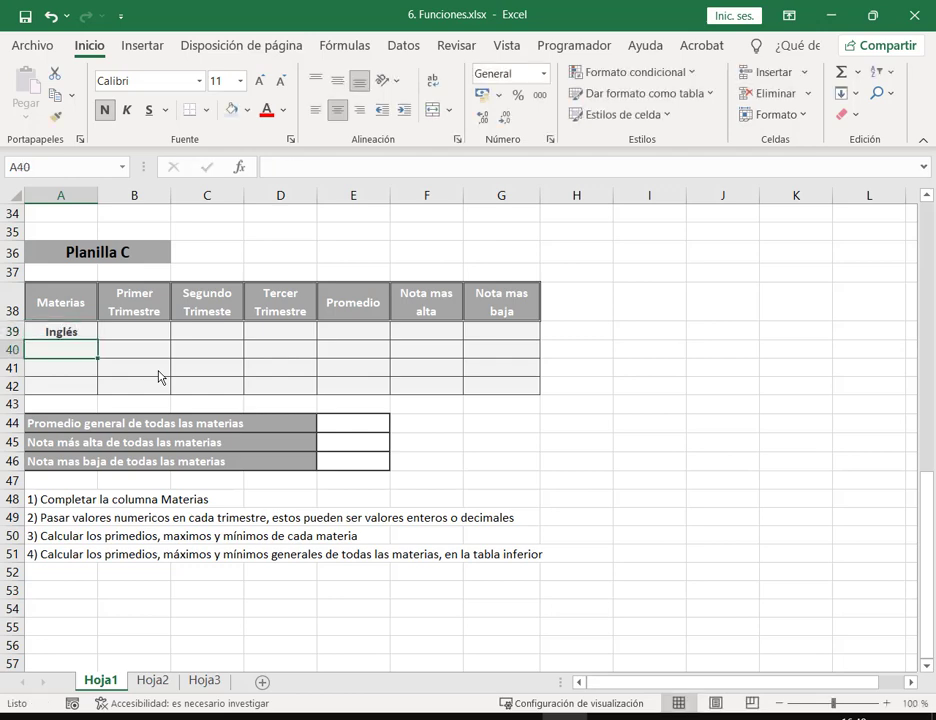
# Step: Add Filosofía, Derecho and Informática below Inglés in the Materias column
pyautogui.write('Filoso')
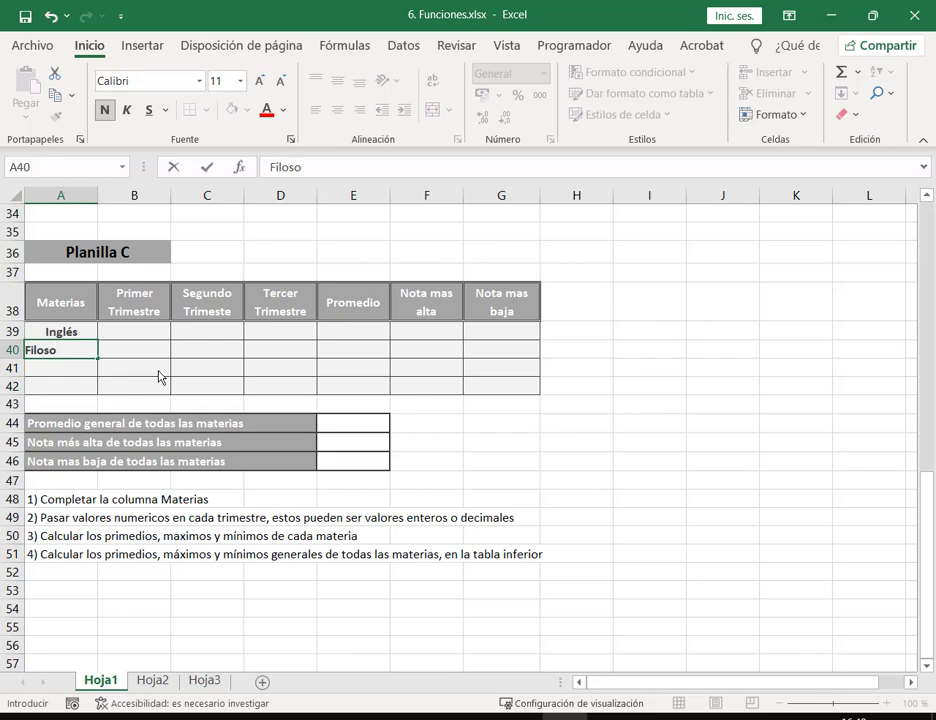
pyautogui.write('fía')
pyautogui.press('Return')
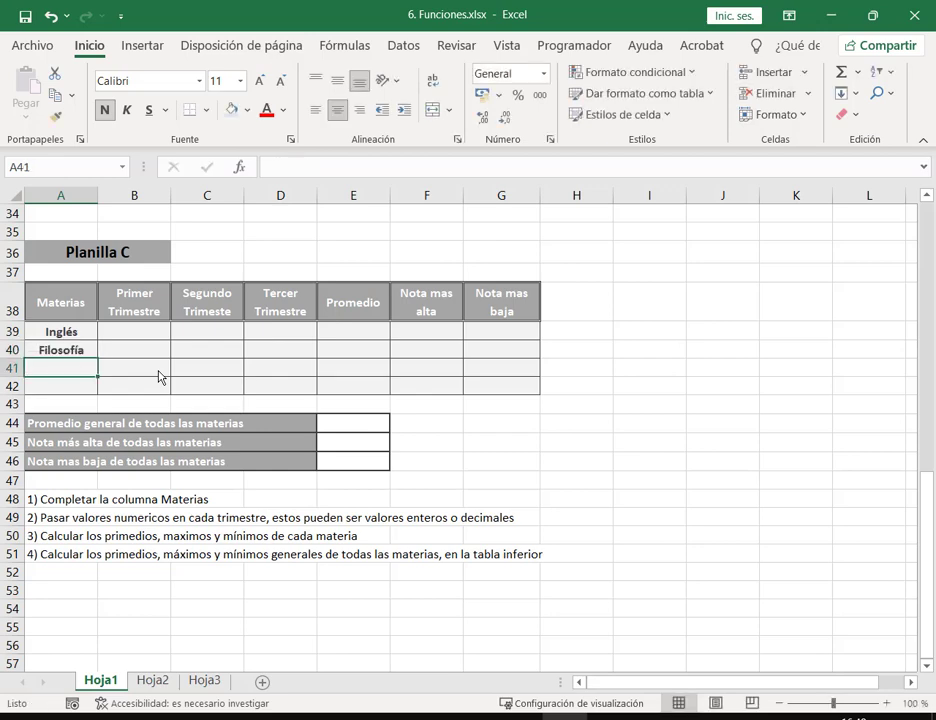
pyautogui.write('Der')
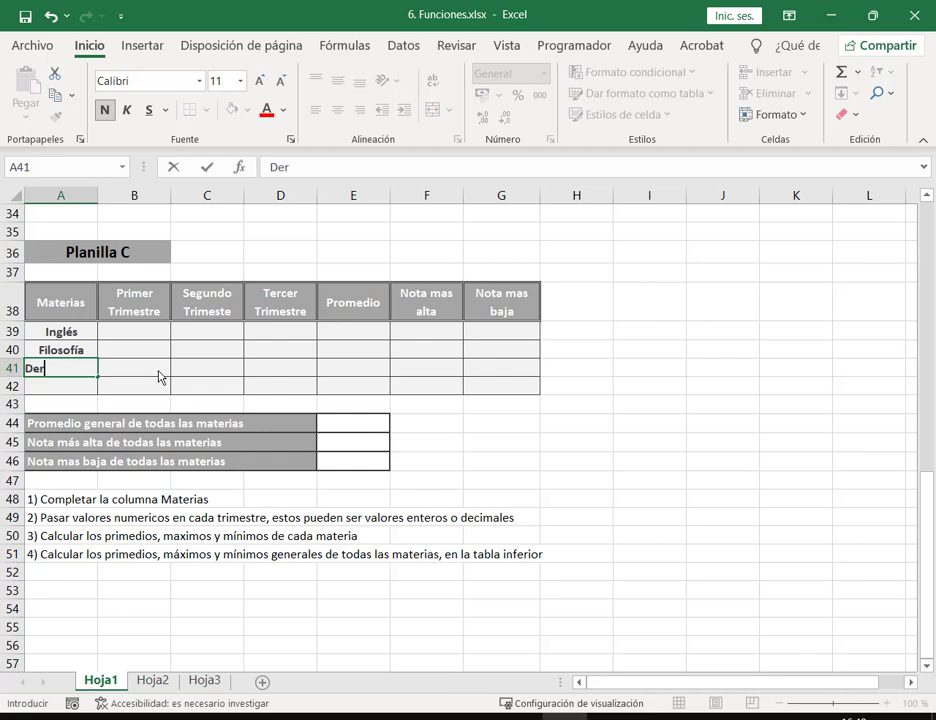
pyautogui.write('echo')
pyautogui.press('Return')
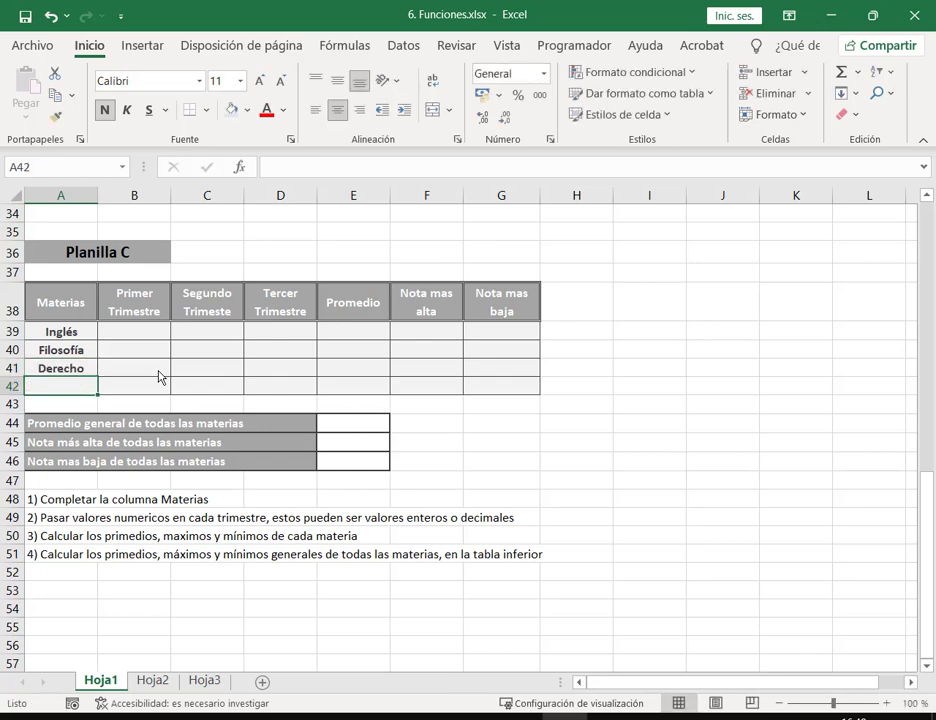
pyautogui.write('Informát')
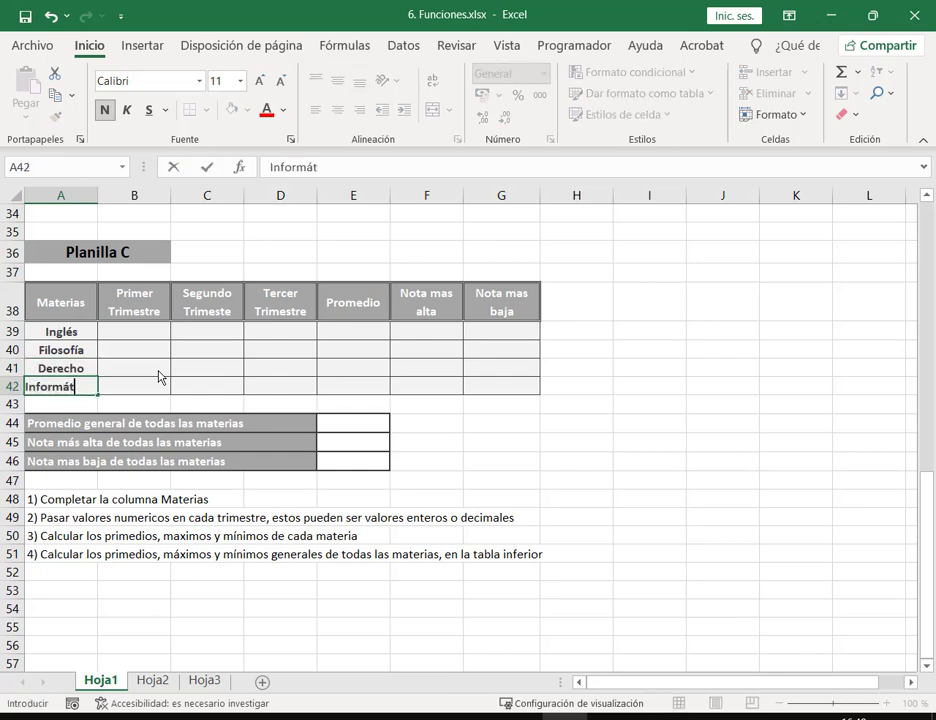
pyautogui.write('ica')
pyautogui.click(158, 376)
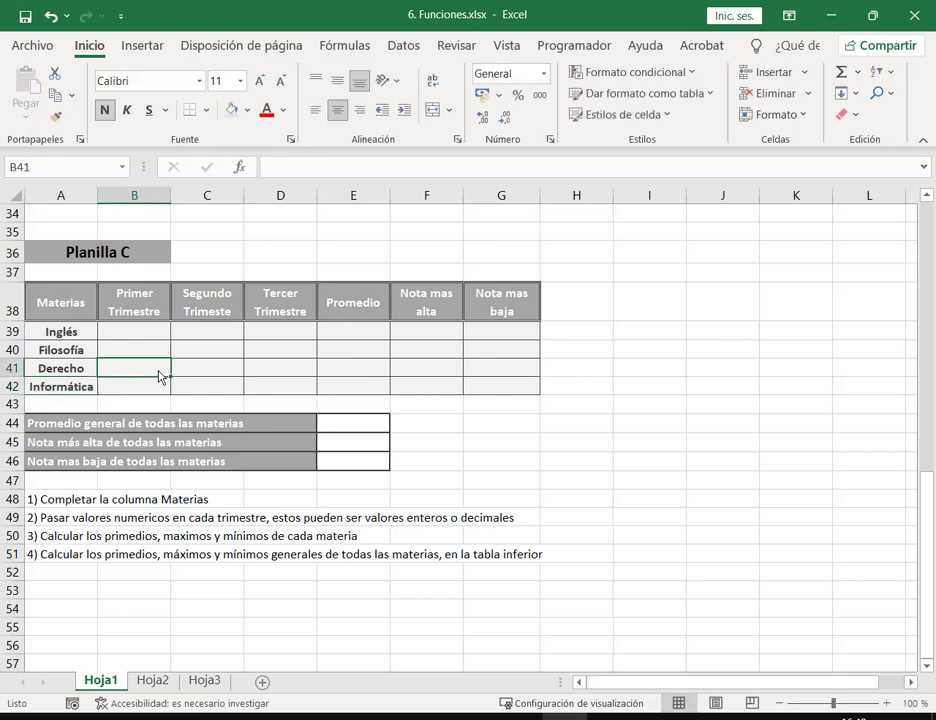
pyautogui.press('Up')
pyautogui.press('Up')
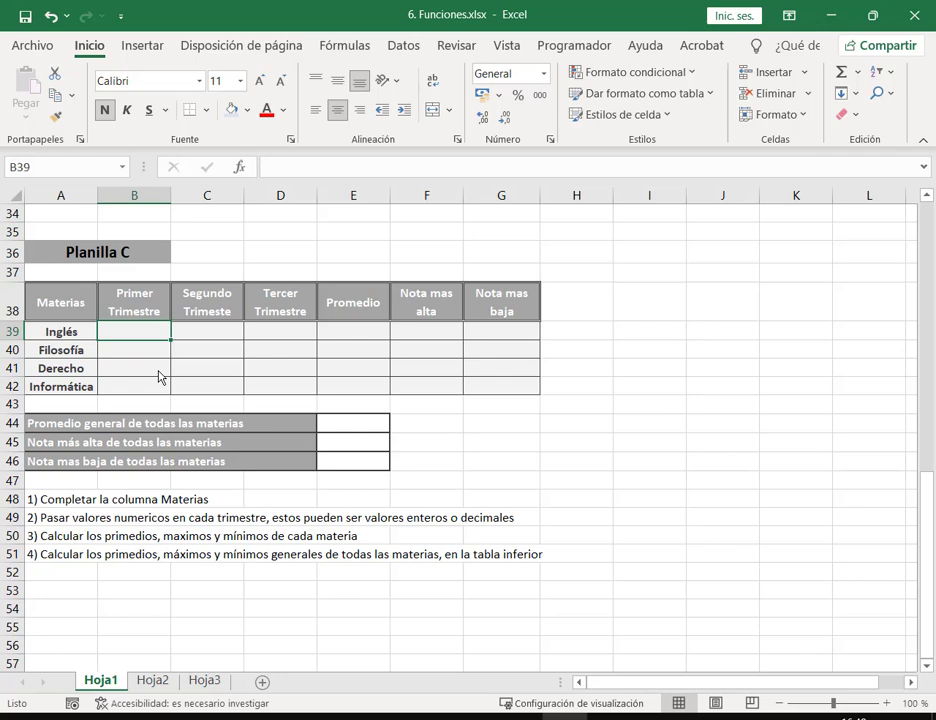
# Step: Select the grade block B39:D42 and enter 75 as Inglés's first-trimester grade
pyautogui.moveTo(134, 331); pyautogui.dragTo(279, 392)
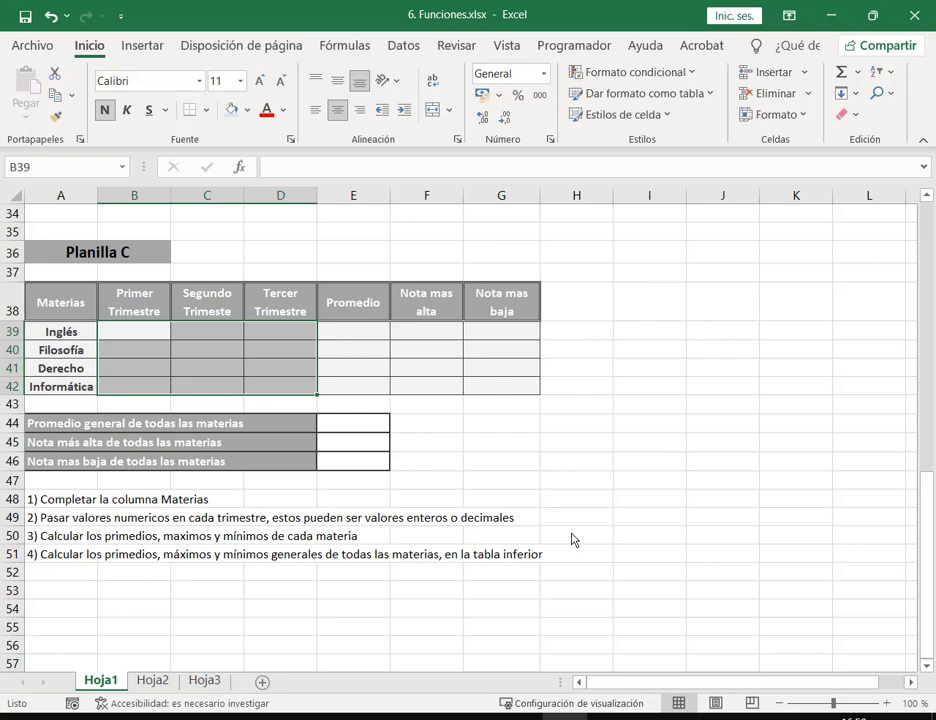
pyautogui.write('75')
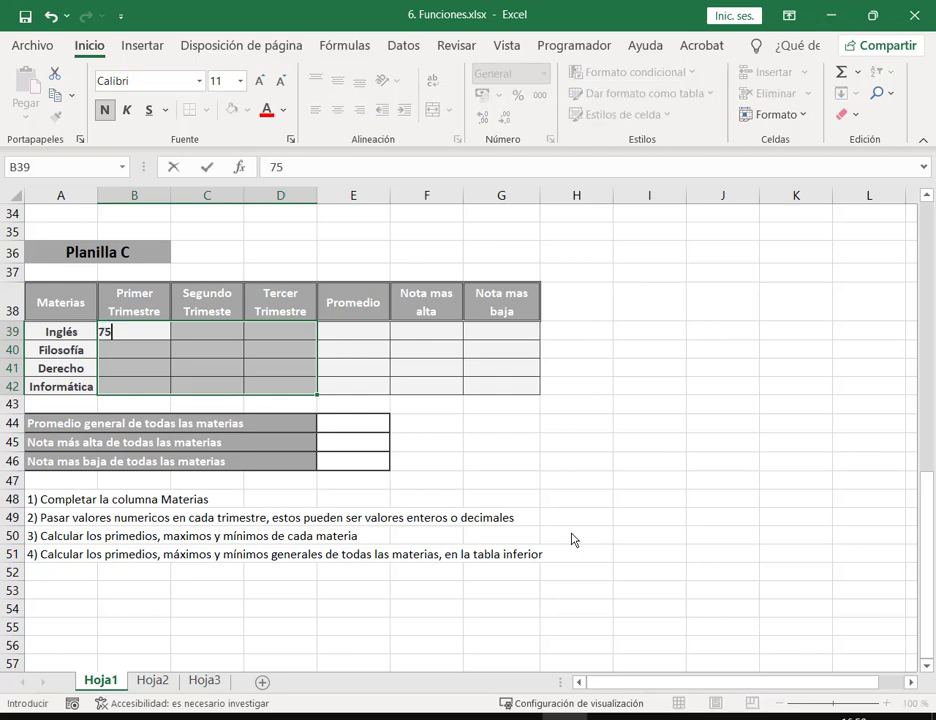
pyautogui.press('Return')
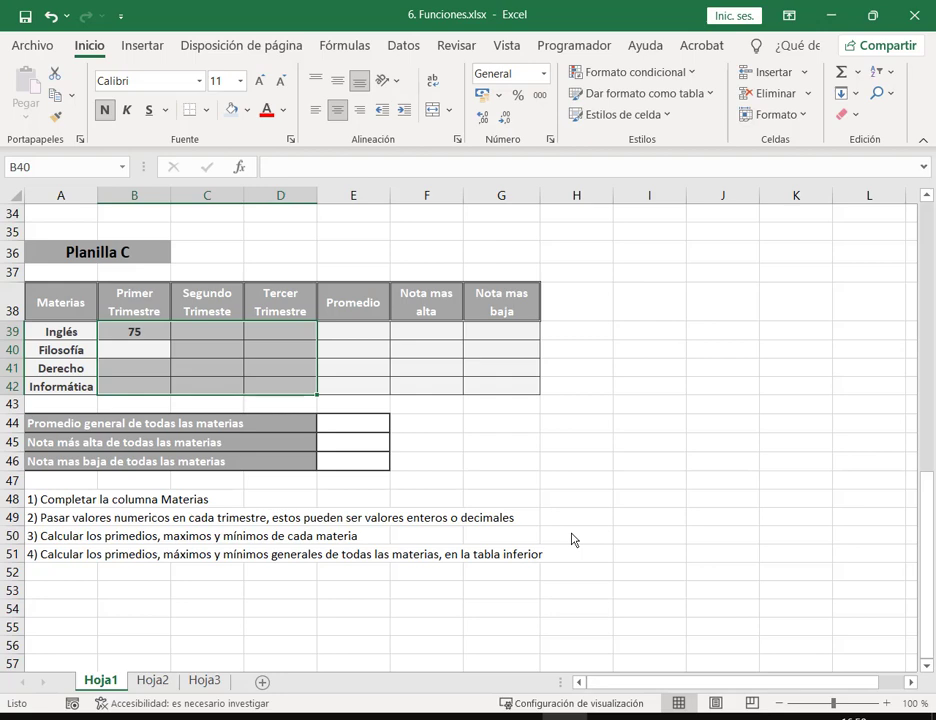
pyautogui.press('Up')
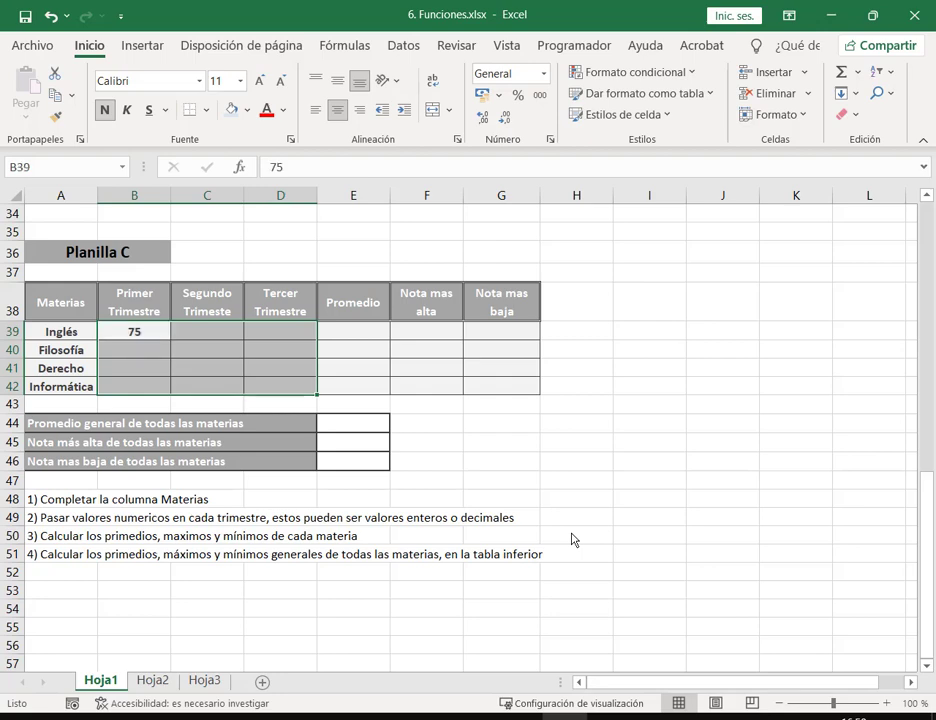
pyautogui.press('Return')
pyautogui.press('Return')
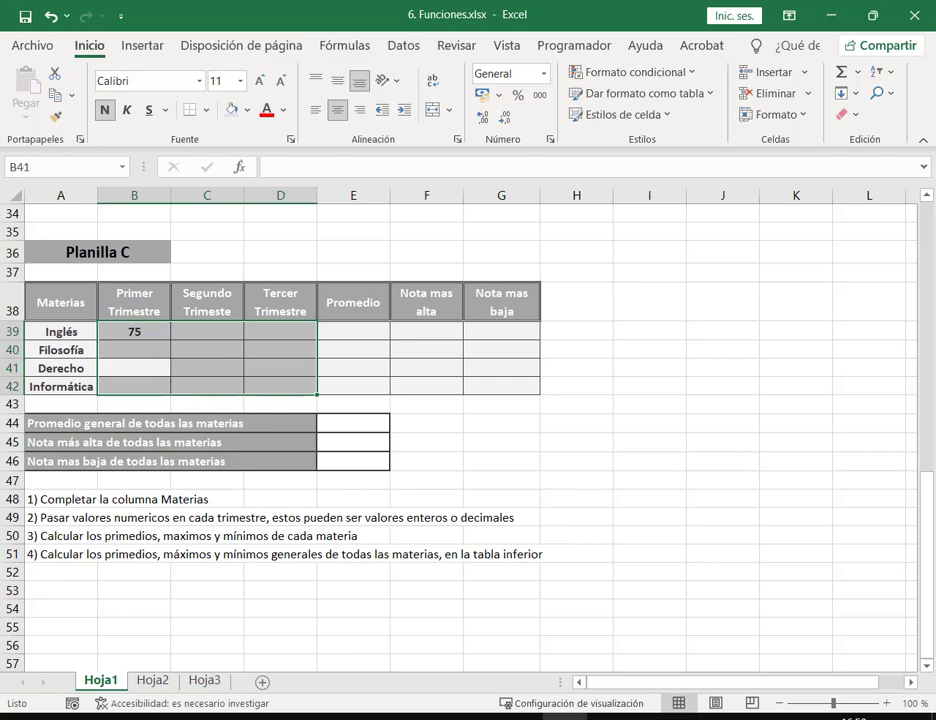
pyautogui.press('Up')
pyautogui.press('Up')
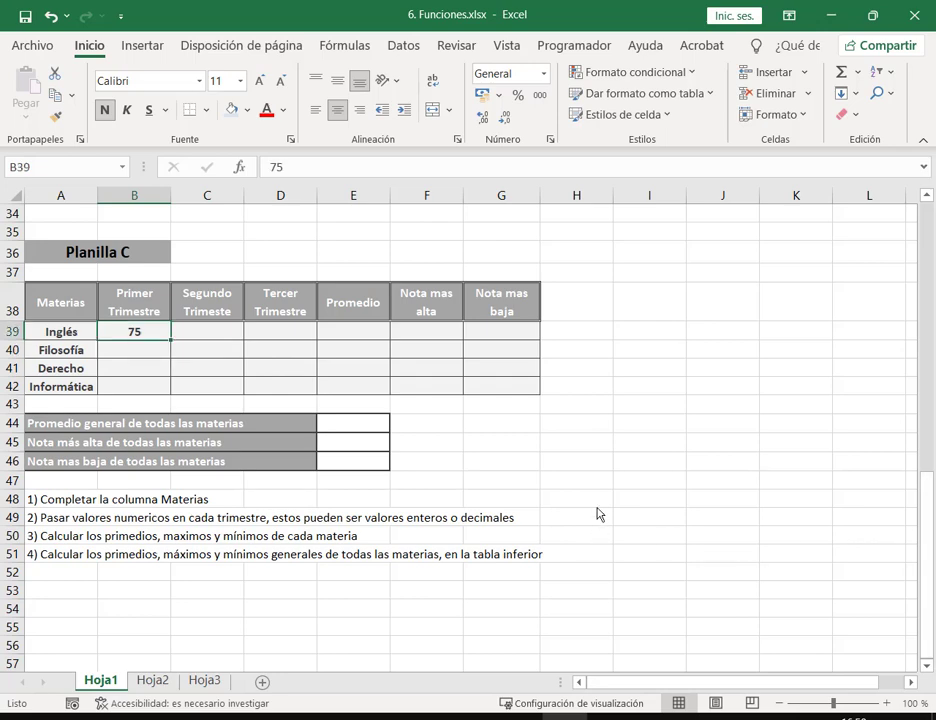
pyautogui.moveTo(130, 334); pyautogui.dragTo(271, 390)
pyautogui.press('Return')
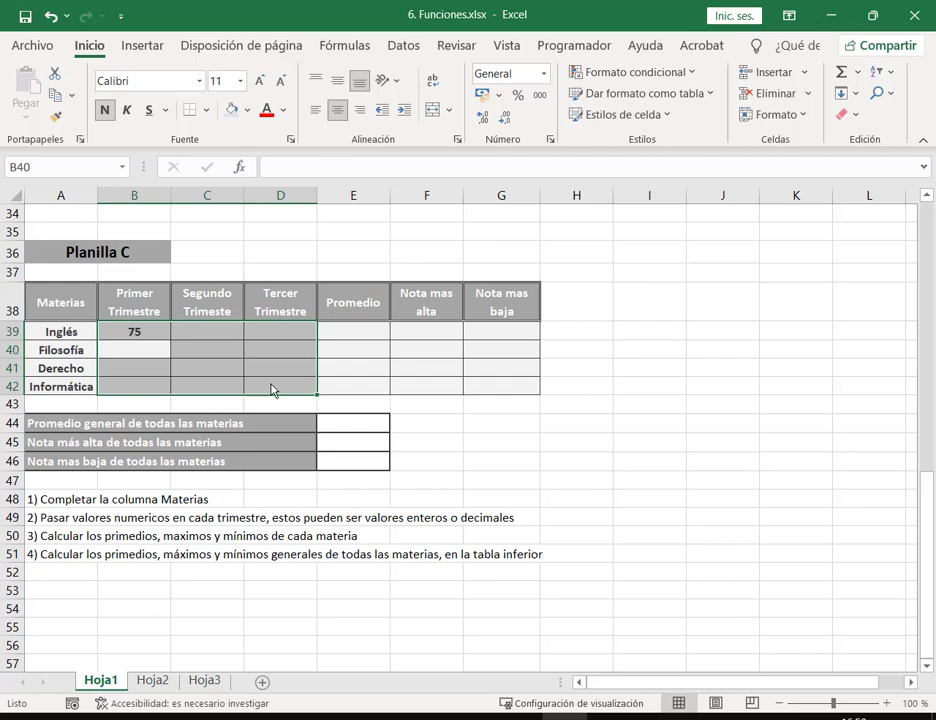
pyautogui.hotkey('shift', 'Return')
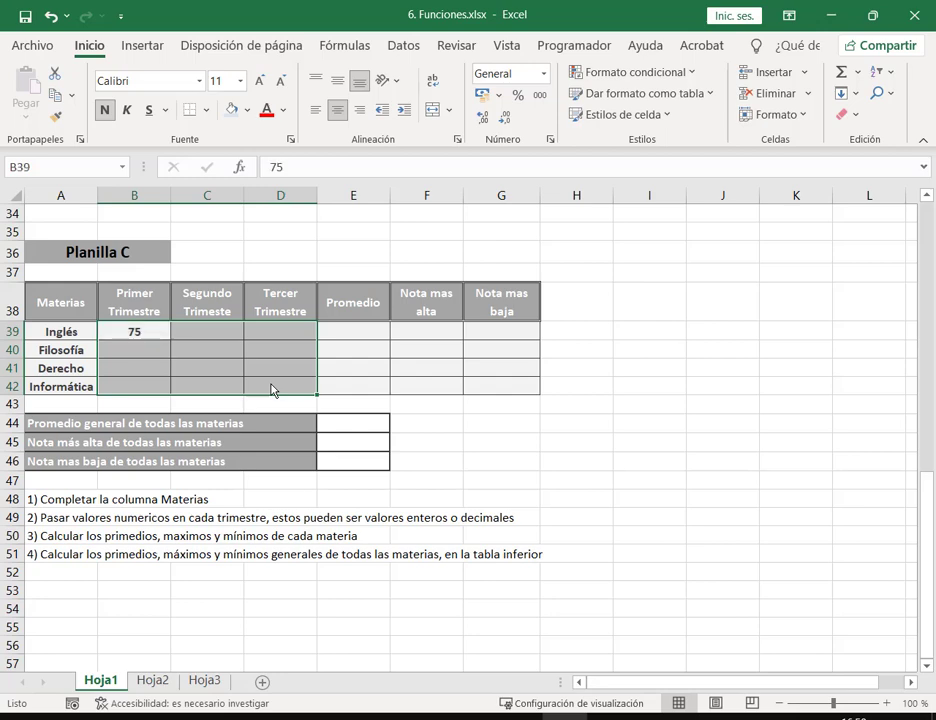
pyautogui.press('Return')
pyautogui.press('Return')
pyautogui.press('Return')
pyautogui.press('Return')
pyautogui.press('Return')
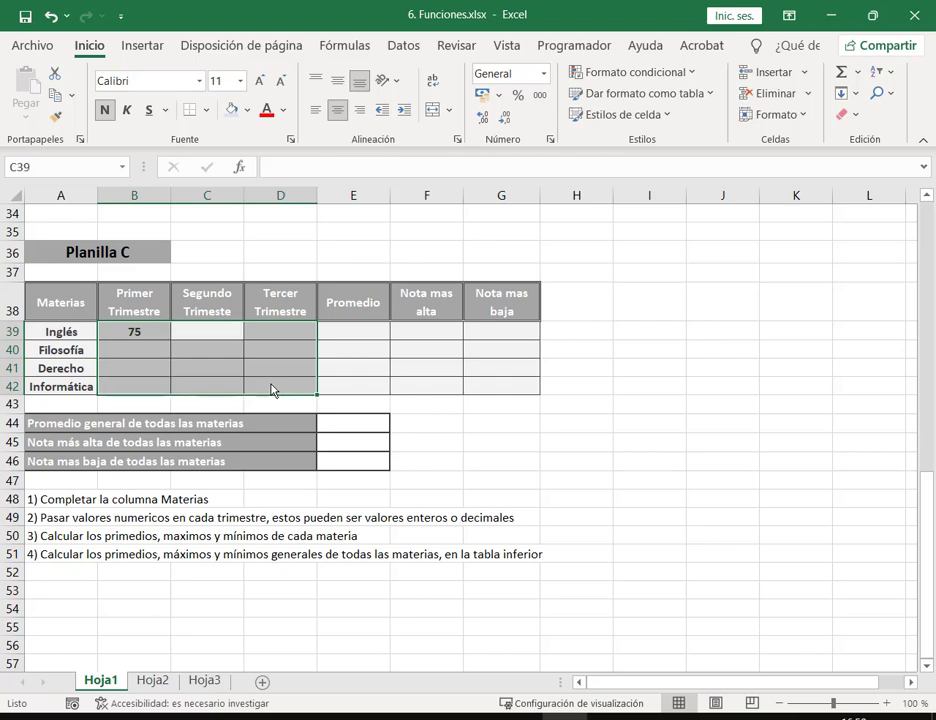
pyautogui.press('Return')
pyautogui.hotkey('shift', 'Return')
pyautogui.hotkey('shift', 'Return')
pyautogui.hotkey('shift', 'Return')
pyautogui.hotkey('shift', 'Return')
pyautogui.hotkey('shift', 'Return')
pyautogui.hotkey('shift', 'Return')
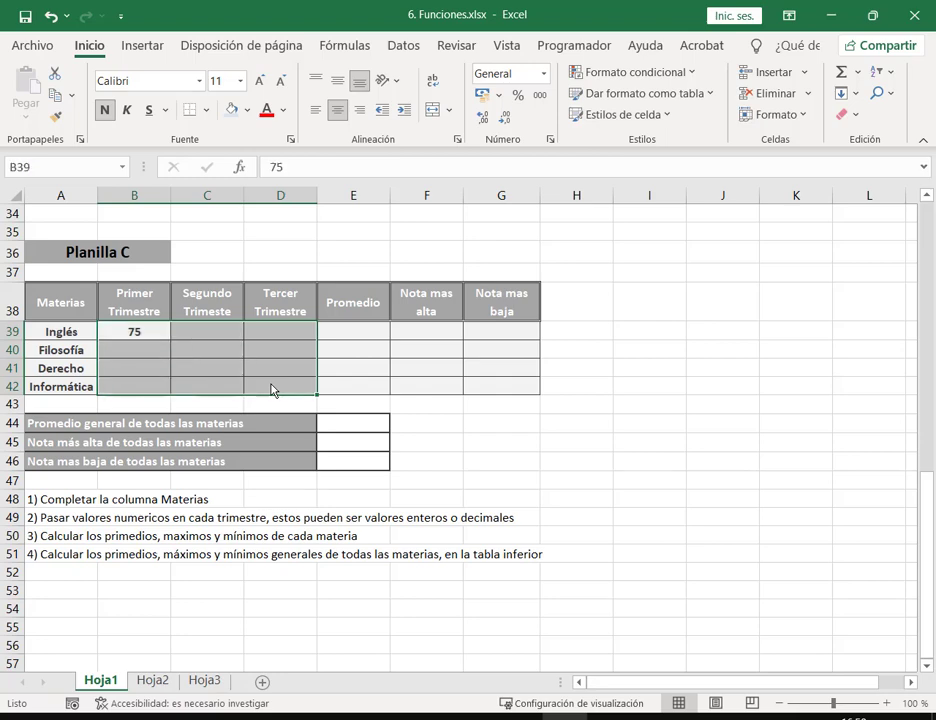
# Step: Correct Inglés's first-trimester grade from 75 to 7,5
pyautogui.press('F2')
pyautogui.press('BackSpace')
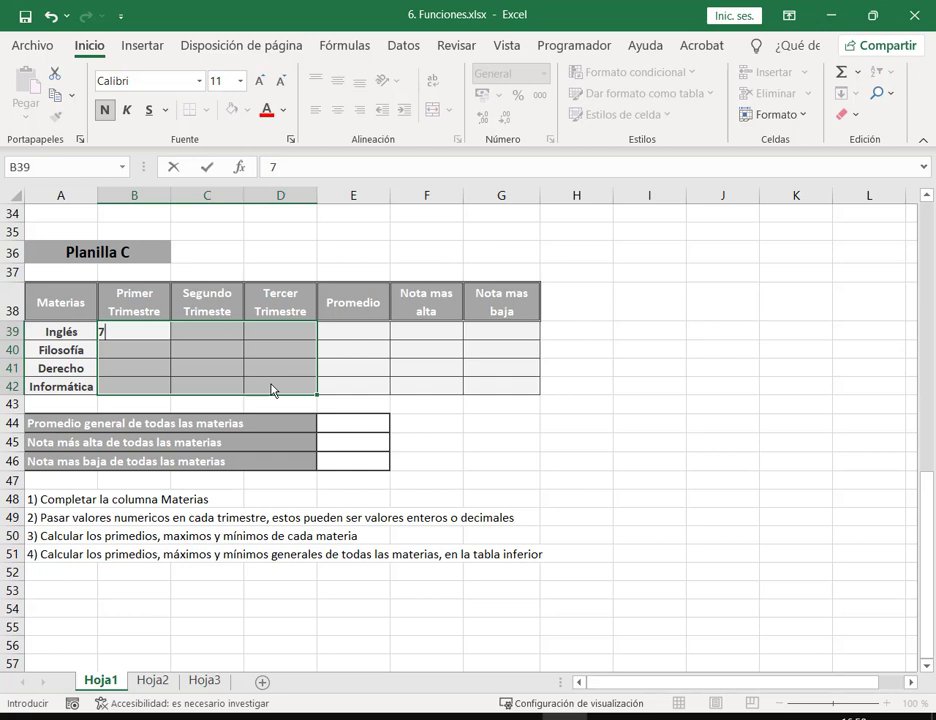
pyautogui.write(',')
pyautogui.write('5')
pyautogui.press('Return')
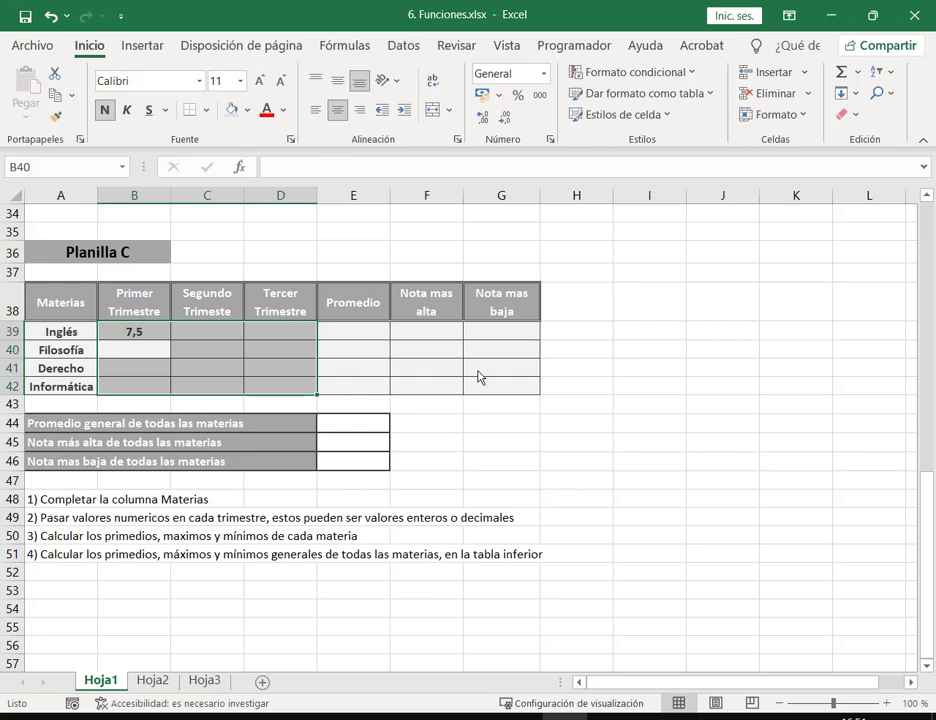
pyautogui.click(658, 336)
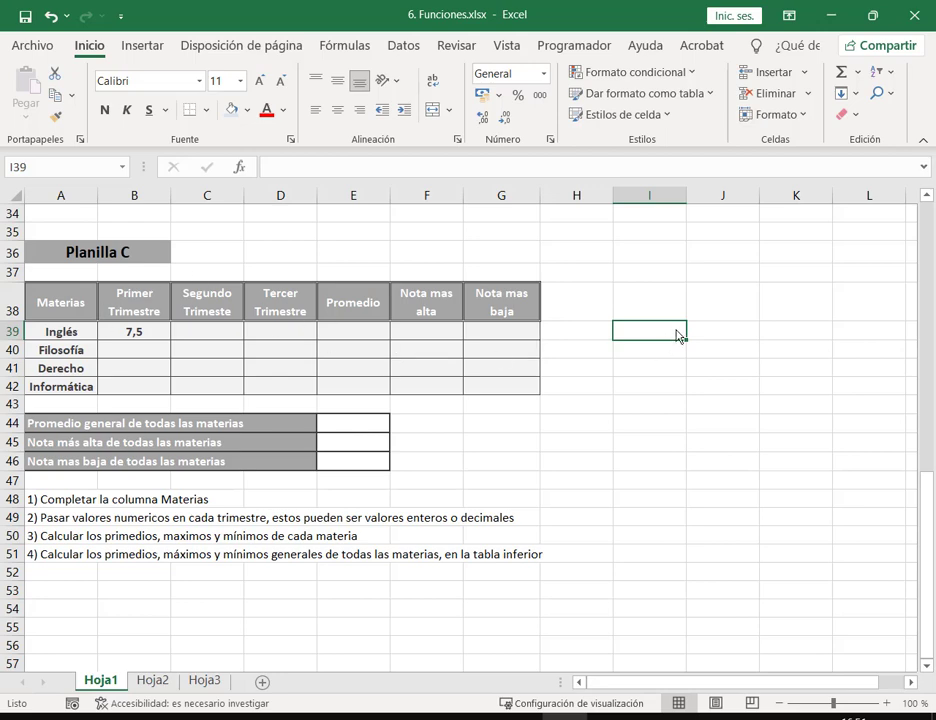
pyautogui.write('7.5')
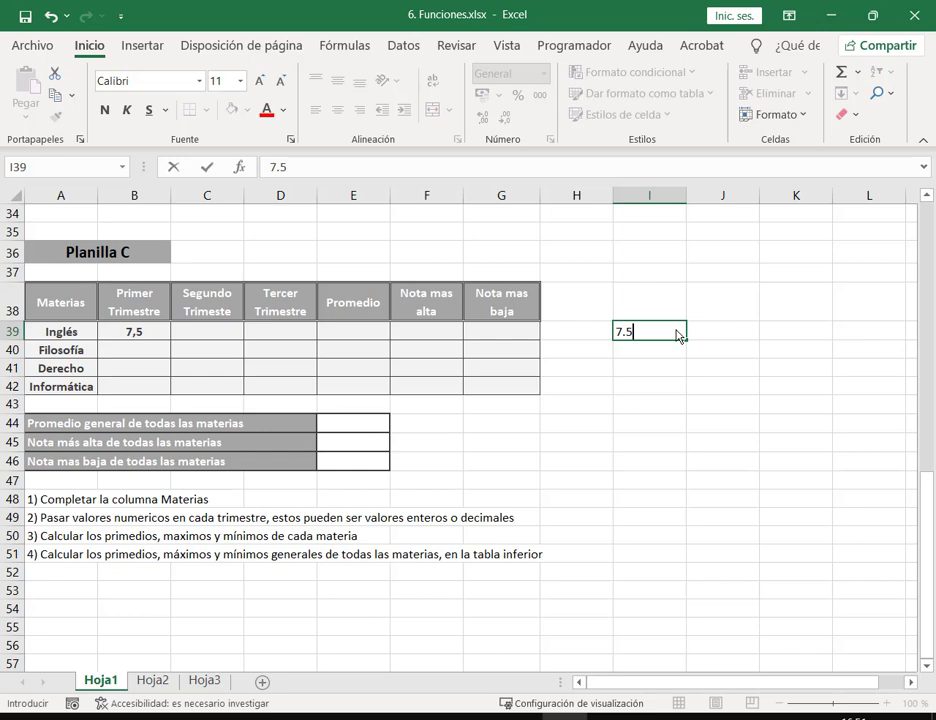
pyautogui.press('Return')
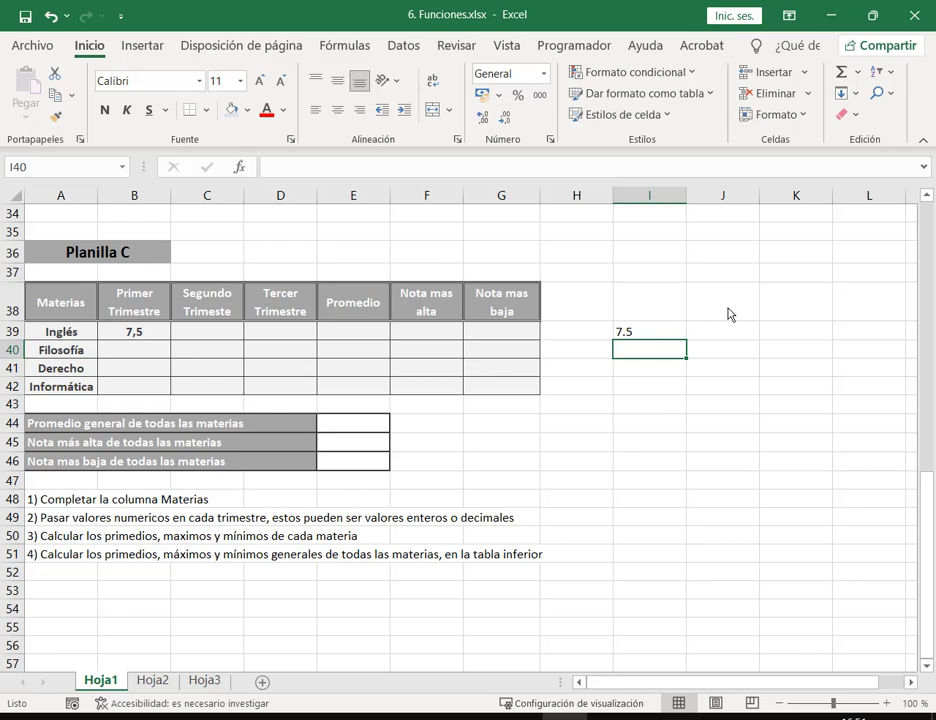
pyautogui.write('7,5')
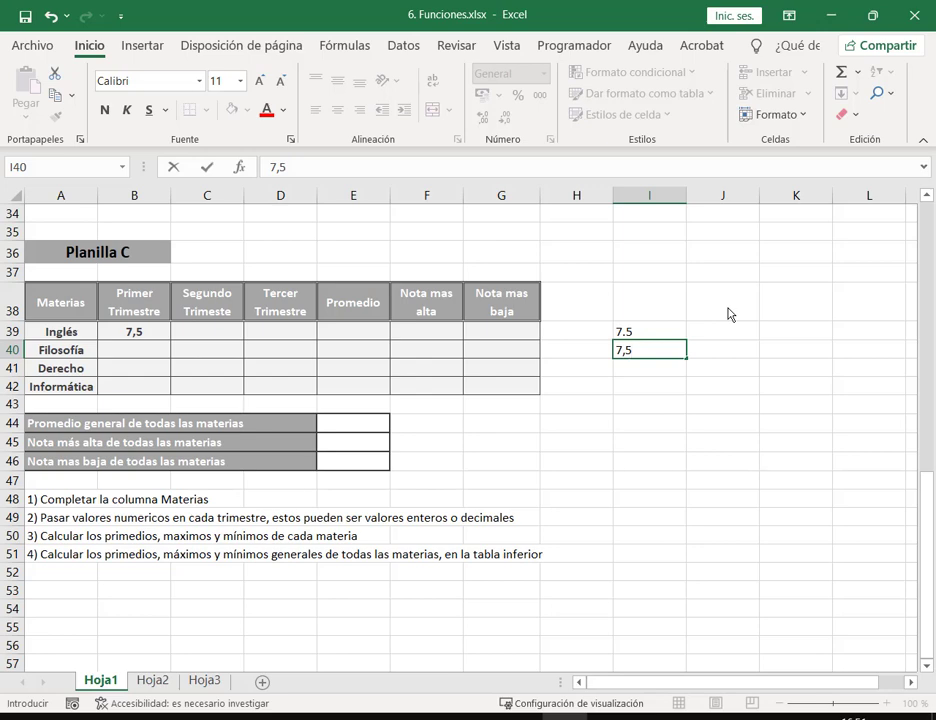
pyautogui.press('Return')
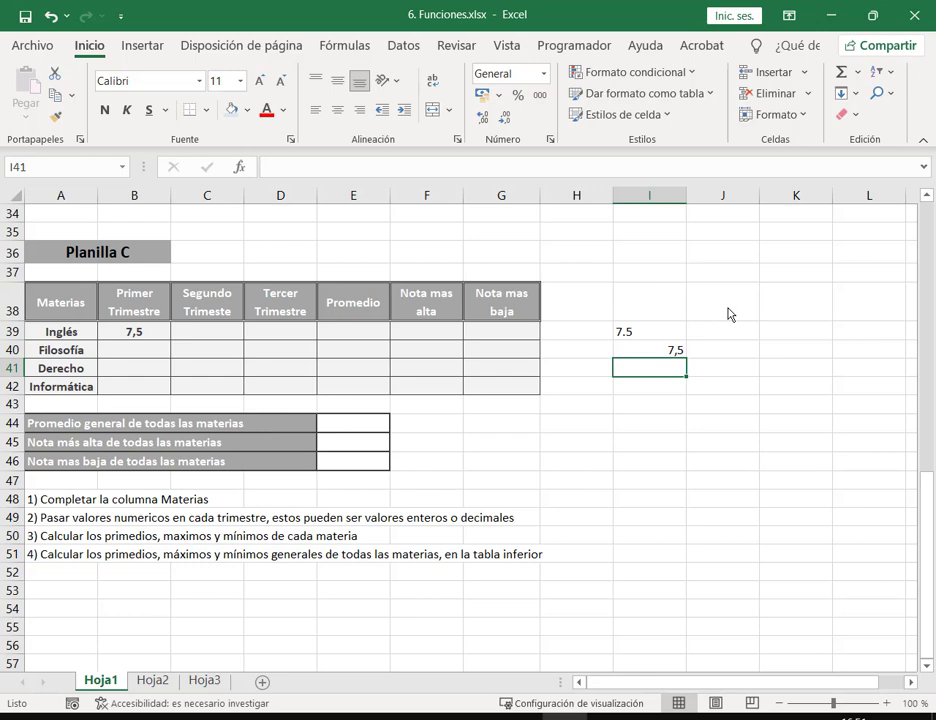
pyautogui.click(745, 368)
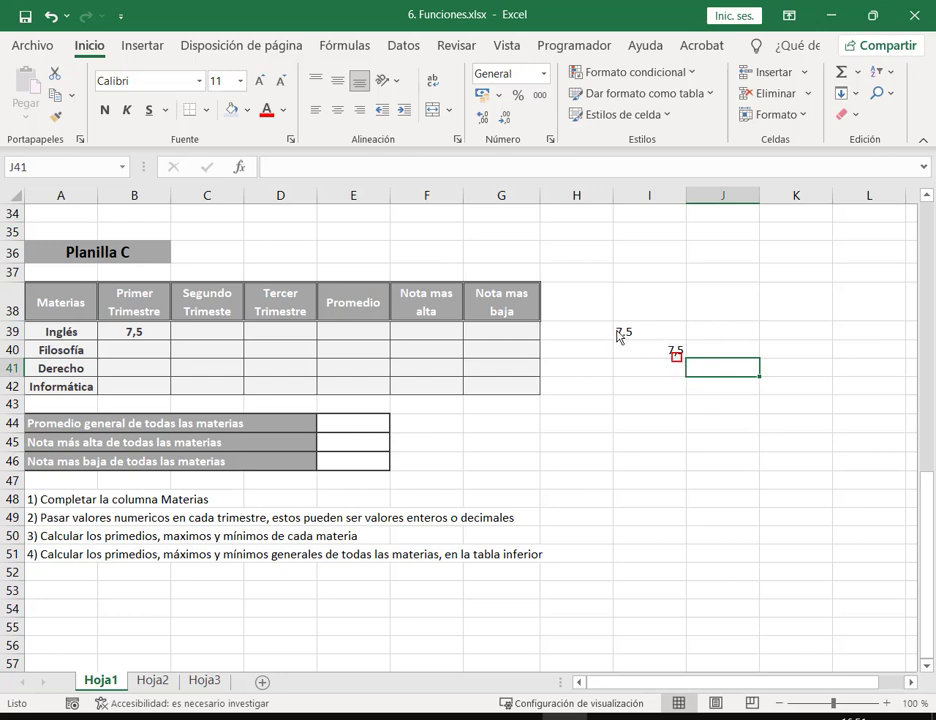
pyautogui.moveTo(661, 338); pyautogui.dragTo(660, 365)
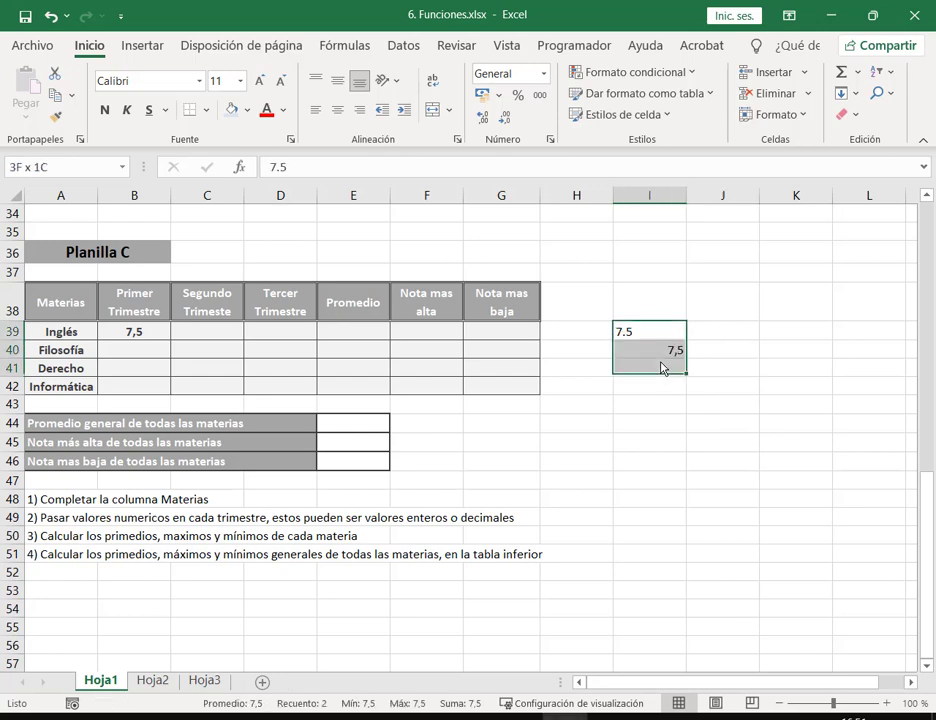
pyautogui.press('Delete')
pyautogui.click(127, 352)
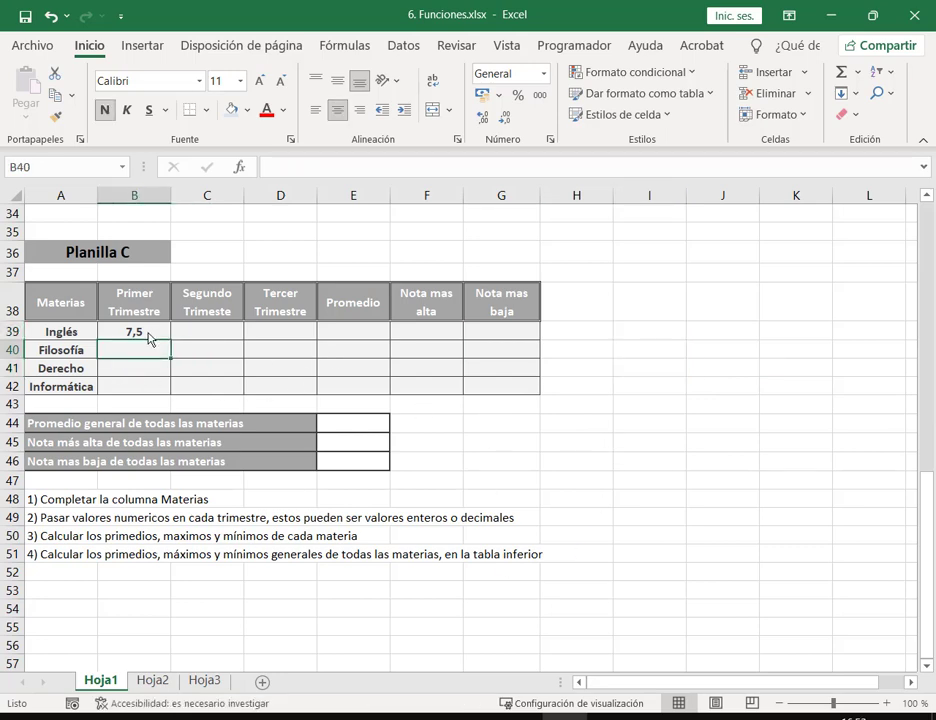
# Step: Enter first-trimester grades 8 Filosofía, 7 Derecho and 9,5 Informática
pyautogui.moveTo(145, 335); pyautogui.dragTo(272, 388)
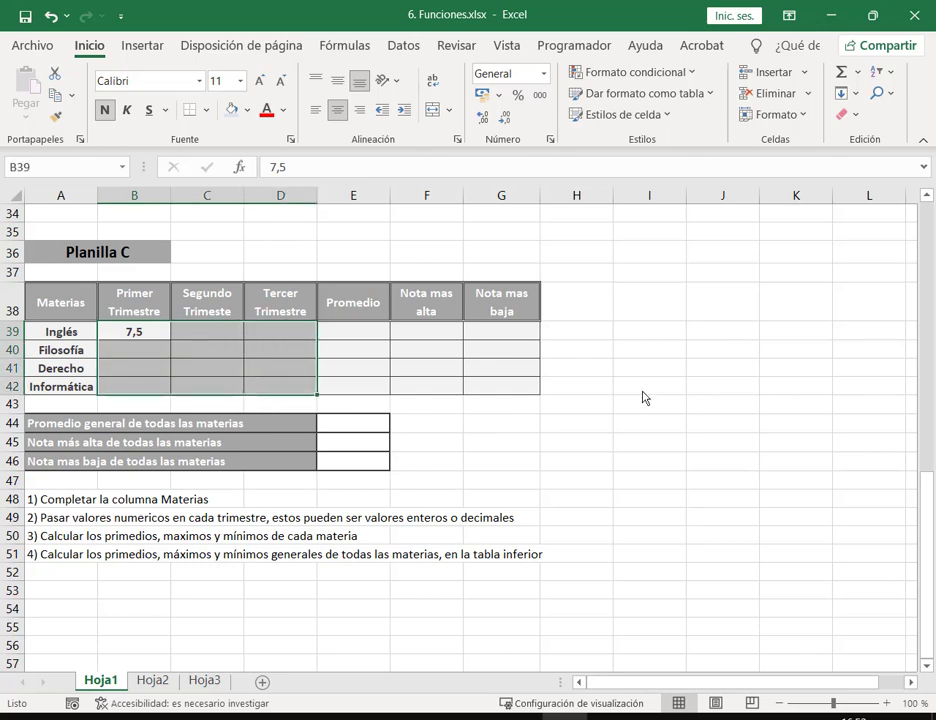
pyautogui.press('Return')
pyautogui.write('8')
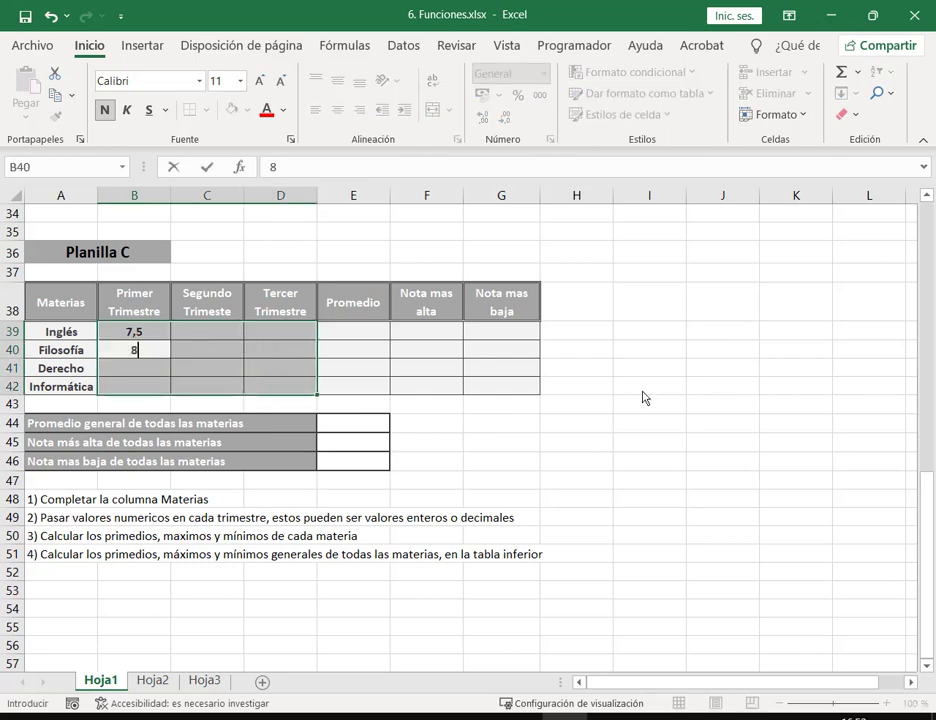
pyautogui.press('Return')
pyautogui.write('7,')
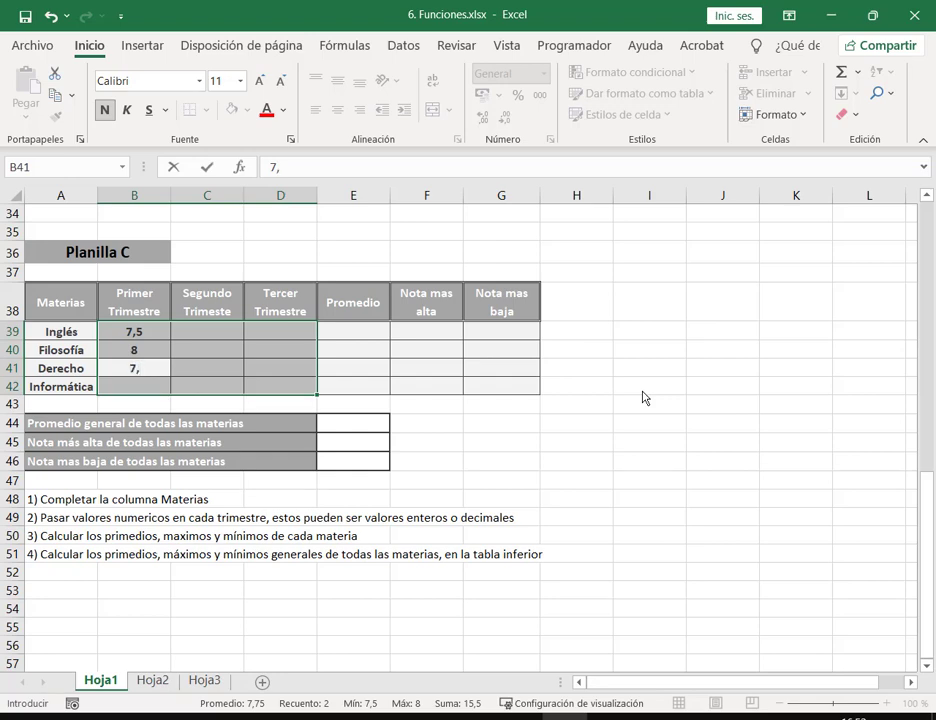
pyautogui.press('BackSpace')
pyautogui.press('Return')
pyautogui.write('9,5')
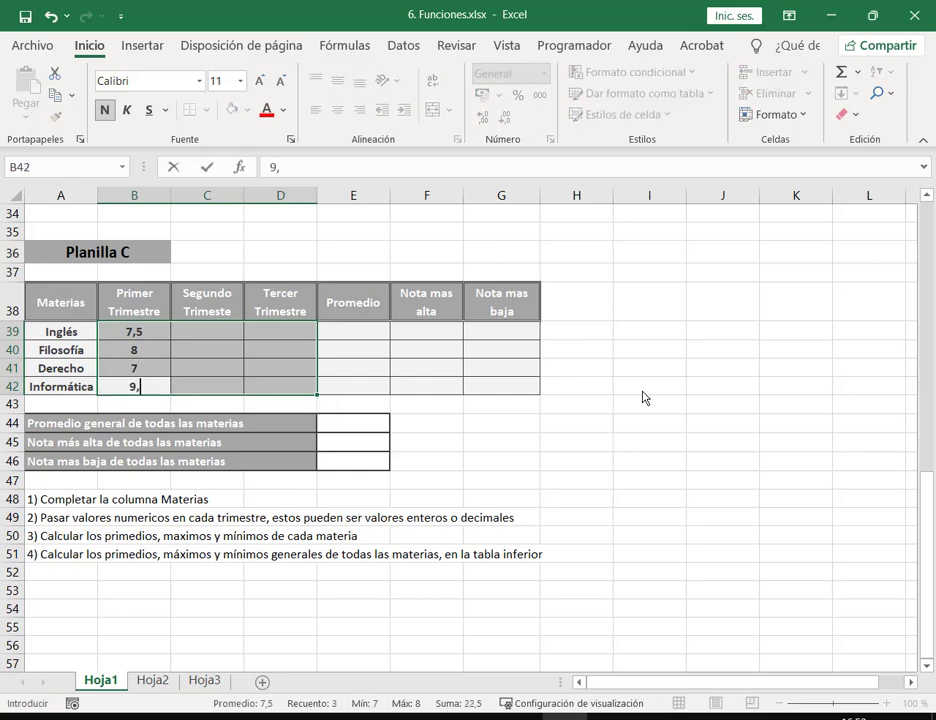
pyautogui.press('Return')
# Step: Enter second-trimester grades 8 Inglés, 6 Filosofía, 8 Derecho and 7 Informática
pyautogui.write('8')
pyautogui.press('Return')
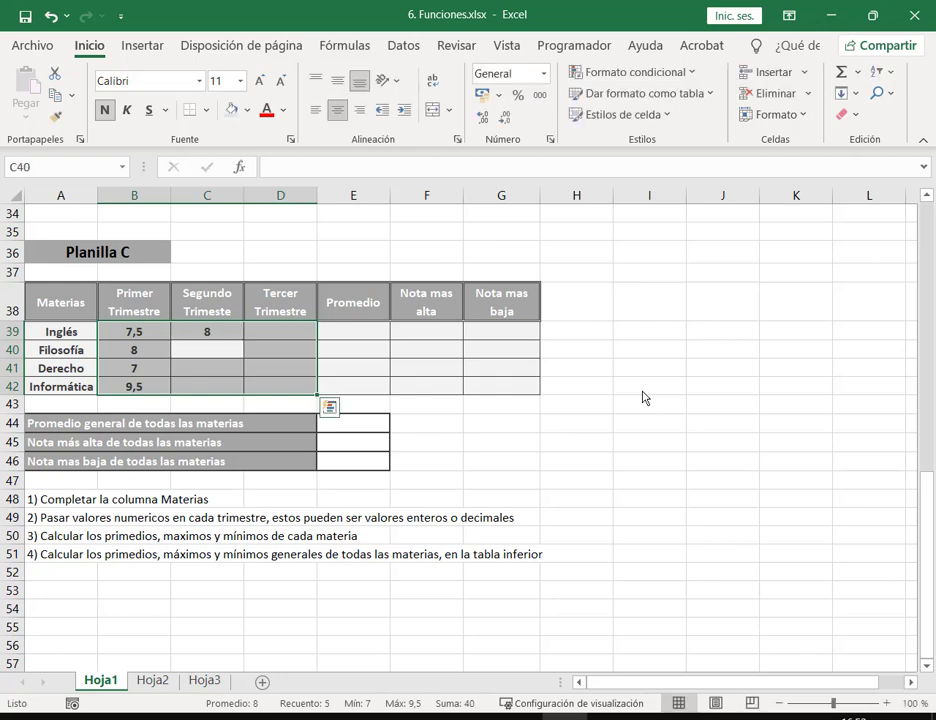
pyautogui.write('6')
pyautogui.press('Return')
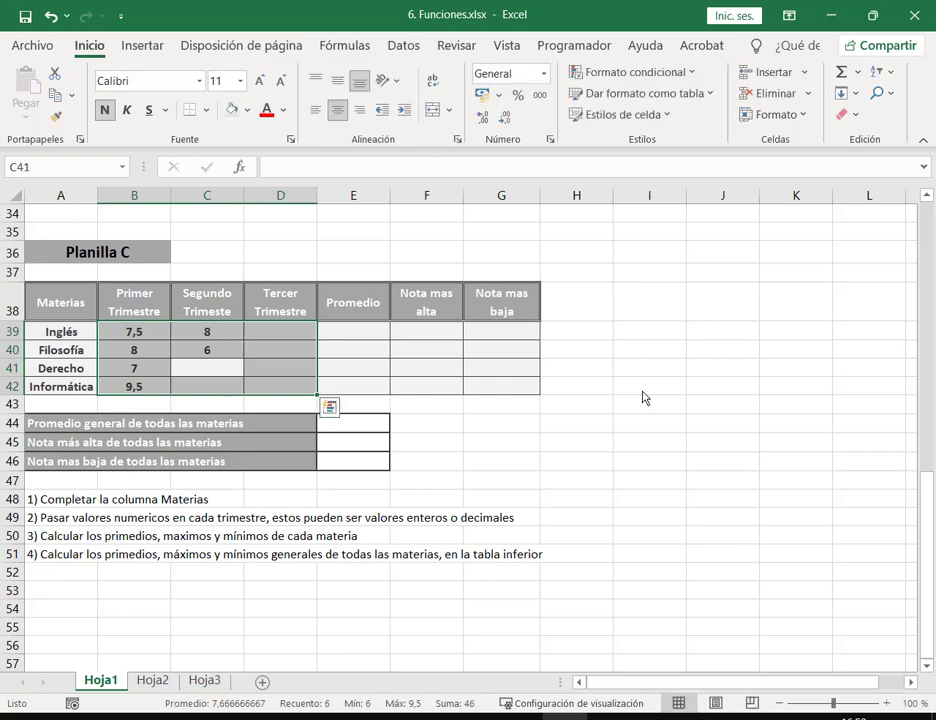
pyautogui.write('8')
pyautogui.press('Return')
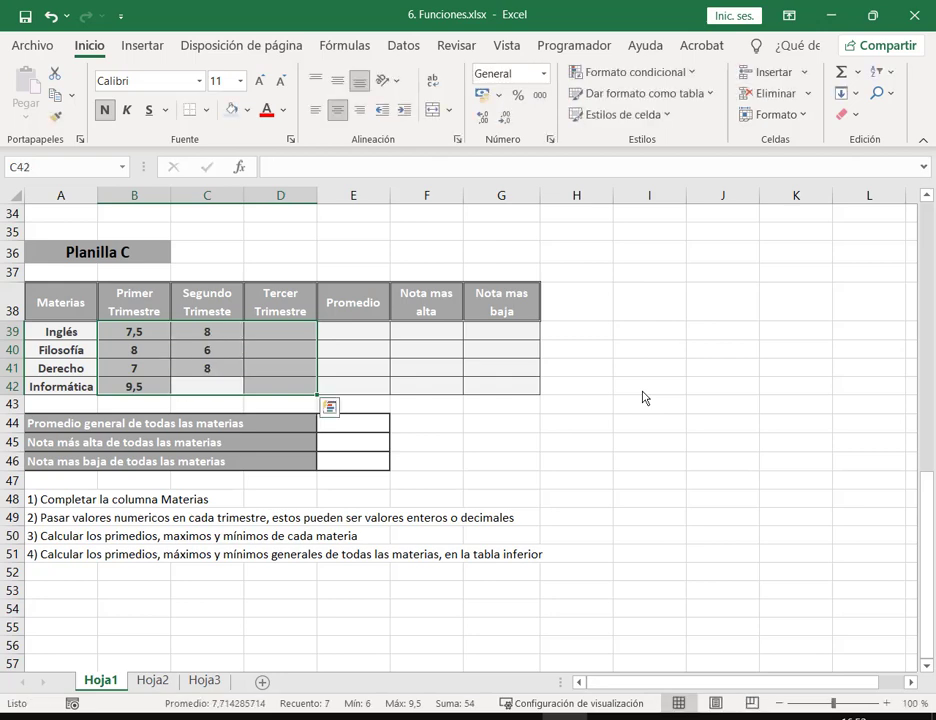
pyautogui.write('7')
pyautogui.press('Return')
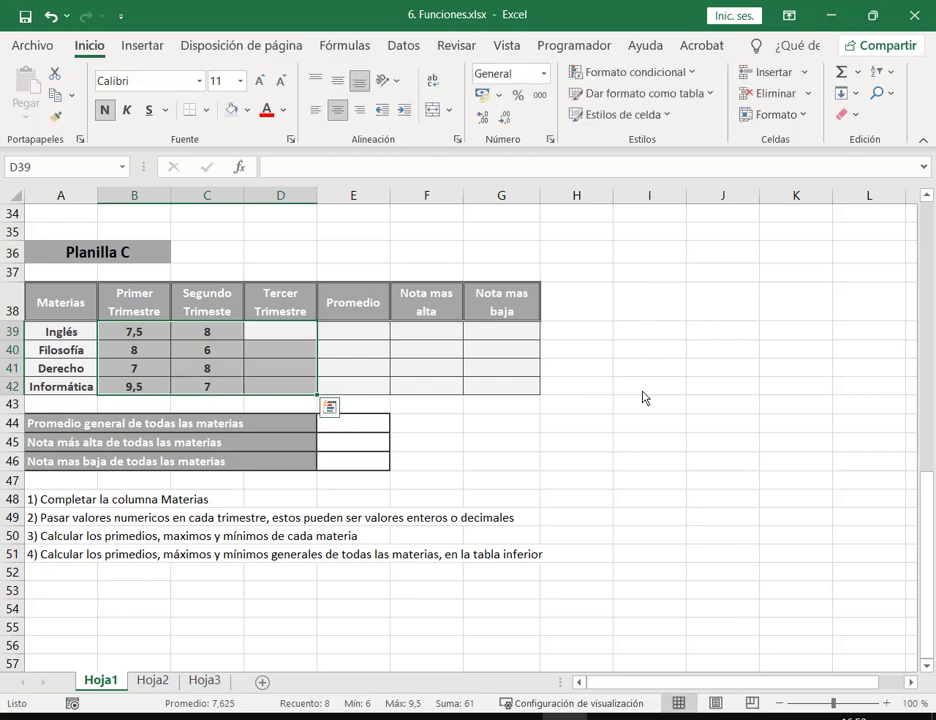
# Step: Enter third-trimester grades 8,5 Inglés, 5 Filosofía, 6,5 Derecho and 8 Informática
pyautogui.write('8,5')
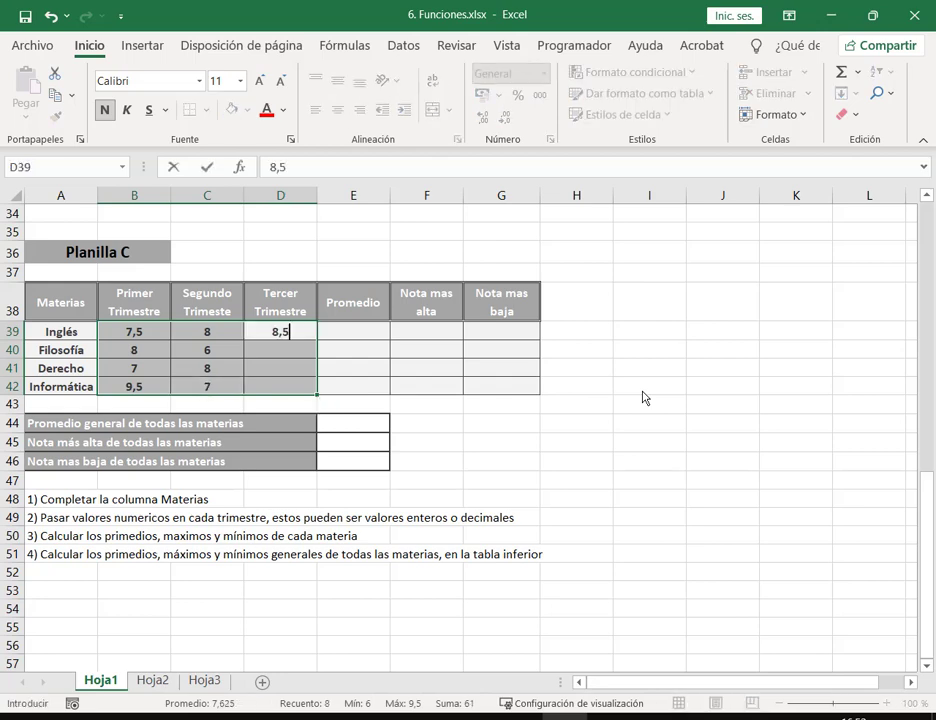
pyautogui.press('Return')
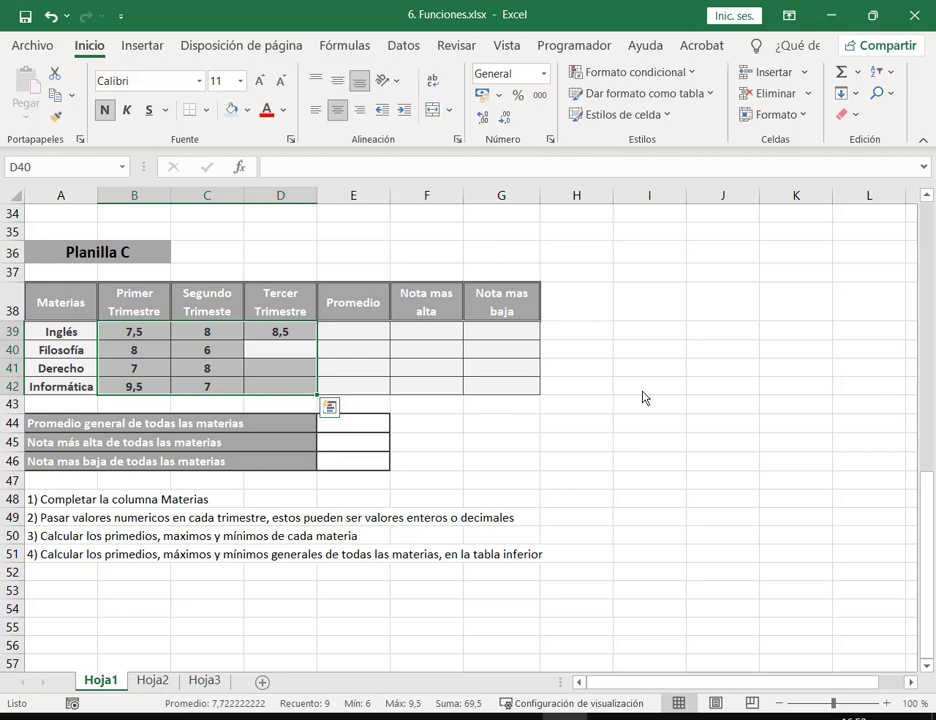
pyautogui.write('5')
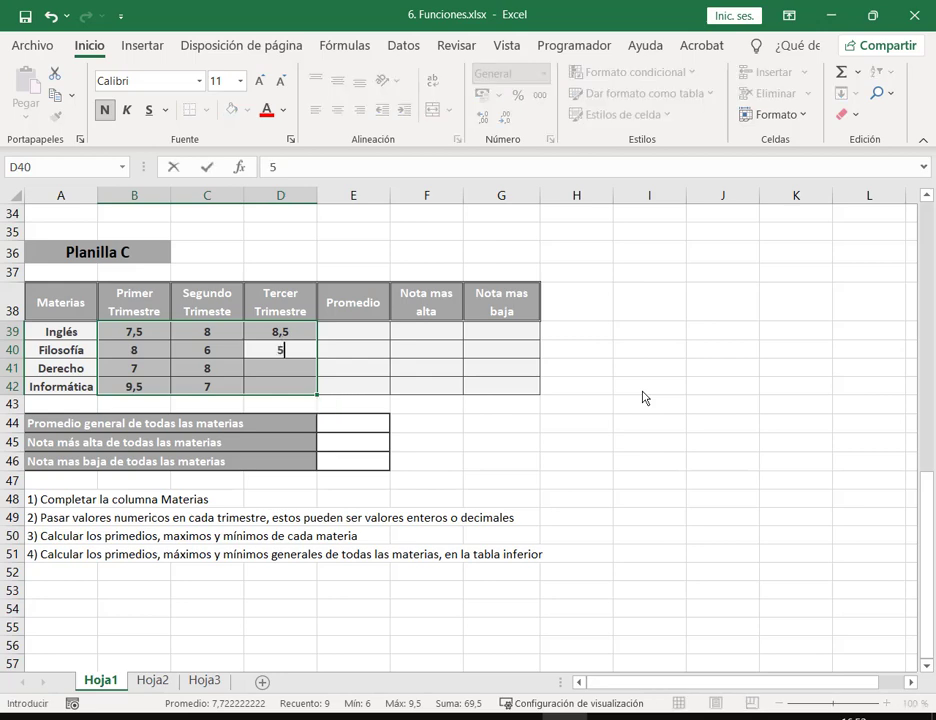
pyautogui.press('Return')
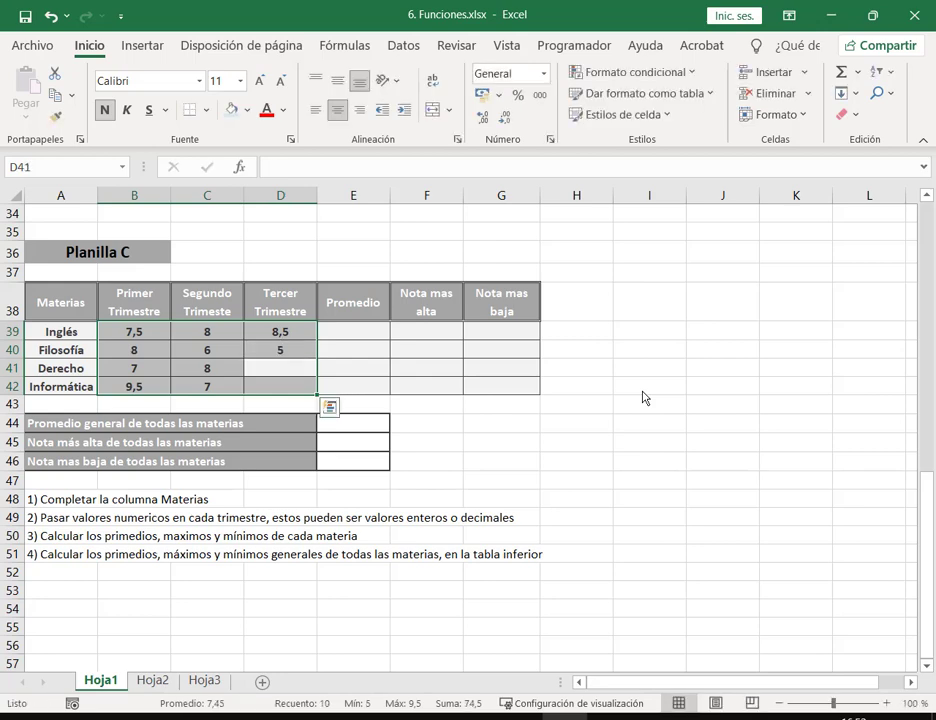
pyautogui.write('6,5')
pyautogui.press('Return')
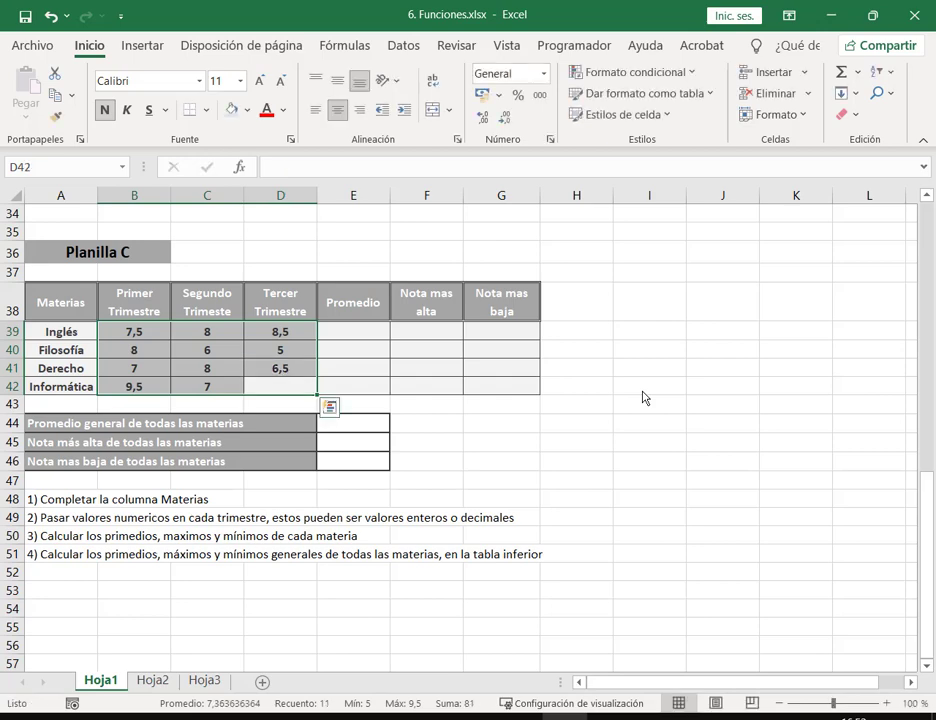
pyautogui.write('8')
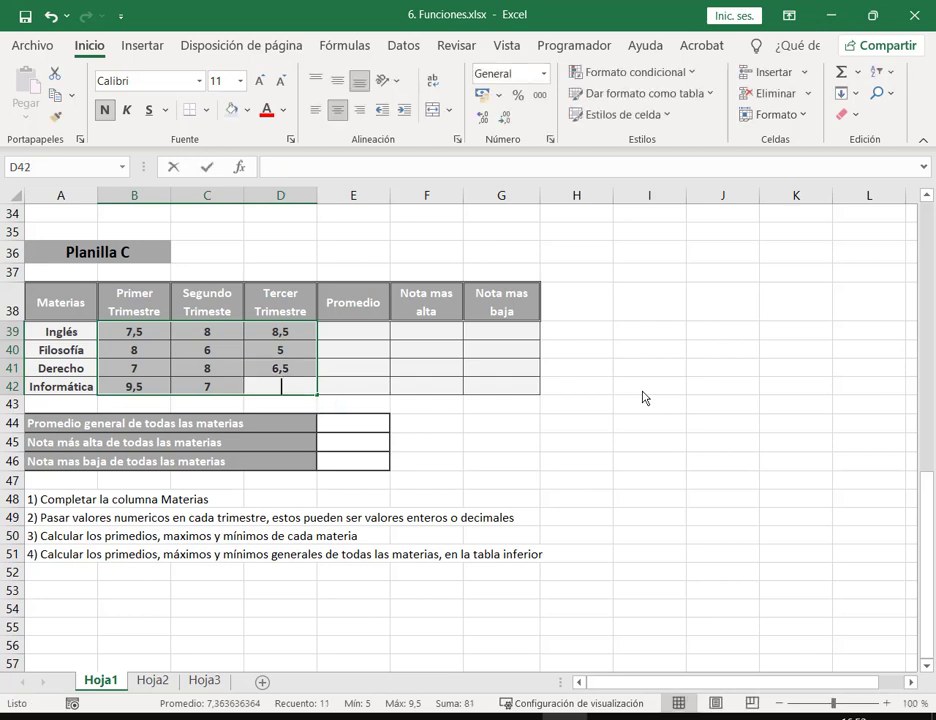
pyautogui.press('Return')
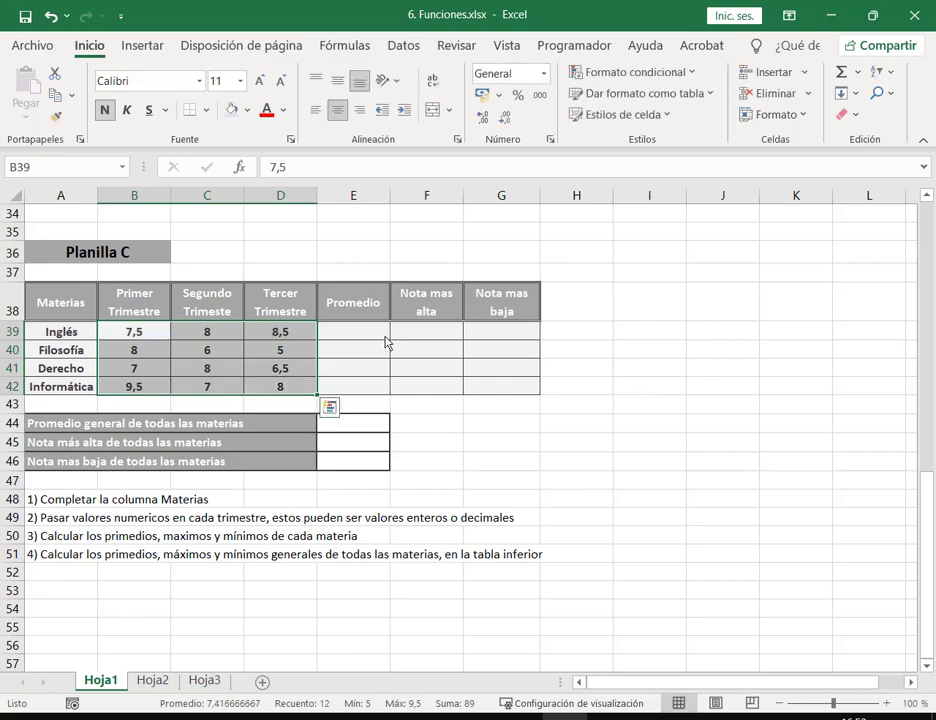
pyautogui.click(385, 336)
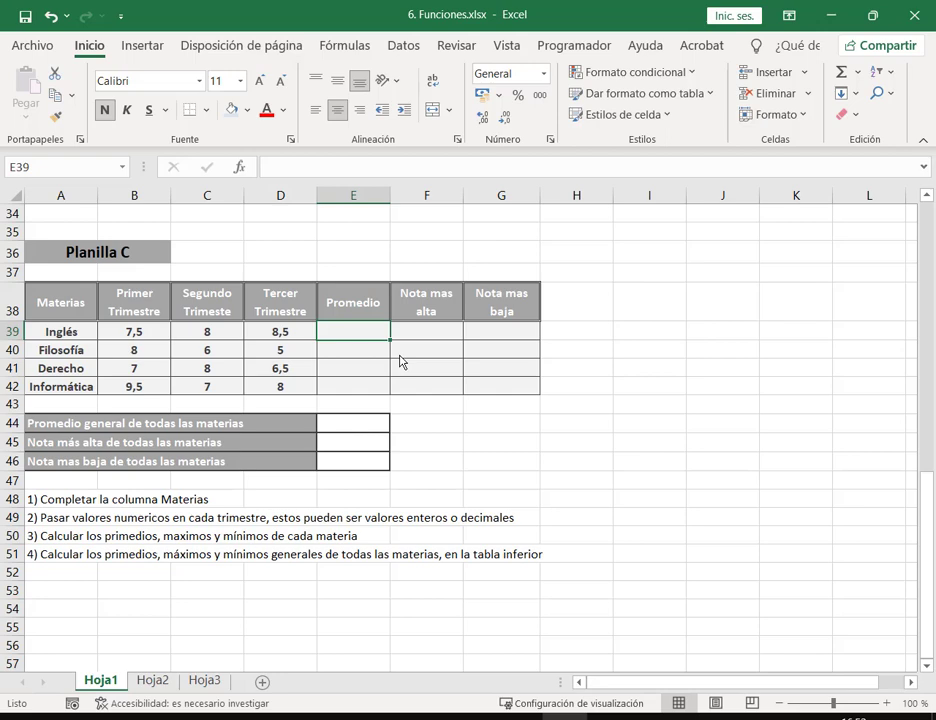
pyautogui.click(859, 73)
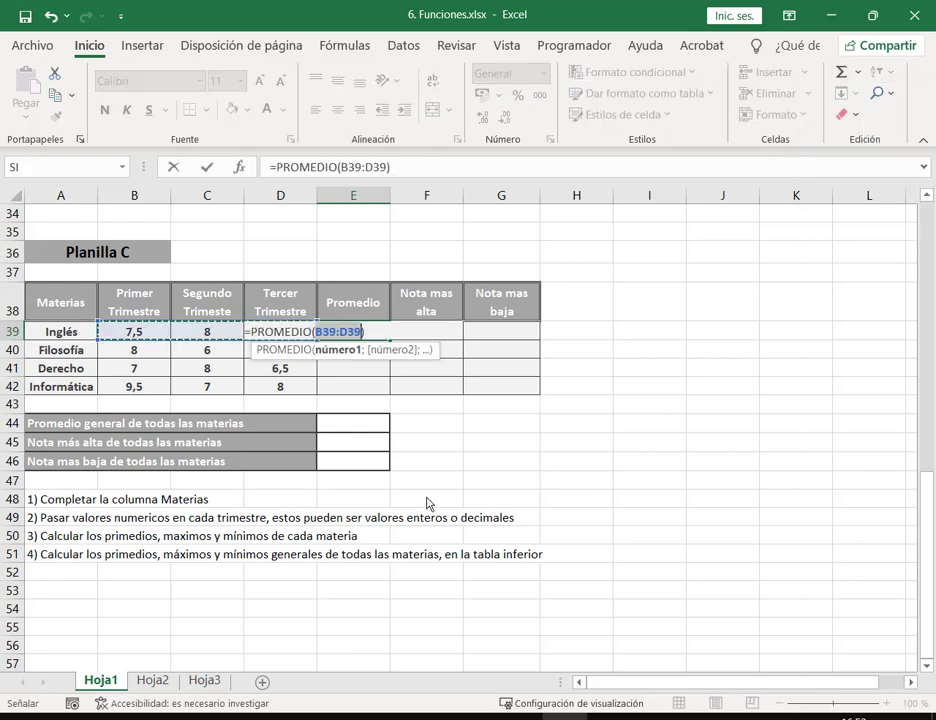
pyautogui.press('Return')
pyautogui.click(382, 335)
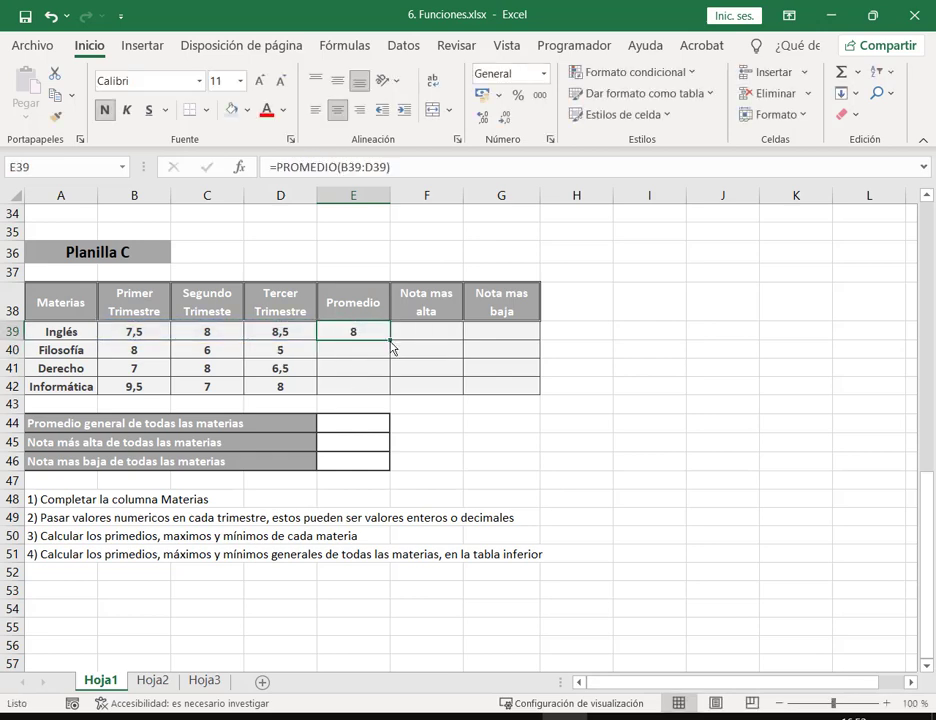
pyautogui.moveTo(389, 341); pyautogui.dragTo(392, 393)
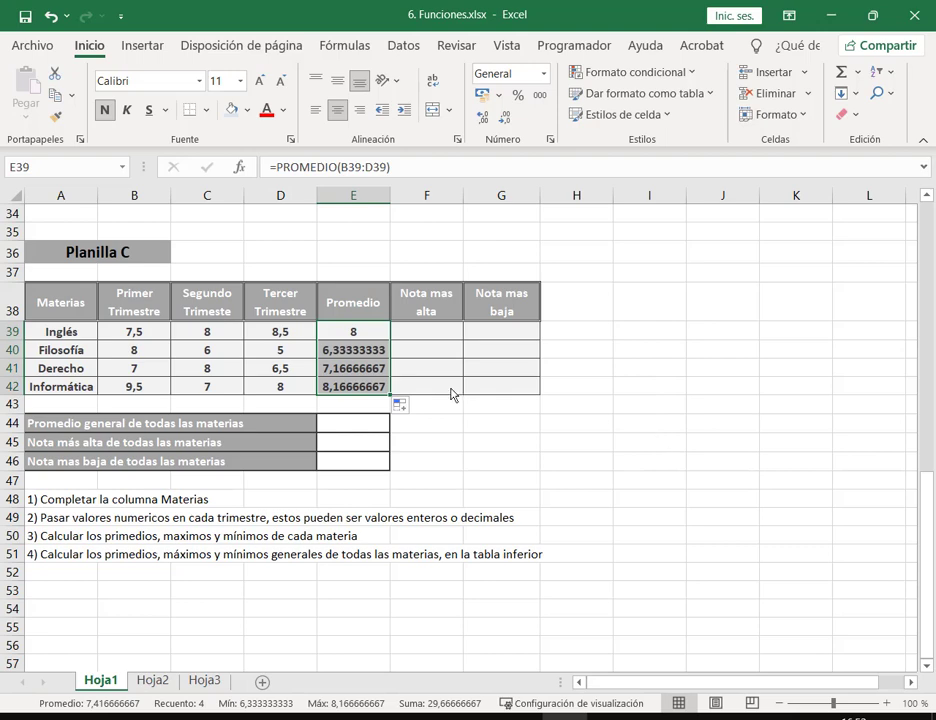
pyautogui.hotkey('ctrl', 'z')
pyautogui.click(555, 427)
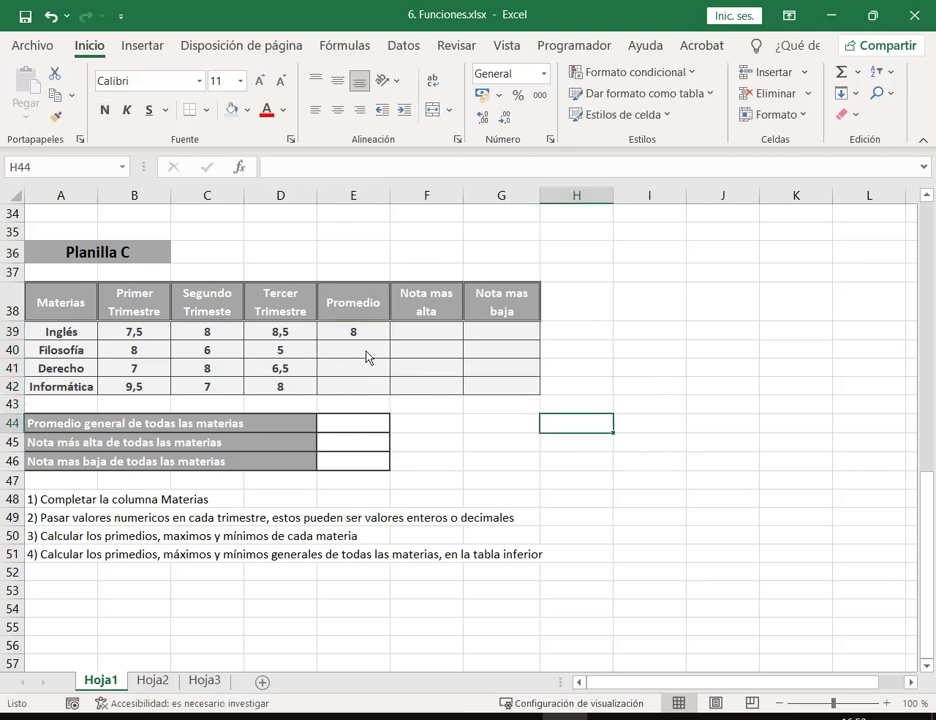
pyautogui.click(372, 336)
pyautogui.press('Delete')
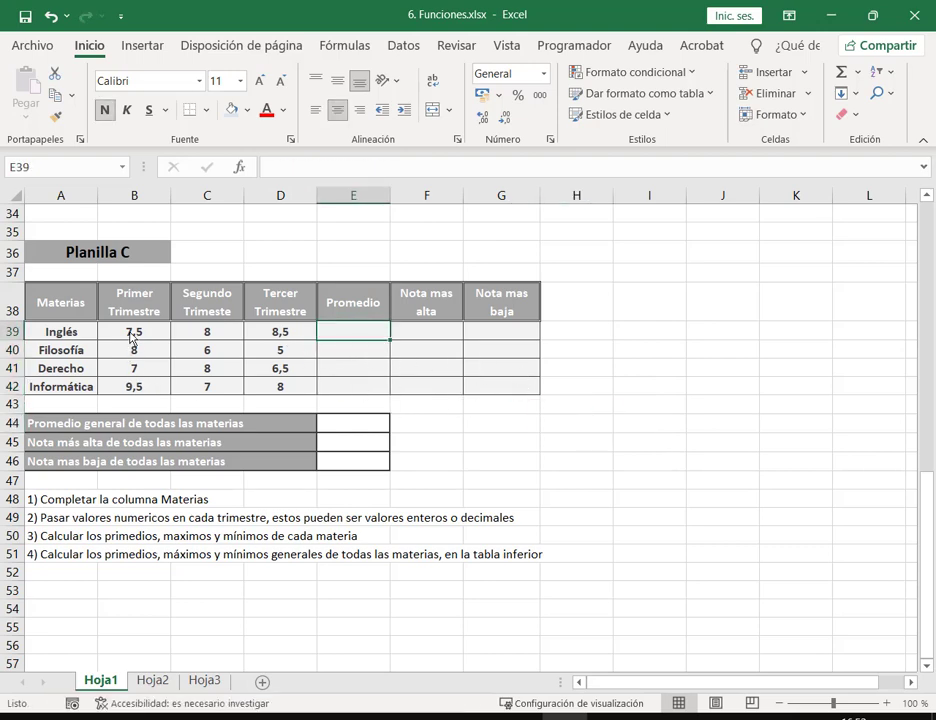
# Step: Fill Promedio E39:E42 with AutoSum Promedio averages of each subject's three grades
pyautogui.moveTo(131, 340); pyautogui.dragTo(363, 387)
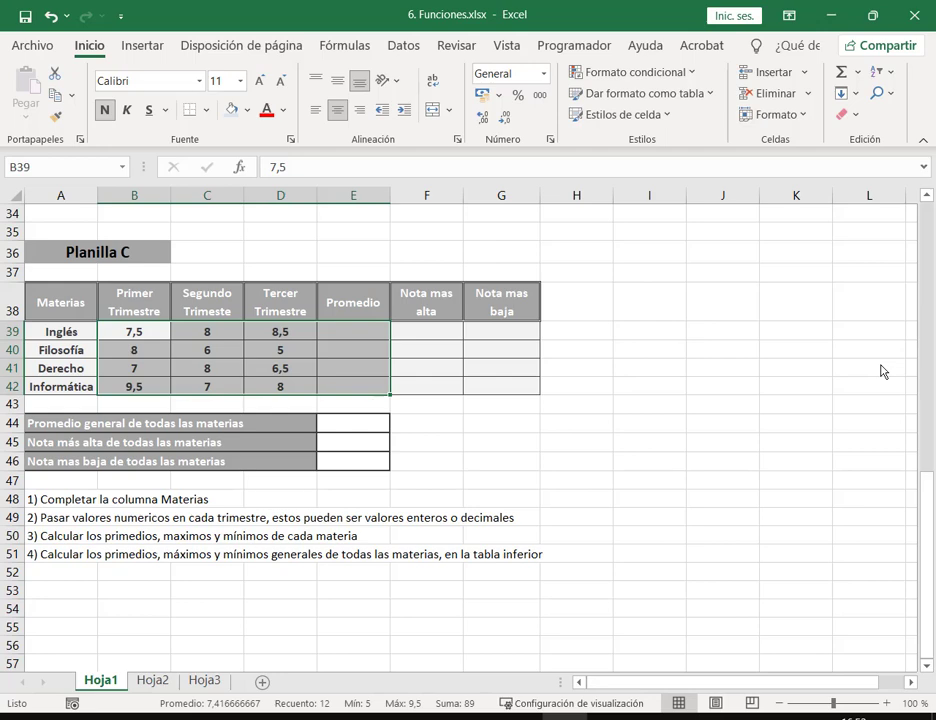
pyautogui.click(860, 73)
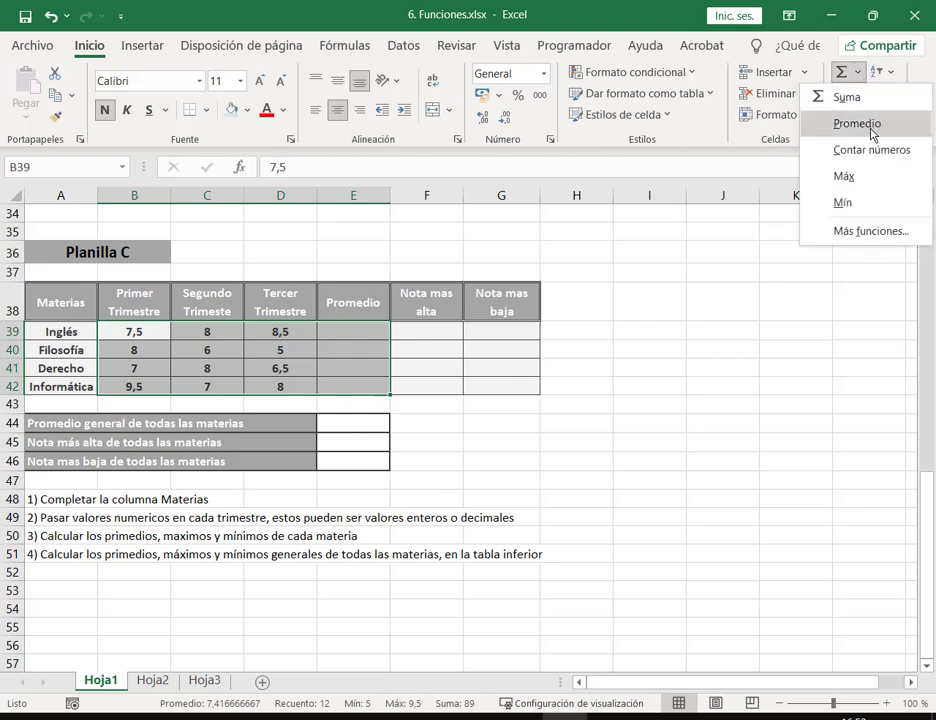
pyautogui.click(871, 130)
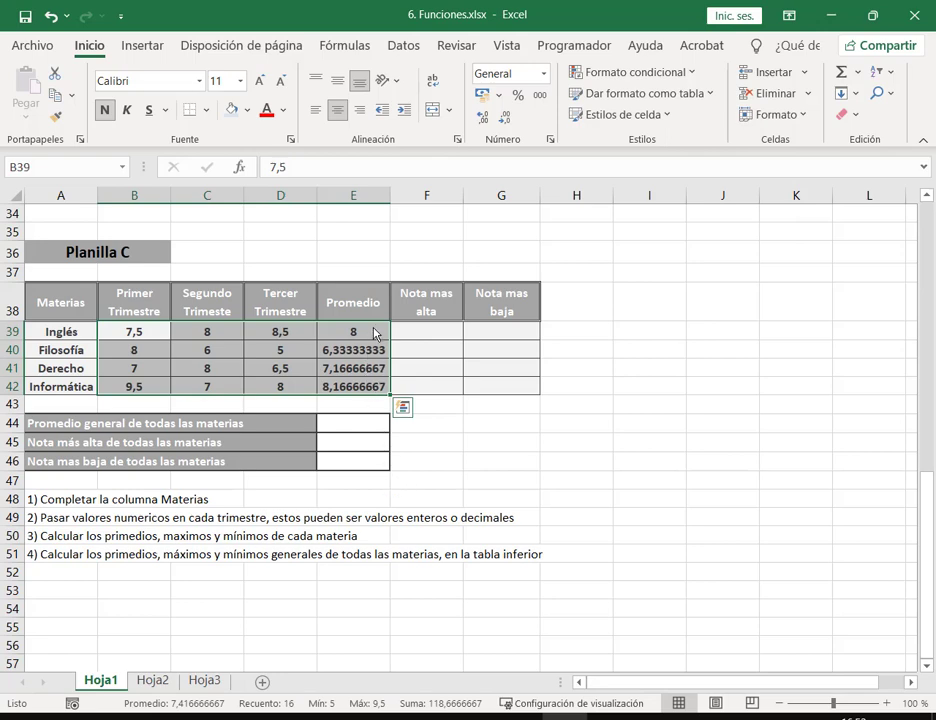
# Step: Check the PROMEDIO formulas in E39:E42 cover the right trimester ranges
pyautogui.click(375, 336)
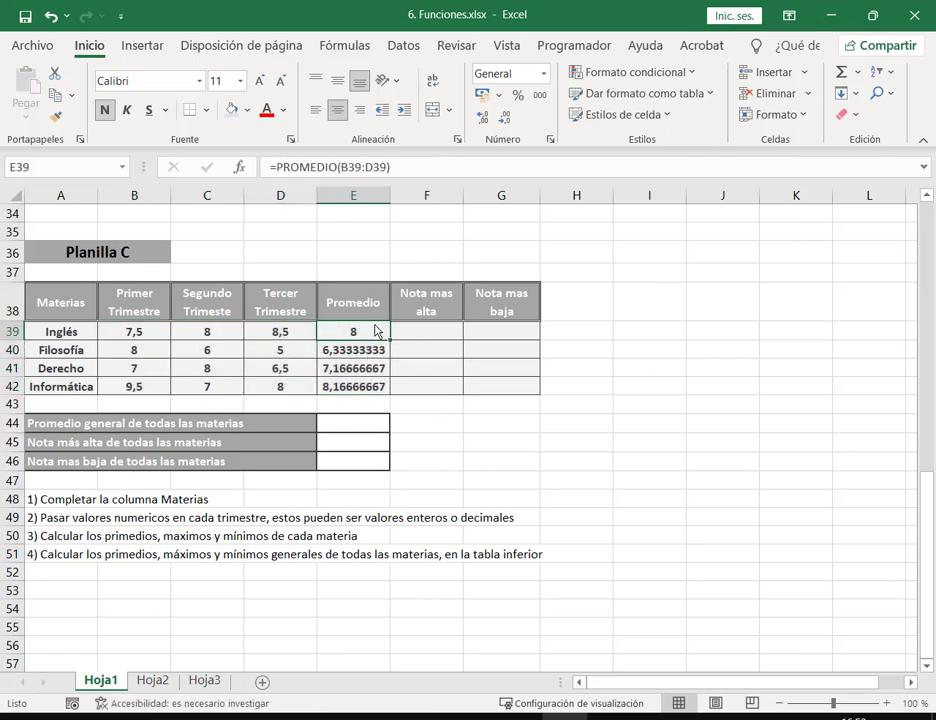
pyautogui.click(362, 354)
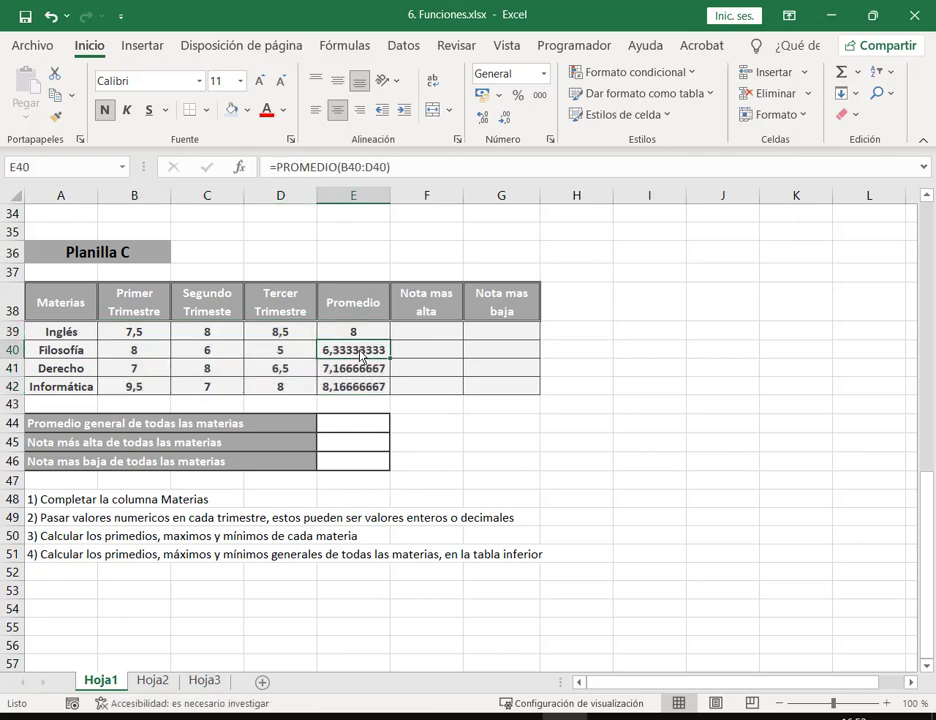
pyautogui.doubleClick(362, 357)
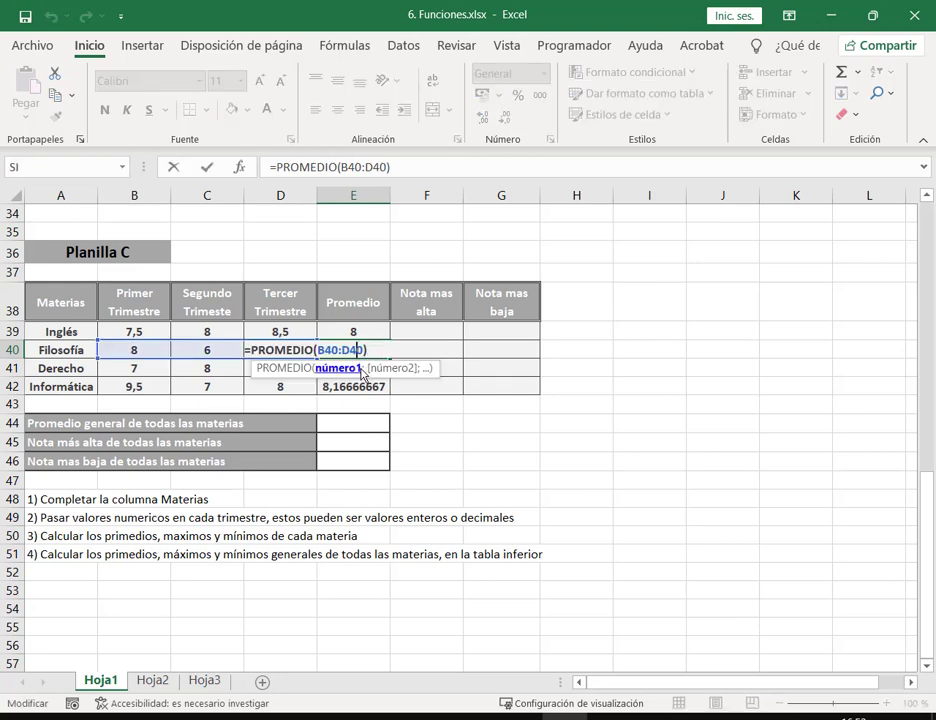
pyautogui.press('Escape')
pyautogui.doubleClick(363, 369)
pyautogui.press('Escape')
pyautogui.doubleClick(370, 389)
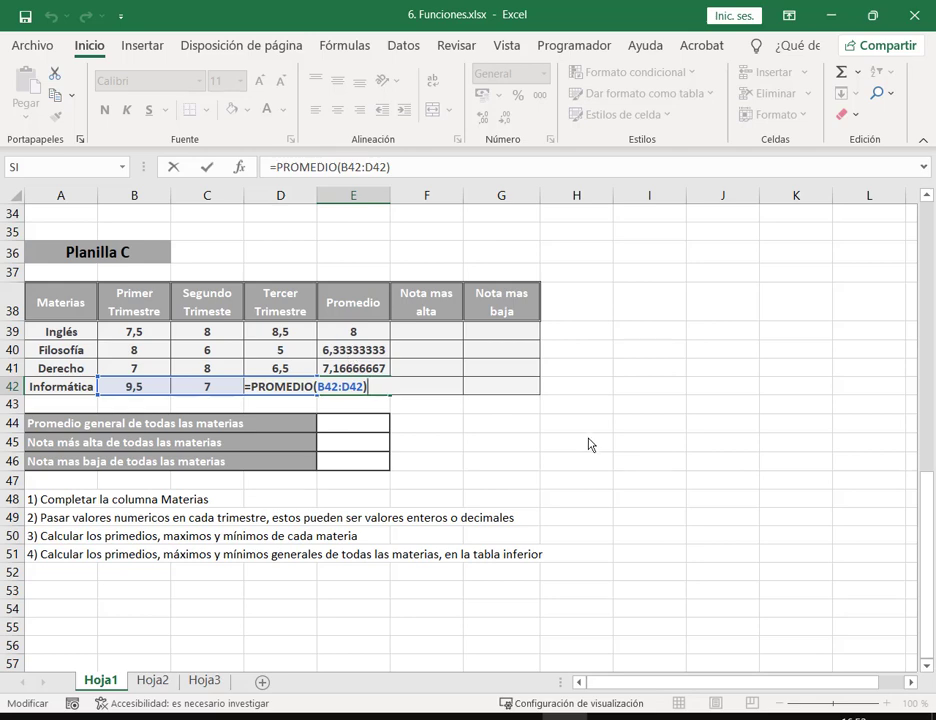
pyautogui.press('Escape')
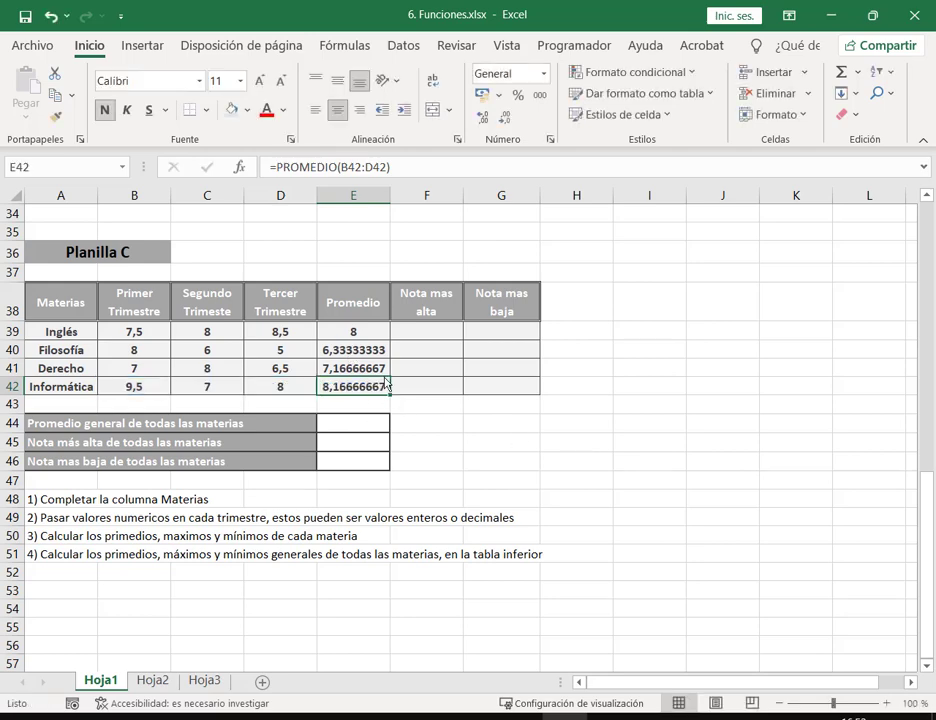
pyautogui.moveTo(365, 333); pyautogui.dragTo(366, 388)
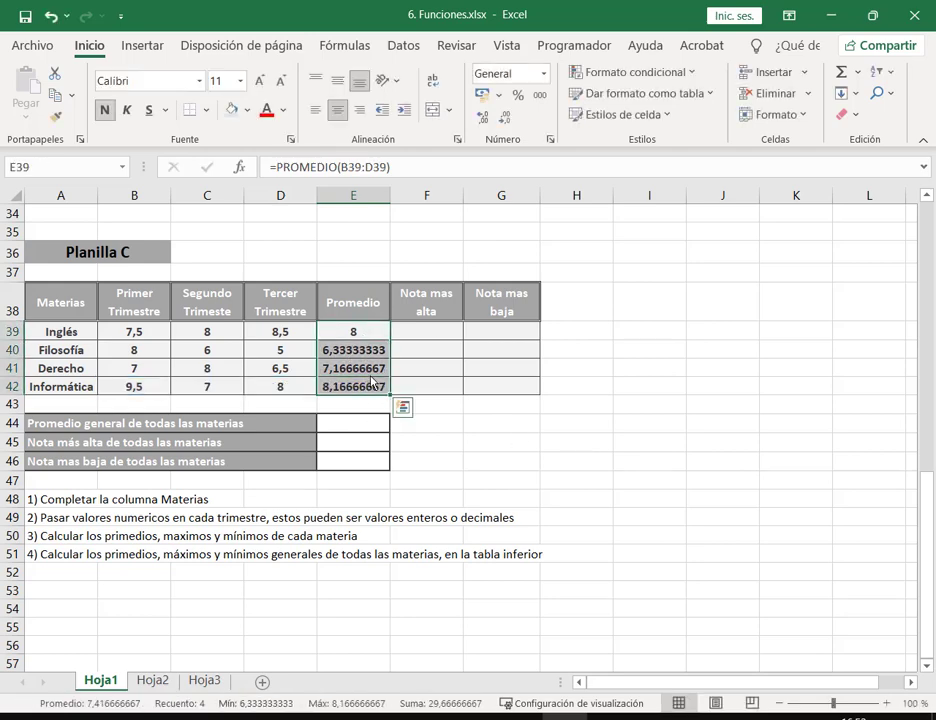
# Step: Apply Comma Style so the averages read 8,00, 6,33, 7,17 and 8,17
pyautogui.click(541, 96)
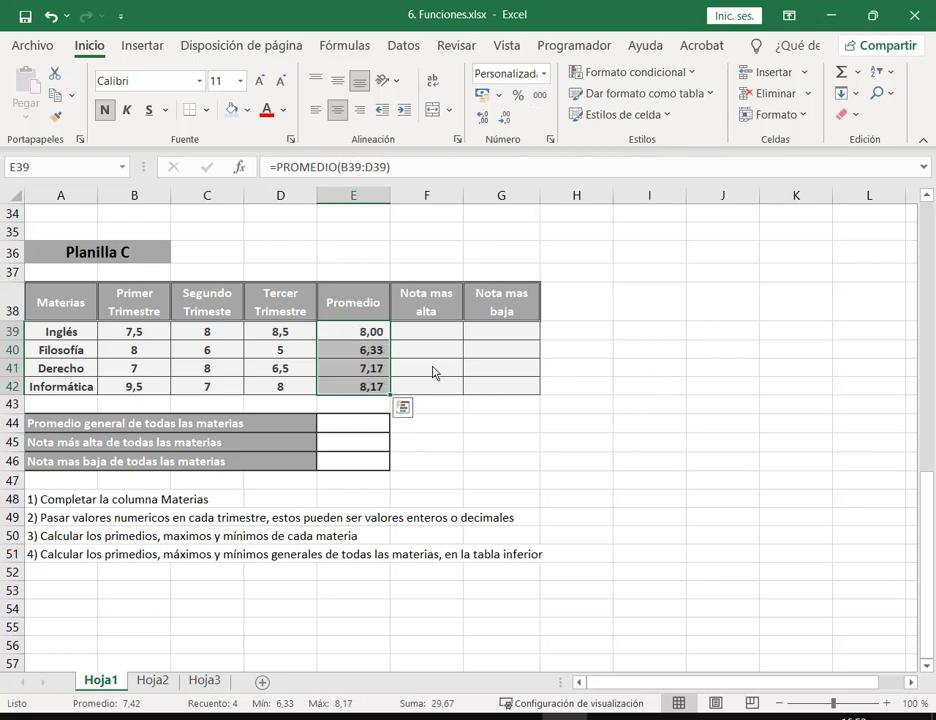
pyautogui.click(427, 336)
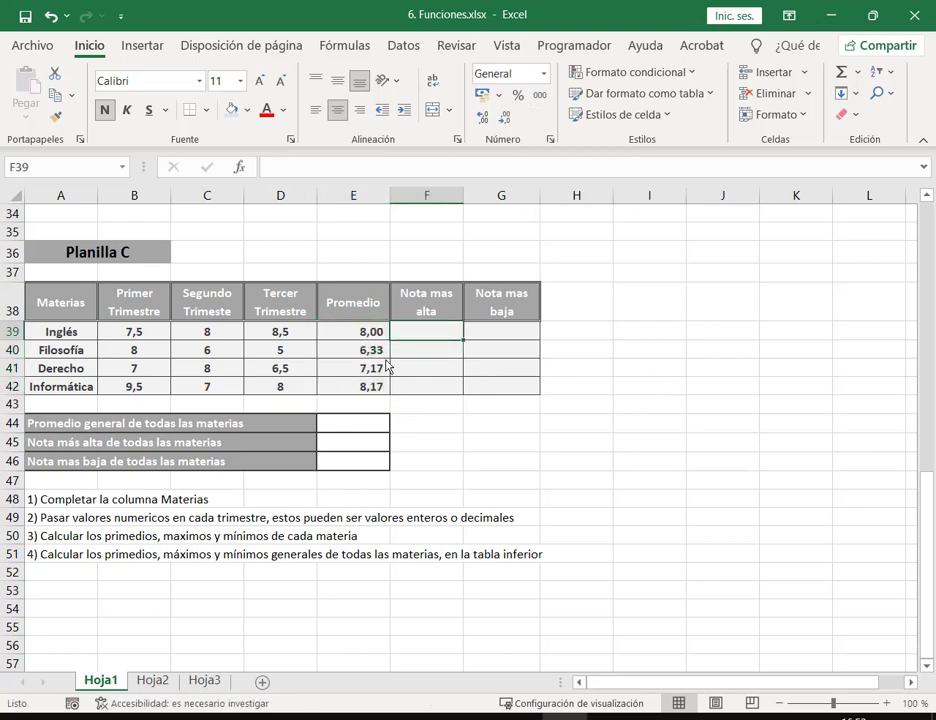
pyautogui.moveTo(378, 332); pyautogui.dragTo(378, 386)
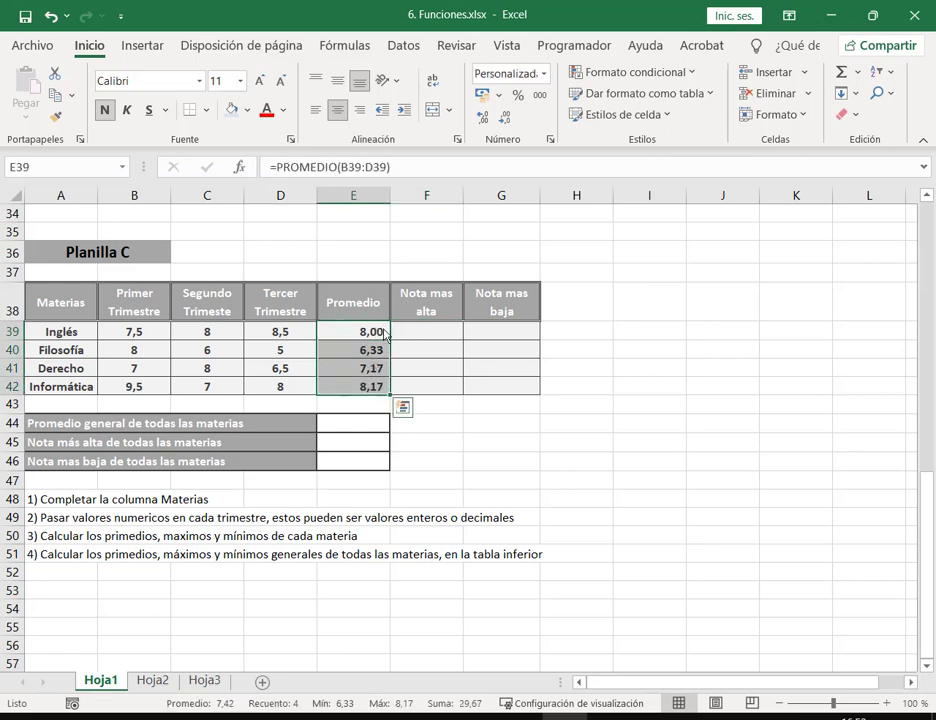
pyautogui.click(508, 120)
pyautogui.click(508, 120)
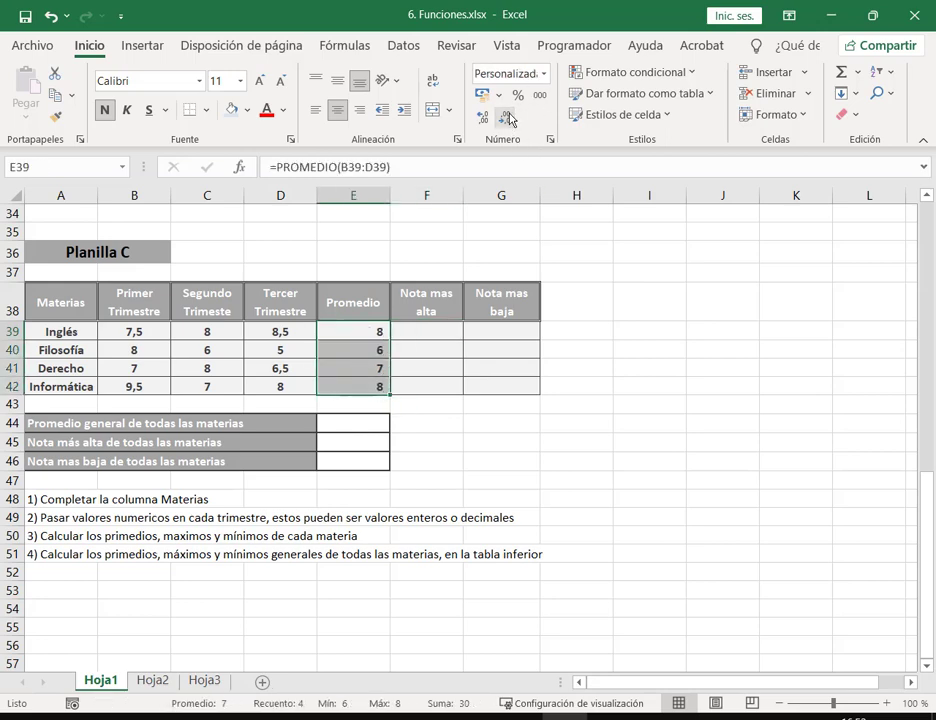
pyautogui.hotkey('ctrl', 'z')
pyautogui.hotkey('ctrl', 'z')
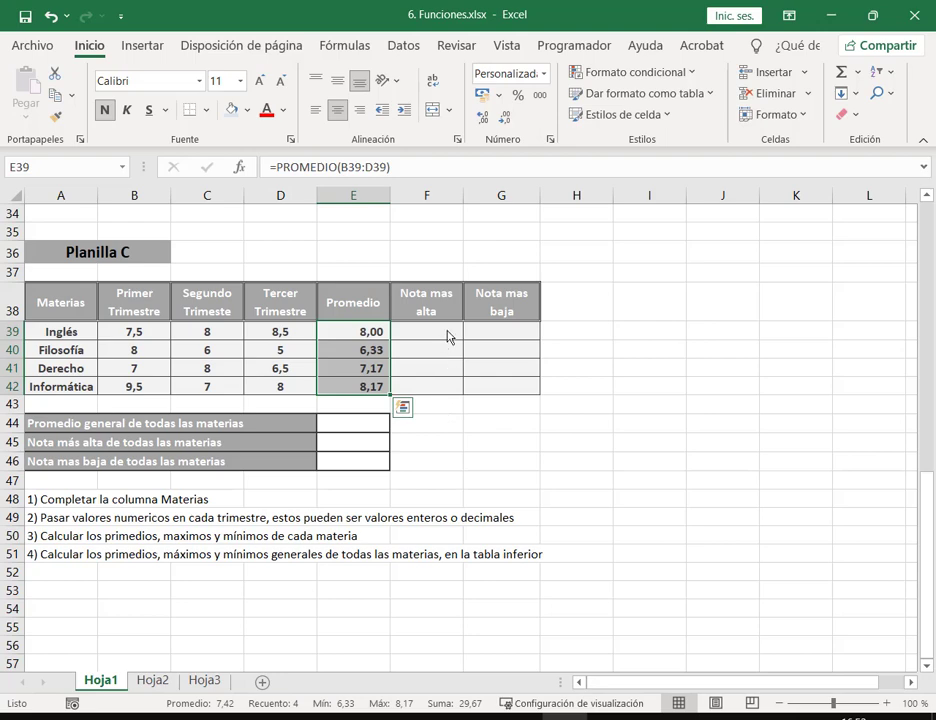
pyautogui.click(448, 337)
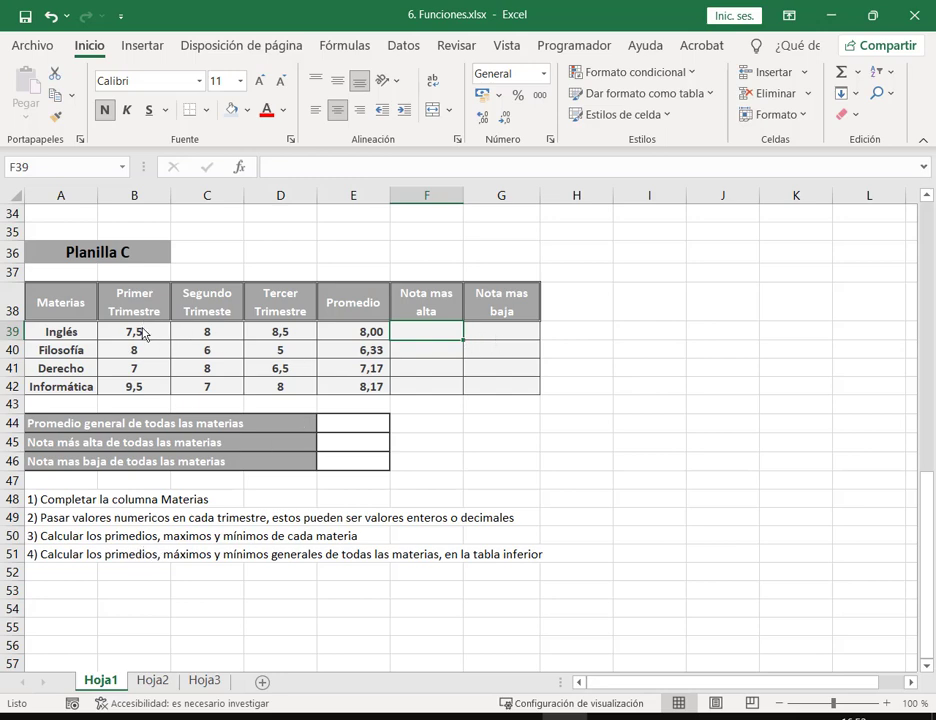
# Step: Put the maximum of B39:D39 in F39 and copy it down to F42
pyautogui.click(857, 72)
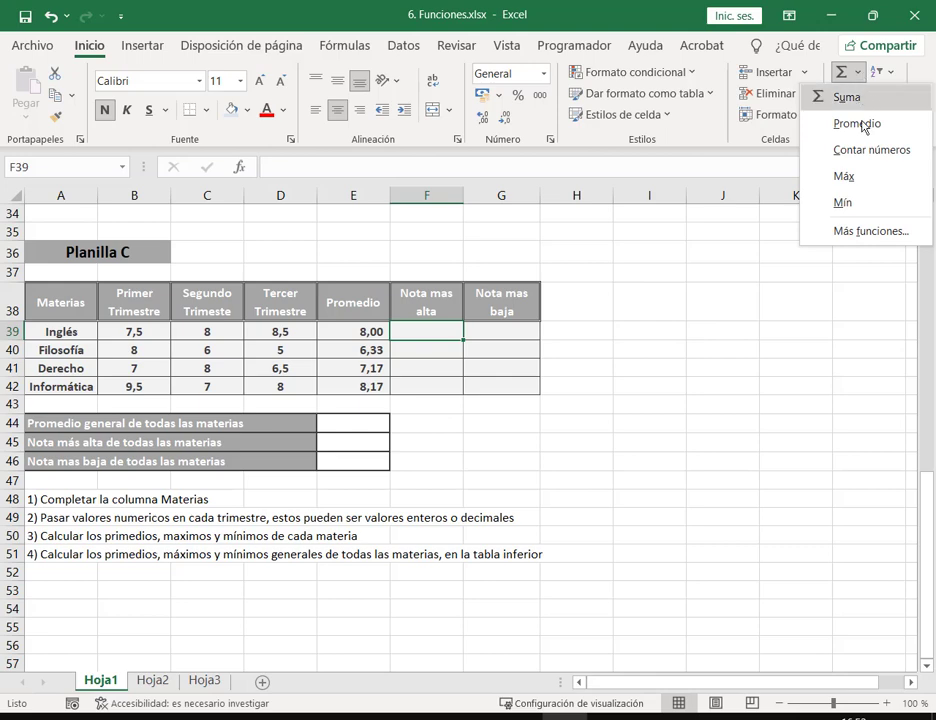
pyautogui.click(845, 176)
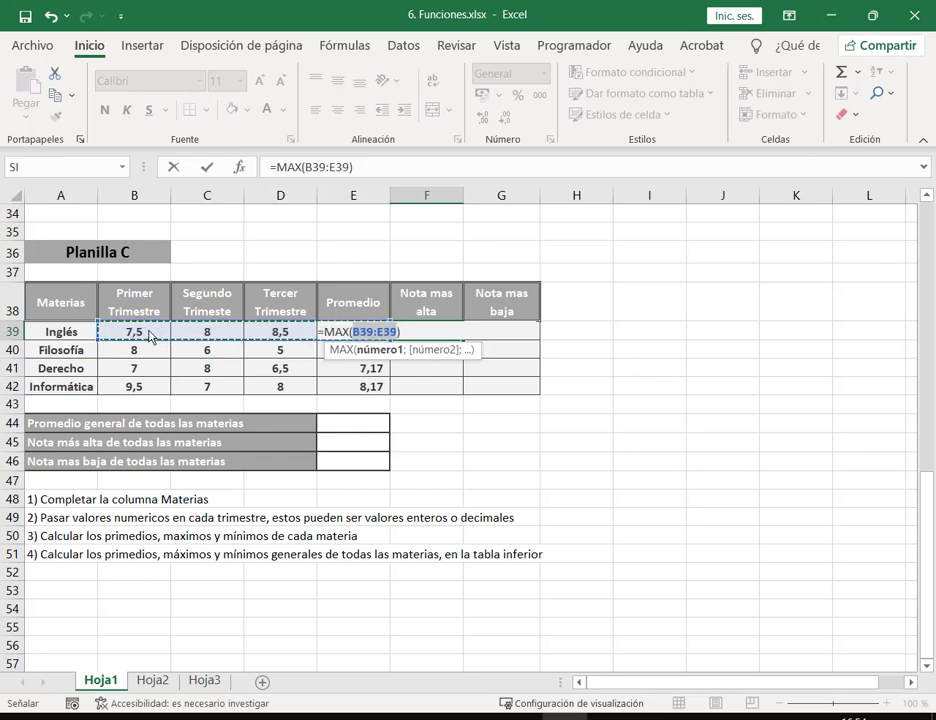
pyautogui.moveTo(150, 337); pyautogui.dragTo(258, 339)
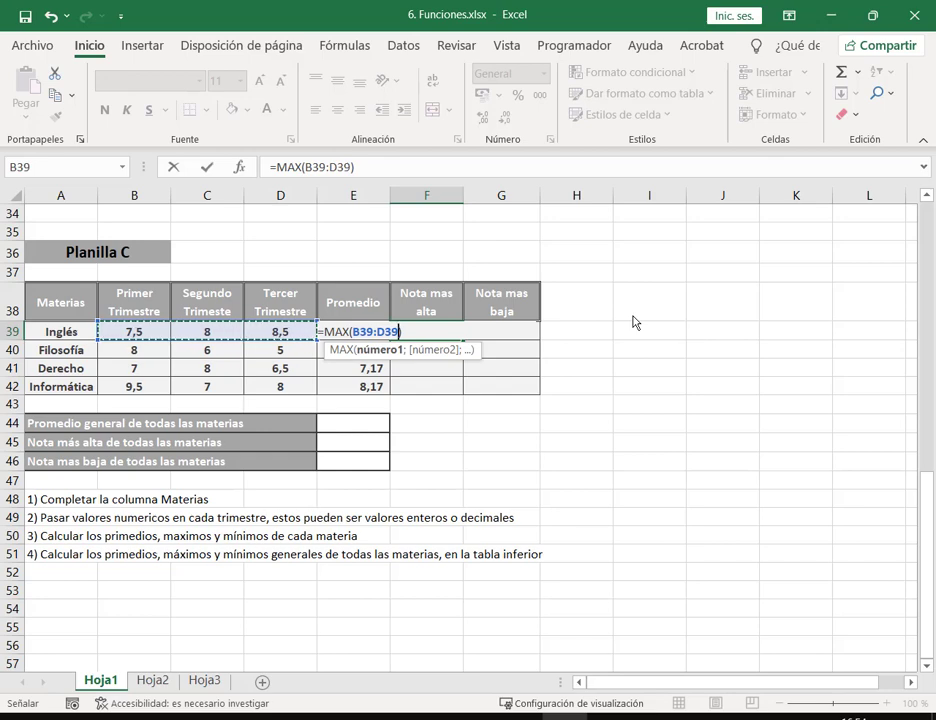
pyautogui.press('Return')
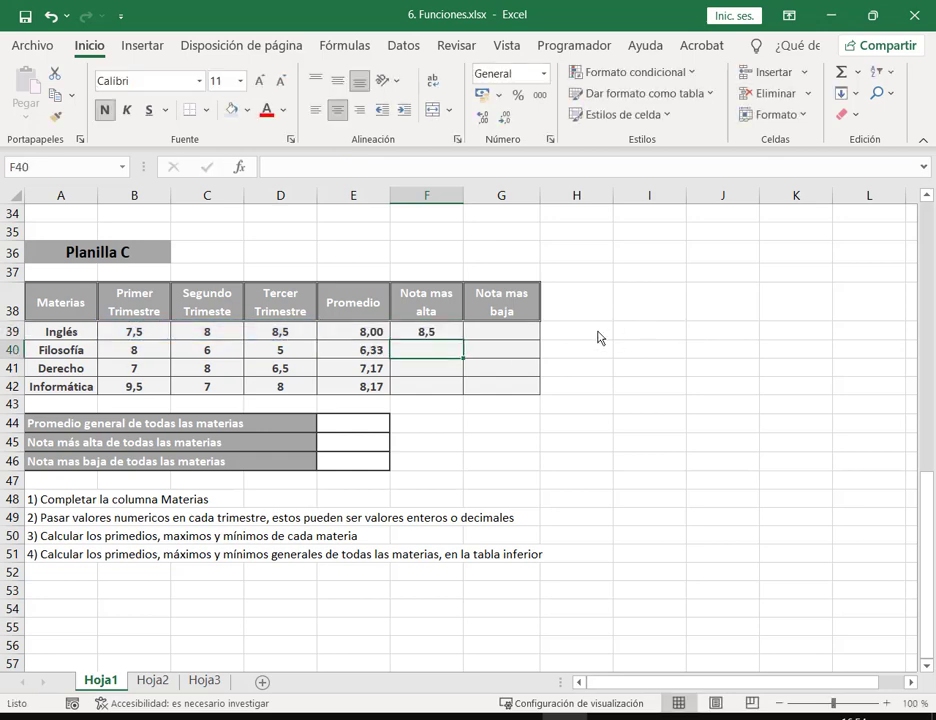
pyautogui.click(458, 333)
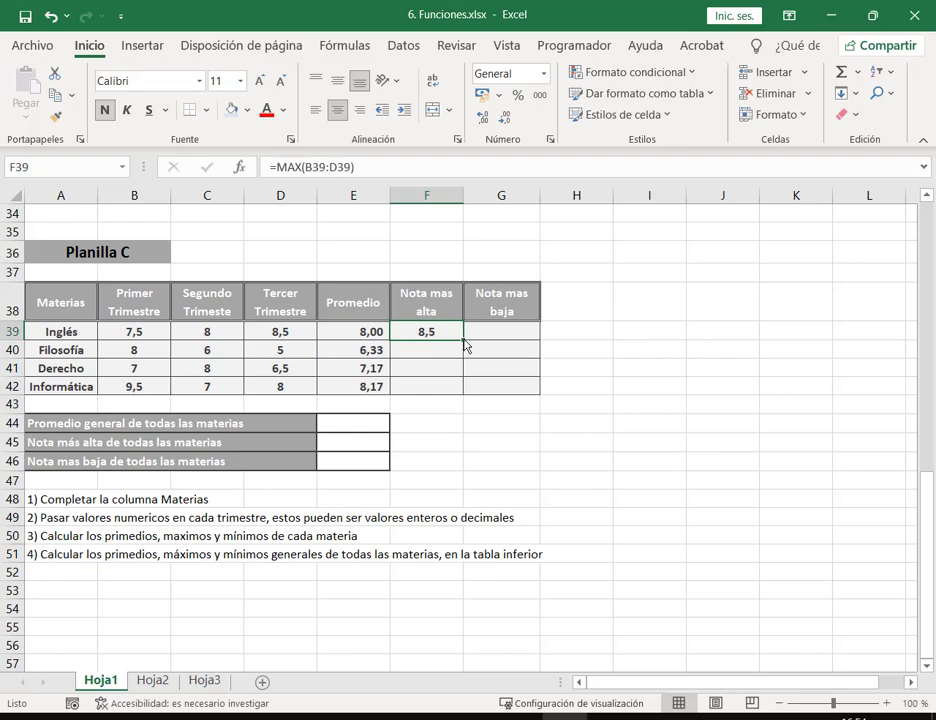
pyautogui.doubleClick(464, 341)
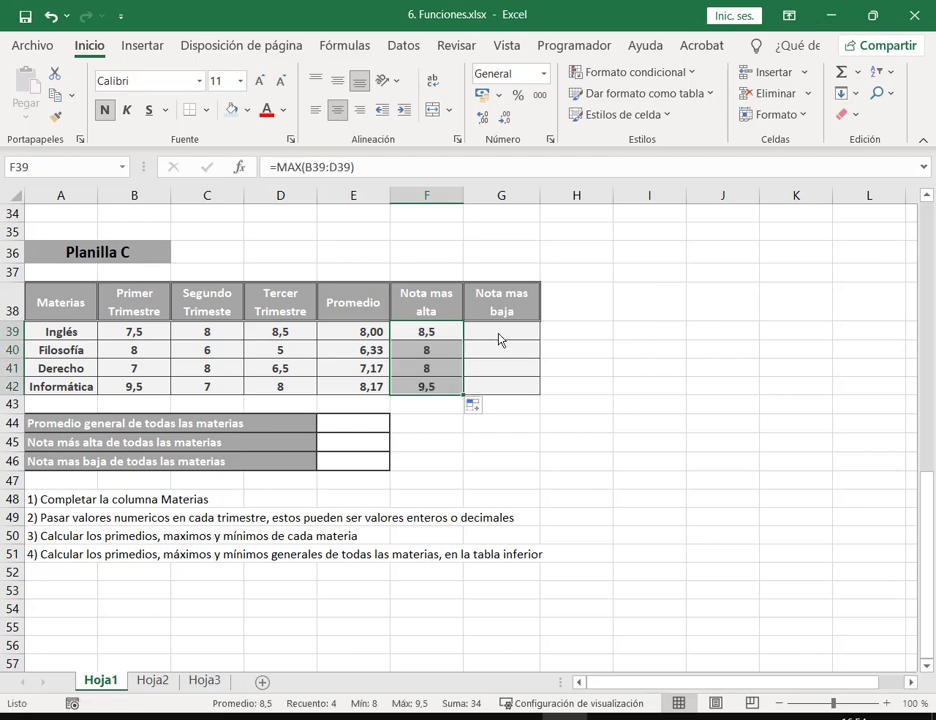
# Step: Start an AutoSum Mín formula in G39 for Inglés's lowest grade
pyautogui.click(501, 338)
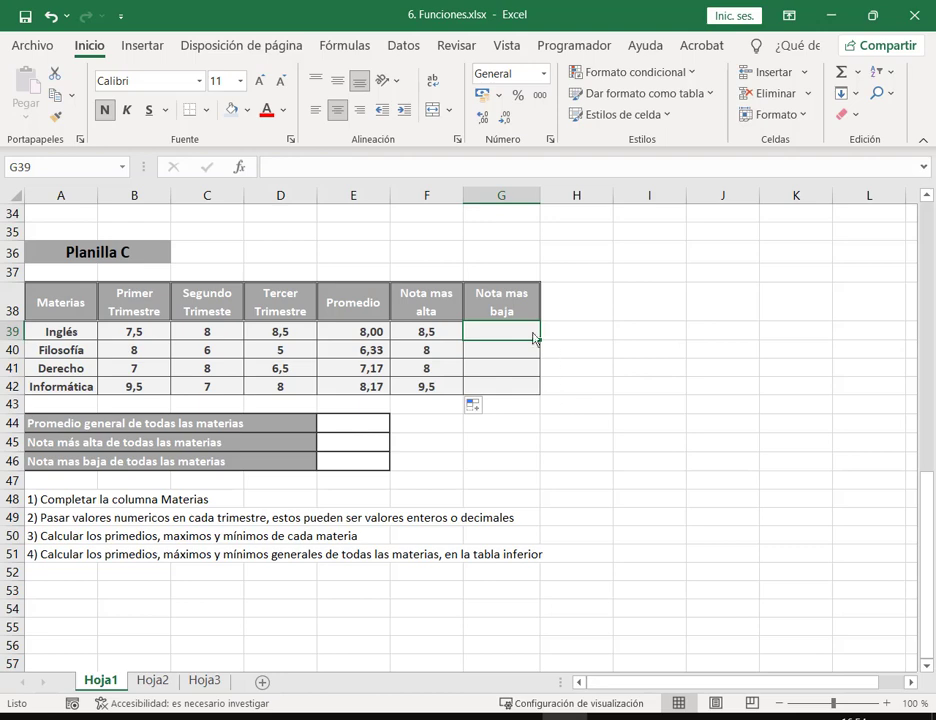
pyautogui.click(856, 74)
pyautogui.click(851, 212)
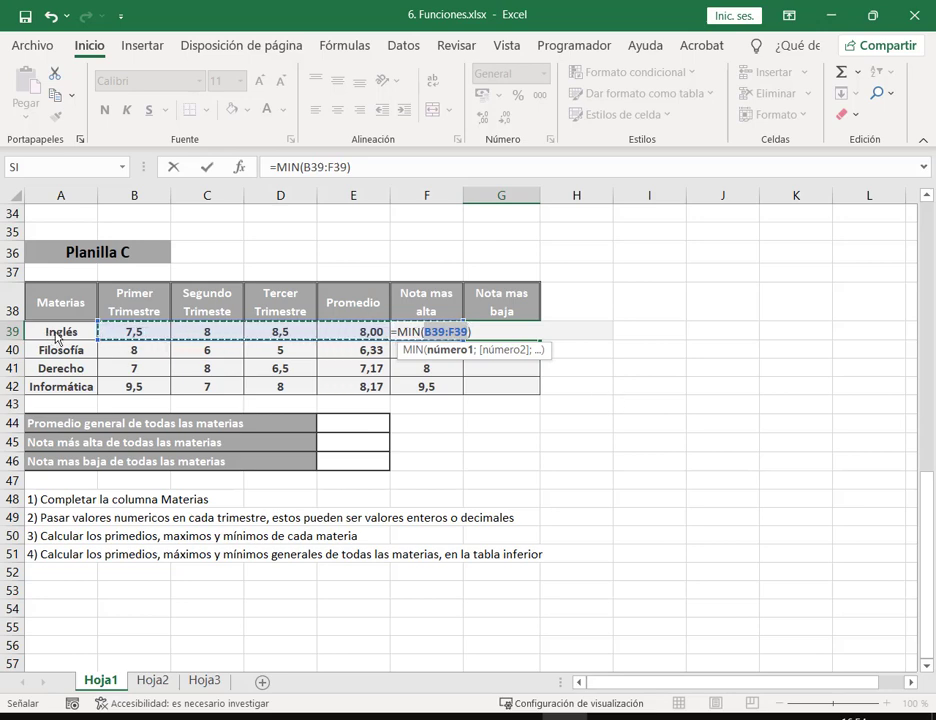
# Step: Set G39 to the minimum of B39:D39 and copy it down to G42 (7,5, 5, 6,5, 7)
pyautogui.moveTo(157, 334); pyautogui.dragTo(303, 331)
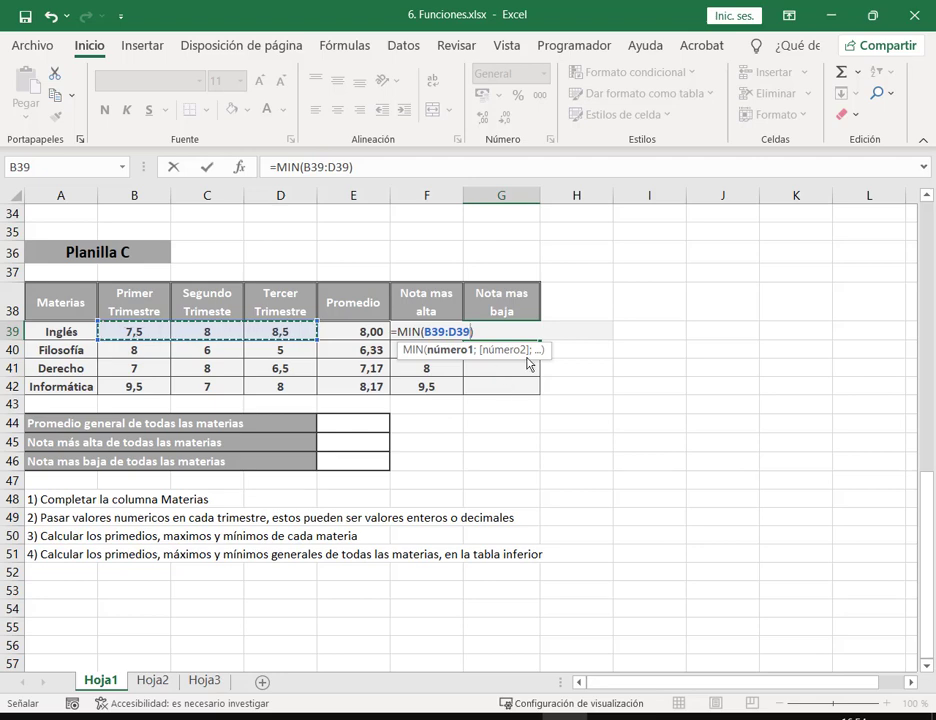
pyautogui.press('Return')
pyautogui.click(522, 336)
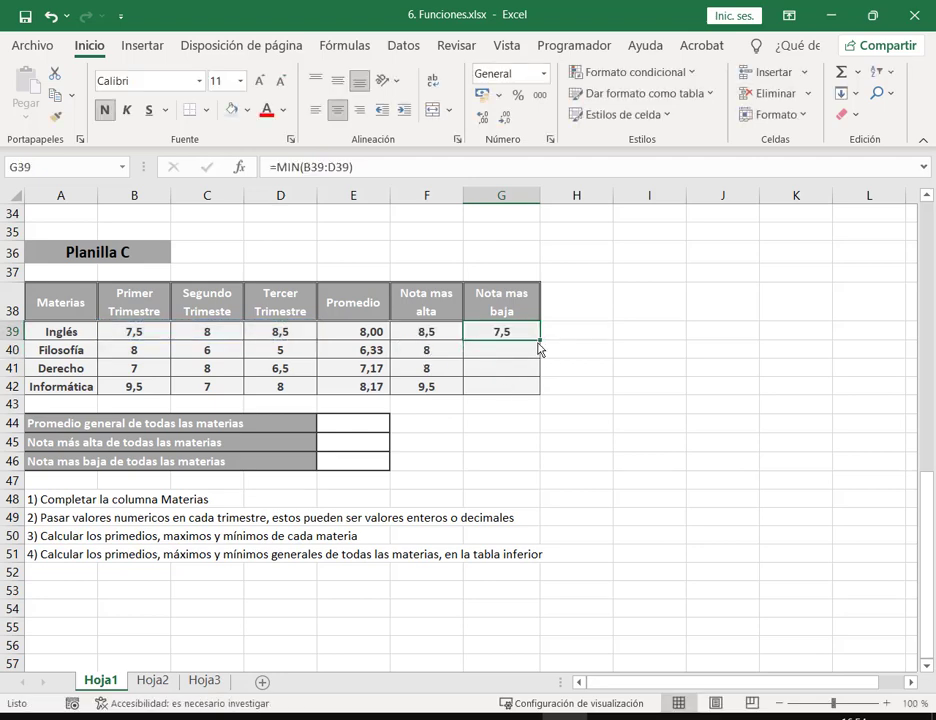
pyautogui.moveTo(540, 341); pyautogui.dragTo(540, 393)
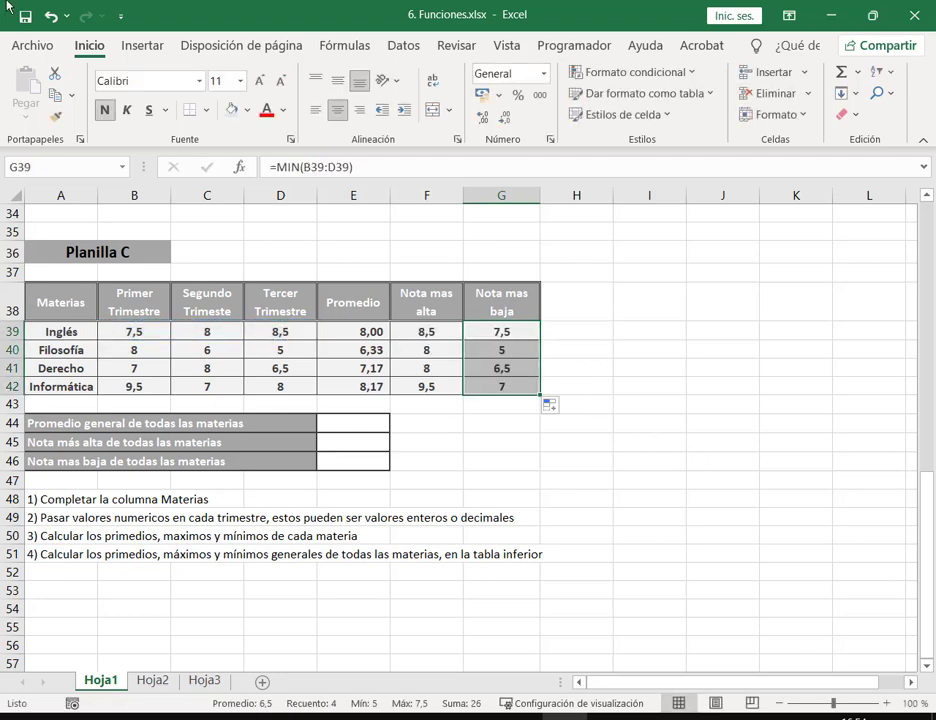
pyautogui.click(347, 423)
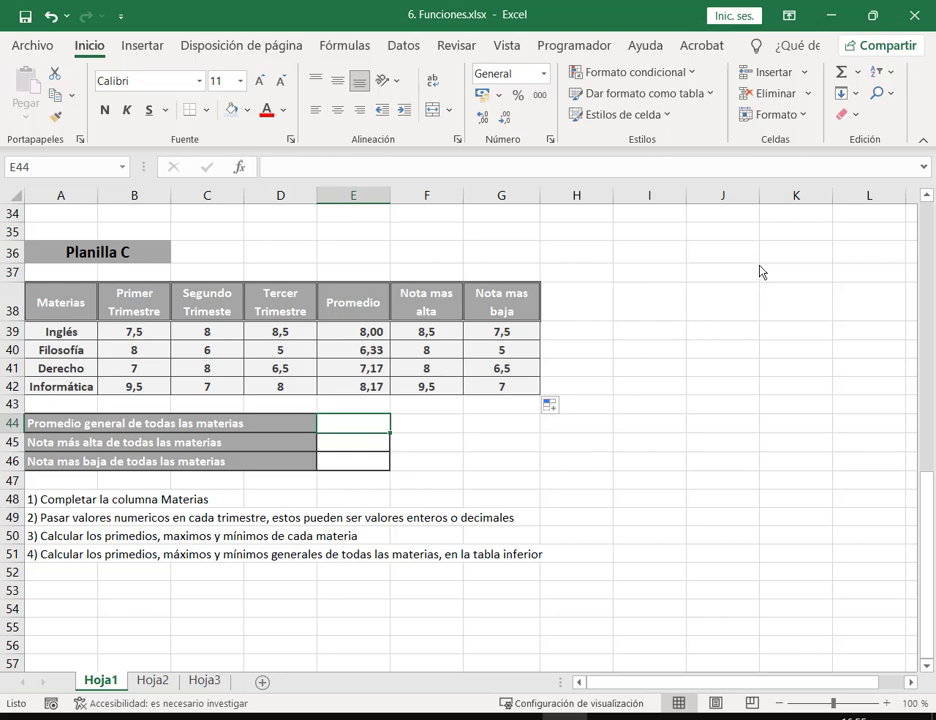
# Step: Put the general average of E39:E42 (7,42) in E44
pyautogui.click(857, 72)
pyautogui.click(857, 123)
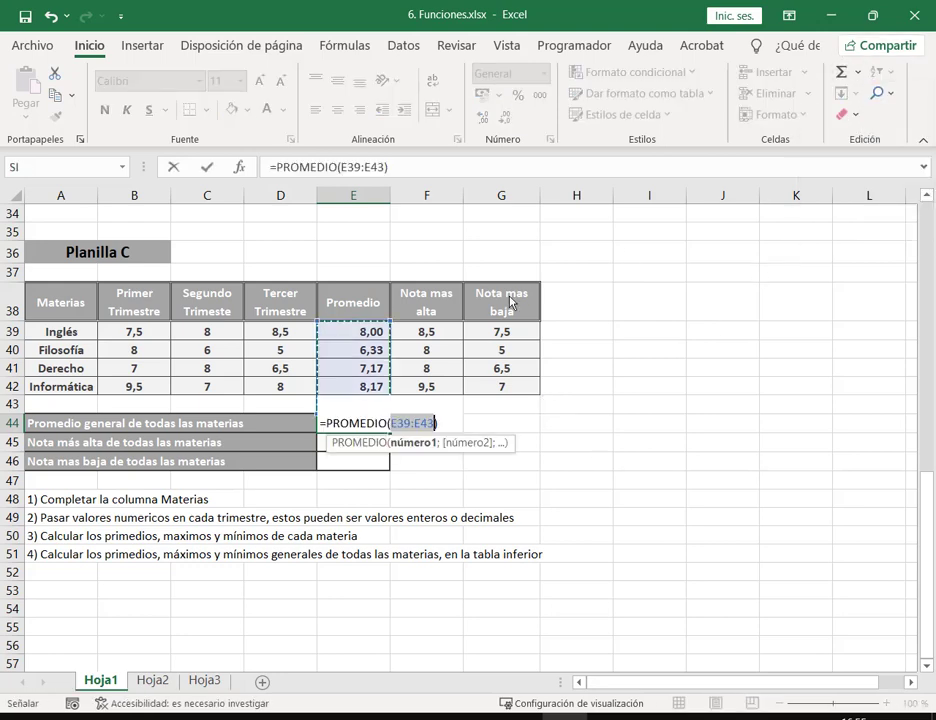
pyautogui.moveTo(380, 337); pyautogui.dragTo(383, 388)
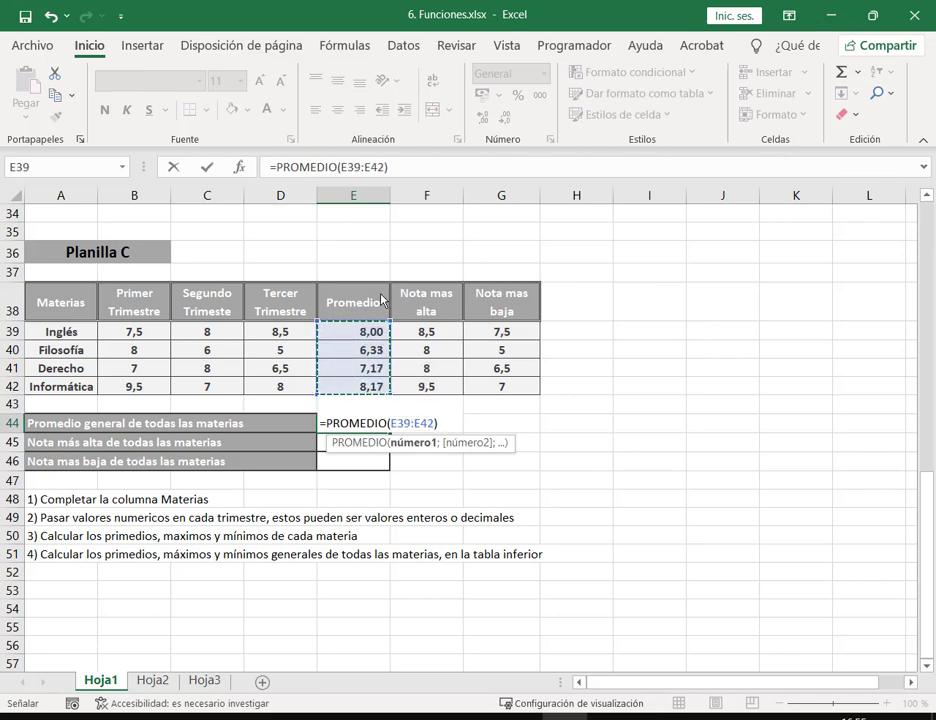
pyautogui.press('Return')
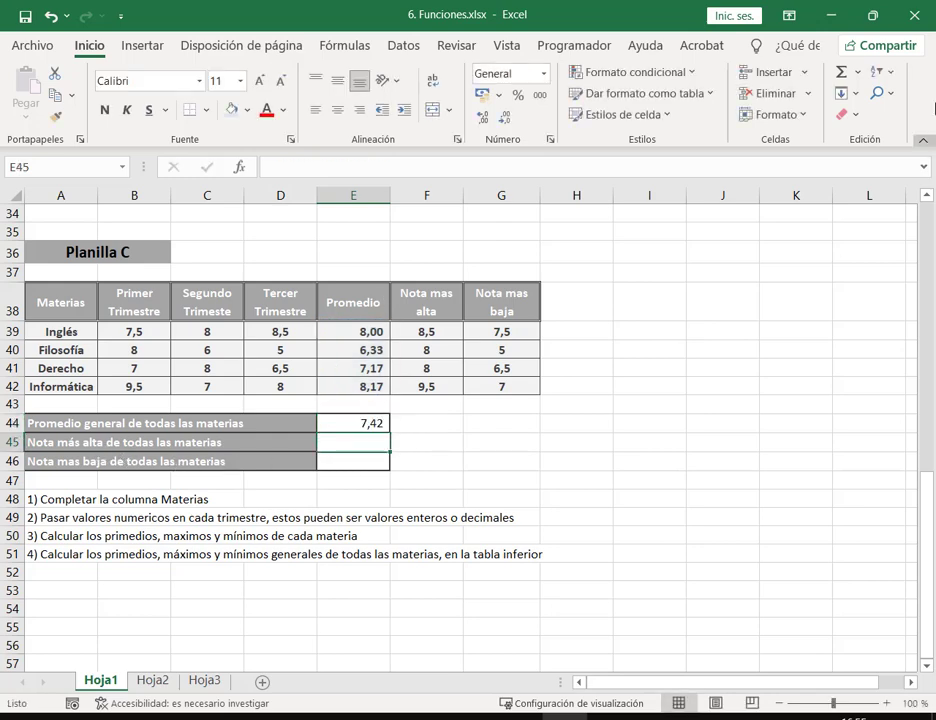
# Step: Put the overall highest grade, the maximum of F39:F42 (9,5), in E45
pyautogui.click(857, 72)
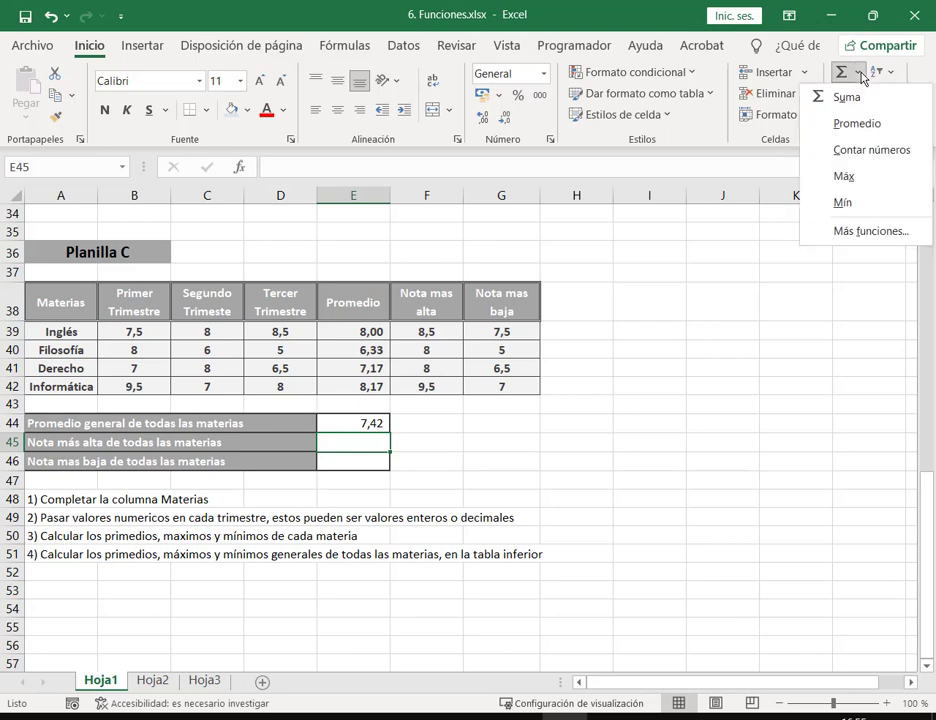
pyautogui.click(840, 178)
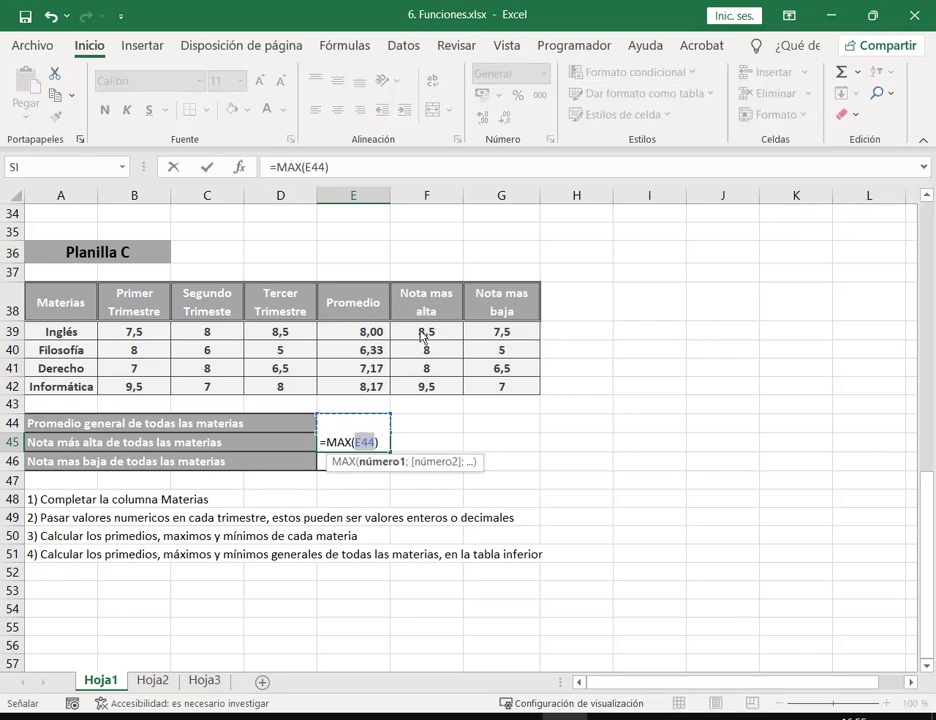
pyautogui.moveTo(422, 337); pyautogui.dragTo(426, 388)
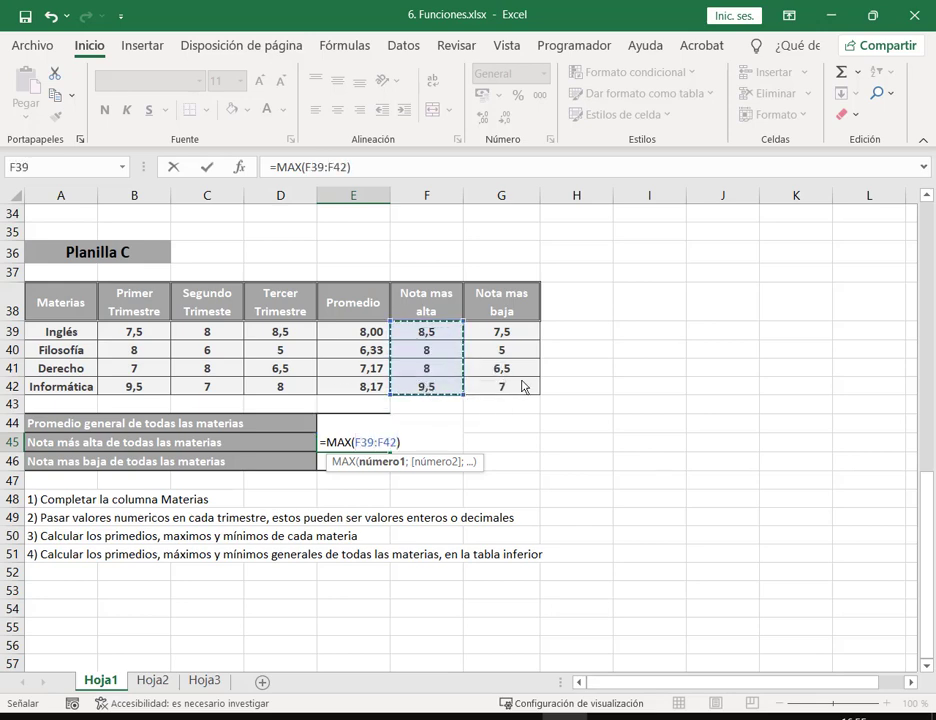
pyautogui.press('Return')
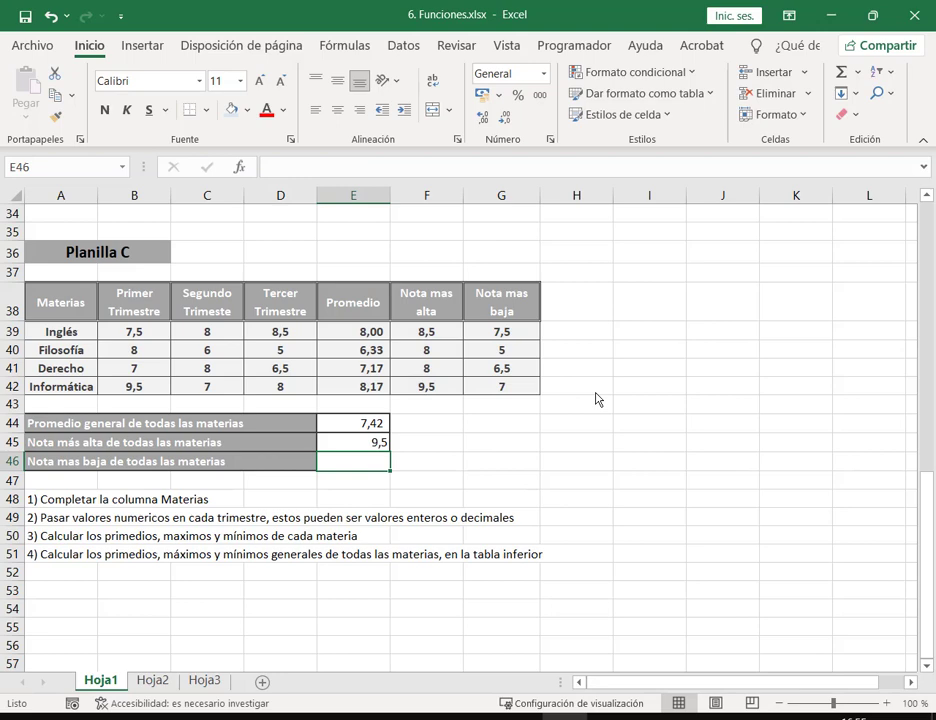
# Step: Put the overall lowest grade, the minimum of G39:G42 (5), in E46
pyautogui.click(857, 72)
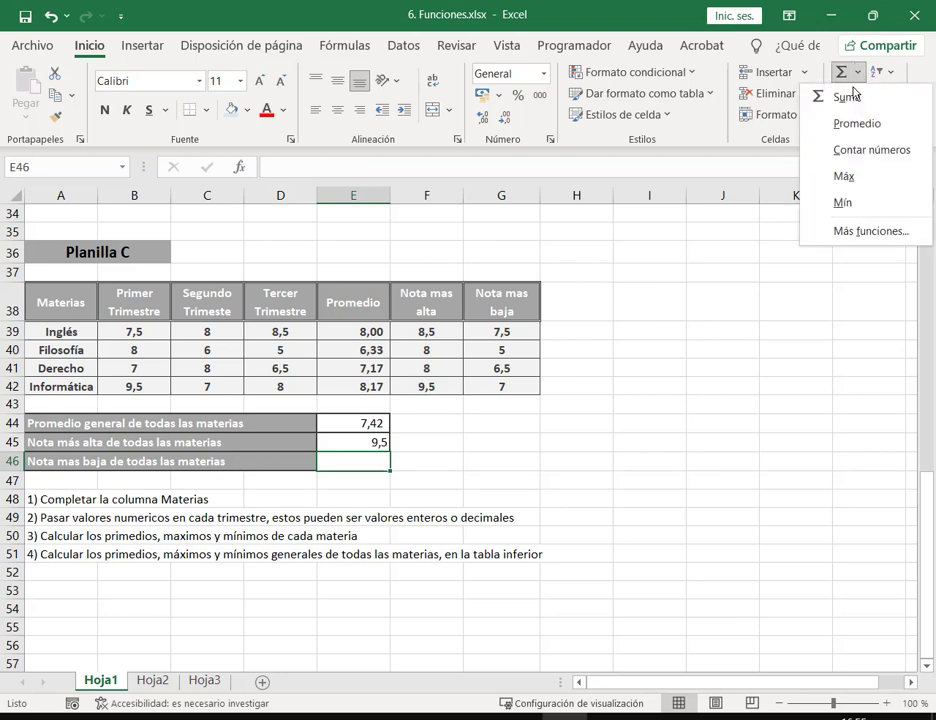
pyautogui.click(843, 202)
pyautogui.moveTo(524, 336); pyautogui.dragTo(552, 382)
pyautogui.press('Return')
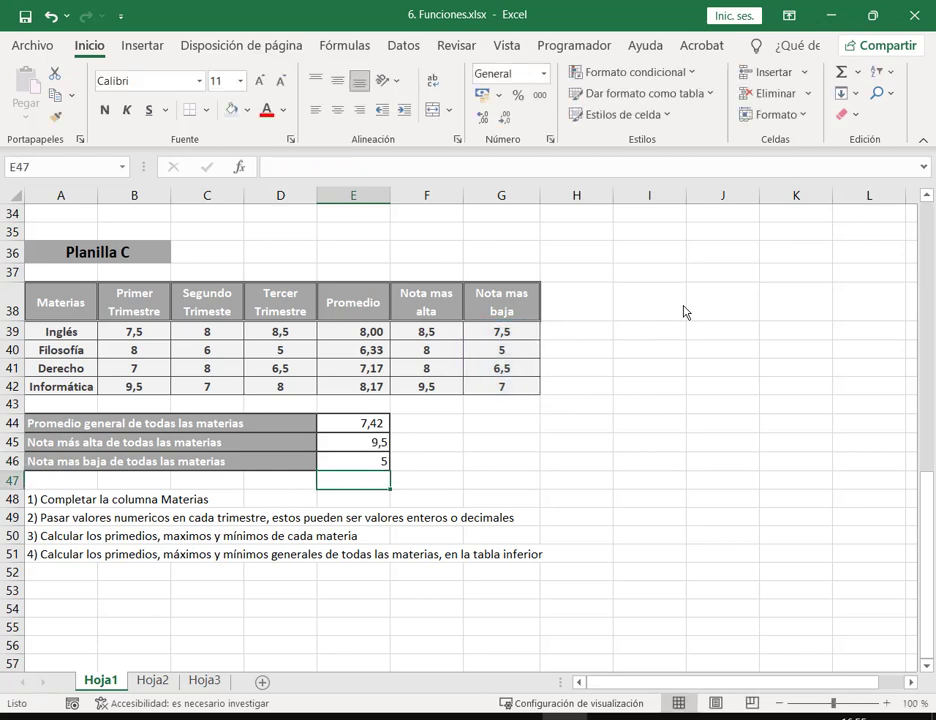
# Step: Save the workbook
pyautogui.click(684, 312)
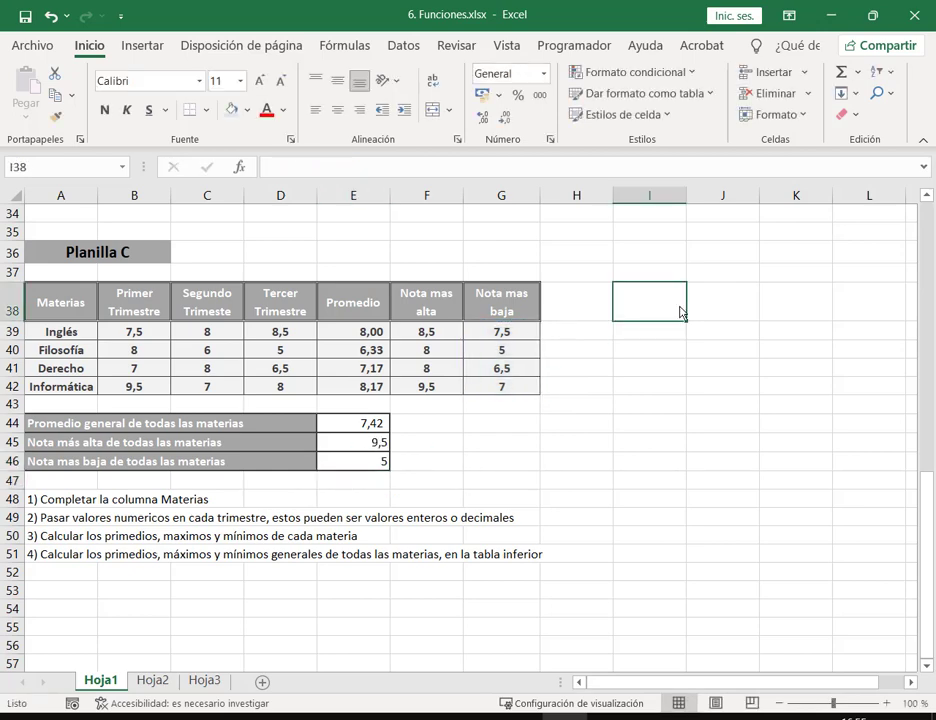
pyautogui.click(579, 422)
pyautogui.click(25, 15)
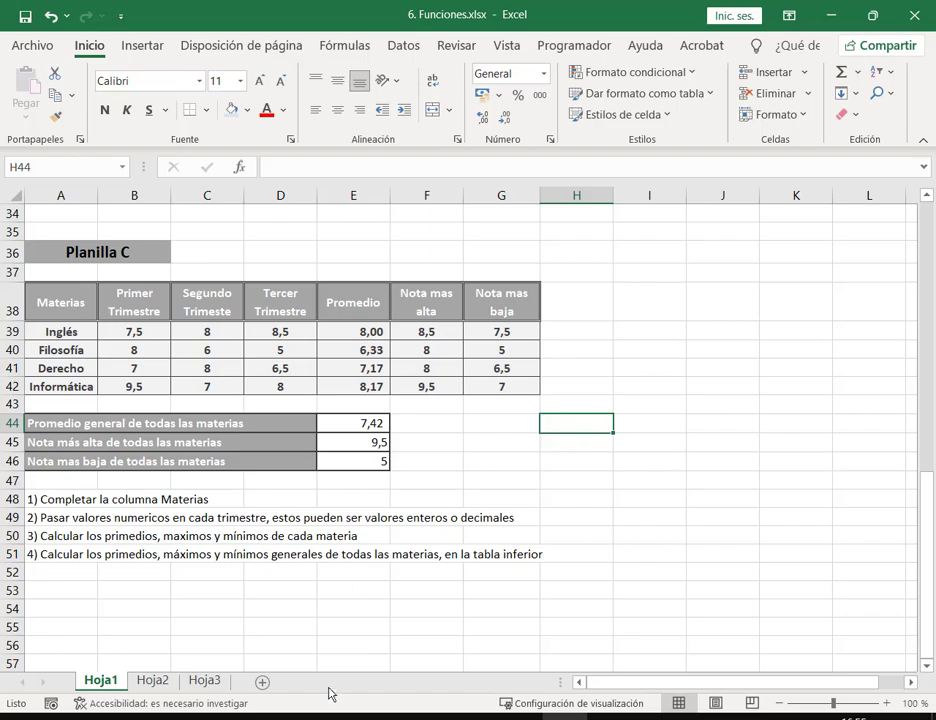
# Step: Close the 6. Funciones.xlsx workbook and its empty Excel window
pyautogui.moveTo(293, 716)
pyautogui.click(174, 676)
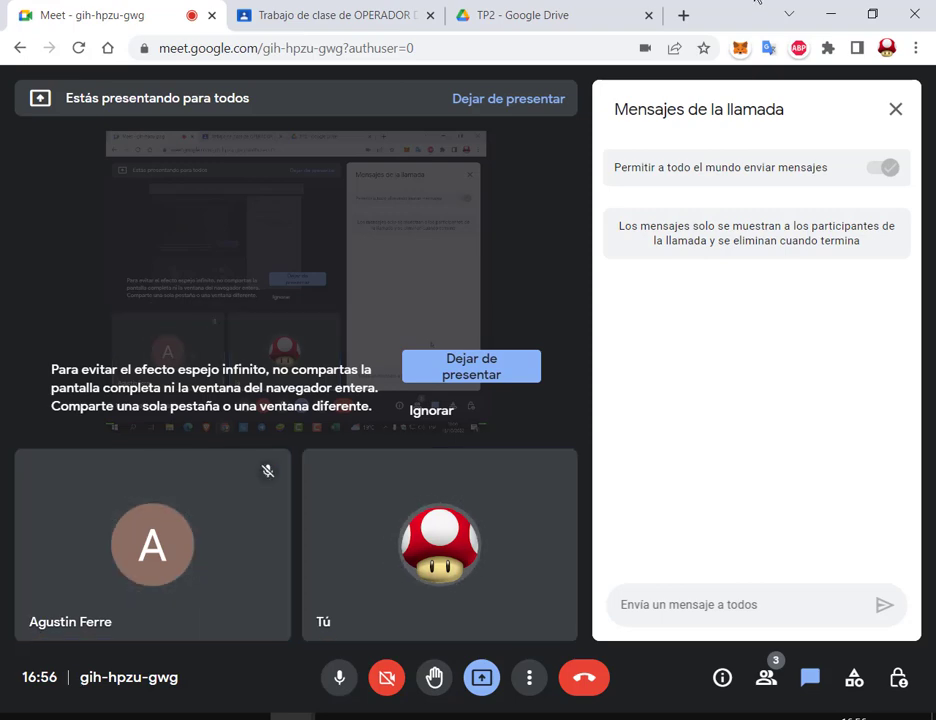
pyautogui.click(485, 14)
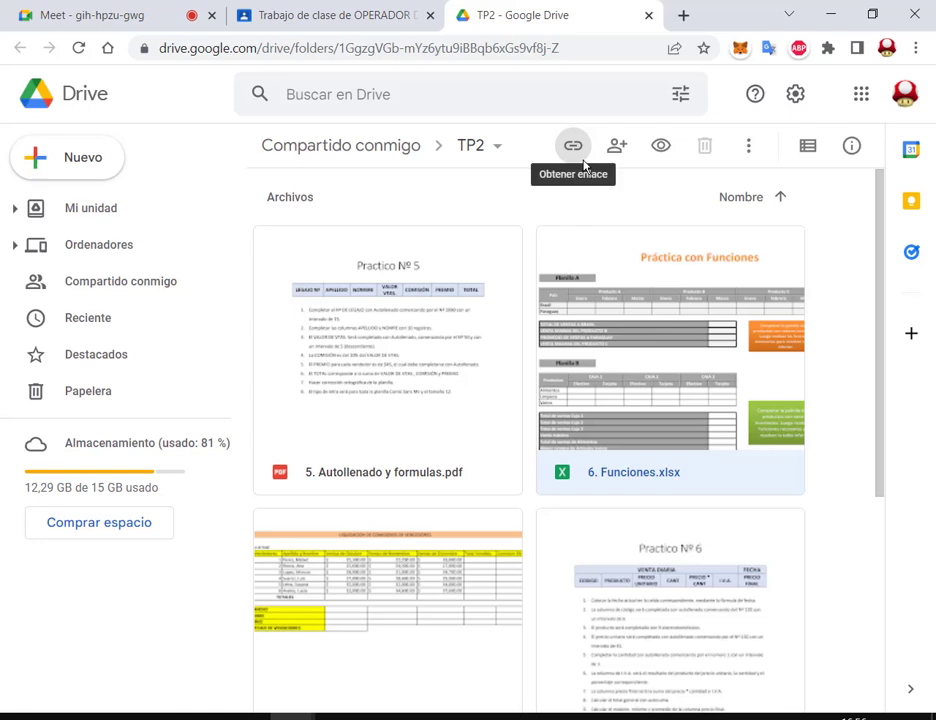
pyautogui.click(846, 369)
pyautogui.scroll(-2, 846, 369)
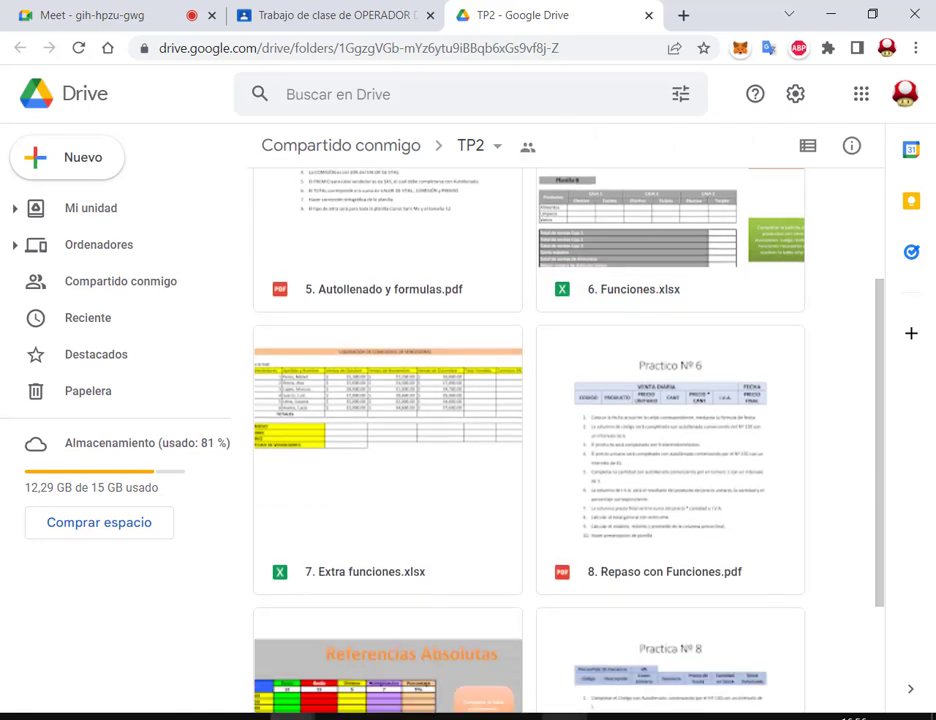
pyautogui.click(566, 716)
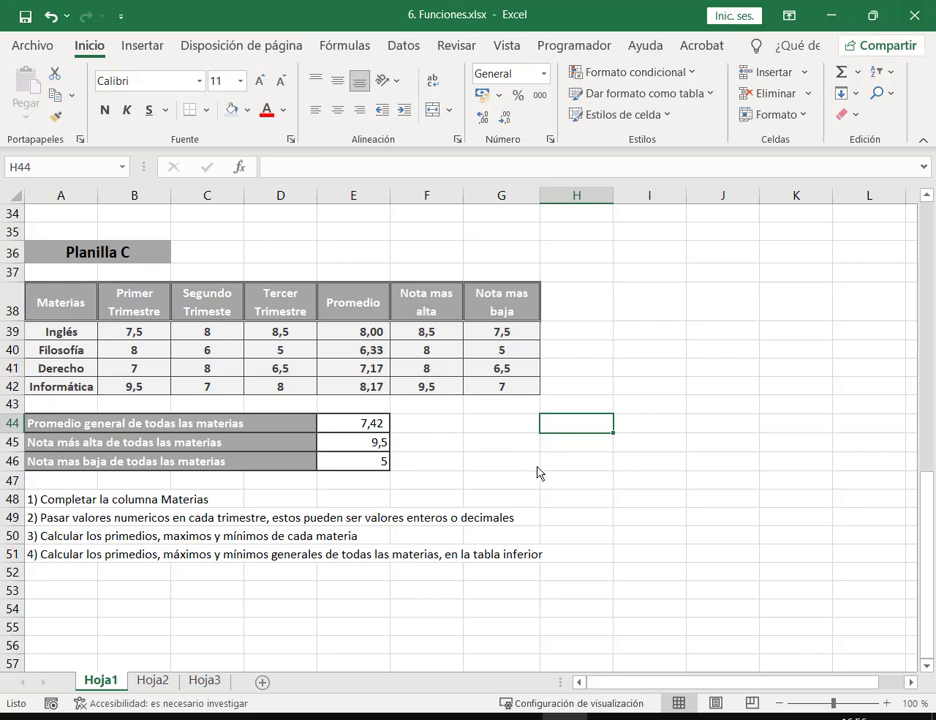
pyautogui.click(648, 388)
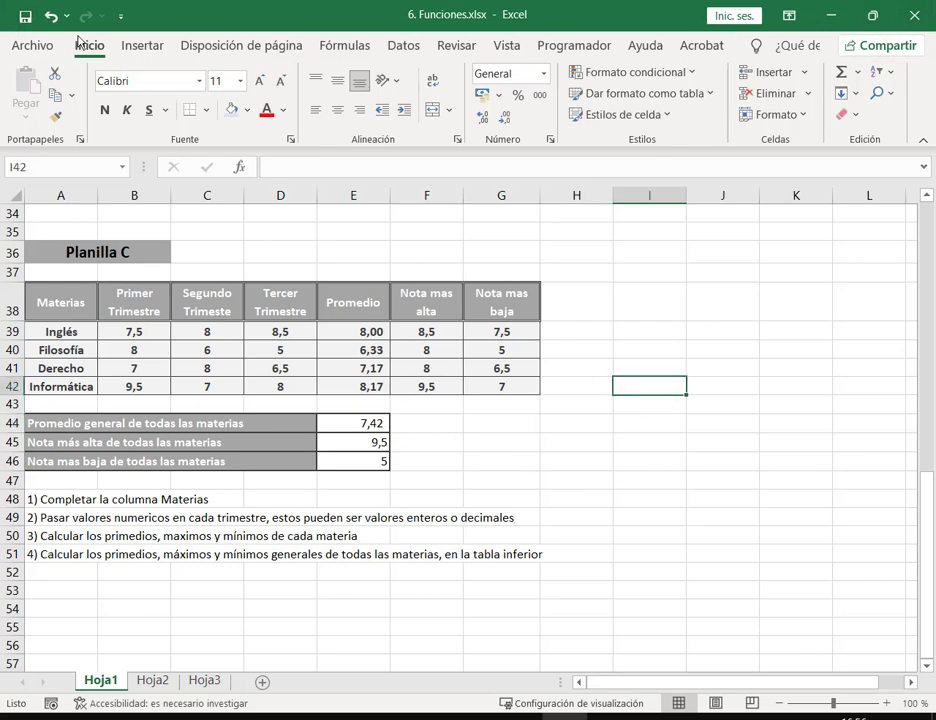
pyautogui.click(31, 46)
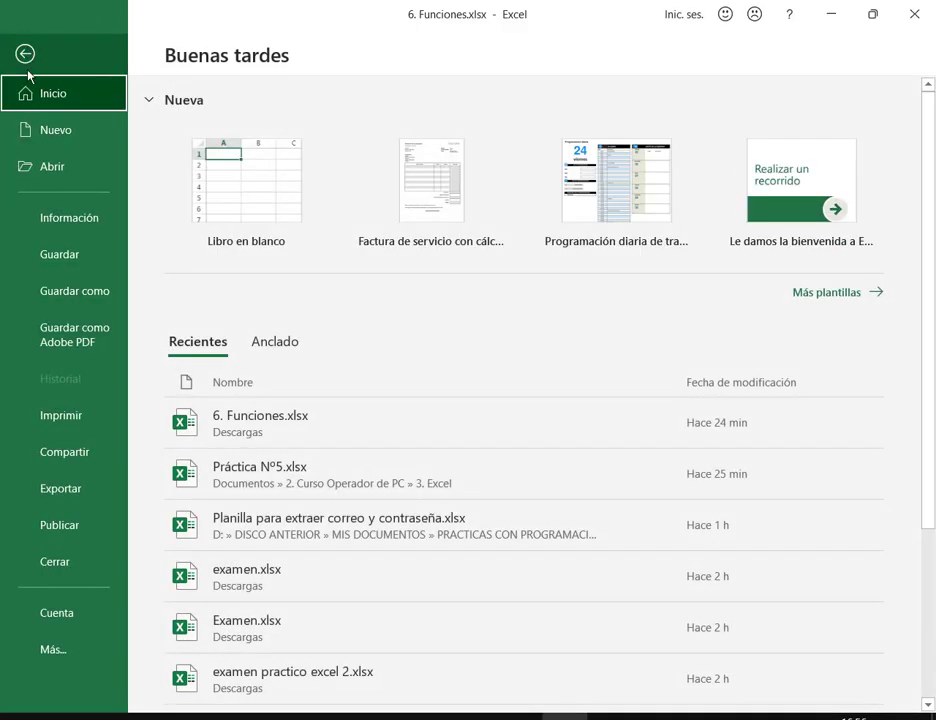
pyautogui.click(65, 565)
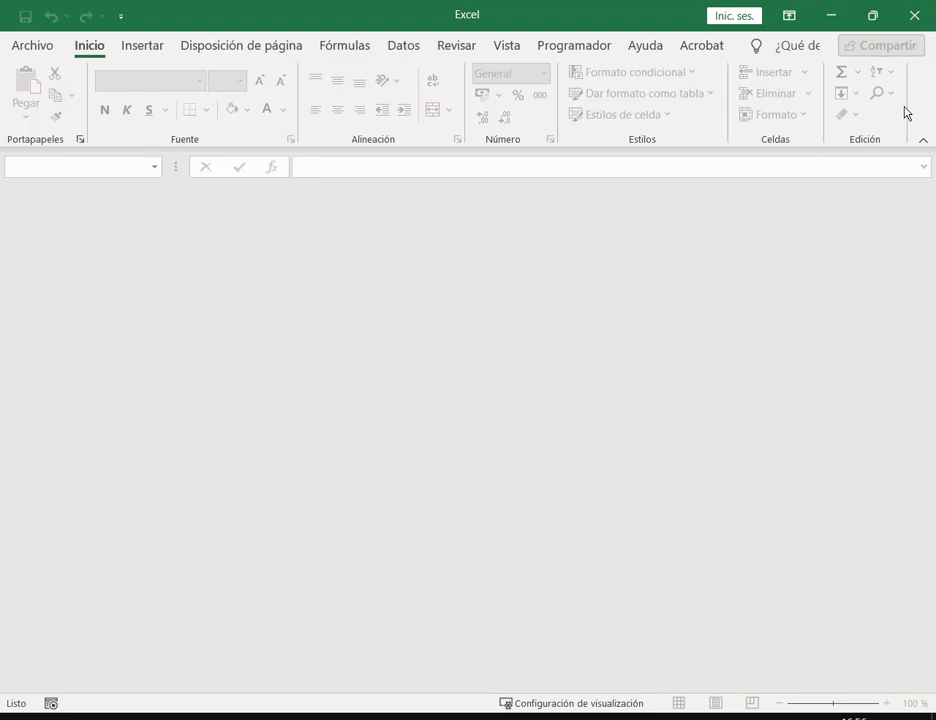
pyautogui.click(913, 16)
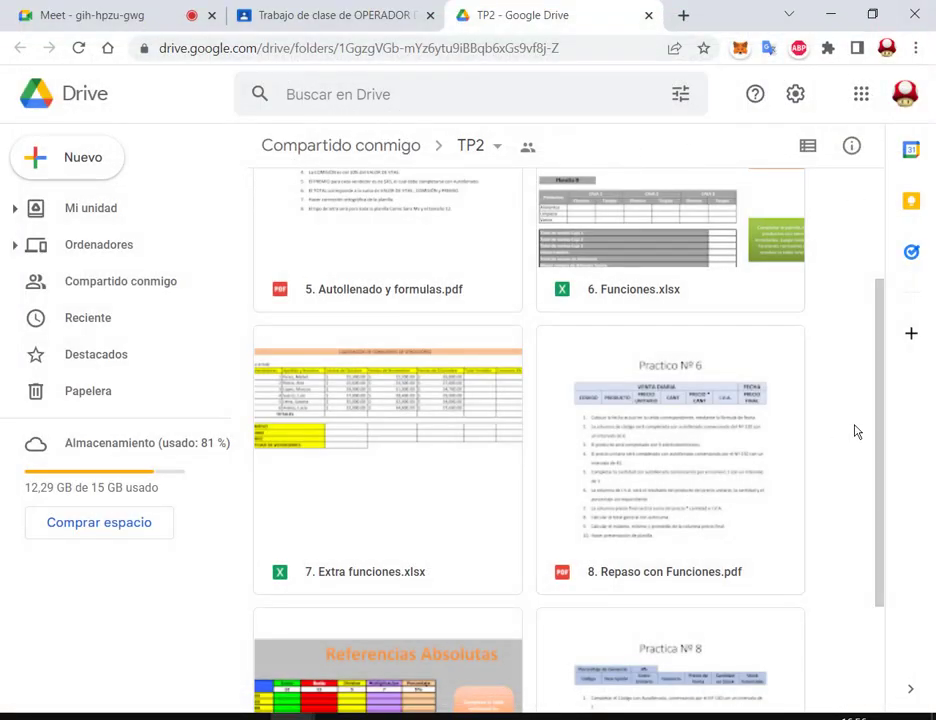
# Step: Download 7. Extra funciones.xlsx from the TP2 folder and open it in Excel
pyautogui.scroll(-1, 660, 407)
pyautogui.click(466, 378)
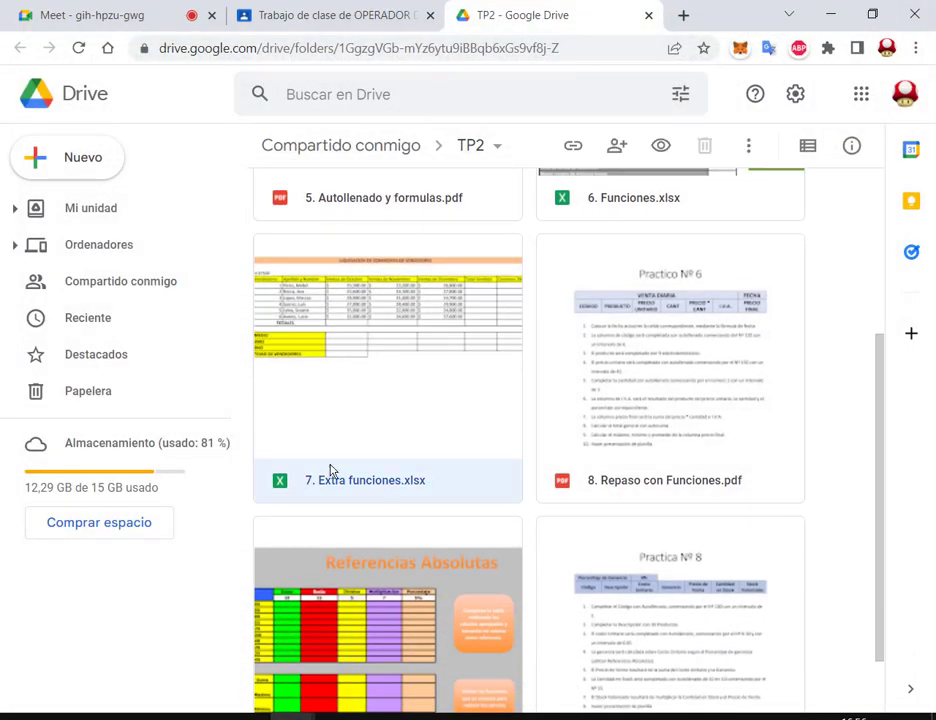
pyautogui.rightClick(368, 388)
pyautogui.click(472, 648)
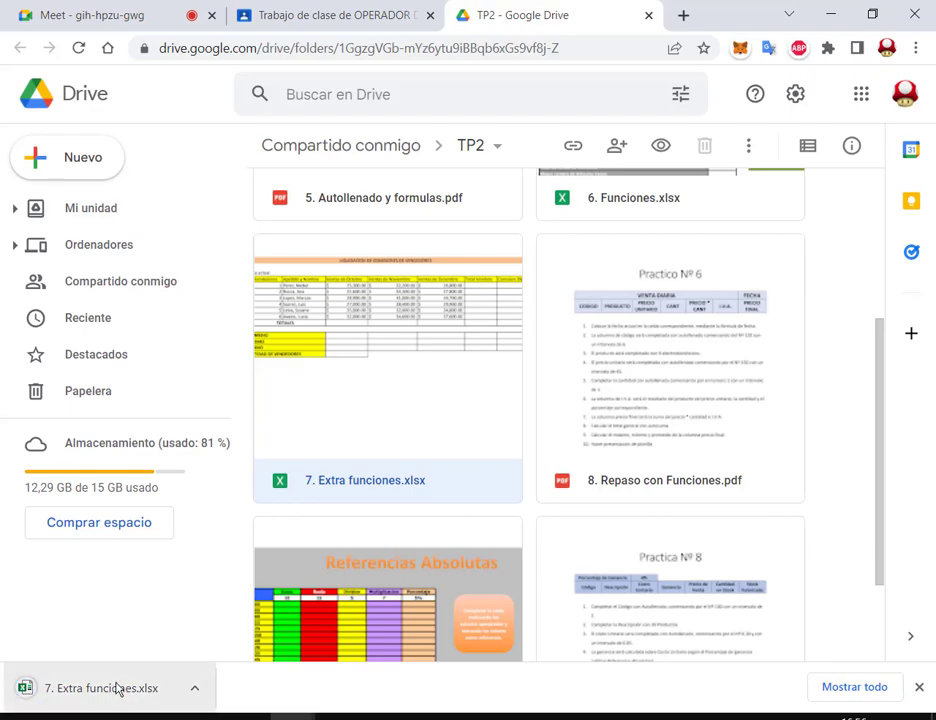
pyautogui.click(117, 688)
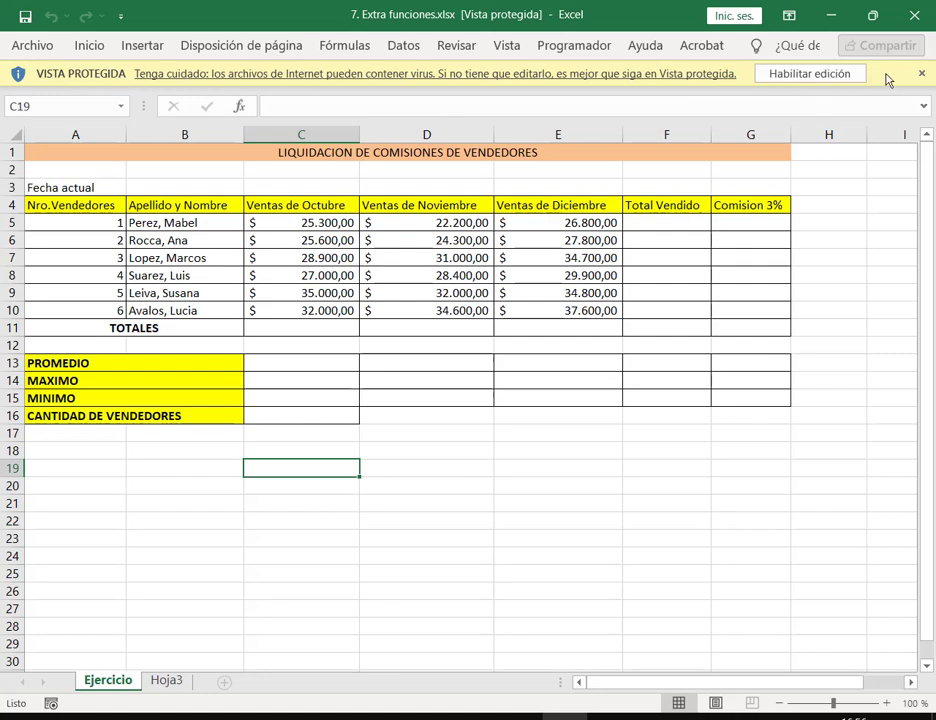
# Step: Enable editing of 7. Extra funciones.xlsx and select the monthly sales through Total Vendido, C5:F10
pyautogui.click(848, 76)
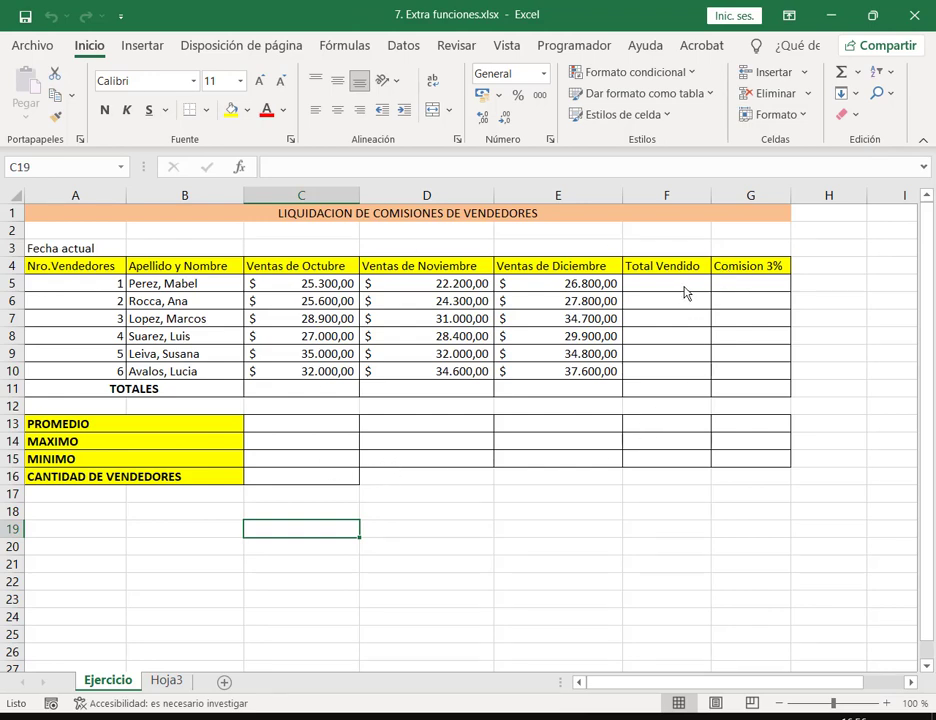
pyautogui.click(686, 290)
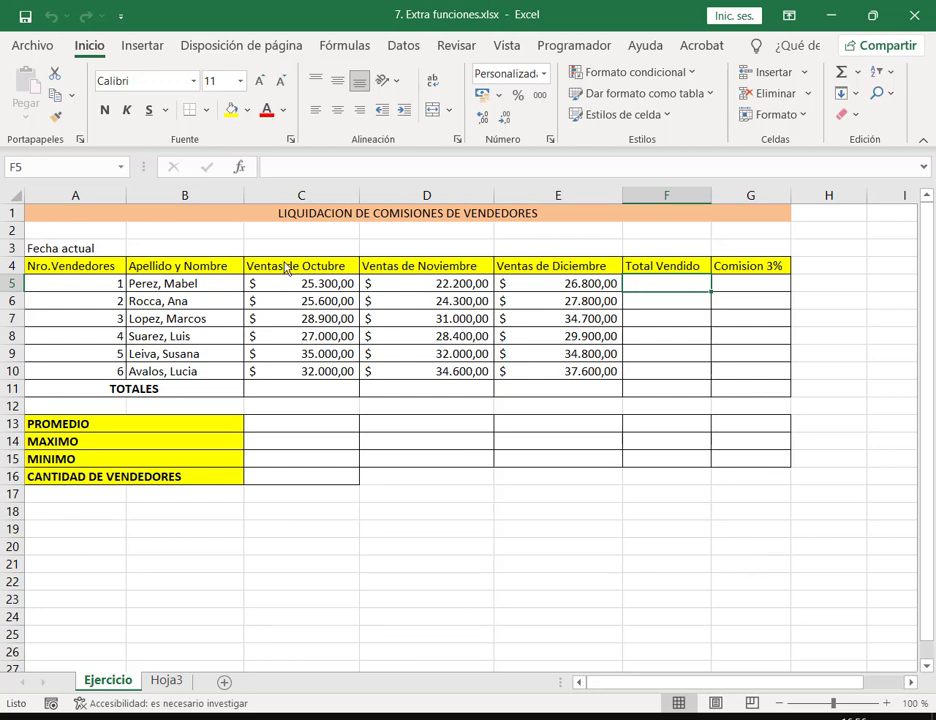
pyautogui.moveTo(286, 272); pyautogui.dragTo(478, 266)
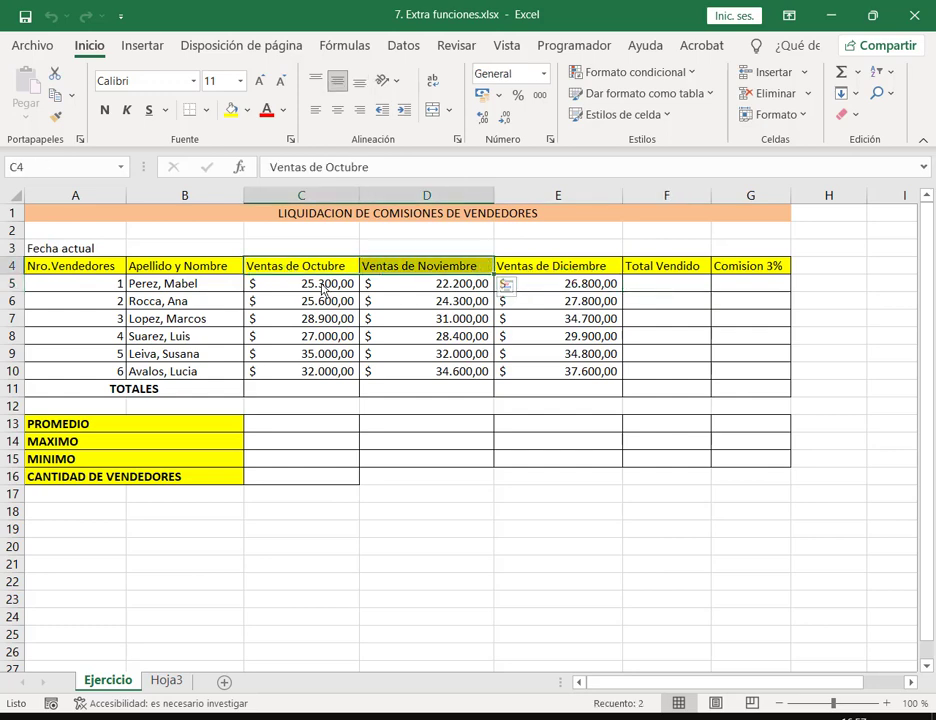
pyautogui.moveTo(322, 286); pyautogui.dragTo(617, 287)
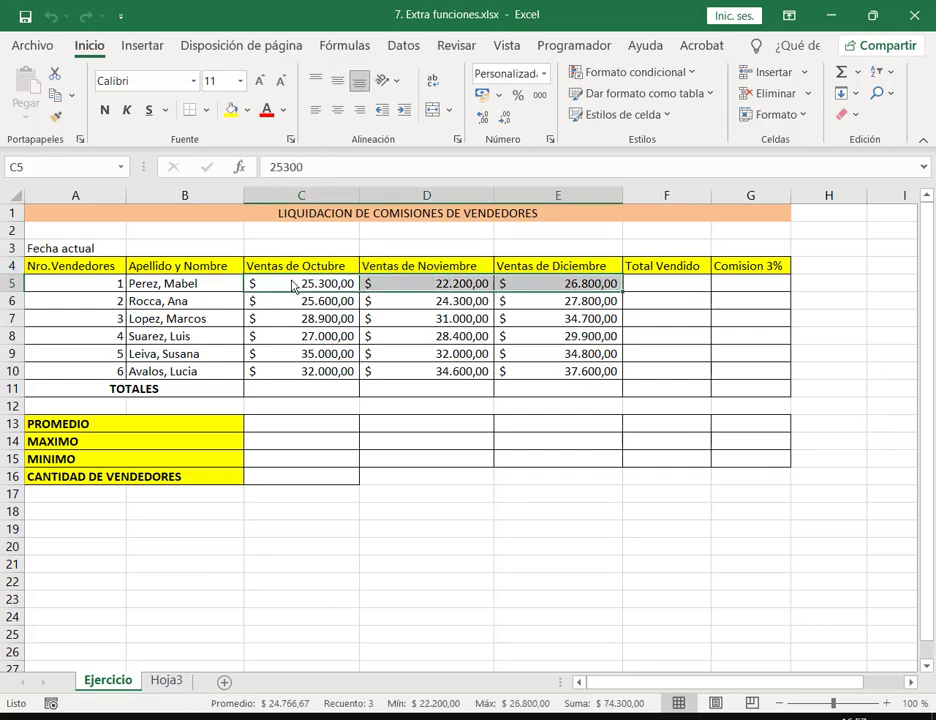
pyautogui.moveTo(293, 286); pyautogui.dragTo(660, 370)
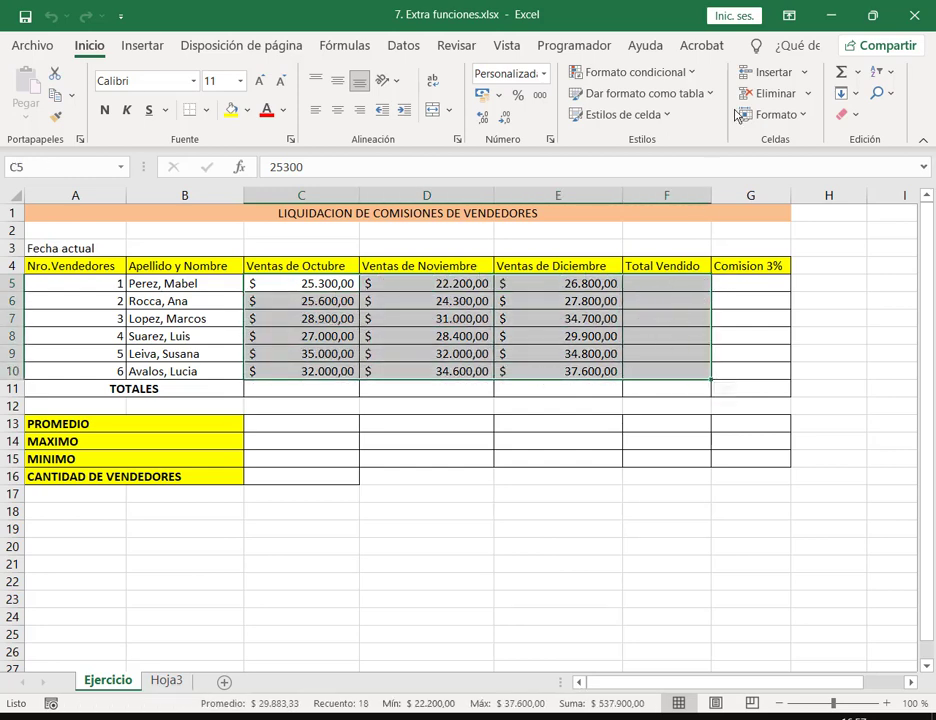
# Step: AutoSum each vendor's three months into Total Vendido and check the SUMA formulas in F5–F7
pyautogui.click(860, 74)
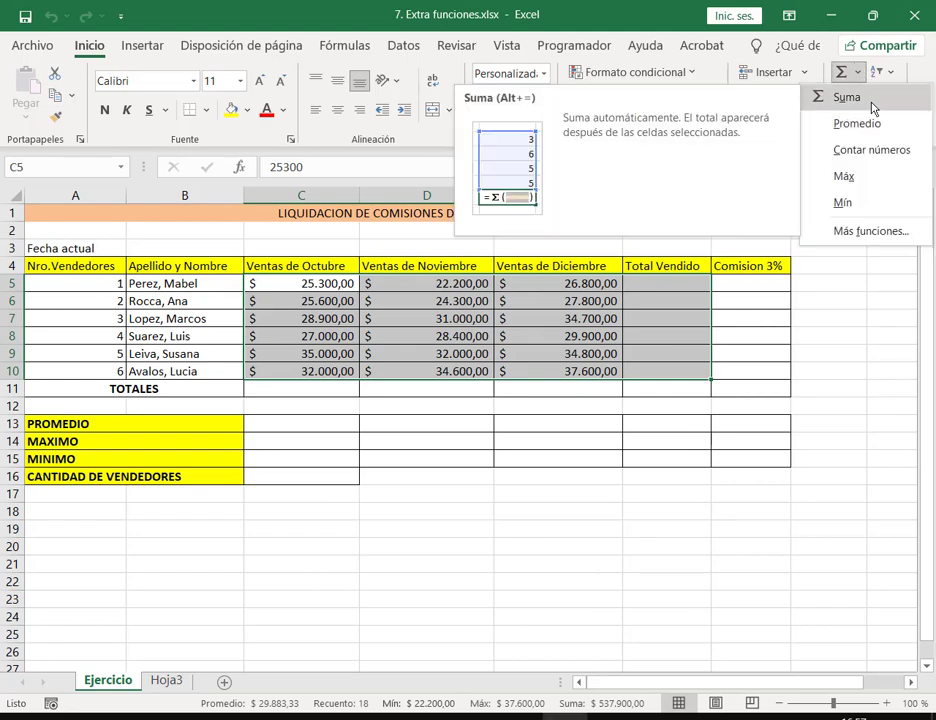
pyautogui.click(860, 98)
pyautogui.doubleClick(694, 284)
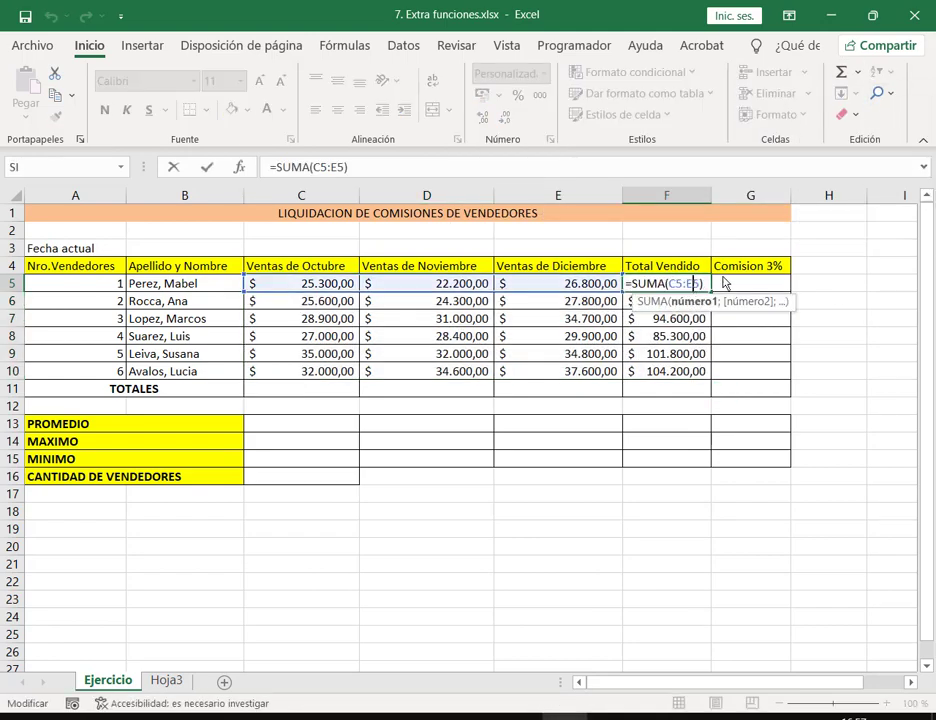
pyautogui.press('Escape')
pyautogui.press('Down')
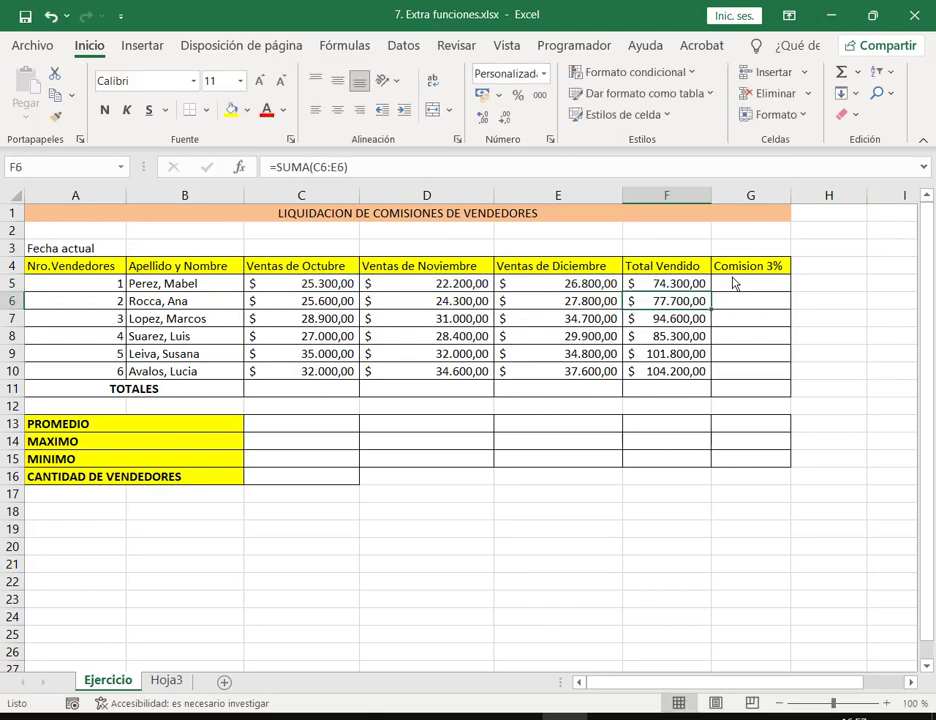
pyautogui.press('F2')
pyautogui.press('Escape')
pyautogui.press('Down')
pyautogui.press('F2')
pyautogui.press('Escape')
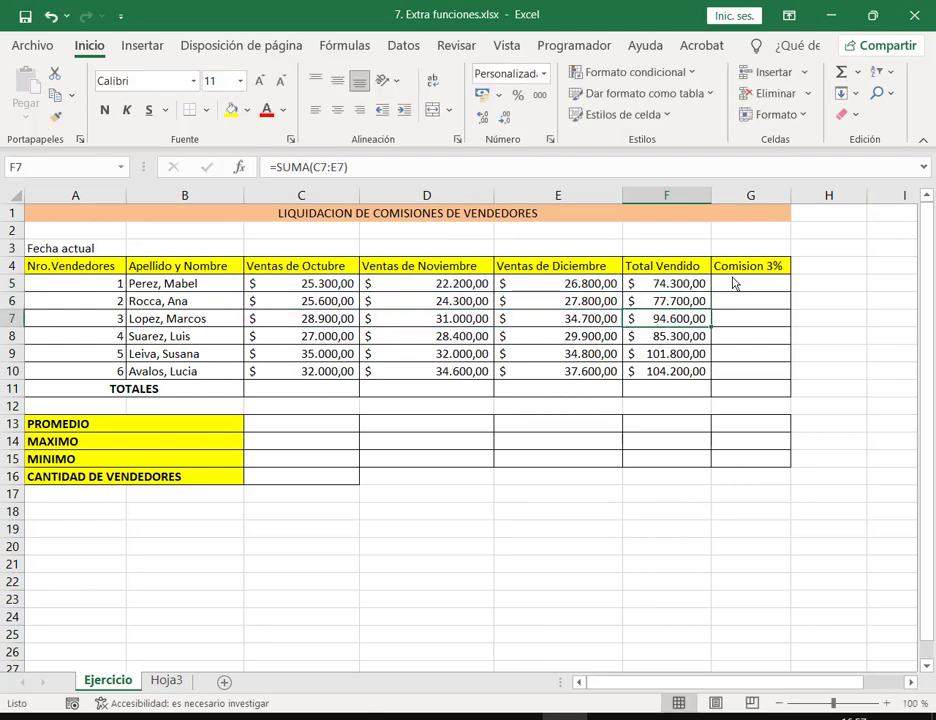
pyautogui.click(734, 284)
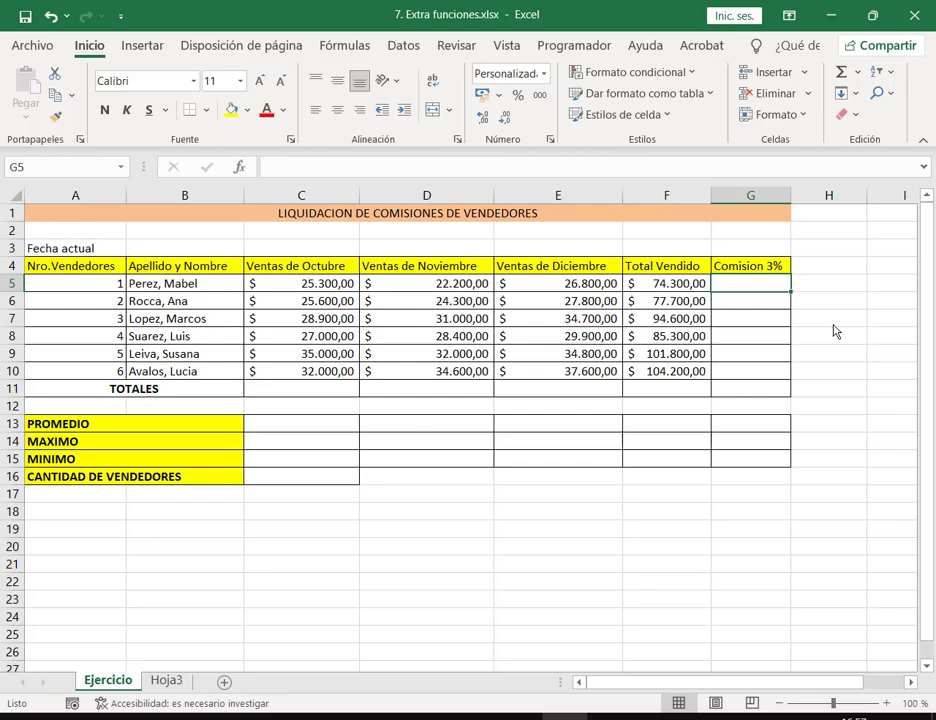
# Step: Enter =F5*3% in G5 and copy it down the Comision 3% column
pyautogui.write('=')
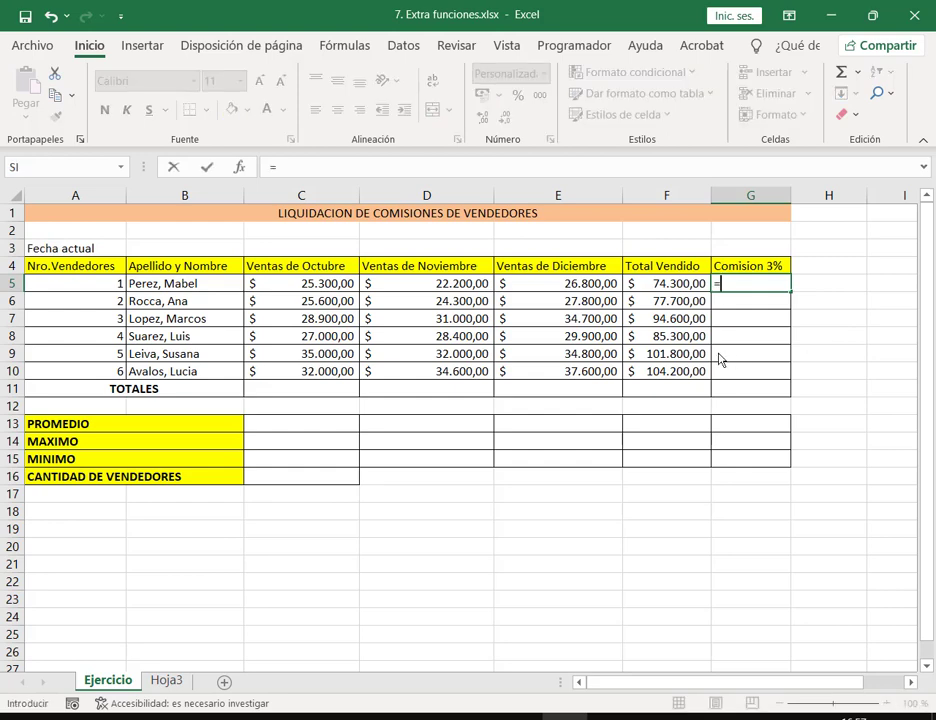
pyautogui.click(658, 287)
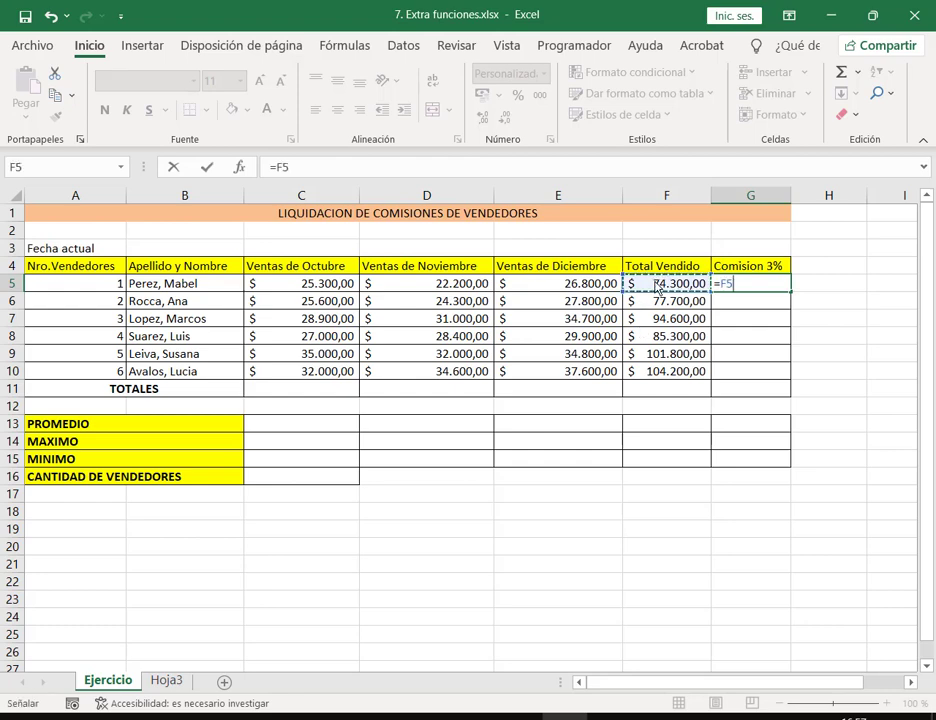
pyautogui.write('*')
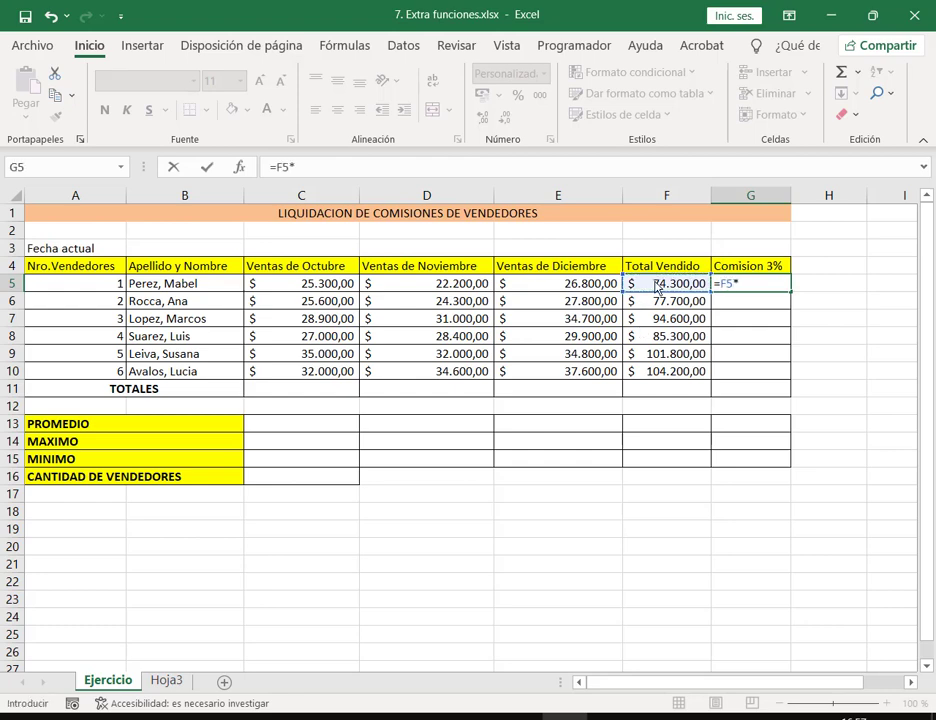
pyautogui.write('3%')
pyautogui.press('Return')
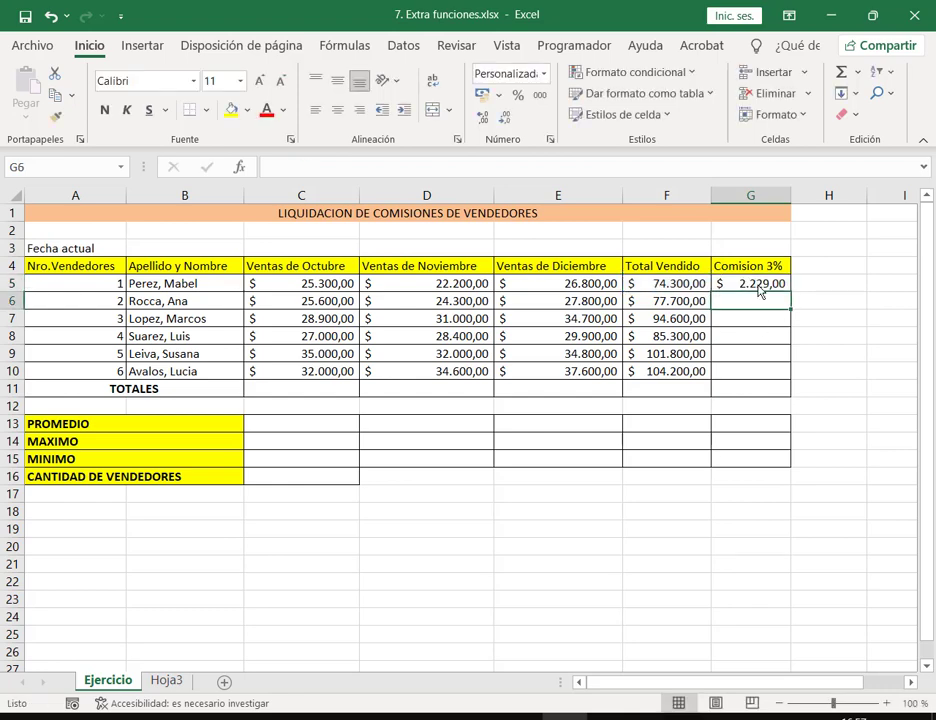
pyautogui.click(758, 292)
pyautogui.doubleClick(792, 292)
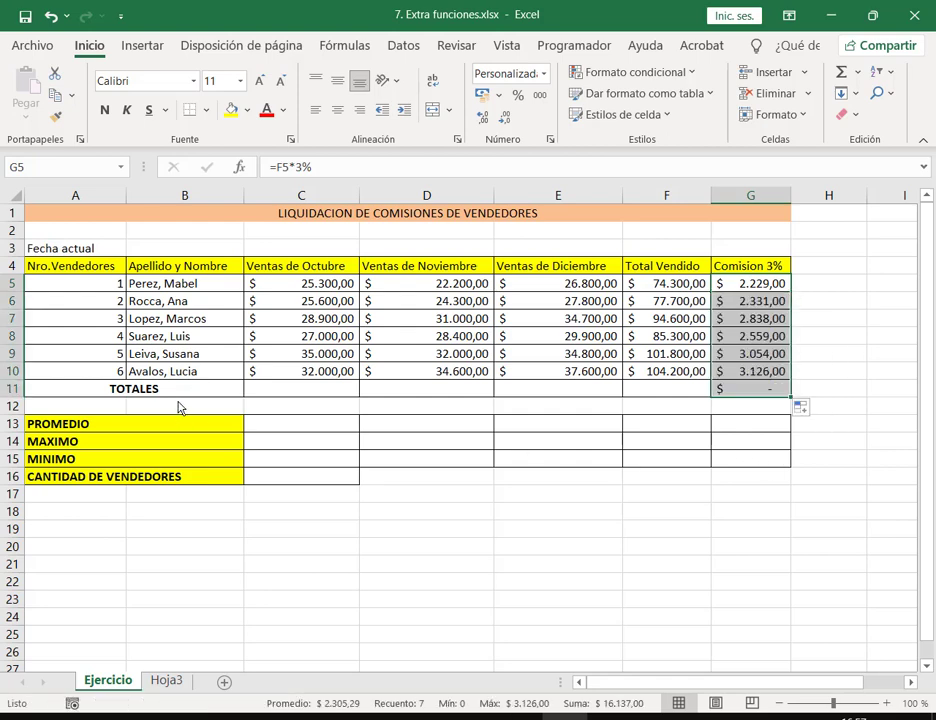
# Step: Delete the stray commission formula from G11 in the TOTALES row
pyautogui.click(280, 390)
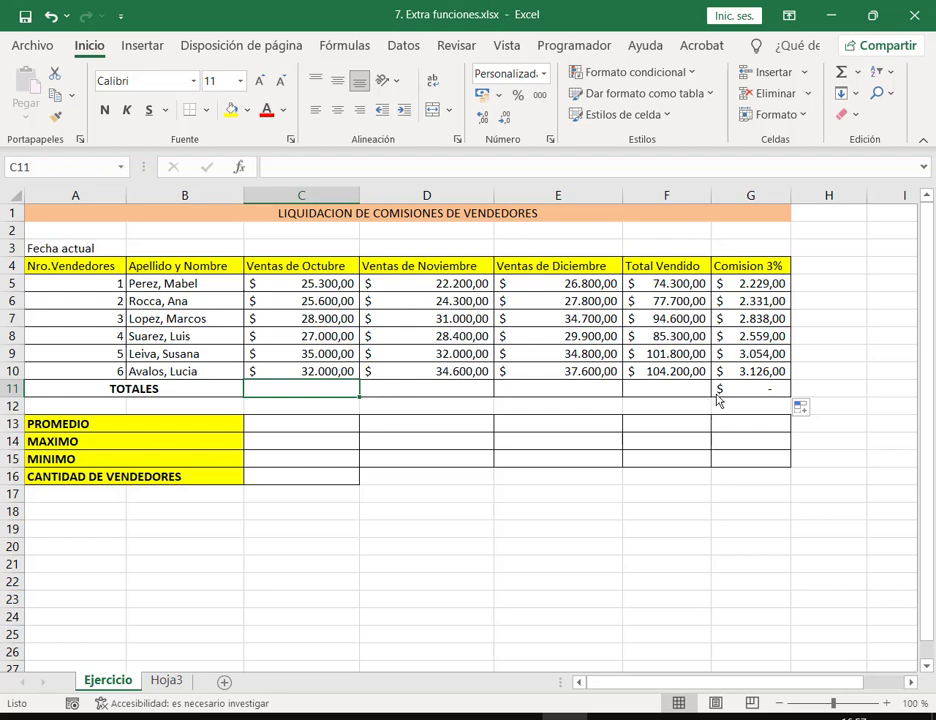
pyautogui.click(749, 397)
pyautogui.press('Delete')
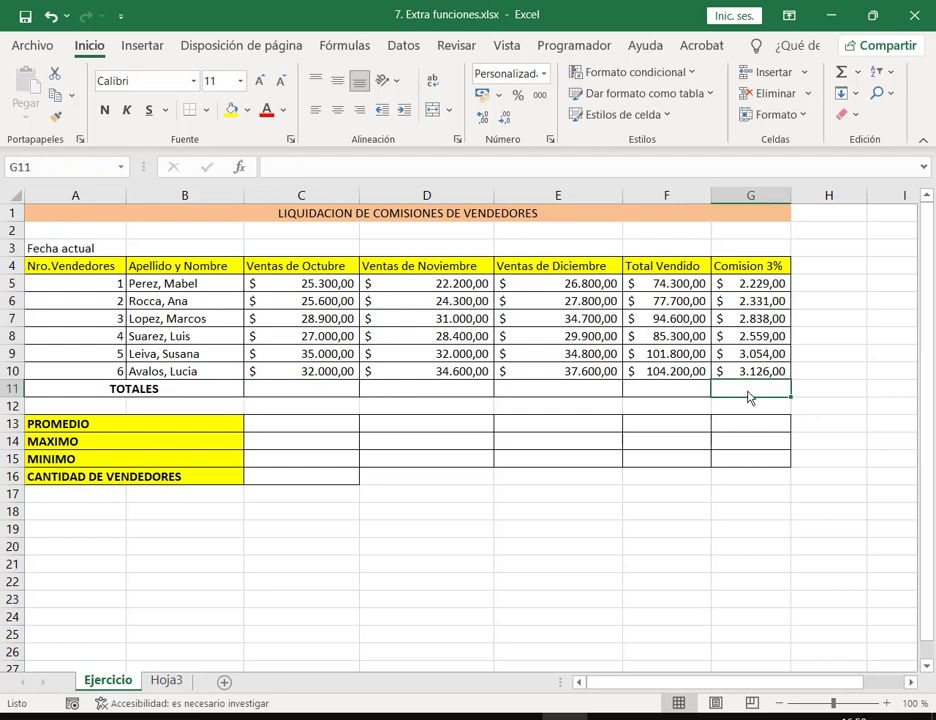
pyautogui.click(540, 562)
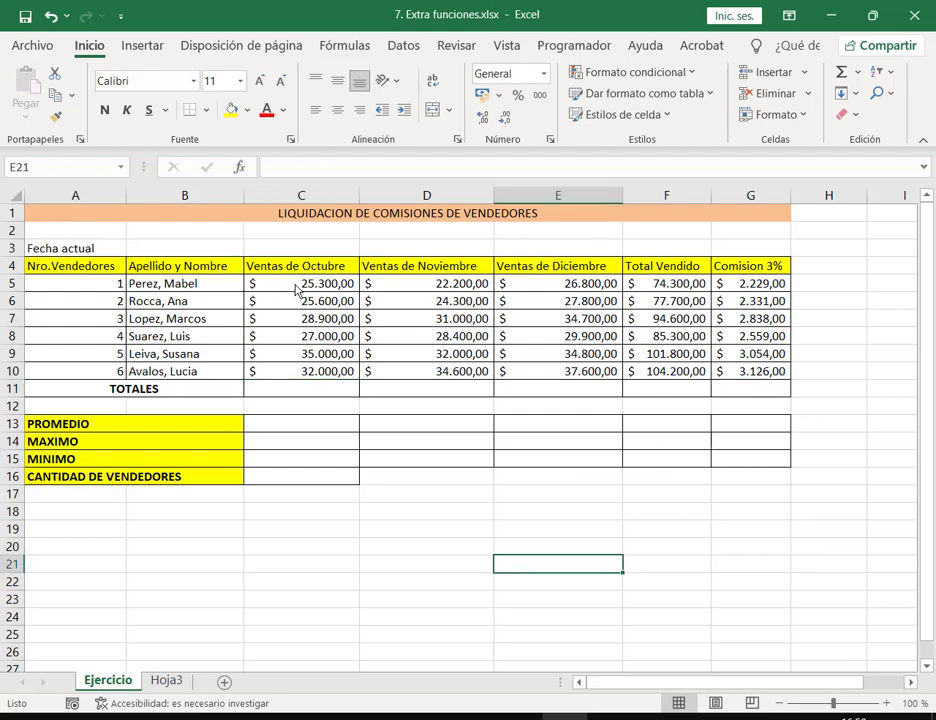
# Step: Select C5:G11 and AutoSum it to fill the TOTALES row
pyautogui.moveTo(297, 288); pyautogui.dragTo(689, 332)
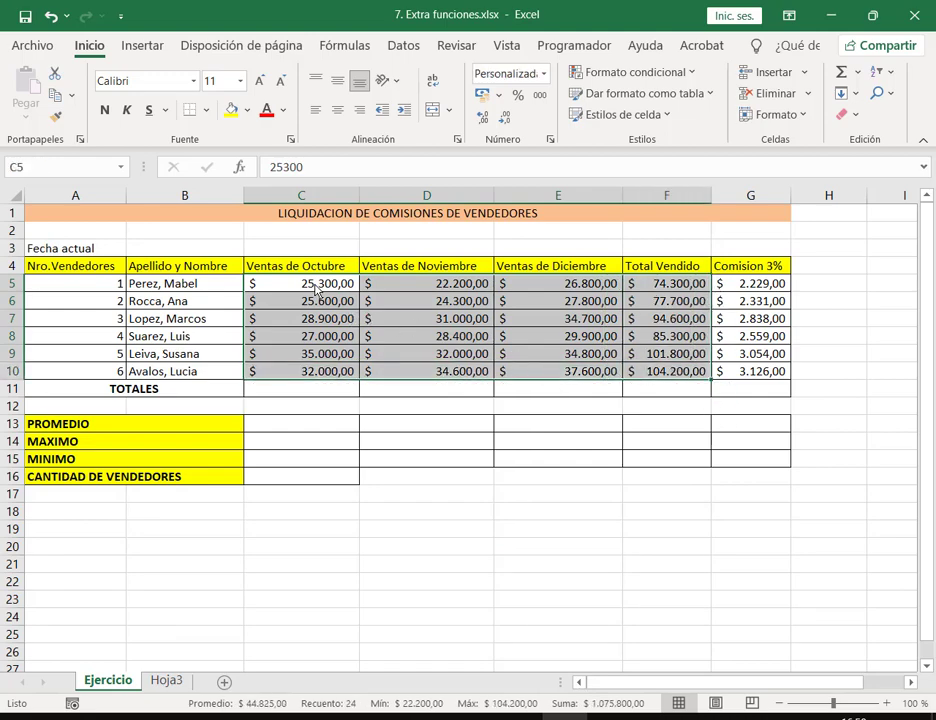
pyautogui.moveTo(297, 293); pyautogui.dragTo(775, 390)
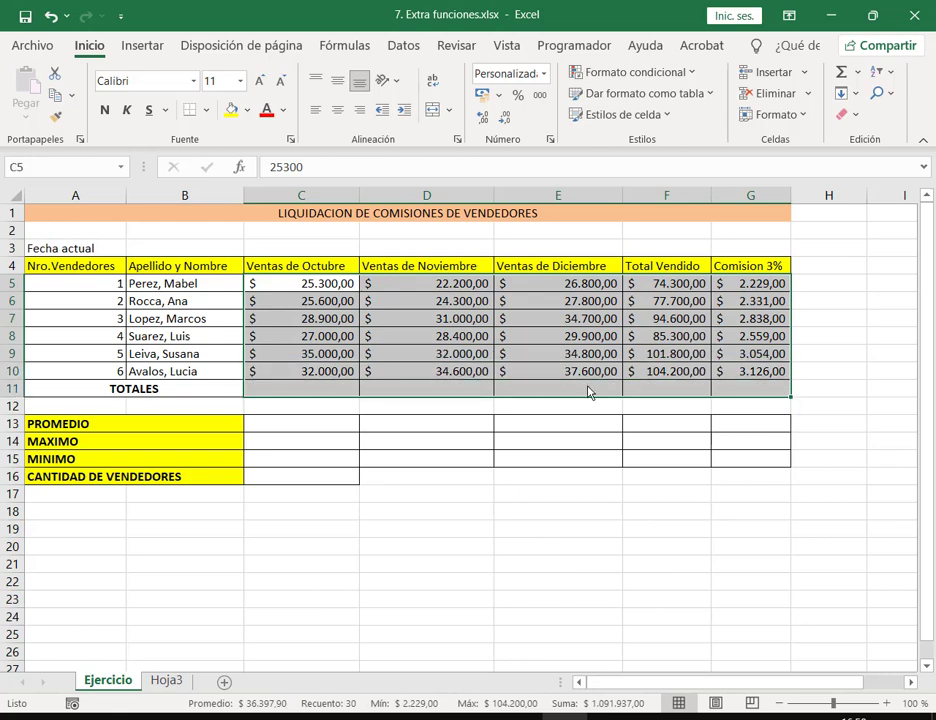
pyautogui.moveTo(771, 397)
pyautogui.click(846, 75)
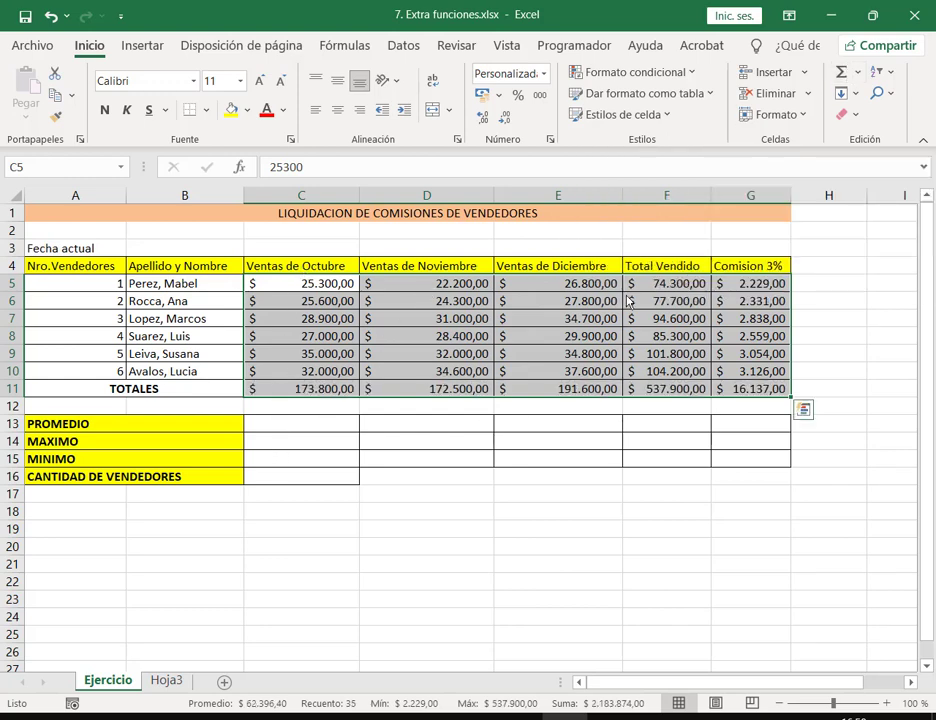
# Step: Check the SUMA formulas in C11 through G11, totalling $537.900,00 sold and $16.137,00 commission
pyautogui.click(327, 390)
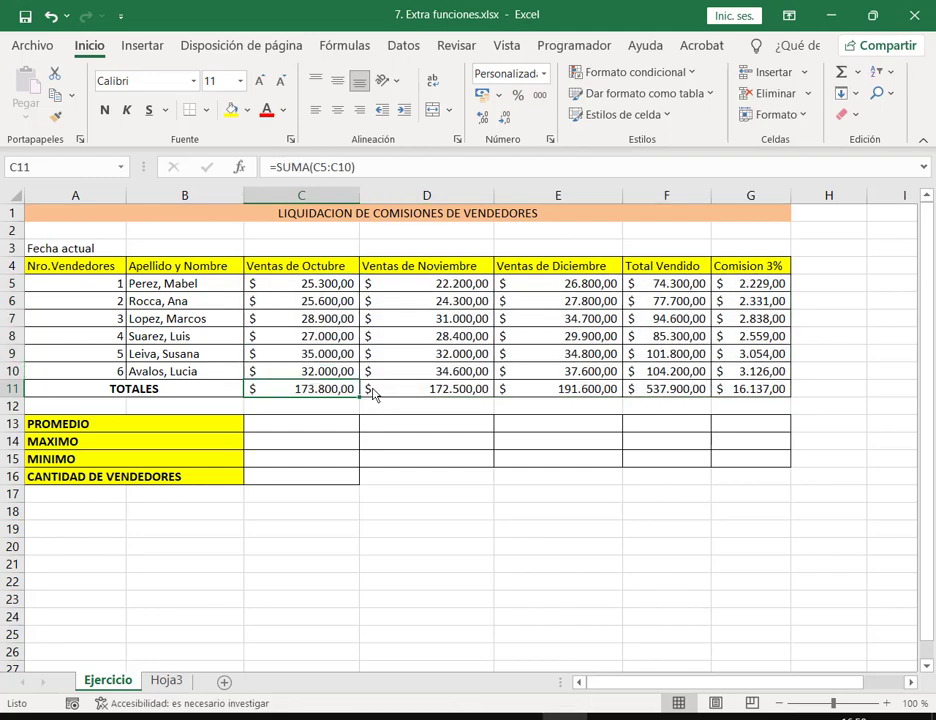
pyautogui.doubleClick(346, 396)
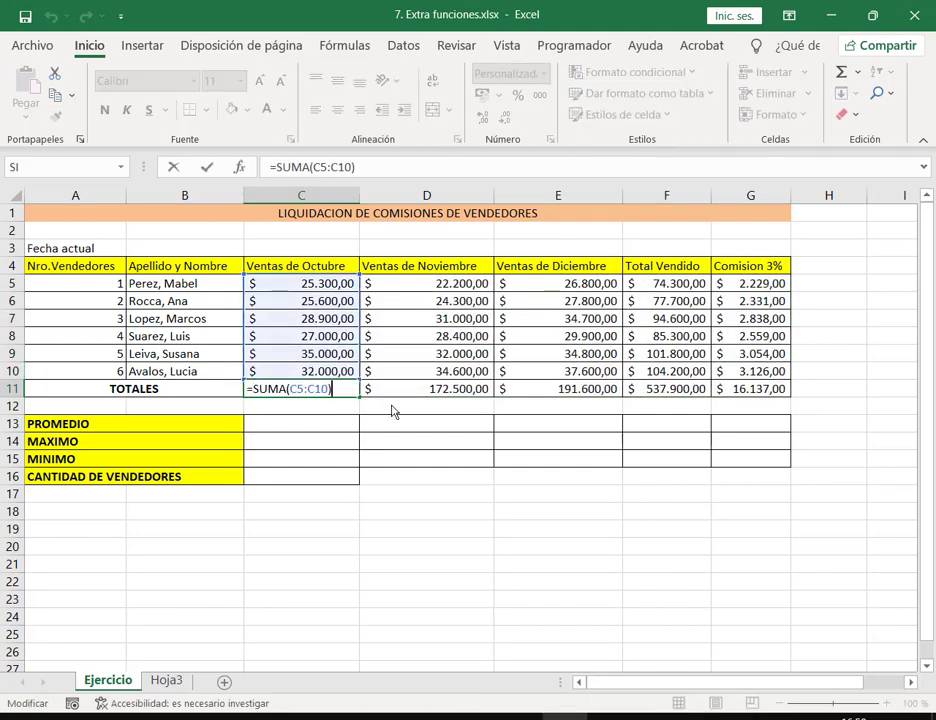
pyautogui.press('Escape')
pyautogui.press('Right')
pyautogui.hotkey('ctrl', 'Up')
pyautogui.doubleClick(460, 392)
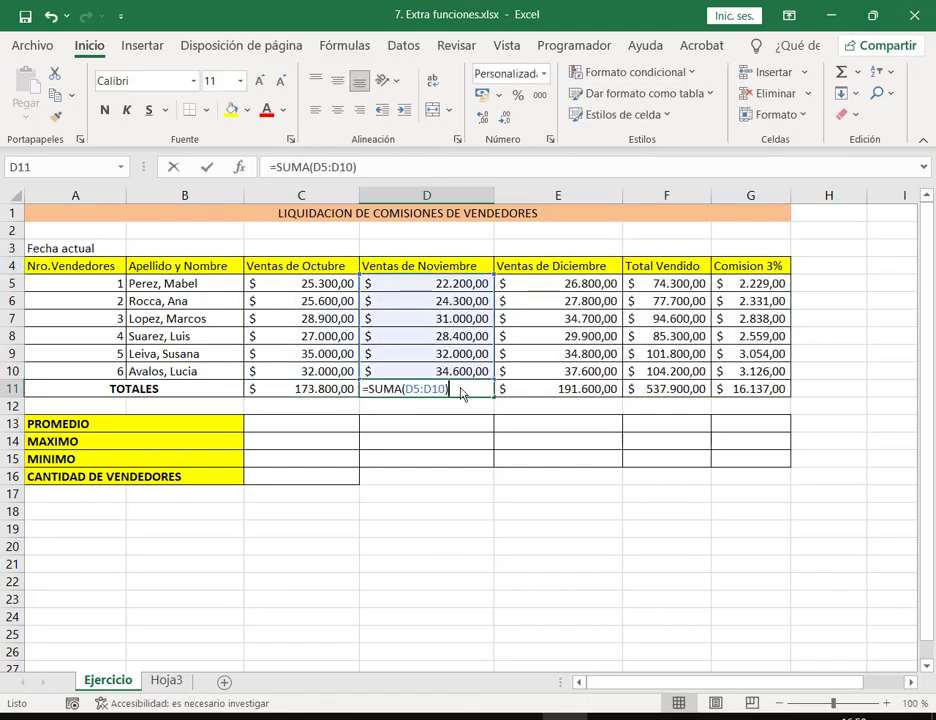
pyautogui.click(556, 392)
pyautogui.doubleClick(558, 390)
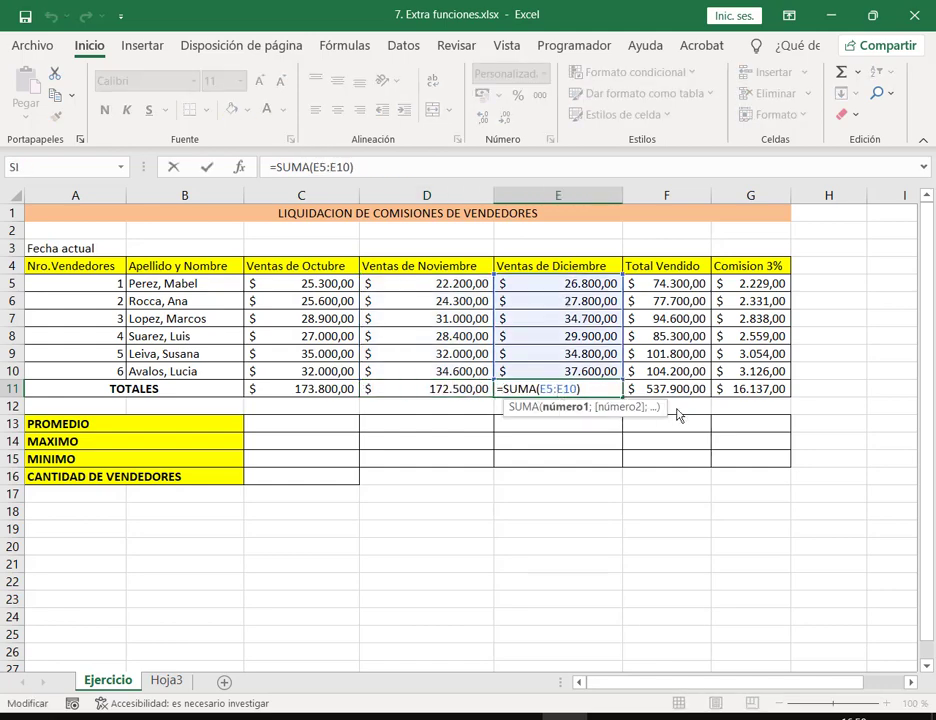
pyautogui.press('Escape')
pyautogui.doubleClick(686, 392)
pyautogui.press('Escape')
pyautogui.doubleClick(755, 394)
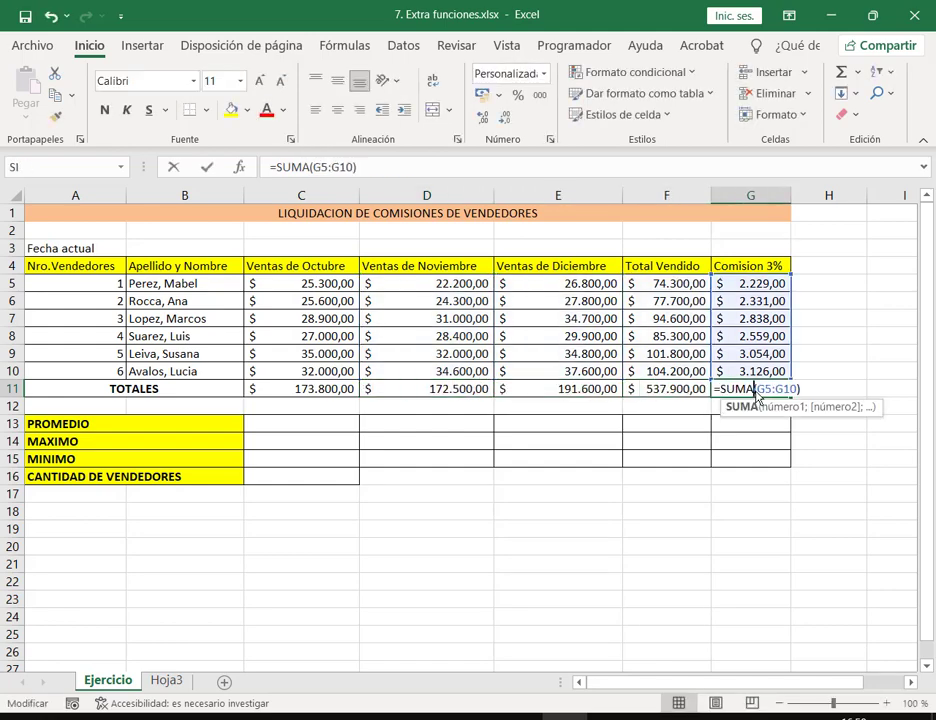
pyautogui.press('Escape')
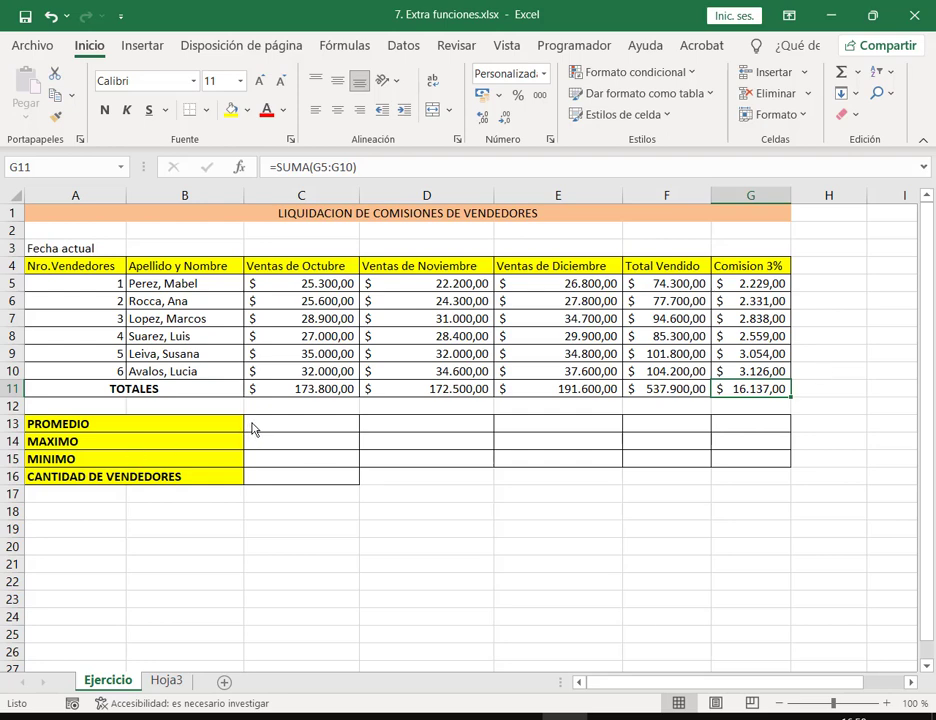
pyautogui.click(319, 431)
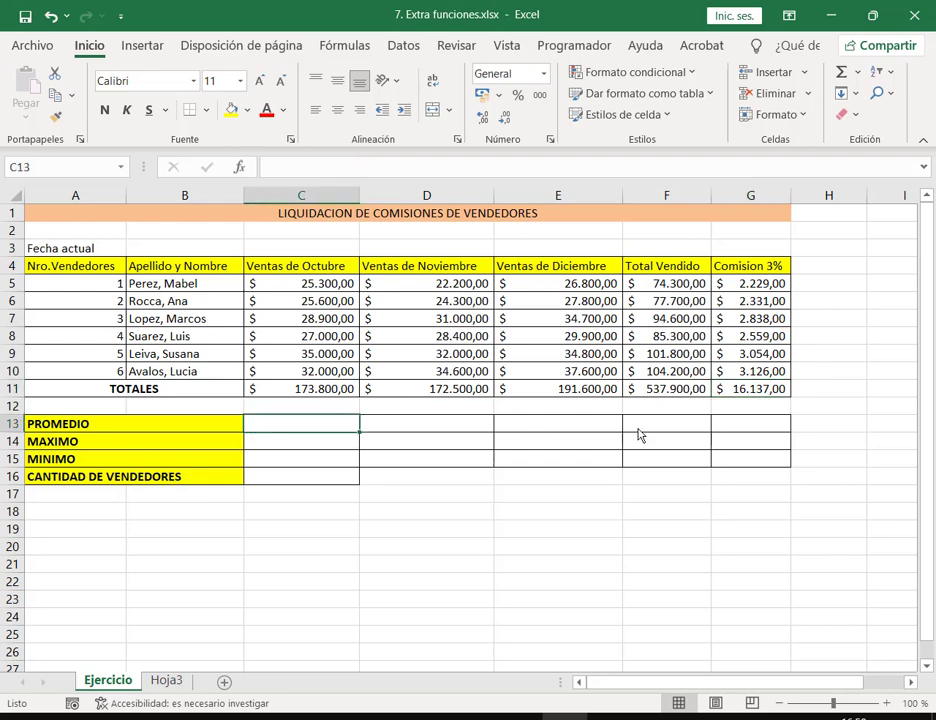
pyautogui.click(654, 432)
pyautogui.press('Right')
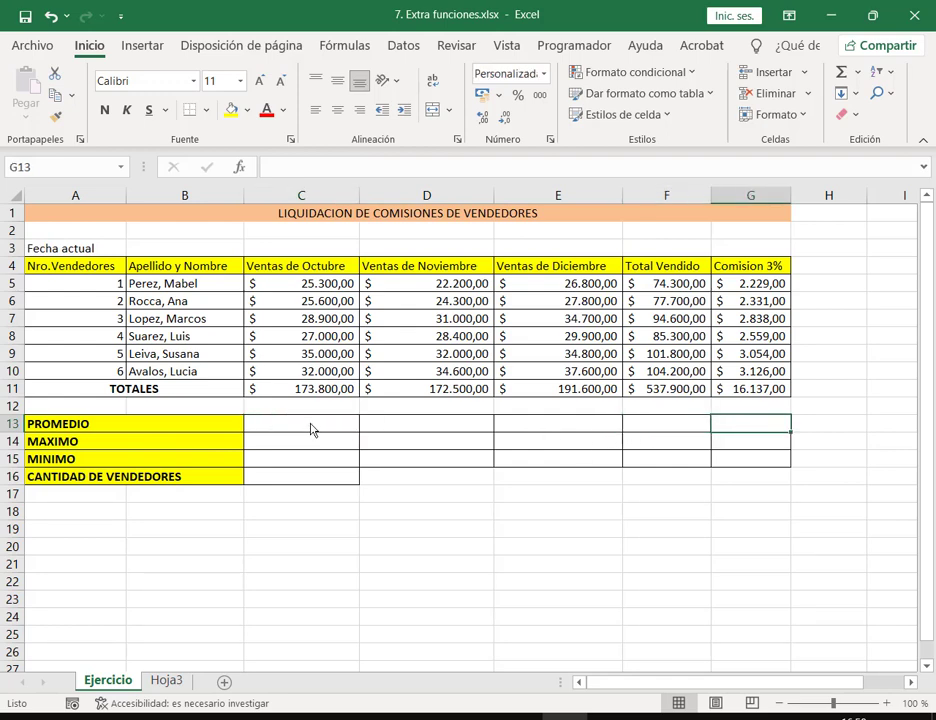
pyautogui.moveTo(310, 430); pyautogui.dragTo(755, 424)
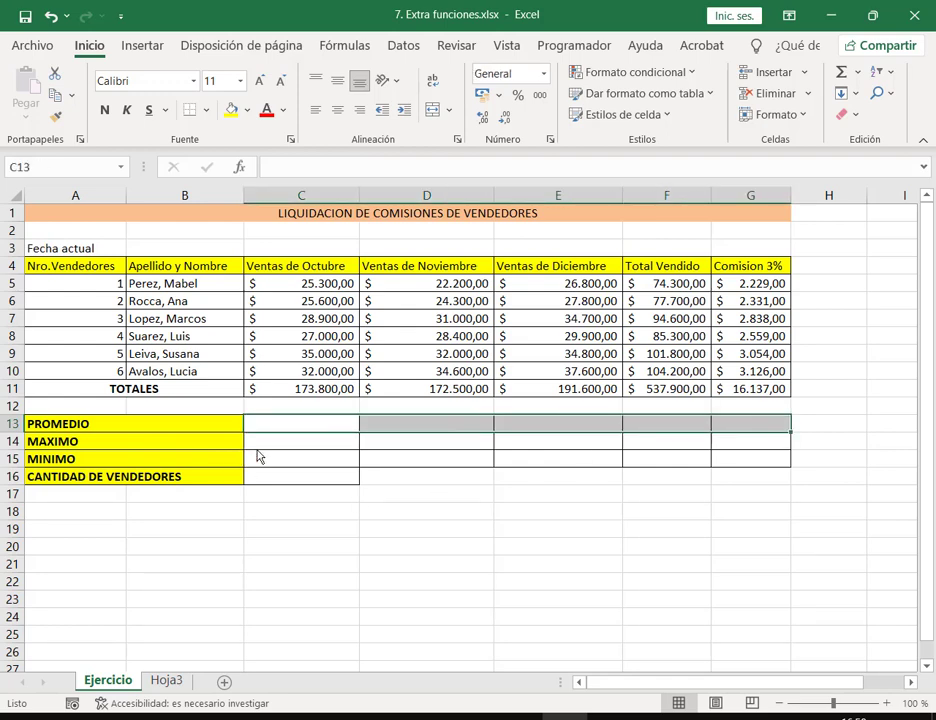
pyautogui.press('Down')
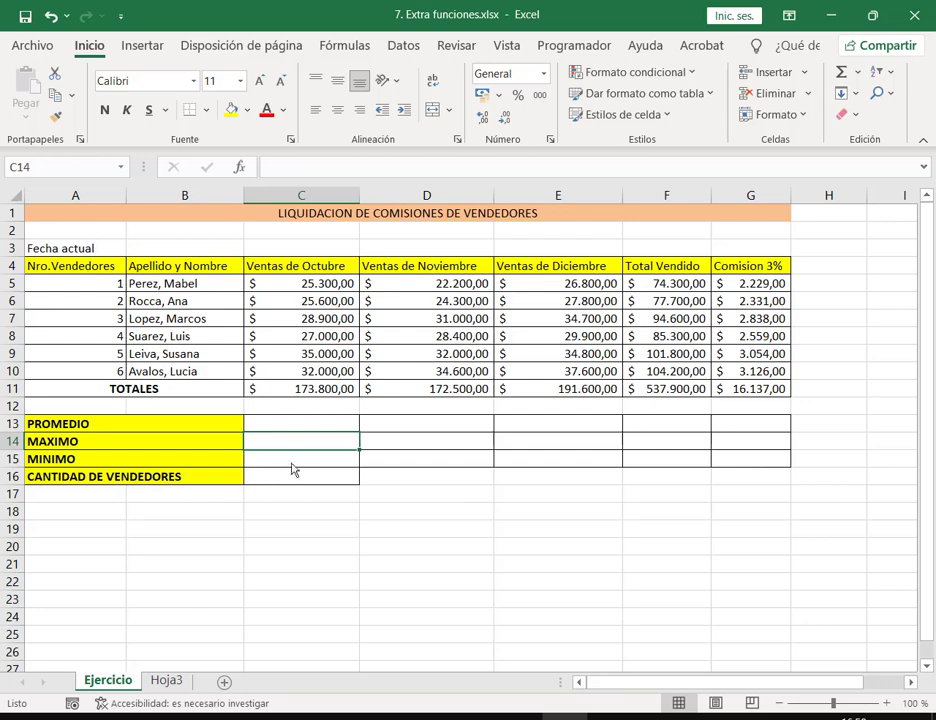
pyautogui.press('Down')
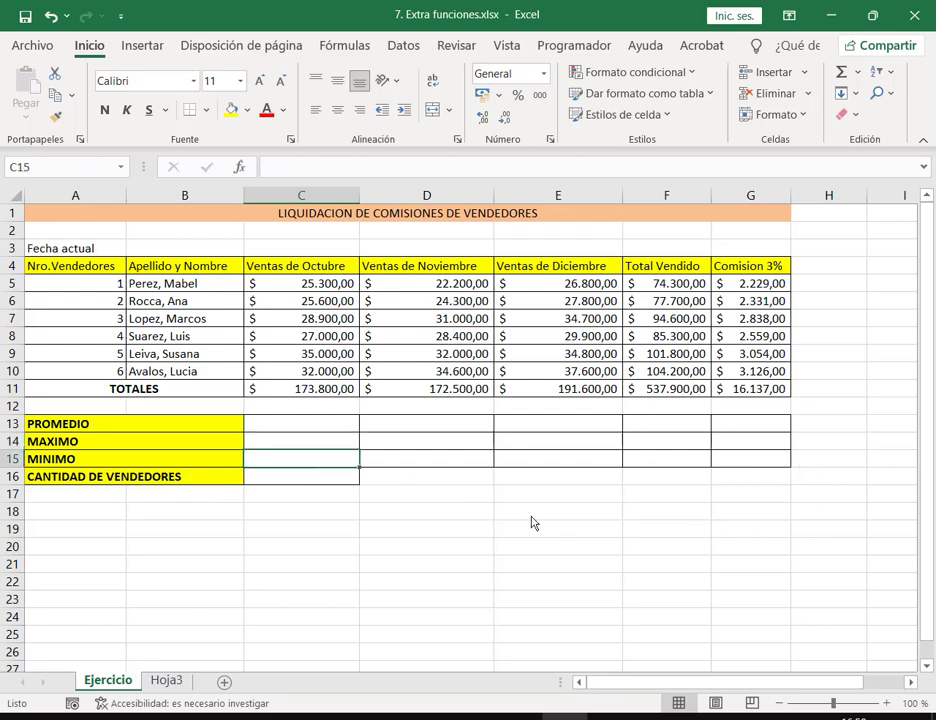
pyautogui.click(332, 428)
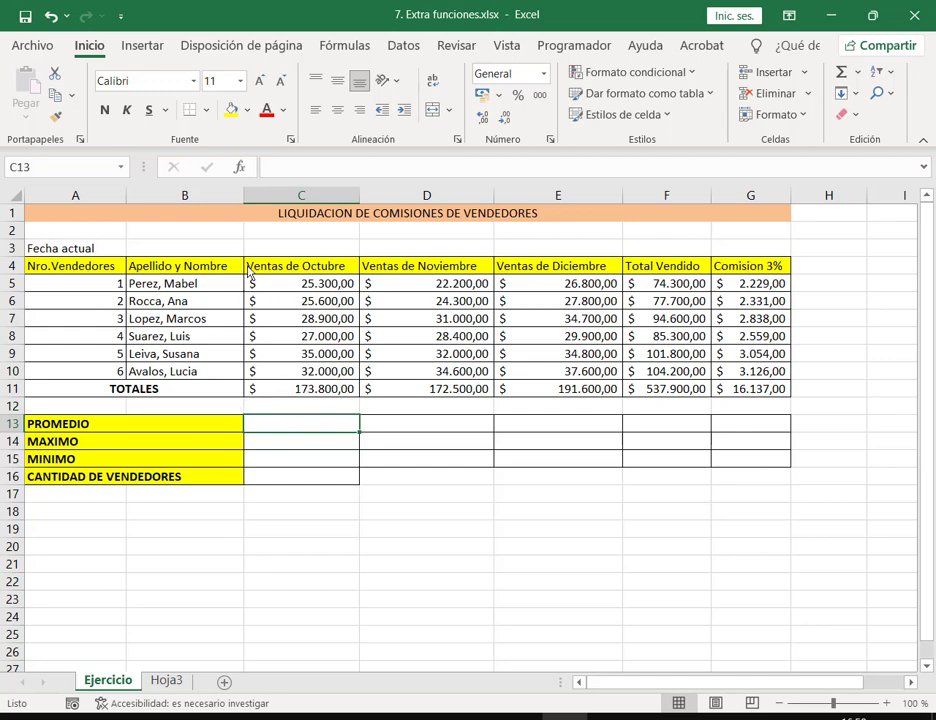
pyautogui.moveTo(247, 277)
pyautogui.mouseDown()
pyautogui.moveTo(352, 388)
pyautogui.moveTo(363, 387)
pyautogui.mouseUp()
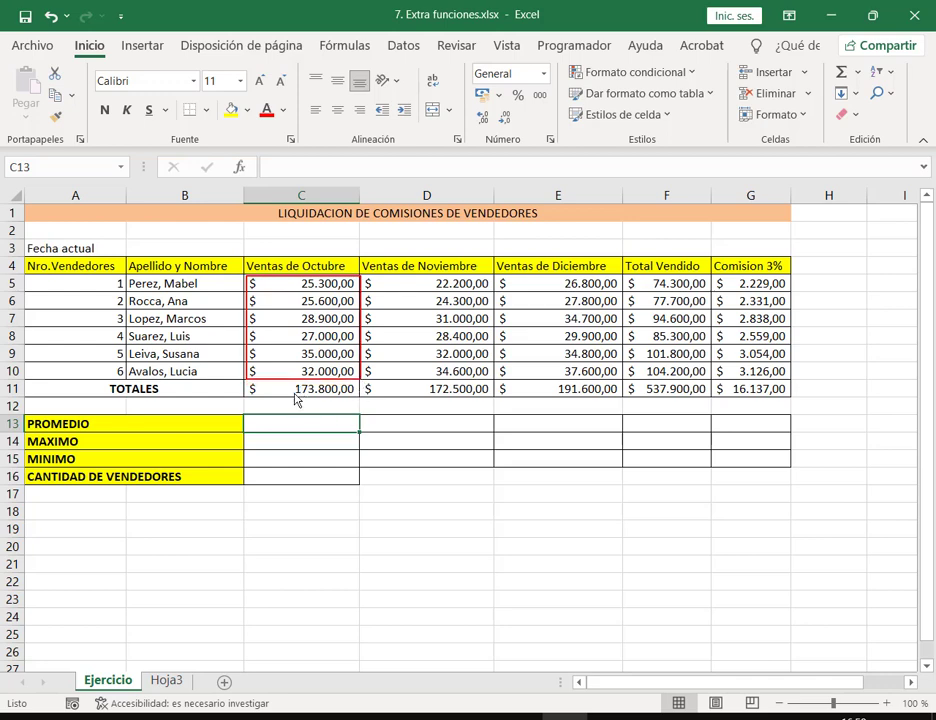
pyautogui.moveTo(250, 399)
pyautogui.mouseDown()
pyautogui.moveTo(286, 376)
pyautogui.moveTo(352, 399)
pyautogui.mouseUp()
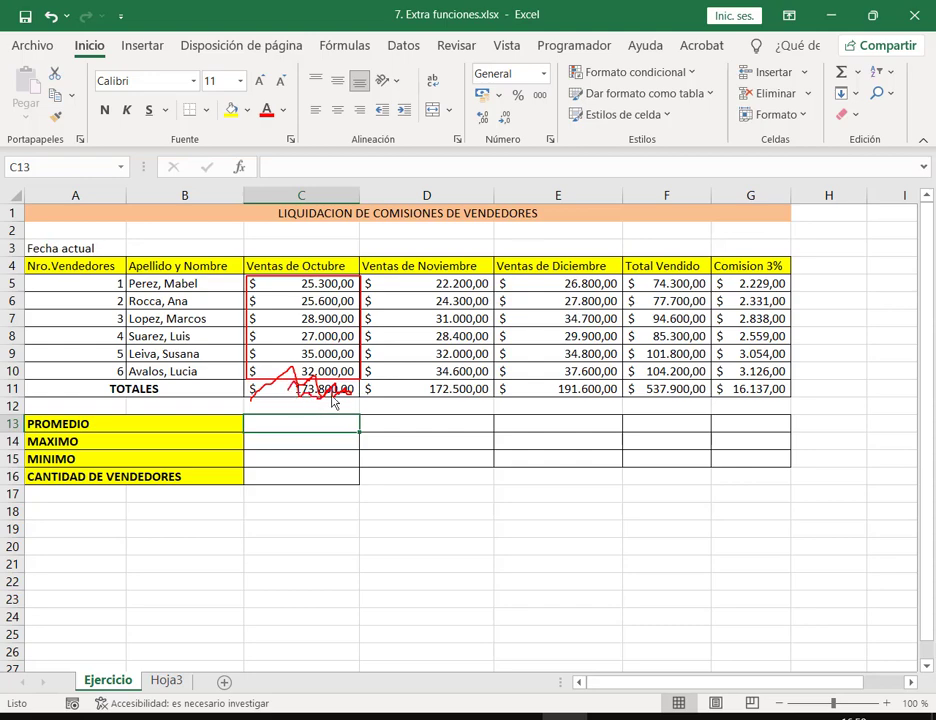
pyautogui.press('Escape')
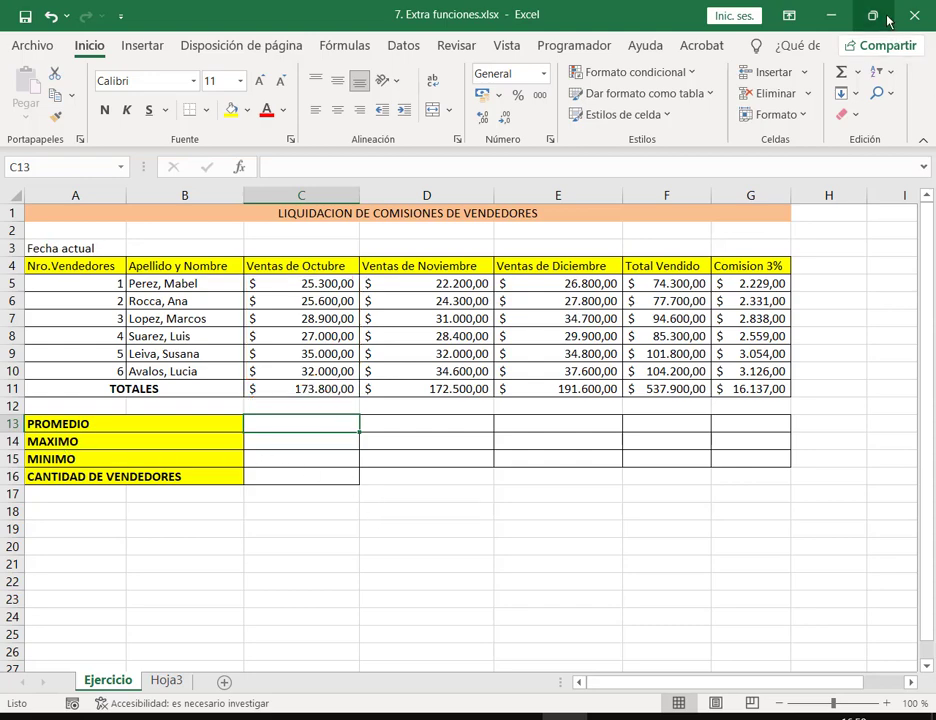
pyautogui.click(858, 73)
# Step: Insert an average of C5:C10 in C13, giving 28.966,67
pyautogui.click(857, 121)
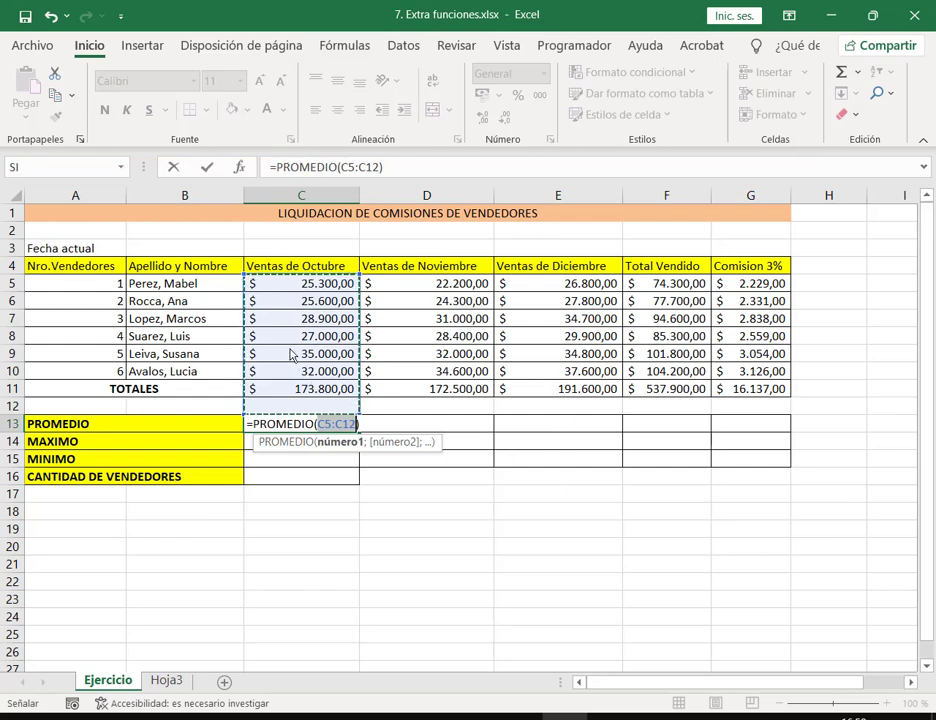
pyautogui.moveTo(301, 291); pyautogui.dragTo(309, 374)
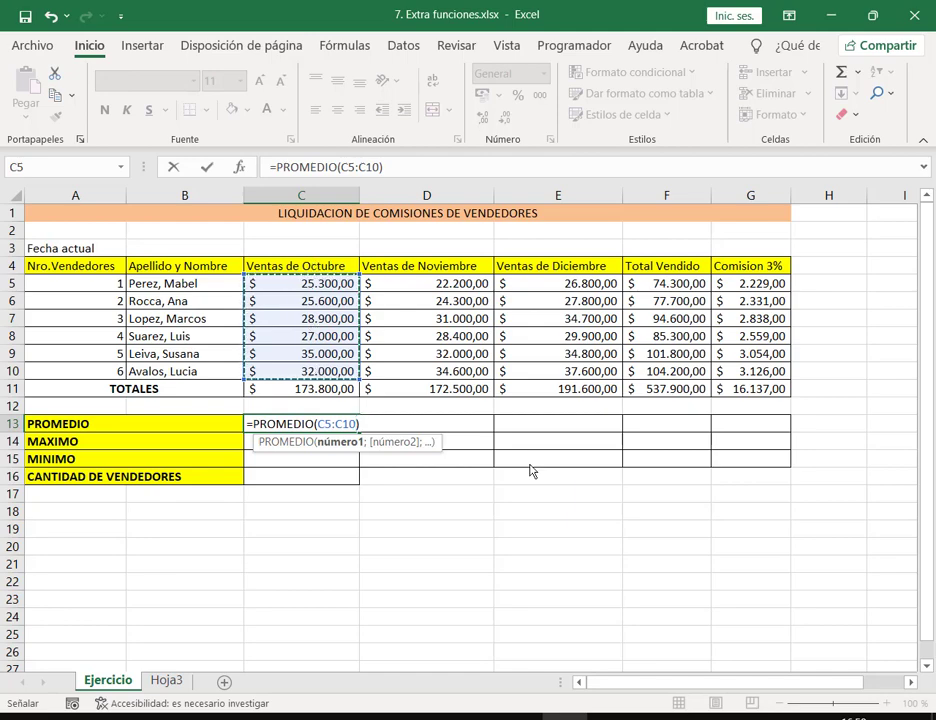
pyautogui.press('Return')
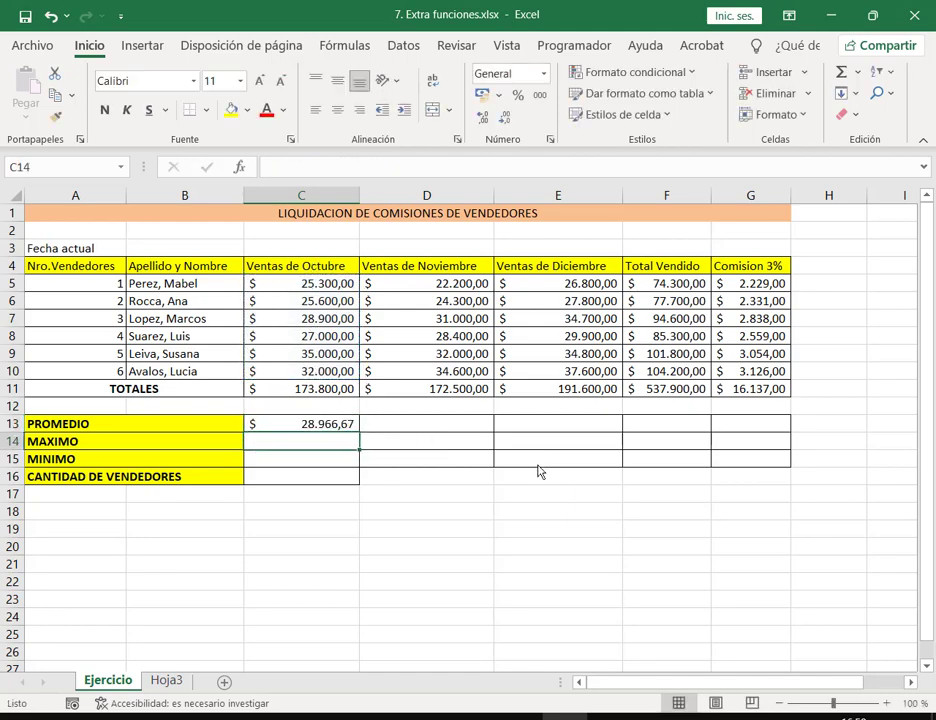
# Step: Insert a maximum of C5:C10 in C14, giving 35.000,00, after cancelling a misdirected attempt
pyautogui.click(857, 72)
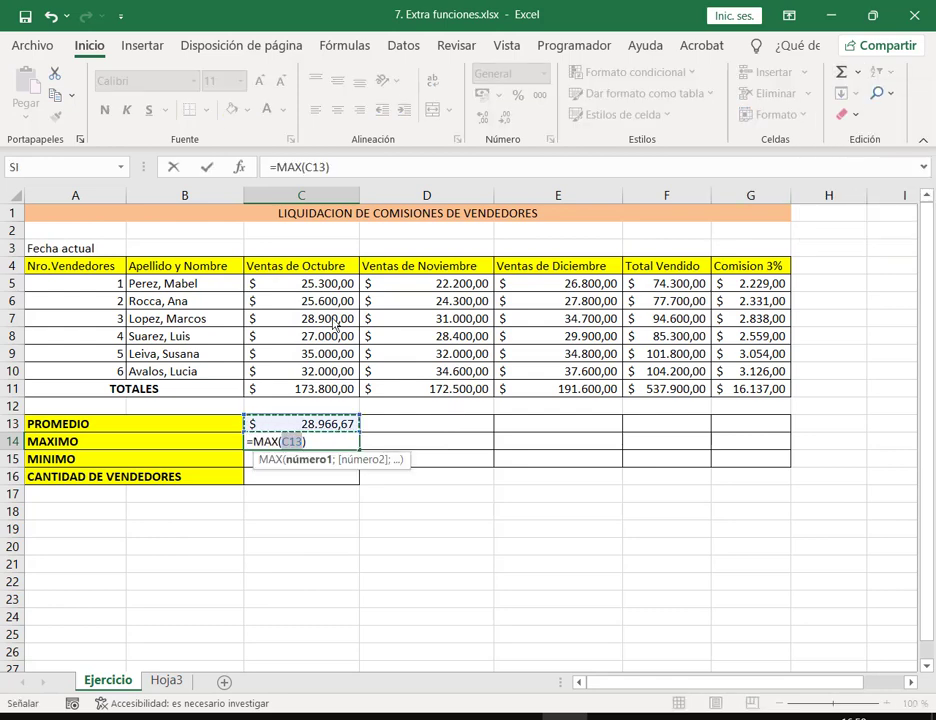
pyautogui.click(333, 302)
pyautogui.click(334, 354)
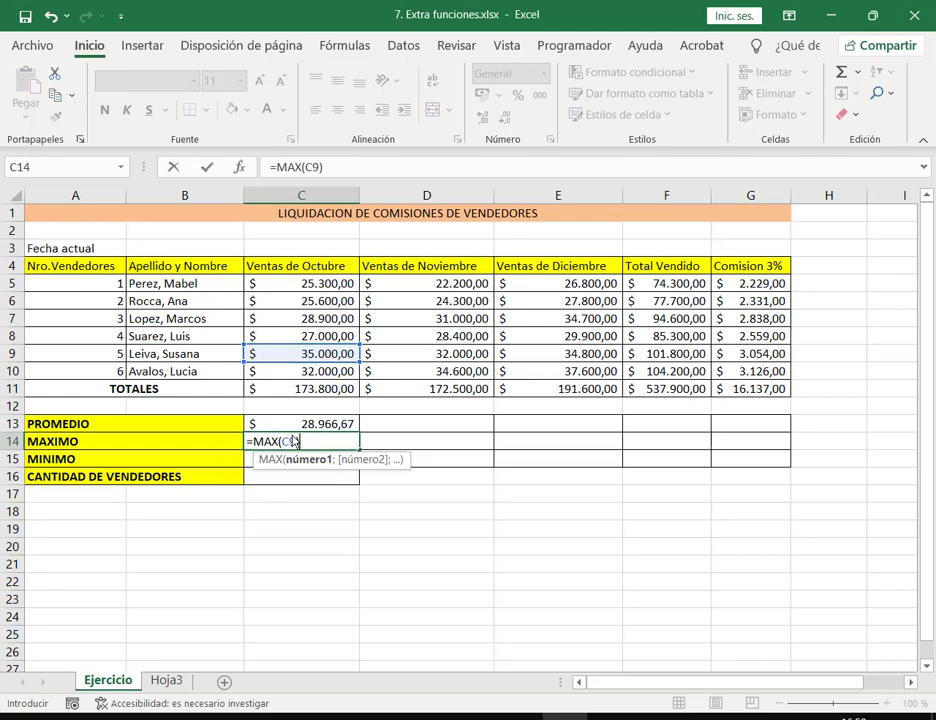
pyautogui.press('Escape')
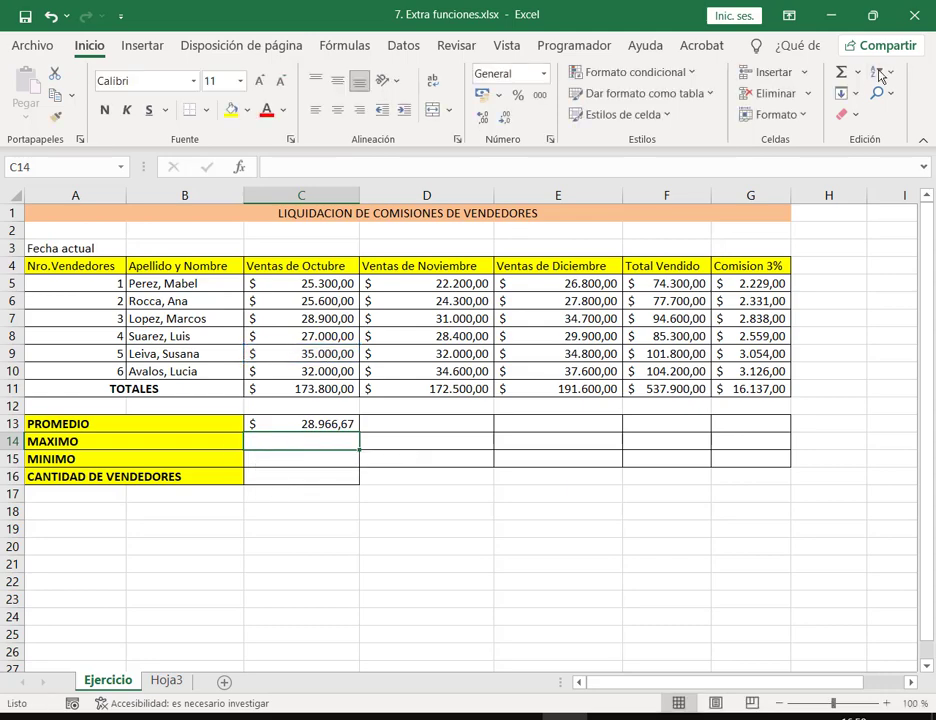
pyautogui.click(858, 72)
pyautogui.click(843, 176)
pyautogui.moveTo(348, 287); pyautogui.dragTo(346, 374)
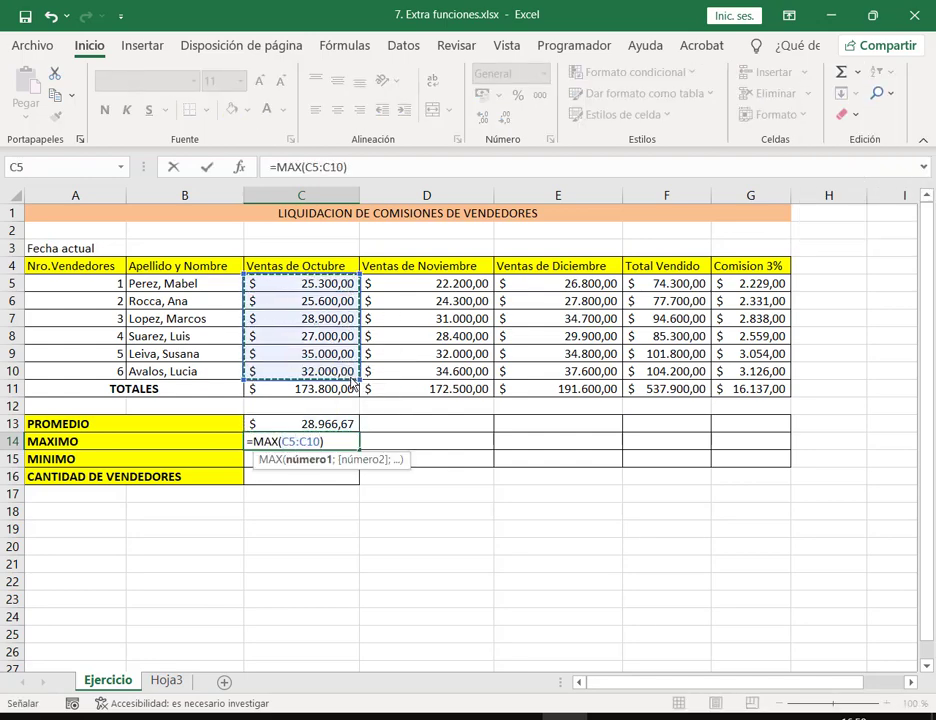
pyautogui.press('Return')
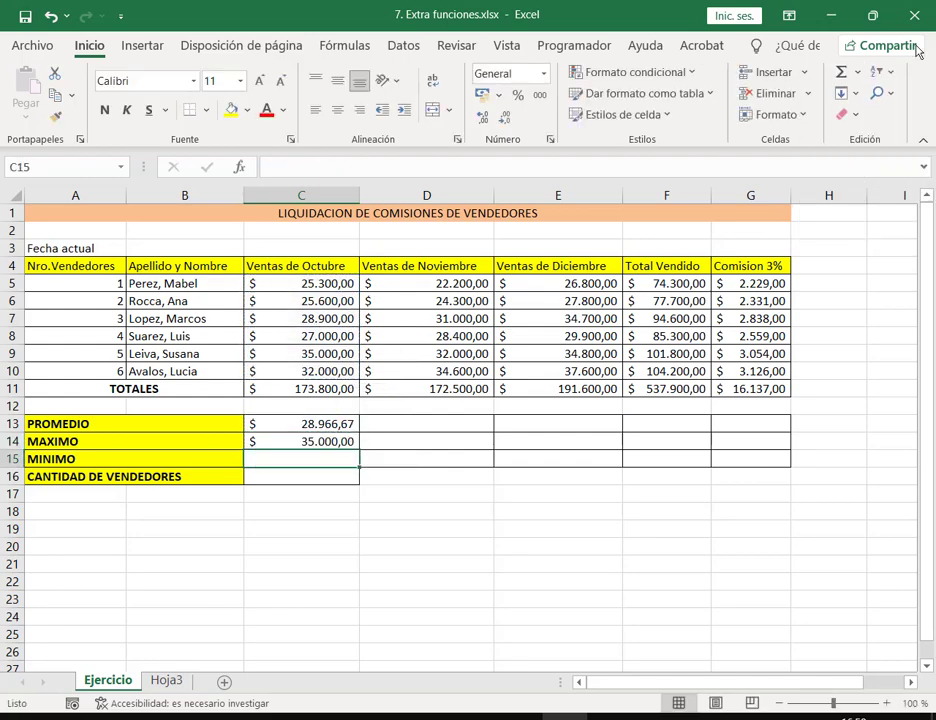
# Step: Insert =MIN(C5:C10) in C15, giving 25.300,00, and select C13:C15
pyautogui.click(860, 72)
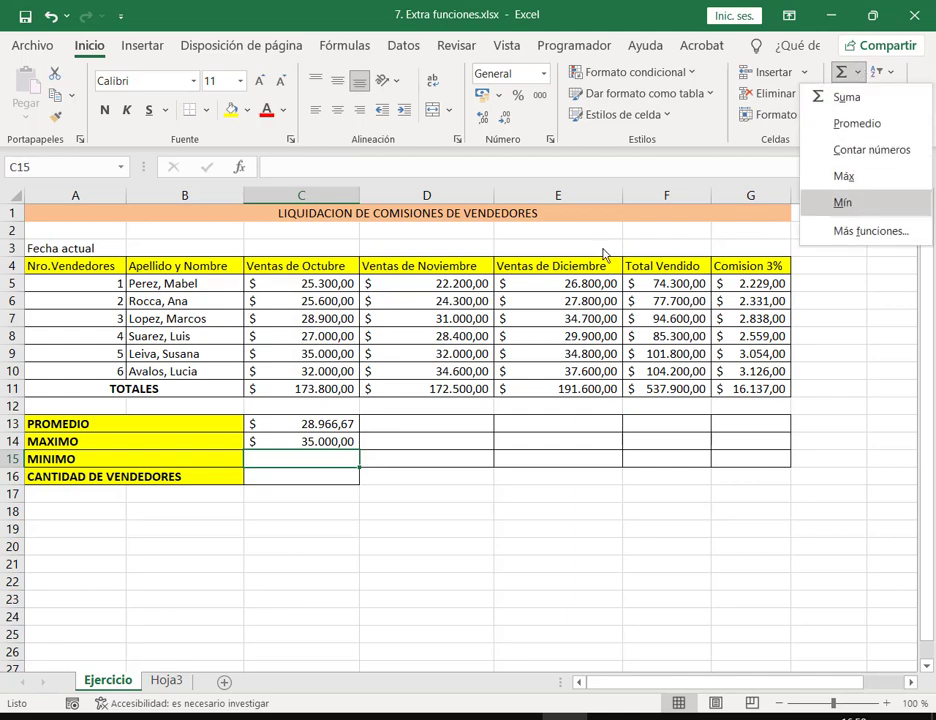
pyautogui.click(850, 214)
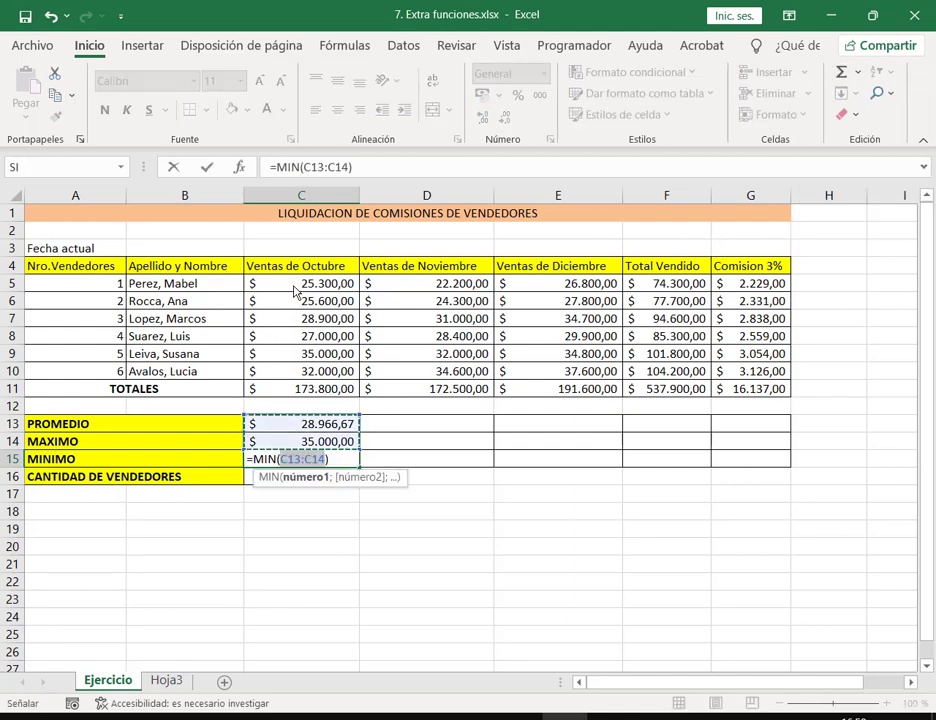
pyautogui.moveTo(300, 284); pyautogui.dragTo(316, 376)
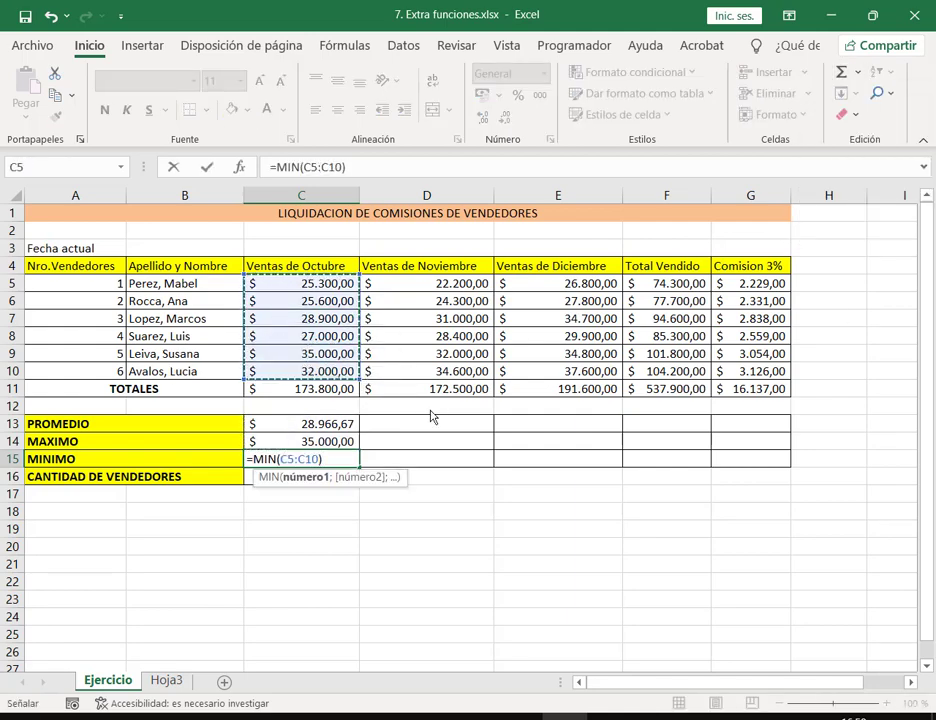
pyautogui.press('Return')
pyautogui.moveTo(336, 424); pyautogui.dragTo(355, 428)
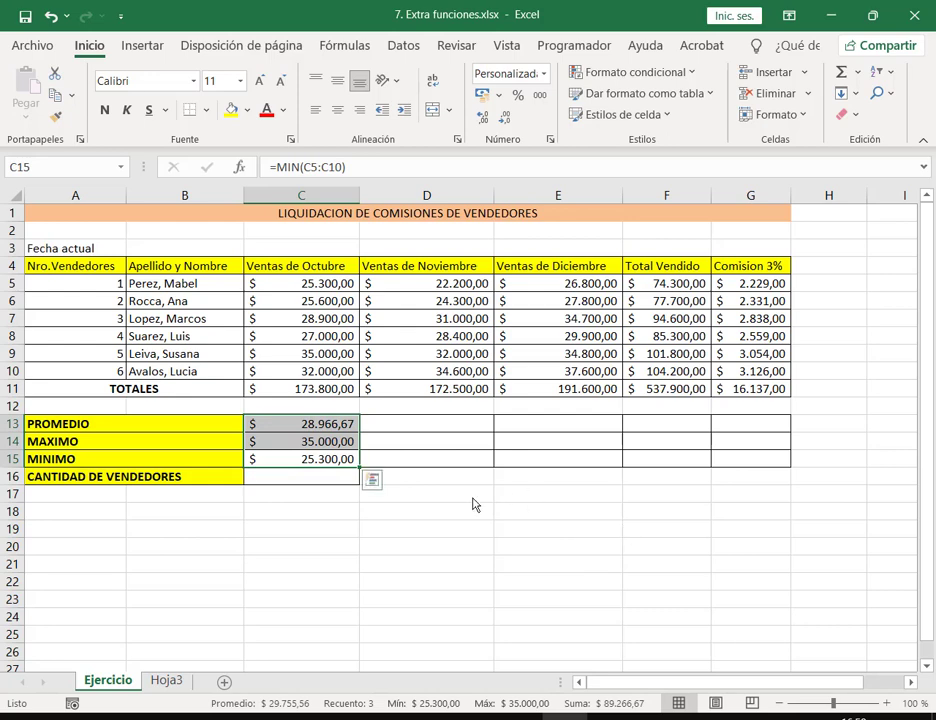
# Step: Copy the October PROMEDIO, MAX and MIN formulas right through column G, after annotating the copy
pyautogui.click(461, 287)
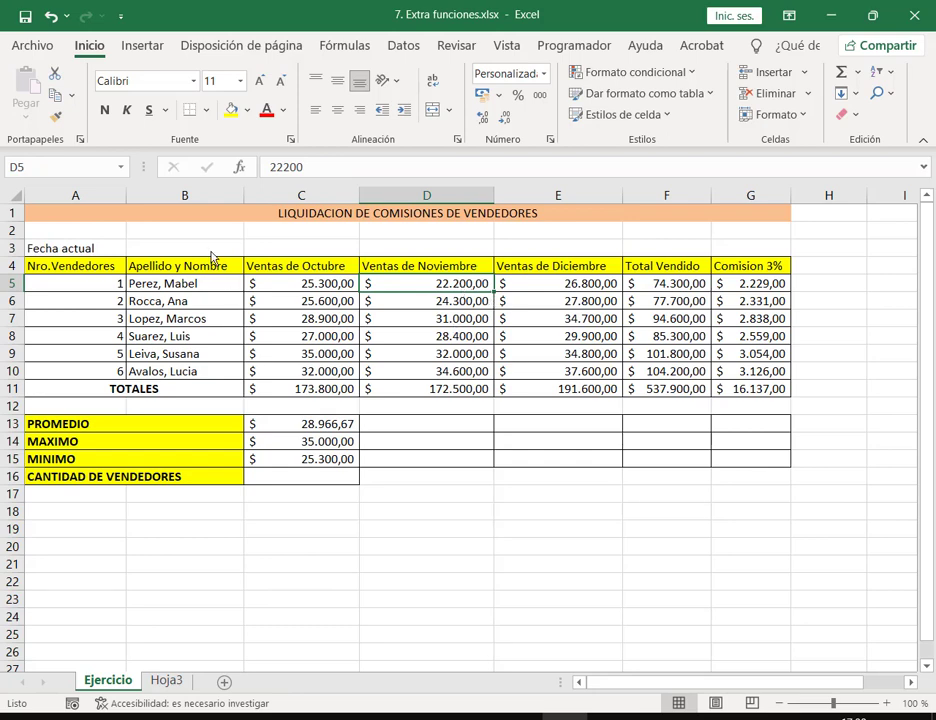
pyautogui.moveTo(249, 263)
pyautogui.mouseDown()
pyautogui.moveTo(295, 310)
pyautogui.moveTo(364, 413)
pyautogui.mouseUp()
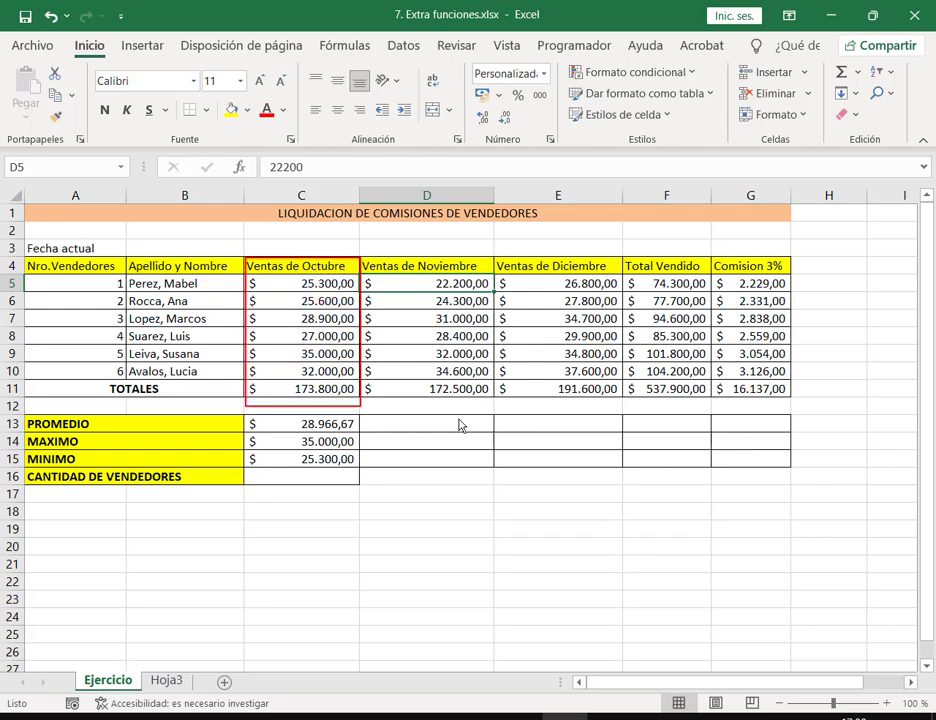
pyautogui.moveTo(363, 405); pyautogui.dragTo(548, 408)
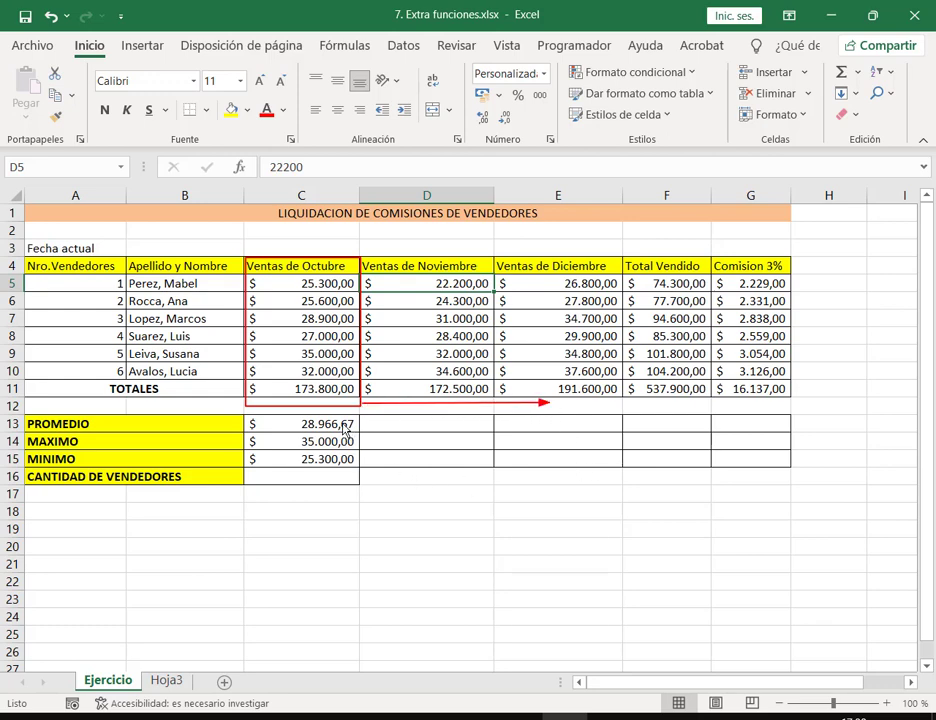
pyautogui.press('Escape')
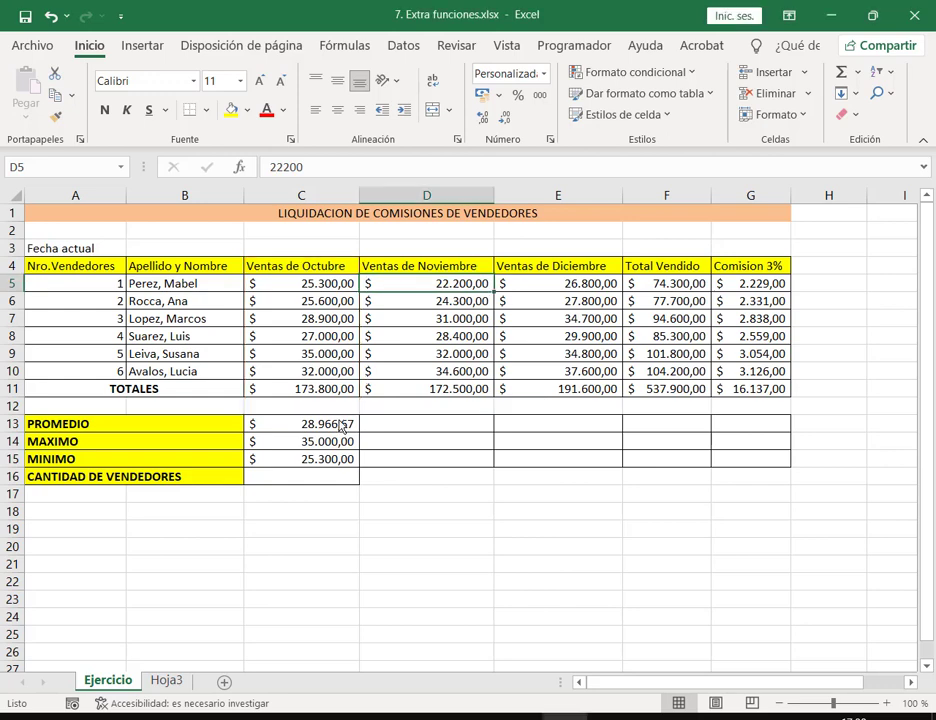
pyautogui.moveTo(341, 425); pyautogui.dragTo(792, 449)
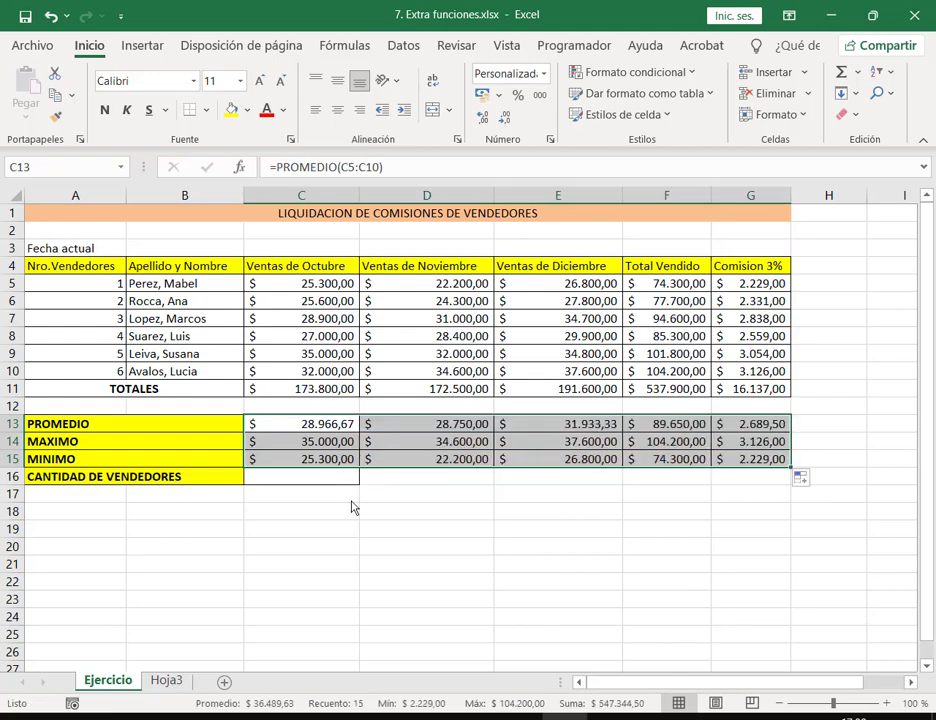
# Step: Check the PROMEDIO formulas in D13 through G13
pyautogui.click(466, 426)
pyautogui.doubleClick(466, 426)
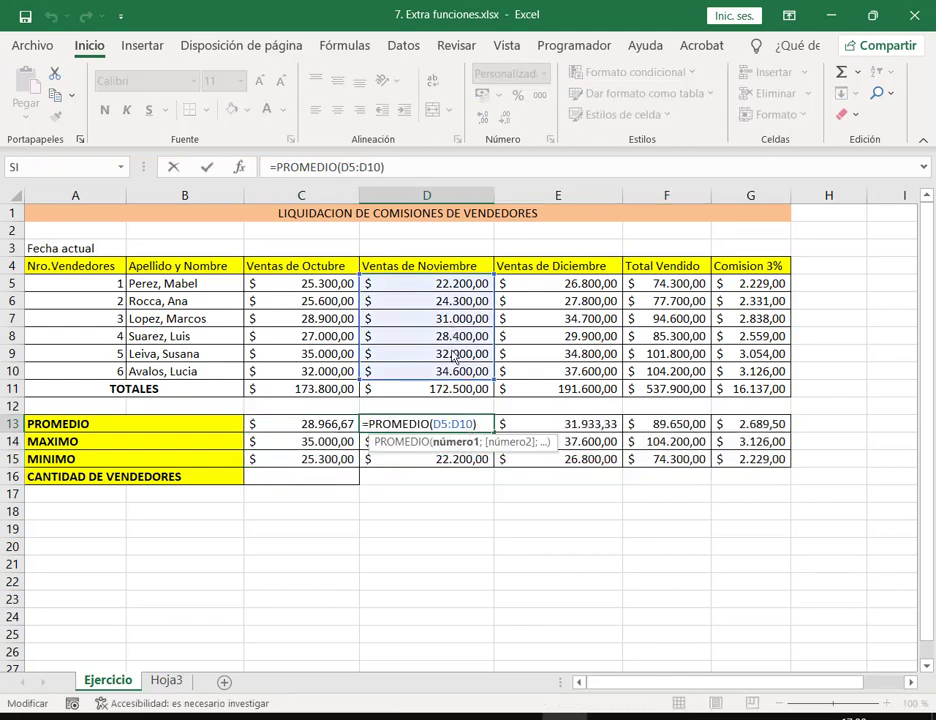
pyautogui.press('Escape')
pyautogui.doubleClick(590, 424)
pyautogui.press('Escape')
pyautogui.doubleClick(696, 426)
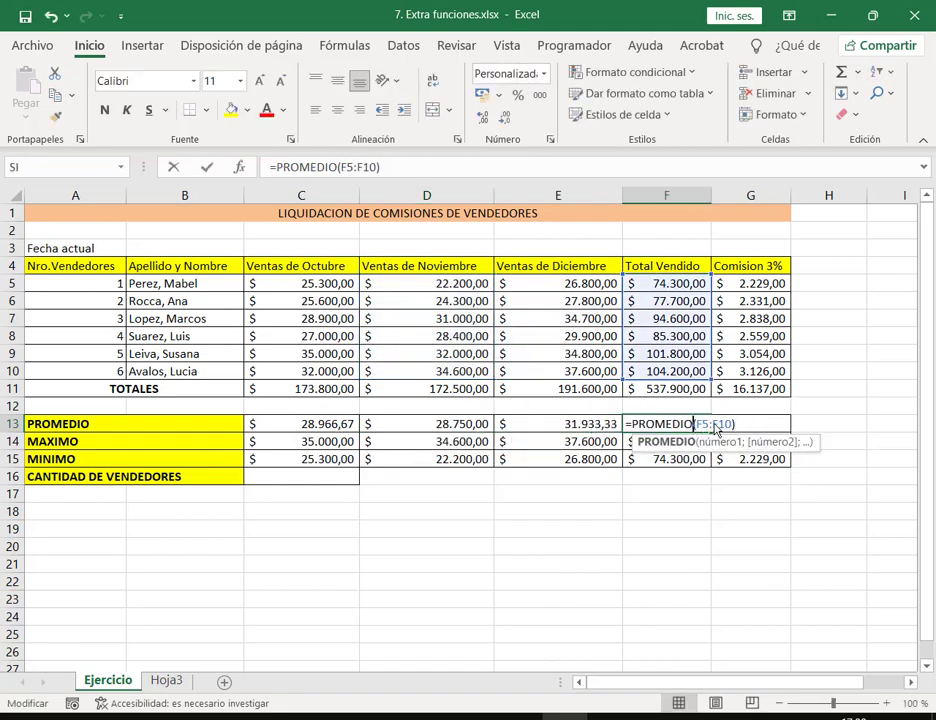
pyautogui.press('Escape')
pyautogui.click(750, 407)
pyautogui.doubleClick(748, 426)
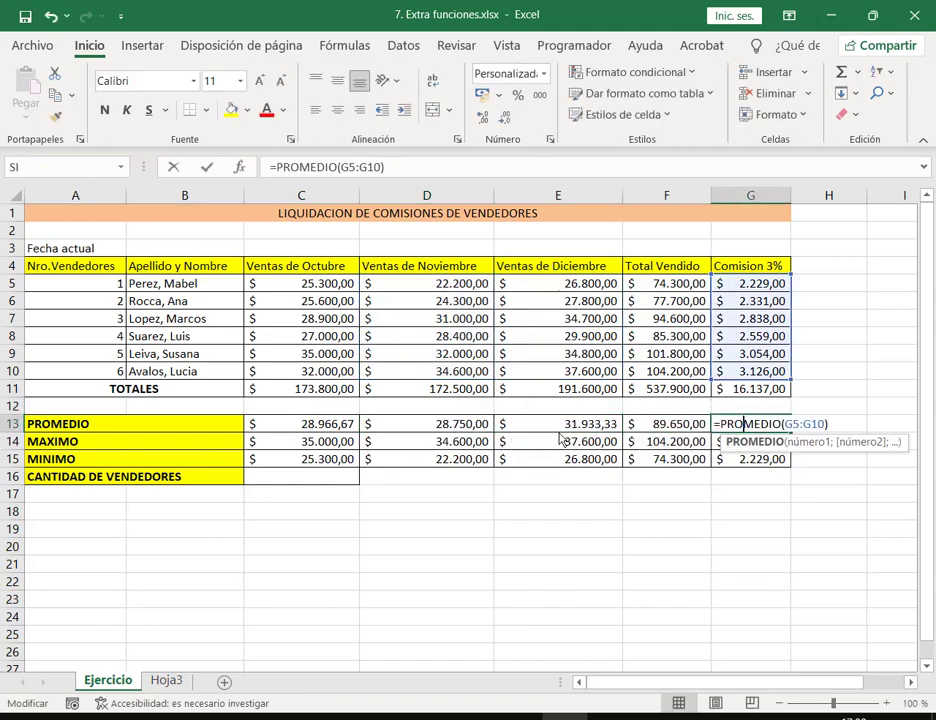
pyautogui.press('Escape')
# Step: Check the MAX formulas in D14 through G14 over rows 5–10
pyautogui.doubleClick(392, 441)
pyautogui.press('Escape')
pyautogui.click(575, 441)
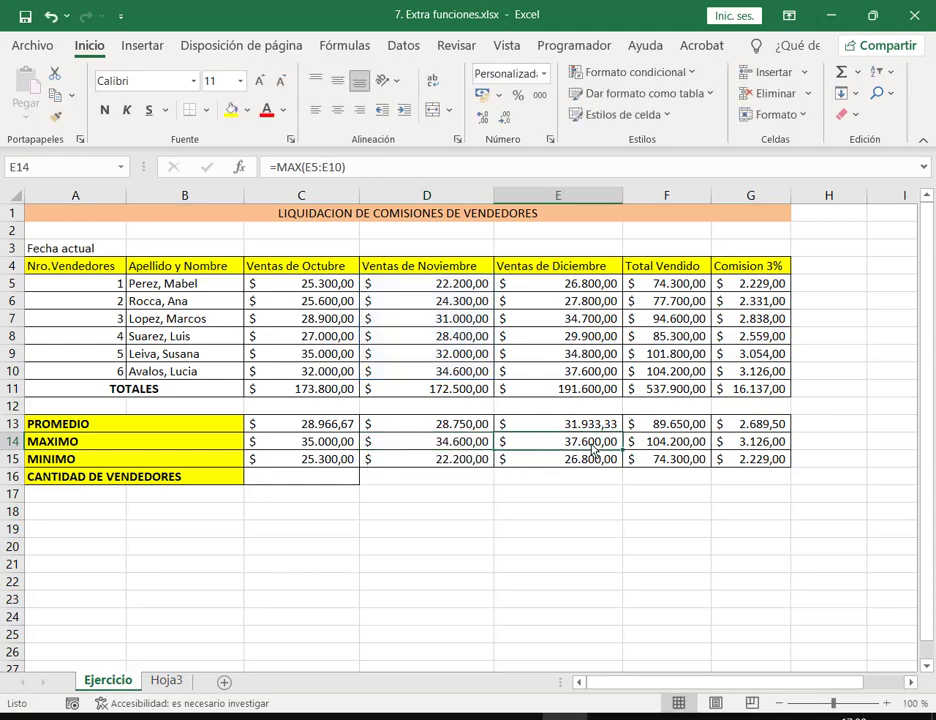
pyautogui.doubleClick(575, 441)
pyautogui.press('Escape')
pyautogui.doubleClick(660, 441)
pyautogui.press('Escape')
pyautogui.doubleClick(752, 441)
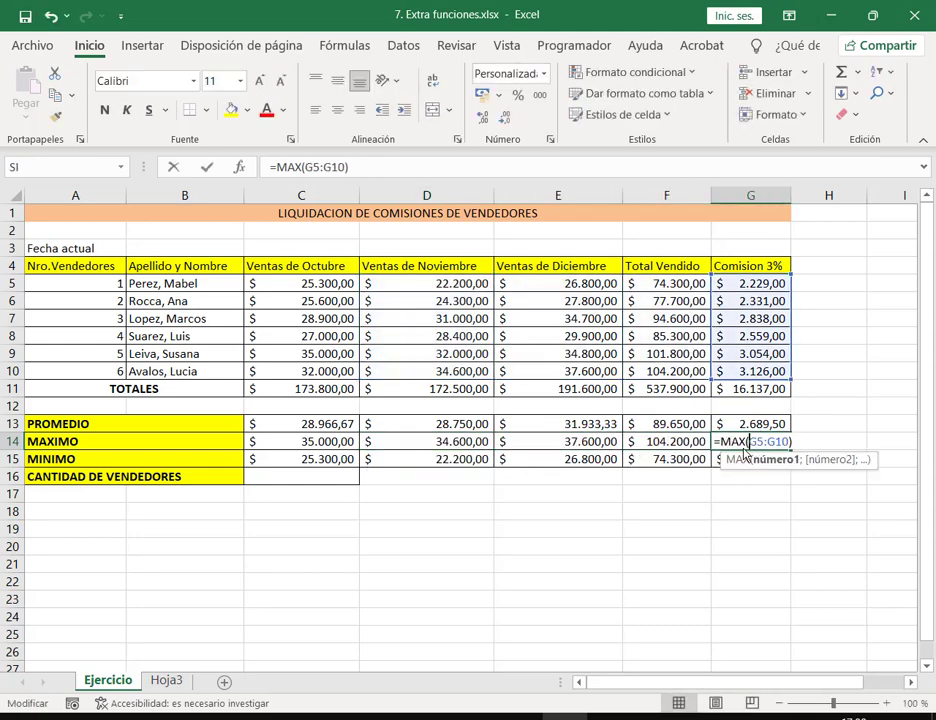
pyautogui.press('Escape')
# Step: Check the MIN formulas in D15–G15: 22.200,00, 26.800,00, 74.300,00 and 2.229,00
pyautogui.click(405, 459)
pyautogui.doubleClick(405, 459)
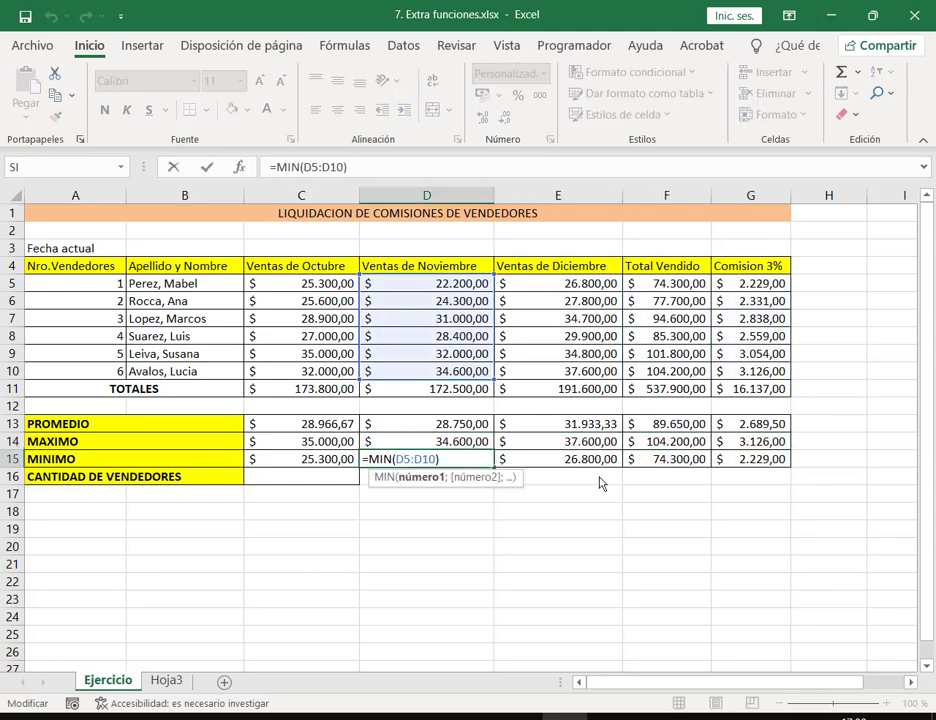
pyautogui.press('Escape')
pyautogui.click(593, 461)
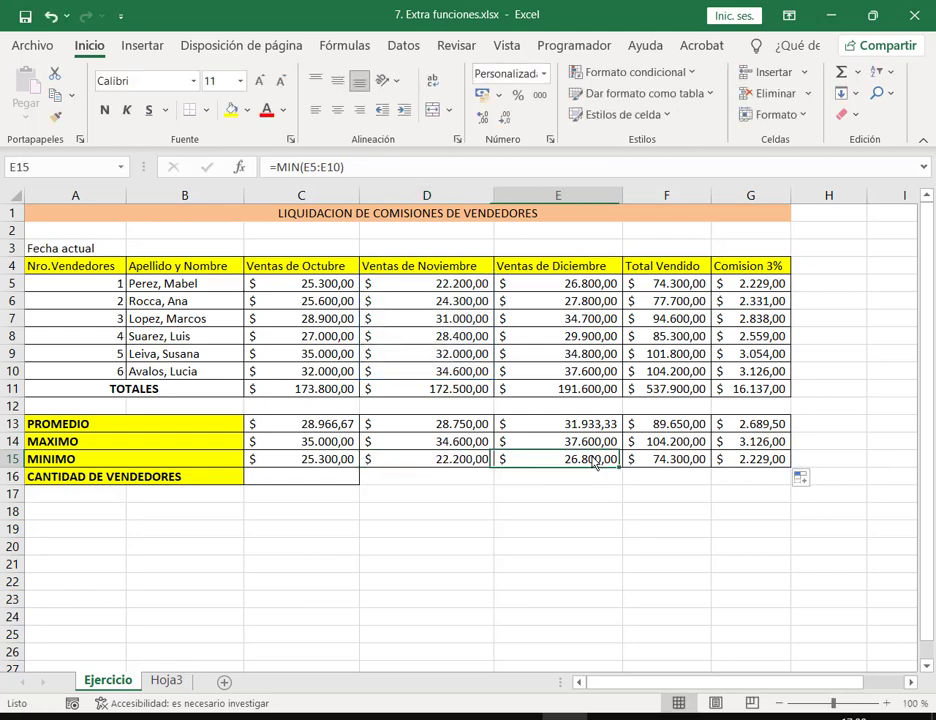
pyautogui.doubleClick(593, 461)
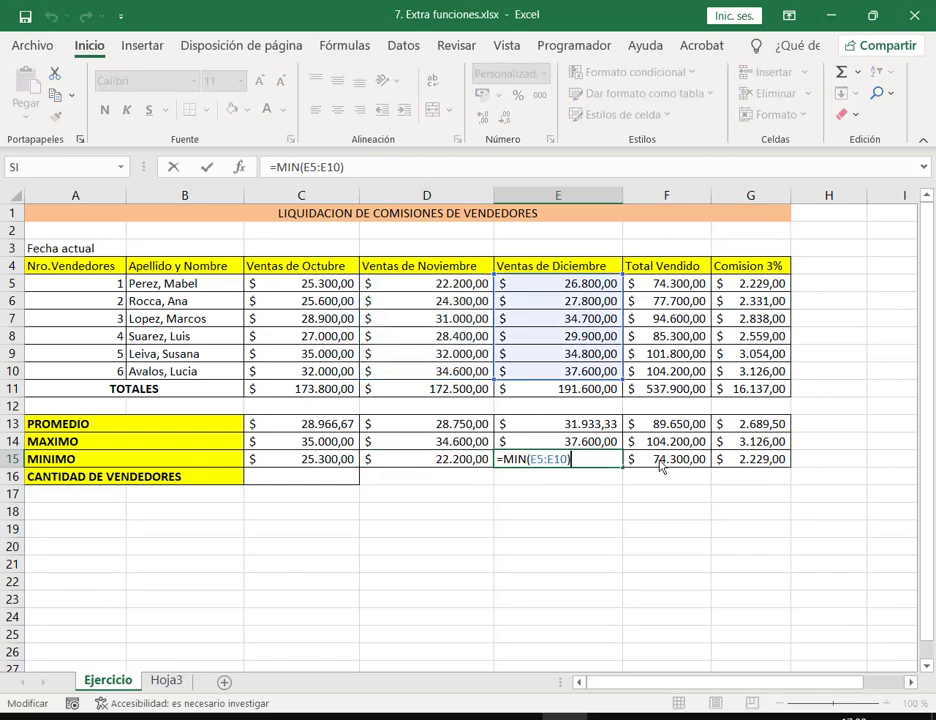
pyautogui.press('Escape')
pyautogui.doubleClick(659, 466)
pyautogui.press('Escape')
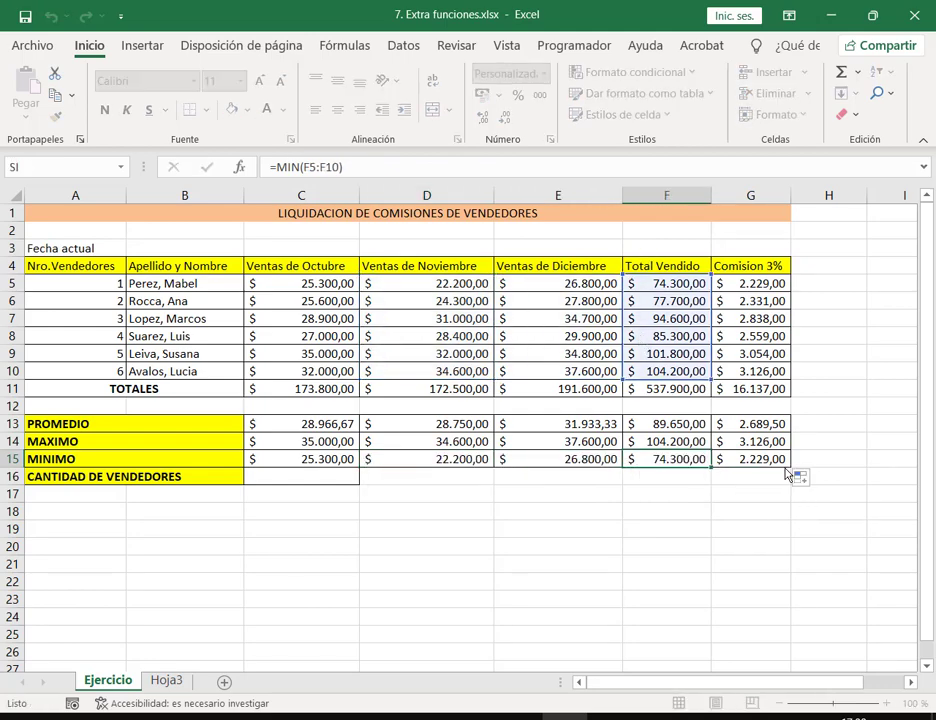
pyautogui.click(773, 459)
pyautogui.doubleClick(773, 459)
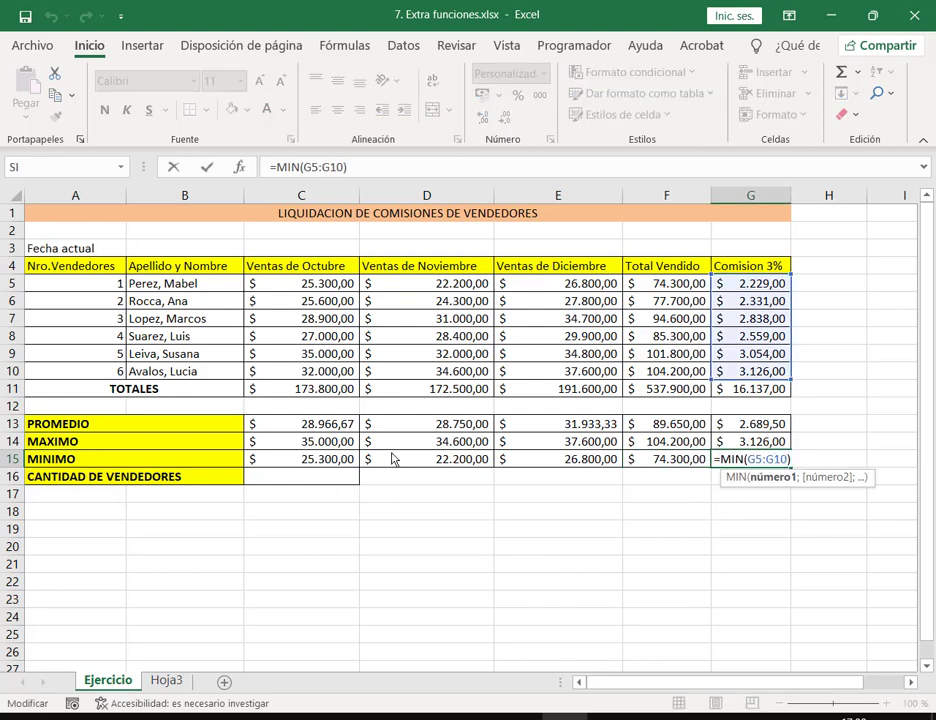
pyautogui.press('Escape')
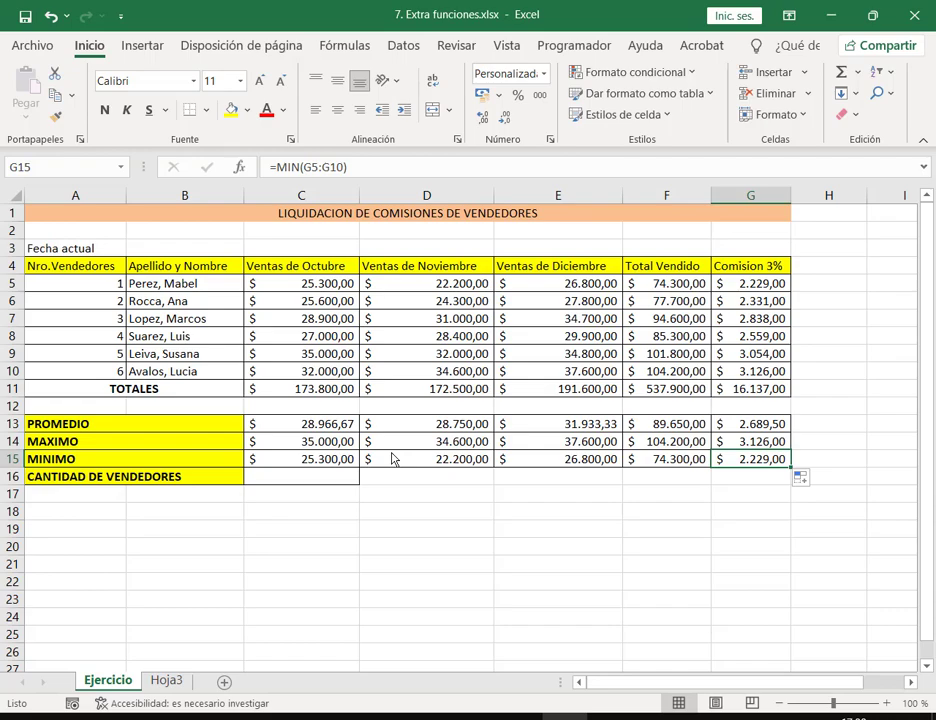
# Step: Count the October sales C5:C10 with CONTAR in C16, giving 6 vendors
pyautogui.click(886, 703)
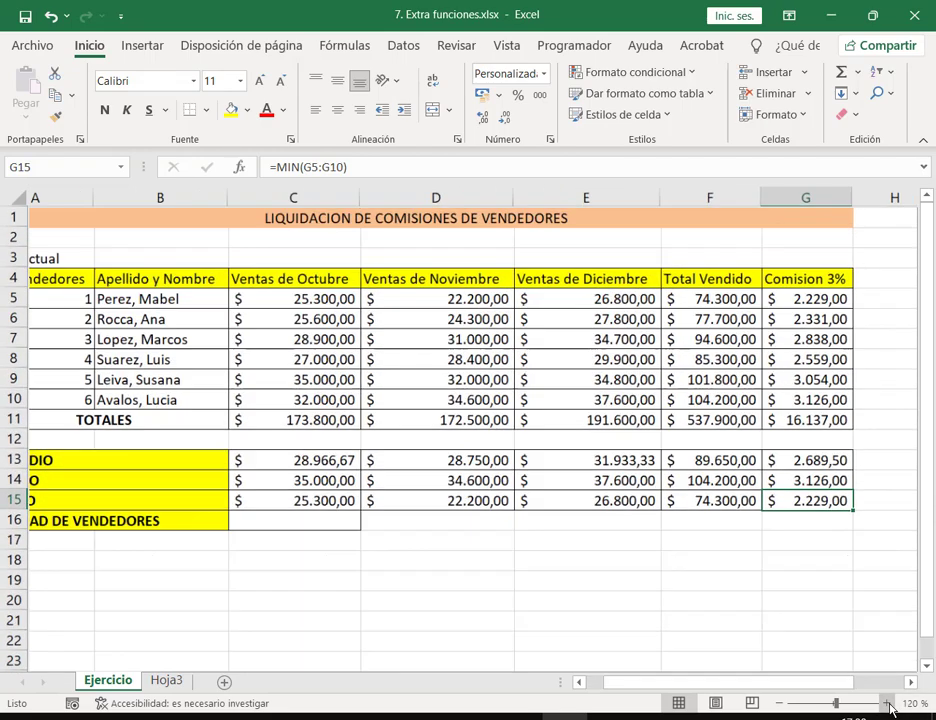
pyautogui.click(886, 703)
pyautogui.moveTo(773, 687); pyautogui.dragTo(664, 683)
pyautogui.click(550, 615)
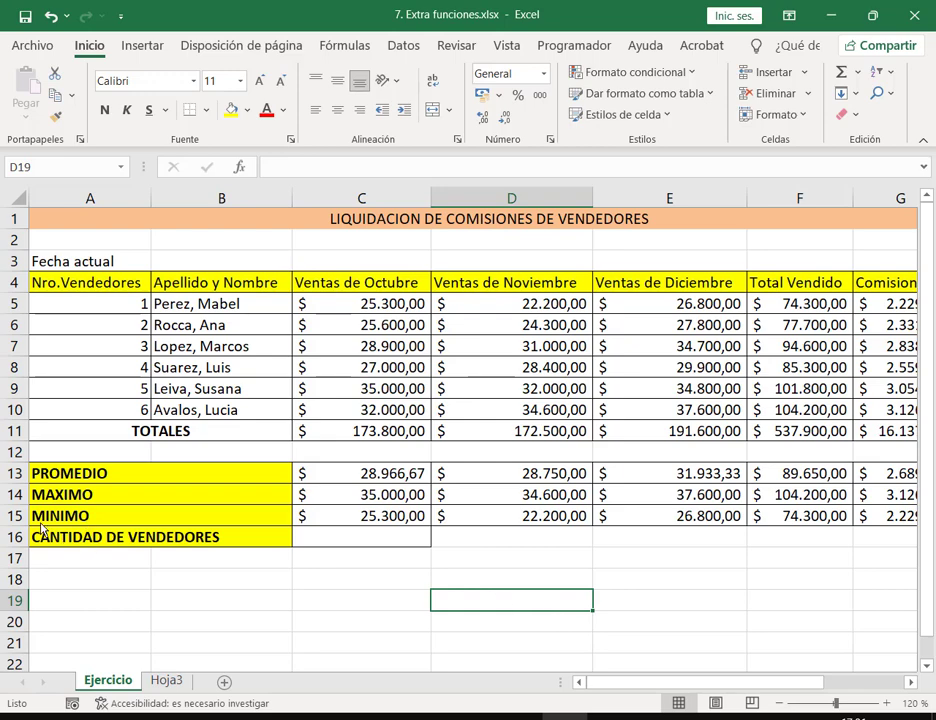
pyautogui.moveTo(30, 527); pyautogui.dragTo(235, 545)
pyautogui.click(363, 538)
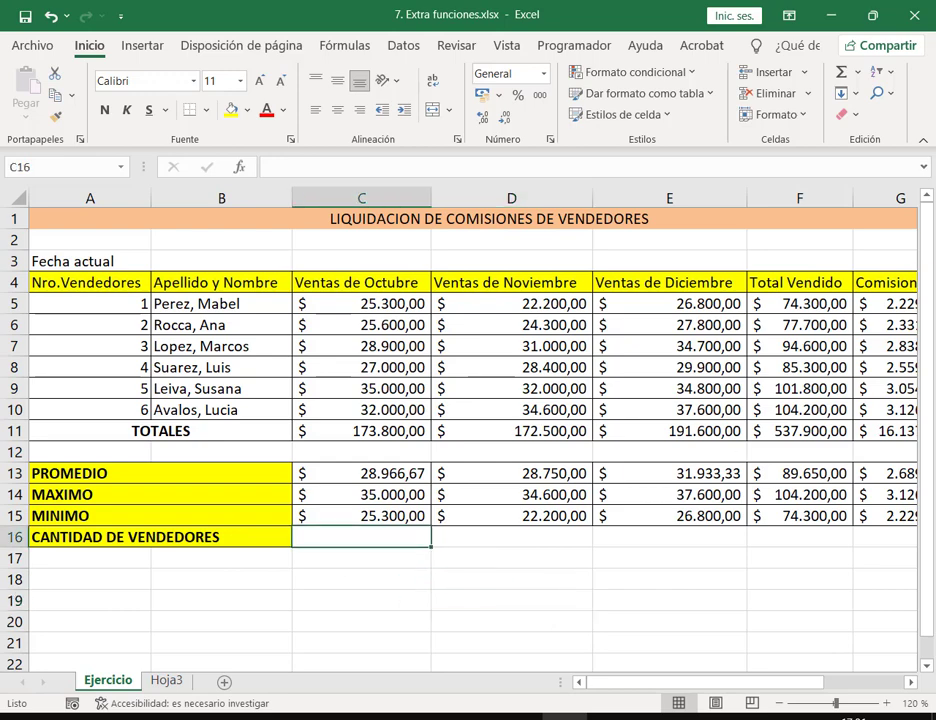
pyautogui.click(859, 75)
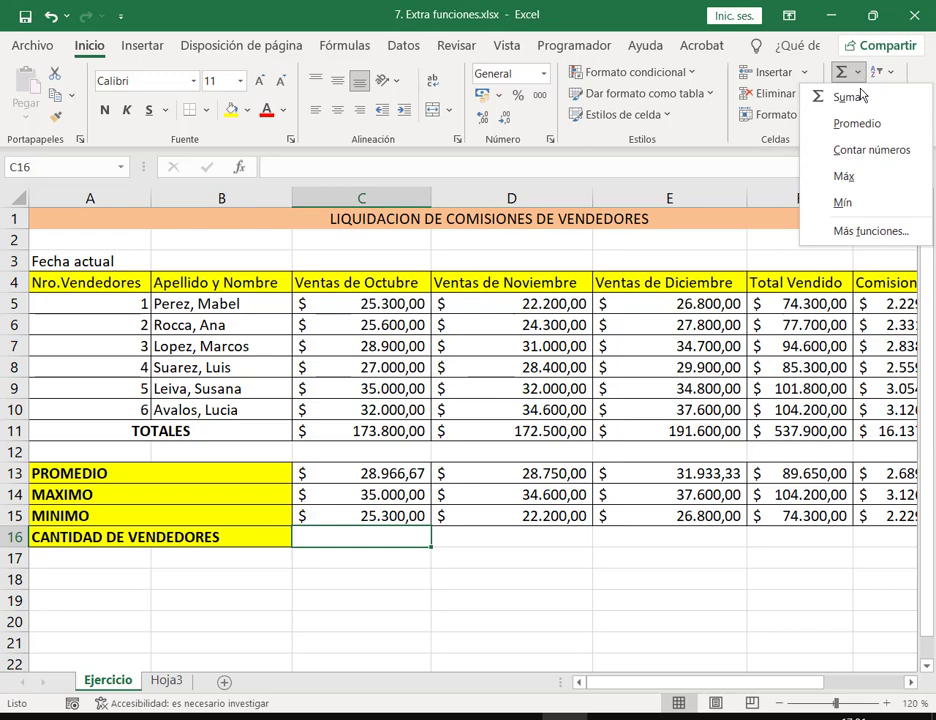
pyautogui.click(832, 150)
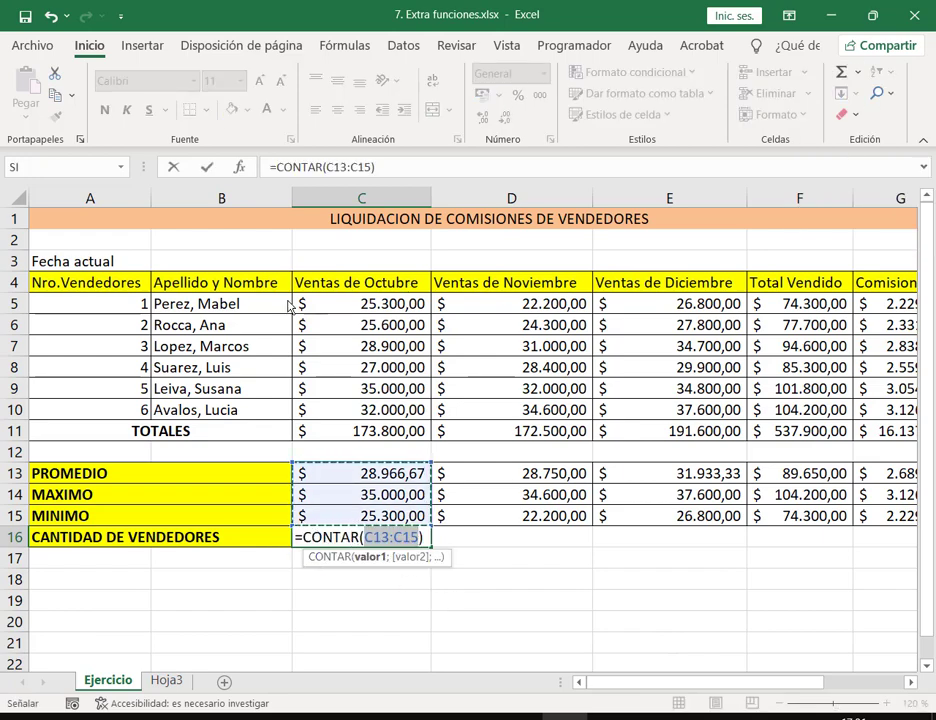
pyautogui.moveTo(108, 310); pyautogui.dragTo(120, 408)
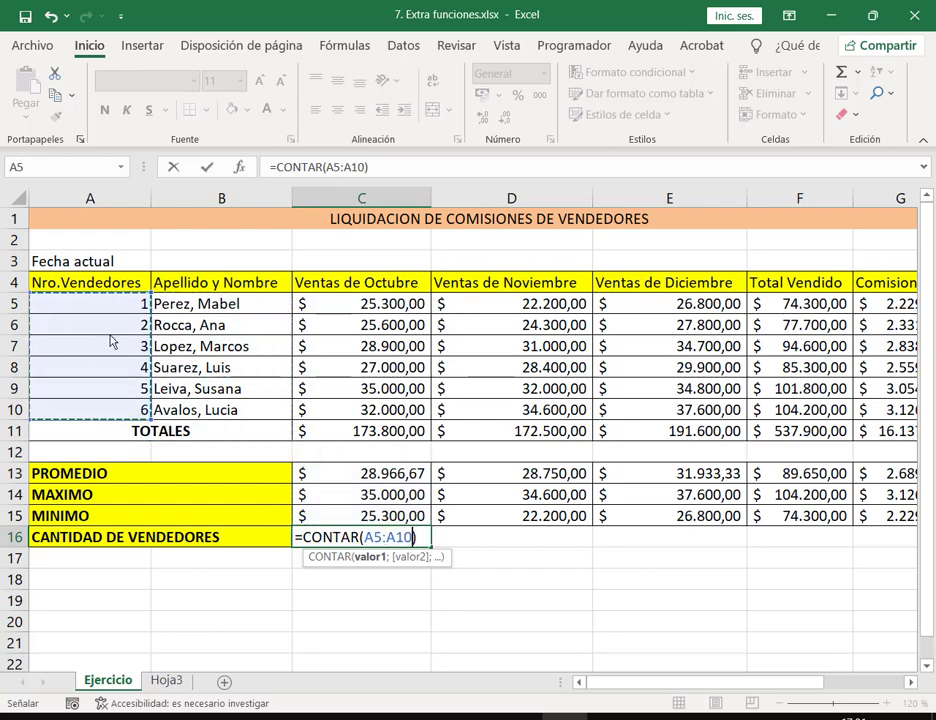
pyautogui.moveTo(420, 309); pyautogui.dragTo(380, 420)
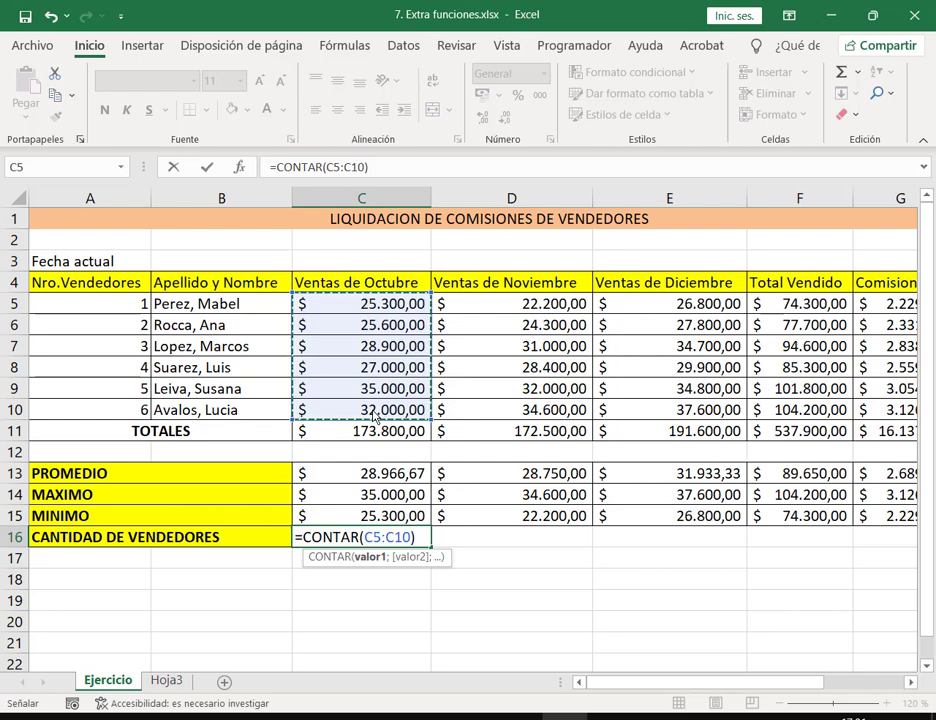
pyautogui.press('Return')
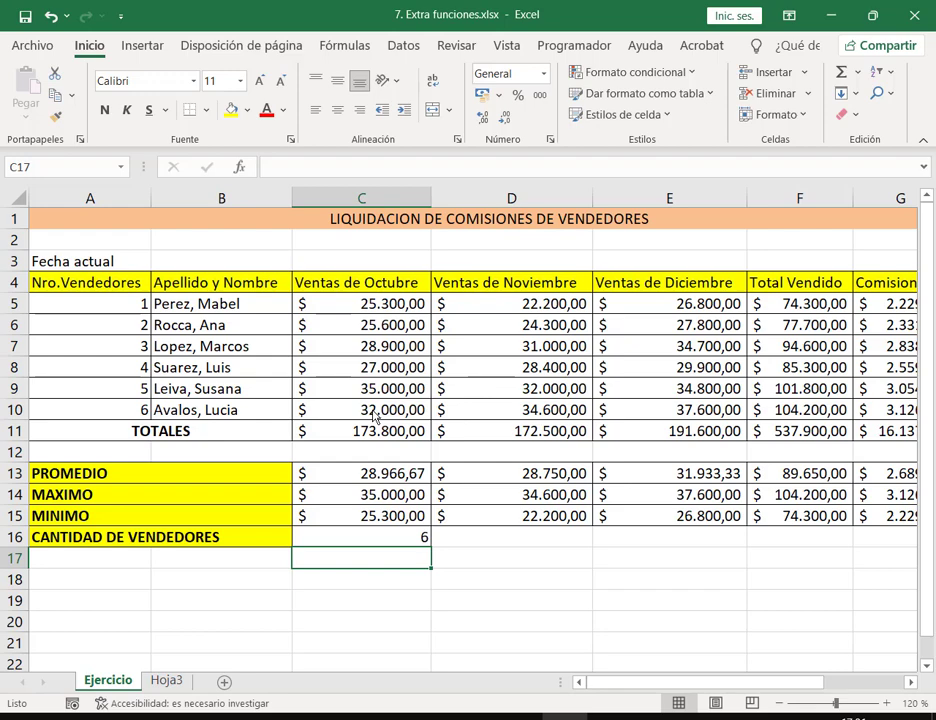
pyautogui.press('Up')
pyautogui.press('Right')
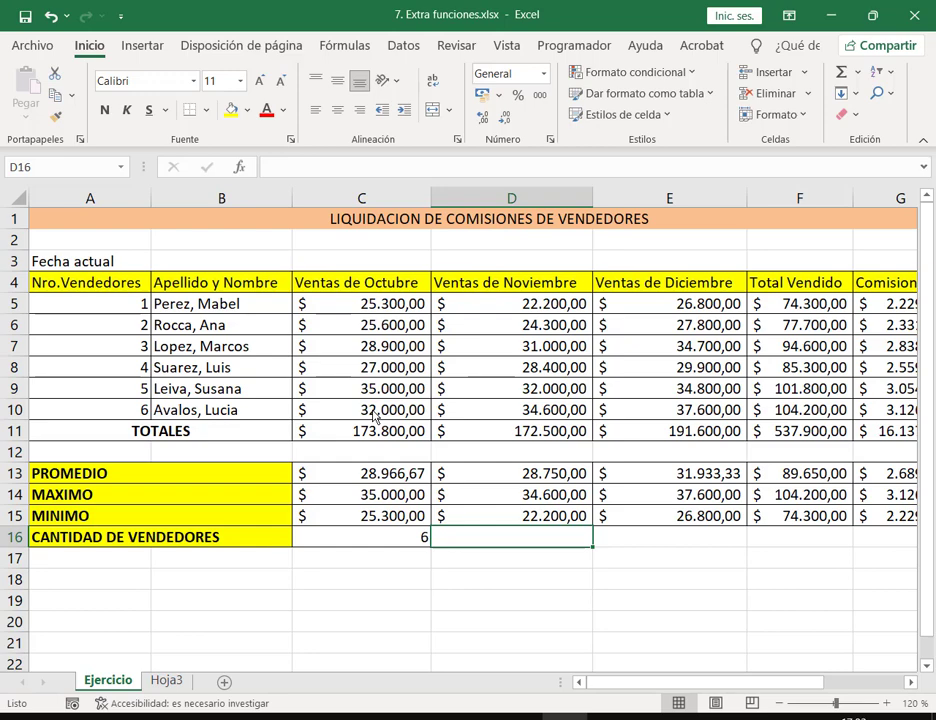
pyautogui.doubleClick(412, 283)
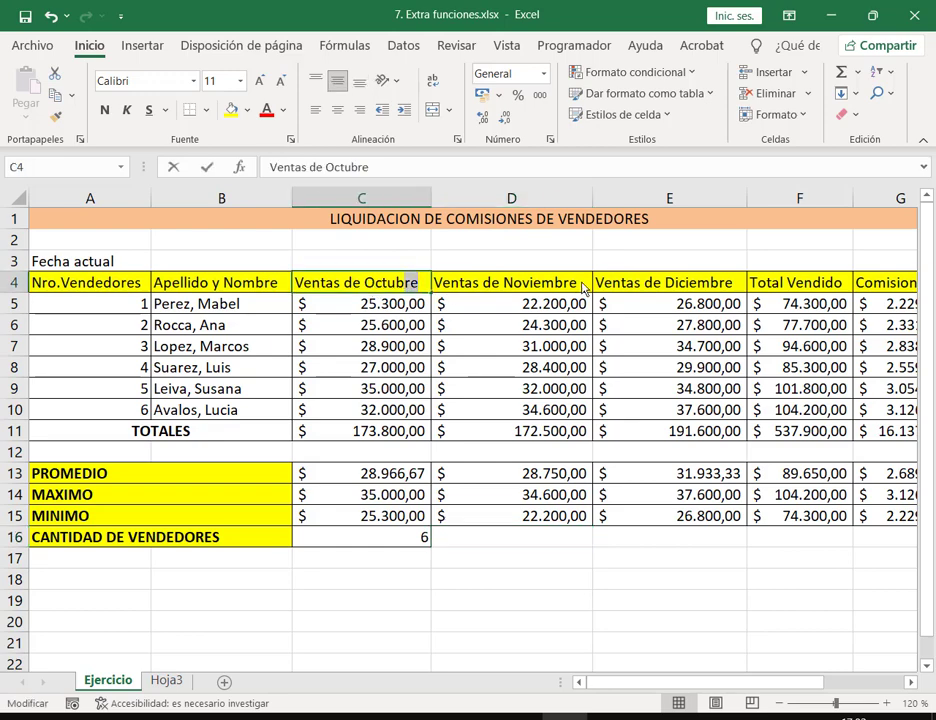
pyautogui.press('Escape')
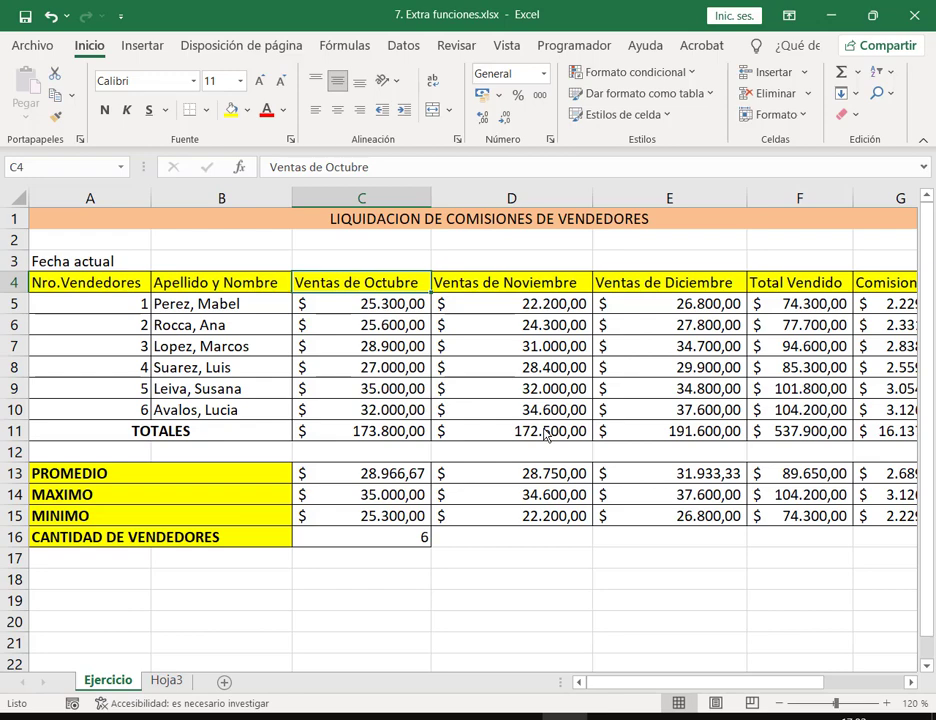
pyautogui.click(442, 540)
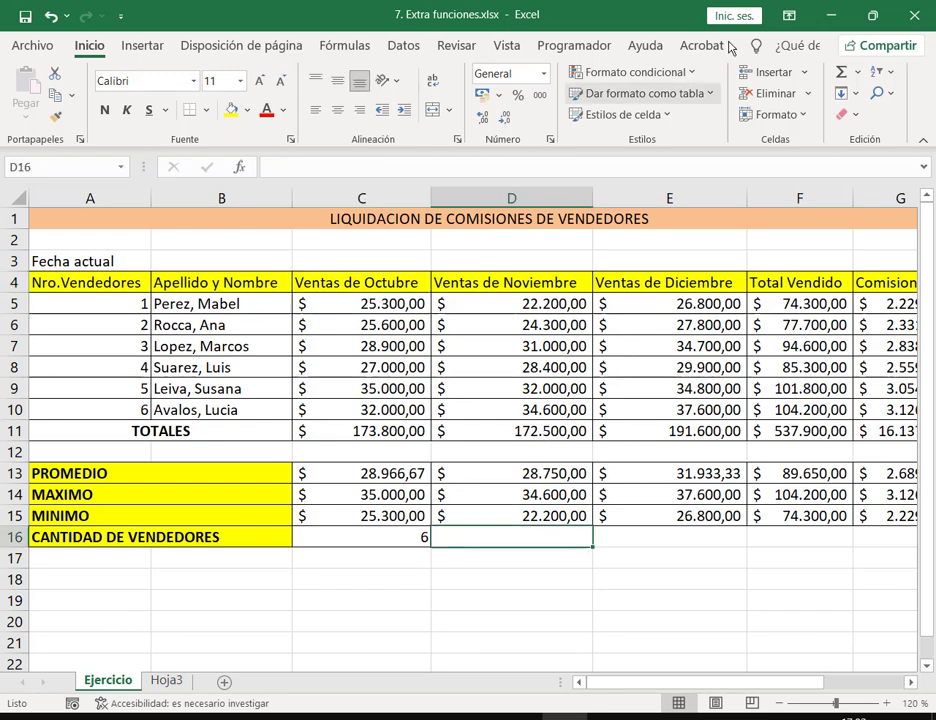
pyautogui.click(857, 72)
pyautogui.click(860, 150)
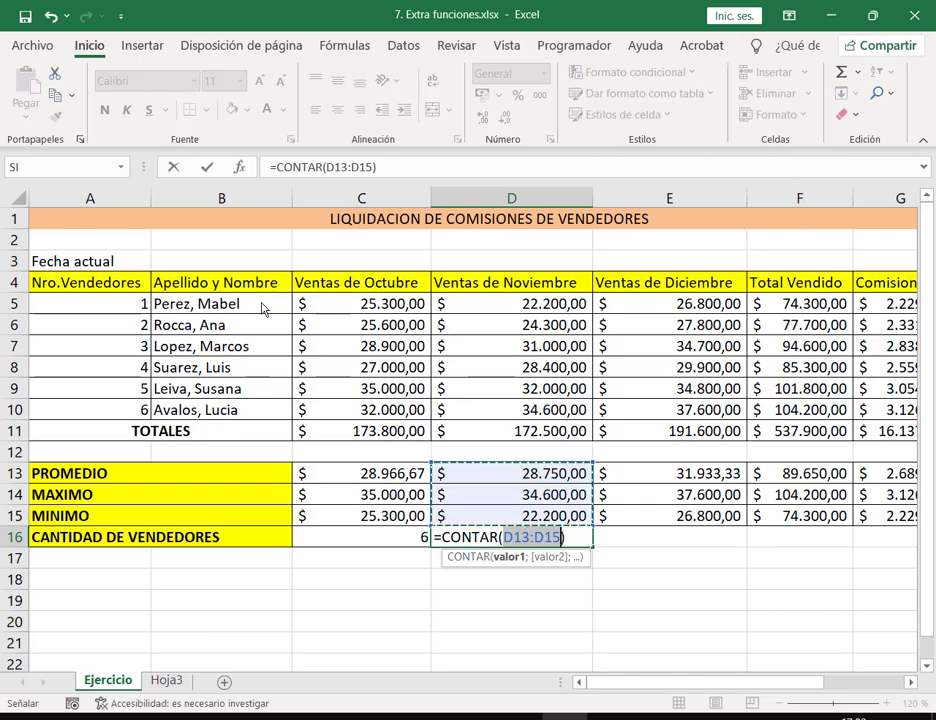
pyautogui.moveTo(265, 306); pyautogui.dragTo(320, 414)
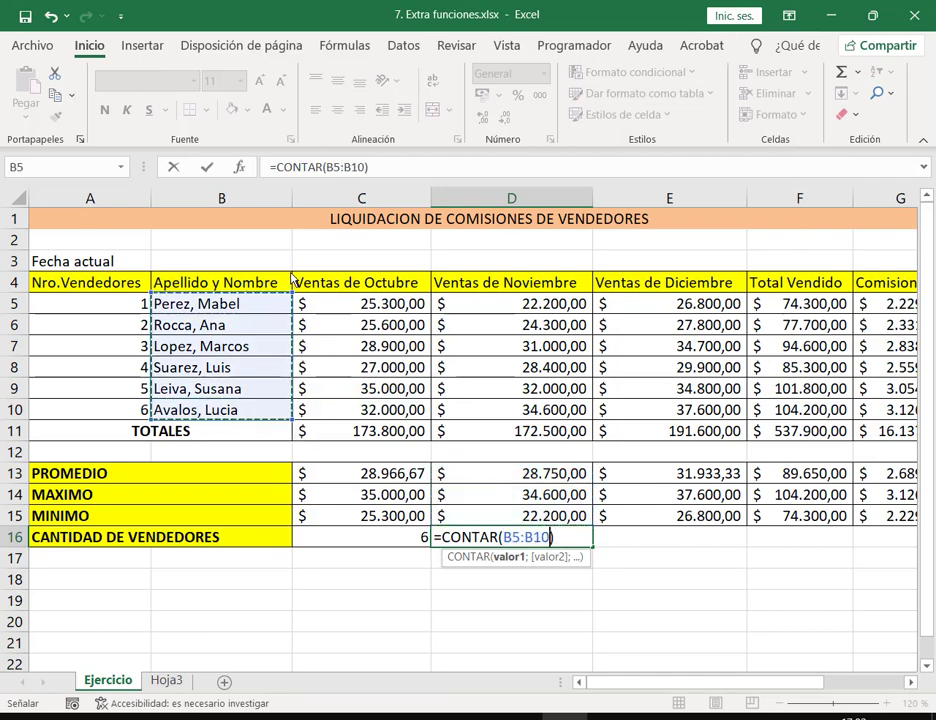
pyautogui.press('Return')
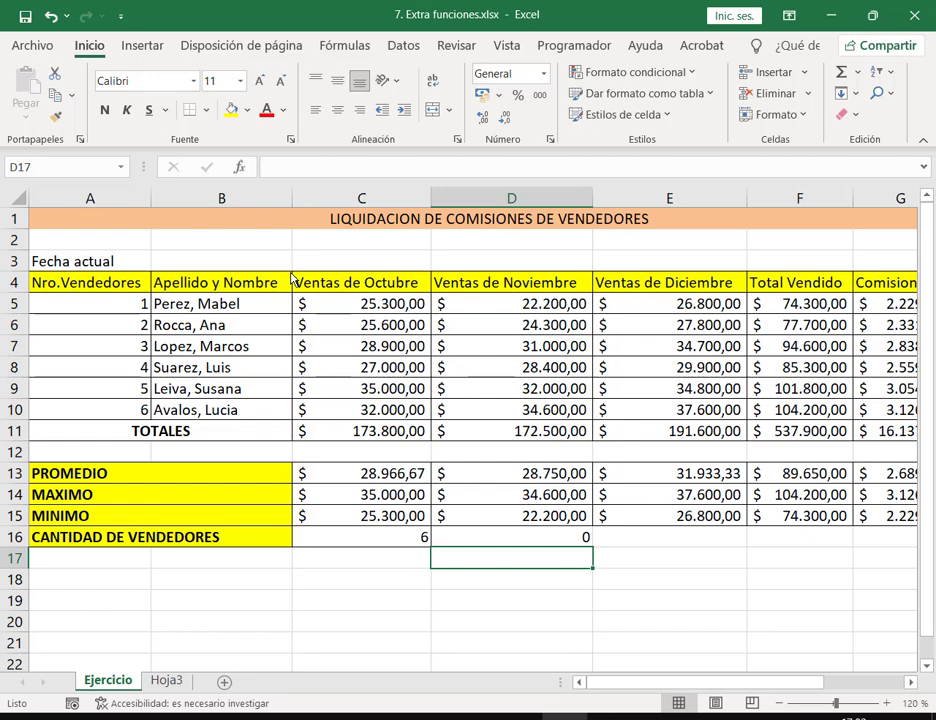
pyautogui.press('Up')
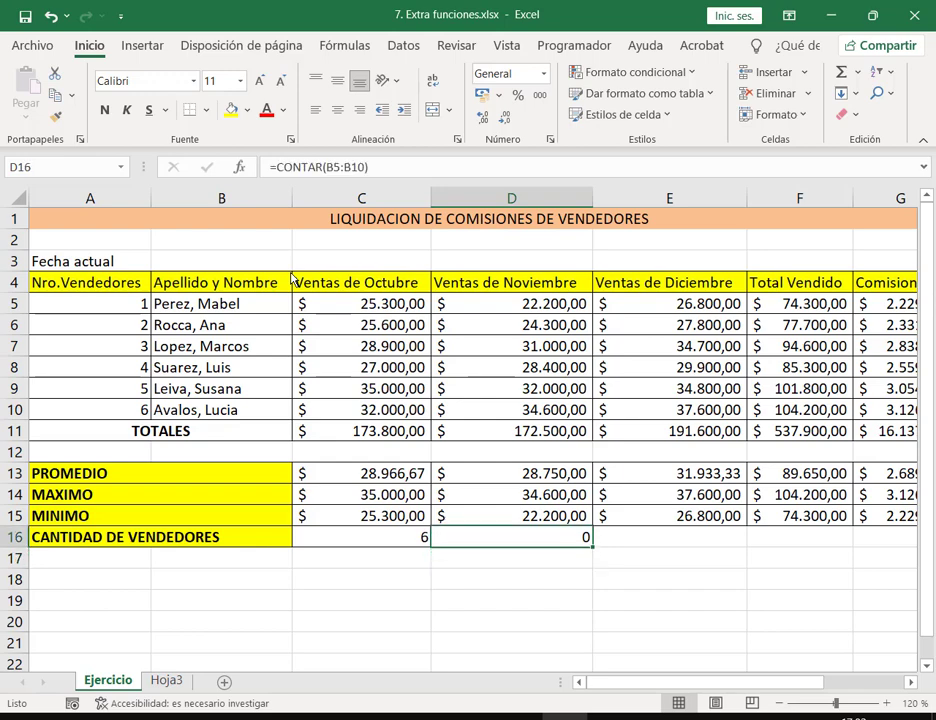
pyautogui.press('Delete')
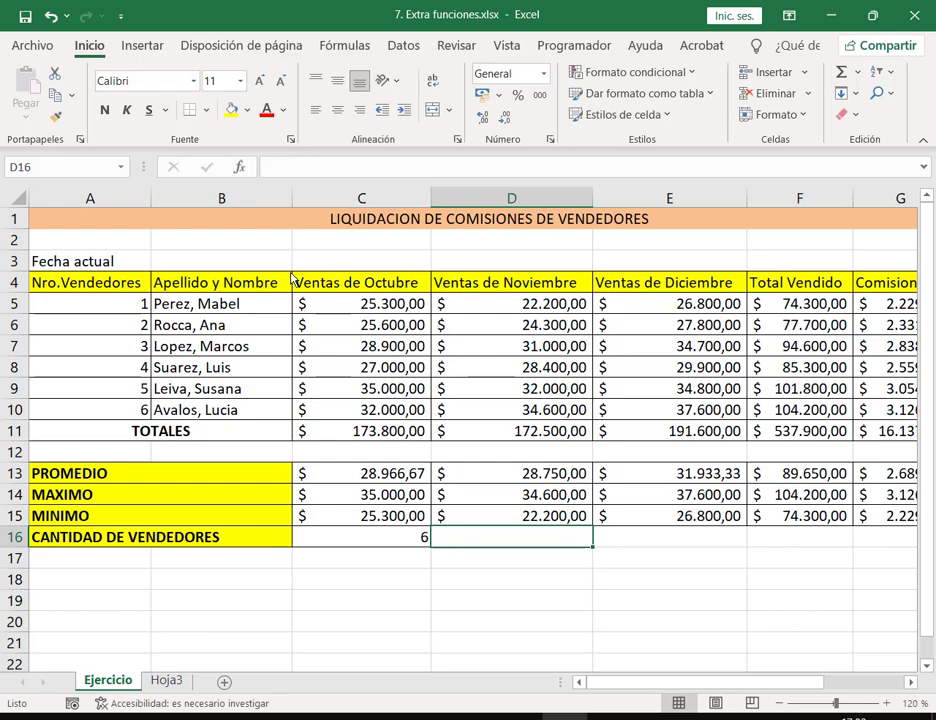
pyautogui.click(857, 72)
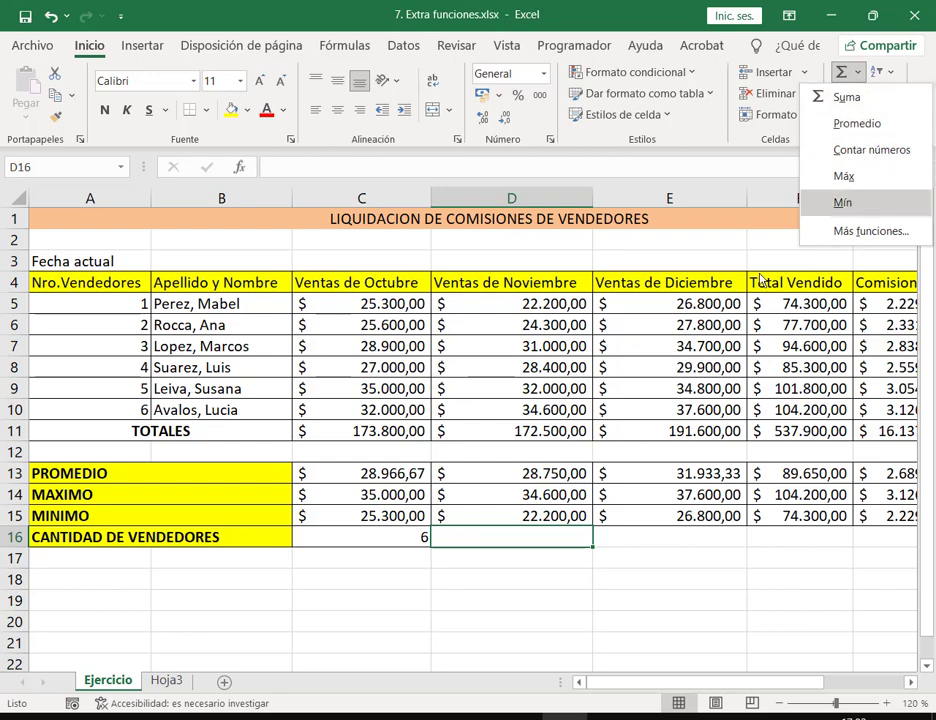
pyautogui.click(590, 538)
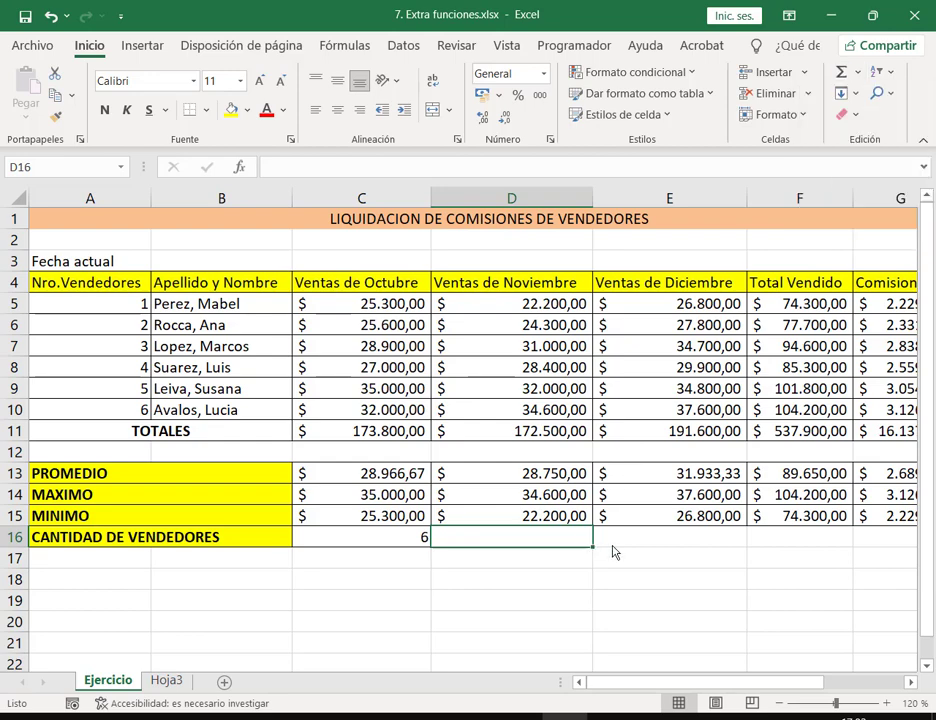
pyautogui.write('=')
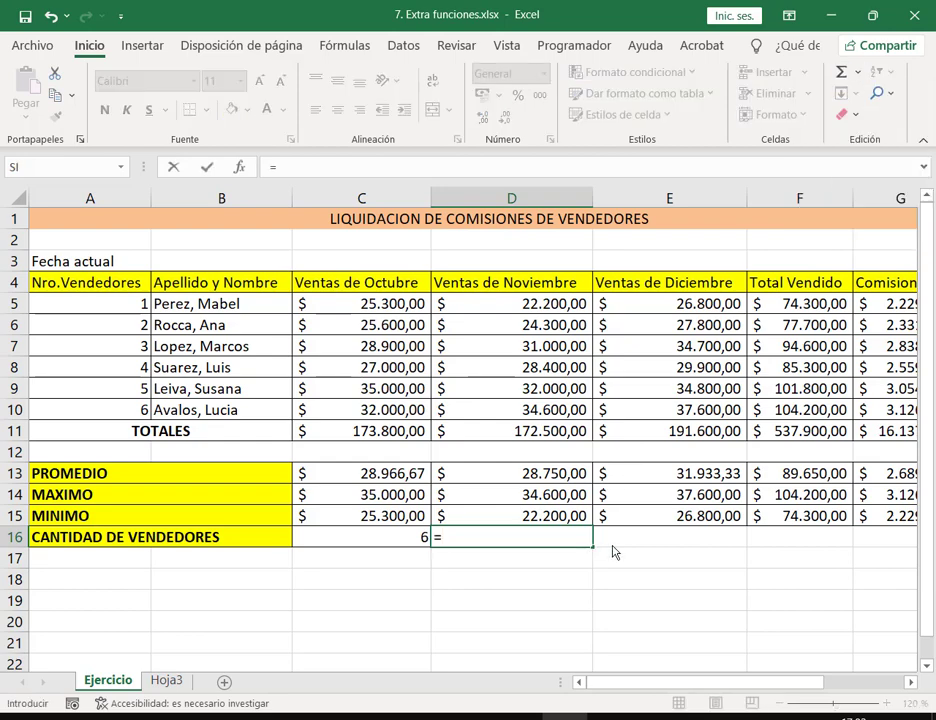
pyautogui.write('CONT')
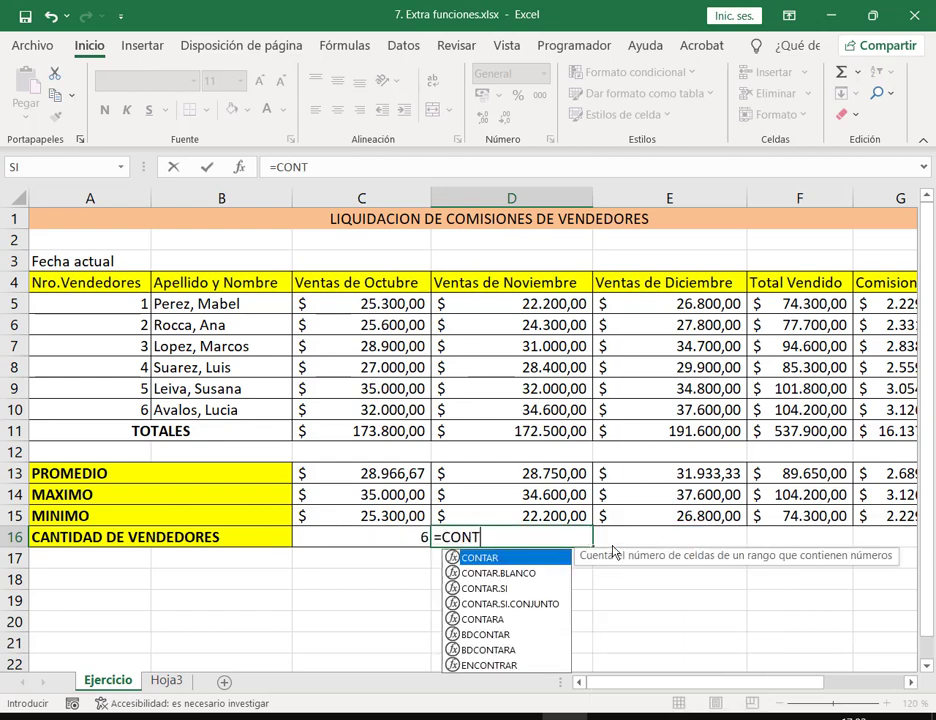
pyautogui.write('ARA')
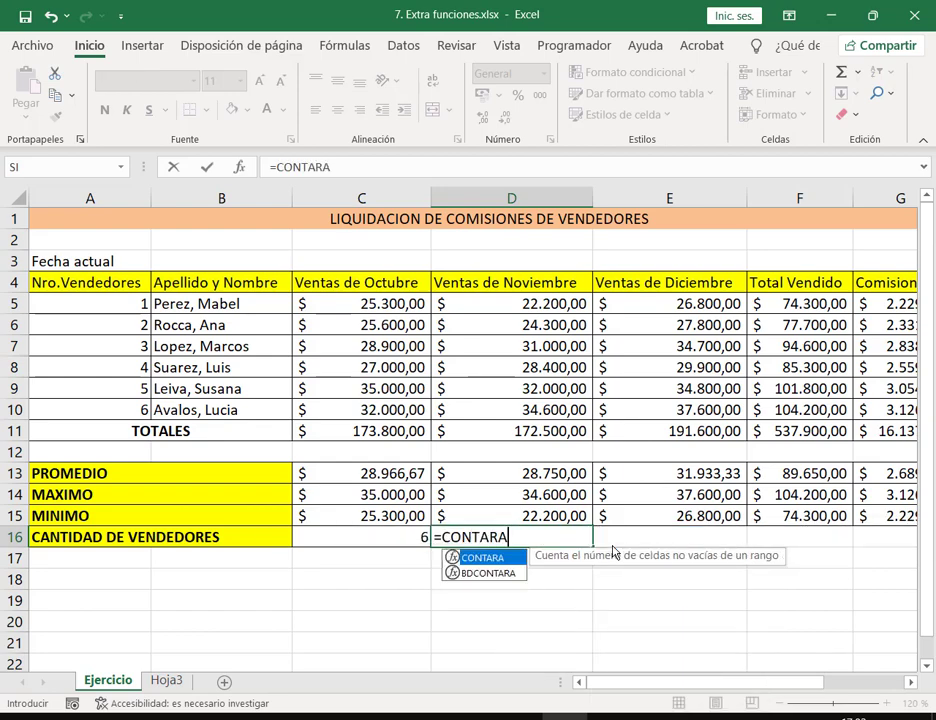
pyautogui.write('(')
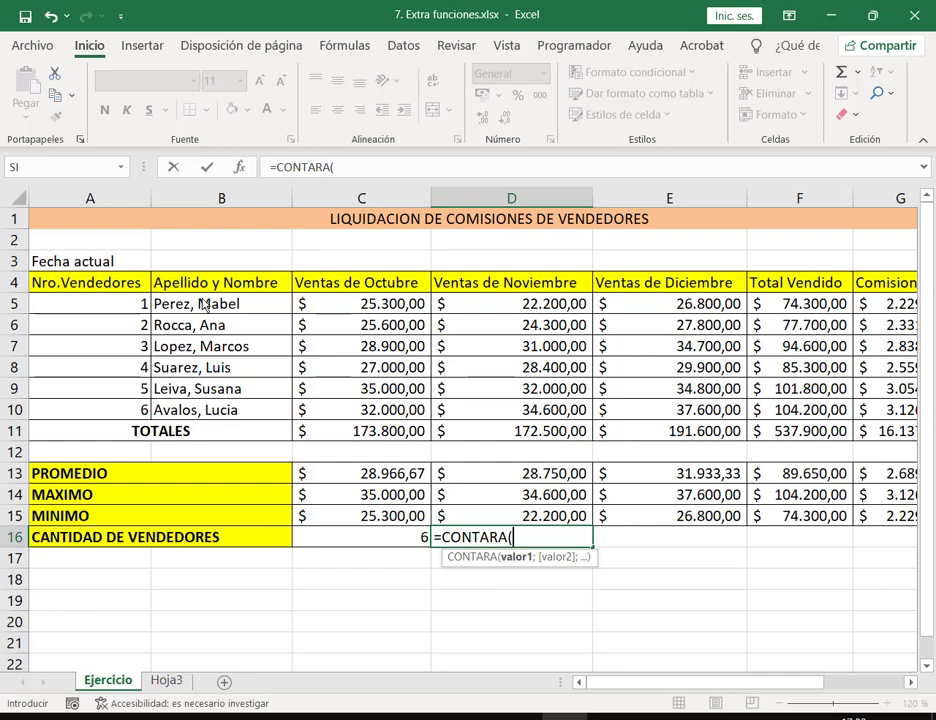
pyautogui.moveTo(203, 305); pyautogui.dragTo(200, 412)
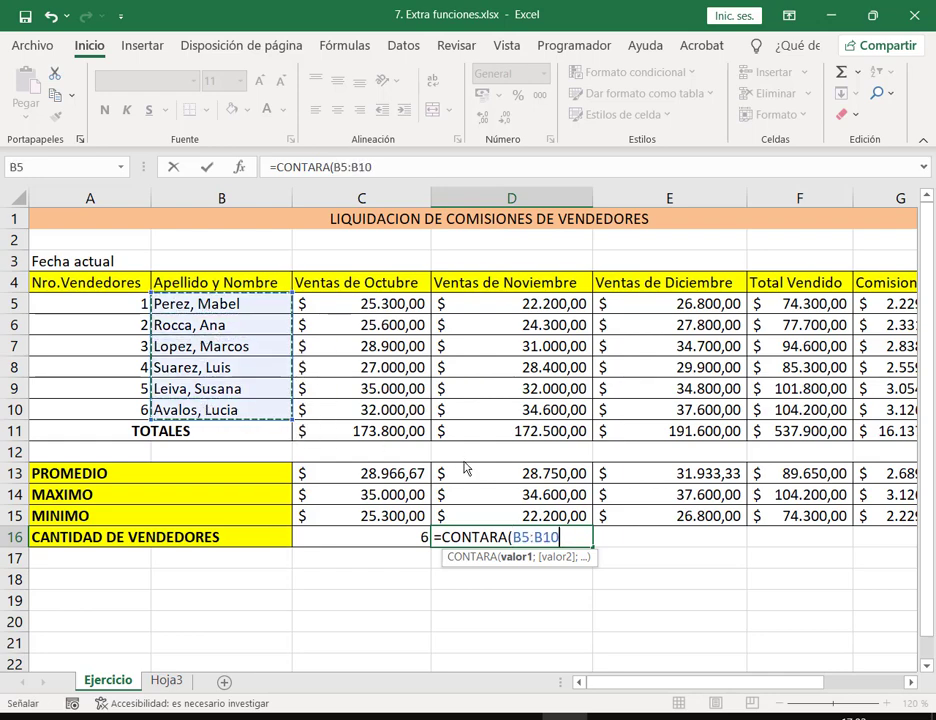
pyautogui.write(')')
pyautogui.press('Return')
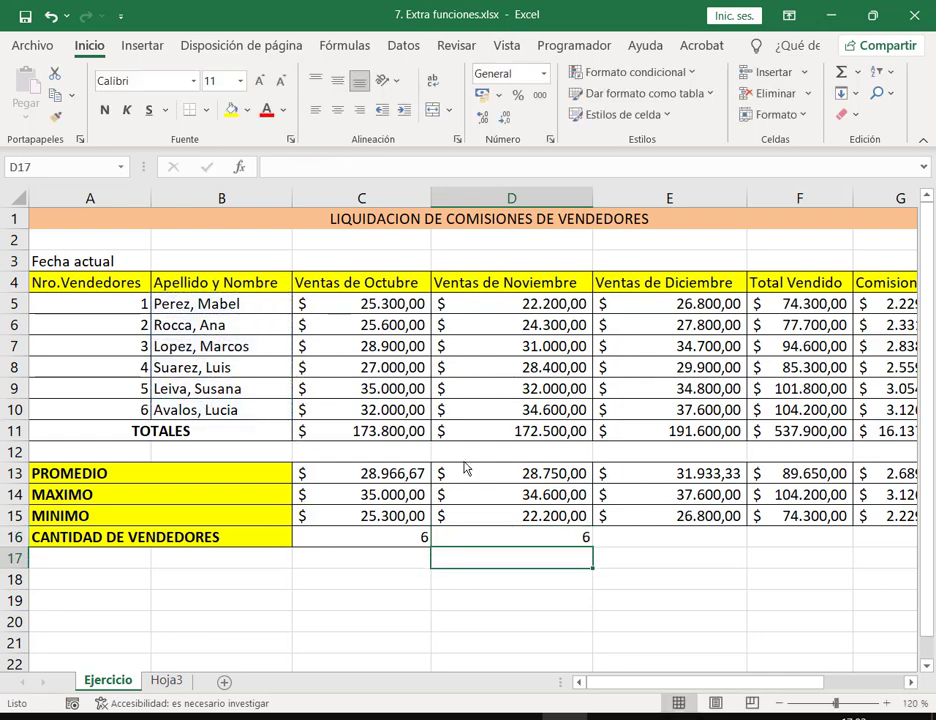
pyautogui.press('Up')
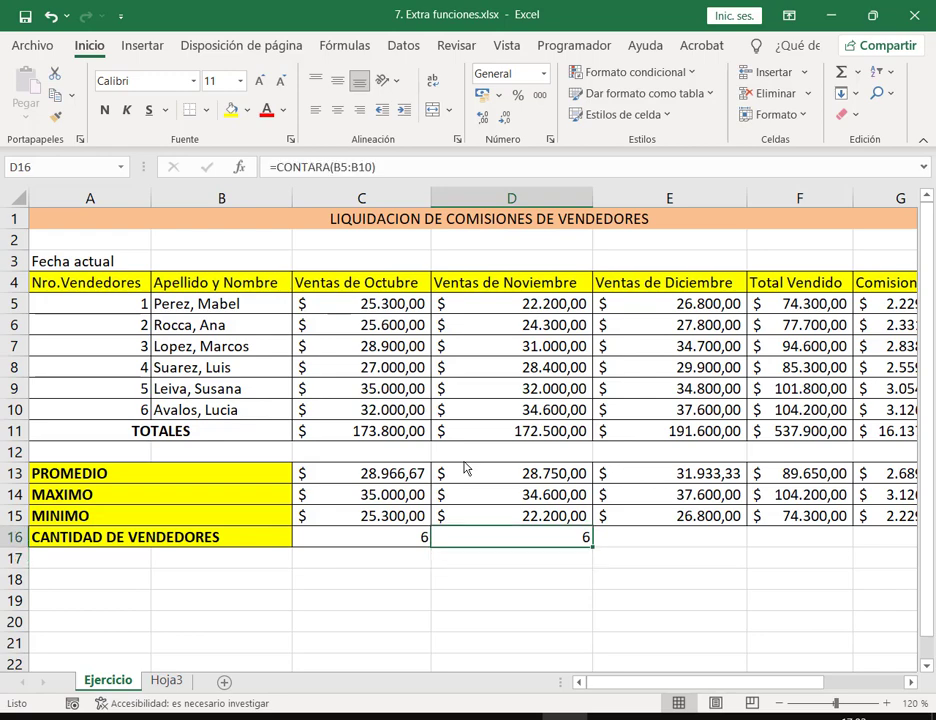
pyautogui.press('Delete')
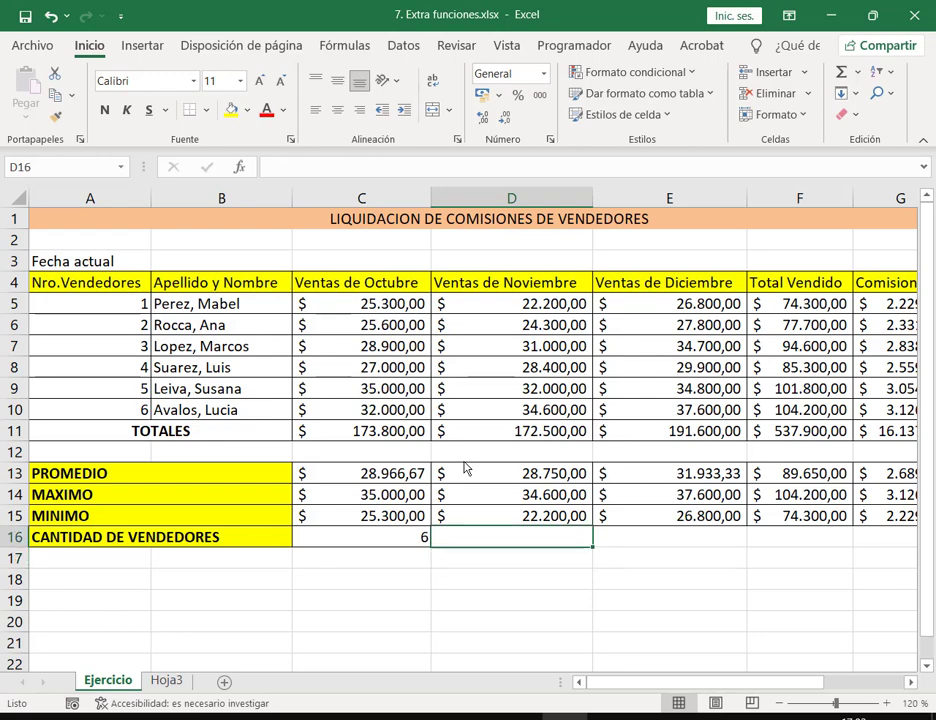
pyautogui.write('=CON')
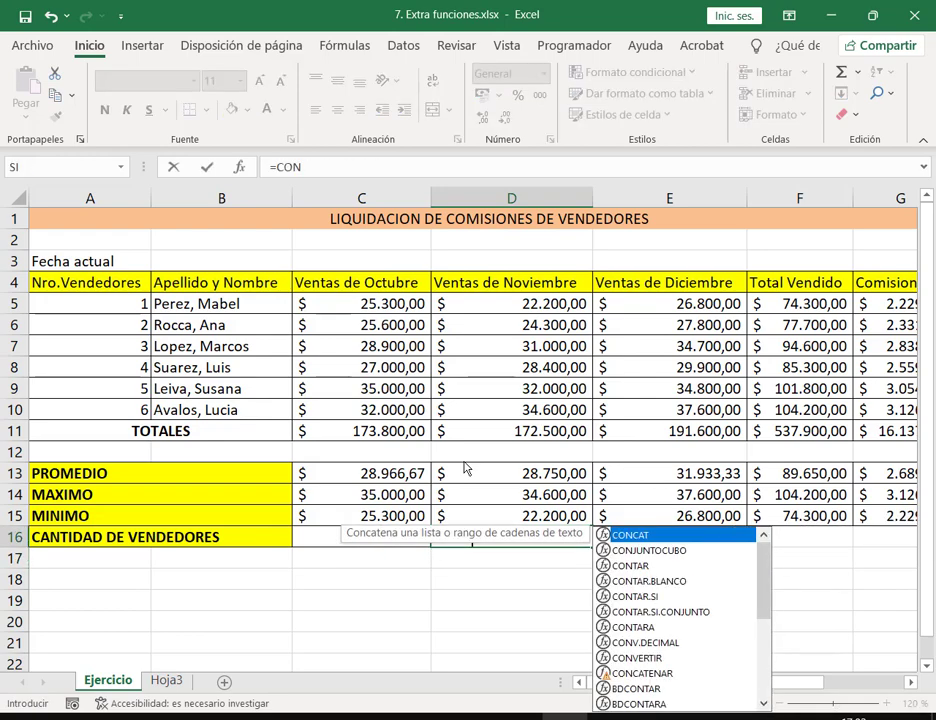
pyautogui.write('TARA')
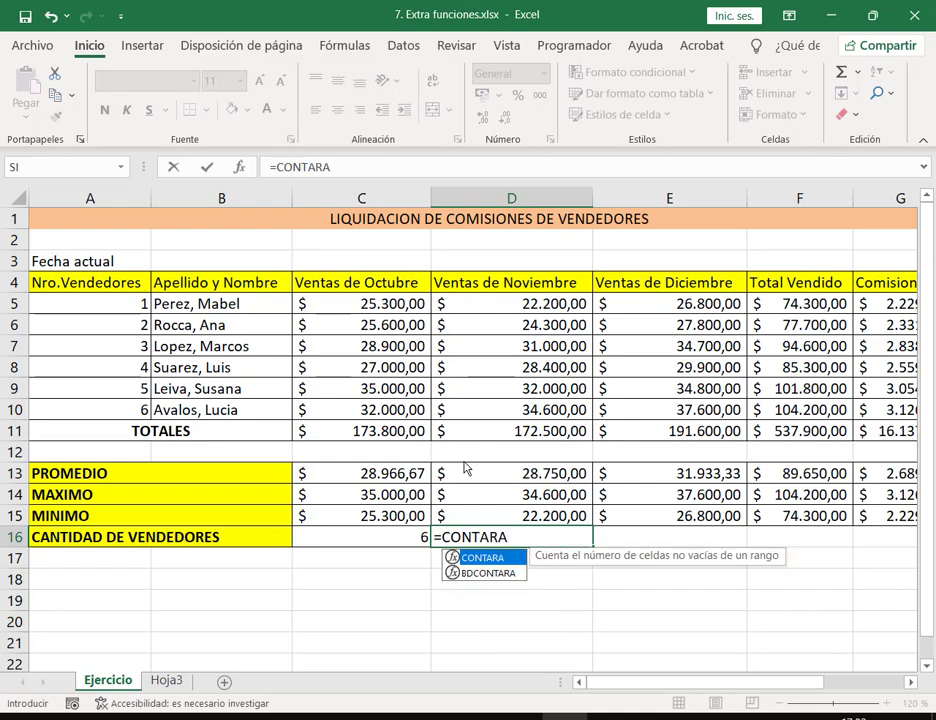
pyautogui.write('(')
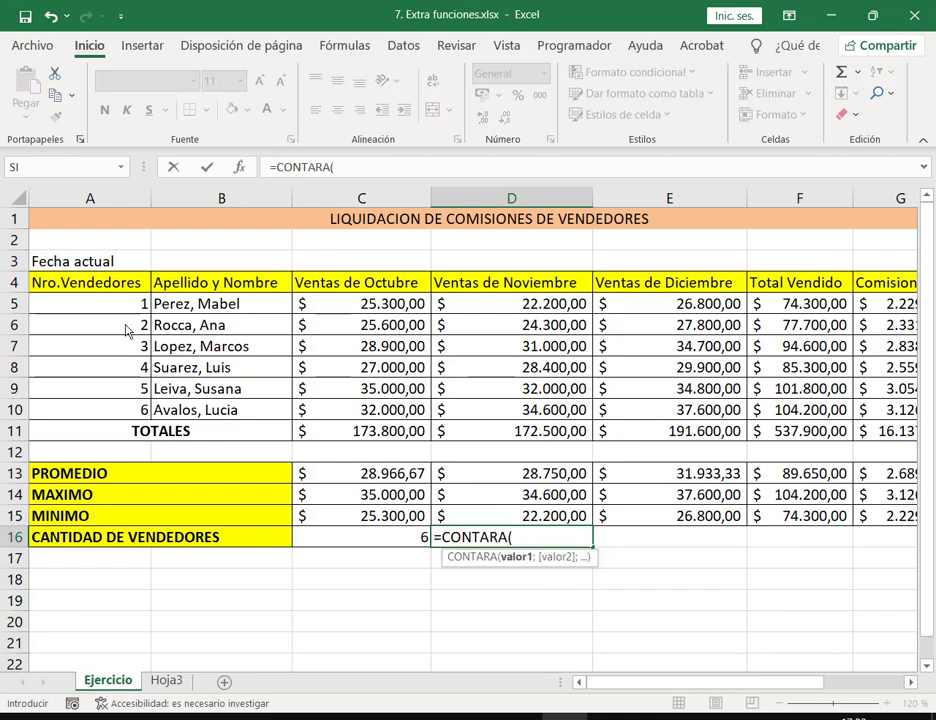
pyautogui.click(365, 310)
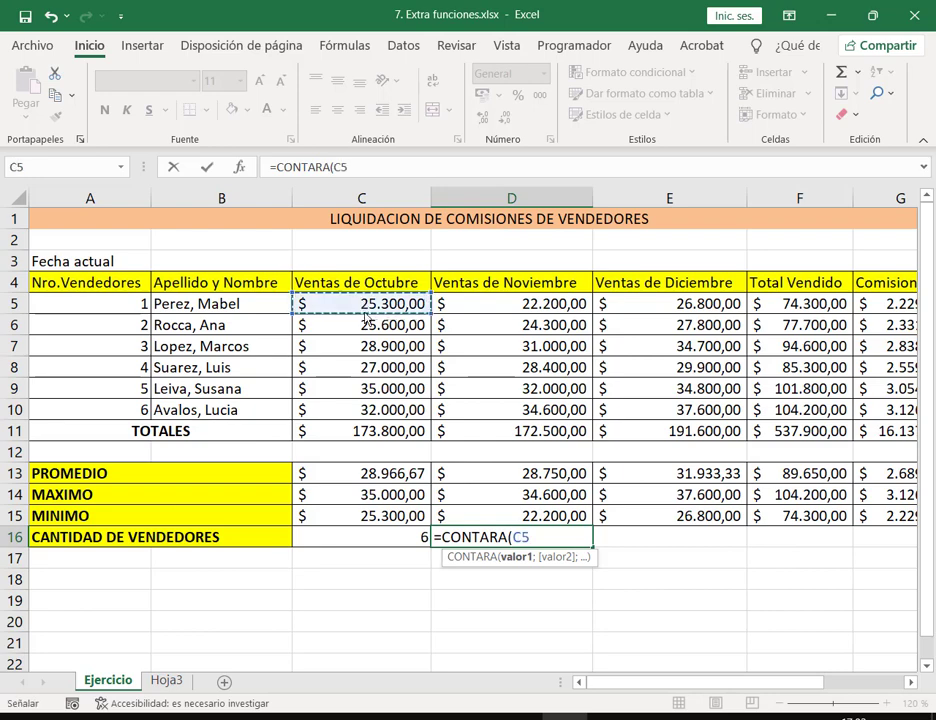
pyautogui.moveTo(365, 318); pyautogui.dragTo(395, 410)
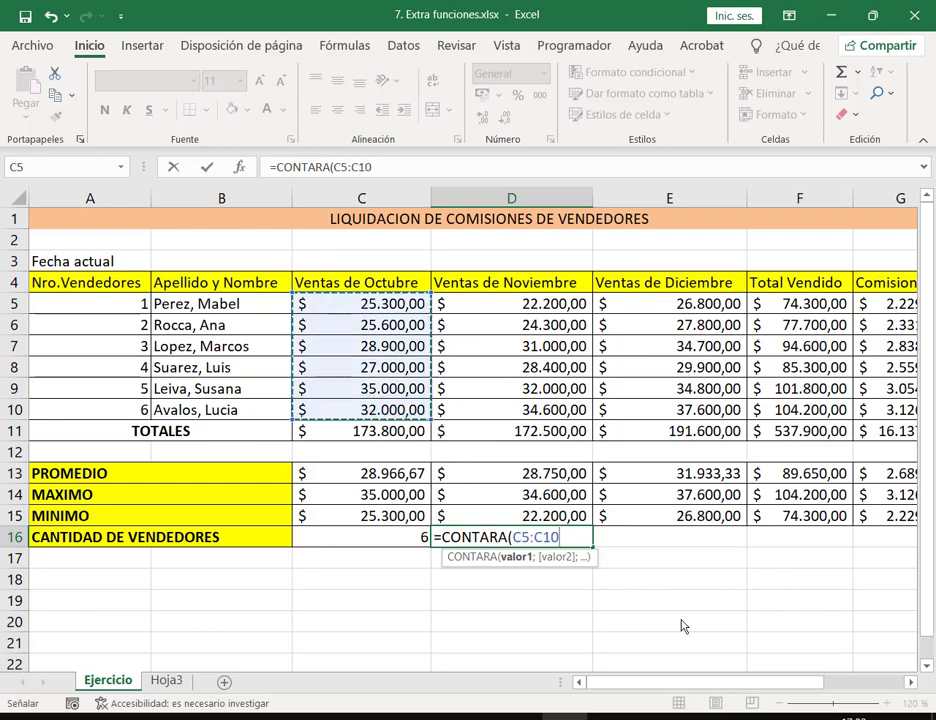
pyautogui.write(')')
pyautogui.press('Return')
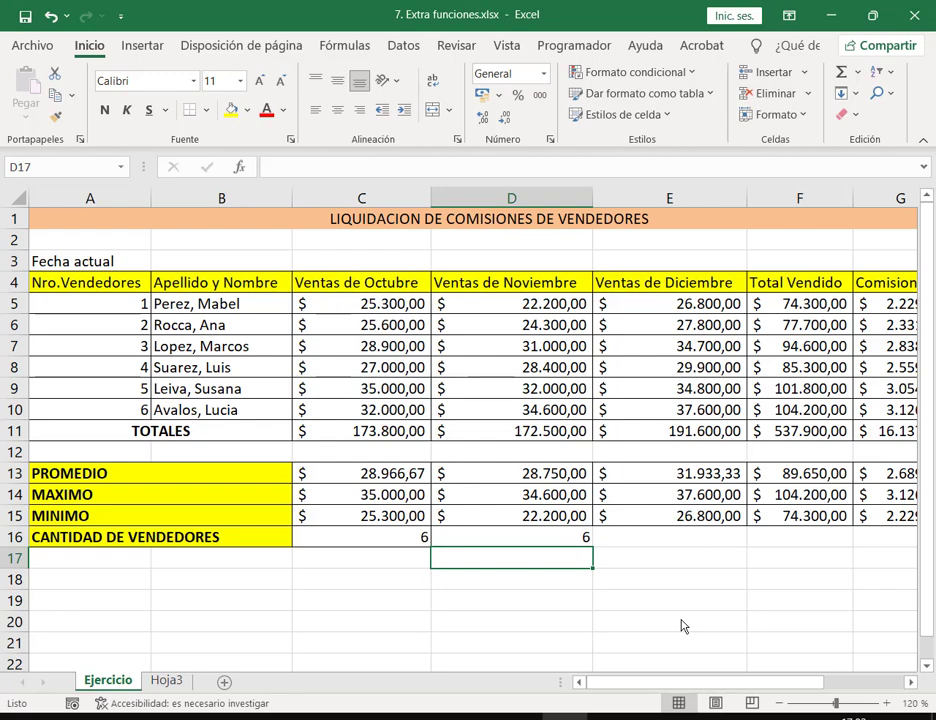
pyautogui.press('Up')
pyautogui.press('Delete')
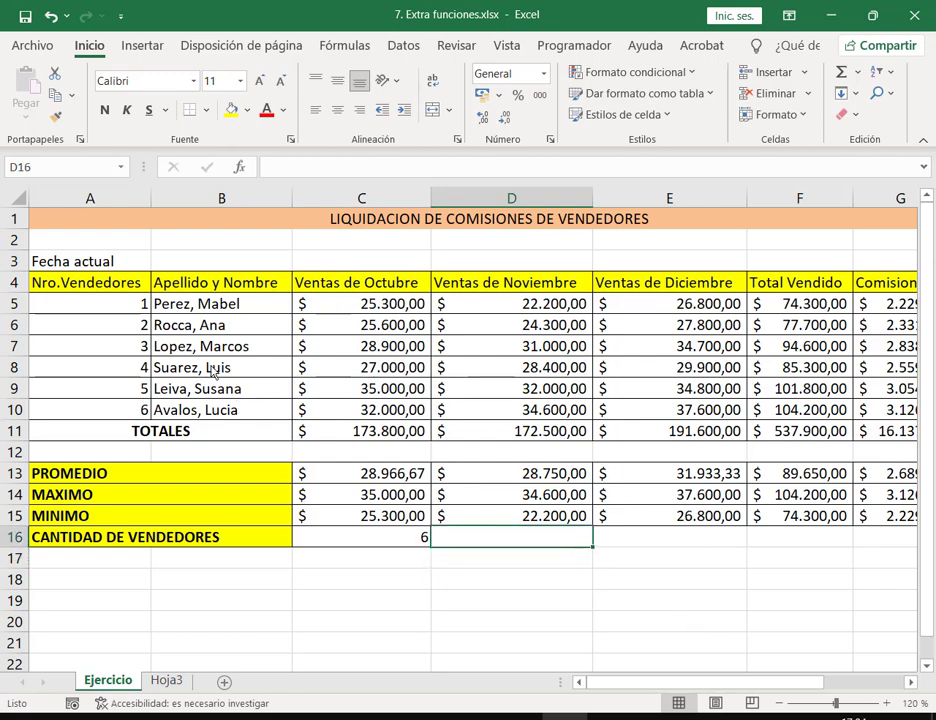
# Step: Clear vendor names in B7:B8, then count names B5:B10 with CONTARA in D16, giving 4
pyautogui.moveTo(222, 369); pyautogui.dragTo(217, 357)
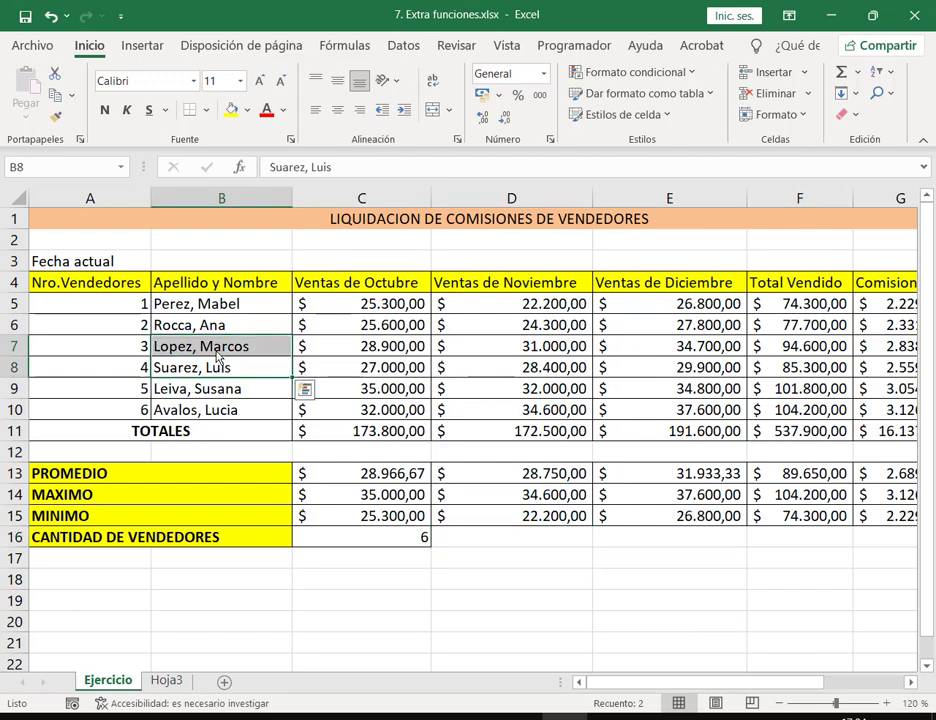
pyautogui.press('Delete')
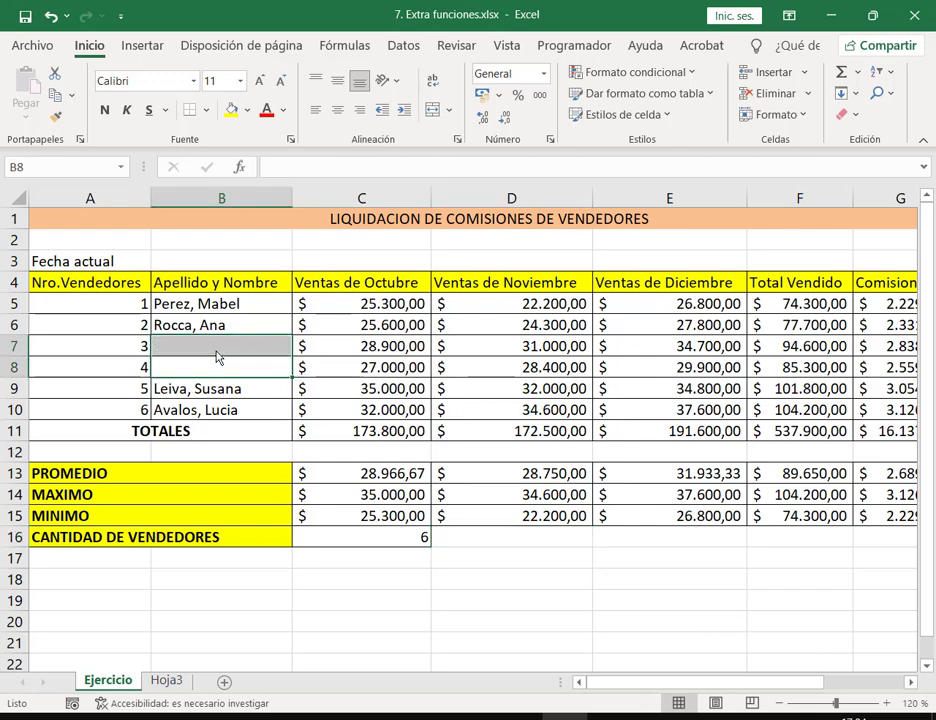
pyautogui.click(484, 545)
pyautogui.write('=')
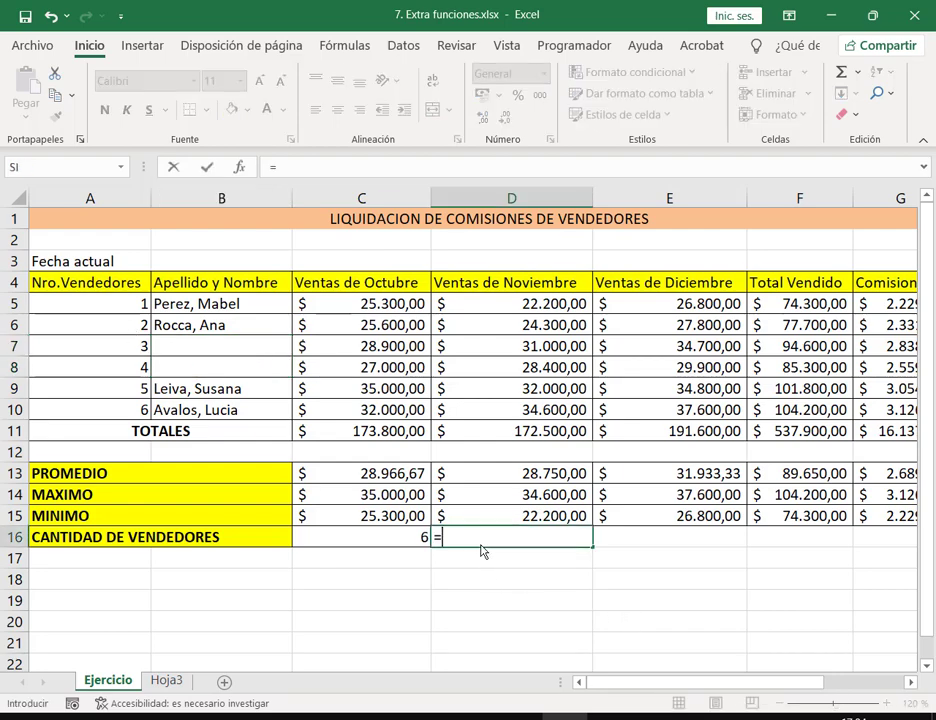
pyautogui.write('CONTAR')
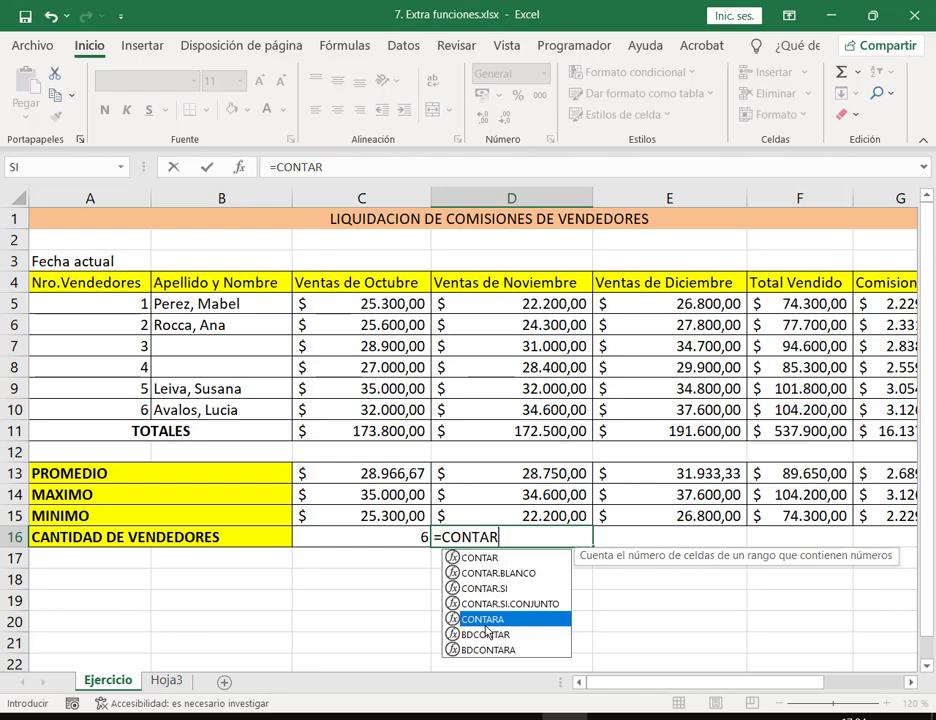
pyautogui.doubleClick(488, 620)
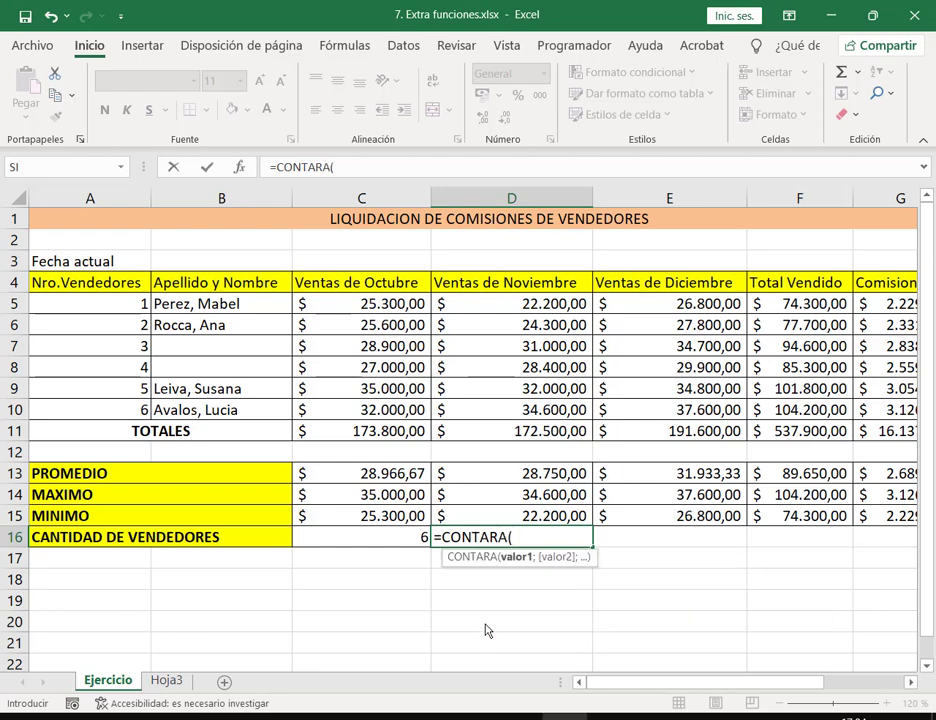
pyautogui.moveTo(267, 305); pyautogui.dragTo(286, 410)
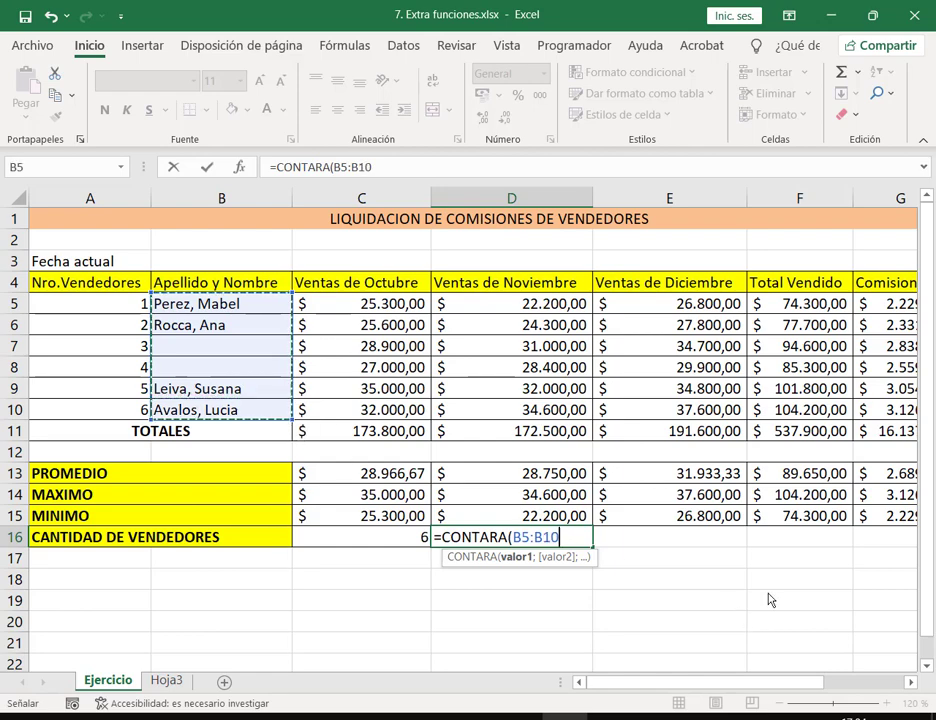
pyautogui.press('Return')
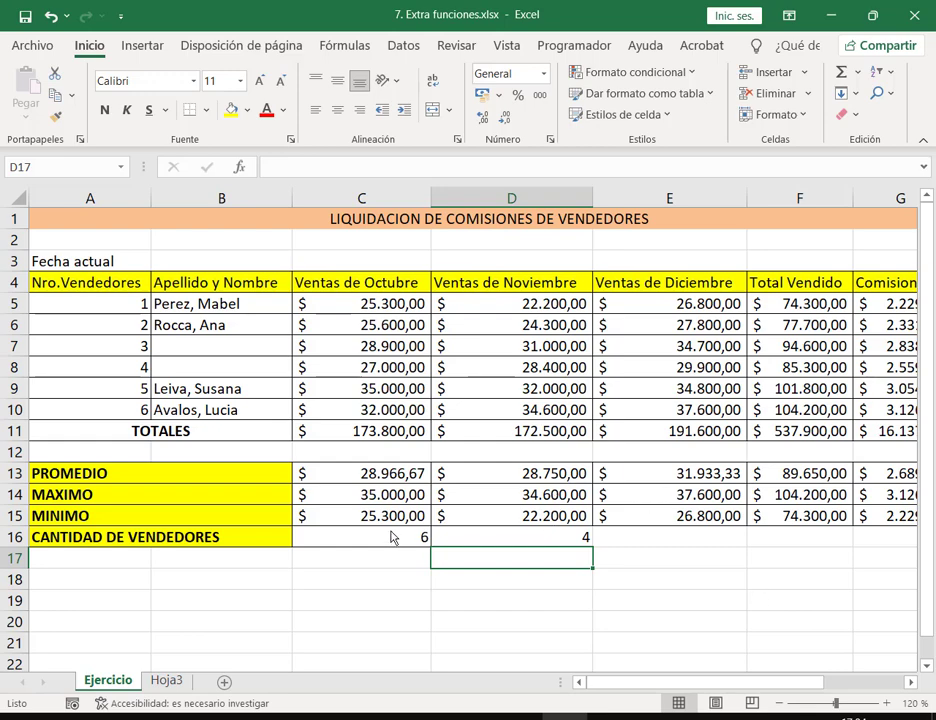
# Step: Clear the vendor number in A5, then undo to restore it
pyautogui.click(93, 316)
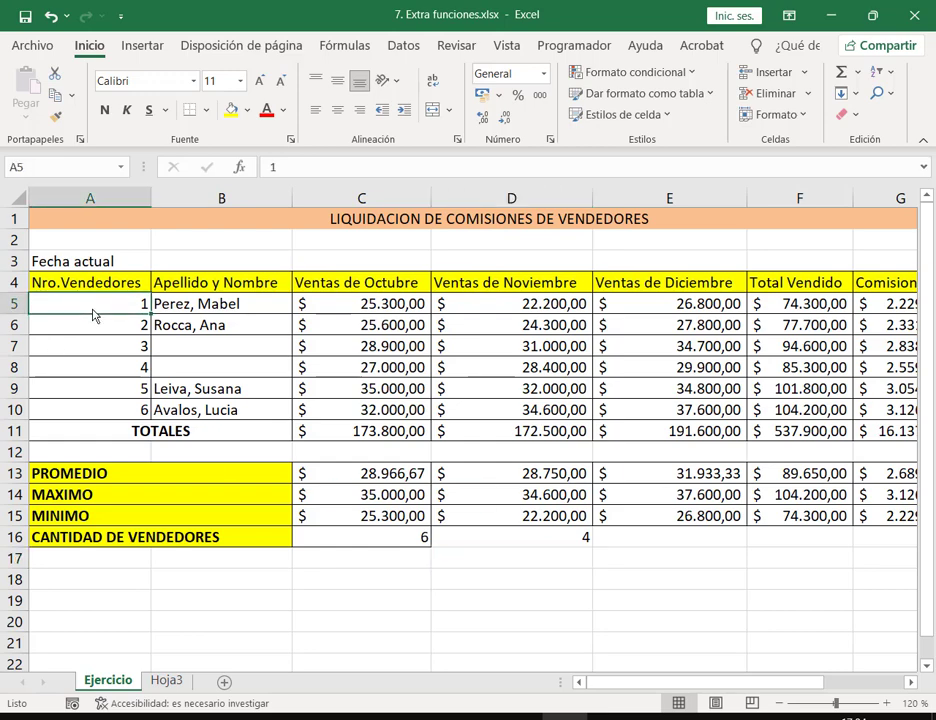
pyautogui.press('Delete')
pyautogui.press('Return')
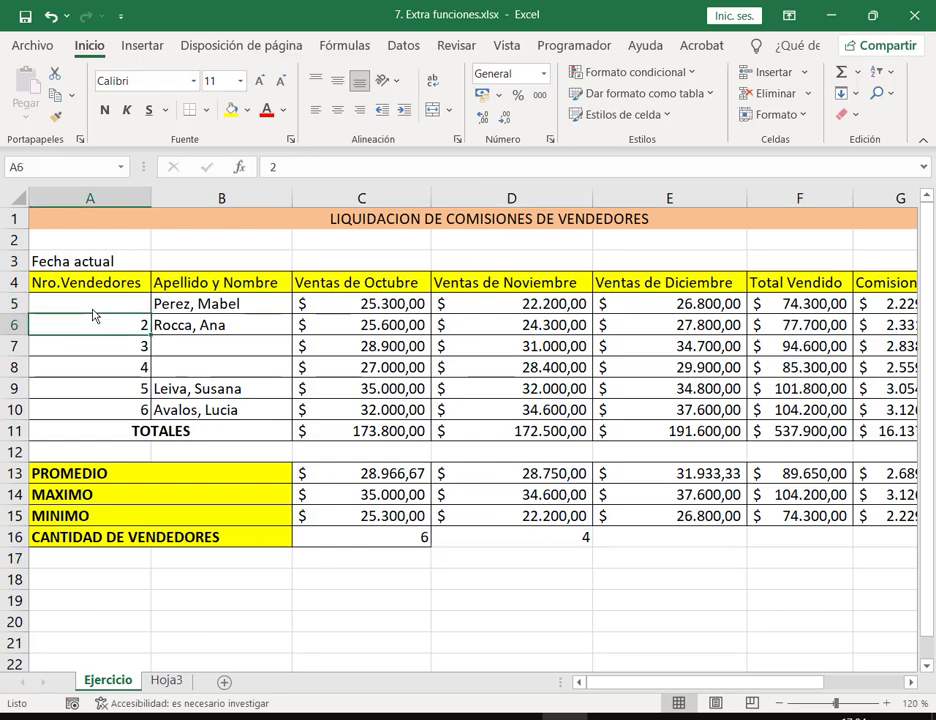
pyautogui.click(118, 370)
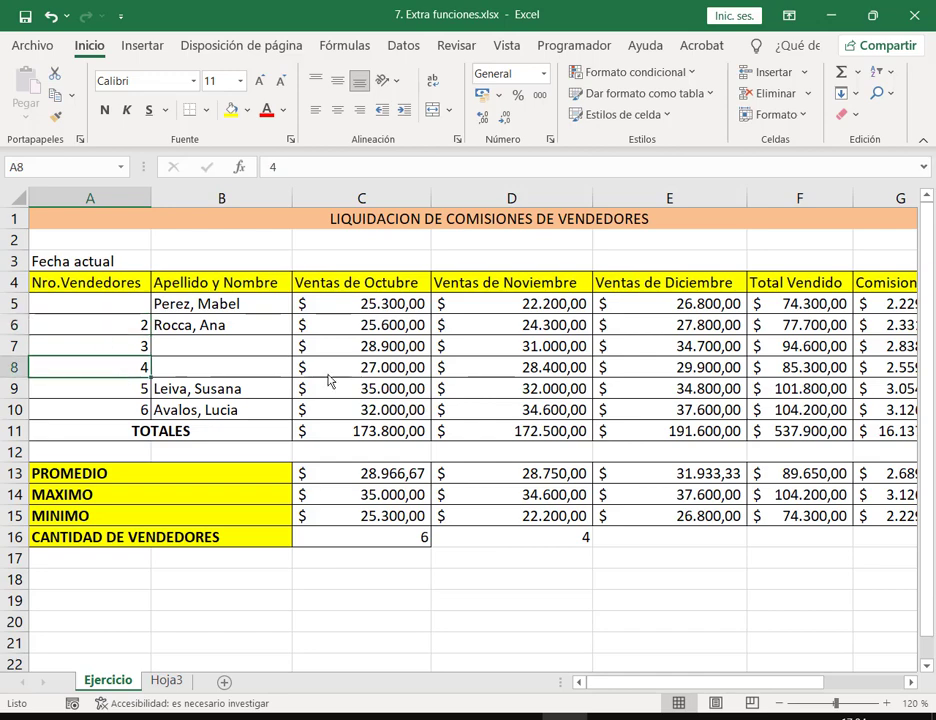
pyautogui.click(52, 16)
# Step: Delete the October sales value in C5 and confirm the C16 count drops to 5
pyautogui.click(395, 306)
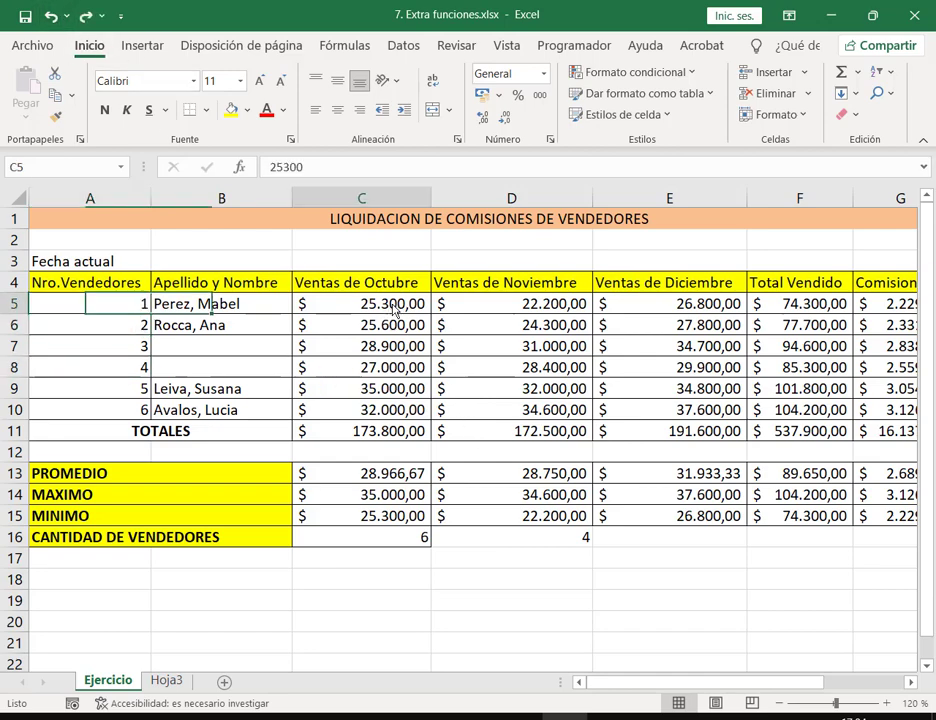
pyautogui.press('Delete')
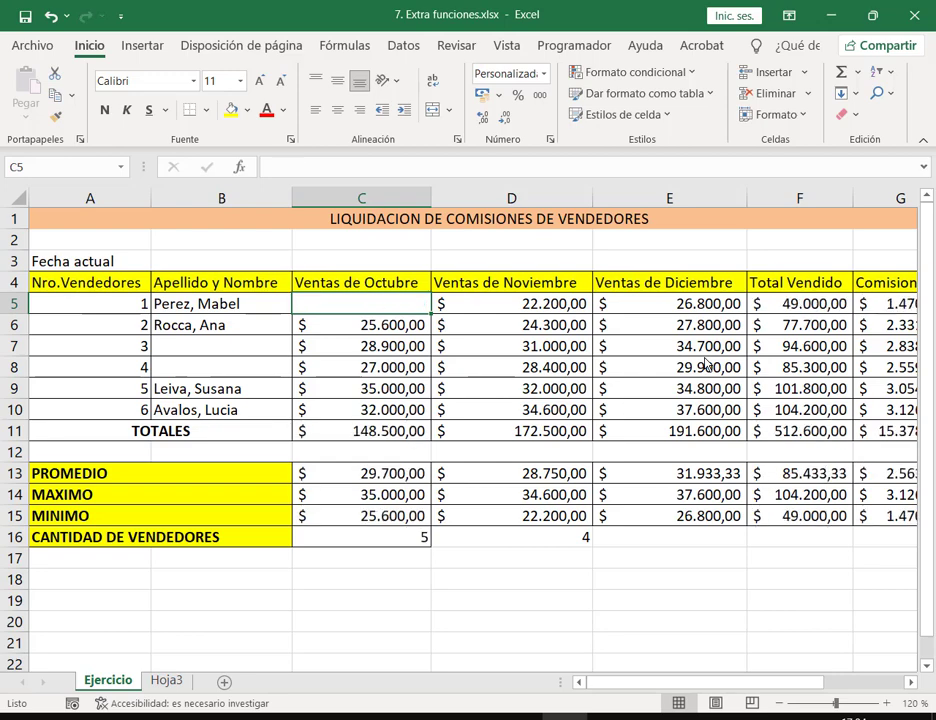
pyautogui.click(380, 540)
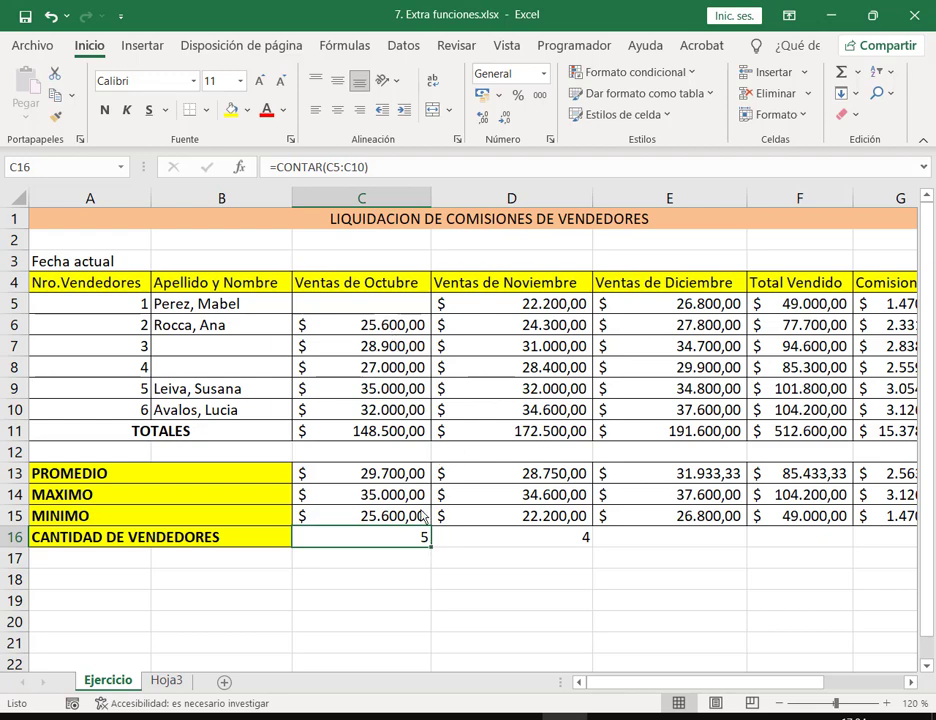
pyautogui.click(393, 308)
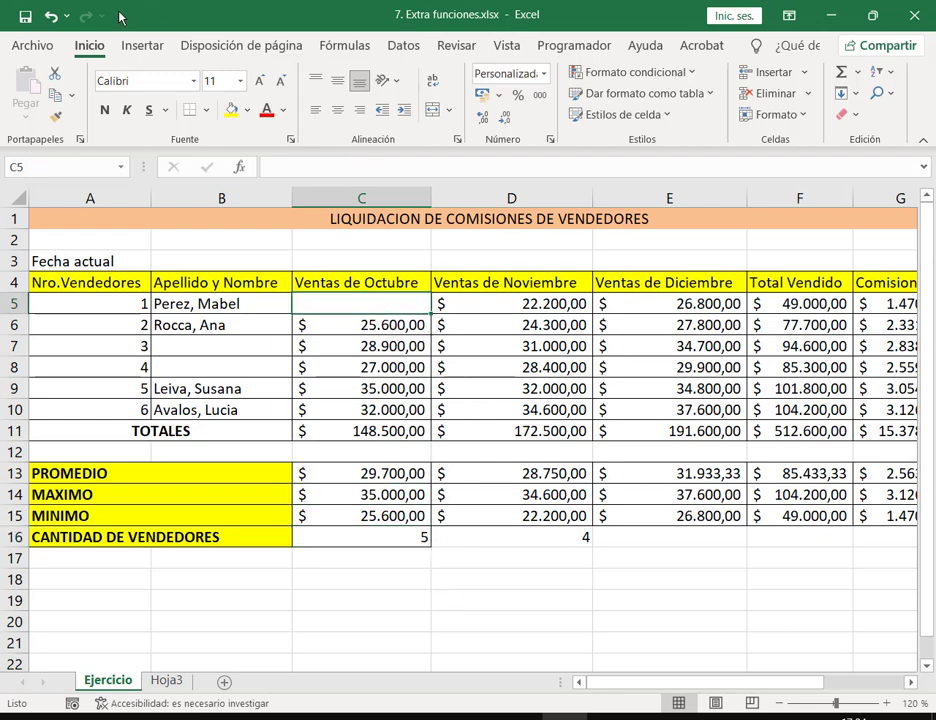
# Step: Undo three changes to restore C5 and vendors 3–4's names, empty D16, and check C16's =CONTAR(C5:C10)
pyautogui.click(50, 17)
pyautogui.click(50, 17)
pyautogui.click(50, 17)
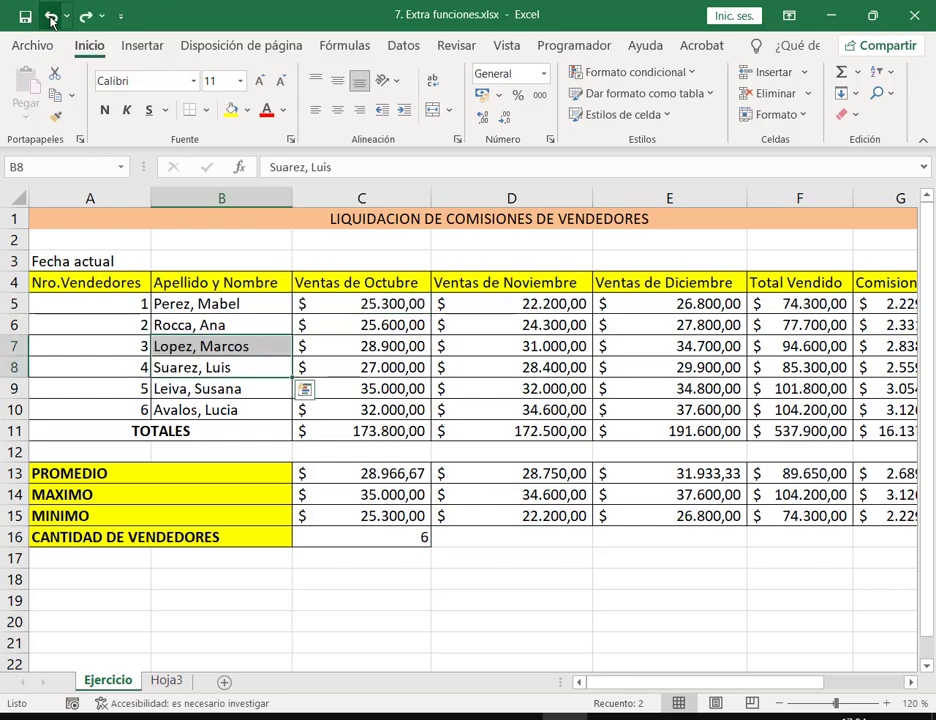
pyautogui.click(539, 590)
pyautogui.click(419, 530)
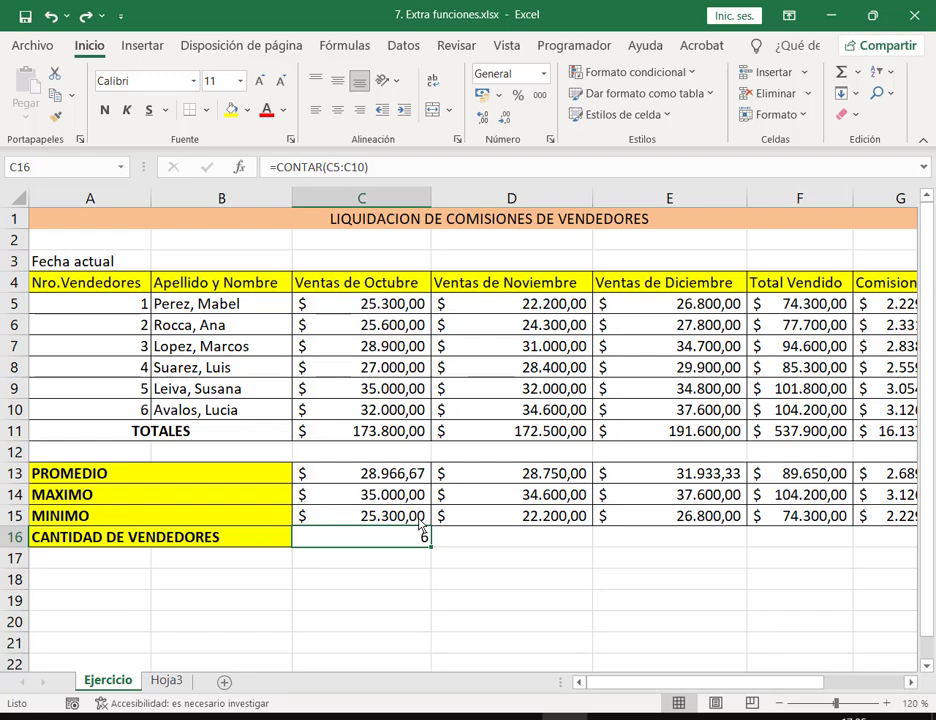
# Step: Replace the C16 formula with =CONTARA(B5:B10) so it counts 6 sellers
pyautogui.write('=CONTA')
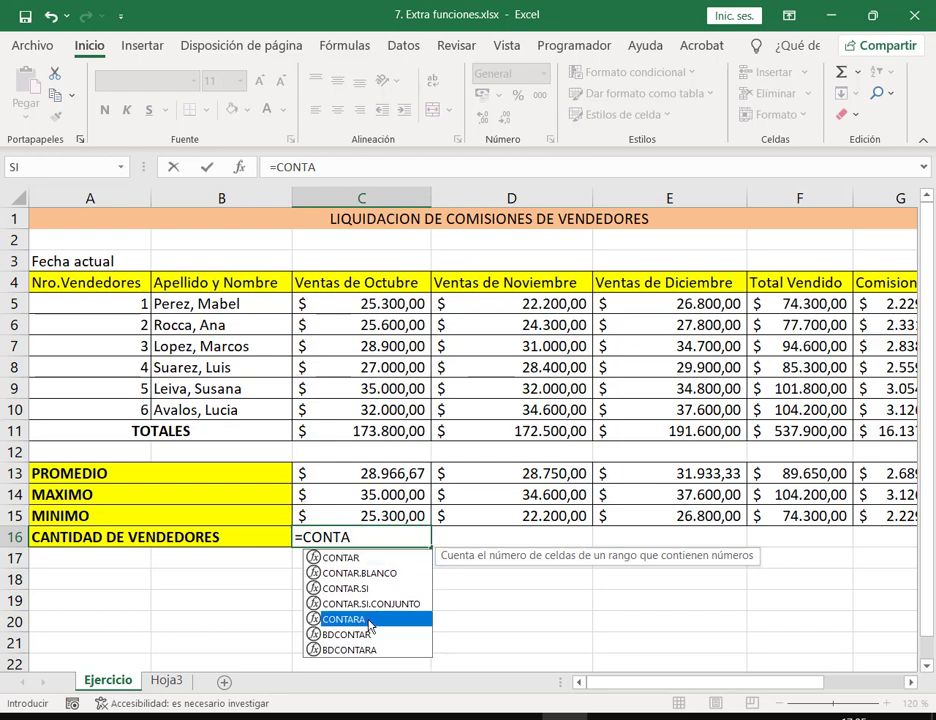
pyautogui.doubleClick(366, 620)
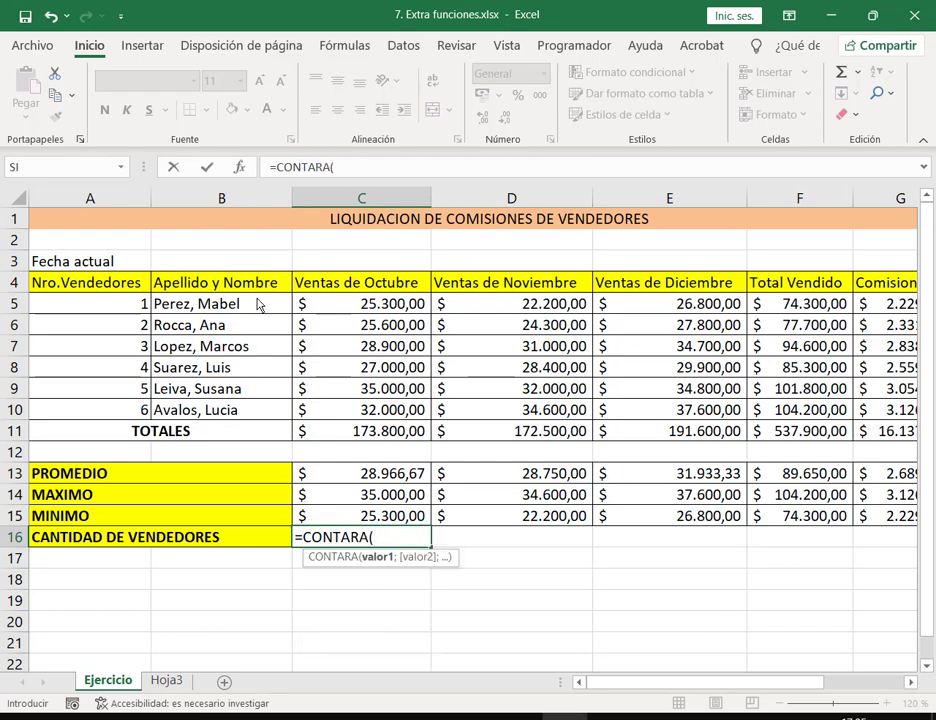
pyautogui.moveTo(215, 303); pyautogui.dragTo(255, 420)
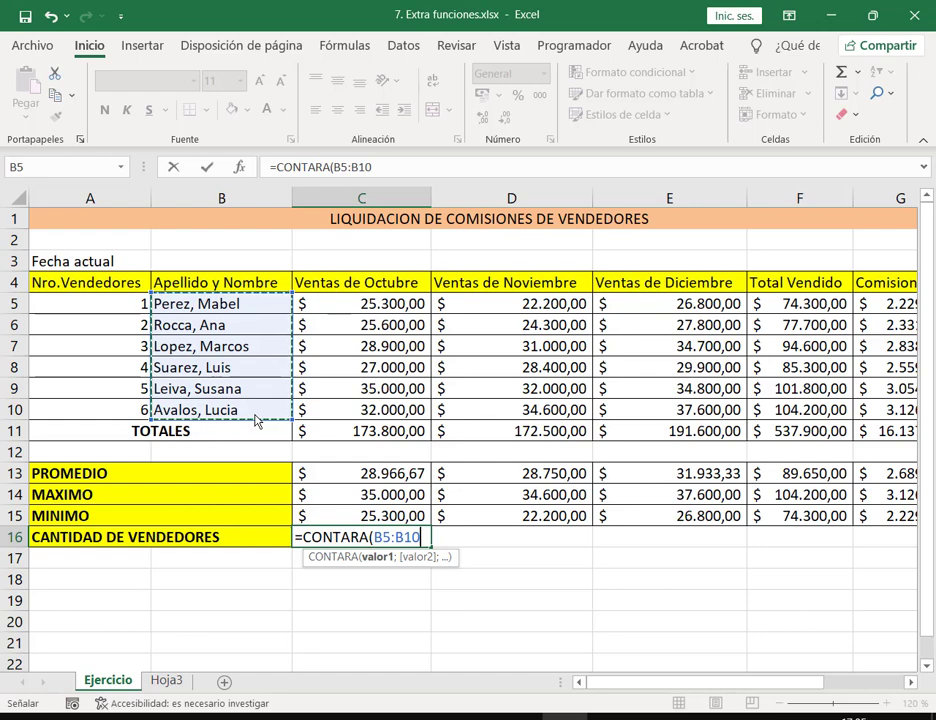
pyautogui.press('Return')
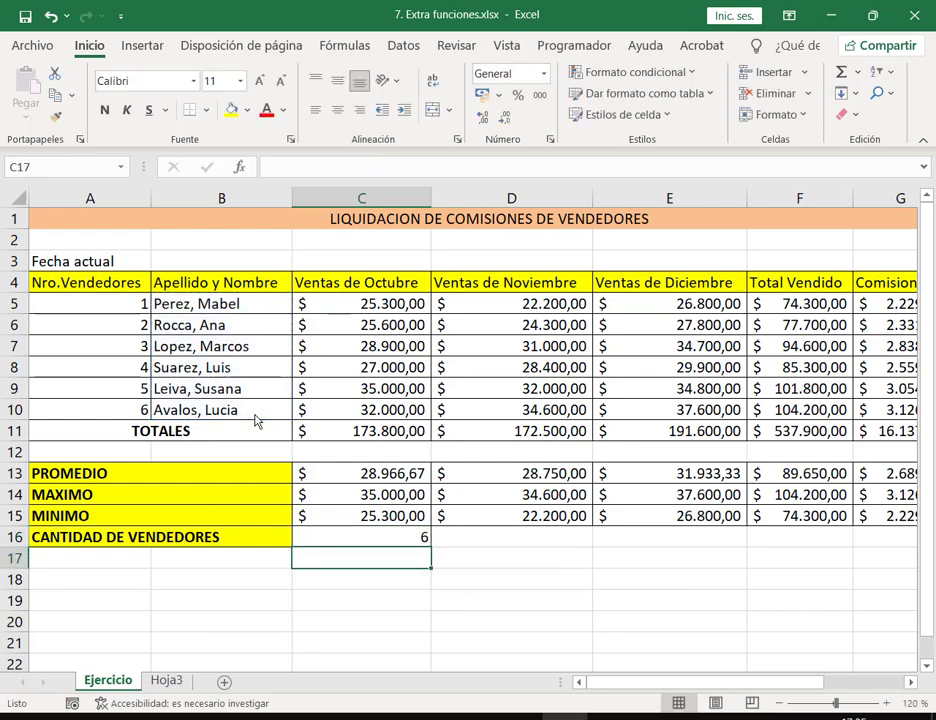
pyautogui.press('Up')
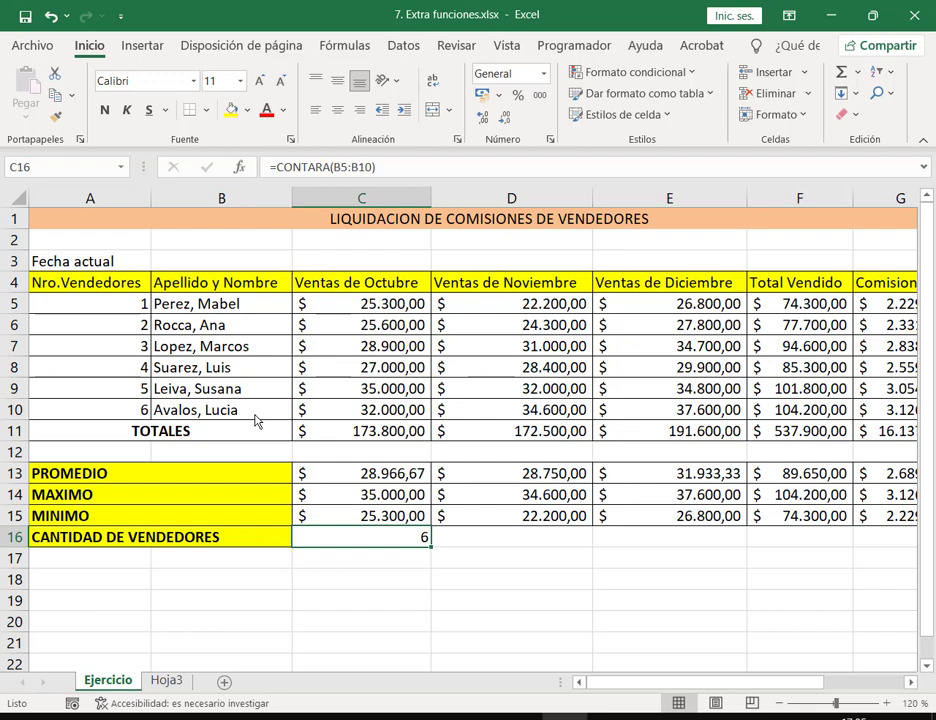
pyautogui.press('F2')
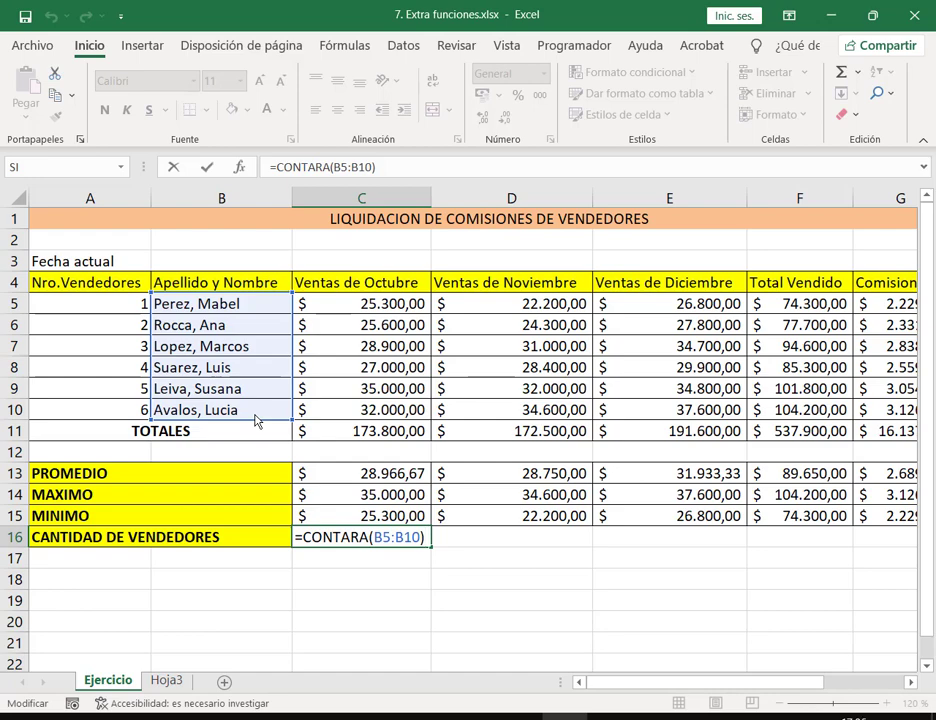
pyautogui.hotkey('ctrl', 'Return')
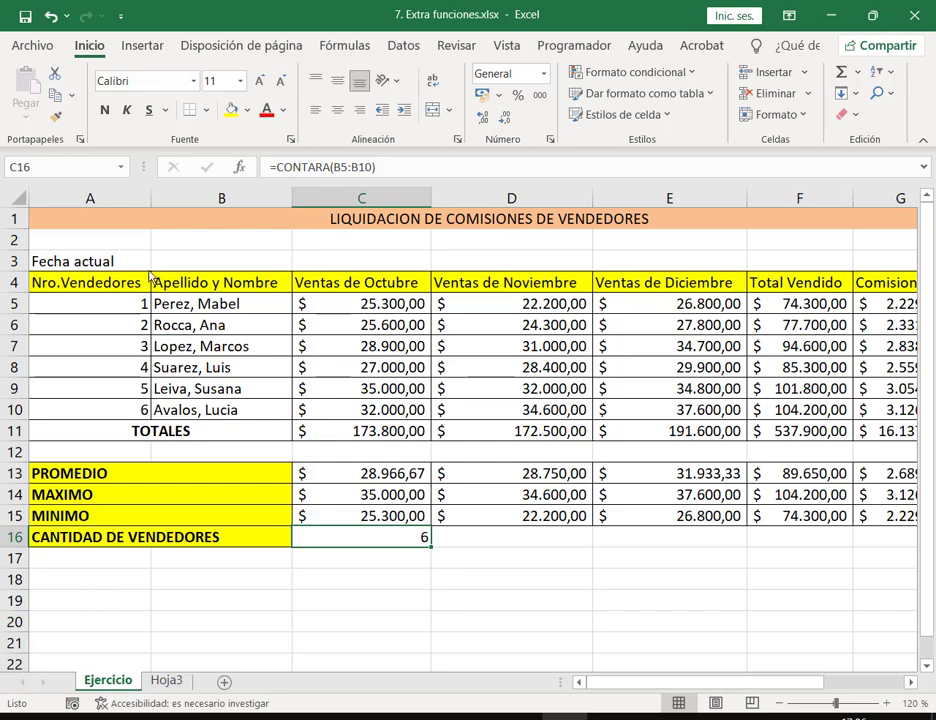
pyautogui.click(183, 265)
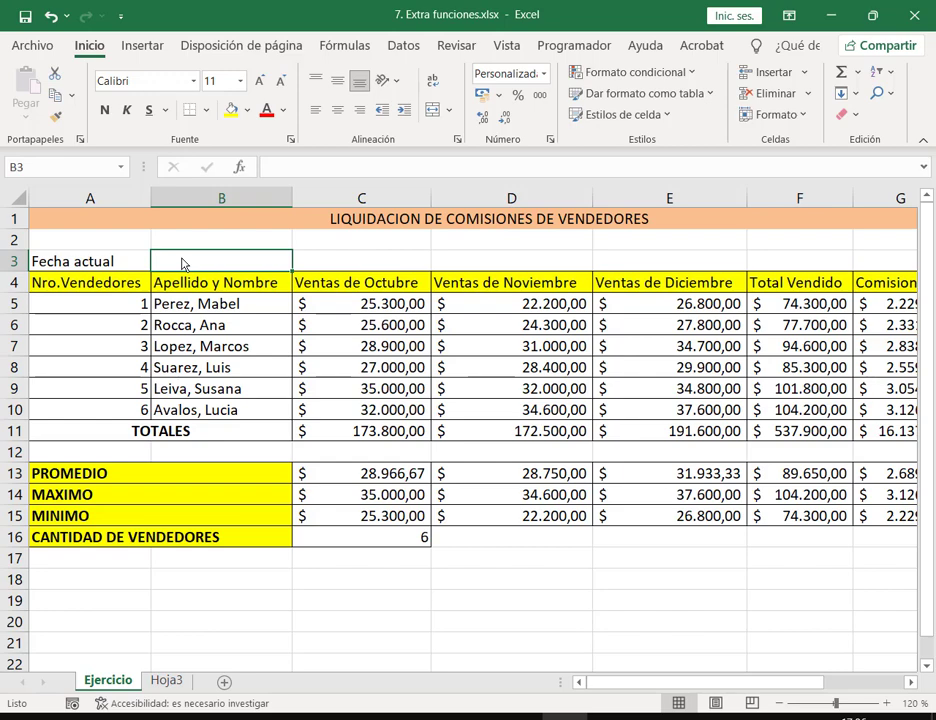
pyautogui.press('Tab')
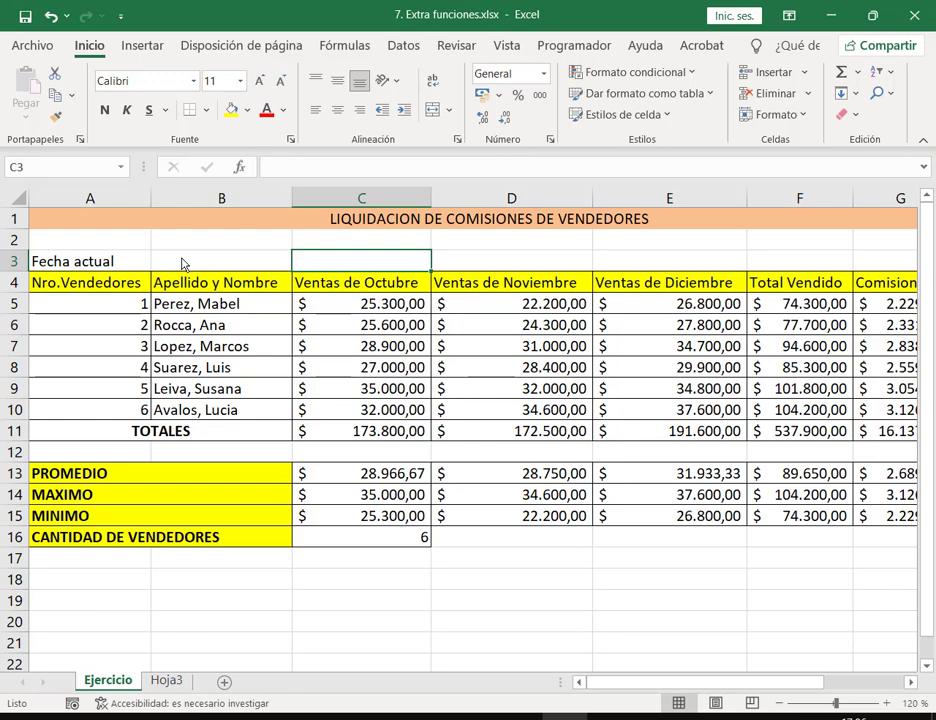
pyautogui.write('13/10')
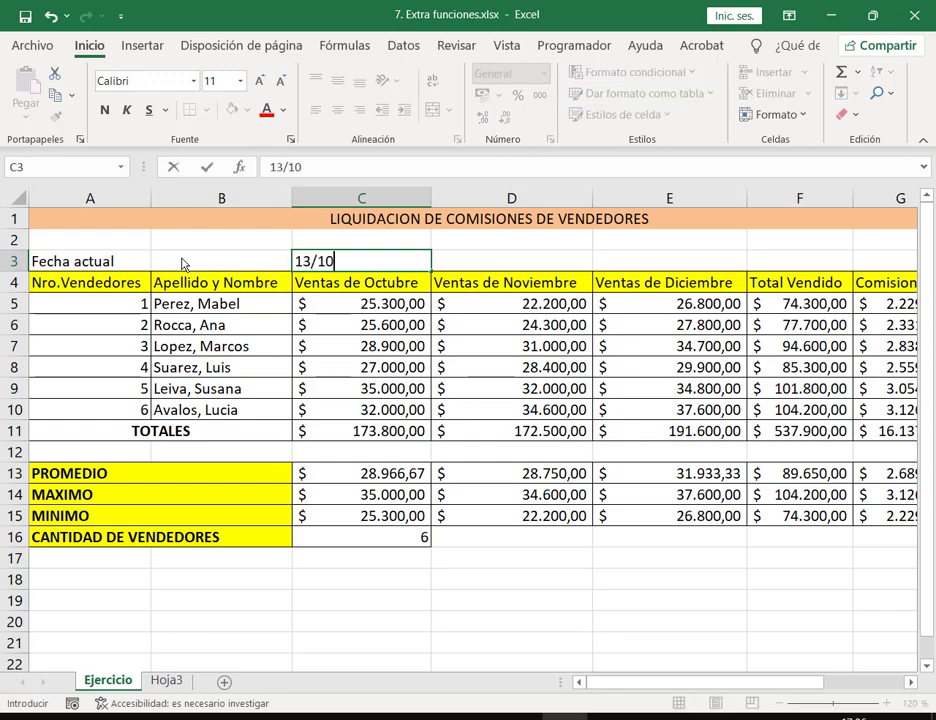
pyautogui.write('/2022')
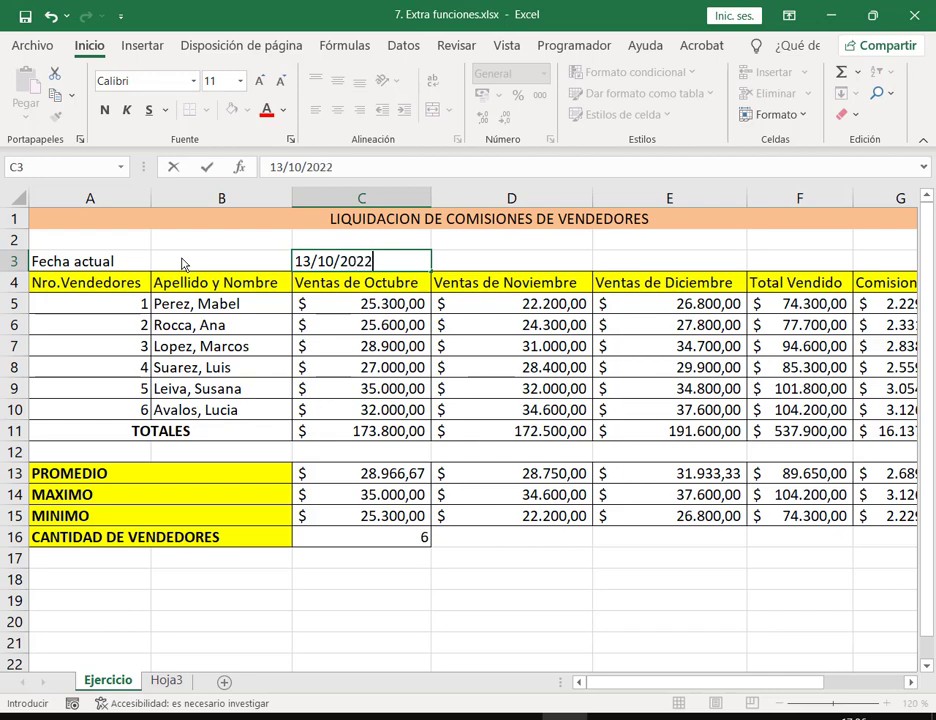
pyautogui.press('Return')
pyautogui.press('Up')
pyautogui.press('Right')
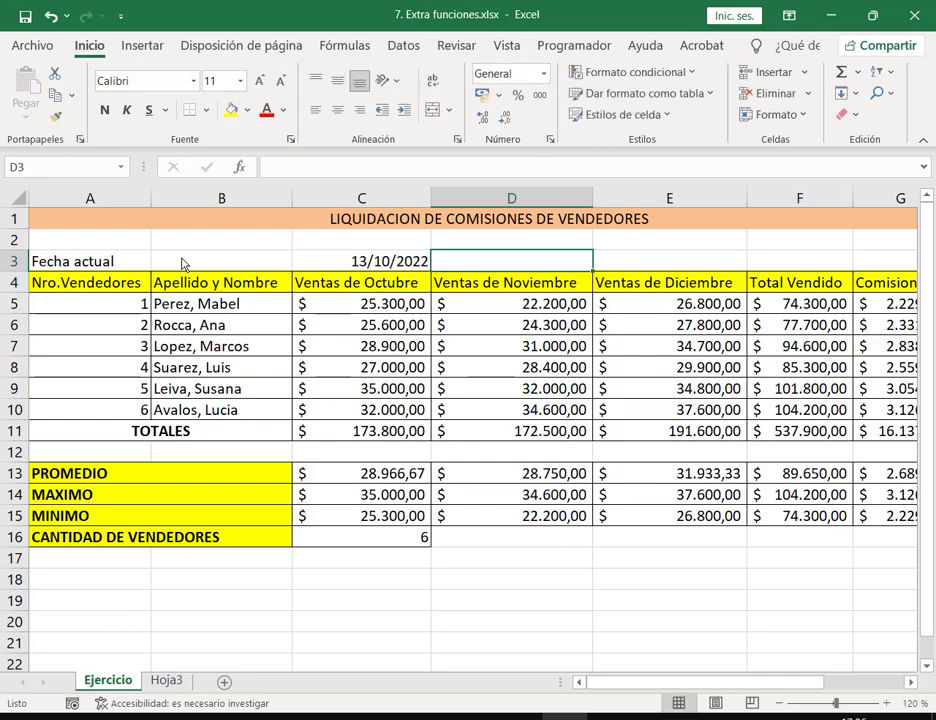
pyautogui.write('13-')
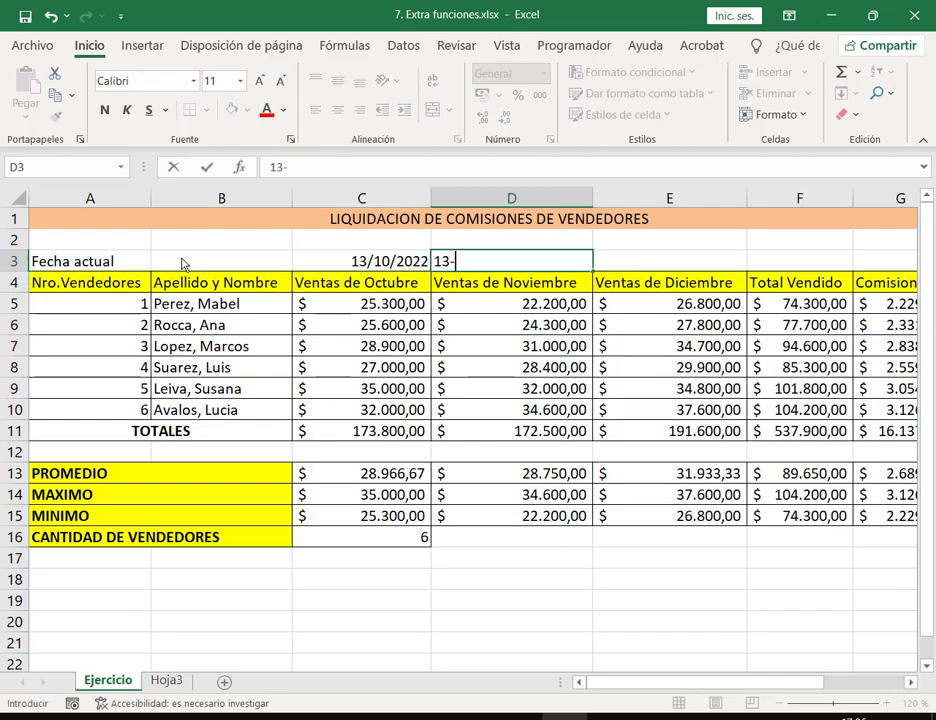
pyautogui.write('10-2022')
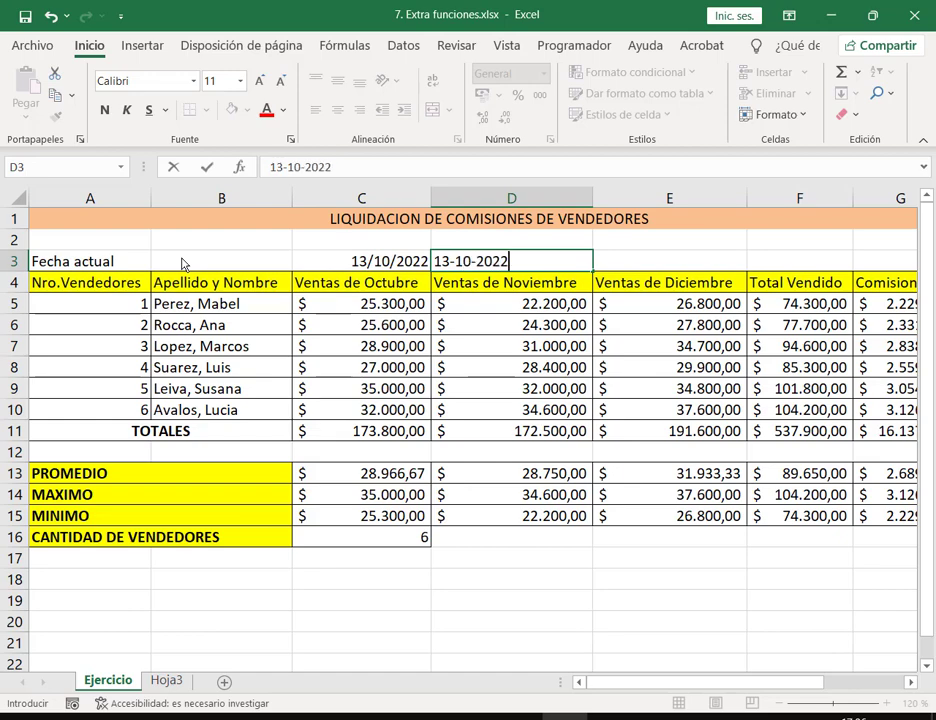
pyautogui.press('Return')
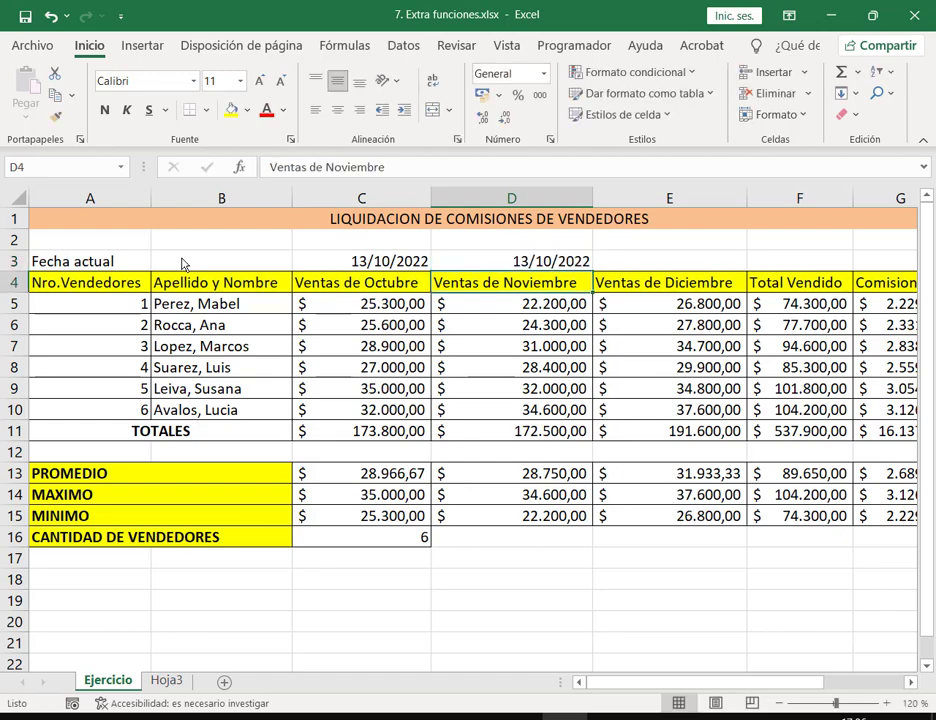
pyautogui.press('Up')
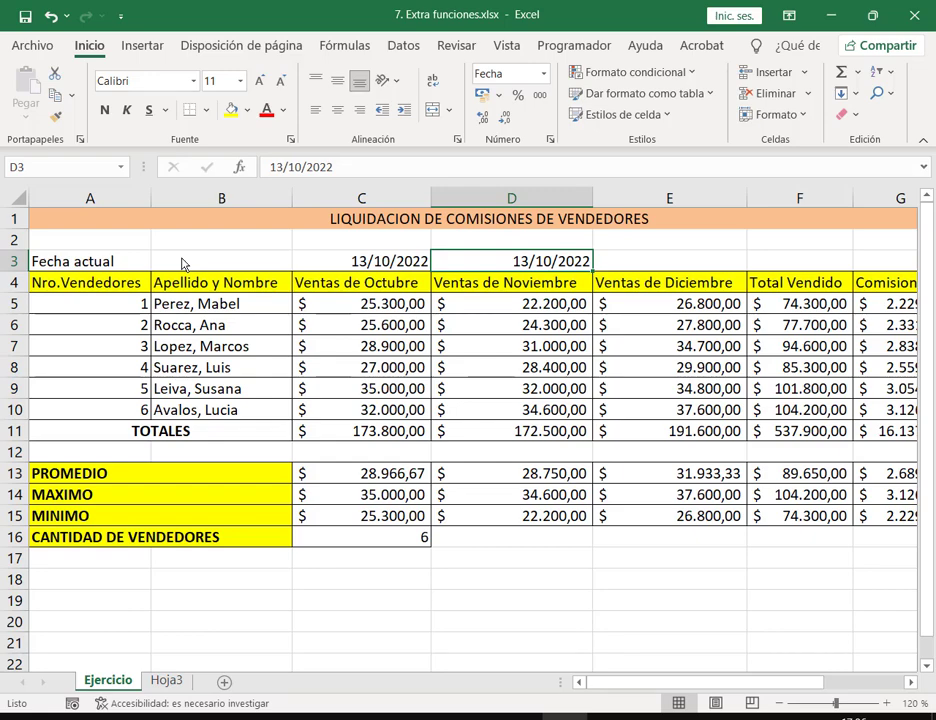
pyautogui.press('Delete')
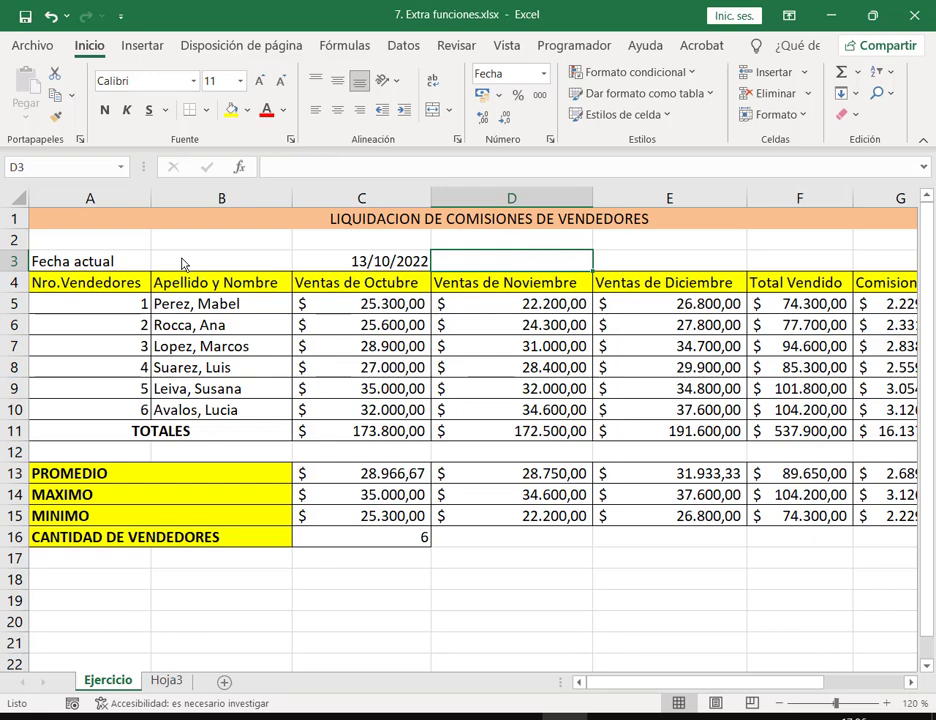
pyautogui.press('Left')
pyautogui.press('Delete')
pyautogui.press('Left')
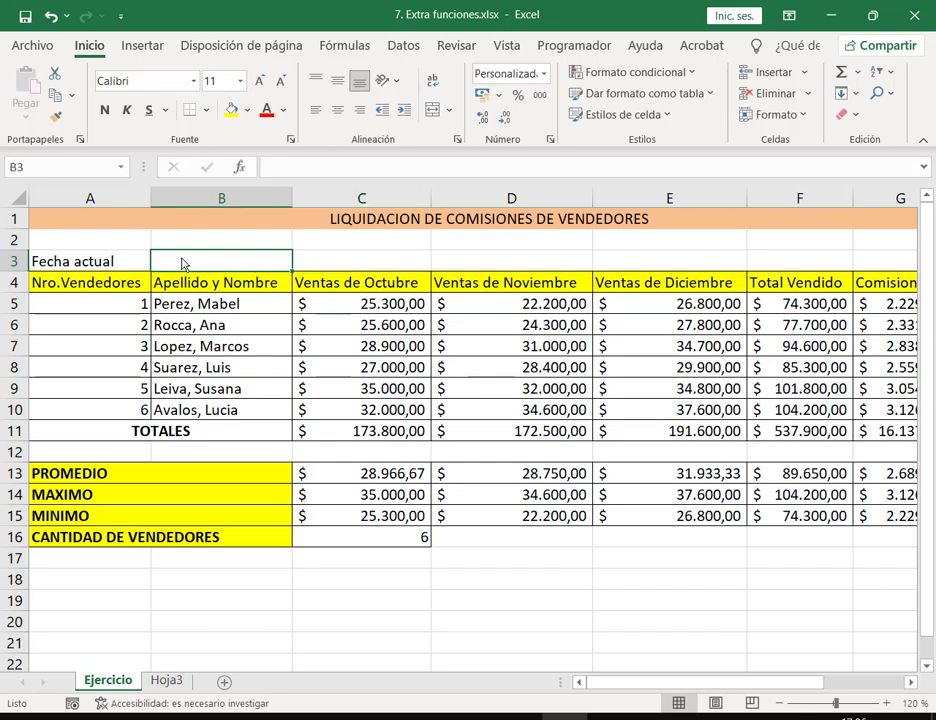
pyautogui.press('Right')
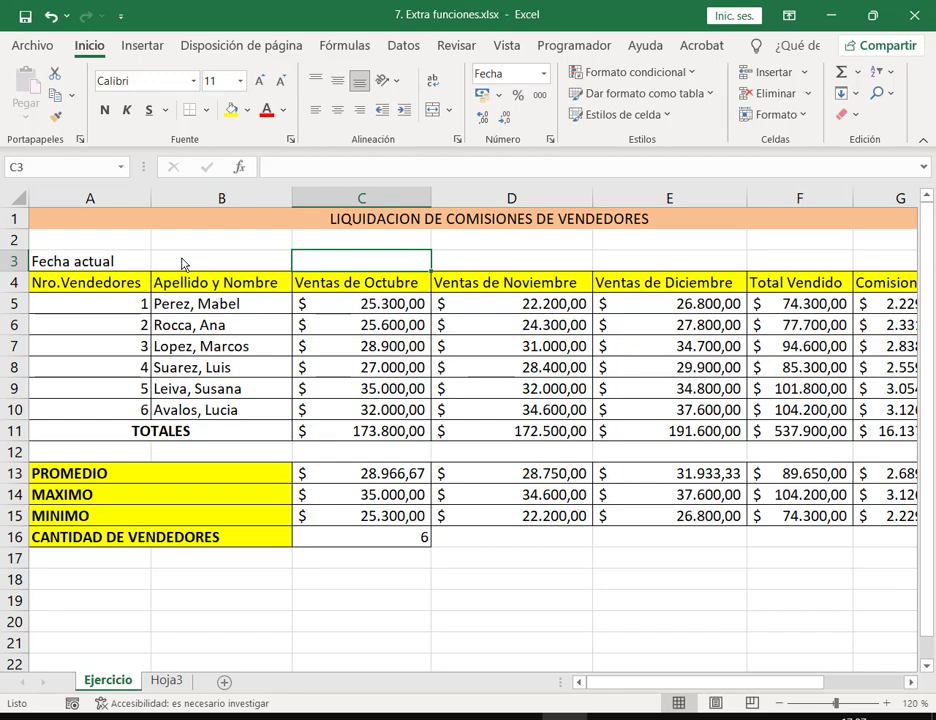
pyautogui.write('13/10')
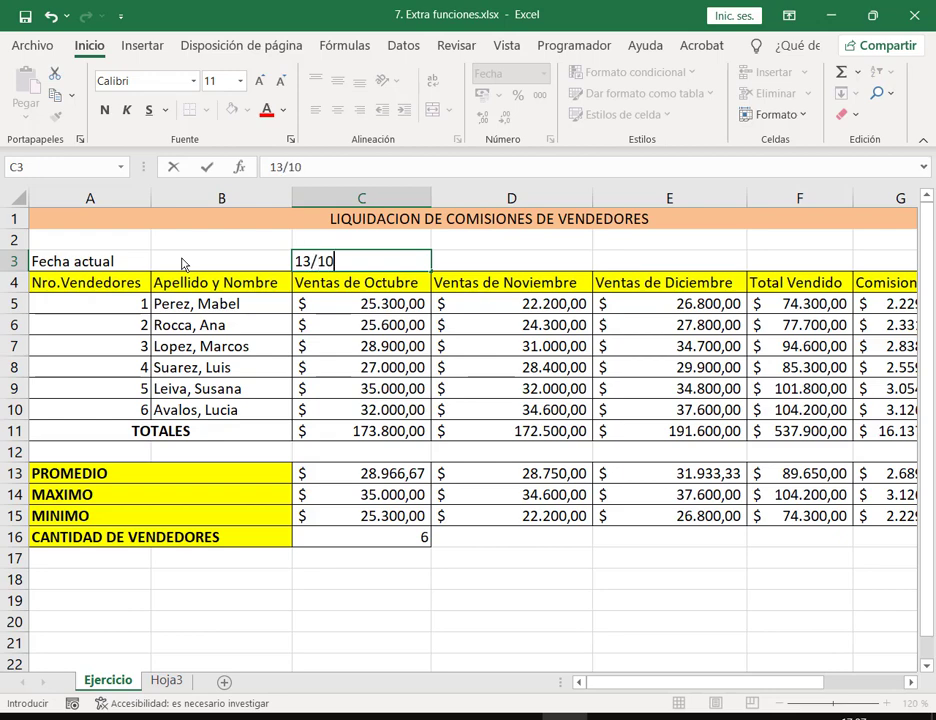
pyautogui.write('/2022')
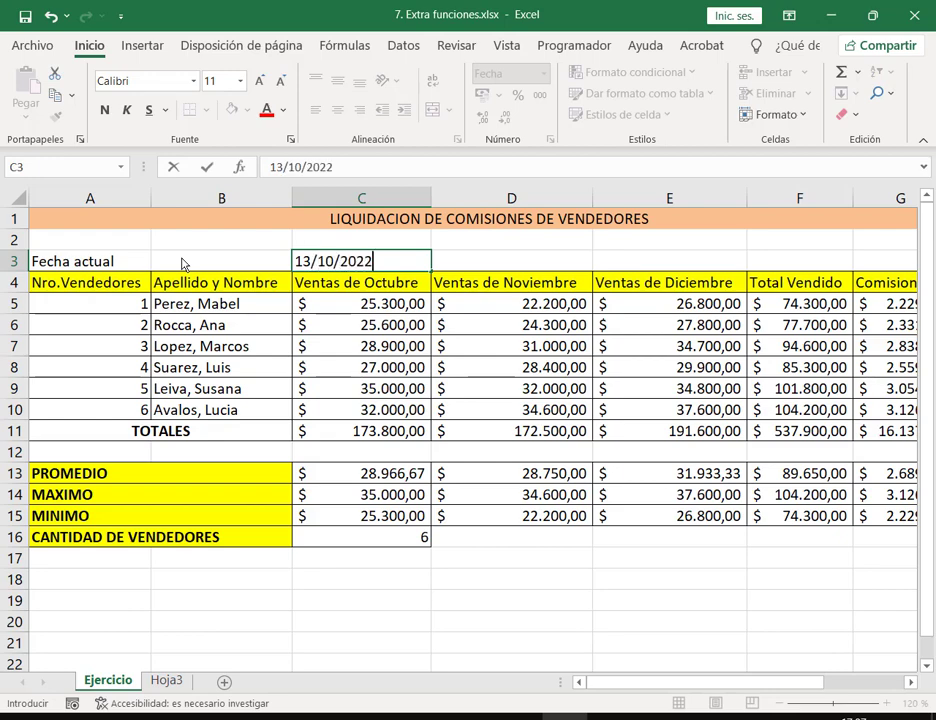
pyautogui.press('Tab')
pyautogui.press('Left')
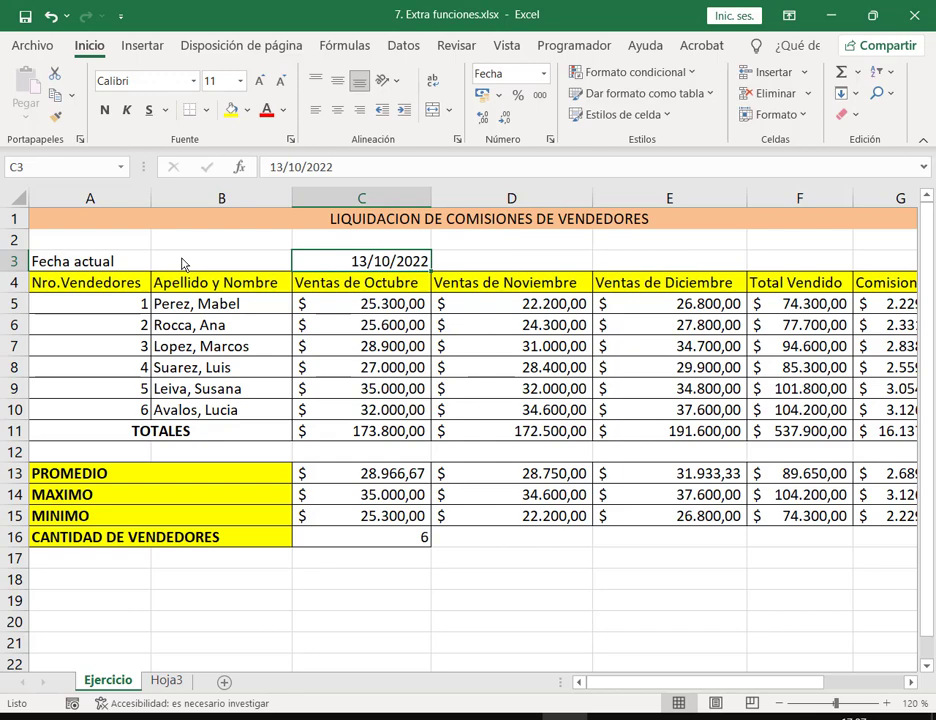
pyautogui.write('14')
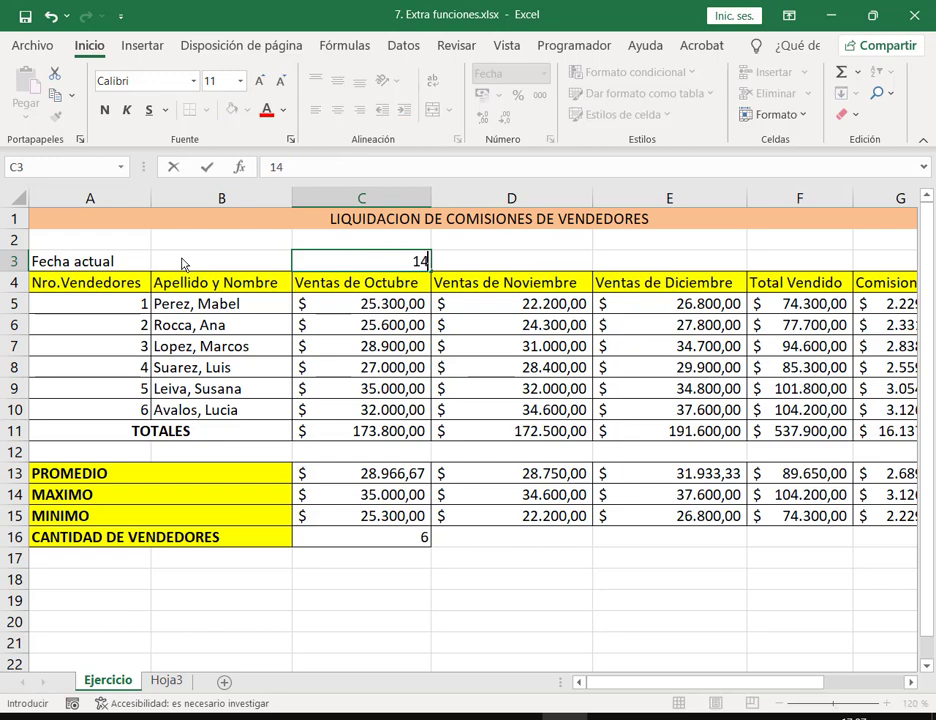
pyautogui.write('/10/2022')
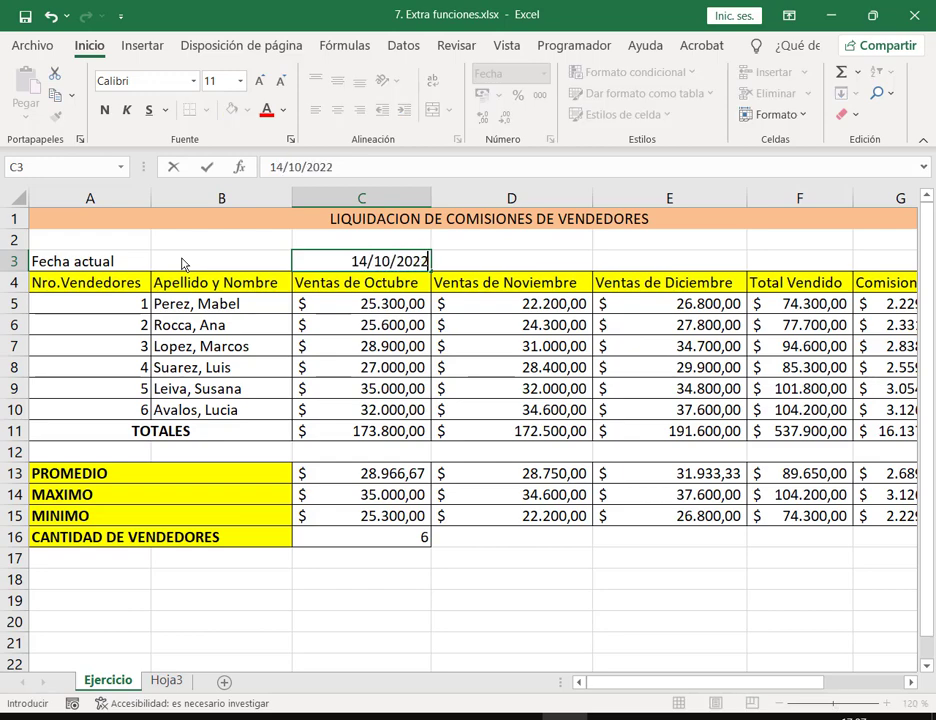
pyautogui.press('Return')
pyautogui.press('Up')
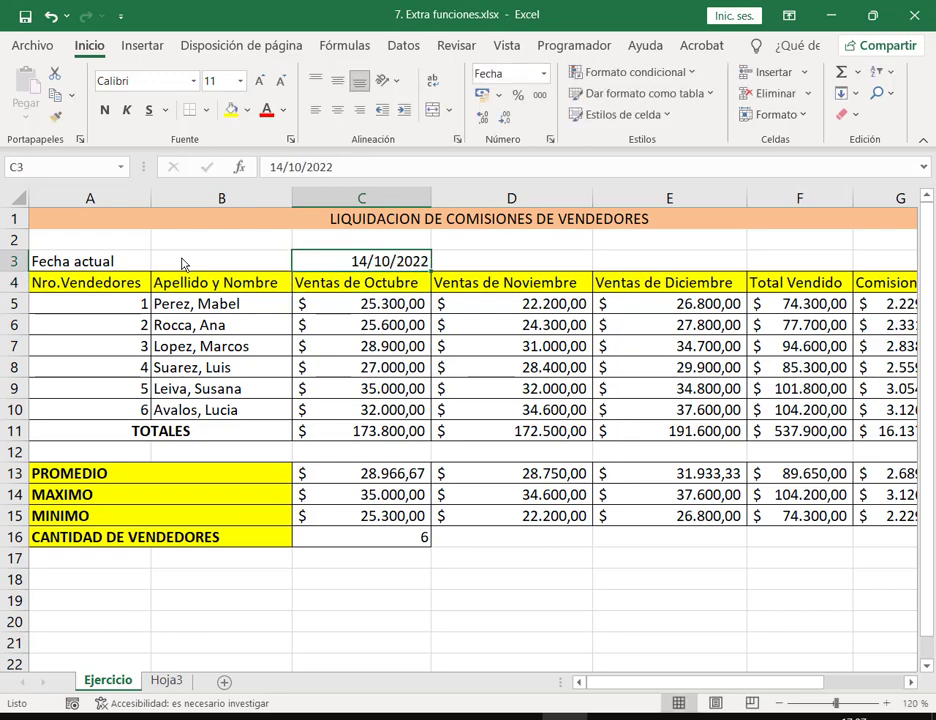
pyautogui.press('Delete')
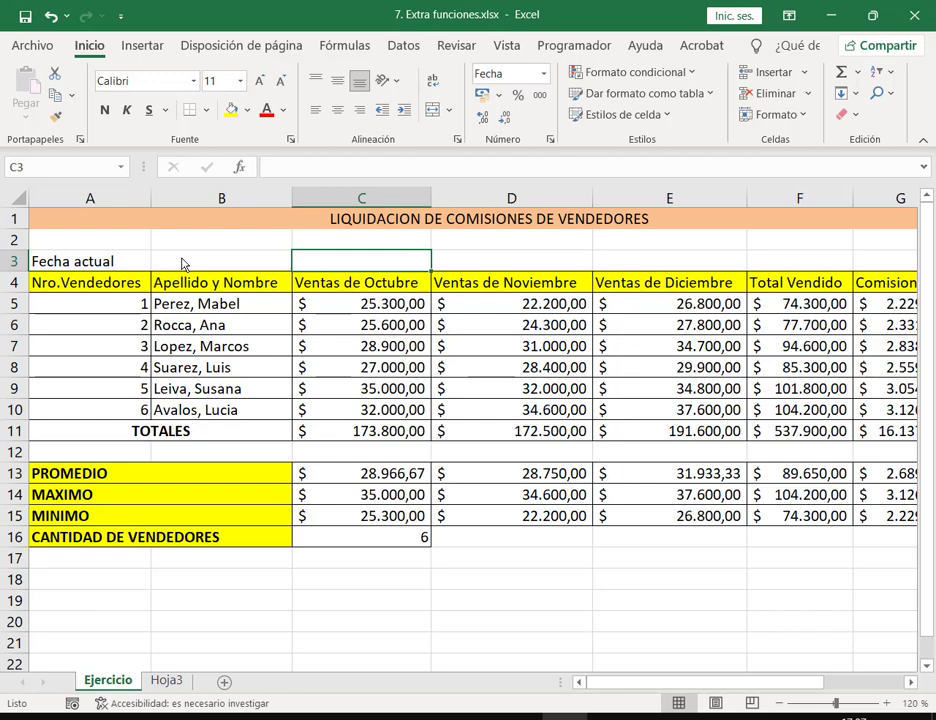
# Step: Enter =HOY() in C3 to show 13/10/2022, then reopen the cell to show the formula
pyautogui.write('=')
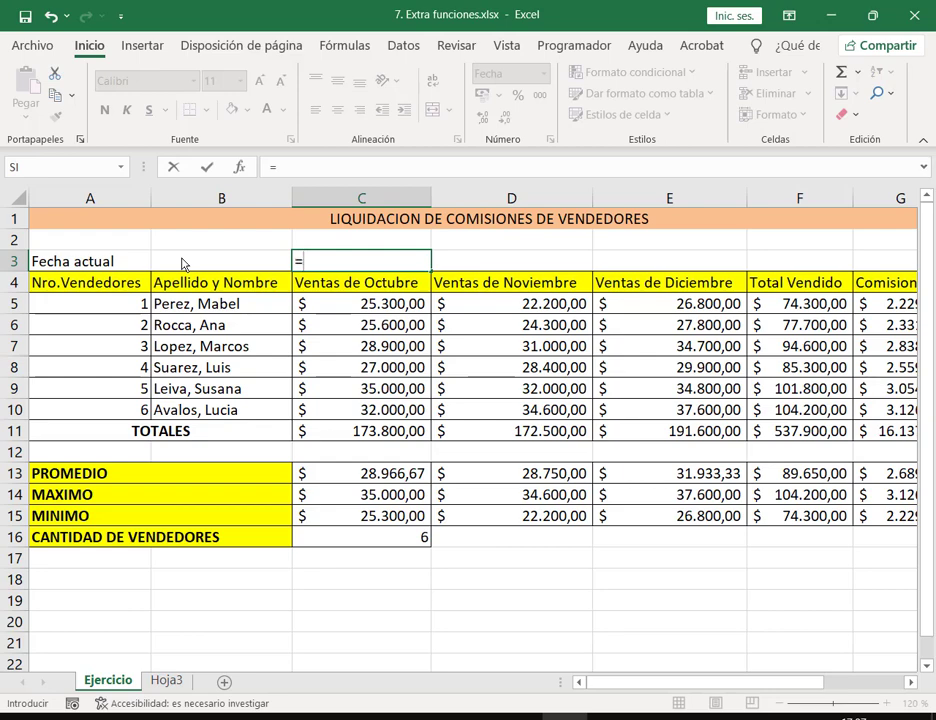
pyautogui.write('HOY')
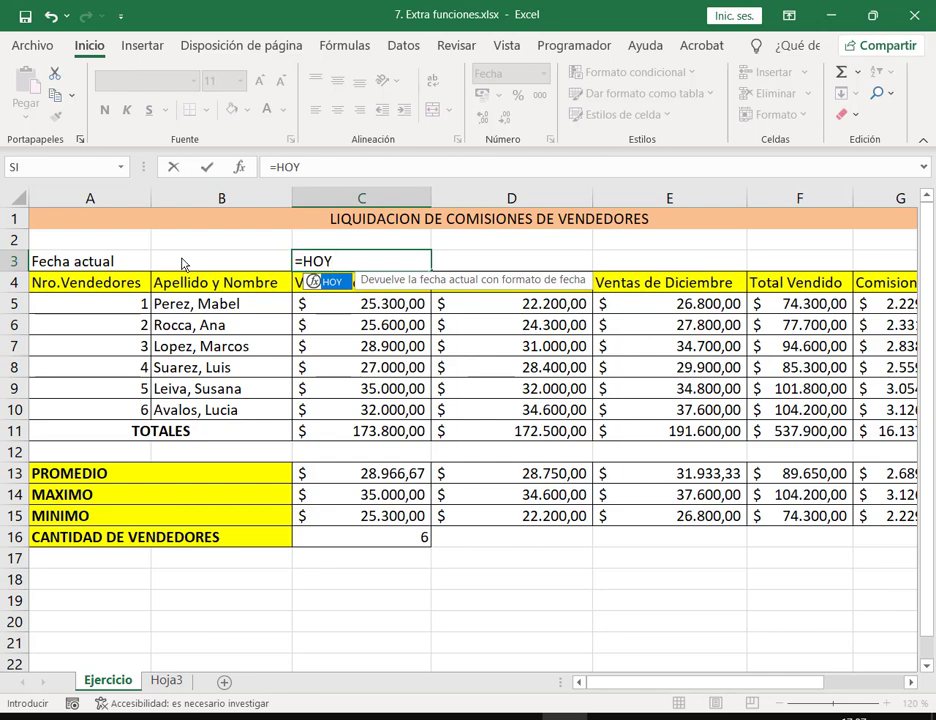
pyautogui.press('BackSpace')
pyautogui.press('BackSpace')
pyautogui.press('BackSpace')
pyautogui.write('h')
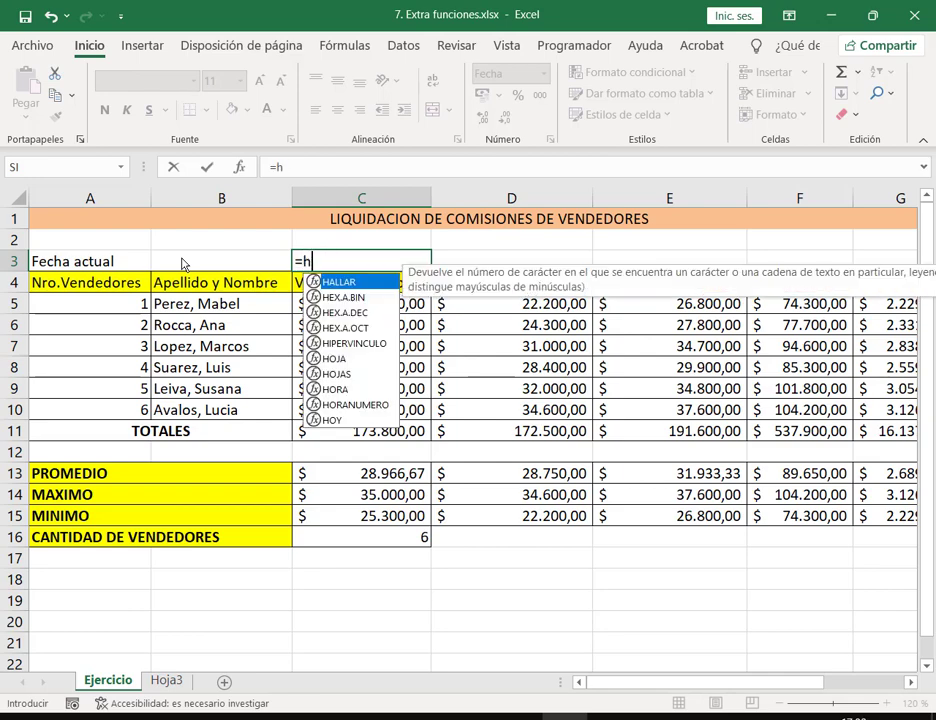
pyautogui.write('oy')
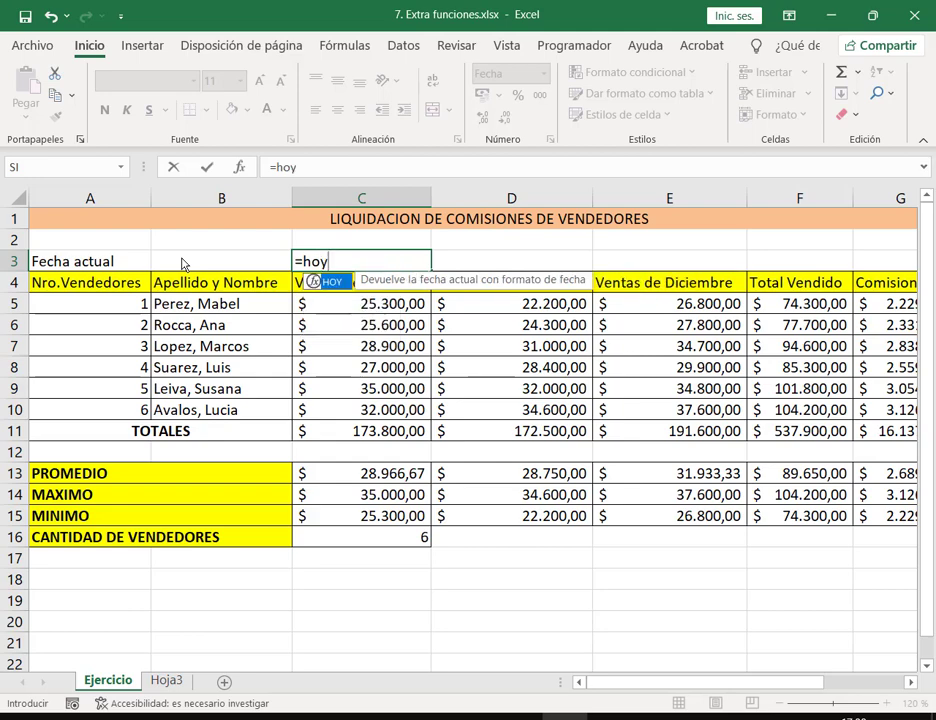
pyautogui.doubleClick(313, 284)
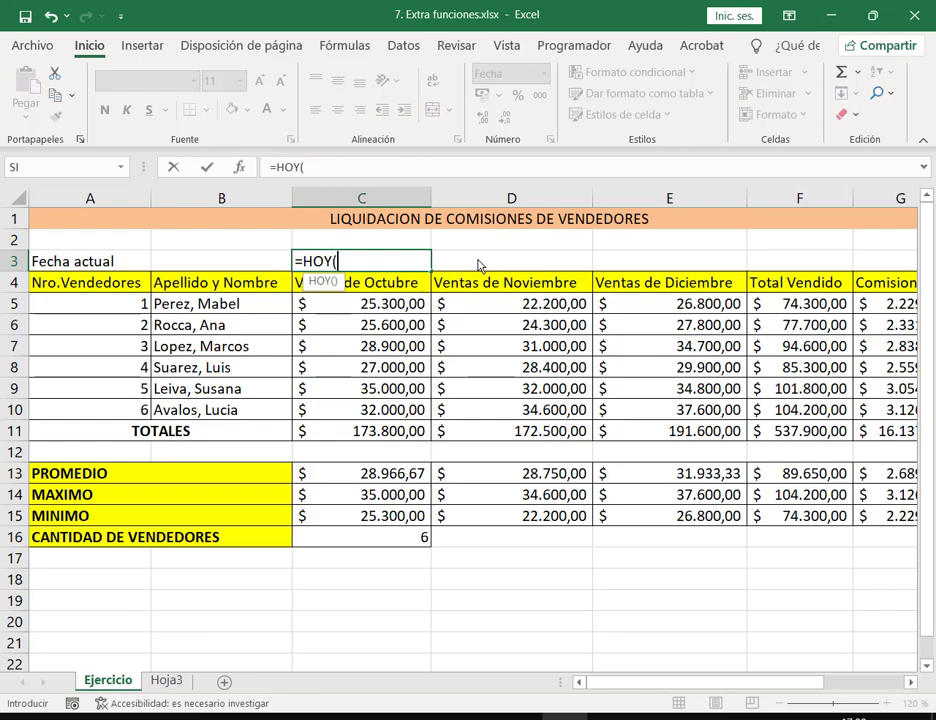
pyautogui.write(')')
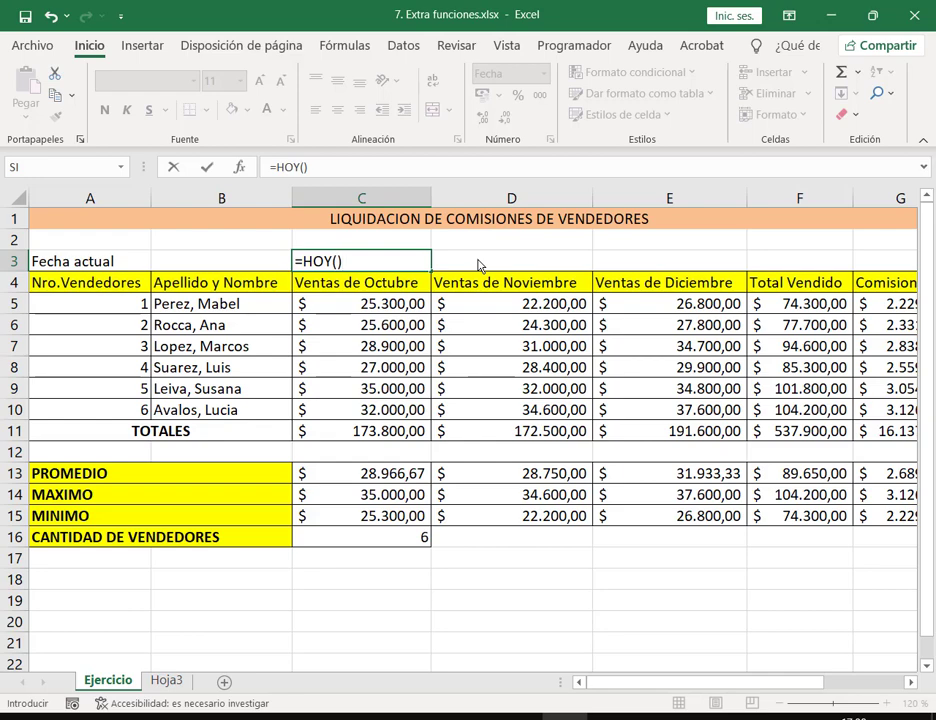
pyautogui.press('Return')
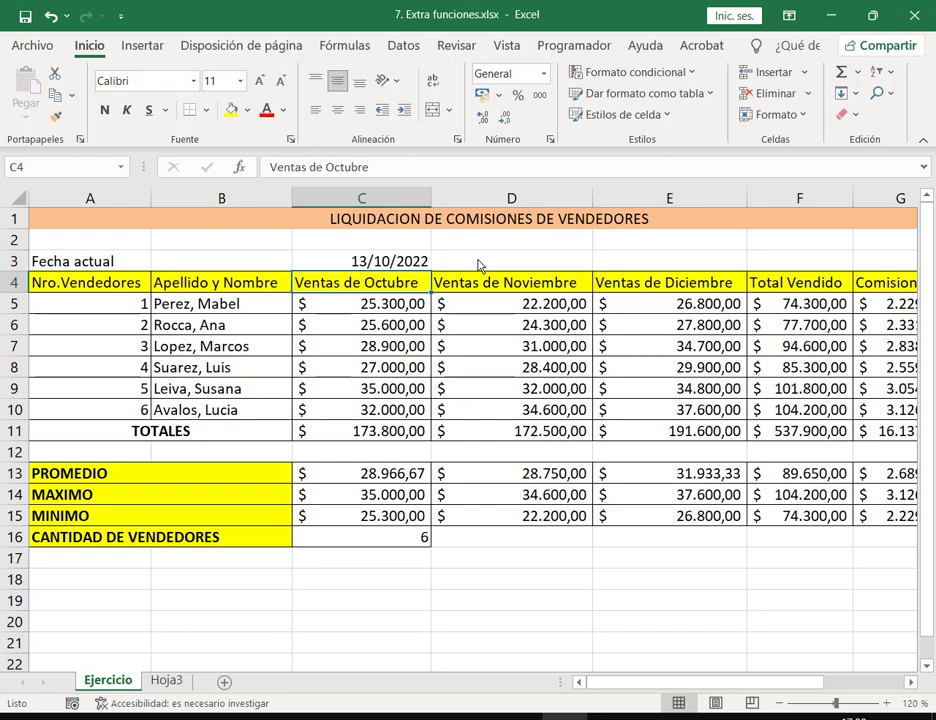
pyautogui.doubleClick(415, 263)
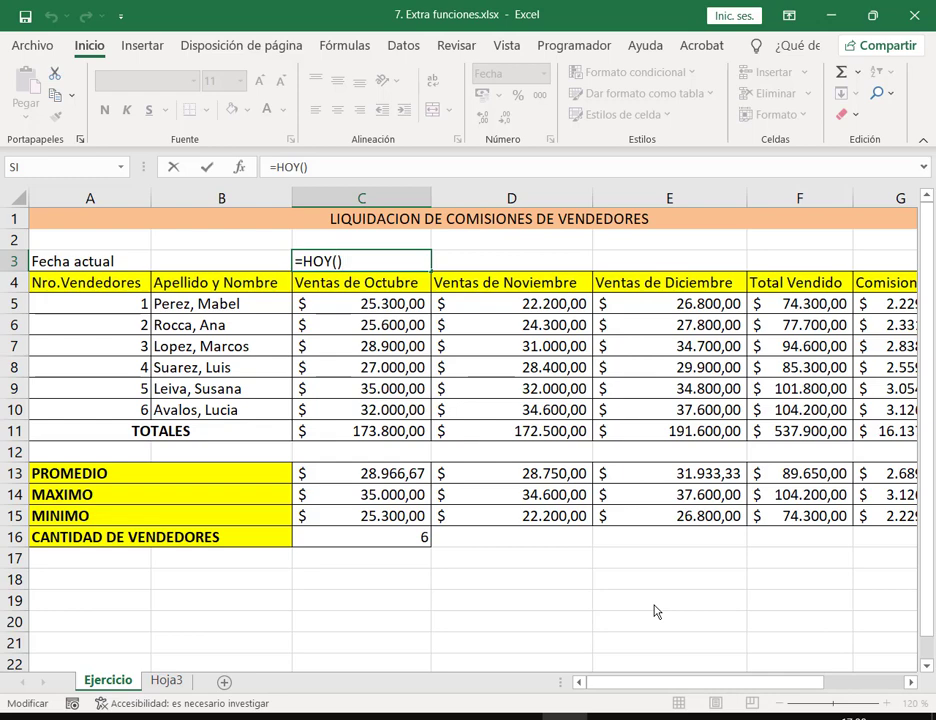
pyautogui.hotkey('ctrl', 'Return')
pyautogui.press('Right')
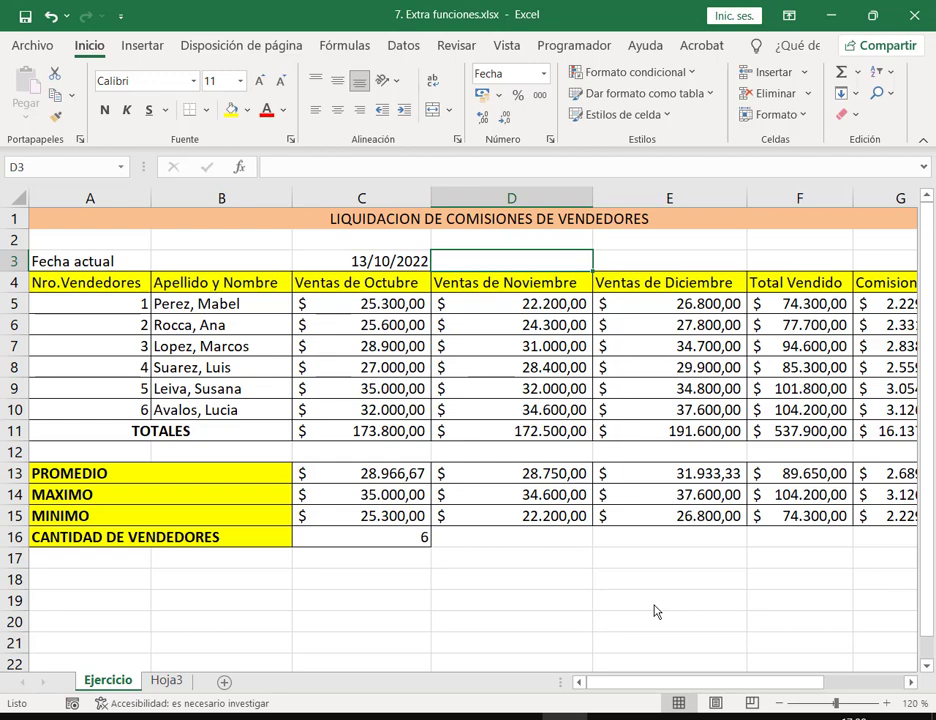
pyautogui.write('13/10/')
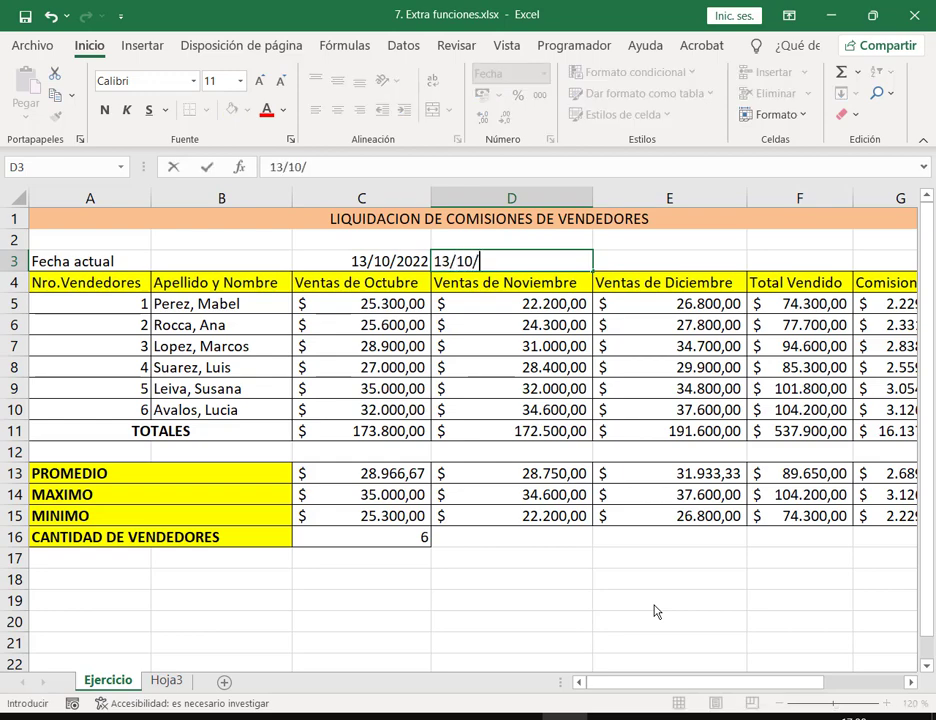
pyautogui.write('2022')
pyautogui.press('Return')
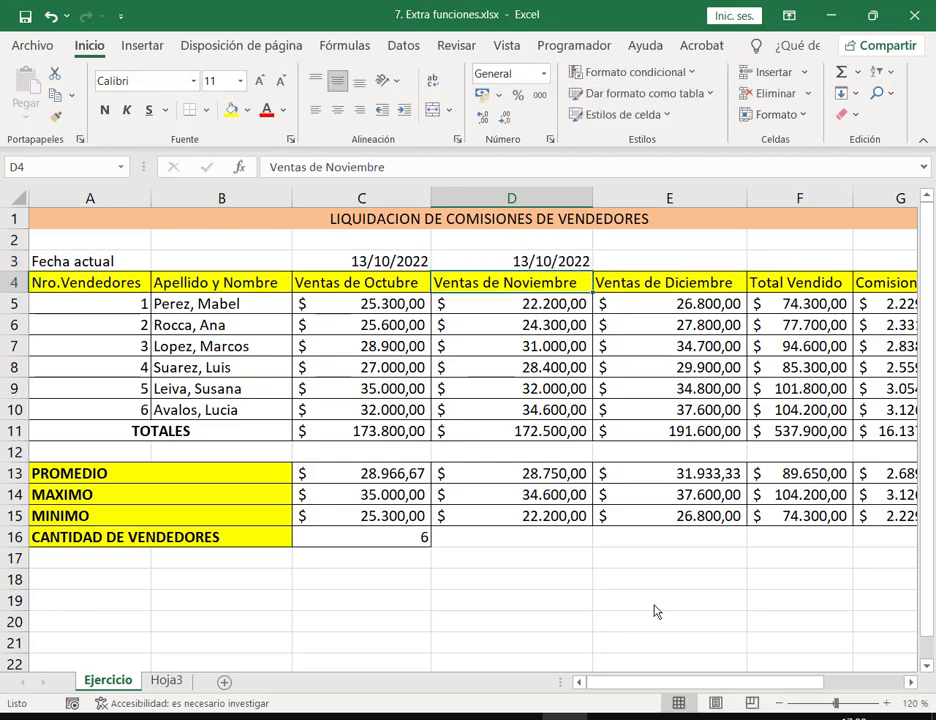
pyautogui.press('Up')
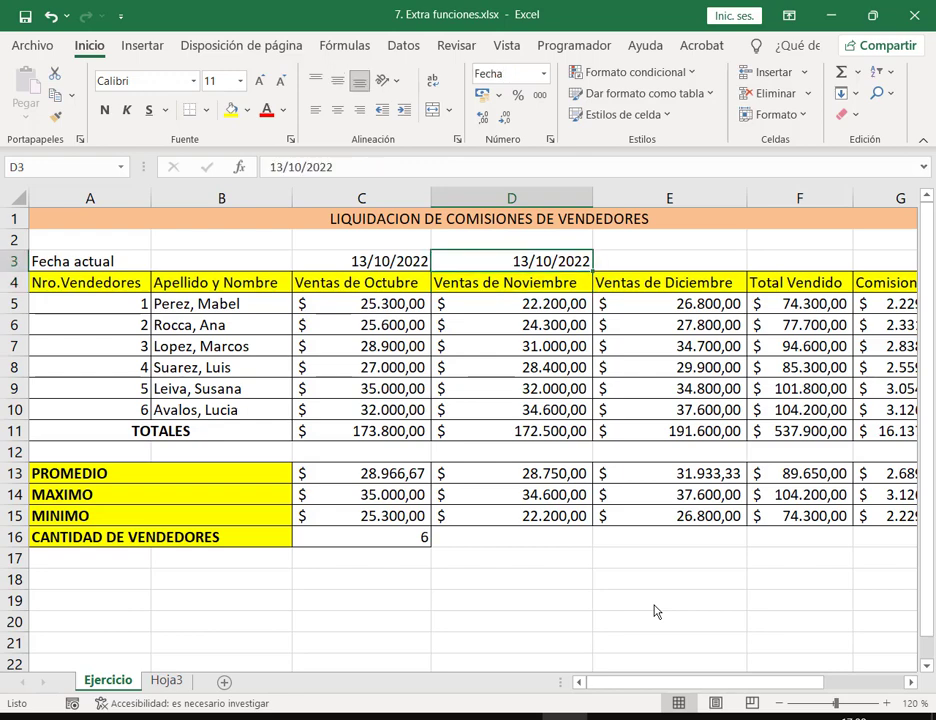
pyautogui.press('Left')
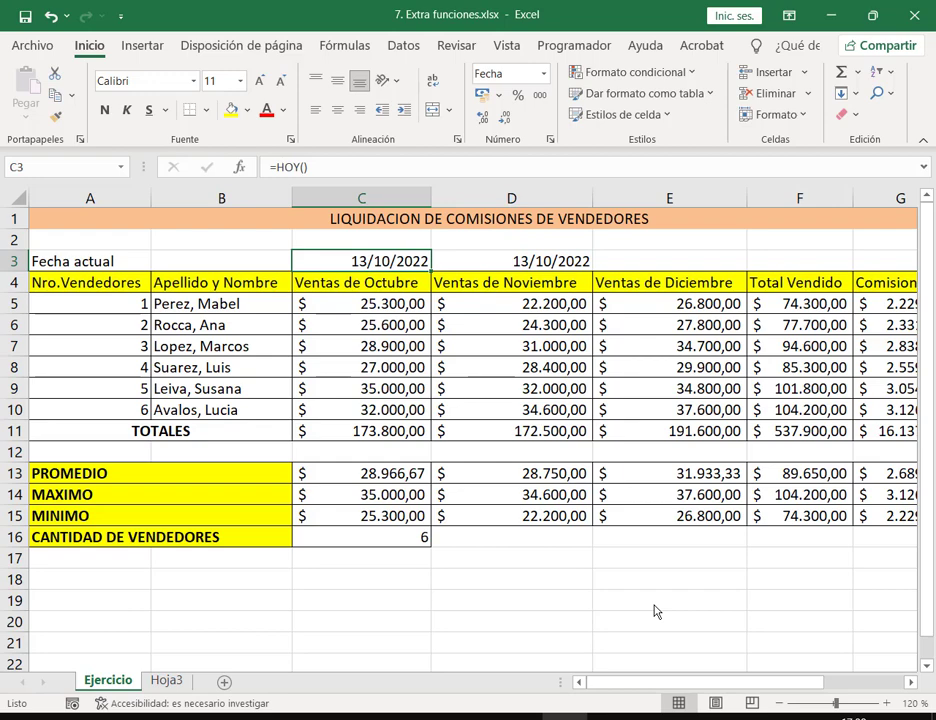
pyautogui.press('Right')
pyautogui.press('Delete')
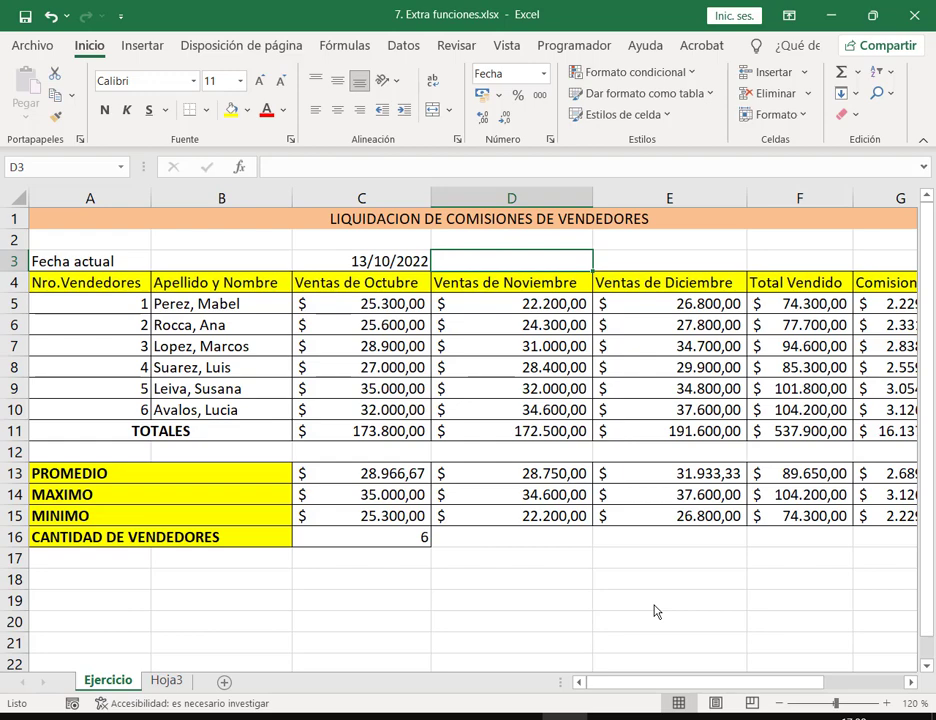
pyautogui.write('=')
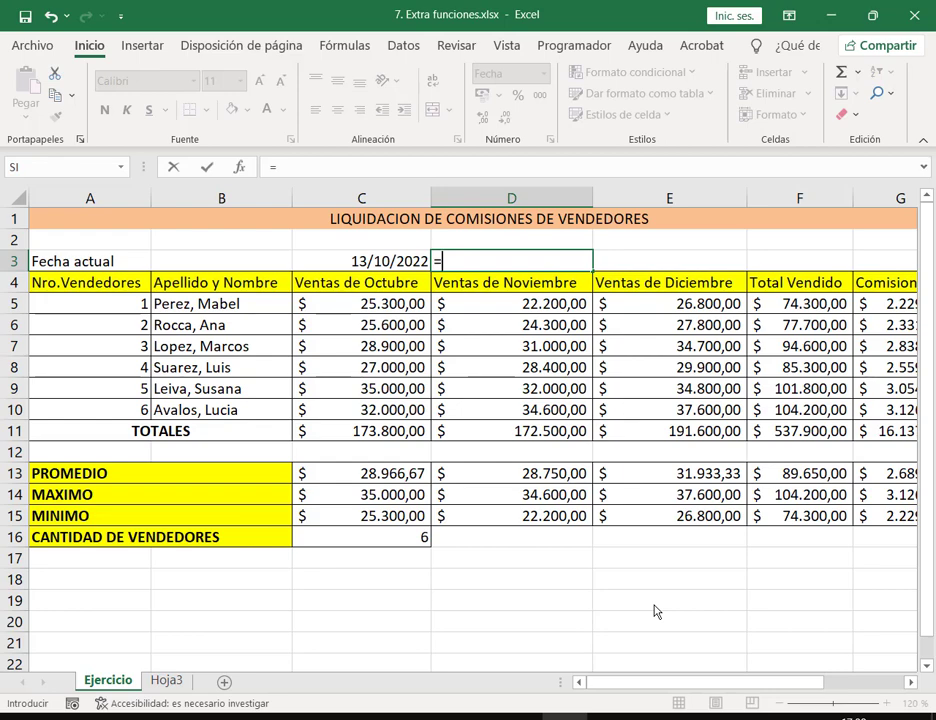
pyautogui.write('fecha')
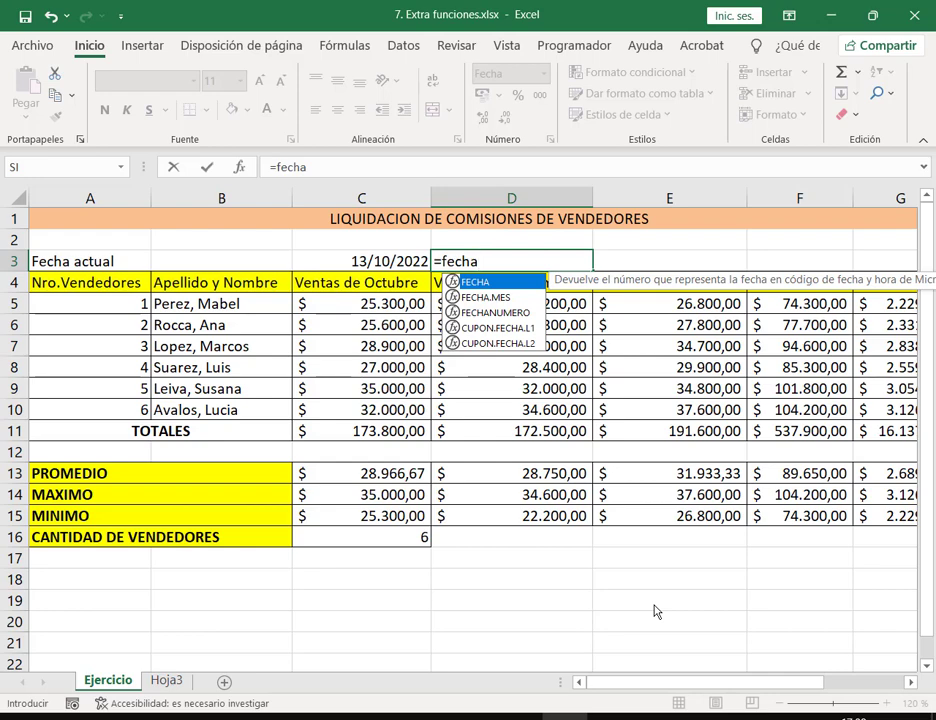
pyautogui.doubleClick(463, 283)
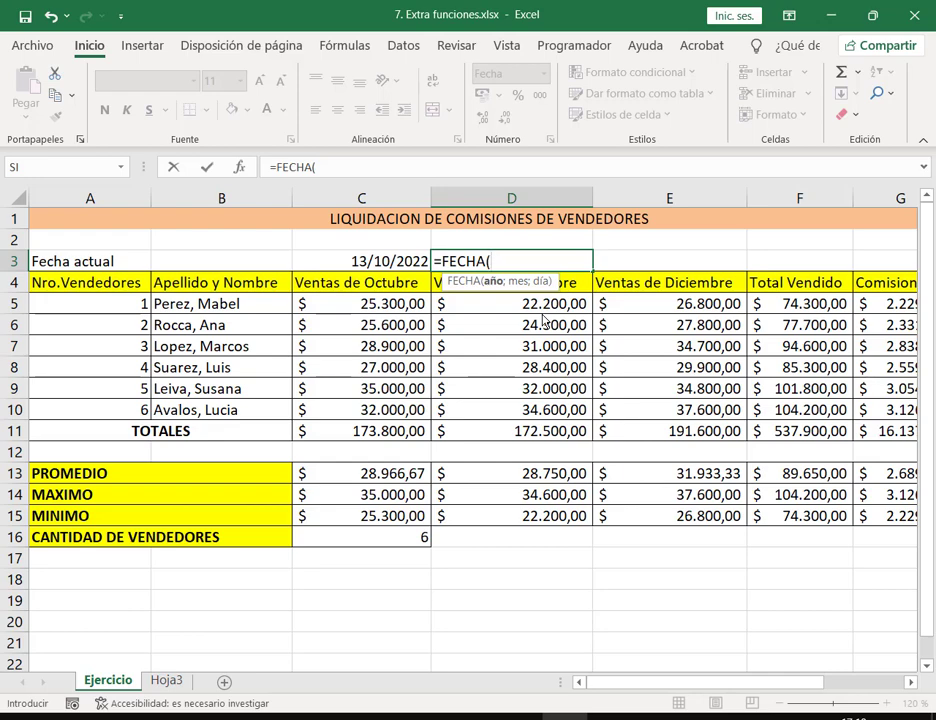
pyautogui.press('Escape')
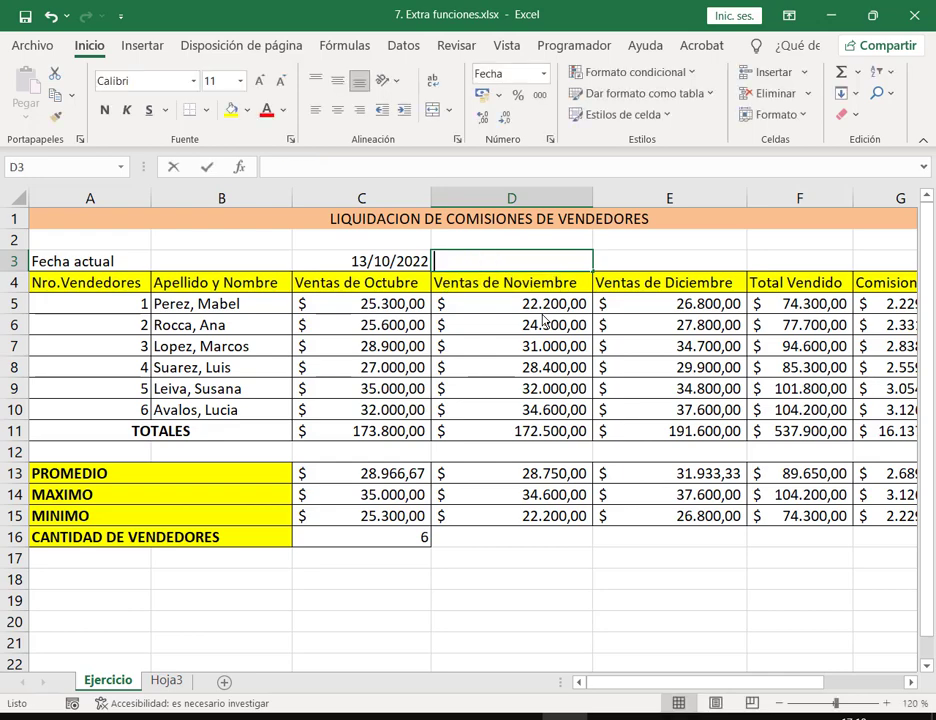
# Step: Type 13/10/2022 in D3, discard the +-*/ symbols in E3, and start =fecha in D3
pyautogui.write('13/')
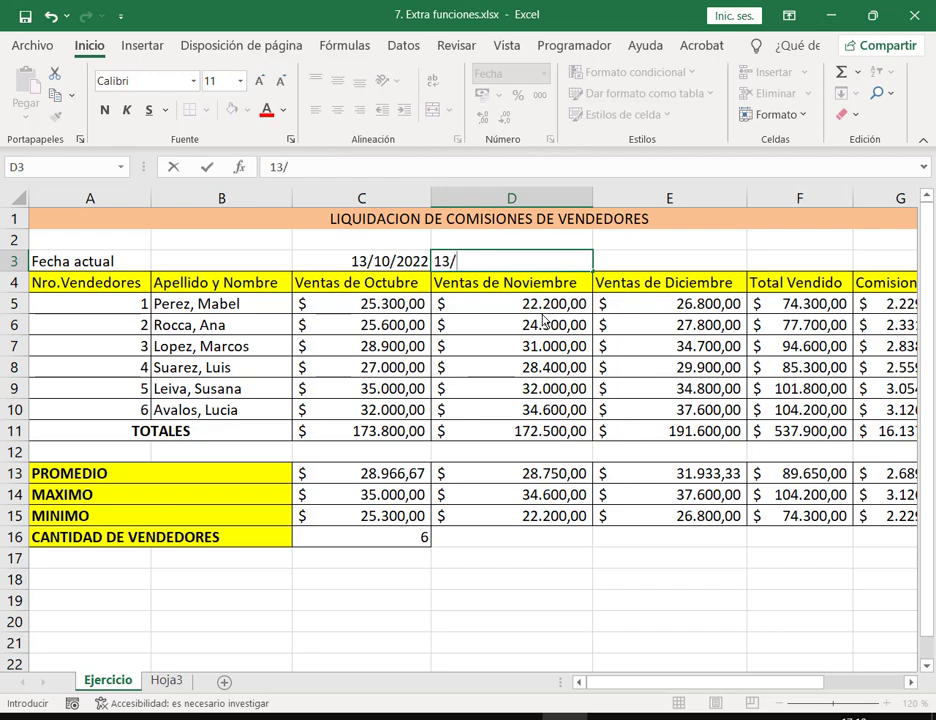
pyautogui.write('10/2022')
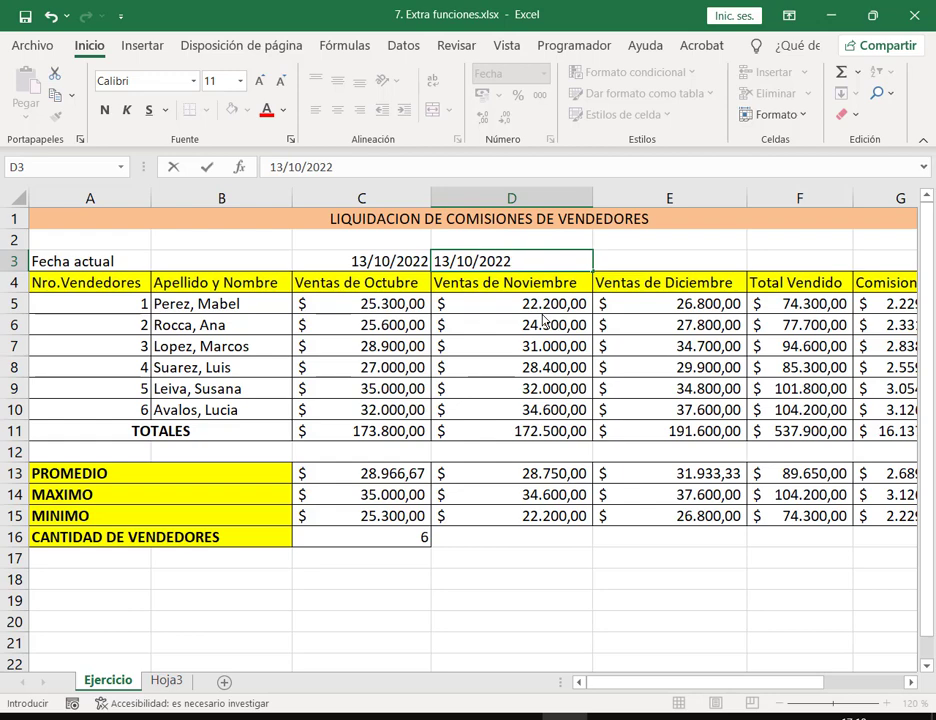
pyautogui.press('Tab')
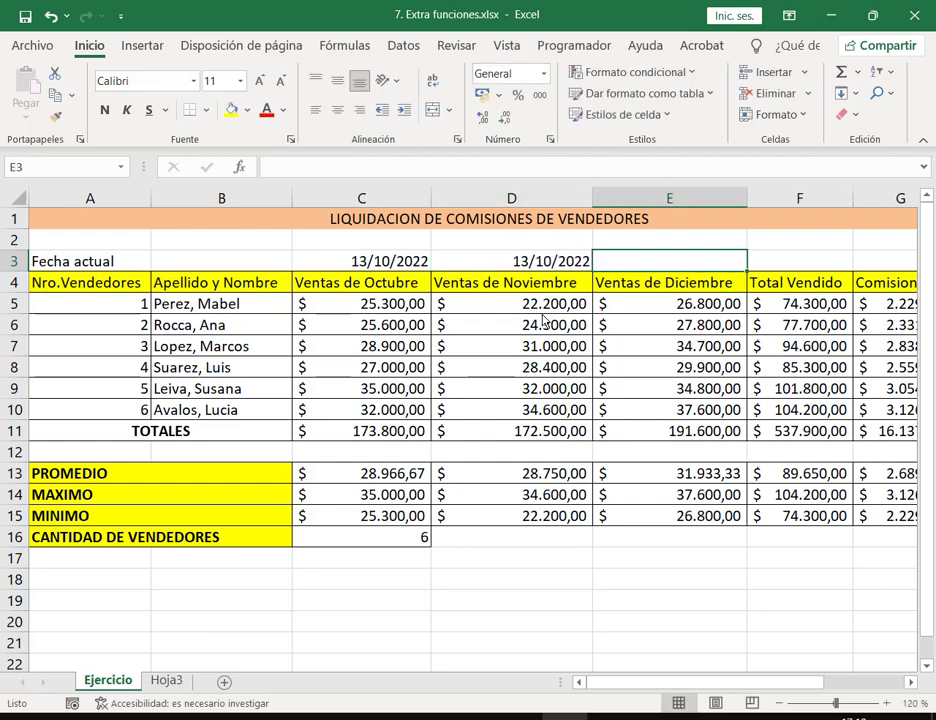
pyautogui.write('+')
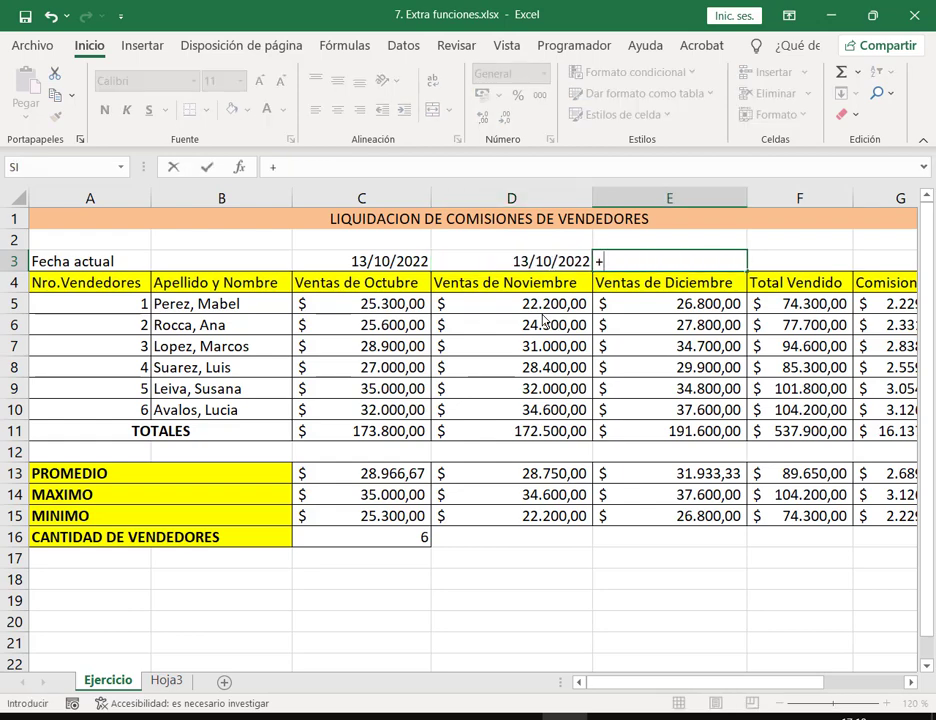
pyautogui.write('-*/')
pyautogui.press('Escape')
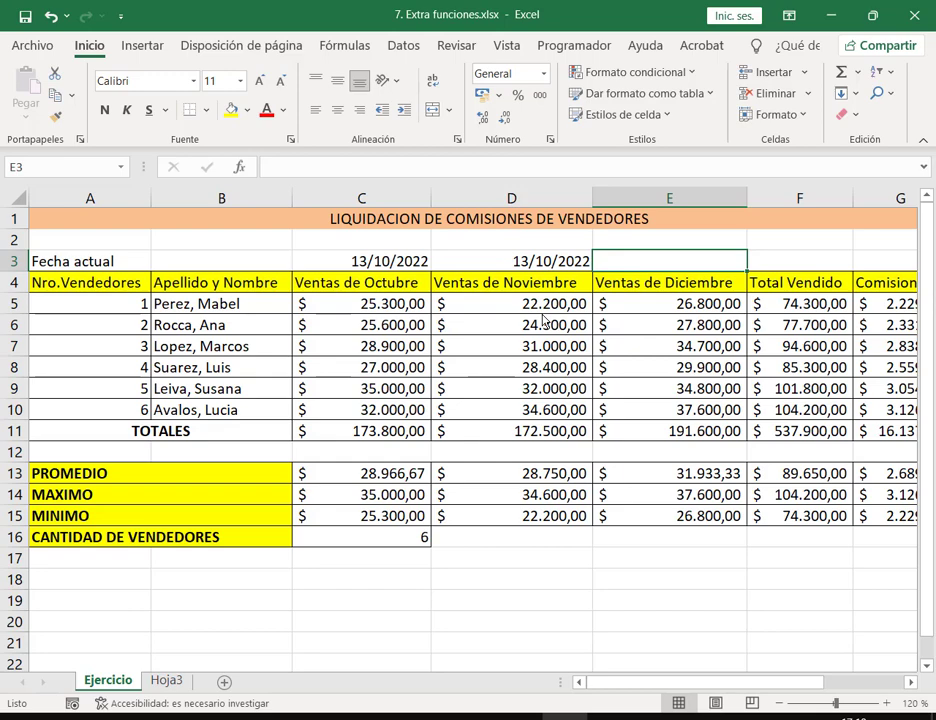
pyautogui.press('Left')
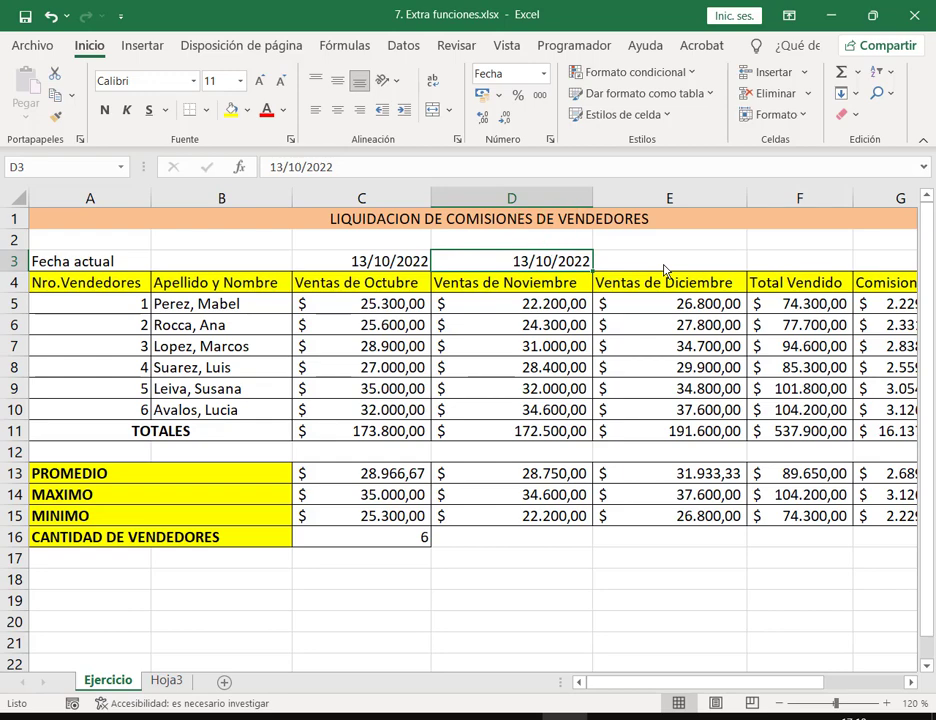
pyautogui.write('=')
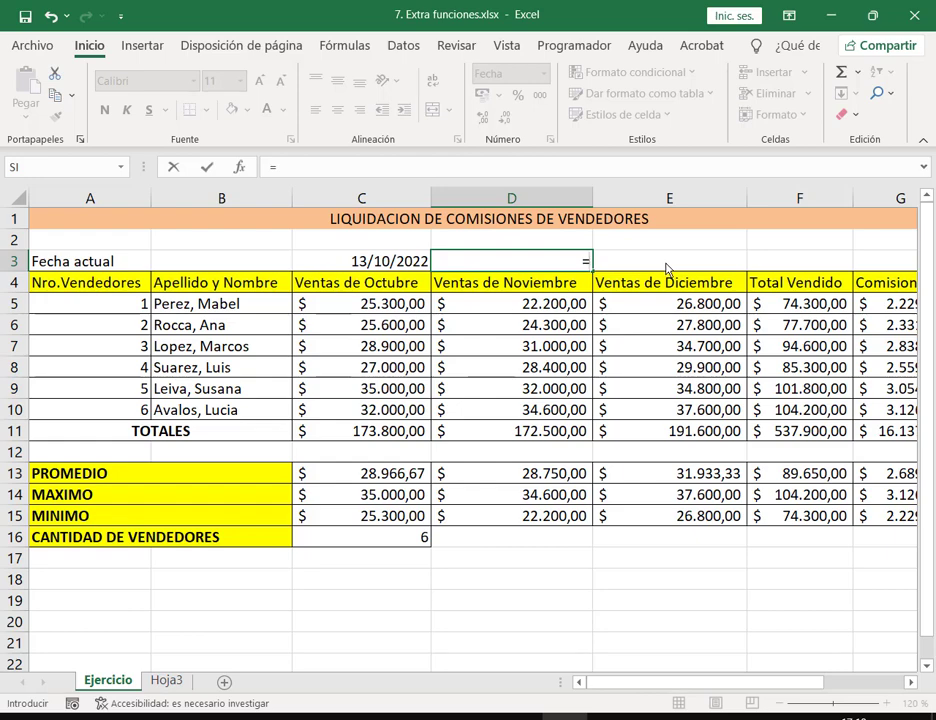
pyautogui.write('fecha')
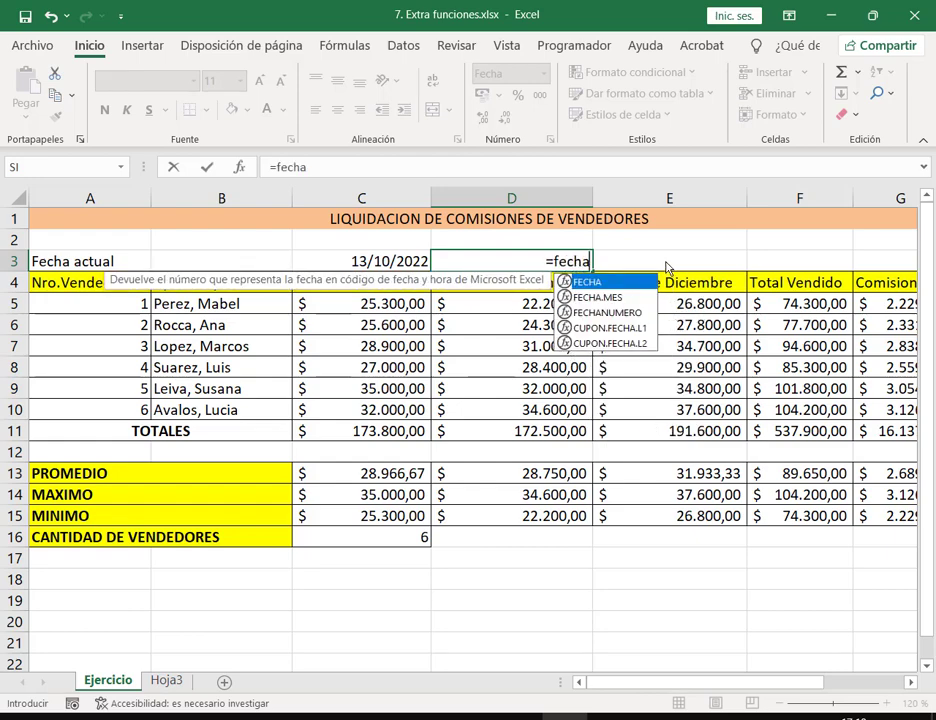
# Step: Insert the FECHA function in D3 and mark its year, month and day arguments
pyautogui.doubleClick(631, 283)
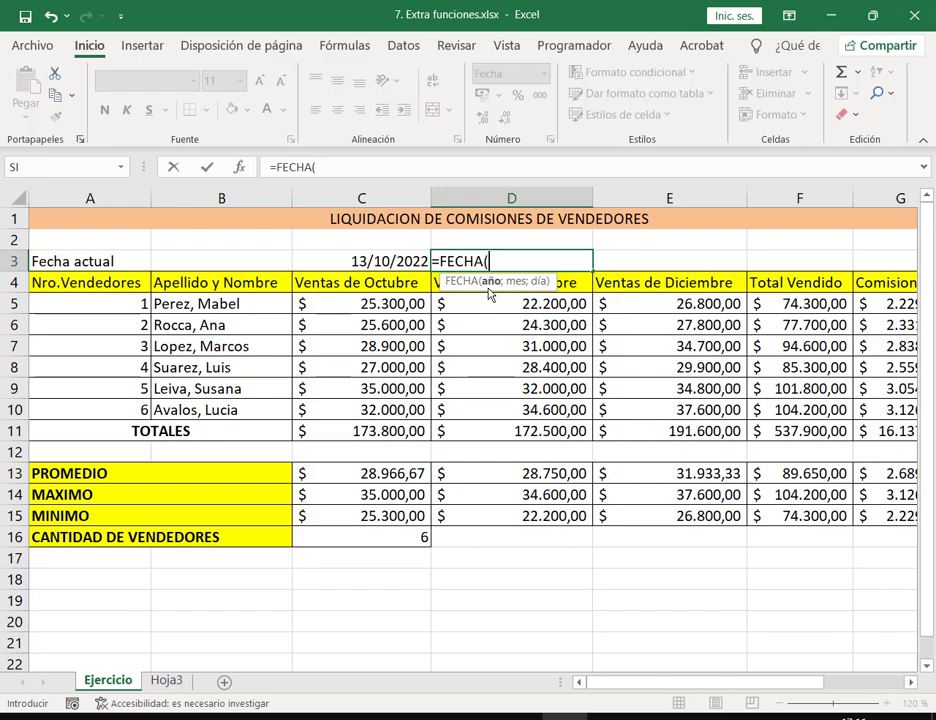
pyautogui.moveTo(482, 288); pyautogui.dragTo(500, 290)
pyautogui.moveTo(480, 291); pyautogui.dragTo(495, 293)
pyautogui.moveTo(507, 290); pyautogui.dragTo(522, 291)
pyautogui.moveTo(531, 290); pyautogui.dragTo(548, 290)
pyautogui.press('e')
# Step: Complete D3 as =FECHA(2022;10;13) and reopen it to reveal the formula
pyautogui.write('2022')
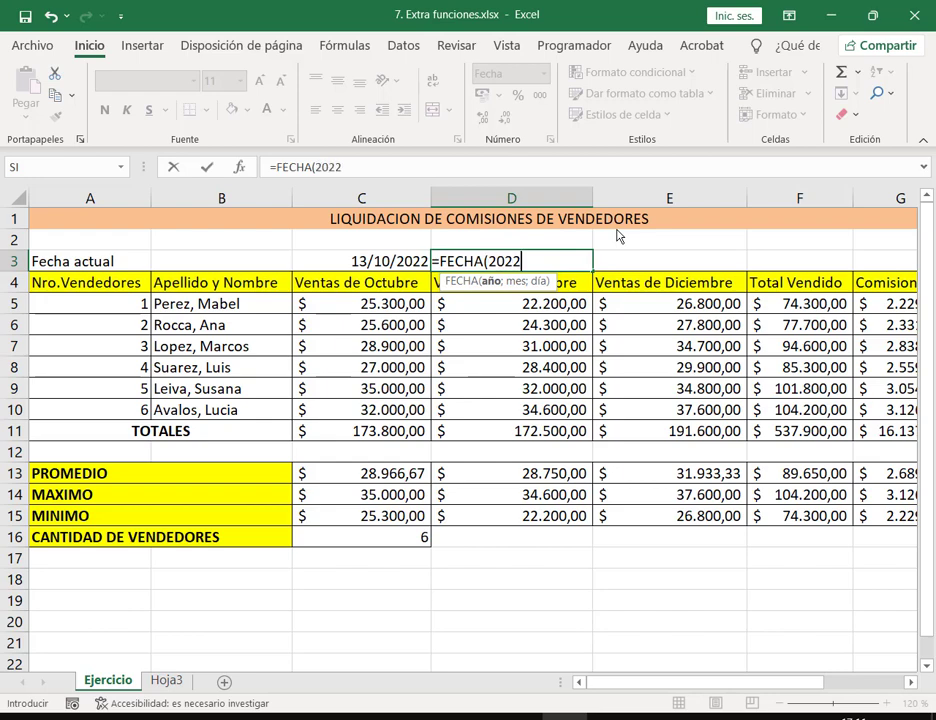
pyautogui.write(';10')
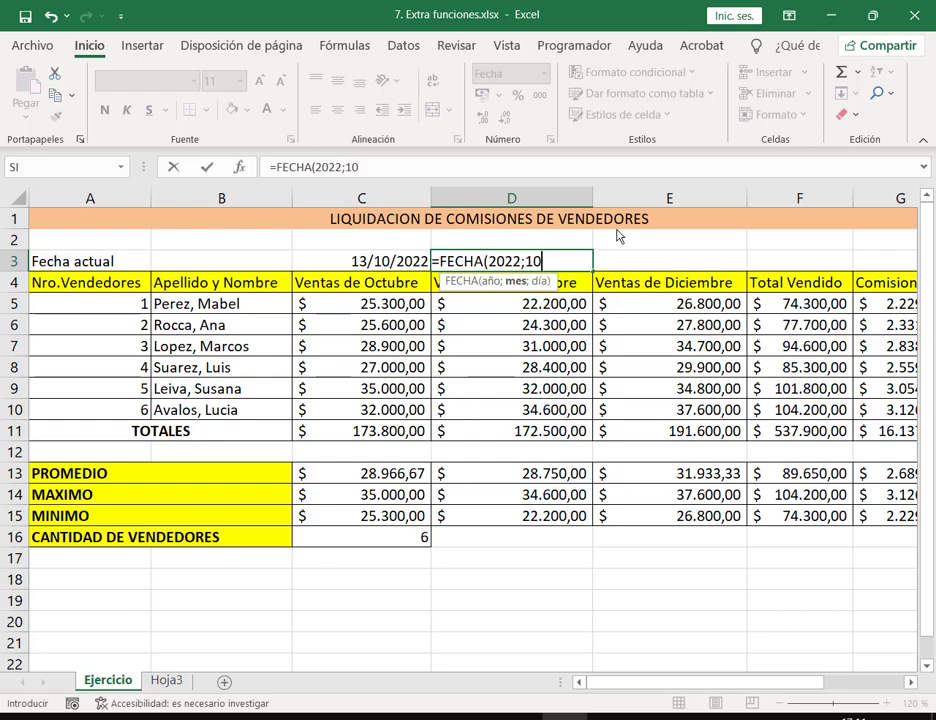
pyautogui.write(';13')
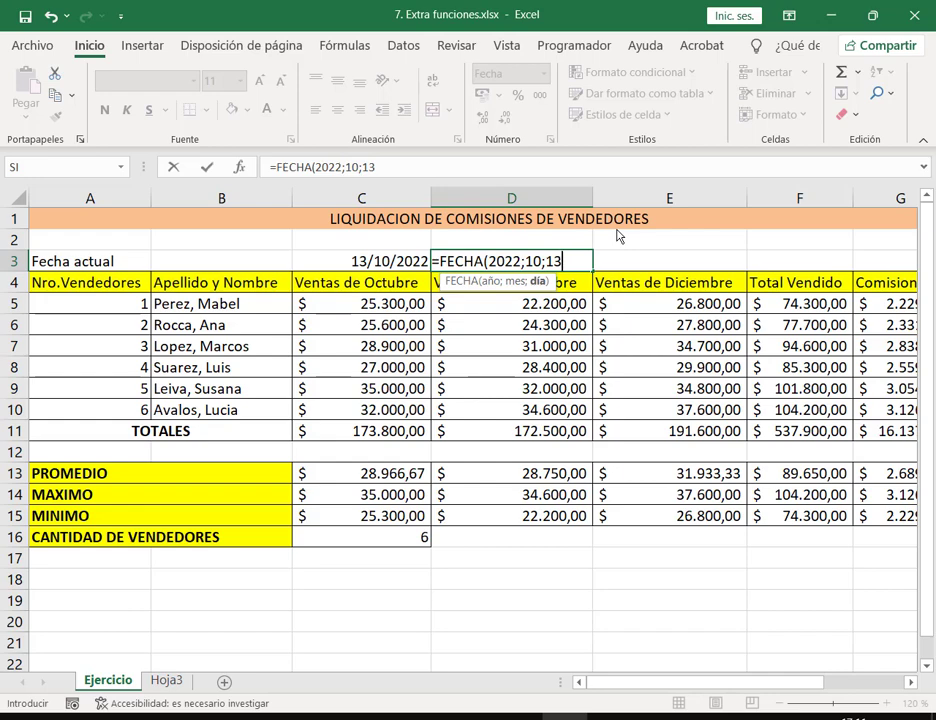
pyautogui.write(')')
pyautogui.press('Return')
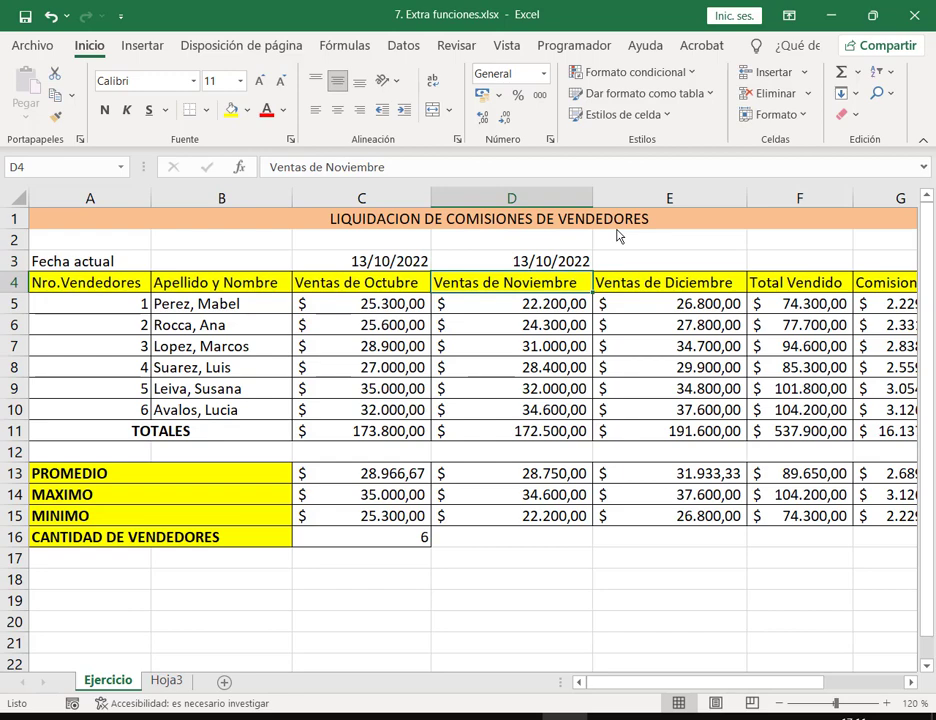
pyautogui.press('Up')
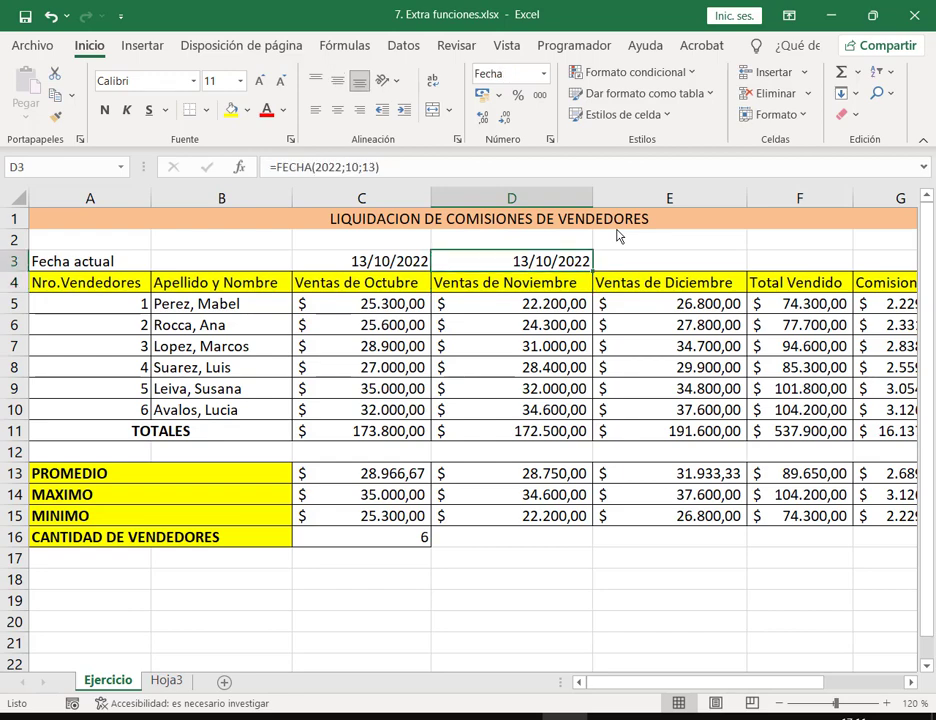
pyautogui.press('F2')
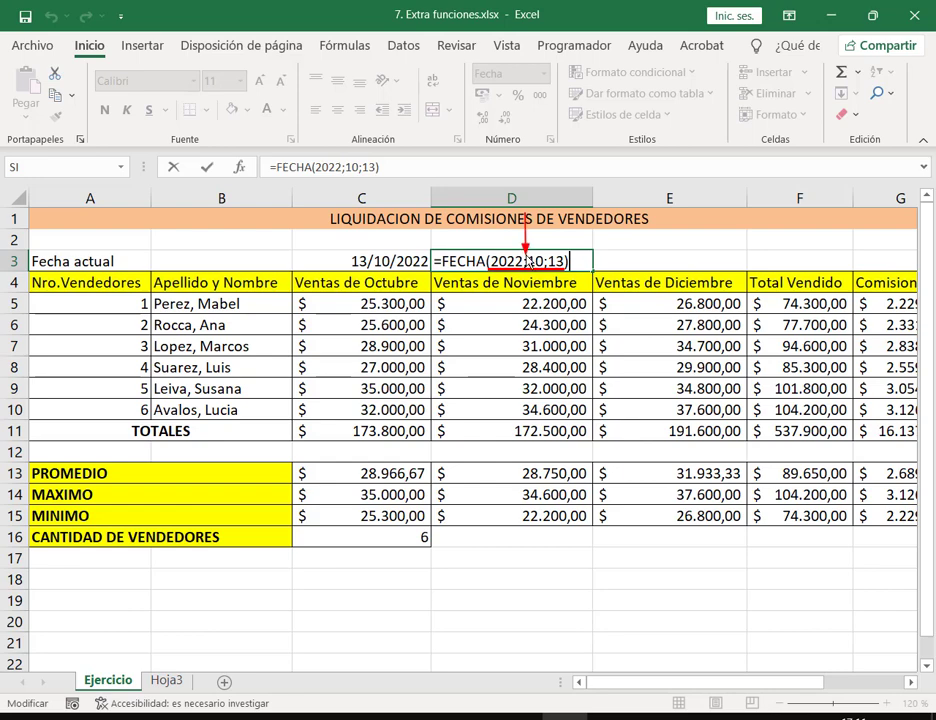
# Step: Edit D3's FECHA formula, deleting the month and day arguments after 2022
pyautogui.moveTo(549, 218); pyautogui.dragTo(550, 256)
pyautogui.press('Escape')
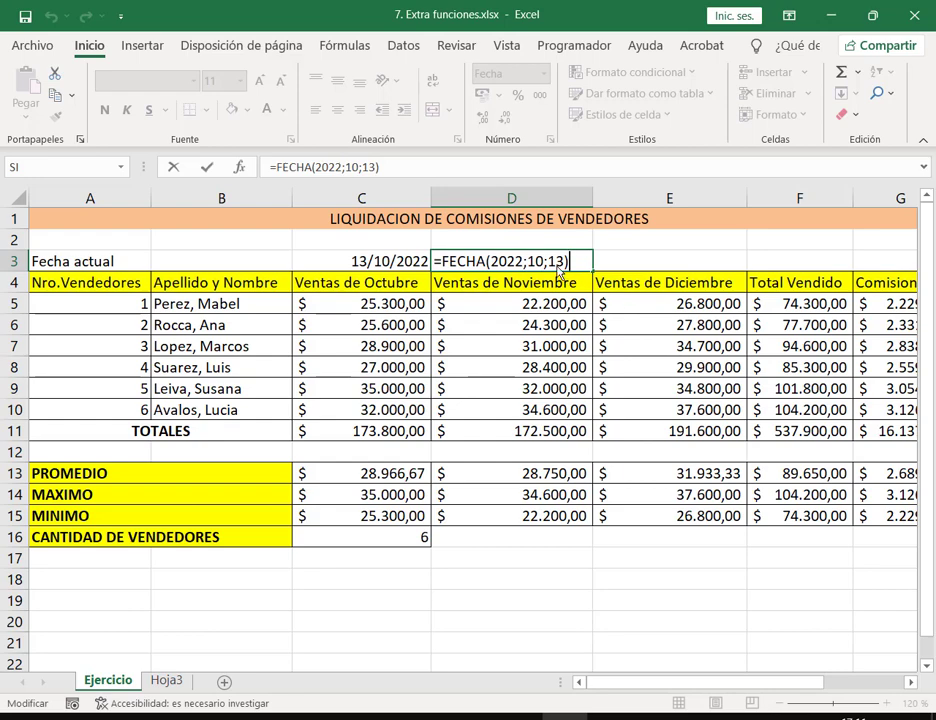
pyautogui.click(526, 262)
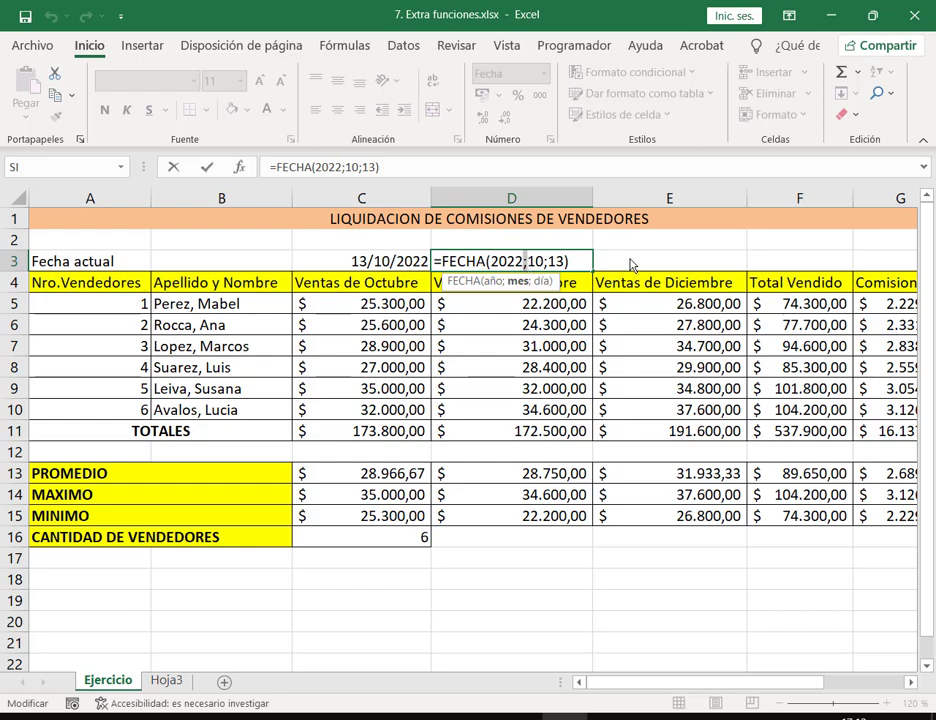
pyautogui.press('BackSpace')
pyautogui.write(',')
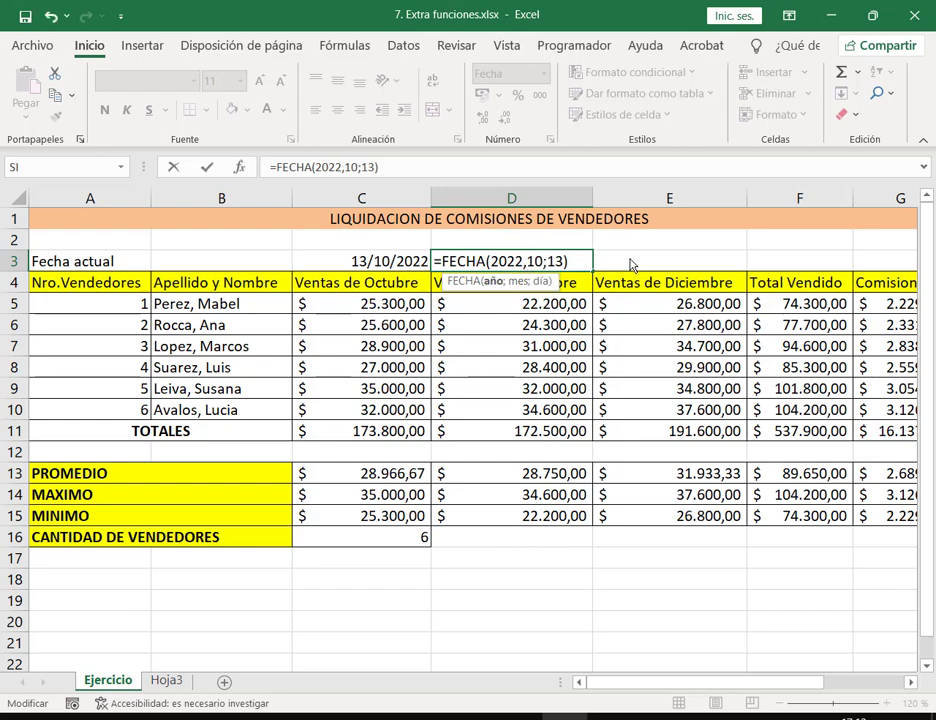
pyautogui.press('Delete')
pyautogui.press('Delete')
pyautogui.press('Delete')
pyautogui.press('Delete')
pyautogui.press('Delete')
pyautogui.press('Delete')
pyautogui.press('BackSpace')
# Step: Retype month 10 and day 13 so D3 reads =FECHA(2022;10;13), showing 13/10/2022
pyautogui.moveTo(446, 276)
pyautogui.mouseDown()
pyautogui.moveTo(538, 288)
pyautogui.moveTo(510, 295)
pyautogui.moveTo(530, 306)
pyautogui.moveTo(531, 293)
pyautogui.mouseUp()
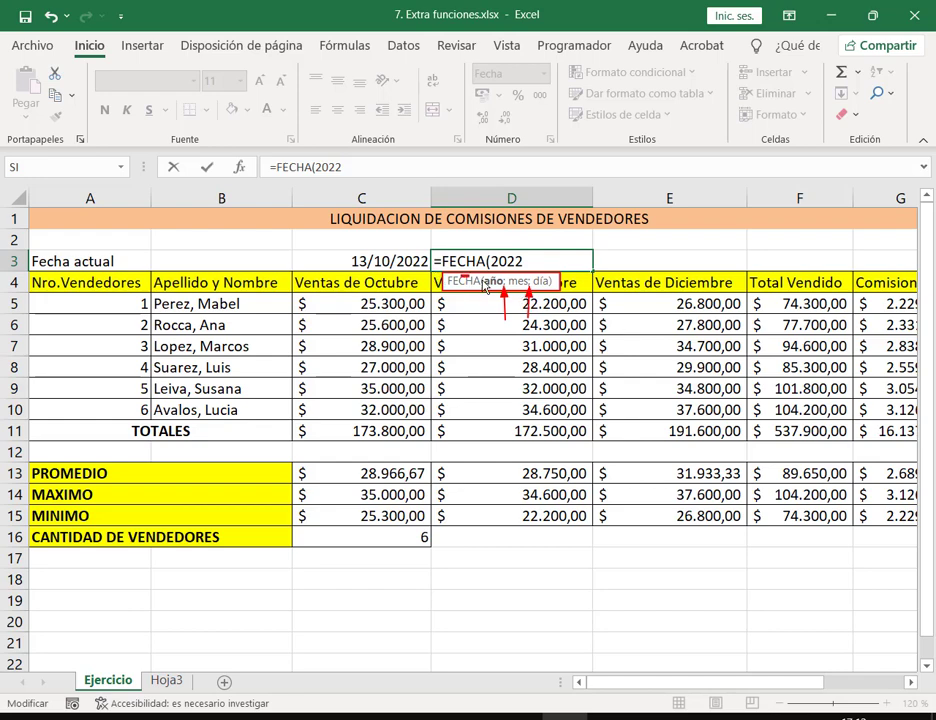
pyautogui.moveTo(462, 277); pyautogui.dragTo(577, 305)
pyautogui.press('Escape')
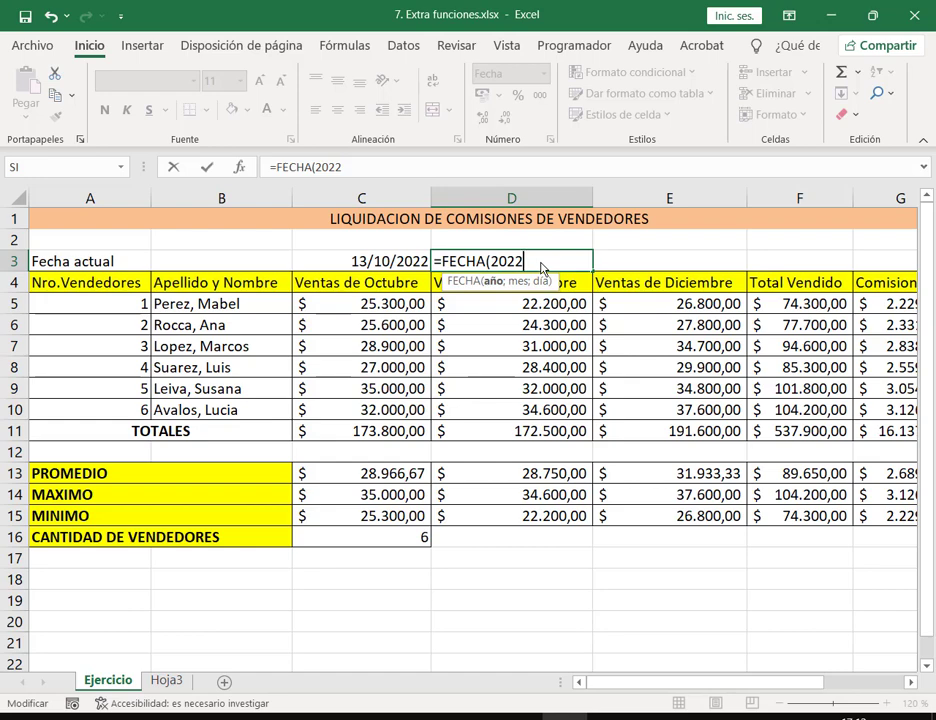
pyautogui.write(';10/13')
pyautogui.press('BackSpace')
pyautogui.press('BackSpace')
pyautogui.press('BackSpace')
pyautogui.write(';13)')
pyautogui.press('Return')
# Step: Undo the dates in C3:D3 and enter =HOY() in B3
pyautogui.click(541, 266)
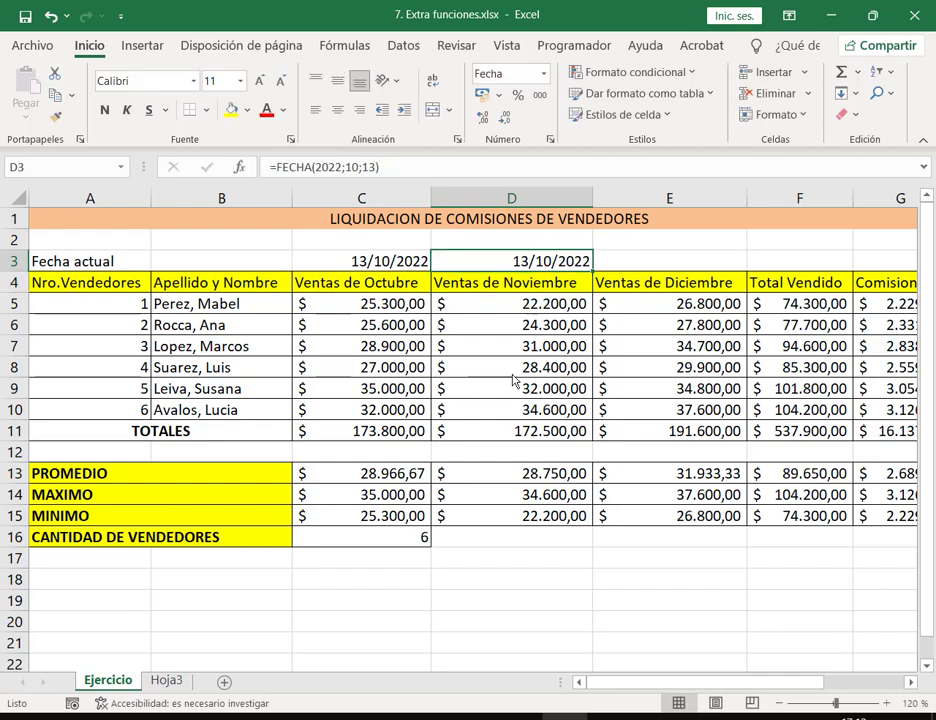
pyautogui.hotkey('ctrl', 'z')
pyautogui.hotkey('ctrl', 'z')
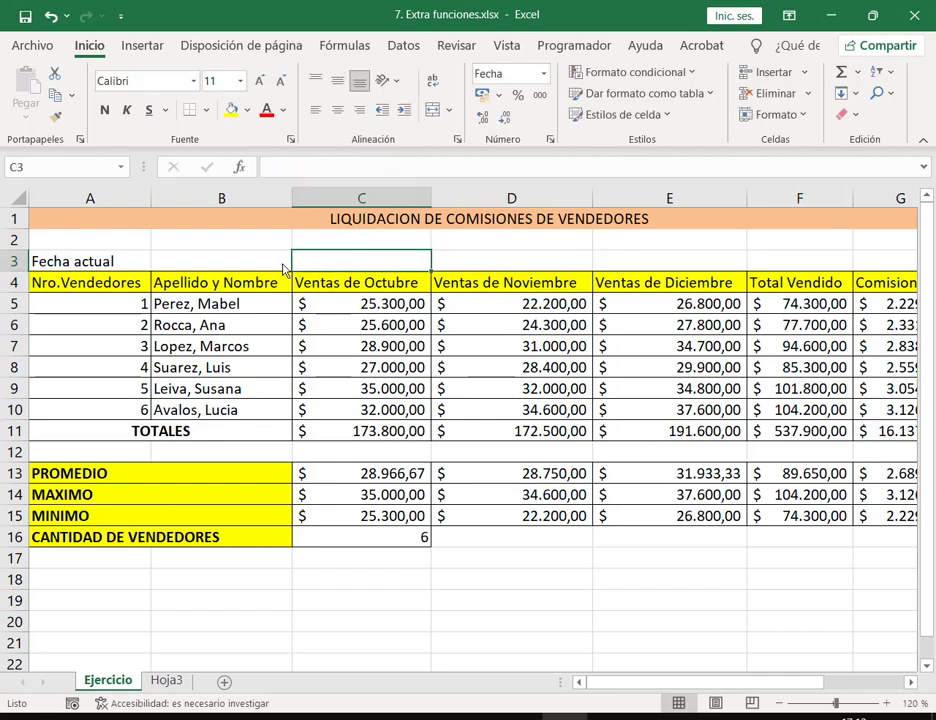
pyautogui.click(283, 268)
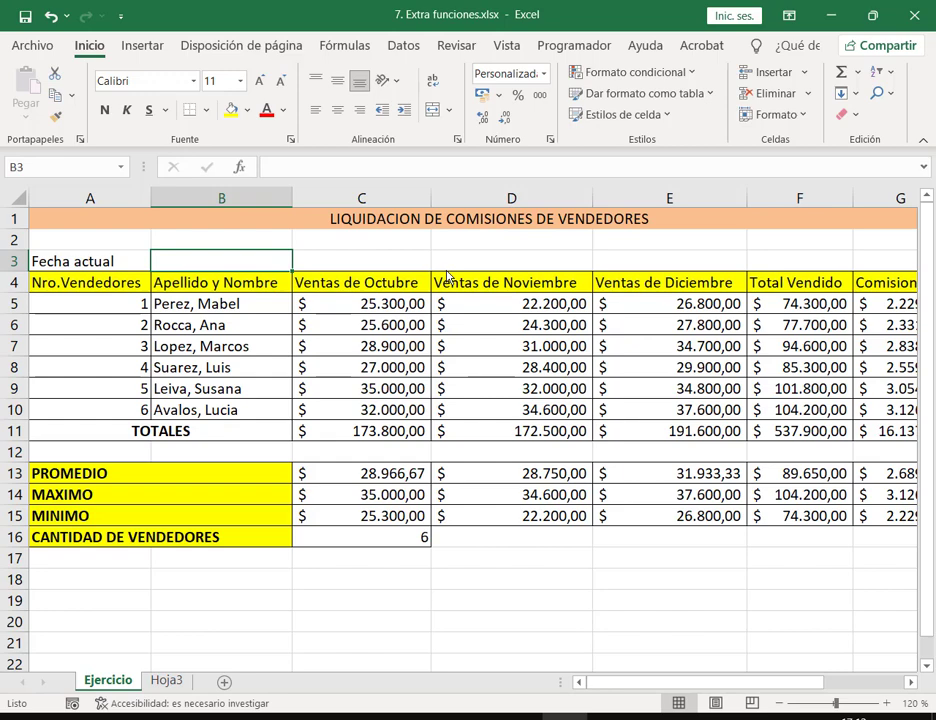
pyautogui.write('=hoy')
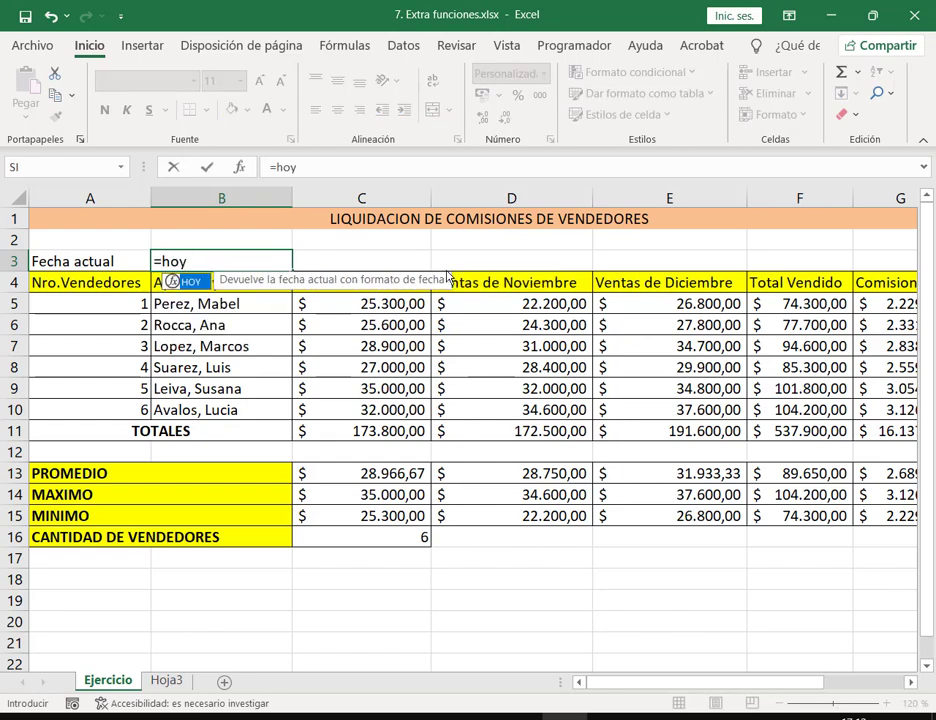
pyautogui.press('Tab')
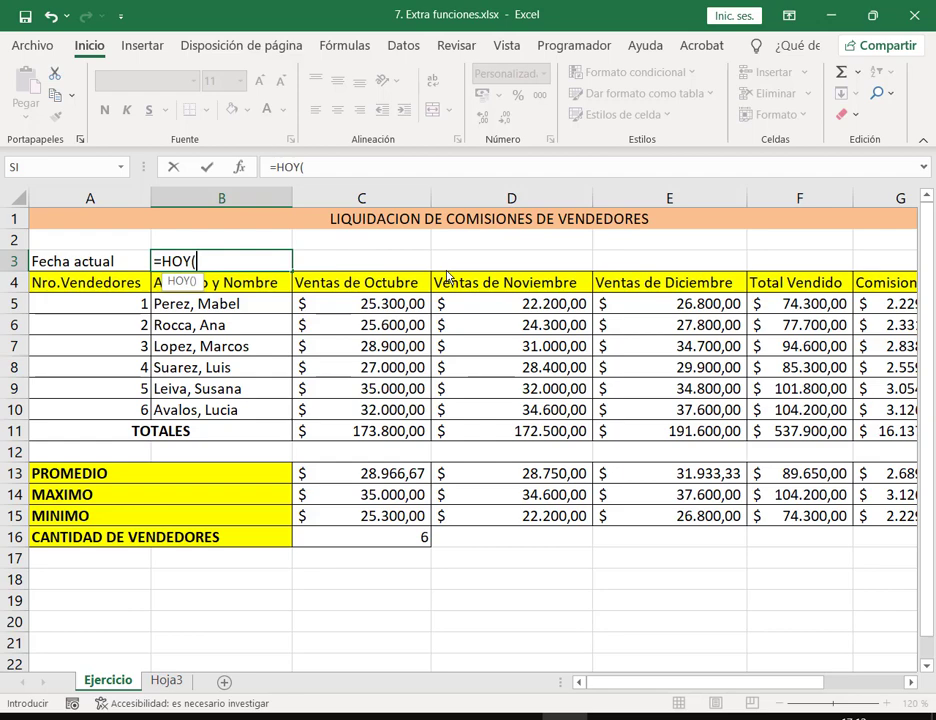
pyautogui.write(')')
pyautogui.press('Return')
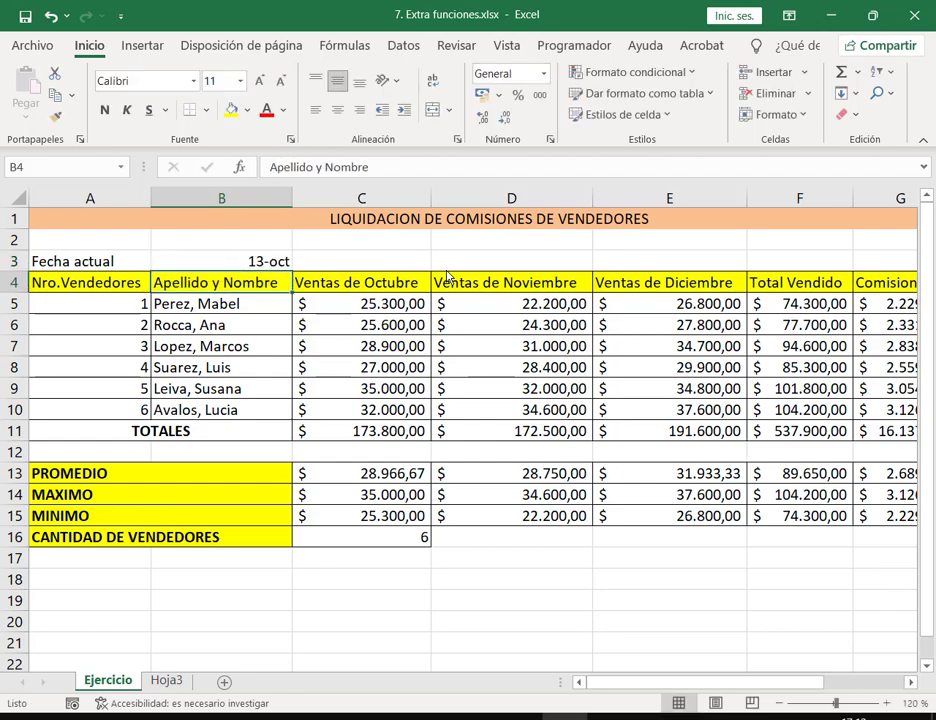
pyautogui.press('Up')
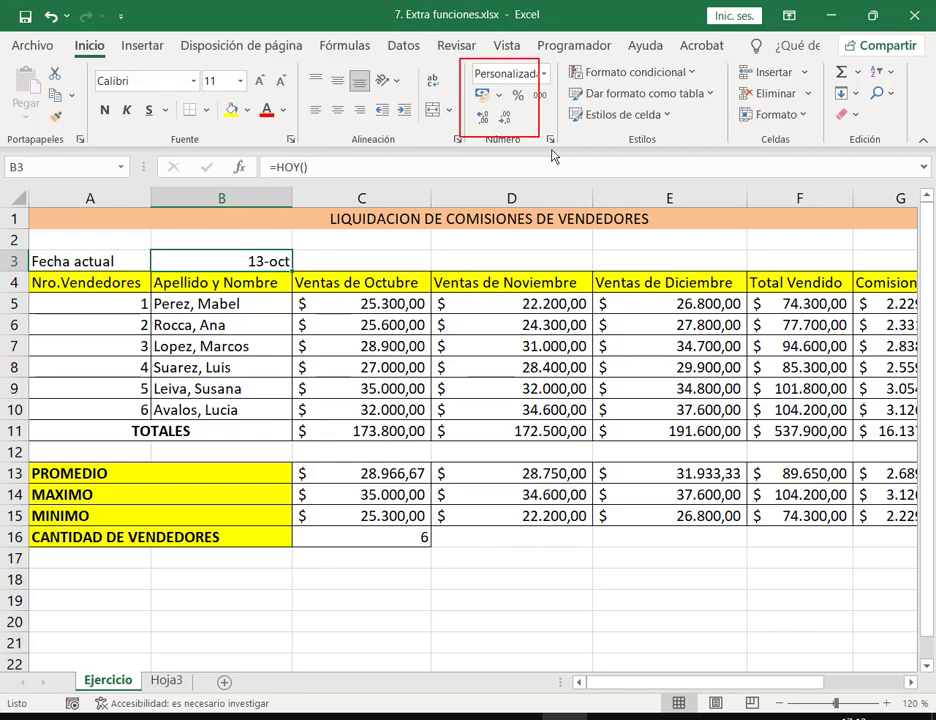
# Step: Format B3 as Fecha corta so it shows 13/10/2022
pyautogui.click(545, 75)
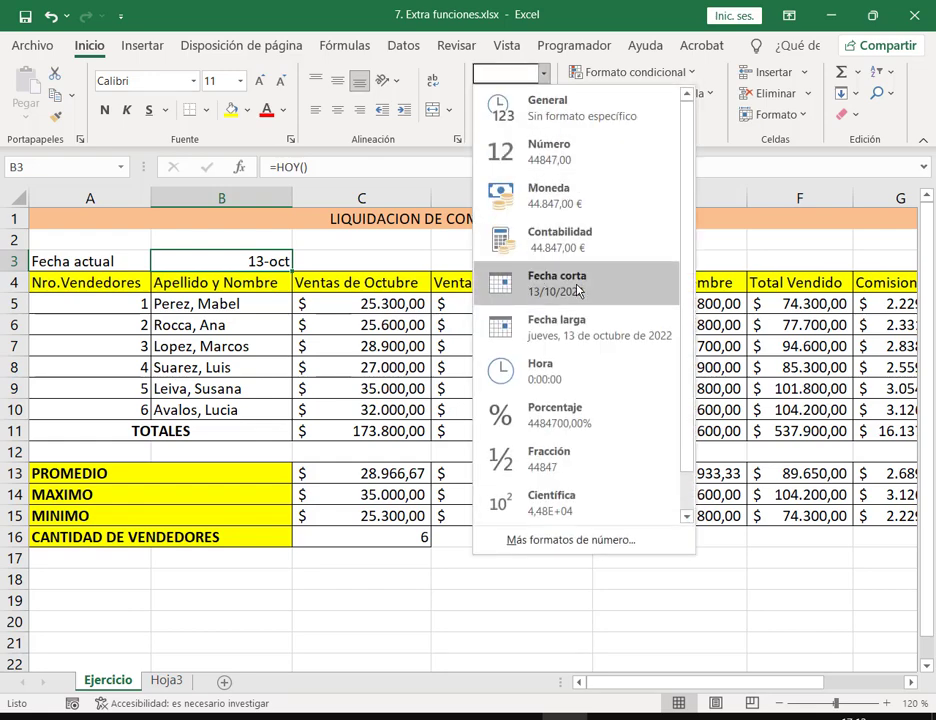
pyautogui.click(577, 290)
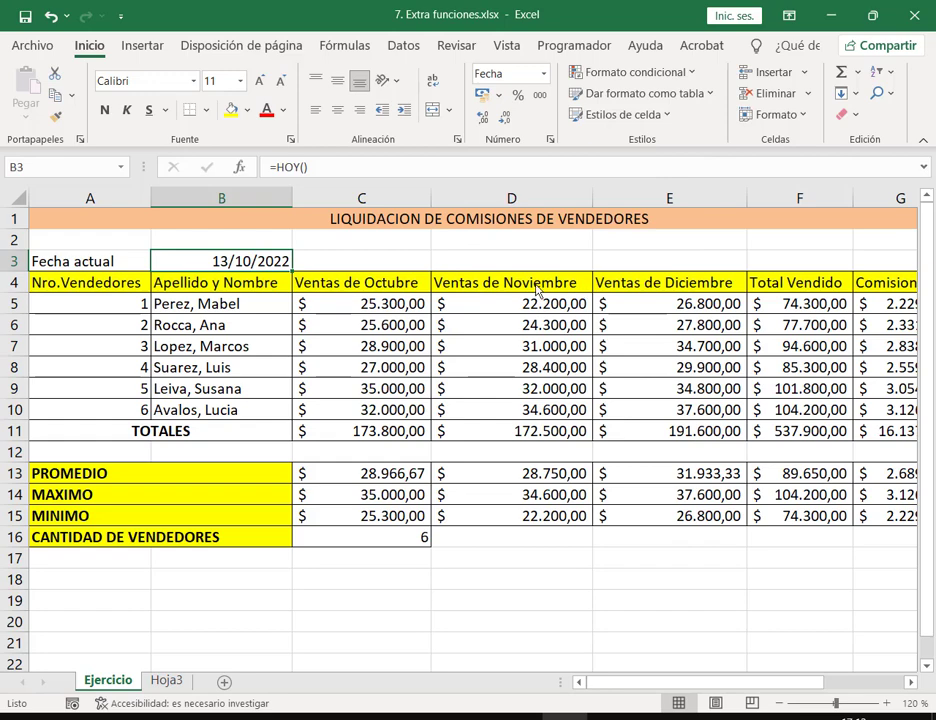
pyautogui.click(386, 261)
pyautogui.click(462, 246)
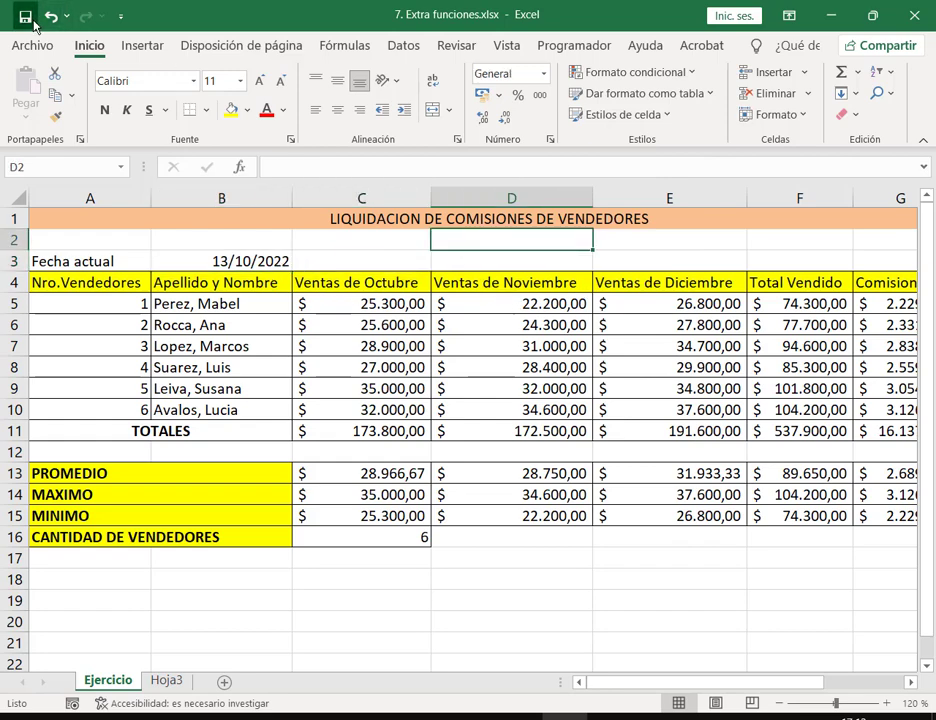
pyautogui.click(565, 542)
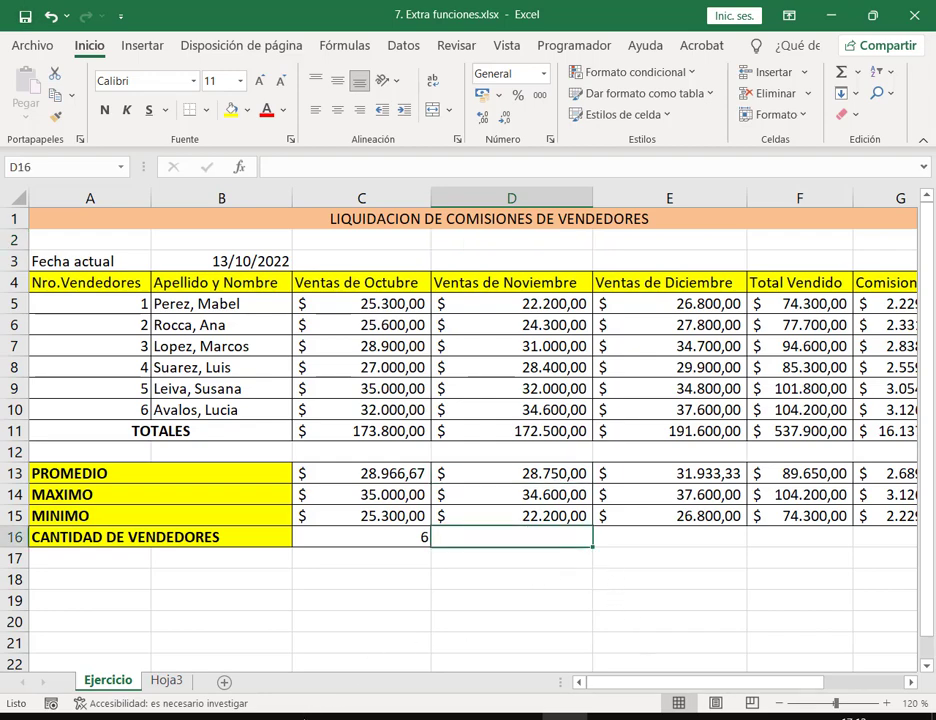
pyautogui.click(184, 686)
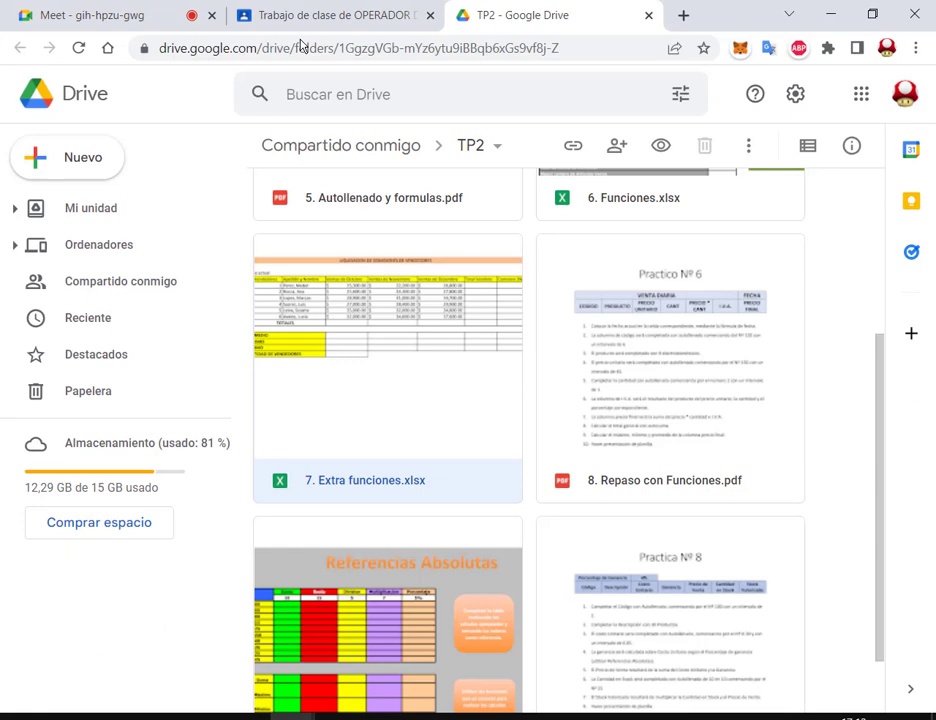
# Step: Check the Meet tab in Chrome, then return to the 7. Extra funciones.xlsx workbook
pyautogui.click(146, 12)
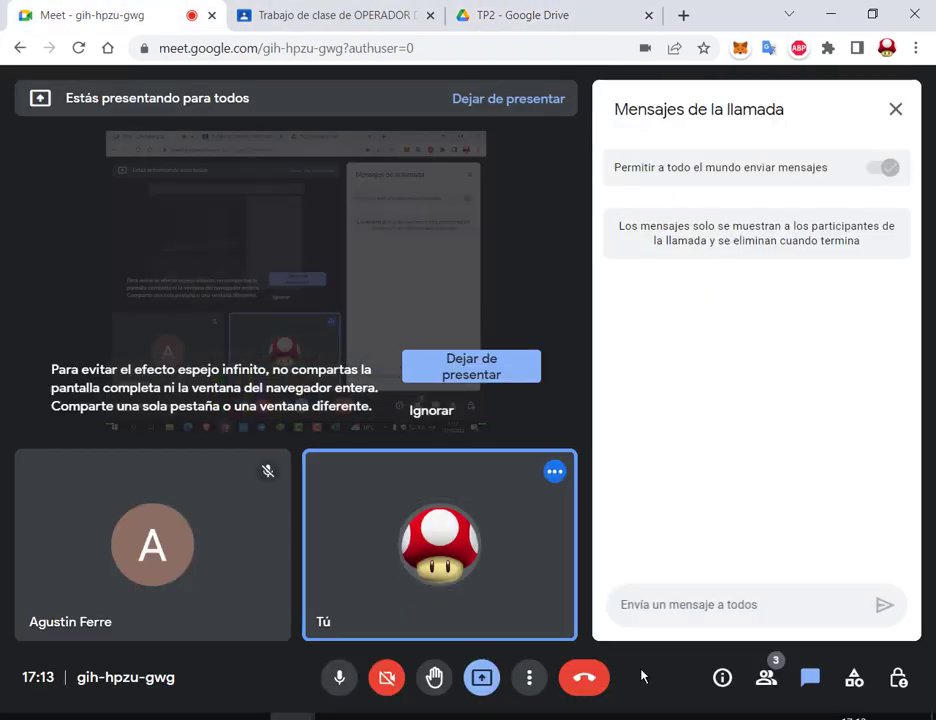
pyautogui.click(591, 715)
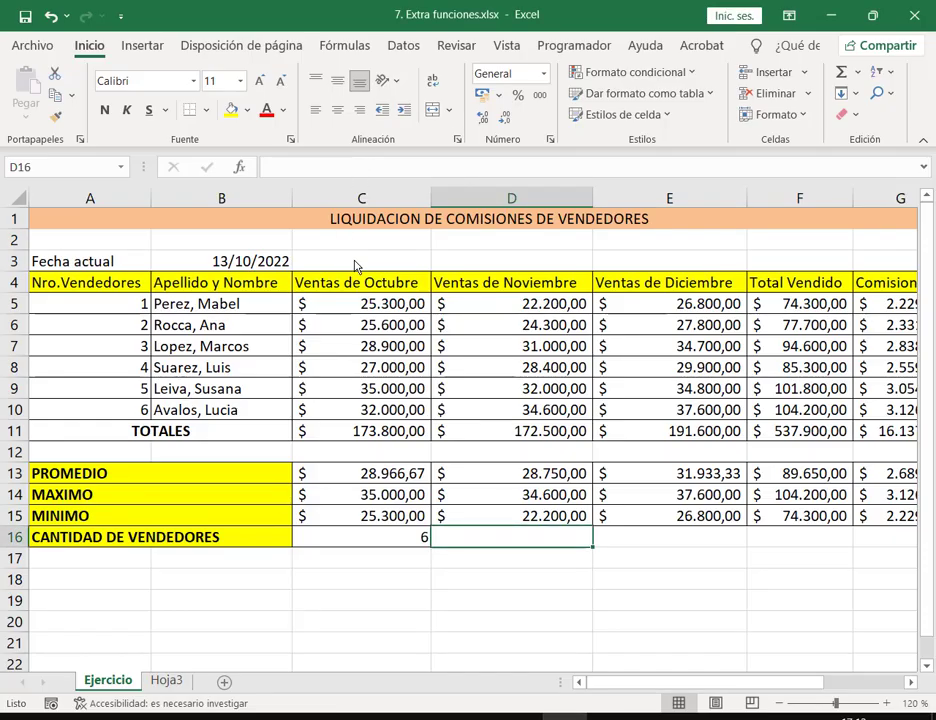
# Step: Try entering 13/10/2022 and =FECHA in C3, cancelling each so C3 stays empty
pyautogui.click(425, 268)
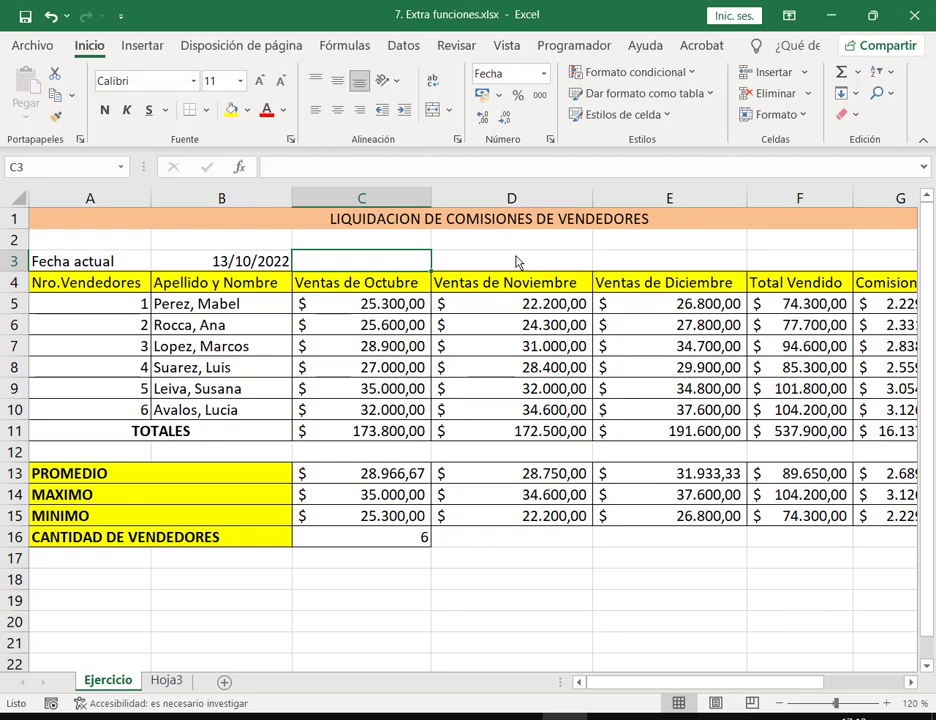
pyautogui.write('13')
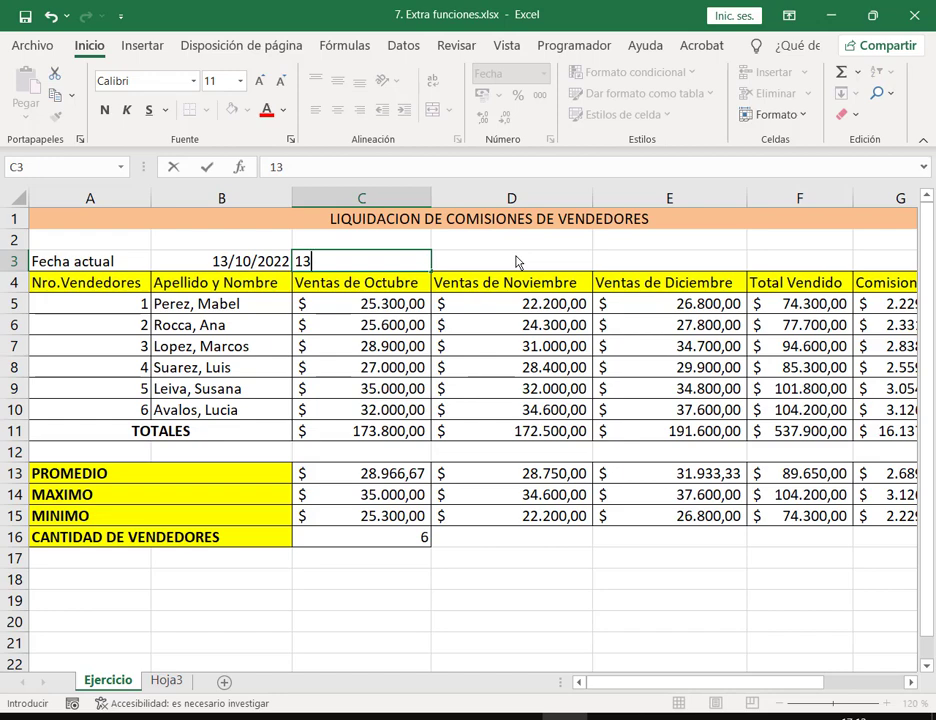
pyautogui.write('/')
pyautogui.press('Escape')
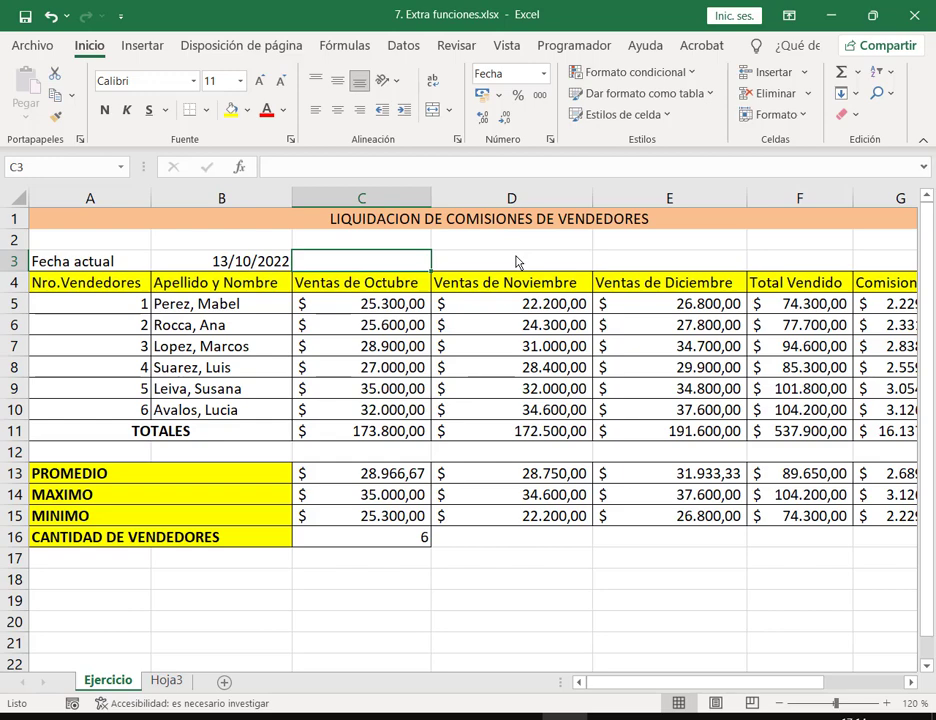
pyautogui.write('13/10')
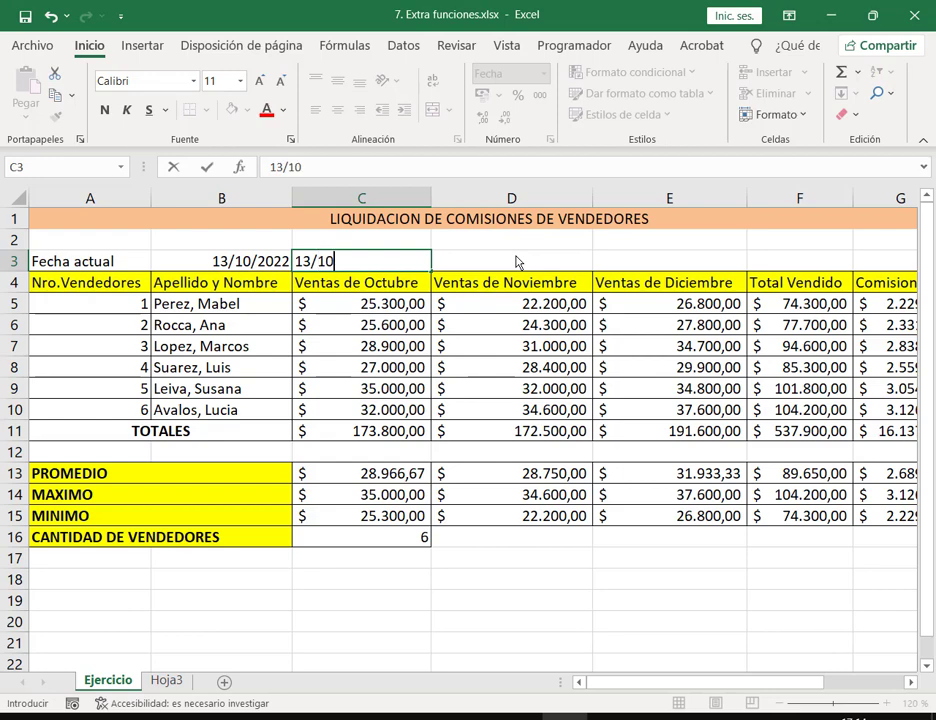
pyautogui.write('/2022')
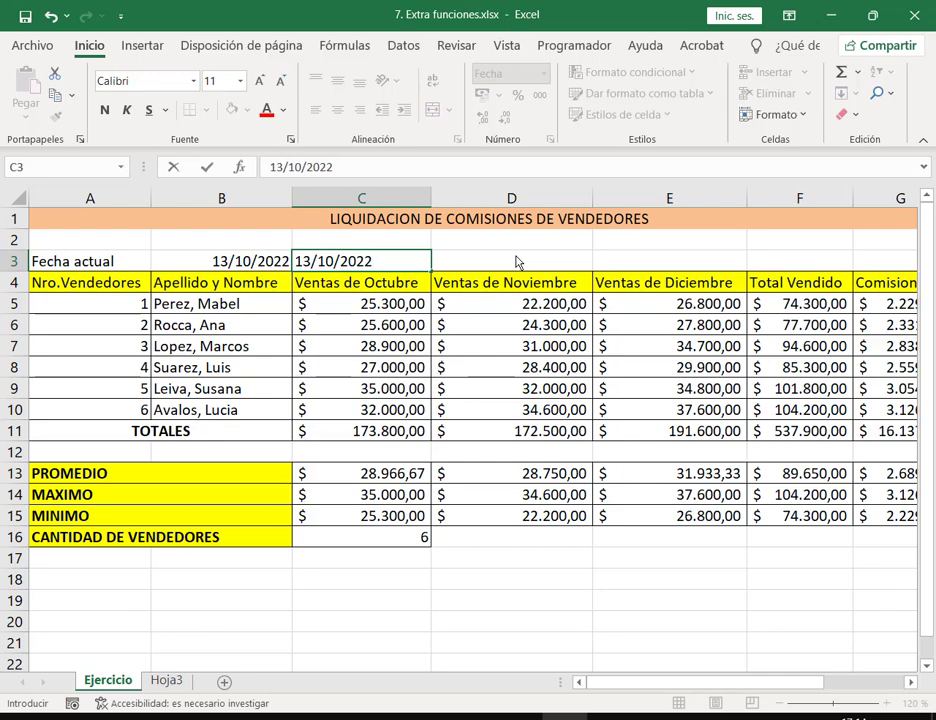
pyautogui.press('Escape')
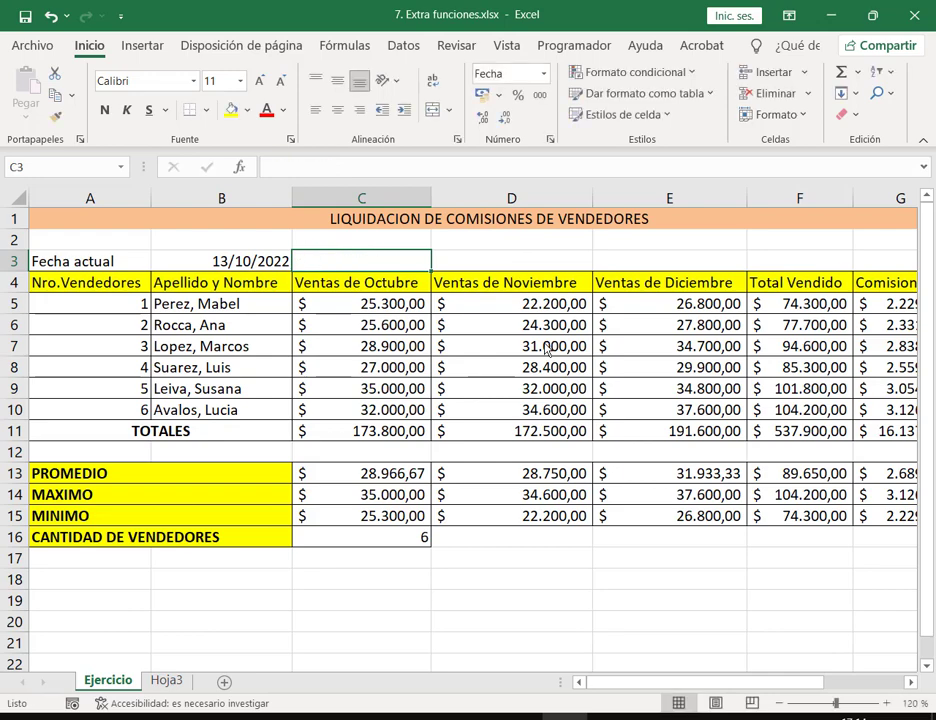
pyautogui.write('=fecha')
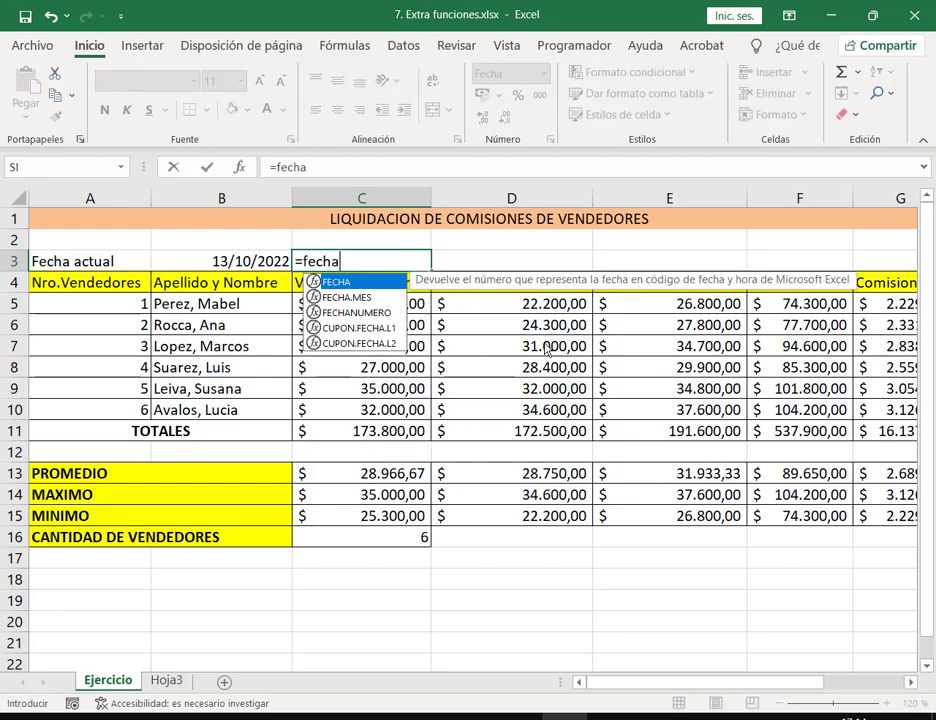
pyautogui.press('Tab')
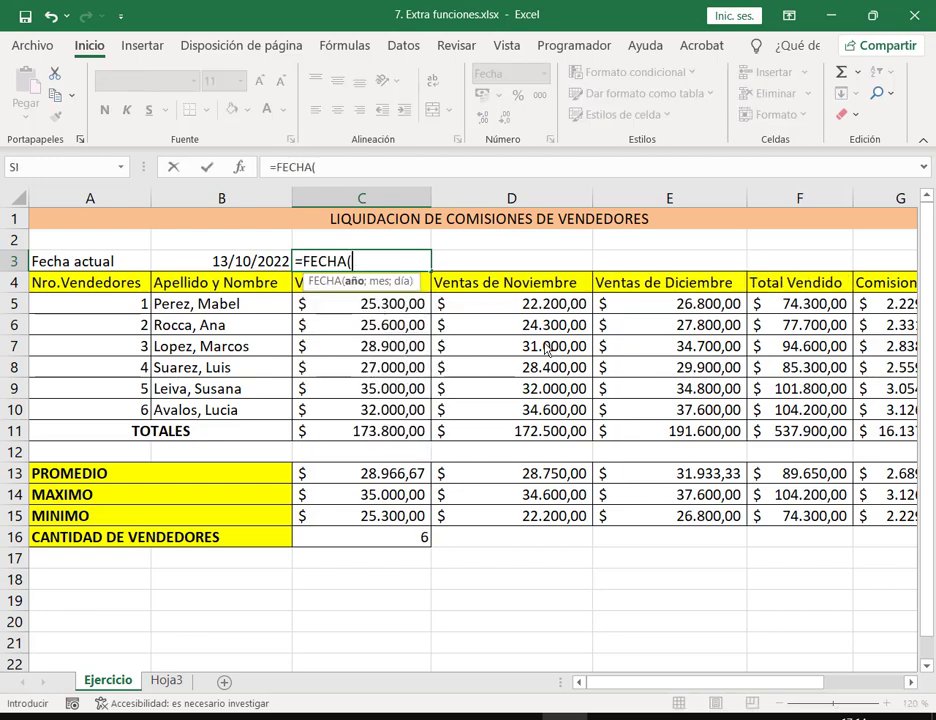
pyautogui.press('Escape')
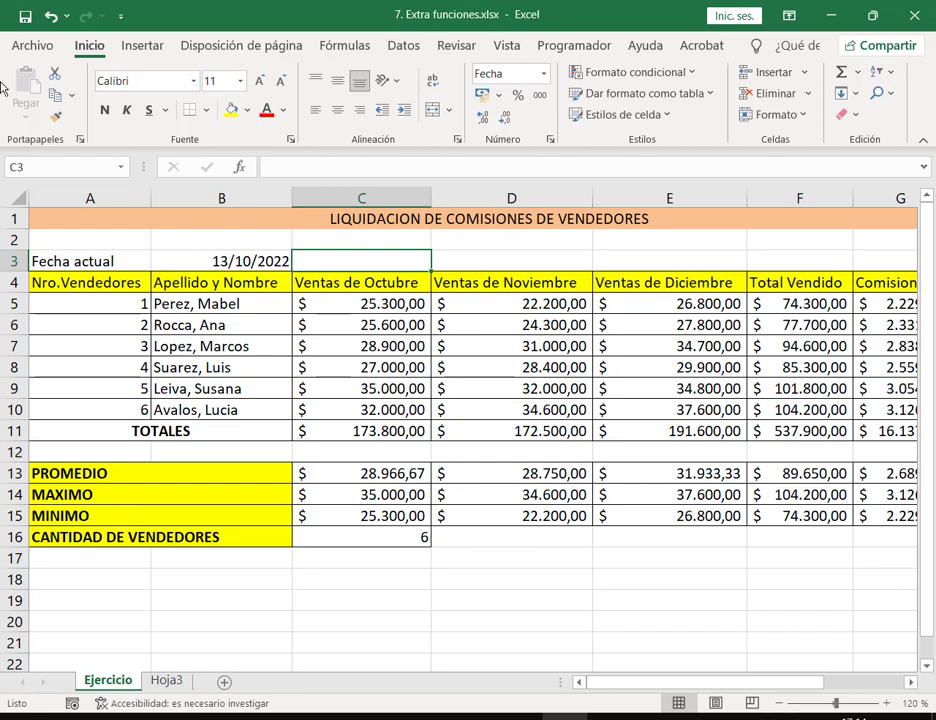
pyautogui.click(487, 258)
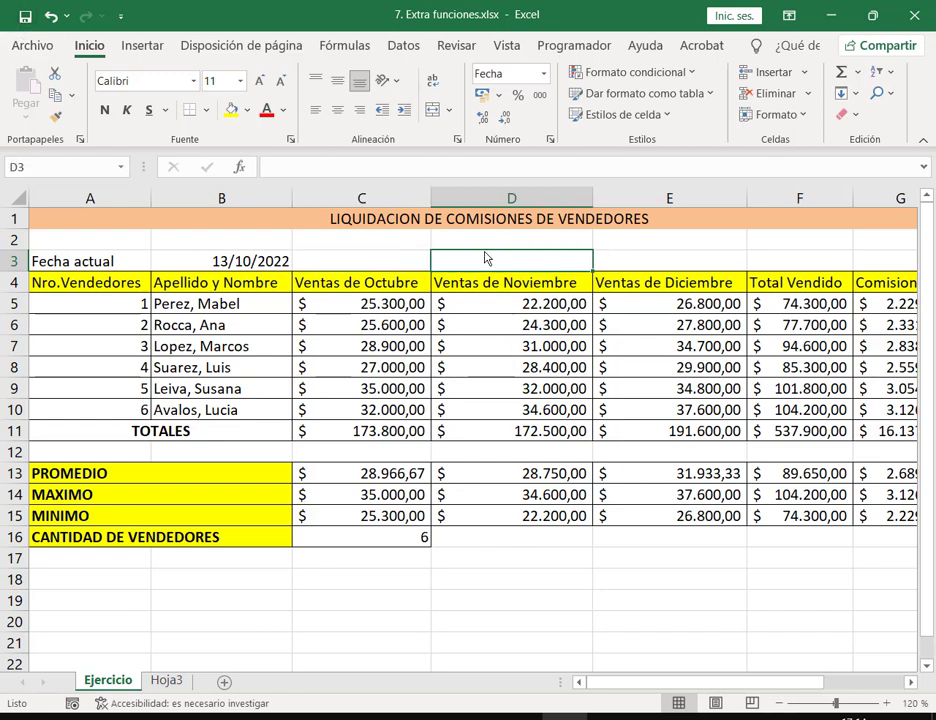
pyautogui.click(418, 264)
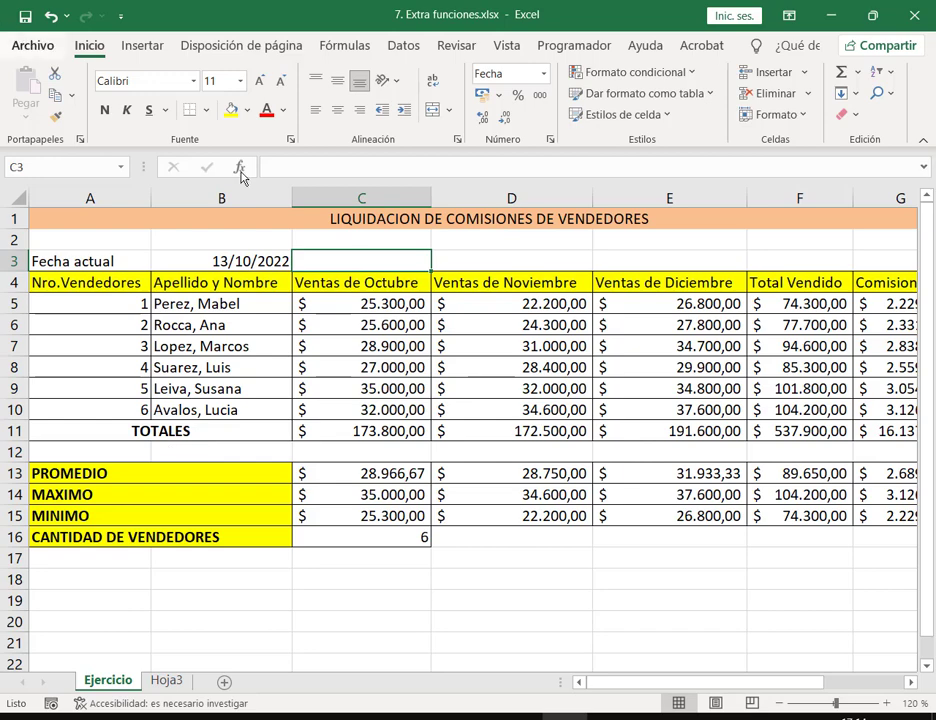
# Step: Switch to the TP2 Google Drive tab and select 8. Repaso con Funciones.pdf
pyautogui.click(28, 45)
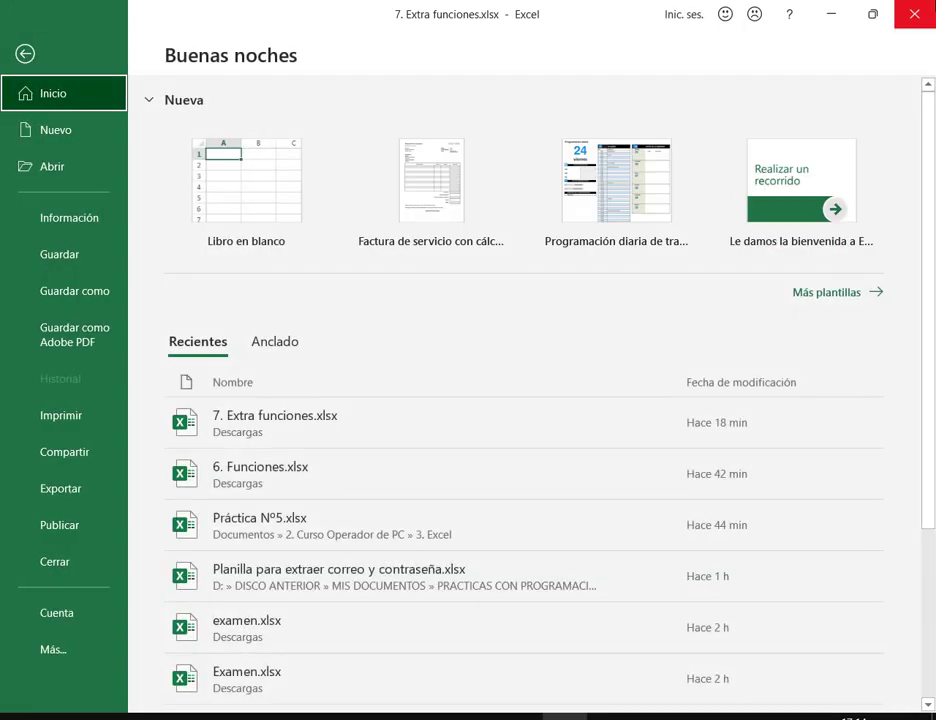
pyautogui.click(25, 52)
pyautogui.hotkey('alt', 'Tab')
pyautogui.click(494, 8)
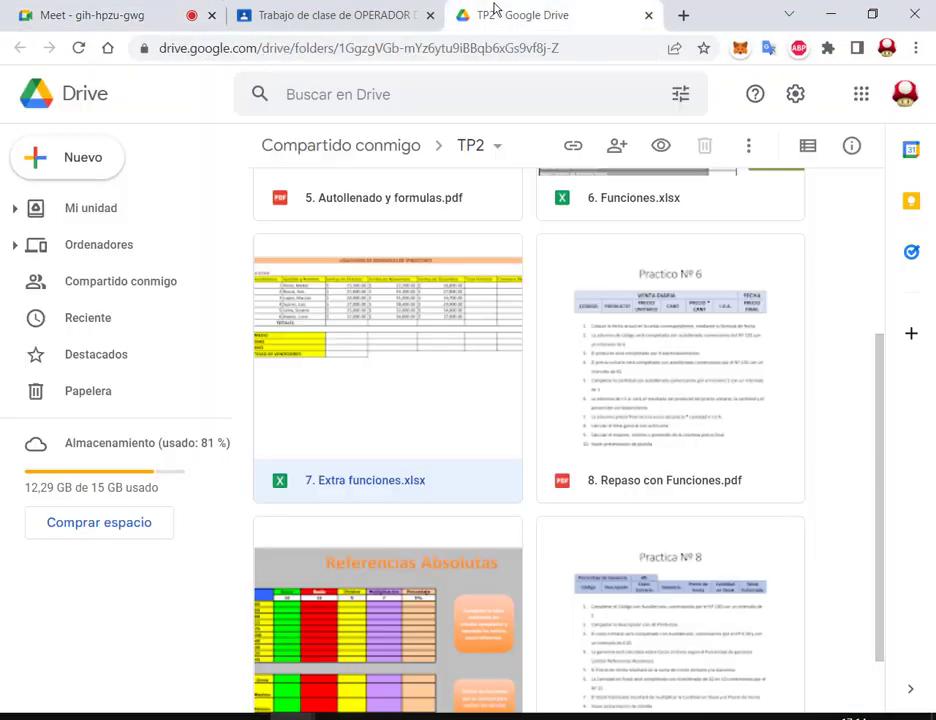
pyautogui.click(832, 366)
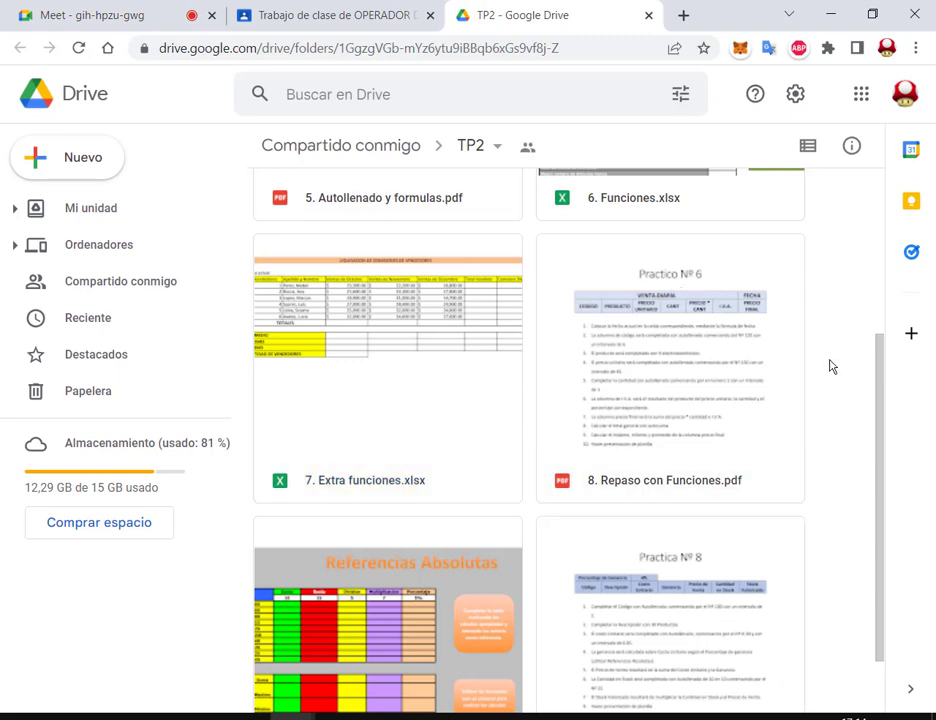
pyautogui.click(588, 400)
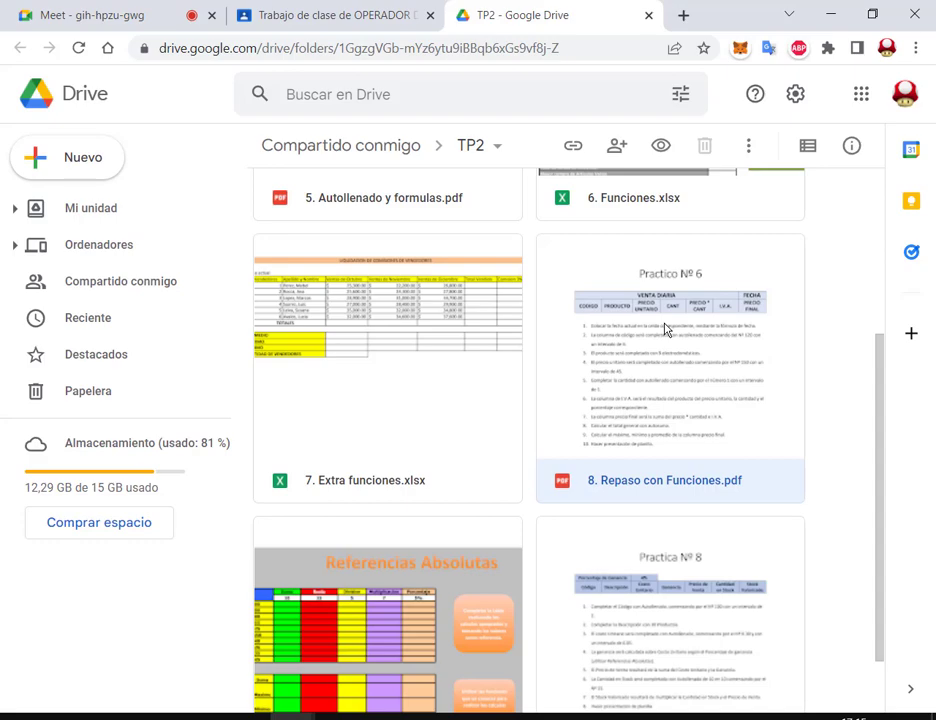
# Step: Download 8. Repaso con Funciones.pdf and open it in a new tab
pyautogui.rightClick(665, 330)
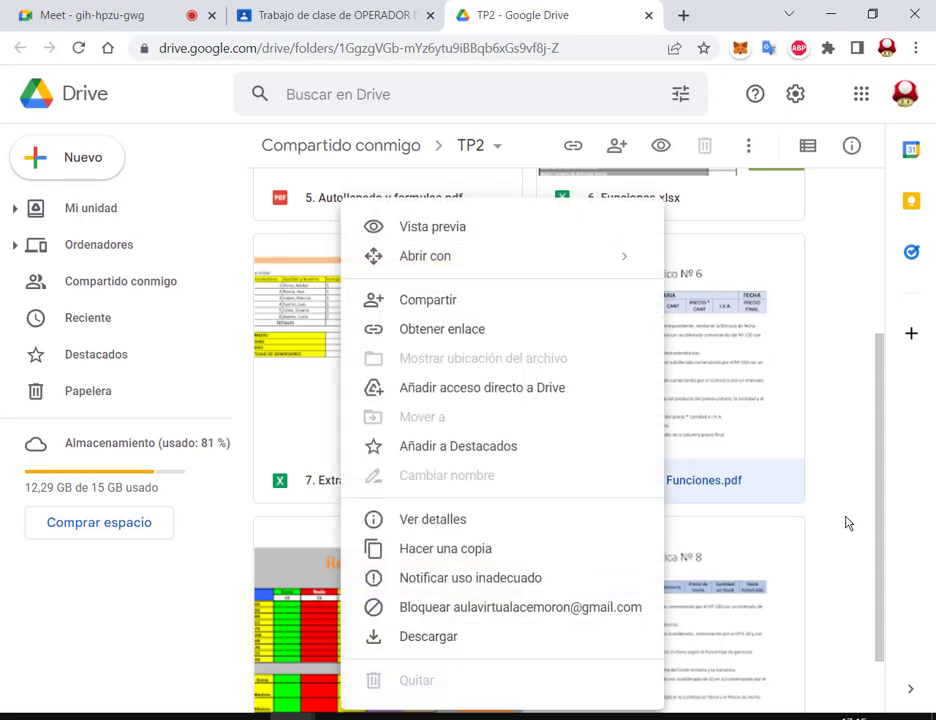
pyautogui.click(845, 523)
pyautogui.scroll(-1, 852, 512)
pyautogui.rightClick(717, 318)
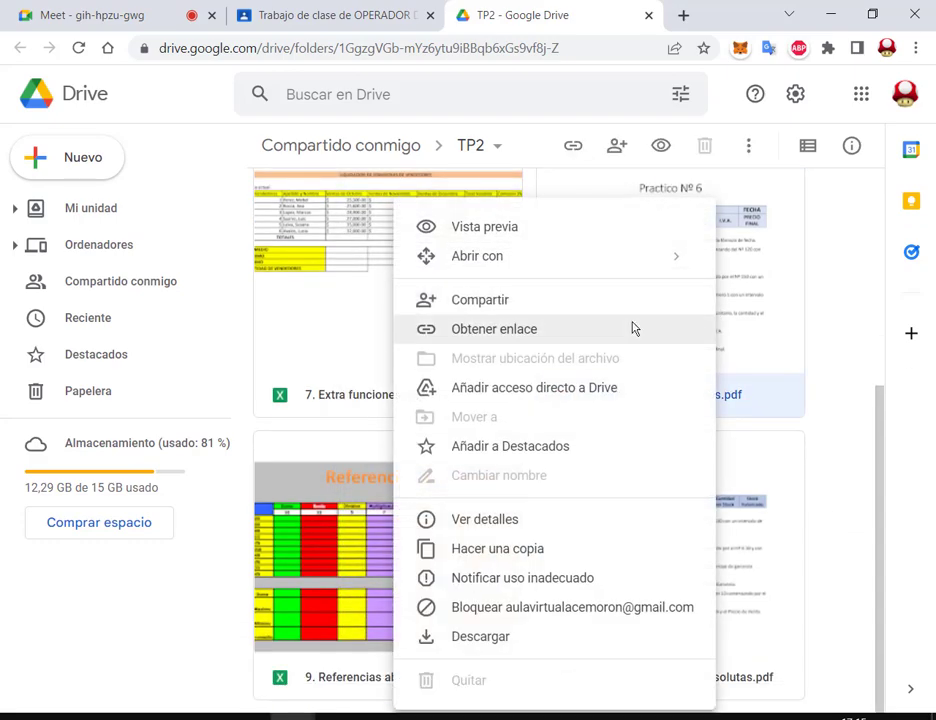
pyautogui.click(485, 638)
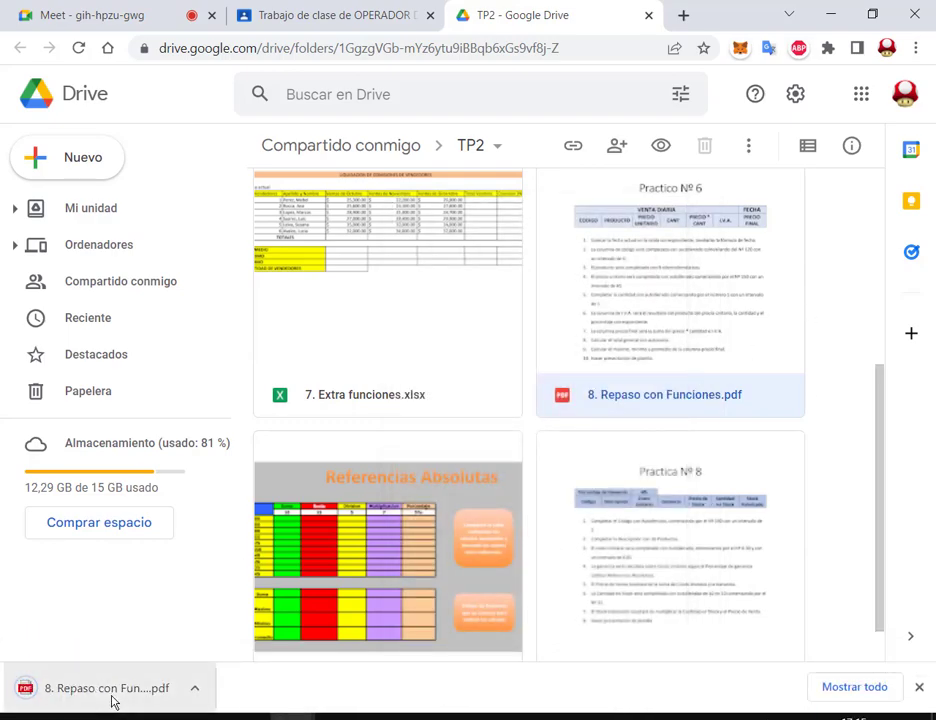
pyautogui.click(112, 700)
pyautogui.scroll(-1, 686, 270)
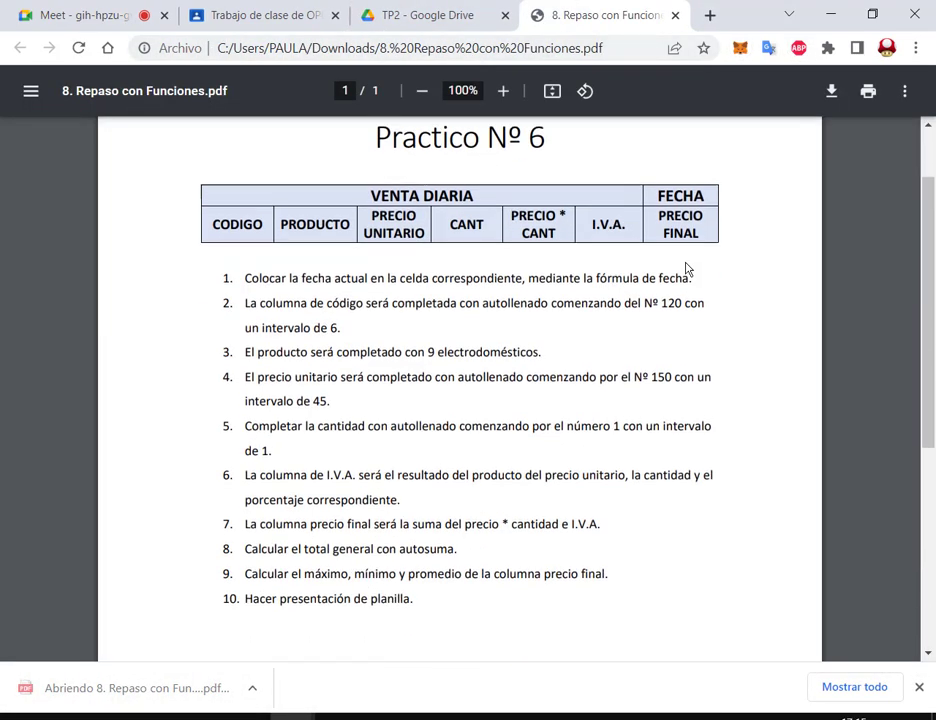
# Step: Review the Practico Nº 6 tasks, highlighting the max, min and average instruction, then open Windows search
pyautogui.doubleClick(670, 197)
pyautogui.click(694, 196)
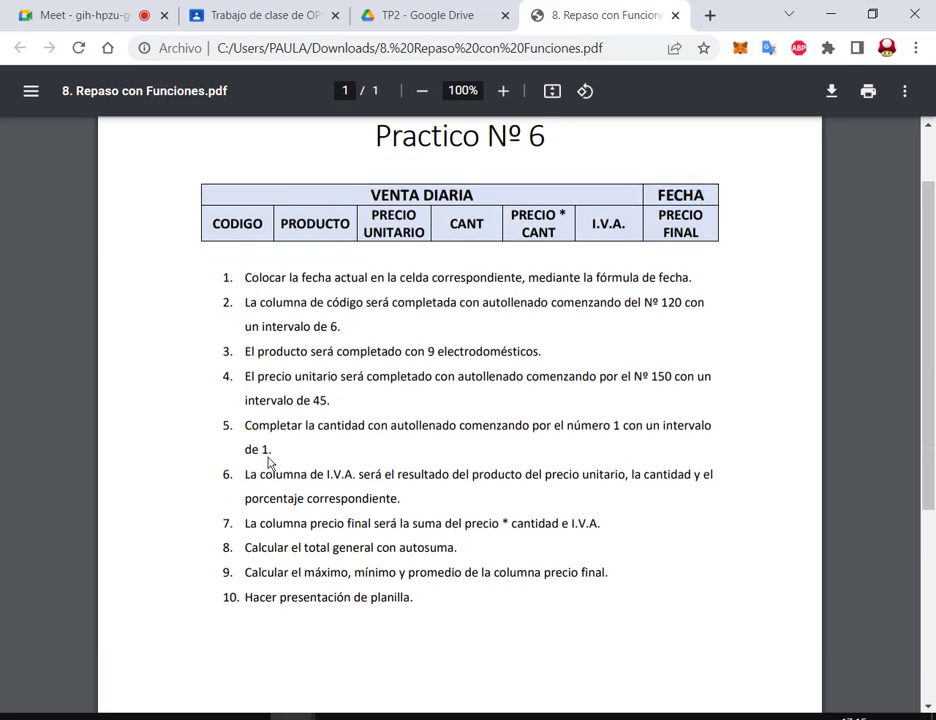
pyautogui.moveTo(286, 574); pyautogui.dragTo(566, 577)
pyautogui.click(618, 586)
pyautogui.scroll(-1, 930, 290)
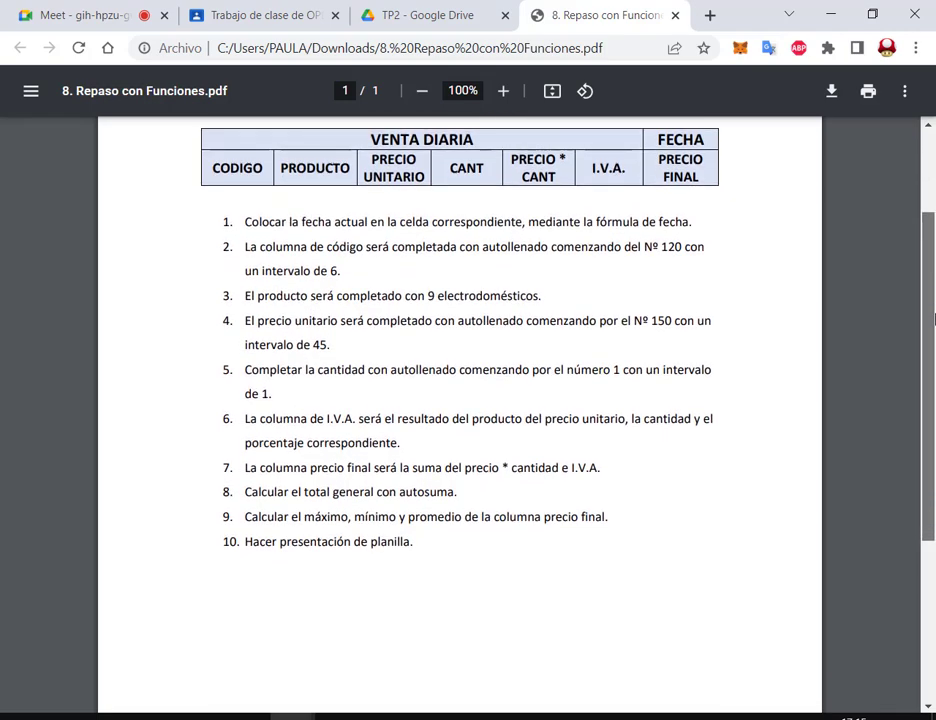
pyautogui.press('super+s')
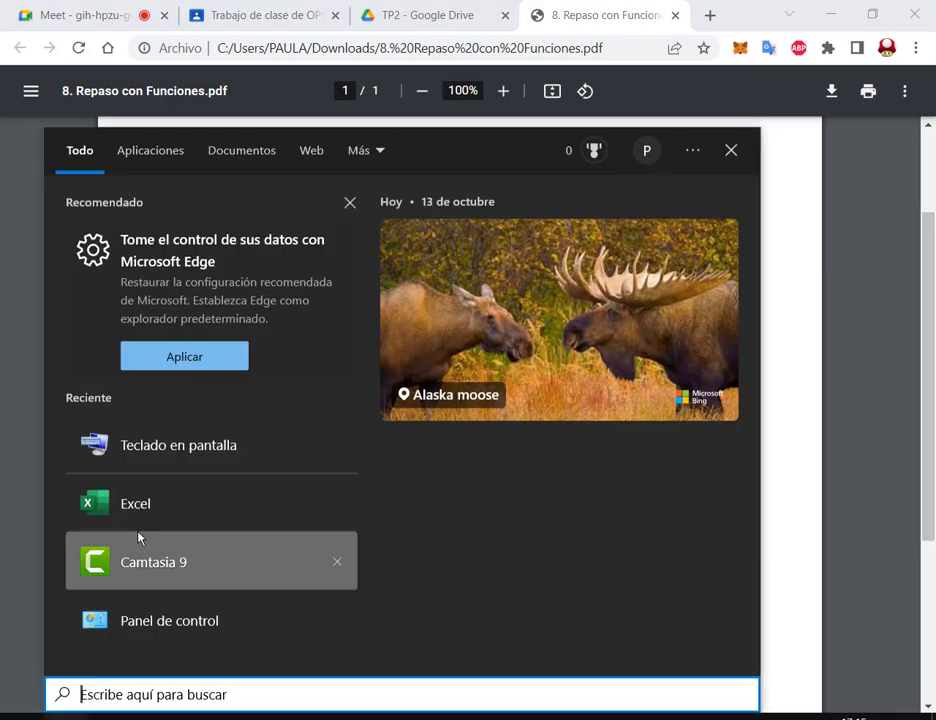
# Step: Start a blank Excel workbook and size its window below the PDF's VENTA DIARIA header
pyautogui.click(148, 505)
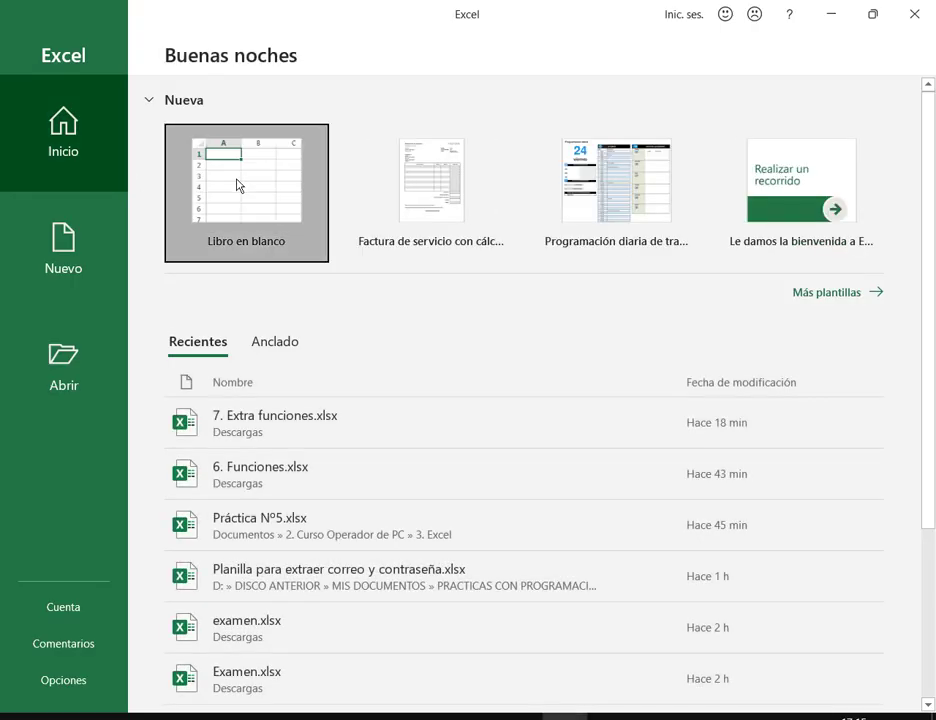
pyautogui.click(240, 184)
pyautogui.click(870, 12)
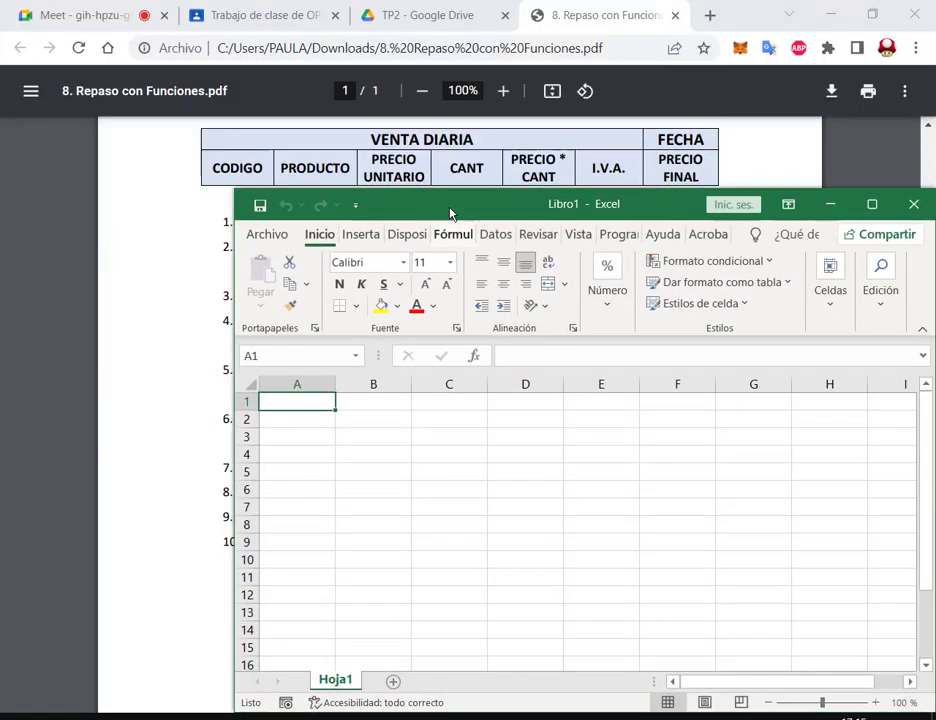
pyautogui.moveTo(449, 211); pyautogui.dragTo(238, 236)
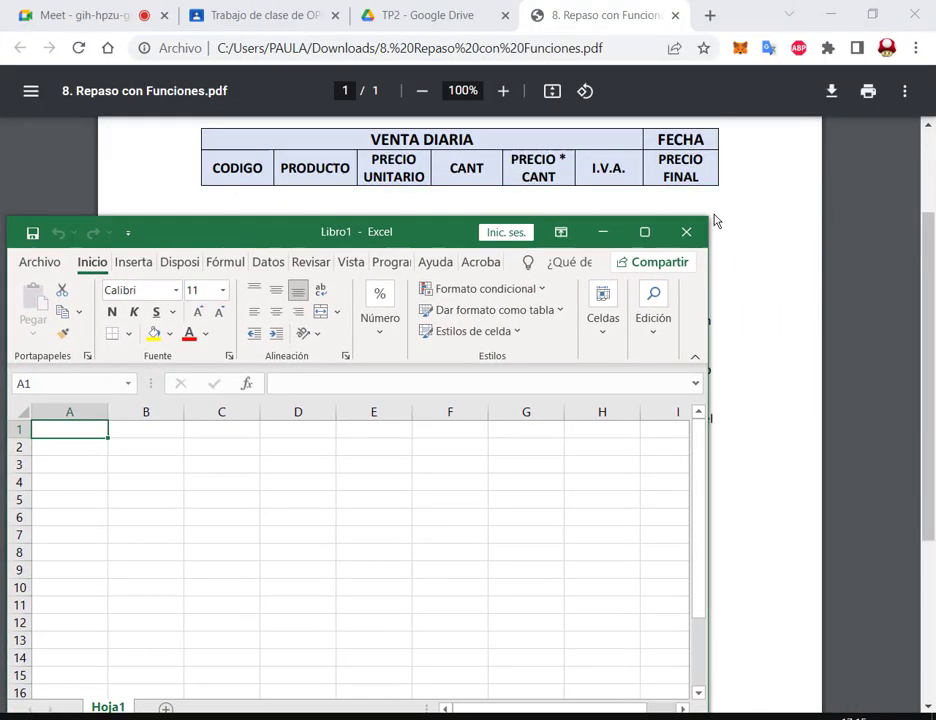
pyautogui.moveTo(712, 221); pyautogui.dragTo(877, 276)
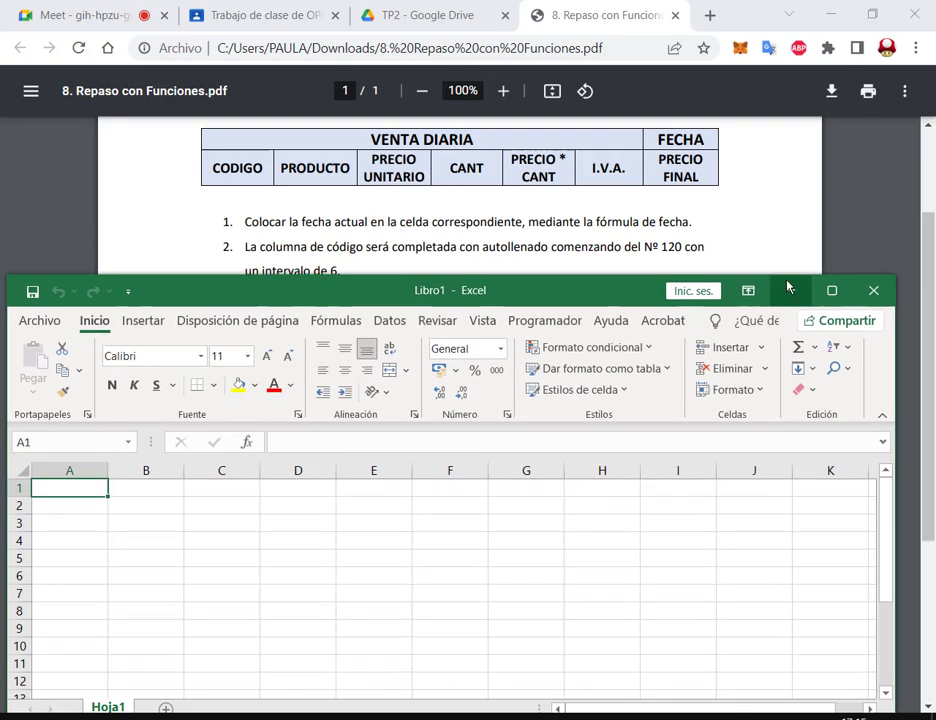
pyautogui.moveTo(600, 303); pyautogui.dragTo(606, 289)
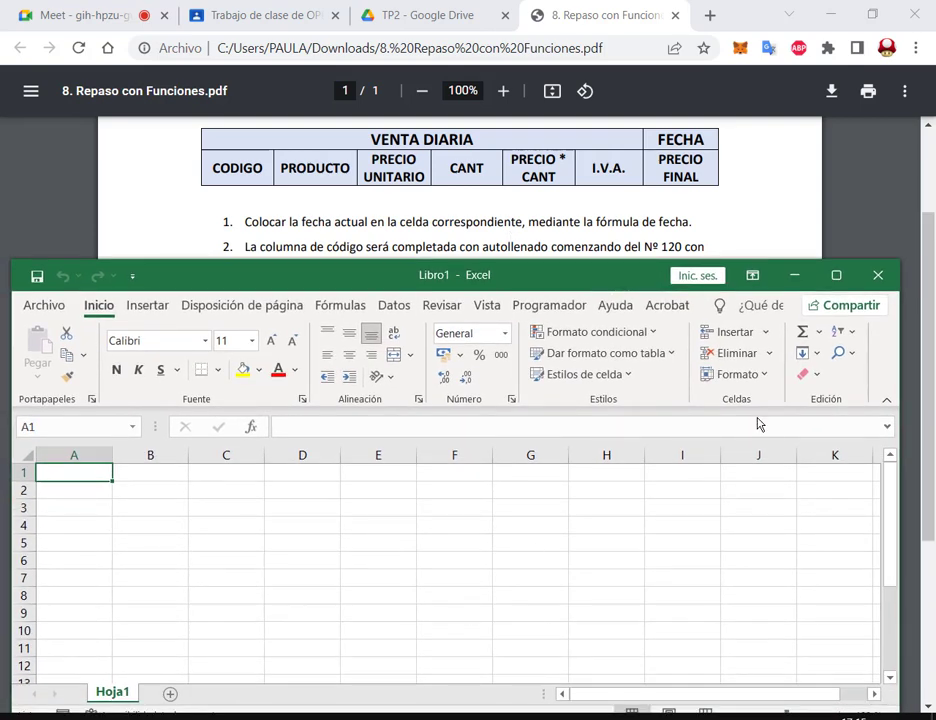
# Step: Enter the title VENTA DIARIA in A1 and the label FECHA in G1
pyautogui.write('VENTA')
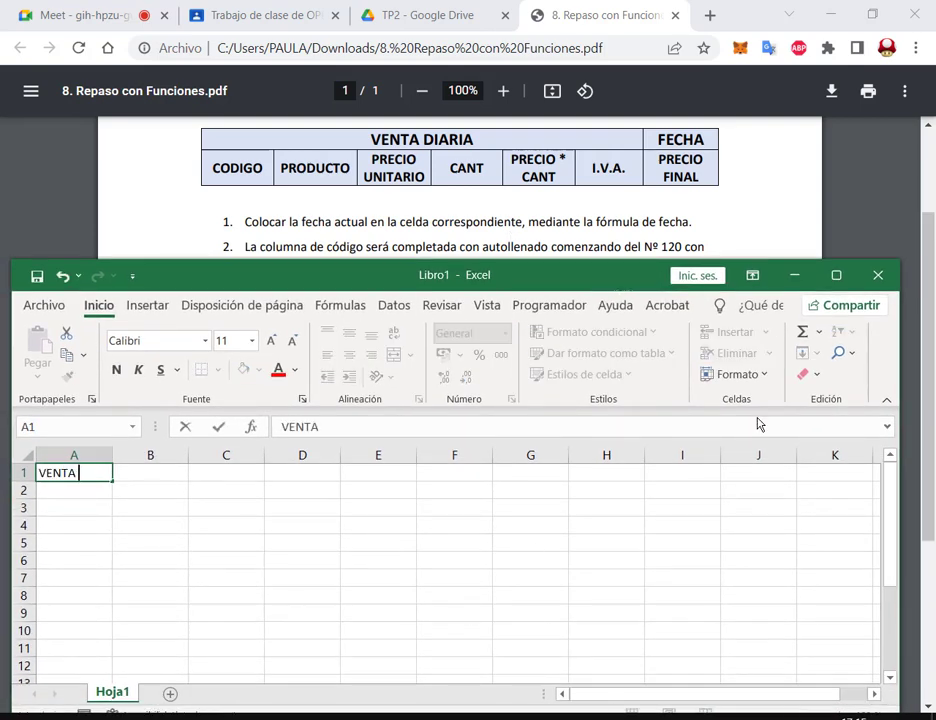
pyautogui.write(' DIARIA')
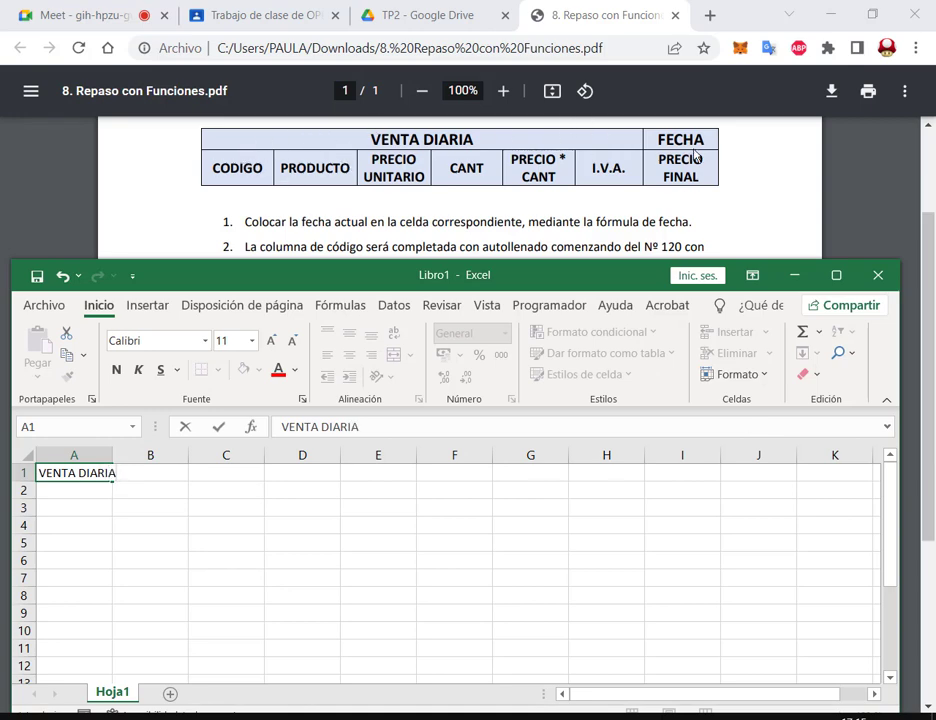
pyautogui.click(83, 488)
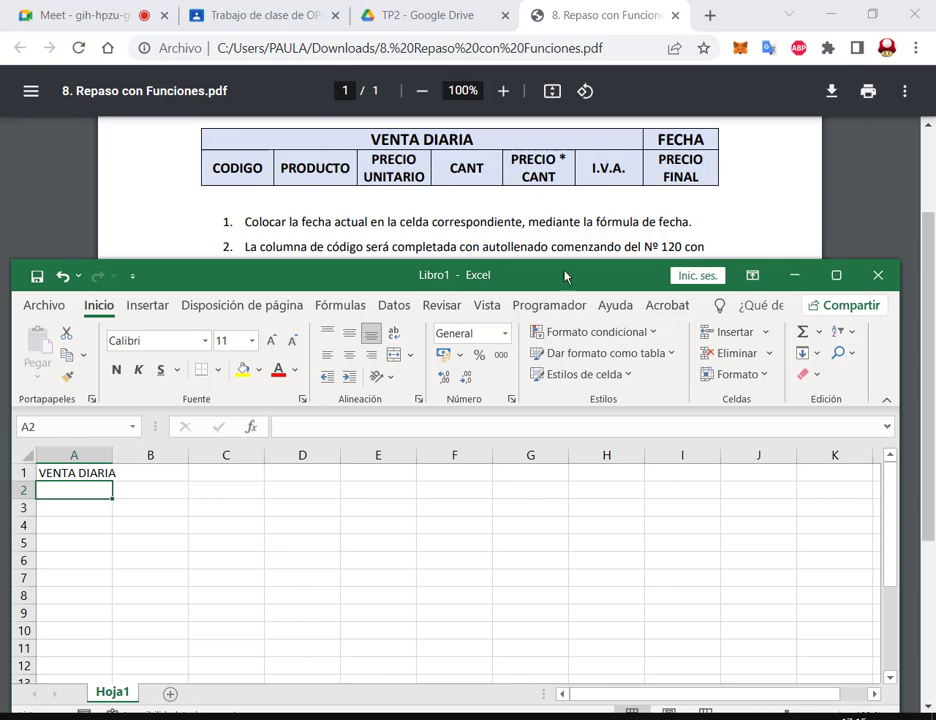
pyautogui.click(548, 477)
pyautogui.write('FECHA')
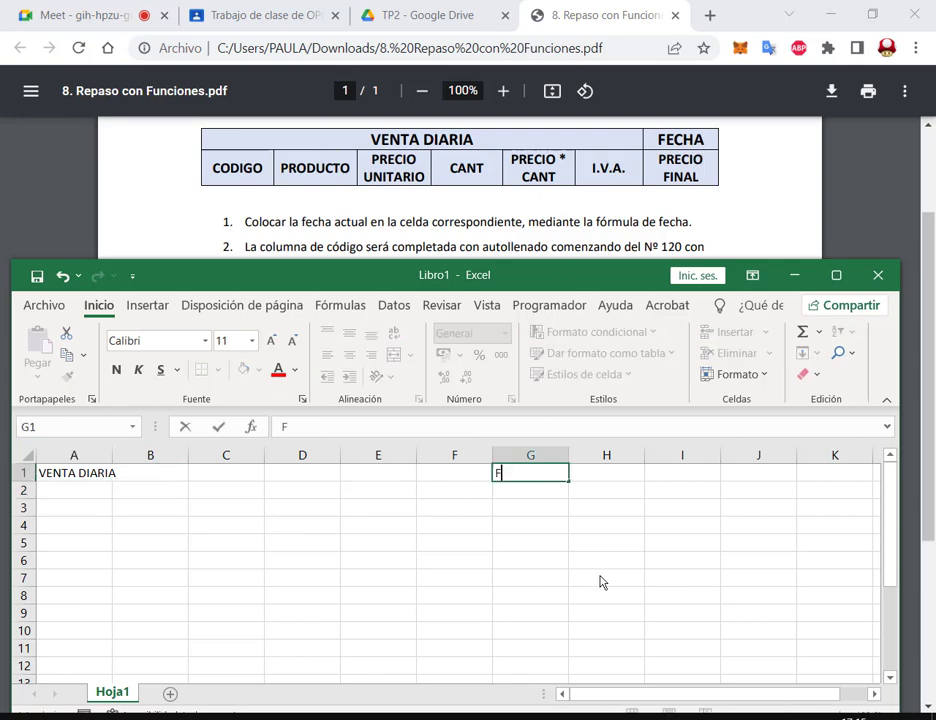
pyautogui.press('Return')
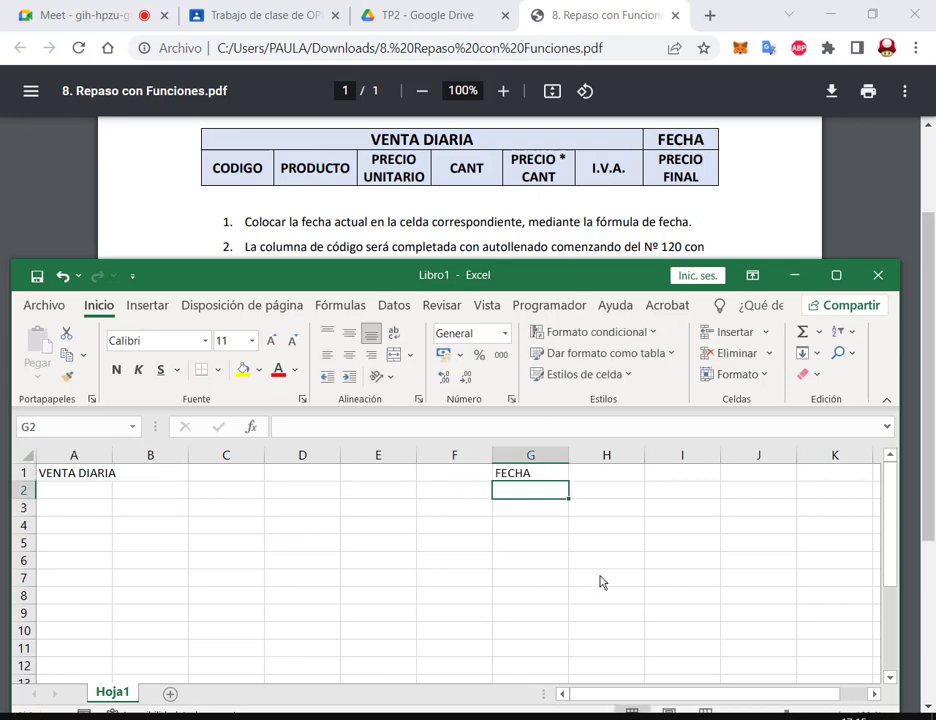
# Step: Enter the headings CODIGO, PRODUCTO, PRECIO UNITARIO and CANT starting in A2
pyautogui.click(88, 492)
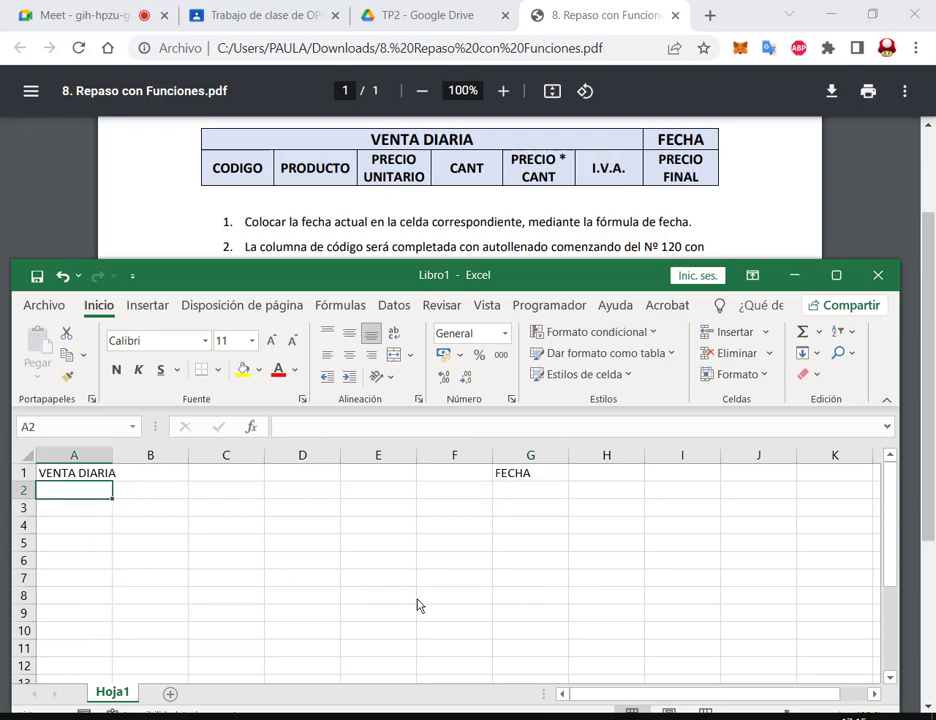
pyautogui.write('CODIGO')
pyautogui.press('Tab')
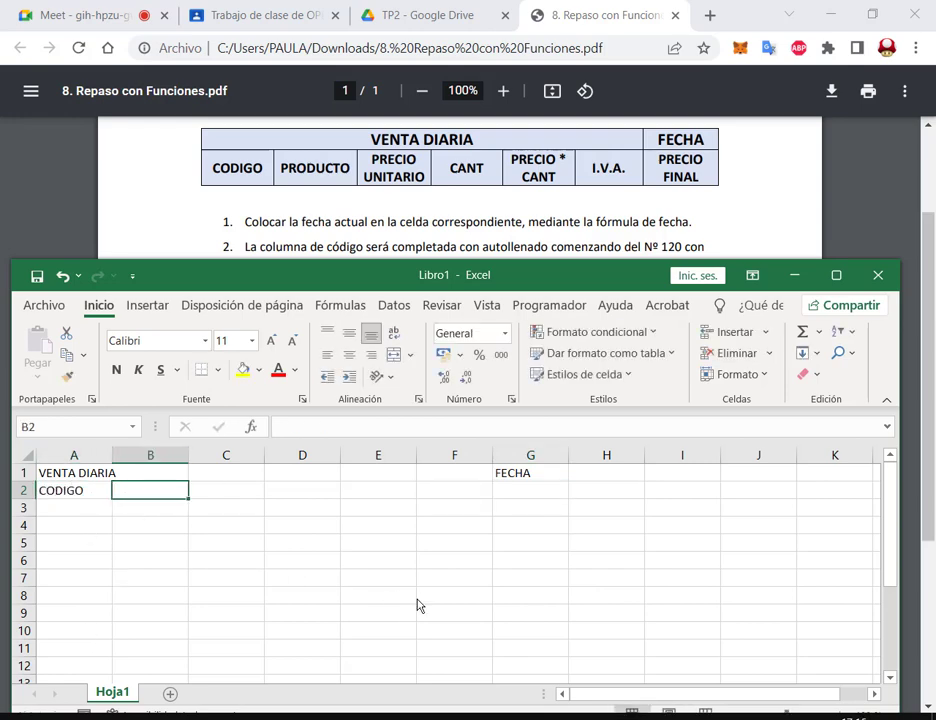
pyautogui.write('PRODUCTO')
pyautogui.press('Tab')
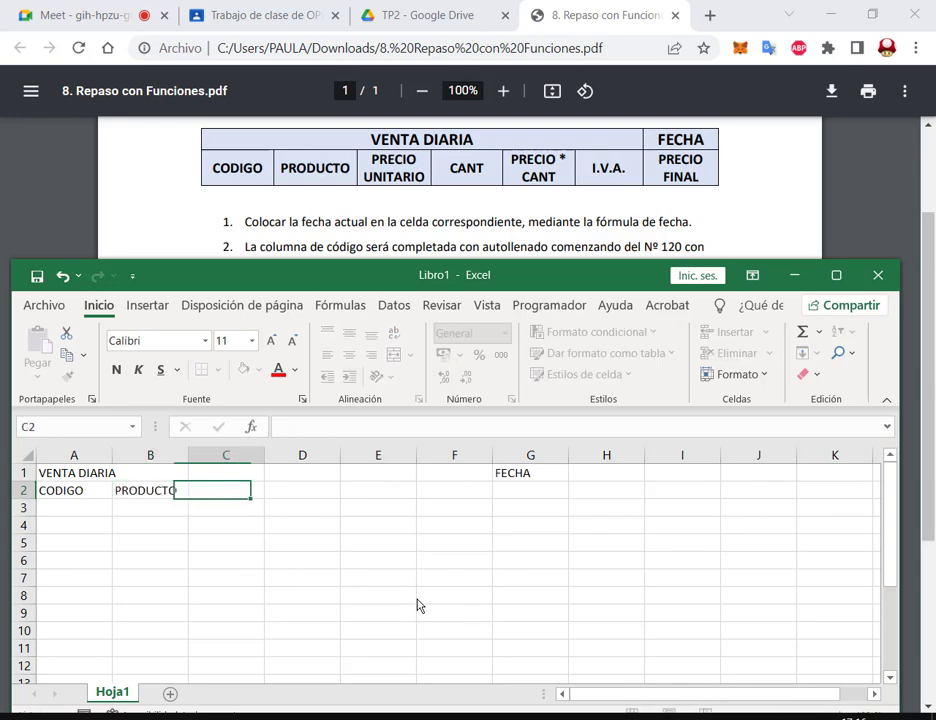
pyautogui.write('PRECIO UNI')
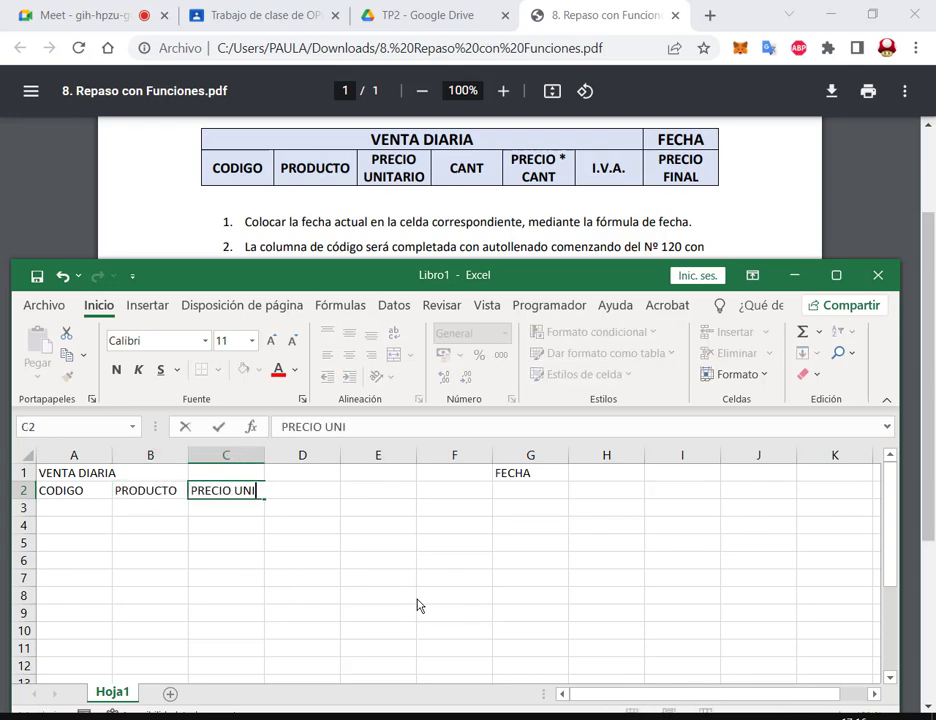
pyautogui.write('TARIO')
pyautogui.write('CANT')
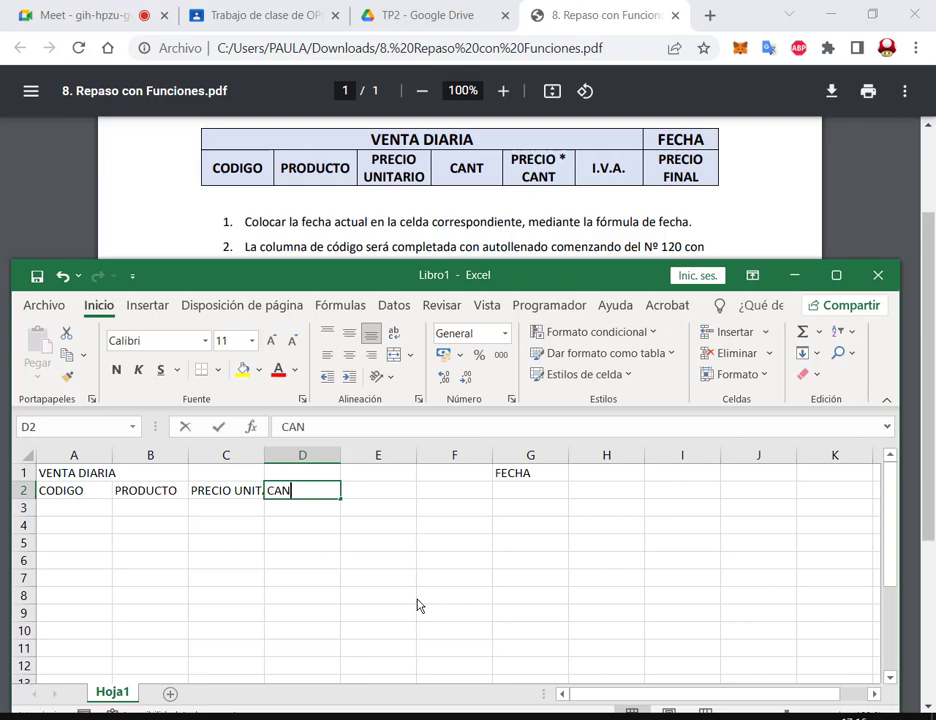
pyautogui.press('Tab')
# Step: Complete row 2 with the headings PRECIO * CANT, I.V.A and PRECIO FINAL
pyautogui.write('PRECIO * CANT')
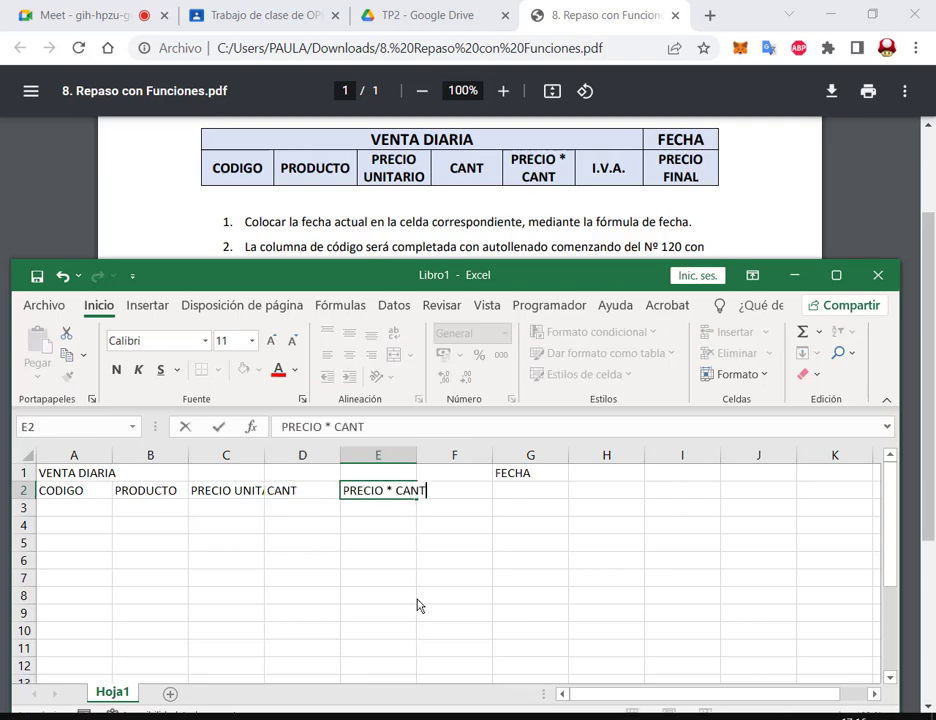
pyautogui.press('Tab')
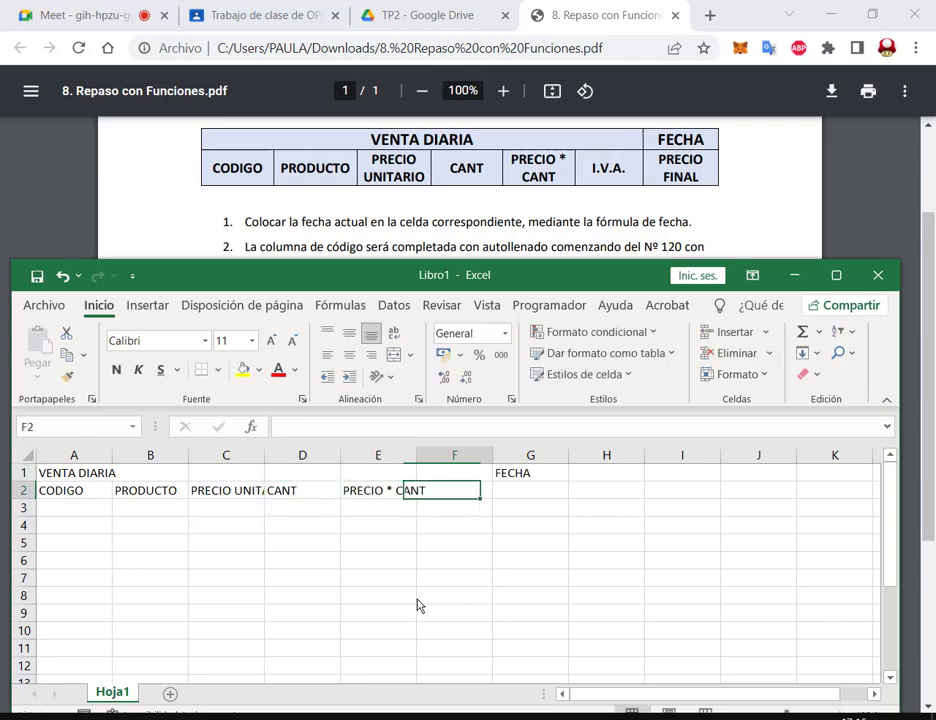
pyautogui.write('I.V')
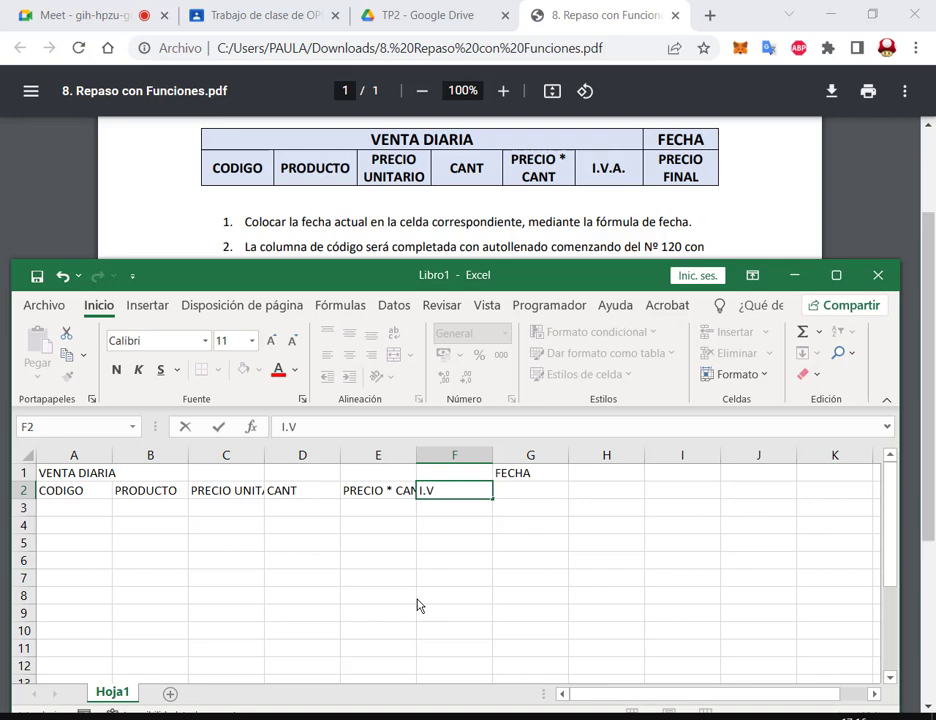
pyautogui.write('.A.')
pyautogui.press('Tab')
pyautogui.write('PRECIO')
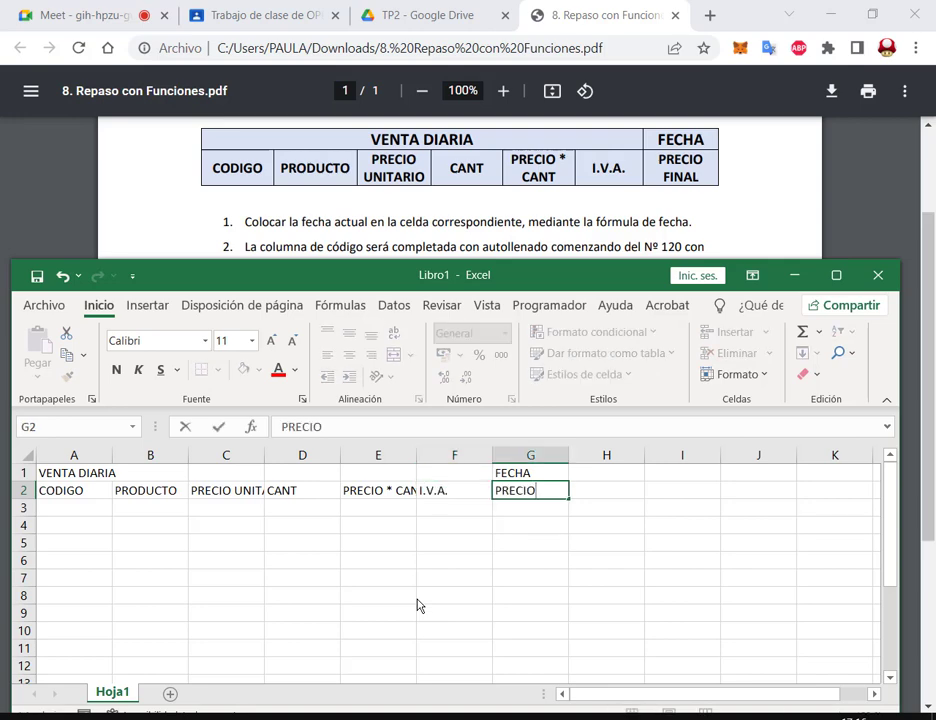
pyautogui.write(' FINAL')
pyautogui.press('Return')
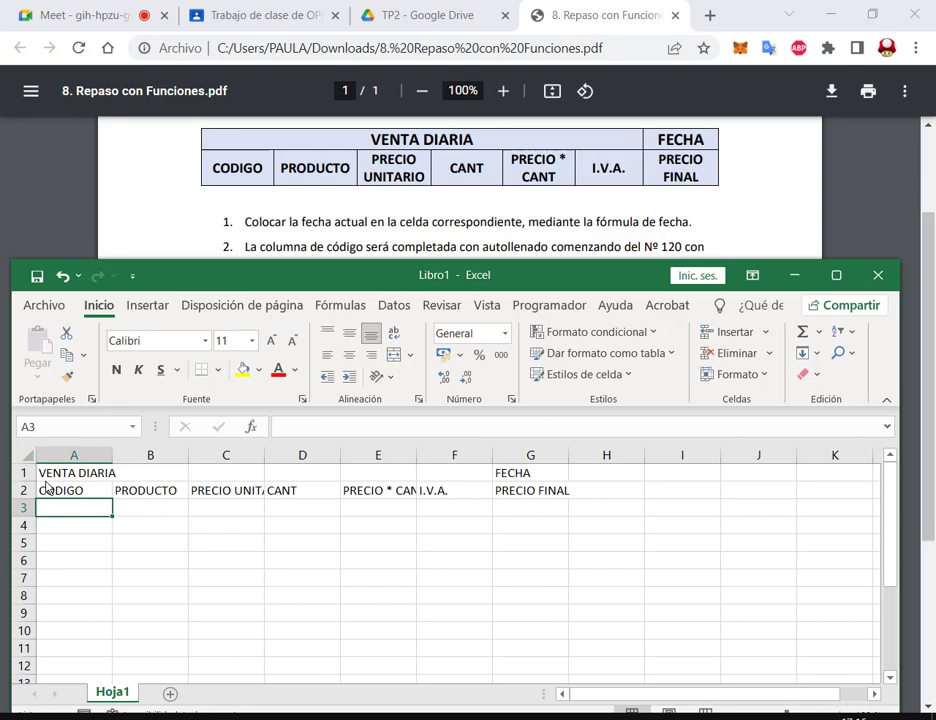
# Step: Merge cells A1:F1 and centre the VENTA DIARIA title across them
pyautogui.moveTo(55, 476); pyautogui.dragTo(427, 470)
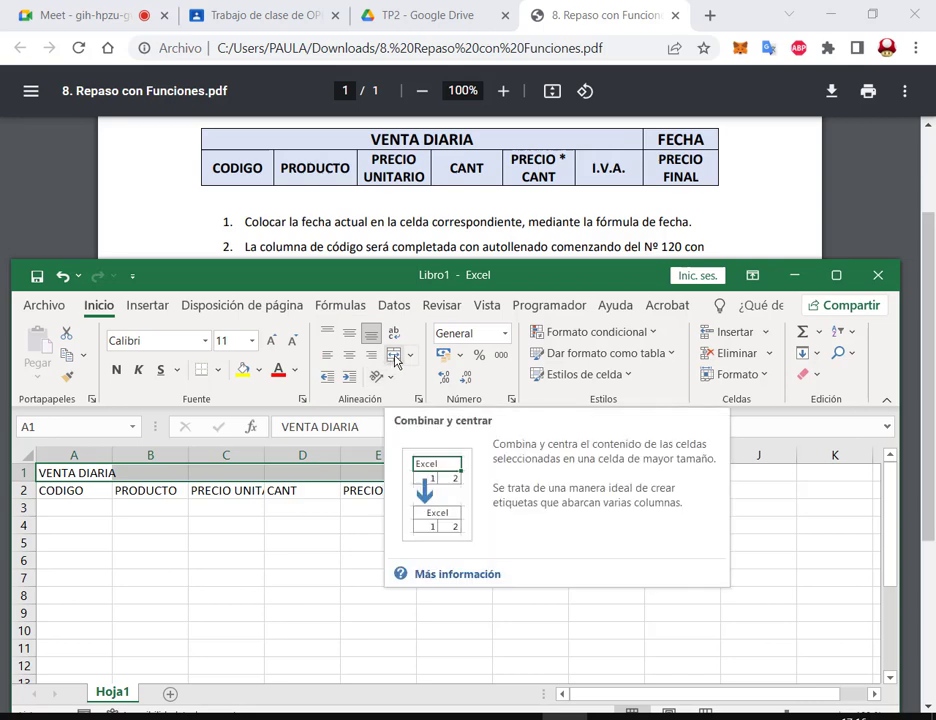
pyautogui.click(395, 358)
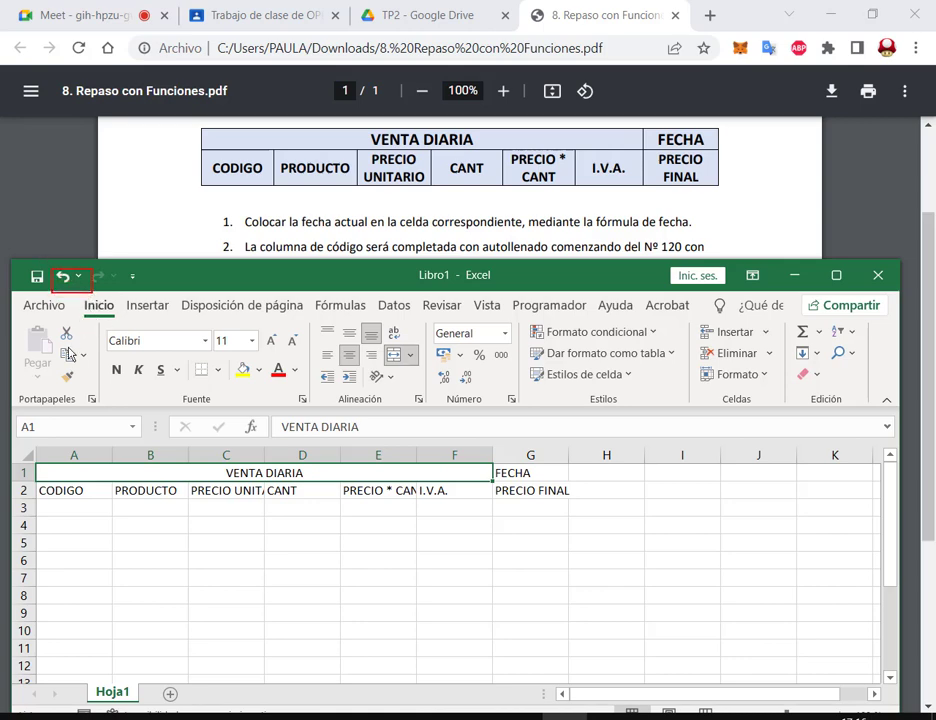
pyautogui.click(63, 277)
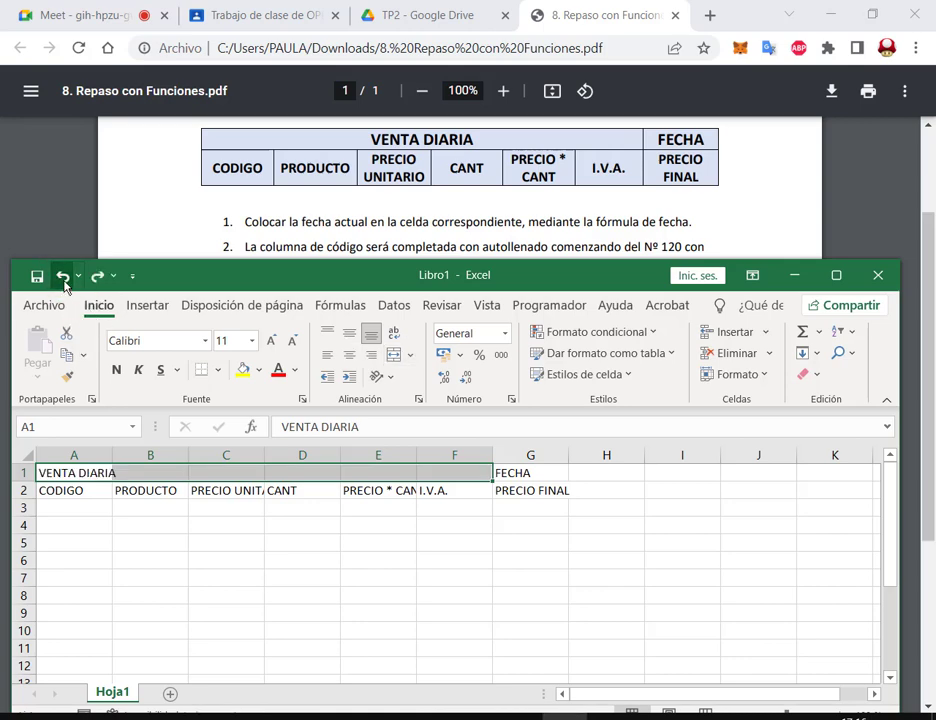
pyautogui.click(393, 358)
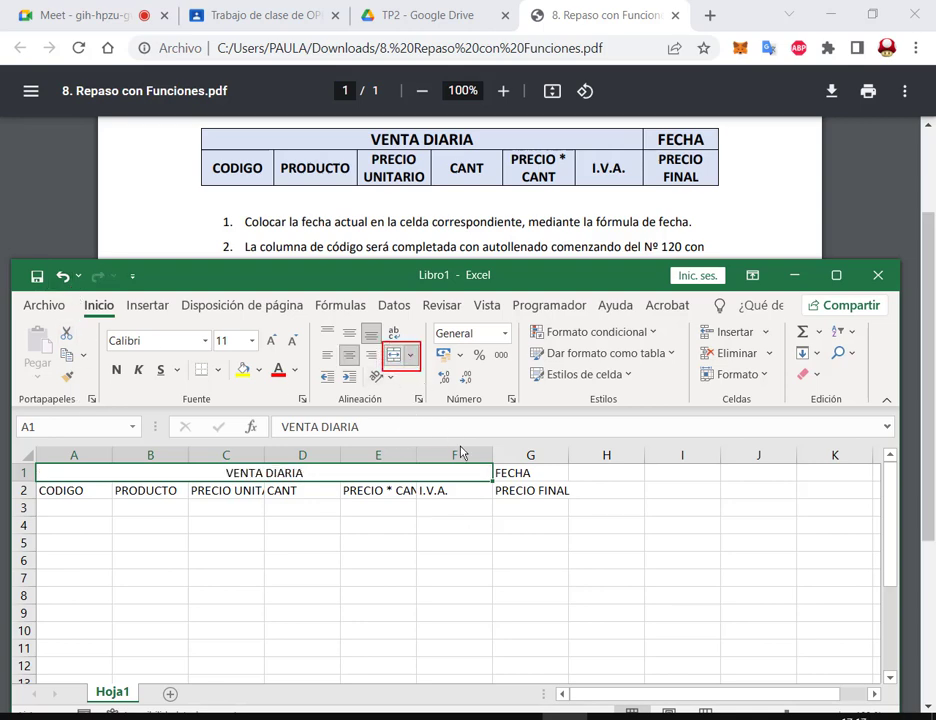
pyautogui.click(397, 357)
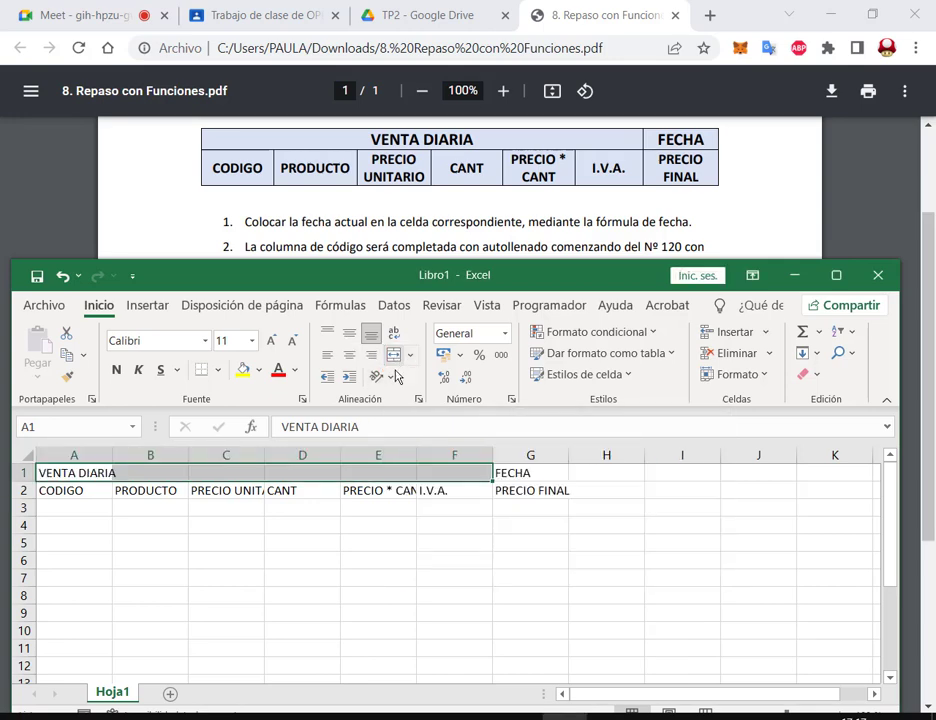
pyautogui.click(400, 524)
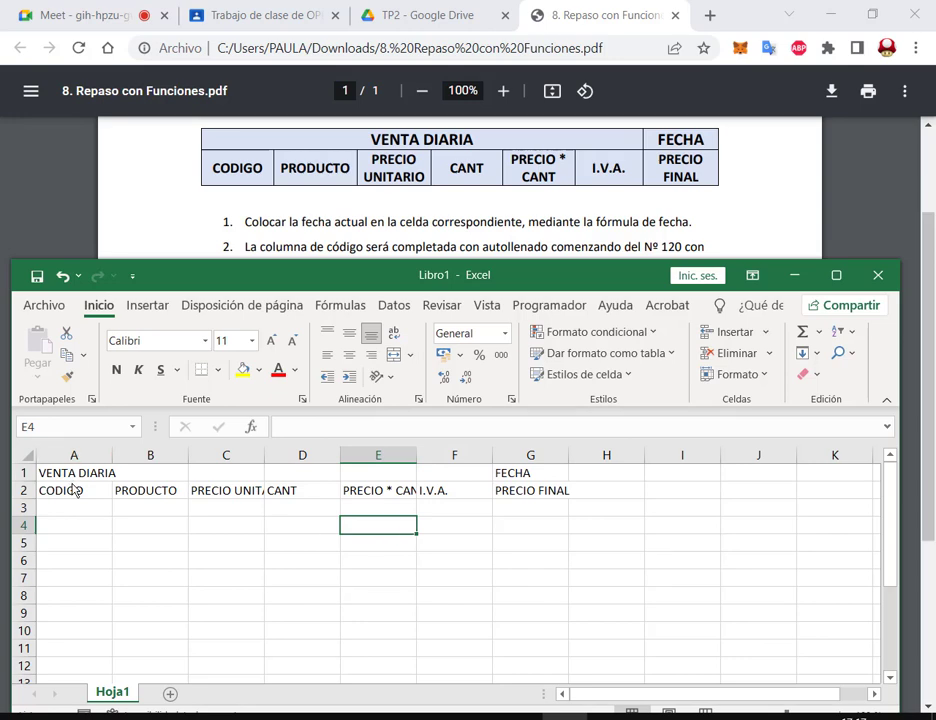
pyautogui.moveTo(77, 474); pyautogui.dragTo(450, 468)
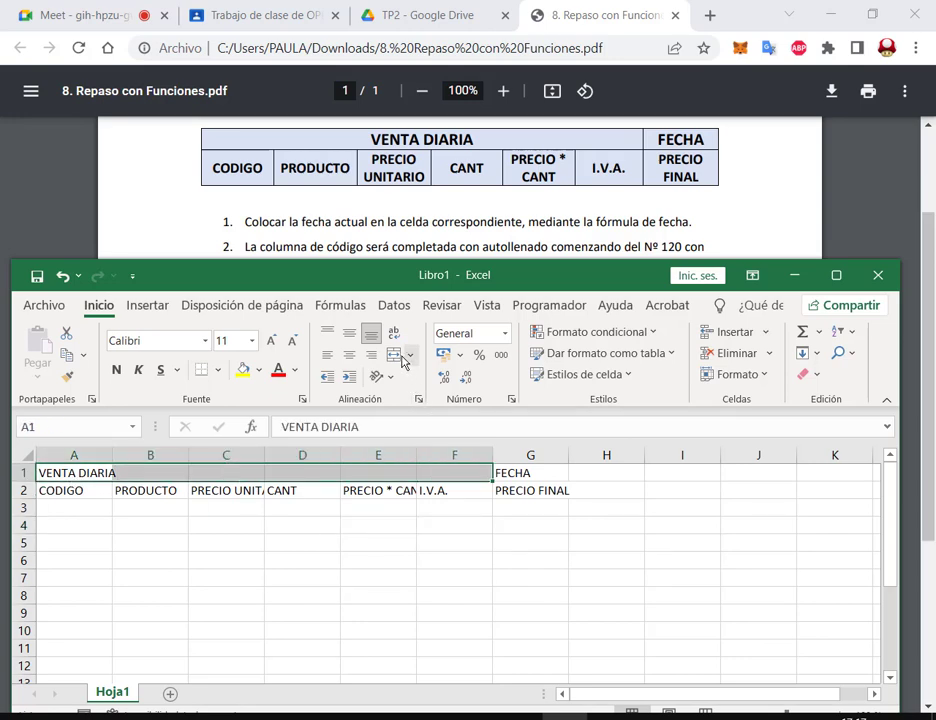
pyautogui.click(397, 357)
pyautogui.click(432, 597)
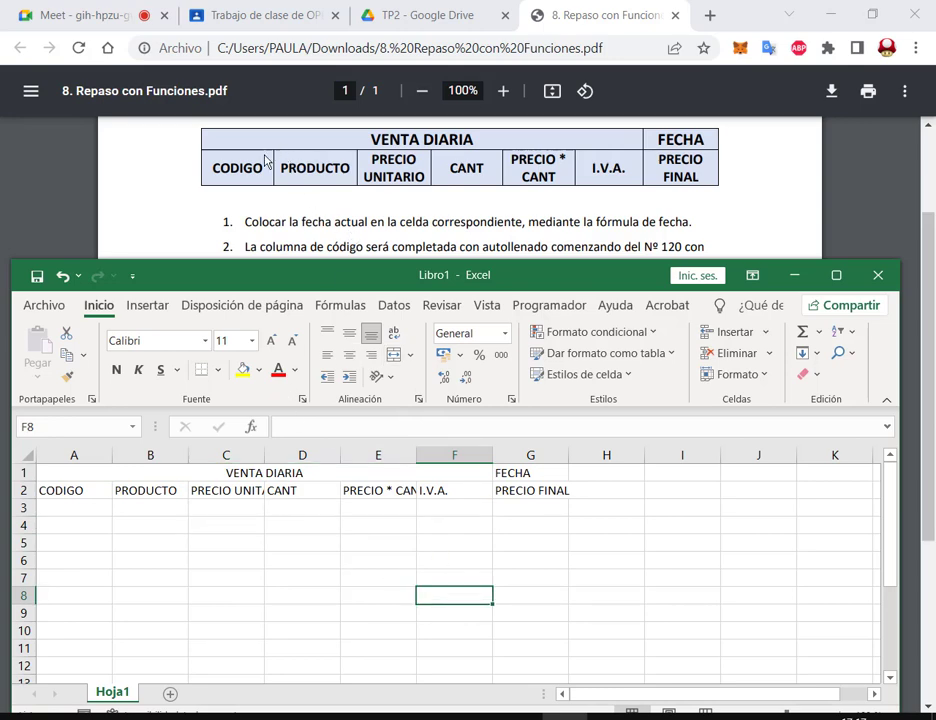
# Step: Apply wrap text and horizontal and vertical centring to the headings in A2:G2
pyautogui.moveTo(91, 498); pyautogui.dragTo(511, 492)
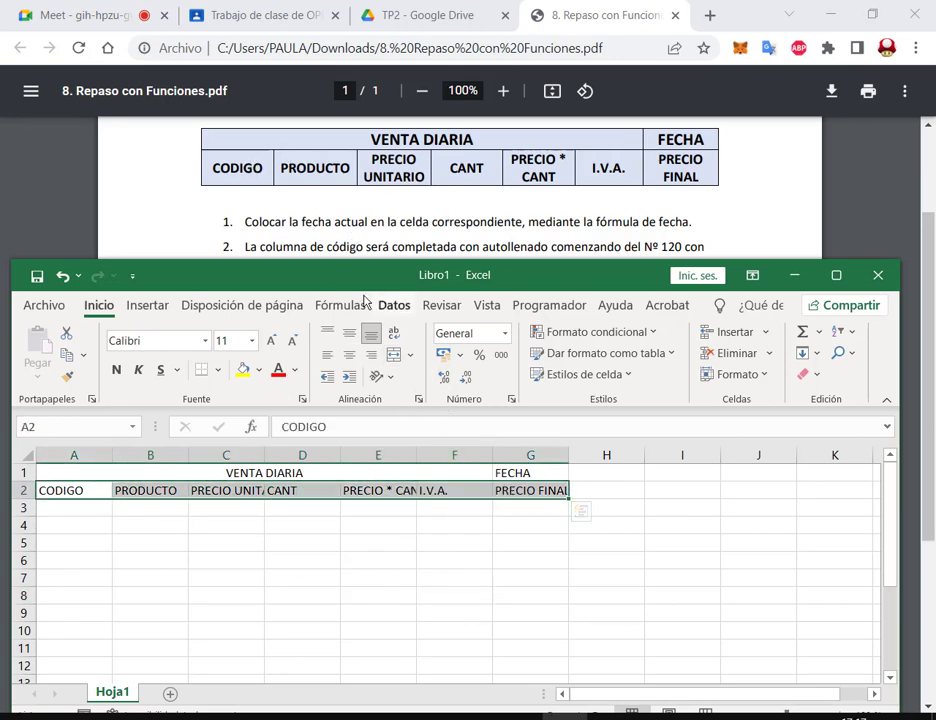
pyautogui.moveTo(313, 315)
pyautogui.mouseDown()
pyautogui.moveTo(372, 376)
pyautogui.moveTo(431, 411)
pyautogui.mouseUp()
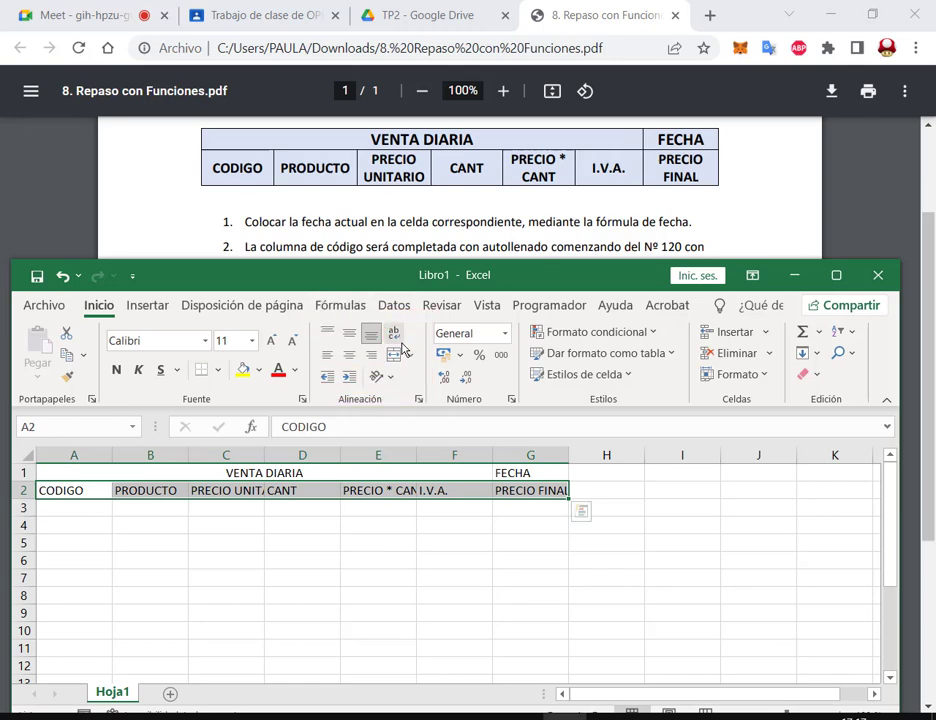
pyautogui.click(393, 334)
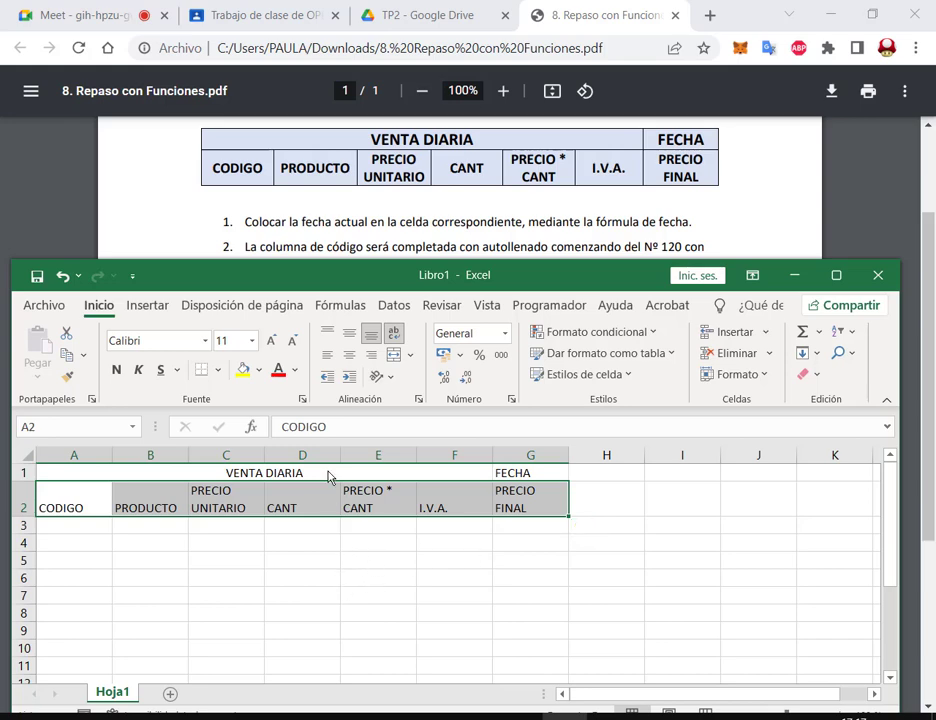
pyautogui.click(349, 355)
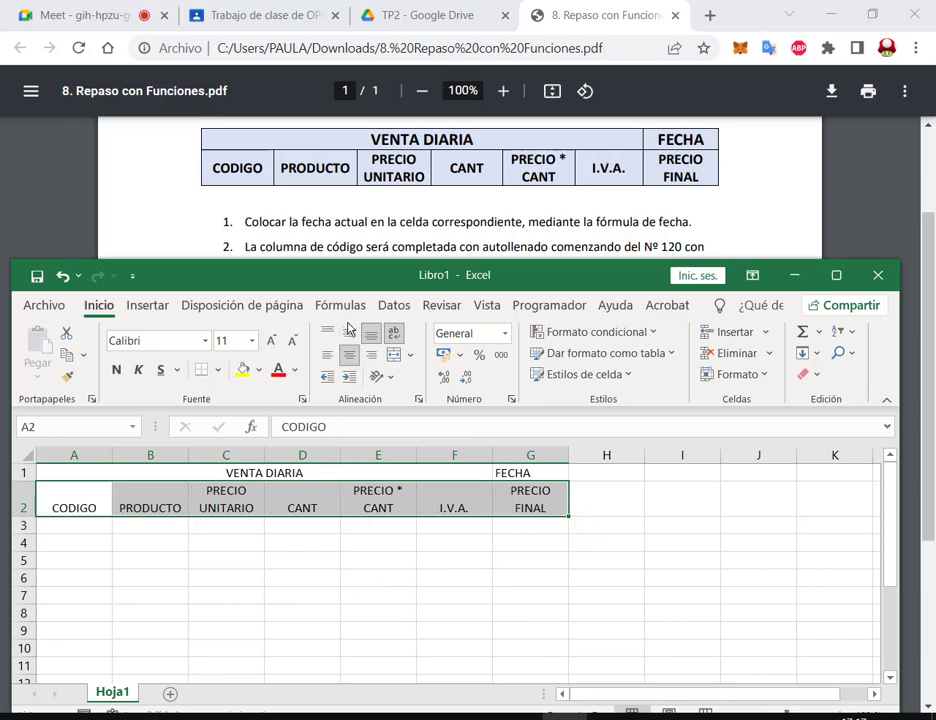
pyautogui.click(350, 333)
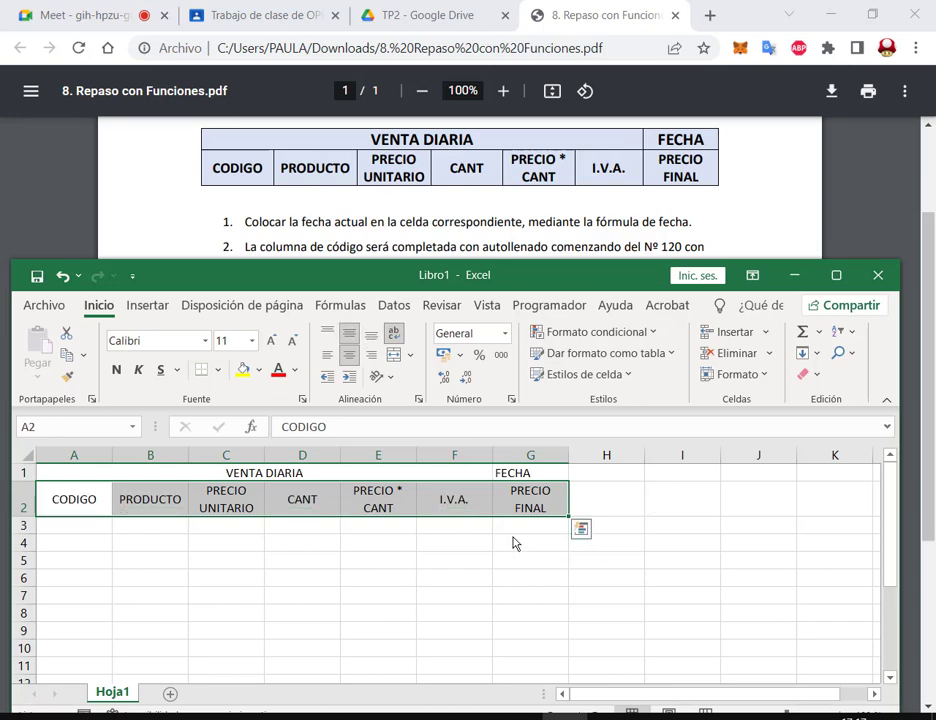
pyautogui.click(446, 576)
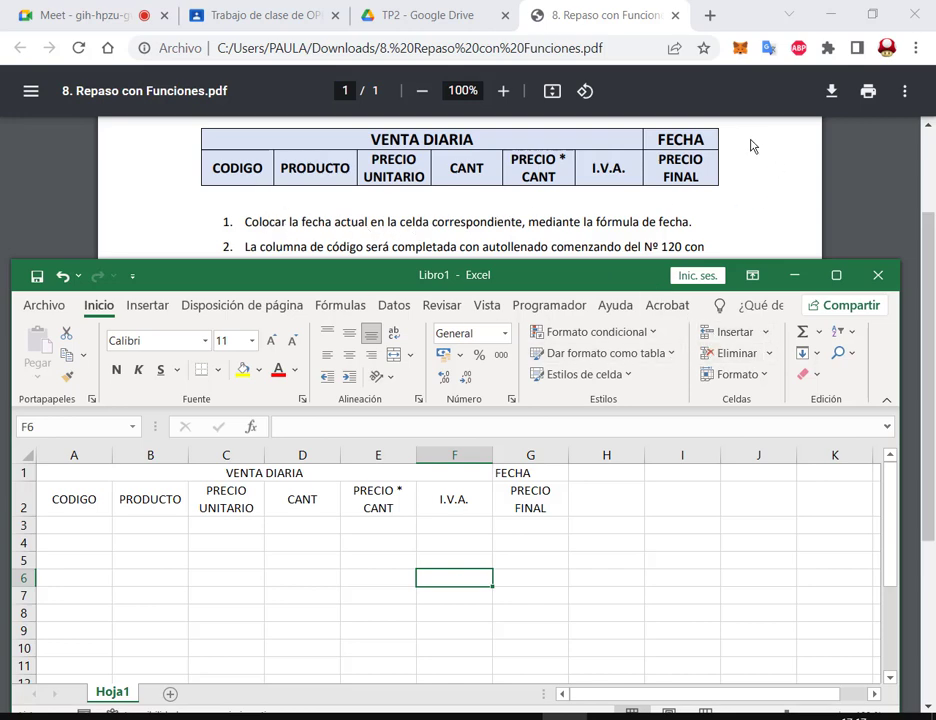
pyautogui.click(527, 462)
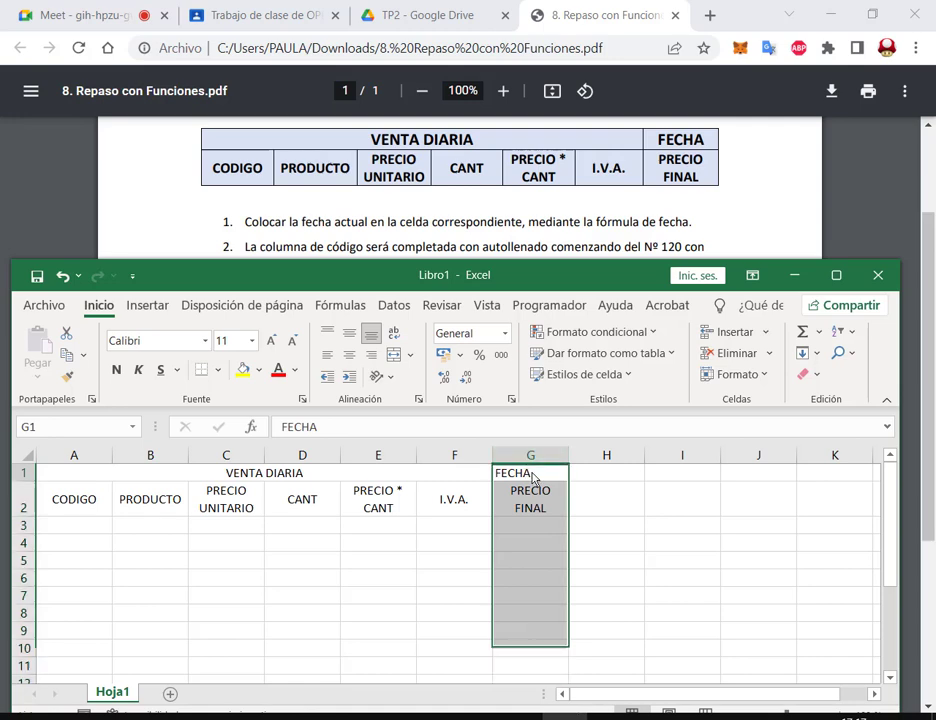
# Step: Replace a trial =HOY() in G1 with =FECHA(2022;10;13), showing 13/10/2022
pyautogui.click(531, 474)
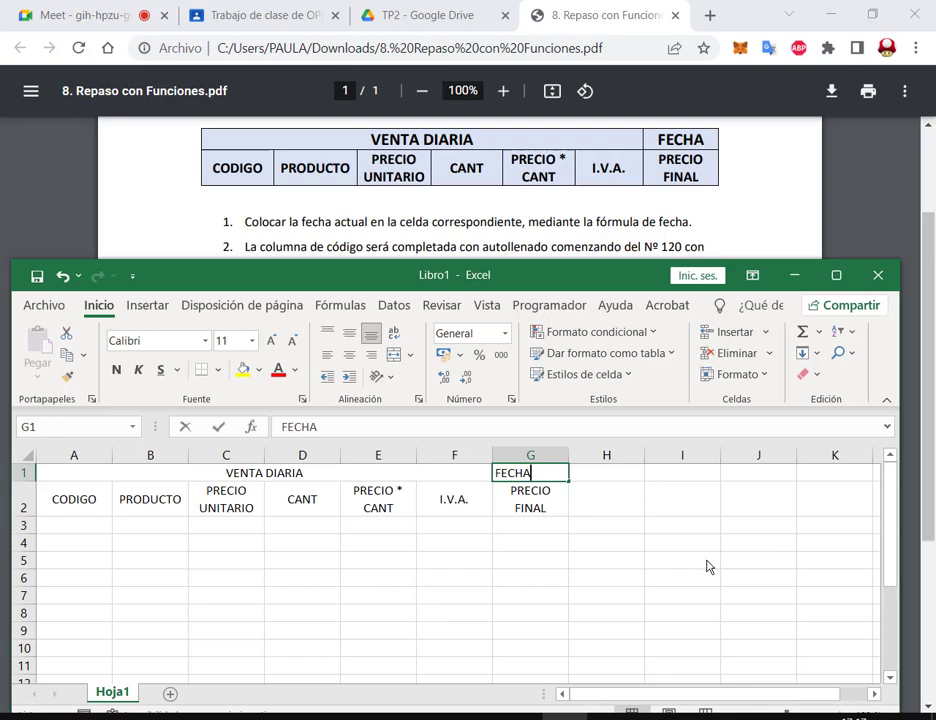
pyautogui.write('=H')
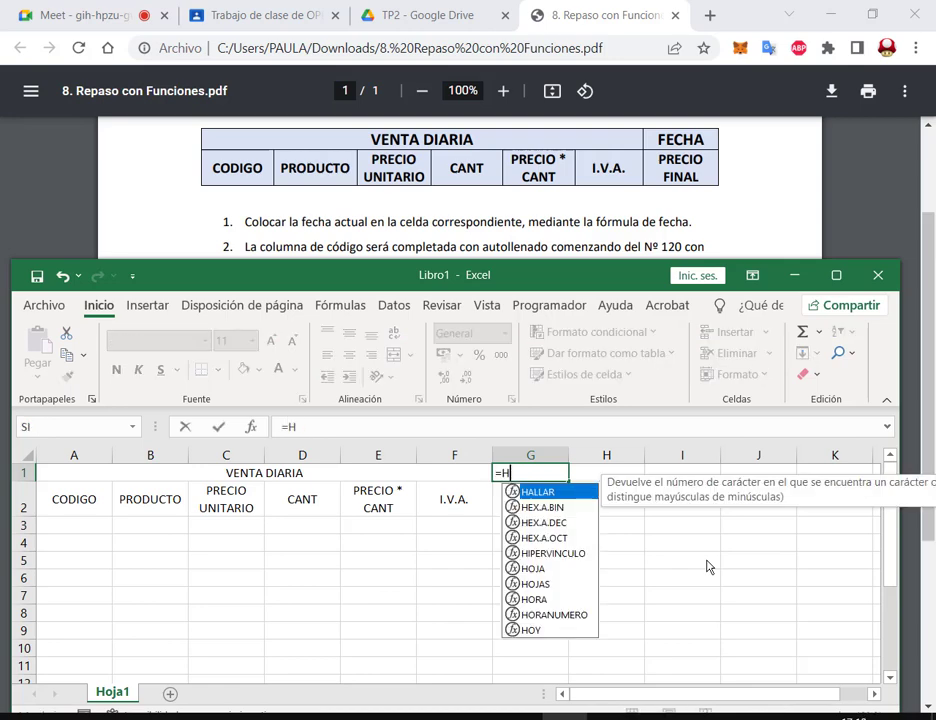
pyautogui.write('OYT')
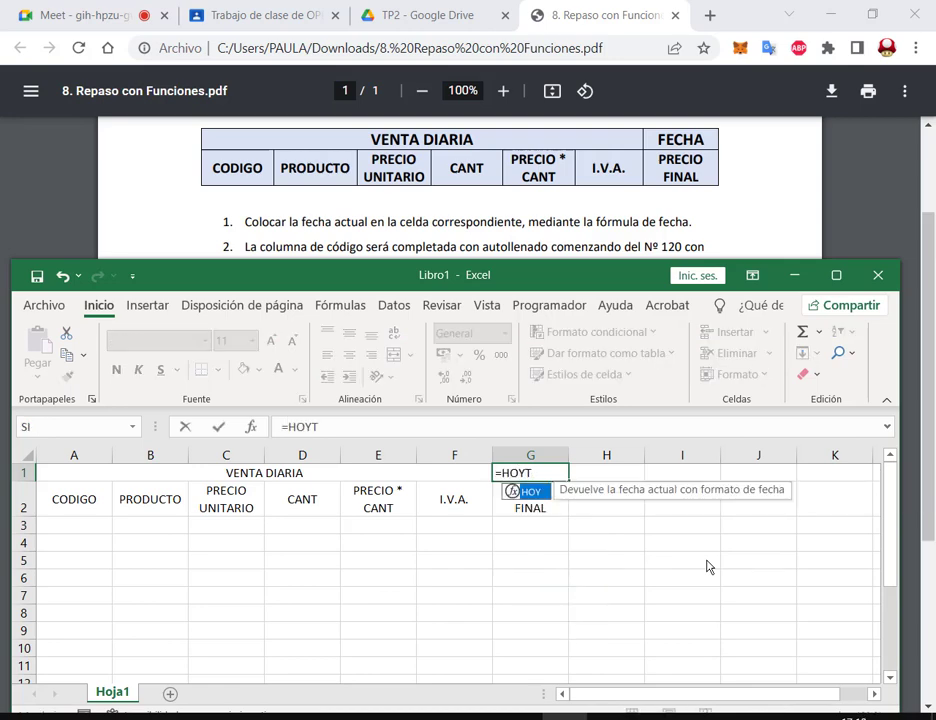
pyautogui.press('BackSpace')
pyautogui.write('()')
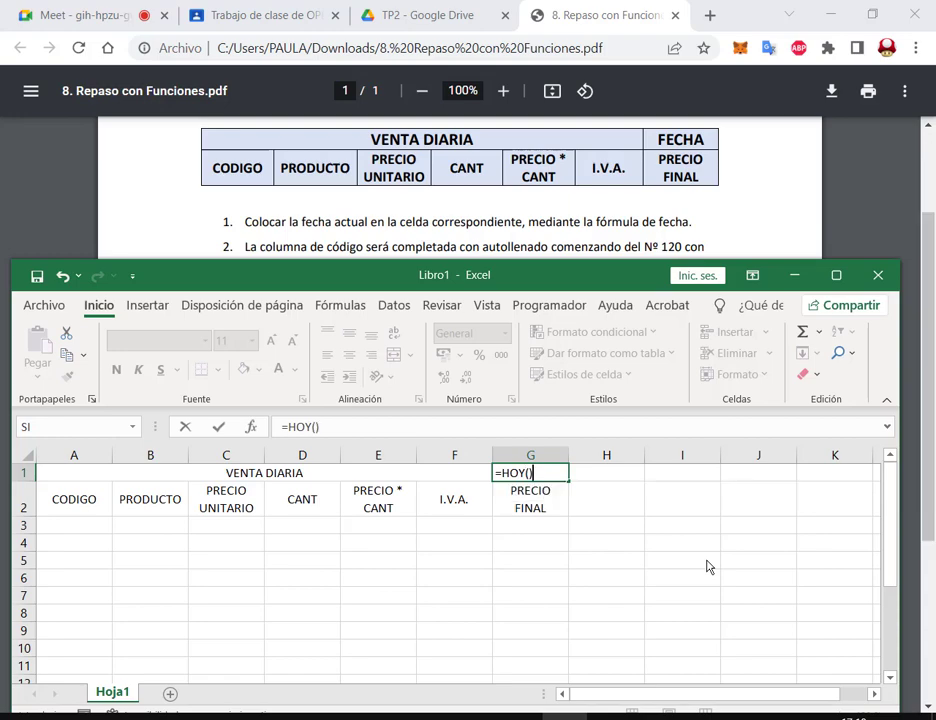
pyautogui.press('Return')
pyautogui.press('Up')
pyautogui.press('Delete')
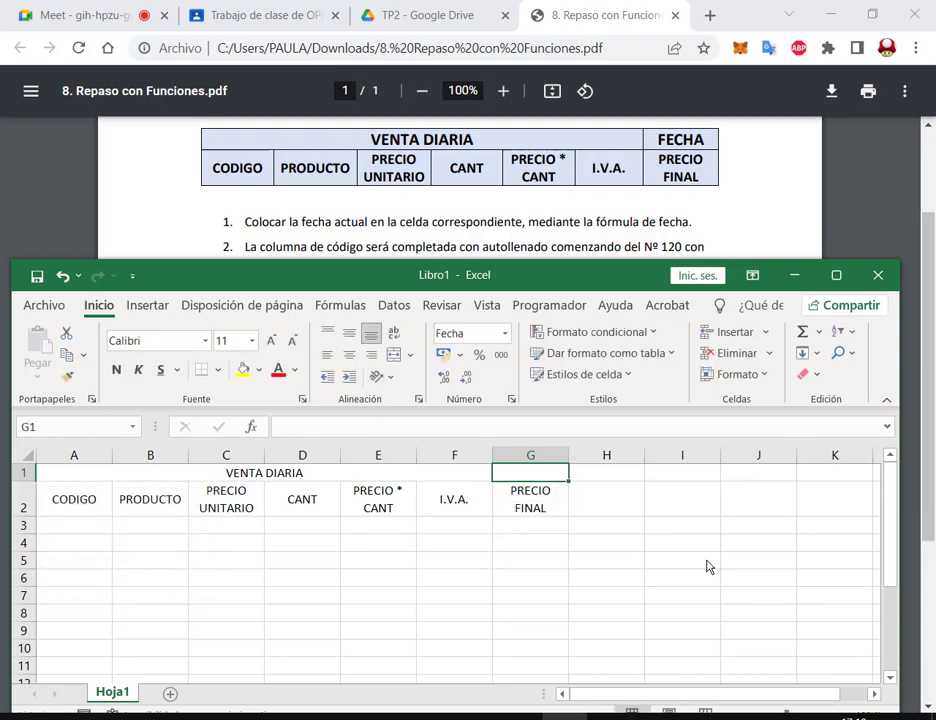
pyautogui.write('=FECHA(')
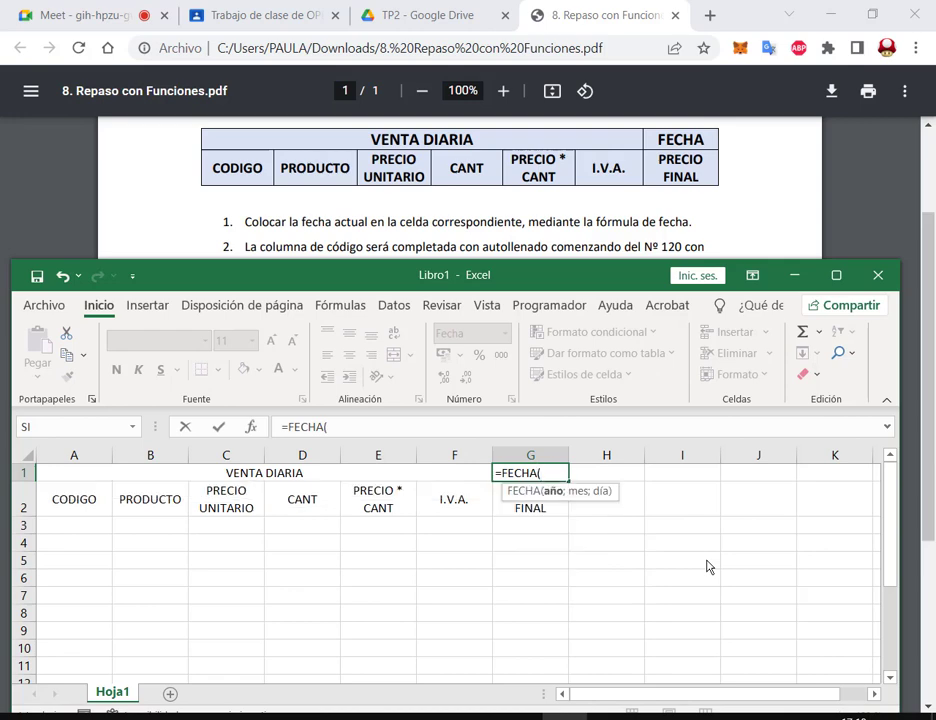
pyautogui.write('2022;10')
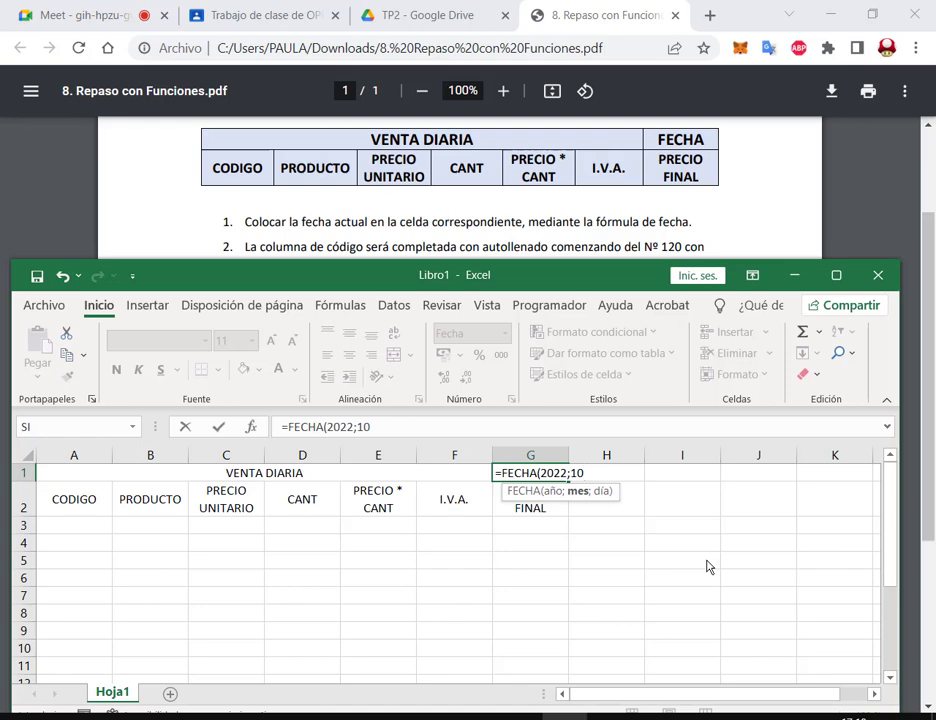
pyautogui.write(';13')
pyautogui.press('Return')
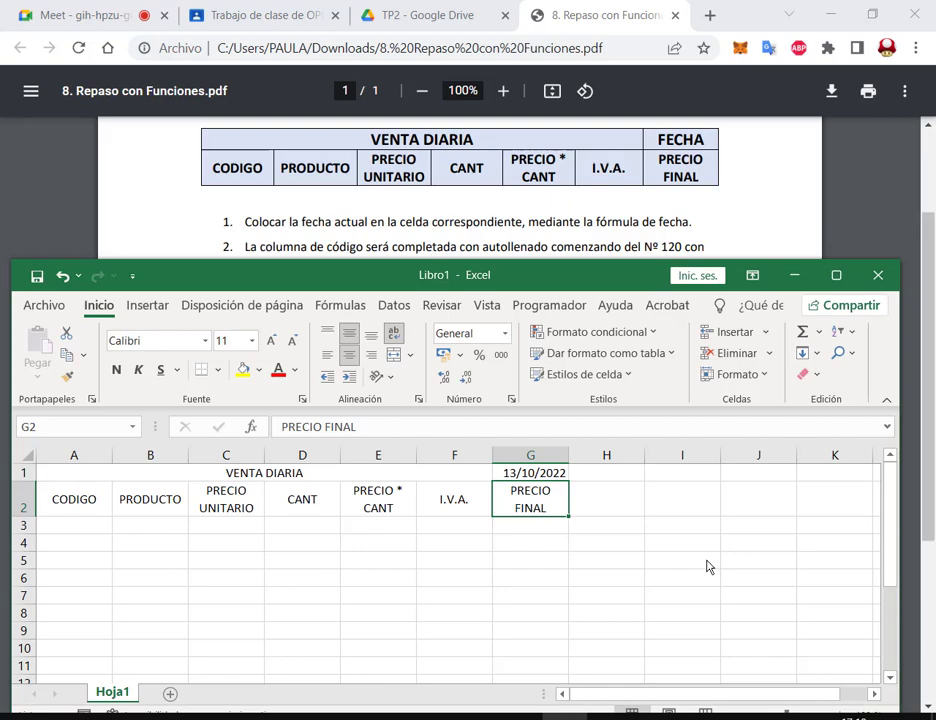
# Step: Scroll the PDF to the numbered instructions and raise and lengthen the Excel window
pyautogui.scroll(-1, 450, 200)
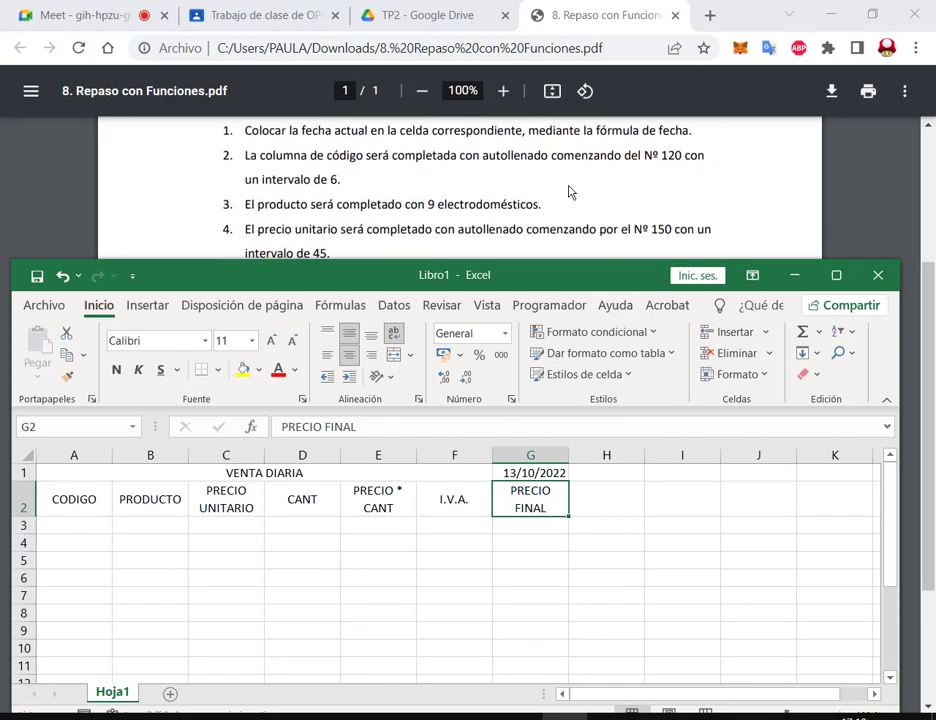
pyautogui.moveTo(436, 274); pyautogui.dragTo(472, 213)
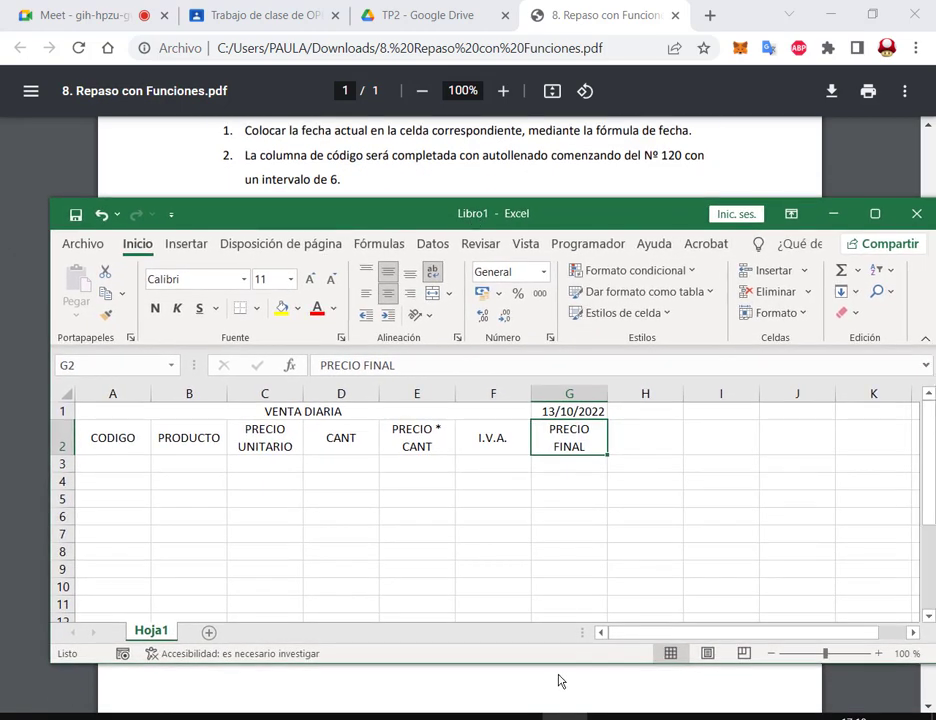
pyautogui.moveTo(560, 673); pyautogui.dragTo(558, 719)
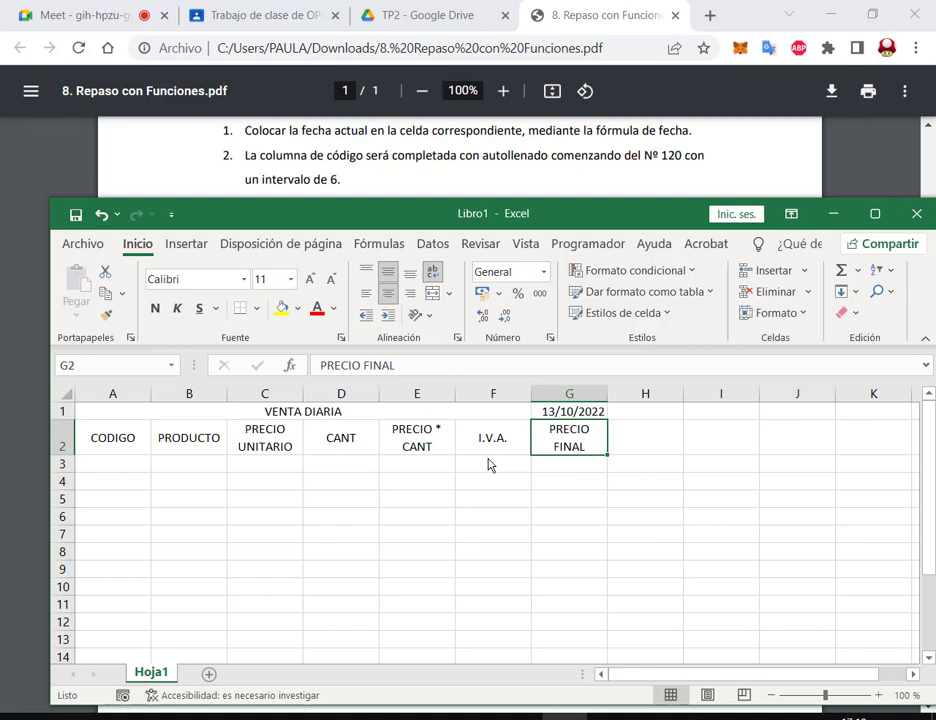
# Step: Enter codes 120 and 126 in A3:A4 and autofill the series down the column
pyautogui.click(95, 466)
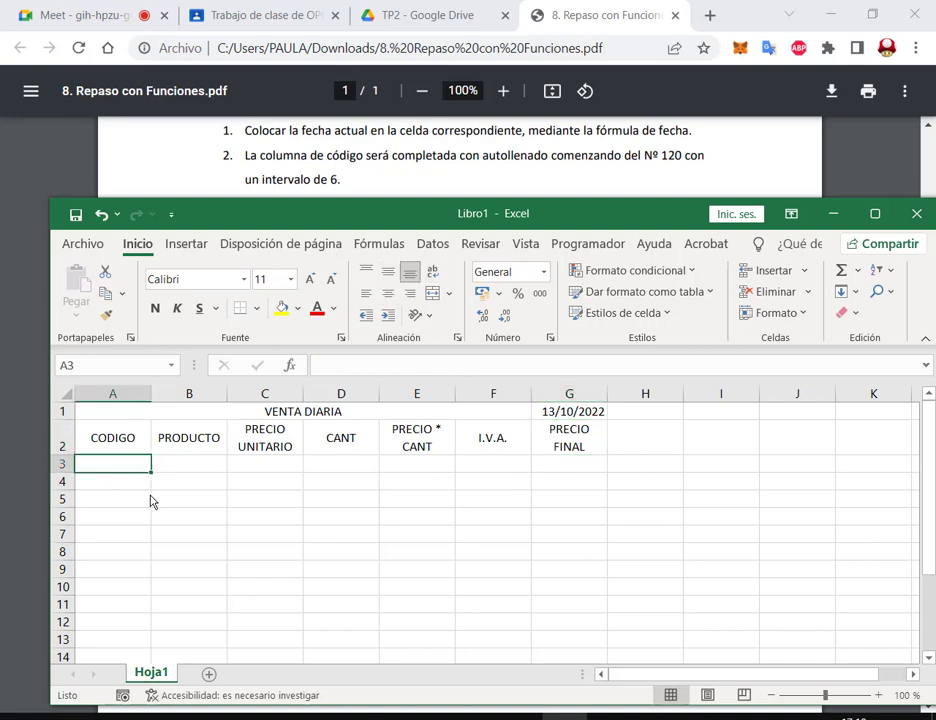
pyautogui.write('120')
pyautogui.press('Return')
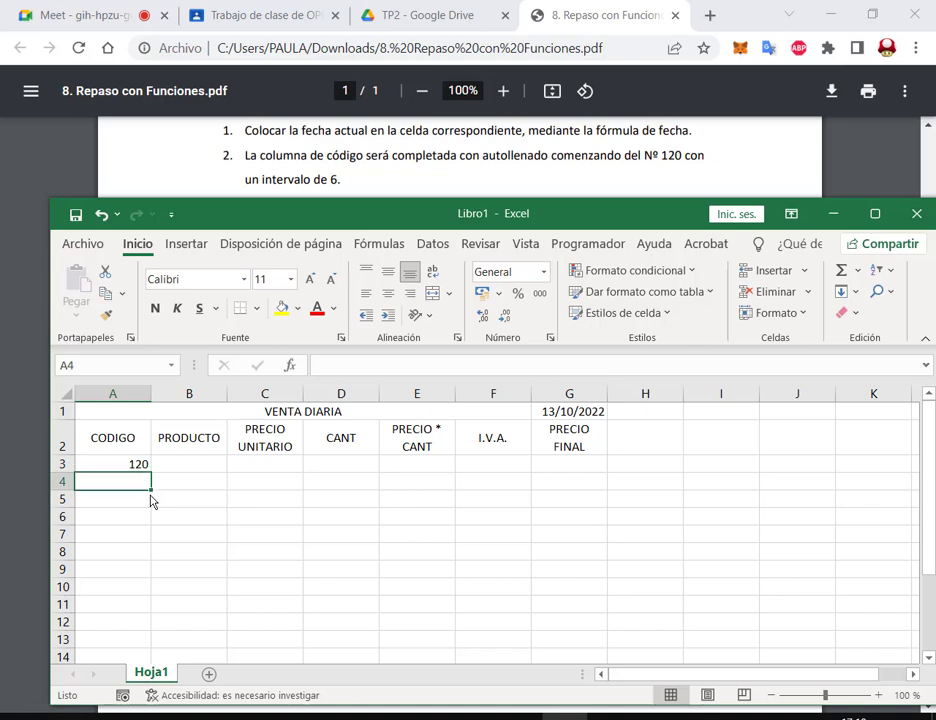
pyautogui.write('126')
pyautogui.press('Return')
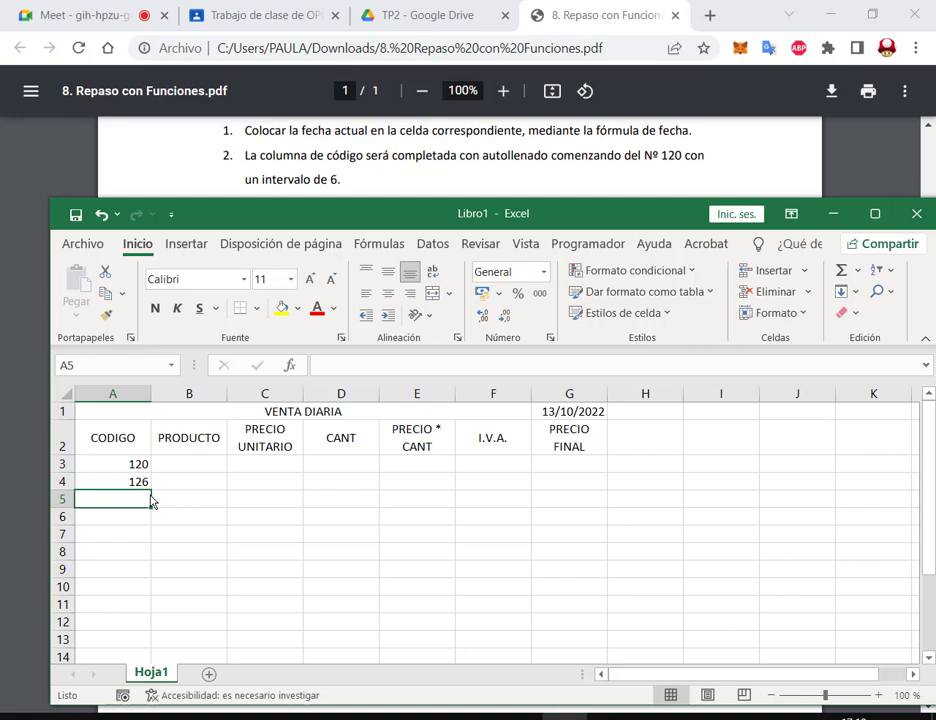
pyautogui.moveTo(113, 466); pyautogui.dragTo(120, 483)
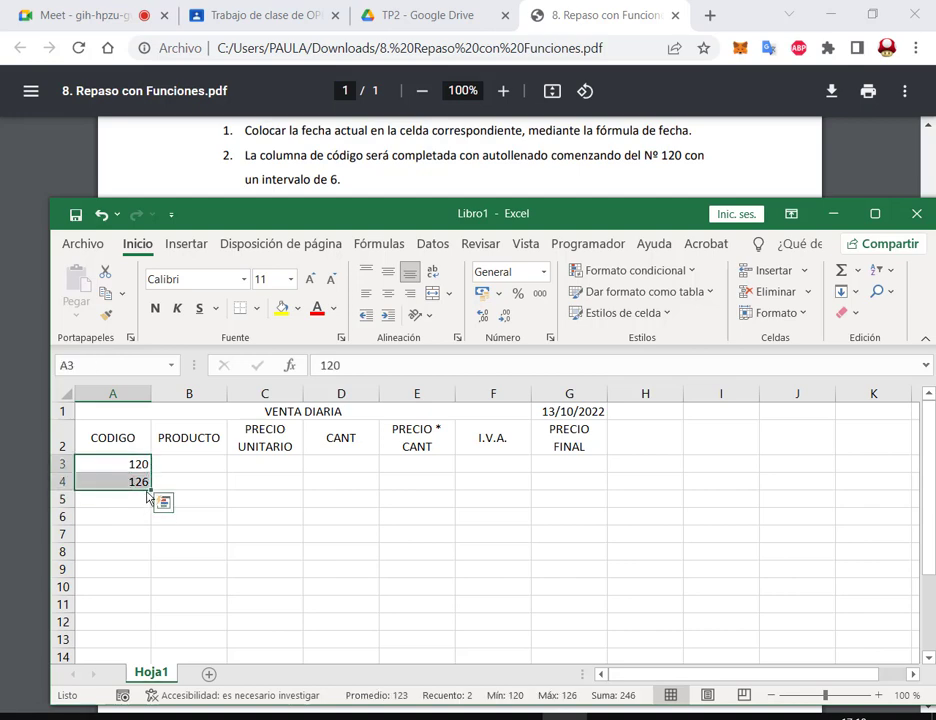
pyautogui.moveTo(149, 493); pyautogui.dragTo(142, 608)
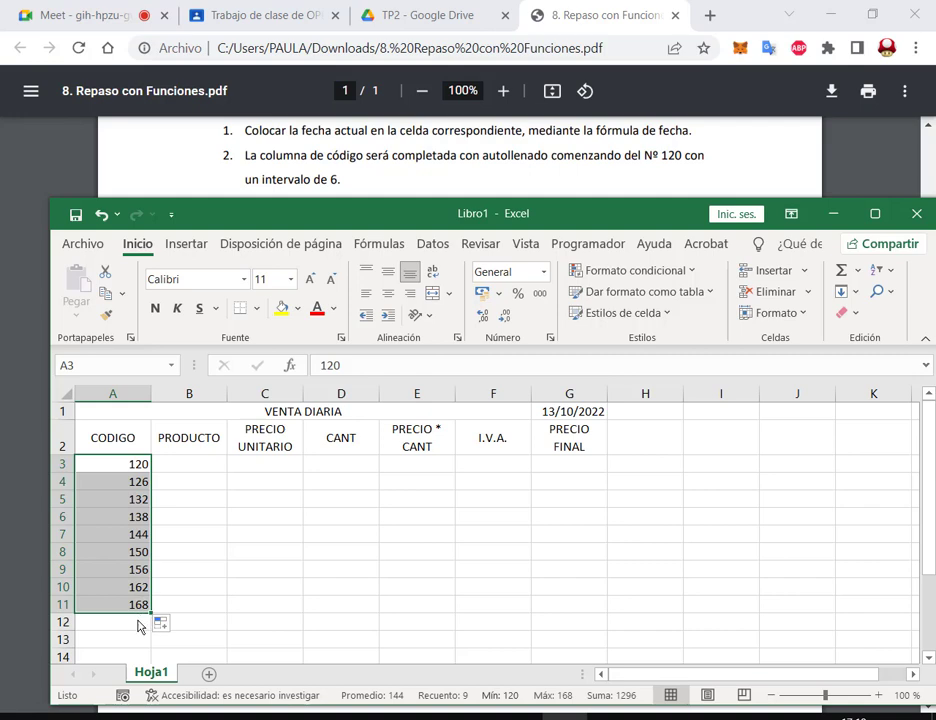
# Step: Delete the extra code 174 from A12 so the series ends at 168
pyautogui.moveTo(151, 621); pyautogui.dragTo(140, 639)
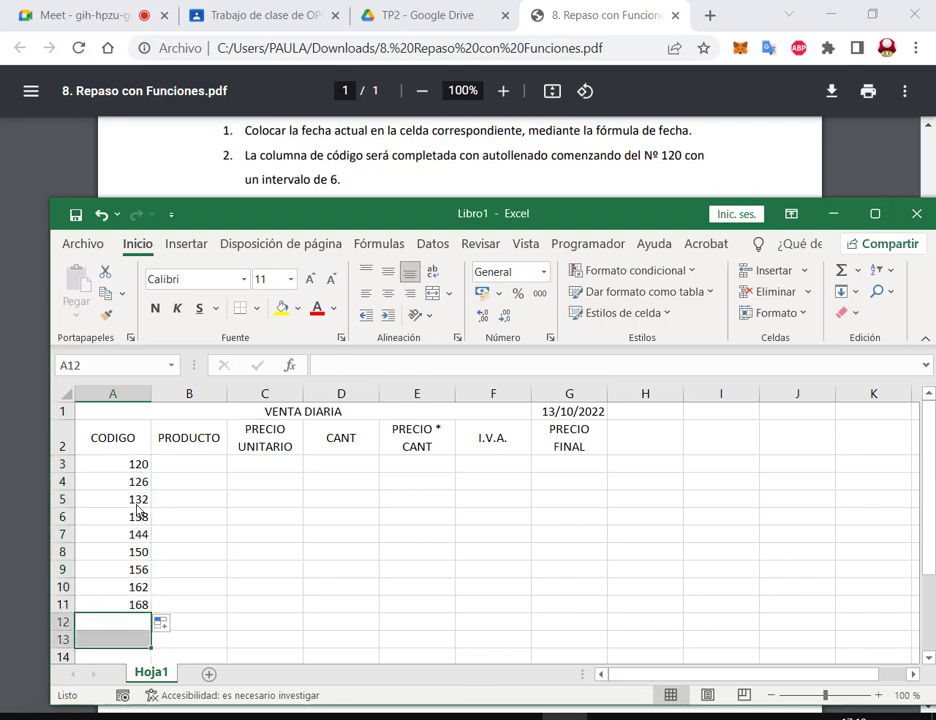
pyautogui.click(241, 572)
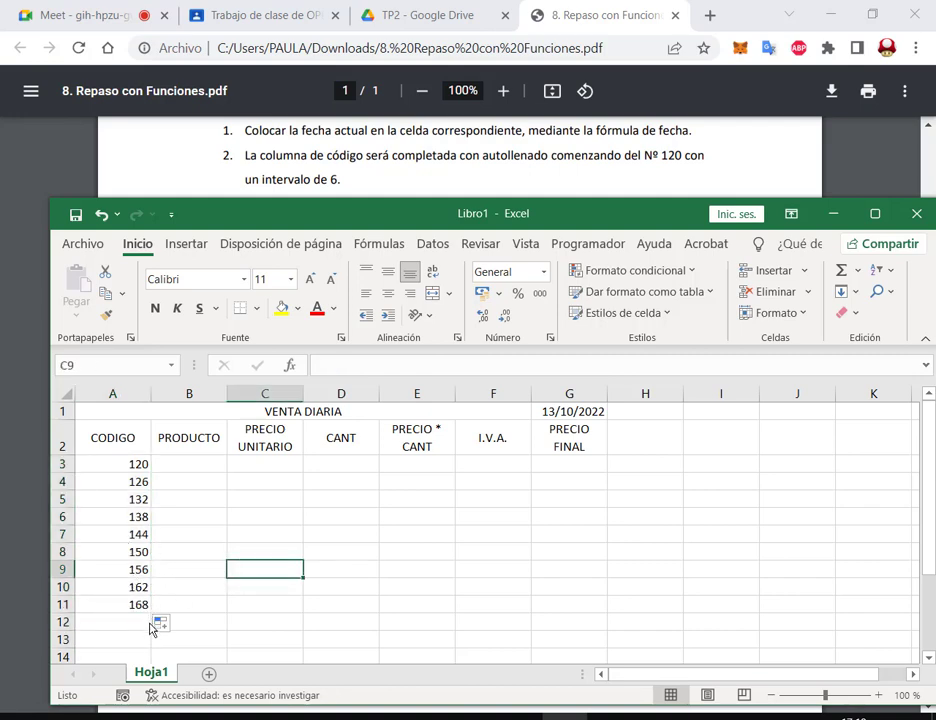
pyautogui.moveTo(133, 590); pyautogui.dragTo(200, 634)
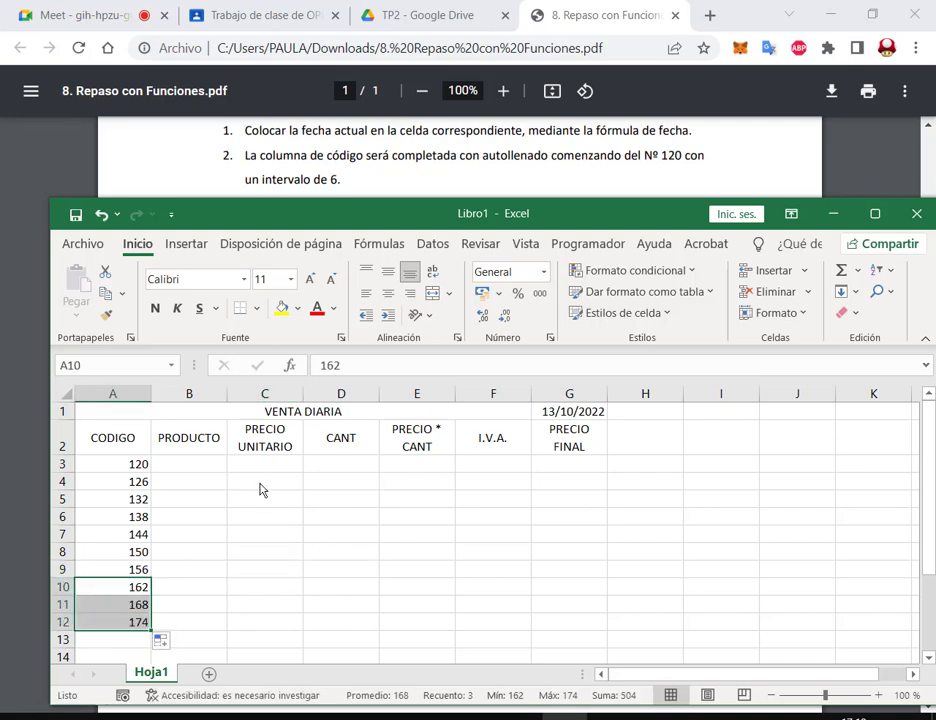
pyautogui.click(187, 463)
pyautogui.moveTo(556, 222); pyautogui.dragTo(556, 262)
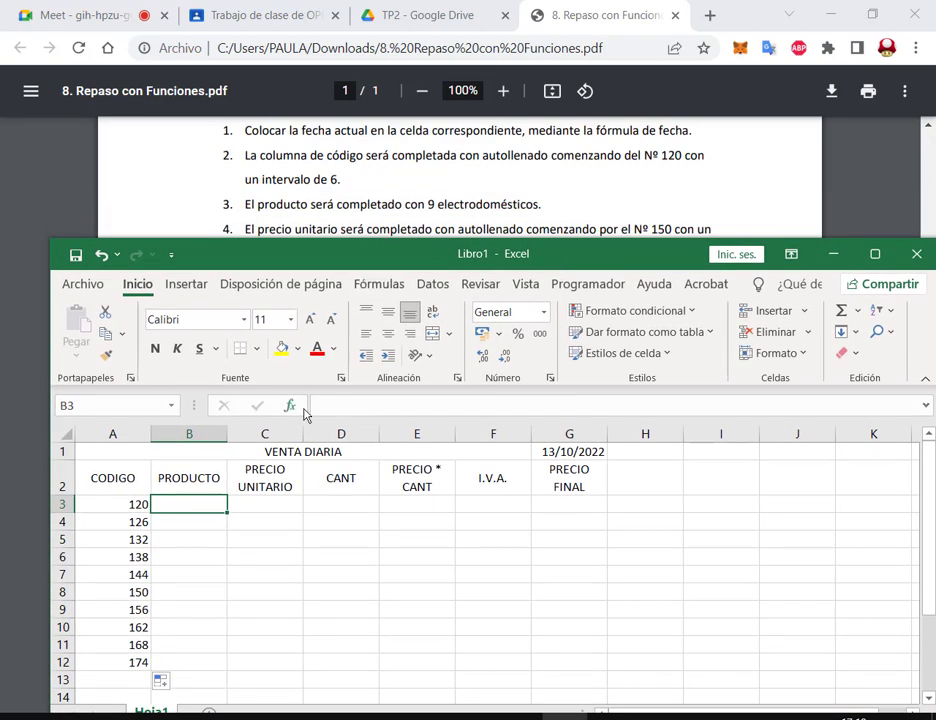
pyautogui.click(128, 666)
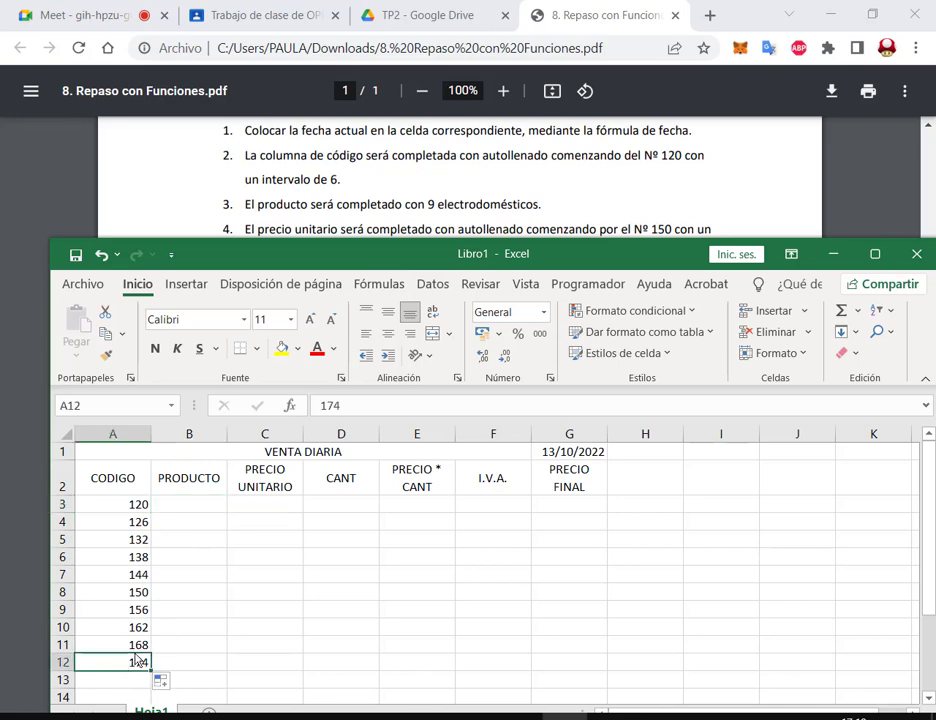
pyautogui.press('Delete')
# Step: Enter Microondas, Horno electrico, Licuadora and Batidora in B3:B6
pyautogui.click(192, 503)
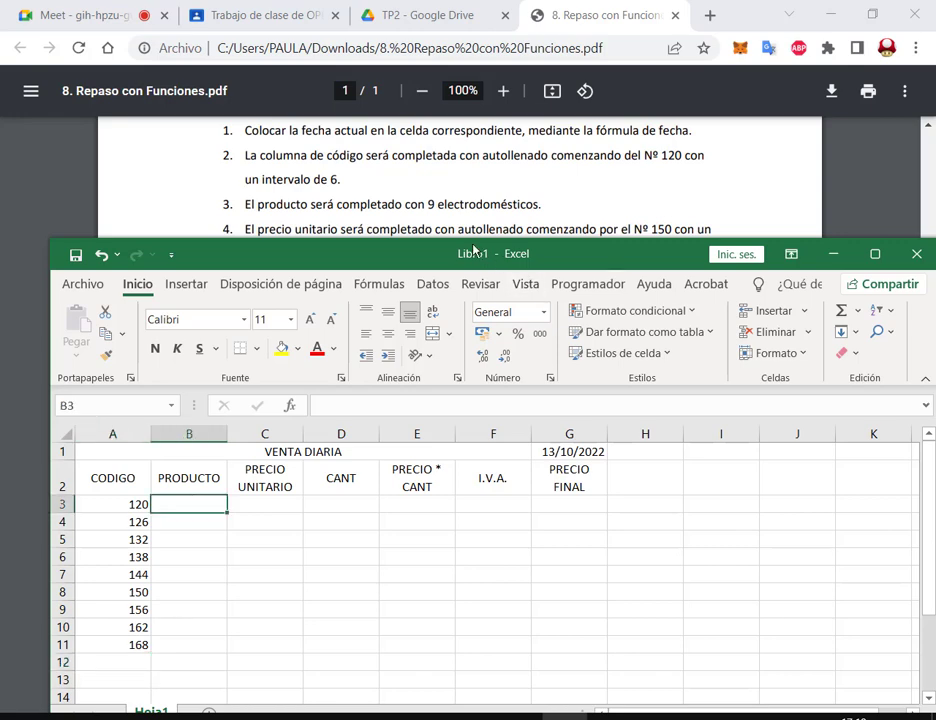
pyautogui.write('ondas')
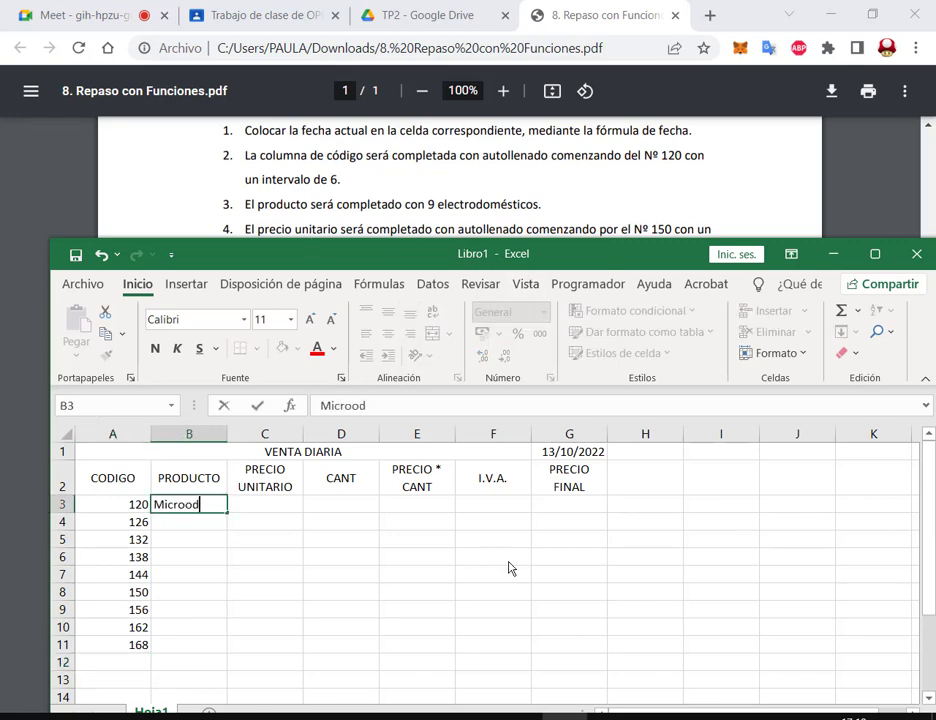
pyautogui.press('Return')
pyautogui.write('Horno')
pyautogui.press('Return')
pyautogui.press('Up')
pyautogui.press('F2')
pyautogui.write('electrico')
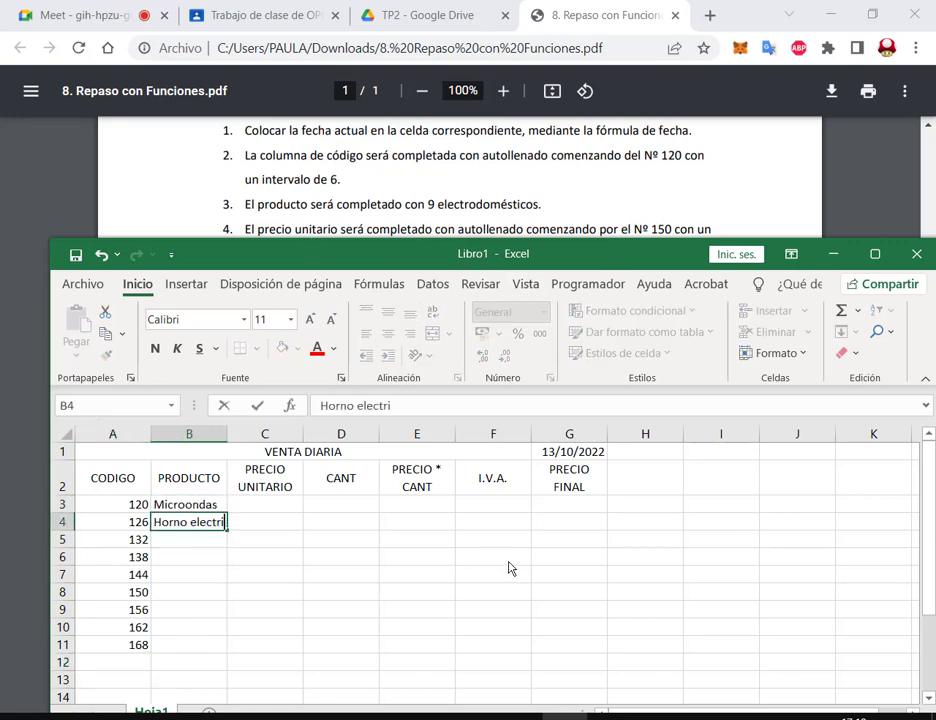
pyautogui.press('Return')
pyautogui.write('Licuadora')
pyautogui.press('Return')
pyautogui.write('Bar')
pyautogui.press('BackSpace')
pyautogui.write('tidora')
pyautogui.press('Return')
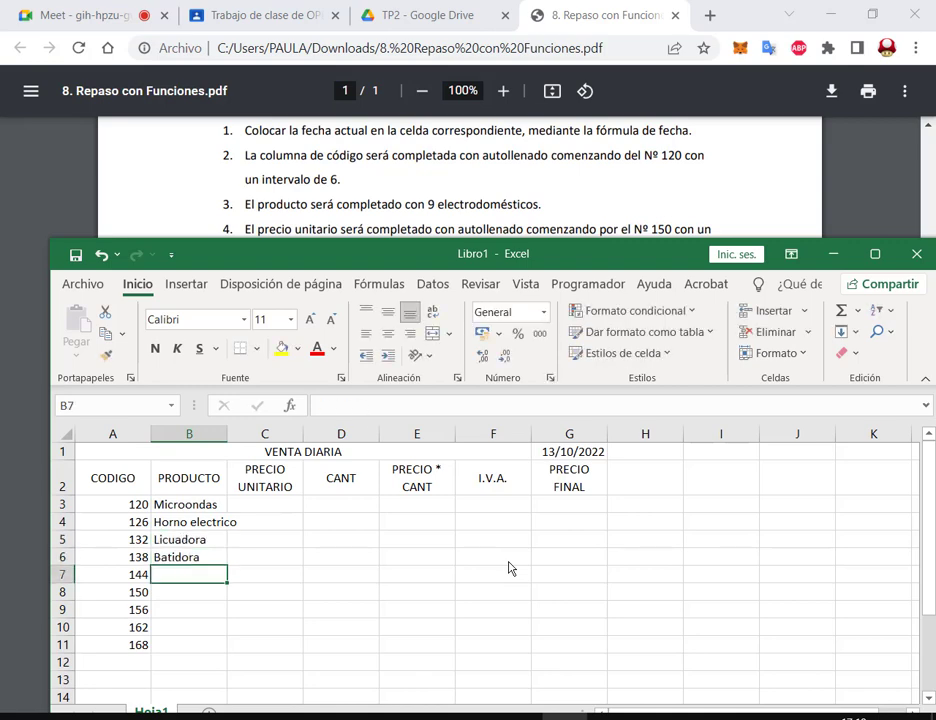
# Step: Autofit column B to the longest product name and enter Heladera in B7
pyautogui.doubleClick(227, 433)
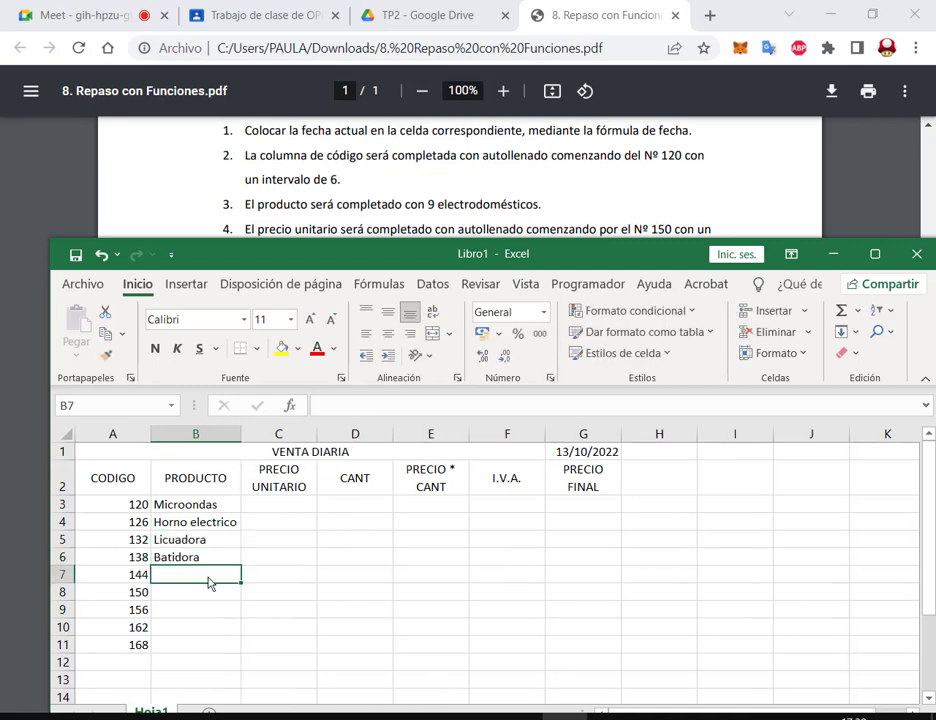
pyautogui.write('W')
pyautogui.press('BackSpace')
pyautogui.write('Heladera')
pyautogui.press('Return')
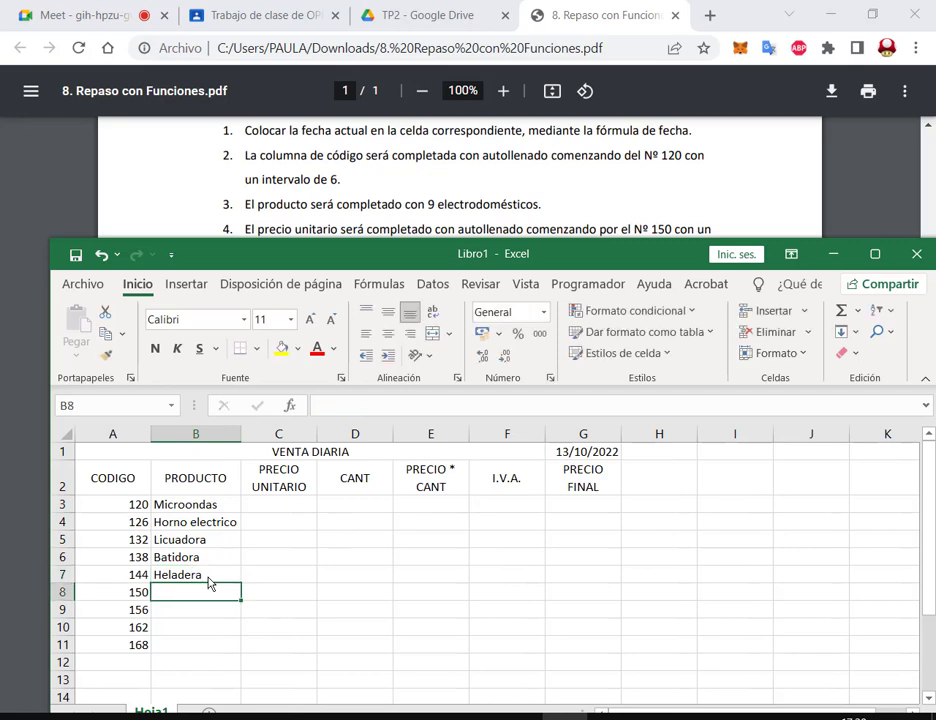
pyautogui.write('f')
pyautogui.press('BackSpace')
pyautogui.press('Return')
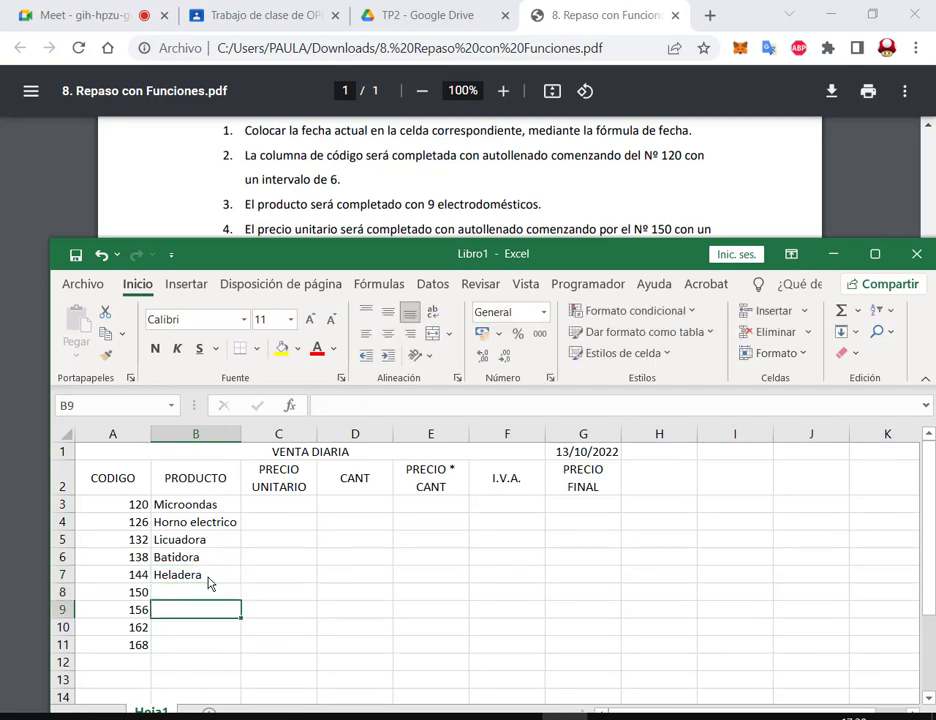
pyautogui.press('Up')
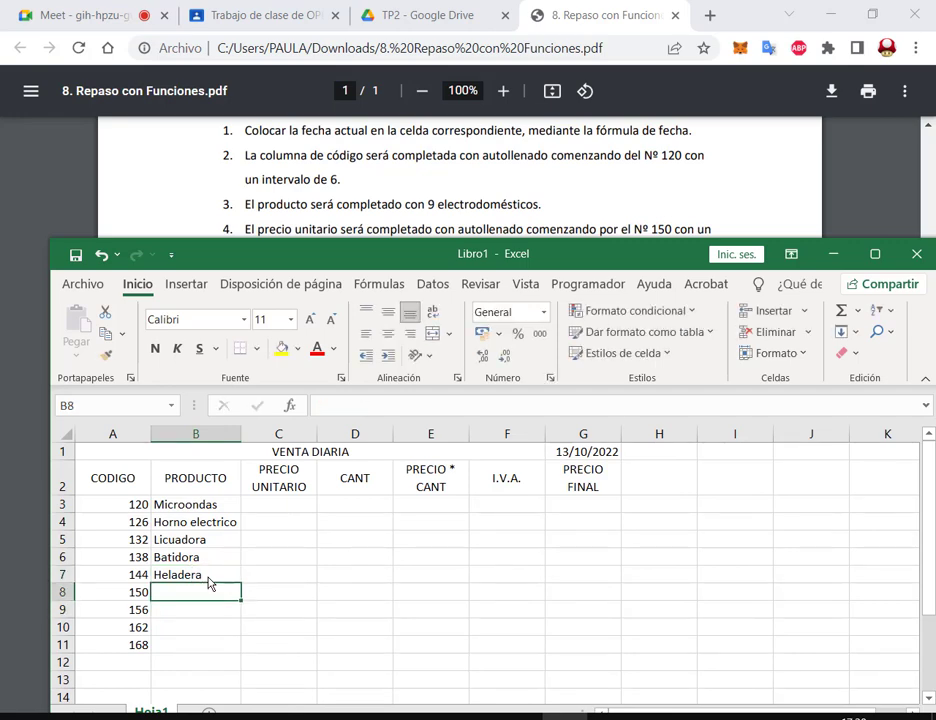
# Step: Add Procesadora, Mixer and Cafetera in B8:B10
pyautogui.write('Procesadora')
pyautogui.press('Return')
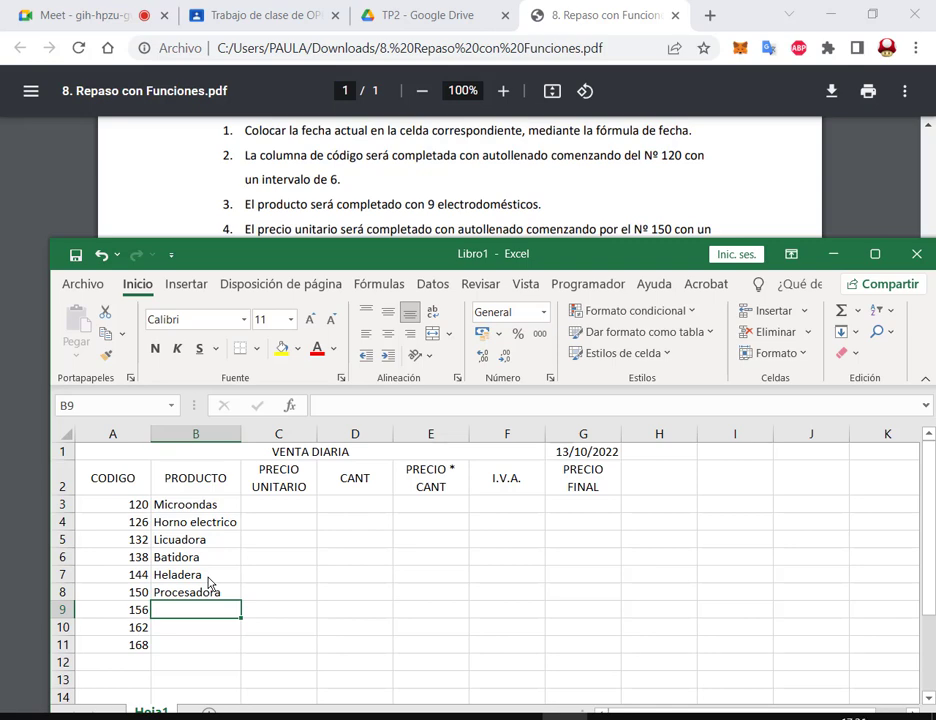
pyautogui.press('Return')
pyautogui.press('Up')
pyautogui.scroll(-1, 208, 556)
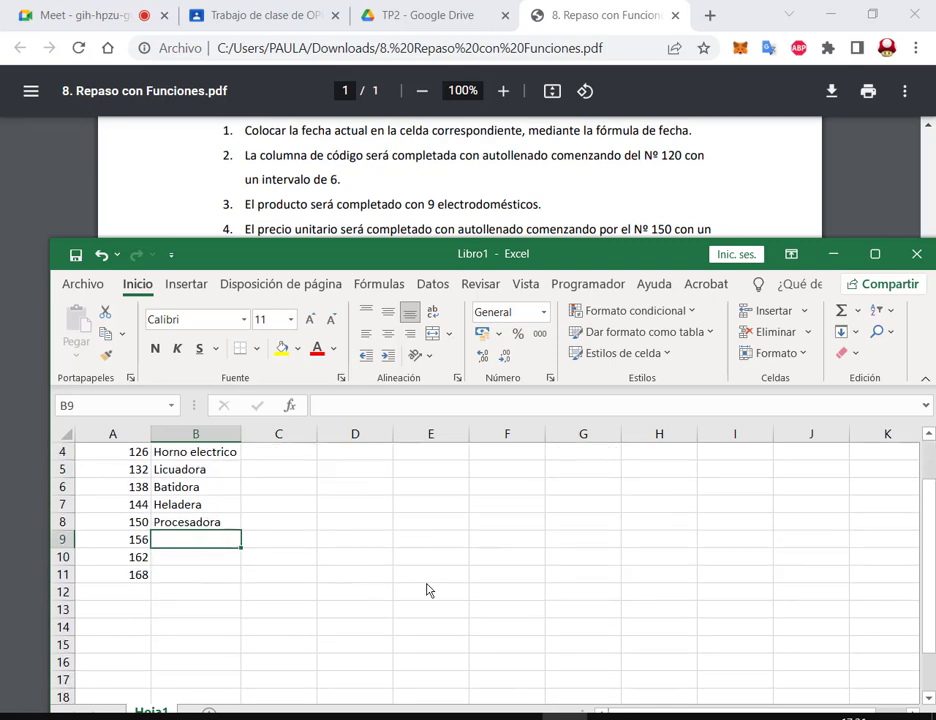
pyautogui.write('Mixer')
pyautogui.press('Return')
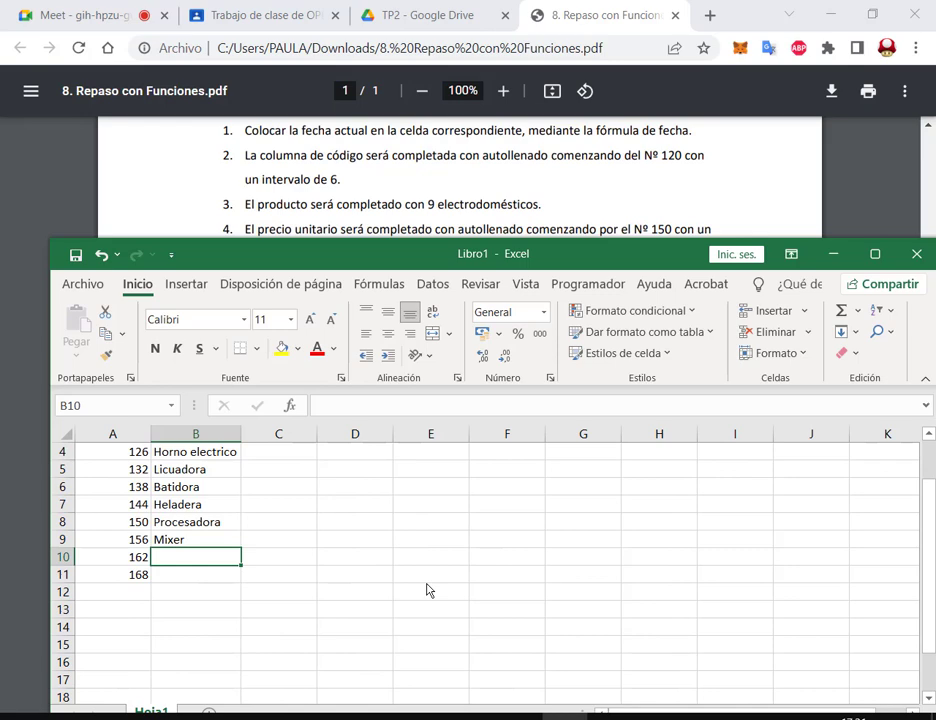
pyautogui.write('Cafetera')
pyautogui.press('Return')
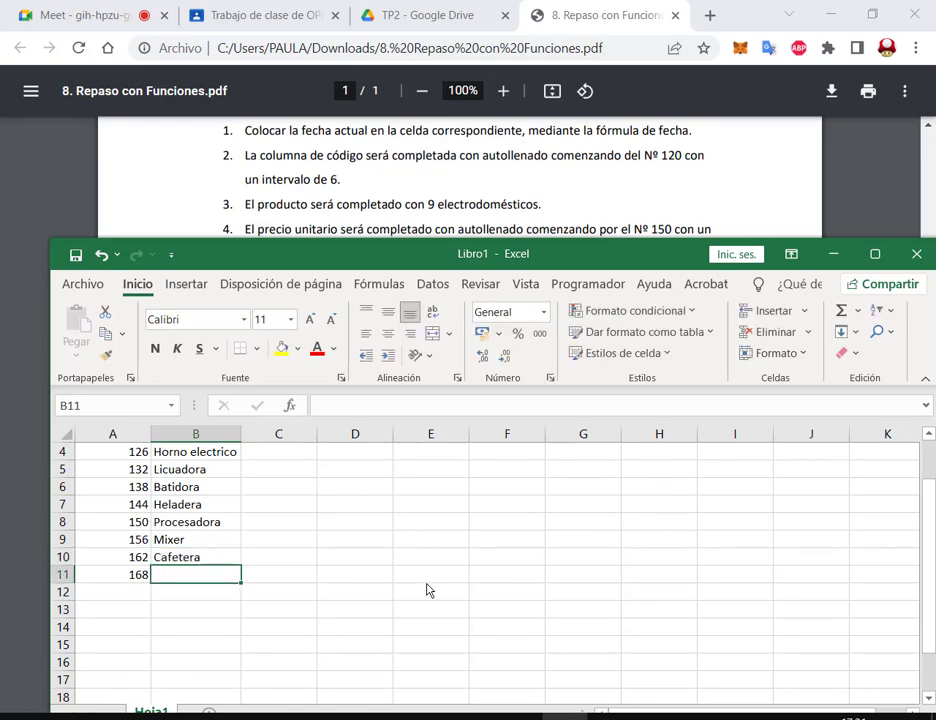
# Step: Enter Freidora in B11 as the ninth appliance beside code 168
pyautogui.write('Freidora')
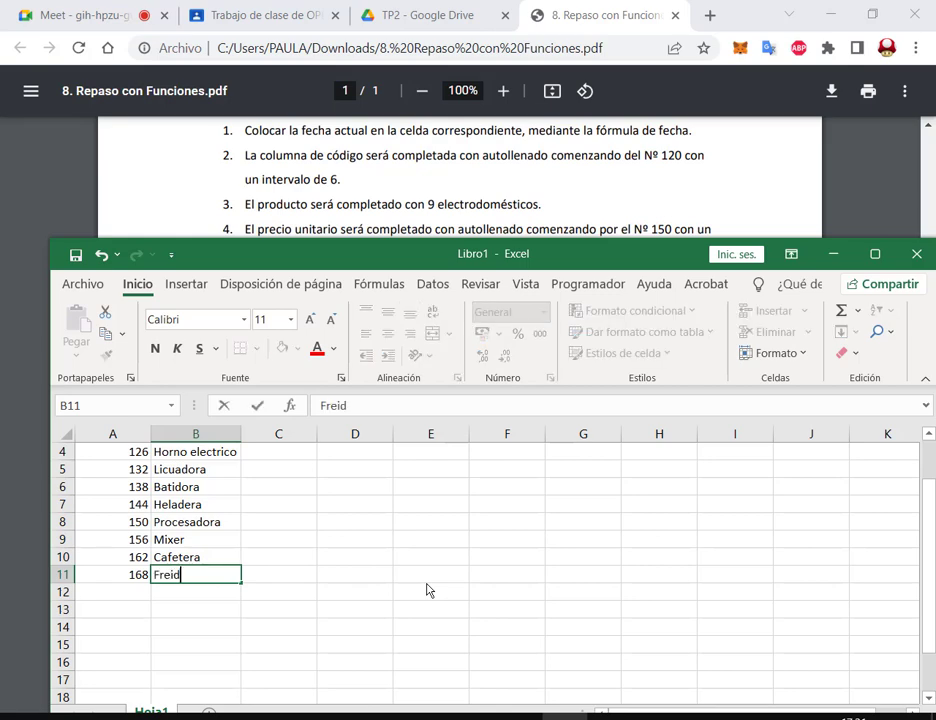
pyautogui.press('Return')
pyautogui.scroll(1, 380, 568)
pyautogui.click(305, 530)
pyautogui.moveTo(385, 255); pyautogui.dragTo(380, 265)
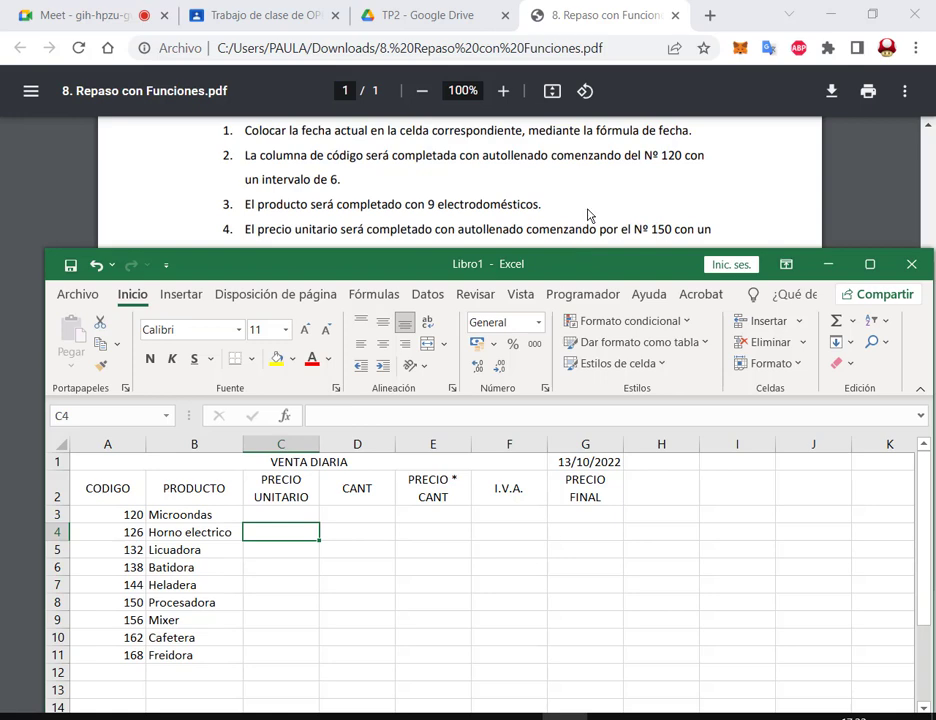
# Step: Enter unit prices 150 and 195 in C3:C4 and autofill them to 510 in C11
pyautogui.scroll(-2, 560, 216)
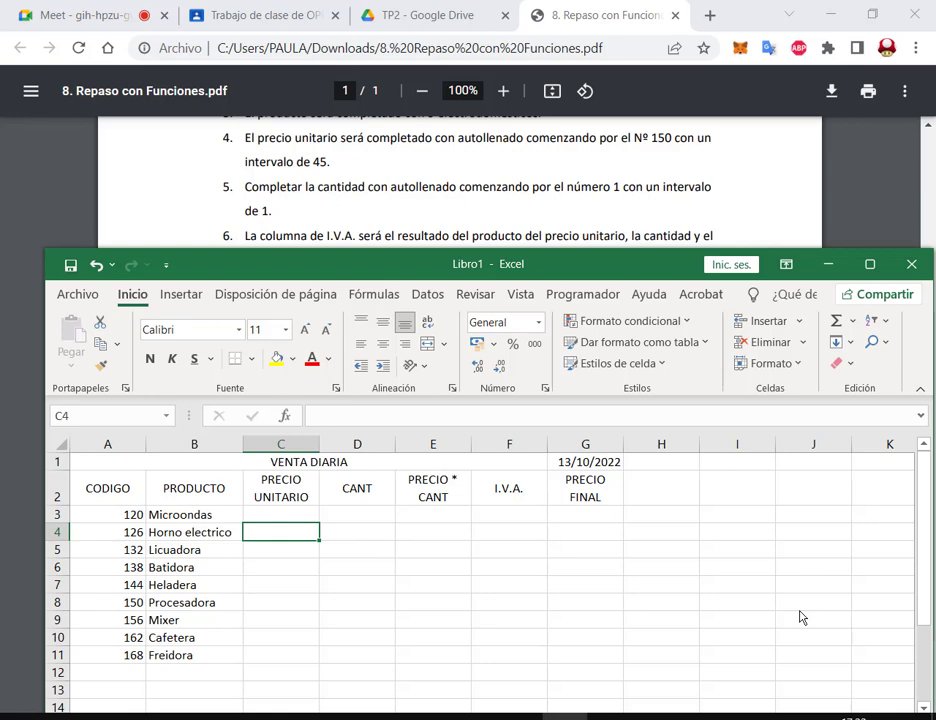
pyautogui.click(288, 515)
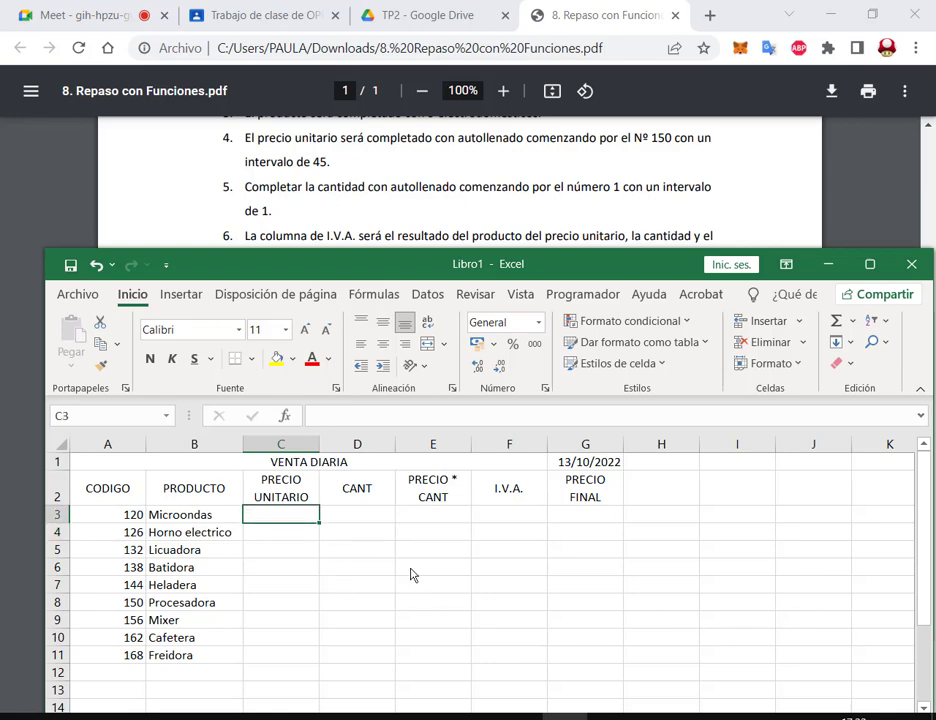
pyautogui.write('150')
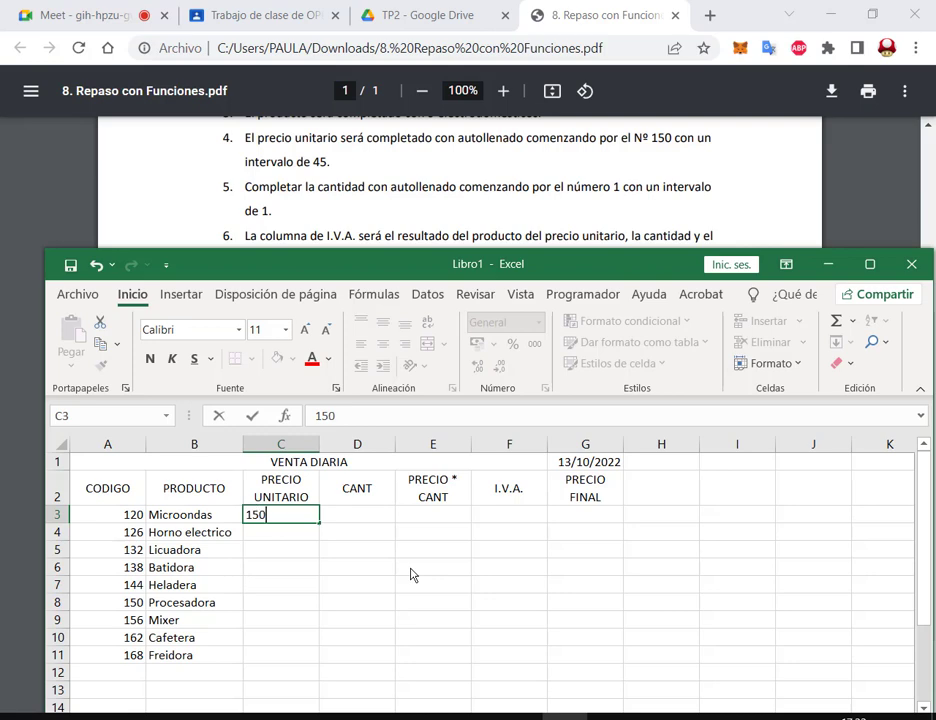
pyautogui.press('Return')
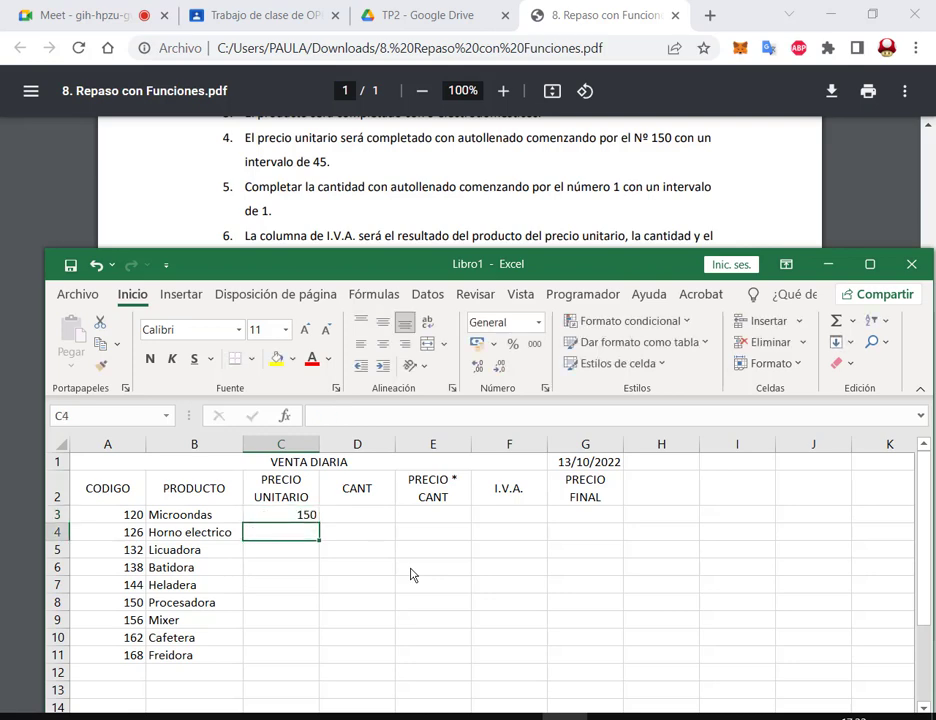
pyautogui.write('19')
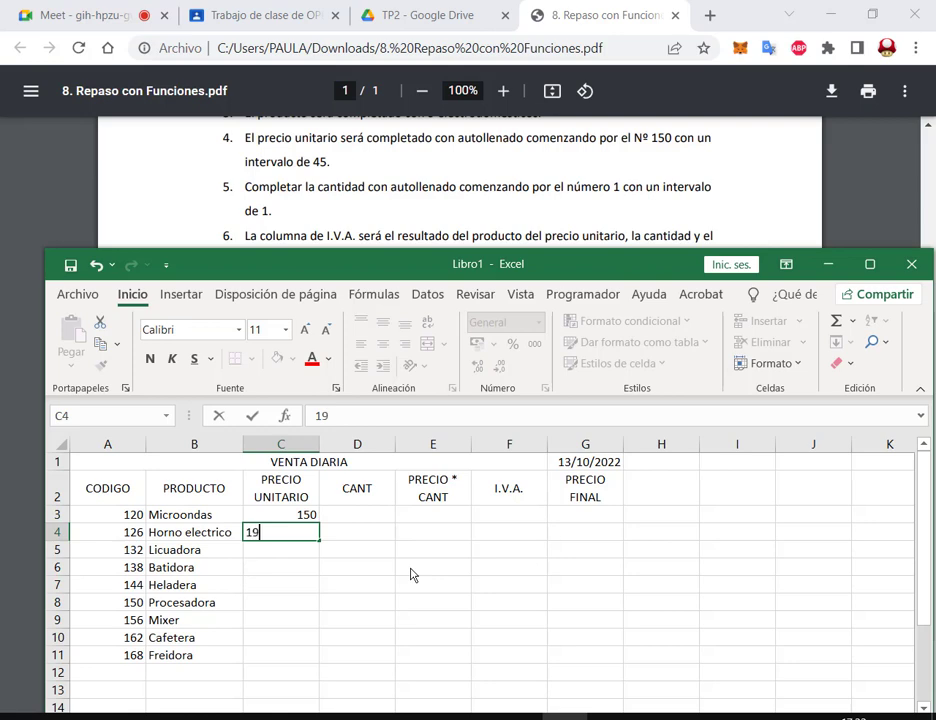
pyautogui.write('5')
pyautogui.press('Return')
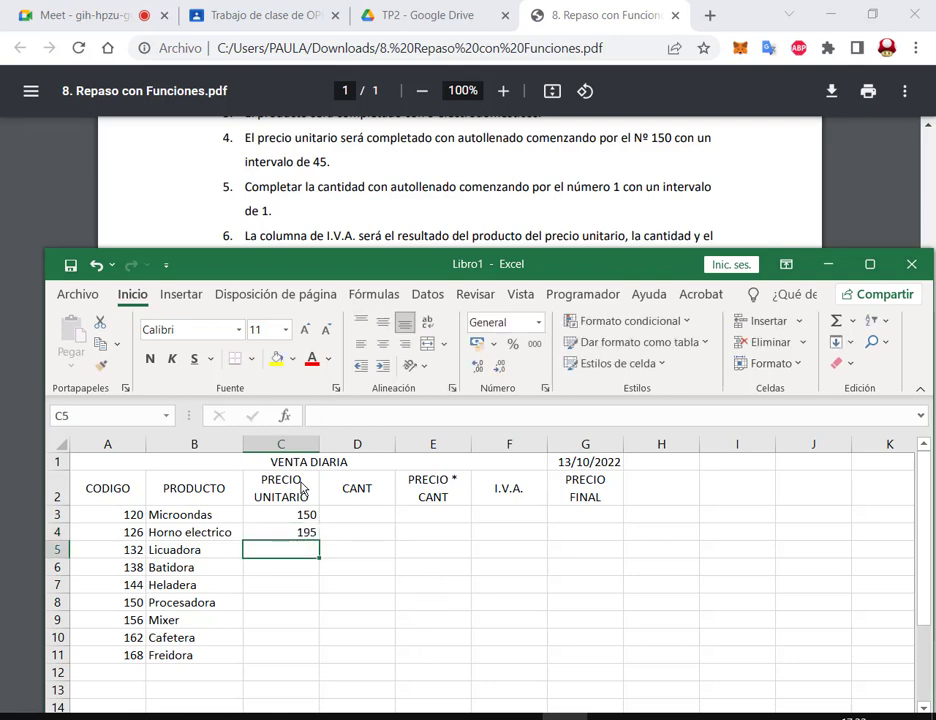
pyautogui.moveTo(300, 514); pyautogui.dragTo(307, 535)
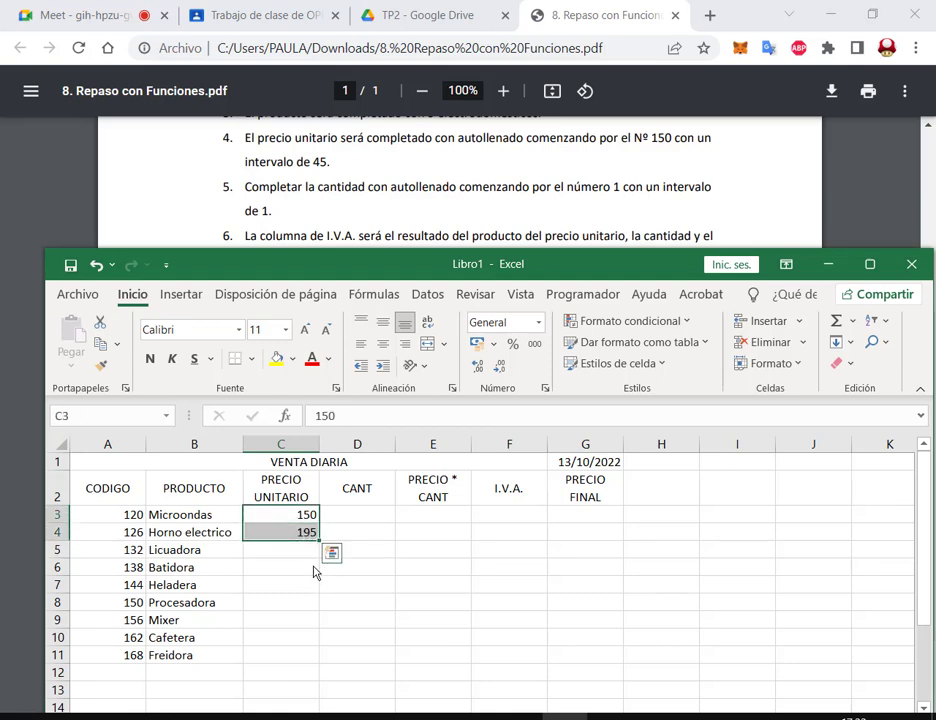
pyautogui.moveTo(319, 540); pyautogui.dragTo(305, 666)
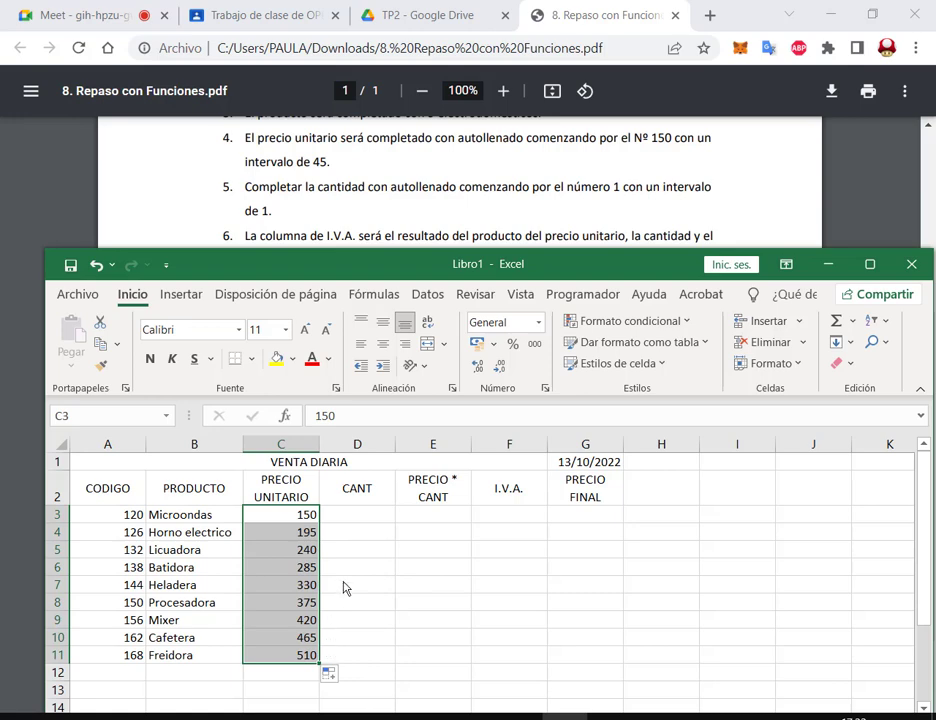
pyautogui.click(357, 516)
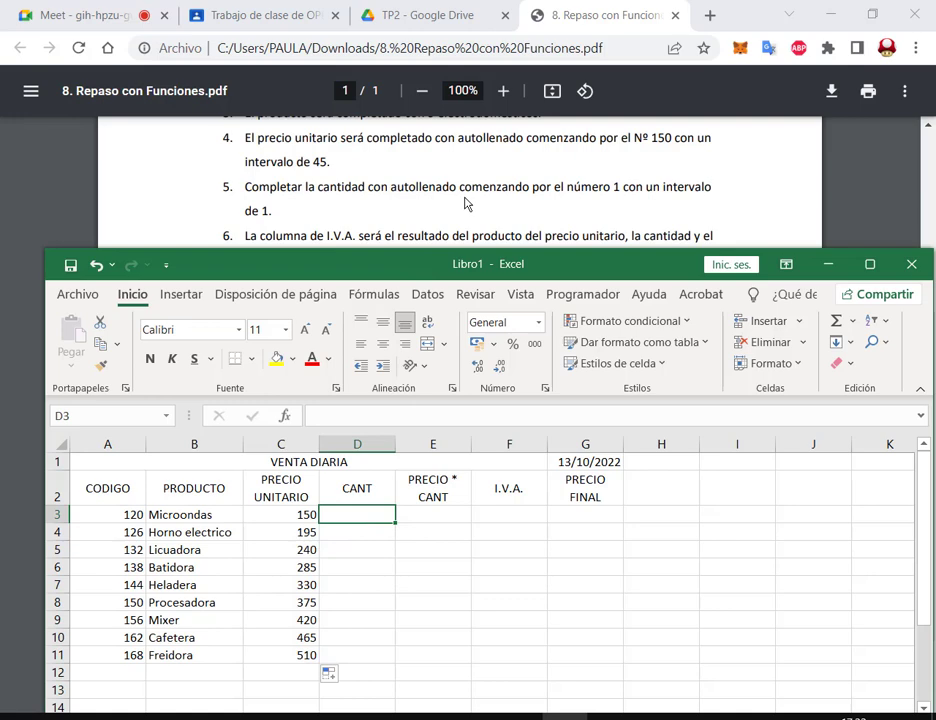
# Step: Enter quantities 1 and 2 in D3:D4 and extend the series to 9 in D11
pyautogui.write('1')
pyautogui.press('Return')
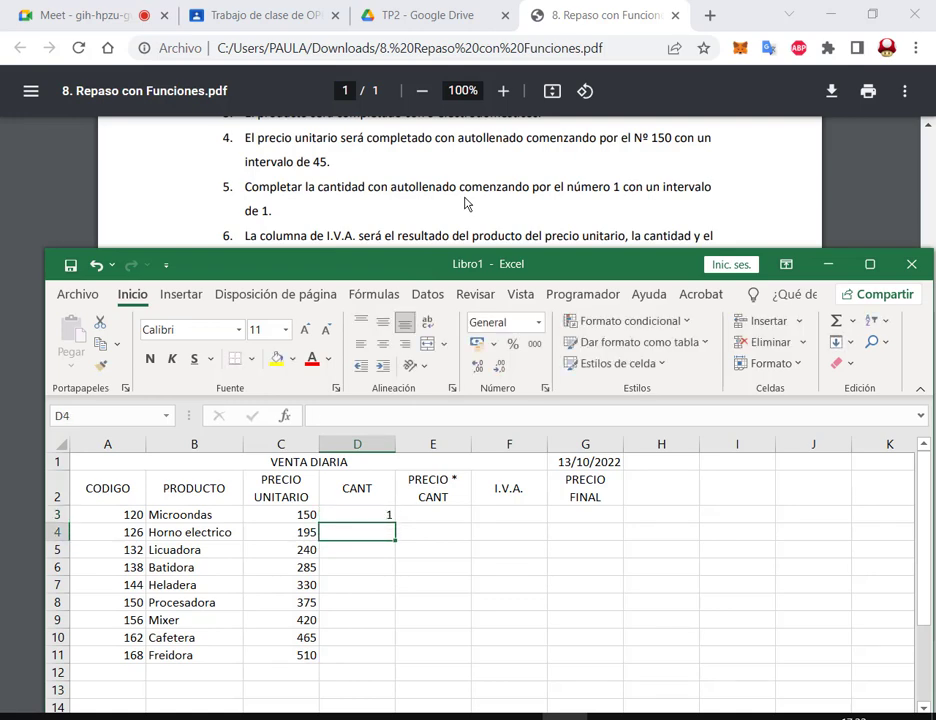
pyautogui.write('2')
pyautogui.press('Return')
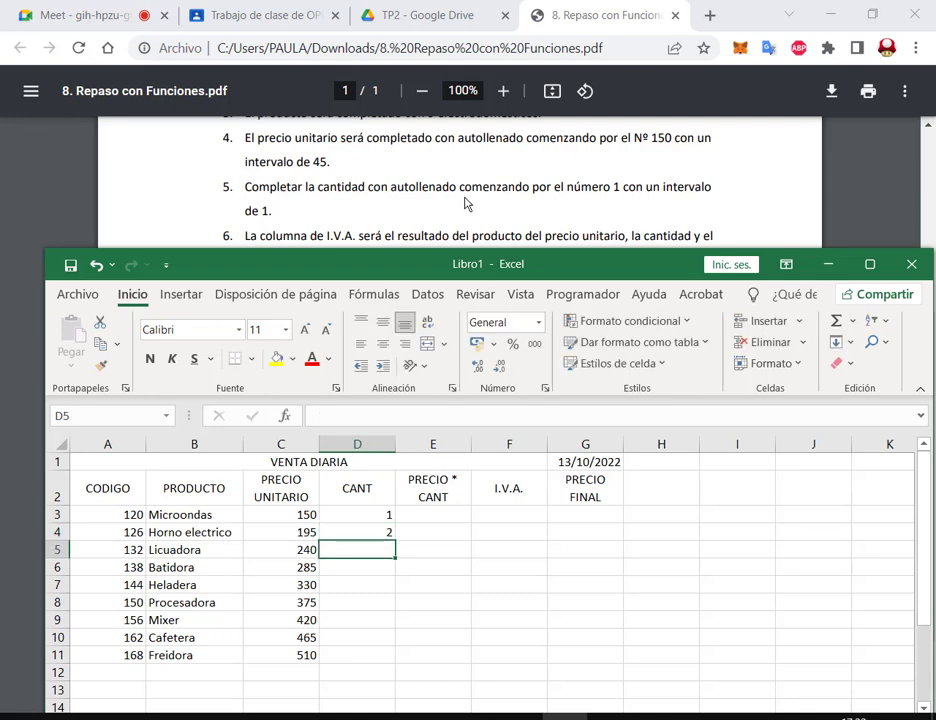
pyautogui.moveTo(372, 515); pyautogui.dragTo(395, 670)
pyautogui.click(440, 515)
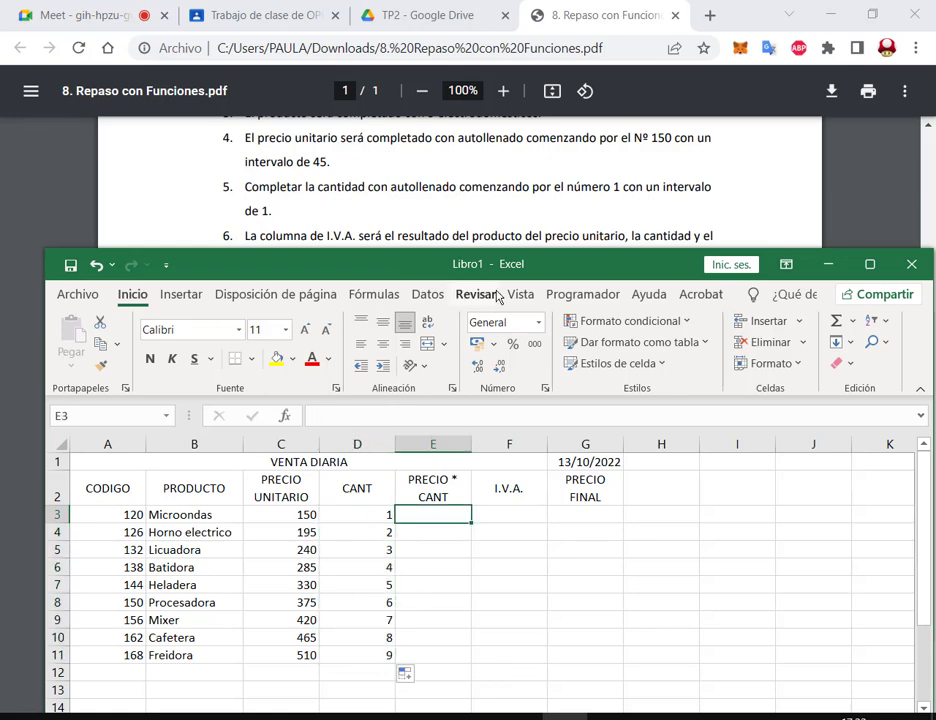
# Step: Mark the PRECIO * CANT heading with on-screen annotations, then clear them
pyautogui.scroll(-2, 585, 190)
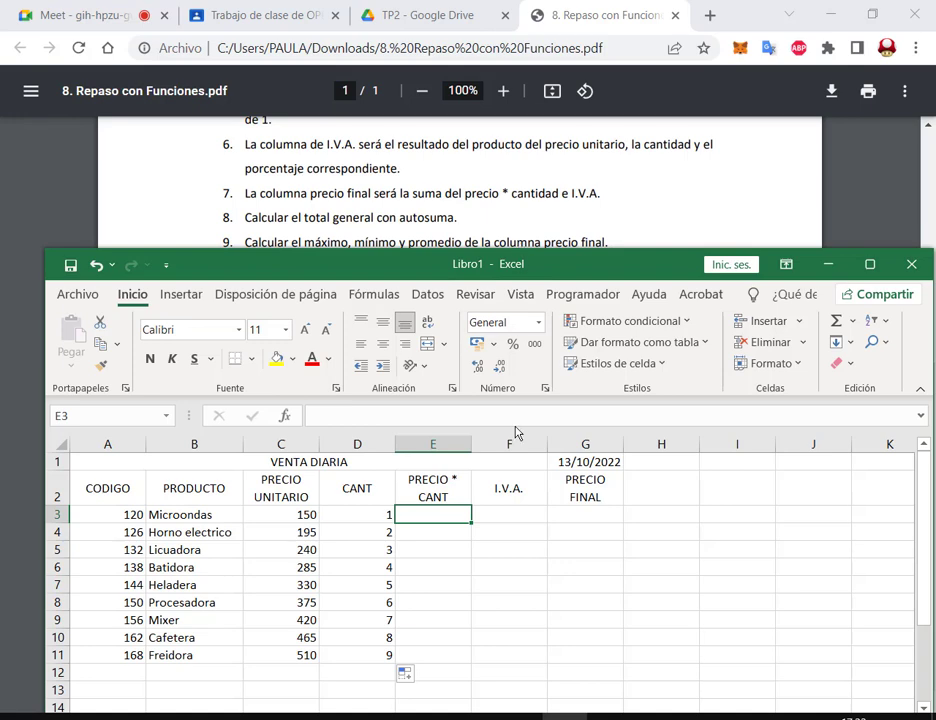
pyautogui.moveTo(403, 473); pyautogui.dragTo(470, 506)
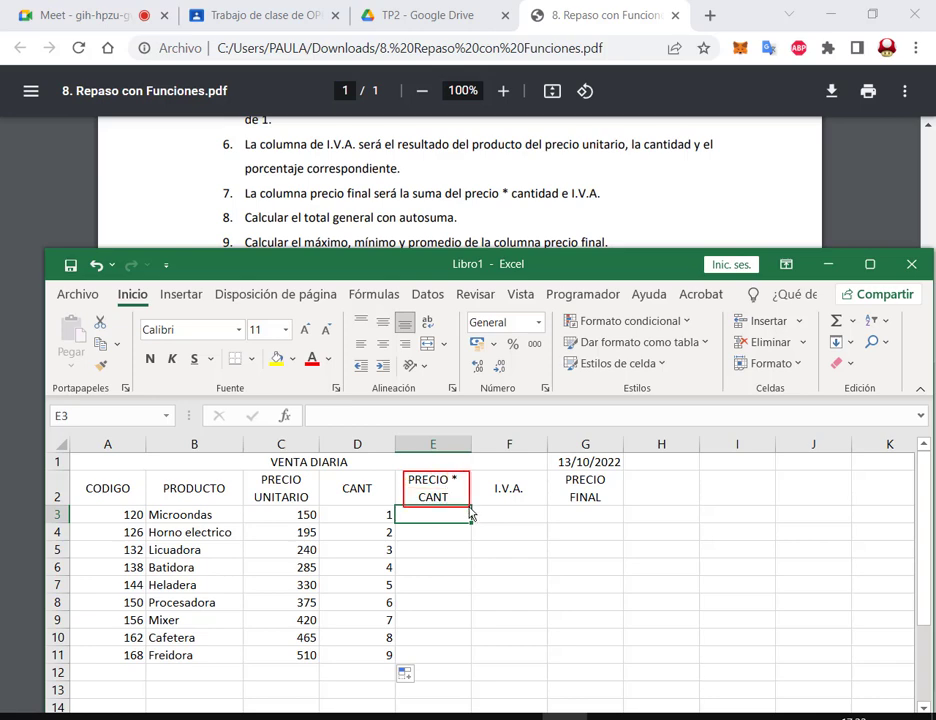
pyautogui.moveTo(488, 449); pyautogui.dragTo(463, 473)
pyautogui.press('Escape')
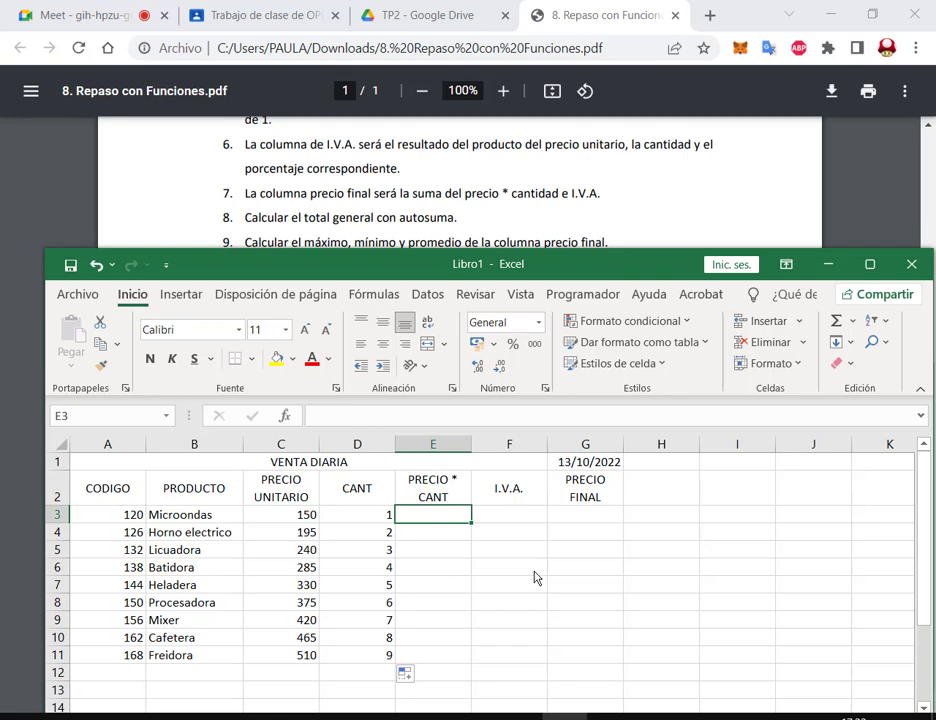
# Step: Enter =C3*D3 in E3 and copy it down to E11, giving 150 up to 4590
pyautogui.write('=')
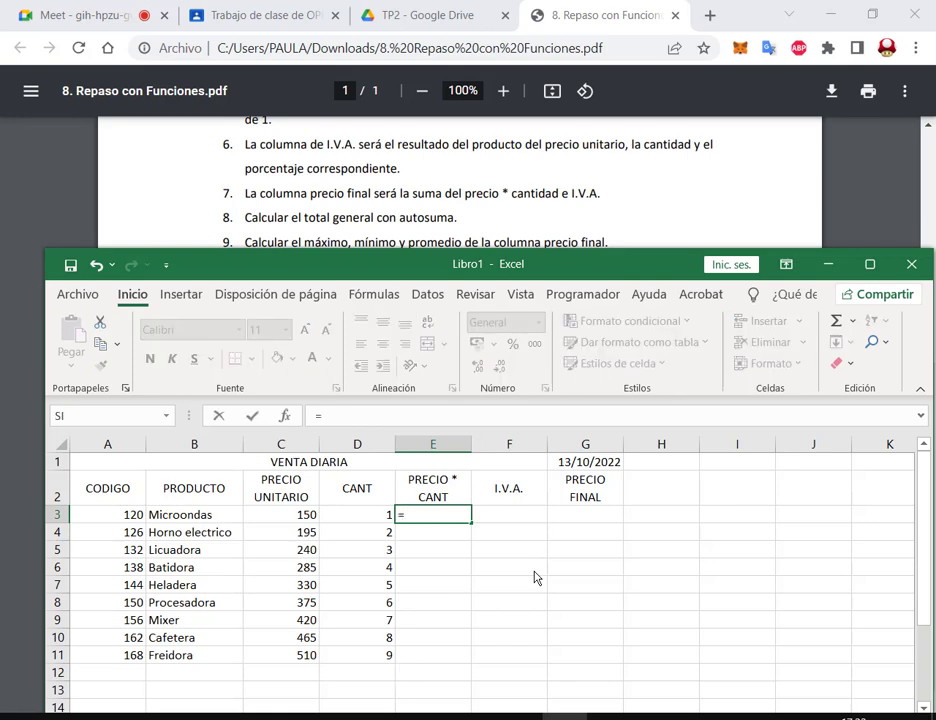
pyautogui.click(298, 515)
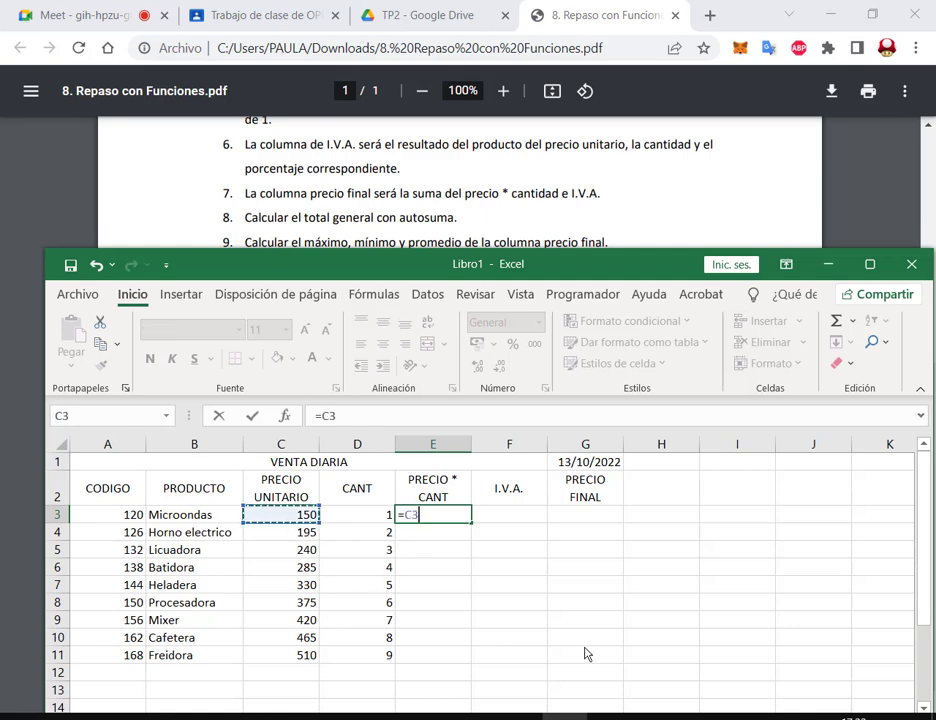
pyautogui.write('*')
pyautogui.click(358, 521)
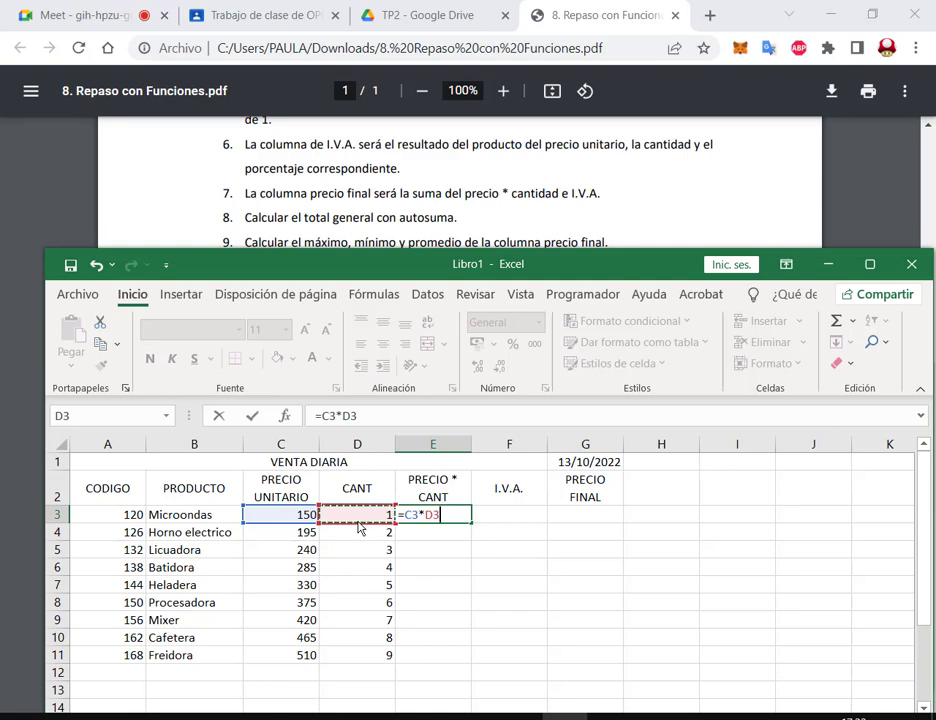
pyautogui.press('Return')
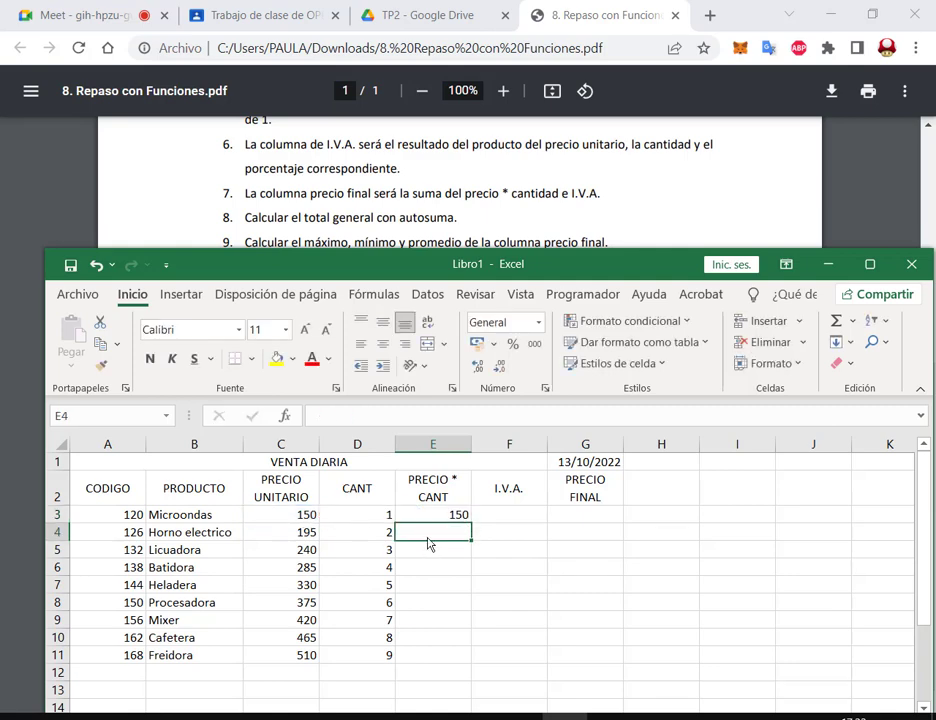
pyautogui.click(461, 519)
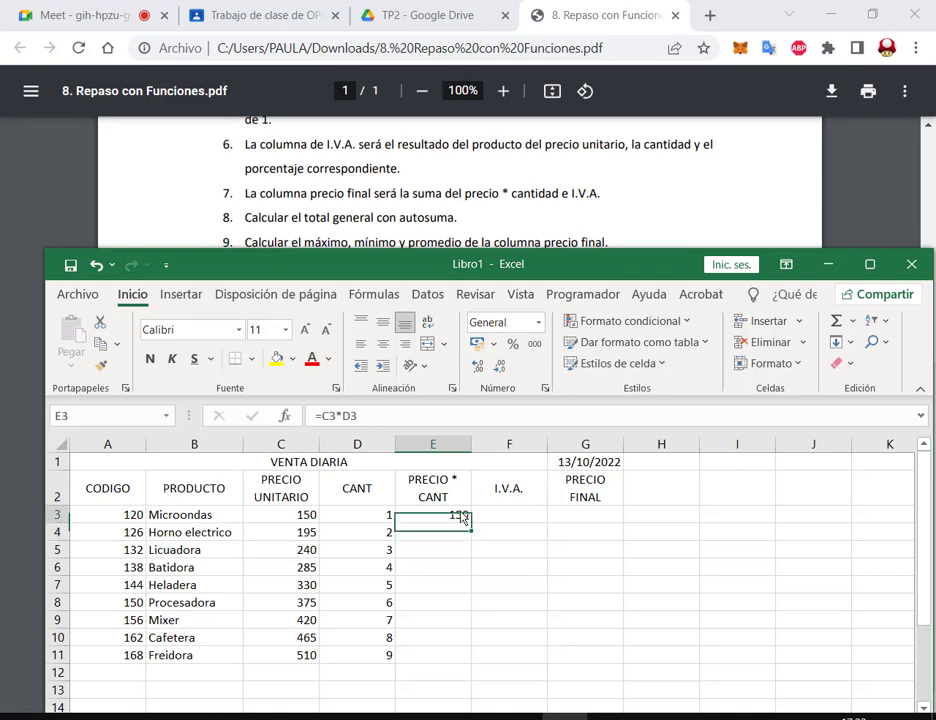
pyautogui.doubleClick(471, 524)
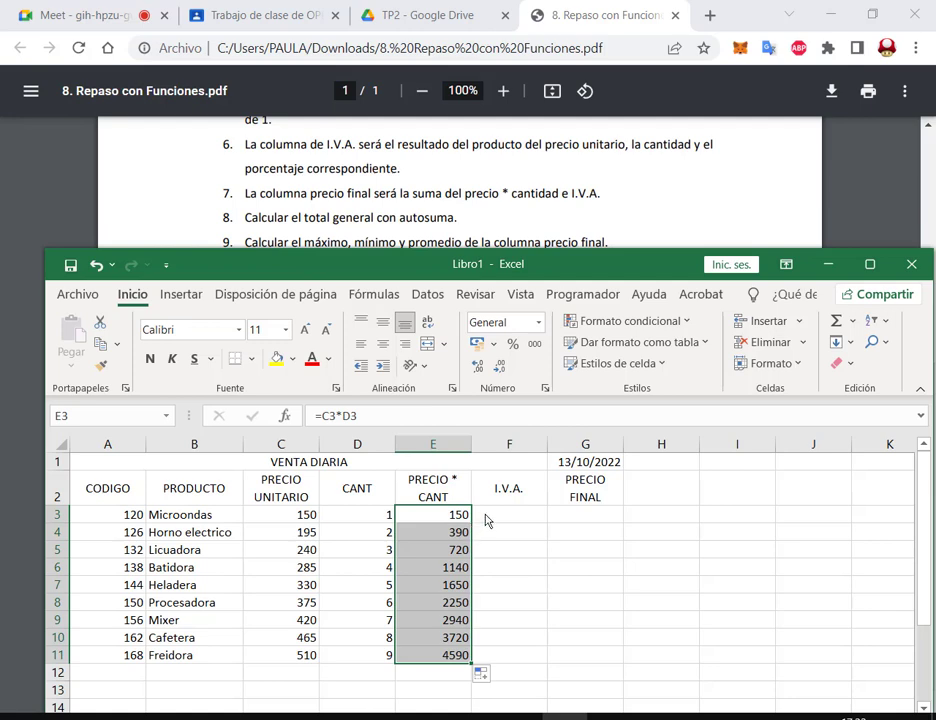
pyautogui.click(487, 519)
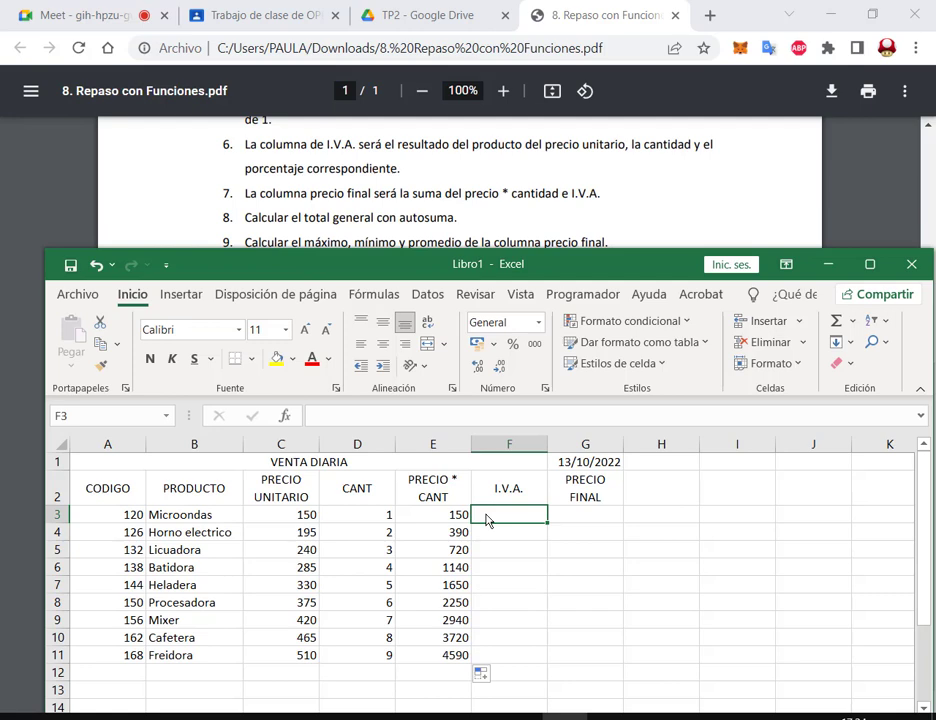
# Step: Enter =E3*21% in F3 and fill it down to F11, giving 31,5 up to 963,9
pyautogui.write('=')
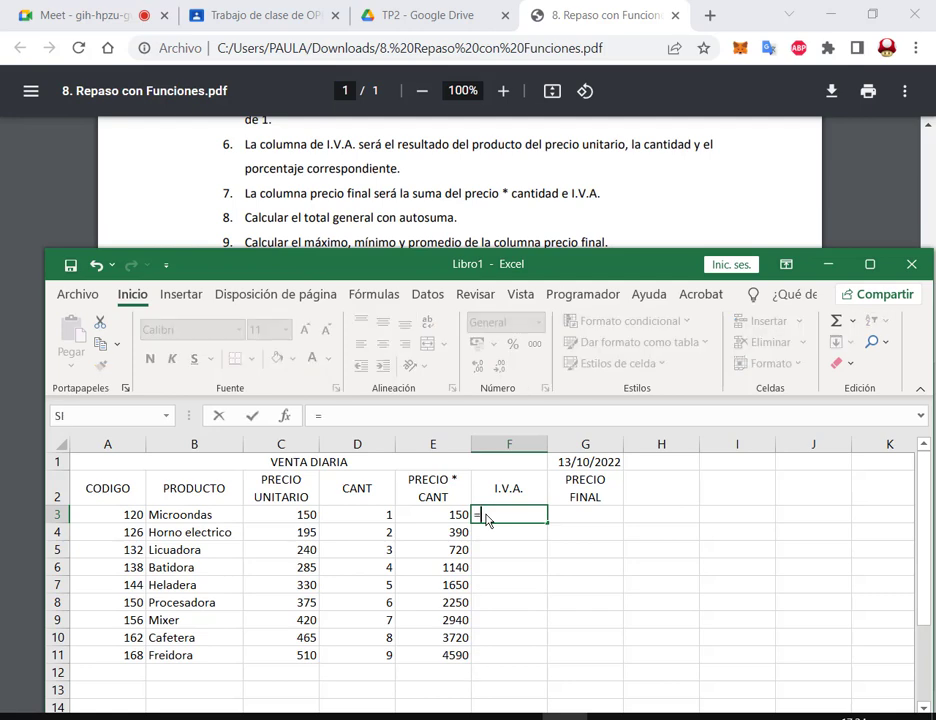
pyautogui.click(466, 514)
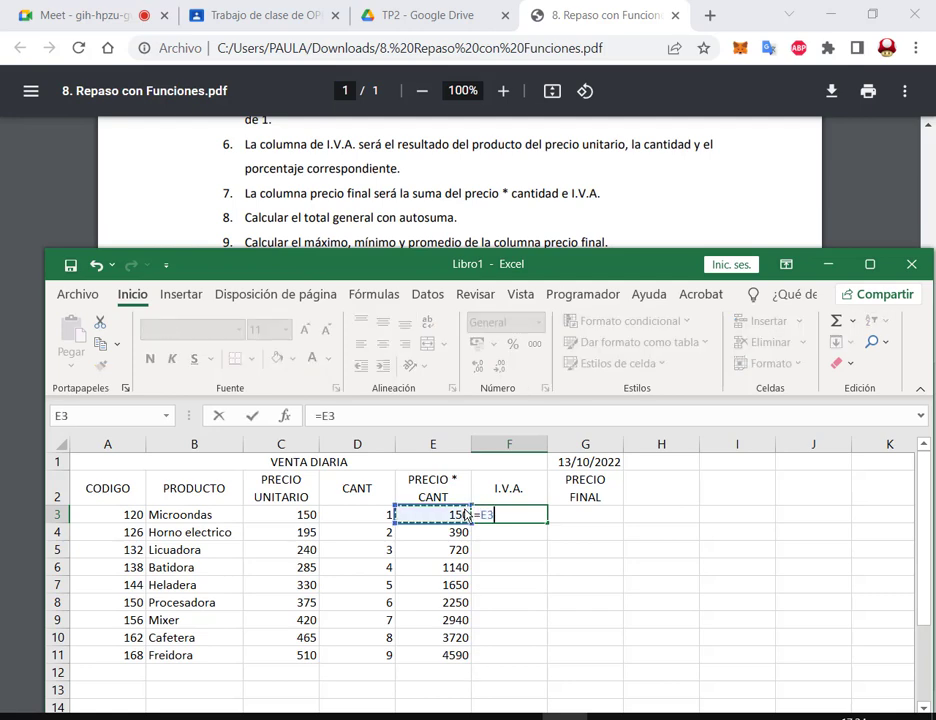
pyautogui.write('*21')
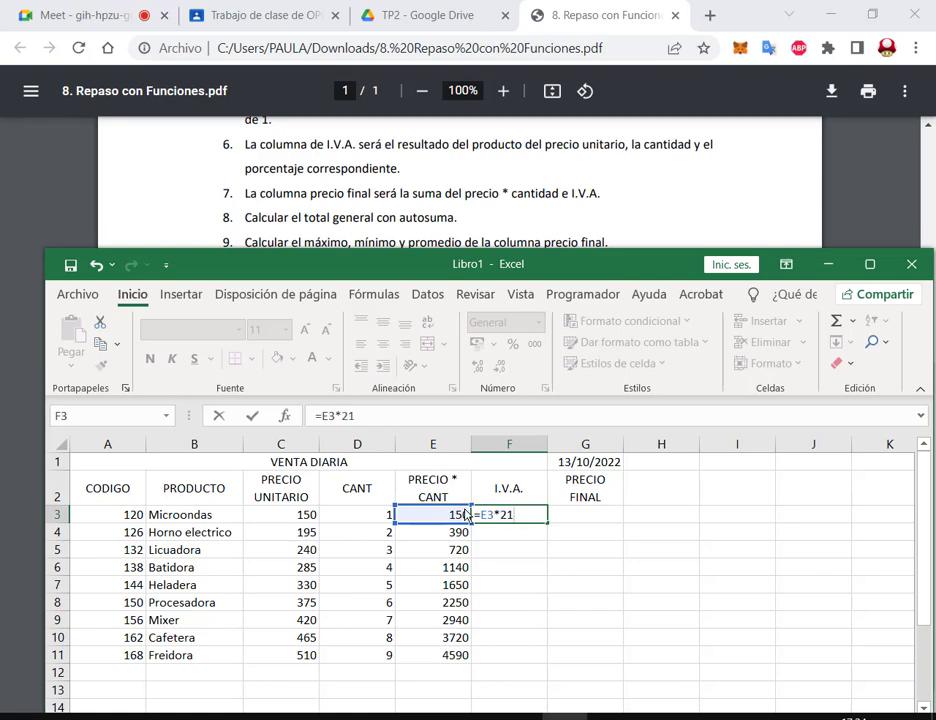
pyautogui.write('%')
pyautogui.press('Return')
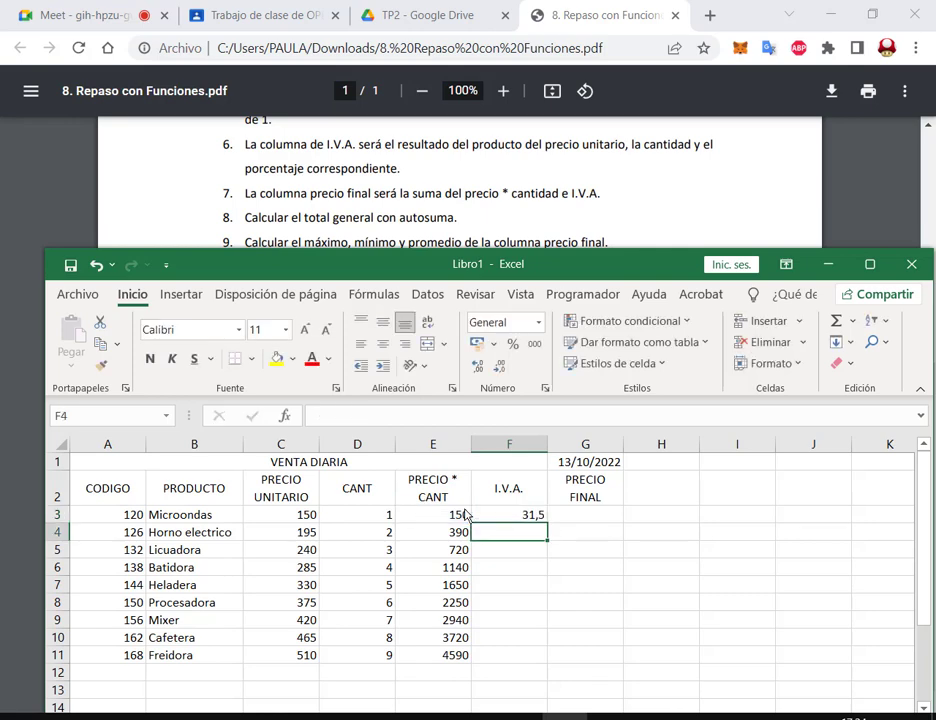
pyautogui.press('Up')
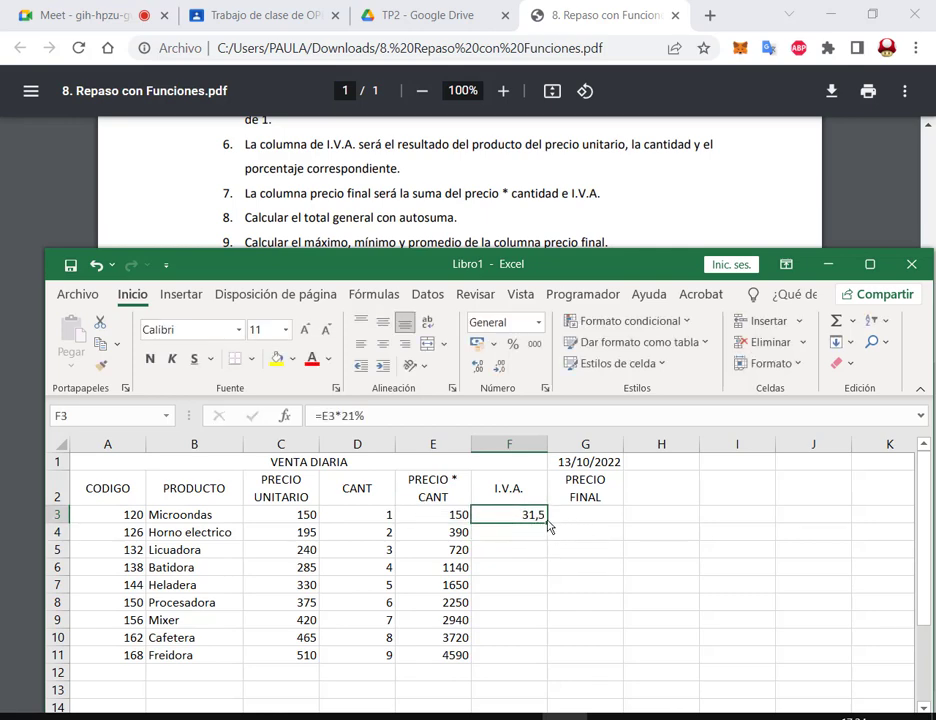
pyautogui.moveTo(548, 524); pyautogui.dragTo(548, 658)
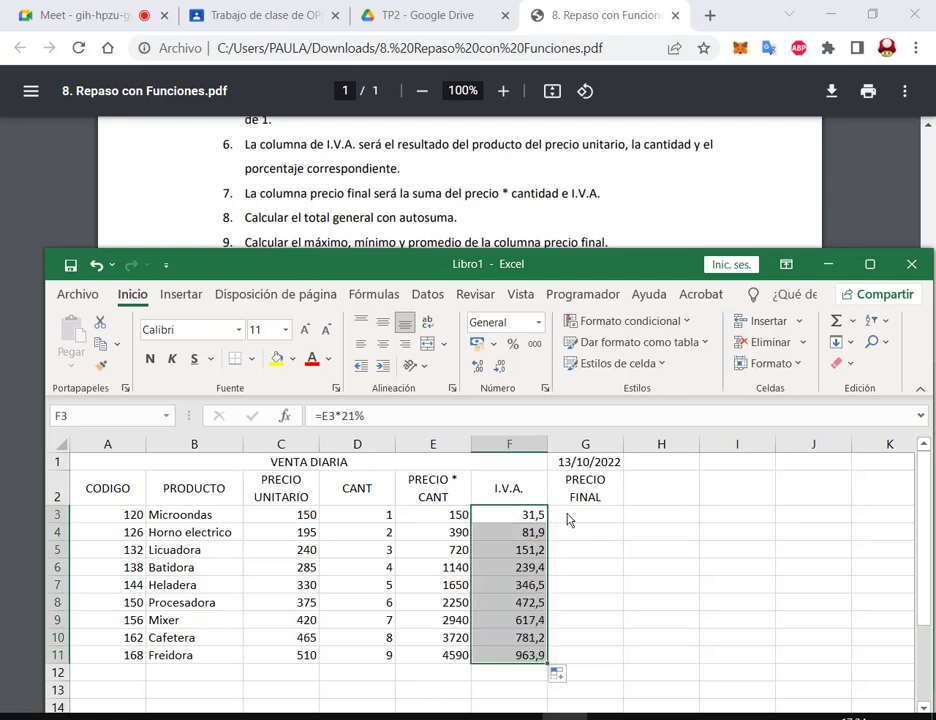
pyautogui.click(570, 518)
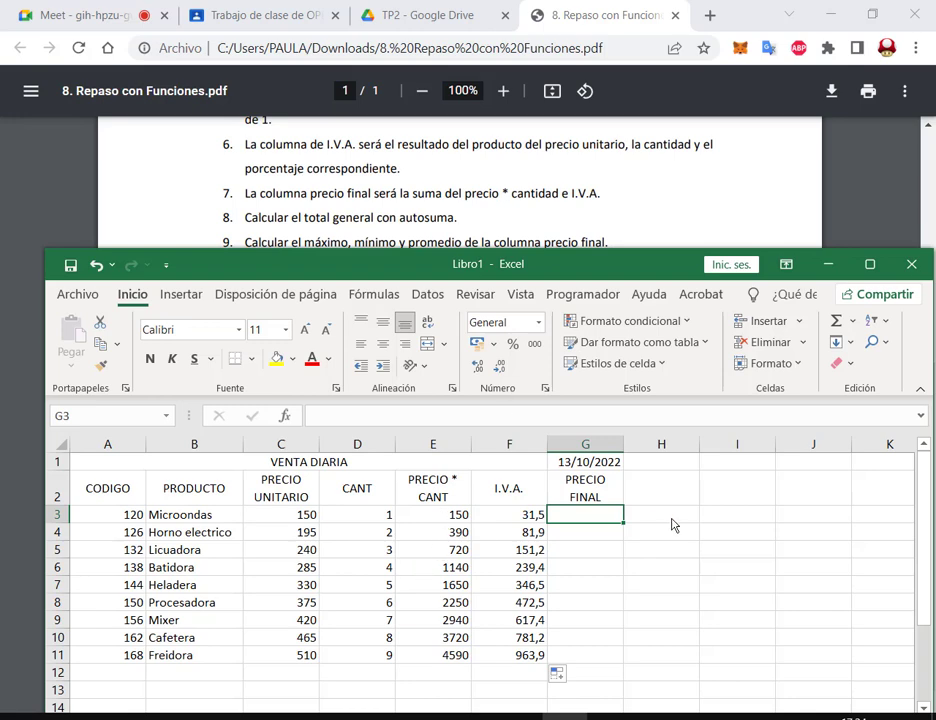
# Step: Enter =E3+F3 in G3 and copy it down to G11, giving 181,5 to 5553,9
pyautogui.write('=')
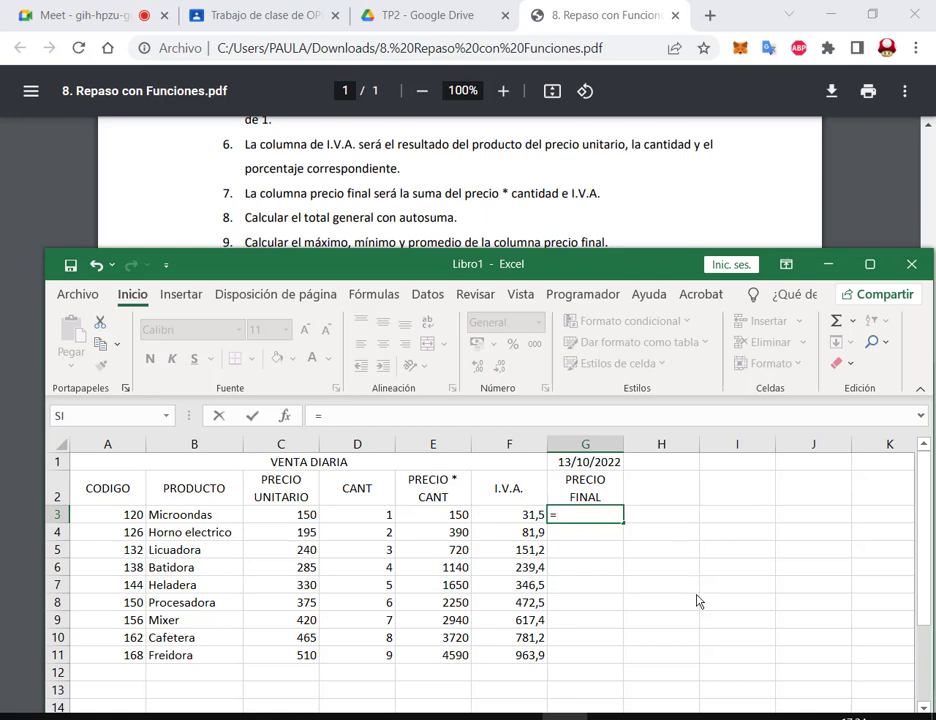
pyautogui.click(440, 516)
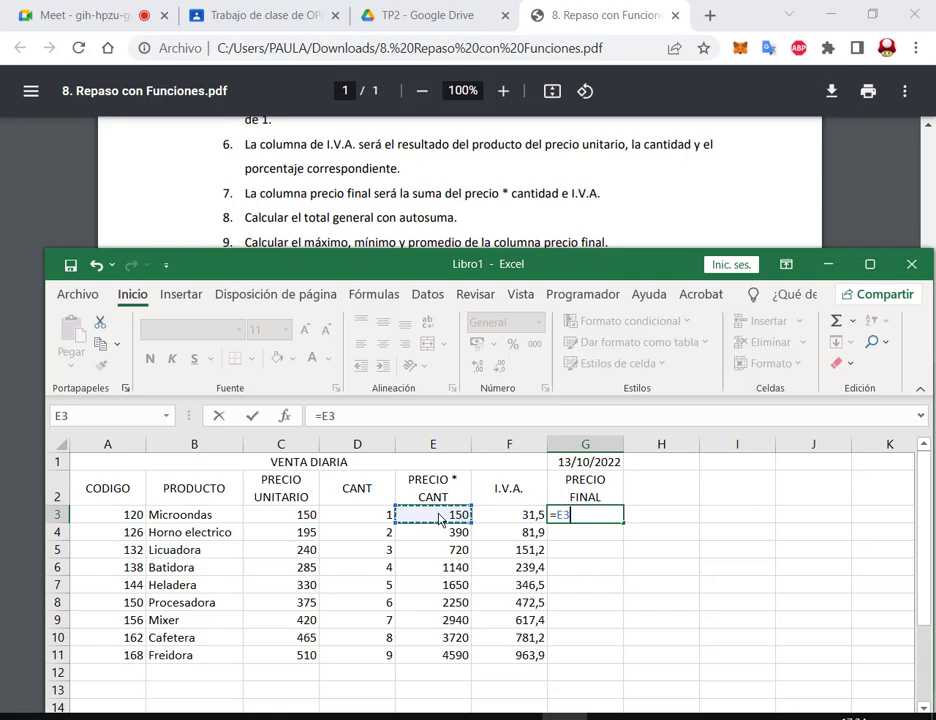
pyautogui.write('+')
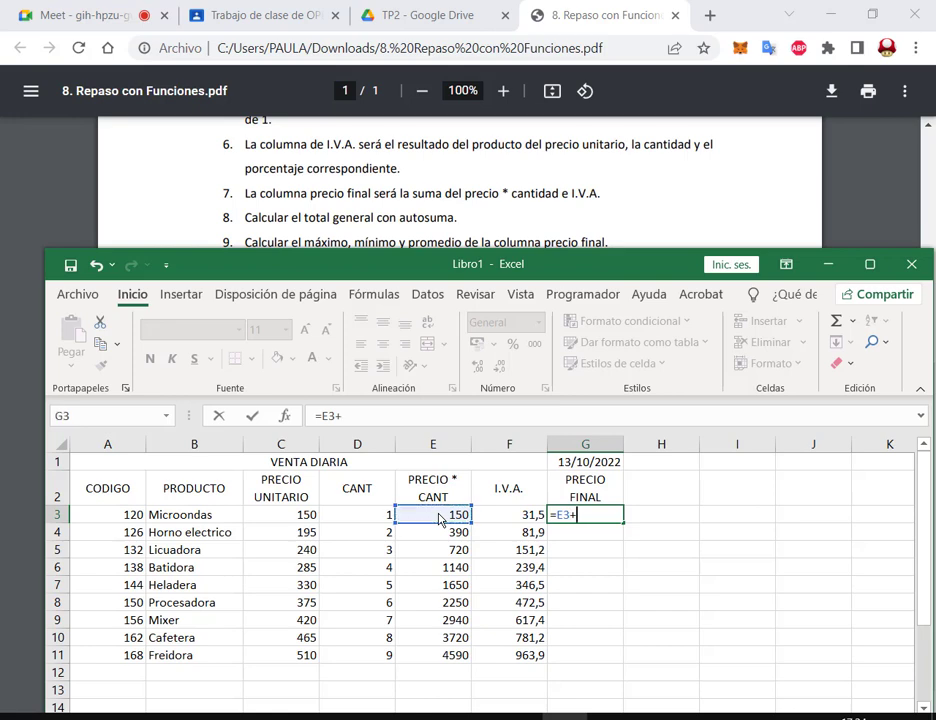
pyautogui.click(528, 516)
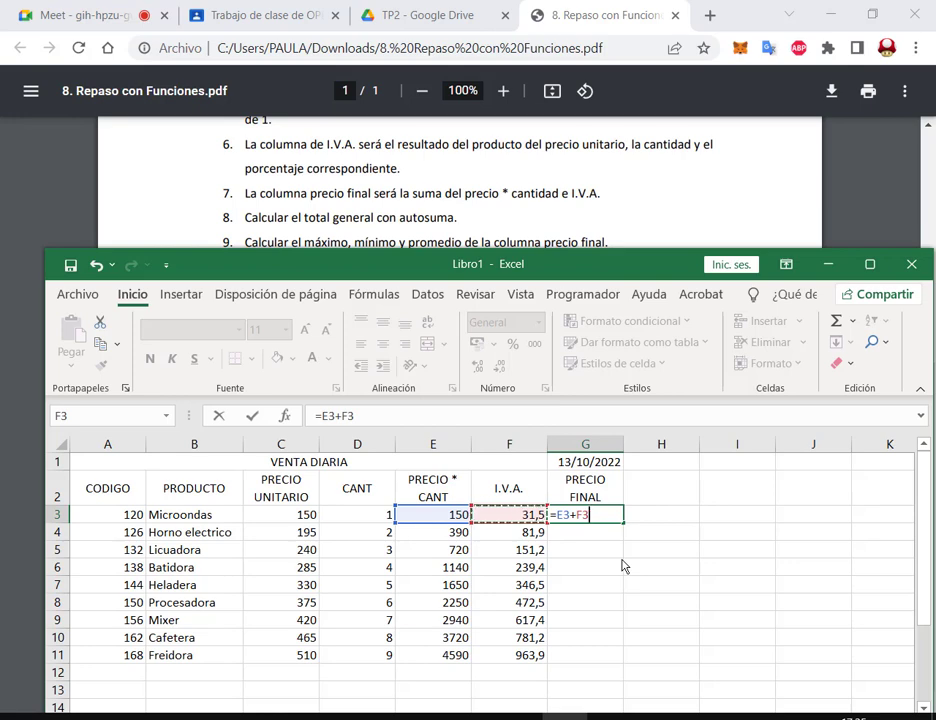
pyautogui.press('Return')
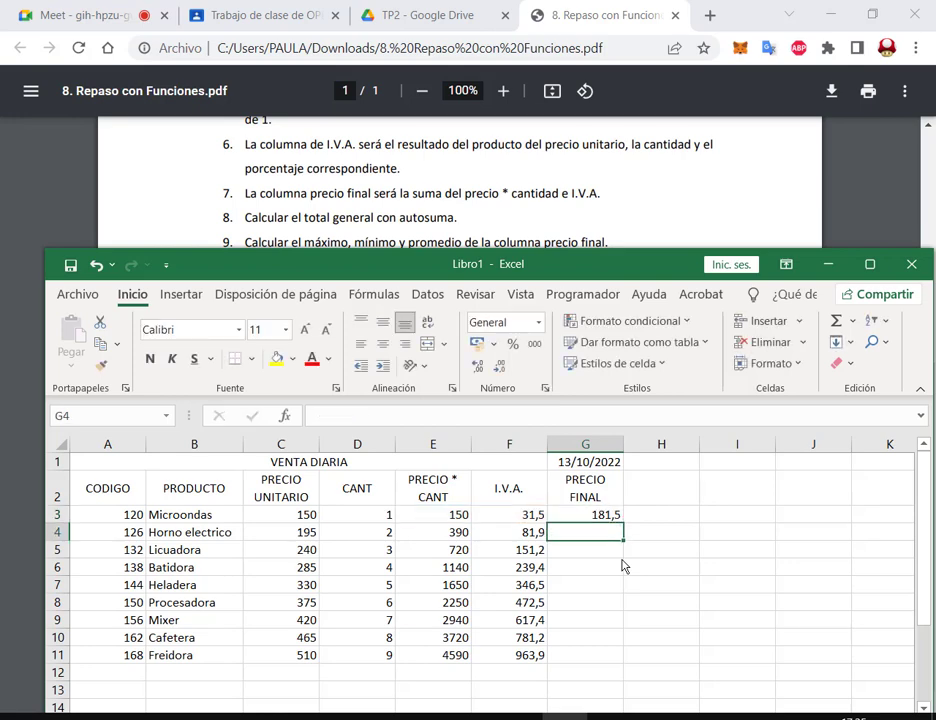
pyautogui.click(610, 515)
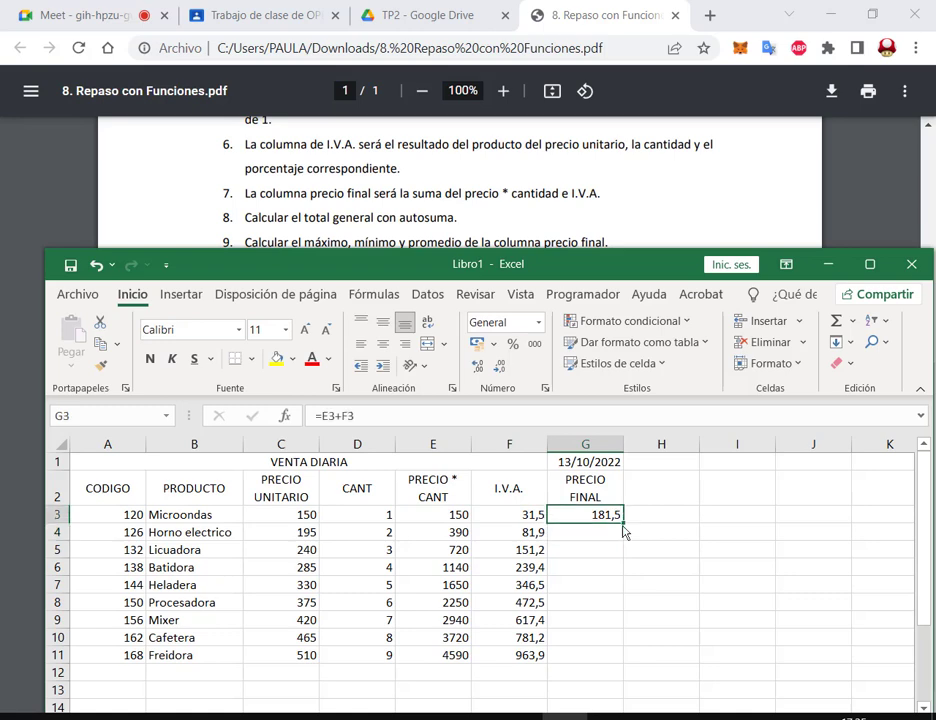
pyautogui.doubleClick(623, 523)
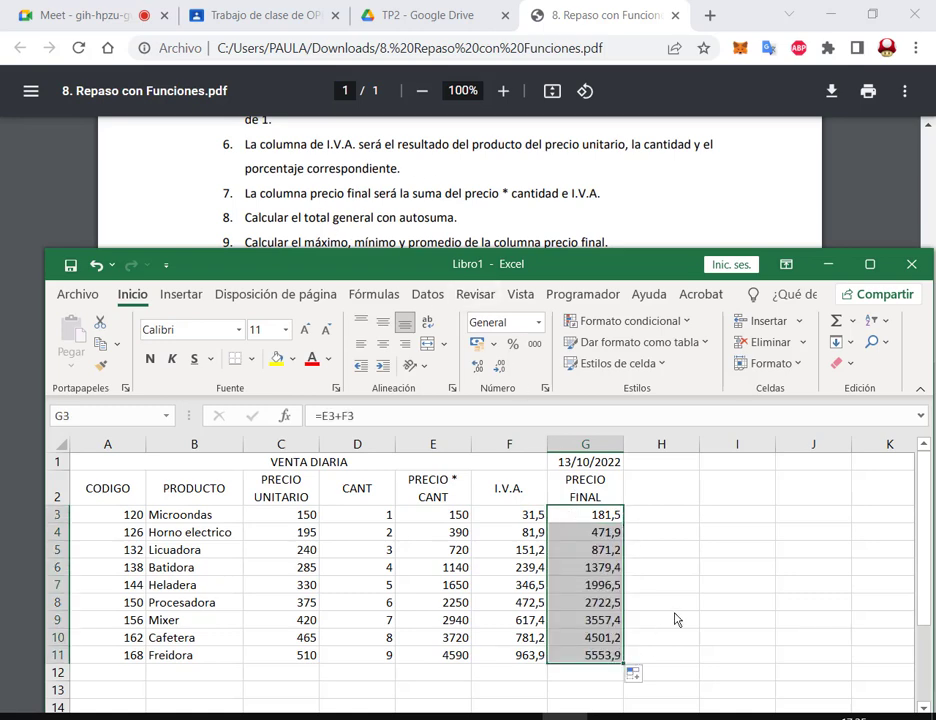
pyautogui.click(712, 573)
# Step: Scroll down and select the empty cell below the I.V.A. column
pyautogui.moveTo(507, 259); pyautogui.dragTo(505, 278)
pyautogui.scroll(-1, 476, 224)
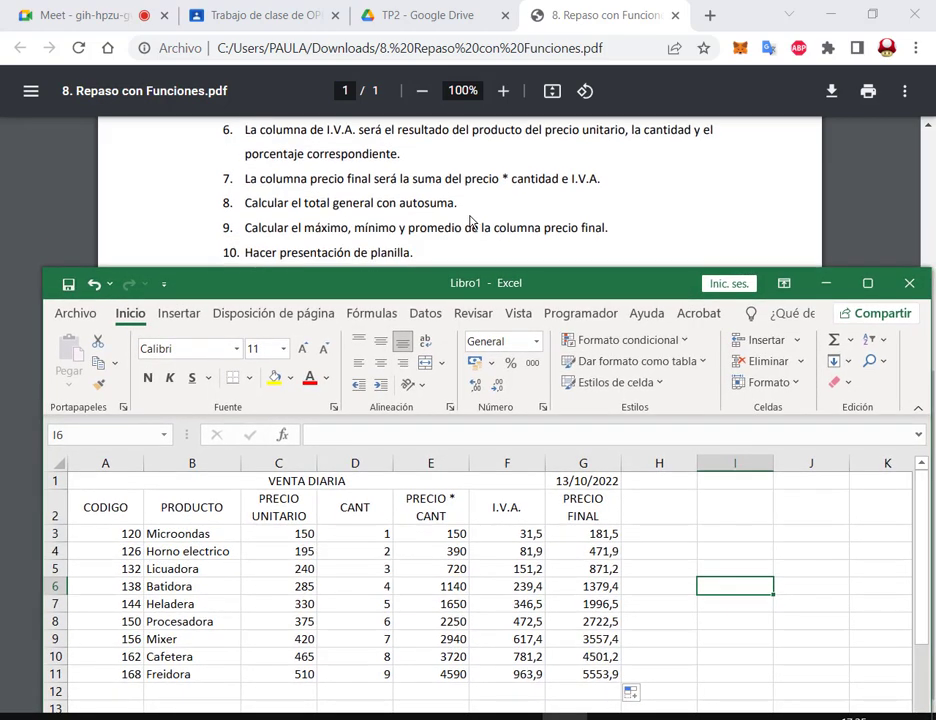
pyautogui.moveTo(490, 285); pyautogui.dragTo(486, 281)
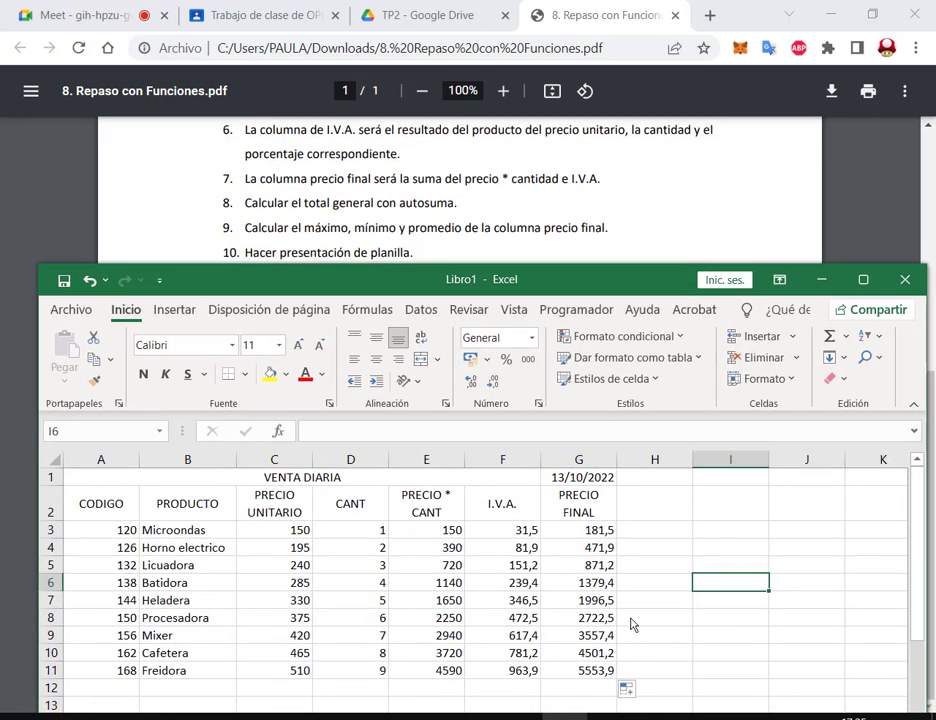
pyautogui.scroll(-3, 625, 615)
pyautogui.click(514, 516)
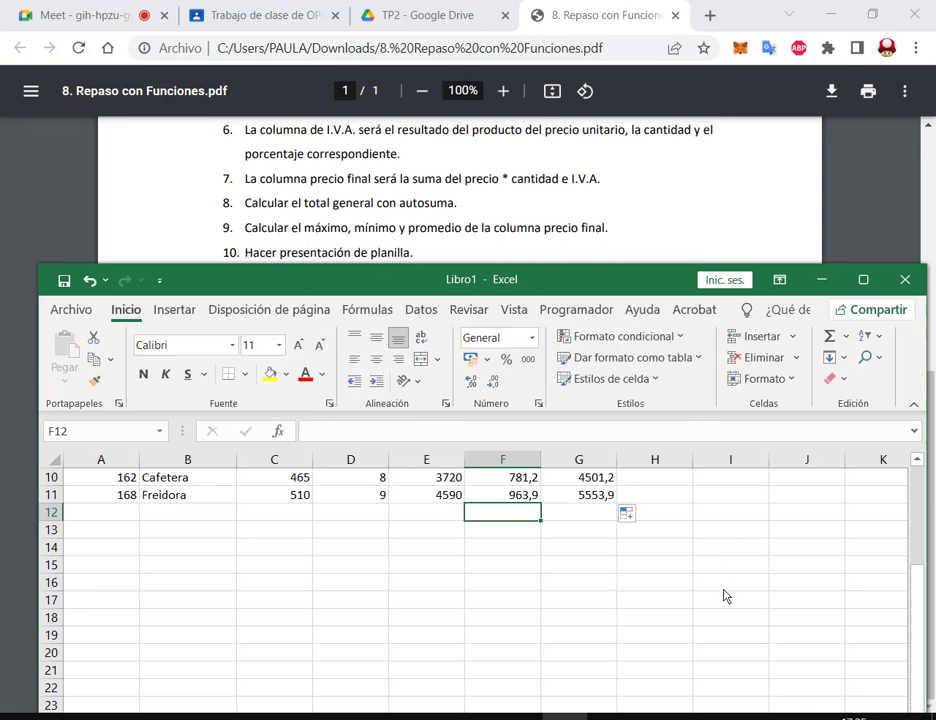
pyautogui.scroll(3, 720, 597)
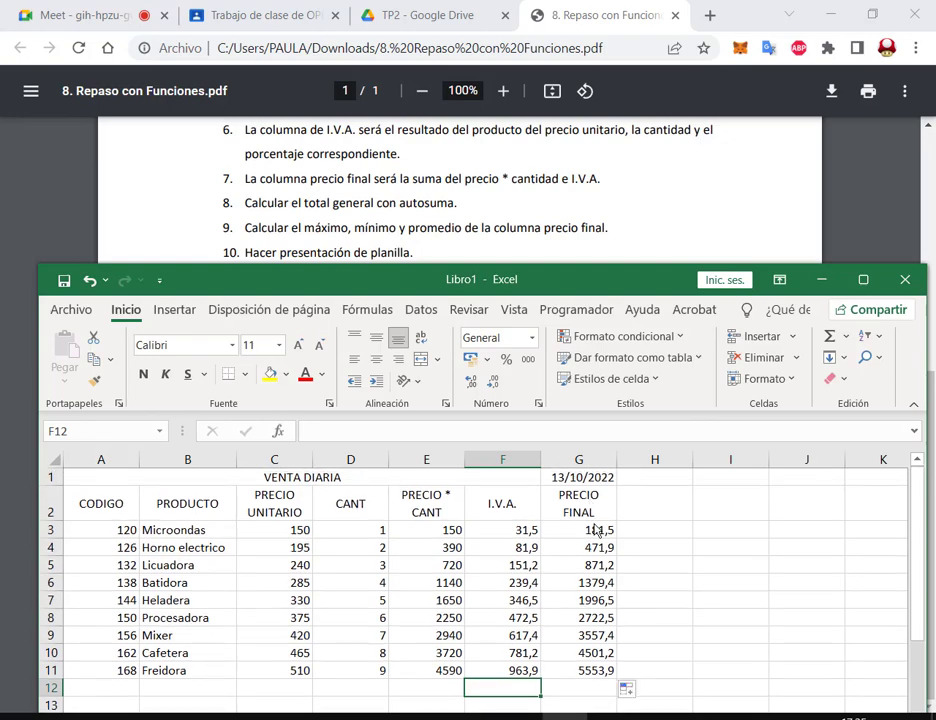
# Step: Type the labels TOTAL, MAXIMO and MÍNIMO into F12:F14
pyautogui.scroll(-3, 597, 535)
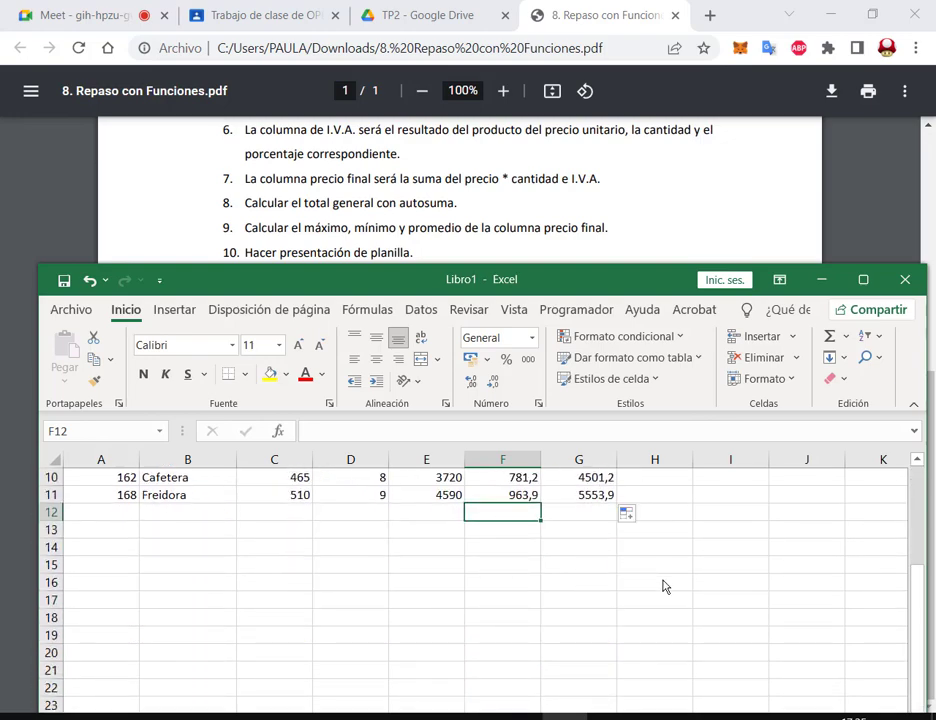
pyautogui.write('TOTAL')
pyautogui.press('Return')
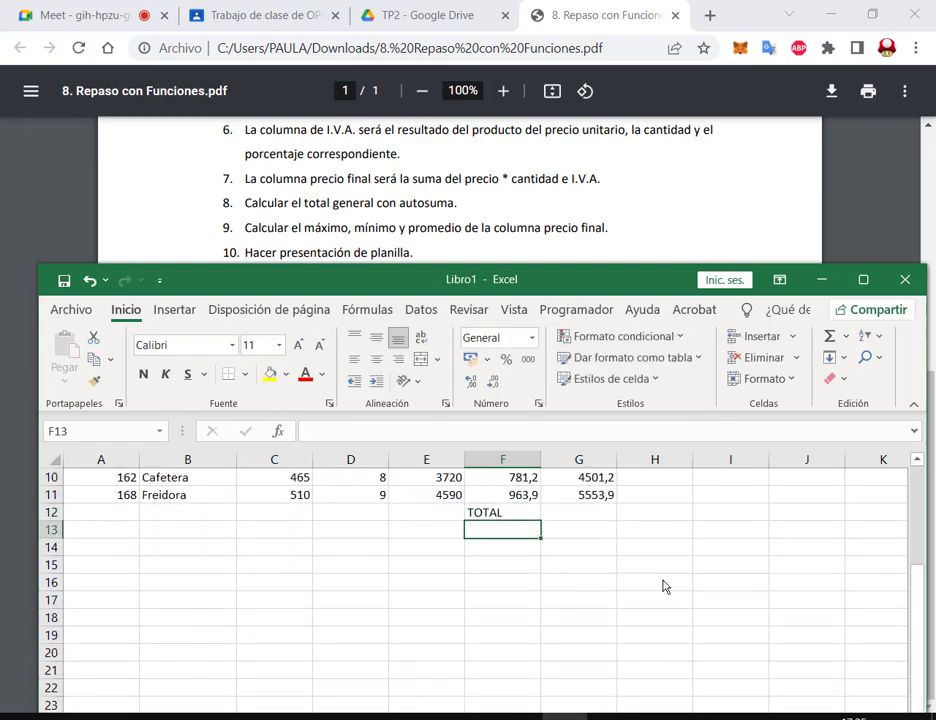
pyautogui.write('MAXIMO')
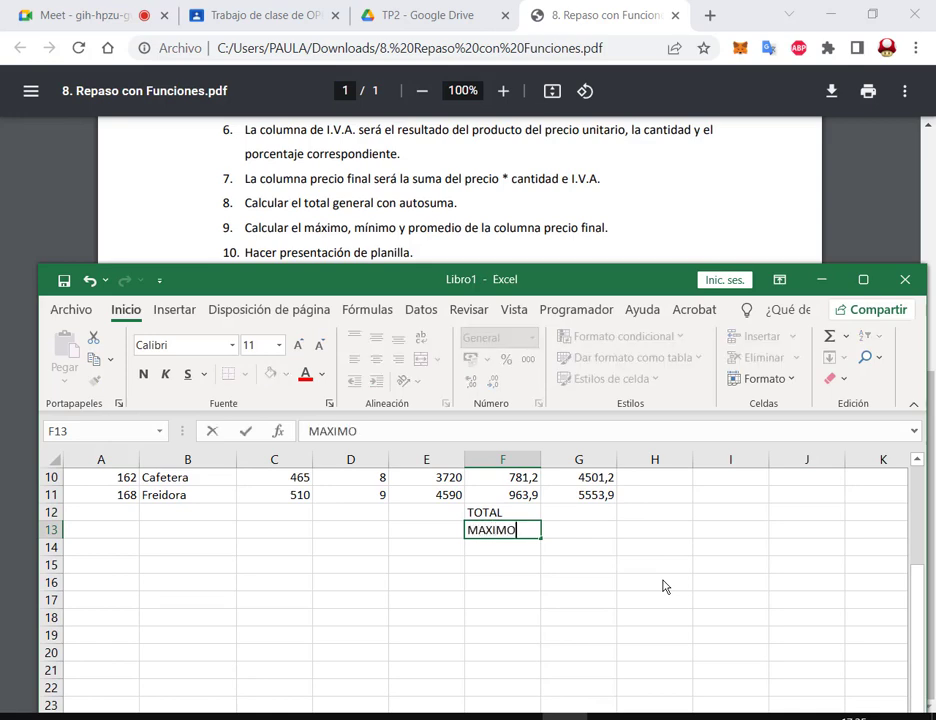
pyautogui.press('Return')
pyautogui.write('MÍNIMO')
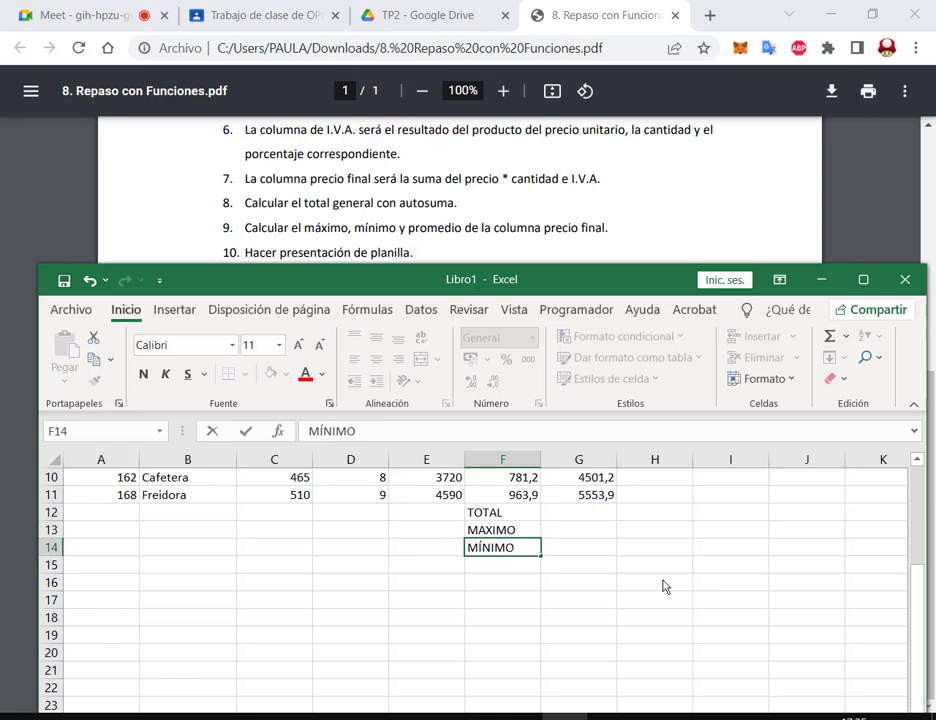
pyautogui.hotkey('shift', 'Up')
# Step: Correct F13 to MÁXIMO and add PROMEDIO in F15
pyautogui.press('Up')
pyautogui.press('F2')
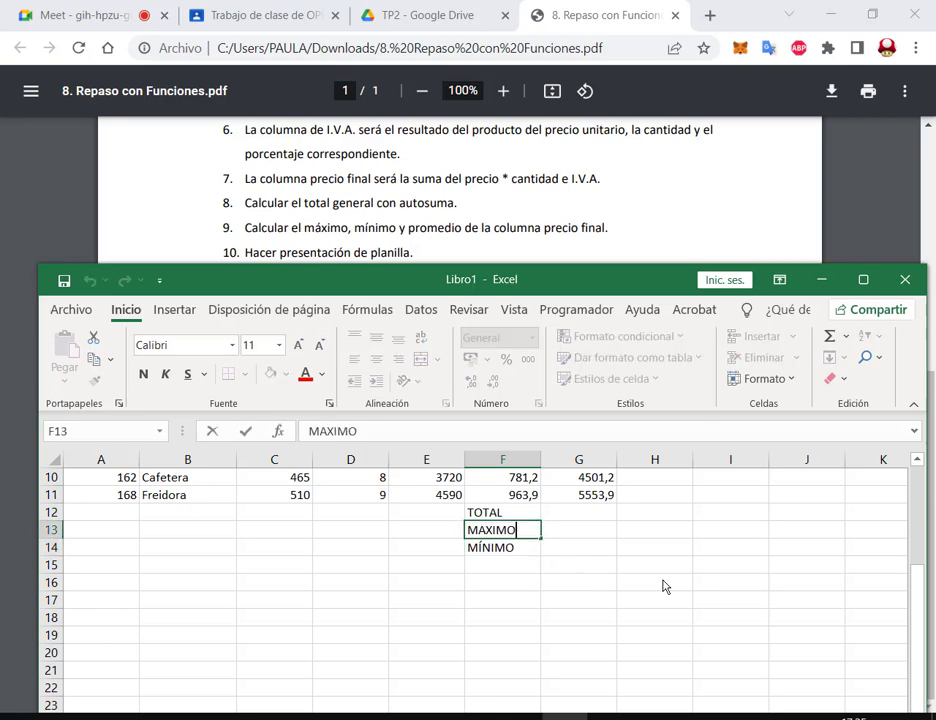
pyautogui.press('Delete')
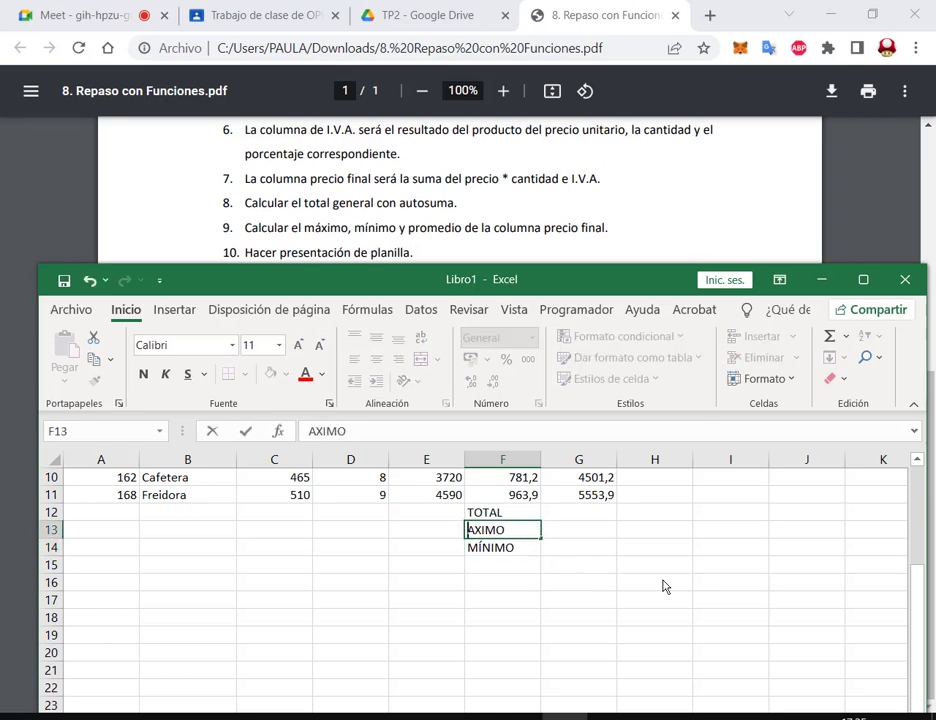
pyautogui.press('Delete')
pyautogui.write('MÁ')
pyautogui.press('Return')
pyautogui.press('Return')
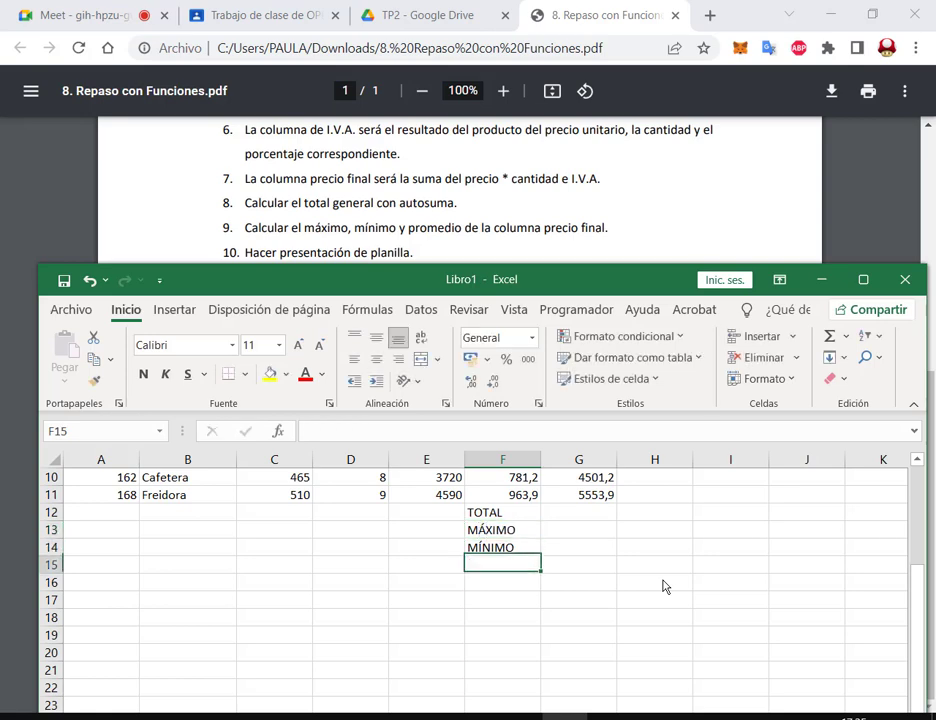
pyautogui.write('PROMEDI')
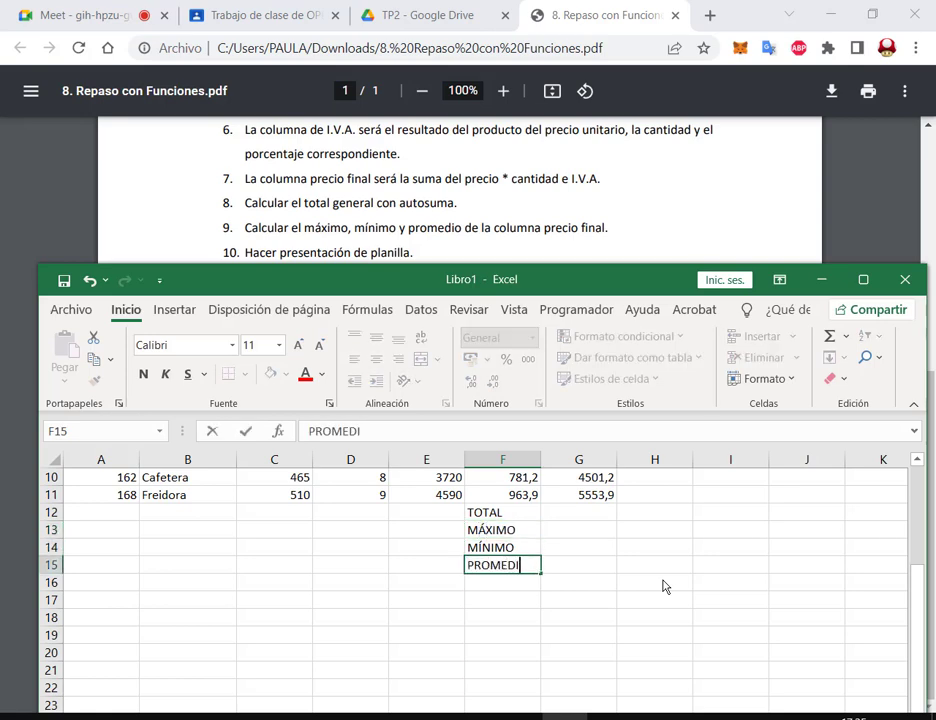
pyautogui.write('O')
pyautogui.press('Return')
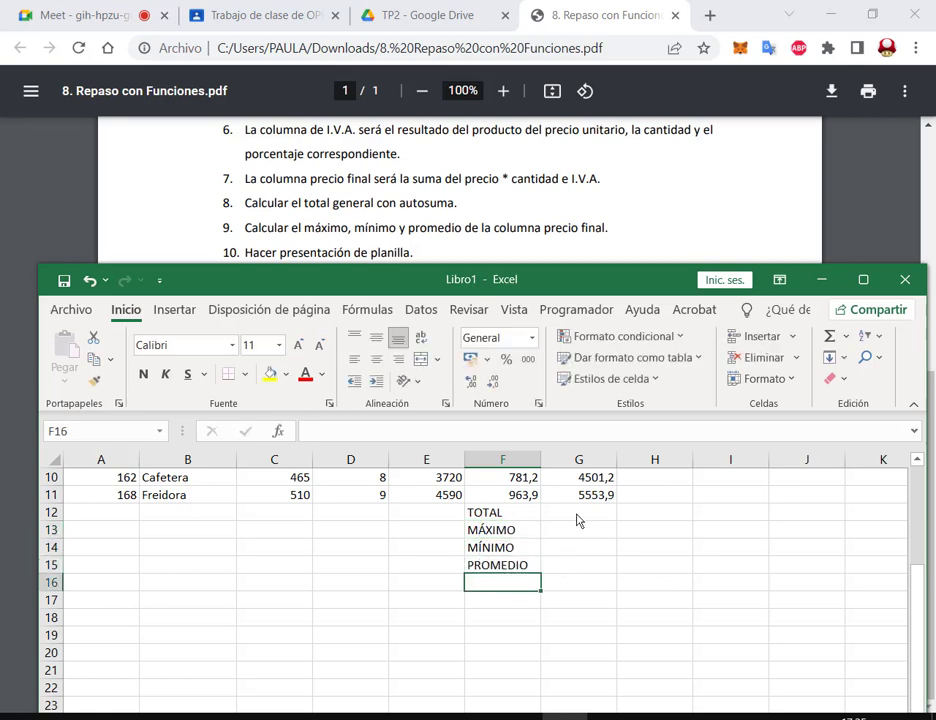
pyautogui.click(577, 516)
pyautogui.scroll(3, 577, 514)
# Step: Maximize the workbook window and AutoSum G3:G11 into G12 as the TOTAL, 21235,5
pyautogui.scroll(-2, 588, 540)
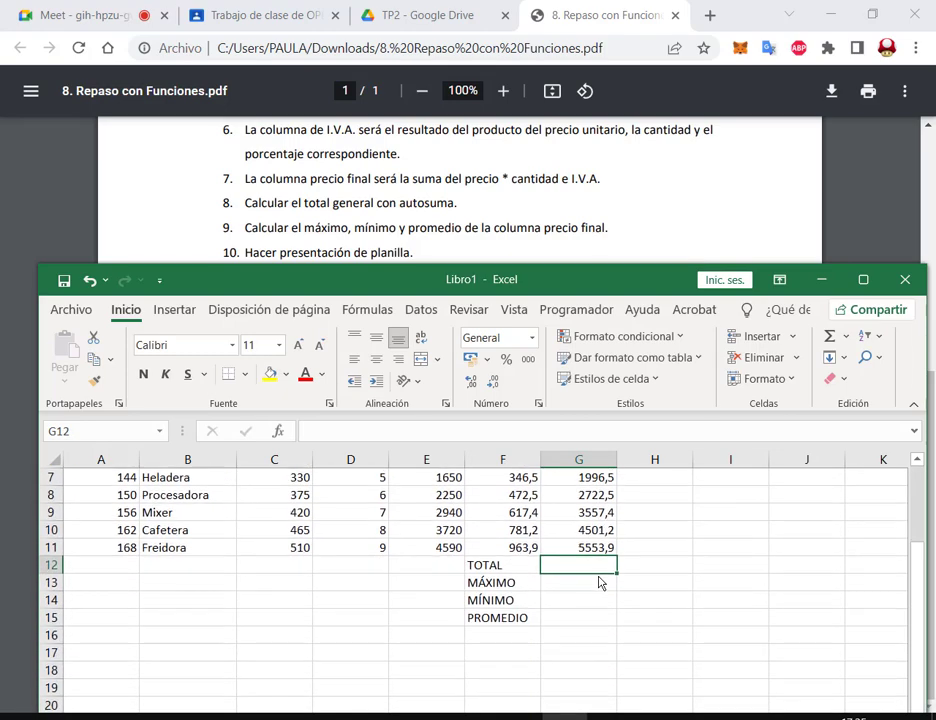
pyautogui.moveTo(496, 282); pyautogui.dragTo(477, 231)
pyautogui.click(842, 227)
pyautogui.scroll(2, 648, 435)
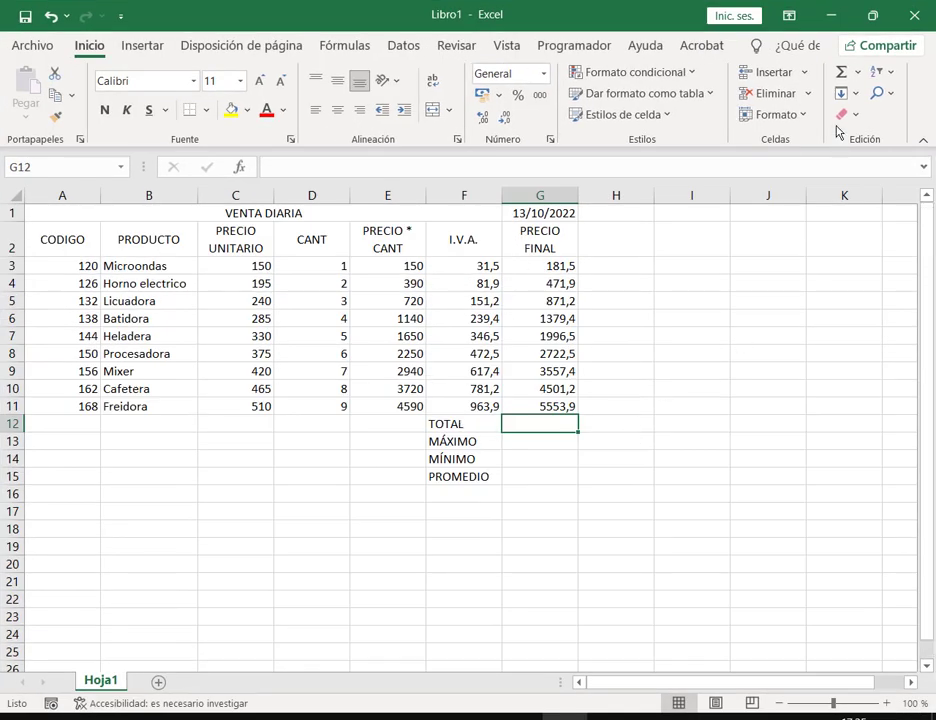
pyautogui.click(857, 74)
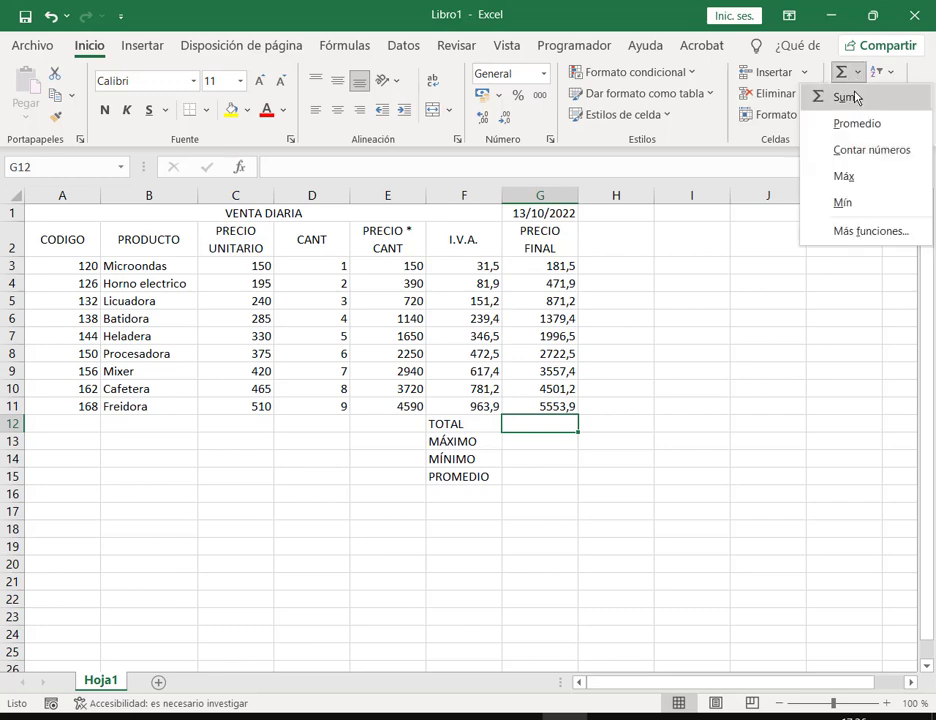
pyautogui.click(845, 97)
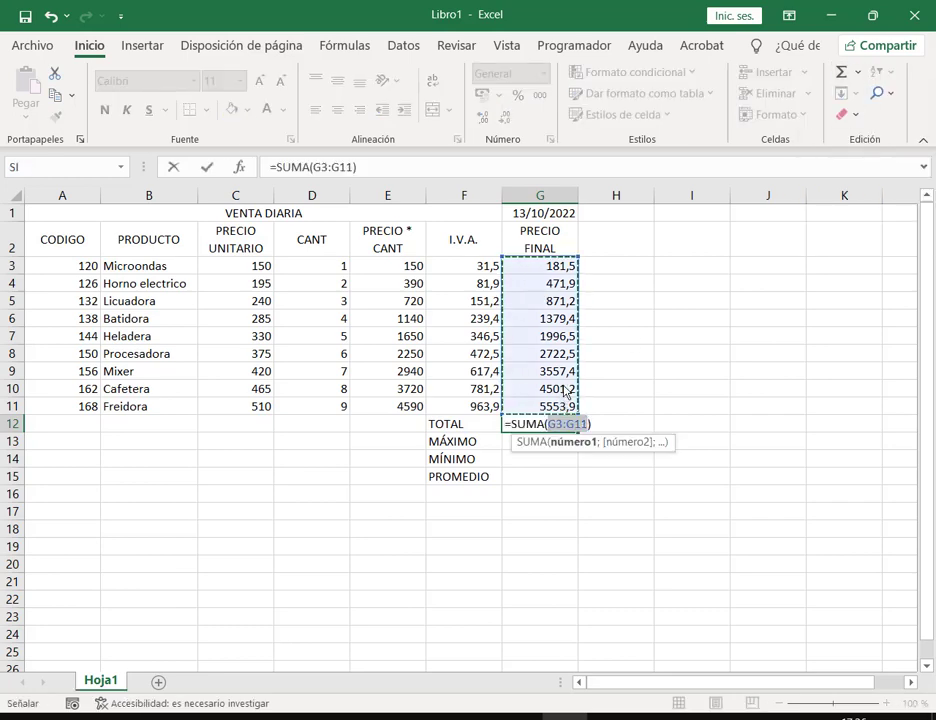
pyautogui.press('Return')
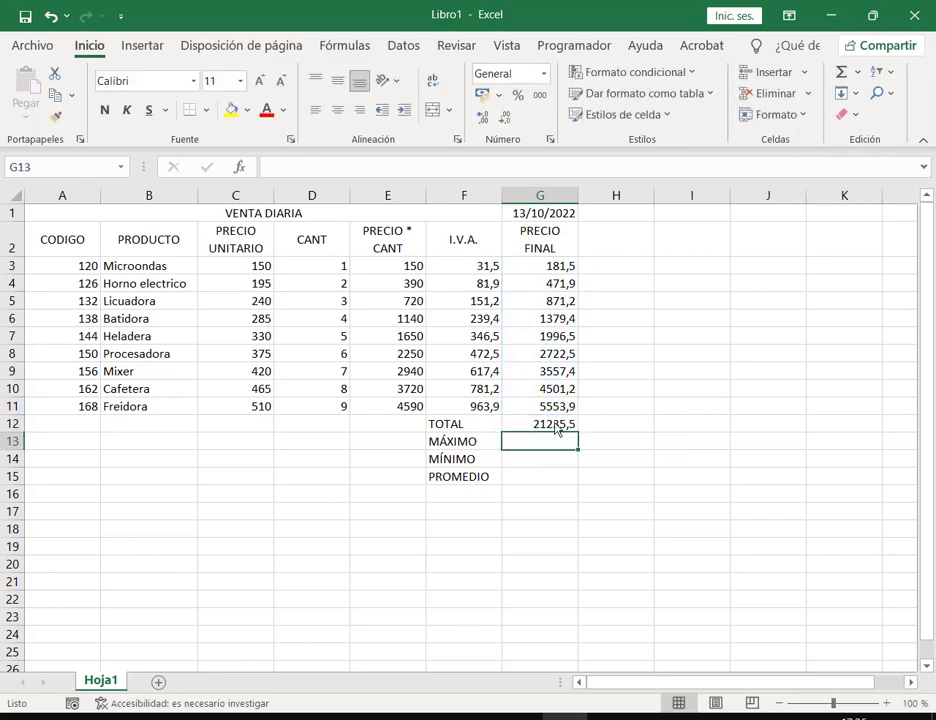
# Step: Insert Máx and Mín of G3:G11 in G13 and G14: 5553,9 and 181,5
pyautogui.click(857, 72)
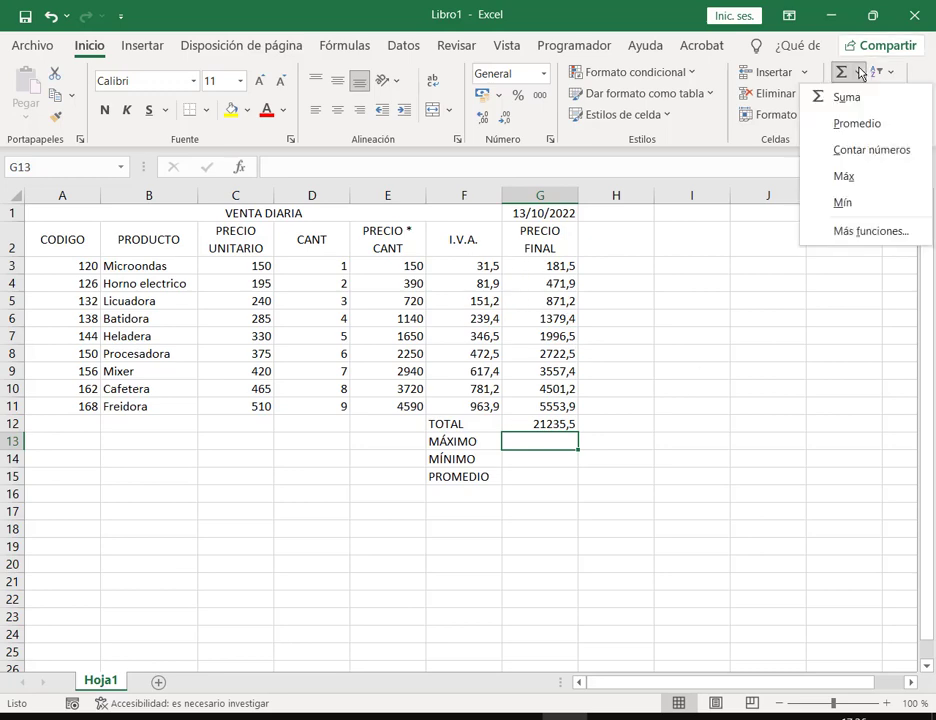
pyautogui.click(846, 178)
pyautogui.moveTo(547, 272); pyautogui.dragTo(549, 412)
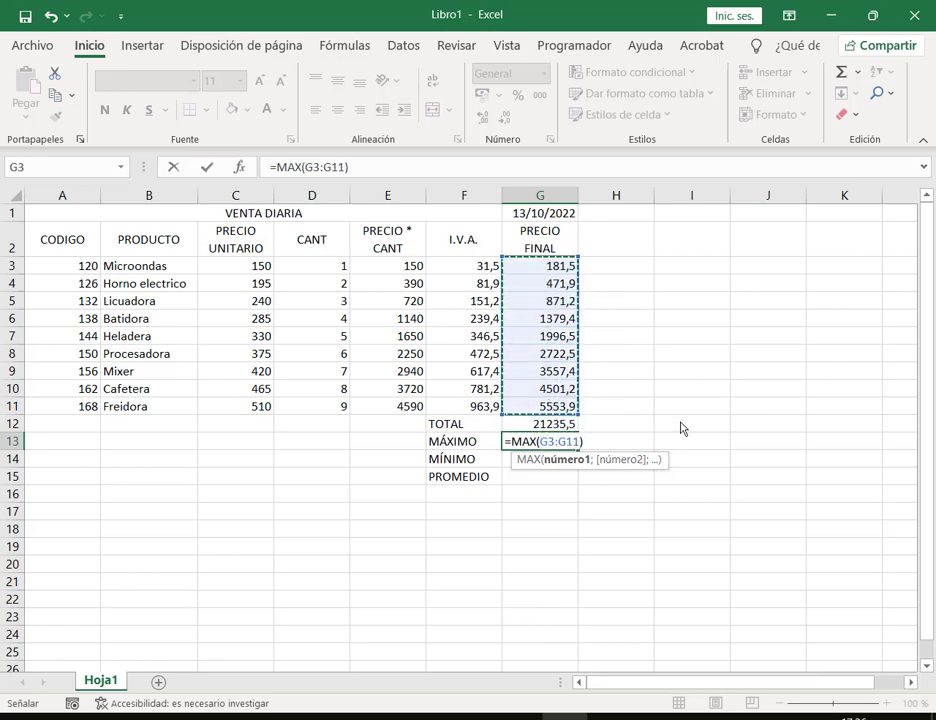
pyautogui.press('Return')
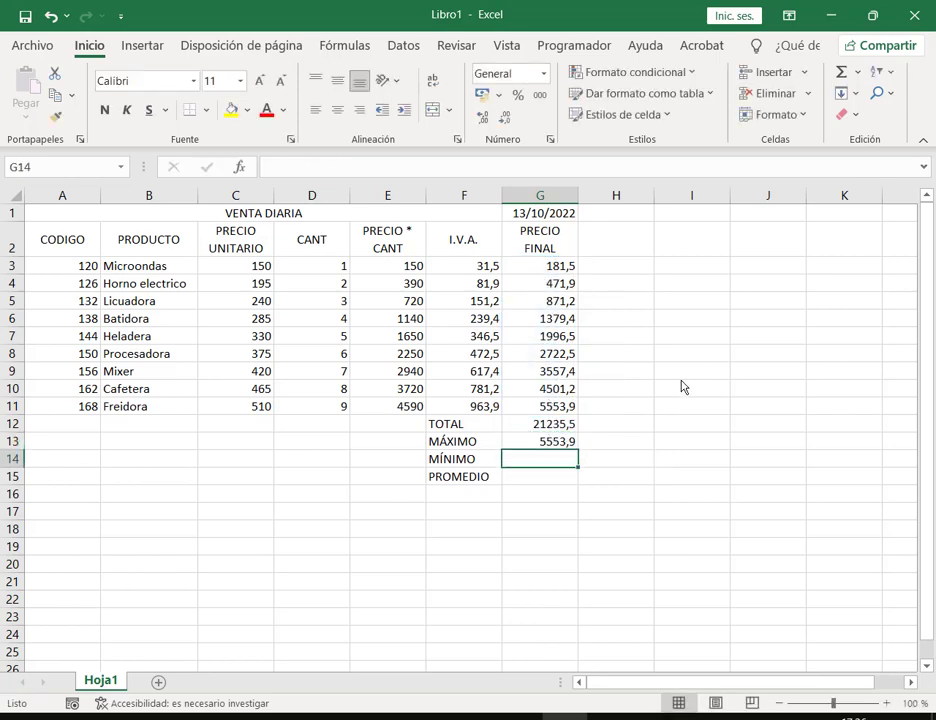
pyautogui.click(858, 72)
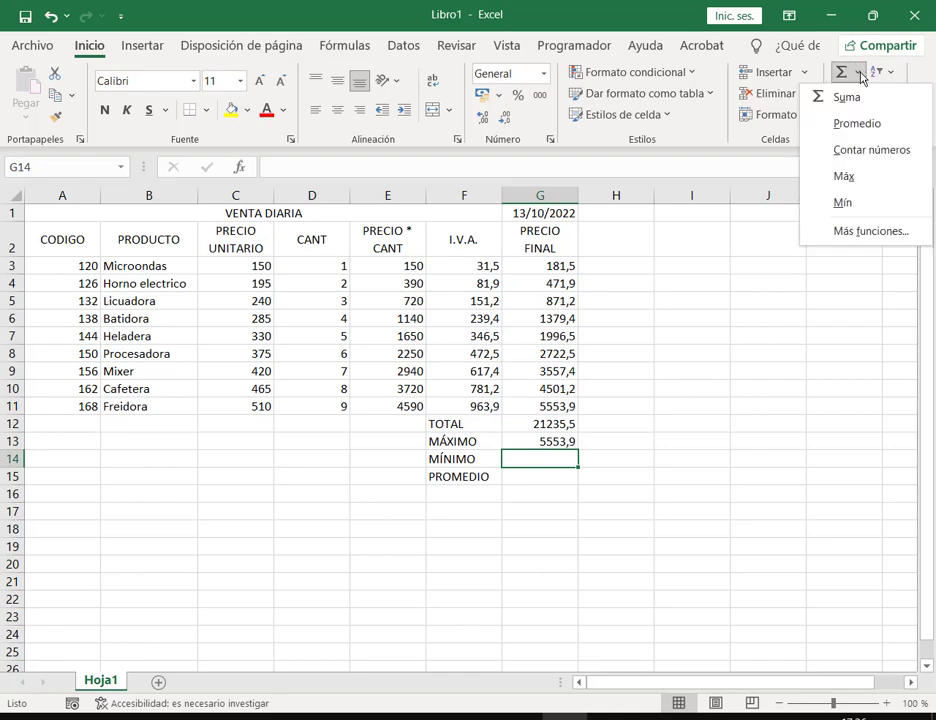
pyautogui.click(848, 205)
pyautogui.moveTo(560, 266); pyautogui.dragTo(562, 410)
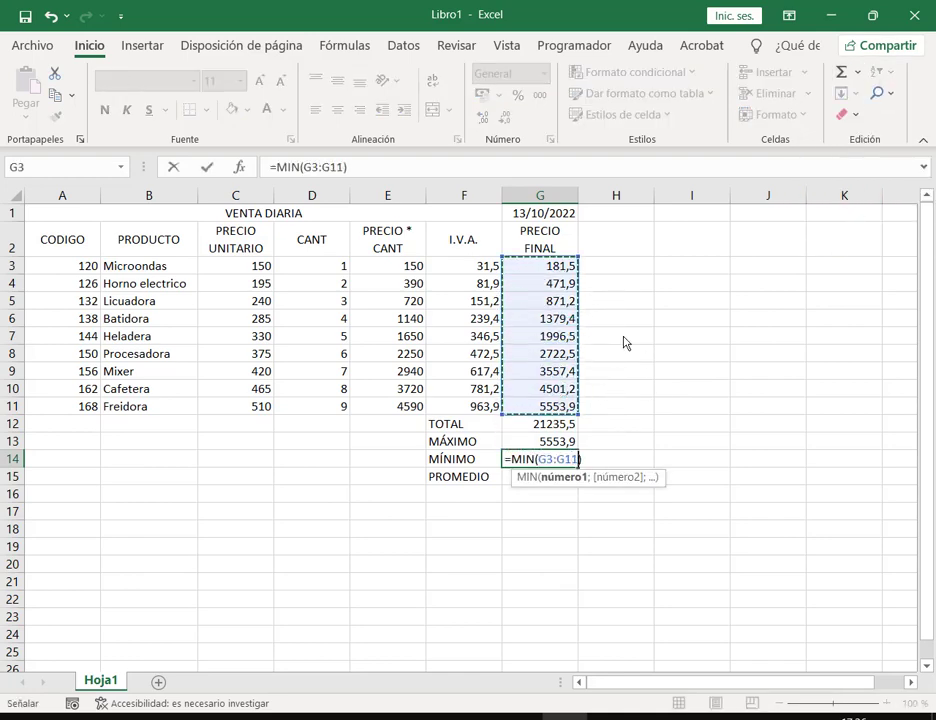
pyautogui.press('Return')
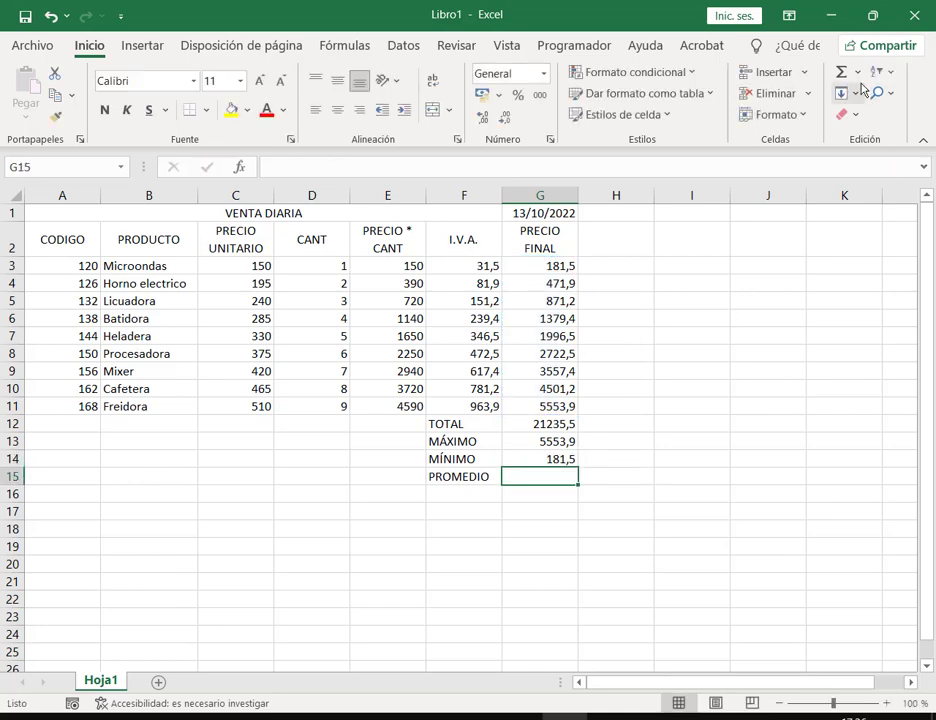
# Step: Insert Promedio of G3:G11 in G15, giving 2359,5
pyautogui.click(858, 72)
pyautogui.click(858, 124)
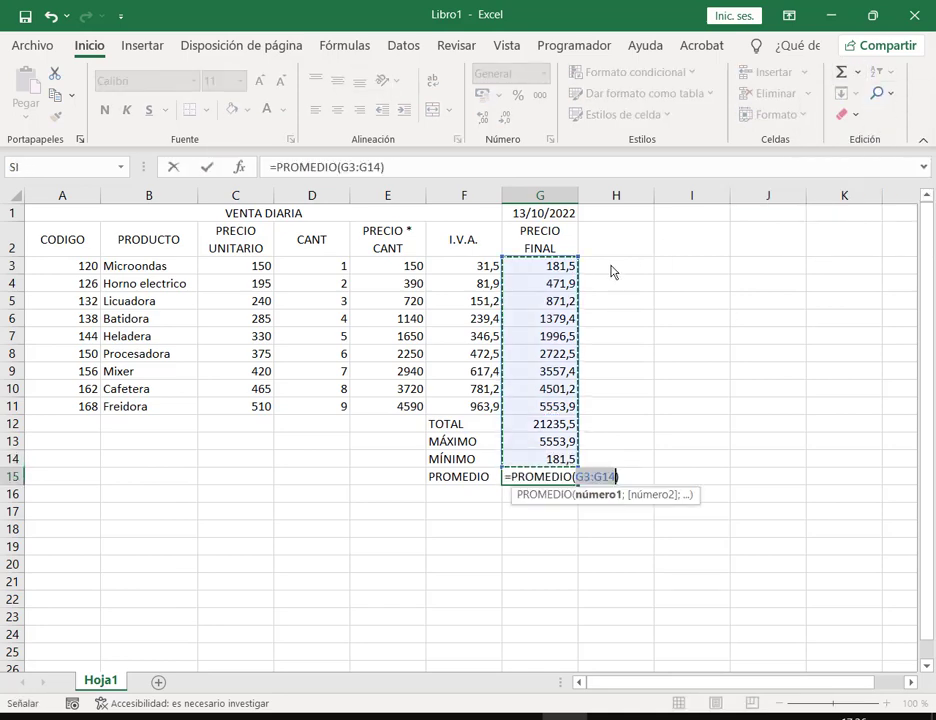
pyautogui.moveTo(560, 266); pyautogui.dragTo(563, 408)
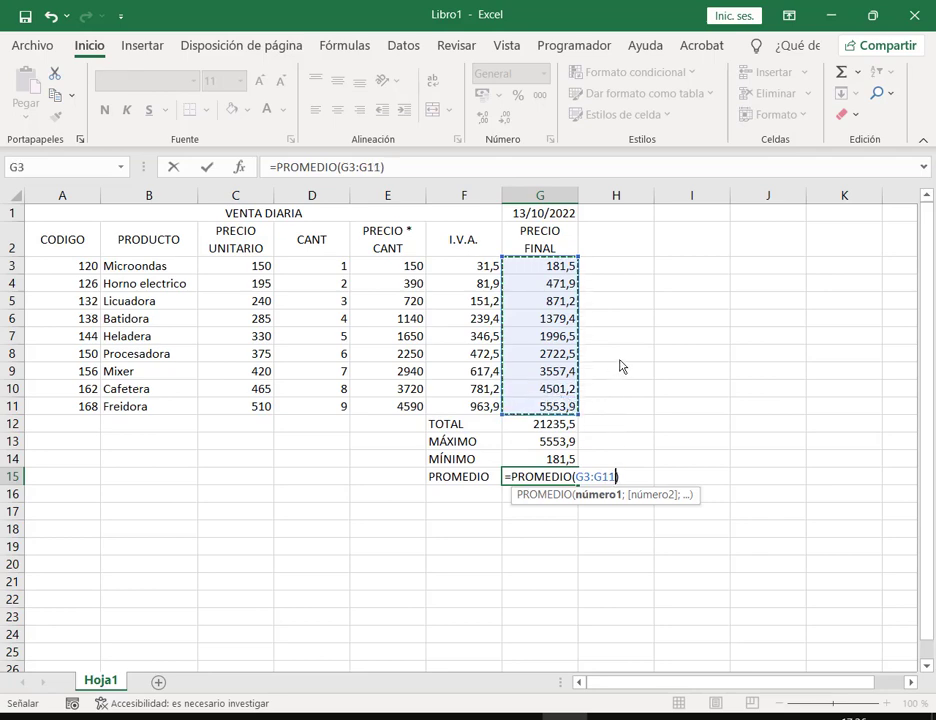
pyautogui.press('Return')
pyautogui.click(767, 400)
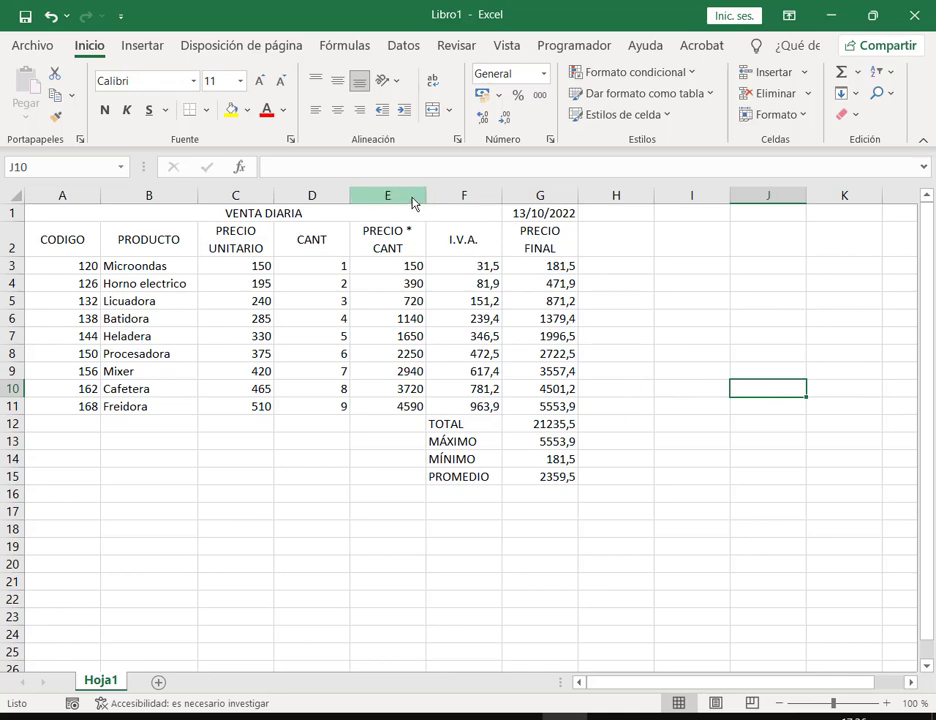
# Step: Apply All Borders to the sales table and border the summary block F12:G15
pyautogui.moveTo(380, 215); pyautogui.dragTo(540, 405)
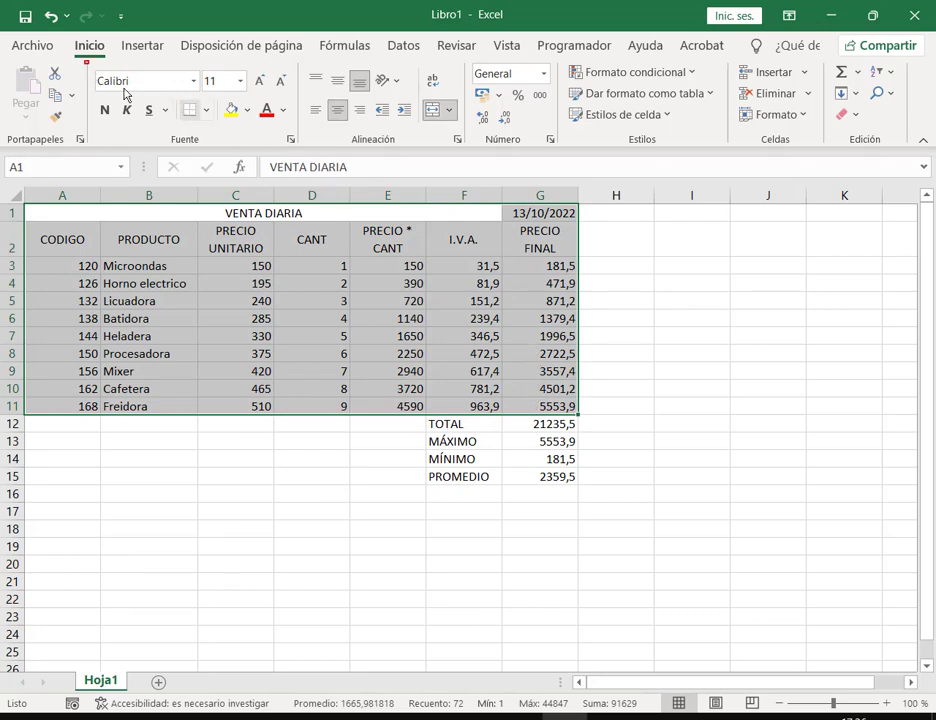
pyautogui.click(206, 110)
pyautogui.click(244, 297)
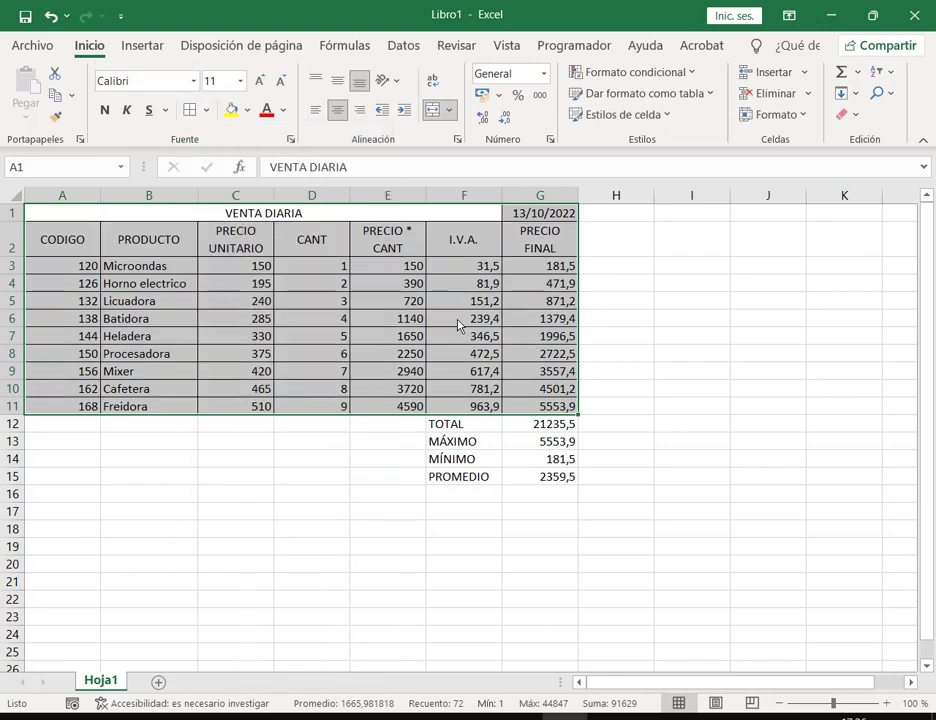
pyautogui.click(558, 345)
pyautogui.moveTo(479, 421); pyautogui.dragTo(508, 474)
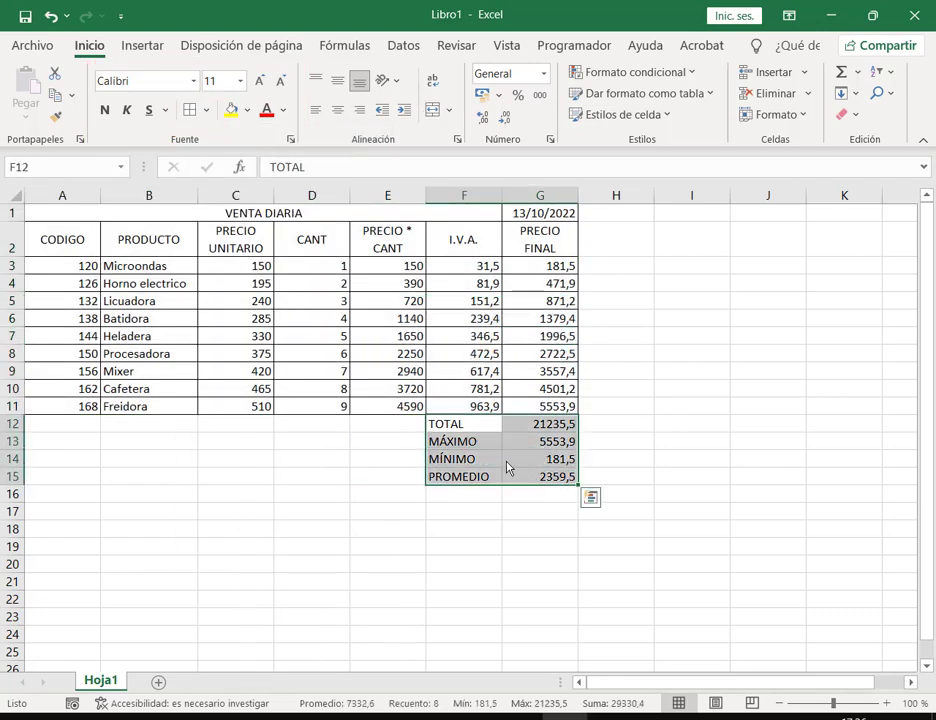
pyautogui.click(470, 442)
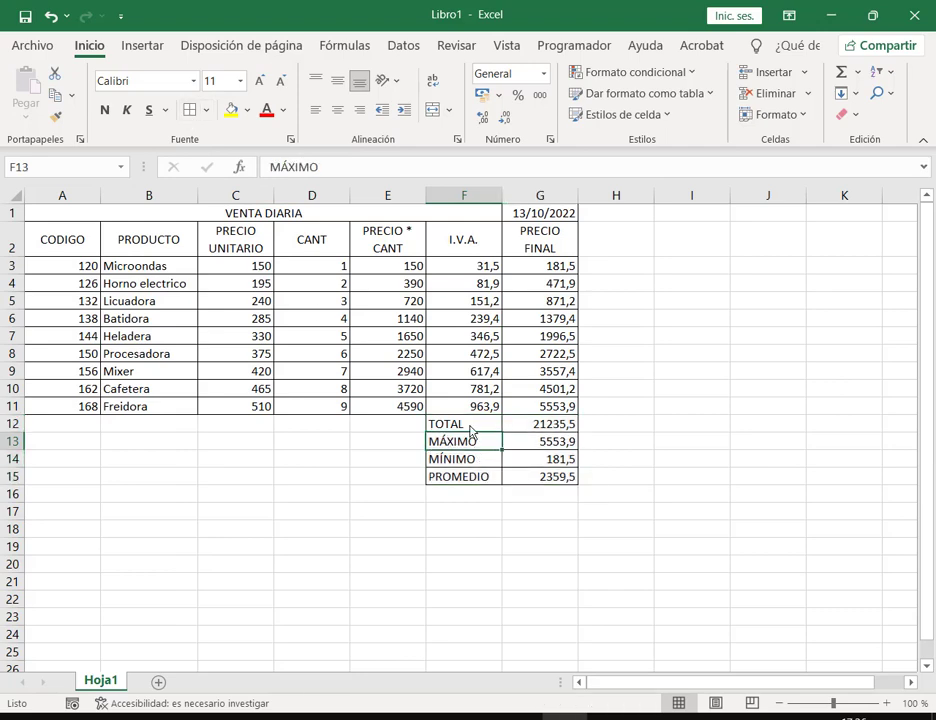
# Step: Give rows A1:G2 and labels F12:F15 light blue fill and bold text
pyautogui.moveTo(476, 426); pyautogui.dragTo(480, 476)
pyautogui.keyDown('ctrl'); pyautogui.moveTo(330, 215); pyautogui.dragTo(539, 248); pyautogui.keyUp('ctrl')
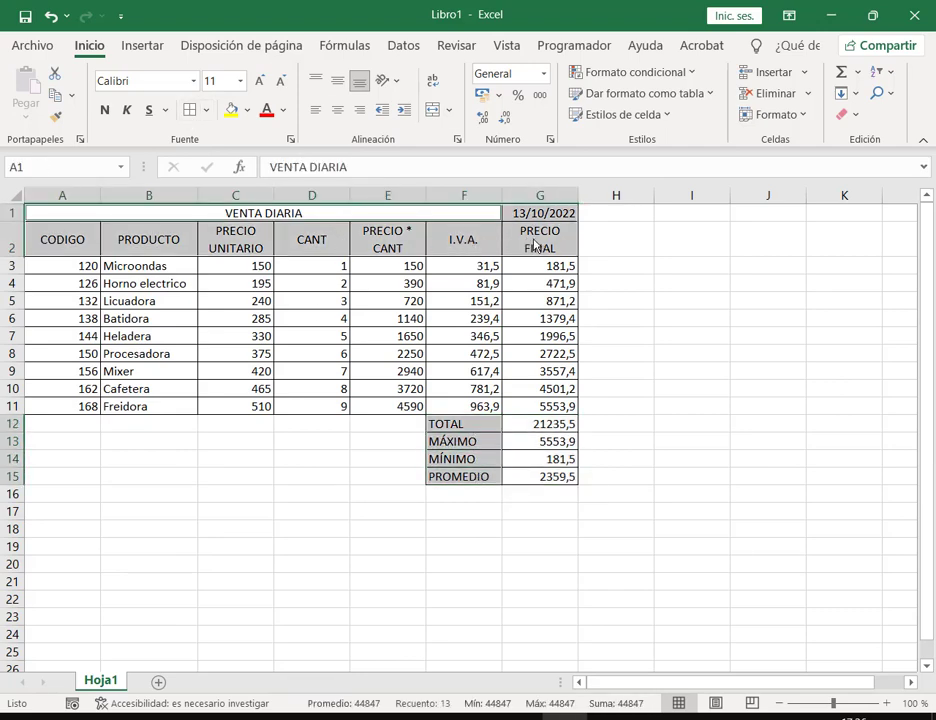
pyautogui.click(249, 111)
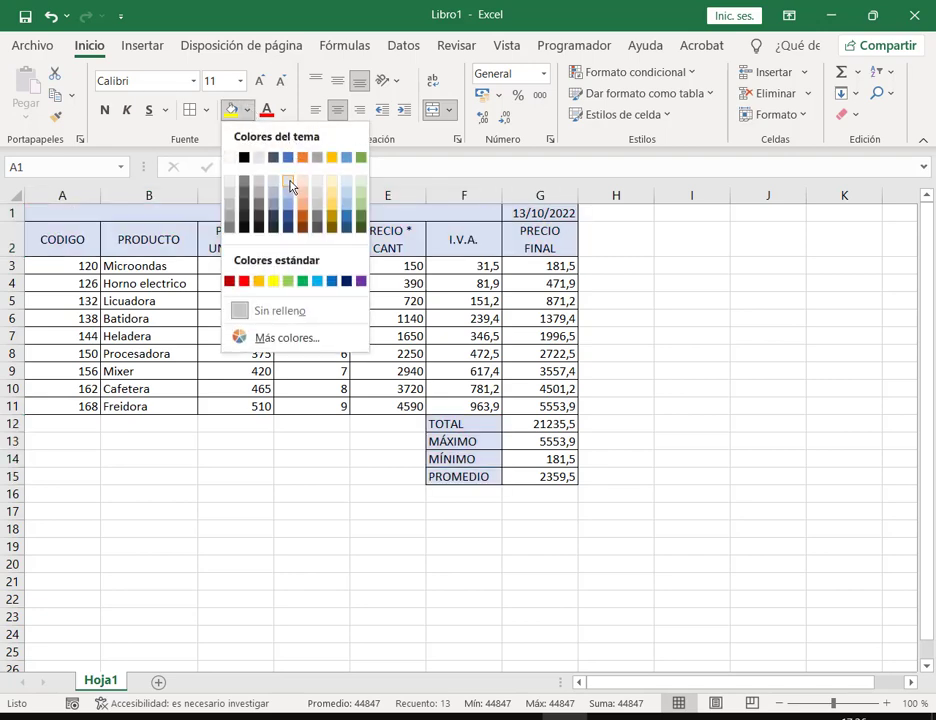
pyautogui.click(290, 186)
pyautogui.click(104, 110)
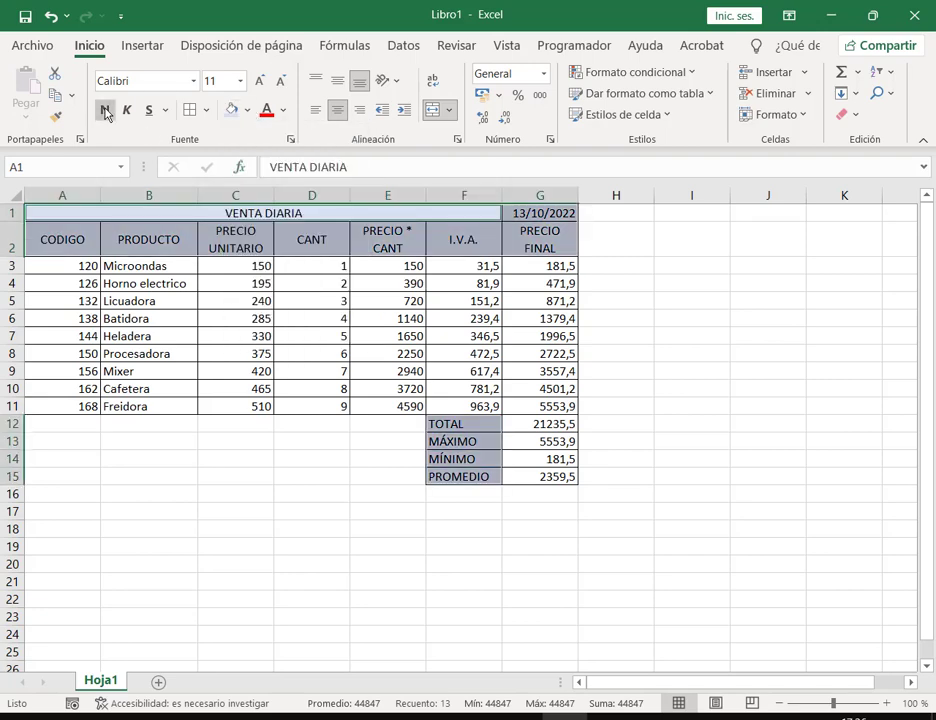
pyautogui.click(592, 316)
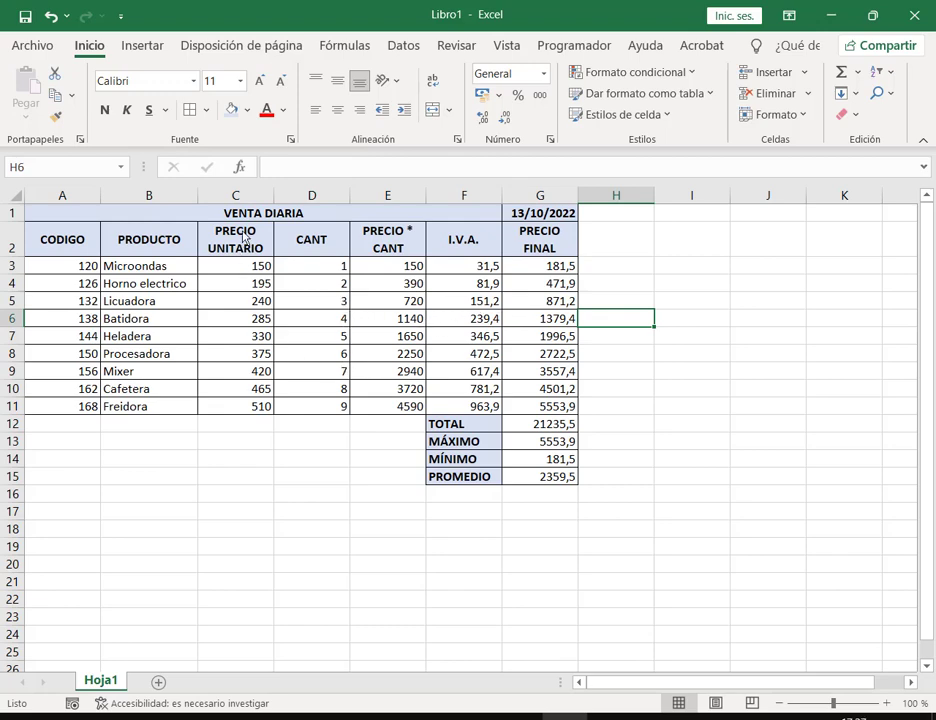
# Step: Apply $ Español (Argentina) accounting format to C3:C11, E3:F11 and G3:G15, then narrow column G
pyautogui.moveTo(245, 266); pyautogui.dragTo(255, 410)
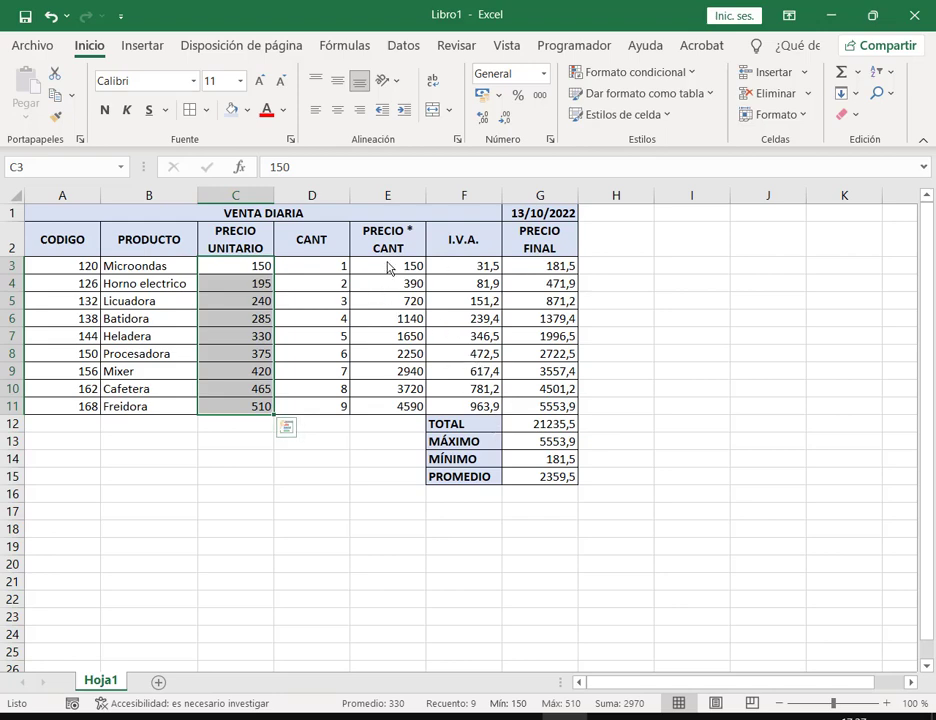
pyautogui.moveTo(386, 267); pyautogui.dragTo(485, 407)
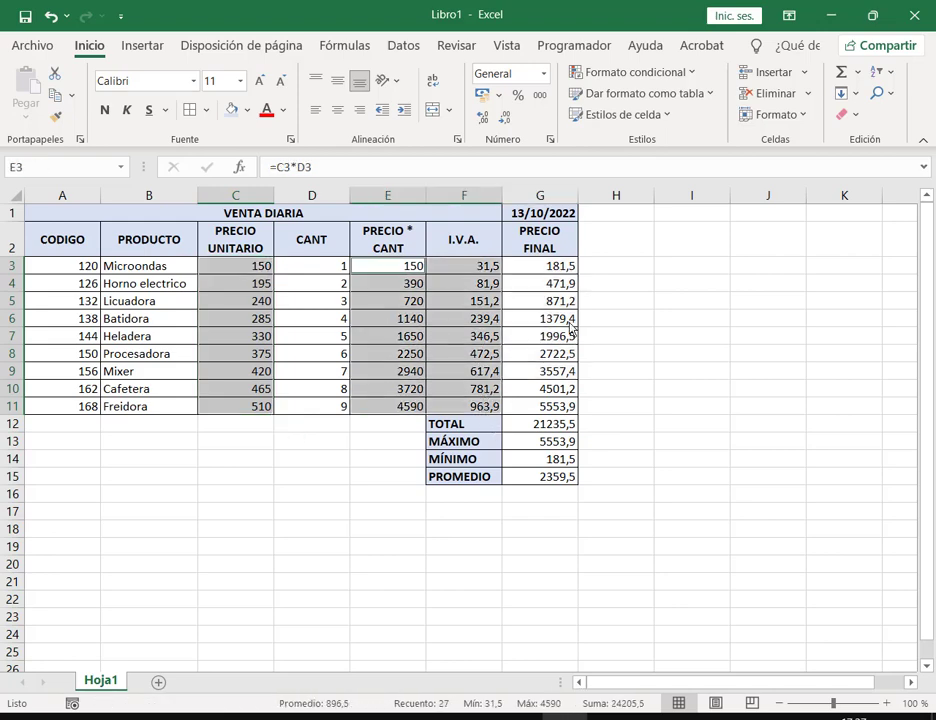
pyautogui.moveTo(562, 270); pyautogui.dragTo(560, 476)
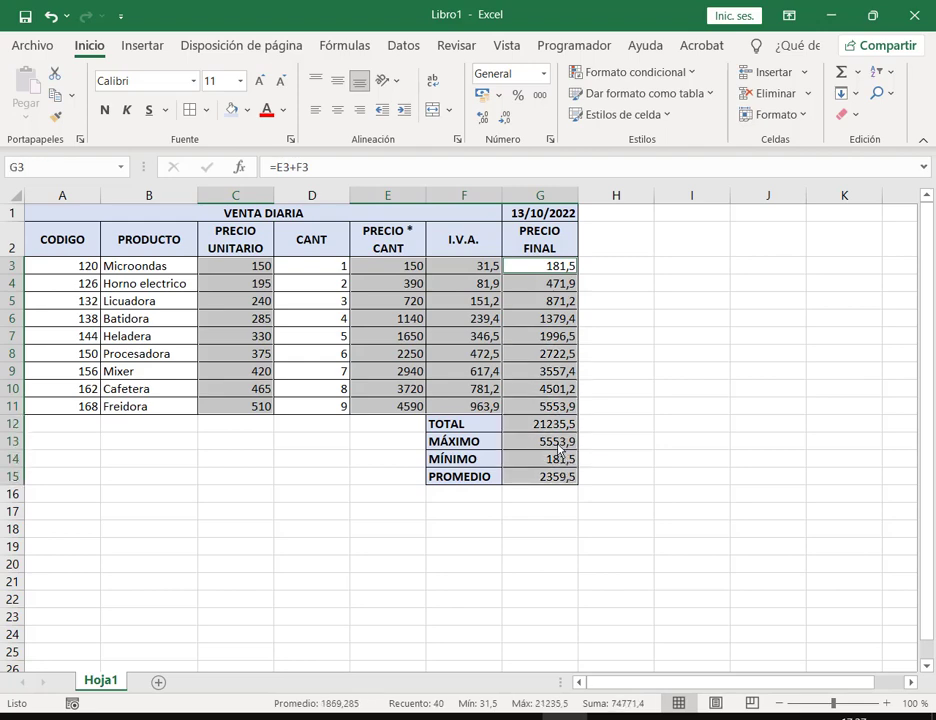
pyautogui.click(499, 95)
pyautogui.click(498, 147)
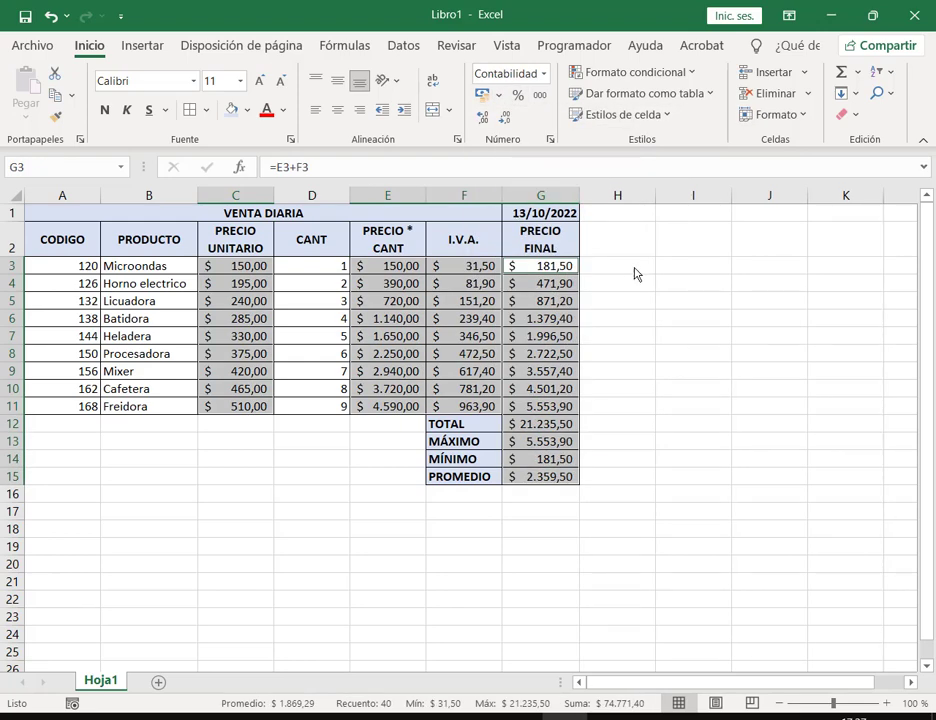
pyautogui.click(632, 268)
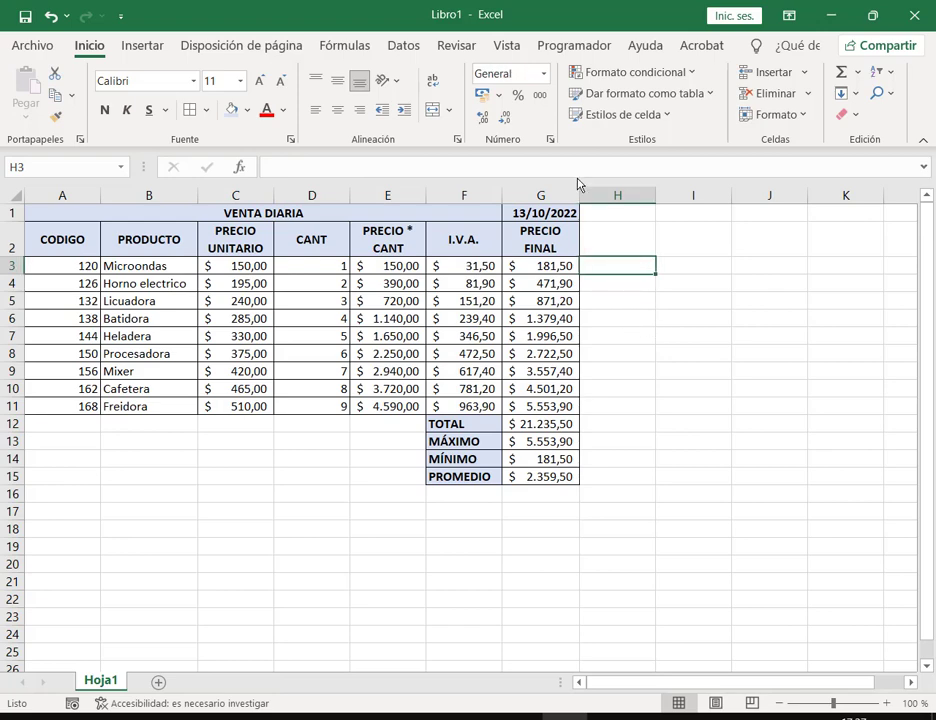
pyautogui.moveTo(577, 203); pyautogui.dragTo(565, 200)
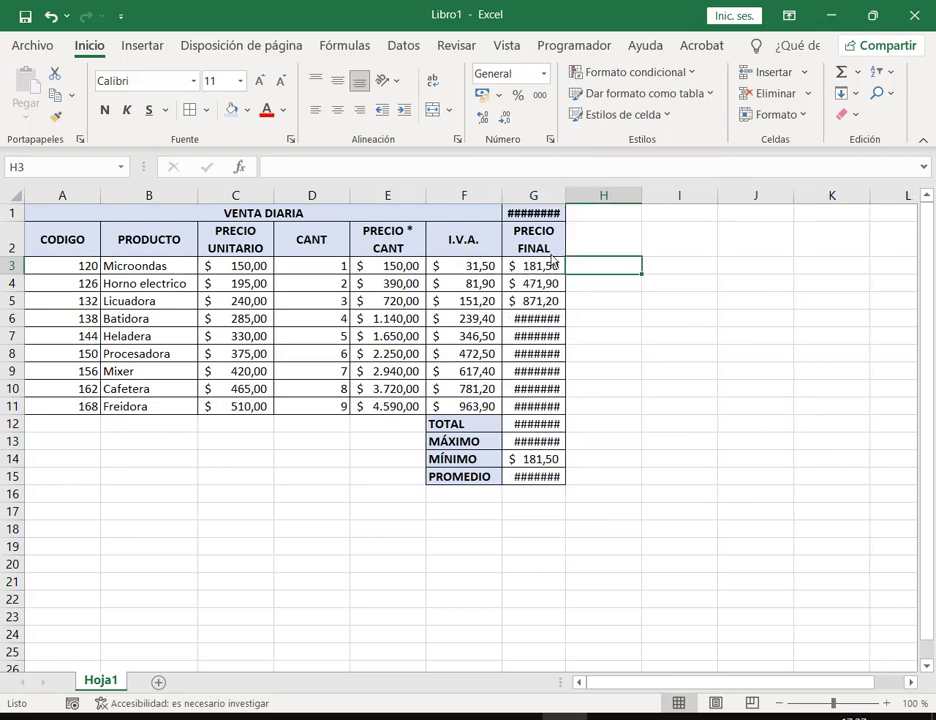
pyautogui.click(538, 213)
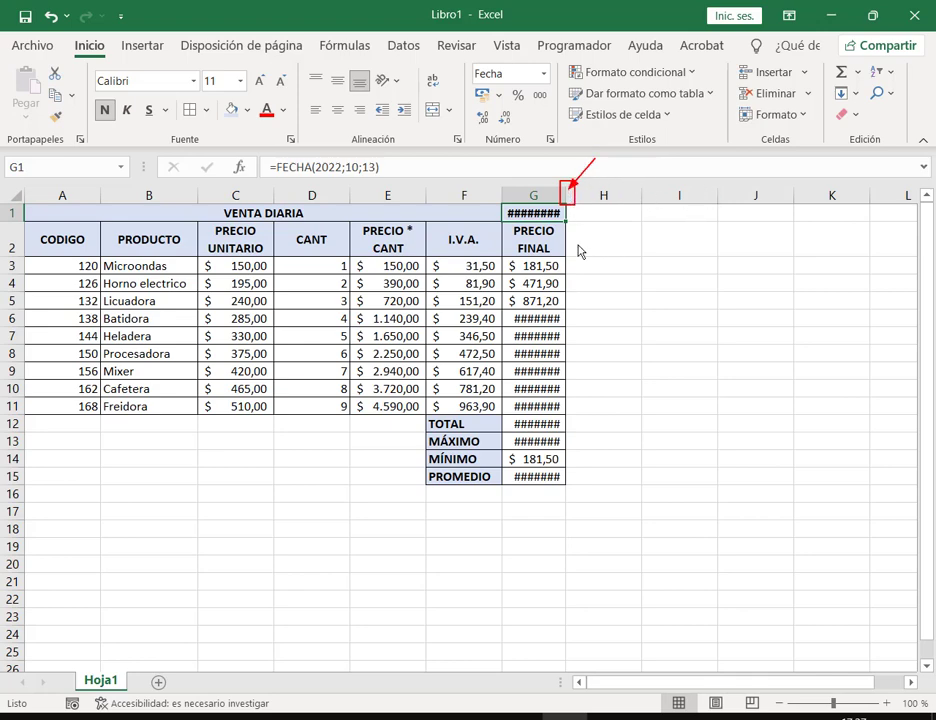
# Step: Widen column G so the 13/10/2022 date and all final prices display in full
pyautogui.moveTo(567, 200); pyautogui.dragTo(587, 201)
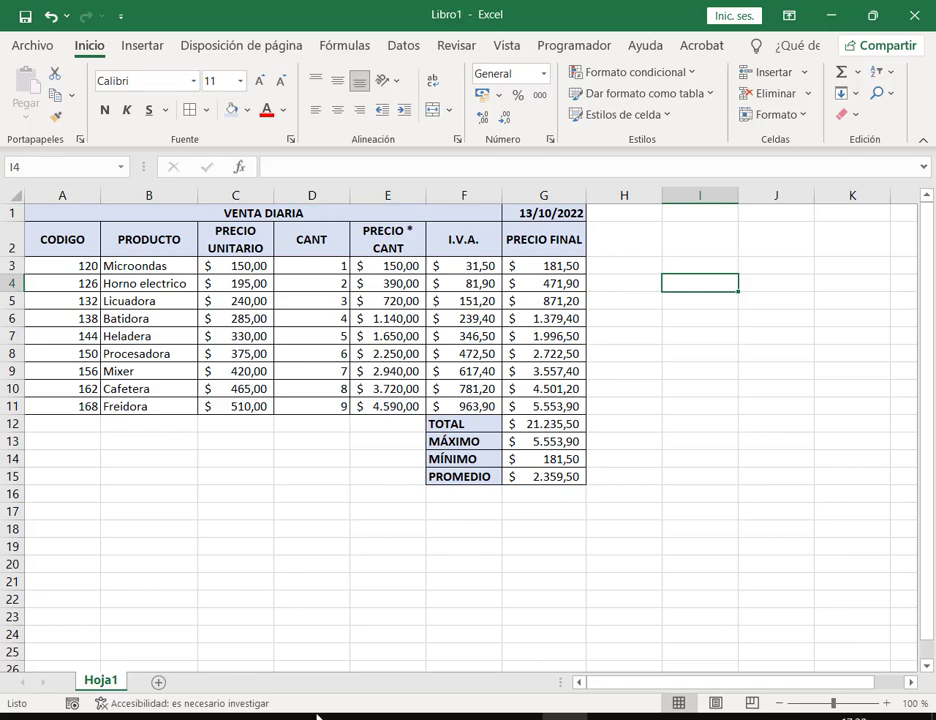
pyautogui.moveTo(309, 712)
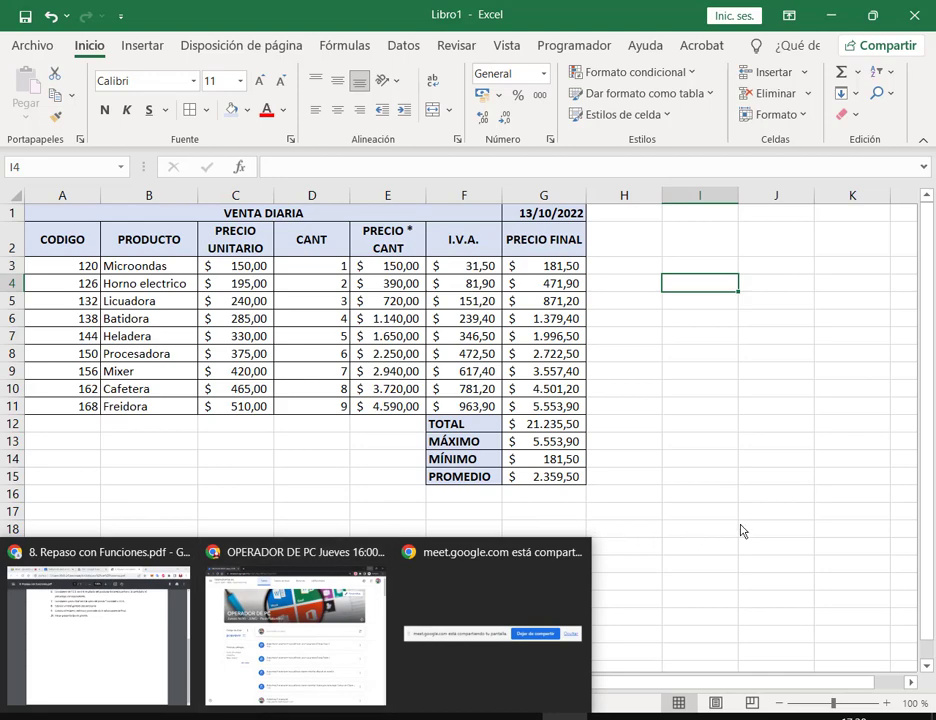
pyautogui.click(741, 531)
pyautogui.click(652, 341)
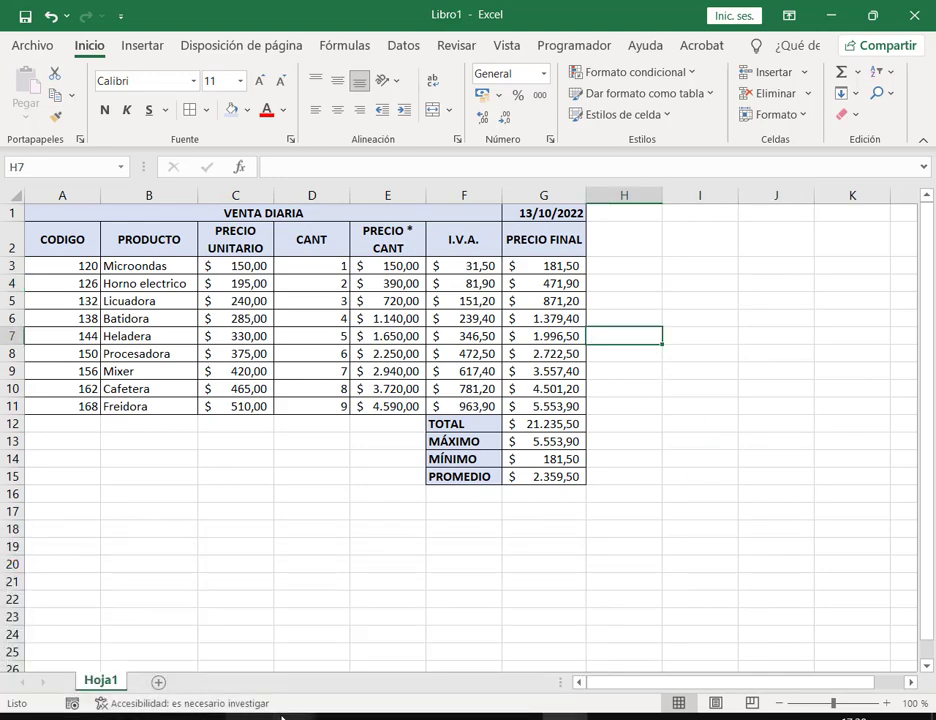
# Step: Check the practice number in the exercise PDF in Chrome, then close the tab and minimize Chrome
pyautogui.moveTo(309, 712)
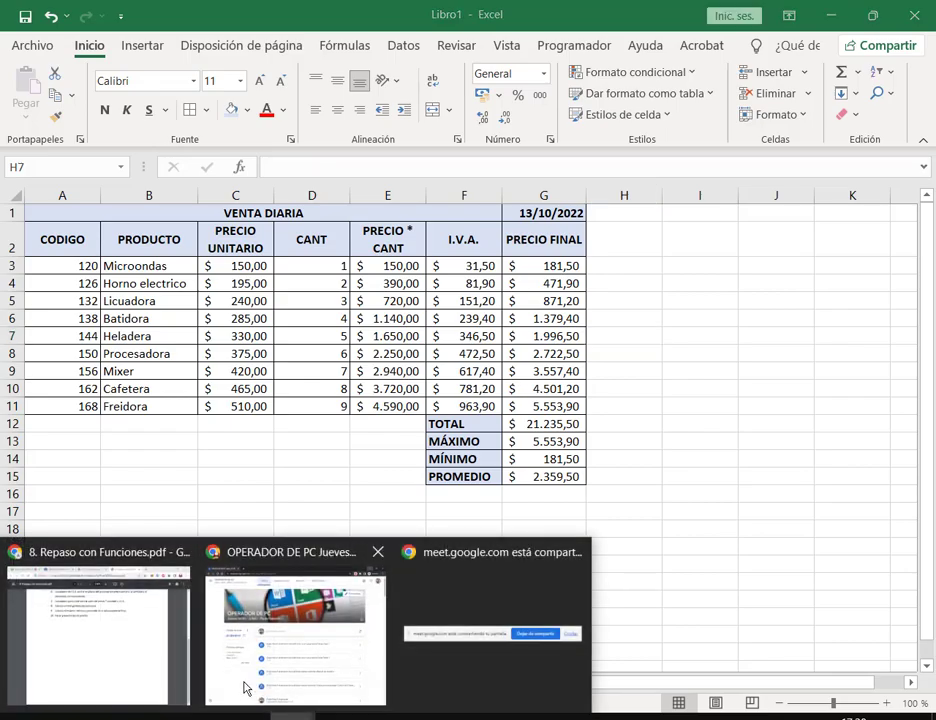
pyautogui.click(150, 643)
pyautogui.scroll(5, 760, 253)
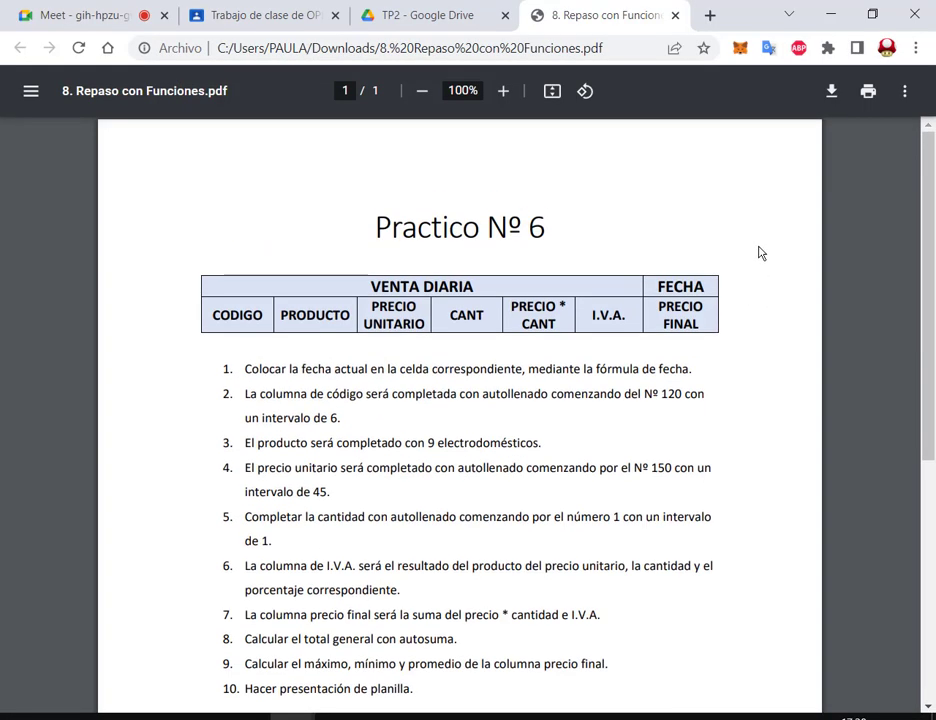
pyautogui.doubleClick(537, 229)
pyautogui.click(680, 17)
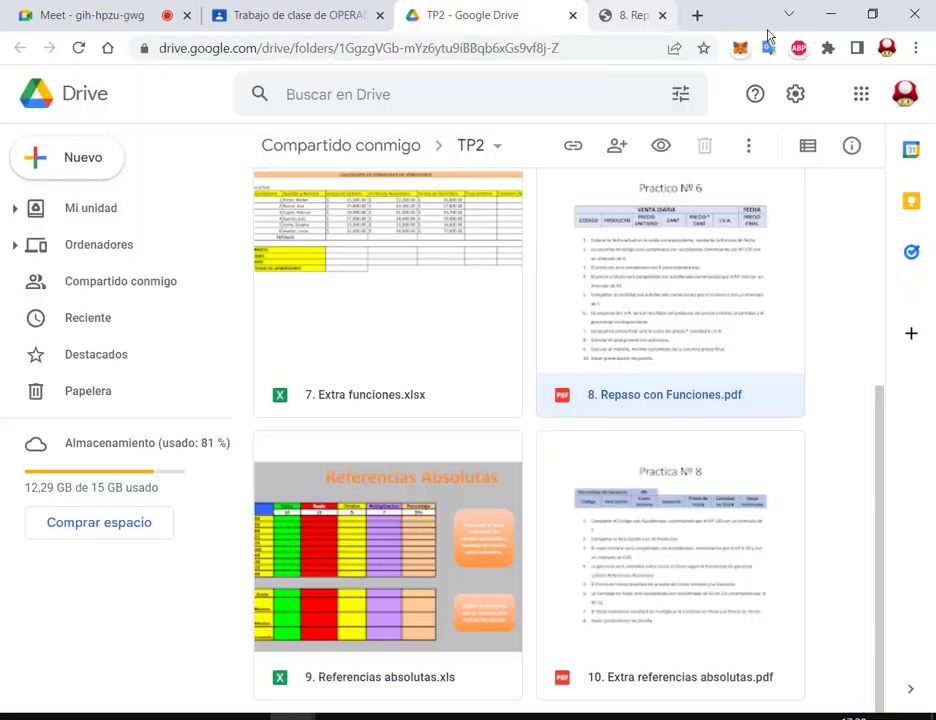
pyautogui.click(831, 14)
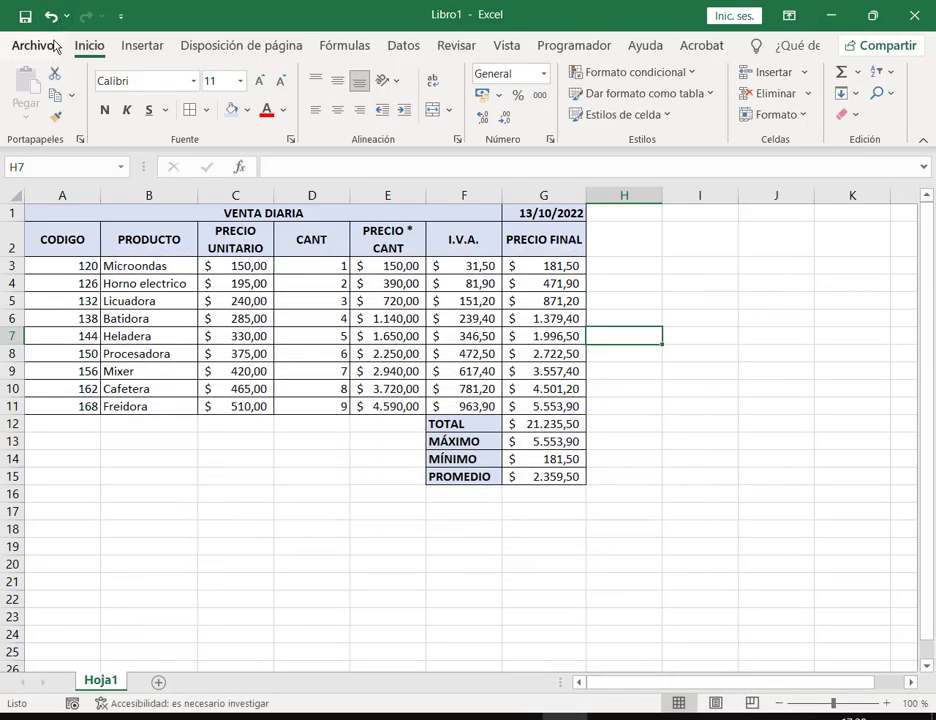
# Step: Save the workbook into the 3. Excel folder as Práctica Nº8.xlsx, adapted from Práctica Nº5
pyautogui.click(32, 45)
pyautogui.click(77, 286)
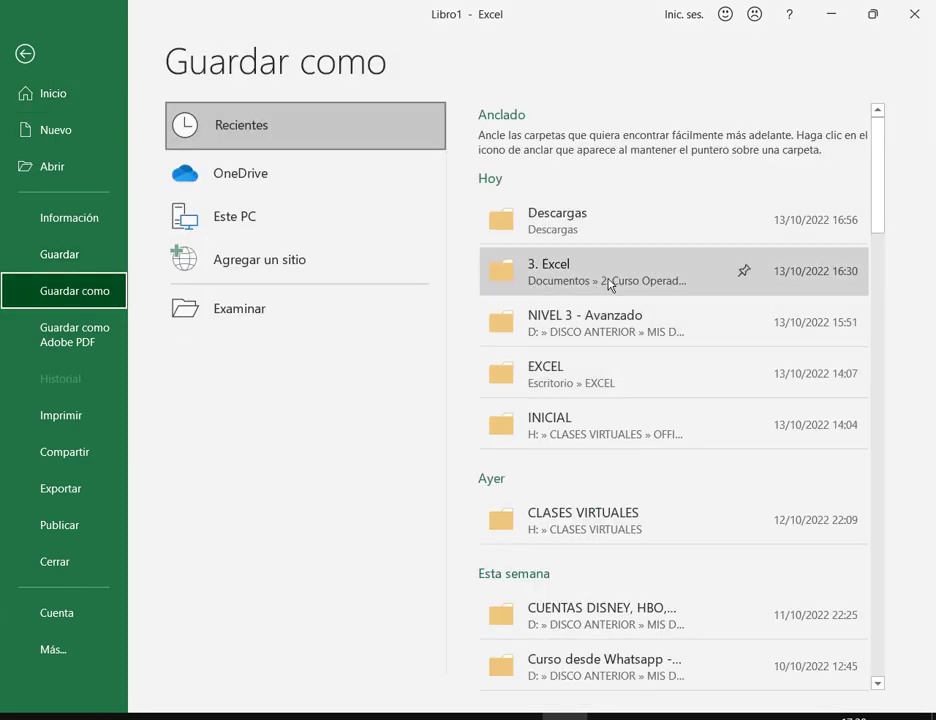
pyautogui.click(602, 275)
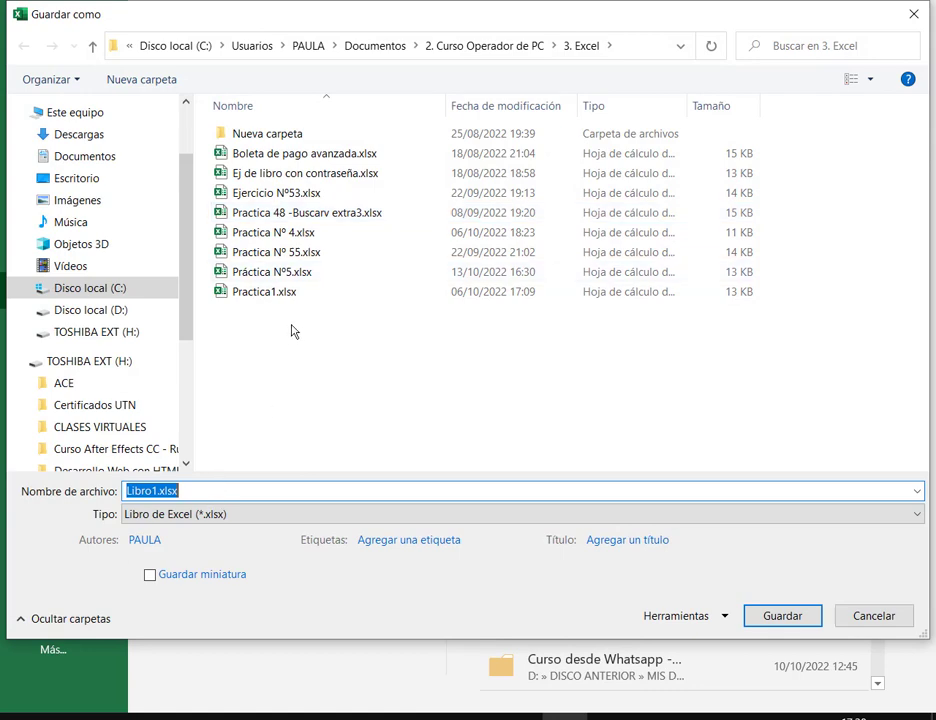
pyautogui.click(305, 275)
pyautogui.click(181, 494)
pyautogui.moveTo(181, 494)
pyautogui.mouseDown()
pyautogui.moveTo(200, 493)
pyautogui.moveTo(198, 508)
pyautogui.moveTo(200, 495)
pyautogui.moveTo(183, 494)
pyautogui.mouseUp()
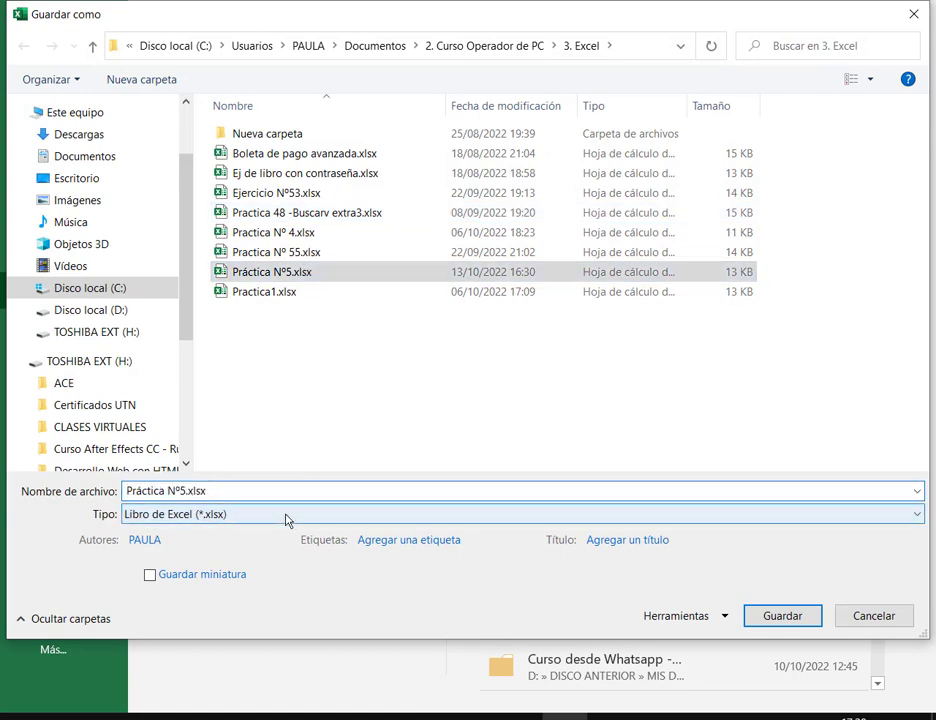
pyautogui.press('BackSpace')
pyautogui.write('8')
pyautogui.press('Return')
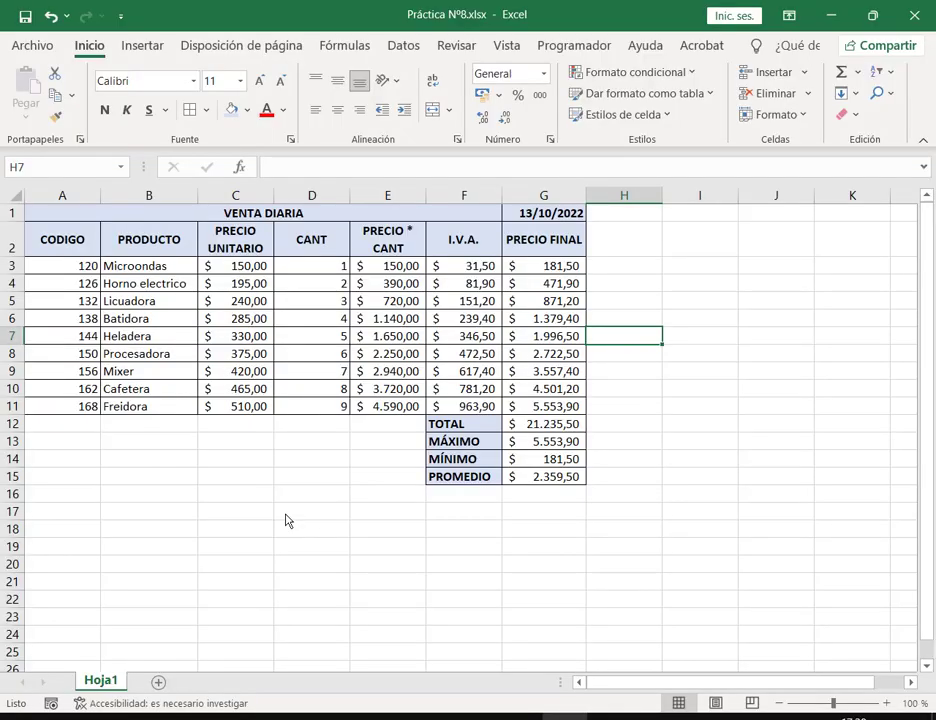
# Step: Close Excel and browse Descargas, then Escritorio > EXCEL, in File Explorer
pyautogui.click(700, 266)
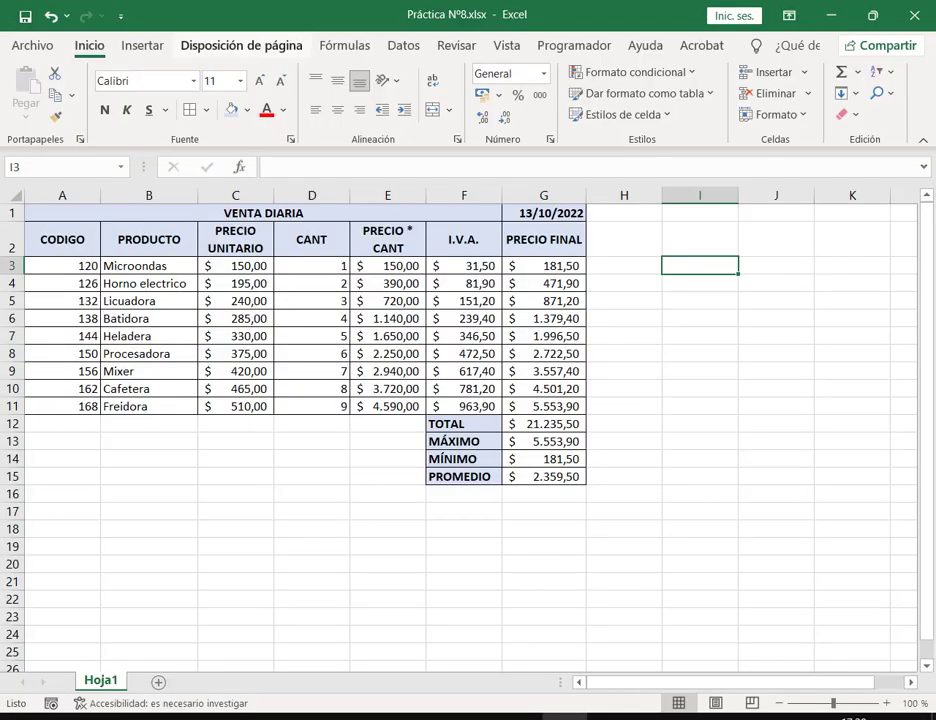
pyautogui.click(930, 10)
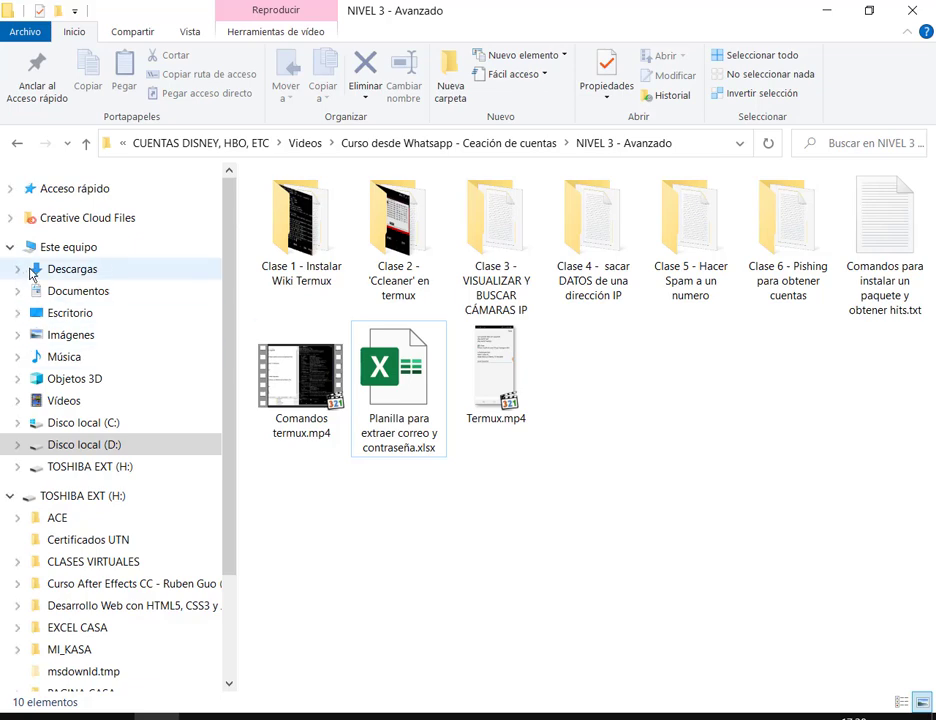
pyautogui.click(62, 272)
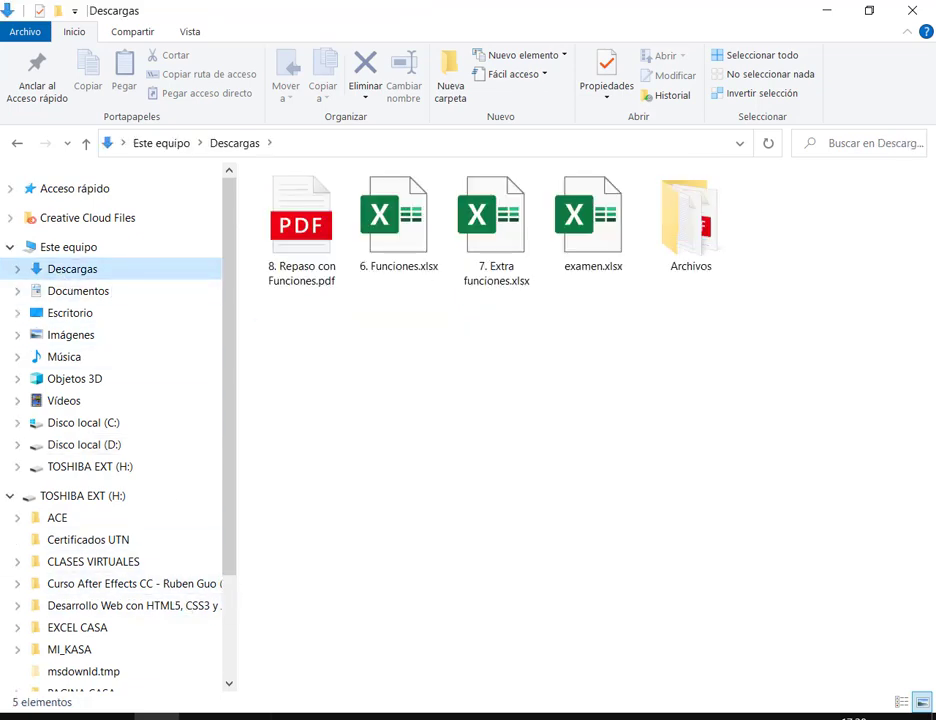
pyautogui.click(94, 310)
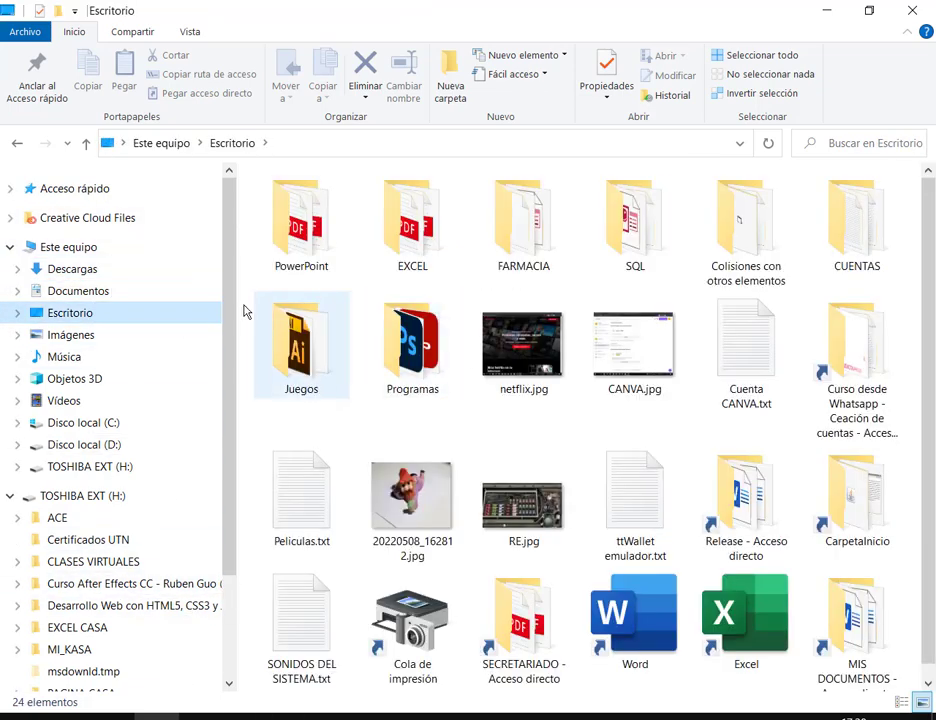
pyautogui.doubleClick(424, 240)
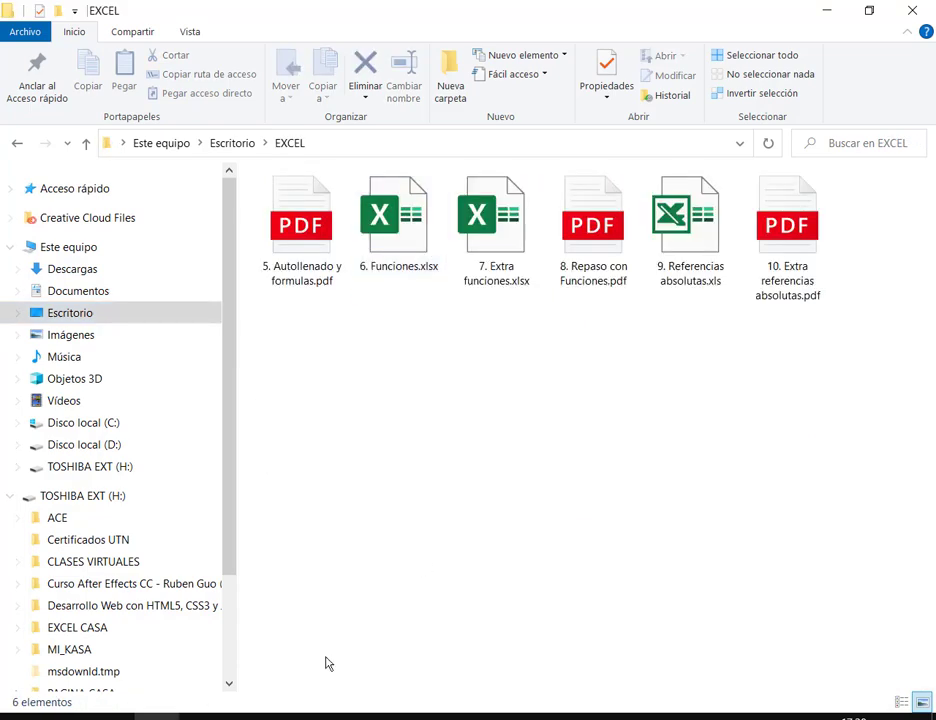
# Step: Bring the Google Drive window forward and launch Excel again from the Start menu
pyautogui.click(190, 640)
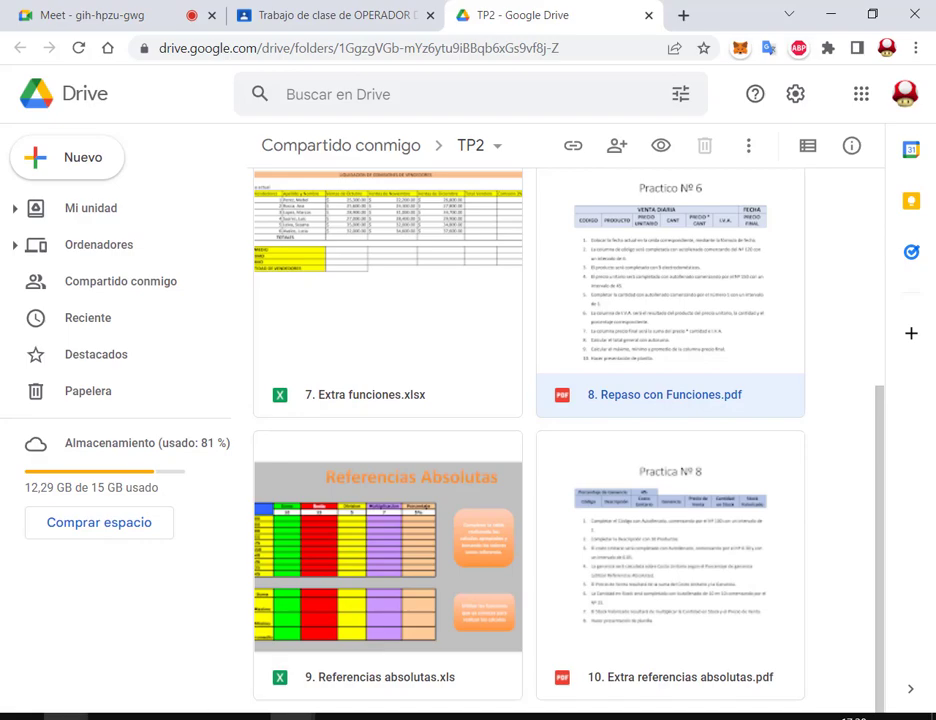
pyautogui.click(200, 712)
pyautogui.click(120, 503)
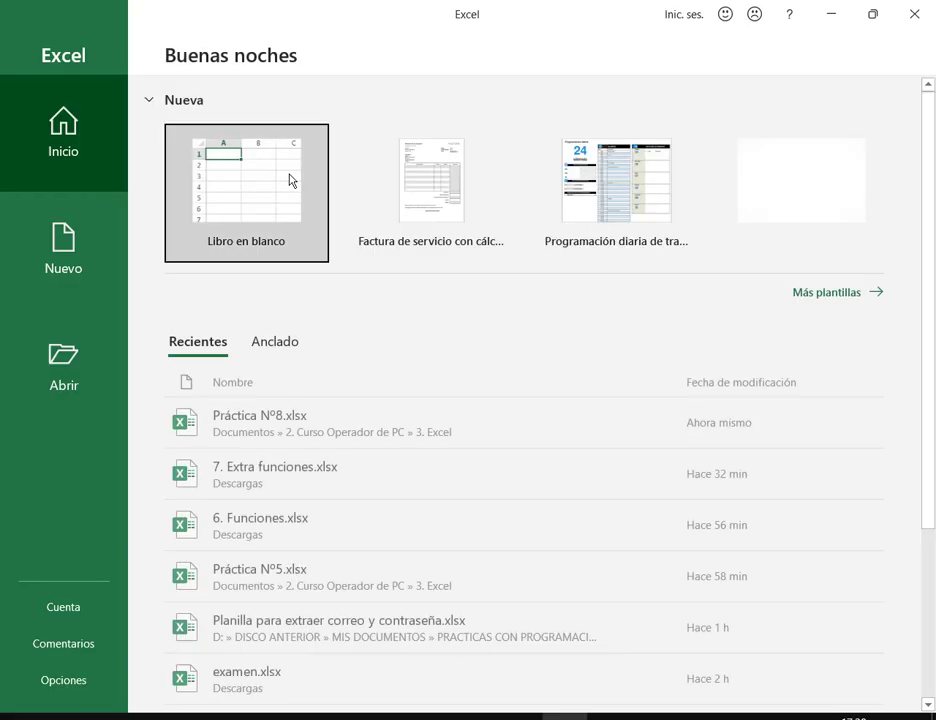
# Step: Start a blank workbook and enter 10 in B2 and 5 in C2
pyautogui.click(290, 237)
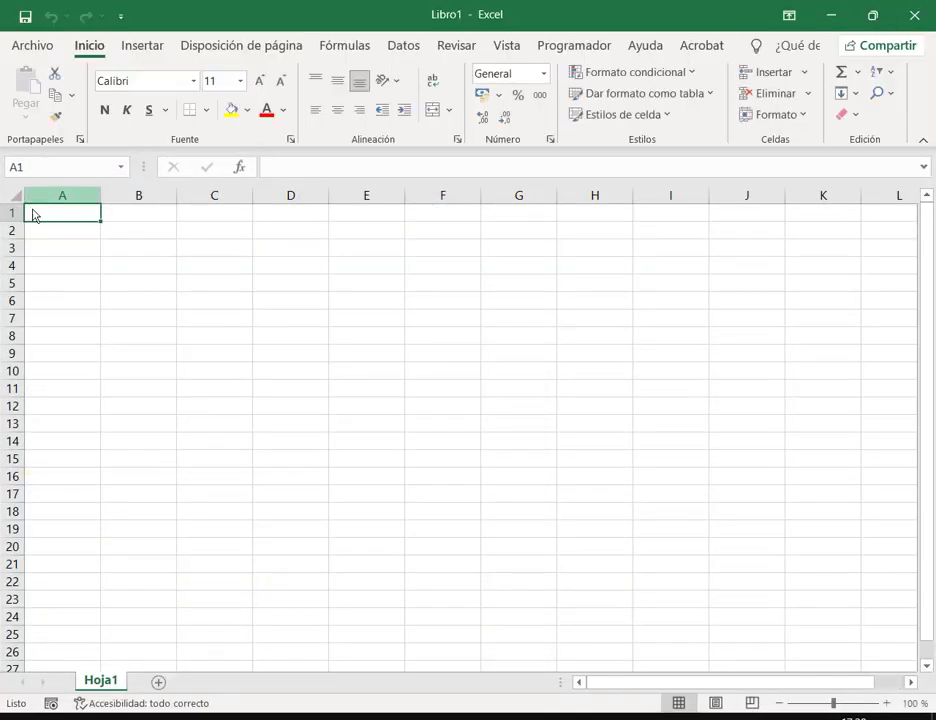
pyautogui.click(146, 234)
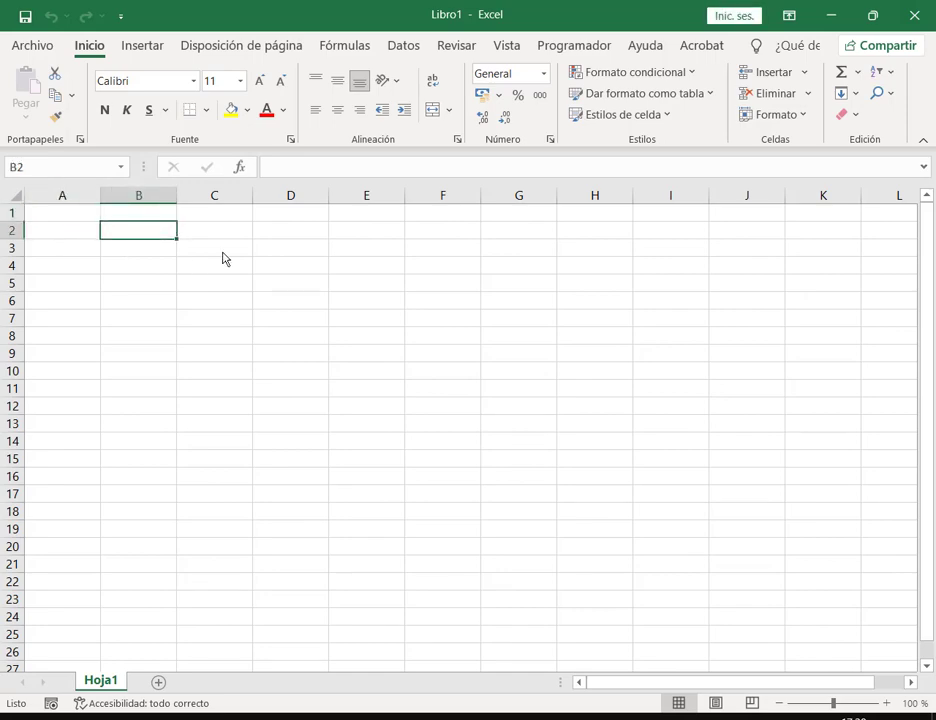
pyautogui.write('10')
pyautogui.press('Tab')
pyautogui.write('5')
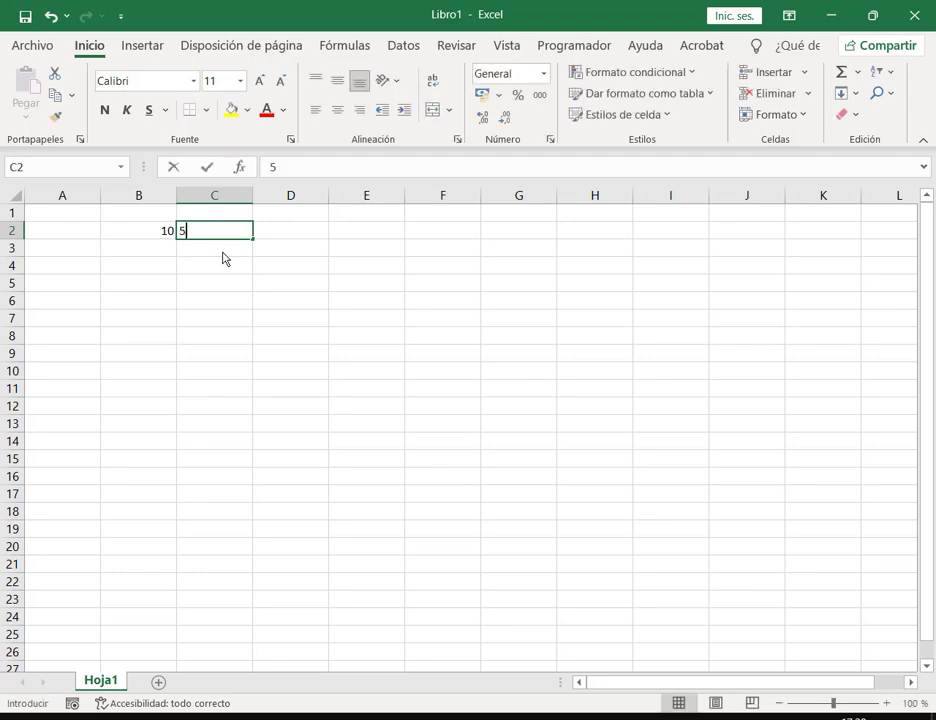
pyautogui.click(224, 253)
# Step: Select B3:C5 and enter 55, 66 and 75 down column B
pyautogui.press('Left')
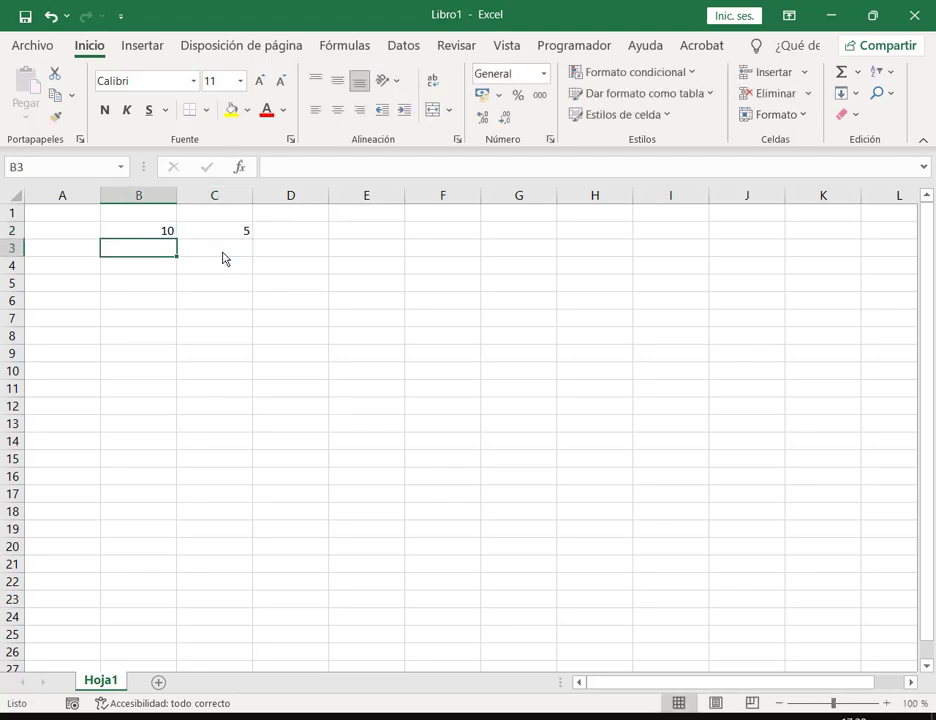
pyautogui.hotkey('ctrl', 'Right')
pyautogui.hotkey('ctrl', 'Left')
pyautogui.press('Right')
pyautogui.hotkey('shift', 'Right')
pyautogui.hotkey('shift', 'Down')
pyautogui.hotkey('shift', 'Down')
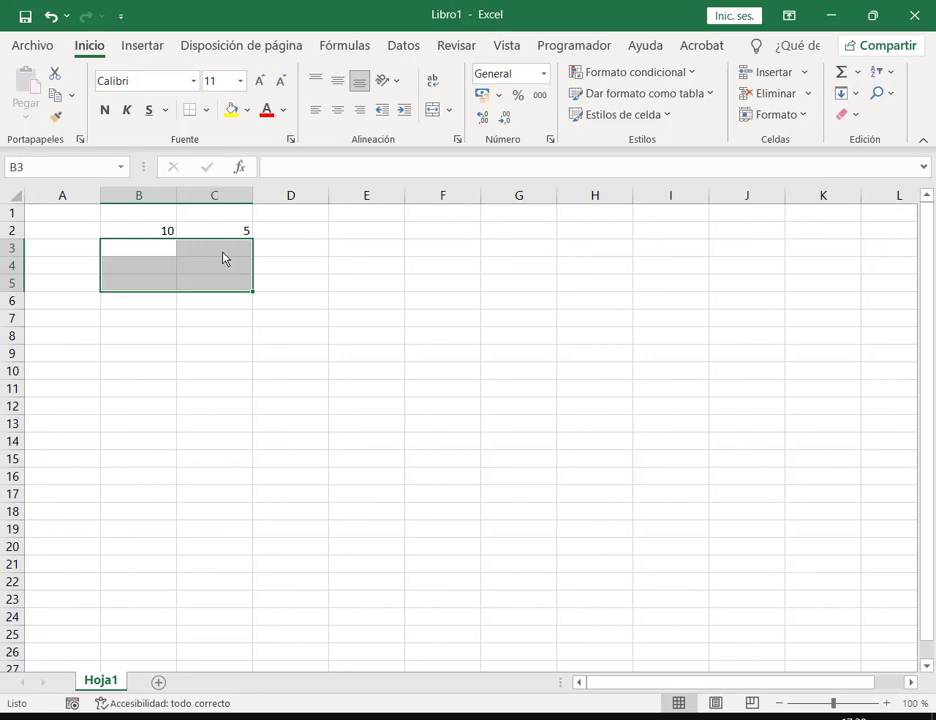
pyautogui.write('55')
pyautogui.press('Return')
pyautogui.write('66')
pyautogui.press('Return')
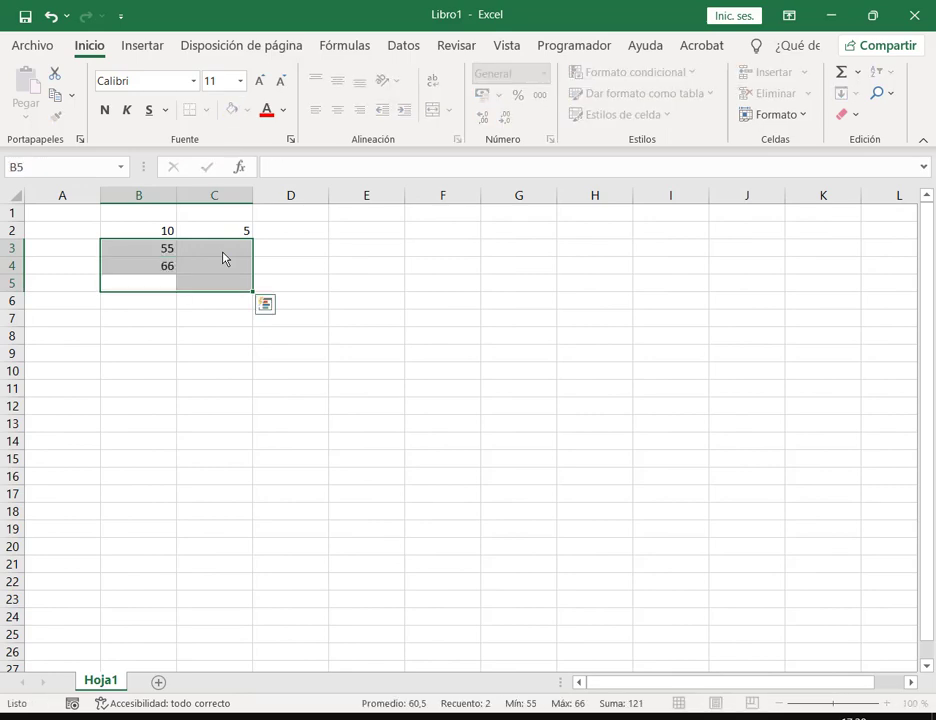
pyautogui.write('75')
pyautogui.press('Return')
# Step: Enter 22, 35 and 41 in C3:C5
pyautogui.write('22')
pyautogui.press('Return')
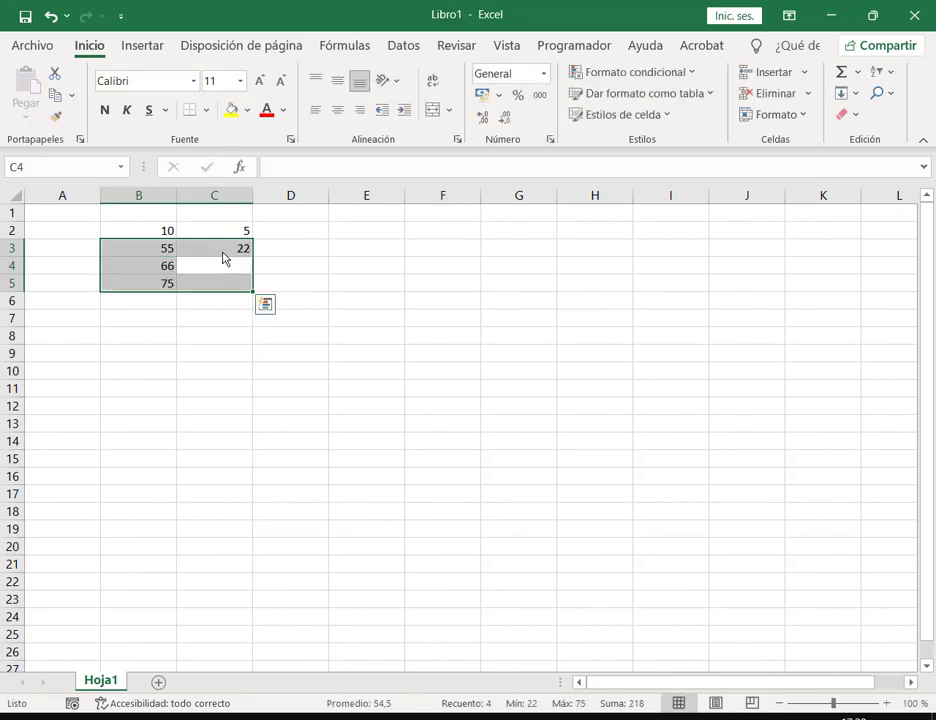
pyautogui.write('35')
pyautogui.press('Return')
pyautogui.write('41')
pyautogui.press('Return')
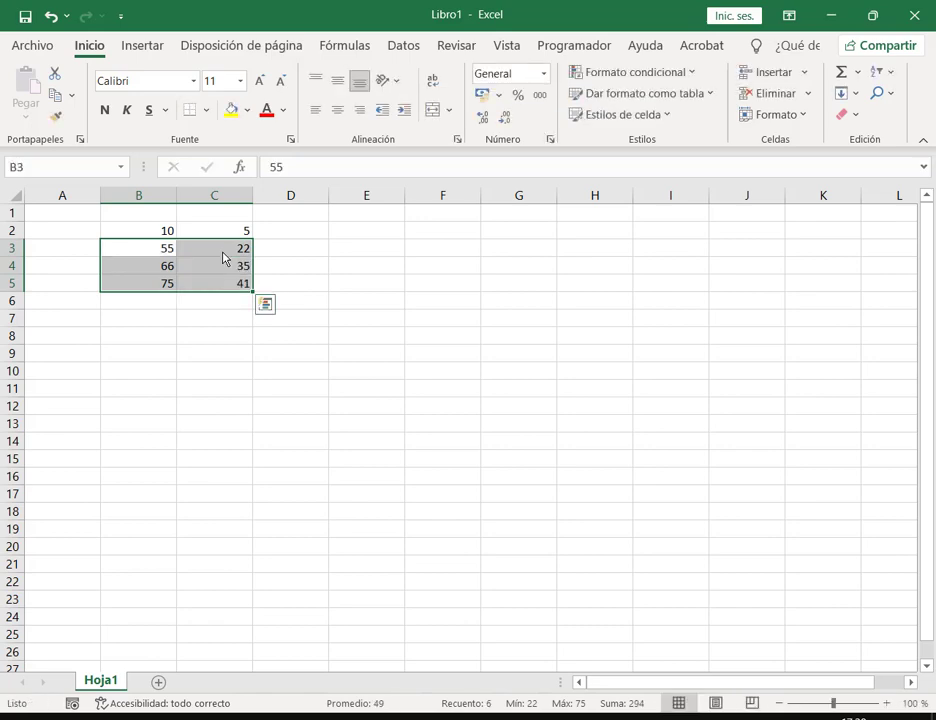
# Step: Enter the formula =B2+C2 in D2
pyautogui.click(285, 235)
pyautogui.write('=')
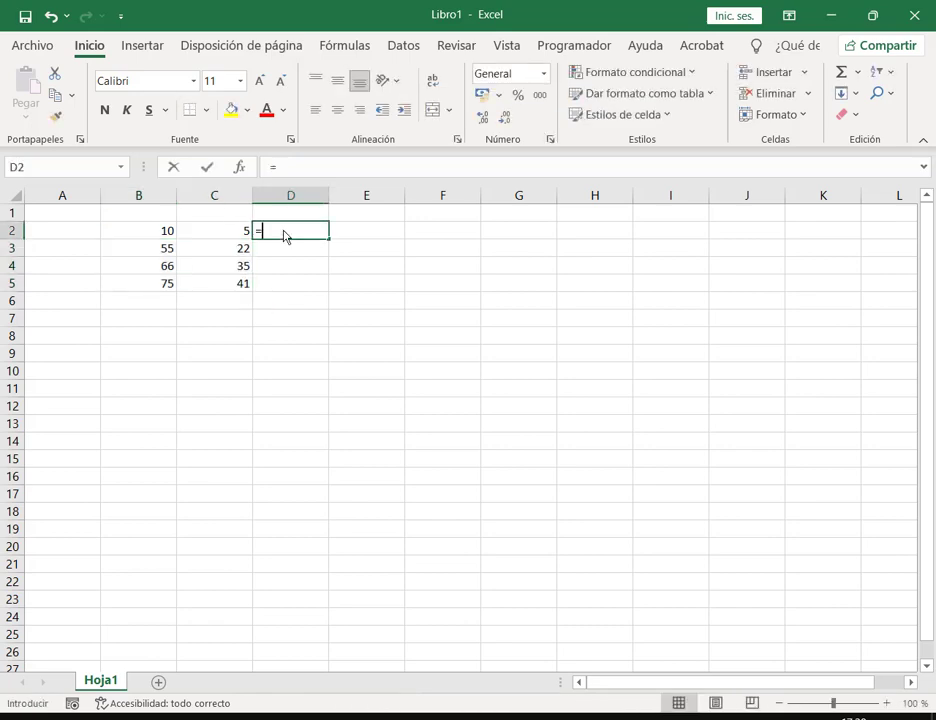
pyautogui.click(164, 236)
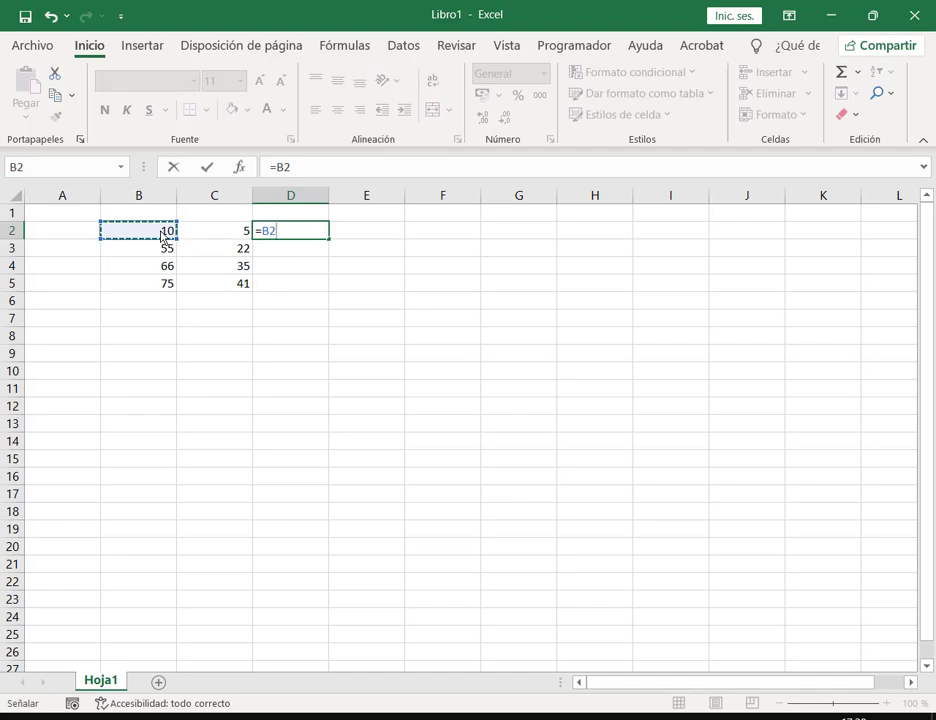
pyautogui.write('+')
pyautogui.click(216, 236)
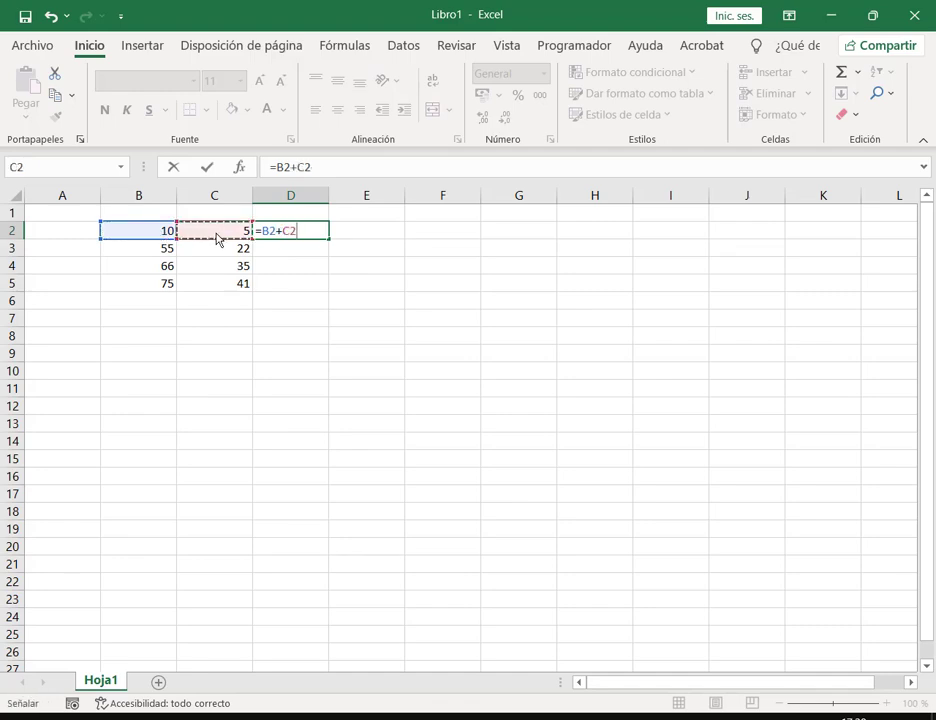
pyautogui.press('Return')
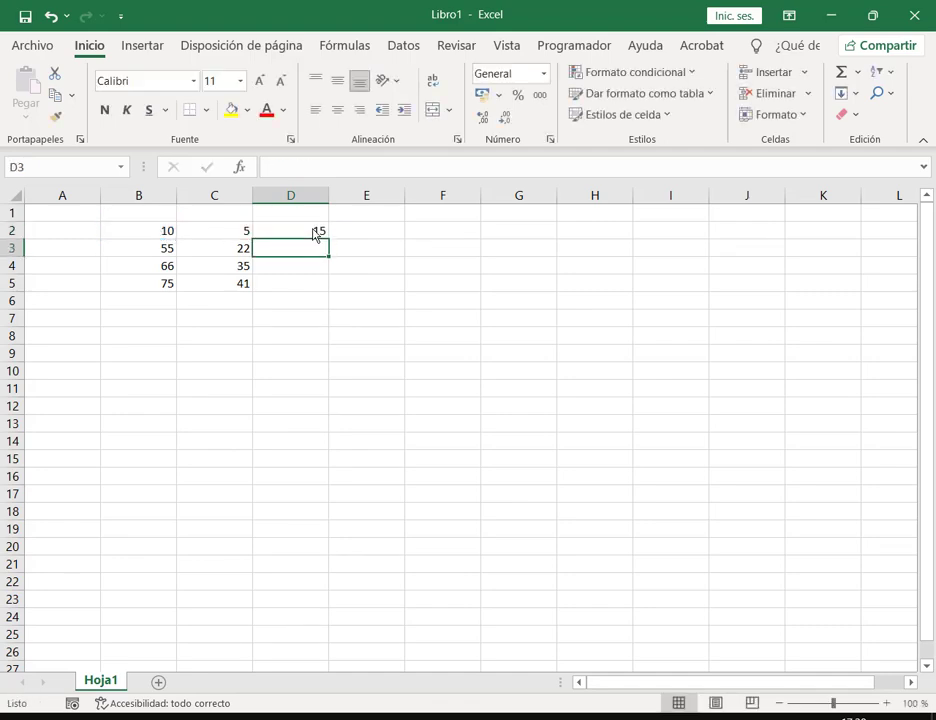
# Step: Fill the D2 sum down to D5, giving 15, 77, 101 and 116
pyautogui.click(309, 232)
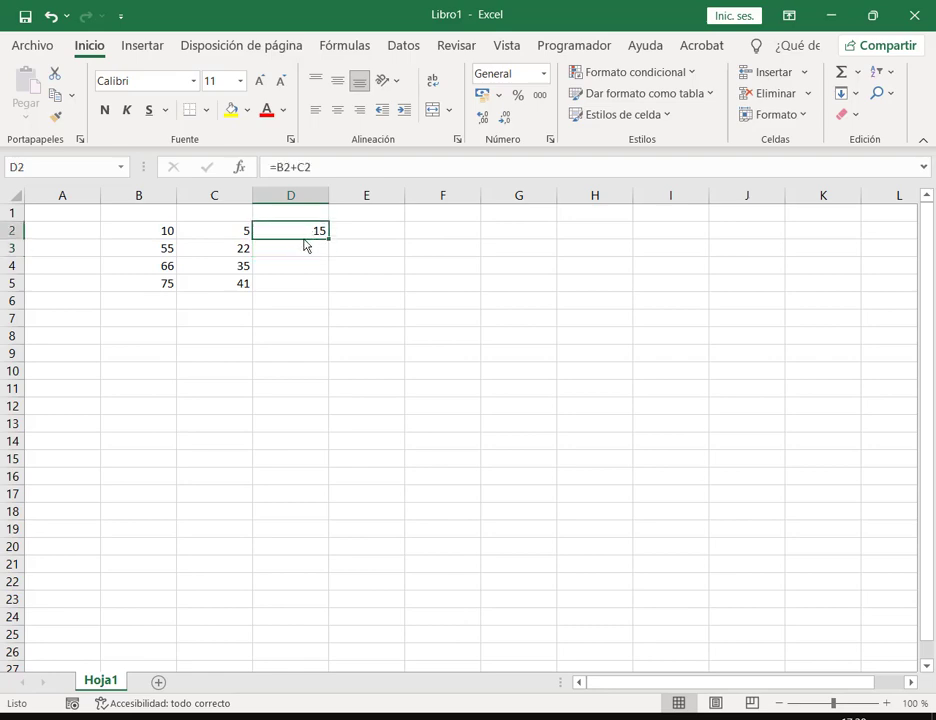
pyautogui.moveTo(306, 250); pyautogui.dragTo(295, 290)
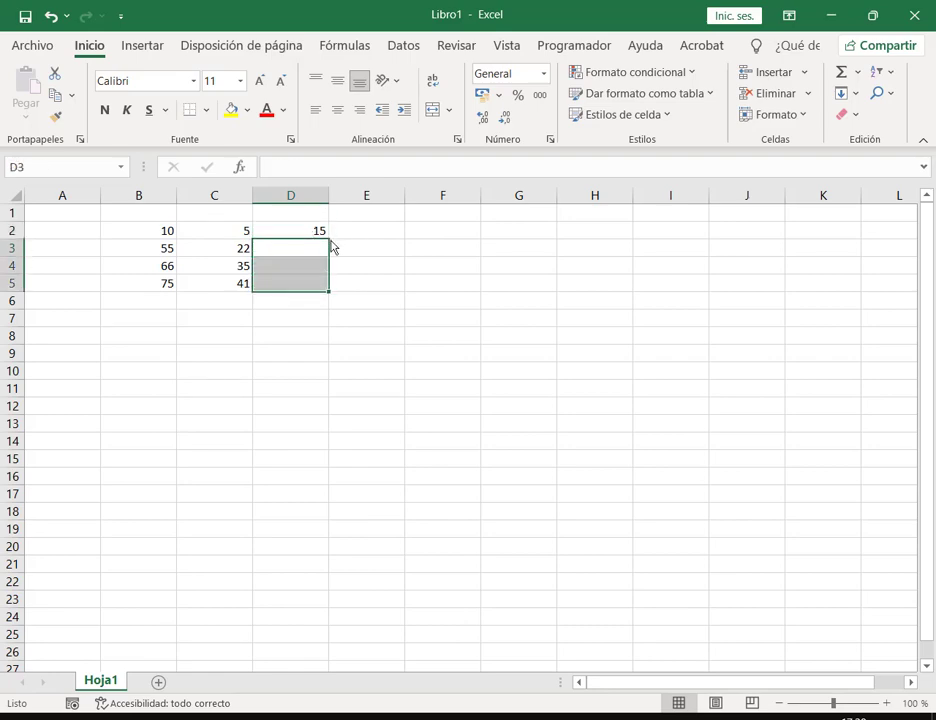
pyautogui.press('Up')
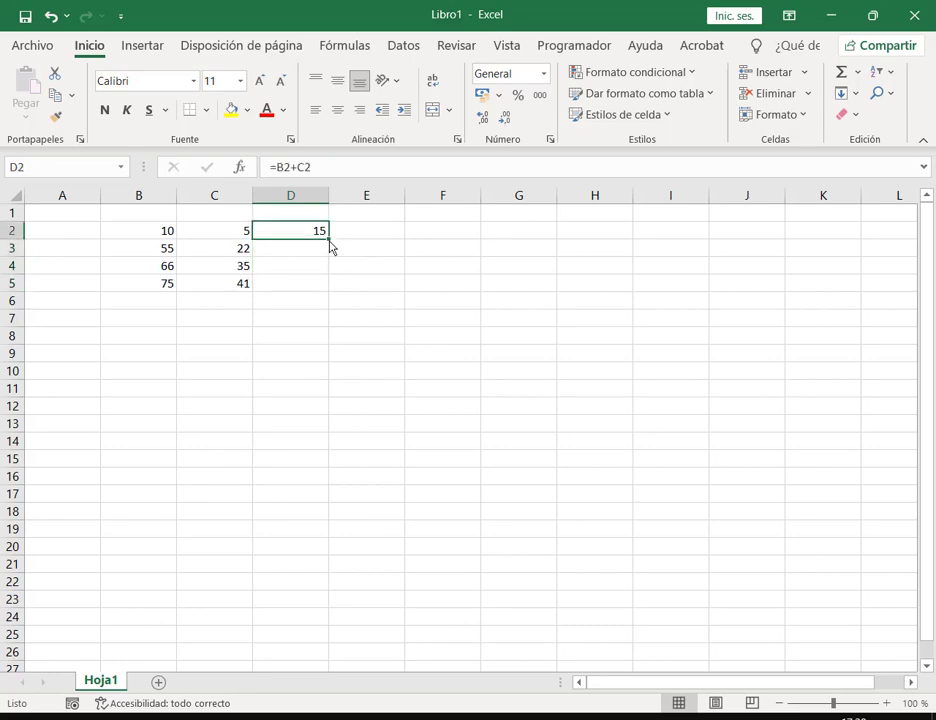
pyautogui.moveTo(330, 246); pyautogui.dragTo(326, 288)
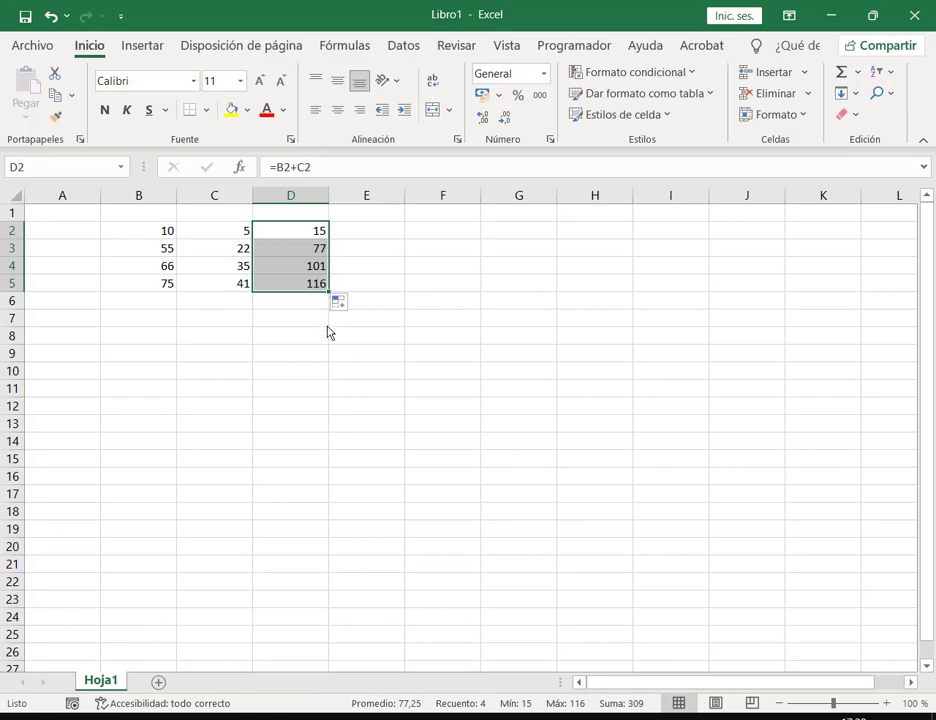
pyautogui.click(371, 354)
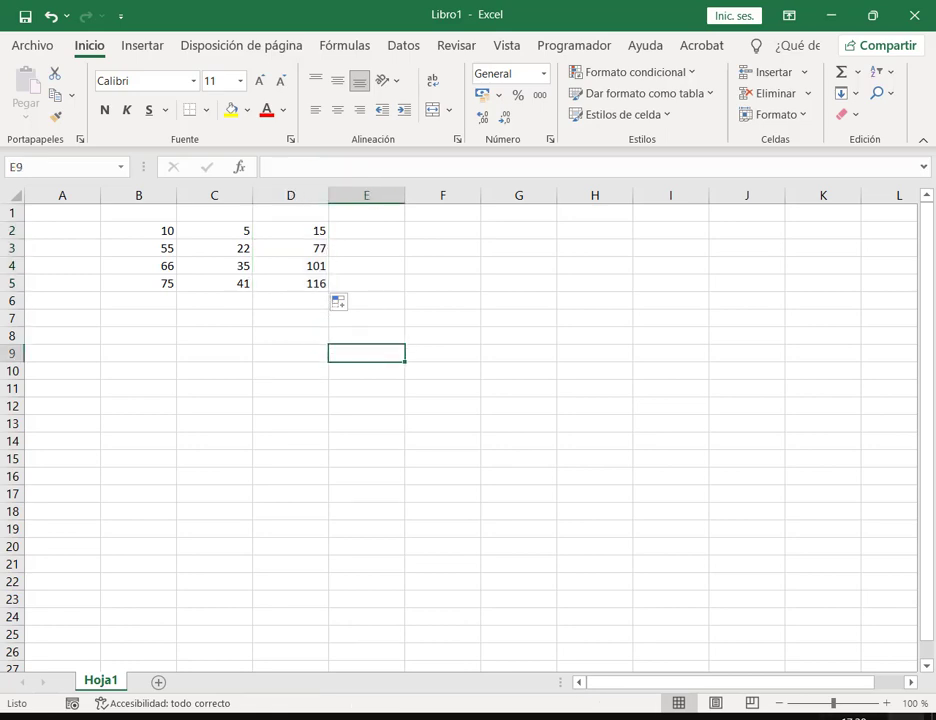
pyautogui.click(886, 703)
pyautogui.click(886, 703)
pyautogui.click(886, 703)
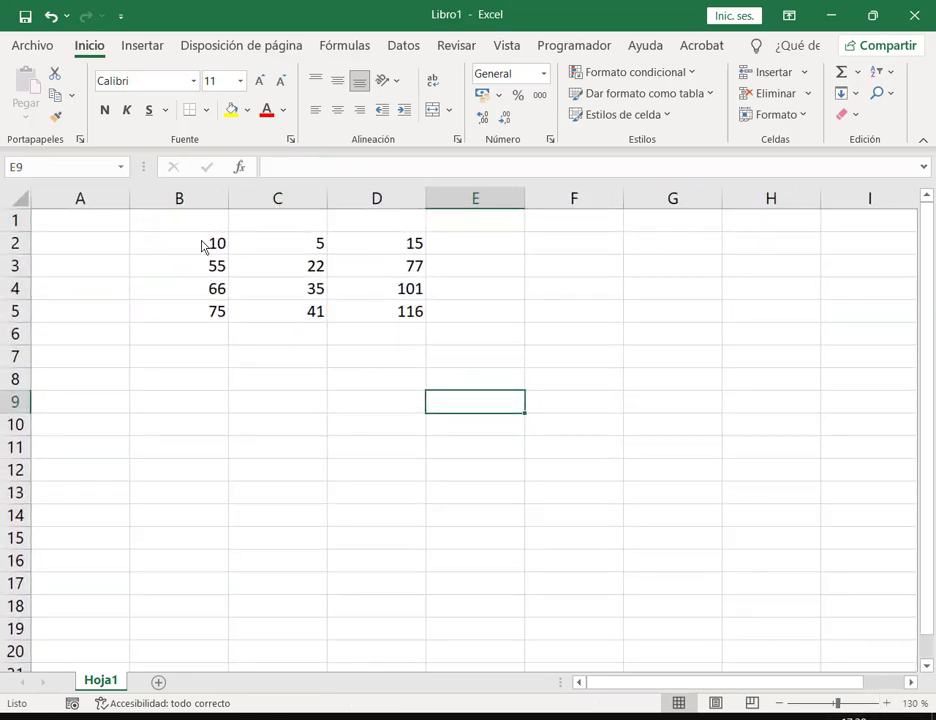
pyautogui.doubleClick(375, 248)
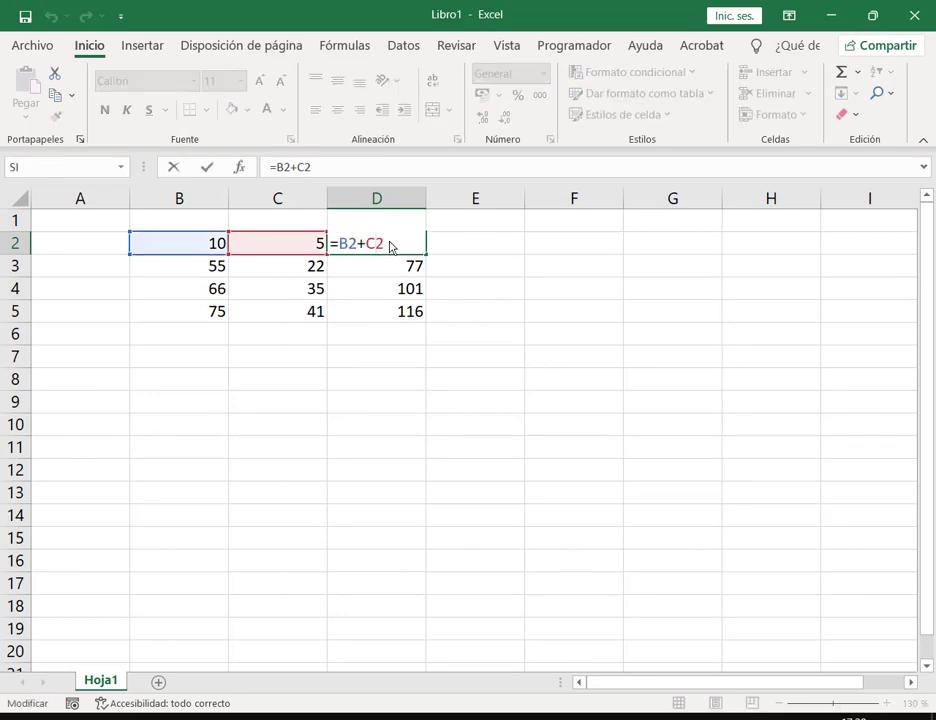
pyautogui.moveTo(341, 248); pyautogui.dragTo(358, 246)
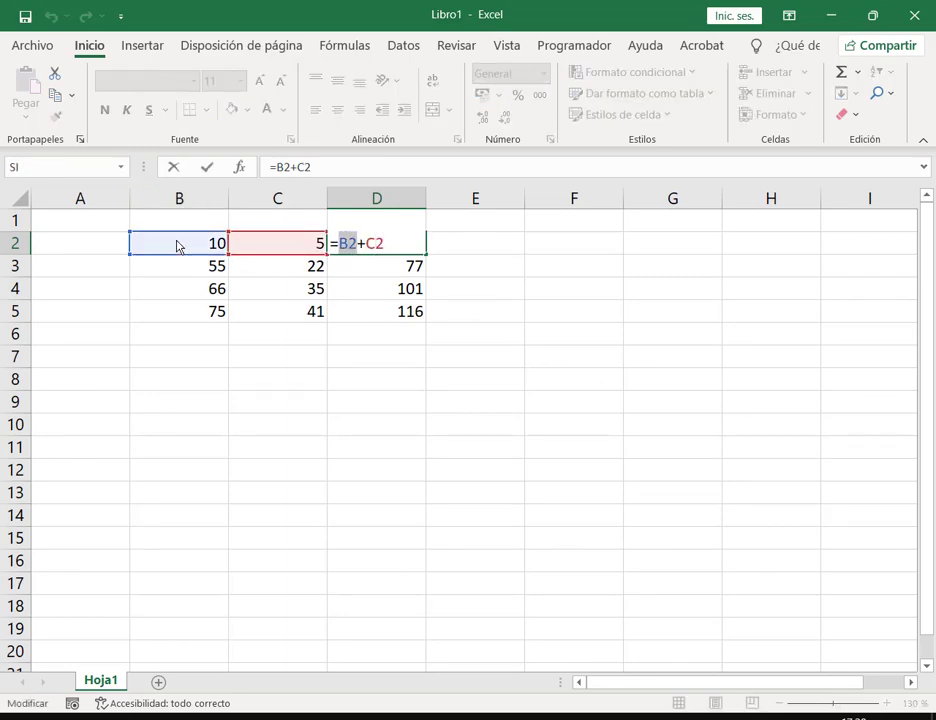
pyautogui.click(366, 243)
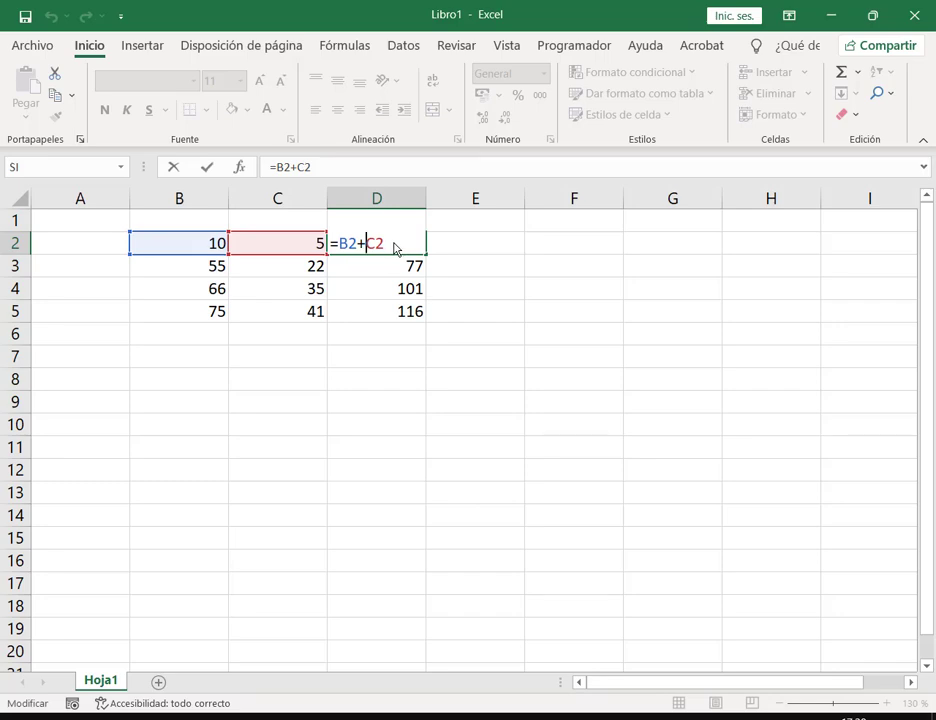
pyautogui.press('Escape')
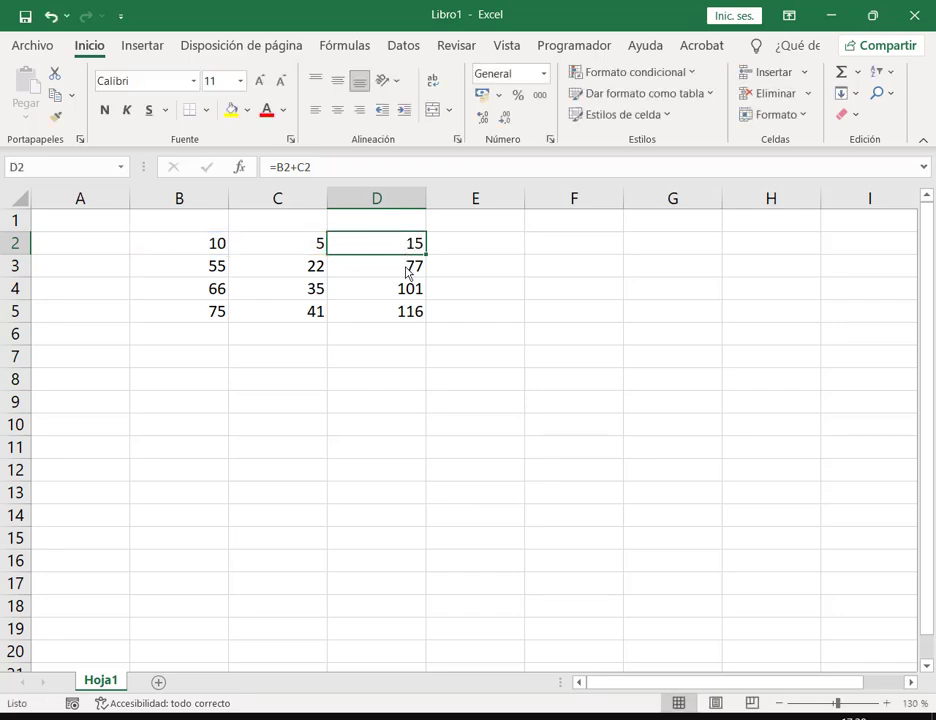
pyautogui.click(409, 268)
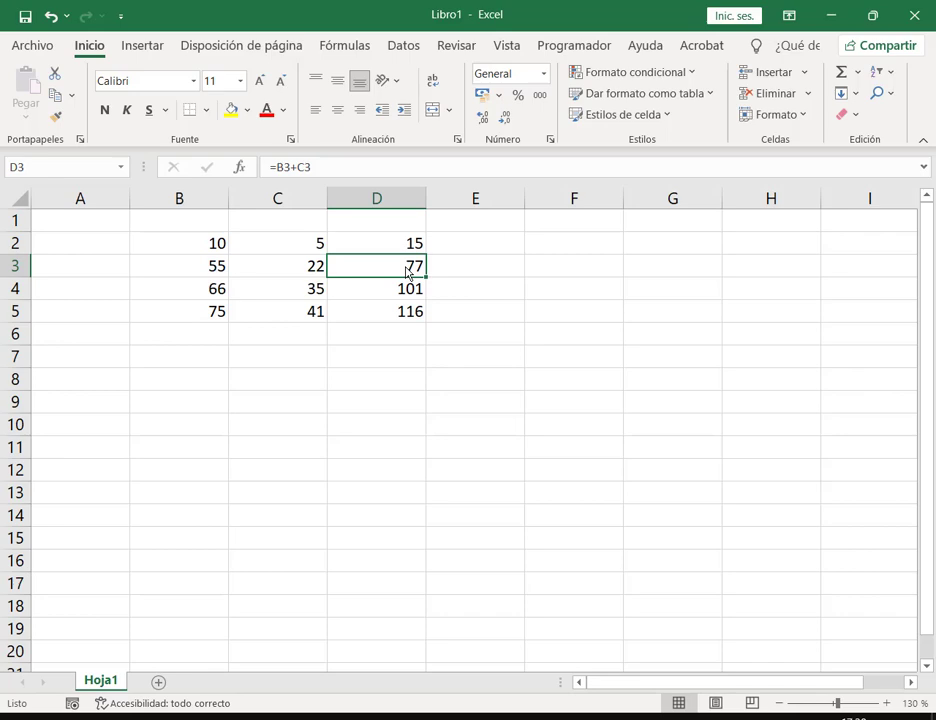
pyautogui.doubleClick(409, 270)
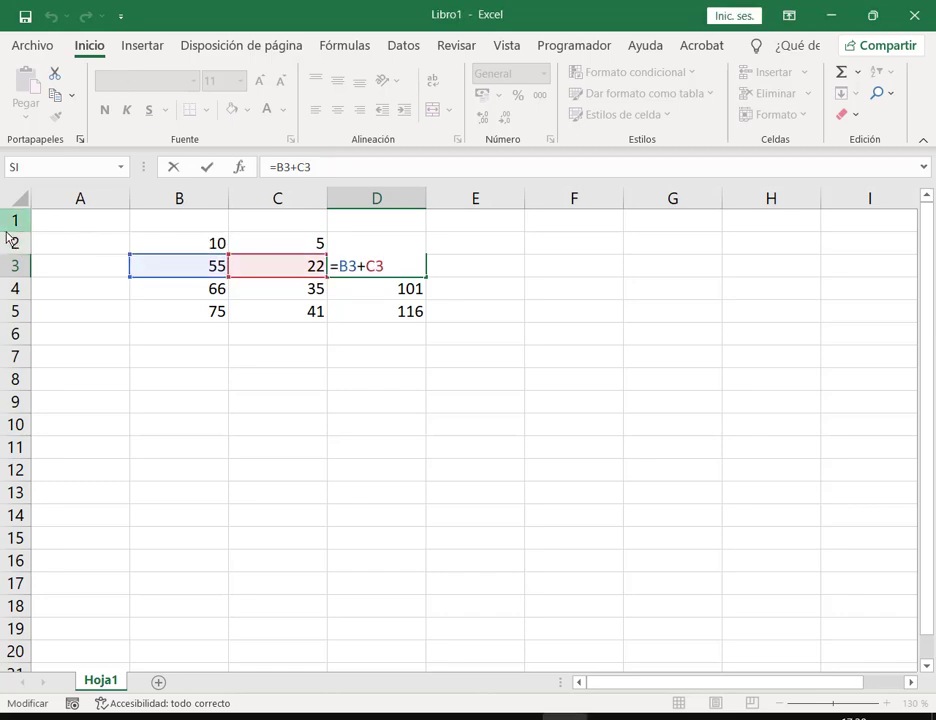
pyautogui.moveTo(6, 232)
pyautogui.mouseDown()
pyautogui.moveTo(115, 250)
pyautogui.moveTo(428, 254)
pyautogui.mouseUp()
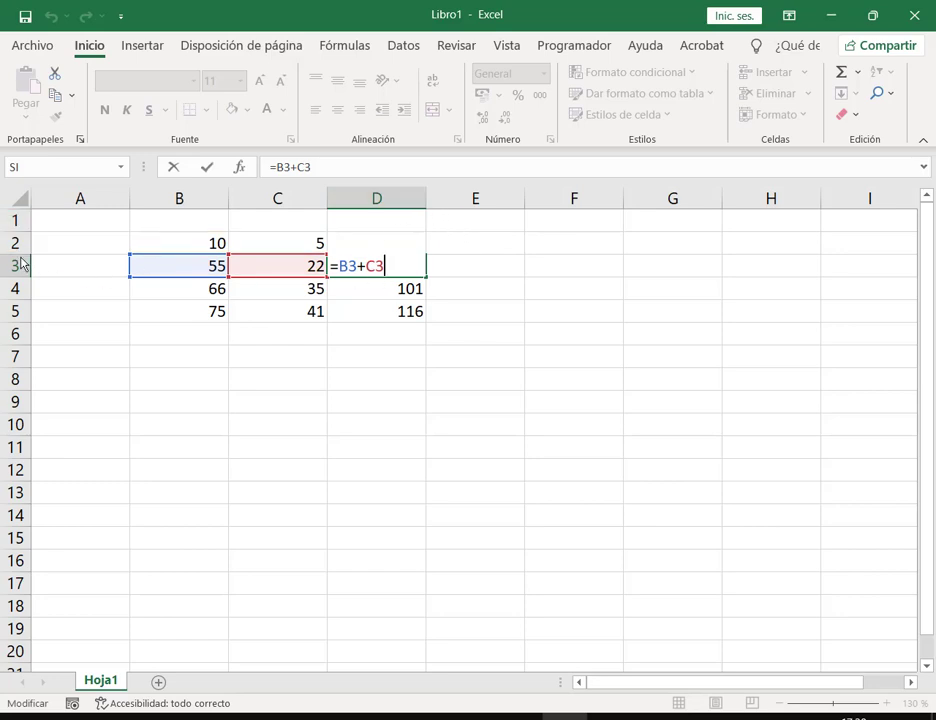
pyautogui.moveTo(8, 258)
pyautogui.mouseDown()
pyautogui.moveTo(73, 278)
pyautogui.moveTo(330, 292)
pyautogui.moveTo(451, 286)
pyautogui.mouseUp()
pyautogui.hotkey('ctrl', 'Return')
pyautogui.press('Down')
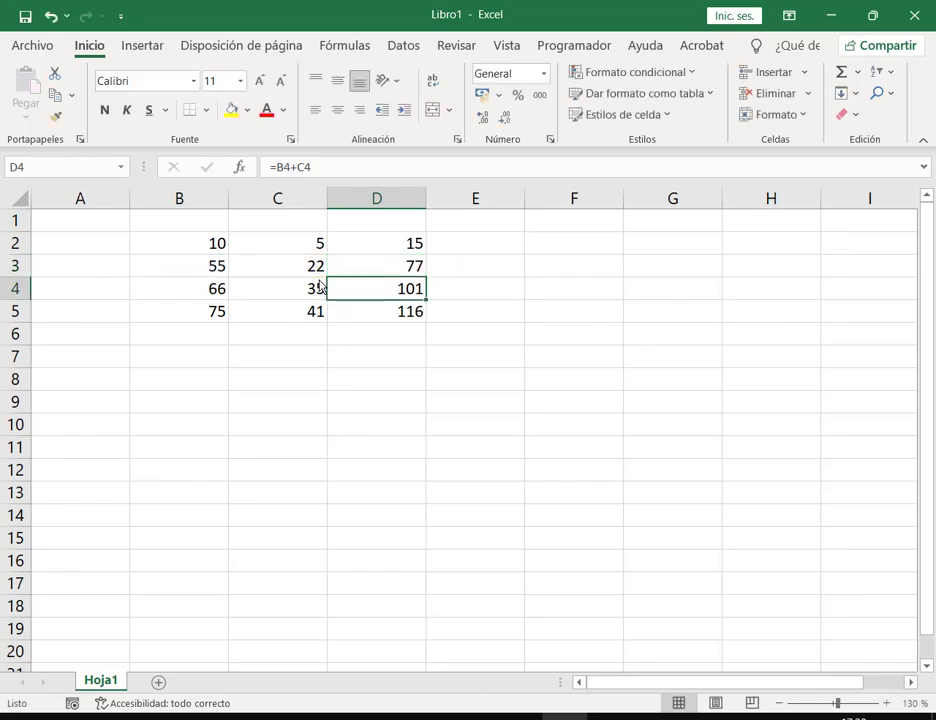
pyautogui.press('F2')
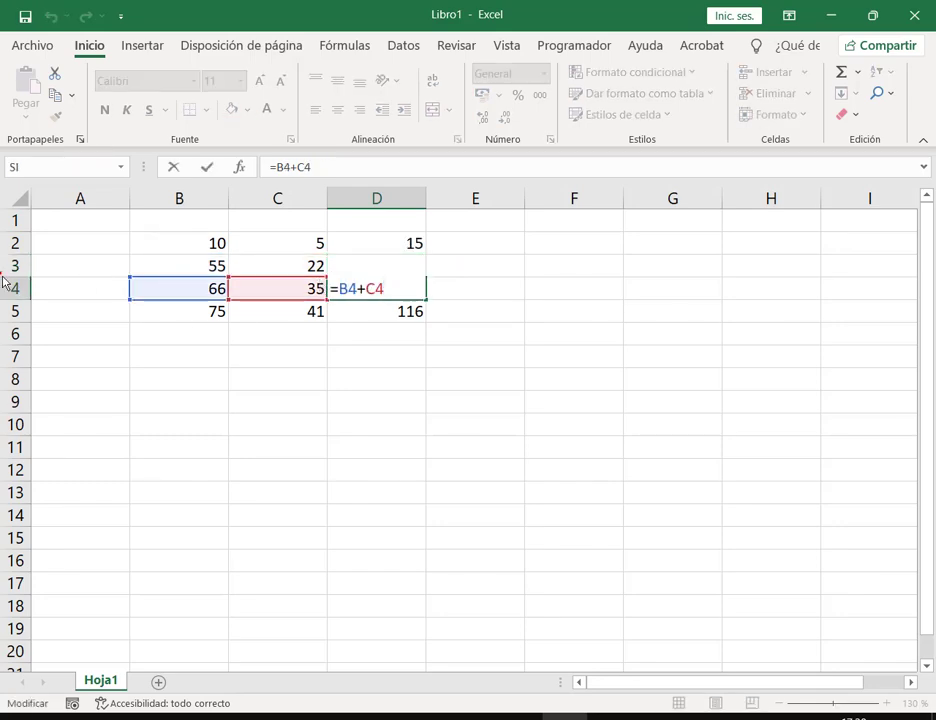
pyautogui.moveTo(2, 274)
pyautogui.mouseDown()
pyautogui.moveTo(452, 306)
pyautogui.moveTo(441, 304)
pyautogui.mouseUp()
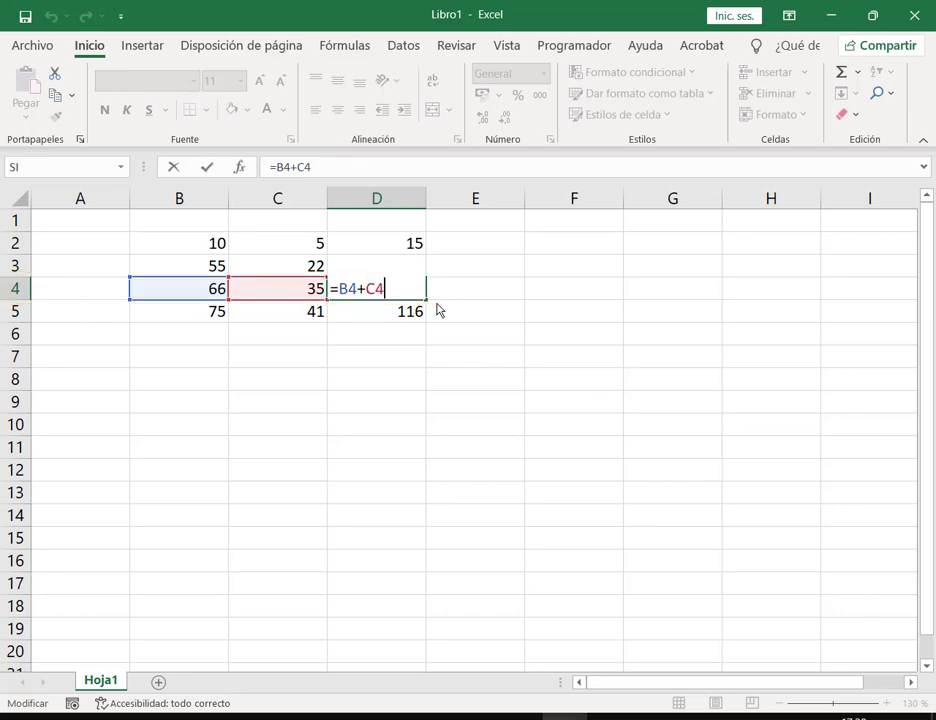
pyautogui.press('Return')
pyautogui.press('F2')
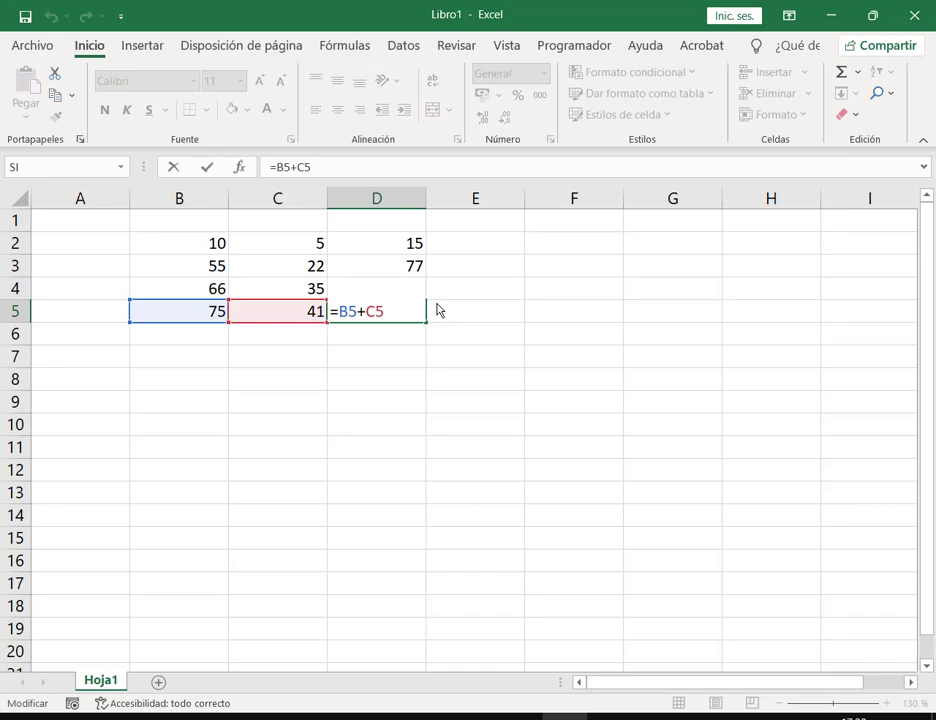
pyautogui.hotkey('ctrl', 'Return')
pyautogui.press('Up')
pyautogui.press('Up')
pyautogui.press('Up')
pyautogui.press('Up')
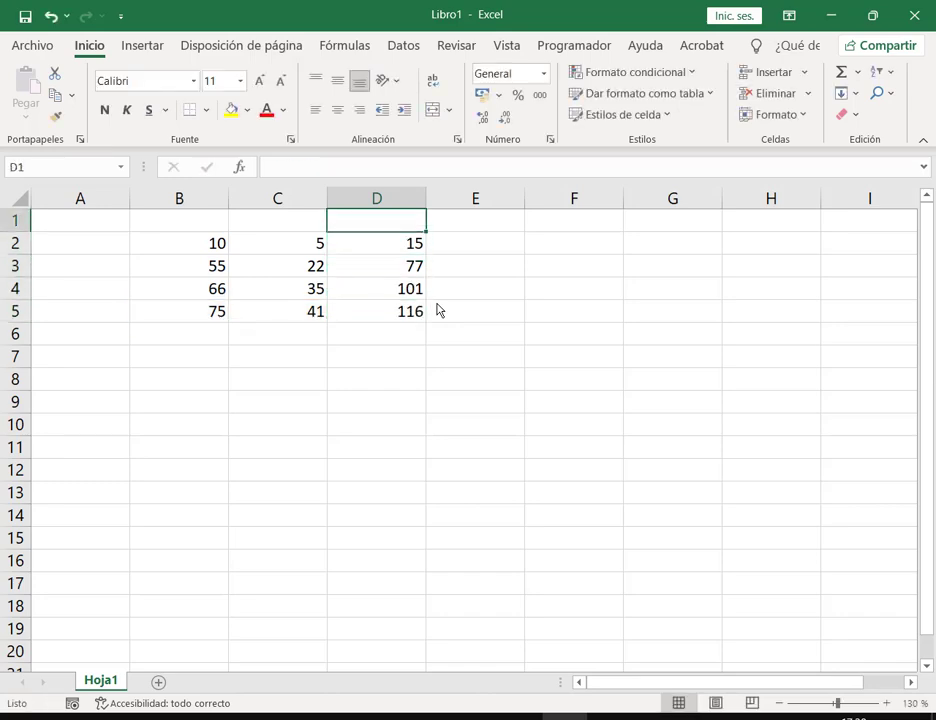
# Step: Type the heading 'Referencia Relativa' in D1
pyautogui.write('REFER')
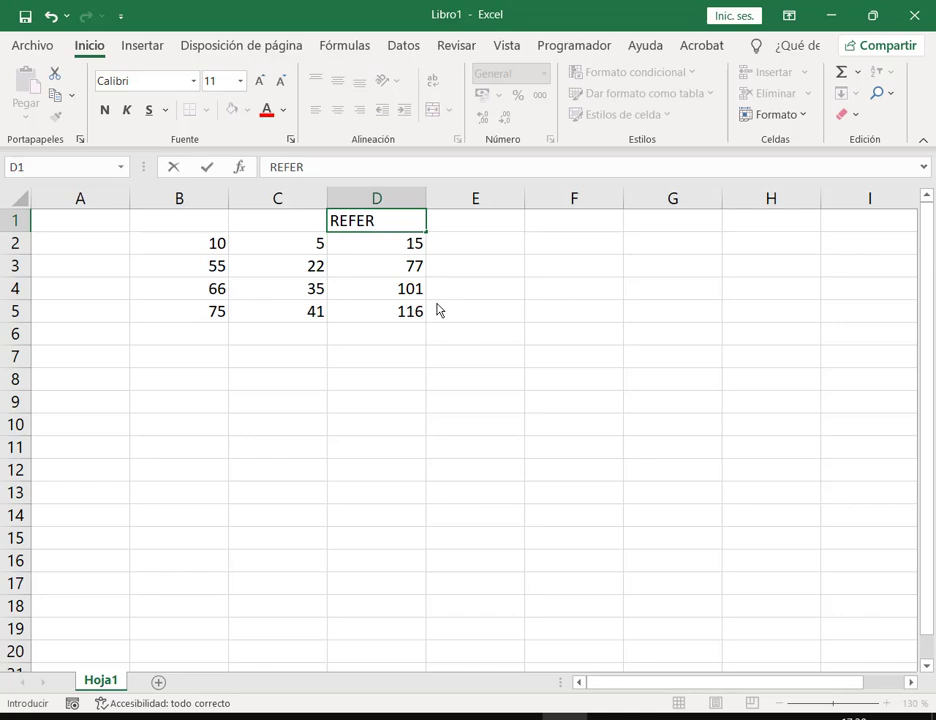
pyautogui.press('BackSpace')
pyautogui.press('BackSpace')
pyautogui.press('BackSpace')
pyautogui.press('BackSpace')
pyautogui.write('re')
pyautogui.press('BackSpace')
pyautogui.press('BackSpace')
pyautogui.write('eferencia R')
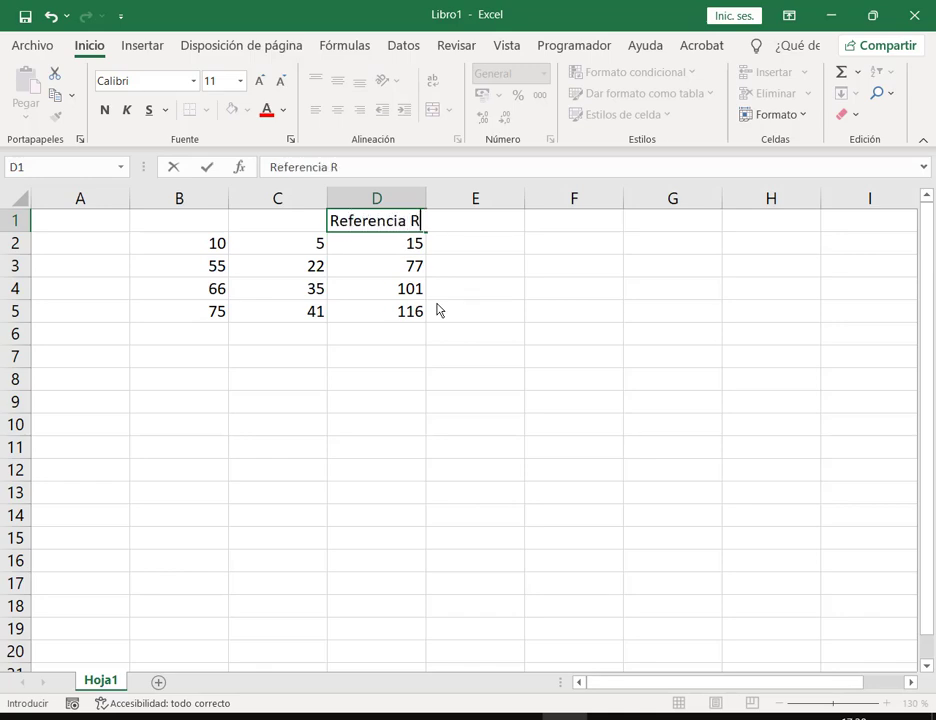
pyautogui.write('elatica')
pyautogui.press('BackSpace')
pyautogui.press('BackSpace')
pyautogui.write('va')
pyautogui.press('Return')
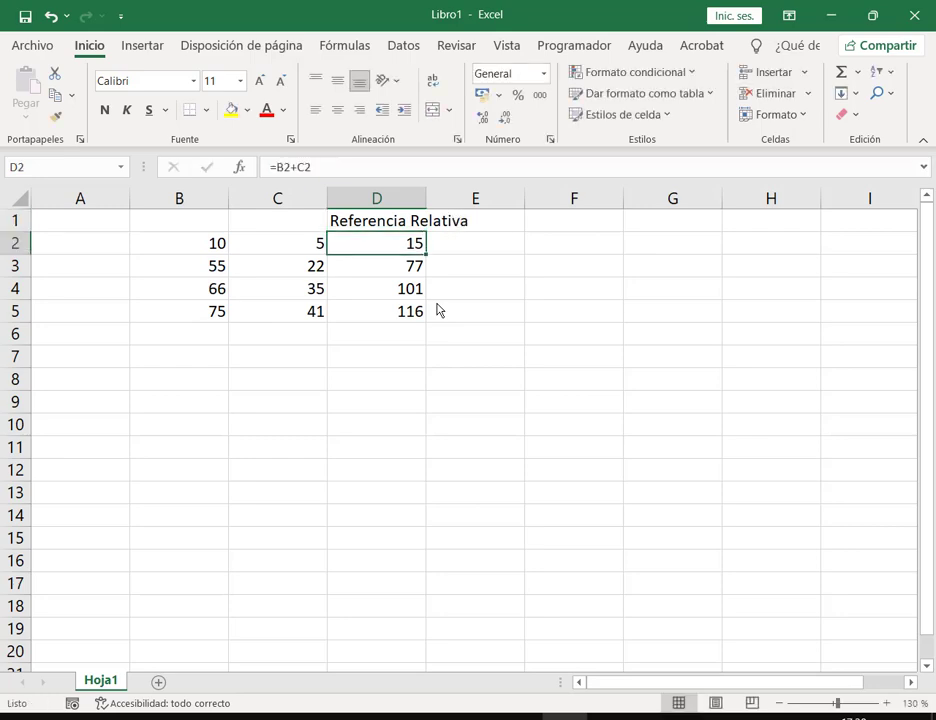
# Step: Wrap the D1 heading onto two lines and centre it vertically and horizontally
pyautogui.click(376, 215)
pyautogui.moveTo(422, 228); pyautogui.dragTo(466, 222)
pyautogui.click(432, 82)
pyautogui.click(337, 80)
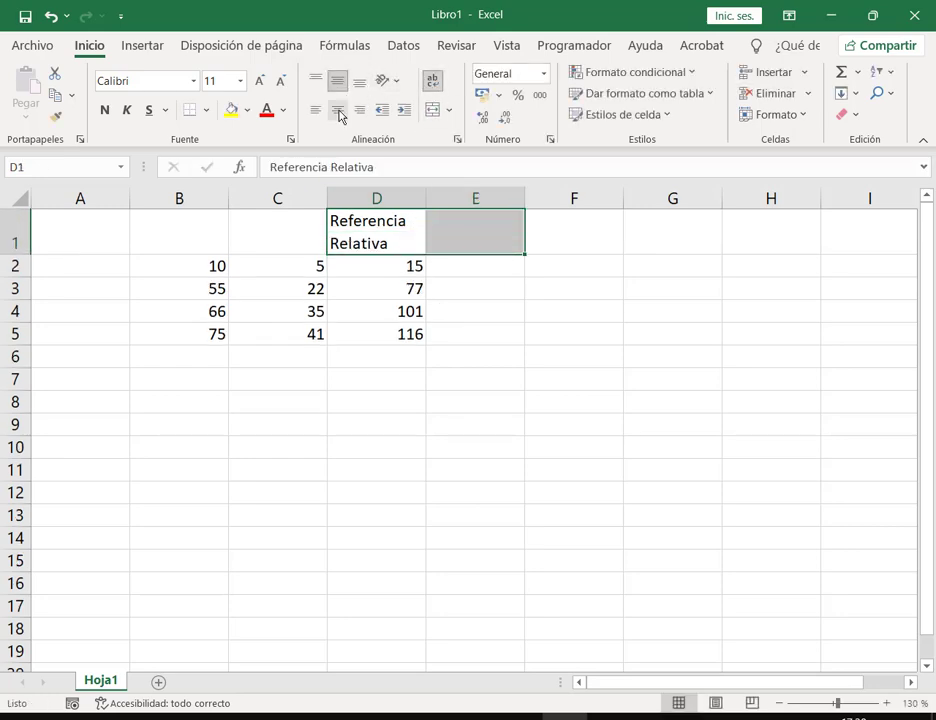
pyautogui.click(337, 109)
pyautogui.click(527, 360)
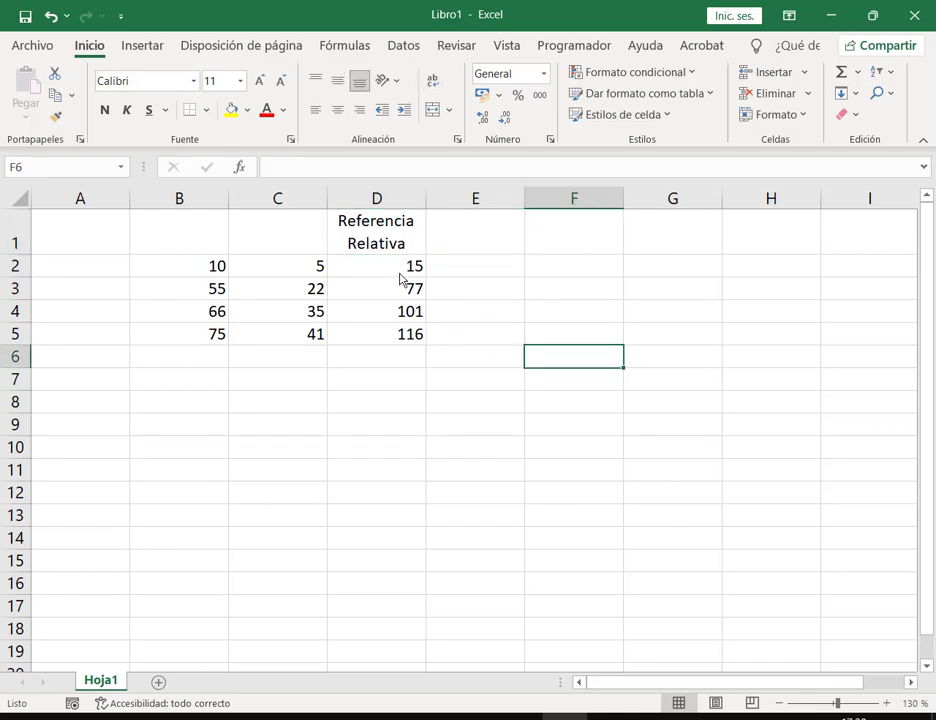
pyautogui.click(402, 272)
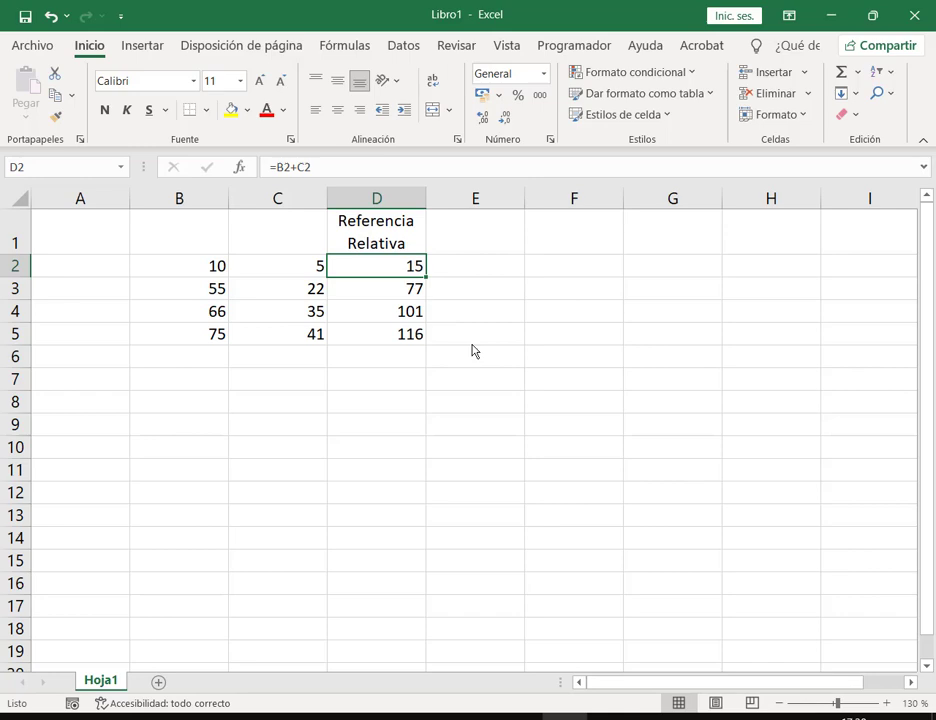
pyautogui.press('F2')
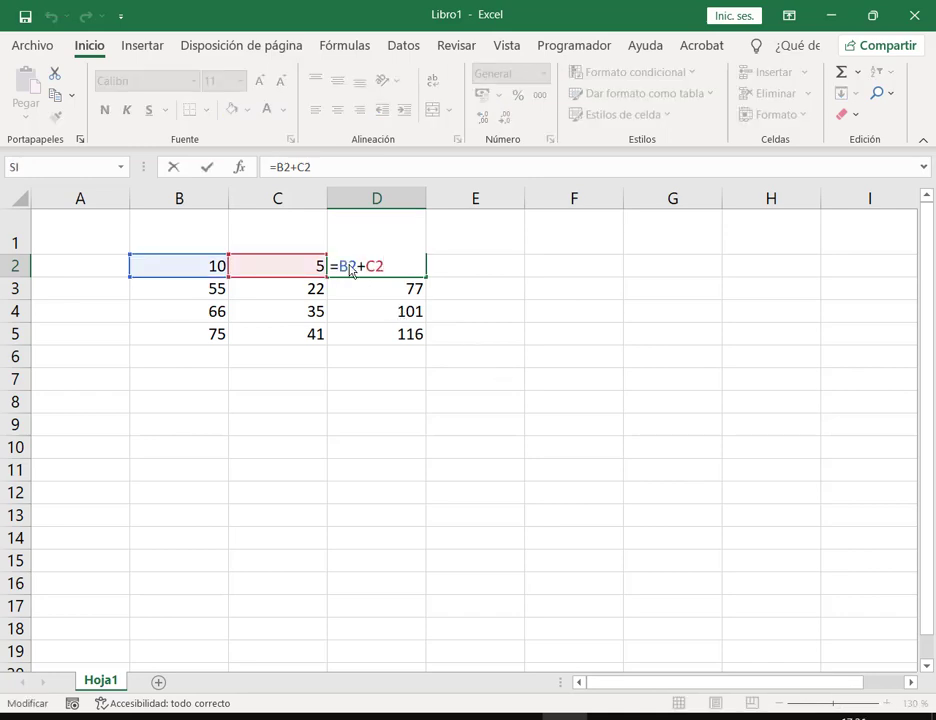
pyautogui.doubleClick(351, 268)
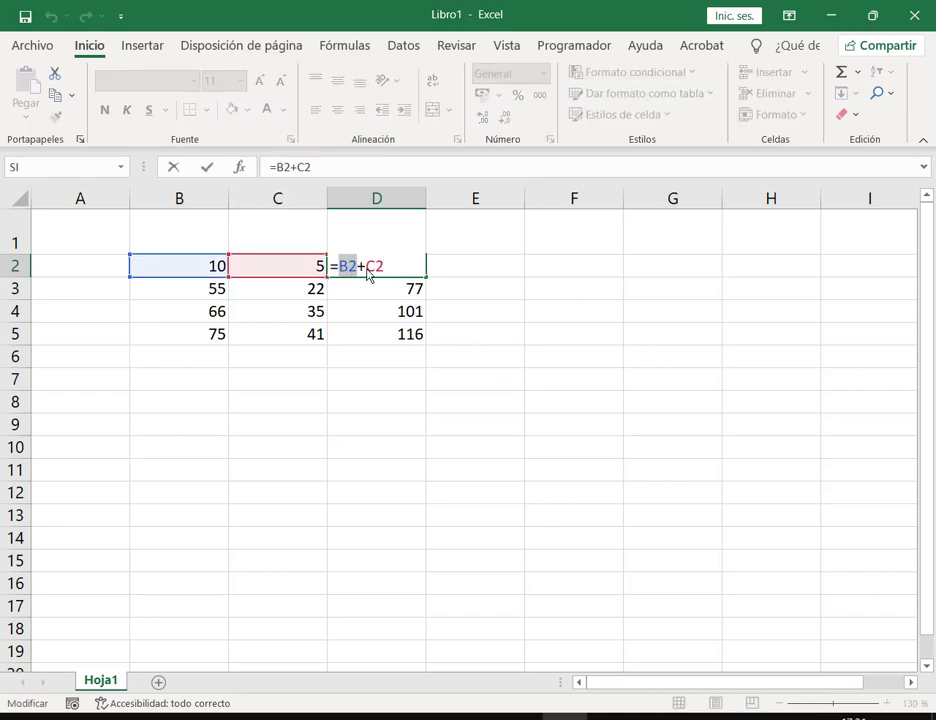
pyautogui.doubleClick(375, 268)
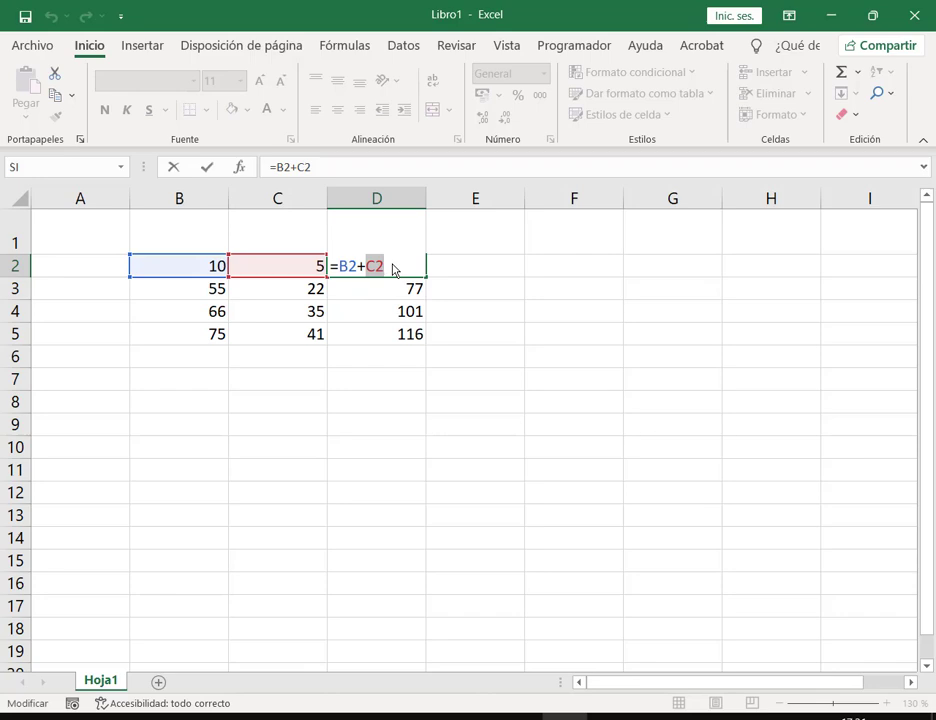
pyautogui.press('Escape')
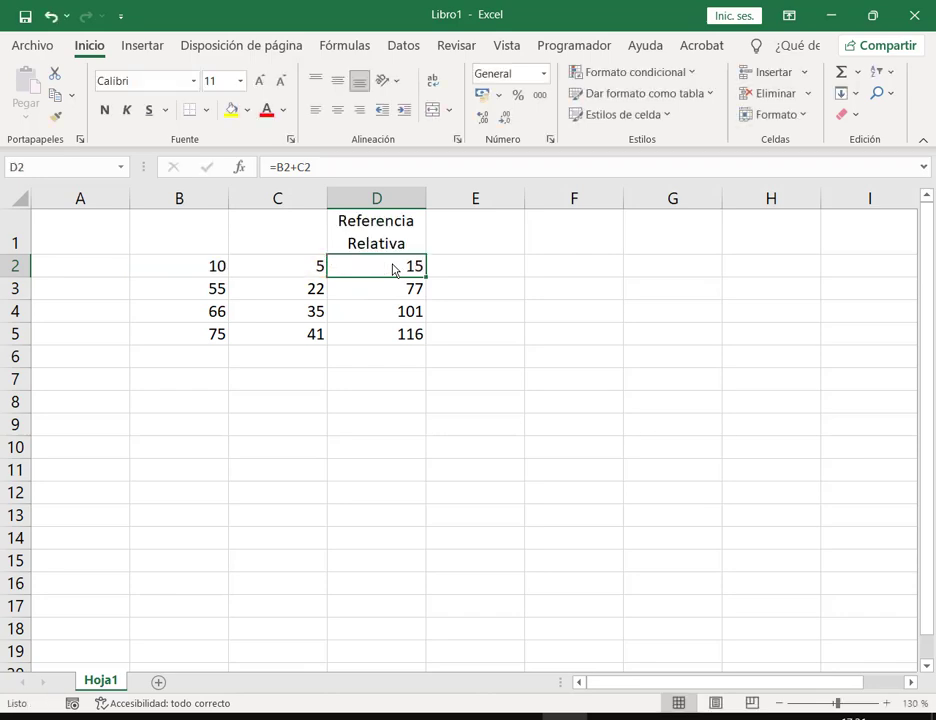
pyautogui.press('Down')
pyautogui.press('F2')
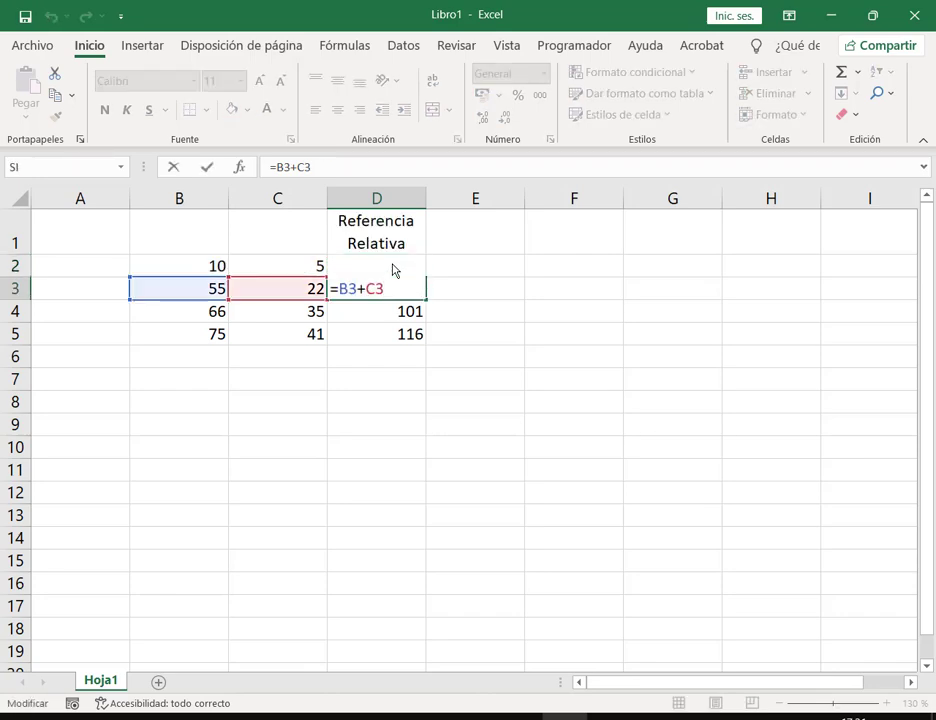
pyautogui.press('Escape')
pyautogui.press('Down')
pyautogui.press('F2')
pyautogui.press('Escape')
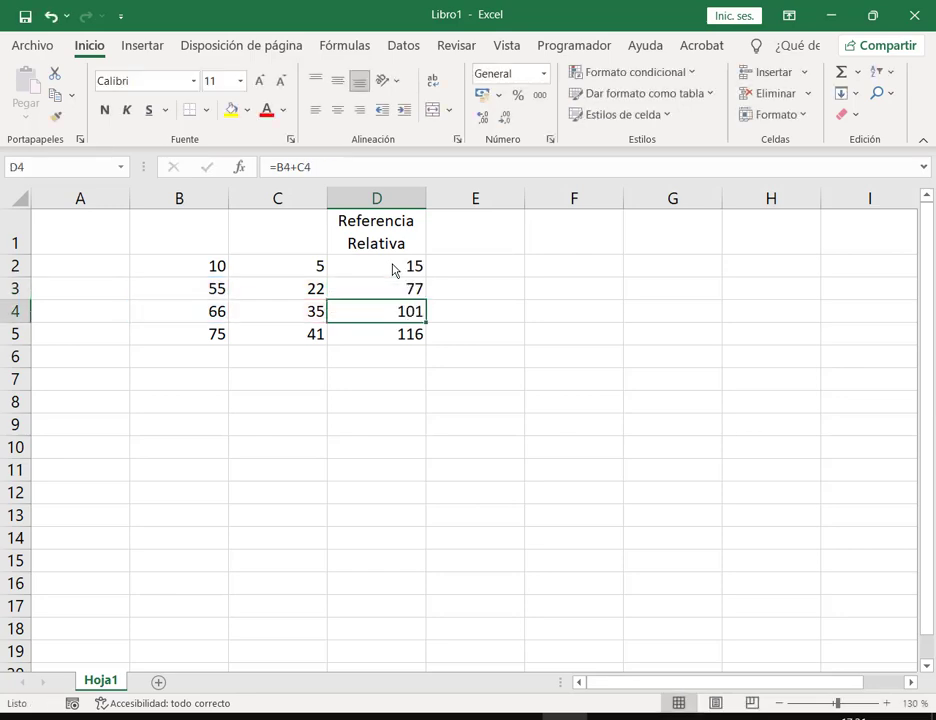
pyautogui.press('Down')
pyautogui.press('F2')
pyautogui.press('Escape')
pyautogui.click(393, 268)
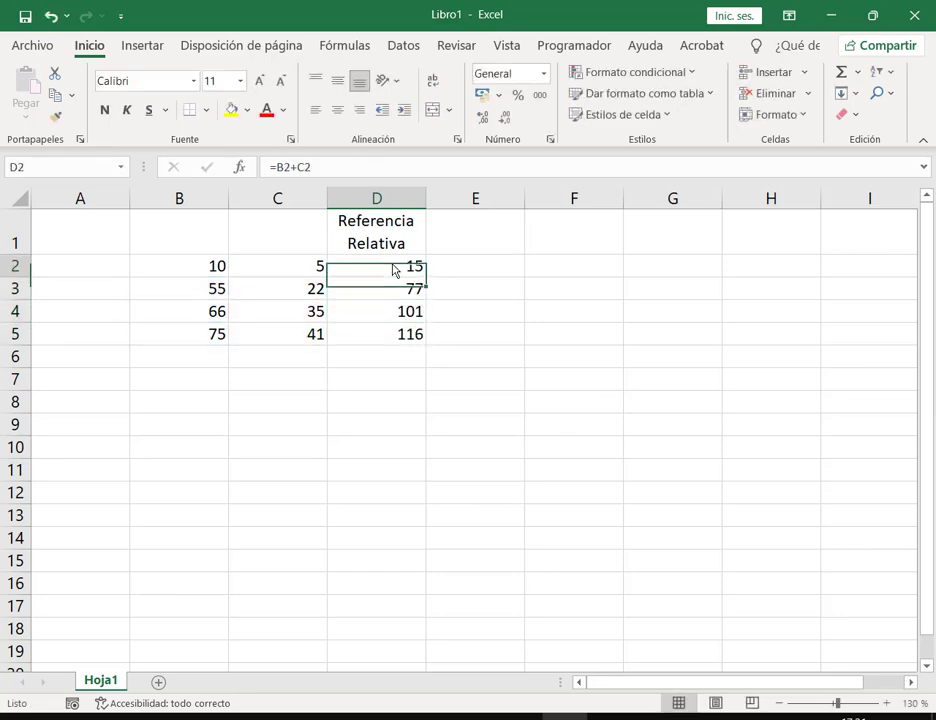
pyautogui.press('F2')
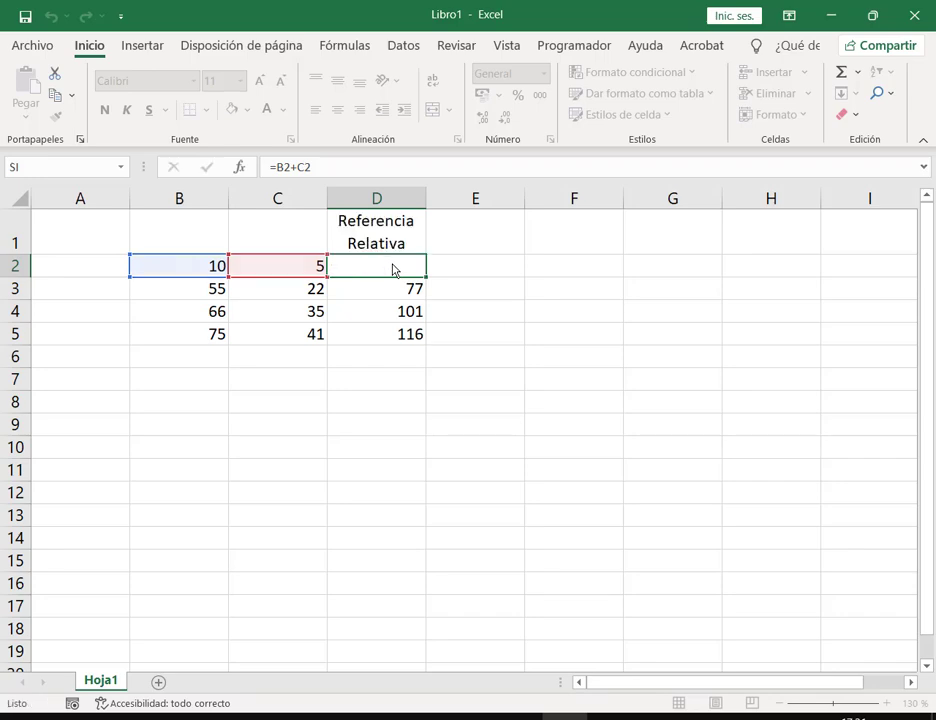
pyautogui.press('Return')
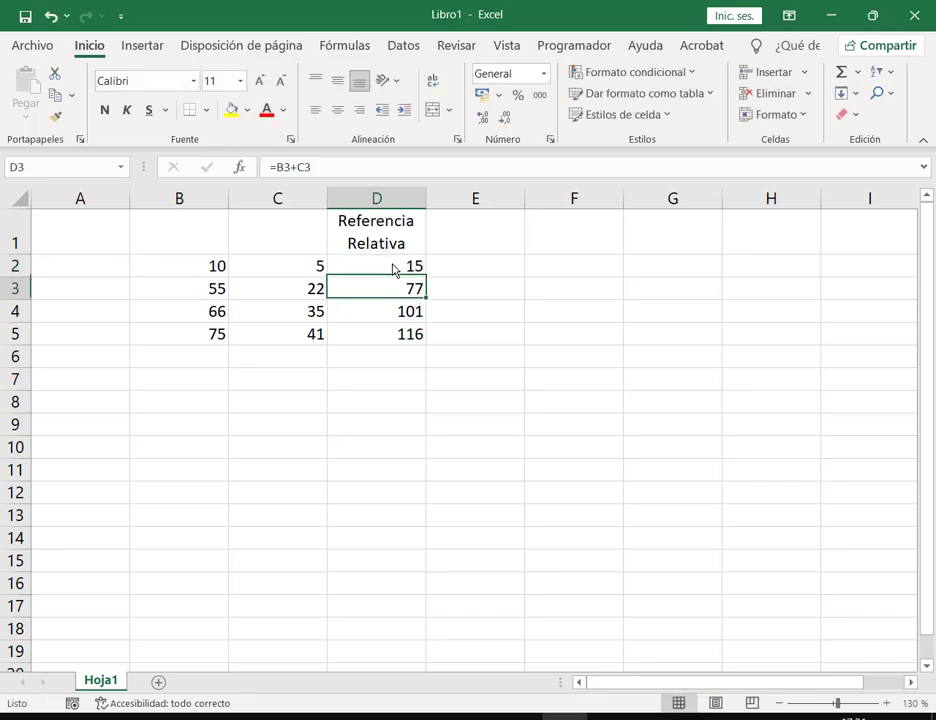
pyautogui.press('F2')
pyautogui.press('Return')
pyautogui.press('F2')
pyautogui.hotkey('ctrl', 'Return')
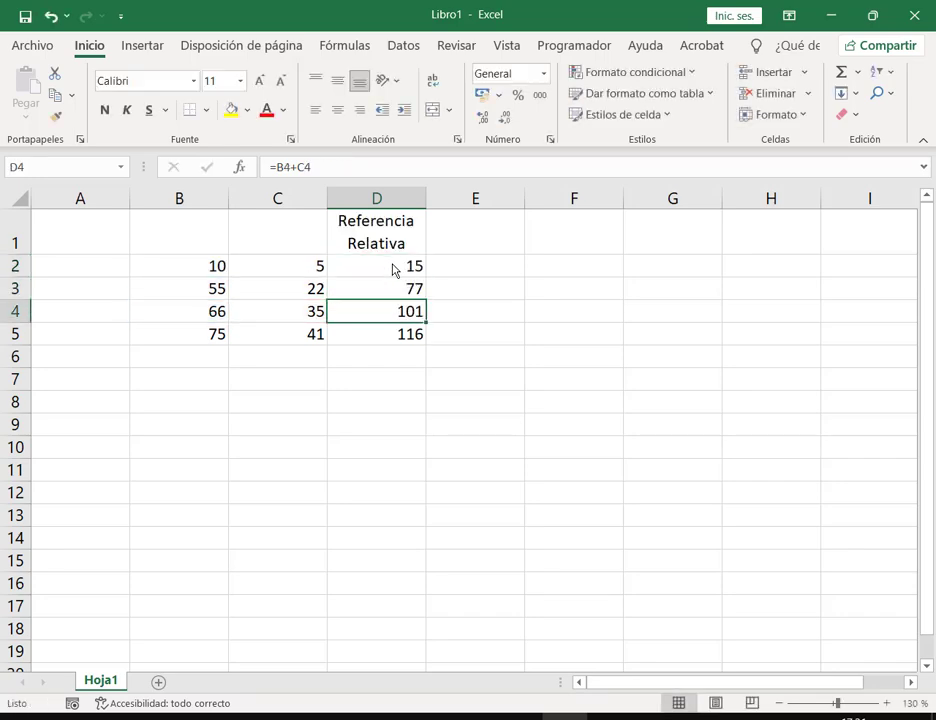
pyautogui.press('Down')
pyautogui.press('F2')
pyautogui.hotkey('ctrl', 'Return')
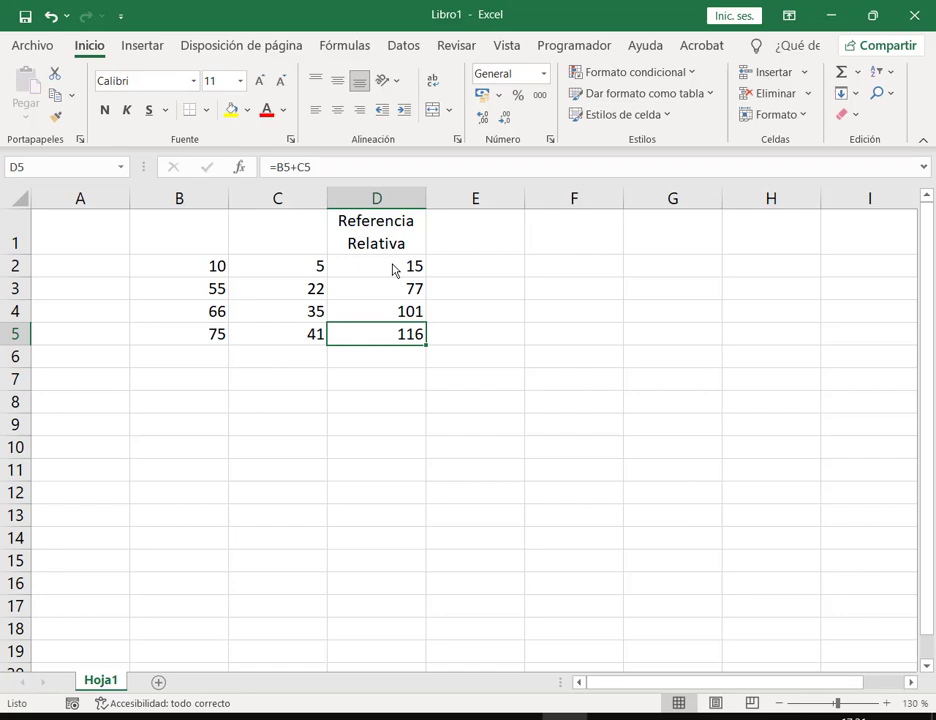
# Step: Insert a blank row above the table at row 1
pyautogui.rightClick(16, 240)
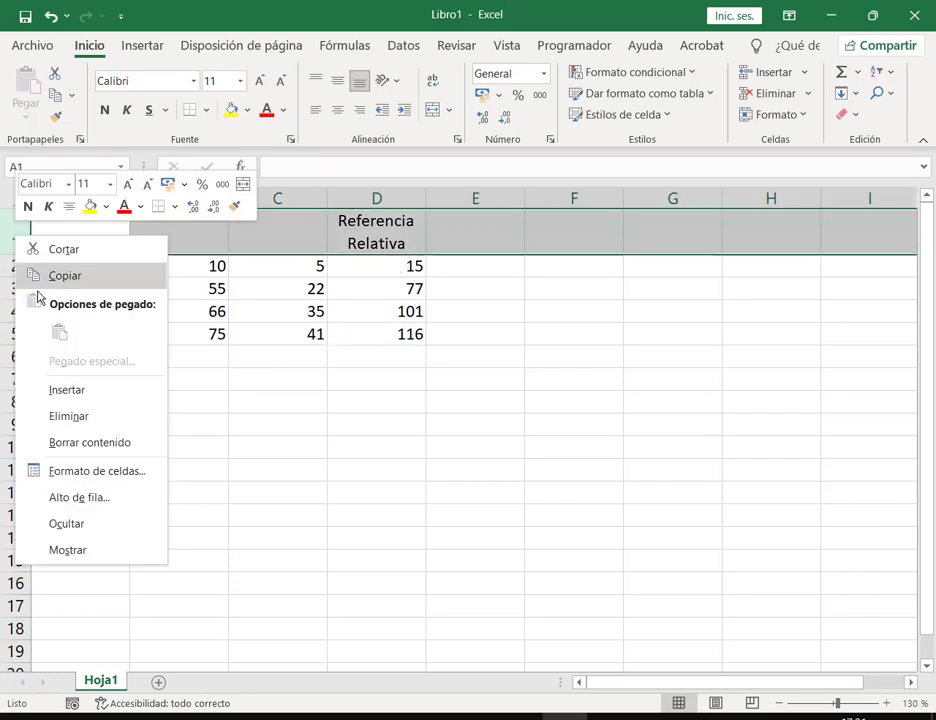
pyautogui.click(100, 389)
pyautogui.click(565, 400)
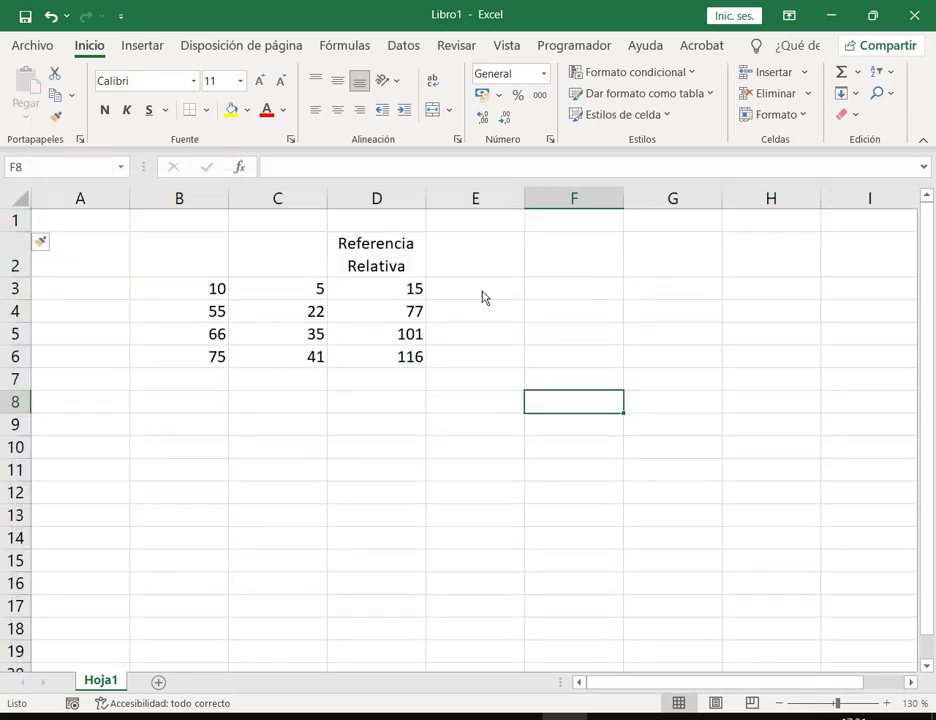
# Step: Merge and centre D1:D2 so the Referencia Relativa heading spans both rows
pyautogui.click(393, 238)
pyautogui.moveTo(392, 222); pyautogui.dragTo(408, 238)
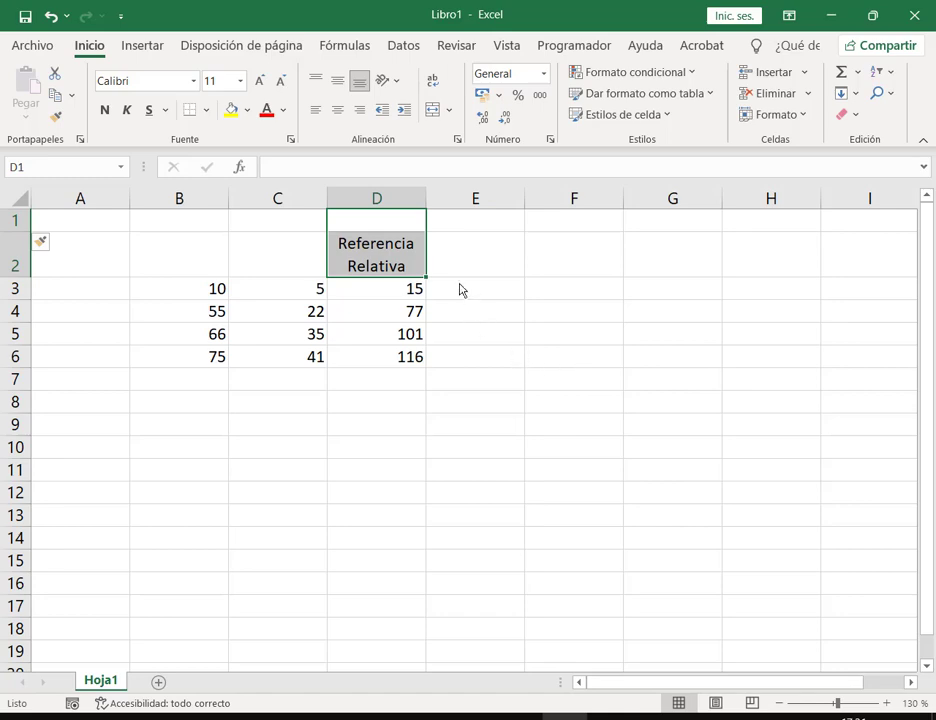
pyautogui.click(433, 109)
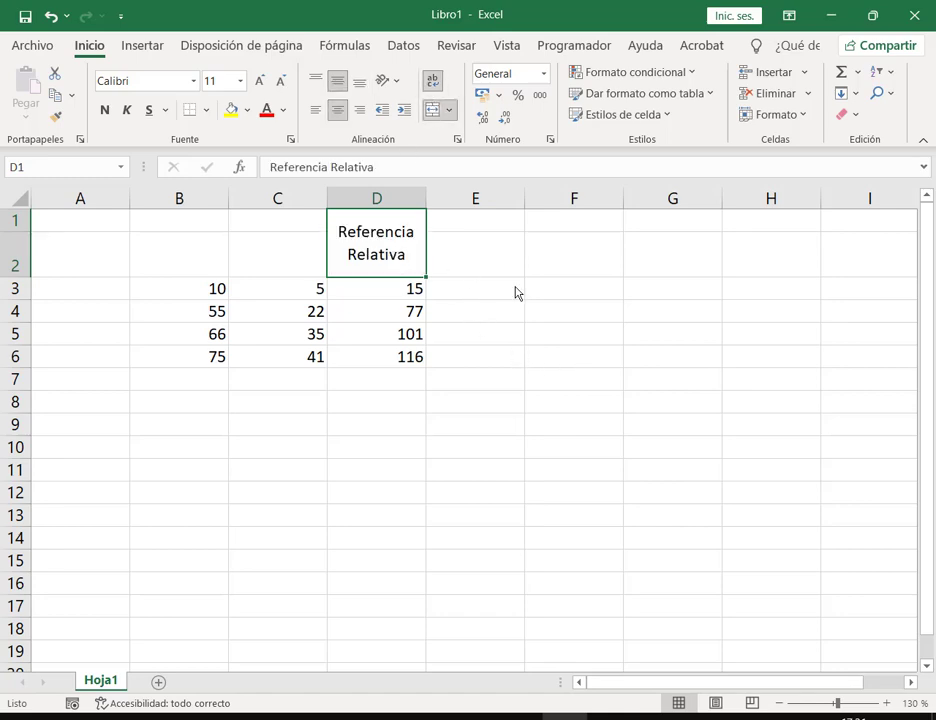
pyautogui.click(505, 309)
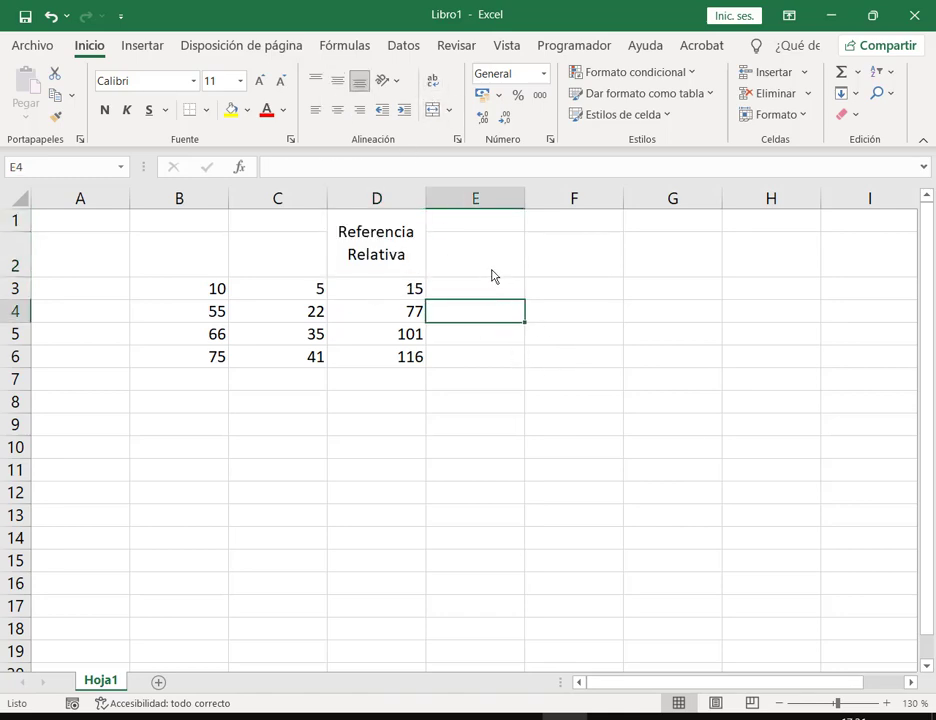
pyautogui.click(492, 274)
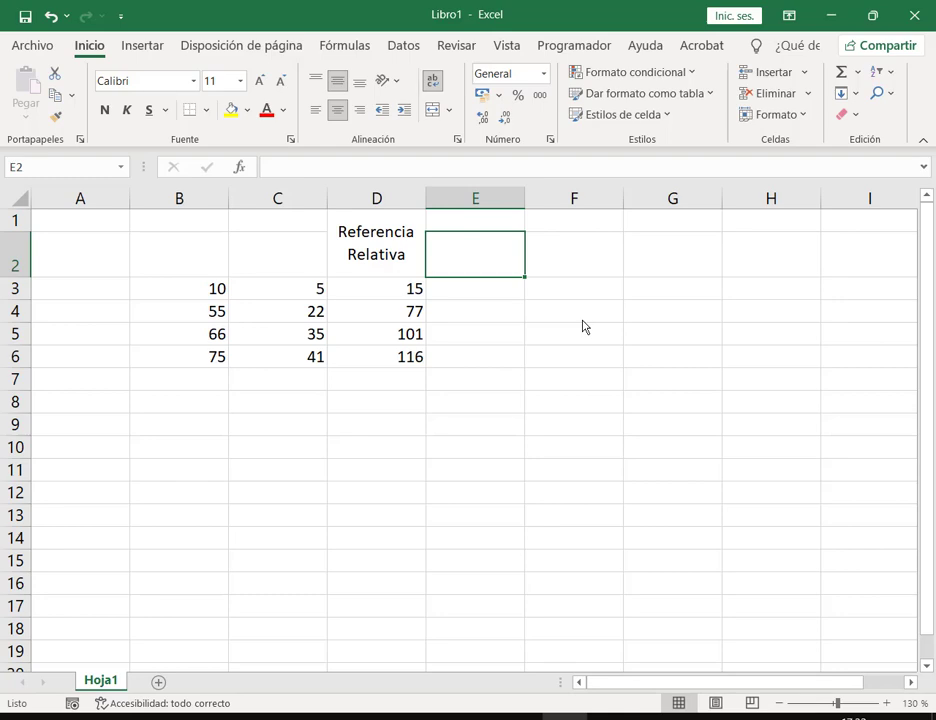
# Step: Enter the heading 'Comisión 3%' in E2
pyautogui.write('C')
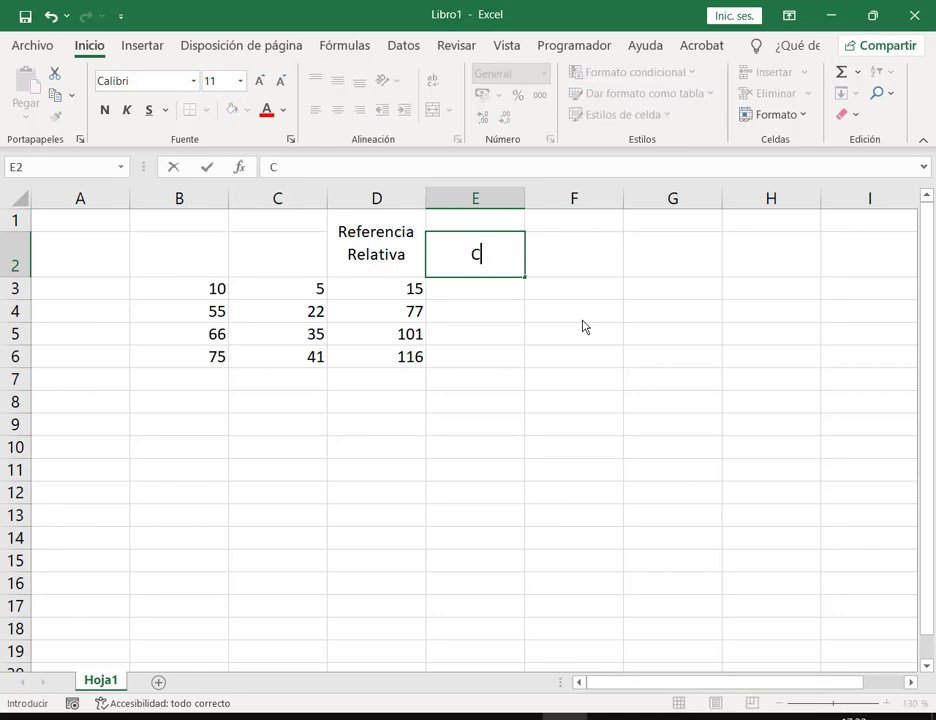
pyautogui.write('omisión')
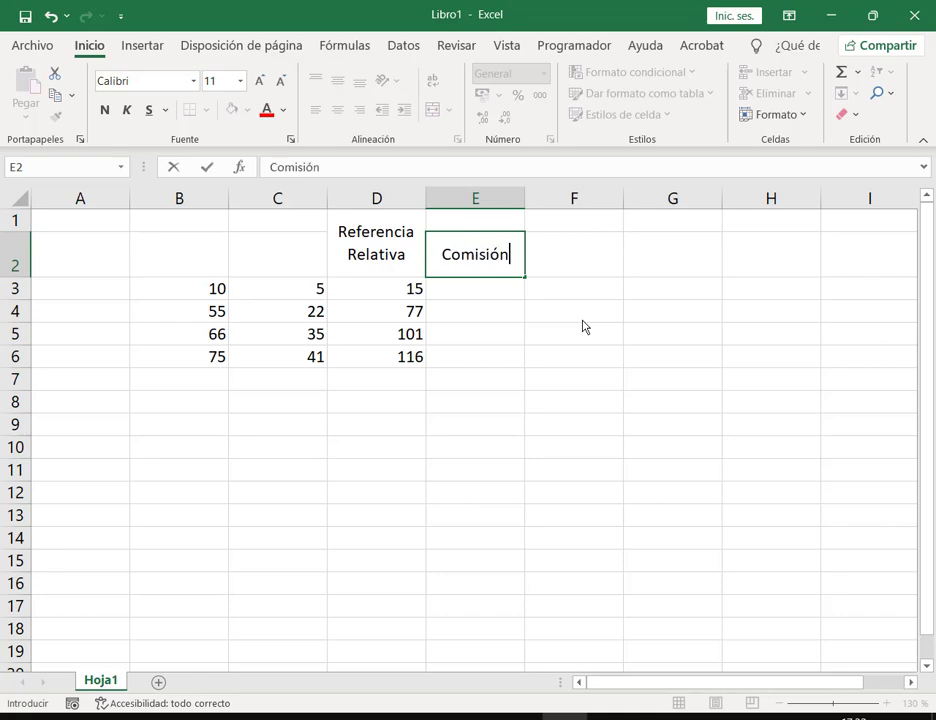
pyautogui.press('Return')
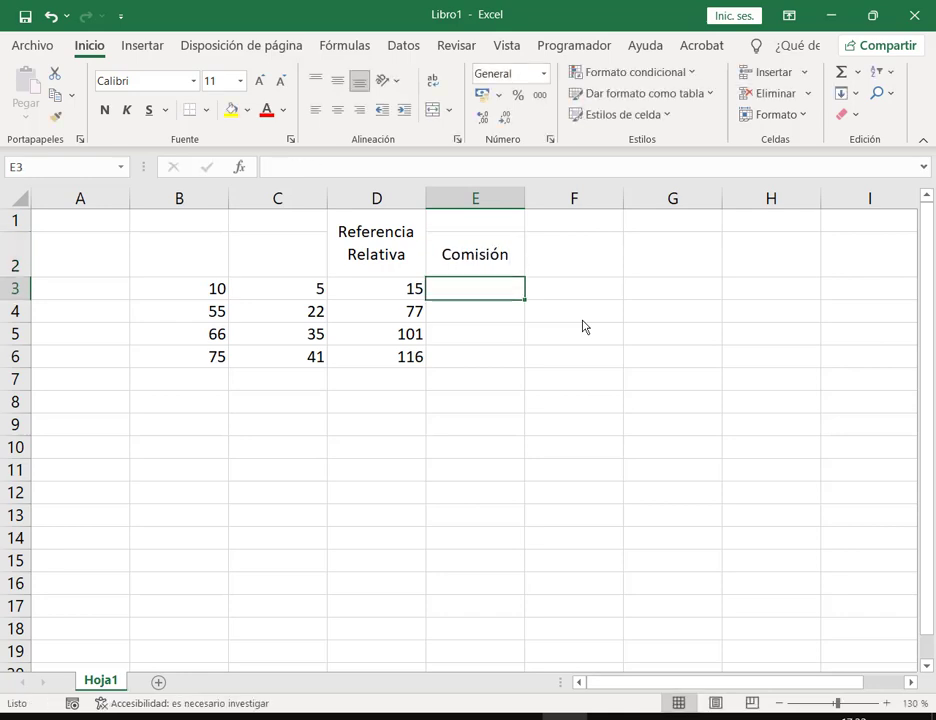
pyautogui.press('Up')
pyautogui.press('F2')
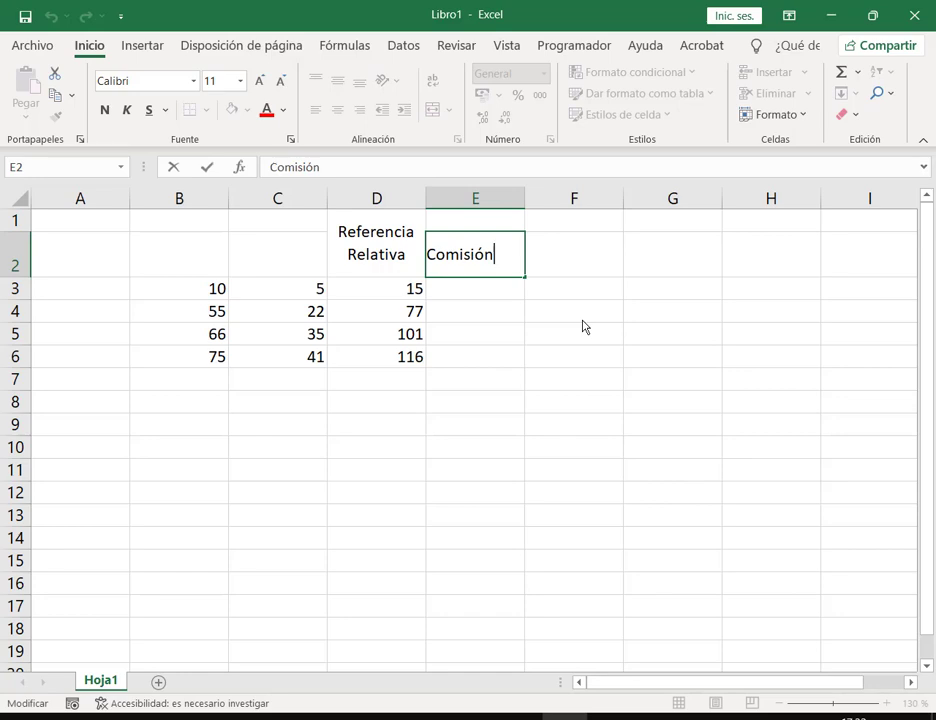
pyautogui.press('Escape')
pyautogui.press('F2')
pyautogui.press('Return')
pyautogui.press('Up')
pyautogui.press('F2')
pyautogui.write('3%')
pyautogui.press('Return')
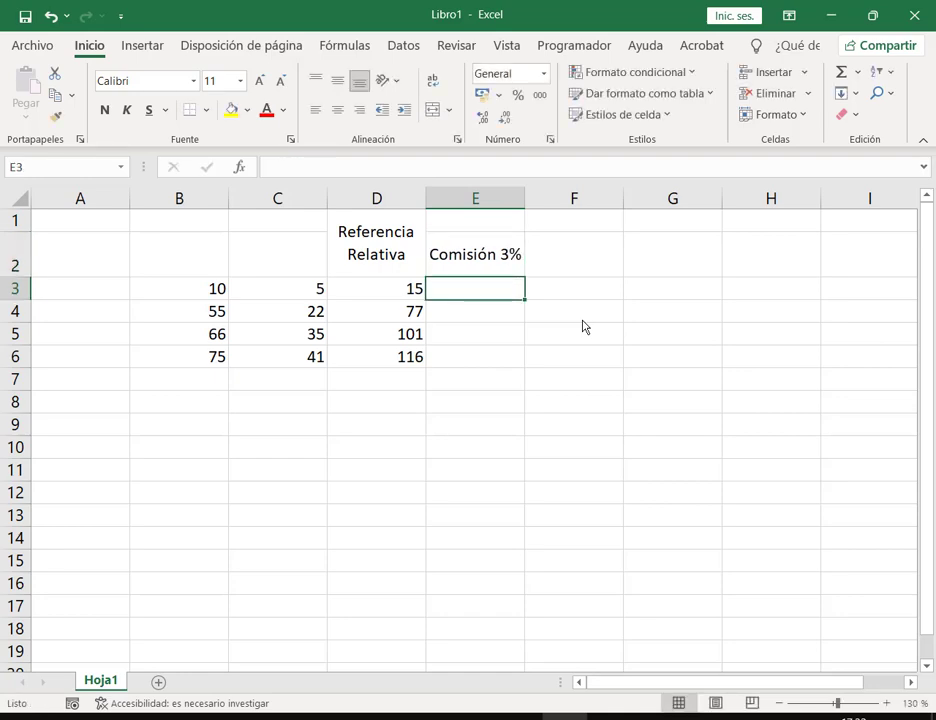
# Step: Enter =D3*3% in E3 so the first commission shows 0,45
pyautogui.write('=')
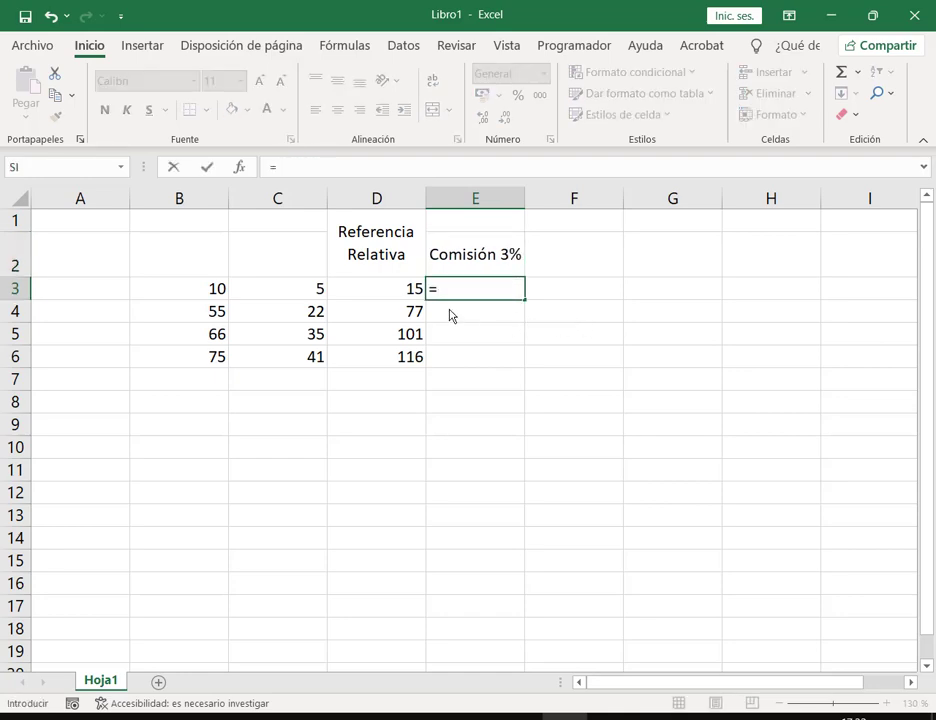
pyautogui.click(392, 292)
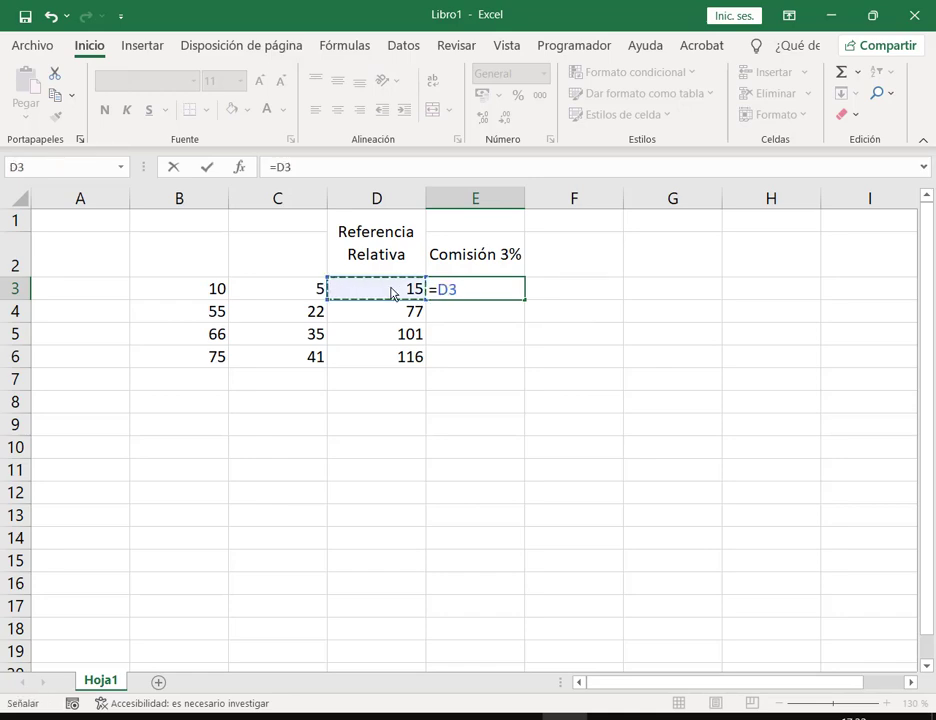
pyautogui.write('*3')
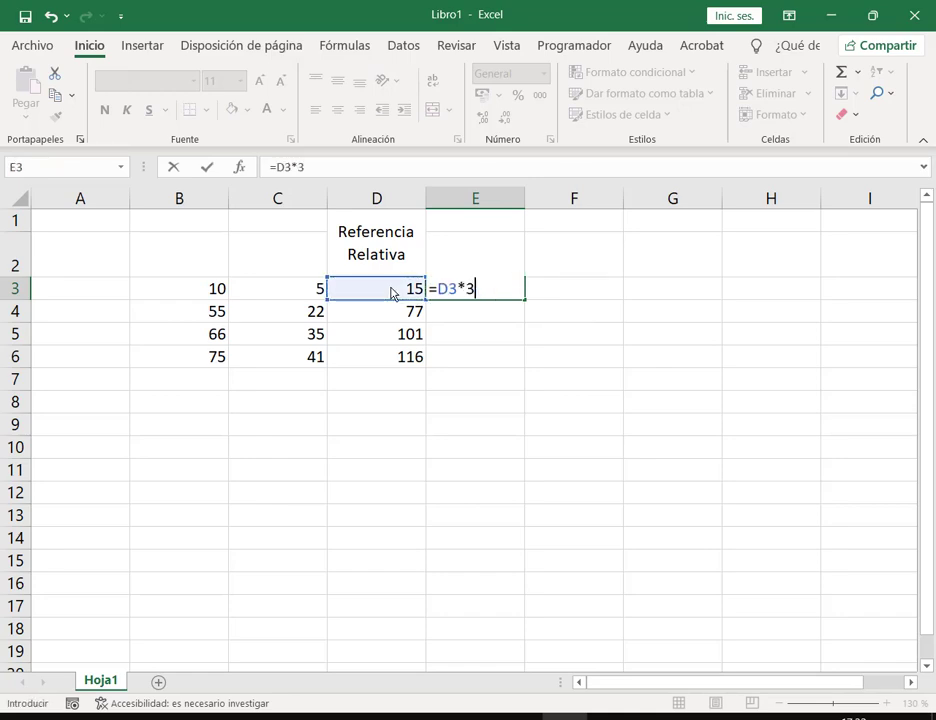
pyautogui.write('%')
pyautogui.press('Return')
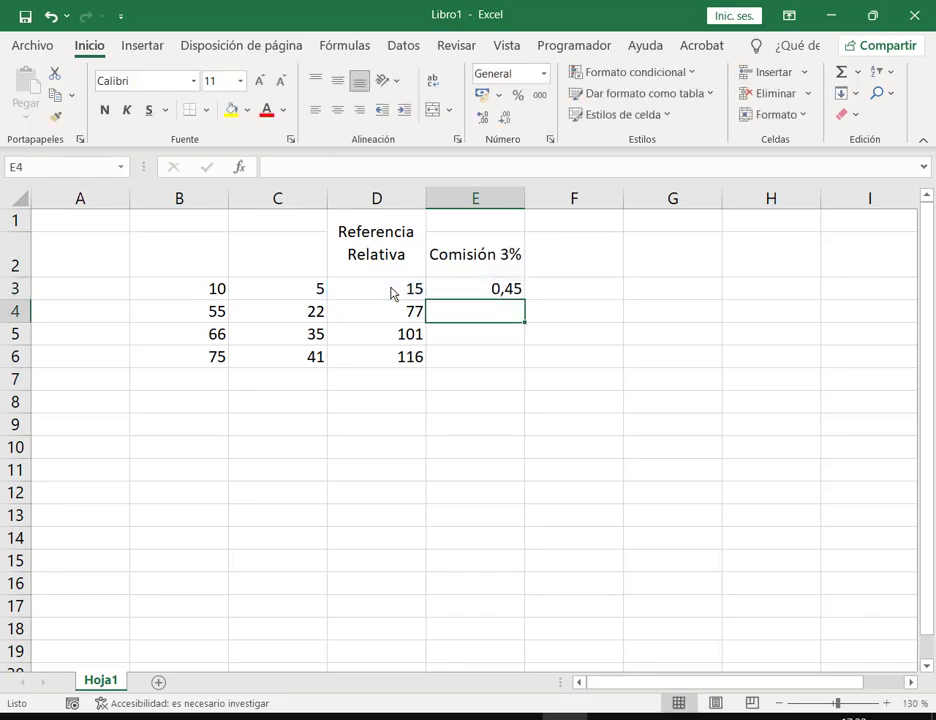
# Step: Make row 3 taller and fill E3's commission down to E6 (2,31, 3,03, 3,48)
pyautogui.moveTo(21, 305); pyautogui.dragTo(25, 314)
pyautogui.click(477, 300)
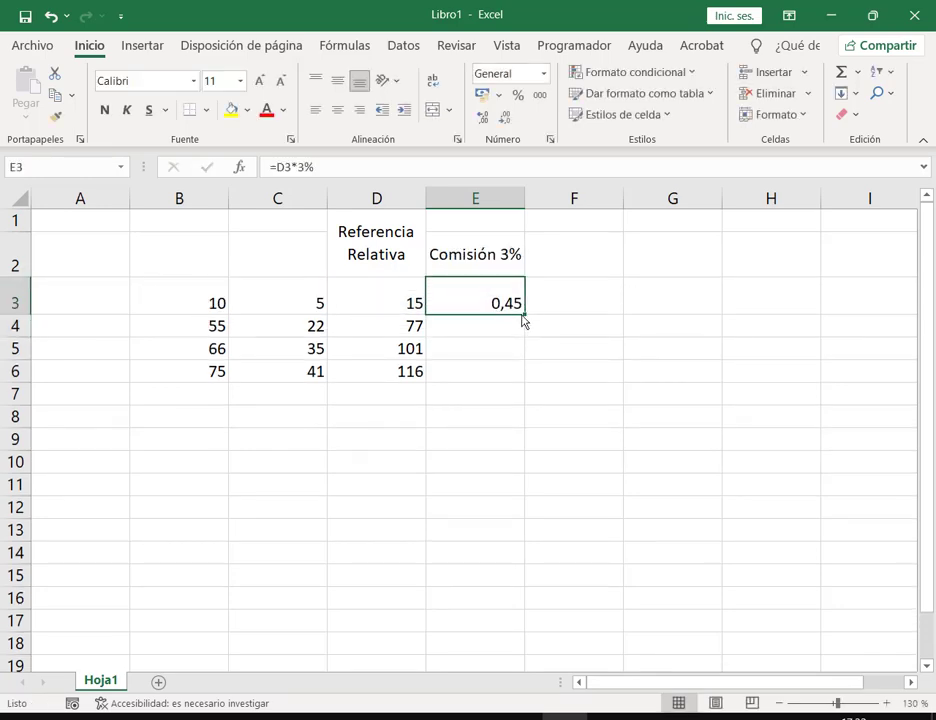
pyautogui.moveTo(524, 314); pyautogui.dragTo(520, 389)
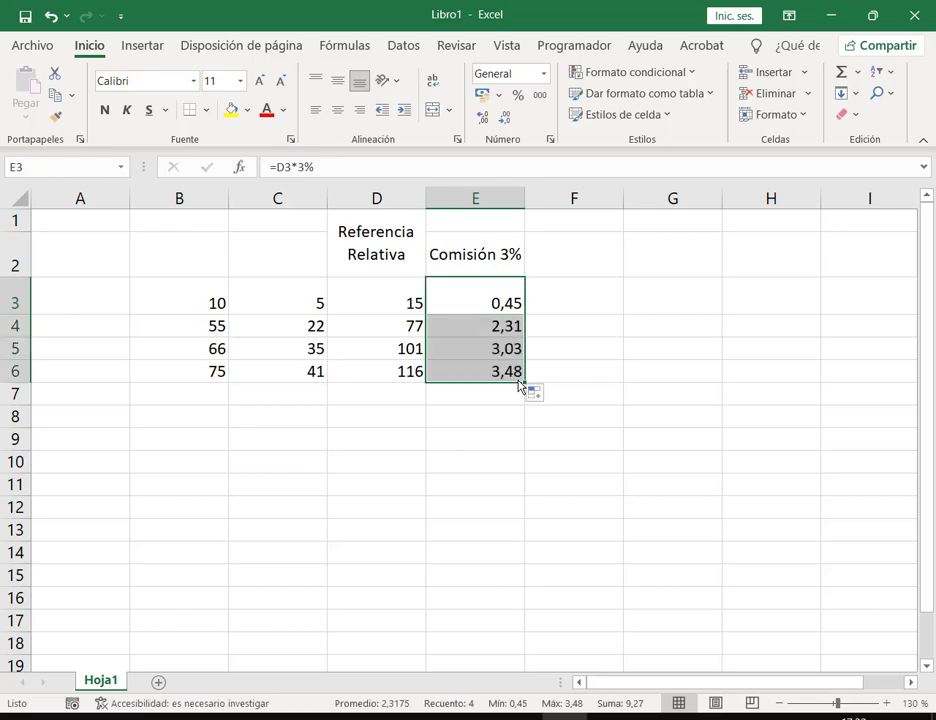
pyautogui.press('Up')
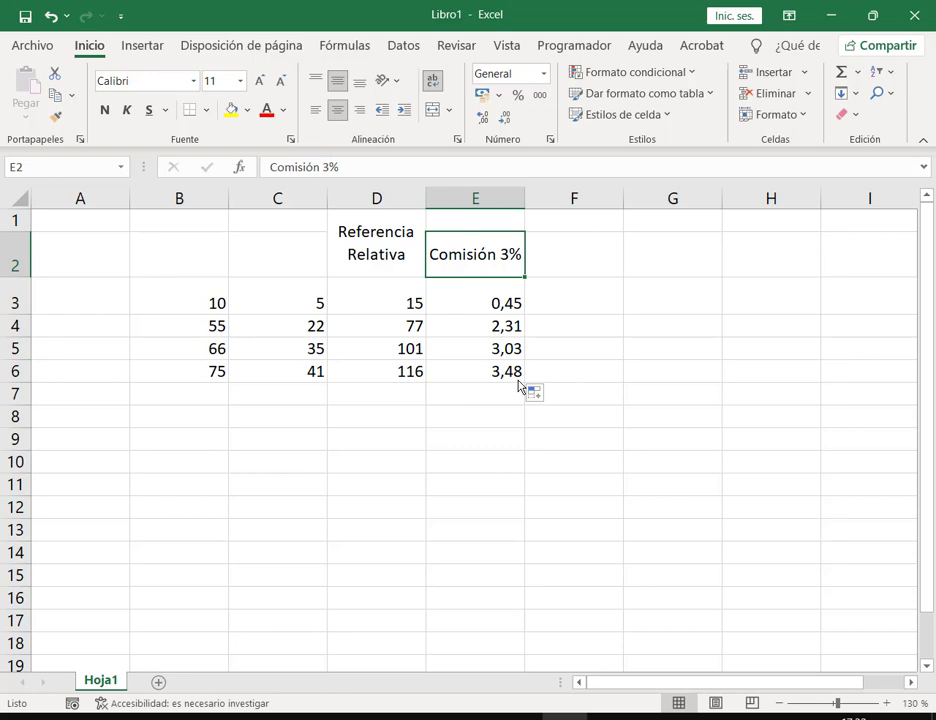
# Step: Change the E2 heading to 'Comisión 5%'
pyautogui.press('F2')
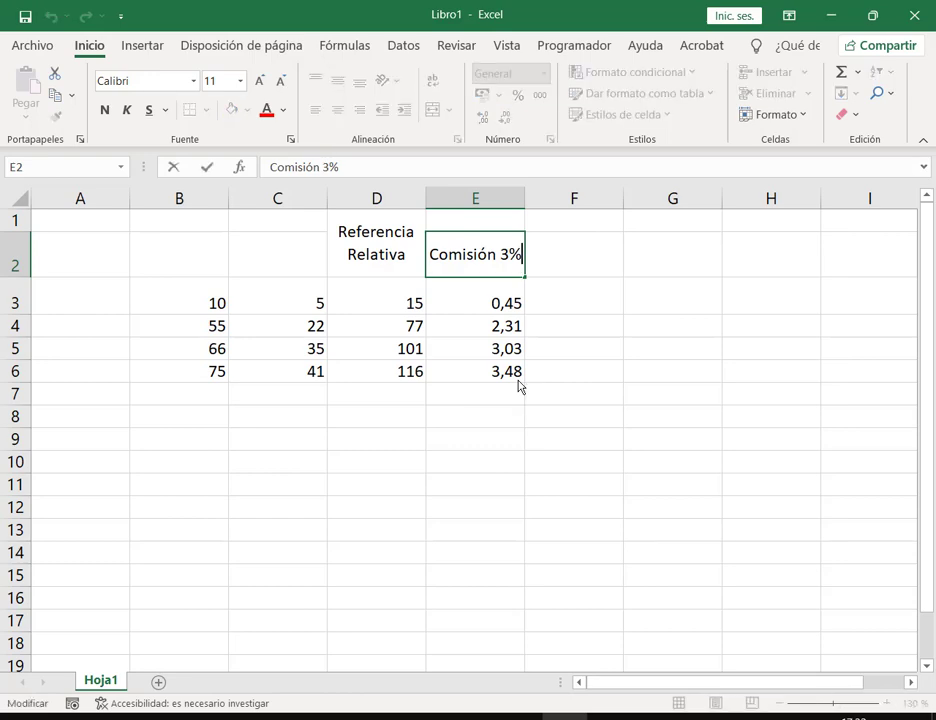
pyautogui.press('BackSpace')
pyautogui.press('BackSpace')
pyautogui.press('BackSpace')
pyautogui.write('5%')
pyautogui.press('Return')
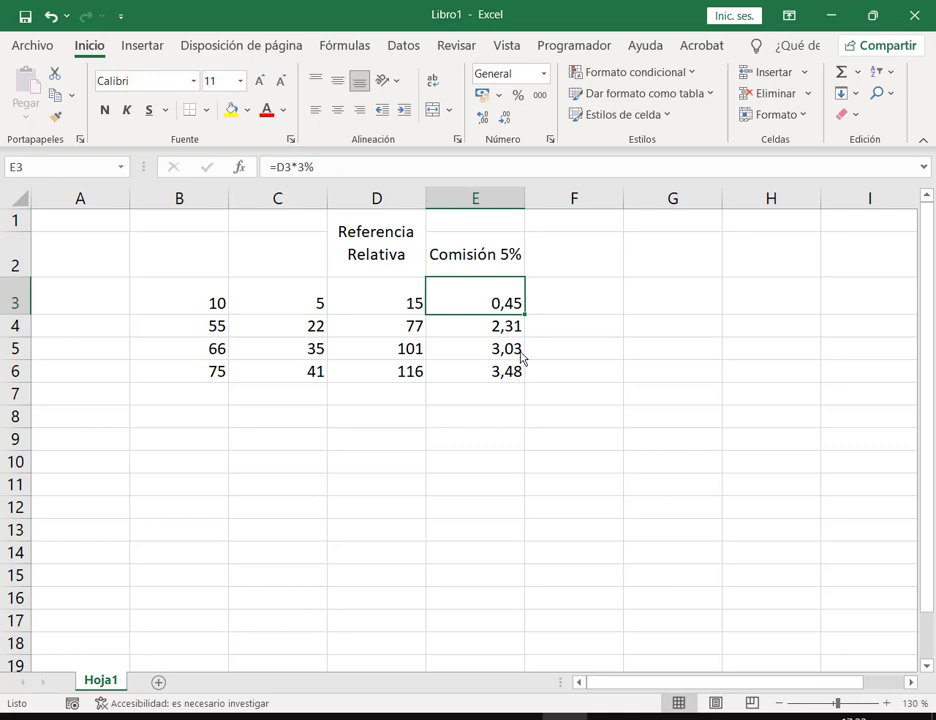
# Step: Change the rate in E3's formula from 3% to 5%, giving 0,75
pyautogui.doubleClick(499, 297)
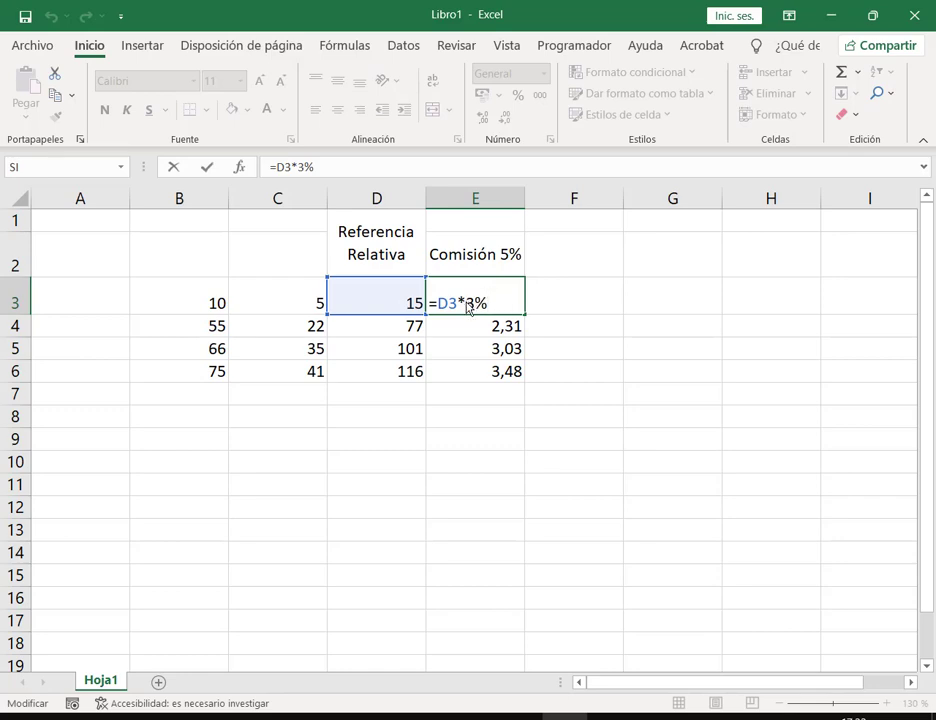
pyautogui.moveTo(467, 306); pyautogui.dragTo(500, 310)
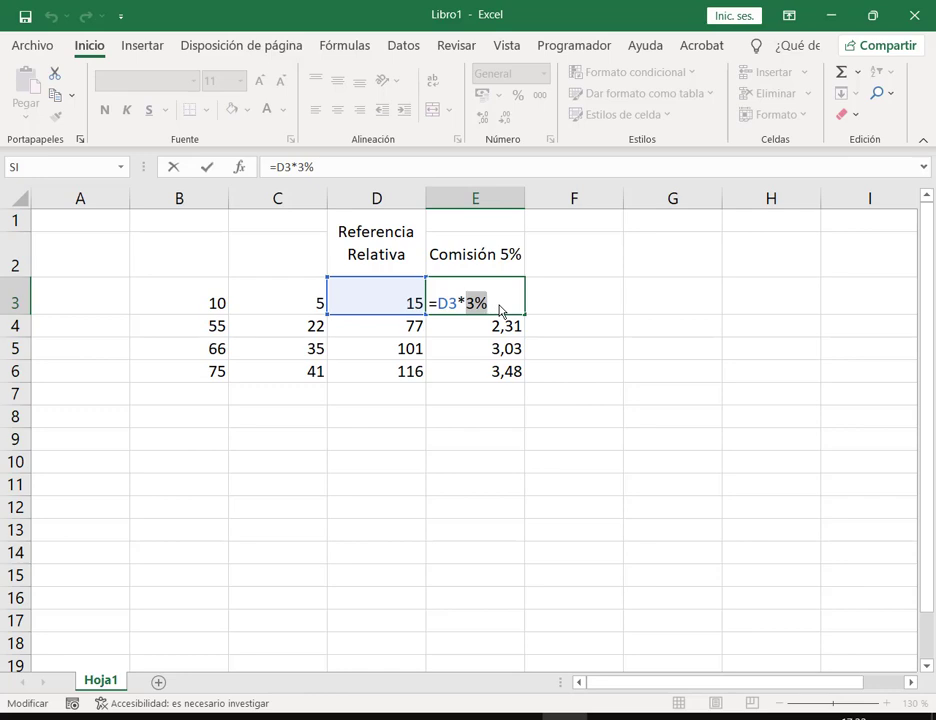
pyautogui.write('5%')
pyautogui.press('Return')
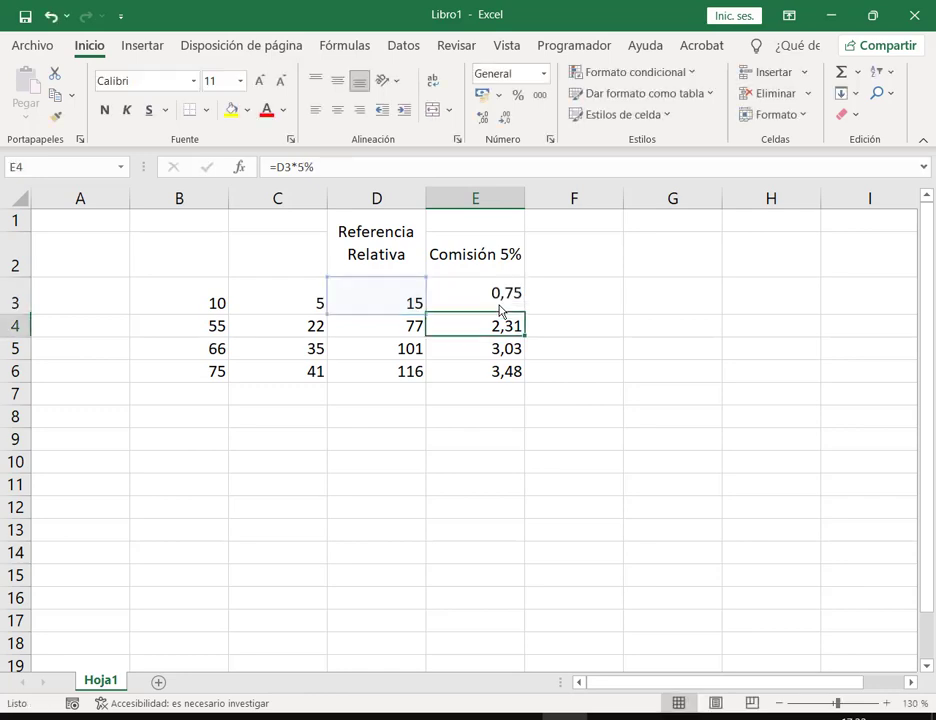
pyautogui.click(500, 310)
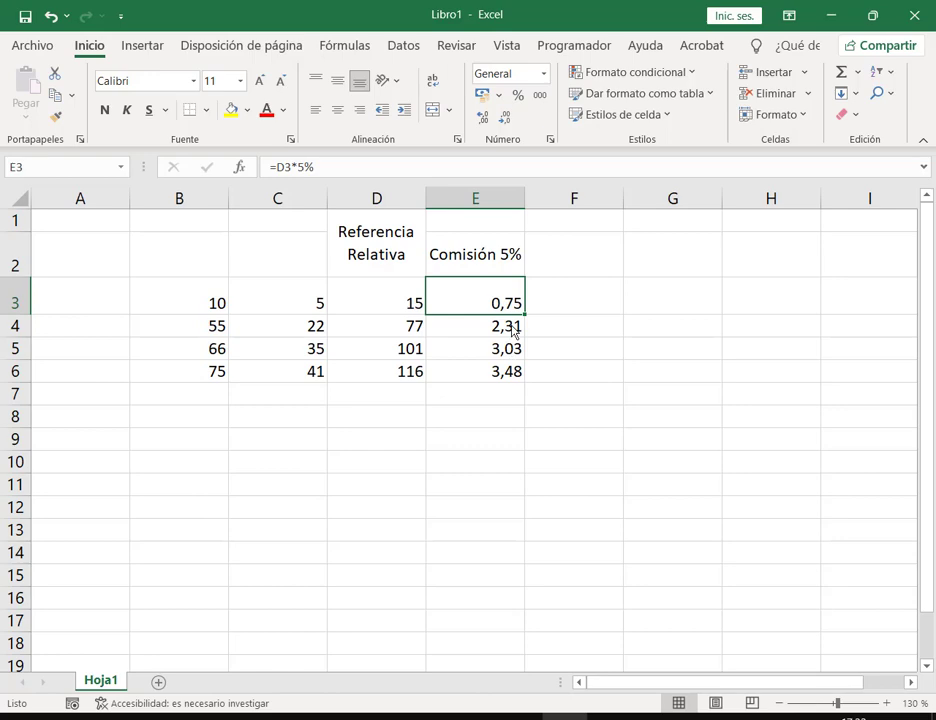
# Step: Inspect the formulas in E4, E5 and E6, which still use 3%
pyautogui.doubleClick(512, 328)
pyautogui.press('Escape')
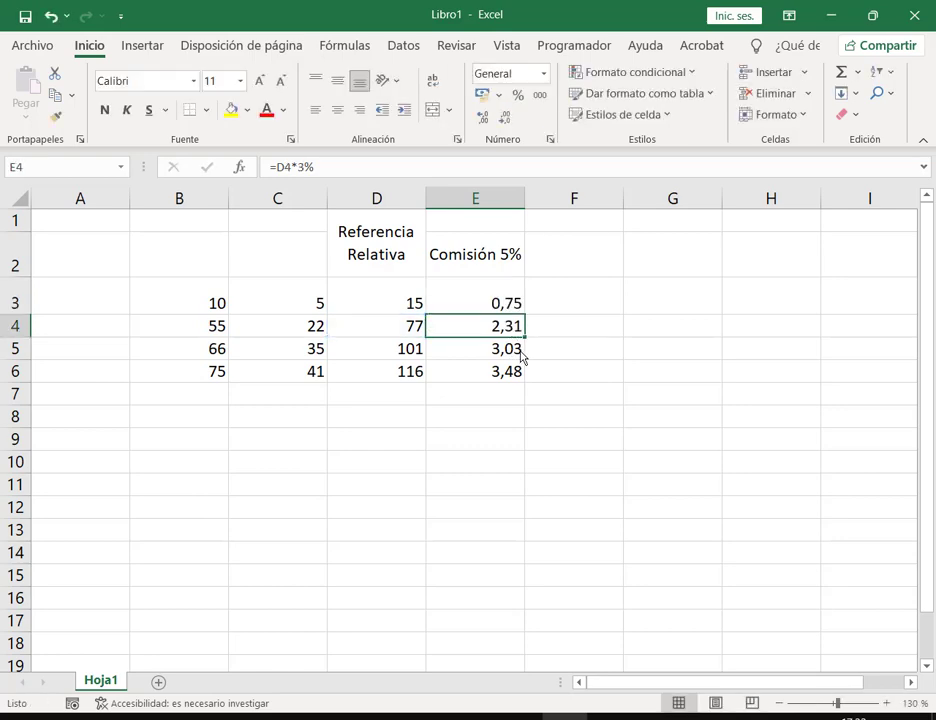
pyautogui.doubleClick(521, 355)
pyautogui.press('Escape')
pyautogui.doubleClick(514, 373)
pyautogui.press('Escape')
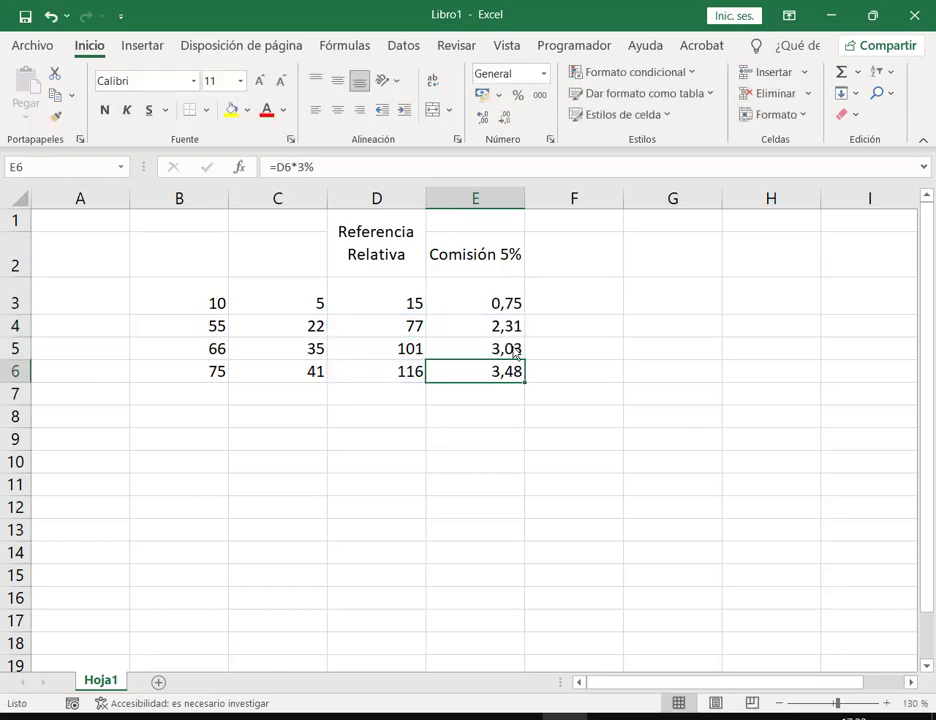
# Step: Fill E3's 5% formula down to E6, giving 3,85, 5,05 and 5,8
pyautogui.click(516, 308)
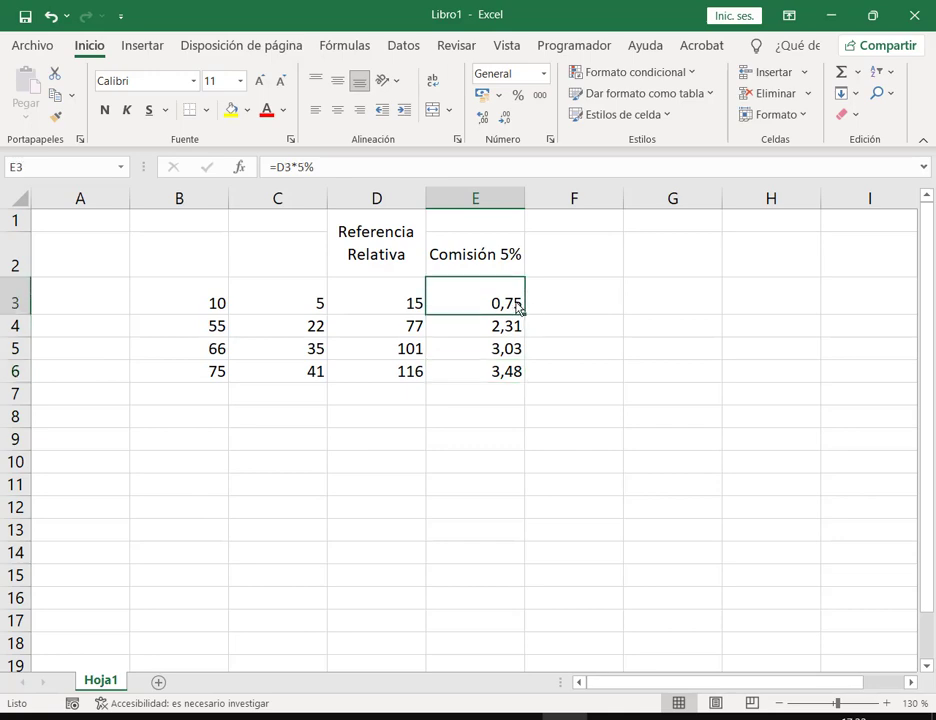
pyautogui.moveTo(523, 316); pyautogui.dragTo(591, 368)
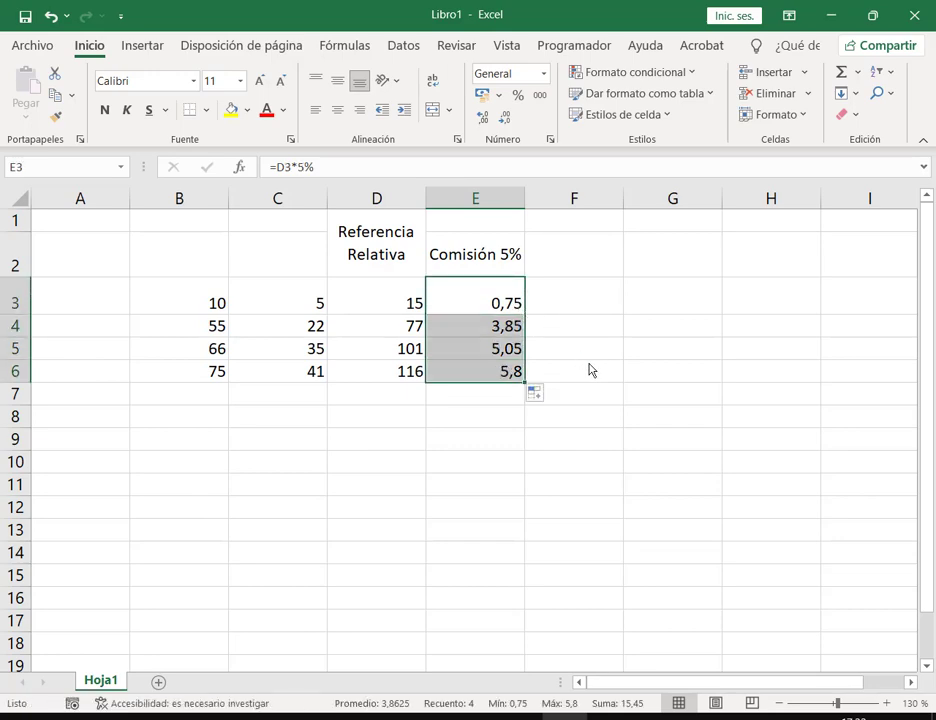
pyautogui.click(581, 309)
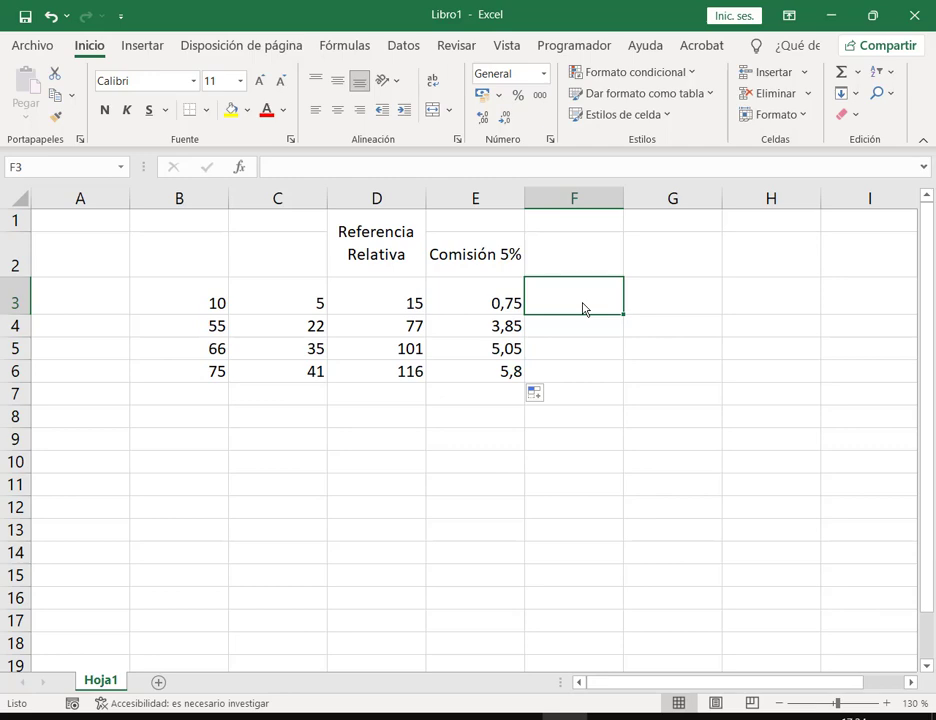
# Step: Change the E2 header to 'Comisión'
pyautogui.press('Up')
pyautogui.press('Left')
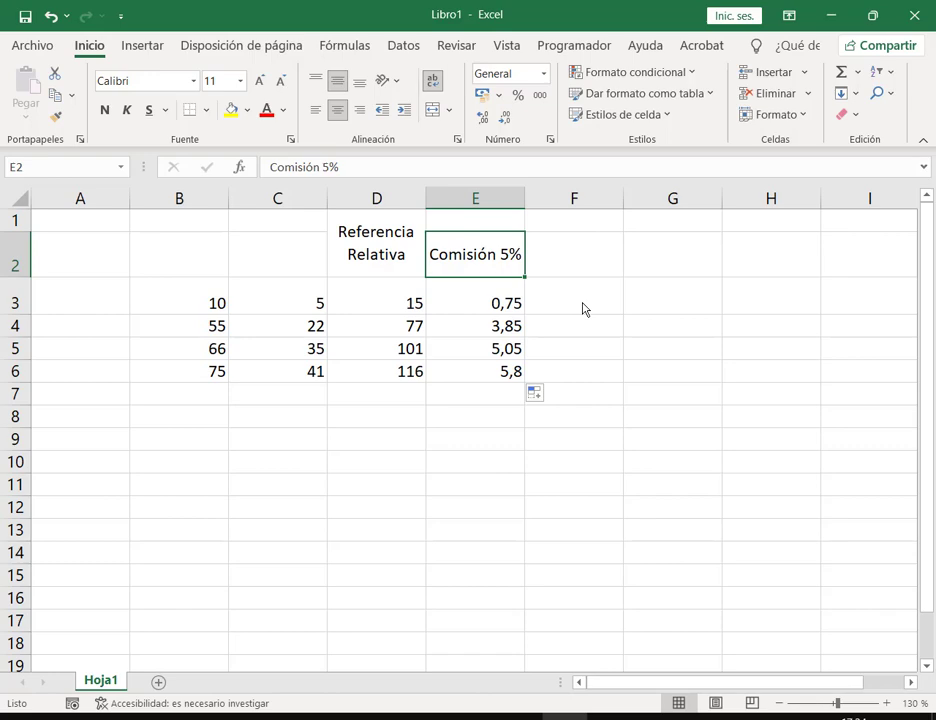
pyautogui.write('Comisión')
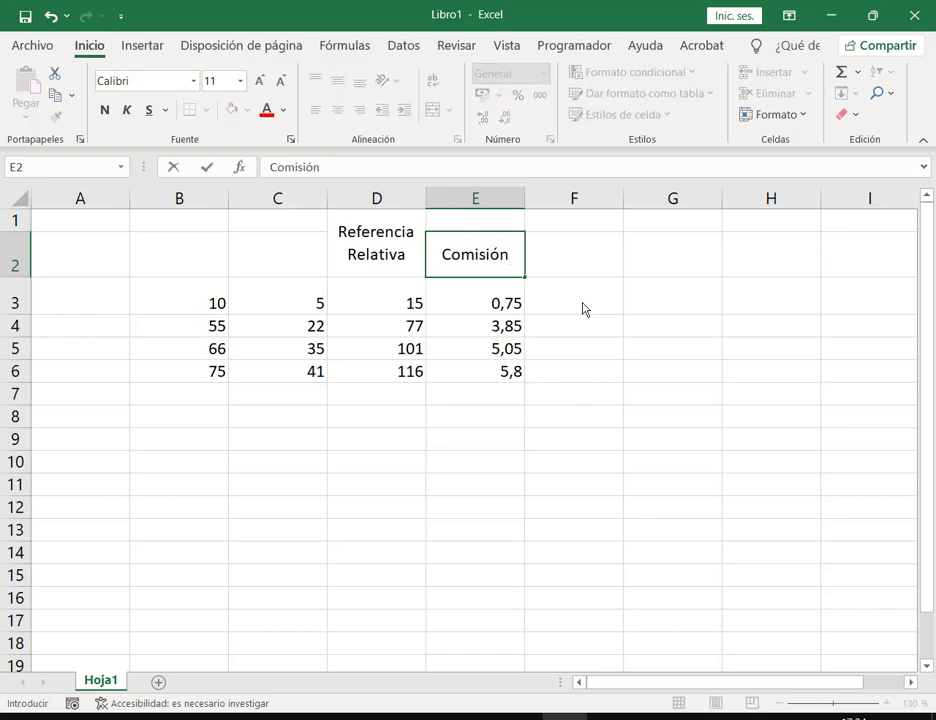
pyautogui.press('Up')
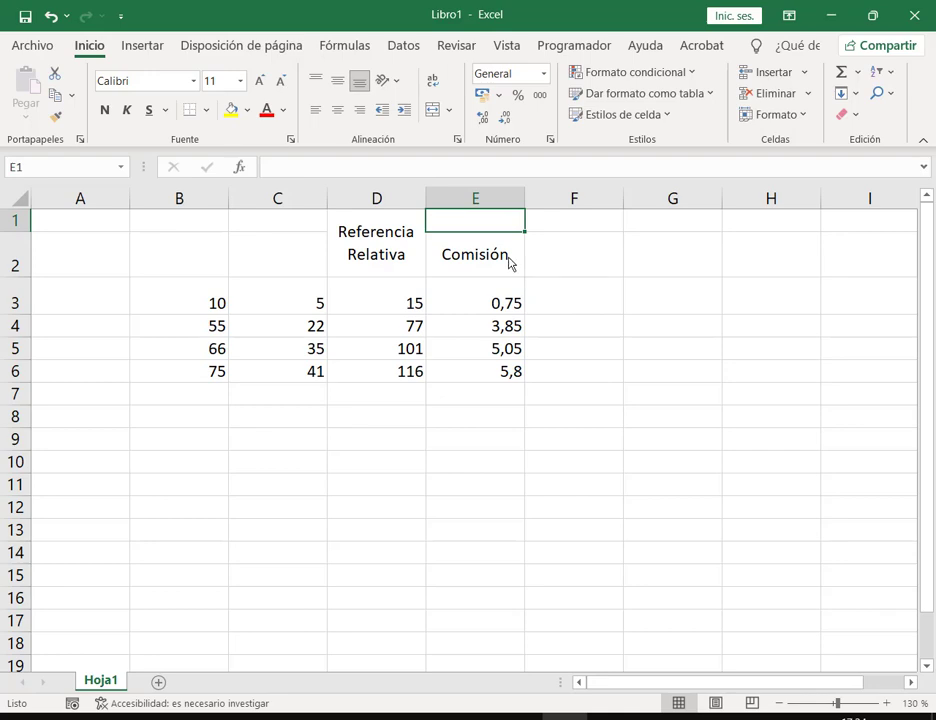
# Step: Enter 5% as the rate in E1, then try 8%
pyautogui.write('5')
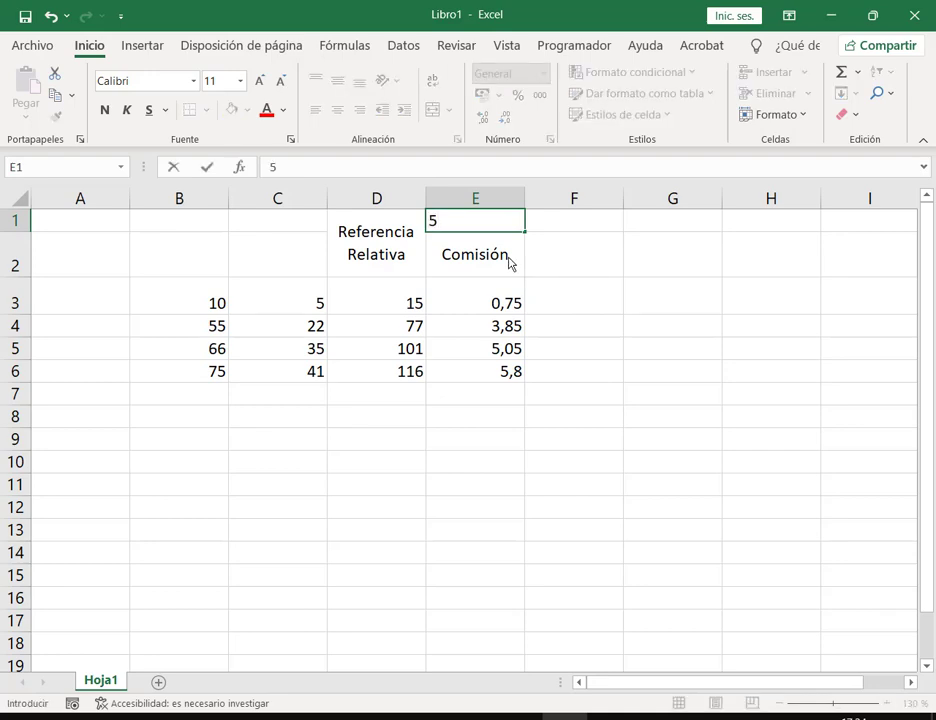
pyautogui.write('%')
pyautogui.press('Return')
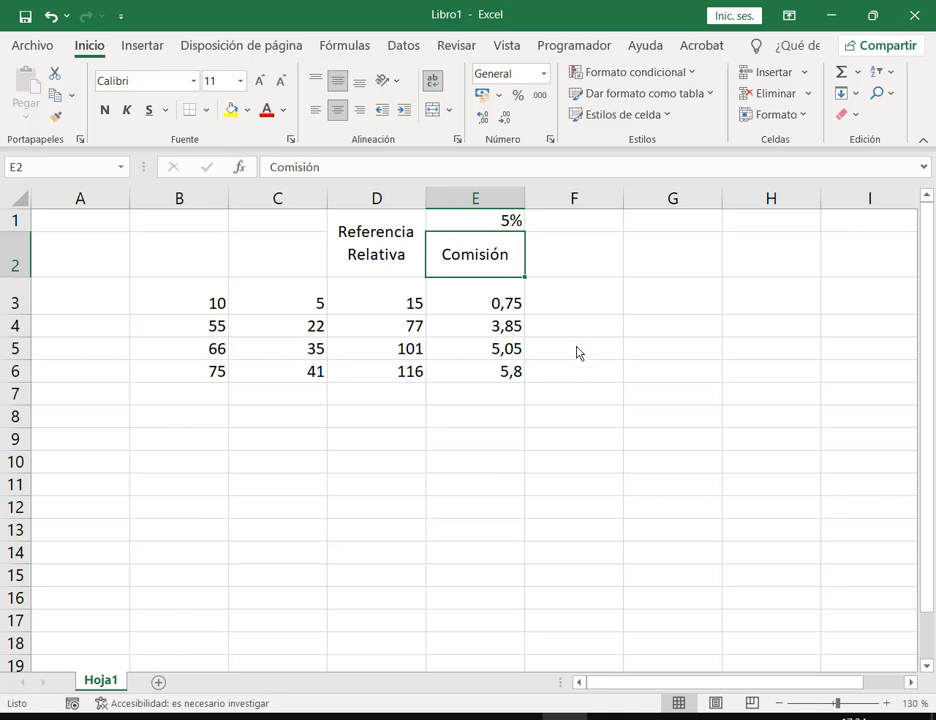
pyautogui.press('Up')
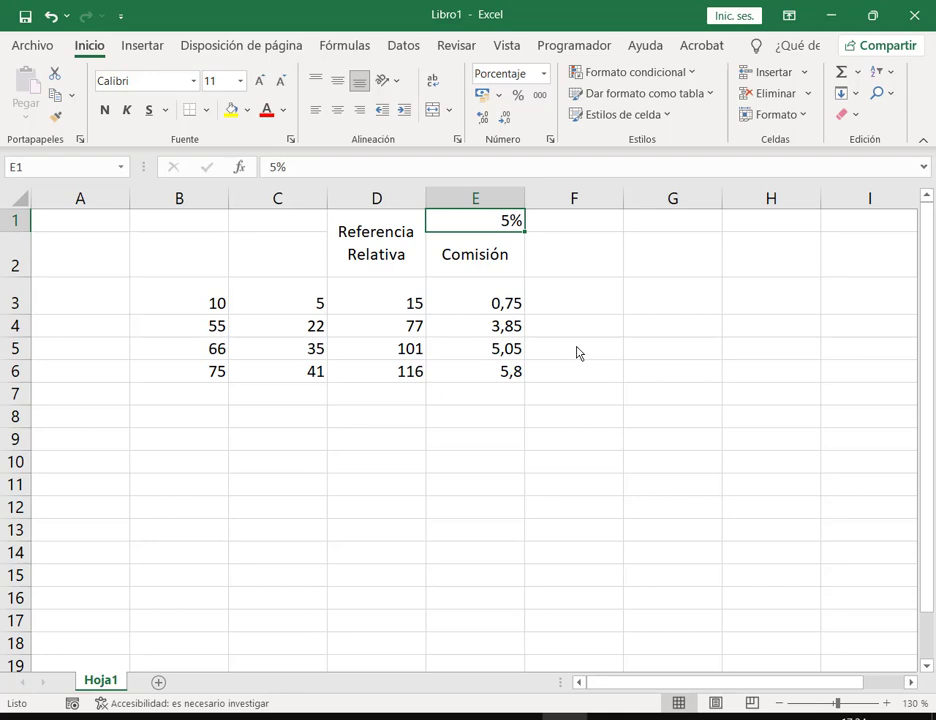
pyautogui.write('8')
pyautogui.press('Return')
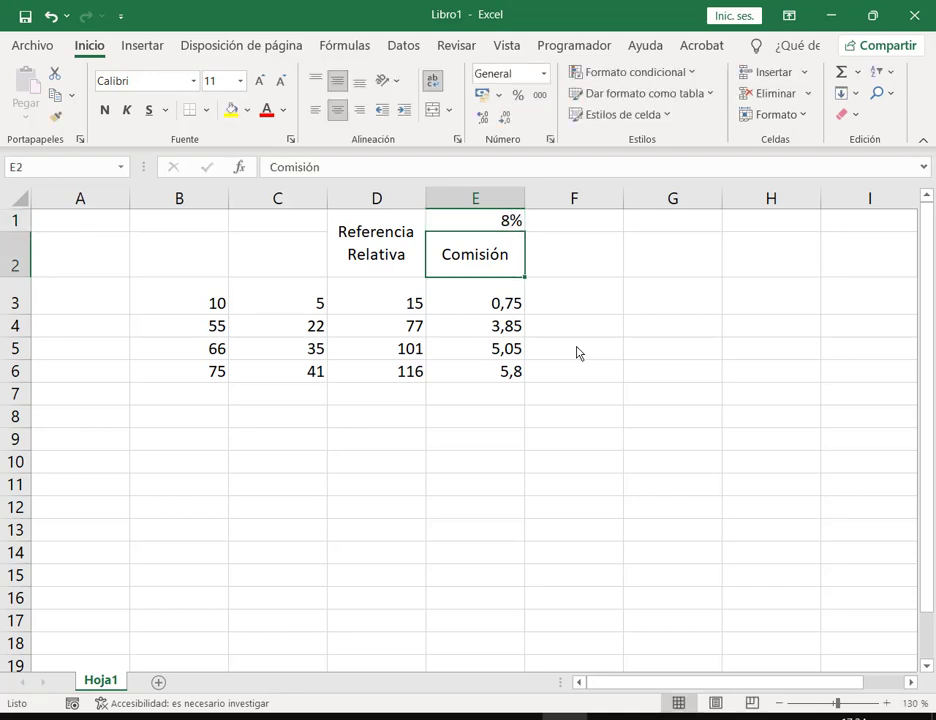
# Step: Try 10% in E1, then set the rate back to 5%
pyautogui.press('Up')
pyautogui.write('9')
pyautogui.press('BackSpace')
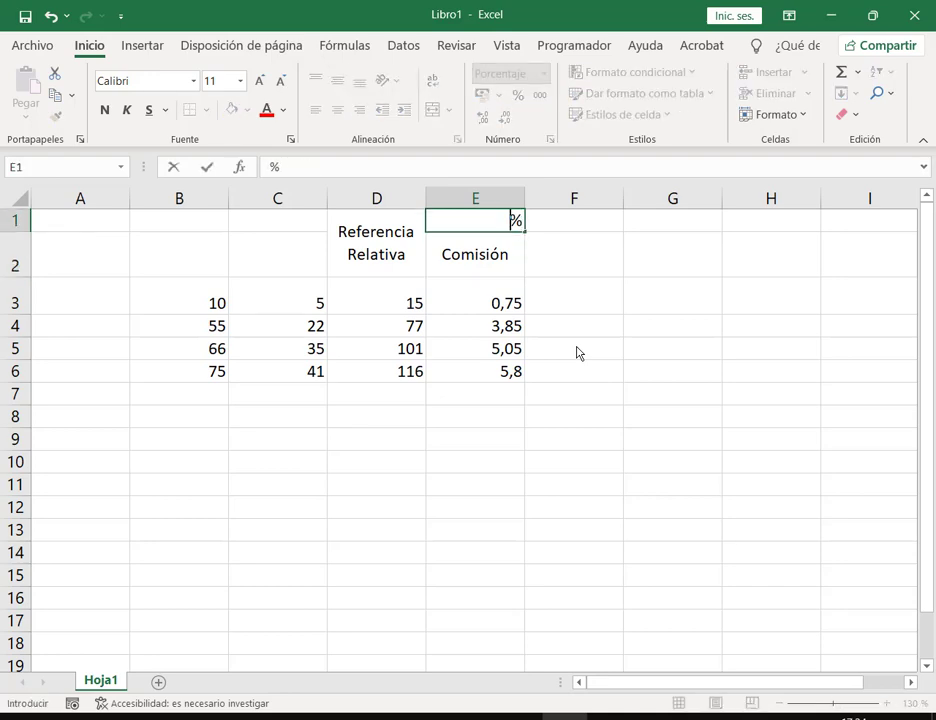
pyautogui.write('10')
pyautogui.press('Return')
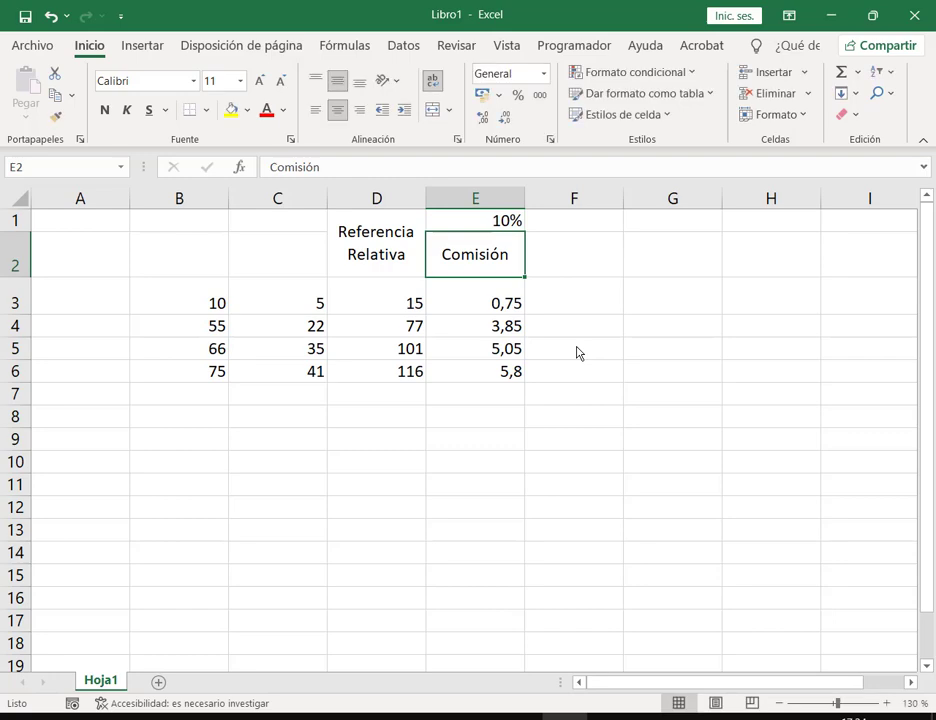
pyautogui.press('Up')
pyautogui.write('5')
pyautogui.press('Return')
pyautogui.press('Down')
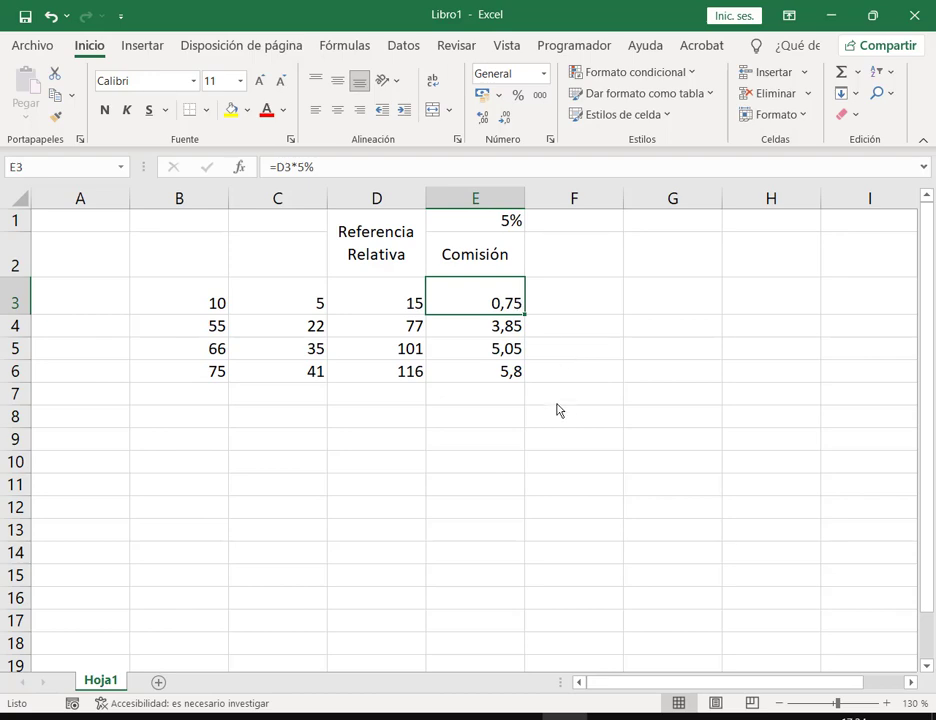
# Step: Check E3's formula =D3*5%, then change the E1 rate to 8%
pyautogui.doubleClick(501, 289)
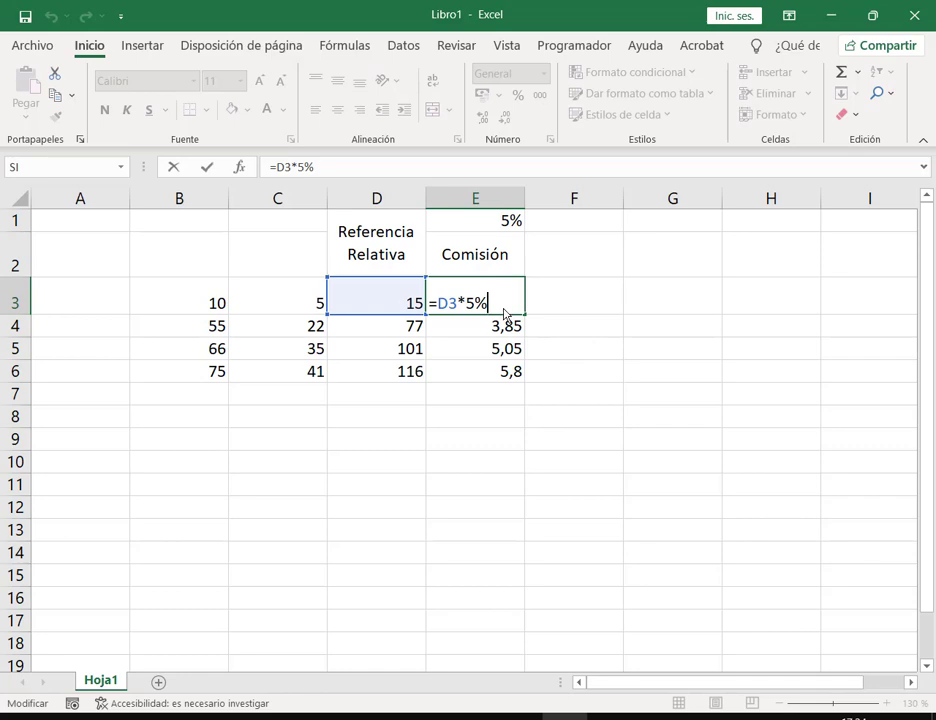
pyautogui.press('Escape')
pyautogui.press('Up')
pyautogui.press('Up')
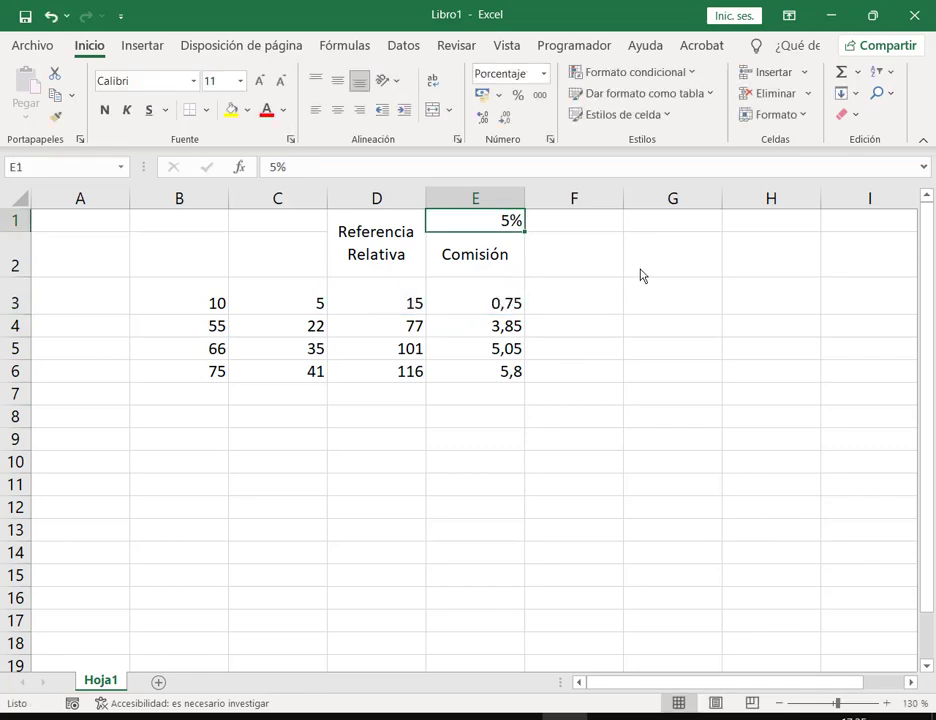
pyautogui.write('8')
pyautogui.press('Return')
# Step: Inspect E3's formula, which still uses a fixed 5% and shows 0,75
pyautogui.press('Down')
pyautogui.press('Down')
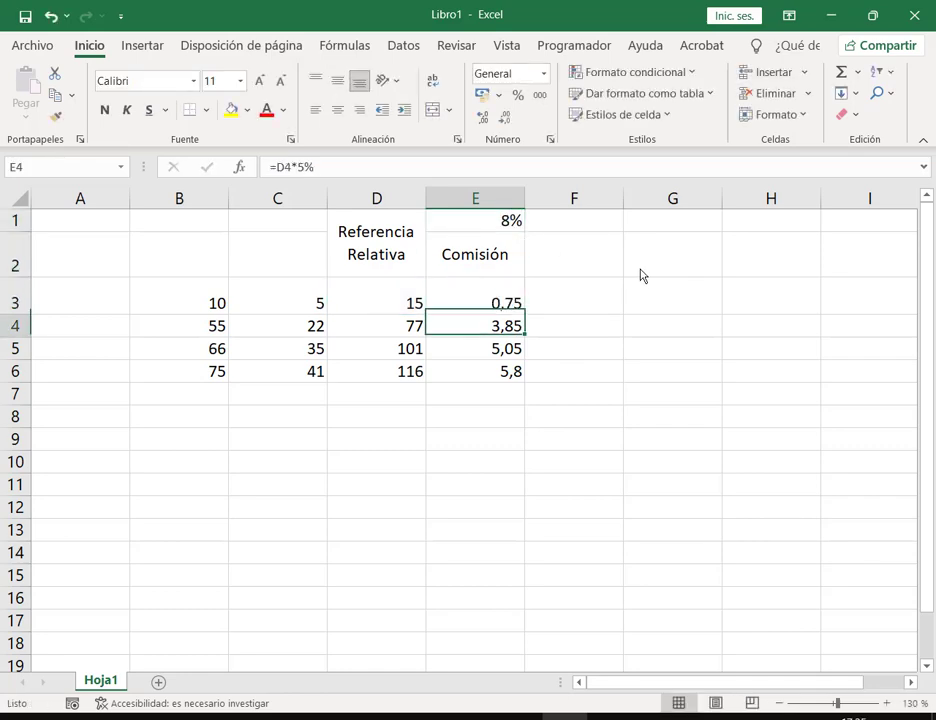
pyautogui.press('Up')
pyautogui.press('F2')
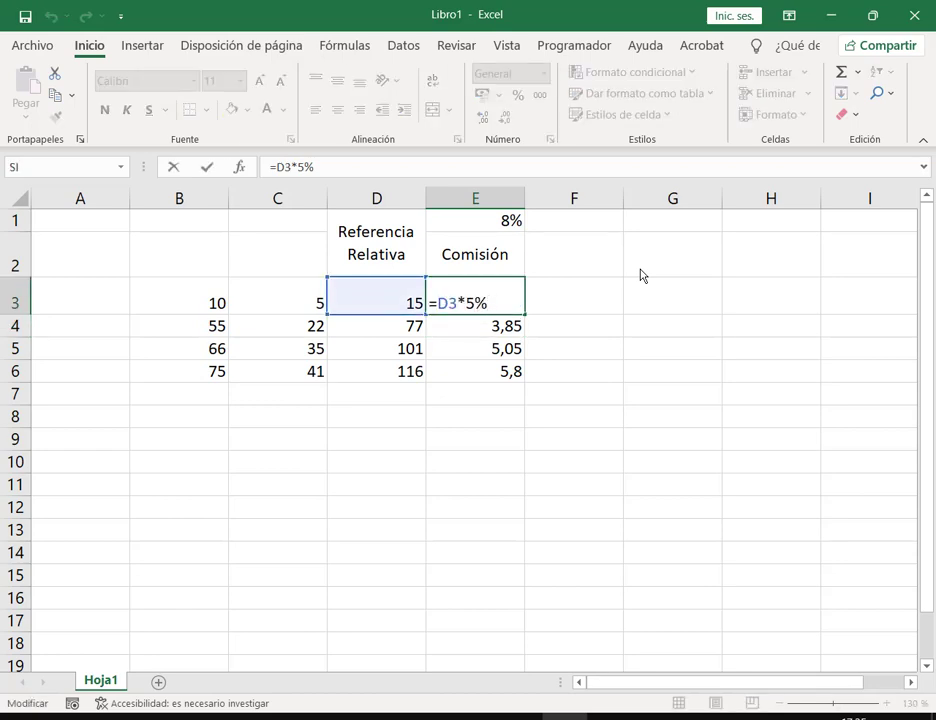
pyautogui.press('Escape')
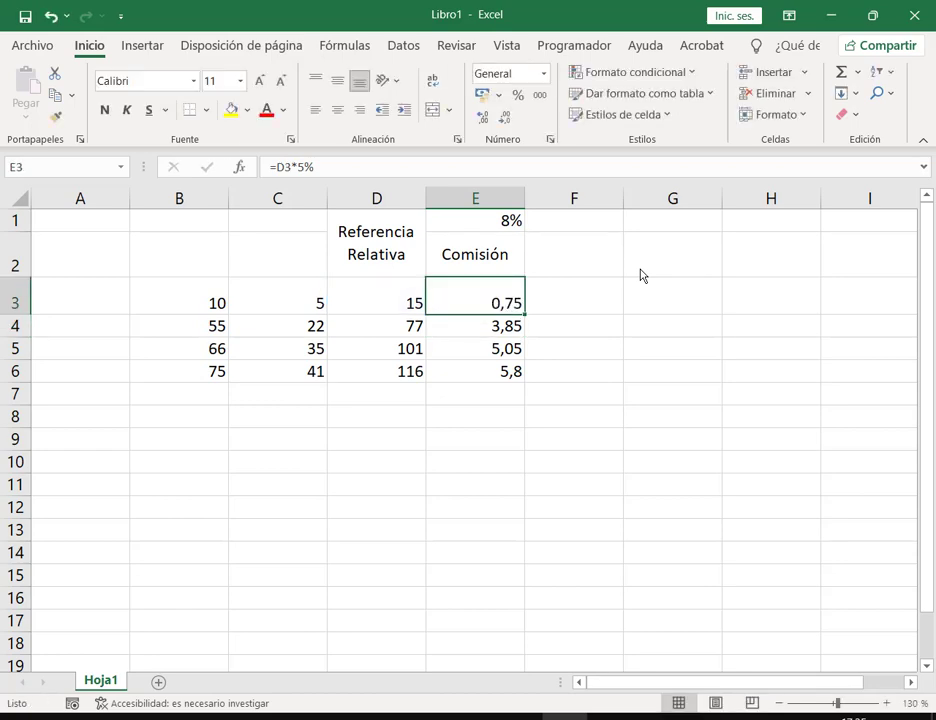
pyautogui.moveTo(497, 211); pyautogui.dragTo(528, 234)
pyautogui.moveTo(476, 292); pyautogui.dragTo(540, 393)
pyautogui.press('Escape')
# Step: Change B3 to 8 and check that D3 now sums to 13
pyautogui.press('Left')
pyautogui.press('Left')
pyautogui.press('Left')
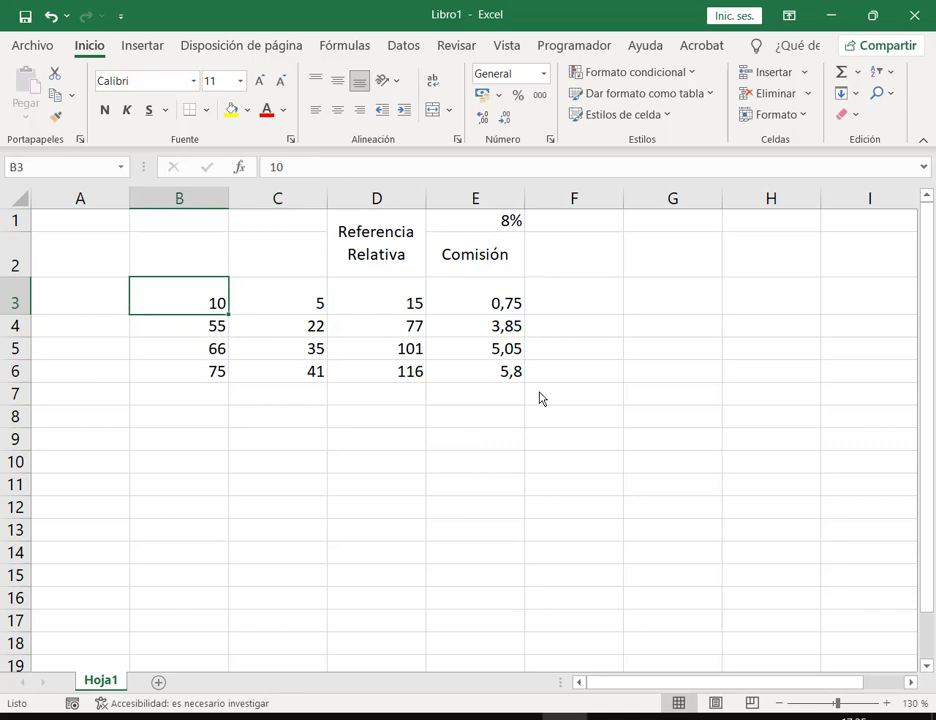
pyautogui.write('8')
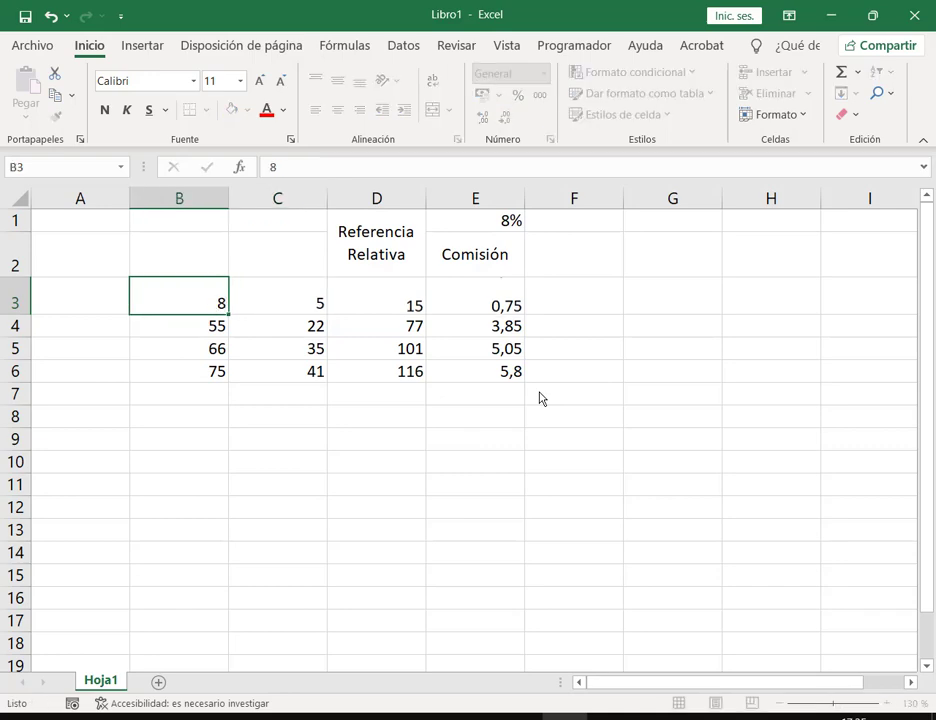
pyautogui.press('Return')
pyautogui.click(400, 301)
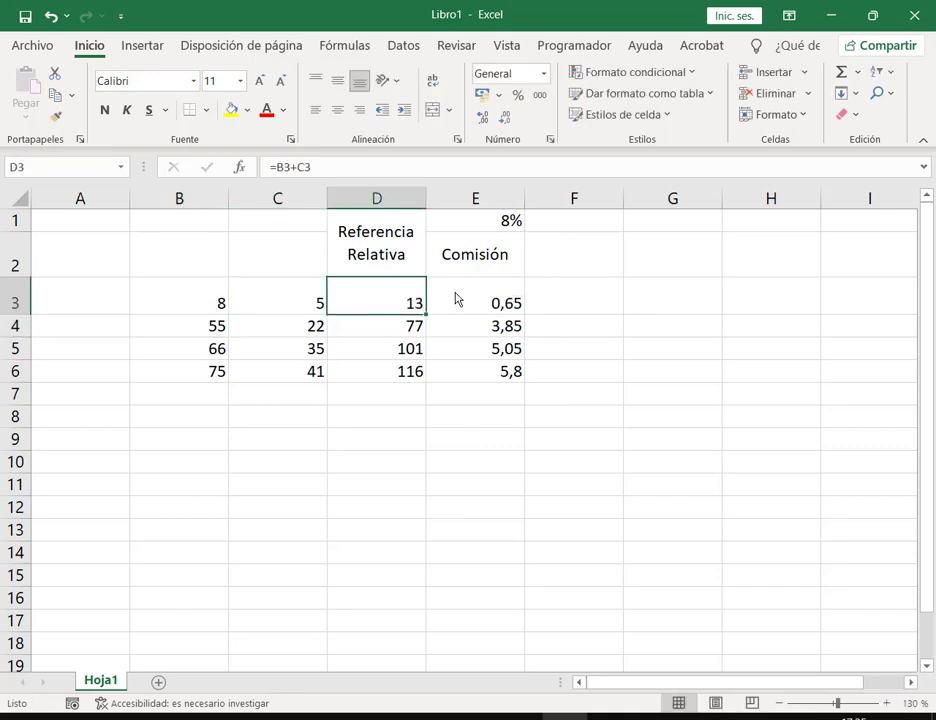
pyautogui.moveTo(380, 303); pyautogui.dragTo(468, 307)
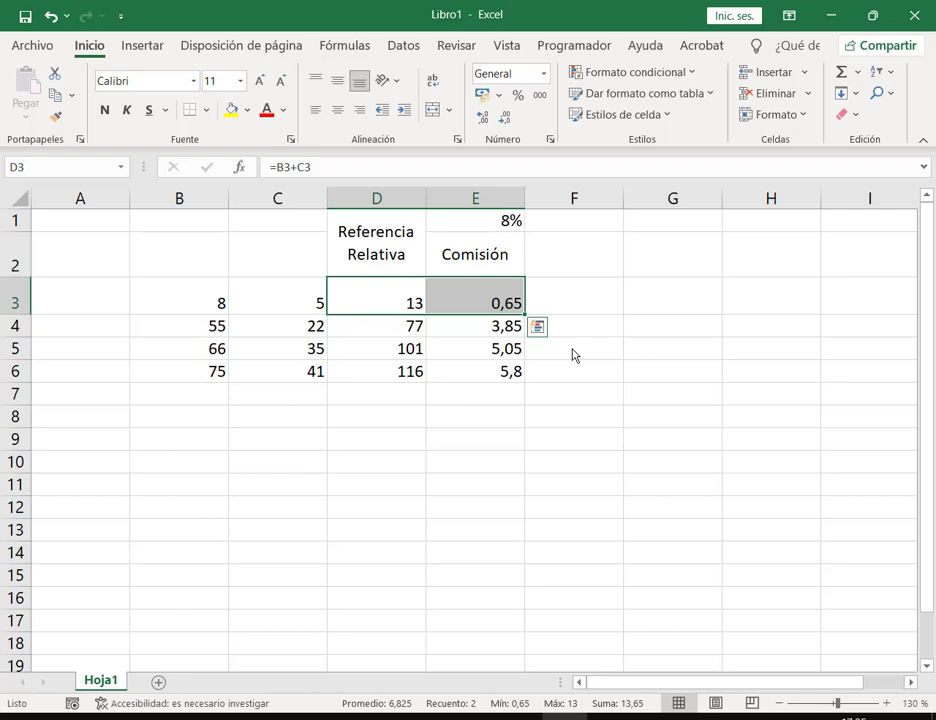
# Step: Clear the old commission values in E3:E6
pyautogui.click(494, 298)
pyautogui.moveTo(494, 298); pyautogui.dragTo(506, 370)
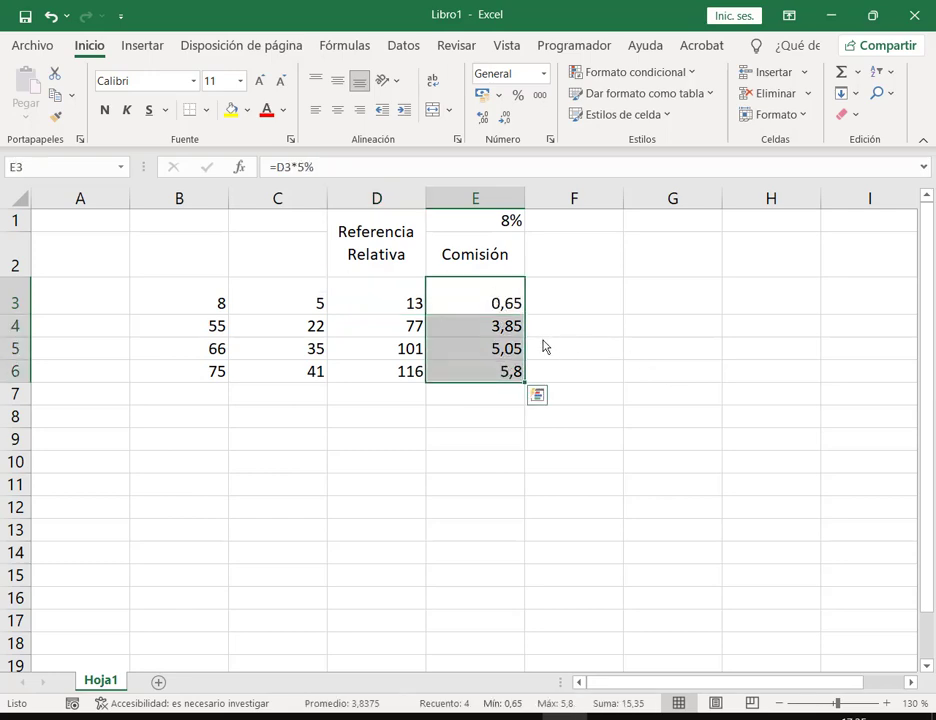
pyautogui.press('Delete')
# Step: Enter the formula =D3*E1 in E3, giving 1,04
pyautogui.press('Up')
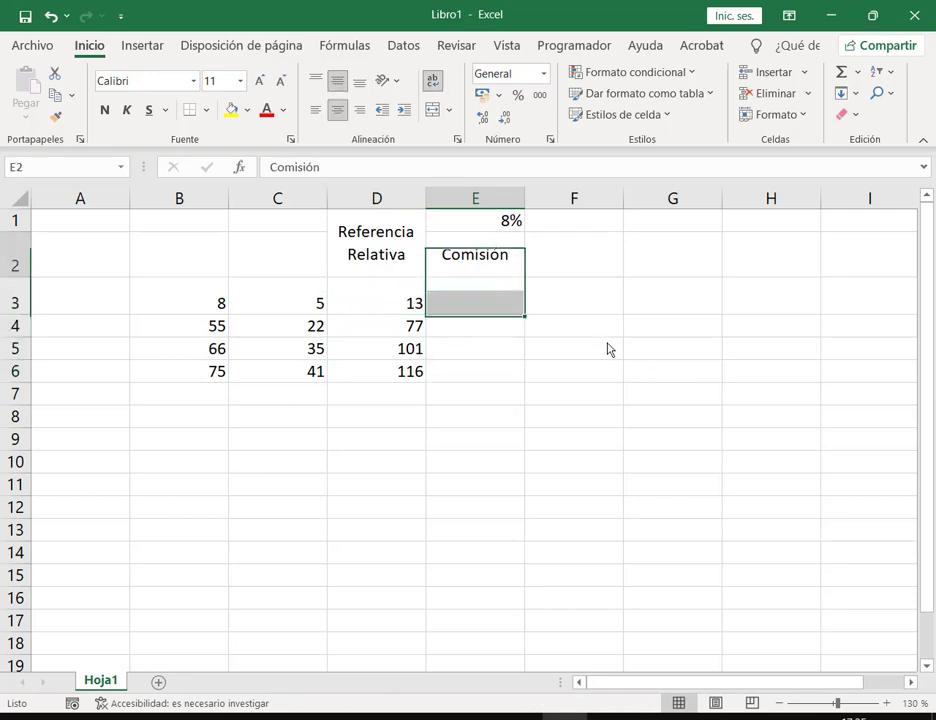
pyautogui.press('Down')
pyautogui.write('=')
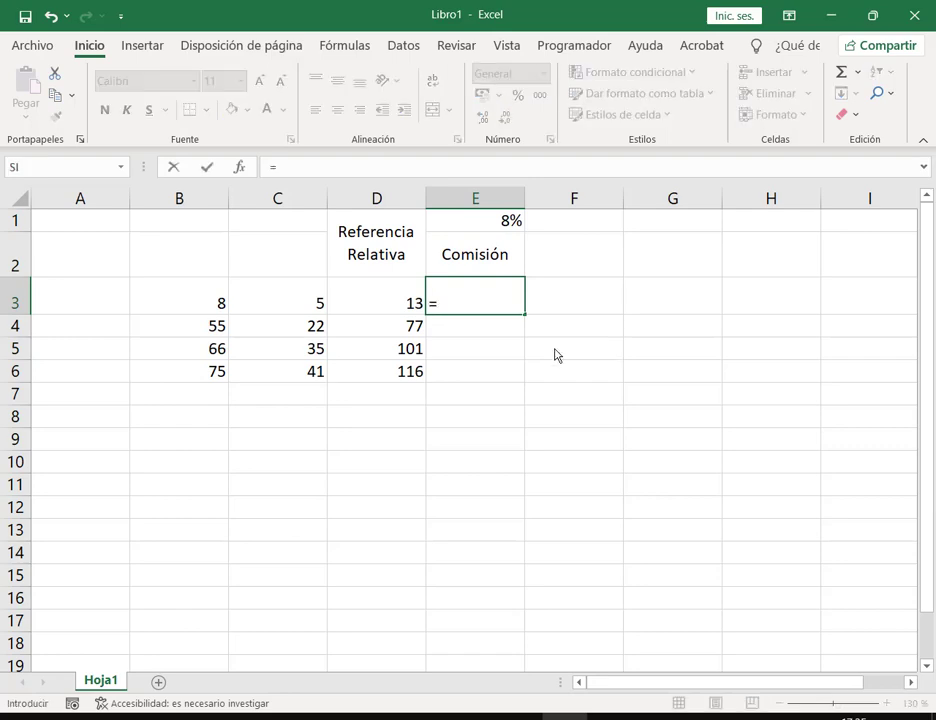
pyautogui.click(408, 304)
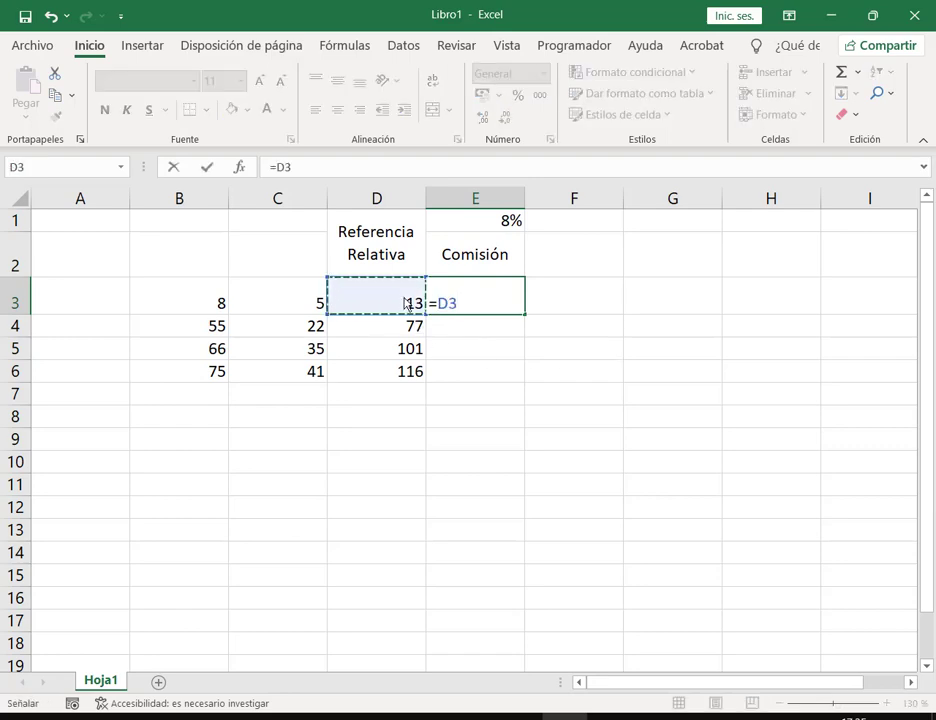
pyautogui.write('*')
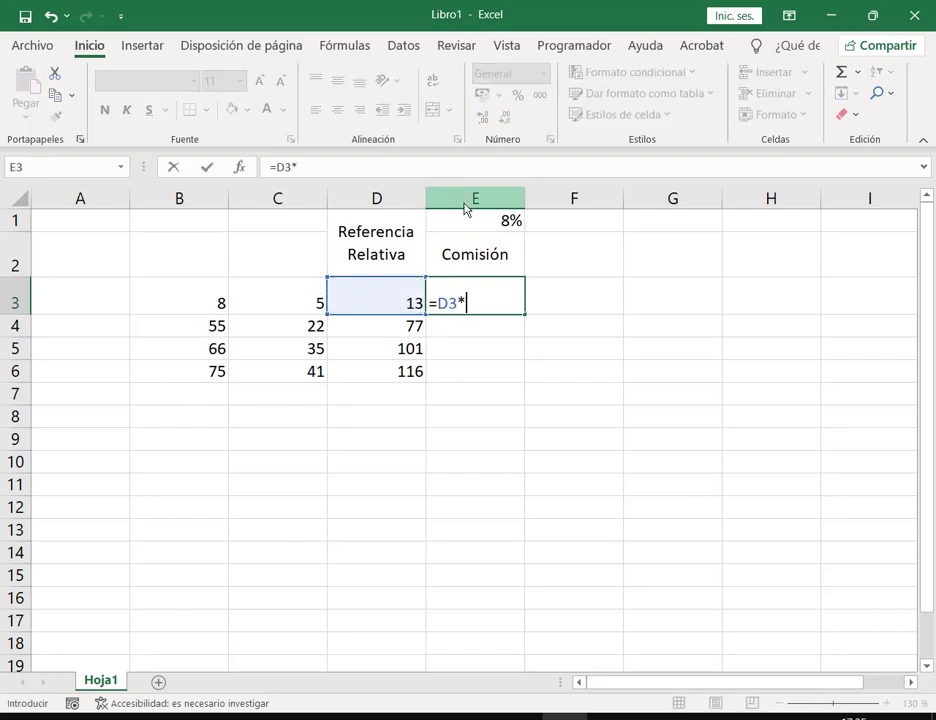
pyautogui.click(473, 224)
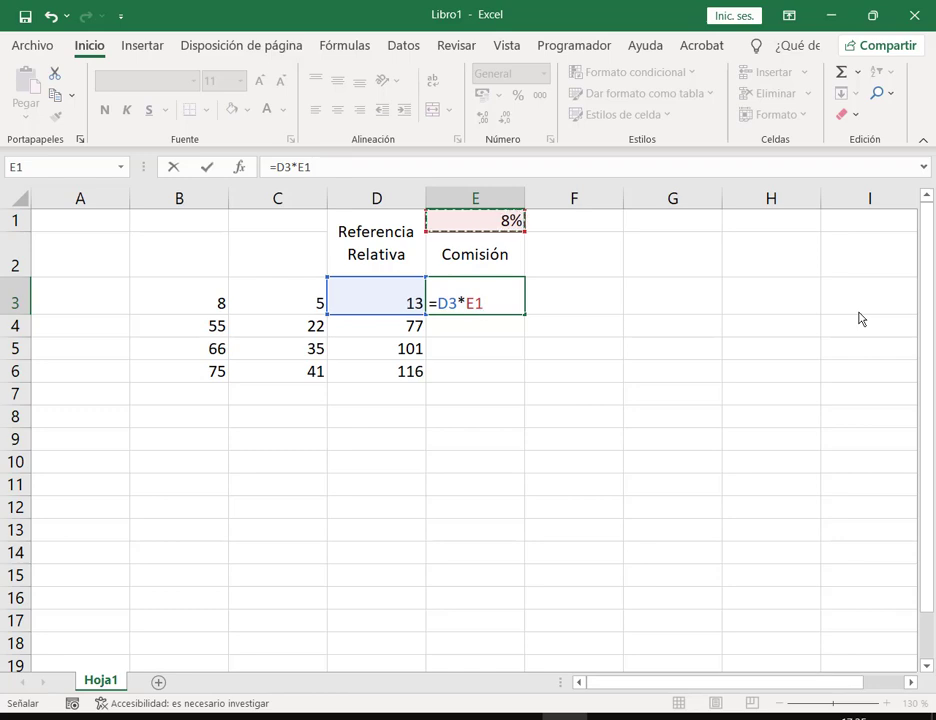
pyautogui.press('Return')
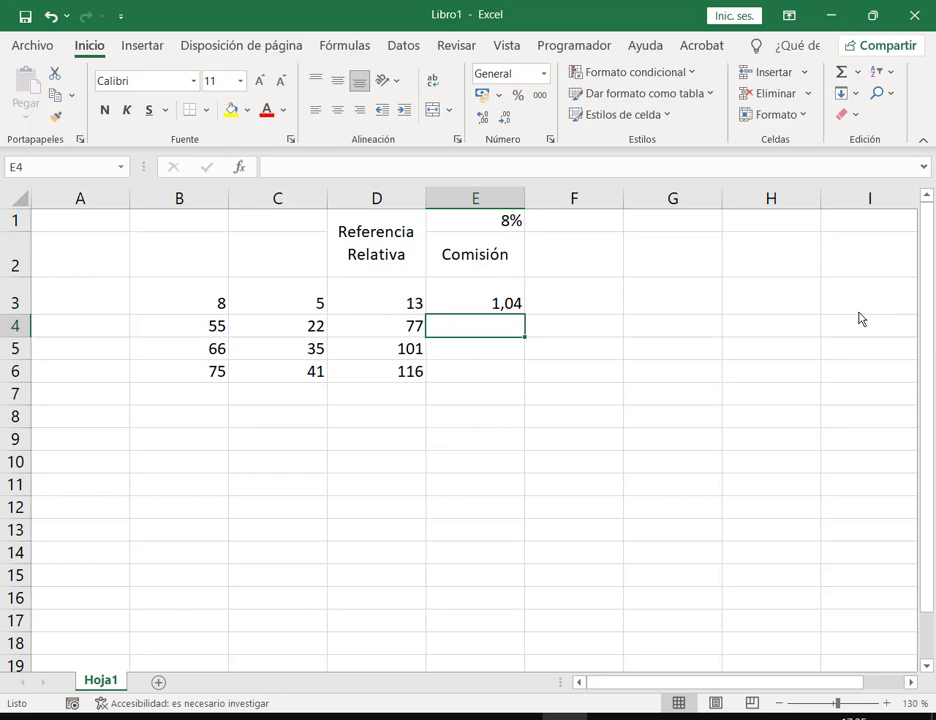
# Step: Try 11% and 20% in E1, then set it back to 5% so E3 shows 0,65
pyautogui.press('Up')
pyautogui.press('Up')
pyautogui.press('Up')
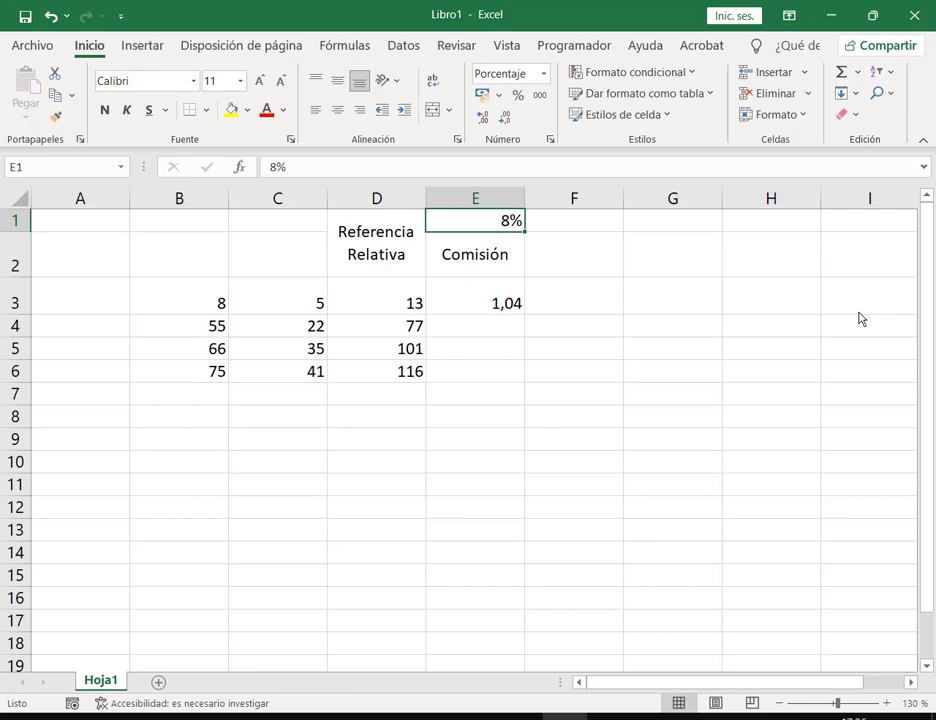
pyautogui.write('11')
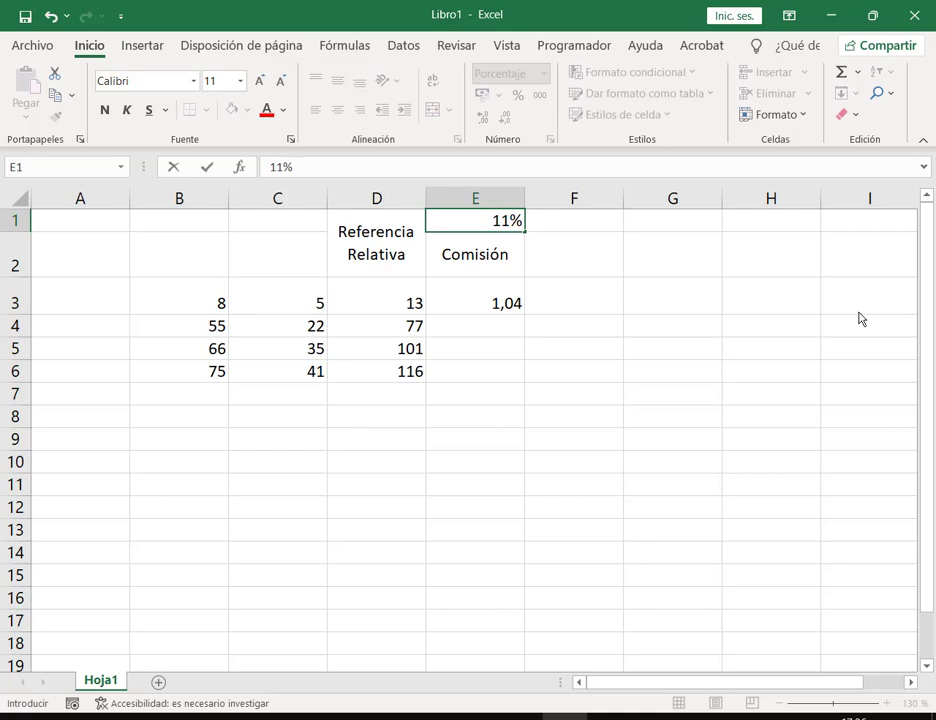
pyautogui.press('Return')
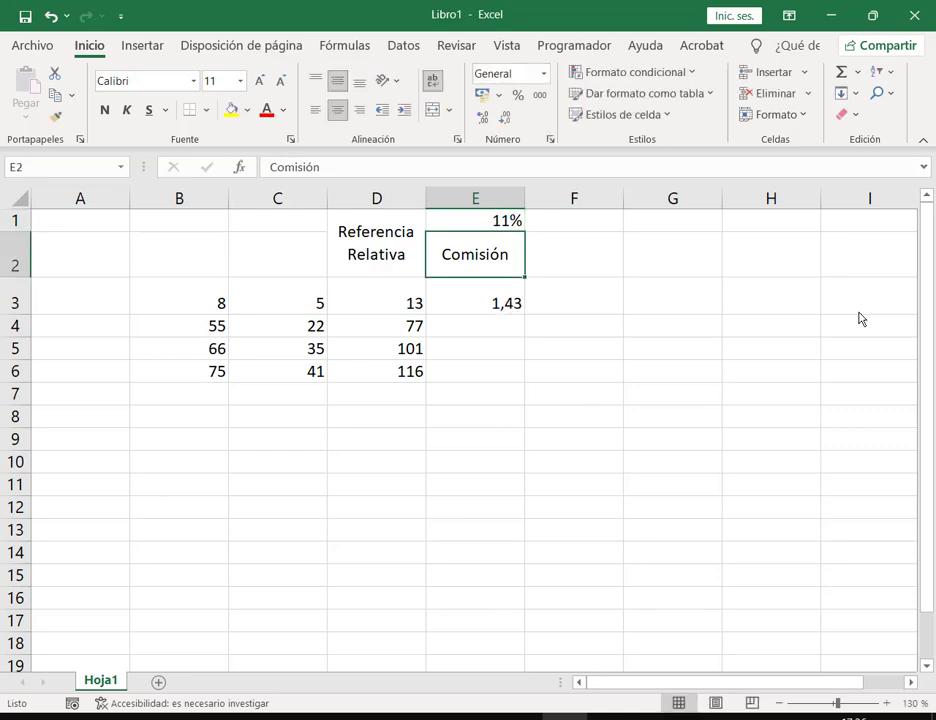
pyautogui.press('Up')
pyautogui.write('20')
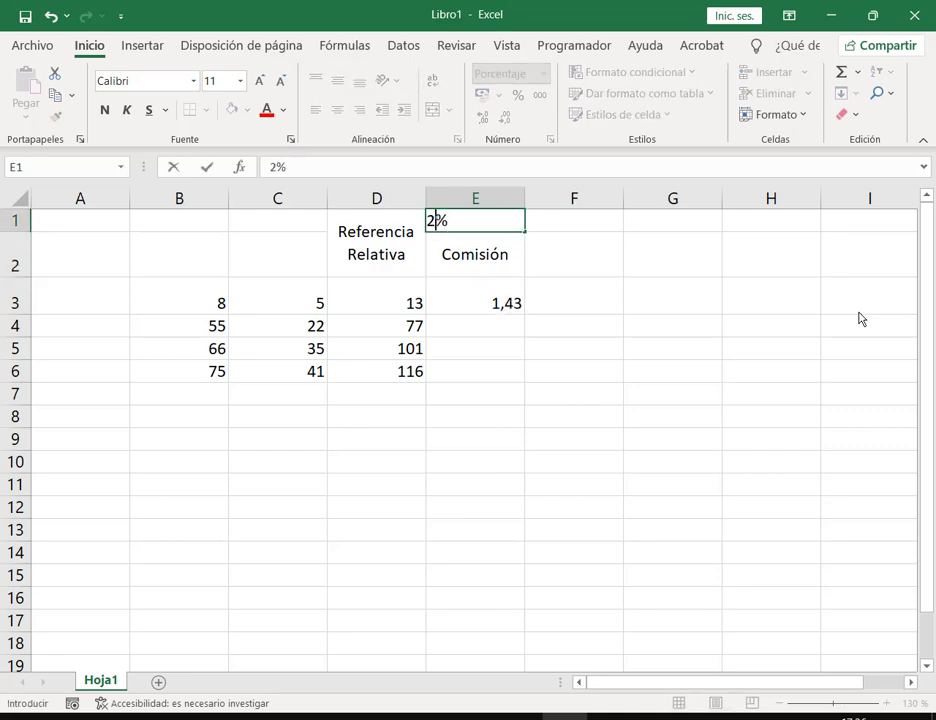
pyautogui.press('Return')
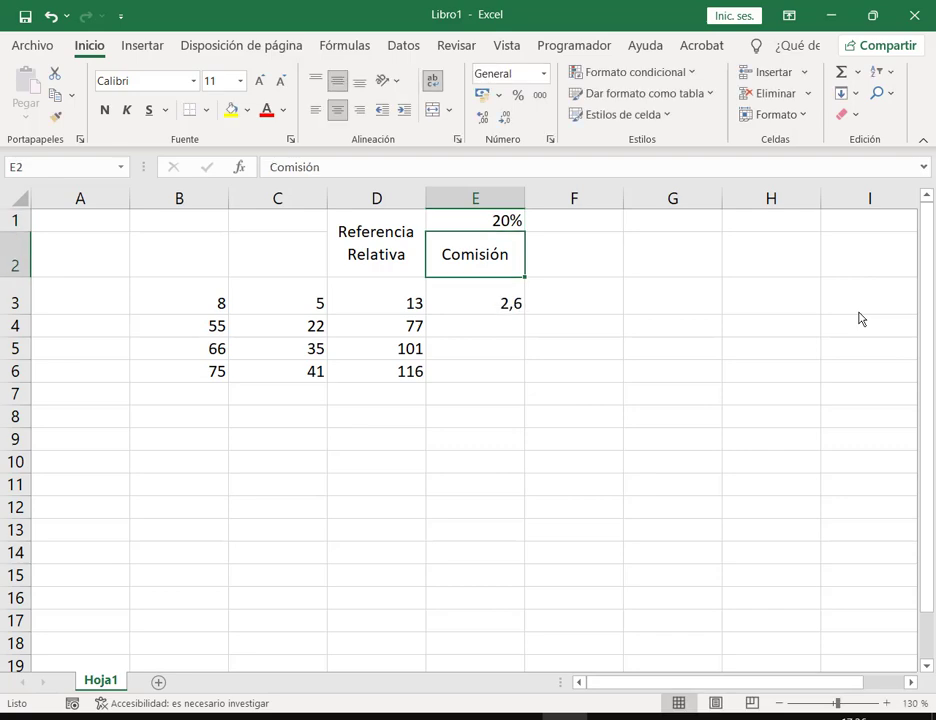
pyautogui.press('Up')
pyautogui.write('5')
pyautogui.press('Return')
pyautogui.press('Down')
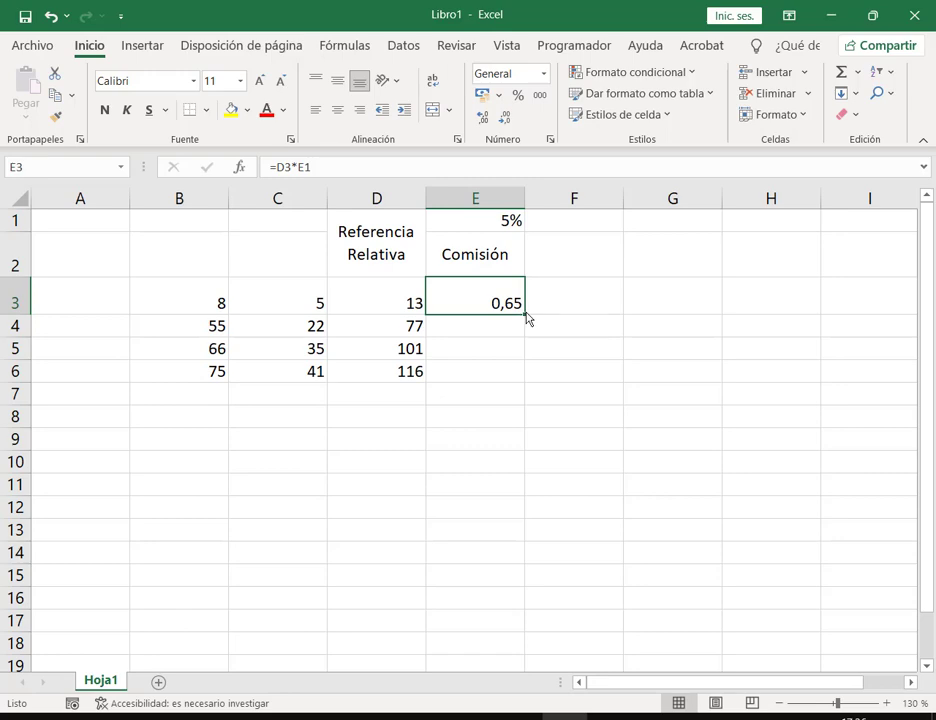
# Step: Fill E3's formula down to E6, giving #¡VALOR! and 65,65, then inspect E3's formula
pyautogui.moveTo(527, 318); pyautogui.dragTo(529, 380)
pyautogui.click(637, 465)
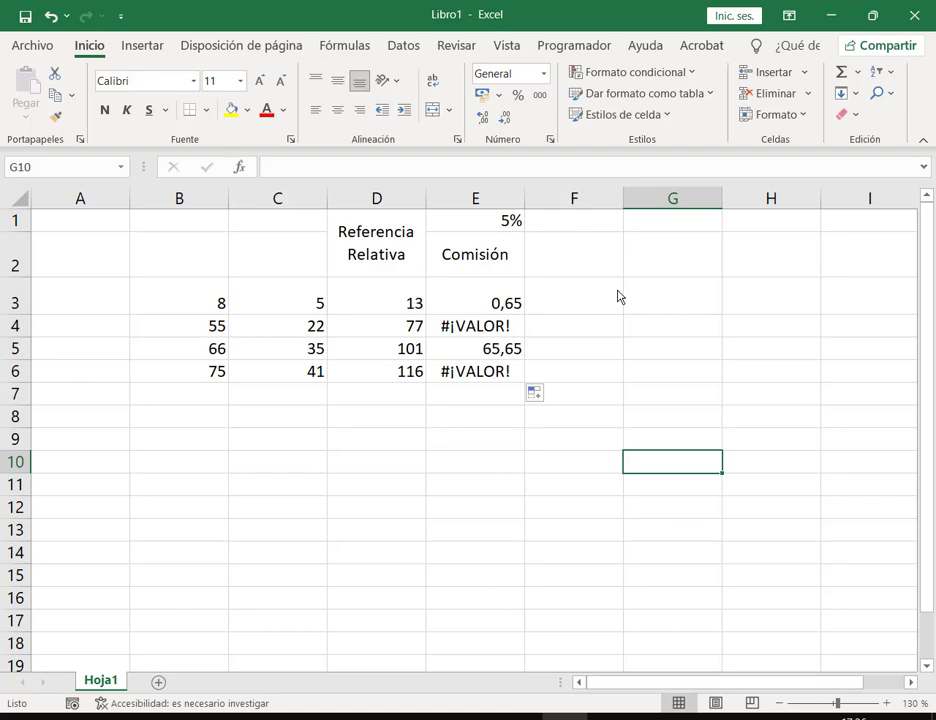
pyautogui.press('Up')
pyautogui.press('Up')
pyautogui.press('Up')
pyautogui.press('Up')
pyautogui.press('Up')
pyautogui.press('Up')
pyautogui.press('Up')
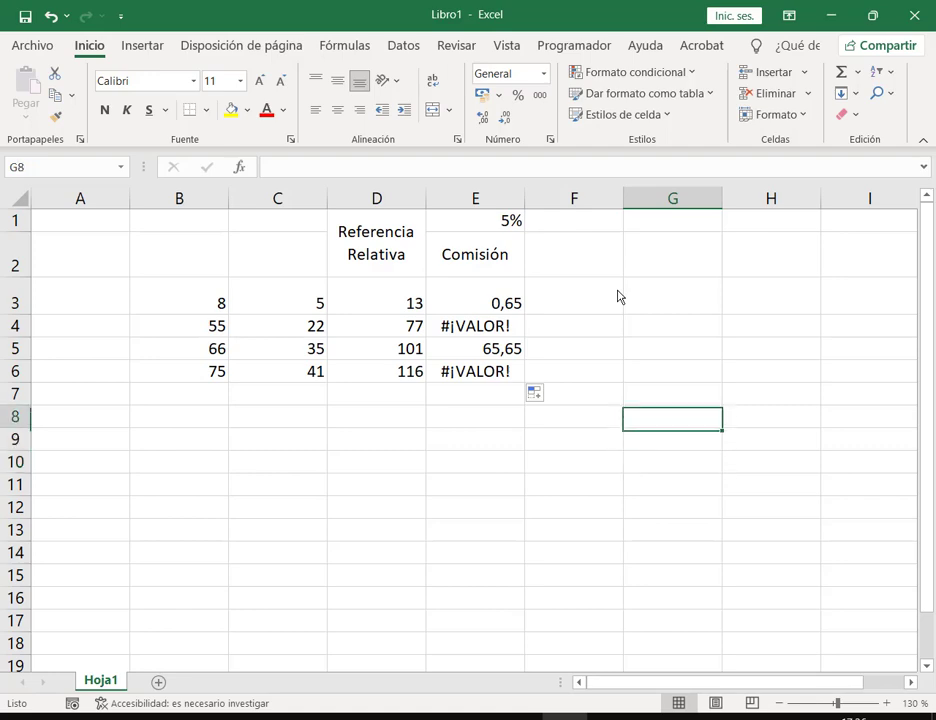
pyautogui.press('Left')
pyautogui.press('Left')
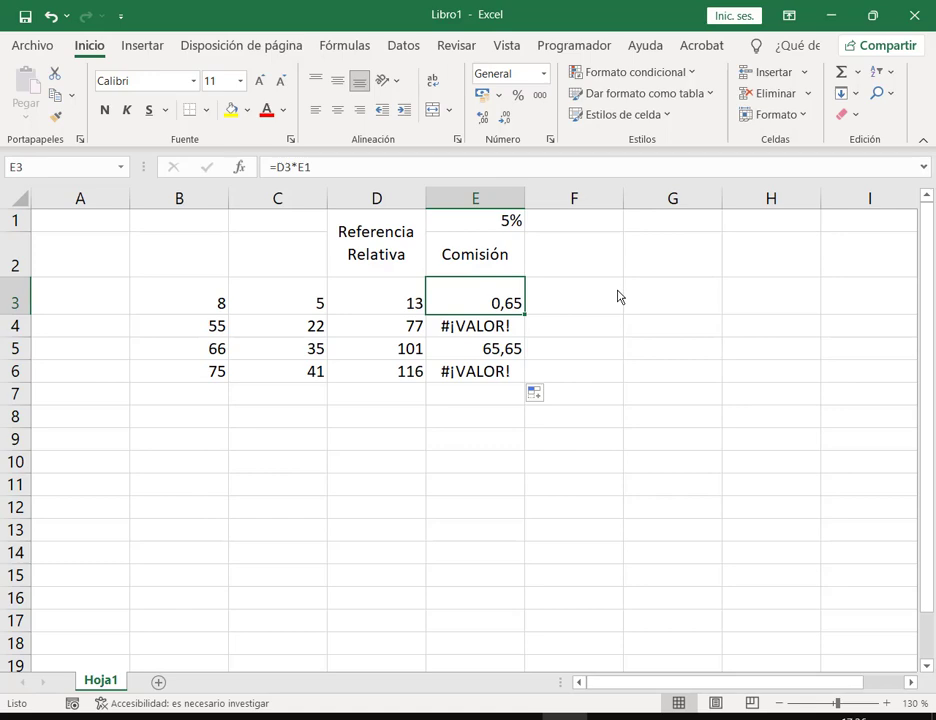
pyautogui.press('F2')
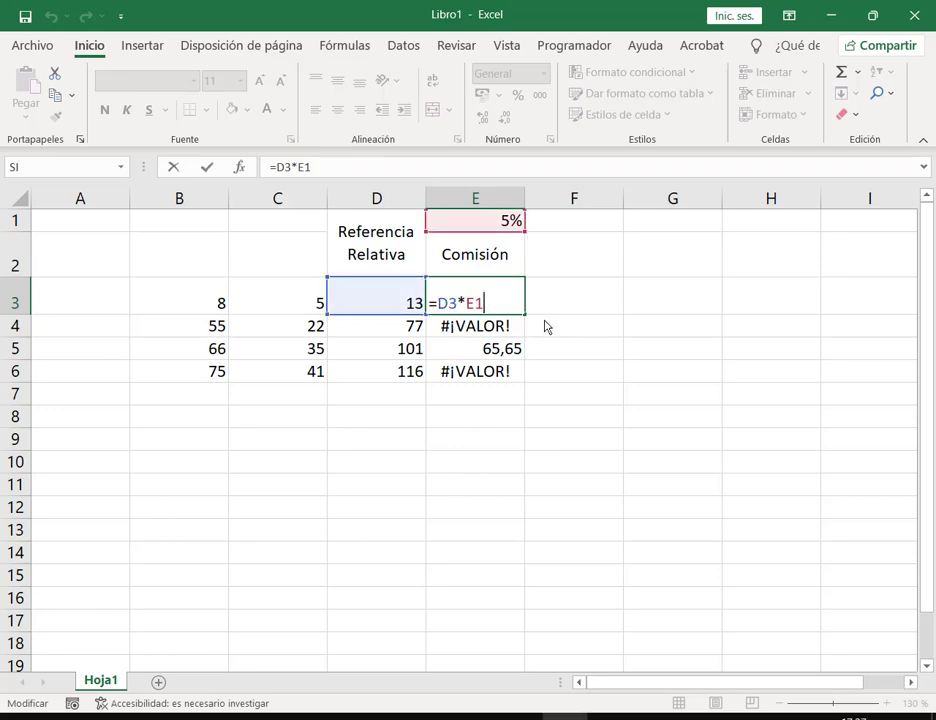
# Step: Inspect the copied formulas in E4 and E5 to show their shifted references
pyautogui.hotkey('ctrl', 'Return')
pyautogui.press('Down')
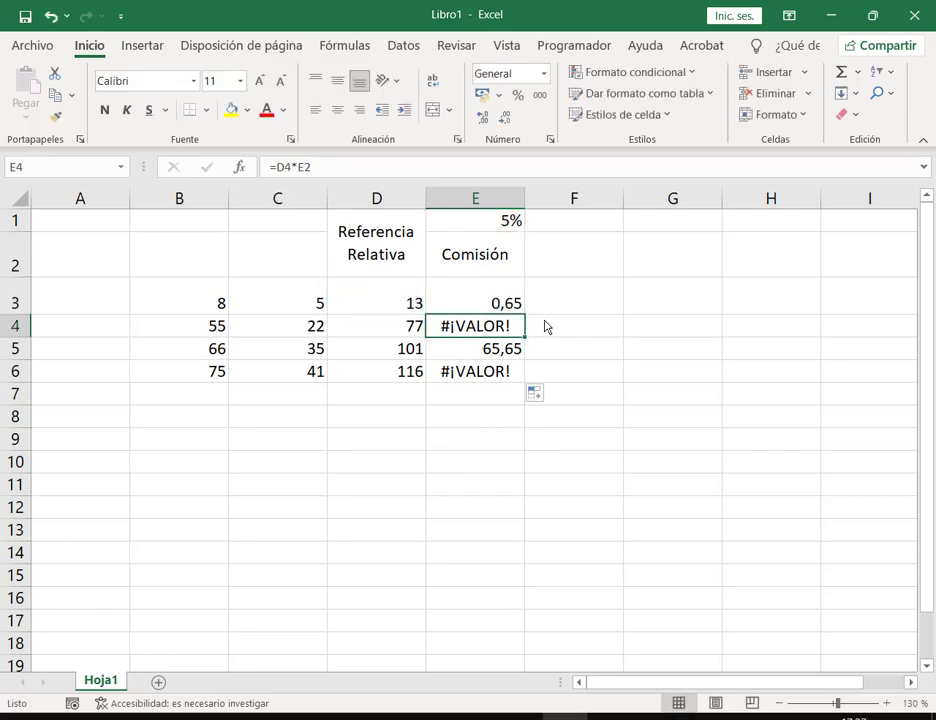
pyautogui.press('F2')
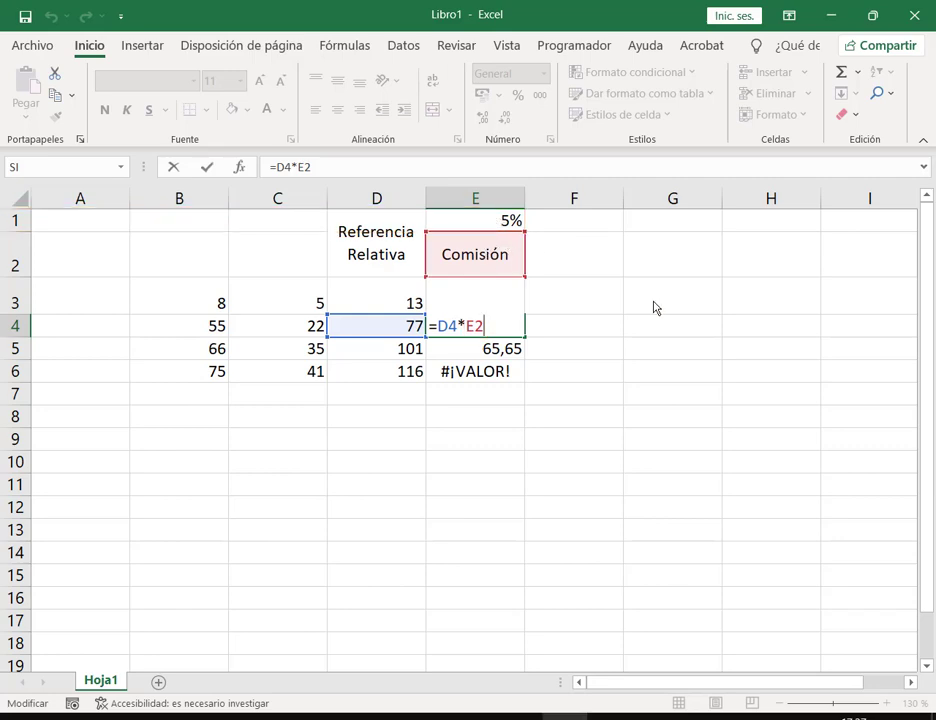
pyautogui.hotkey('ctrl', 'Return')
pyautogui.press('Down')
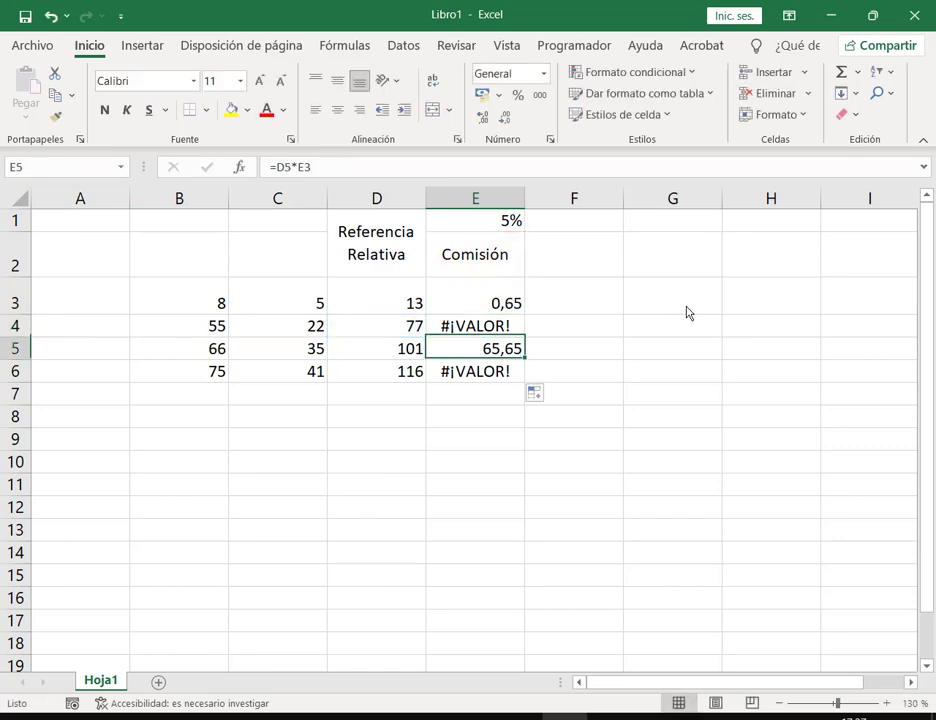
pyautogui.press('F2')
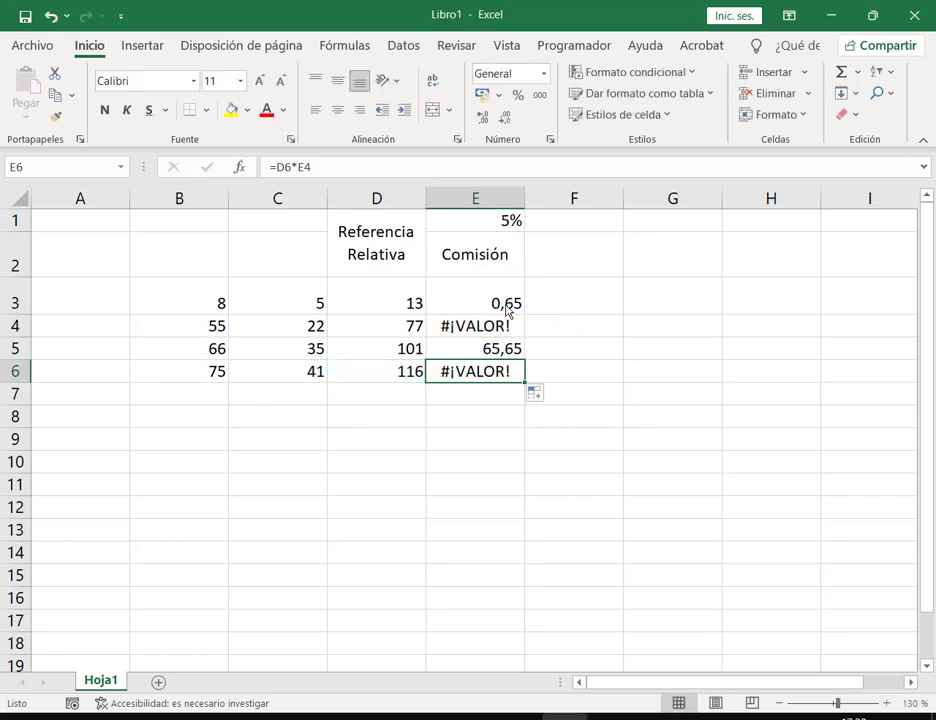
pyautogui.doubleClick(497, 352)
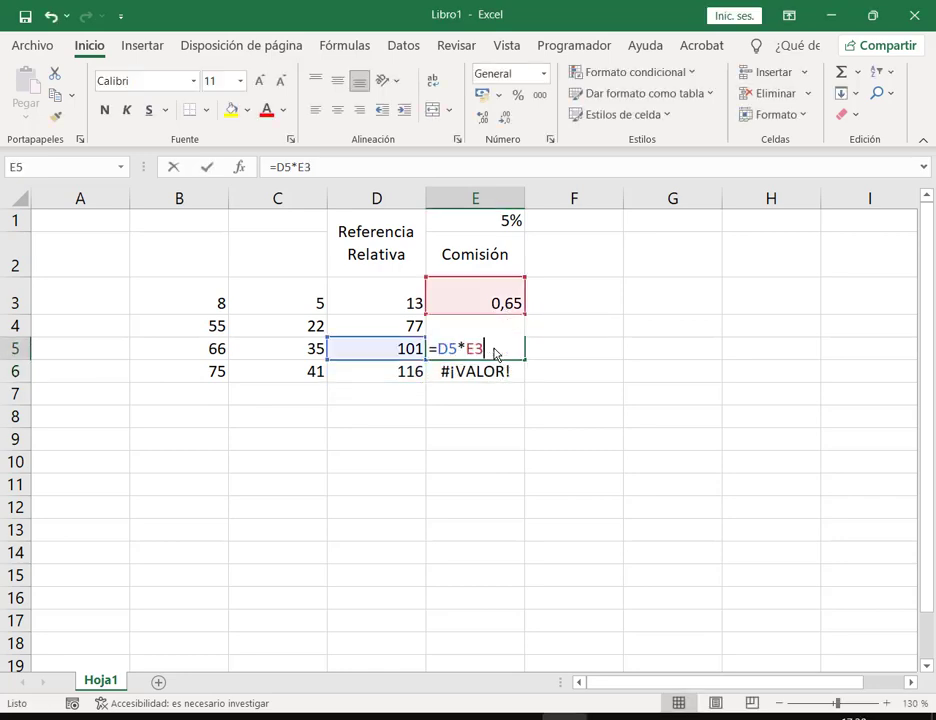
pyautogui.press('Escape')
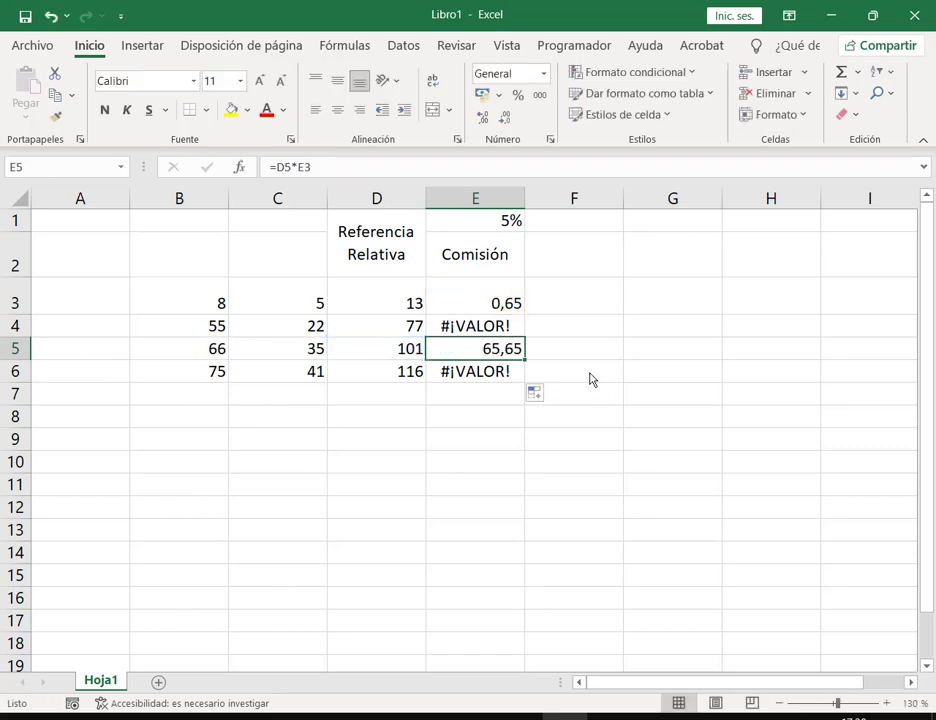
pyautogui.press('F2')
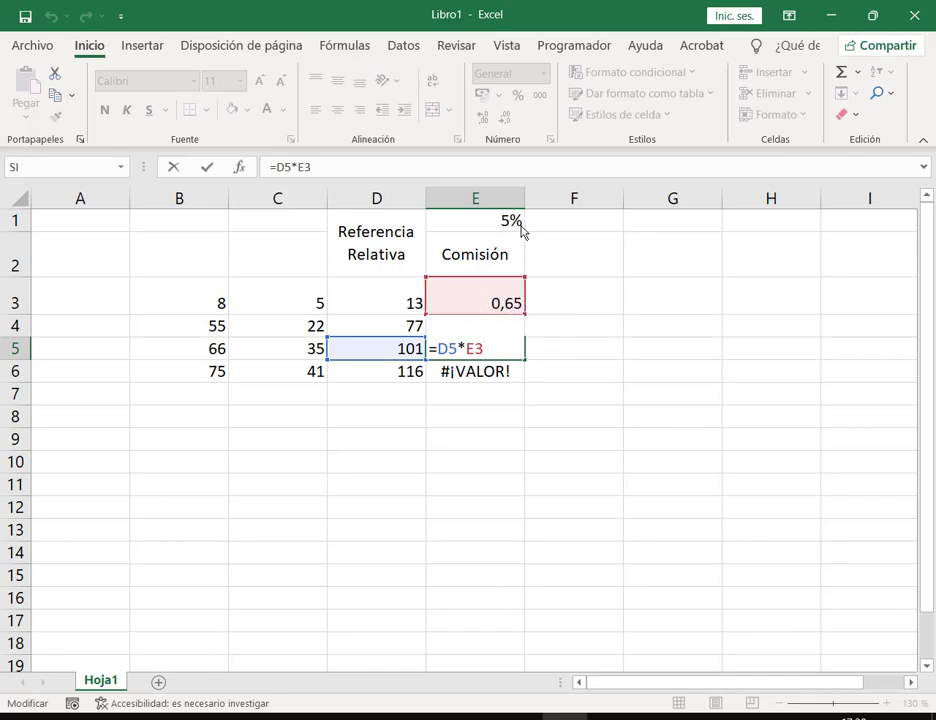
pyautogui.hotkey('ctrl', 'Return')
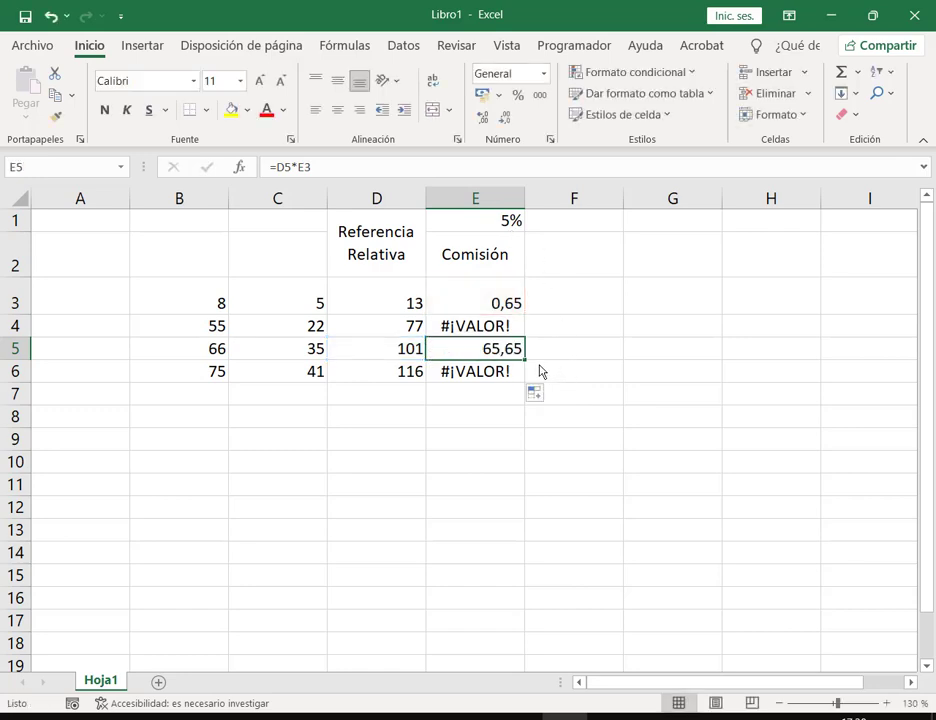
# Step: Review E3's =D3*E1 formula and the cells it references
pyautogui.press('Up')
pyautogui.press('Up')
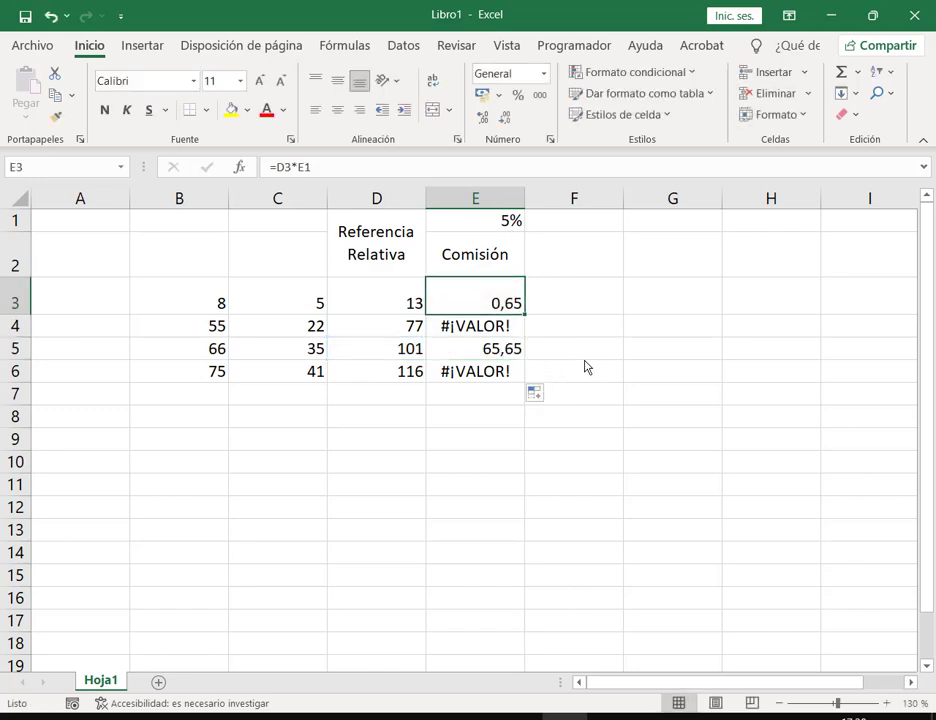
pyautogui.doubleClick(501, 305)
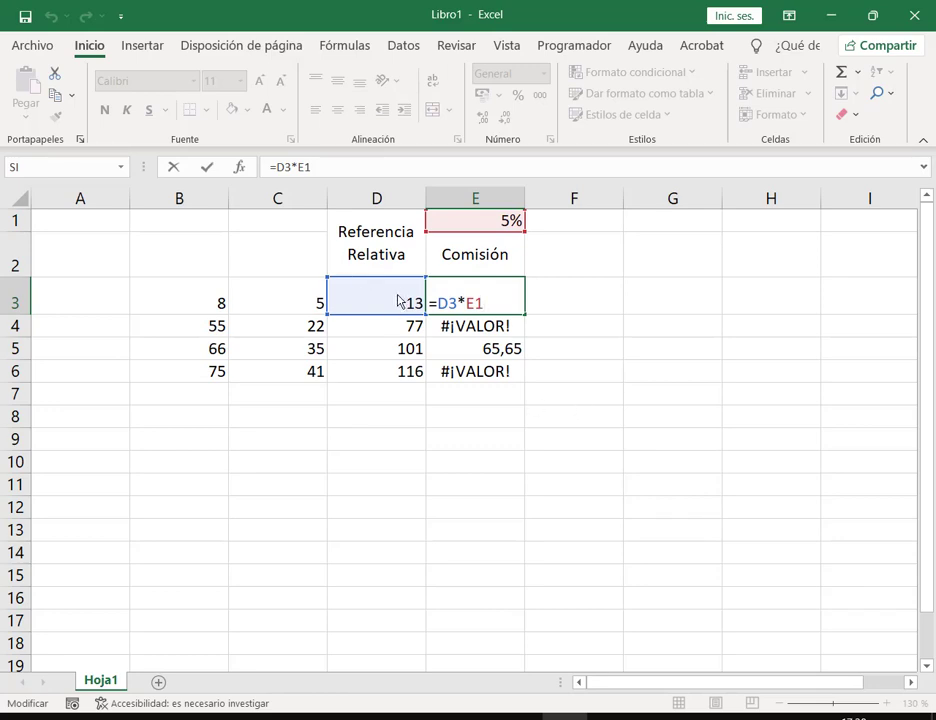
pyautogui.moveTo(381, 292)
pyautogui.mouseDown()
pyautogui.moveTo(437, 350)
pyautogui.moveTo(432, 392)
pyautogui.moveTo(425, 384)
pyautogui.mouseUp()
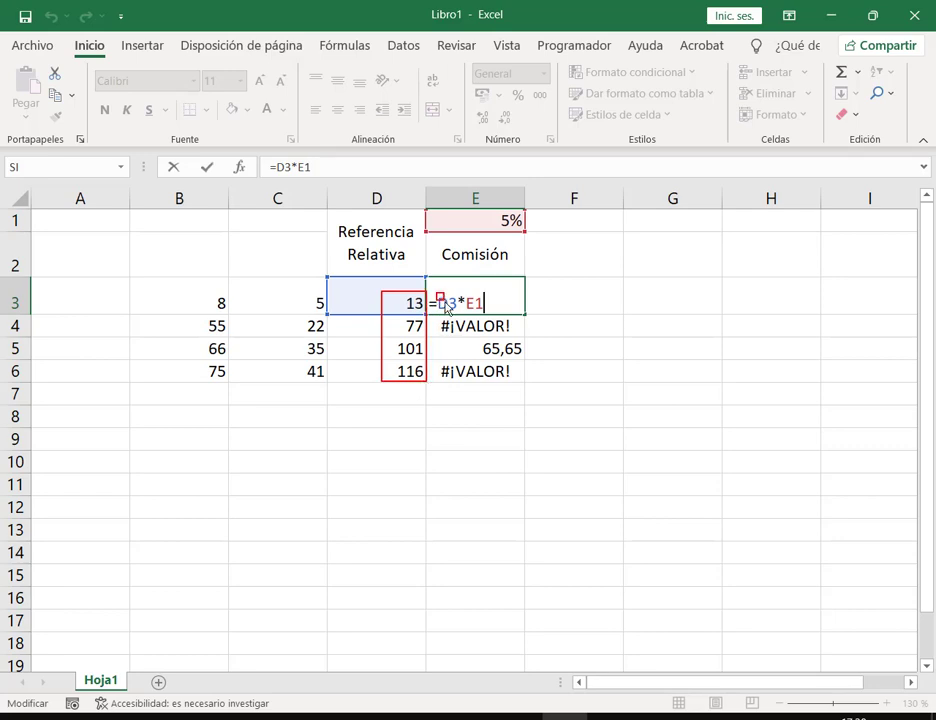
pyautogui.moveTo(445, 301); pyautogui.dragTo(462, 313)
pyautogui.moveTo(9, 297); pyautogui.dragTo(24, 312)
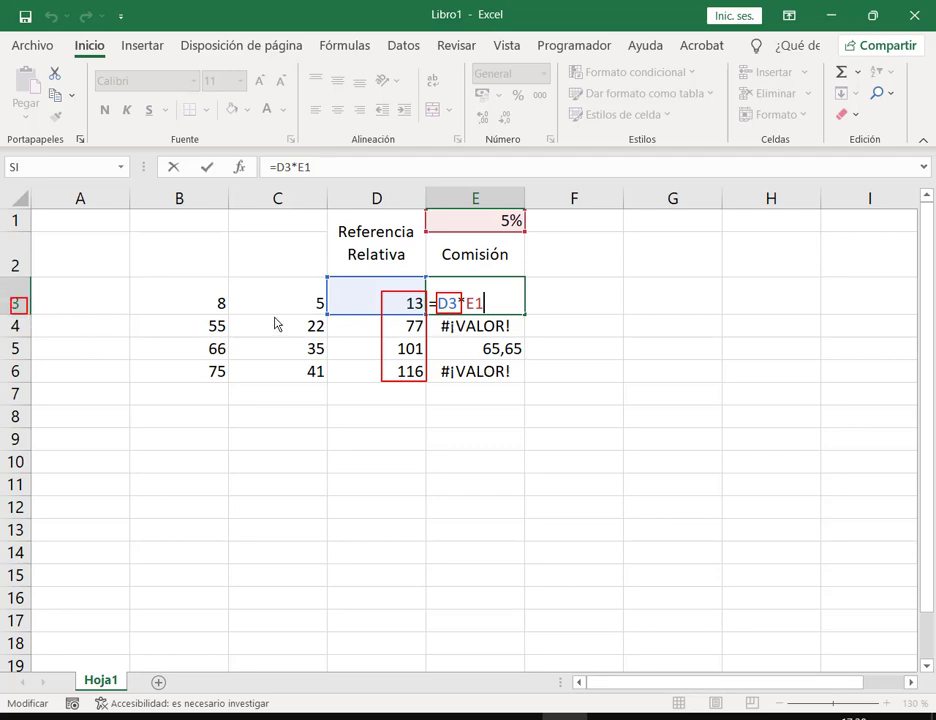
pyautogui.press('Escape')
pyautogui.hotkey('ctrl', 'Return')
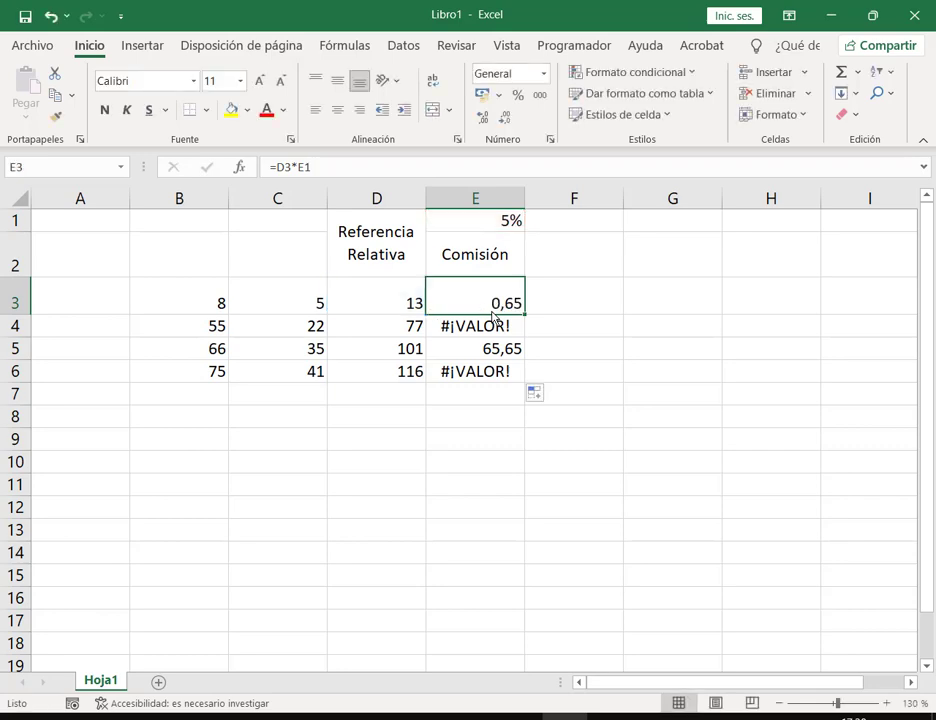
# Step: Walk through the formulas in E4, E5 and E6, highlighting their references
pyautogui.press('Down')
pyautogui.doubleClick(493, 318)
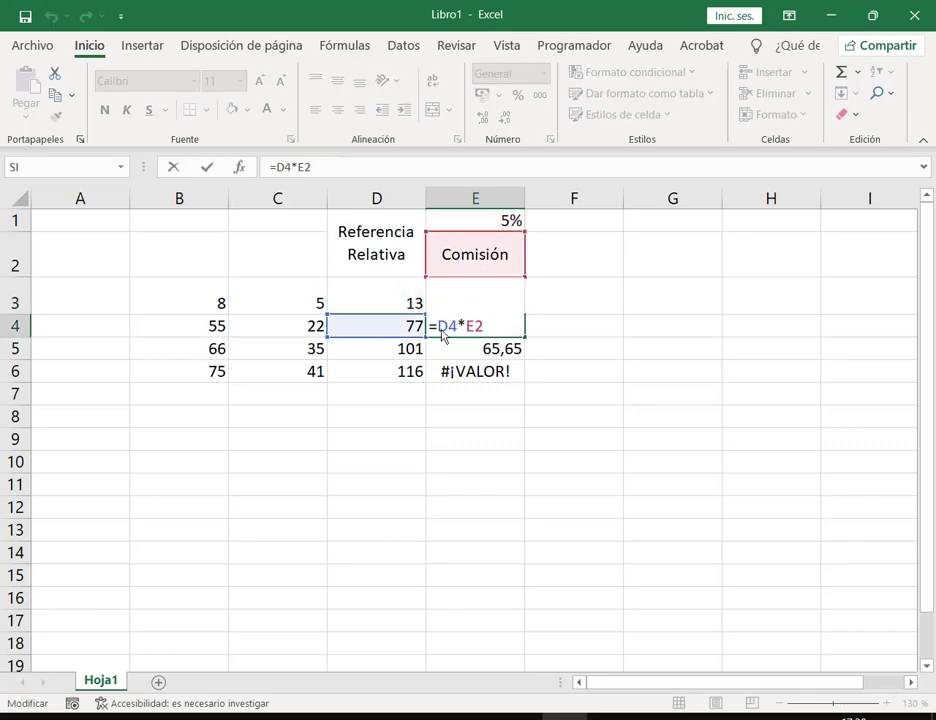
pyautogui.moveTo(408, 326)
pyautogui.mouseDown()
pyautogui.moveTo(424, 345)
pyautogui.moveTo(464, 344)
pyautogui.mouseUp()
pyautogui.press('Return')
pyautogui.doubleClick(463, 345)
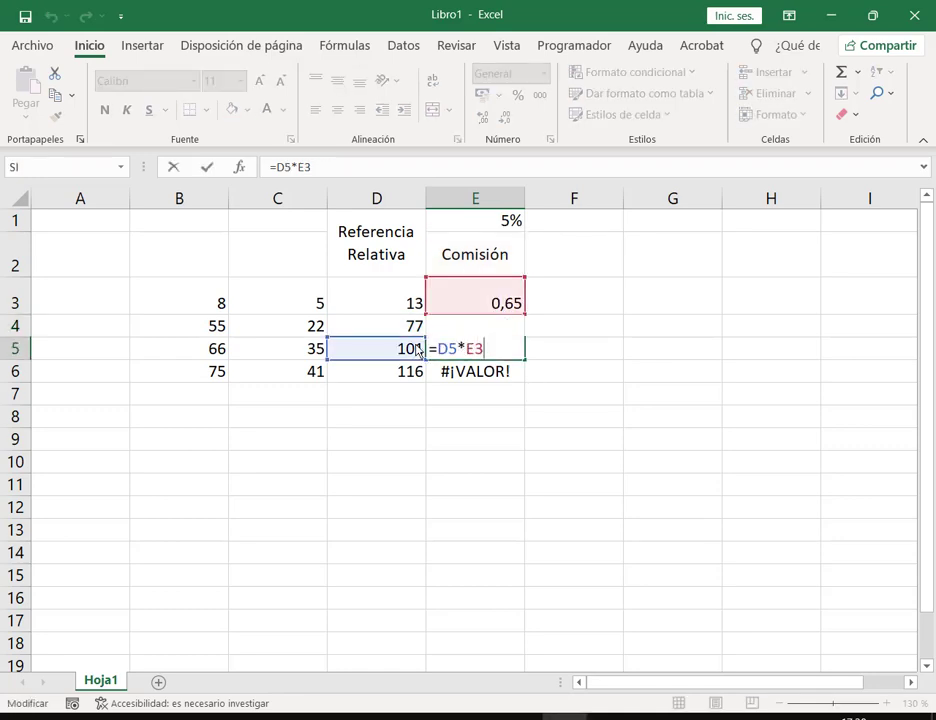
pyautogui.moveTo(393, 338)
pyautogui.mouseDown()
pyautogui.moveTo(406, 352)
pyautogui.moveTo(457, 362)
pyautogui.mouseUp()
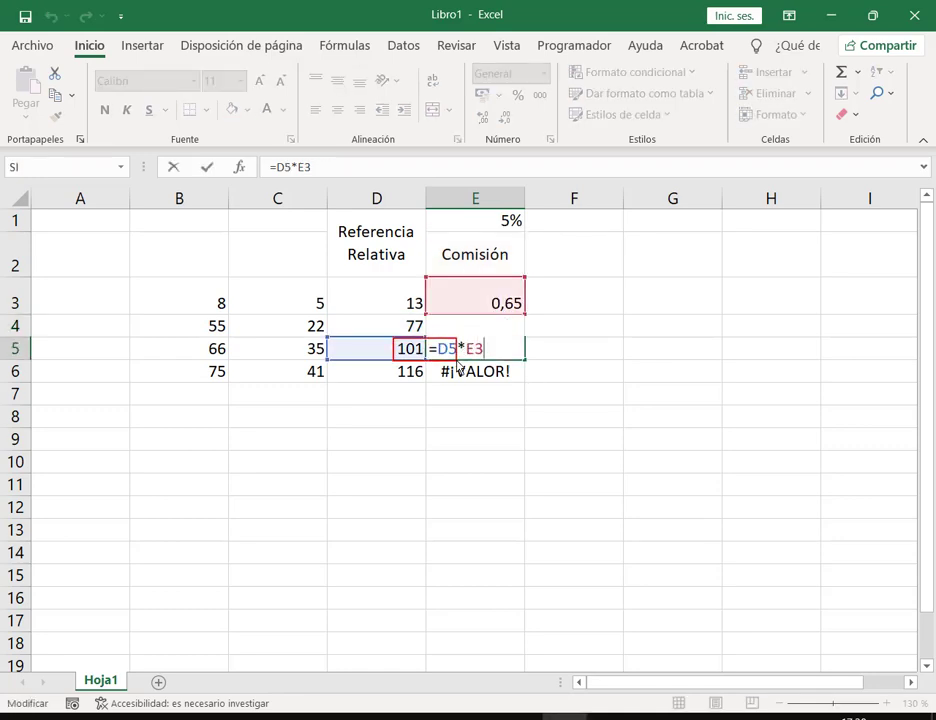
pyautogui.hotkey('ctrl', 'Return')
pyautogui.doubleClick(457, 368)
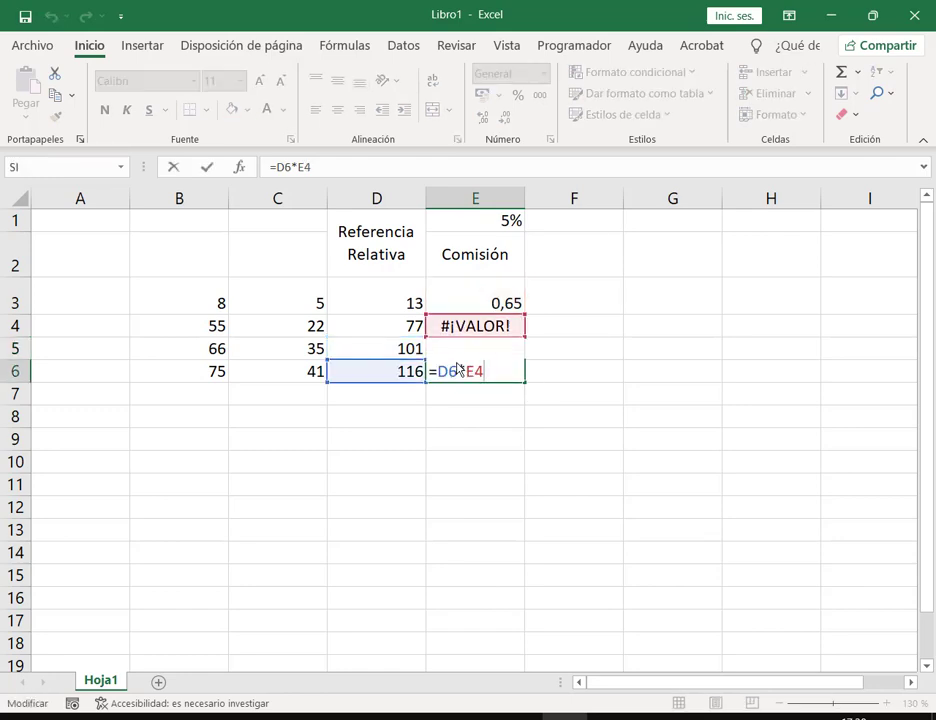
pyautogui.moveTo(387, 358); pyautogui.dragTo(461, 393)
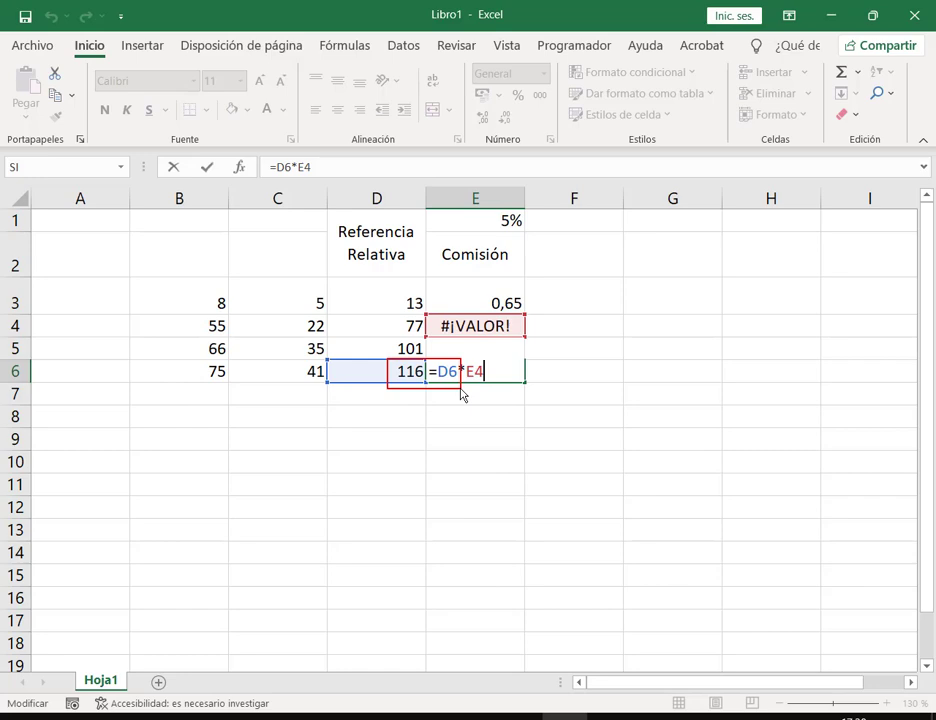
pyautogui.hotkey('ctrl', 'Return')
# Step: Confirm E3's =D3*E1 formula and clear the wrong results in E4:E6
pyautogui.click(510, 303)
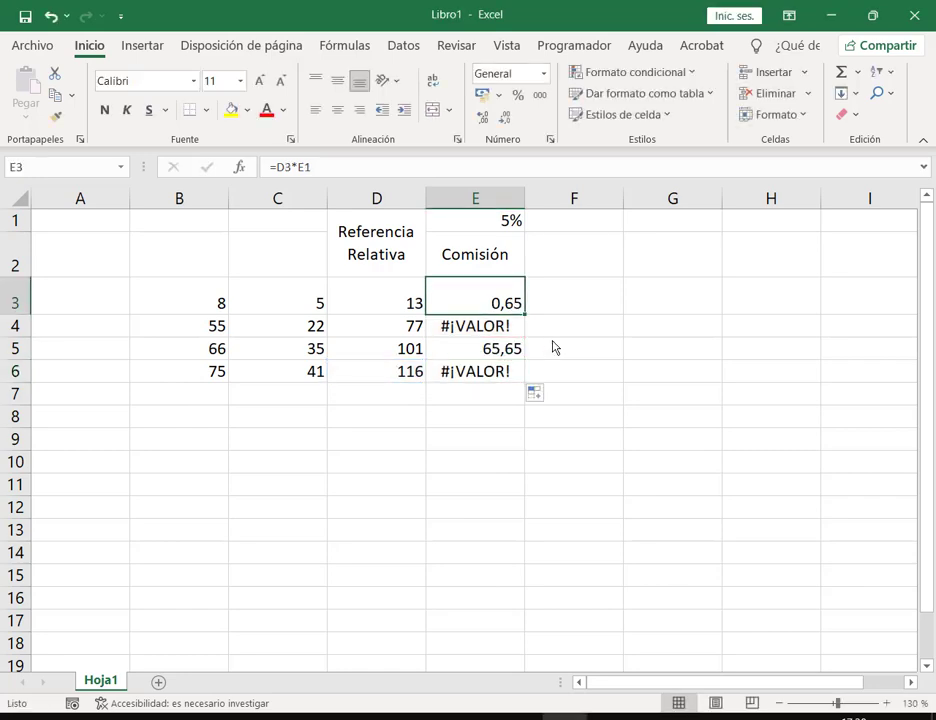
pyautogui.press('F2')
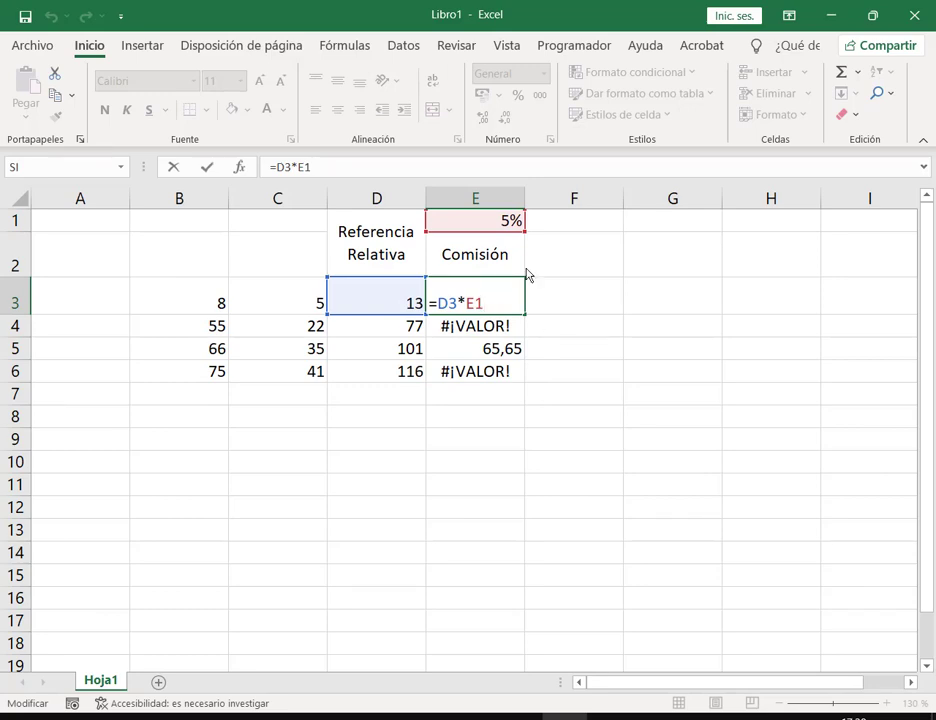
pyautogui.moveTo(422, 205)
pyautogui.mouseDown()
pyautogui.moveTo(526, 271)
pyautogui.moveTo(542, 238)
pyautogui.mouseUp()
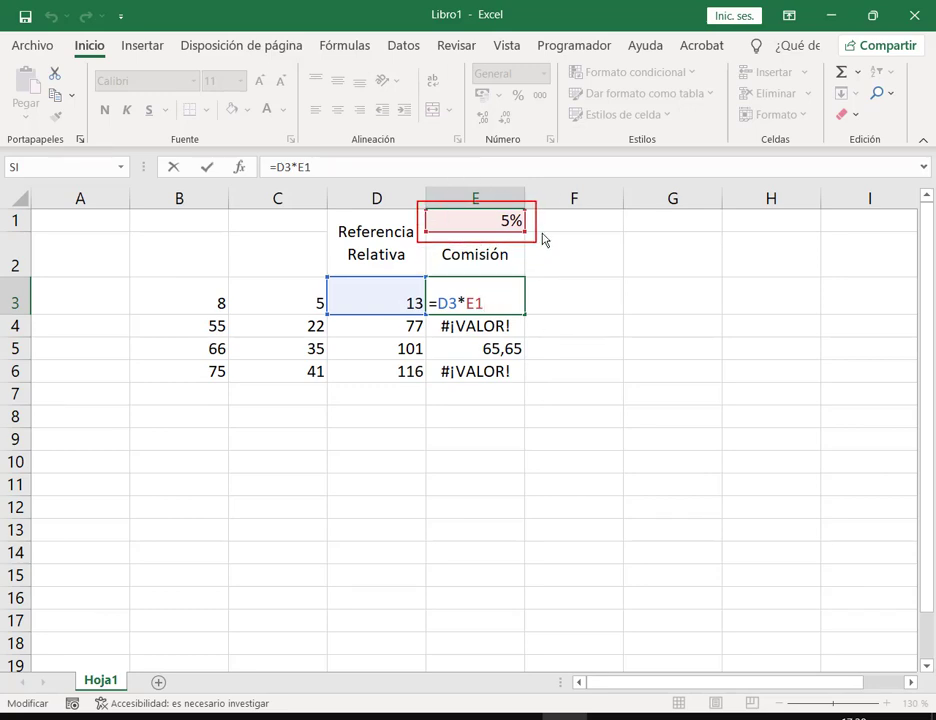
pyautogui.moveTo(594, 183); pyautogui.dragTo(535, 207)
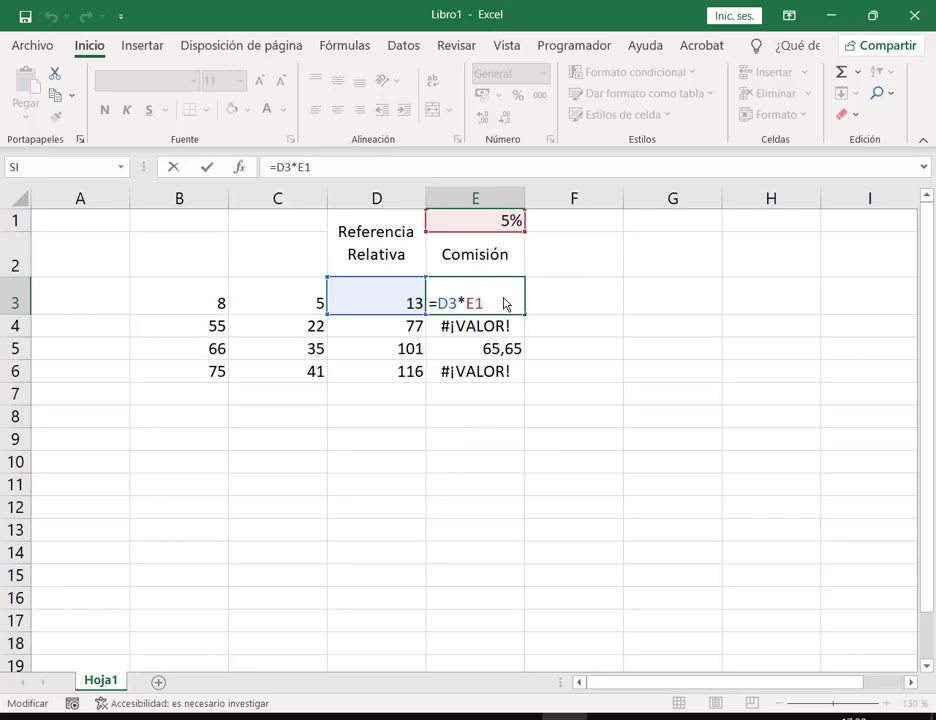
pyautogui.hotkey('ctrl', 'Return')
pyautogui.moveTo(514, 326); pyautogui.dragTo(509, 372)
pyautogui.press('Delete')
pyautogui.click(507, 306)
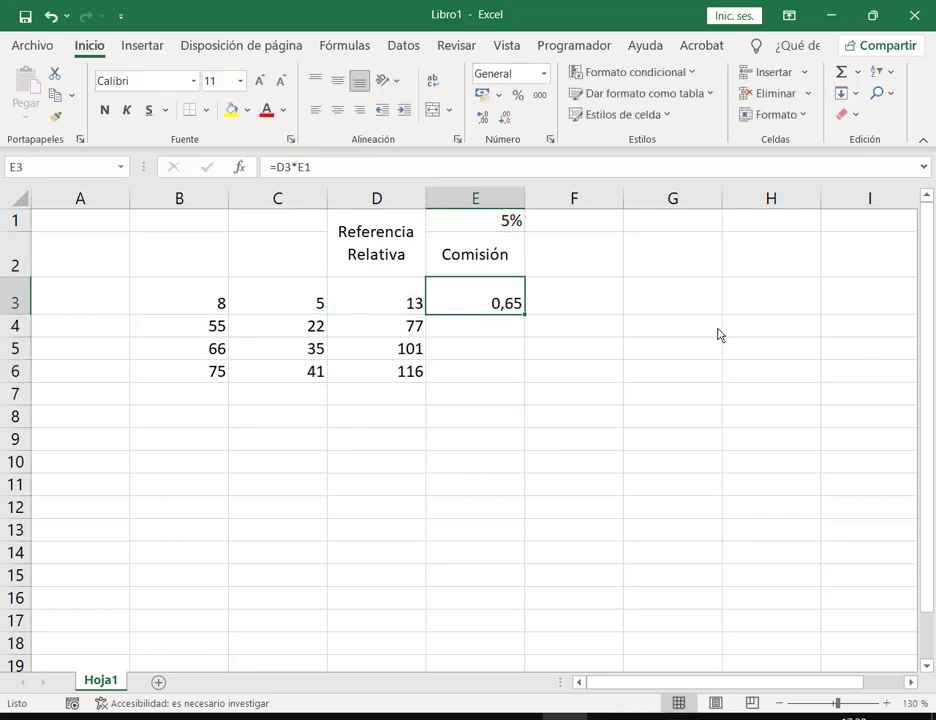
# Step: Turn E3's E1 reference into $E$1 with F4, then open and close the On-Screen Keyboard
pyautogui.press('F2')
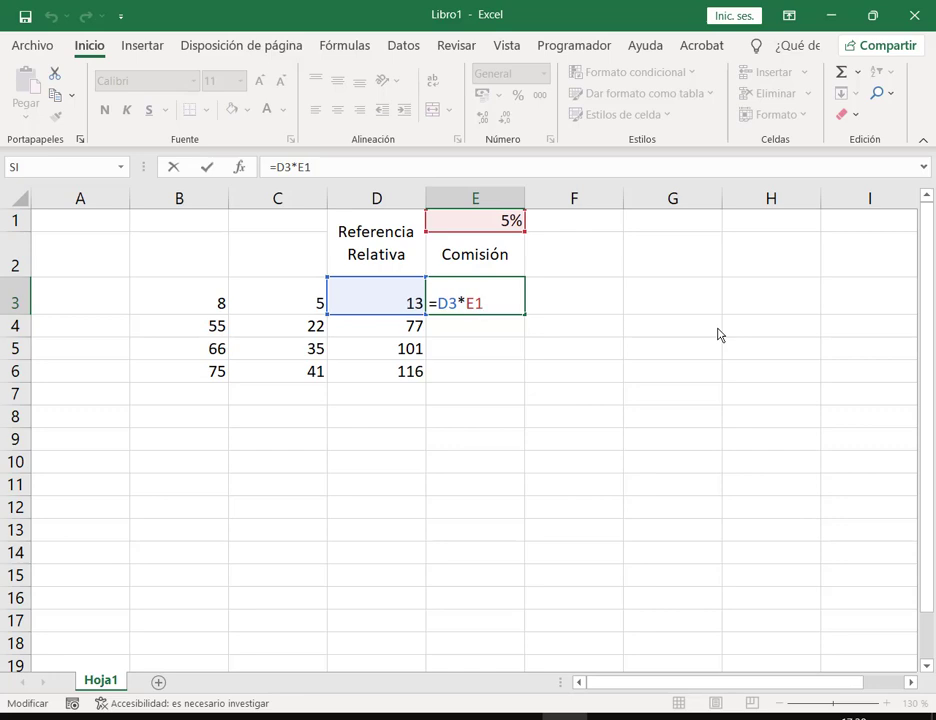
pyautogui.press('F4')
pyautogui.press('super')
pyautogui.write('tecl')
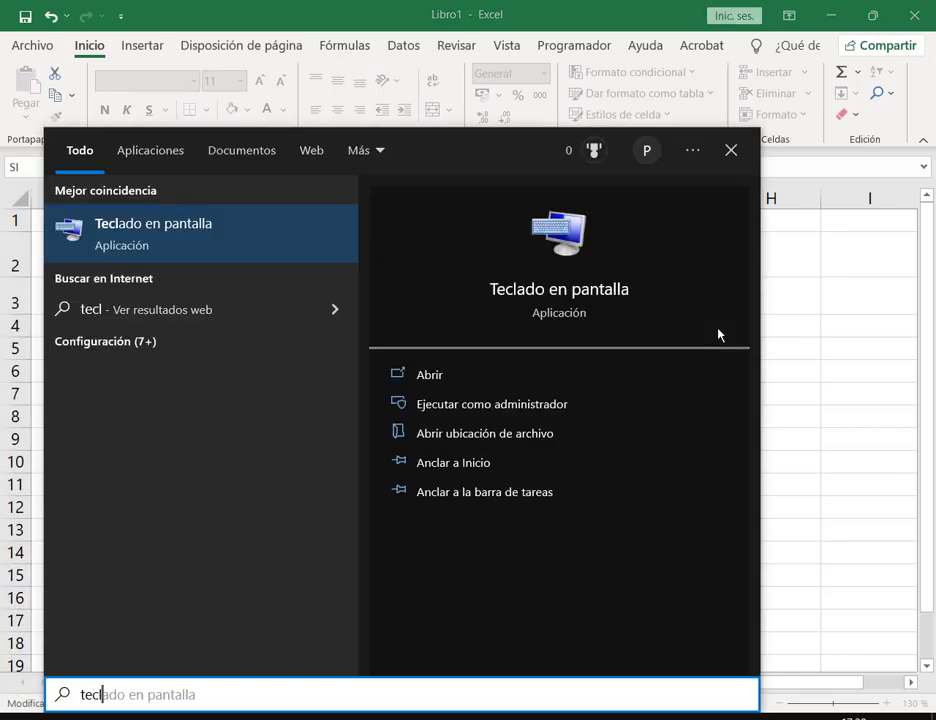
pyautogui.press('Return')
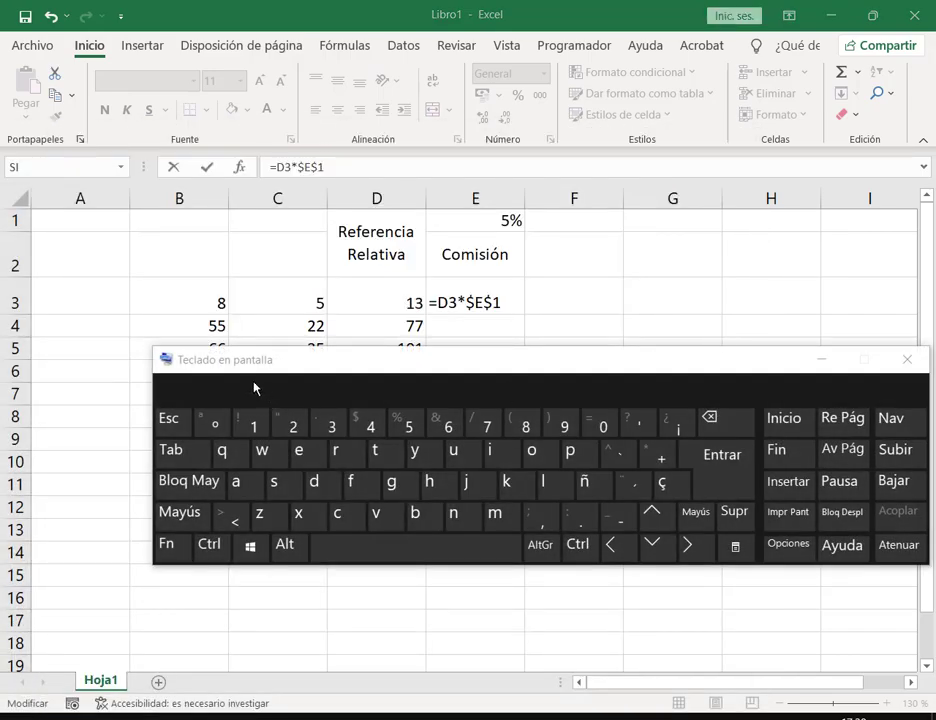
pyautogui.press('ctrl')
pyautogui.click(912, 361)
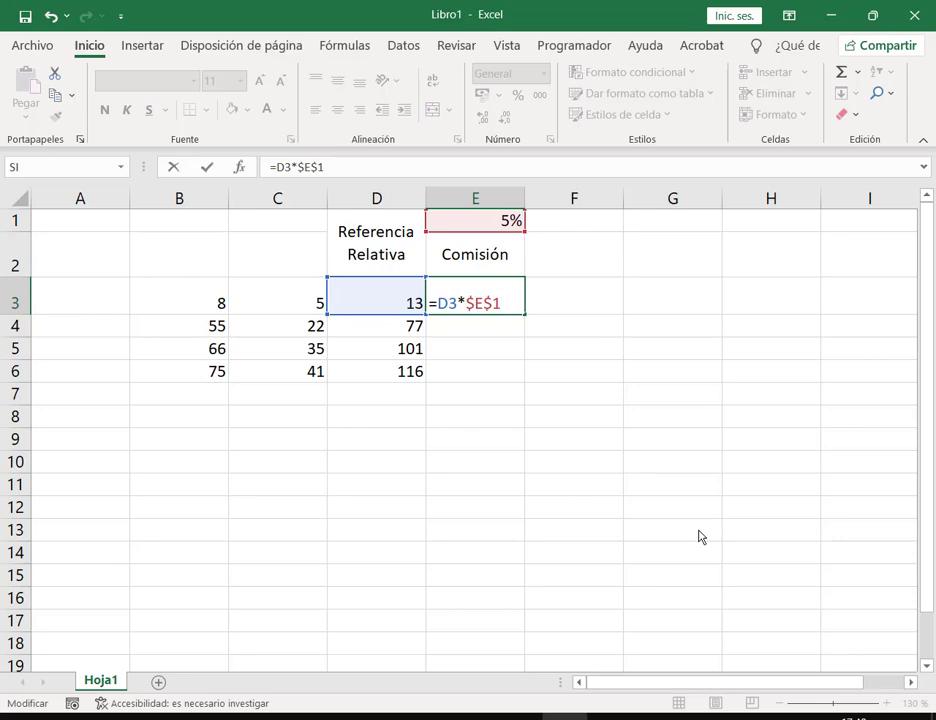
# Step: Launch the On-Screen Keyboard from Windows search, then close it
pyautogui.press('super')
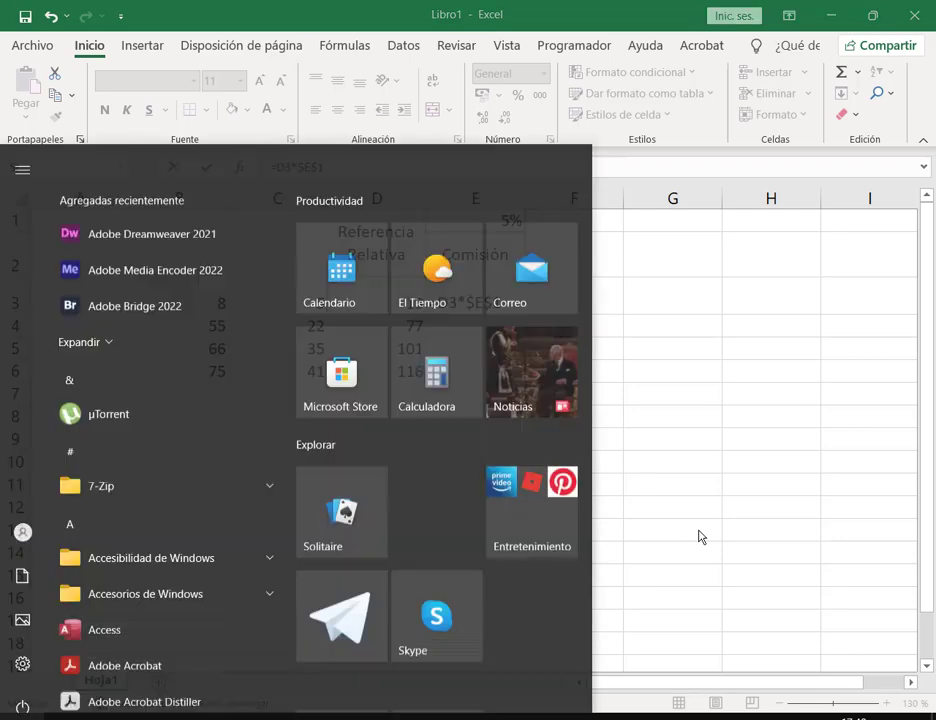
pyautogui.write('te')
pyautogui.click(150, 232)
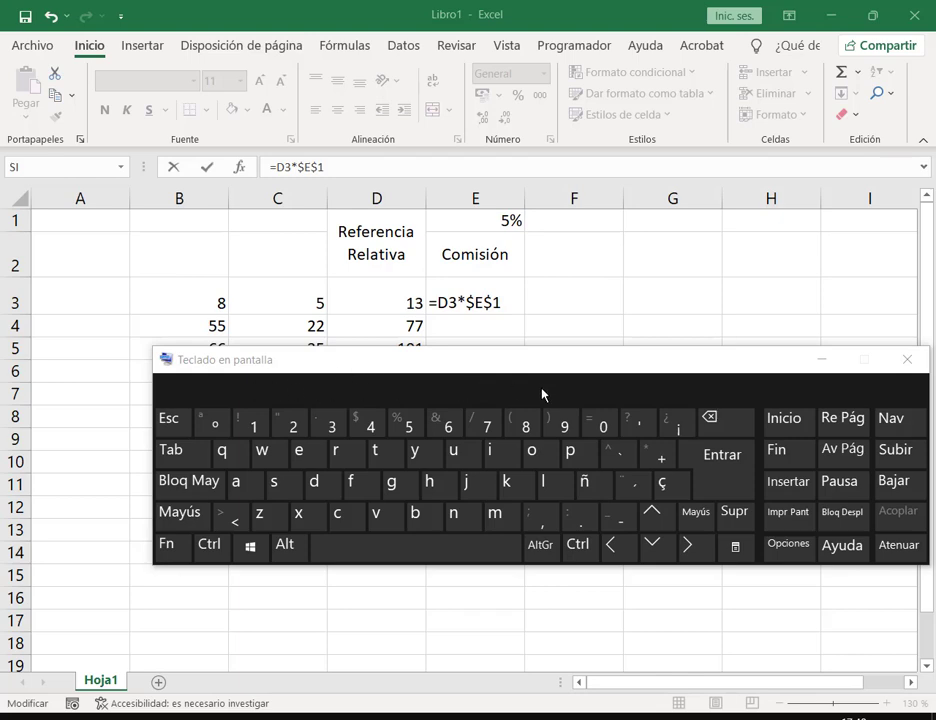
pyautogui.click(907, 361)
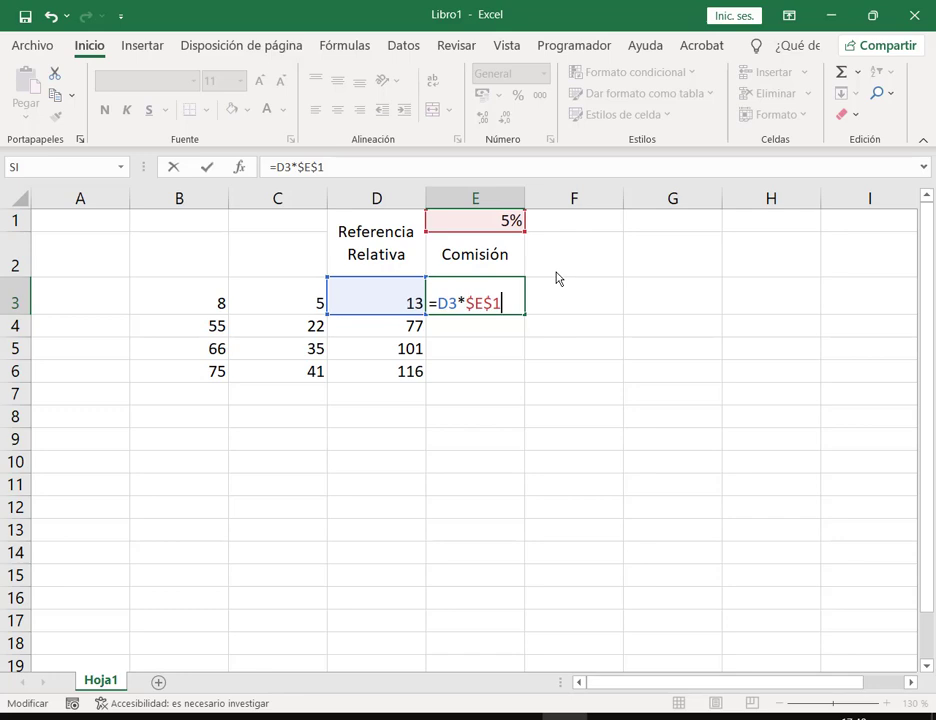
# Step: Revert E1 with F4, then type $ before E and 1 to confirm =D3*$E$1
pyautogui.press('F4')
pyautogui.press('F4')
pyautogui.press('F4')
pyautogui.click(465, 303)
pyautogui.write('$')
pyautogui.click(488, 305)
pyautogui.write('$')
pyautogui.press('Return')
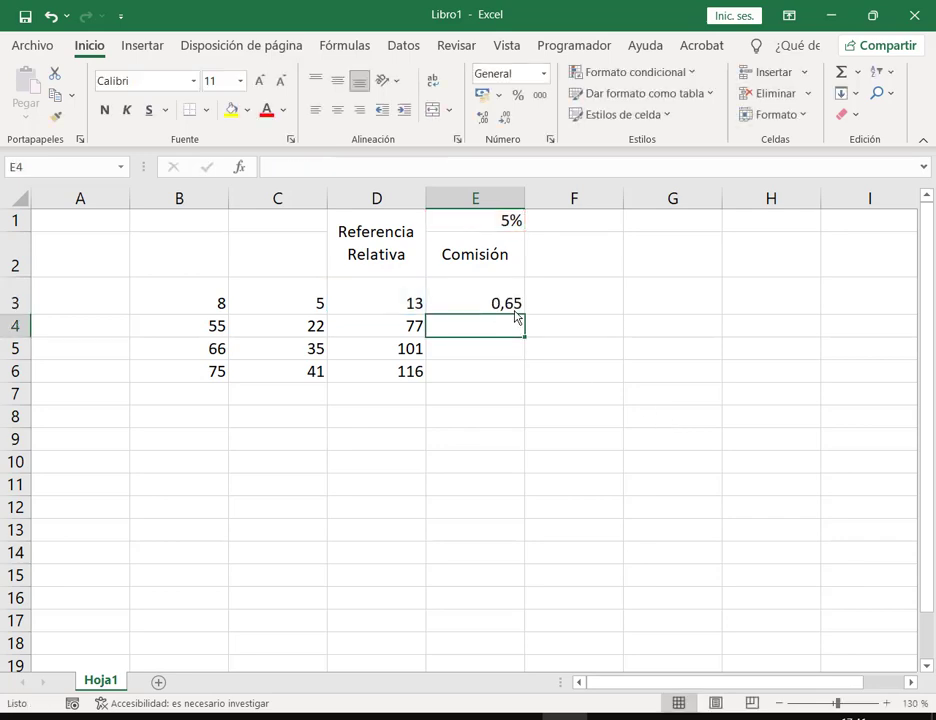
# Step: Fill E3's =D3*$E$1 formula down through E6
pyautogui.click(518, 312)
pyautogui.moveTo(524, 315); pyautogui.dragTo(524, 382)
pyautogui.click(643, 374)
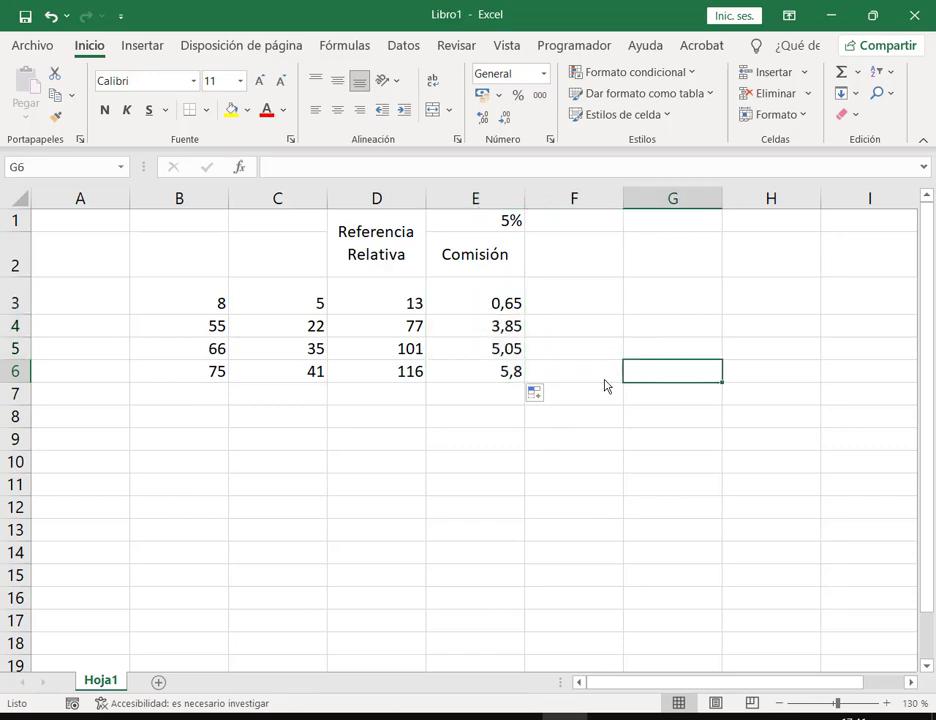
pyautogui.press('Left')
pyautogui.press('Left')
pyautogui.press('Up')
pyautogui.press('Up')
pyautogui.press('Up')
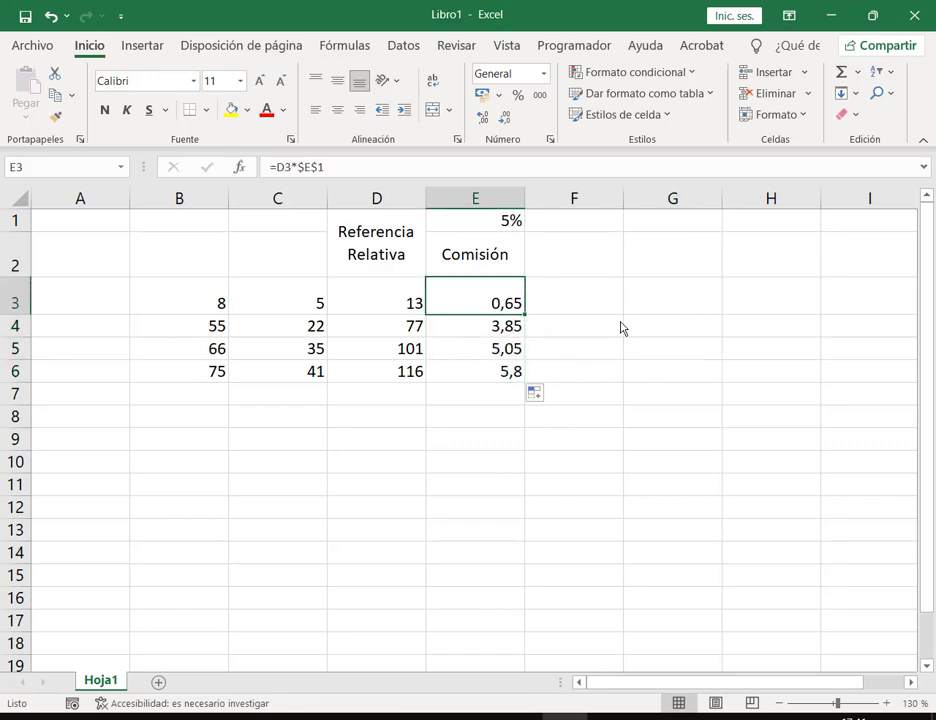
pyautogui.press('Down')
# Step: Check the E4, E5 and E6 formulas multiply by $E$1, giving 3,85, 5,05 and 5,8
pyautogui.press('F2')
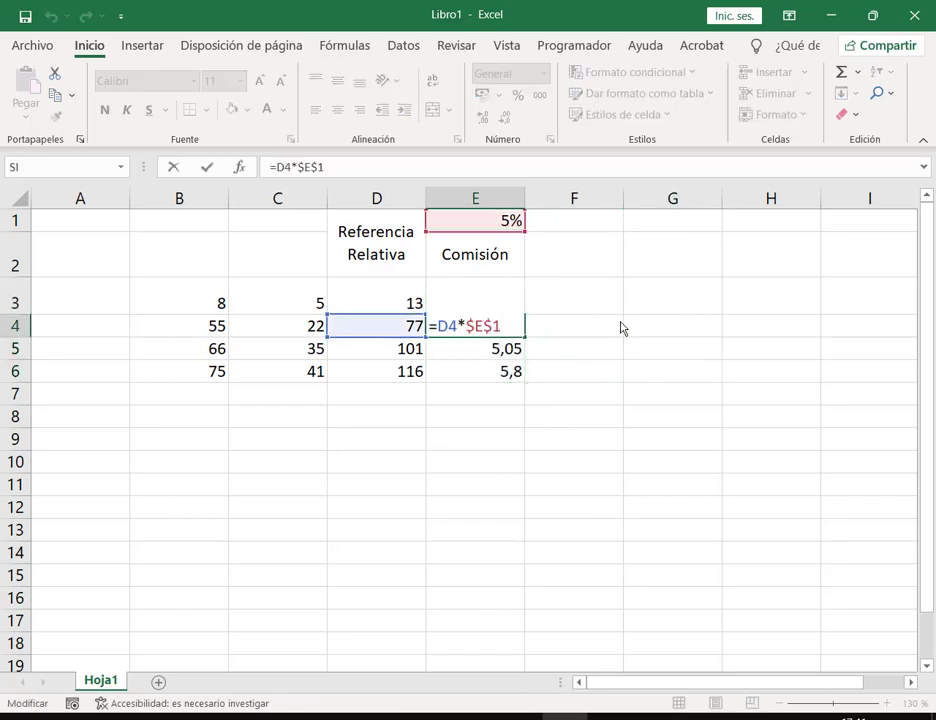
pyautogui.moveTo(438, 326); pyautogui.dragTo(452, 330)
pyautogui.click(516, 328)
pyautogui.press('Escape')
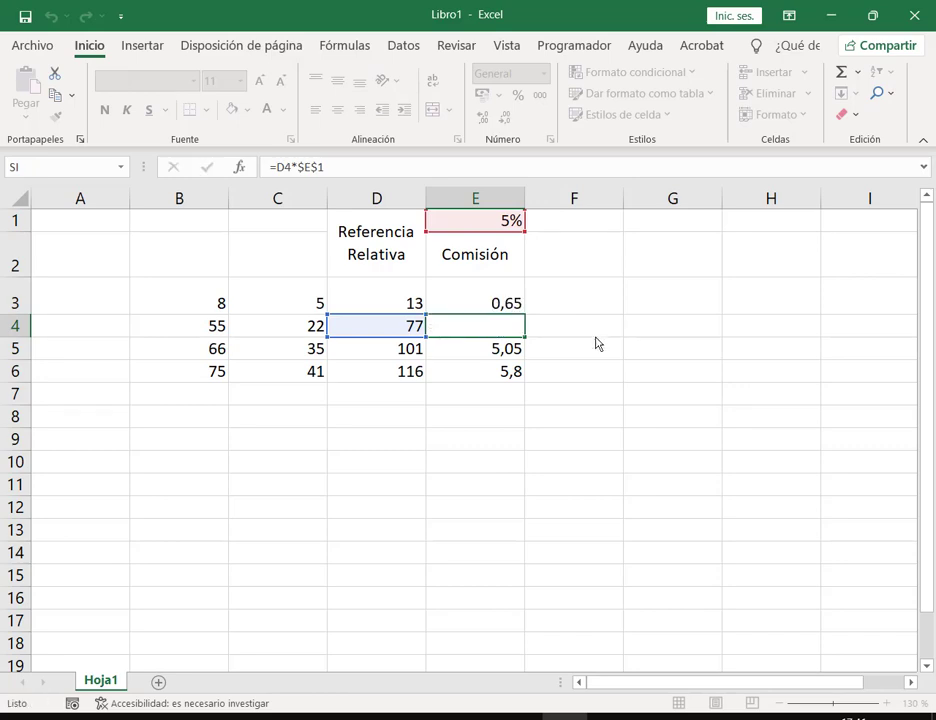
pyautogui.press('Return')
pyautogui.press('F2')
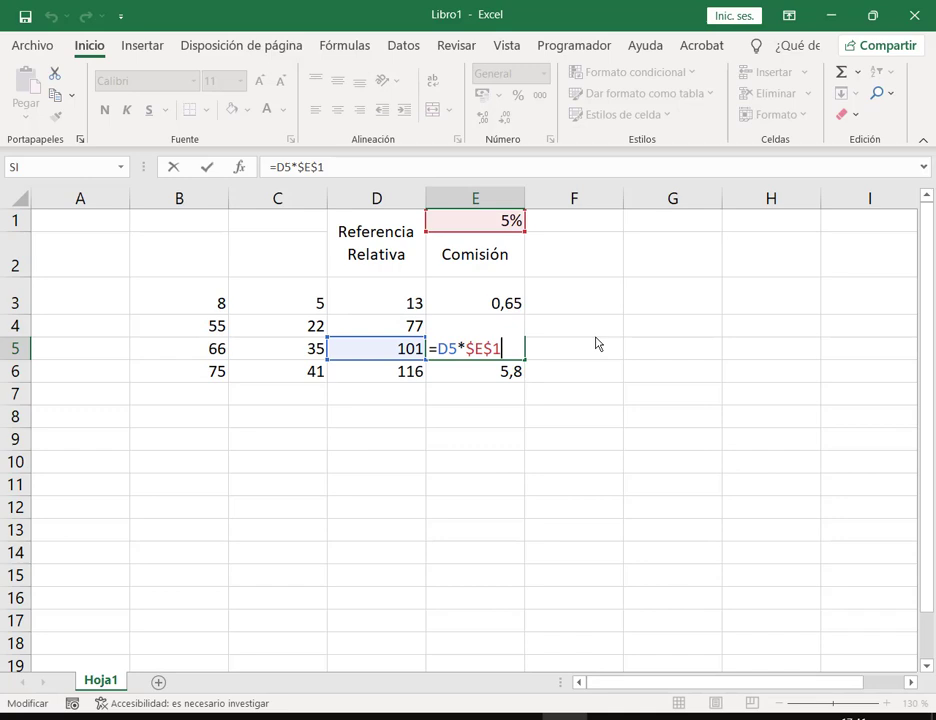
pyautogui.moveTo(466, 349); pyautogui.dragTo(507, 352)
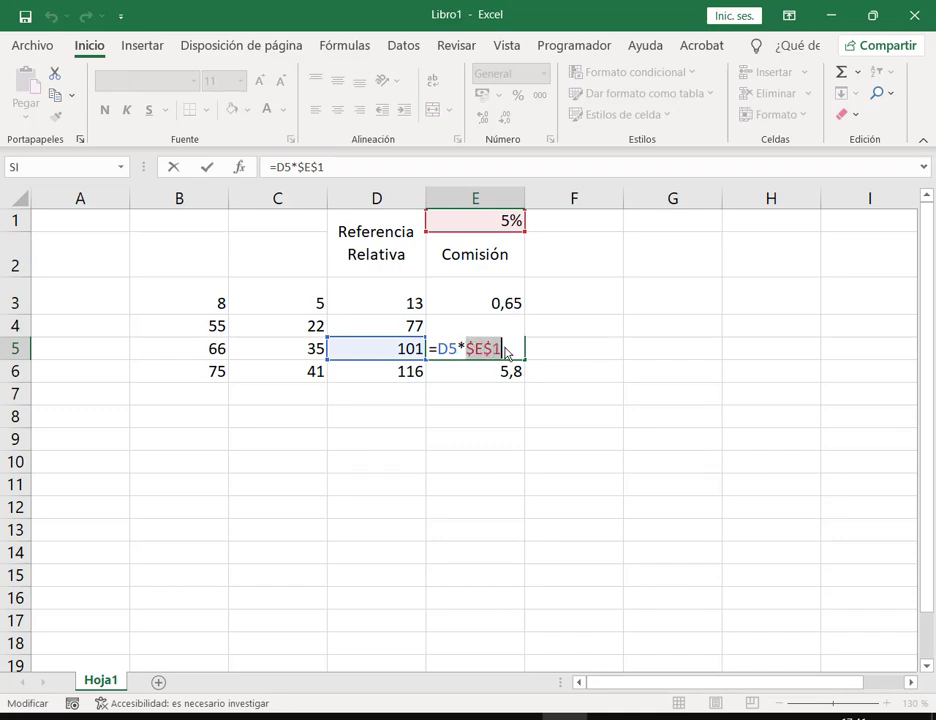
pyautogui.hotkey('ctrl', 'Return')
pyautogui.press('Delete')
pyautogui.press('Down')
pyautogui.press('F2')
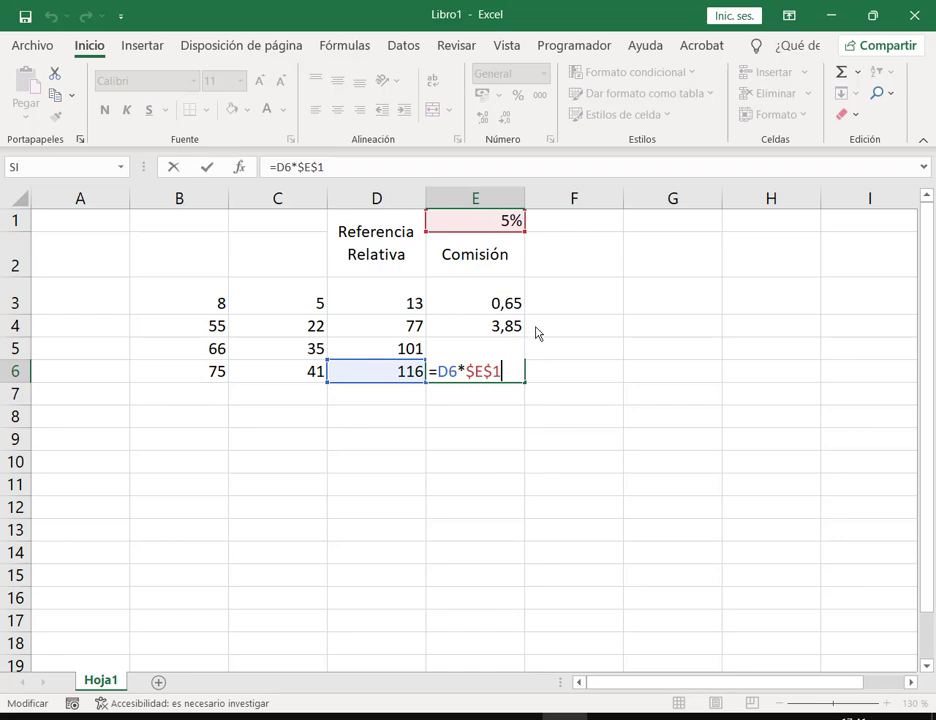
pyautogui.hotkey('ctrl', 'Return')
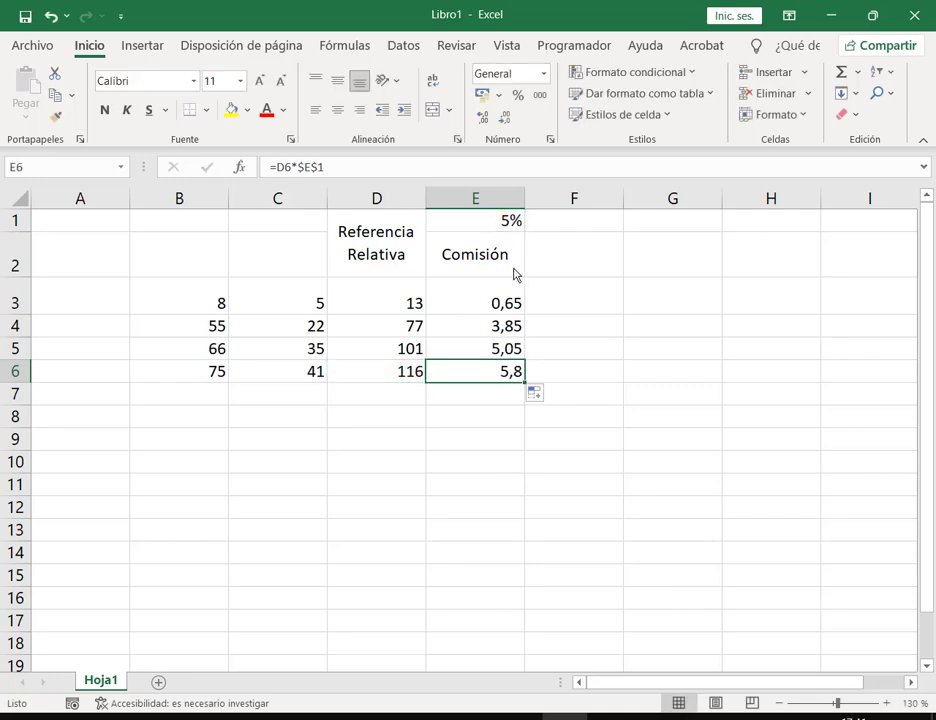
# Step: Insert a blank top row and enter 'Referencia Absoluta' in E1
pyautogui.rightClick(13, 229)
pyautogui.click(104, 380)
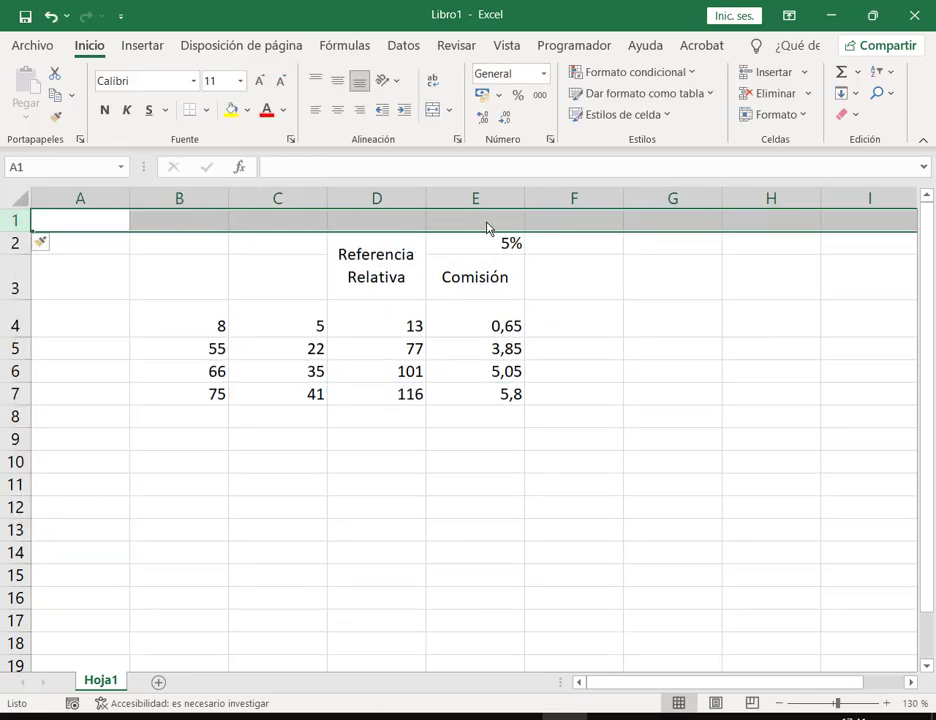
pyautogui.click(488, 228)
pyautogui.write('Refere')
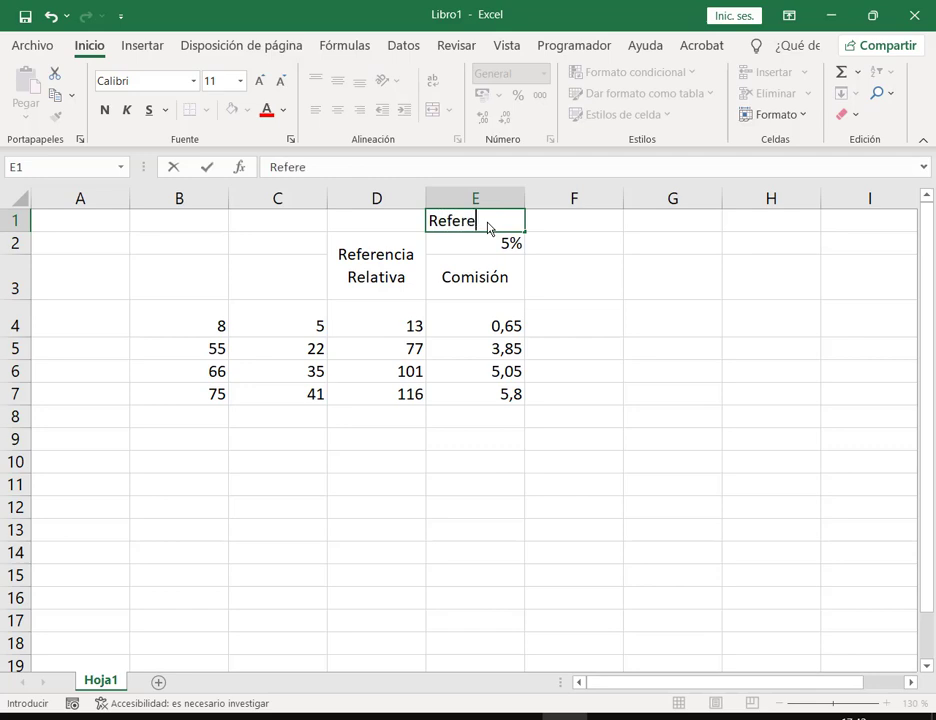
pyautogui.write('ncia Absolu')
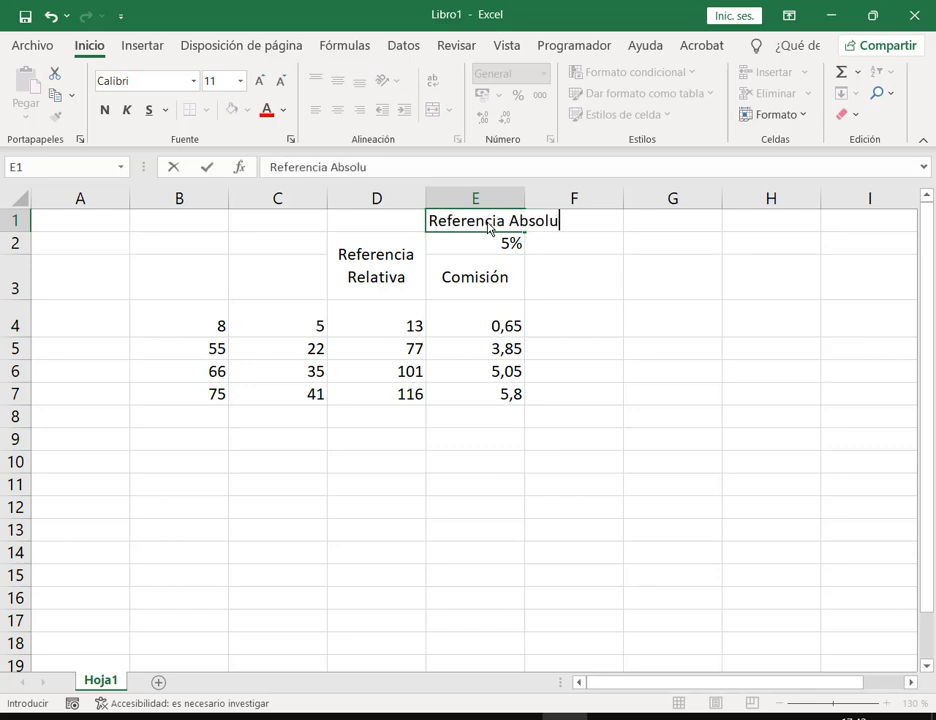
pyautogui.write('ta')
pyautogui.press('Return')
# Step: Wrap and centre the 'Referencia Absoluta' title in E1
pyautogui.click(488, 228)
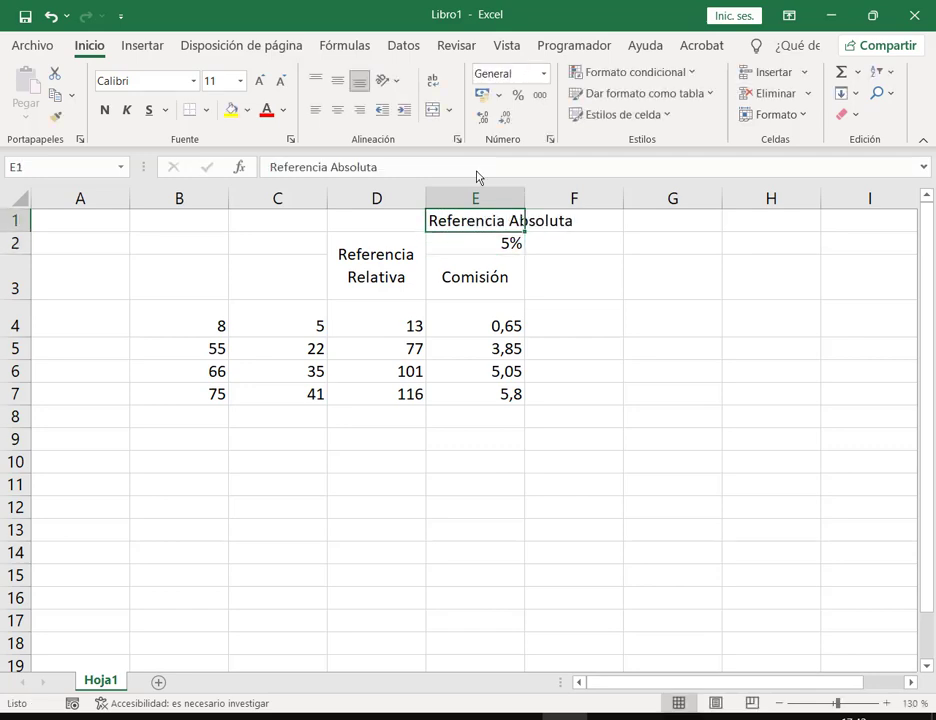
pyautogui.click(433, 83)
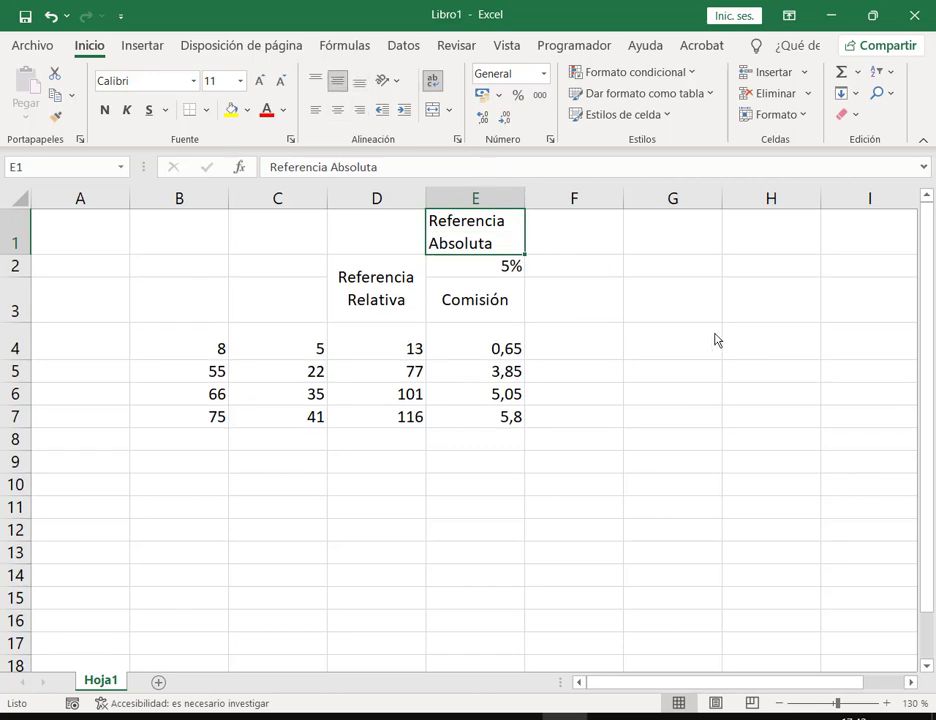
pyautogui.click(337, 109)
pyautogui.click(650, 320)
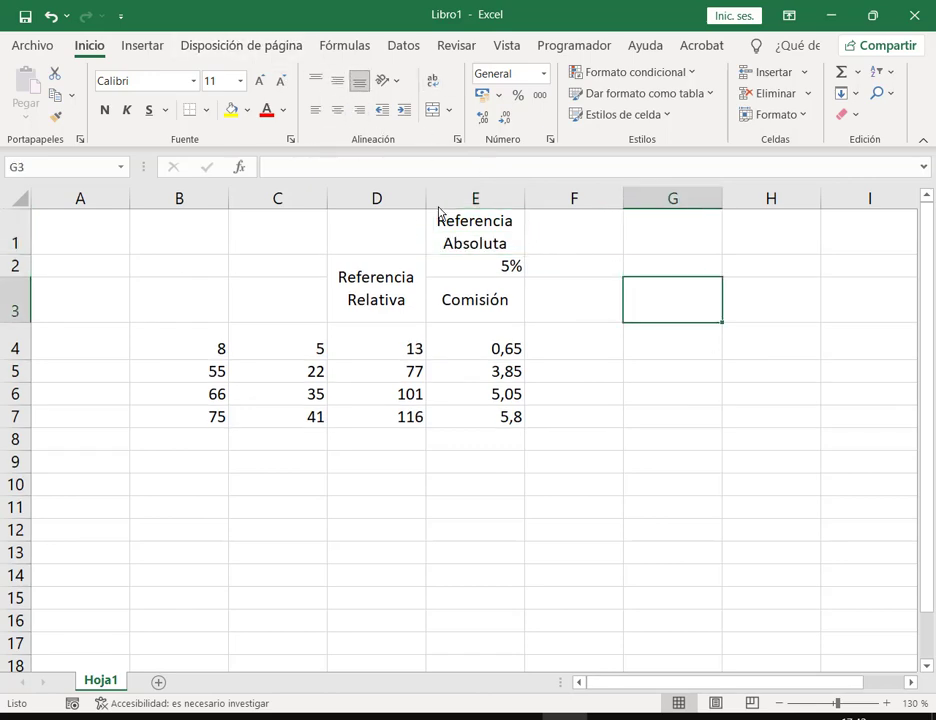
# Step: Merge and centre D1:D3 around 'Referencia Relativa', then check D4 and E1
pyautogui.moveTo(399, 290); pyautogui.dragTo(399, 230)
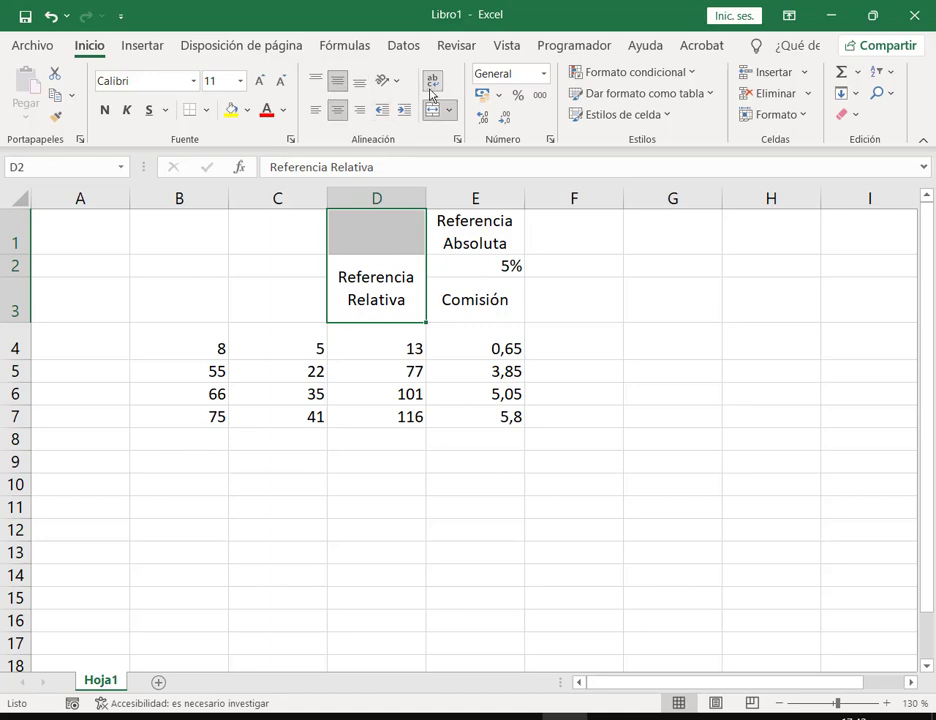
pyautogui.click(432, 110)
pyautogui.click(784, 364)
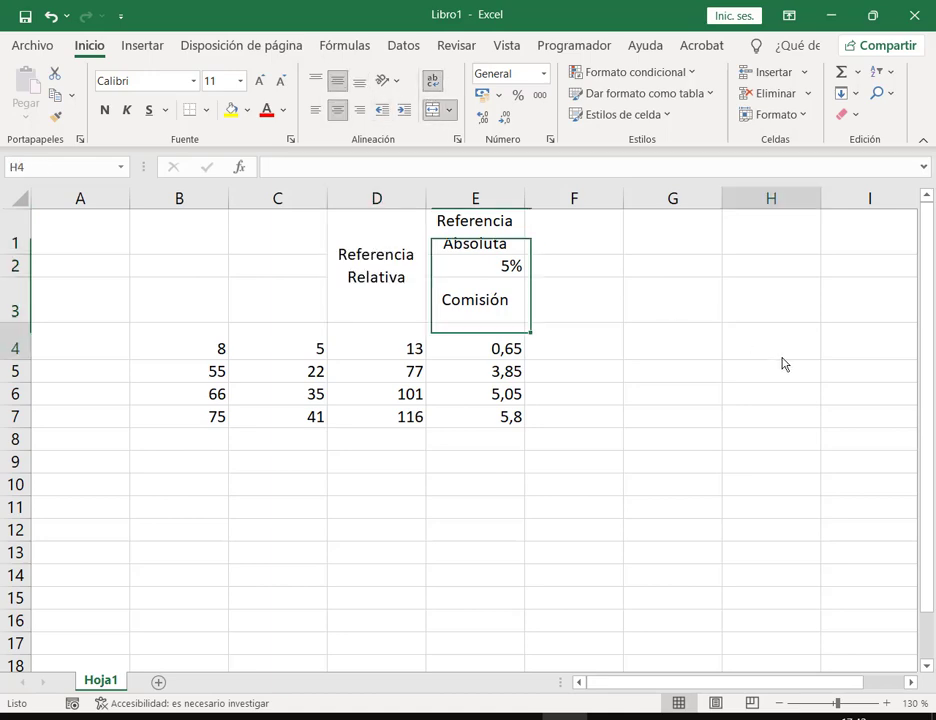
pyautogui.click(404, 362)
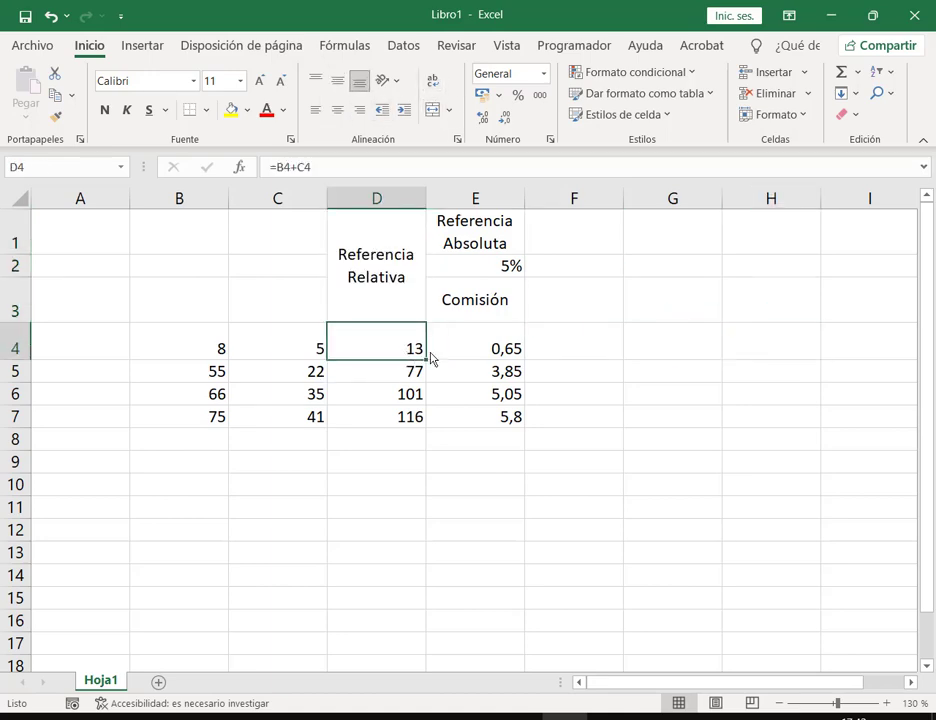
pyautogui.click(511, 233)
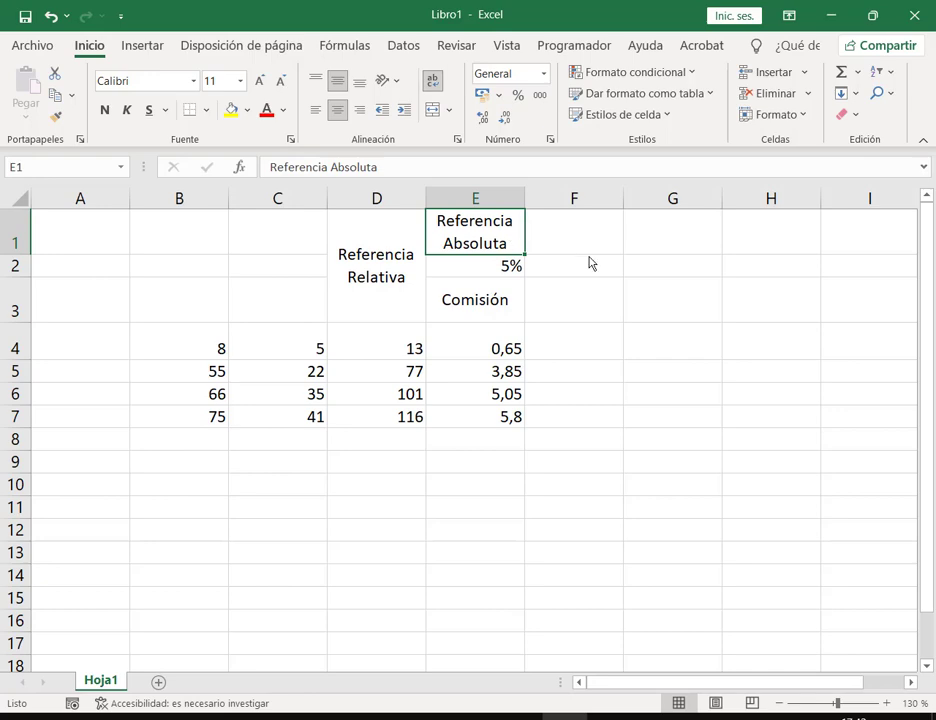
# Step: Switch over to the Google Meet call in the browser
pyautogui.moveTo(267, 715)
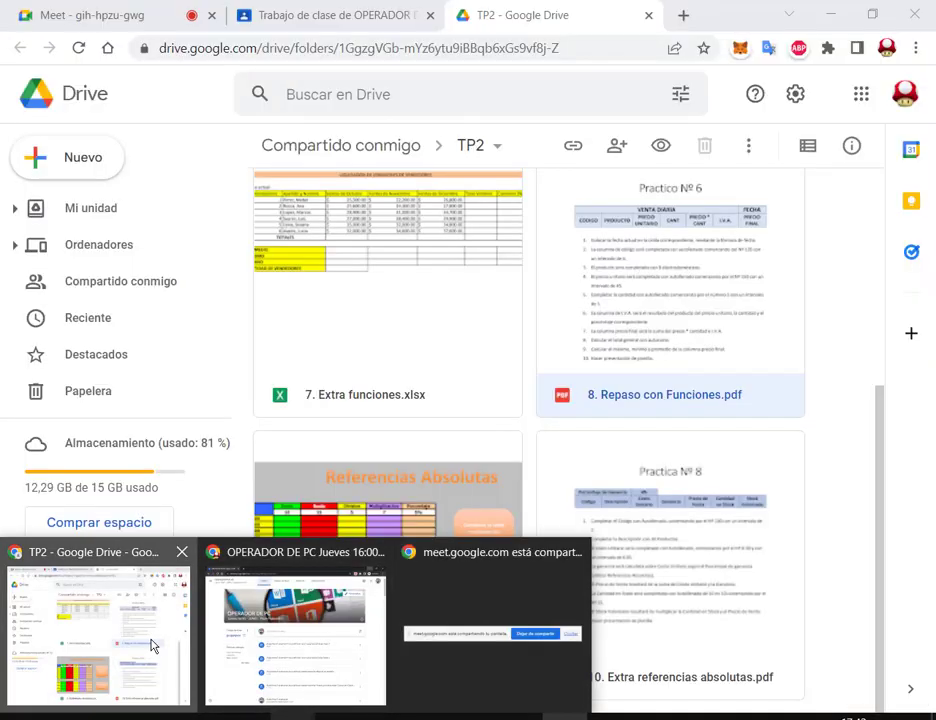
pyautogui.click(152, 646)
pyautogui.click(162, 8)
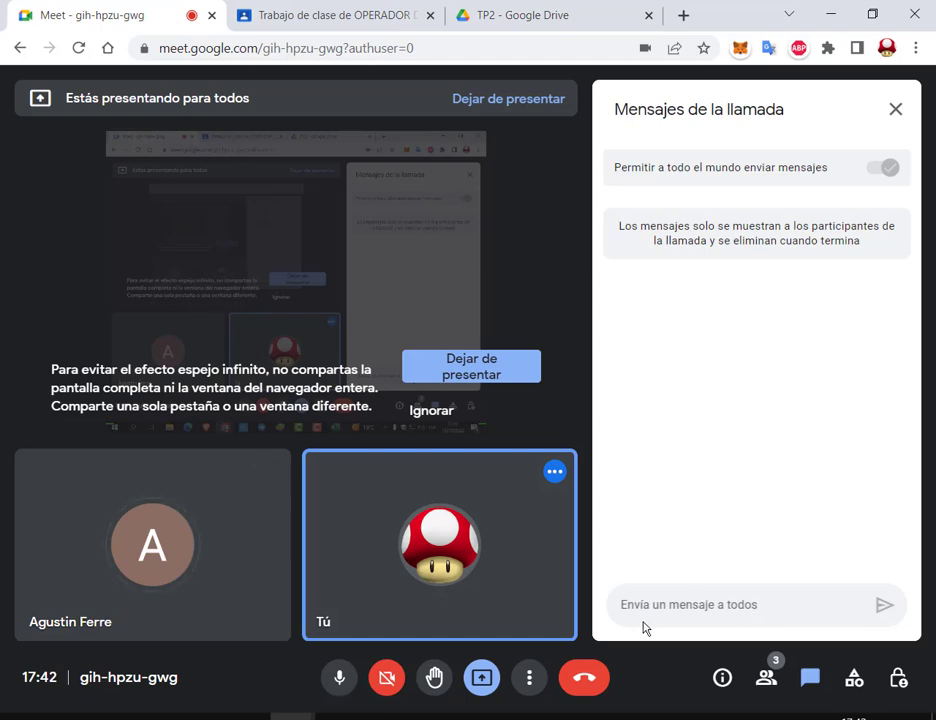
# Step: Back in Excel, inspect E4's formula =D4*$E$2, highlighting $E$2, and keep it unchanged
pyautogui.hotkey('alt', 'Tab')
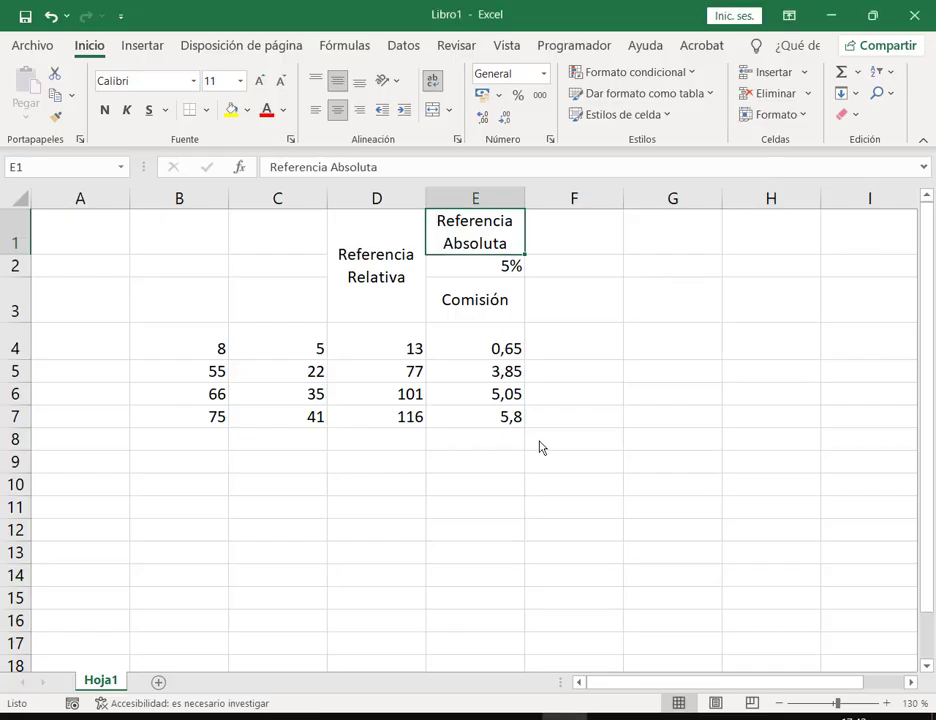
pyautogui.click(420, 273)
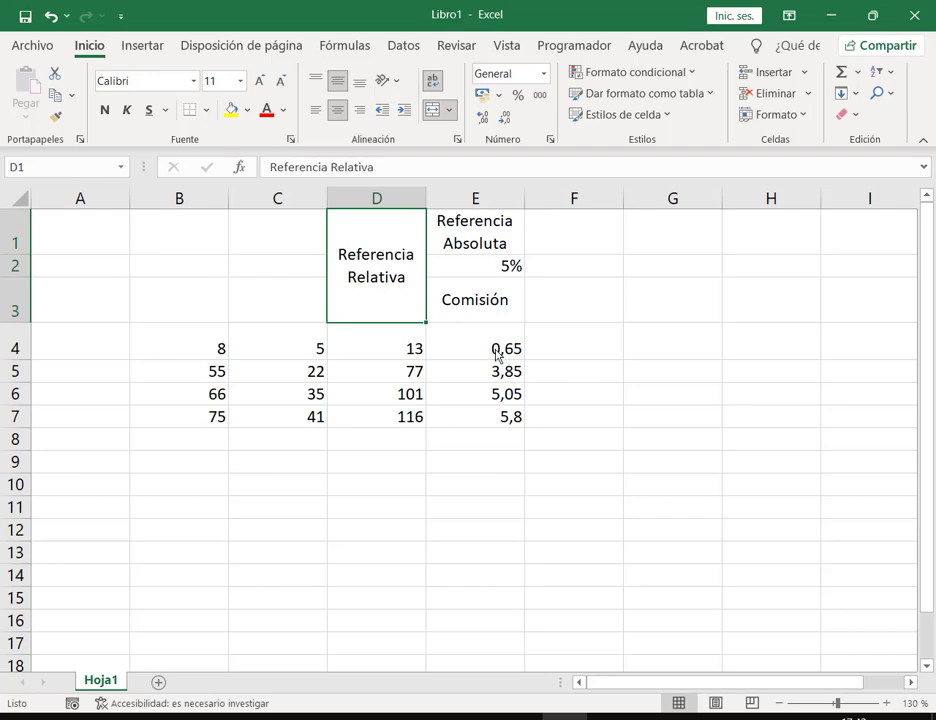
pyautogui.click(438, 349)
pyautogui.press('F2')
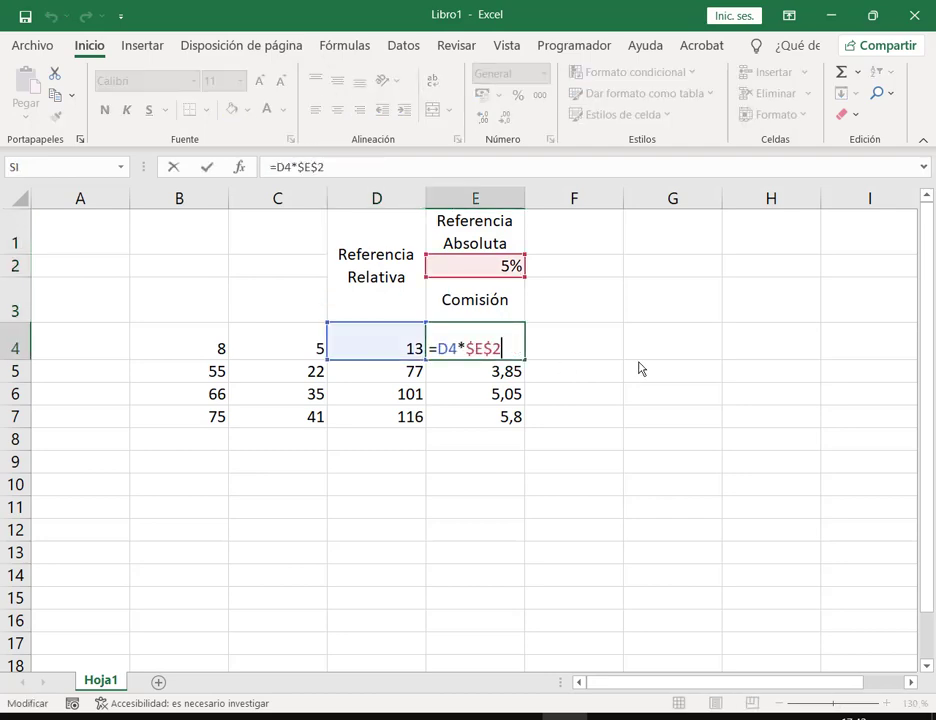
pyautogui.moveTo(465, 350); pyautogui.dragTo(504, 353)
pyautogui.click(504, 353)
pyautogui.moveTo(469, 349); pyautogui.dragTo(494, 349)
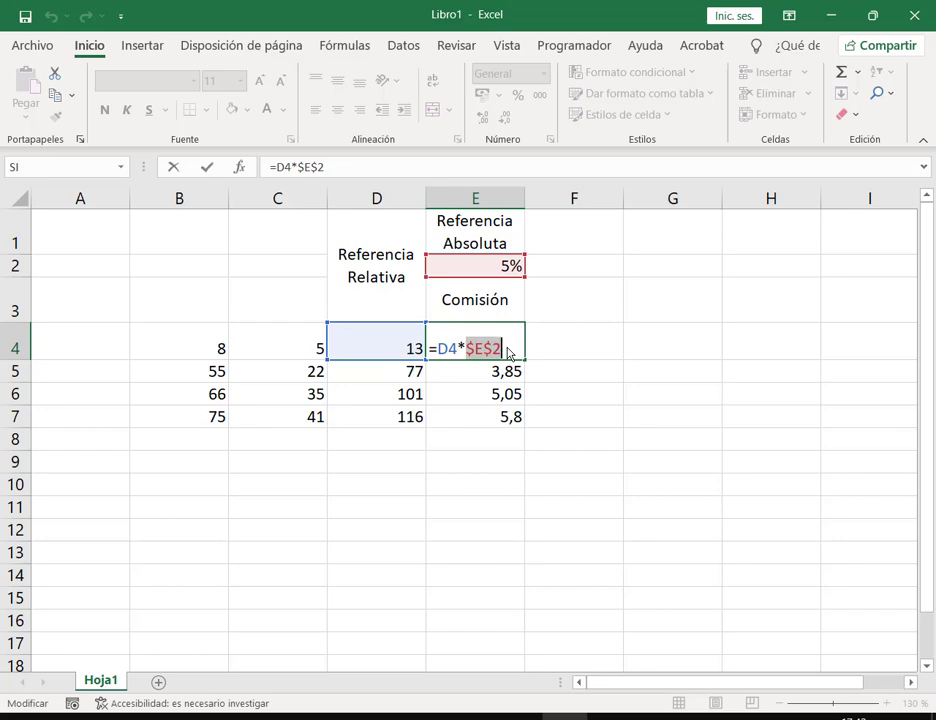
pyautogui.hotkey('ctrl', 'Return')
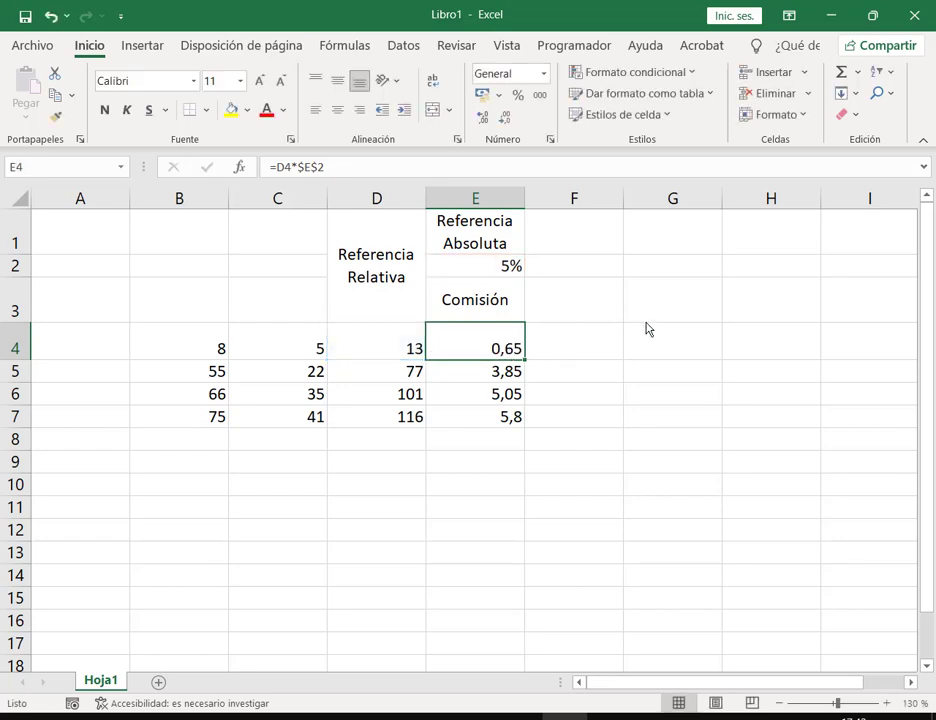
# Step: Close the Libro1 workbook without saving
pyautogui.click(33, 45)
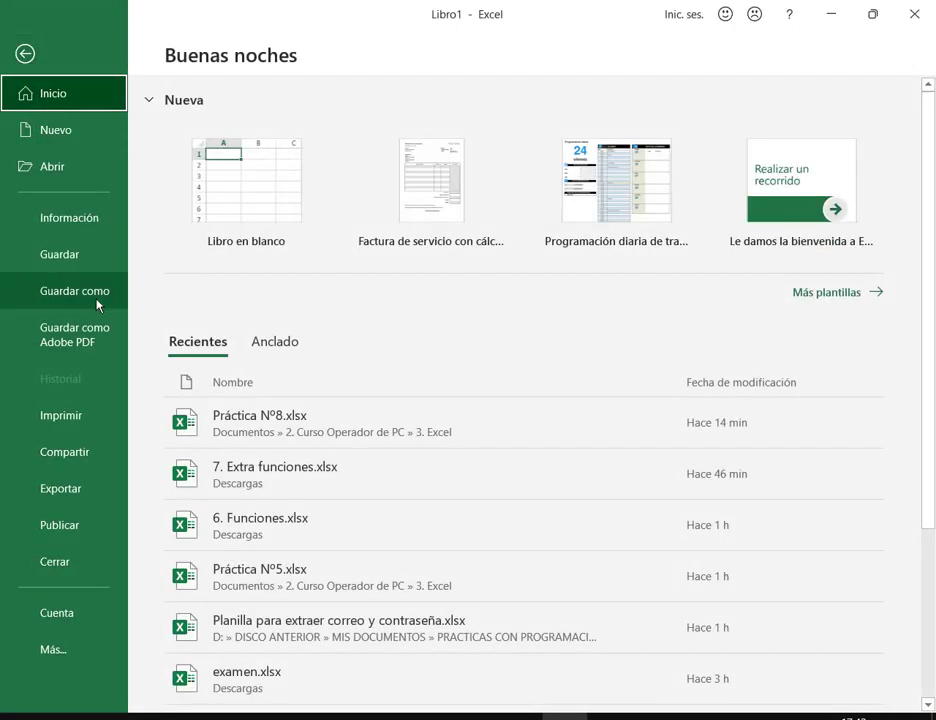
pyautogui.click(62, 575)
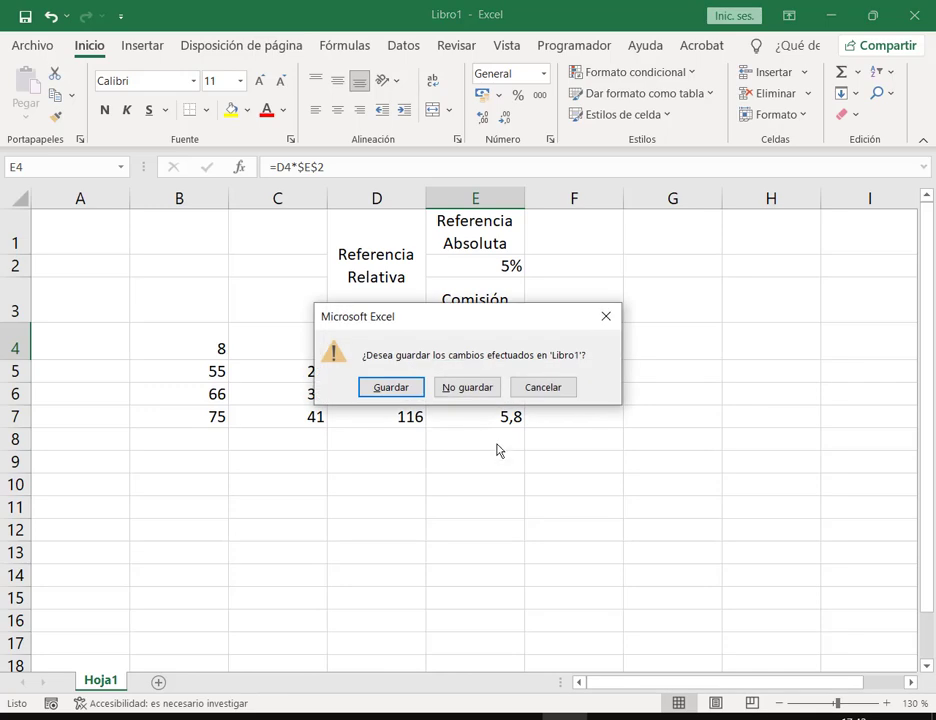
pyautogui.click(476, 388)
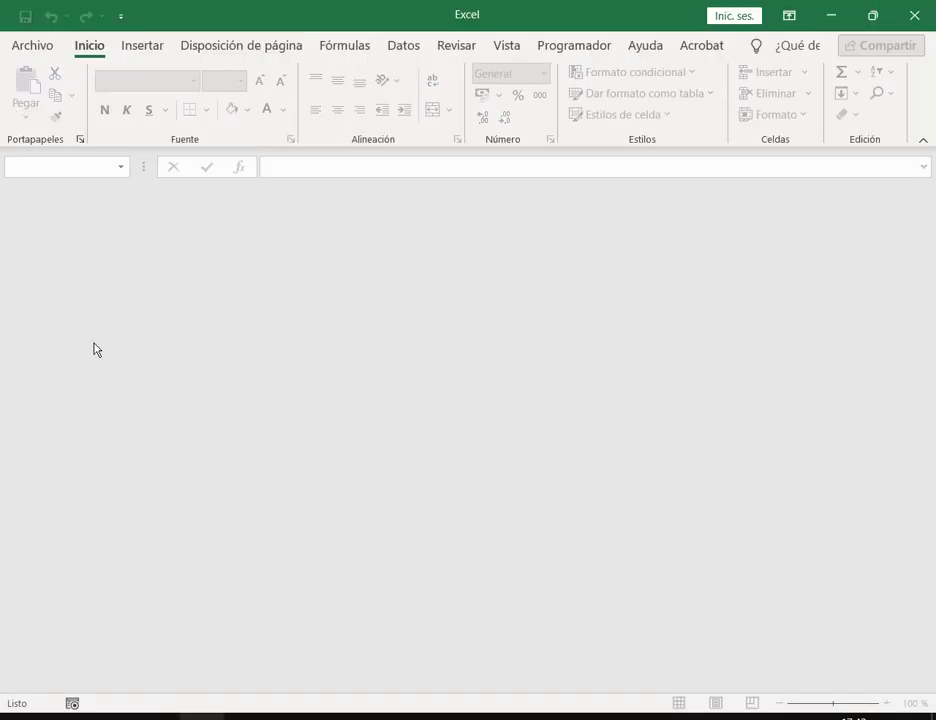
# Step: Open '9. Referencias absolutas.xls' from the Desktop's EXCEL folder
pyautogui.click(40, 50)
pyautogui.click(72, 168)
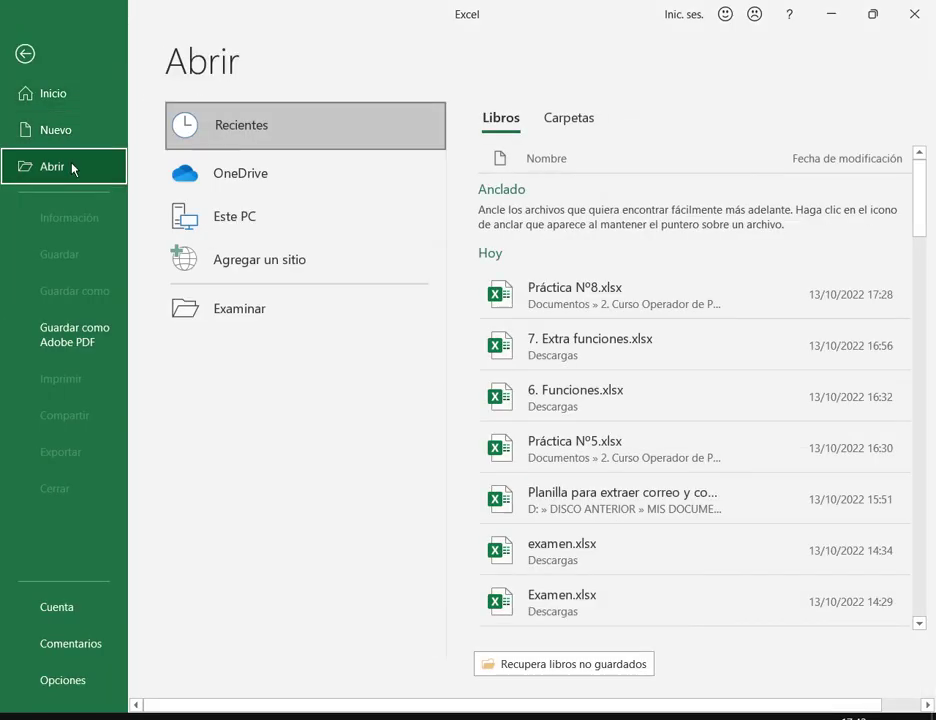
pyautogui.click(349, 326)
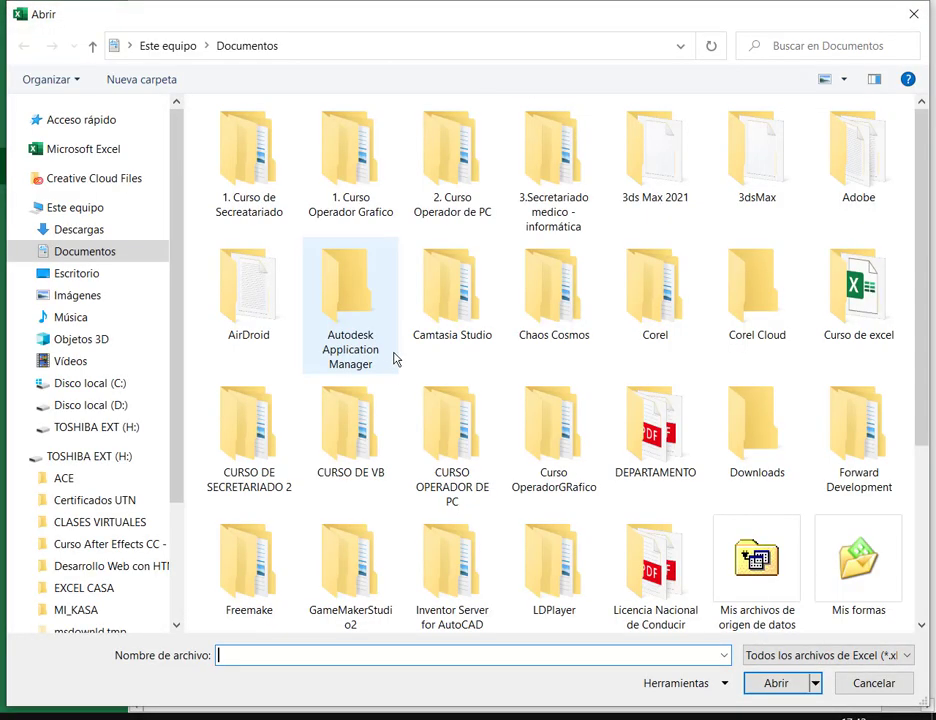
pyautogui.click(76, 273)
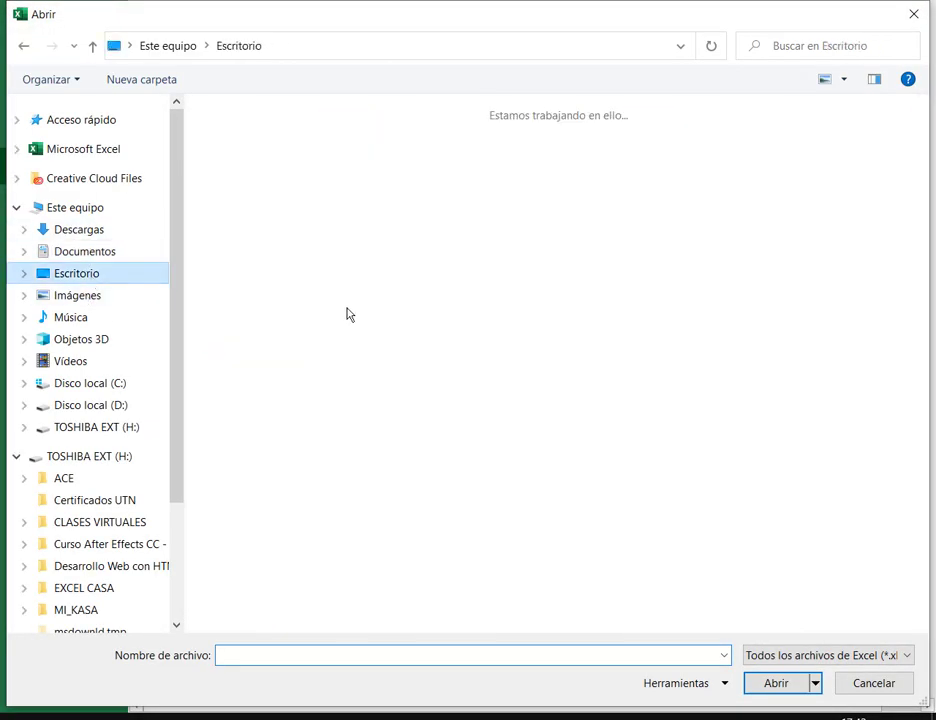
pyautogui.doubleClick(440, 200)
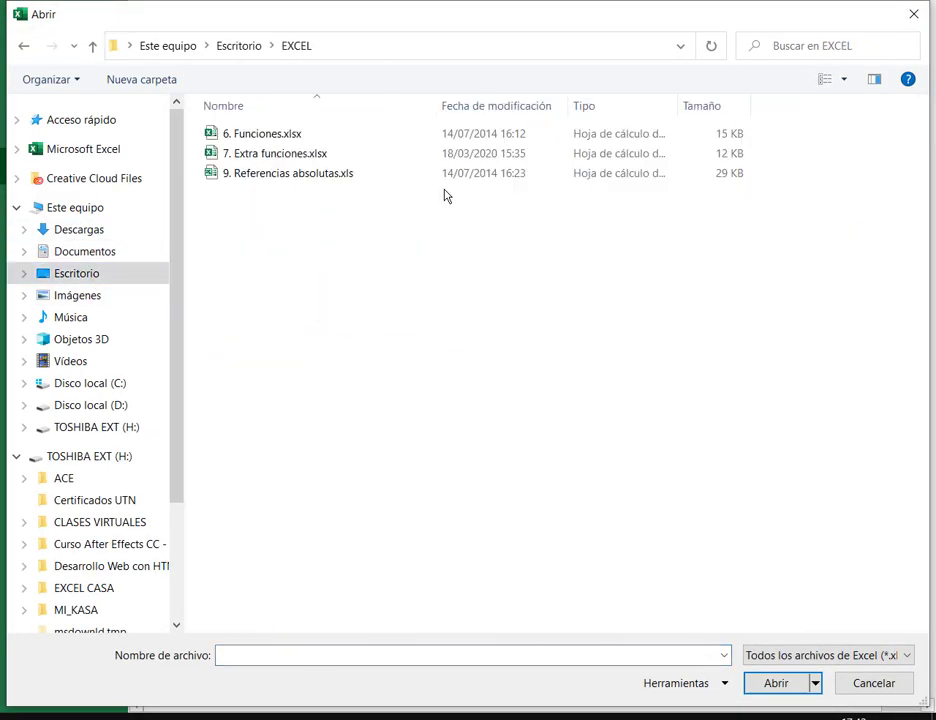
pyautogui.click(315, 177)
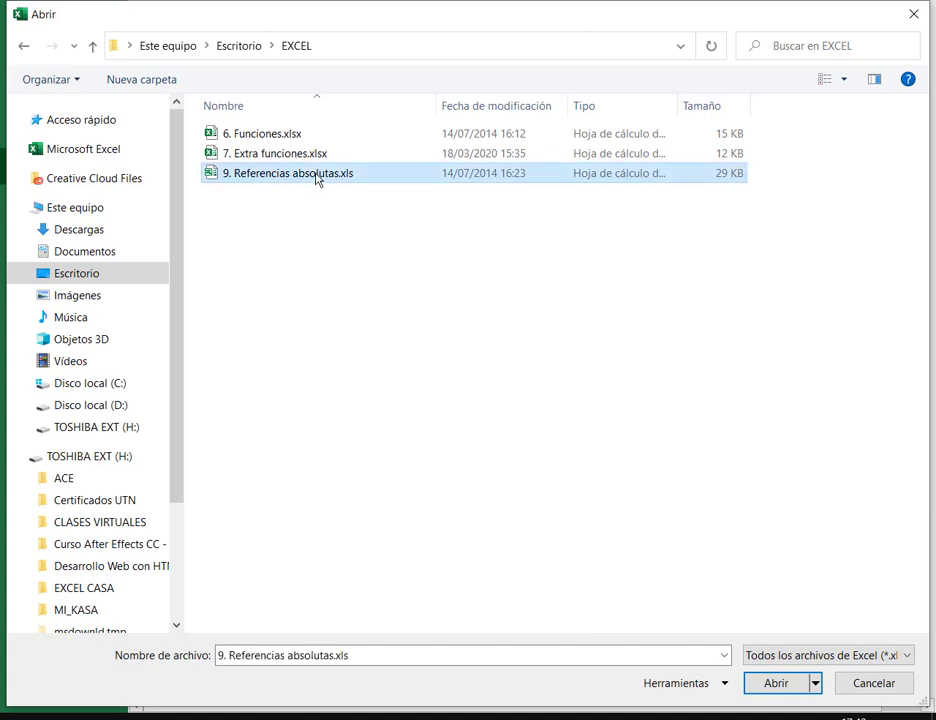
pyautogui.press('Escape')
pyautogui.press('Escape')
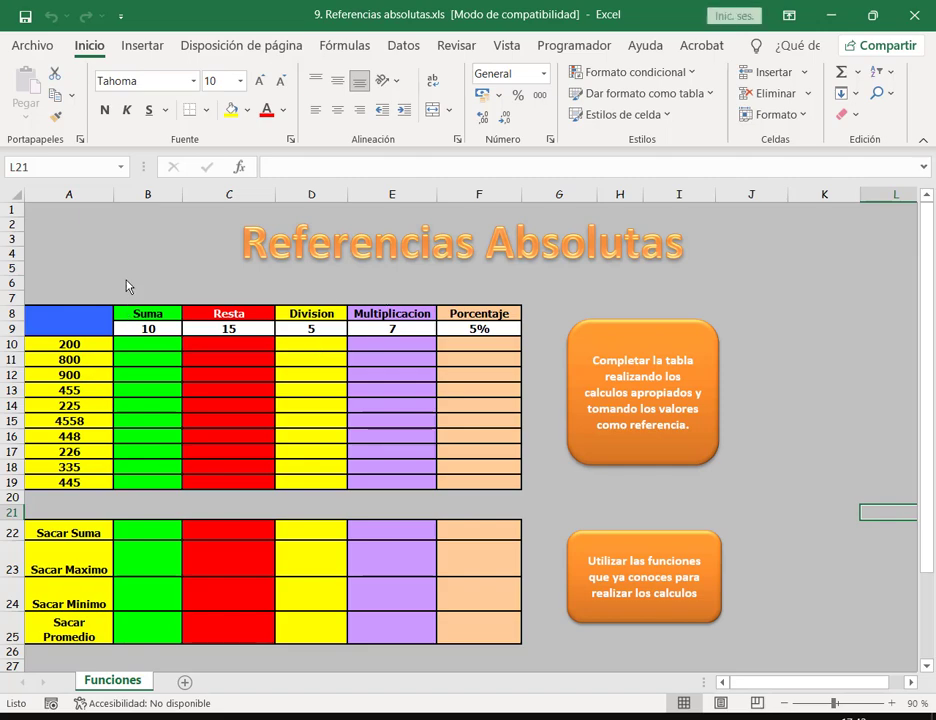
# Step: Zoom in and point out rows 10–19 with temporary red annotations
pyautogui.click(127, 287)
pyautogui.click(886, 703)
pyautogui.click(886, 703)
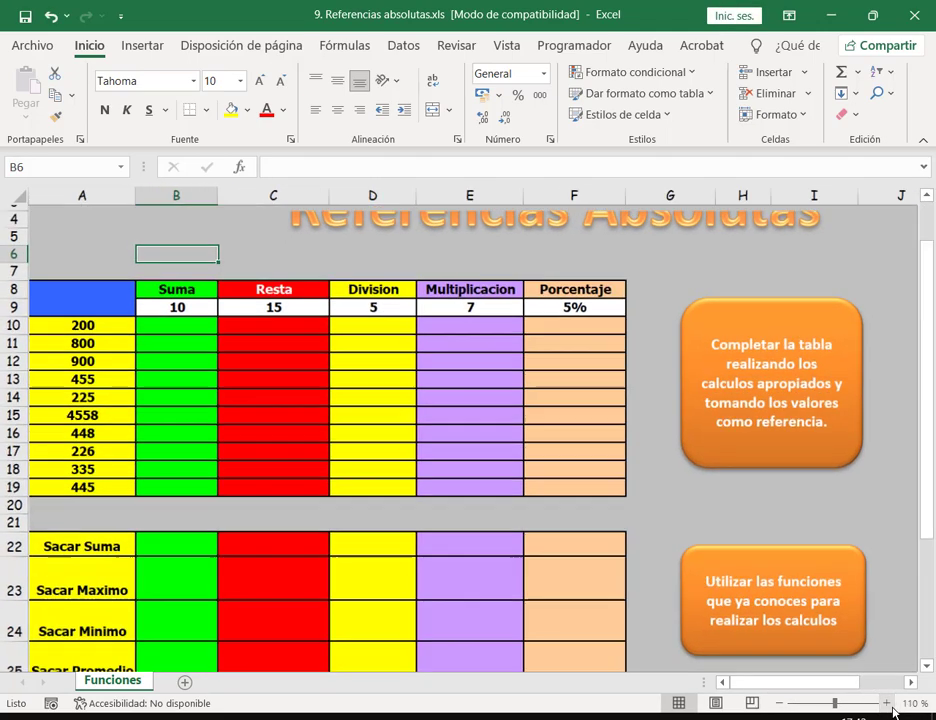
pyautogui.click(886, 703)
pyautogui.click(15, 318)
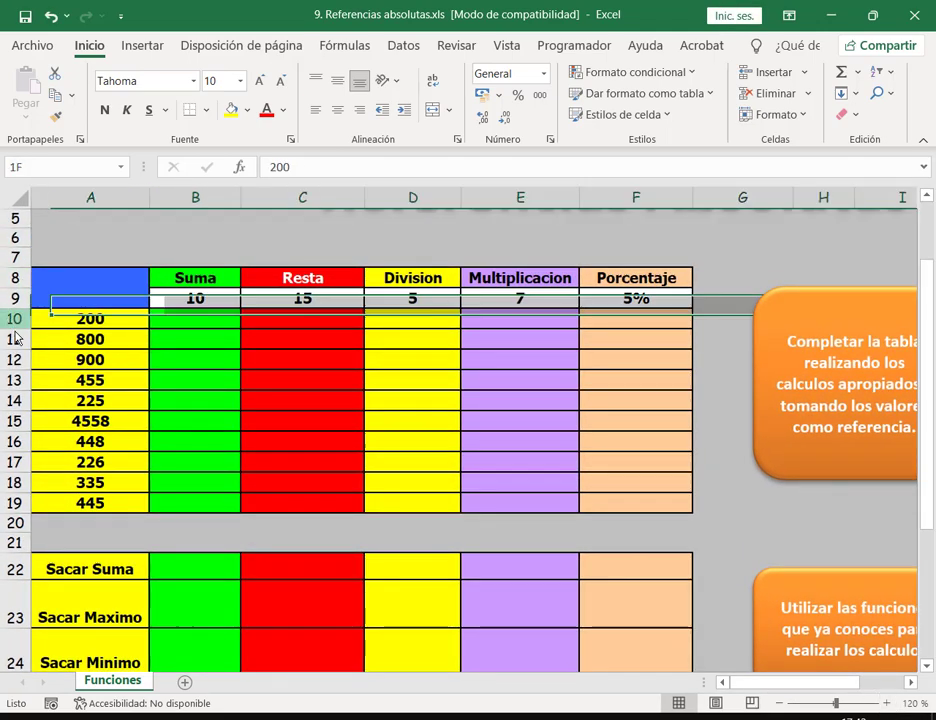
pyautogui.moveTo(15, 338); pyautogui.dragTo(14, 505)
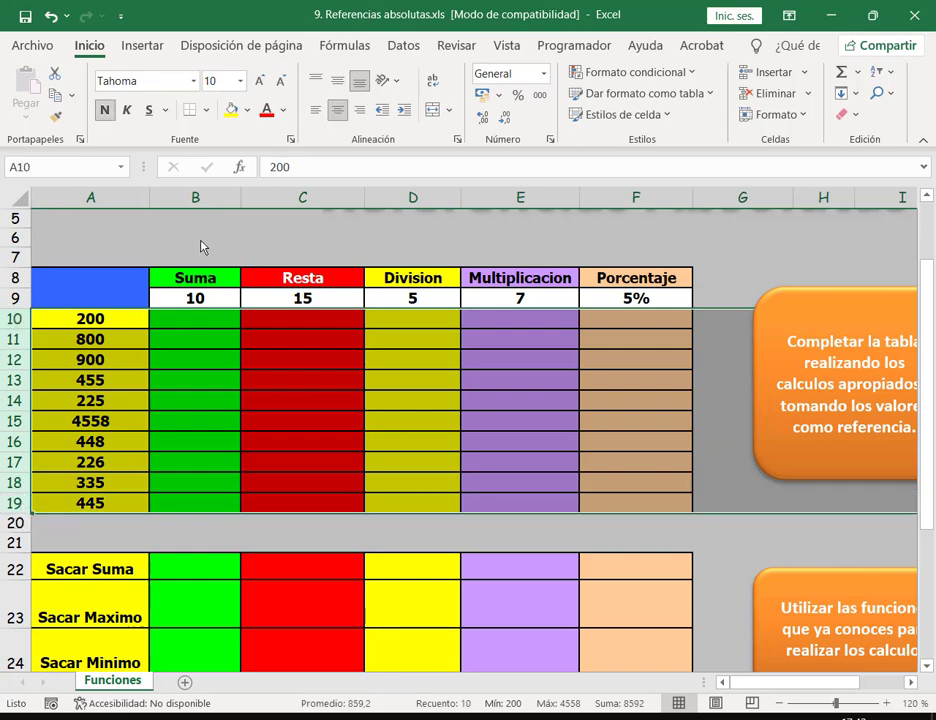
pyautogui.click(200, 241)
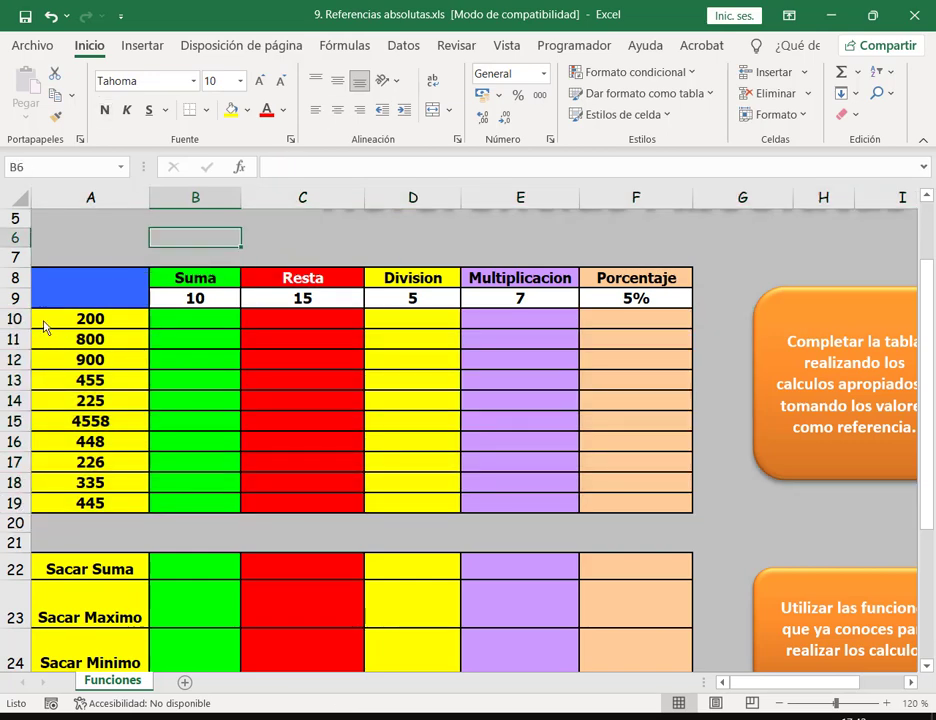
pyautogui.moveTo(3, 308)
pyautogui.mouseDown()
pyautogui.moveTo(29, 382)
pyautogui.moveTo(35, 520)
pyautogui.mouseUp()
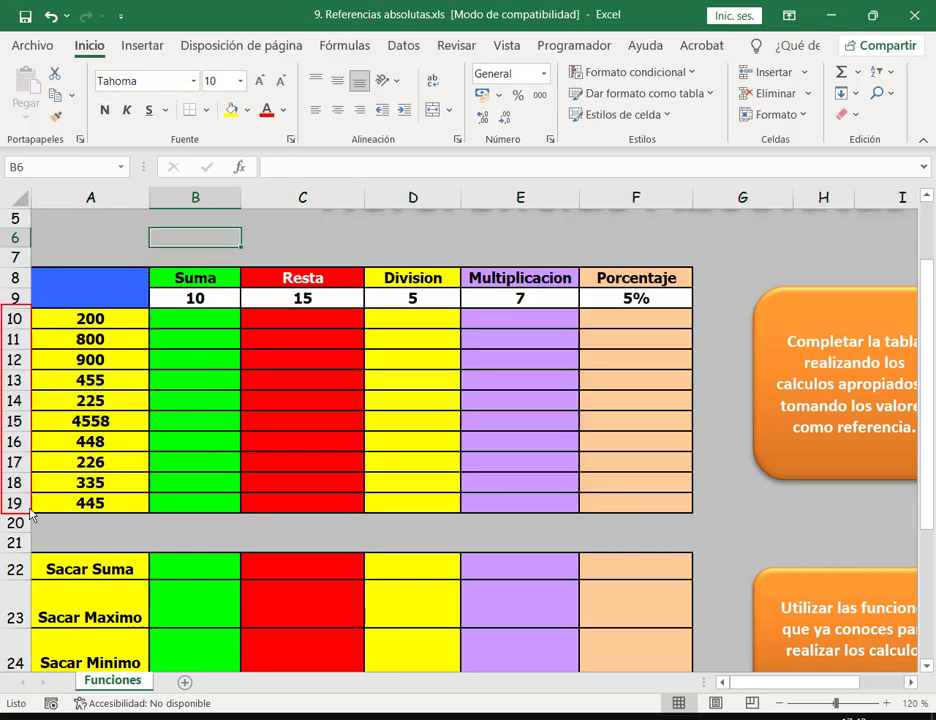
pyautogui.moveTo(66, 307); pyautogui.dragTo(31, 321)
pyautogui.press('Escape')
# Step: Make rows 10 through 19 taller together
pyautogui.moveTo(27, 330); pyautogui.dragTo(32, 343)
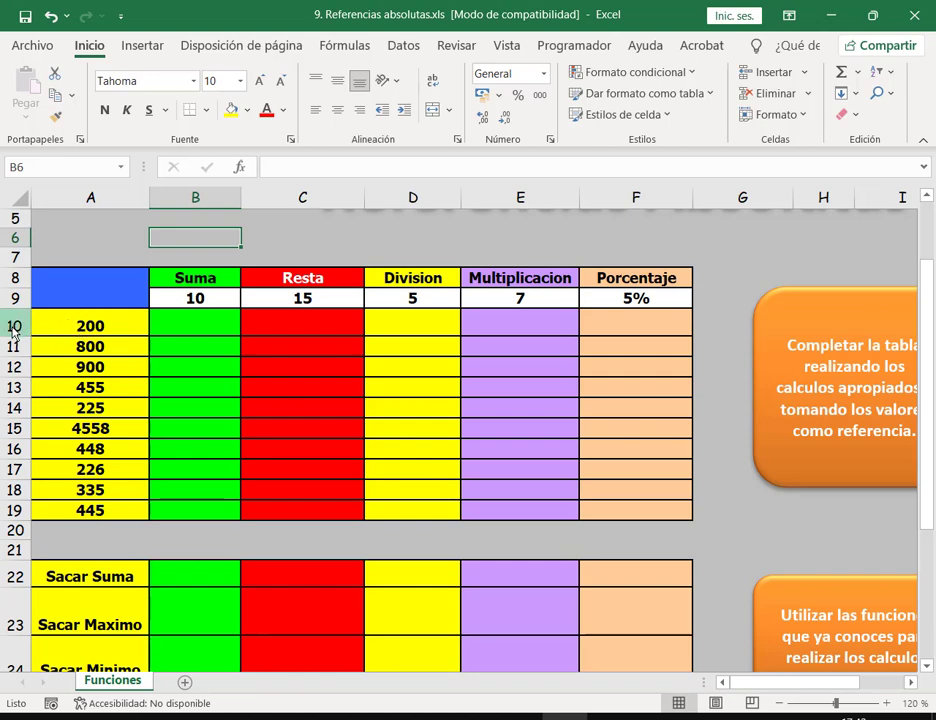
pyautogui.moveTo(14, 326); pyautogui.dragTo(5, 512)
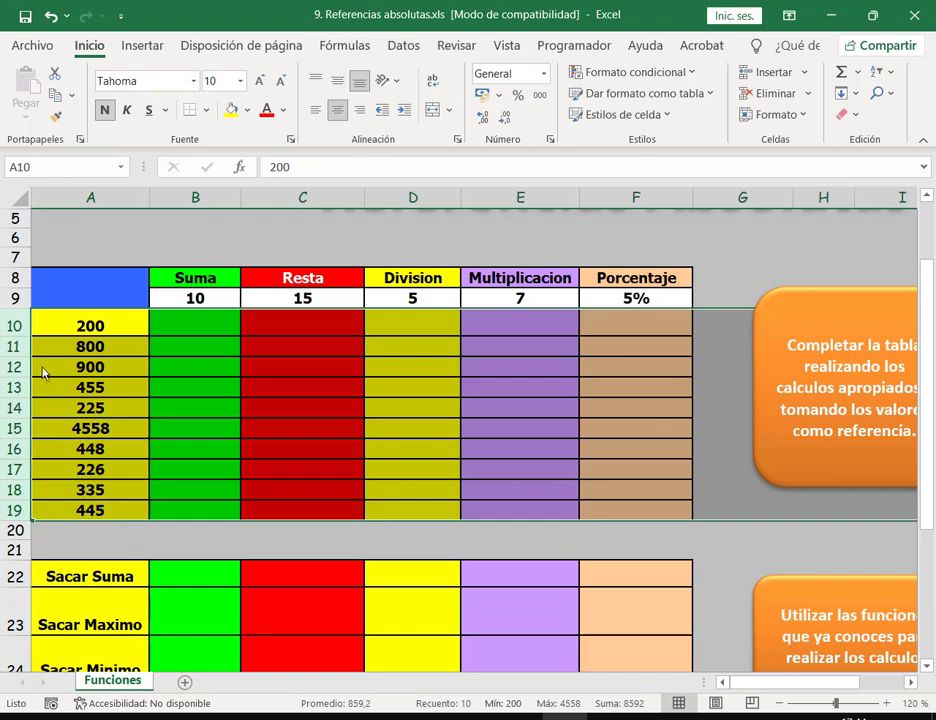
pyautogui.moveTo(25, 343); pyautogui.dragTo(27, 346)
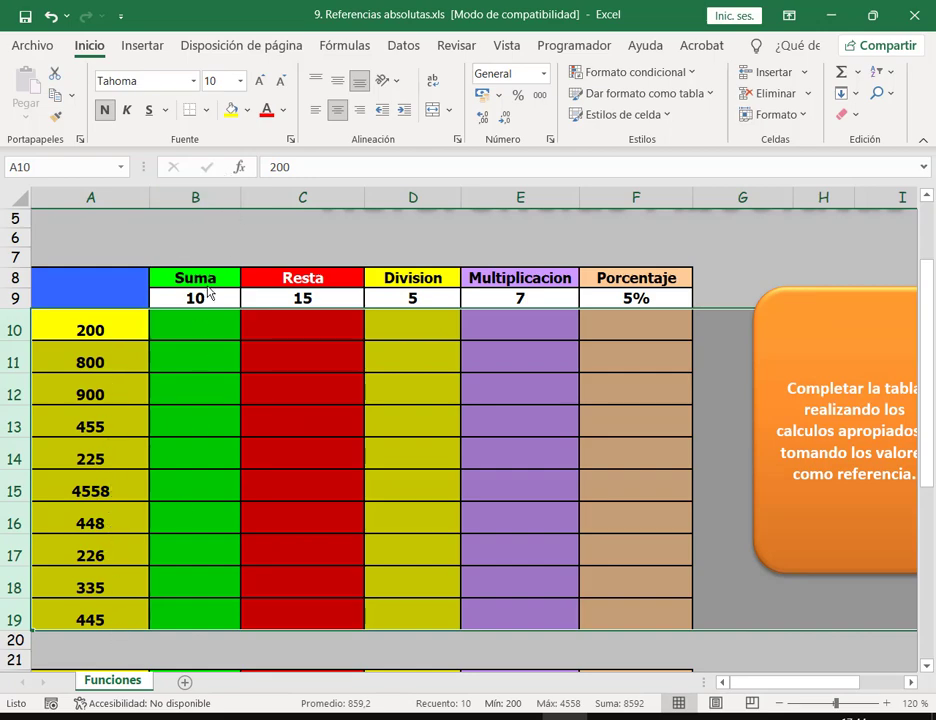
# Step: Increase the height of the Suma–Porcentaje header row 8
pyautogui.click(200, 282)
pyautogui.moveTo(28, 288); pyautogui.dragTo(28, 284)
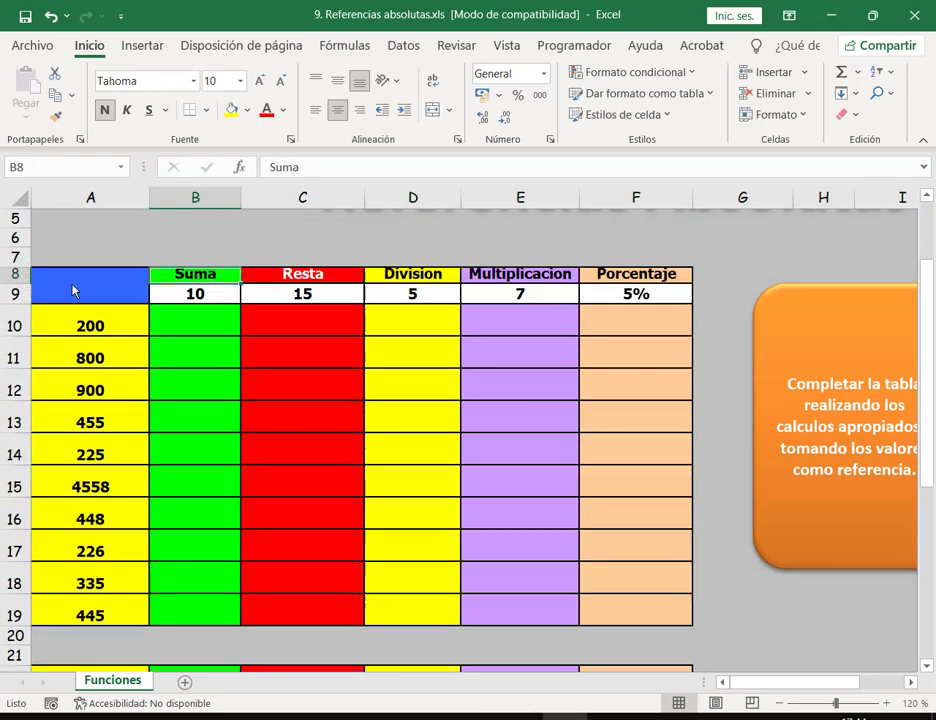
pyautogui.doubleClick(16, 285)
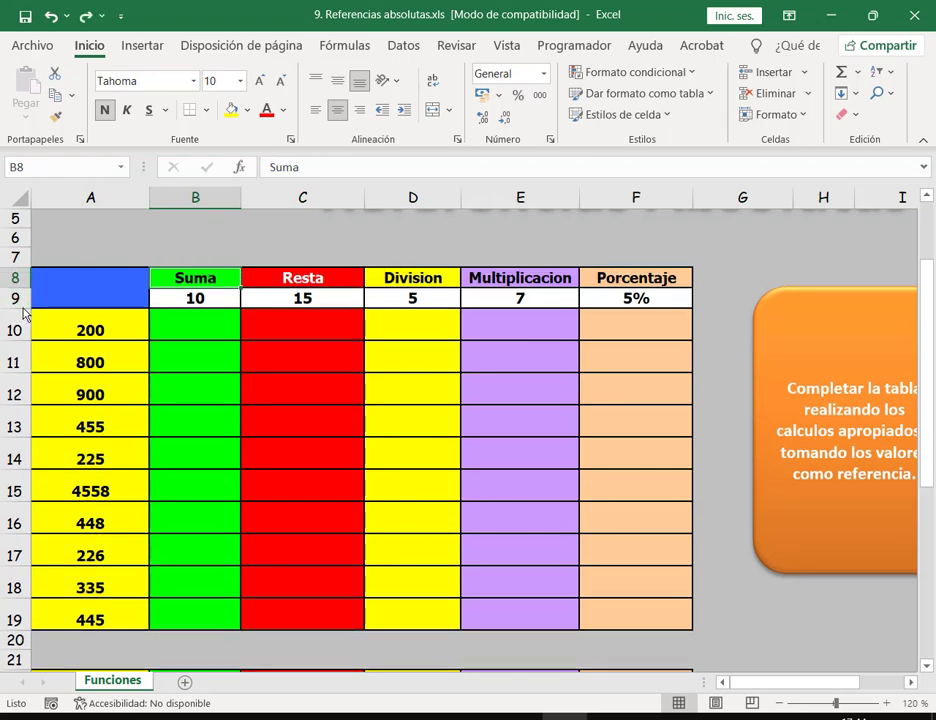
pyautogui.moveTo(20, 290); pyautogui.dragTo(25, 317)
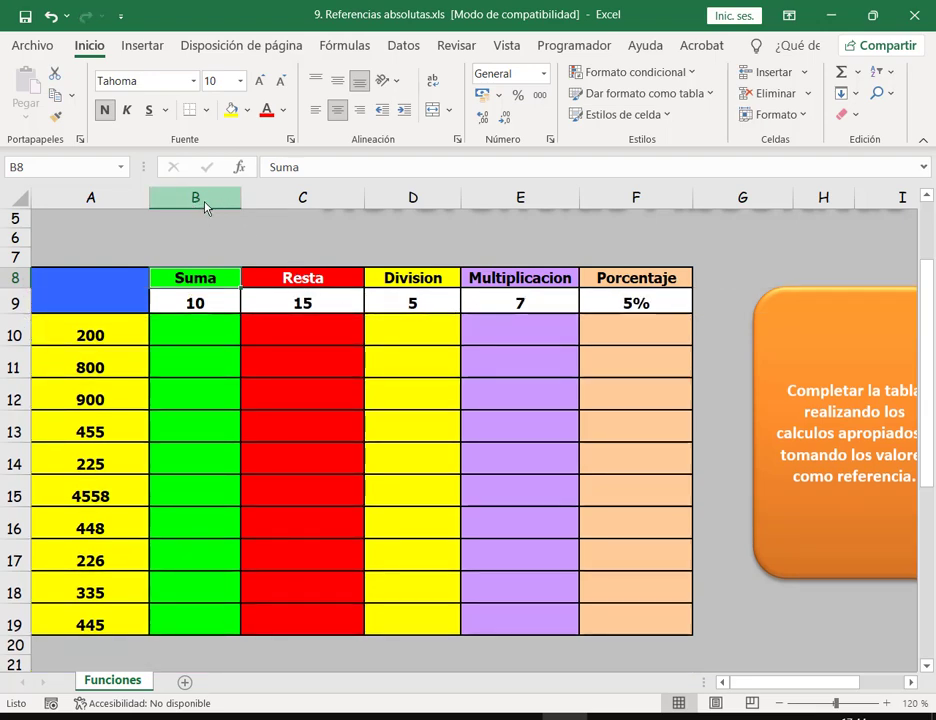
pyautogui.moveTo(205, 207); pyautogui.dragTo(643, 210)
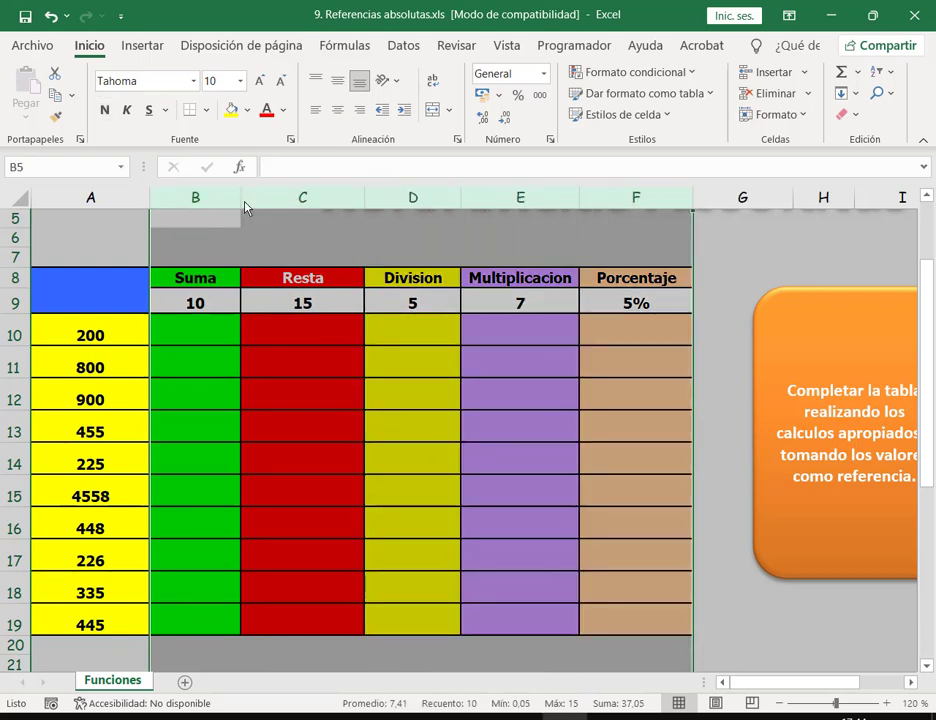
# Step: Try widening columns B through F together, then clear the selection
pyautogui.moveTo(246, 206); pyautogui.dragTo(263, 200)
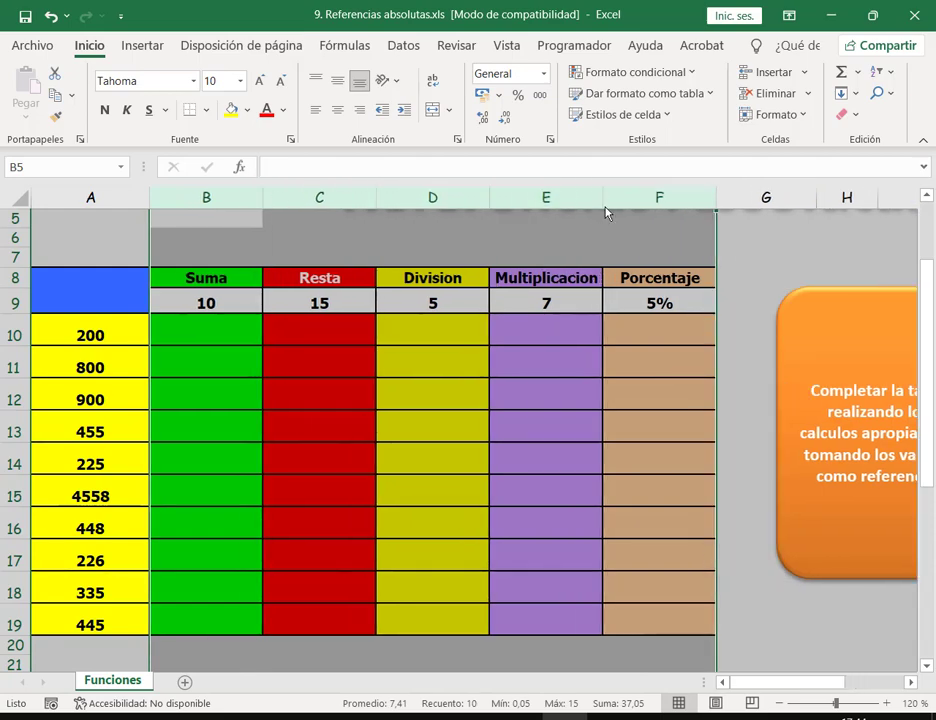
pyautogui.click(753, 242)
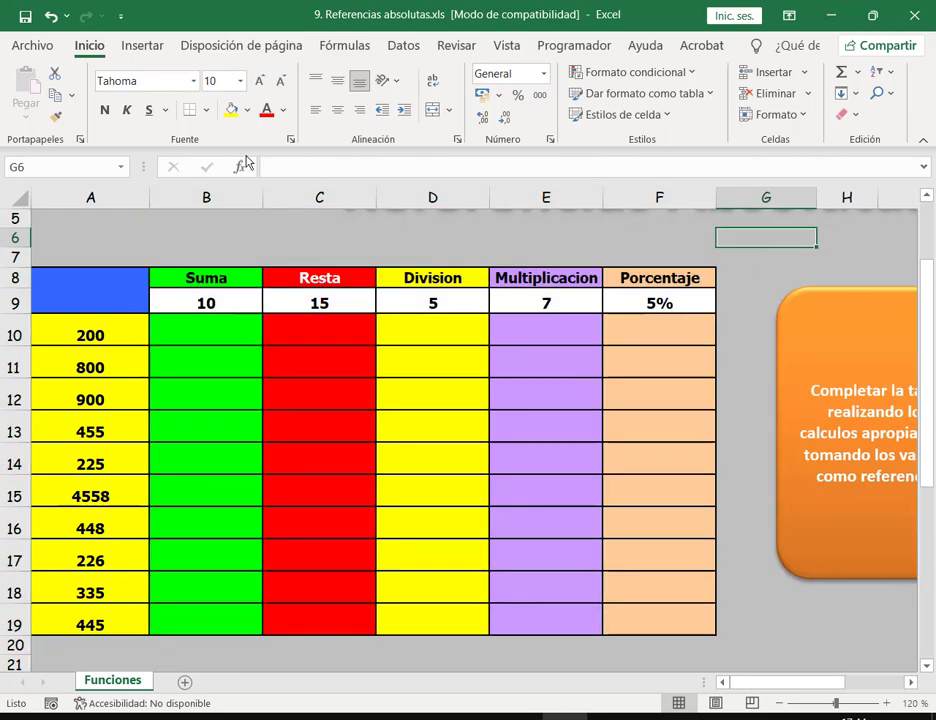
pyautogui.moveTo(218, 199); pyautogui.dragTo(703, 199)
pyautogui.click(664, 328)
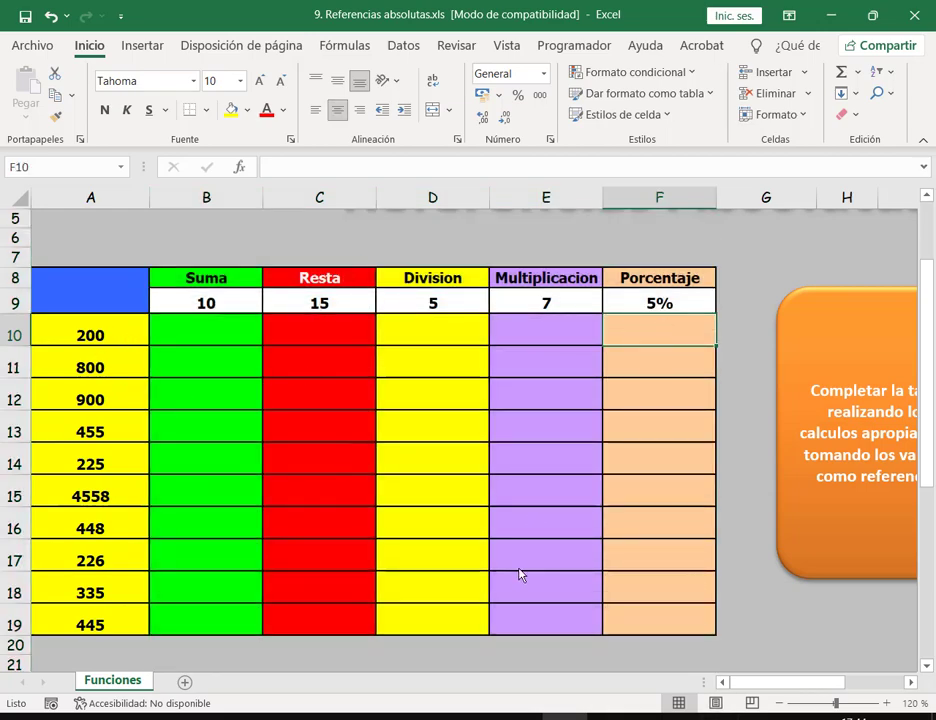
pyautogui.moveTo(831, 682)
pyautogui.mouseDown()
pyautogui.moveTo(848, 695)
pyautogui.moveTo(832, 695)
pyautogui.mouseUp()
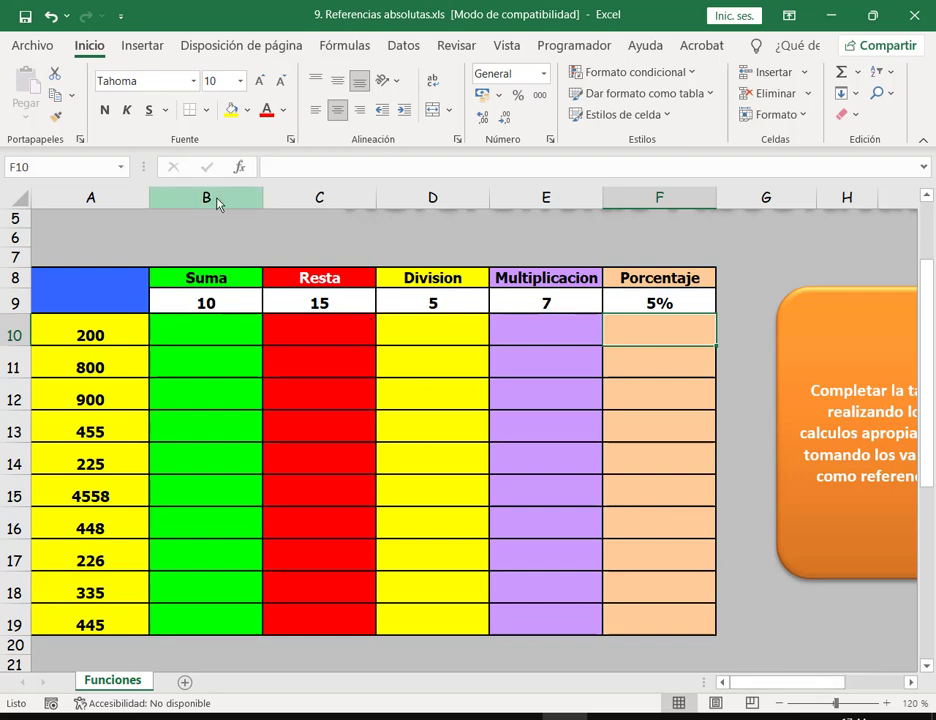
pyautogui.moveTo(217, 203)
pyautogui.mouseDown()
pyautogui.moveTo(585, 203)
pyautogui.moveTo(560, 194)
pyautogui.moveTo(203, 188)
pyautogui.moveTo(205, 198)
pyautogui.mouseUp()
pyautogui.click(407, 359)
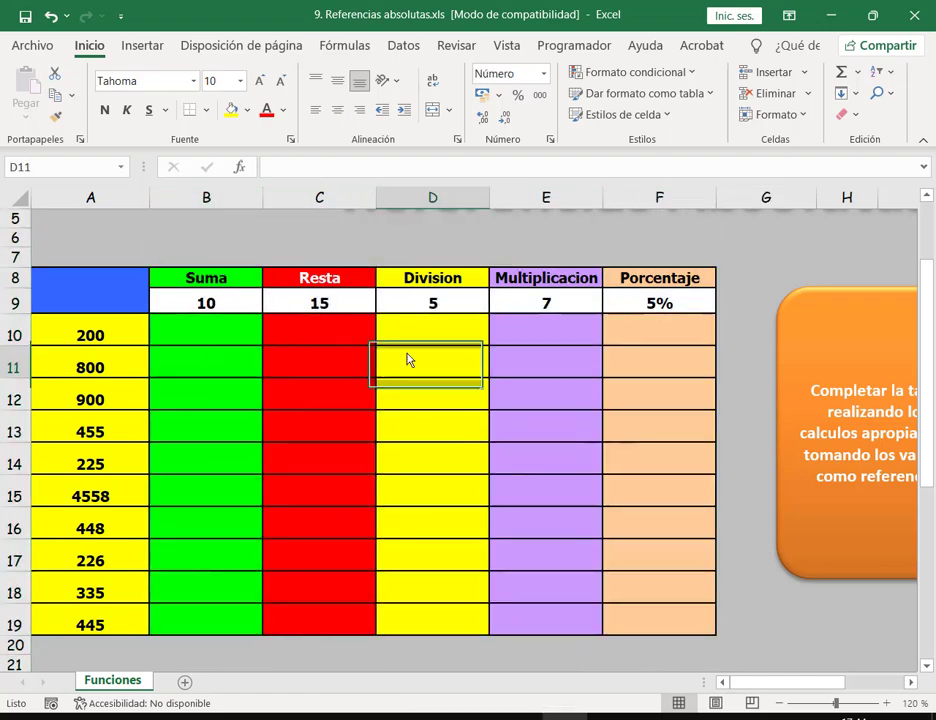
# Step: Select columns B, E and G and set them to 114 pixels wide
pyautogui.click(232, 210)
pyautogui.click(18, 367)
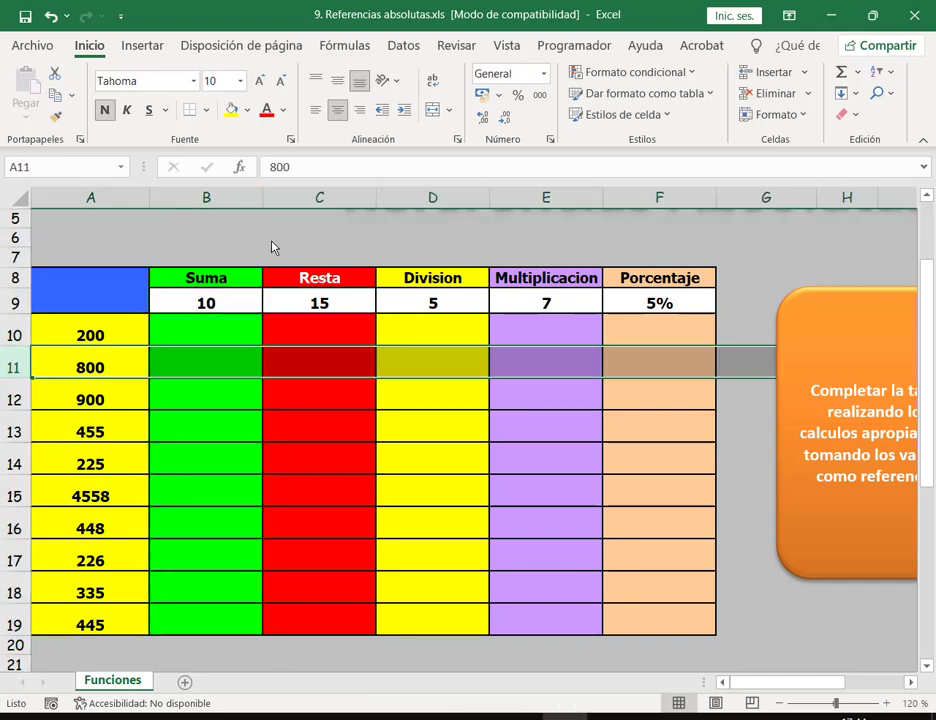
pyautogui.click(228, 202)
pyautogui.keyDown('ctrl'); pyautogui.click(535, 203); pyautogui.keyUp('ctrl')
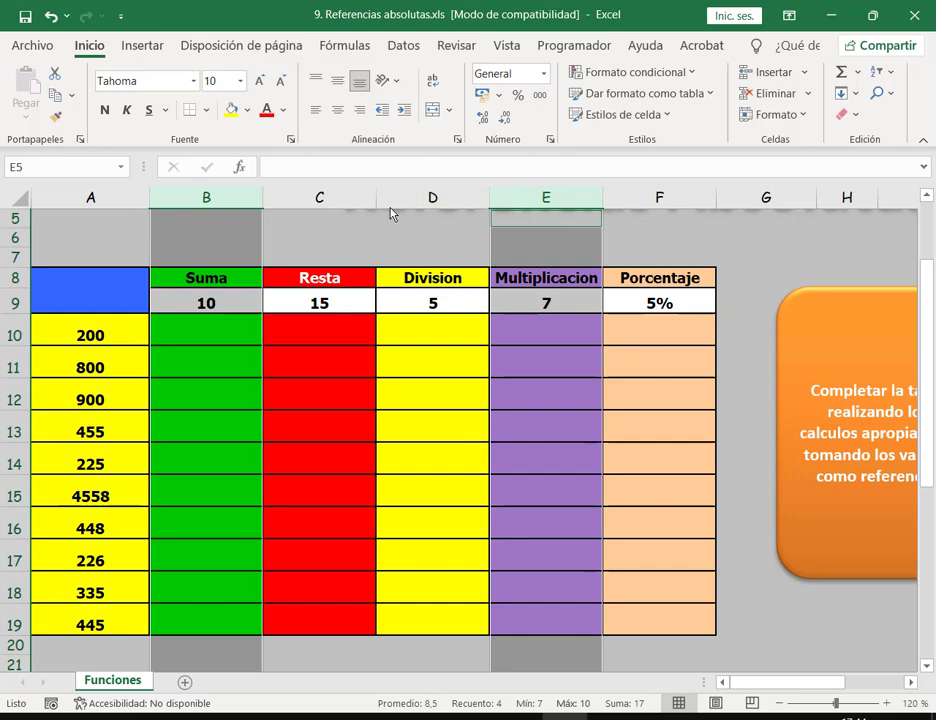
pyautogui.keyDown('ctrl'); pyautogui.click(765, 198); pyautogui.keyUp('ctrl')
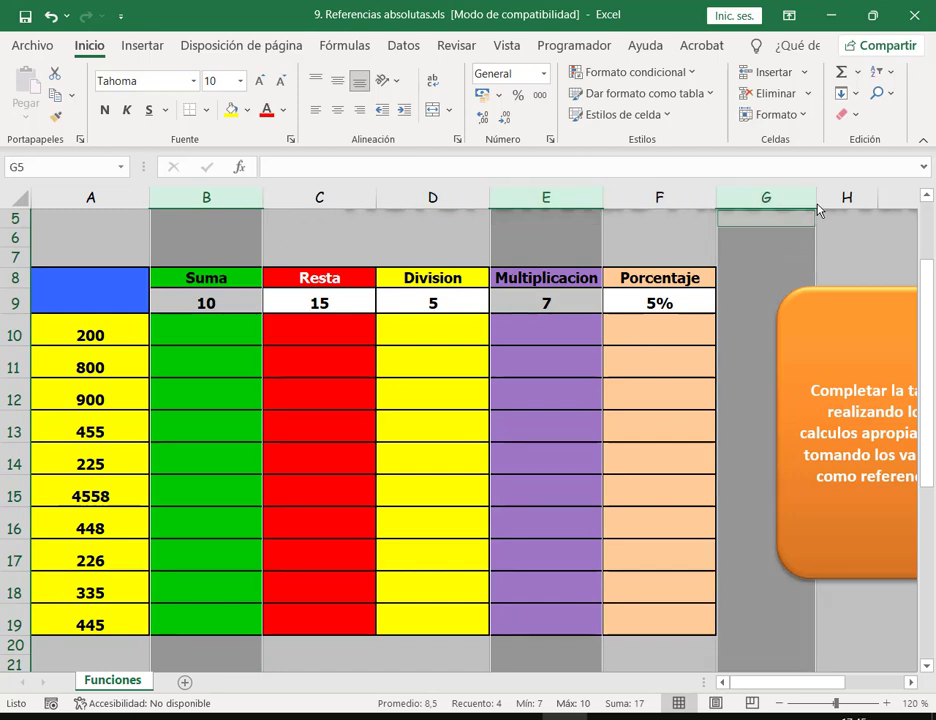
pyautogui.doubleClick(816, 200)
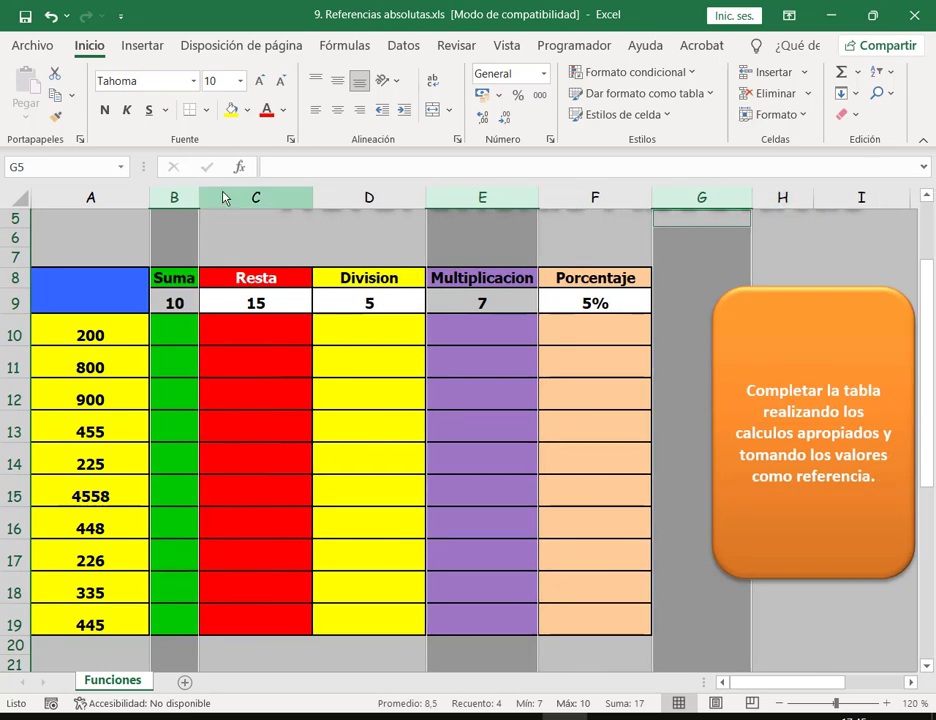
pyautogui.moveTo(749, 204); pyautogui.dragTo(763, 207)
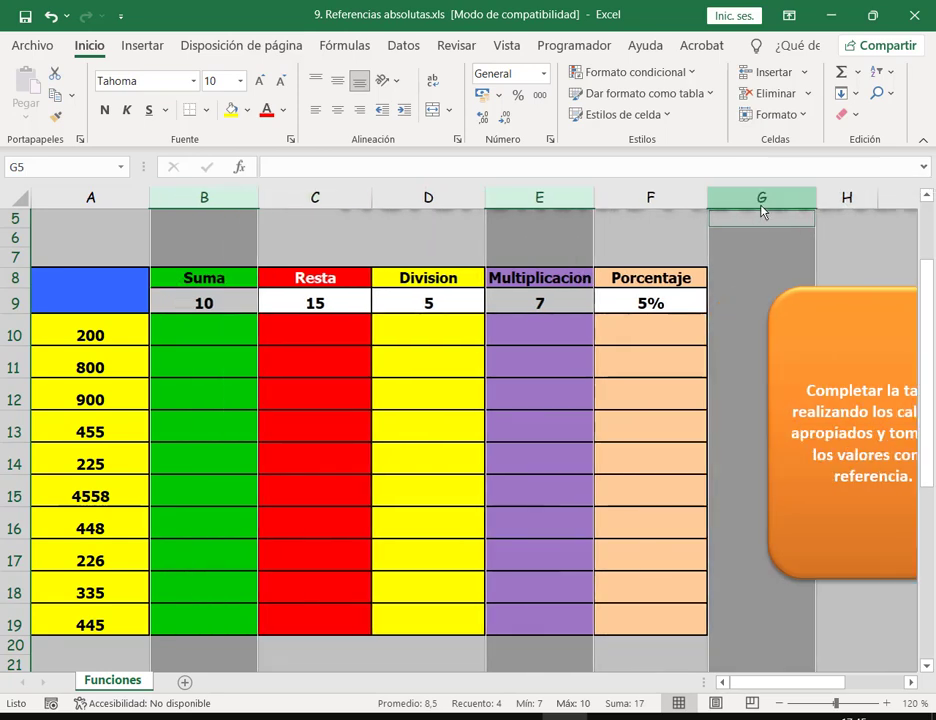
pyautogui.click(209, 326)
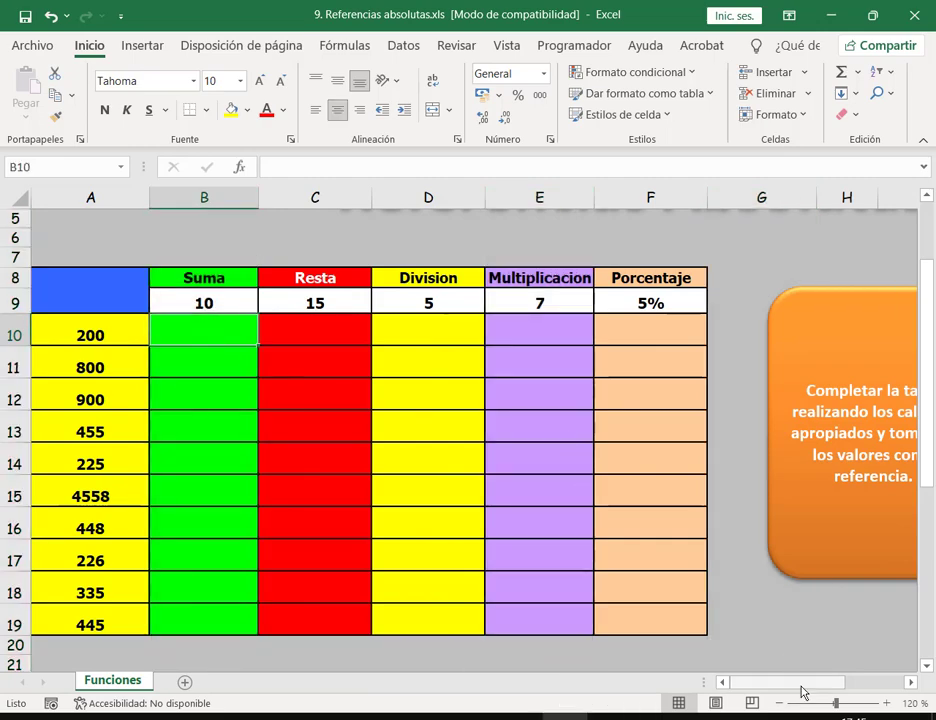
pyautogui.moveTo(815, 690); pyautogui.dragTo(828, 686)
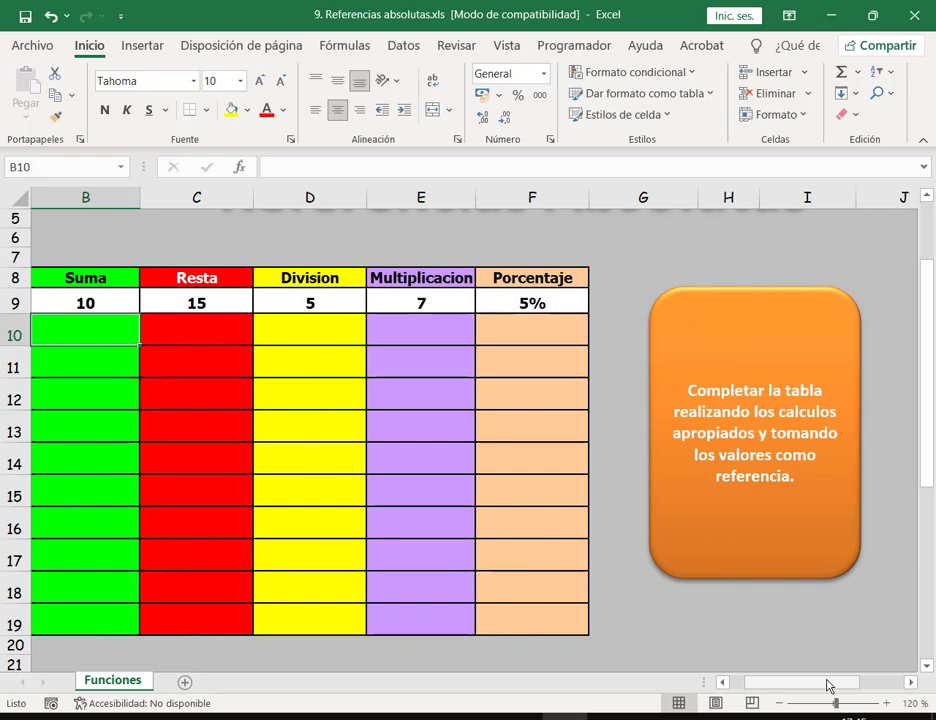
pyautogui.moveTo(828, 686); pyautogui.dragTo(755, 680)
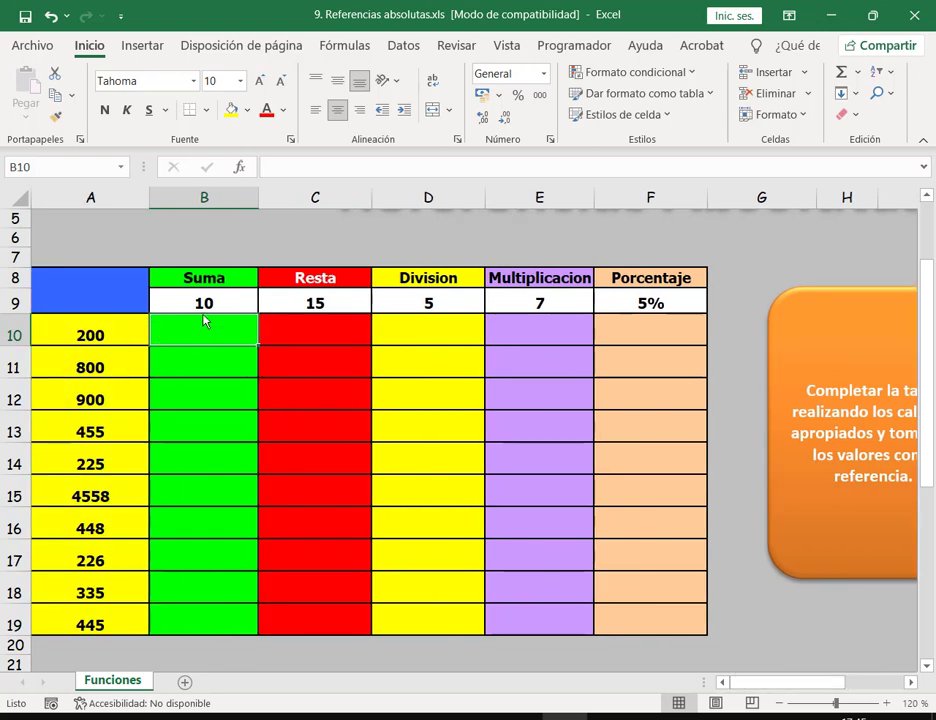
# Step: Type 'Valores' in white font in header cell A8, undoing an accidental white fill
pyautogui.click(96, 302)
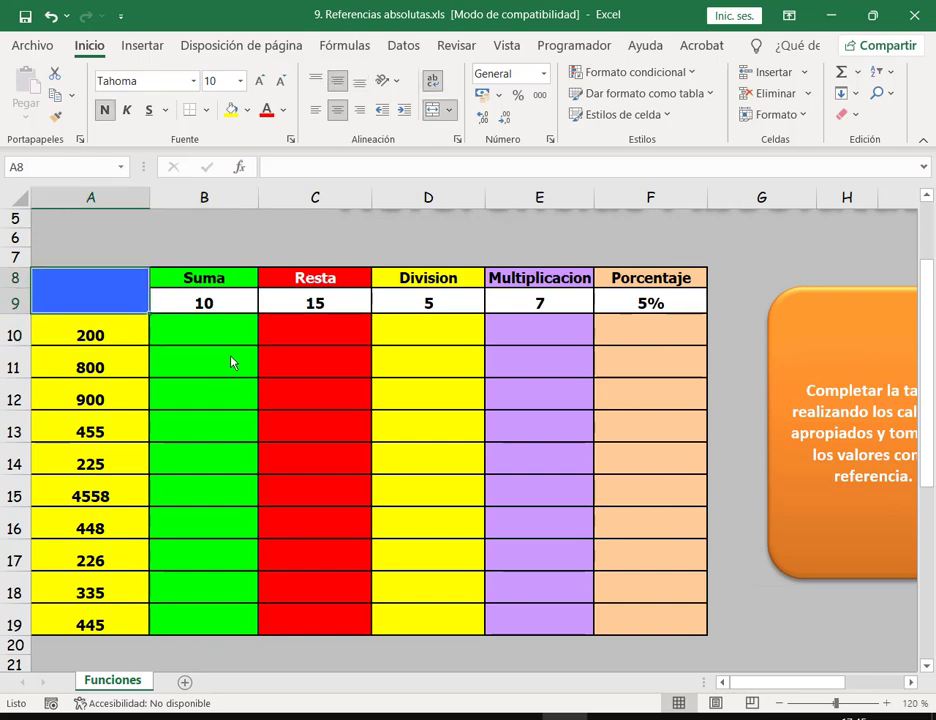
pyautogui.click(247, 110)
pyautogui.click(232, 157)
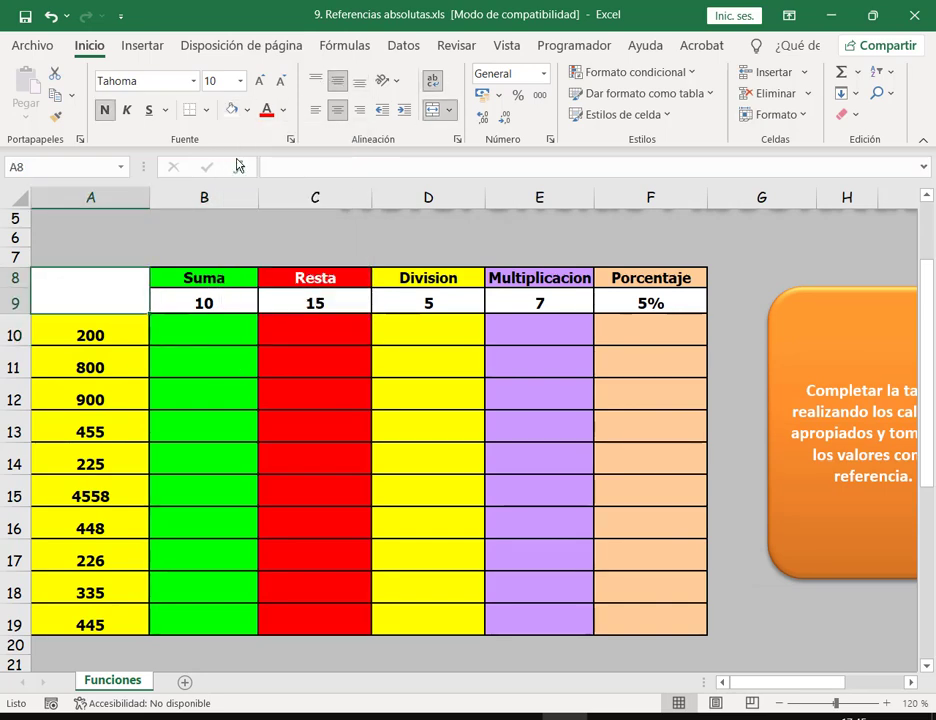
pyautogui.hotkey('ctrl', 'z')
pyautogui.click(283, 110)
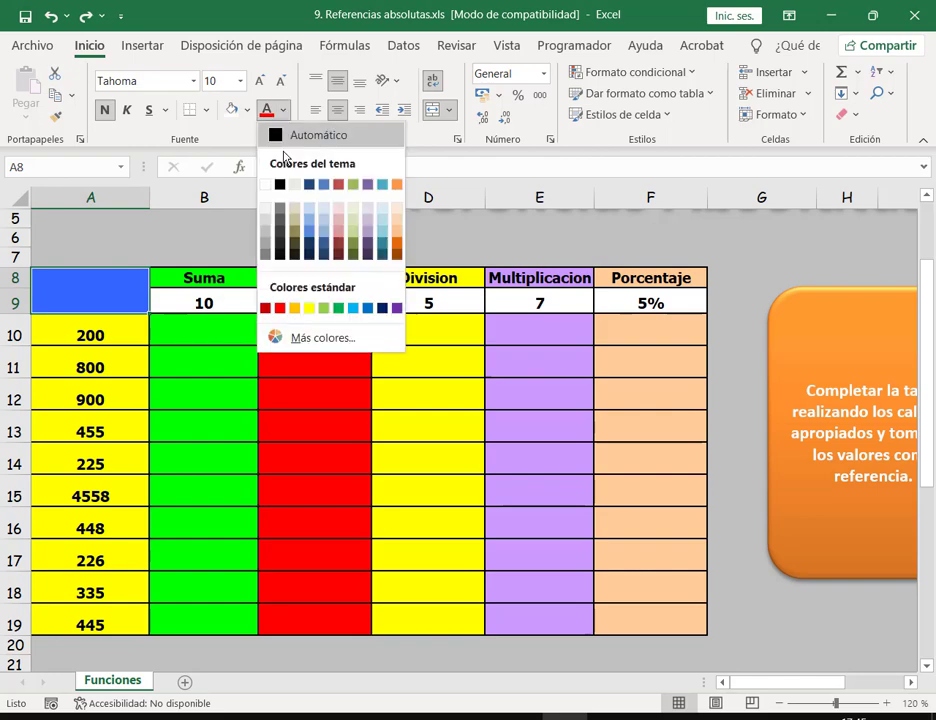
pyautogui.click(265, 186)
pyautogui.write('V')
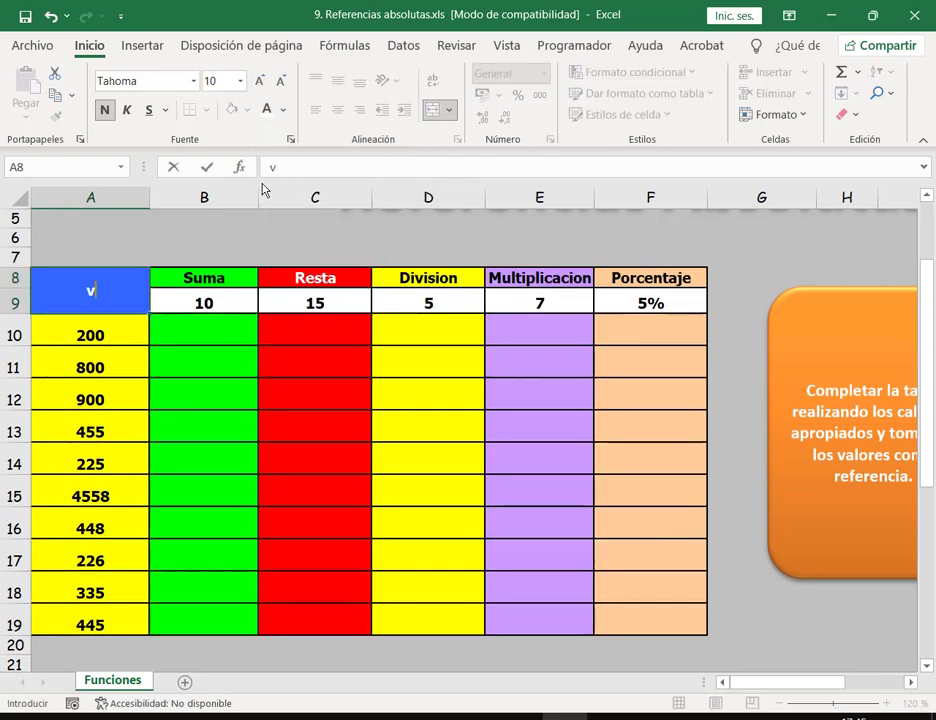
pyautogui.write('A')
pyautogui.press('BackSpace')
pyautogui.write('alores')
pyautogui.press('Return')
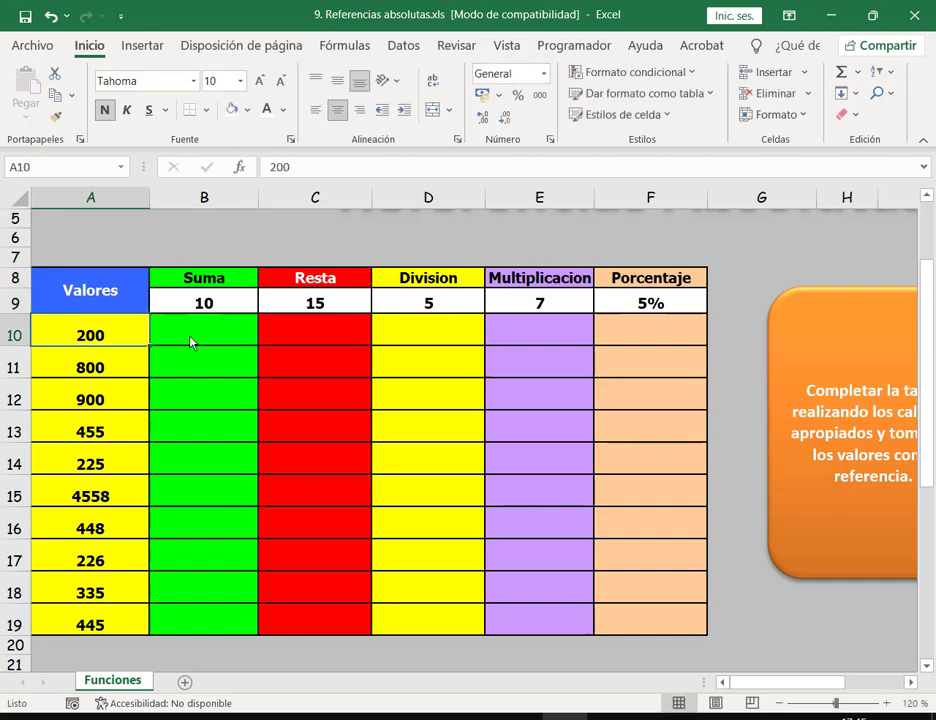
pyautogui.click(200, 340)
# Step: Enter =A10+B9 in B10 (giving 210) and fill it down to B19
pyautogui.write('=')
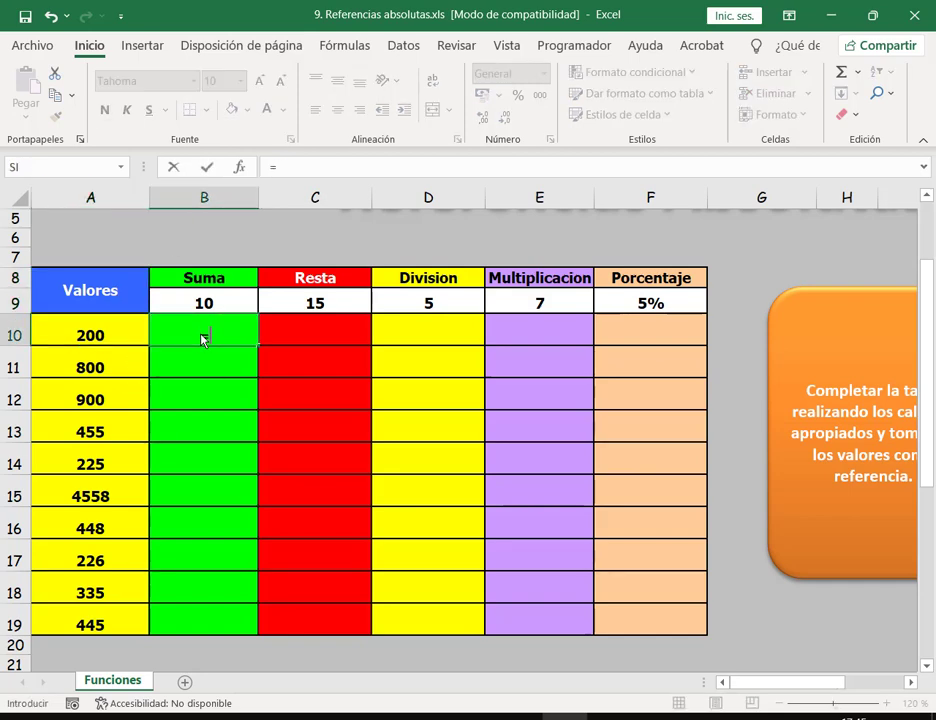
pyautogui.click(125, 340)
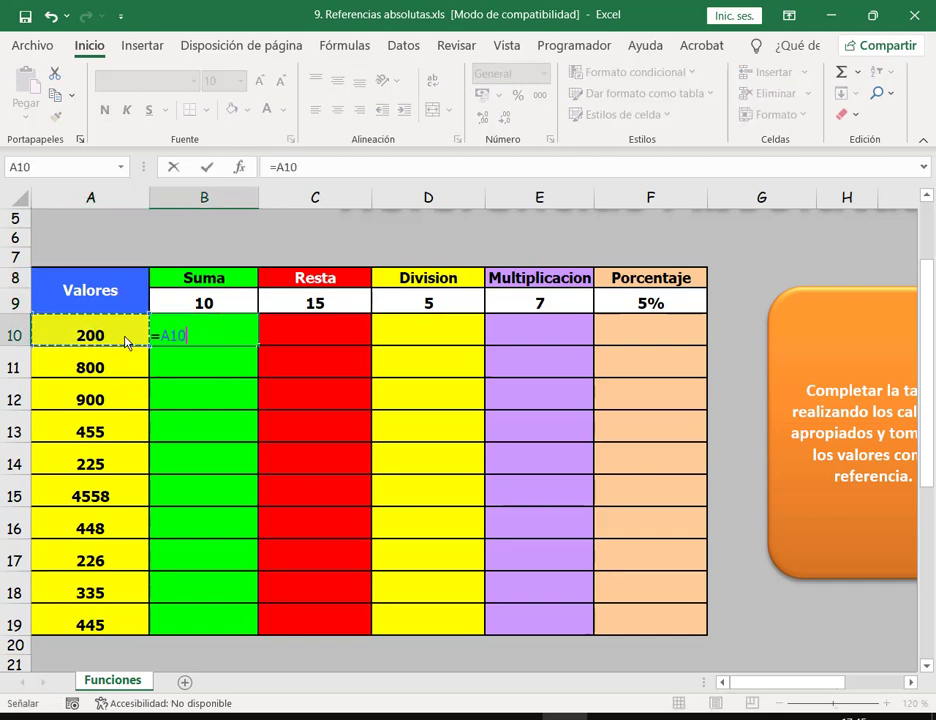
pyautogui.write('+')
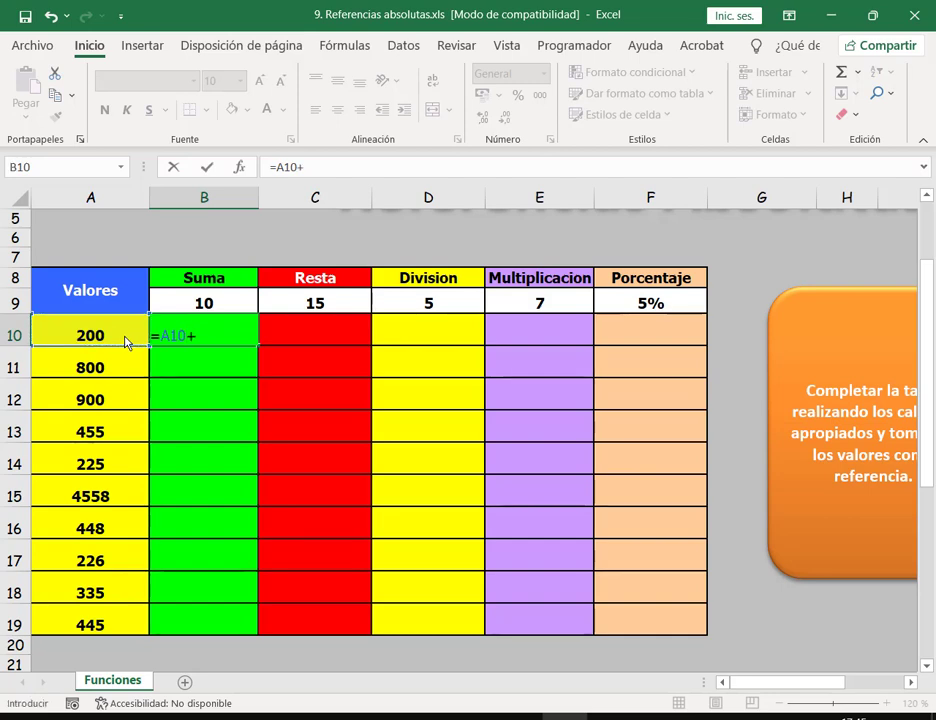
pyautogui.click(205, 303)
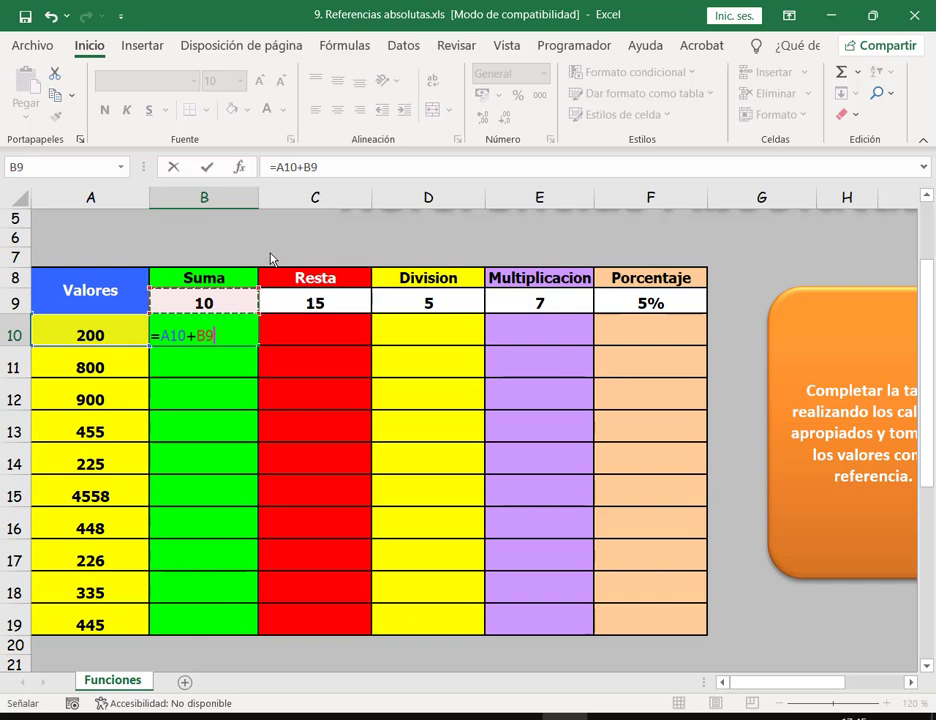
pyautogui.press('Return')
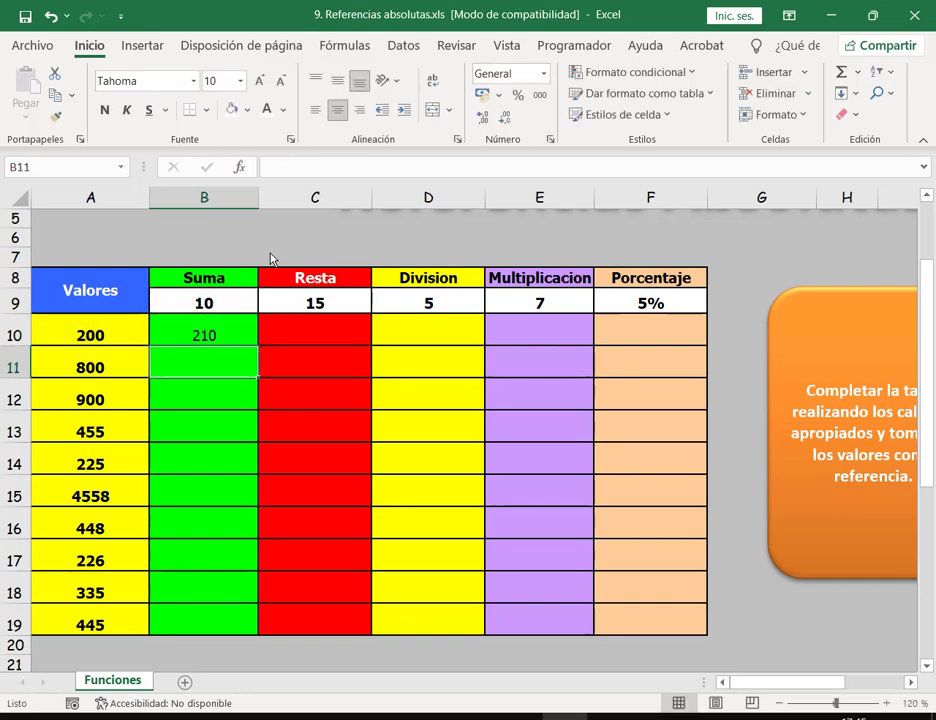
pyautogui.click(242, 330)
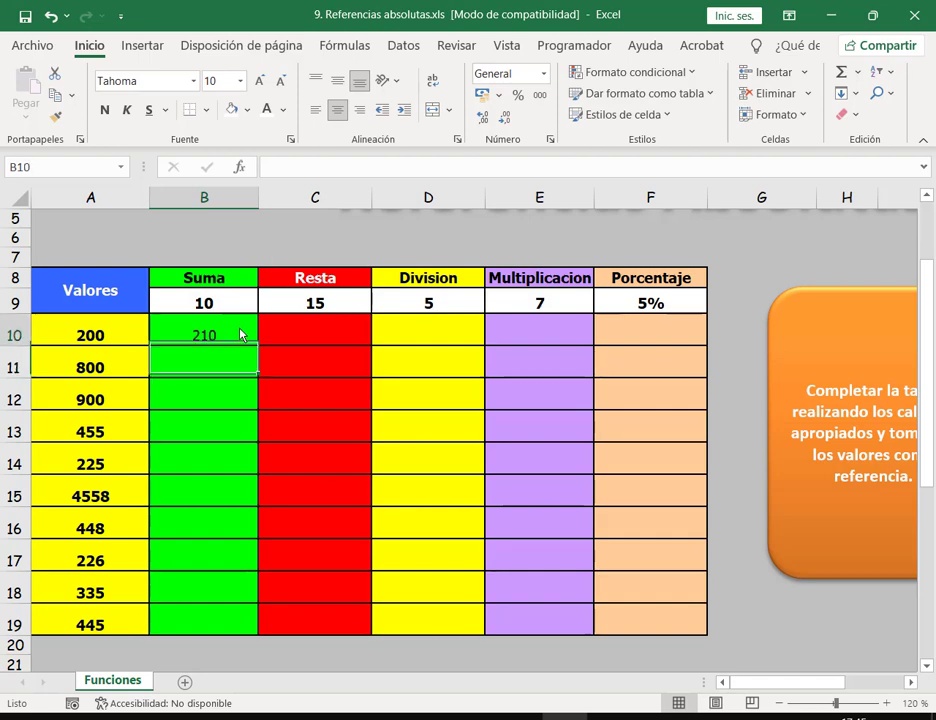
pyautogui.moveTo(257, 346); pyautogui.dragTo(250, 630)
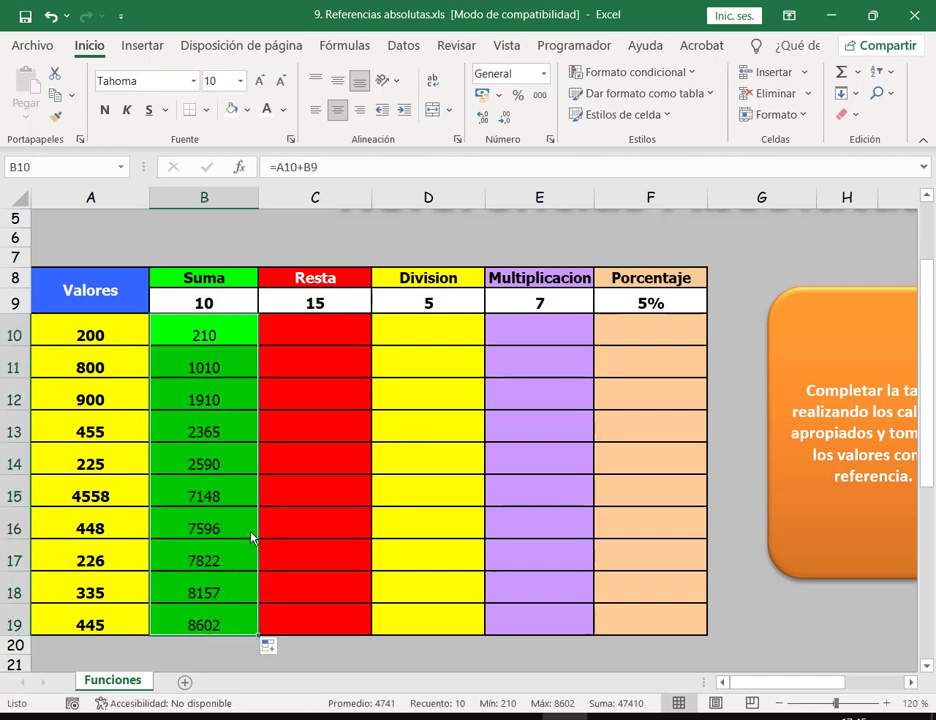
# Step: Inspect the copied Suma formulas in B11, B12 and B13 to see their shifting references
pyautogui.click(218, 337)
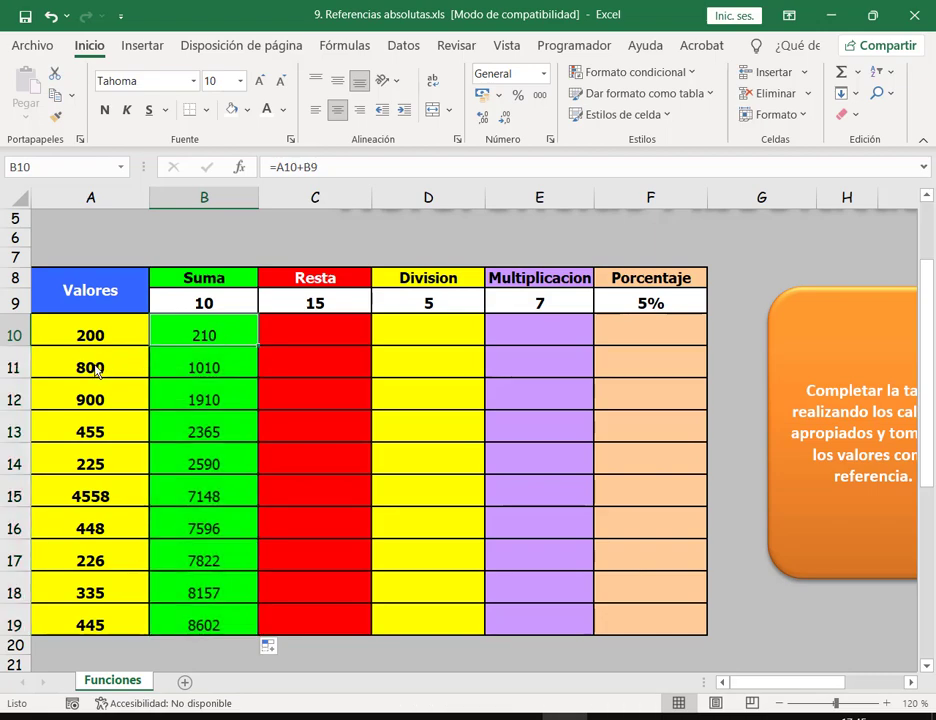
pyautogui.click(98, 364)
pyautogui.click(205, 370)
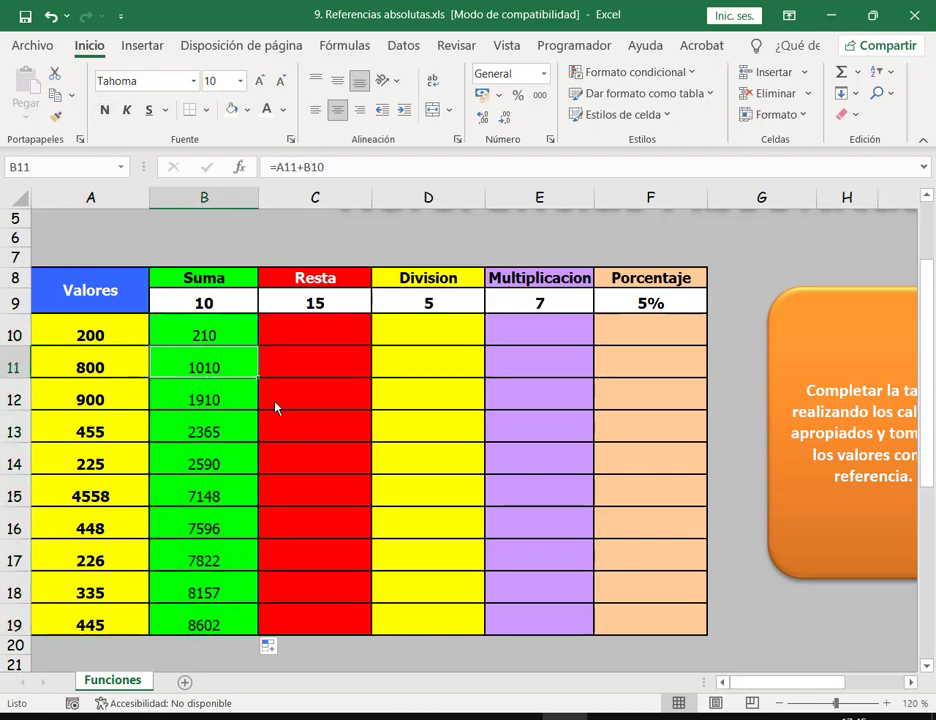
pyautogui.doubleClick(221, 369)
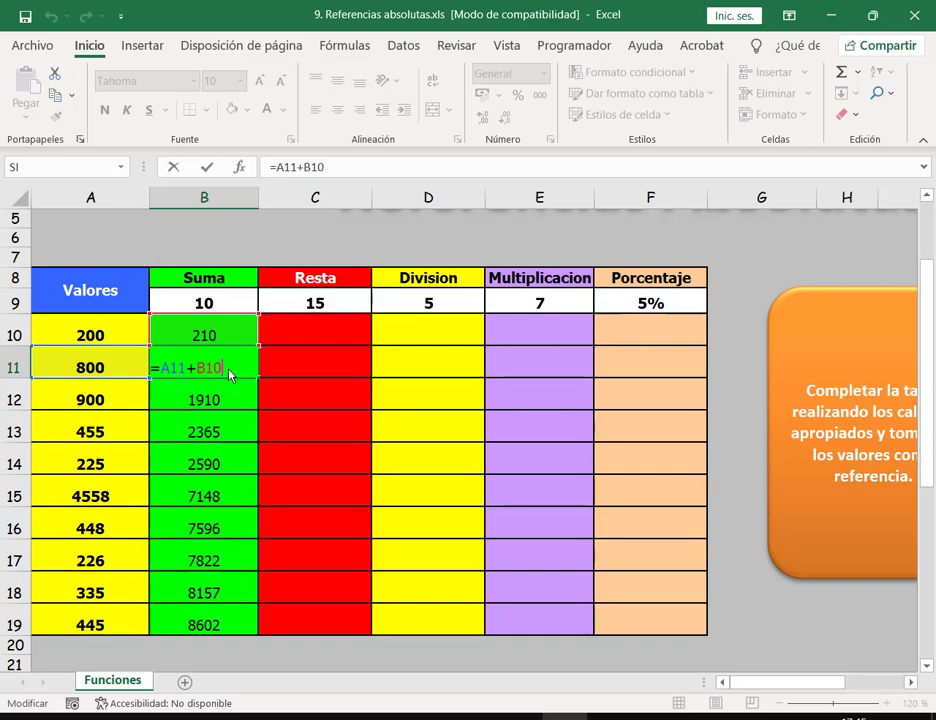
pyautogui.press('Escape')
pyautogui.click(237, 401)
pyautogui.doubleClick(238, 400)
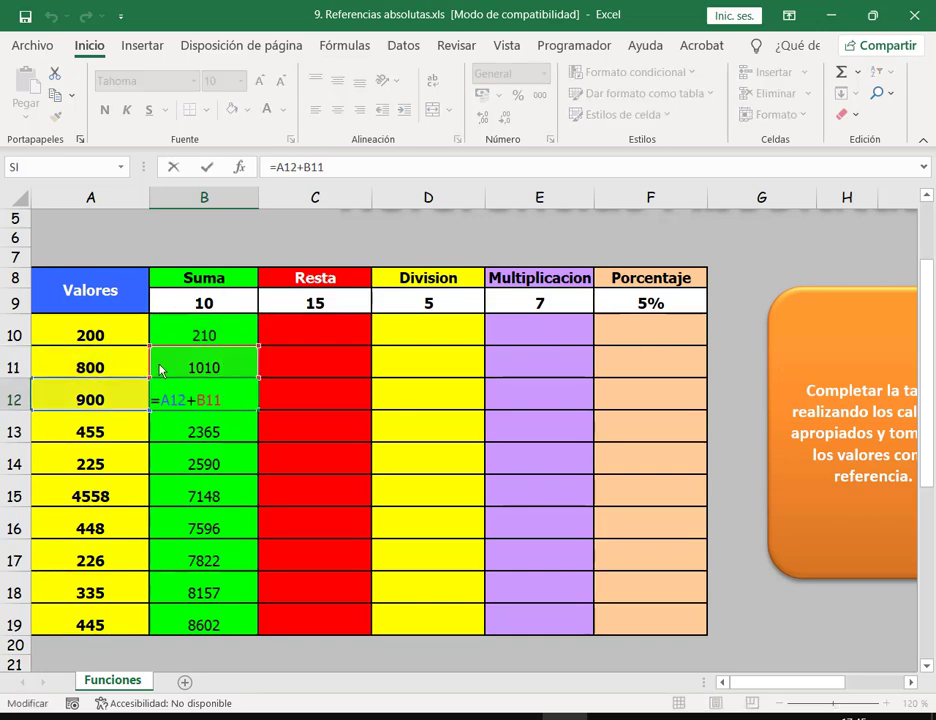
pyautogui.press('Escape')
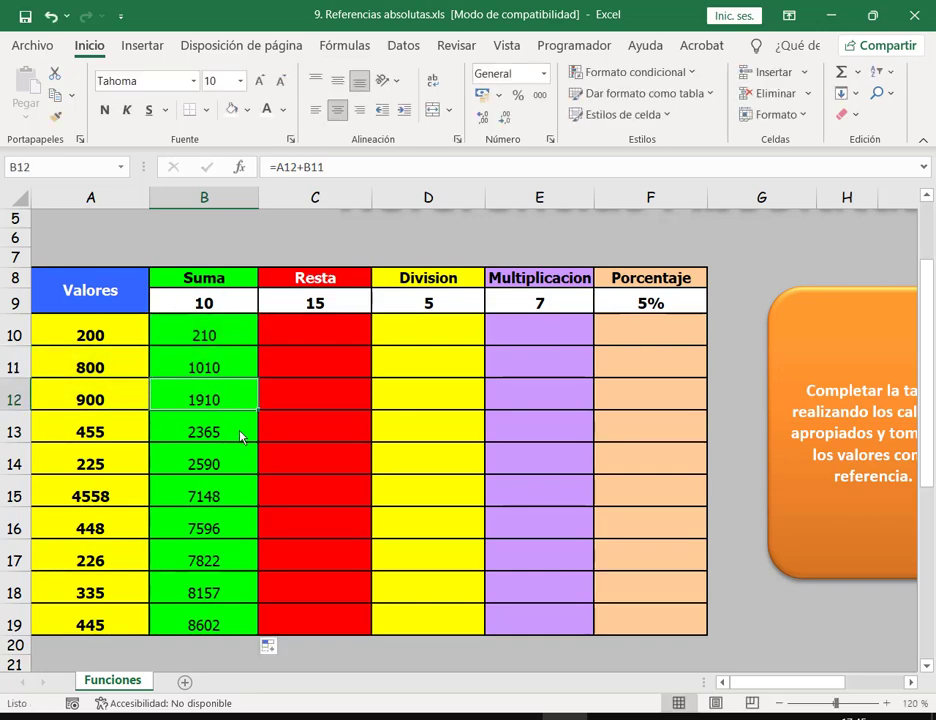
pyautogui.doubleClick(241, 434)
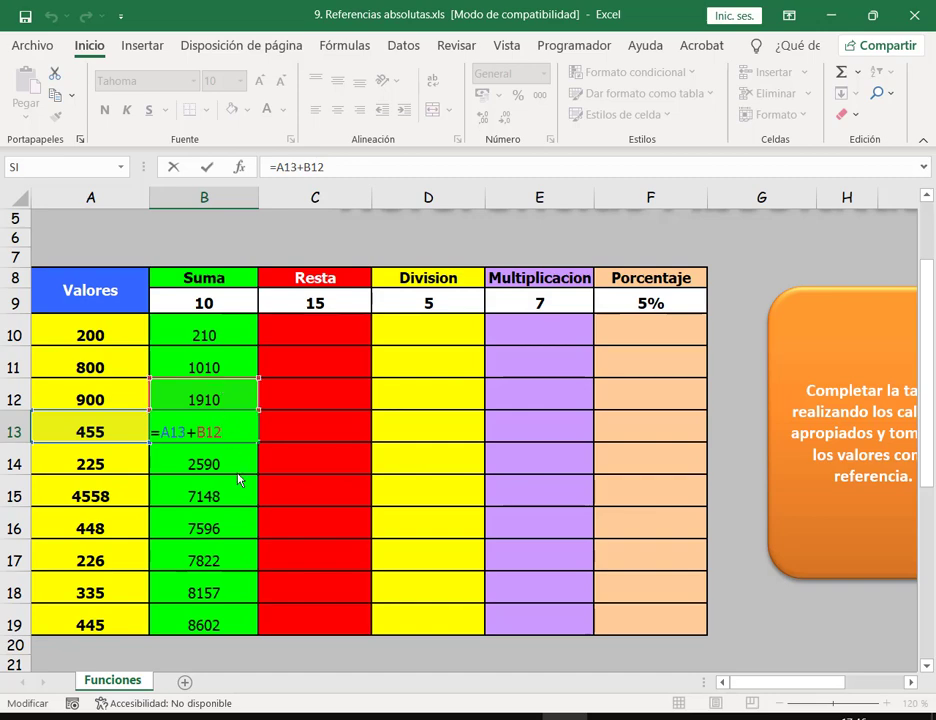
pyautogui.press('Escape')
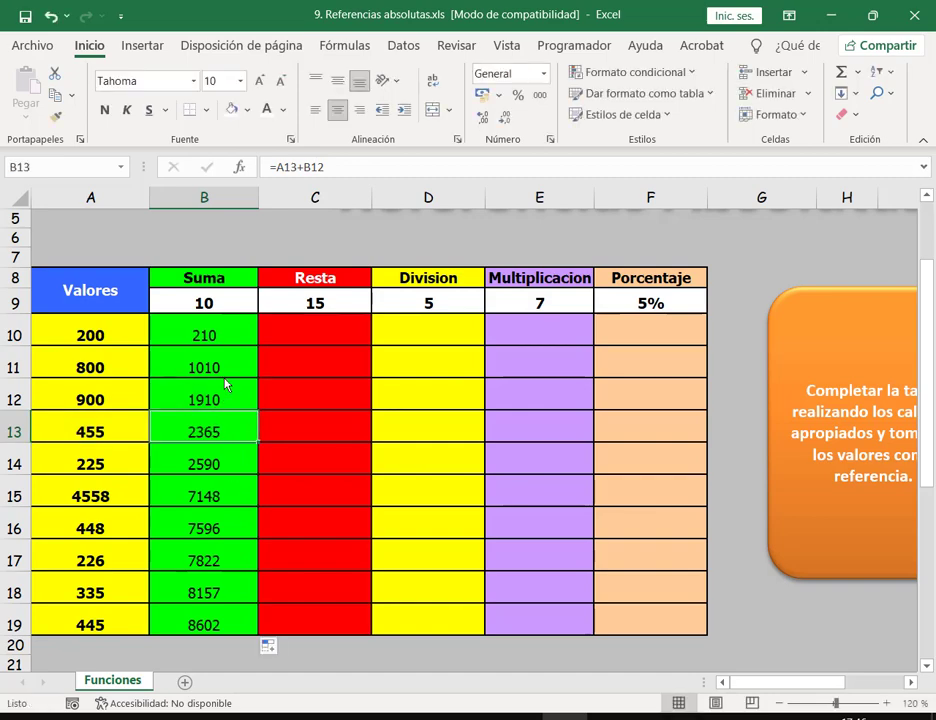
# Step: Check B19's formula, then undo the fill of the Suma column
pyautogui.click(248, 622)
pyautogui.doubleClick(248, 622)
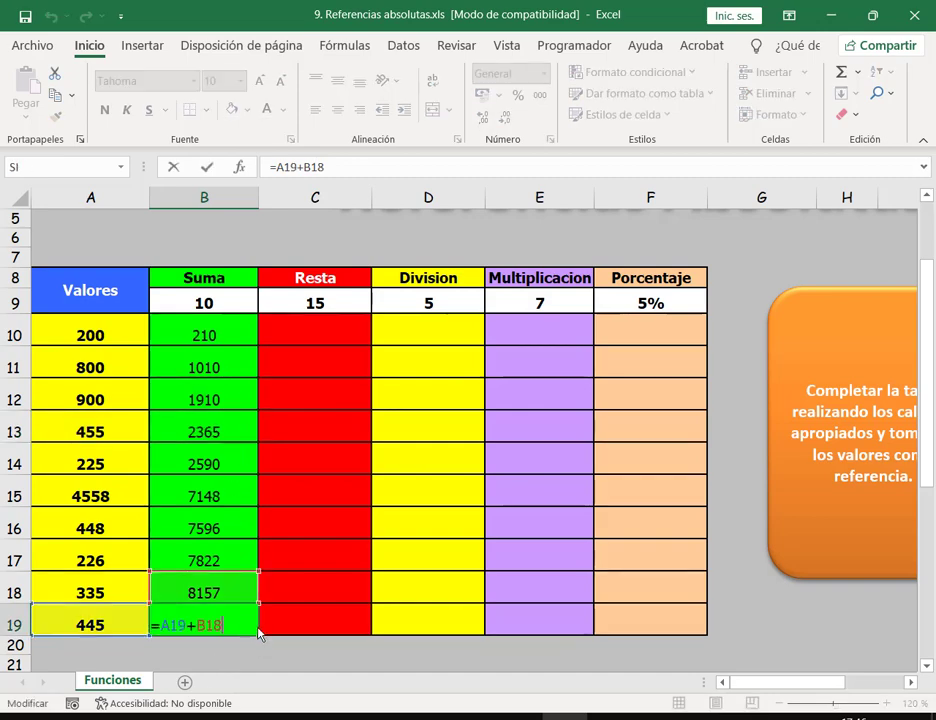
pyautogui.hotkey('ctrl', 'Return')
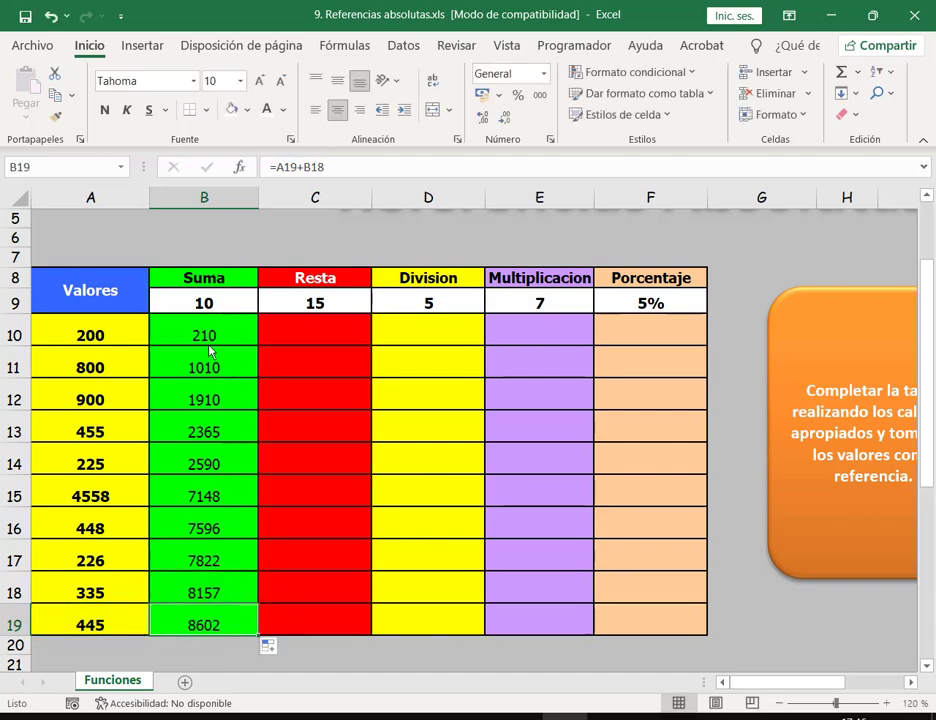
pyautogui.click(48, 16)
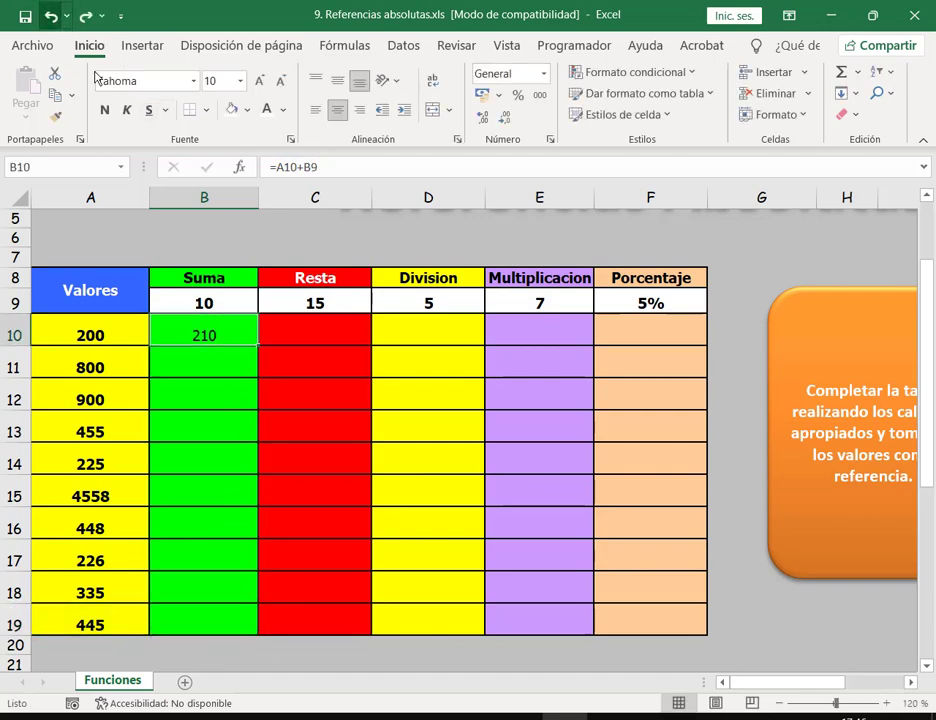
# Step: Make B9 absolute in B10's formula with F4 and fill it down
pyautogui.doubleClick(220, 332)
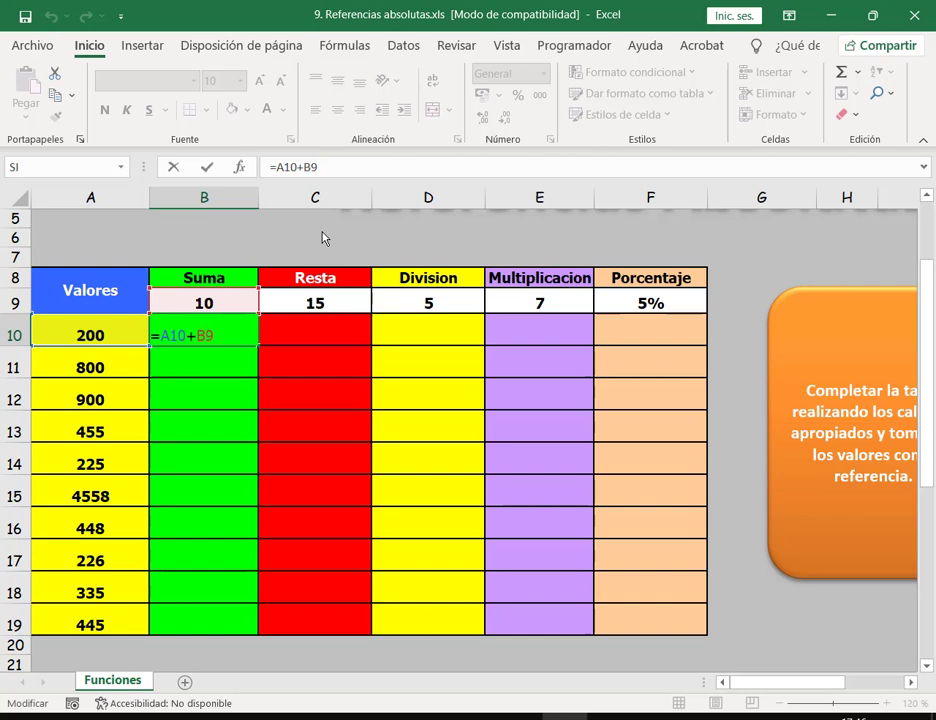
pyautogui.press('F4')
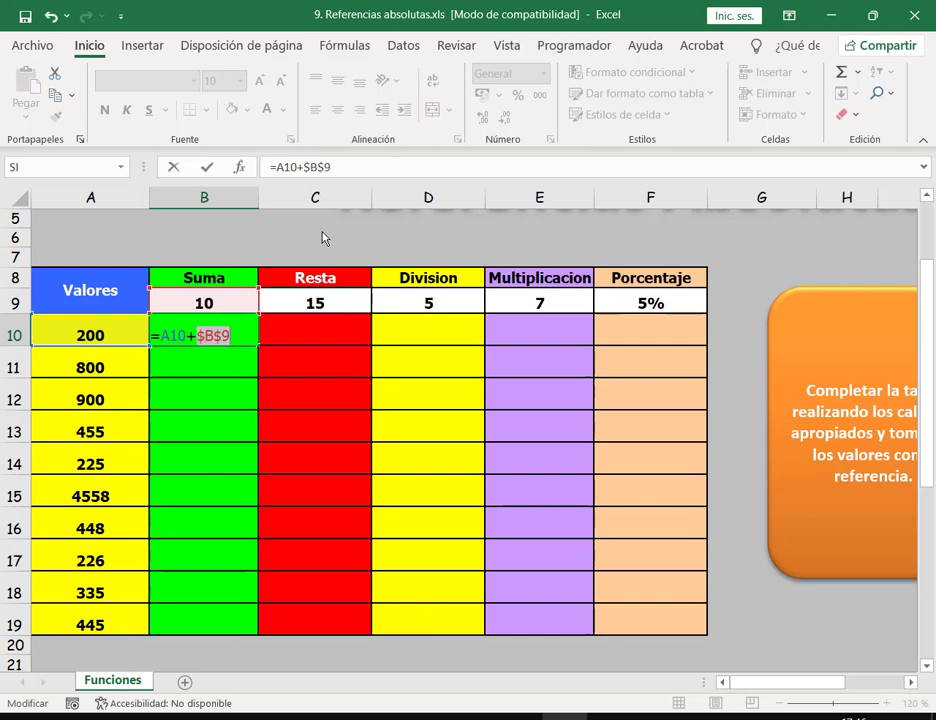
pyautogui.press('Return')
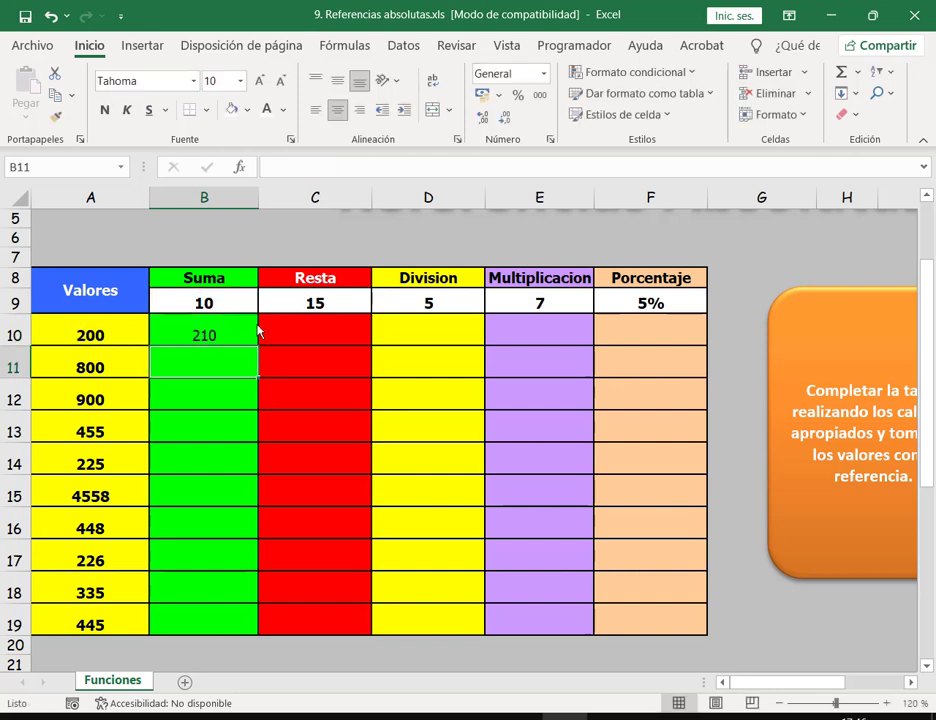
pyautogui.click(252, 332)
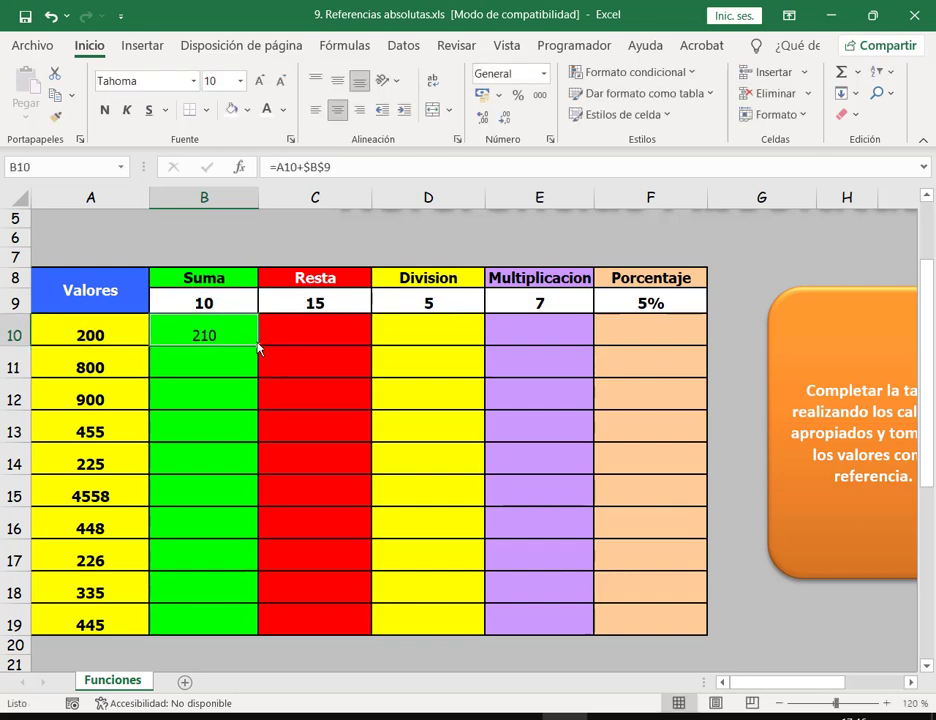
pyautogui.doubleClick(257, 347)
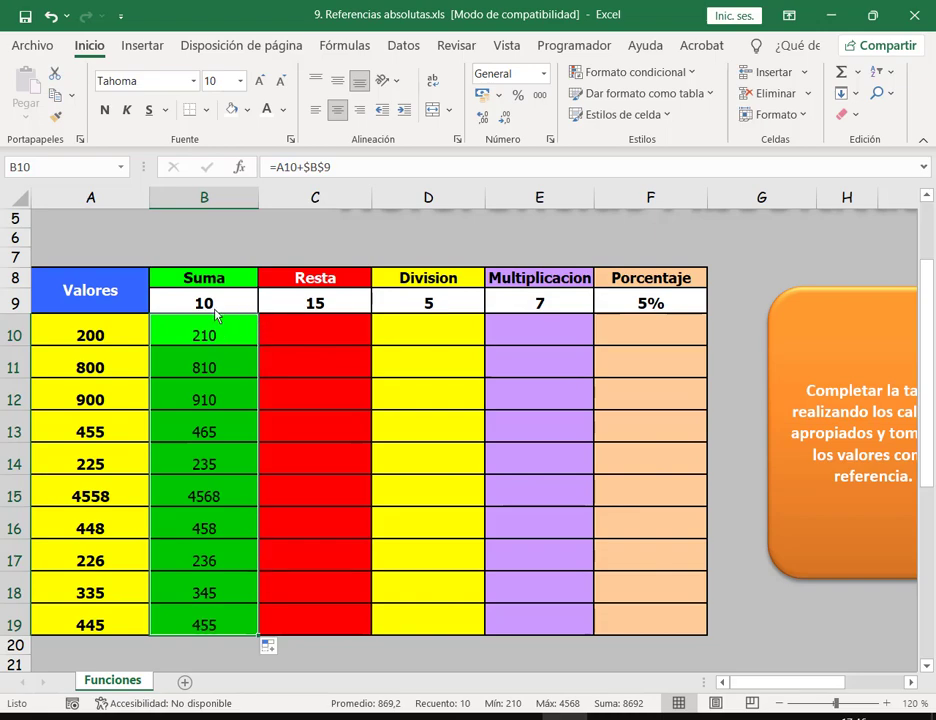
# Step: Undo the fill-down and reopen B10 with the $B$9 reference selected
pyautogui.click(235, 301)
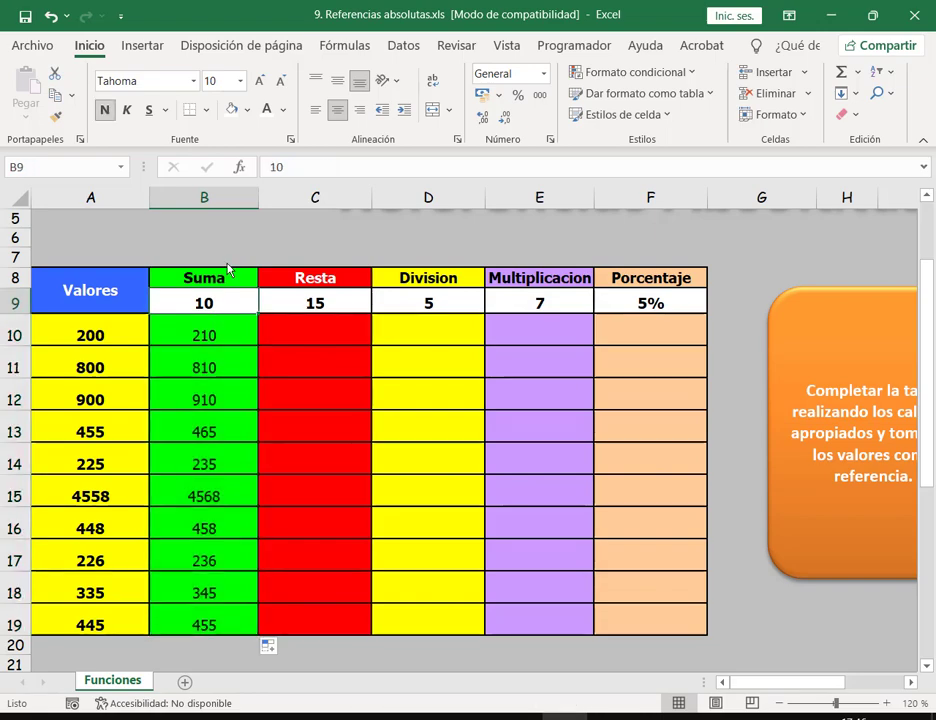
pyautogui.hotkey('ctrl', 'z')
pyautogui.doubleClick(218, 342)
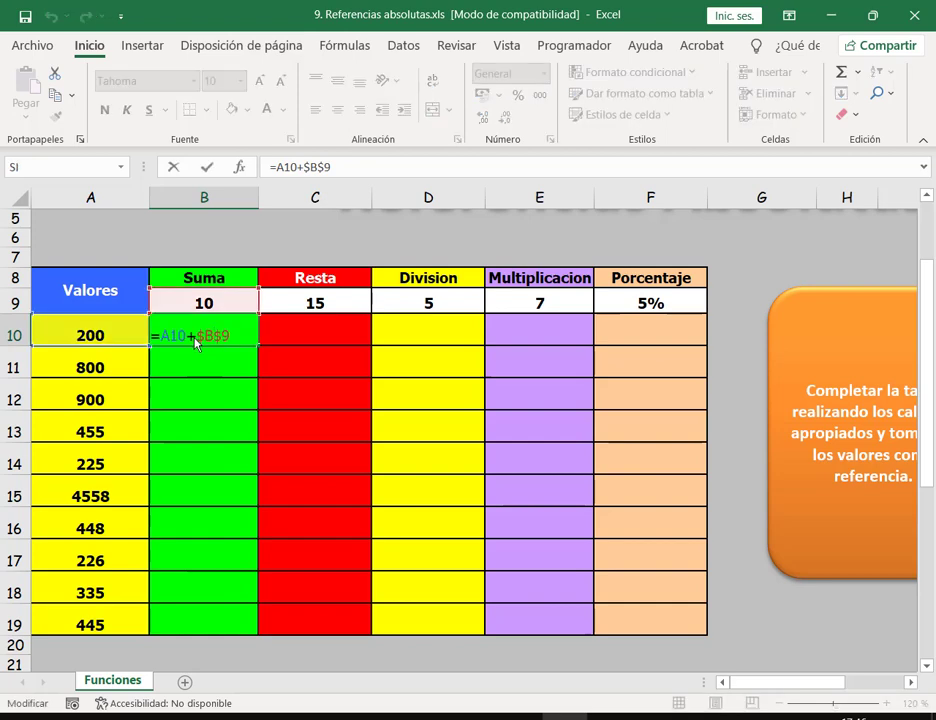
pyautogui.moveTo(194, 338); pyautogui.dragTo(248, 348)
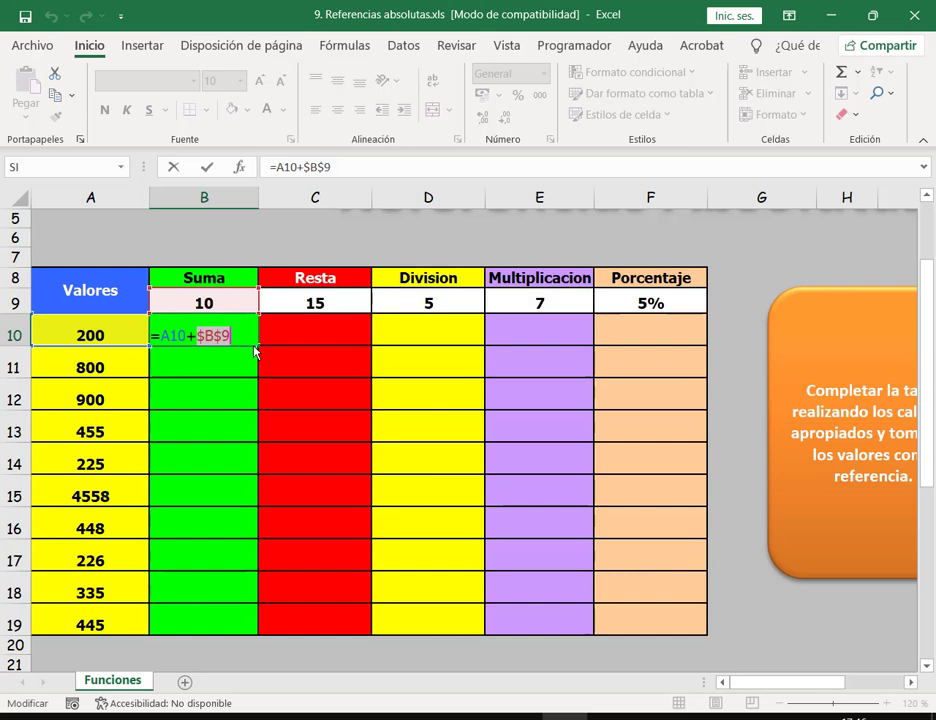
# Step: Replace $B$9 with 10 in B10, fill down, and inspect B11–B13
pyautogui.write('10')
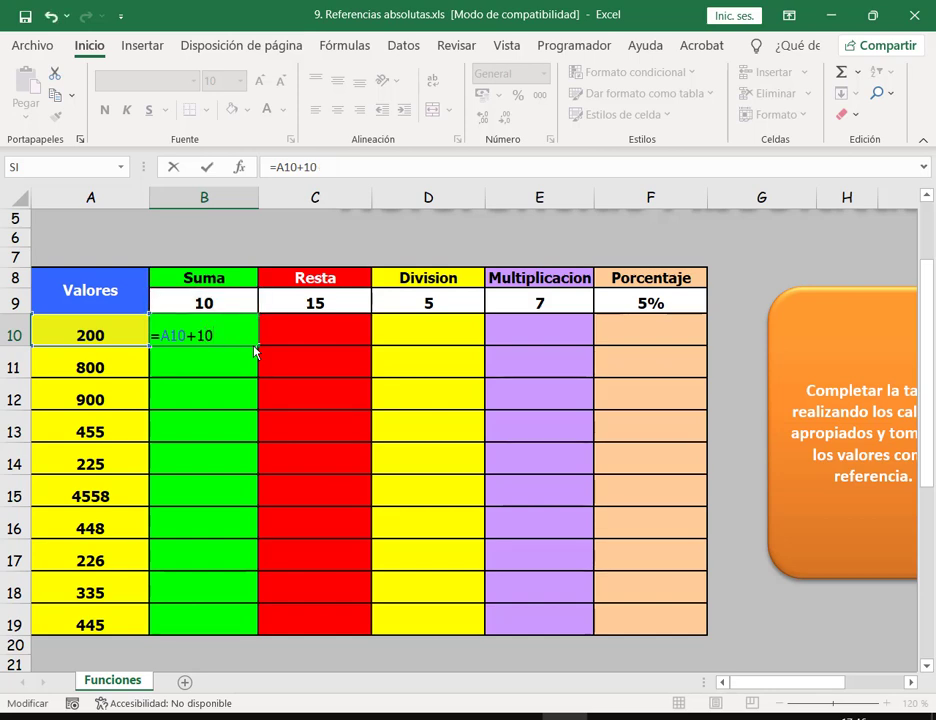
pyautogui.press('Return')
pyautogui.click(250, 335)
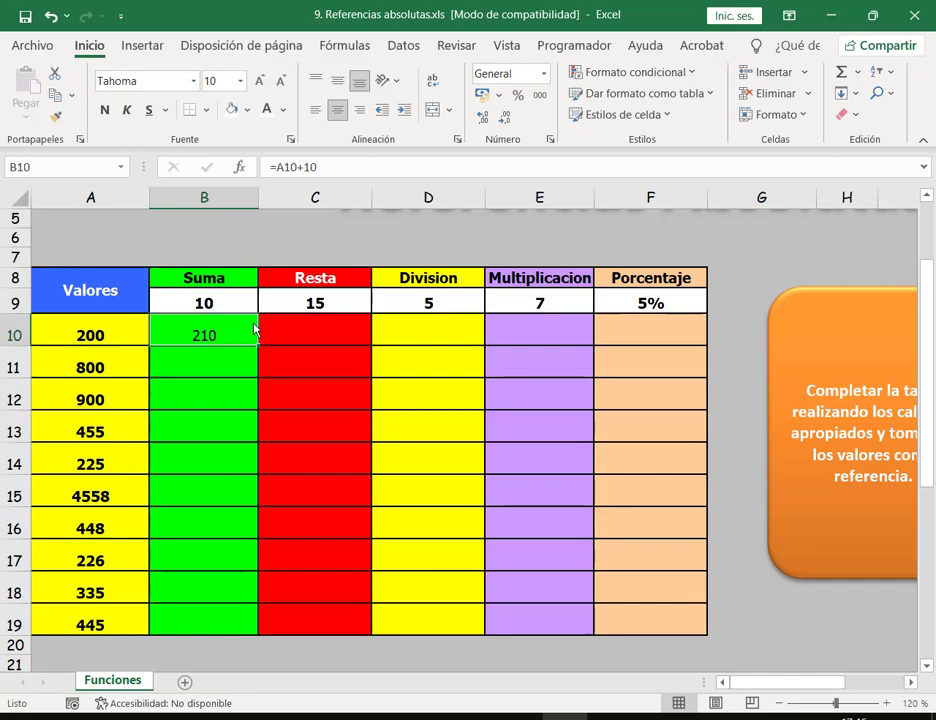
pyautogui.doubleClick(257, 345)
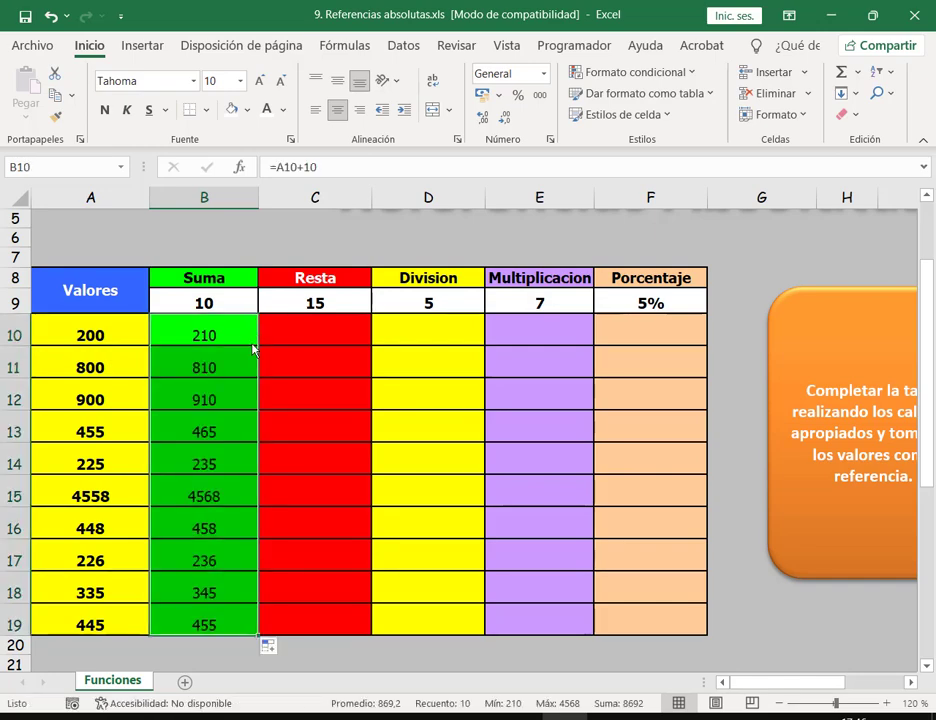
pyautogui.doubleClick(244, 375)
pyautogui.doubleClick(234, 391)
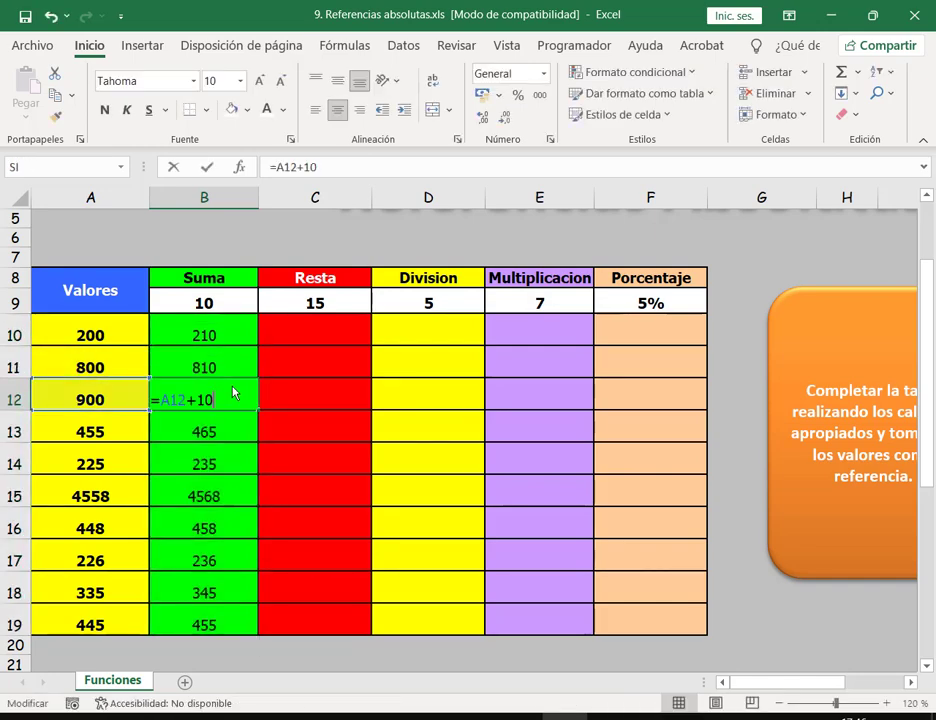
pyautogui.doubleClick(234, 428)
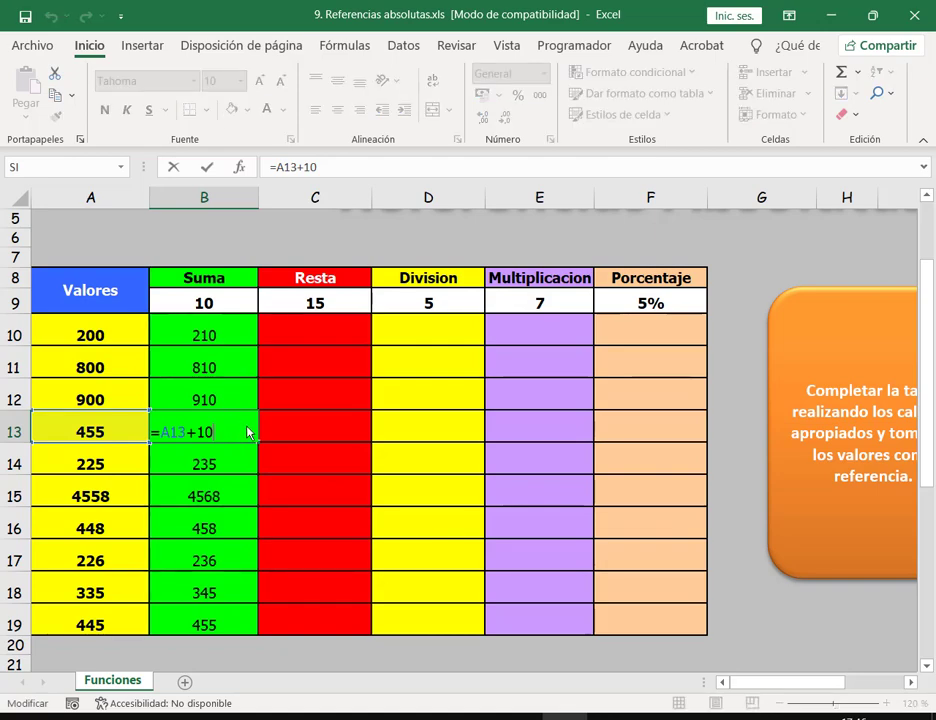
pyautogui.hotkey('ctrl', 'Return')
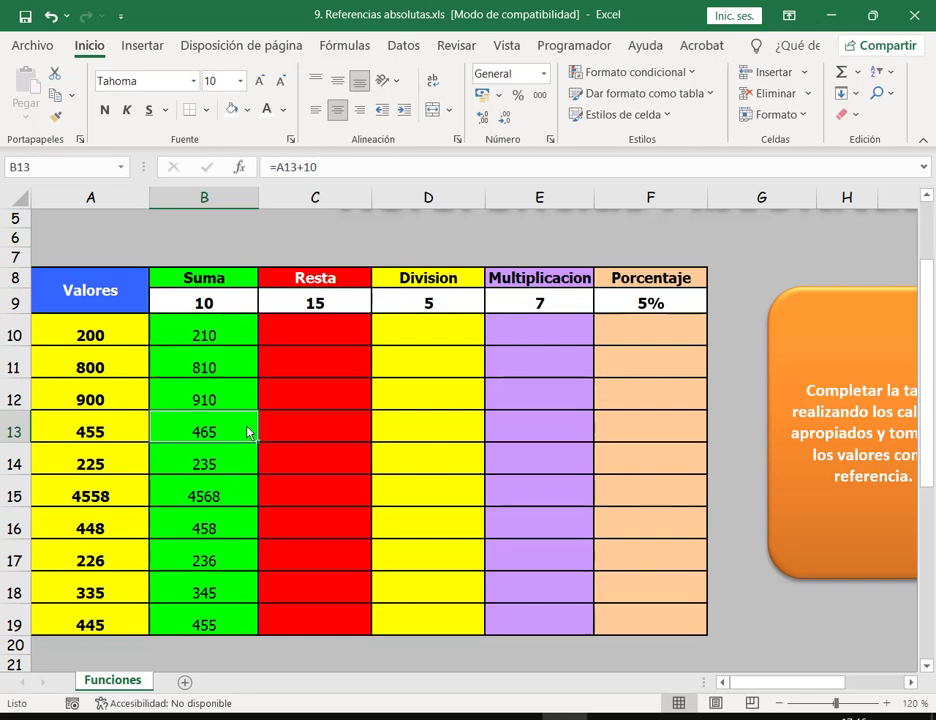
# Step: Check B10's formula, then test B9 at 12 and revert it to 10
pyautogui.doubleClick(247, 338)
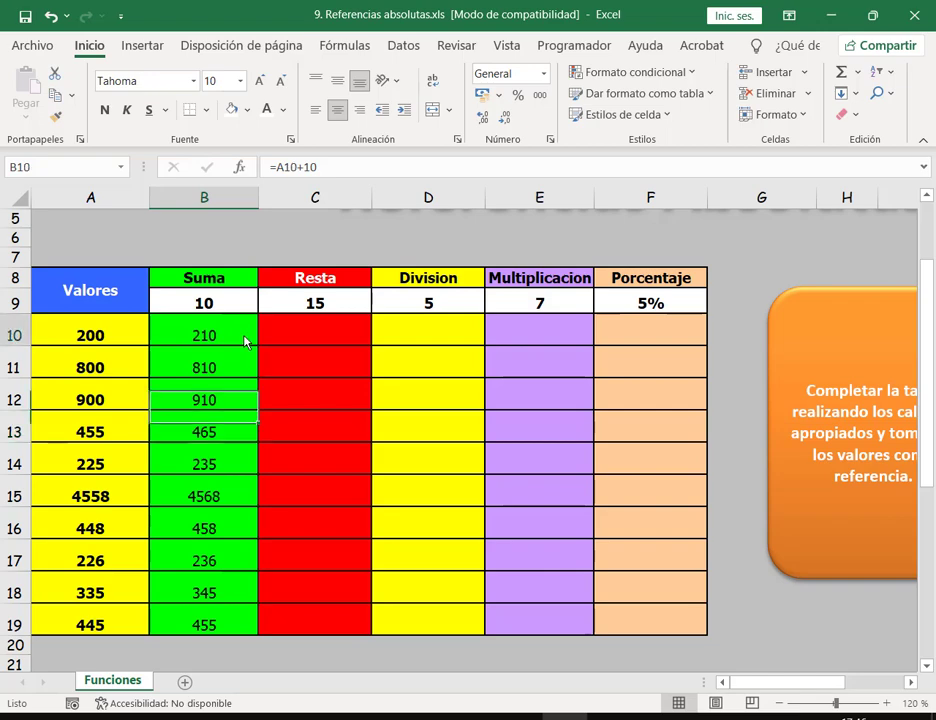
pyautogui.press('Escape')
pyautogui.click(212, 303)
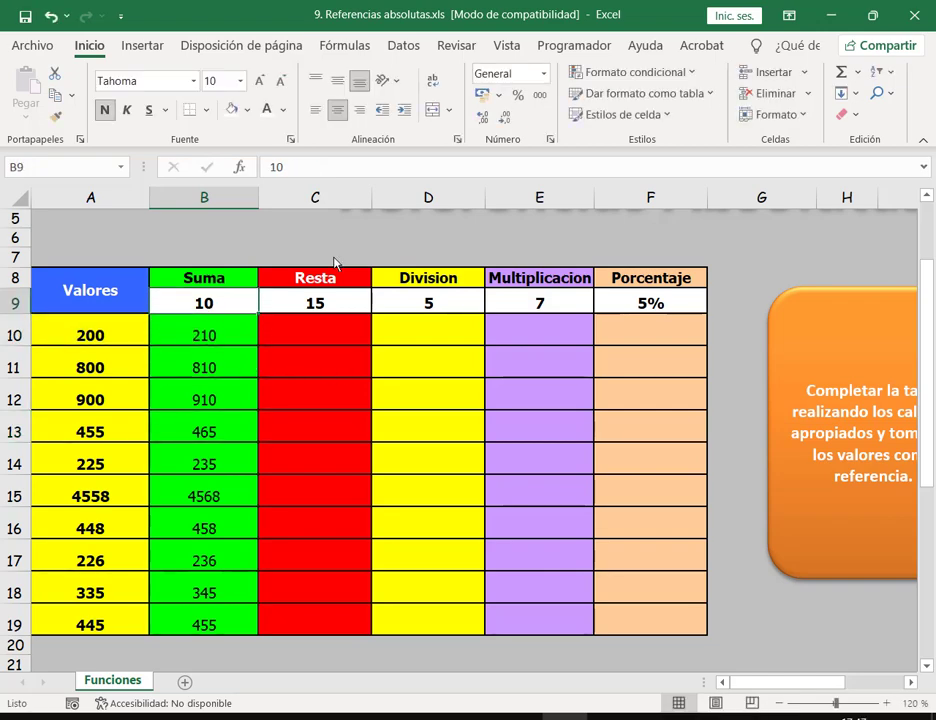
pyautogui.write('12')
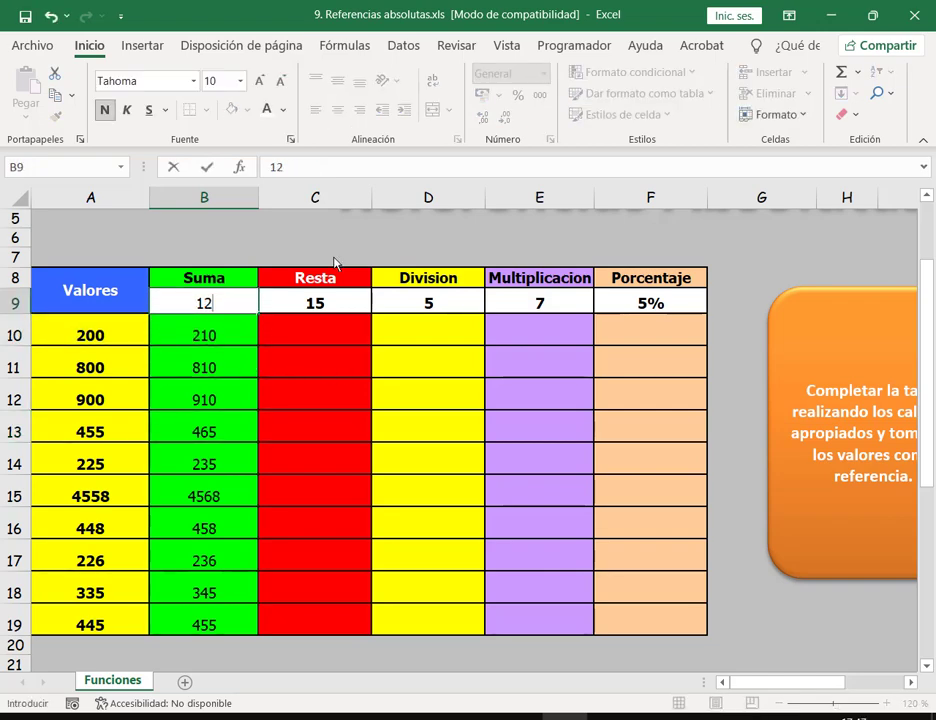
pyautogui.press('Return')
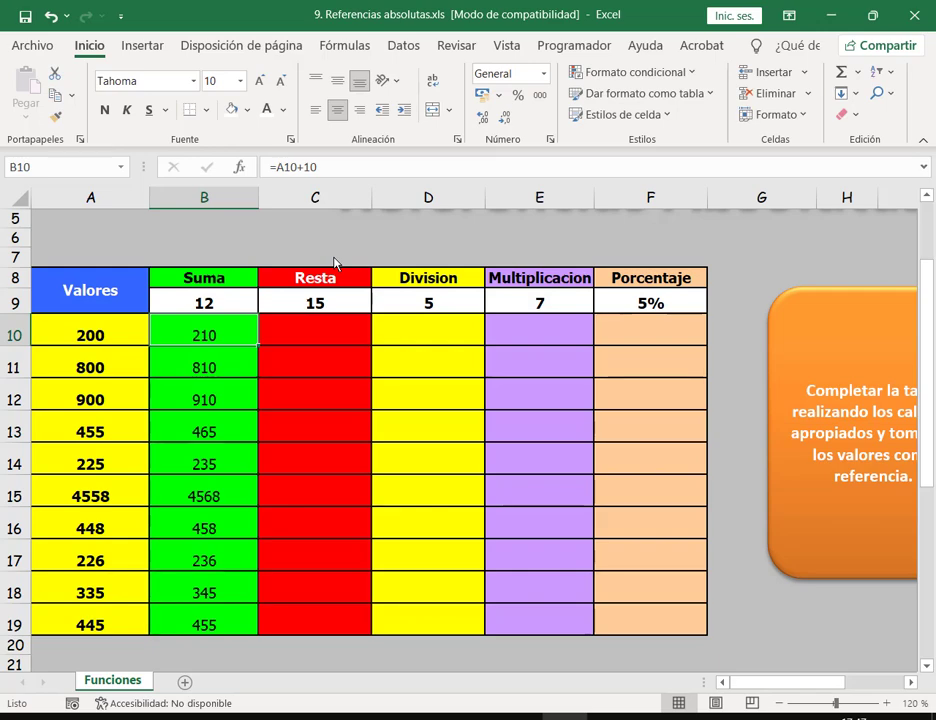
pyautogui.hotkey('ctrl', 'z')
pyautogui.press('Down')
pyautogui.press('Down')
pyautogui.press('Down')
# Step: Undo the fill and change B10's formula to =A10+$B$9 instead of adding the constant 10
pyautogui.hotkey('ctrl', 'z')
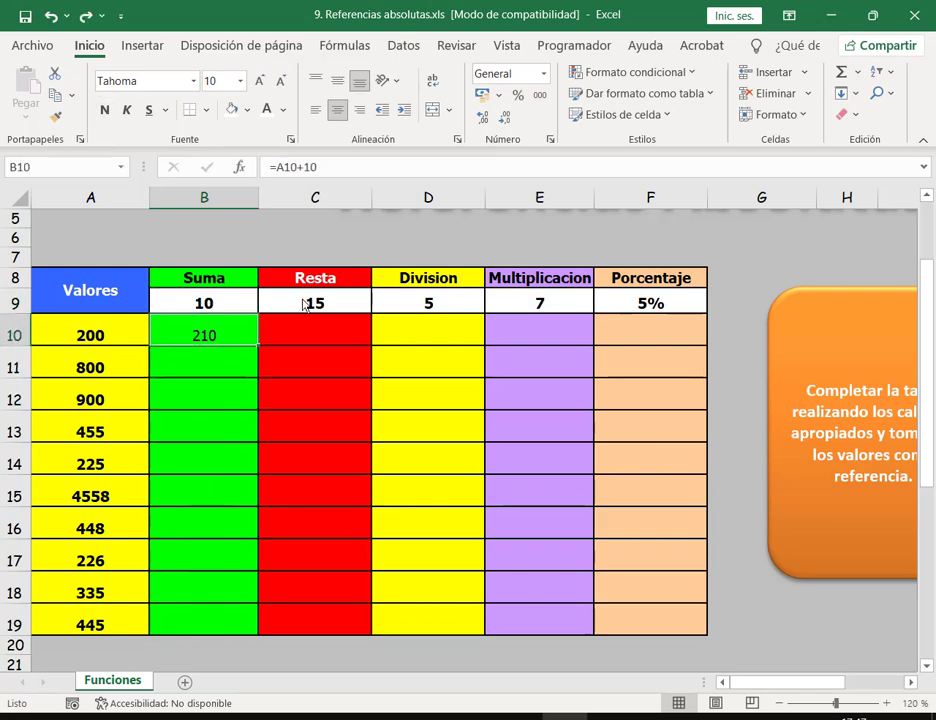
pyautogui.doubleClick(229, 330)
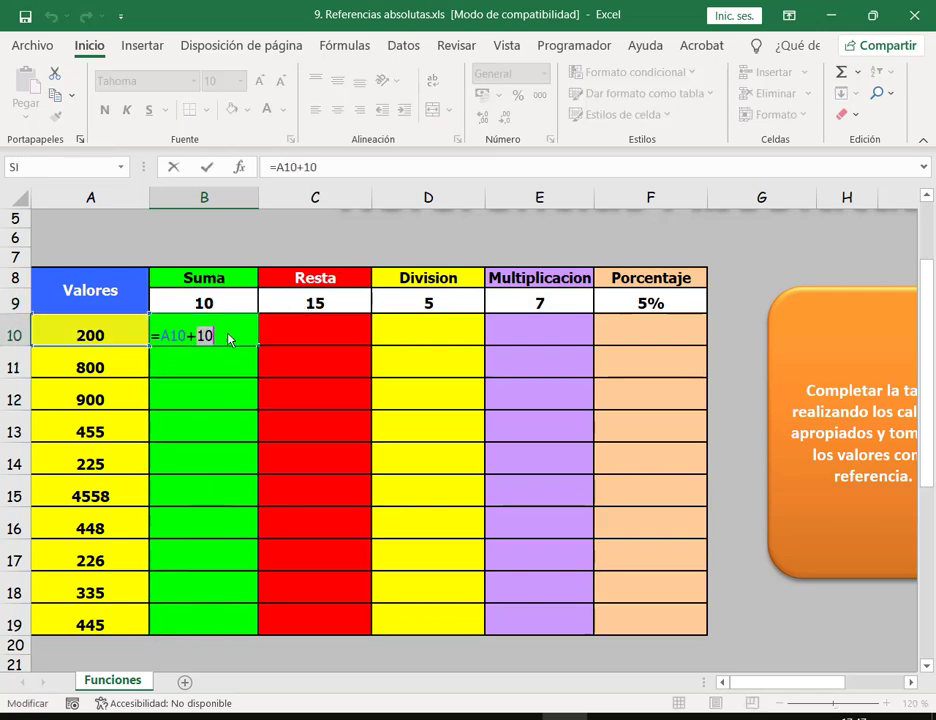
pyautogui.press('BackSpace')
pyautogui.press('BackSpace')
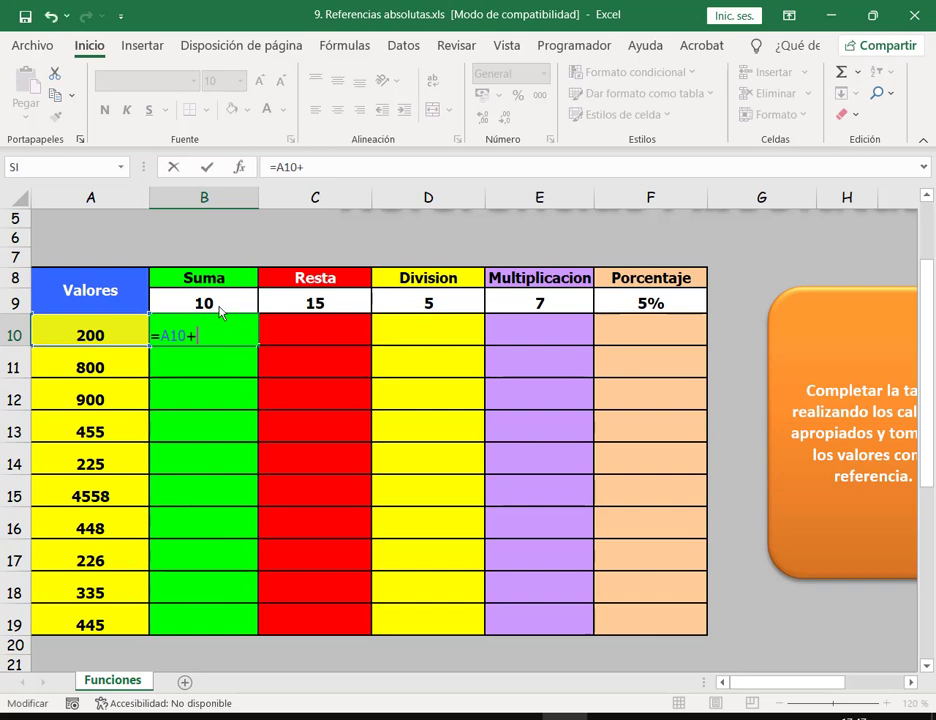
pyautogui.click(230, 304)
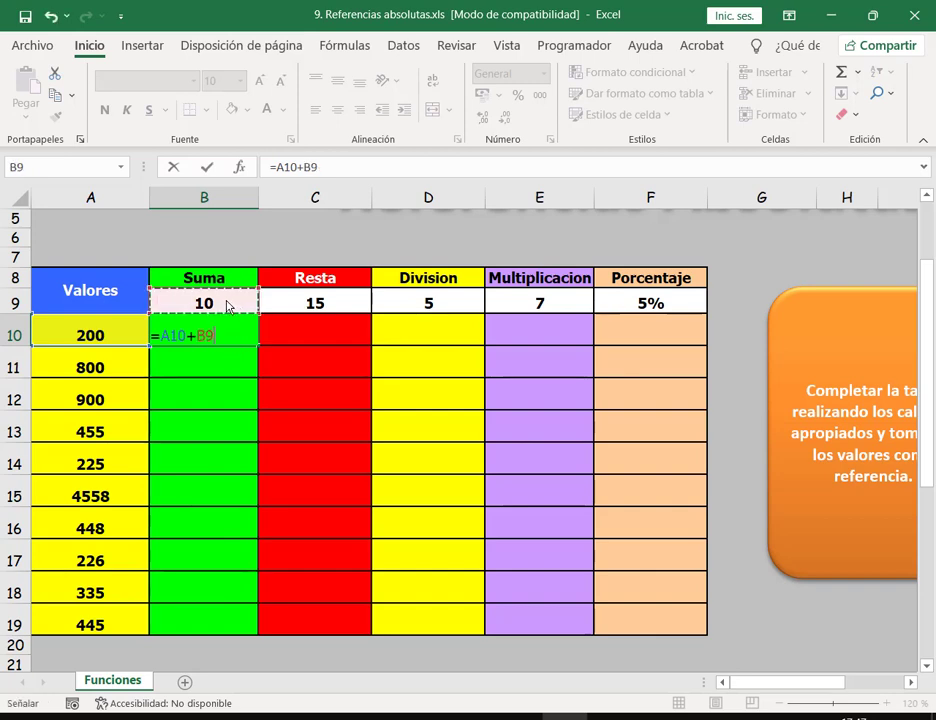
pyautogui.press('F4')
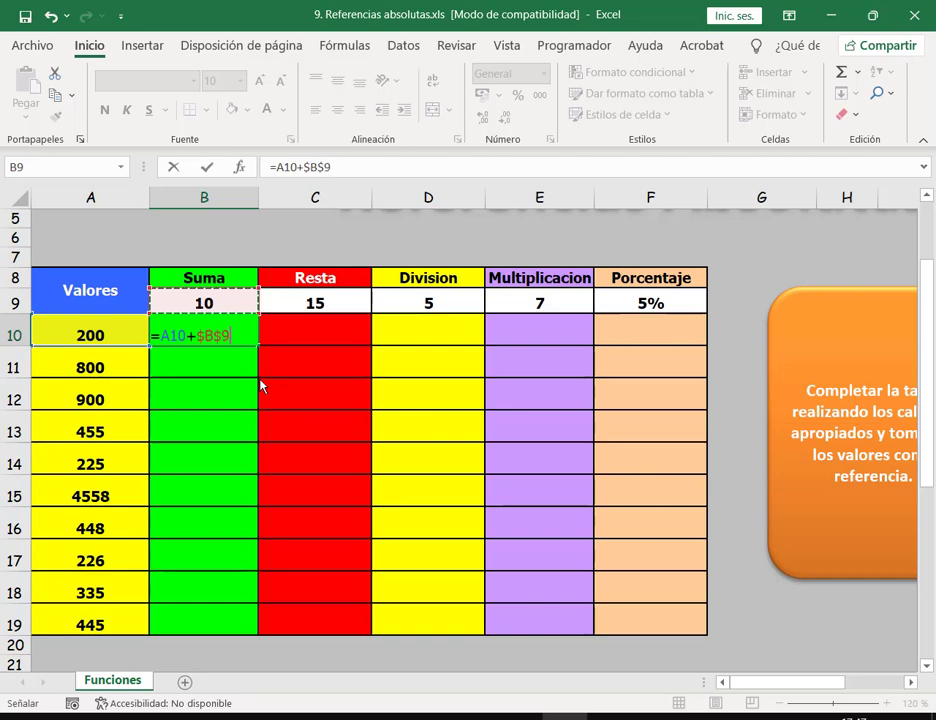
pyautogui.press('Return')
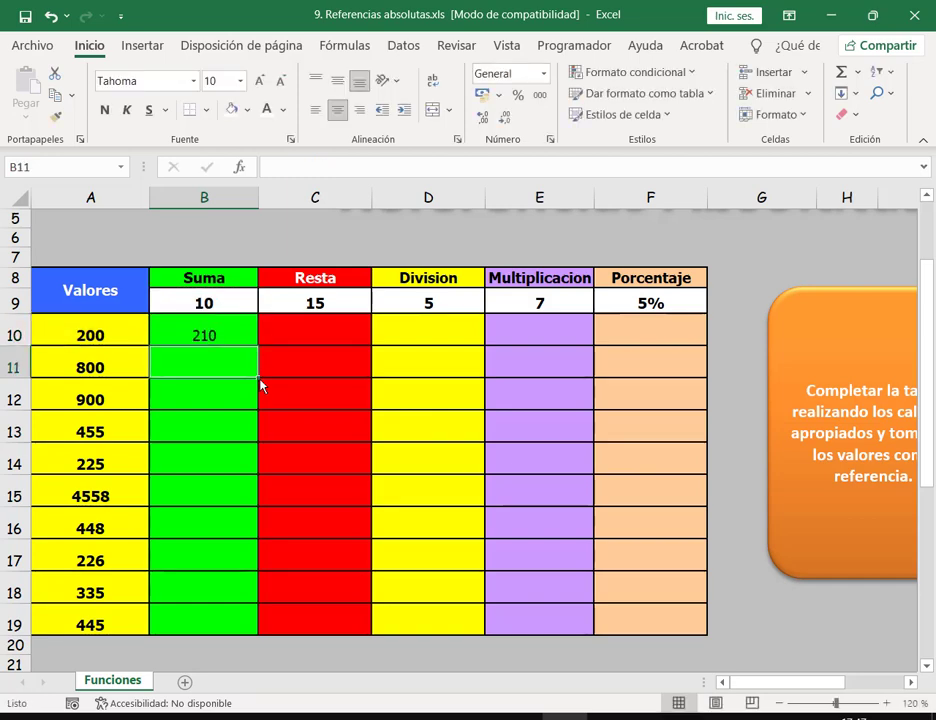
# Step: Copy B10's formula down to B19, giving sums from 210 to 455
pyautogui.click(243, 303)
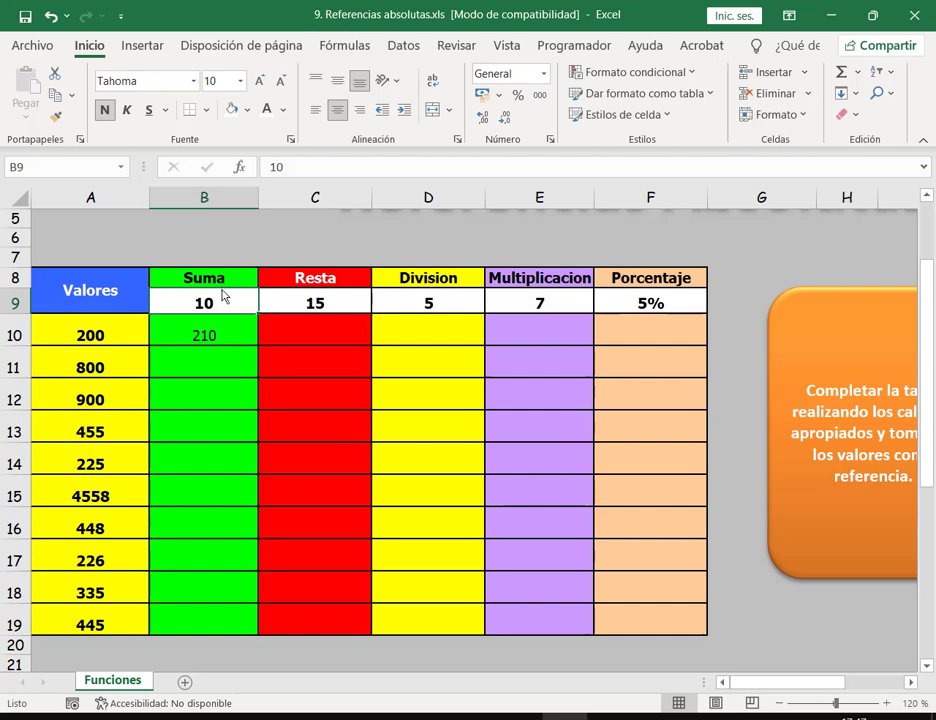
pyautogui.click(231, 331)
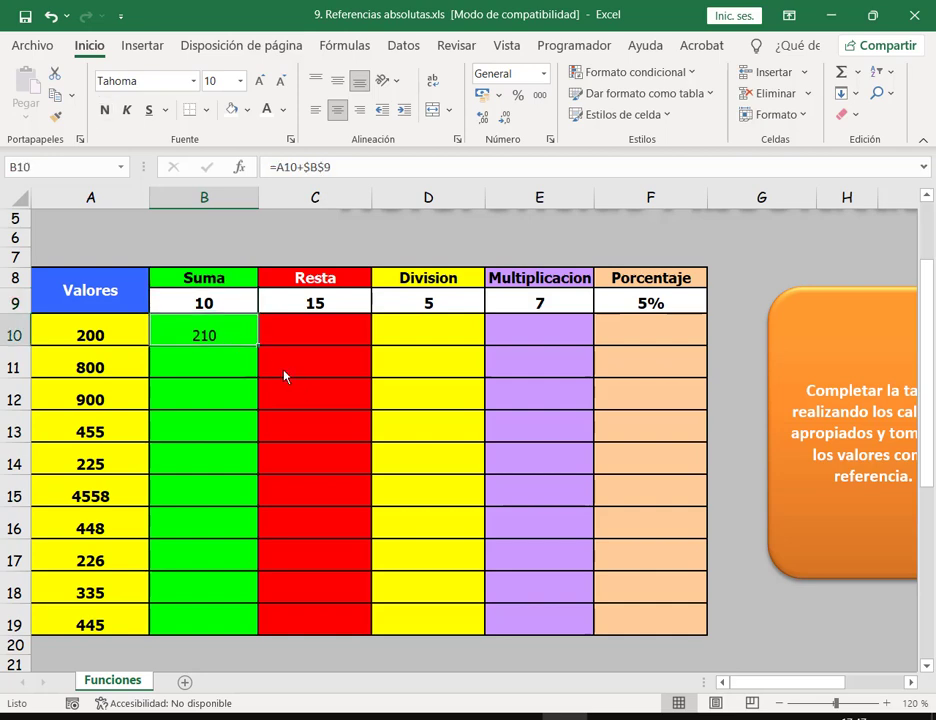
pyautogui.doubleClick(257, 348)
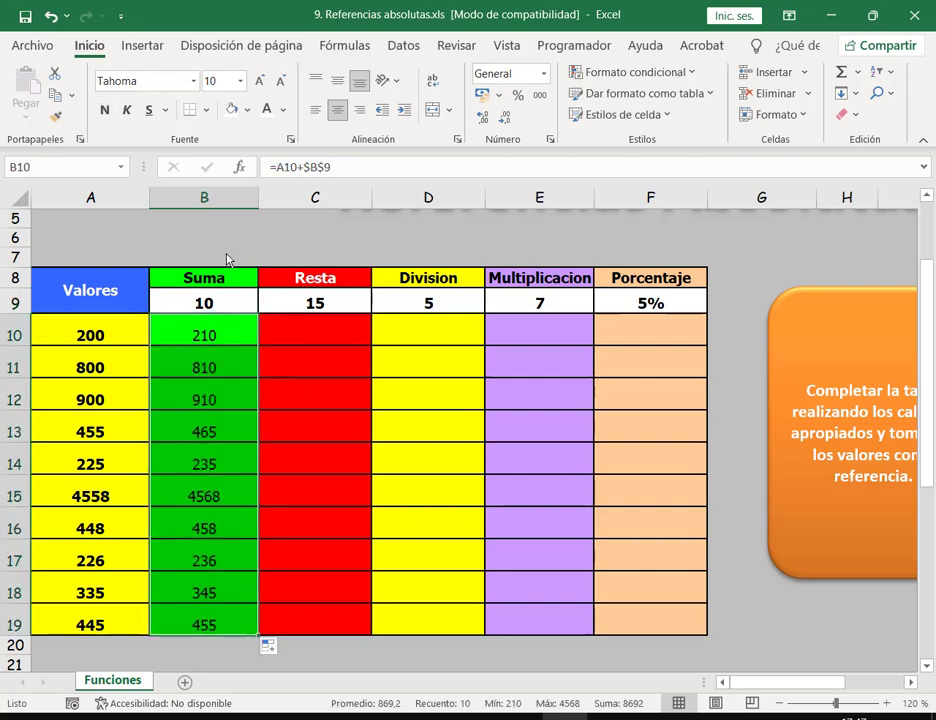
pyautogui.click(231, 260)
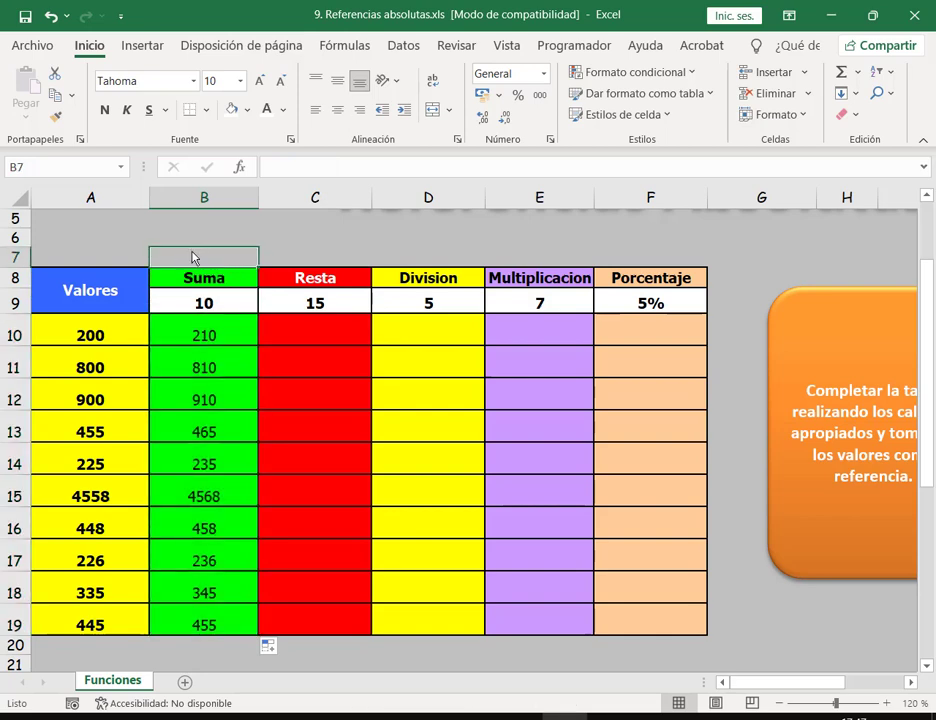
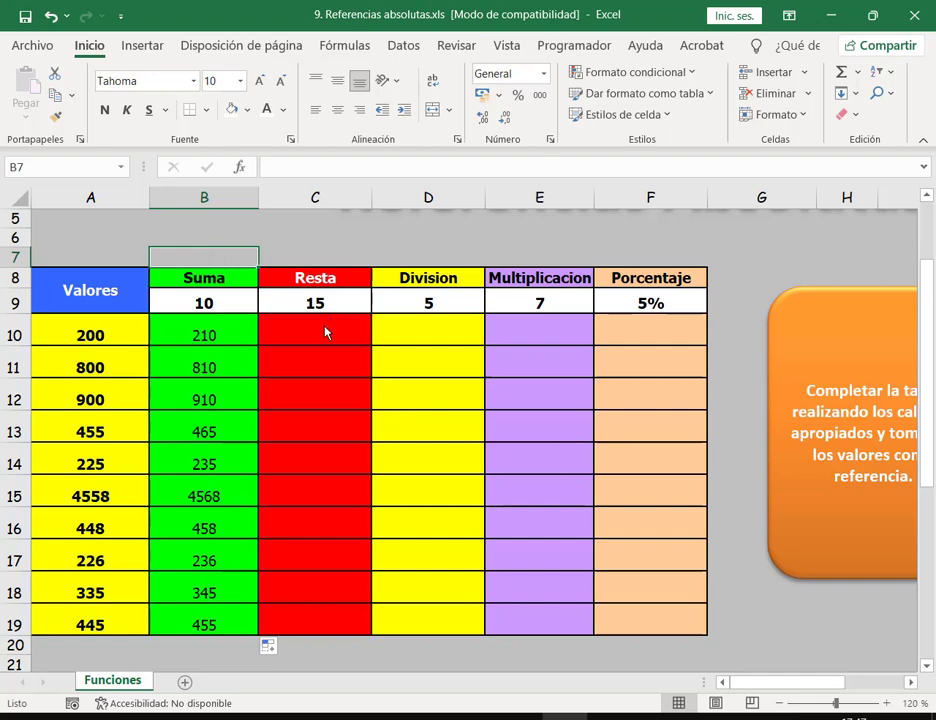
# Step: Abandon a started C10 formula, select the Resta cells C10:C19 and show the fill colour palette
pyautogui.moveTo(332, 327); pyautogui.dragTo(660, 604)
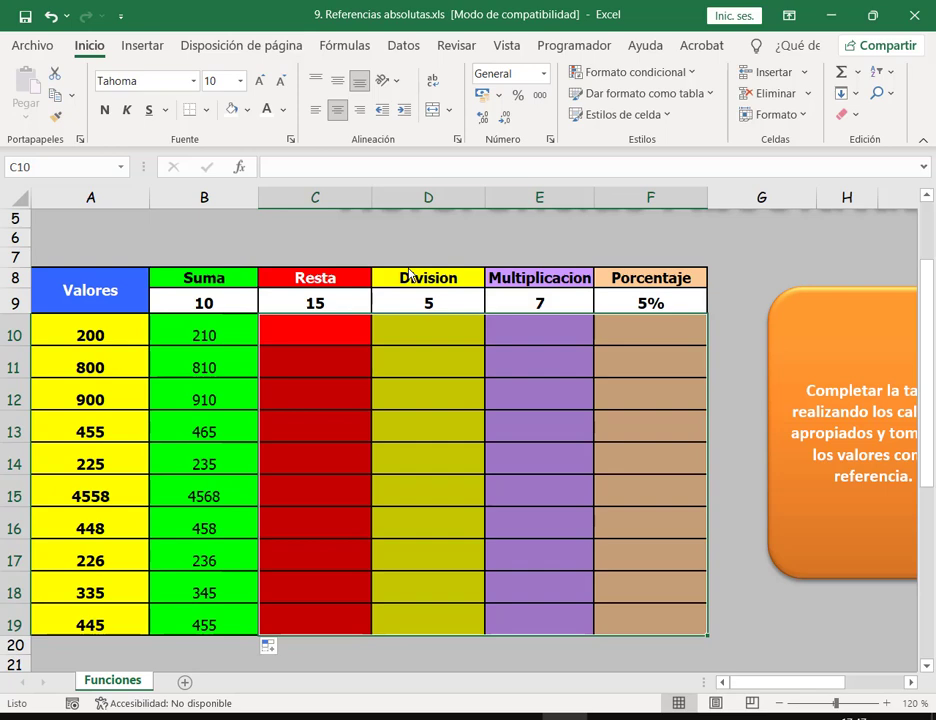
pyautogui.click(313, 334)
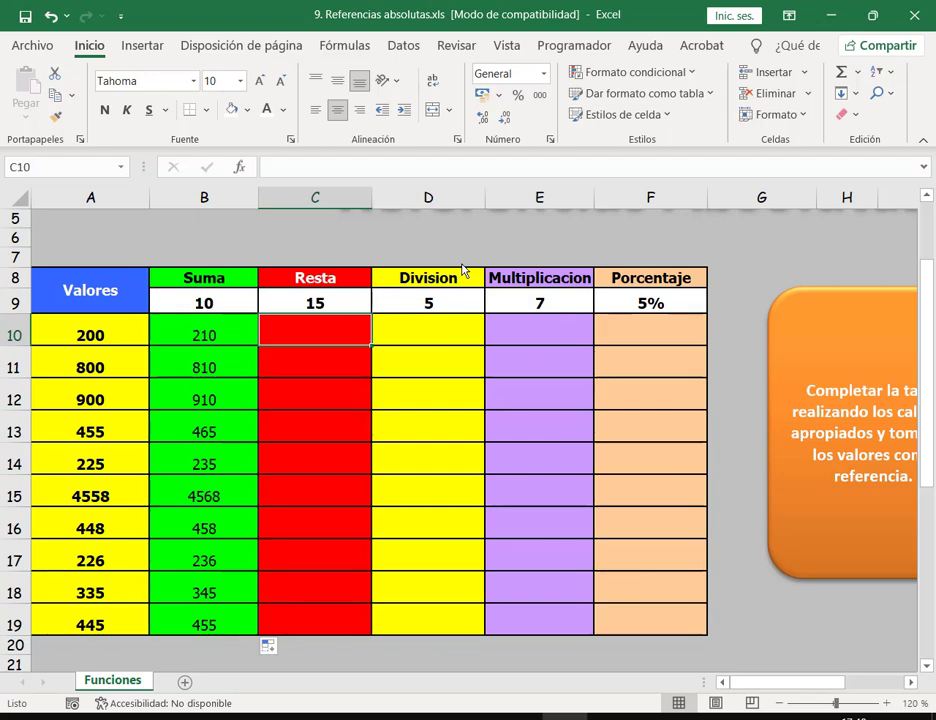
pyautogui.write('=')
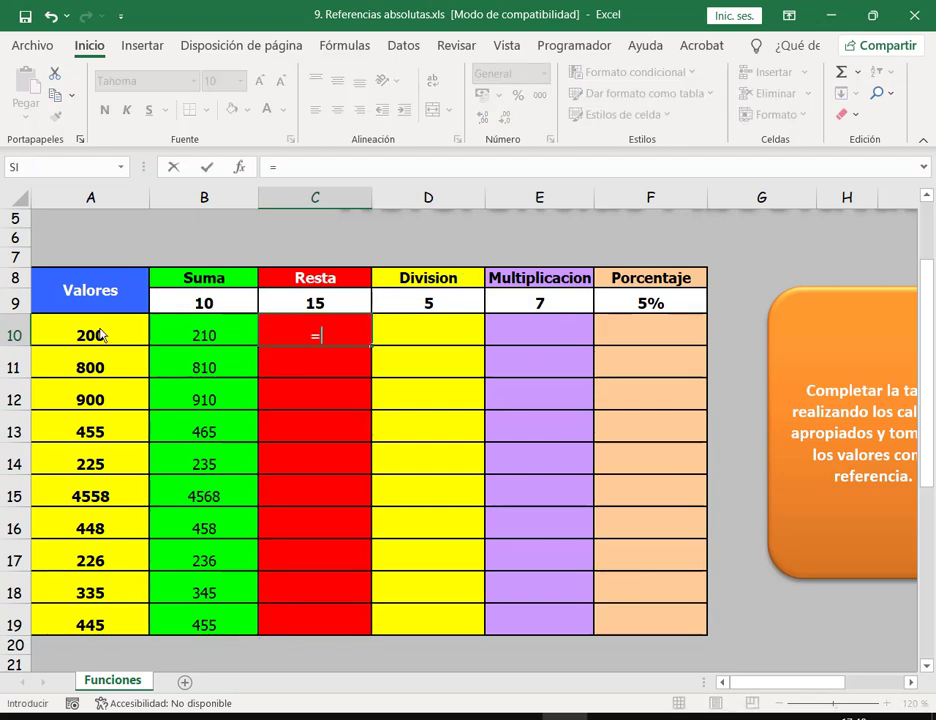
pyautogui.click(100, 334)
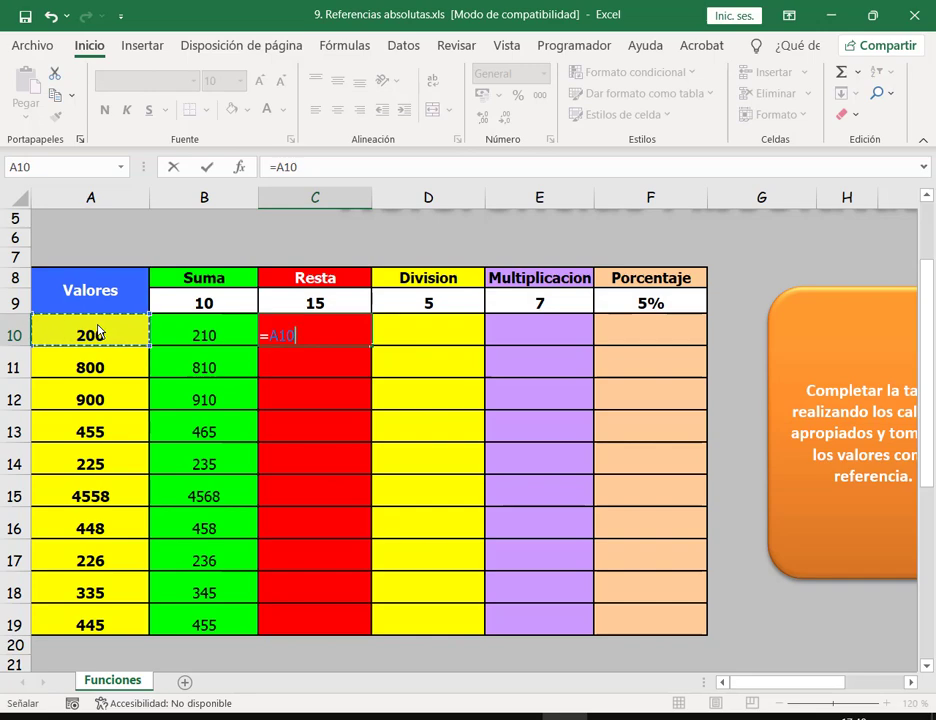
pyautogui.press('Escape')
pyautogui.moveTo(316, 324); pyautogui.dragTo(315, 622)
pyautogui.click(246, 111)
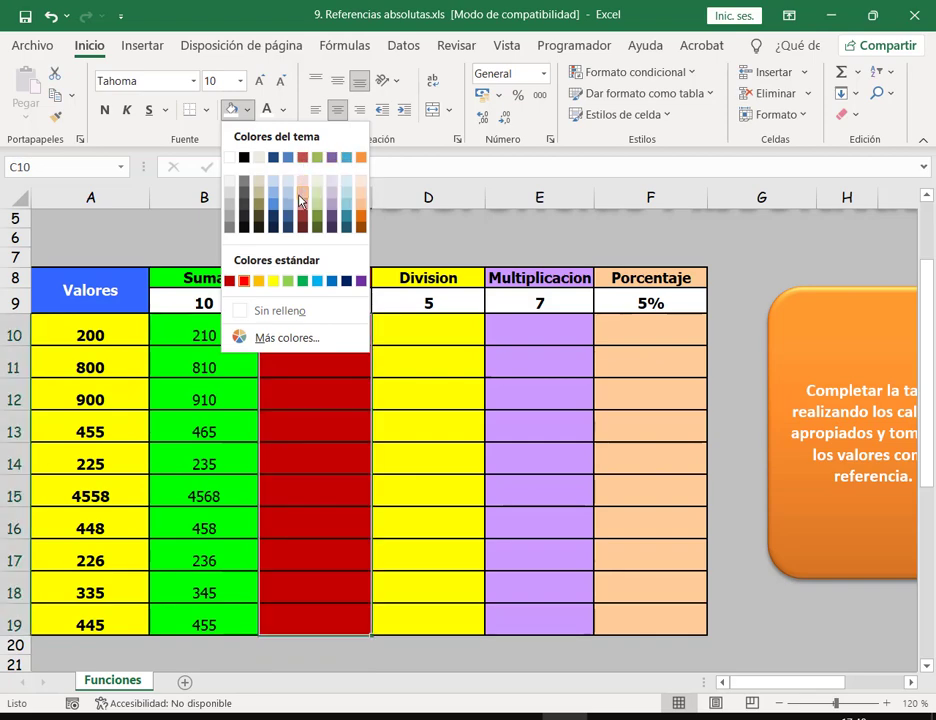
# Step: Fill C10:C19 light pink and enter =A10-$C$9 in C10
pyautogui.click(304, 193)
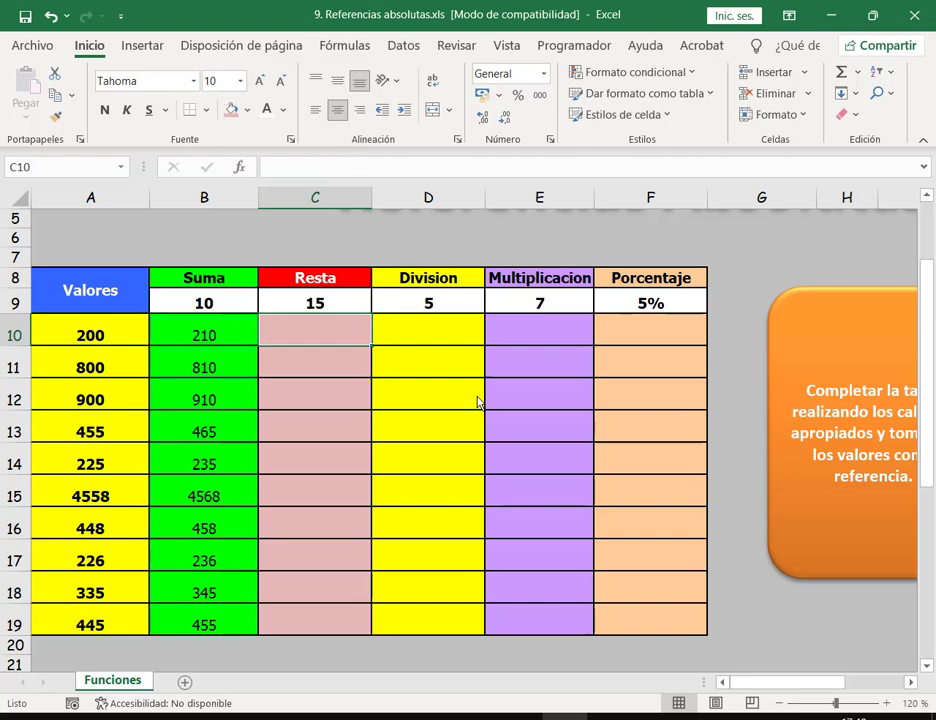
pyautogui.write('=')
pyautogui.click(119, 340)
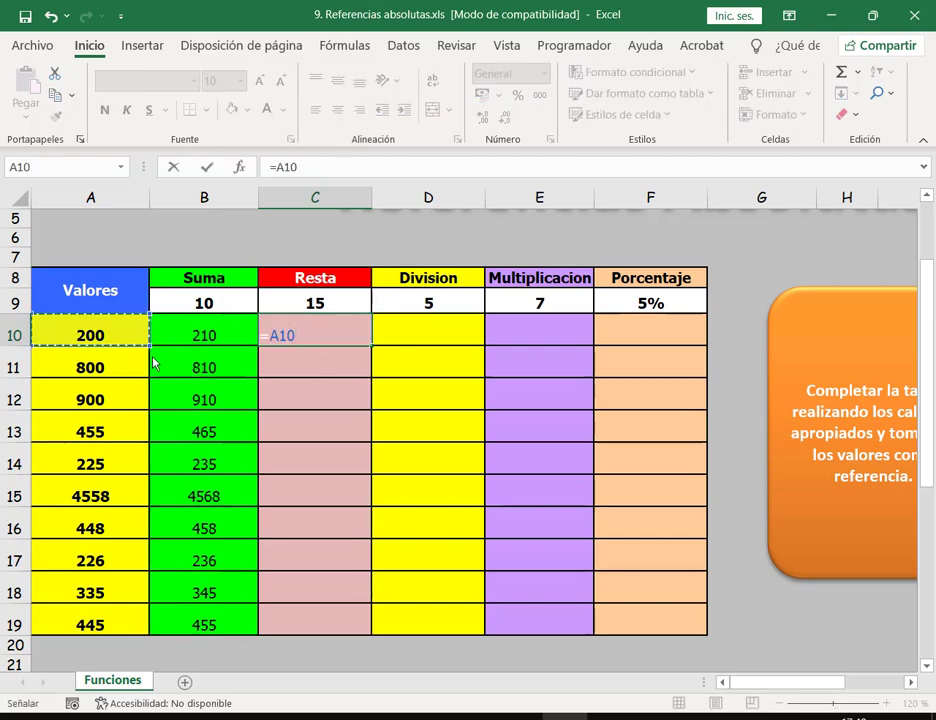
pyautogui.write('-')
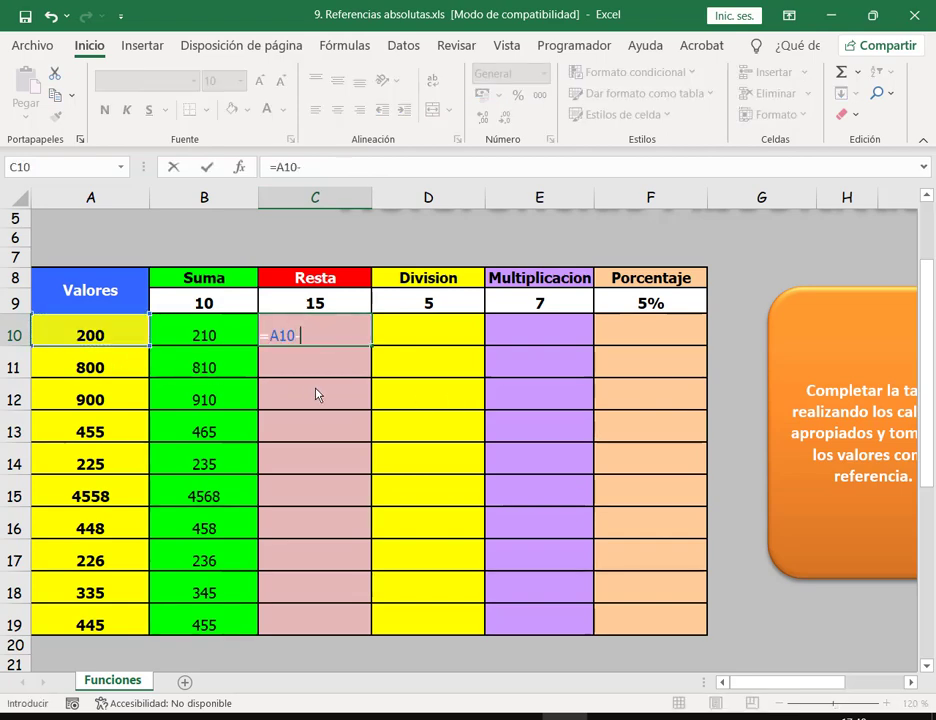
pyautogui.click(316, 303)
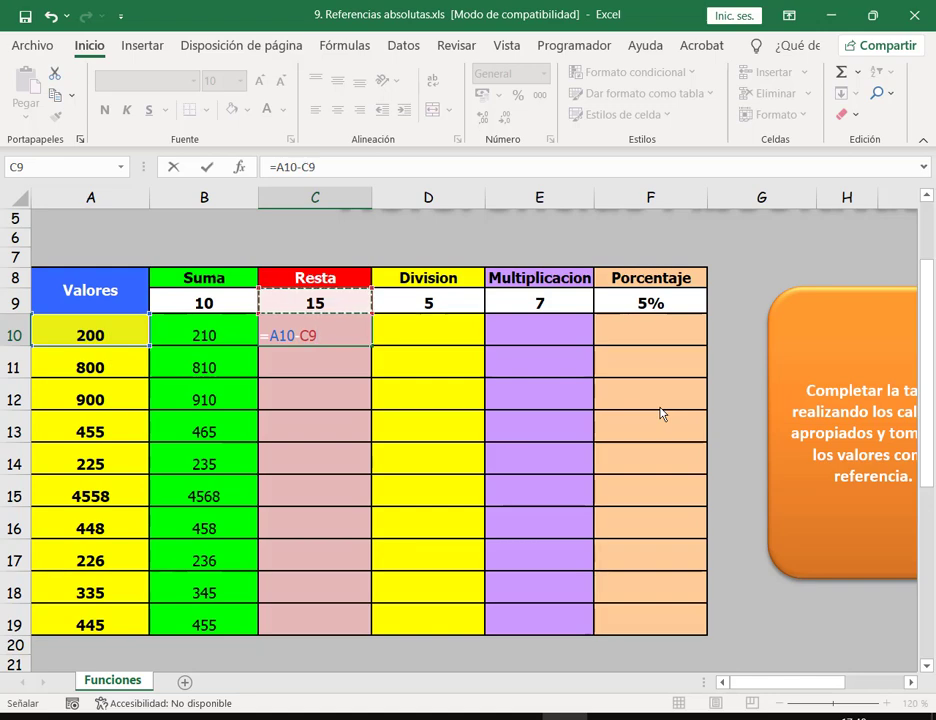
pyautogui.press('F4')
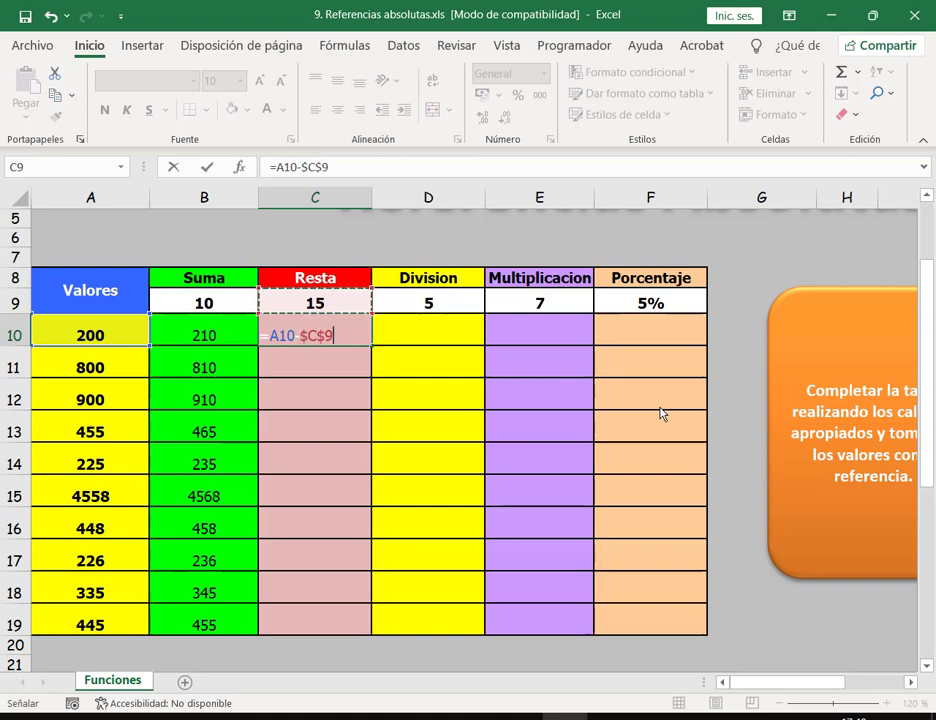
pyautogui.press('Return')
# Step: Copy the subtraction formula down to C19 and select the result block B10:F19
pyautogui.click(338, 345)
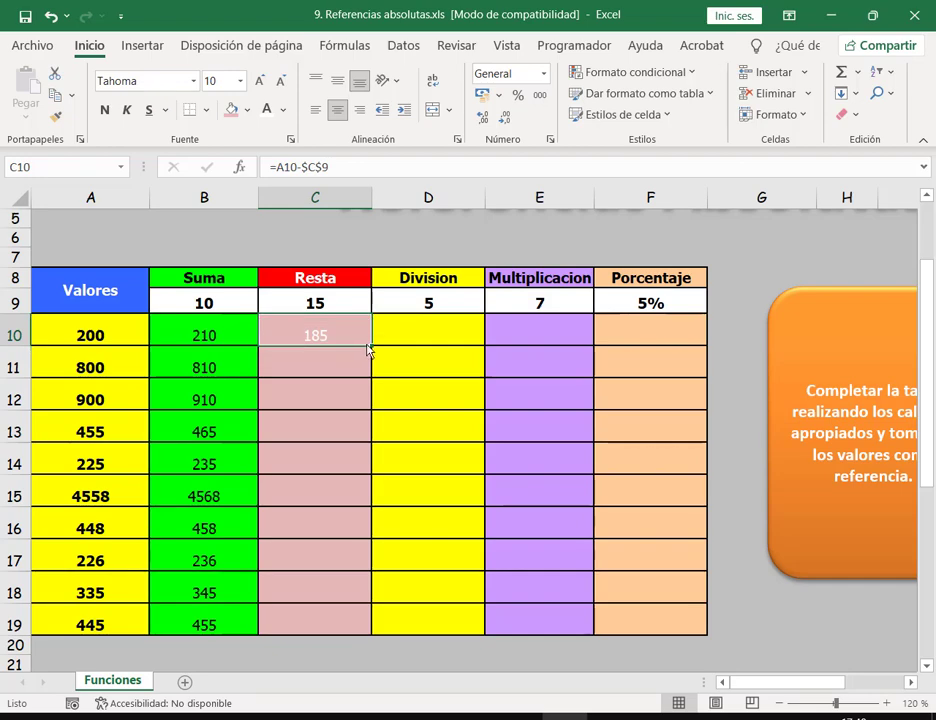
pyautogui.moveTo(371, 350); pyautogui.dragTo(342, 628)
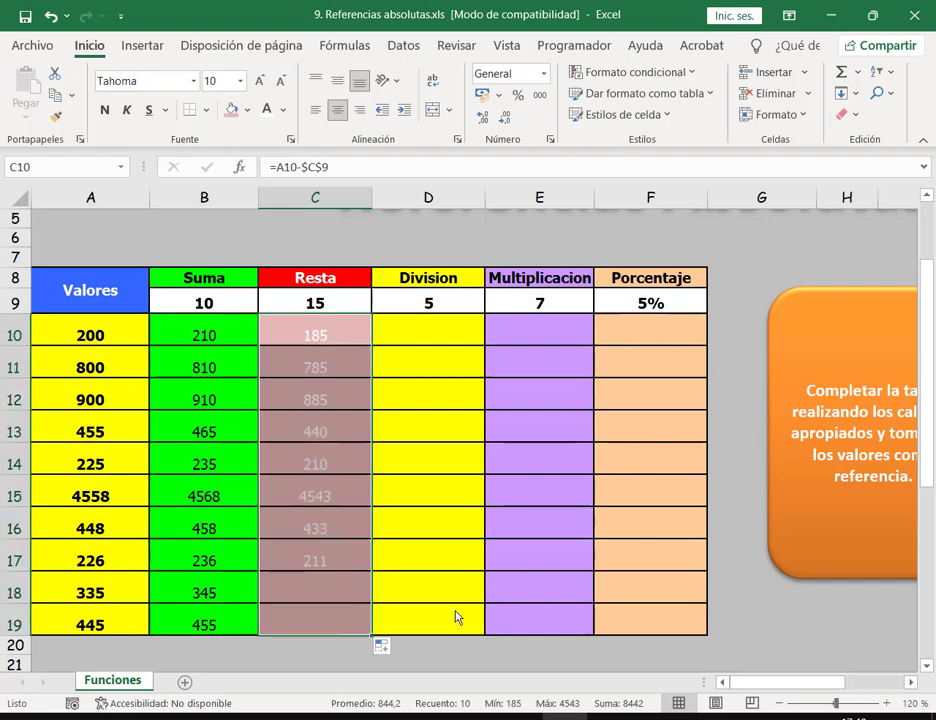
pyautogui.click(423, 344)
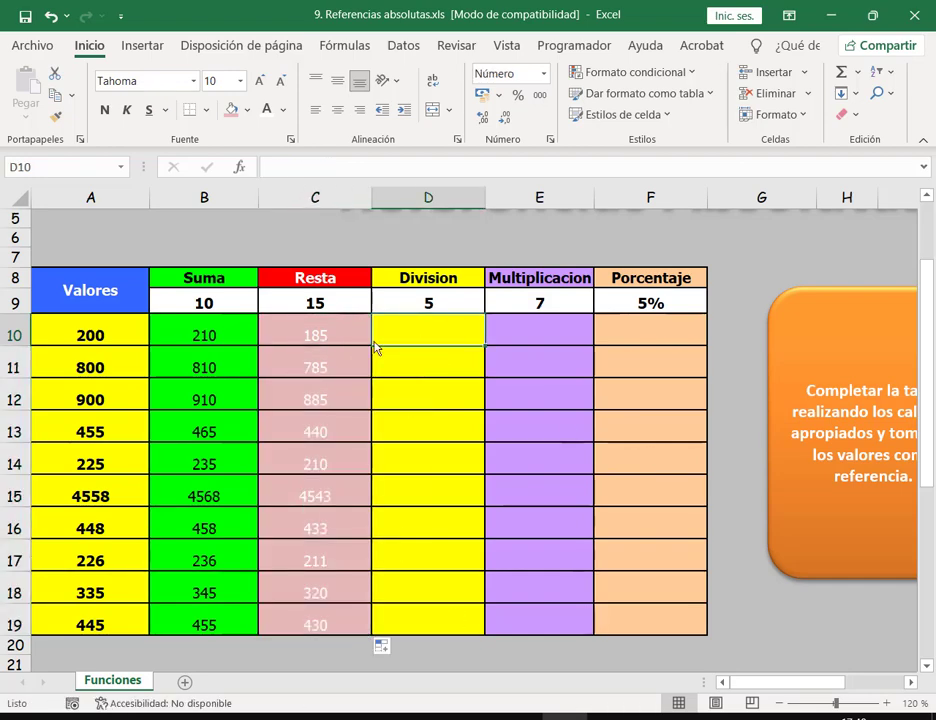
pyautogui.moveTo(190, 334); pyautogui.dragTo(641, 620)
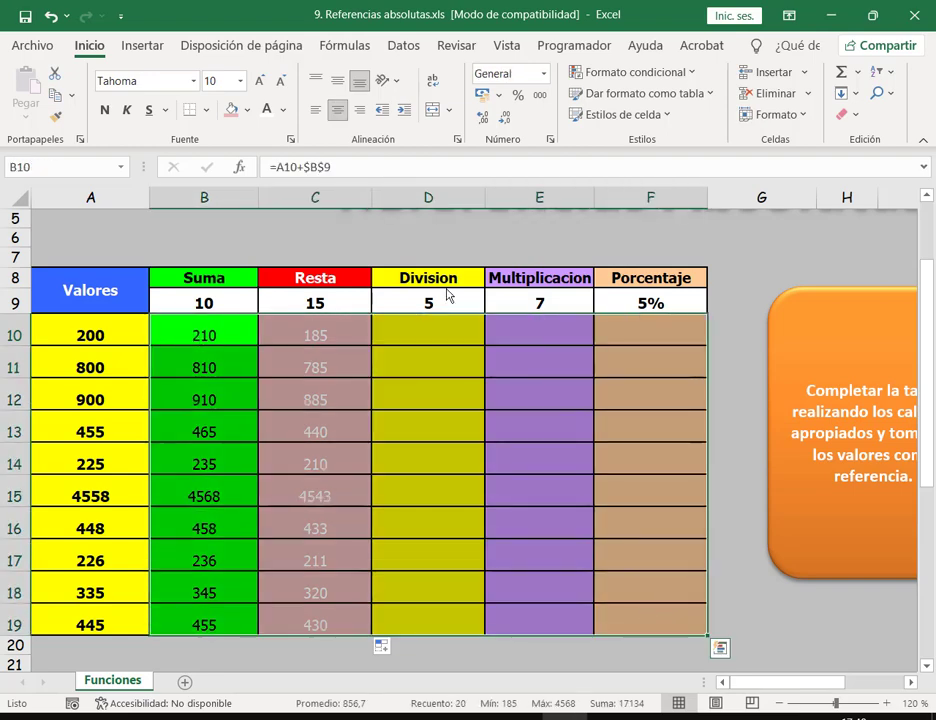
# Step: Reset the B10:F19 text colour to Automático and enter =A10/$D$9 in D10
pyautogui.click(283, 110)
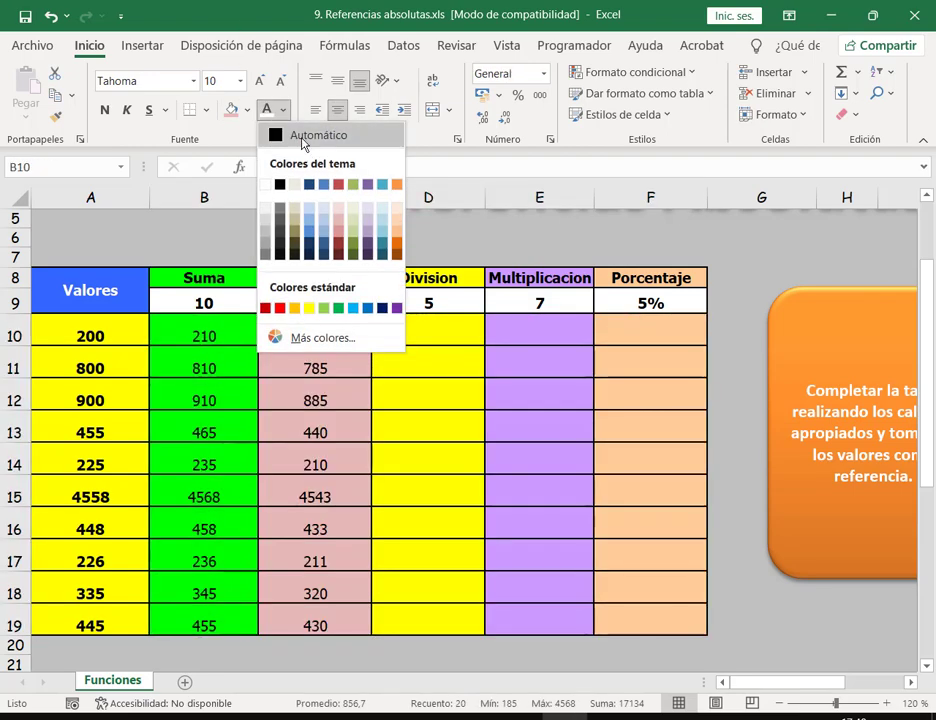
pyautogui.click(304, 140)
pyautogui.click(426, 334)
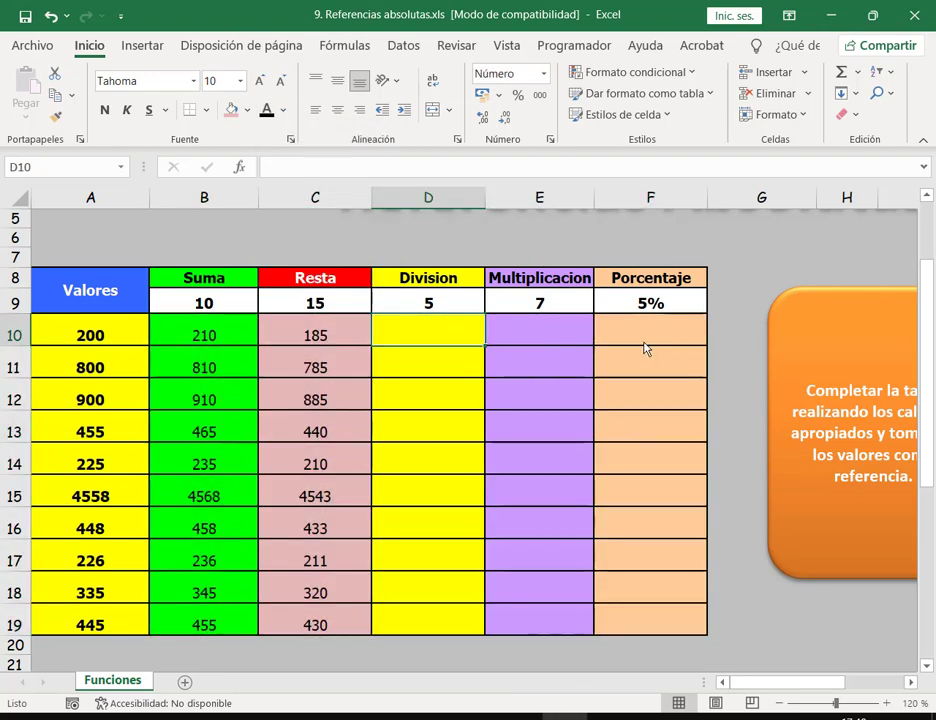
pyautogui.write('=')
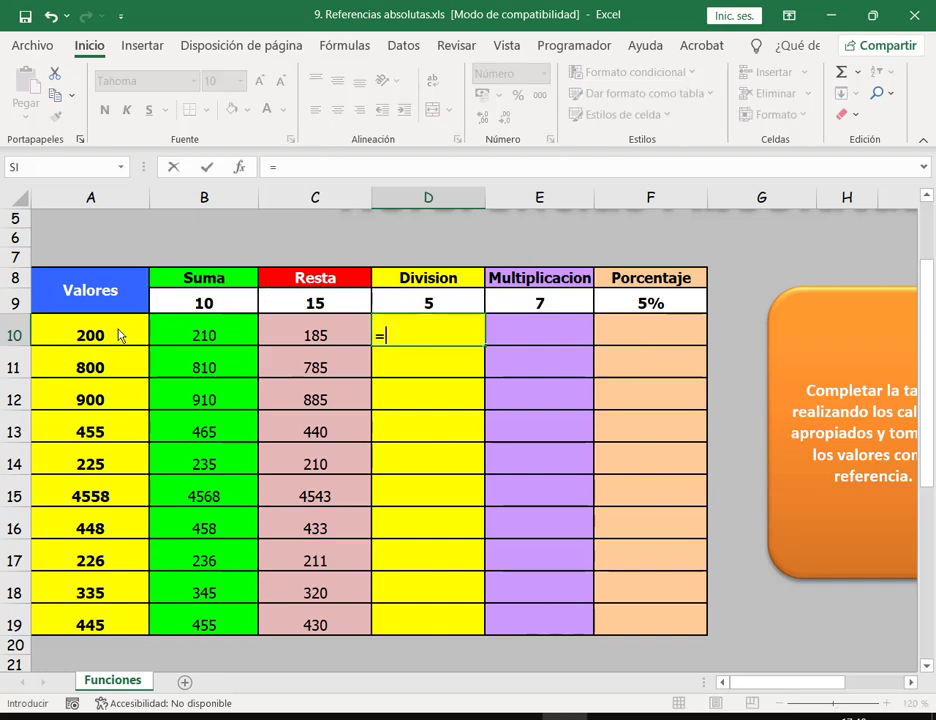
pyautogui.click(118, 335)
pyautogui.write('/')
pyautogui.click(433, 305)
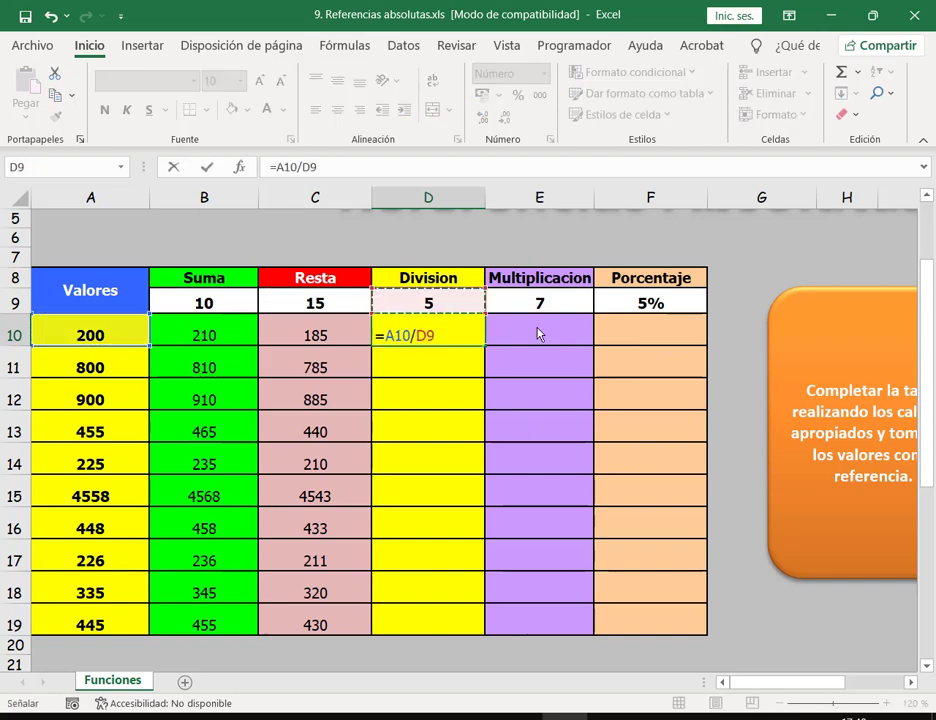
pyautogui.press('F4')
pyautogui.press('Return')
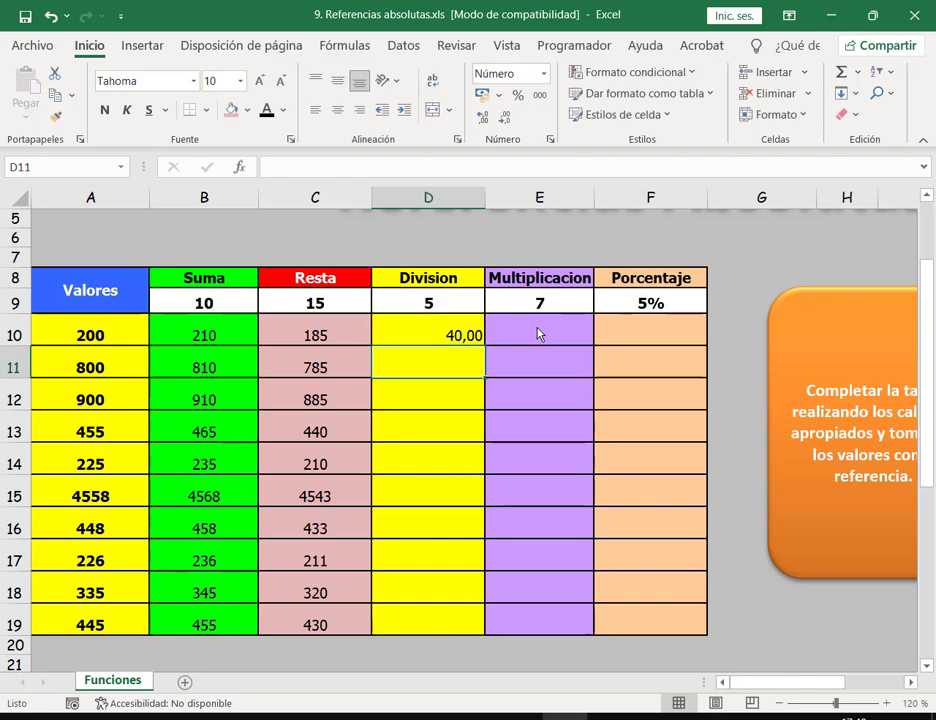
# Step: Copy the division formula in D10 down to D19
pyautogui.click(478, 336)
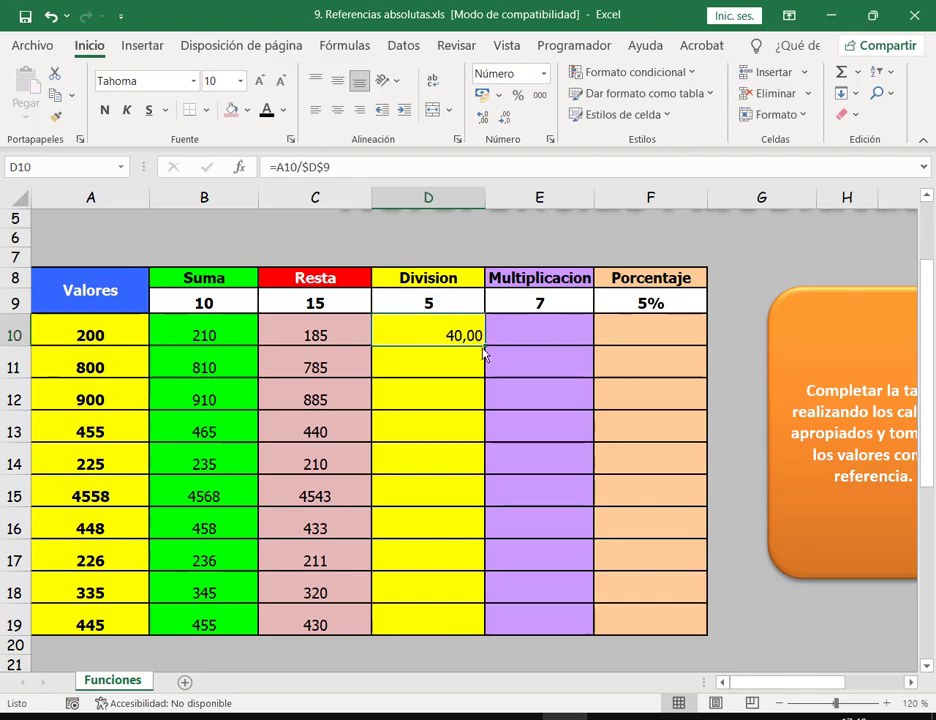
pyautogui.doubleClick(484, 347)
pyautogui.click(505, 338)
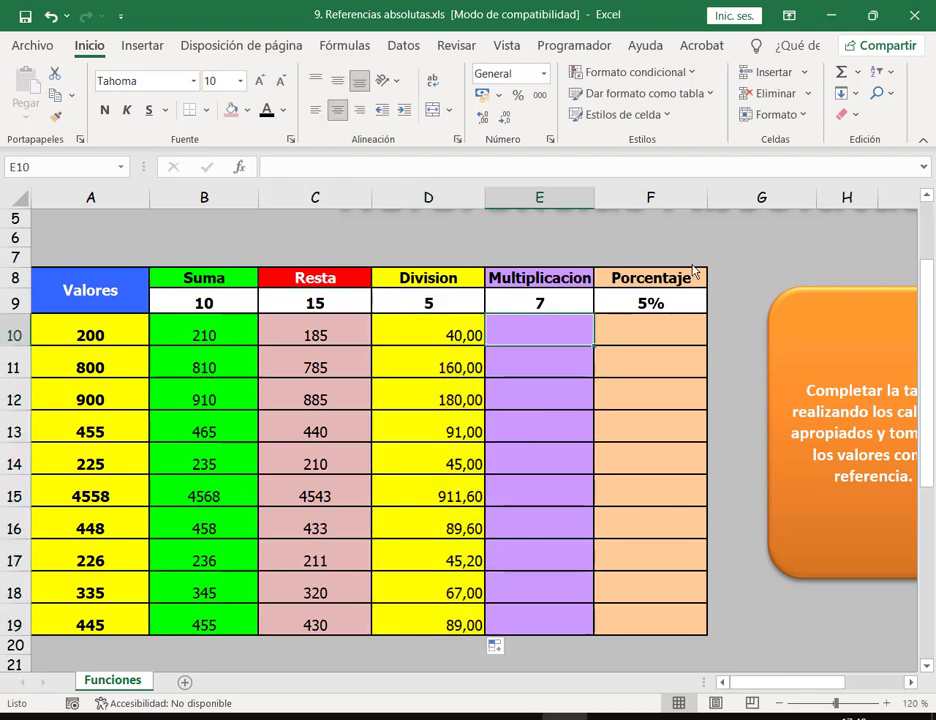
# Step: Enter =A10*$E$9 in E10 and copy it down to E19
pyautogui.write('=')
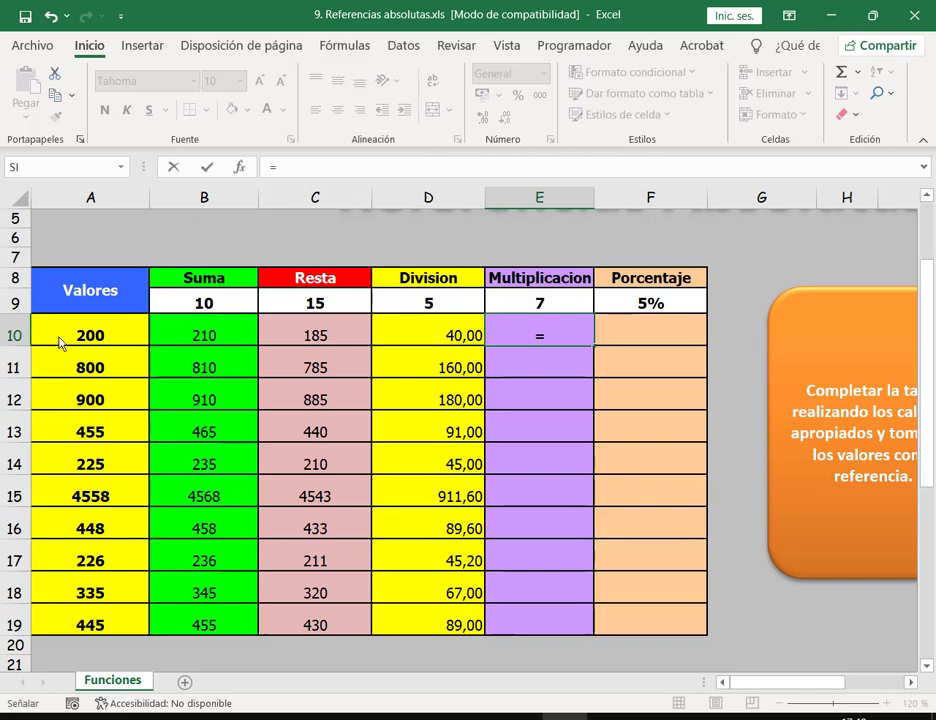
pyautogui.click(59, 341)
pyautogui.write('*')
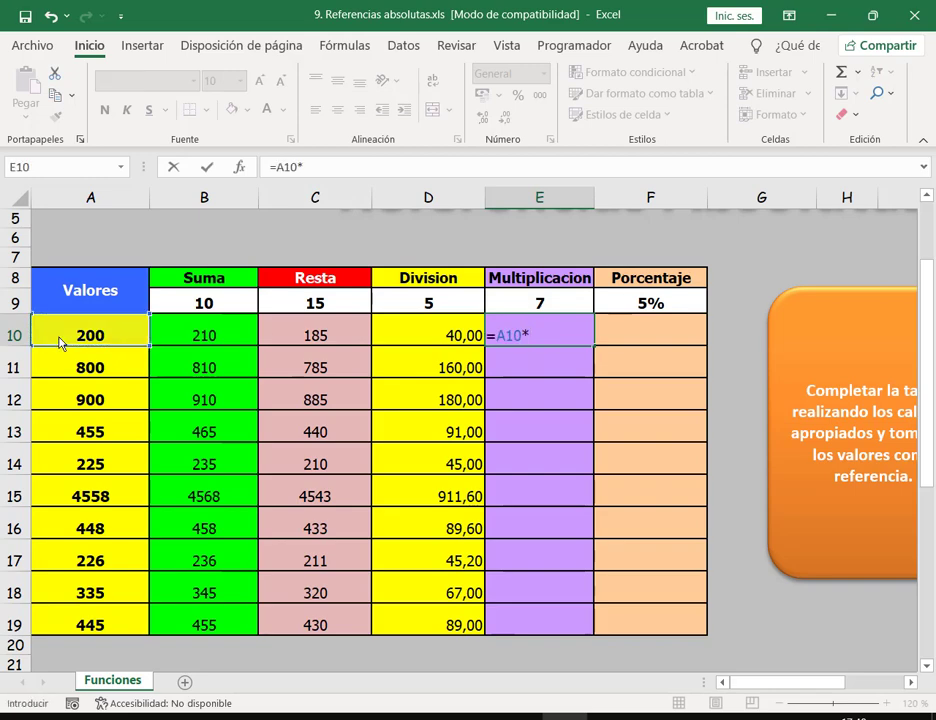
pyautogui.click(536, 306)
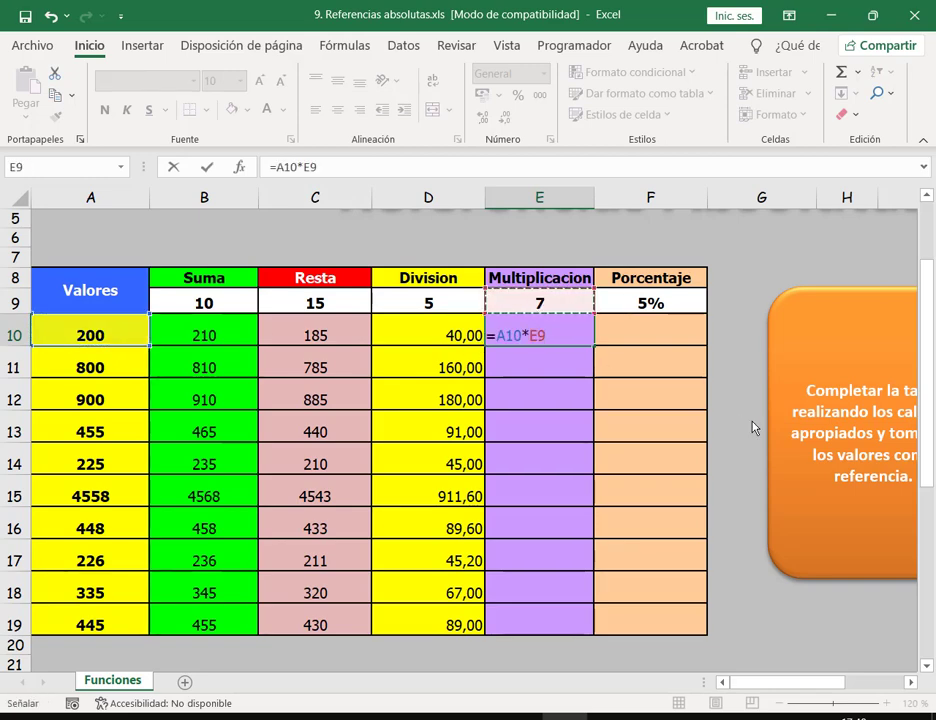
pyautogui.press('F4')
pyautogui.press('Return')
pyautogui.click(567, 342)
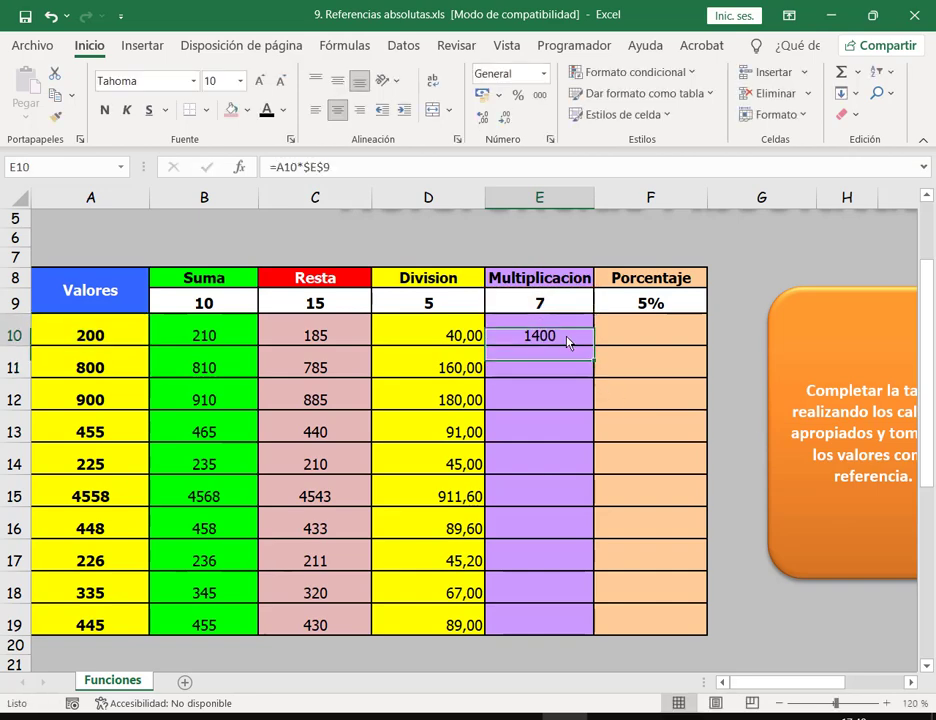
pyautogui.doubleClick(596, 352)
# Step: Enter =A10*$F$9 in F10 and copy the percentage formula down to F19
pyautogui.click(645, 339)
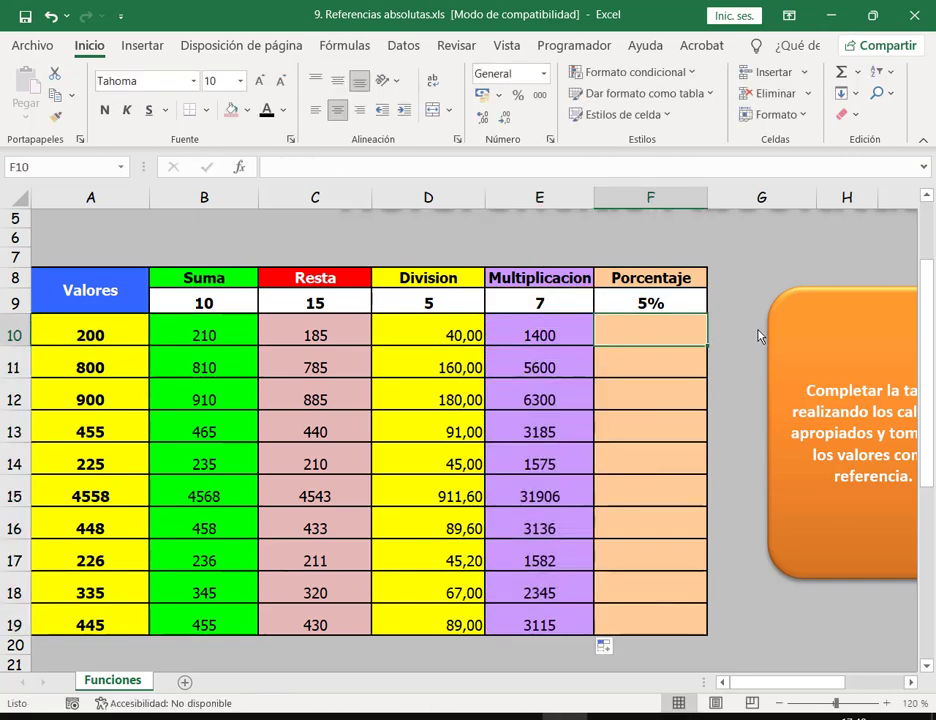
pyautogui.write('=')
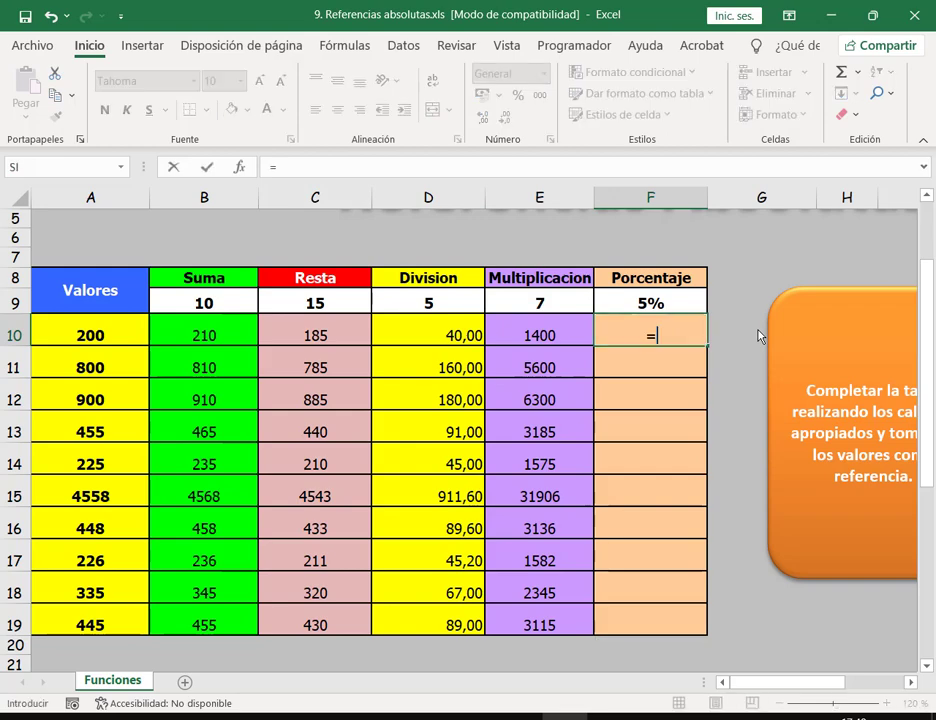
pyautogui.click(118, 334)
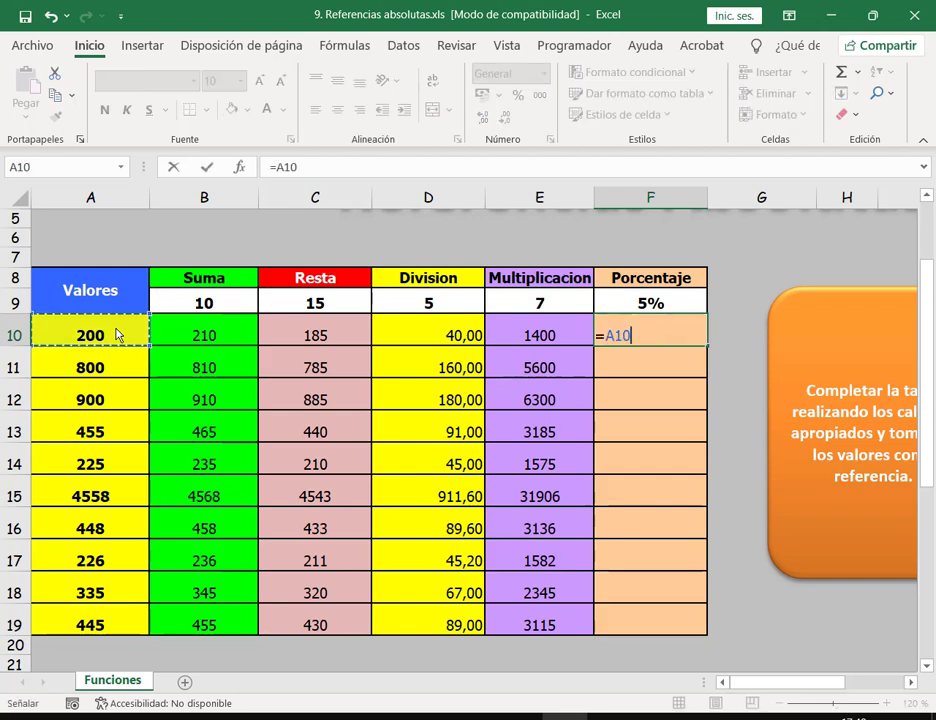
pyautogui.write('*')
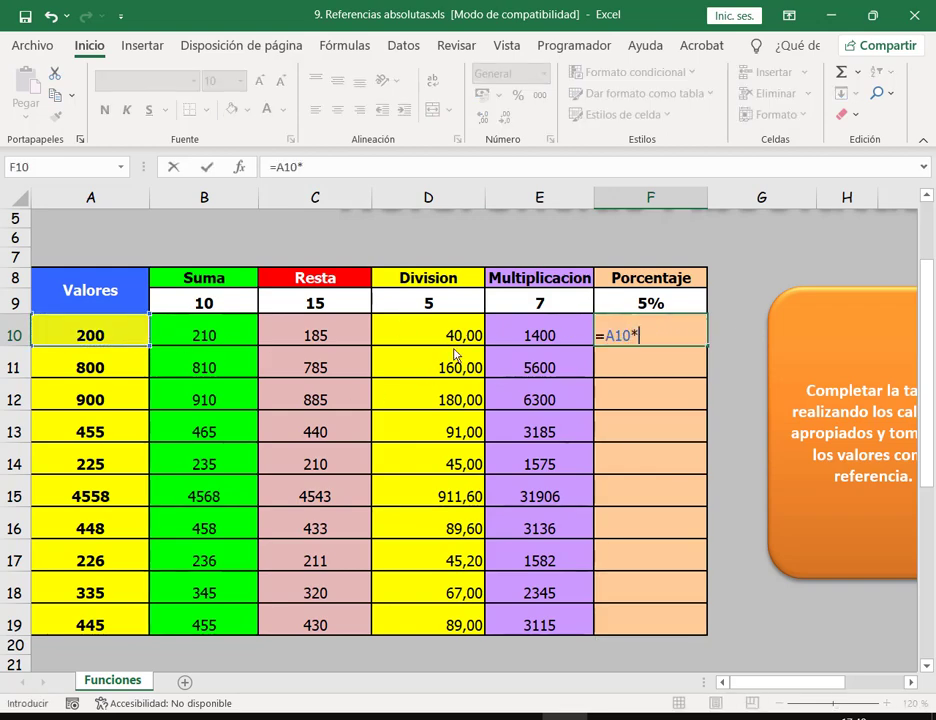
pyautogui.click(619, 308)
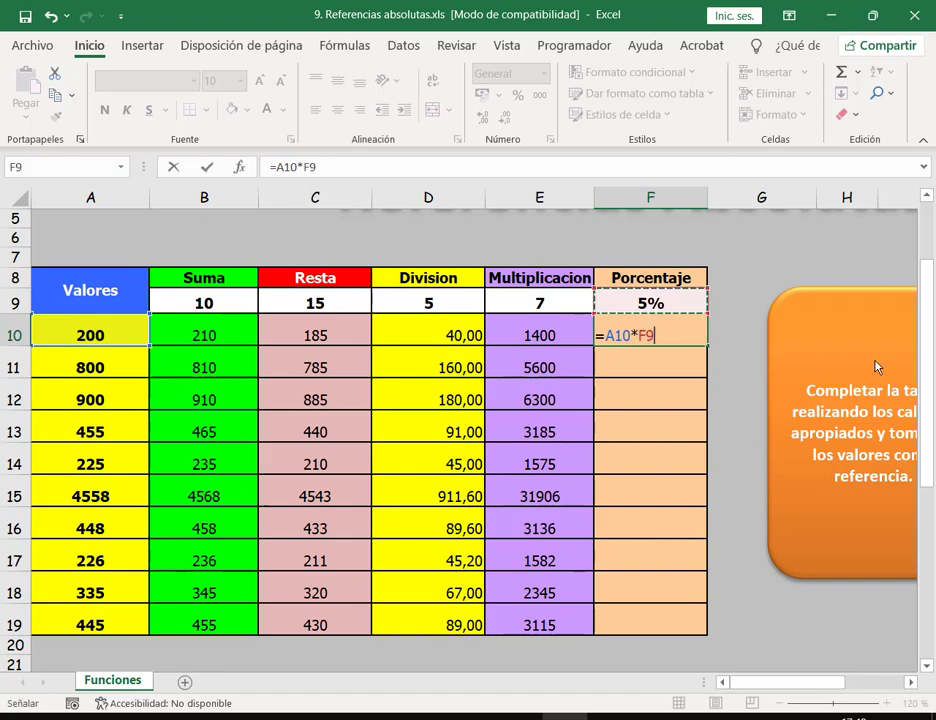
pyautogui.press('F4')
pyautogui.press('Return')
pyautogui.click(699, 342)
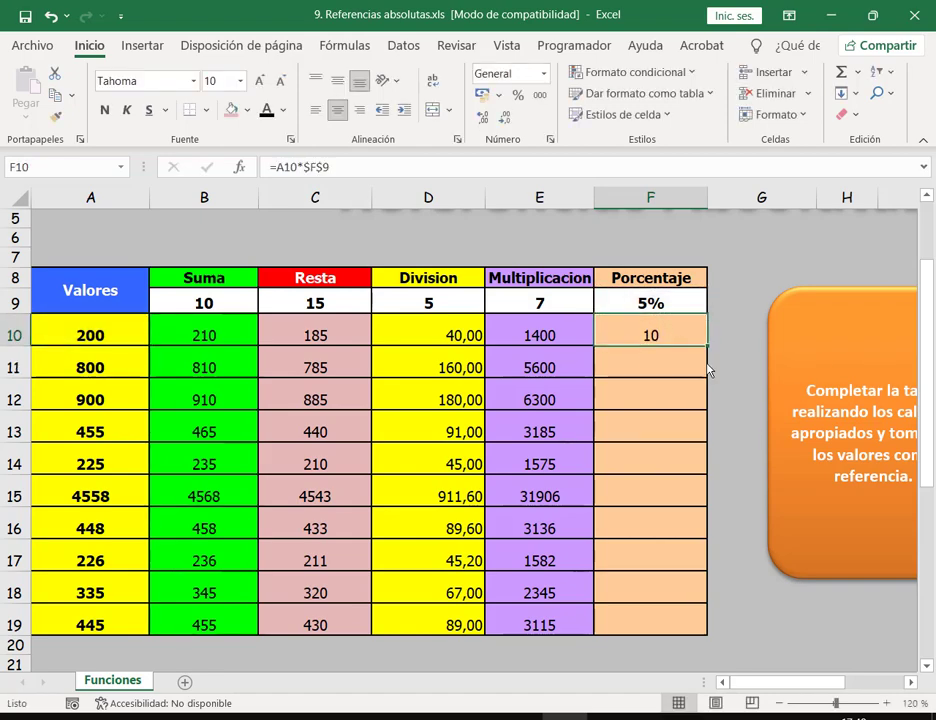
pyautogui.doubleClick(706, 350)
# Step: Zoom the sheet out to 90% so the summary rows fit, then select B22
pyautogui.scroll(-5, 690, 400)
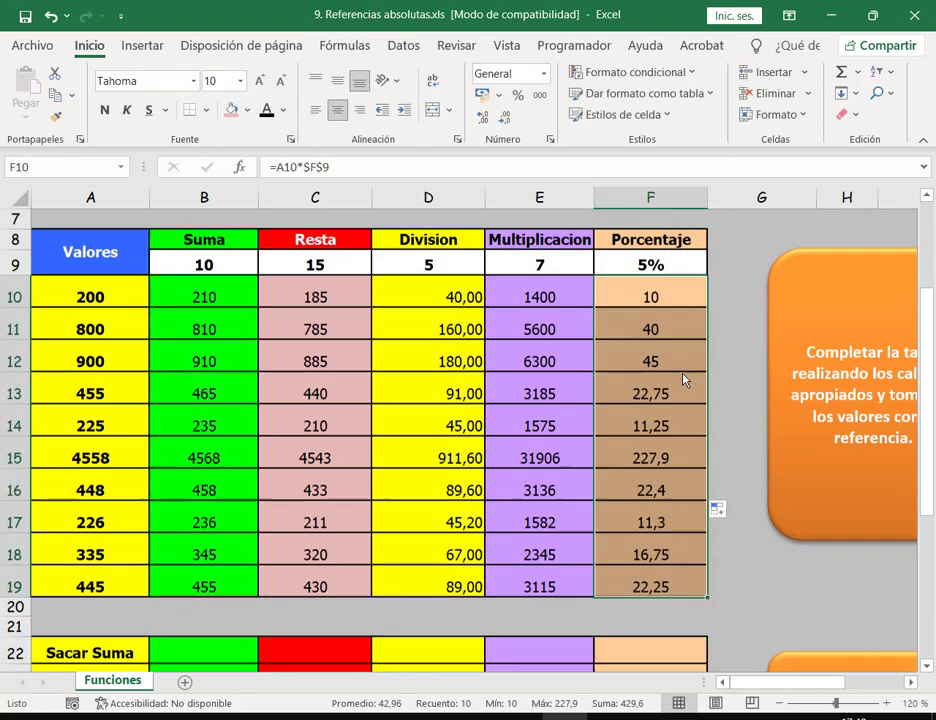
pyautogui.scroll(3, 683, 380)
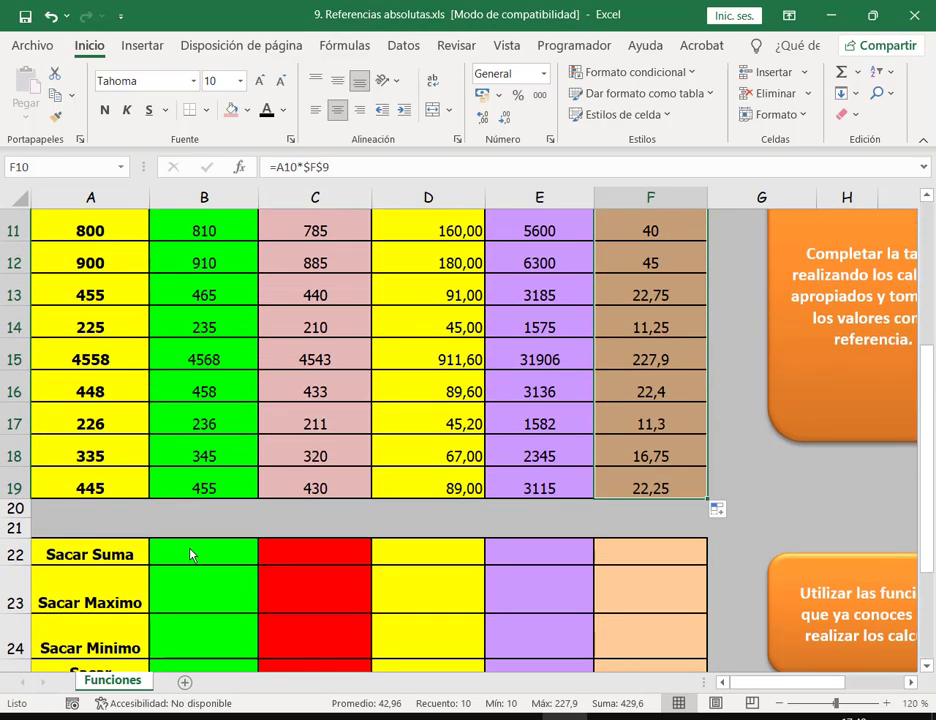
pyautogui.click(192, 555)
pyautogui.click(781, 704)
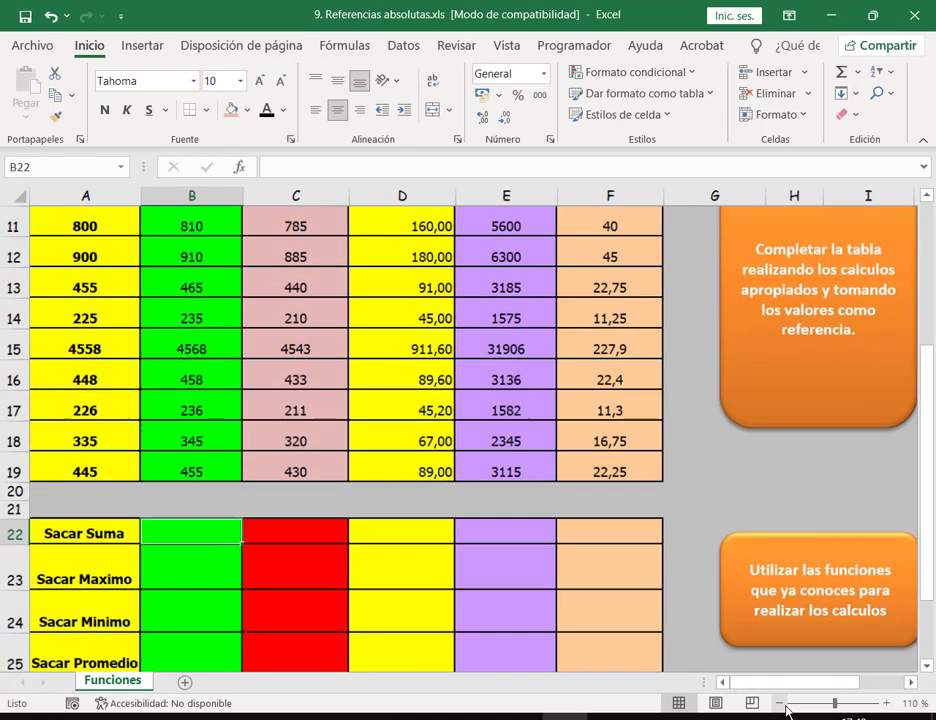
pyautogui.click(782, 705)
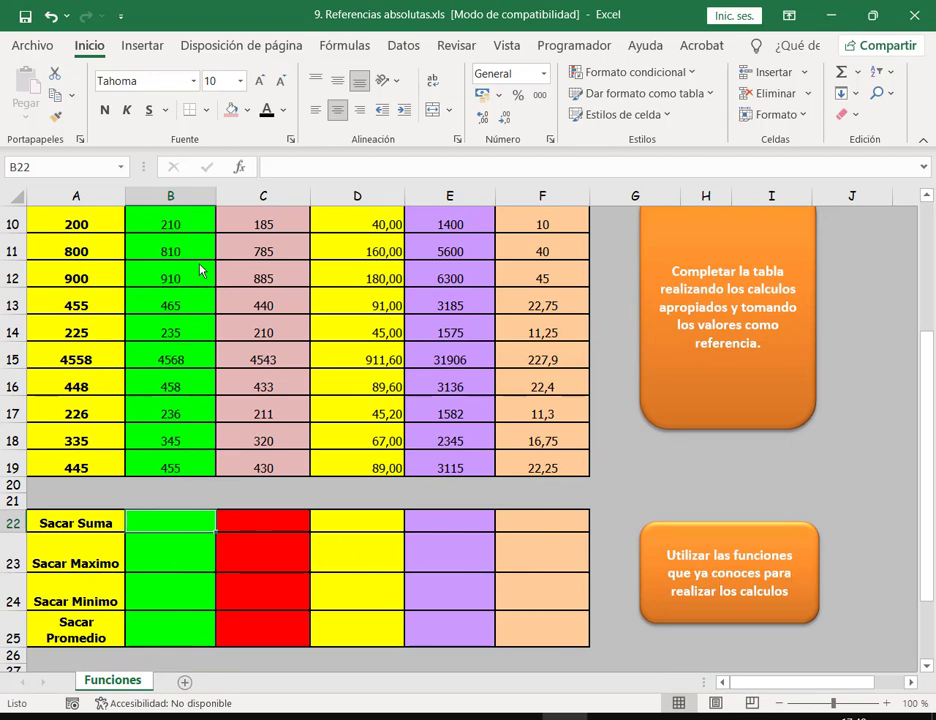
pyautogui.scroll(1, 200, 270)
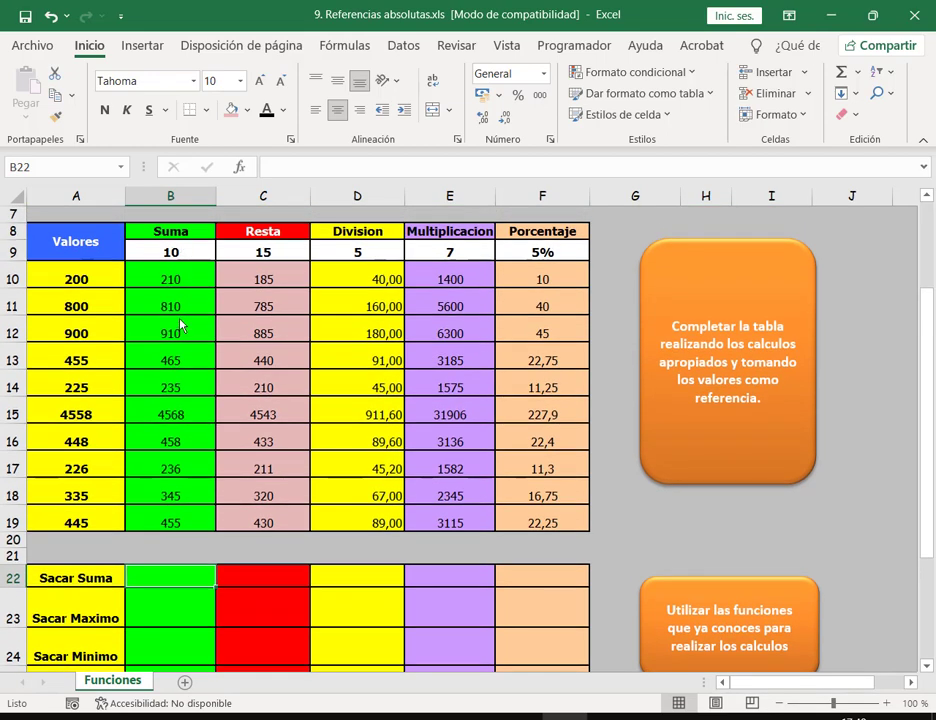
pyautogui.click(778, 704)
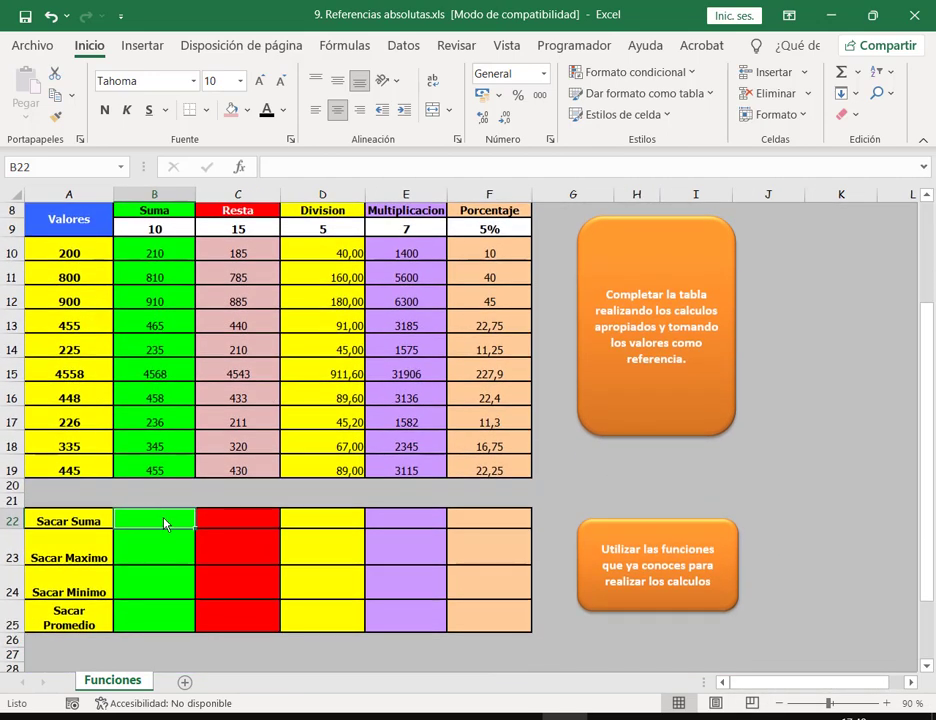
pyautogui.moveTo(165, 521); pyautogui.dragTo(178, 621)
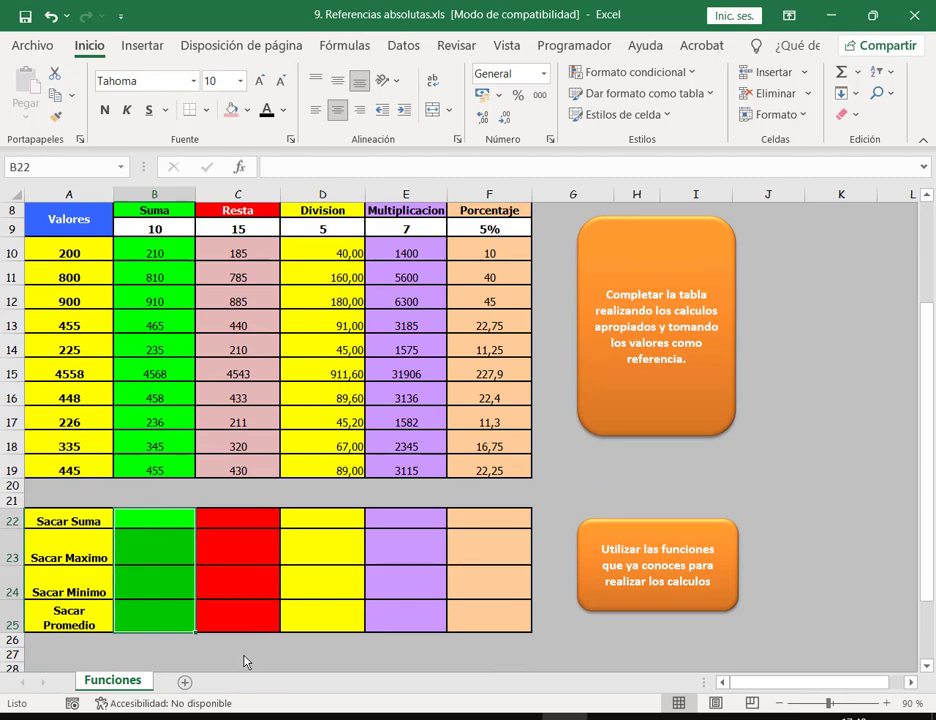
pyautogui.click(145, 526)
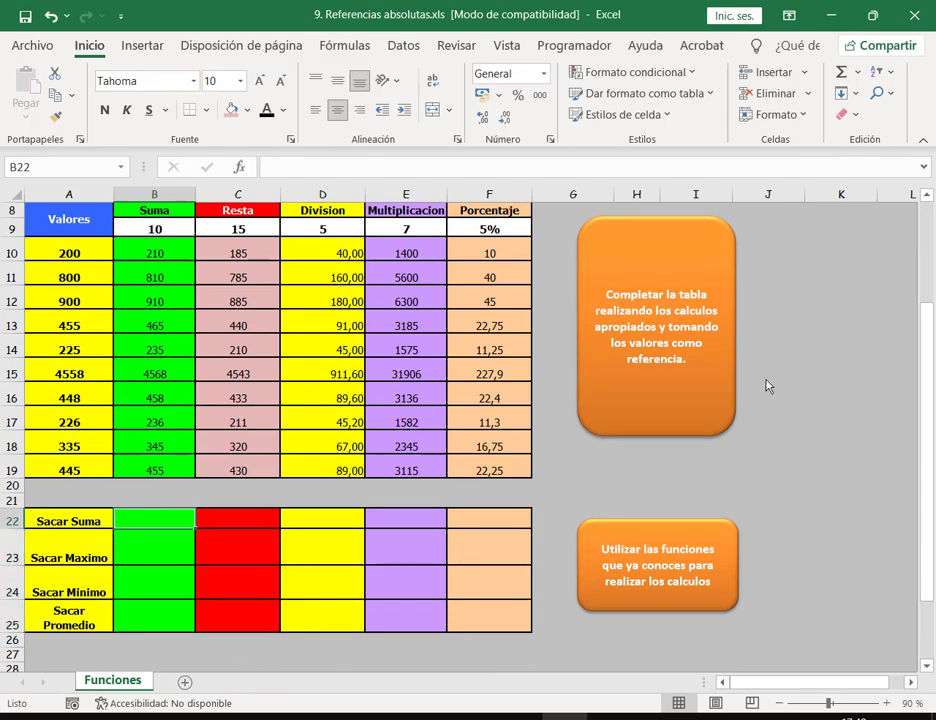
# Step: Put the AutoSum total of B10:B19 (8692) in B22
pyautogui.click(841, 72)
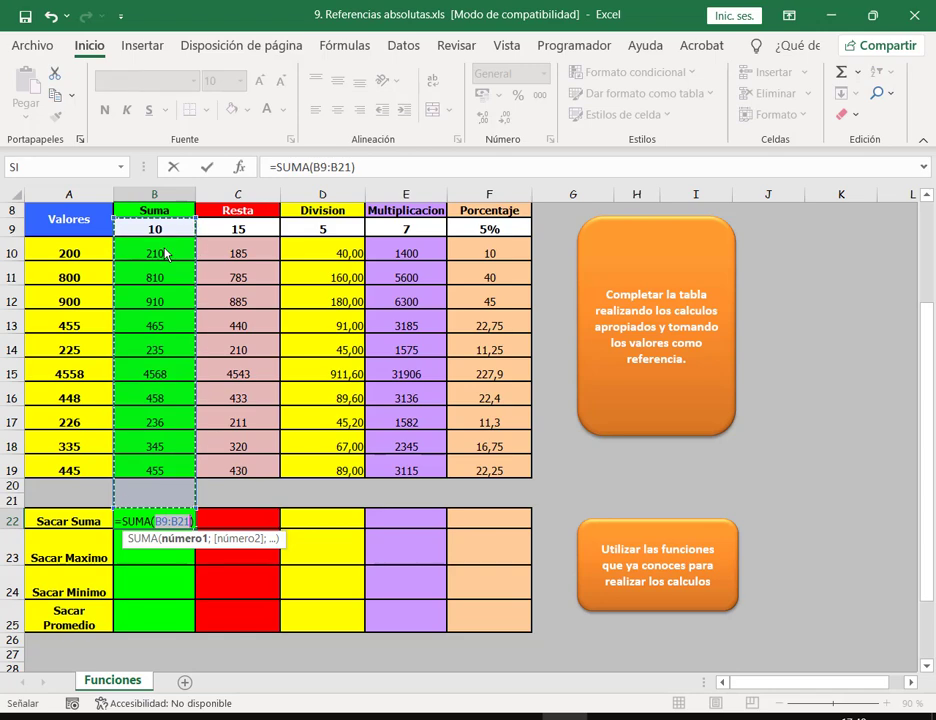
pyautogui.moveTo(166, 254); pyautogui.dragTo(203, 468)
pyautogui.press('Return')
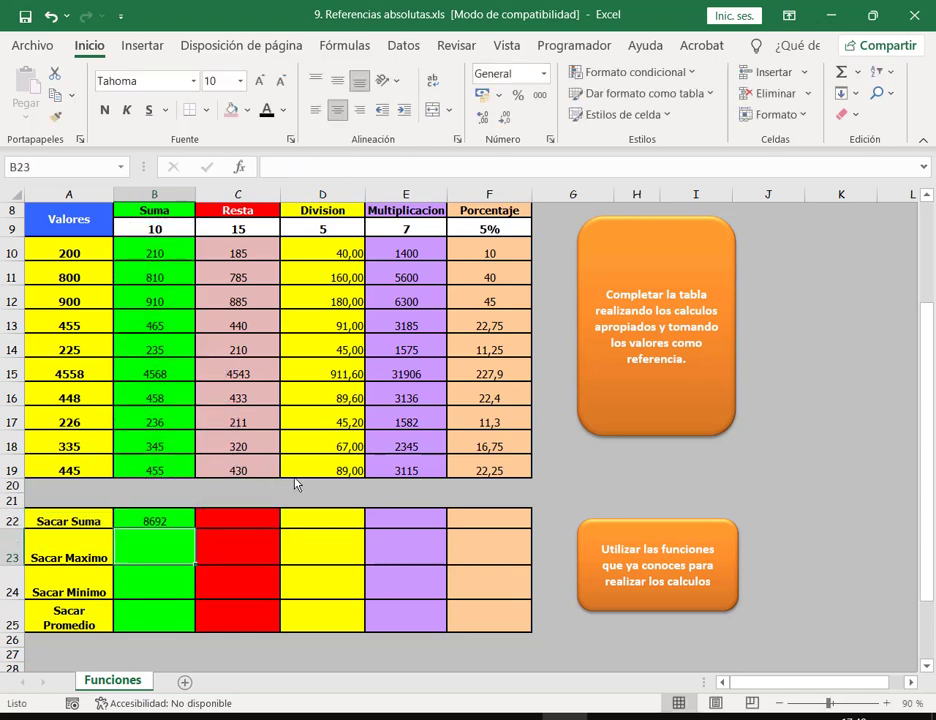
# Step: Put the maximum of B10:B19 (4568) in B23 using the AutoSum Máx function
pyautogui.click(857, 71)
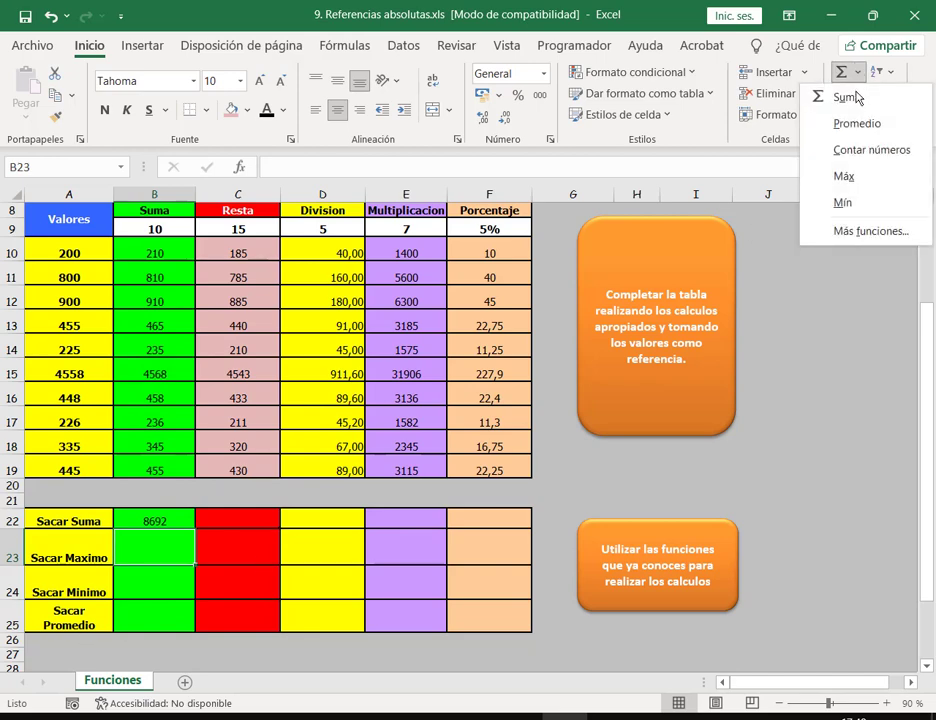
pyautogui.click(900, 178)
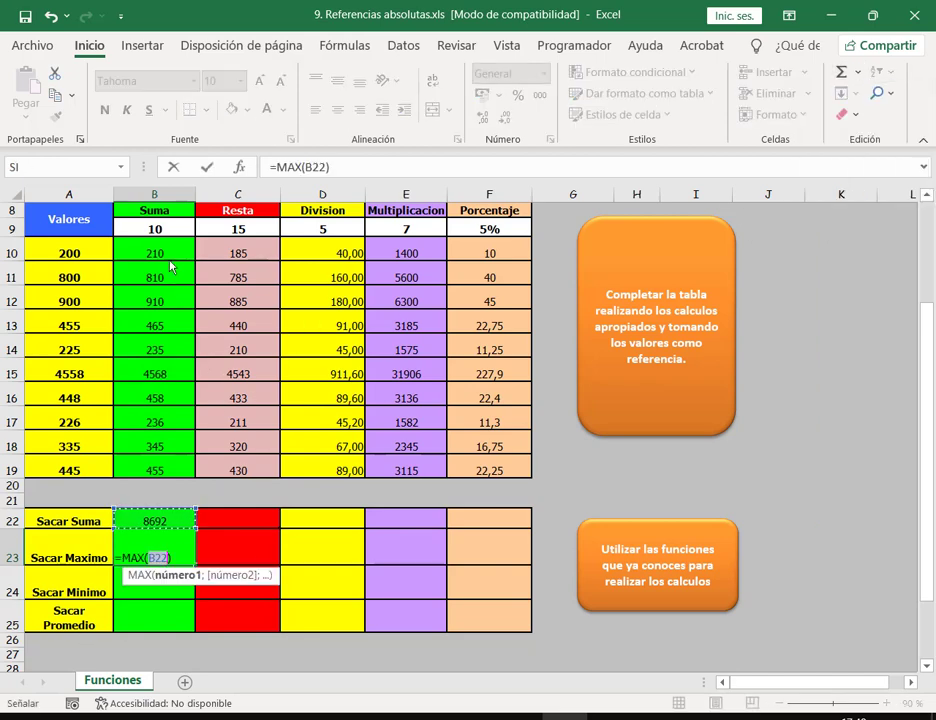
pyautogui.moveTo(165, 253); pyautogui.dragTo(158, 474)
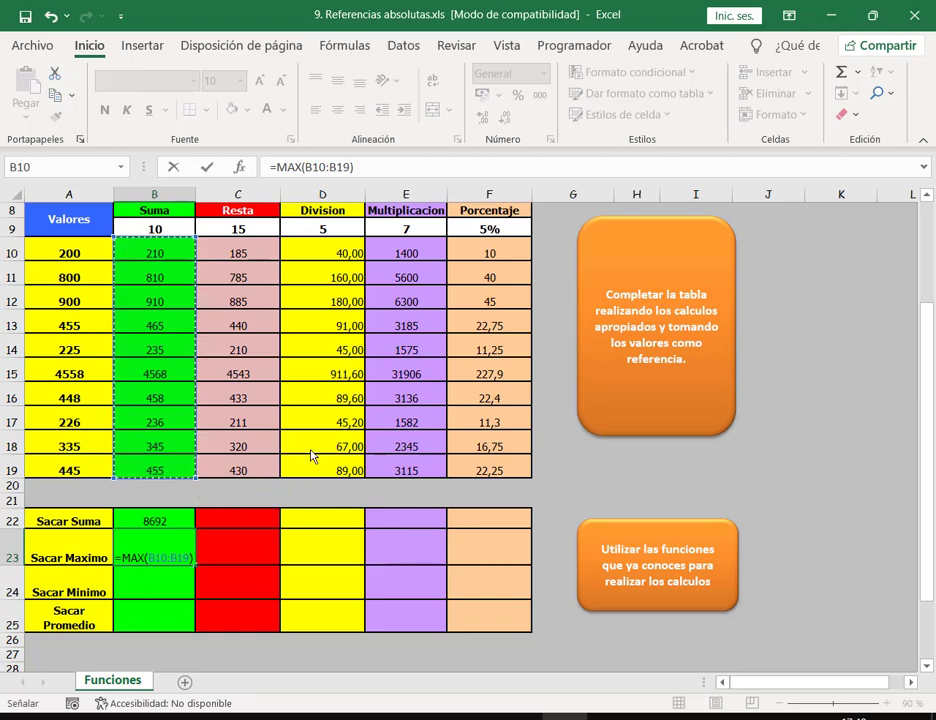
pyautogui.press('Return')
pyautogui.click(857, 72)
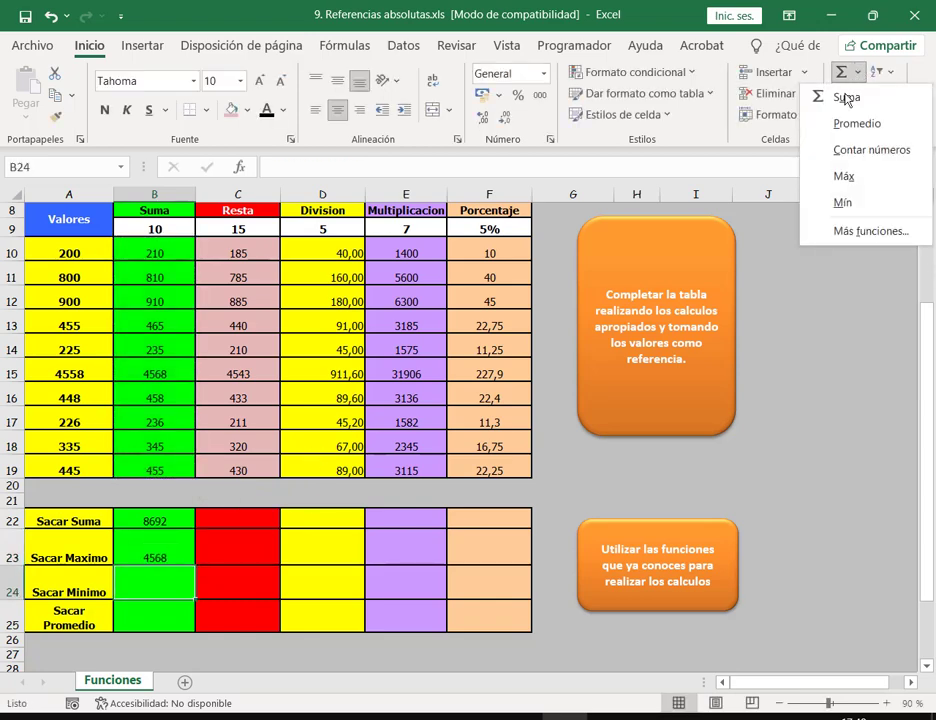
pyautogui.click(783, 203)
# Step: Add the minimum (210) in B24 and average (869,2) in B25 of B10:B19, then select the summary rows
pyautogui.moveTo(157, 251); pyautogui.dragTo(158, 472)
pyautogui.press('Return')
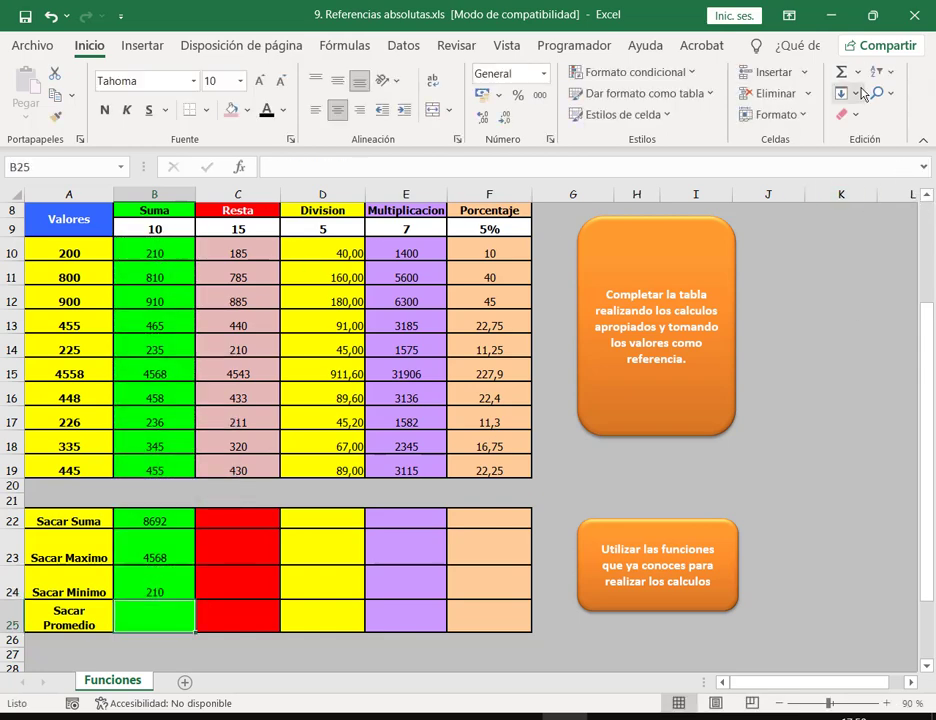
pyautogui.click(857, 72)
pyautogui.click(857, 123)
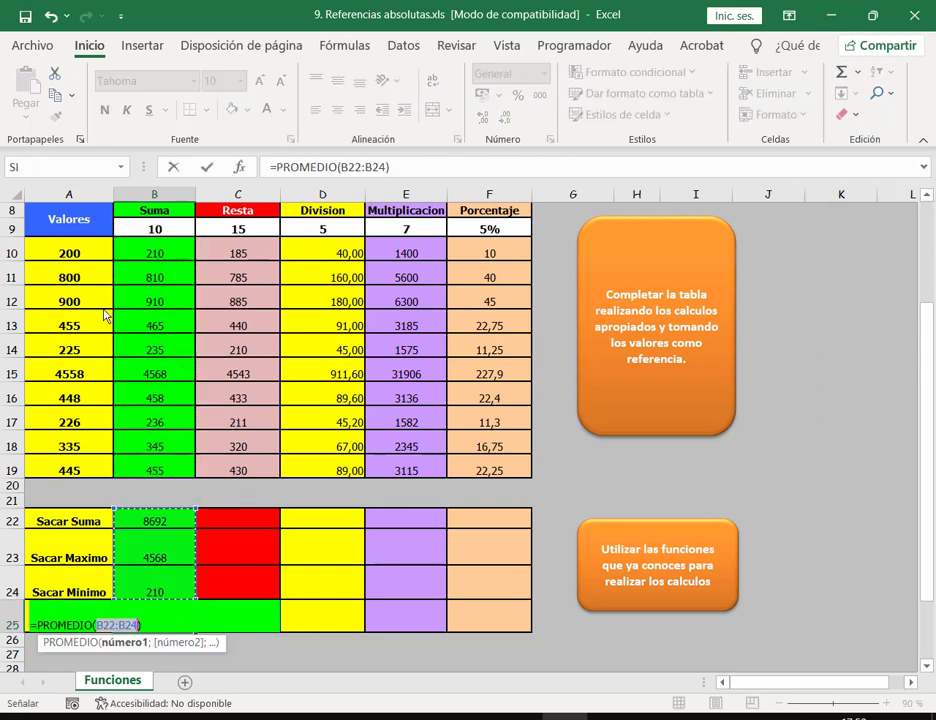
pyautogui.moveTo(167, 253); pyautogui.dragTo(166, 478)
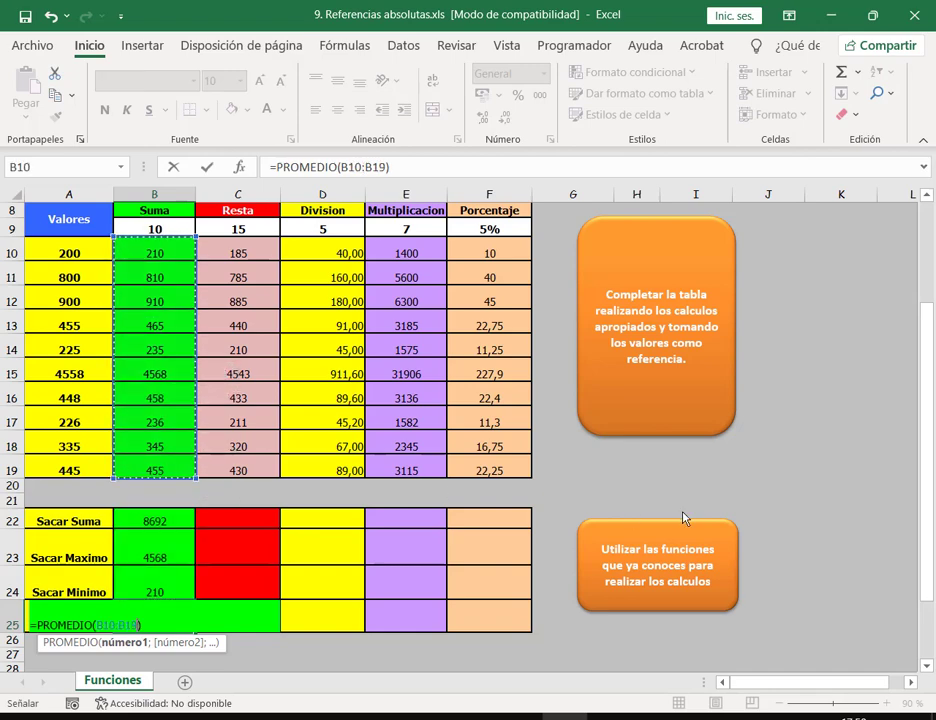
pyautogui.press('Return')
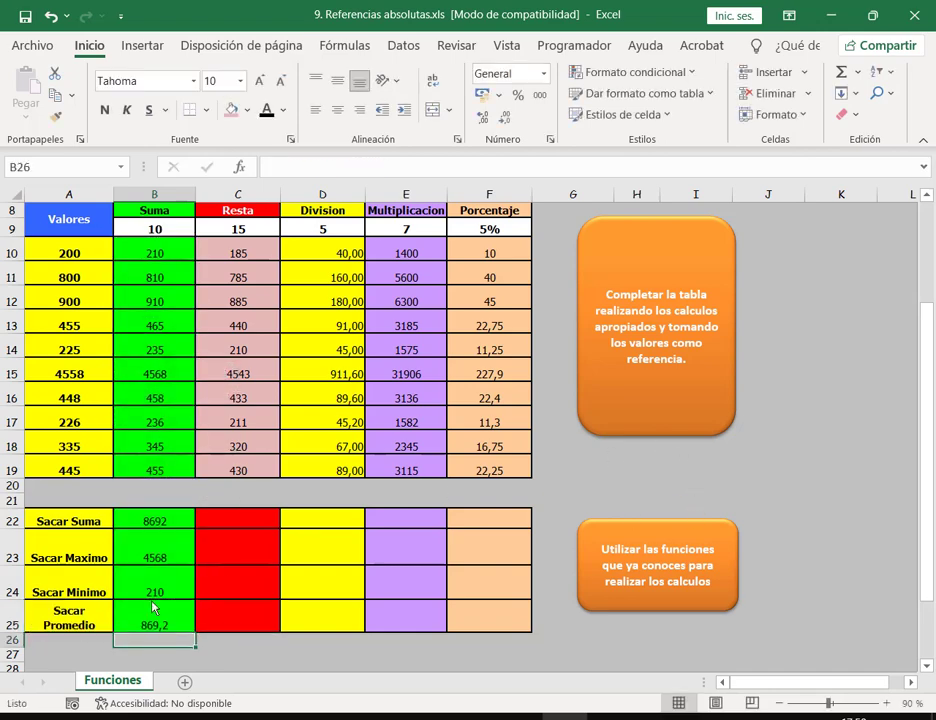
pyautogui.moveTo(175, 528); pyautogui.dragTo(515, 620)
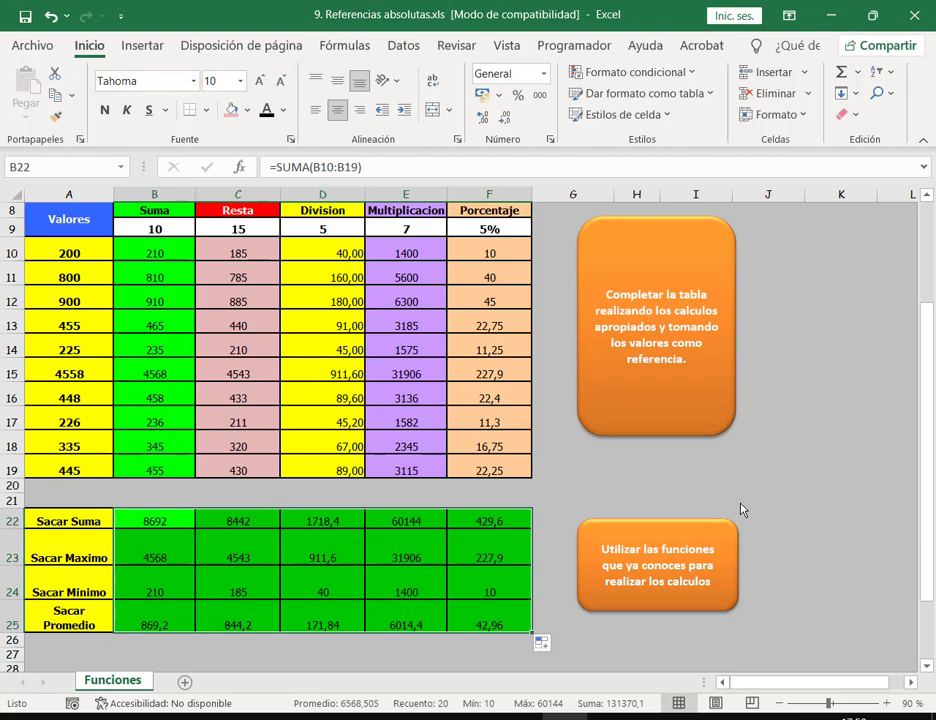
pyautogui.click(176, 531)
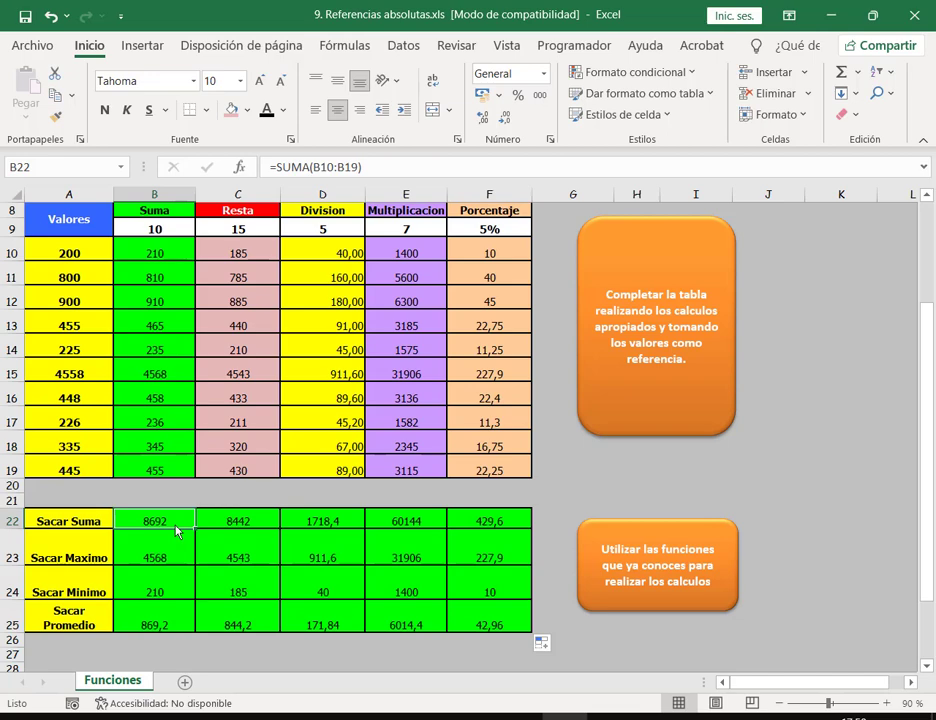
pyautogui.press('Down')
pyautogui.press('Down')
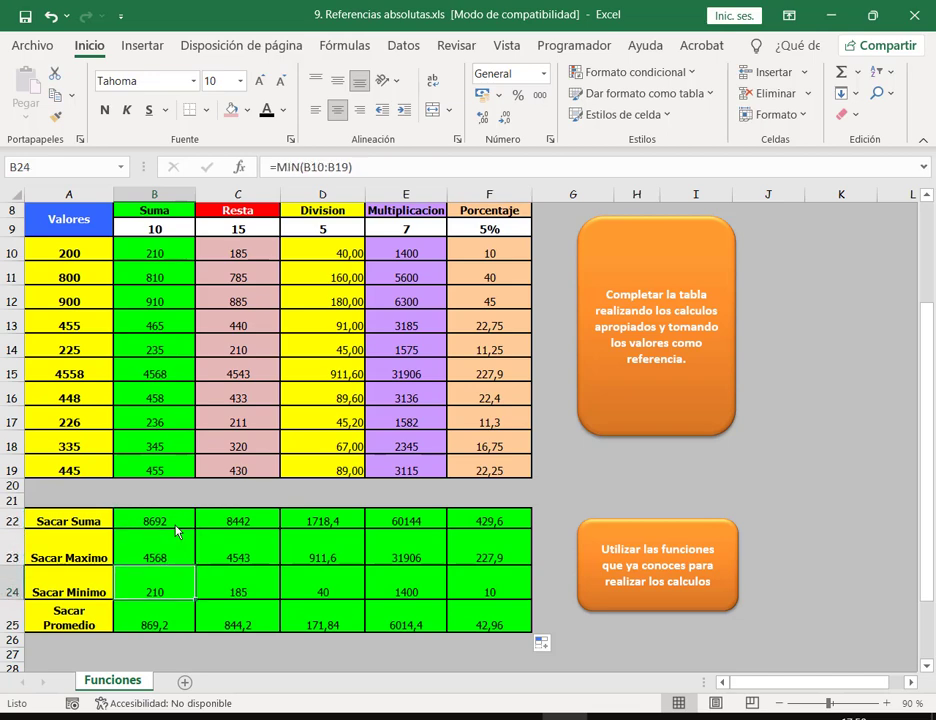
pyautogui.press('Down')
pyautogui.press('Right')
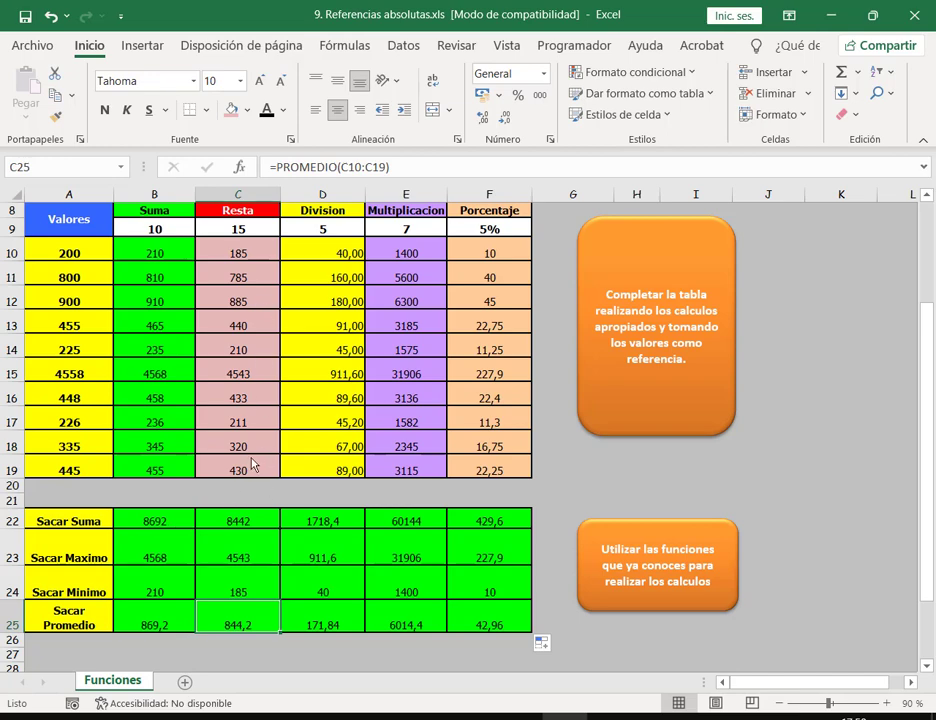
pyautogui.moveTo(240, 470); pyautogui.dragTo(488, 470)
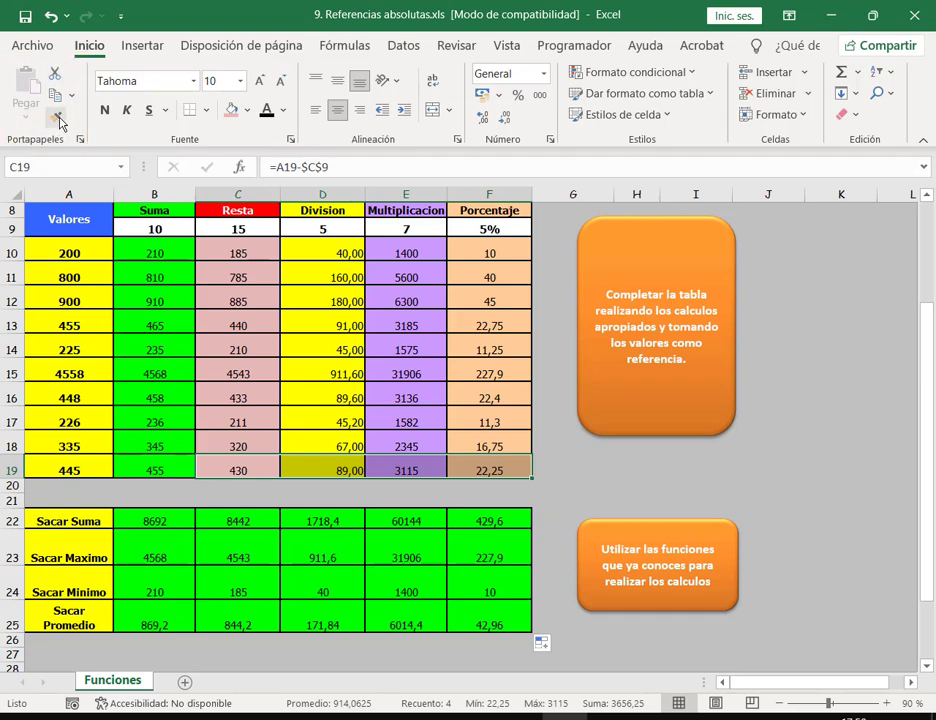
# Step: Paint the C19:F19 column fills onto summary cells C22:F25 with Copiar formato
pyautogui.click(56, 116)
pyautogui.moveTo(250, 524)
pyautogui.mouseDown()
pyautogui.moveTo(322, 590)
pyautogui.moveTo(405, 615)
pyautogui.moveTo(466, 618)
pyautogui.mouseUp()
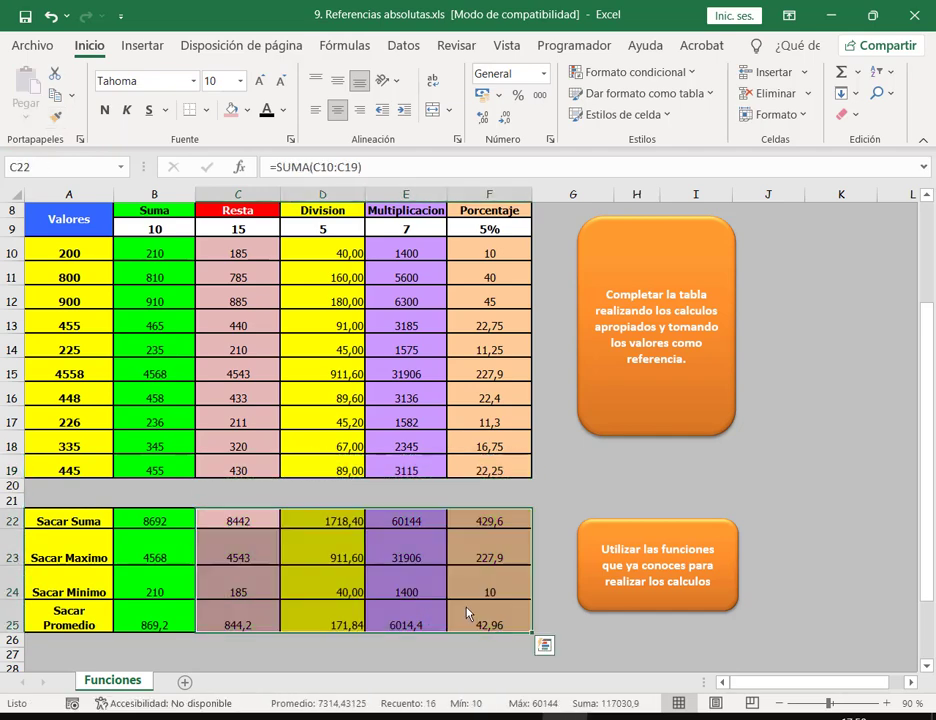
pyautogui.click(586, 491)
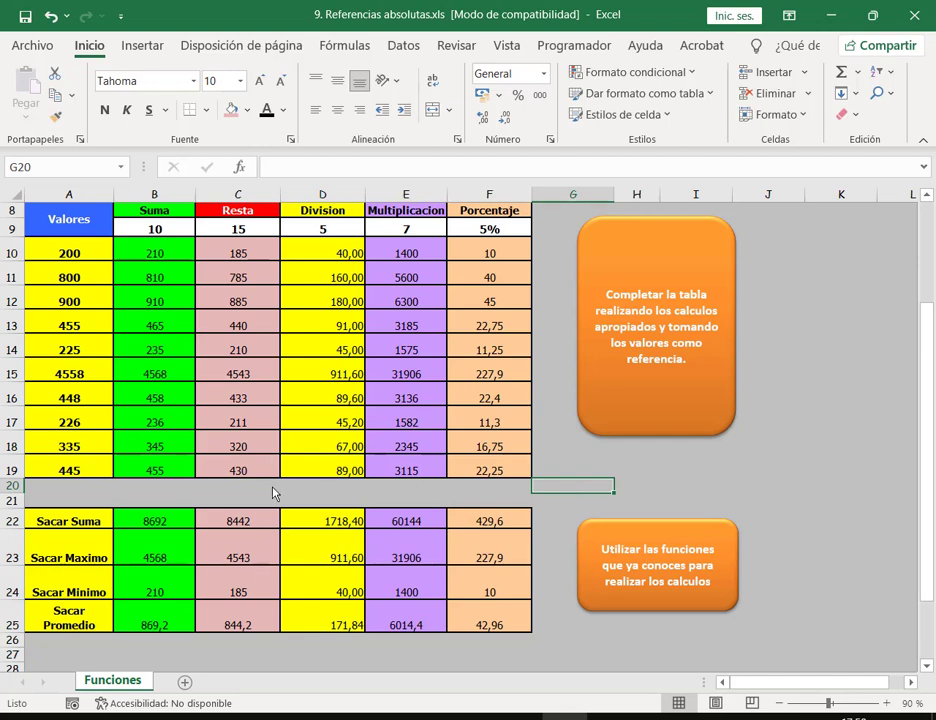
# Step: Save the .xls workbook, dismiss the compatibility checker warning, and select B22
pyautogui.click(25, 16)
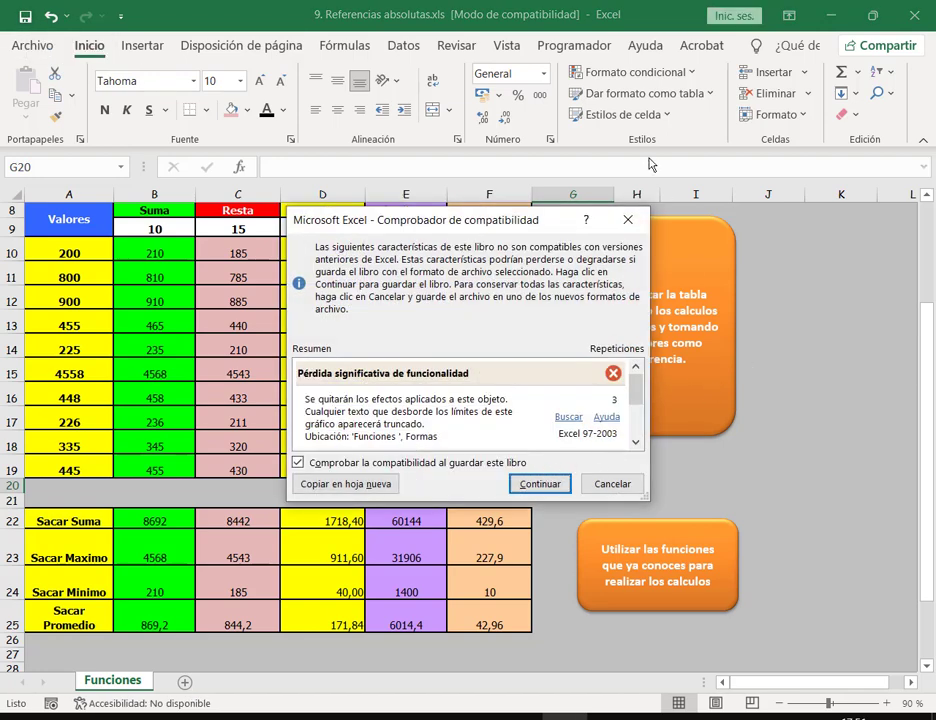
pyautogui.moveTo(534, 221); pyautogui.dragTo(551, 153)
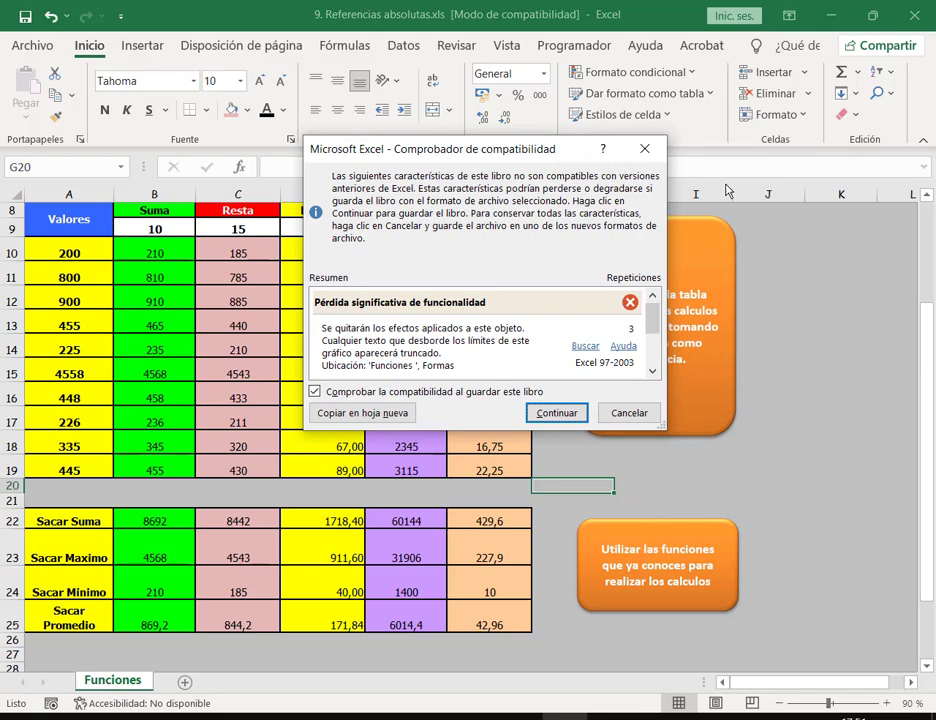
pyautogui.moveTo(456, 149); pyautogui.dragTo(739, 200)
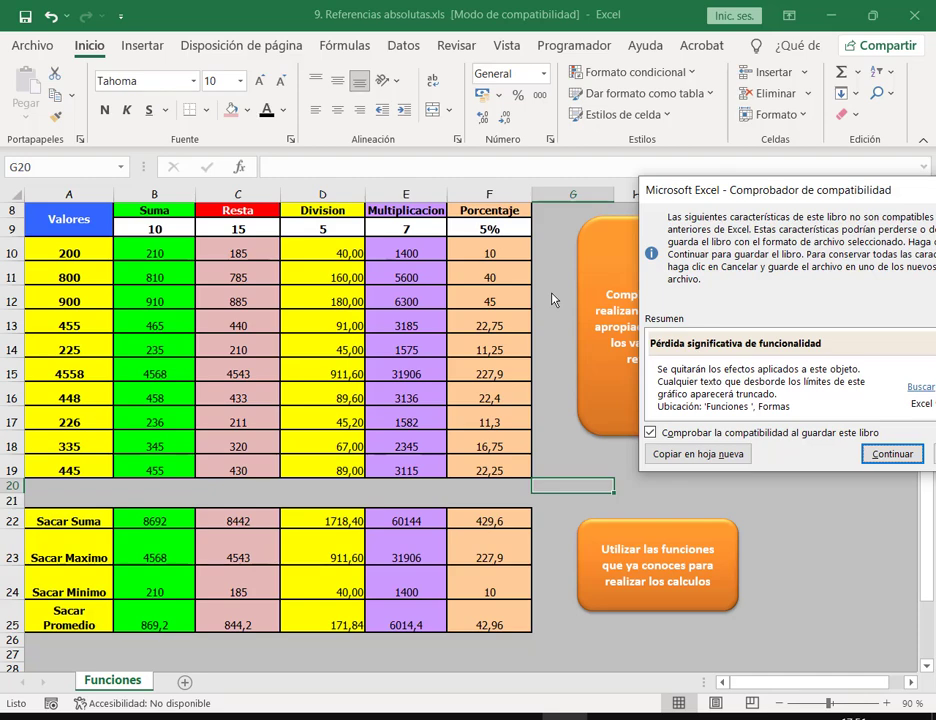
pyautogui.moveTo(745, 196); pyautogui.dragTo(587, 199)
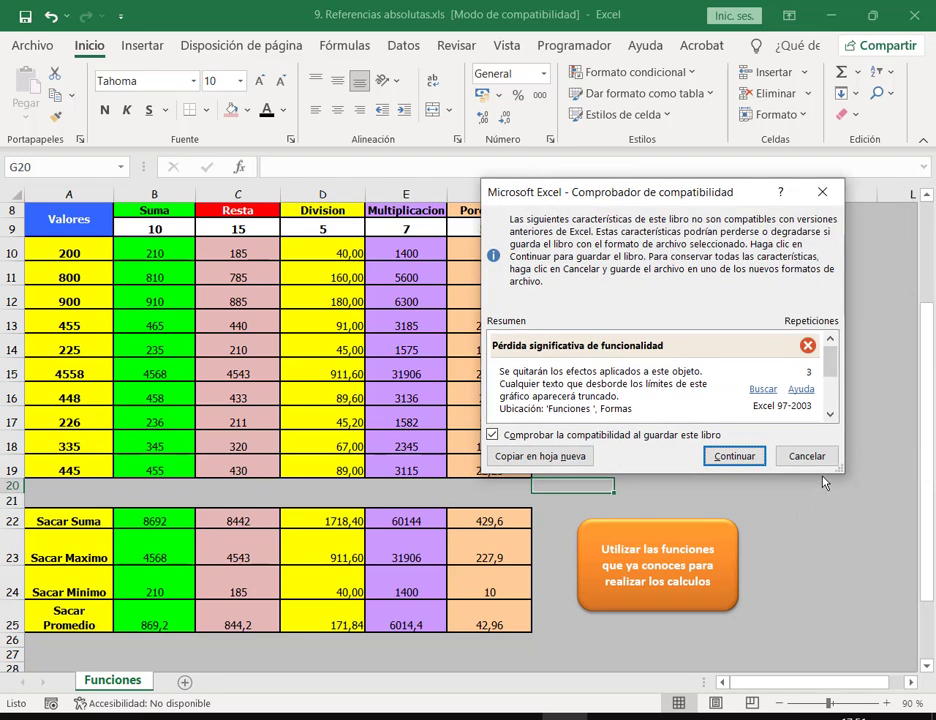
pyautogui.press('Return')
pyautogui.click(163, 521)
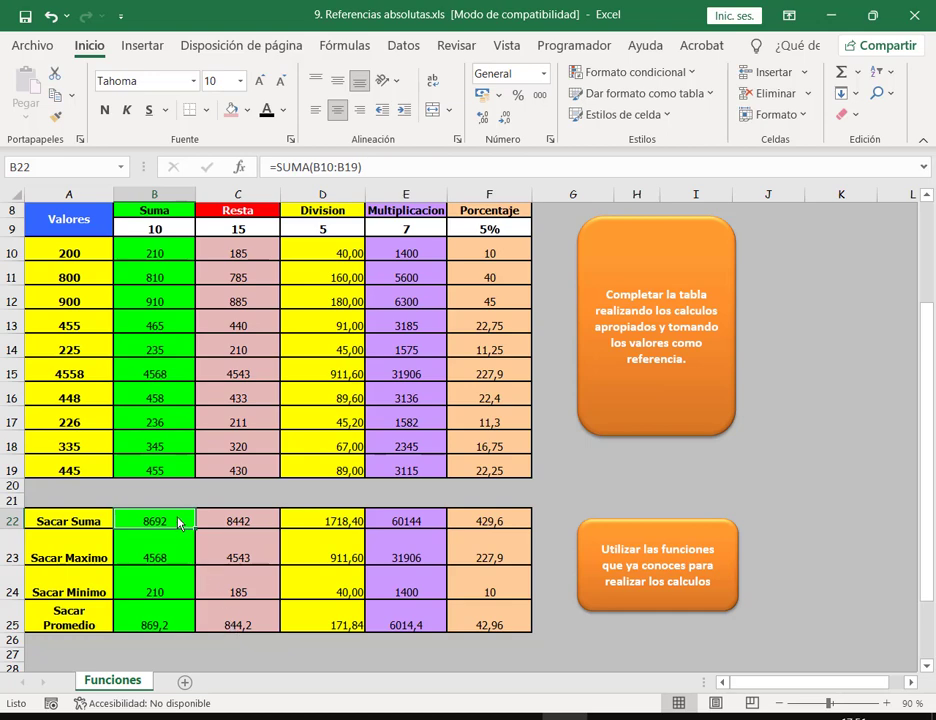
# Step: Extend the B22:B25 summary formulas across to column F
pyautogui.moveTo(178, 521); pyautogui.dragTo(167, 620)
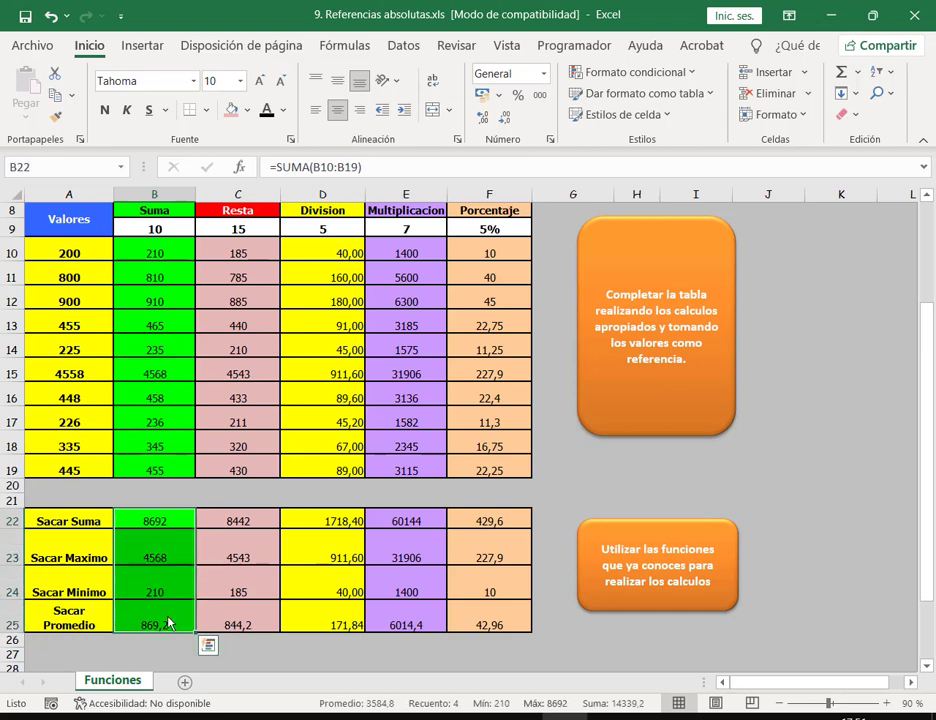
pyautogui.click(167, 651)
pyautogui.moveTo(163, 522); pyautogui.dragTo(495, 641)
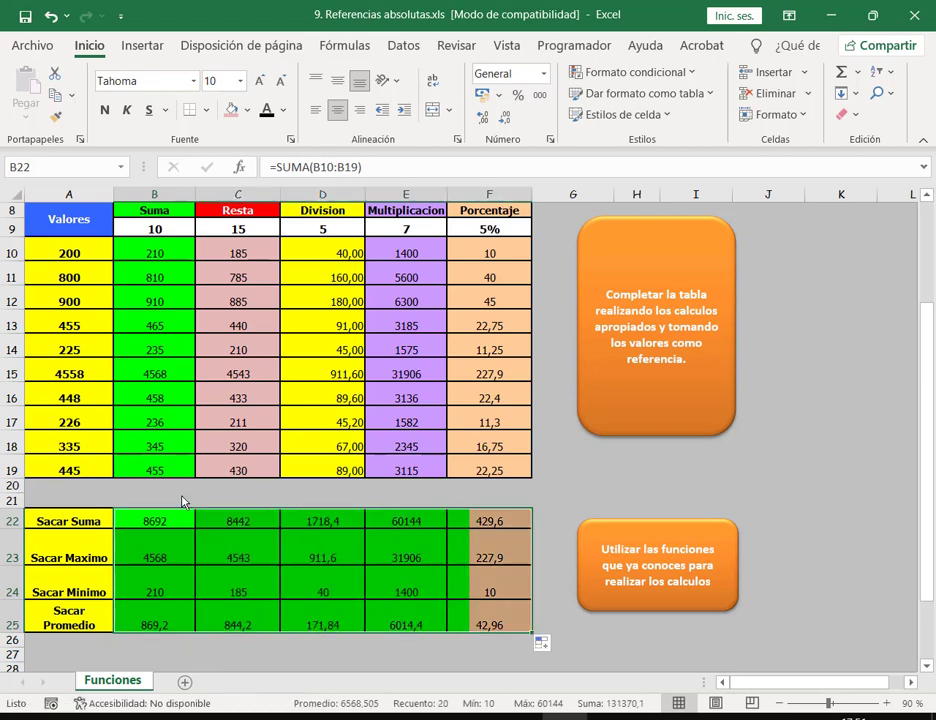
pyautogui.click(838, 501)
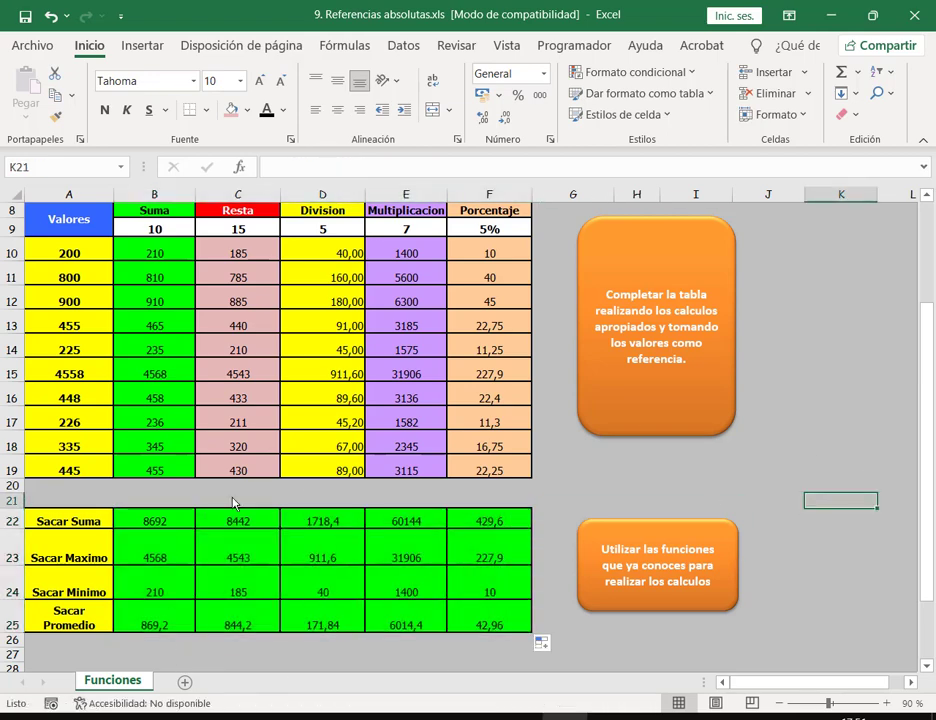
# Step: Check the copied sum and maximum formulas in C22 and C23
pyautogui.click(92, 521)
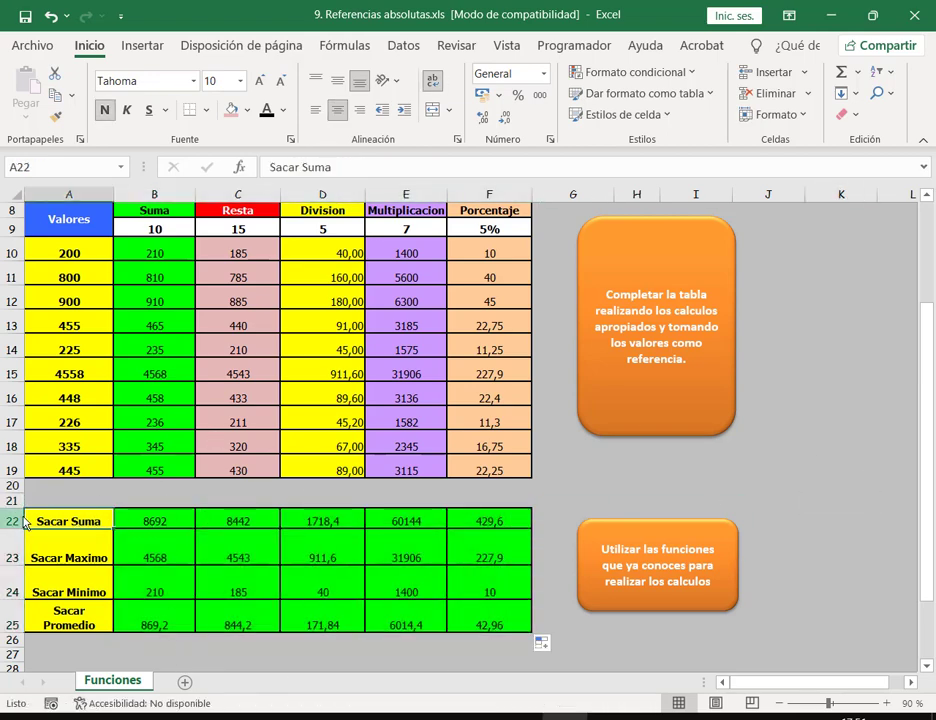
pyautogui.doubleClick(236, 526)
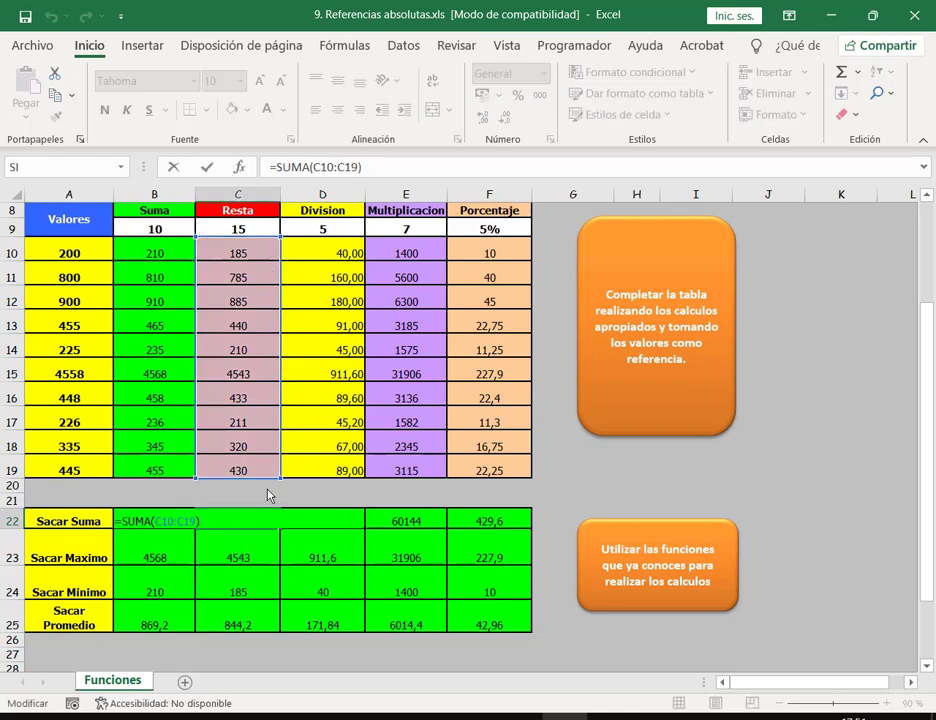
pyautogui.press('Escape')
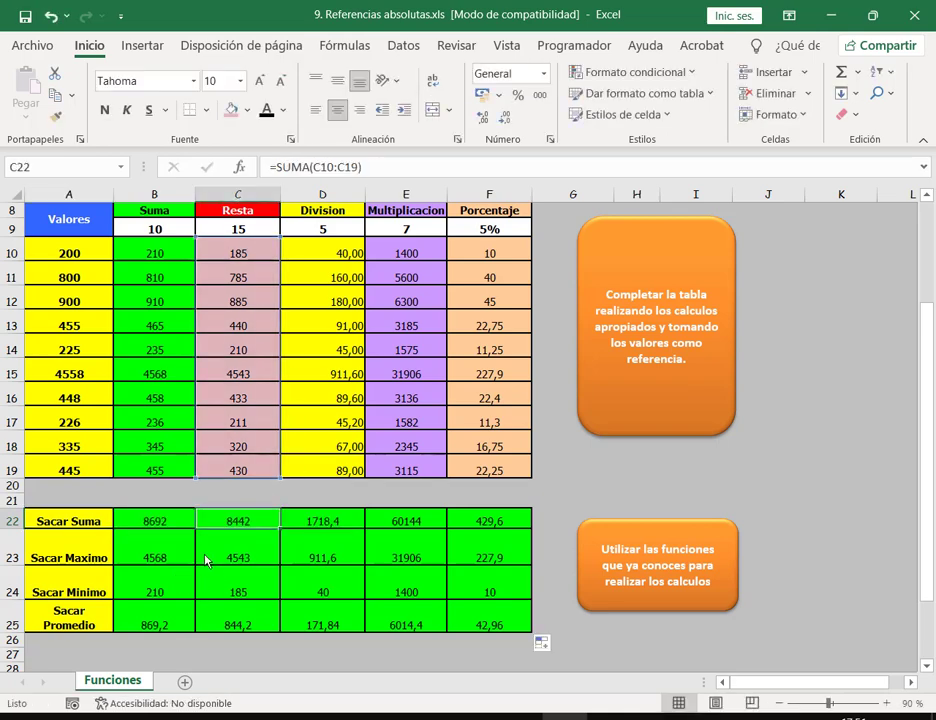
pyautogui.click(205, 561)
pyautogui.doubleClick(215, 558)
pyautogui.press('Escape')
# Step: Review the SUMA, MAX, MIN and PROMEDIO formulas in B22 through B25
pyautogui.moveTo(178, 523); pyautogui.dragTo(532, 633)
pyautogui.click(157, 555)
pyautogui.doubleClick(160, 530)
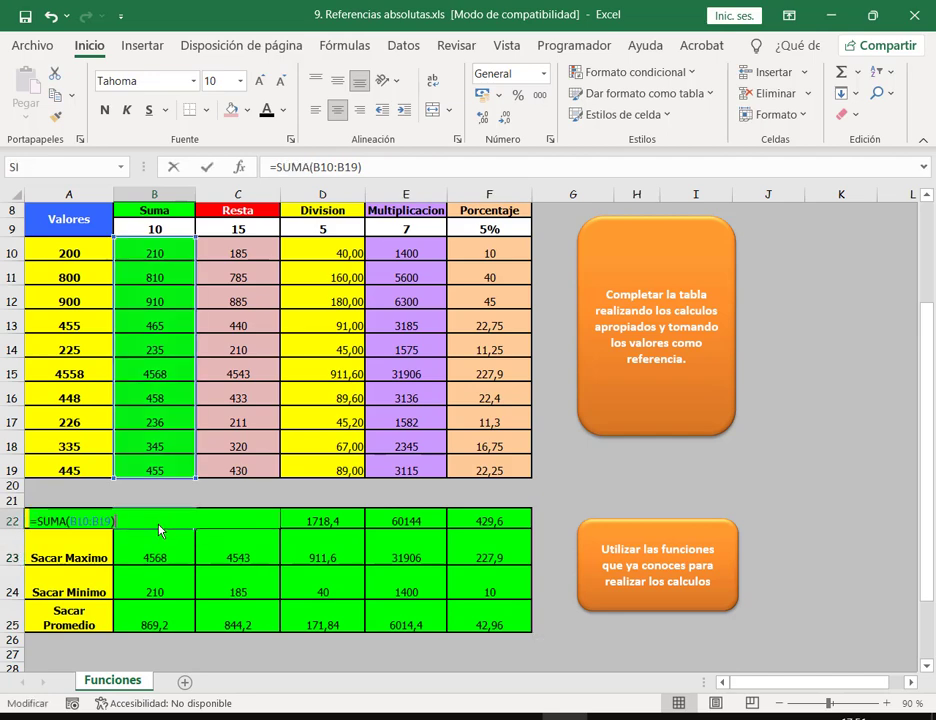
pyautogui.click(165, 558)
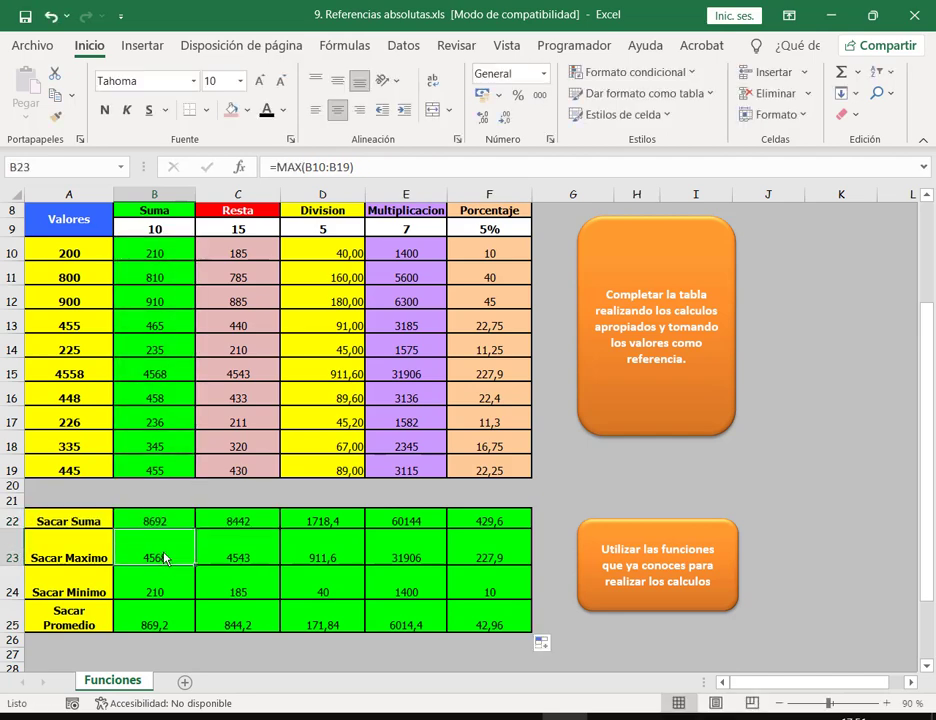
pyautogui.doubleClick(165, 558)
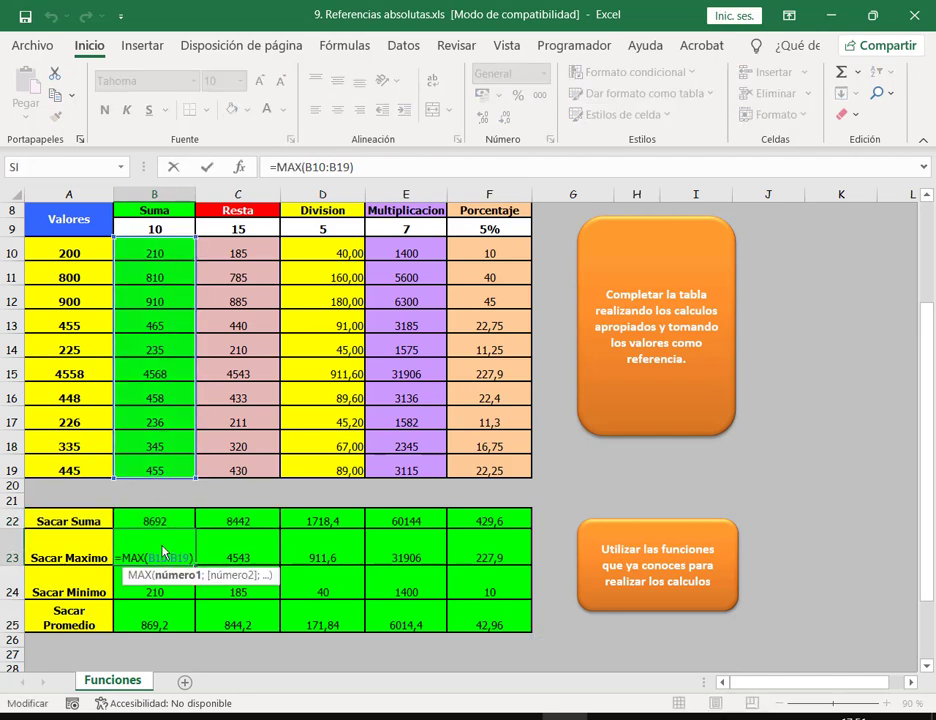
pyautogui.press('Escape')
pyautogui.doubleClick(167, 592)
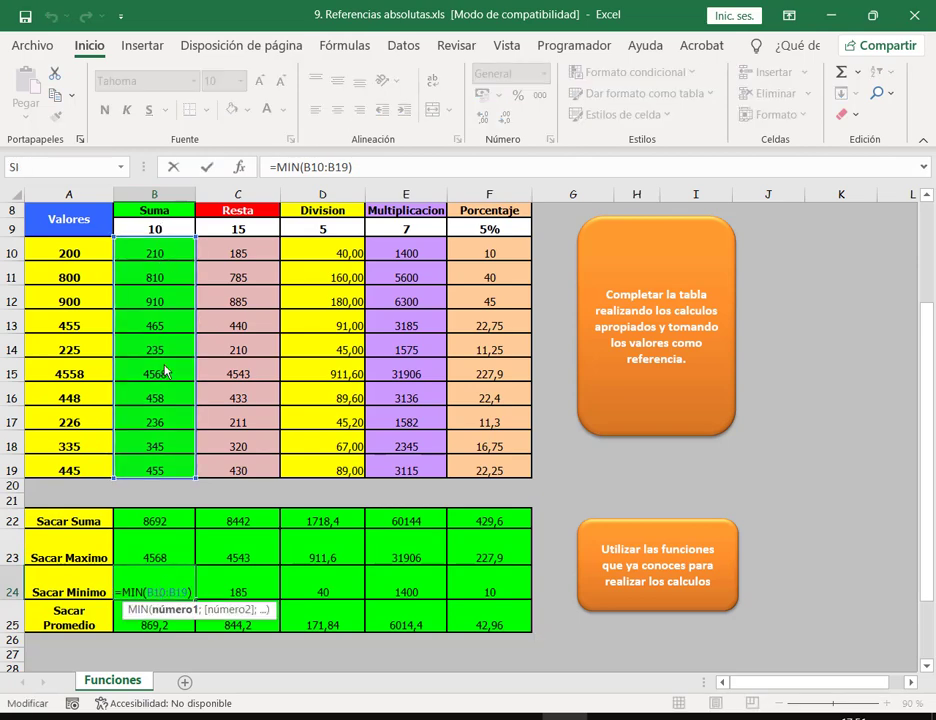
pyautogui.press('Escape')
pyautogui.doubleClick(155, 622)
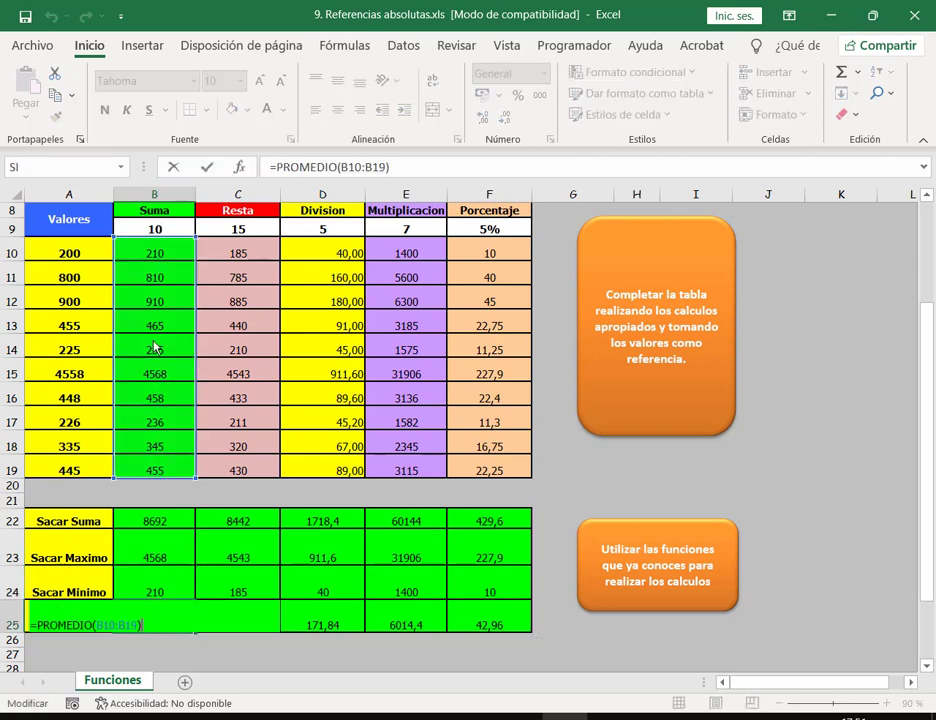
pyautogui.press('Escape')
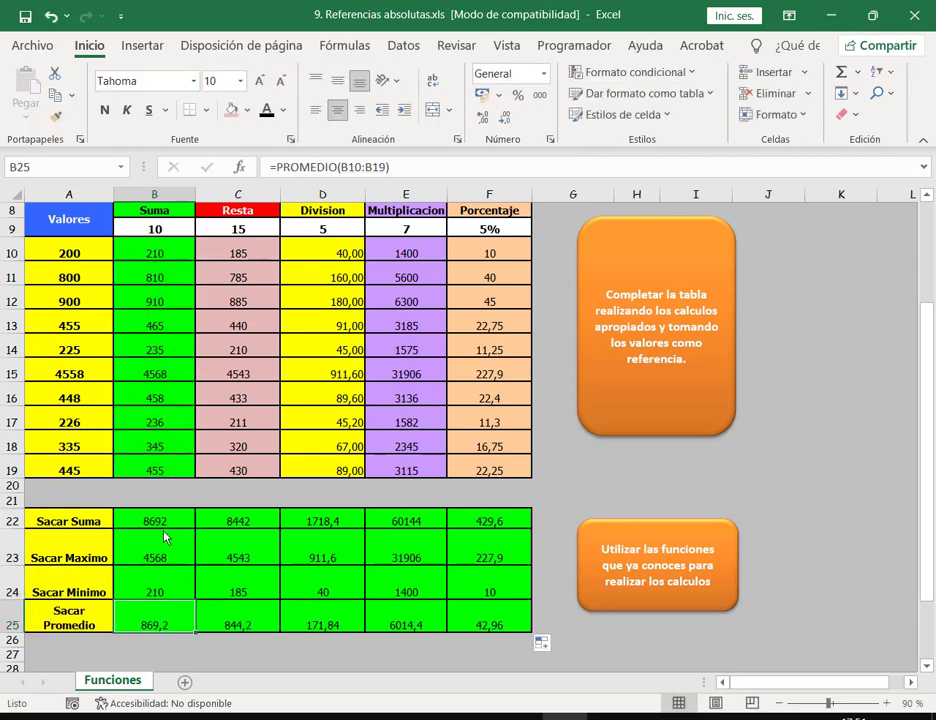
# Step: Recheck column C's average, minimum, maximum and sum formulas from C25 up to C22
pyautogui.doubleClick(238, 622)
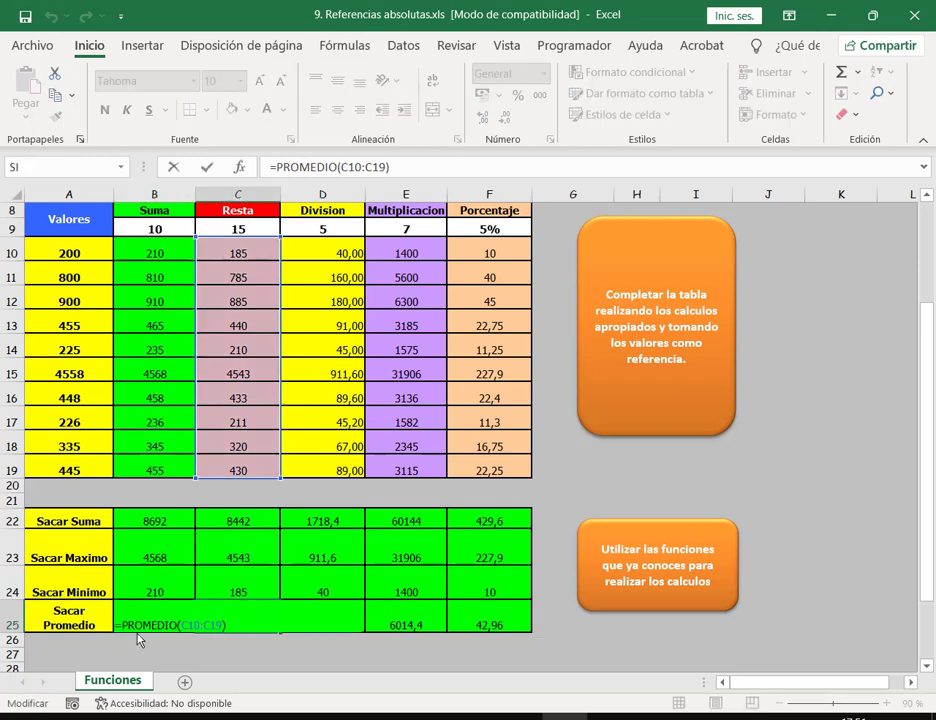
pyautogui.press('F2')
pyautogui.click(240, 588)
pyautogui.doubleClick(240, 588)
pyautogui.press('Escape')
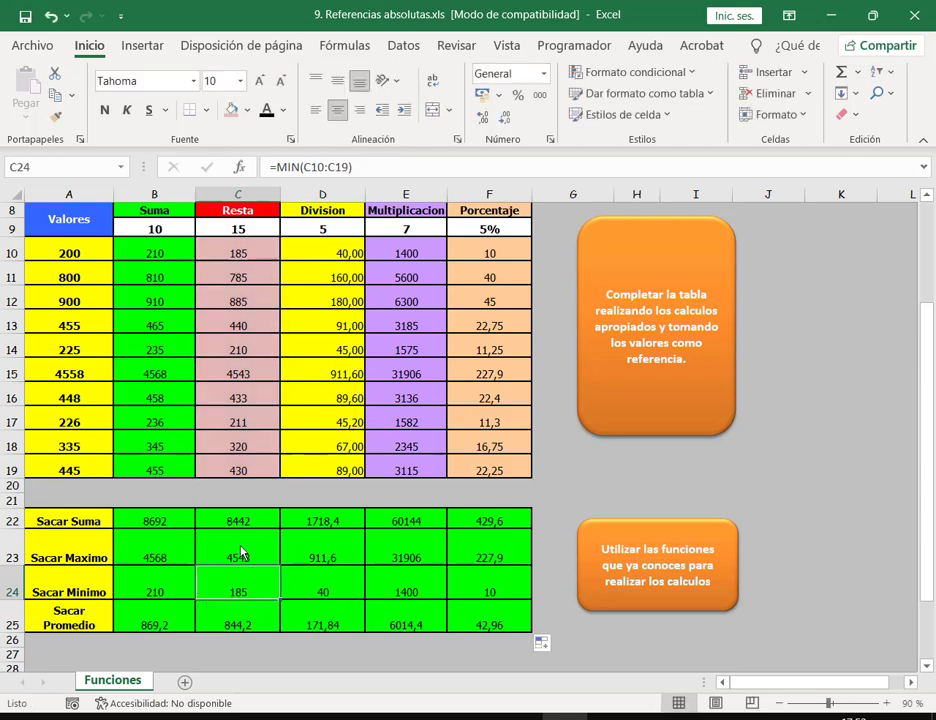
pyautogui.doubleClick(240, 551)
pyautogui.press('Escape')
pyautogui.doubleClick(244, 522)
pyautogui.press('Escape')
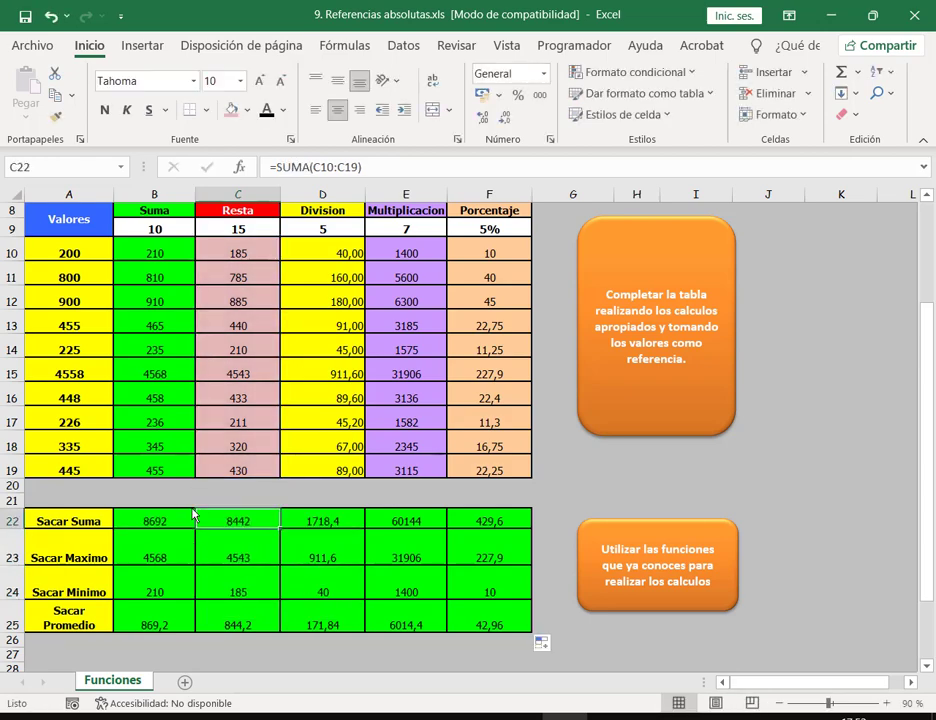
pyautogui.click(170, 531)
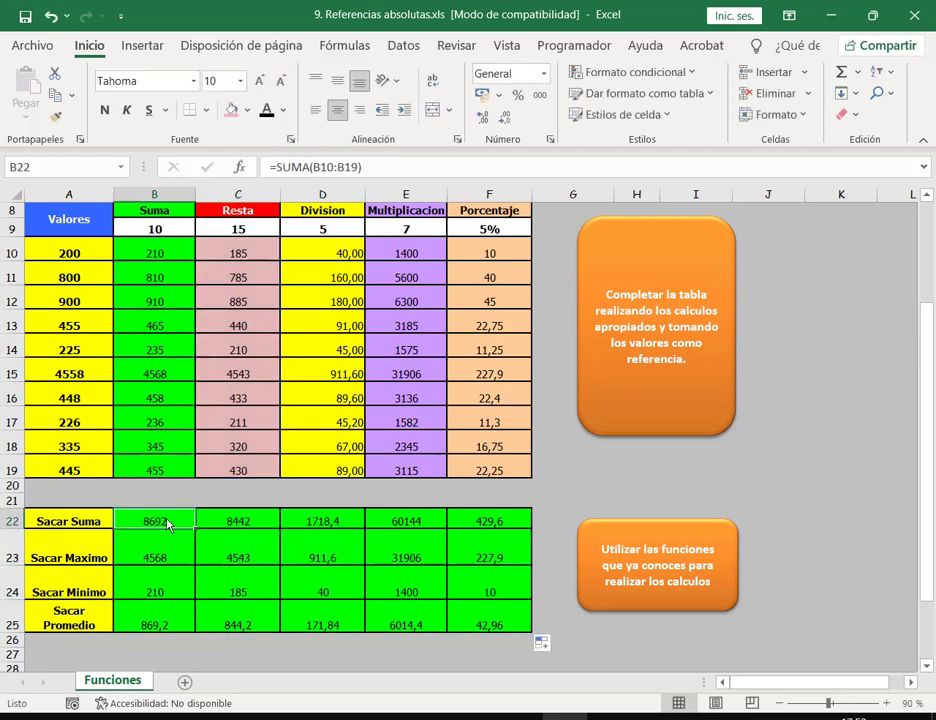
pyautogui.moveTo(175, 527); pyautogui.dragTo(190, 622)
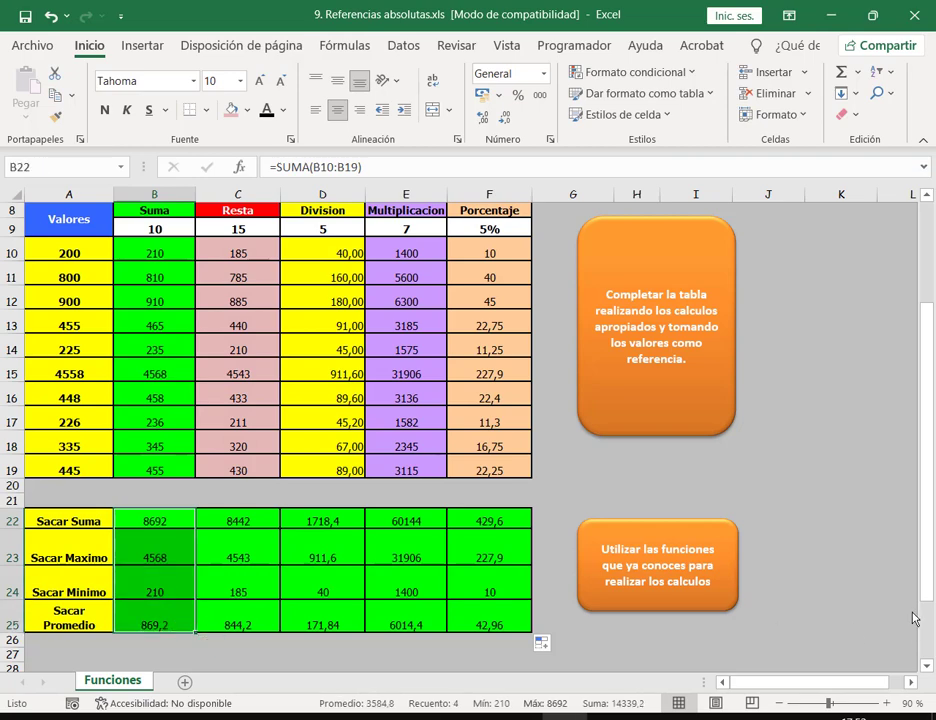
pyautogui.click(840, 578)
pyautogui.scroll(-1, 155, 486)
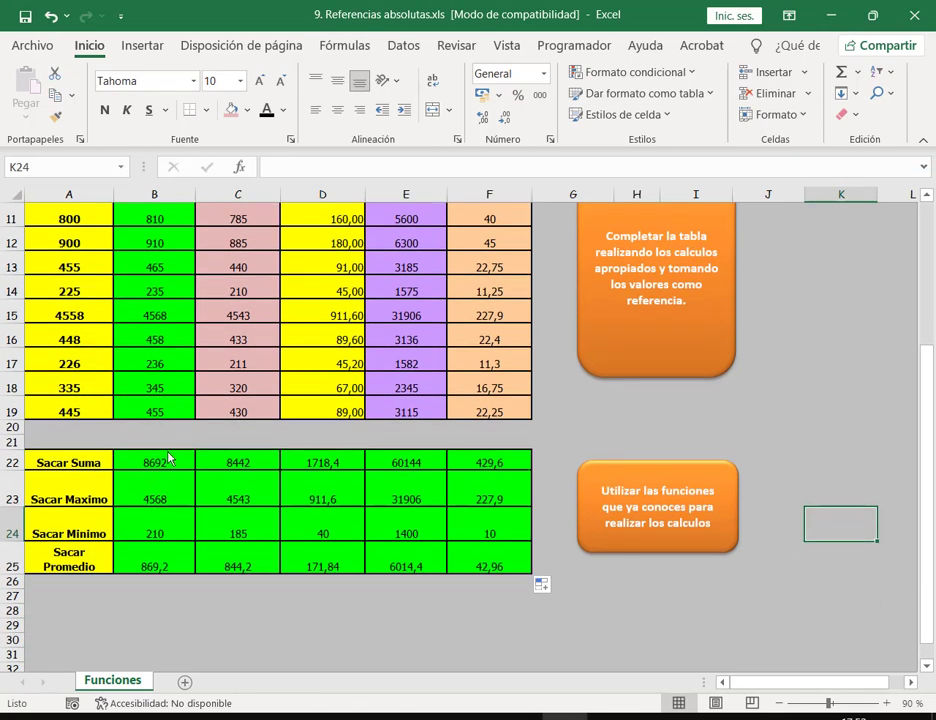
pyautogui.click(168, 458)
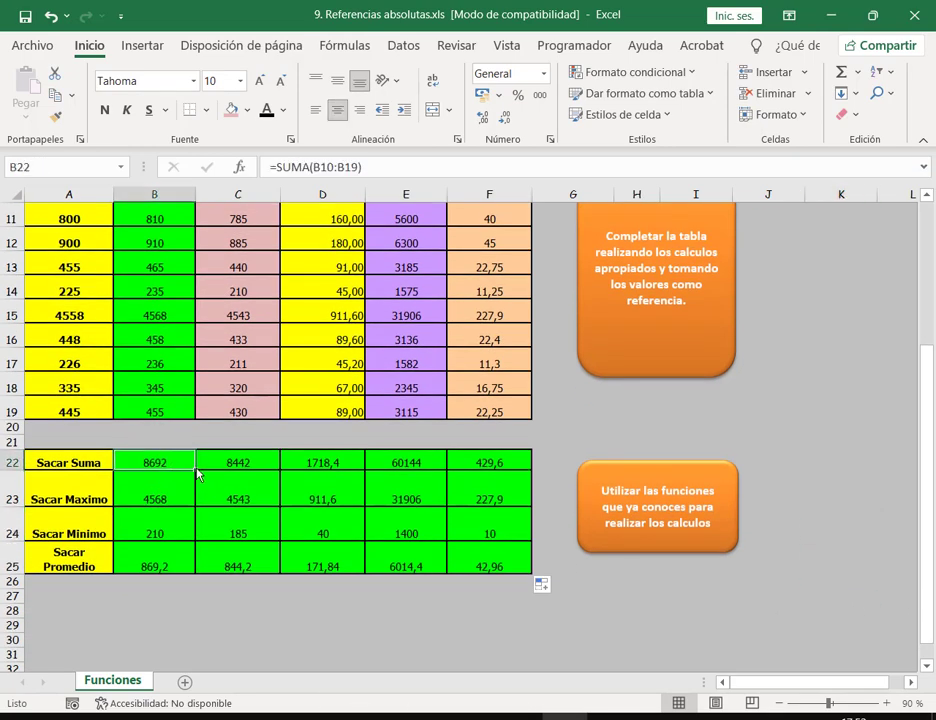
pyautogui.moveTo(197, 474); pyautogui.dragTo(487, 476)
pyautogui.moveTo(175, 560); pyautogui.dragTo(490, 476)
pyautogui.hotkey('ctrl', 'z')
pyautogui.hotkey('ctrl', 'z')
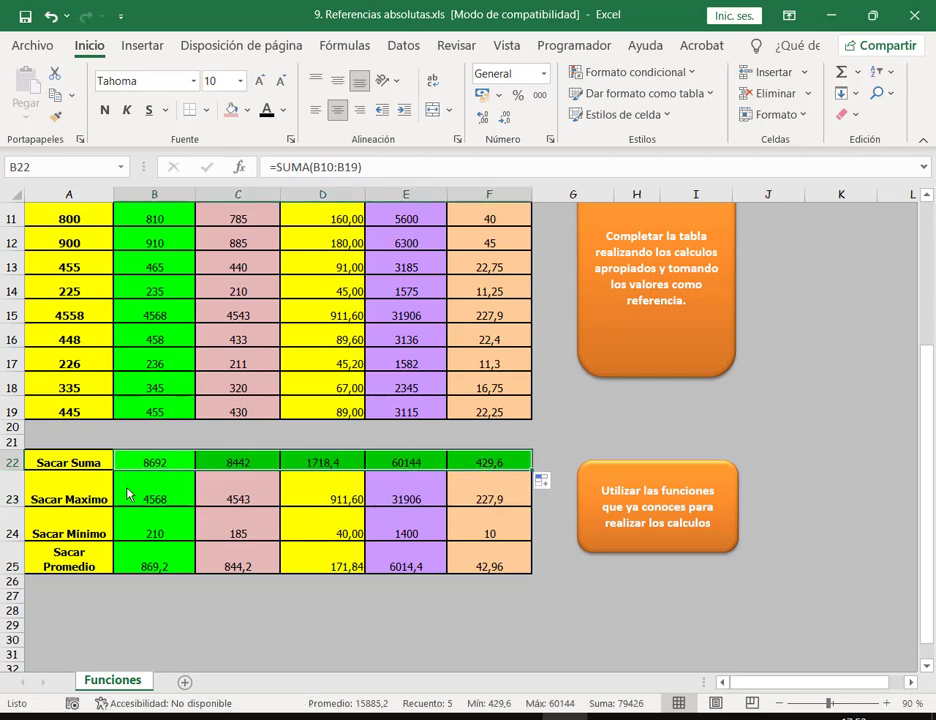
pyautogui.moveTo(128, 492); pyautogui.dragTo(140, 565)
pyautogui.moveTo(197, 573); pyautogui.dragTo(500, 585)
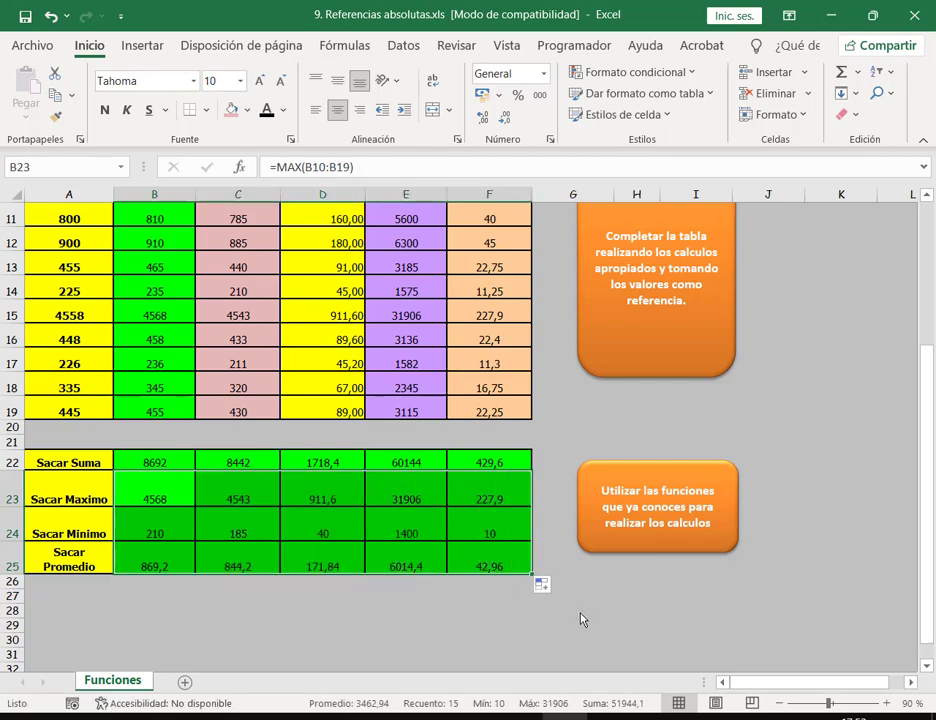
pyautogui.click(579, 614)
pyautogui.scroll(1, 578, 617)
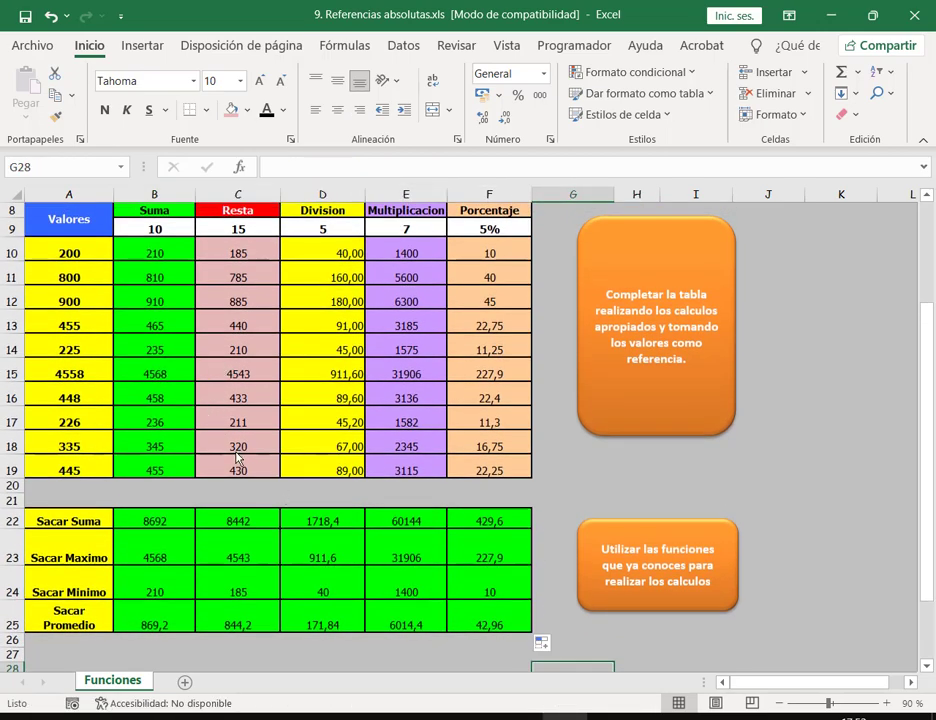
# Step: Copy the C19:F19 formatting onto summary cells C22:F25 with Format Painter, then save the workbook
pyautogui.moveTo(238, 468); pyautogui.dragTo(488, 478)
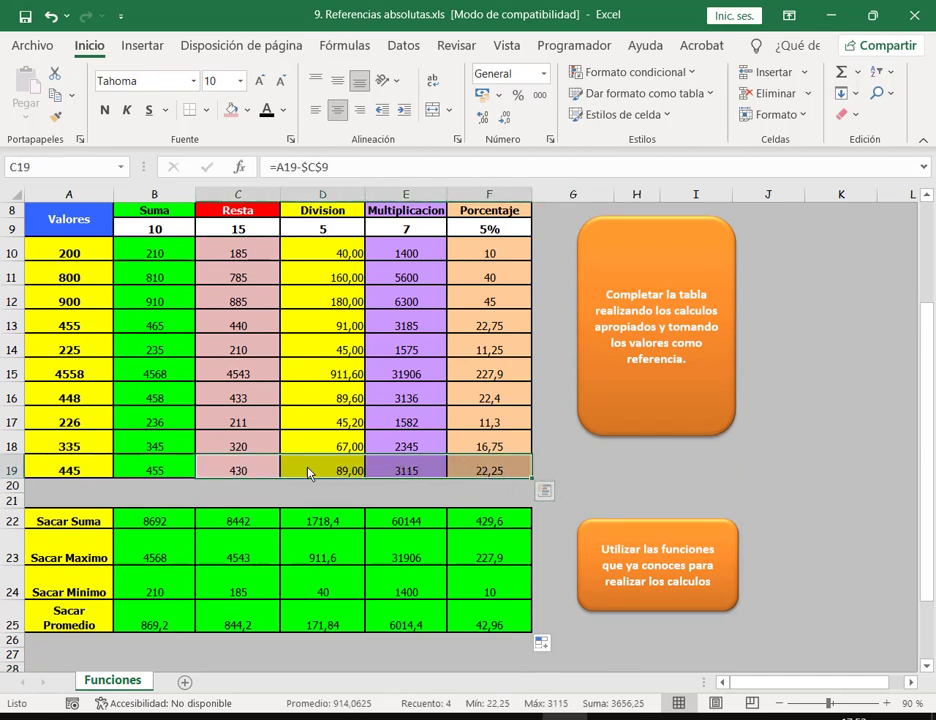
pyautogui.click(56, 119)
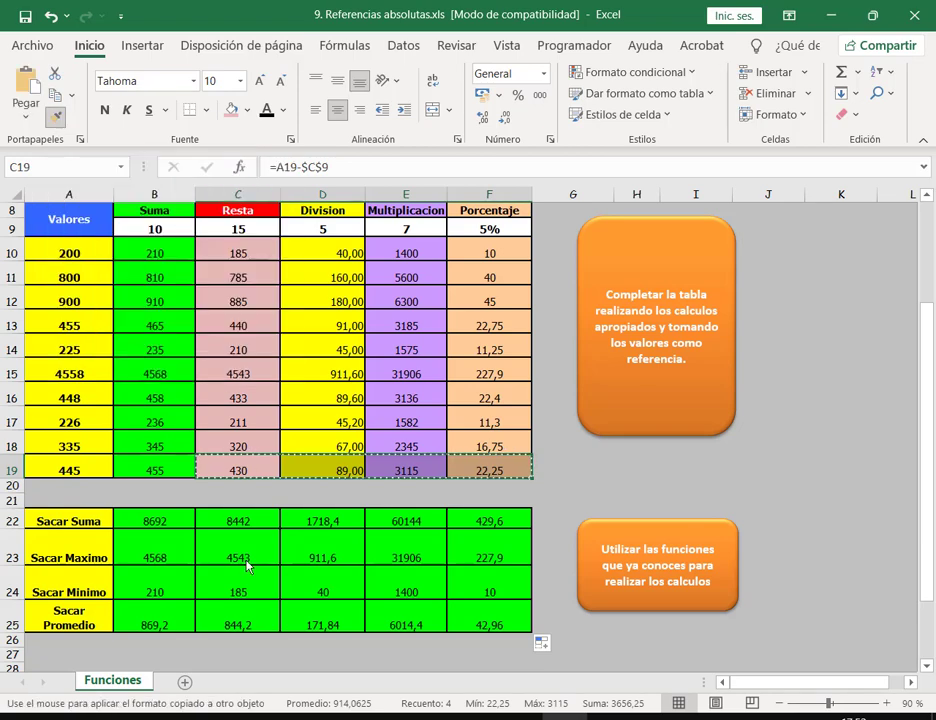
pyautogui.moveTo(257, 524)
pyautogui.mouseDown()
pyautogui.moveTo(240, 556)
pyautogui.moveTo(330, 598)
pyautogui.moveTo(483, 623)
pyautogui.mouseUp()
pyautogui.click(783, 520)
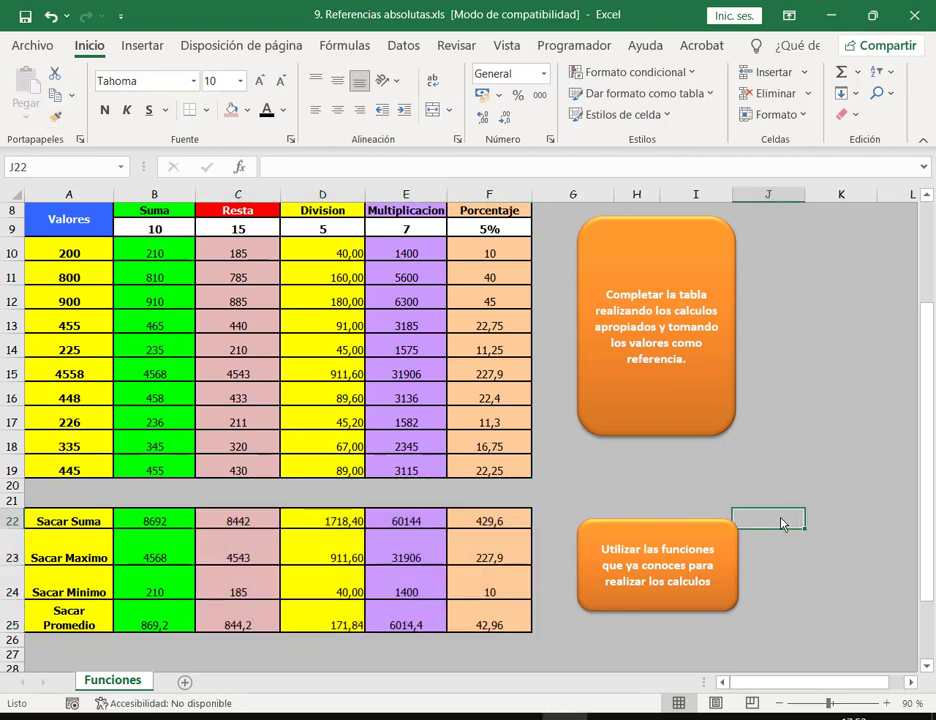
pyautogui.hotkey('ctrl', 's')
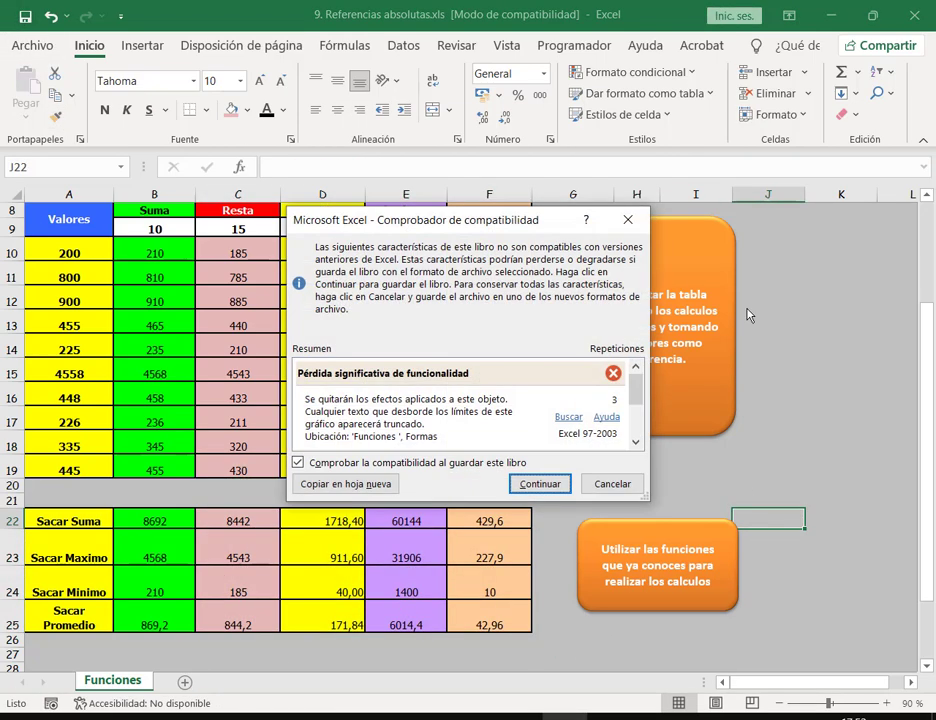
# Step: Review the compatibility issues, keep check-on-save enabled, and save 9. Referencias absolutas.xls in .xls format
pyautogui.moveTo(434, 219); pyautogui.dragTo(442, 133)
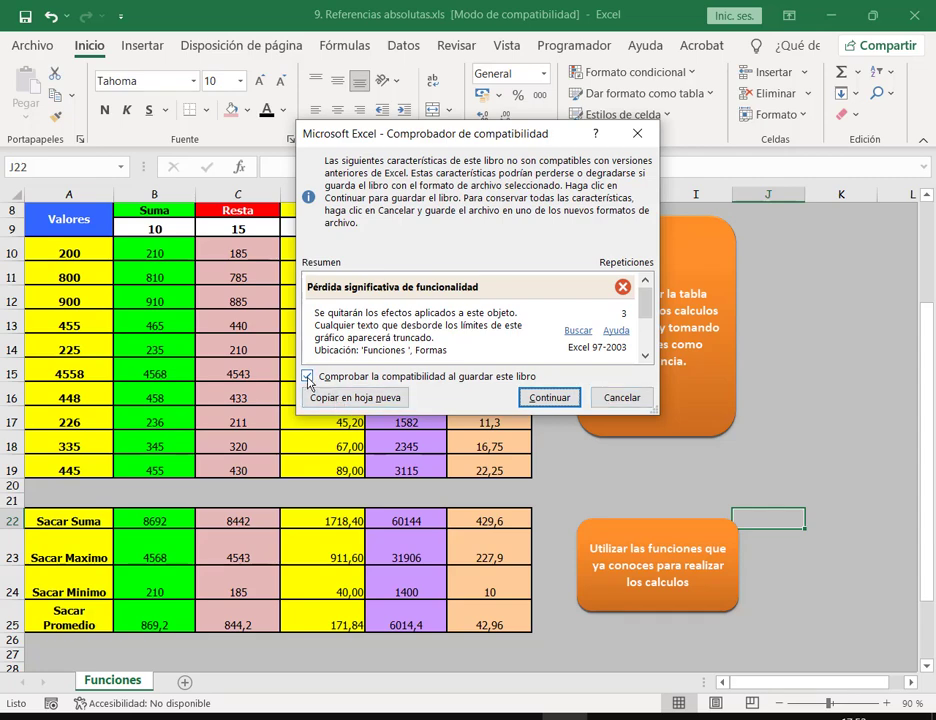
pyautogui.click(307, 376)
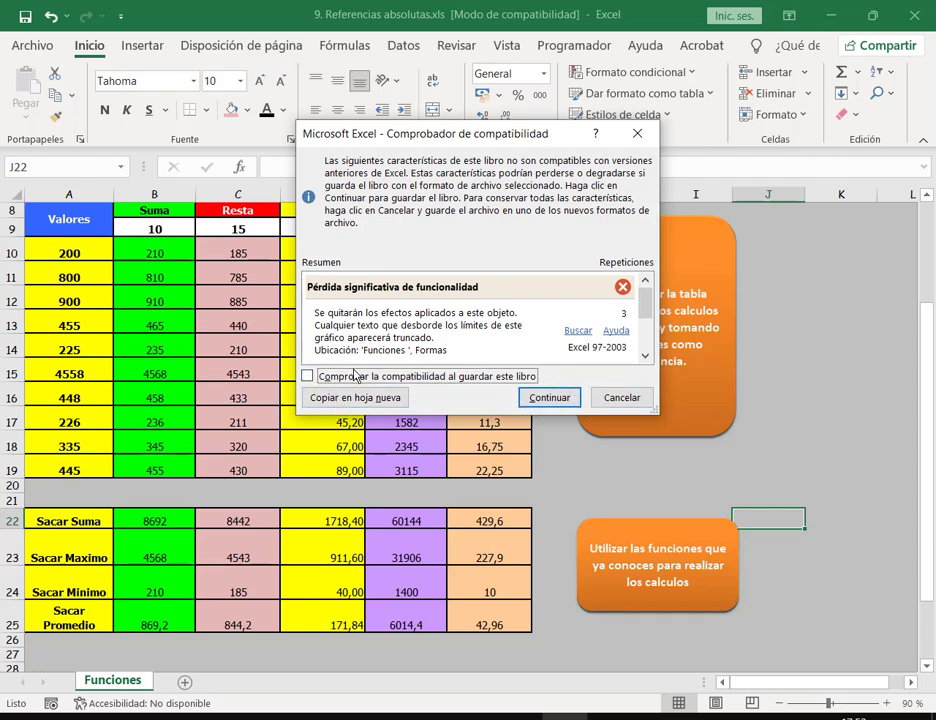
pyautogui.click(353, 377)
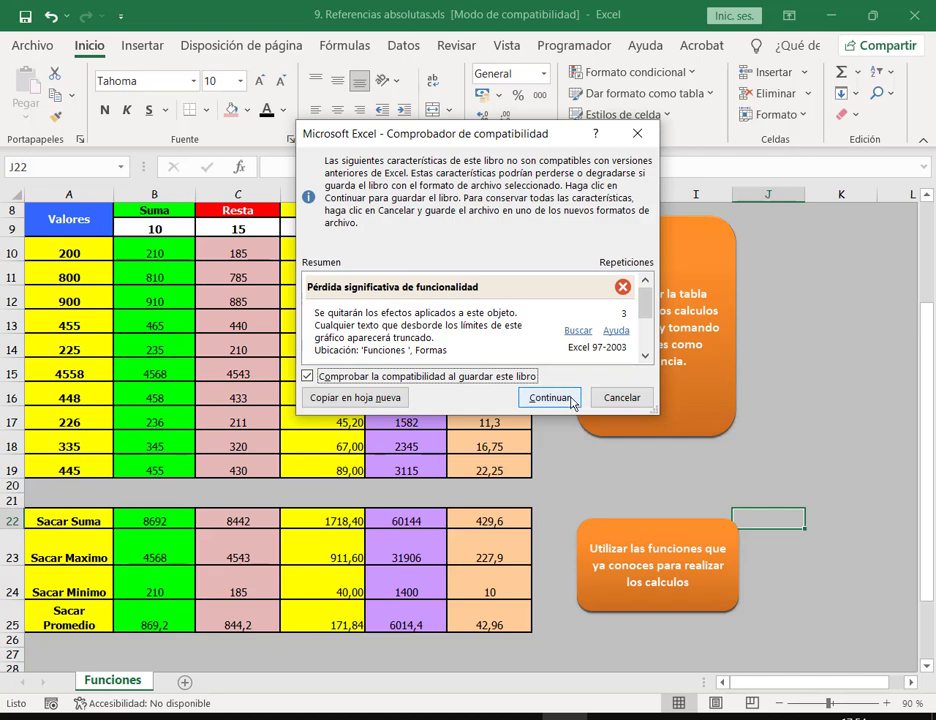
pyautogui.moveTo(482, 143); pyautogui.dragTo(477, 110)
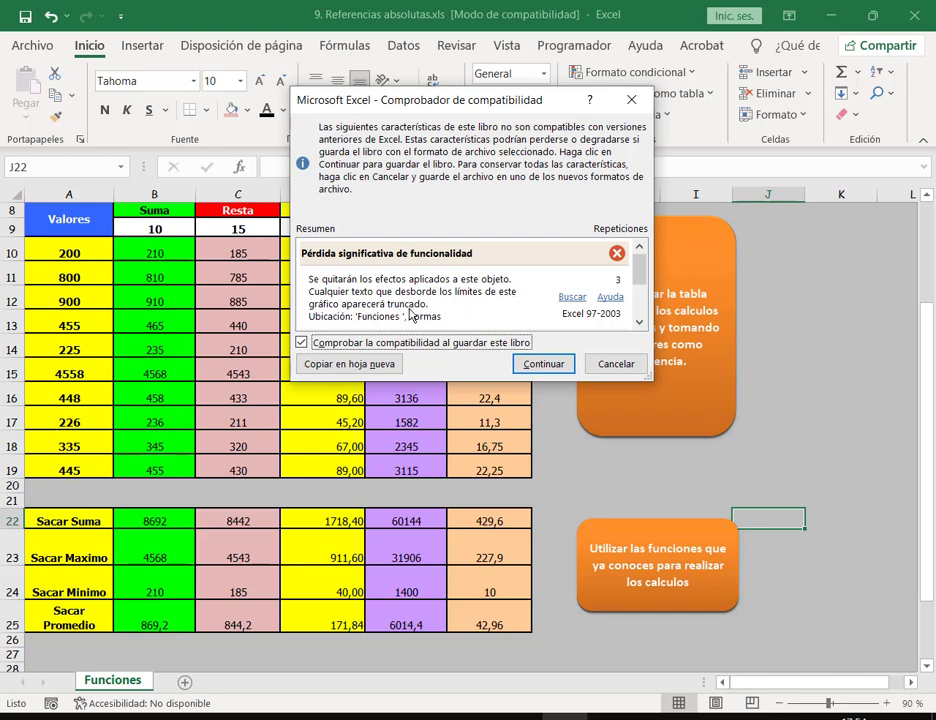
pyautogui.scroll(-1, 421, 320)
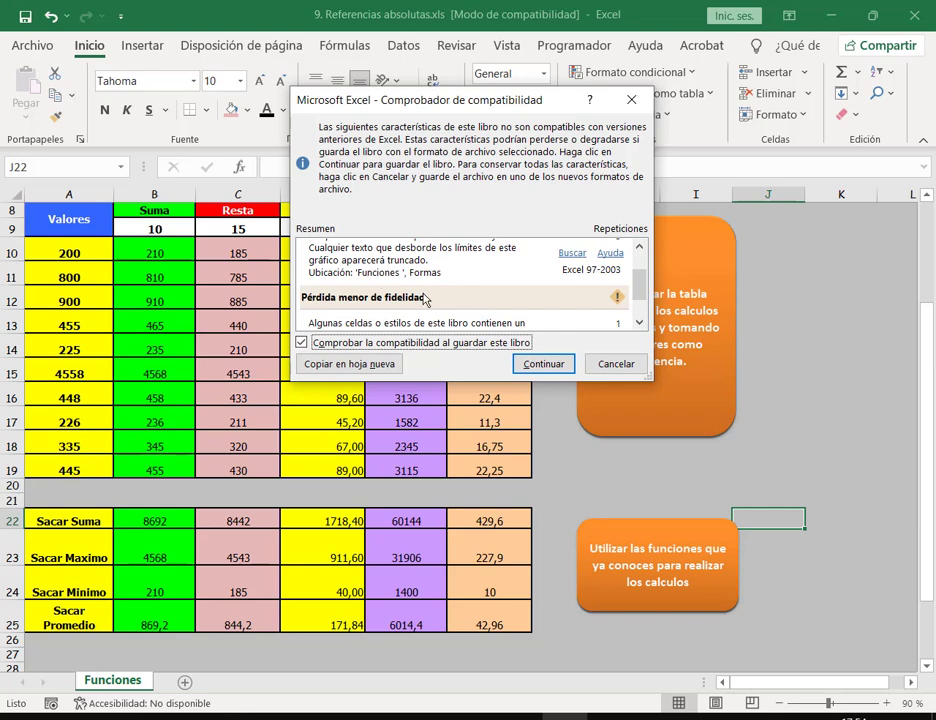
pyautogui.moveTo(382, 97); pyautogui.dragTo(238, 82)
pyautogui.scroll(-1, 252, 288)
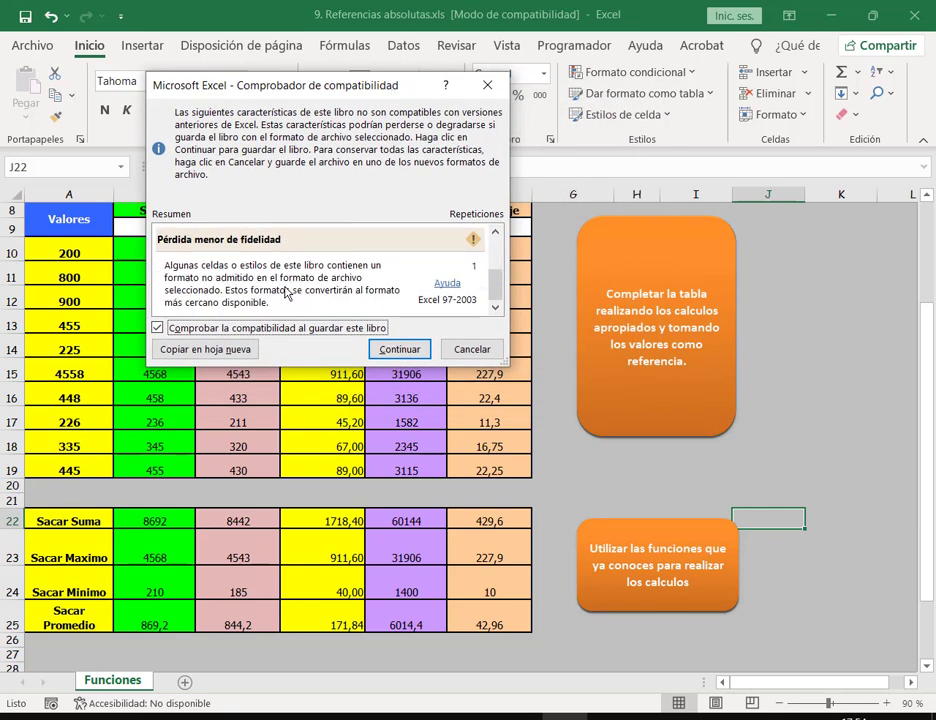
pyautogui.scroll(1, 445, 282)
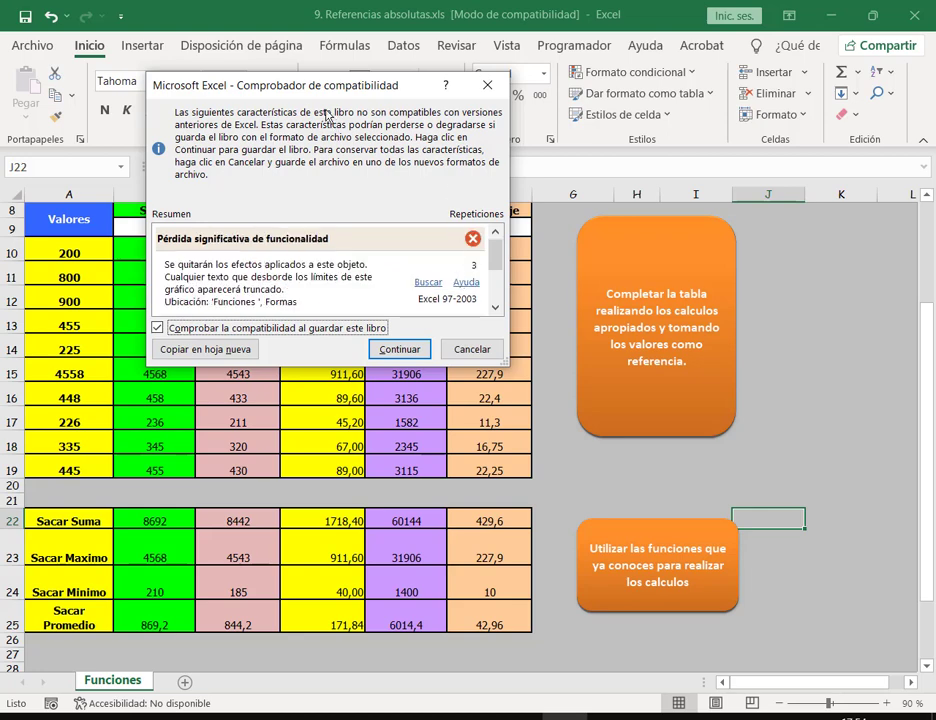
pyautogui.moveTo(333, 93); pyautogui.dragTo(368, 108)
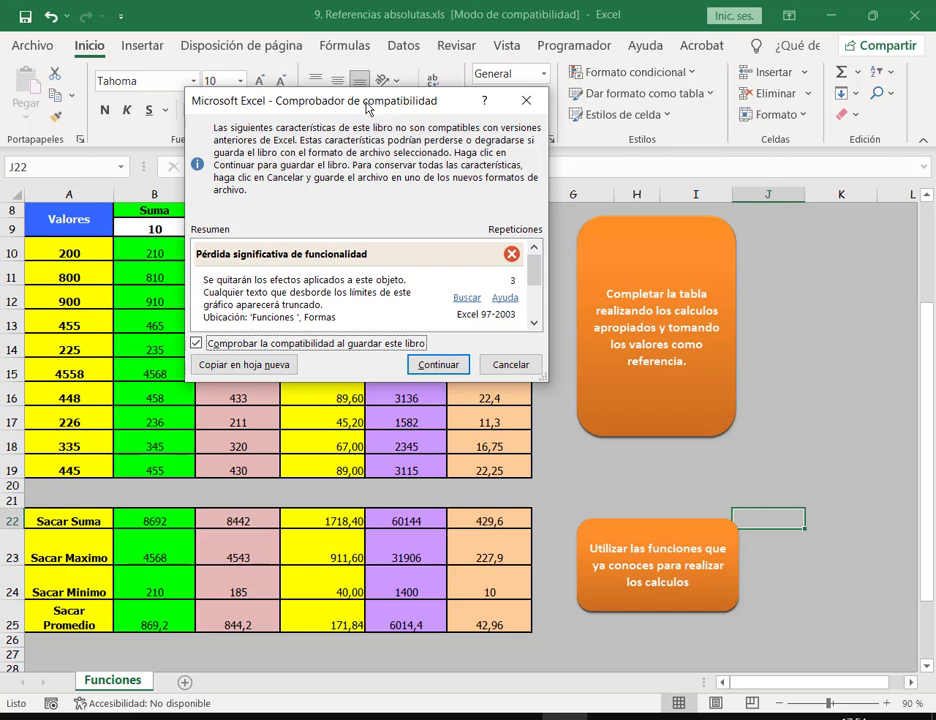
pyautogui.click(440, 364)
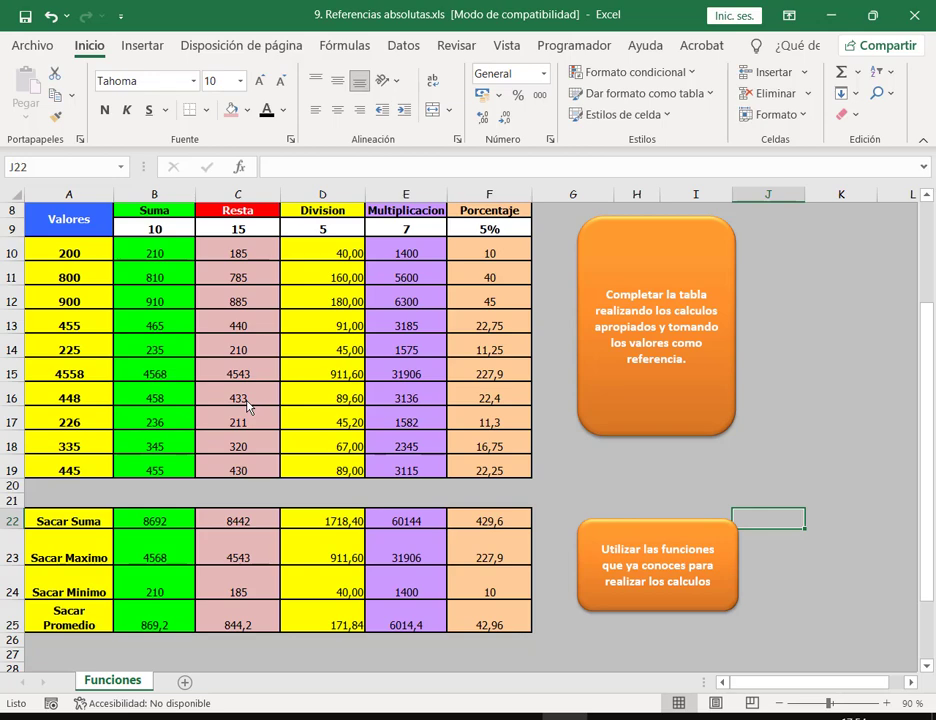
pyautogui.scroll(2, 248, 406)
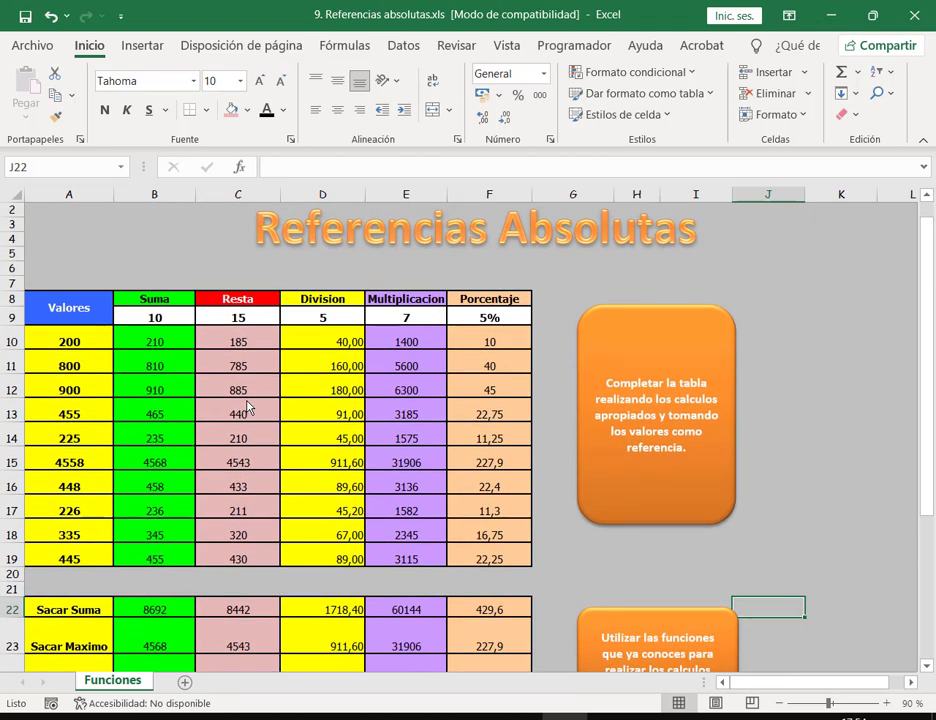
pyautogui.moveTo(183, 346); pyautogui.dragTo(489, 558)
pyautogui.click(489, 390)
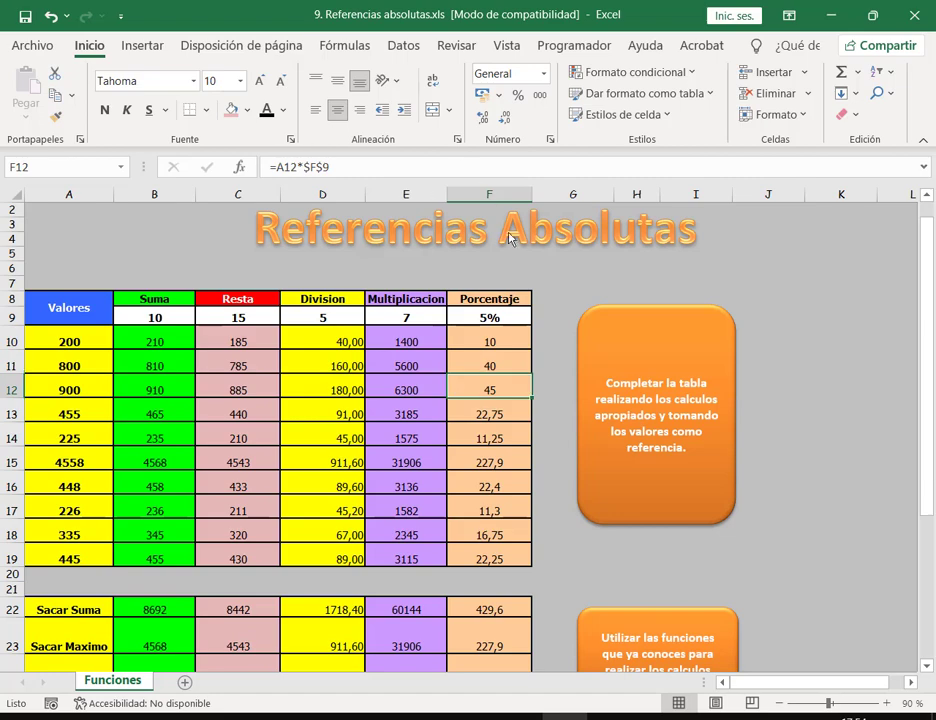
pyautogui.click(595, 234)
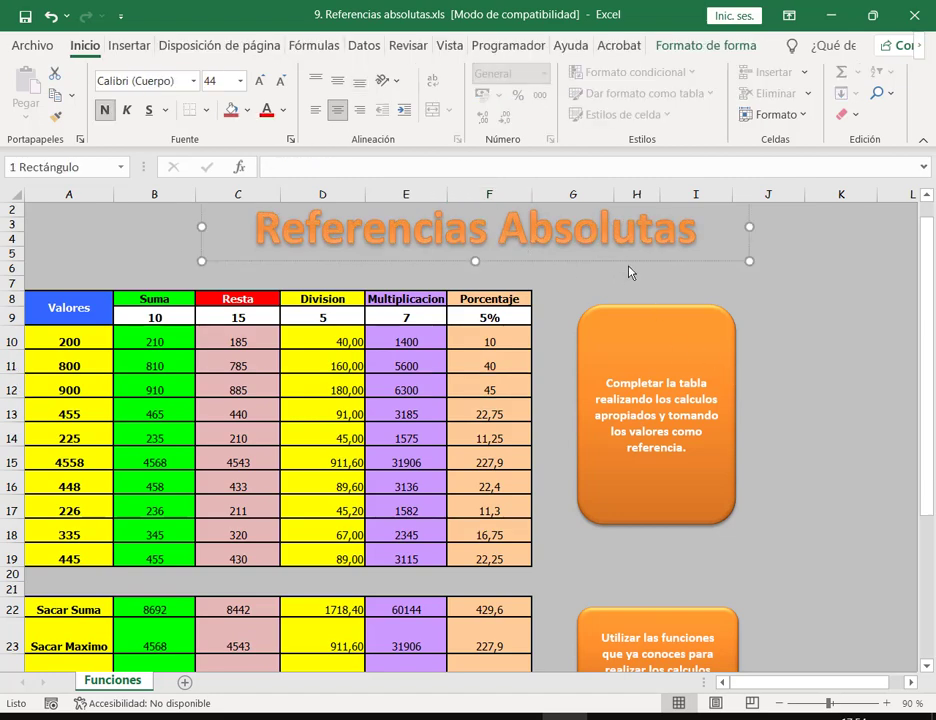
pyautogui.click(655, 327)
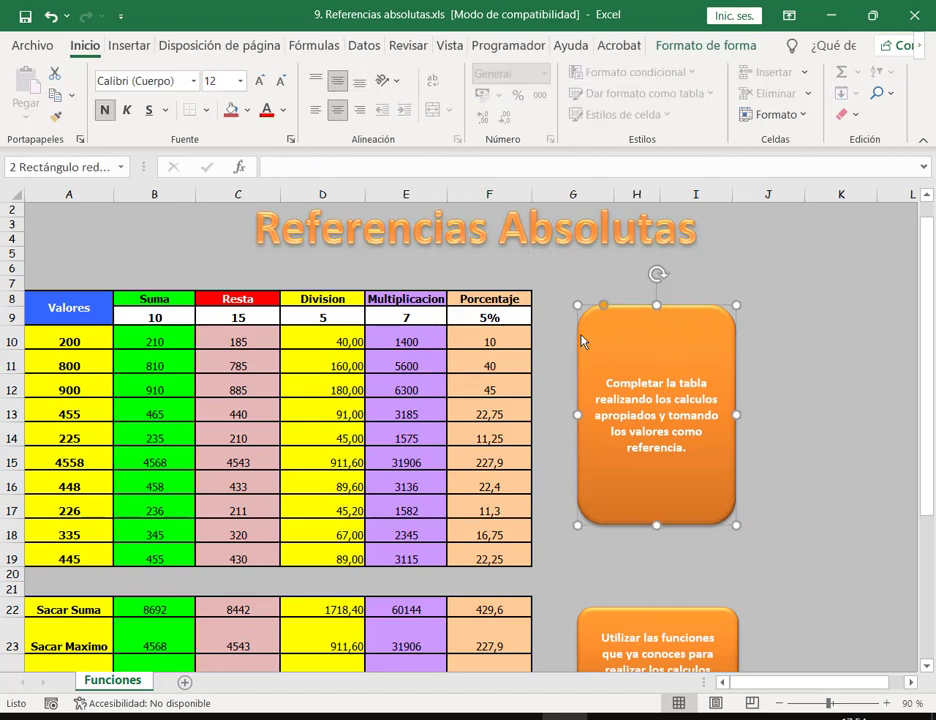
pyautogui.click(125, 299)
pyautogui.click(247, 110)
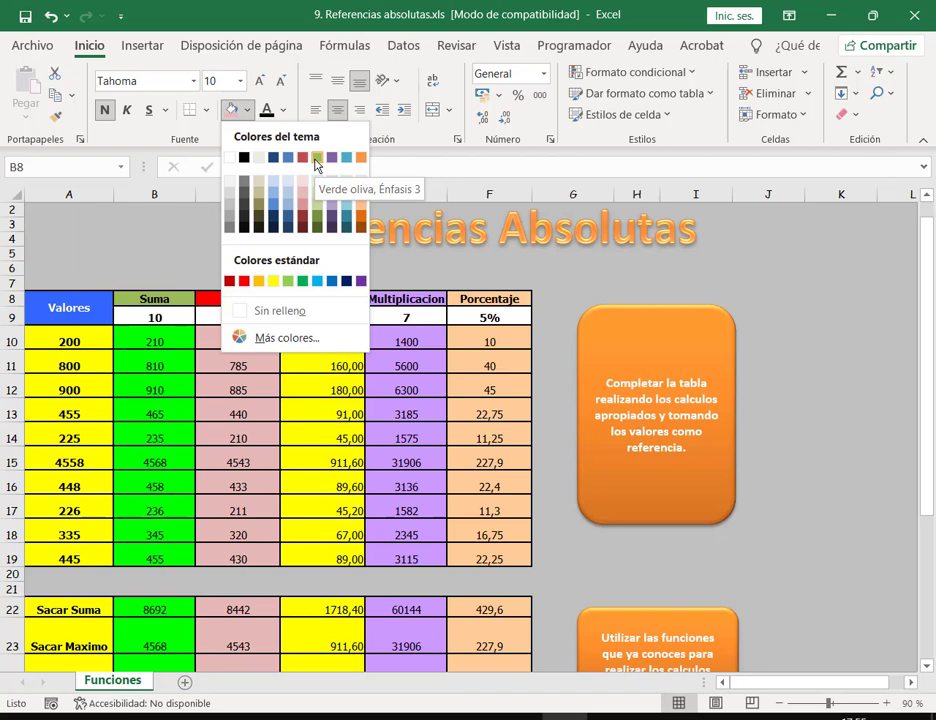
pyautogui.click(166, 316)
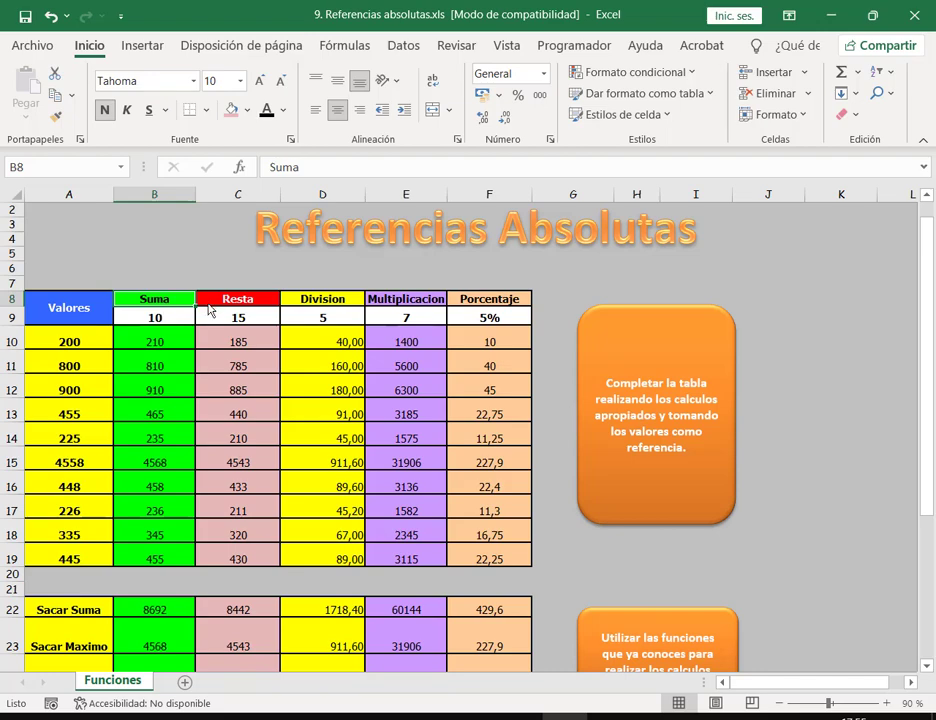
pyautogui.press('Right')
pyautogui.press('Right')
pyautogui.press('Right')
pyautogui.press('Right')
pyautogui.click(418, 299)
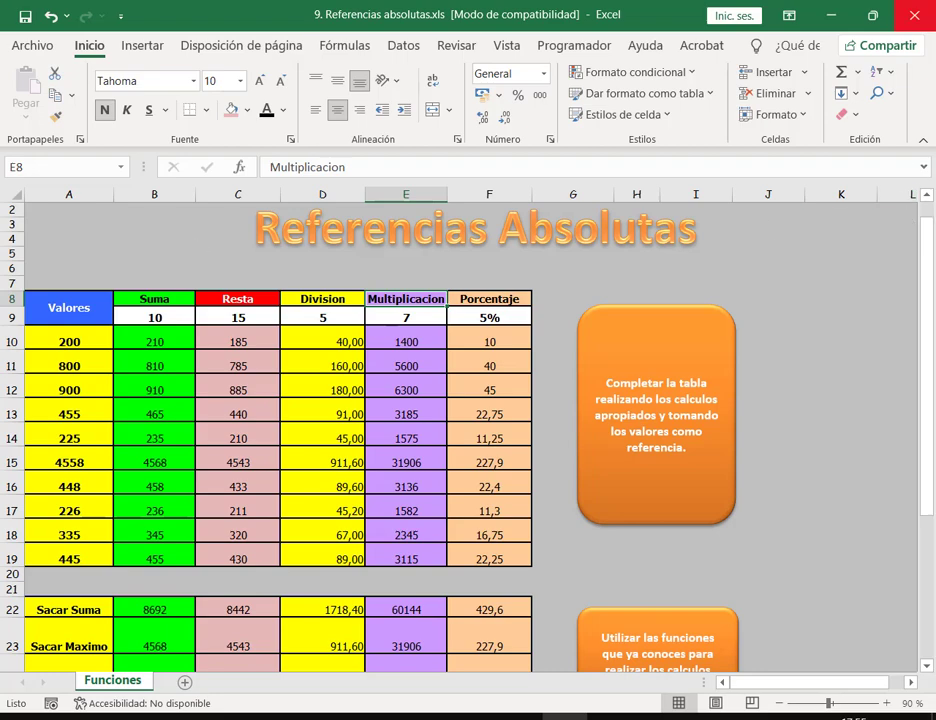
# Step: Save the workbook with compatibility checking turned off, save once more, and close Excel
pyautogui.click(23, 12)
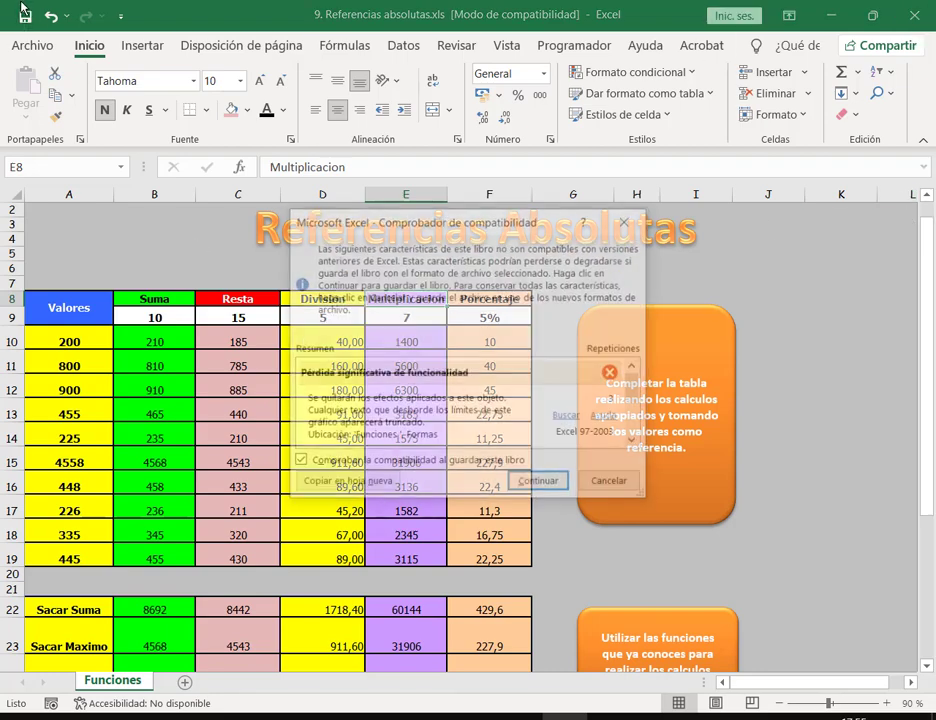
pyautogui.click(297, 463)
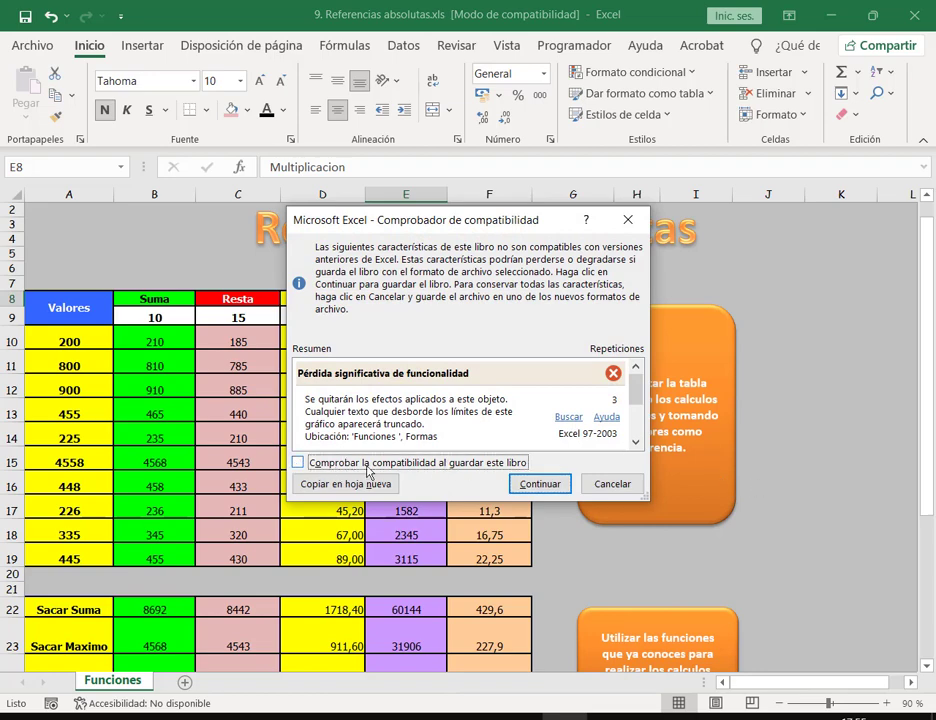
pyautogui.click(540, 484)
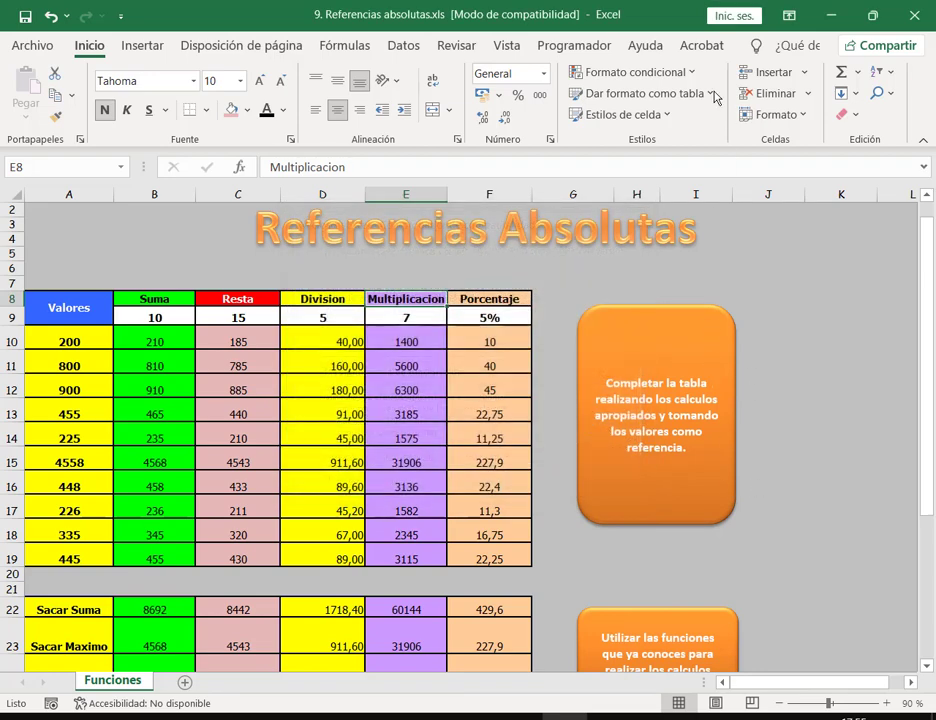
pyautogui.click(25, 16)
pyautogui.click(914, 16)
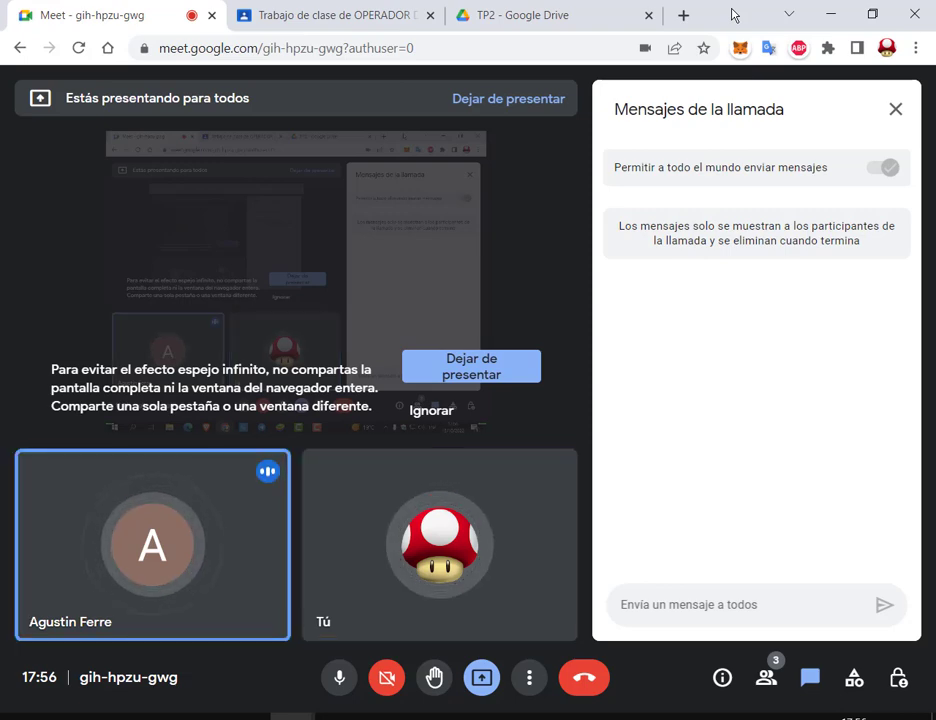
# Step: In the TP2 Drive folder, select and right-click 10. Extra referencias absolutas.pdf
pyautogui.click(604, 9)
pyautogui.scroll(1, 840, 392)
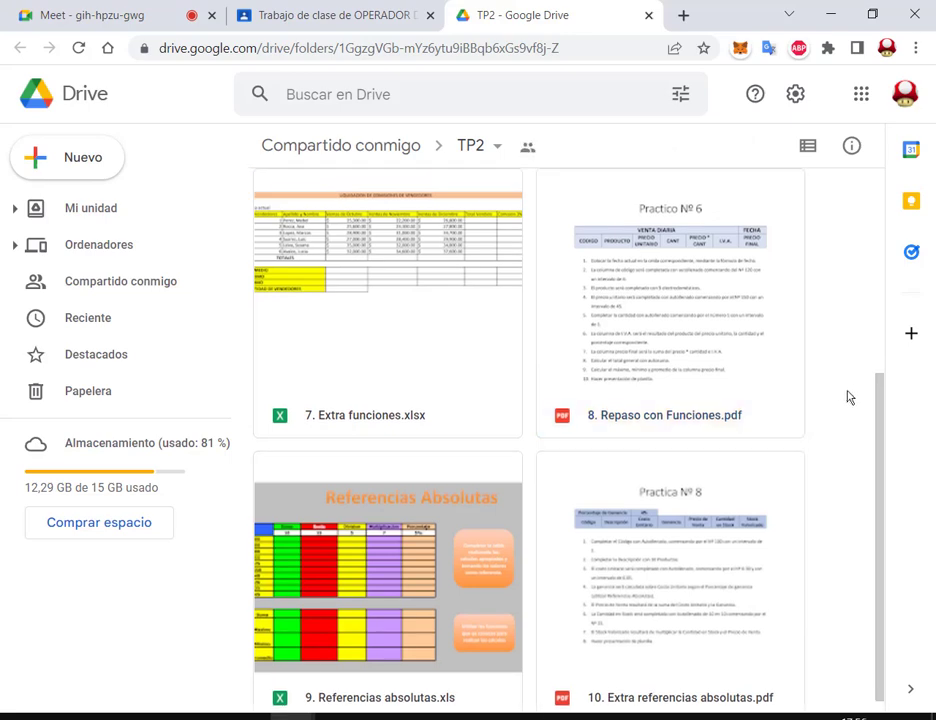
pyautogui.scroll(-1, 848, 400)
pyautogui.click(723, 540)
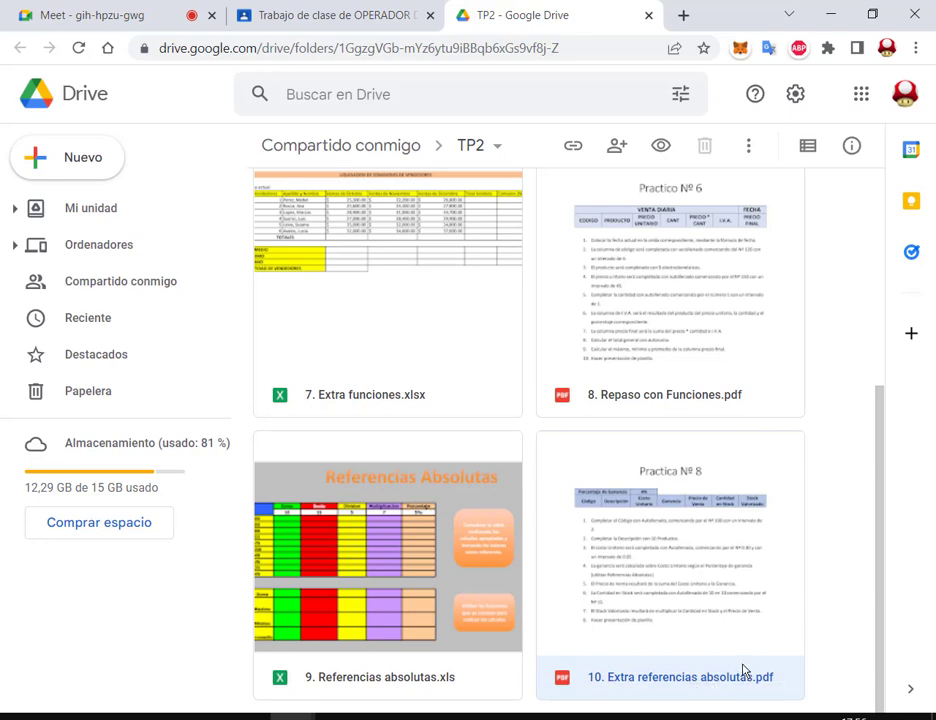
pyautogui.rightClick(746, 576)
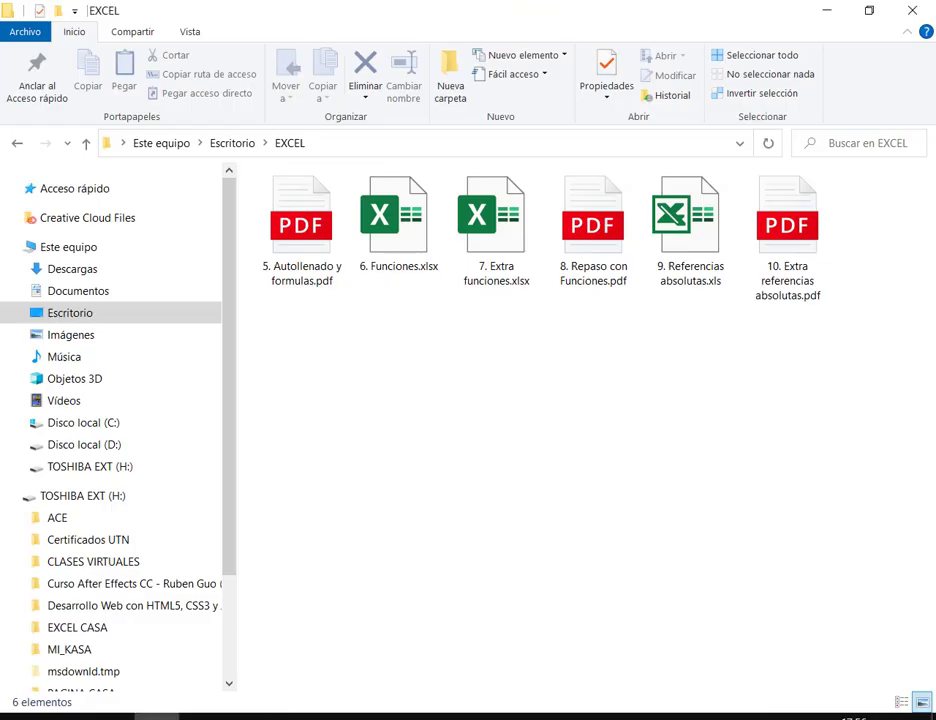
# Step: Open 10. Extra referencias absolutas.pdf zoomed in two levels, then launch Excel from recent apps
pyautogui.doubleClick(825, 214)
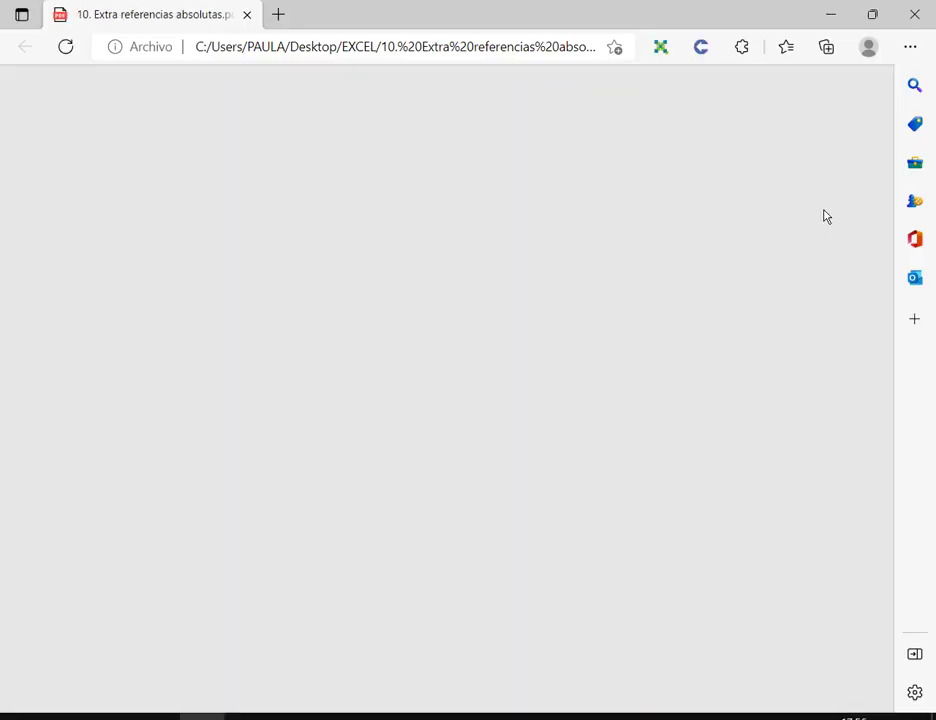
pyautogui.scroll(-1, 478, 271)
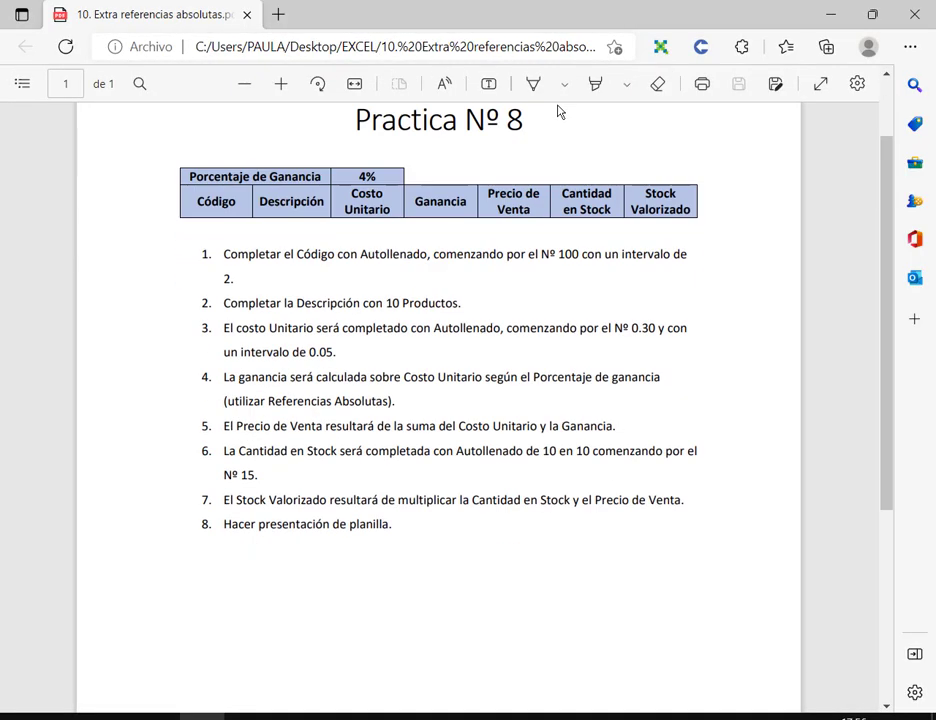
pyautogui.click(281, 84)
pyautogui.click(281, 84)
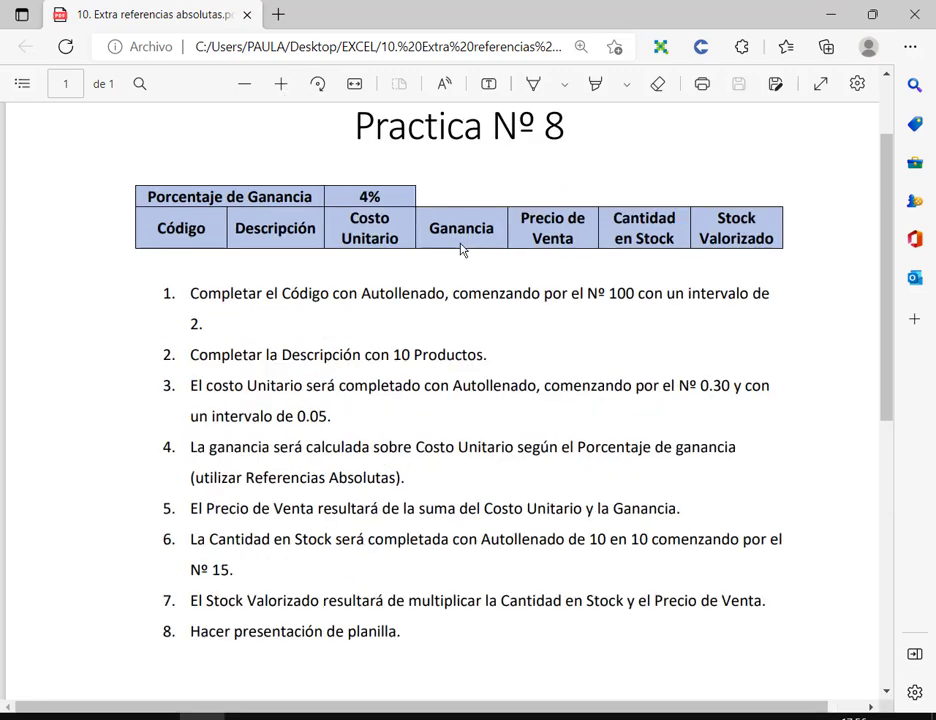
pyautogui.moveTo(888, 257); pyautogui.dragTo(892, 288)
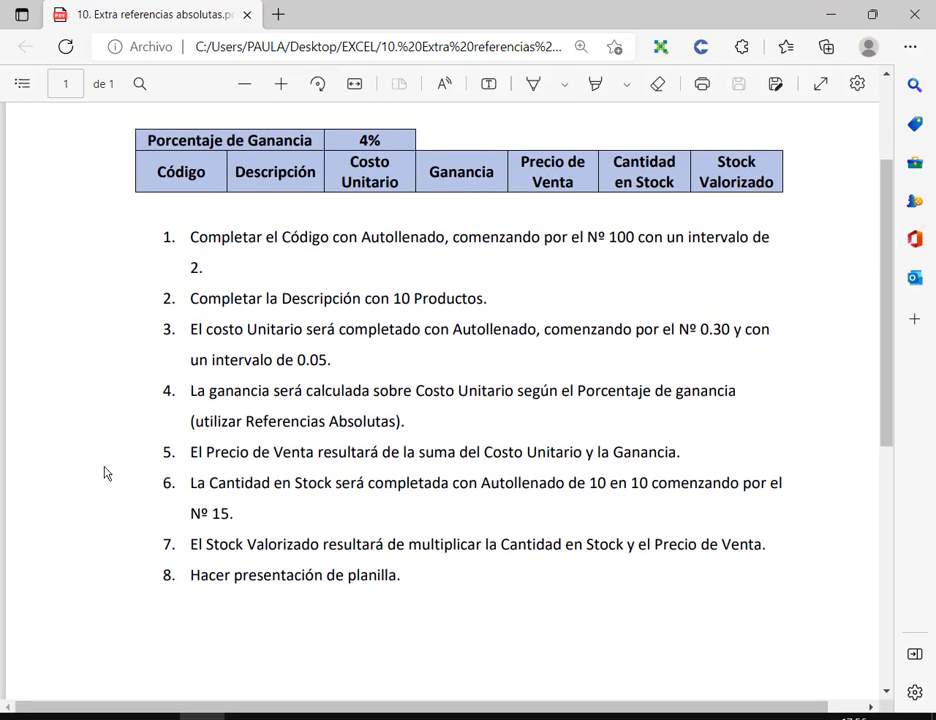
pyautogui.press('super')
pyautogui.click(120, 503)
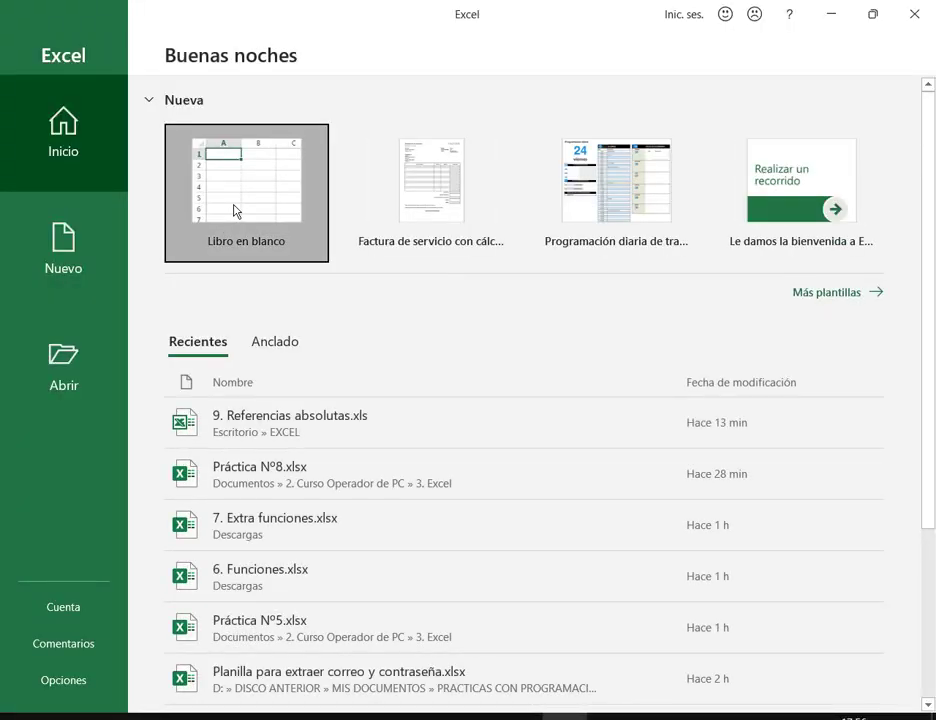
# Step: Open a blank workbook beside the PDF and enter the title Porcentaje de Ganancia with 4%
pyautogui.click(236, 209)
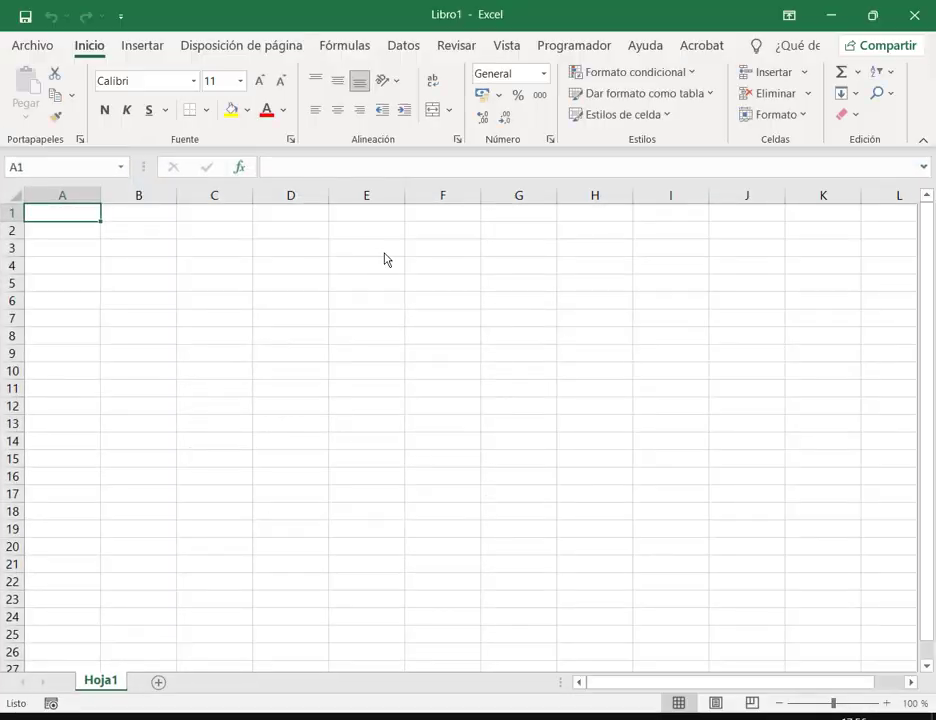
pyautogui.moveTo(590, 14); pyautogui.dragTo(578, 231)
pyautogui.moveTo(893, 402); pyautogui.dragTo(932, 405)
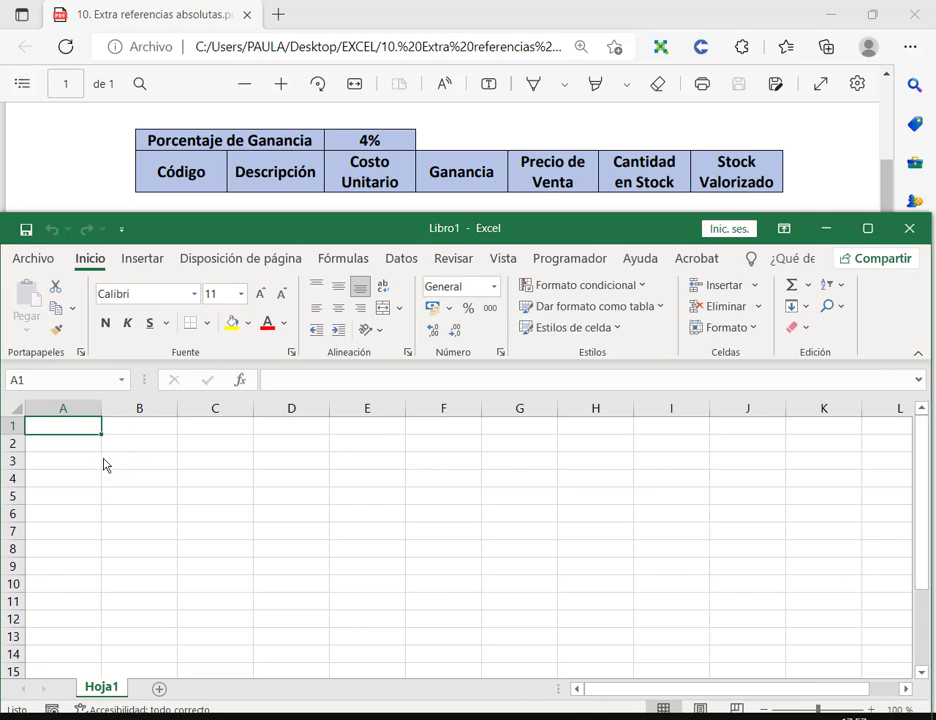
pyautogui.write('Porcentaje de')
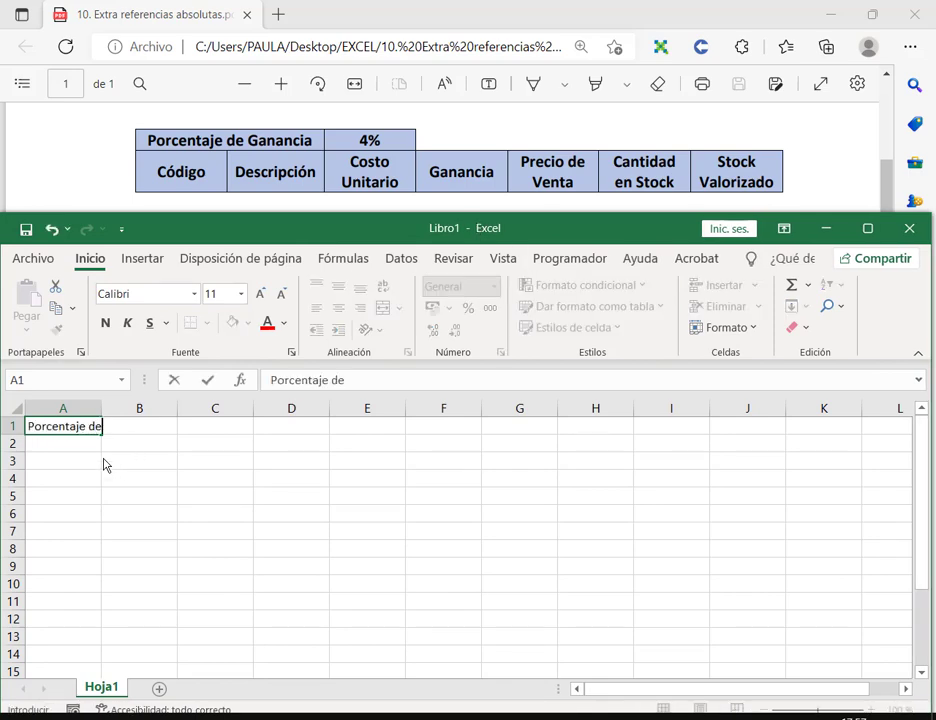
pyautogui.write(' Ganancia')
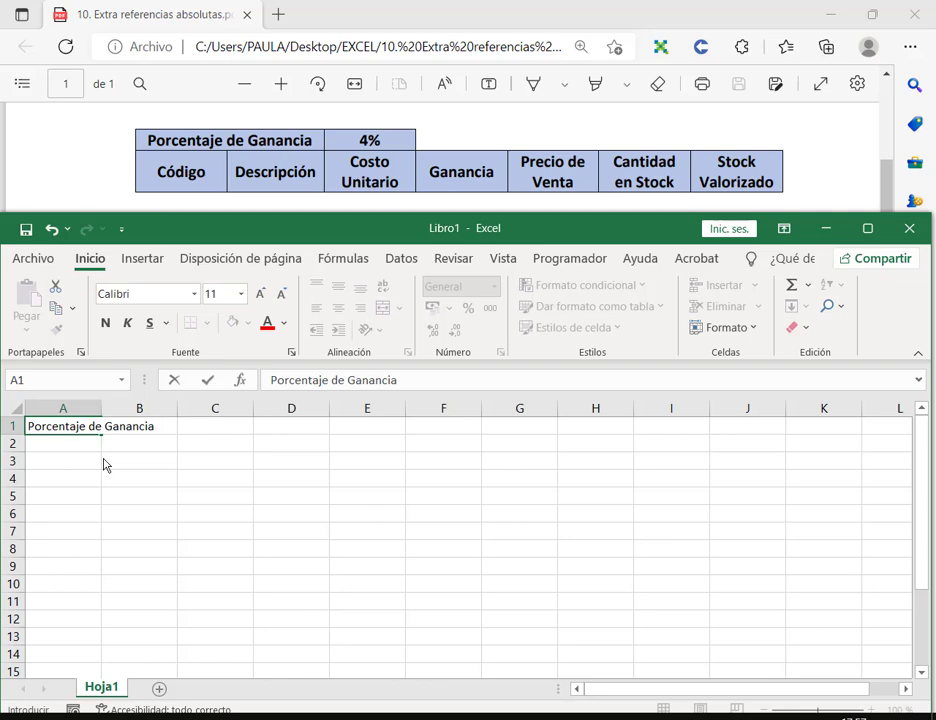
pyautogui.press('Tab')
pyautogui.press('Tab')
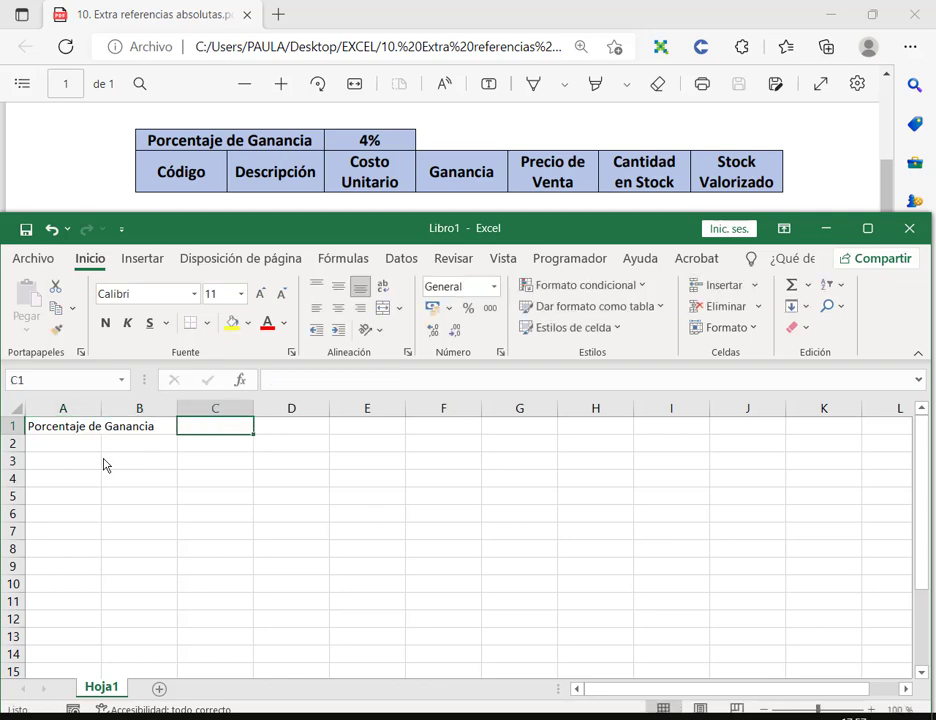
pyautogui.write('4%')
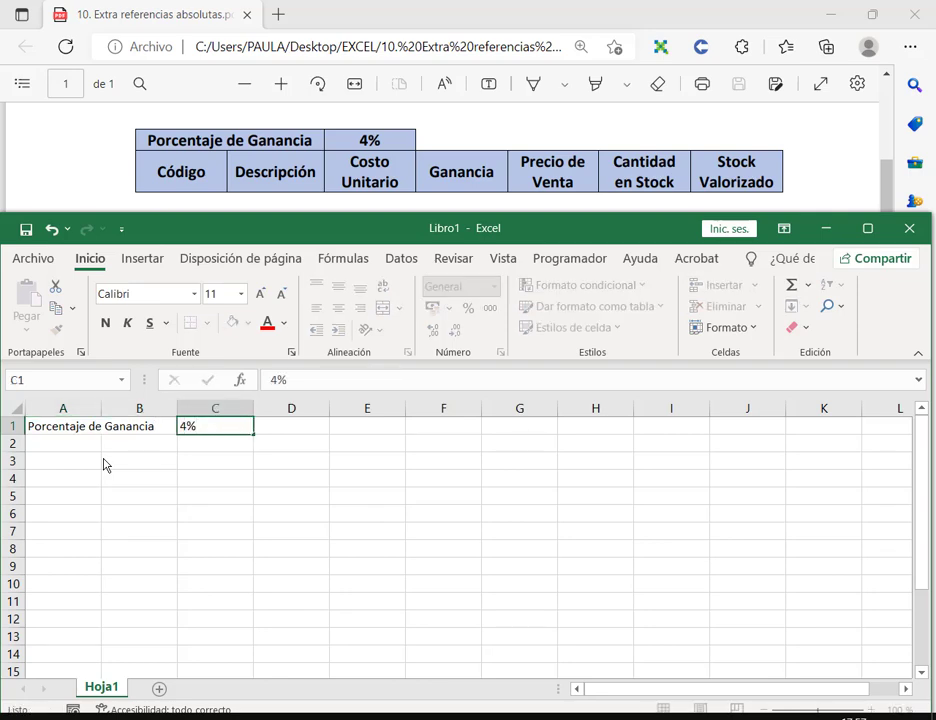
pyautogui.press('Return')
# Step: Type headers Código, Descripción, Costo Unitario, Ganancia, Precio de Venta, Cantidad en Stock, Stock Valorizado
pyautogui.write('Código')
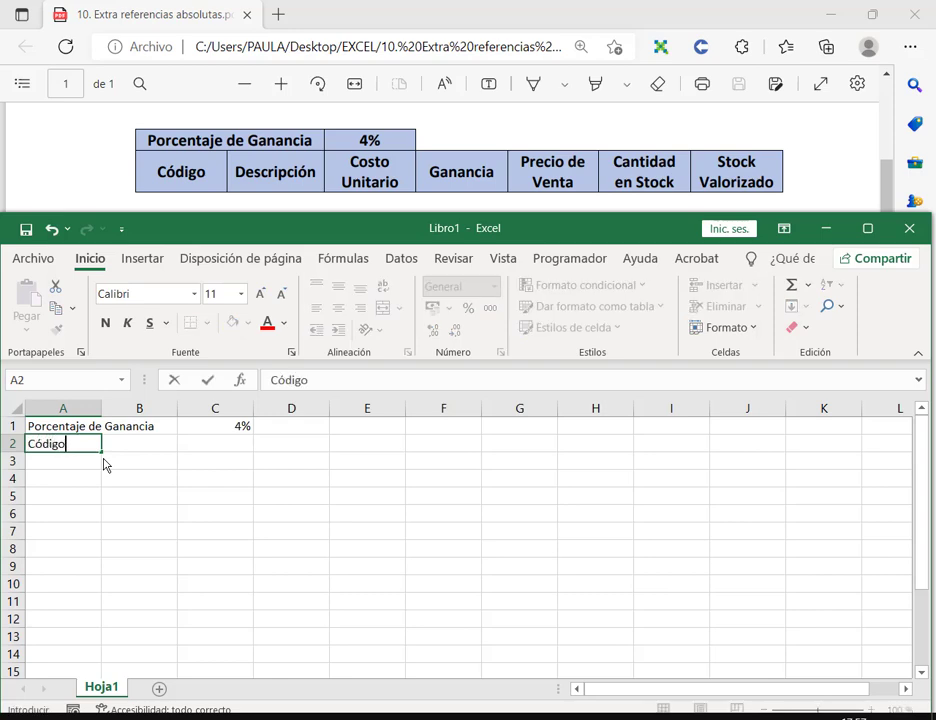
pyautogui.press('Tab')
pyautogui.write('Descripción')
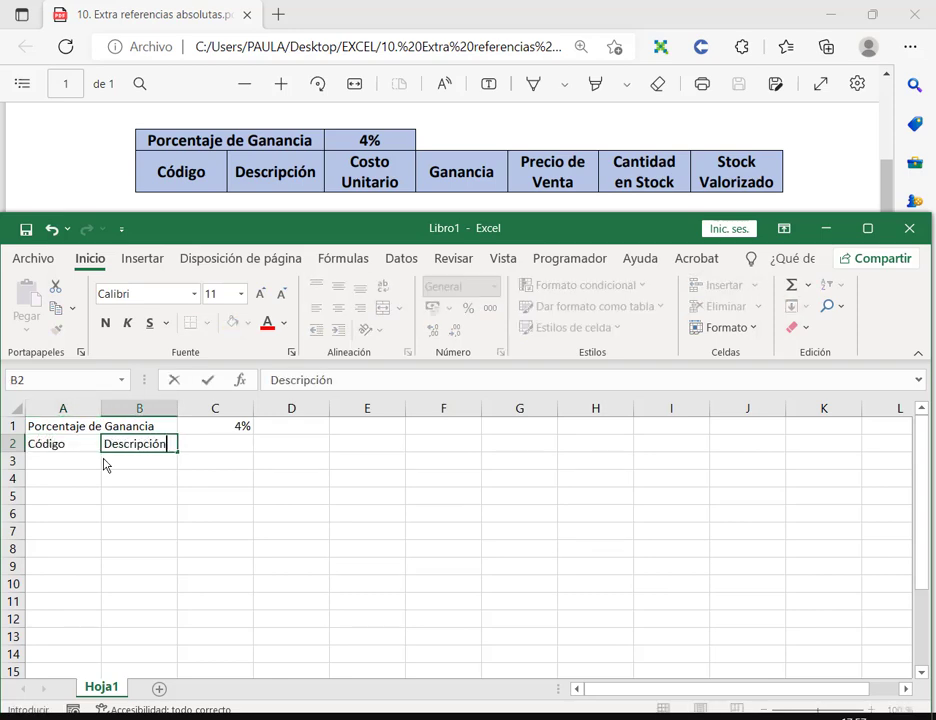
pyautogui.press('Tab')
pyautogui.write('Costo Unitario')
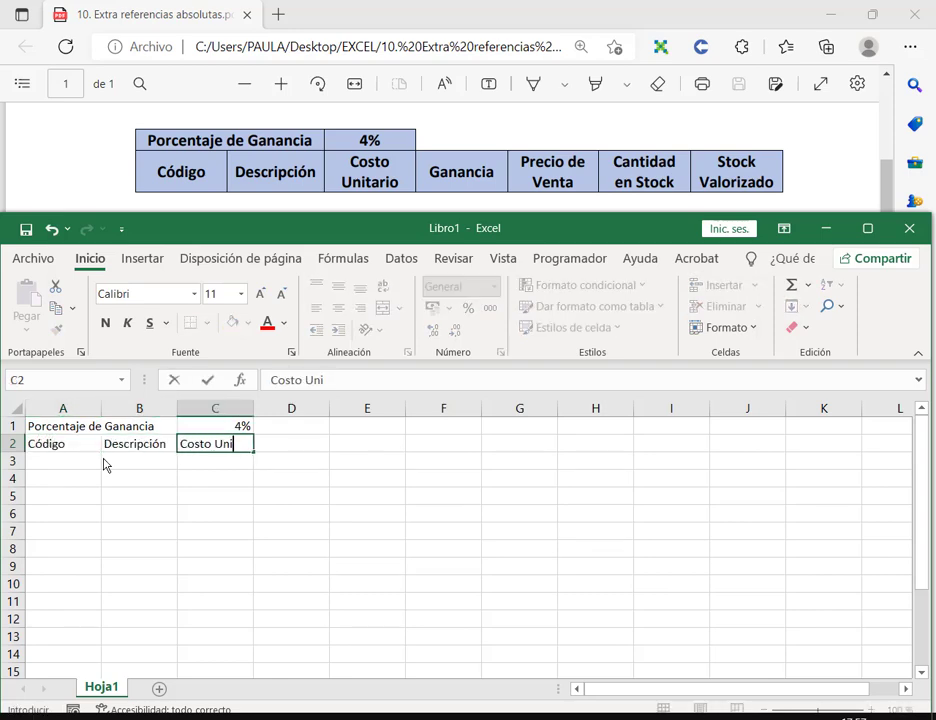
pyautogui.press('Tab')
pyautogui.write('Ganancia')
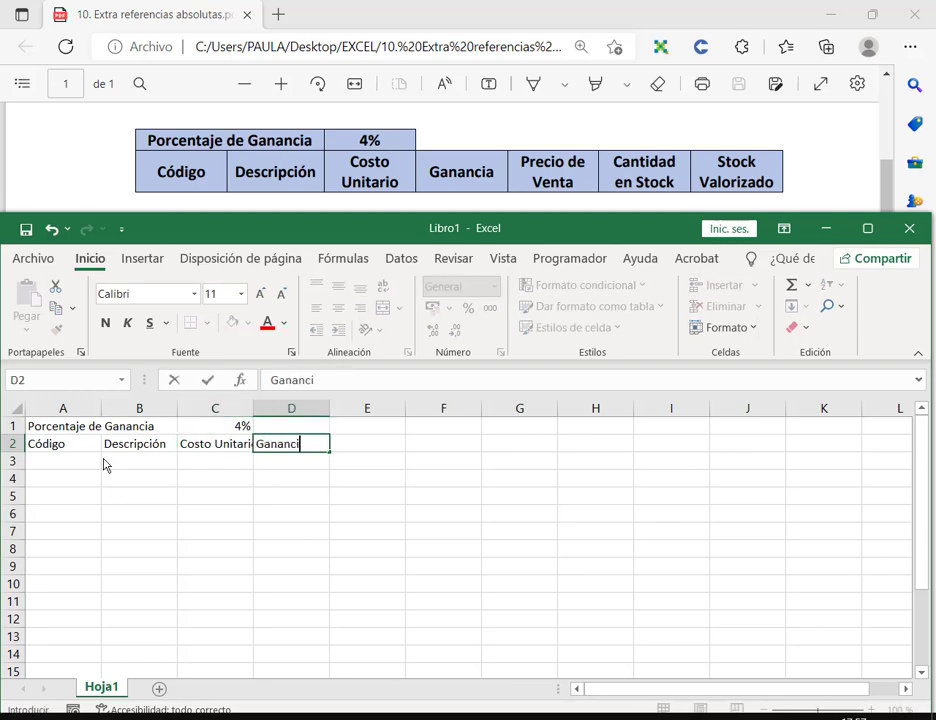
pyautogui.press('Tab')
pyautogui.write('Precio de Venta')
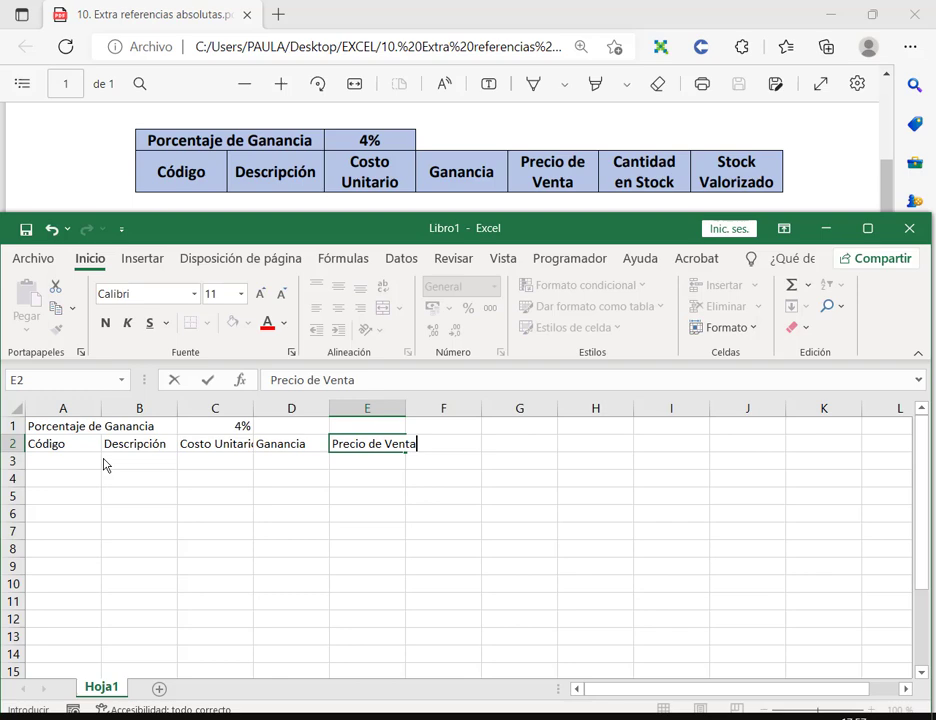
pyautogui.press('Tab')
pyautogui.write('C')
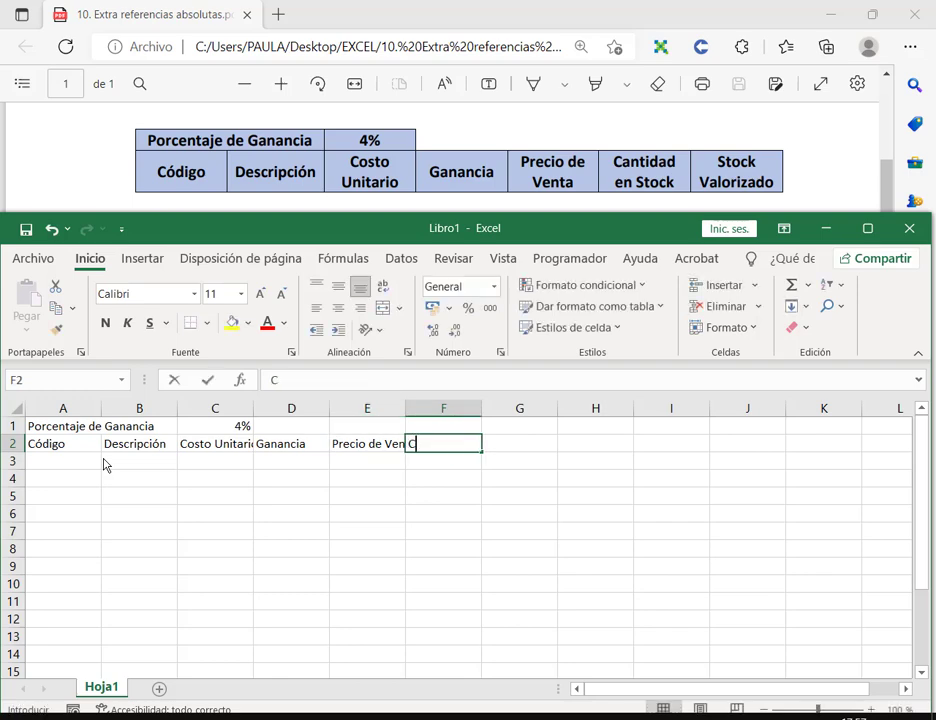
pyautogui.write('antidad e')
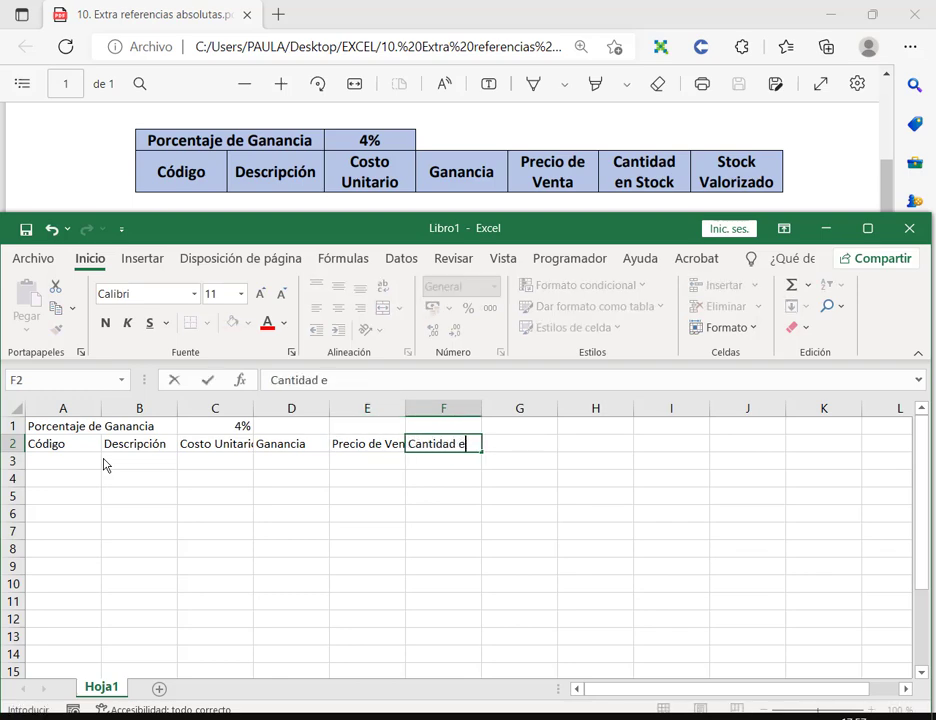
pyautogui.write('n Stock')
pyautogui.press('Tab')
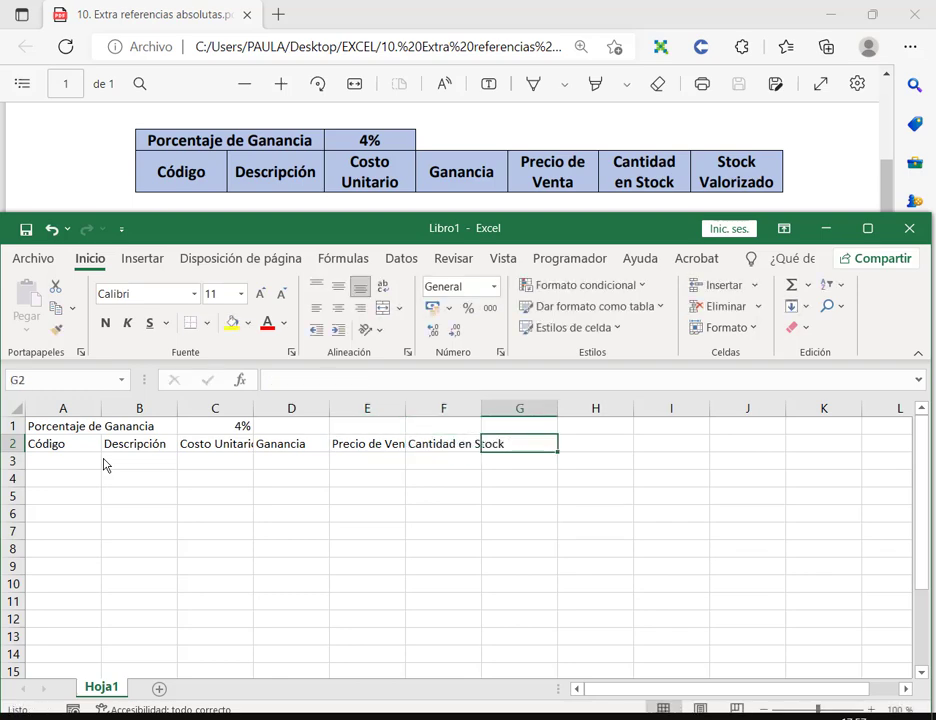
pyautogui.write('Stock Ba')
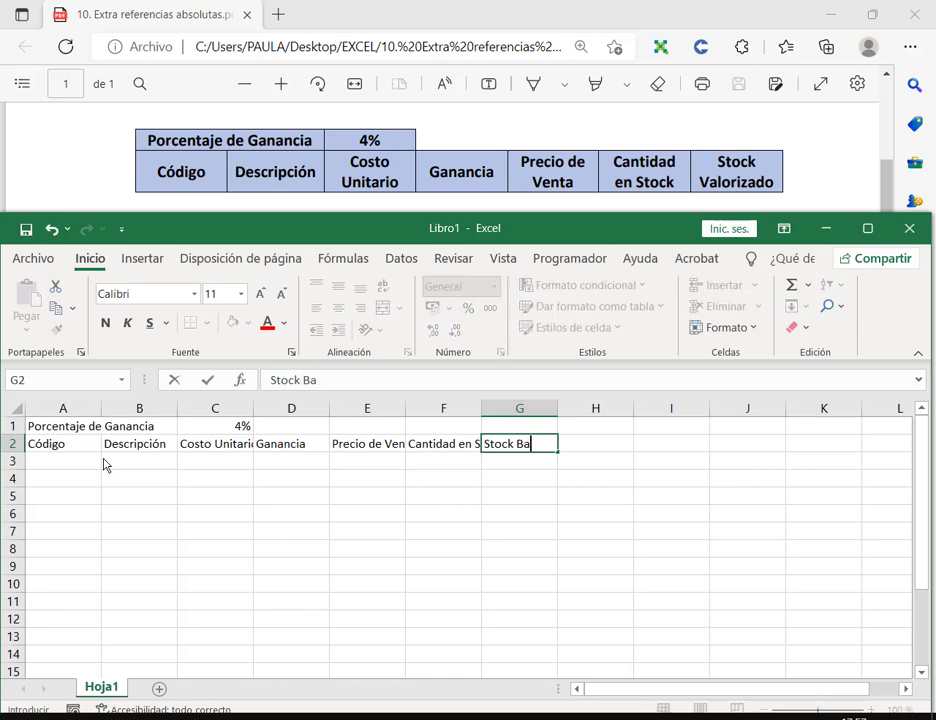
pyautogui.press('BackSpace')
pyautogui.press('BackSpace')
pyautogui.write('Valorizado')
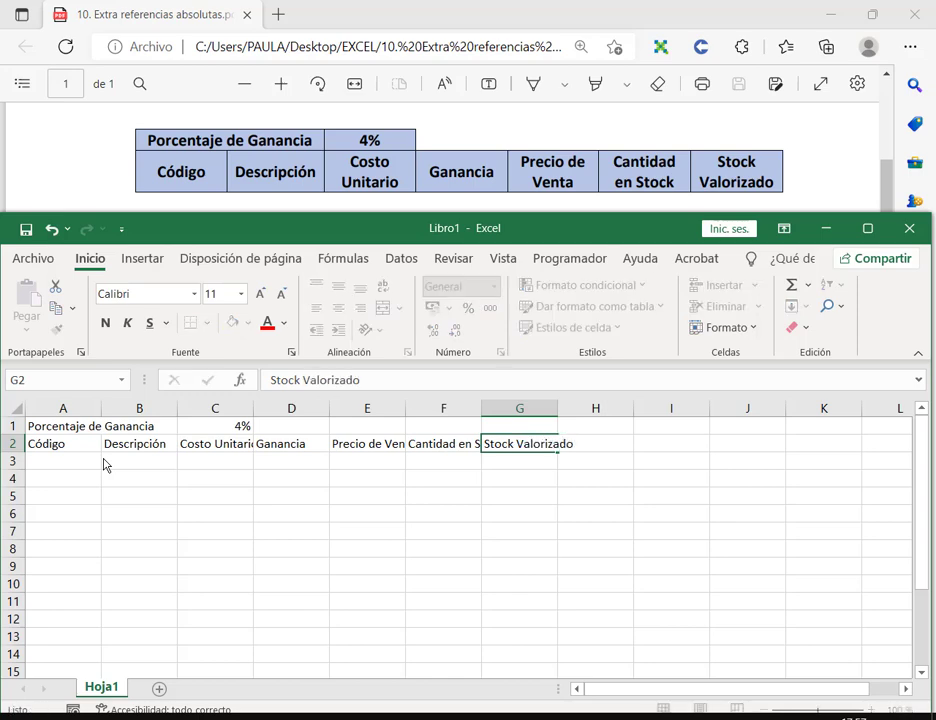
pyautogui.press('Return')
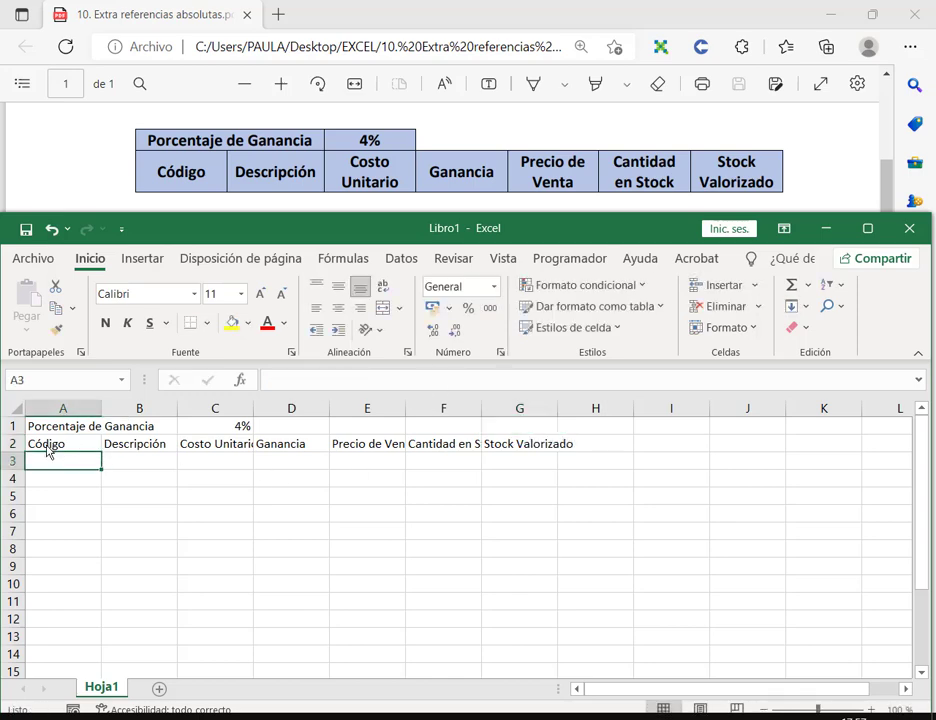
# Step: Give header cells A2:G2 wrapped text, horizontal and vertical centring, and all borders
pyautogui.moveTo(46, 445); pyautogui.dragTo(535, 445)
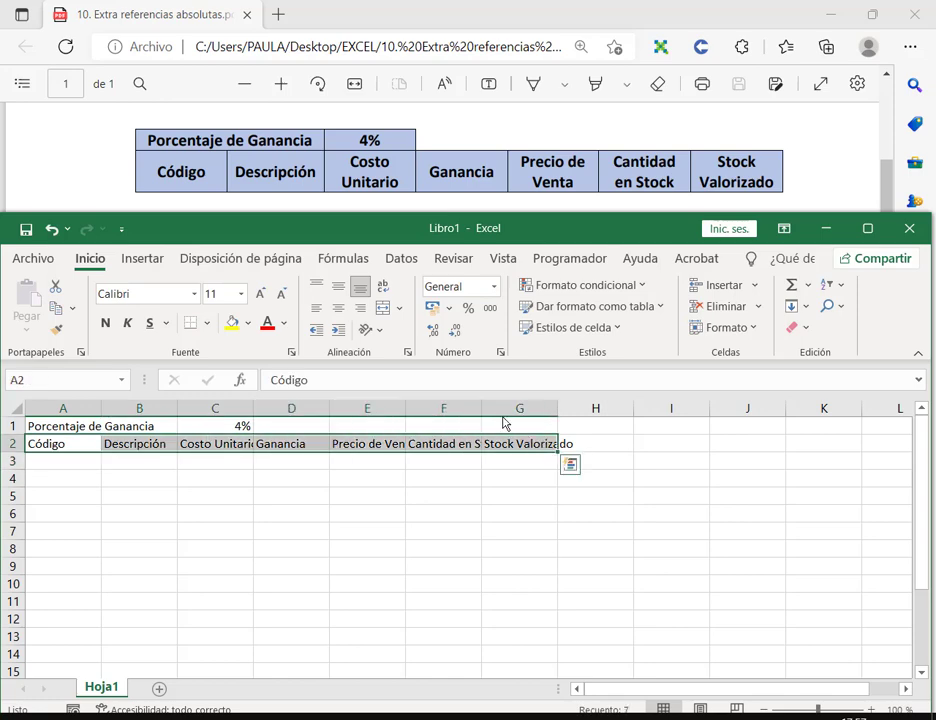
pyautogui.click(383, 286)
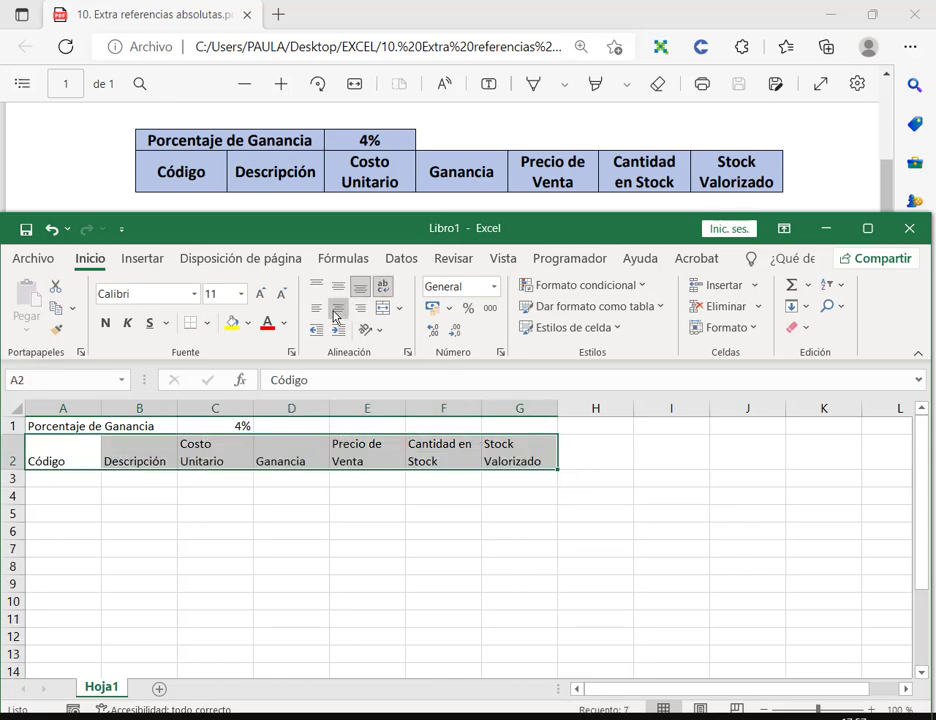
pyautogui.click(338, 307)
pyautogui.click(338, 286)
pyautogui.click(75, 480)
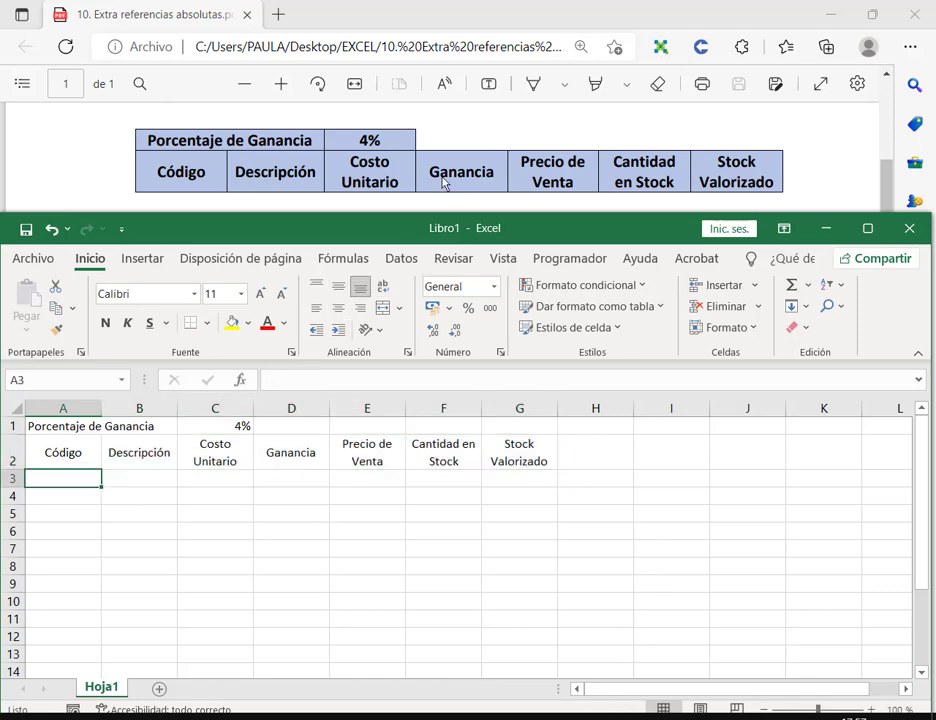
pyautogui.moveTo(75, 459); pyautogui.dragTo(533, 452)
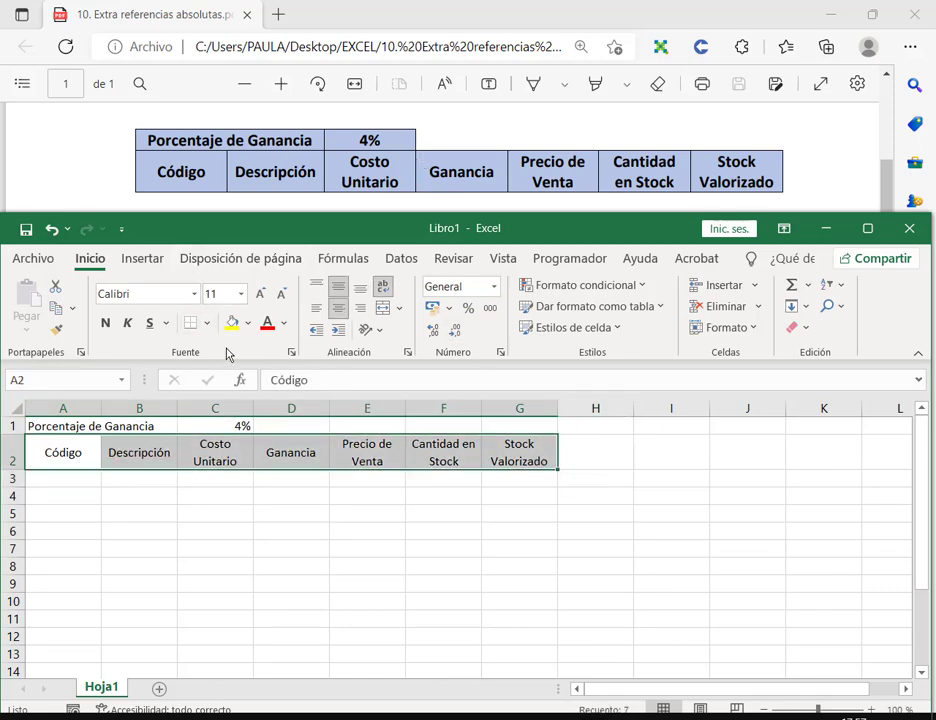
pyautogui.click(207, 324)
pyautogui.click(238, 508)
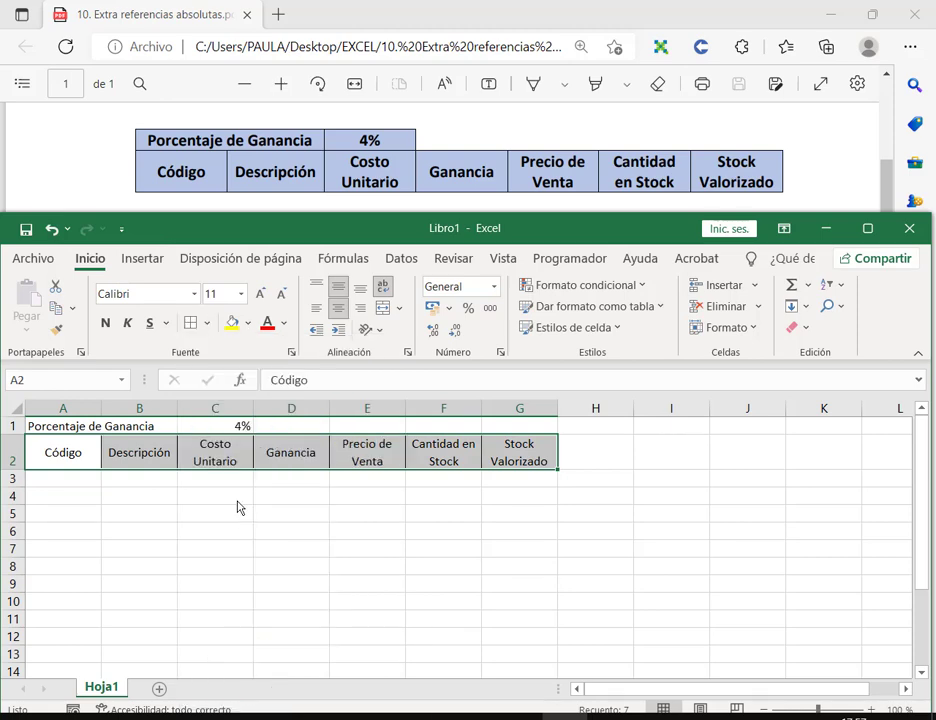
# Step: Merge and centre the Porcentaje de Ganancia title across A1 and B1
pyautogui.moveTo(62, 427); pyautogui.dragTo(140, 427)
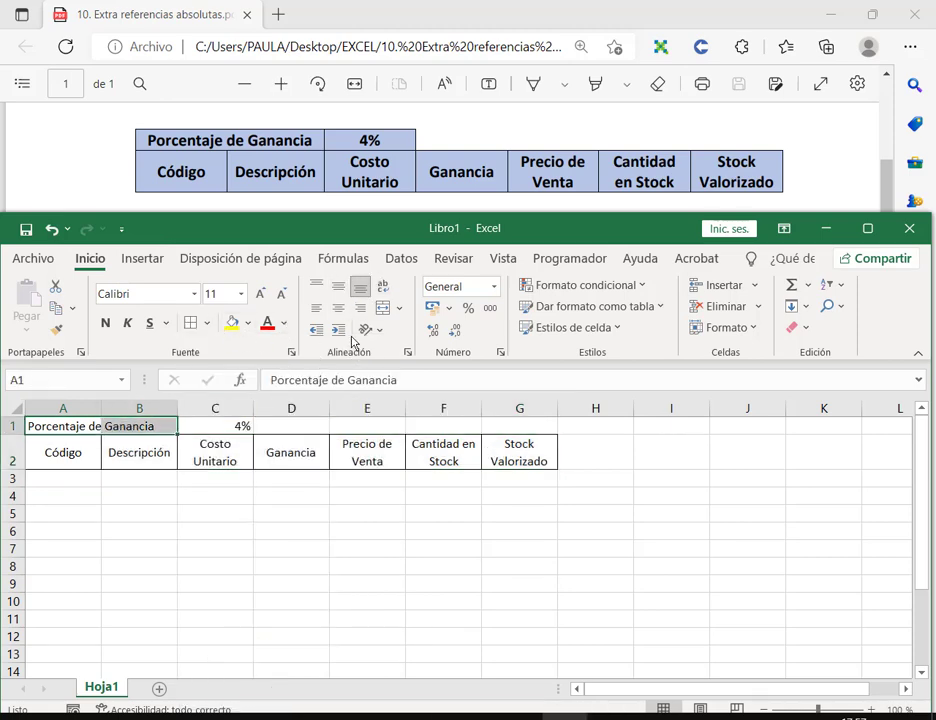
pyautogui.click(383, 308)
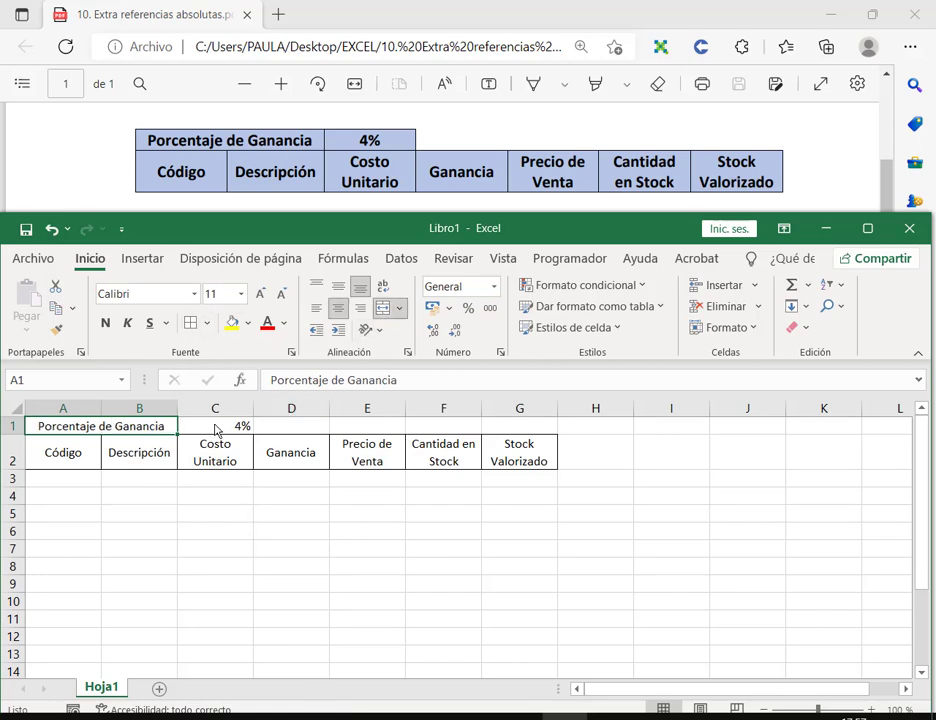
pyautogui.moveTo(215, 426); pyautogui.dragTo(140, 426)
pyautogui.click(291, 548)
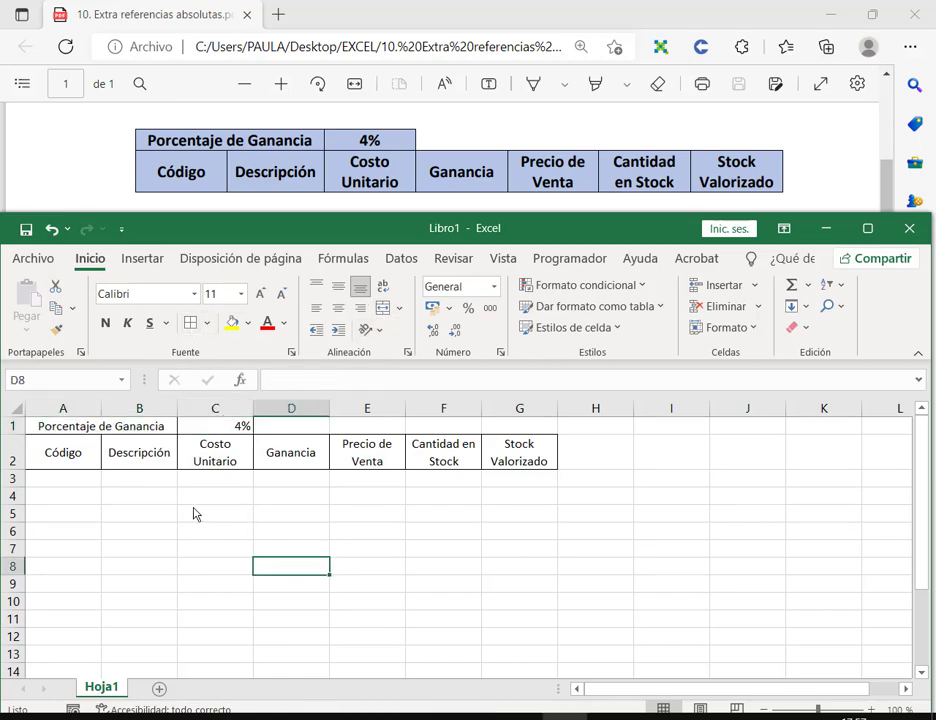
pyautogui.click(62, 478)
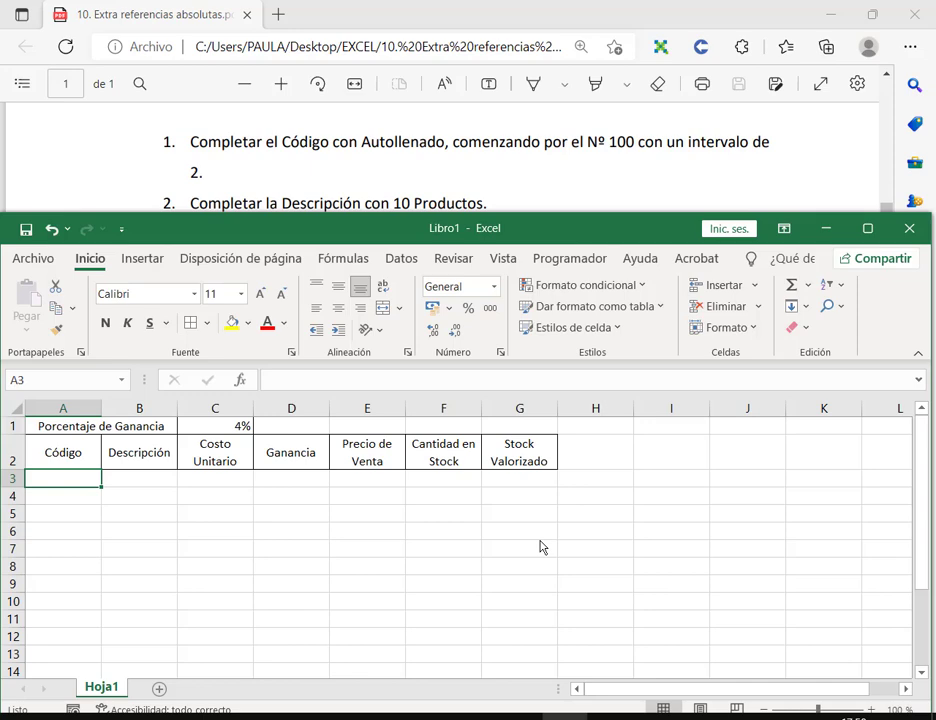
# Step: Enter the starting code 100 in A3, clearing a trial 102 typed below it
pyautogui.write('100')
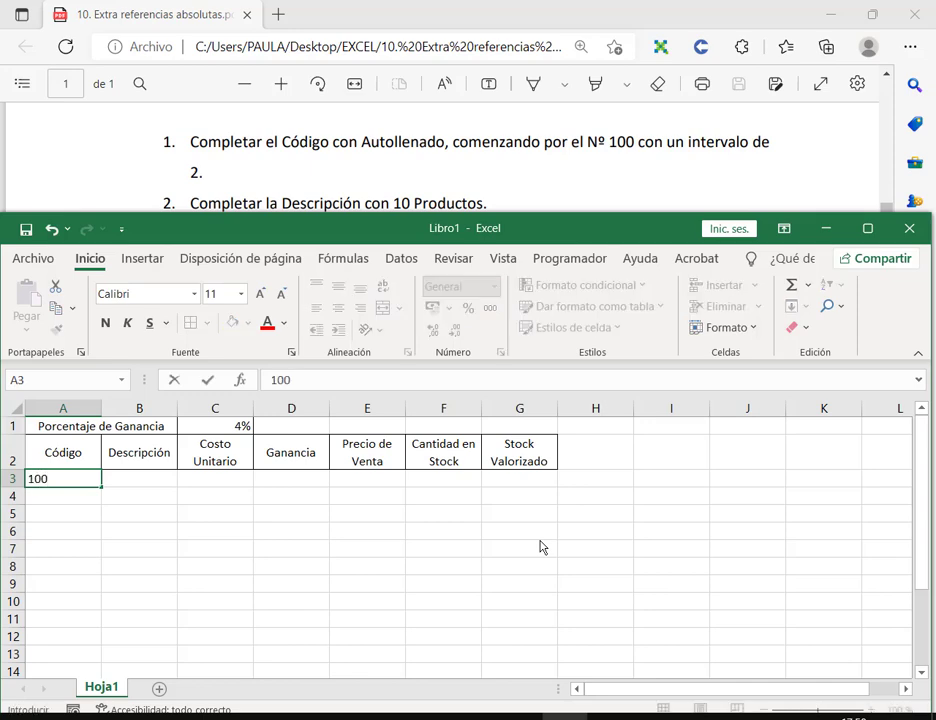
pyautogui.press('Return')
pyautogui.write('102')
pyautogui.press('Return')
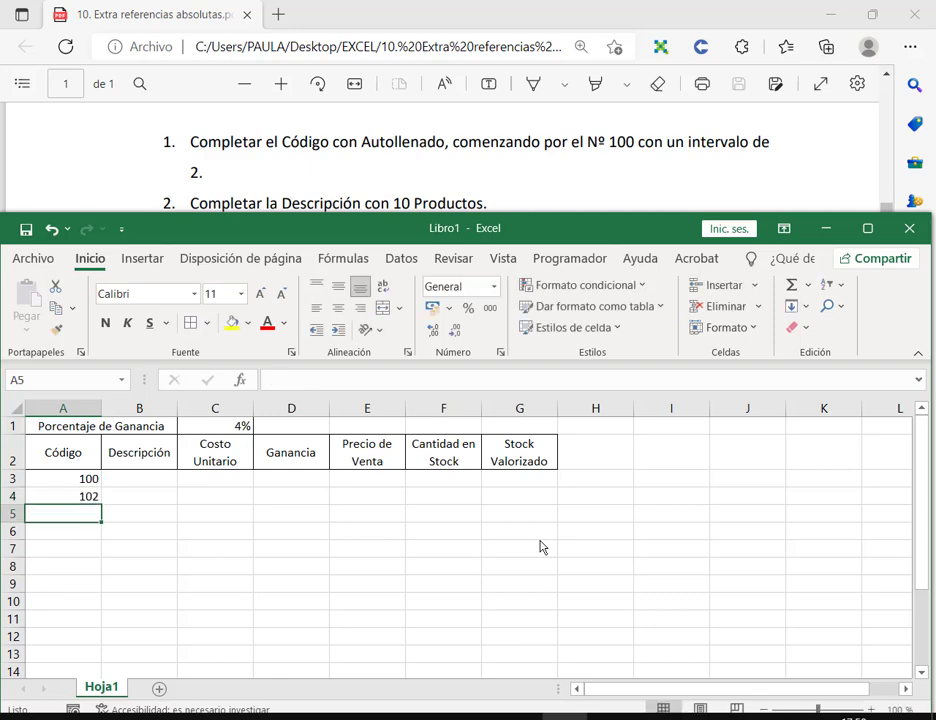
pyautogui.press('Up')
pyautogui.press('Delete')
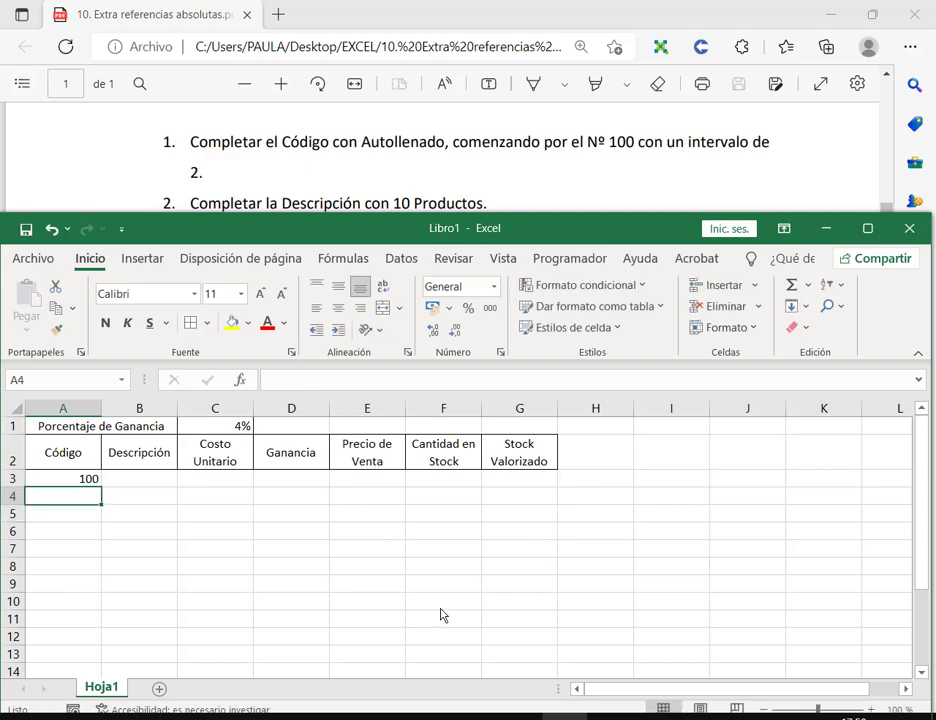
# Step: Fill A3:A12 as a series with increment 2, giving codes 100 to 118
pyautogui.click(88, 480)
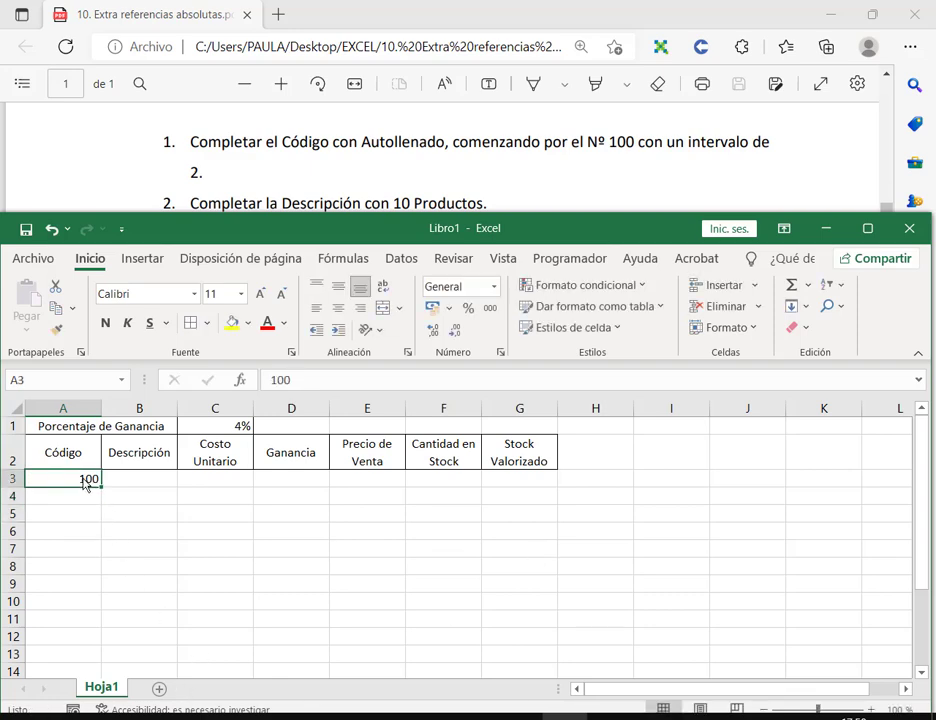
pyautogui.moveTo(88, 480); pyautogui.dragTo(60, 619)
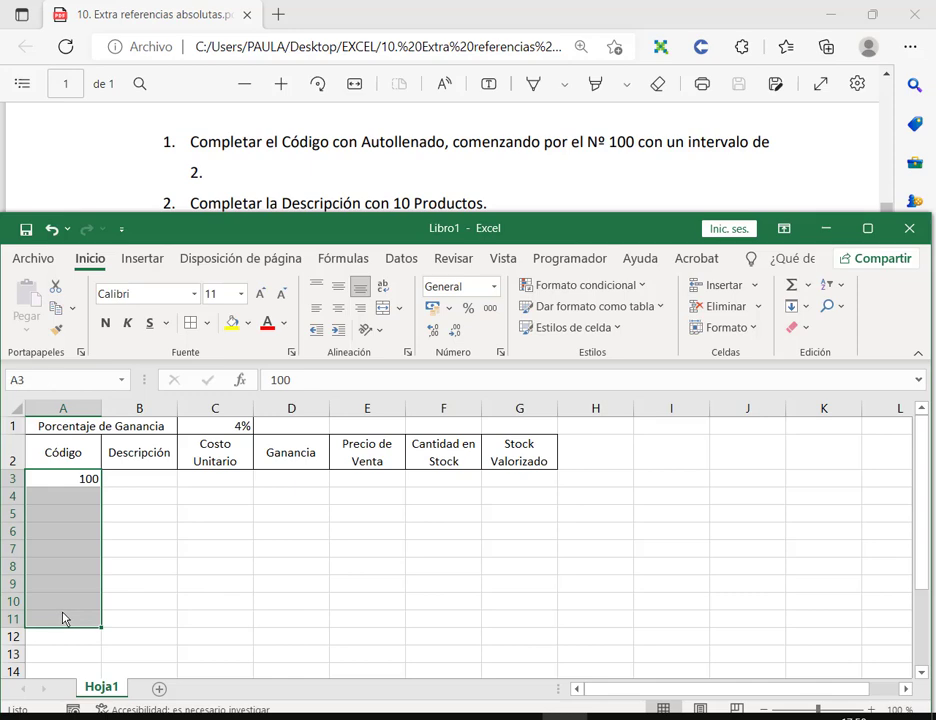
pyautogui.click(58, 484)
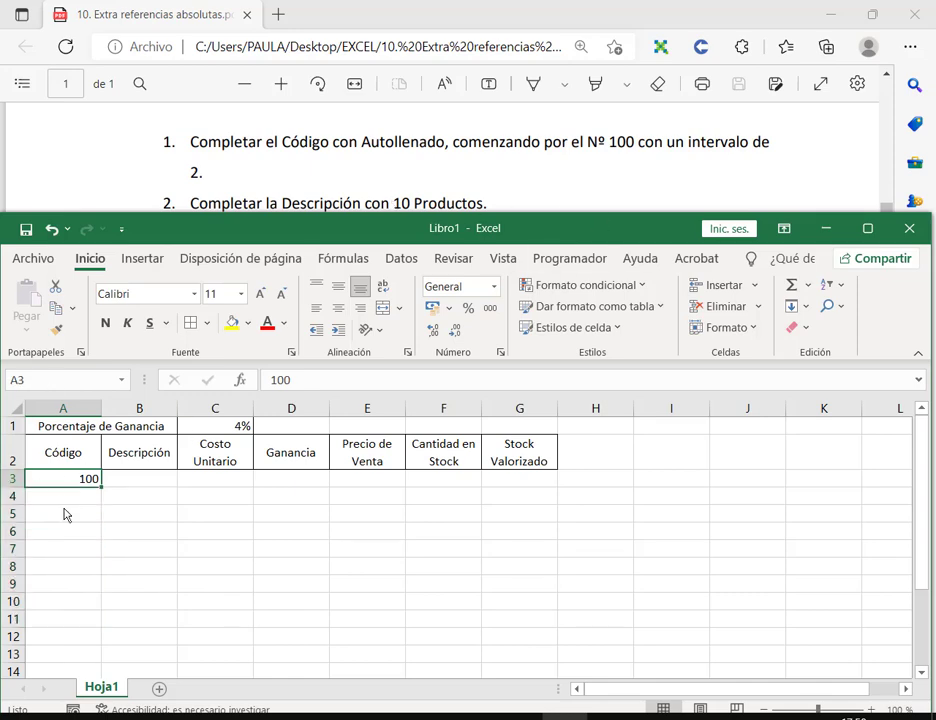
pyautogui.moveTo(60, 480); pyautogui.dragTo(67, 645)
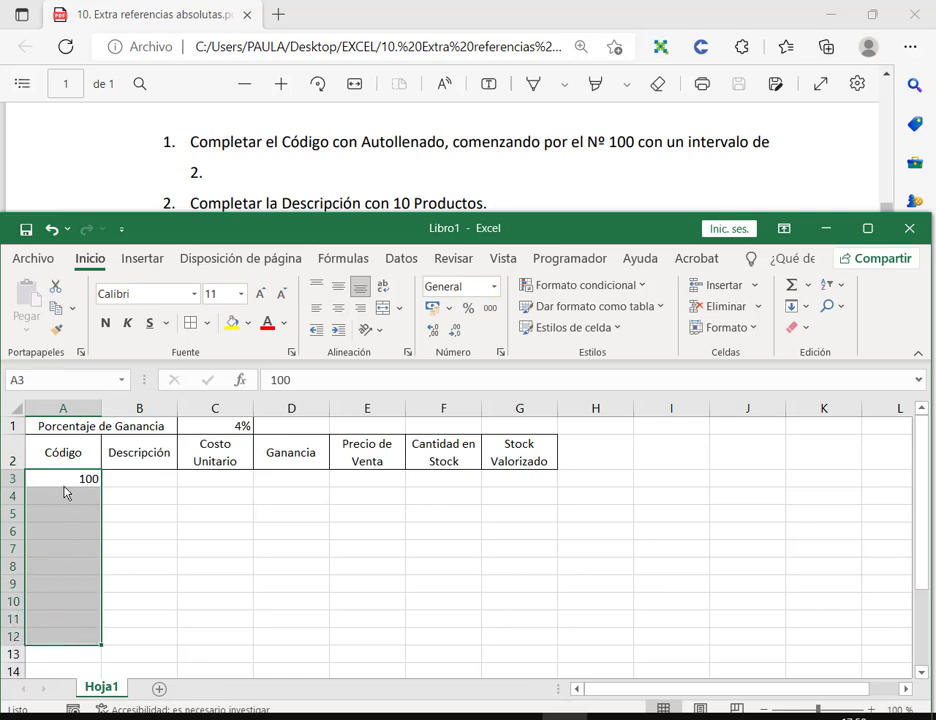
pyautogui.click(800, 307)
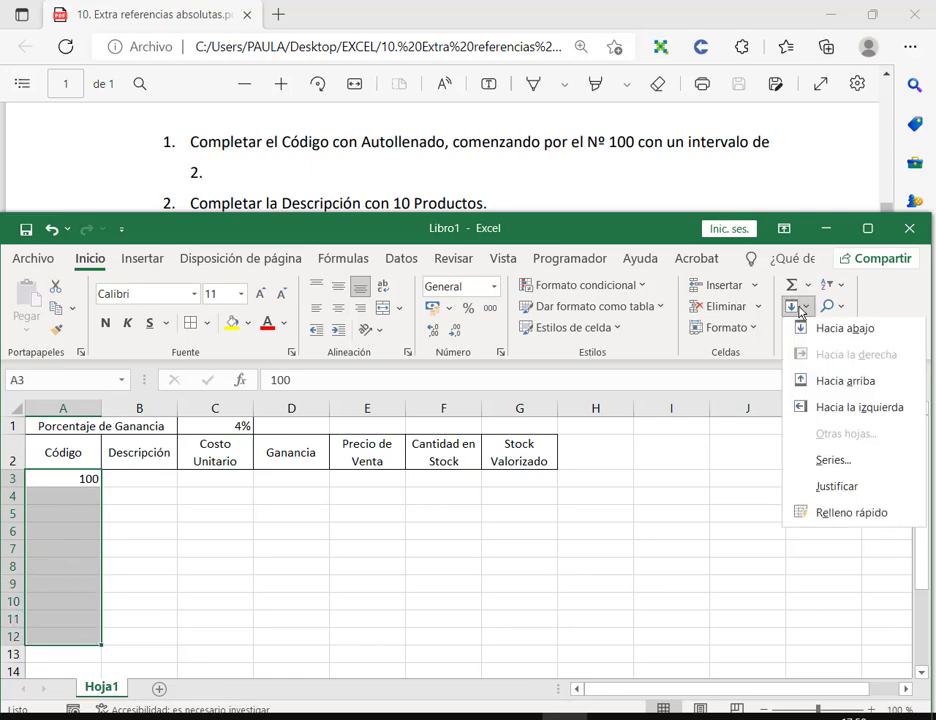
pyautogui.click(786, 466)
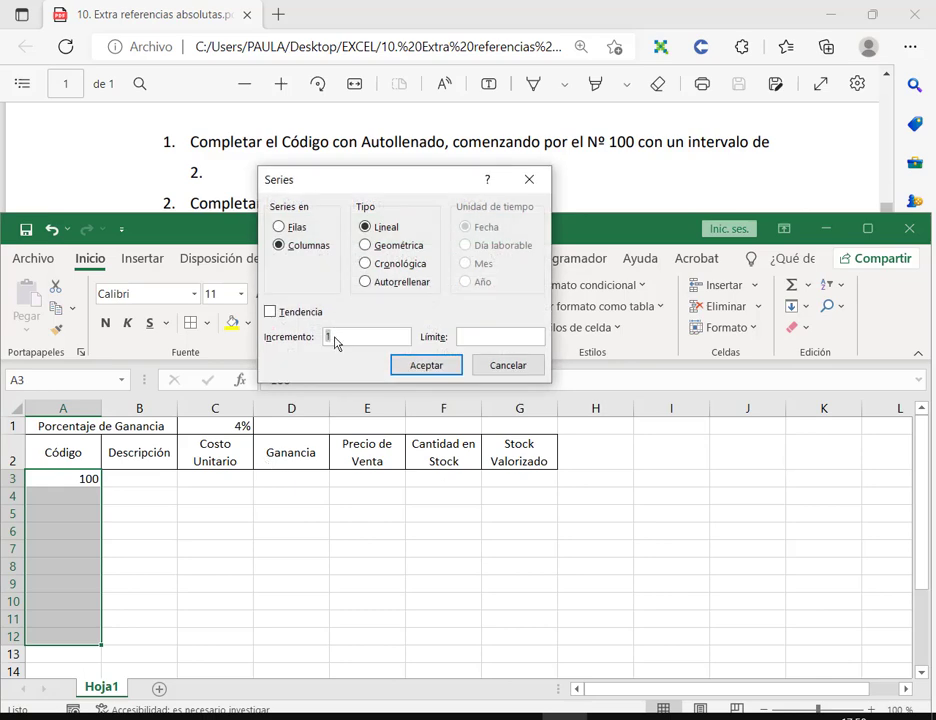
pyautogui.write('2')
pyautogui.press('Return')
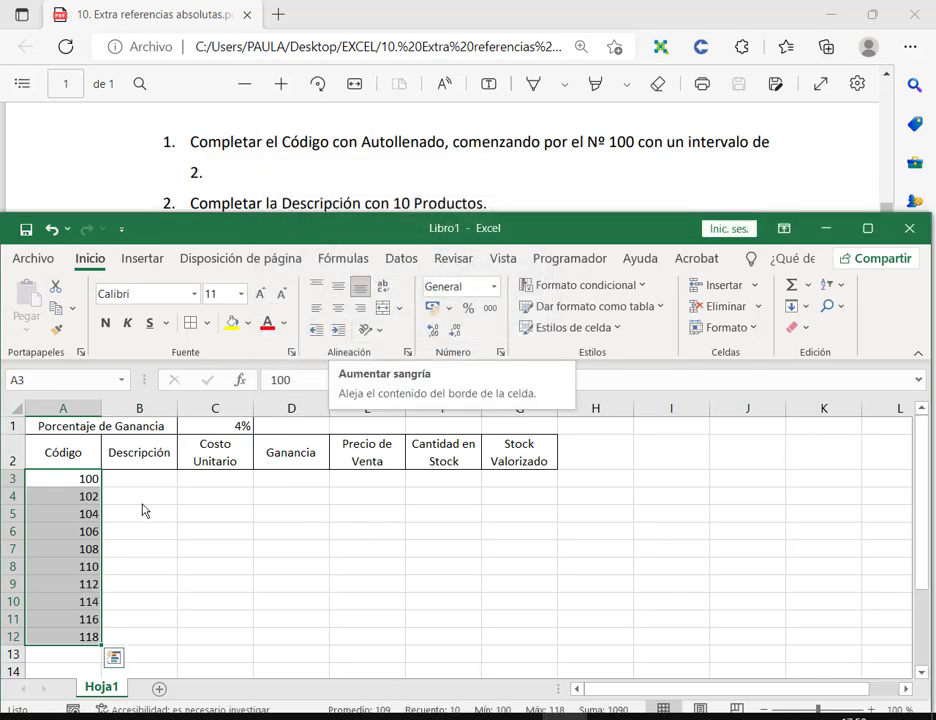
pyautogui.click(158, 478)
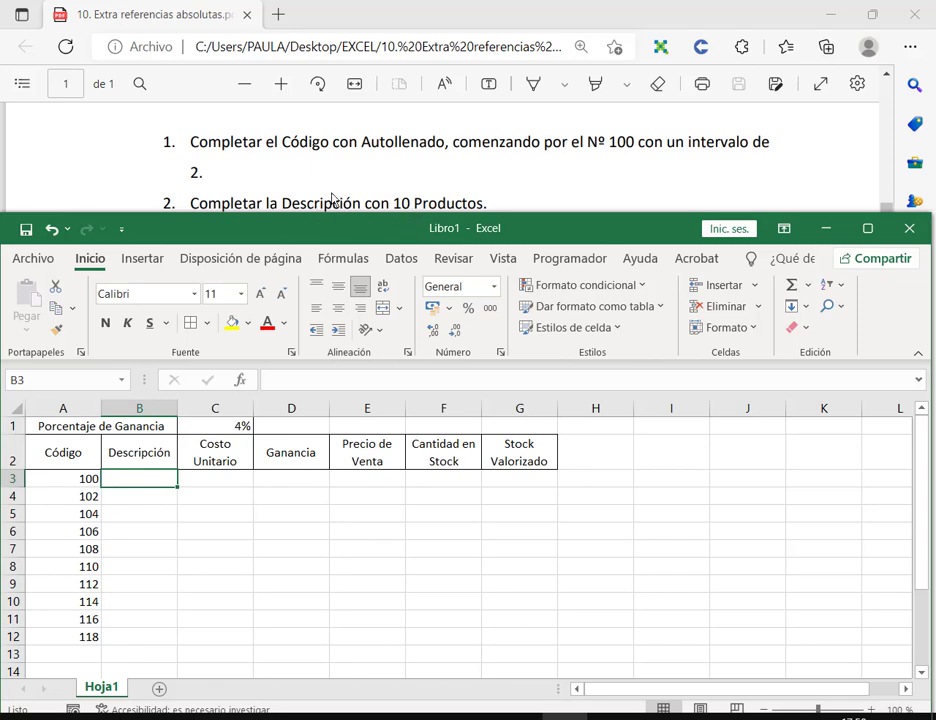
# Step: Enter descriptions Gomitas, Chocolate, Papitas, Alfajor and Galletitas from B3 down
pyautogui.scroll(-2, 384, 178)
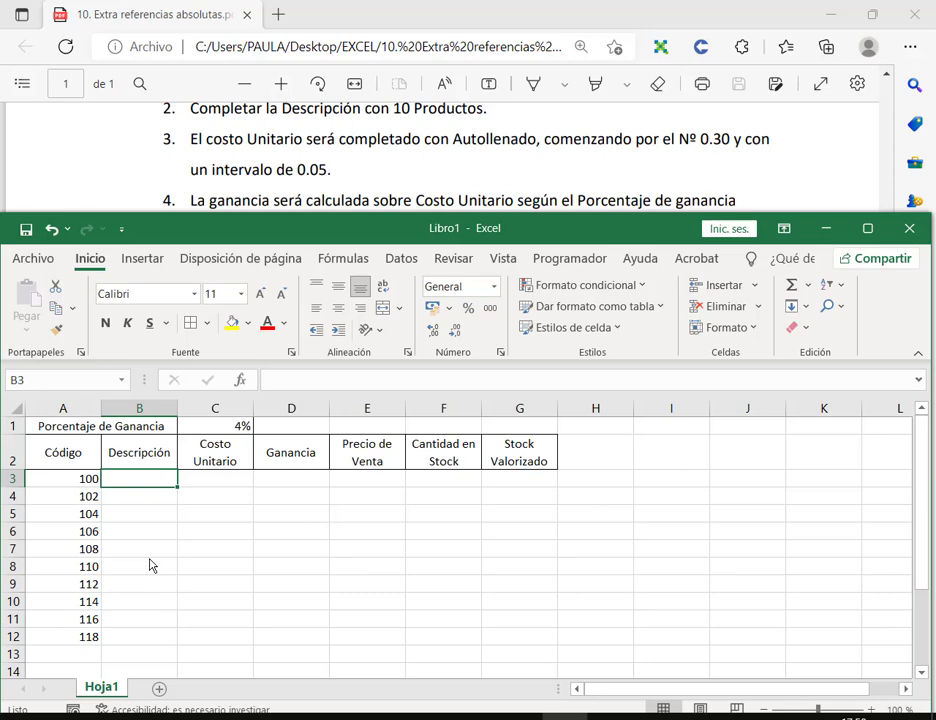
pyautogui.write('C')
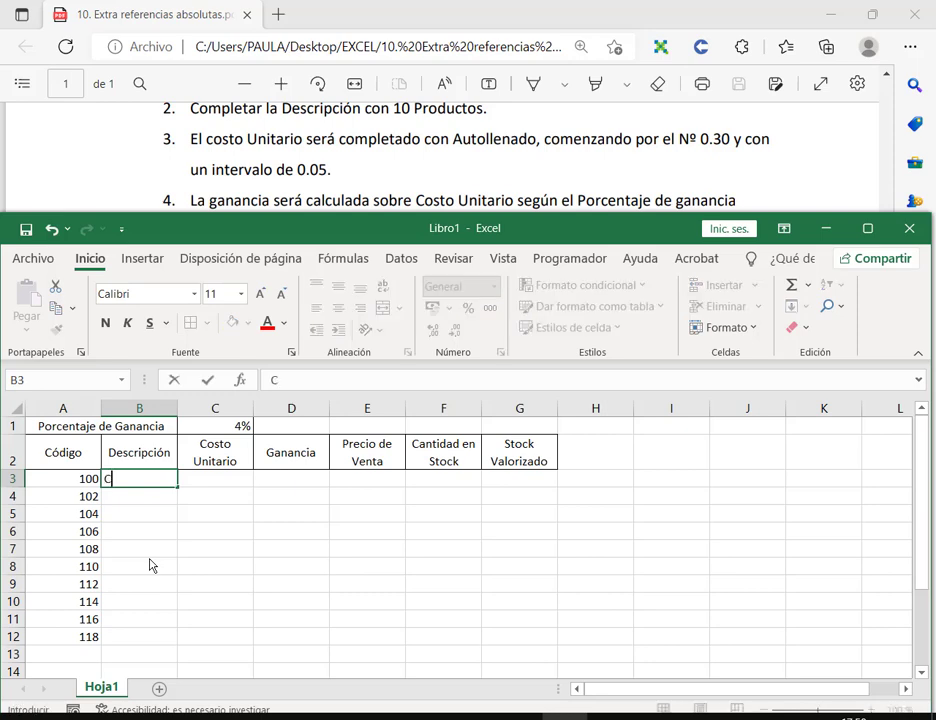
pyautogui.press('BackSpace')
pyautogui.write('Gomitas')
pyautogui.press('Return')
pyautogui.write('Cho')
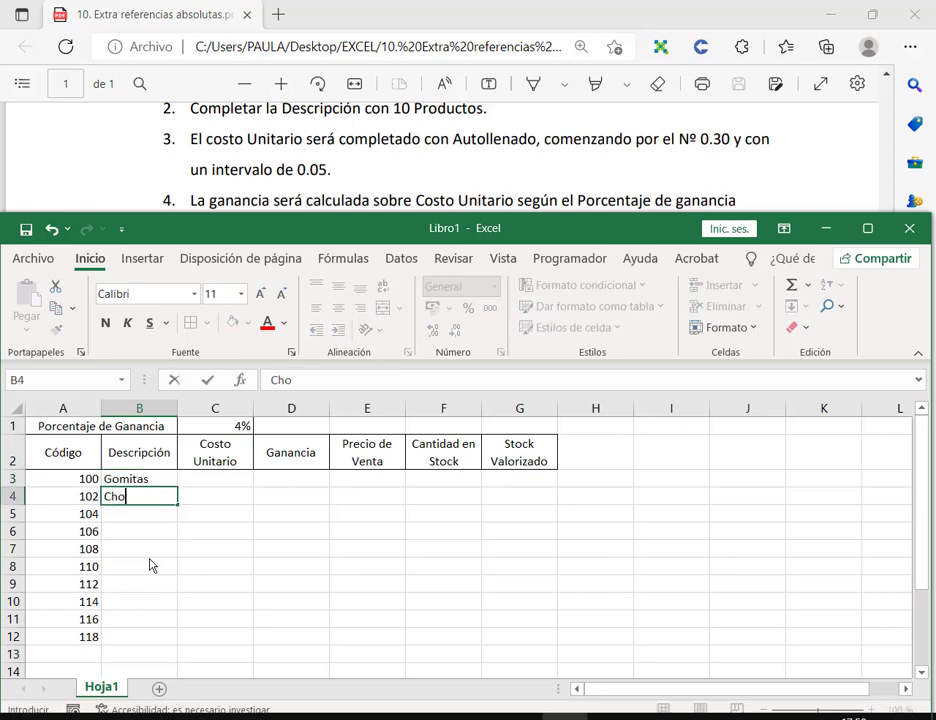
pyautogui.write('colate')
pyautogui.press('Return')
pyautogui.write('Papitas')
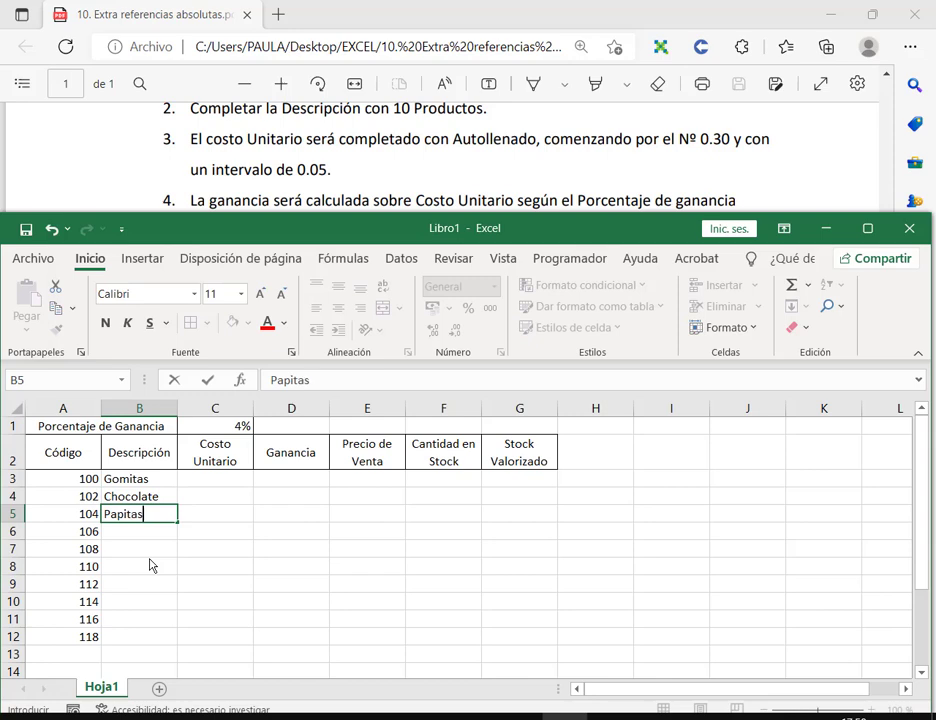
pyautogui.press('Return')
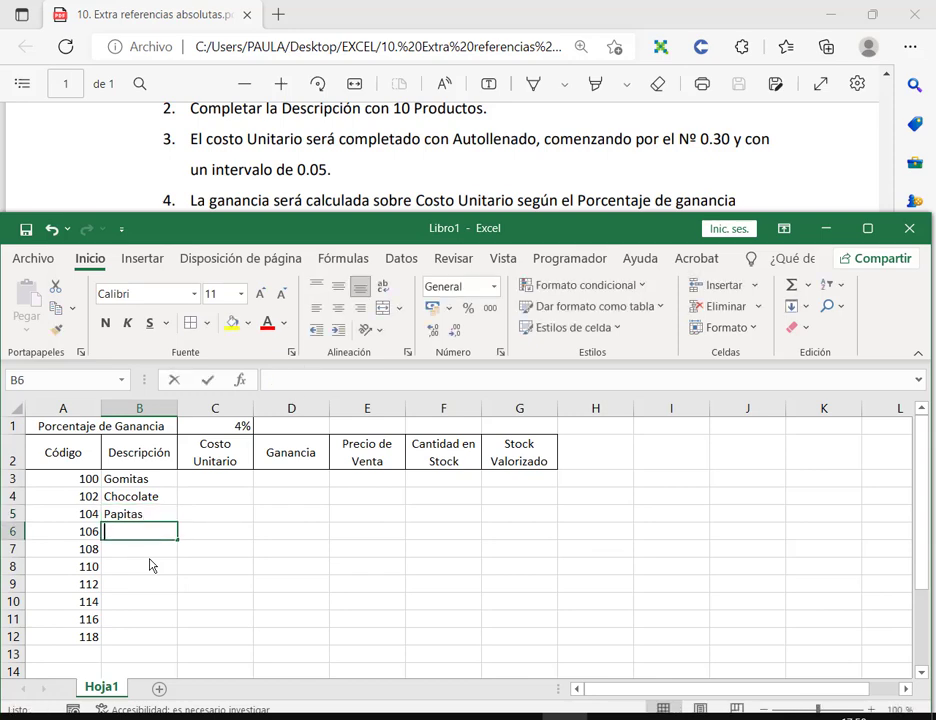
pyautogui.write('Alfajor')
pyautogui.press('Return')
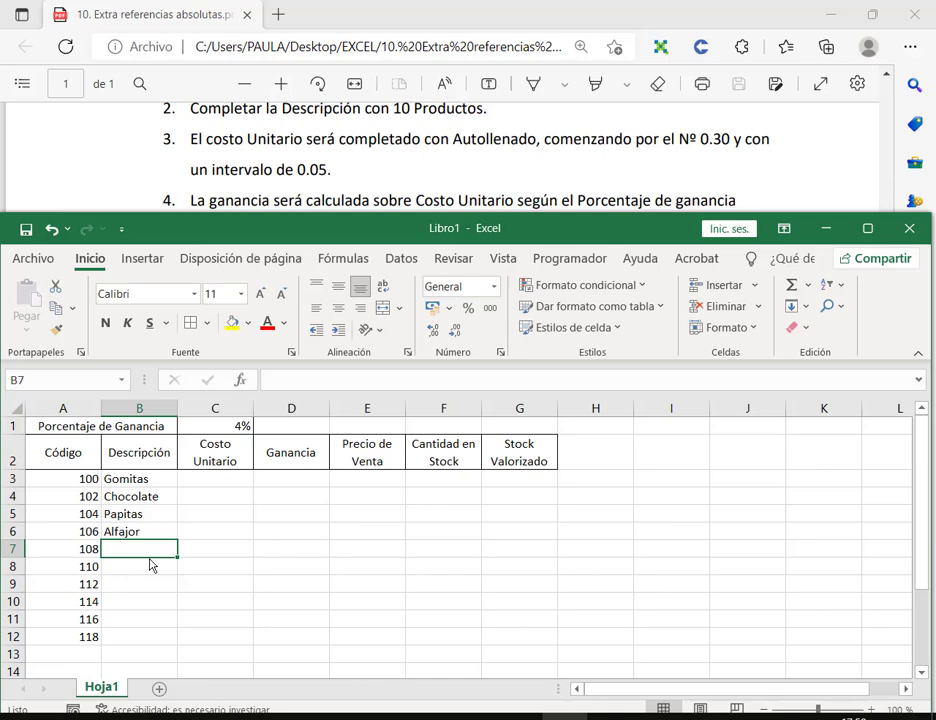
pyautogui.write('Galleti')
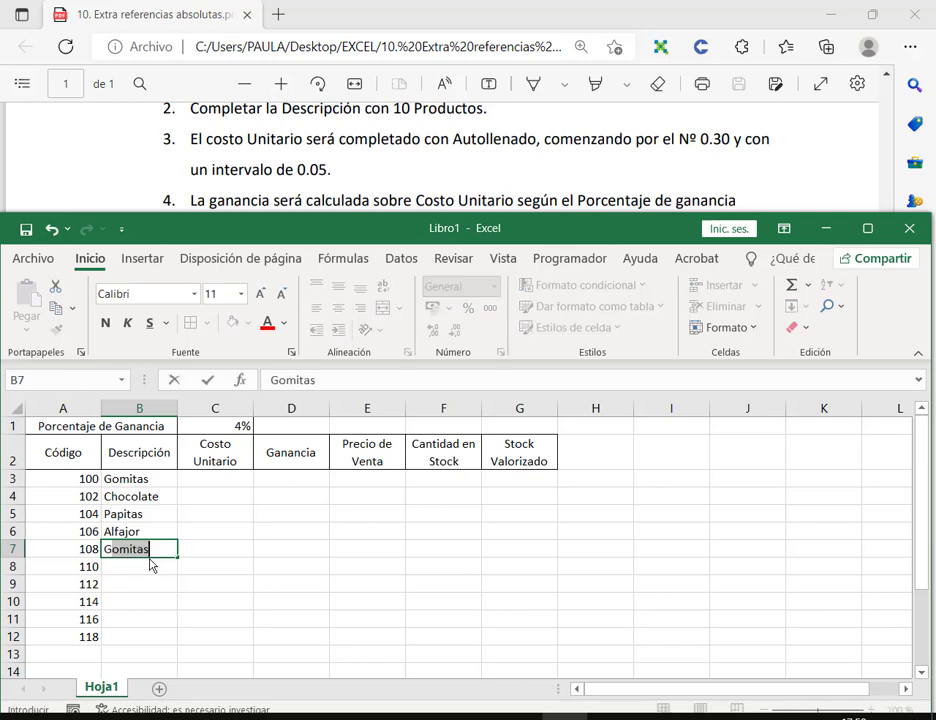
pyautogui.write('tas')
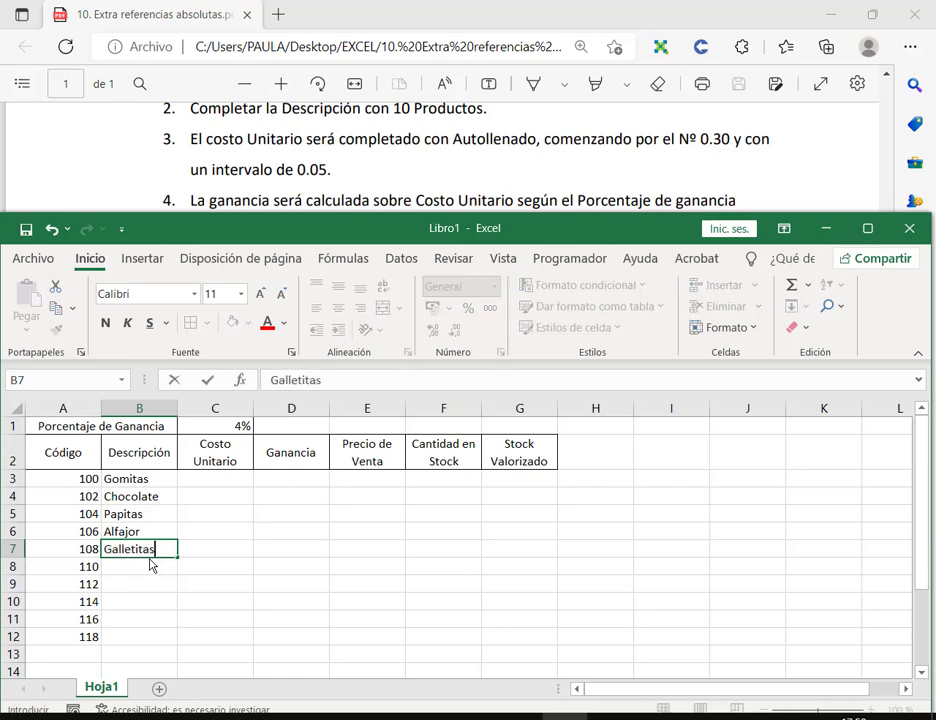
pyautogui.press('Return')
# Step: Continue the descriptions with Jugo, Gaseosa, Caramelos, Chicles and Agua
pyautogui.write('Jugo')
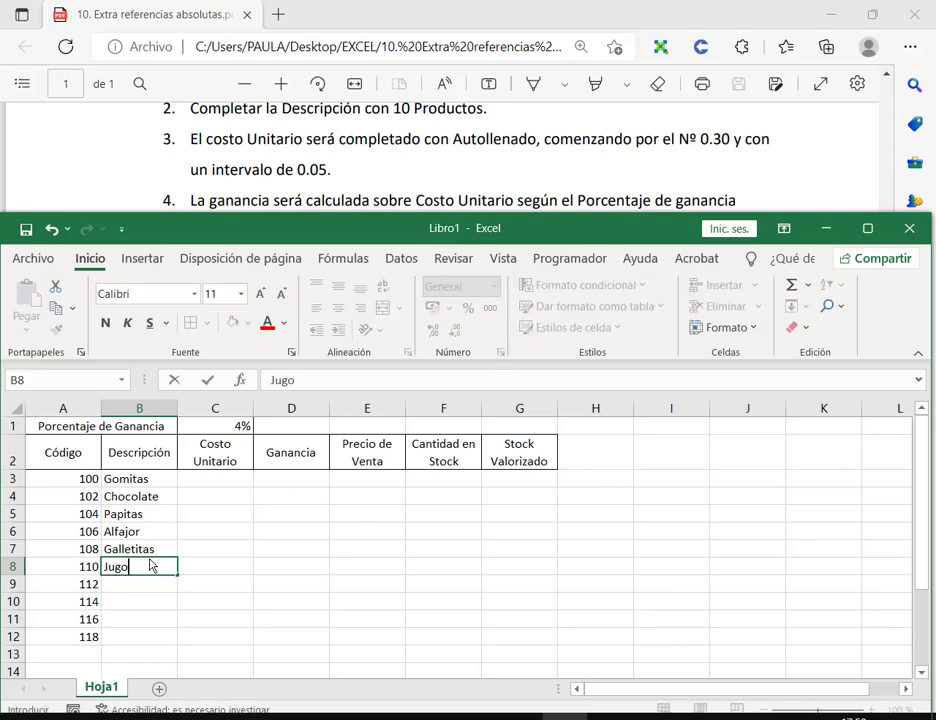
pyautogui.press('Return')
pyautogui.write('Gaseosa')
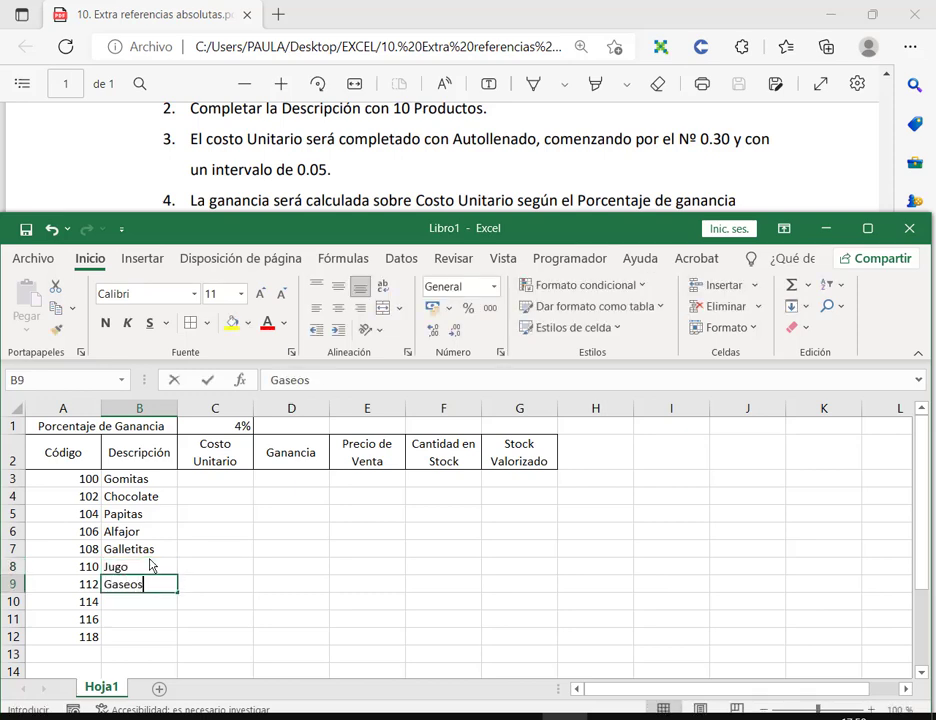
pyautogui.press('Return')
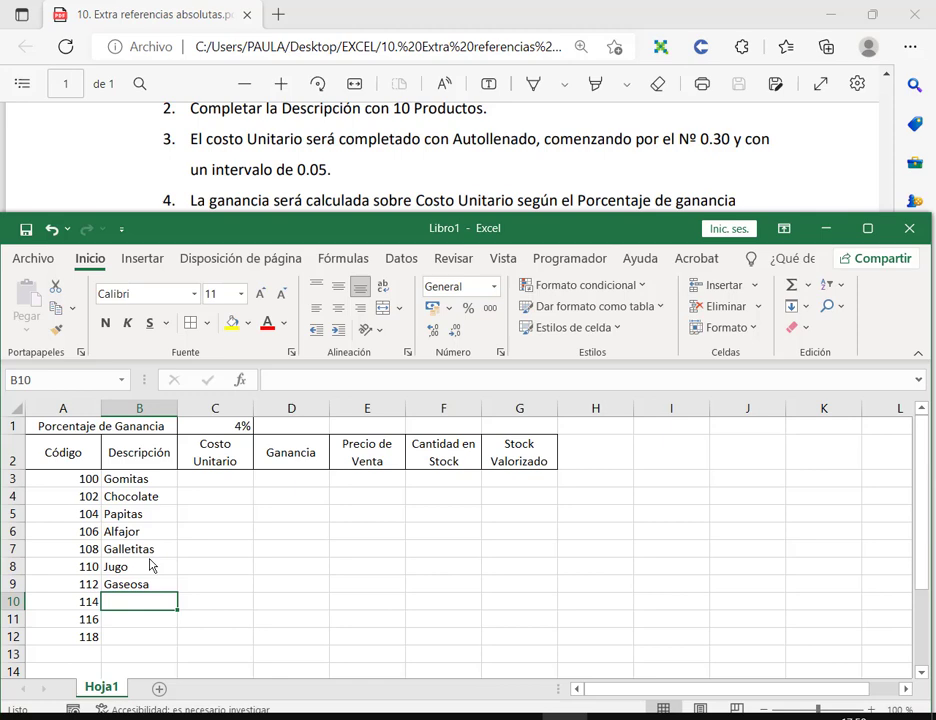
pyautogui.write('Caramelos')
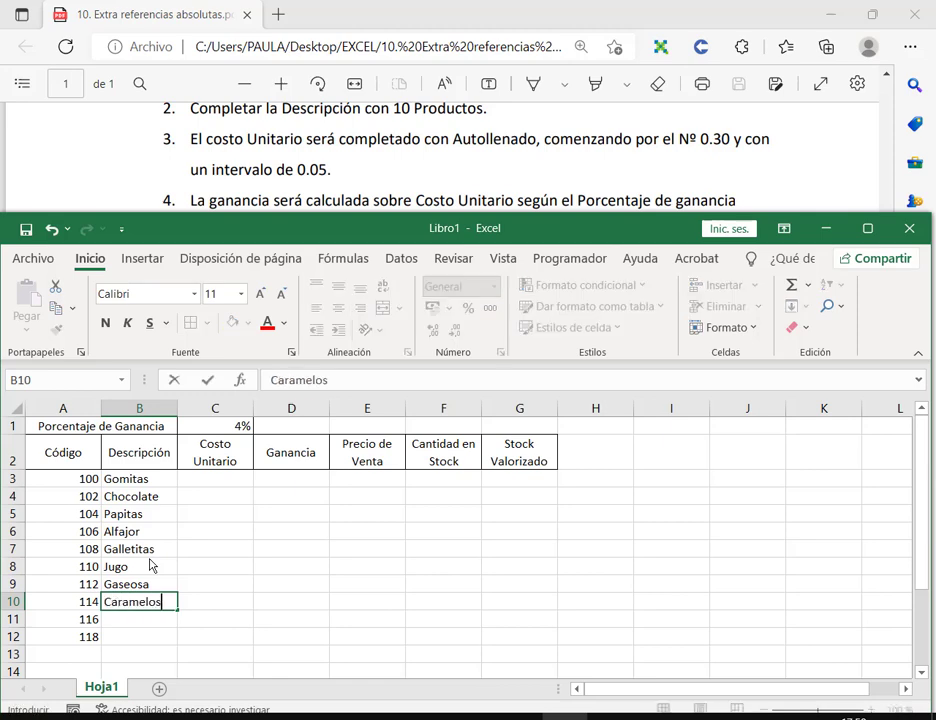
pyautogui.press('Return')
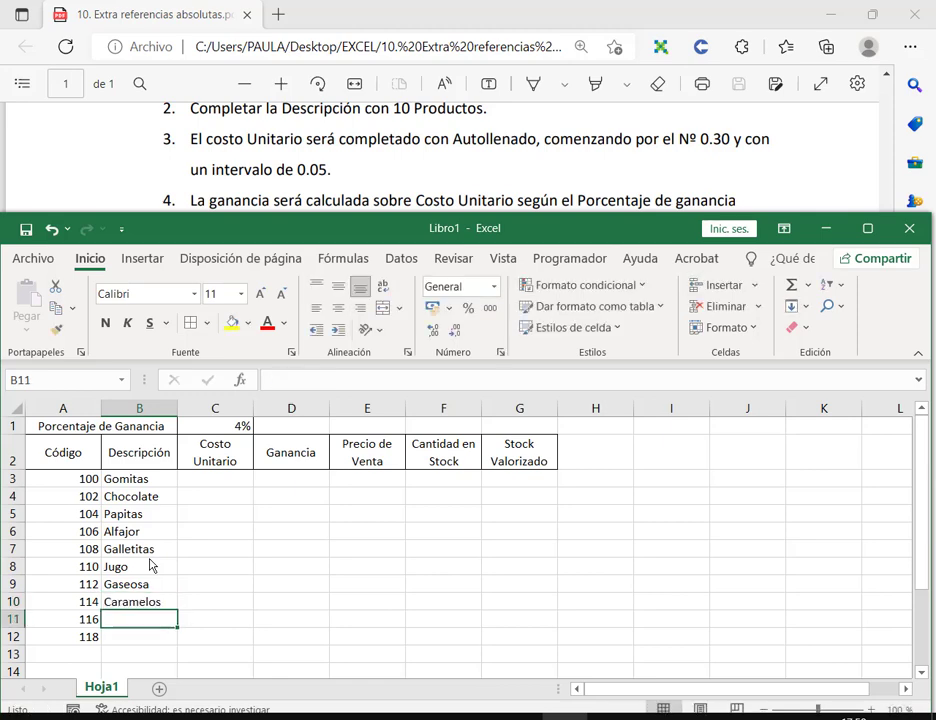
pyautogui.write('Chicles')
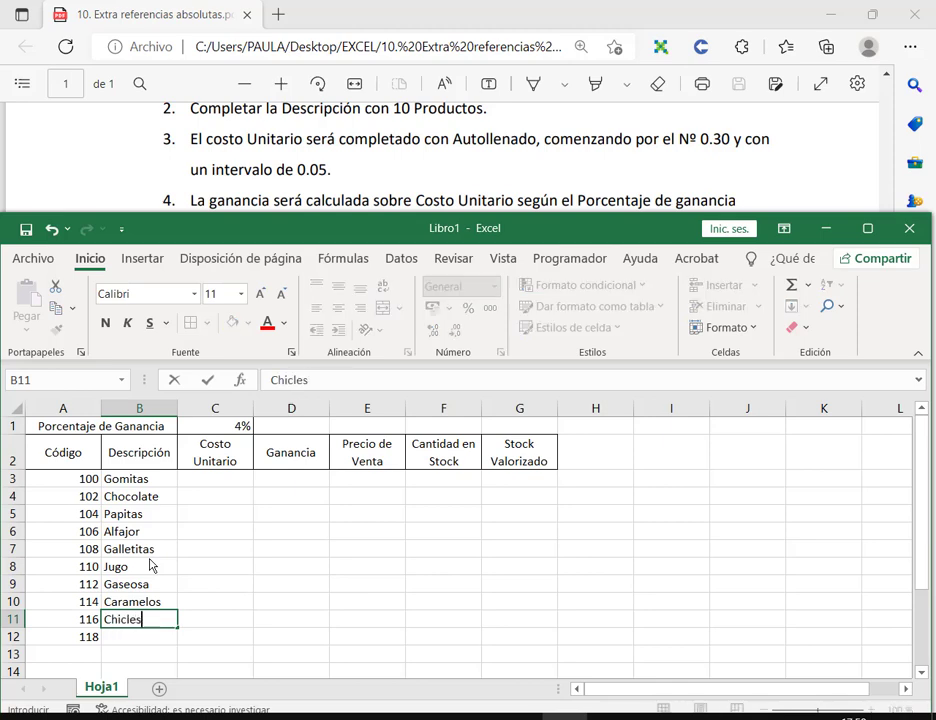
pyautogui.press('Return')
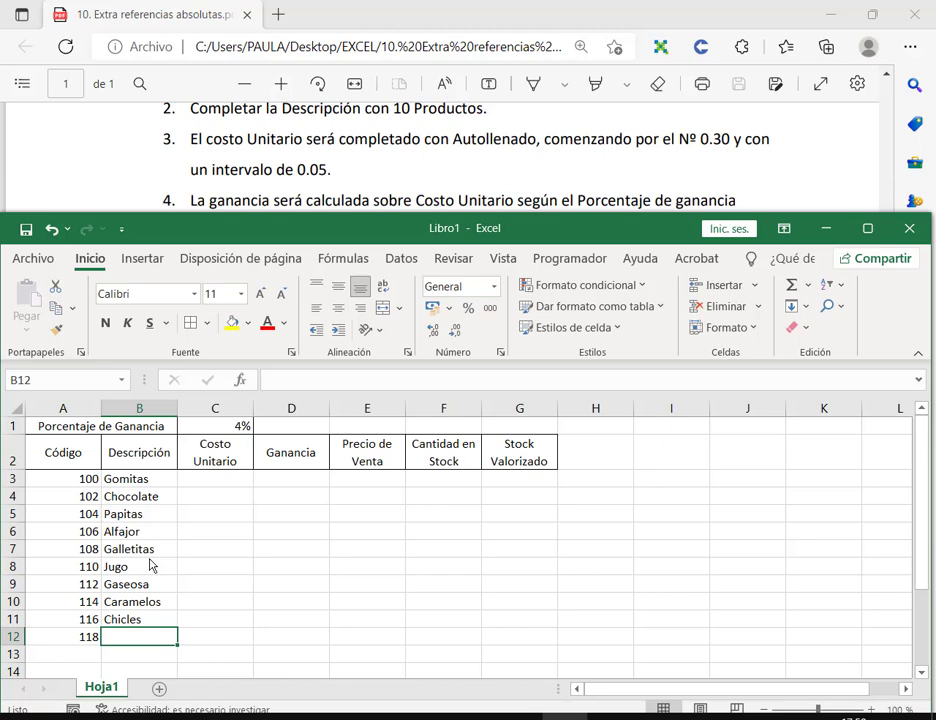
pyautogui.write('Agua')
pyautogui.press('Return')
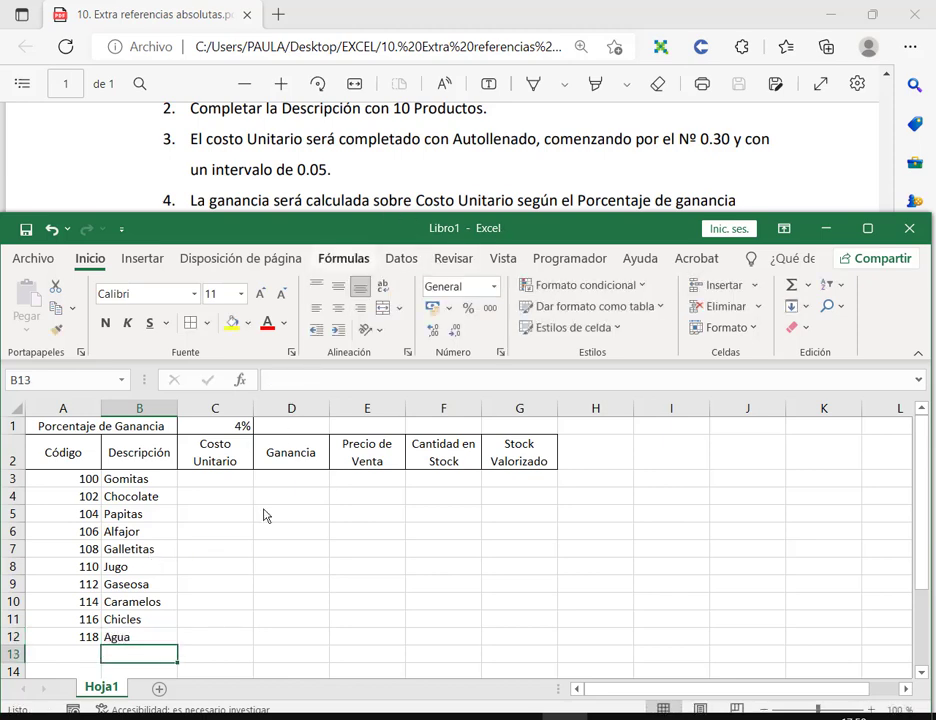
pyautogui.click(217, 481)
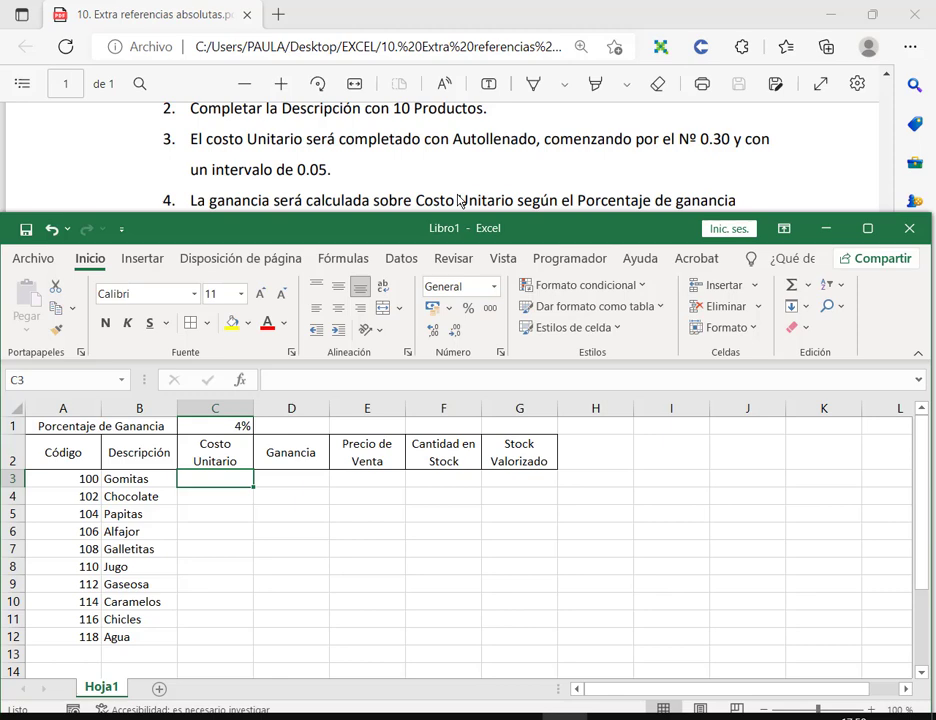
# Step: Enter unit costs 0,30 and 0,35 and extend the series down through row 9
pyautogui.write('0,30')
pyautogui.press('Return')
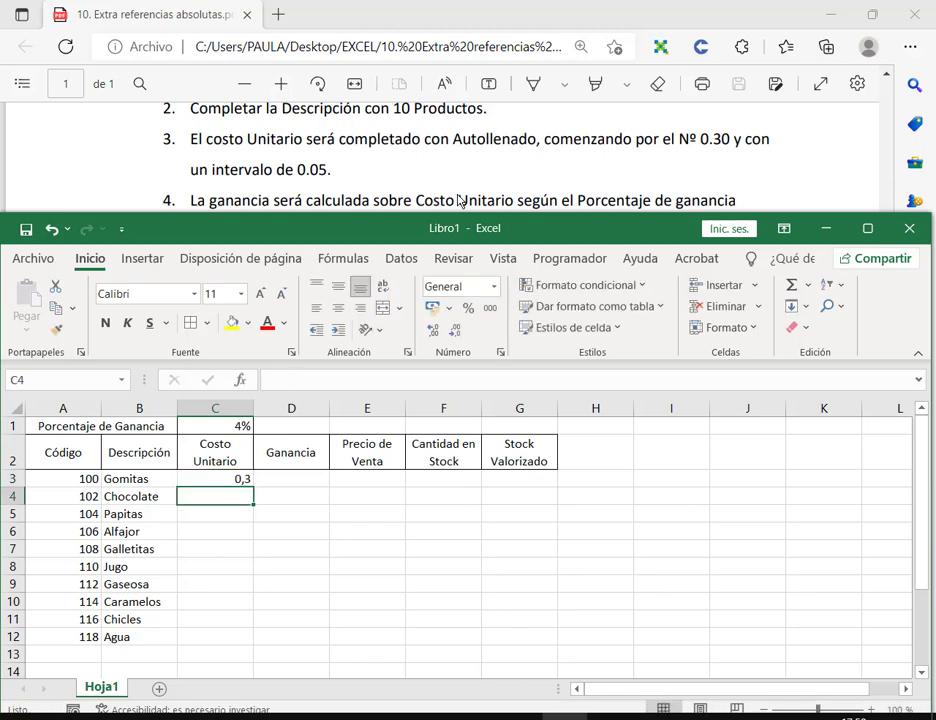
pyautogui.write('0,35')
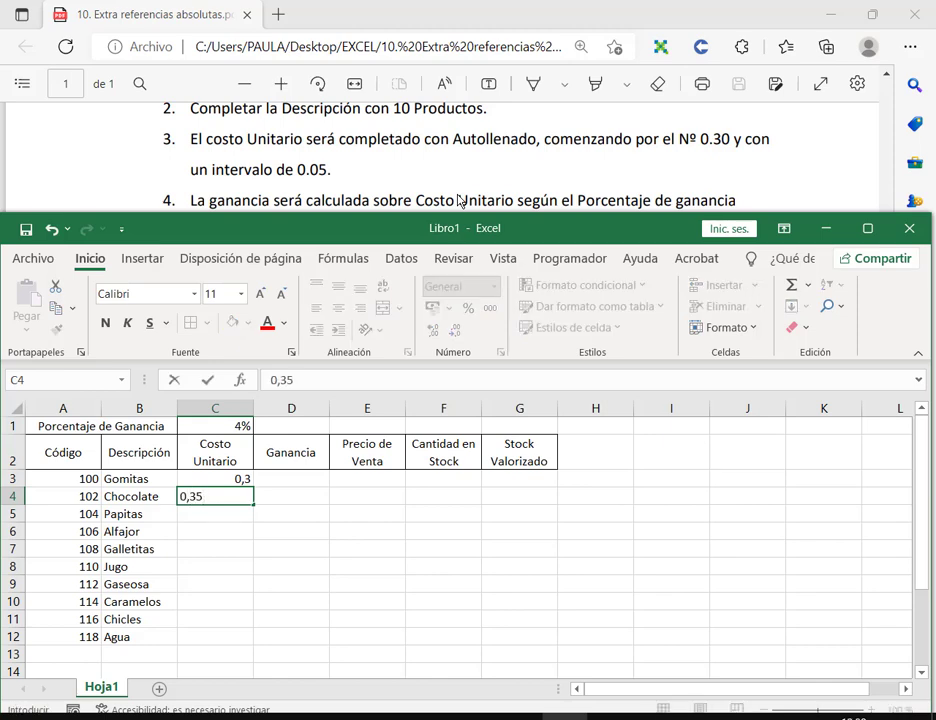
pyautogui.press('Return')
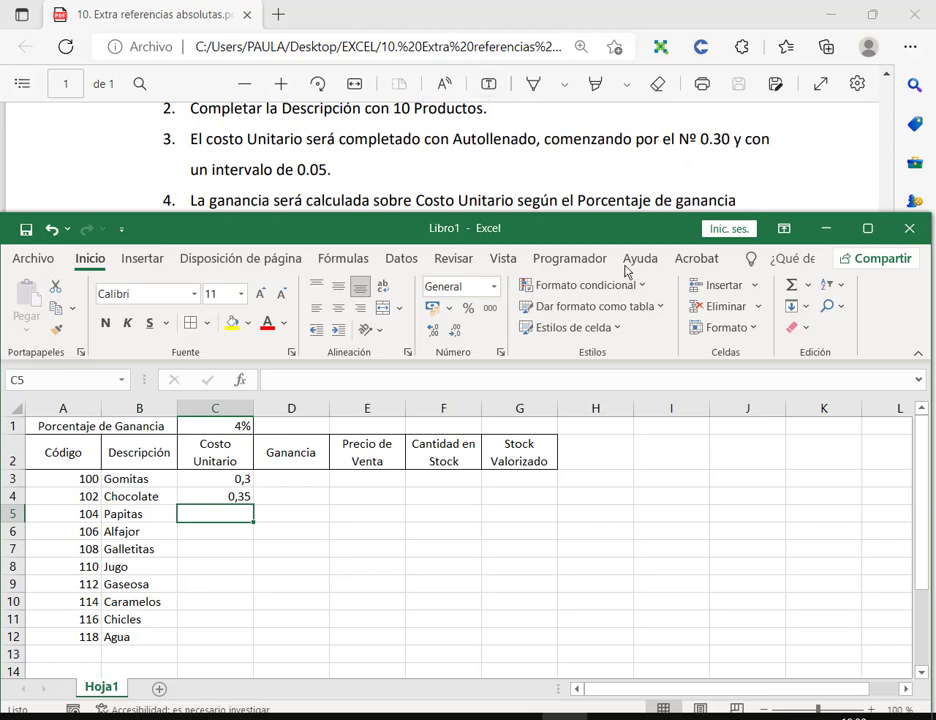
pyautogui.moveTo(241, 484); pyautogui.dragTo(250, 590)
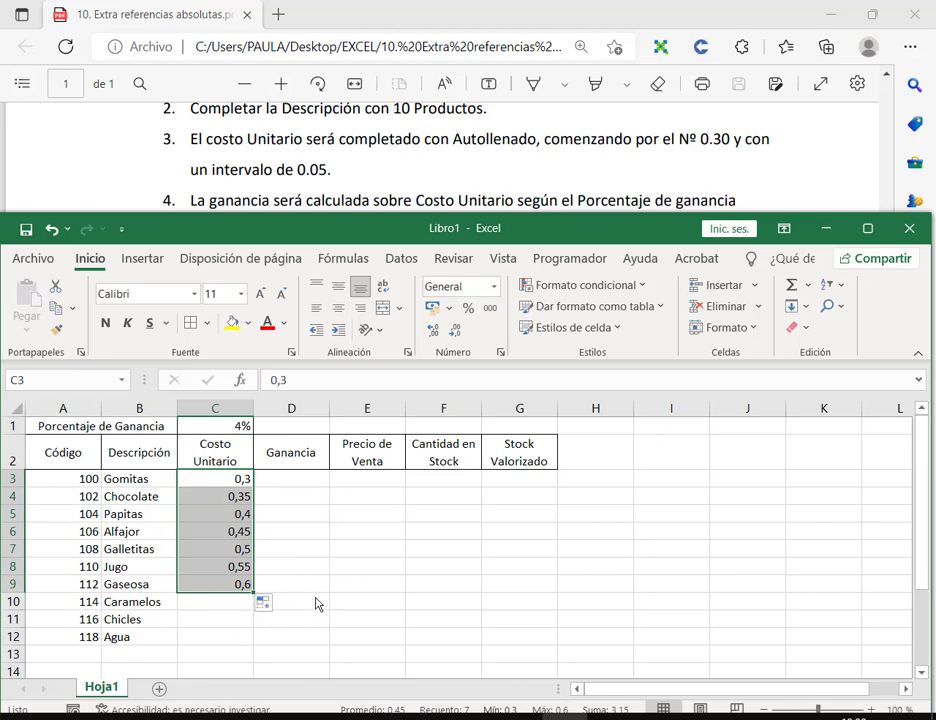
pyautogui.click(364, 604)
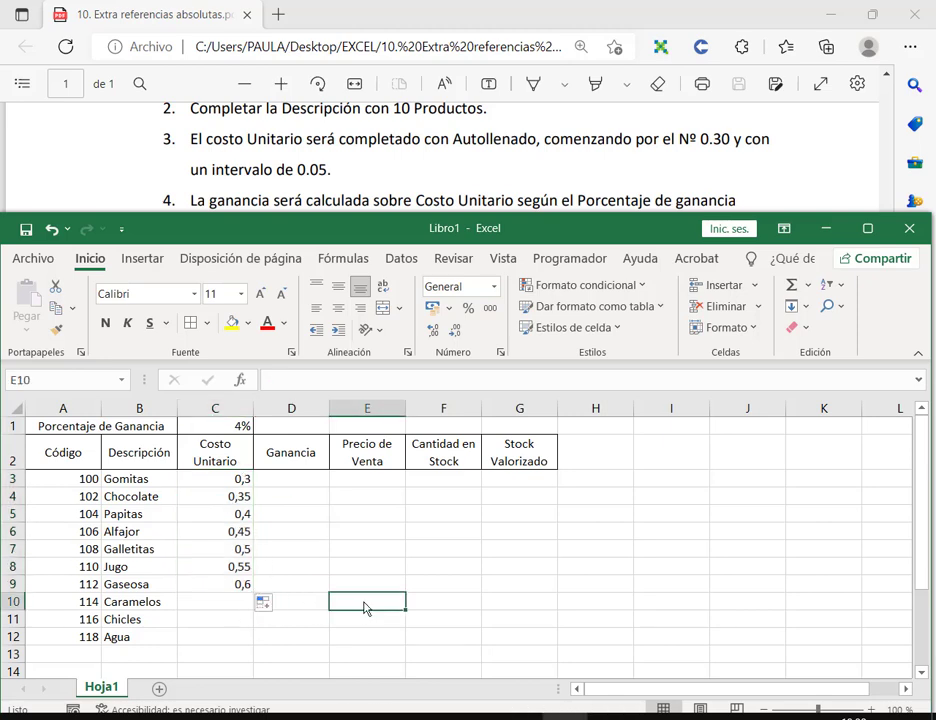
# Step: Undo a repeated 0,6 fill and extend the 0,05 series to 0,65, 0,7 and 0,75
pyautogui.click(248, 586)
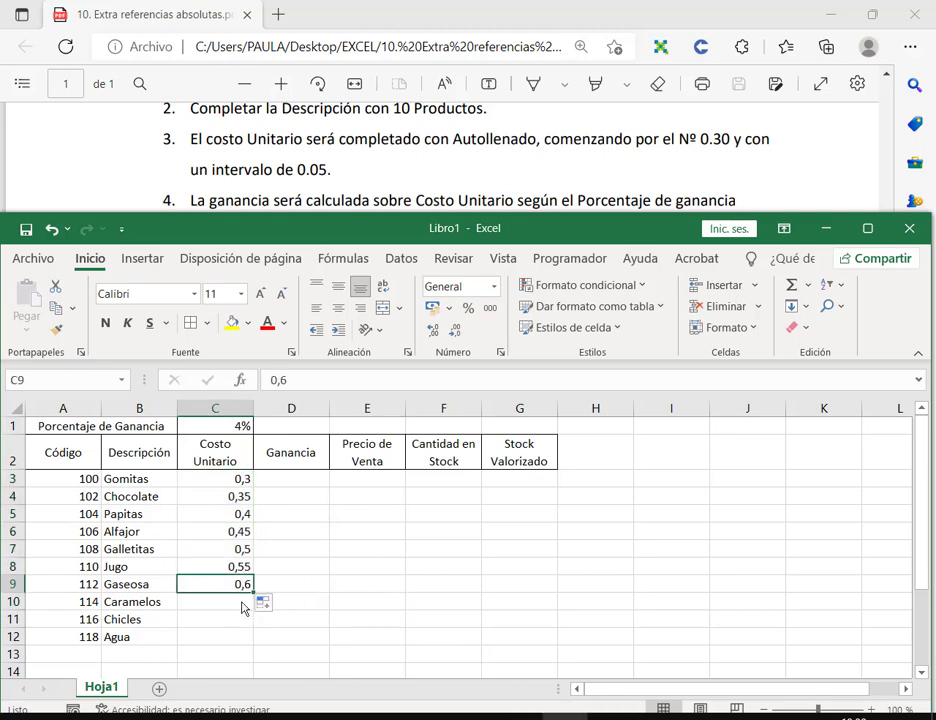
pyautogui.moveTo(253, 593); pyautogui.dragTo(254, 642)
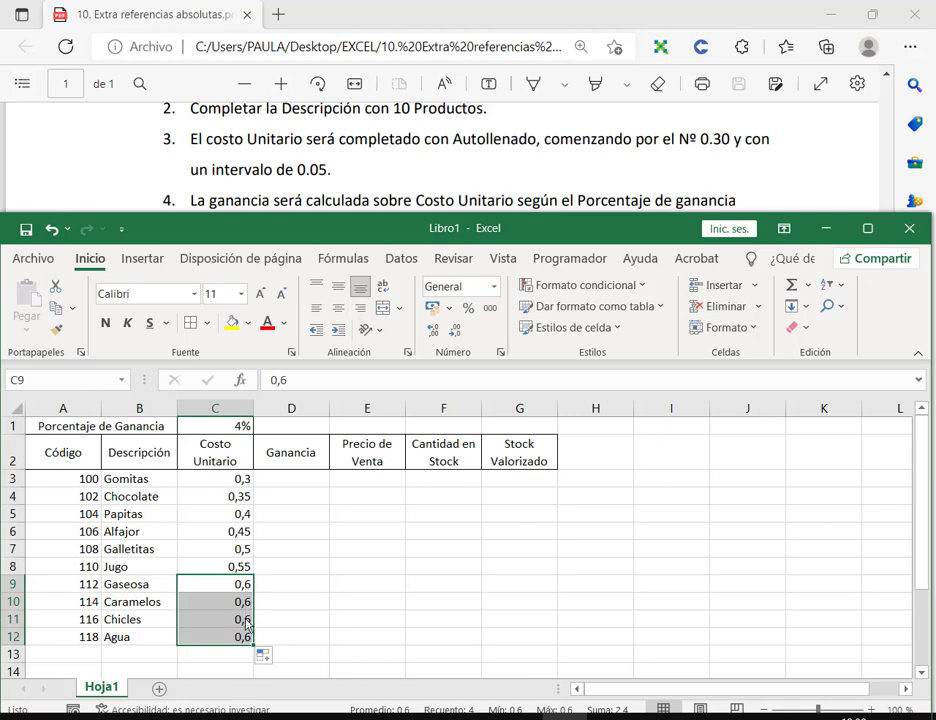
pyautogui.click(51, 229)
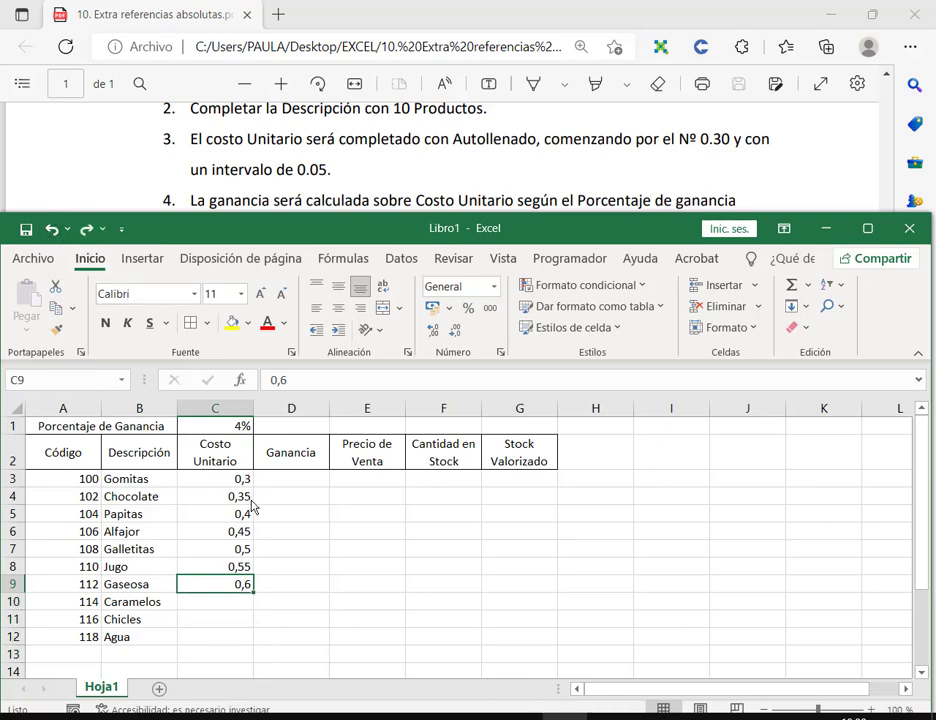
pyautogui.moveTo(214, 568); pyautogui.dragTo(256, 650)
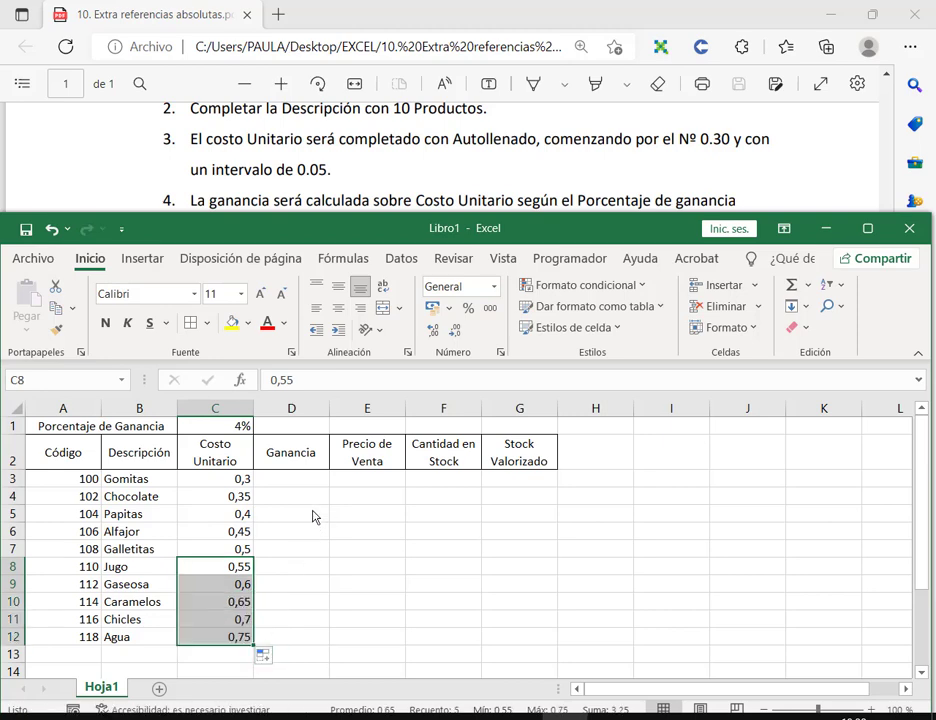
pyautogui.click(320, 480)
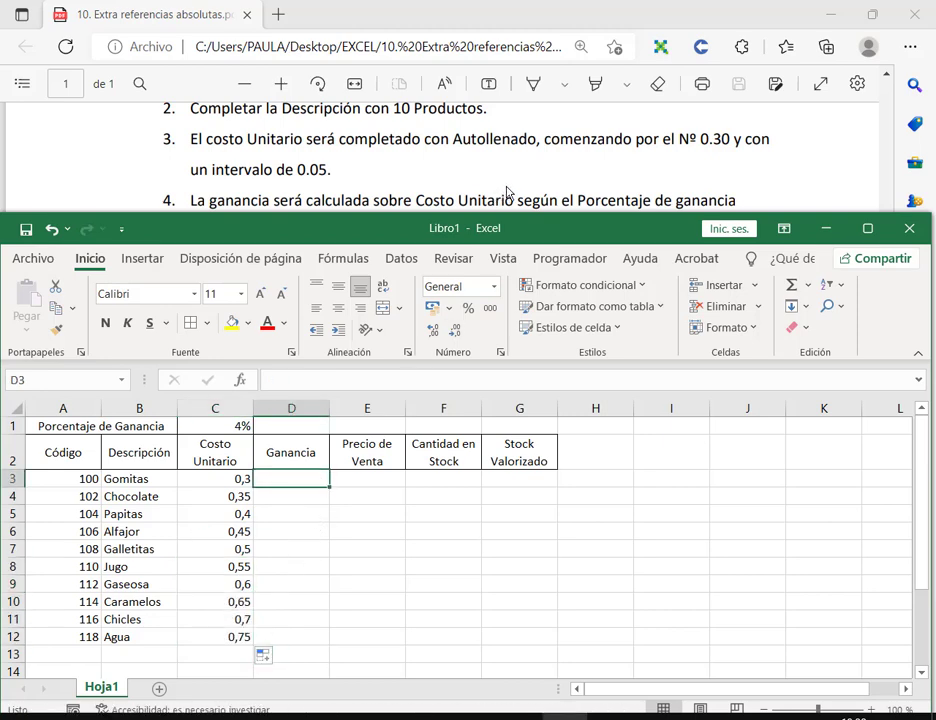
# Step: Enter =C3*$C$1 in D3 and copy it down to D12 for all ten products
pyautogui.scroll(-2, 508, 190)
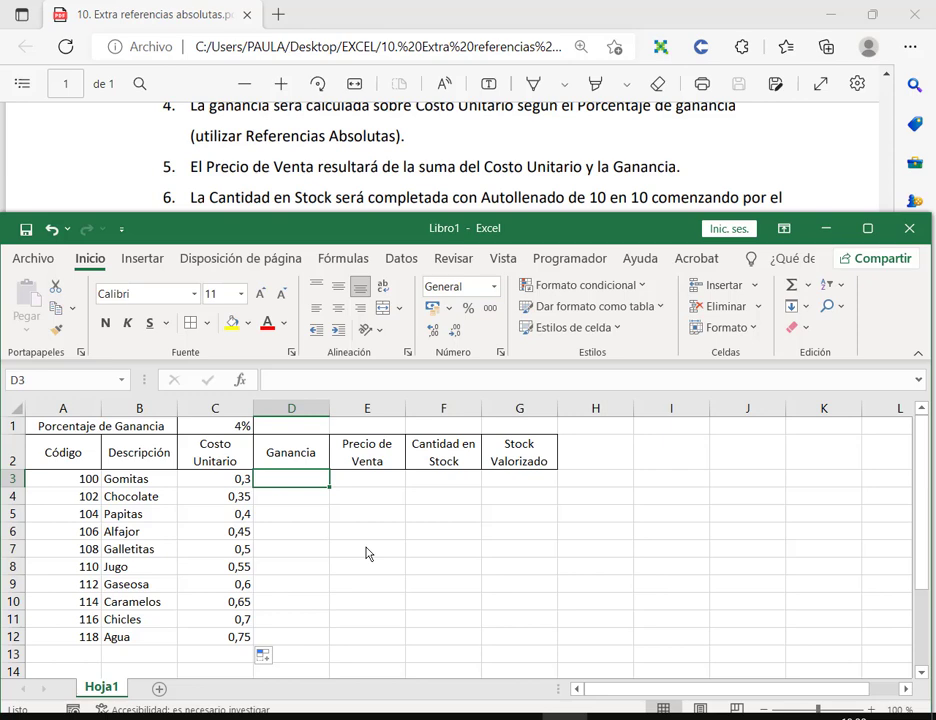
pyautogui.moveTo(182, 467)
pyautogui.mouseDown()
pyautogui.moveTo(272, 487)
pyautogui.moveTo(265, 495)
pyautogui.mouseUp()
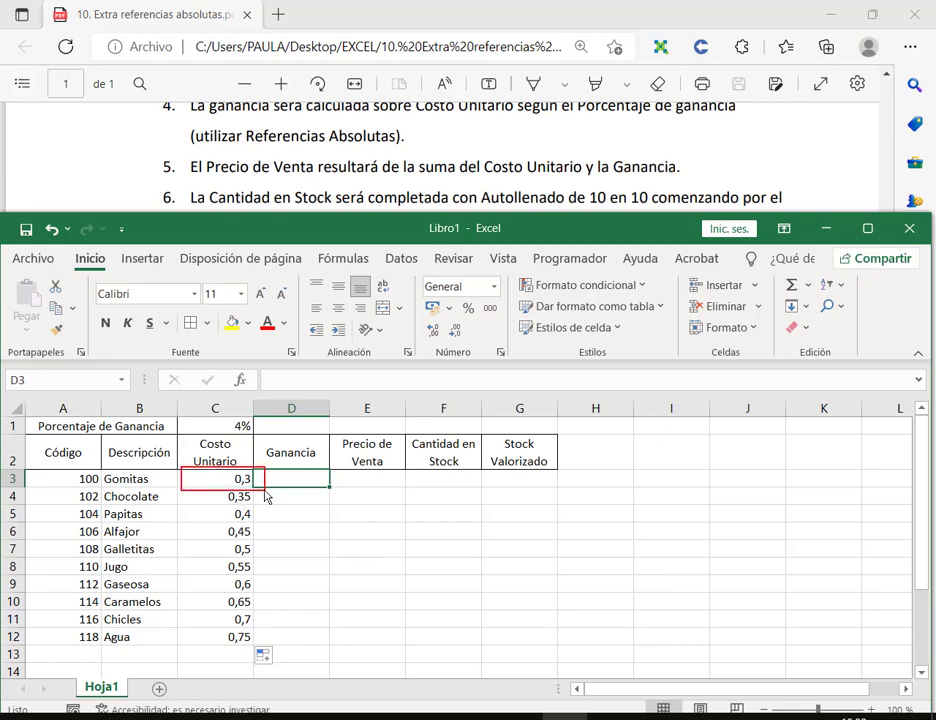
pyautogui.moveTo(229, 411); pyautogui.dragTo(256, 437)
pyautogui.write('=')
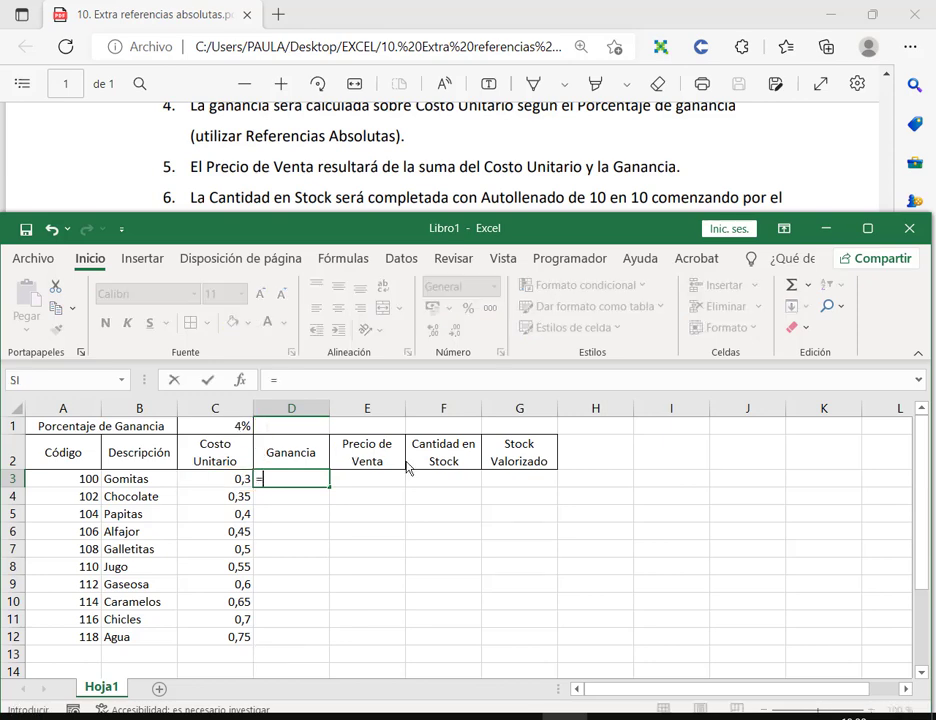
pyautogui.click(200, 484)
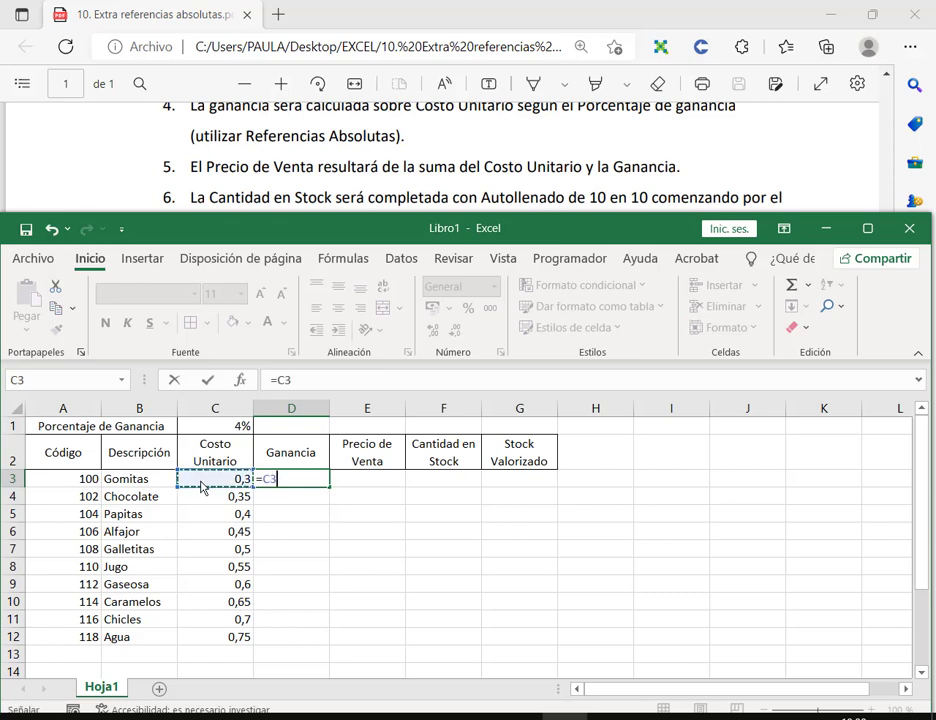
pyautogui.write('*')
pyautogui.click(215, 426)
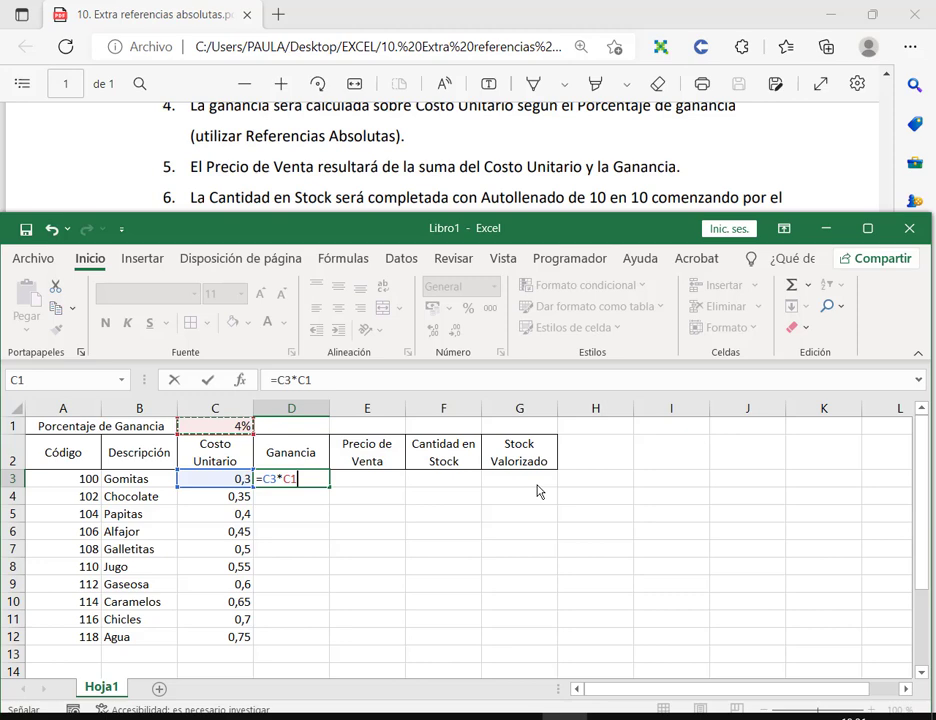
pyautogui.press('F4')
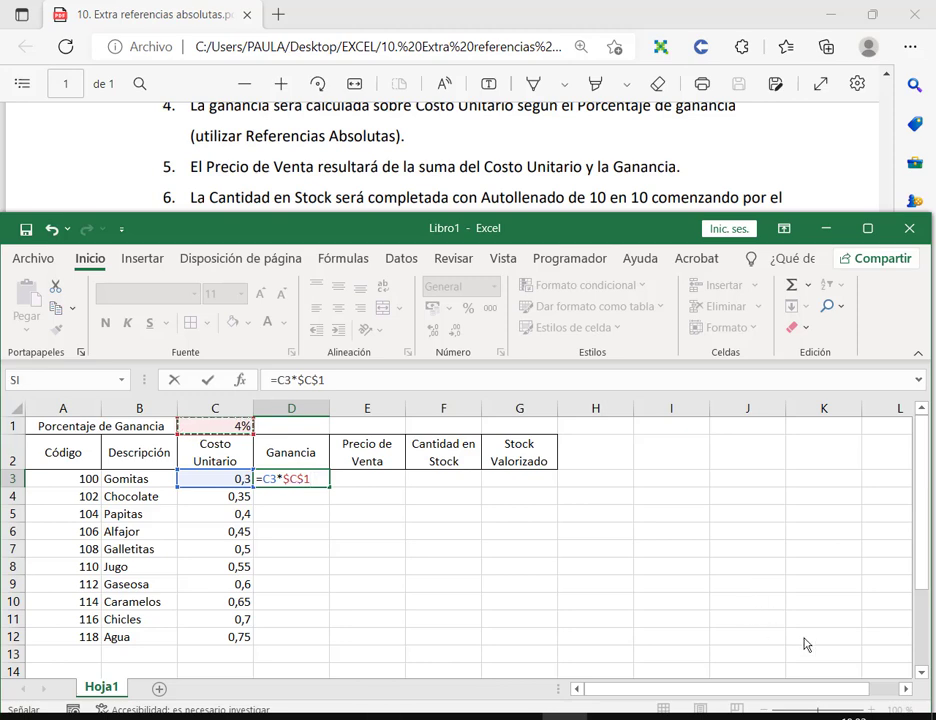
pyautogui.press('Return')
pyautogui.click(327, 484)
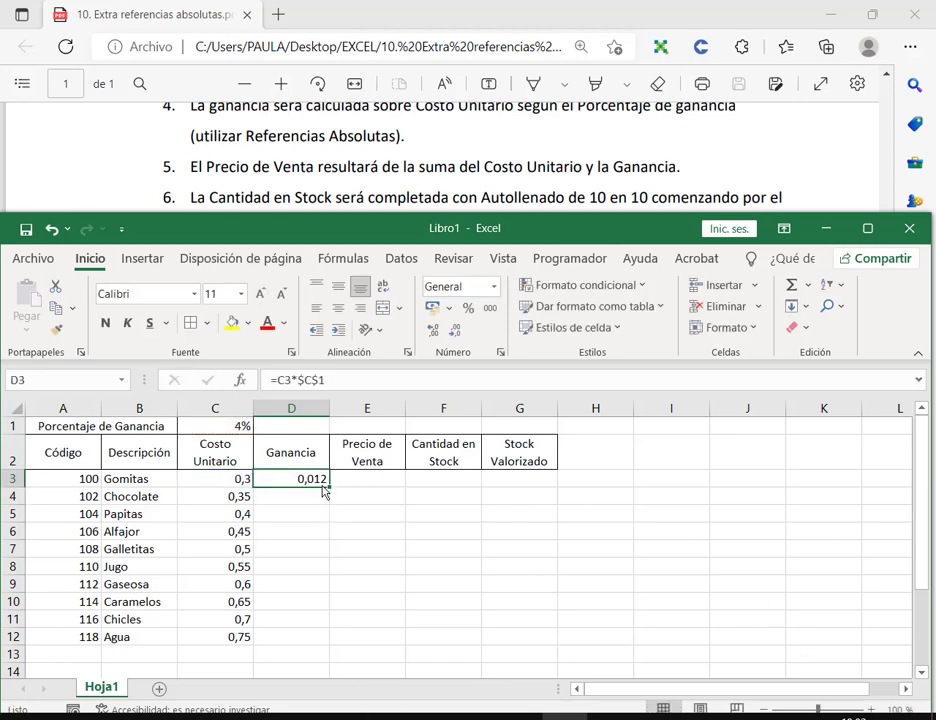
pyautogui.doubleClick(330, 489)
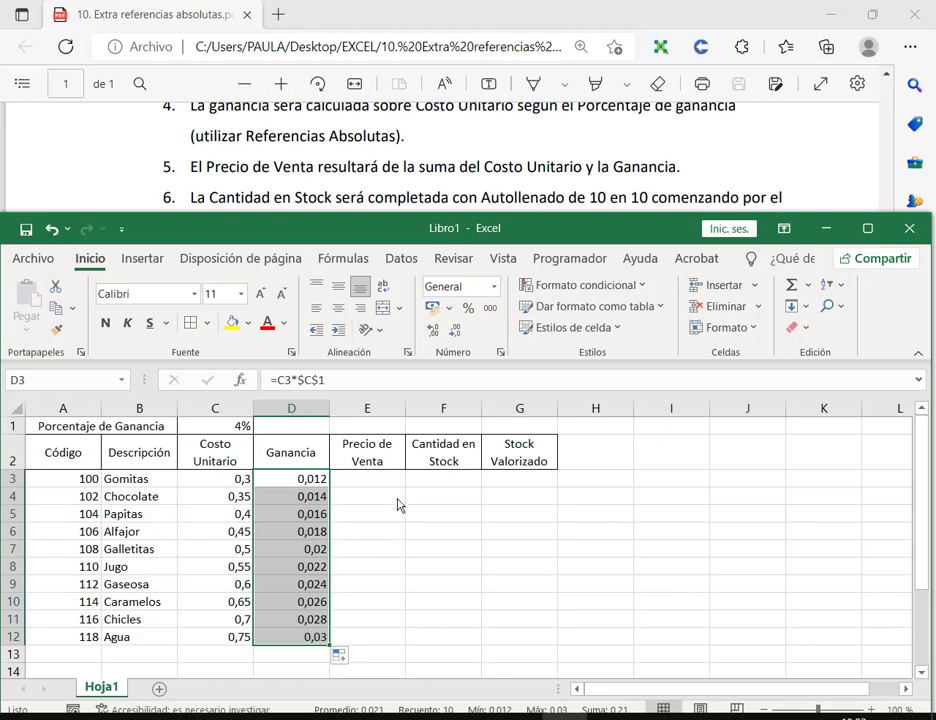
pyautogui.press('Right')
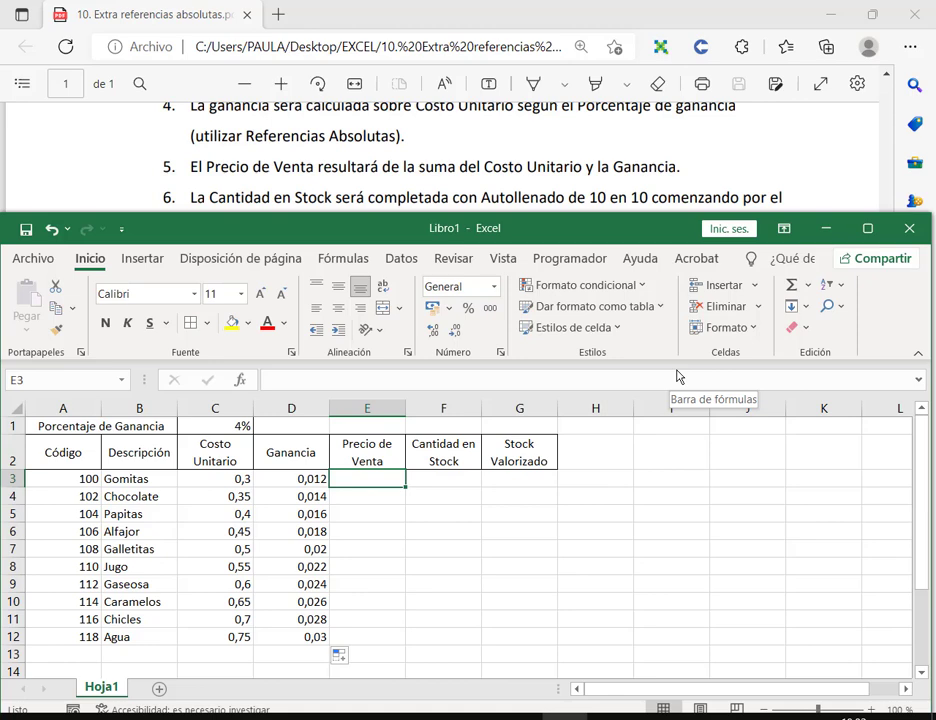
# Step: Enter =C3+D3 in E3 and copy it down to E12 for each Precio de Venta
pyautogui.write('=')
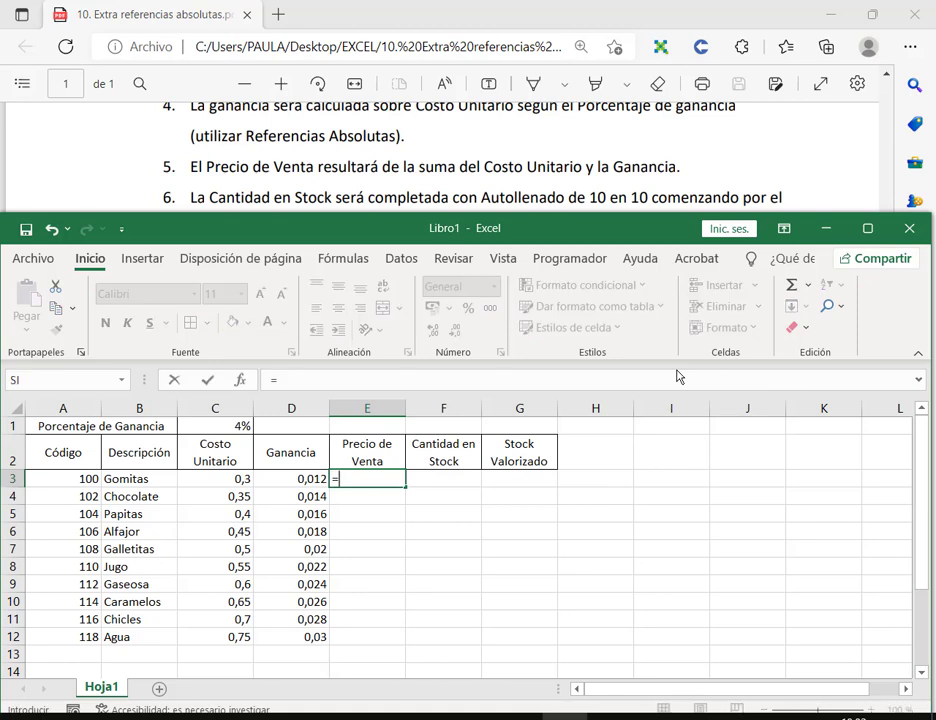
pyautogui.click(194, 484)
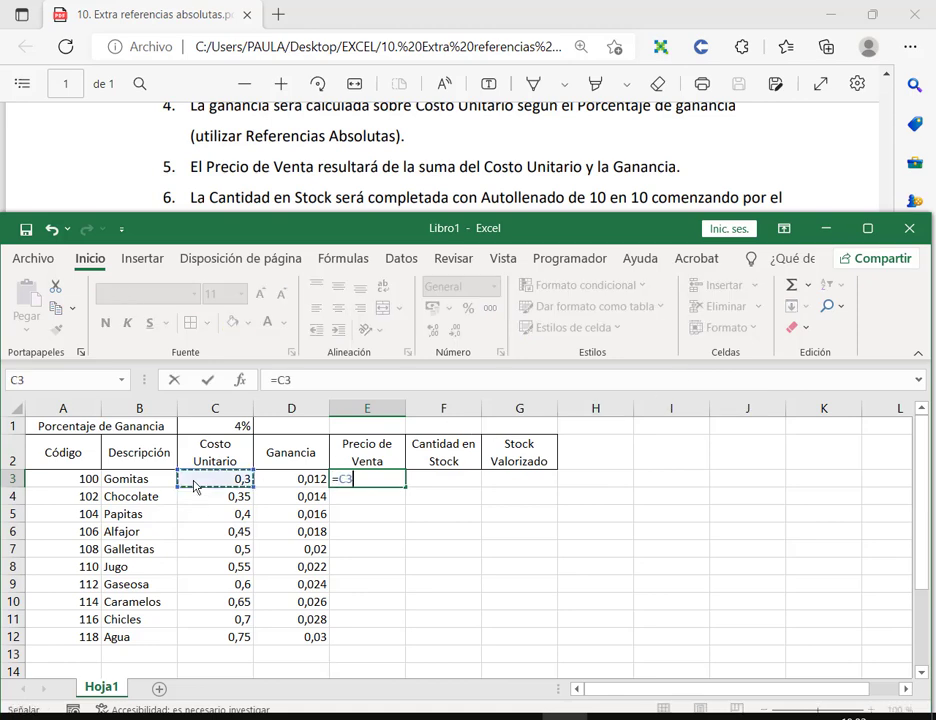
pyautogui.write('+')
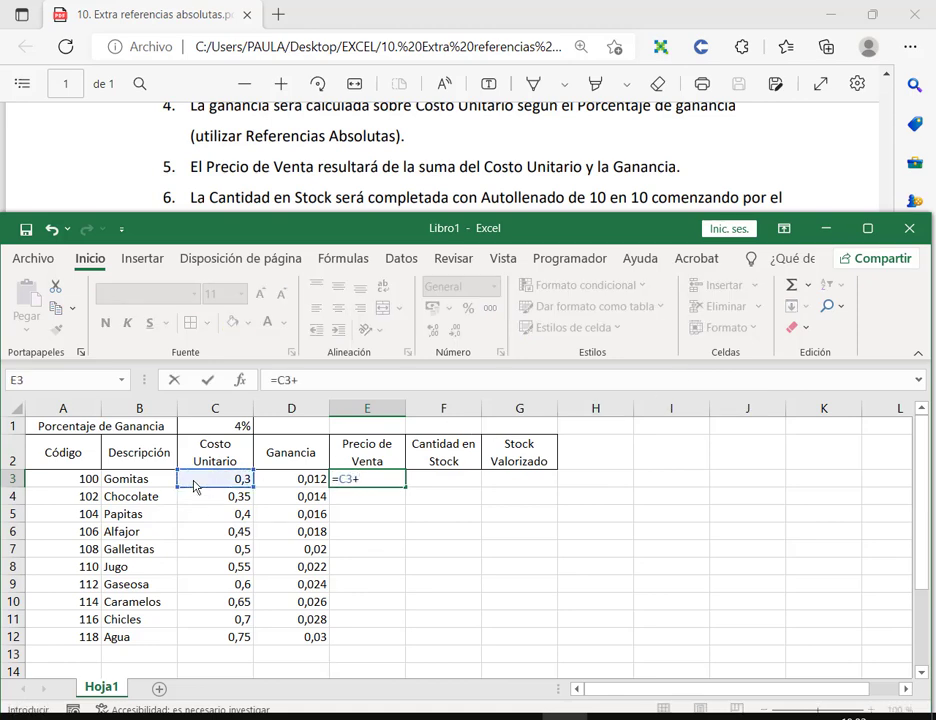
pyautogui.click(281, 479)
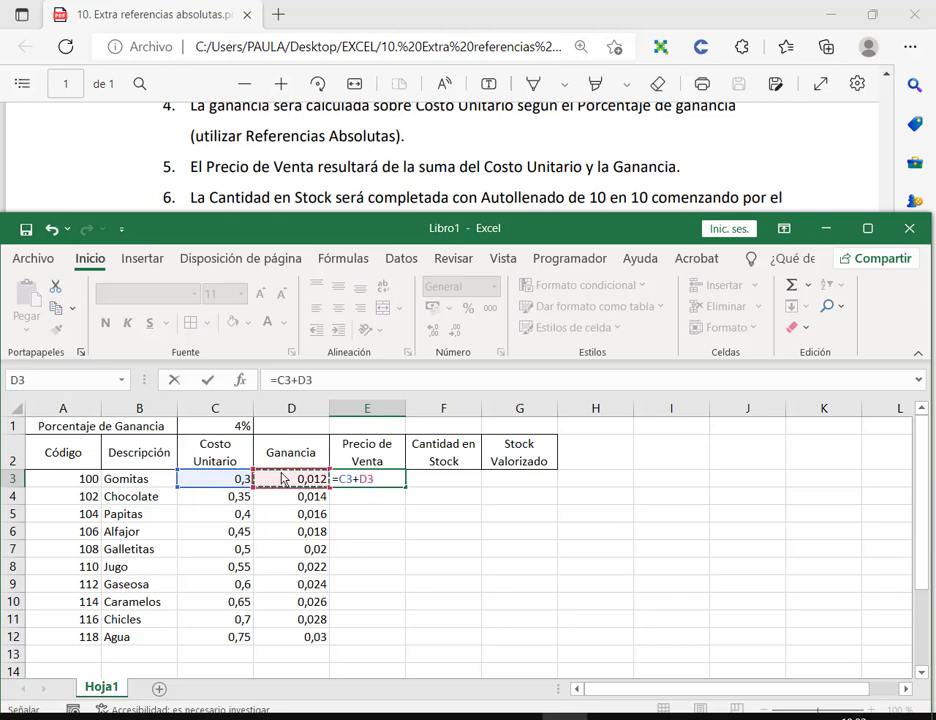
pyautogui.press('Return')
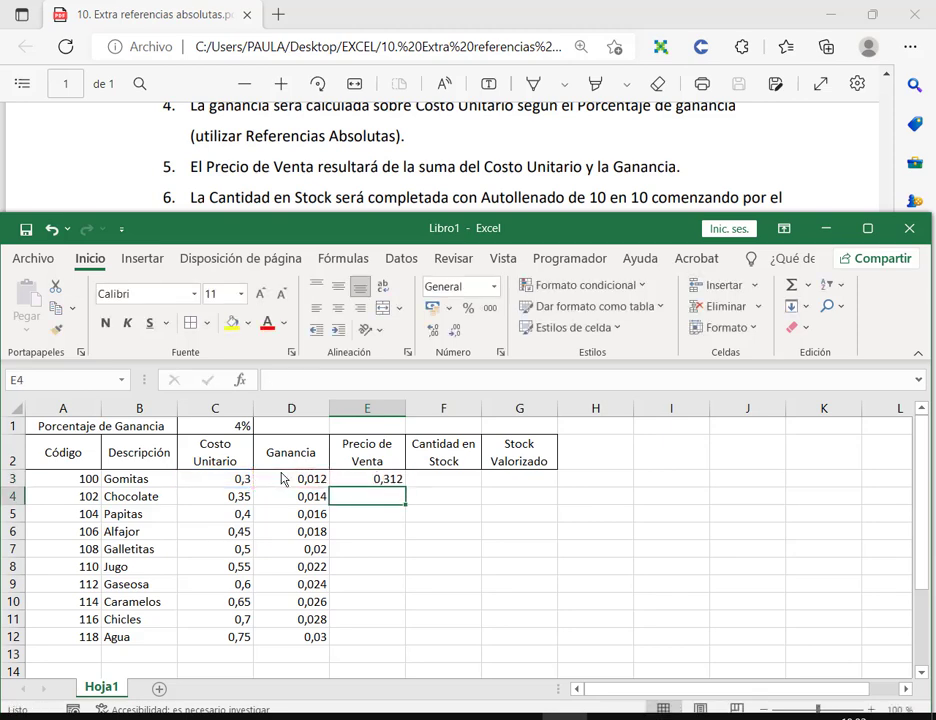
pyautogui.click(397, 483)
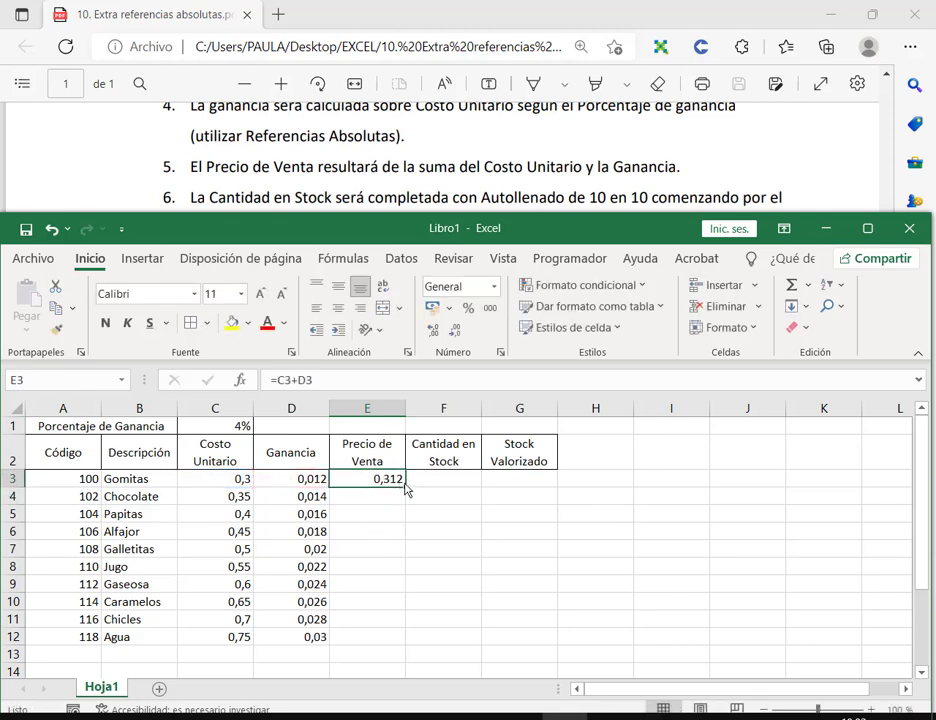
pyautogui.moveTo(406, 488); pyautogui.dragTo(400, 640)
pyautogui.click(440, 484)
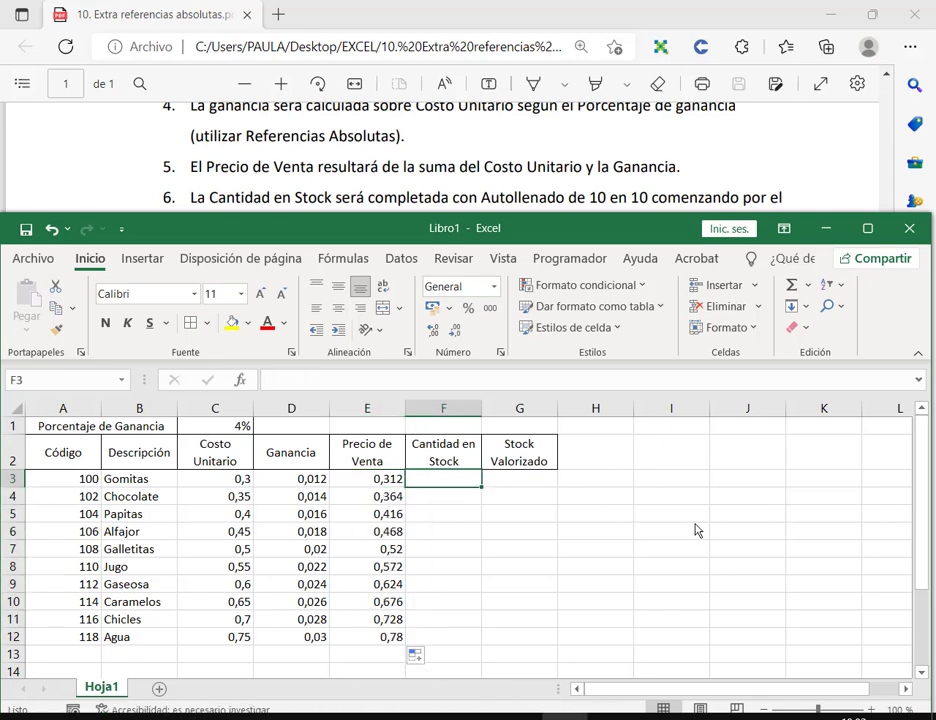
# Step: Enter 15 and 25 in F3:F4 and extend the series to 105 in F12
pyautogui.scroll(-2, 470, 172)
pyautogui.scroll(2, 470, 172)
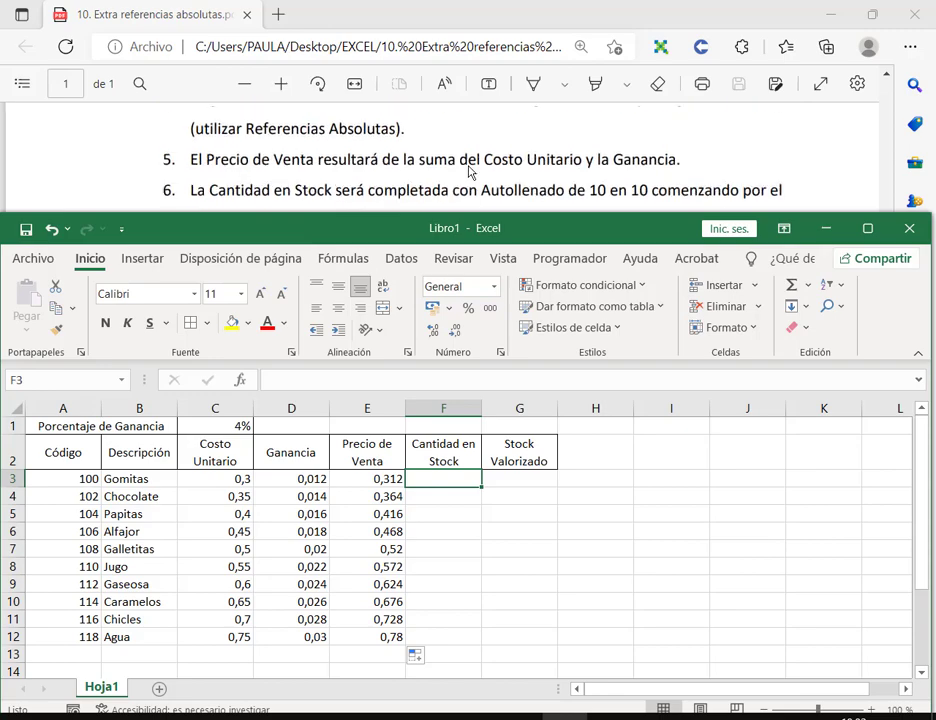
pyautogui.moveTo(474, 226); pyautogui.dragTo(481, 256)
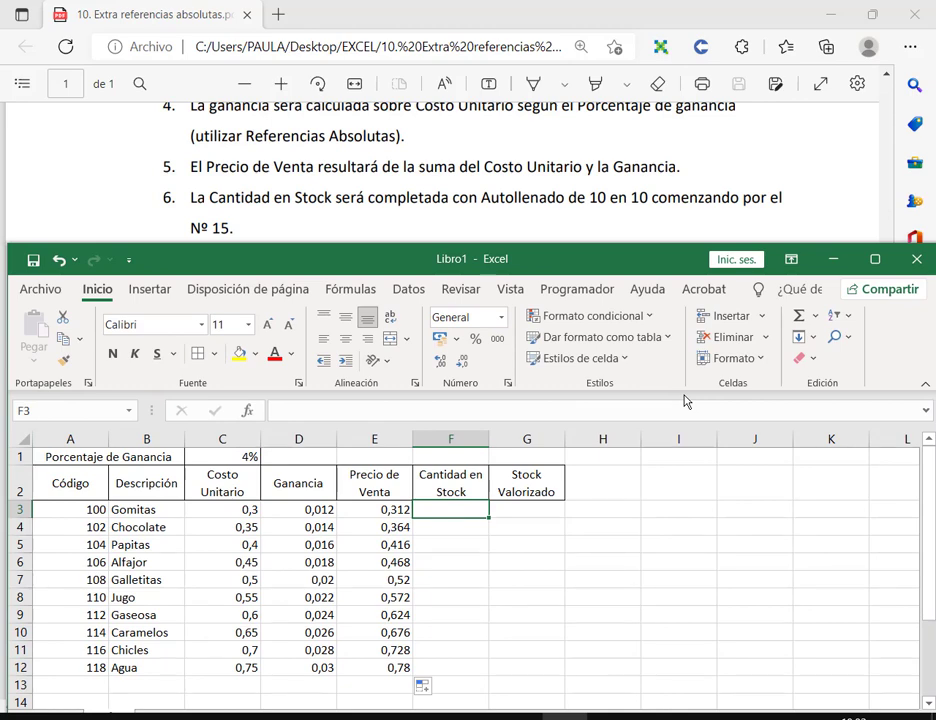
pyautogui.write('15')
pyautogui.press('Return')
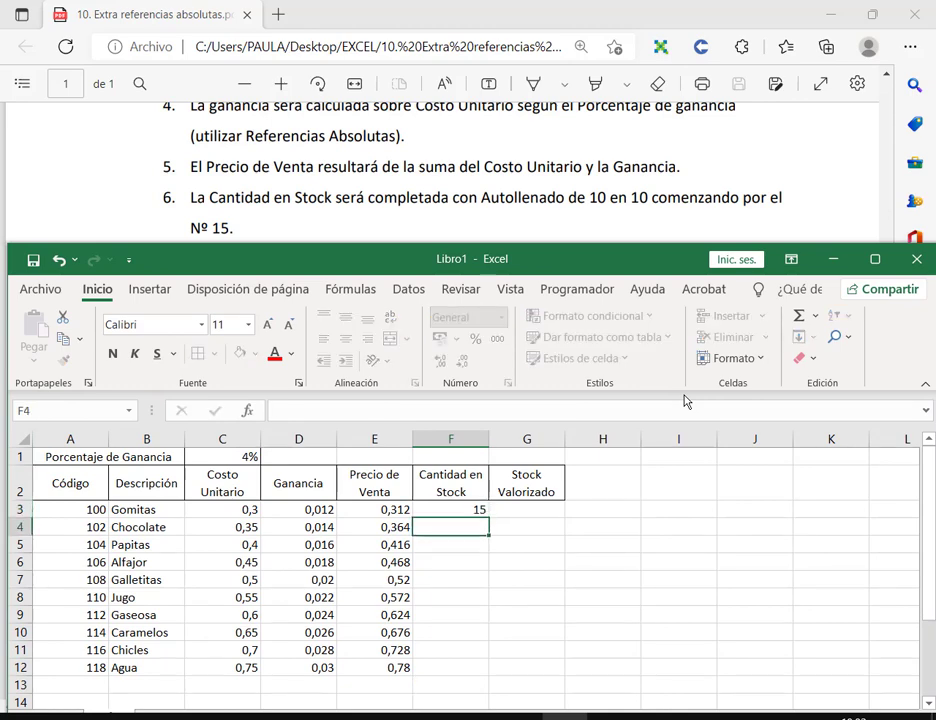
pyautogui.write('25')
pyautogui.press('Return')
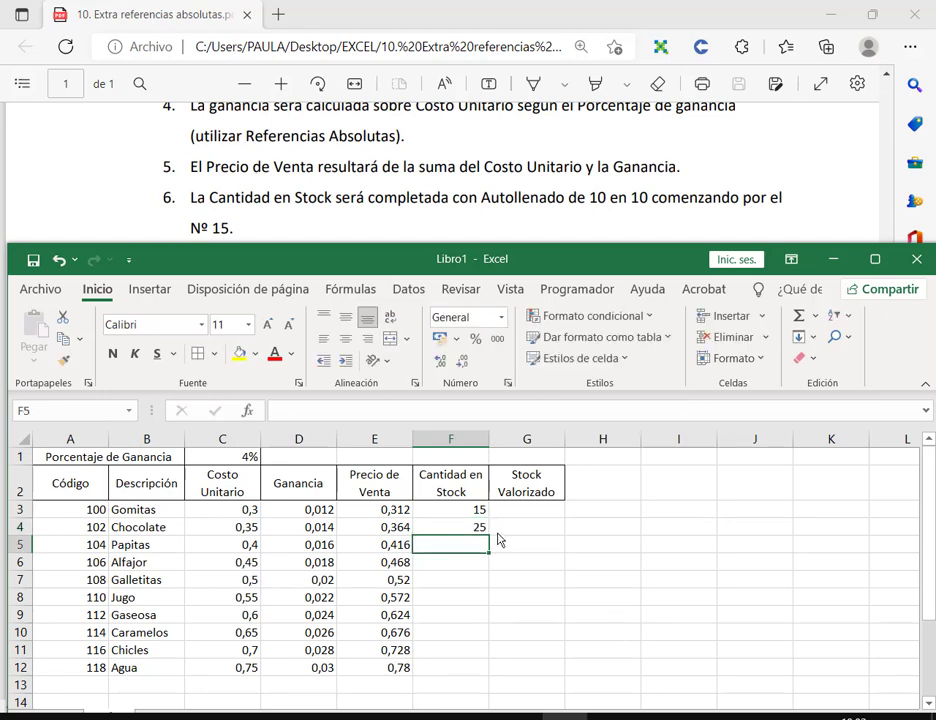
pyautogui.moveTo(474, 510); pyautogui.dragTo(489, 668)
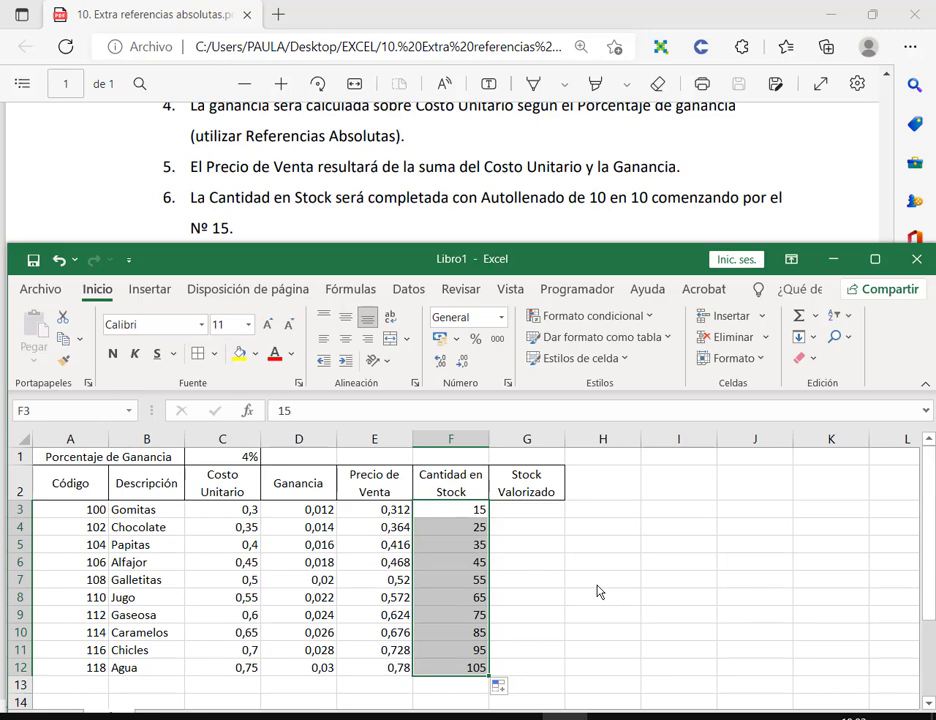
pyautogui.scroll(-2, 494, 200)
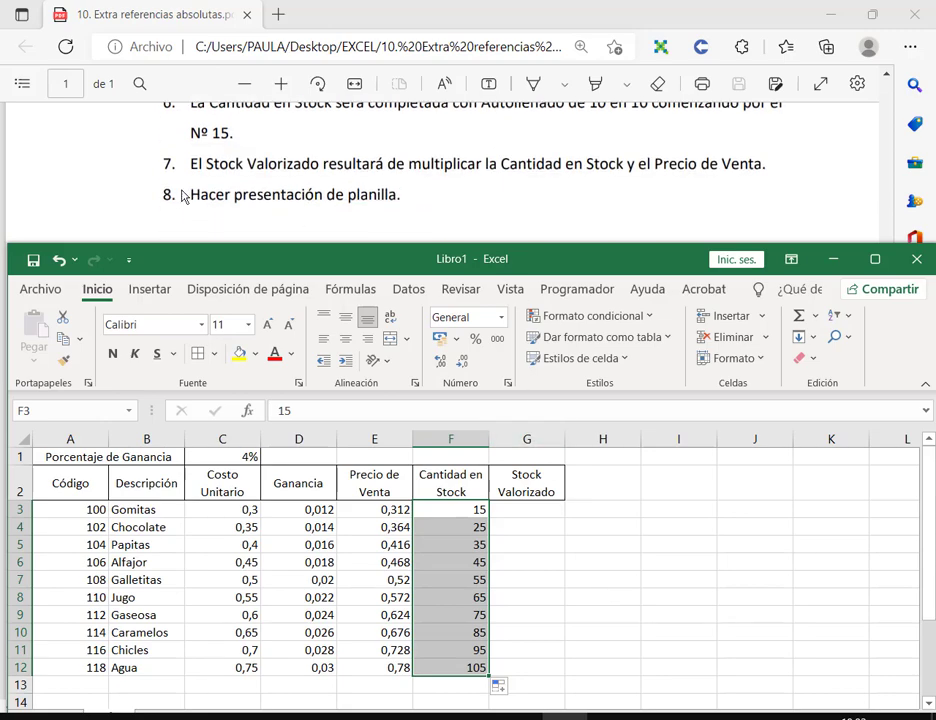
# Step: Enter the formula =E3*F3 in G3 for the first Stock Valorizado
pyautogui.click(550, 511)
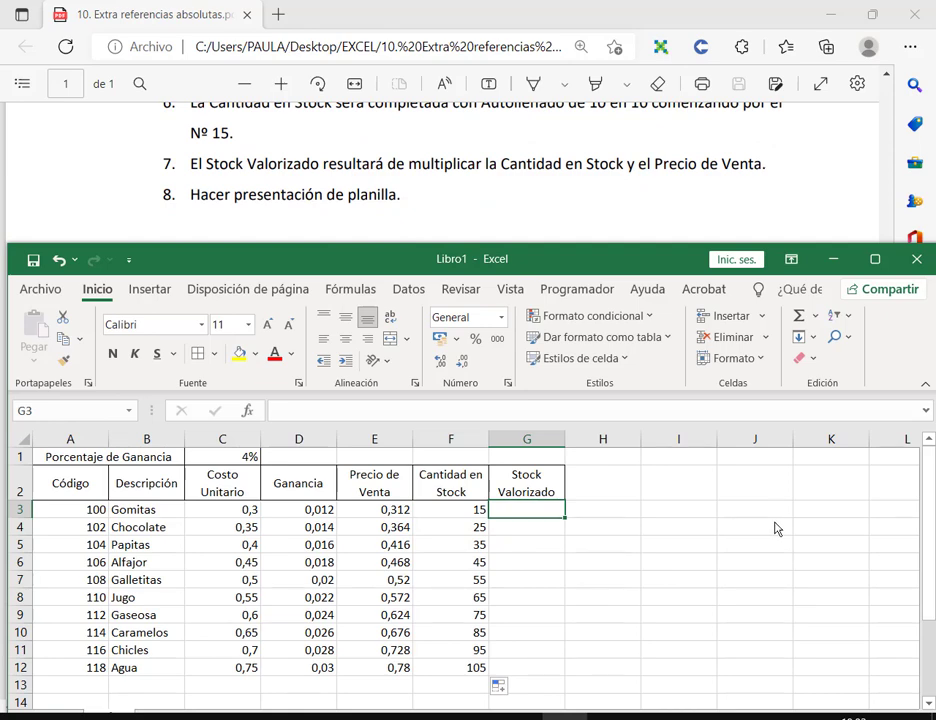
pyautogui.write('=')
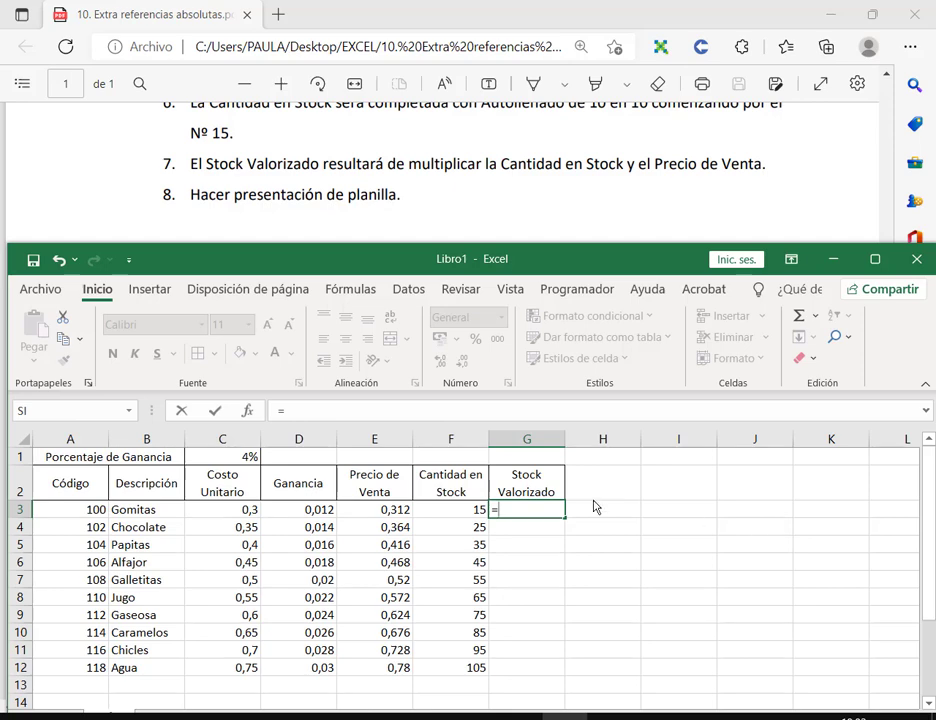
pyautogui.click(386, 514)
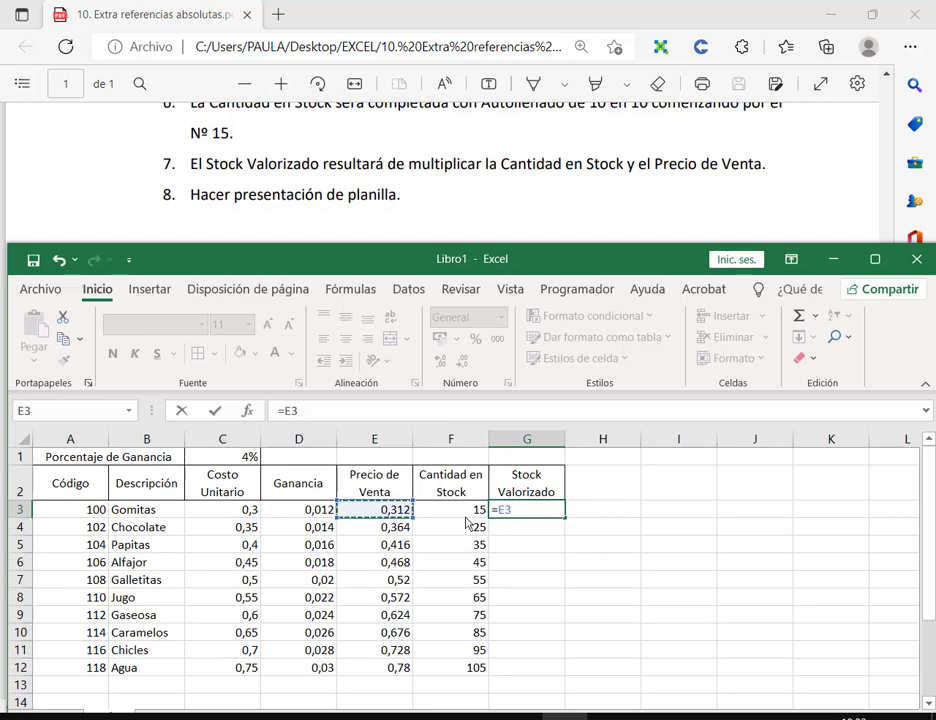
pyautogui.write('*')
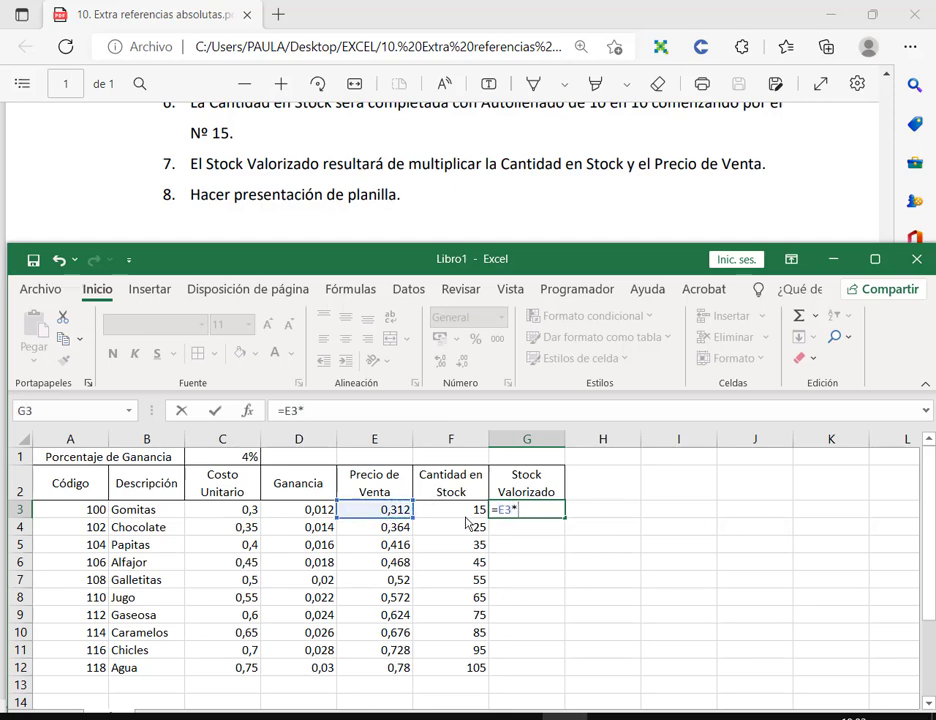
pyautogui.click(467, 516)
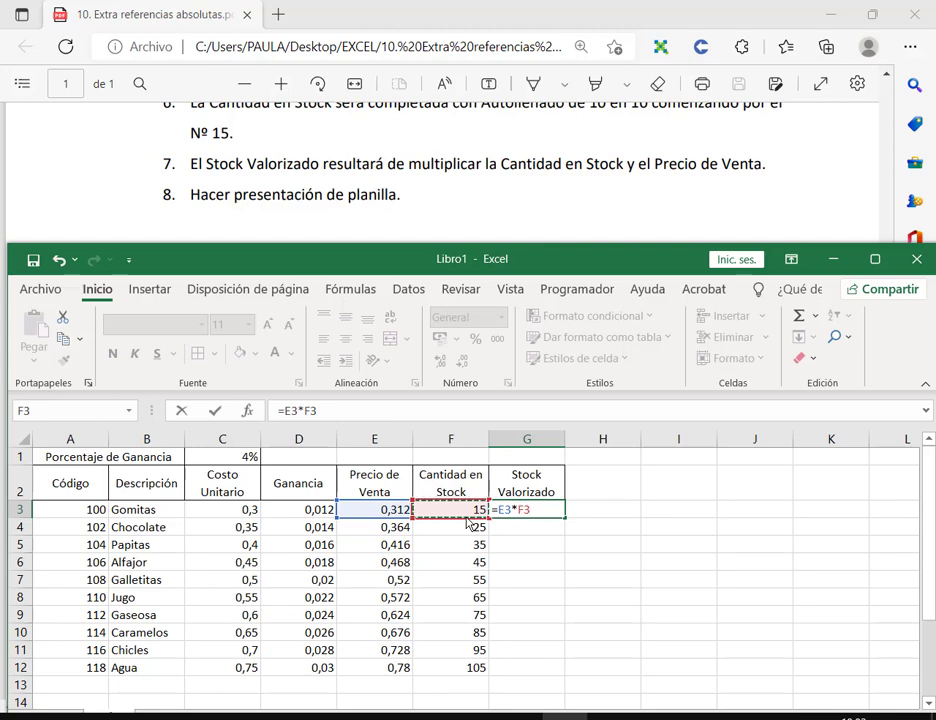
pyautogui.press('Return')
# Step: Check the G3 formula and copy it down through G12
pyautogui.click(520, 514)
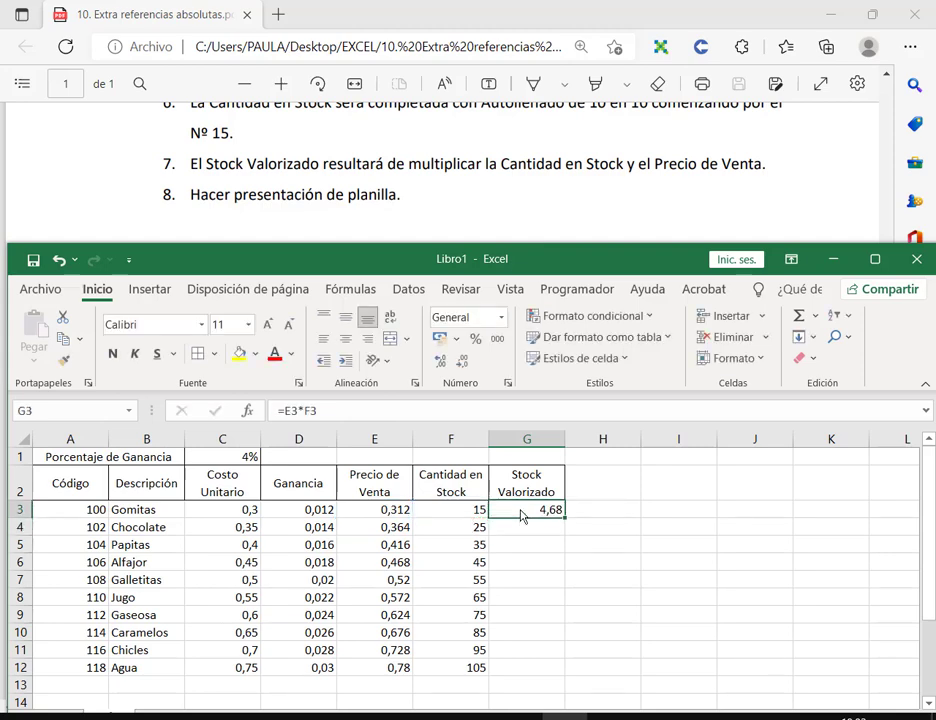
pyautogui.press('F2')
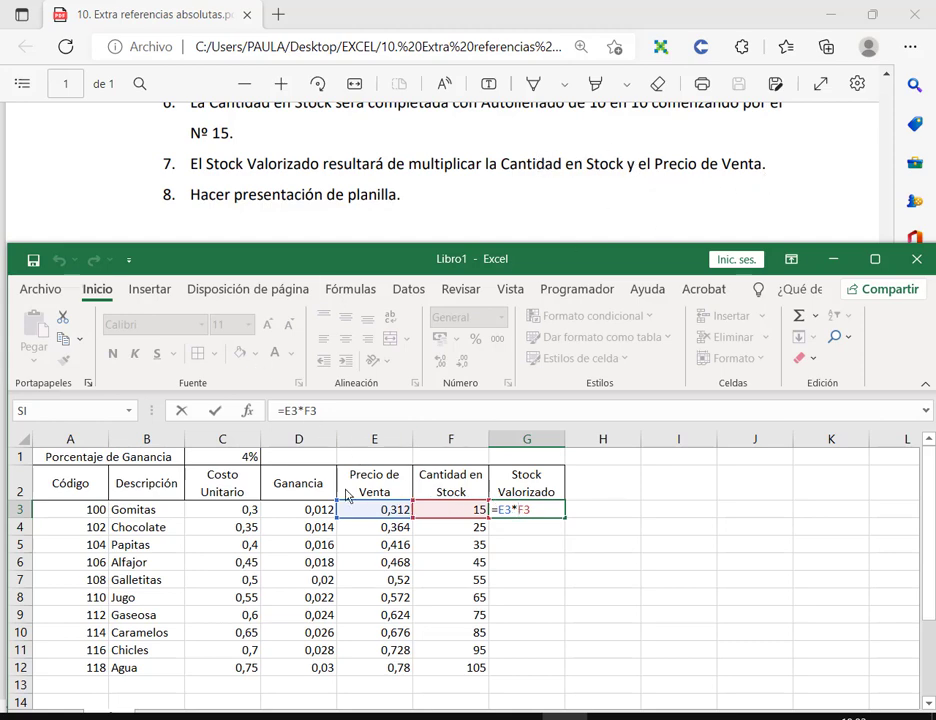
pyautogui.press('Left')
pyautogui.press('Left')
pyautogui.press('Return')
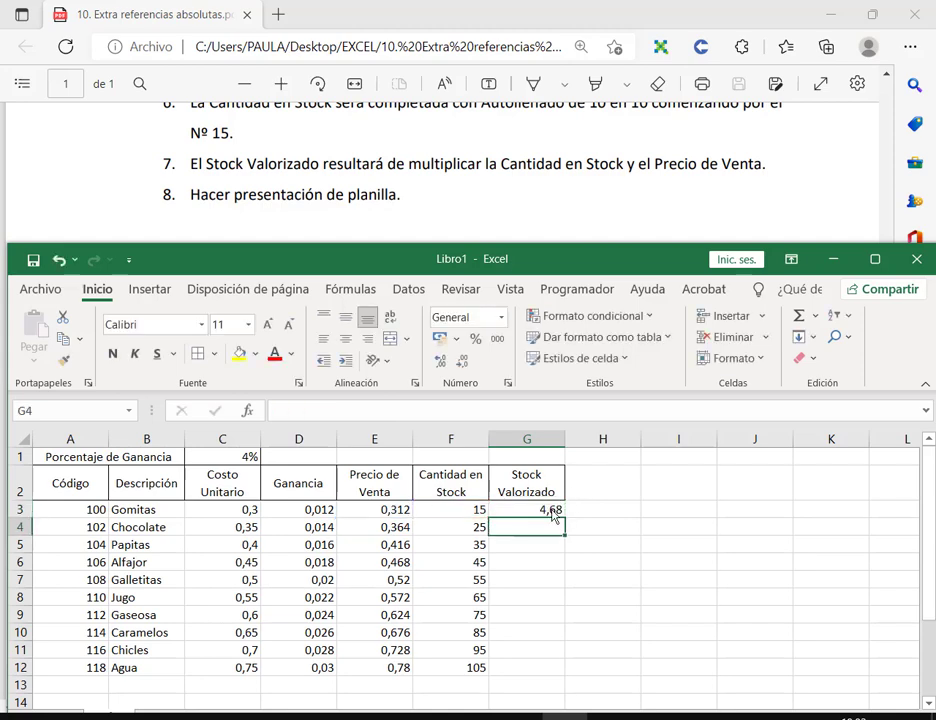
pyautogui.click(562, 516)
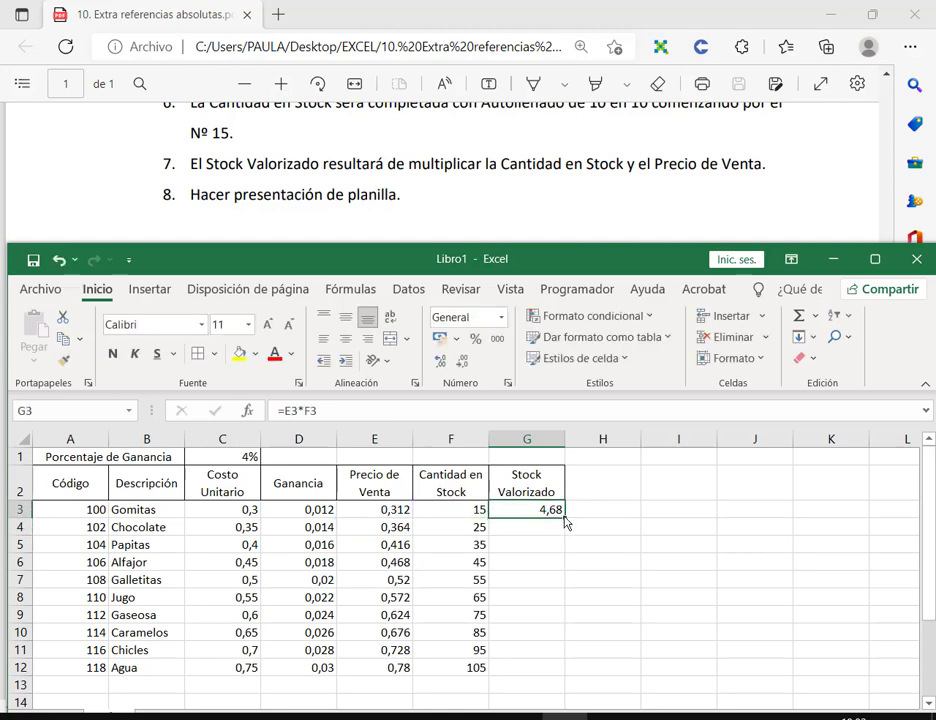
pyautogui.doubleClick(564, 521)
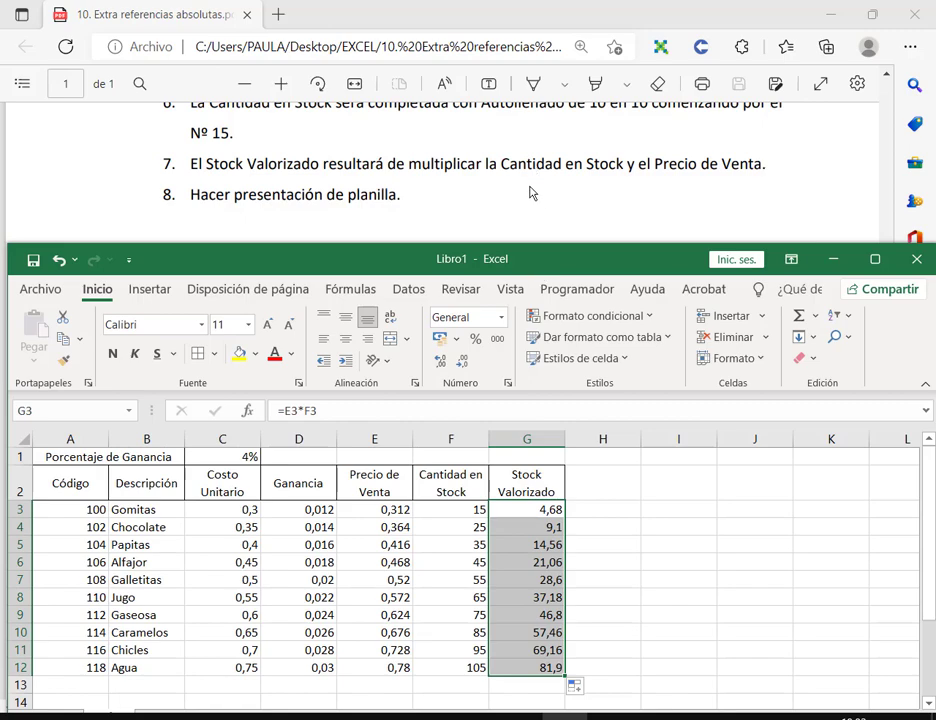
pyautogui.scroll(-1, 528, 208)
pyautogui.scroll(1, 528, 208)
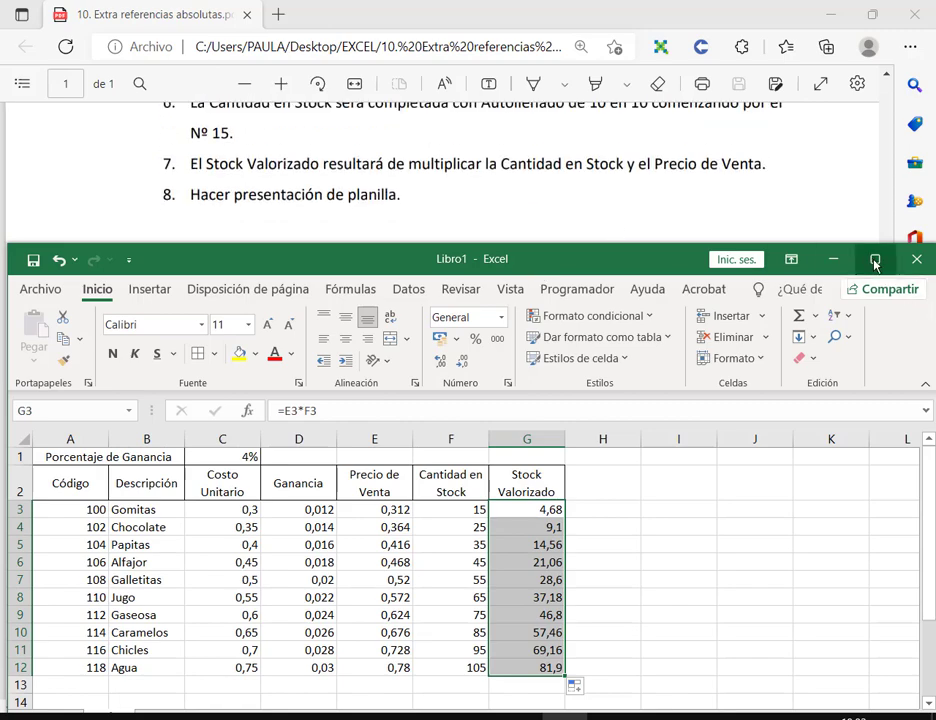
# Step: Maximise Excel and give the row 2 headers A2:G2 a light-blue fill
pyautogui.click(874, 262)
pyautogui.moveTo(63, 266); pyautogui.dragTo(516, 424)
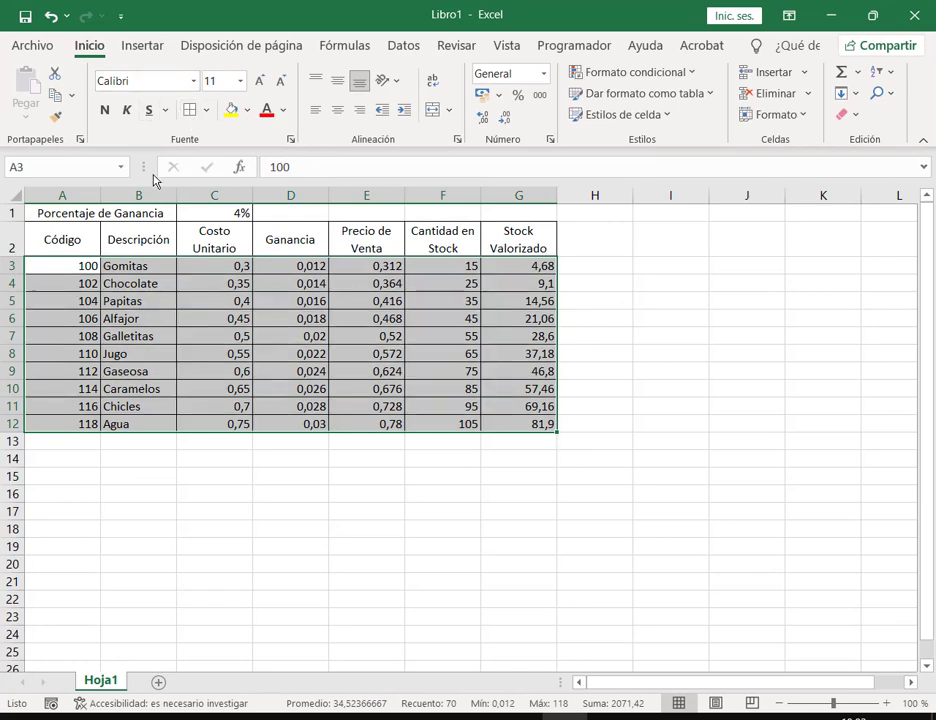
pyautogui.moveTo(60, 236); pyautogui.dragTo(510, 240)
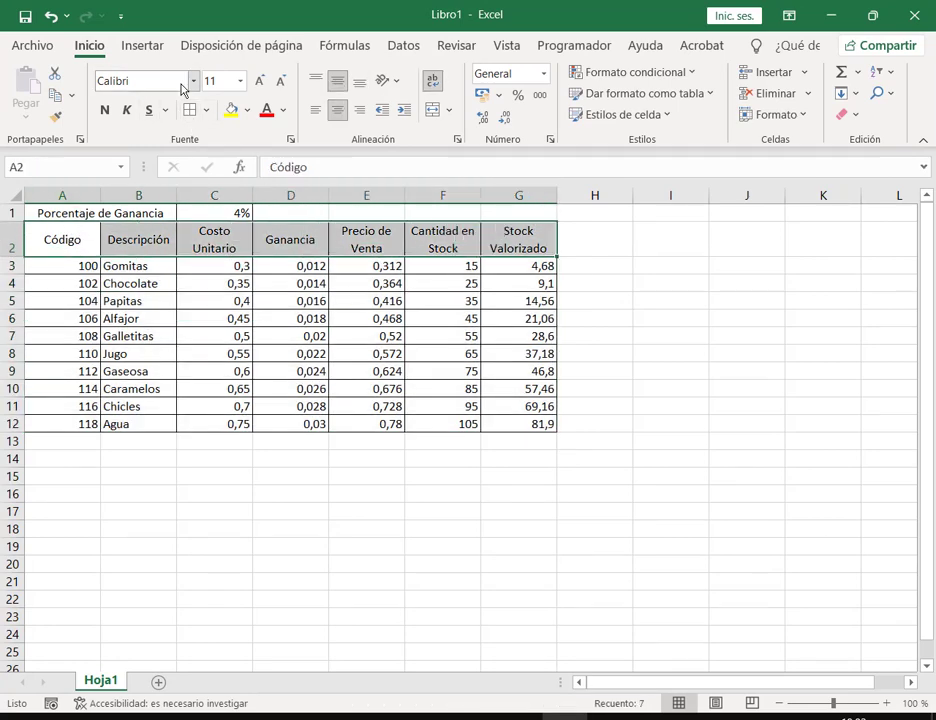
pyautogui.click(247, 110)
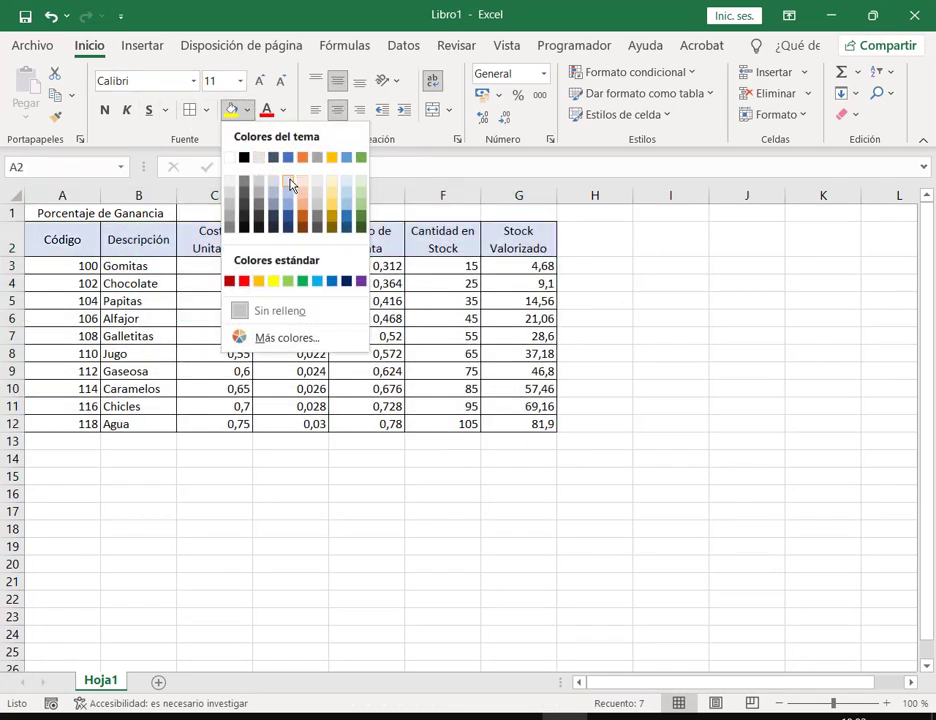
pyautogui.click(291, 184)
# Step: Make the Porcentaje de Ganancia line bold italic and the header row bold
pyautogui.click(115, 214)
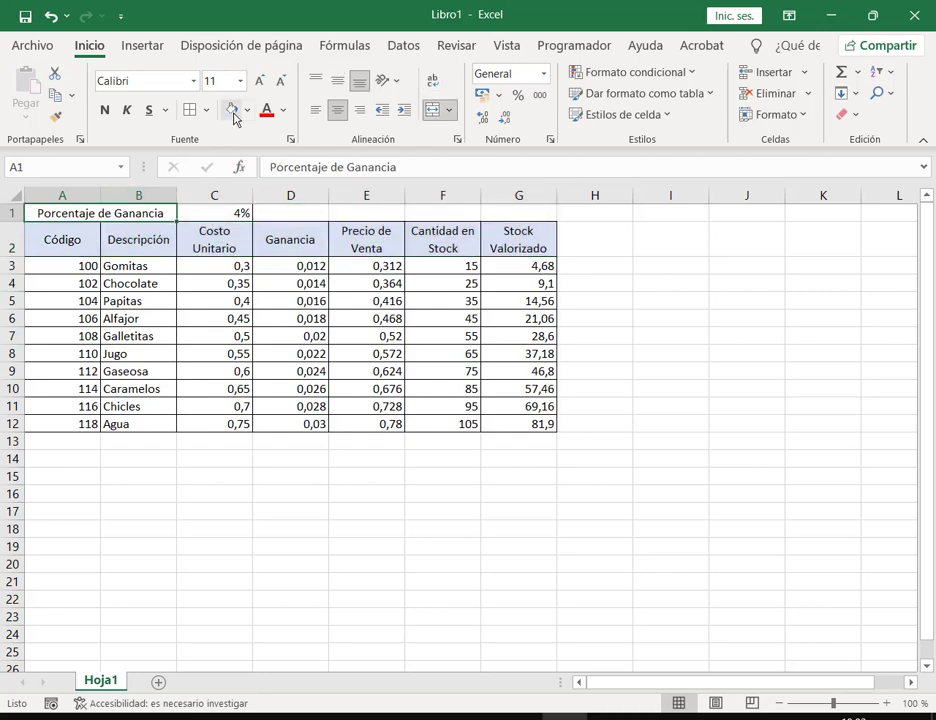
pyautogui.keyDown('shift'); pyautogui.click(215, 213); pyautogui.keyUp('shift')
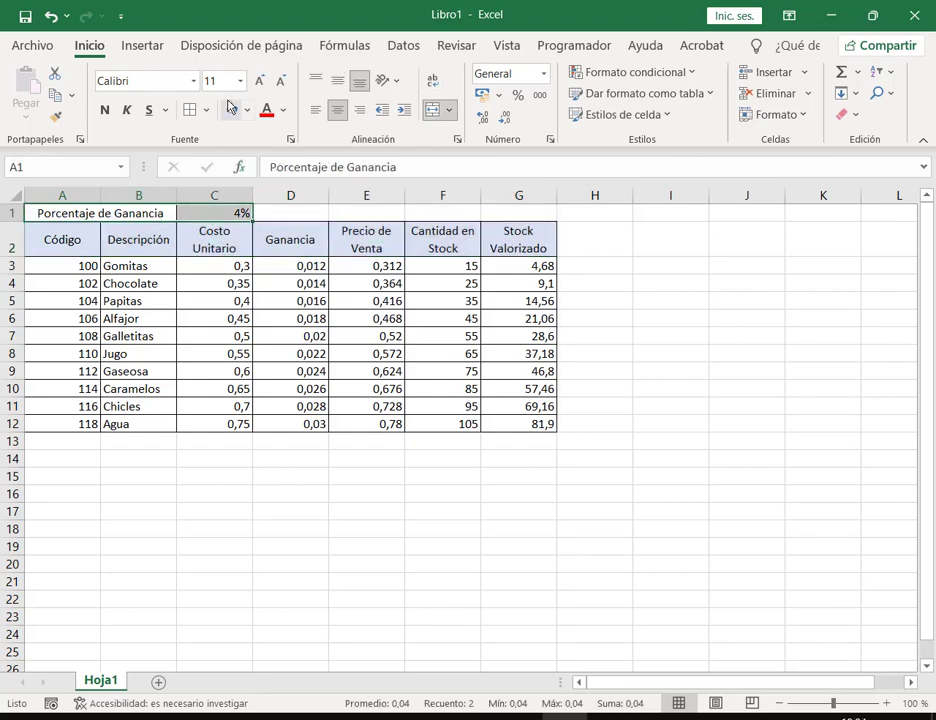
pyautogui.click(127, 110)
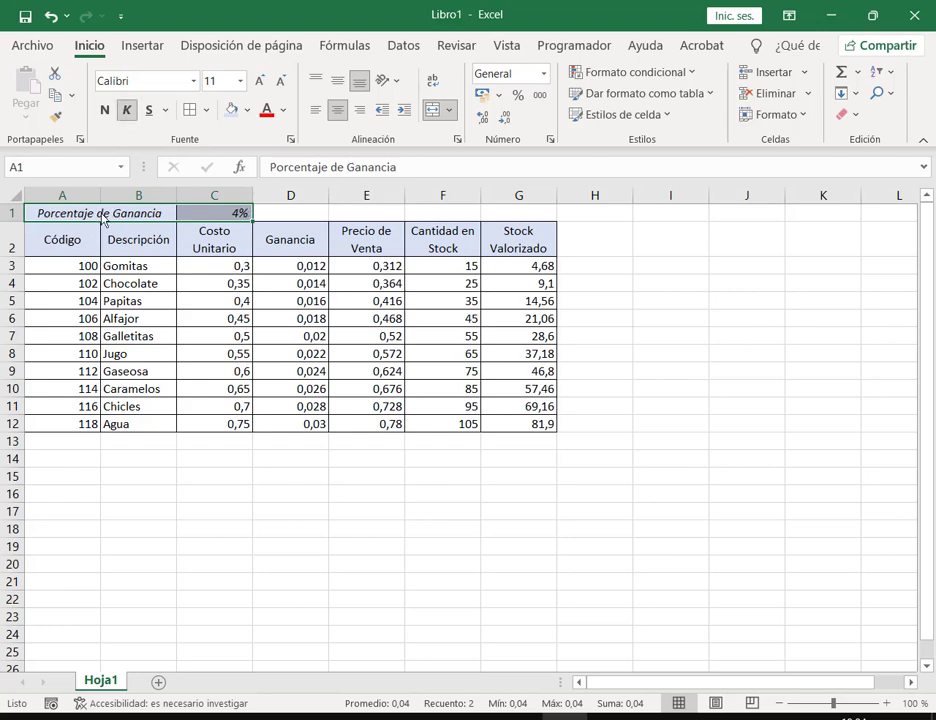
pyautogui.click(104, 110)
pyautogui.moveTo(75, 242); pyautogui.dragTo(508, 245)
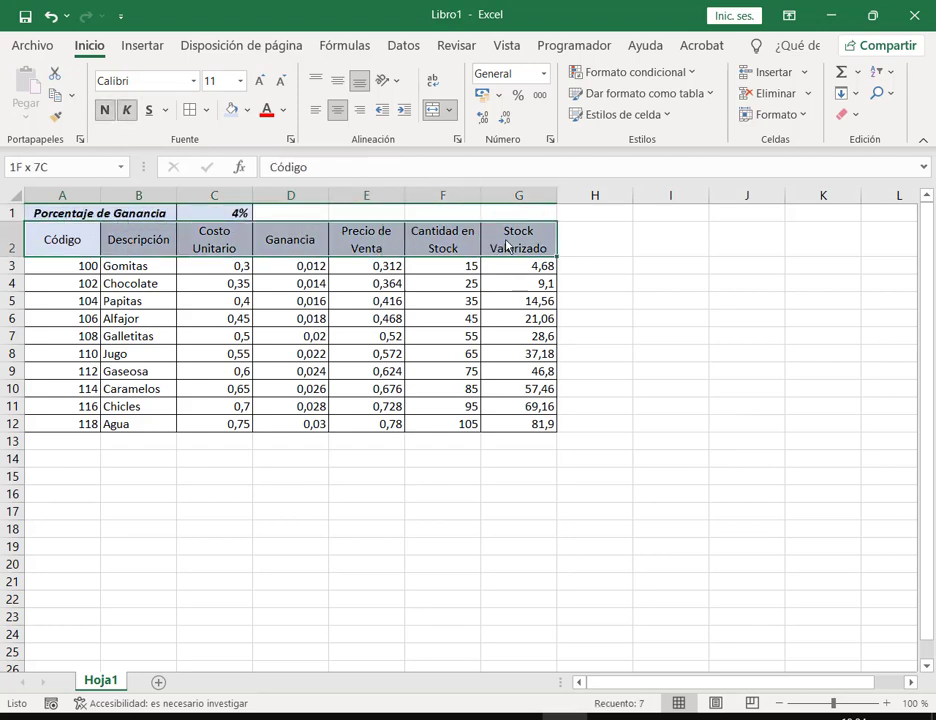
pyautogui.click(104, 110)
pyautogui.click(366, 353)
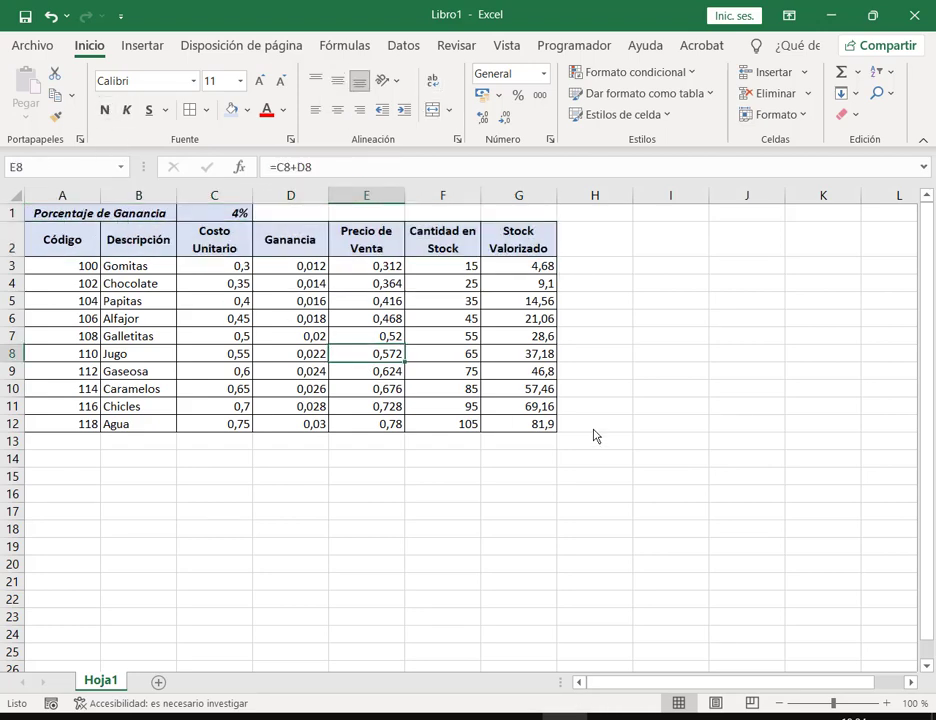
pyautogui.moveTo(230, 266); pyautogui.dragTo(356, 425)
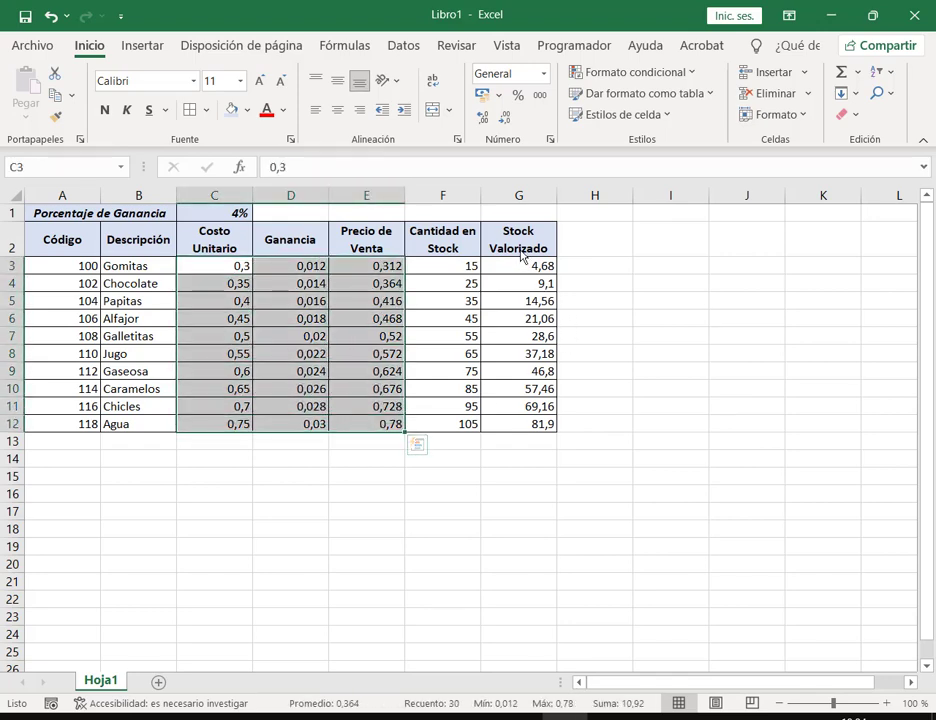
# Step: Apply $ Español (Argentina) accounting format to C3:E12 and G3:G12
pyautogui.keyDown('ctrl'); pyautogui.moveTo(524, 262); pyautogui.dragTo(540, 424); pyautogui.keyUp('ctrl')
pyautogui.click(498, 95)
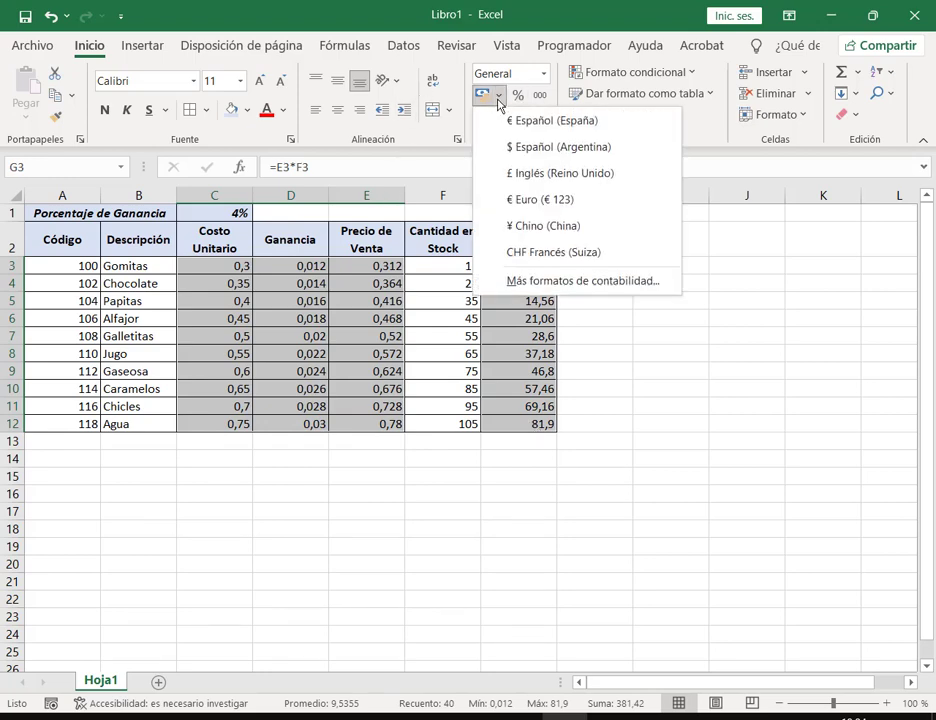
pyautogui.click(536, 148)
pyautogui.click(588, 234)
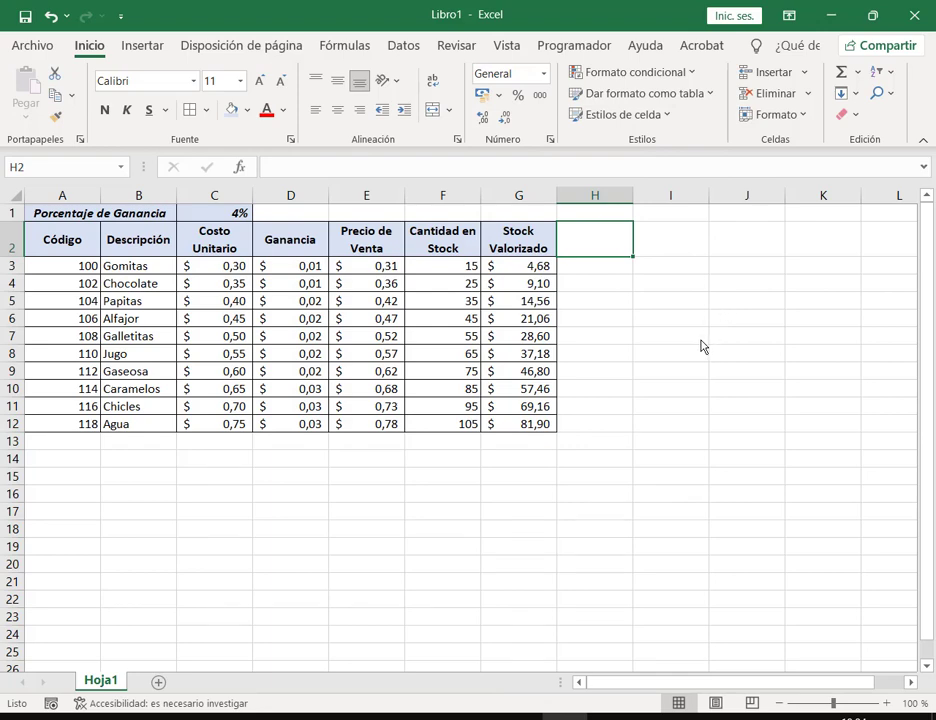
pyautogui.click(696, 332)
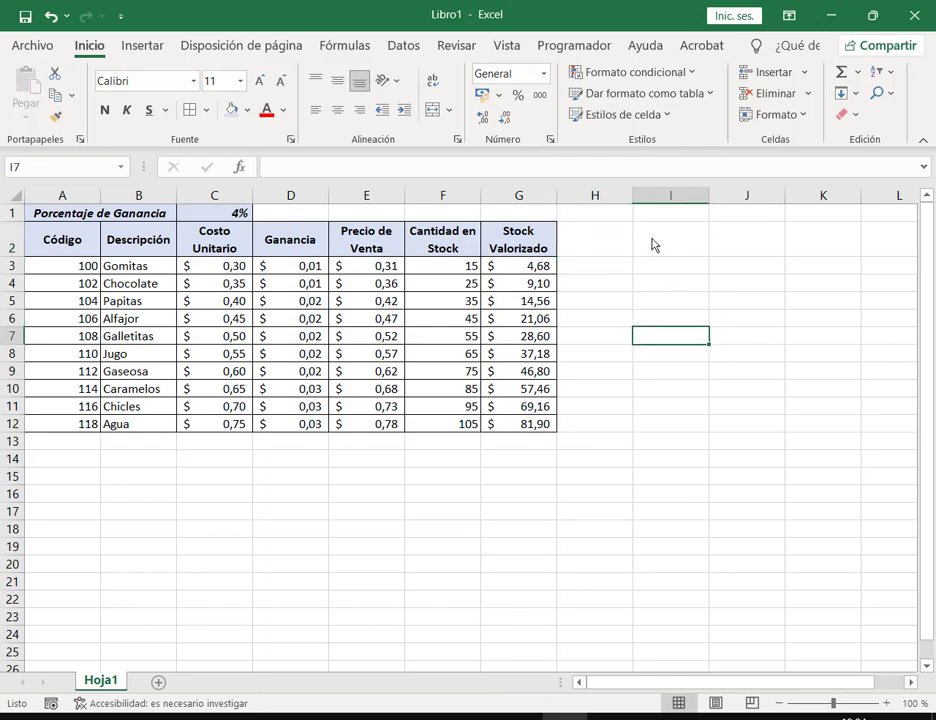
pyautogui.click(654, 244)
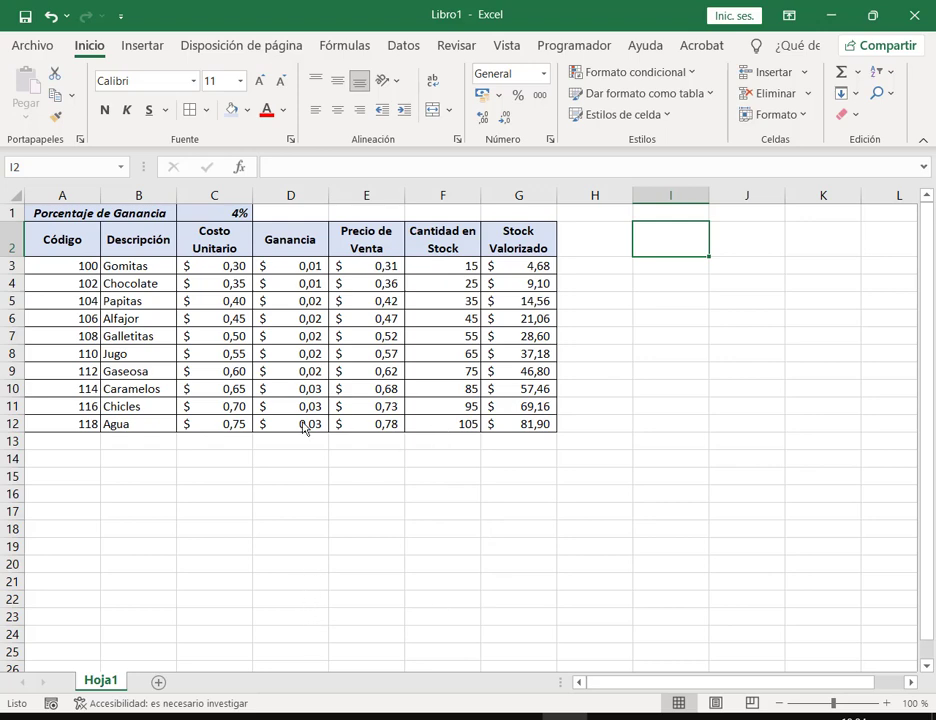
# Step: Check the practice number in the title of the exercise instructions PDF
pyautogui.hotkey('alt', 'Tab')
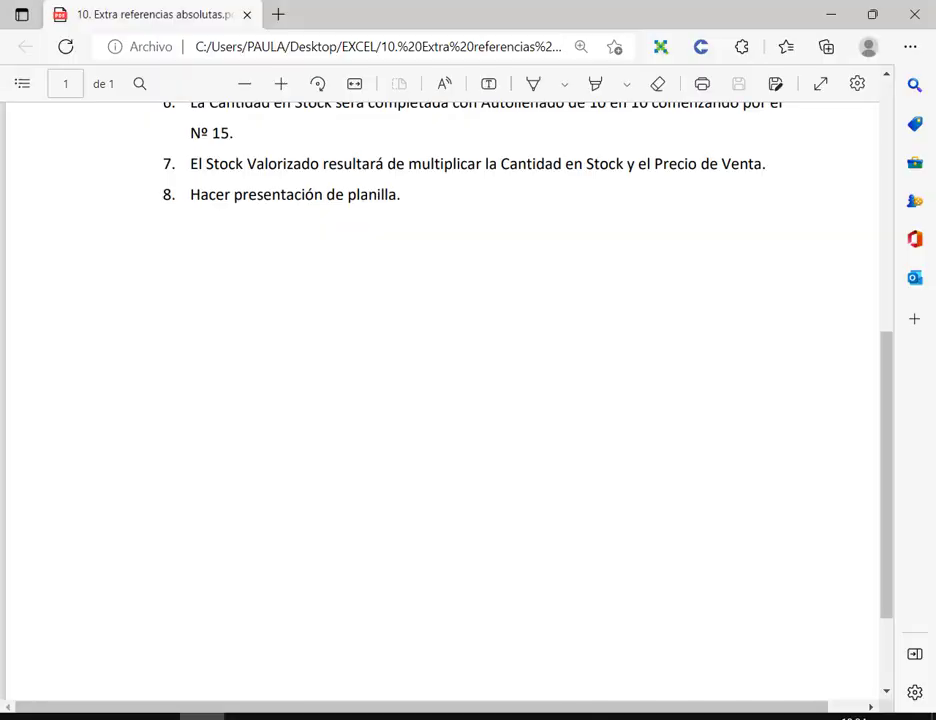
pyautogui.scroll(5, 355, 444)
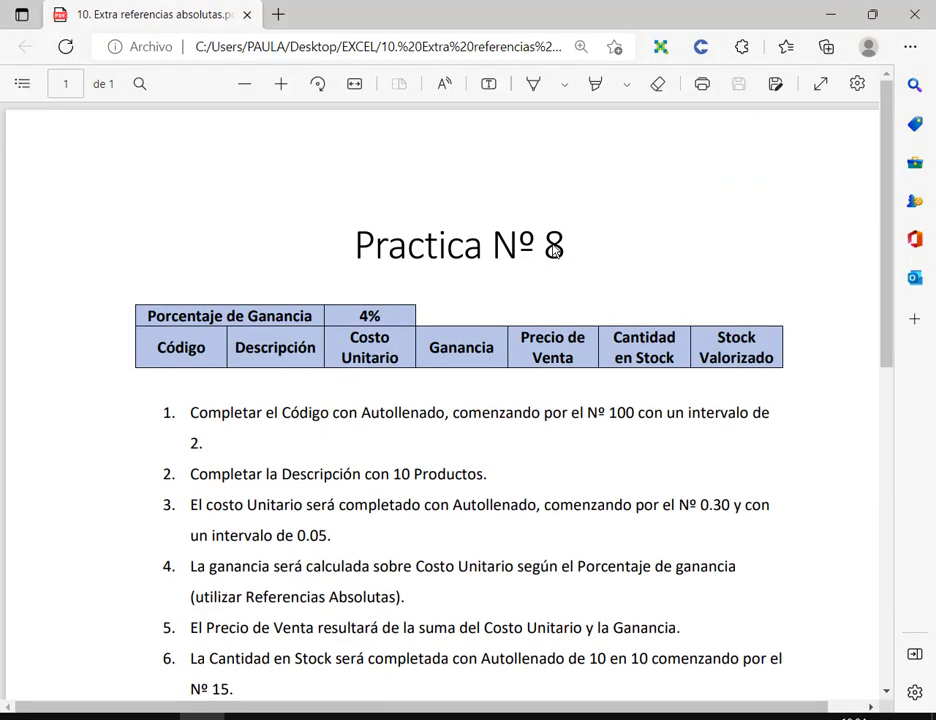
pyautogui.doubleClick(555, 251)
pyautogui.hotkey('alt', 'Tab')
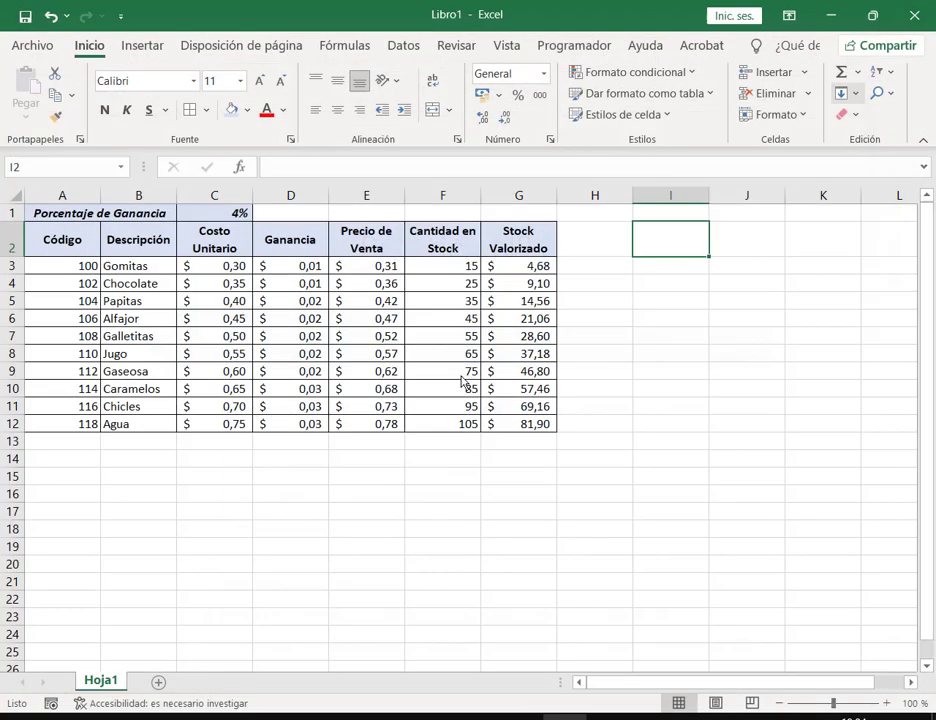
# Step: Save the workbook as Práctica Nº10.xlsx in Documentos\2. Curso Operador de PC\3. Excel
pyautogui.click(45, 50)
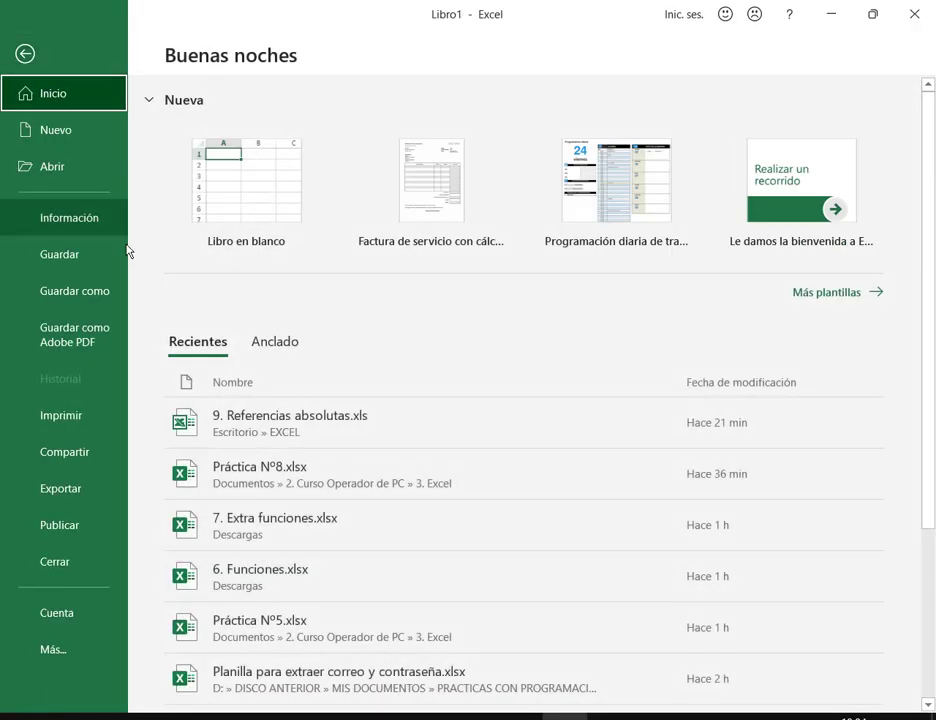
pyautogui.click(42, 292)
pyautogui.click(236, 312)
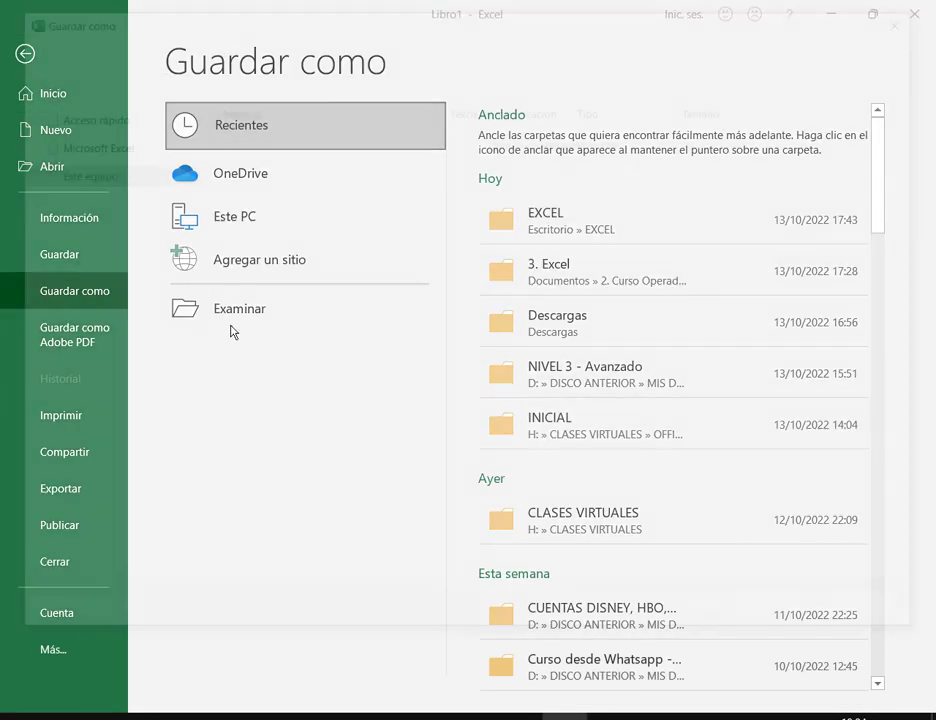
pyautogui.click(104, 155)
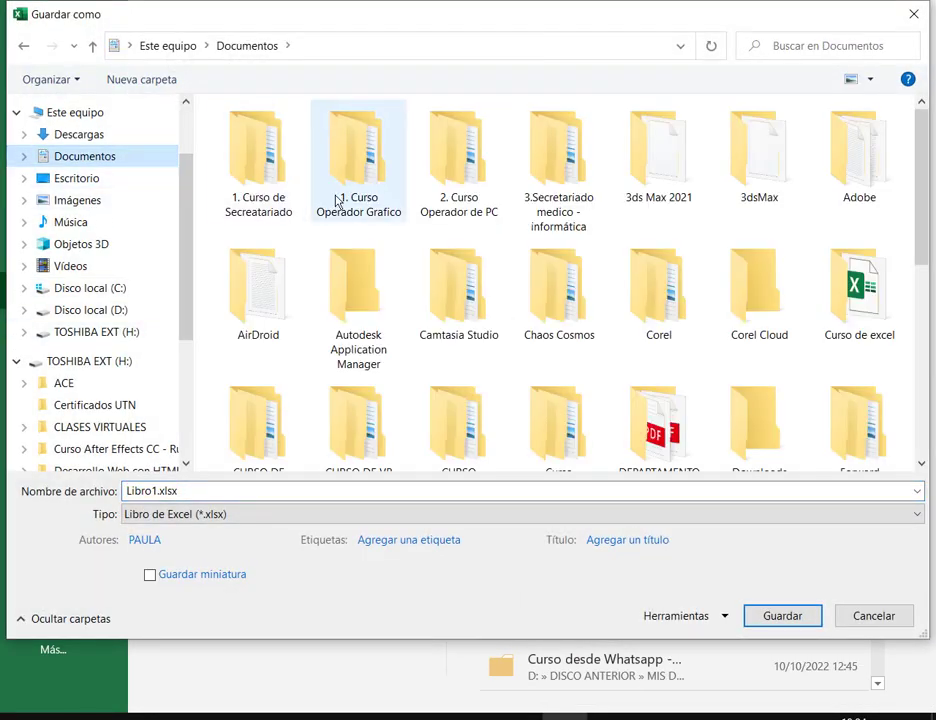
pyautogui.doubleClick(460, 170)
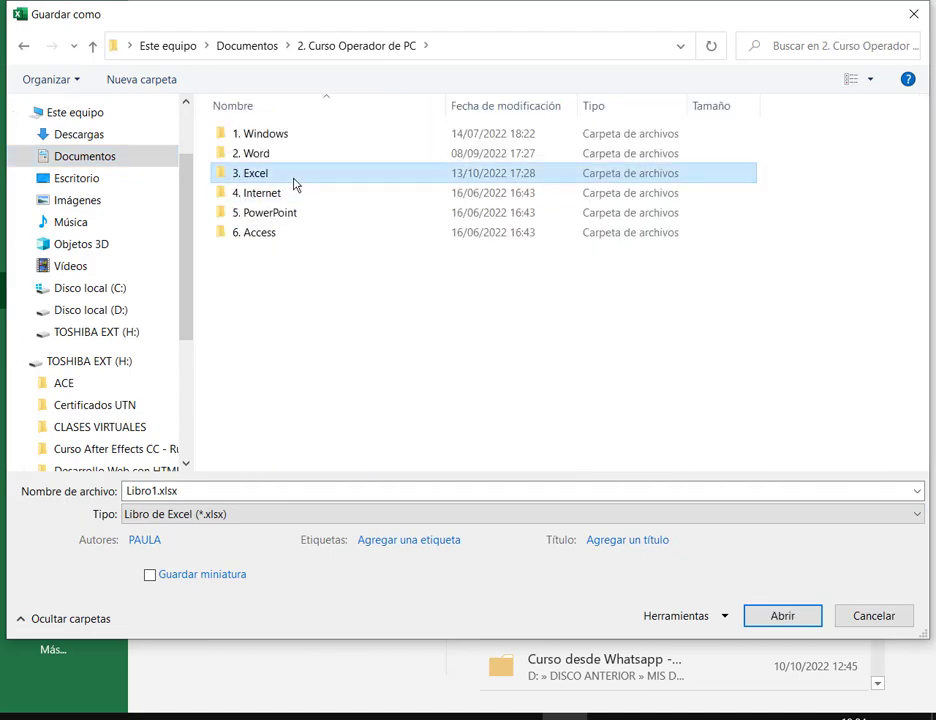
pyautogui.doubleClick(297, 186)
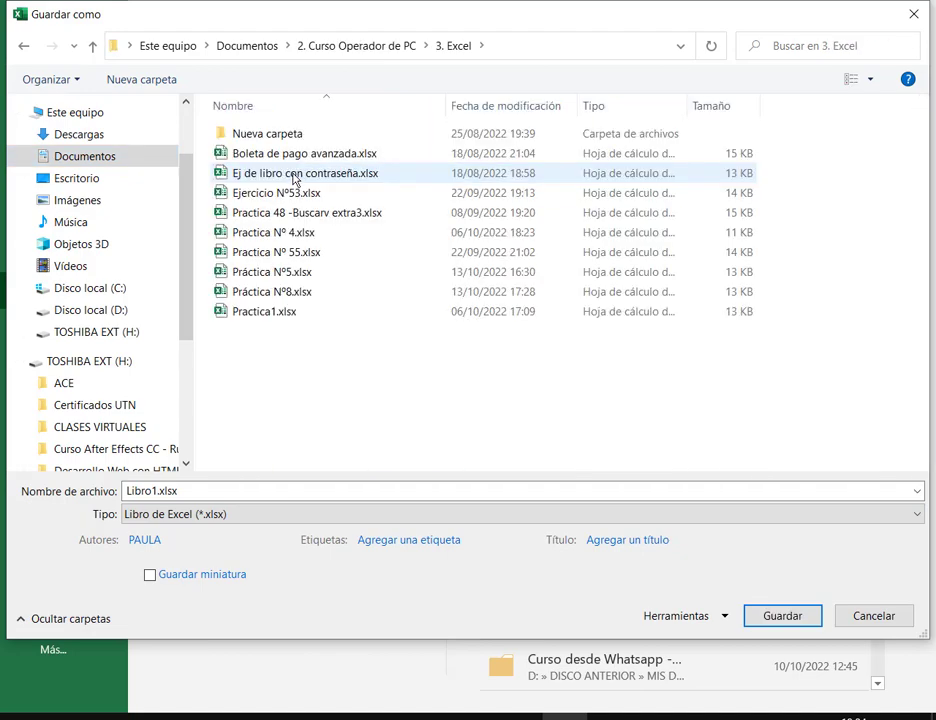
pyautogui.click(303, 291)
pyautogui.click(190, 491)
pyautogui.click(179, 491)
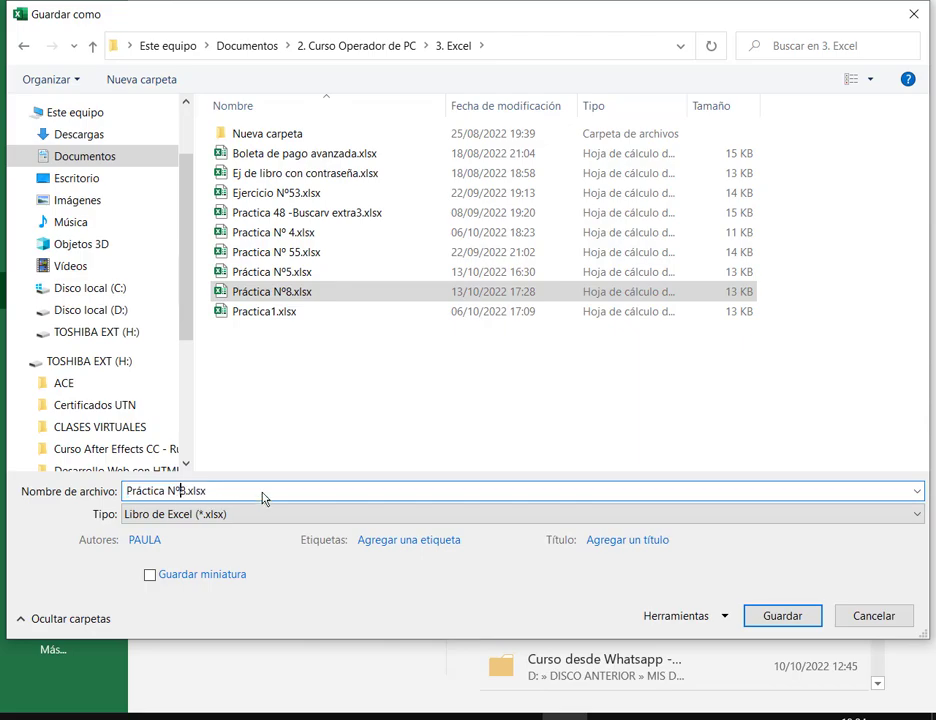
pyautogui.press('Delete')
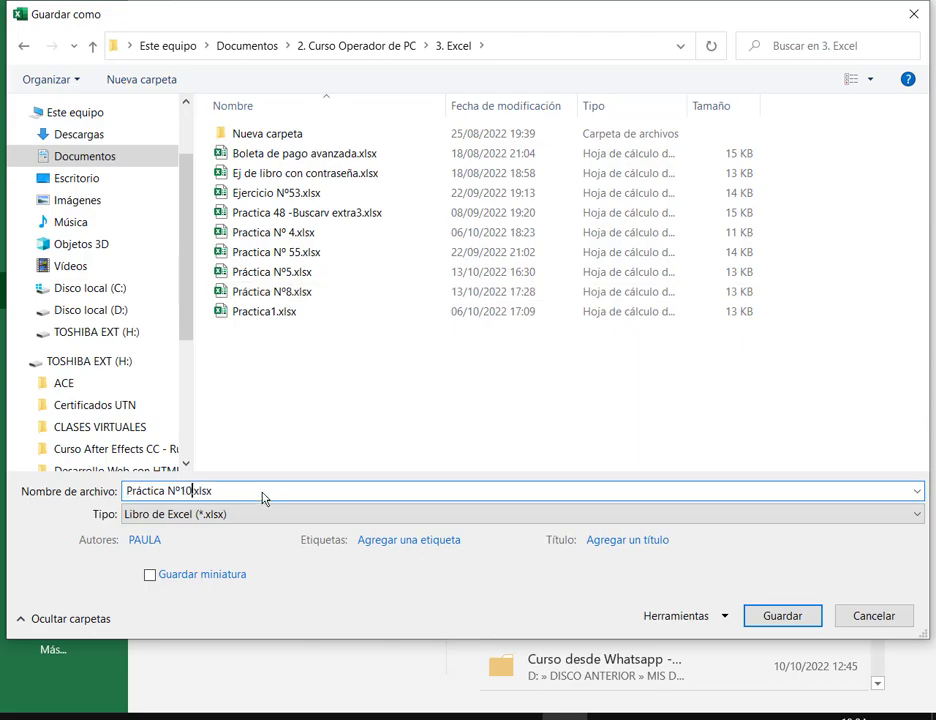
pyautogui.press('Return')
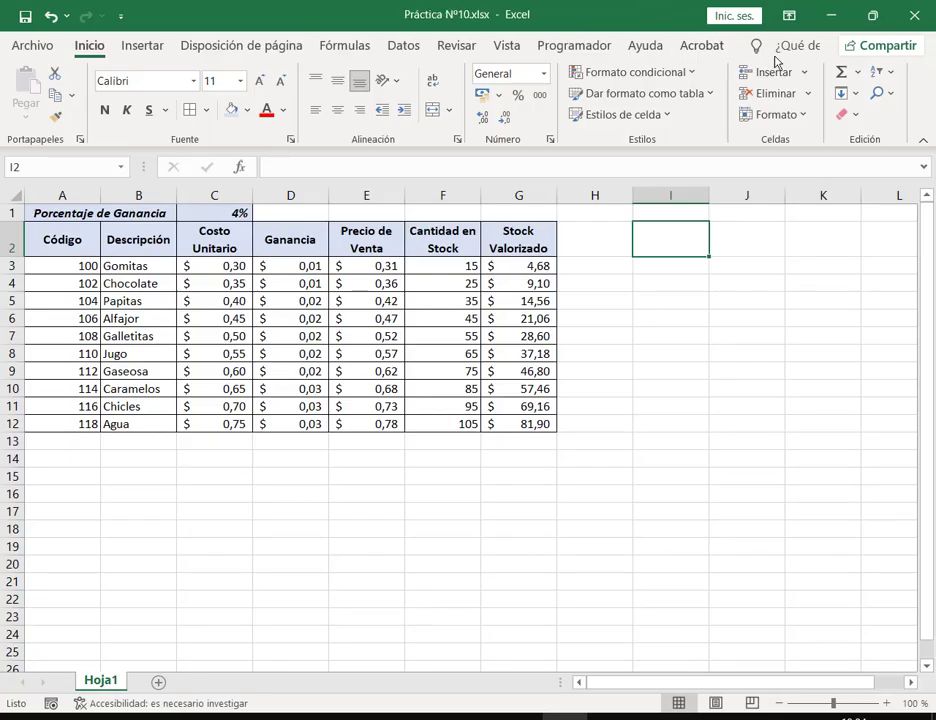
# Step: Browse File Explorer to CLASES VIRTUALES\OFFICE\EXCEL\INICIAL\INTEGRADORES on the external drive
pyautogui.hotkey('alt', 'Tab')
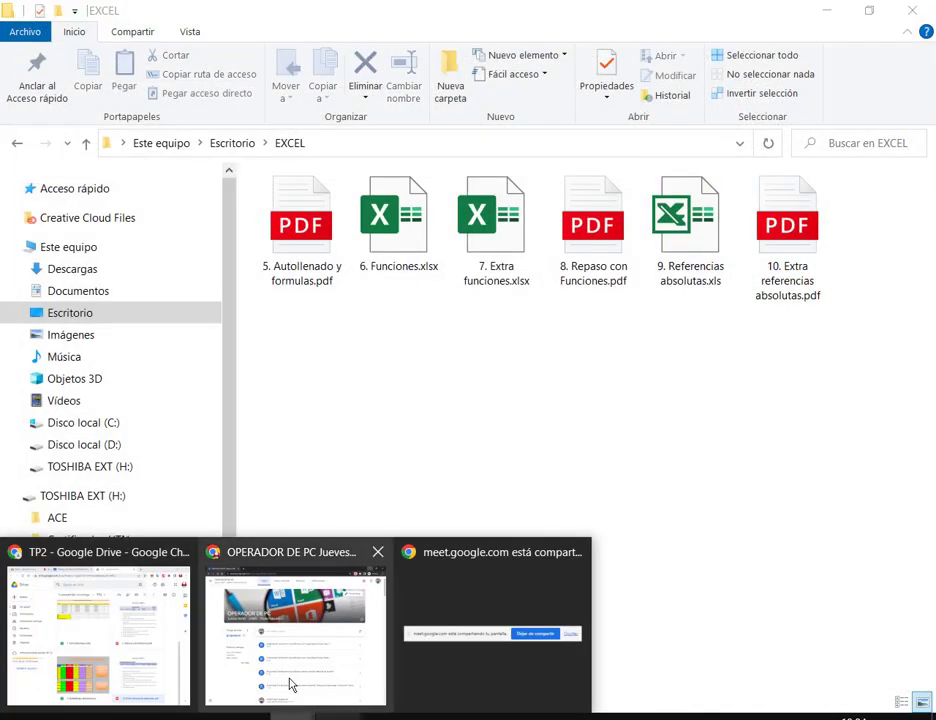
pyautogui.click(73, 626)
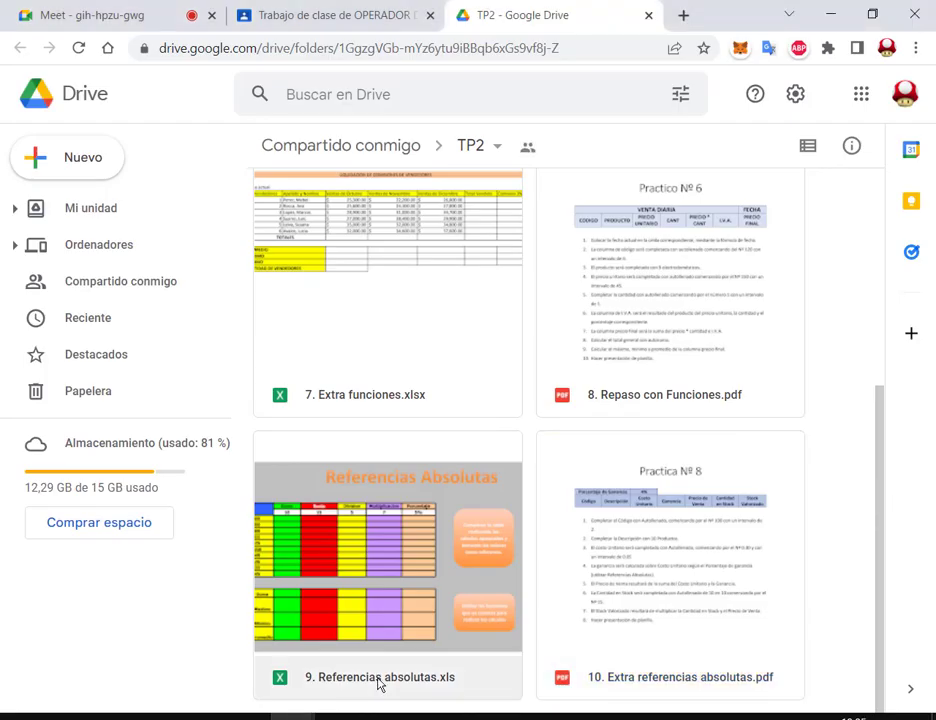
pyautogui.click(207, 704)
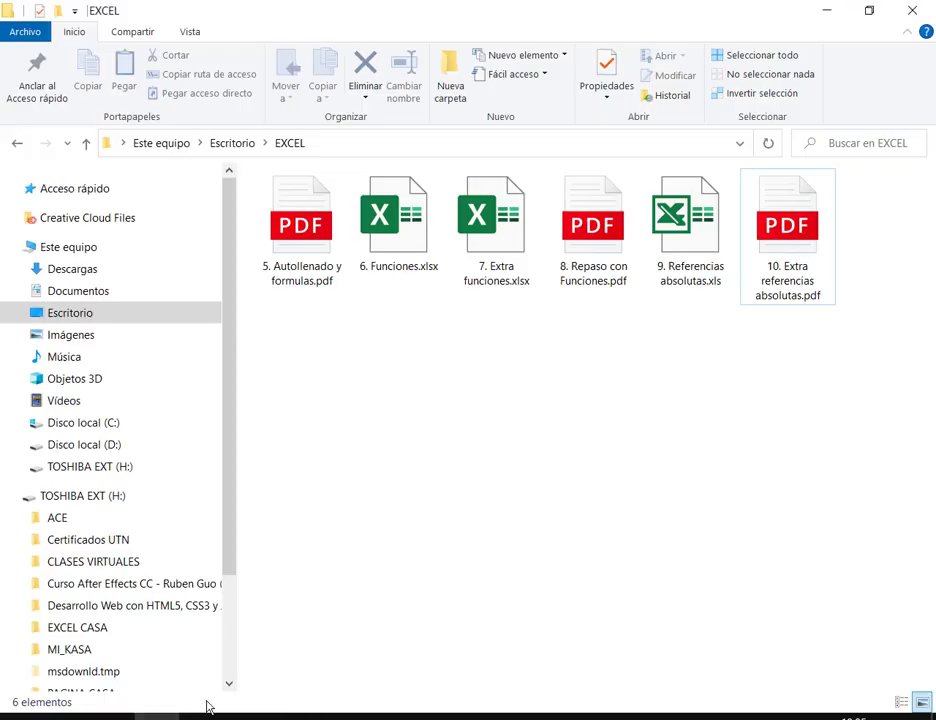
pyautogui.click(100, 561)
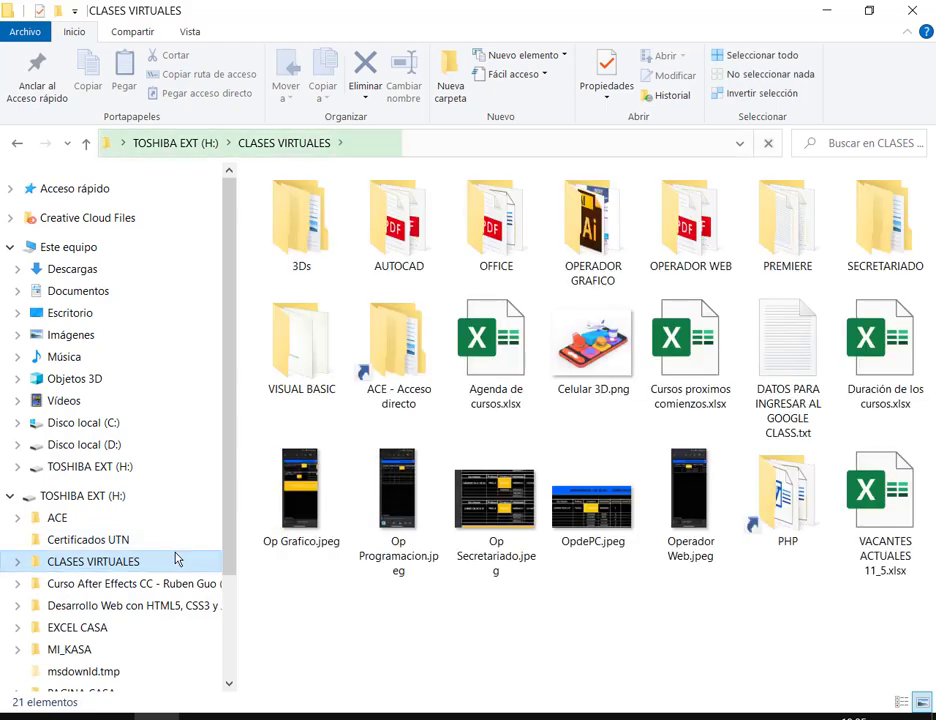
pyautogui.click(528, 255)
pyautogui.doubleClick(528, 255)
pyautogui.doubleClick(338, 231)
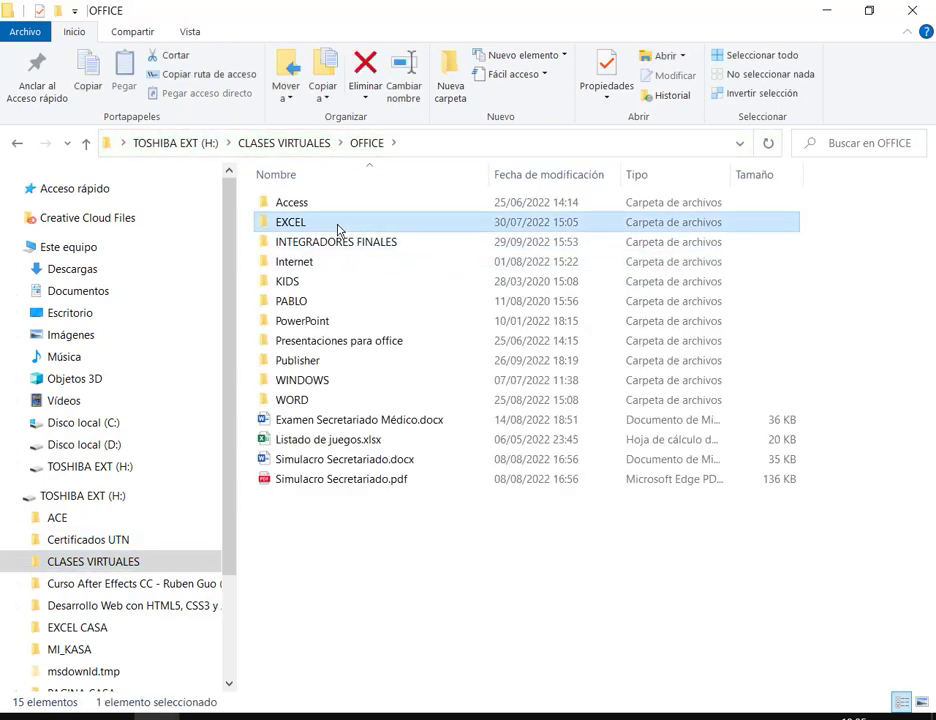
pyautogui.click(321, 242)
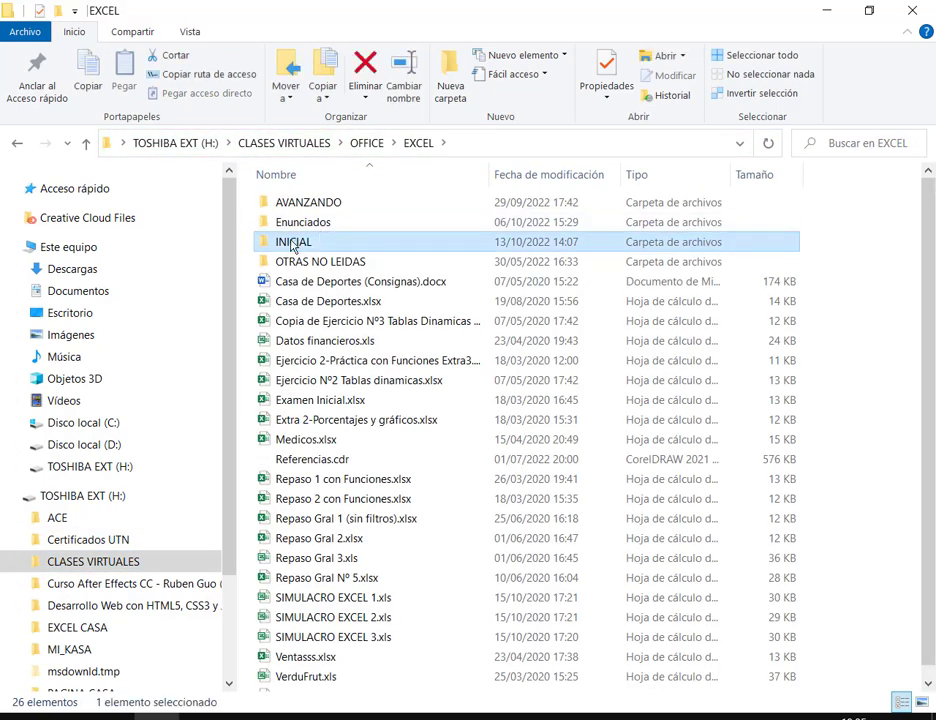
pyautogui.click(295, 245)
pyautogui.doubleClick(295, 245)
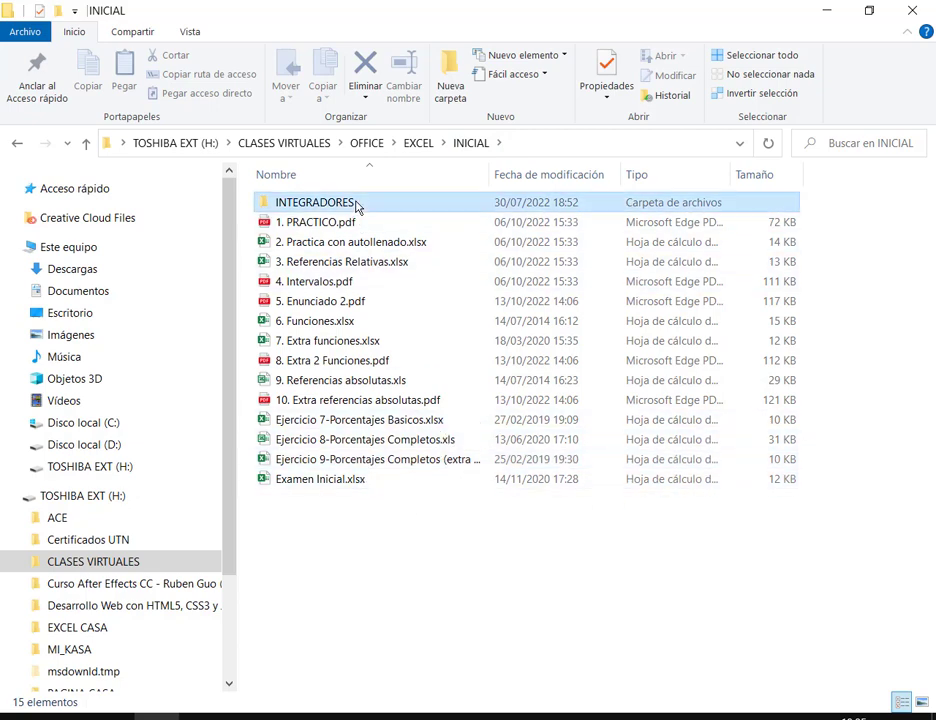
pyautogui.doubleClick(358, 204)
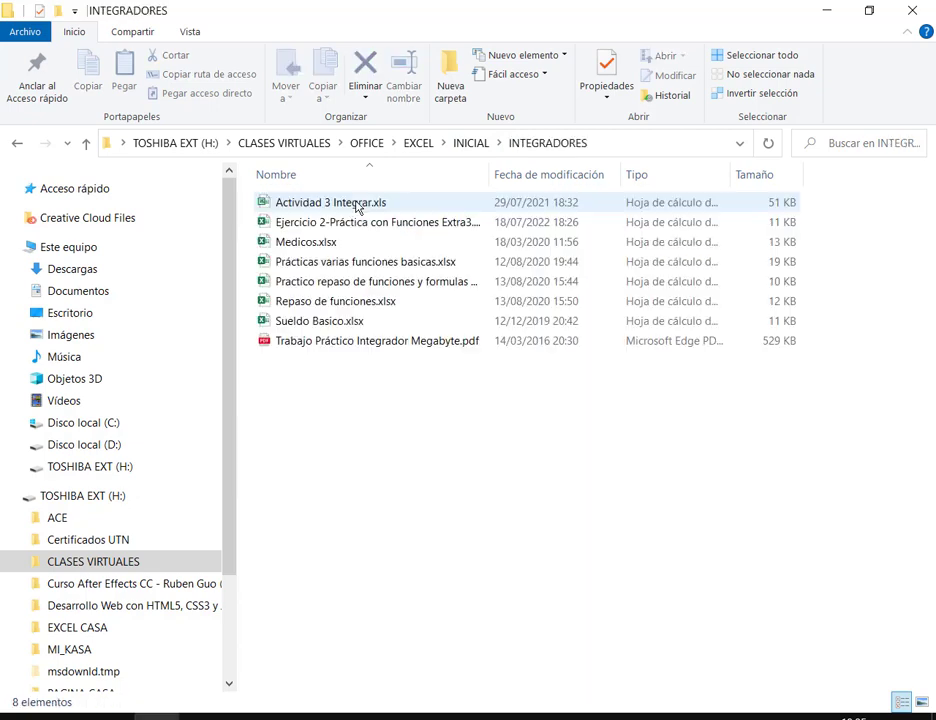
# Step: Preview Actividad 3, Ejercicio 2, Prácticas varias and the percentage review workbooks
pyautogui.click(416, 344)
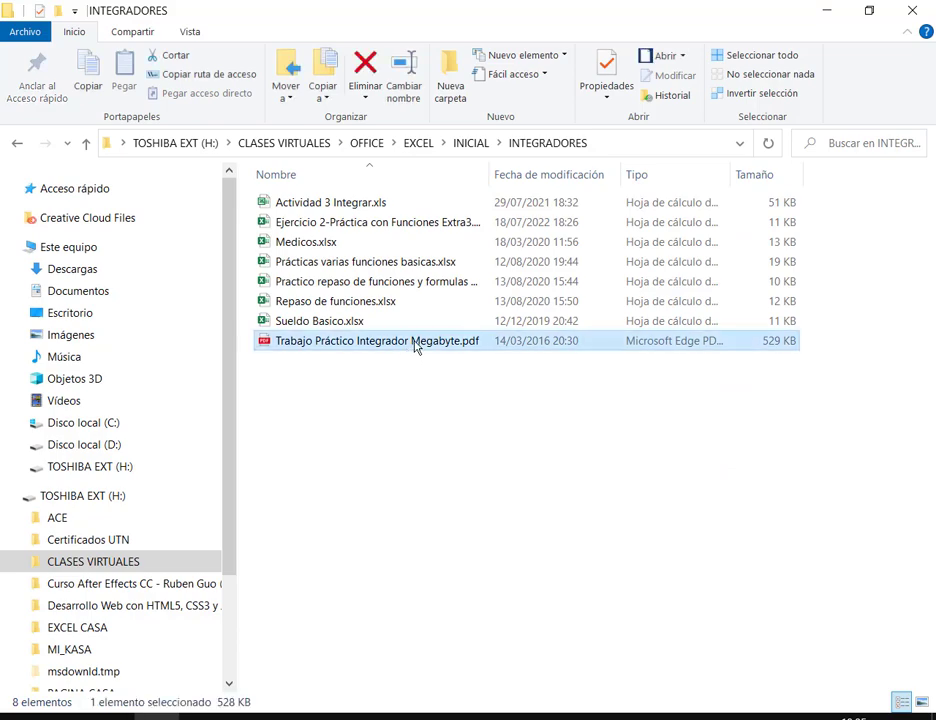
pyautogui.click(358, 206)
pyautogui.doubleClick(358, 206)
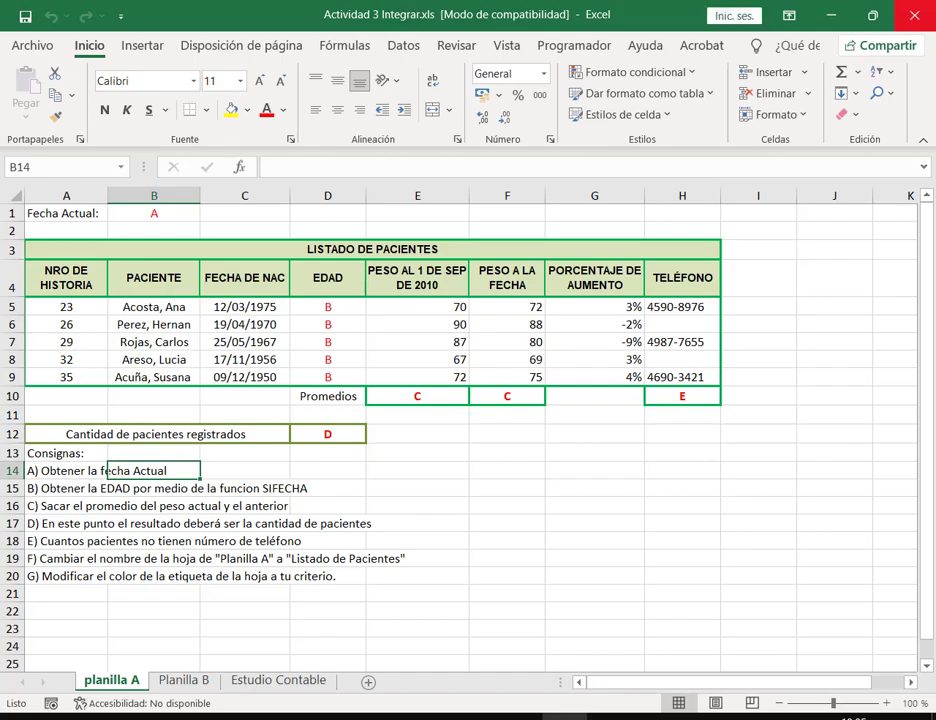
pyautogui.click(914, 15)
pyautogui.doubleClick(382, 224)
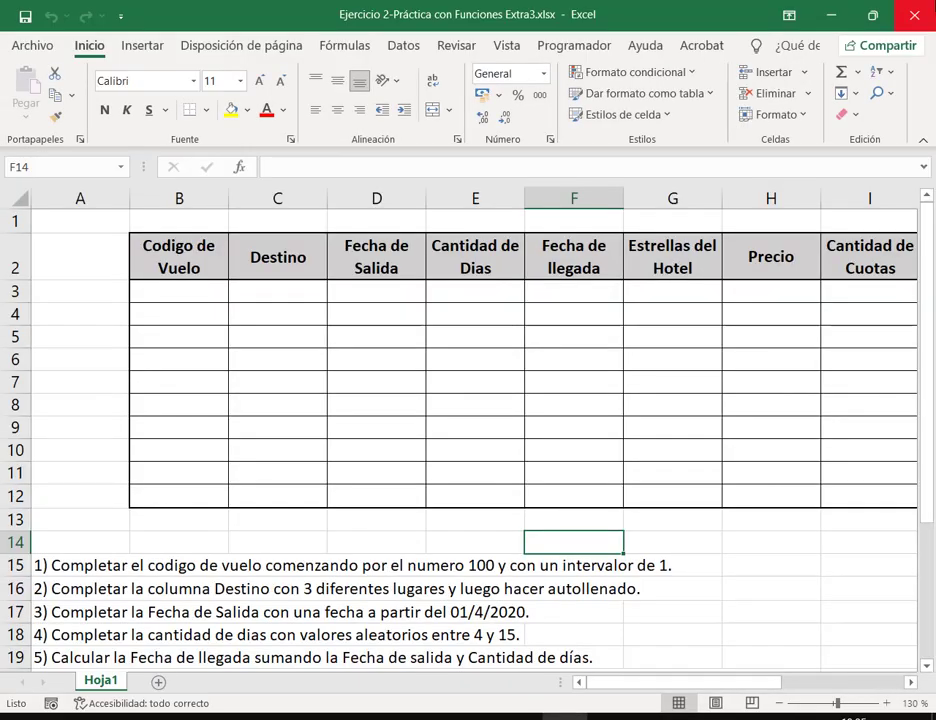
pyautogui.click(914, 15)
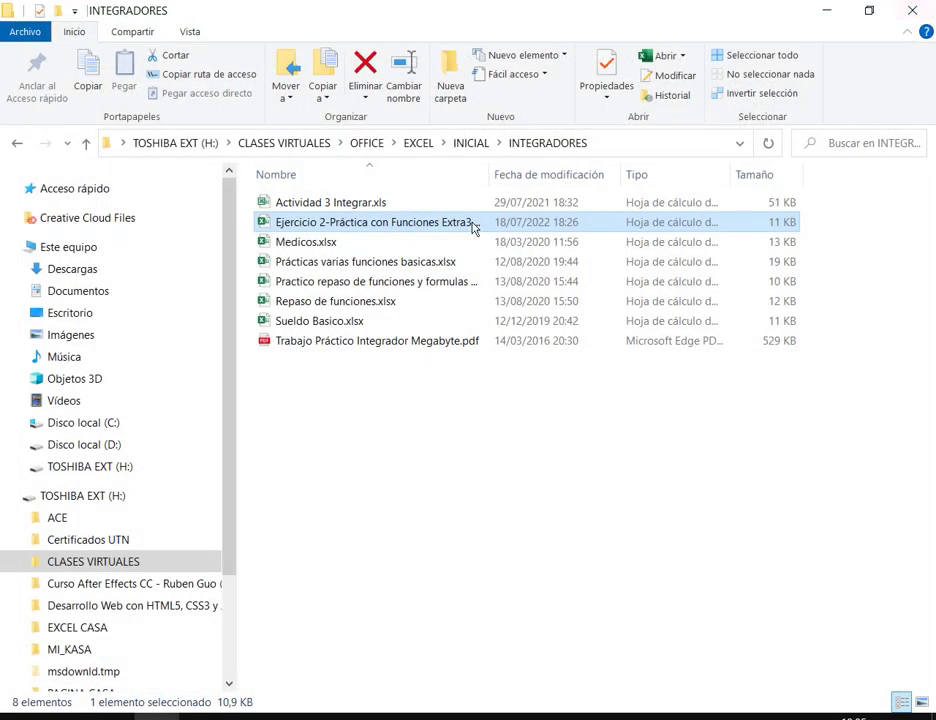
pyautogui.doubleClick(351, 263)
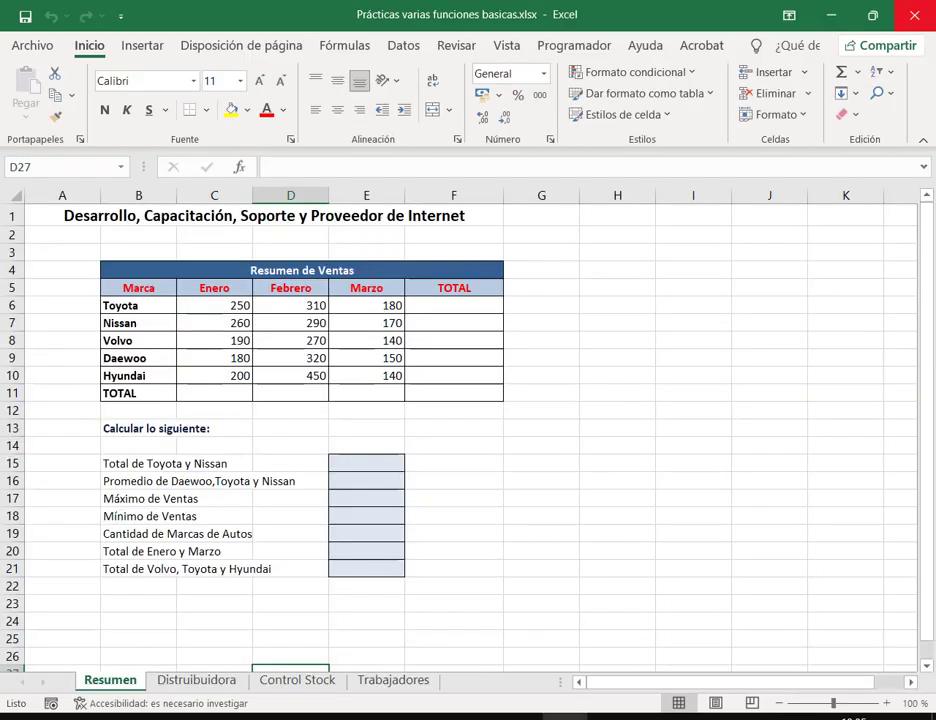
pyautogui.click(914, 15)
pyautogui.click(414, 283)
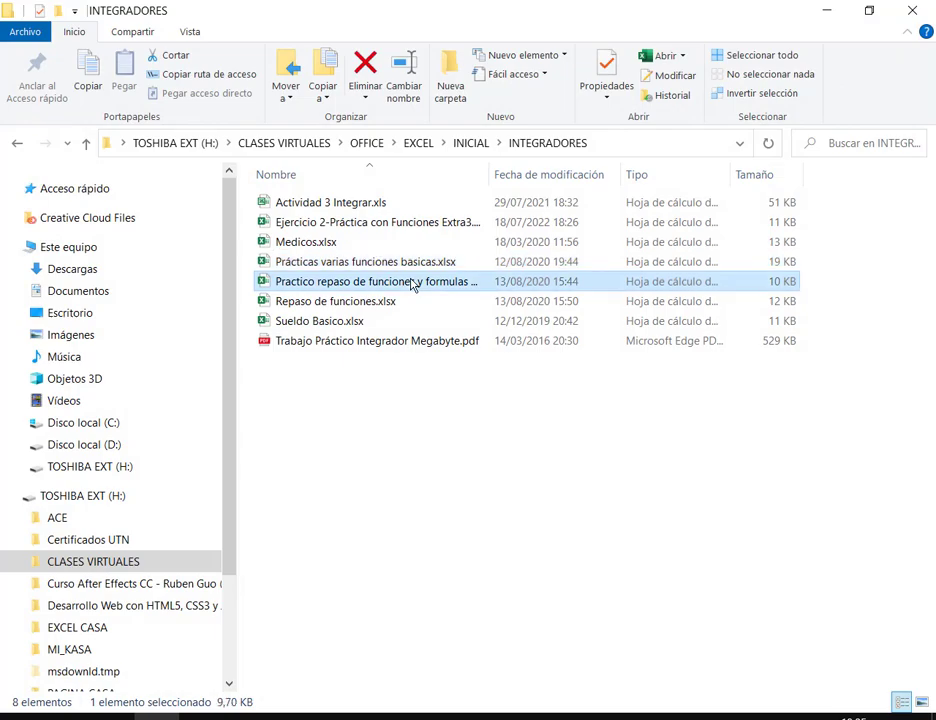
pyautogui.doubleClick(414, 283)
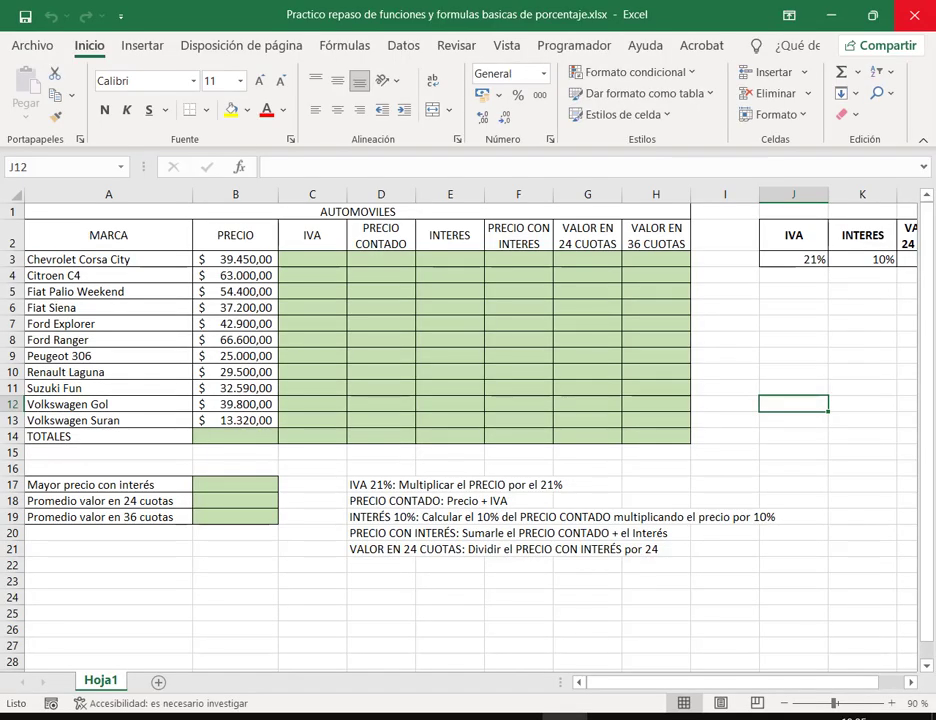
pyautogui.click(914, 15)
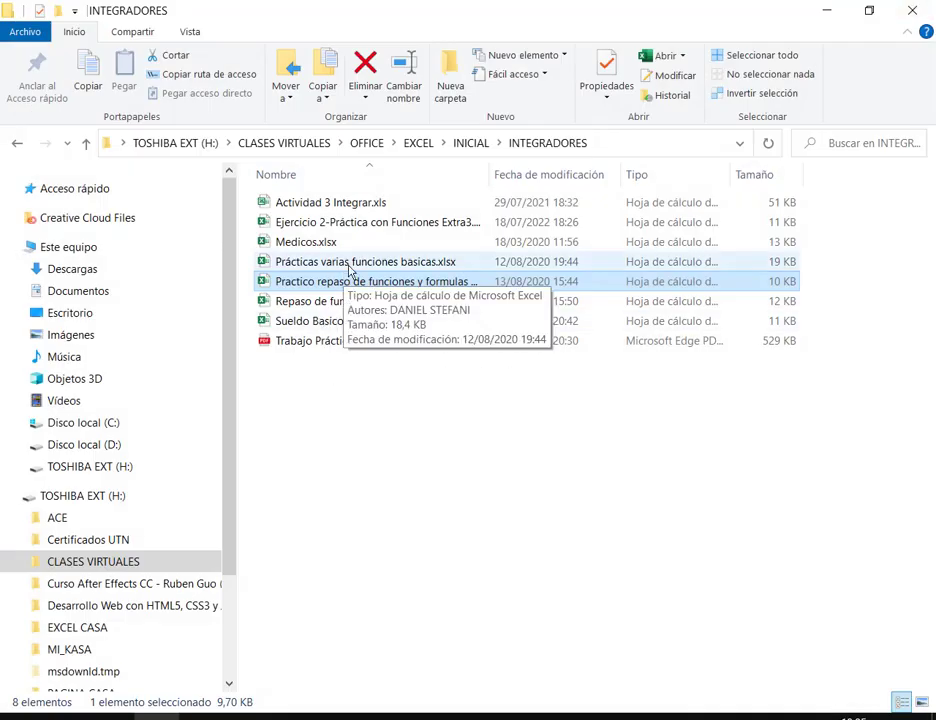
# Step: Select the review workbook, Prácticas varias and the Megabyte PDF, then open Escritorio\EXCEL
pyautogui.keyDown('ctrl'); pyautogui.click(370, 261); pyautogui.keyUp('ctrl')
pyautogui.keyDown('ctrl'); pyautogui.click(386, 340); pyautogui.keyUp('ctrl')
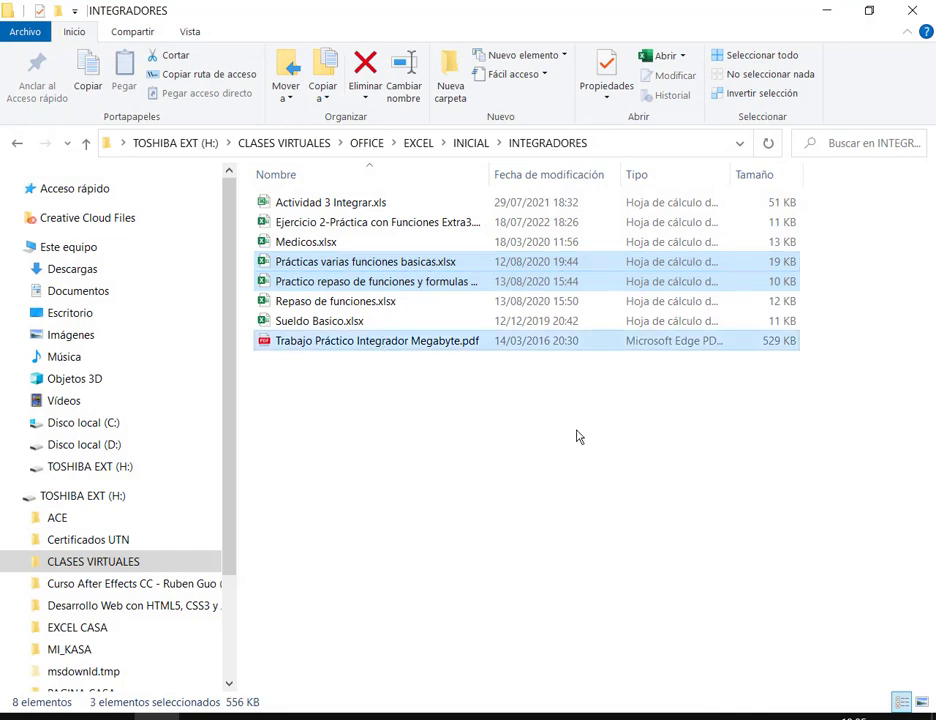
pyautogui.click(88, 313)
pyautogui.click(92, 269)
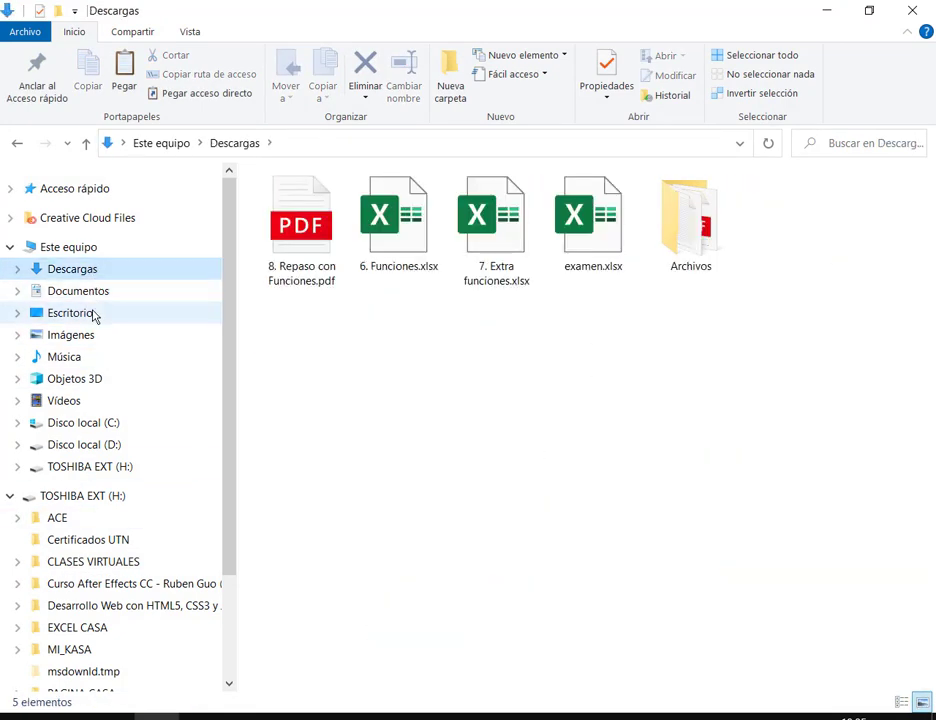
pyautogui.click(88, 313)
pyautogui.doubleClick(403, 225)
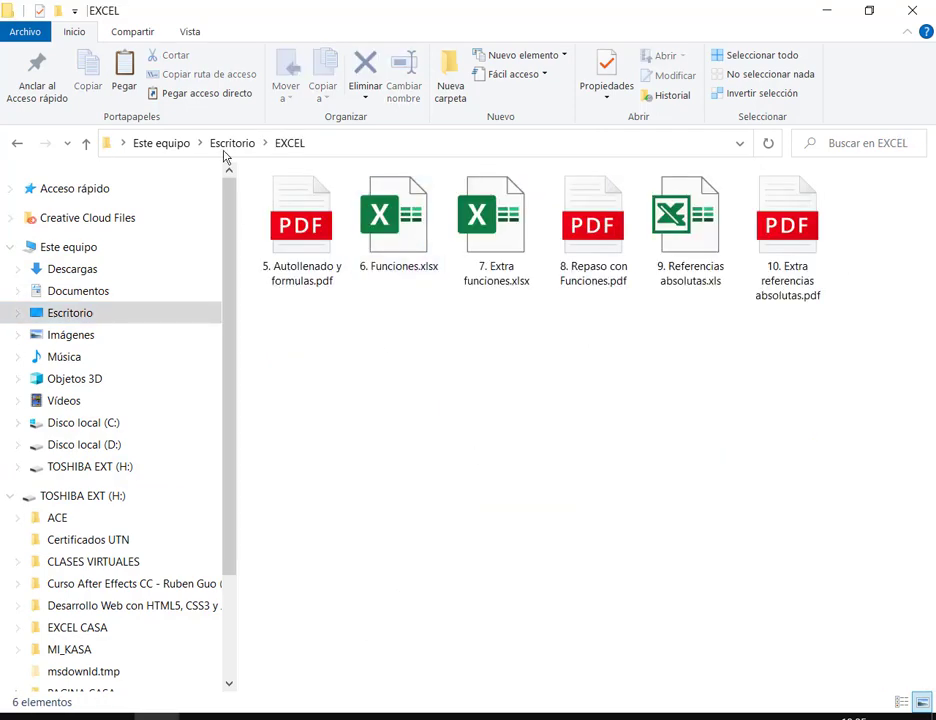
# Step: Paste the three files into EXCEL and prefix the Megabyte PDF with 'Integrador 1.'
pyautogui.click(124, 82)
pyautogui.click(700, 432)
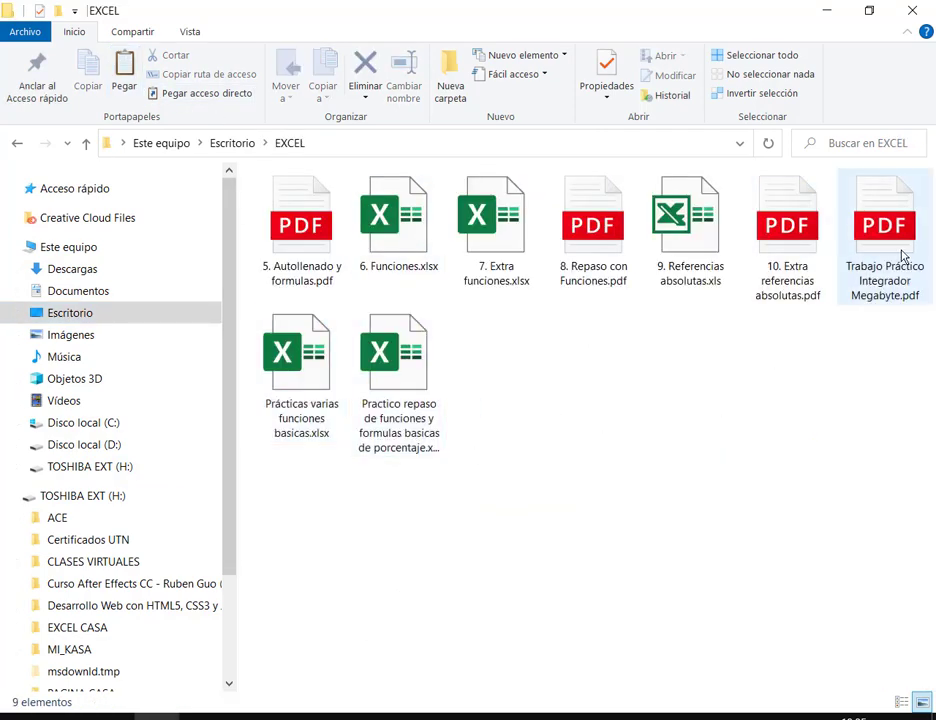
pyautogui.click(903, 256)
pyautogui.press('F2')
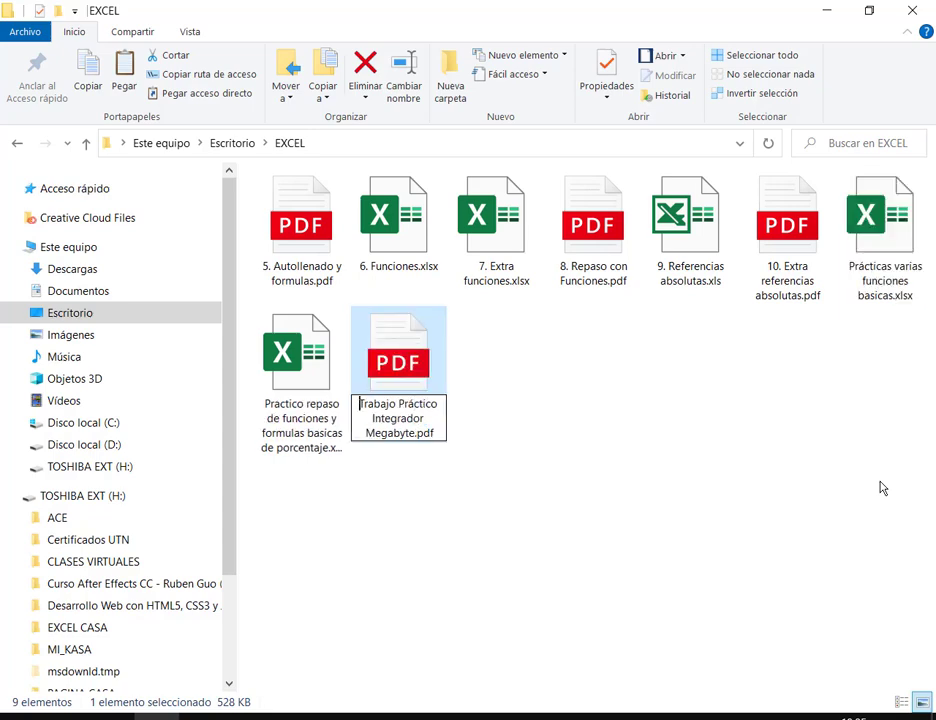
pyautogui.write('Integrador')
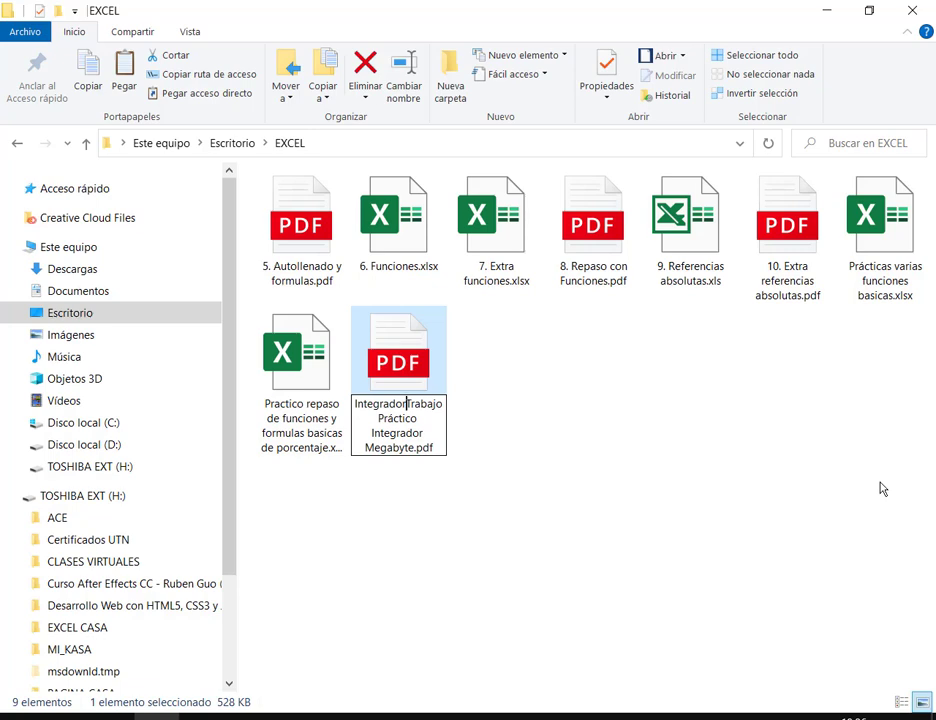
pyautogui.write('1')
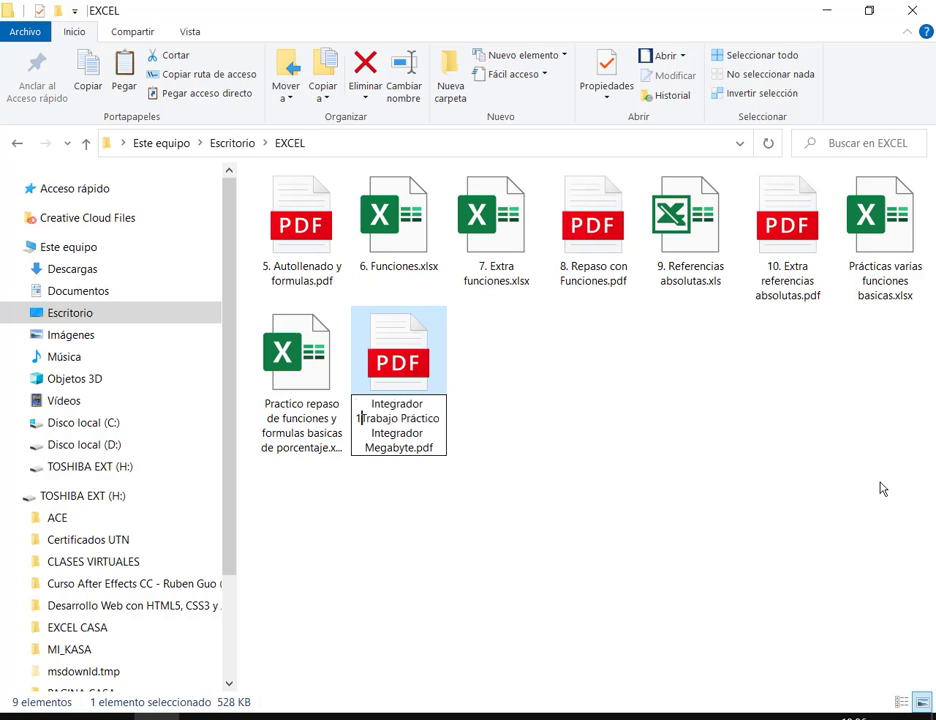
pyautogui.press('BackSpace')
pyautogui.press('BackSpace')
pyautogui.write('.')
pyautogui.press('Return')
# Step: Rename Prácticas varias funciones basicas to begin with 'Integrador 2.'
pyautogui.press('F2')
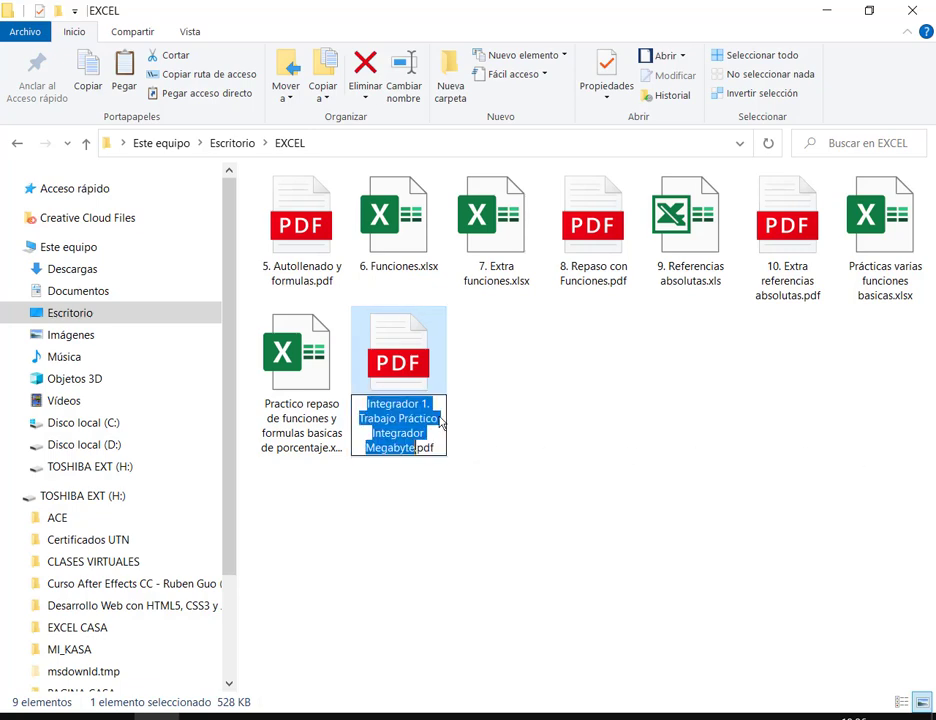
pyautogui.click(439, 407)
pyautogui.hotkey('shift', 'Home')
pyautogui.hotkey('ctrl', 'c')
pyautogui.click(894, 226)
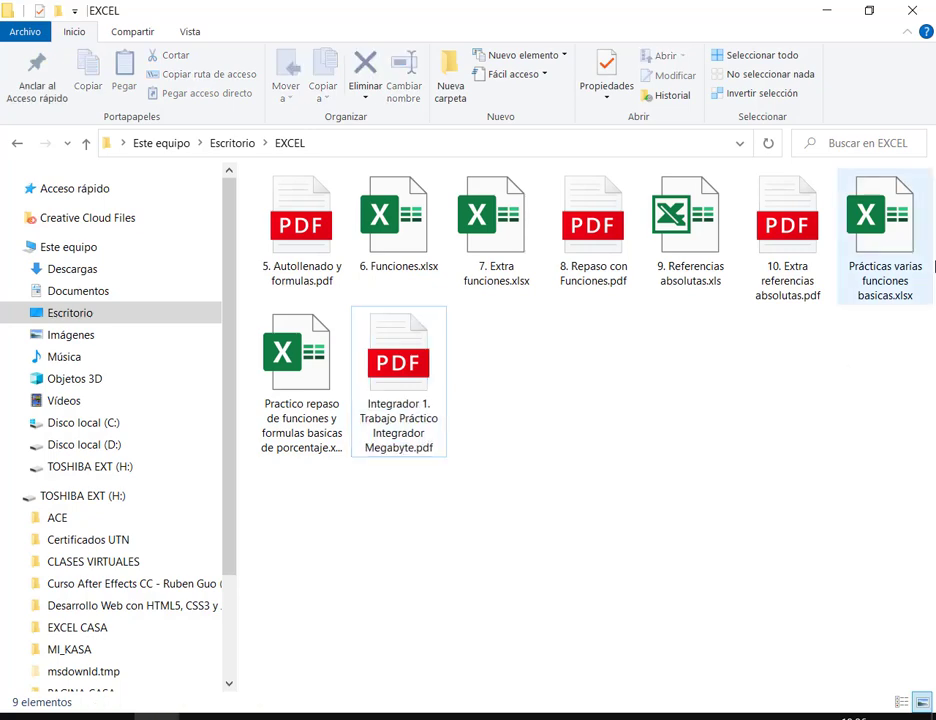
pyautogui.click(890, 286)
pyautogui.press('Home')
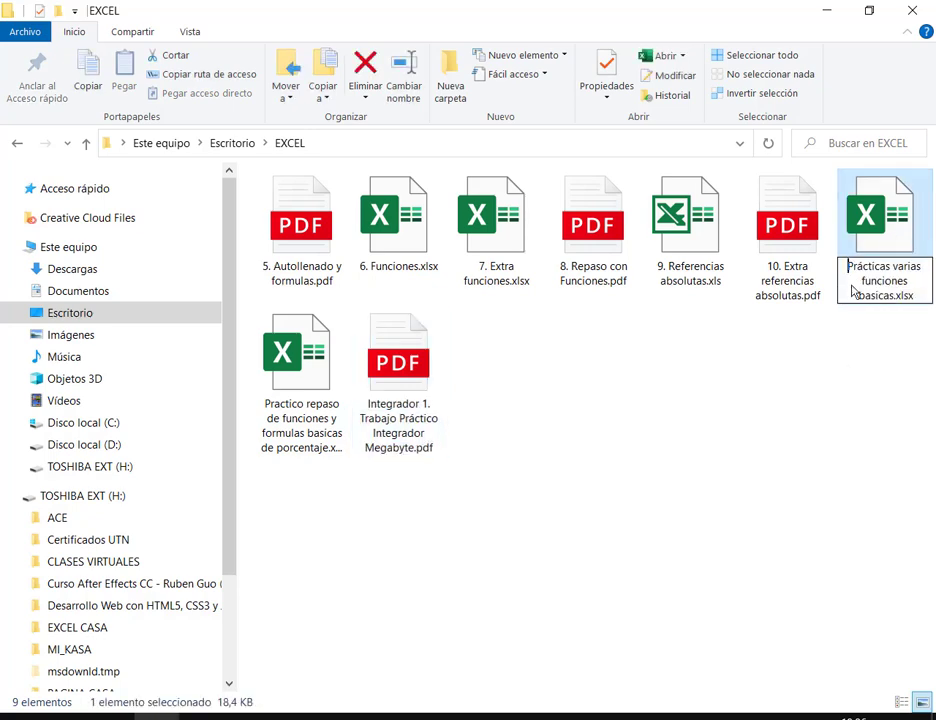
pyautogui.hotkey('ctrl', 'v')
pyautogui.press('BackSpace')
pyautogui.press('BackSpace')
pyautogui.press('BackSpace')
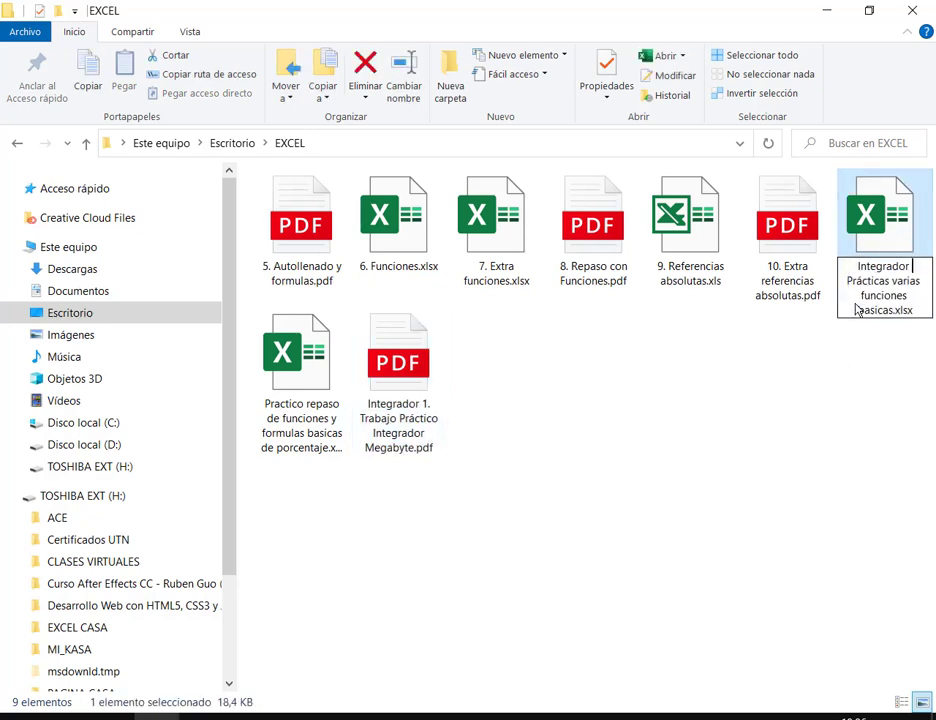
pyautogui.write('2.')
pyautogui.press('Return')
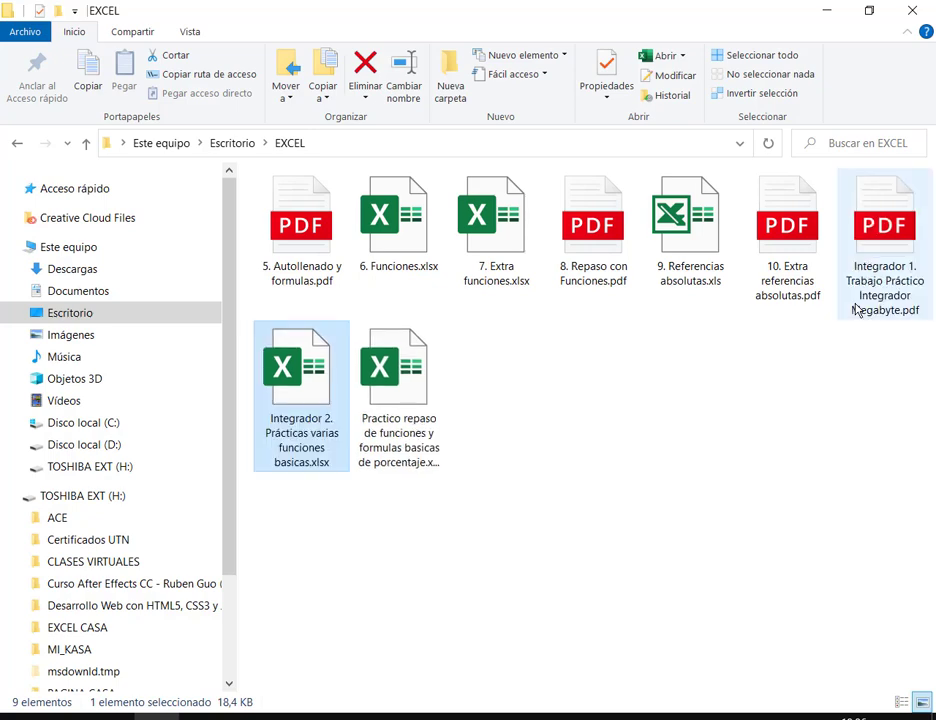
# Step: Rename the Practico repaso spreadsheet to begin with 'Integrador 3.'
pyautogui.click(386, 444)
pyautogui.press('F2')
pyautogui.click(355, 420)
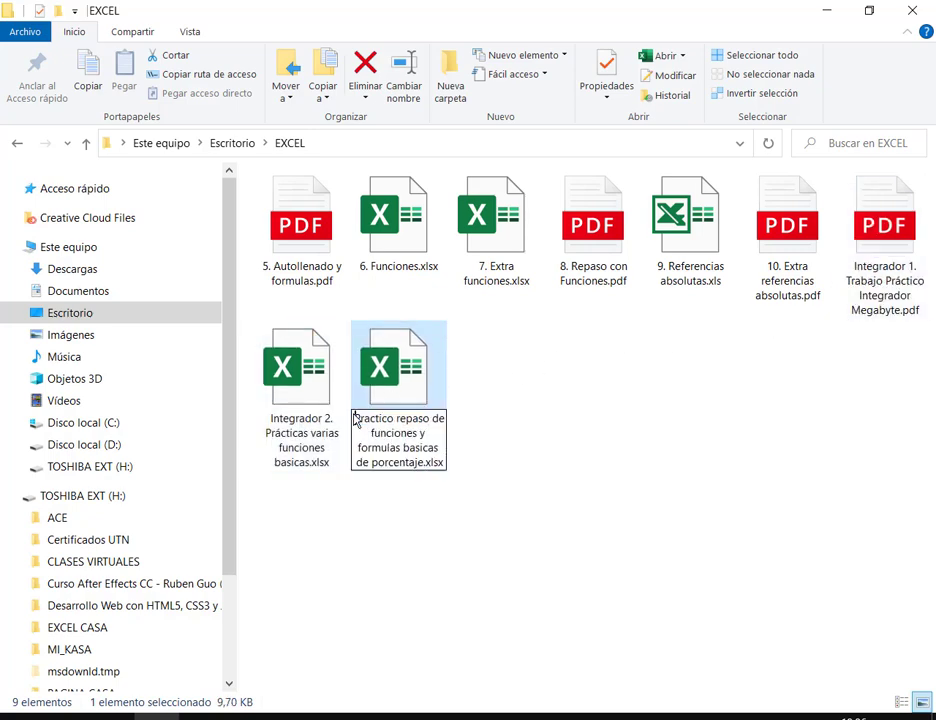
pyautogui.hotkey('ctrl', 'v')
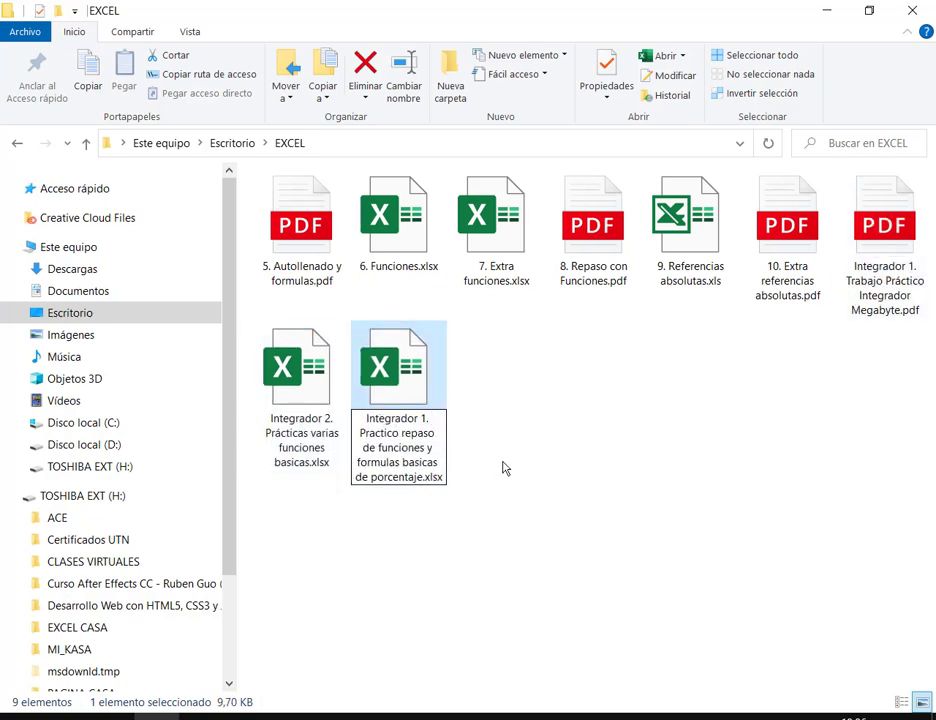
pyautogui.press('BackSpace')
pyautogui.press('BackSpace')
pyautogui.press('BackSpace')
pyautogui.write('3.')
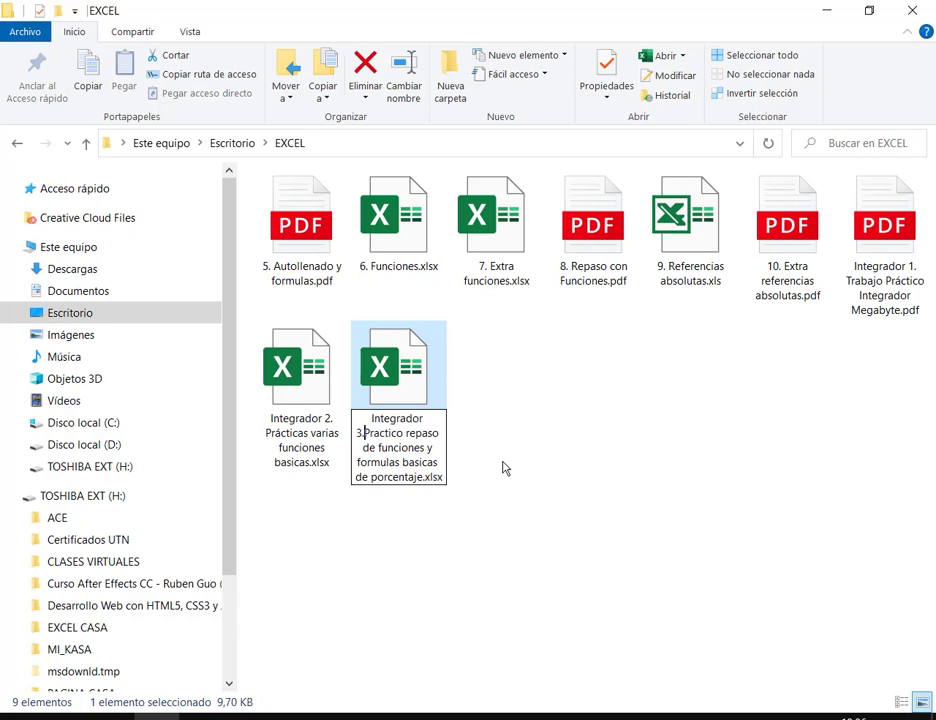
pyautogui.press('Return')
pyautogui.keyDown('ctrl'); pyautogui.click(884, 250); pyautogui.keyUp('ctrl')
# Step: Select the three Integrador files and drag them toward the browser's Drive folder
pyautogui.keyDown('ctrl'); pyautogui.click(301, 440); pyautogui.keyUp('ctrl')
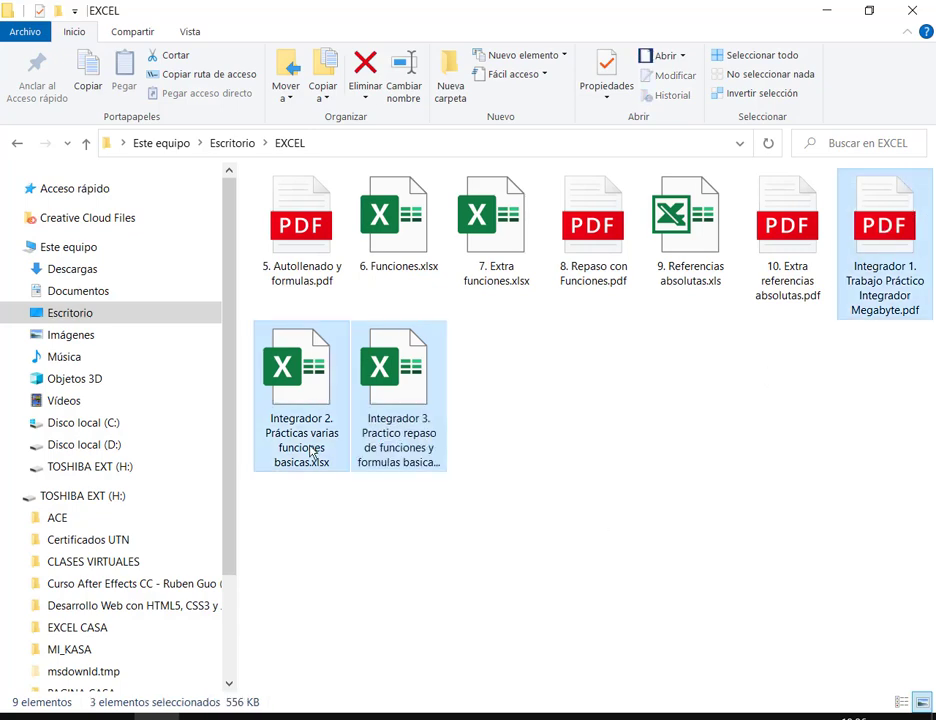
pyautogui.moveTo(310, 463); pyautogui.dragTo(860, 512)
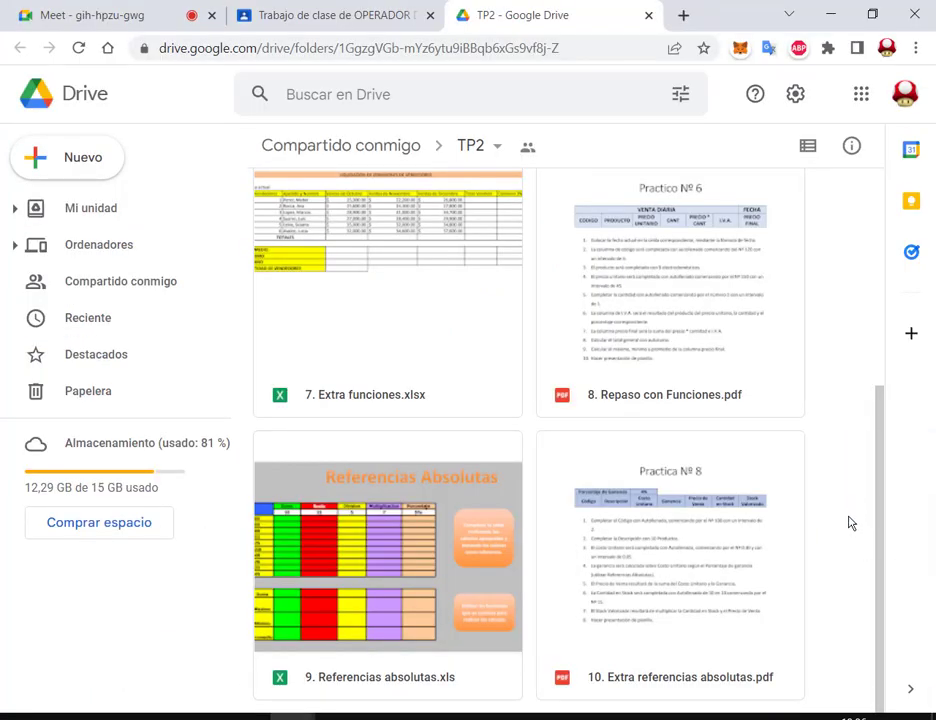
pyautogui.rightClick(847, 522)
# Step: Open the TP2 Drive folder from Classroom's Tarea clase 2 and right-click its file area
pyautogui.click(293, 714)
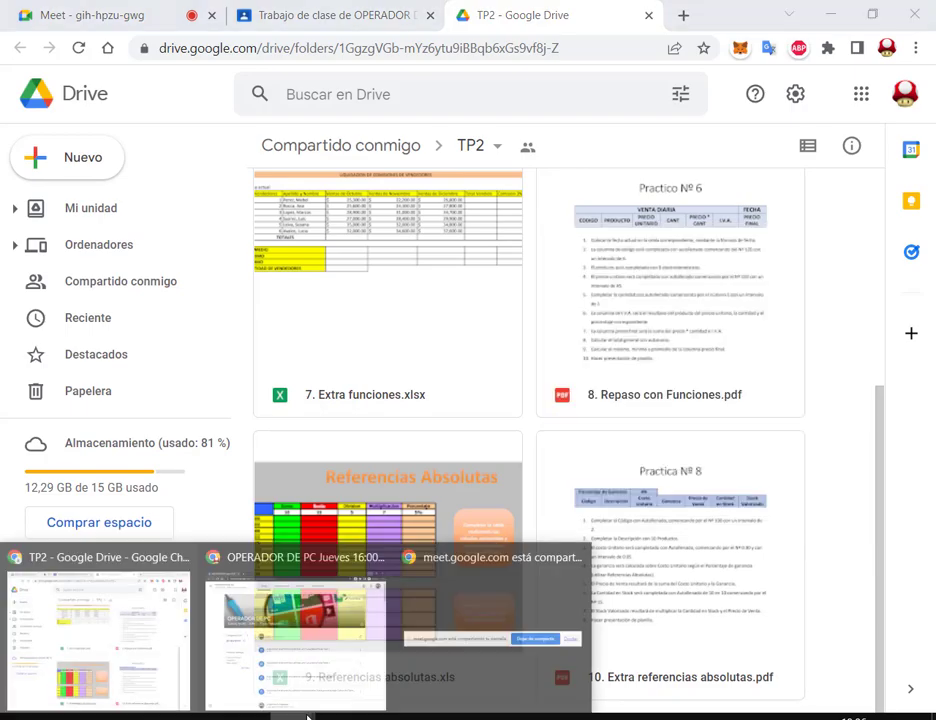
pyautogui.click(297, 626)
pyautogui.click(376, 153)
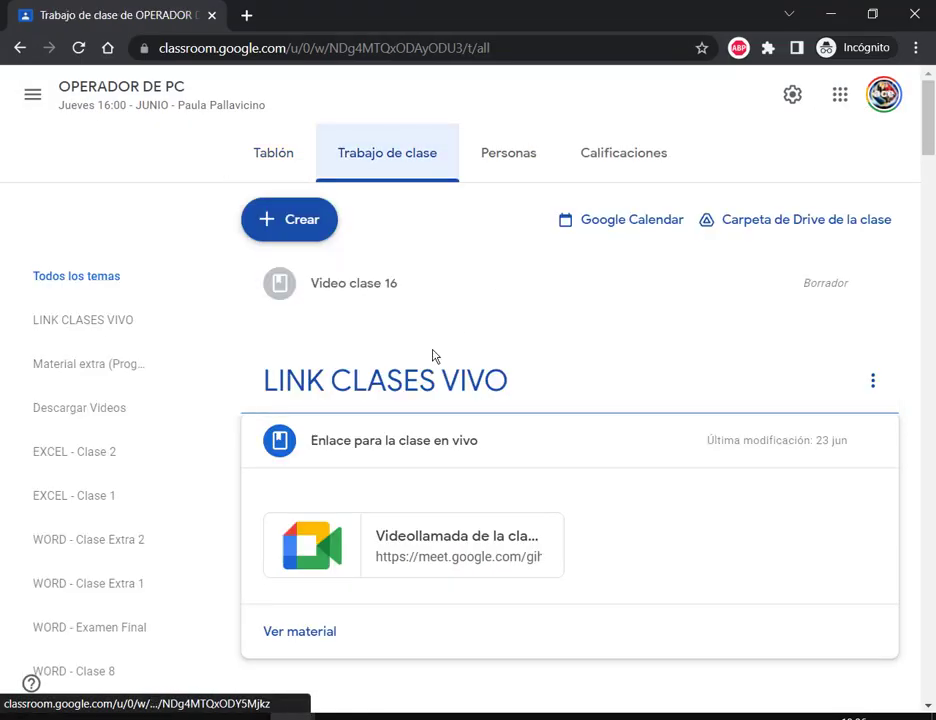
pyautogui.scroll(-10, 433, 355)
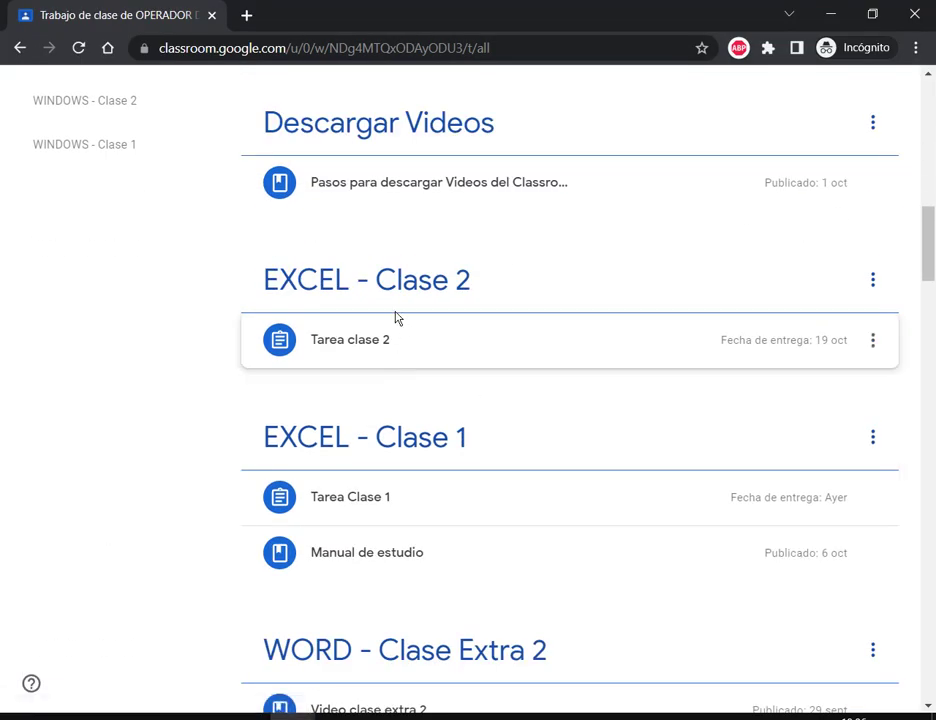
pyautogui.click(401, 358)
pyautogui.click(391, 340)
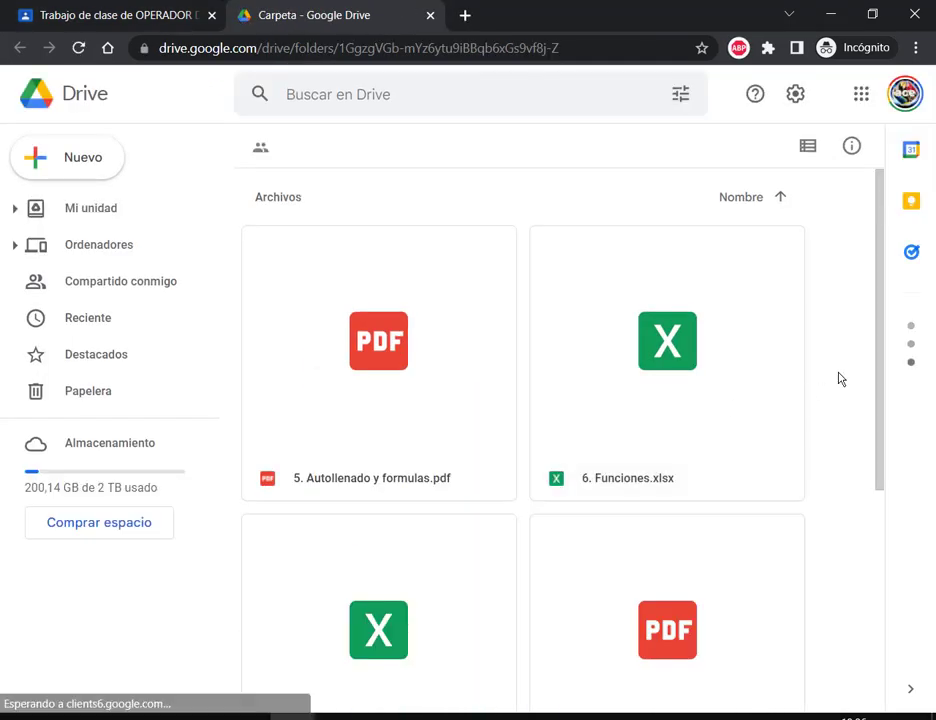
pyautogui.rightClick(834, 418)
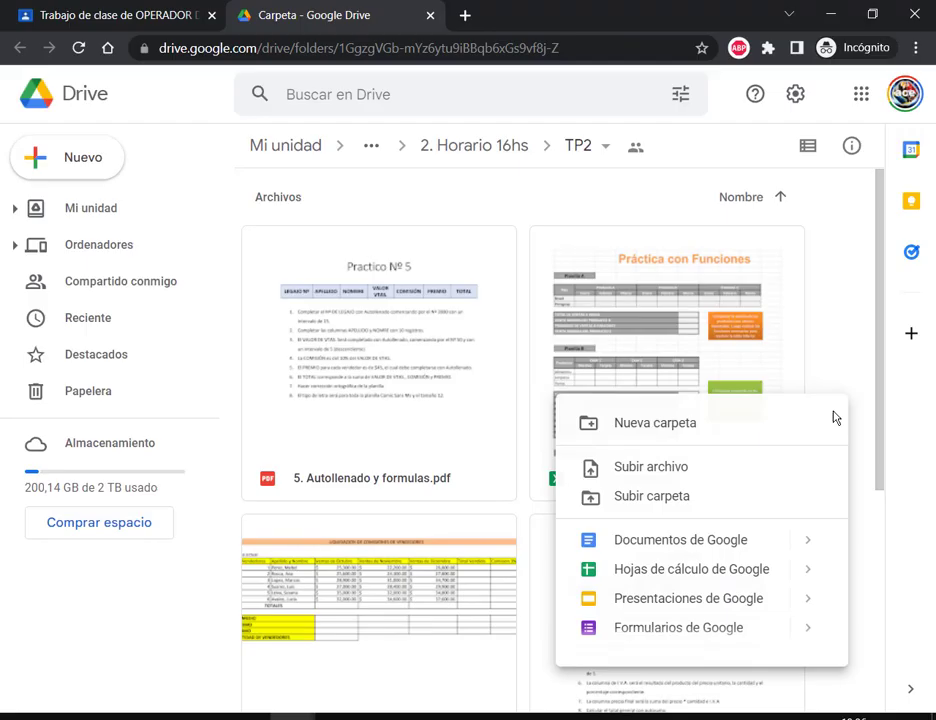
# Step: Upload Integrador 1, 2 and 3 from Escritorio\EXCEL into the TP2 folder
pyautogui.click(712, 468)
pyautogui.doubleClick(443, 180)
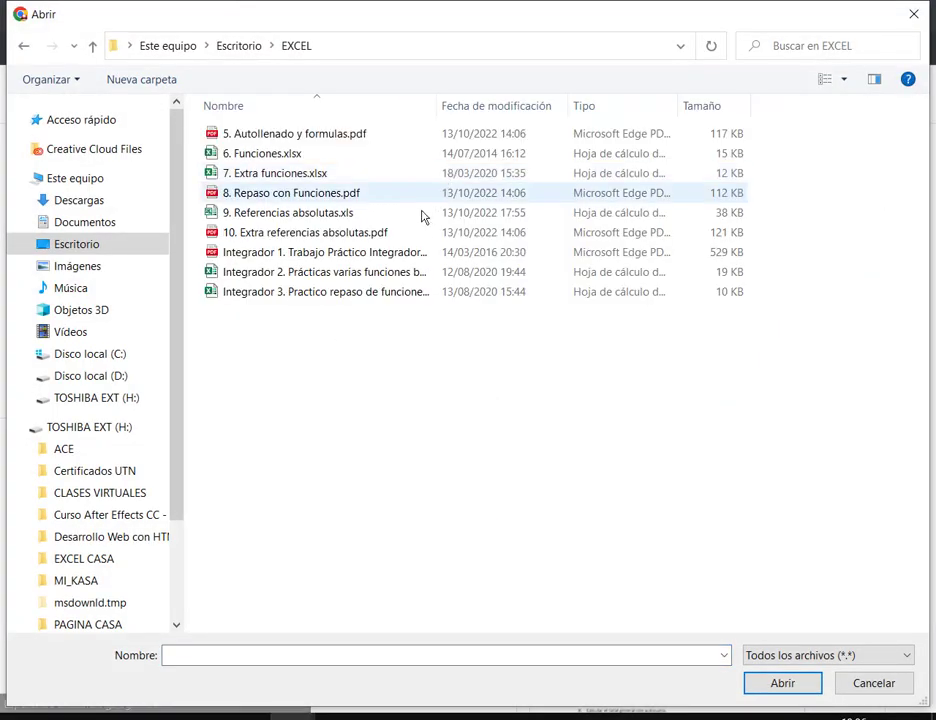
pyautogui.click(281, 254)
pyautogui.keyDown('shift'); pyautogui.click(290, 292); pyautogui.keyUp('shift')
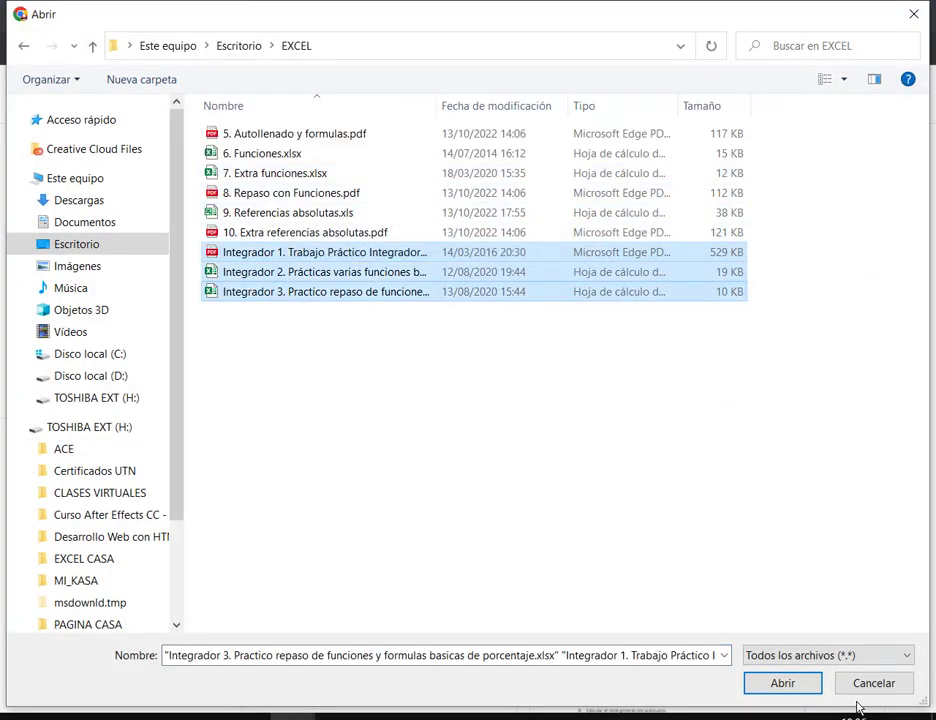
pyautogui.click(783, 683)
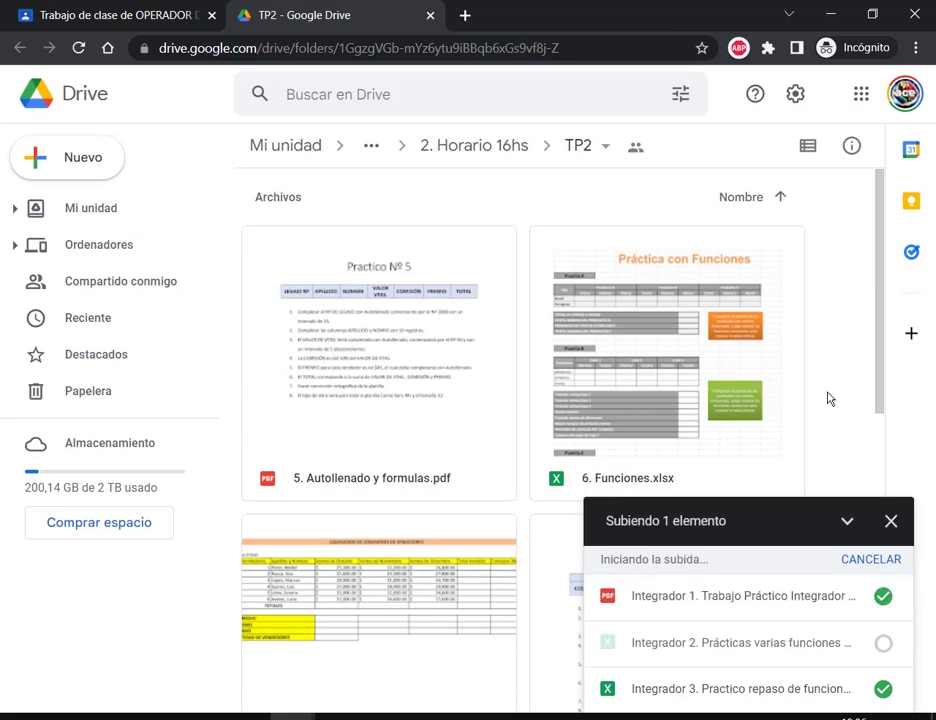
pyautogui.click(890, 551)
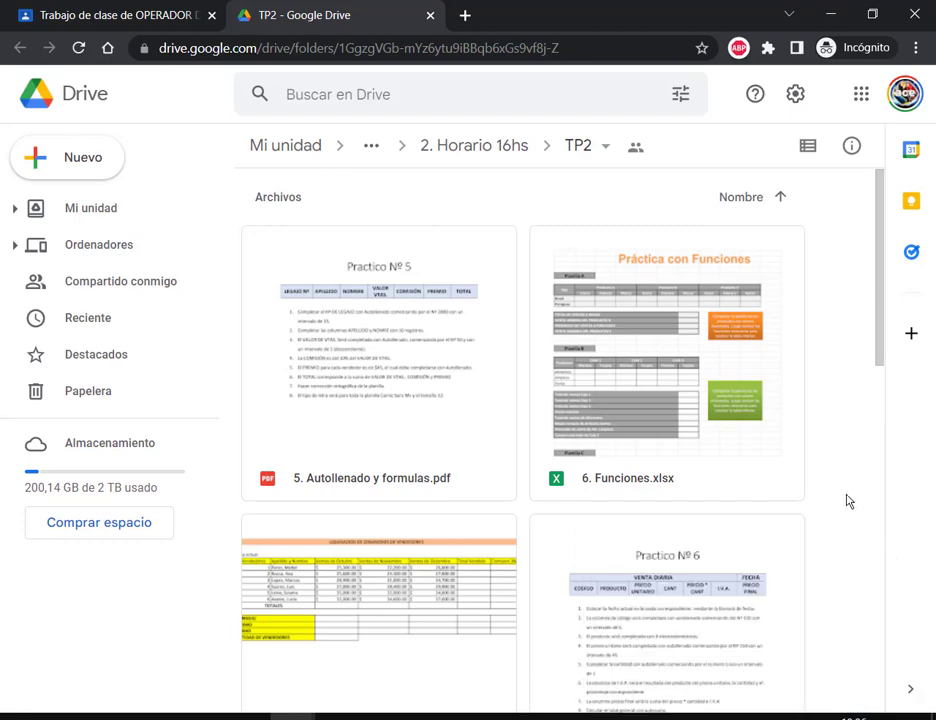
pyautogui.scroll(-8, 860, 505)
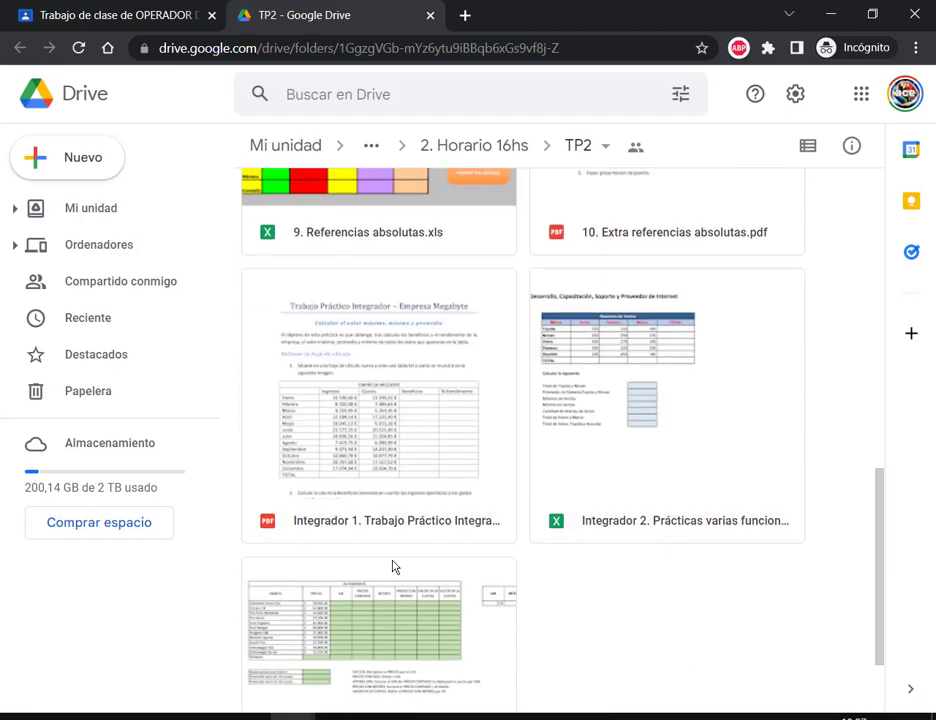
# Step: Preview 'Integrador 1. Trabajo Práctico Integrador Megabyte.pdf' and scroll through its pages
pyautogui.doubleClick(412, 493)
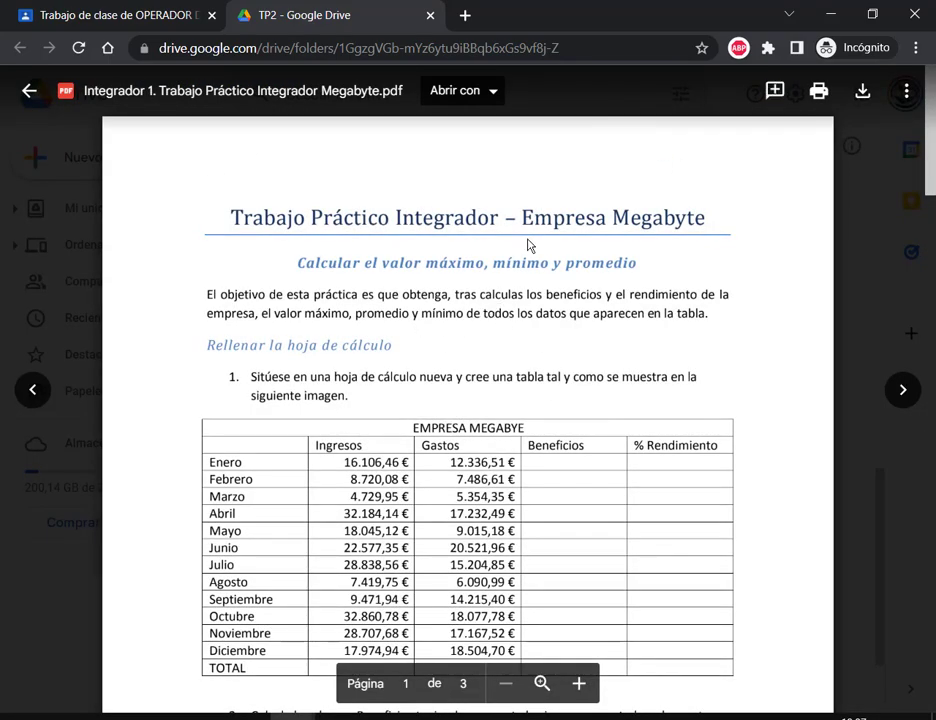
pyautogui.scroll(-1, 529, 245)
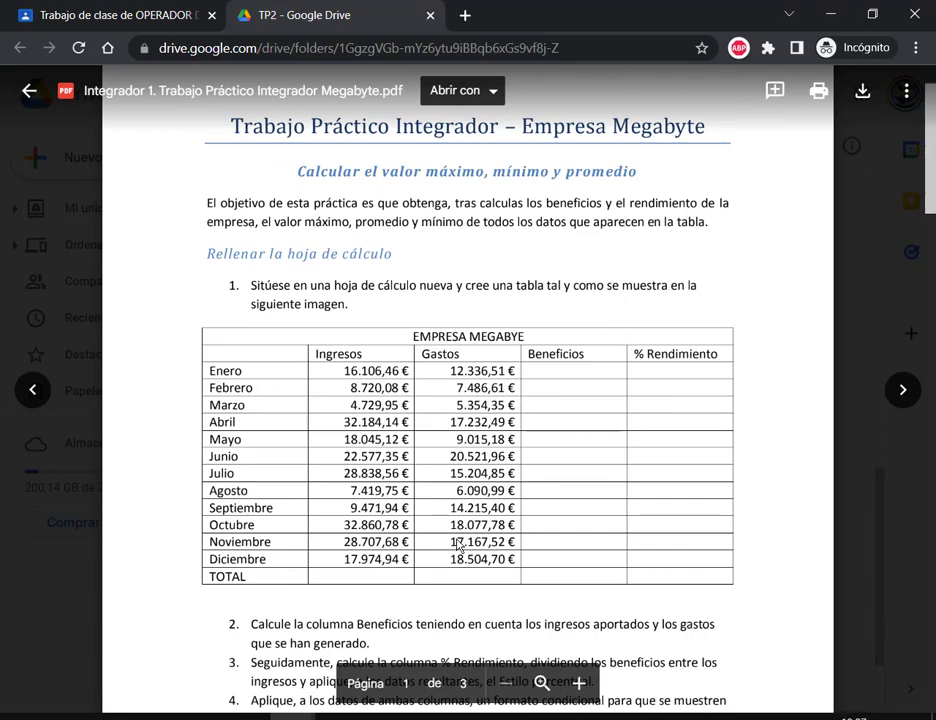
pyautogui.scroll(1, 855, 424)
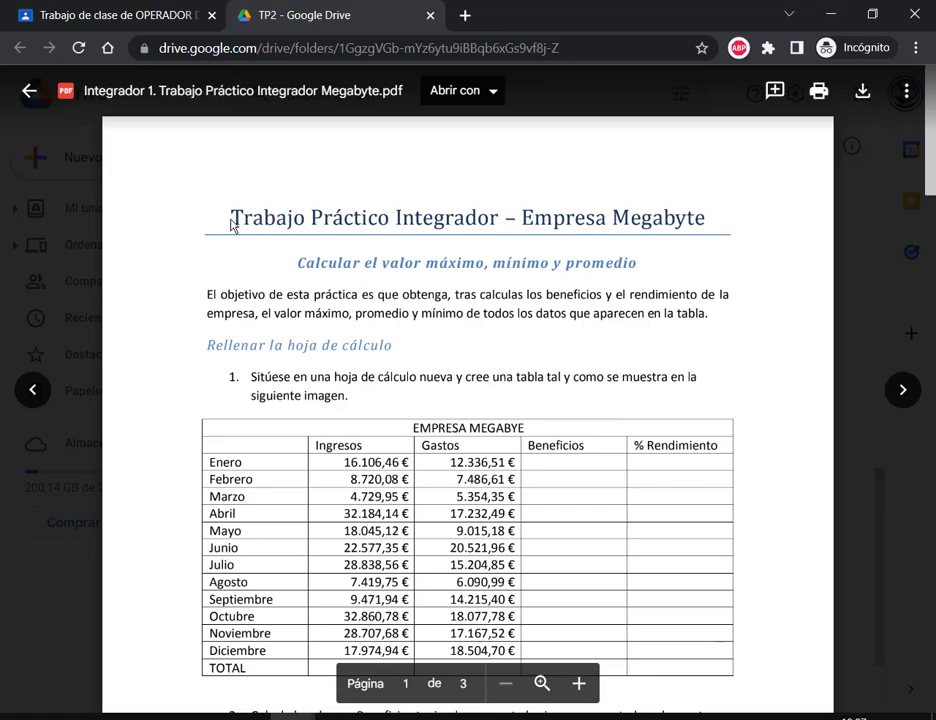
pyautogui.scroll(-3, 426, 279)
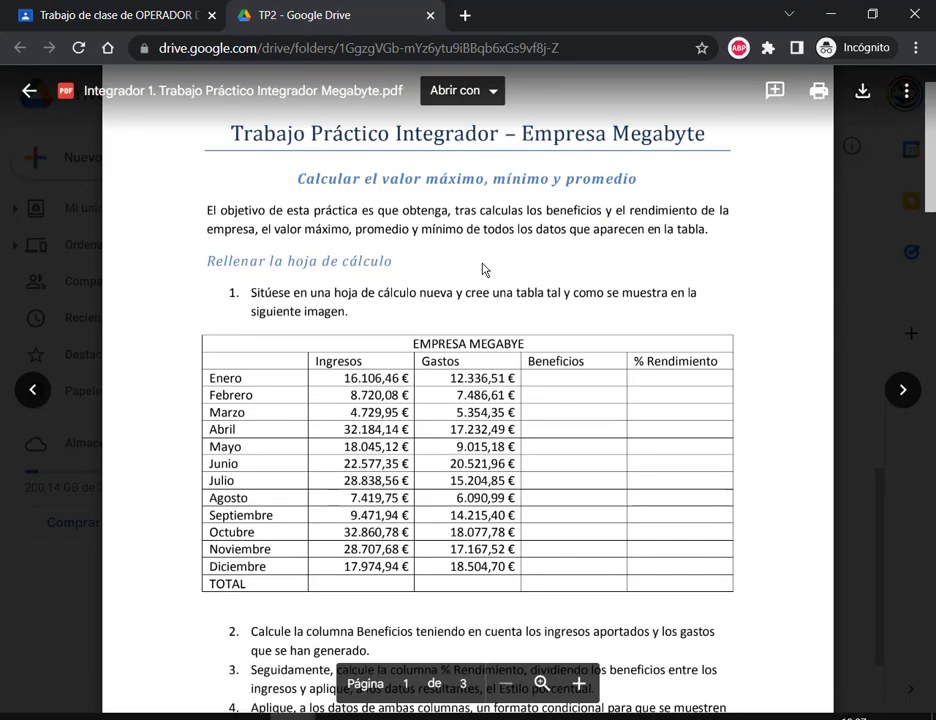
# Step: Launch Excel from Windows search and create a new blank workbook
pyautogui.press('super')
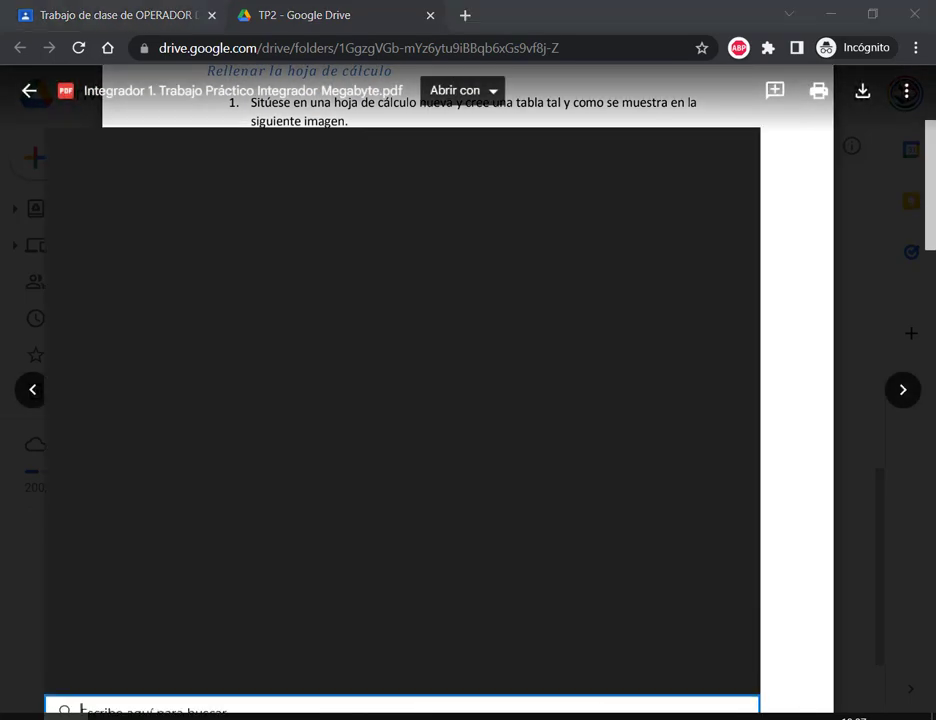
pyautogui.write('excel')
pyautogui.press('Return')
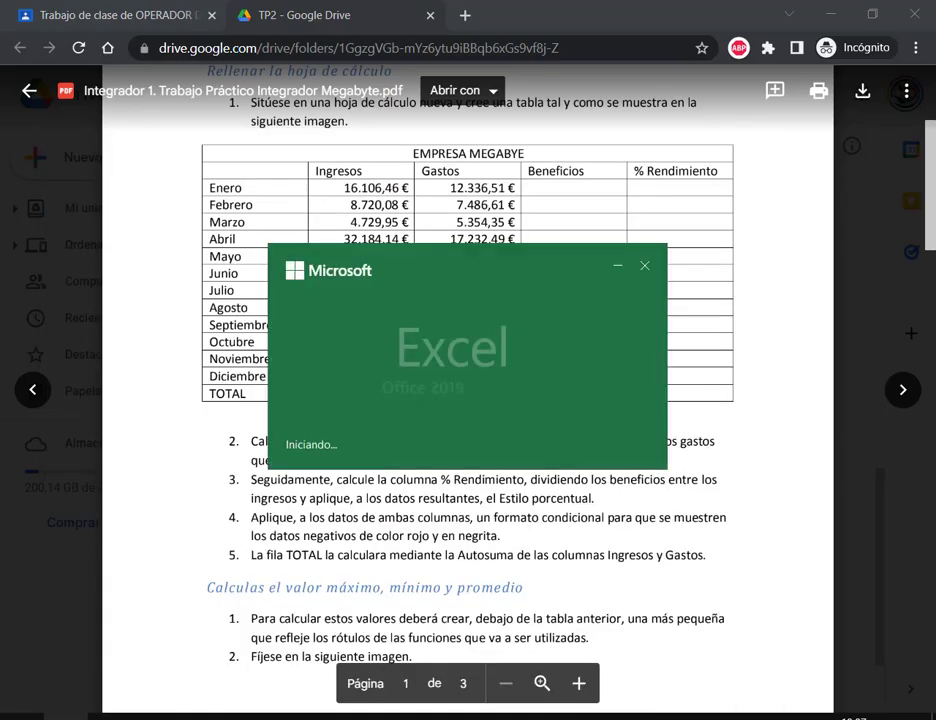
pyautogui.press('Return')
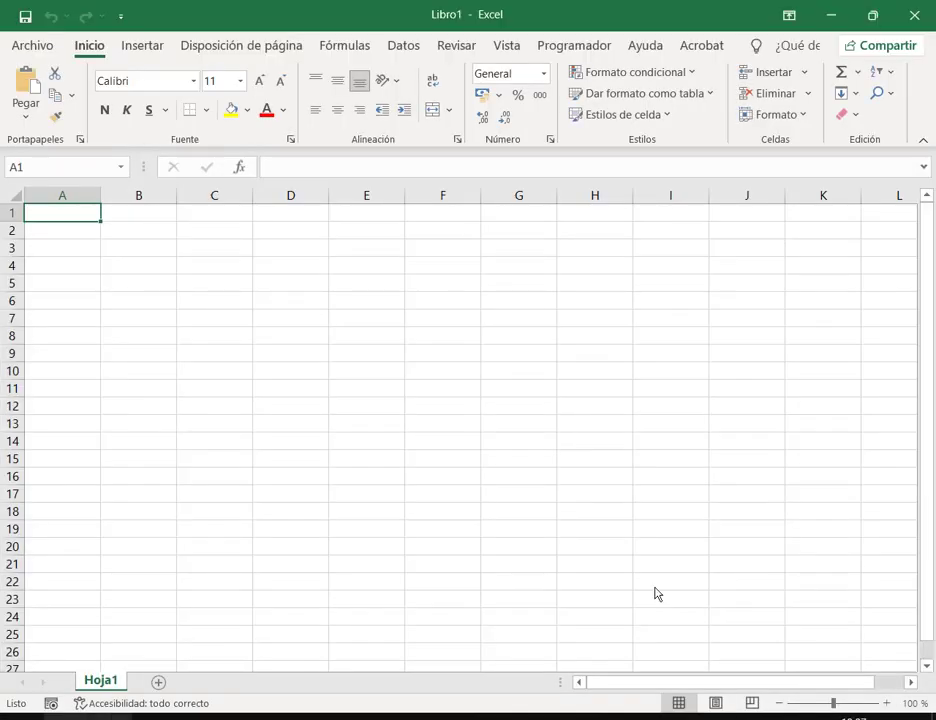
pyautogui.click(872, 15)
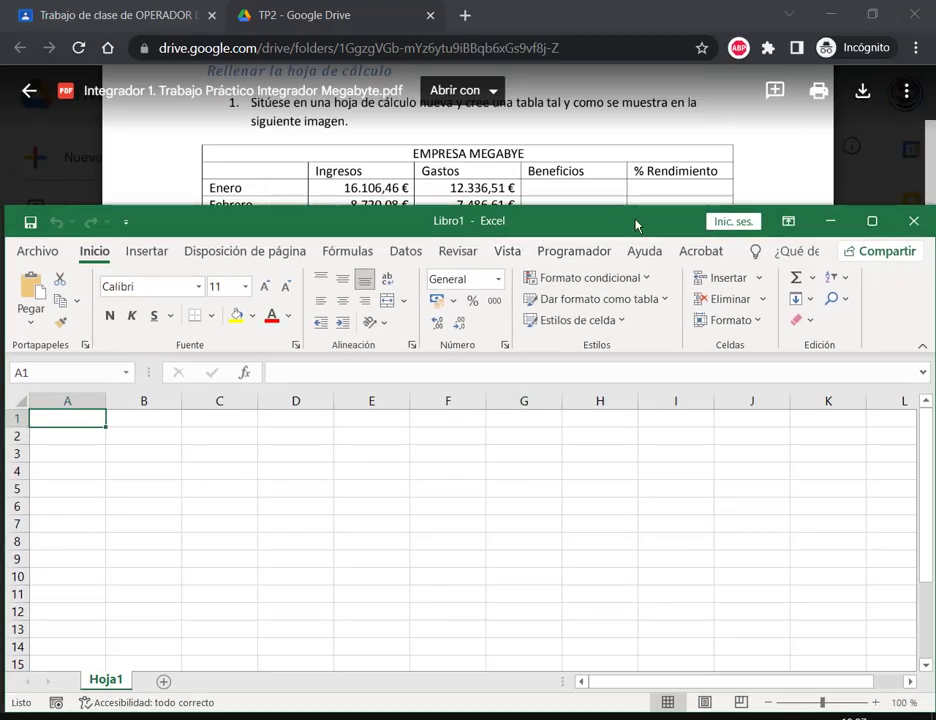
# Step: Enter the title EMPRESA MEGABYTE and headers Ingresos, Gastos, Beneficios, % Rendimiento
pyautogui.write('EMPRESA ME')
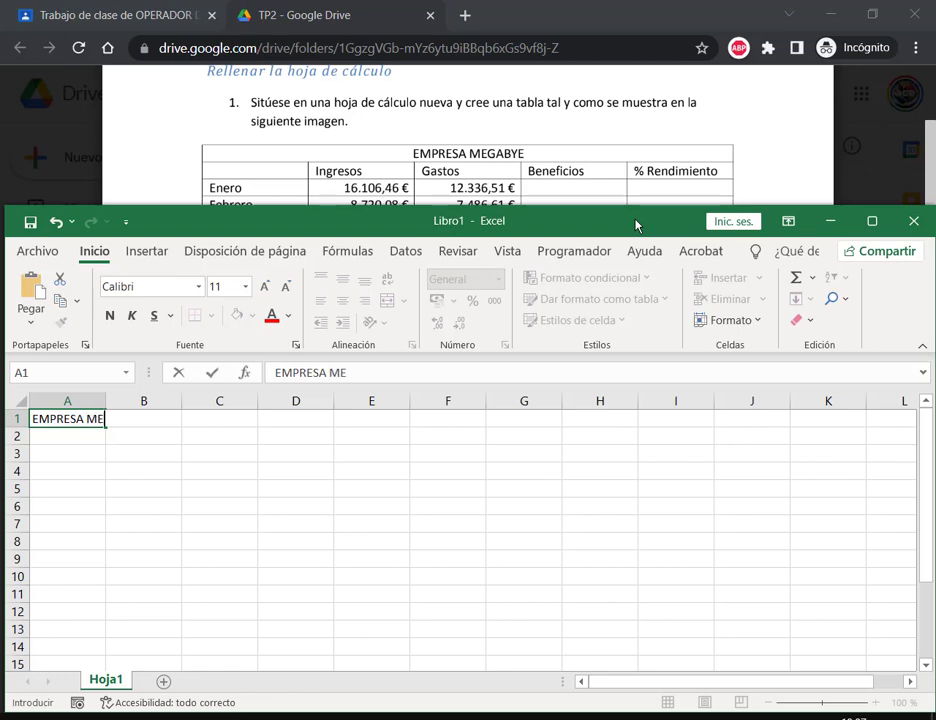
pyautogui.write('GABYTE')
pyautogui.press('Return')
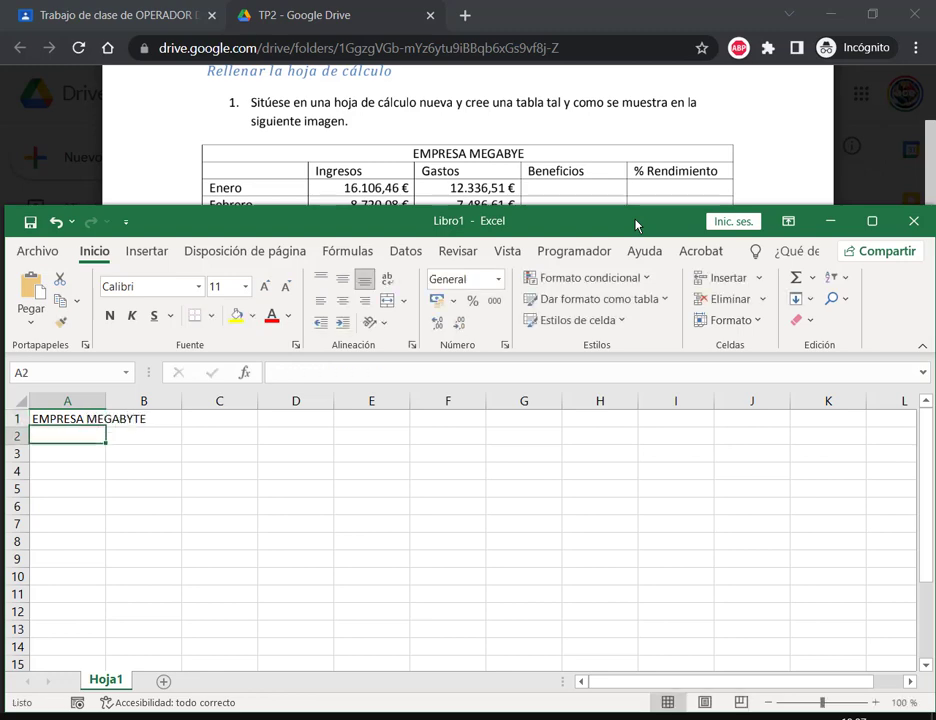
pyautogui.moveTo(640, 226); pyautogui.dragTo(640, 249)
pyautogui.press('Right')
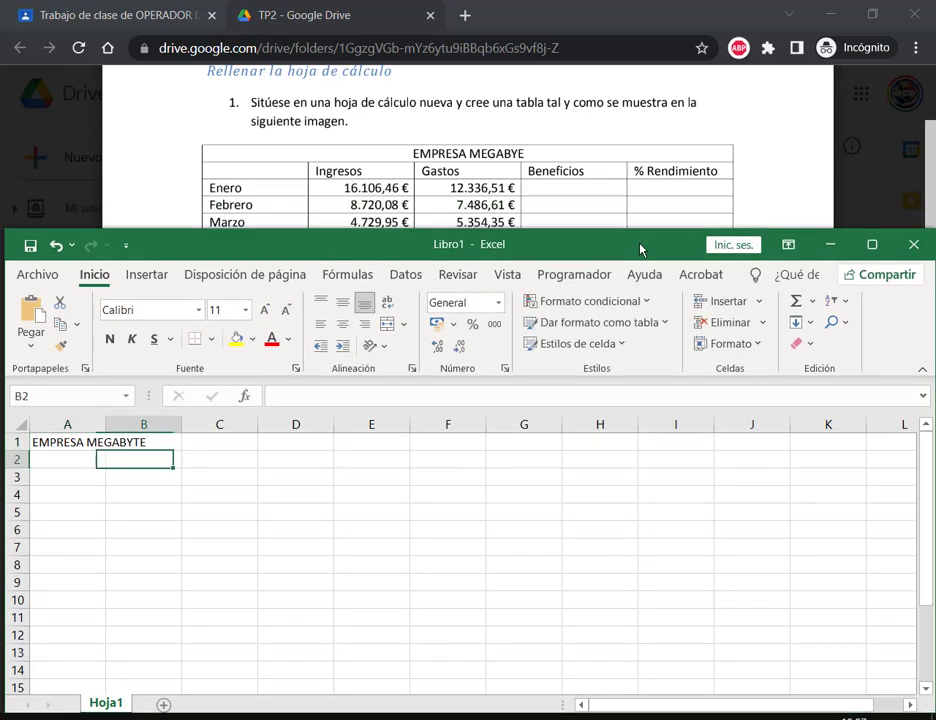
pyautogui.write('Ingres')
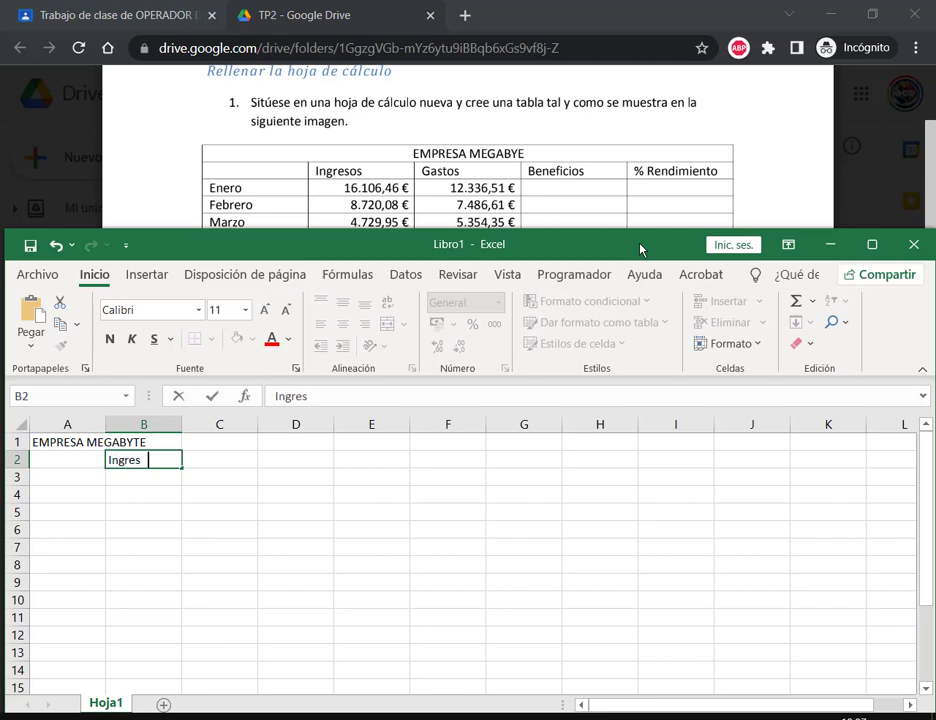
pyautogui.write('os')
pyautogui.press('Right')
pyautogui.press('Right')
pyautogui.write('B')
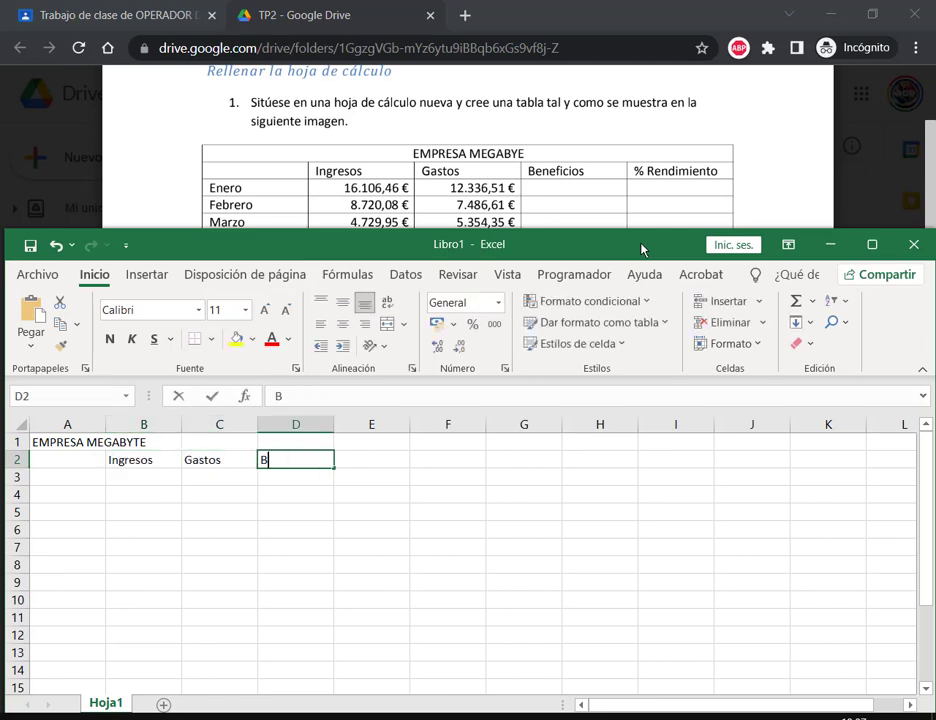
pyautogui.write('eneficios')
pyautogui.press('Right')
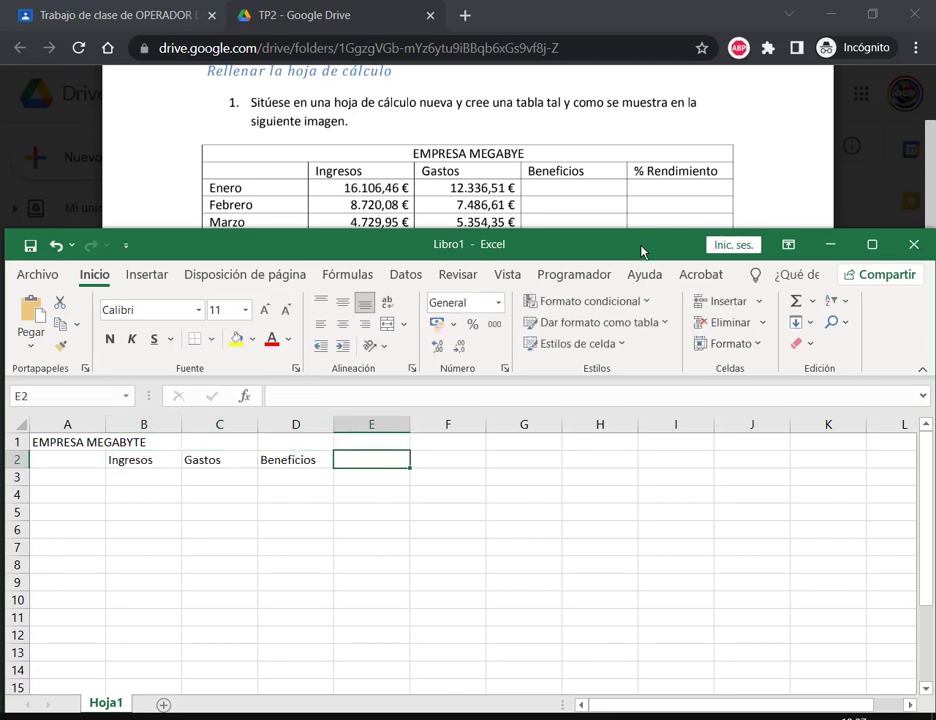
pyautogui.write('% Rendi')
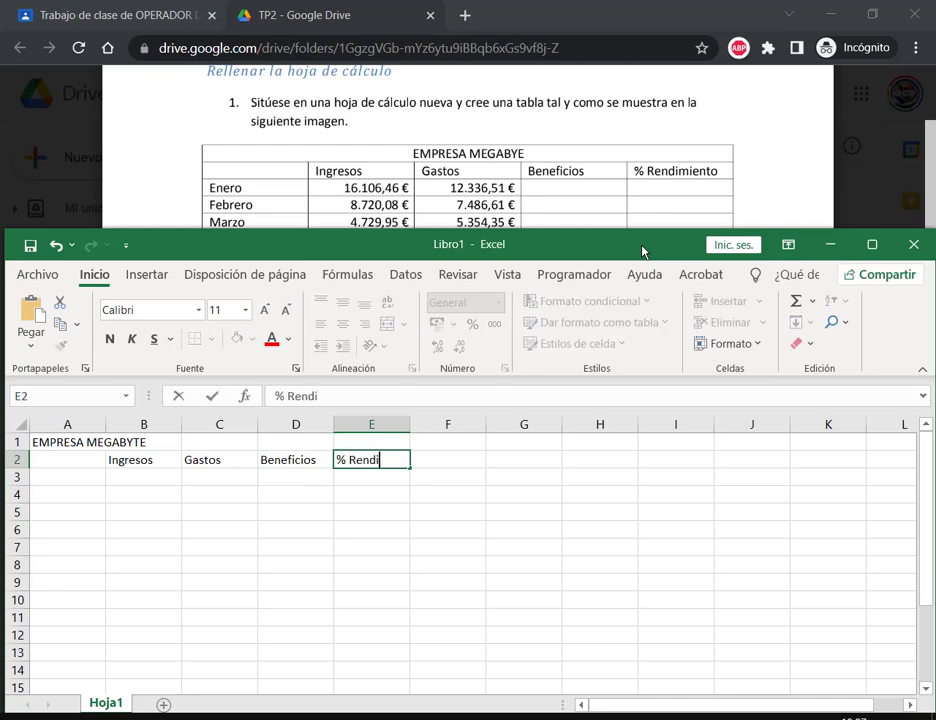
pyautogui.write('miento')
pyautogui.press('Return')
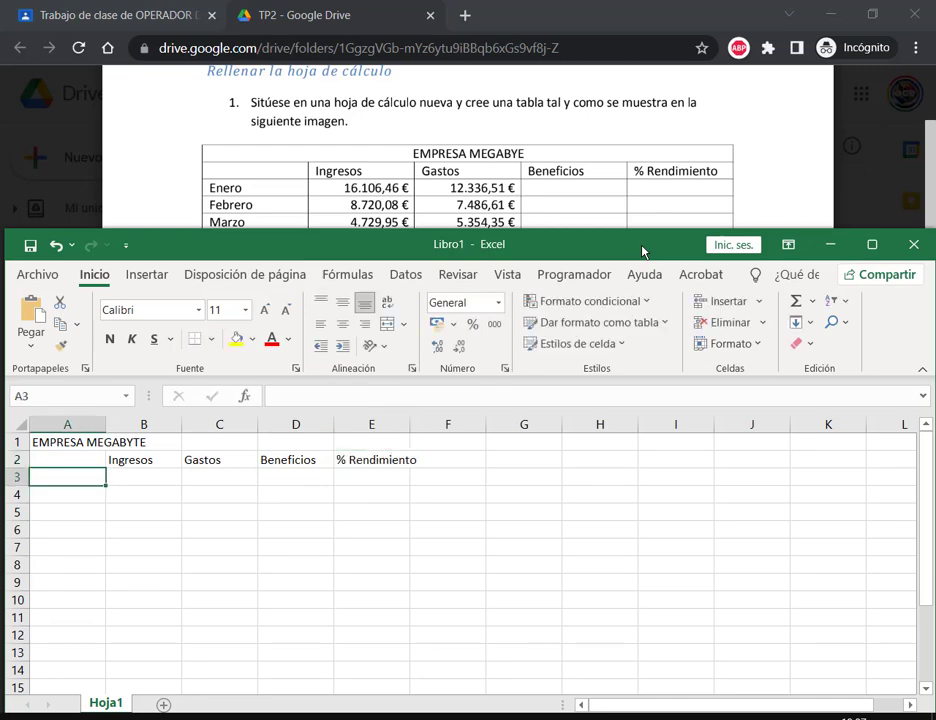
# Step: After checking the assignment PDF, enter Enero in A3
pyautogui.click(558, 200)
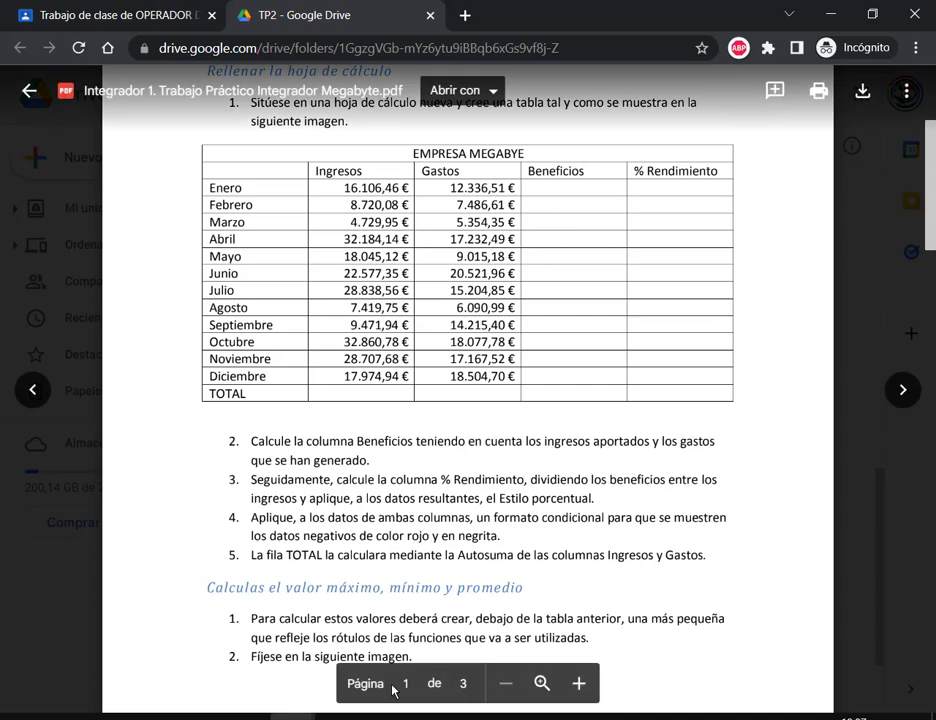
pyautogui.hotkey('alt', 'Tab')
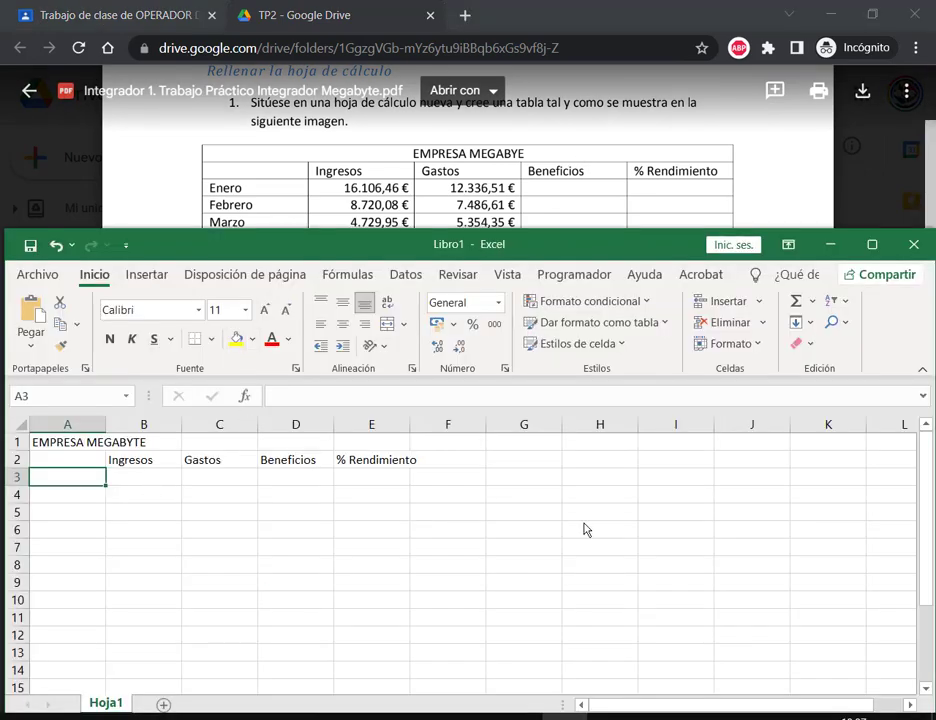
pyautogui.write('Ene')
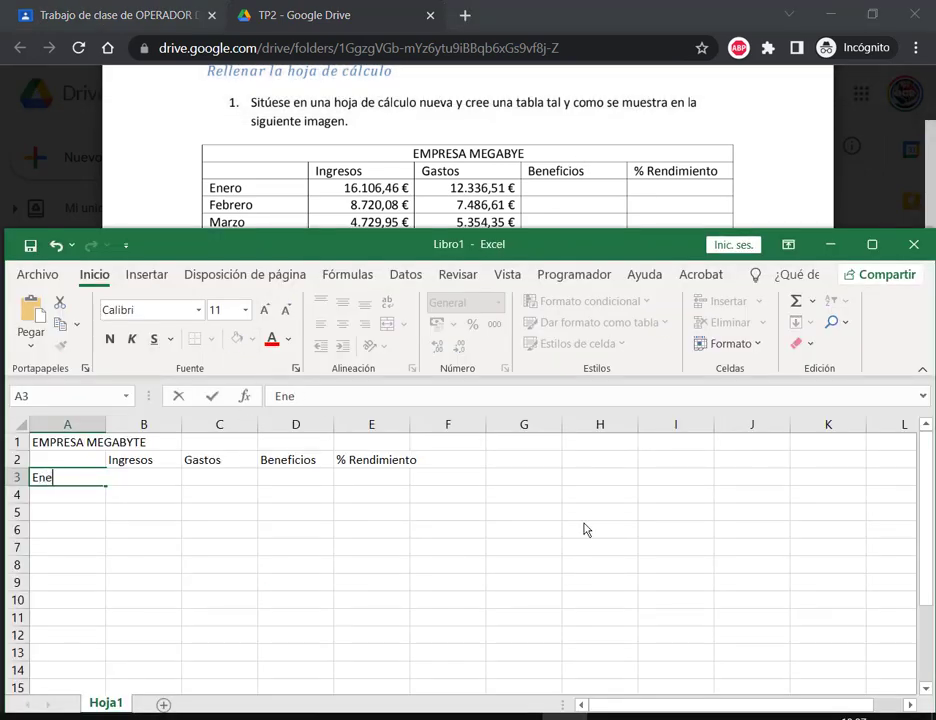
pyautogui.write('ro')
pyautogui.press('Return')
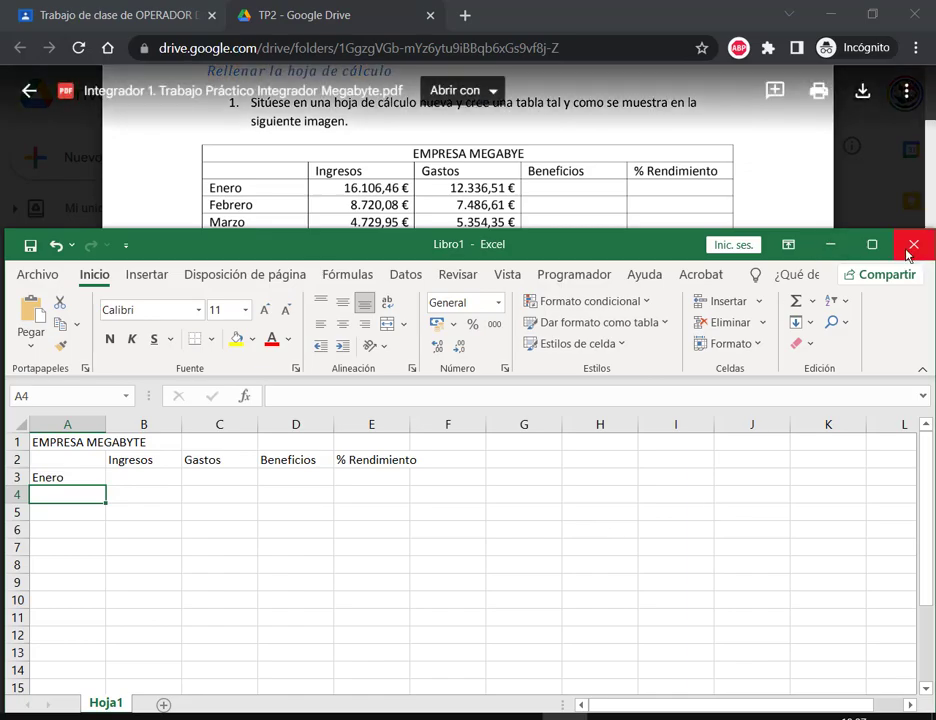
pyautogui.click(872, 244)
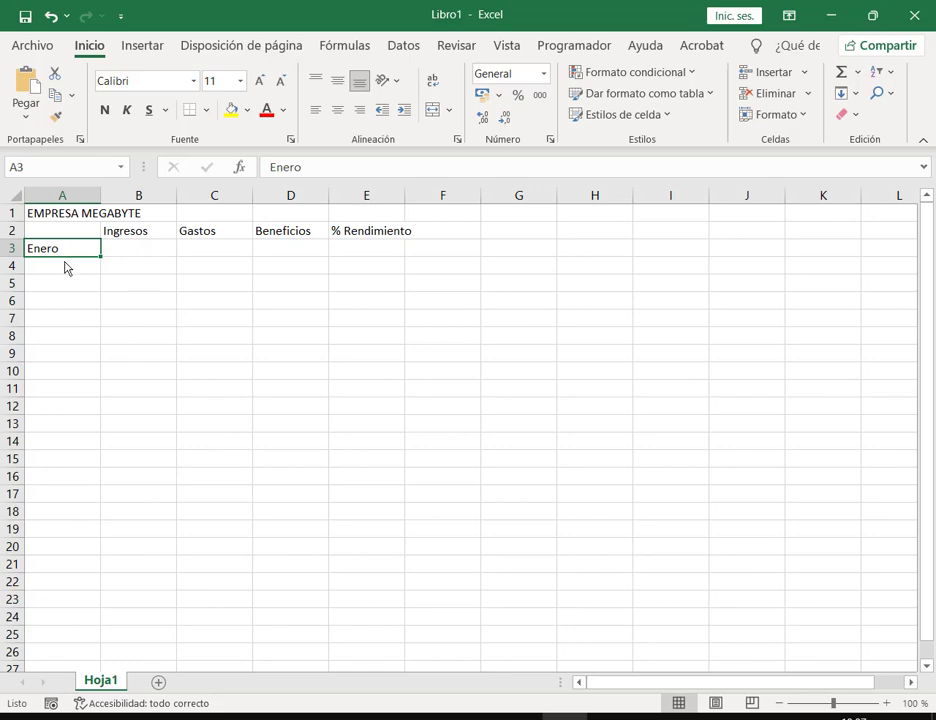
# Step: Auto-fill Enero through Diciembre down A3:A14, undoing the overshoot
pyautogui.moveTo(101, 258); pyautogui.dragTo(107, 435)
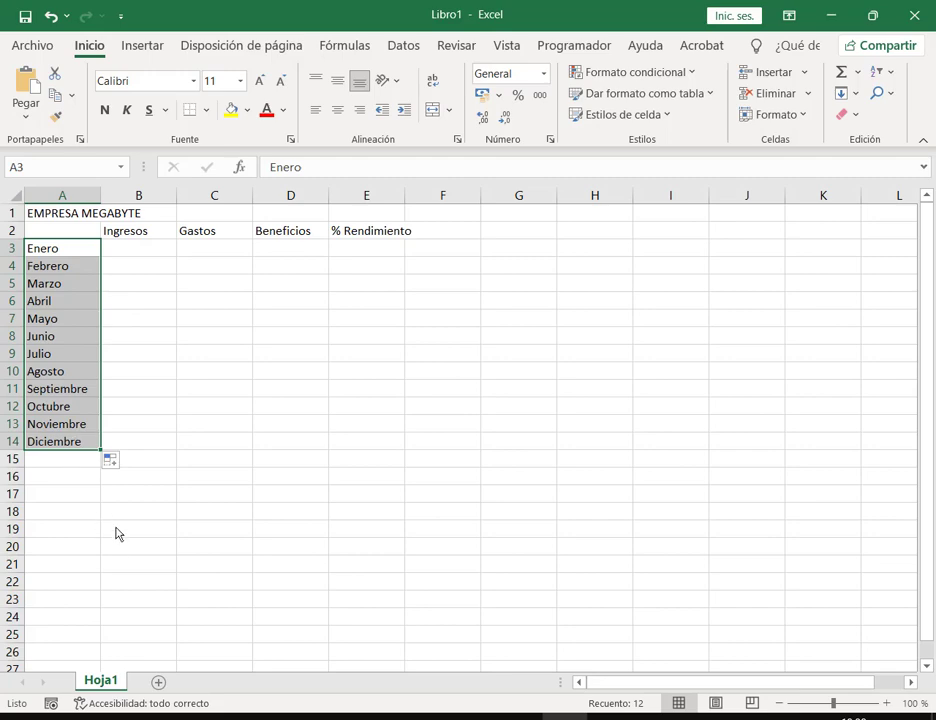
pyautogui.moveTo(100, 455); pyautogui.dragTo(101, 645)
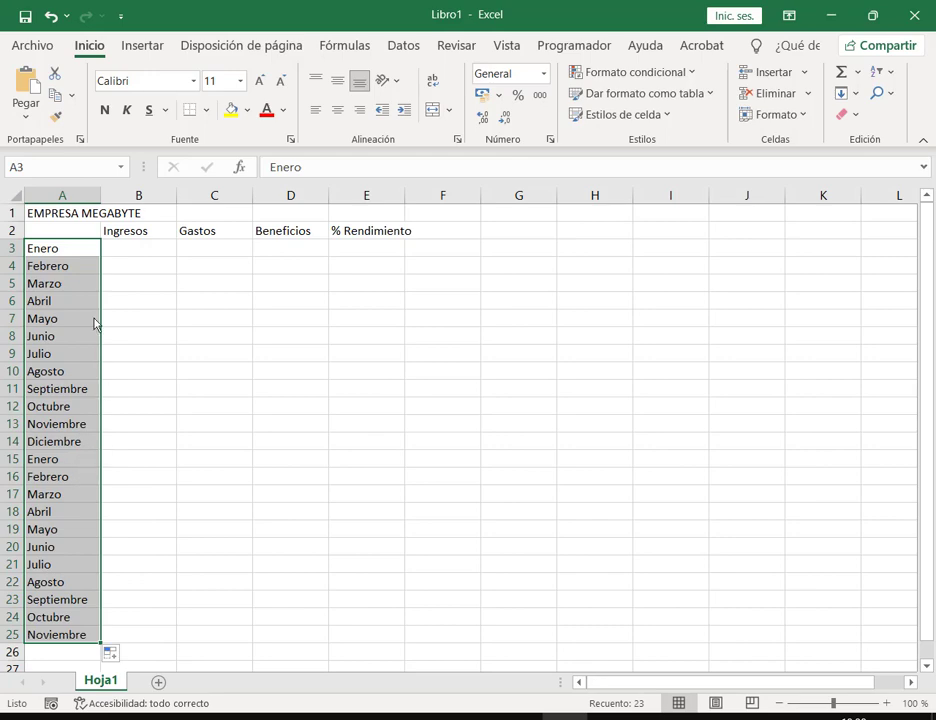
pyautogui.hotkey('ctrl', 'z')
pyautogui.click(78, 254)
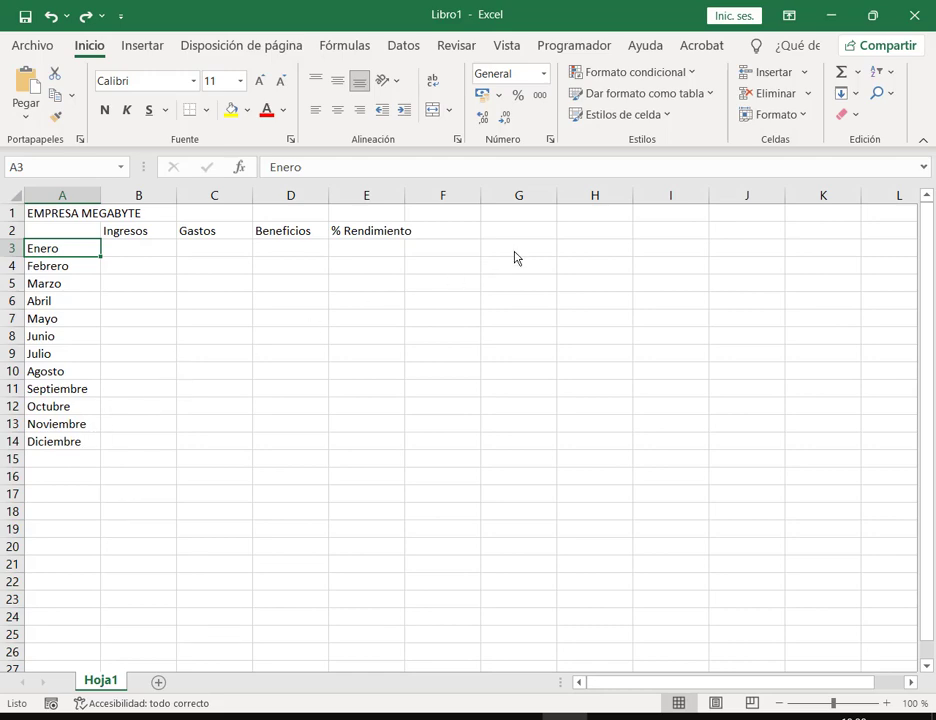
# Step: Demonstrate a Lunes weekday auto-fill in column G, then delete it
pyautogui.click(517, 252)
pyautogui.write('Lunes')
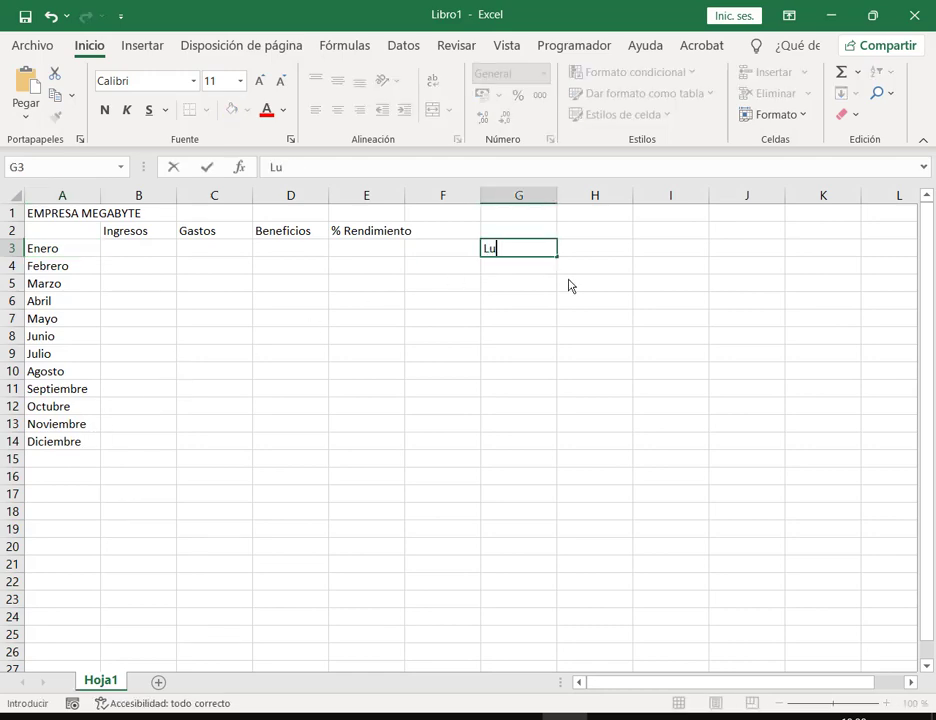
pyautogui.press('Return')
pyautogui.click(554, 251)
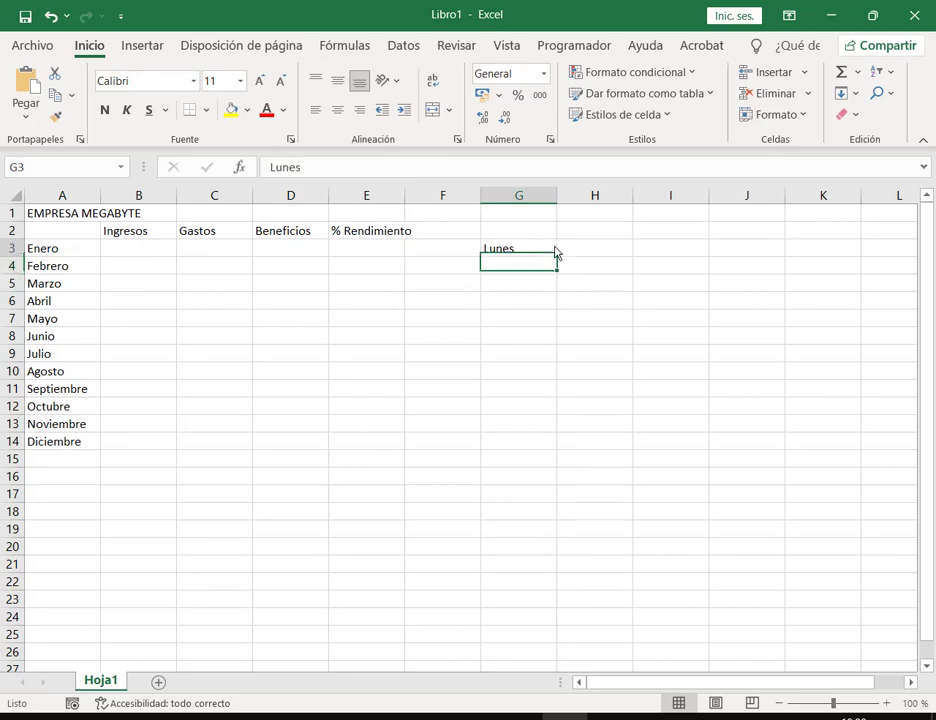
pyautogui.moveTo(556, 260); pyautogui.dragTo(576, 466)
pyautogui.moveTo(525, 283); pyautogui.dragTo(530, 362)
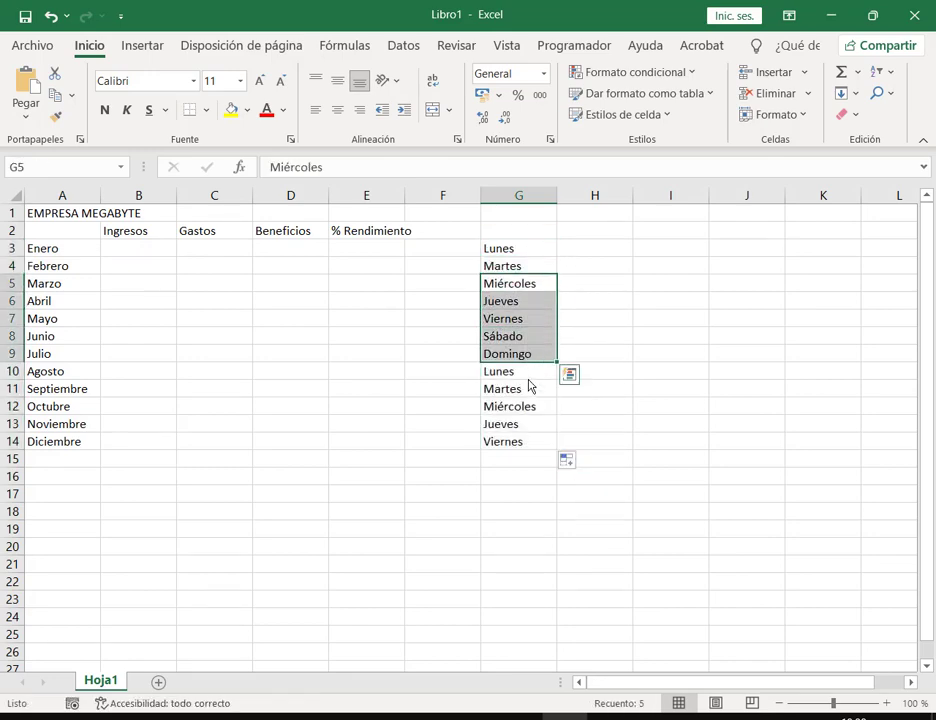
pyautogui.click(530, 378)
pyautogui.moveTo(548, 252); pyautogui.dragTo(560, 463)
pyautogui.press('Delete')
pyautogui.click(681, 408)
# Step: Enter TOTAL in A15 below Diciembre
pyautogui.click(174, 252)
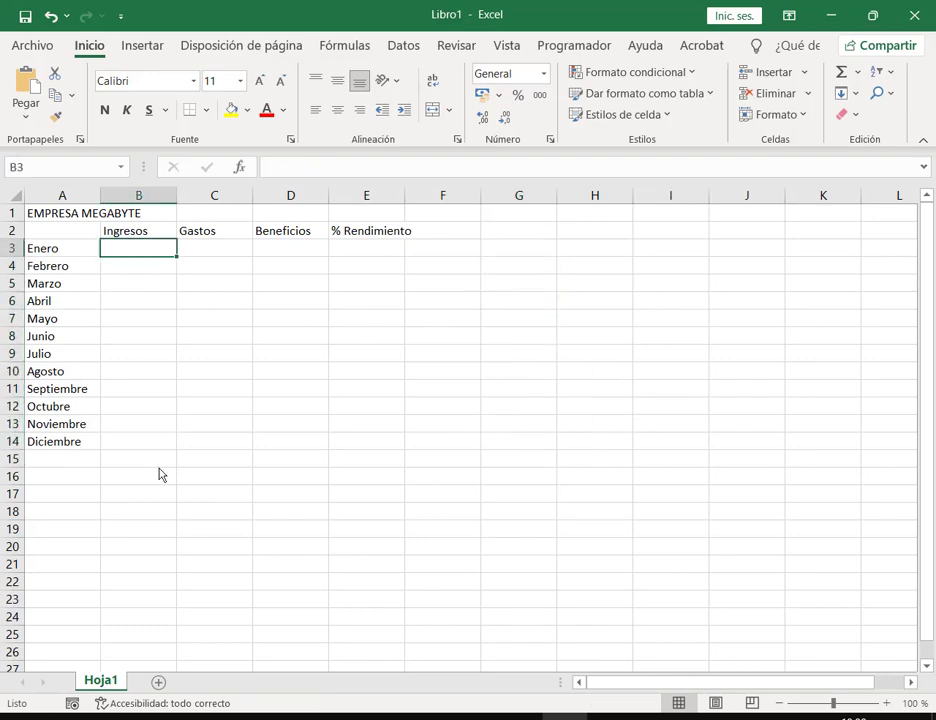
pyautogui.click(871, 15)
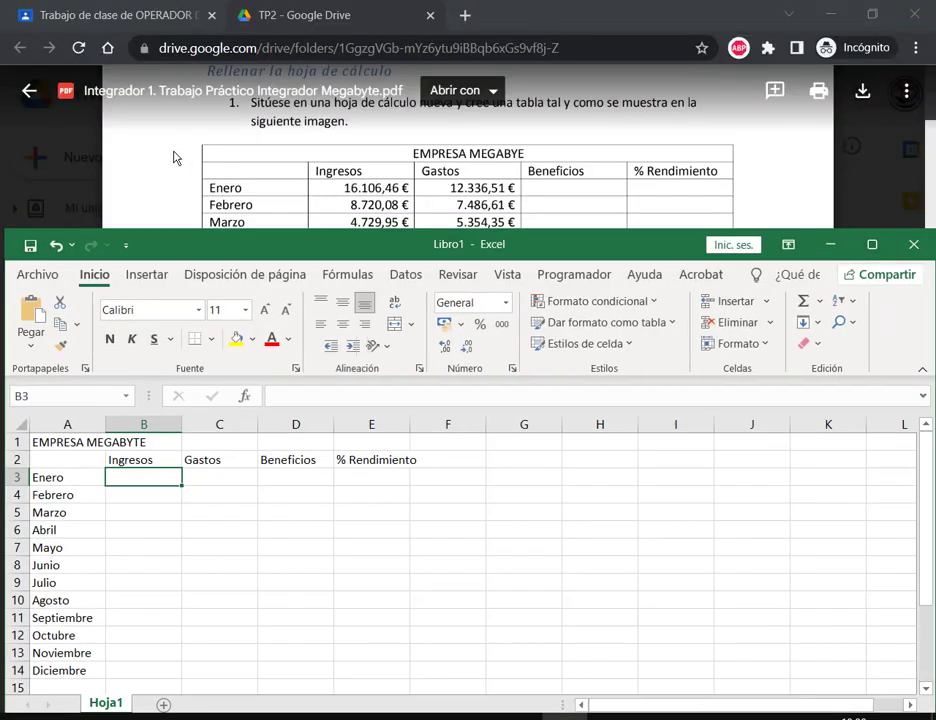
pyautogui.scroll(-3, 230, 122)
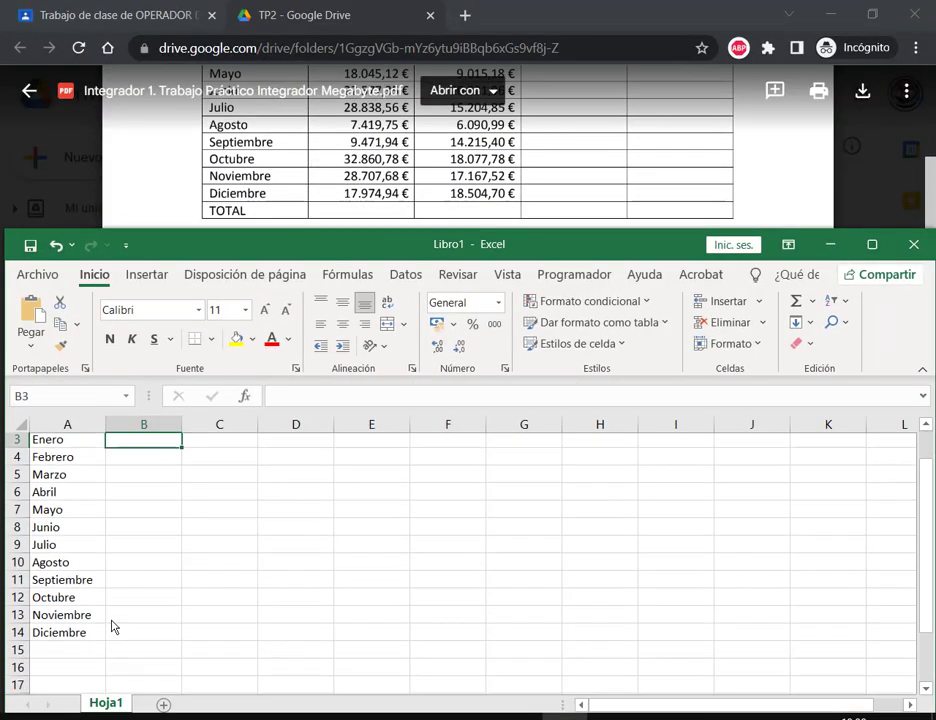
pyautogui.scroll(-1, 80, 635)
pyautogui.click(72, 632)
pyautogui.write('TOTAL')
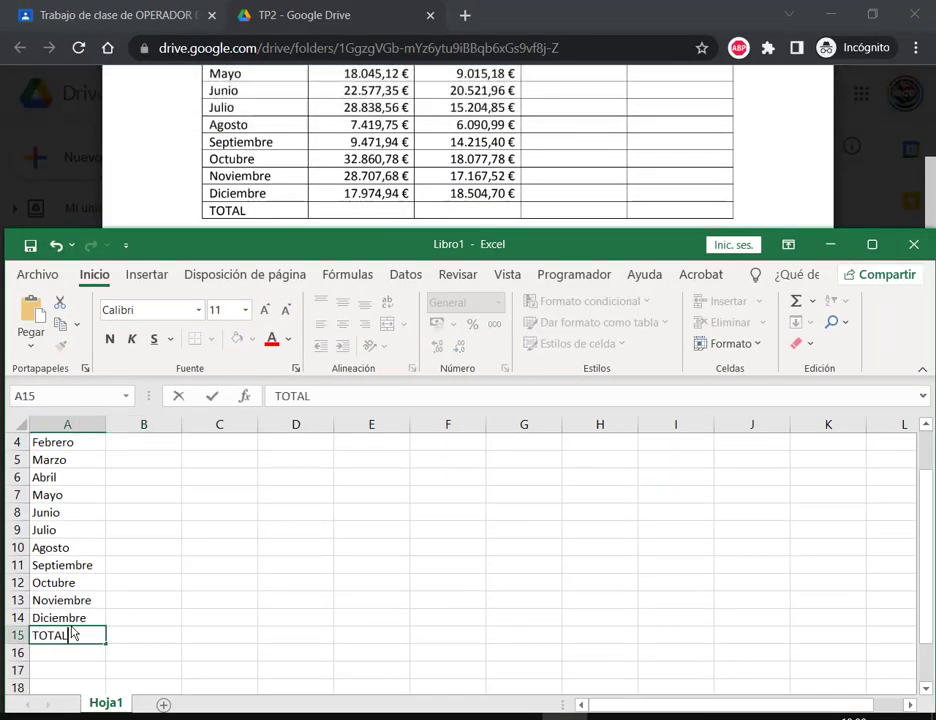
pyautogui.press('Return')
# Step: Compare the sheet against the assignment PDF's table
pyautogui.scroll(3, 386, 180)
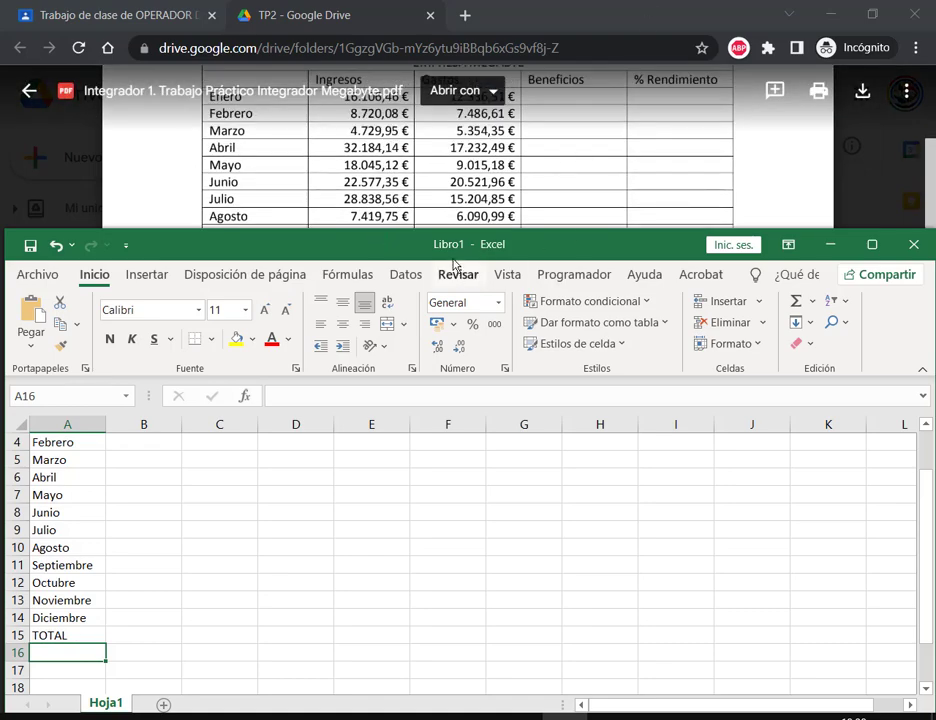
pyautogui.moveTo(478, 238)
pyautogui.mouseDown()
pyautogui.moveTo(492, 203)
pyautogui.moveTo(488, 249)
pyautogui.mouseUp()
pyautogui.scroll(2, 488, 150)
pyautogui.click(500, 225)
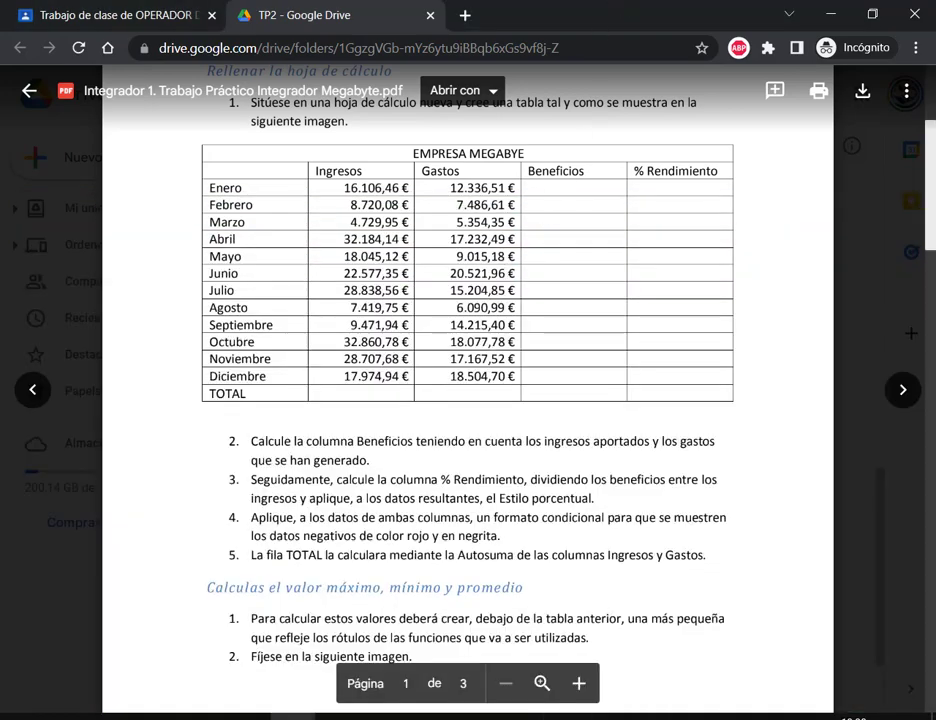
pyautogui.hotkey('alt', 'Tab')
pyautogui.hotkey('alt', 'Tab')
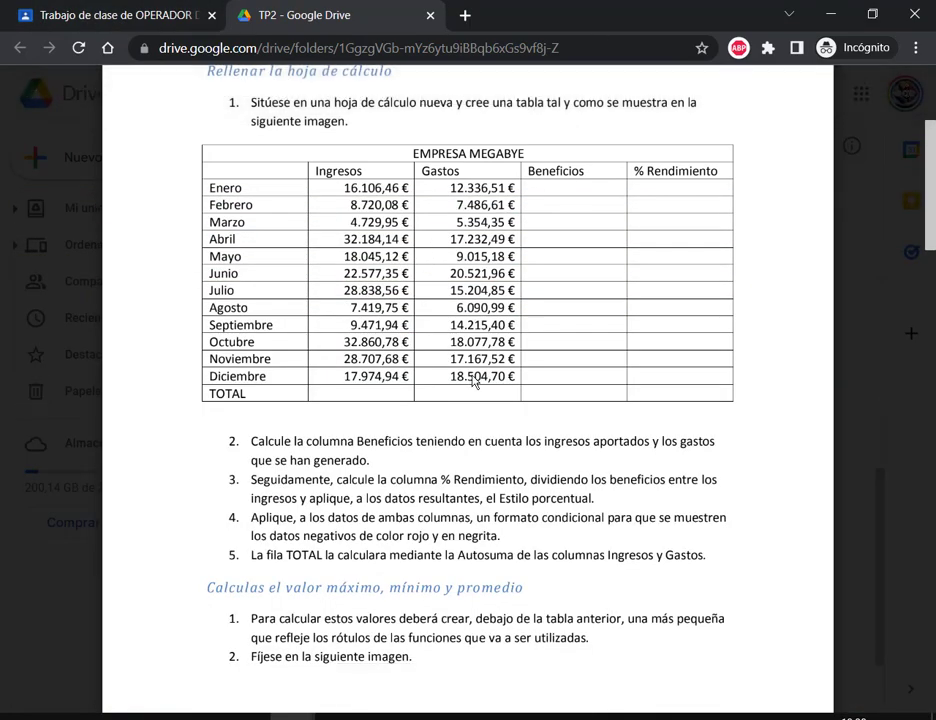
pyautogui.hotkey('alt', 'Tab')
pyautogui.click(155, 503)
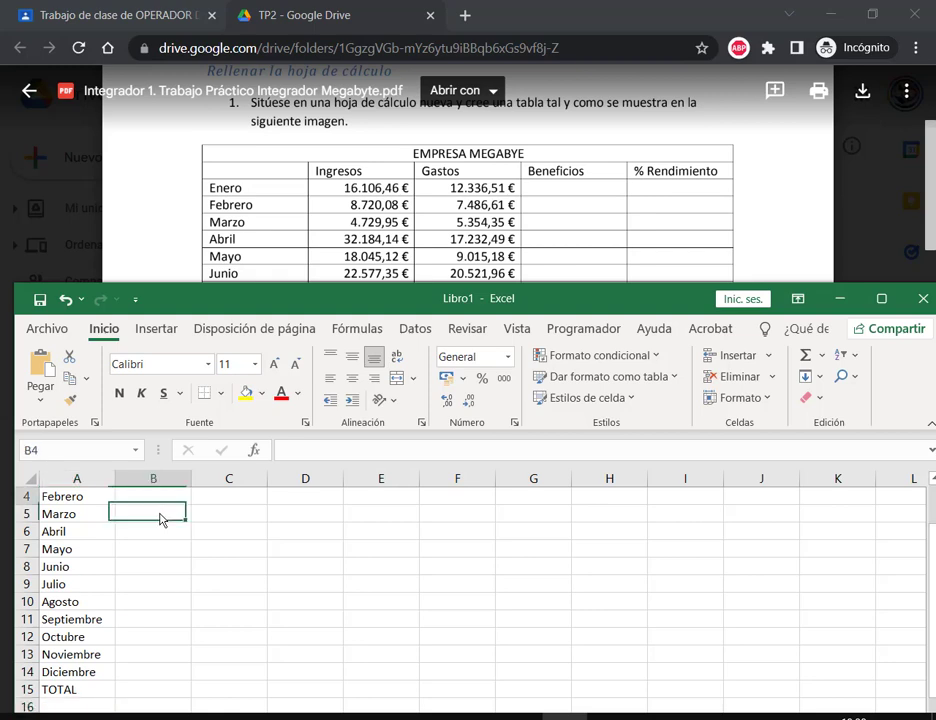
pyautogui.scroll(1, 170, 560)
# Step: Enter the test value 1500 in cell H2
pyautogui.click(168, 533)
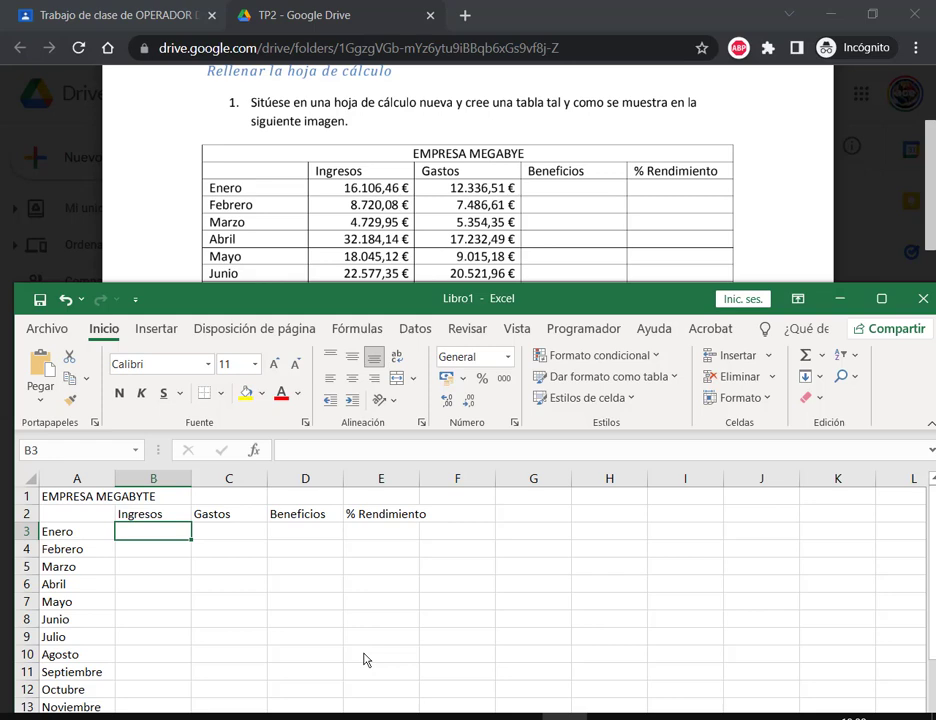
pyautogui.click(606, 520)
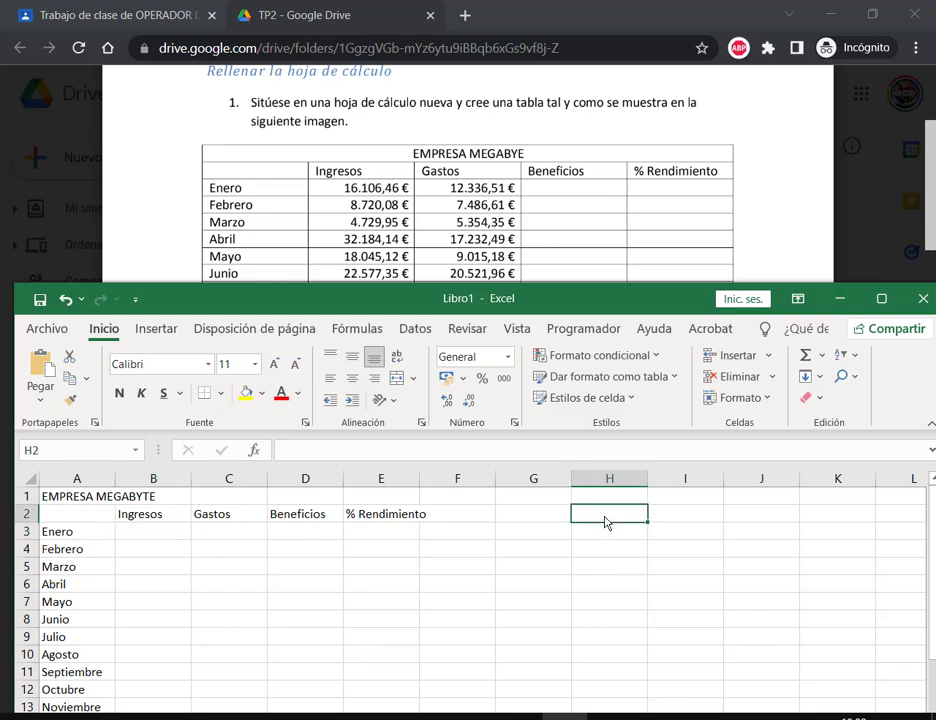
pyautogui.write('1')
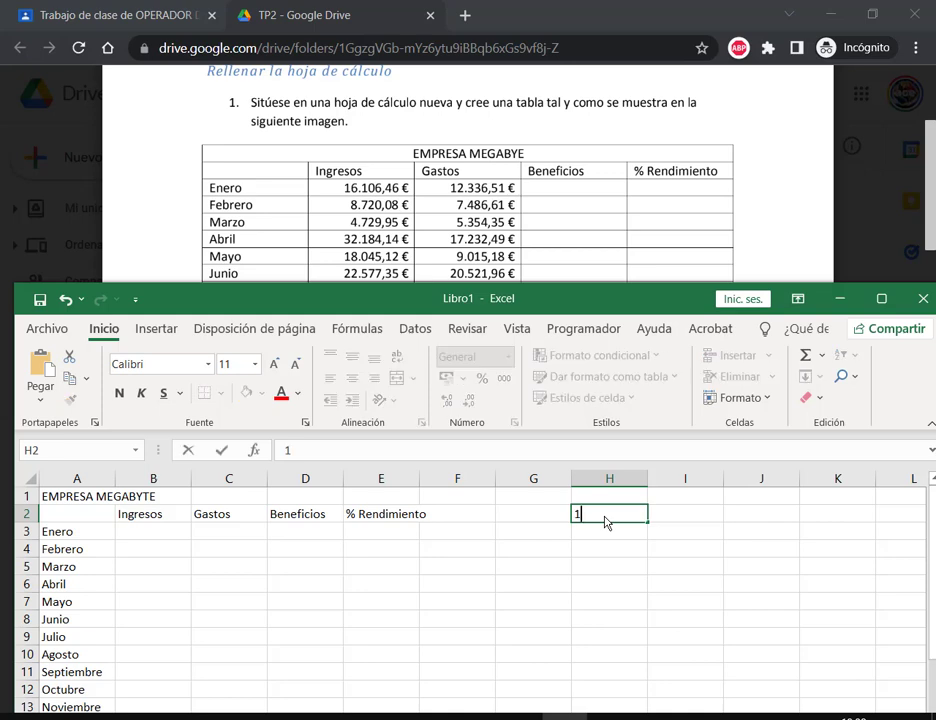
pyautogui.write('500')
pyautogui.press('Return')
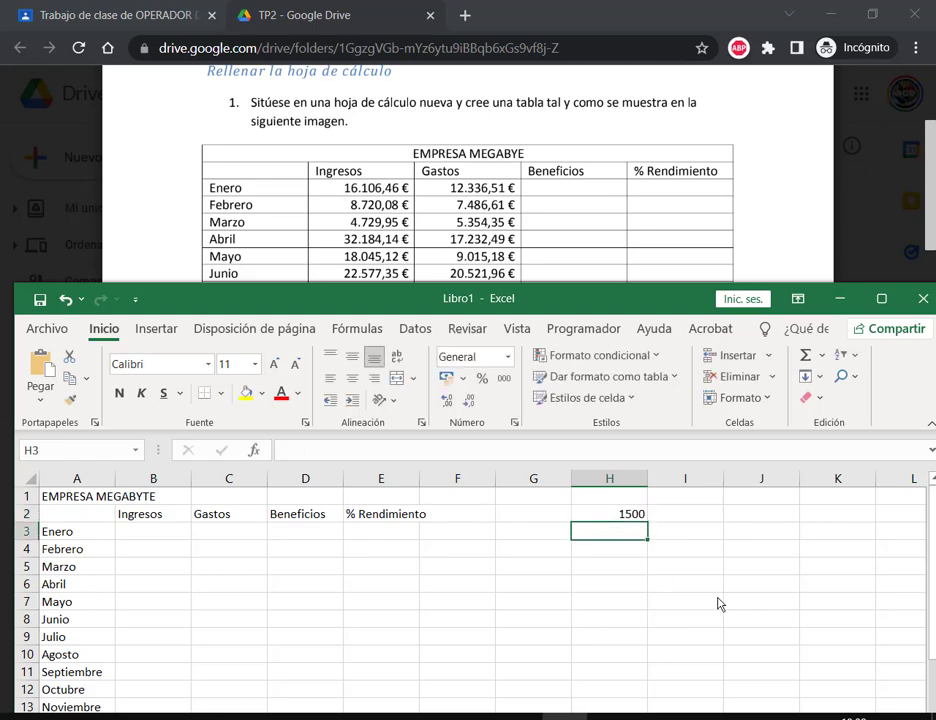
# Step: Format the 1500 test value with $ Español (Argentina) accounting format
pyautogui.click(616, 516)
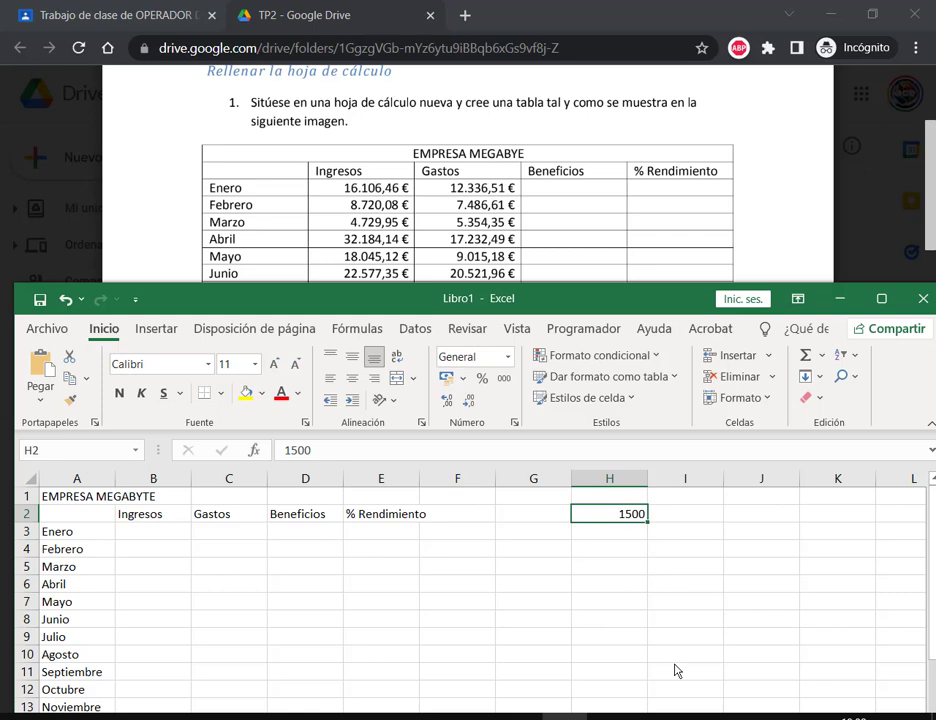
pyautogui.click(463, 378)
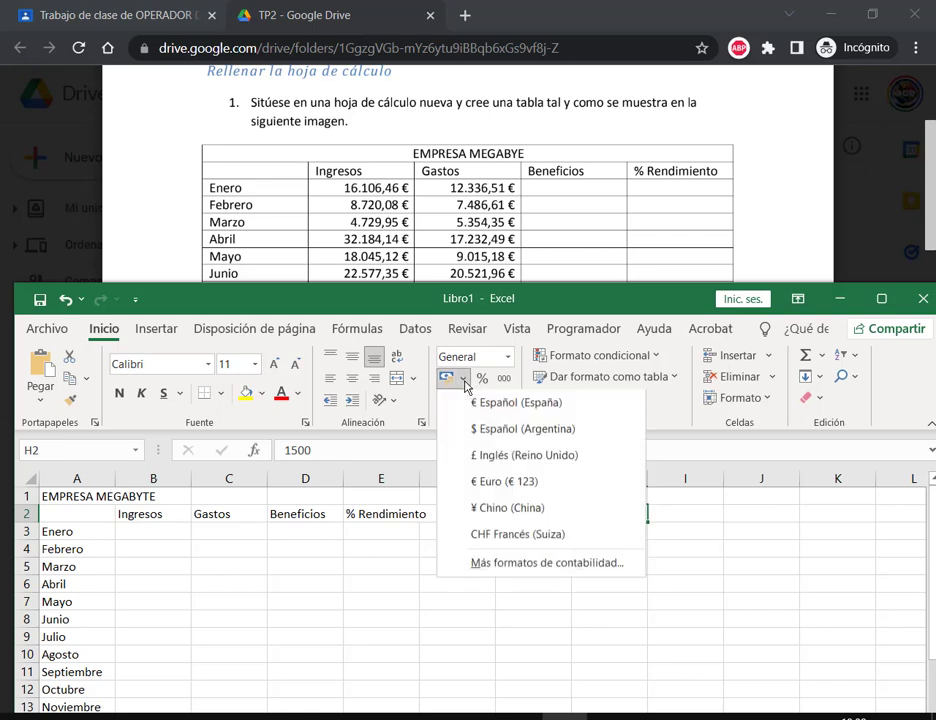
pyautogui.click(508, 430)
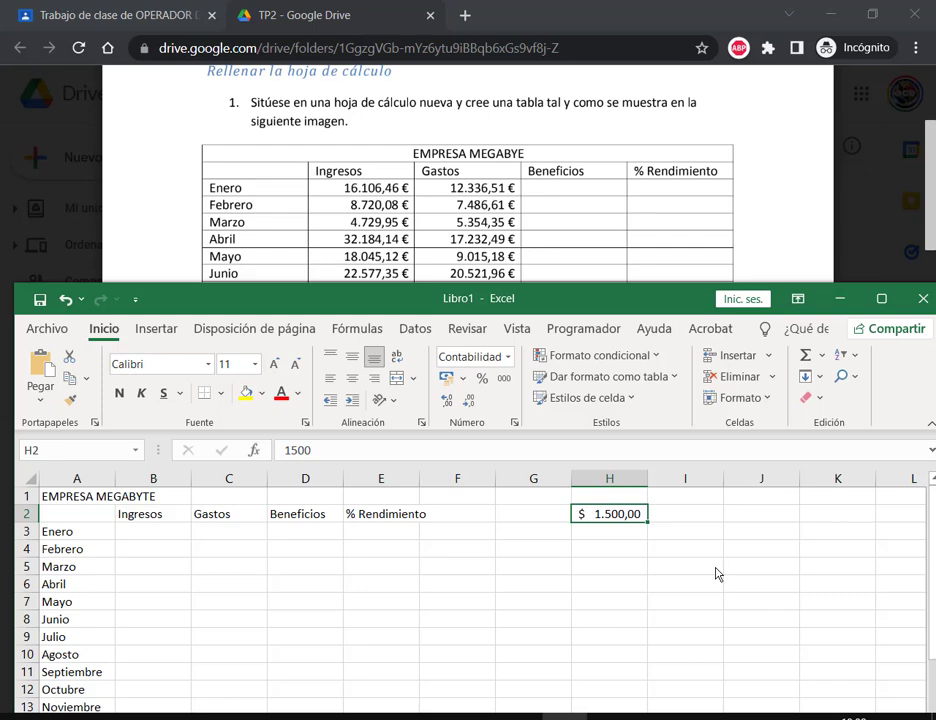
pyautogui.moveTo(573, 500); pyautogui.dragTo(590, 526)
pyautogui.moveTo(610, 480); pyautogui.dragTo(603, 506)
# Step: Delete the 1500 test value from H2
pyautogui.press('Return')
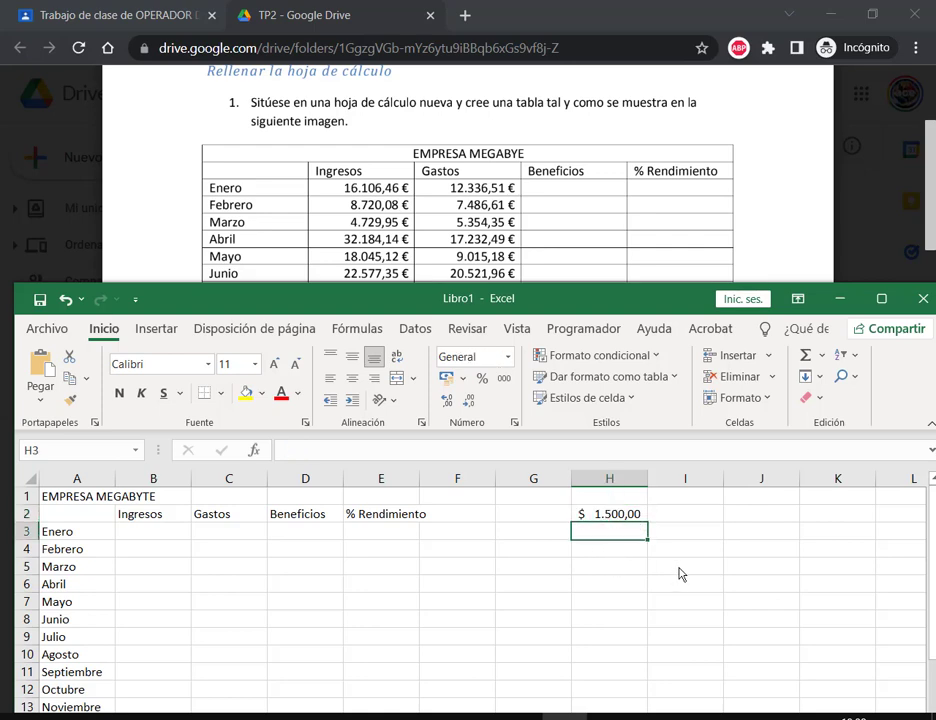
pyautogui.press('Up')
pyautogui.press('F2')
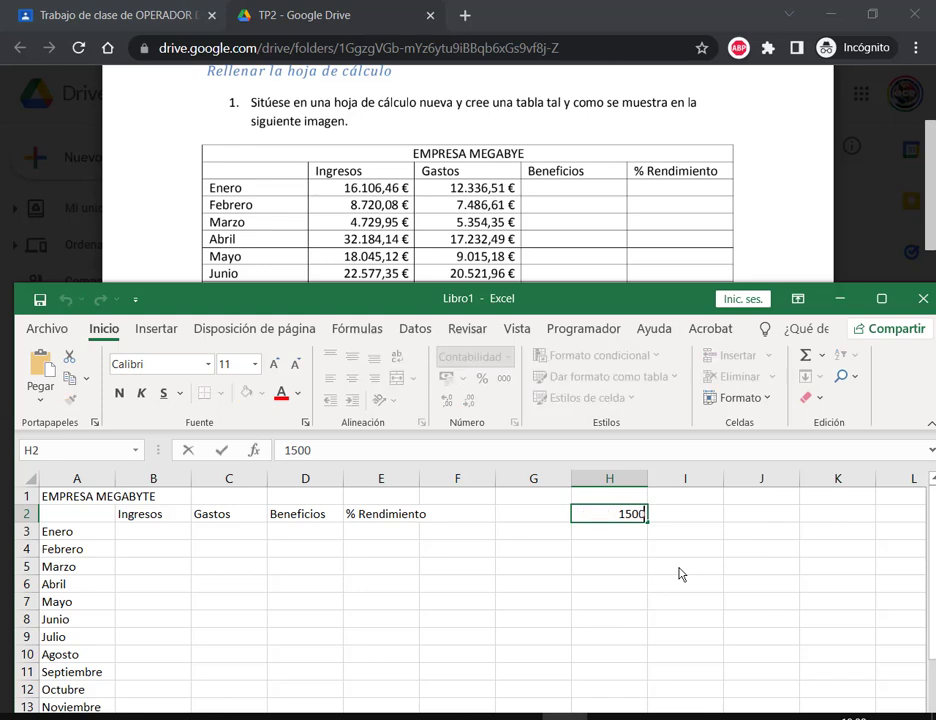
pyautogui.press('Escape')
pyautogui.press('Delete')
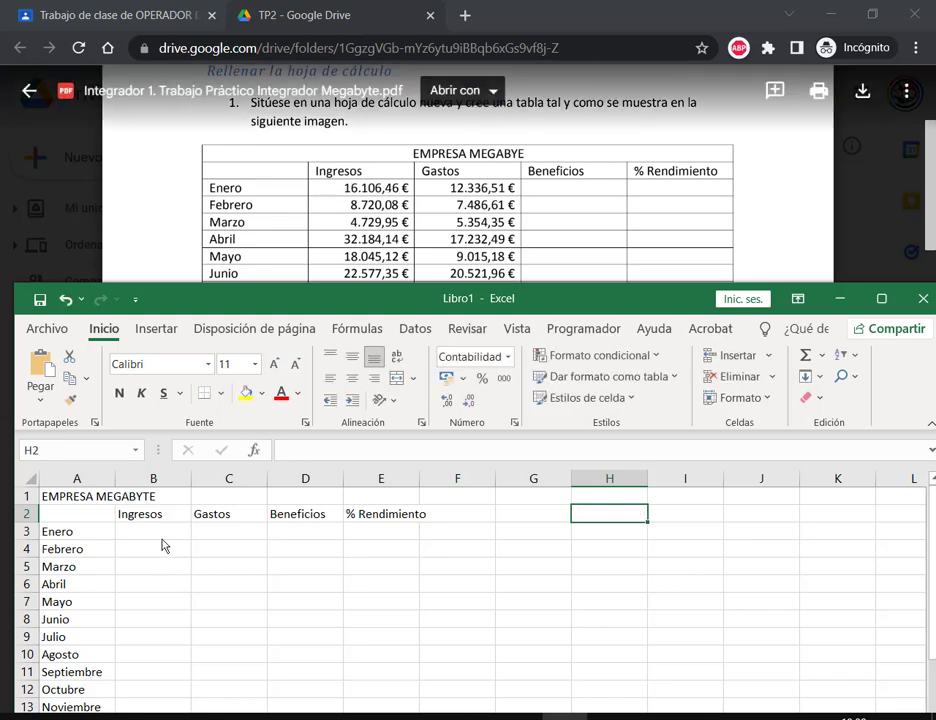
# Step: Enter incomes 16106,46, 8720,08, 4729,95, 32184,14, 18045,12 and 22577,35 in B3:B8
pyautogui.click(152, 532)
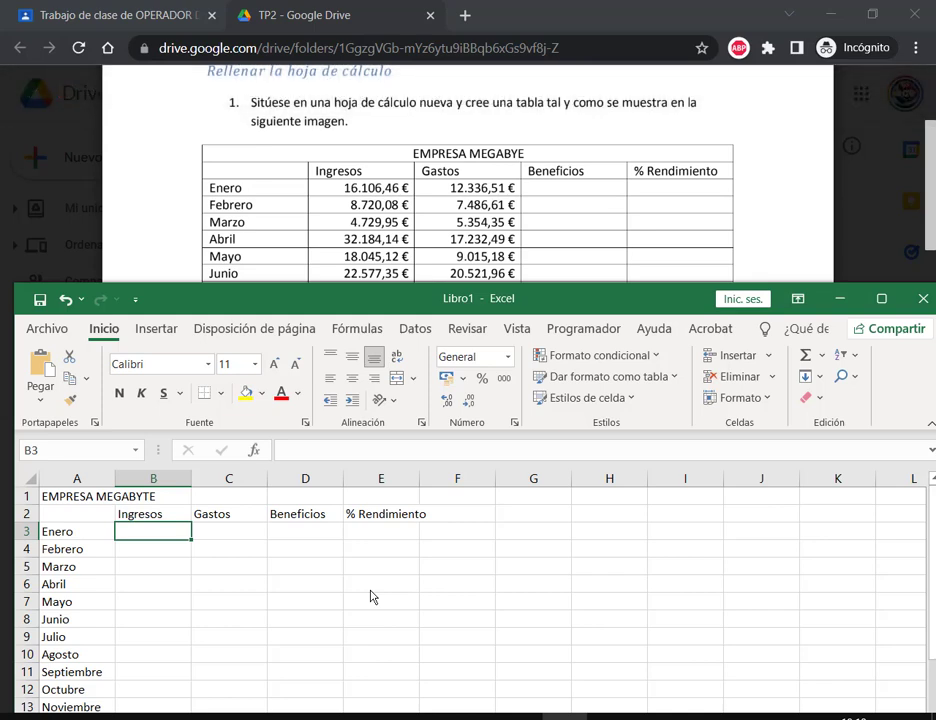
pyautogui.write('16')
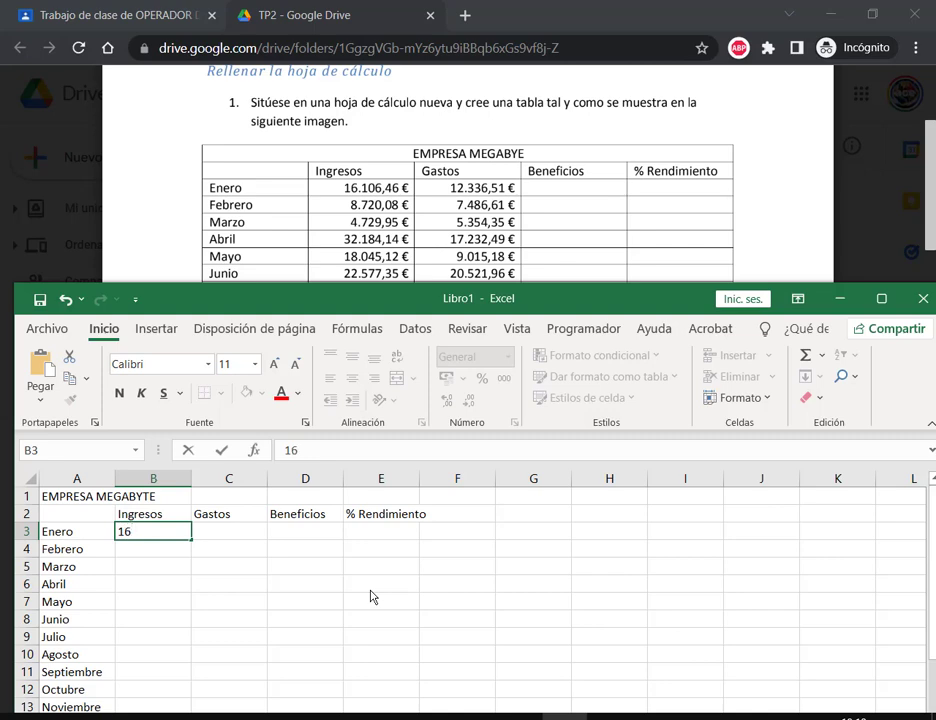
pyautogui.write('106')
pyautogui.write(',46')
pyautogui.press('Return')
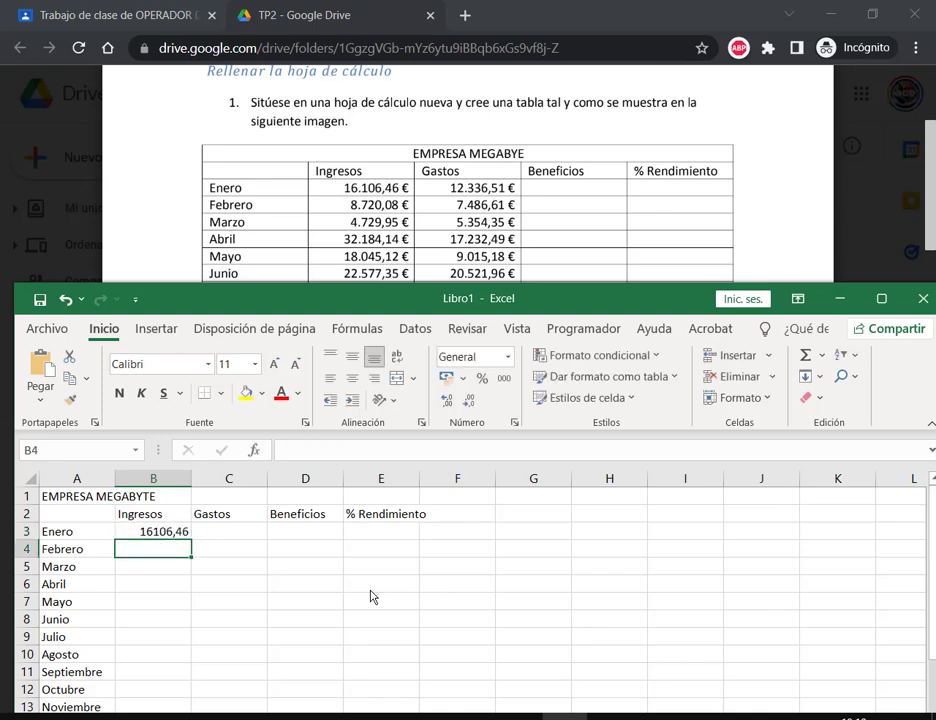
pyautogui.write('87')
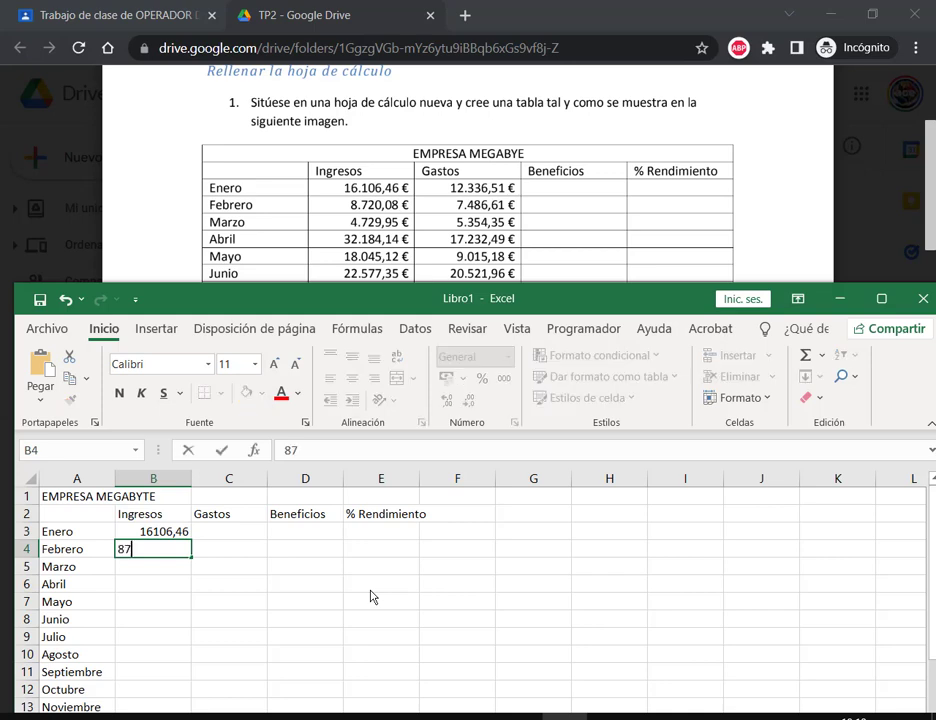
pyautogui.write('20,08')
pyautogui.press('Return')
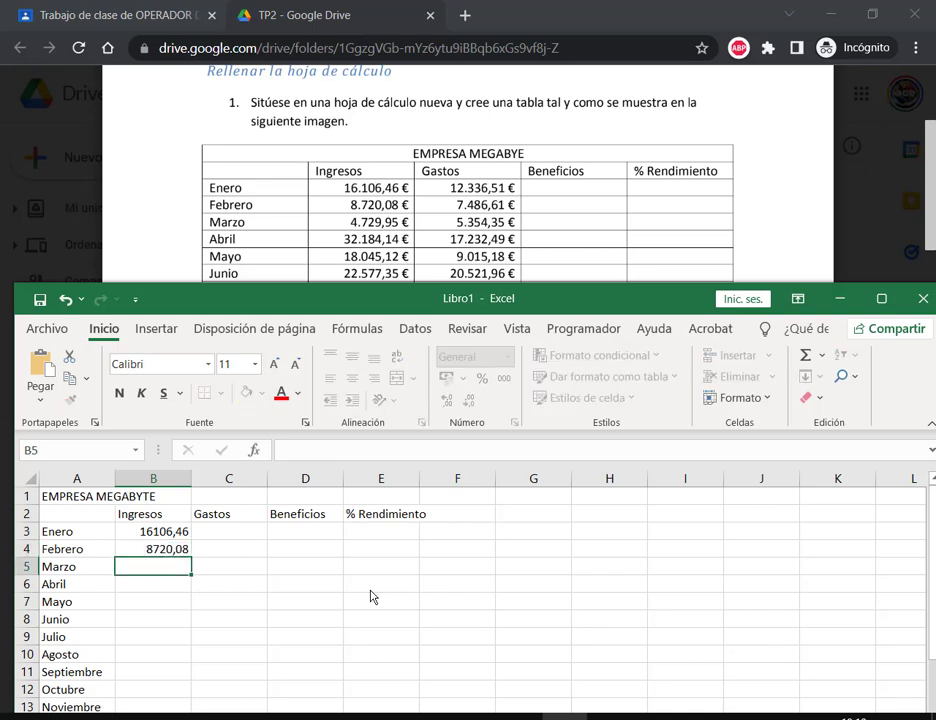
pyautogui.write('4729,95')
pyautogui.press('Return')
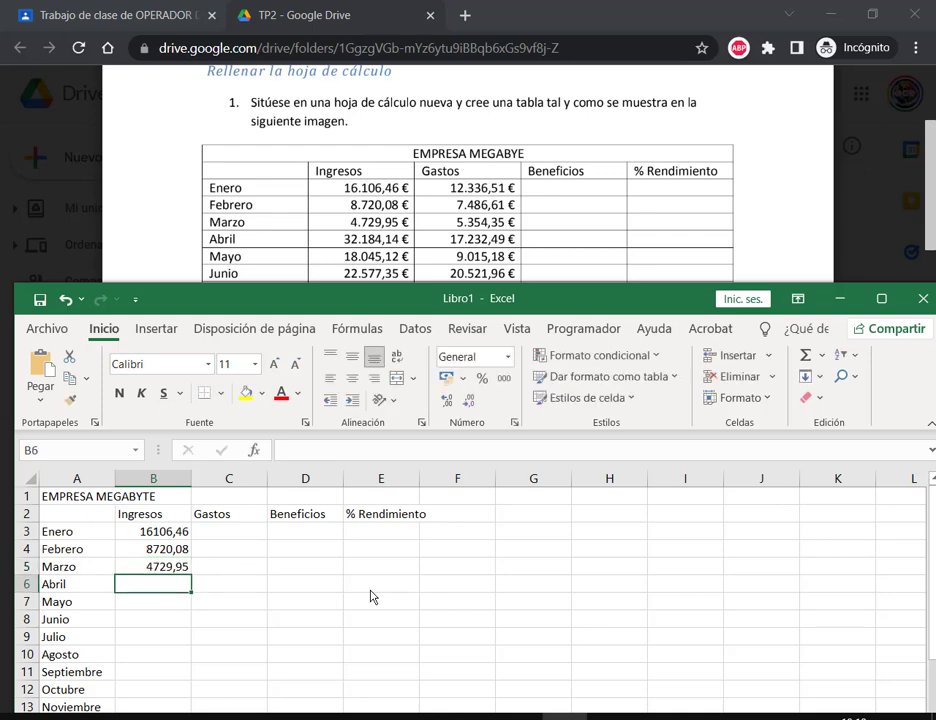
pyautogui.write('32184,')
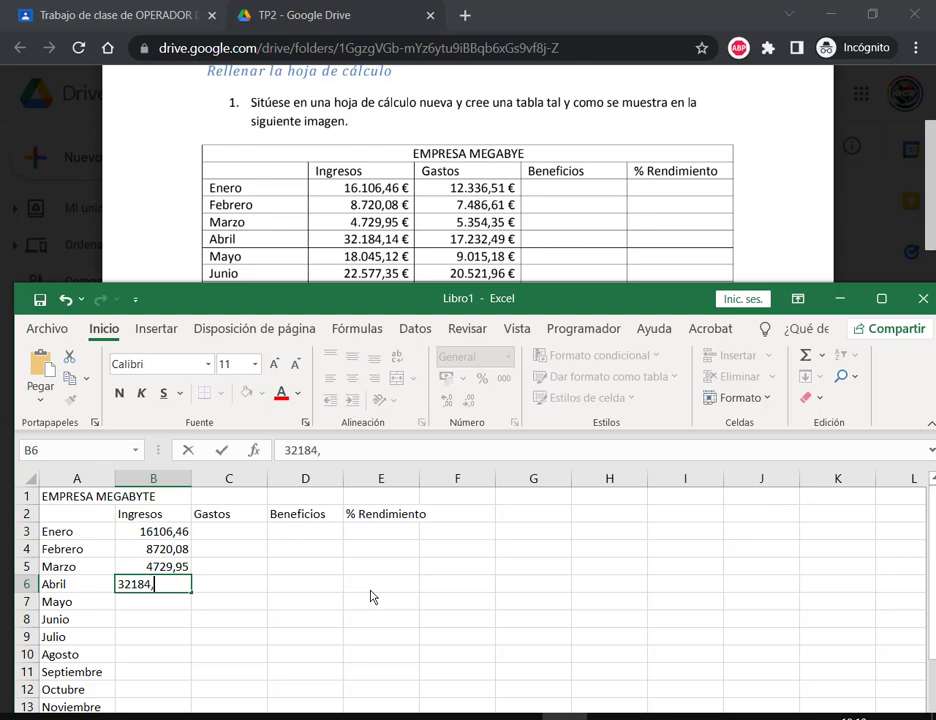
pyautogui.write('14')
pyautogui.press('Return')
pyautogui.write('180')
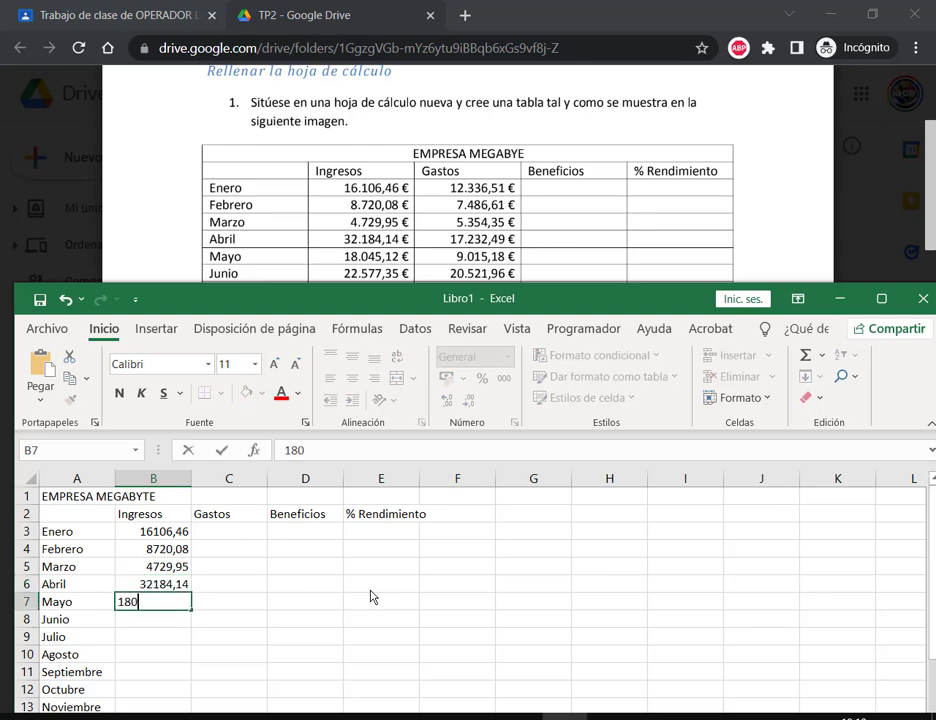
pyautogui.write('45,12')
pyautogui.press('Return')
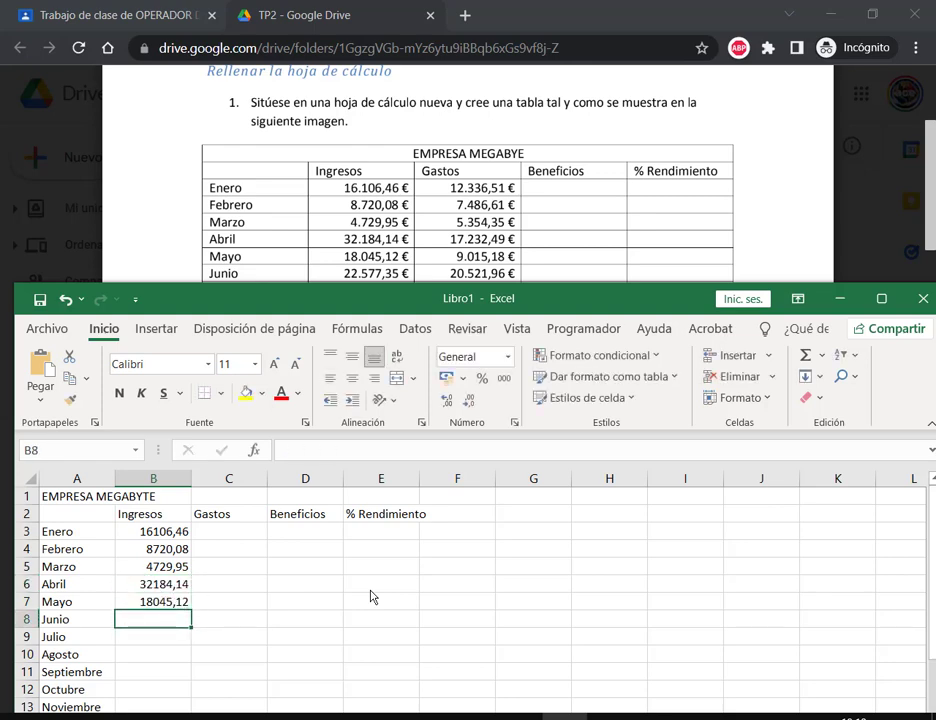
pyautogui.write('22577,35')
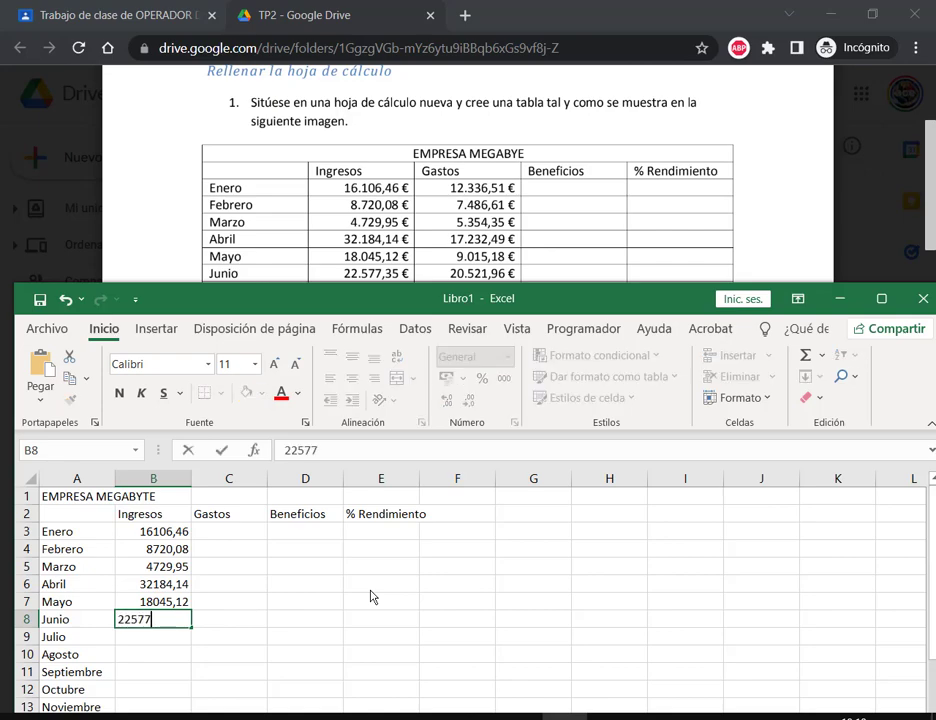
pyautogui.press('Return')
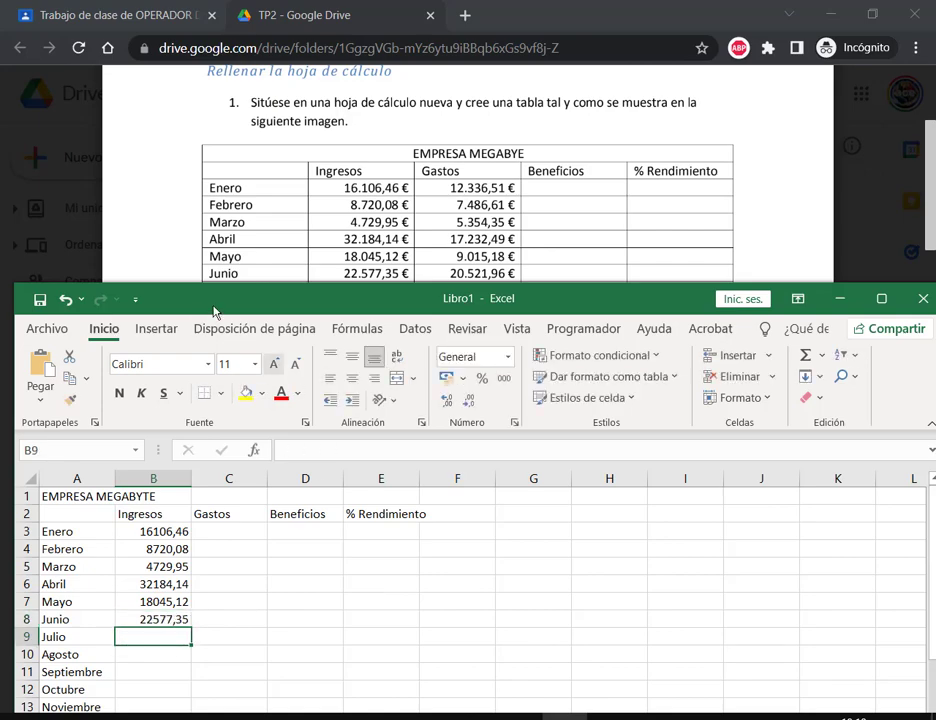
# Step: Enter Julio–Octubre incomes 28838,56, 7419,75, 9471,94 and 32860 in B9:B12
pyautogui.moveTo(202, 298); pyautogui.dragTo(726, 111)
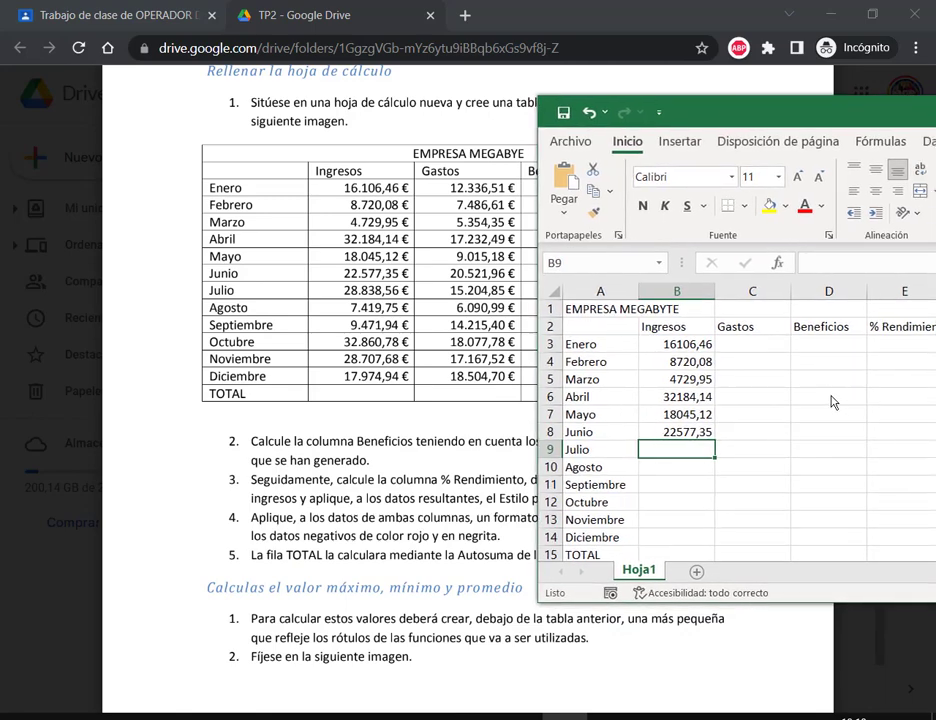
pyautogui.write('2883')
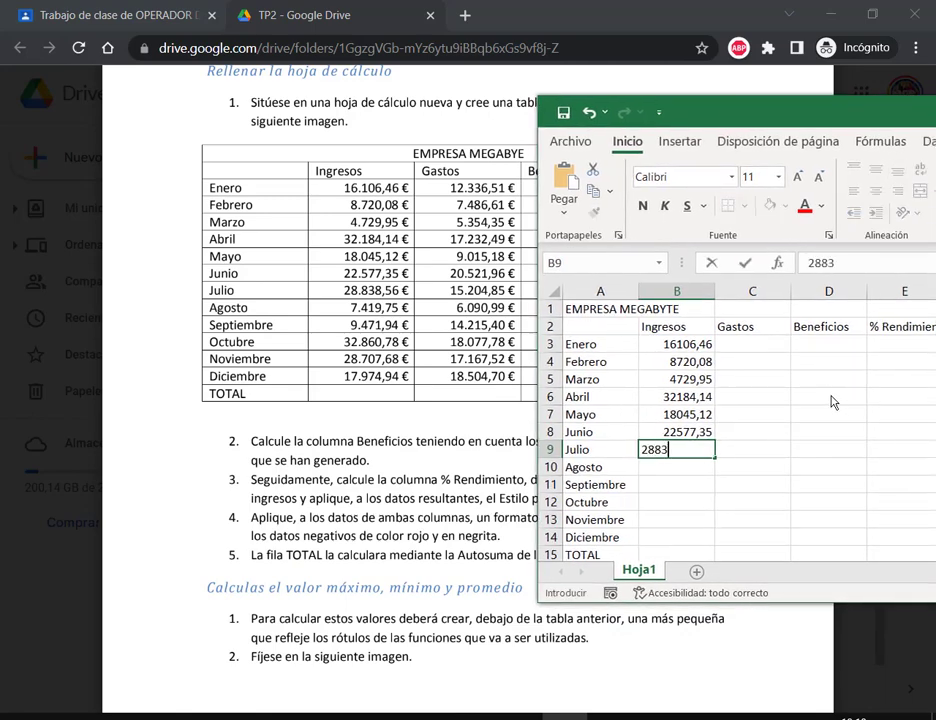
pyautogui.write('8,56')
pyautogui.press('Return')
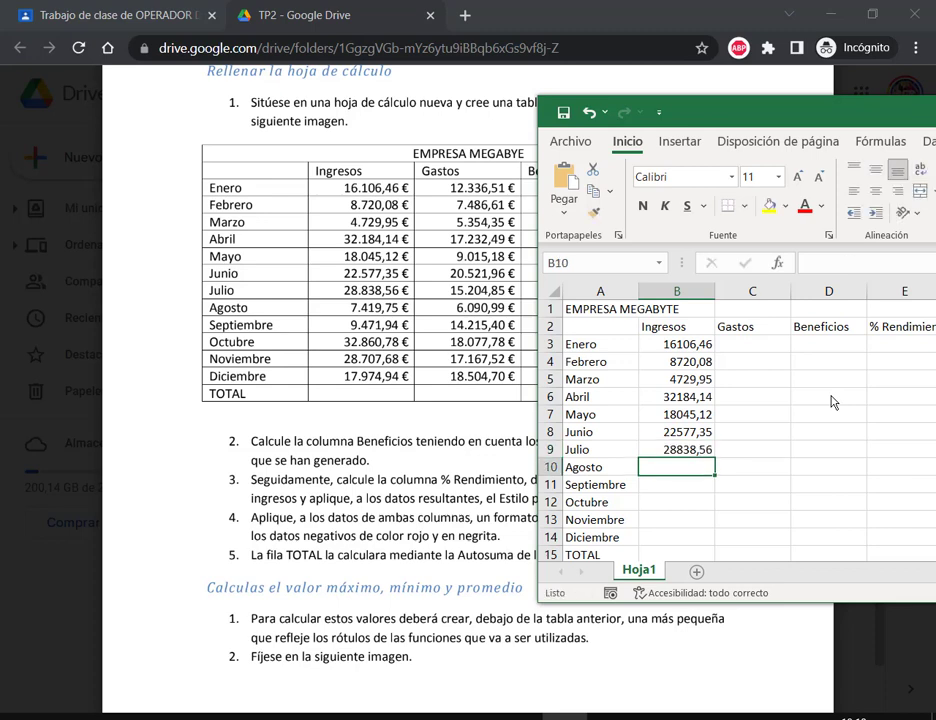
pyautogui.write('7419')
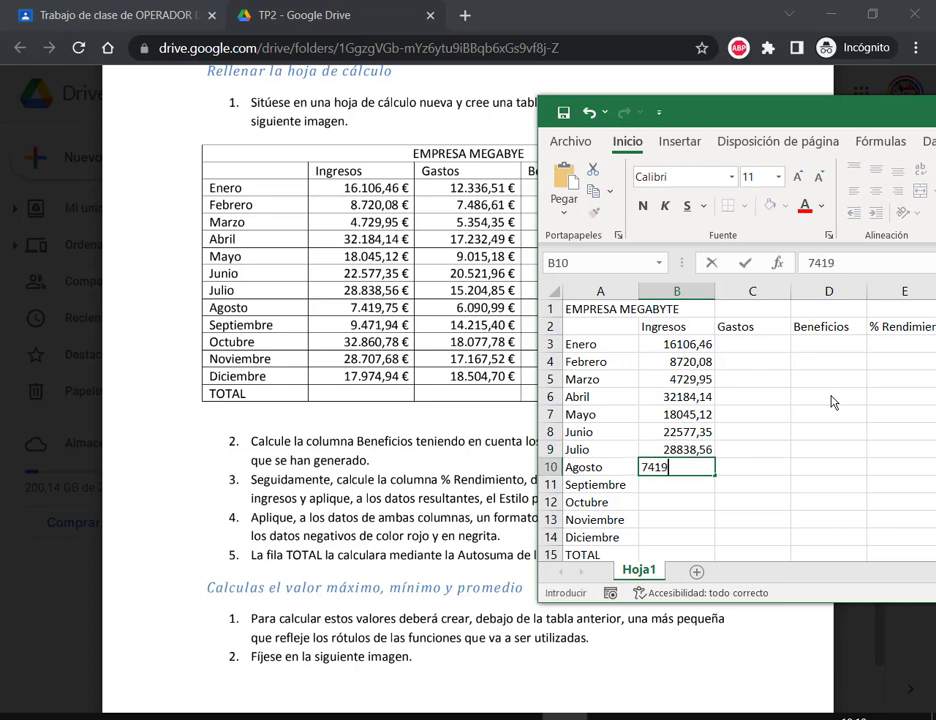
pyautogui.write(',75')
pyautogui.press('Return')
pyautogui.write('9')
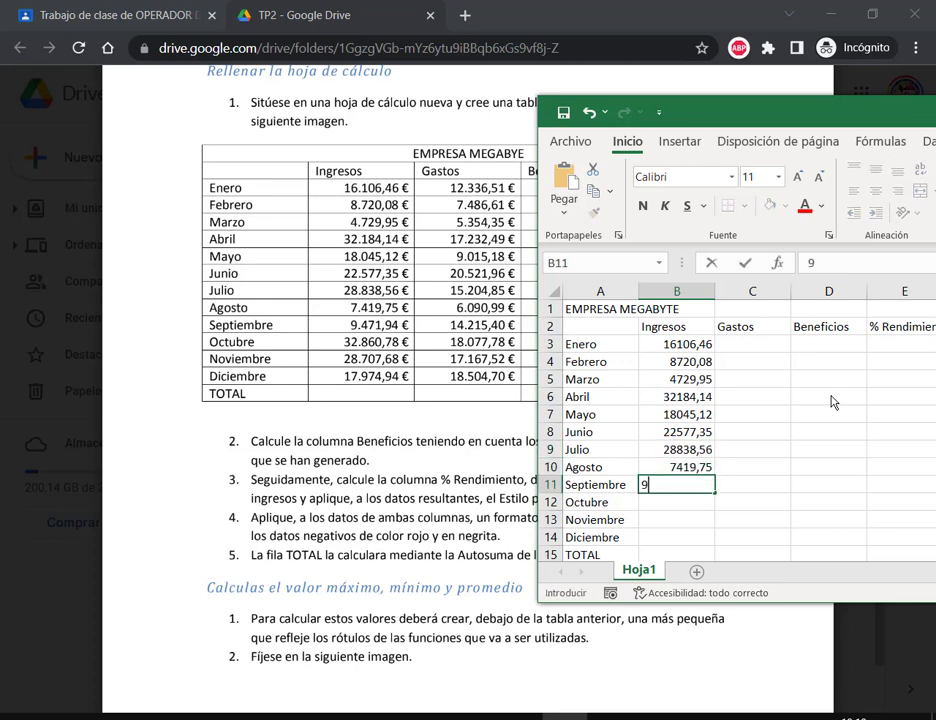
pyautogui.write('471,94')
pyautogui.press('Return')
pyautogui.write('3')
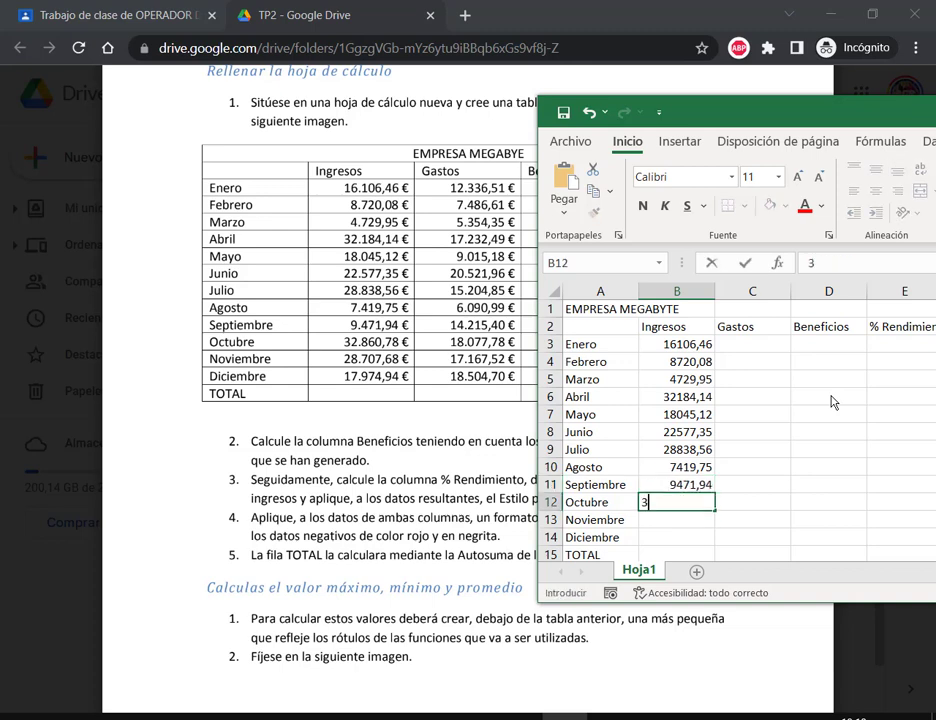
pyautogui.write('2860')
pyautogui.press('Return')
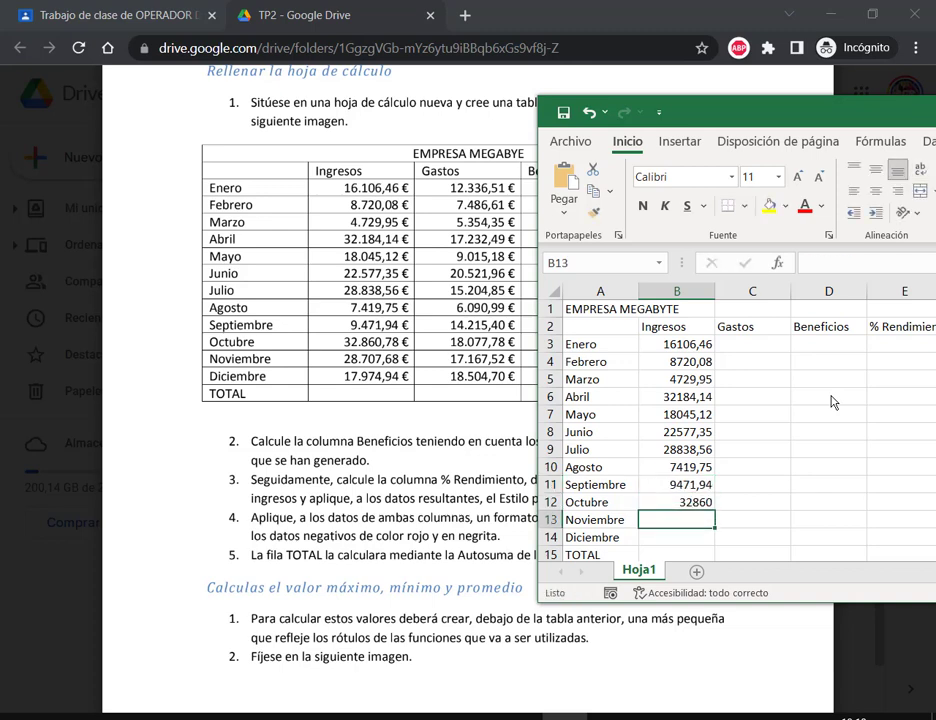
# Step: Correct October to 32860,78, then enter Noviembre 28707,68 and Diciembre 17974,94
pyautogui.press('Up')
pyautogui.press('F2')
pyautogui.write(',')
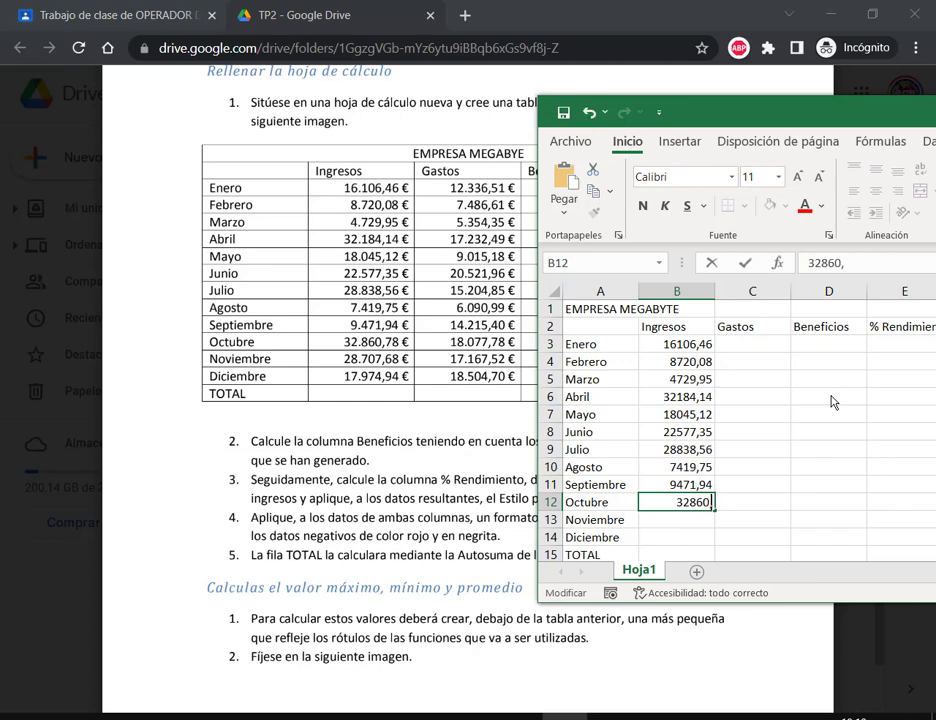
pyautogui.write('78')
pyautogui.press('Return')
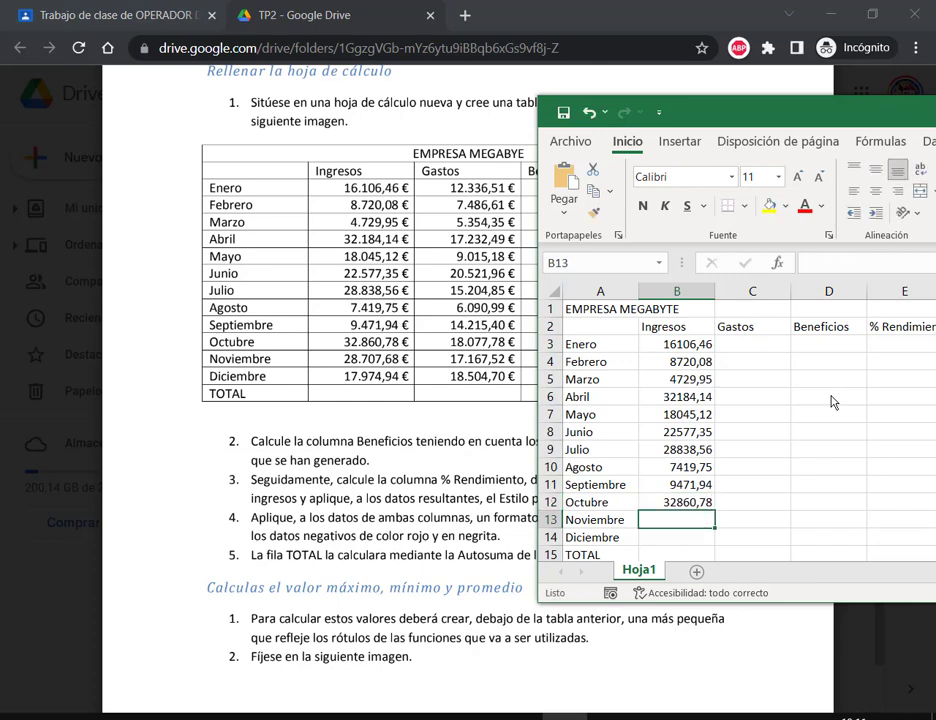
pyautogui.write('28,')
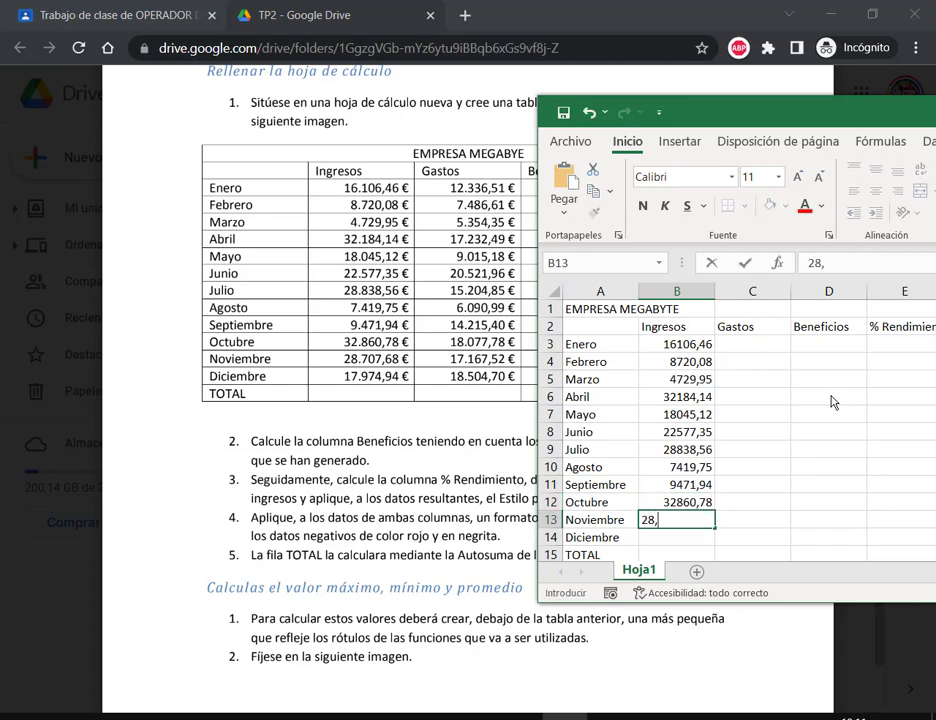
pyautogui.press('BackSpace')
pyautogui.write('707,68')
pyautogui.press('Return')
pyautogui.write('179')
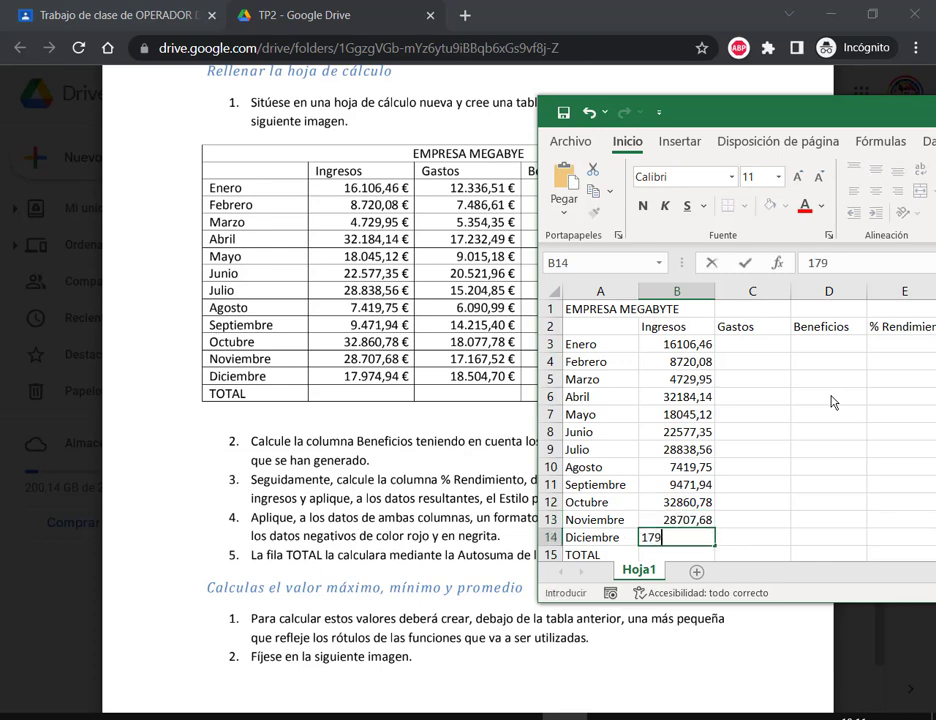
pyautogui.write('74,94')
pyautogui.press('Return')
# Step: Enter Enero–Junio expenses 12336,51, 7486,61, 5354,35, 17232,49, 9015,18 and 20521,96 in C3:C8
pyautogui.click(754, 328)
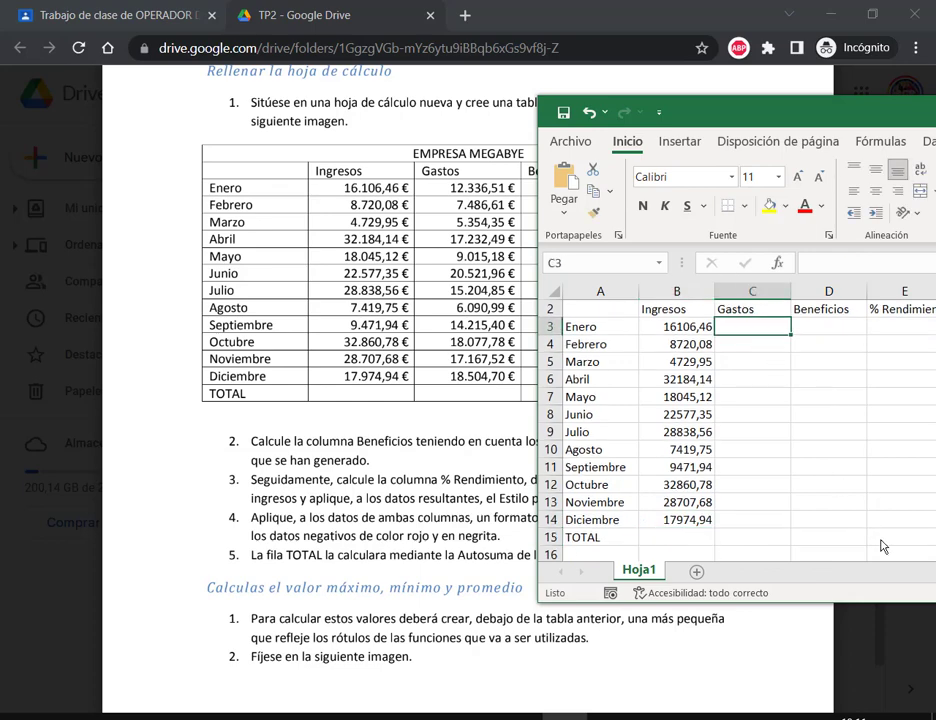
pyautogui.write('12333')
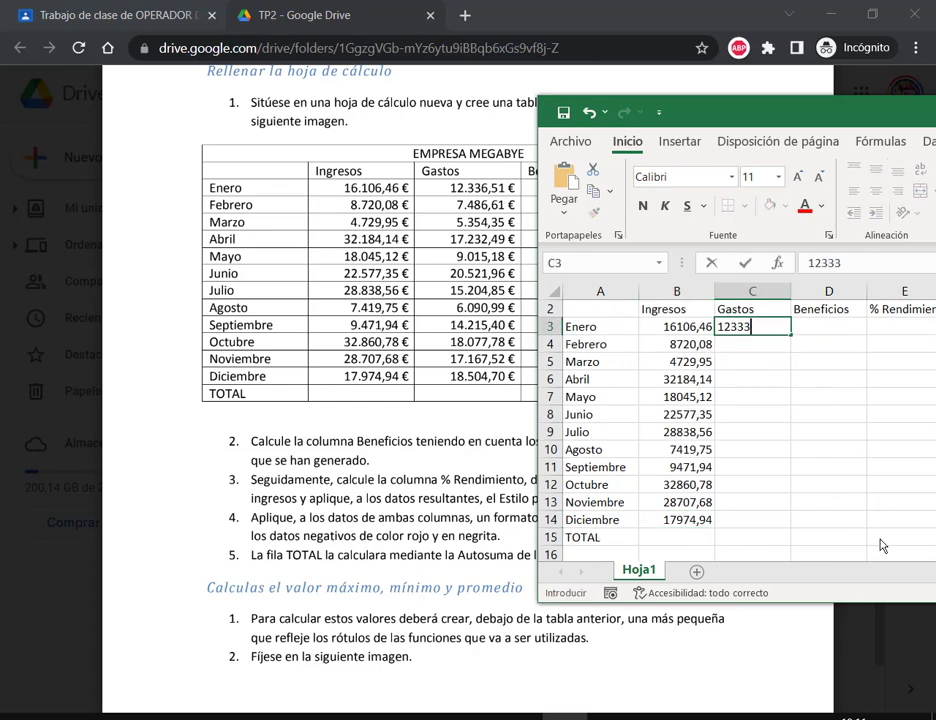
pyautogui.press('BackSpace')
pyautogui.write('6,')
pyautogui.write('51')
pyautogui.press('Return')
pyautogui.write('7486')
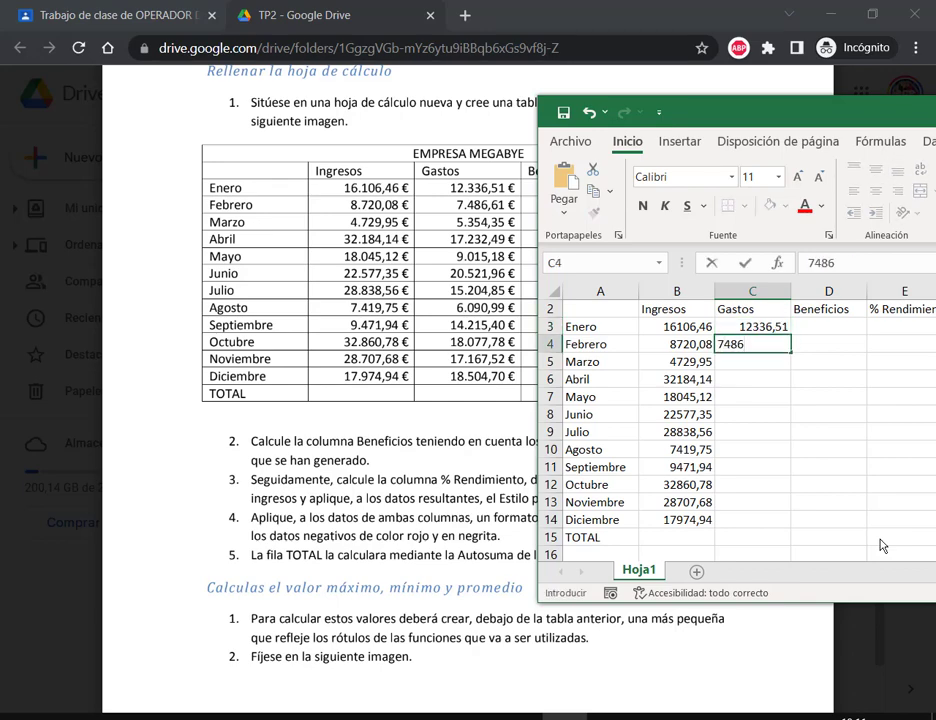
pyautogui.write(',61')
pyautogui.press('Return')
pyautogui.write('53')
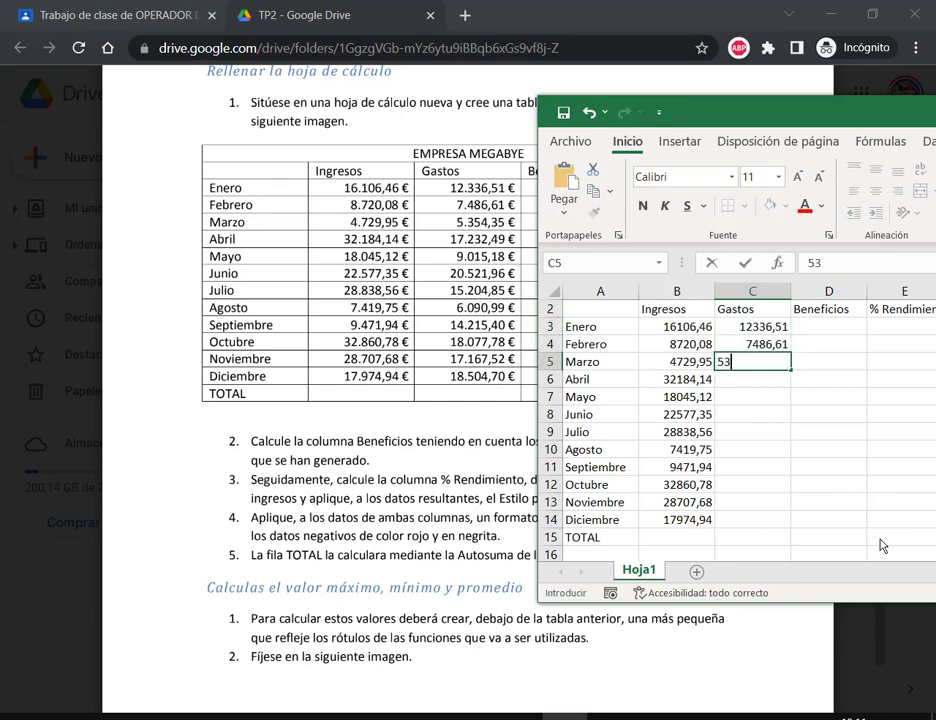
pyautogui.write('54,35')
pyautogui.press('Return')
pyautogui.write('17232,49')
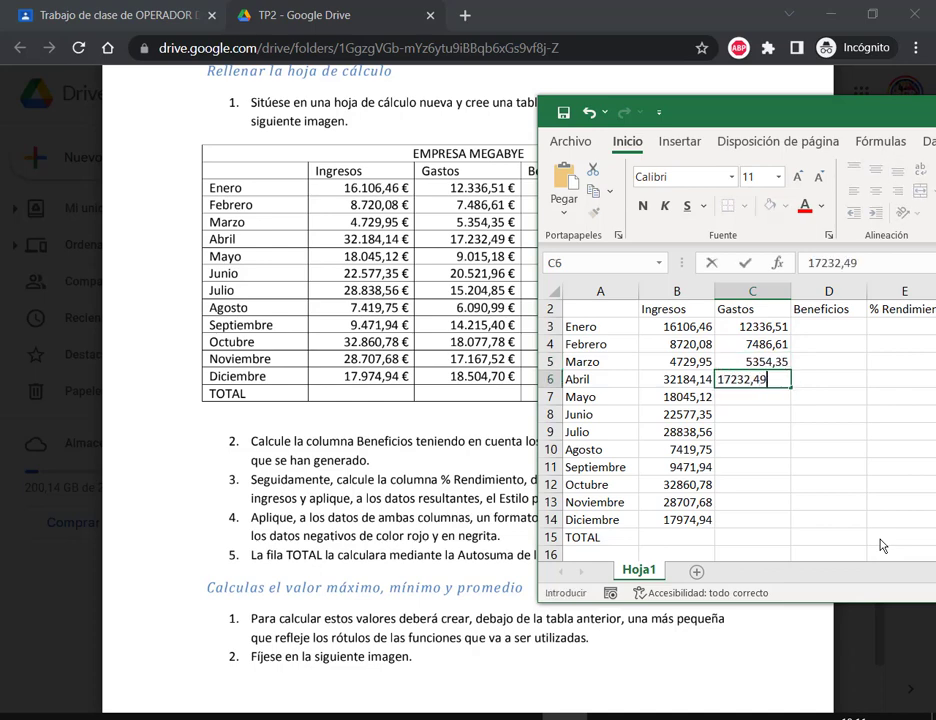
pyautogui.press('Return')
pyautogui.write('9015,18')
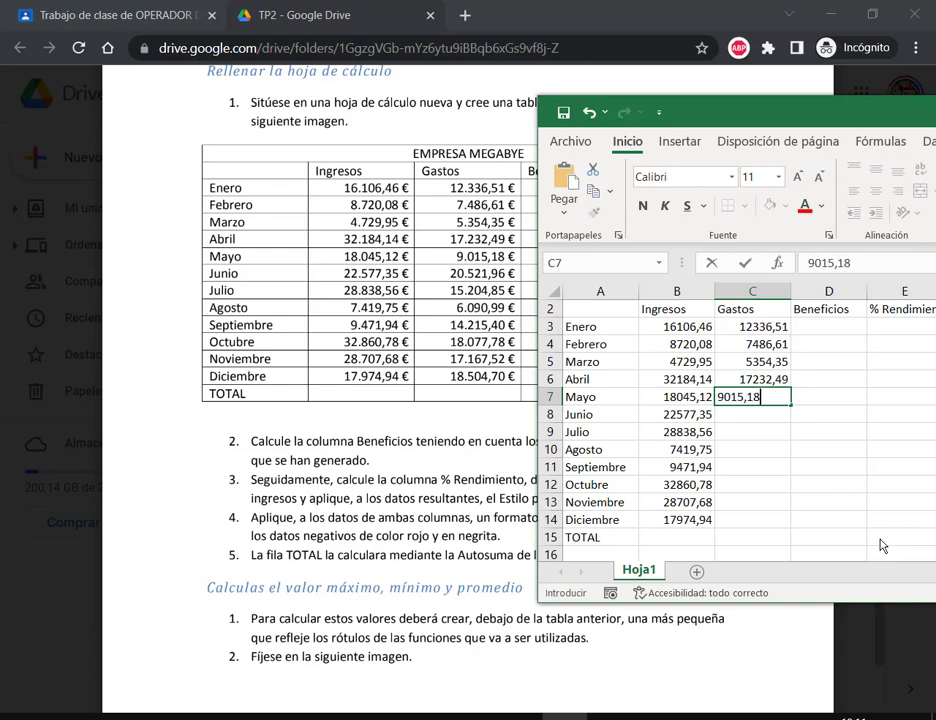
pyautogui.press('Return')
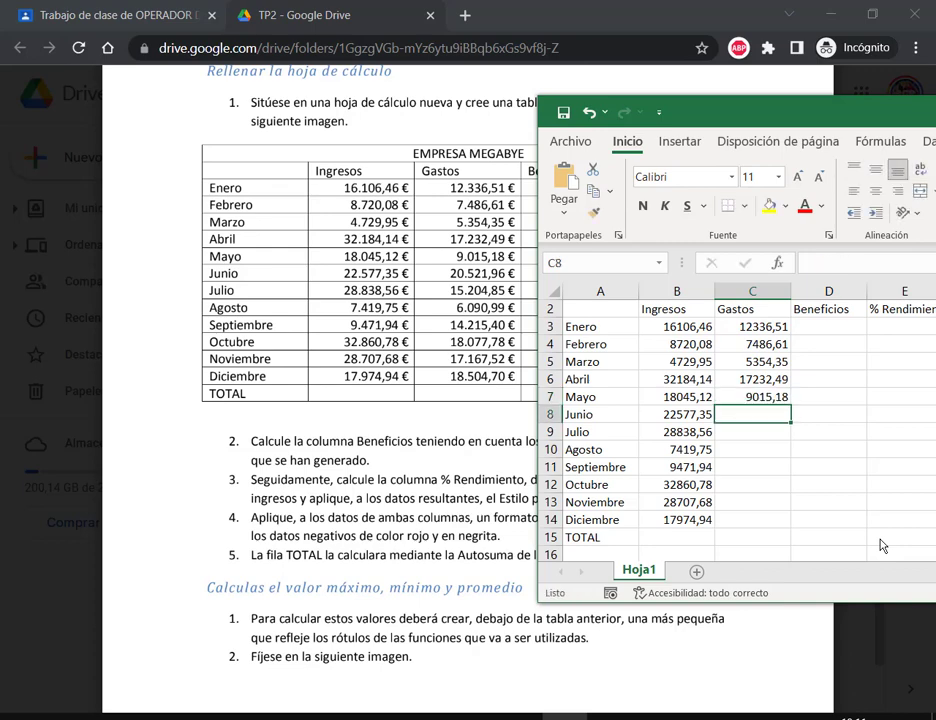
pyautogui.write('20521,96')
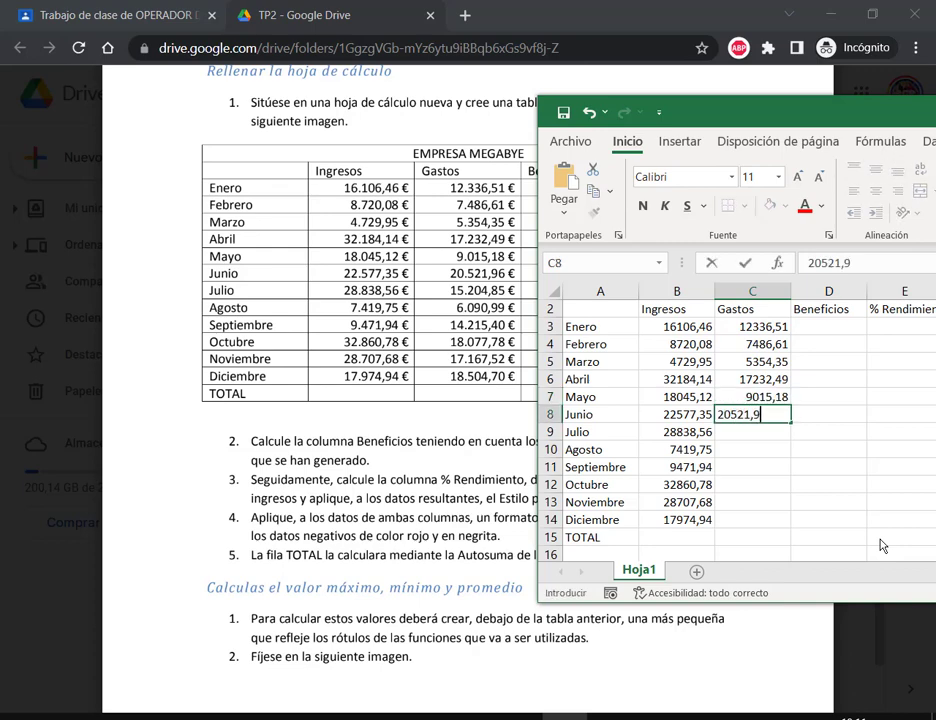
pyautogui.press('Return')
# Step: Enter Julio–Diciembre expenses 15204,85, 6090,99, 14215,4, 18077,78, 17167,52 and 18504,7 in C9:C14
pyautogui.write('15204')
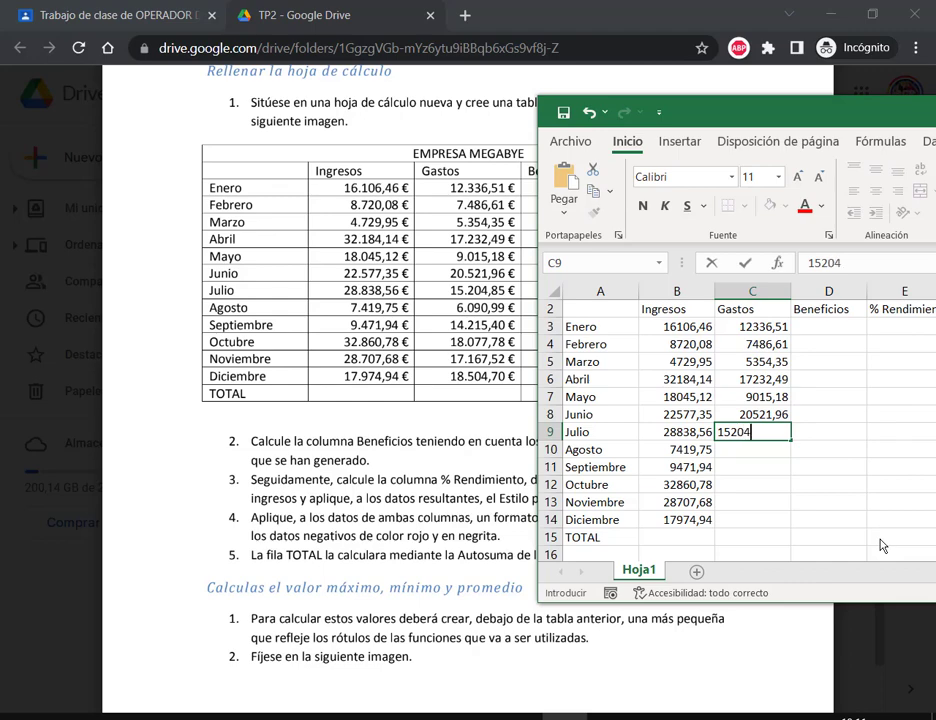
pyautogui.write(',85')
pyautogui.press('Return')
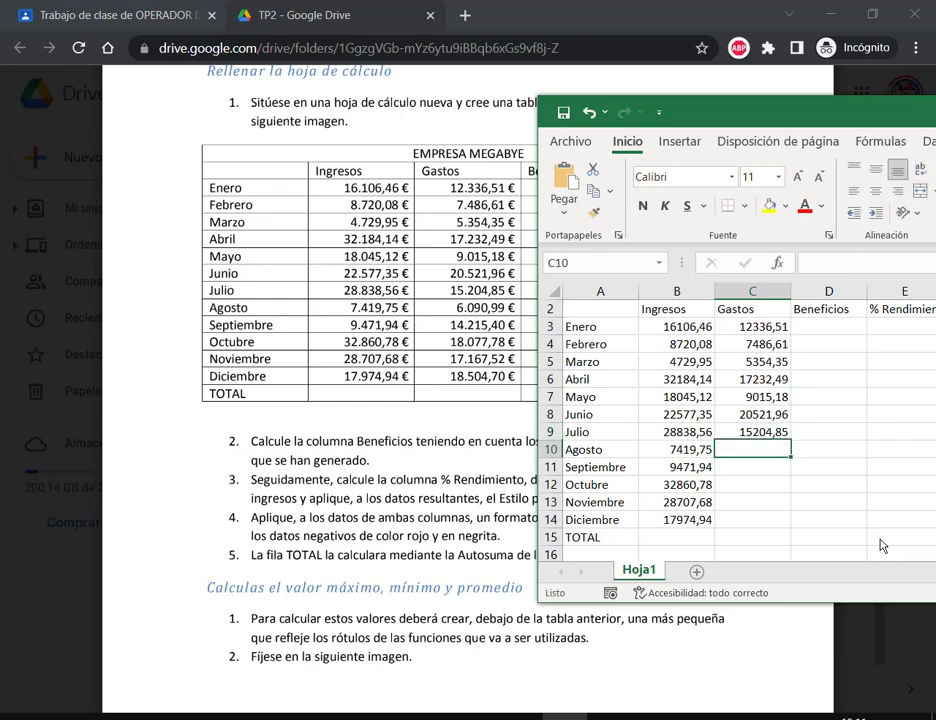
pyautogui.write('609')
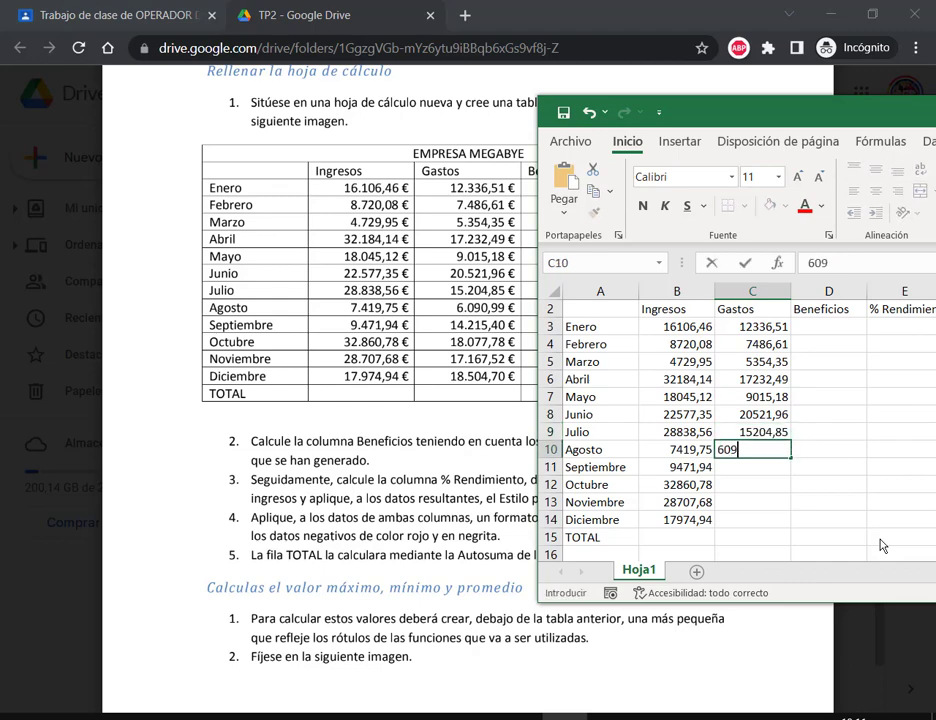
pyautogui.write('0,99')
pyautogui.press('Return')
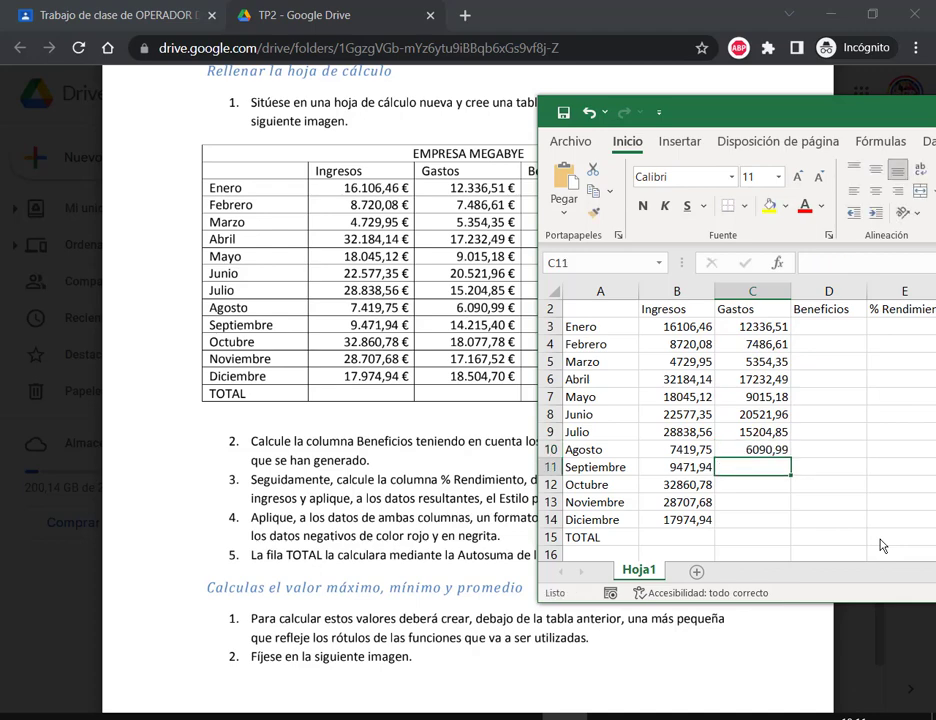
pyautogui.write('14215,4')
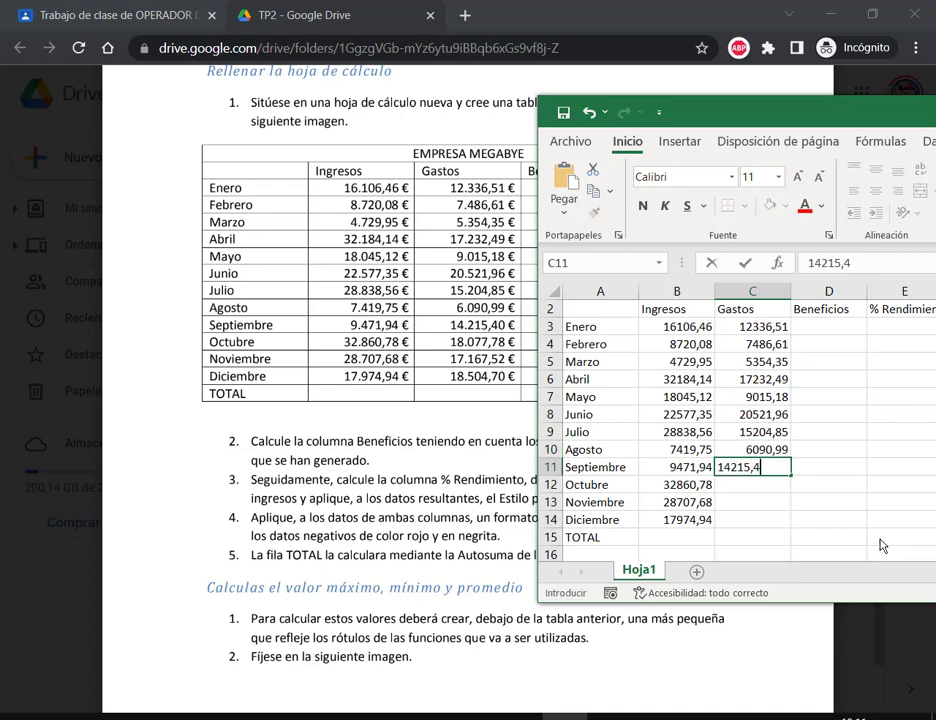
pyautogui.press('Return')
pyautogui.write('18')
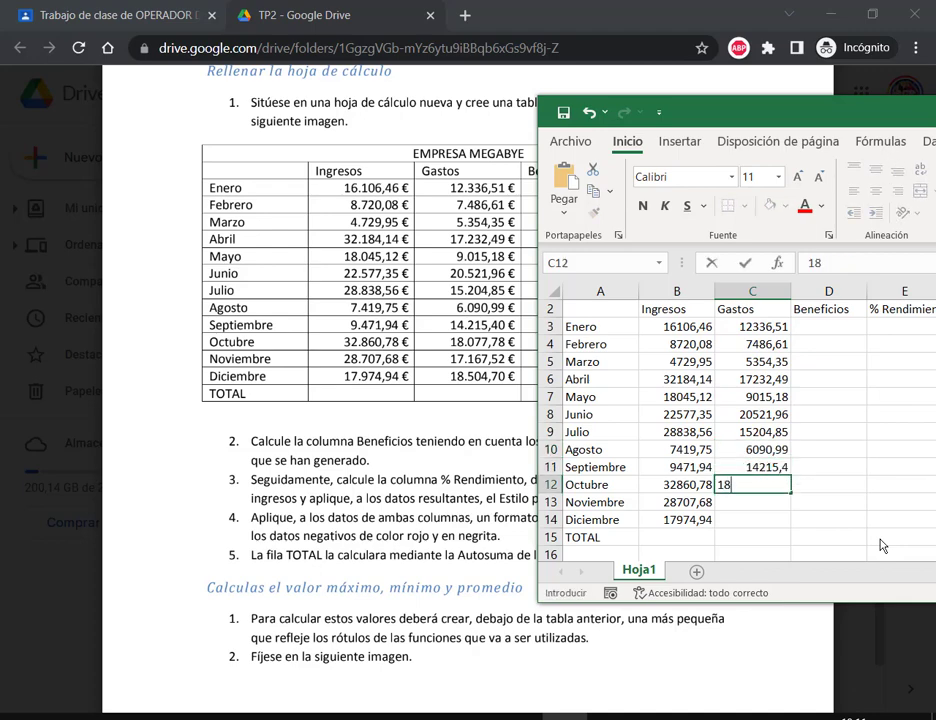
pyautogui.write('077,78')
pyautogui.press('Return')
pyautogui.write('17')
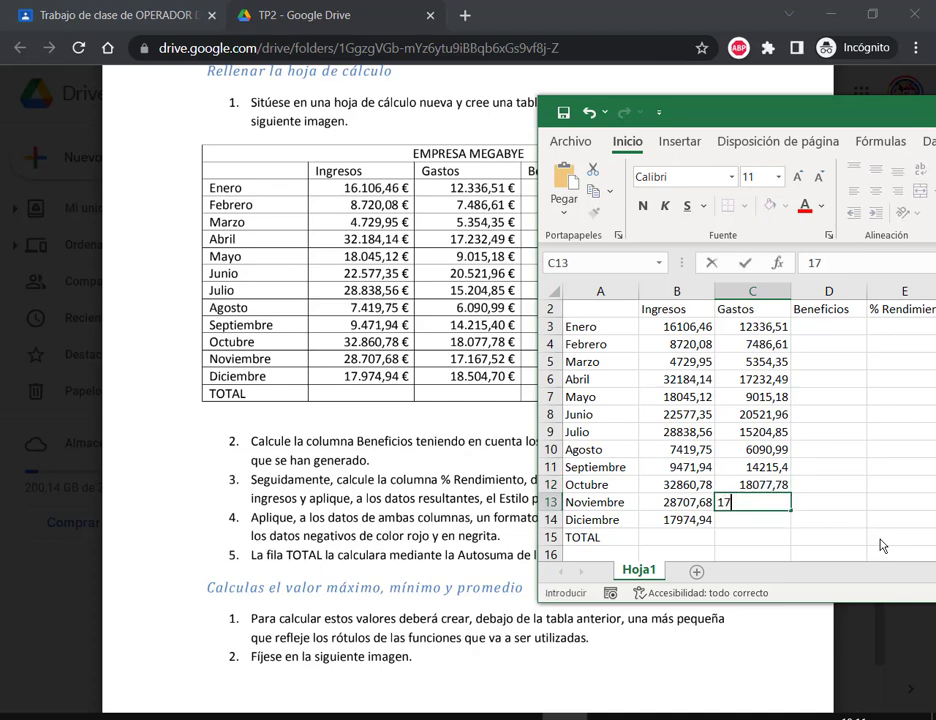
pyautogui.write('167,52')
pyautogui.press('Return')
pyautogui.write('18504')
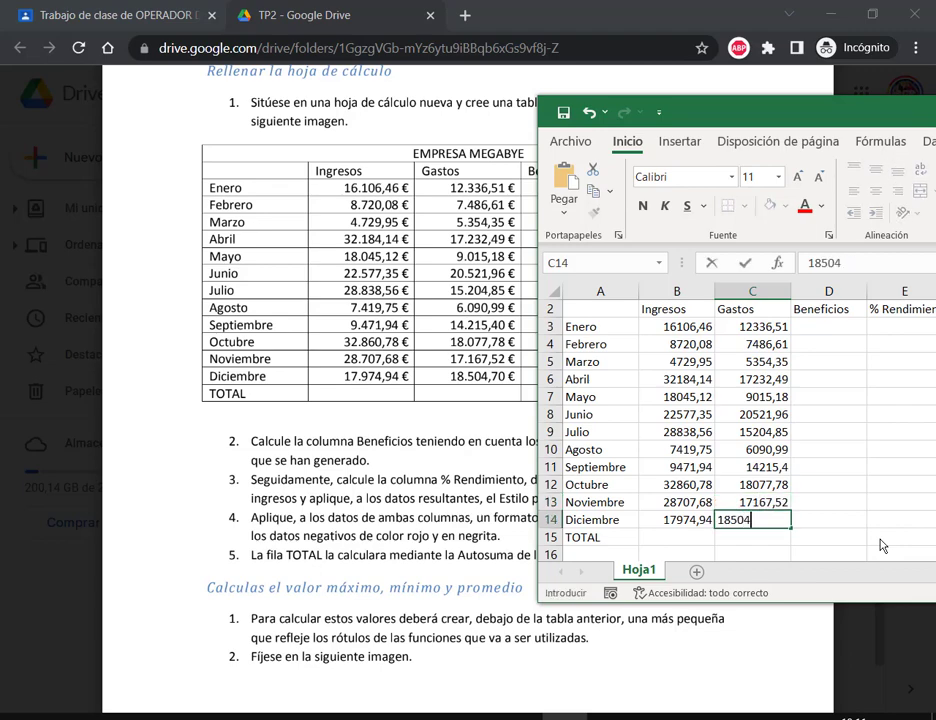
pyautogui.write(',7')
pyautogui.press('Return')
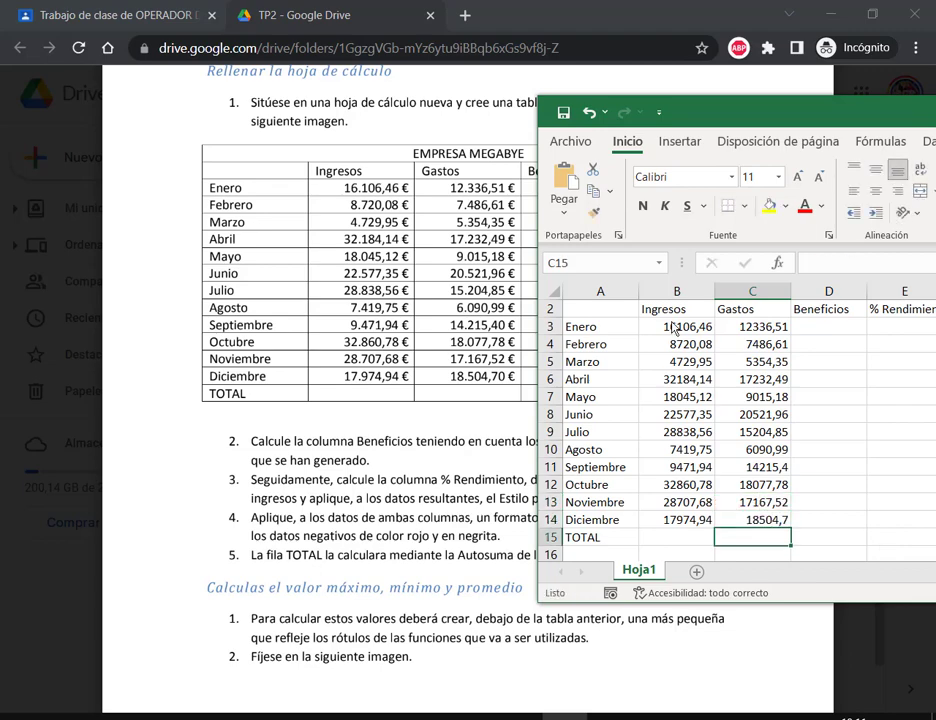
# Step: Apply € Español (España) accounting format to the amounts in B3:C14
pyautogui.click(677, 326)
pyautogui.moveTo(768, 519); pyautogui.dragTo(676, 467)
pyautogui.doubleClick(774, 519)
pyautogui.moveTo(677, 326); pyautogui.dragTo(768, 519)
pyautogui.moveTo(840, 110); pyautogui.dragTo(668, 124)
pyautogui.click(812, 205)
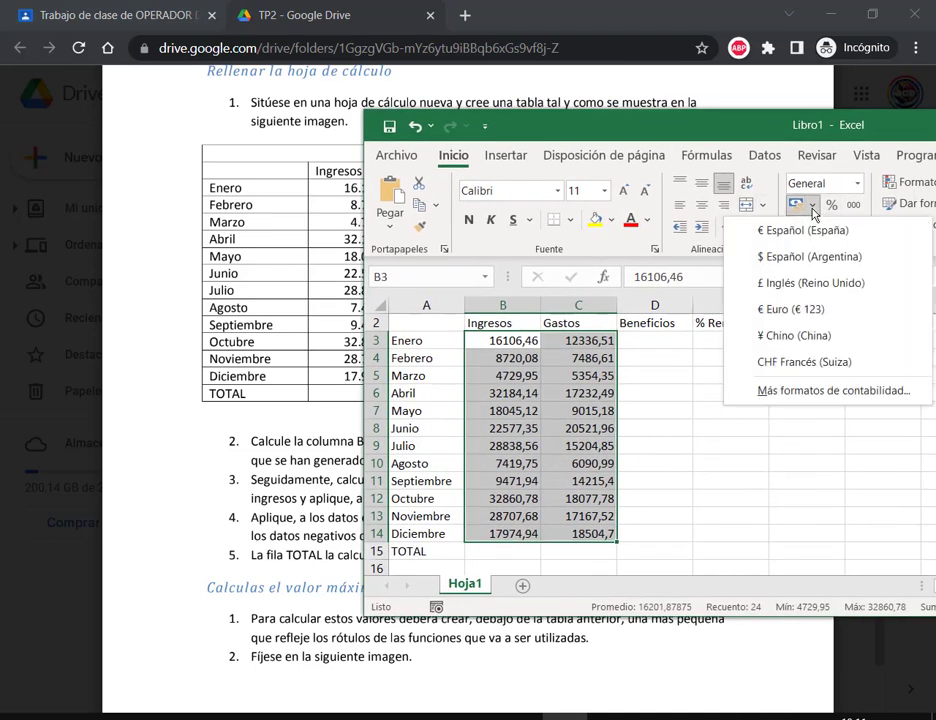
pyautogui.click(820, 289)
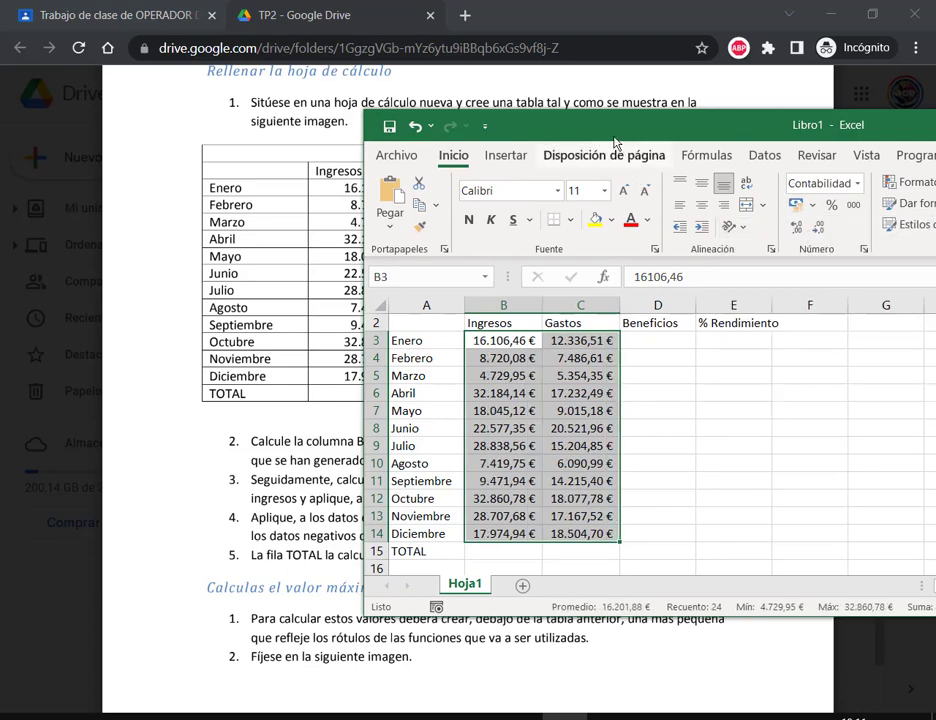
pyautogui.moveTo(668, 119); pyautogui.dragTo(834, 105)
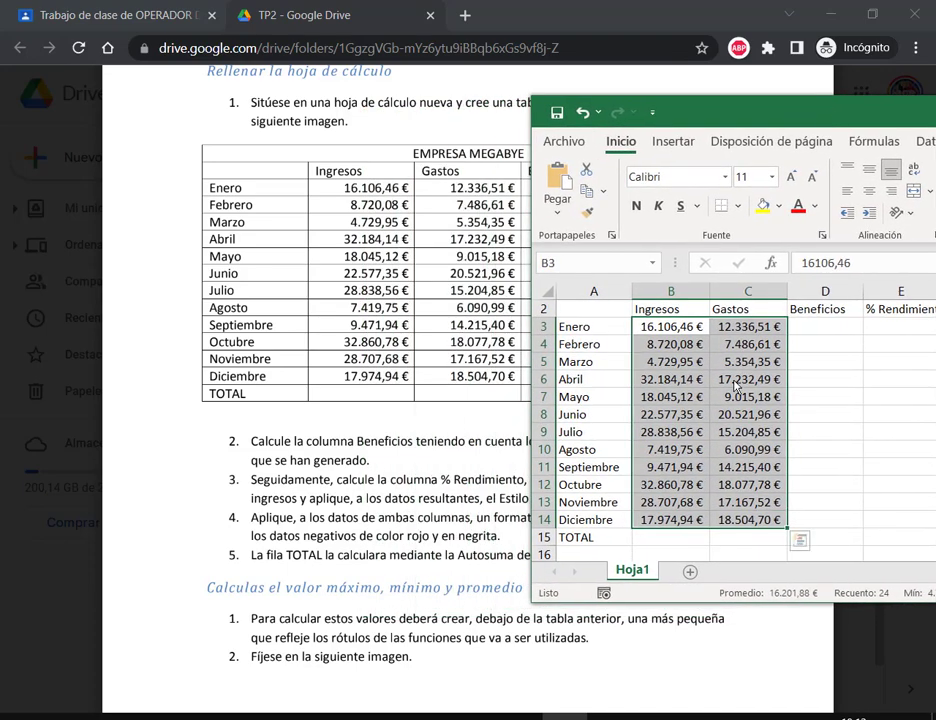
pyautogui.click(748, 344)
# Step: Move the Excel window lower left so the PDF's Beneficios and % Rendimiento steps are visible
pyautogui.click(655, 346)
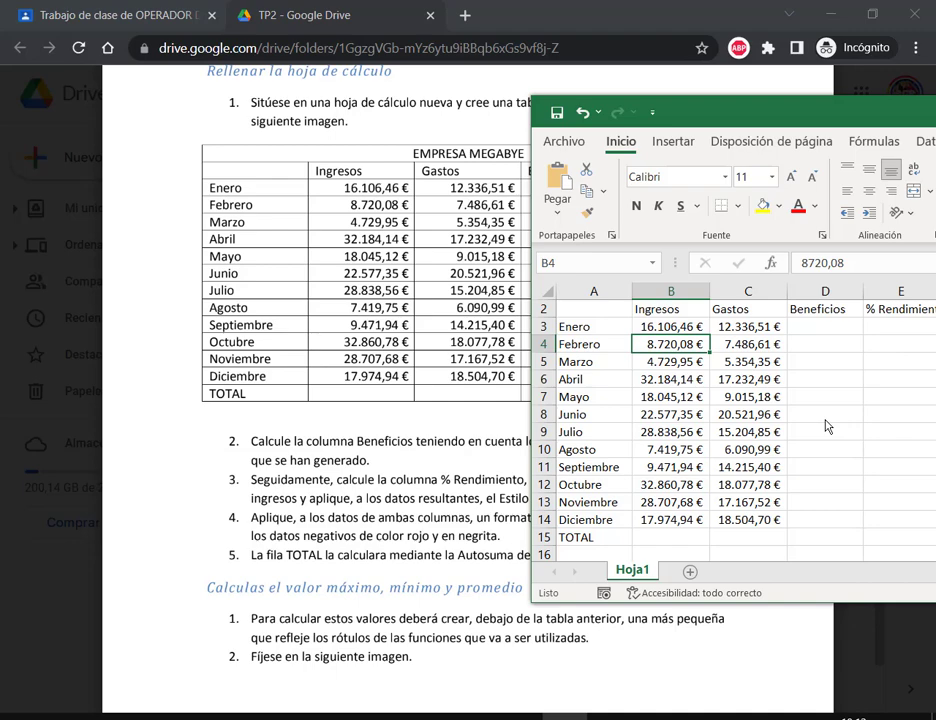
pyautogui.click(836, 330)
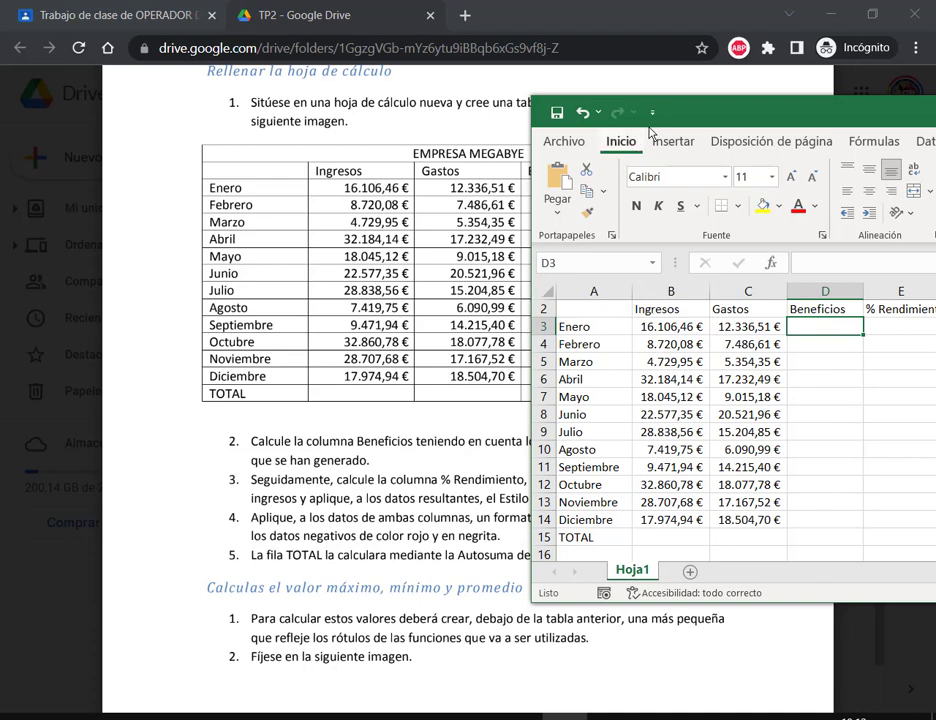
pyautogui.moveTo(703, 124); pyautogui.dragTo(724, 120)
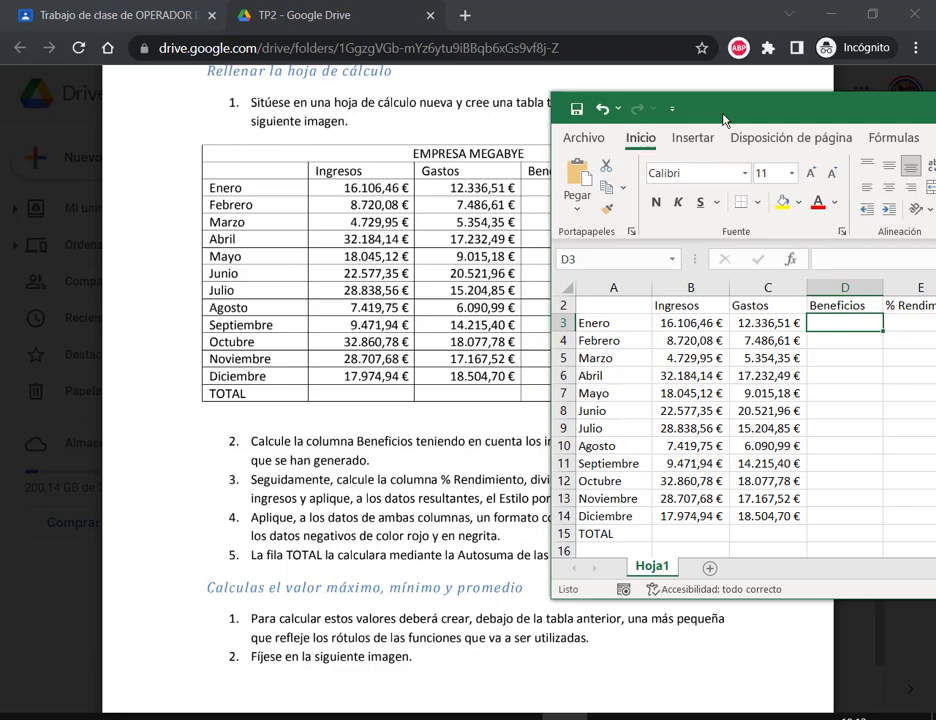
pyautogui.moveTo(724, 120); pyautogui.dragTo(237, 282)
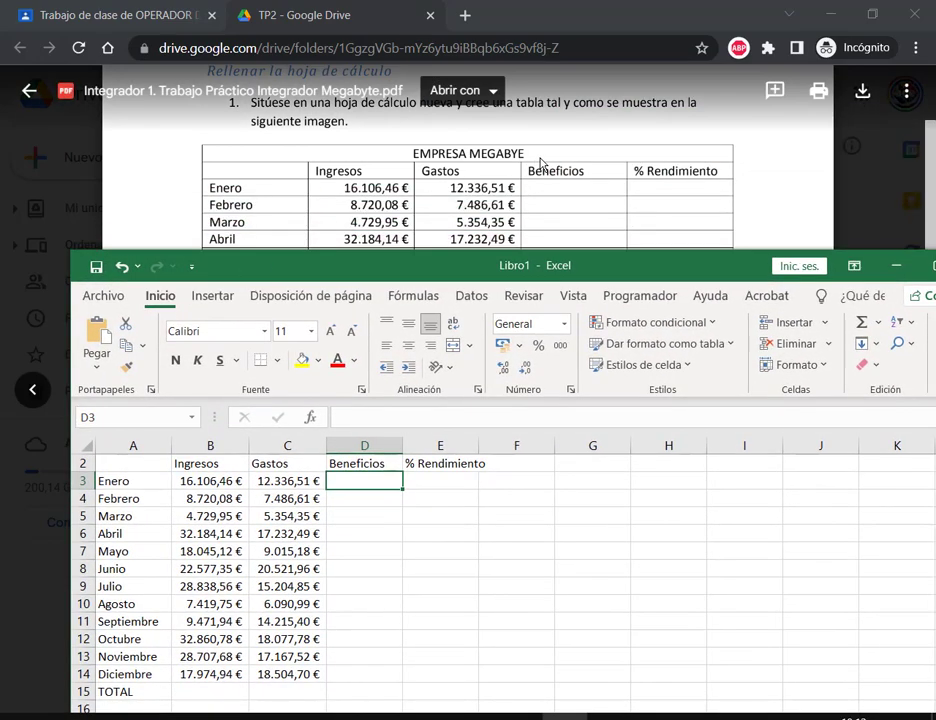
pyautogui.scroll(-4, 545, 163)
pyautogui.scroll(1, 547, 167)
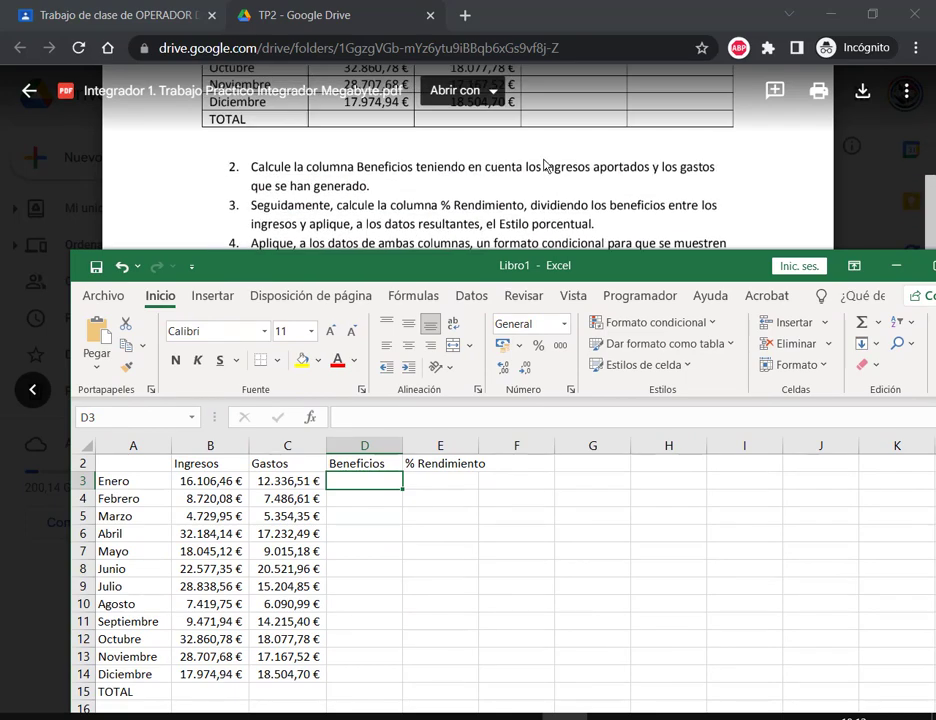
pyautogui.moveTo(555, 263); pyautogui.dragTo(530, 267)
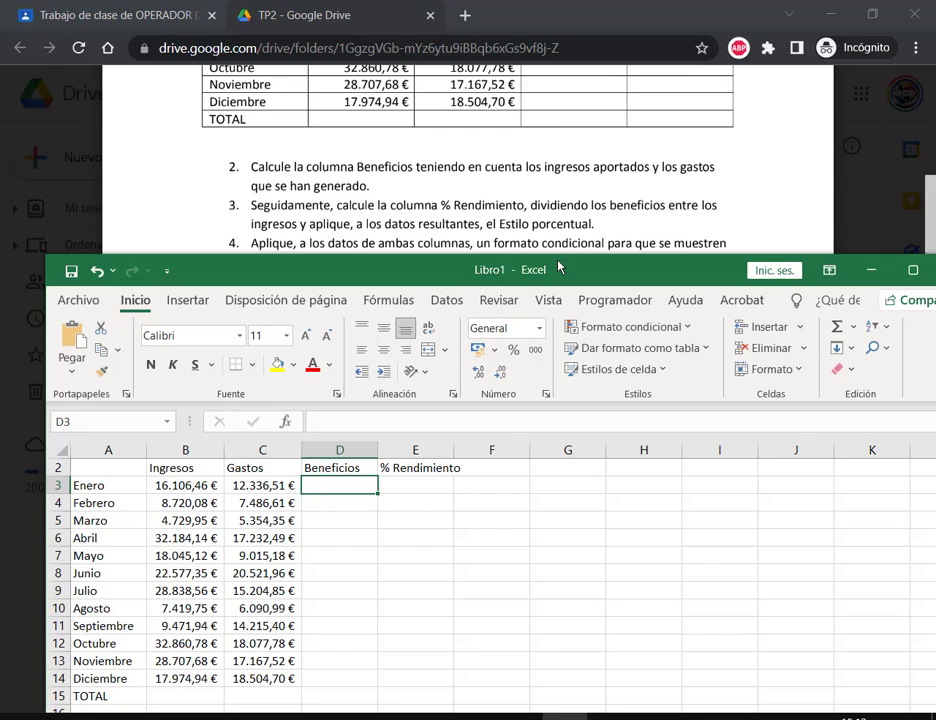
# Step: Maximize Excel, point out Enero's Ingresos and Gastos, and start a formula with = in D3
pyautogui.click(913, 270)
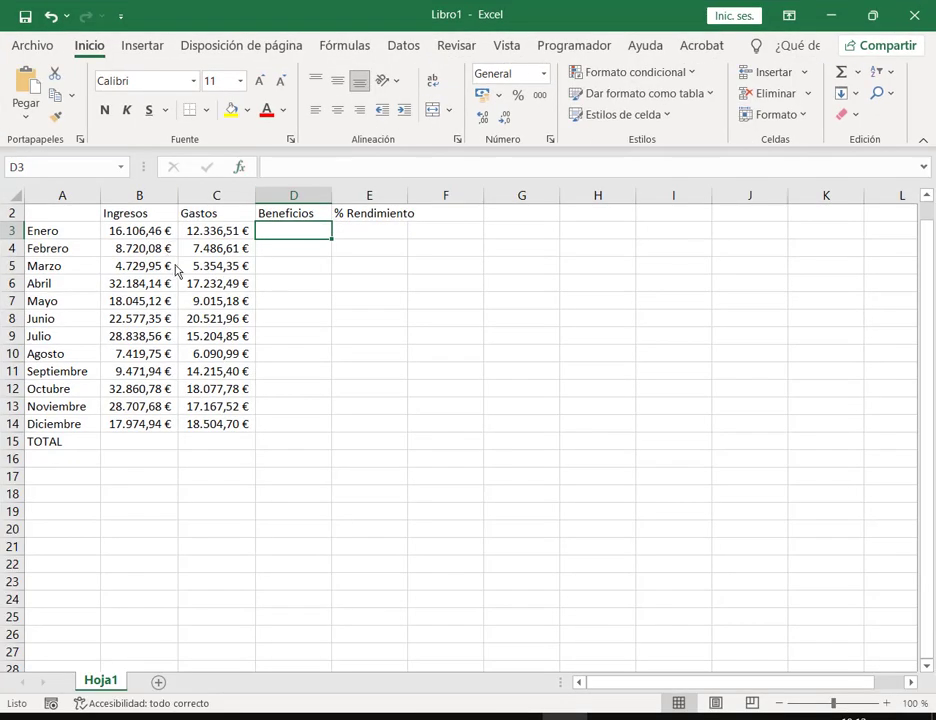
pyautogui.scroll(1, 175, 270)
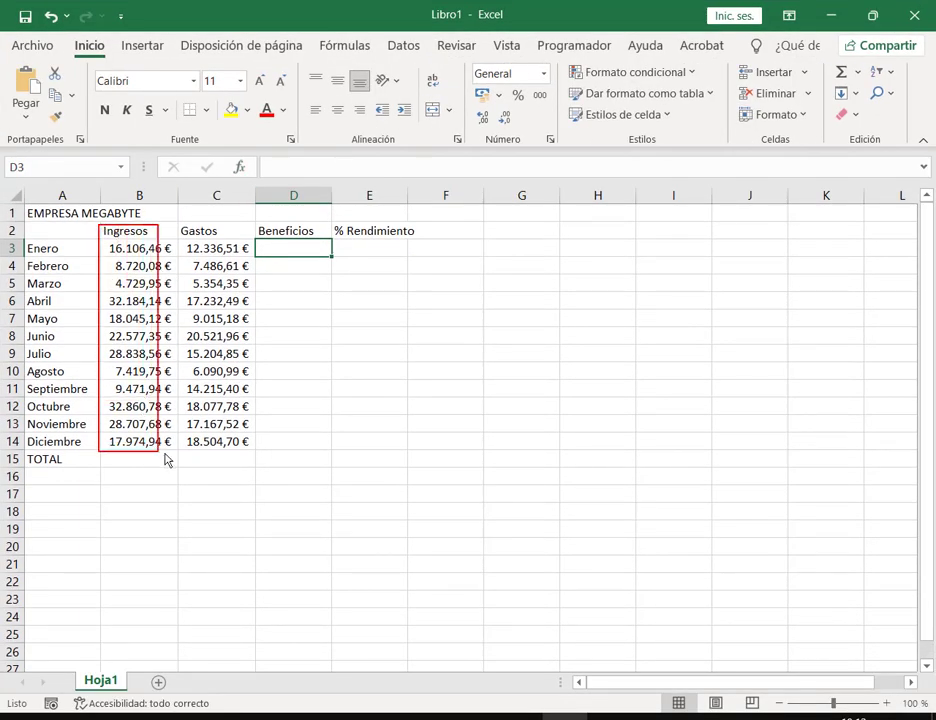
pyautogui.moveTo(166, 460); pyautogui.dragTo(180, 463)
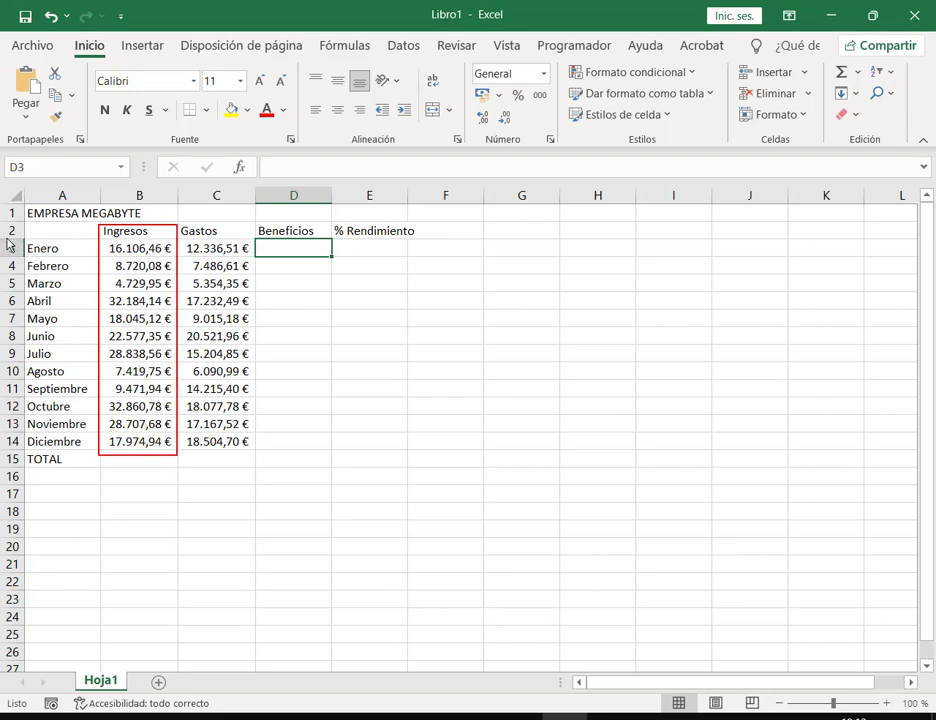
pyautogui.moveTo(8, 243)
pyautogui.mouseDown()
pyautogui.moveTo(90, 260)
pyautogui.moveTo(178, 258)
pyautogui.mouseUp()
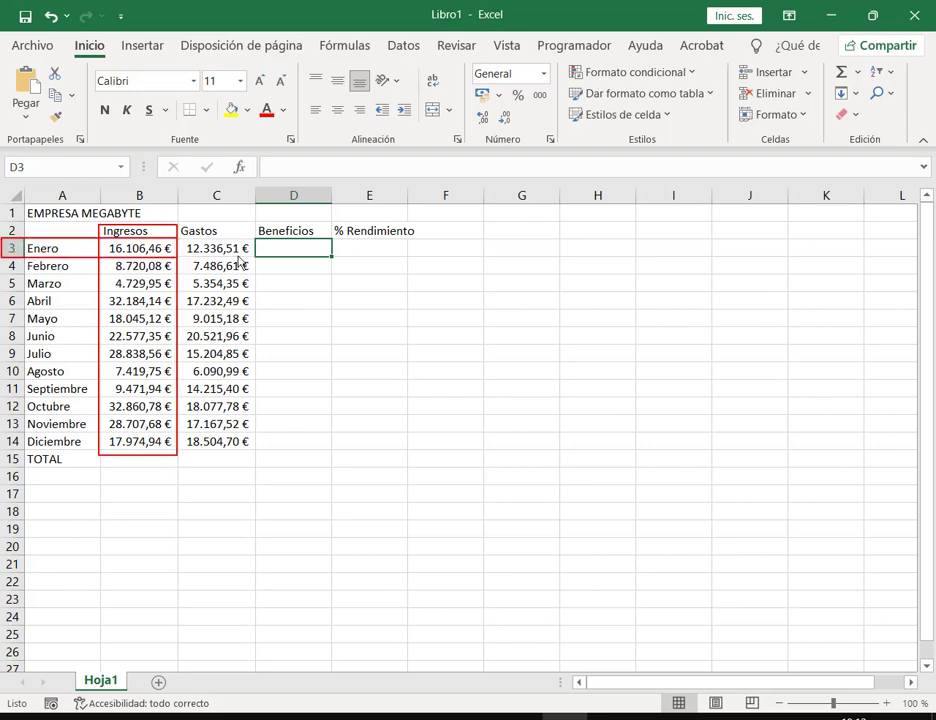
pyautogui.click(70, 245)
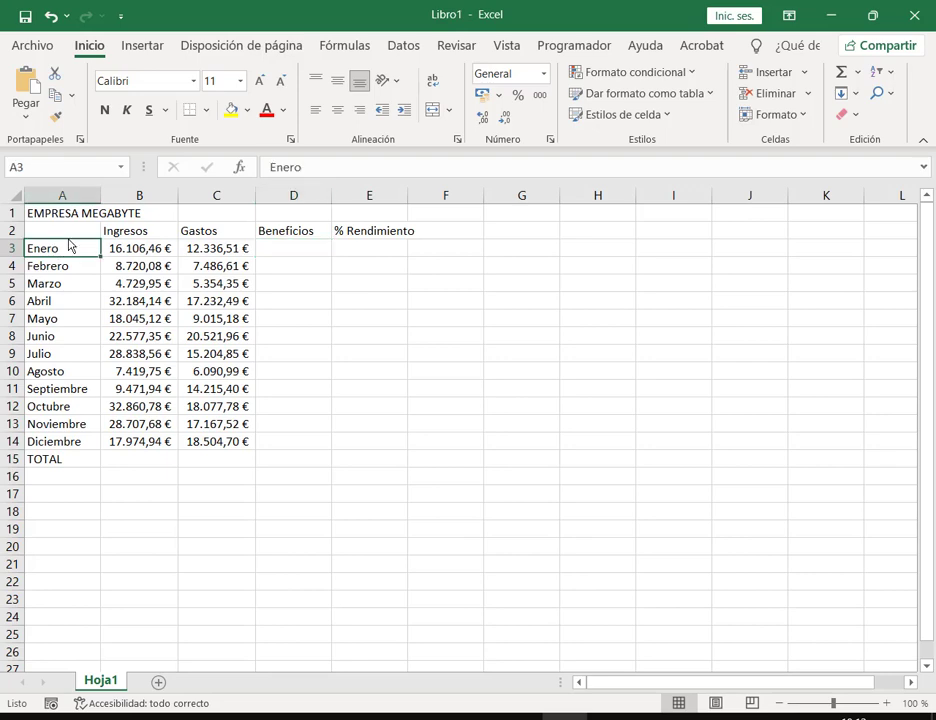
pyautogui.moveTo(181, 224)
pyautogui.mouseDown()
pyautogui.moveTo(263, 413)
pyautogui.moveTo(256, 447)
pyautogui.mouseUp()
pyautogui.moveTo(183, 240); pyautogui.dragTo(256, 259)
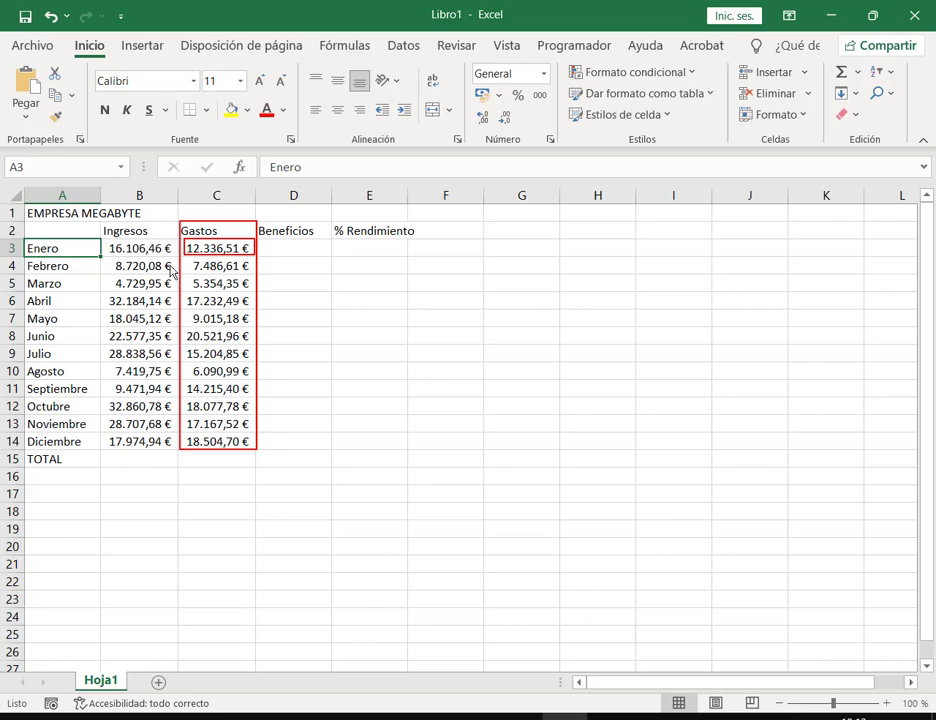
pyautogui.click(295, 250)
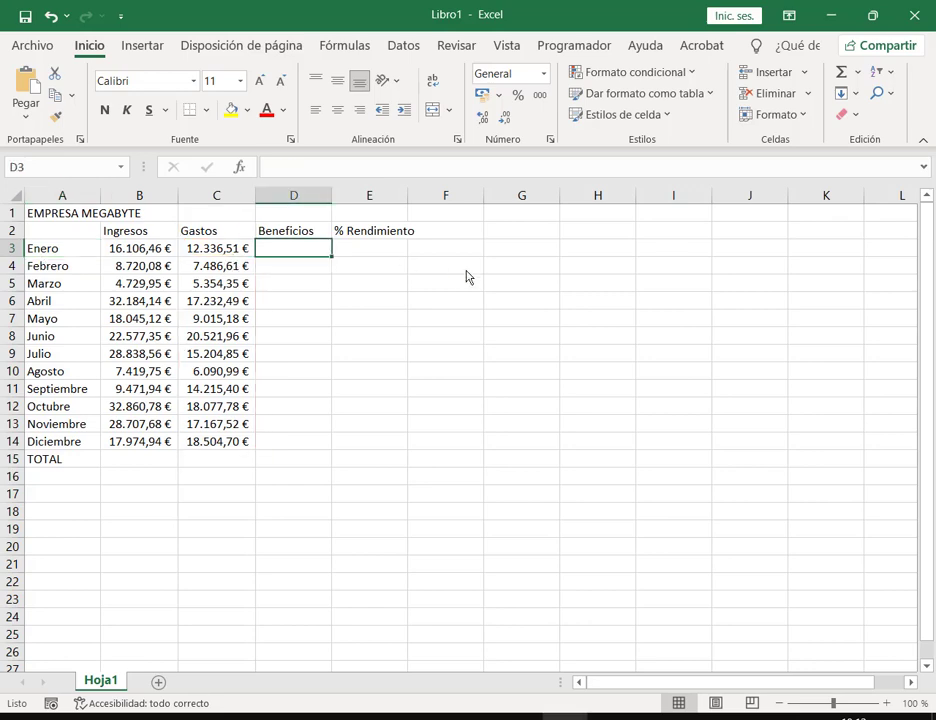
pyautogui.write('=')
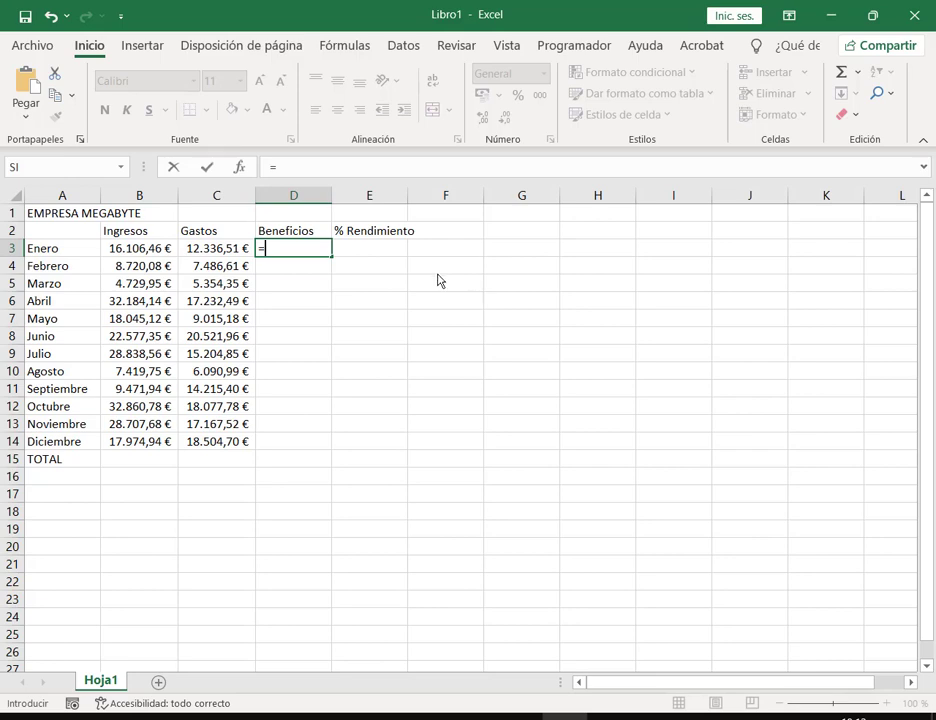
# Step: Enter the formula =B3-C3 in D3
pyautogui.click(137, 249)
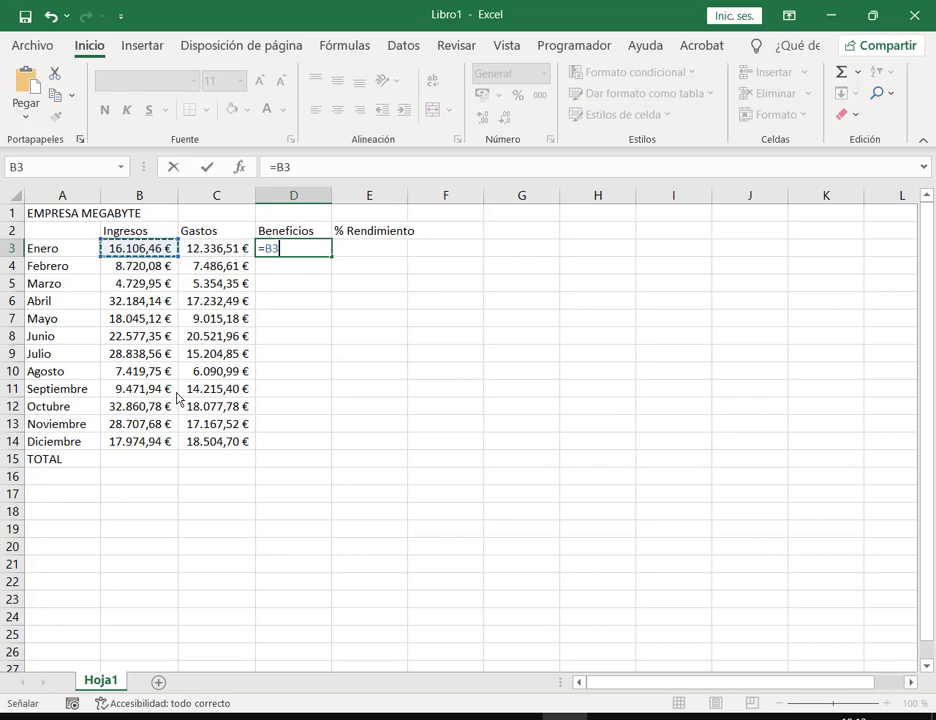
pyautogui.write('-')
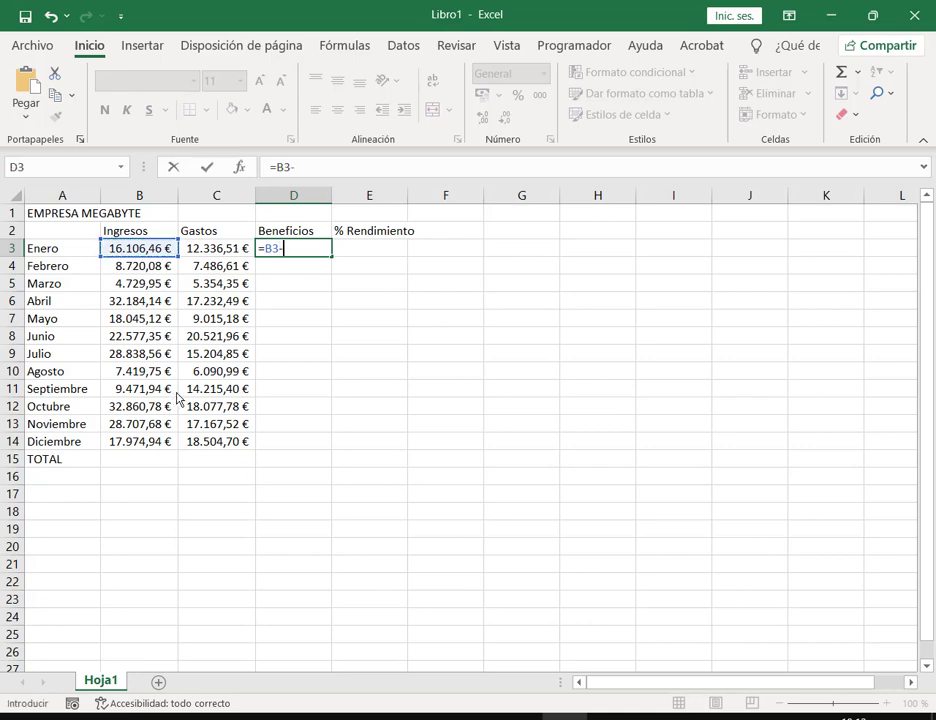
pyautogui.click(204, 252)
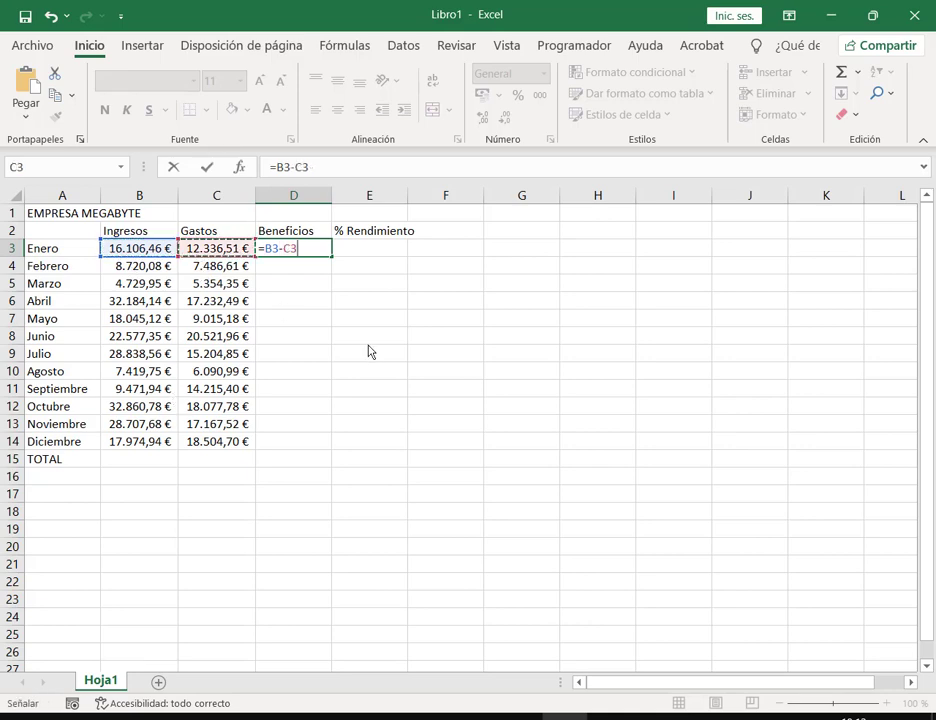
pyautogui.press('Return')
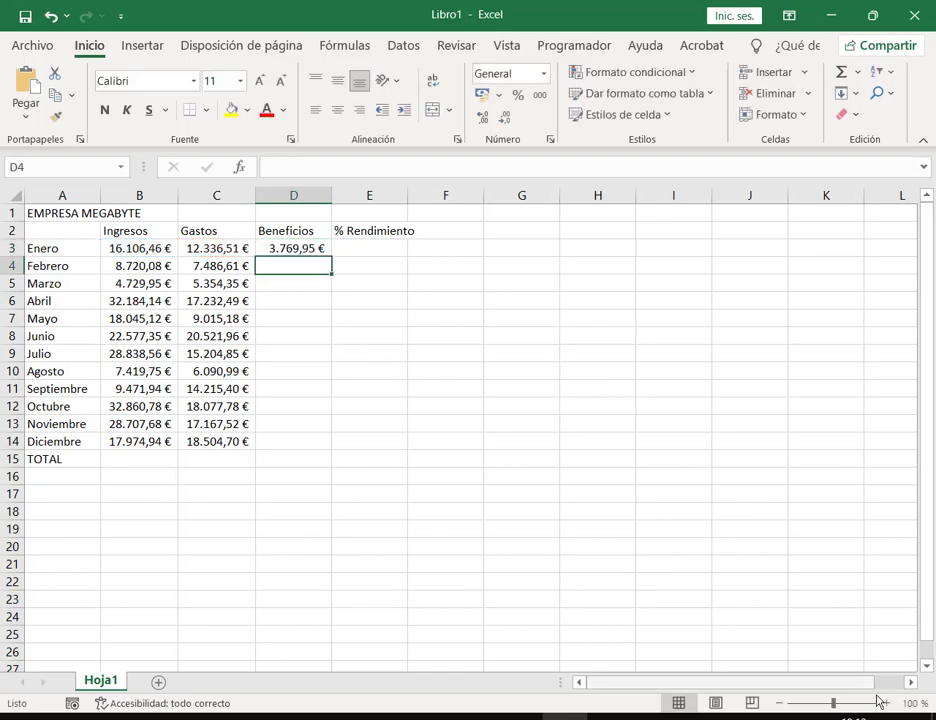
# Step: Zoom the sheet to 120% and reopen D3 to review its formula
pyautogui.click(886, 703)
pyautogui.click(886, 703)
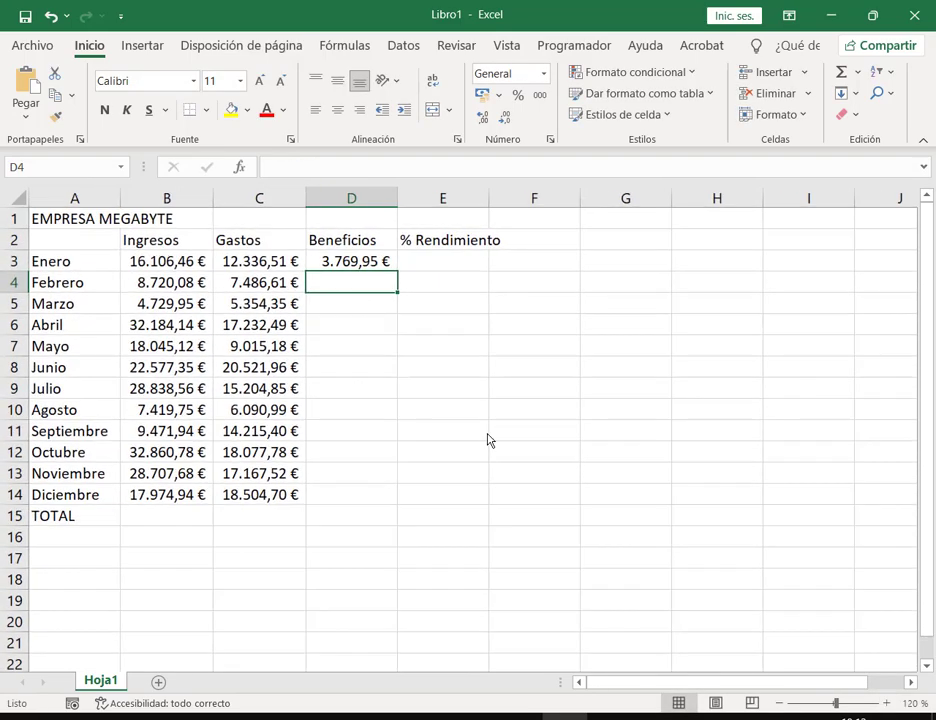
pyautogui.doubleClick(348, 265)
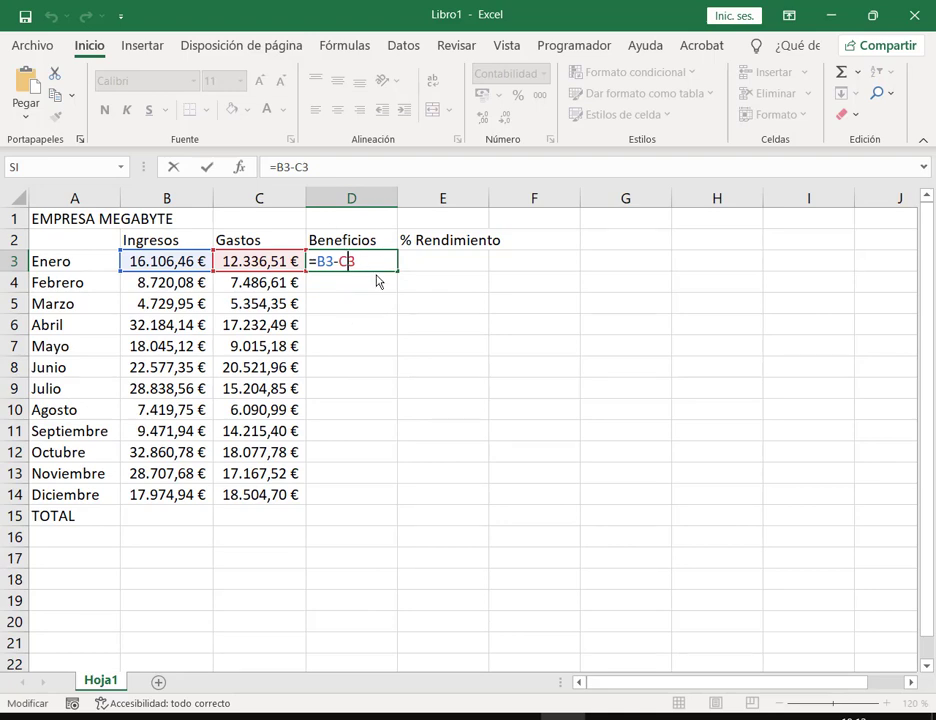
pyautogui.press('Escape')
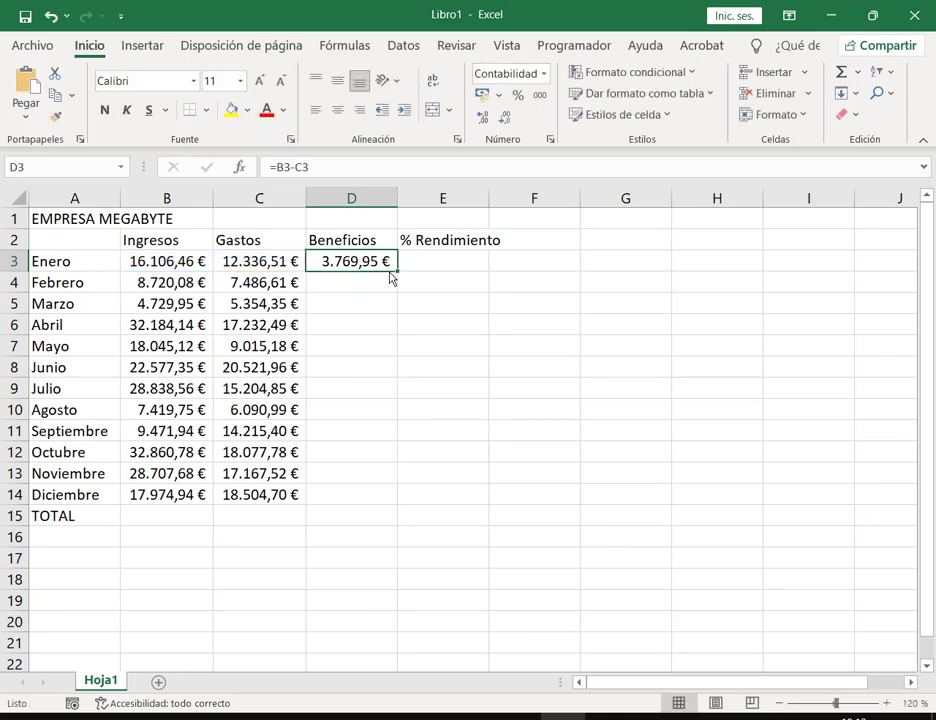
pyautogui.press('F2')
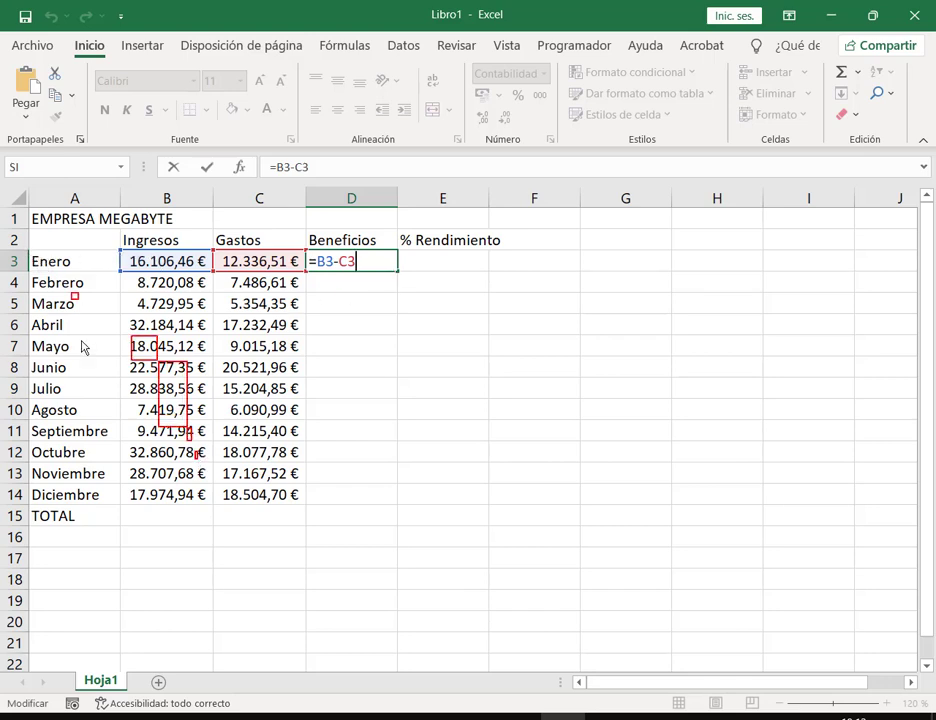
# Step: Confirm the January Beneficios formula =B3-C3 in D3
pyautogui.moveTo(32, 253); pyautogui.dragTo(215, 514)
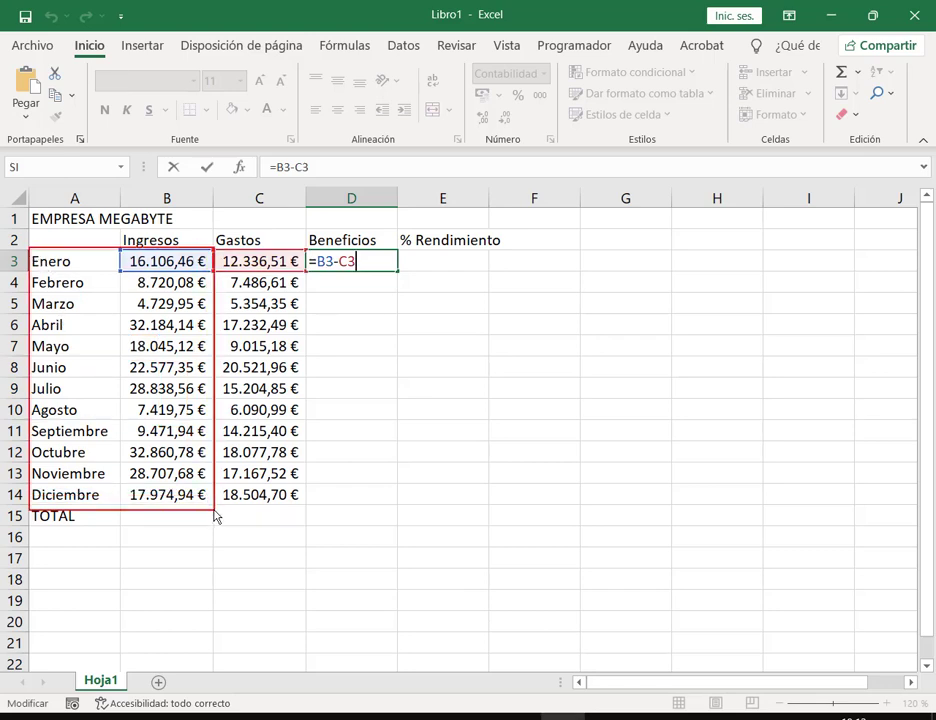
pyautogui.moveTo(215, 514); pyautogui.dragTo(310, 512)
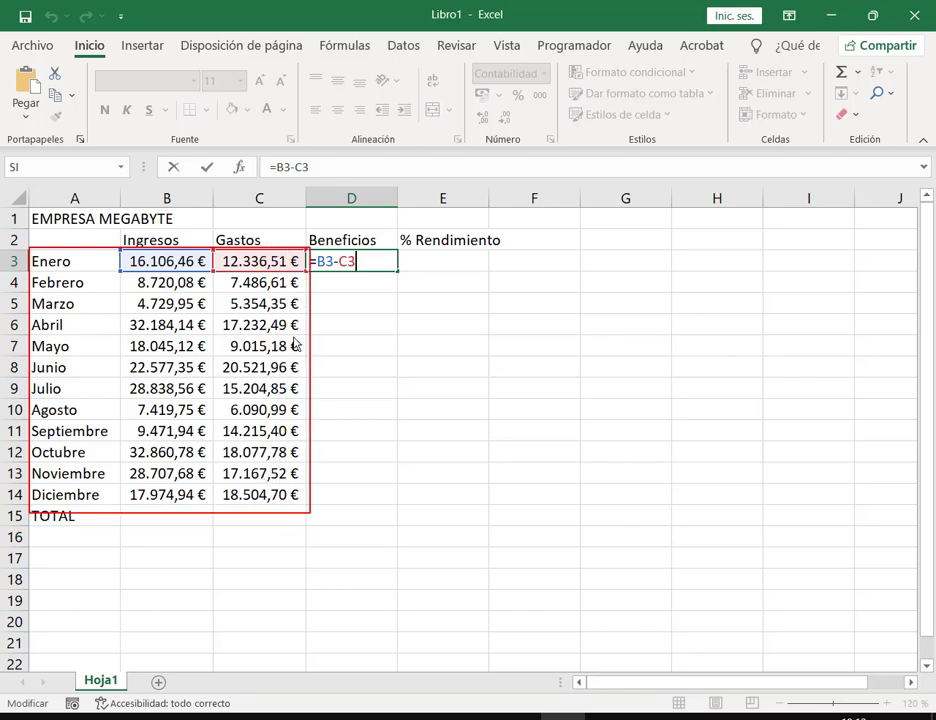
pyautogui.press('Escape')
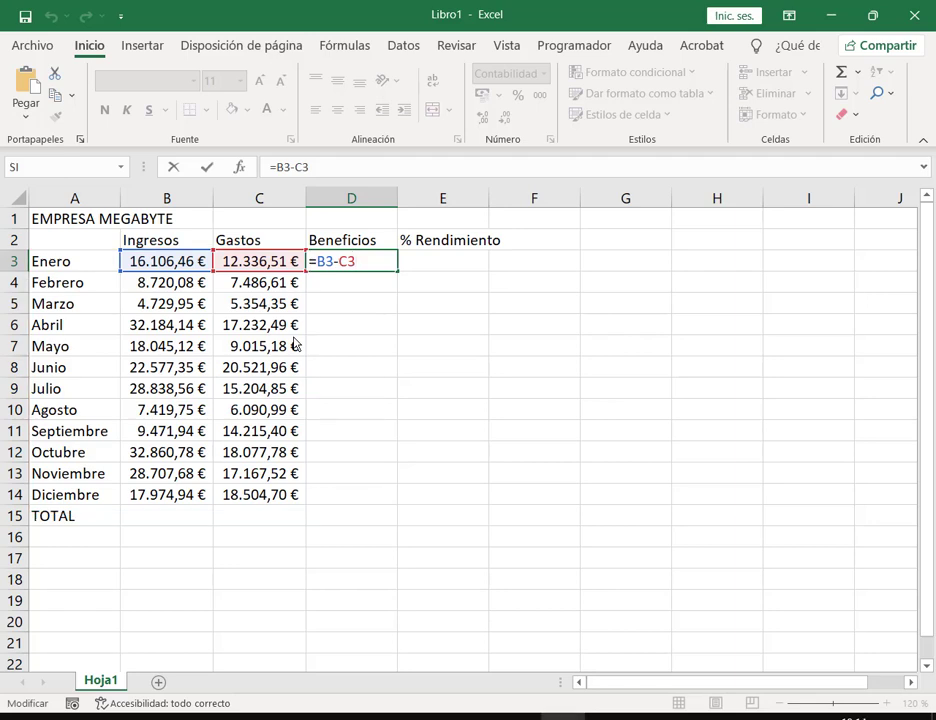
pyautogui.press('Return')
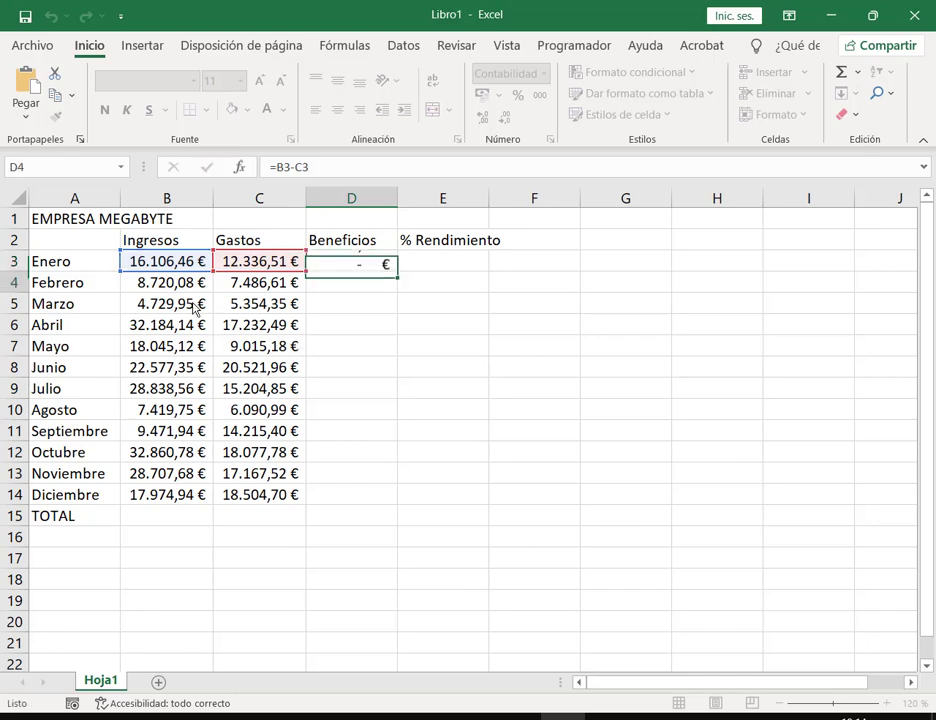
# Step: Highlight the Enero–Junio Ingresos and Gastos pairs each Beneficios subtracts
pyautogui.moveTo(159, 265); pyautogui.dragTo(240, 268)
pyautogui.moveTo(160, 283); pyautogui.dragTo(245, 284)
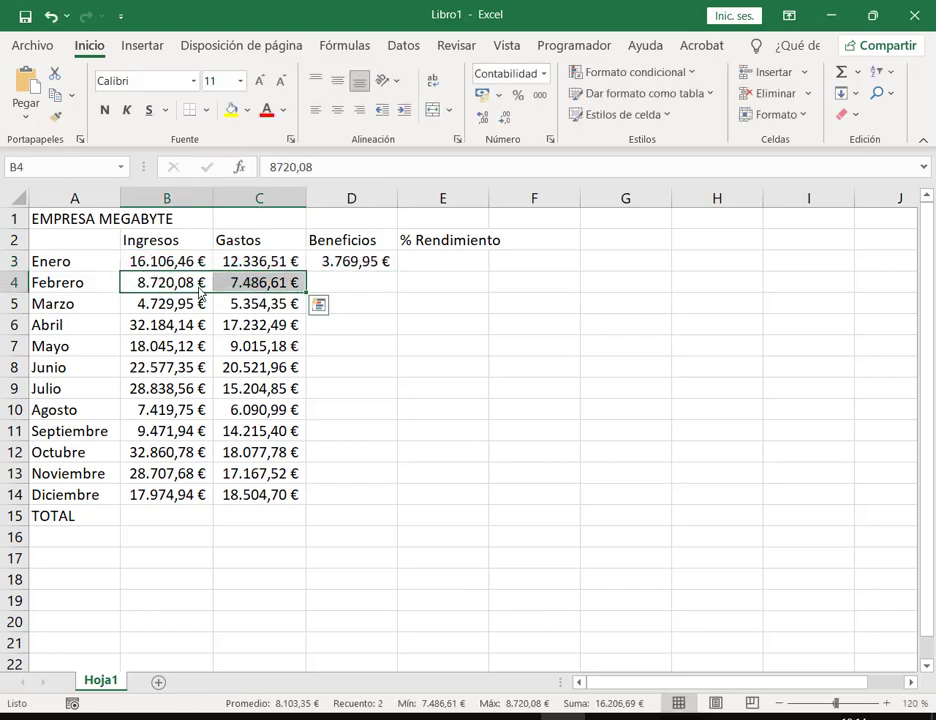
pyautogui.moveTo(160, 304); pyautogui.dragTo(245, 305)
pyautogui.click(160, 325)
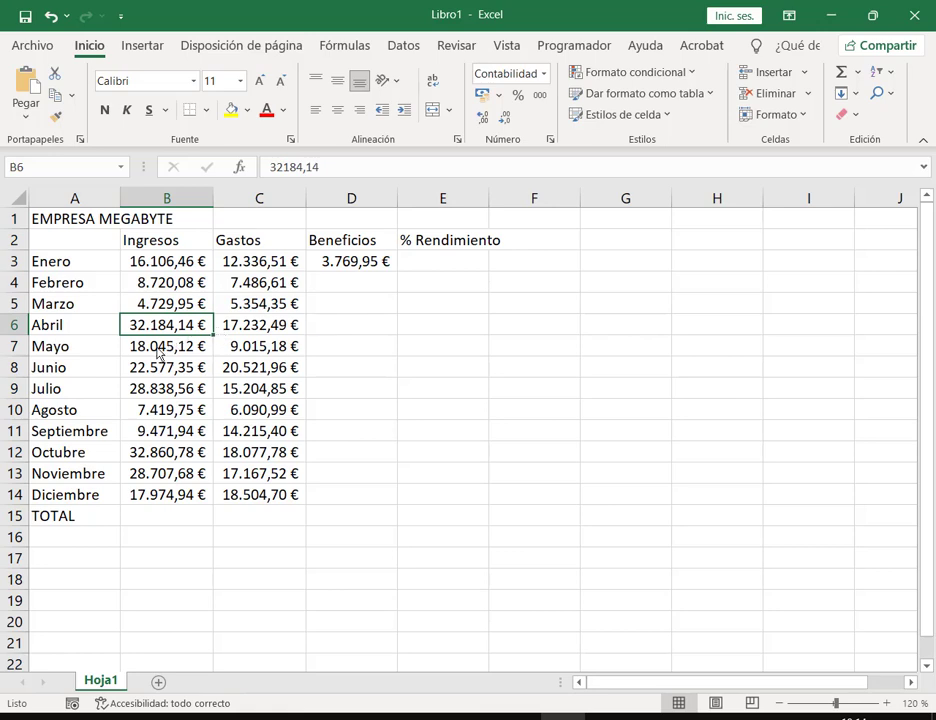
pyautogui.moveTo(160, 346); pyautogui.dragTo(250, 350)
pyautogui.click(258, 370)
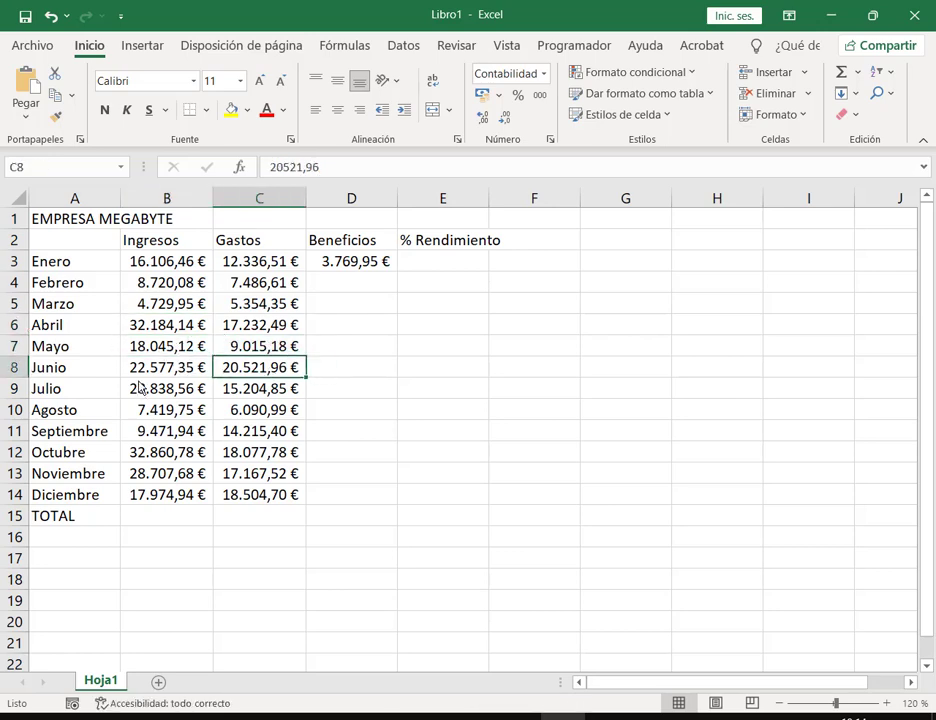
# Step: Fill =B3-C3 down all months, check March's -624,40 €, and restore down the window
pyautogui.click(384, 267)
pyautogui.doubleClick(398, 278)
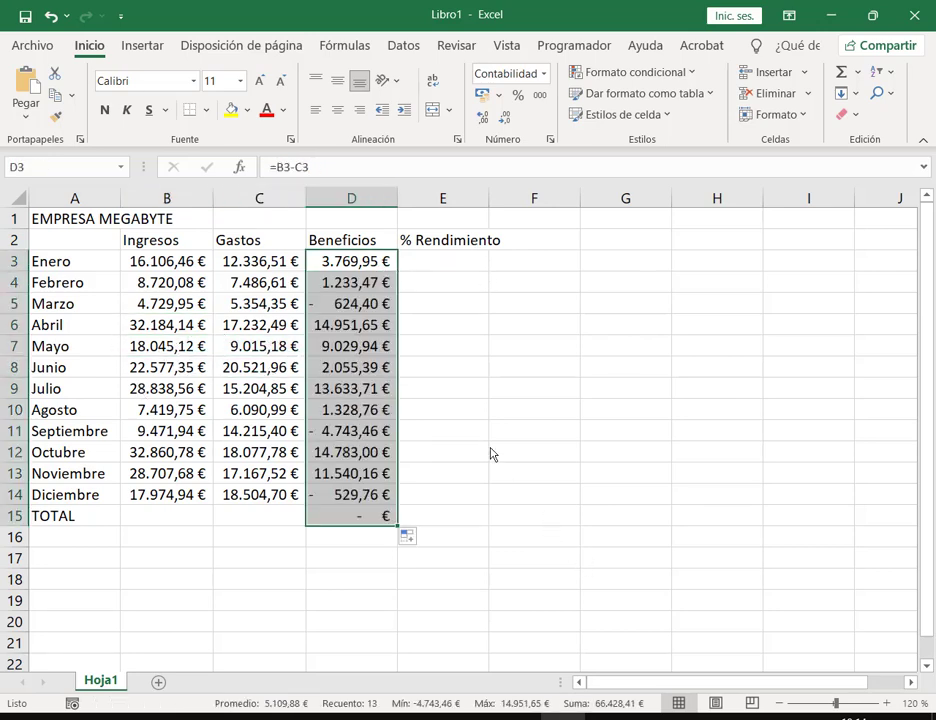
pyautogui.click(520, 430)
pyautogui.click(382, 306)
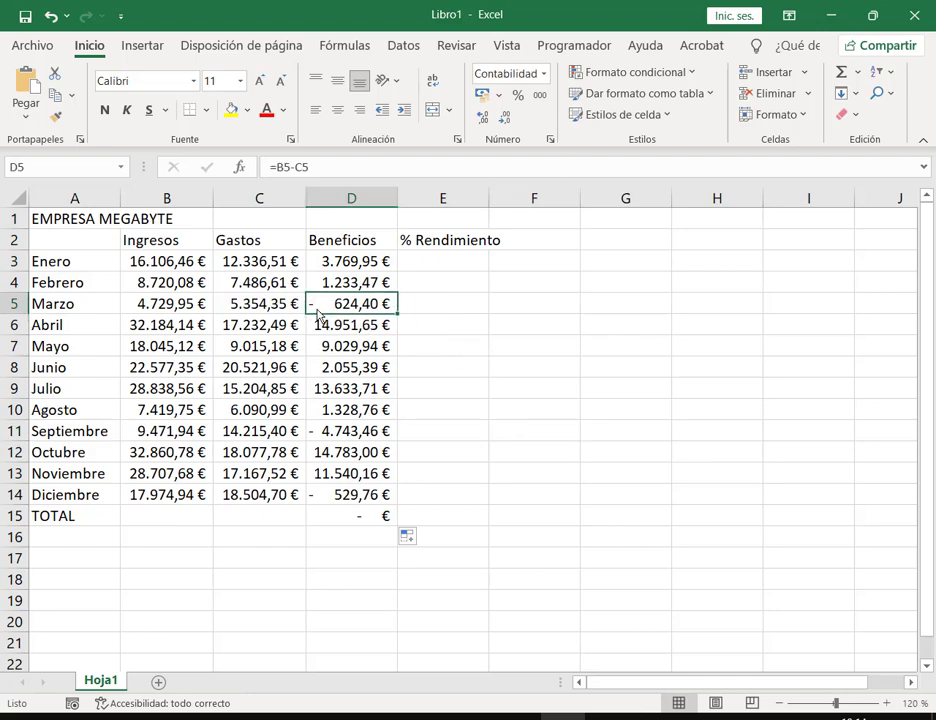
pyautogui.click(180, 306)
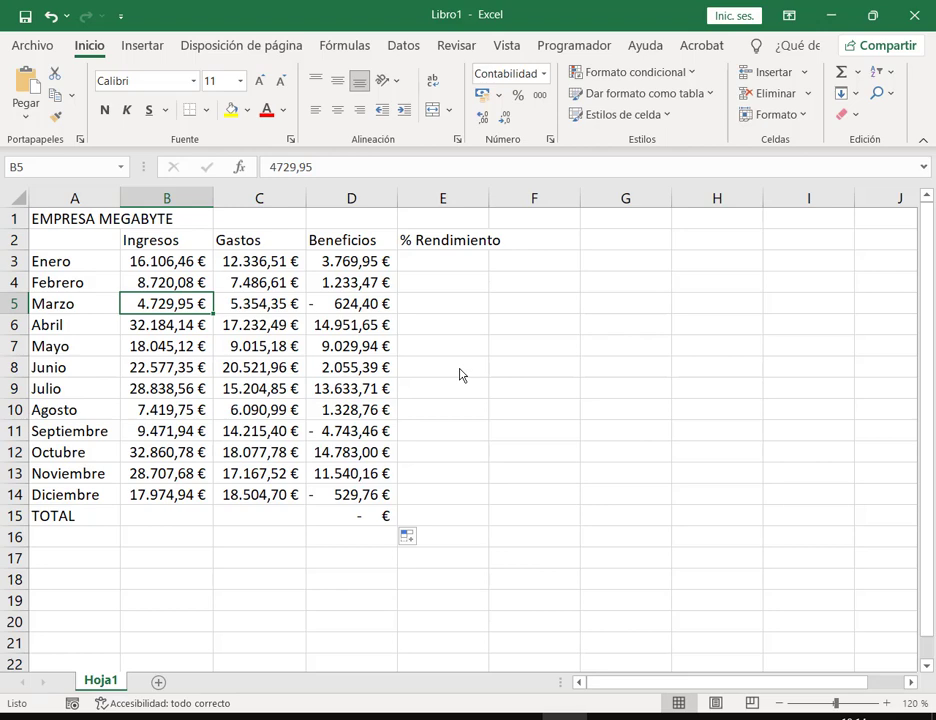
pyautogui.click(873, 16)
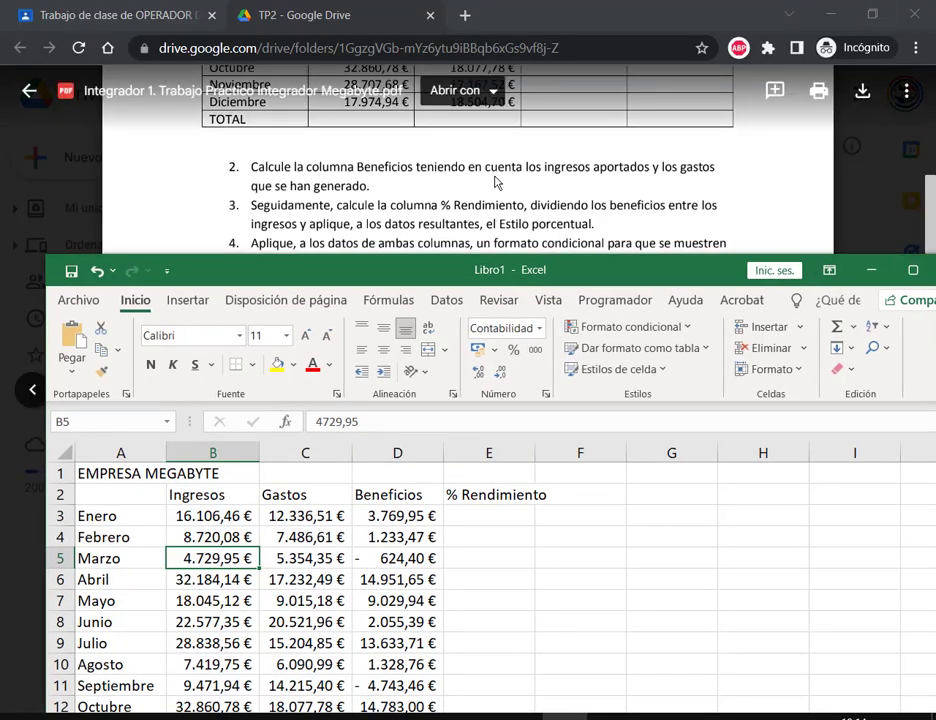
# Step: Autofit column E to the % Rendimiento header and maximize the Excel window again
pyautogui.click(510, 516)
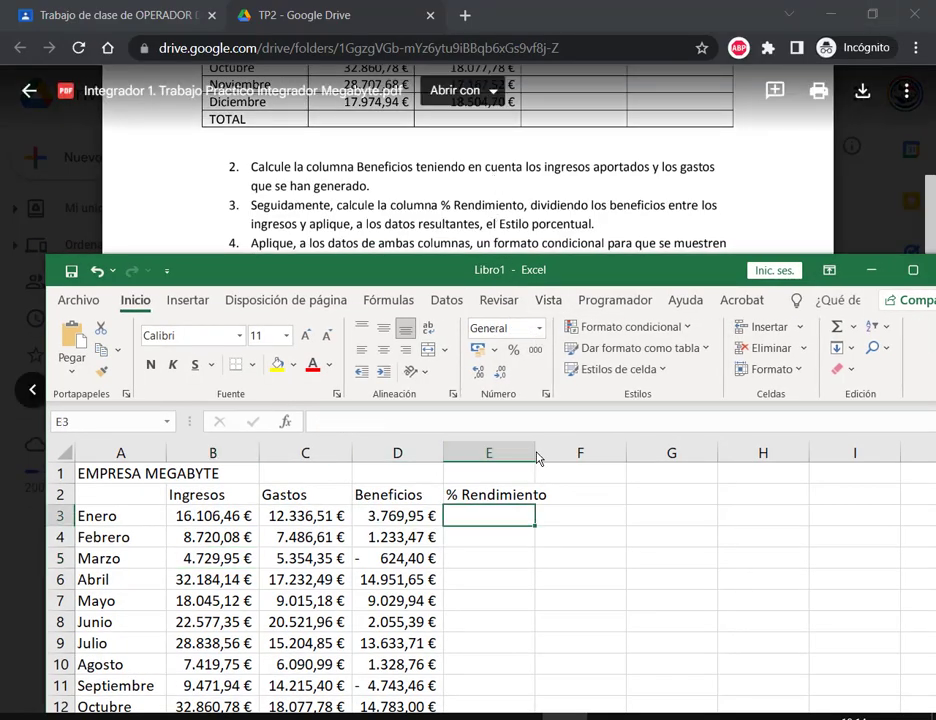
pyautogui.doubleClick(536, 453)
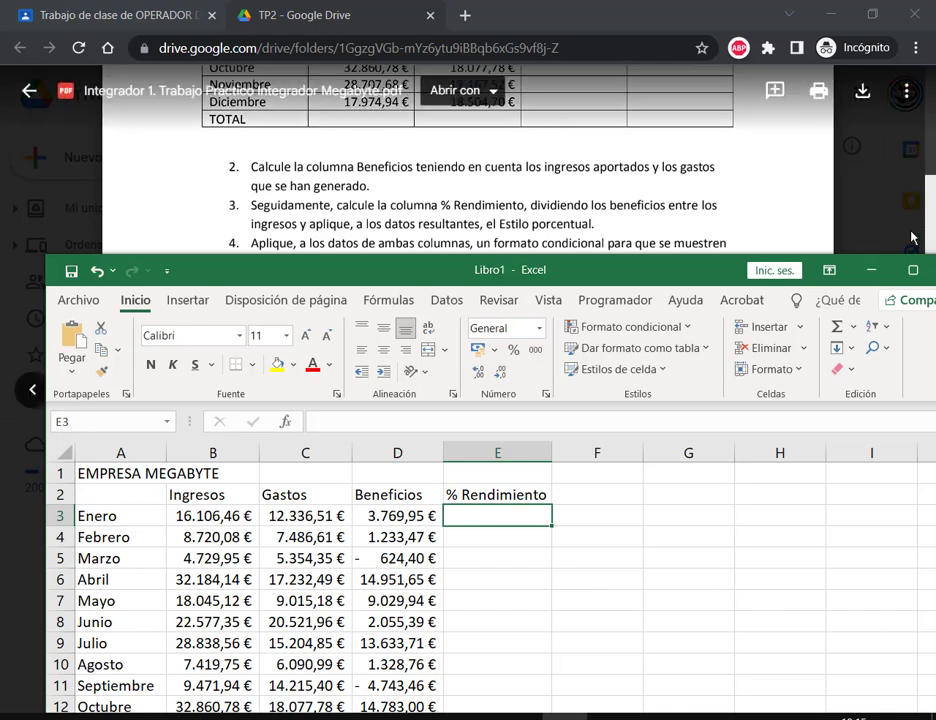
pyautogui.click(913, 270)
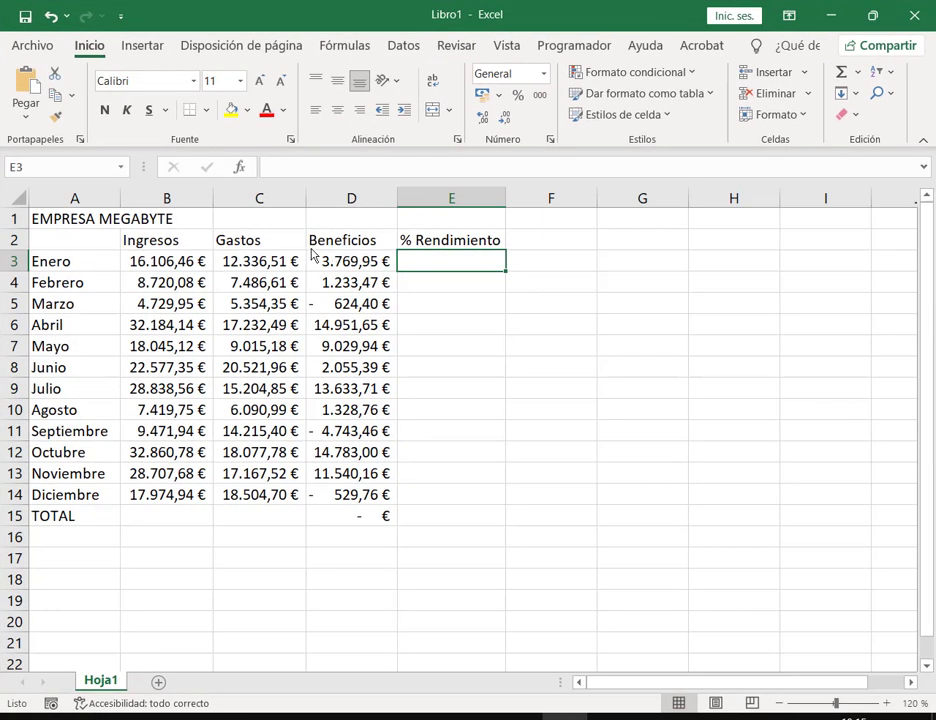
# Step: Enter the formula =D3/B3 in E3 for Enero's % Rendimiento
pyautogui.moveTo(331, 252); pyautogui.dragTo(388, 270)
pyautogui.moveTo(126, 252)
pyautogui.mouseDown()
pyautogui.moveTo(138, 267)
pyautogui.moveTo(209, 272)
pyautogui.mouseUp()
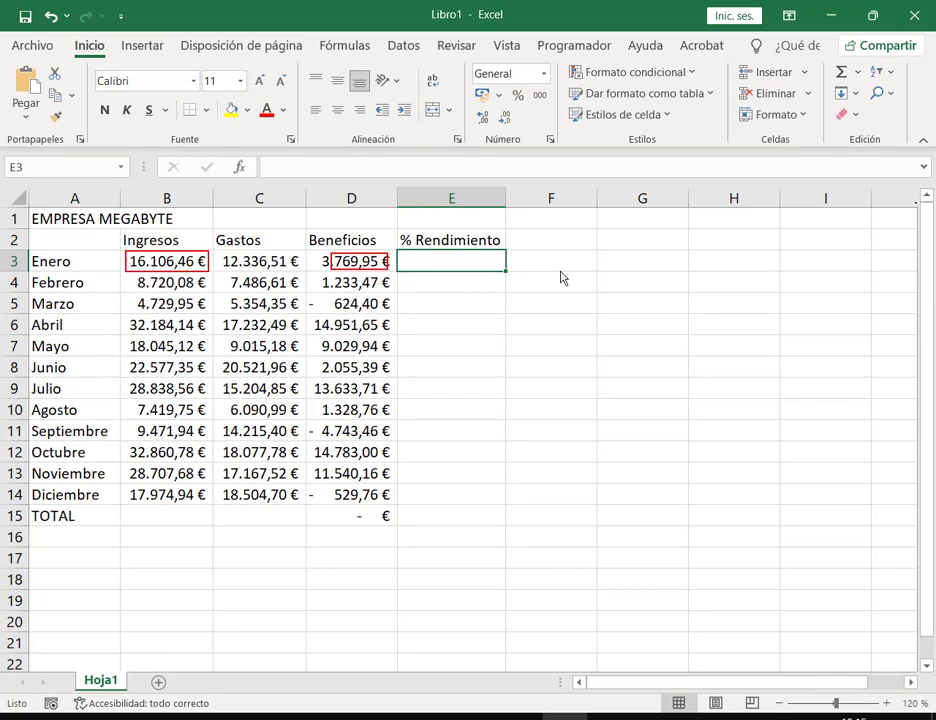
pyautogui.press('Escape')
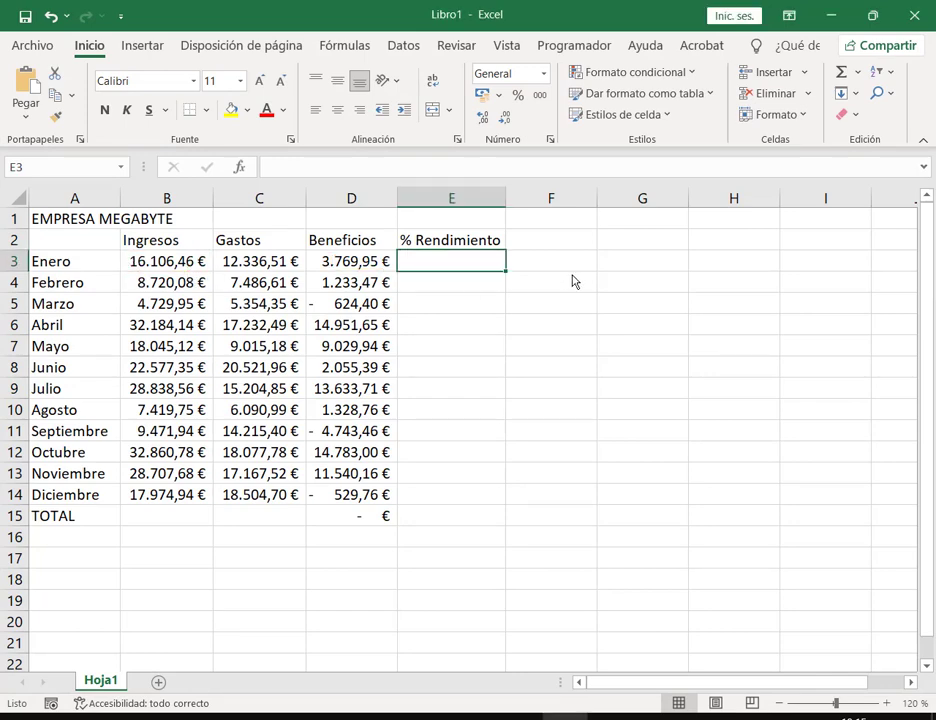
pyautogui.write('=')
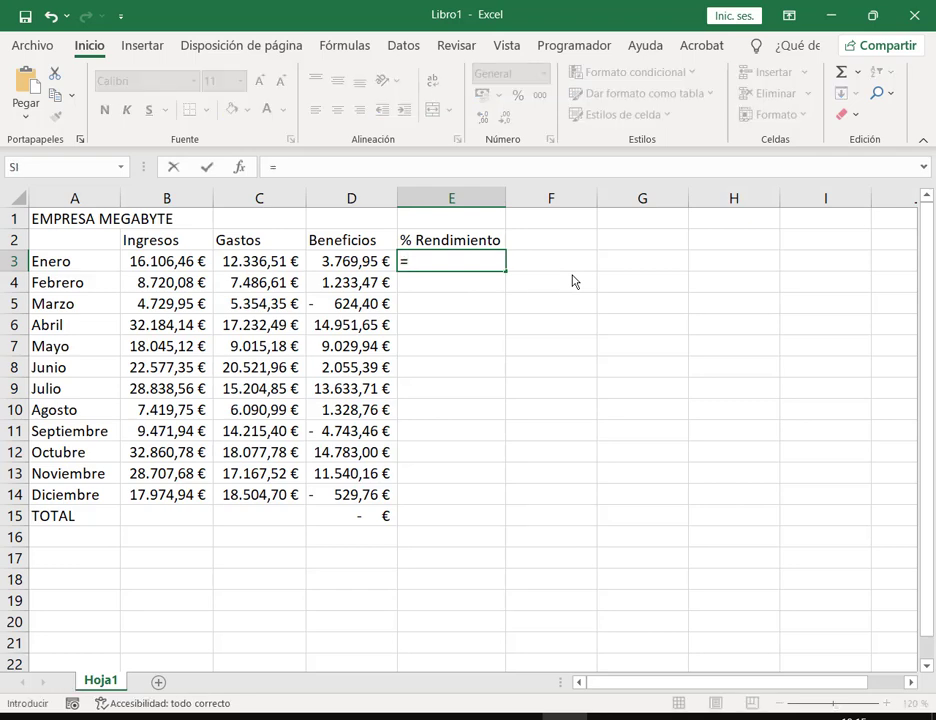
pyautogui.click(372, 266)
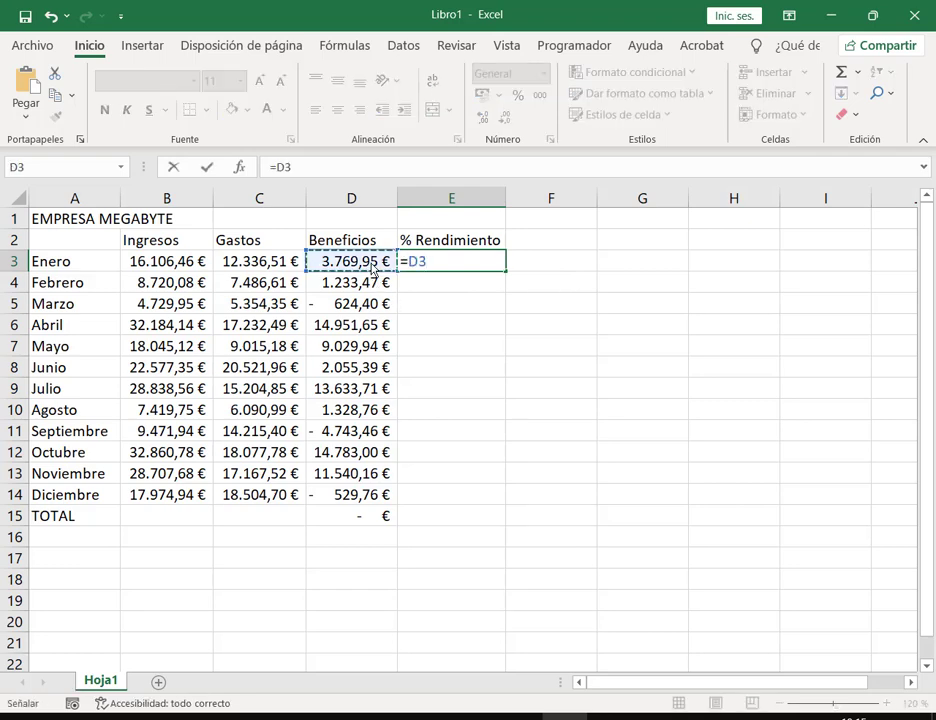
pyautogui.write('/')
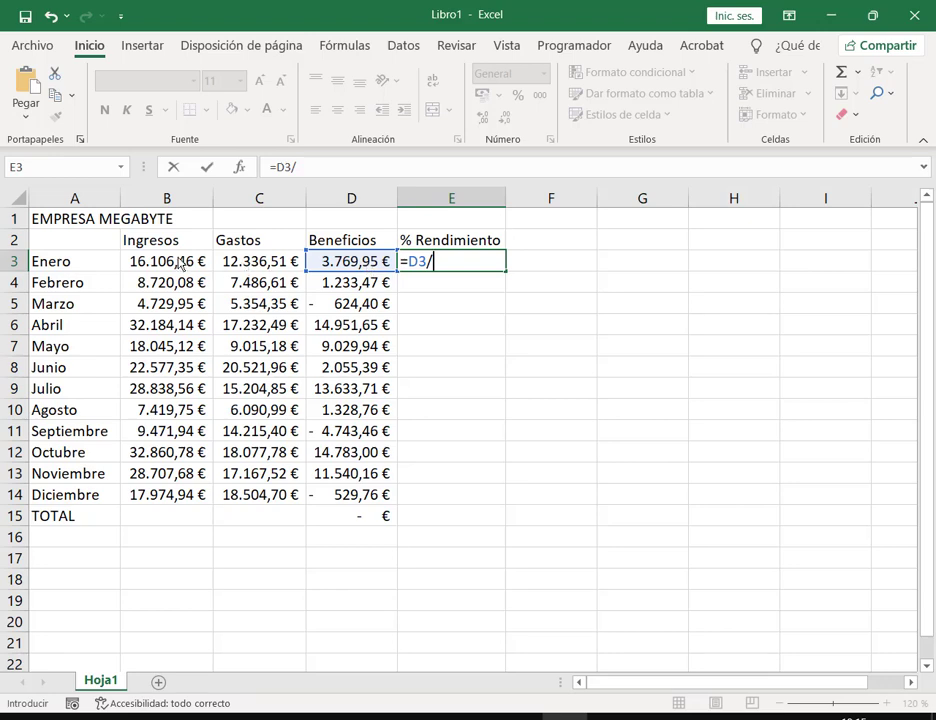
pyautogui.click(192, 261)
pyautogui.press('Return')
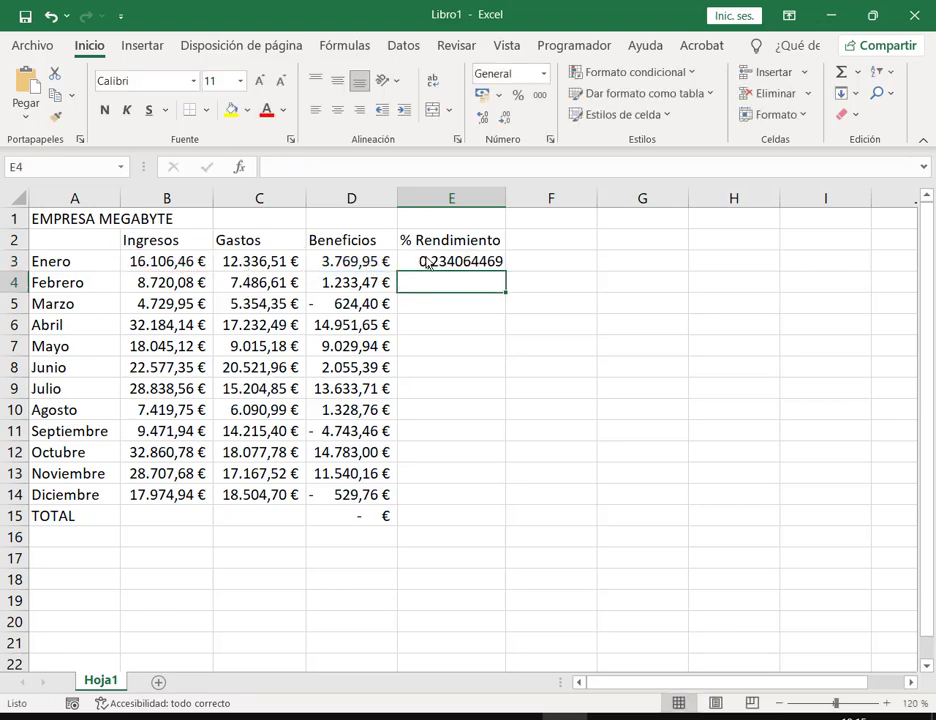
# Step: Review E3's formula, then fill it down through E14 for Diciembre
pyautogui.click(427, 262)
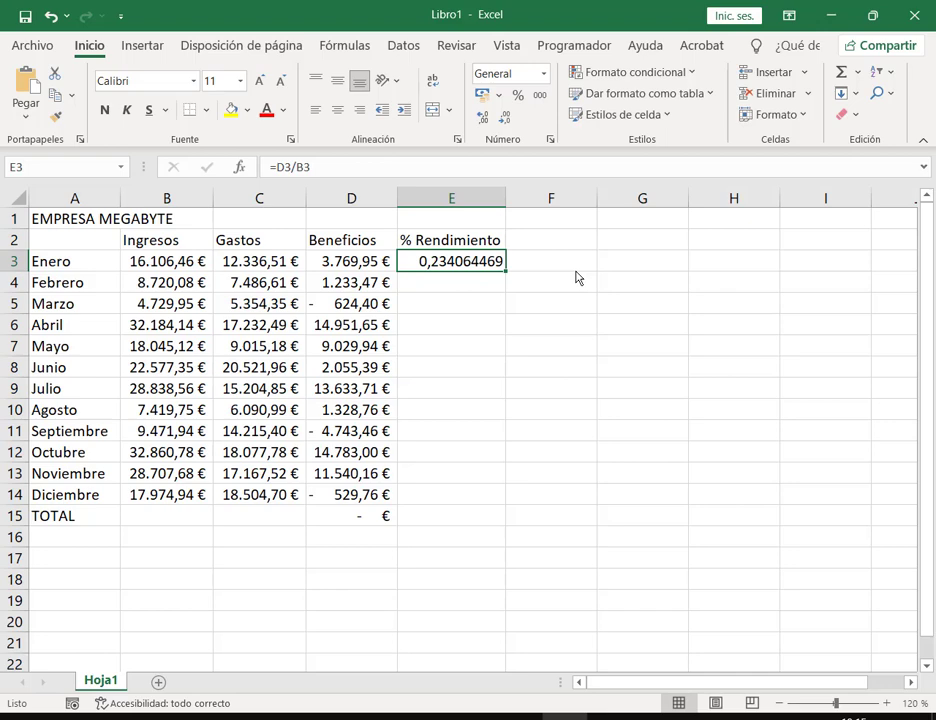
pyautogui.press('F2')
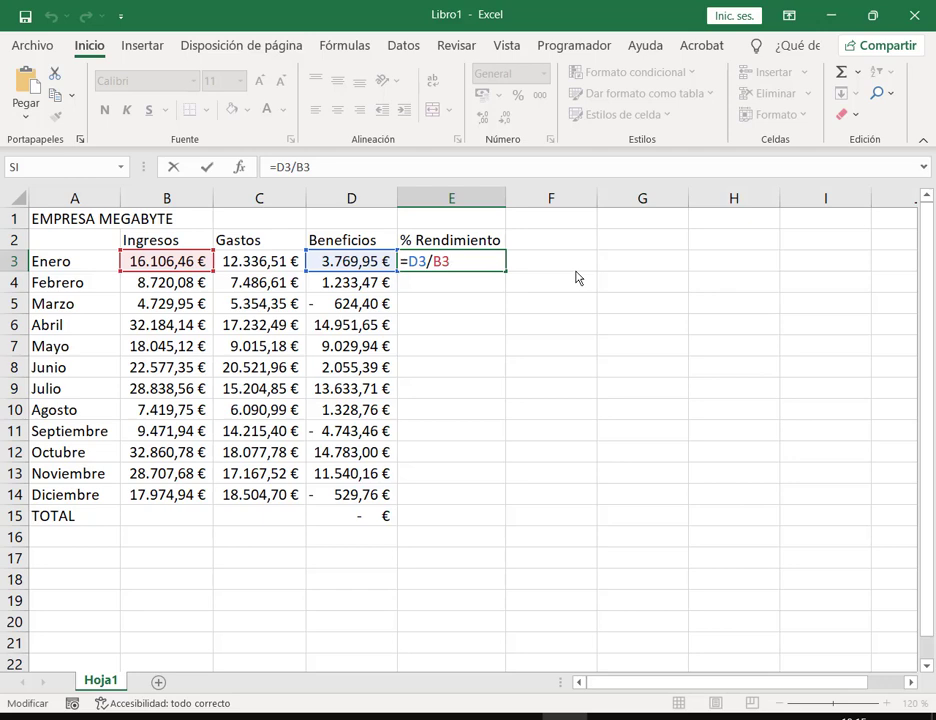
pyautogui.press('Return')
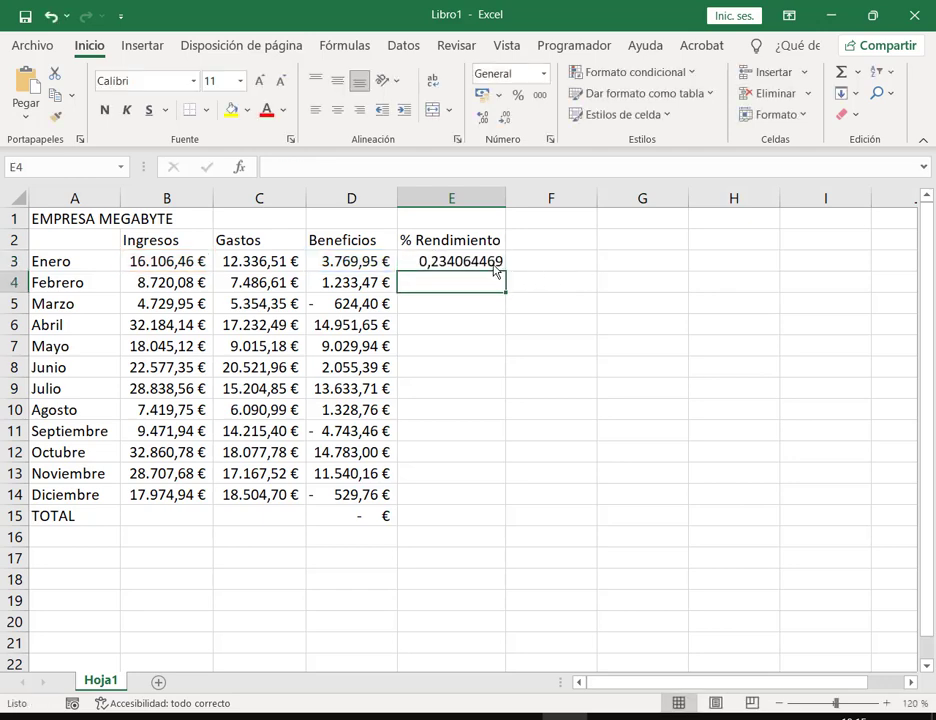
pyautogui.click(498, 265)
pyautogui.moveTo(506, 272); pyautogui.dragTo(472, 500)
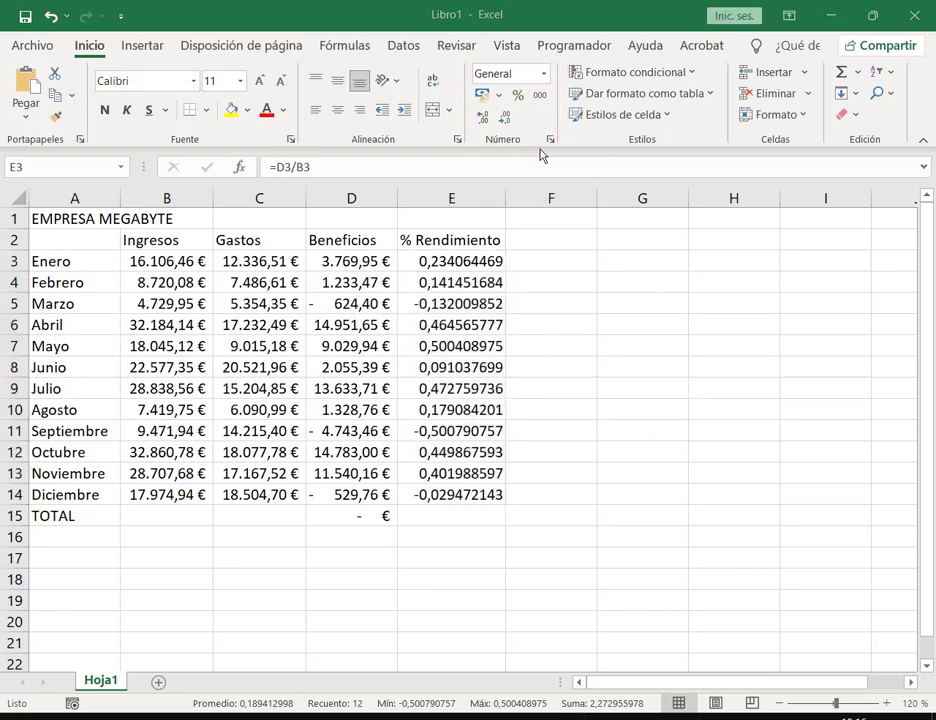
# Step: Format E3:E14 as percentages and spot-check the Enero, Mayo and Septiembre formulas
pyautogui.click(518, 95)
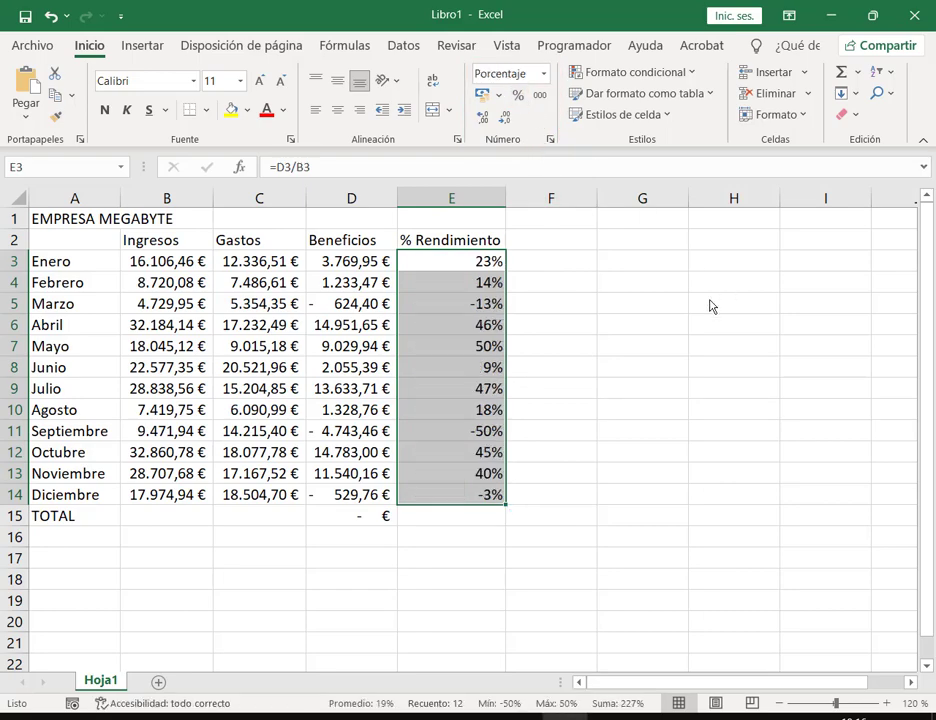
pyautogui.click(522, 264)
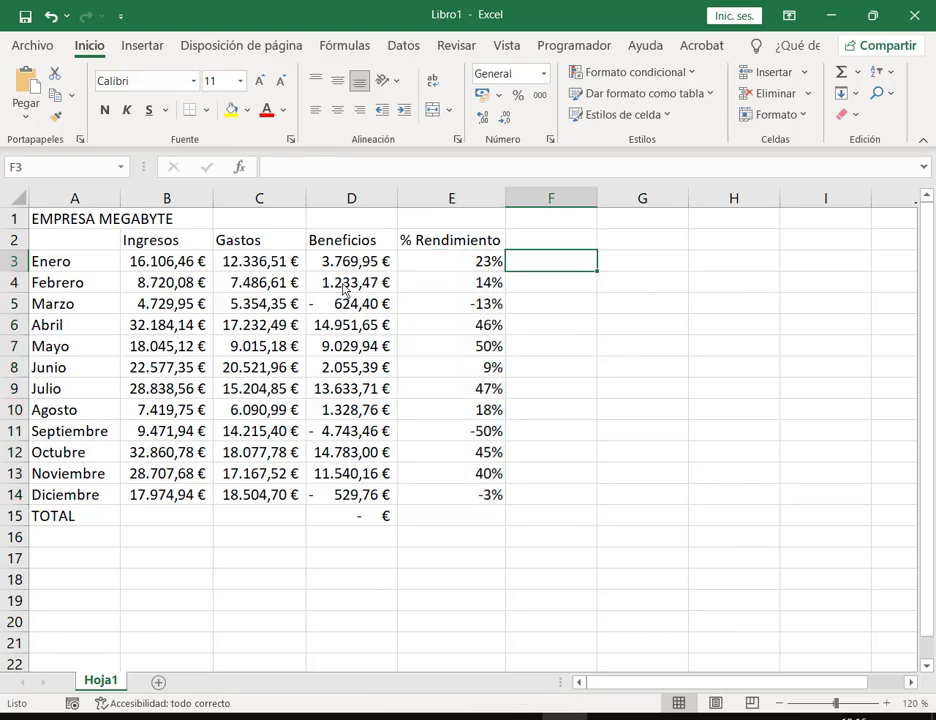
pyautogui.click(165, 262)
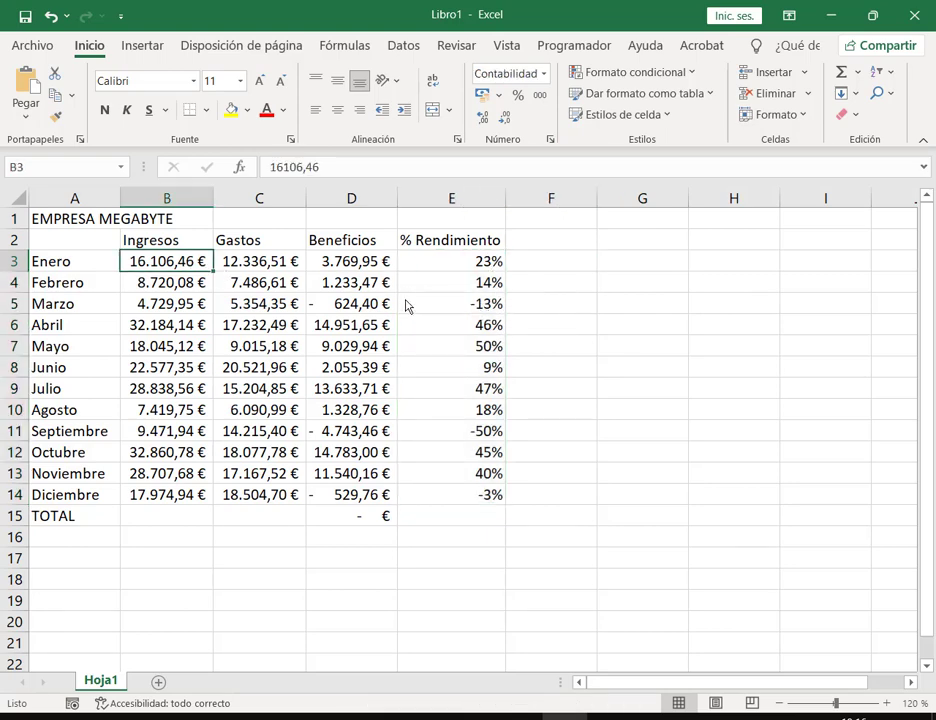
pyautogui.click(362, 262)
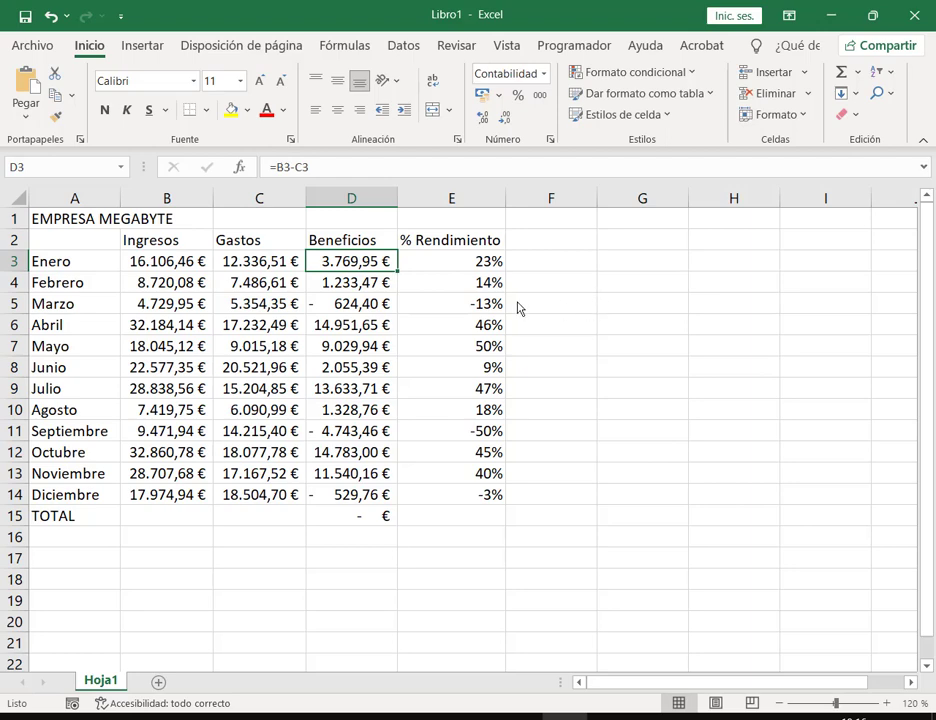
pyautogui.click(486, 266)
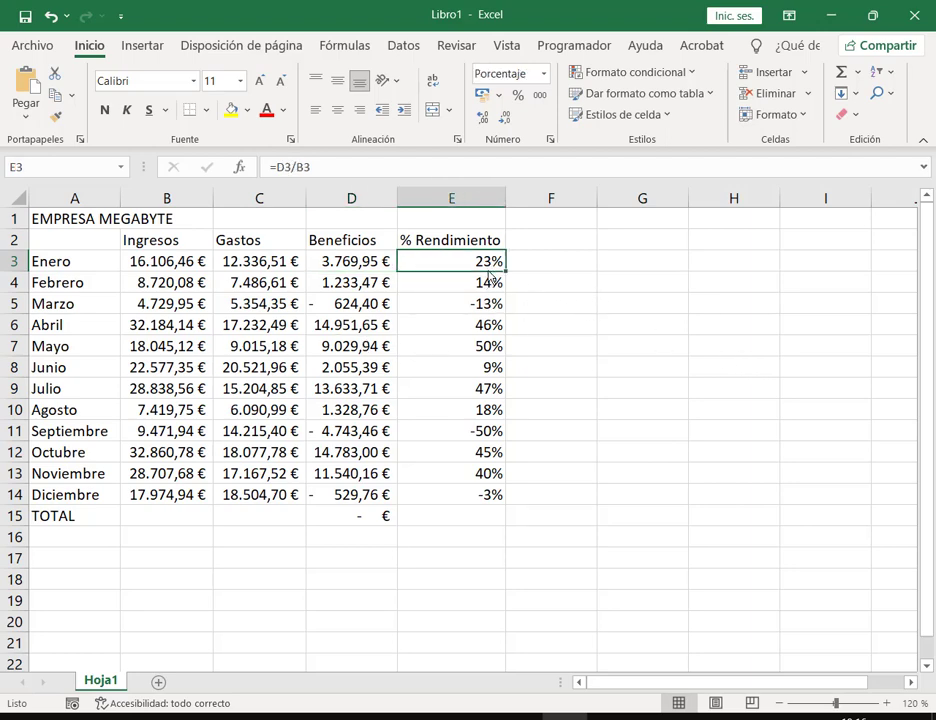
pyautogui.click(486, 352)
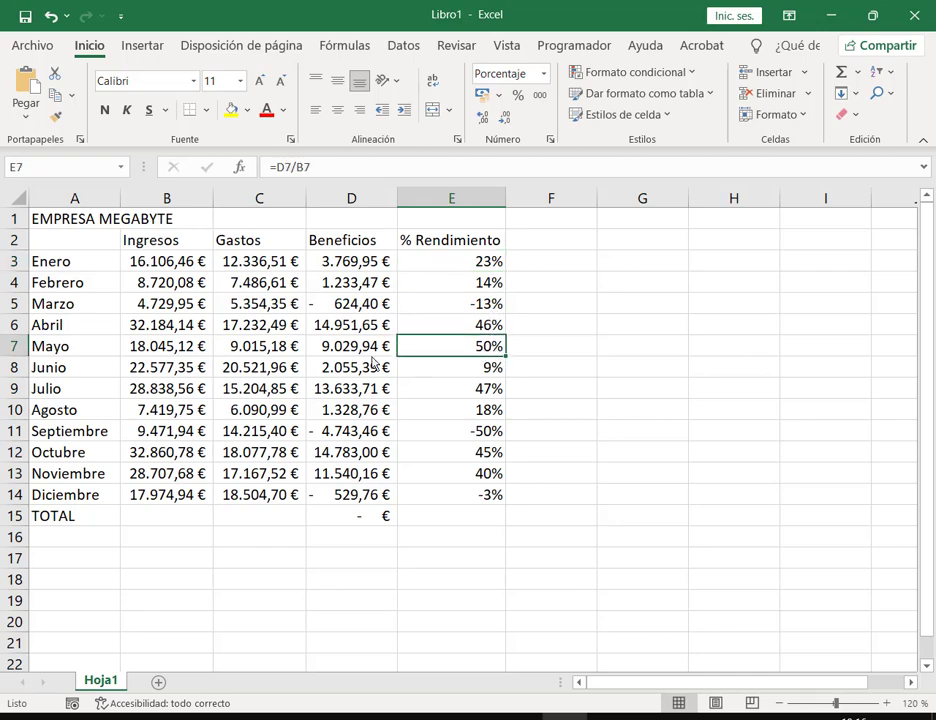
pyautogui.click(170, 350)
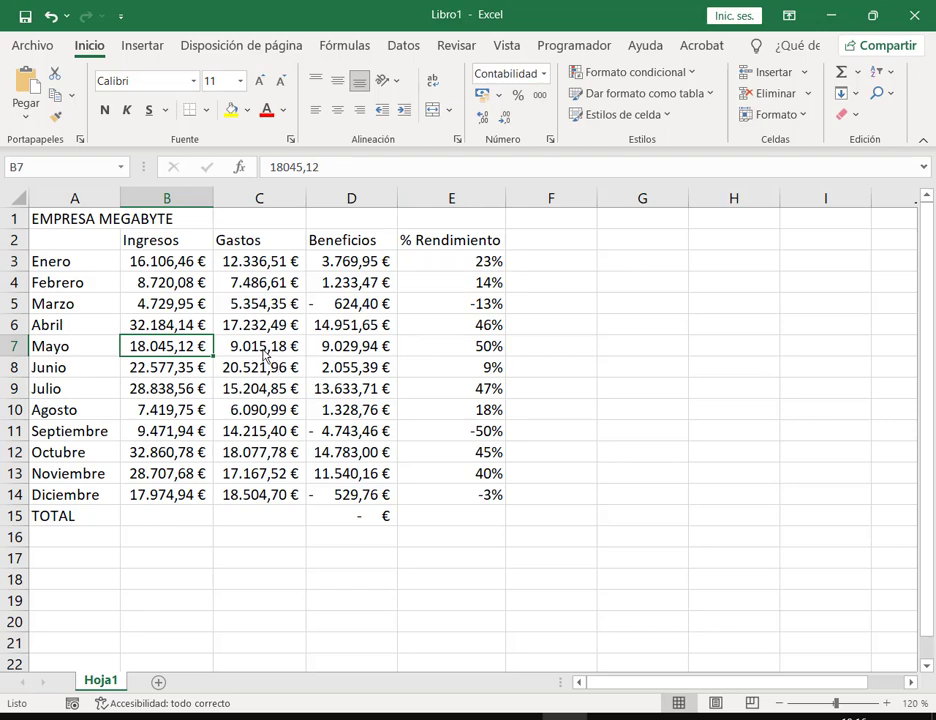
pyautogui.click(480, 348)
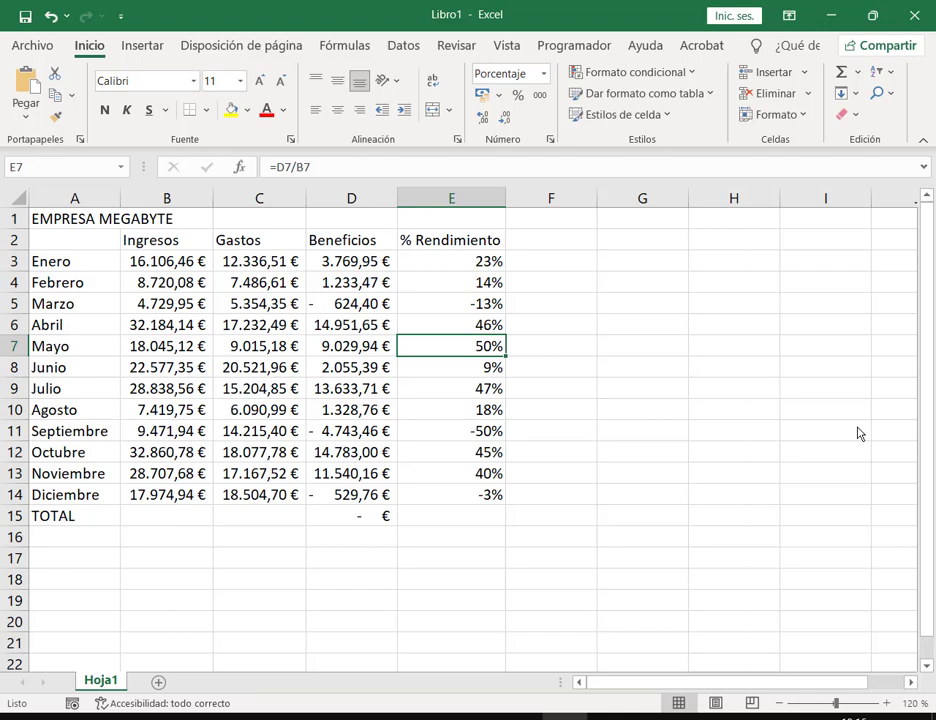
pyautogui.click(490, 438)
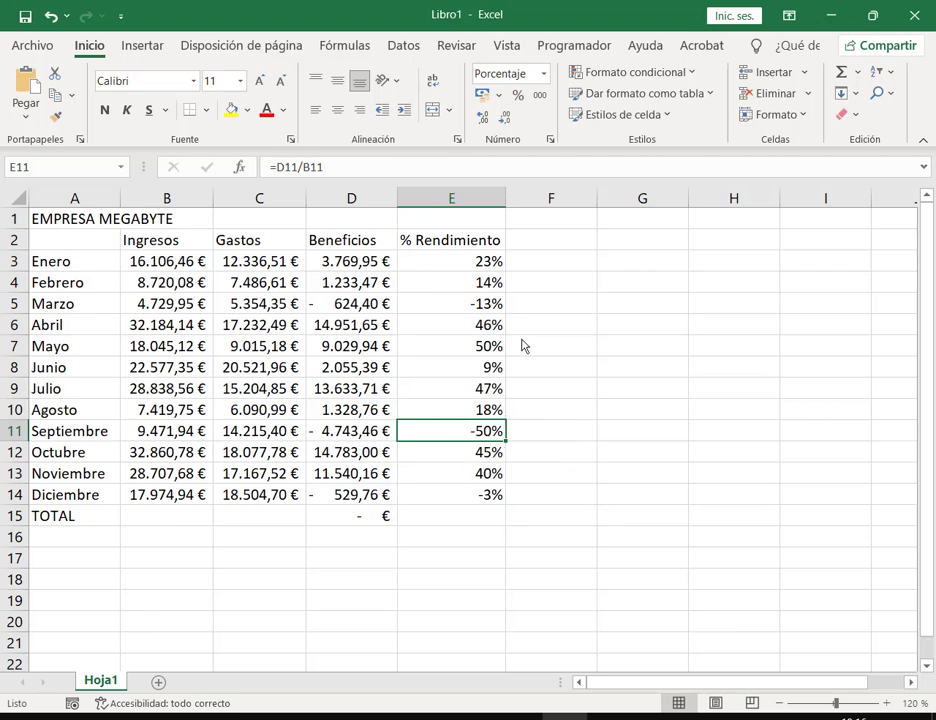
# Step: Delete the leftover formula from the TOTAL Beneficios cell D15
pyautogui.click(648, 377)
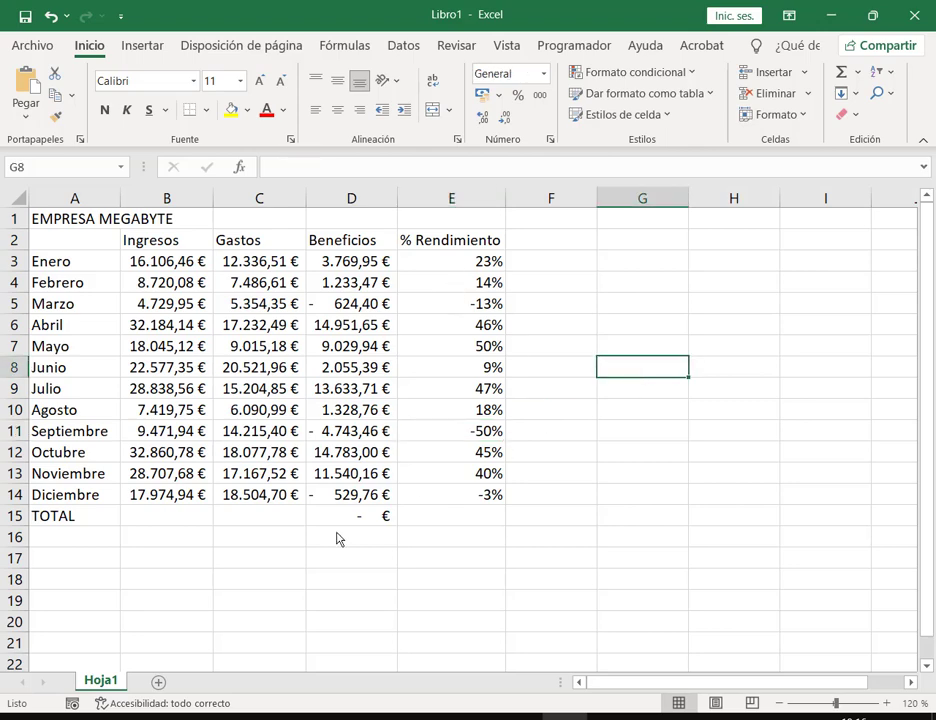
pyautogui.click(381, 521)
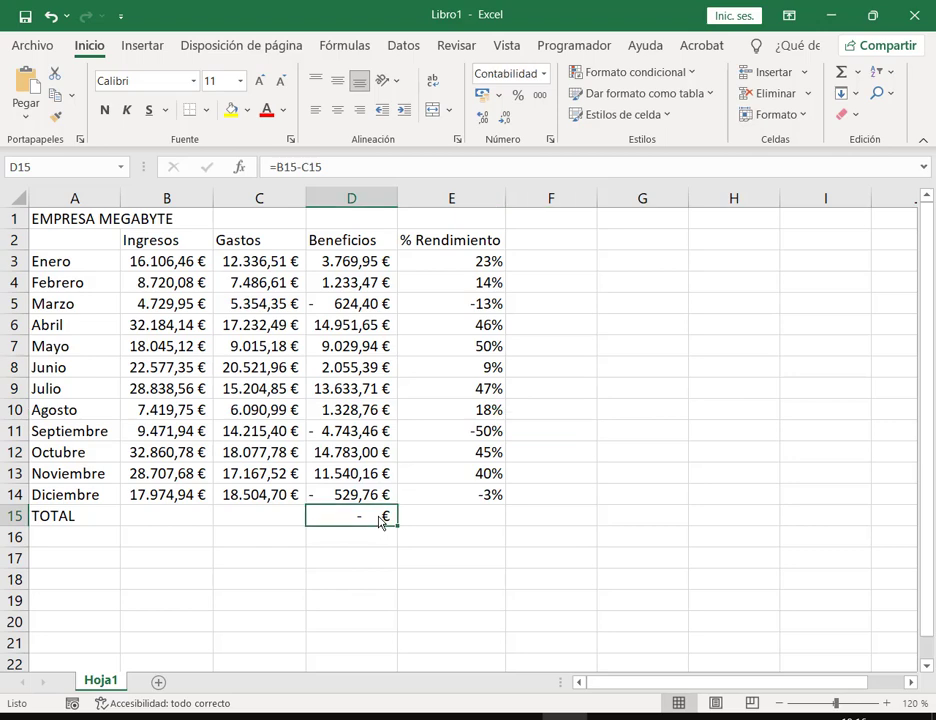
pyautogui.press('Delete')
pyautogui.click(556, 243)
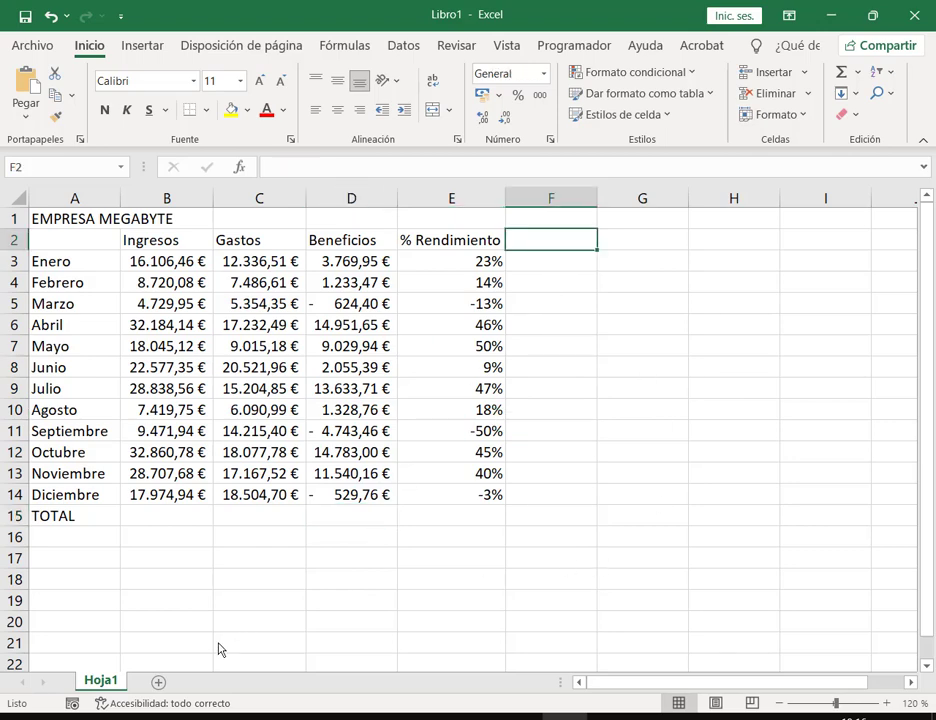
# Step: Shrink Excel to read the PDF's red-bold negatives instruction, then maximize it again
pyautogui.click(884, 14)
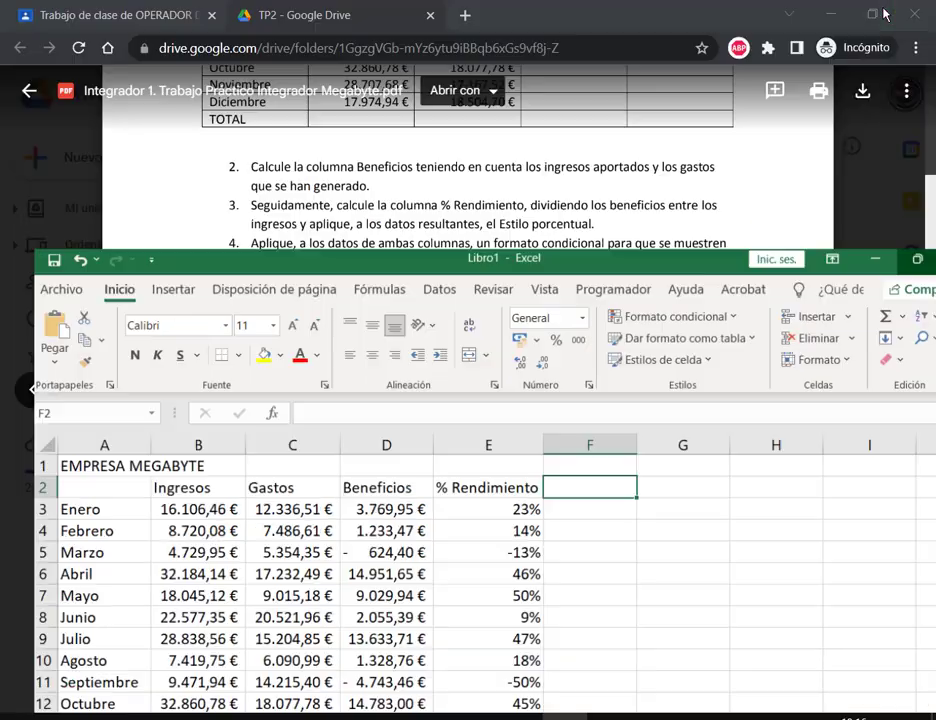
pyautogui.moveTo(496, 266); pyautogui.dragTo(480, 352)
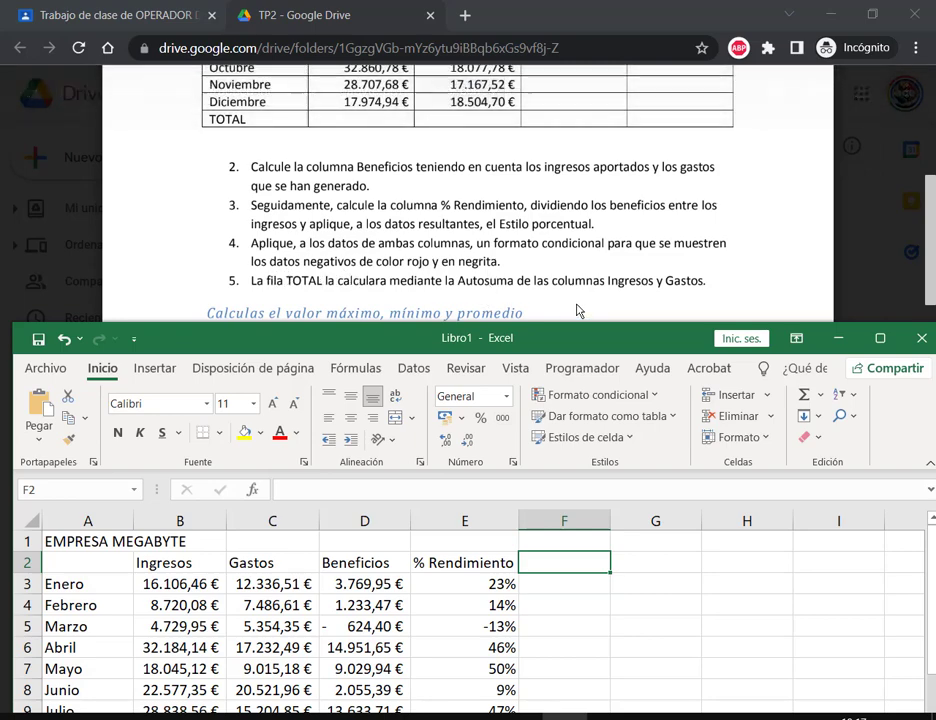
pyautogui.click(879, 338)
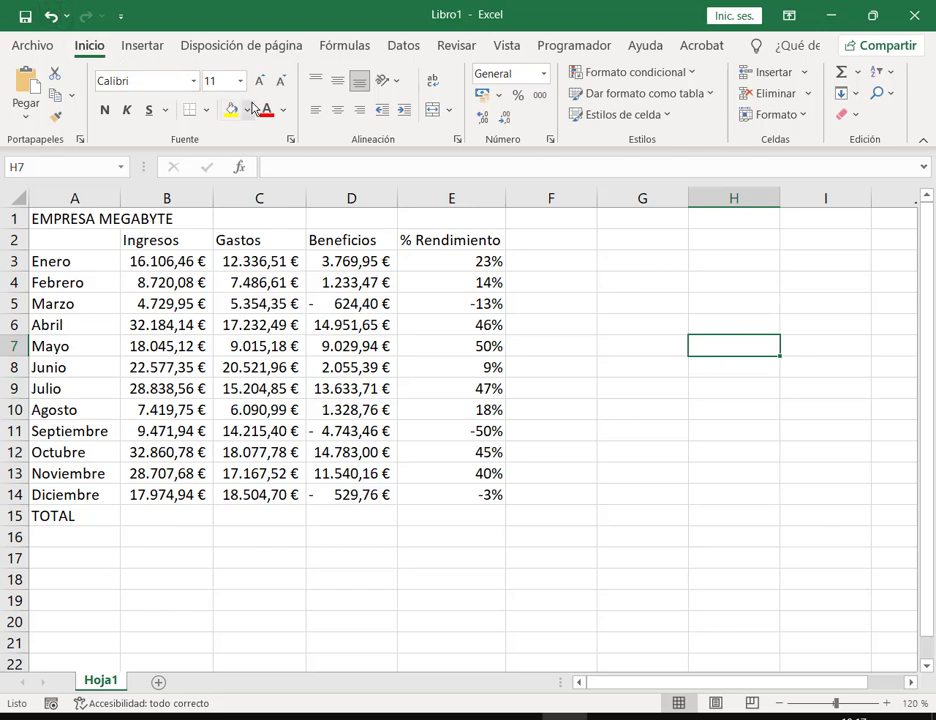
# Step: Try an orange font colour on E3, then undo it
pyautogui.click(490, 266)
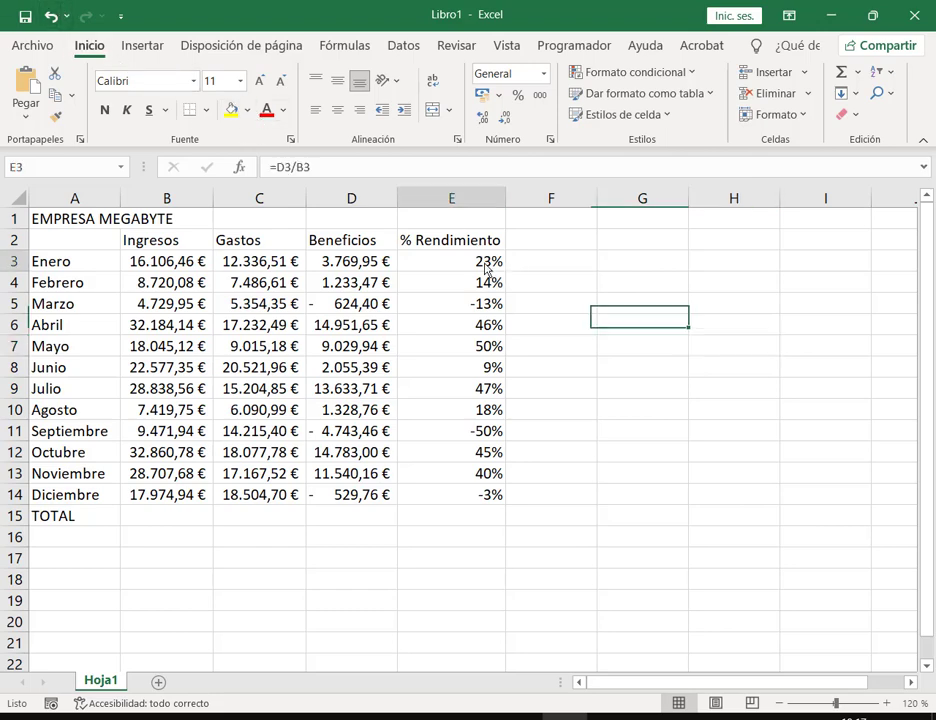
pyautogui.click(283, 110)
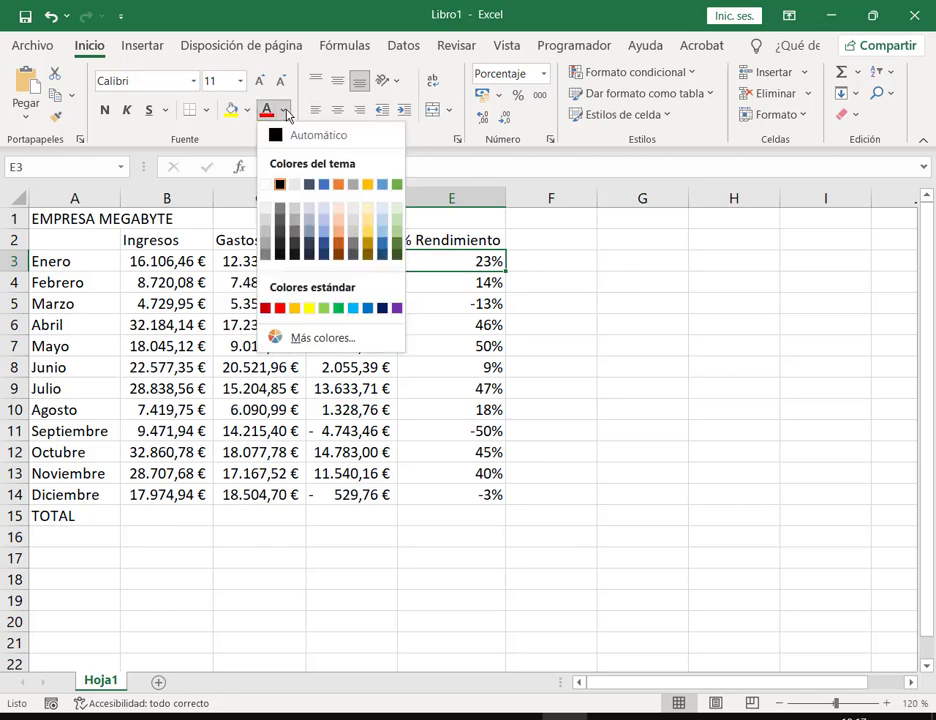
pyautogui.click(339, 184)
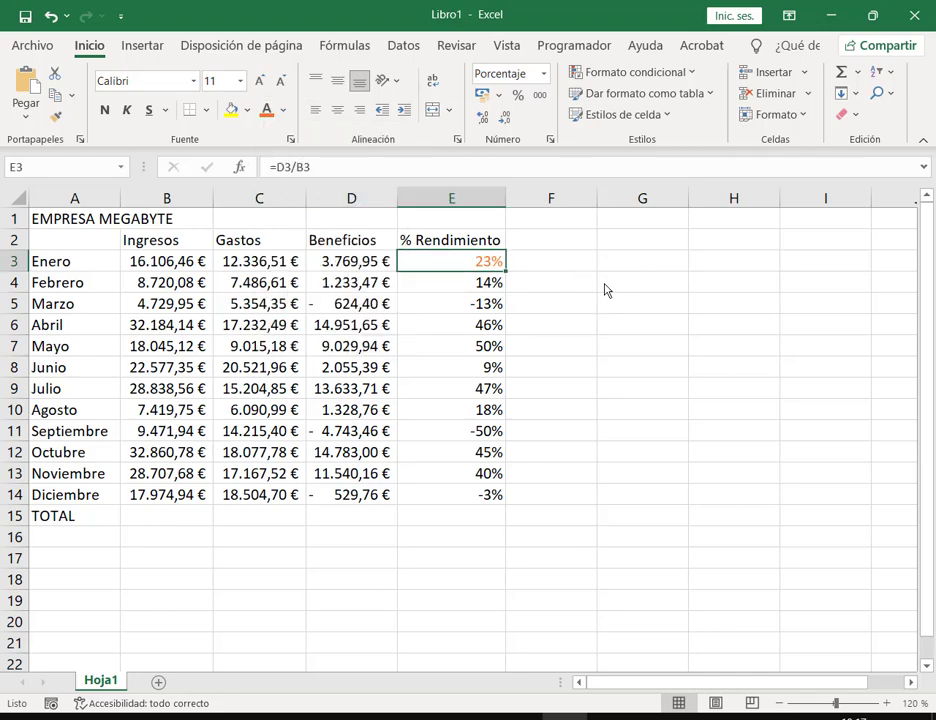
pyautogui.click(605, 286)
pyautogui.click(50, 15)
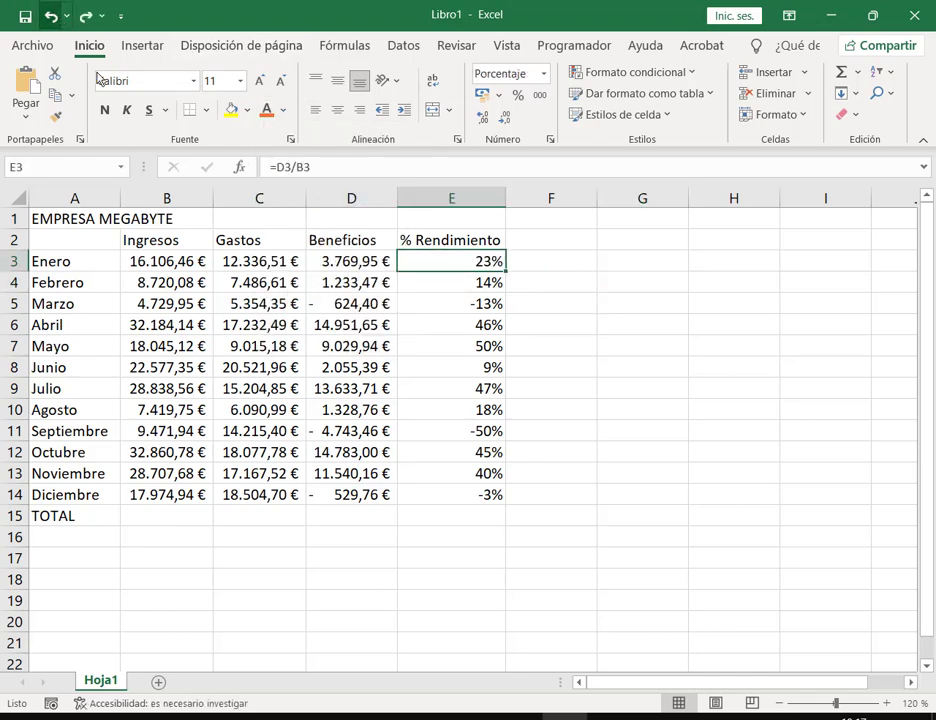
# Step: Make cells D5, D11, D14, E5, E11 and E14 red and bold
pyautogui.click(362, 305)
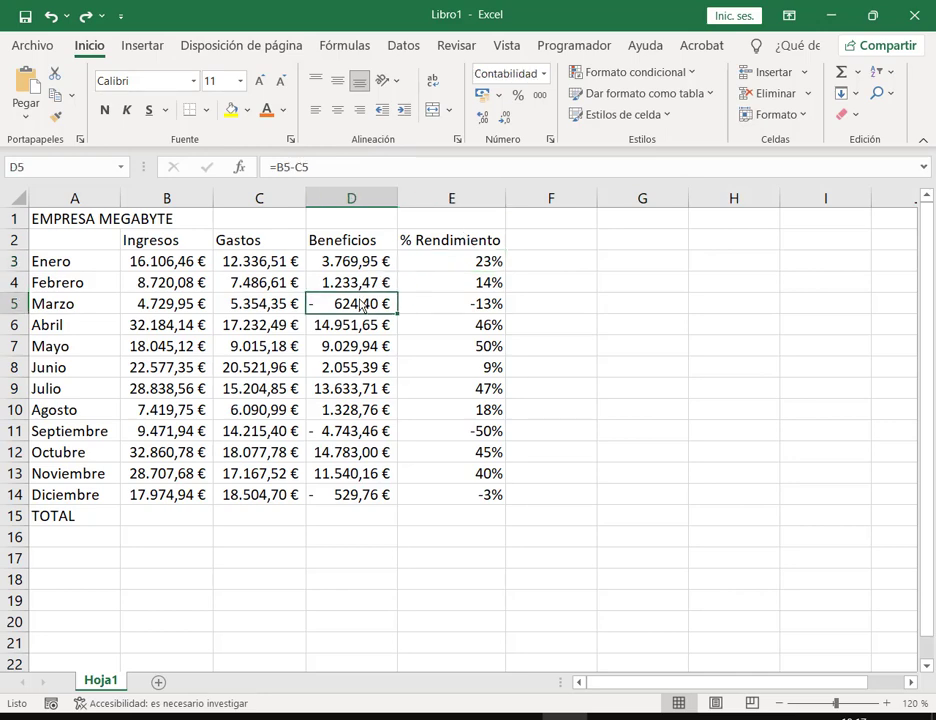
pyautogui.keyDown('ctrl'); pyautogui.click(345, 431); pyautogui.keyUp('ctrl')
pyautogui.keyDown('ctrl'); pyautogui.click(352, 495); pyautogui.keyUp('ctrl')
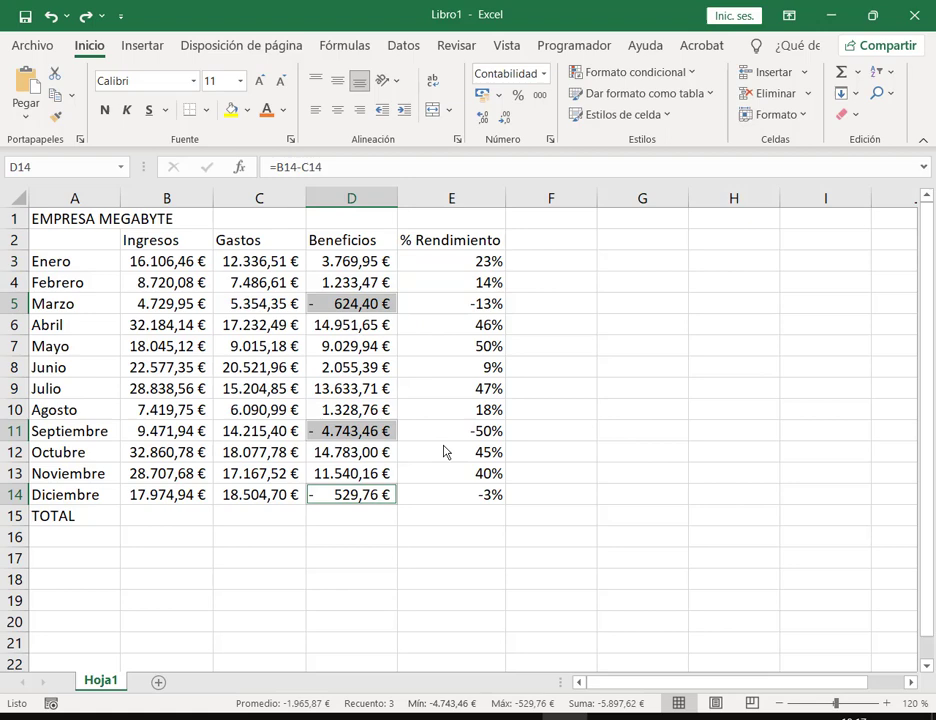
pyautogui.keyDown('ctrl'); pyautogui.click(494, 303); pyautogui.keyUp('ctrl')
pyautogui.keyDown('ctrl'); pyautogui.click(488, 432); pyautogui.keyUp('ctrl')
pyautogui.keyDown('ctrl'); pyautogui.click(497, 496); pyautogui.keyUp('ctrl')
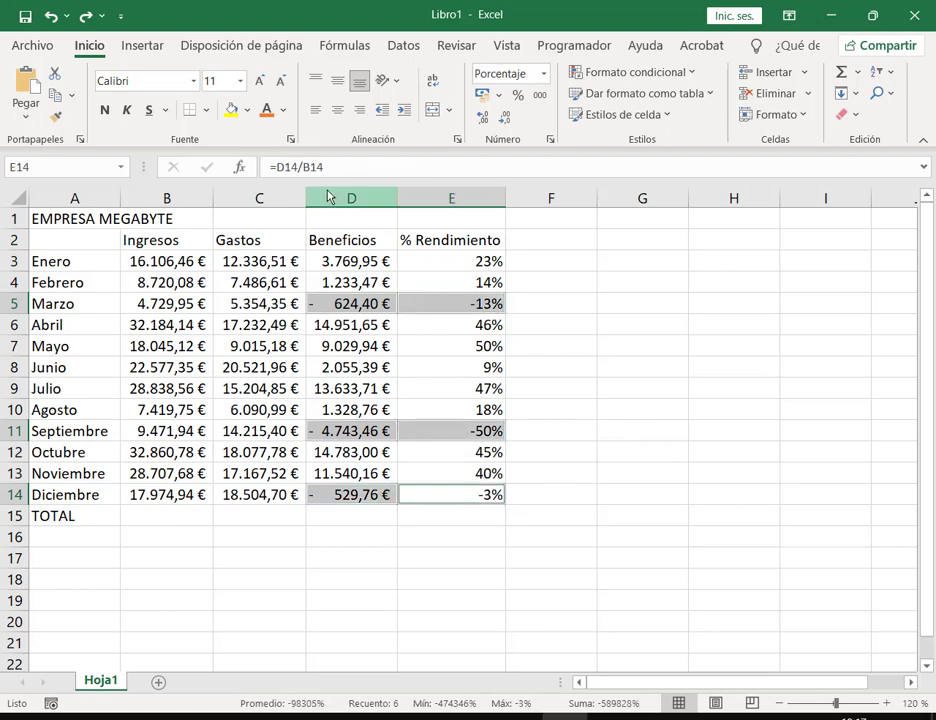
pyautogui.click(283, 110)
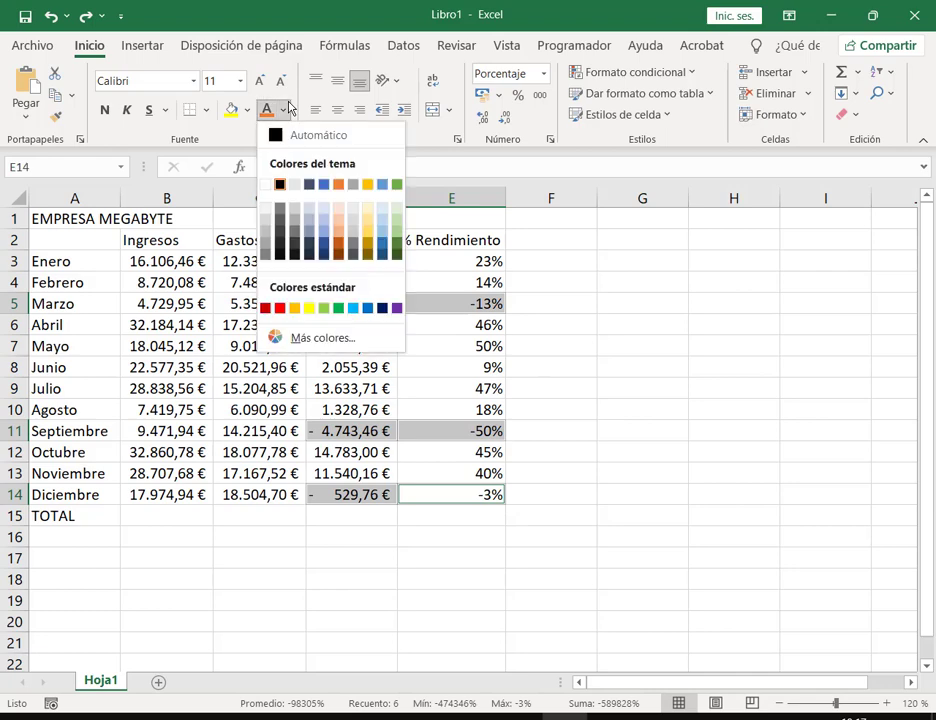
pyautogui.click(271, 310)
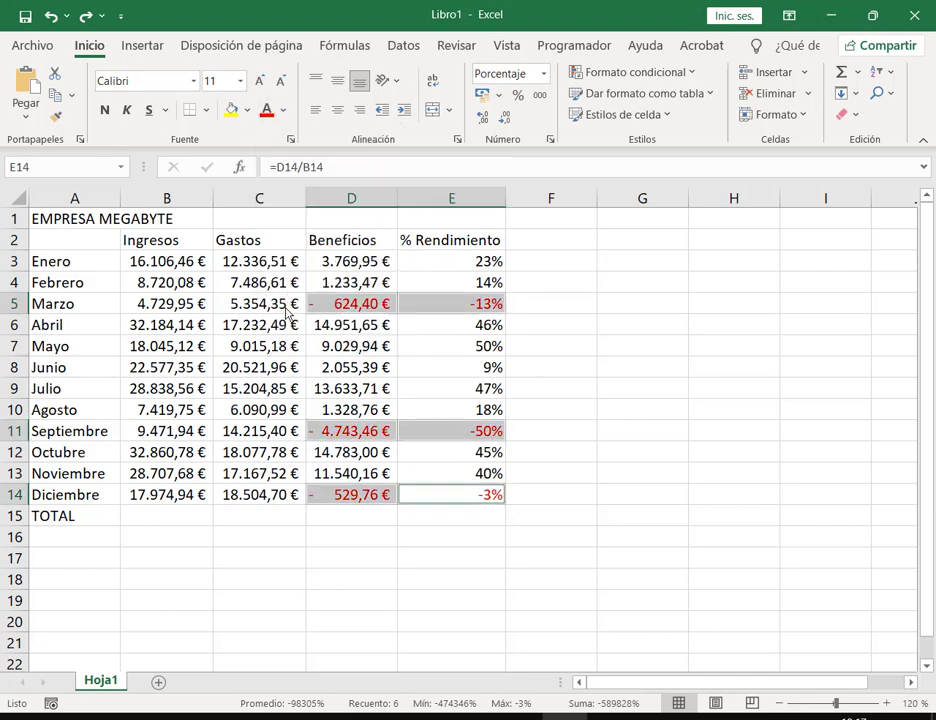
pyautogui.click(104, 109)
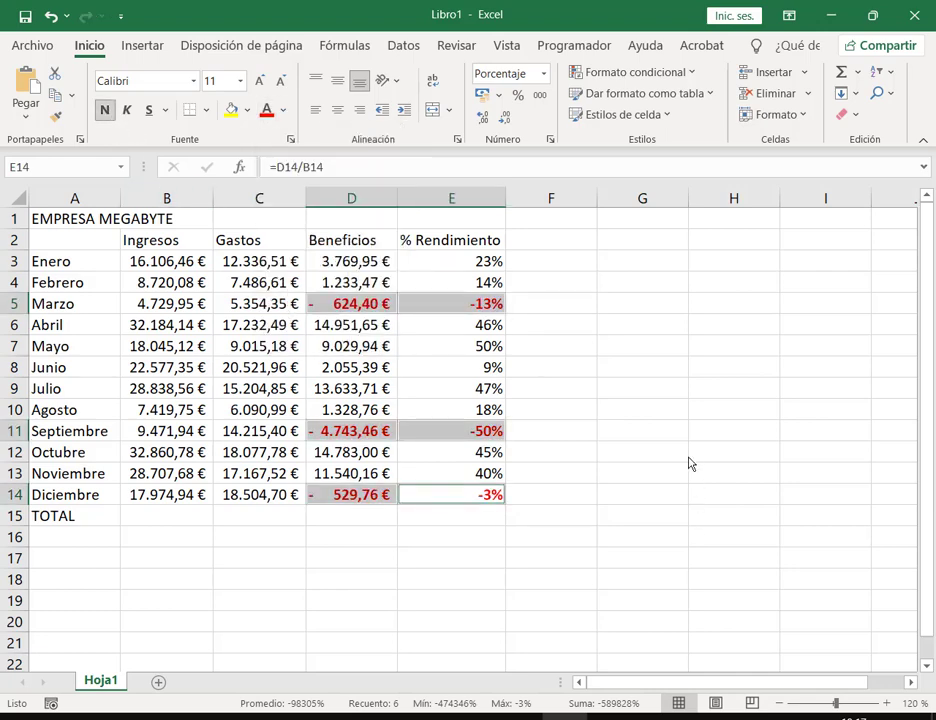
pyautogui.click(705, 455)
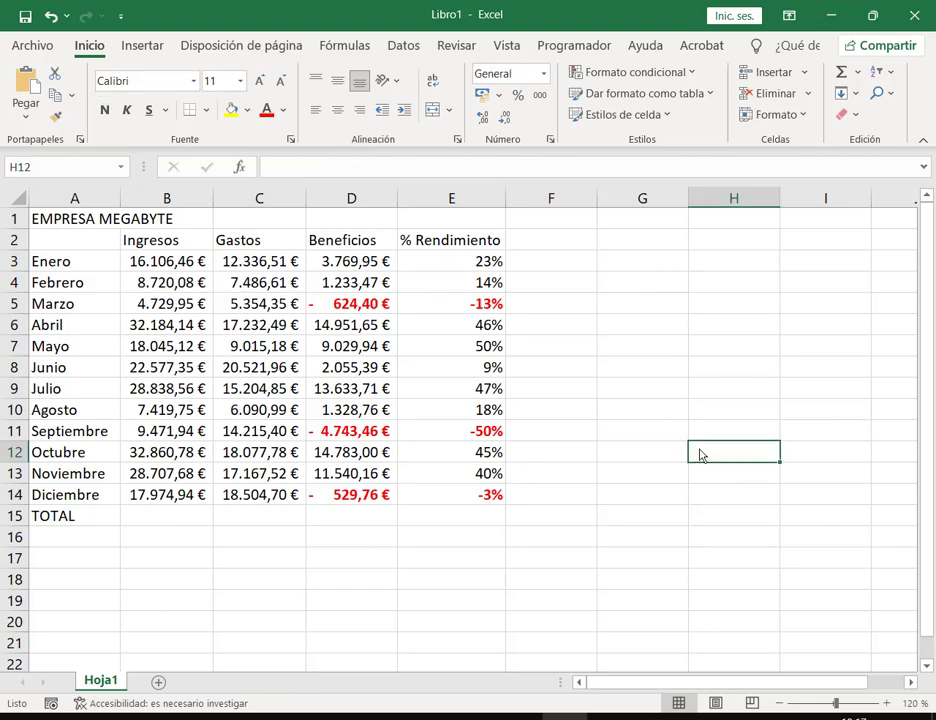
pyautogui.click(157, 305)
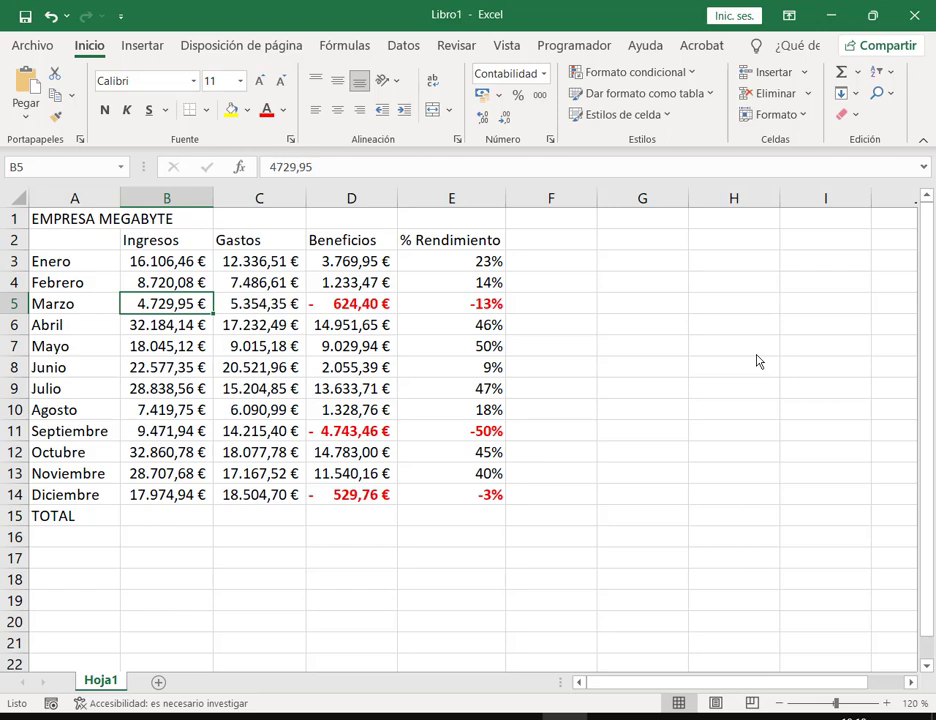
# Step: Enter 8700 as March's Ingresos in B5 and check Beneficios and % Rendimiento recalculate
pyautogui.write('8700')
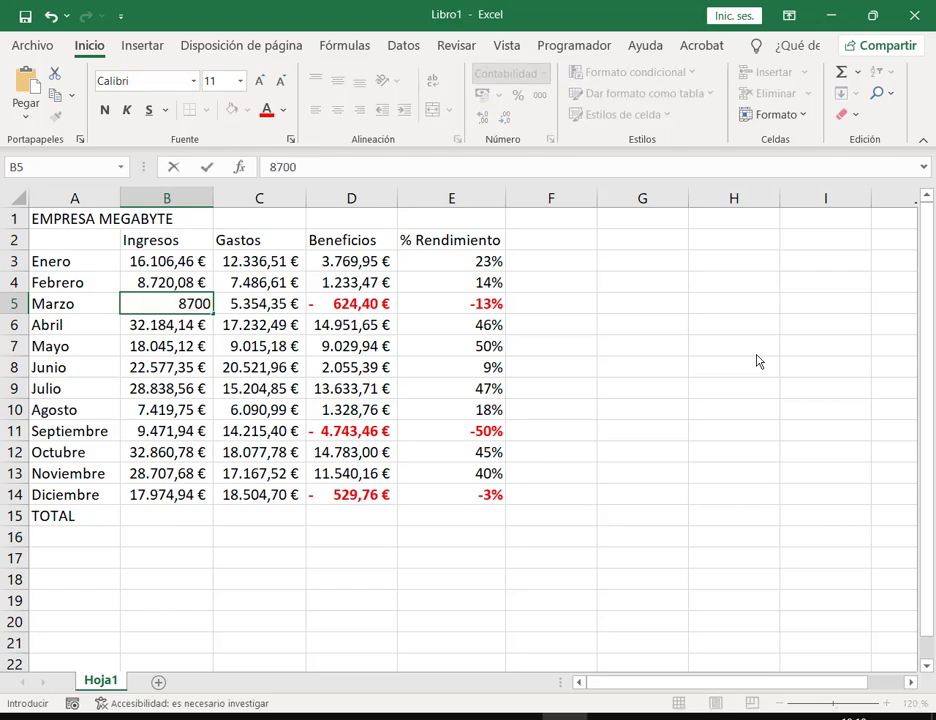
pyautogui.press('Return')
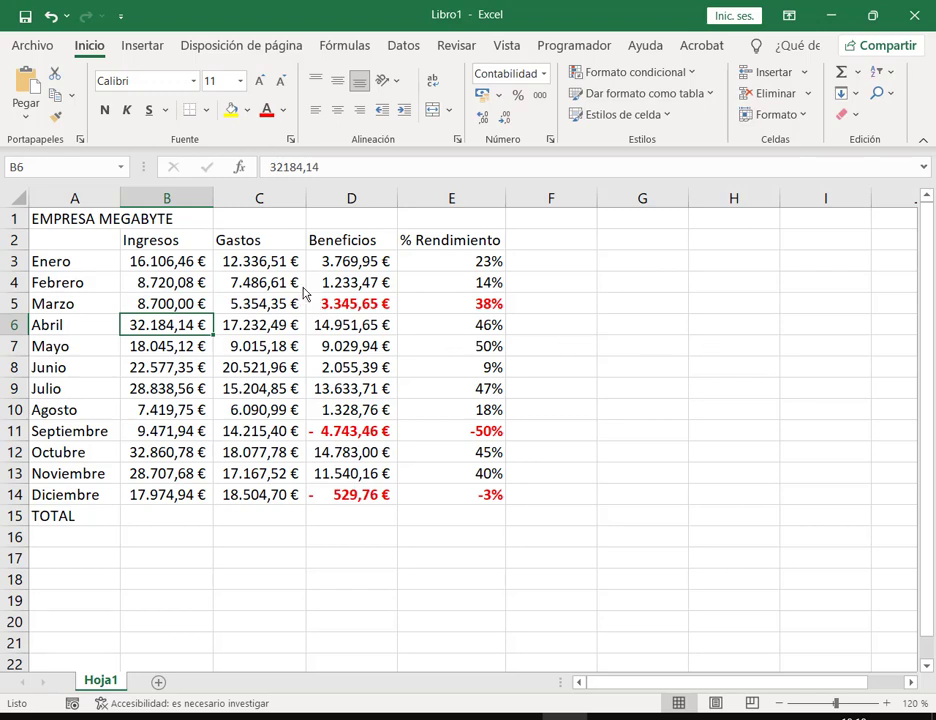
pyautogui.moveTo(302, 292); pyautogui.dragTo(536, 333)
# Step: Undo back to 4.729,95 € March Ingresos without red bold, then select Beneficios D3:D14
pyautogui.click(49, 17)
pyautogui.click(49, 17)
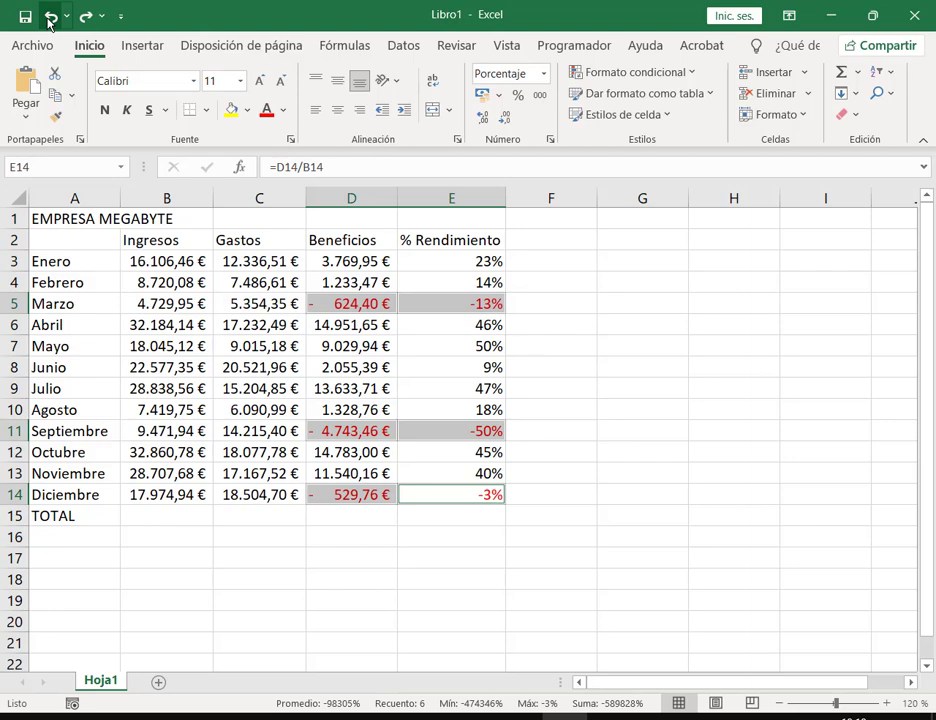
pyautogui.click(549, 307)
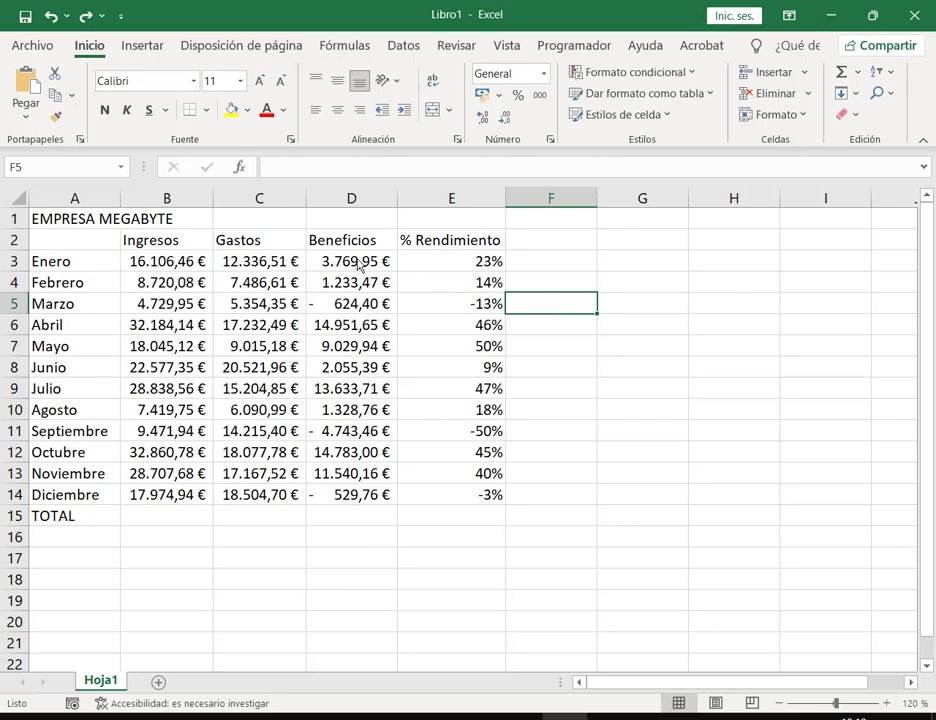
pyautogui.moveTo(372, 262); pyautogui.dragTo(378, 498)
pyautogui.moveTo(368, 262); pyautogui.dragTo(360, 498)
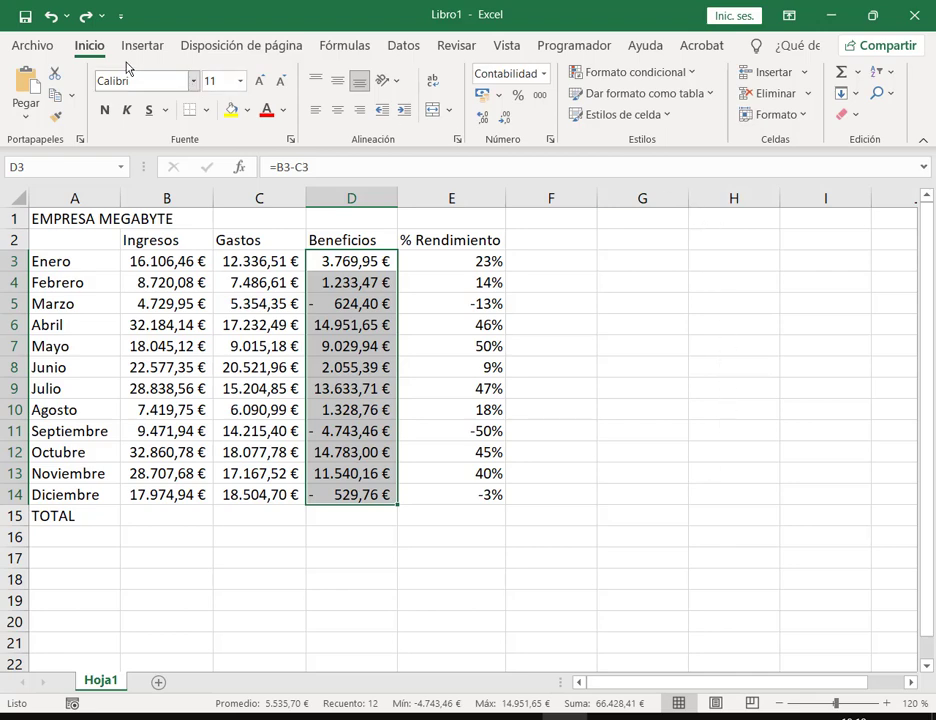
# Step: Start a 'Es menor que' highlight rule on Beneficios with threshold 0
pyautogui.moveTo(75, 43); pyautogui.dragTo(104, 55)
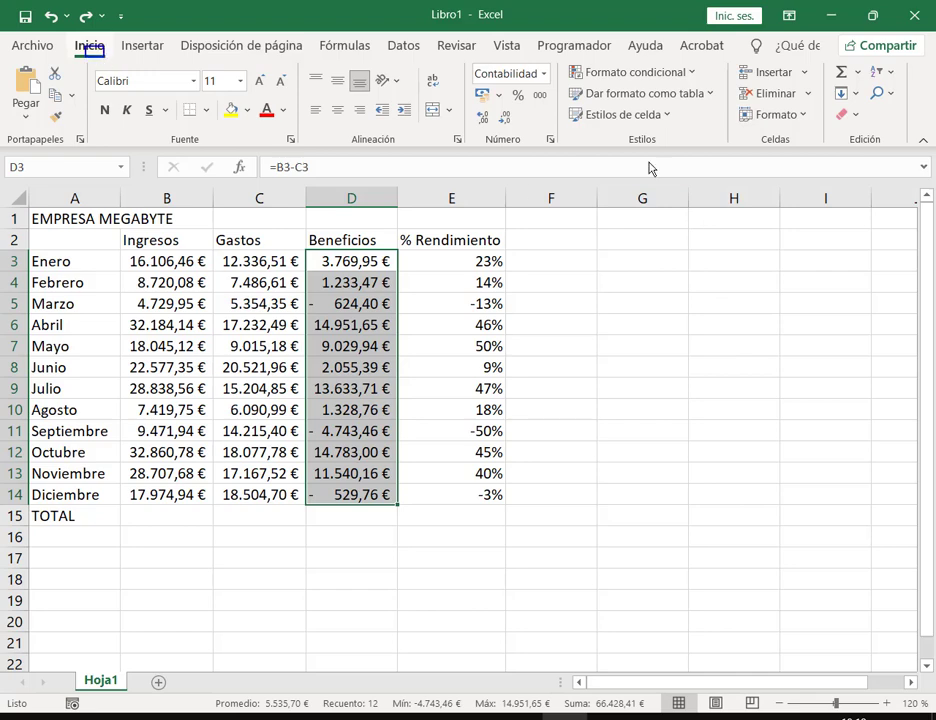
pyautogui.moveTo(558, 57)
pyautogui.mouseDown()
pyautogui.moveTo(587, 83)
pyautogui.moveTo(736, 153)
pyautogui.mouseUp()
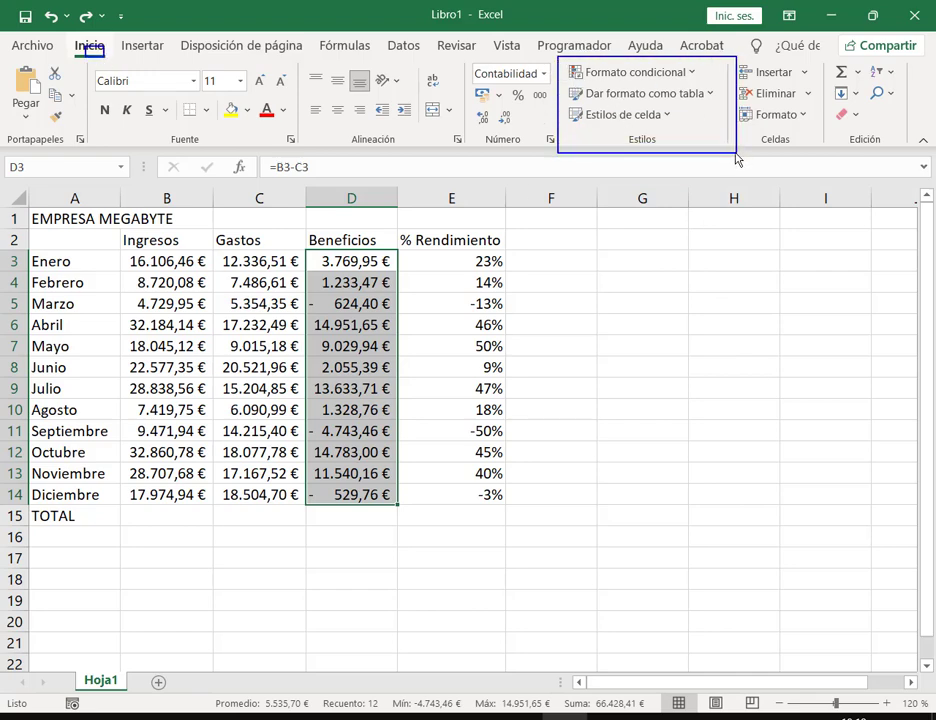
pyautogui.click(569, 63)
pyautogui.moveTo(613, 76); pyautogui.dragTo(703, 80)
pyautogui.press('Escape')
pyautogui.click(690, 77)
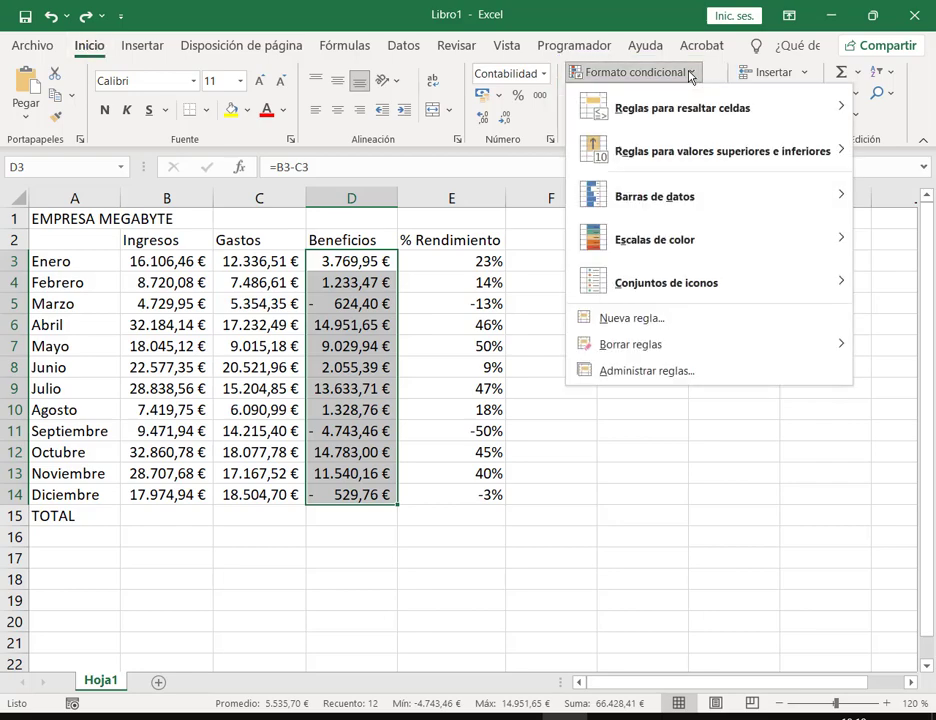
pyautogui.moveTo(688, 121)
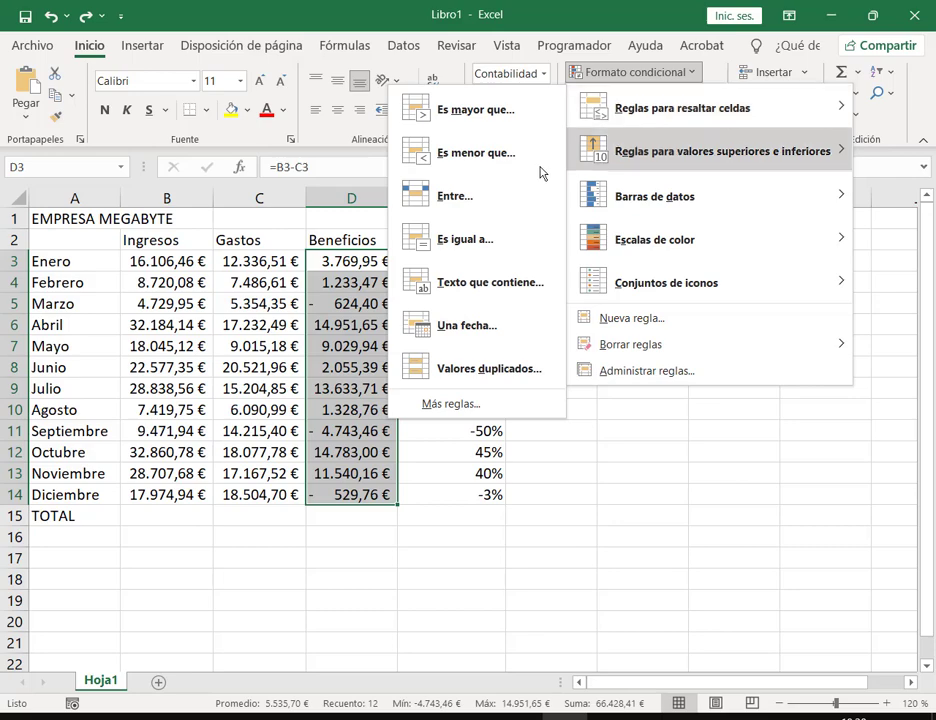
pyautogui.click(476, 153)
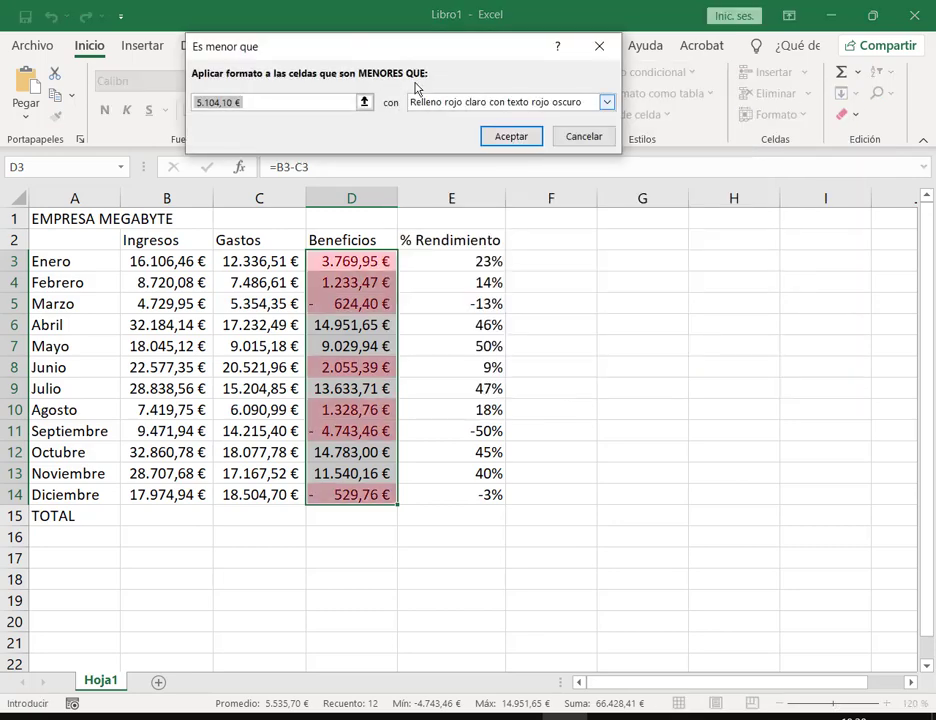
pyautogui.moveTo(430, 52); pyautogui.dragTo(654, 189)
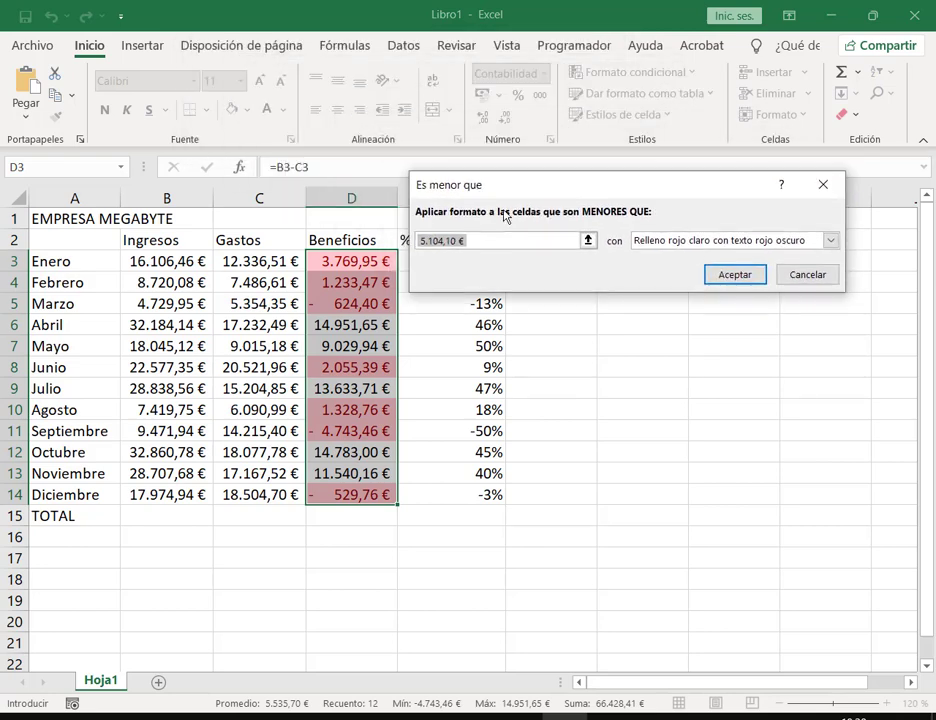
pyautogui.write('0')
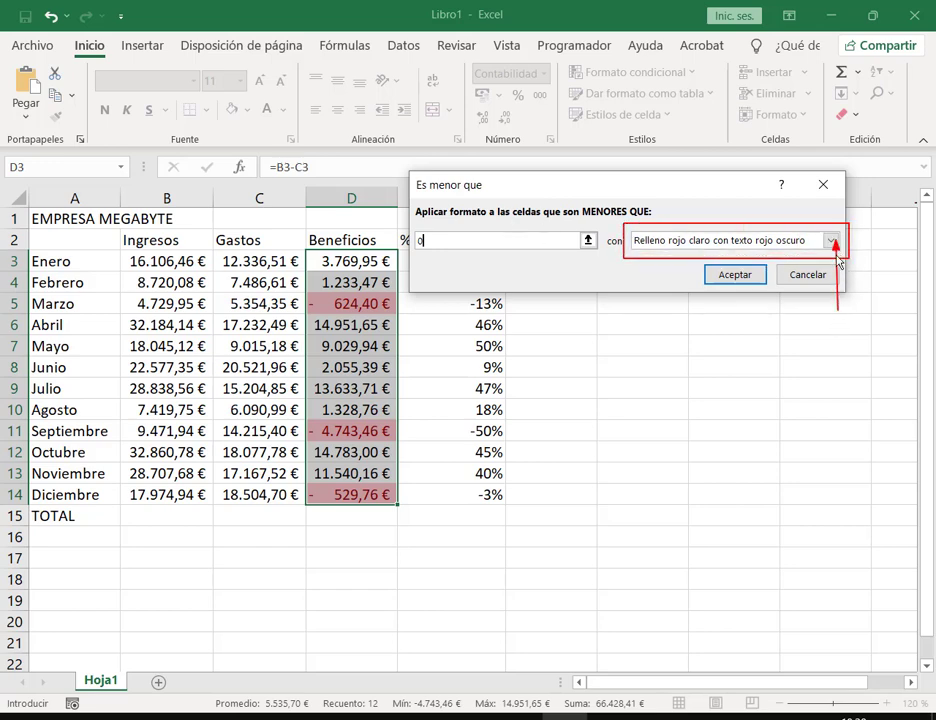
# Step: Give the rule a custom bold red font format and apply it
pyautogui.click(830, 241)
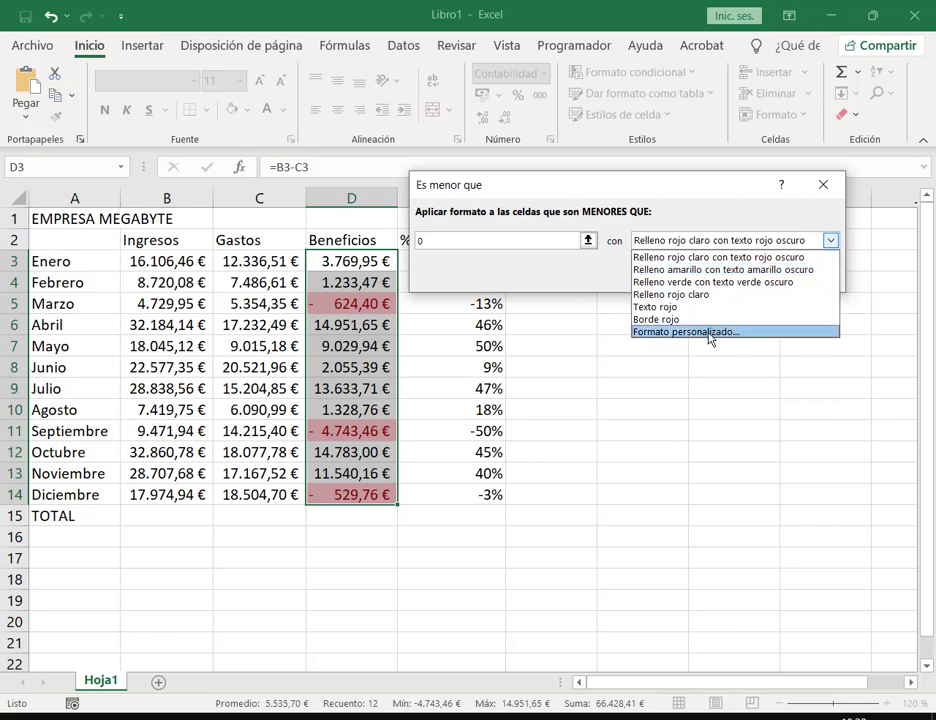
pyautogui.click(676, 331)
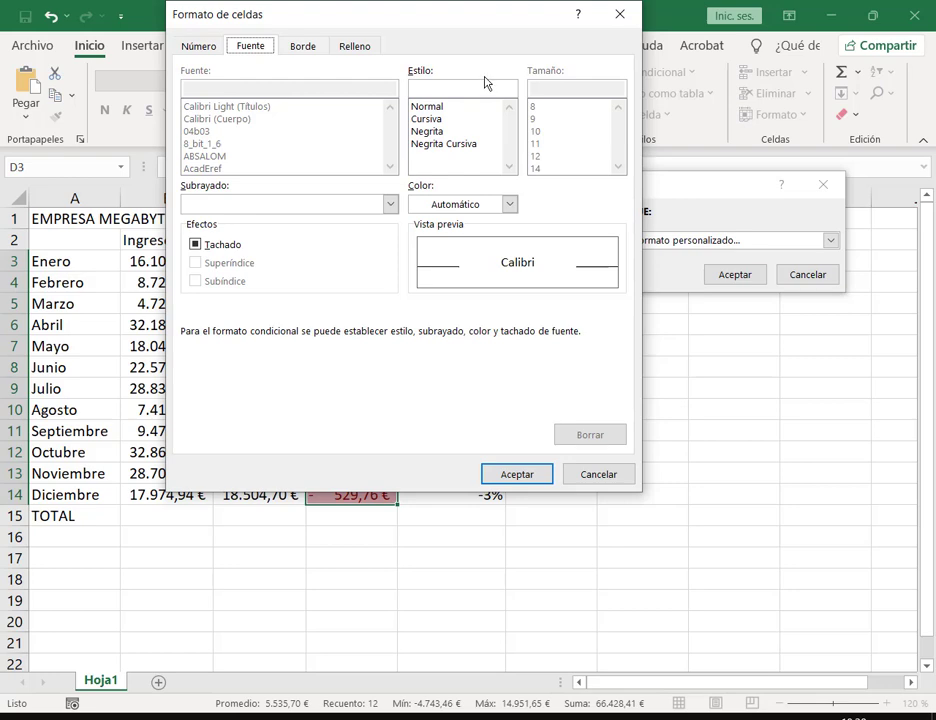
pyautogui.click(437, 131)
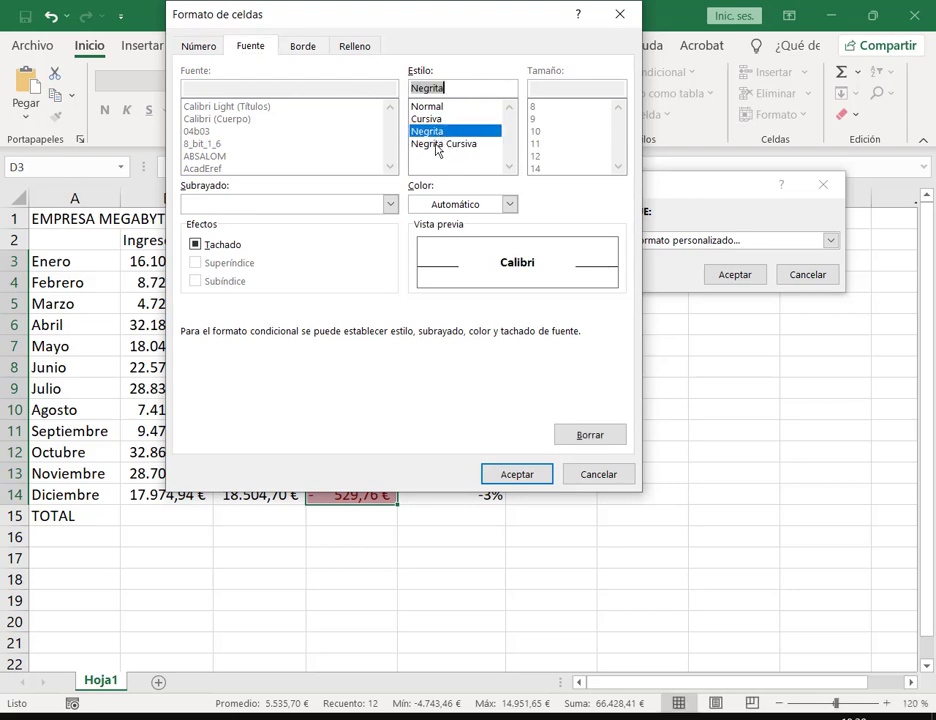
pyautogui.click(510, 205)
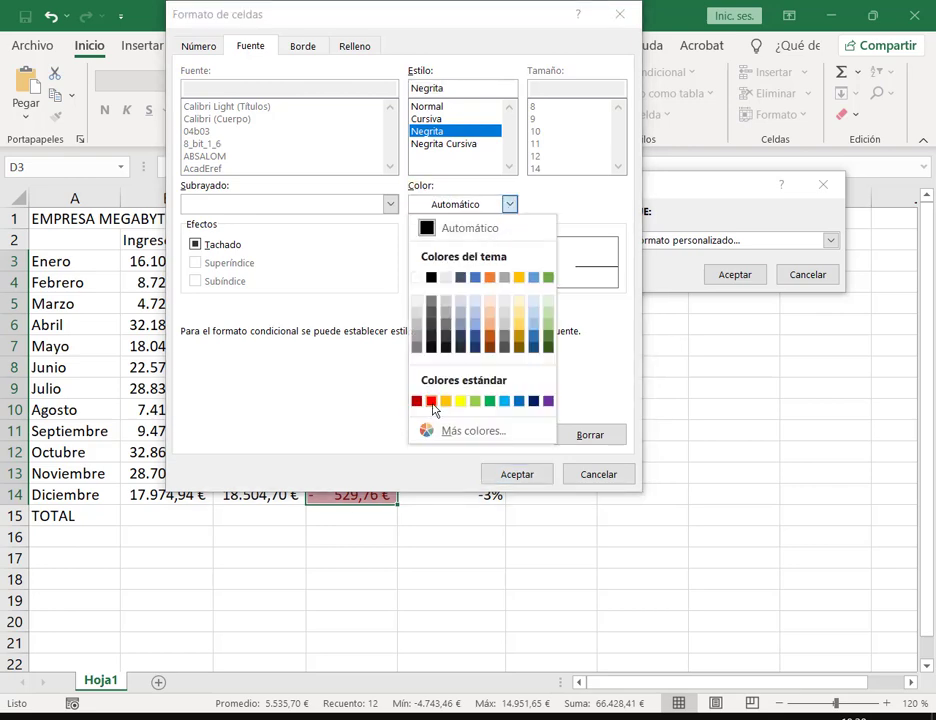
pyautogui.click(433, 402)
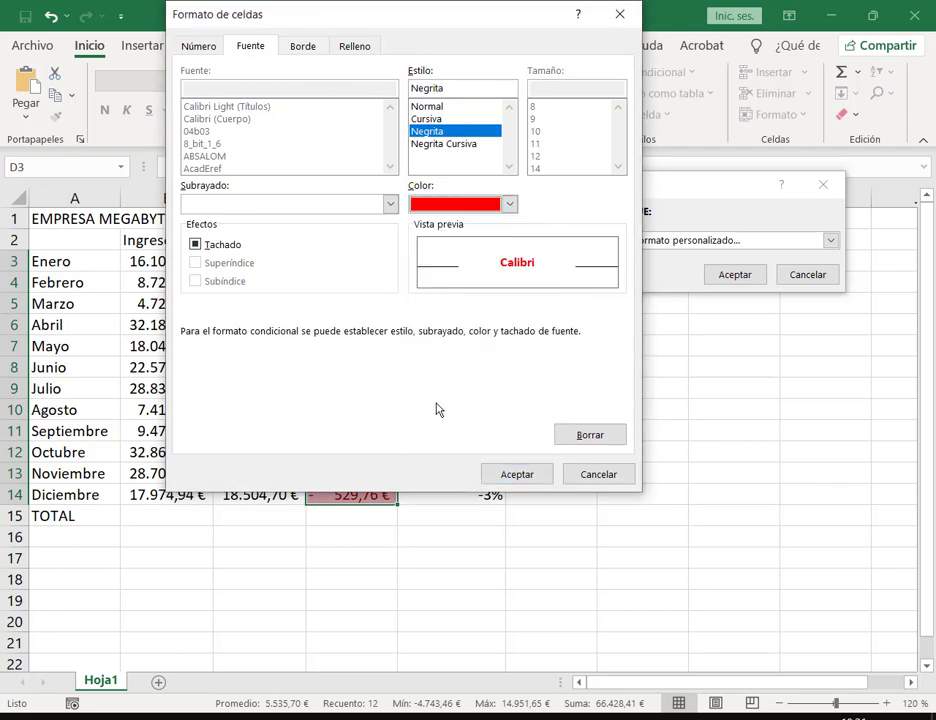
pyautogui.click(526, 477)
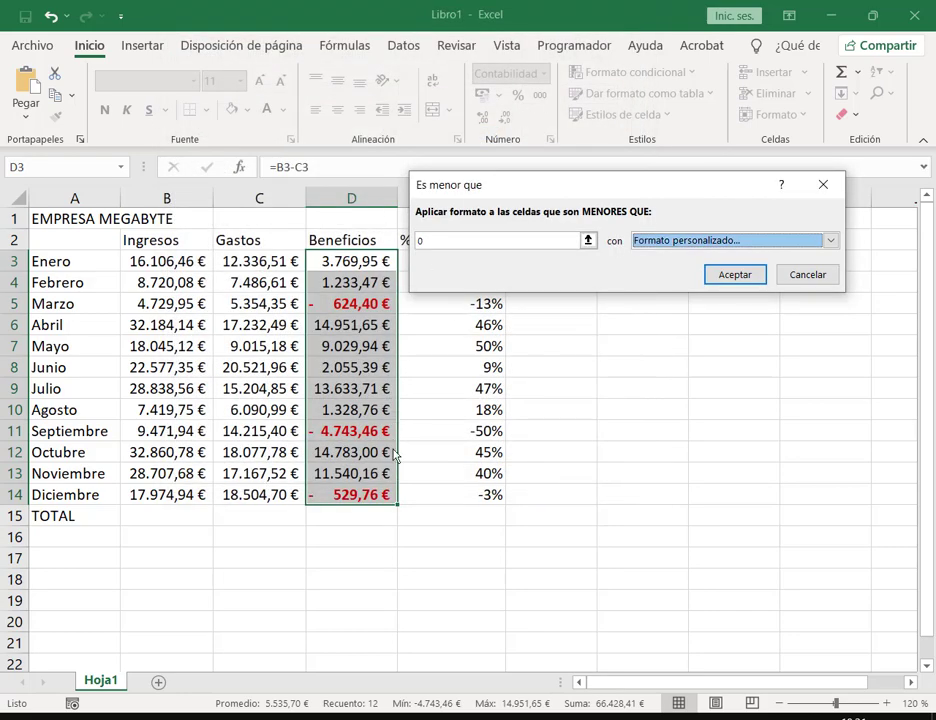
pyautogui.click(745, 279)
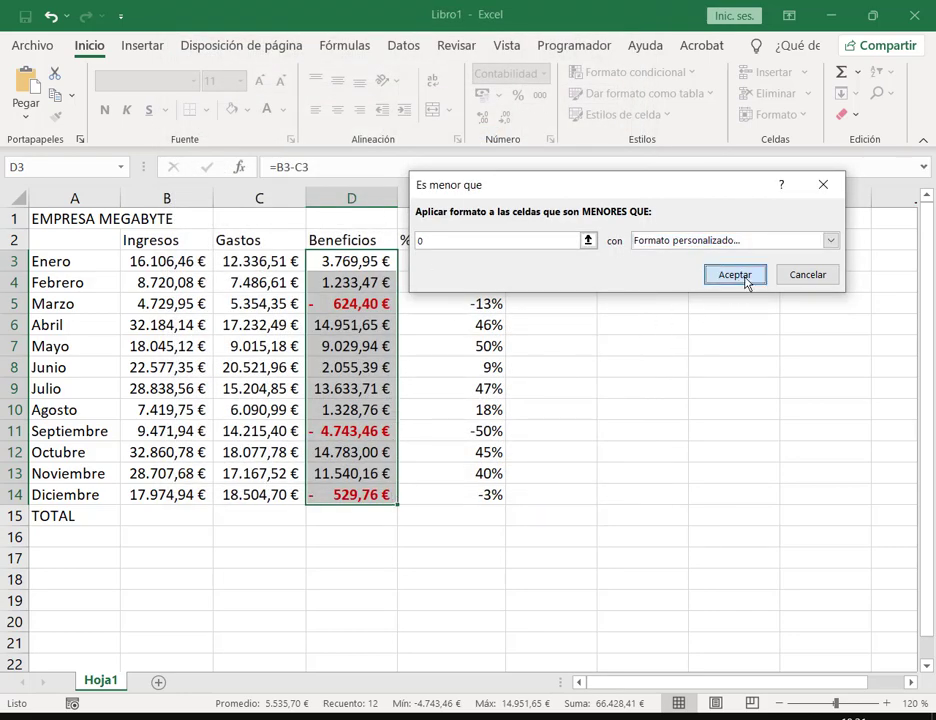
pyautogui.click(745, 284)
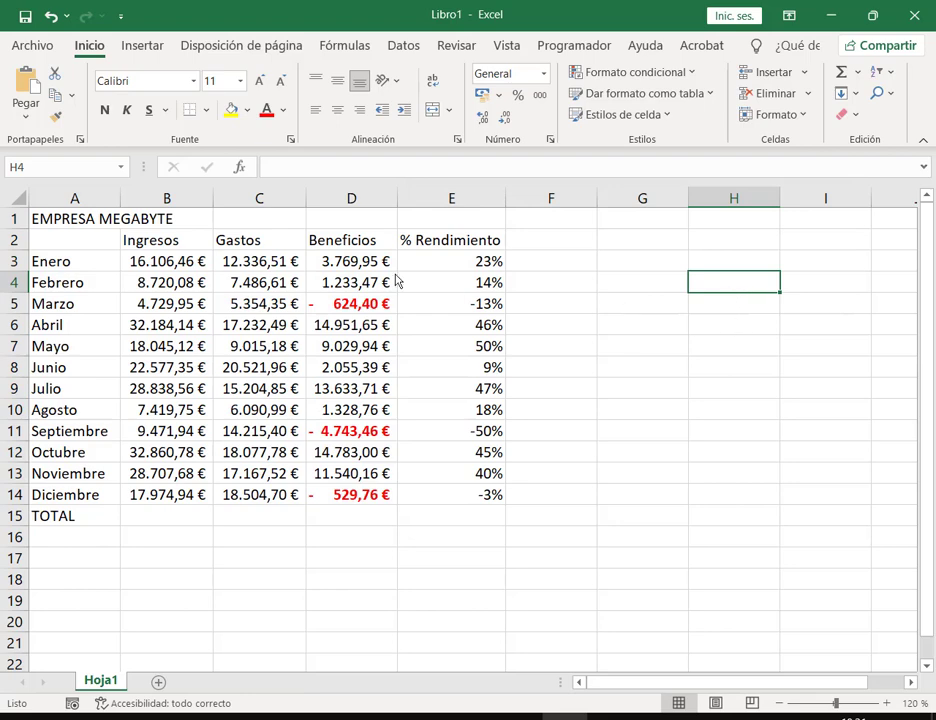
pyautogui.click(168, 310)
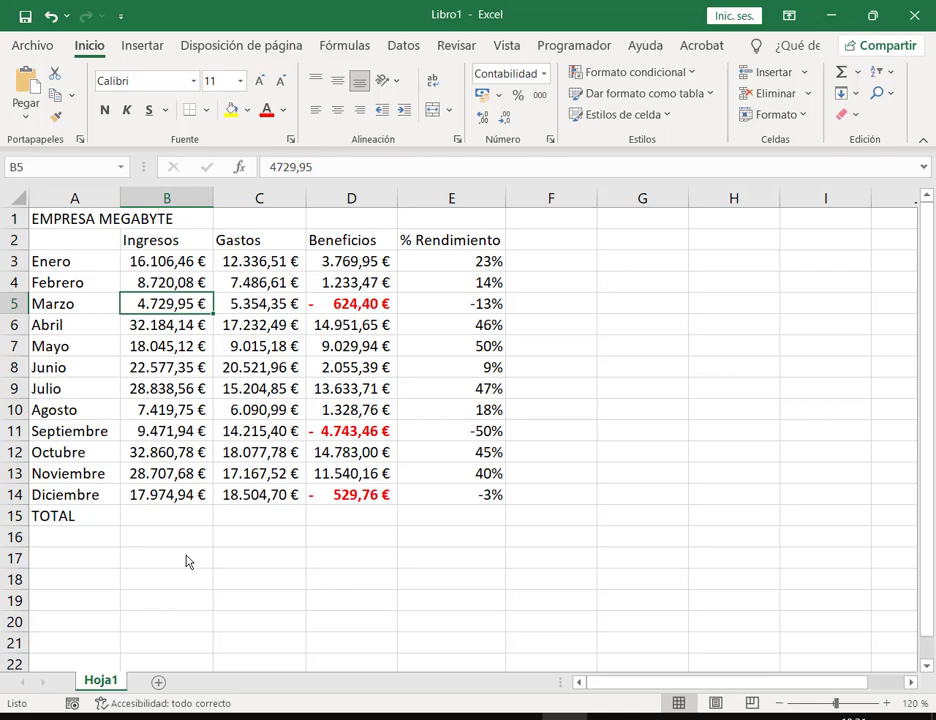
pyautogui.write('123')
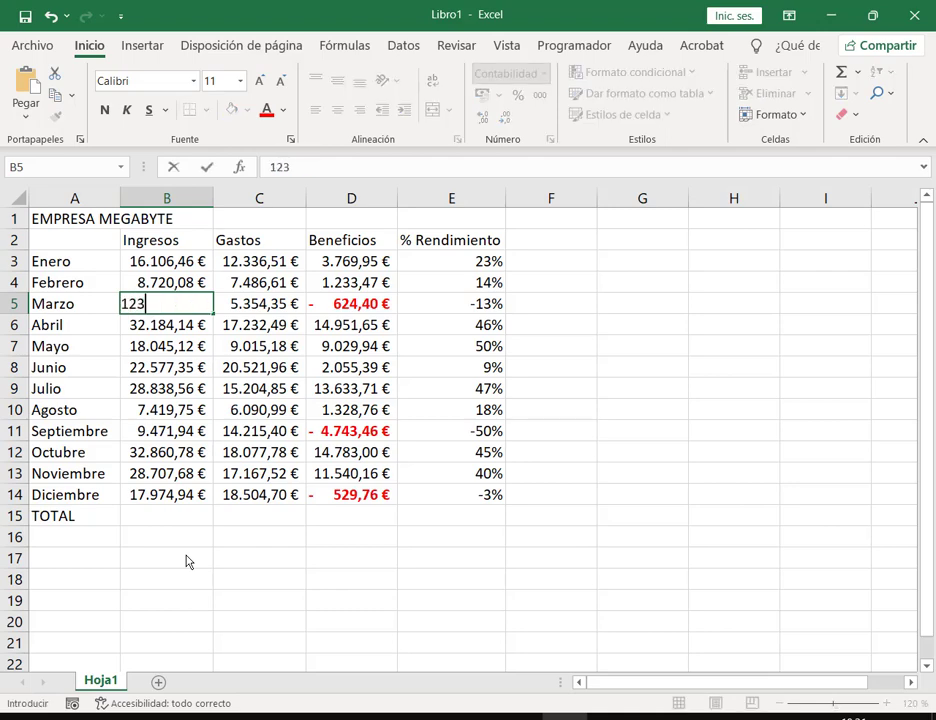
pyautogui.write('00')
pyautogui.press('Return')
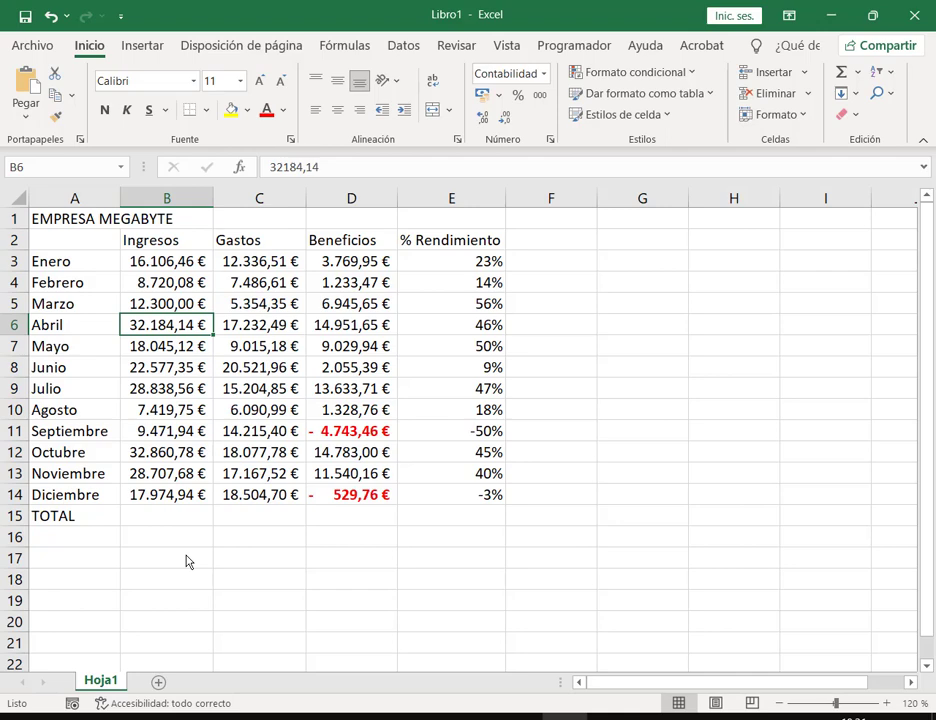
pyautogui.hotkey('ctrl', 'z')
pyautogui.press('Up')
pyautogui.press('Up')
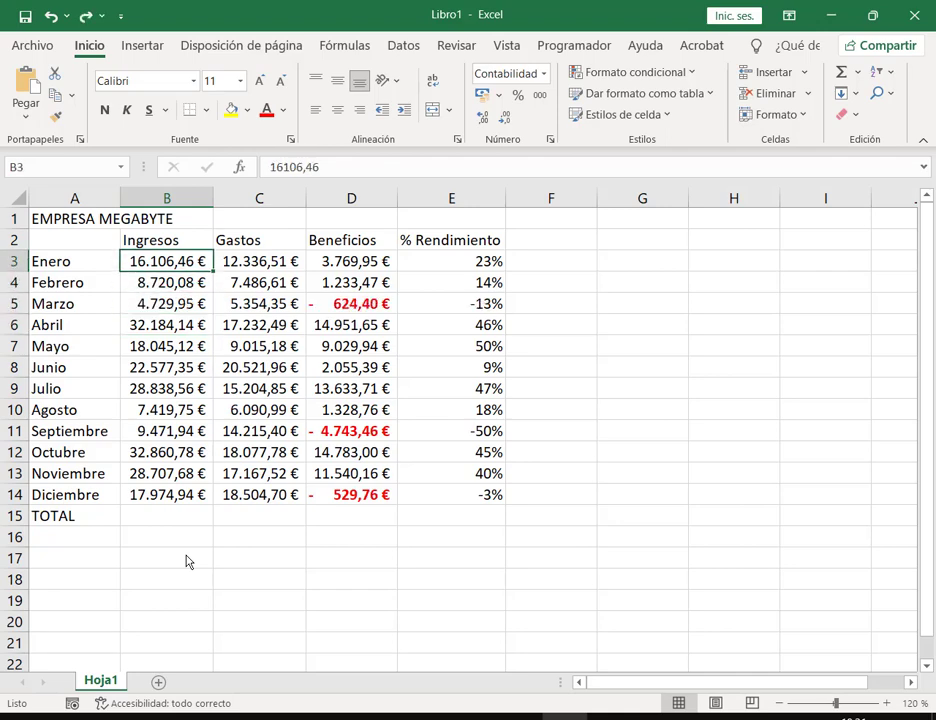
pyautogui.write('540')
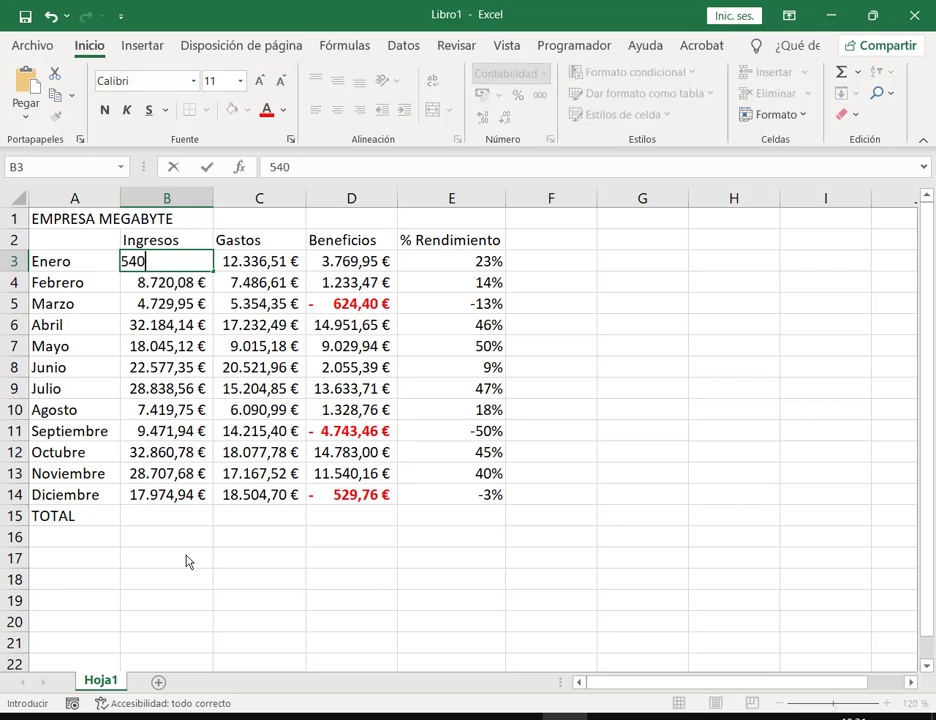
pyautogui.press('Return')
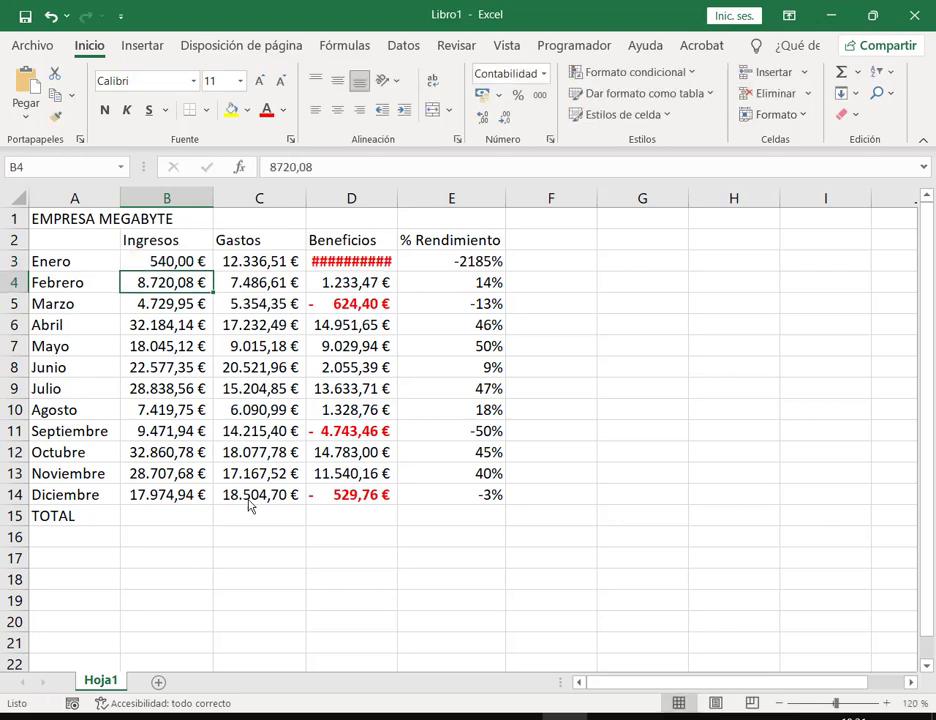
pyautogui.moveTo(399, 199); pyautogui.dragTo(423, 205)
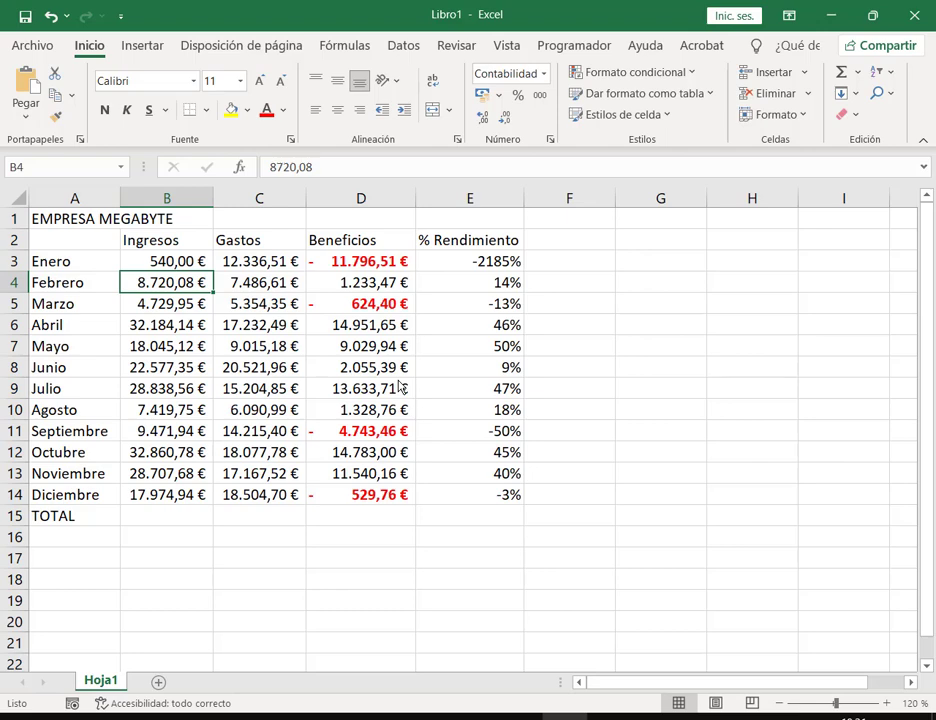
pyautogui.hotkey('ctrl', 'z')
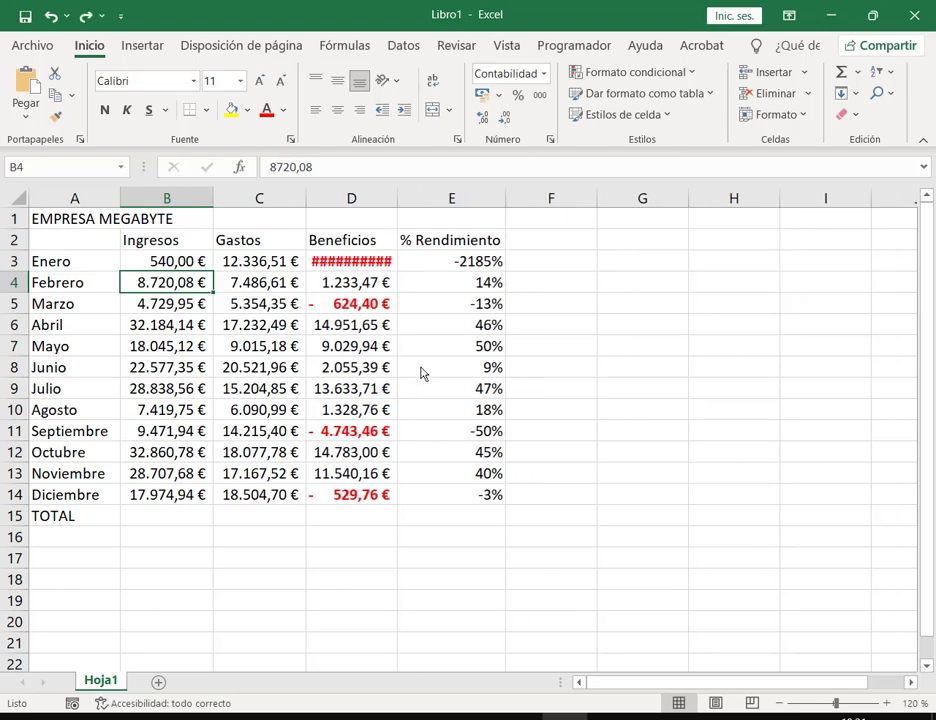
pyautogui.hotkey('ctrl', 'z')
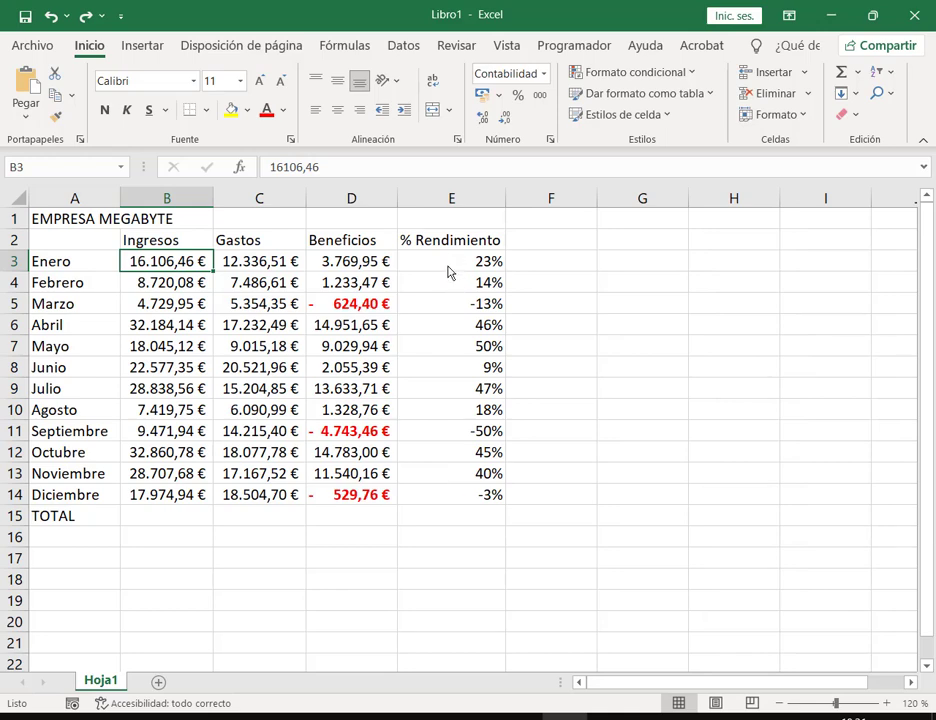
# Step: Start a 'Es menor que' rule on E3:E14 with a 0% threshold
pyautogui.moveTo(449, 268); pyautogui.dragTo(472, 504)
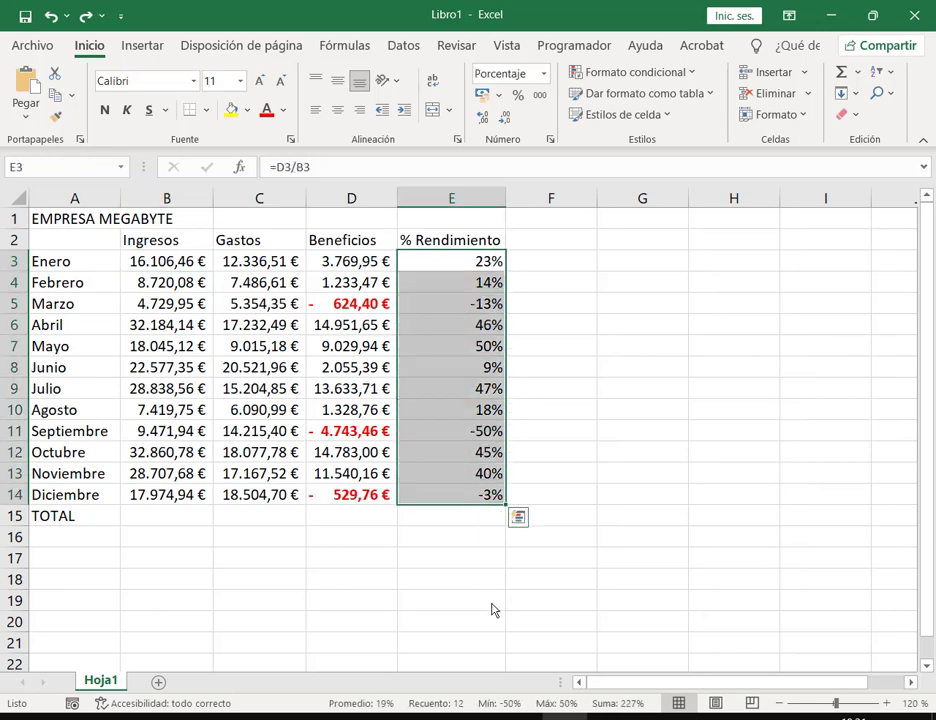
pyautogui.click(697, 74)
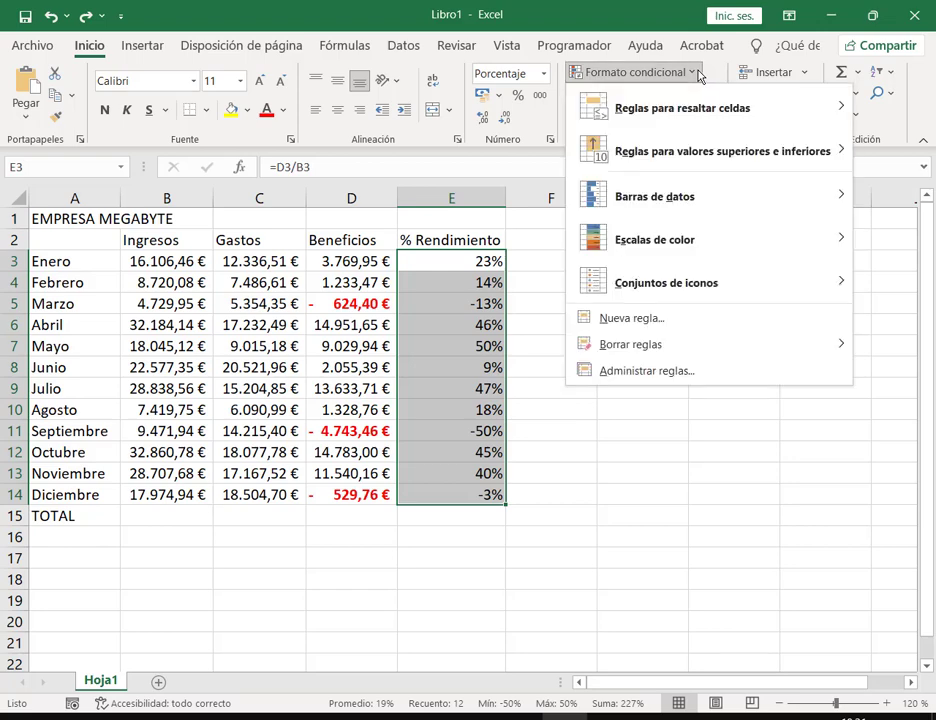
pyautogui.moveTo(681, 121)
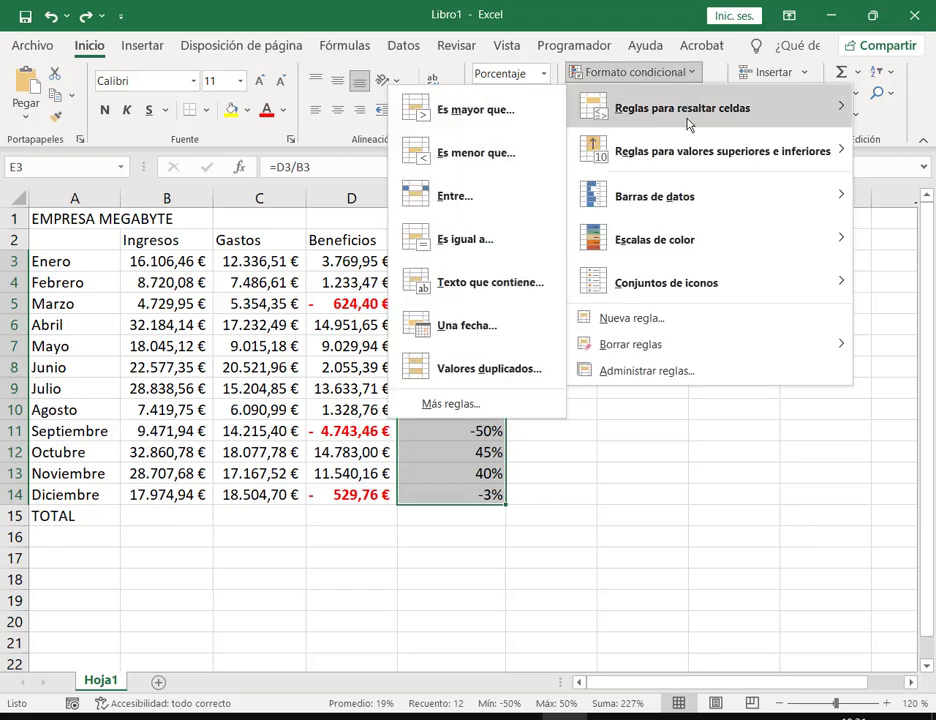
pyautogui.click(494, 160)
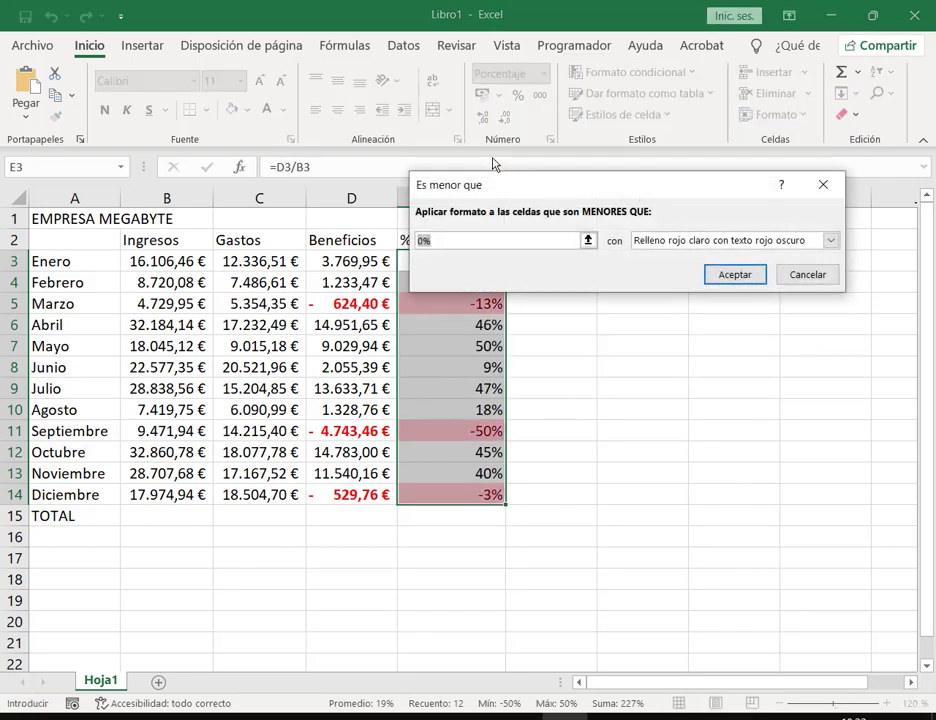
pyautogui.moveTo(554, 194); pyautogui.dragTo(557, 141)
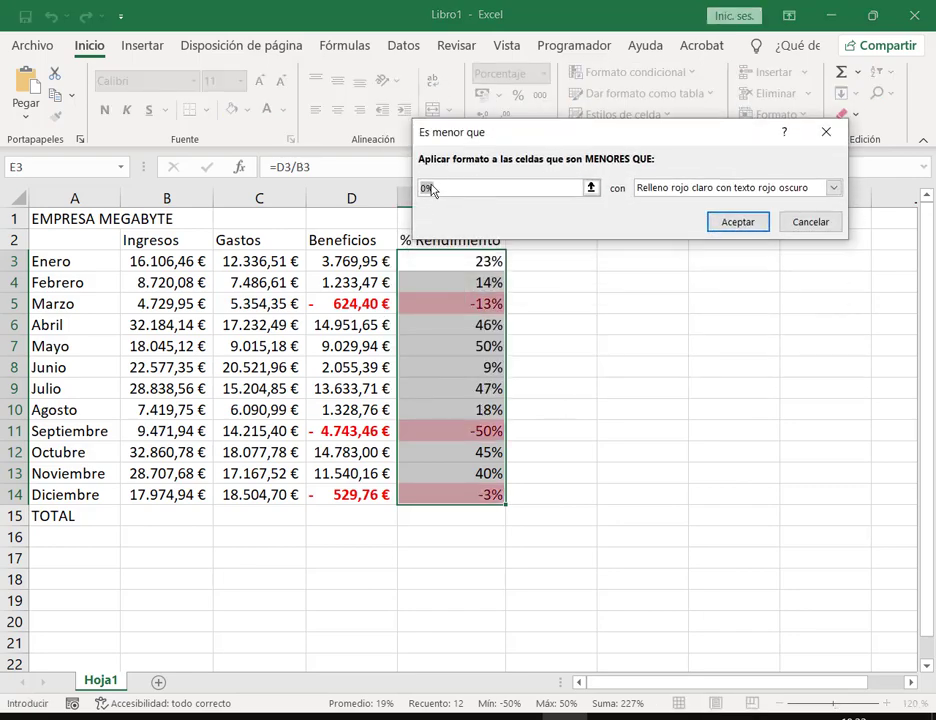
pyautogui.click(437, 183)
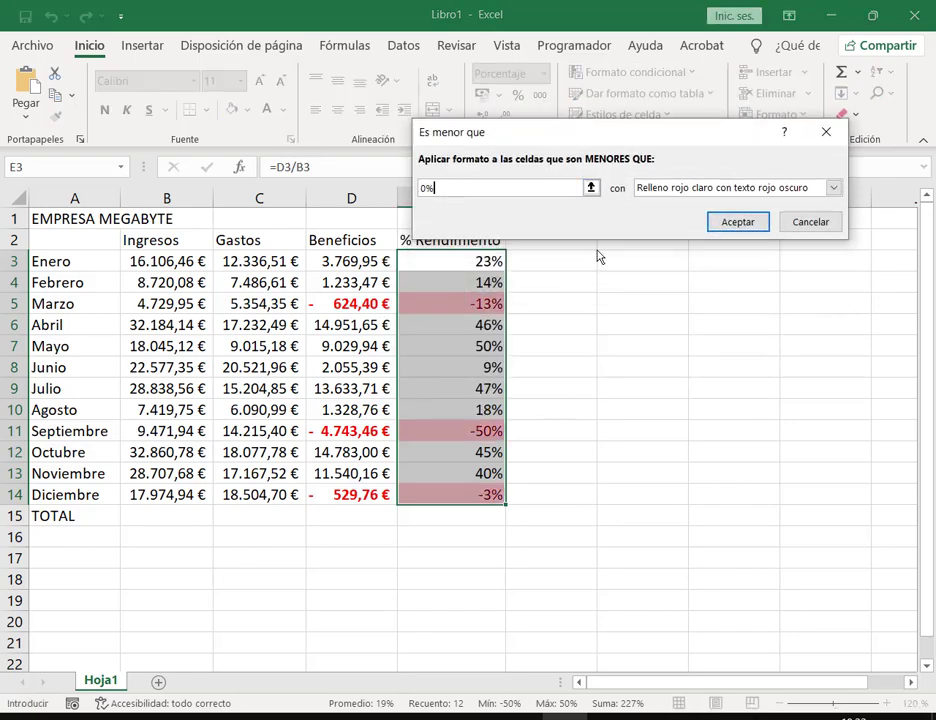
# Step: Set a custom bold red format for the rule and apply it to % Rendimiento
pyautogui.click(831, 189)
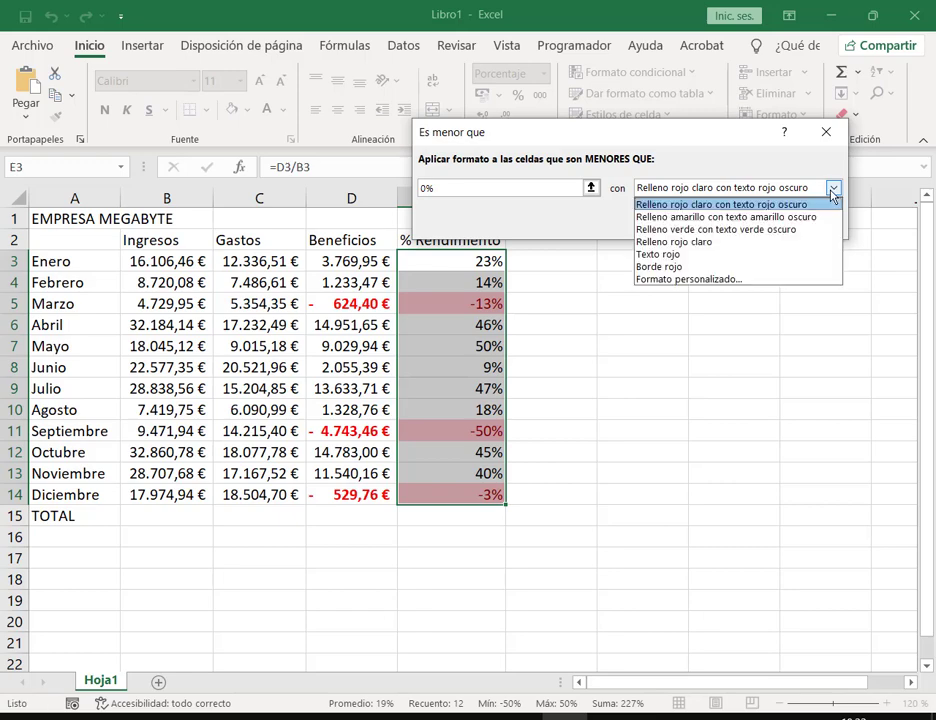
pyautogui.click(674, 280)
pyautogui.click(660, 134)
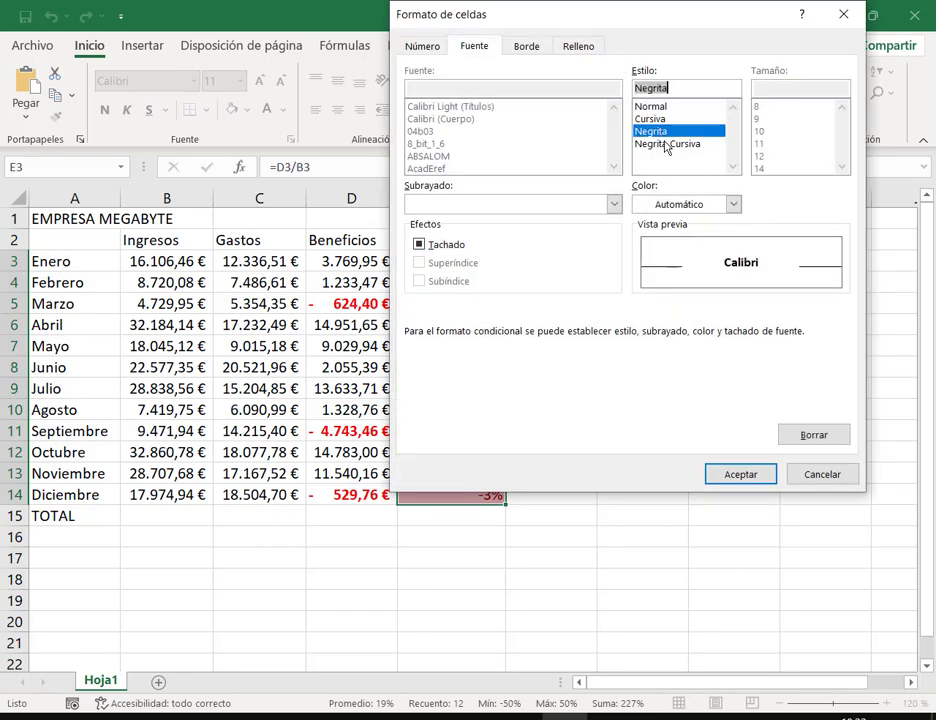
pyautogui.click(733, 205)
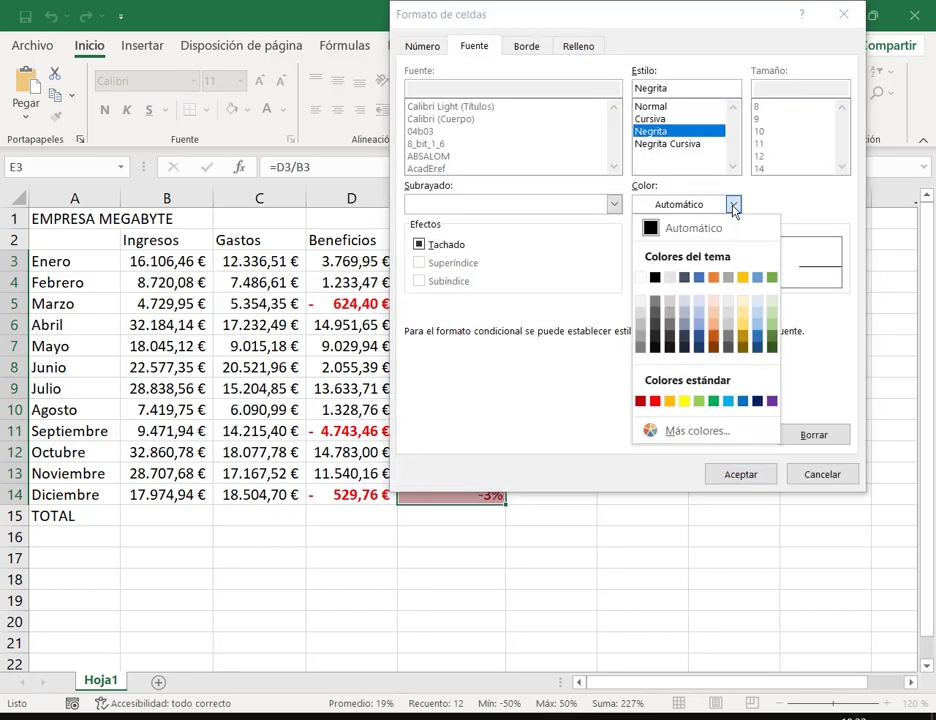
pyautogui.click(655, 401)
pyautogui.click(740, 474)
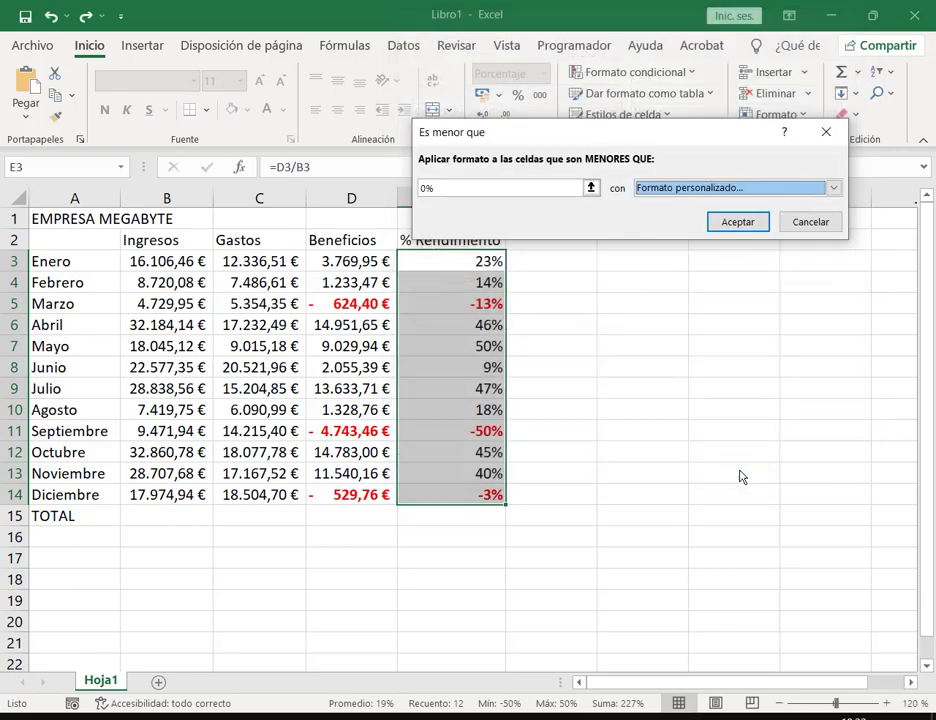
pyautogui.click(729, 222)
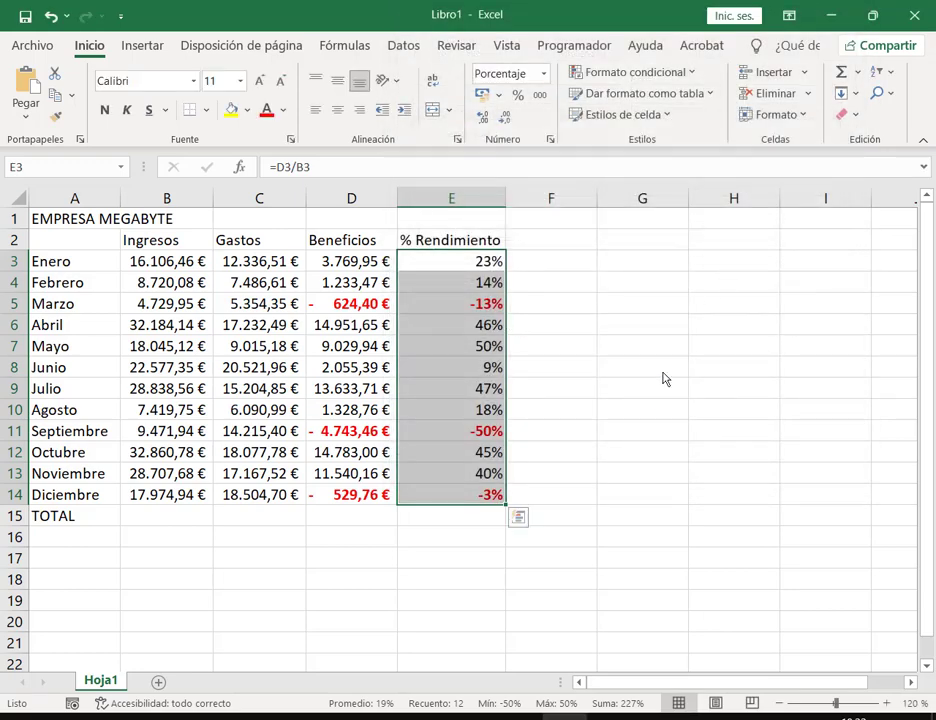
pyautogui.click(493, 280)
pyautogui.click(604, 287)
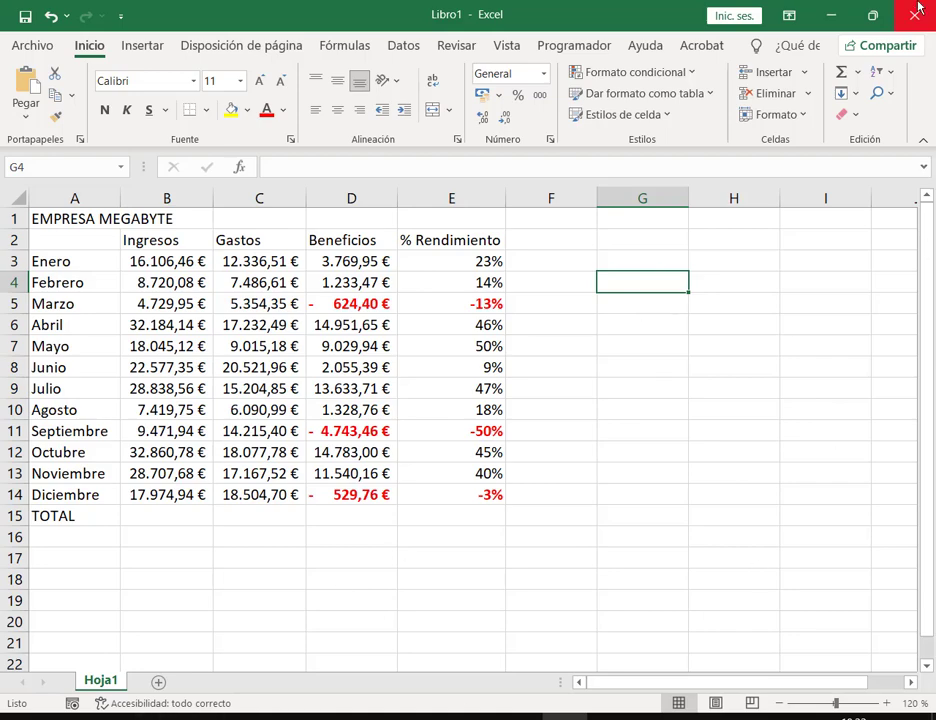
# Step: AutoSum Ingresos and Gastos B3:C14 into the TOTAL row
pyautogui.doubleClick(640, 12)
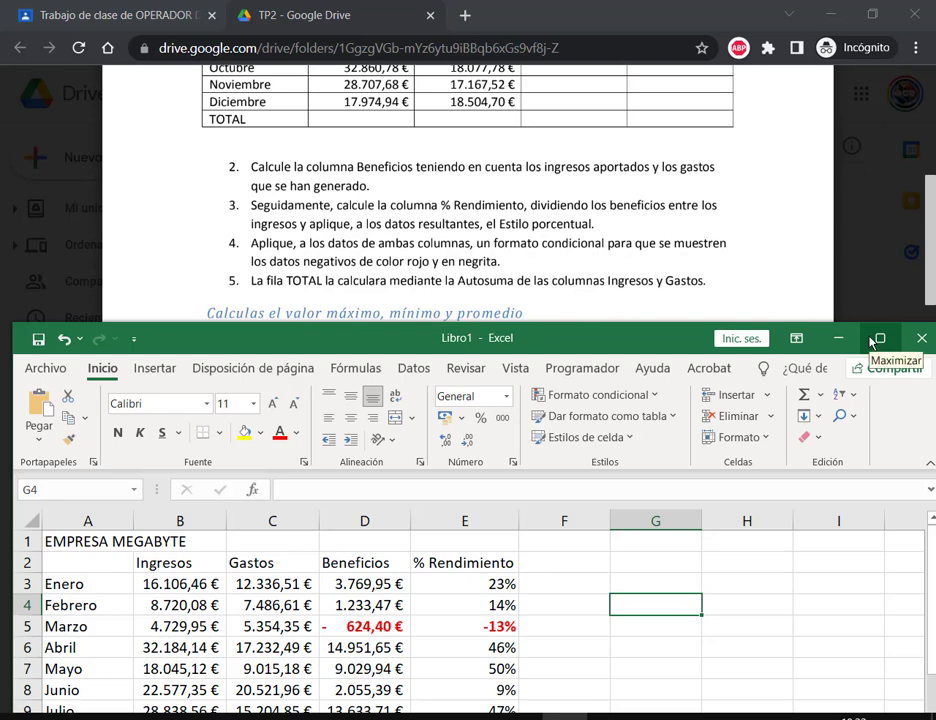
pyautogui.click(878, 338)
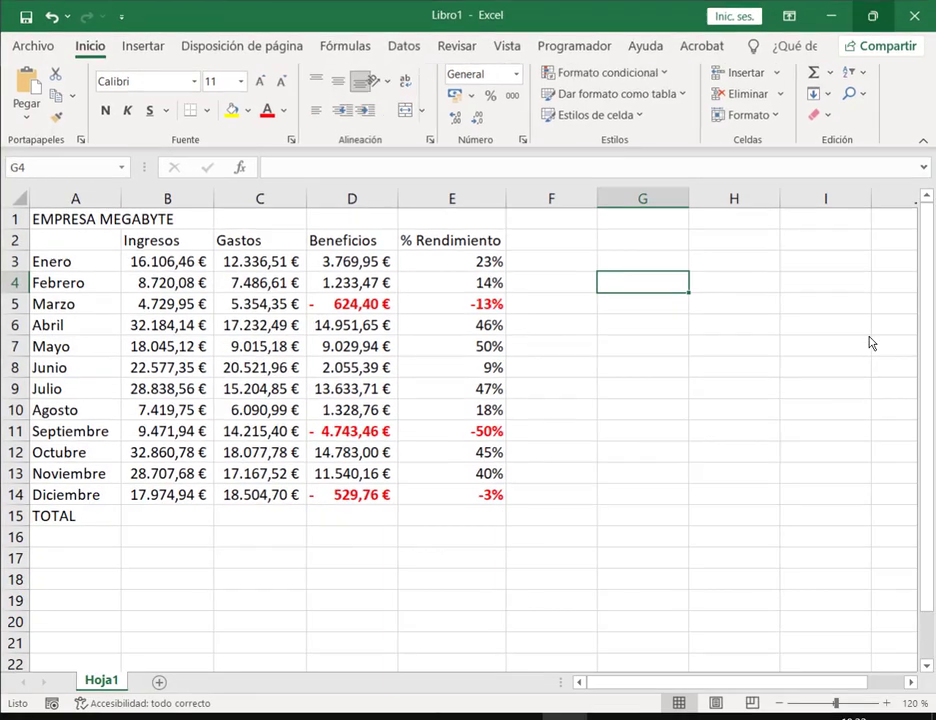
pyautogui.moveTo(168, 263); pyautogui.dragTo(259, 521)
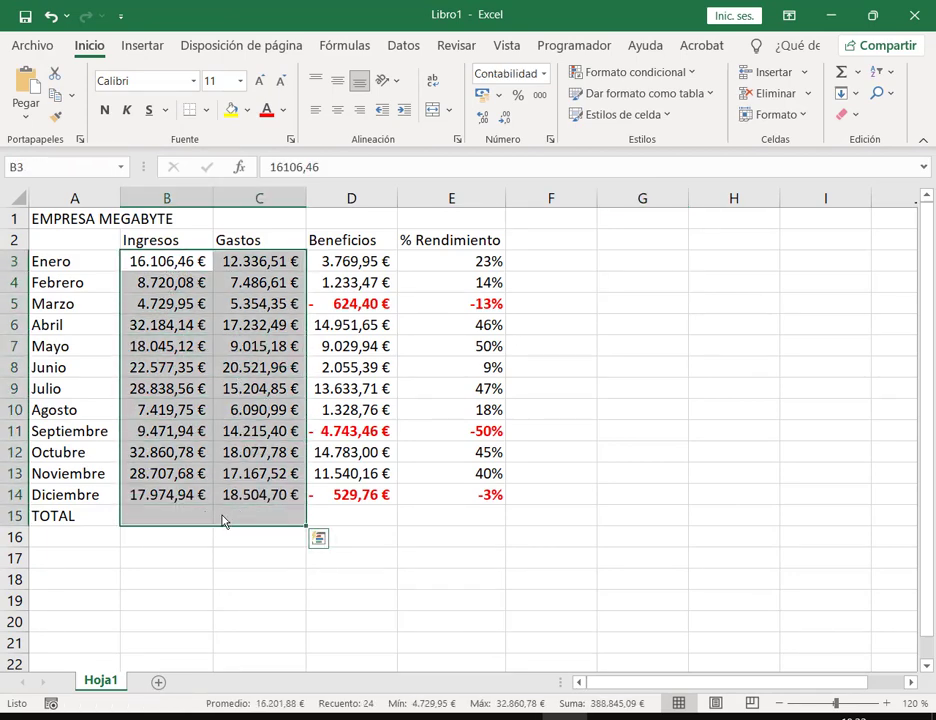
pyautogui.click(842, 72)
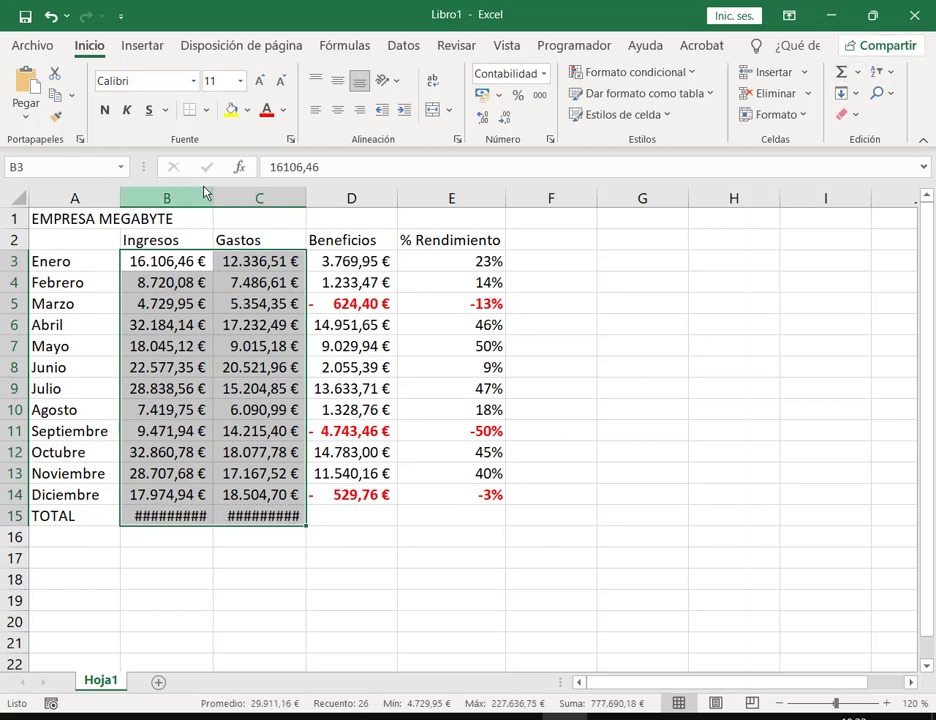
pyautogui.click(220, 238)
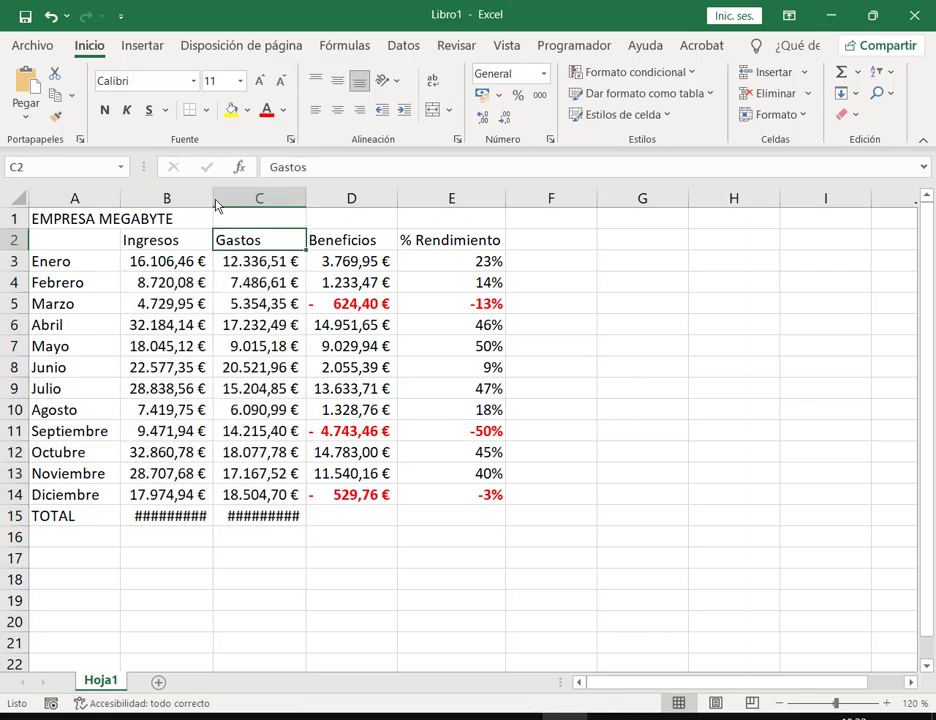
# Step: Widen columns B and C so the totals display, then bring up Save As
pyautogui.moveTo(215, 205); pyautogui.dragTo(223, 204)
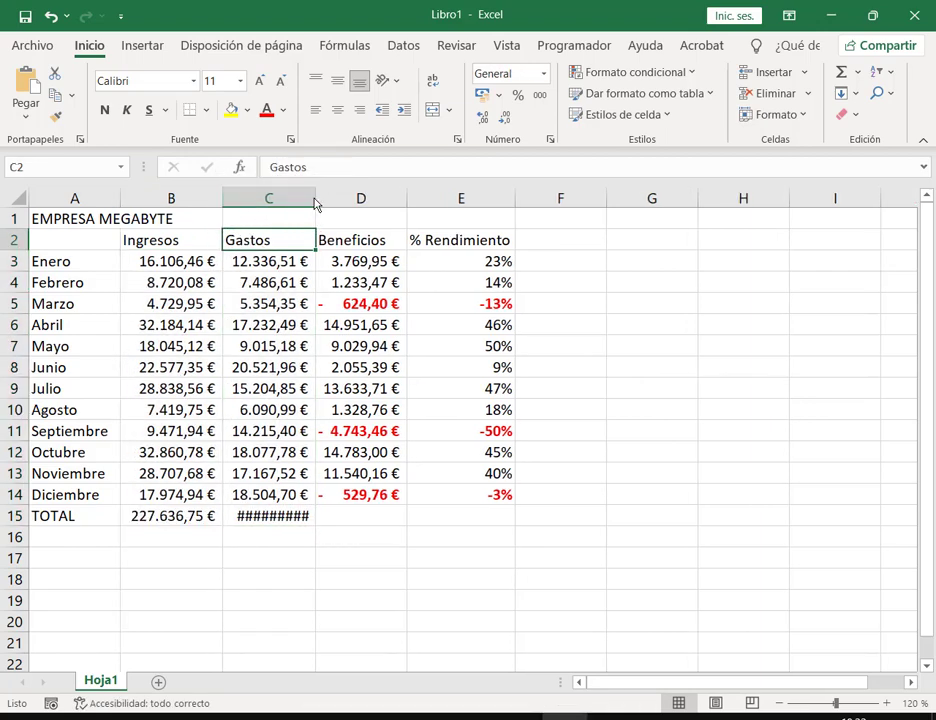
pyautogui.moveTo(315, 204); pyautogui.dragTo(323, 208)
pyautogui.click(729, 375)
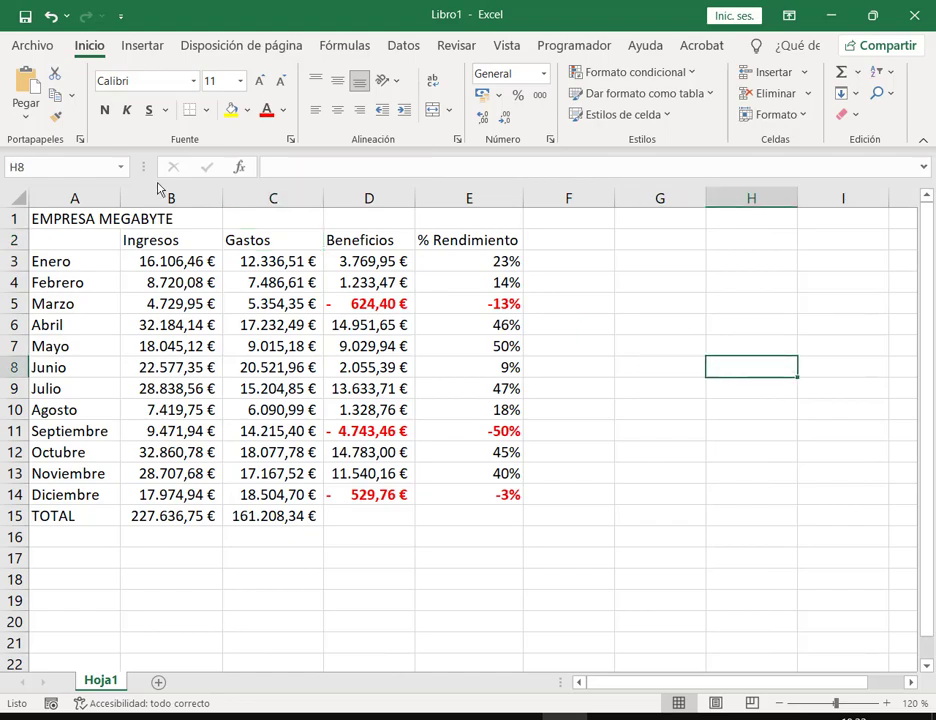
pyautogui.click(25, 16)
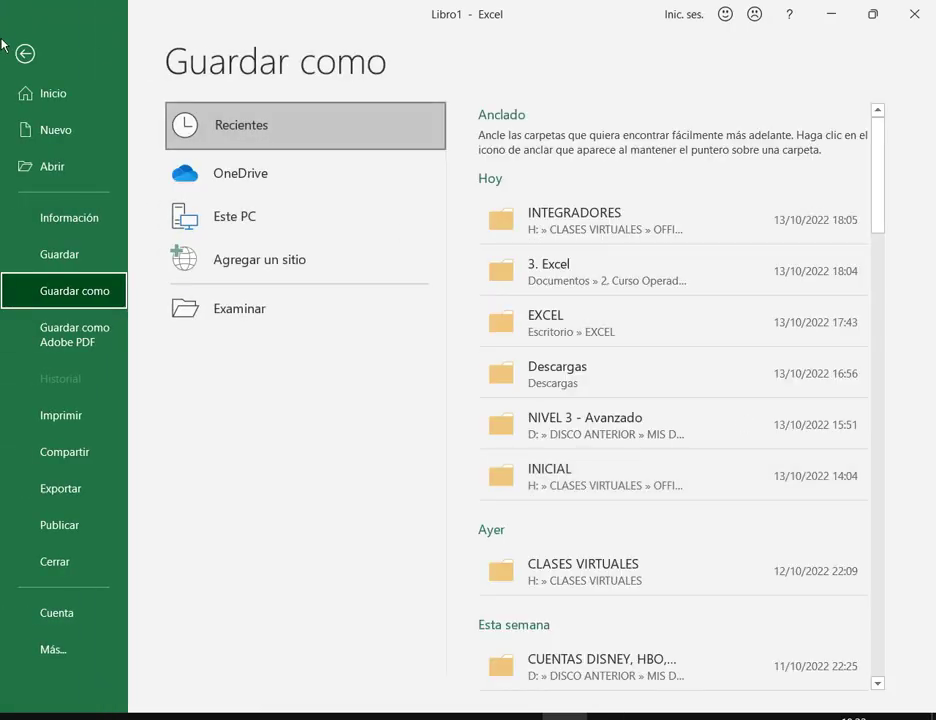
# Step: Leave Save As, restore down Excel, and scroll the PDF to its sample TOTAL row
pyautogui.click(23, 52)
pyautogui.press('super+Down')
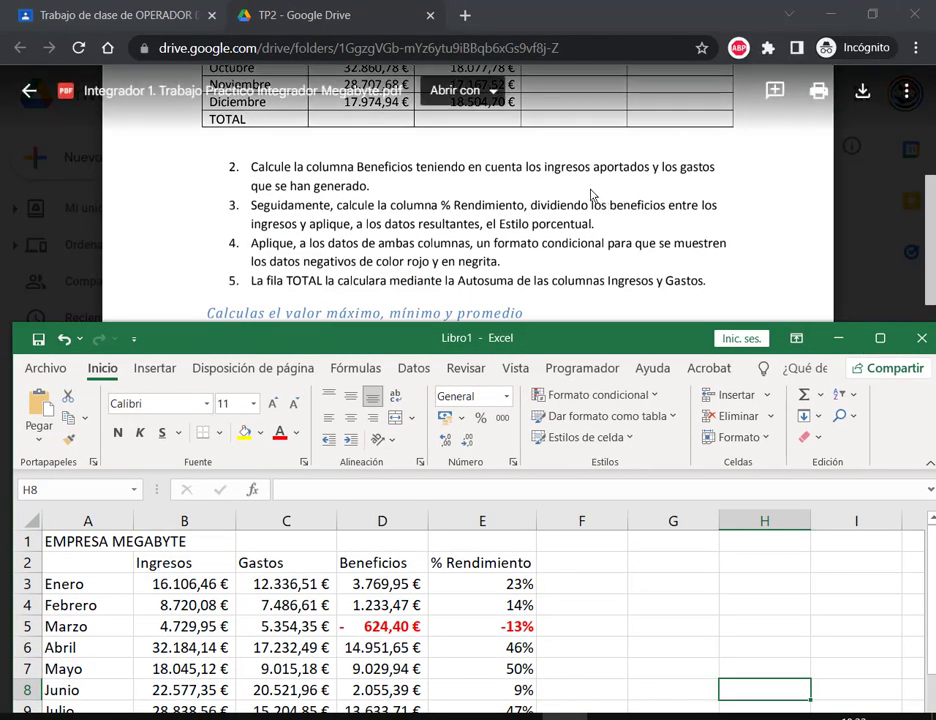
pyautogui.scroll(-4, 580, 200)
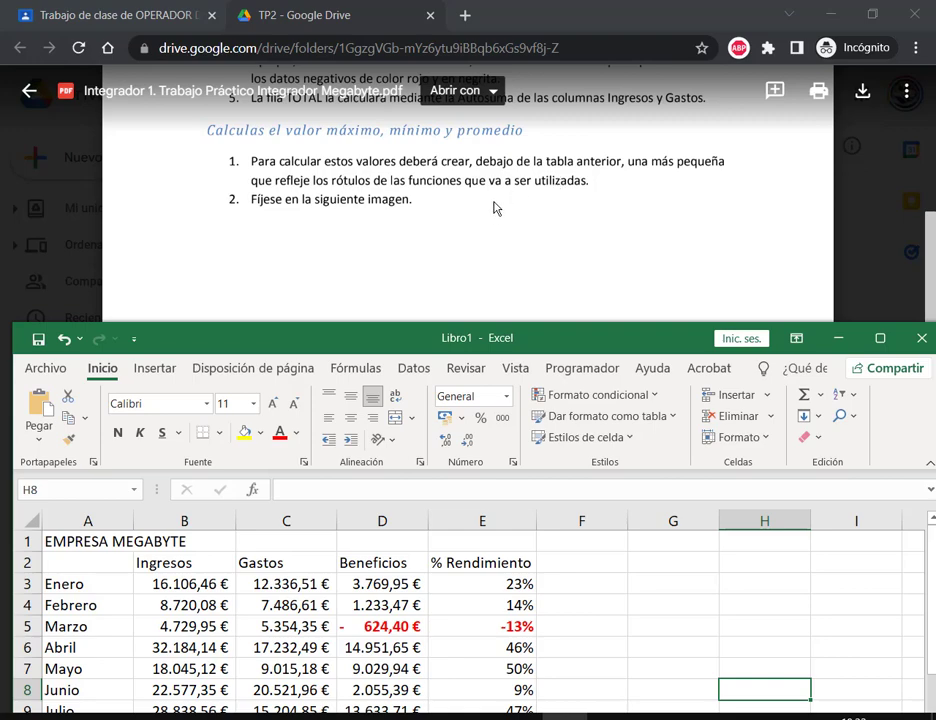
pyautogui.scroll(-10, 495, 206)
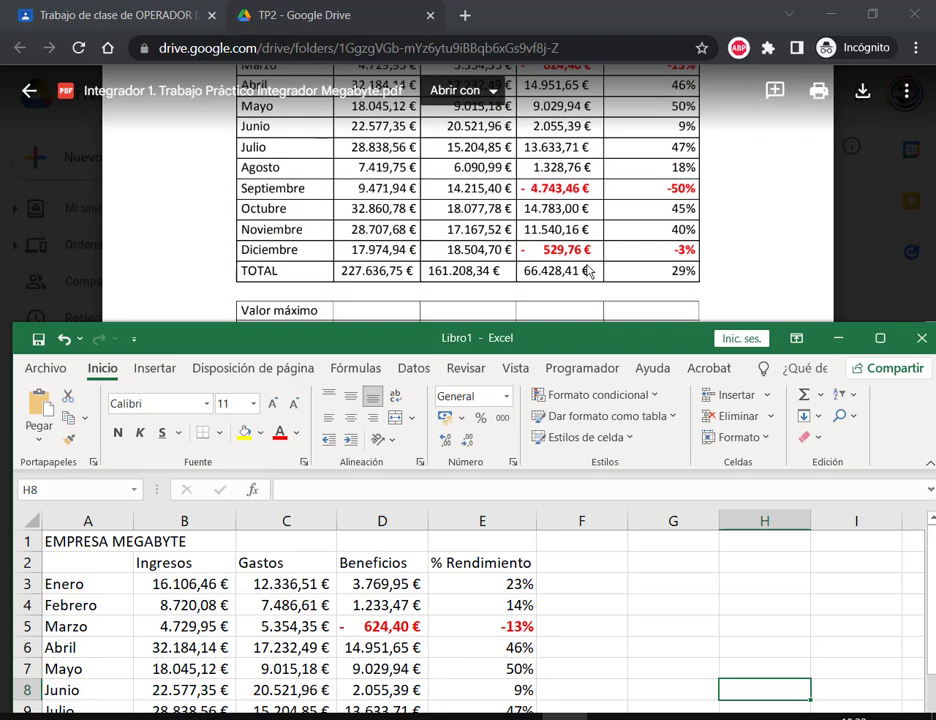
pyautogui.scroll(4, 591, 255)
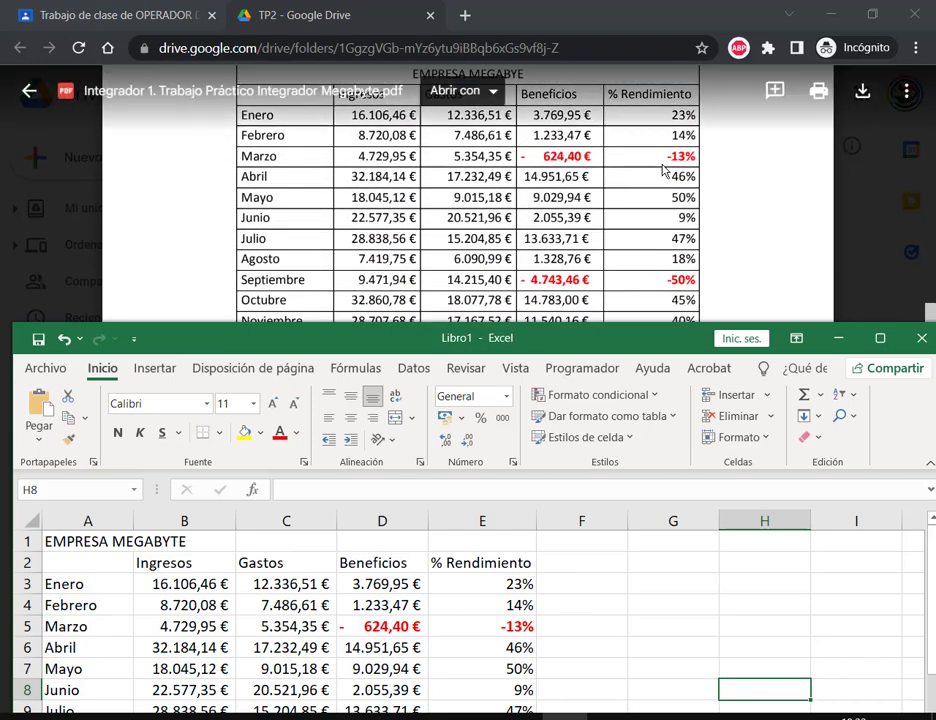
pyautogui.scroll(-3, 663, 177)
pyautogui.scroll(-2, 420, 626)
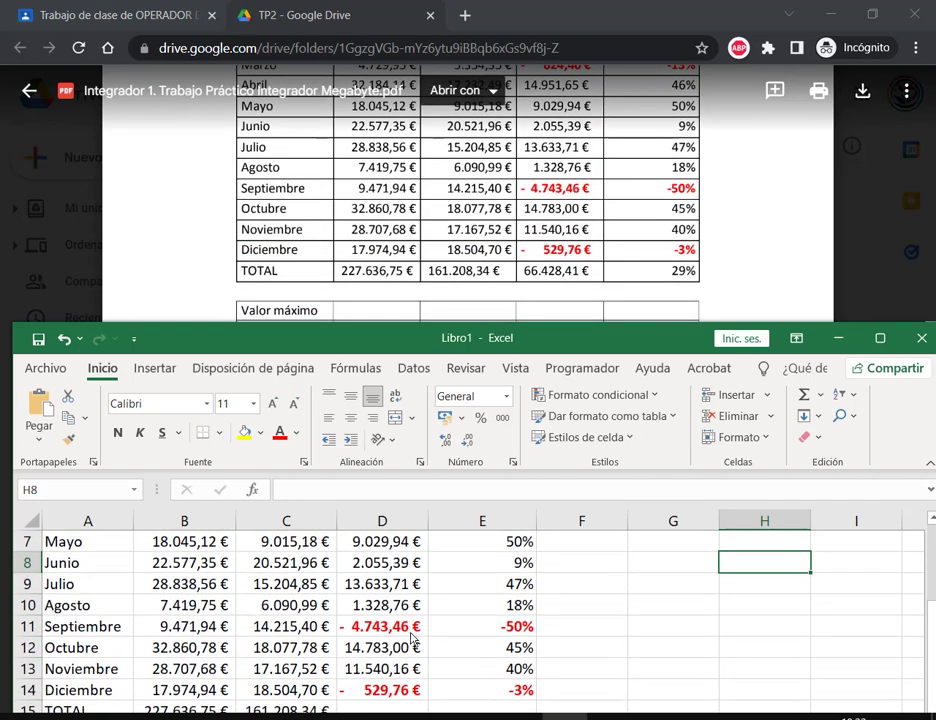
pyautogui.scroll(-1, 413, 637)
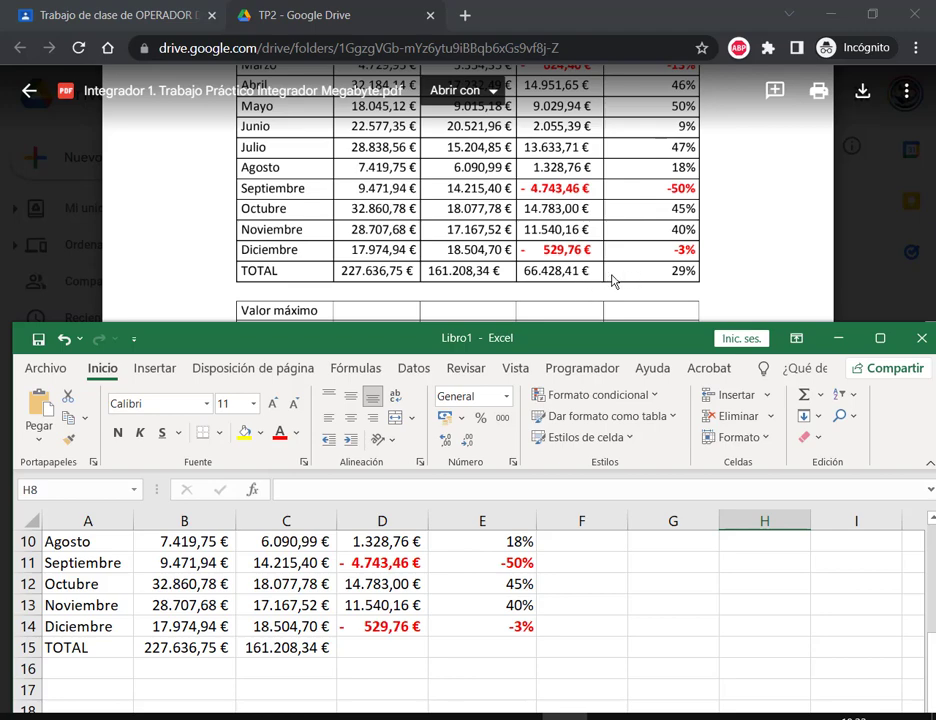
pyautogui.click(401, 650)
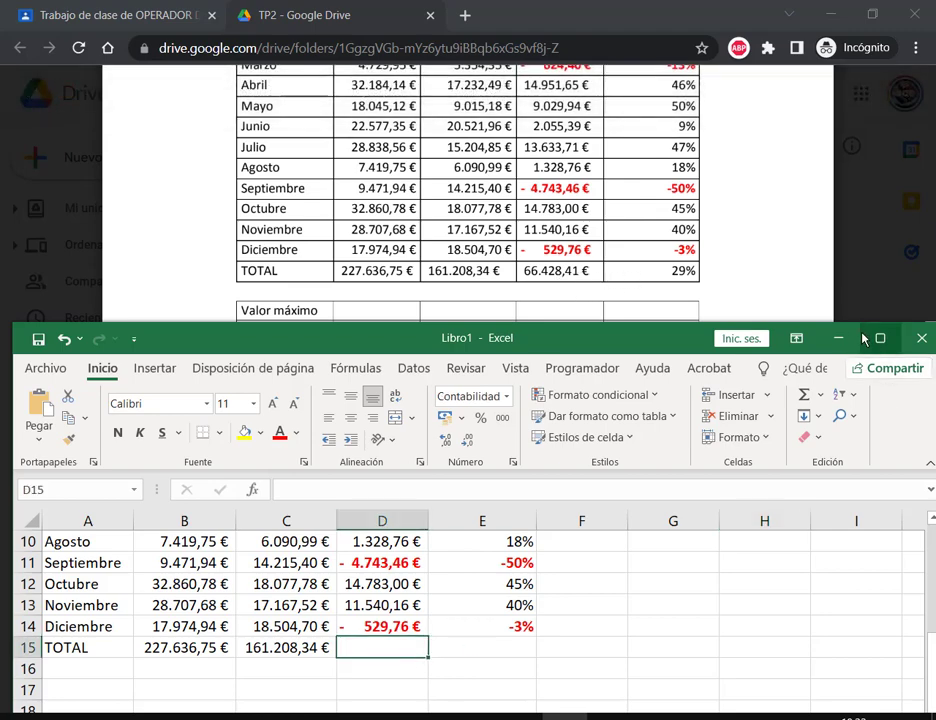
# Step: Total Beneficios in D15 and put an initial sum of % Rendimiento in E15
pyautogui.click(806, 396)
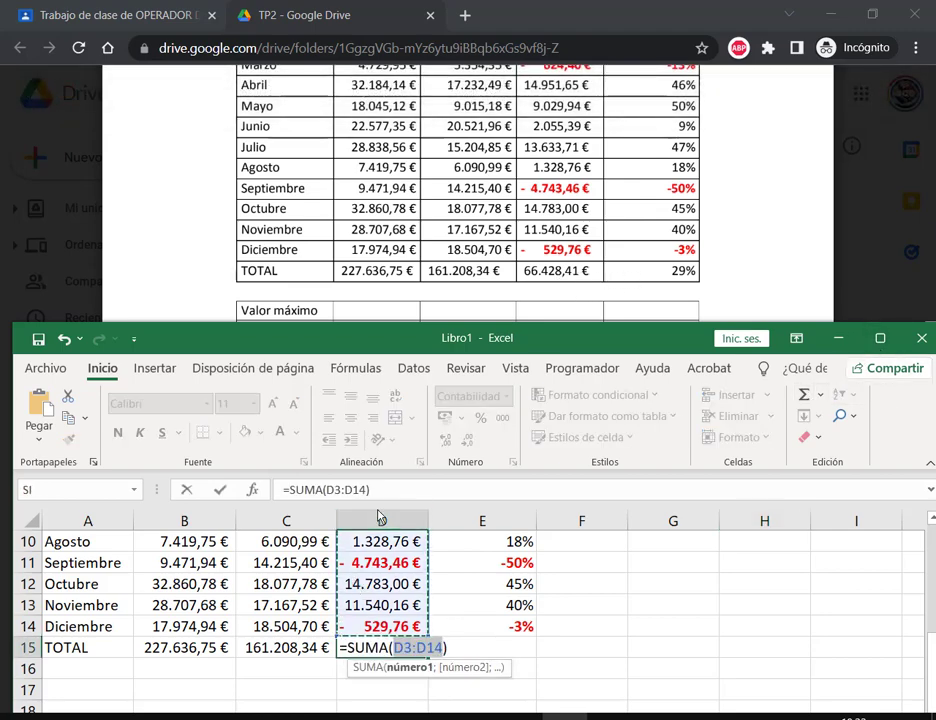
pyautogui.press('Return')
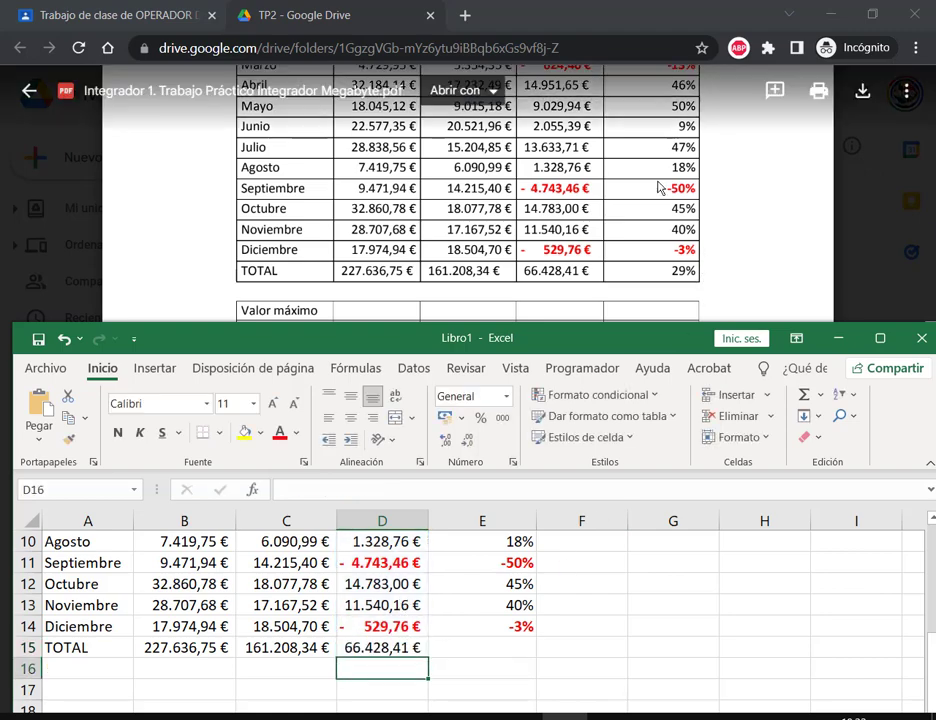
pyautogui.click(880, 338)
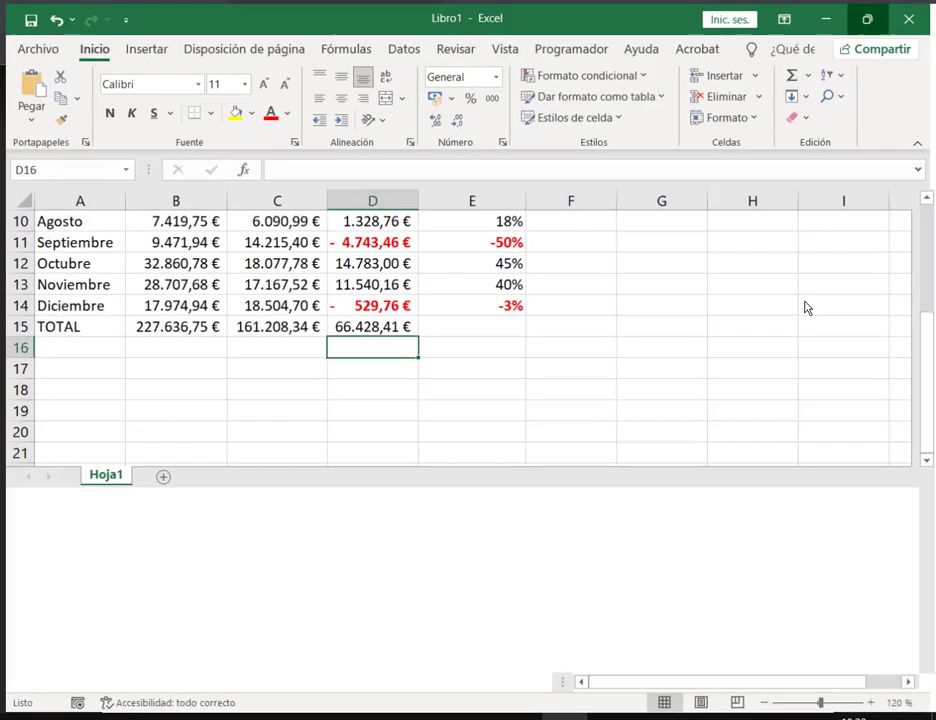
pyautogui.click(470, 514)
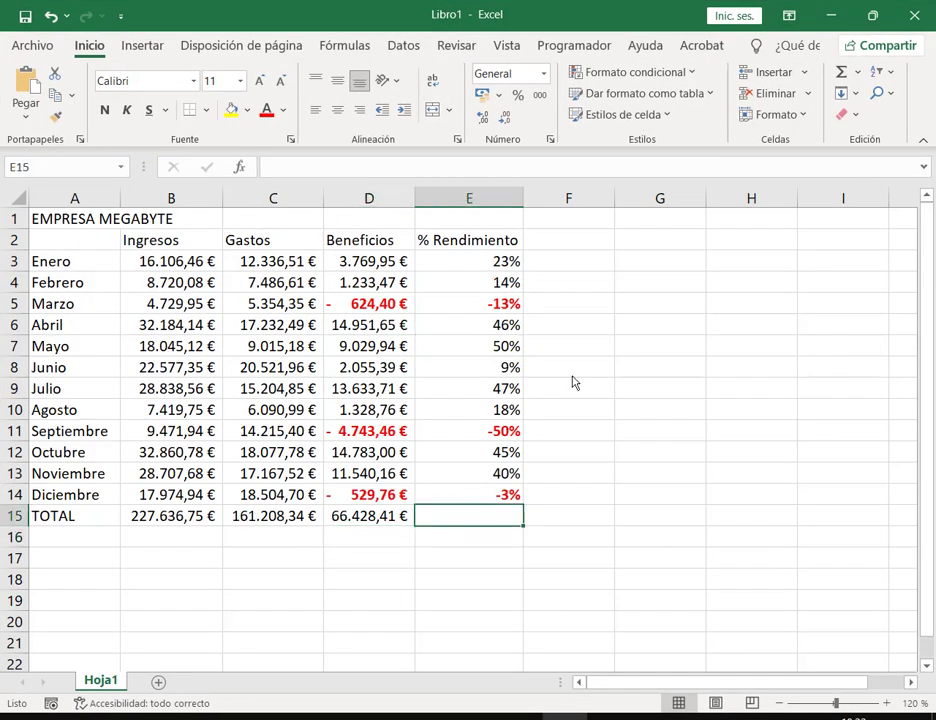
pyautogui.click(838, 78)
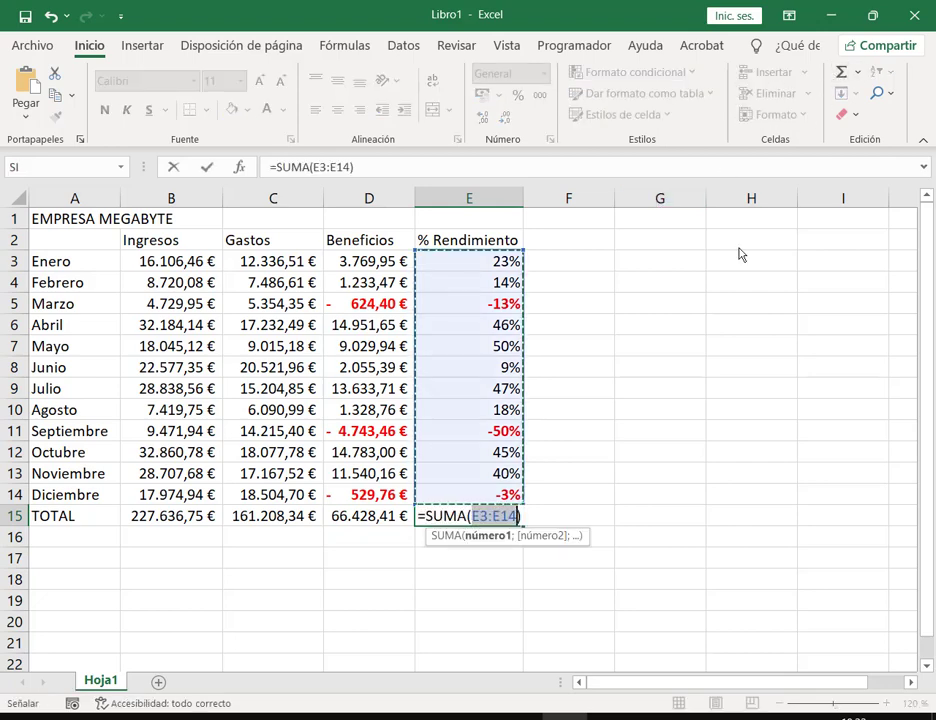
pyautogui.press('Return')
pyautogui.click(503, 520)
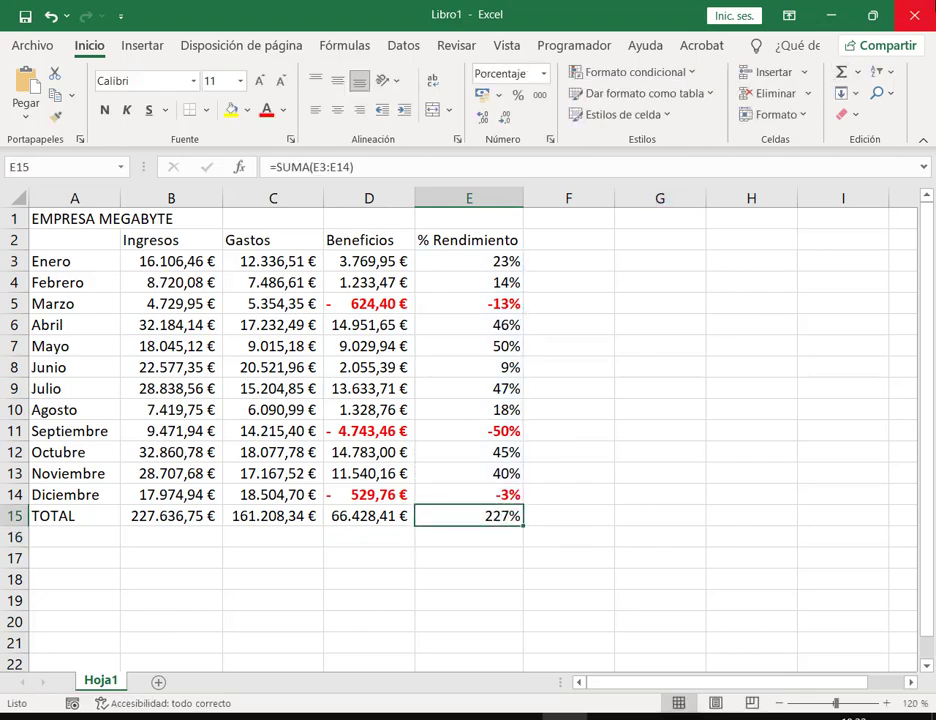
# Step: Replace E15's sum with E14's ratio formula filled down, giving 29%, and compare with the PDF
pyautogui.doubleClick(640, 12)
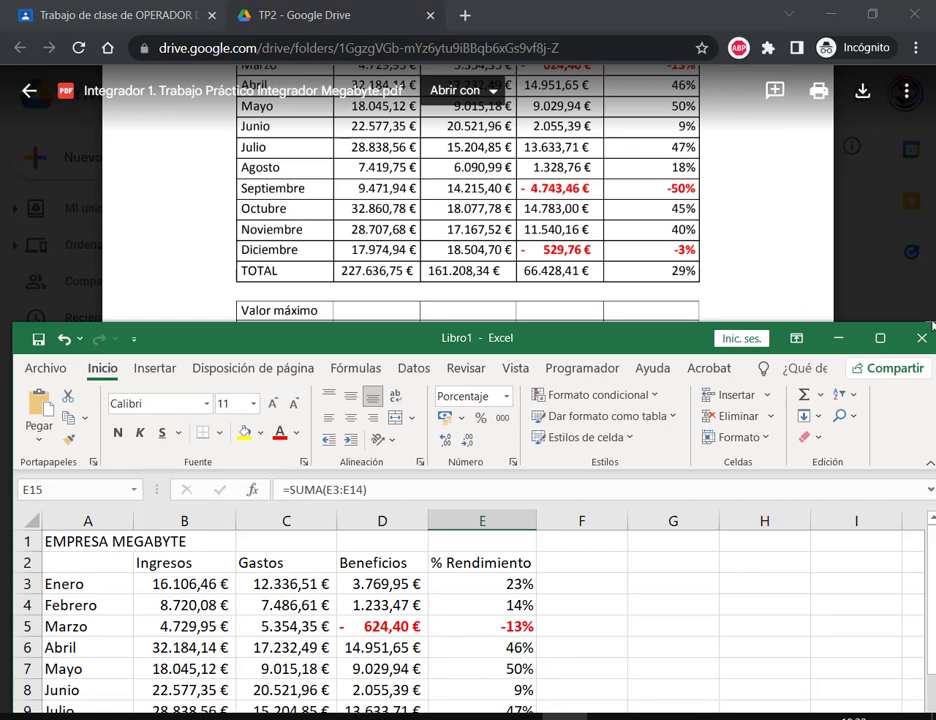
pyautogui.click(880, 338)
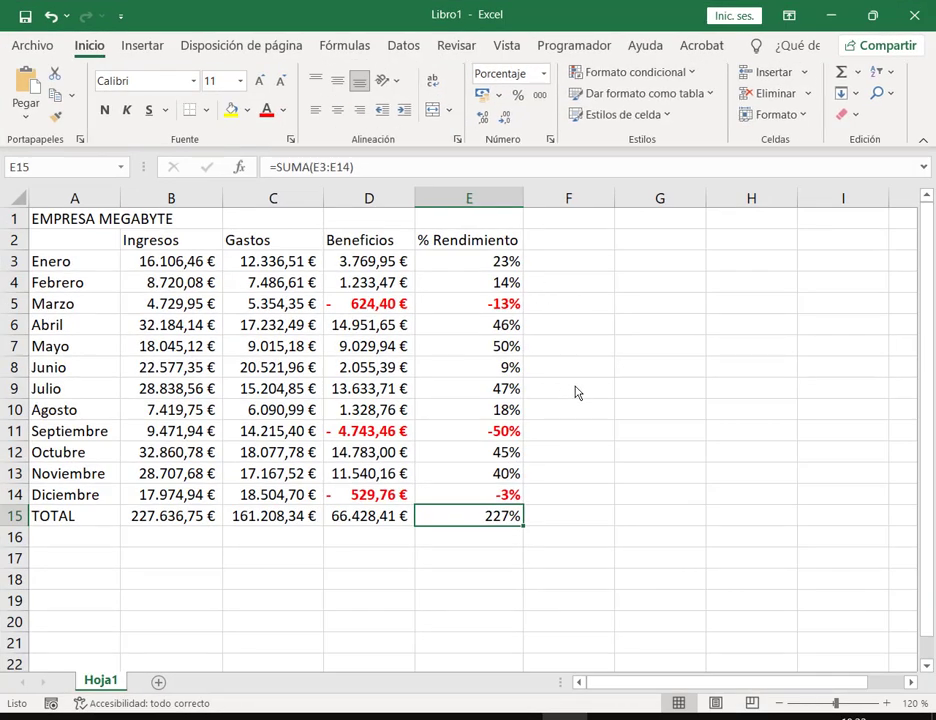
pyautogui.press('Delete')
pyautogui.click(497, 495)
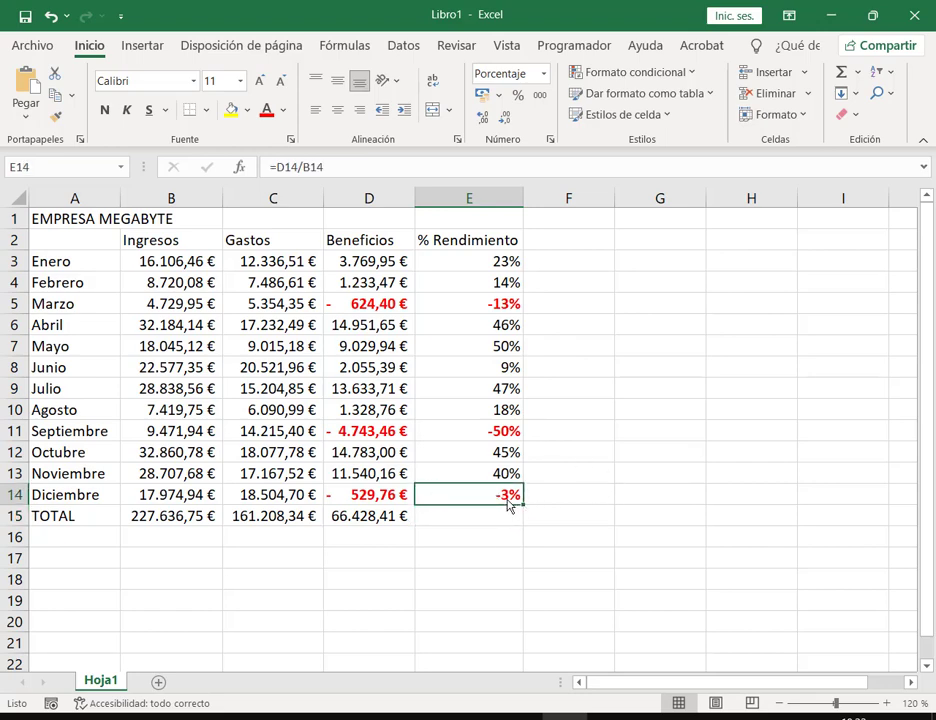
pyautogui.doubleClick(506, 500)
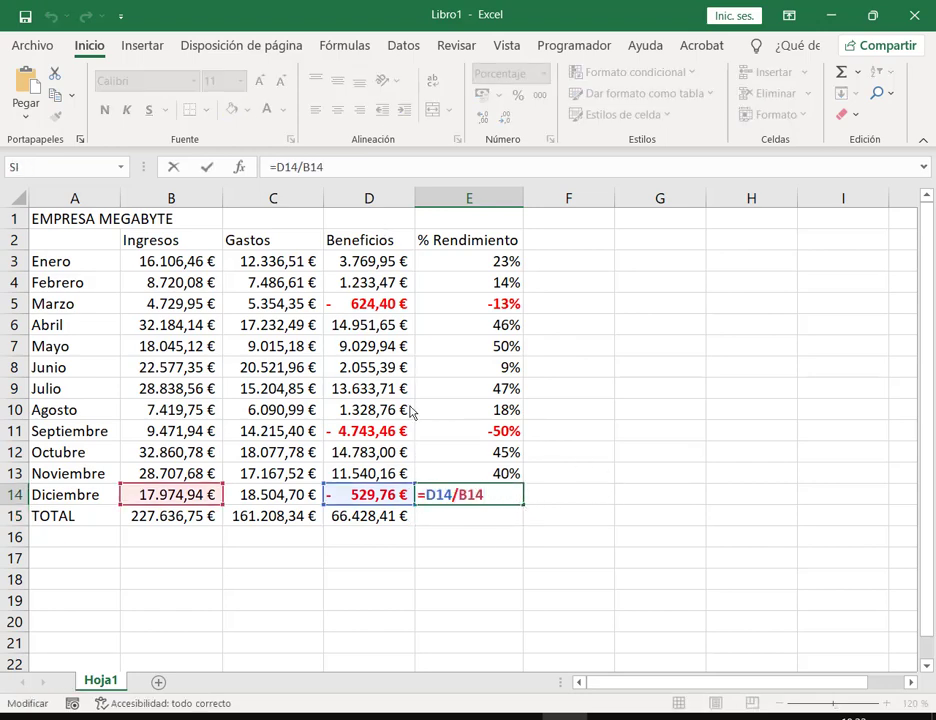
pyautogui.press('Return')
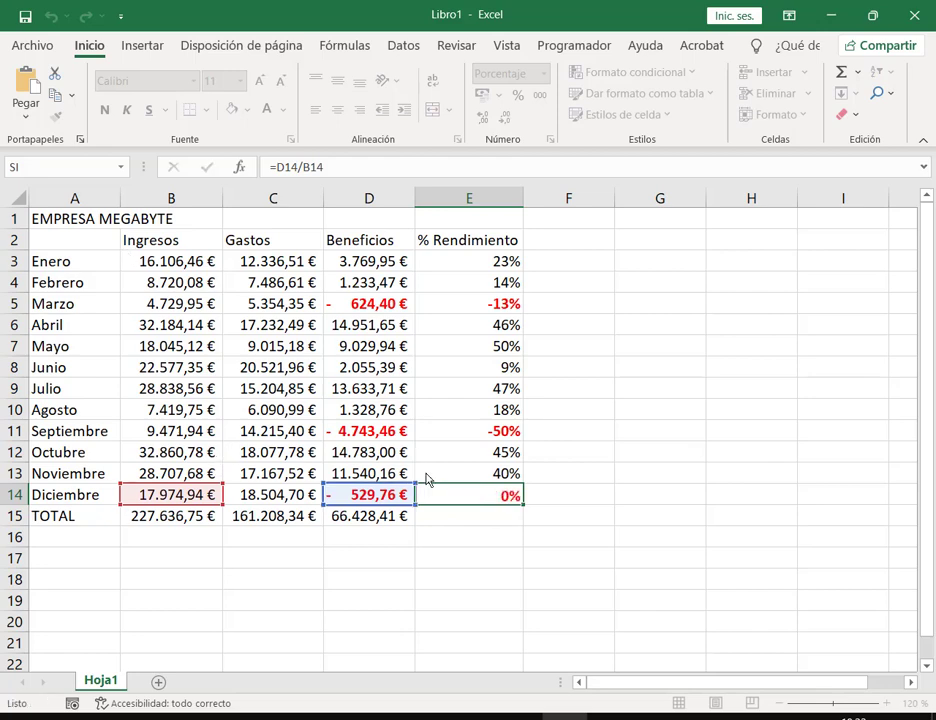
pyautogui.press('Up')
pyautogui.moveTo(521, 510); pyautogui.dragTo(523, 527)
pyautogui.click(510, 521)
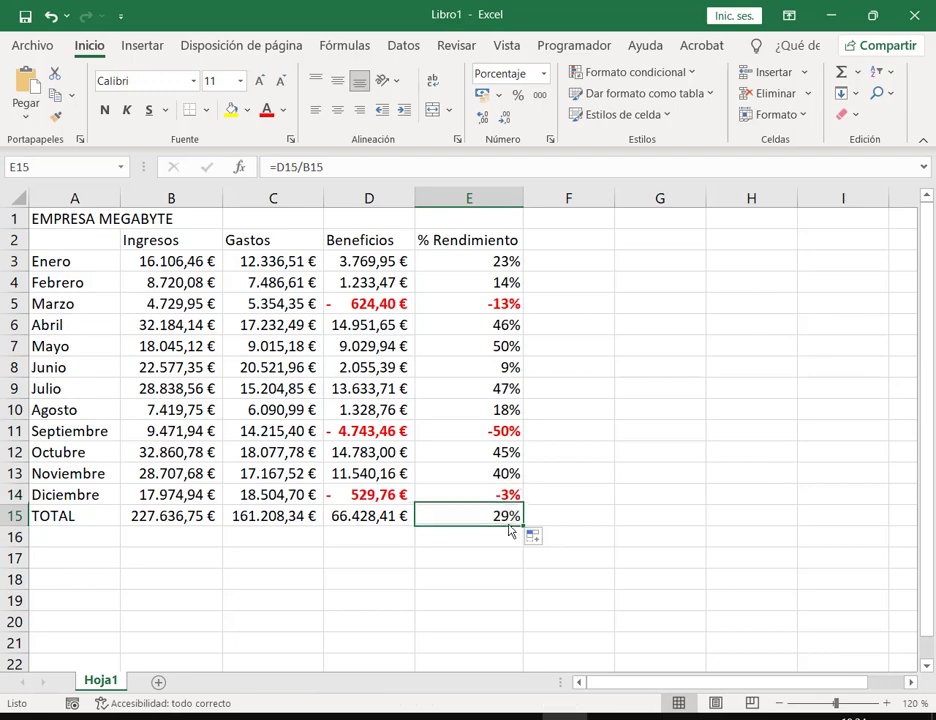
pyautogui.click(872, 15)
pyautogui.scroll(-1, 703, 259)
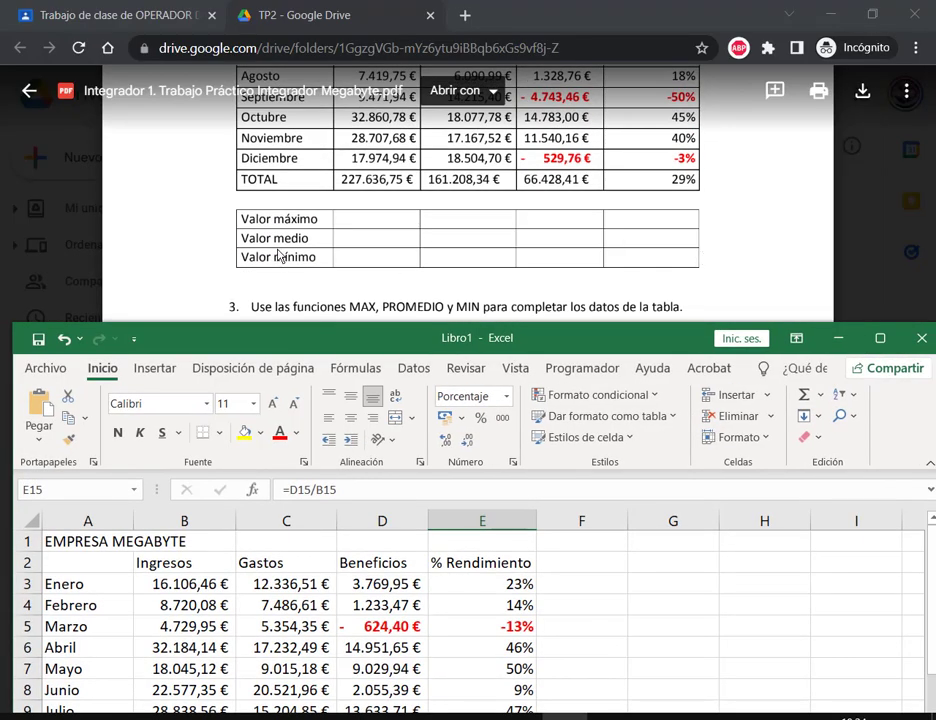
# Step: Enter the labels Máximo, Medio and Mínimo in A17:A19
pyautogui.click(880, 338)
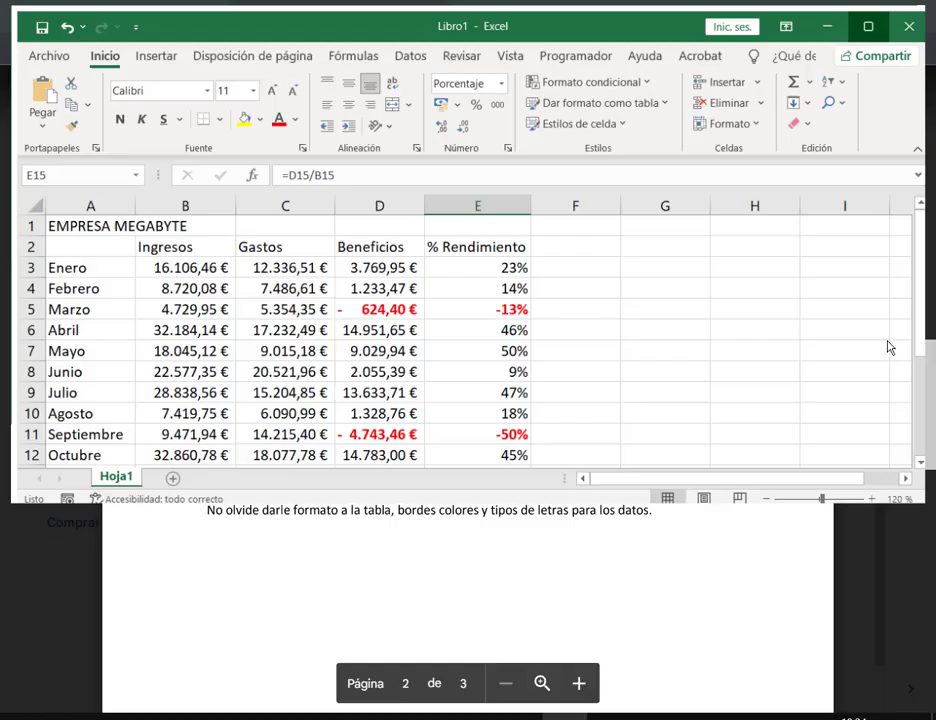
pyautogui.click(96, 570)
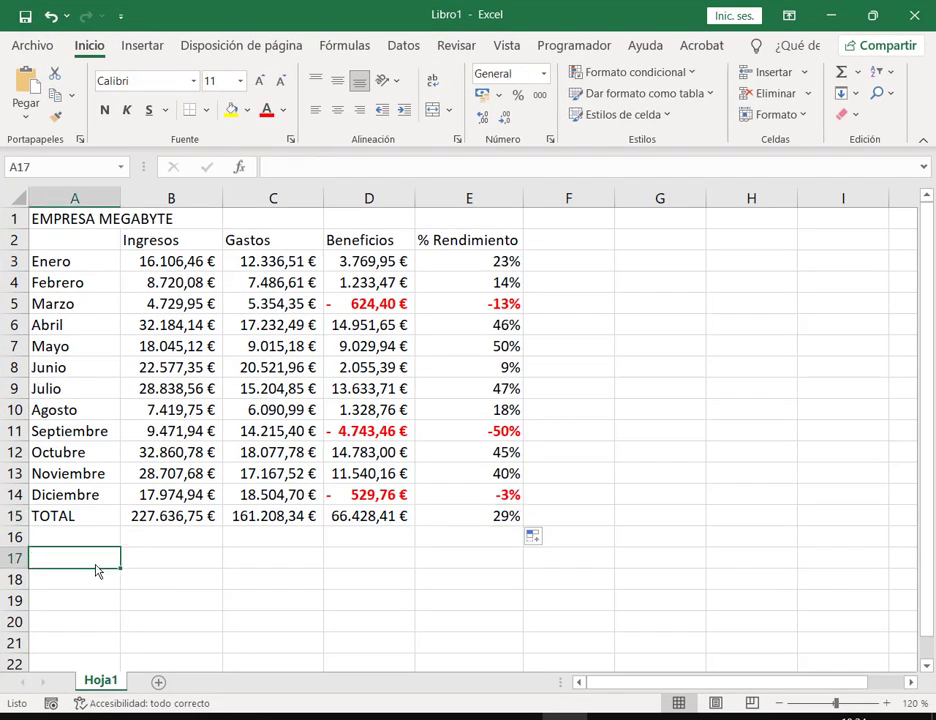
pyautogui.write('Máximo')
pyautogui.press('Return')
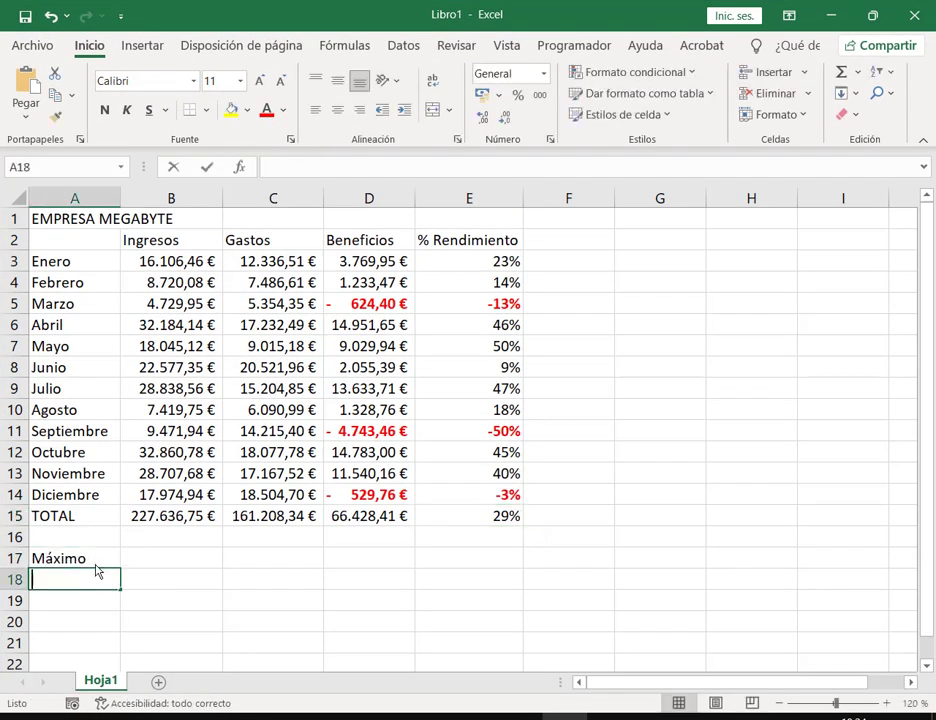
pyautogui.write('Medio')
pyautogui.press('Return')
pyautogui.write('Mí')
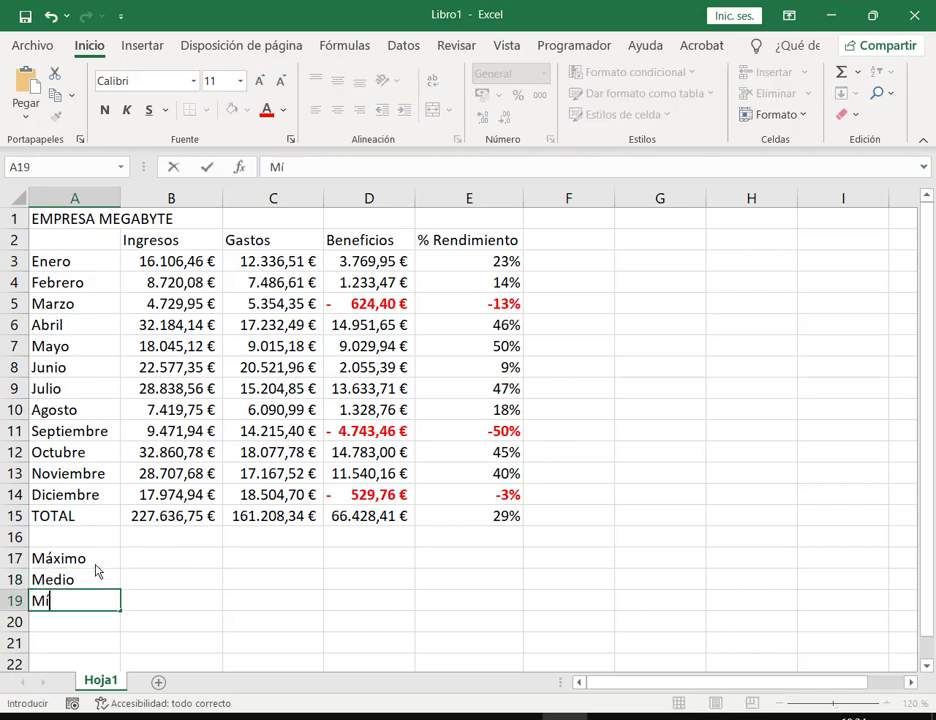
pyautogui.write('nimo')
pyautogui.press('Return')
# Step: Apply Todos los bordes to the summary block A17:E19
pyautogui.click(84, 563)
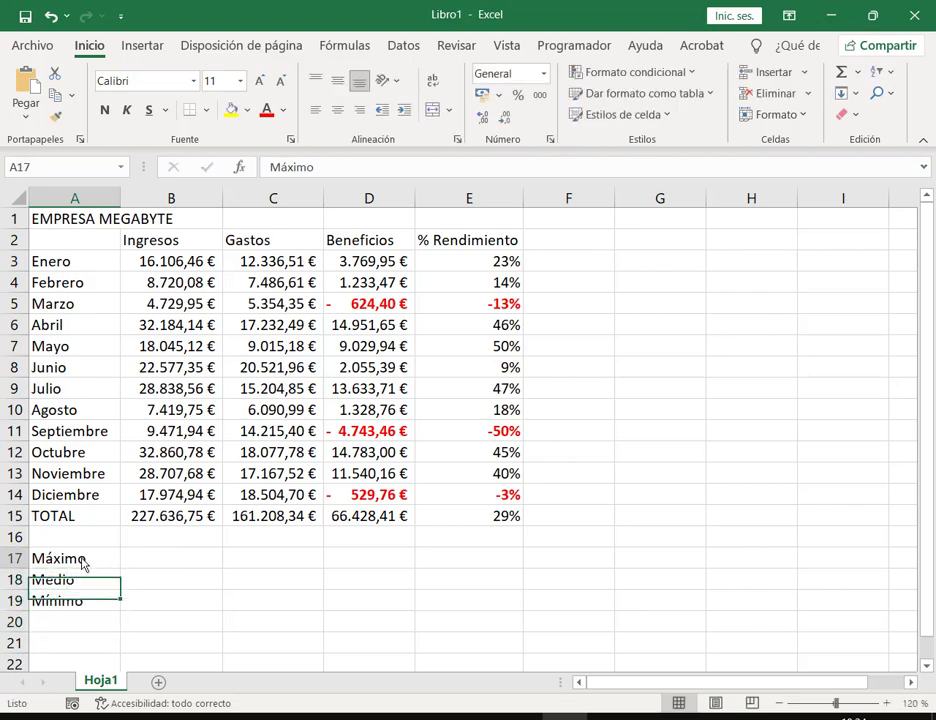
pyautogui.moveTo(84, 563); pyautogui.dragTo(370, 600)
pyautogui.click(460, 618)
pyautogui.click(460, 605)
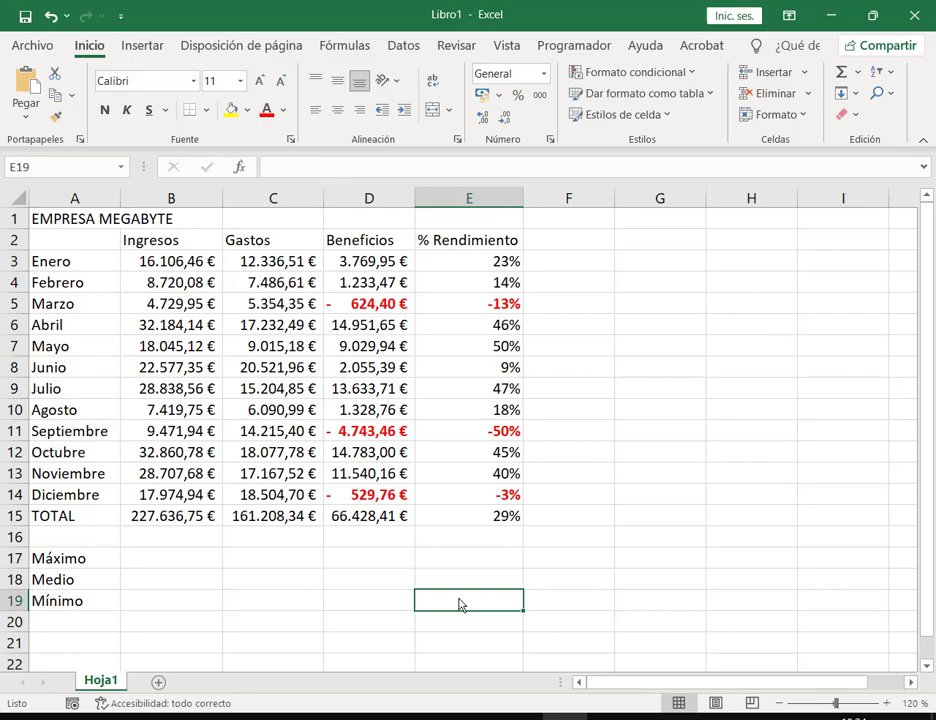
pyautogui.keyDown('shift'); pyautogui.click(113, 563); pyautogui.keyUp('shift')
pyautogui.click(207, 110)
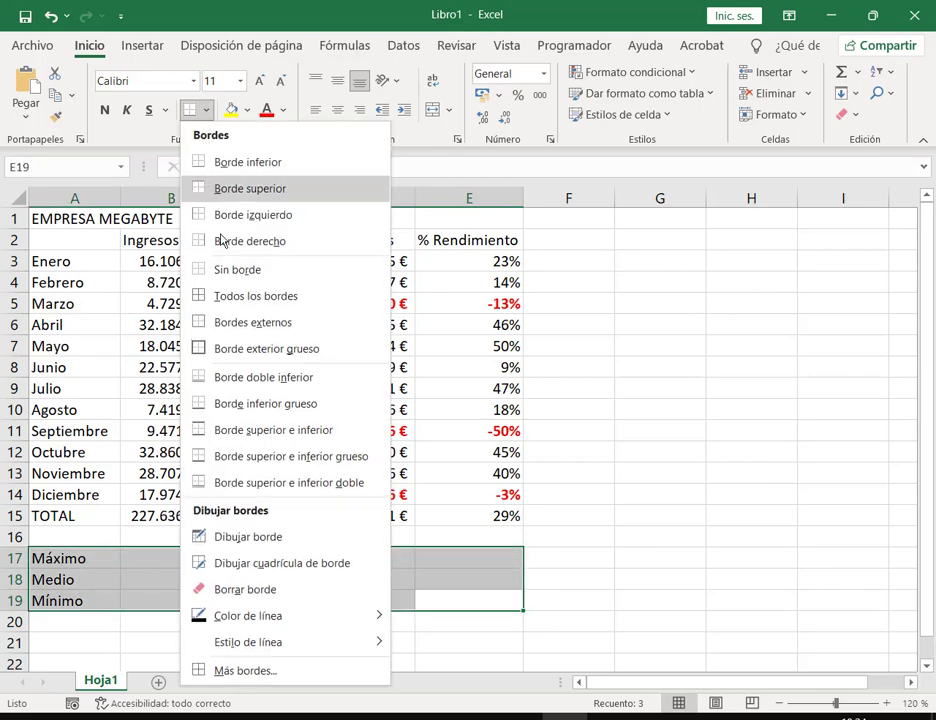
pyautogui.click(226, 295)
# Step: Put the maximum, average and minimum of Ingresos B3:B14 into B17:B19
pyautogui.click(167, 563)
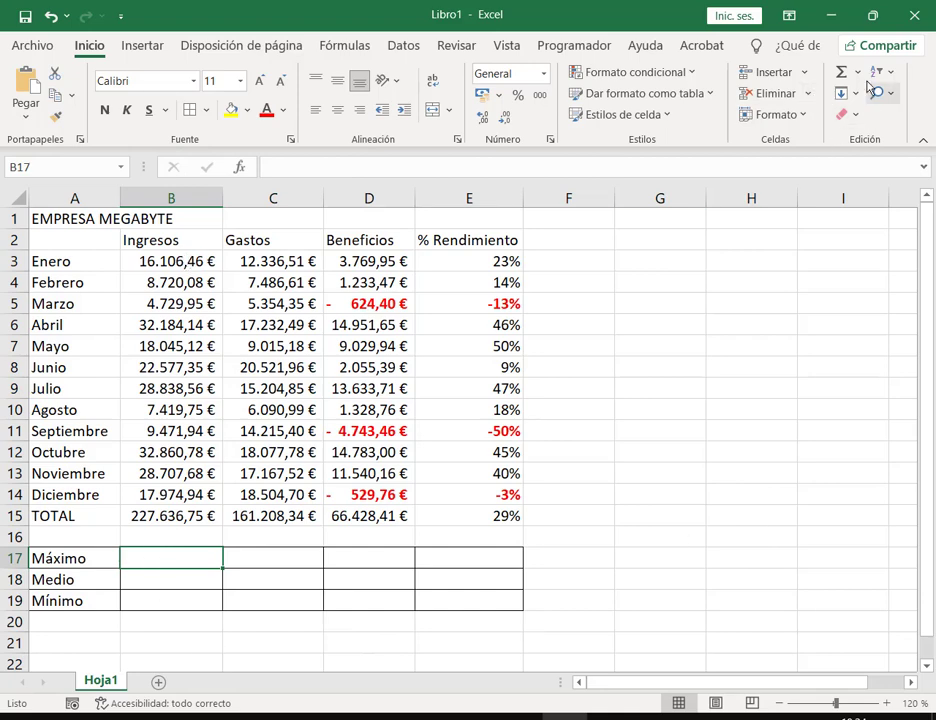
pyautogui.click(857, 72)
pyautogui.click(867, 187)
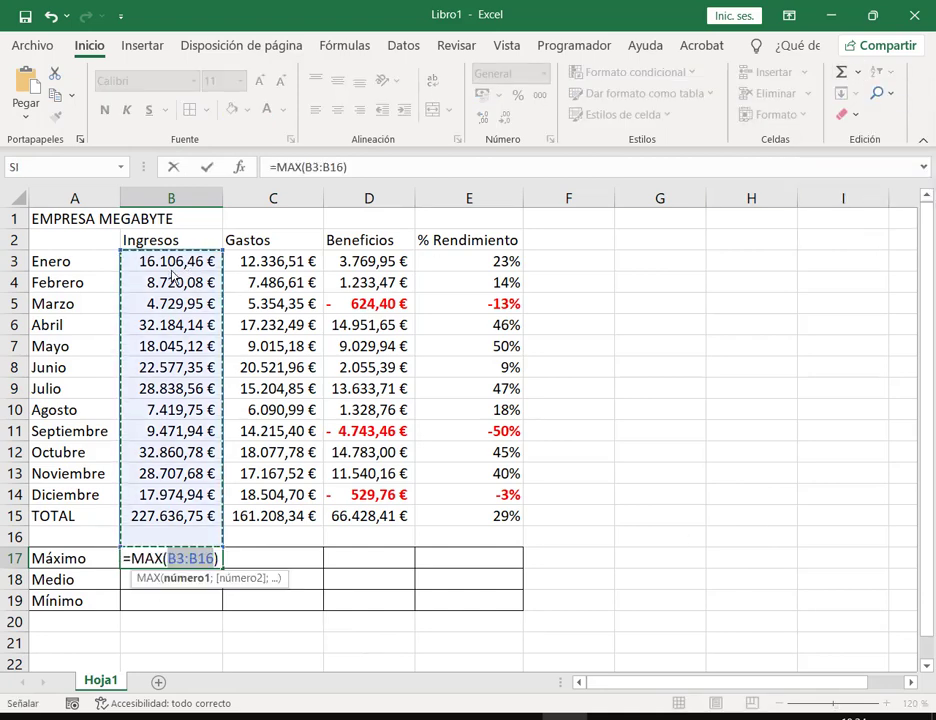
pyautogui.moveTo(161, 261); pyautogui.dragTo(175, 497)
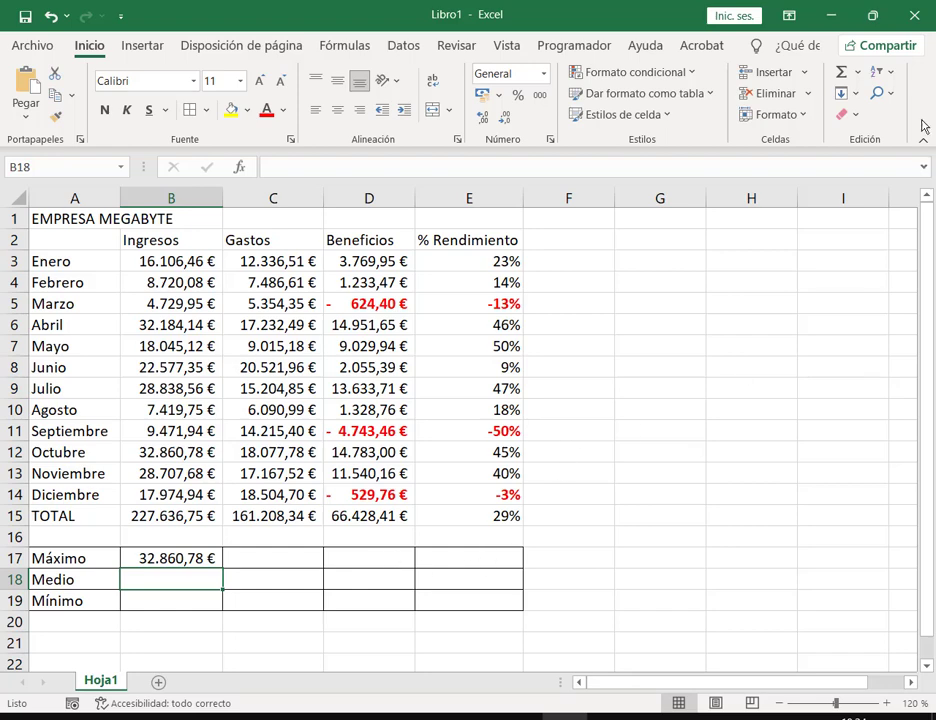
pyautogui.click(859, 73)
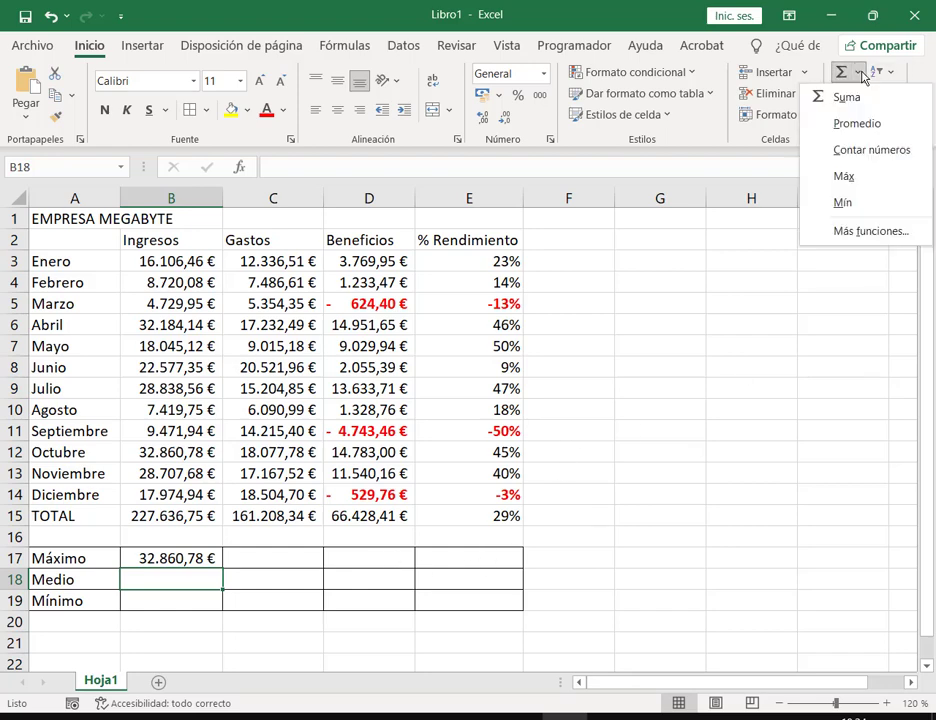
pyautogui.click(857, 124)
pyautogui.moveTo(194, 266); pyautogui.dragTo(185, 494)
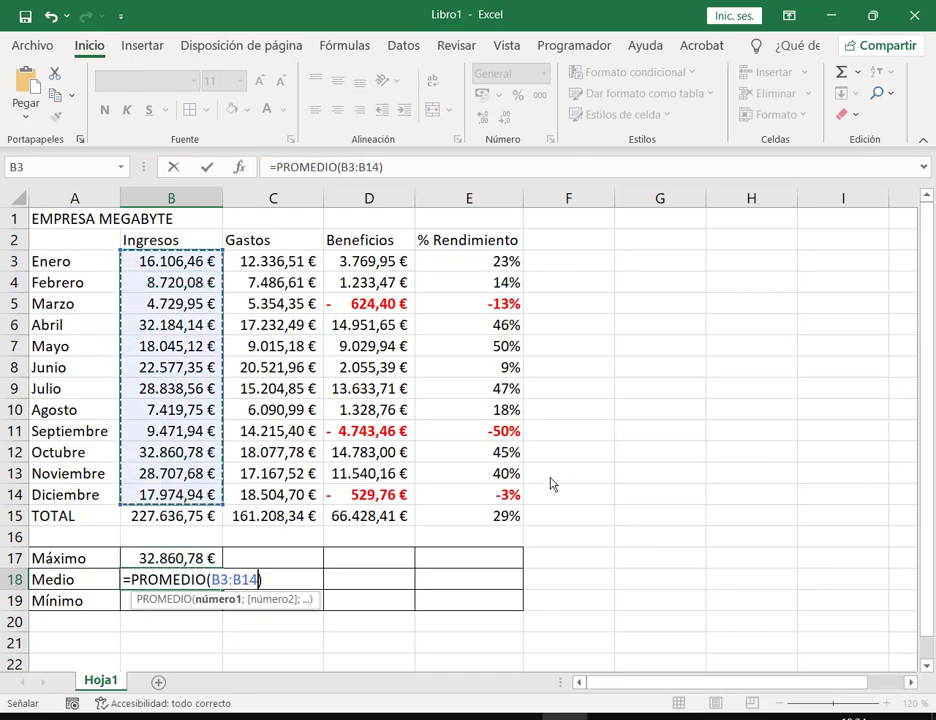
pyautogui.press('Return')
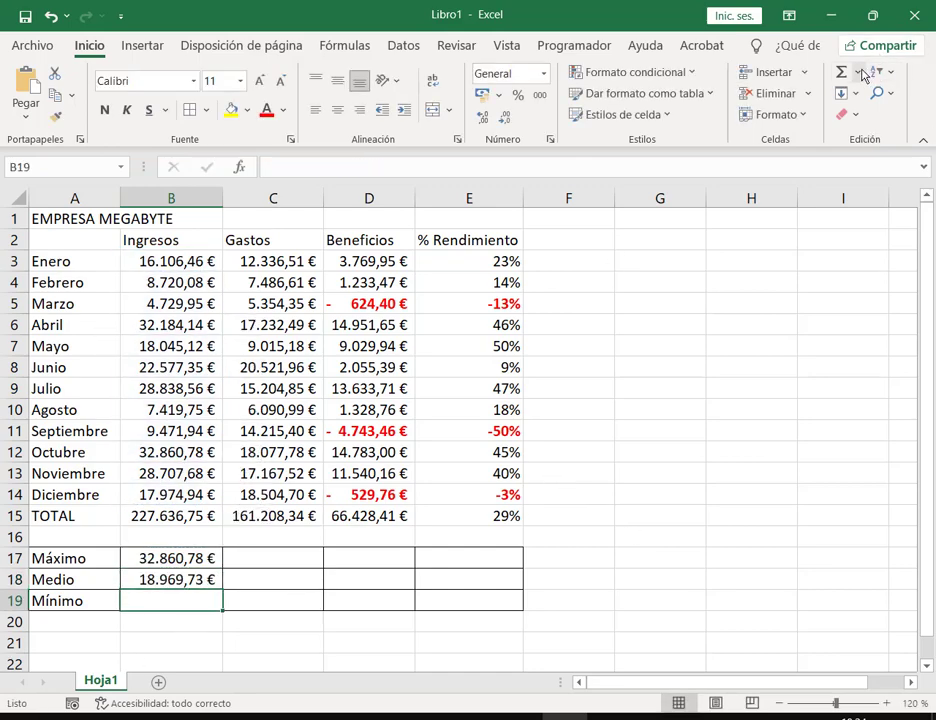
pyautogui.click(857, 72)
pyautogui.click(843, 203)
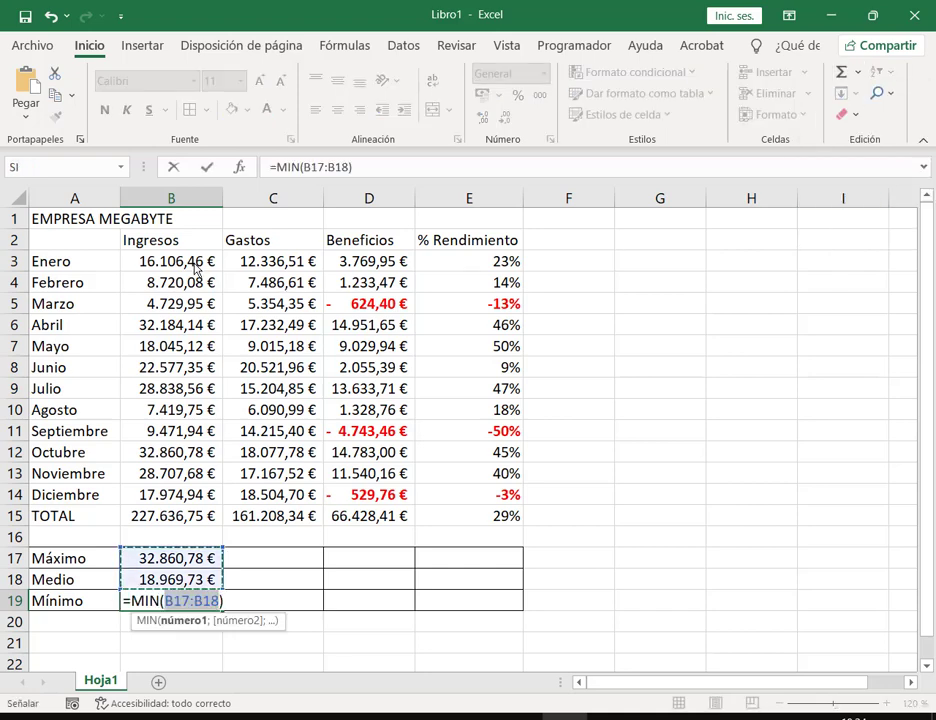
pyautogui.moveTo(194, 272); pyautogui.dragTo(192, 476)
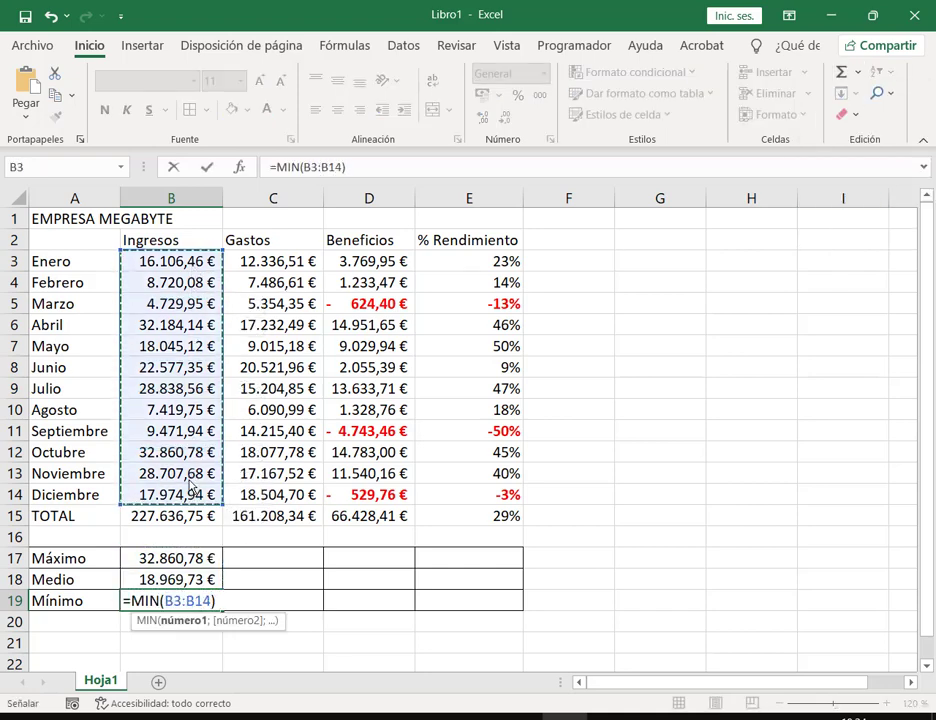
pyautogui.press('Return')
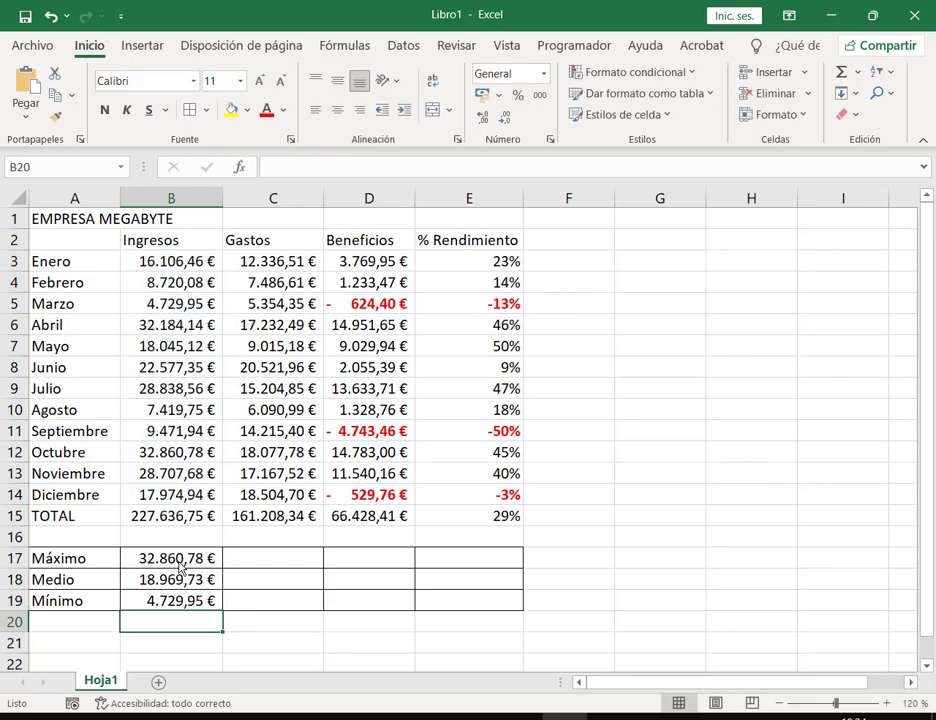
# Step: Fill the summary formulas across to column E and format E17:E19 as percentages
pyautogui.moveTo(185, 566); pyautogui.dragTo(184, 600)
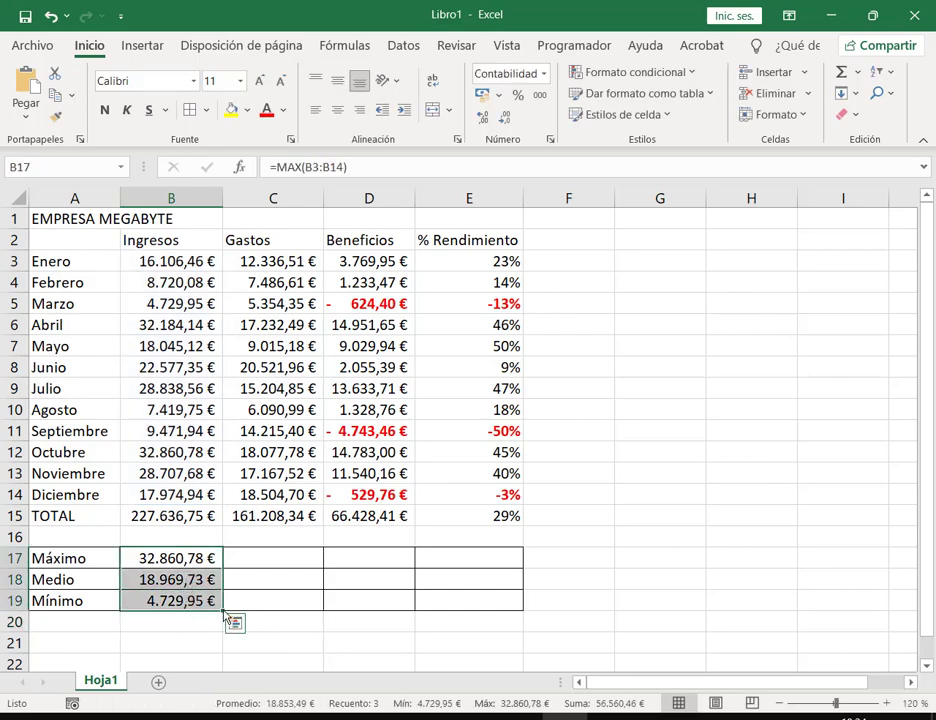
pyautogui.moveTo(223, 610); pyautogui.dragTo(490, 609)
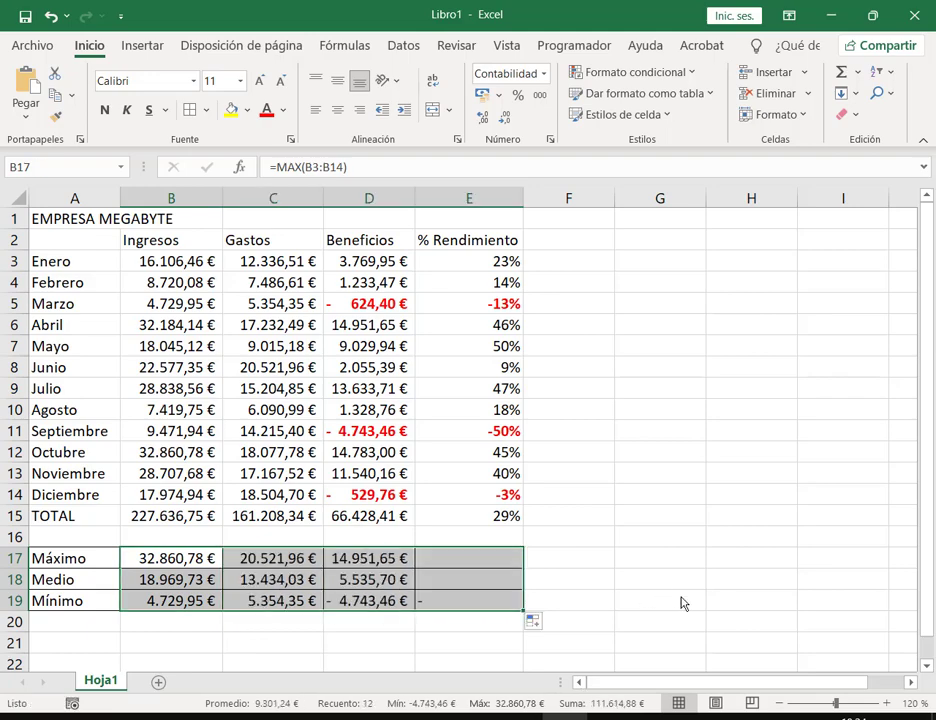
pyautogui.click(683, 598)
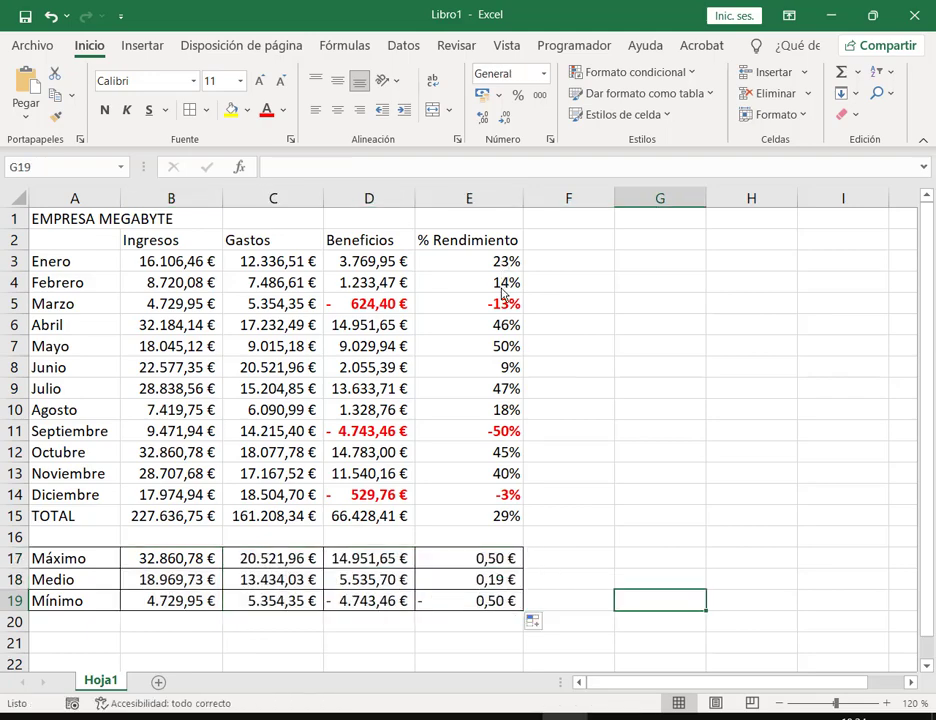
pyautogui.click(503, 567)
pyautogui.keyDown('shift'); pyautogui.click(516, 580); pyautogui.keyUp('shift')
pyautogui.moveTo(516, 588)
pyautogui.mouseDown()
pyautogui.moveTo(516, 602)
pyautogui.moveTo(500, 601)
pyautogui.mouseUp()
pyautogui.click(590, 338)
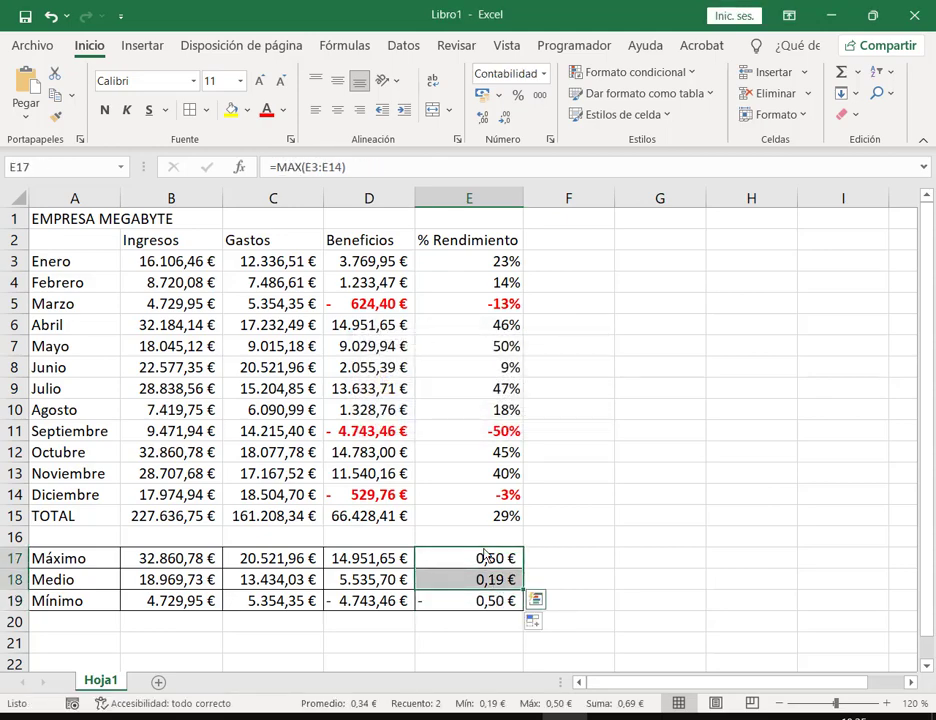
pyautogui.click(490, 603)
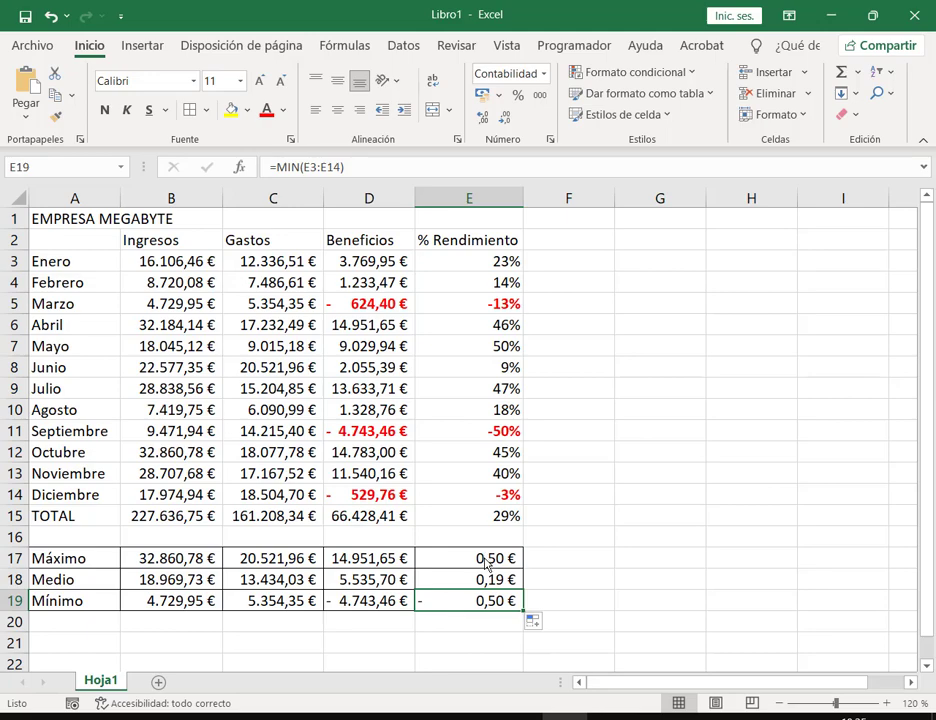
pyautogui.moveTo(486, 563); pyautogui.dragTo(486, 600)
pyautogui.click(518, 94)
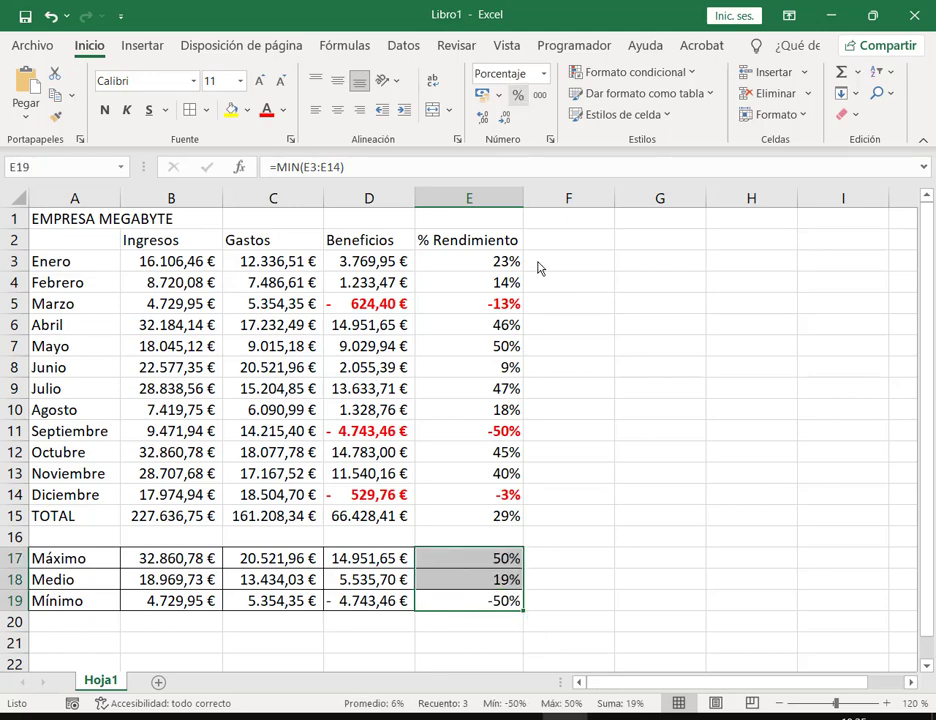
pyautogui.click(660, 540)
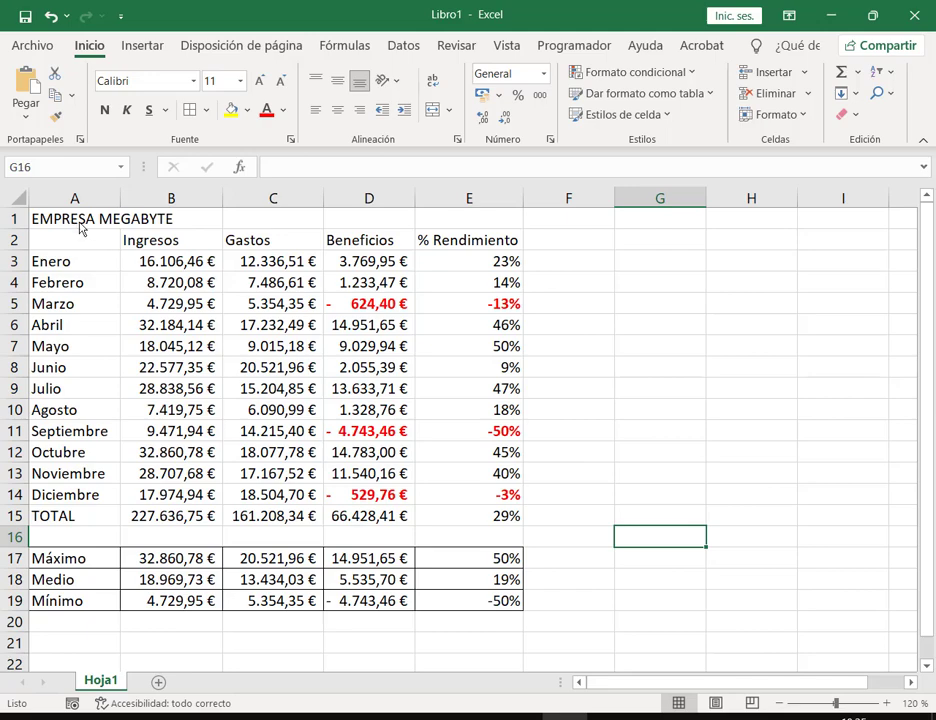
# Step: Merge and centre the EMPRESA MEGABYTE title across A1:E1
pyautogui.moveTo(80, 228); pyautogui.dragTo(470, 222)
pyautogui.click(432, 109)
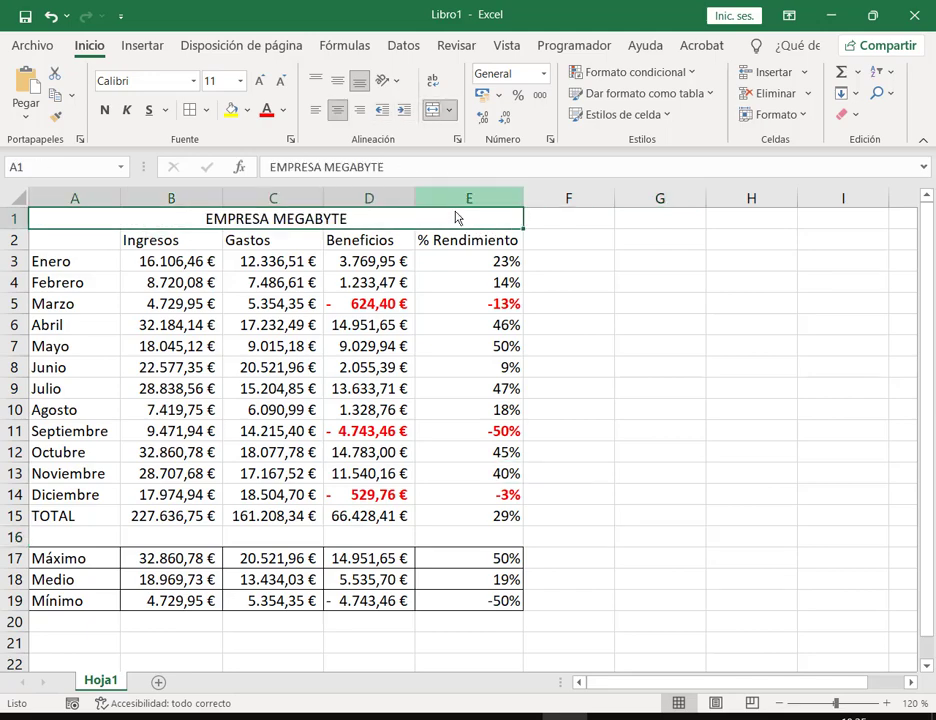
pyautogui.click(472, 499)
pyautogui.click(472, 516)
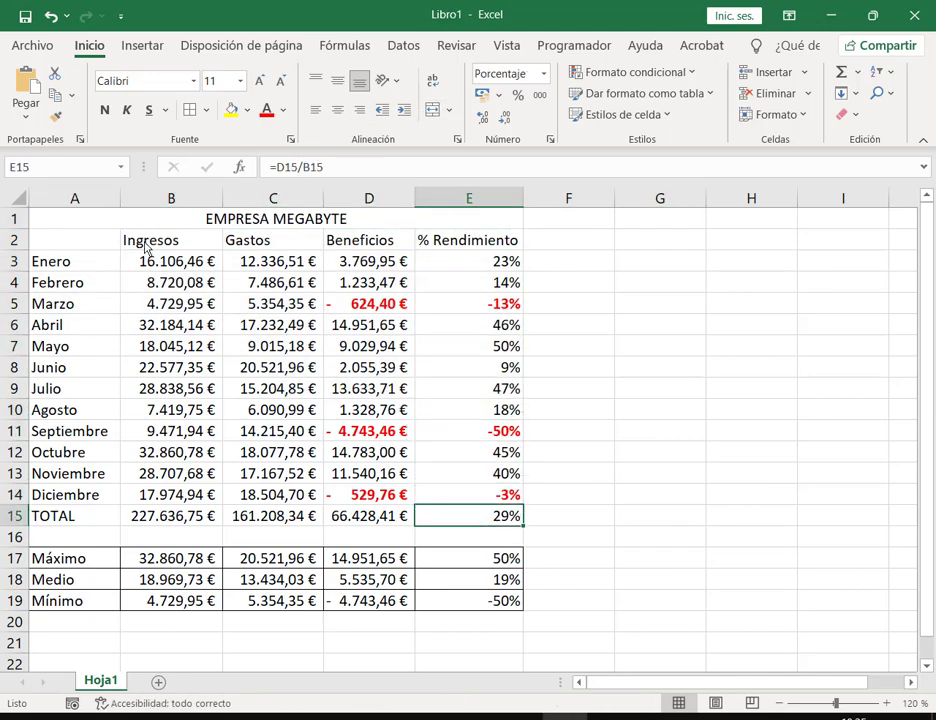
pyautogui.keyDown('shift'); pyautogui.click(130, 226); pyautogui.keyUp('shift')
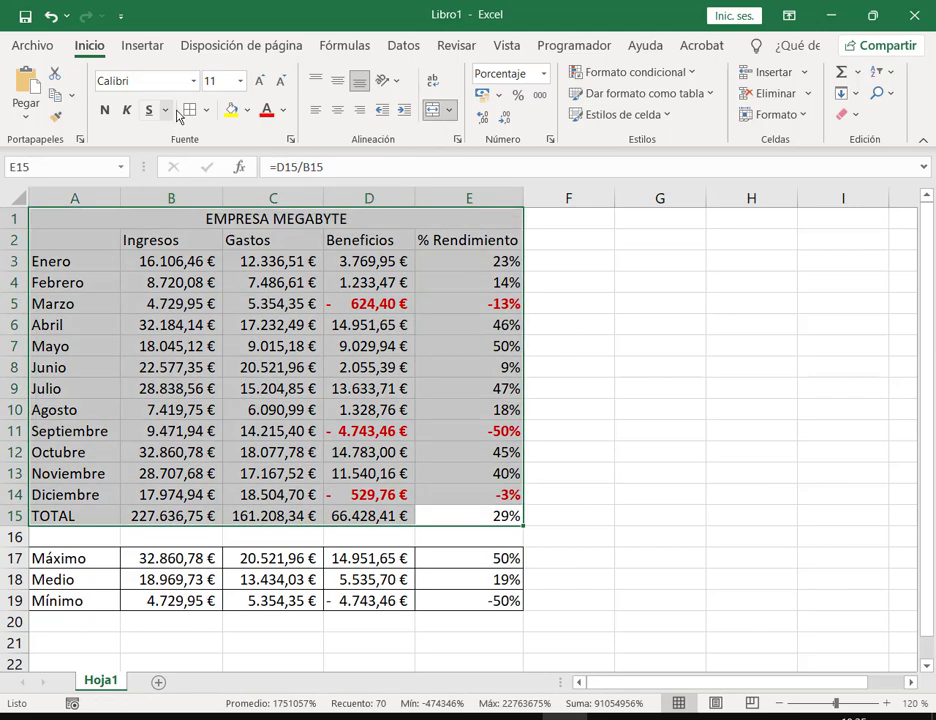
pyautogui.click(245, 222)
# Step: Give header rows A1:E2 a blue fill with bold white text
pyautogui.moveTo(238, 237); pyautogui.dragTo(240, 242)
pyautogui.click(247, 110)
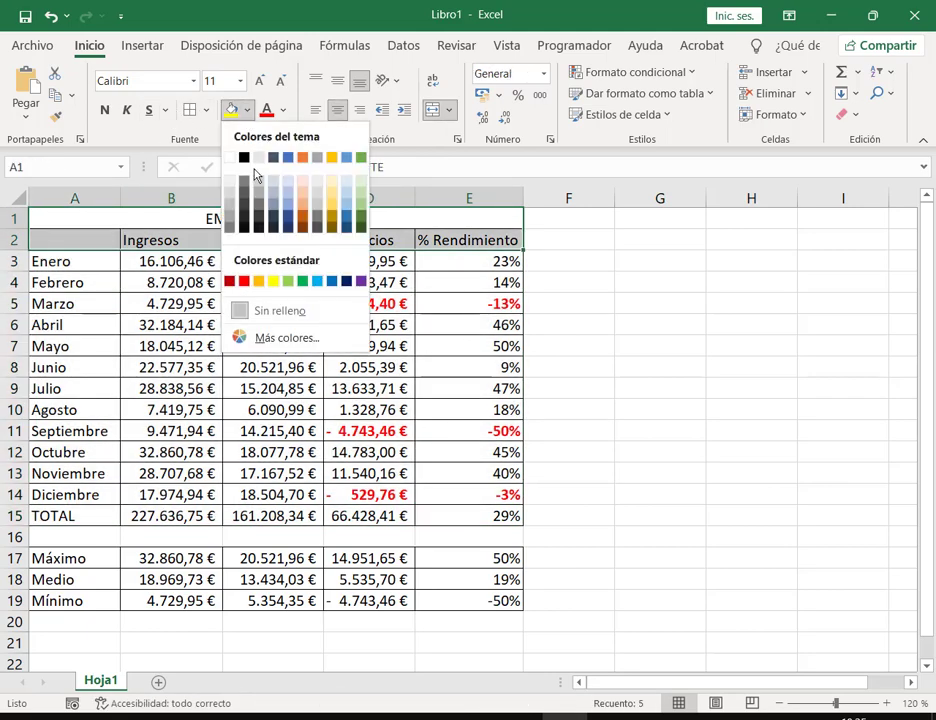
pyautogui.click(288, 157)
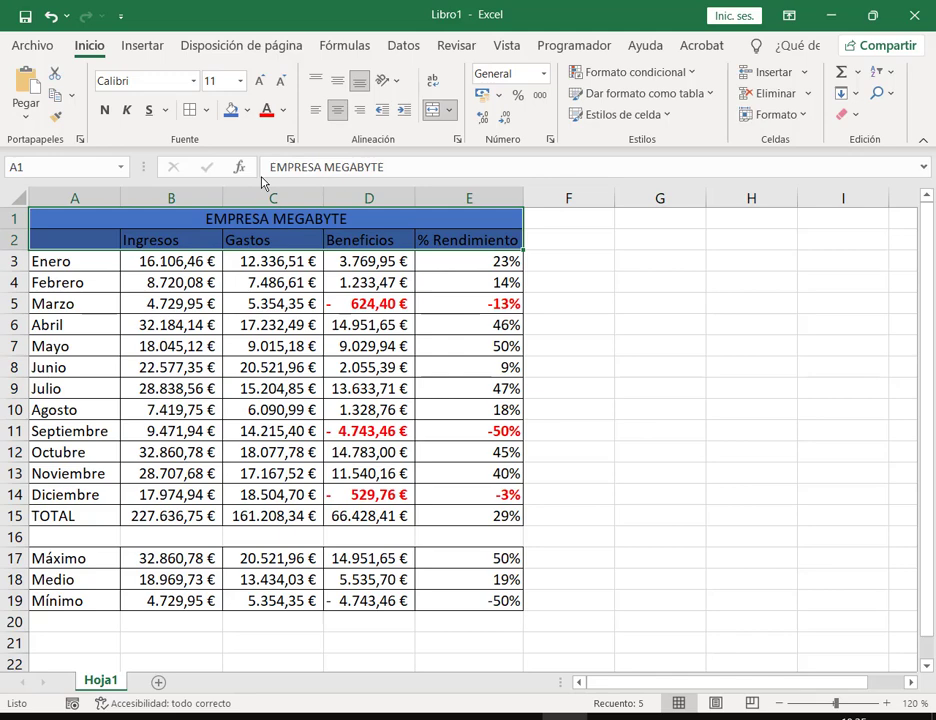
pyautogui.click(285, 111)
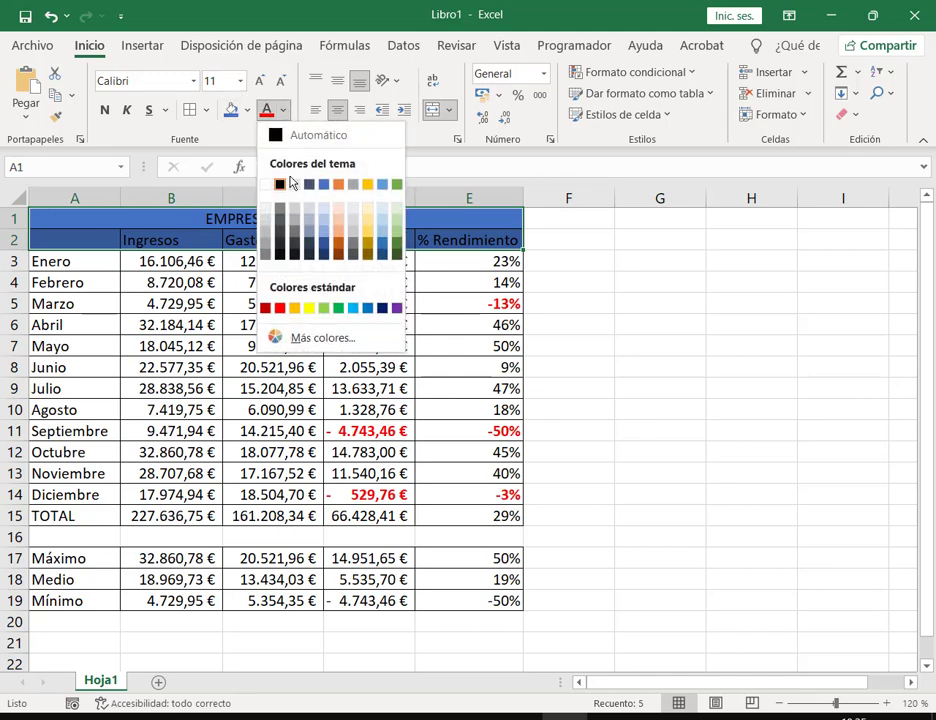
pyautogui.click(268, 188)
pyautogui.click(104, 110)
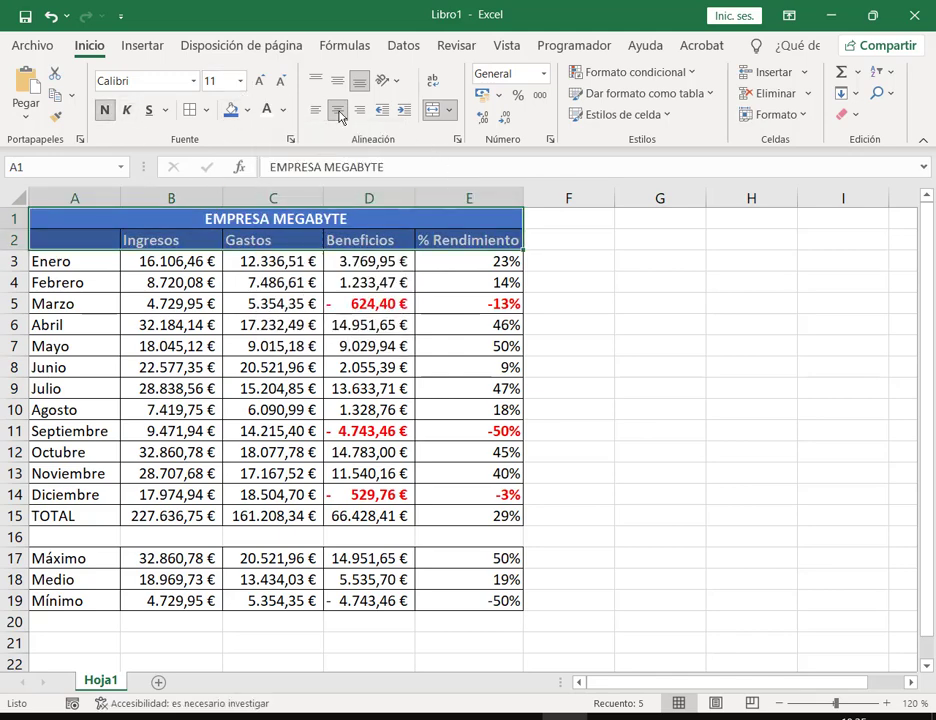
pyautogui.click(273, 346)
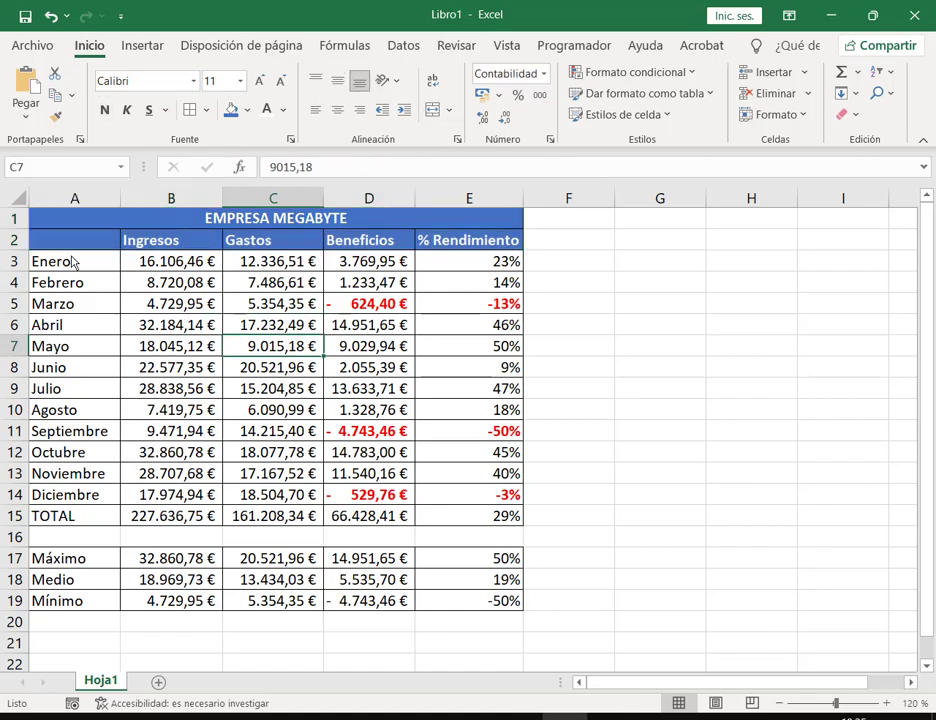
pyautogui.scroll(-1, 512, 455)
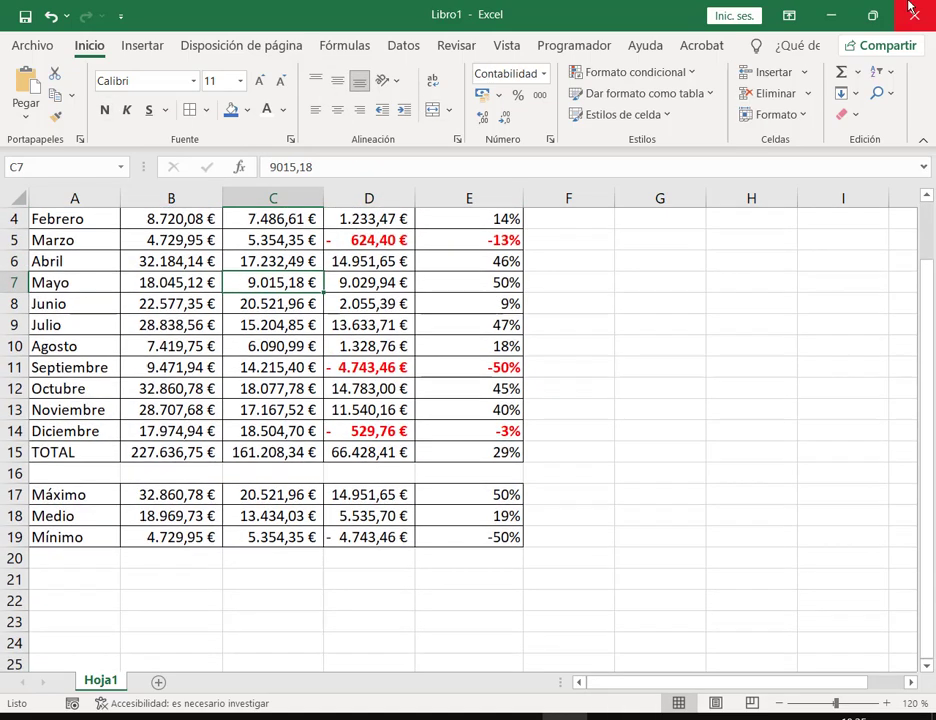
pyautogui.click(873, 15)
# Step: Read the PDF's Crear un gráfico and Aplicar formato instructions, then maximize Excel
pyautogui.scroll(-2, 592, 180)
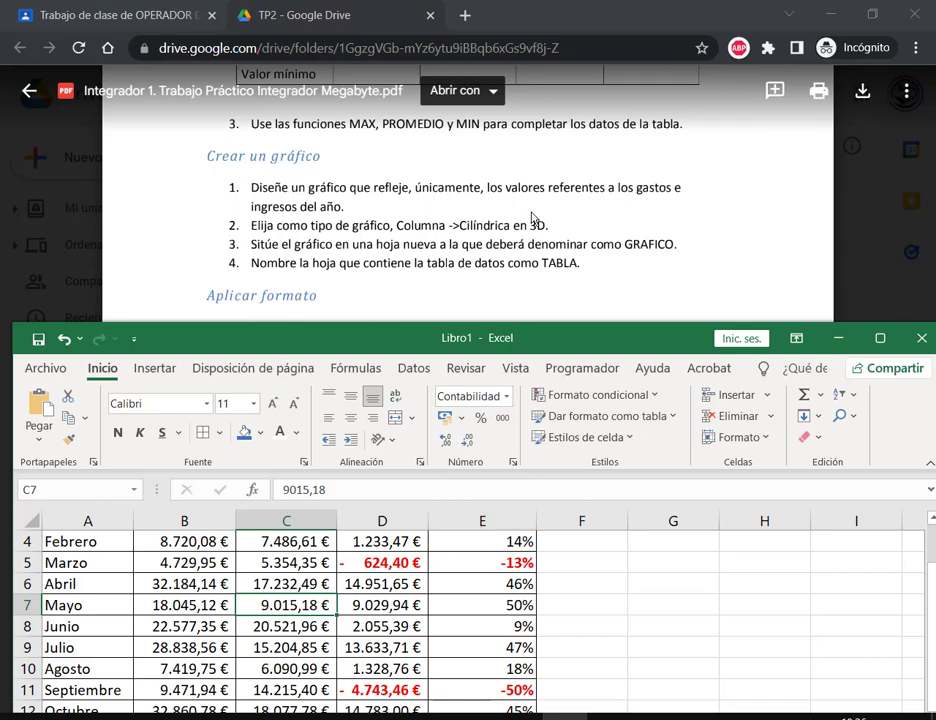
pyautogui.scroll(-2, 533, 218)
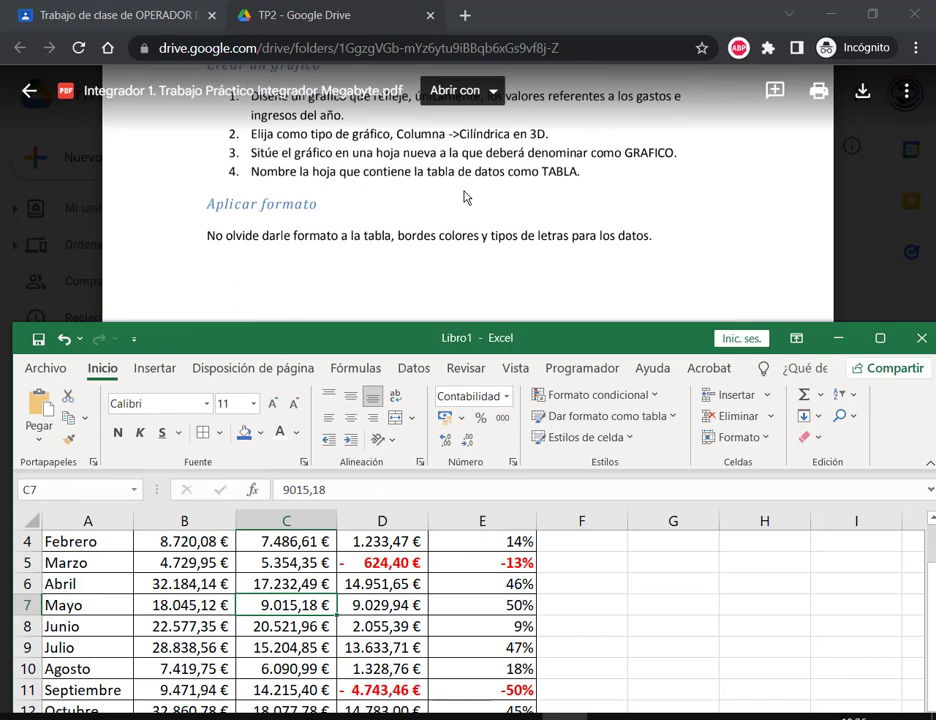
pyautogui.click(880, 338)
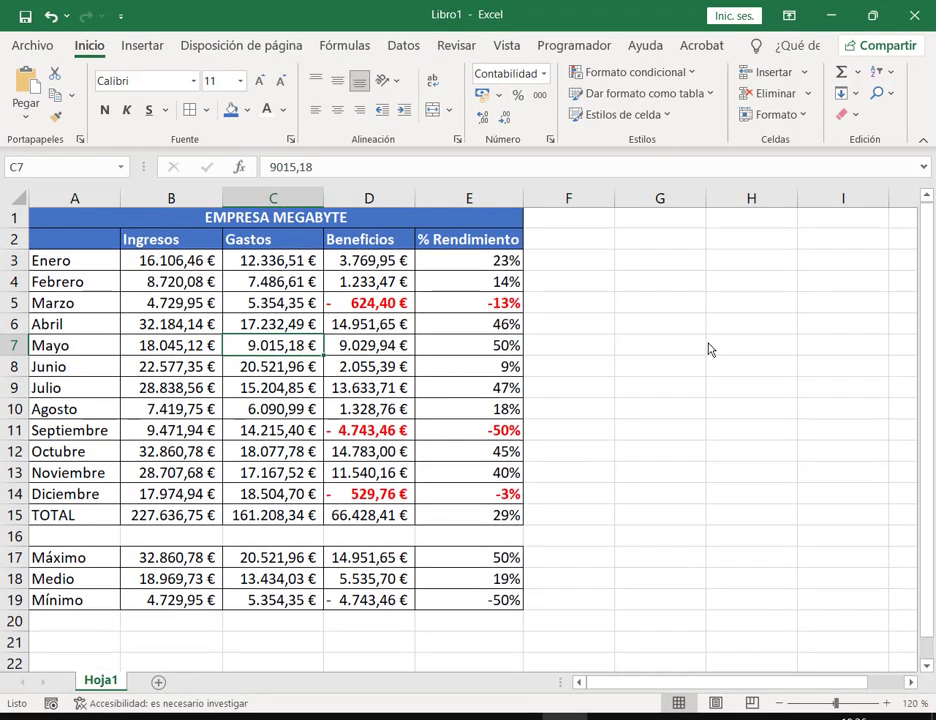
# Step: Select the Ingresos and Gastos values B2:C14 and browse Insertar's column and statistical chart lists
pyautogui.click(195, 242)
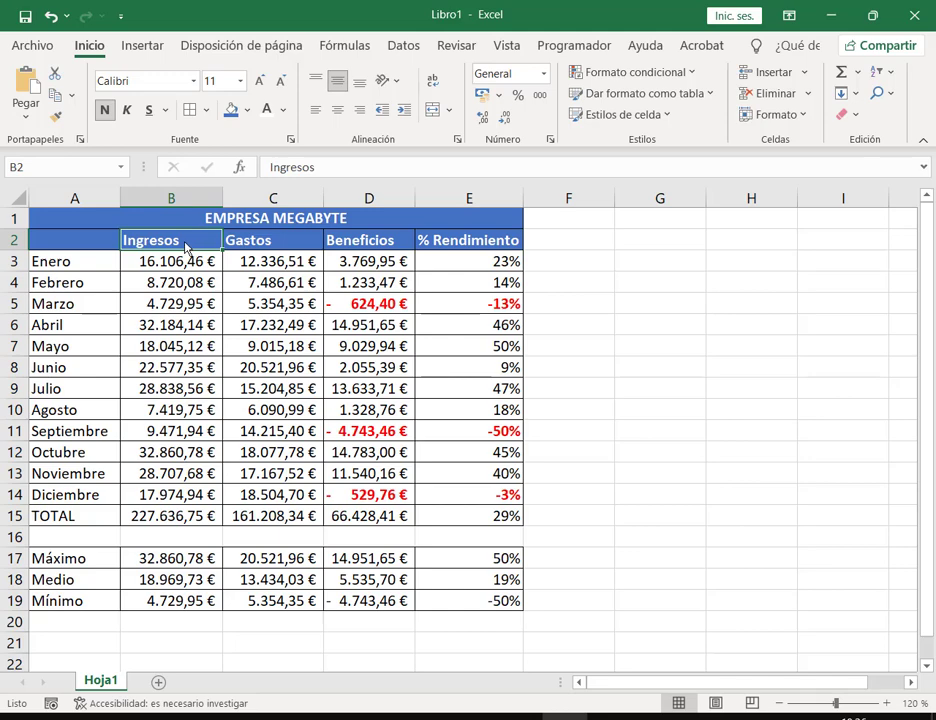
pyautogui.moveTo(185, 247); pyautogui.dragTo(200, 497)
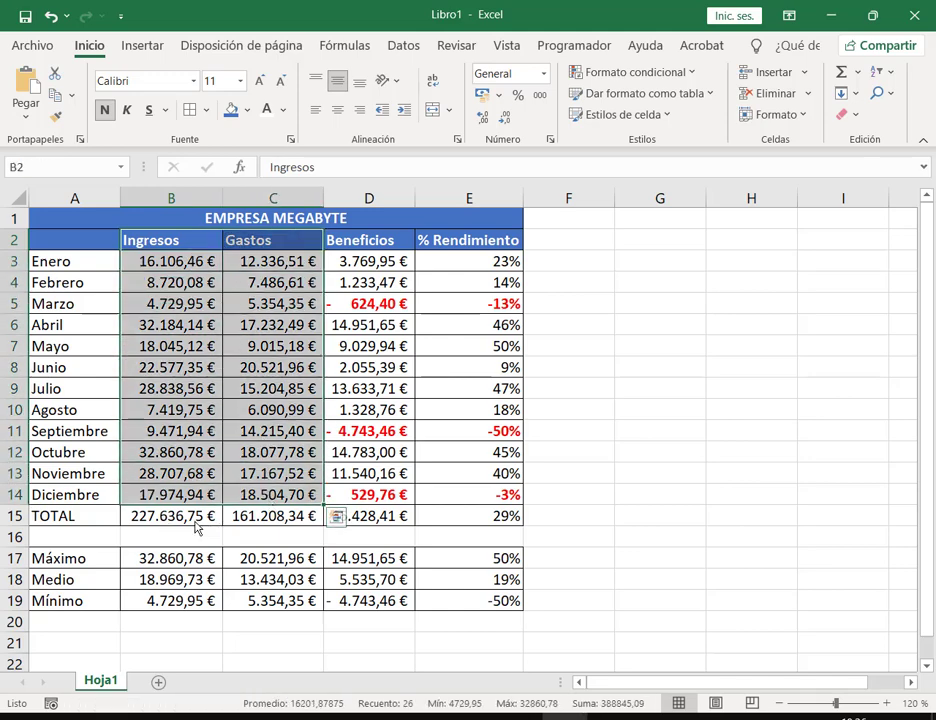
pyautogui.click(152, 48)
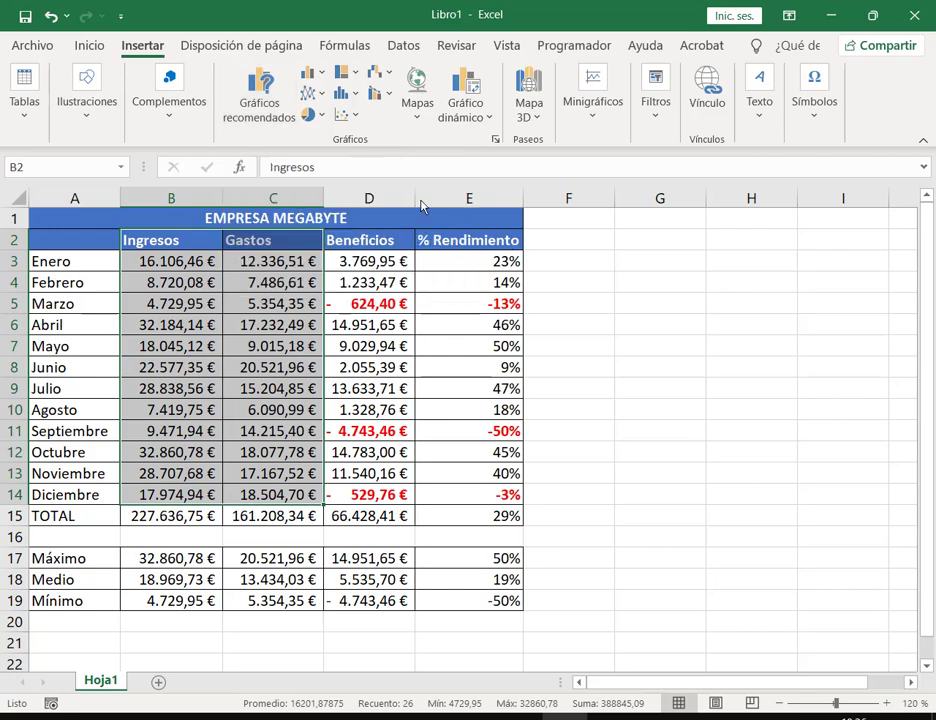
pyautogui.click(322, 75)
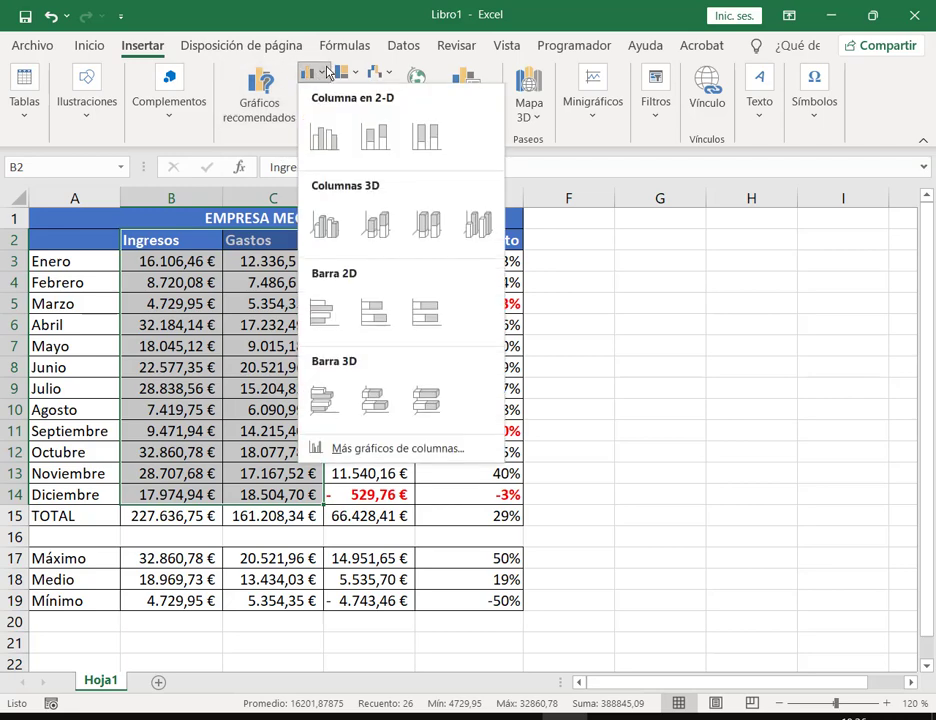
pyautogui.click(326, 72)
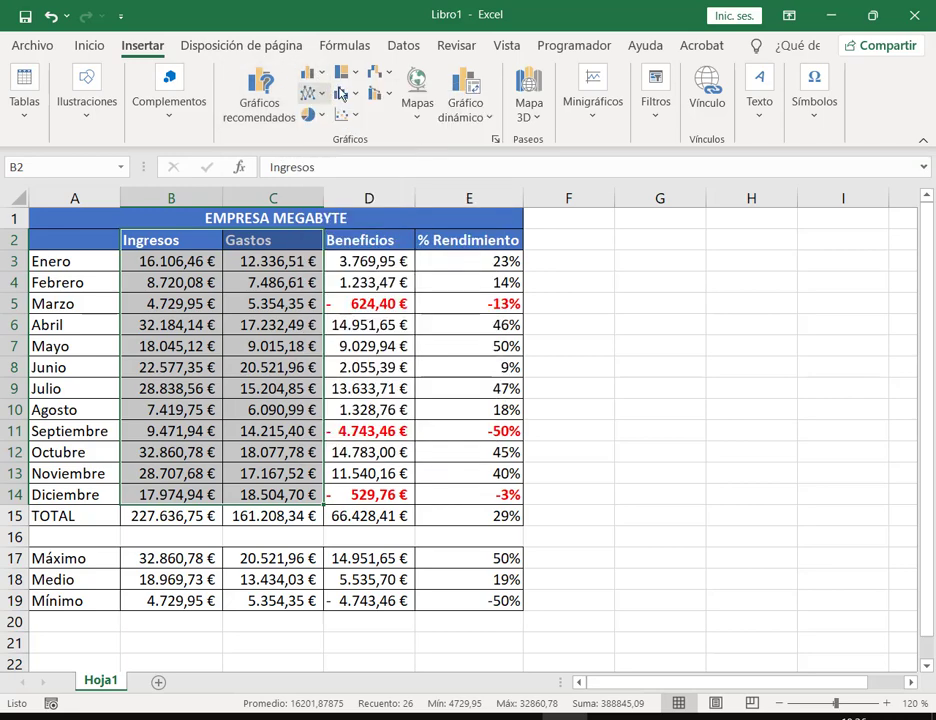
pyautogui.click(358, 96)
pyautogui.click(358, 96)
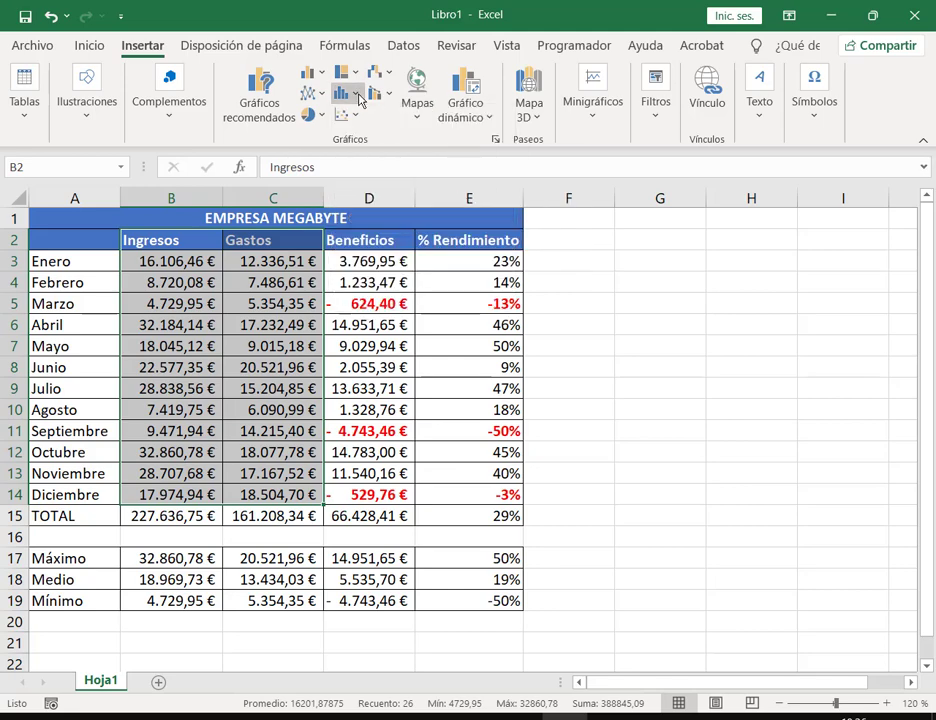
# Step: Open the Insertar gráfico dialog's Todos los gráficos list, then bring the assignment PDF forward in Chrome
pyautogui.click(495, 142)
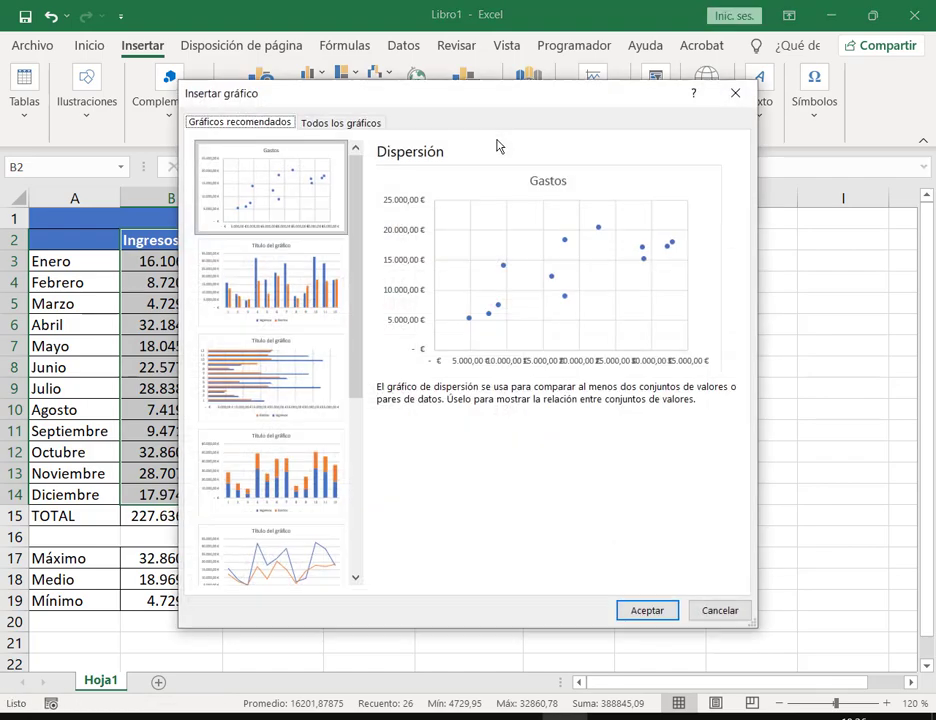
pyautogui.moveTo(450, 100); pyautogui.dragTo(458, 59)
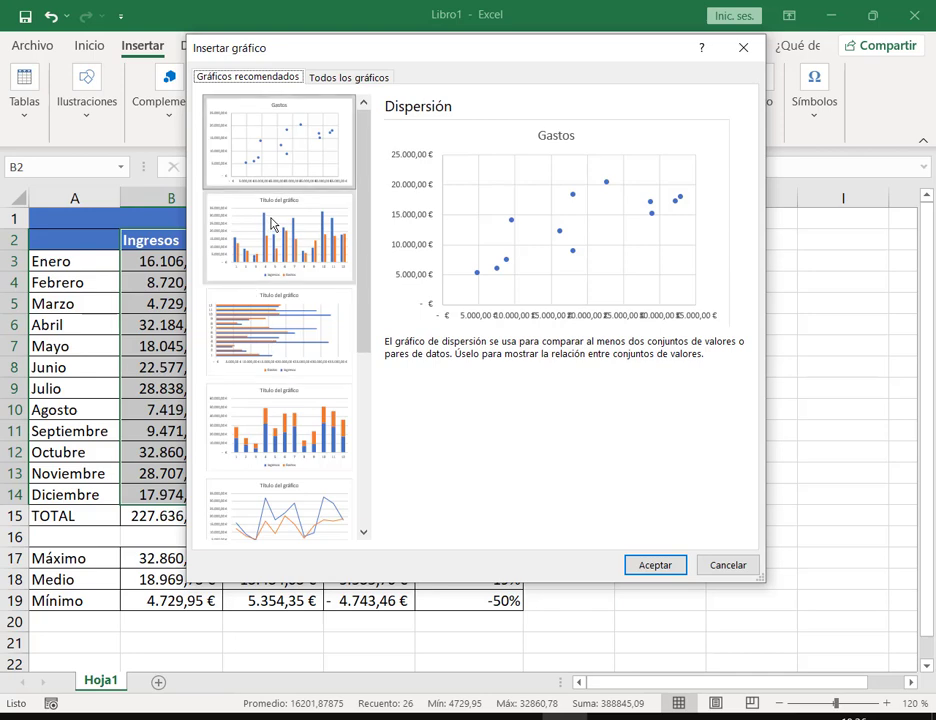
pyautogui.scroll(-3, 271, 224)
pyautogui.scroll(5, 305, 440)
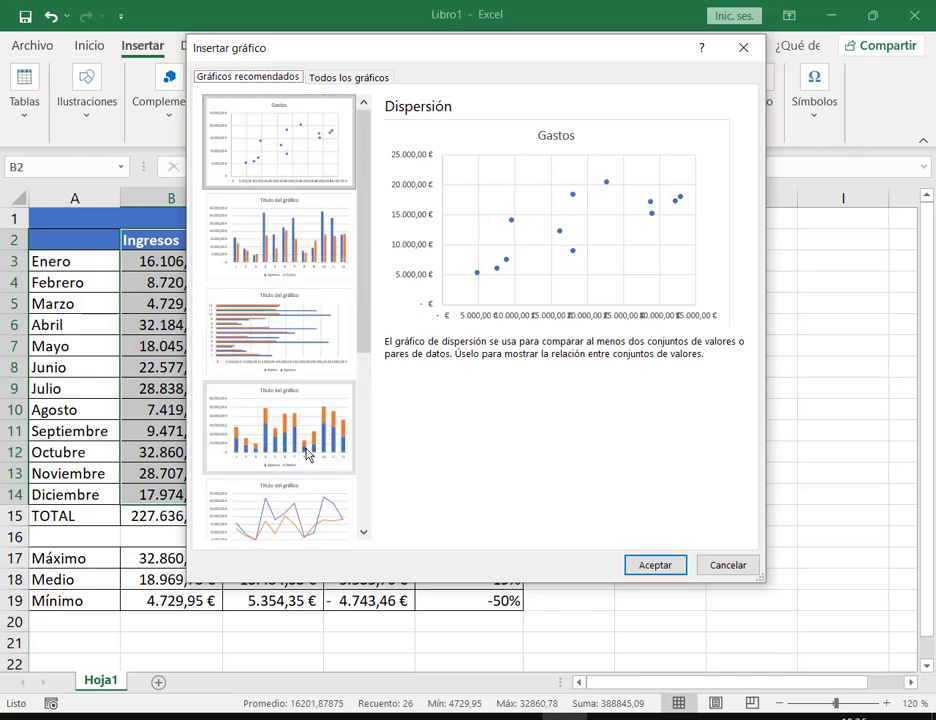
pyautogui.click(330, 80)
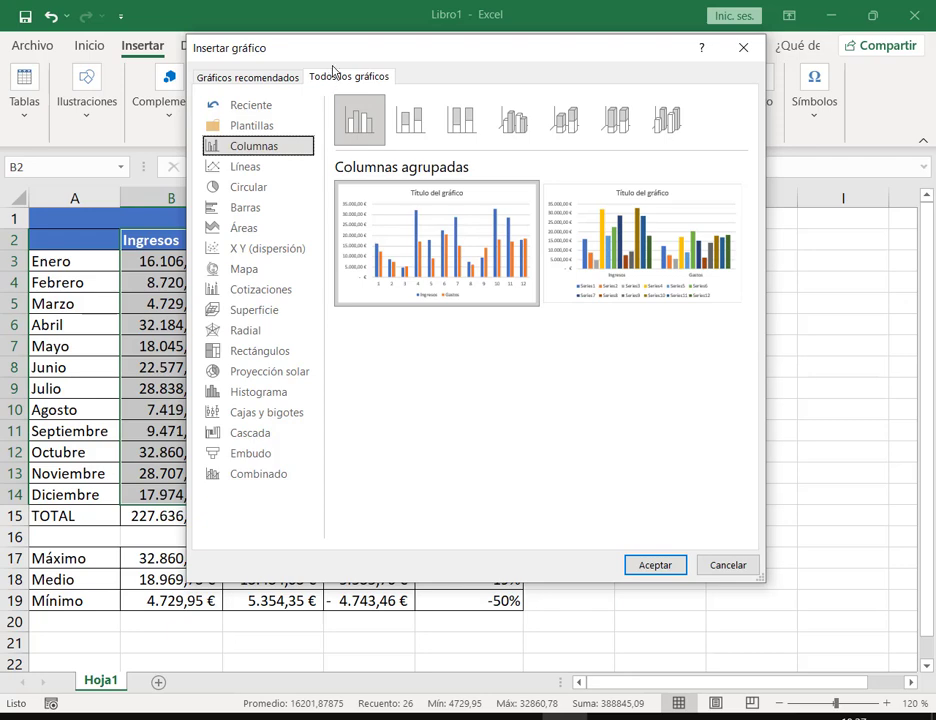
pyautogui.moveTo(359, 68); pyautogui.dragTo(369, 135)
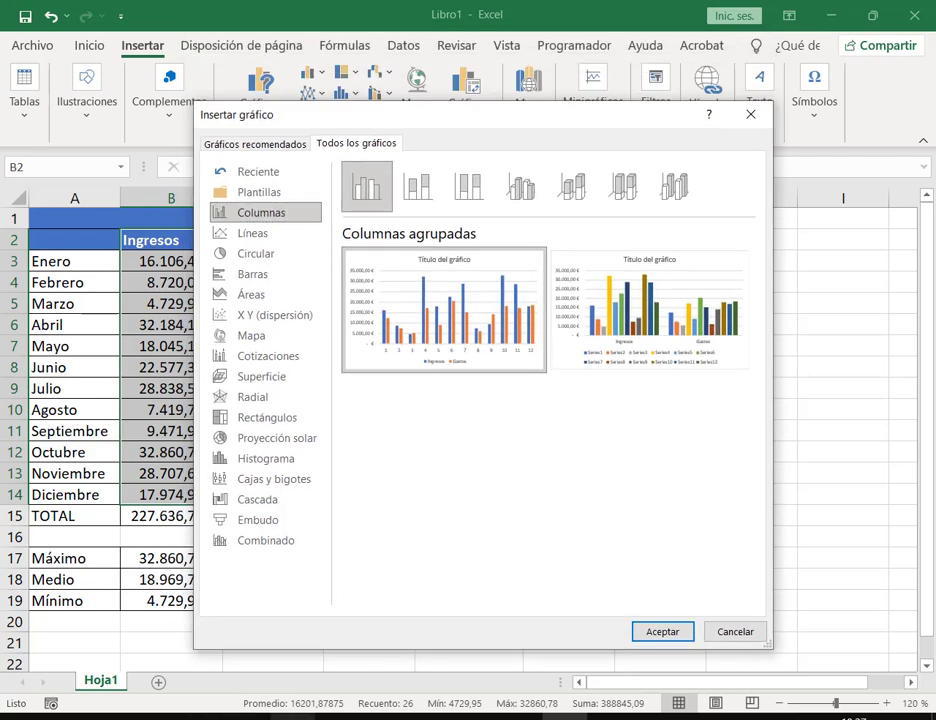
pyautogui.moveTo(287, 597)
pyautogui.click(132, 622)
# Step: Scroll the PDF to the page 3 example 3D column chart and back, then return to Excel
pyautogui.scroll(-5, 587, 230)
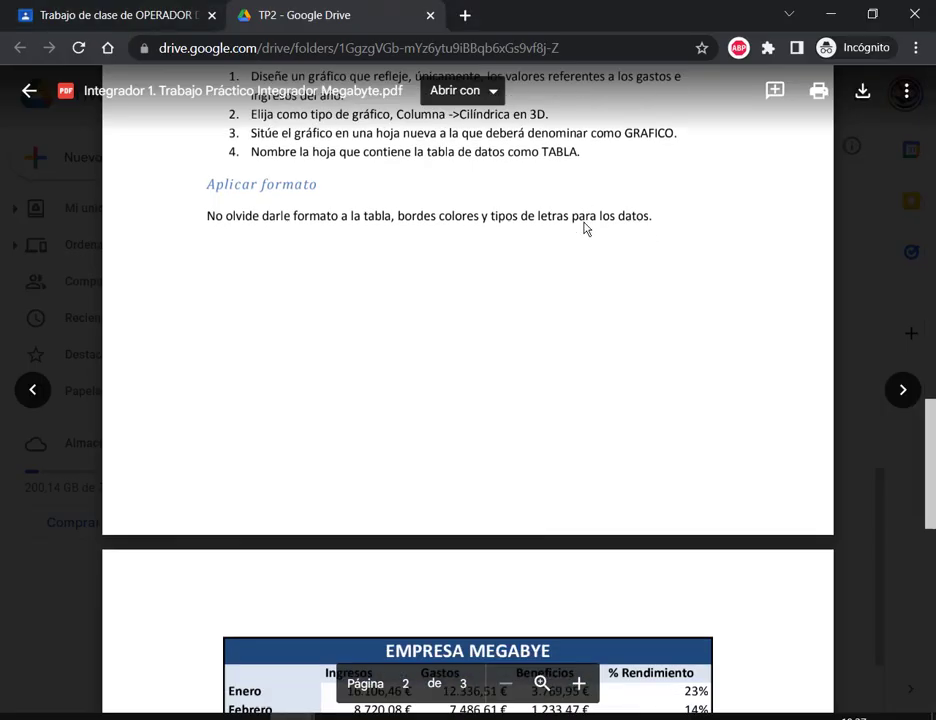
pyautogui.scroll(-10, 518, 321)
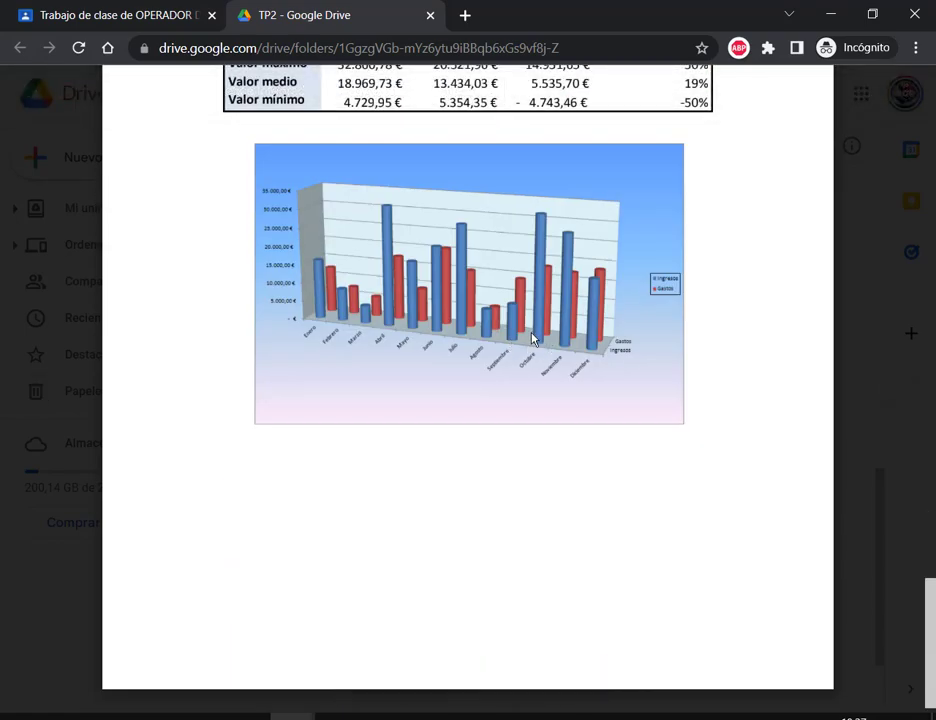
pyautogui.scroll(3, 547, 209)
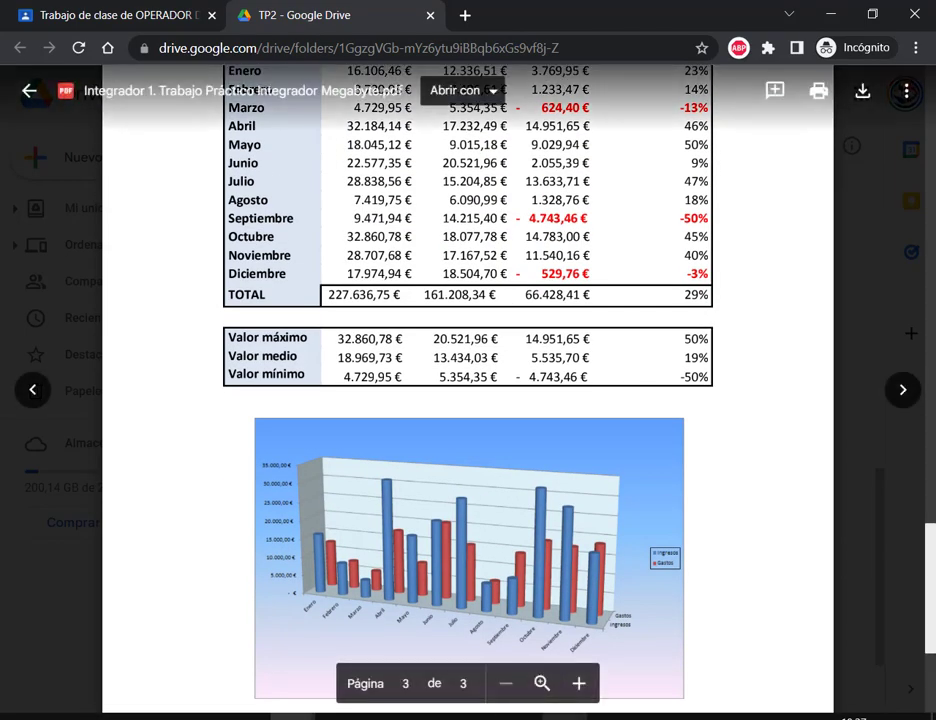
pyautogui.hotkey('alt', 'Tab')
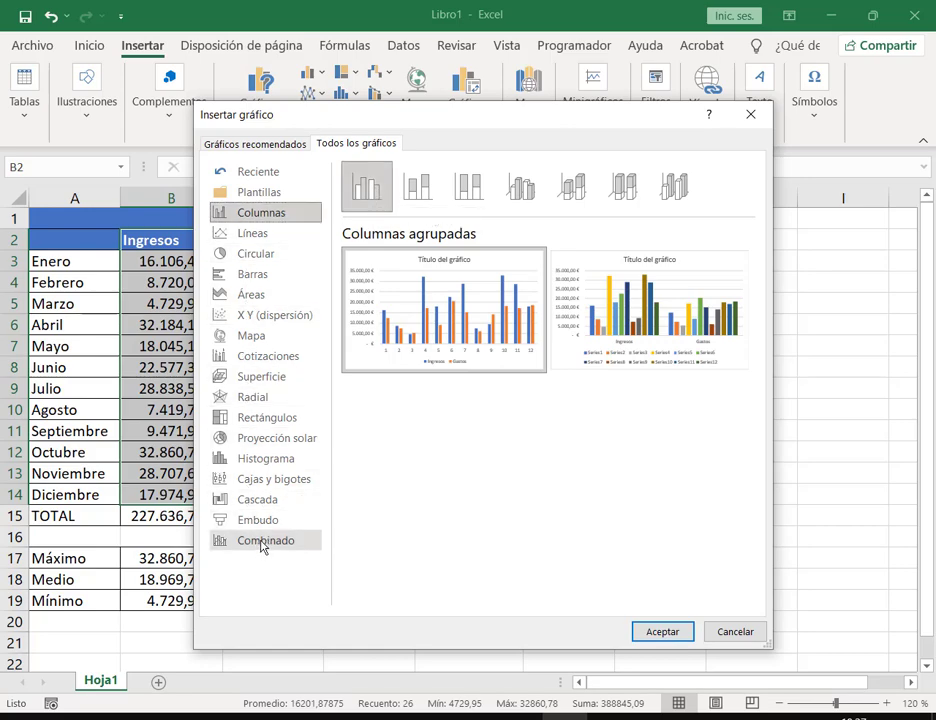
# Step: Preview the 3D column variants and browse the bar, treemap and sunburst types before returning to Columnas
pyautogui.moveTo(648, 314)
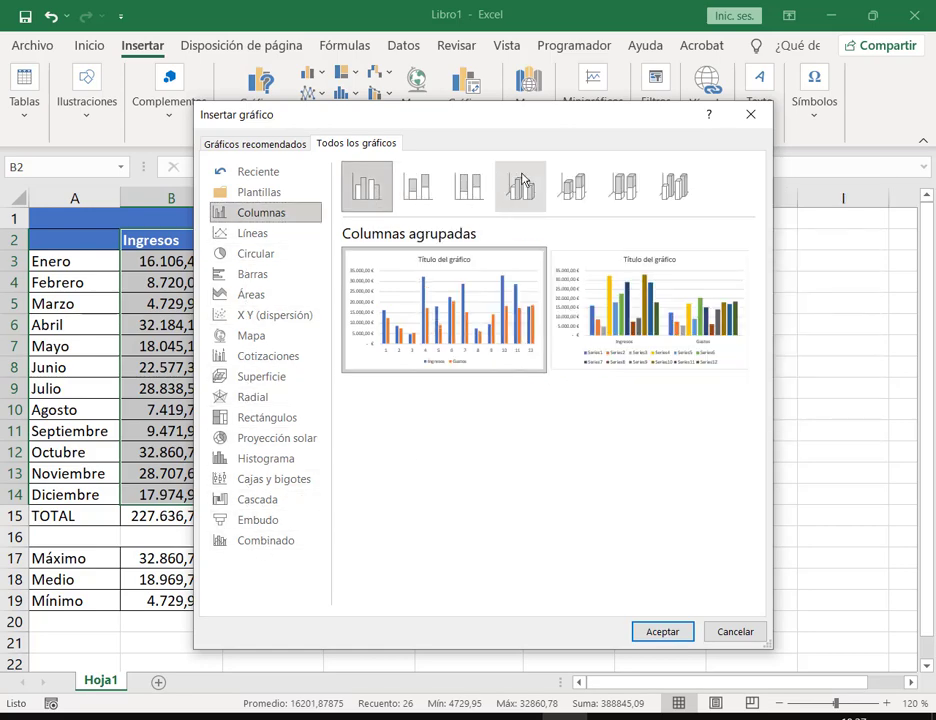
pyautogui.click(518, 186)
pyautogui.click(572, 186)
pyautogui.click(623, 186)
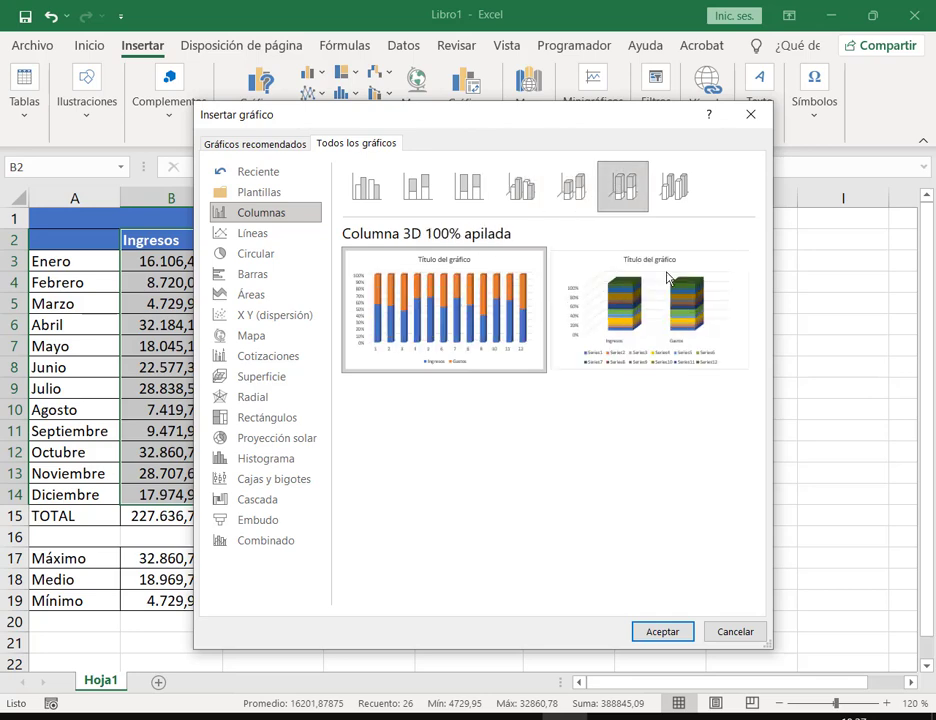
pyautogui.click(684, 200)
pyautogui.click(366, 186)
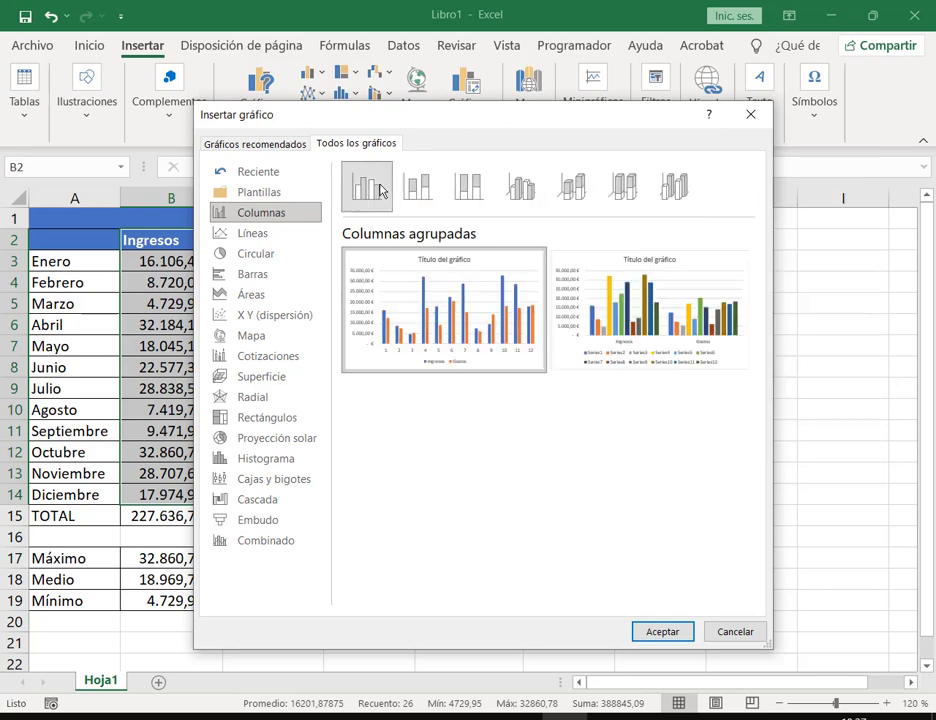
pyautogui.click(266, 276)
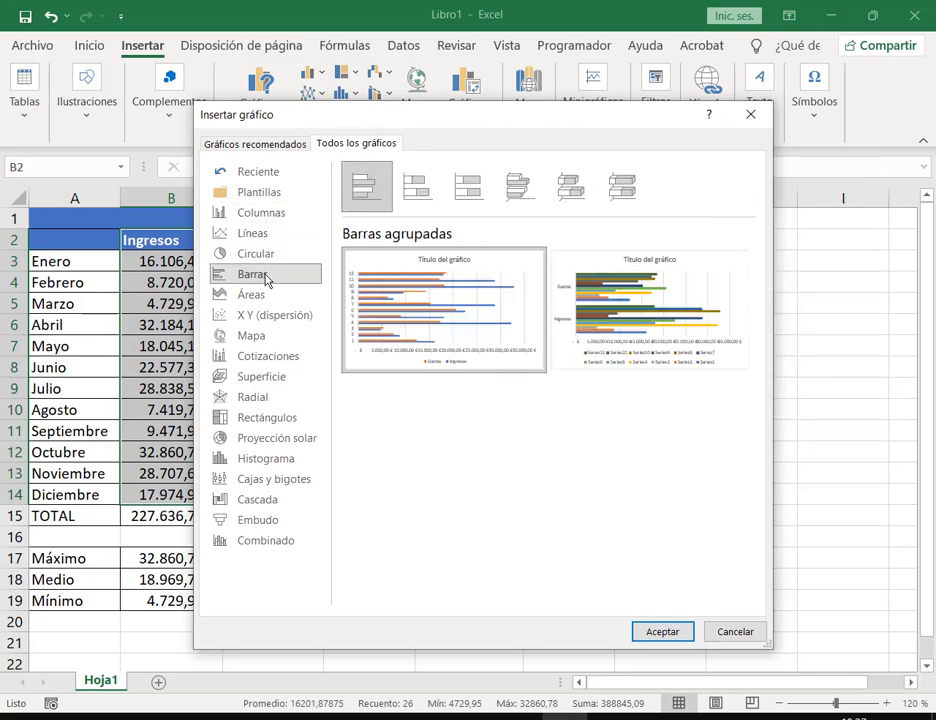
pyautogui.click(265, 418)
pyautogui.click(267, 438)
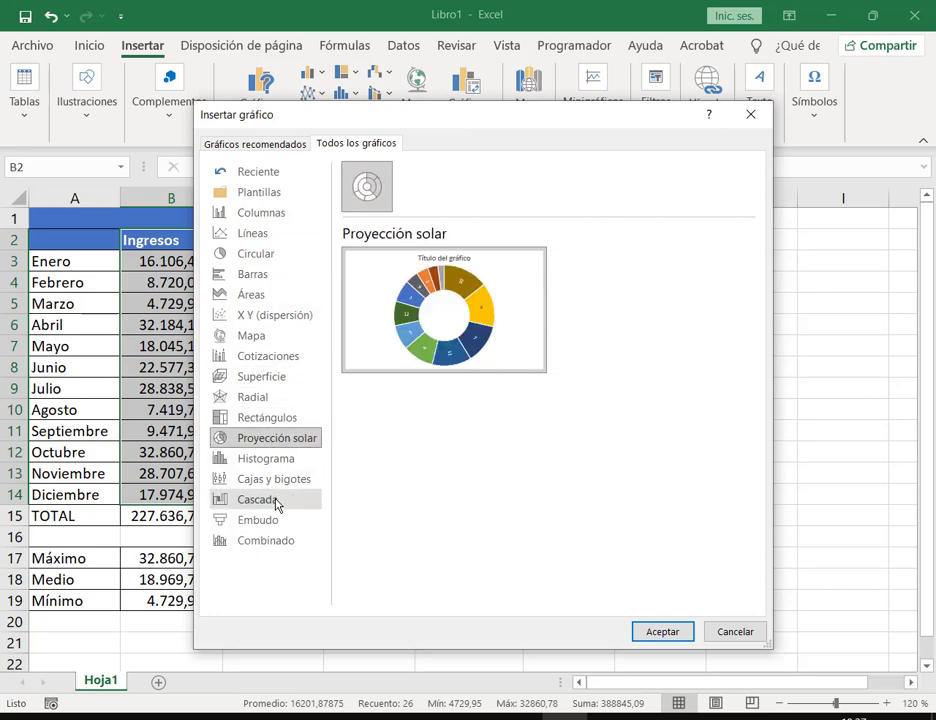
pyautogui.click(270, 213)
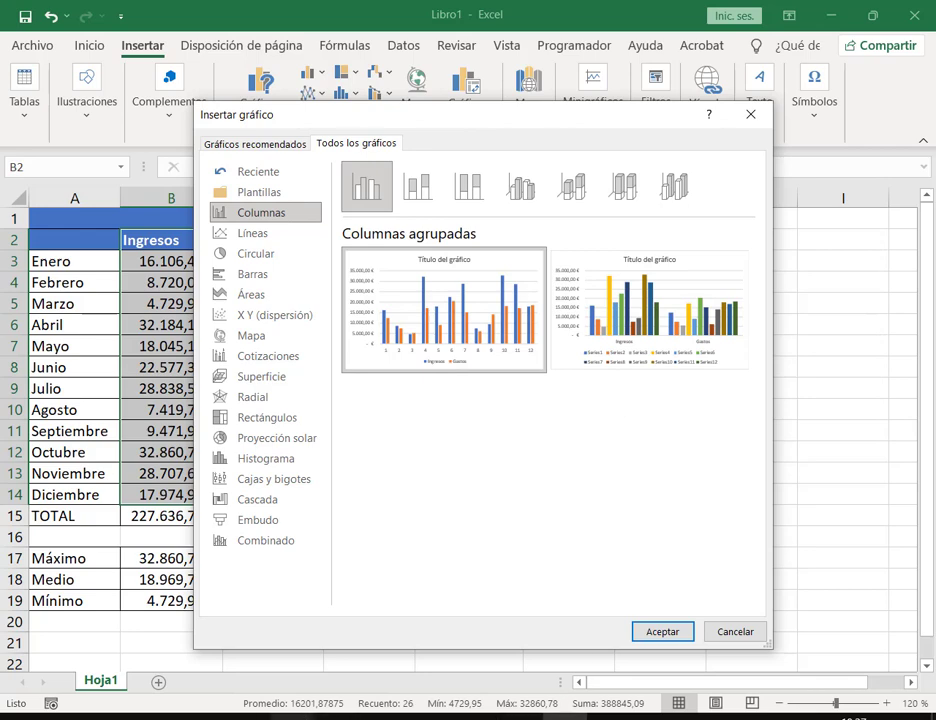
# Step: Check the reference PDF, then pick the Columnas 3D subtype and insert it
pyautogui.moveTo(300, 716)
pyautogui.click(400, 650)
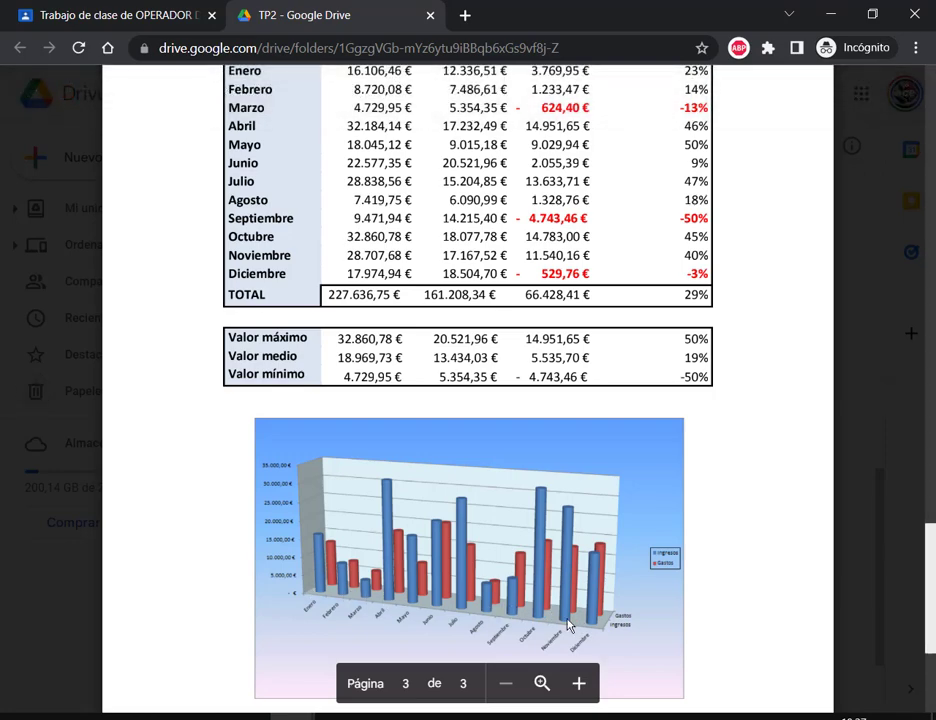
pyautogui.click(830, 13)
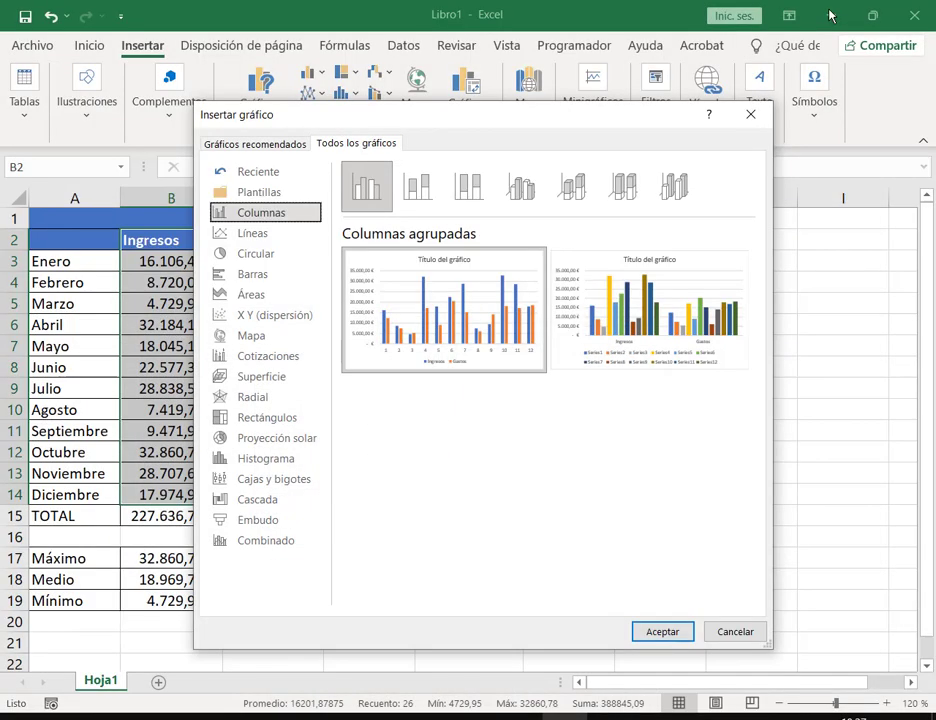
pyautogui.click(675, 185)
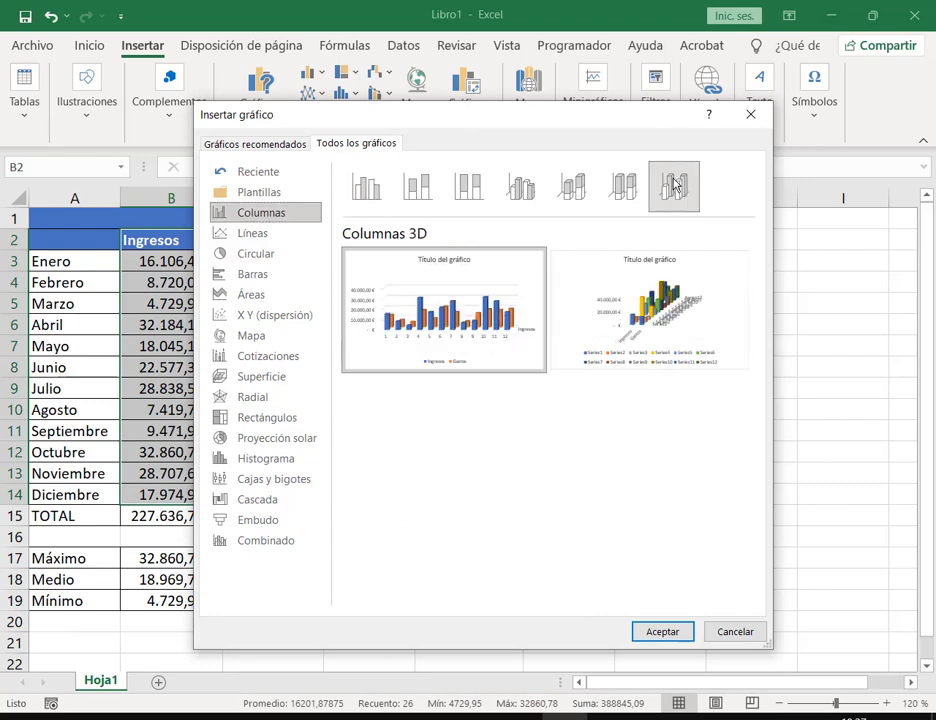
pyautogui.moveTo(407, 348)
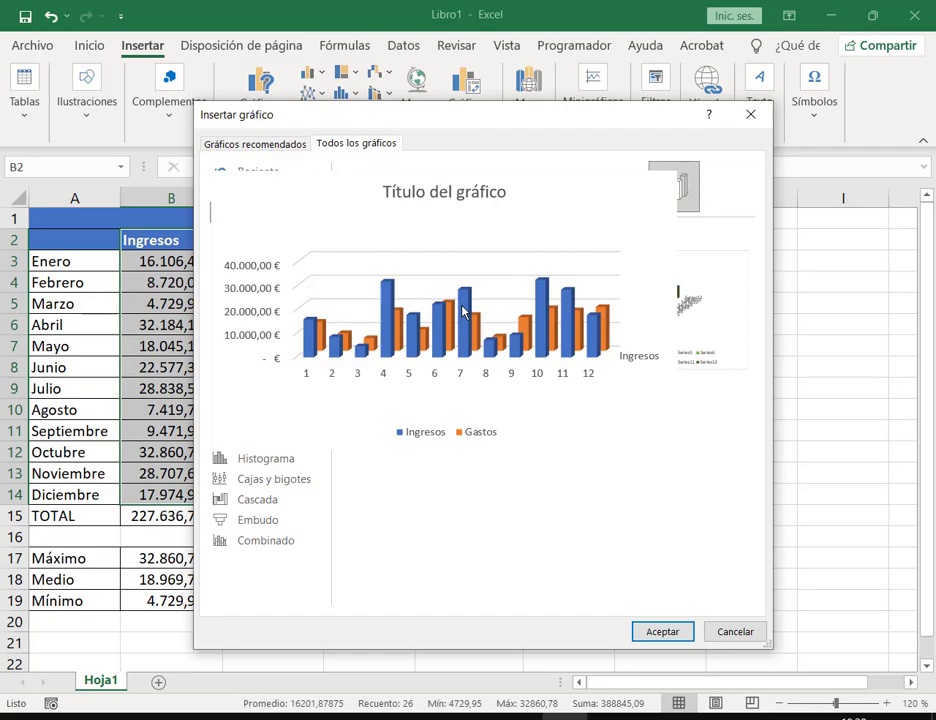
pyautogui.click(662, 632)
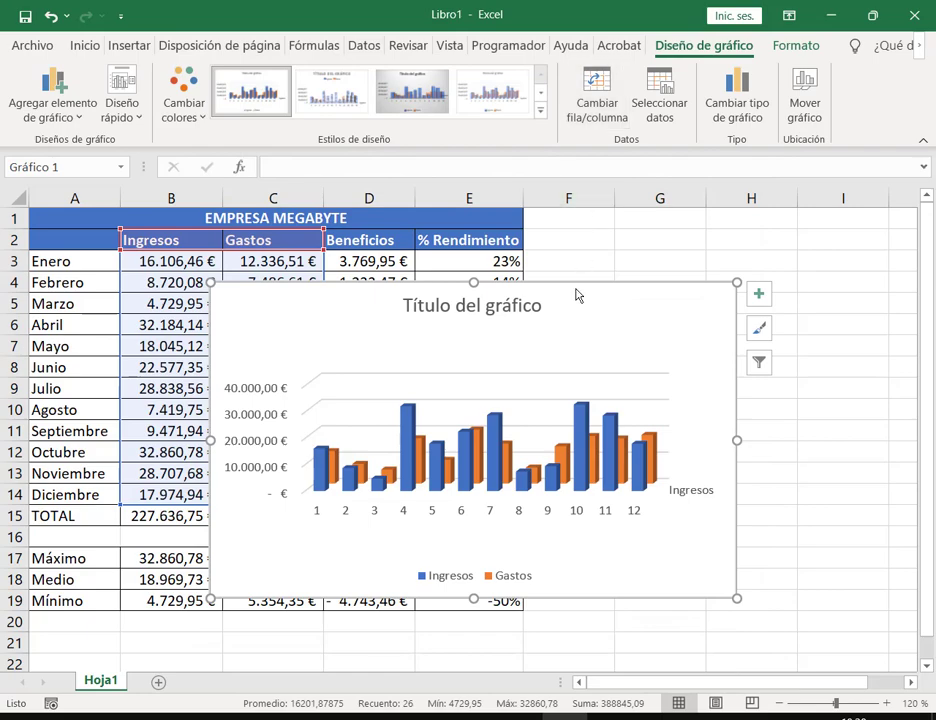
# Step: Drag the 3D column chart up and right of the table, then nudge it slightly left and down
pyautogui.moveTo(576, 295); pyautogui.dragTo(729, 234)
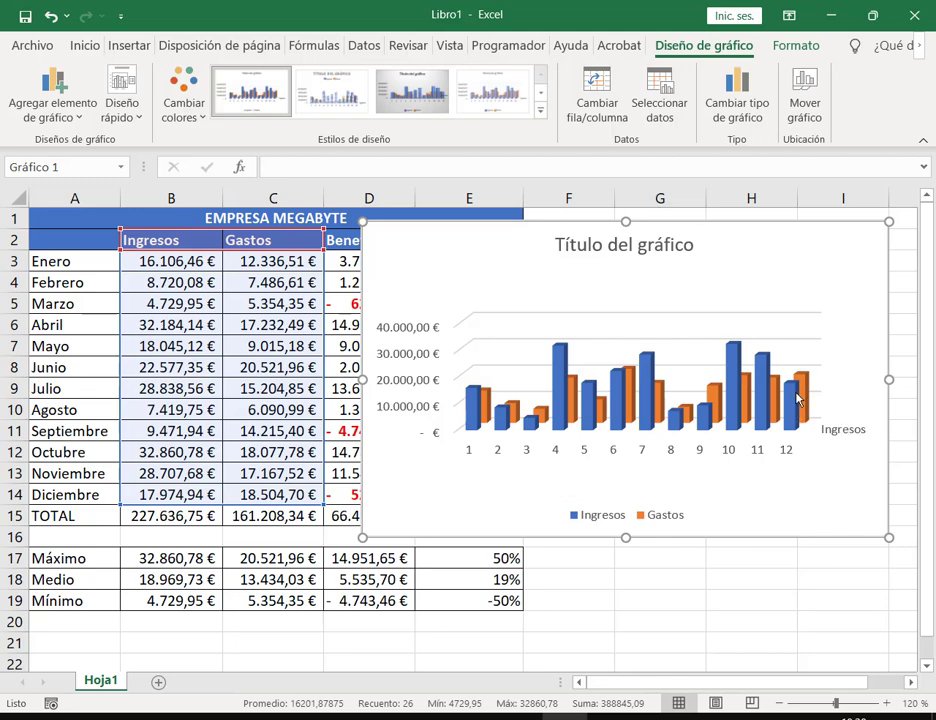
pyautogui.moveTo(853, 252); pyautogui.dragTo(819, 265)
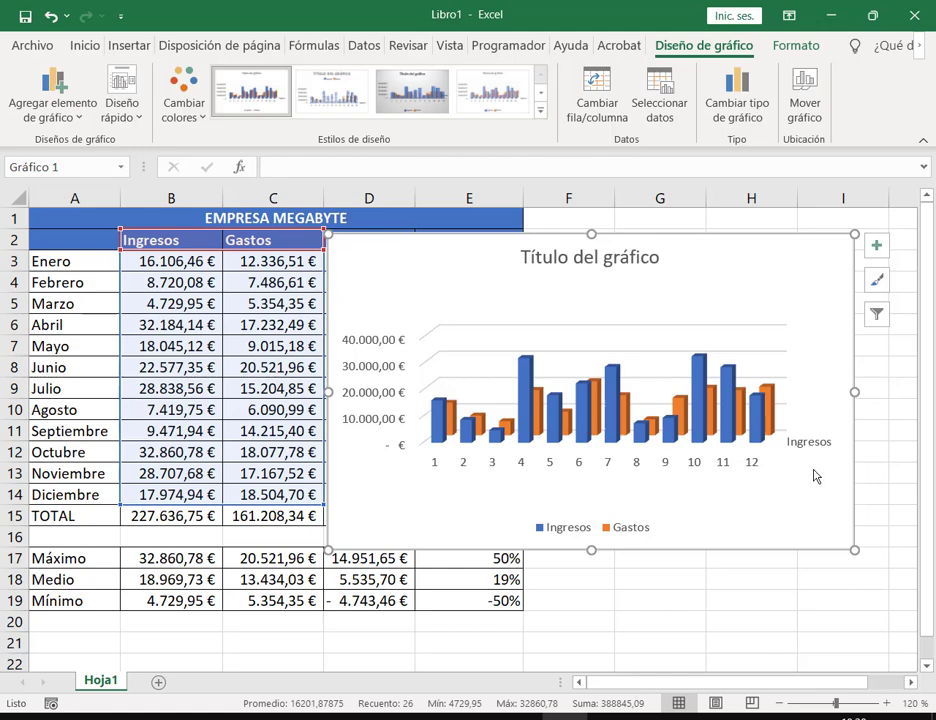
# Step: Delete the 3D chart and select the months with their Ingresos and Gastos, A2:C14
pyautogui.press('Delete')
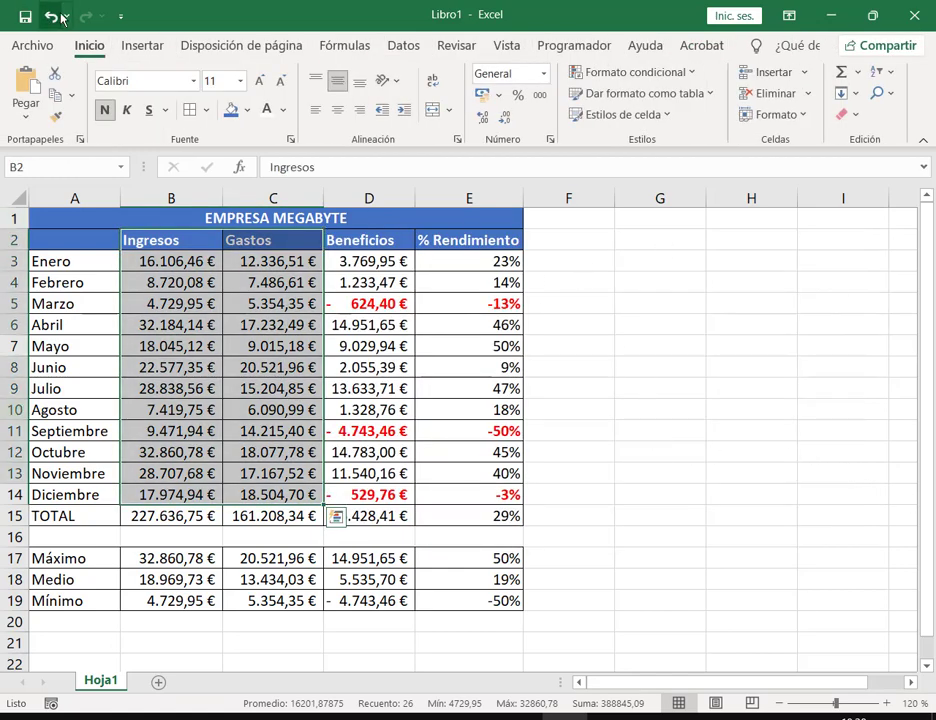
pyautogui.click(51, 16)
pyautogui.click(790, 218)
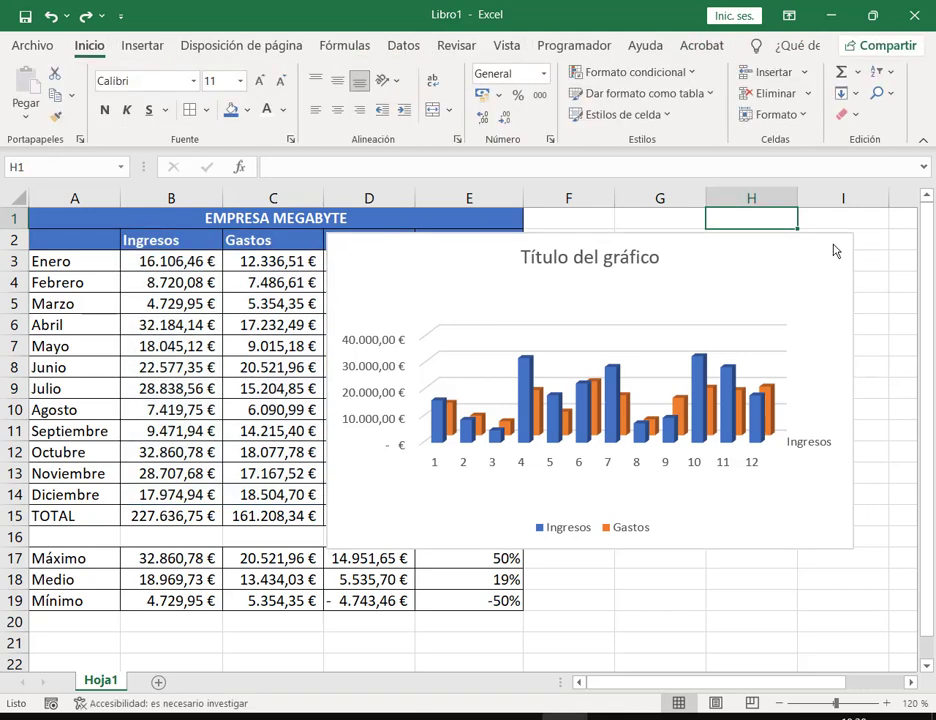
pyautogui.click(835, 251)
pyautogui.press('Delete')
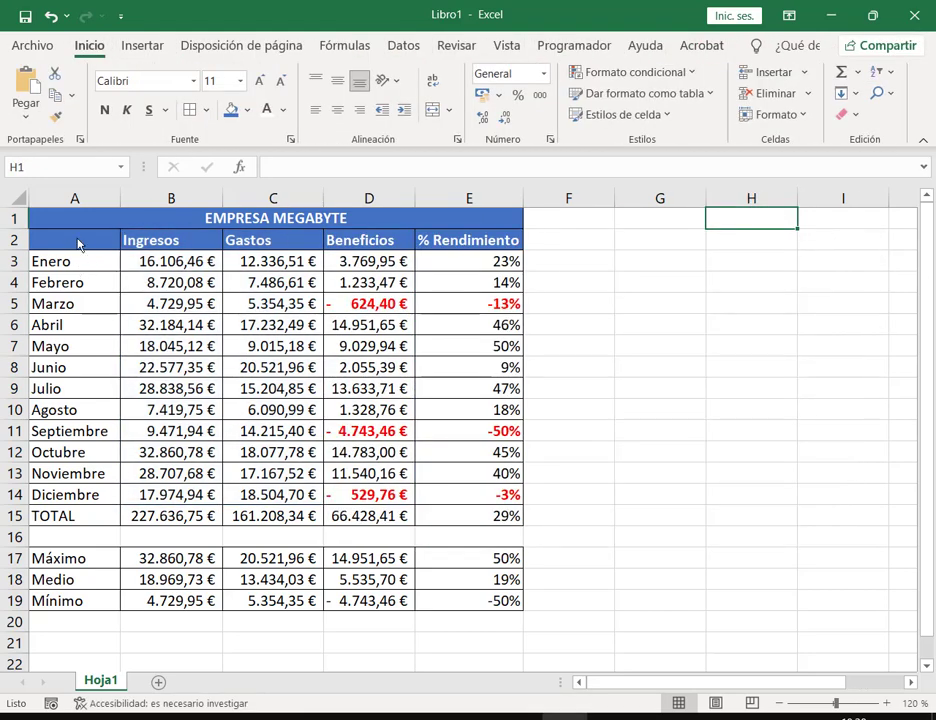
pyautogui.click(100, 285)
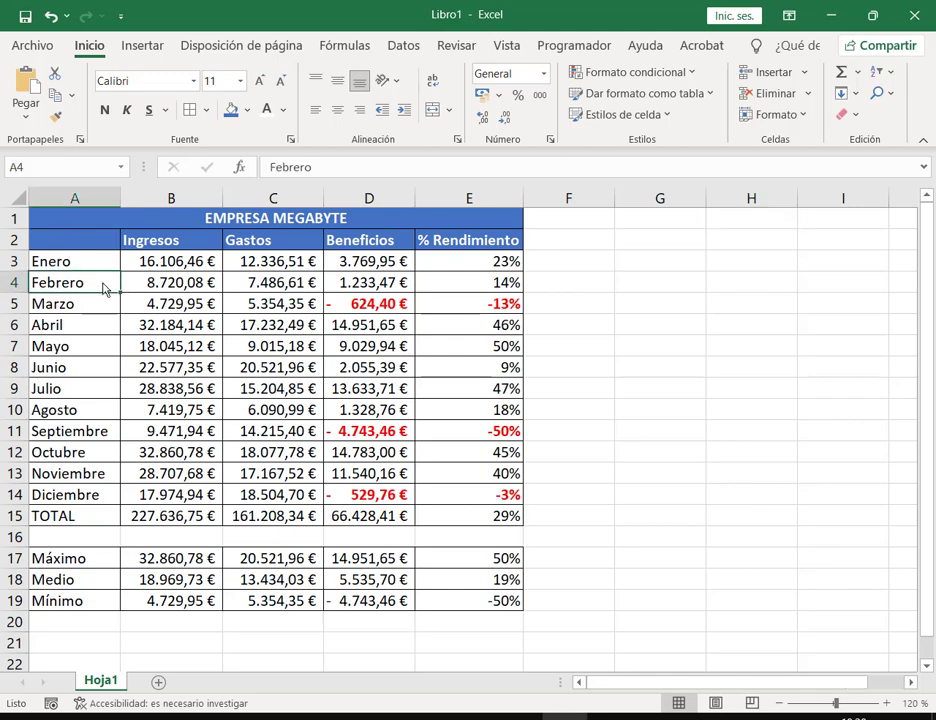
pyautogui.moveTo(84, 246); pyautogui.dragTo(240, 497)
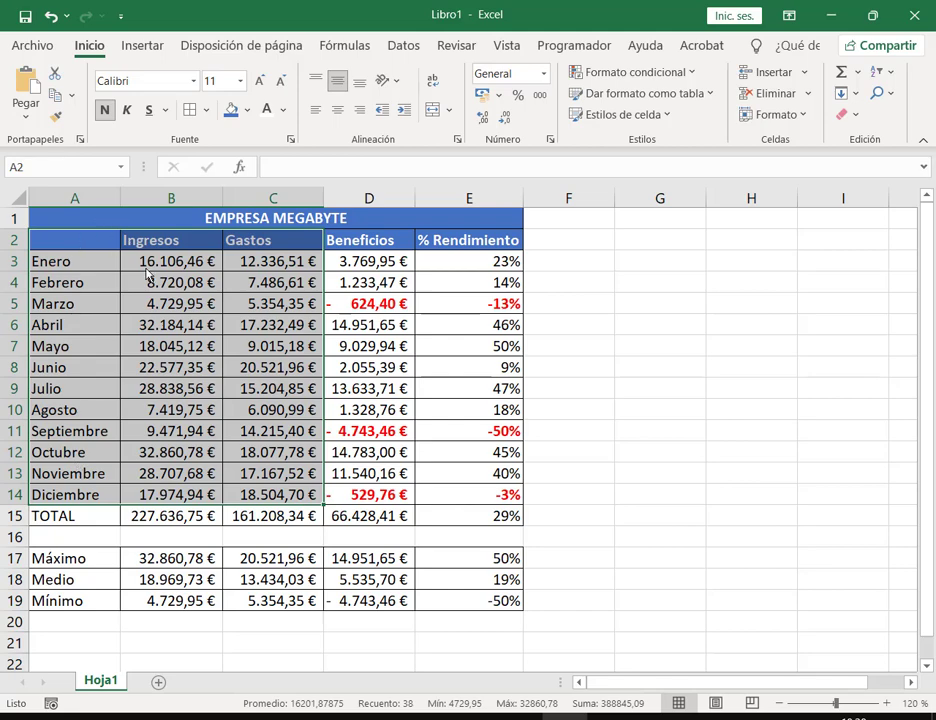
# Step: Insert a Columnas 3D chart from Todos los gráficos and drag it over columns D–H
pyautogui.click(142, 46)
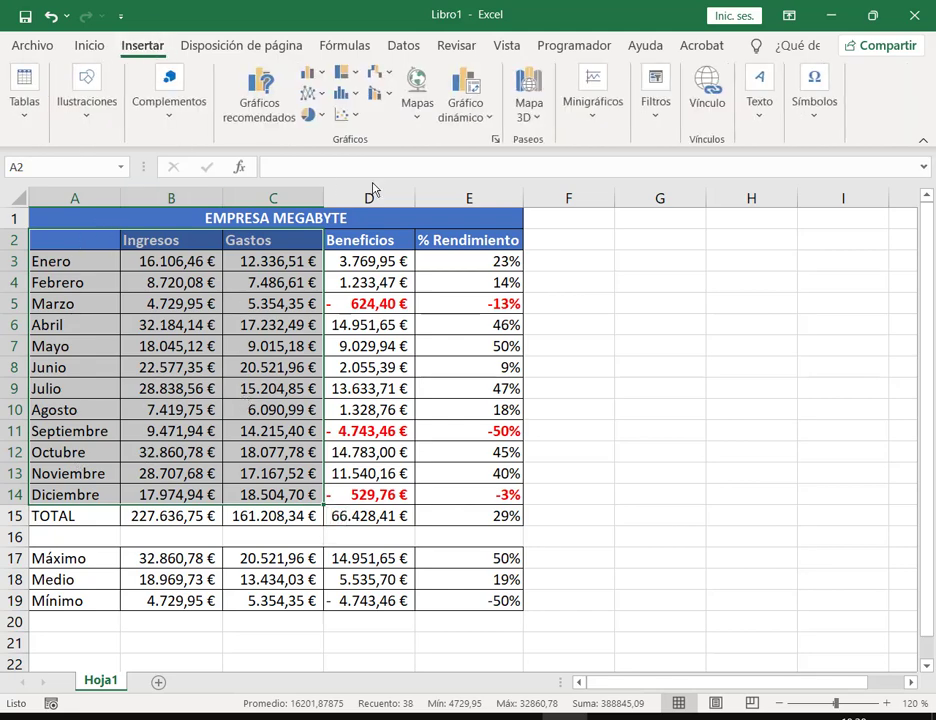
pyautogui.click(494, 140)
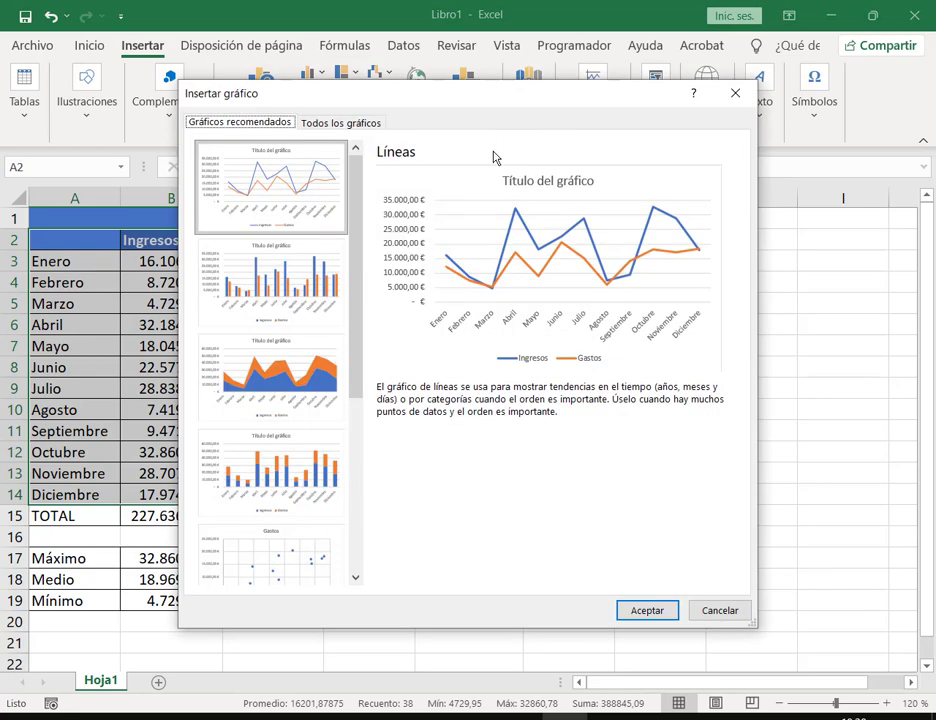
pyautogui.click(377, 128)
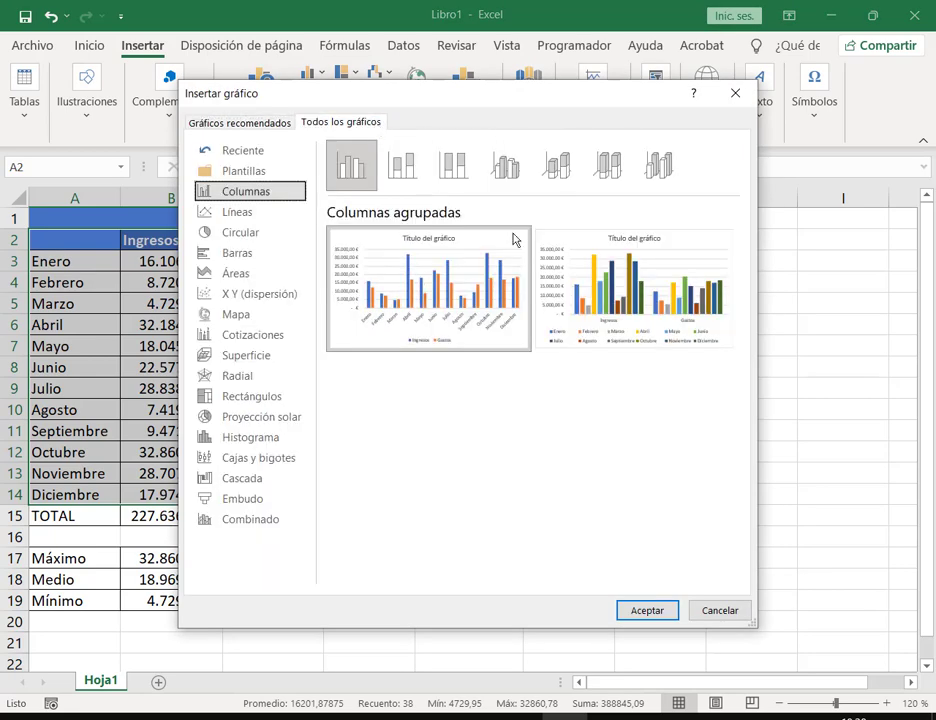
pyautogui.click(660, 166)
pyautogui.moveTo(381, 341)
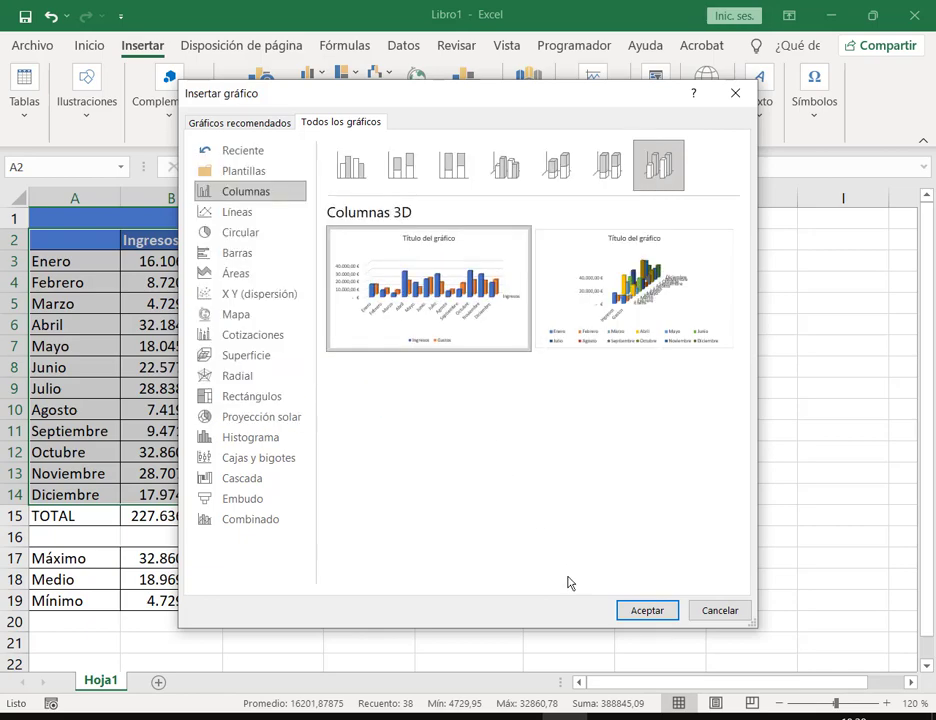
pyautogui.click(647, 612)
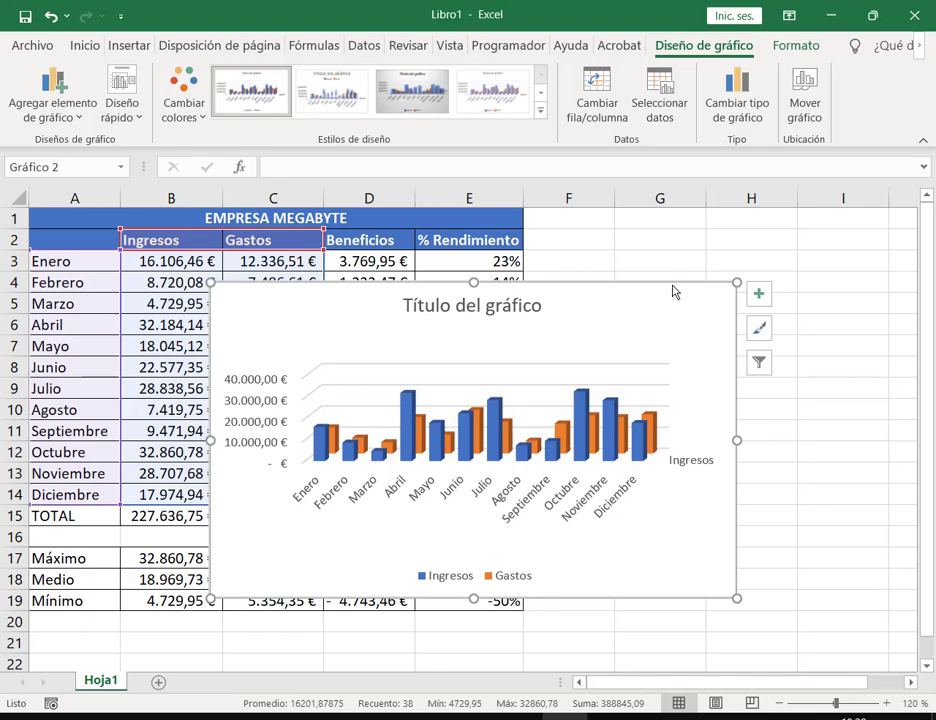
pyautogui.moveTo(651, 296); pyautogui.dragTo(769, 249)
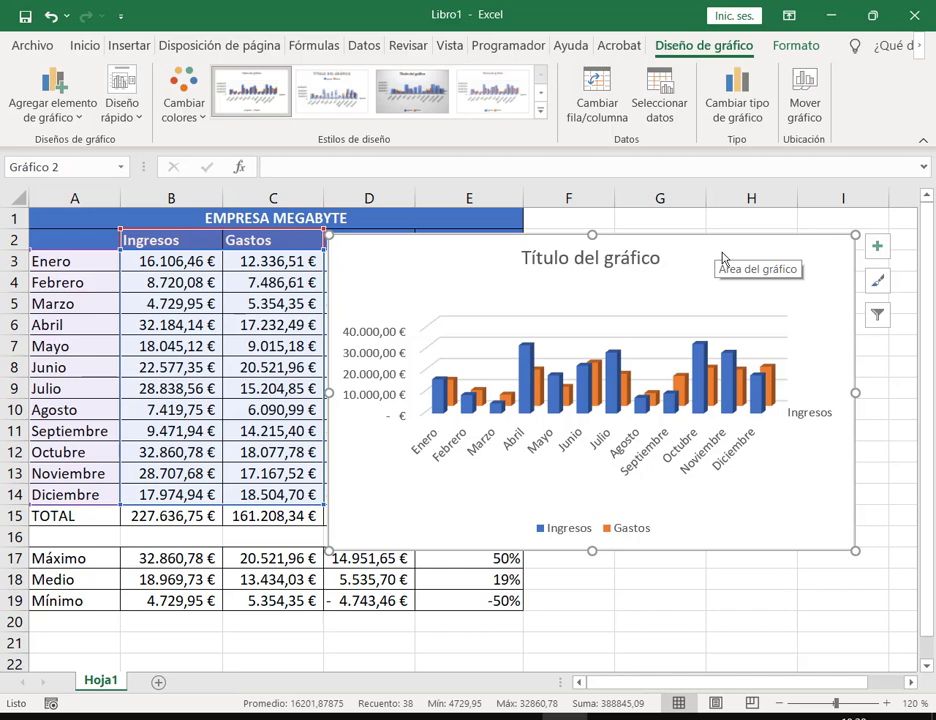
# Step: Nudge the chart slightly down and right to uncover the Beneficios and % Rendimiento headers
pyautogui.moveTo(722, 257); pyautogui.dragTo(735, 280)
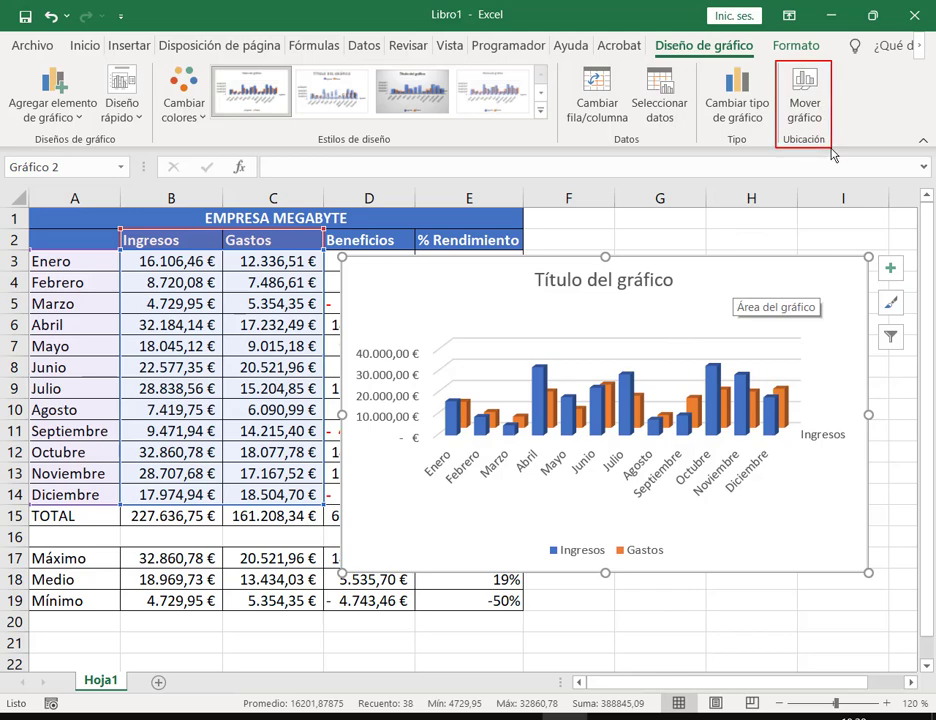
# Step: Move the chart onto a new sheet named Gráfico
pyautogui.click(810, 116)
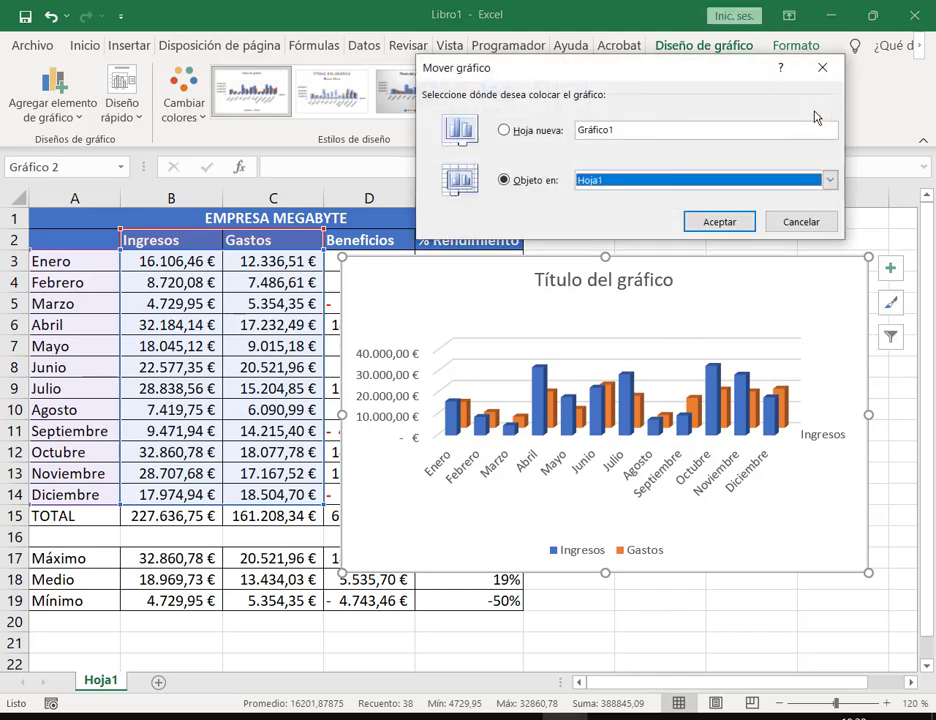
pyautogui.click(539, 131)
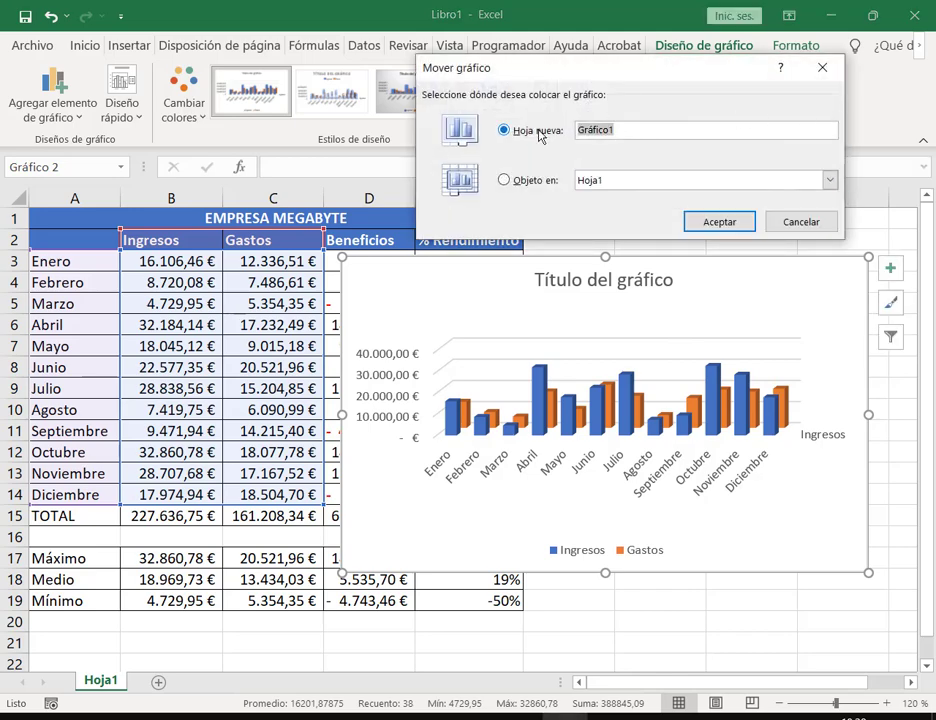
pyautogui.click(633, 133)
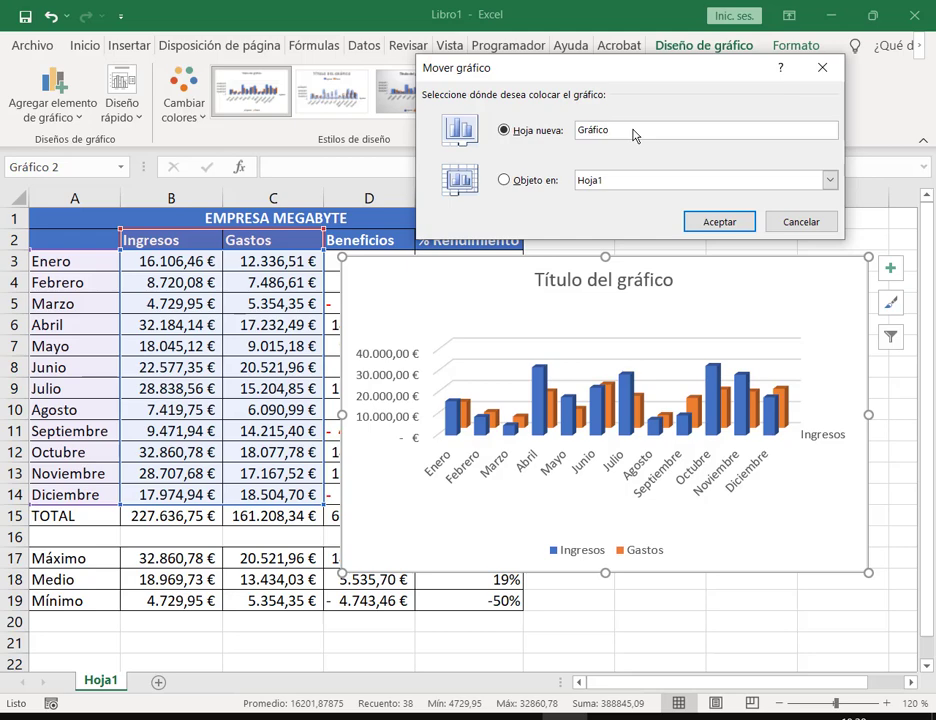
pyautogui.click(712, 219)
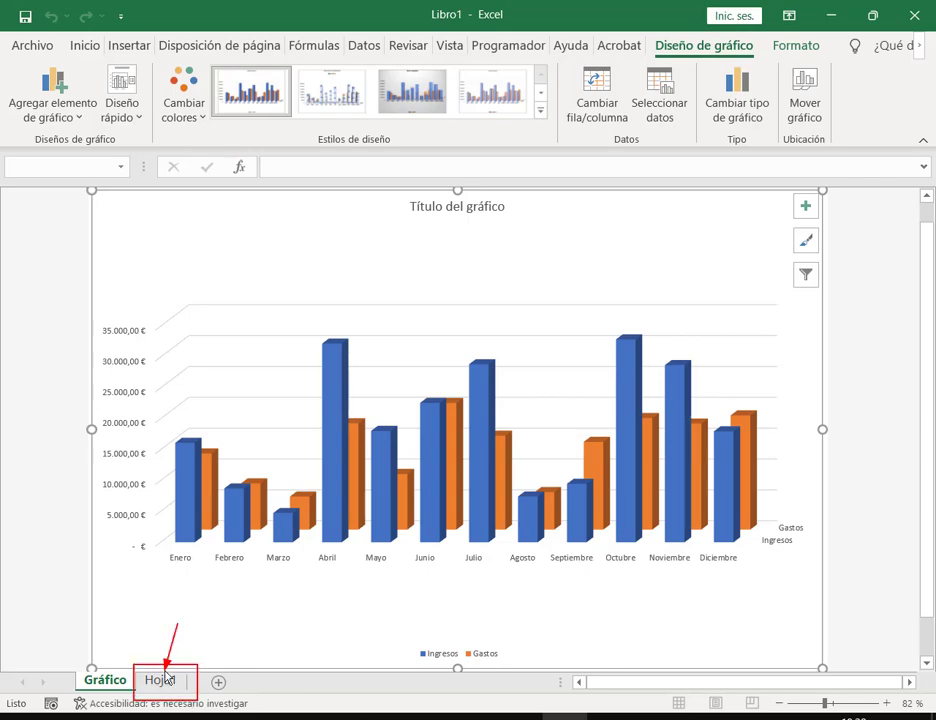
# Step: Return to Hoja1, select cell E2, and glance at the assignment PDF before going back to Excel
pyautogui.click(170, 688)
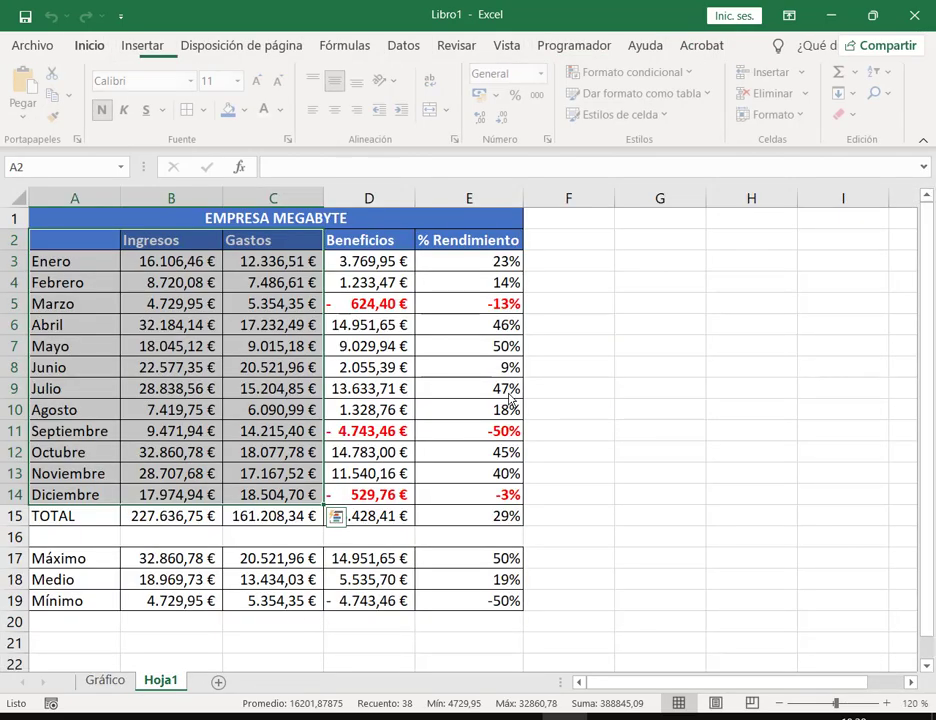
pyautogui.click(445, 248)
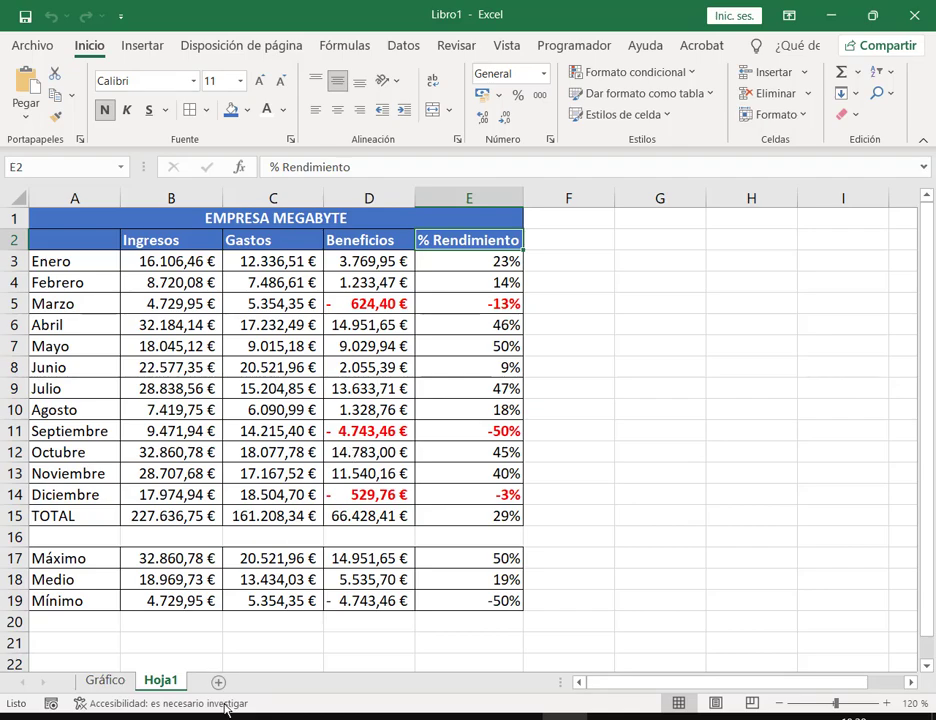
pyautogui.moveTo(292, 716)
pyautogui.click(296, 632)
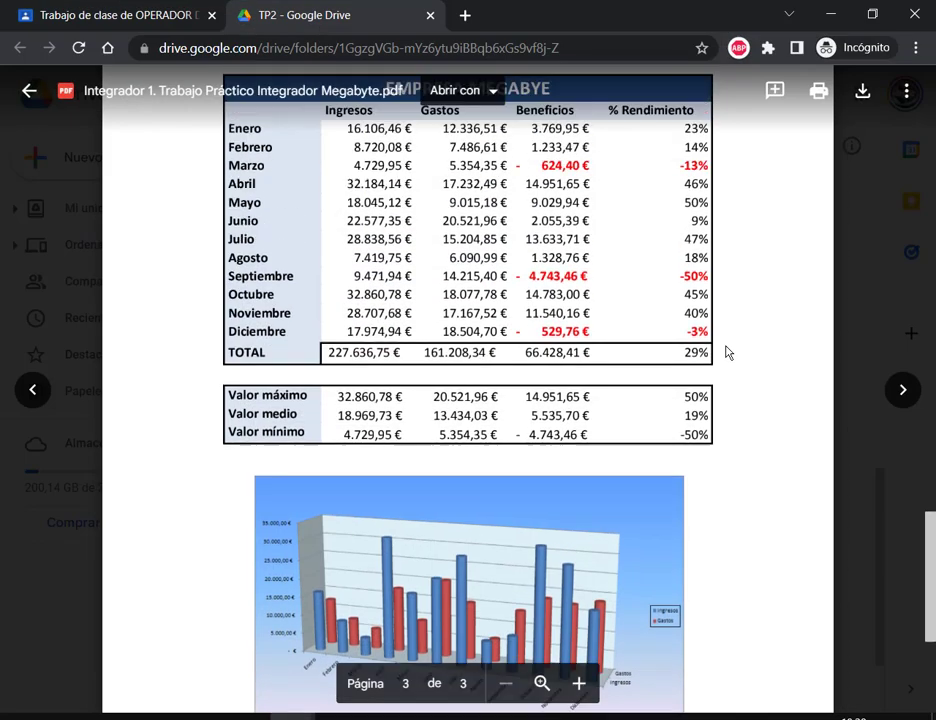
pyautogui.scroll(10, 721, 367)
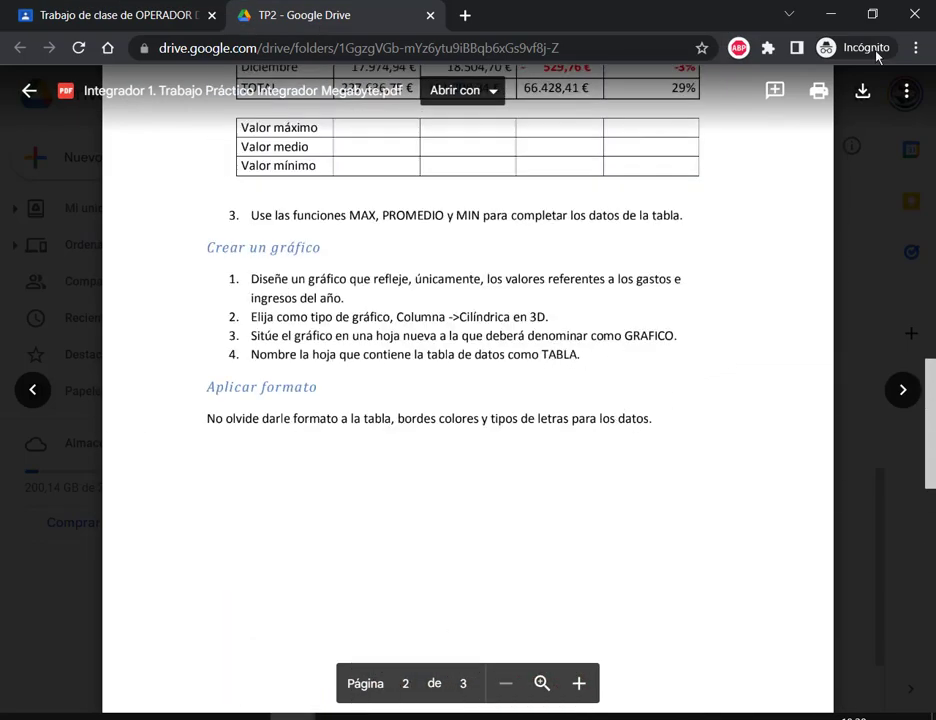
pyautogui.click(831, 14)
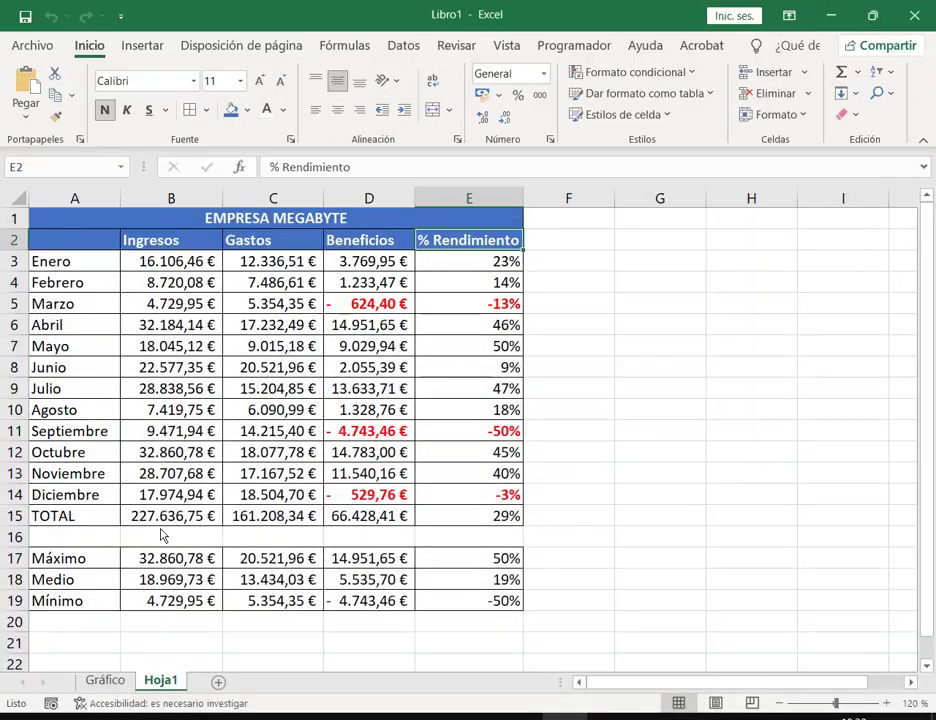
# Step: Rename the Hoja1 tab to TABLA from its right-click menu, then click an empty cell
pyautogui.rightClick(170, 688)
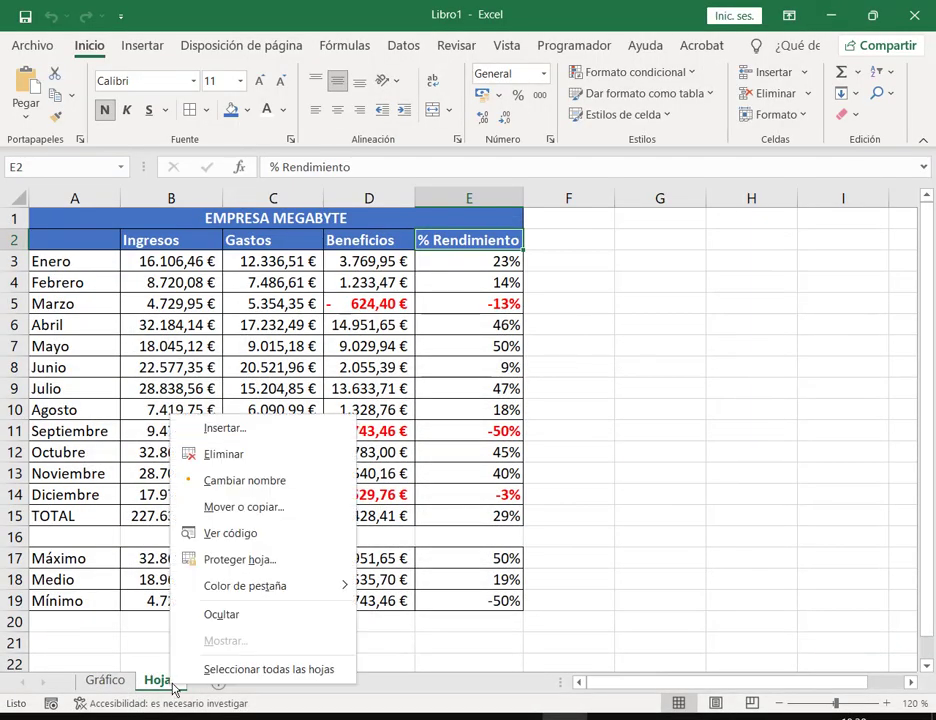
pyautogui.click(250, 481)
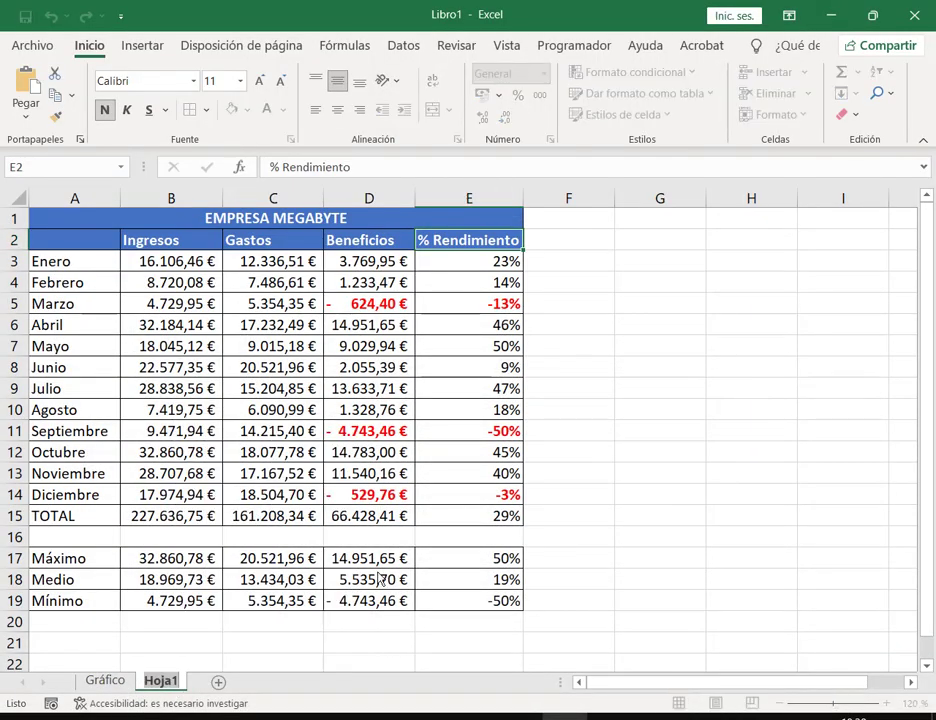
pyautogui.write('TABLA')
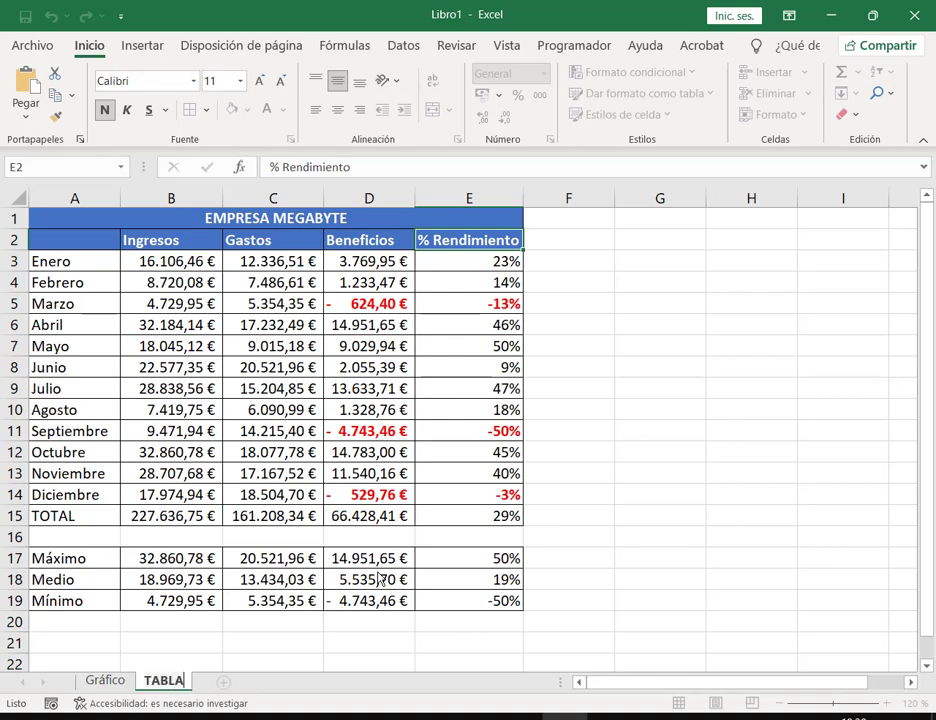
pyautogui.press('Return')
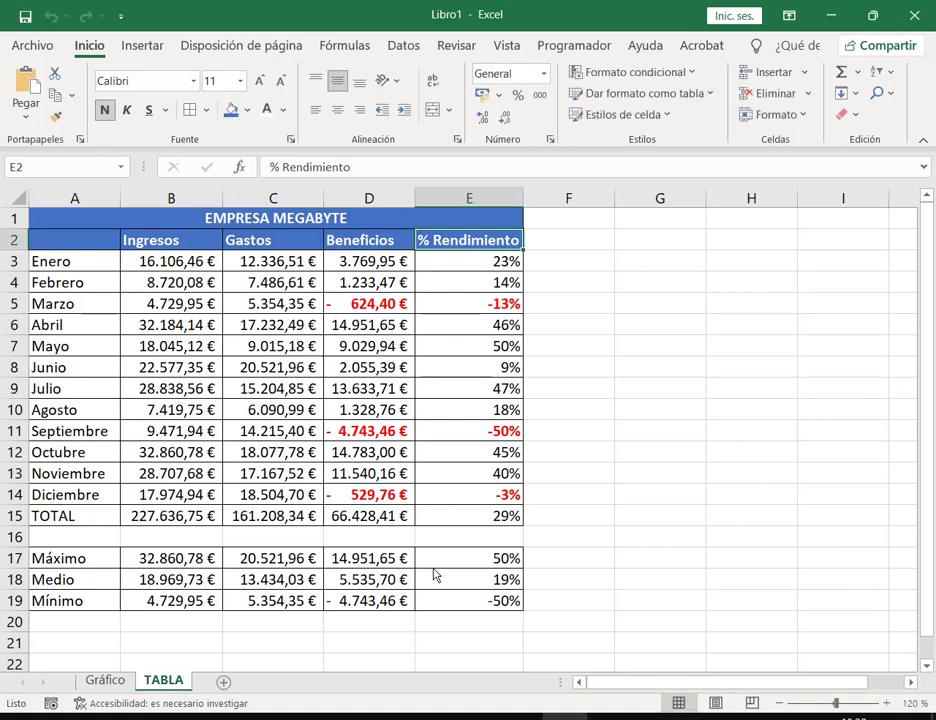
pyautogui.click(660, 534)
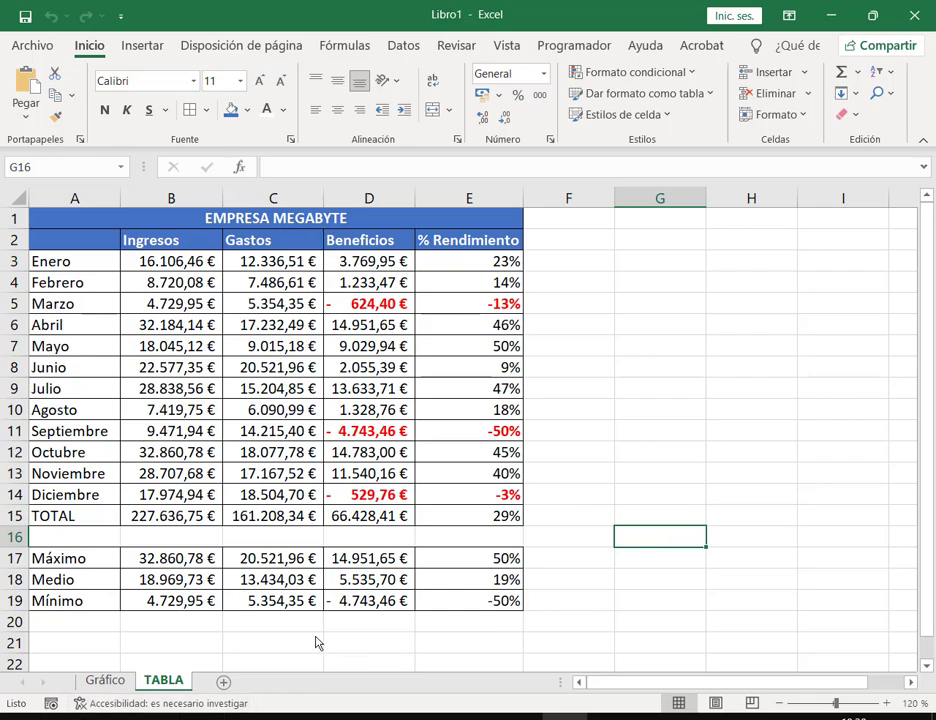
pyautogui.click(250, 650)
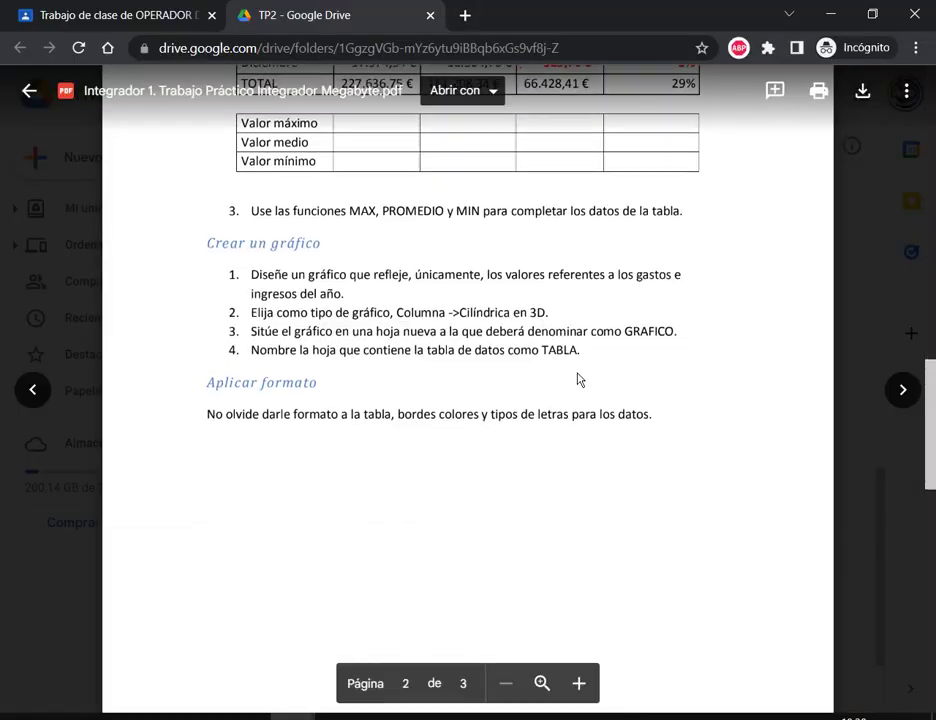
pyautogui.scroll(-10, 577, 379)
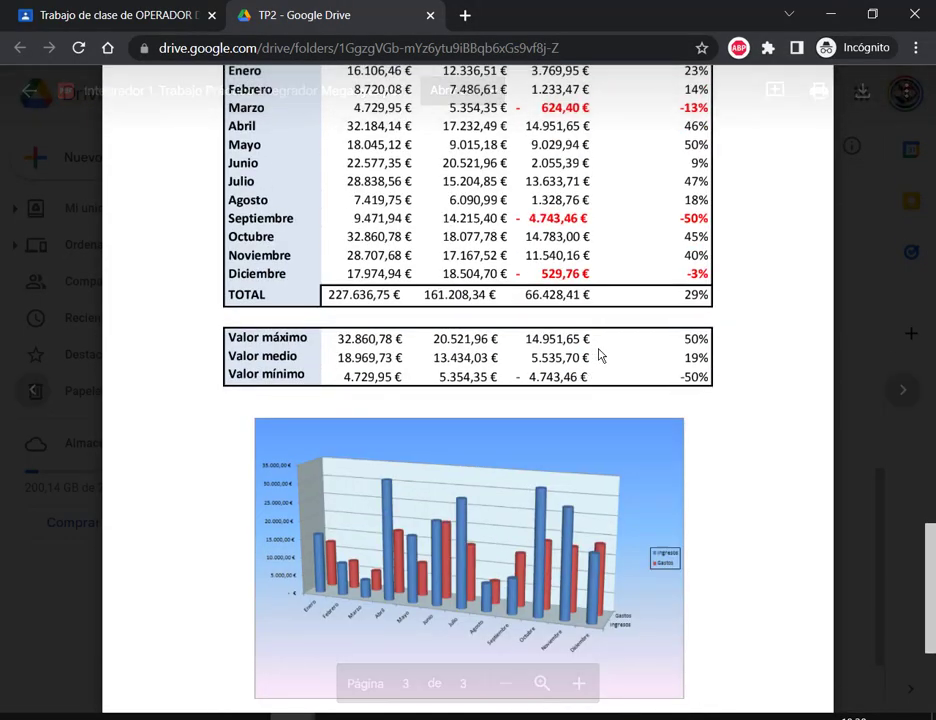
pyautogui.scroll(10, 600, 356)
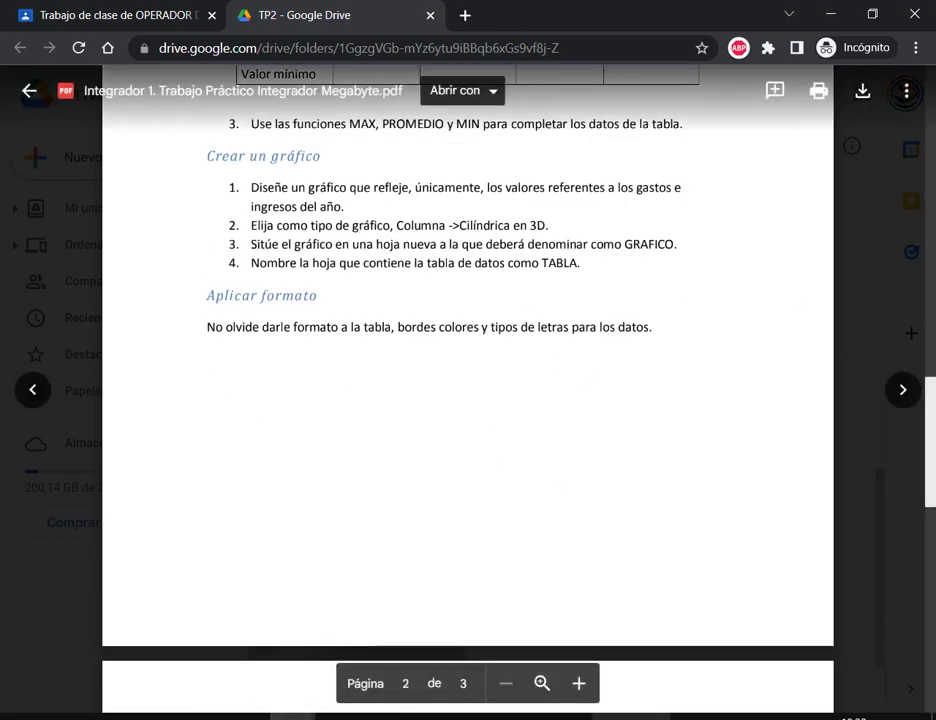
pyautogui.hotkey('alt', 'Tab')
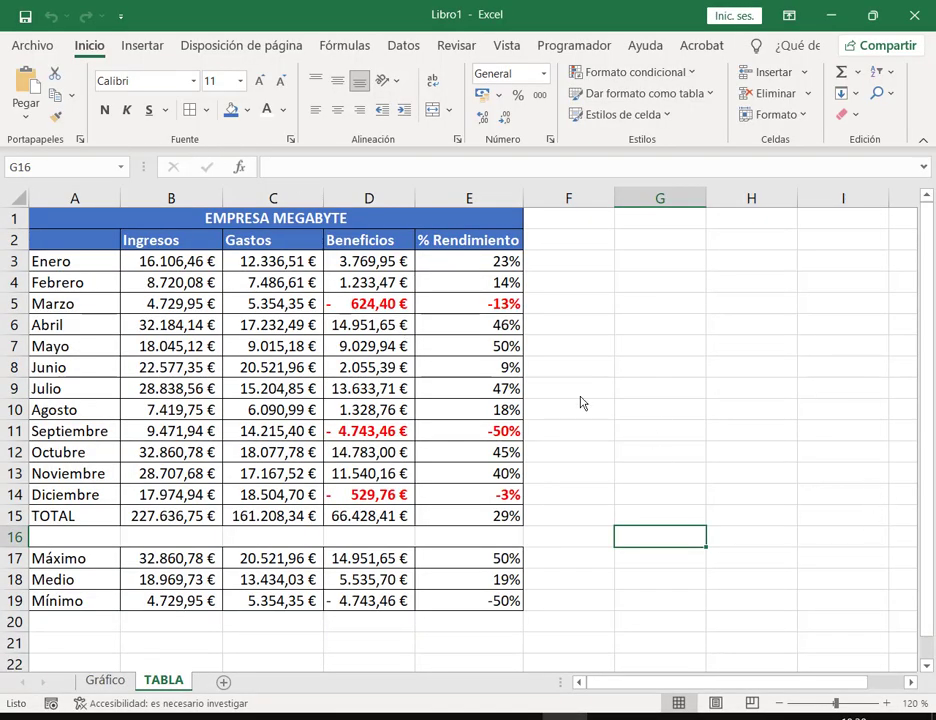
# Step: On the Gráfico sheet, open Mover gráfico for the chart, then cancel without moving it
pyautogui.click(578, 396)
pyautogui.scroll(-5, 578, 410)
pyautogui.scroll(5, 584, 413)
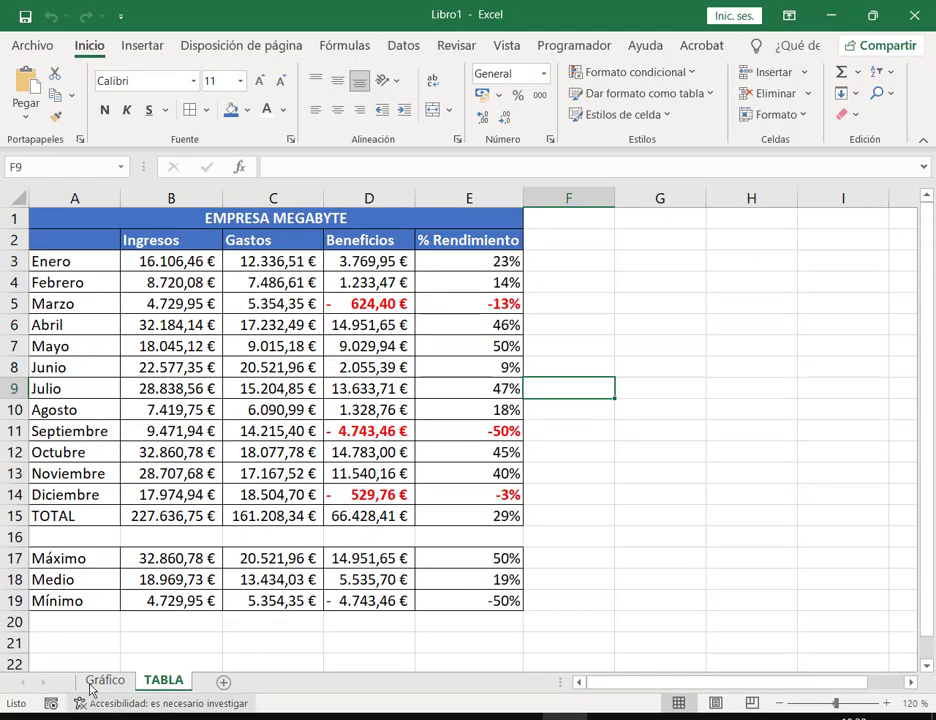
pyautogui.click(105, 680)
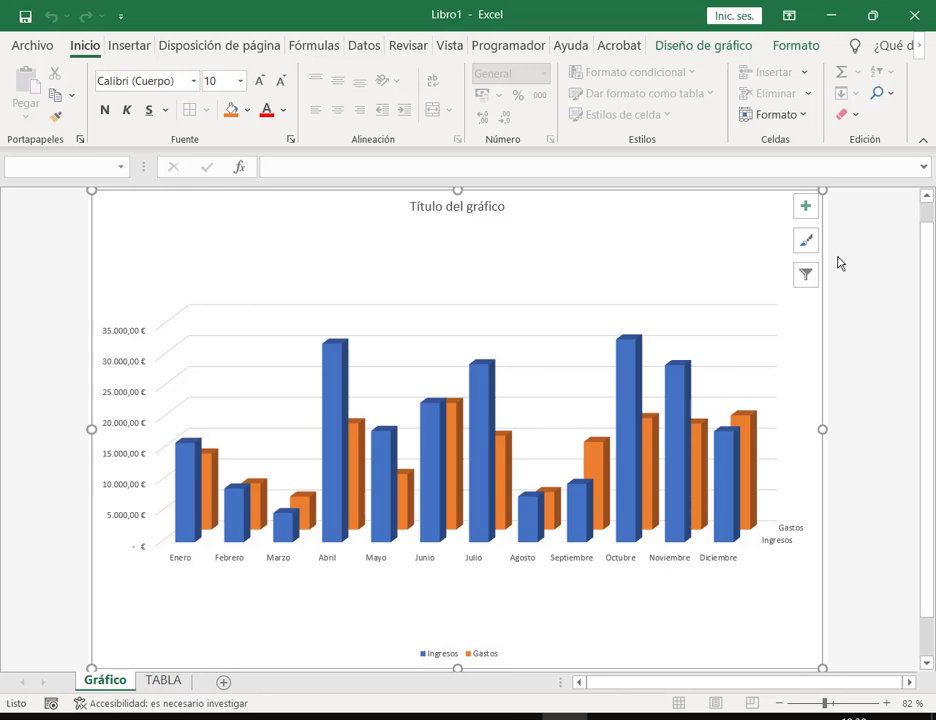
pyautogui.click(783, 298)
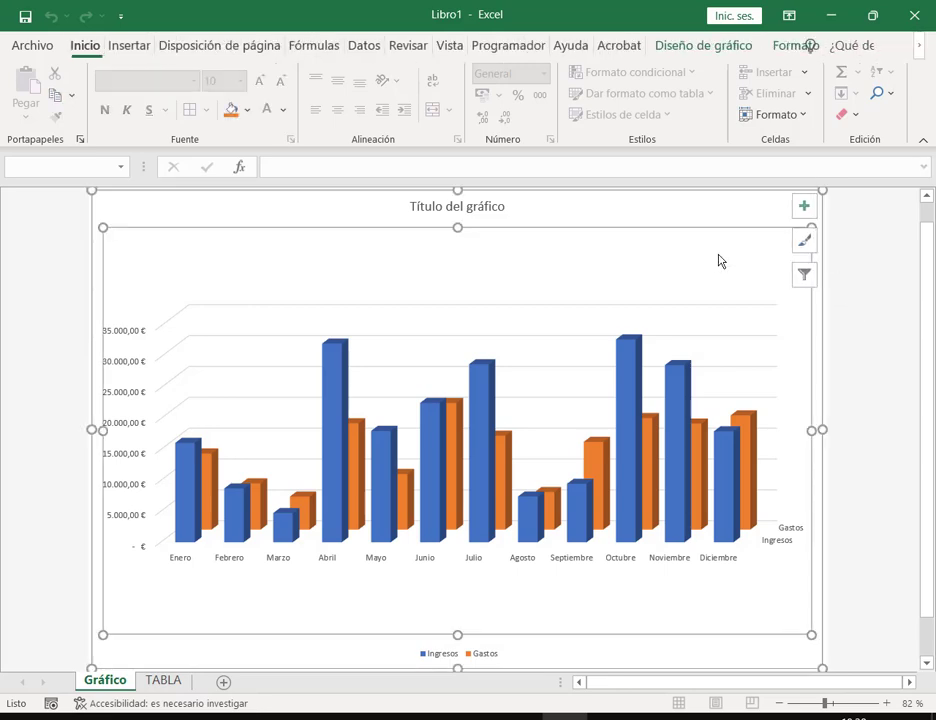
pyautogui.click(668, 50)
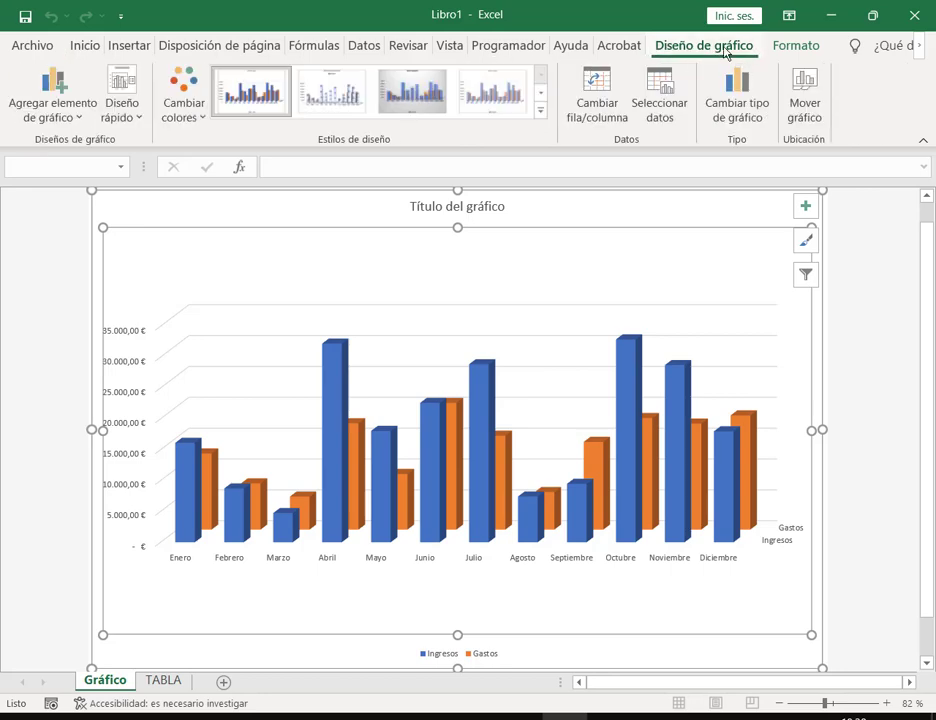
pyautogui.click(794, 100)
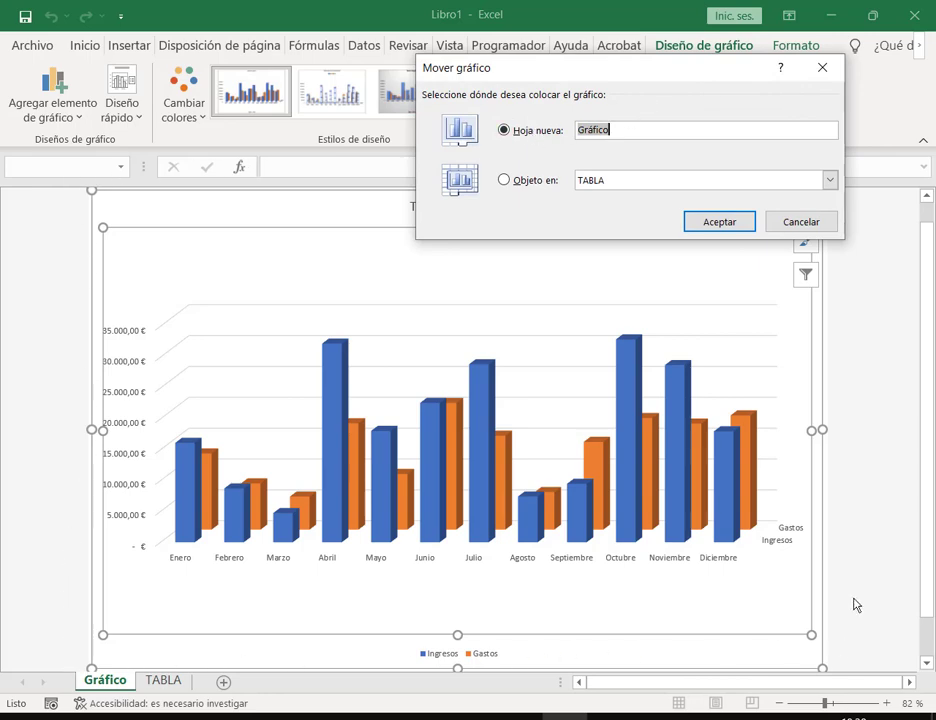
pyautogui.click(536, 180)
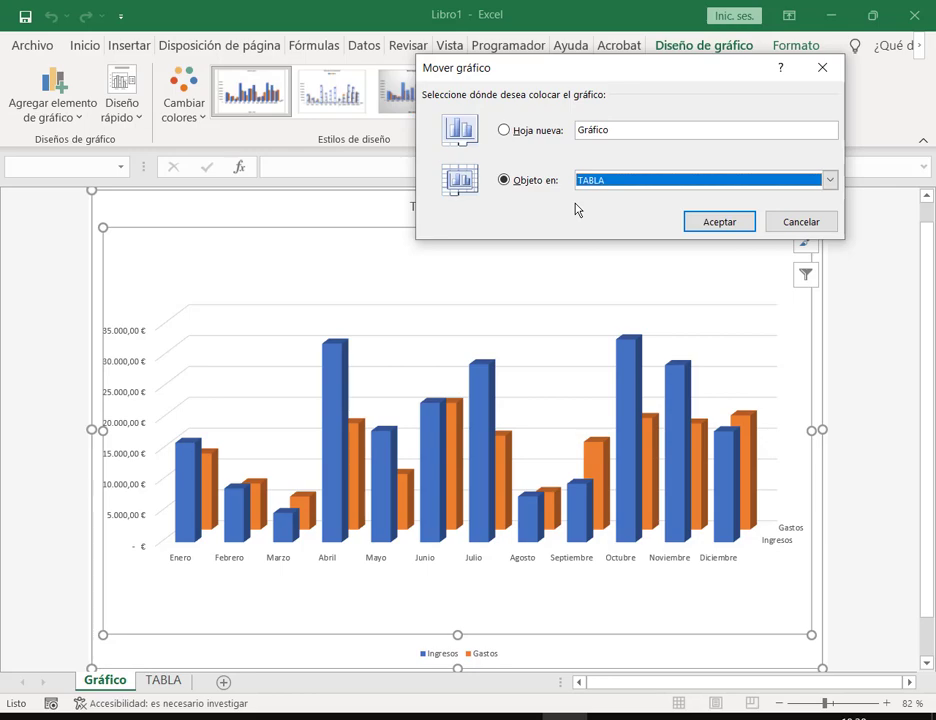
pyautogui.click(792, 223)
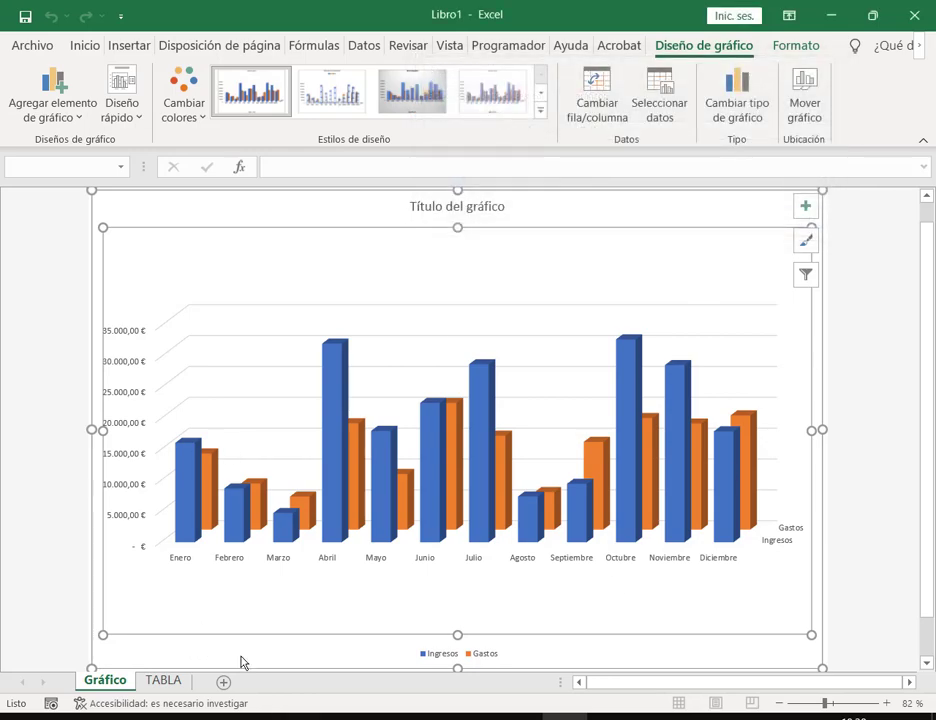
# Step: Return to the Gráfico sheet and select the whole chart under Diseño de gráfico
pyautogui.click(172, 680)
pyautogui.moveTo(583, 244); pyautogui.dragTo(655, 300)
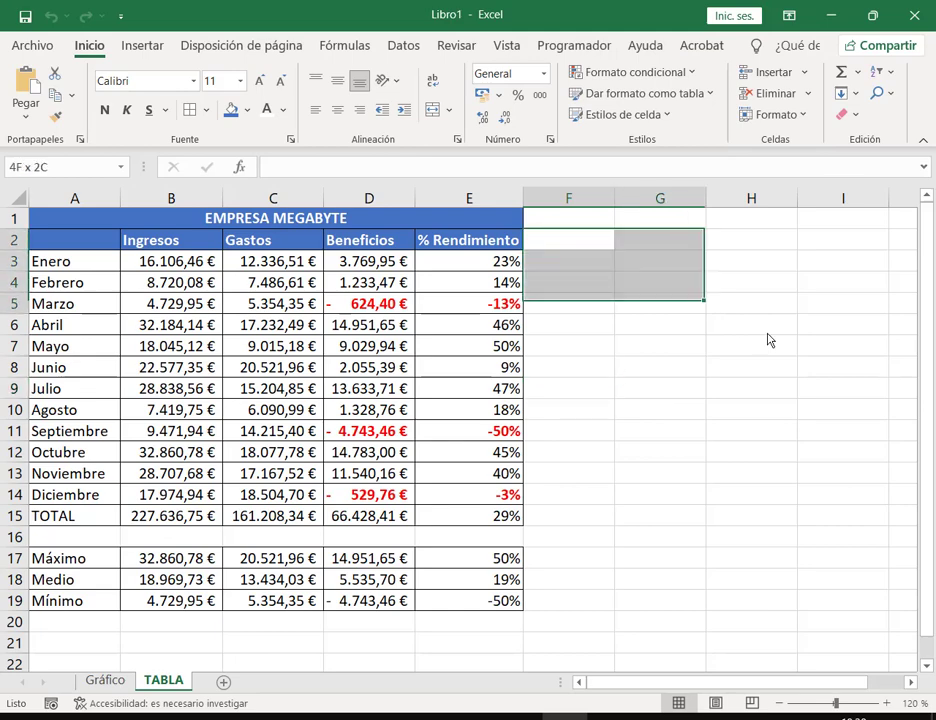
pyautogui.click(843, 388)
pyautogui.click(762, 352)
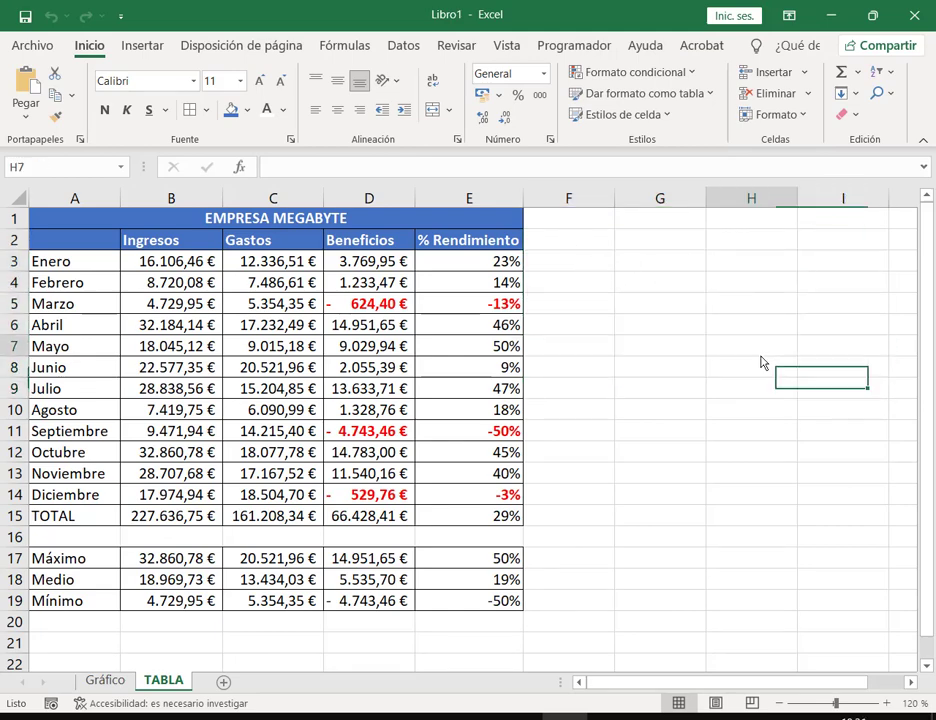
pyautogui.click(121, 679)
pyautogui.click(834, 323)
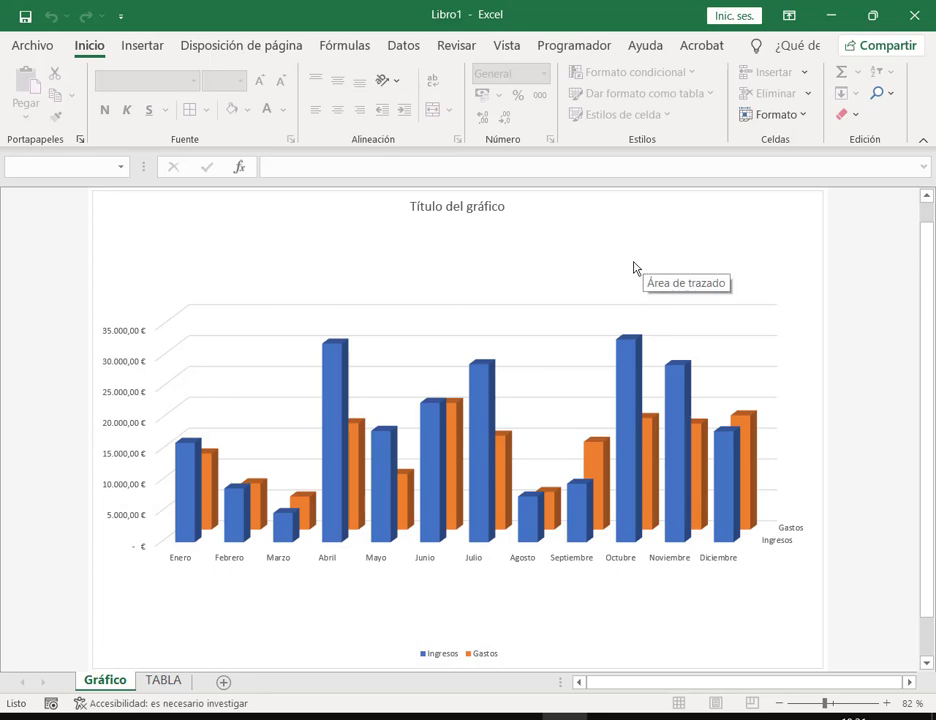
pyautogui.click(806, 215)
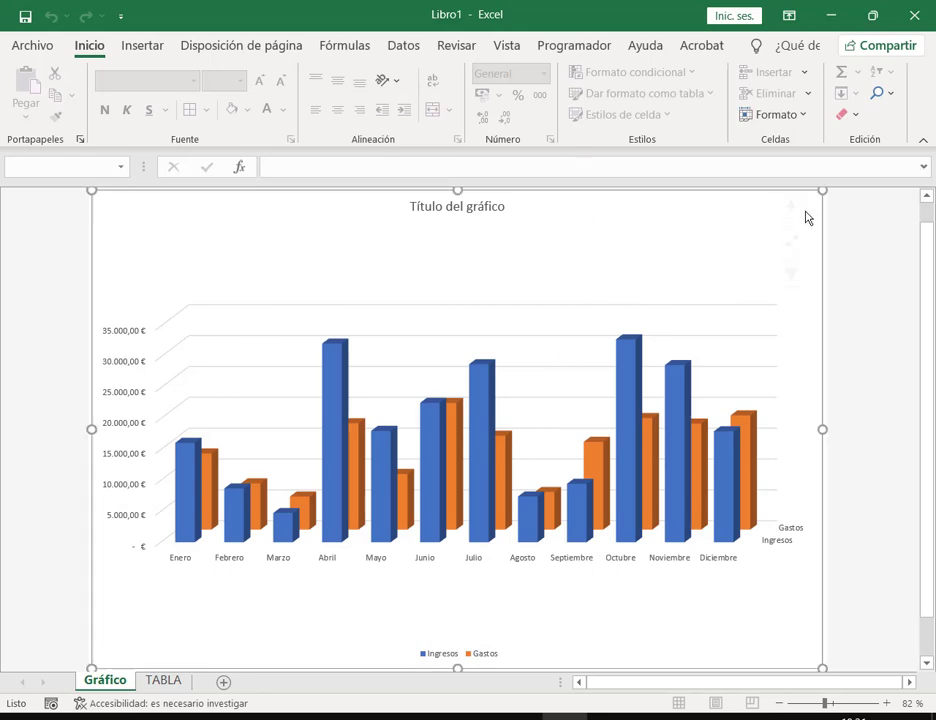
pyautogui.click(740, 52)
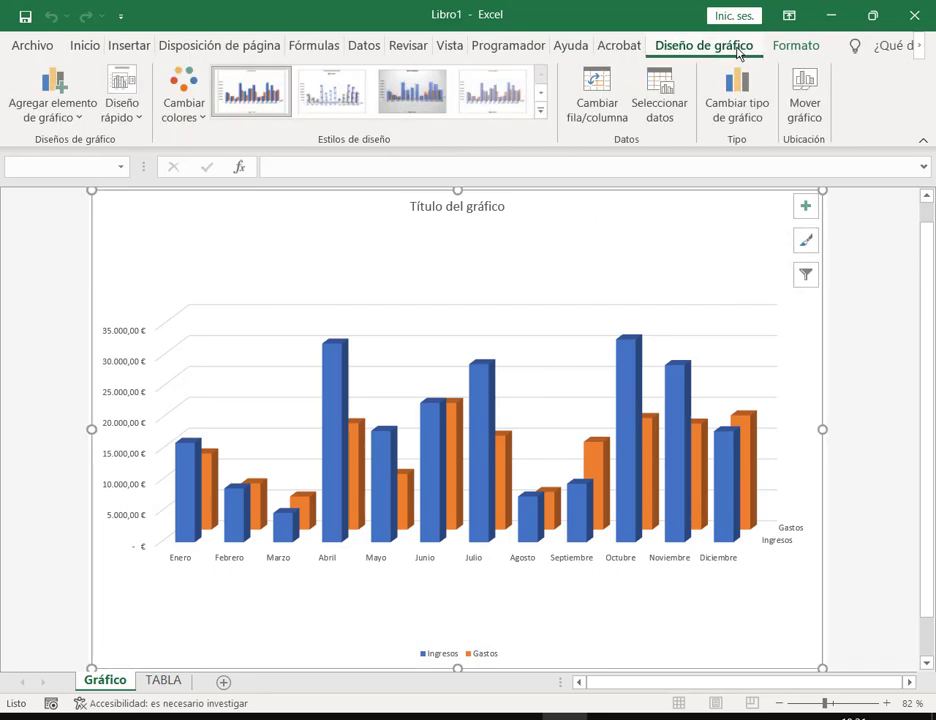
# Step: Apply dark chart style Estilo 9, giving a charcoal background and white title
pyautogui.click(544, 114)
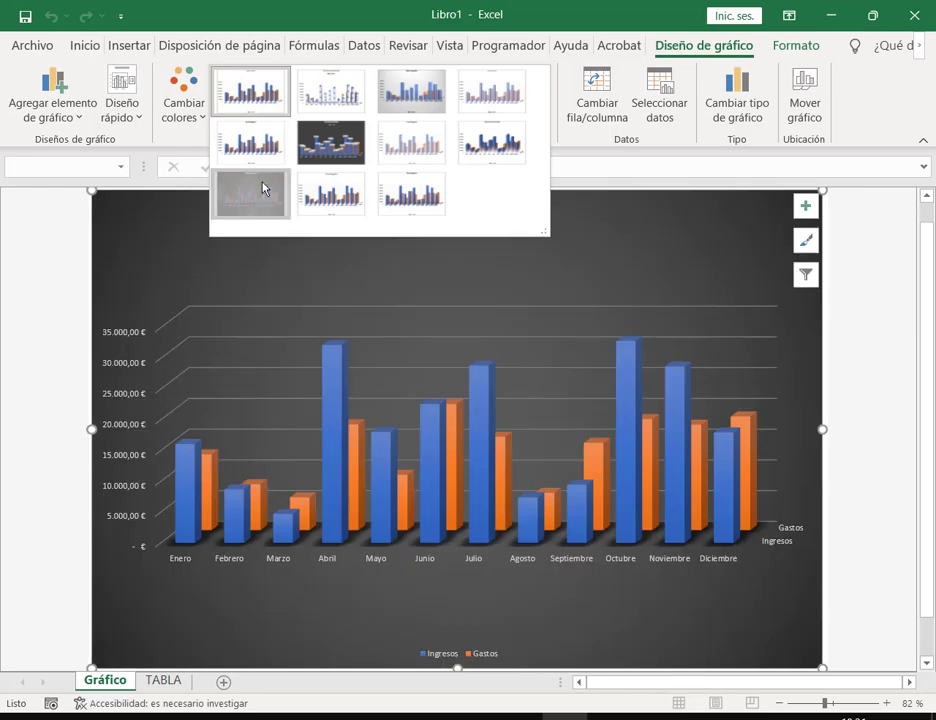
pyautogui.click(264, 188)
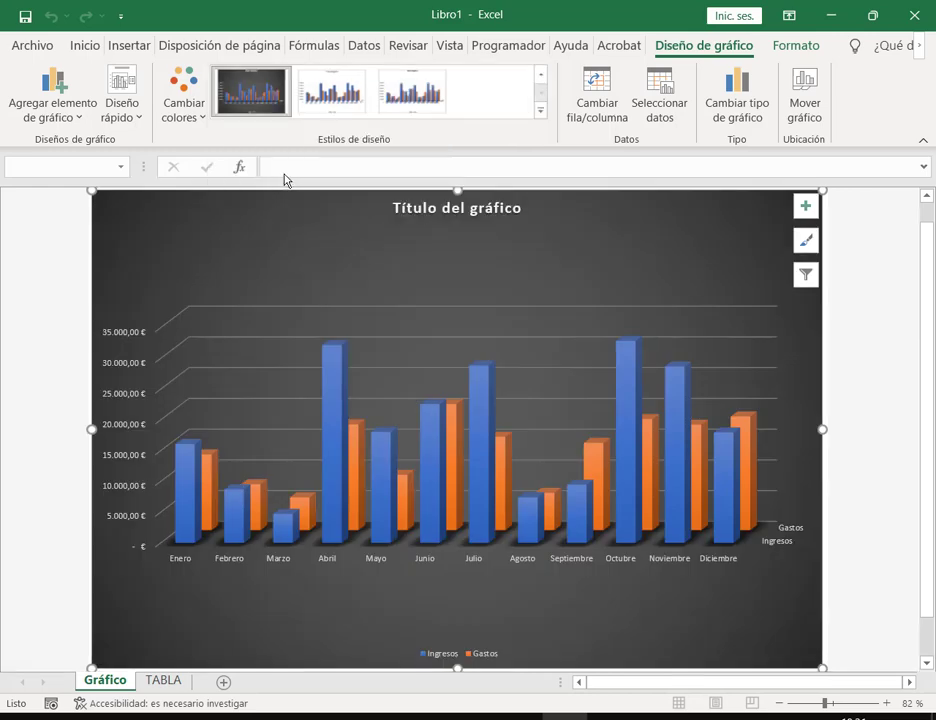
pyautogui.click(855, 281)
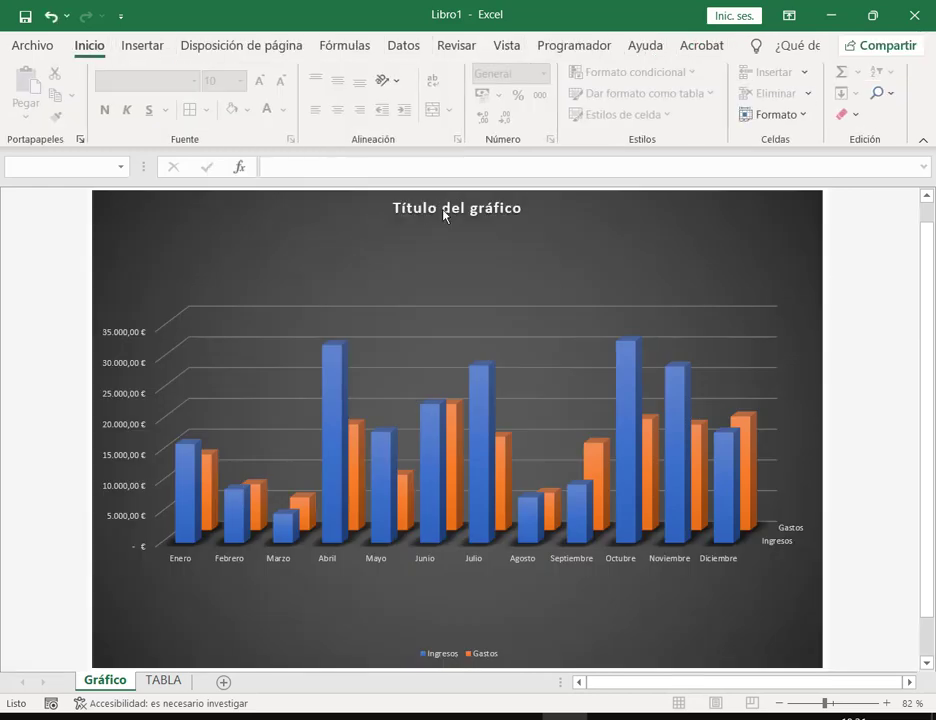
# Step: Retitle the chart 'Empresa Megabyte - Gastos e Ingresos' and close the Formato del título pane
pyautogui.click(458, 210)
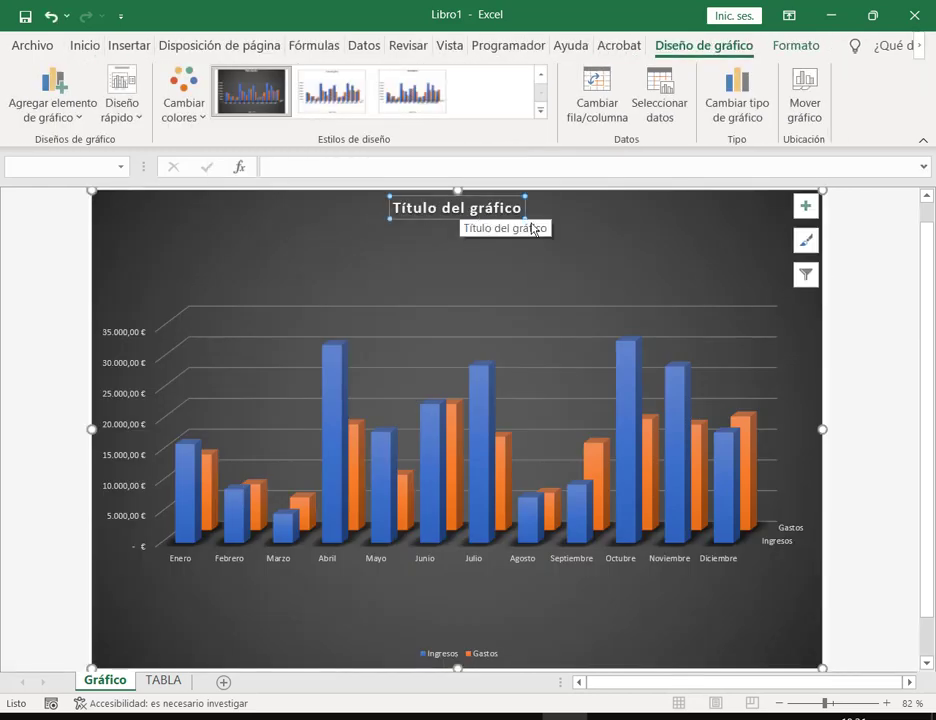
pyautogui.click(586, 234)
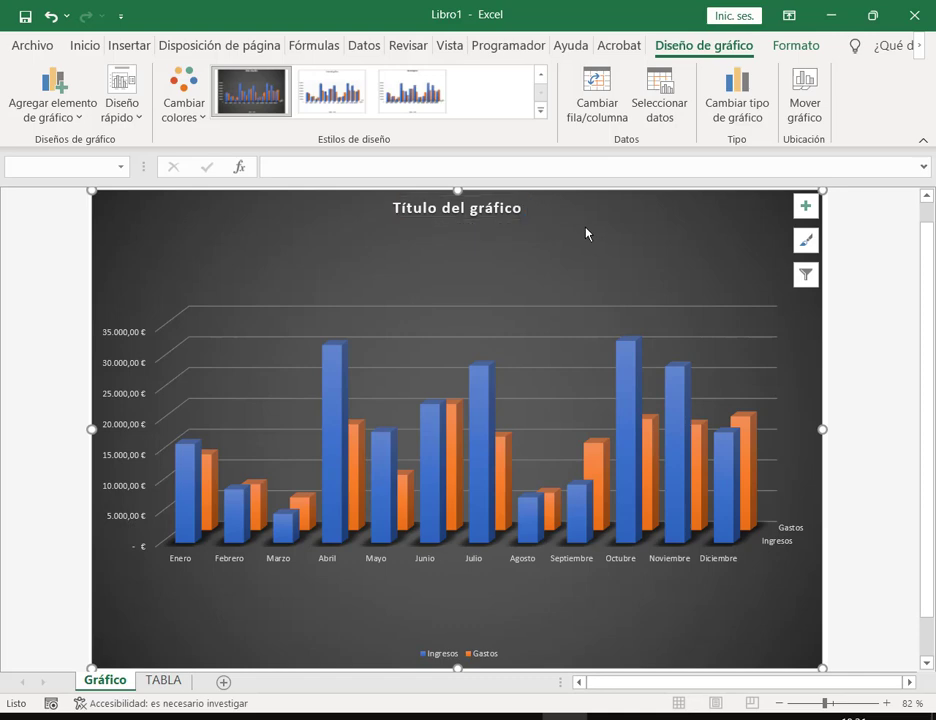
pyautogui.doubleClick(481, 213)
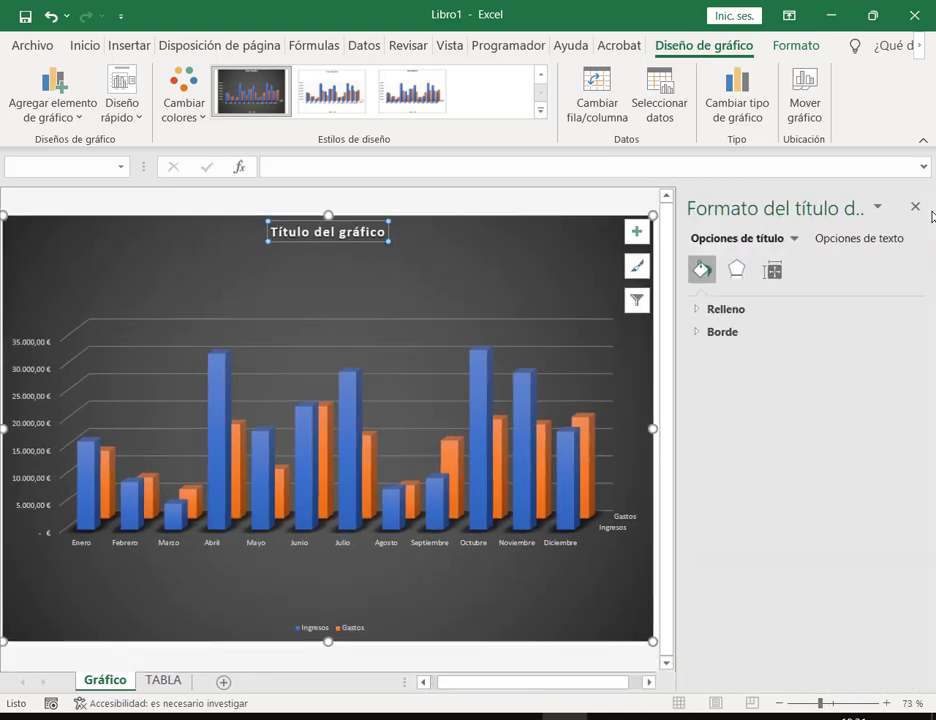
pyautogui.doubleClick(372, 233)
pyautogui.press('BackSpace')
pyautogui.press('BackSpace')
pyautogui.press('BackSpace')
pyautogui.press('BackSpace')
pyautogui.press('BackSpace')
pyautogui.press('BackSpace')
pyautogui.press('BackSpace')
pyautogui.press('BackSpace')
pyautogui.press('BackSpace')
pyautogui.press('BackSpace')
pyautogui.press('BackSpace')
pyautogui.press('BackSpace')
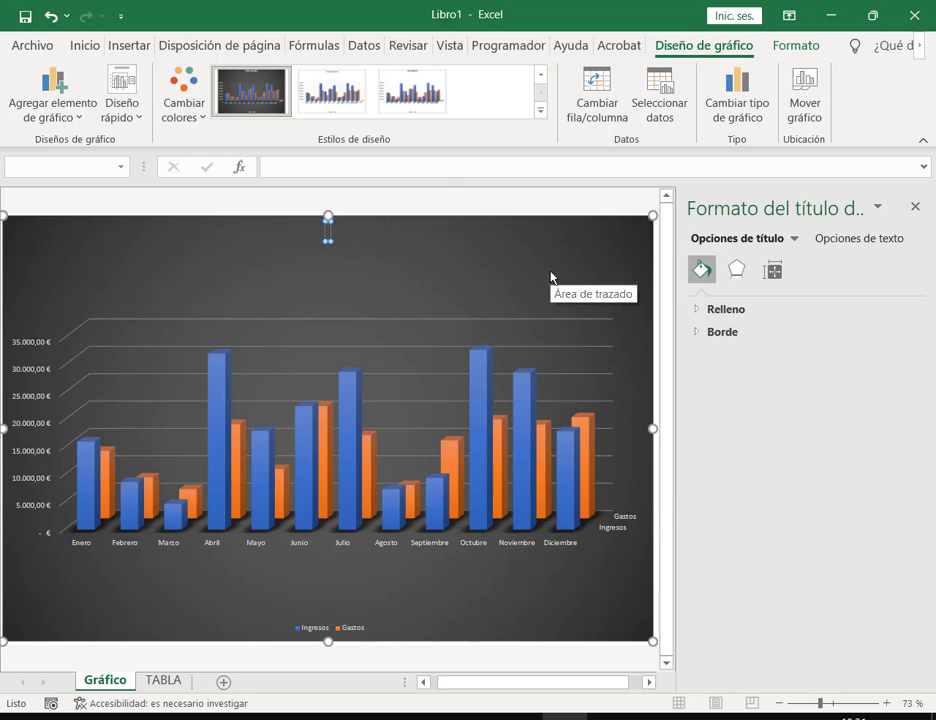
pyautogui.write('eMP')
pyautogui.press('BackSpace')
pyautogui.press('BackSpace')
pyautogui.press('BackSpace')
pyautogui.write('Empresa')
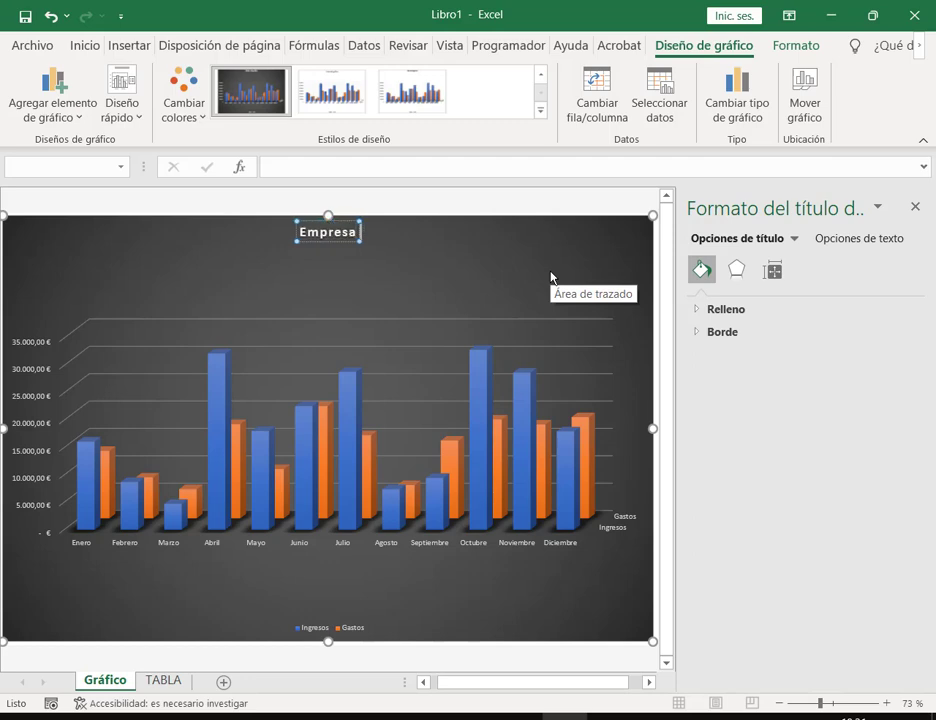
pyautogui.write(' Megabu')
pyautogui.press('BackSpace')
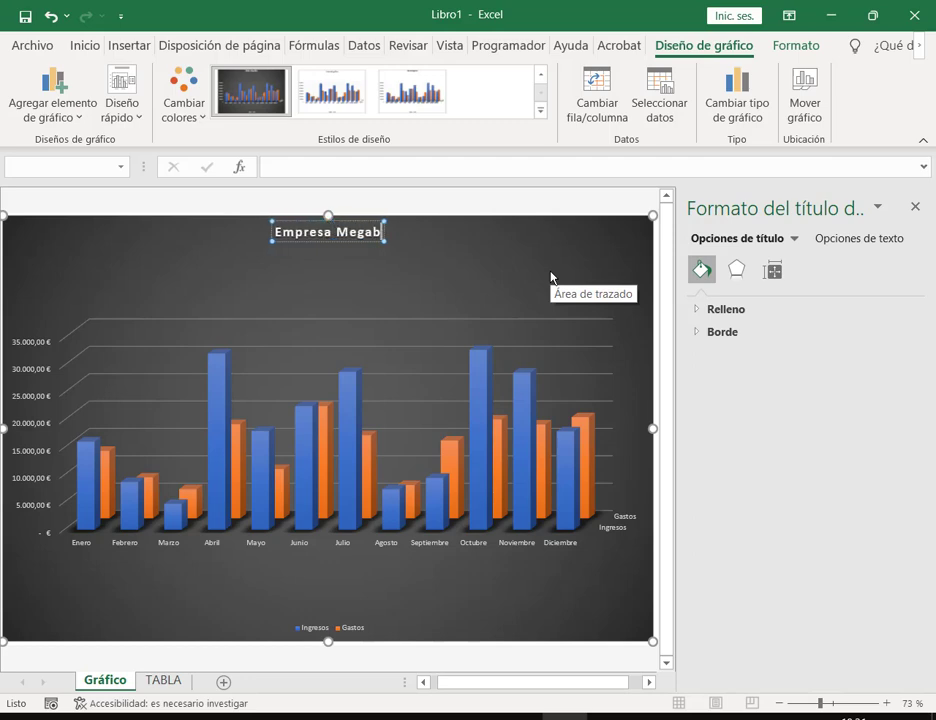
pyautogui.write('yte')
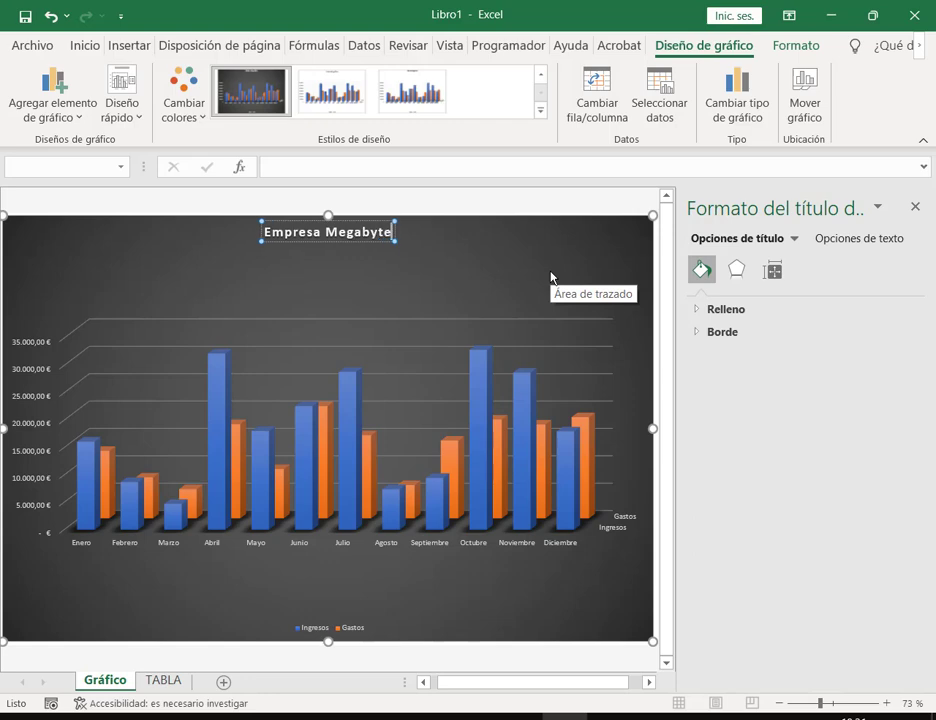
pyautogui.write(' - Gasto')
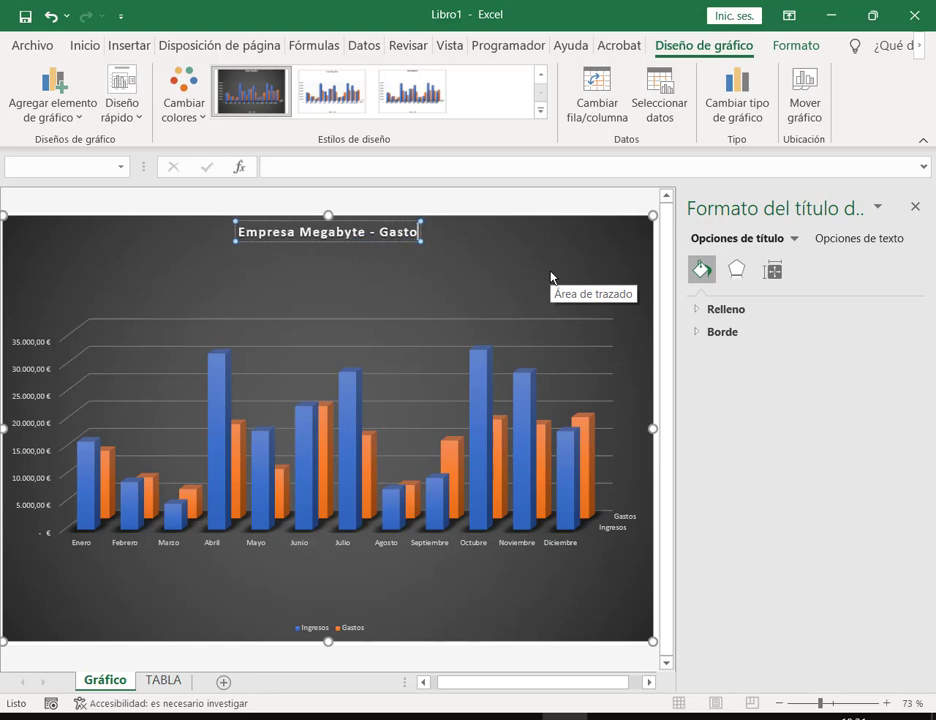
pyautogui.write('s e I')
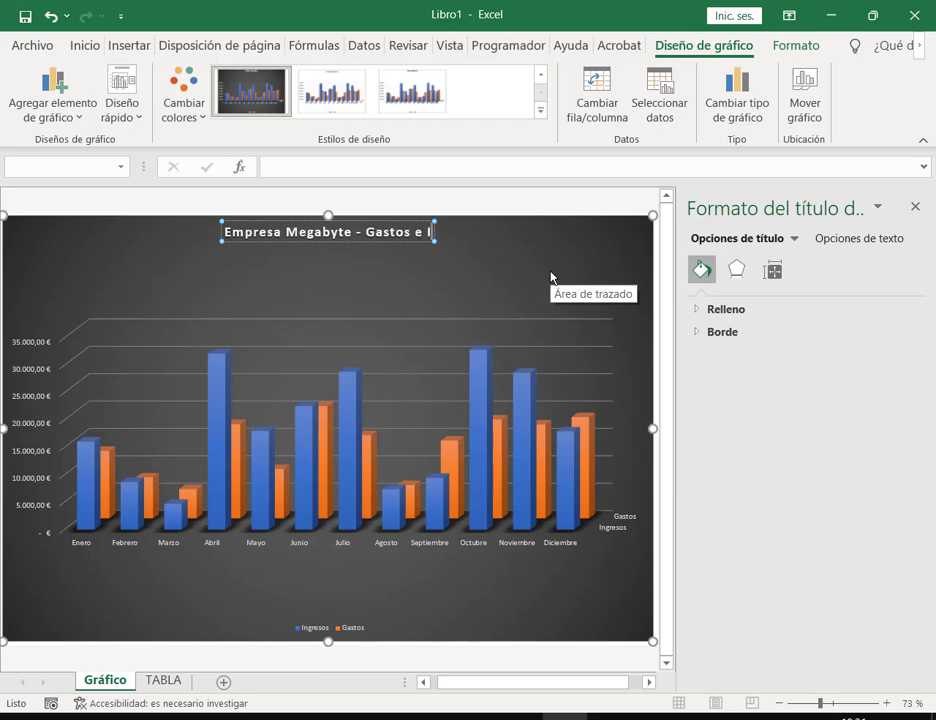
pyautogui.write('ngresos')
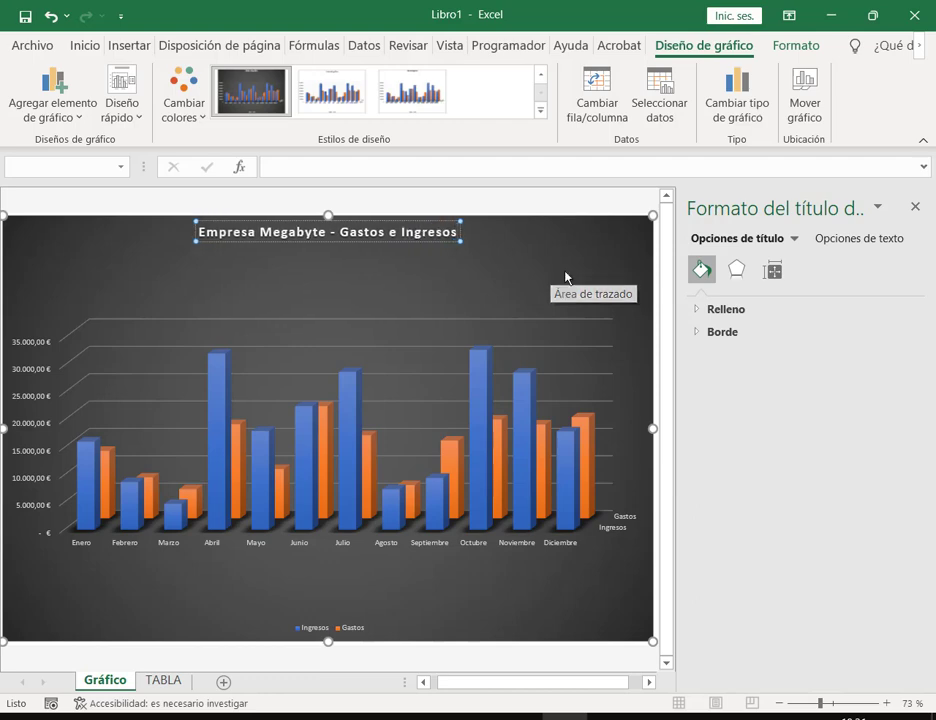
pyautogui.click(924, 208)
# Step: Deselect the chart and bring the Chrome window with the OPERADOR DE PC class forward
pyautogui.click(846, 330)
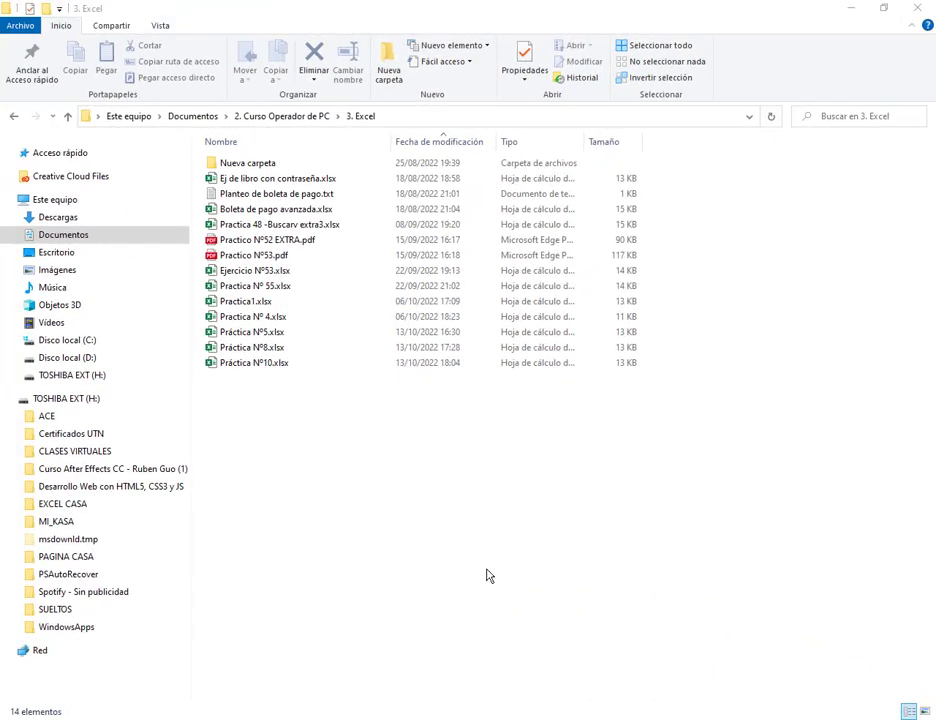
pyautogui.moveTo(217, 716)
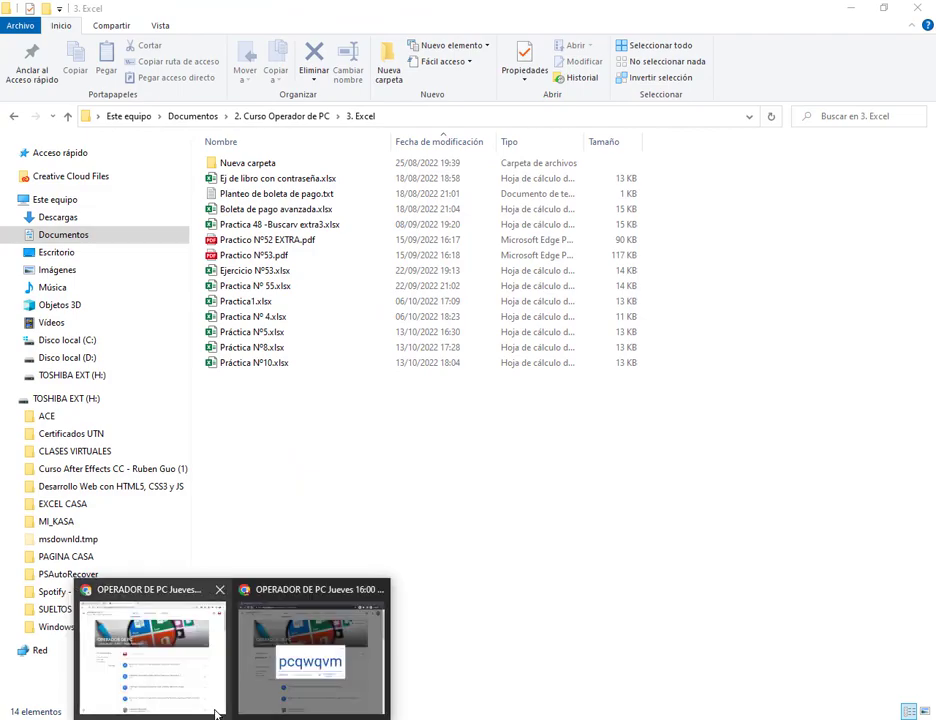
pyautogui.click(267, 651)
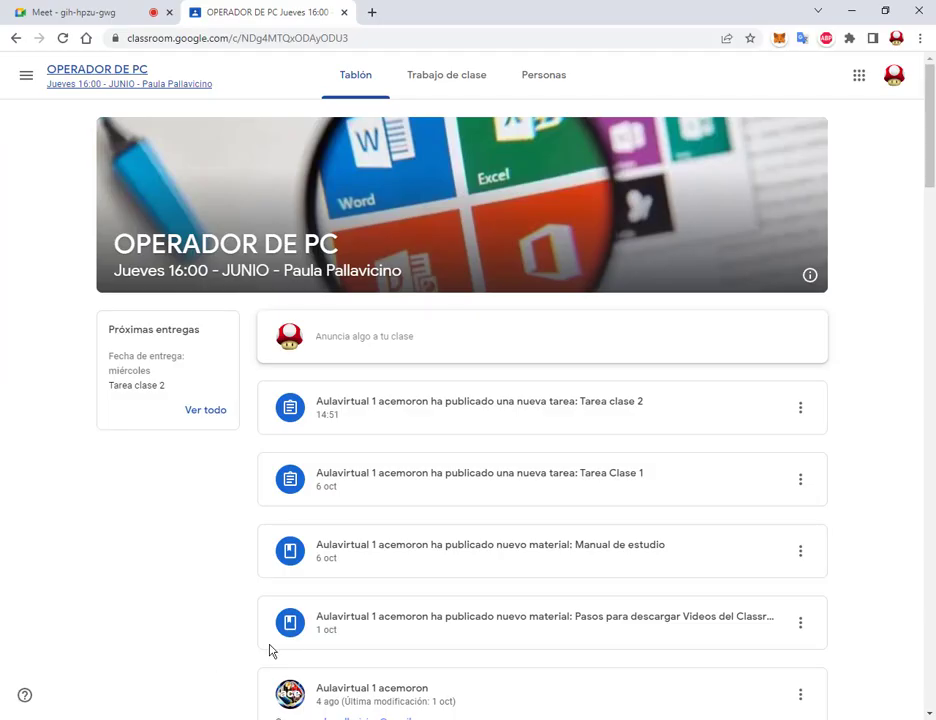
# Step: In Trabajo de clase, open the Tarea clase 2 assignment page under EXCEL - Clase 2
pyautogui.click(439, 72)
pyautogui.scroll(-5, 715, 330)
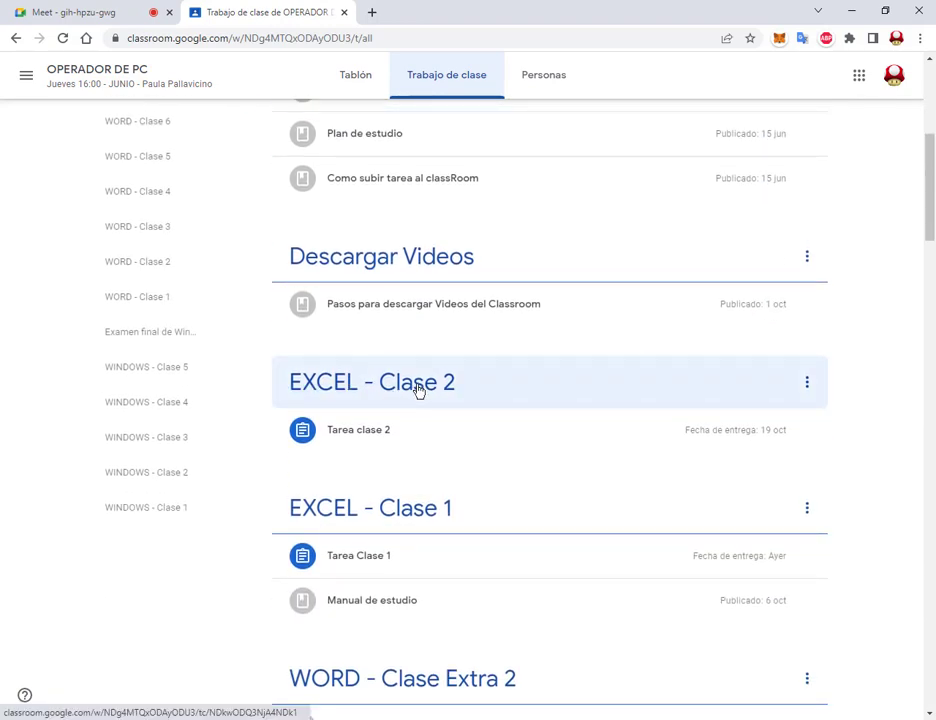
pyautogui.click(364, 436)
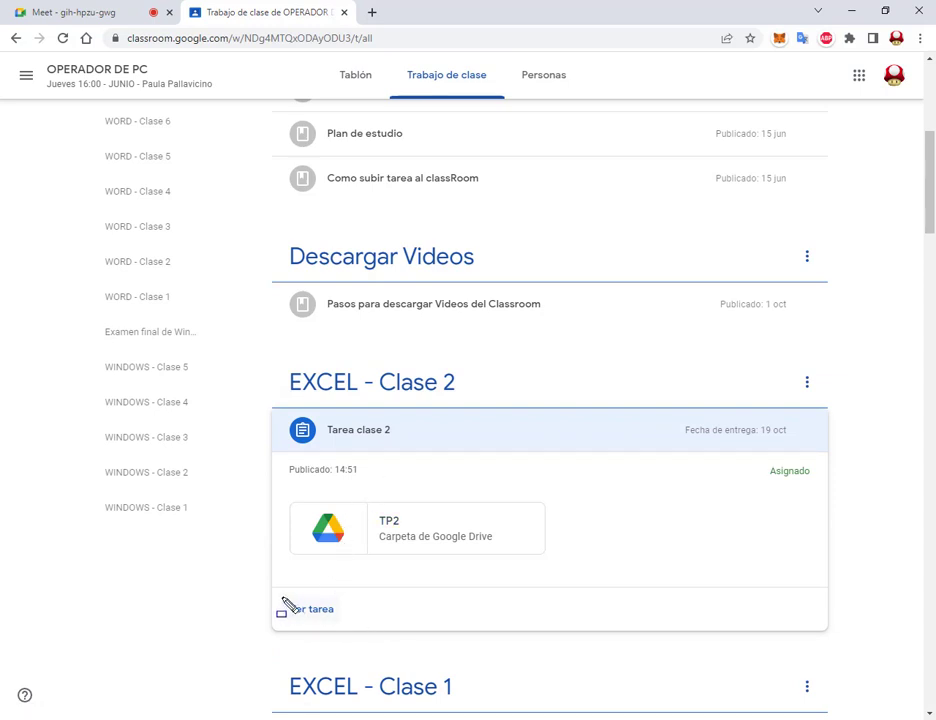
pyautogui.moveTo(281, 598); pyautogui.dragTo(352, 626)
pyautogui.moveTo(281, 676); pyautogui.dragTo(313, 619)
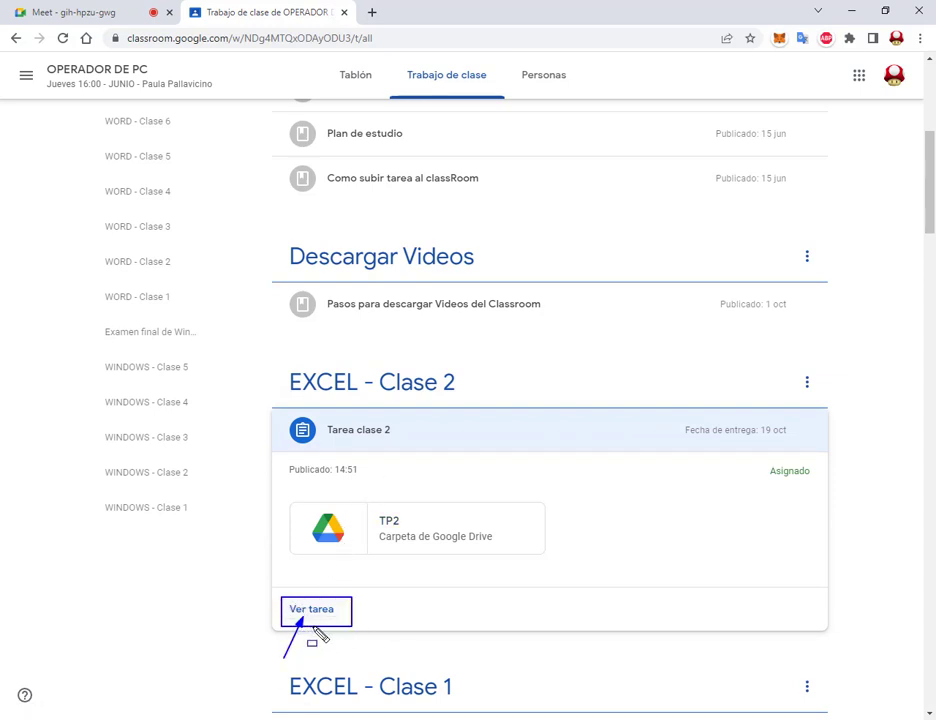
pyautogui.click(328, 616)
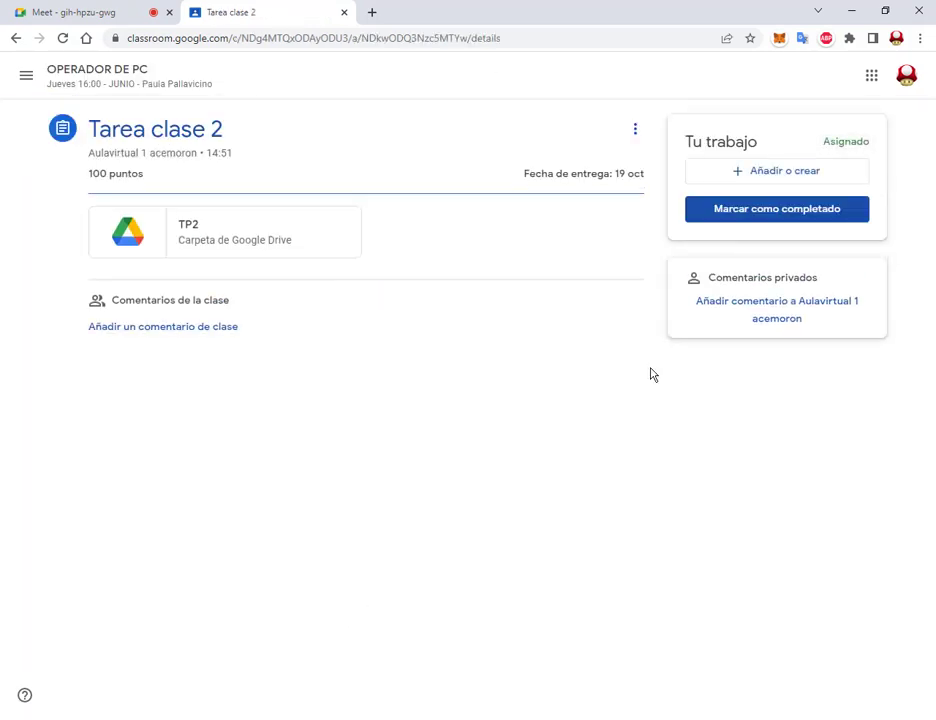
pyautogui.moveTo(677, 156); pyautogui.dragTo(874, 189)
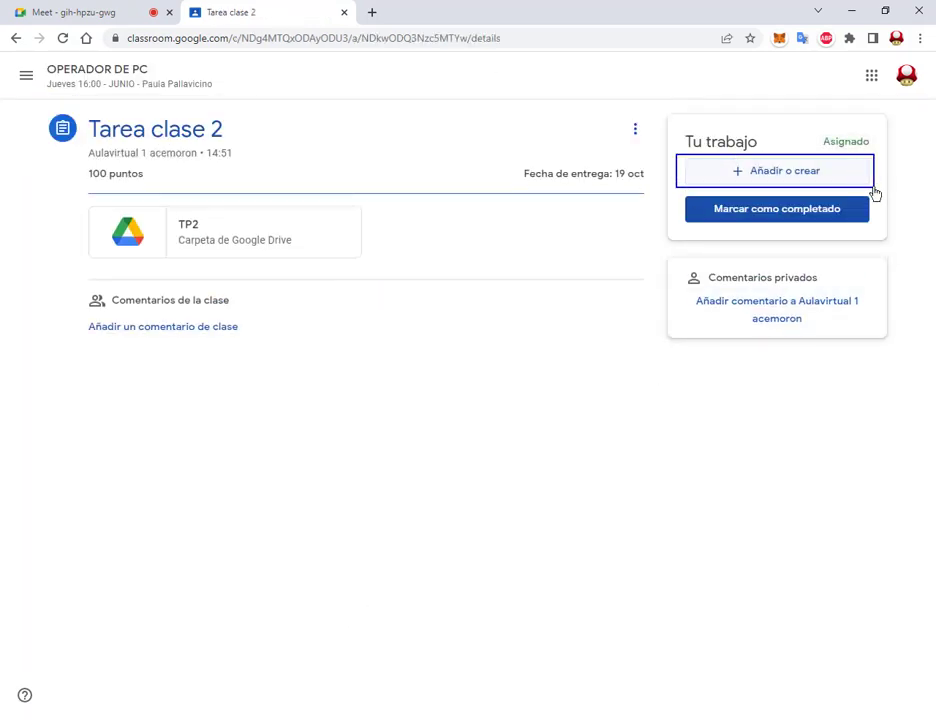
# Step: Choose to attach a file from the computer to Tarea clase 2
pyautogui.click(816, 184)
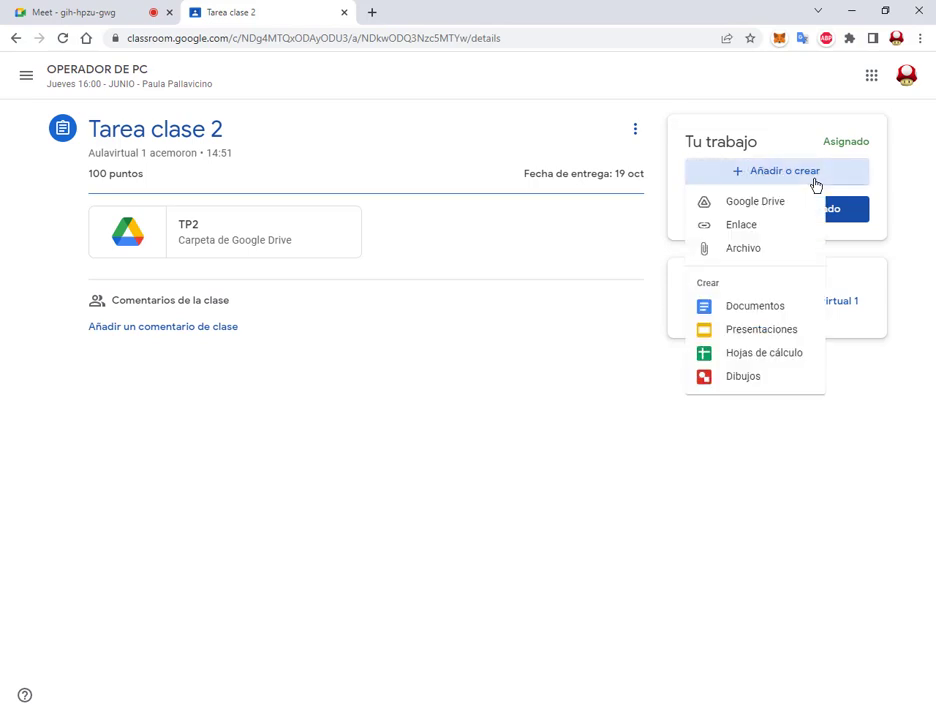
pyautogui.click(737, 255)
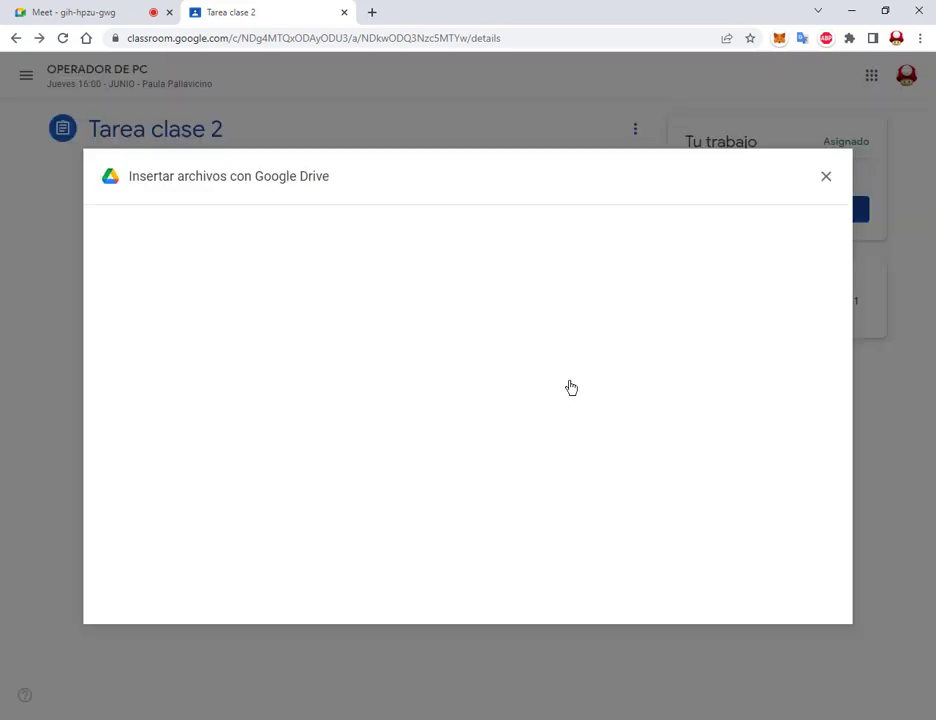
pyautogui.moveTo(418, 458); pyautogui.dragTo(505, 508)
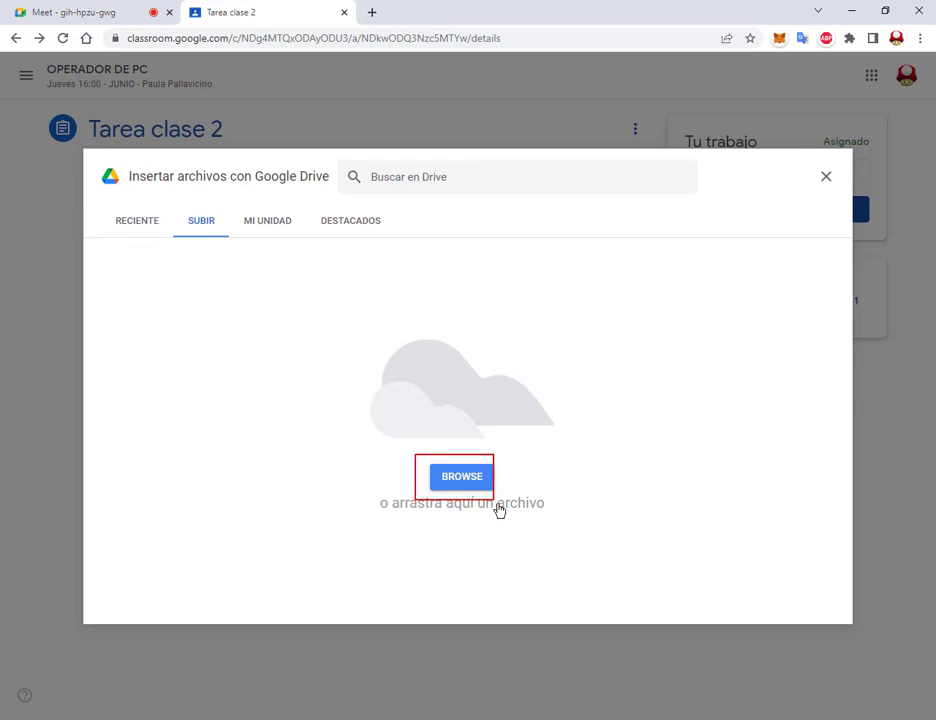
pyautogui.moveTo(465, 563); pyautogui.dragTo(466, 506)
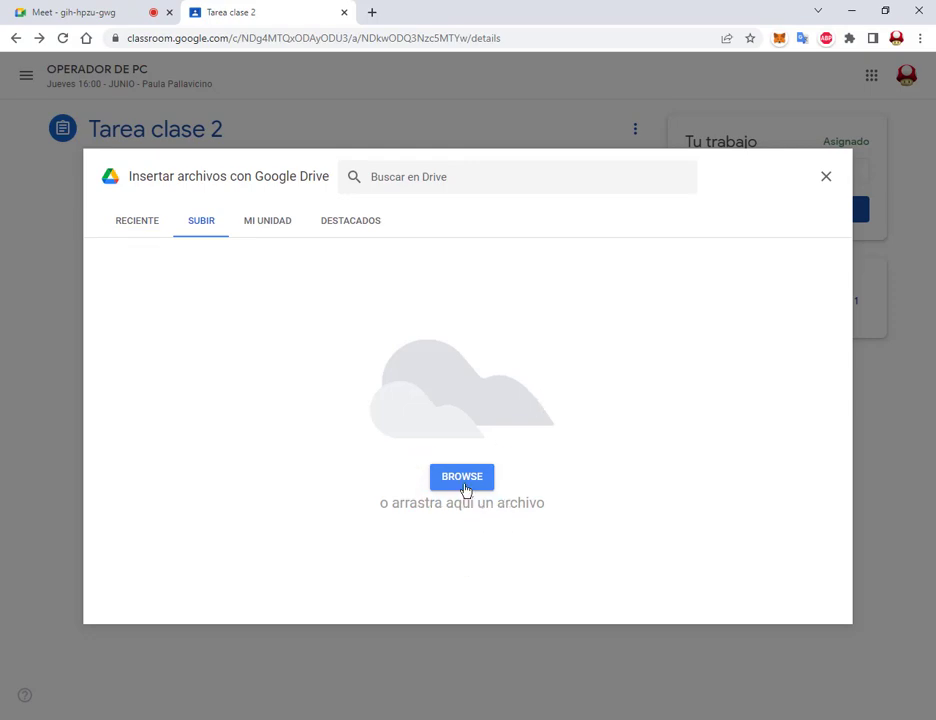
pyautogui.click(468, 484)
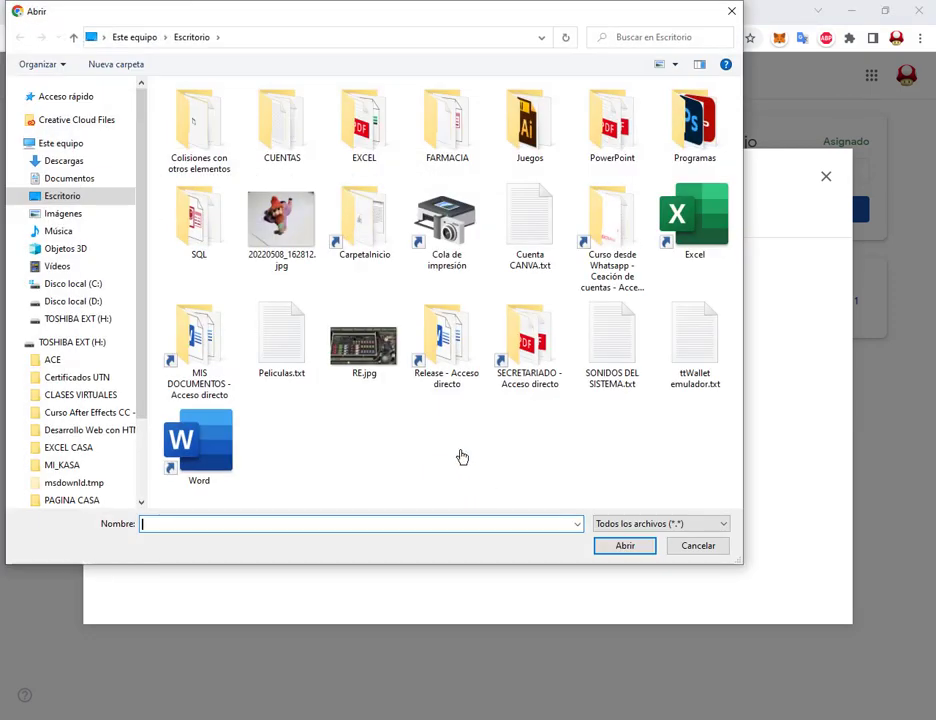
# Step: Upload Práctica Nº10, Nº8 and Nº5 from Documentos > 2. Curso Operador de PC > 3. Excel
pyautogui.click(74, 179)
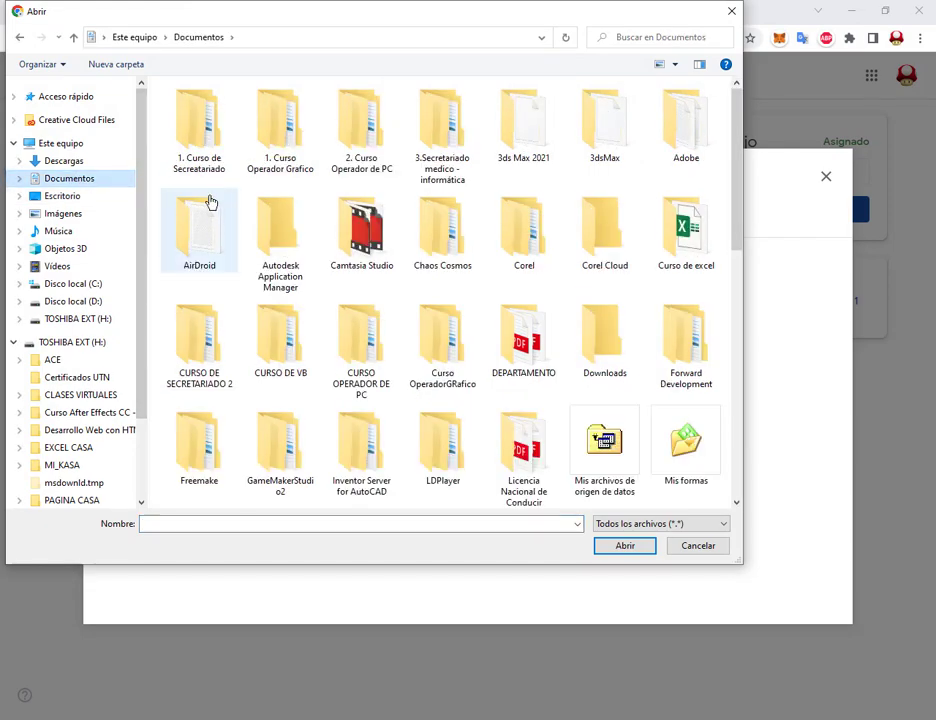
pyautogui.doubleClick(358, 118)
pyautogui.doubleClick(200, 140)
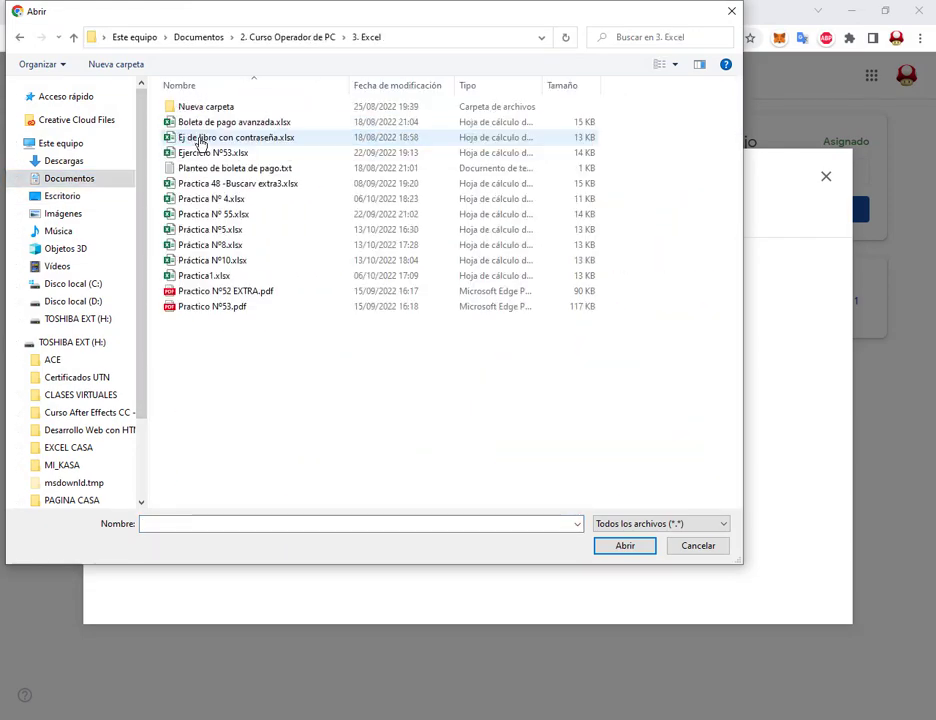
pyautogui.click(396, 90)
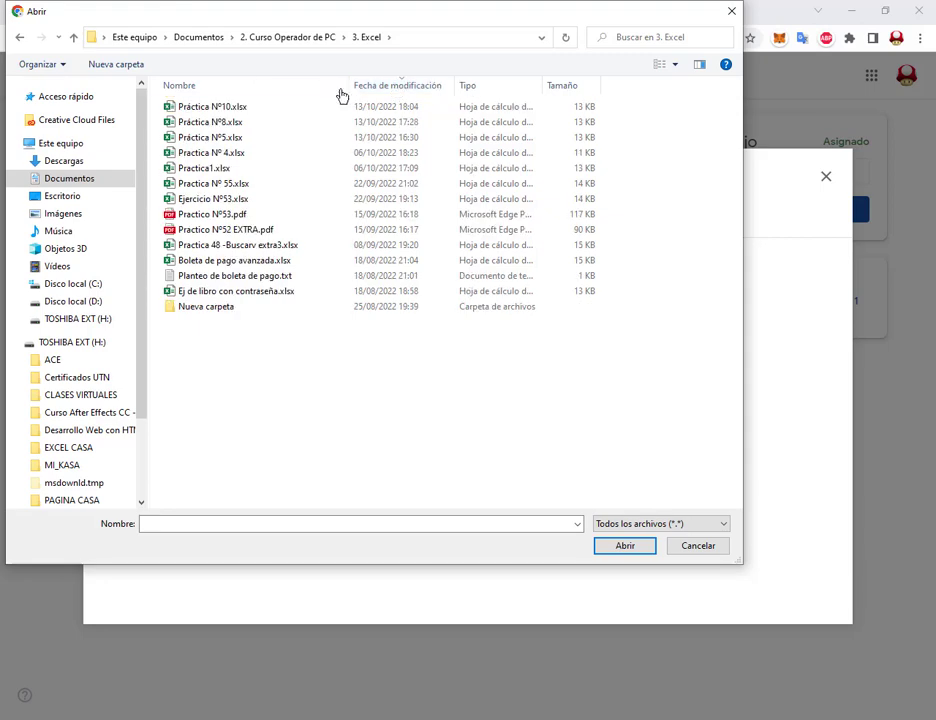
pyautogui.moveTo(157, 108); pyautogui.dragTo(226, 138)
pyautogui.click(634, 550)
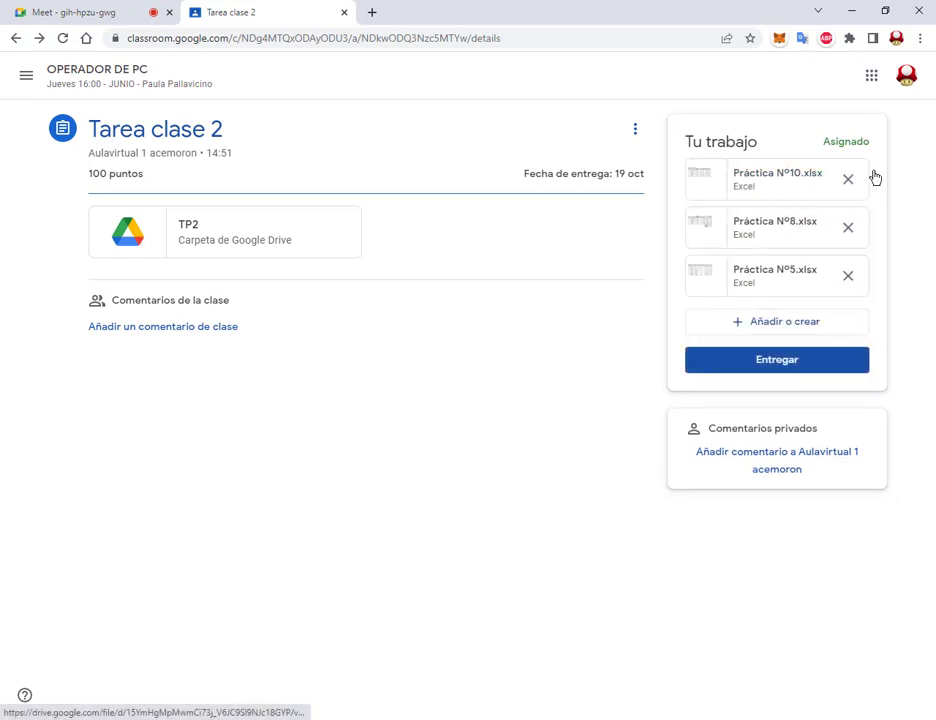
pyautogui.moveTo(679, 341); pyautogui.dragTo(883, 388)
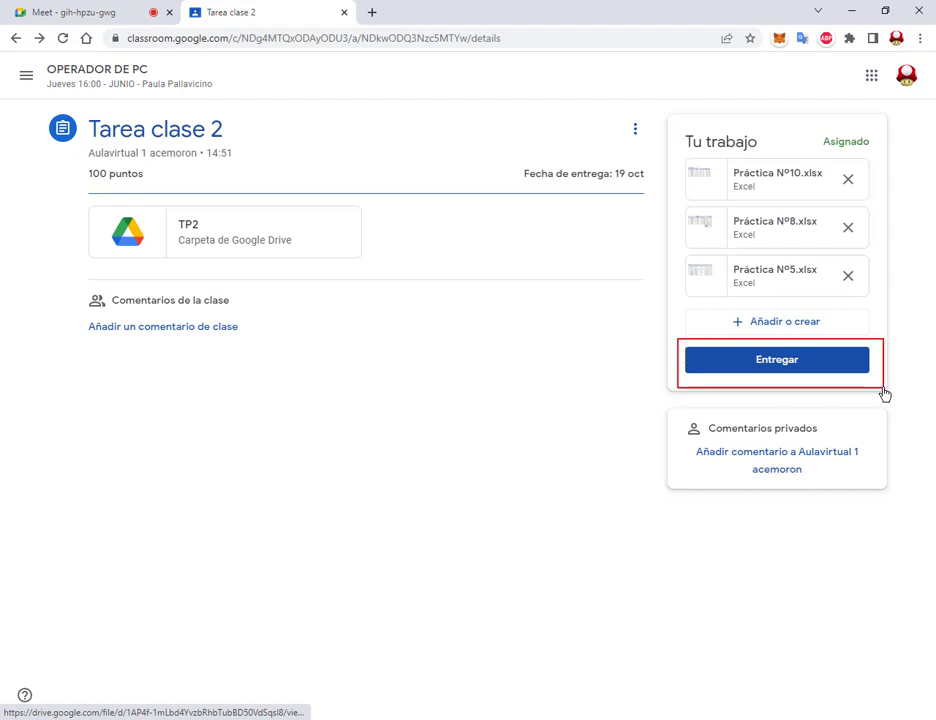
# Step: Hand in Tarea clase 2 with the three files, then withdraw the submission with Anular entrega
pyautogui.click(805, 366)
pyautogui.click(589, 462)
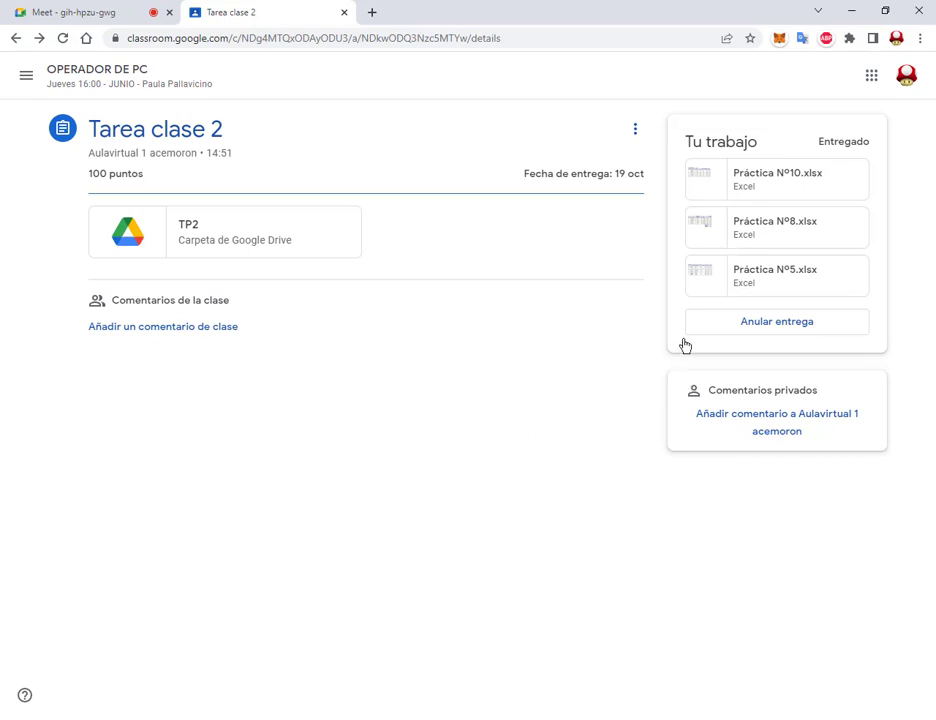
pyautogui.moveTo(676, 305); pyautogui.dragTo(871, 366)
pyautogui.moveTo(769, 422); pyautogui.dragTo(786, 341)
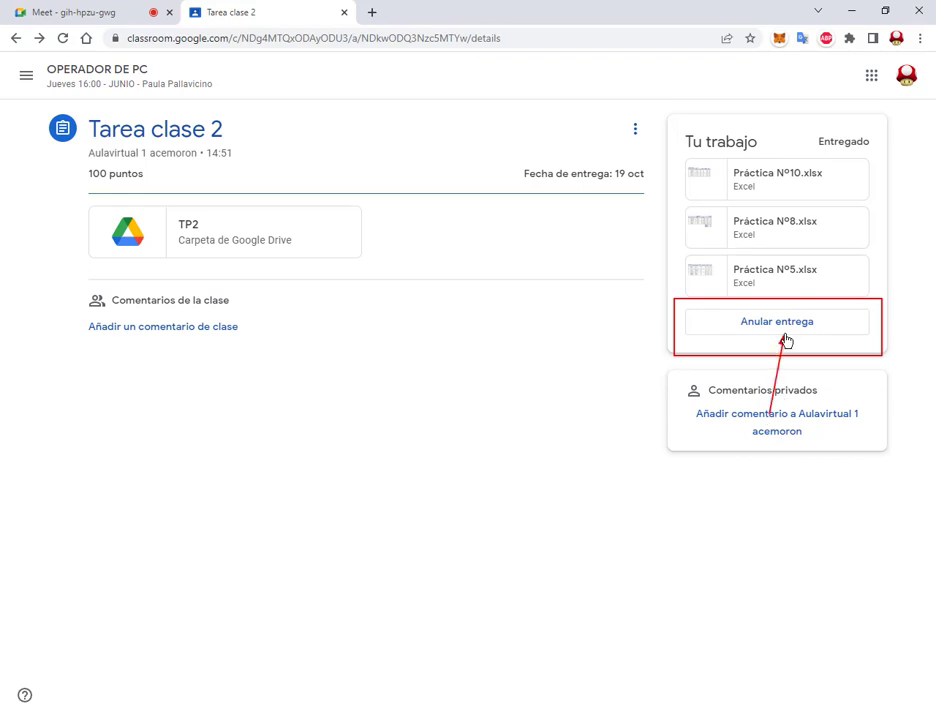
pyautogui.click(785, 330)
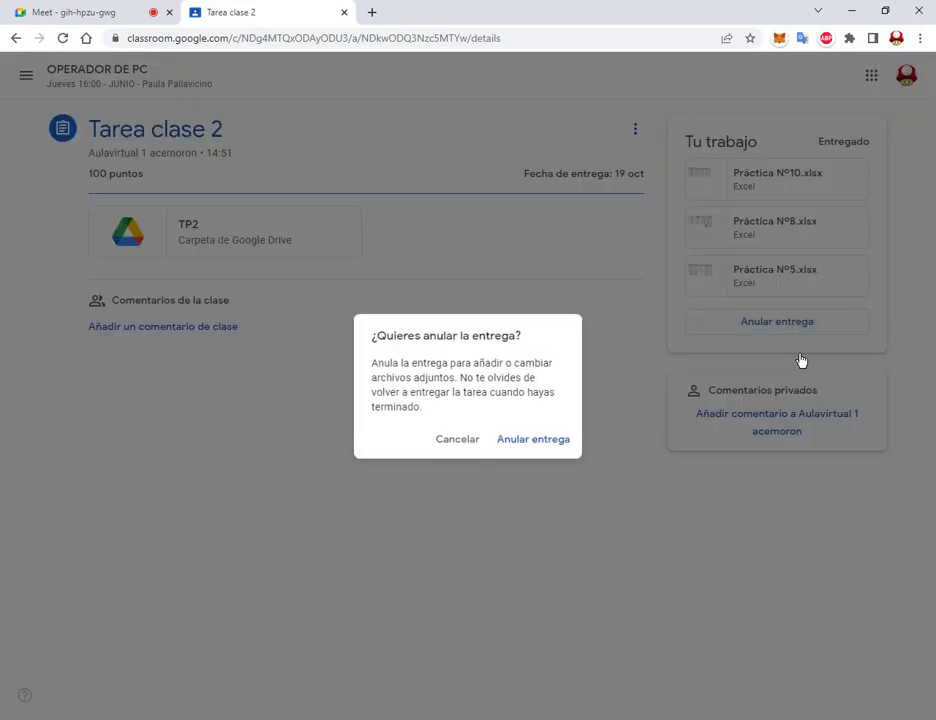
pyautogui.click(558, 440)
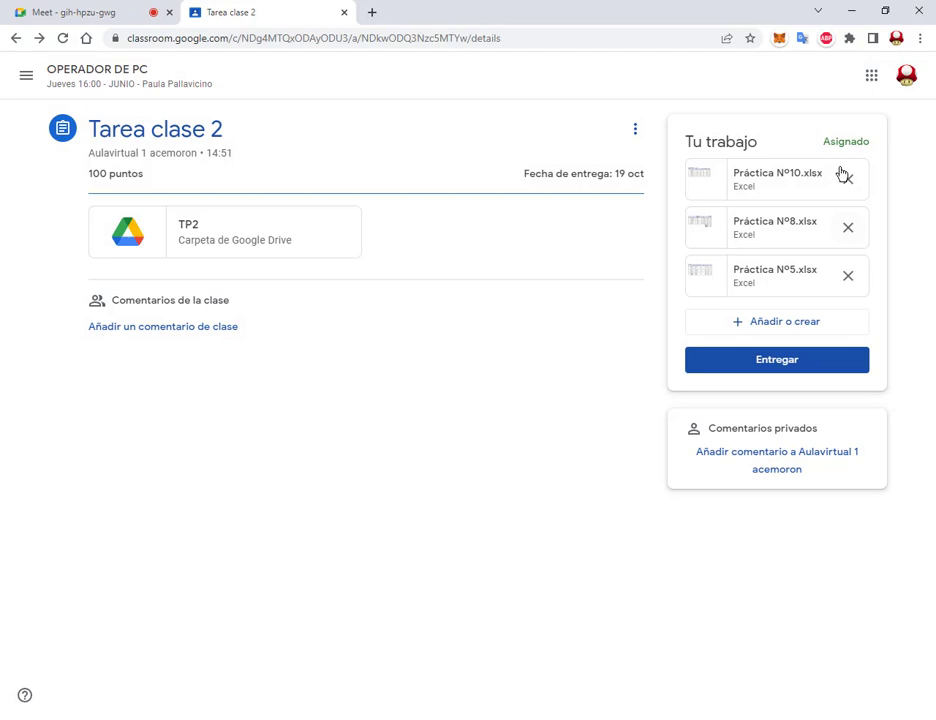
# Step: Open and close the file upload window without adding anything, then hand in Tarea clase 2 again
pyautogui.moveTo(836, 165)
pyautogui.mouseDown()
pyautogui.moveTo(859, 214)
pyautogui.moveTo(872, 289)
pyautogui.mouseUp()
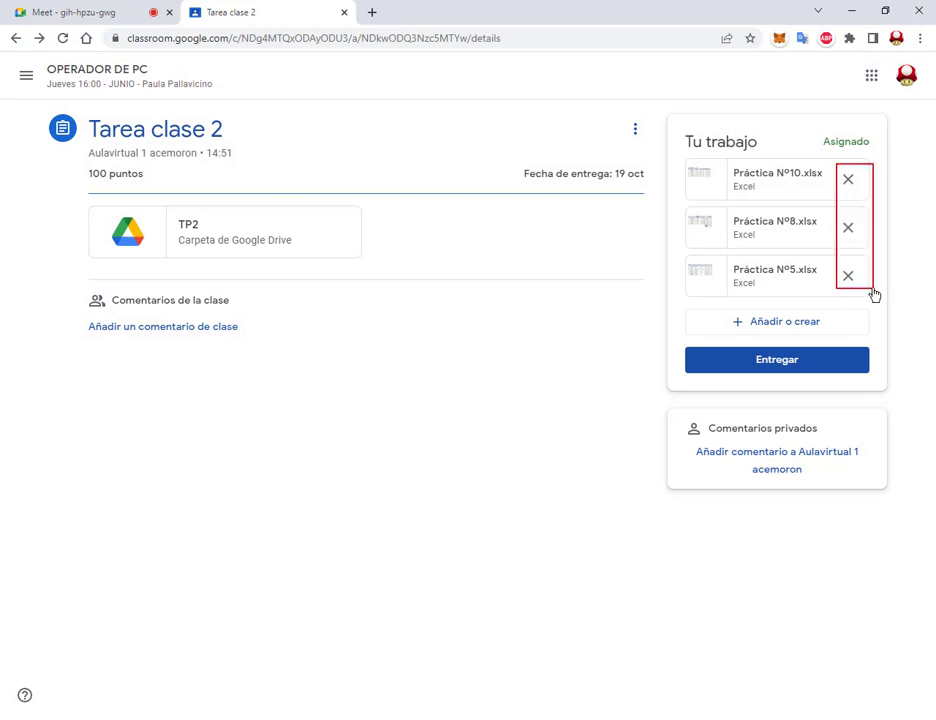
pyautogui.moveTo(902, 157)
pyautogui.mouseDown()
pyautogui.moveTo(855, 178)
pyautogui.moveTo(853, 215)
pyautogui.mouseUp()
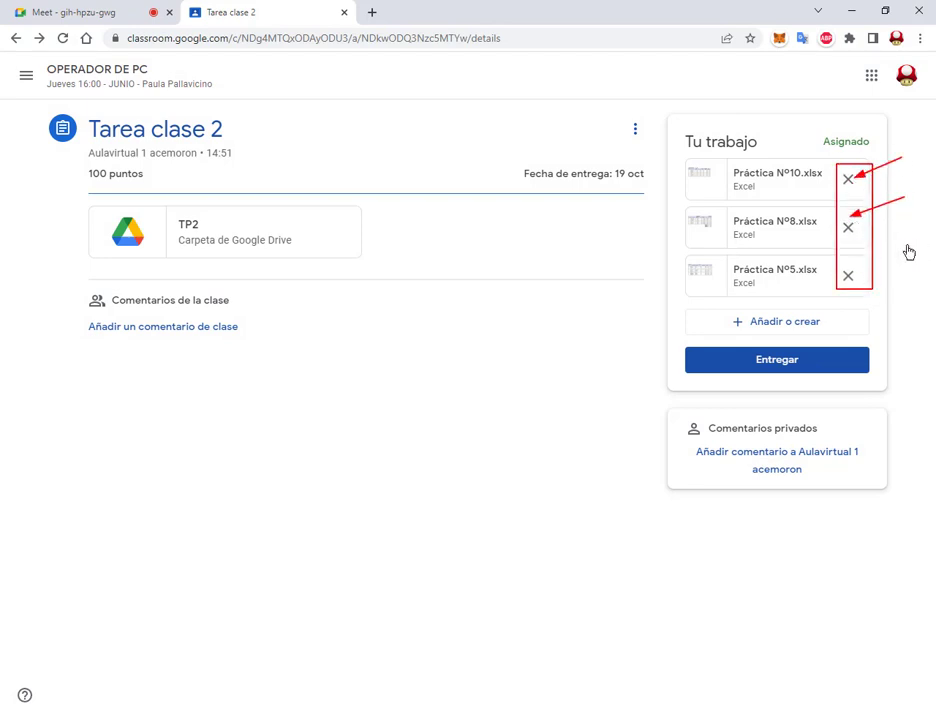
pyautogui.moveTo(921, 242); pyautogui.dragTo(861, 268)
pyautogui.press('Escape')
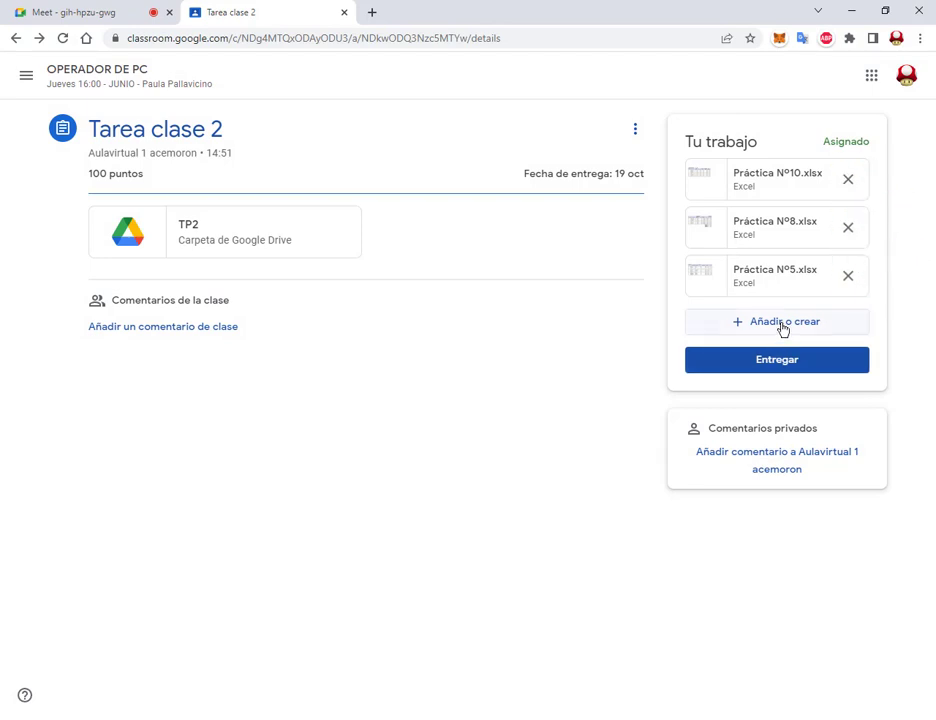
pyautogui.click(771, 331)
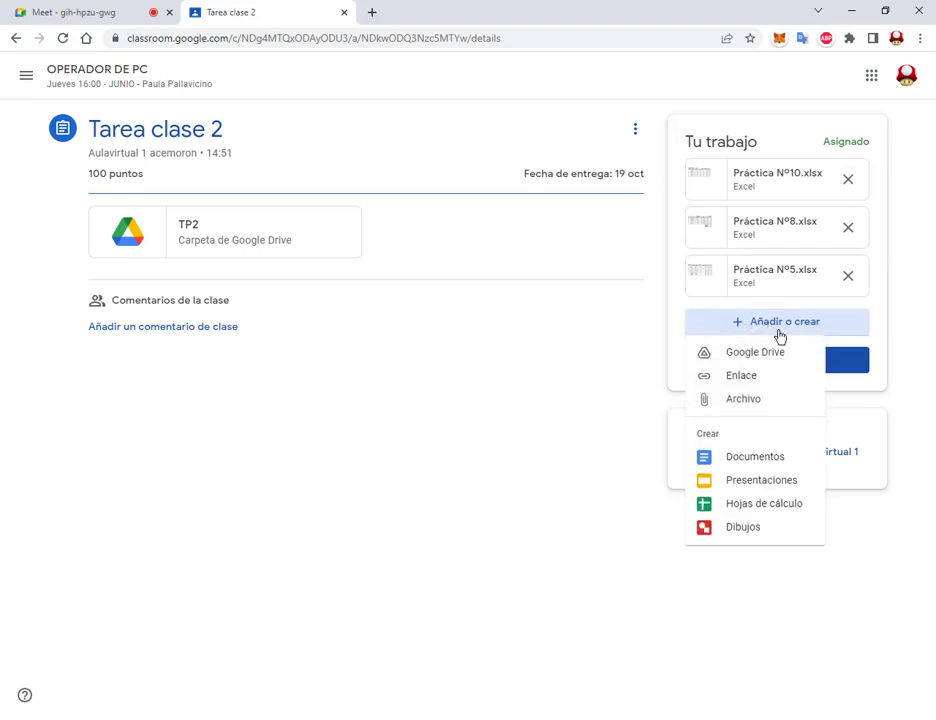
pyautogui.click(753, 398)
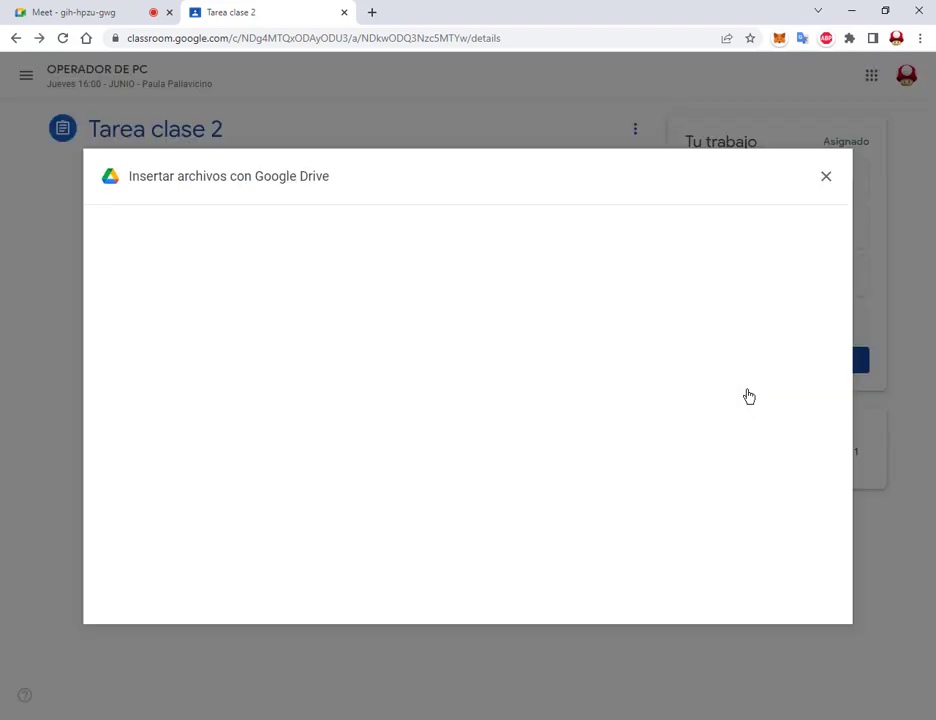
pyautogui.click(825, 179)
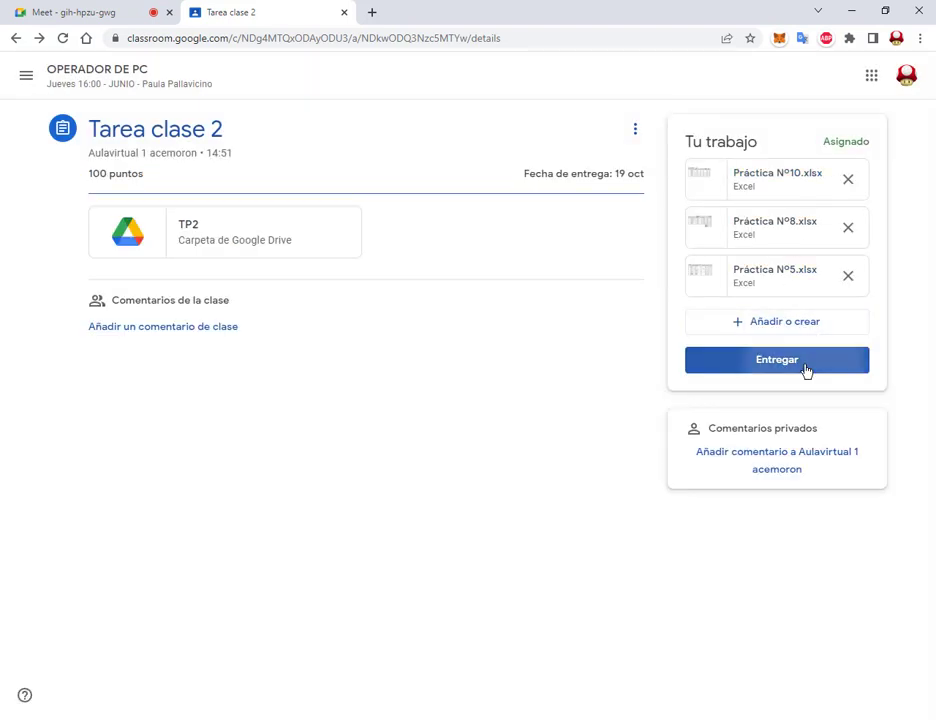
pyautogui.click(805, 366)
pyautogui.click(582, 462)
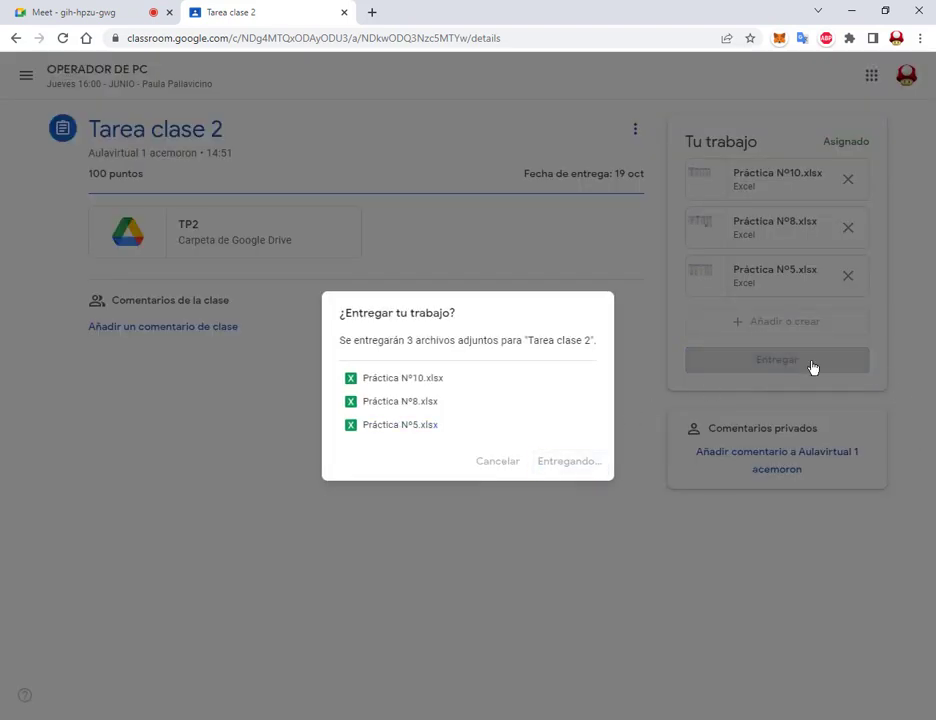